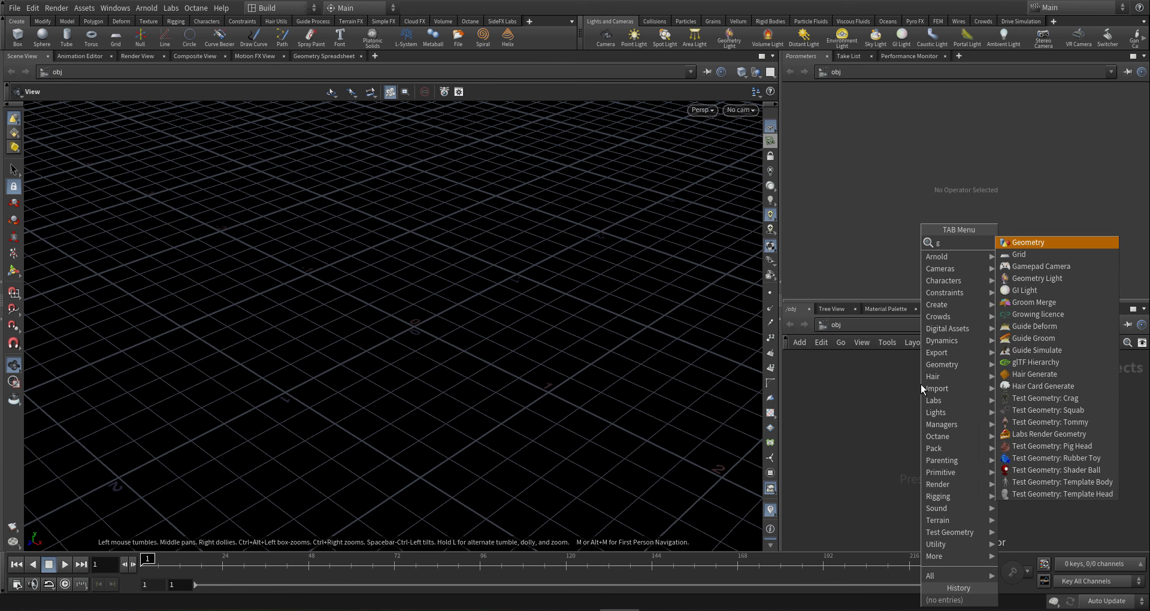
- Place a geometry node, rename it Fern, and dive inside it
{"action": "key", "text": "Escape"}
{"action": "left_click", "coordinate": [922, 384]}
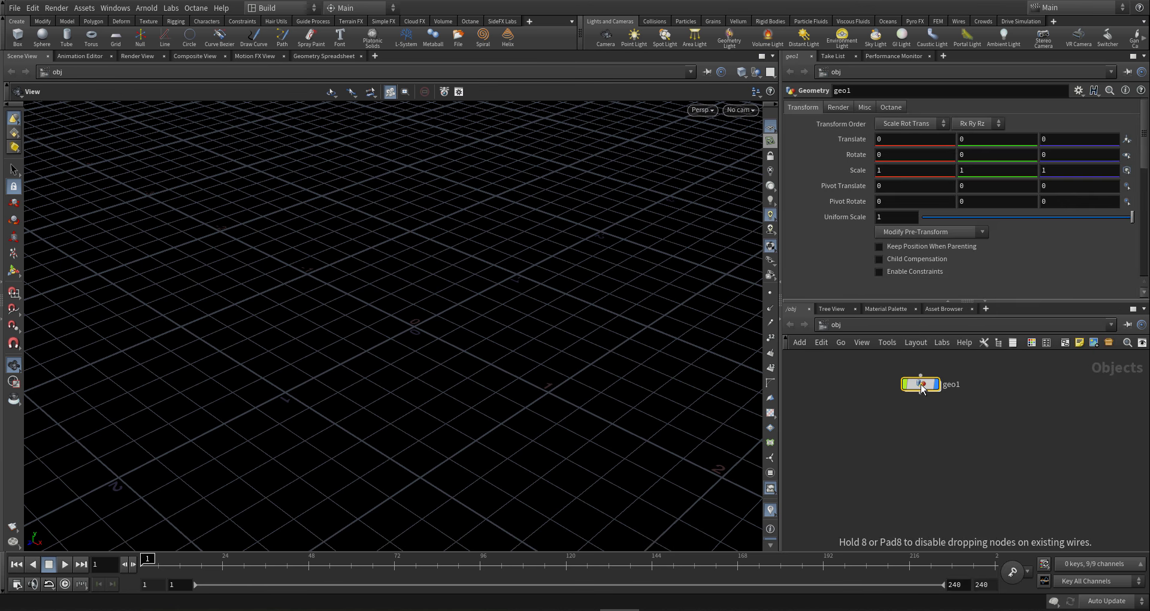
{"action": "double_click", "coordinate": [951, 384]}
{"action": "type", "text": "F"}
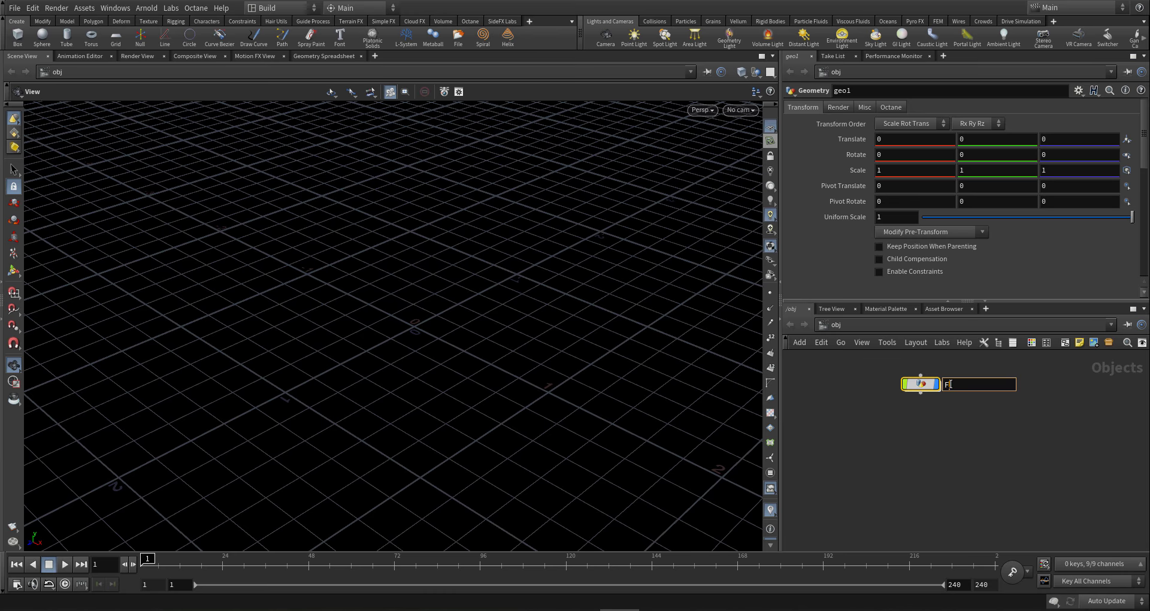
{"action": "type", "text": "ern"}
{"action": "key", "text": "Return"}
{"action": "key", "text": "Return"}
- Add an Add node, add1, inside the Fern network
{"action": "key", "text": "Tab"}
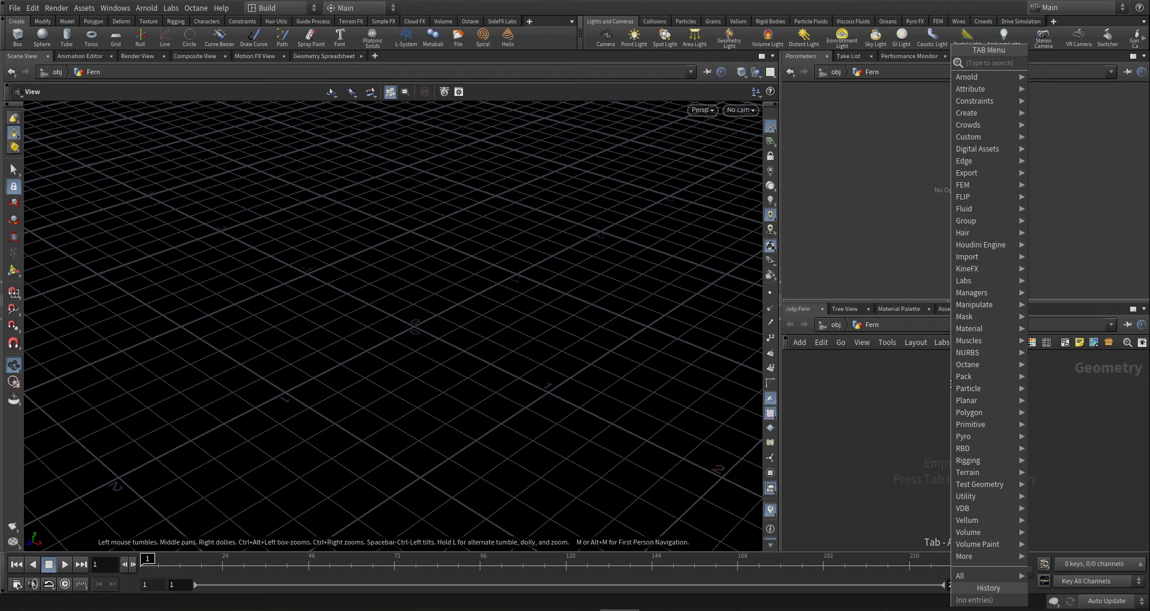
{"action": "type", "text": "add"}
{"action": "key", "text": "Return"}
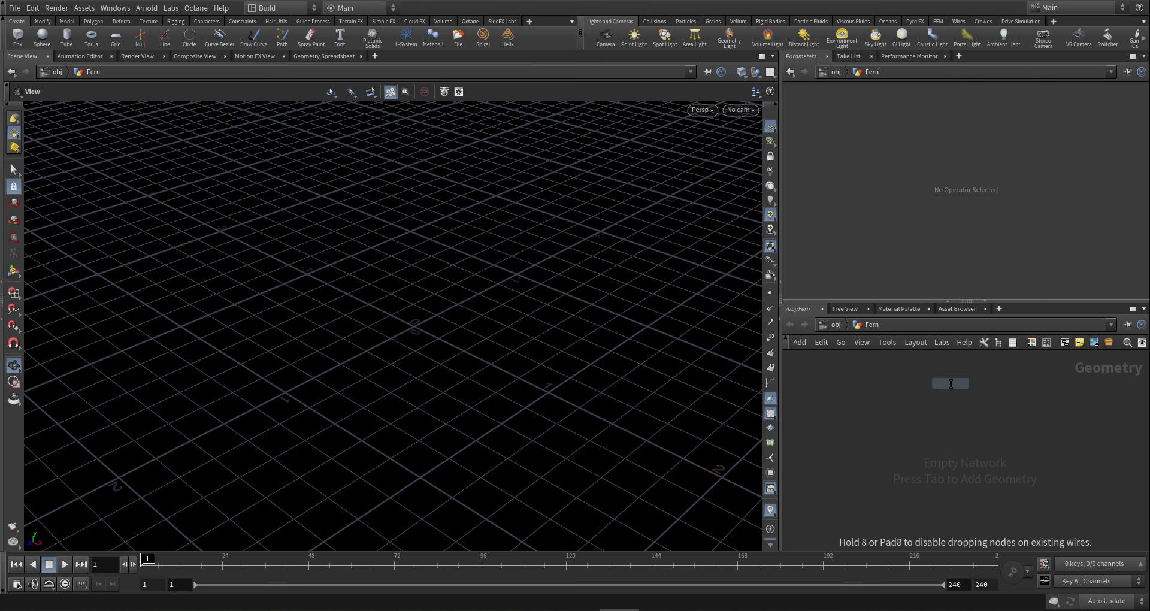
{"action": "left_click", "coordinate": [951, 384]}
- Give add1 one point, then wire a Growing surface node with Surface / Points / Lines 1 and display it
{"action": "left_click", "coordinate": [905, 137]}
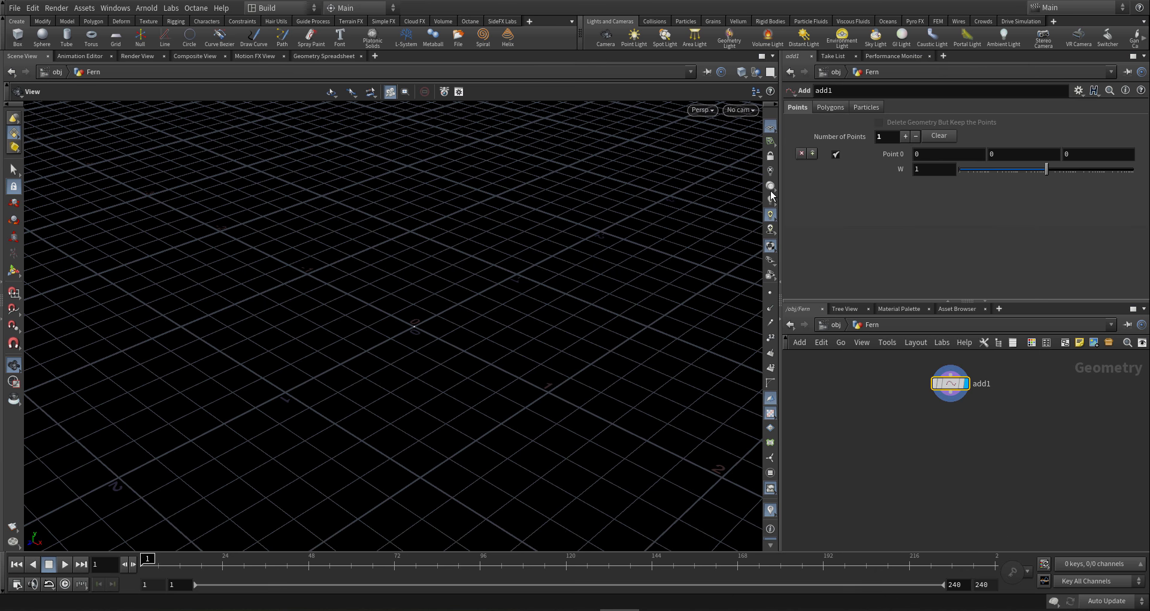
{"action": "left_click_drag", "start_coordinate": [951, 397], "coordinate": [939, 473]}
{"action": "type", "text": "g su"}
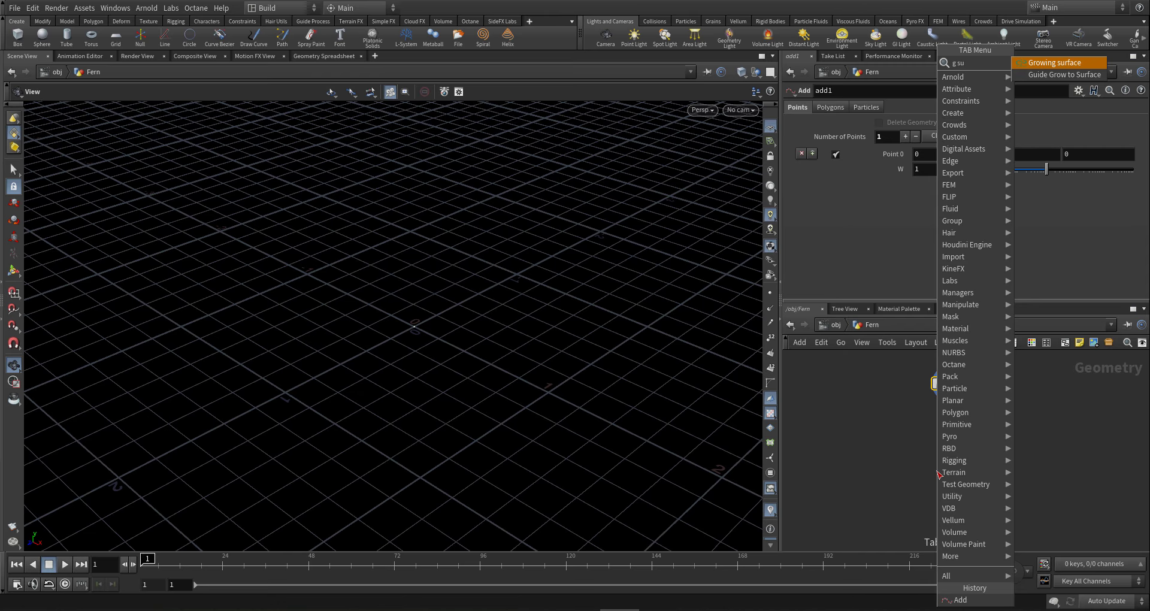
{"action": "key", "text": "Escape"}
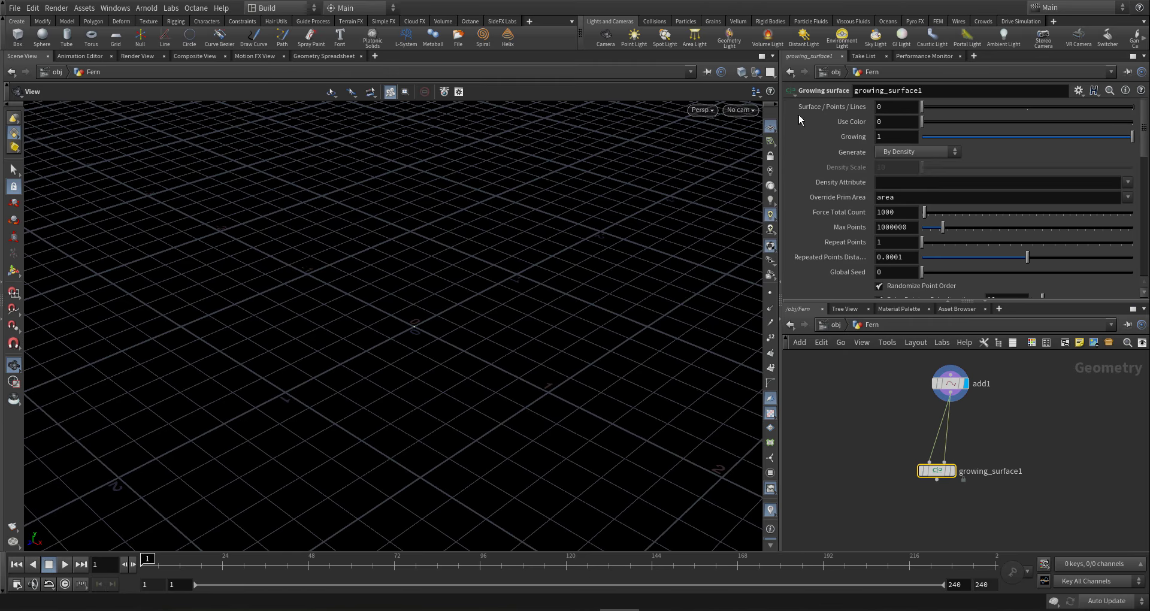
{"action": "left_click", "coordinate": [1003, 108]}
{"action": "mouse_move", "coordinate": [943, 481]}
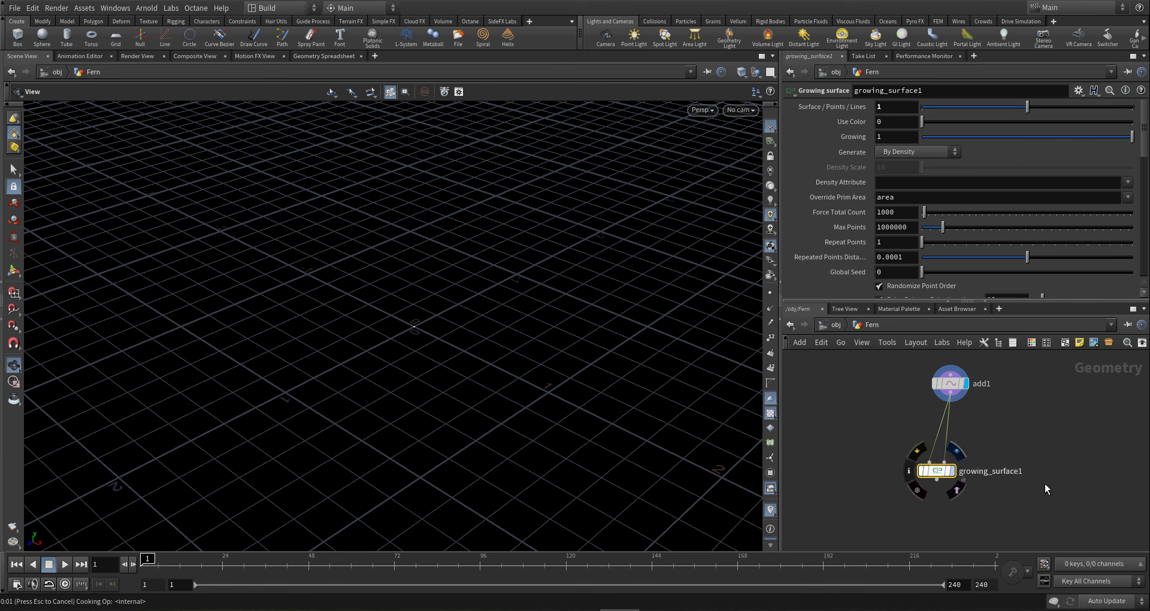
{"action": "key", "text": "r"}
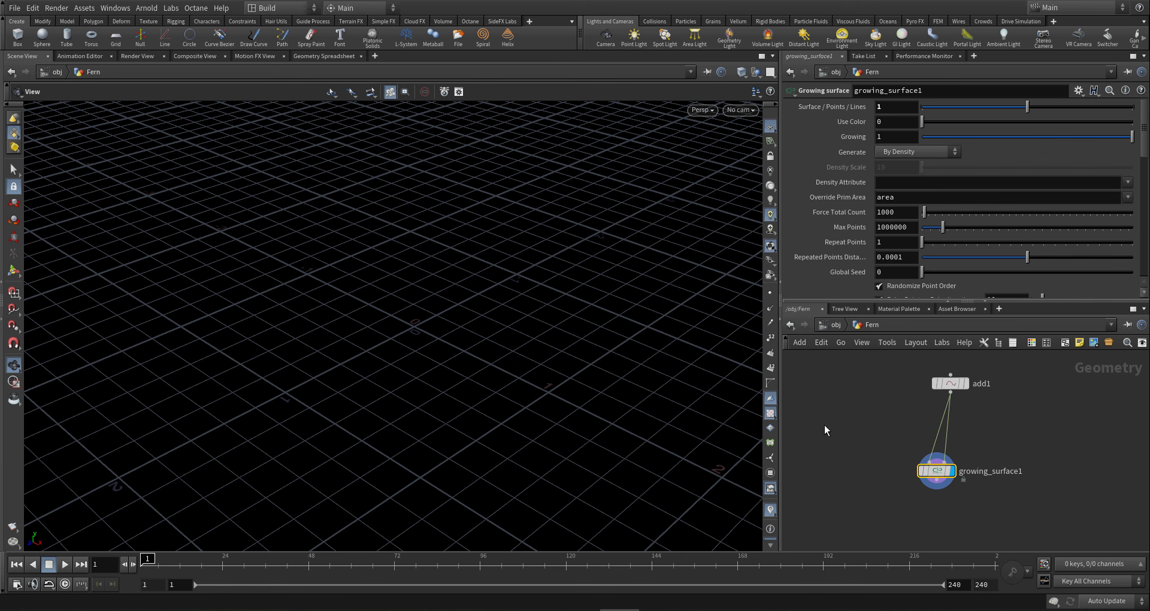
- Start a Growing copy node from growing_surface1's output
{"action": "middle_click_drag", "start_coordinate": [962, 504], "coordinate": [931, 460]}
{"action": "scroll", "coordinate": [931, 460], "scroll_direction": "down", "scroll_amount": 2}
{"action": "left_click_drag", "start_coordinate": [916, 445], "coordinate": [975, 497]}
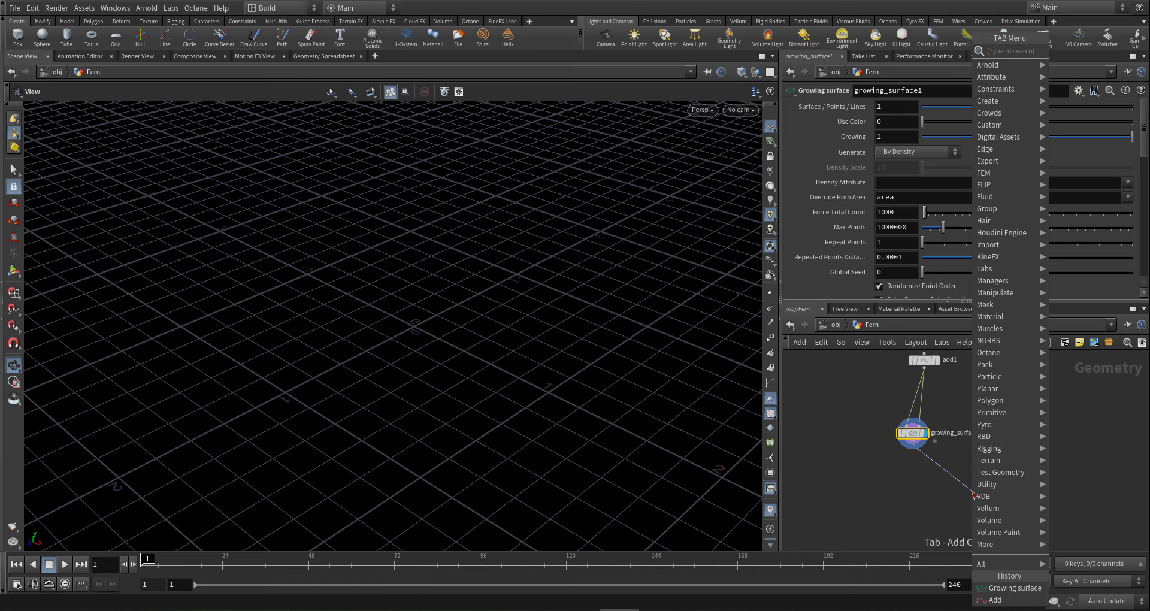
{"action": "type", "text": "g"}
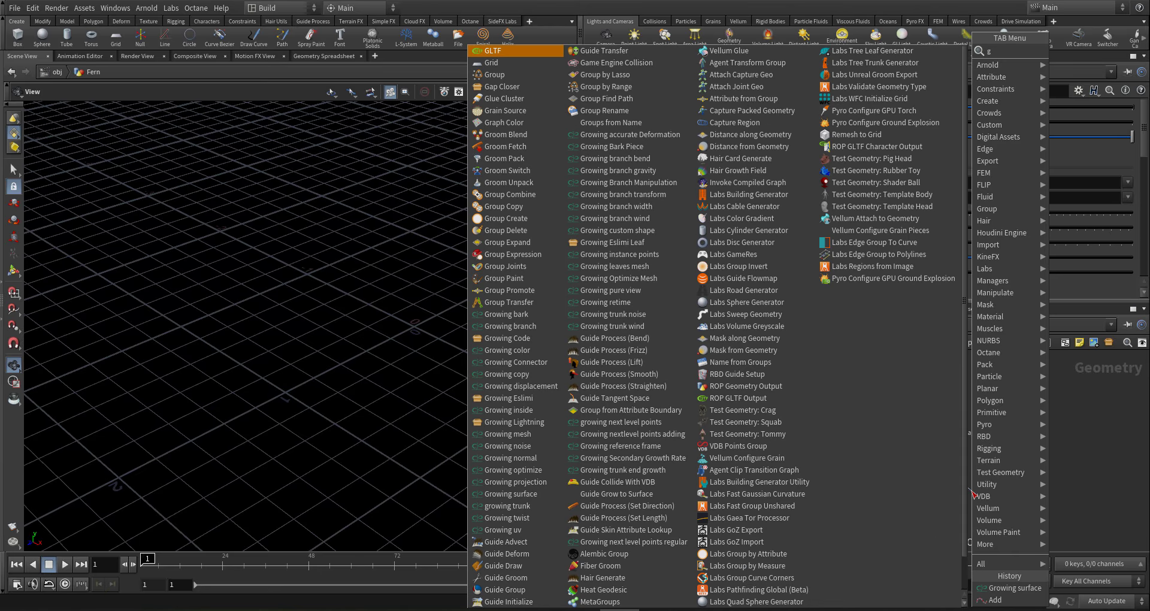
{"action": "type", "text": " c"}
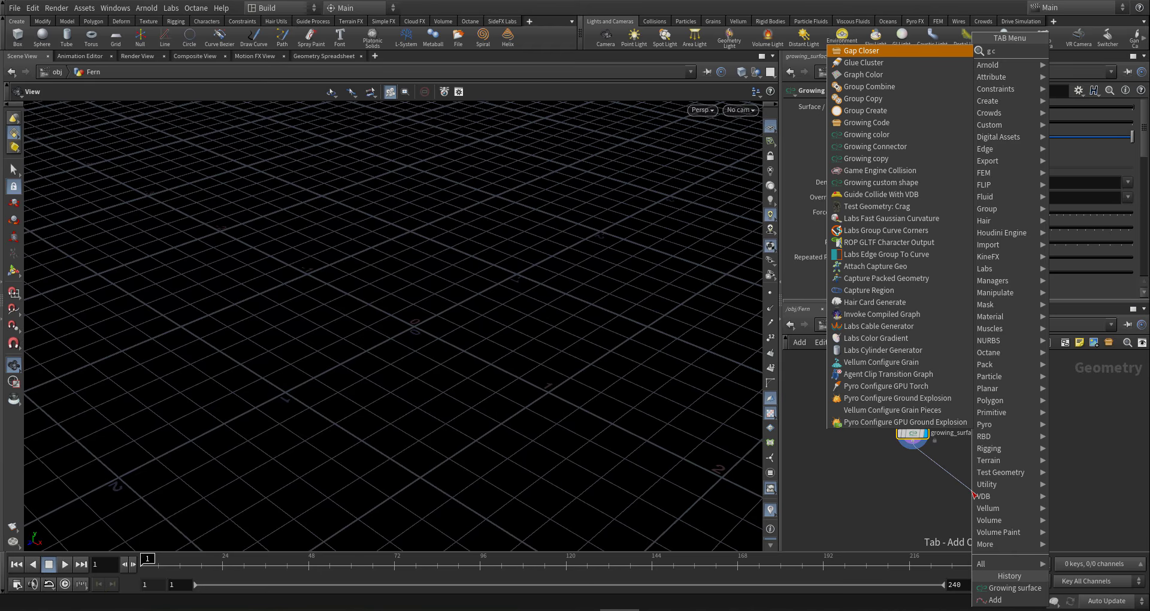
{"action": "type", "text": "op"}
{"action": "key", "text": "Escape"}
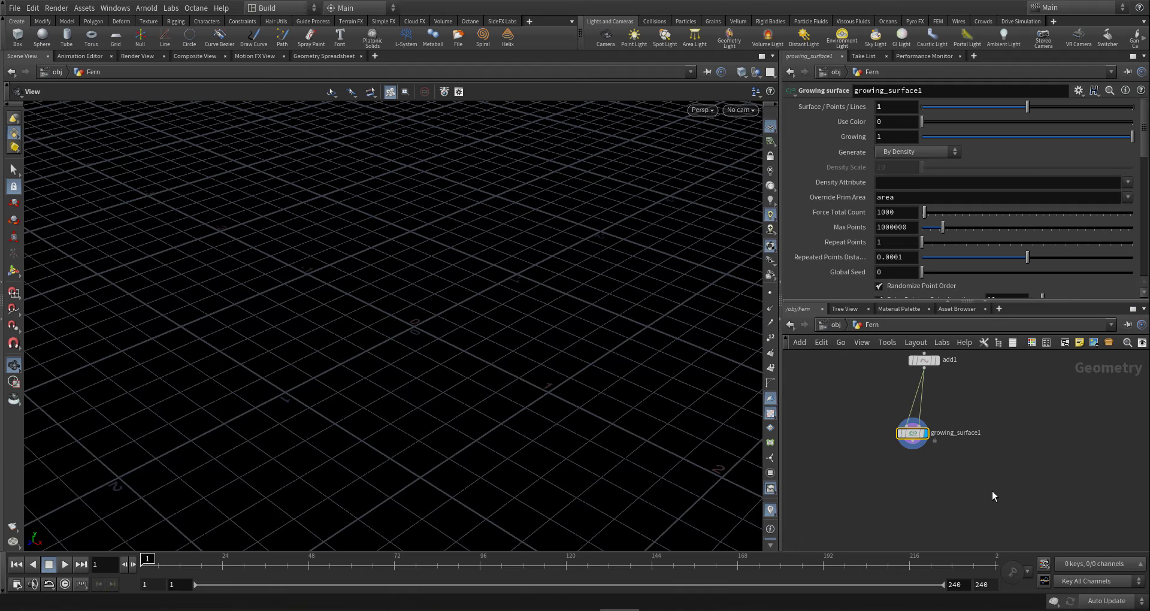
- Place growing_copy1 below growing_surface1 and add a Growing branch node feeding it
{"action": "left_click", "coordinate": [1009, 501]}
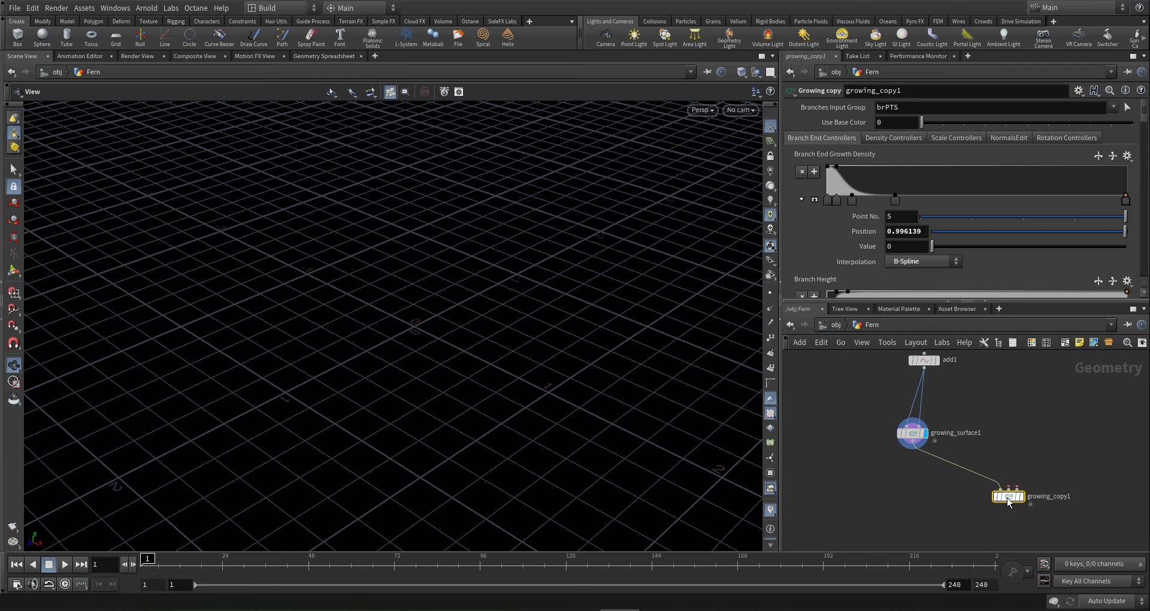
{"action": "left_click", "coordinate": [1009, 505]}
{"action": "key", "text": "Tab"}
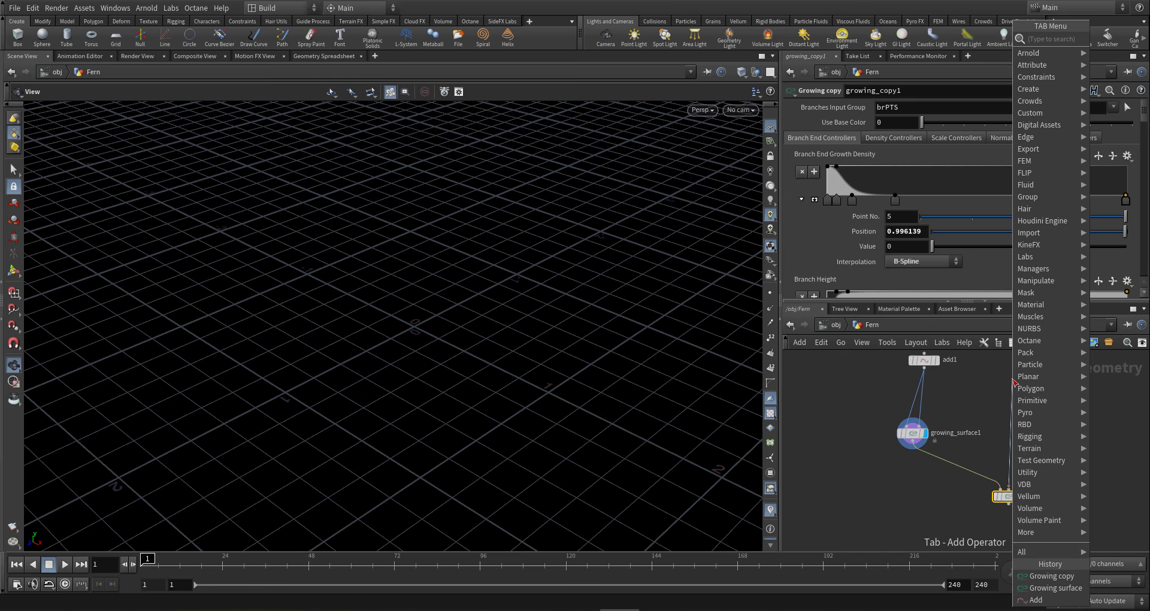
{"action": "type", "text": "g bra"}
{"action": "key", "text": "Return"}
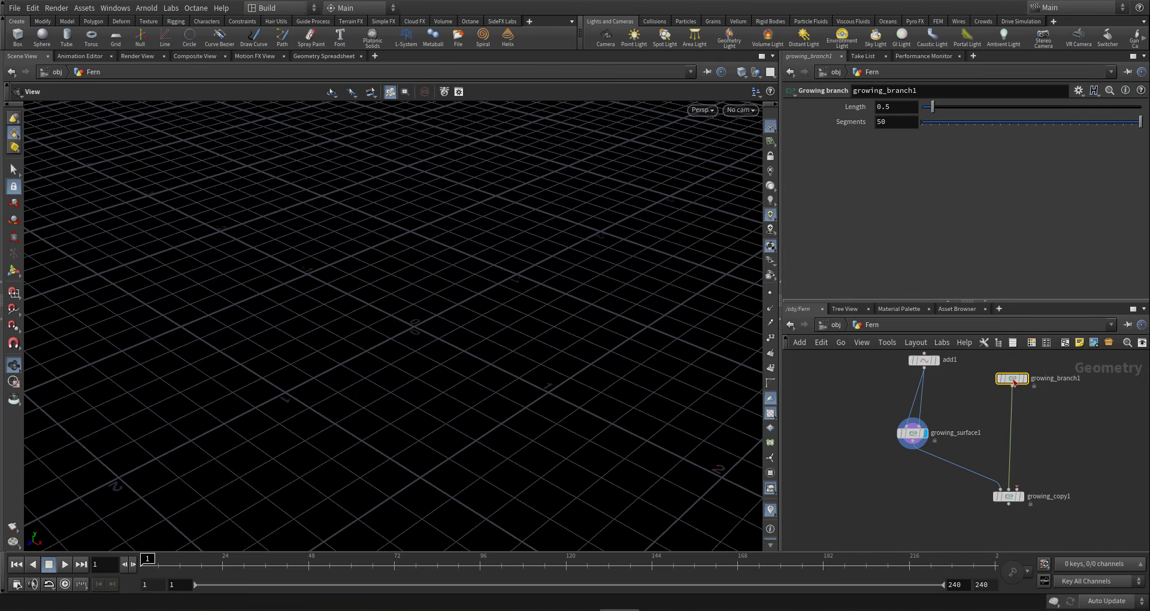
{"action": "left_click", "coordinate": [1012, 385]}
- Add a Growing next level points regular node below growing_branch1
{"action": "key", "text": "Tab"}
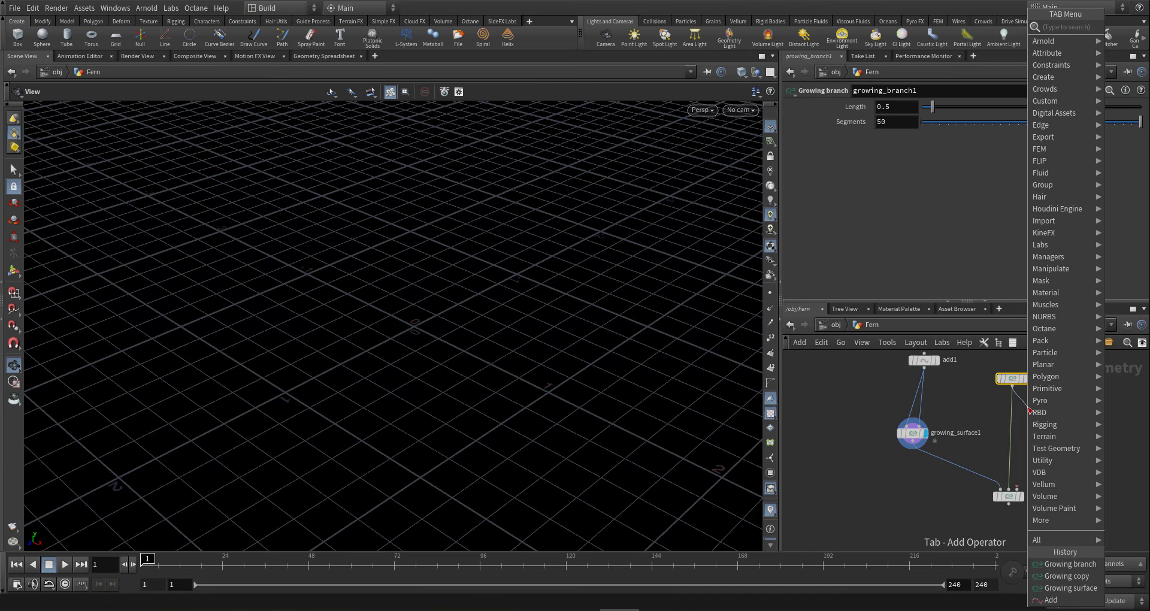
{"action": "type", "text": "reg n"}
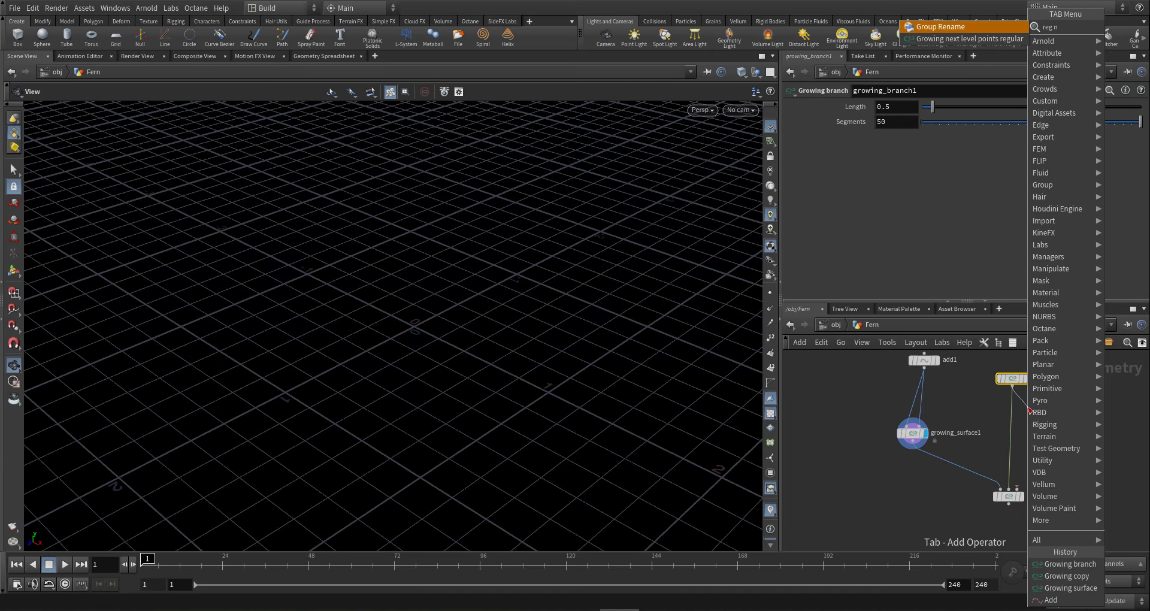
{"action": "key", "text": "Down"}
{"action": "key", "text": "Return"}
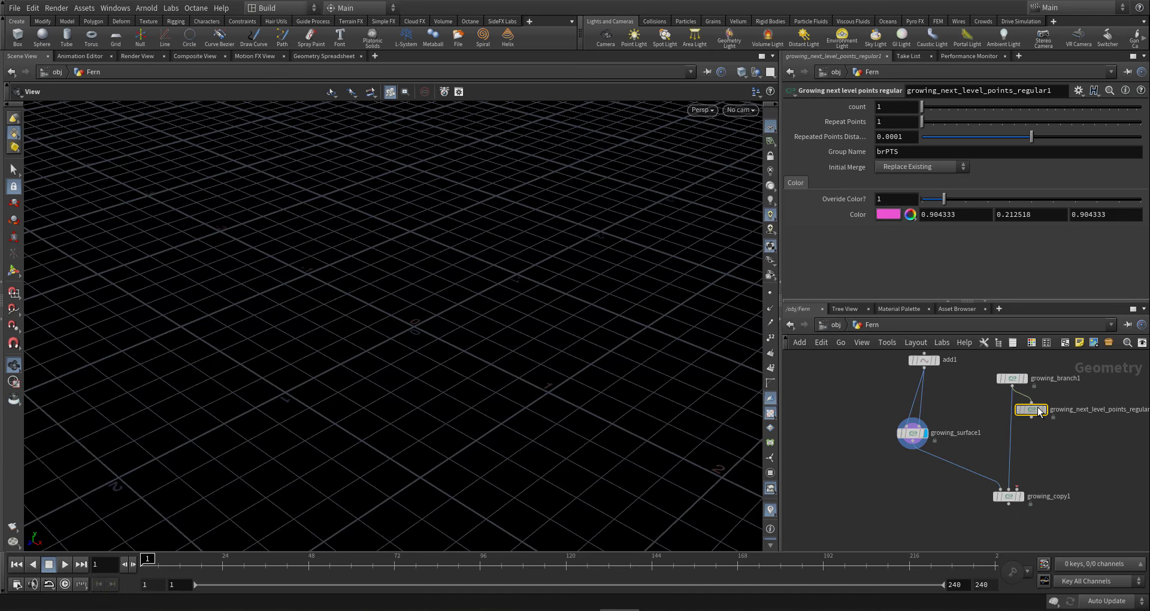
{"action": "left_click", "coordinate": [1047, 414]}
- Insert a Growing nextlevel points adding node into the chain before growing_copy1
{"action": "left_click", "coordinate": [1046, 418]}
{"action": "key", "text": "Tab"}
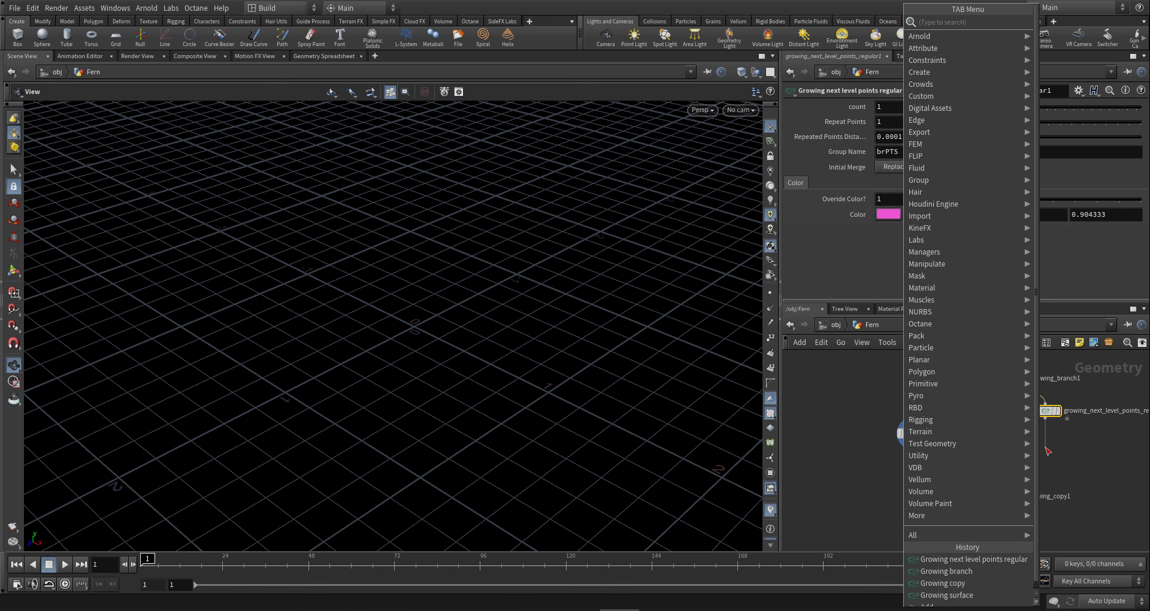
{"action": "type", "text": "add"}
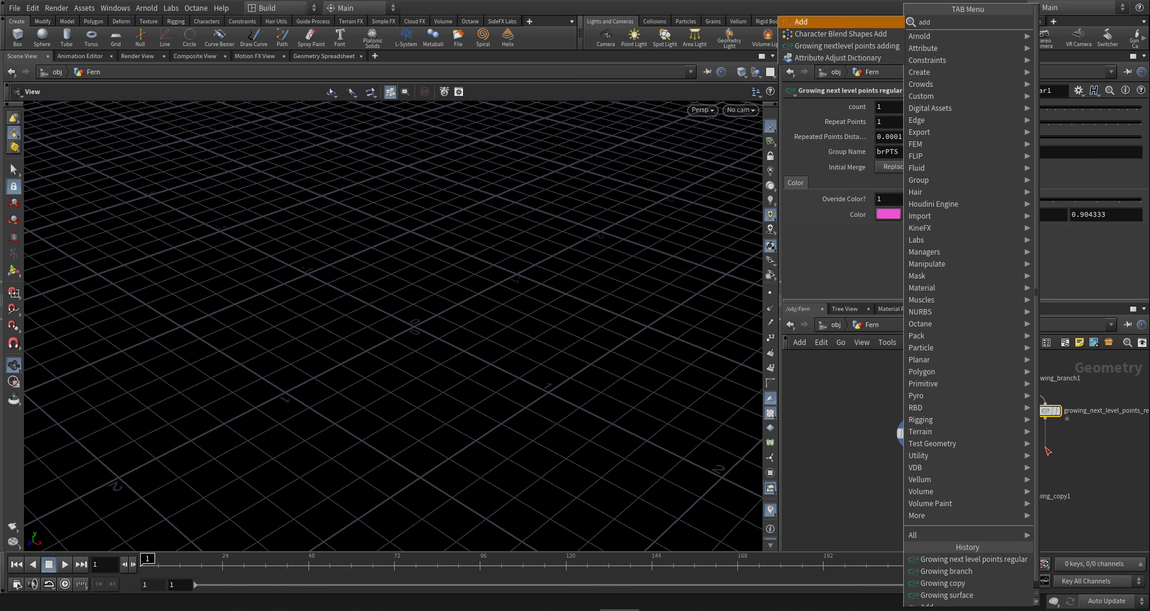
{"action": "key", "text": "Down"}
{"action": "key", "text": "Down"}
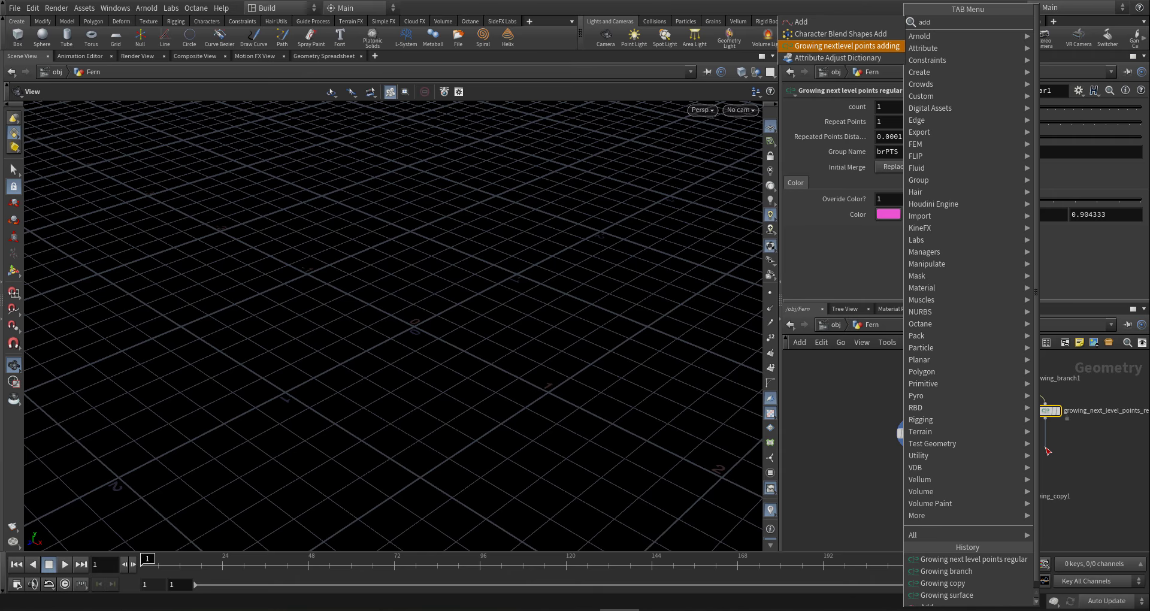
{"action": "key", "text": "Return"}
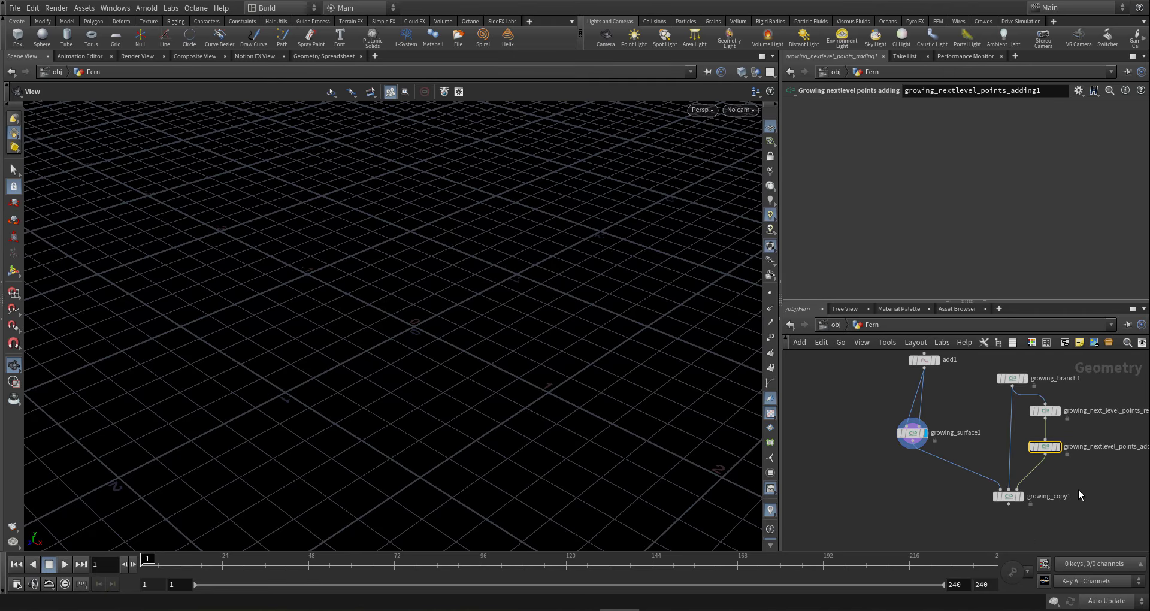
{"action": "scroll", "coordinate": [1079, 479], "scroll_direction": "down", "scroll_amount": 3}
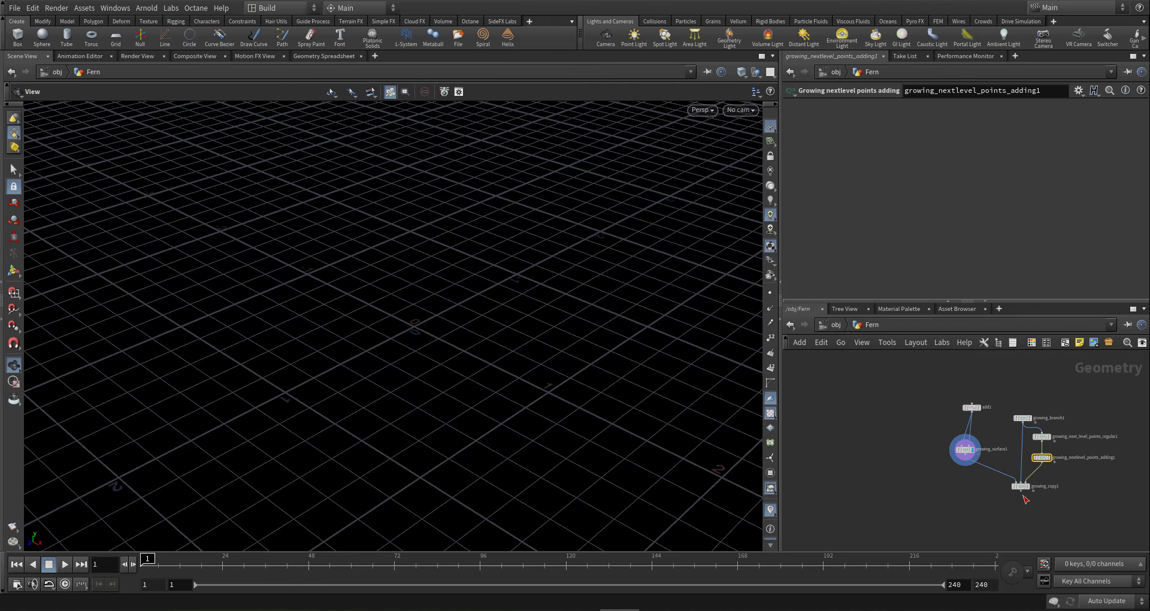
- Add Growing branch bend and Growing branch transform nodes below growing_copy1
{"action": "left_click", "coordinate": [1021, 491]}
{"action": "key", "text": "Tab"}
{"action": "type", "text": "b"}
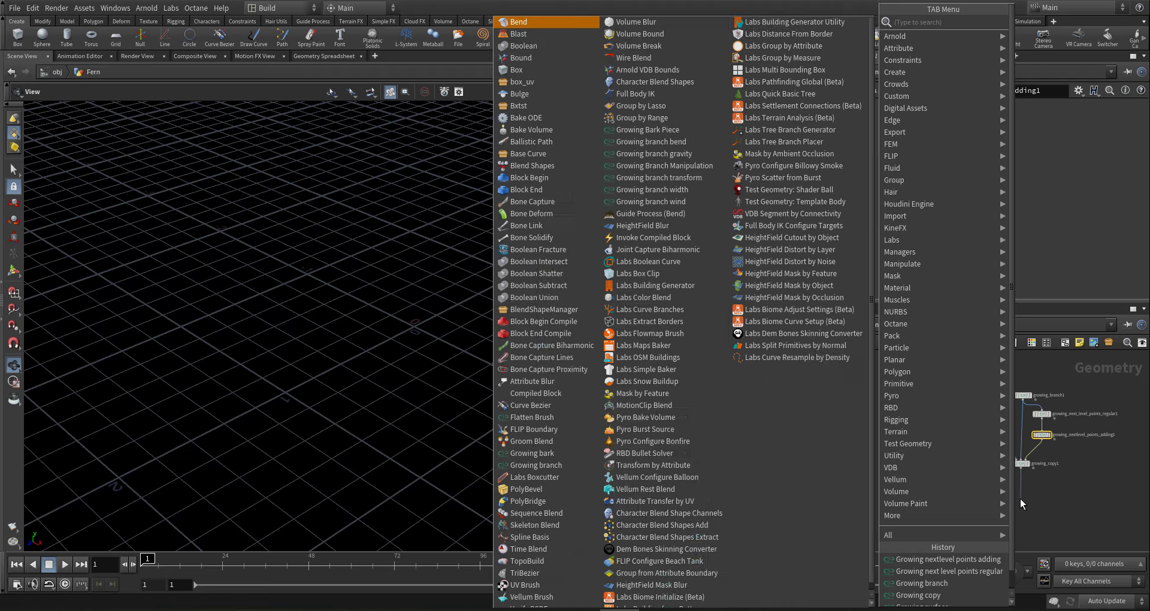
{"action": "type", "text": " ben"}
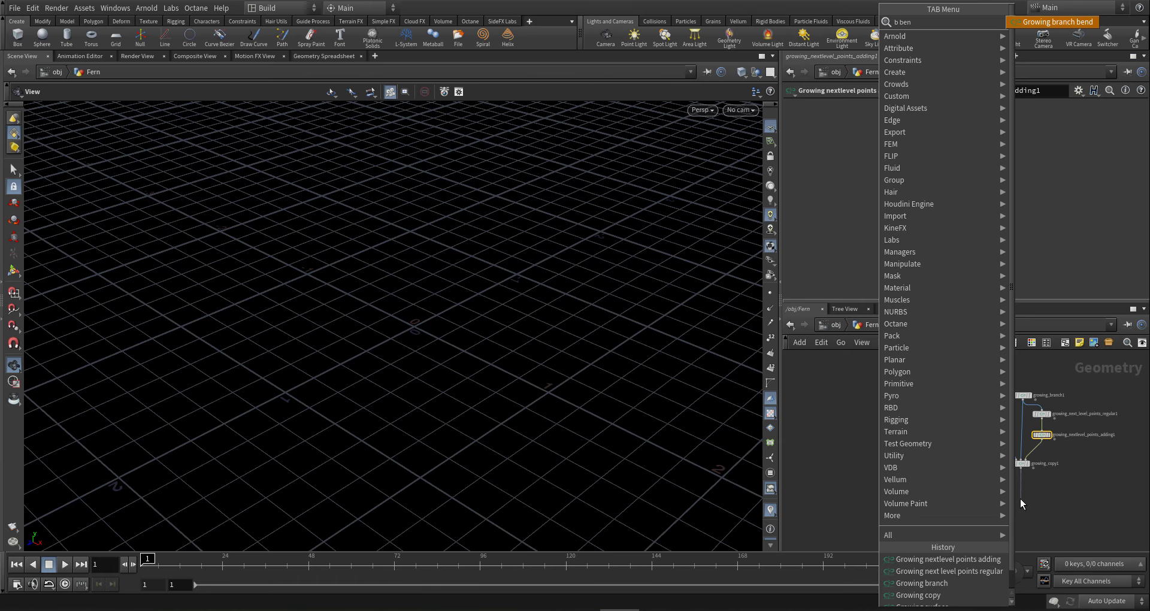
{"action": "key", "text": "Return"}
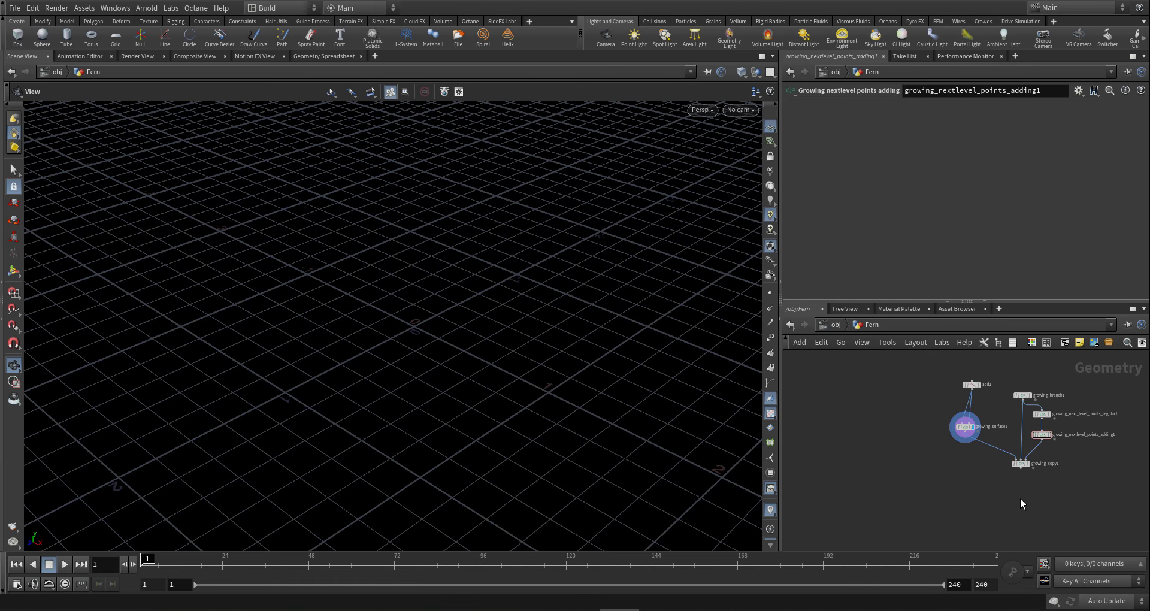
{"action": "left_click", "coordinate": [1019, 499]}
{"action": "middle_click_drag", "start_coordinate": [1047, 498], "coordinate": [1005, 467]}
{"action": "scroll", "coordinate": [1009, 467], "scroll_direction": "up", "scroll_amount": 1}
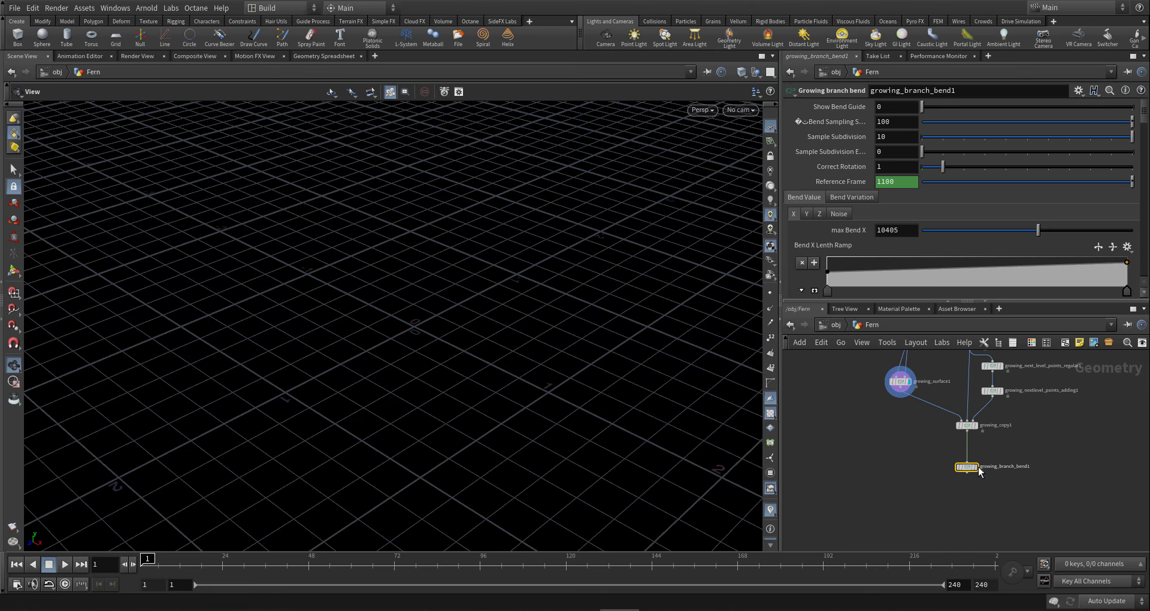
{"action": "left_click_drag", "start_coordinate": [976, 469], "coordinate": [978, 457]}
{"action": "mouse_move", "coordinate": [978, 460]}
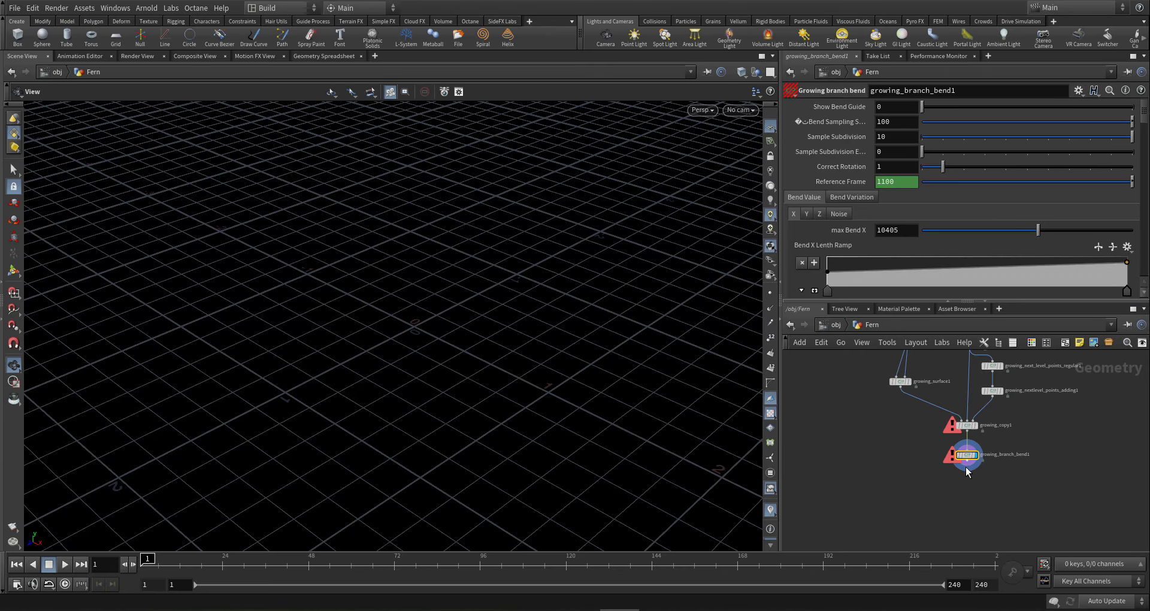
{"action": "key", "text": "Tab"}
{"action": "type", "text": "b tra"}
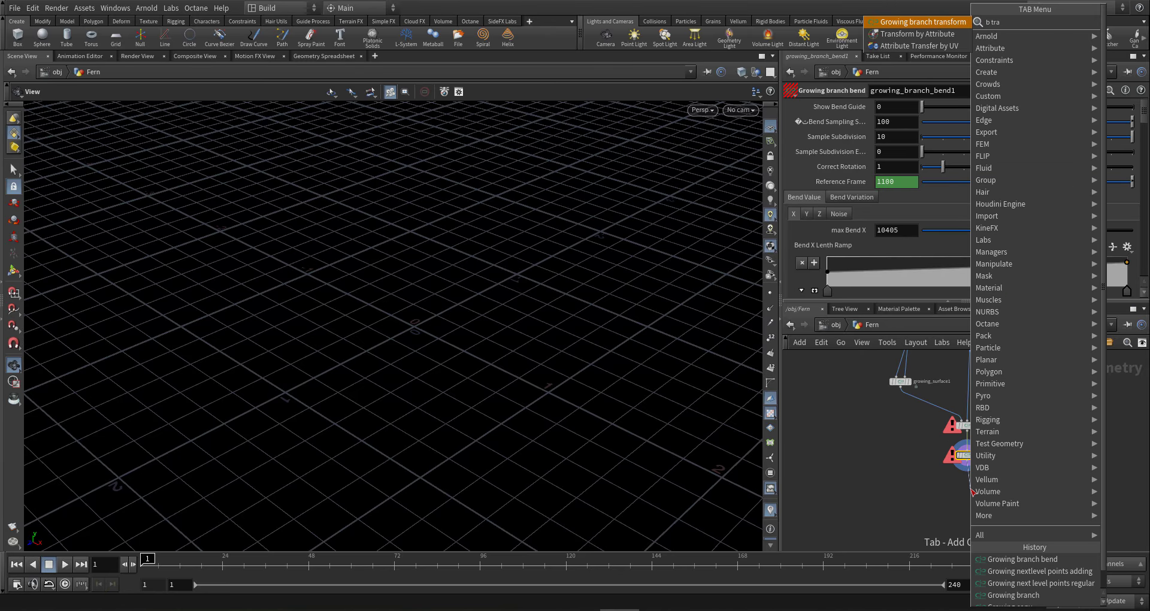
{"action": "key", "text": "Return"}
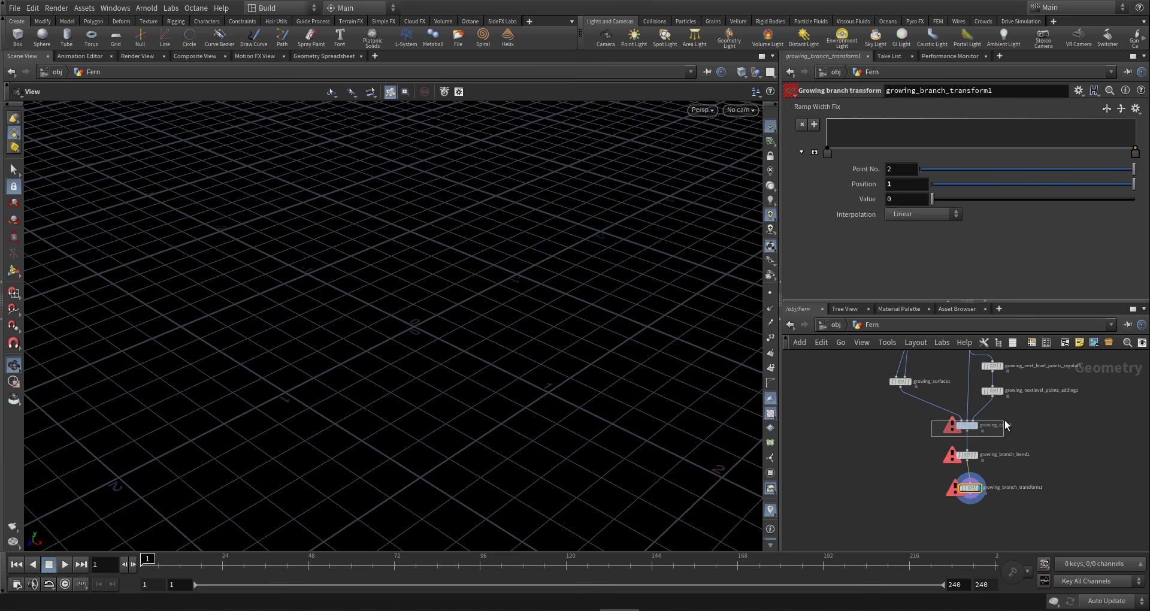
- Set growing_copy1's Base Density to 10 in the Density Controllers
{"action": "left_click_drag", "start_coordinate": [1005, 421], "coordinate": [1005, 422]}
{"action": "left_click", "coordinate": [893, 138]}
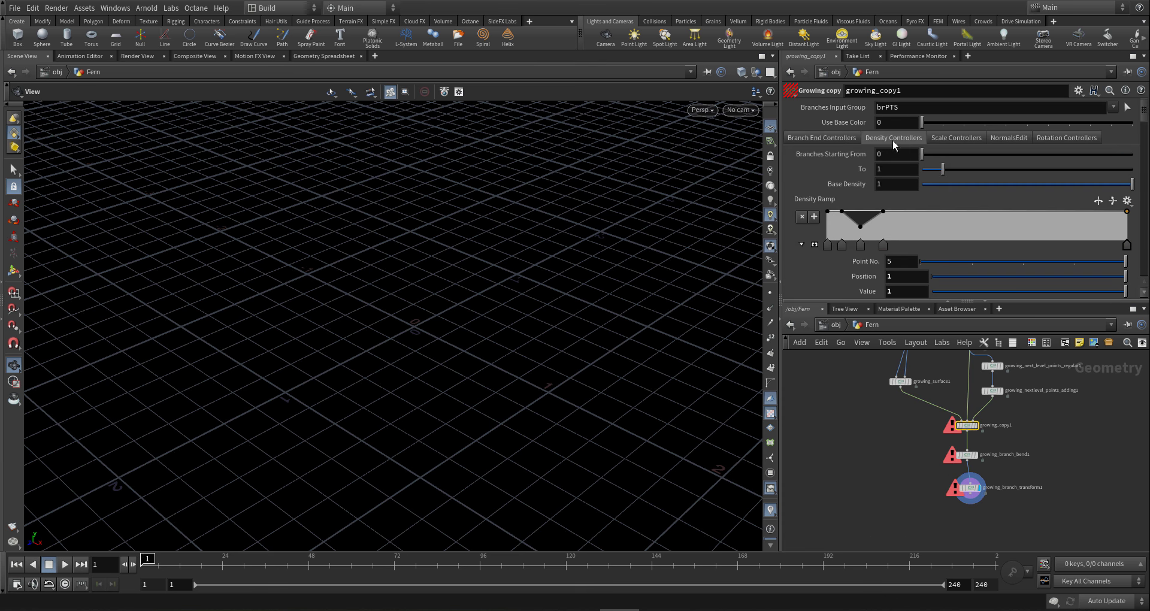
{"action": "left_click", "coordinate": [891, 184]}
{"action": "type", "text": "0"}
{"action": "key", "text": "Return"}
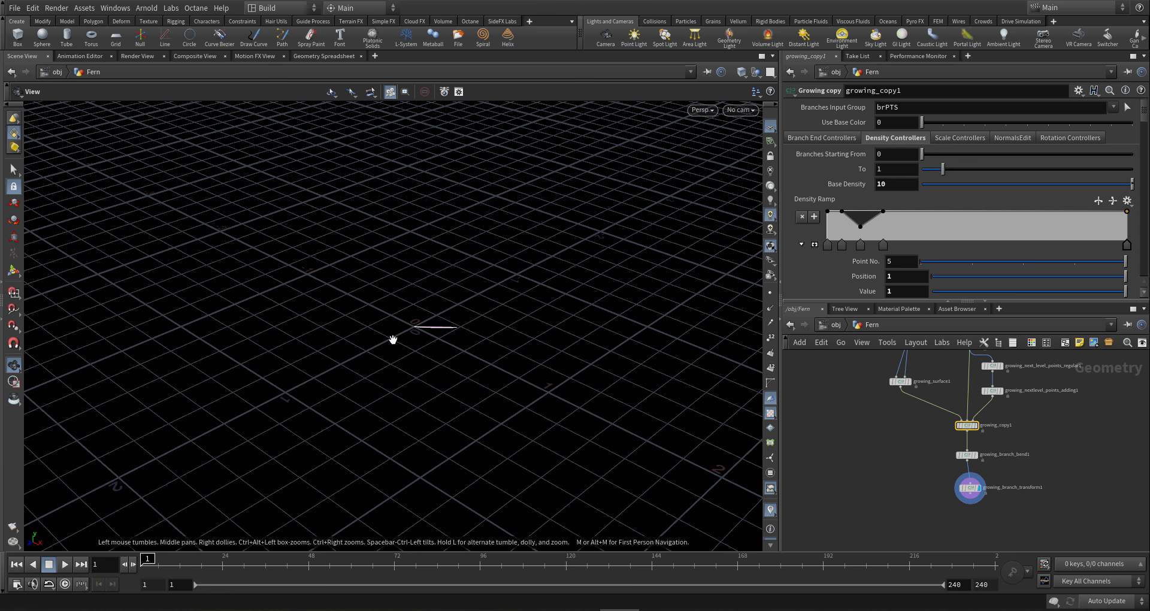
- Set growing_copy1's Mirrored Y Rotation to 0
{"action": "left_click_drag", "start_coordinate": [393, 336], "coordinate": [440, 333]}
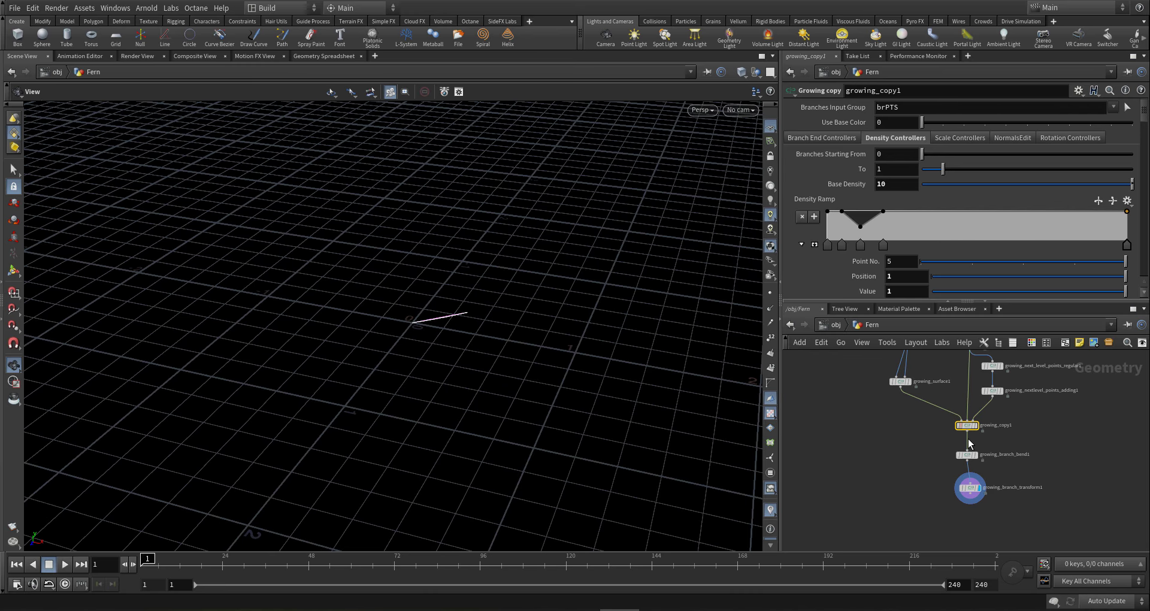
{"action": "left_click", "coordinate": [1049, 138]}
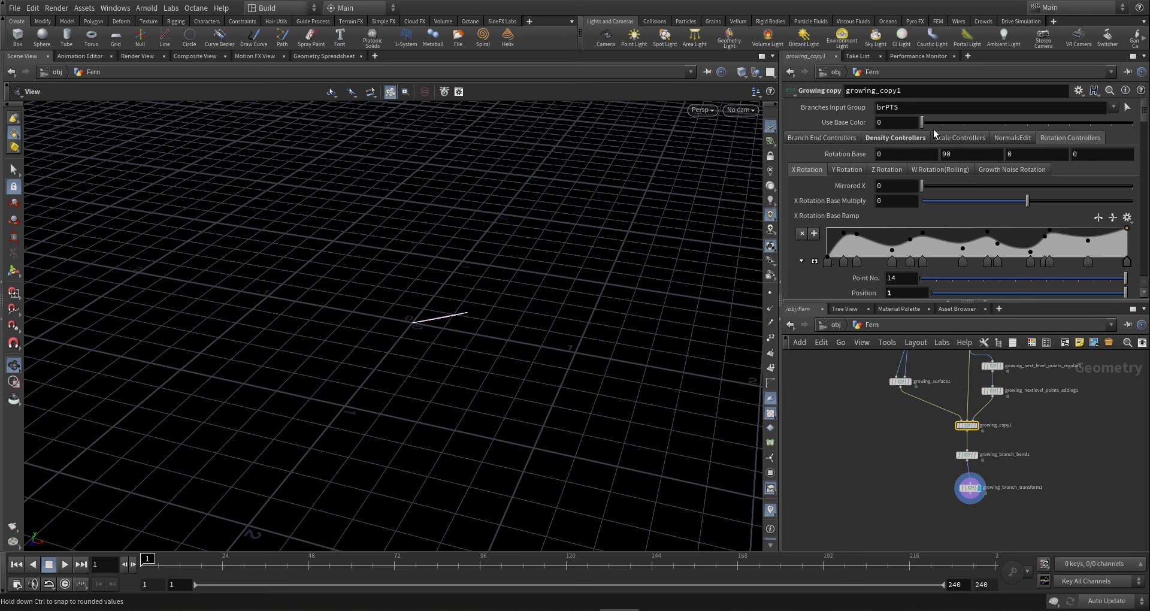
{"action": "left_click", "coordinate": [850, 169]}
{"action": "scroll", "coordinate": [849, 209], "scroll_direction": "down", "scroll_amount": 8}
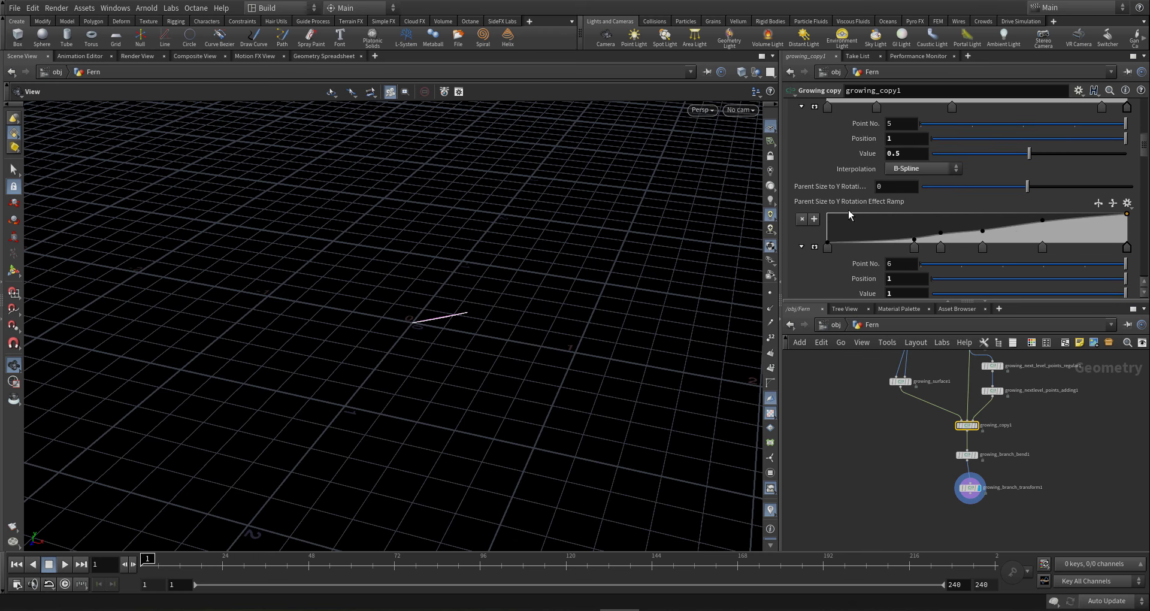
{"action": "scroll", "coordinate": [849, 209], "scroll_direction": "down", "scroll_amount": 10}
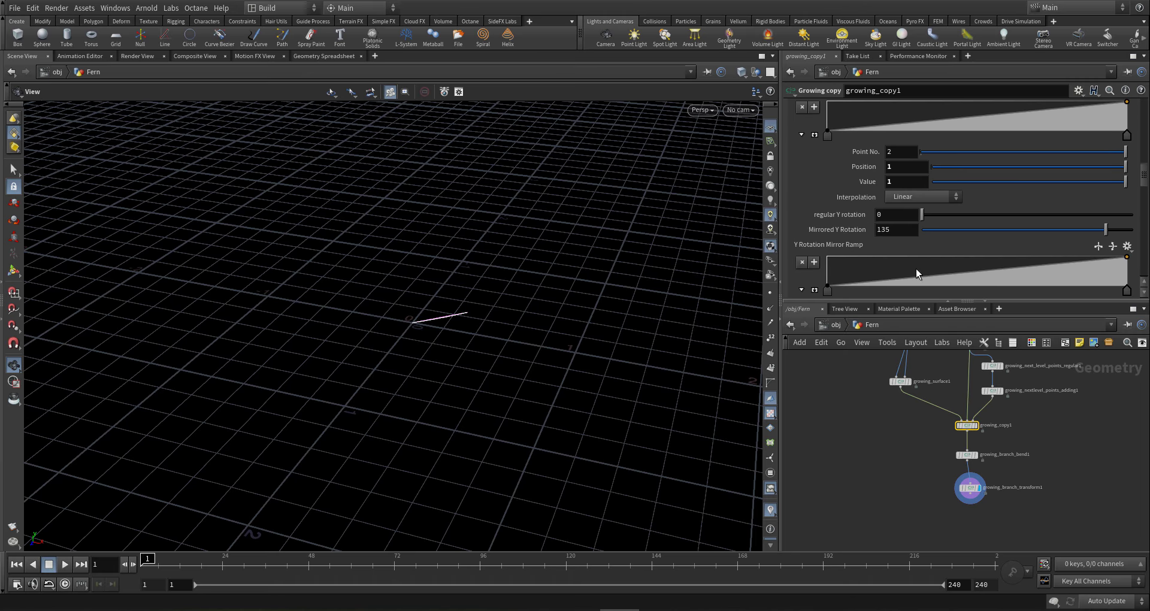
{"action": "double_click", "coordinate": [893, 229]}
{"action": "type", "text": "0"}
{"action": "key", "text": "Return"}
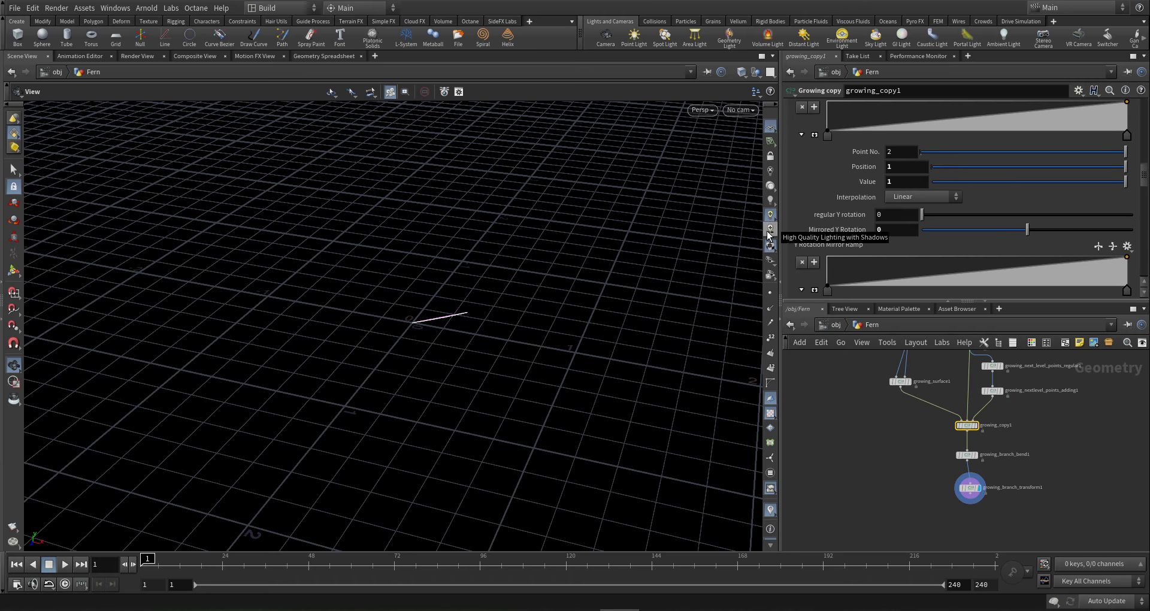
- Set Growth X Rotation Multiplier to 0 and move to the branch bend node
{"action": "scroll", "coordinate": [1009, 163], "scroll_direction": "up", "scroll_amount": 12}
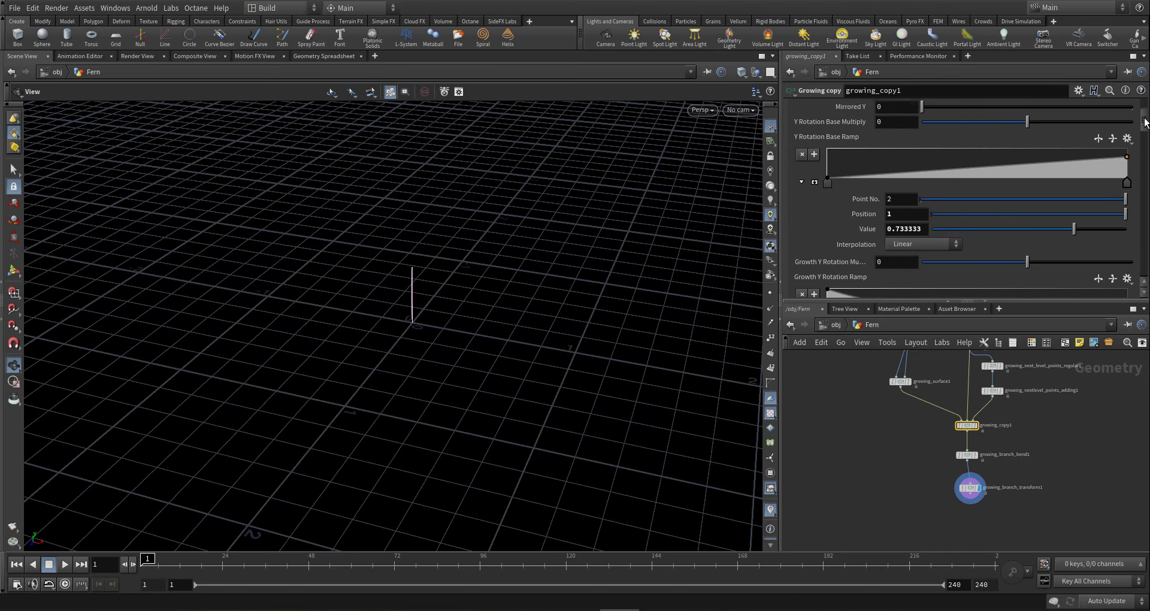
{"action": "left_click", "coordinate": [824, 169]}
{"action": "scroll", "coordinate": [828, 222], "scroll_direction": "down", "scroll_amount": 5}
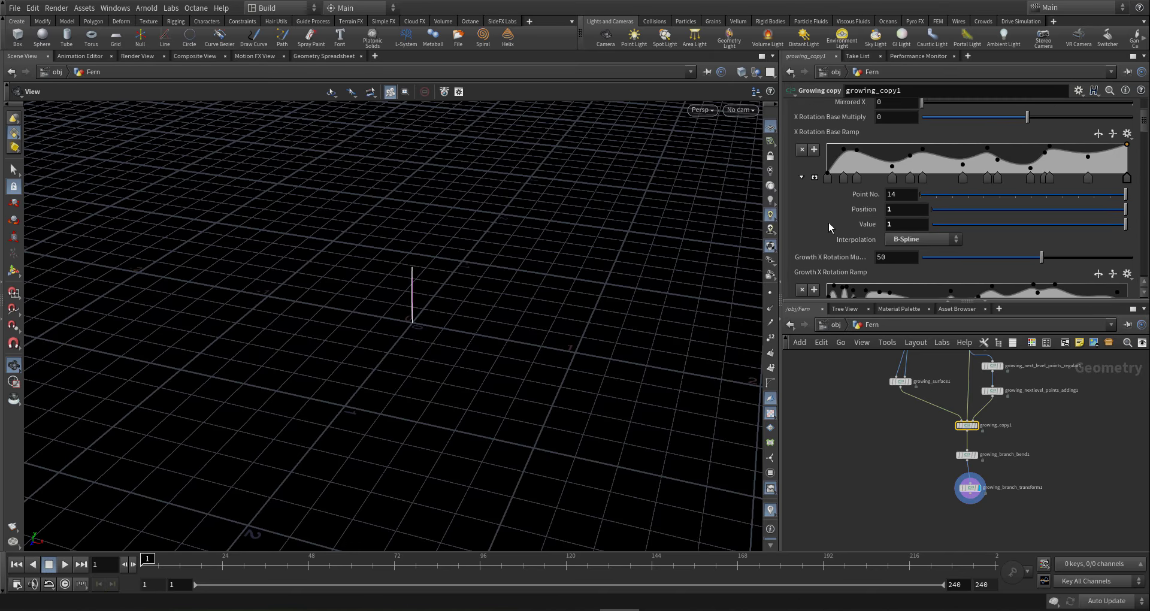
{"action": "type", "text": "0"}
{"action": "key", "text": "Return"}
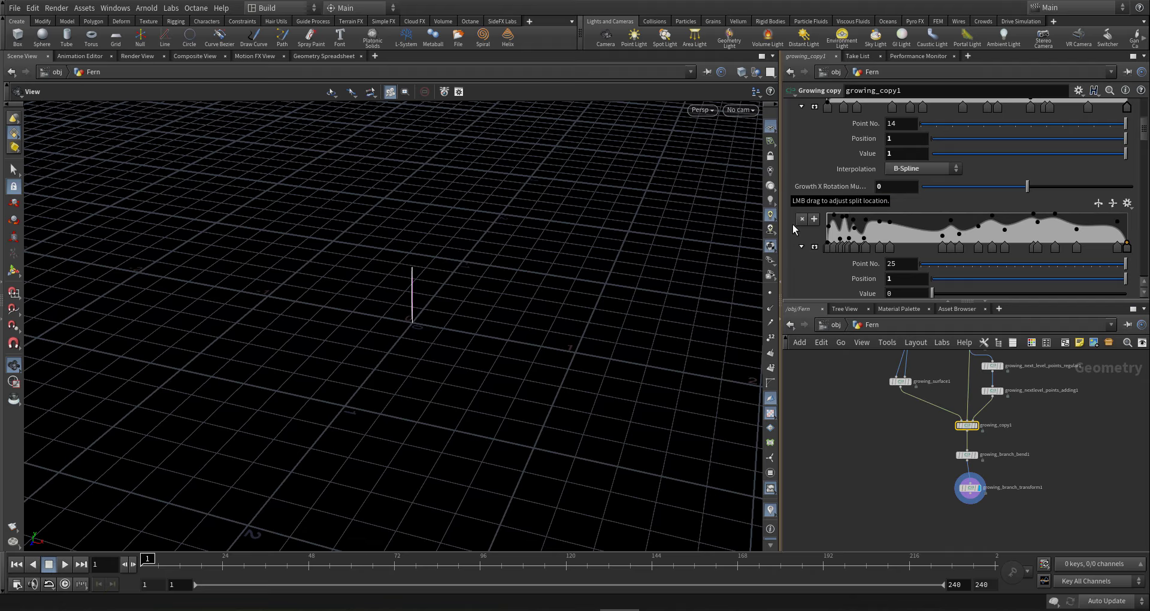
{"action": "scroll", "coordinate": [952, 487], "scroll_direction": "down", "scroll_amount": 1}
{"action": "scroll", "coordinate": [992, 523], "scroll_direction": "up", "scroll_amount": 1}
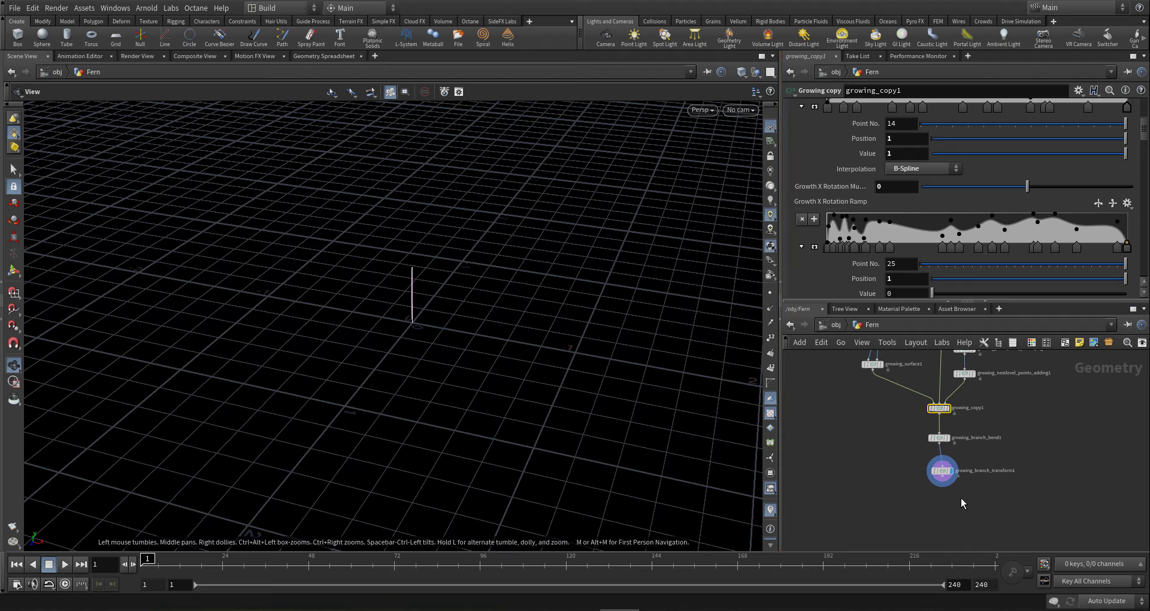
{"action": "scroll", "coordinate": [961, 498], "scroll_direction": "down", "scroll_amount": 1}
{"action": "scroll", "coordinate": [909, 440], "scroll_direction": "up", "scroll_amount": 3}
{"action": "key", "text": "Down"}
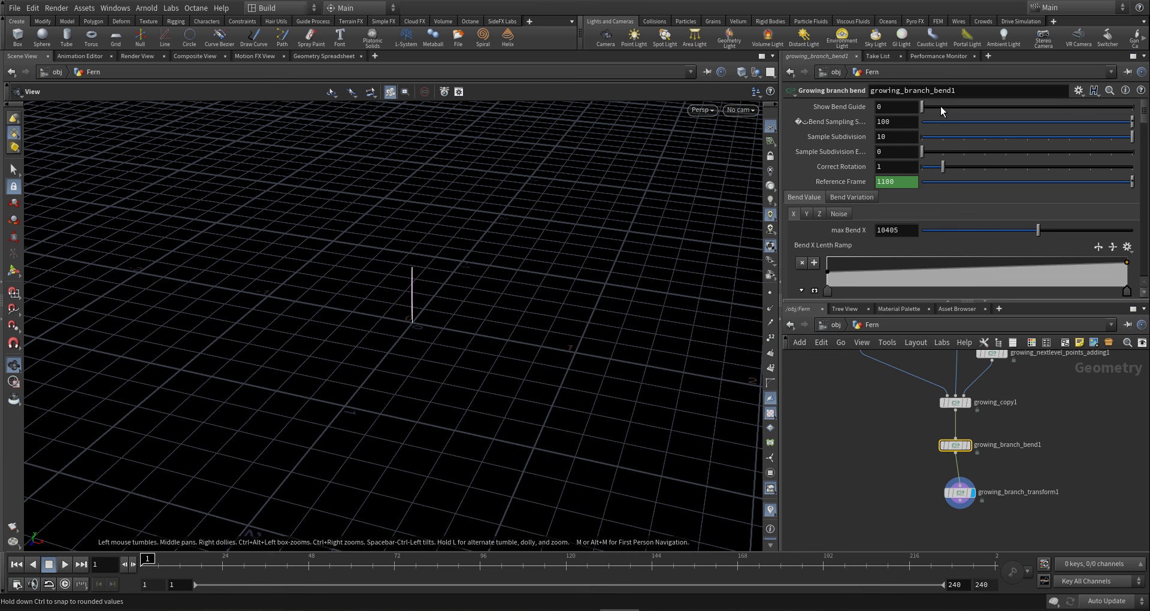
- Turn on Show Bend Guide and display growing_branch_bend1's output, framed in view
{"action": "left_click_drag", "start_coordinate": [941, 106], "coordinate": [1115, 105]}
{"action": "left_click_drag", "start_coordinate": [442, 282], "coordinate": [377, 273]}
{"action": "left_click", "coordinate": [967, 445]}
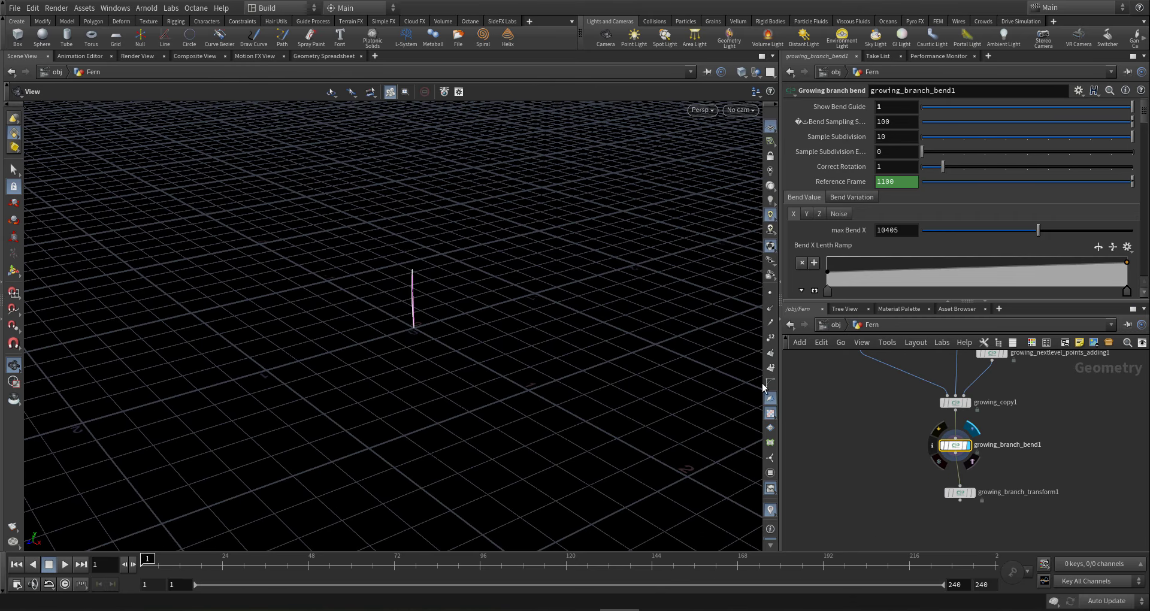
{"action": "middle_click_drag", "start_coordinate": [176, 317], "coordinate": [494, 290]}
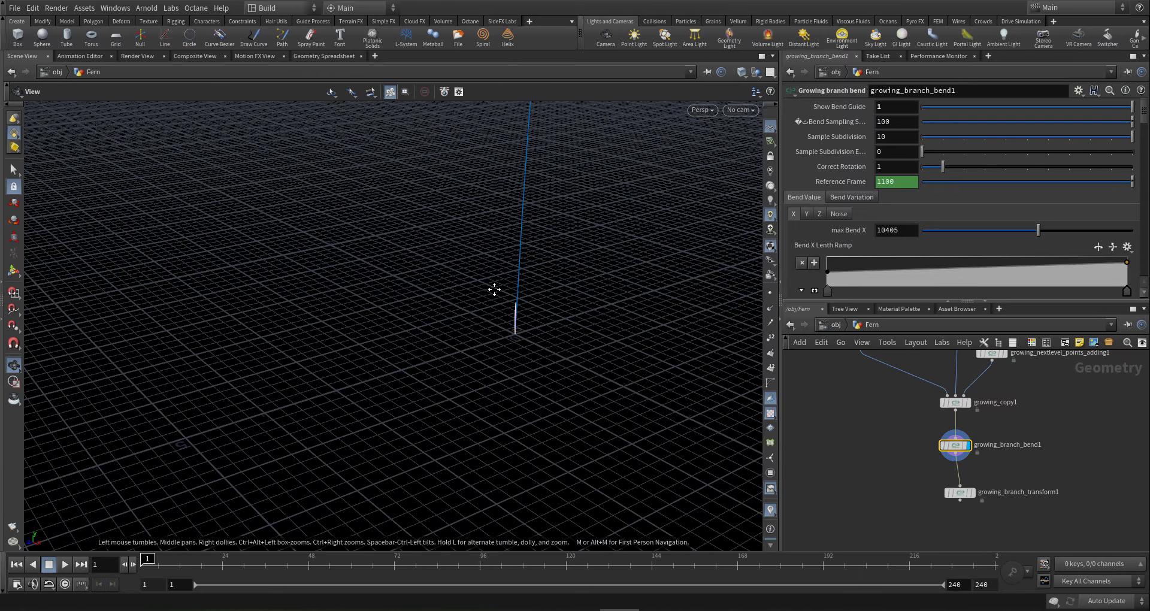
{"action": "key", "text": "space+g"}
{"action": "left_click_drag", "start_coordinate": [408, 303], "coordinate": [416, 327]}
{"action": "scroll", "coordinate": [865, 190], "scroll_direction": "down", "scroll_amount": 4}
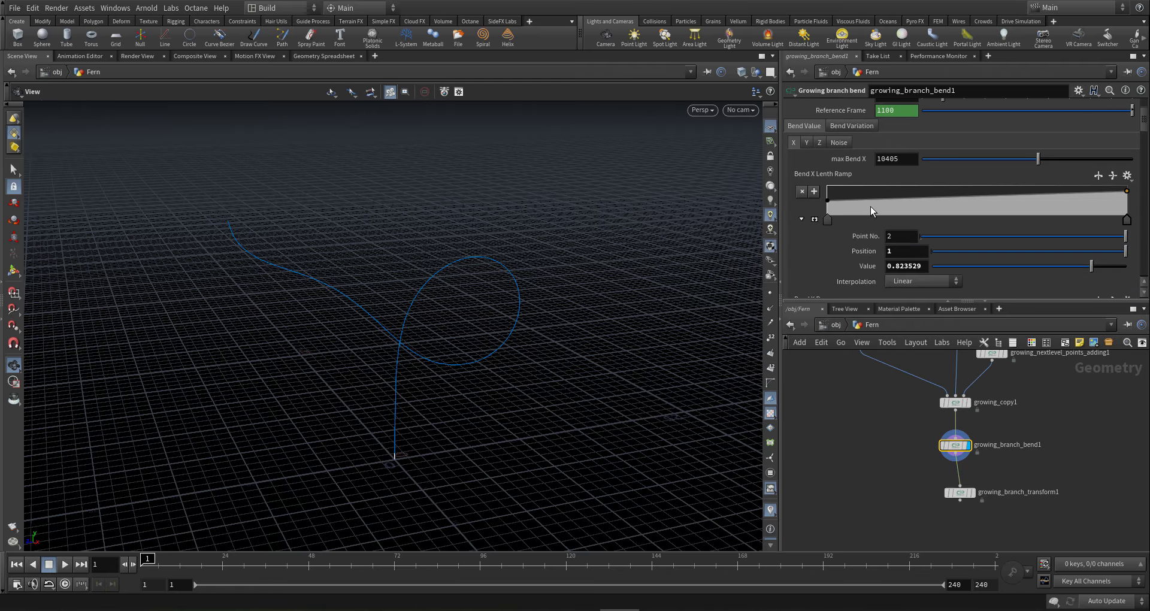
{"action": "scroll", "coordinate": [871, 206], "scroll_direction": "down", "scroll_amount": 3}
- Delete extra Bend X Ramp keys and drag the remaining ones, raising the last to 1
{"action": "left_click", "coordinate": [1103, 245]}
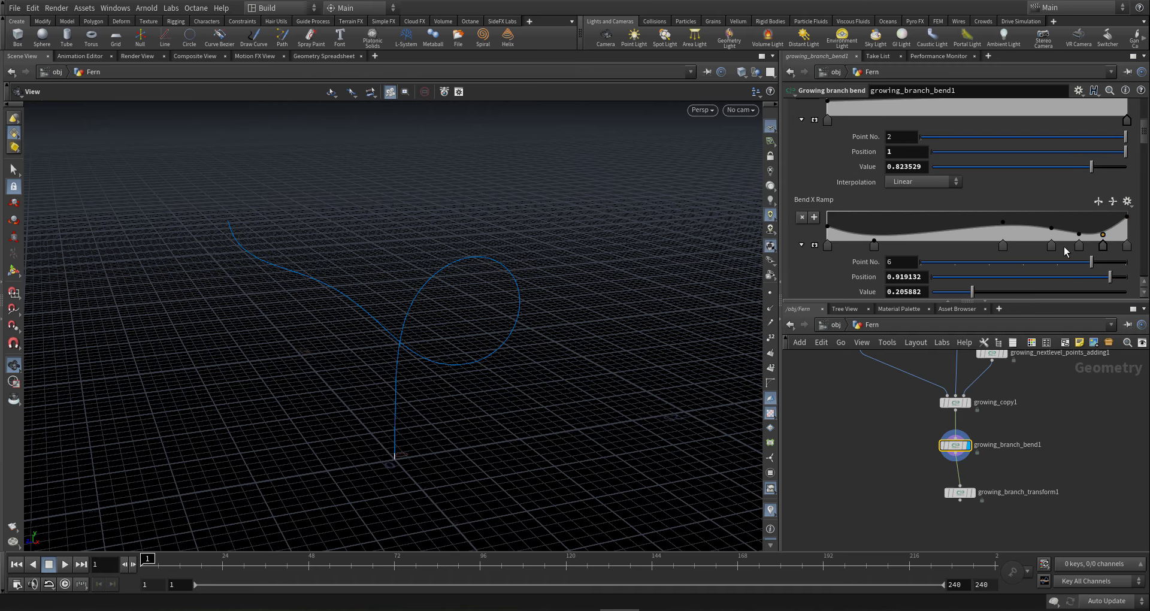
{"action": "left_click", "coordinate": [1052, 245], "text": "shift"}
{"action": "key", "text": "Delete"}
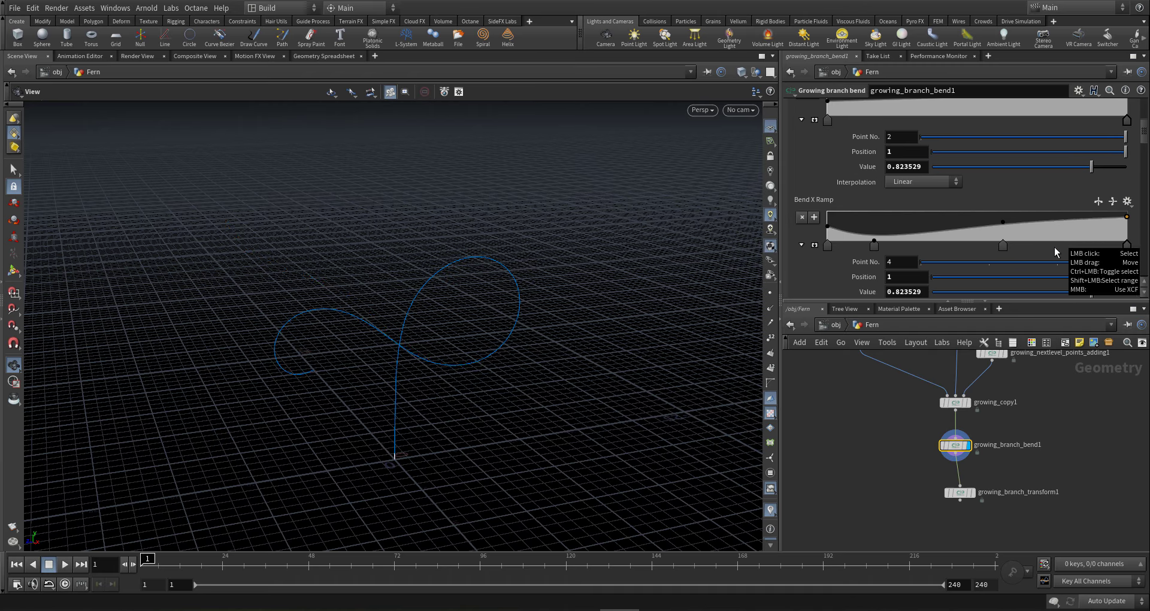
{"action": "left_click", "coordinate": [875, 240]}
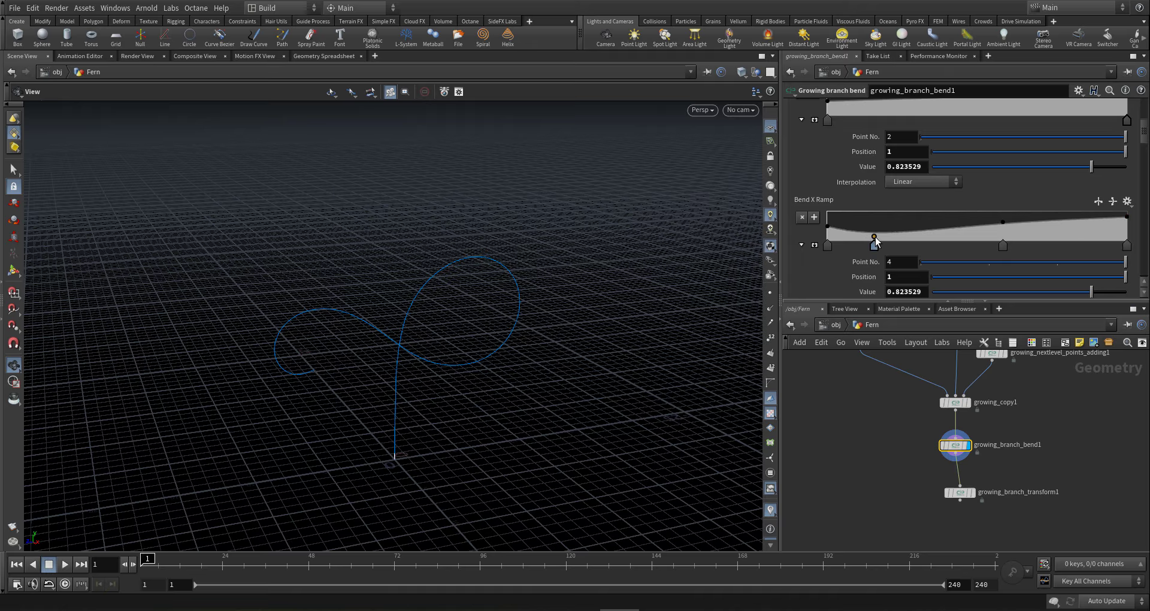
{"action": "left_click_drag", "start_coordinate": [874, 239], "coordinate": [876, 238]}
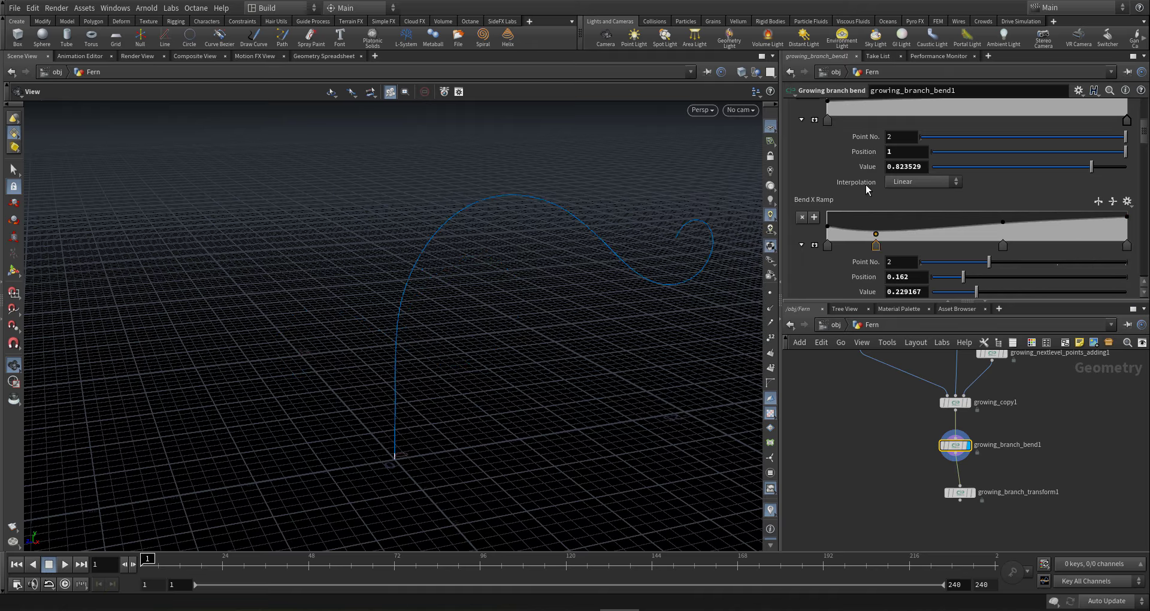
{"action": "scroll", "coordinate": [897, 229], "scroll_direction": "up", "scroll_amount": 4}
{"action": "scroll", "coordinate": [899, 235], "scroll_direction": "down", "scroll_amount": 4}
{"action": "left_click_drag", "start_coordinate": [827, 227], "coordinate": [791, 221]}
{"action": "left_click_drag", "start_coordinate": [395, 266], "coordinate": [486, 300]}
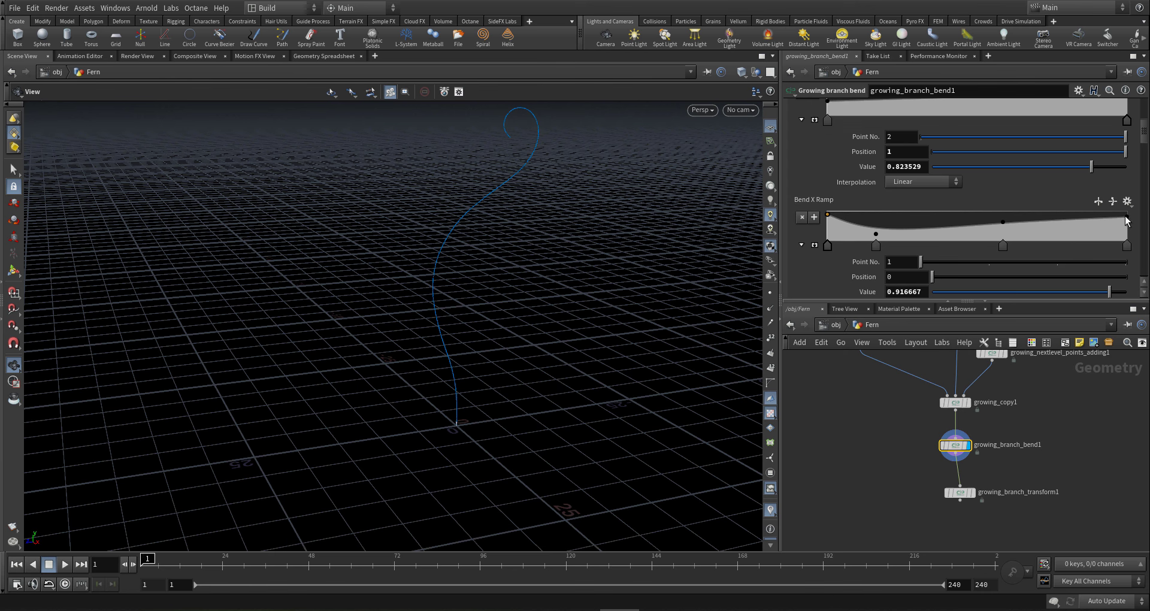
{"action": "left_click_drag", "start_coordinate": [1127, 216], "coordinate": [1129, 209]}
{"action": "scroll", "coordinate": [983, 182], "scroll_direction": "up", "scroll_amount": 5}
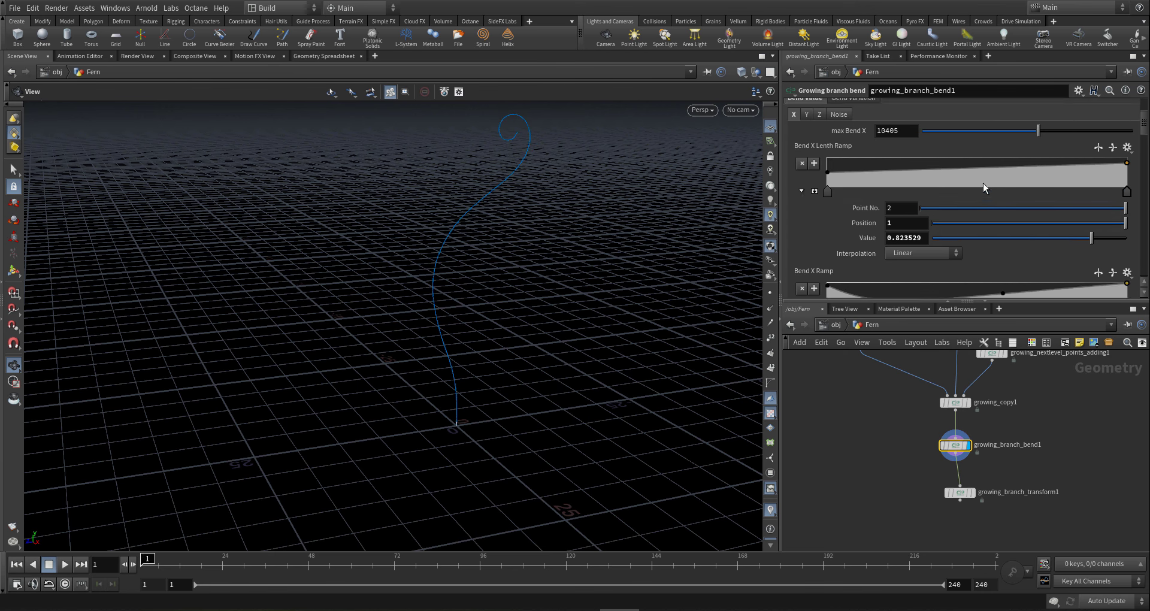
{"action": "middle_click_drag", "start_coordinate": [1017, 389], "coordinate": [1016, 489]}
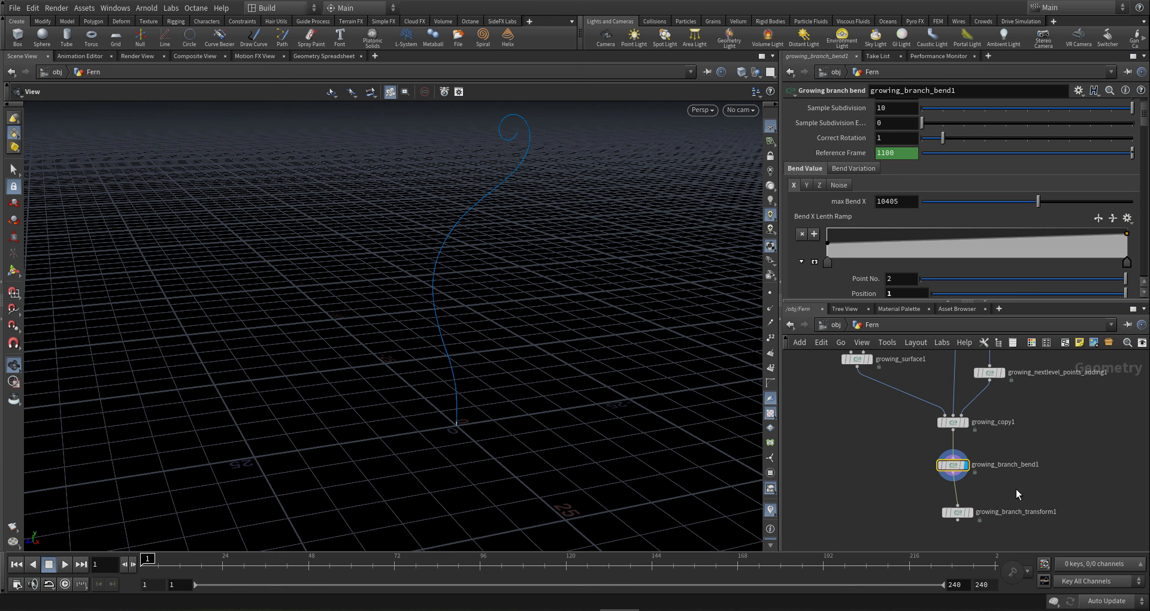
- Set the next-level points count to ch("../growing_branch1/points")-1 via a pasted relative reference
{"action": "left_click", "coordinate": [955, 380]}
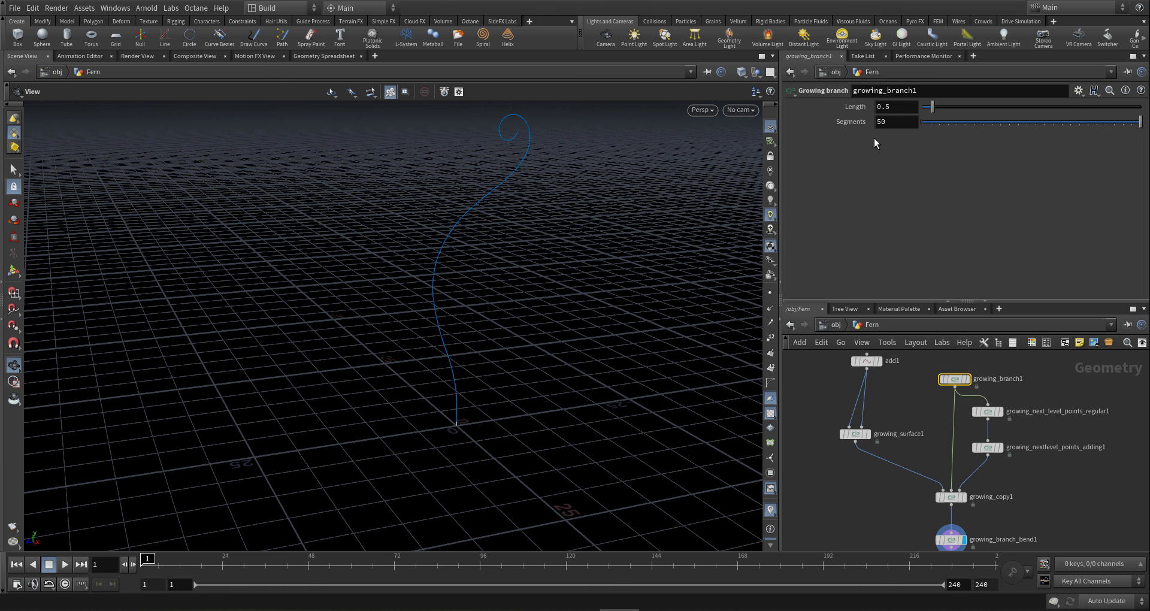
{"action": "right_click", "coordinate": [889, 123]}
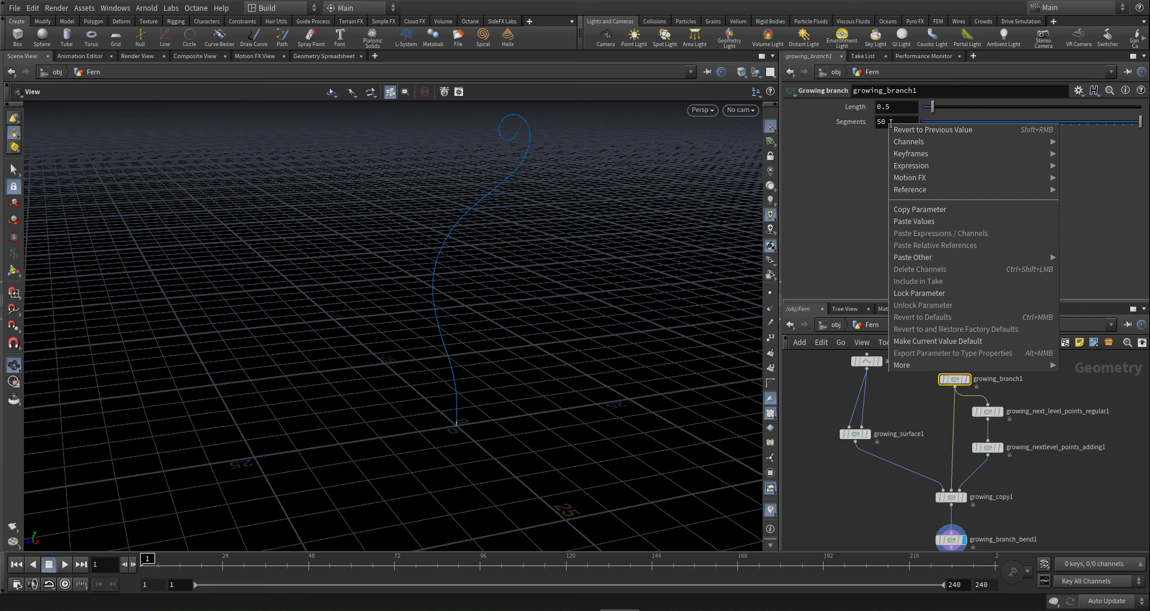
{"action": "left_click", "coordinate": [915, 210]}
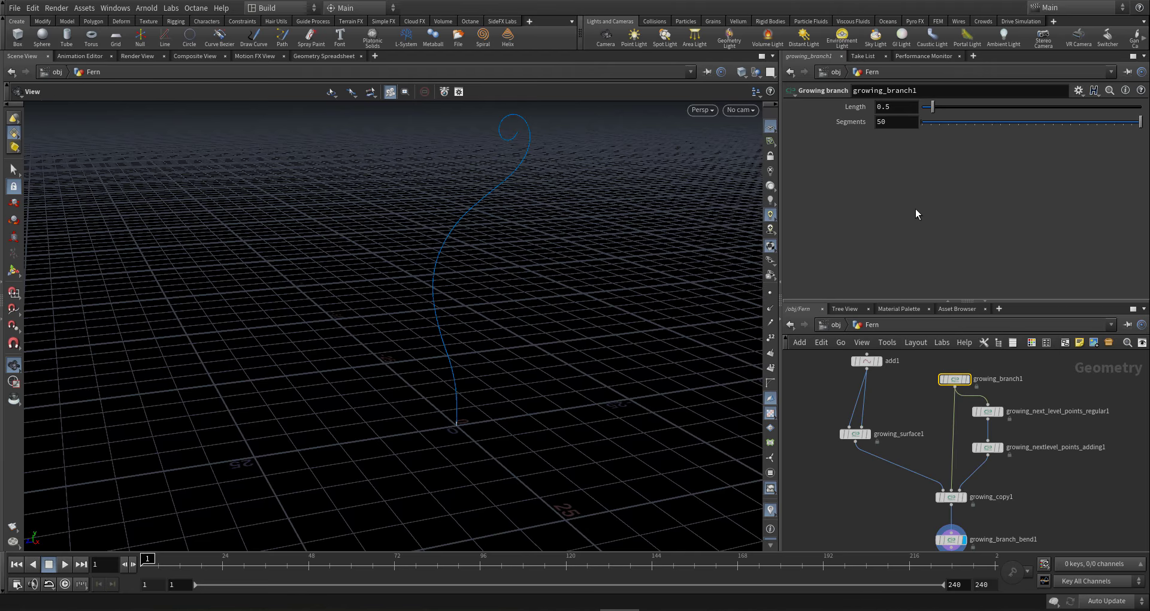
{"action": "left_click", "coordinate": [988, 412]}
{"action": "right_click", "coordinate": [896, 109]}
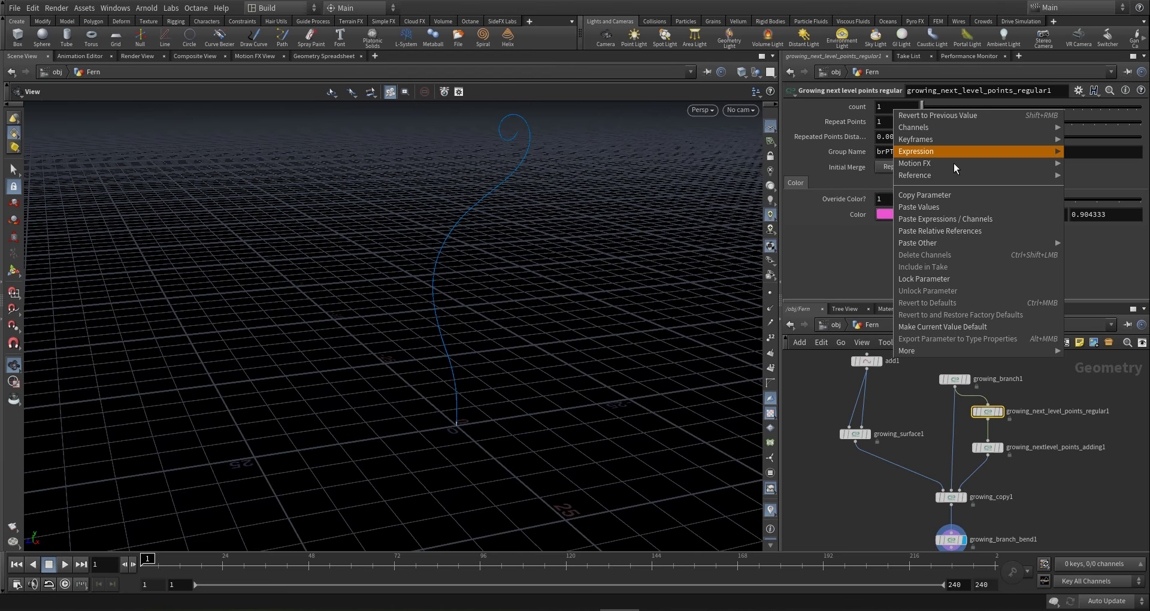
{"action": "left_click", "coordinate": [946, 236]}
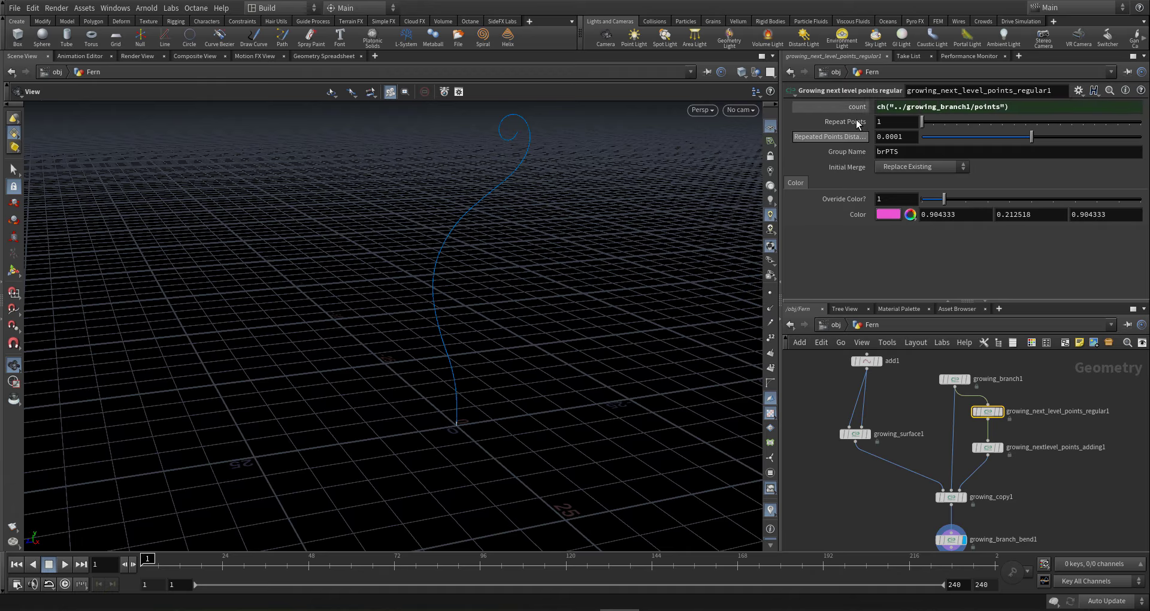
{"action": "left_click", "coordinate": [1018, 107]}
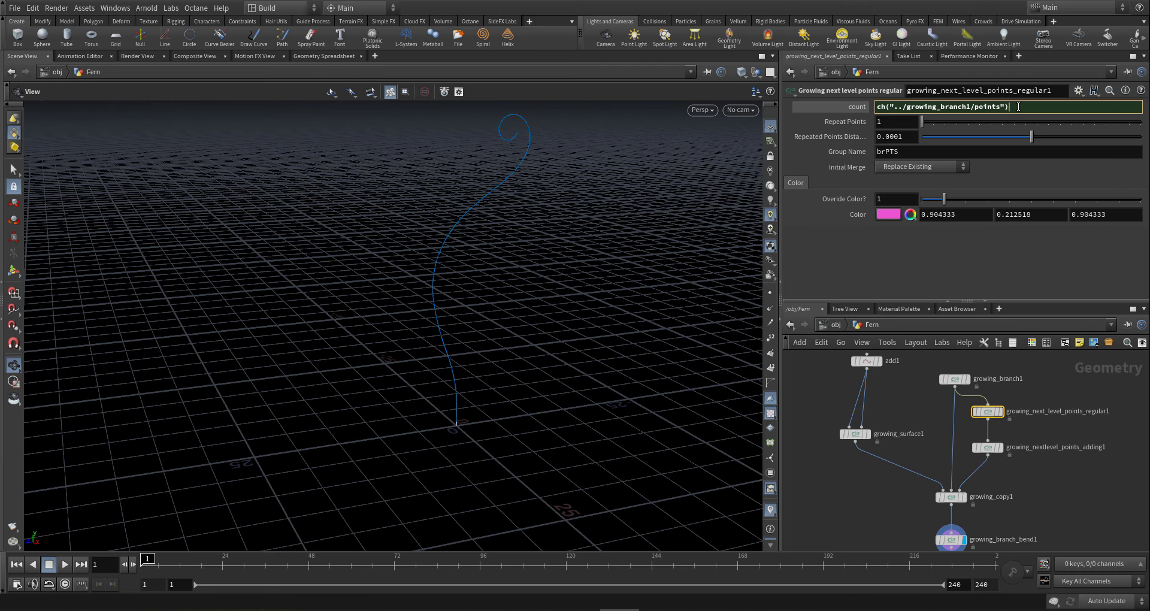
{"action": "type", "text": "-1"}
{"action": "key", "text": "Return"}
- Compare point counts of growing_next_level_points_regular1 and growing_branch1
{"action": "middle_click", "coordinate": [988, 412]}
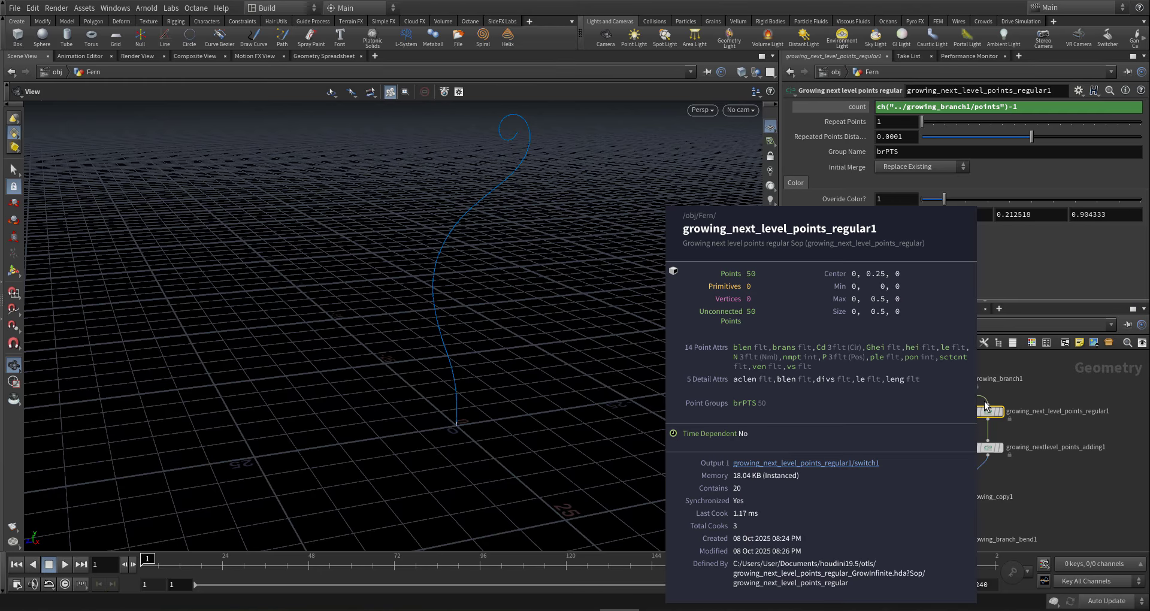
{"action": "middle_click", "coordinate": [954, 381]}
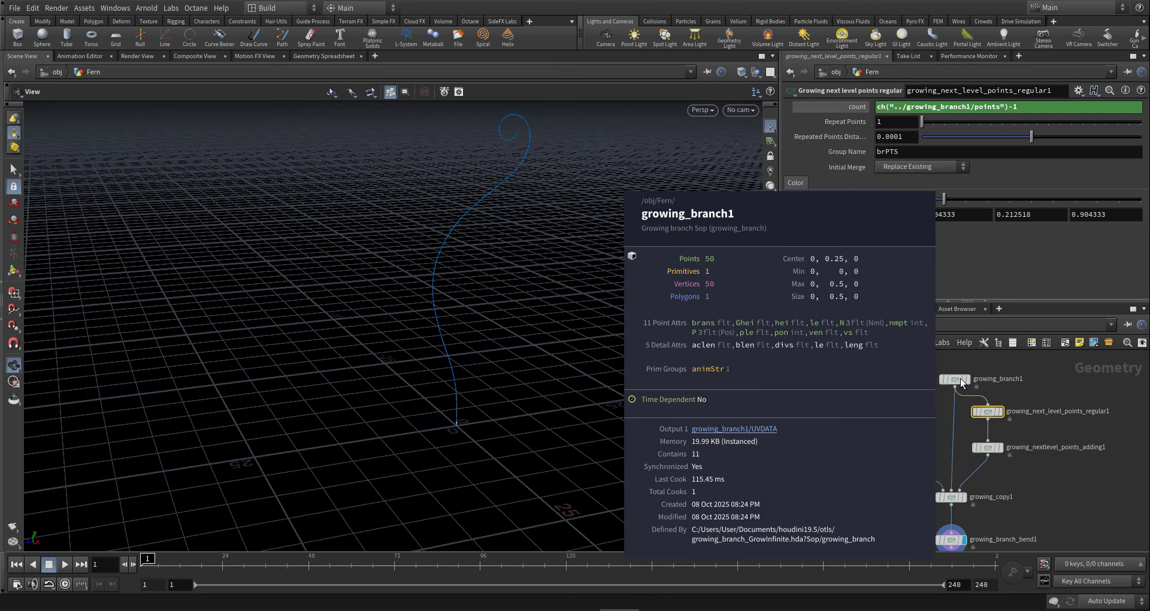
{"action": "middle_click_drag", "start_coordinate": [1052, 445], "coordinate": [1073, 370]}
{"action": "scroll", "coordinate": [1015, 467], "scroll_direction": "up", "scroll_amount": 3}
- Display and frame growing_branch_transform1's straight stem, then select growing_branch_bend1
{"action": "middle_click_drag", "start_coordinate": [1015, 461], "coordinate": [1020, 412]}
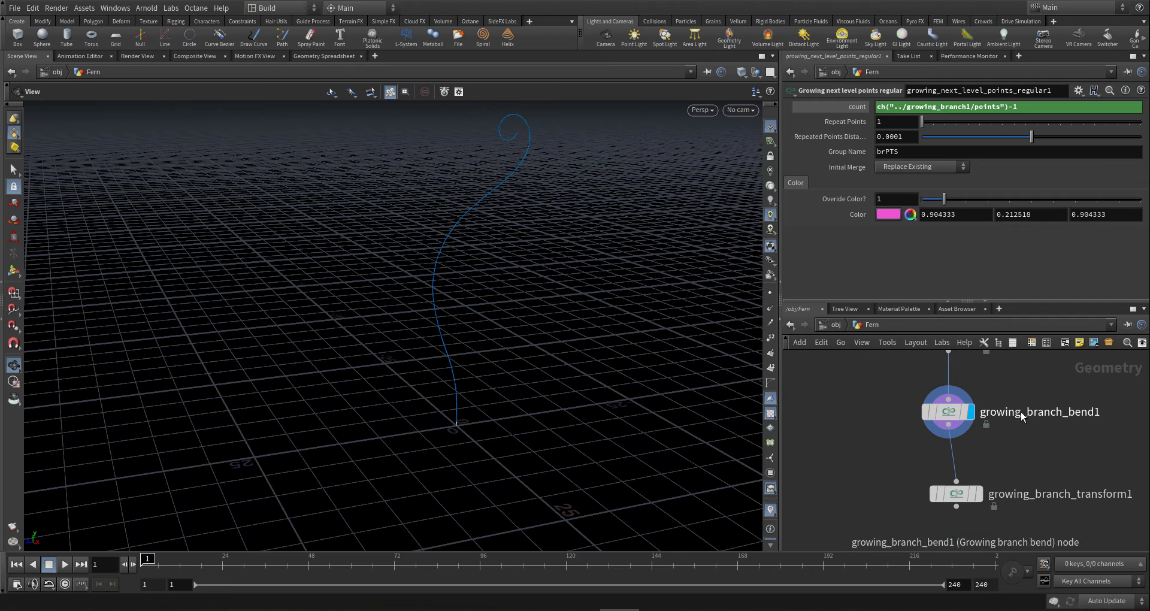
{"action": "scroll", "coordinate": [1021, 411], "scroll_direction": "down", "scroll_amount": 3}
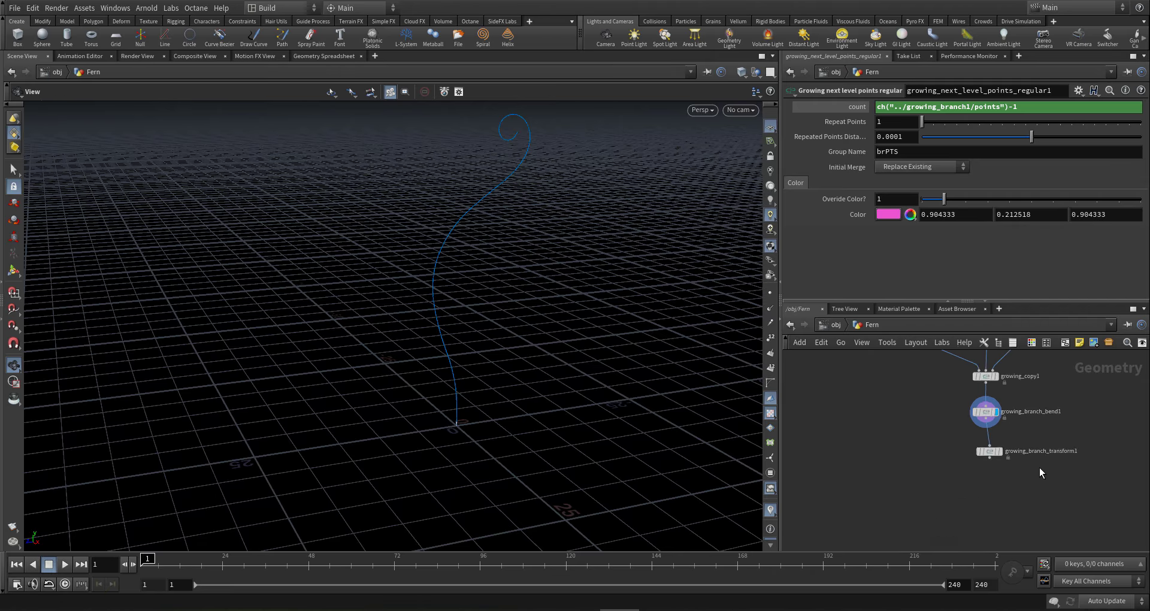
{"action": "mouse_move", "coordinate": [1004, 444]}
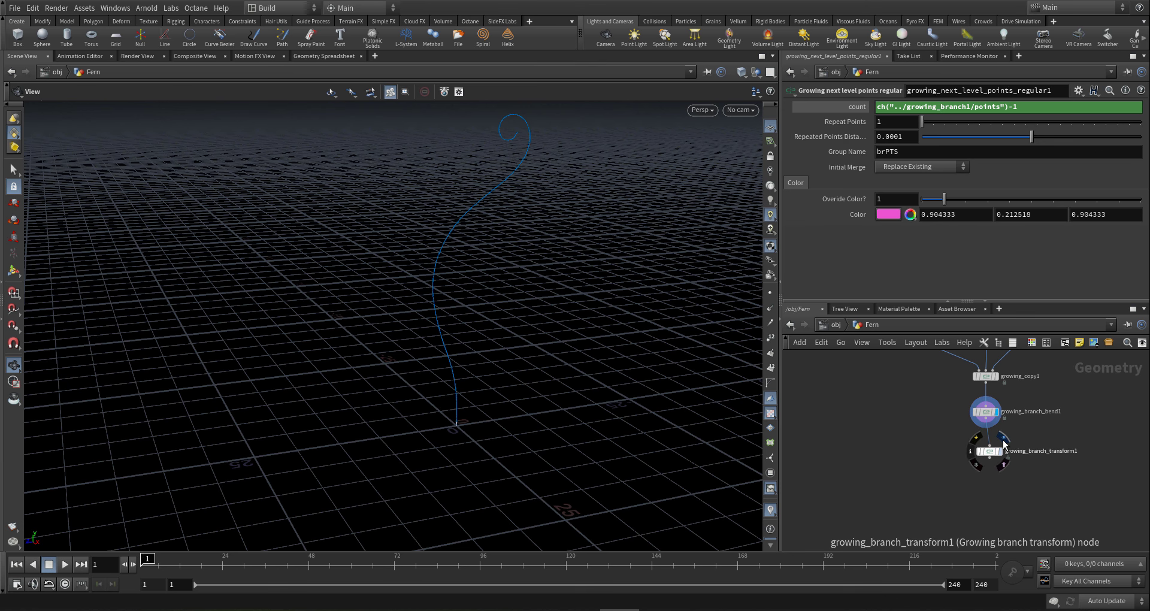
{"action": "left_click", "coordinate": [1004, 444]}
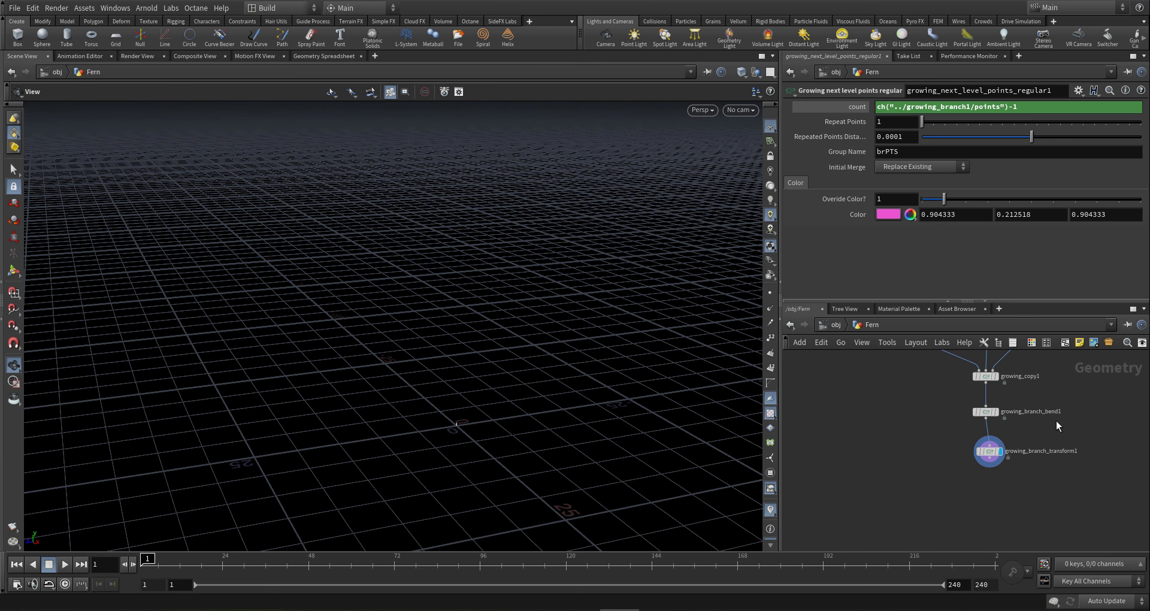
{"action": "left_click_drag", "start_coordinate": [942, 476], "coordinate": [1011, 433]}
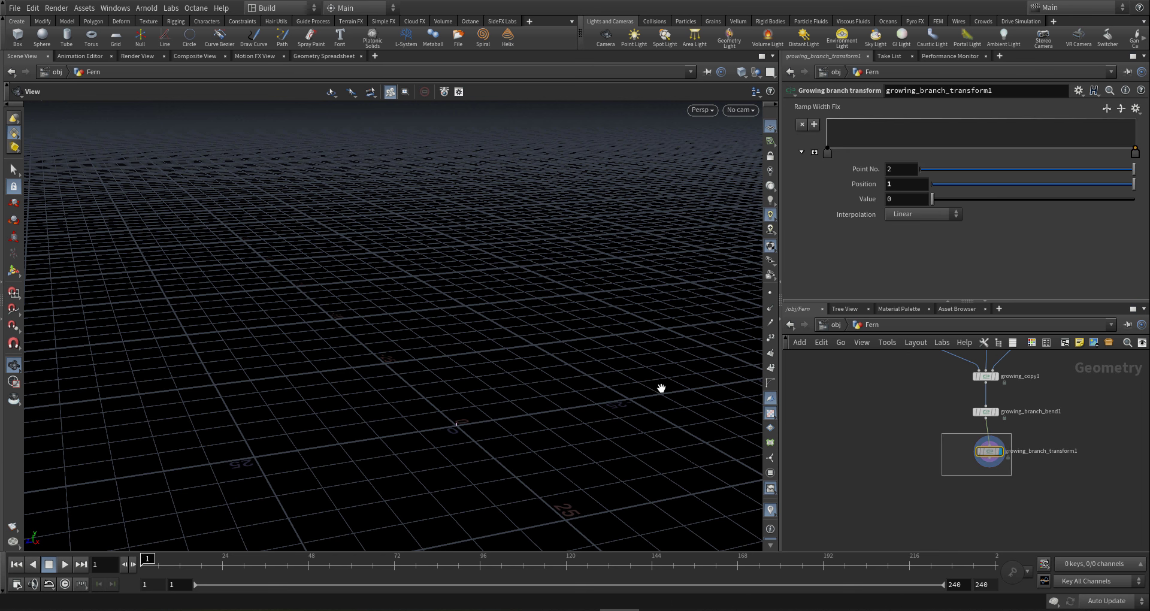
{"action": "key", "text": "g"}
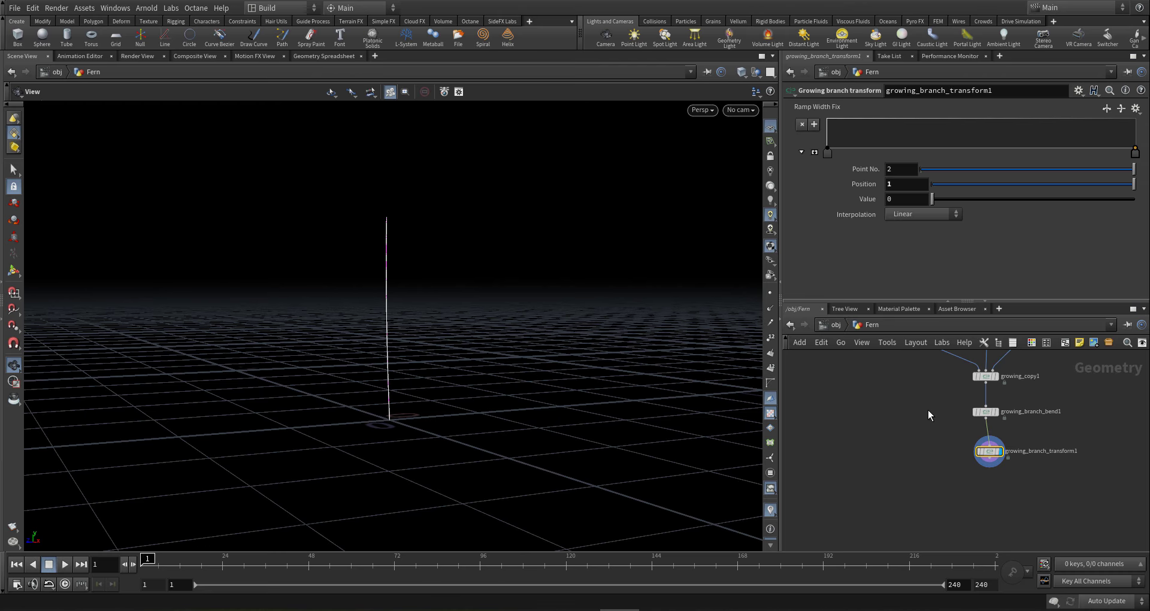
{"action": "left_click_drag", "start_coordinate": [1001, 409], "coordinate": [889, 426]}
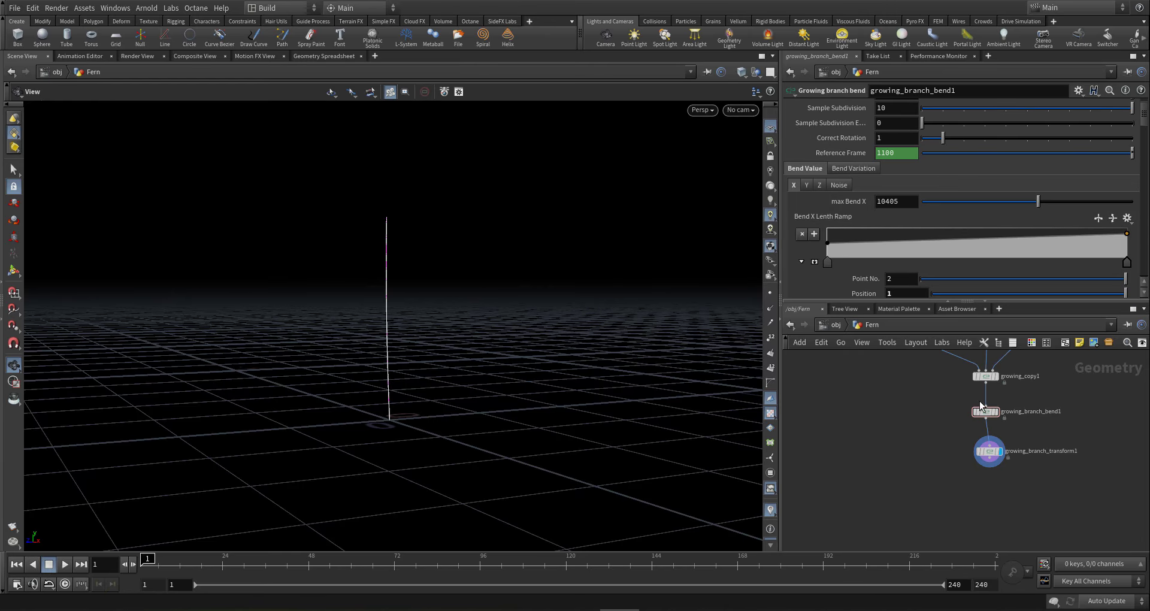
- Display the bent stem, tune max Bend X toward 19088, and adjust the first two Bend X Ramp points
{"action": "key", "text": "r"}
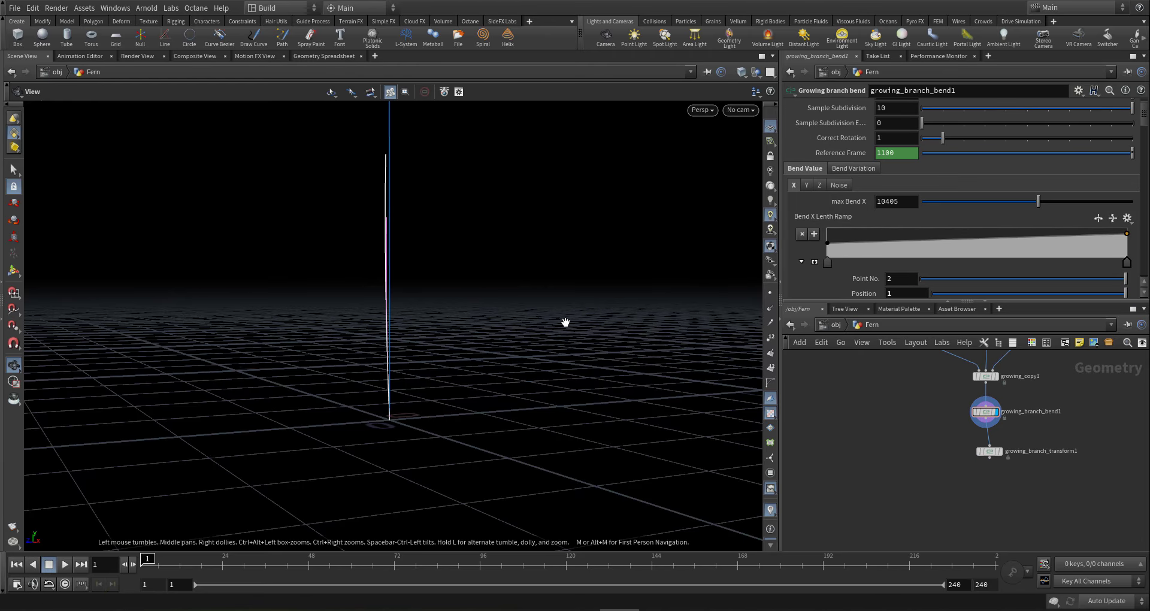
{"action": "key", "text": "g"}
{"action": "scroll", "coordinate": [1072, 258], "scroll_direction": "down", "scroll_amount": 3}
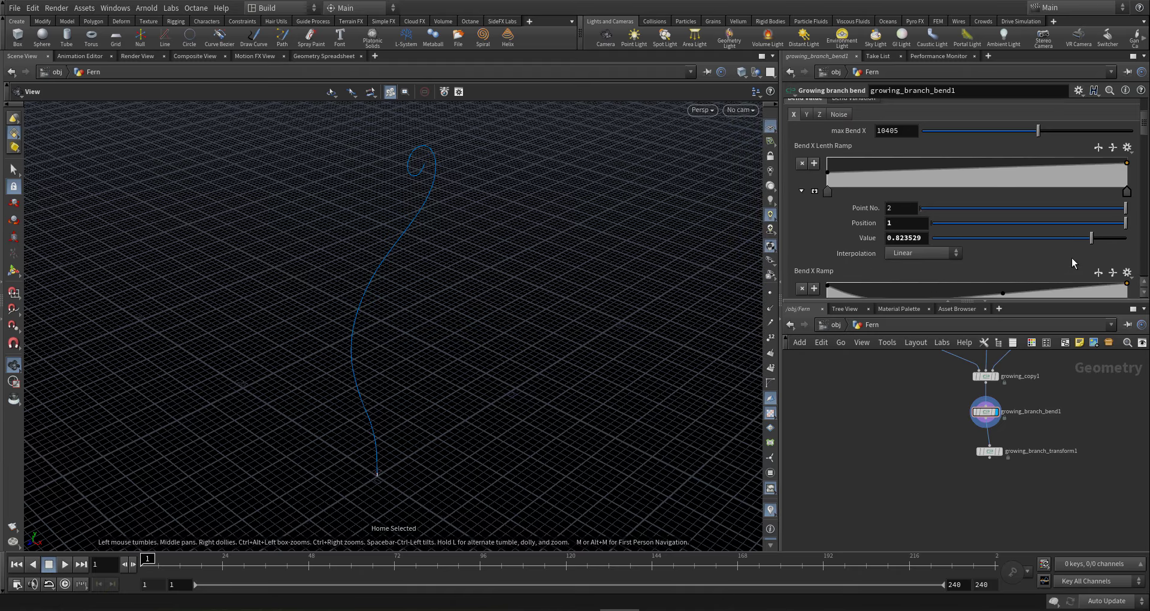
{"action": "scroll", "coordinate": [1072, 258], "scroll_direction": "down", "scroll_amount": 5}
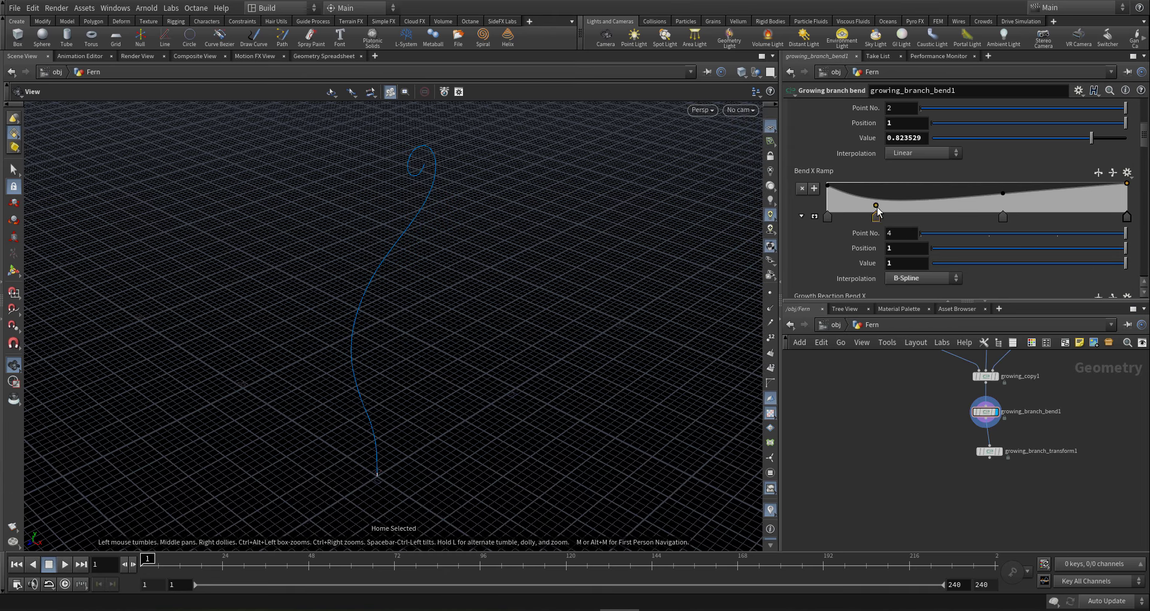
{"action": "scroll", "coordinate": [888, 221], "scroll_direction": "up", "scroll_amount": 5}
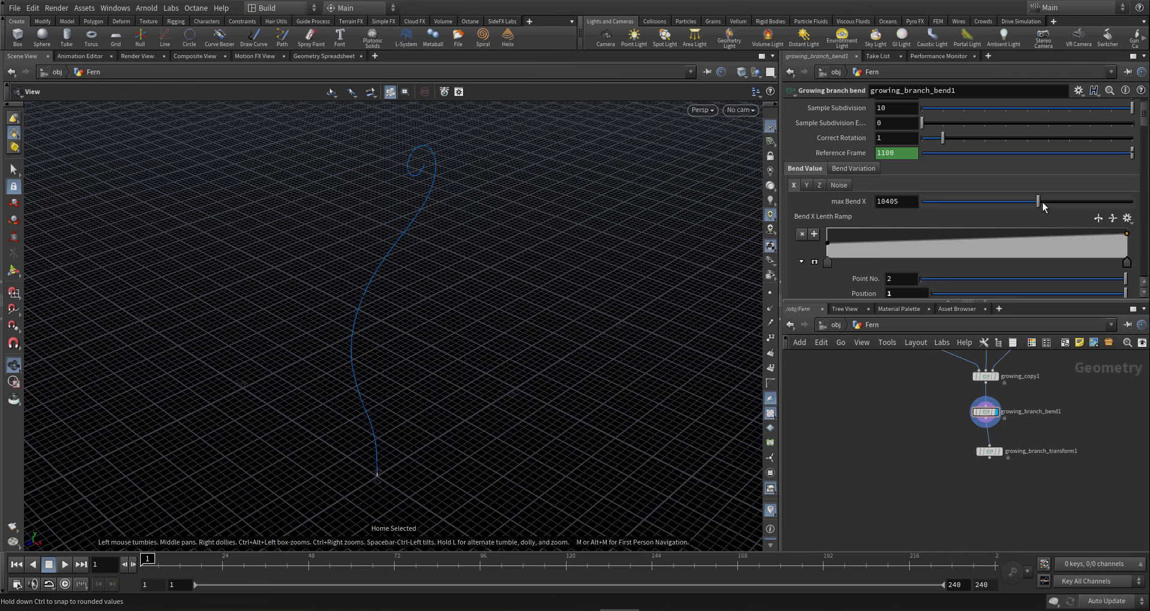
{"action": "left_click_drag", "start_coordinate": [1042, 202], "coordinate": [1056, 205]}
{"action": "left_click_drag", "start_coordinate": [1056, 203], "coordinate": [1056, 202]}
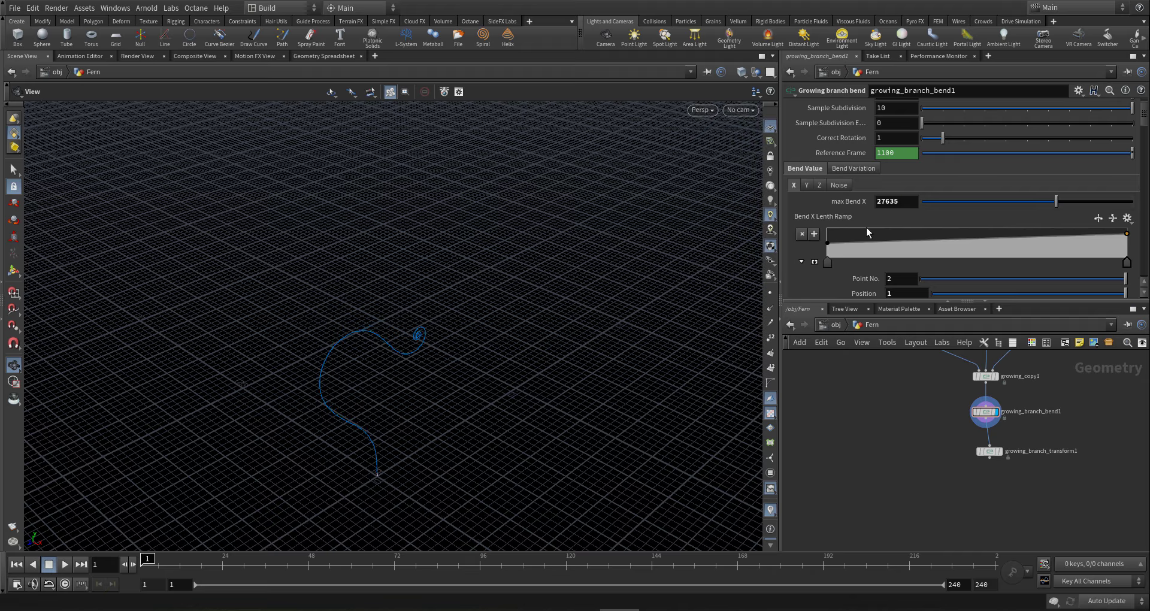
{"action": "scroll", "coordinate": [866, 228], "scroll_direction": "down", "scroll_amount": 4}
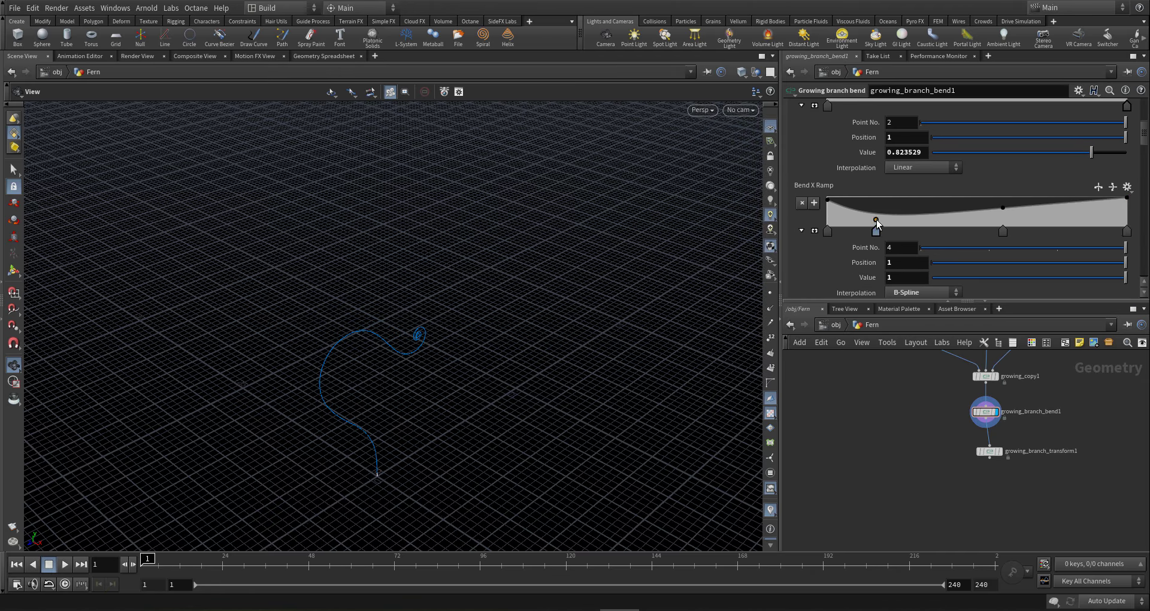
{"action": "left_click_drag", "start_coordinate": [877, 220], "coordinate": [879, 221]}
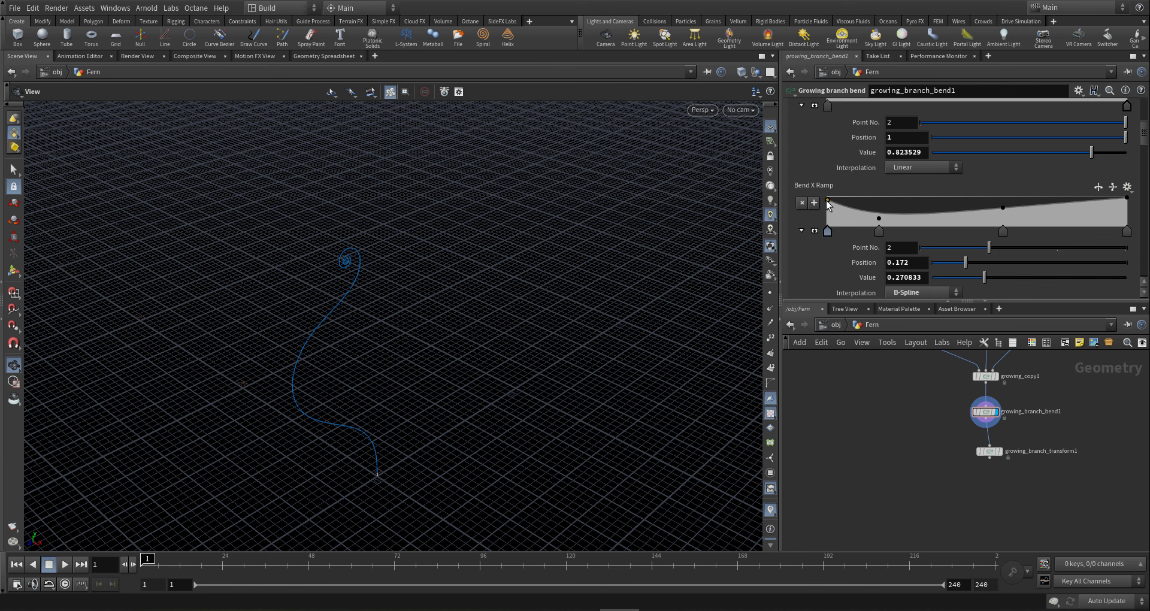
{"action": "left_click_drag", "start_coordinate": [829, 204], "coordinate": [828, 208]}
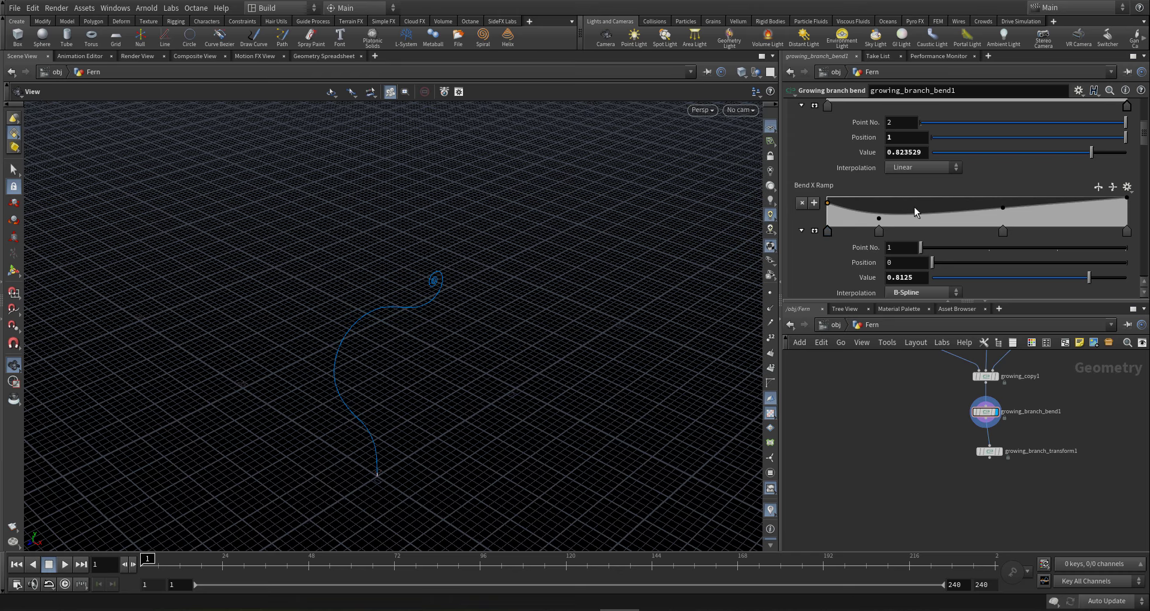
{"action": "scroll", "coordinate": [958, 157], "scroll_direction": "up", "scroll_amount": 5}
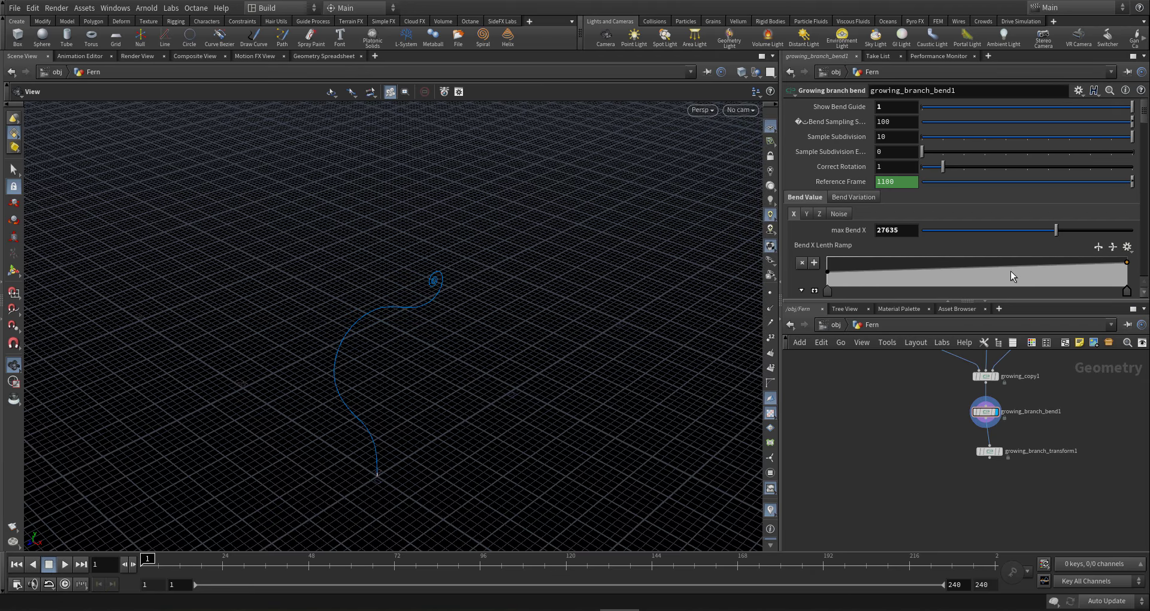
{"action": "left_click_drag", "start_coordinate": [1054, 234], "coordinate": [1048, 234]}
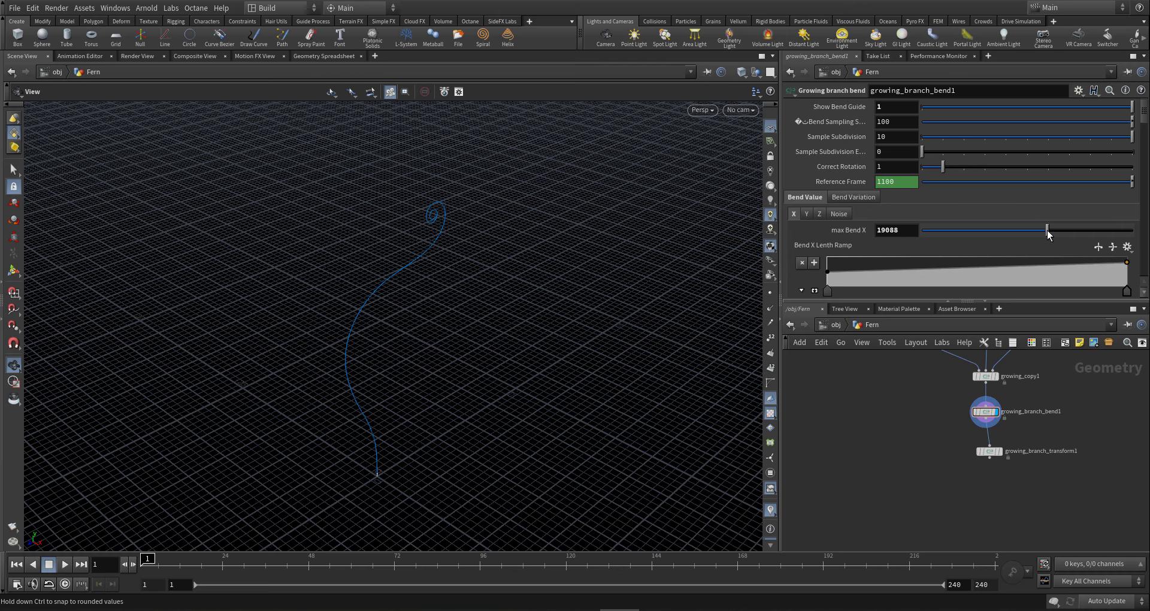
- Add and remove a Bend X Ramp point, then set the Length Ramp end value to 1
{"action": "left_click_drag", "start_coordinate": [367, 325], "coordinate": [285, 293]}
{"action": "scroll", "coordinate": [929, 386], "scroll_direction": "down", "scroll_amount": 1}
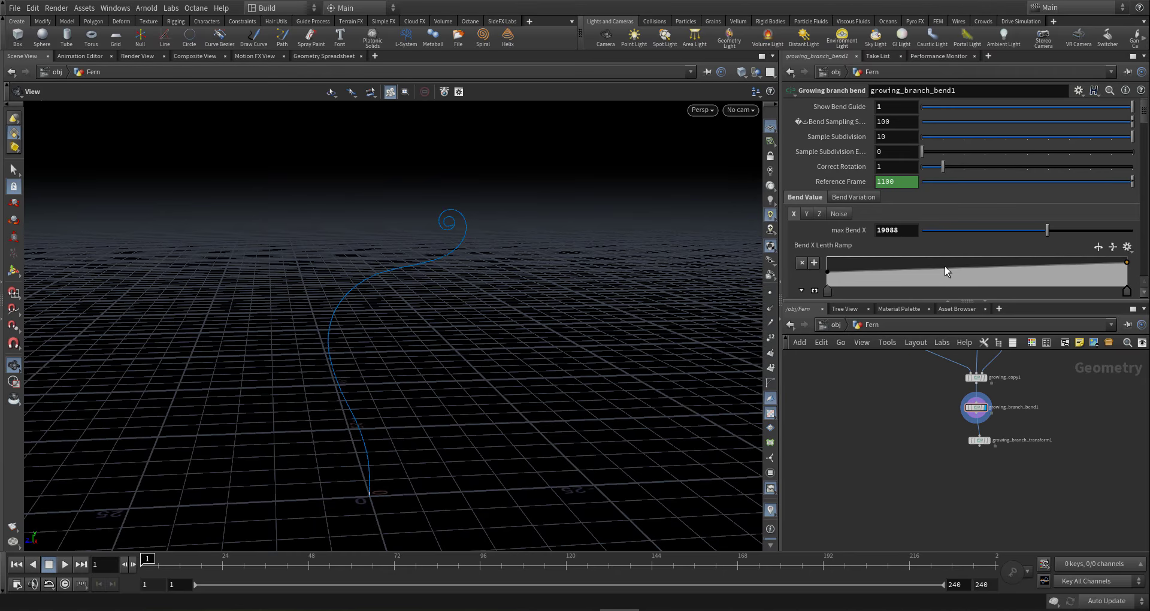
{"action": "scroll", "coordinate": [944, 266], "scroll_direction": "down", "scroll_amount": 4}
{"action": "scroll", "coordinate": [946, 268], "scroll_direction": "down", "scroll_amount": 3}
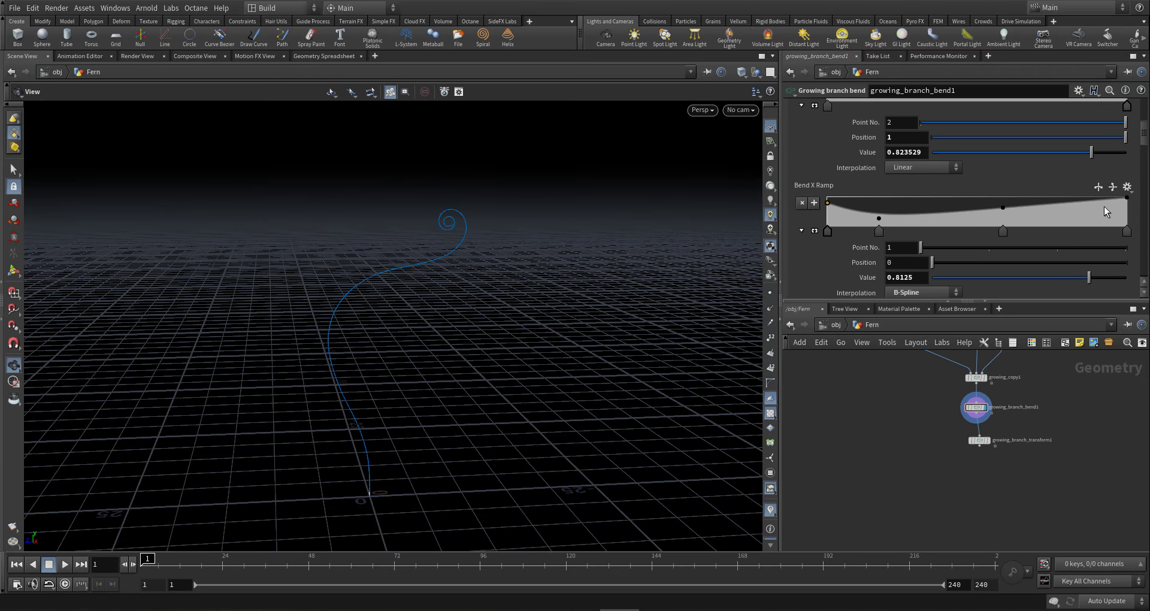
{"action": "left_click_drag", "start_coordinate": [1074, 199], "coordinate": [1048, 196]}
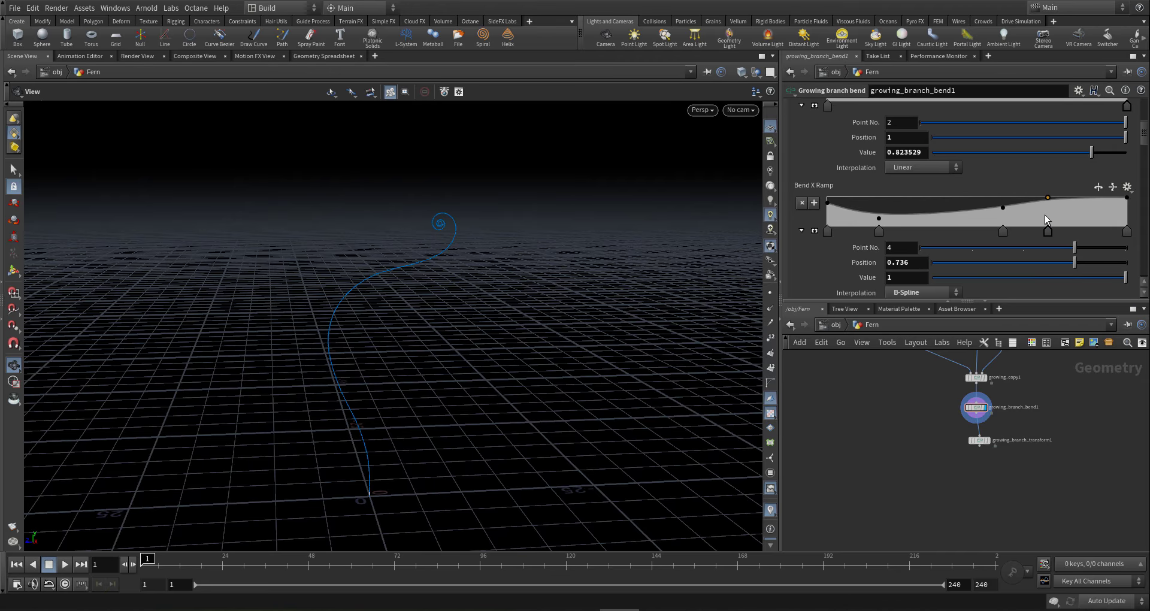
{"action": "left_click_drag", "start_coordinate": [438, 238], "coordinate": [456, 236]}
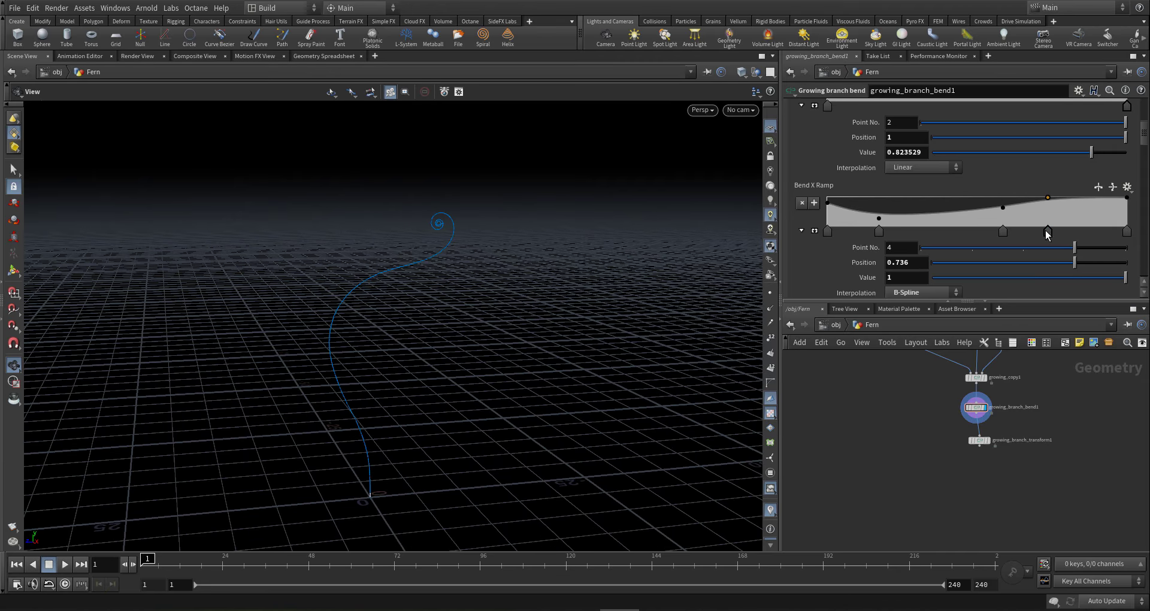
{"action": "key", "text": "Delete"}
{"action": "scroll", "coordinate": [1048, 226], "scroll_direction": "up", "scroll_amount": 2}
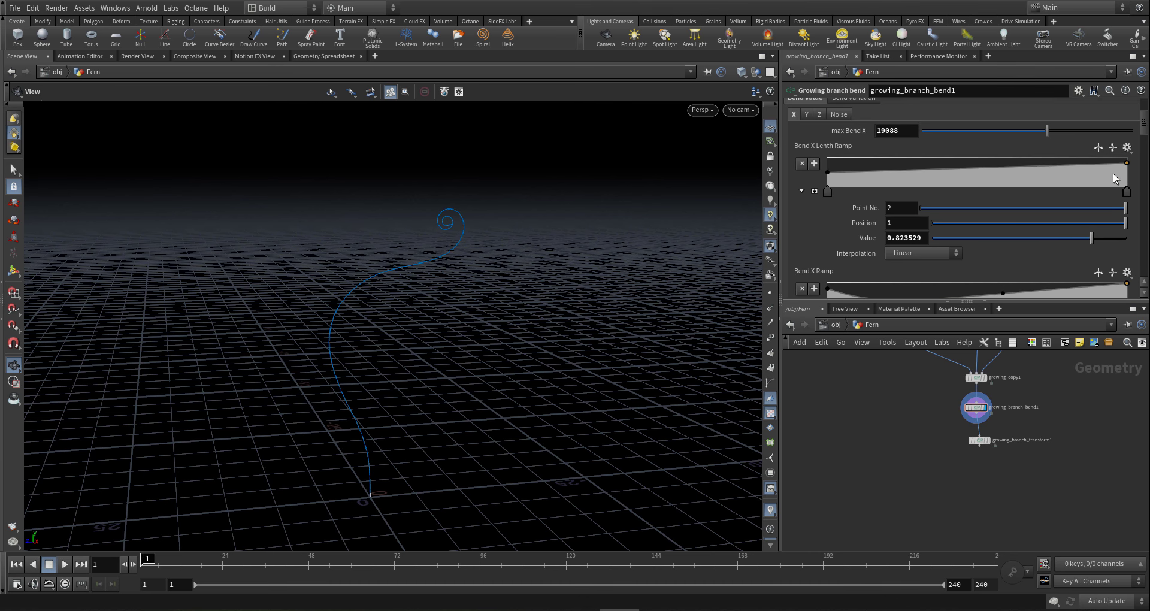
{"action": "left_click_drag", "start_coordinate": [1127, 164], "coordinate": [1129, 159]}
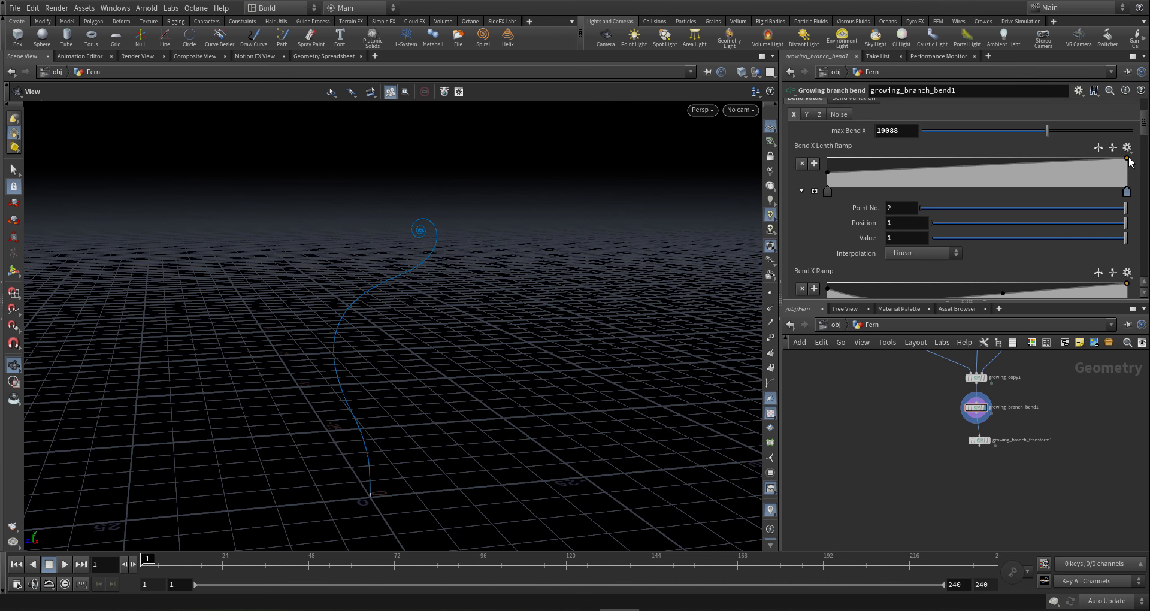
{"action": "left_click_drag", "start_coordinate": [368, 357], "coordinate": [352, 342]}
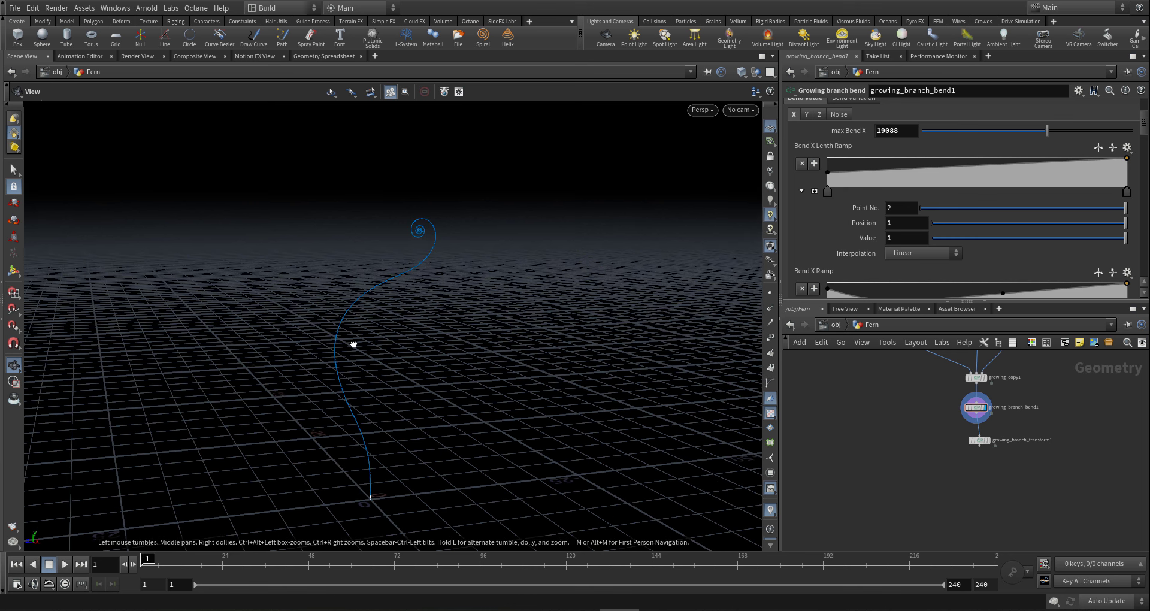
{"action": "scroll", "coordinate": [1019, 429], "scroll_direction": "down", "scroll_amount": 3}
- Set growing_branch1's Segments from 50 to 200 for a smoother stem, then select growing_surface1
{"action": "scroll", "coordinate": [970, 385], "scroll_direction": "up", "scroll_amount": 5}
{"action": "left_click", "coordinate": [1006, 437]}
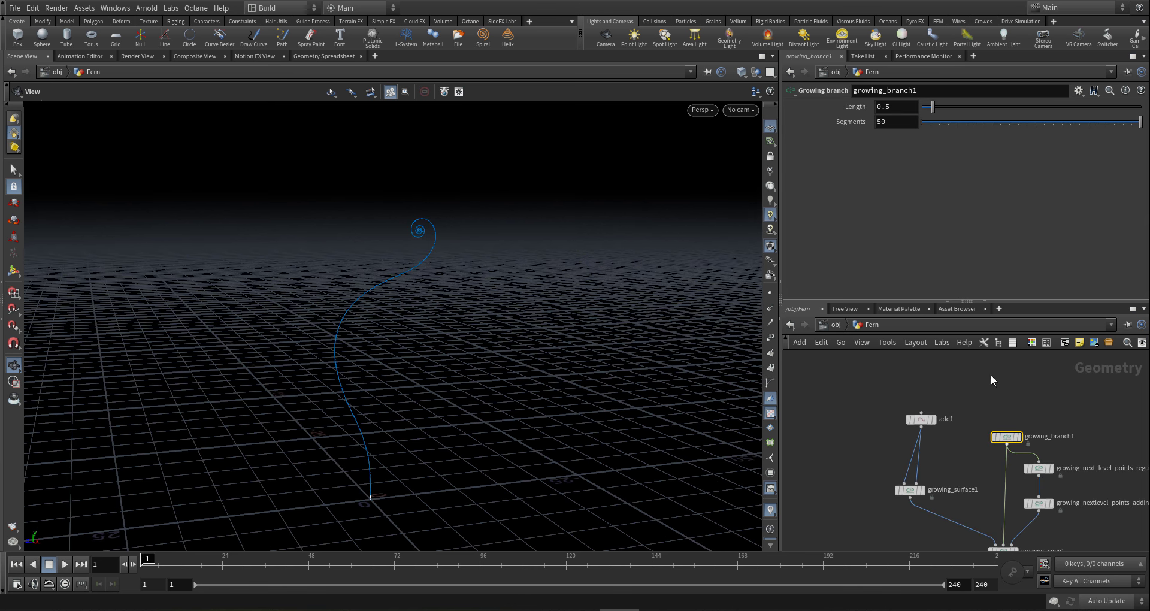
{"action": "left_click", "coordinate": [900, 121]}
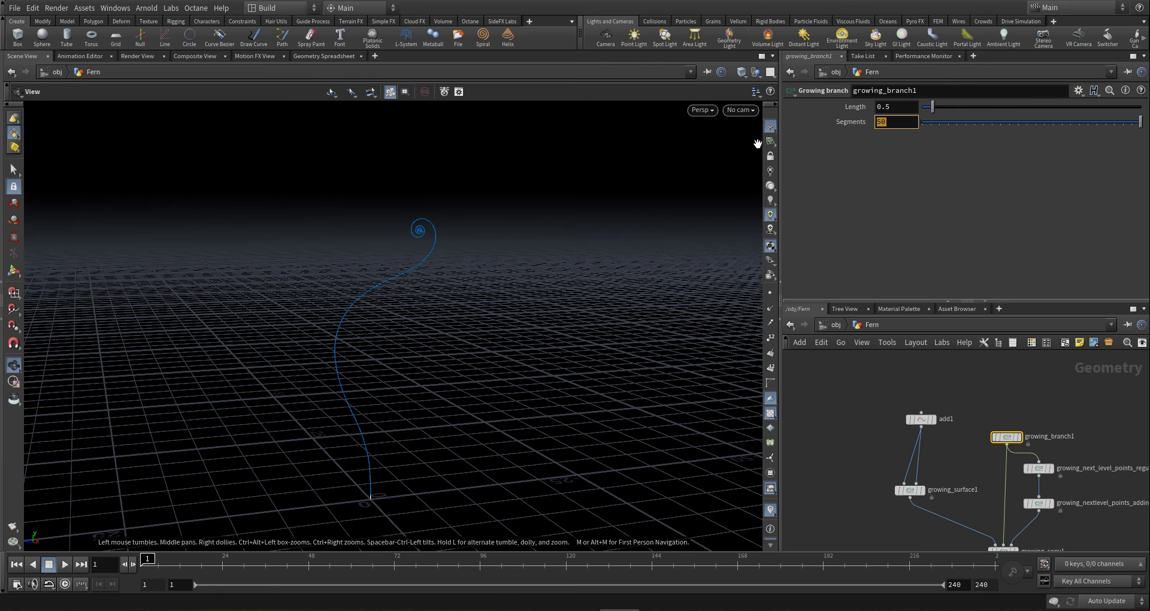
{"action": "key", "text": "Return"}
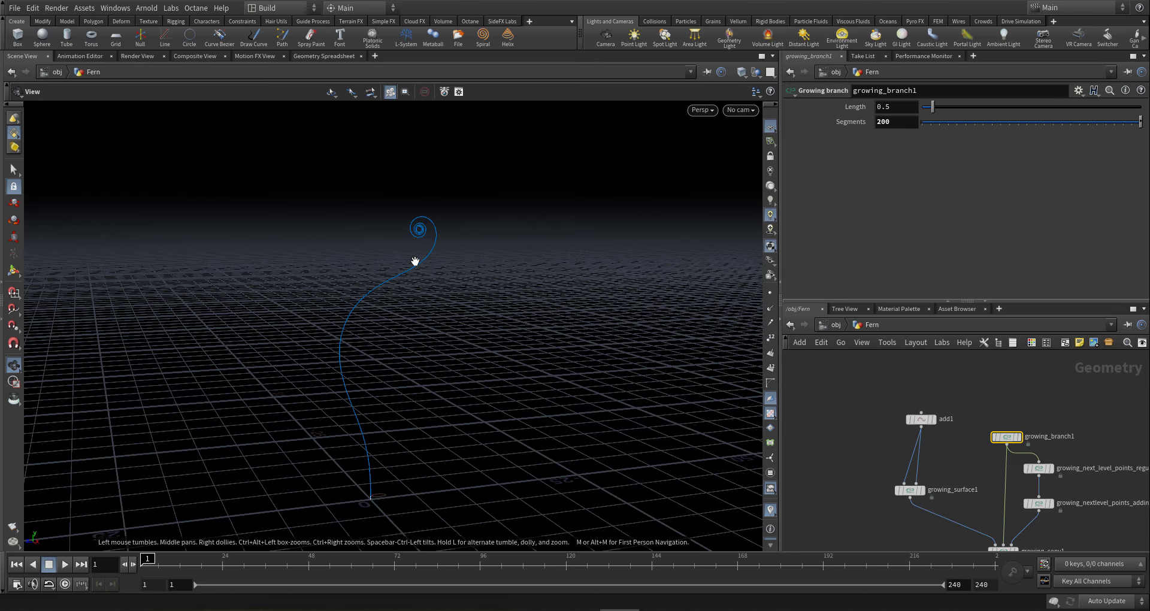
{"action": "left_click_drag", "start_coordinate": [413, 277], "coordinate": [452, 257]}
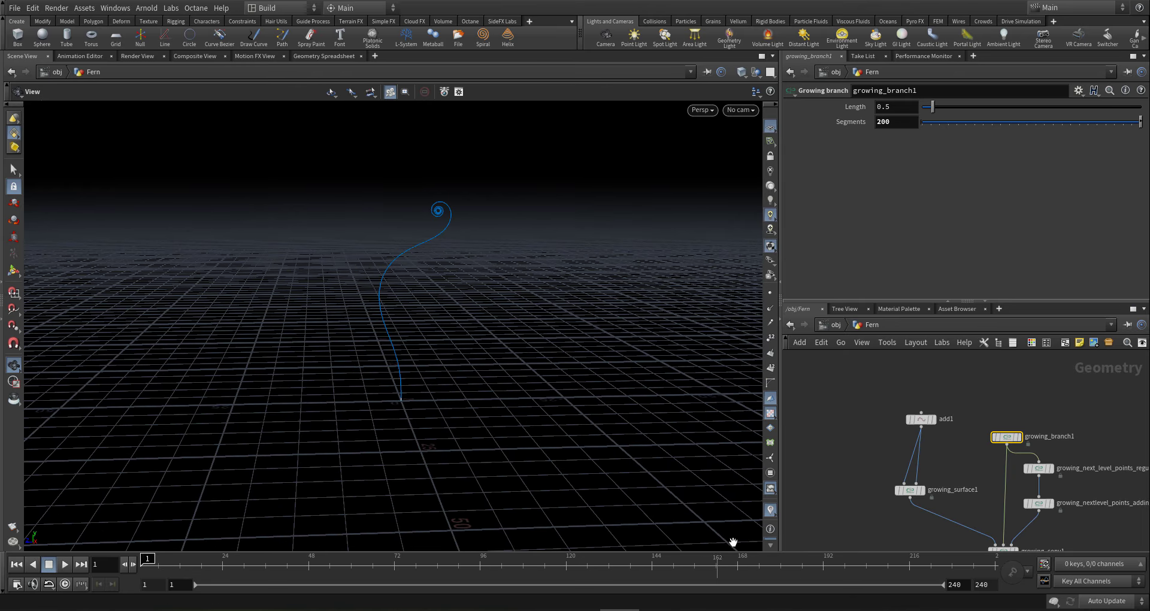
{"action": "left_click", "coordinate": [909, 490]}
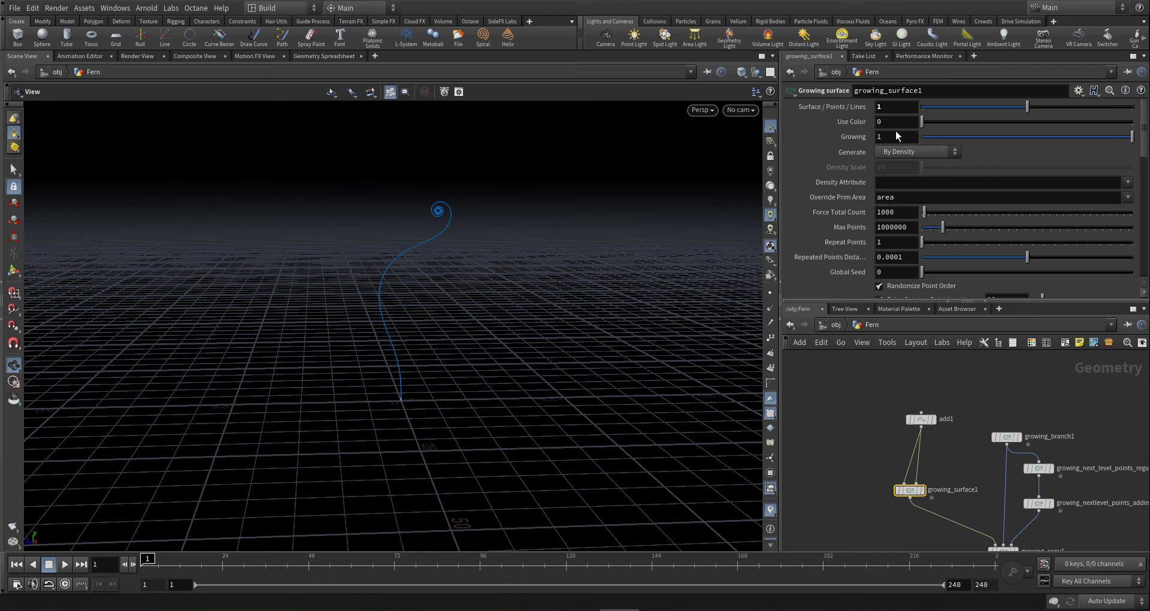
- Set growing_surface1's Growing to 0, then keyframe it at 1 on frame 240
{"action": "left_click_drag", "start_coordinate": [893, 136], "coordinate": [714, 113]}
{"action": "type", "text": "0"}
{"action": "key", "text": "Return"}
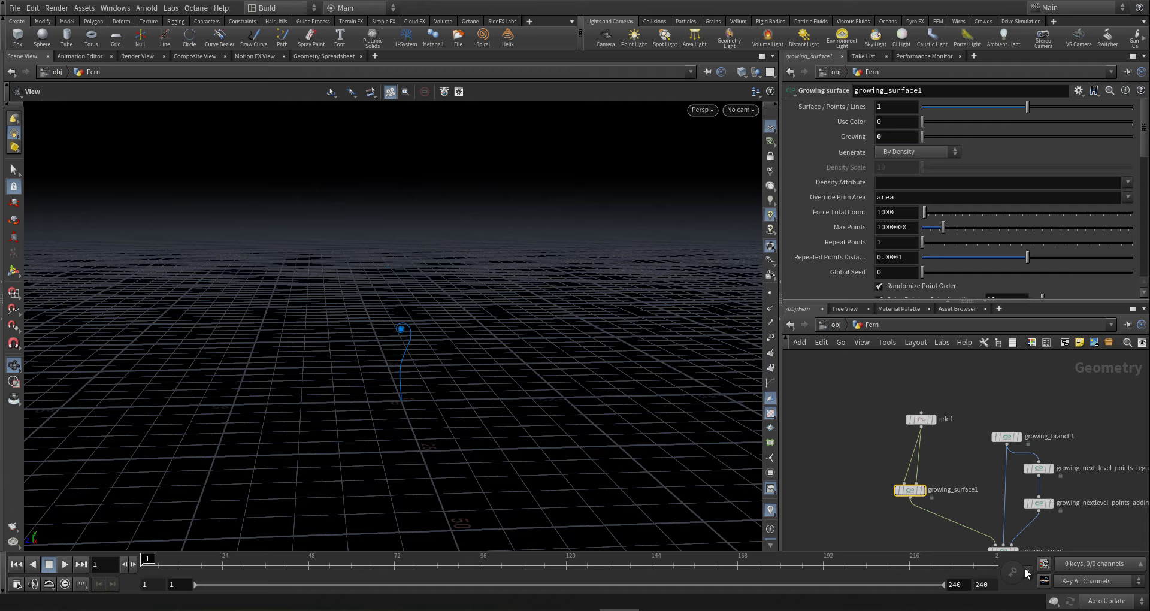
{"action": "left_click", "coordinate": [1005, 569]}
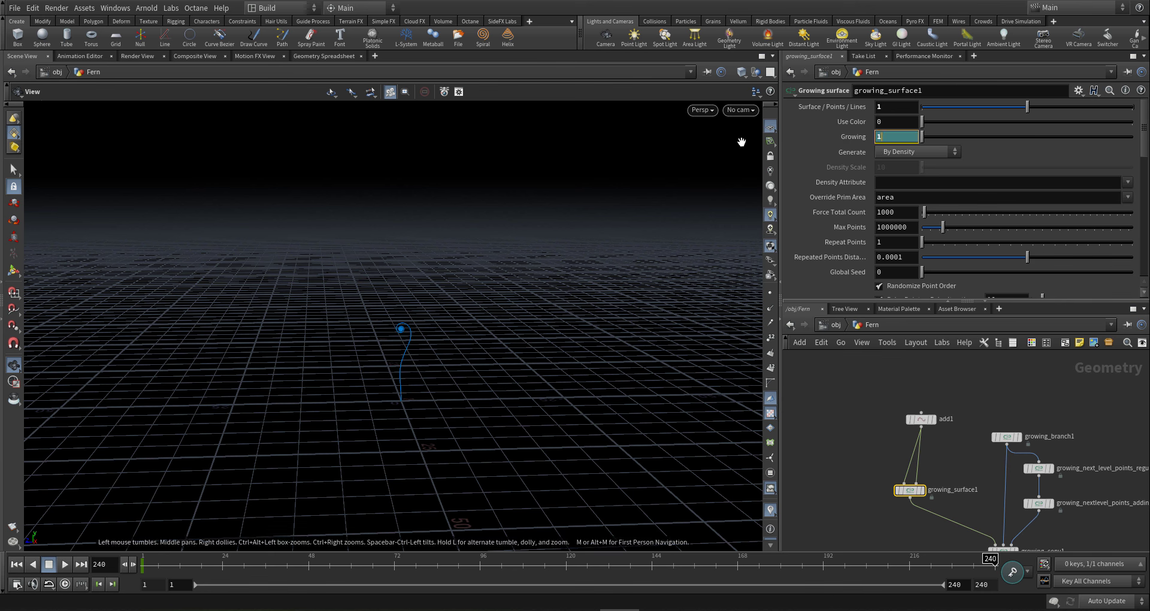
{"action": "left_click", "coordinate": [854, 138], "text": "alt"}
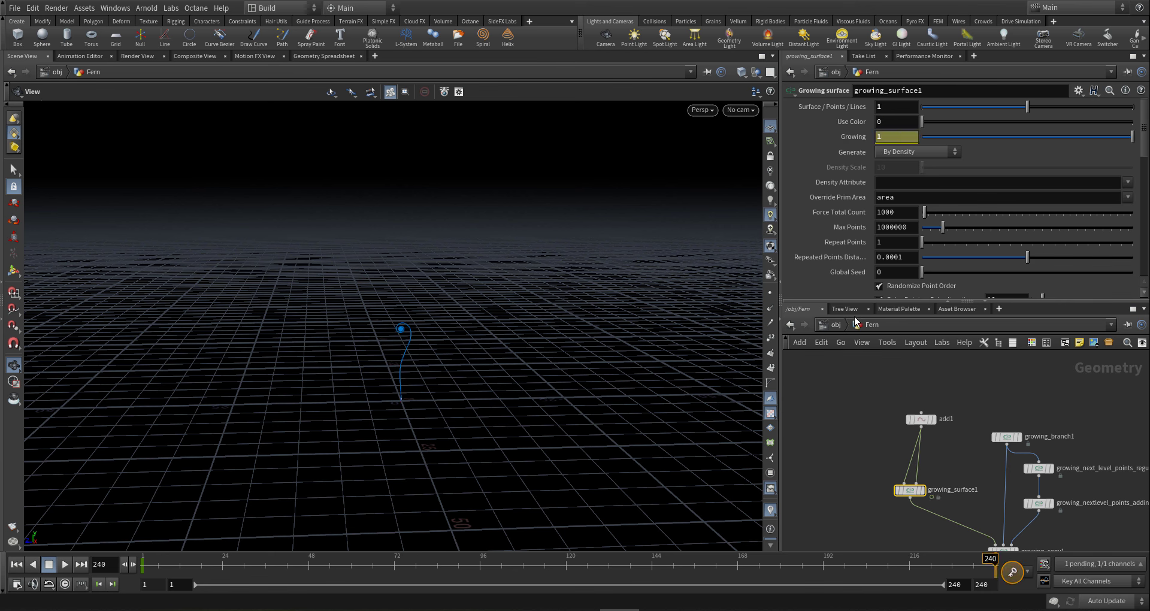
{"action": "left_click", "coordinate": [855, 138], "text": "alt"}
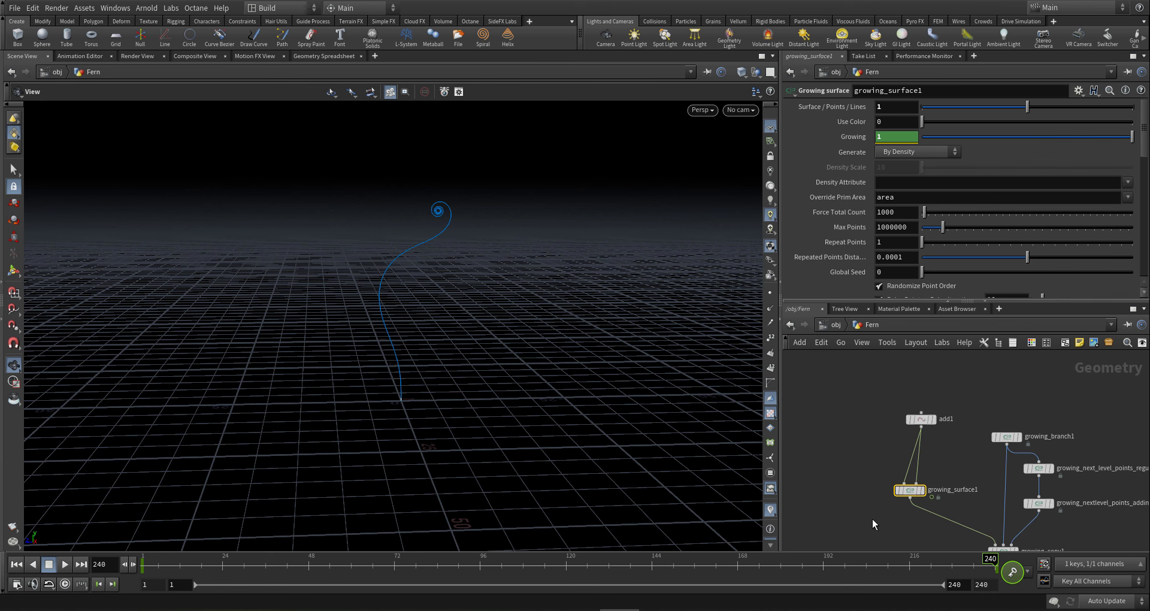
- Fit all nodes in the network view and show growing_branch_transform1's output
{"action": "key", "text": "h"}
{"action": "scroll", "coordinate": [934, 495], "scroll_direction": "up", "scroll_amount": 2}
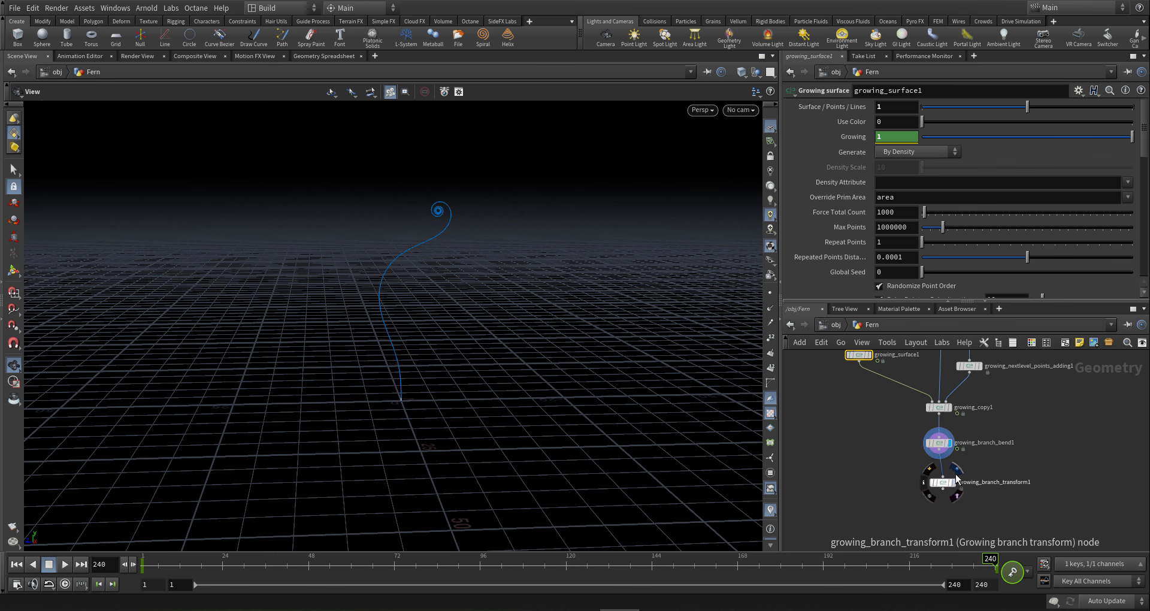
{"action": "left_click", "coordinate": [953, 482]}
- Display growing_branch_transform1's stem and frame the viewport to include the grid
{"action": "left_click", "coordinate": [981, 464]}
{"action": "left_click", "coordinate": [942, 482]}
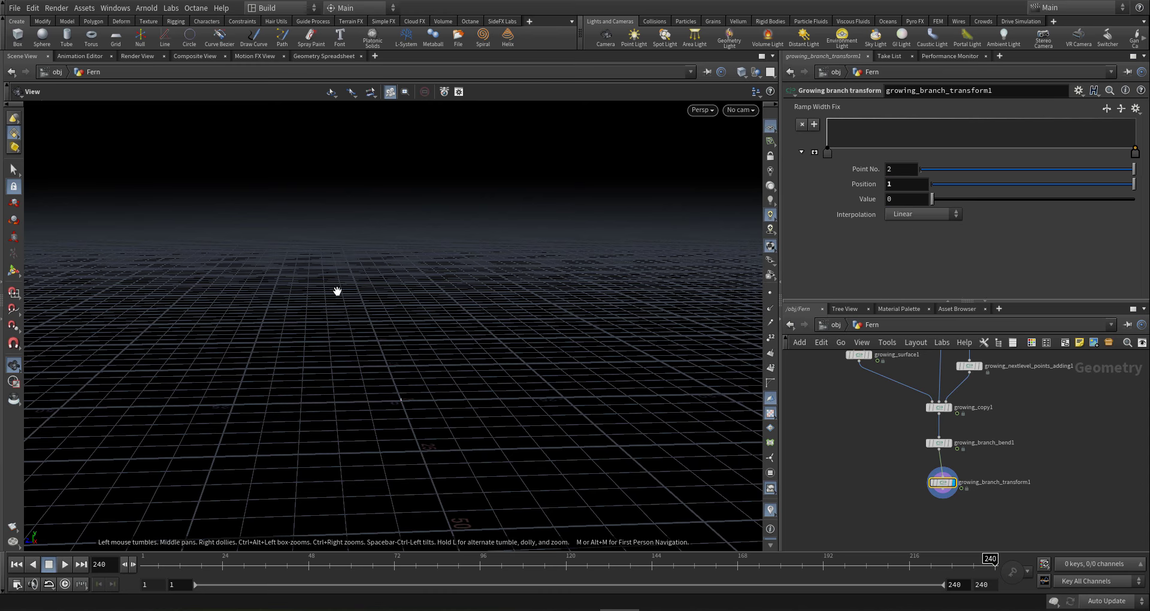
{"action": "key", "text": "g"}
{"action": "left_click_drag", "start_coordinate": [402, 373], "coordinate": [87, 388]}
{"action": "right_click_drag", "start_coordinate": [87, 388], "coordinate": [344, 417]}
{"action": "left_click_drag", "start_coordinate": [345, 417], "coordinate": [361, 385]}
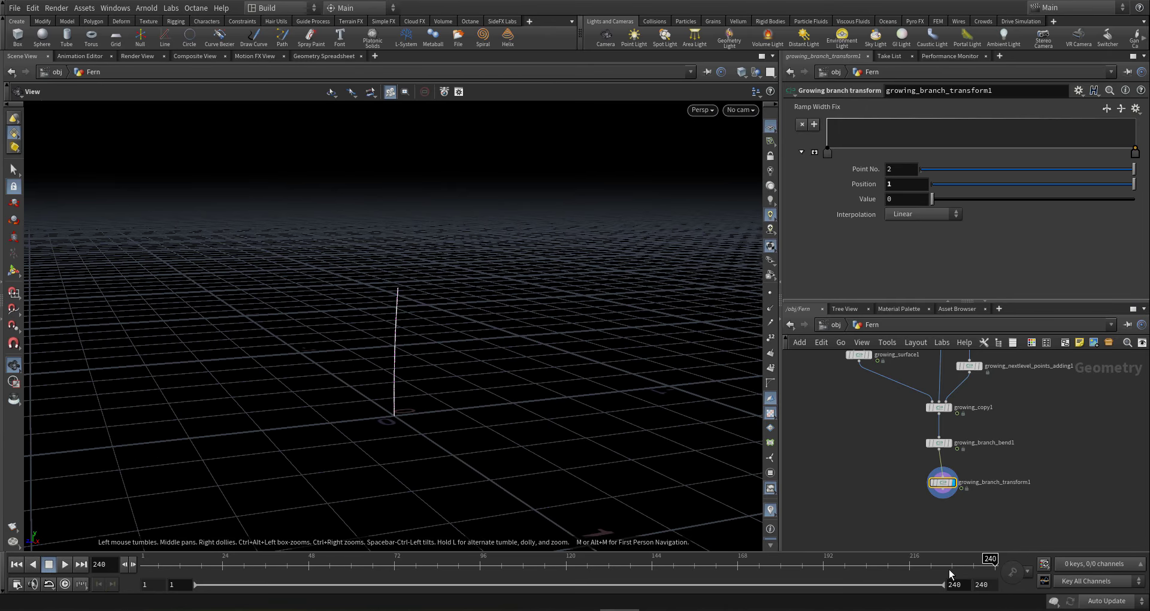
- Scrub back through frames to watch the stem grow, then select growing_surface1
{"action": "mouse_move", "coordinate": [872, 563]}
{"action": "left_mouse_down"}
{"action": "mouse_move", "coordinate": [437, 533]}
{"action": "mouse_move", "coordinate": [684, 552]}
{"action": "mouse_move", "coordinate": [666, 558]}
{"action": "left_mouse_up"}
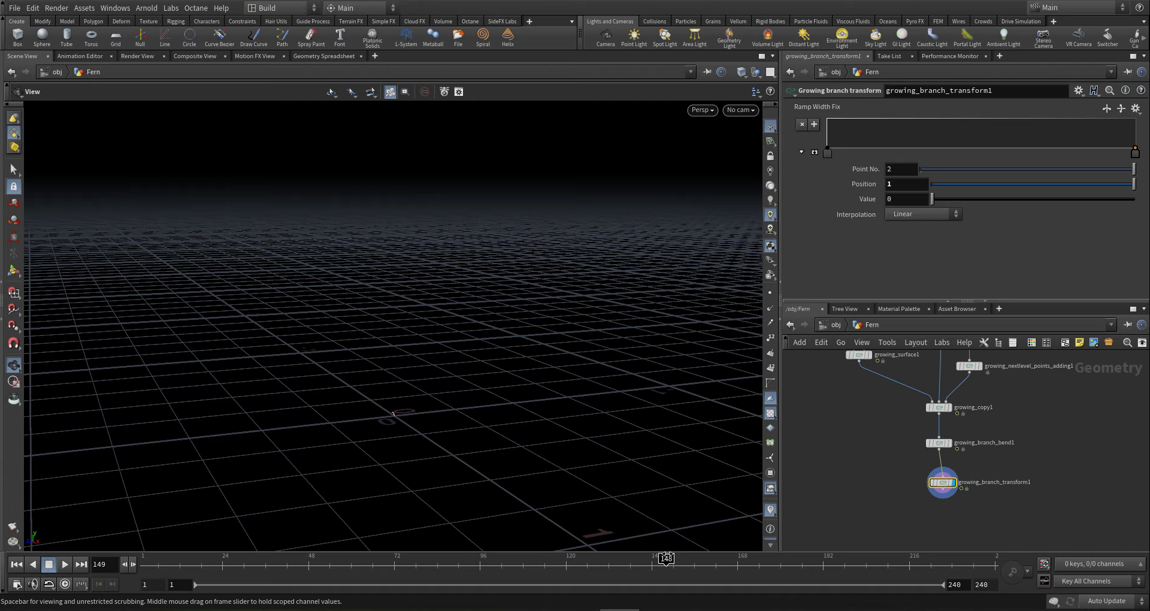
{"action": "middle_click_drag", "start_coordinate": [836, 425], "coordinate": [868, 470]}
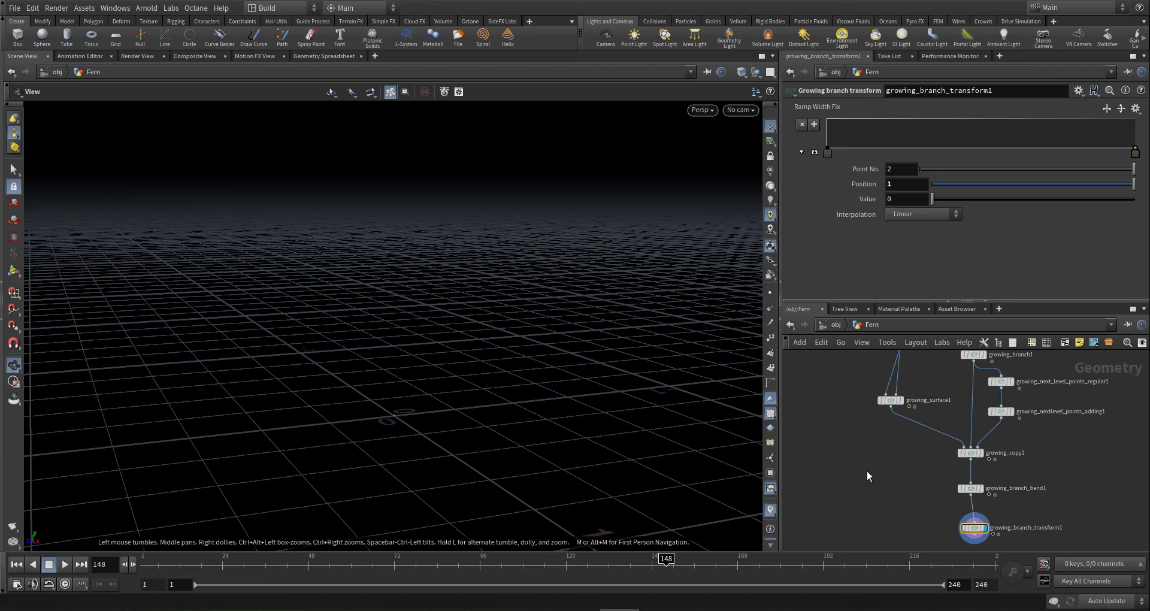
{"action": "left_click", "coordinate": [892, 399]}
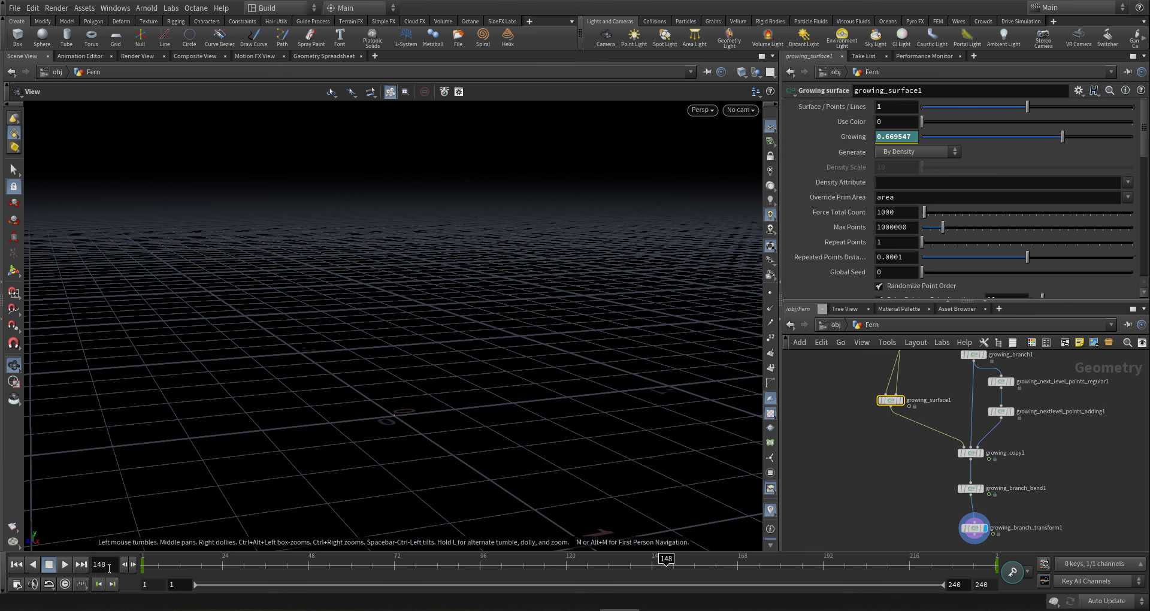
- Set the Growing curve's frame-1 keyframe value to 0.669547 in the Animation Editor
{"action": "left_click", "coordinate": [897, 136], "text": "shift"}
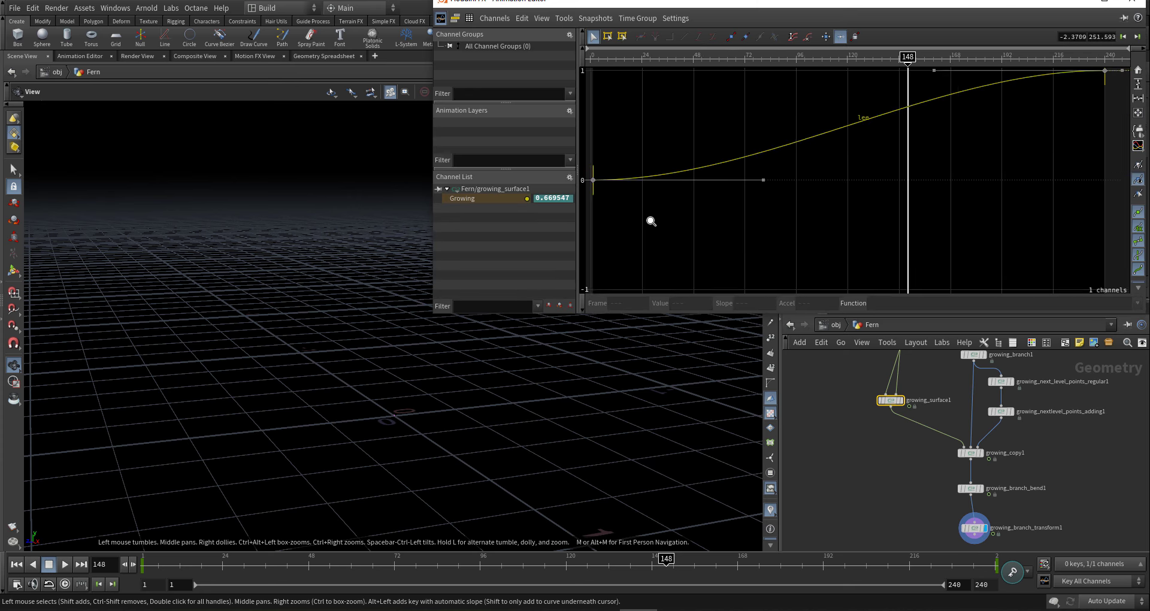
{"action": "left_click", "coordinate": [610, 170]}
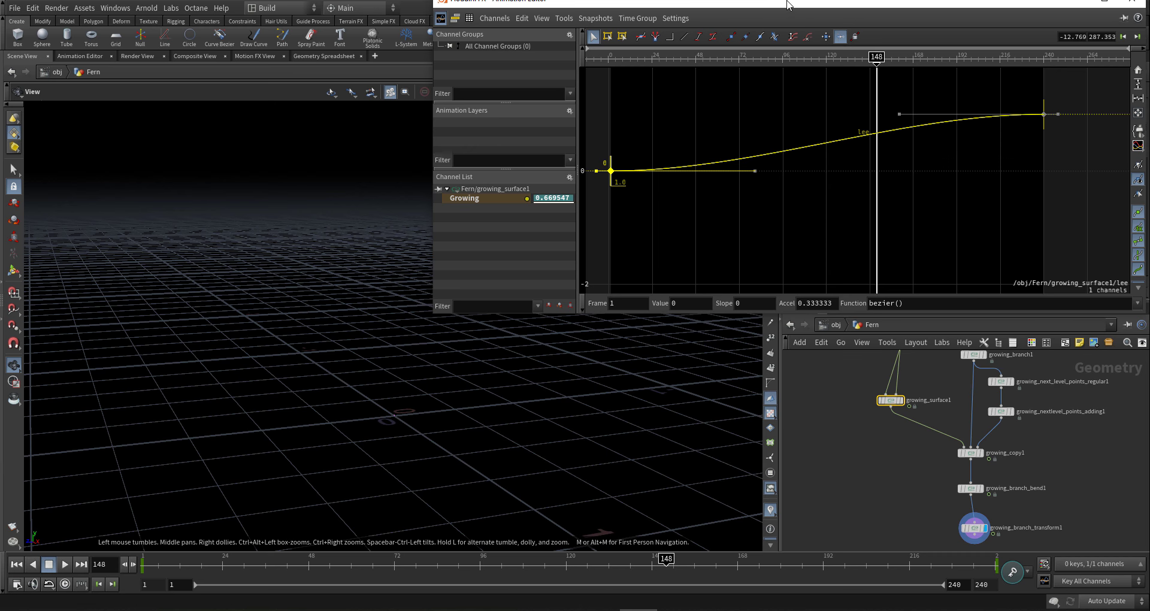
{"action": "left_click_drag", "start_coordinate": [779, 3], "coordinate": [790, 207]}
{"action": "left_click_drag", "start_coordinate": [913, 137], "coordinate": [735, 126]}
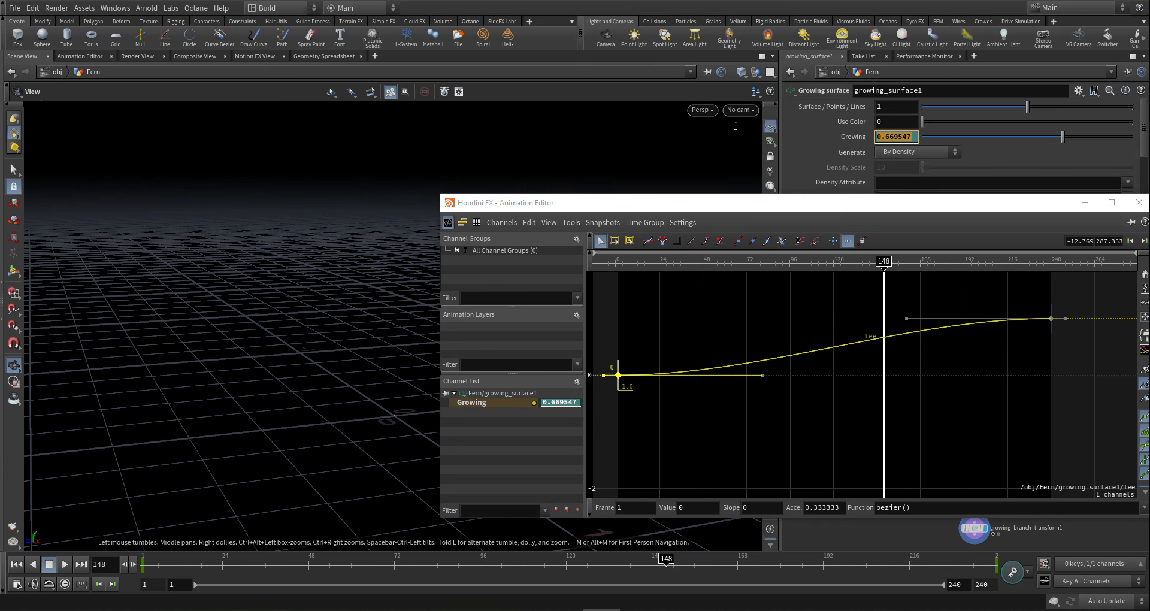
{"action": "left_click", "coordinate": [691, 505]}
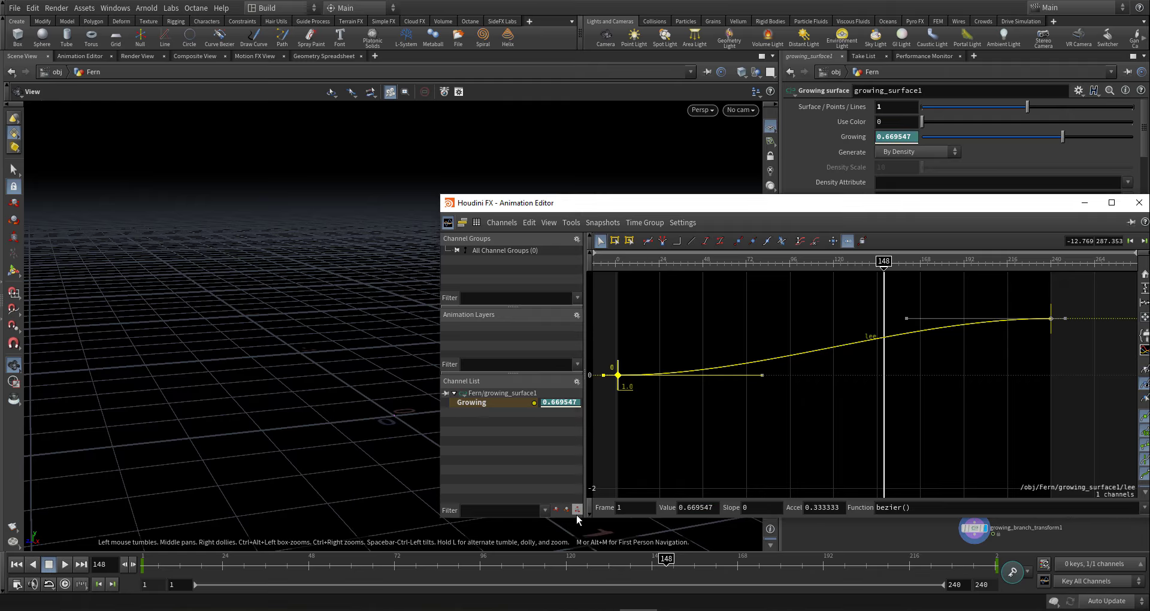
{"action": "key", "text": "Return"}
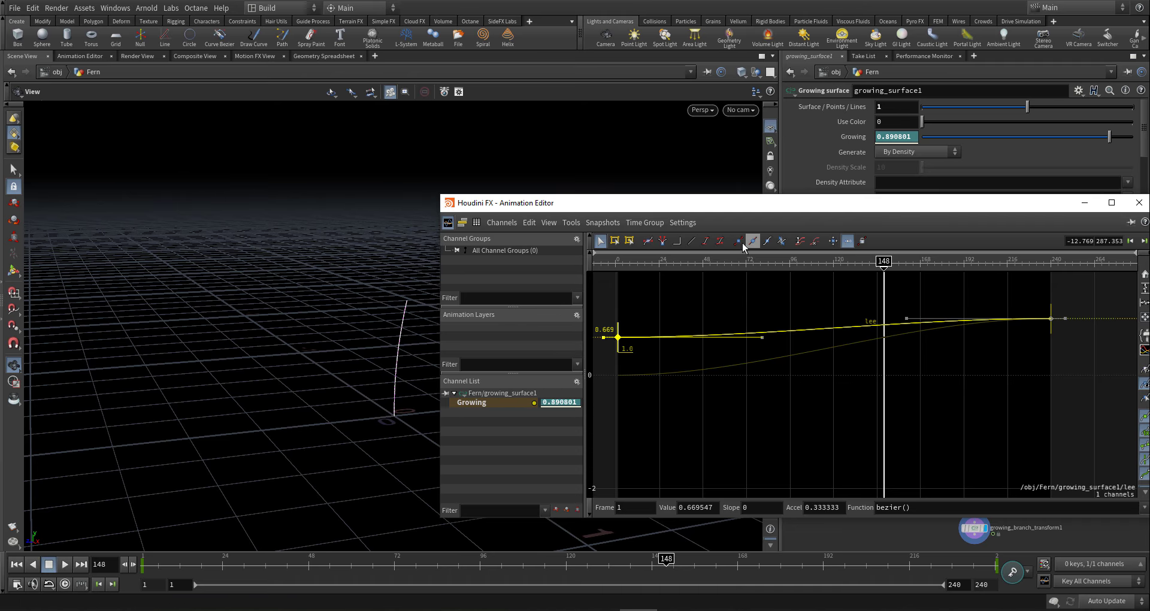
- Adjust the first key's outgoing slope so growth eases out, then close the editor
{"action": "key", "text": "f"}
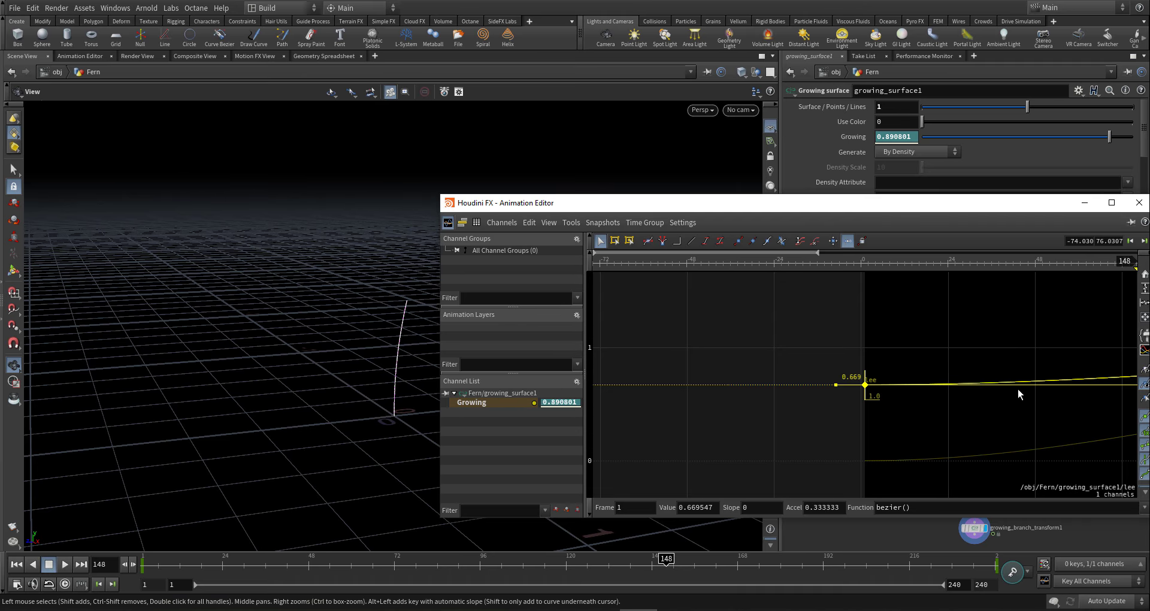
{"action": "middle_click_drag", "start_coordinate": [1006, 411], "coordinate": [780, 413]}
{"action": "right_click_drag", "start_coordinate": [987, 379], "coordinate": [754, 258]}
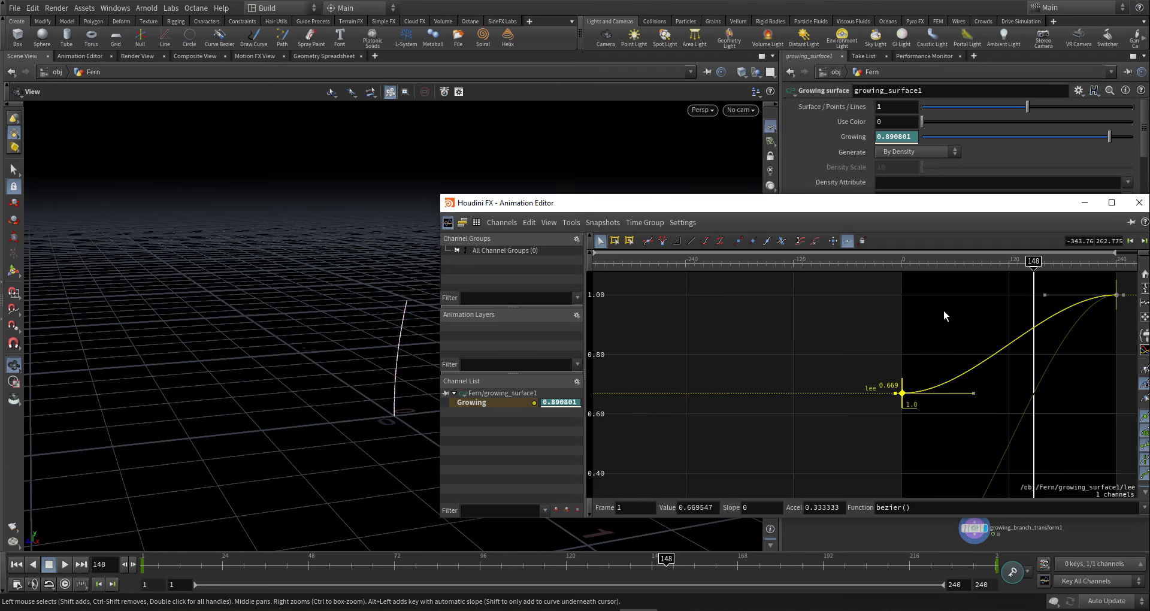
{"action": "middle_click_drag", "start_coordinate": [894, 356], "coordinate": [782, 361]}
{"action": "left_click", "coordinate": [861, 400]}
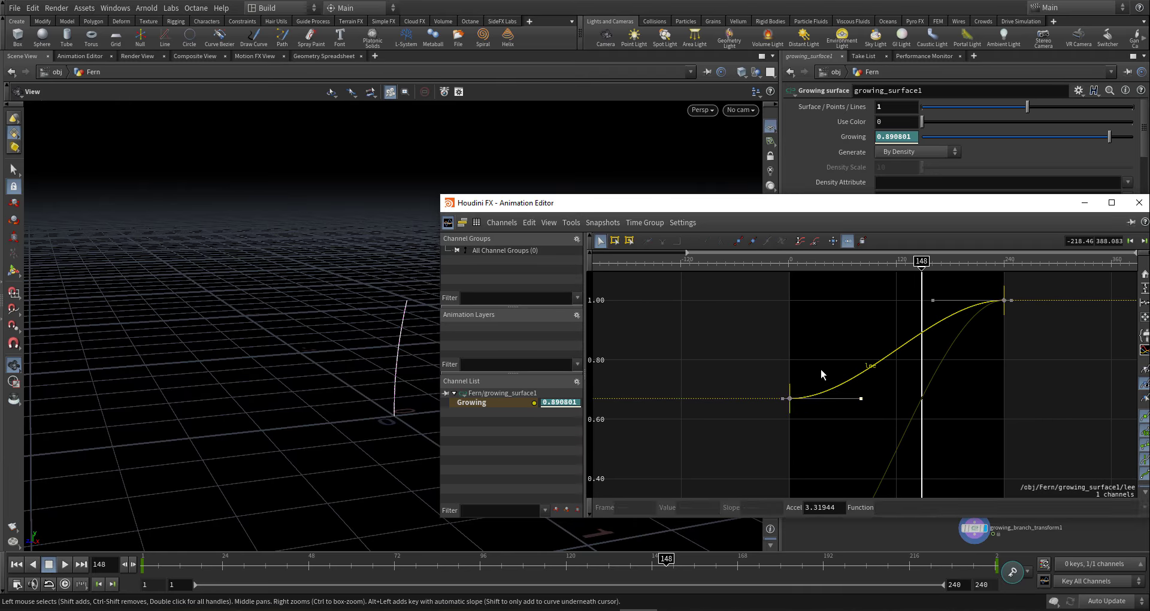
{"action": "left_click_drag", "start_coordinate": [821, 369], "coordinate": [807, 357]}
{"action": "left_click_drag", "start_coordinate": [1066, 208], "coordinate": [804, 265]}
{"action": "left_click", "coordinate": [911, 249]}
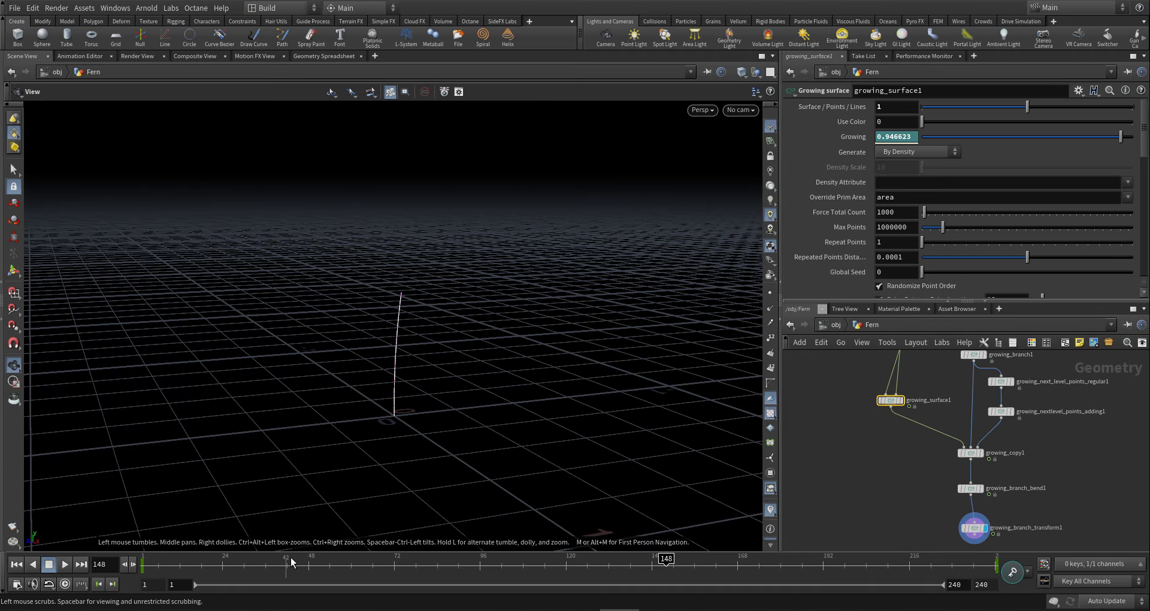
{"action": "left_click_drag", "start_coordinate": [280, 567], "coordinate": [995, 558]}
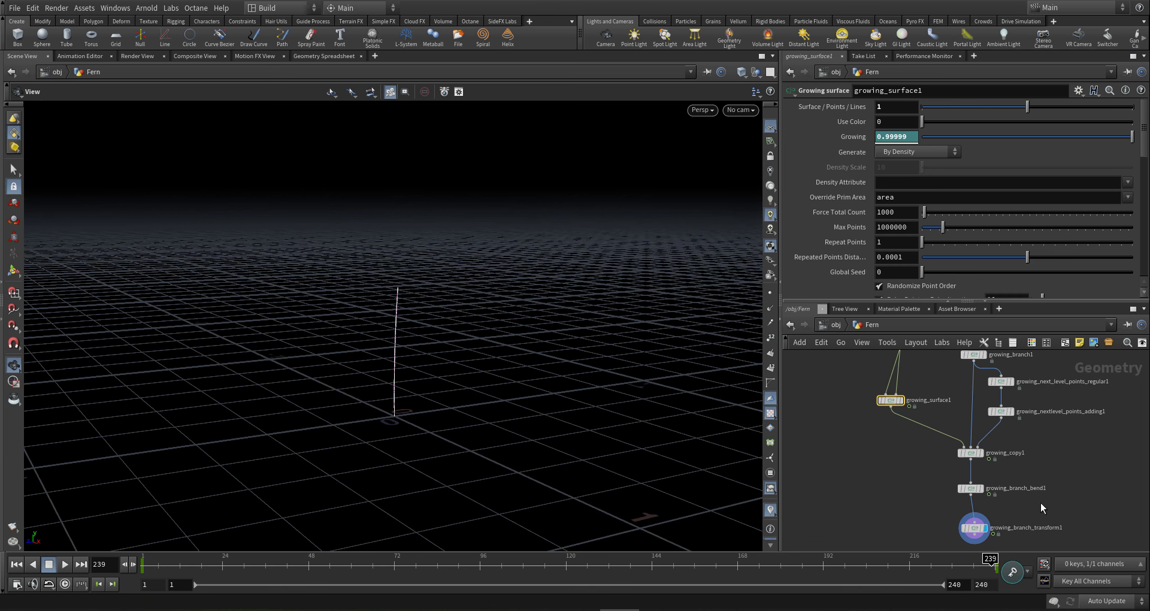
{"action": "scroll", "coordinate": [908, 479], "scroll_direction": "down", "scroll_amount": 2}
- On growing_branch_bend1, delete extra Growth to Bend Scale Ramp keys and lower Growth to Bend Scale from 40 to 9
{"action": "left_click", "coordinate": [967, 486]}
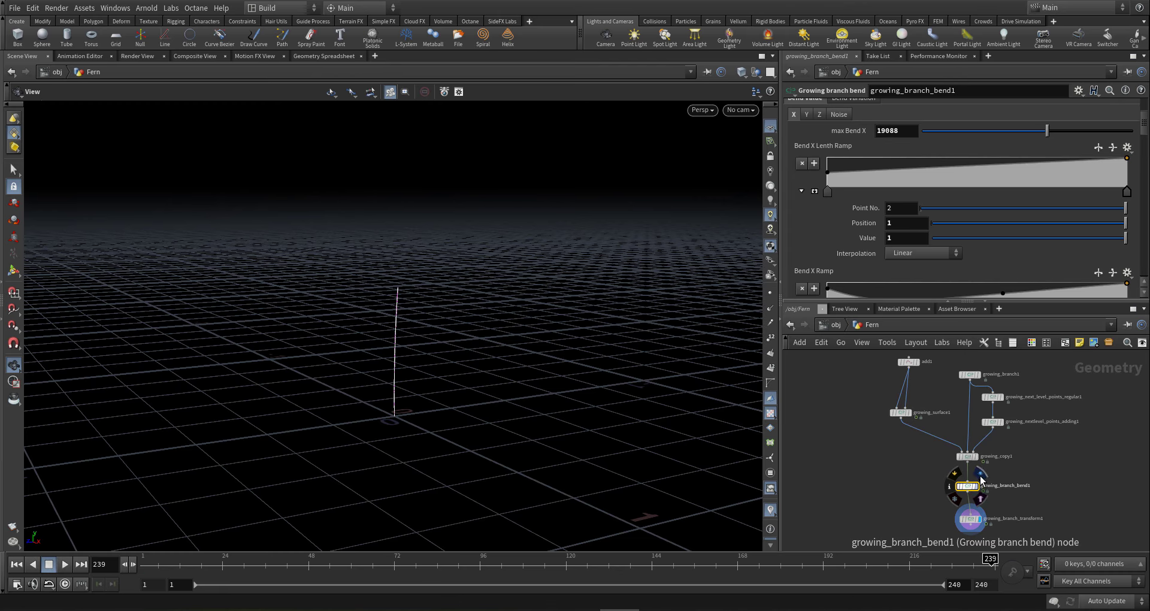
{"action": "scroll", "coordinate": [844, 205], "scroll_direction": "down", "scroll_amount": 5}
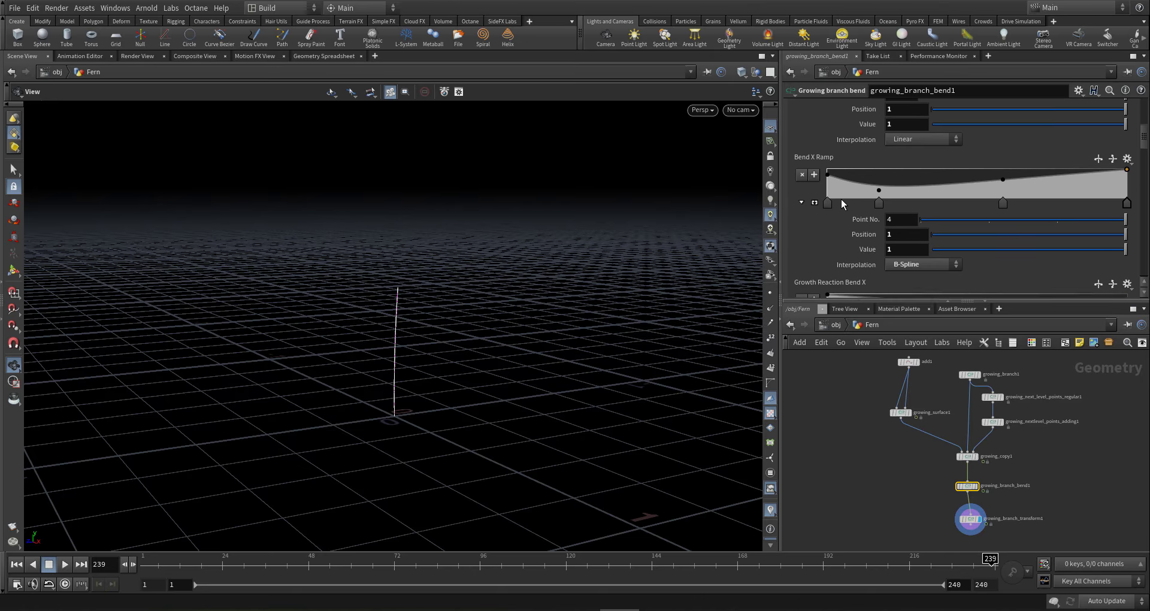
{"action": "scroll", "coordinate": [843, 203], "scroll_direction": "up", "scroll_amount": 6}
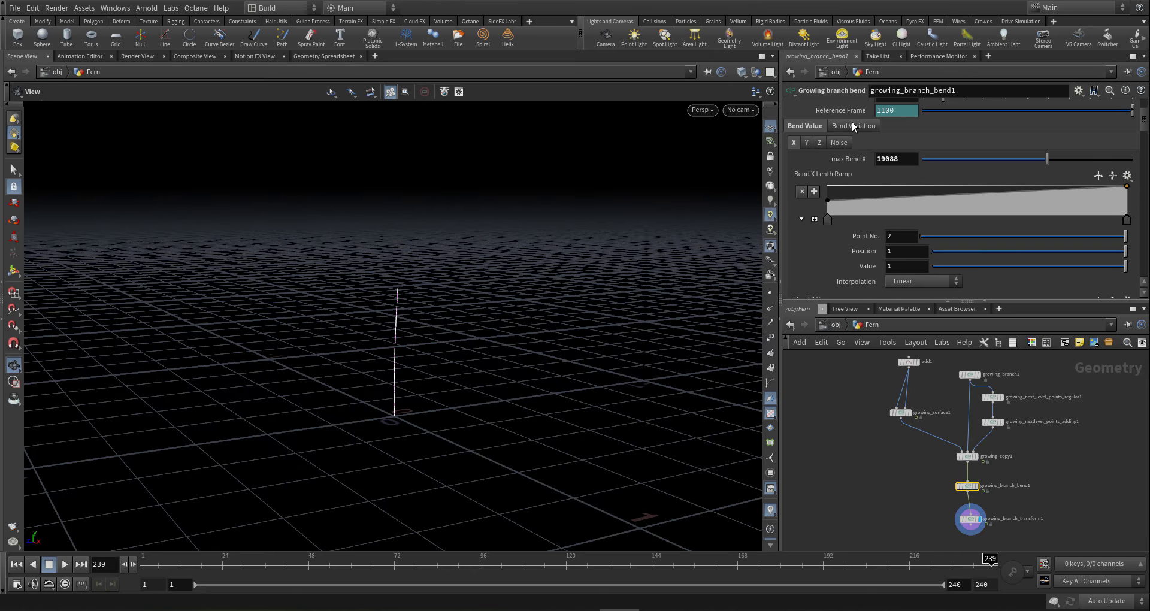
{"action": "left_click", "coordinate": [854, 126]}
{"action": "scroll", "coordinate": [824, 228], "scroll_direction": "down", "scroll_amount": 4}
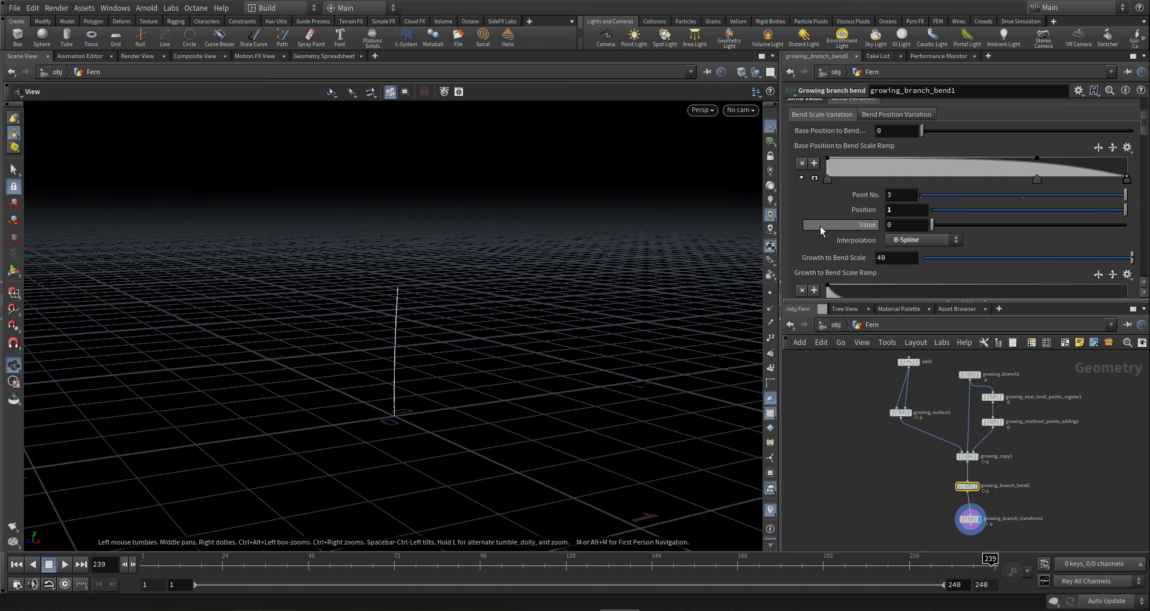
{"action": "left_click", "coordinate": [949, 221]}
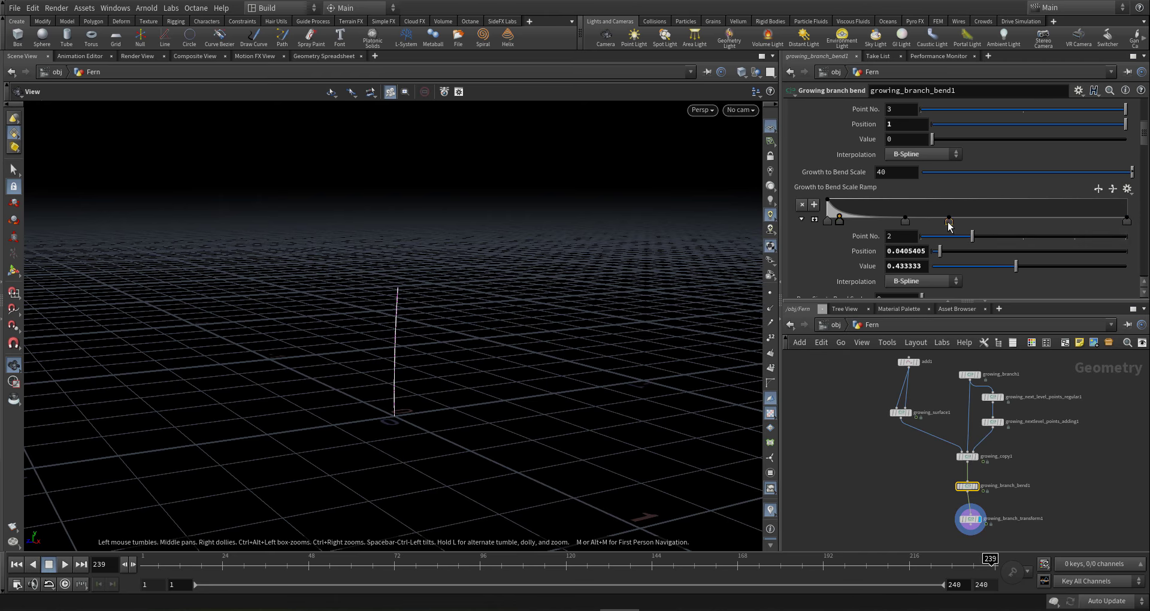
{"action": "key", "text": "Delete"}
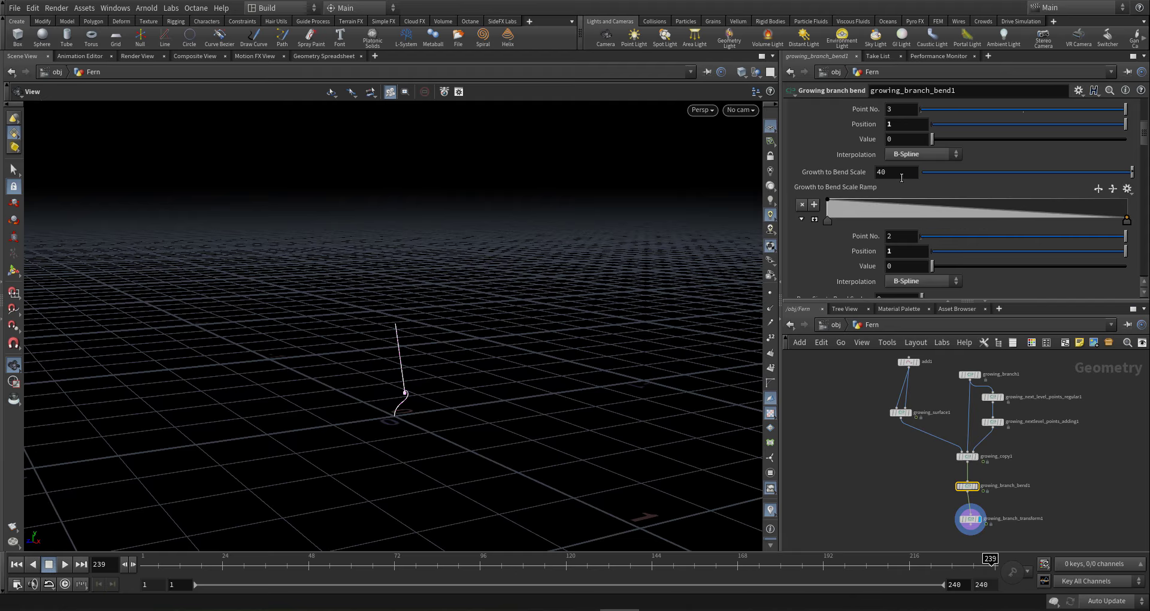
{"action": "middle_click_drag", "start_coordinate": [901, 178], "coordinate": [734, 150]}
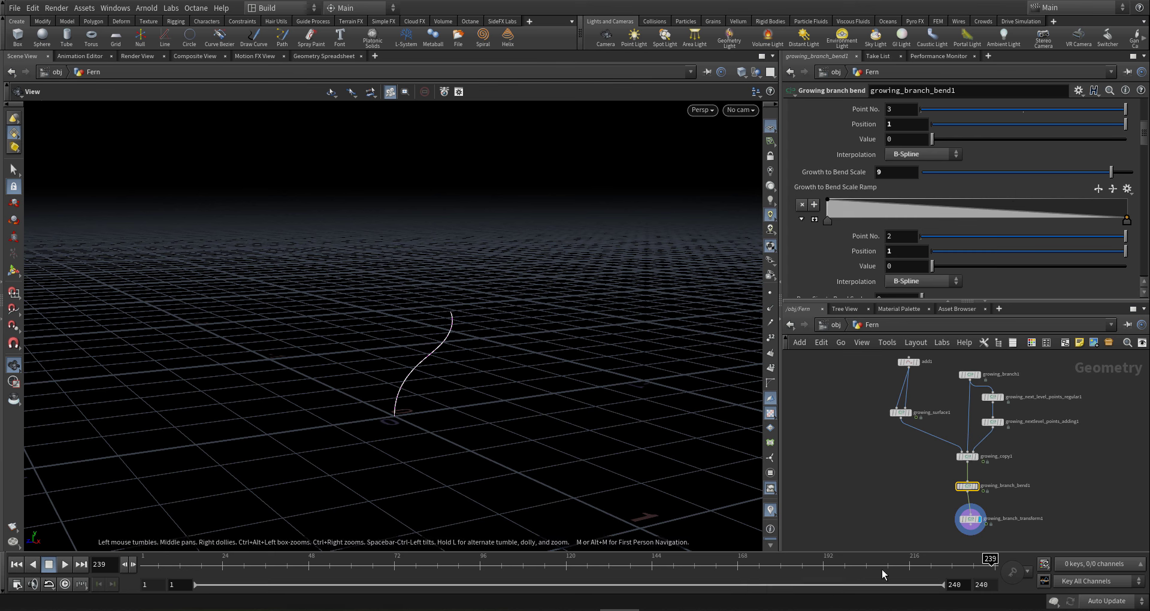
{"action": "left_click_drag", "start_coordinate": [926, 564], "coordinate": [74, 531]}
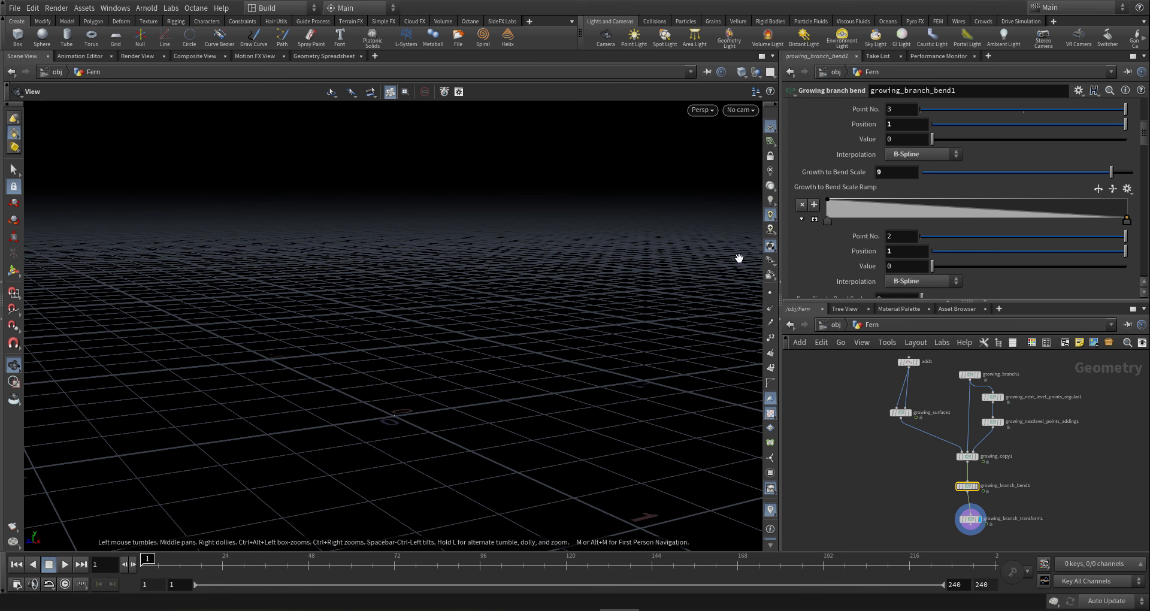
- Add a point to the Growth to Bend Scale Ramp and set its first point to 10
{"action": "left_click_drag", "start_coordinate": [1103, 172], "coordinate": [1147, 182]}
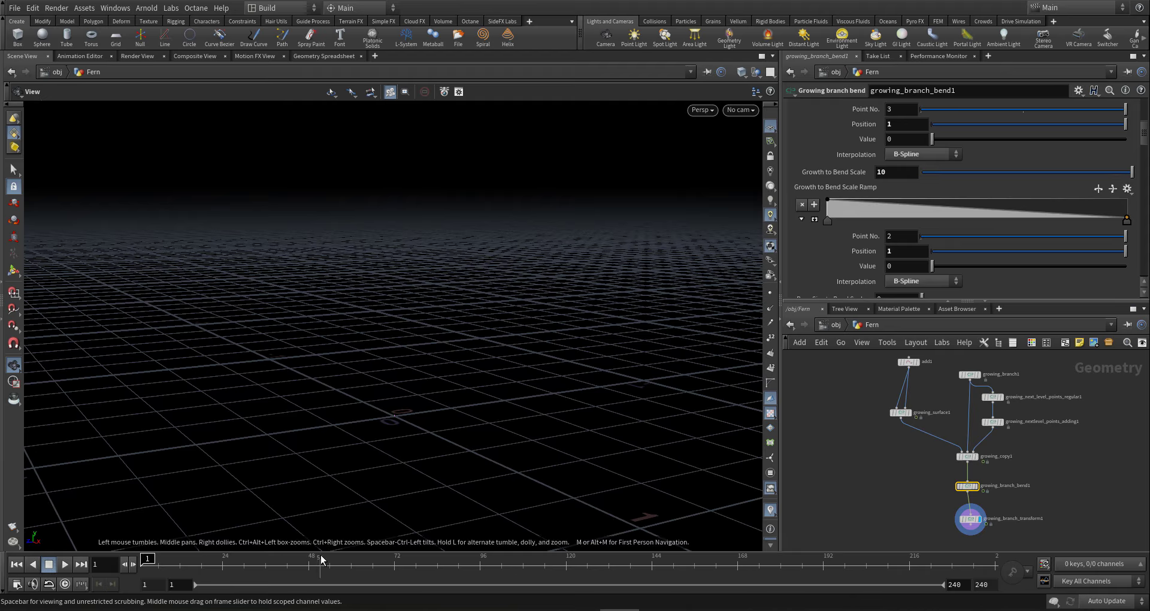
{"action": "left_click_drag", "start_coordinate": [322, 562], "coordinate": [57, 548]}
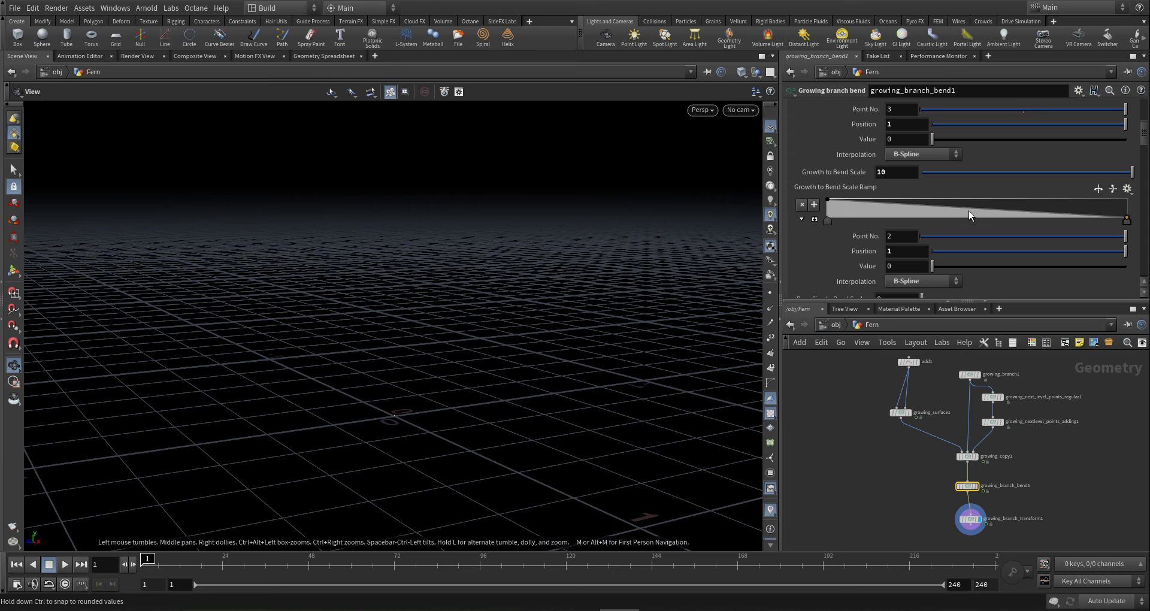
{"action": "left_click", "coordinate": [907, 205]}
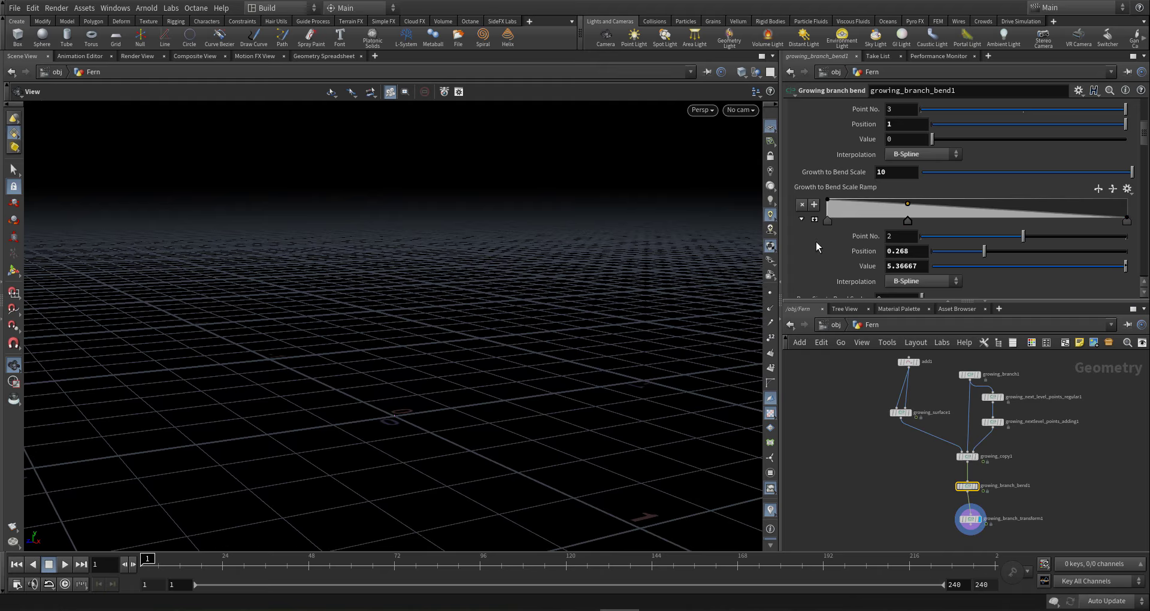
{"action": "left_click", "coordinate": [358, 559]}
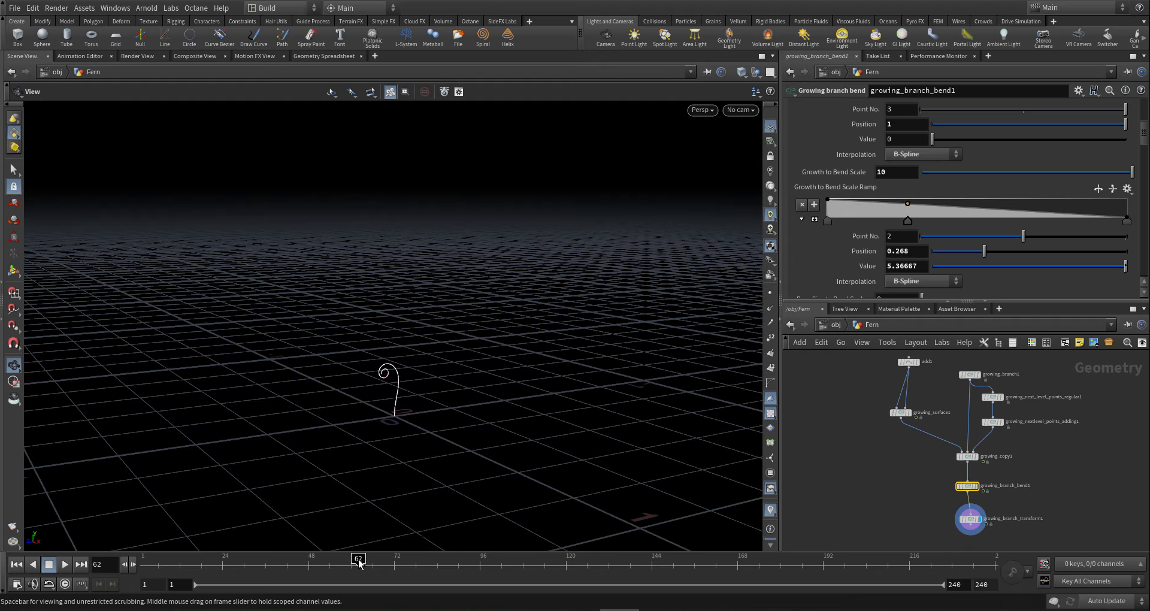
{"action": "mouse_move", "coordinate": [359, 560]}
{"action": "left_mouse_down"}
{"action": "mouse_move", "coordinate": [505, 558]}
{"action": "mouse_move", "coordinate": [417, 545]}
{"action": "mouse_move", "coordinate": [362, 558]}
{"action": "left_mouse_up"}
{"action": "left_click", "coordinate": [827, 221]}
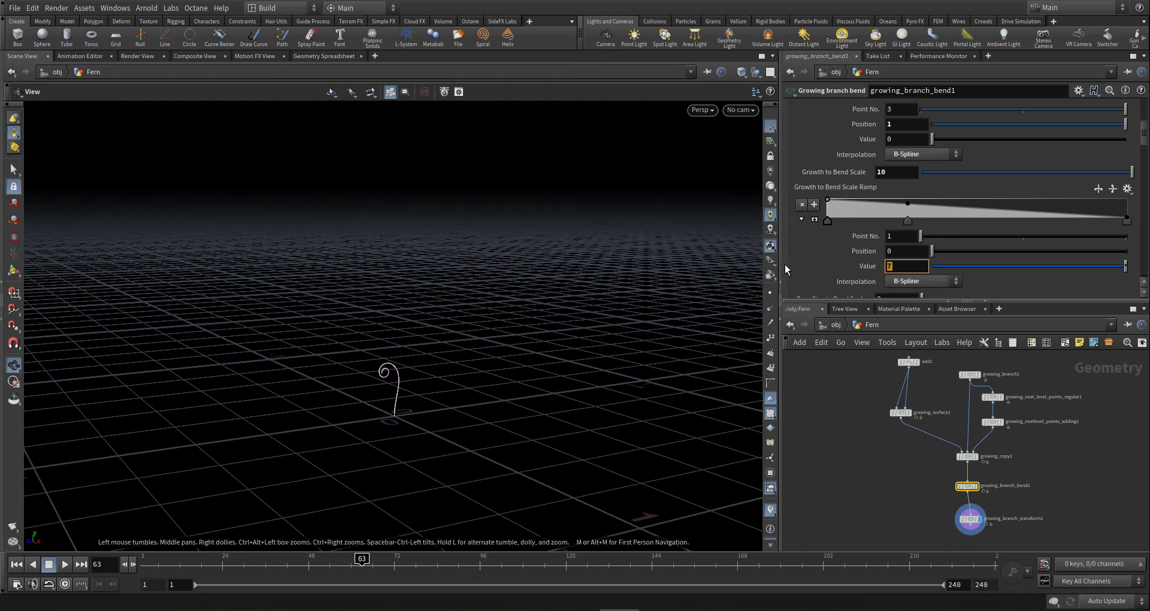
{"action": "key", "text": "Return"}
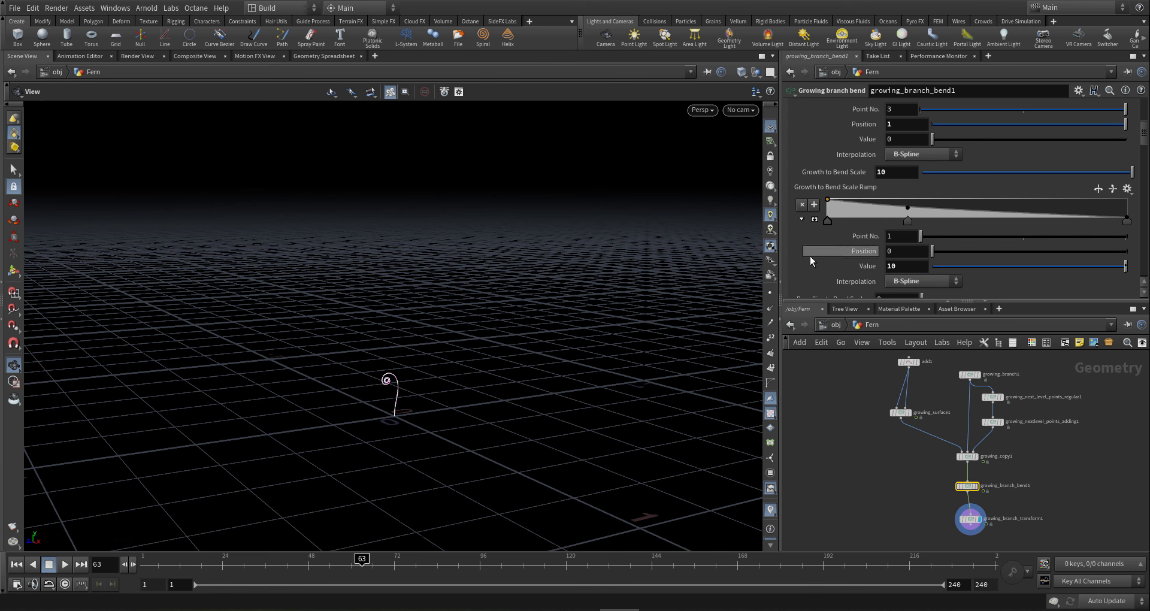
- Lower the middle ramp point, set Growth to Bend Scale to 20, and add a later ramp key
{"action": "left_click_drag", "start_coordinate": [326, 560], "coordinate": [95, 559]}
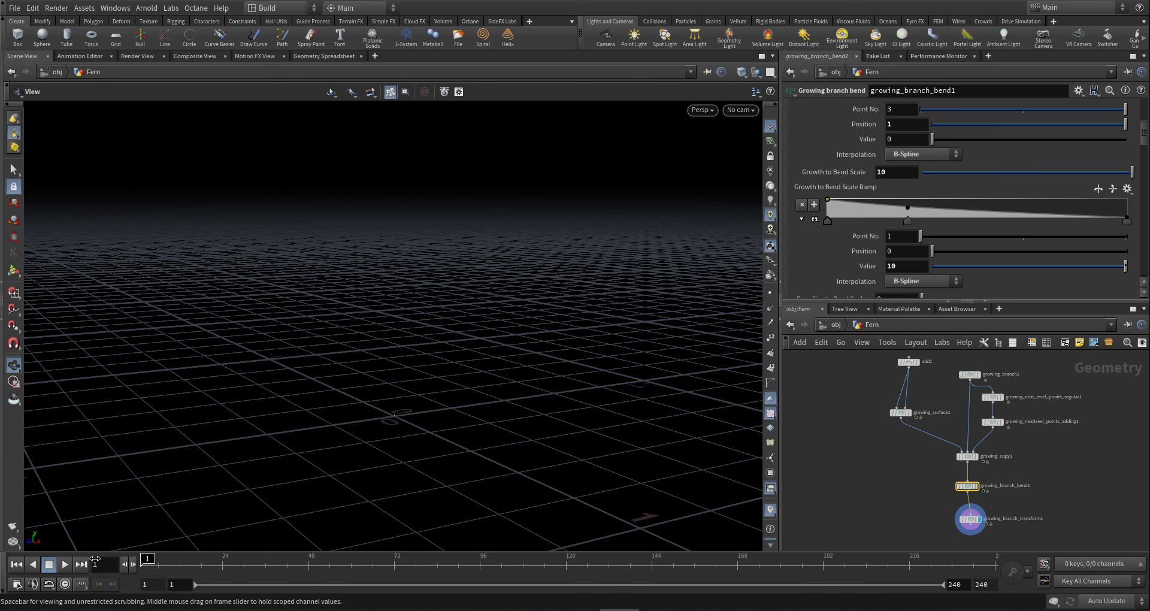
{"action": "left_click_drag", "start_coordinate": [176, 547], "coordinate": [999, 548]}
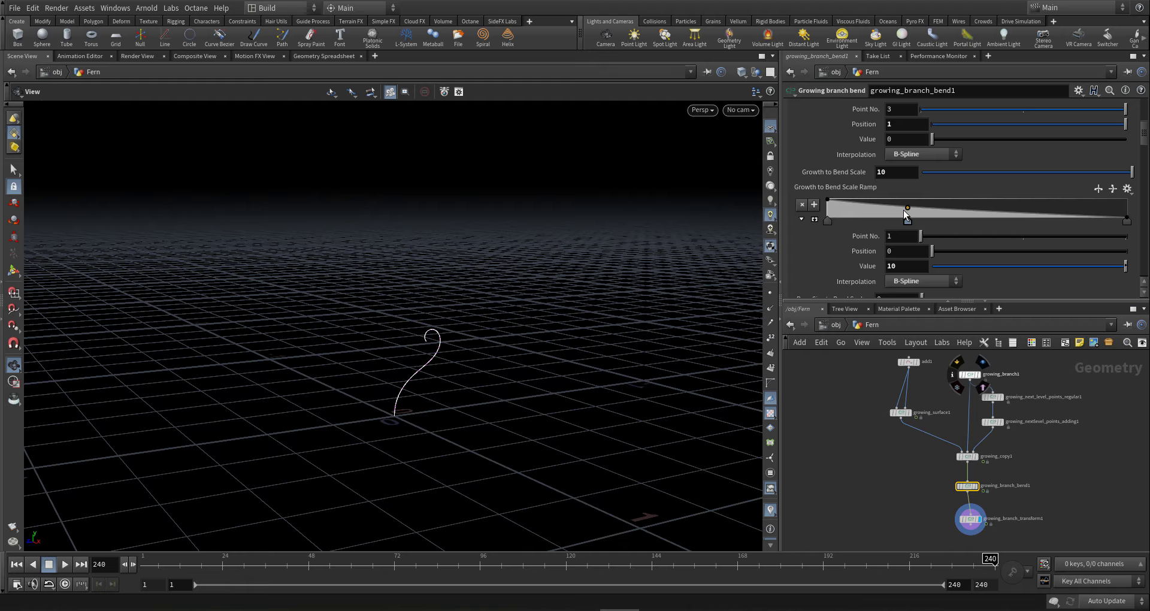
{"action": "left_click_drag", "start_coordinate": [906, 212], "coordinate": [902, 214]}
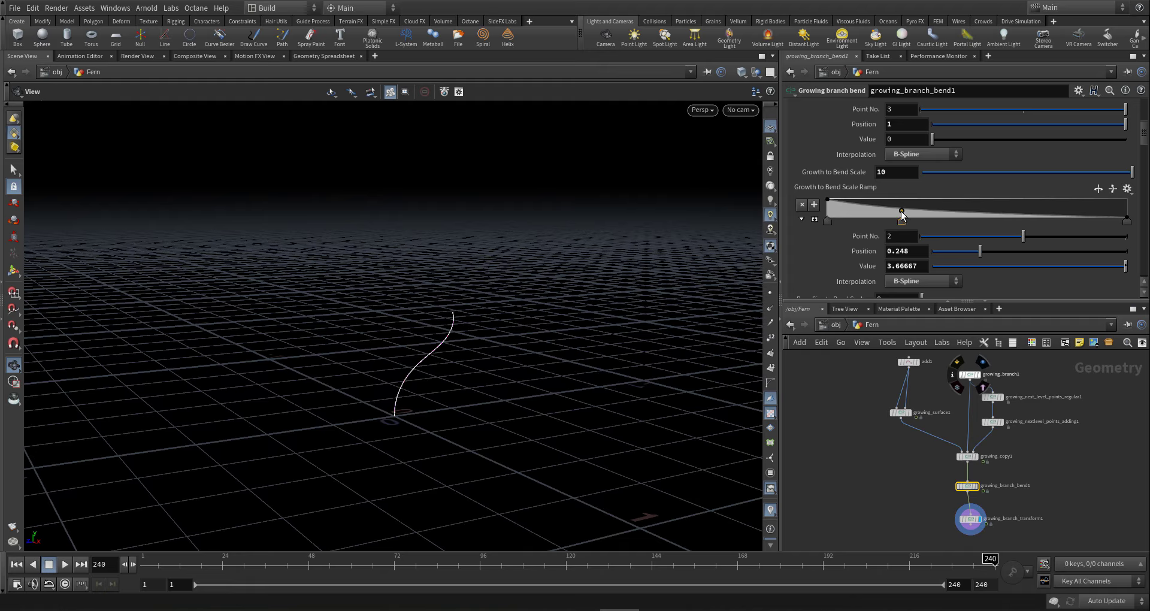
{"action": "type", "text": "20"}
{"action": "key", "text": "Return"}
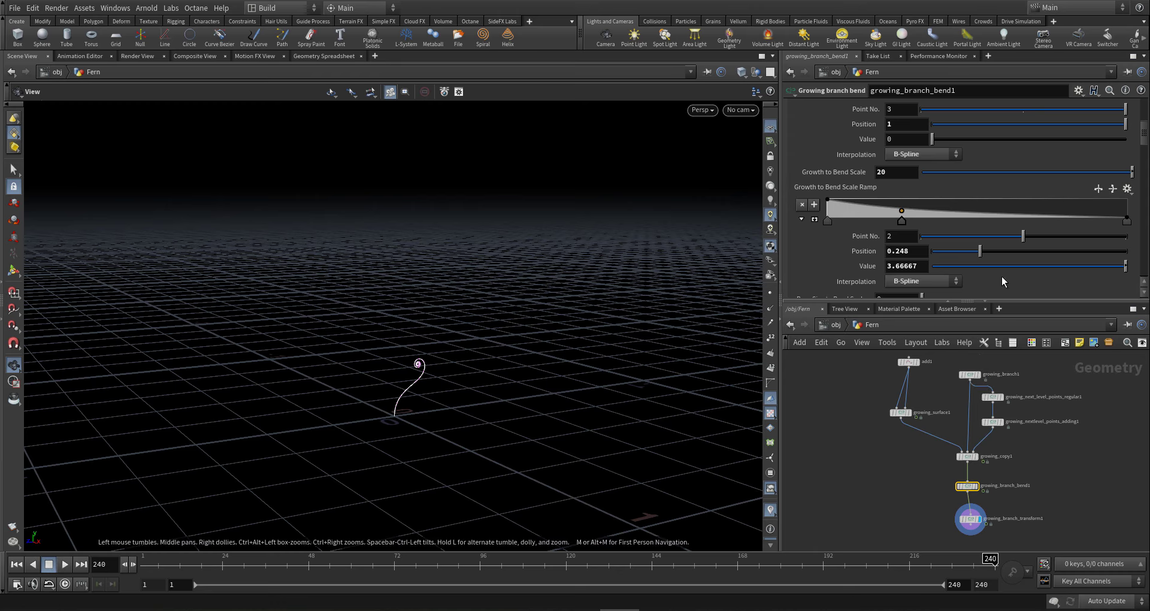
{"action": "left_click", "coordinate": [987, 219]}
{"action": "mouse_move", "coordinate": [978, 234]}
{"action": "left_mouse_down"}
{"action": "mouse_move", "coordinate": [908, 233]}
{"action": "mouse_move", "coordinate": [954, 230]}
{"action": "left_mouse_up"}
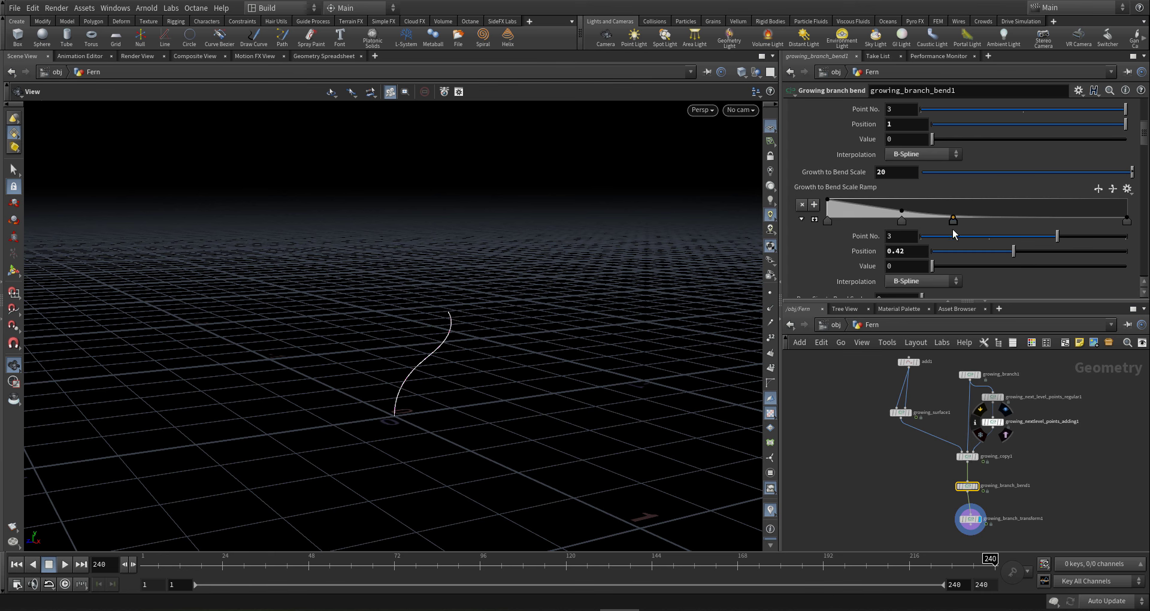
- Lower the ramp's first key and add a key near the start at 5.11111
{"action": "left_click_drag", "start_coordinate": [990, 563], "coordinate": [77, 533]}
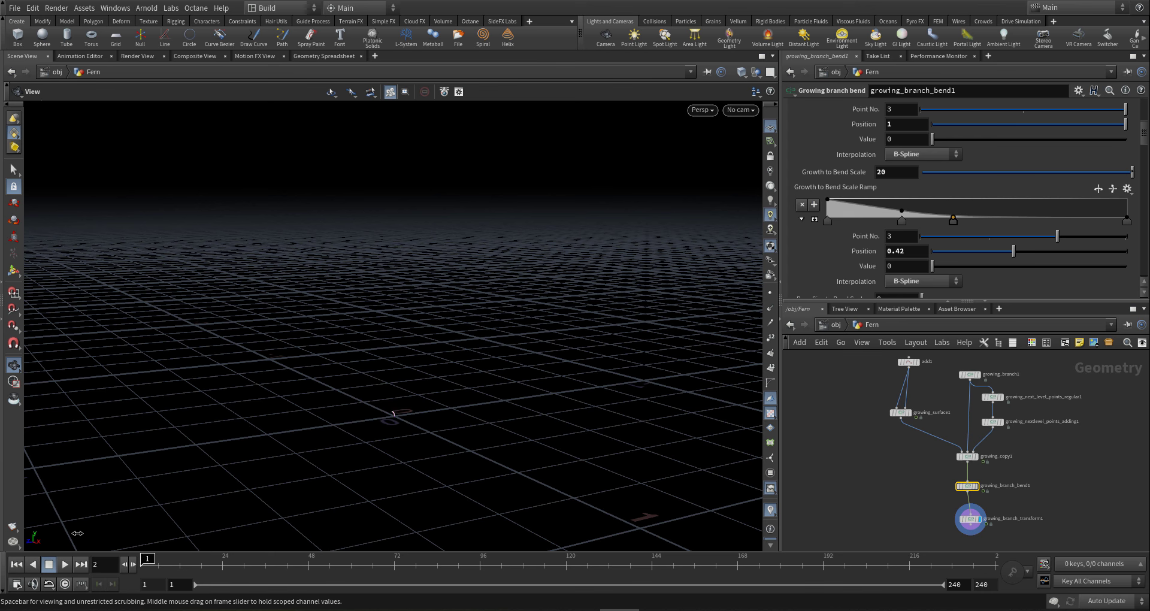
{"action": "left_click_drag", "start_coordinate": [171, 552], "coordinate": [197, 558]}
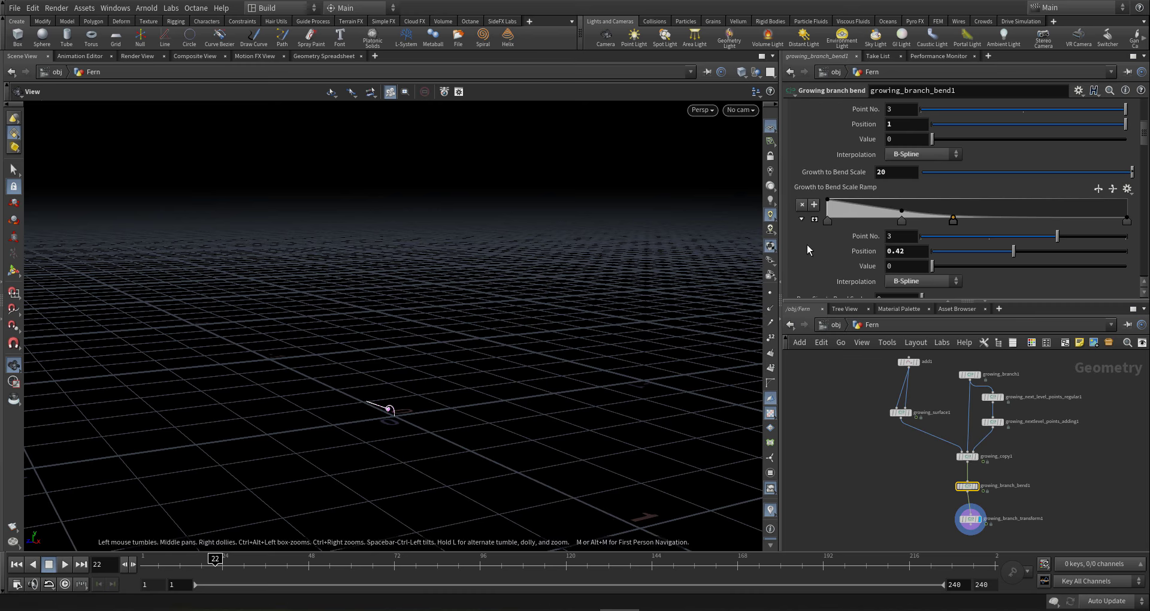
{"action": "left_click_drag", "start_coordinate": [827, 203], "coordinate": [826, 206]}
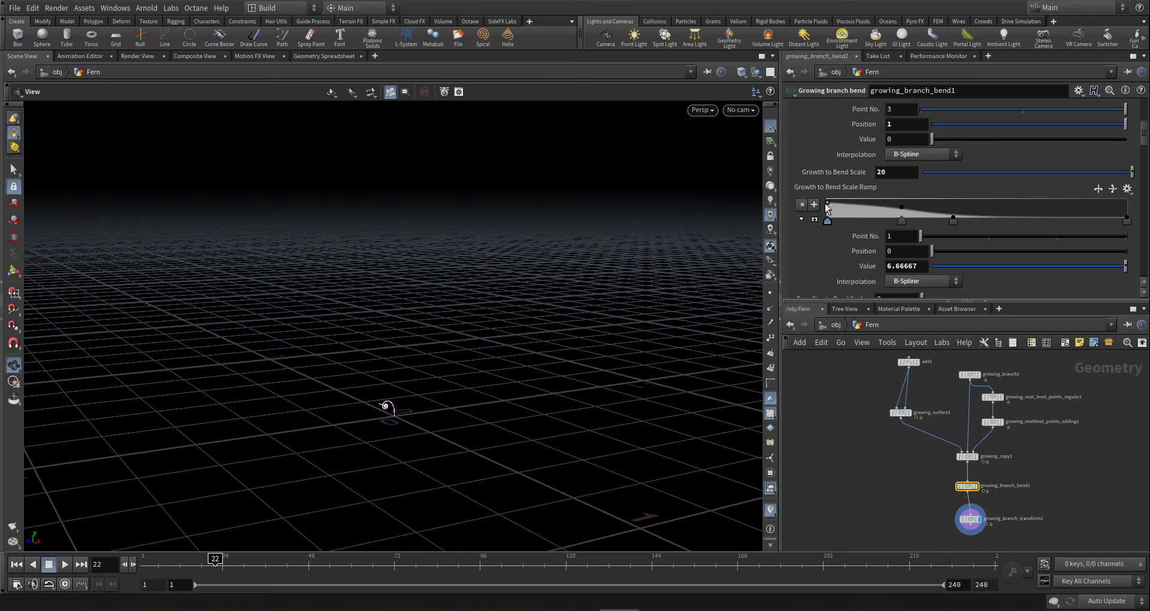
{"action": "left_click", "coordinate": [871, 203]}
{"action": "left_click_drag", "start_coordinate": [881, 191], "coordinate": [895, 188]}
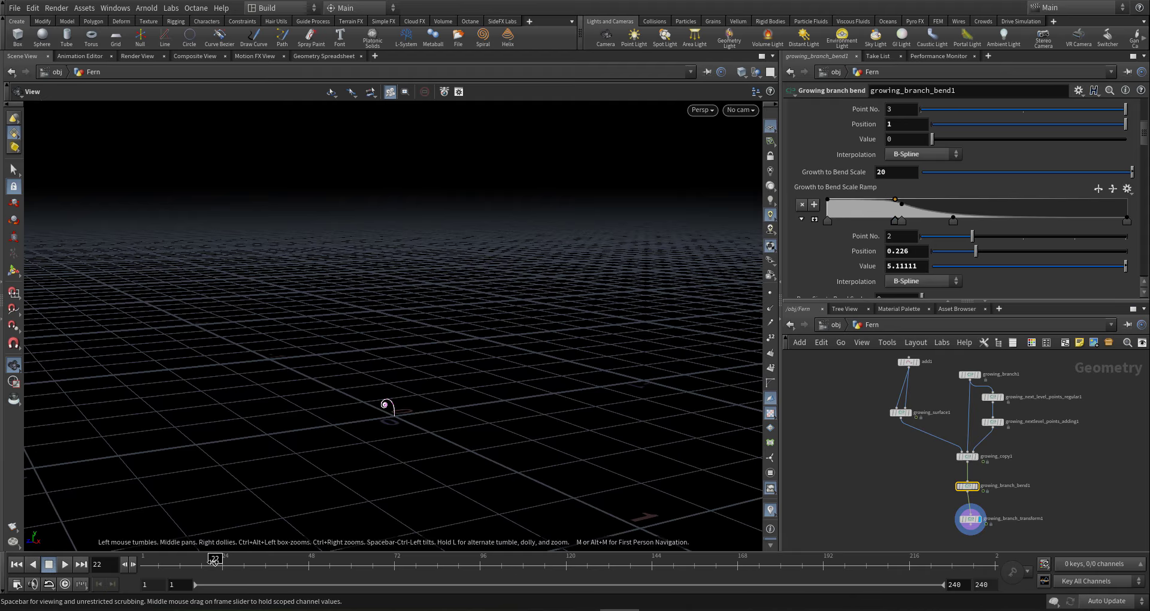
- Lower Growth to Bend Scale to 16 and check the tip curl over the timeline
{"action": "left_click_drag", "start_coordinate": [215, 561], "coordinate": [288, 476]}
{"action": "middle_click_drag", "start_coordinate": [904, 178], "coordinate": [874, 156]}
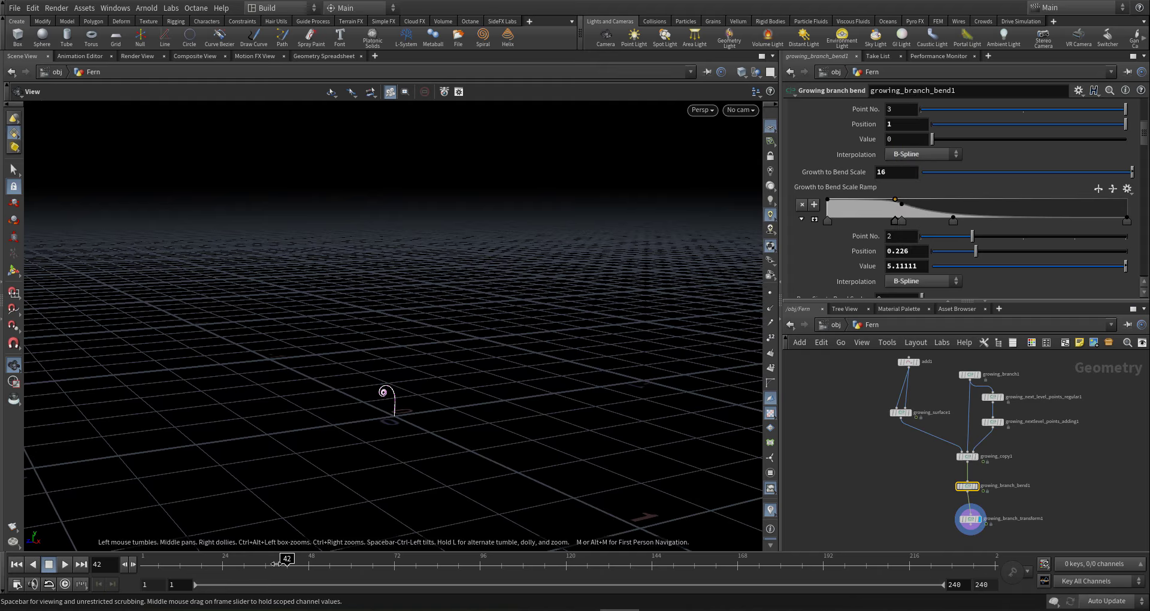
{"action": "left_click_drag", "start_coordinate": [287, 564], "coordinate": [996, 564]}
- On Bend Position Variation, select the pose ramp's middle key and raise Growth to Bend Pose to 29
{"action": "scroll", "coordinate": [851, 197], "scroll_direction": "up", "scroll_amount": 6}
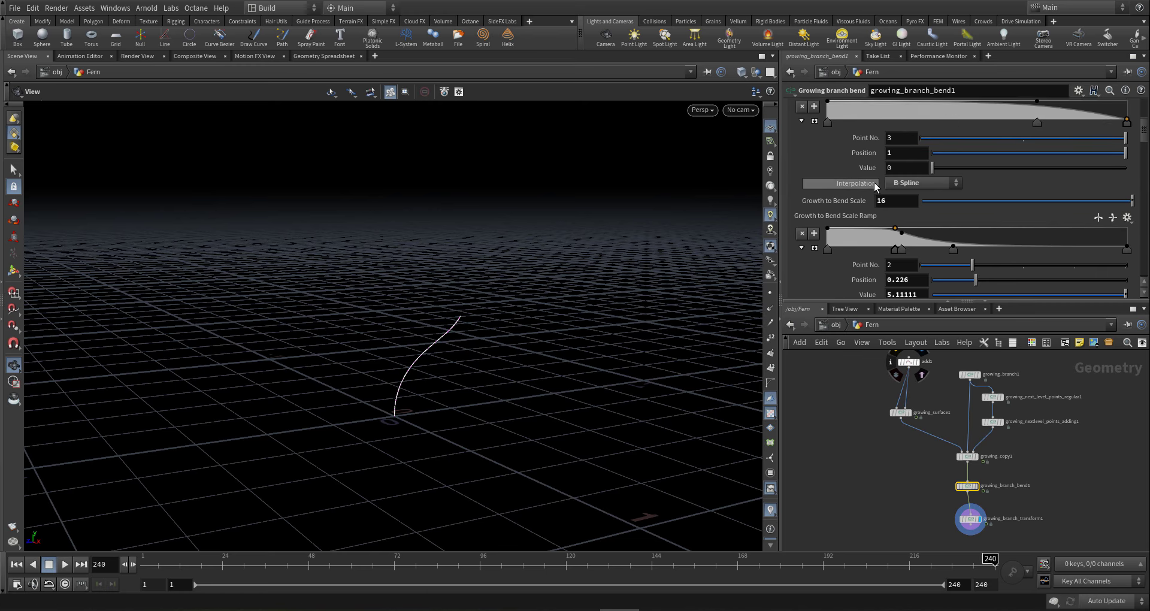
{"action": "left_click", "coordinate": [888, 167]}
{"action": "scroll", "coordinate": [862, 218], "scroll_direction": "down", "scroll_amount": 6}
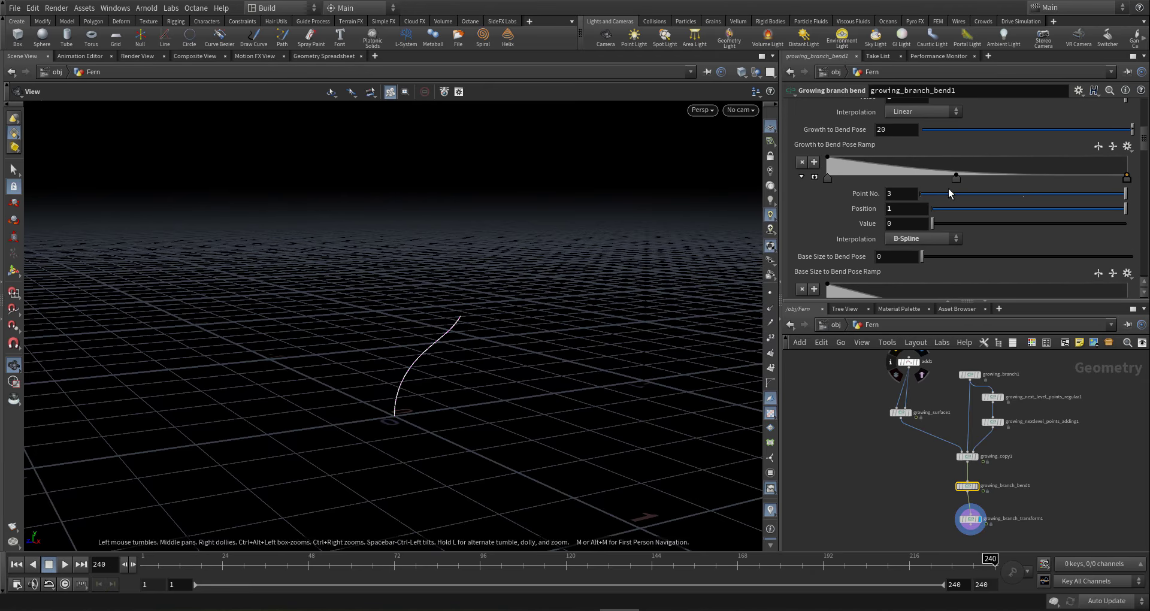
{"action": "left_click", "coordinate": [957, 177]}
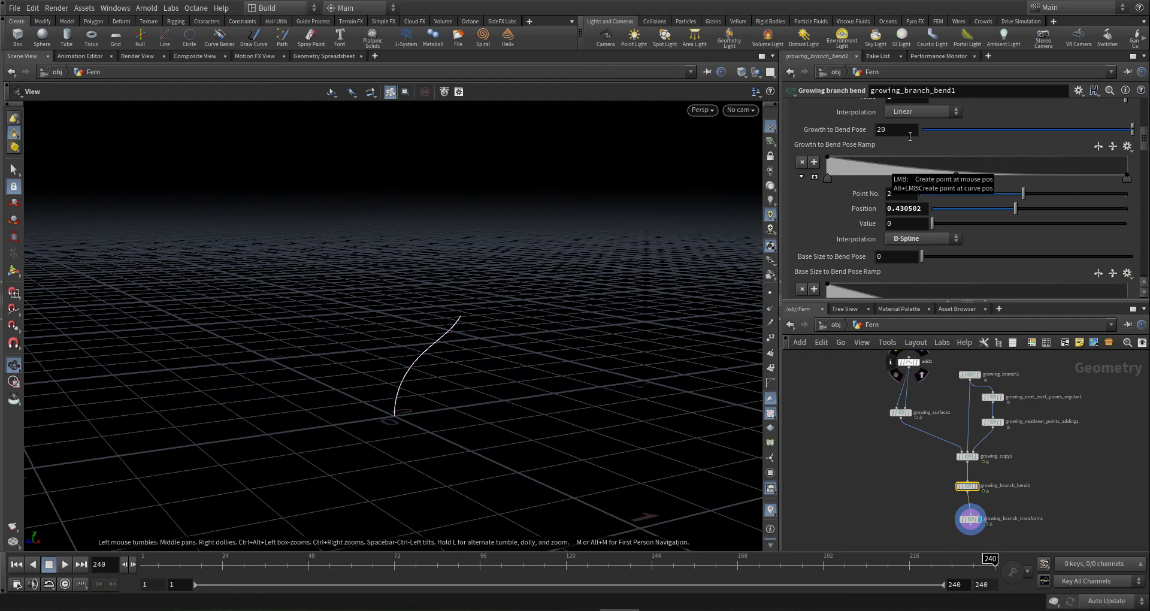
{"action": "middle_click_drag", "start_coordinate": [897, 130], "coordinate": [956, 126]}
{"action": "left_click_drag", "start_coordinate": [922, 560], "coordinate": [281, 546]}
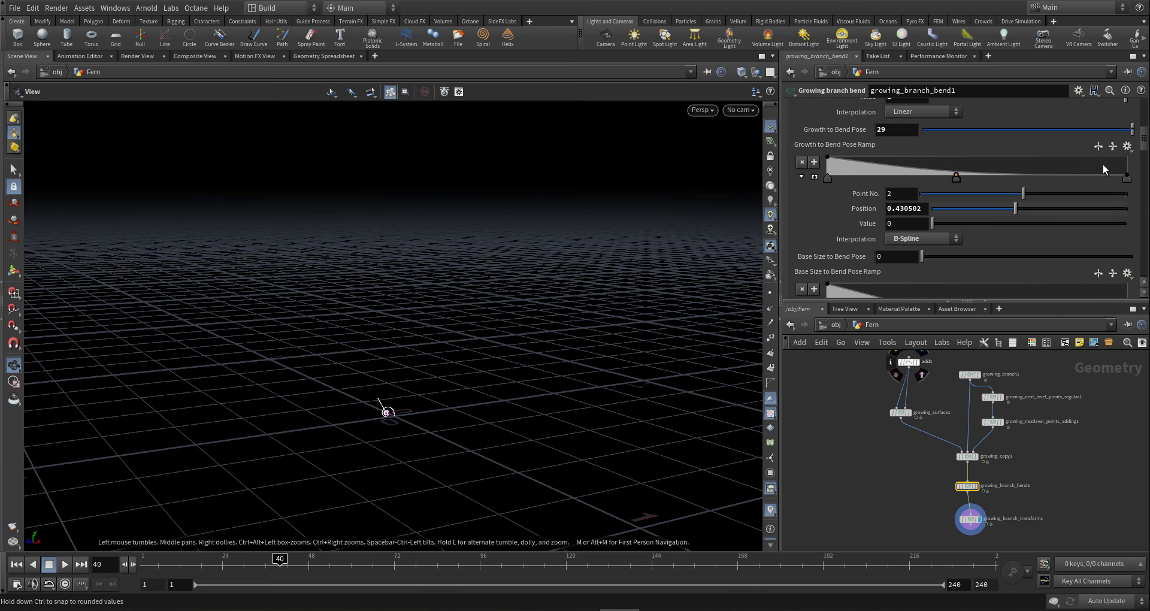
{"action": "left_click_drag", "start_coordinate": [1143, 151], "coordinate": [1145, 67]}
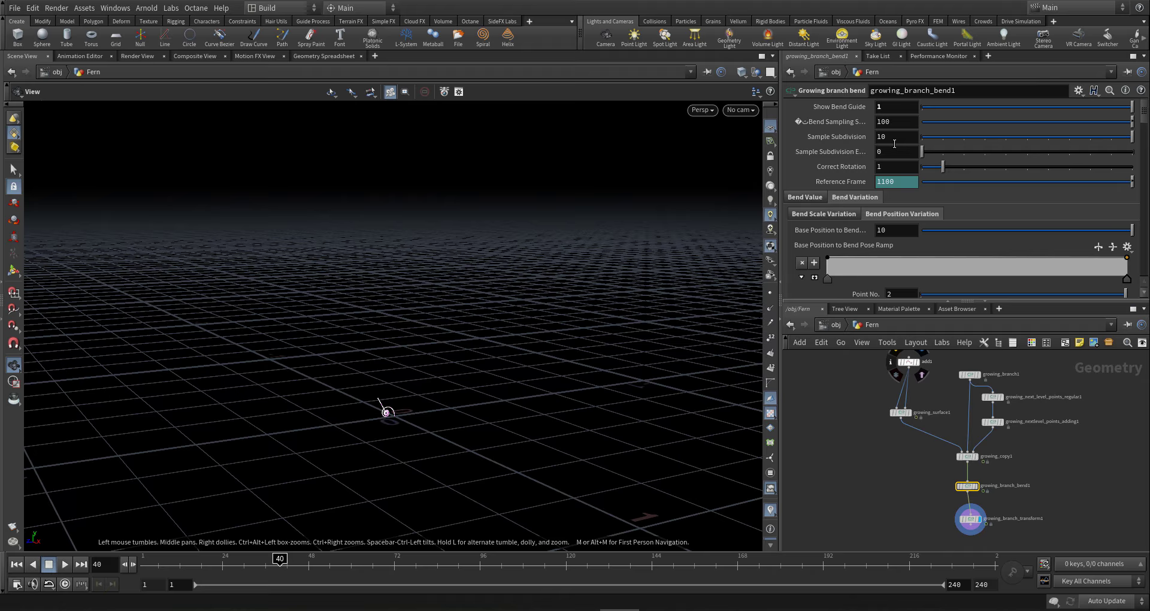
- Set growing_branch_bend1's Bend Sampling to 110
{"action": "middle_click_drag", "start_coordinate": [908, 128], "coordinate": [954, 108]}
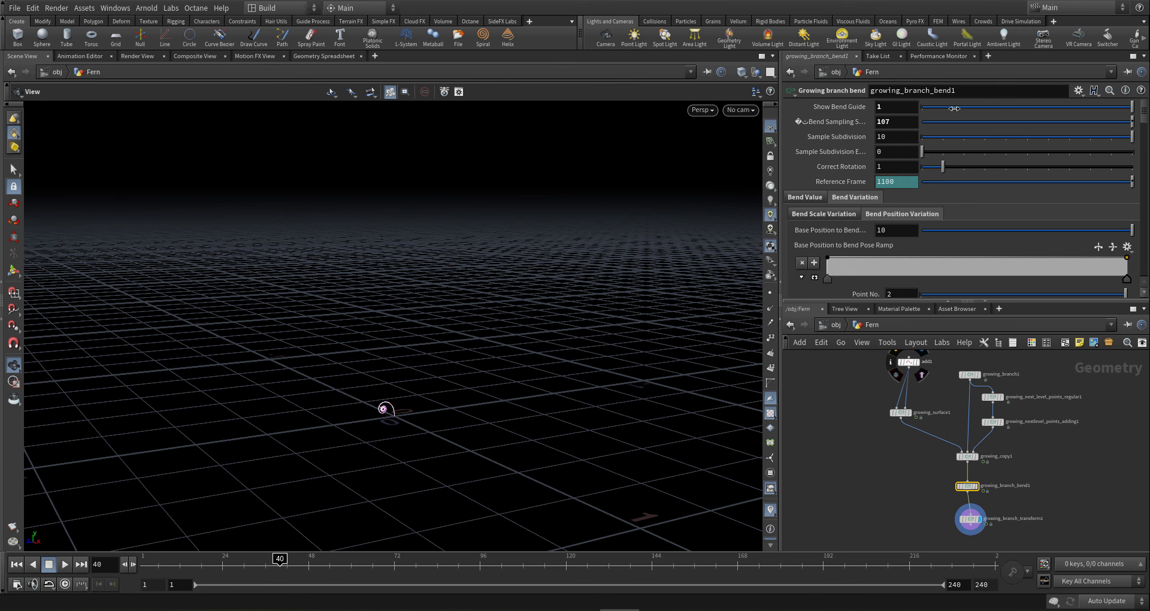
{"action": "left_click_drag", "start_coordinate": [905, 125], "coordinate": [714, 112]}
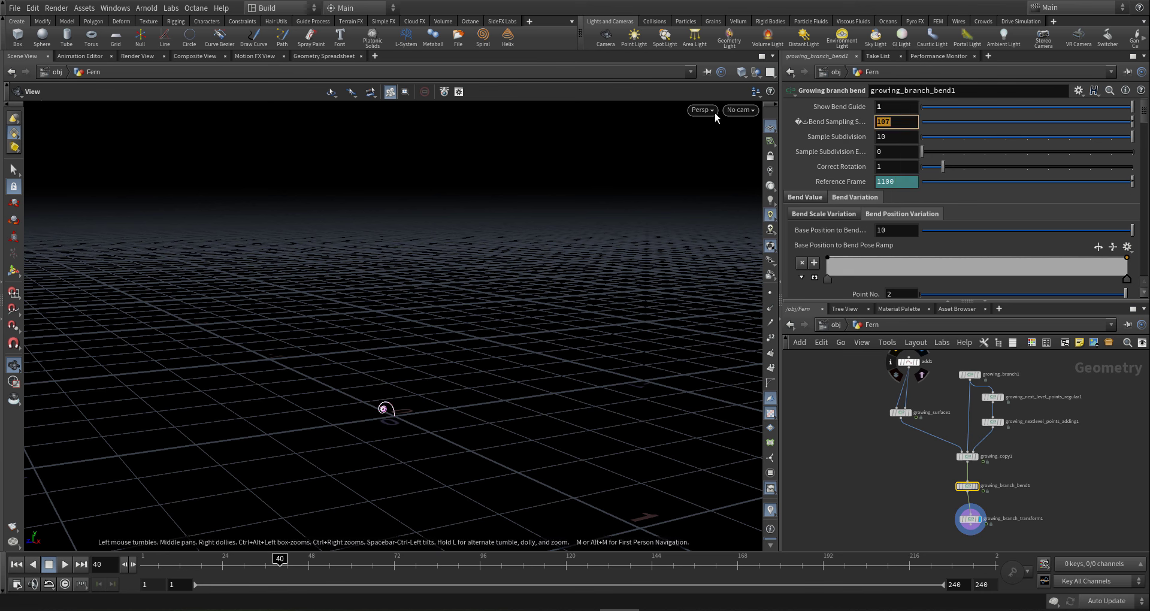
{"action": "type", "text": "110"}
{"action": "key", "text": "Return"}
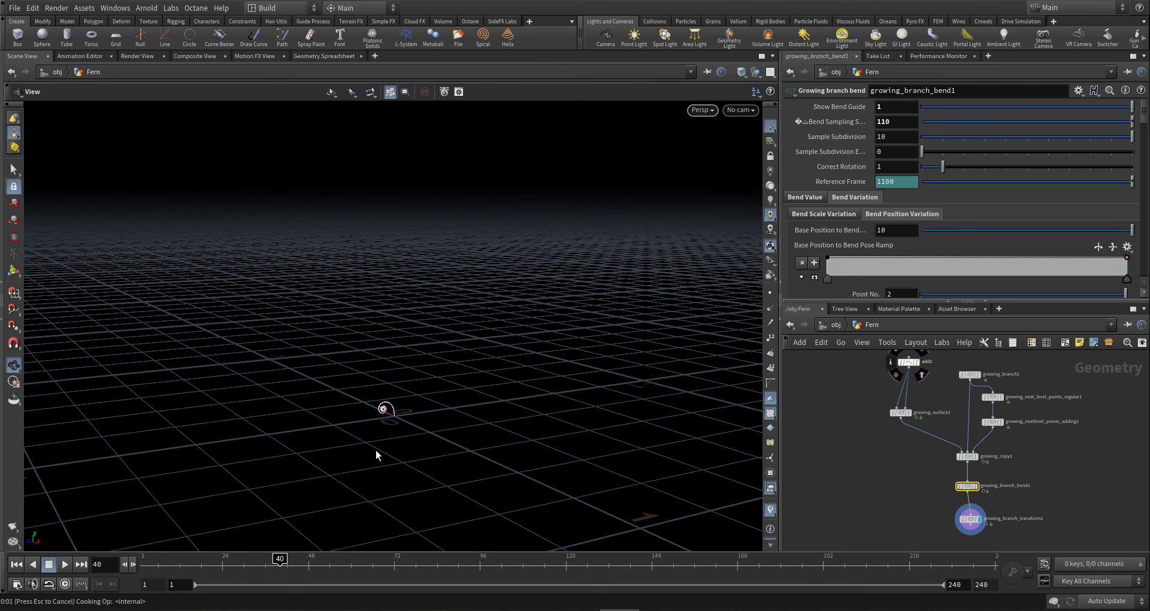
- Scrub the growth across the timeline, orbit closer to the stem, and select growing_copy1
{"action": "left_click", "coordinate": [185, 562]}
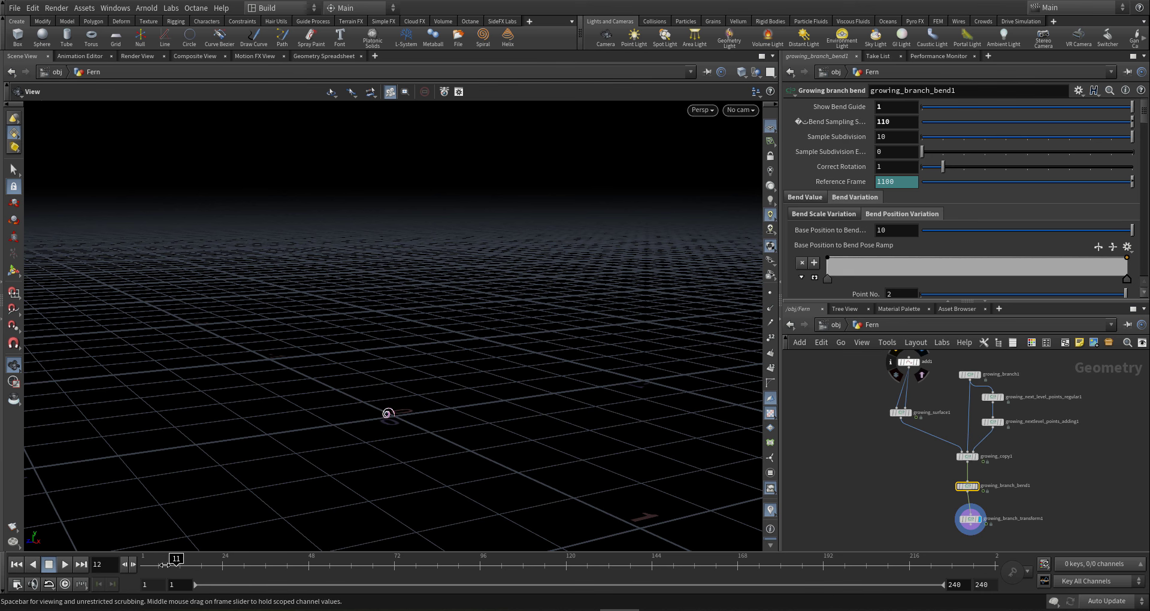
{"action": "left_click_drag", "start_coordinate": [165, 564], "coordinate": [1146, 543]}
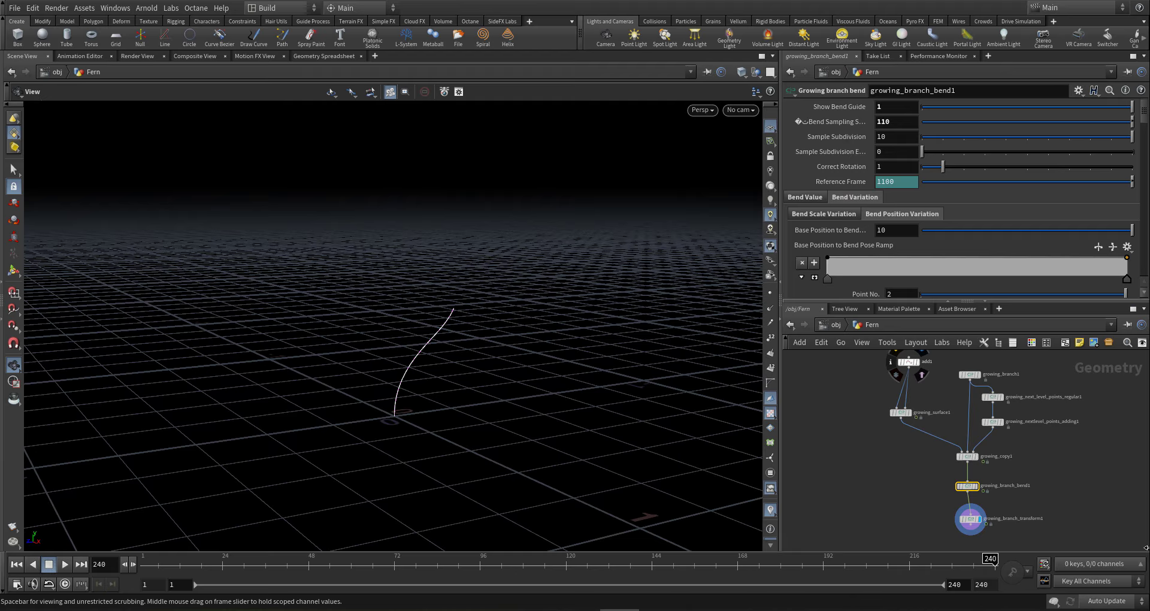
{"action": "left_click_drag", "start_coordinate": [925, 535], "coordinate": [1013, 518]}
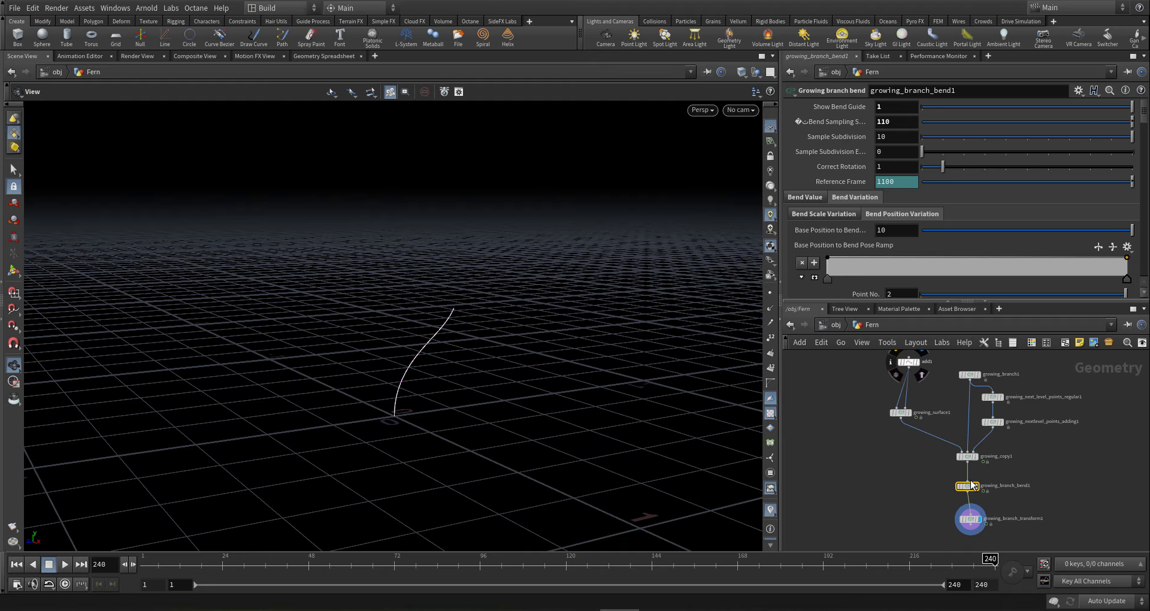
{"action": "left_click_drag", "start_coordinate": [365, 544], "coordinate": [999, 548]}
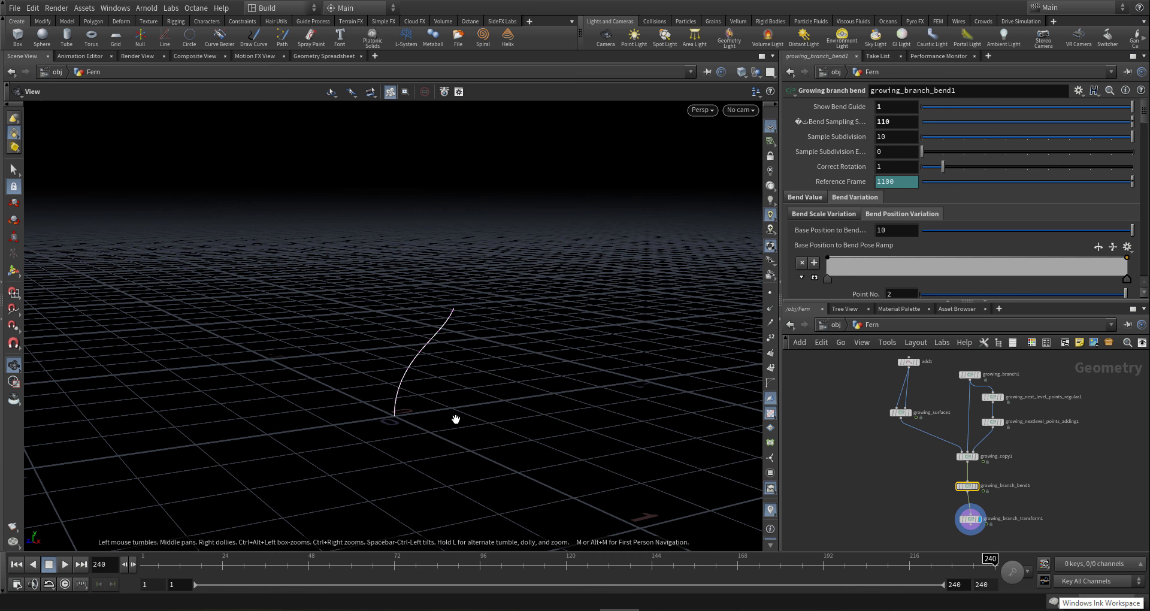
{"action": "left_click_drag", "start_coordinate": [455, 419], "coordinate": [472, 411]}
{"action": "right_click_drag", "start_coordinate": [446, 404], "coordinate": [568, 404]}
{"action": "mouse_move", "coordinate": [402, 435]}
{"action": "middle_mouse_down"}
{"action": "mouse_move", "coordinate": [388, 431]}
{"action": "mouse_move", "coordinate": [384, 484]}
{"action": "middle_mouse_up"}
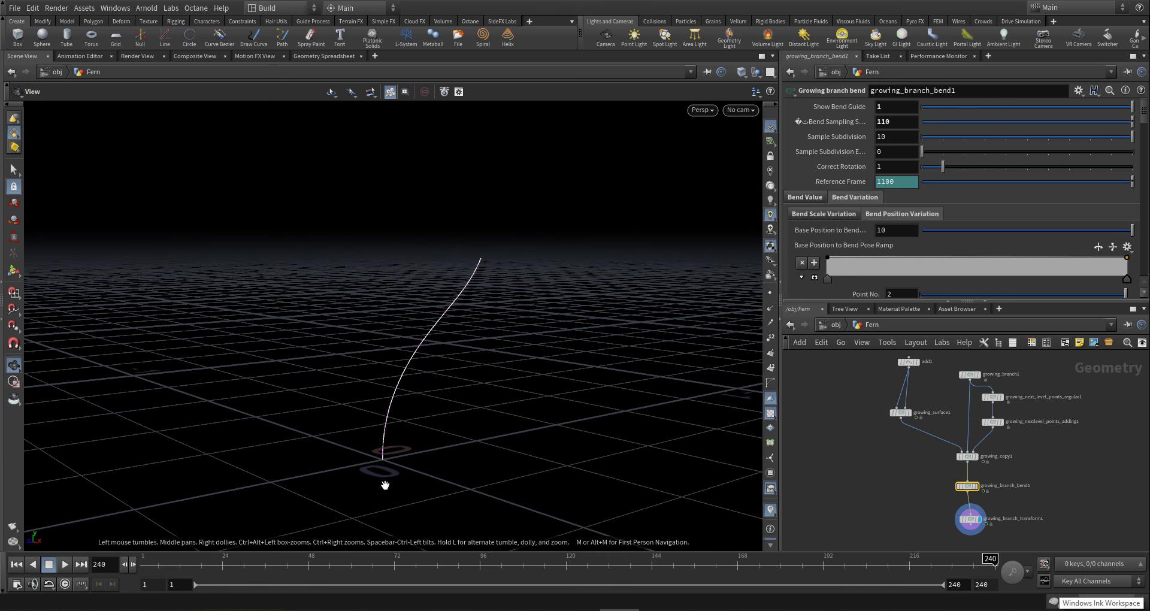
{"action": "left_click_drag", "start_coordinate": [380, 574], "coordinate": [602, 574]}
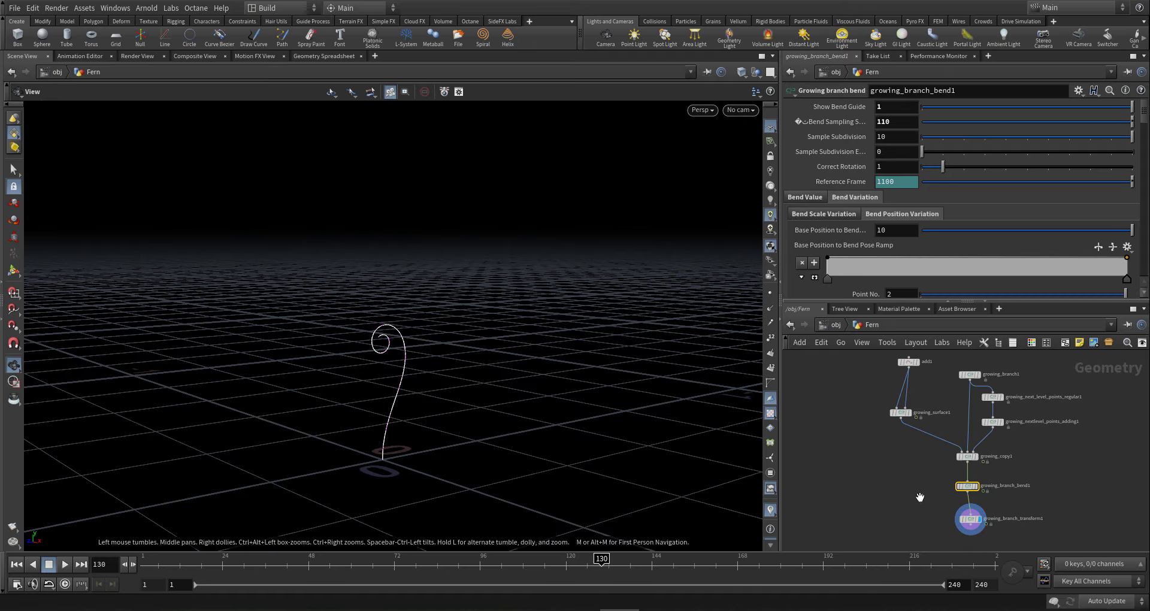
{"action": "left_click", "coordinate": [967, 457]}
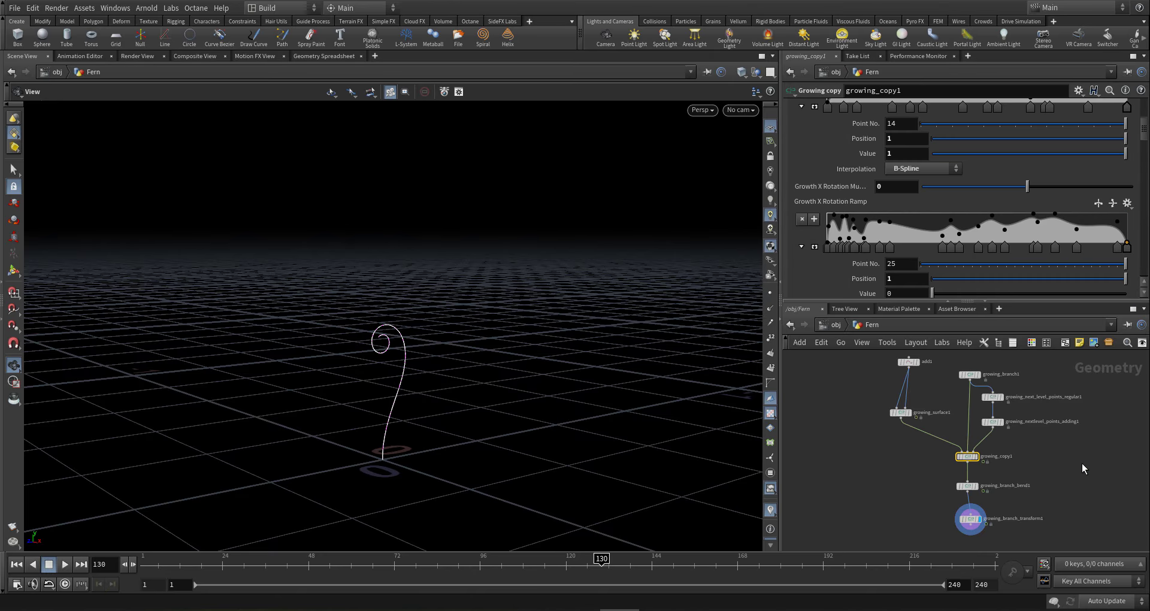
- On growing_branch_bend1's Bend Value tab, raise max Bend X to 38188 and preview later frames
{"action": "left_click", "coordinate": [967, 486]}
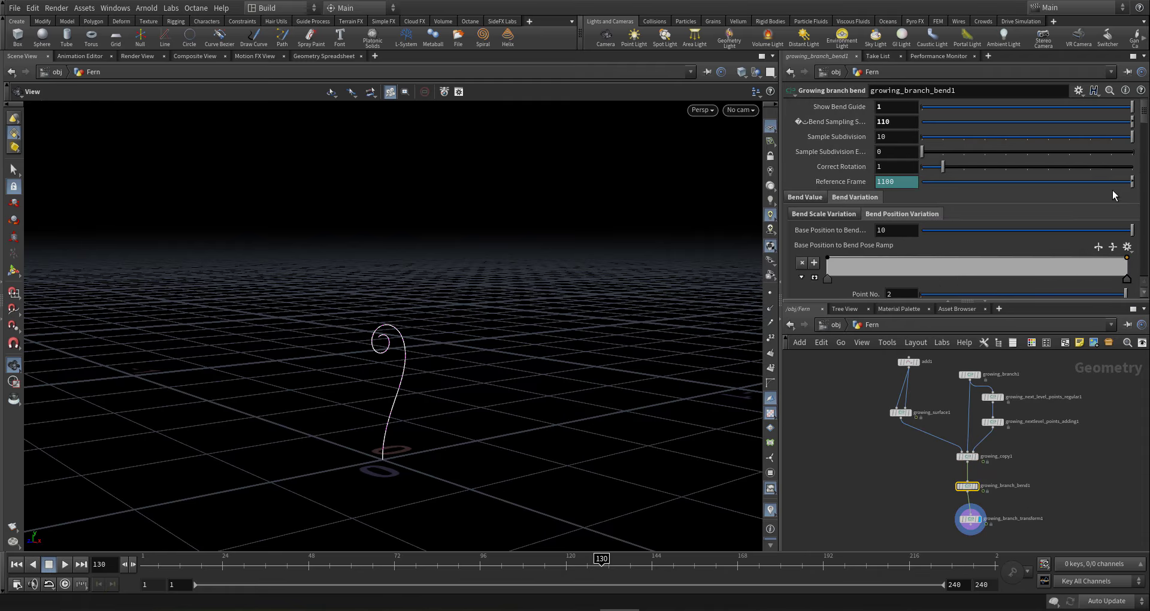
{"action": "left_click", "coordinate": [803, 198]}
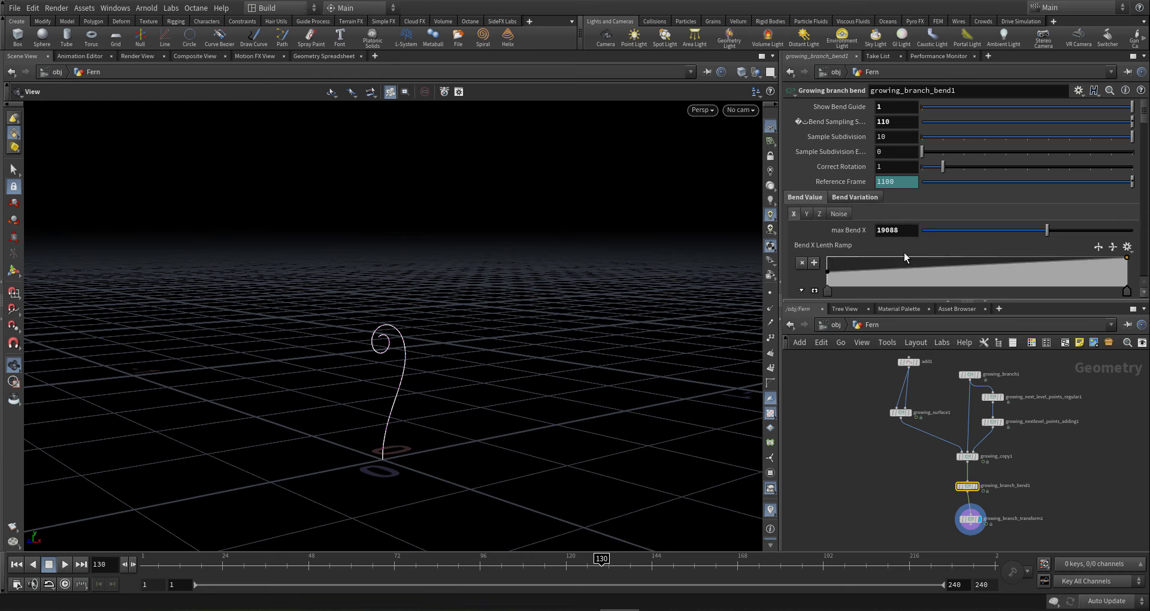
{"action": "middle_click_drag", "start_coordinate": [905, 237], "coordinate": [900, 173]}
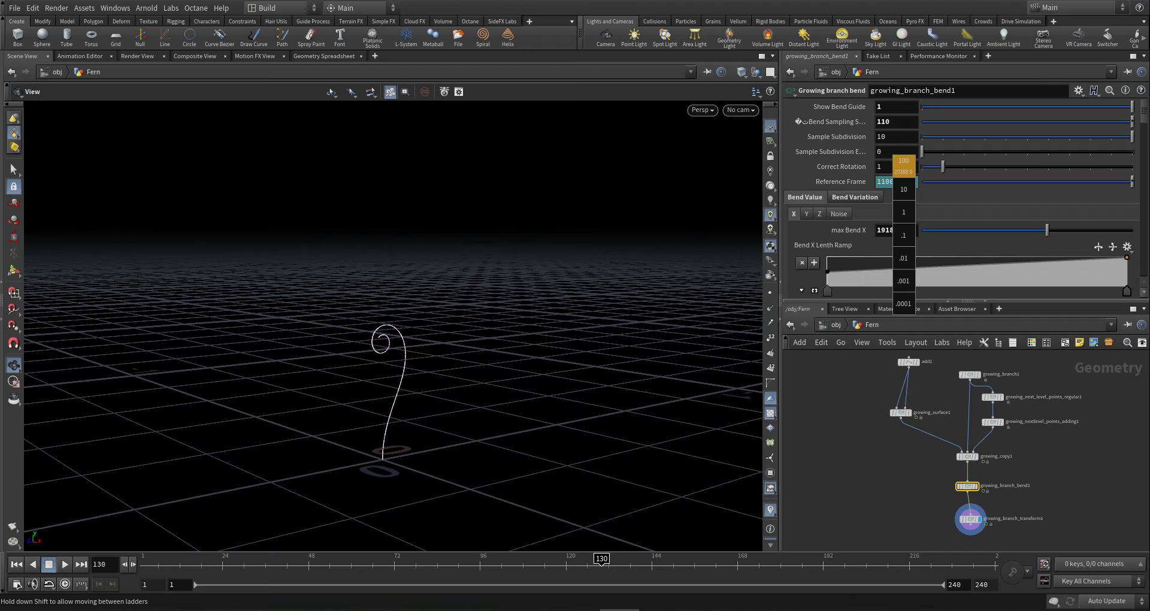
{"action": "middle_click_drag", "start_coordinate": [900, 173], "coordinate": [1089, 173]}
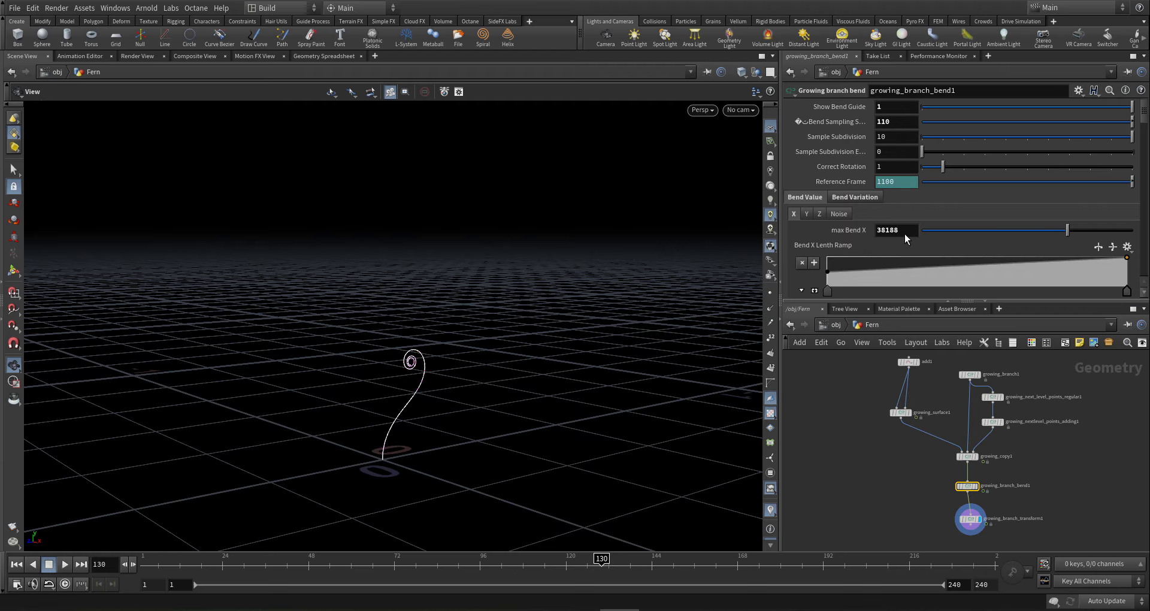
{"action": "left_click_drag", "start_coordinate": [603, 561], "coordinate": [1146, 574]}
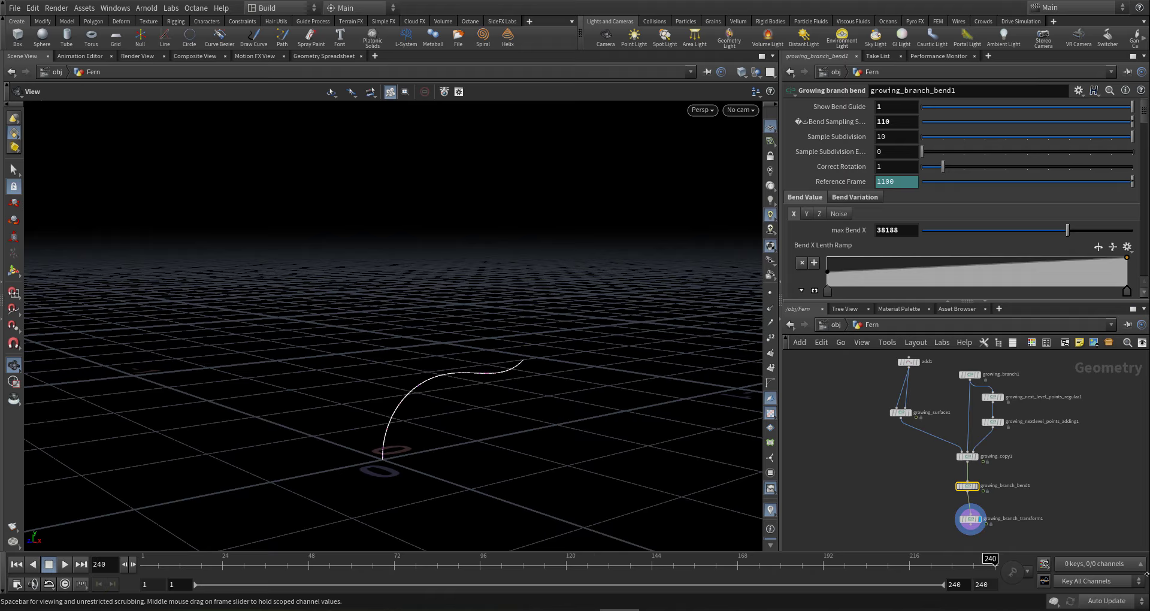
- Raise the Growth to Bend Pose Ramp's end key, adjust its middle key, and replay the growth
{"action": "left_click", "coordinate": [845, 204]}
{"action": "scroll", "coordinate": [844, 261], "scroll_direction": "down", "scroll_amount": 5}
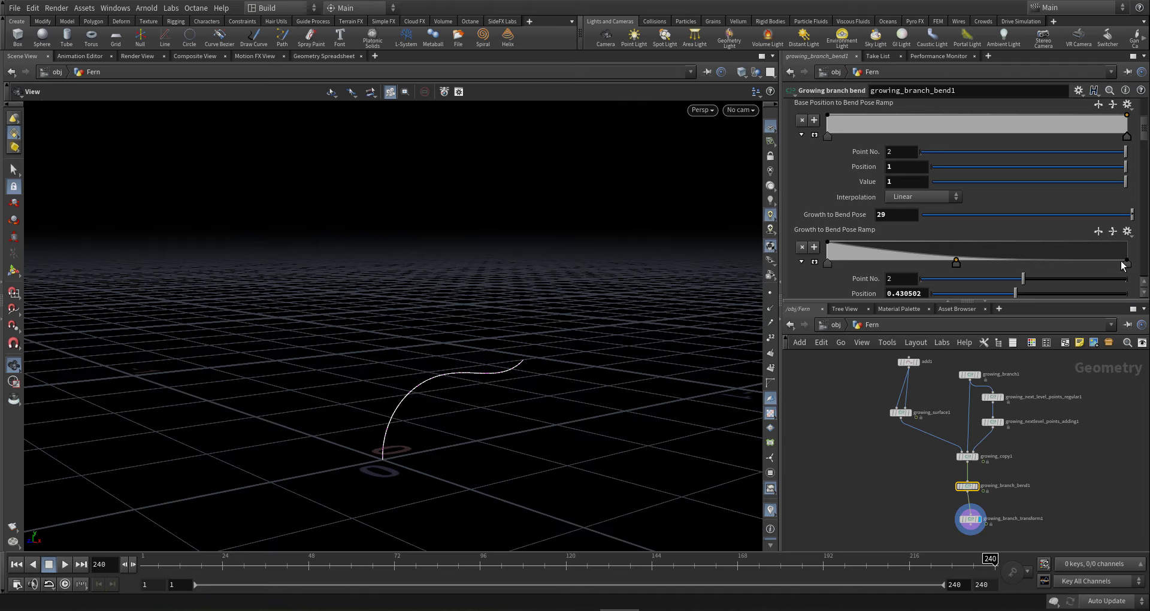
{"action": "left_click", "coordinate": [1127, 264]}
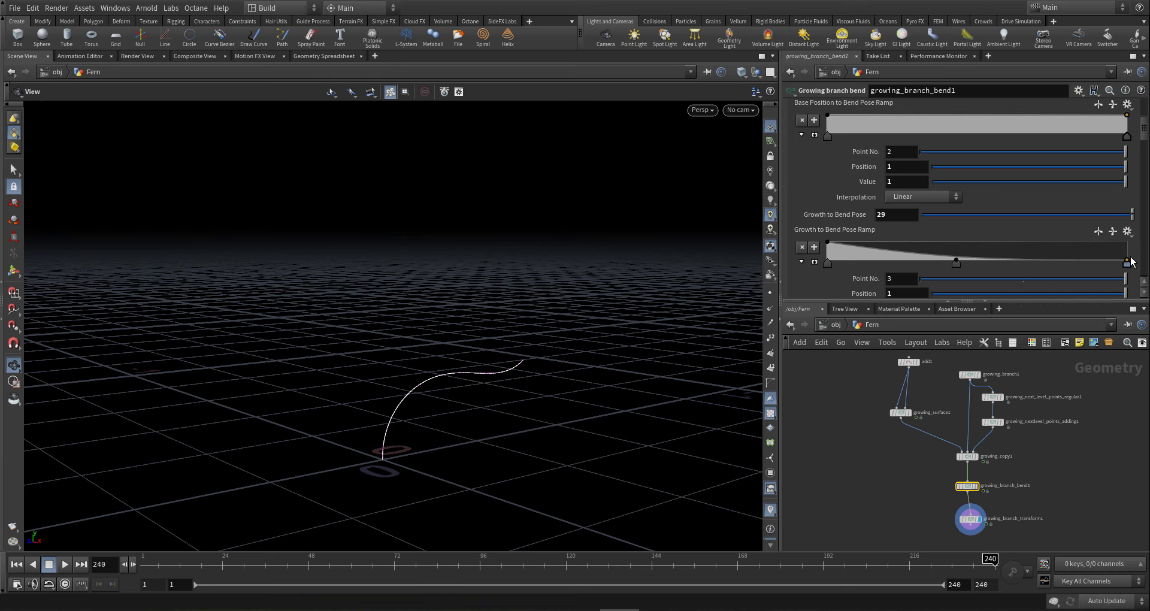
{"action": "left_click_drag", "start_coordinate": [1131, 262], "coordinate": [1139, 243]}
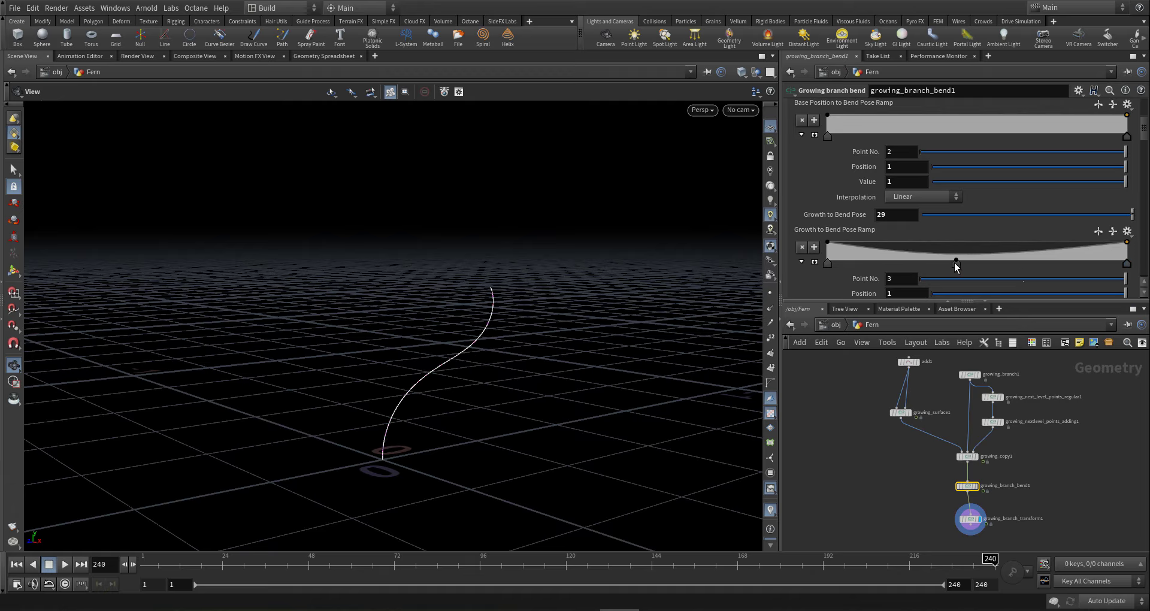
{"action": "left_click_drag", "start_coordinate": [955, 261], "coordinate": [956, 258]}
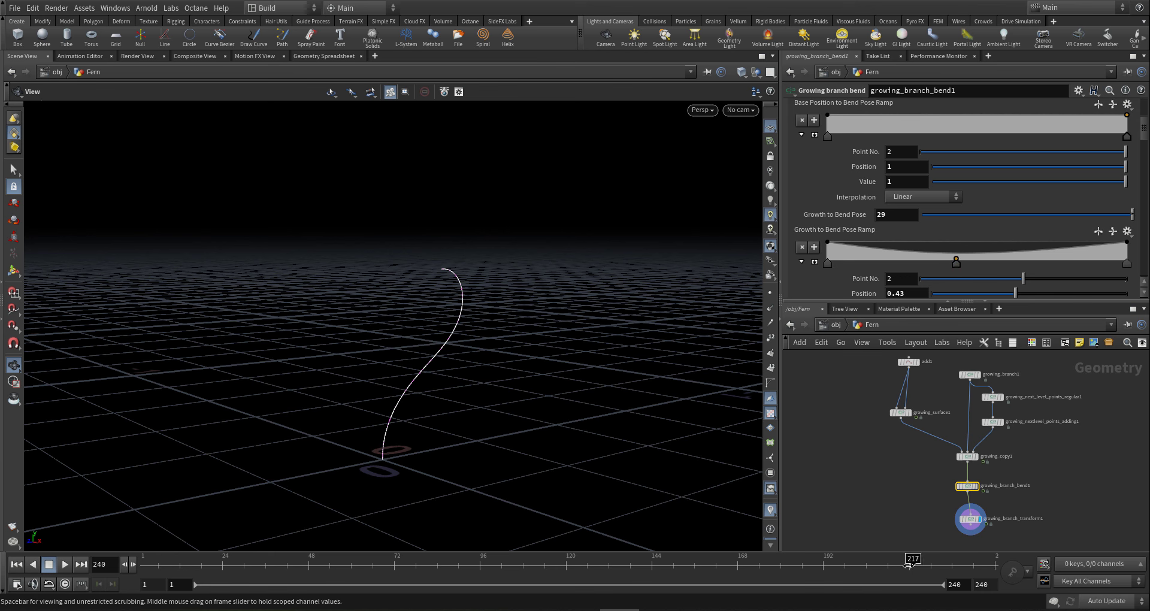
{"action": "left_click_drag", "start_coordinate": [909, 565], "coordinate": [254, 567]}
{"action": "left_click_drag", "start_coordinate": [117, 581], "coordinate": [1146, 564]}
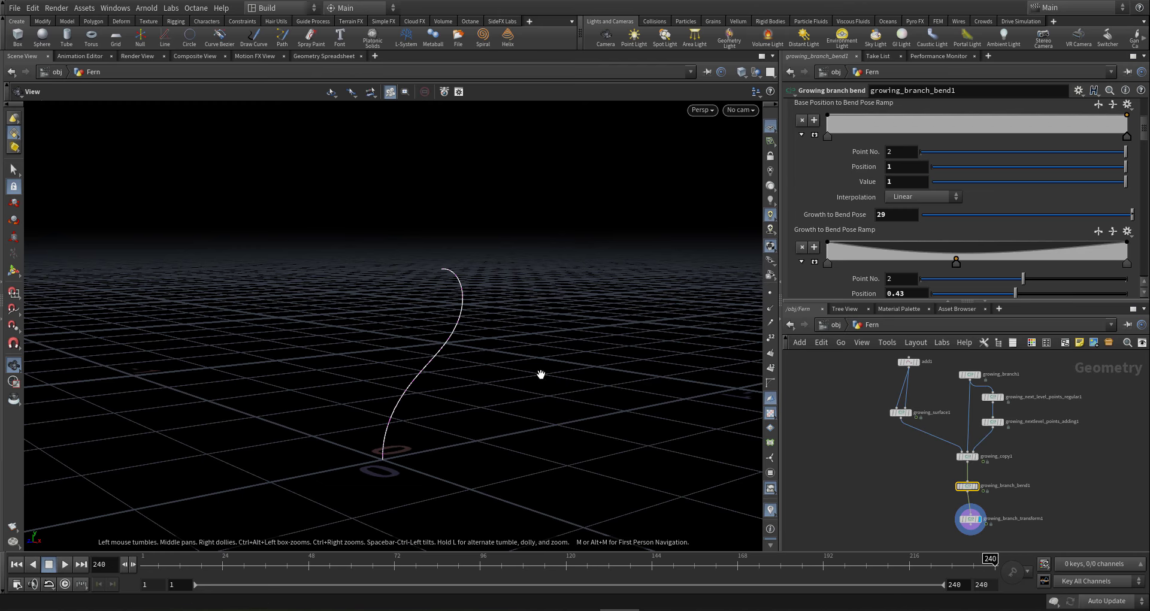
- Shift the pose ramp's middle key to 0.422 and lower its right end for an S-curve
{"action": "left_click_drag", "start_coordinate": [453, 385], "coordinate": [434, 372]}
{"action": "scroll", "coordinate": [434, 372], "scroll_direction": "down", "scroll_amount": 2}
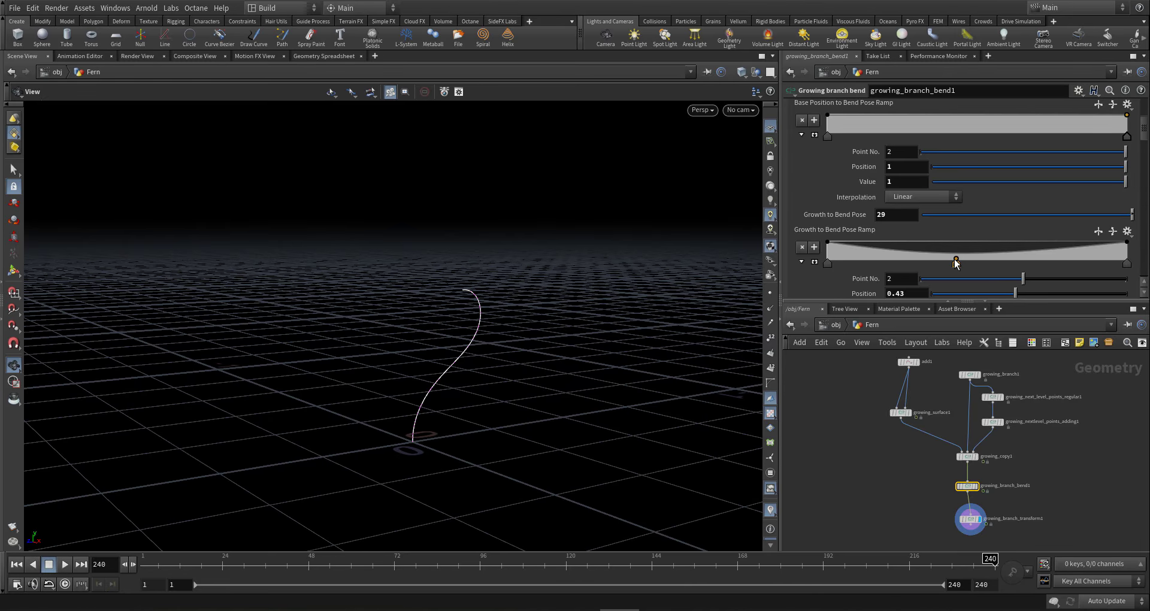
{"action": "left_click_drag", "start_coordinate": [956, 266], "coordinate": [954, 259]}
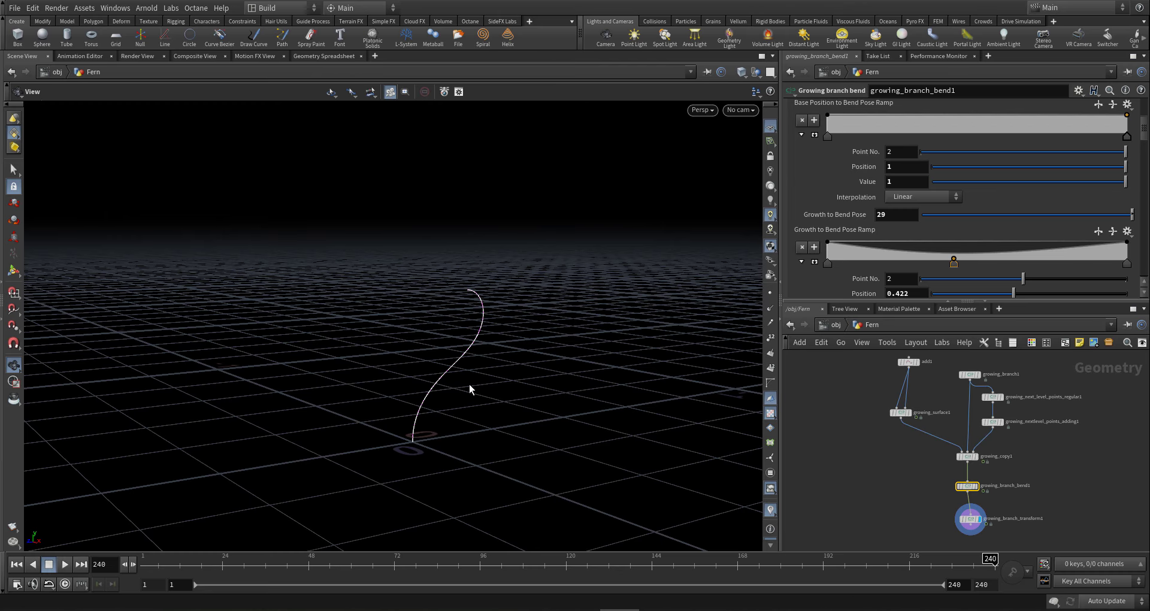
{"action": "left_click_drag", "start_coordinate": [470, 390], "coordinate": [334, 385]}
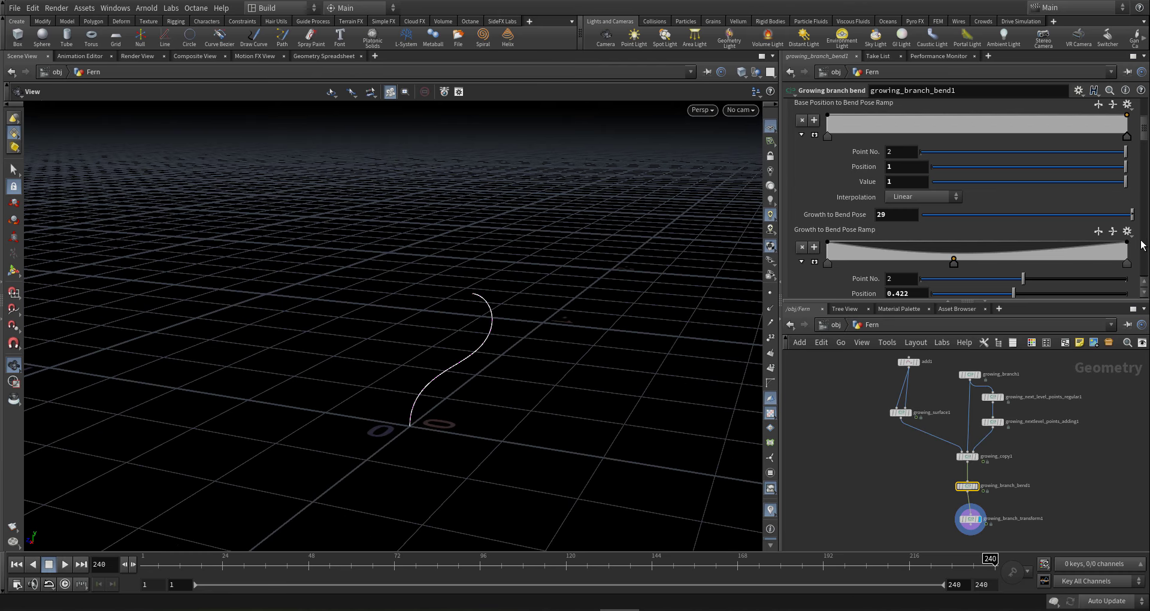
{"action": "left_click_drag", "start_coordinate": [511, 472], "coordinate": [539, 431]}
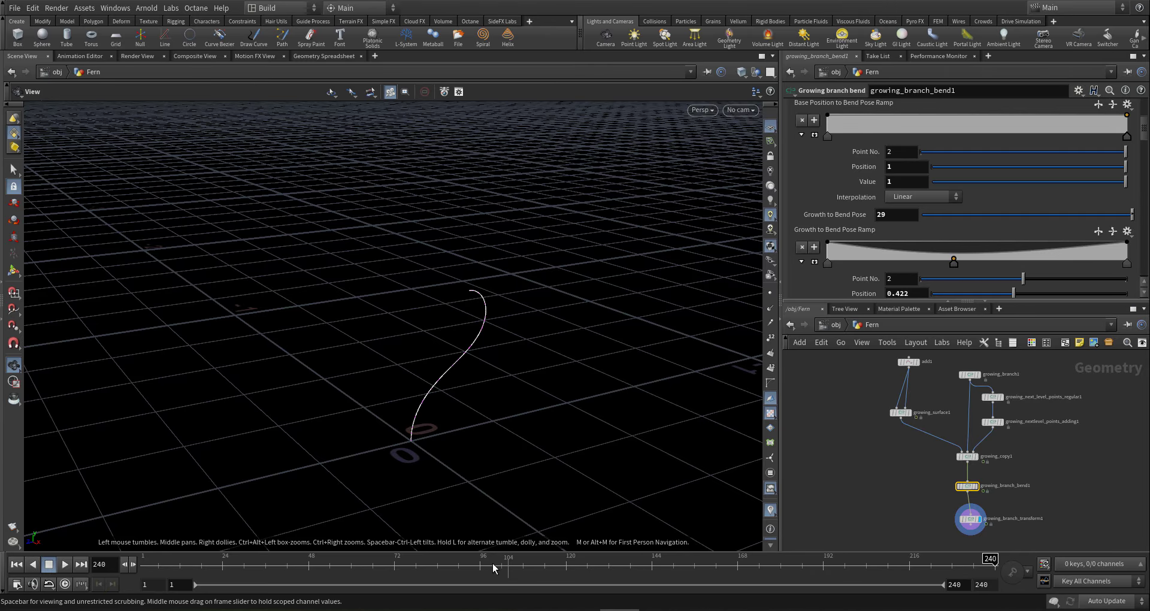
{"action": "left_click_drag", "start_coordinate": [493, 568], "coordinate": [1055, 481]}
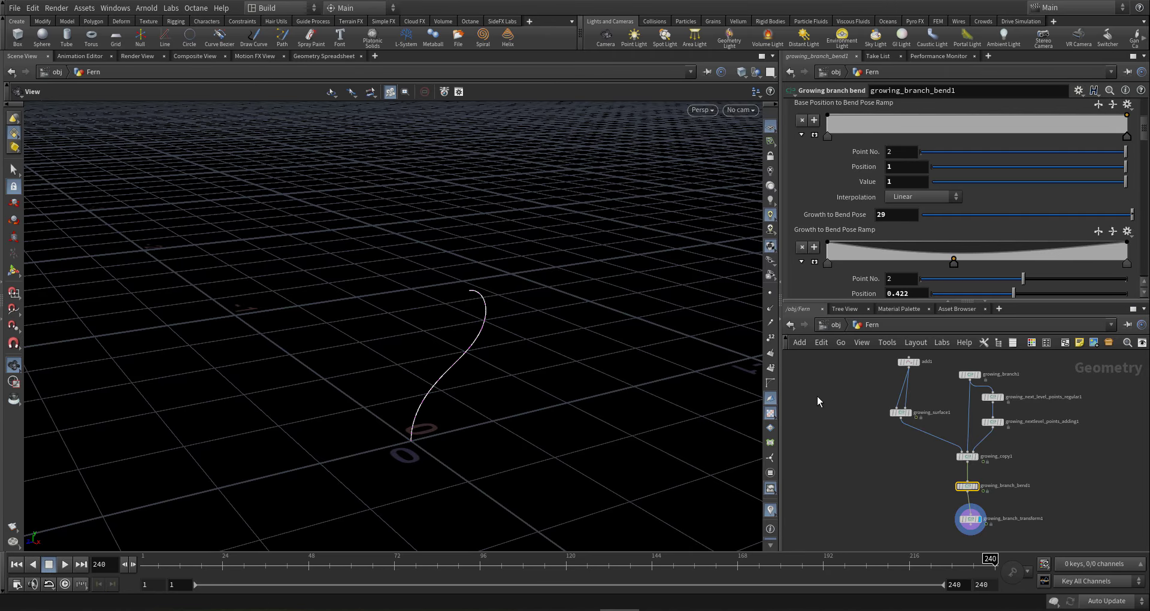
{"action": "left_click_drag", "start_coordinate": [473, 355], "coordinate": [520, 305]}
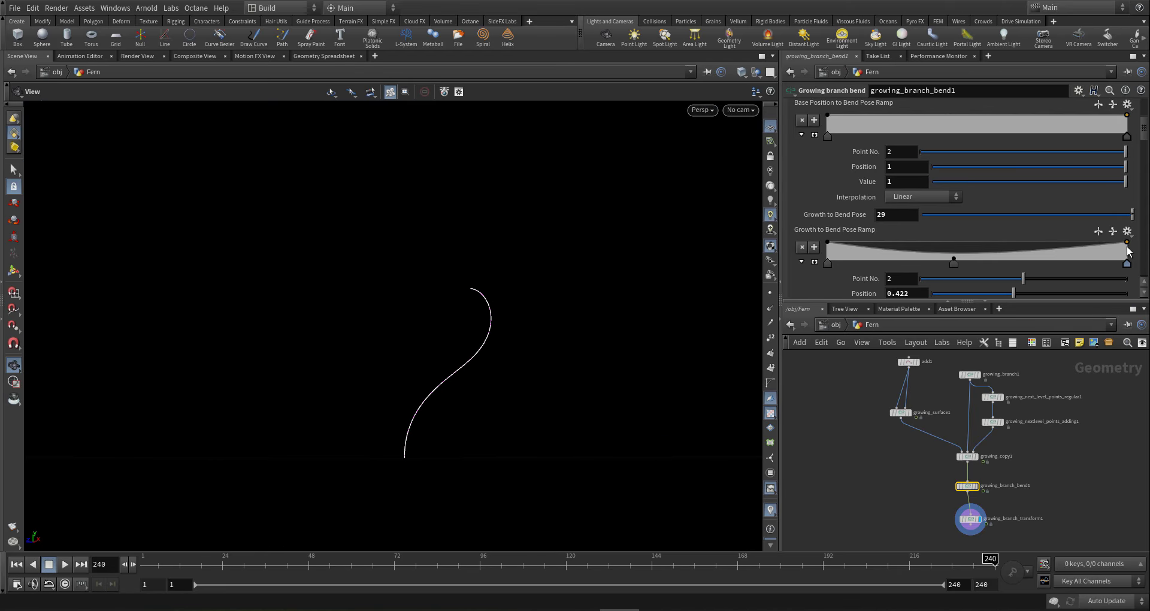
{"action": "left_click_drag", "start_coordinate": [1127, 246], "coordinate": [1127, 247]}
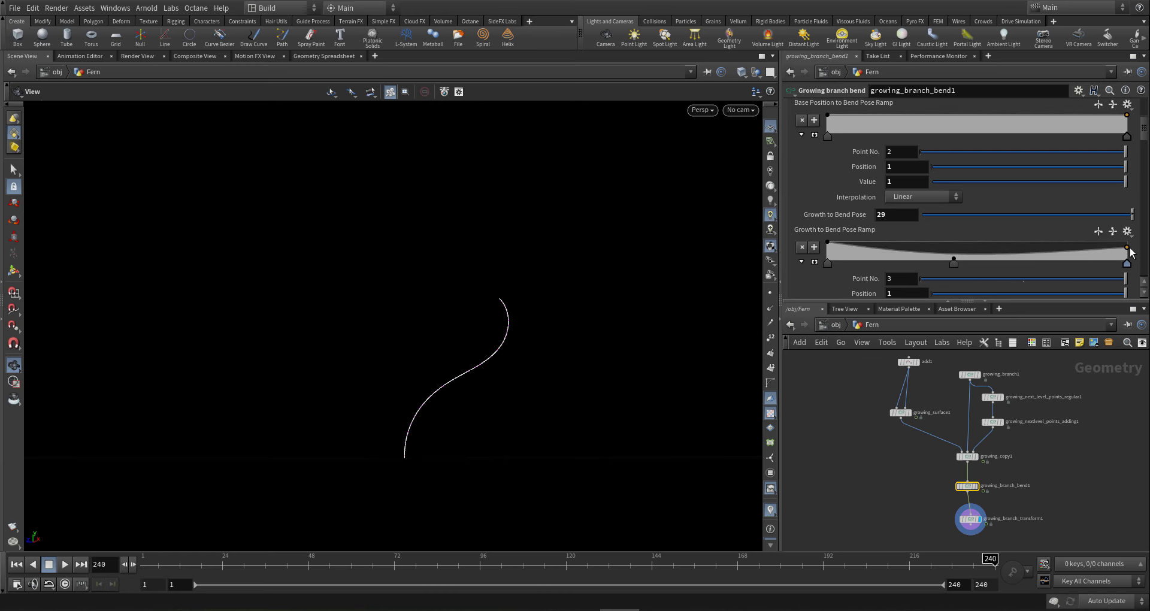
{"action": "left_click_drag", "start_coordinate": [523, 357], "coordinate": [571, 391]}
- Wire a new Growing twist node ('g tw') from growing_branch_transform1 and place it below
{"action": "scroll", "coordinate": [883, 438], "scroll_direction": "down", "scroll_amount": 4}
{"action": "middle_click_drag", "start_coordinate": [923, 489], "coordinate": [898, 432]}
{"action": "scroll", "coordinate": [899, 432], "scroll_direction": "up", "scroll_amount": 6}
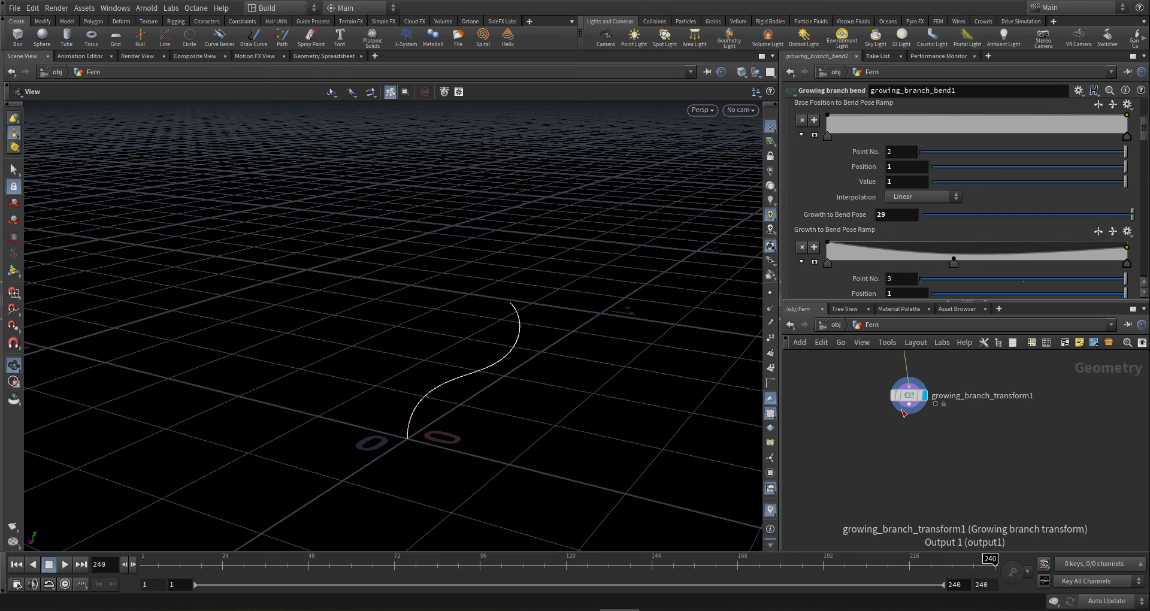
{"action": "left_click", "coordinate": [909, 405]}
{"action": "scroll", "coordinate": [881, 474], "scroll_direction": "down", "scroll_amount": 3}
{"action": "left_click", "coordinate": [879, 484]}
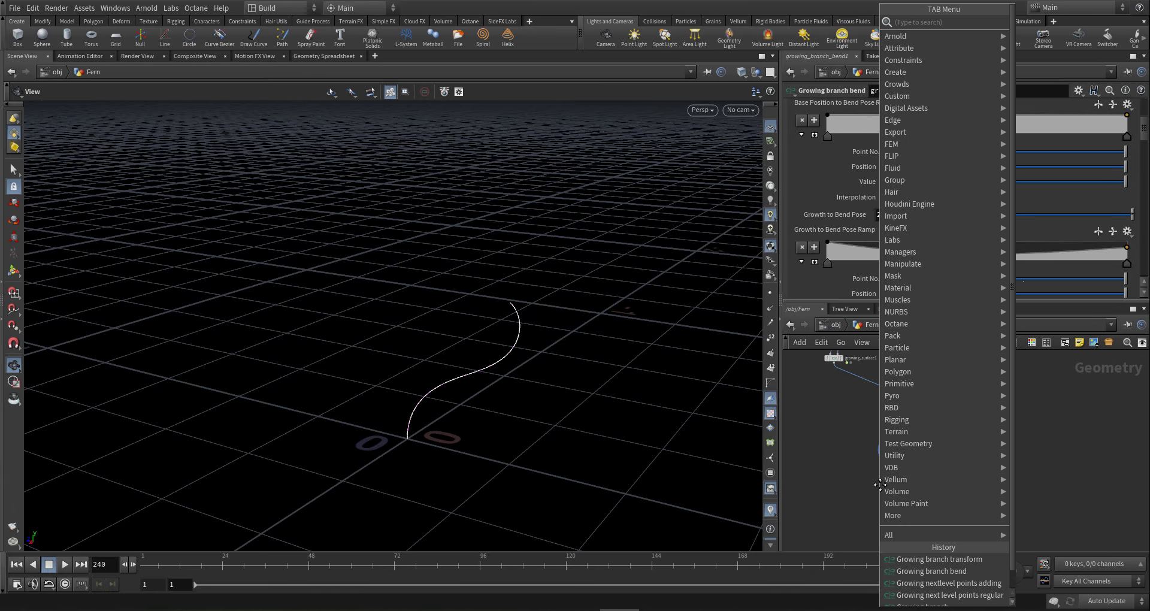
{"action": "type", "text": "g"}
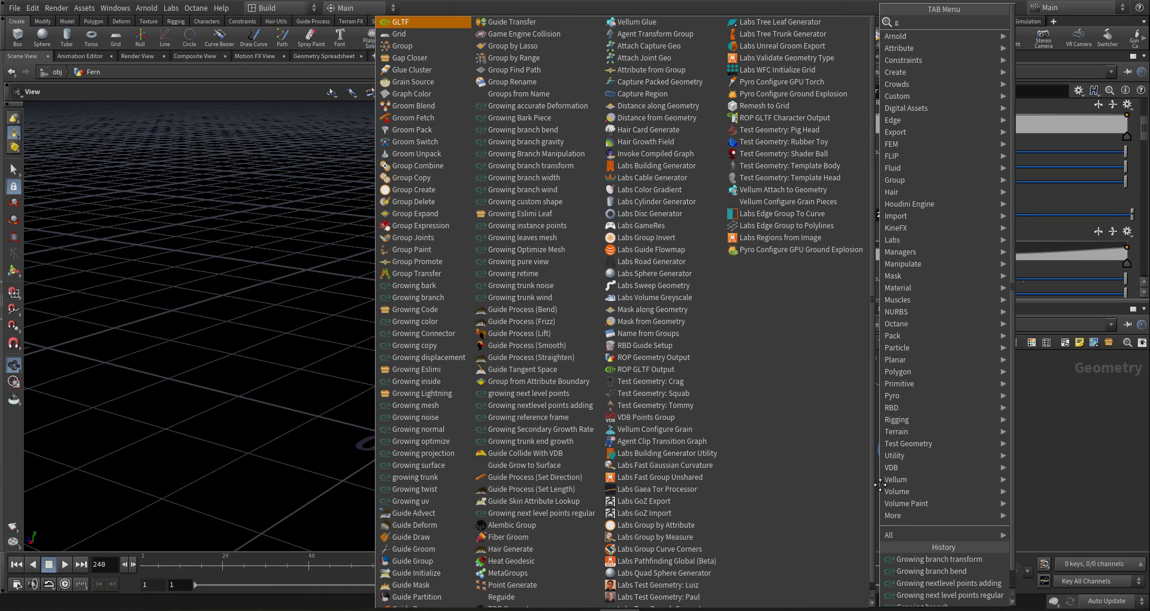
{"action": "type", "text": " tw"}
{"action": "key", "text": "Return"}
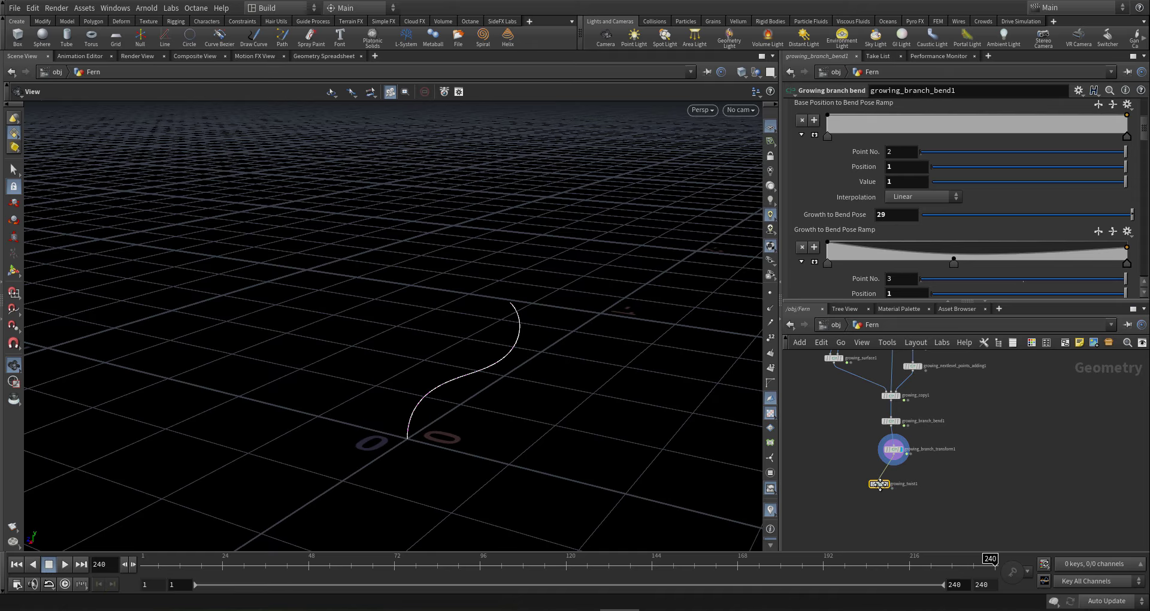
{"action": "left_click", "coordinate": [890, 486]}
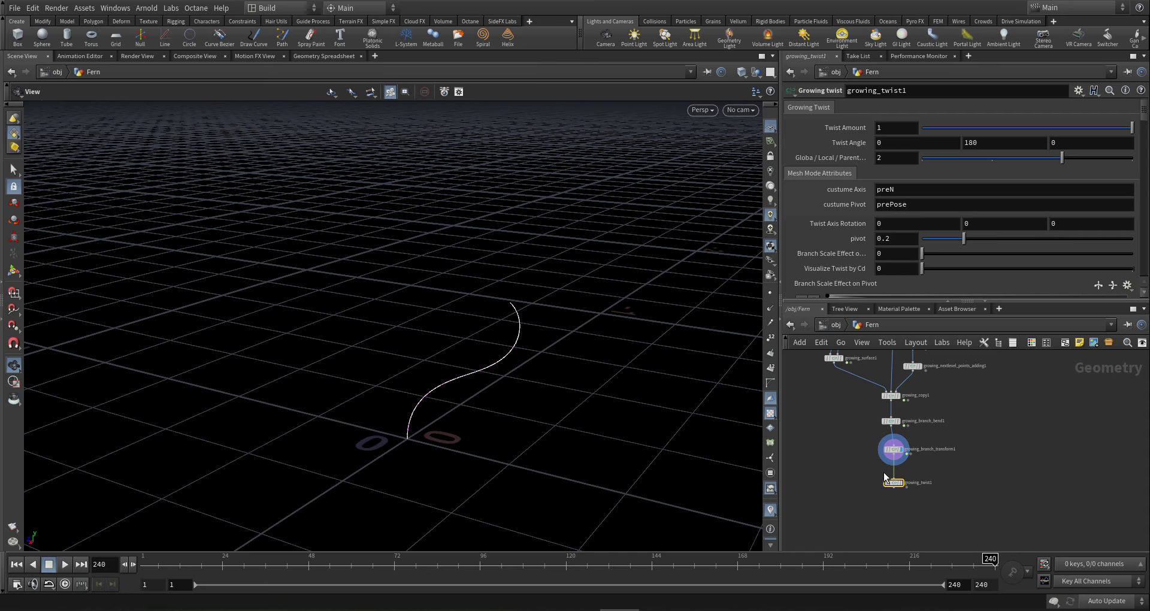
{"action": "mouse_move", "coordinate": [892, 484]}
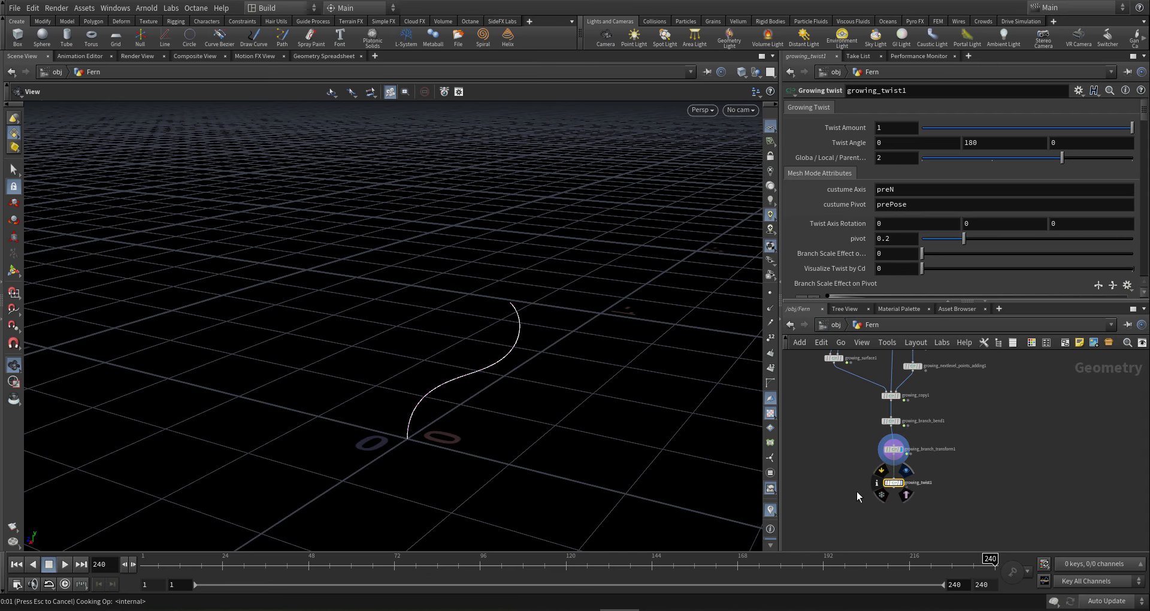
- Delete the middle Twist Over Lenght ramp keys and raise the right-end key to value 1
{"action": "left_click_drag", "start_coordinate": [449, 398], "coordinate": [698, 278]}
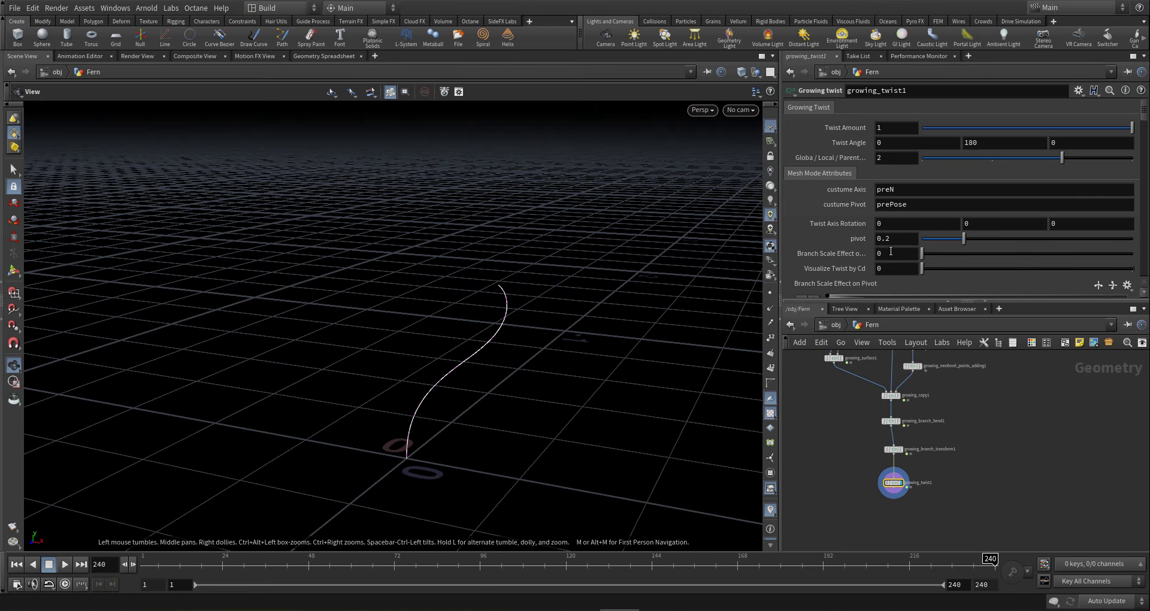
{"action": "scroll", "coordinate": [891, 251], "scroll_direction": "down", "scroll_amount": 5}
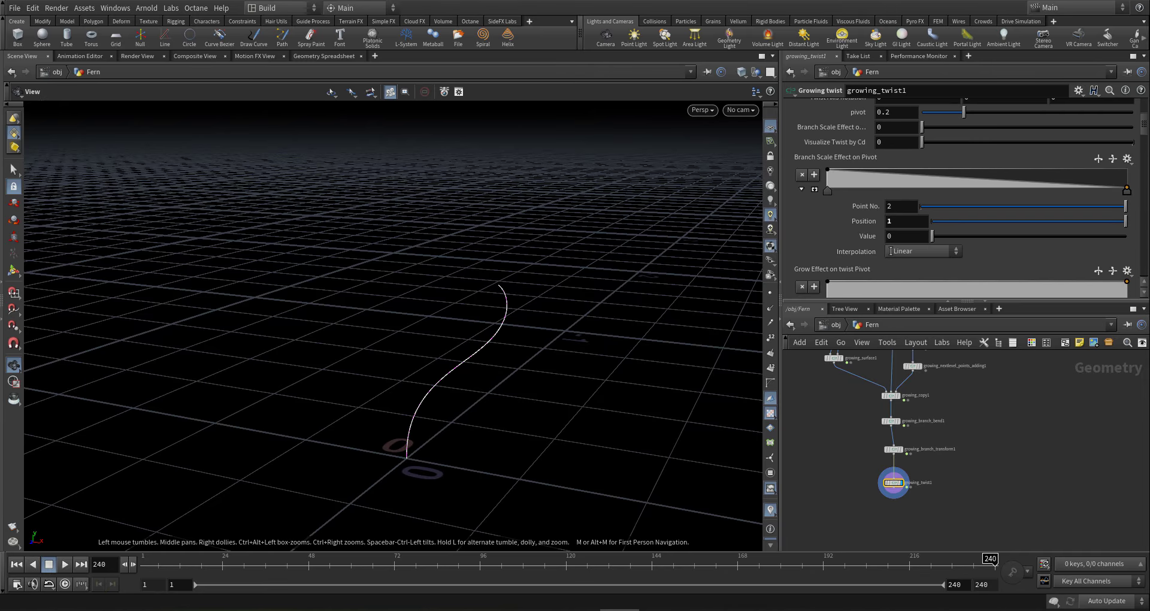
{"action": "scroll", "coordinate": [891, 250], "scroll_direction": "up", "scroll_amount": 1}
{"action": "scroll", "coordinate": [870, 228], "scroll_direction": "down", "scroll_amount": 4}
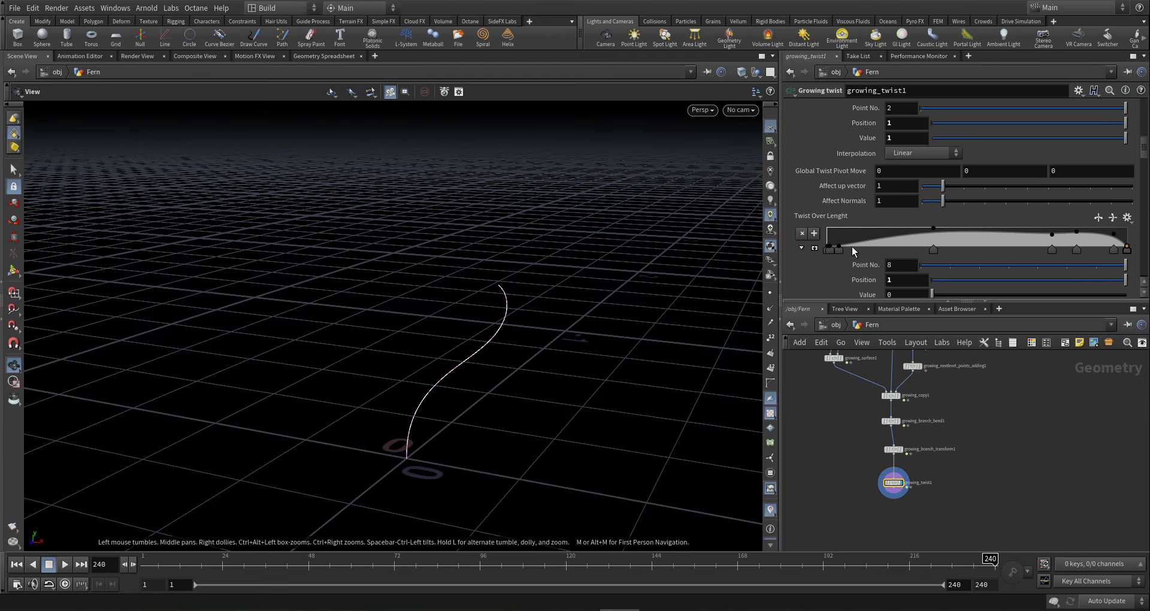
{"action": "left_click", "coordinate": [1114, 250]}
{"action": "left_click", "coordinate": [934, 250], "text": "shift"}
{"action": "key", "text": "Delete"}
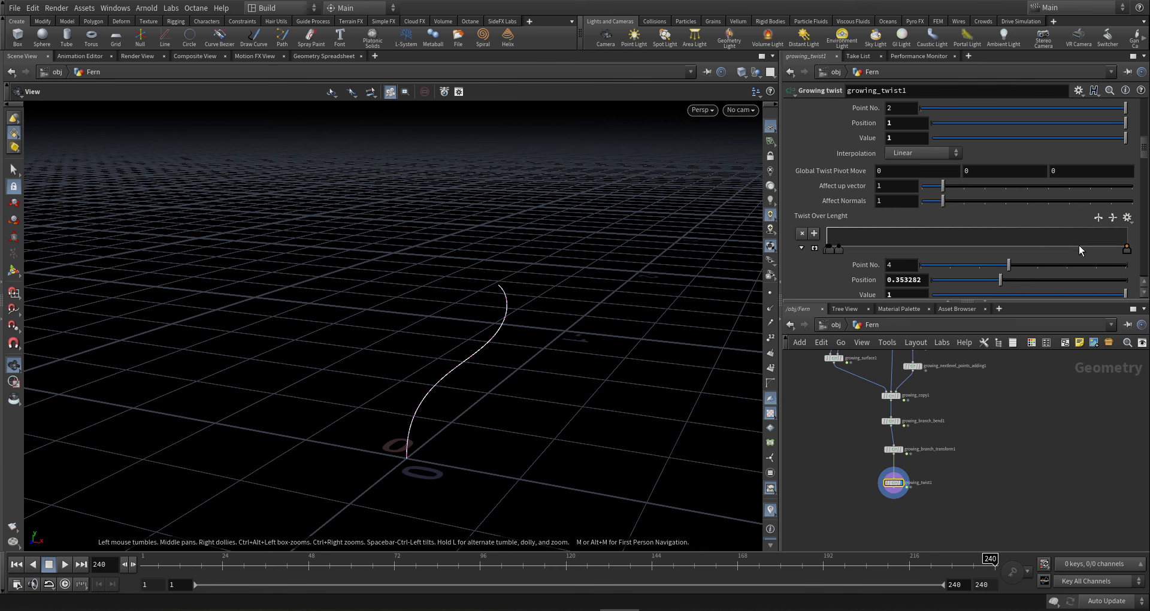
{"action": "left_click", "coordinate": [1127, 248]}
{"action": "mouse_move", "coordinate": [1129, 251]}
{"action": "left_mouse_down"}
{"action": "mouse_move", "coordinate": [1124, 227]}
{"action": "mouse_move", "coordinate": [1149, 222]}
{"action": "left_mouse_up"}
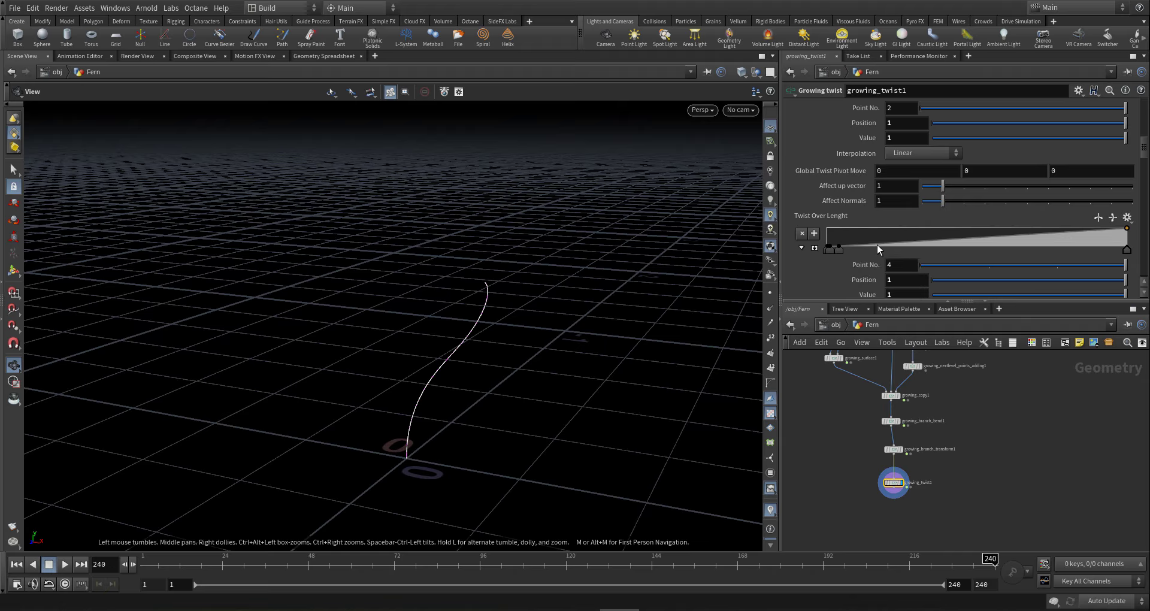
- Add Grow Effect On Twist ramp points, one at 0.65 with value 0 and one at 1
{"action": "scroll", "coordinate": [857, 251], "scroll_direction": "down", "scroll_amount": 5}
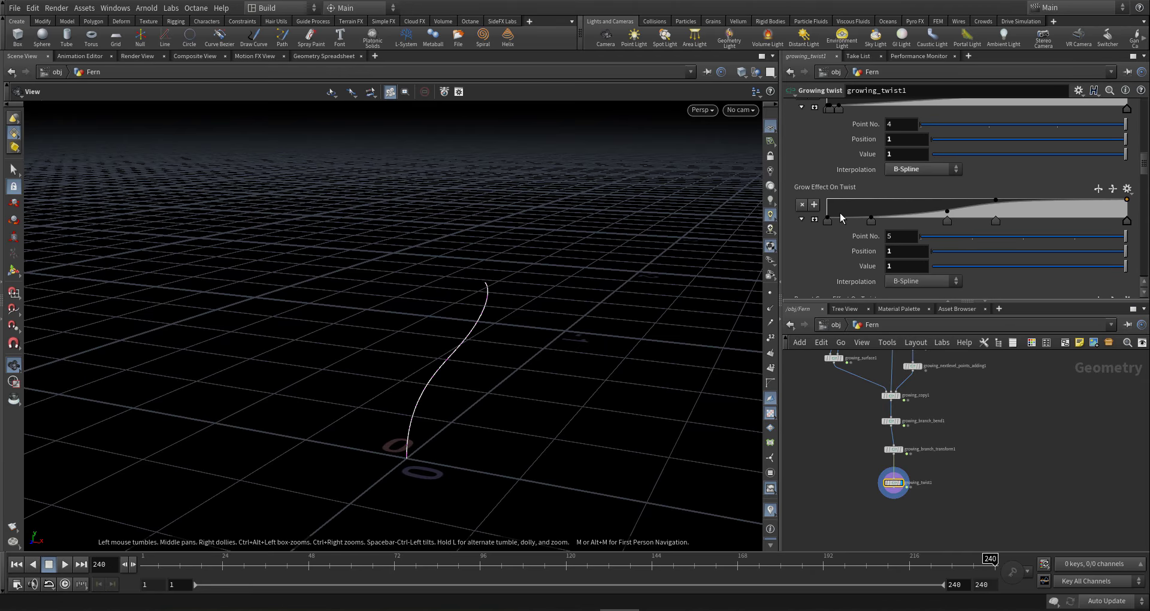
{"action": "left_click_drag", "start_coordinate": [839, 207], "coordinate": [983, 222]}
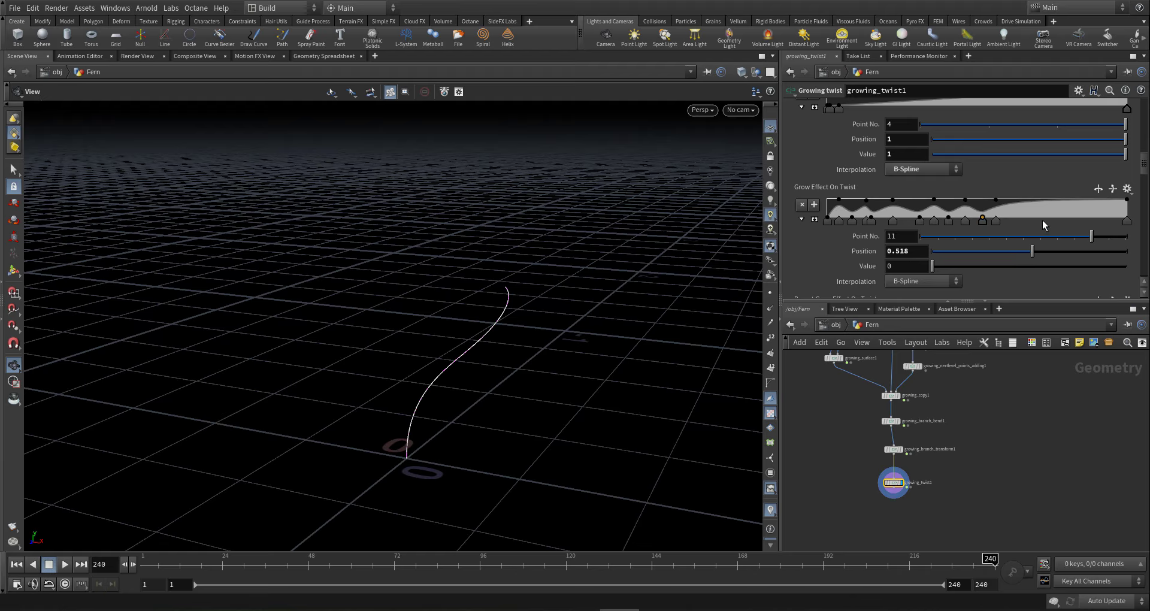
{"action": "left_click", "coordinate": [949, 221]}
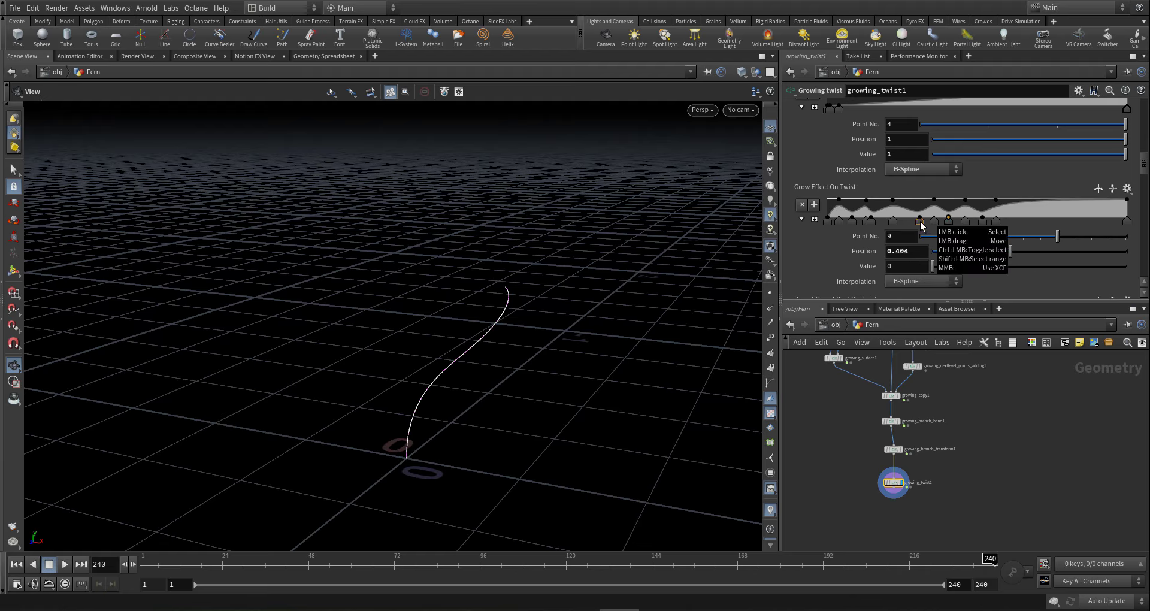
{"action": "left_click", "coordinate": [920, 221], "text": "shift"}
{"action": "left_click_drag", "start_coordinate": [1018, 212], "coordinate": [1049, 197]}
{"action": "left_click", "coordinate": [1023, 223]}
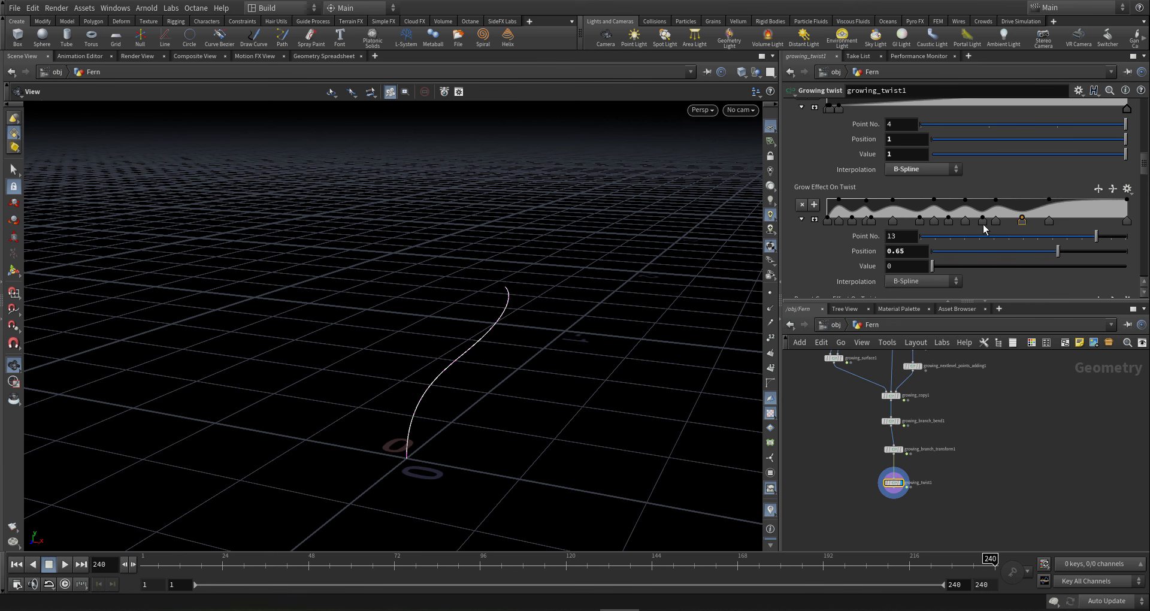
- Set several selected Grow Effect On Twist points to value -1
{"action": "left_click", "coordinate": [948, 221], "text": "ctrl"}
{"action": "left_click", "coordinate": [919, 221], "text": "ctrl"}
{"action": "left_click", "coordinate": [871, 221], "text": "ctrl"}
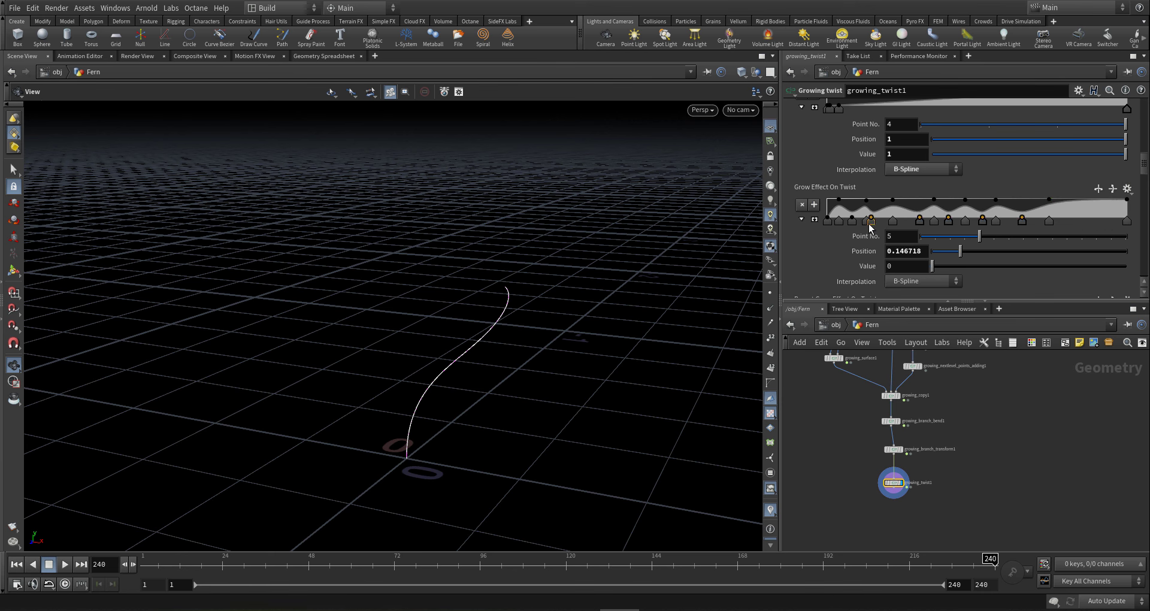
{"action": "left_click", "coordinate": [864, 221], "text": "ctrl"}
{"action": "left_click", "coordinate": [852, 221], "text": "ctrl"}
{"action": "left_click", "coordinate": [899, 266]}
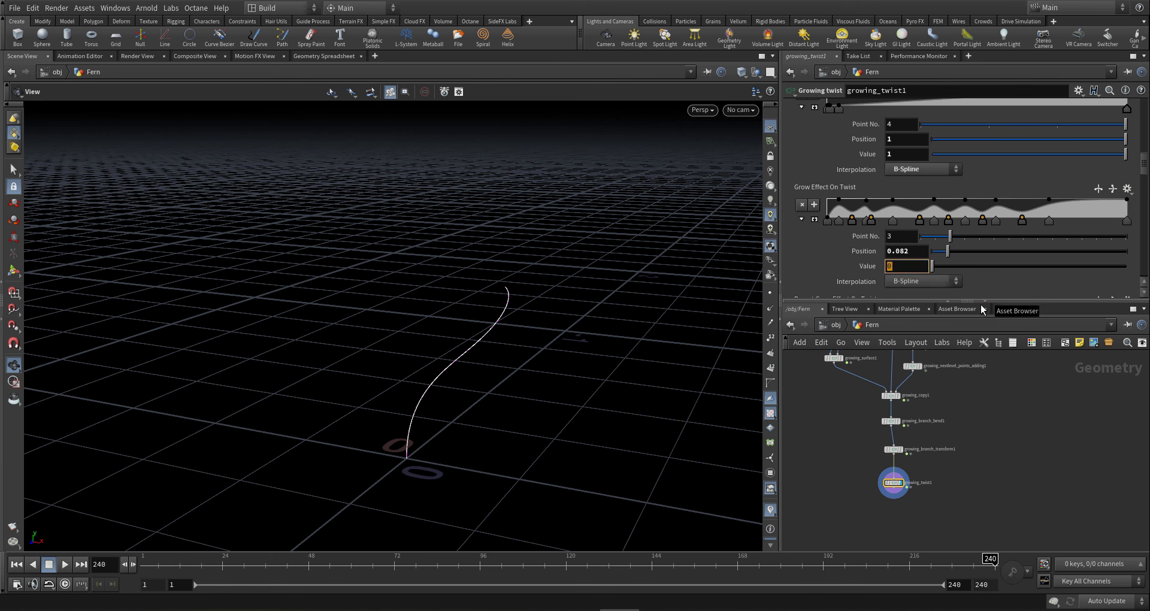
{"action": "type", "text": "-1"}
{"action": "key", "text": "Return"}
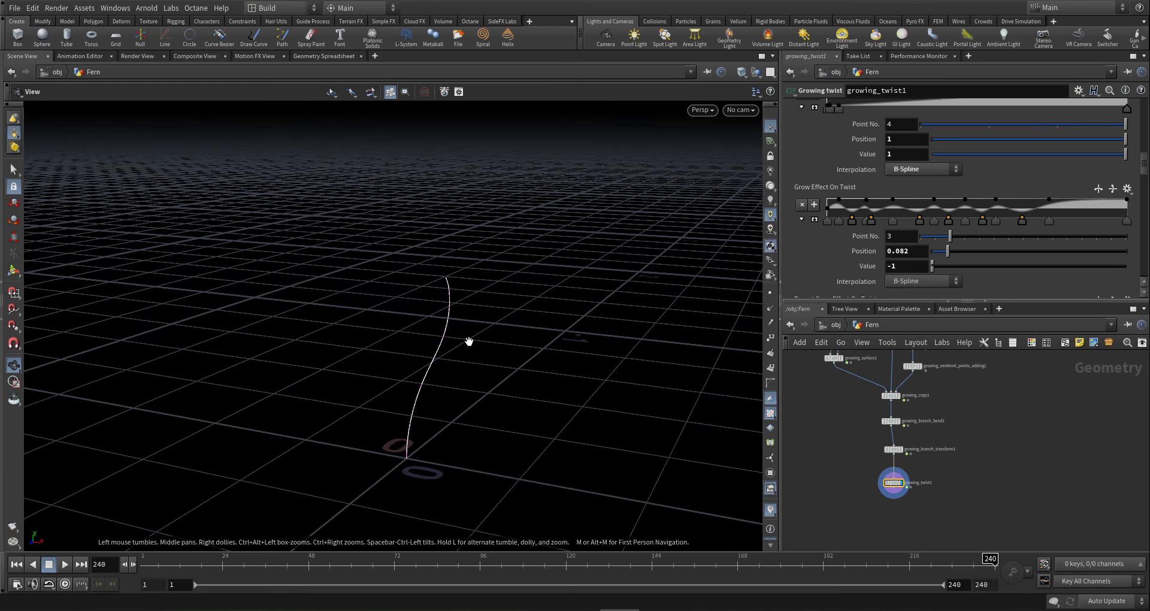
- Scrub the growth back and forward to frame 91 to inspect the twisting stem
{"action": "left_click_drag", "start_coordinate": [453, 341], "coordinate": [483, 336]}
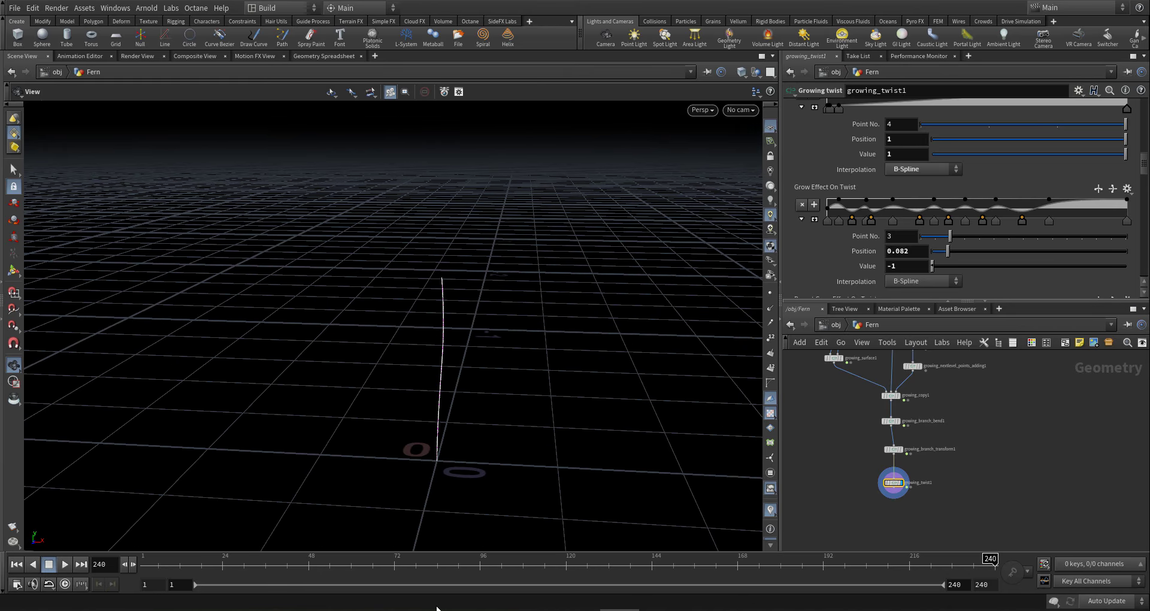
{"action": "left_click_drag", "start_coordinate": [865, 563], "coordinate": [328, 563]}
{"action": "left_click_drag", "start_coordinate": [442, 517], "coordinate": [462, 517]}
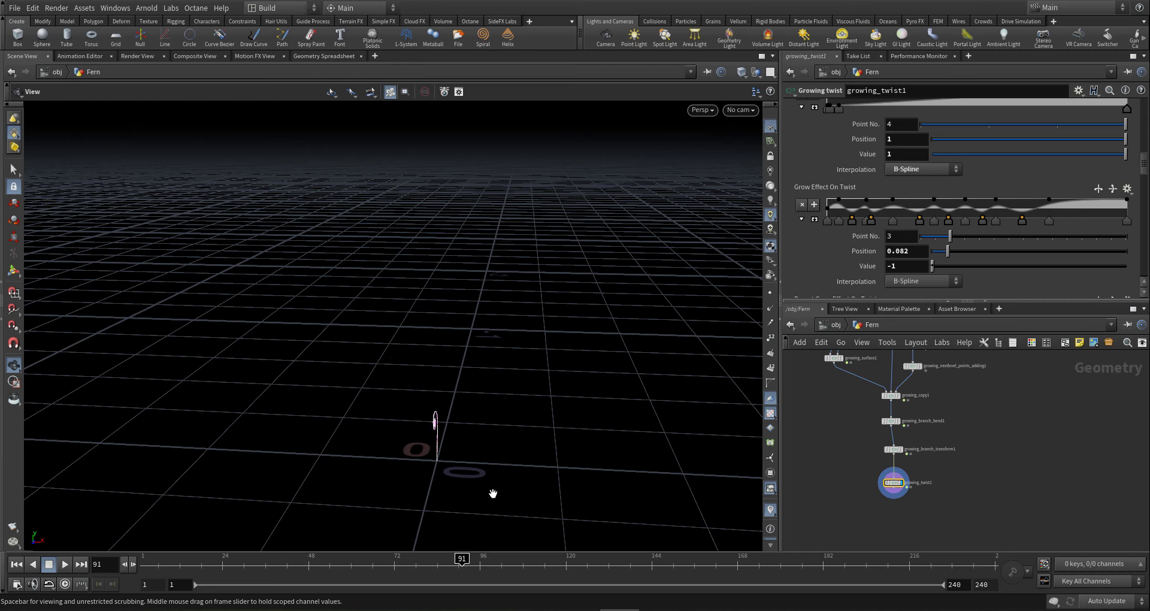
{"action": "left_click", "coordinate": [843, 222]}
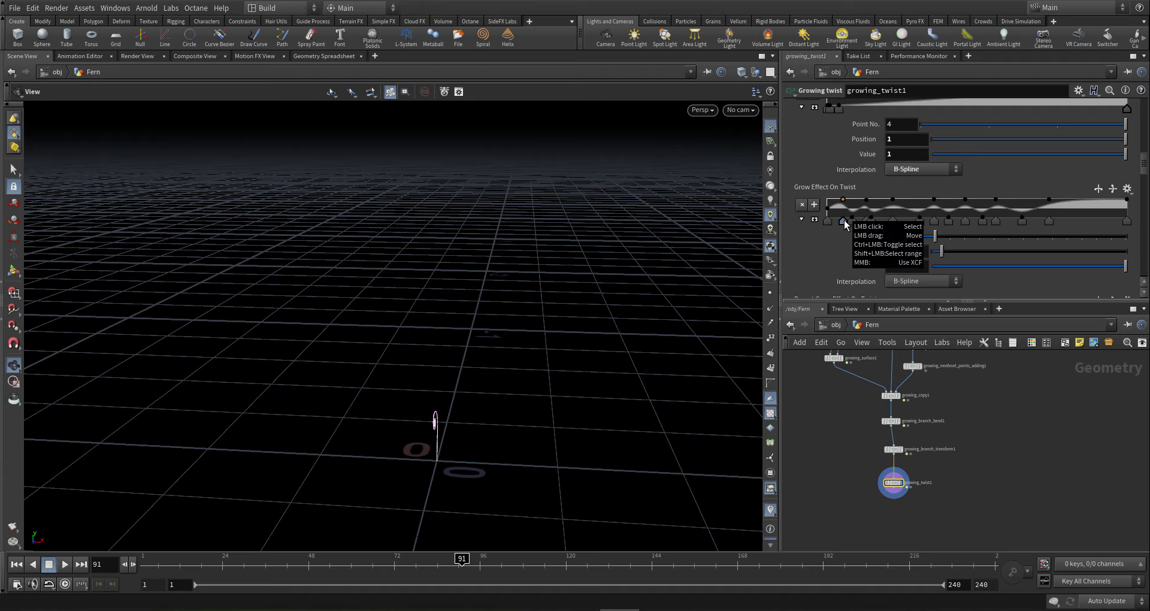
- Move ramp points to 0.066 and 0.34, and set the last point and point 14 to 0.1
{"action": "mouse_move", "coordinate": [846, 220]}
{"action": "left_mouse_down"}
{"action": "mouse_move", "coordinate": [934, 224]}
{"action": "mouse_move", "coordinate": [911, 221]}
{"action": "left_mouse_up"}
{"action": "mouse_move", "coordinate": [984, 223]}
{"action": "left_mouse_down"}
{"action": "mouse_move", "coordinate": [929, 223]}
{"action": "mouse_move", "coordinate": [947, 220]}
{"action": "left_mouse_up"}
{"action": "left_click_drag", "start_coordinate": [476, 567], "coordinate": [1145, 600]}
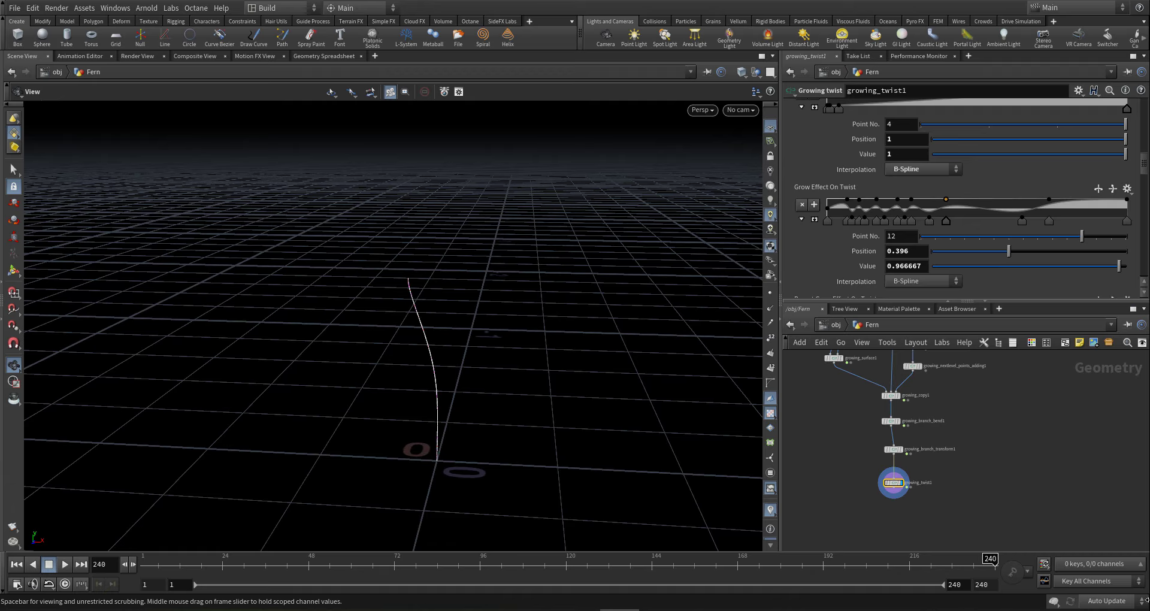
{"action": "left_click", "coordinate": [1127, 221]}
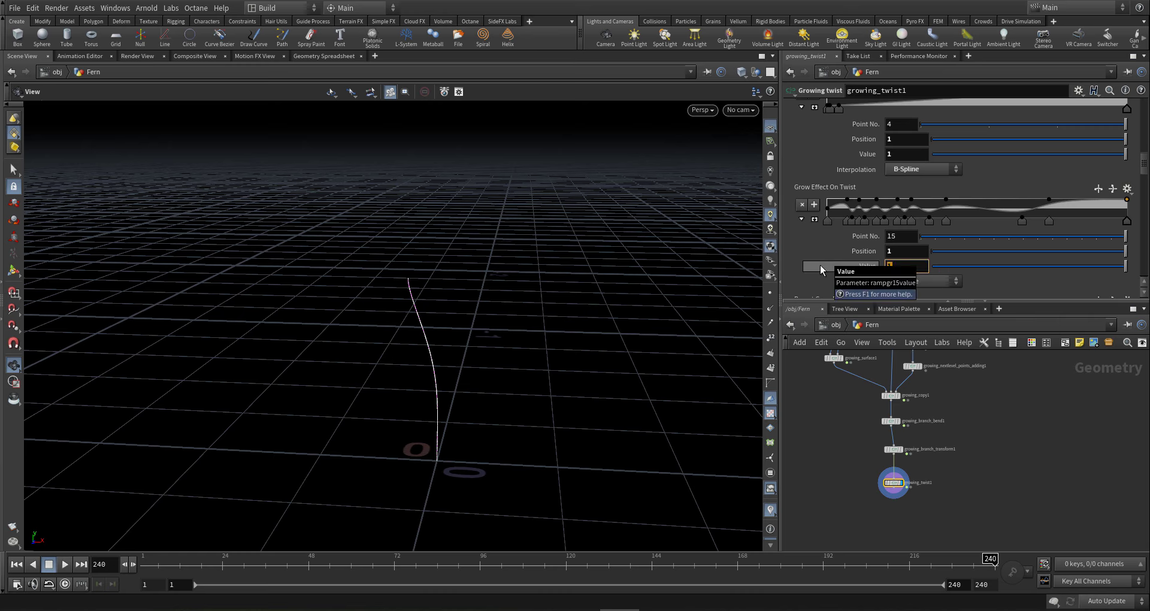
{"action": "type", "text": ".1"}
{"action": "key", "text": "Return"}
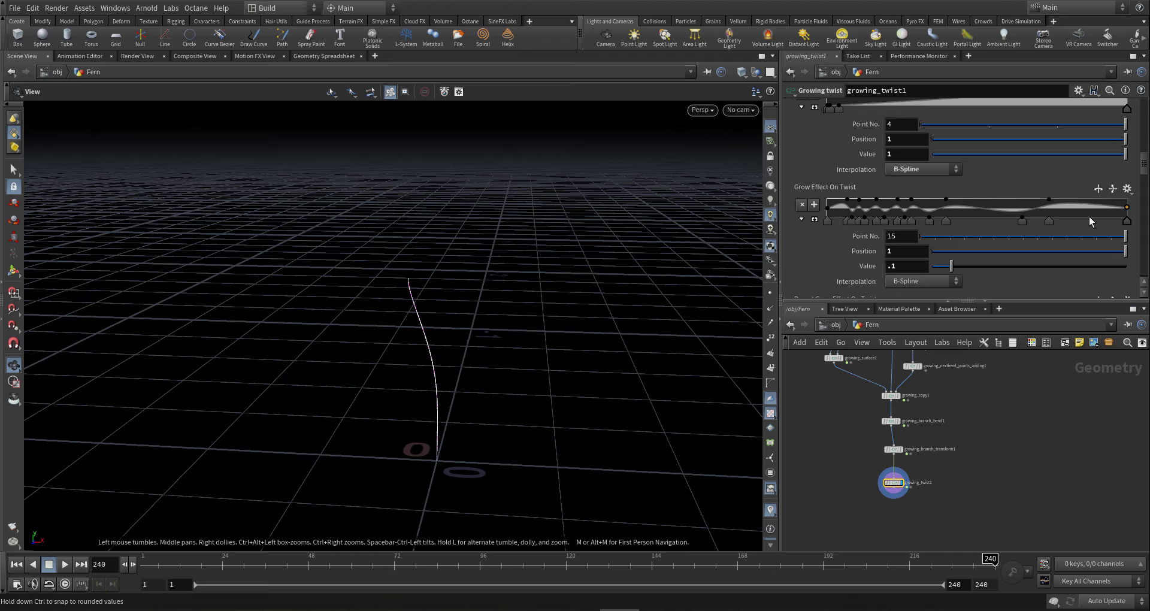
{"action": "left_click", "coordinate": [1049, 221]}
{"action": "type", "text": ".1"}
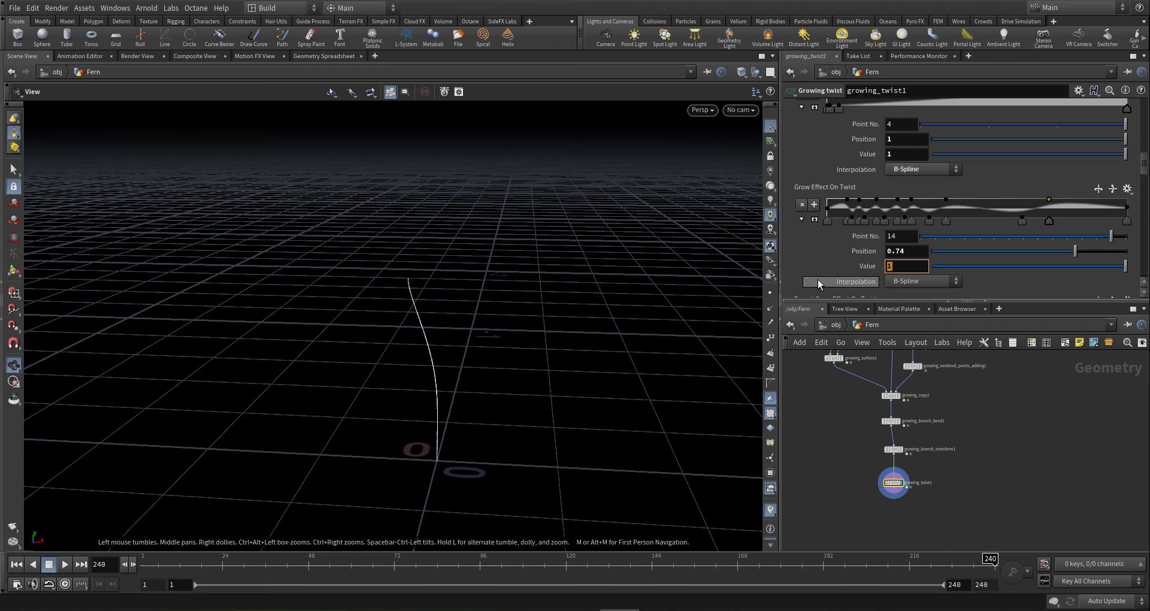
{"action": "key", "text": "Return"}
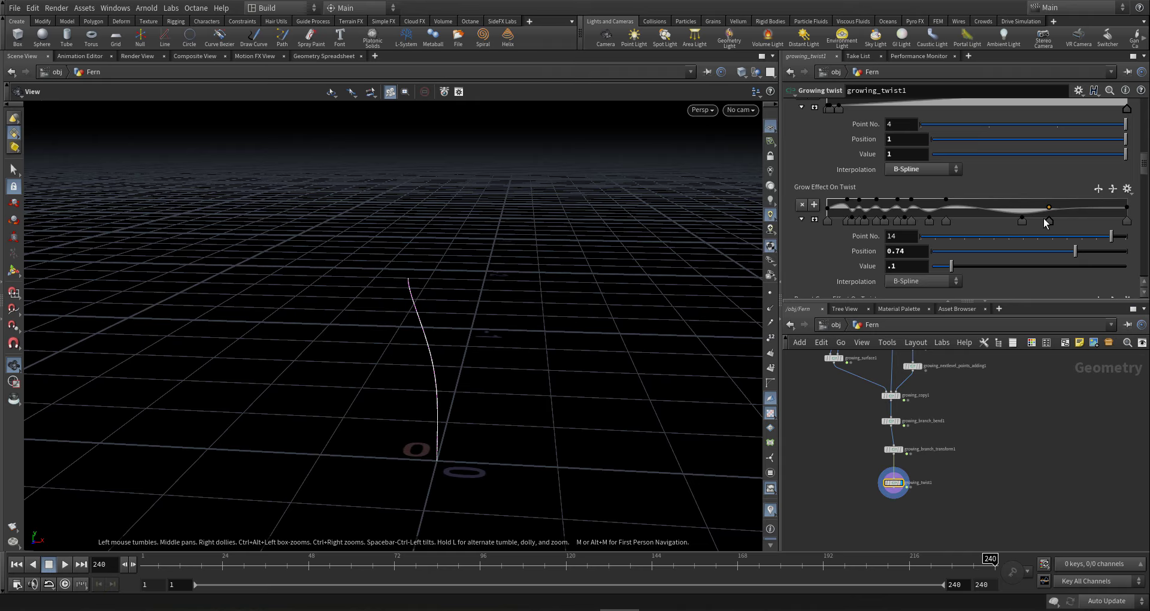
- Slide the group of Grow Effect On Twist points 8 through 14 earlier along the ramp
{"action": "left_click", "coordinate": [1024, 222]}
{"action": "left_click_drag", "start_coordinate": [1049, 226], "coordinate": [964, 230]}
{"action": "left_click", "coordinate": [958, 222]}
{"action": "left_click", "coordinate": [932, 226]}
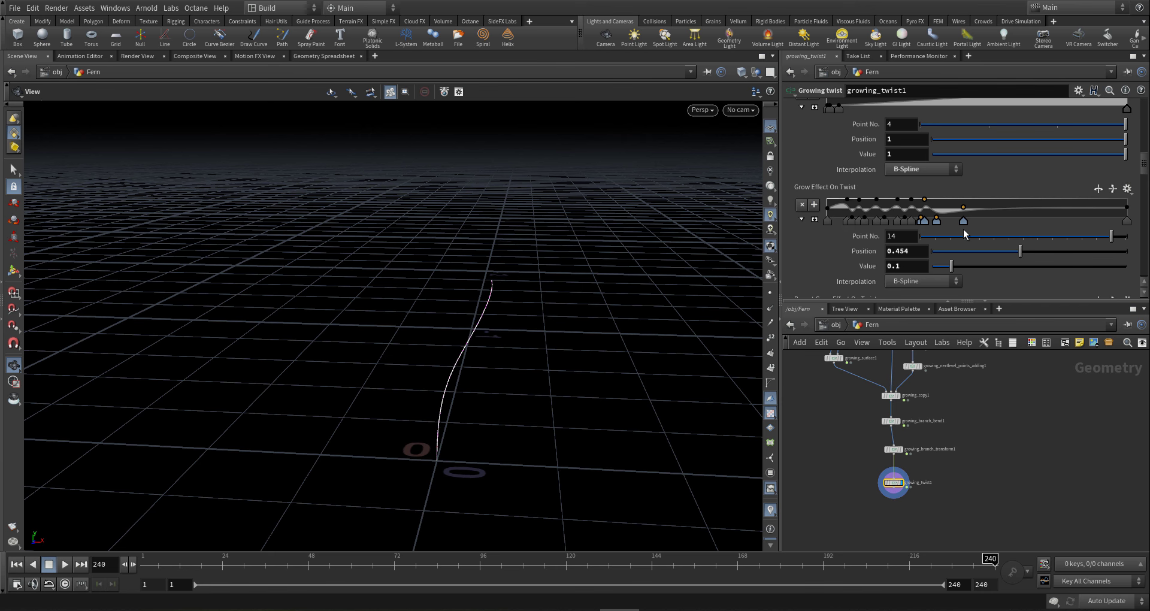
{"action": "left_click", "coordinate": [911, 222]}
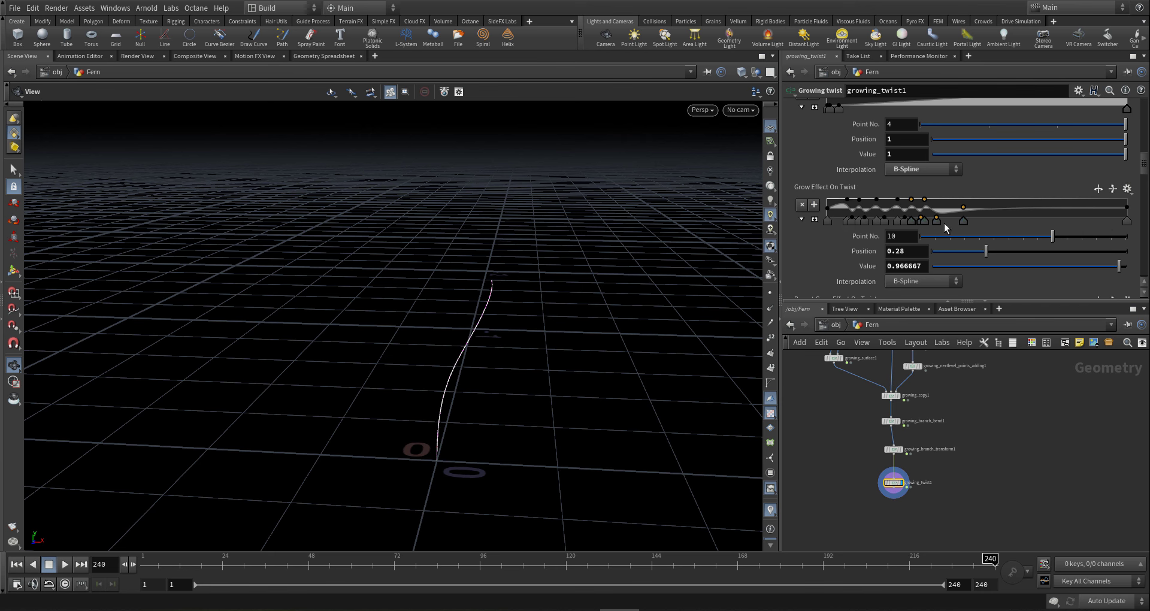
{"action": "left_click_drag", "start_coordinate": [966, 221], "coordinate": [953, 226], "text": "shift"}
{"action": "left_click", "coordinate": [898, 222]}
{"action": "left_click", "coordinate": [961, 224], "text": "shift"}
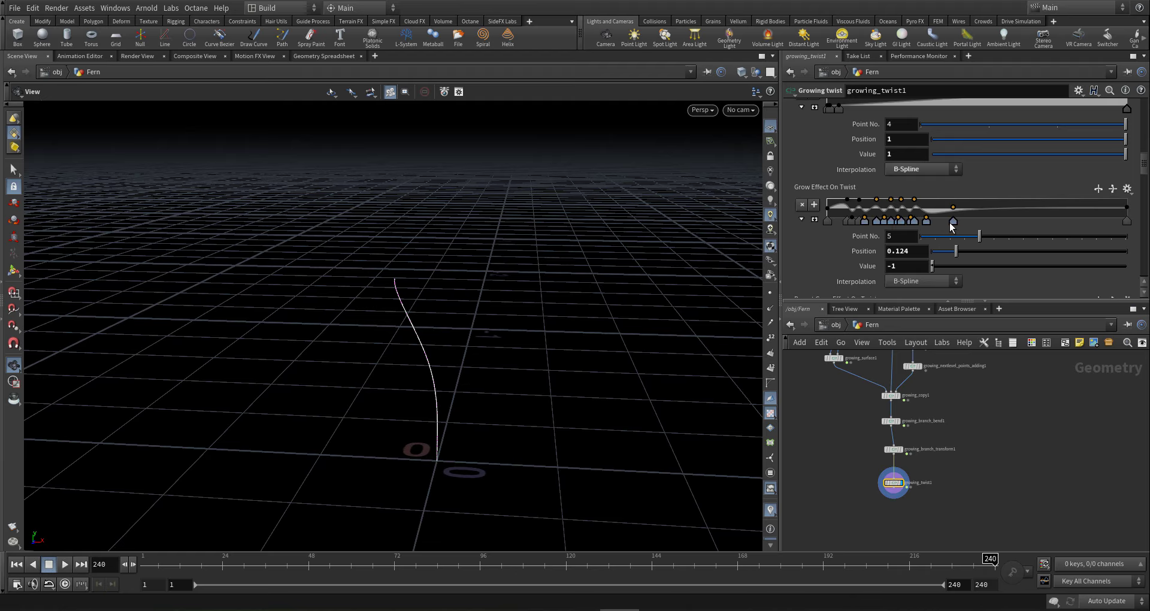
{"action": "left_click_drag", "start_coordinate": [955, 227], "coordinate": [932, 232]}
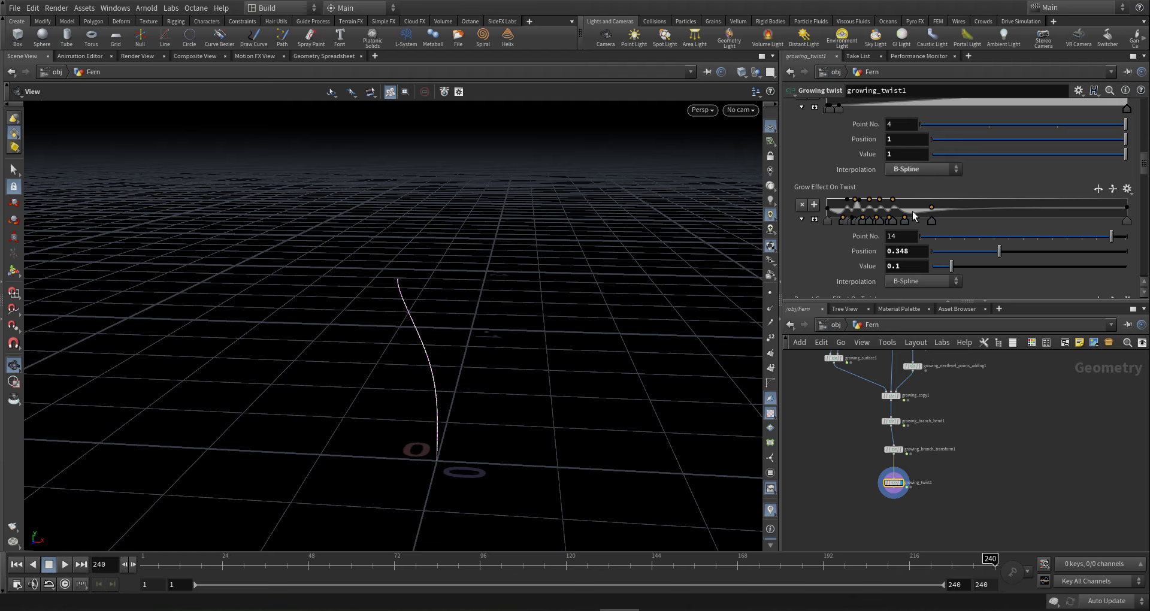
- Add a new ramp point at 0.288 and raise it to 0.2 to bend the stem
{"action": "left_click", "coordinate": [914, 210]}
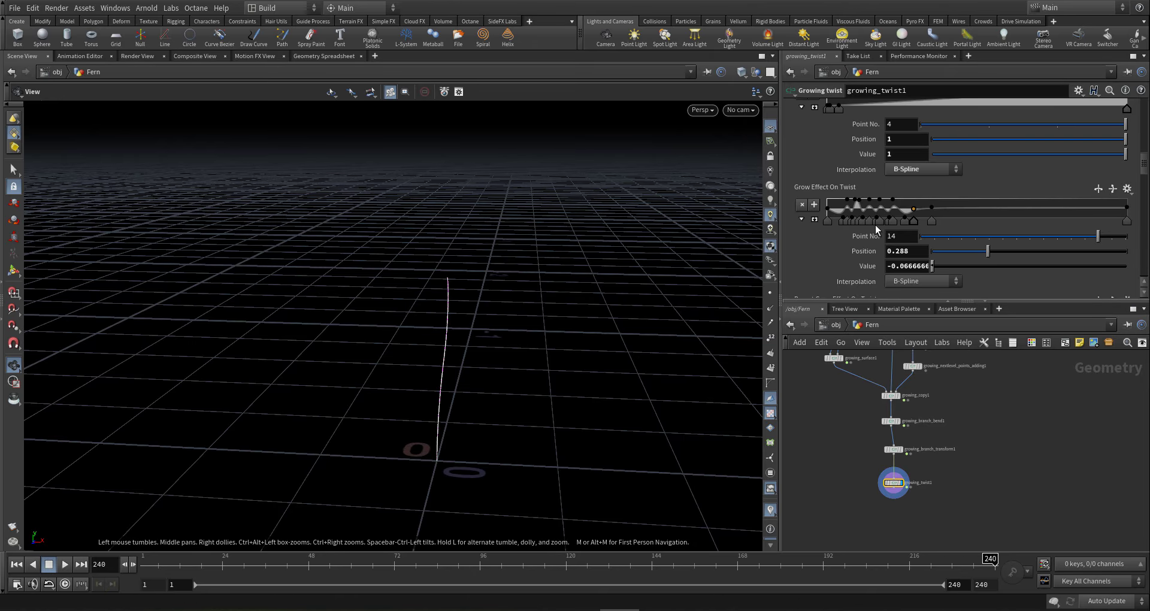
{"action": "mouse_move", "coordinate": [432, 409]}
{"action": "left_mouse_down"}
{"action": "mouse_move", "coordinate": [451, 401]}
{"action": "mouse_move", "coordinate": [434, 399]}
{"action": "left_mouse_up"}
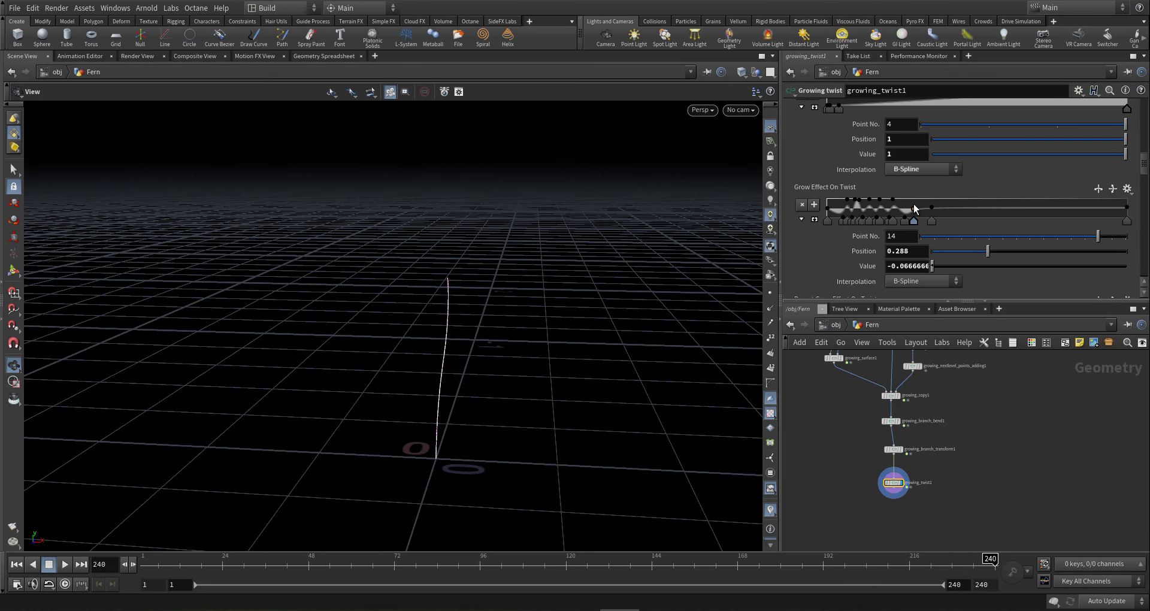
{"action": "left_click_drag", "start_coordinate": [914, 209], "coordinate": [914, 209]}
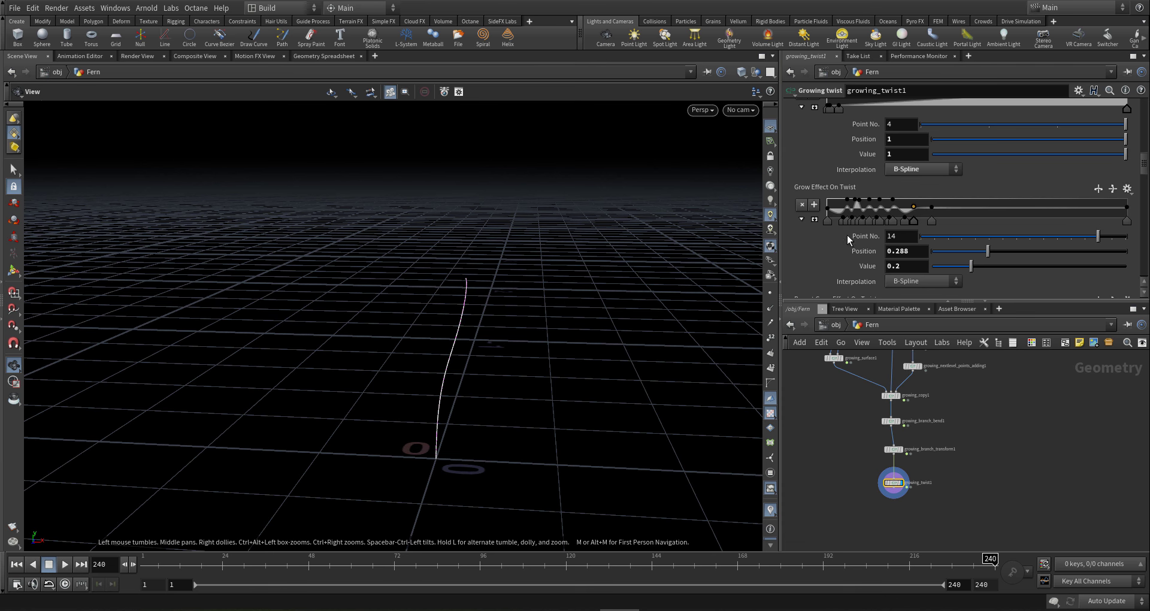
{"action": "left_click_drag", "start_coordinate": [469, 424], "coordinate": [407, 413]}
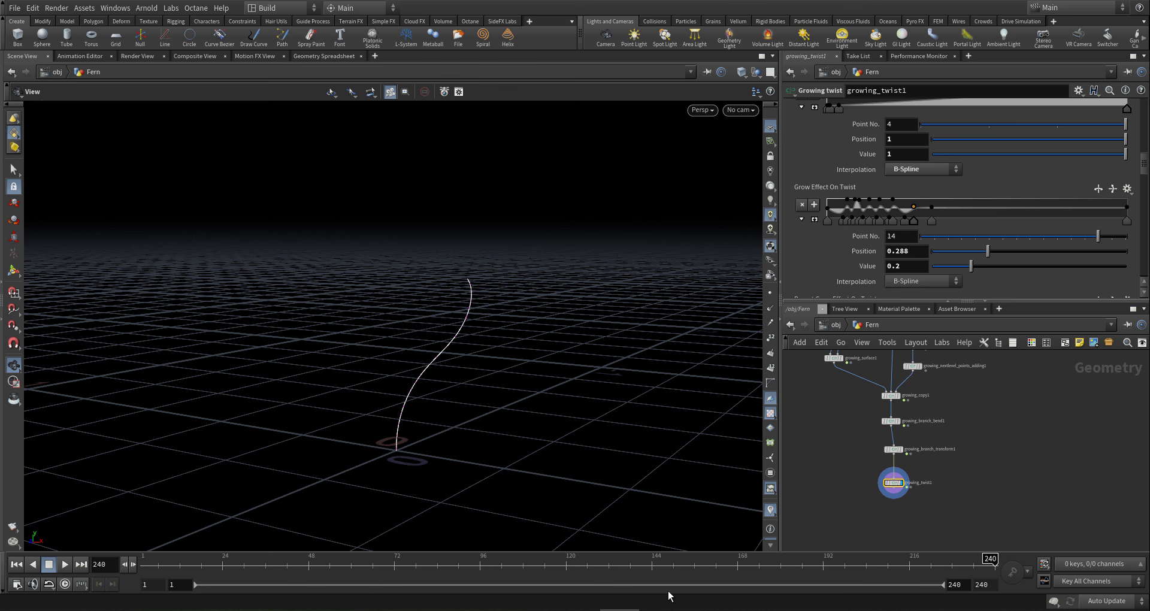
- Scrub the timeline from frame 213 back to frame 88 to watch the stem ungrow
{"action": "left_click", "coordinate": [903, 564]}
{"action": "left_click_drag", "start_coordinate": [781, 564], "coordinate": [452, 567]}
{"action": "left_click_drag", "start_coordinate": [419, 460], "coordinate": [465, 457]}
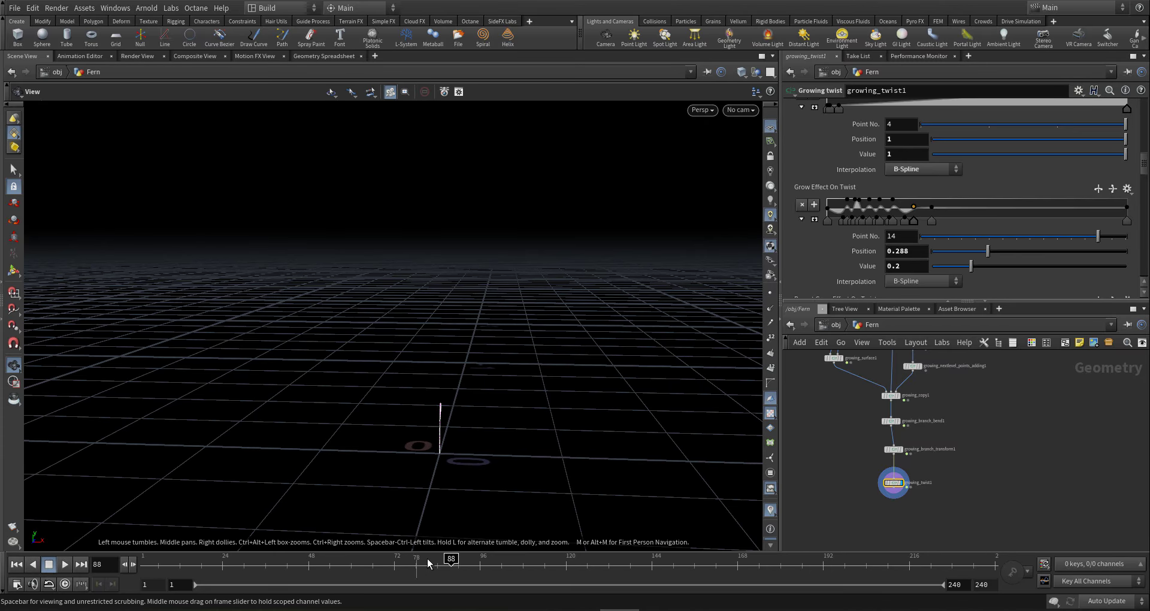
{"action": "left_click_drag", "start_coordinate": [451, 565], "coordinate": [1000, 572]}
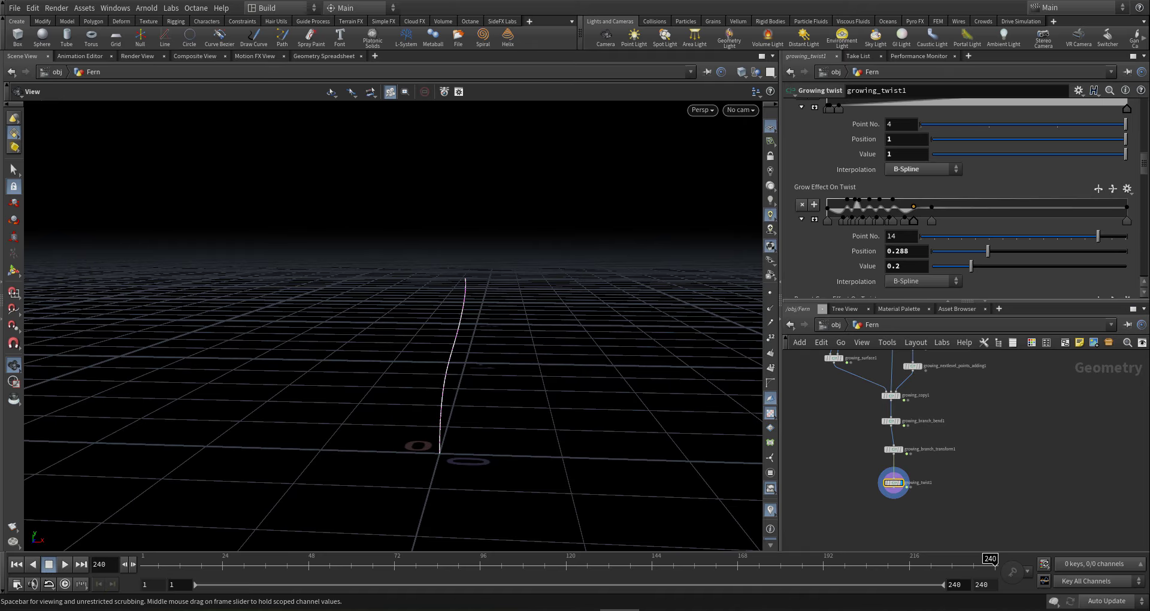
- Raise growing_twist1's Twist Amount to 2 and preview the stronger twist
{"action": "left_click_drag", "start_coordinate": [1145, 163], "coordinate": [1145, 90]}
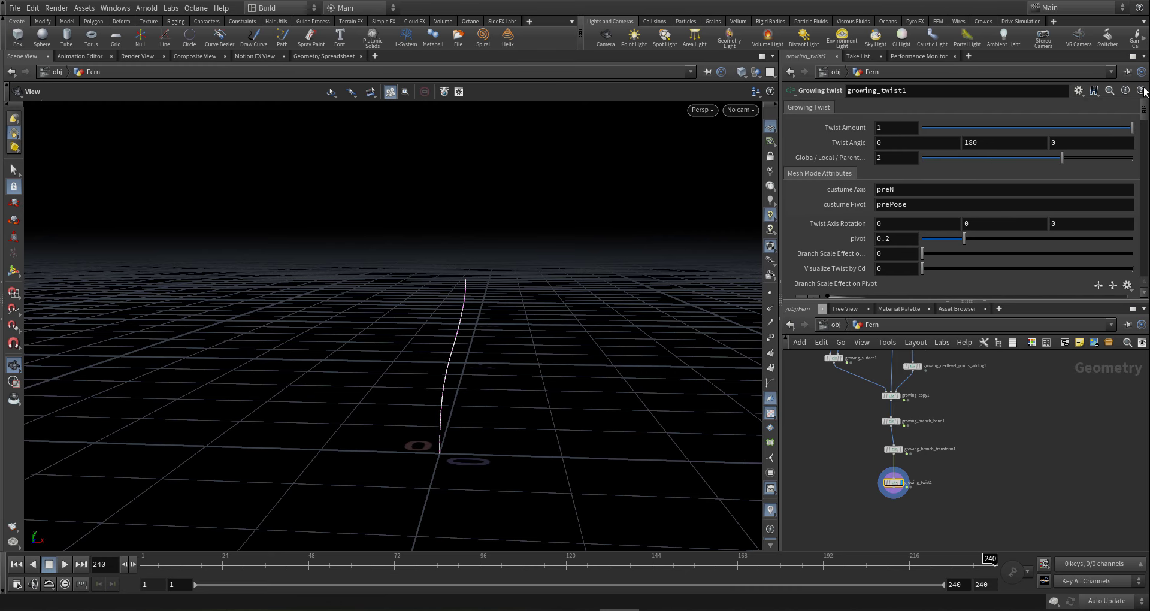
{"action": "scroll", "coordinate": [908, 223], "scroll_direction": "down", "scroll_amount": 5}
{"action": "scroll", "coordinate": [906, 222], "scroll_direction": "up", "scroll_amount": 5}
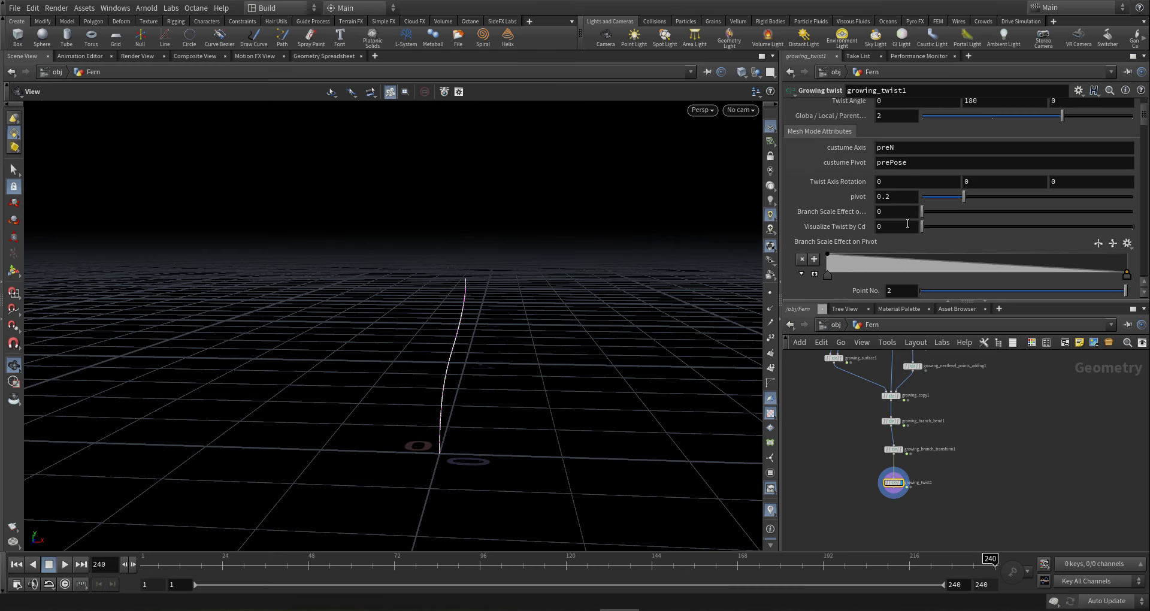
{"action": "middle_click_drag", "start_coordinate": [895, 131], "coordinate": [914, 112]}
{"action": "mouse_move", "coordinate": [801, 564]}
{"action": "left_mouse_down"}
{"action": "mouse_move", "coordinate": [336, 542]}
{"action": "mouse_move", "coordinate": [460, 522]}
{"action": "mouse_move", "coordinate": [647, 523]}
{"action": "mouse_move", "coordinate": [1000, 548]}
{"action": "left_mouse_up"}
{"action": "left_click_drag", "start_coordinate": [547, 427], "coordinate": [449, 458]}
{"action": "middle_click_drag", "start_coordinate": [449, 458], "coordinate": [449, 438]}
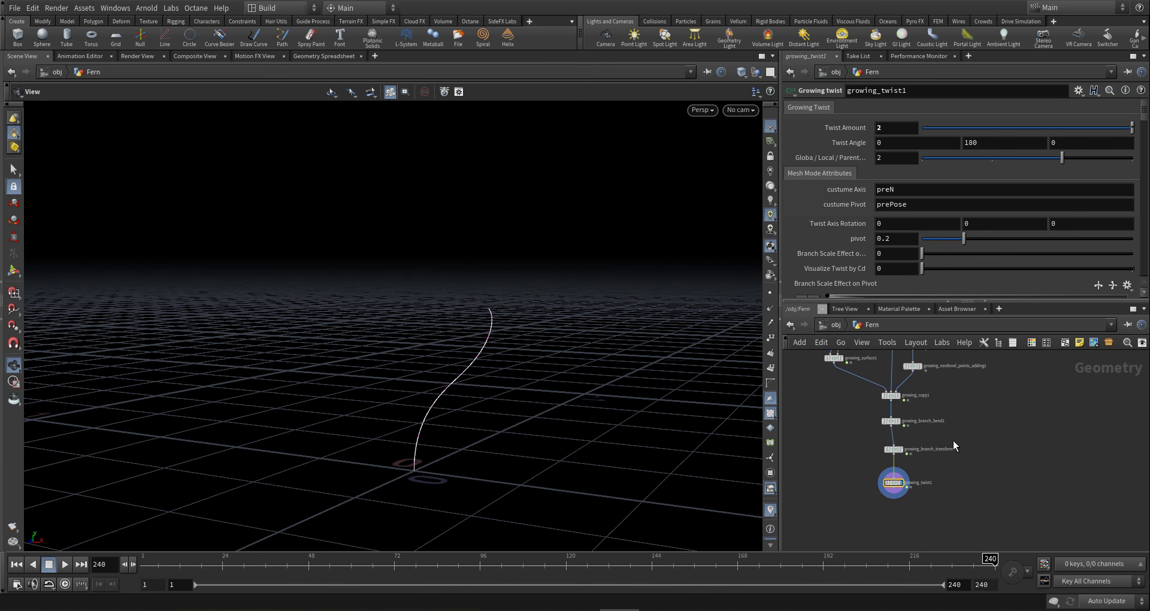
{"action": "scroll", "coordinate": [954, 445], "scroll_direction": "down", "scroll_amount": 2}
- Start a new wire from growing_twist1's output
{"action": "middle_click_drag", "start_coordinate": [961, 504], "coordinate": [961, 452]}
{"action": "scroll", "coordinate": [930, 444], "scroll_direction": "up", "scroll_amount": 3}
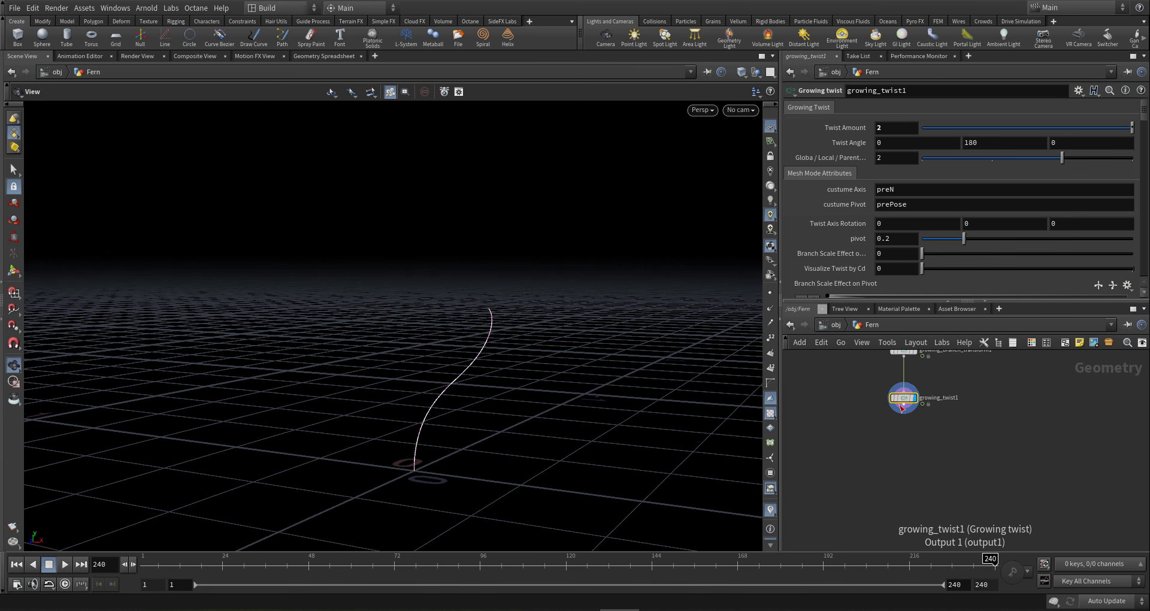
{"action": "left_click", "coordinate": [903, 411]}
{"action": "scroll", "coordinate": [893, 462], "scroll_direction": "down", "scroll_amount": 1}
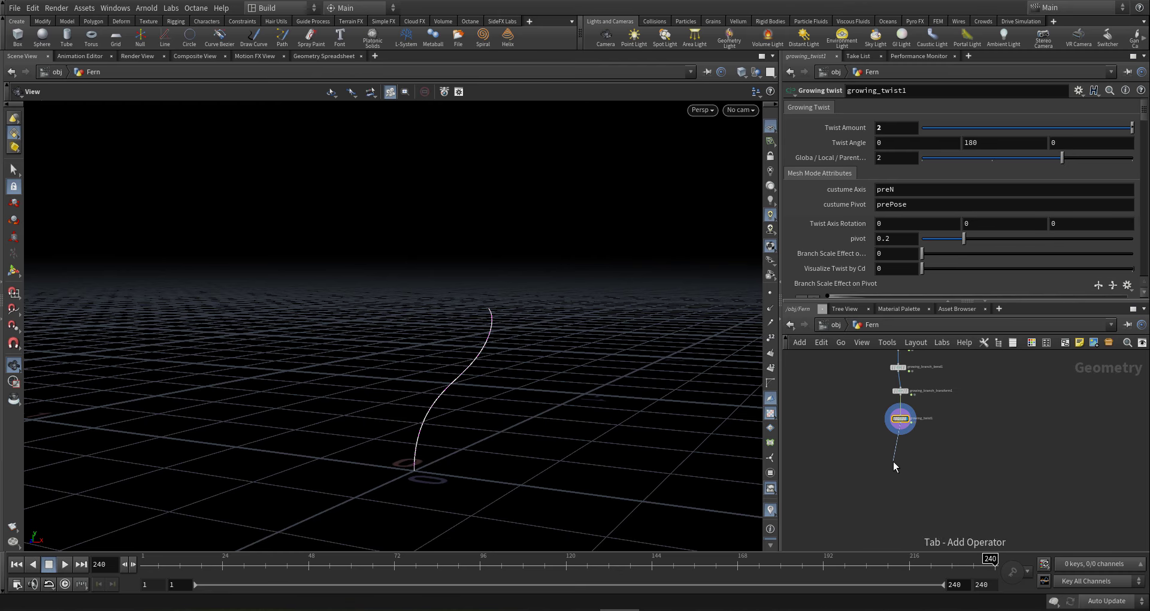
- Add a Growing branch gravity node ('g gra') after growing_twist1
{"action": "key", "text": "Tab"}
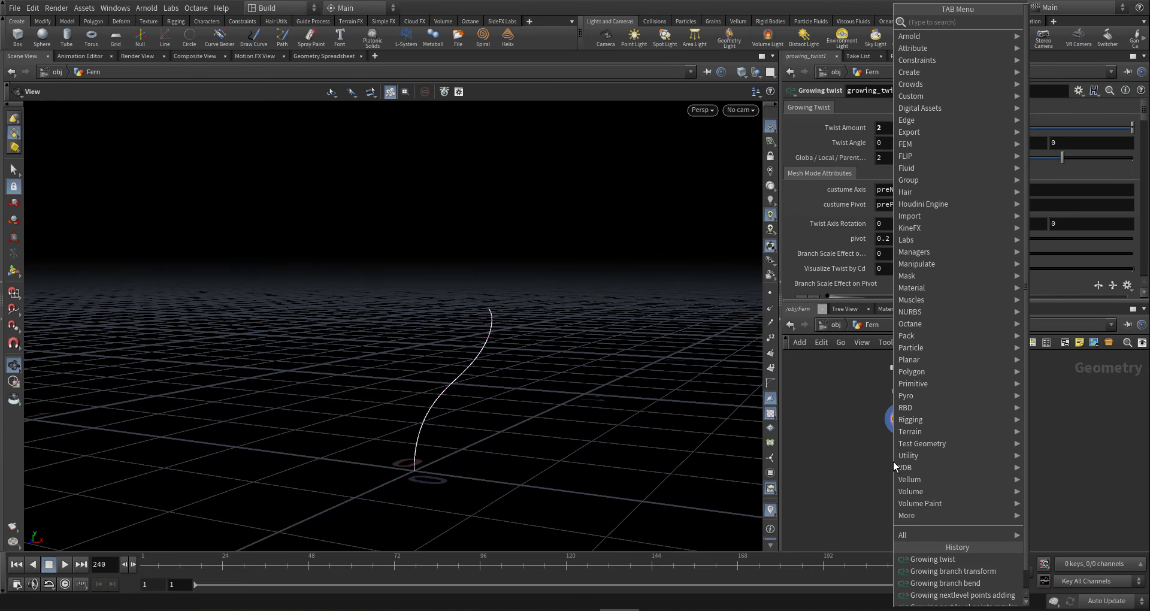
{"action": "type", "text": "g gra"}
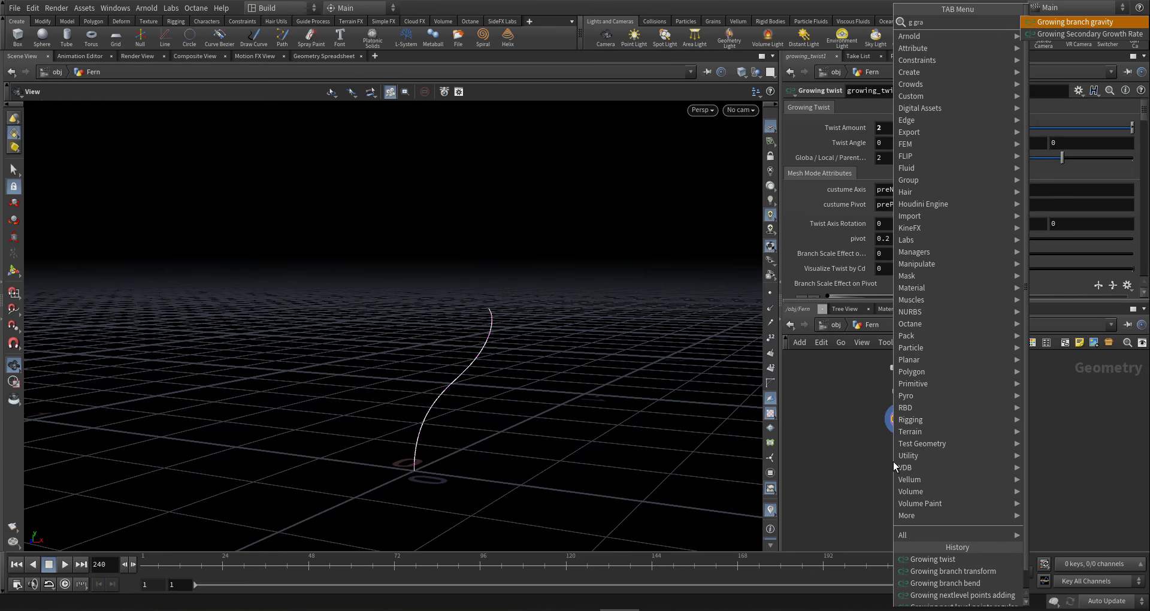
{"action": "key", "text": "Return"}
{"action": "left_click", "coordinate": [893, 462]}
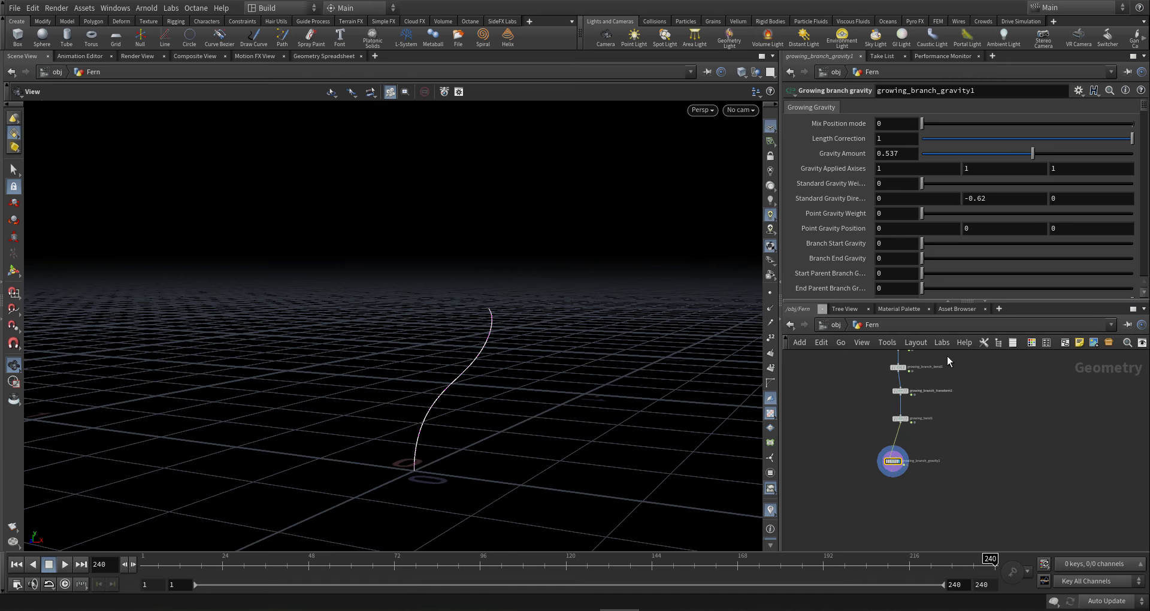
- Set Custom Vector Gravity to 1 and check the bend at frame 181
{"action": "scroll", "coordinate": [886, 241], "scroll_direction": "down", "scroll_amount": 10}
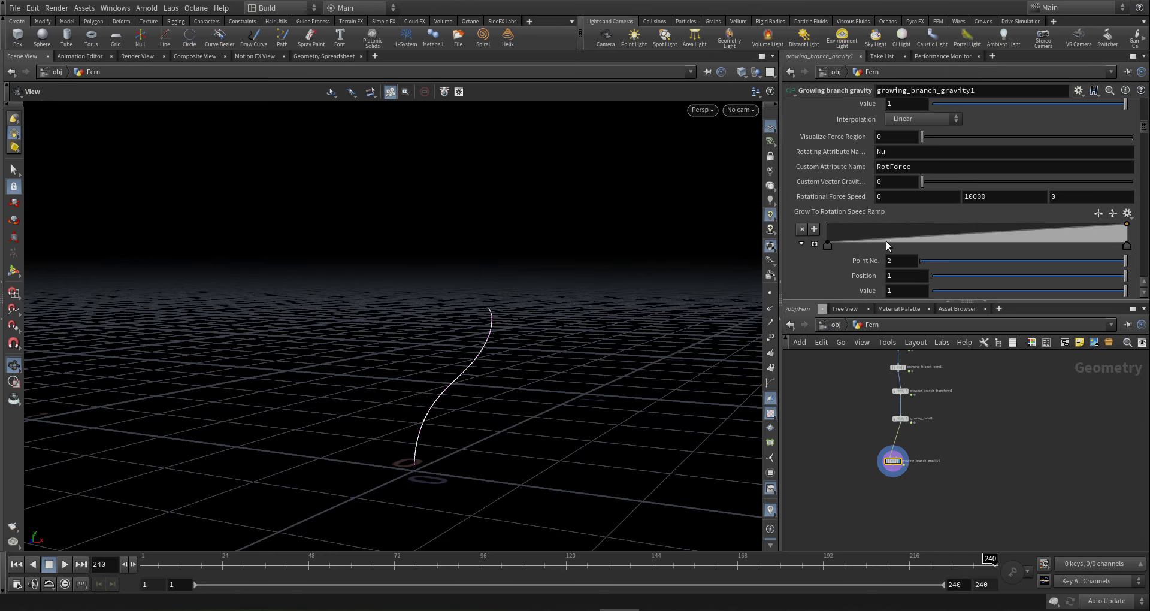
{"action": "scroll", "coordinate": [886, 241], "scroll_direction": "down", "scroll_amount": 5}
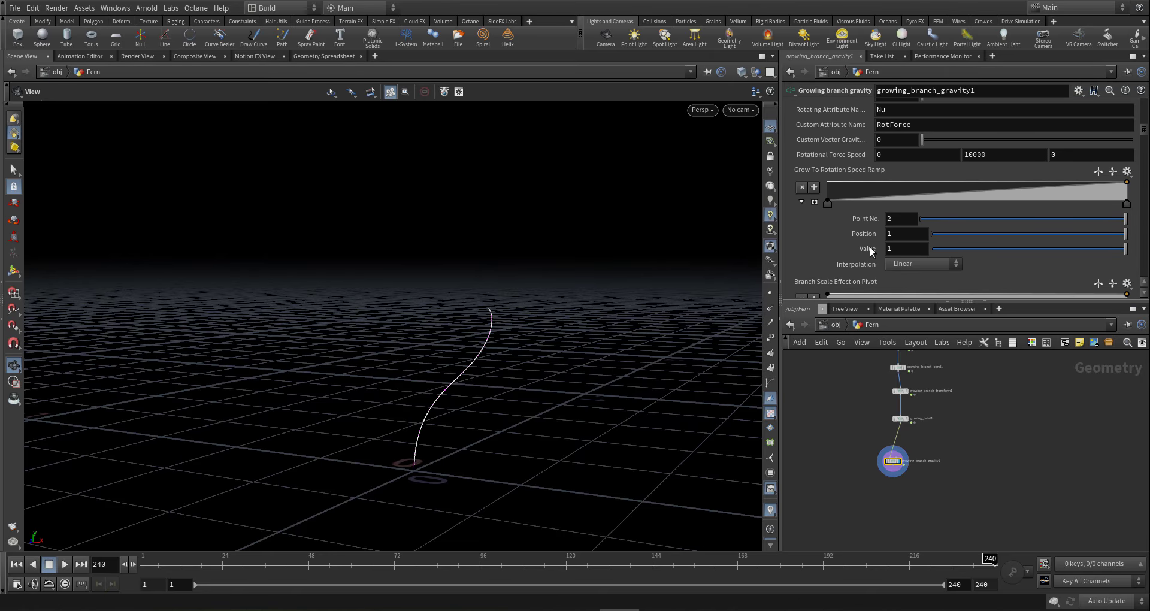
{"action": "scroll", "coordinate": [1065, 178], "scroll_direction": "up", "scroll_amount": 3}
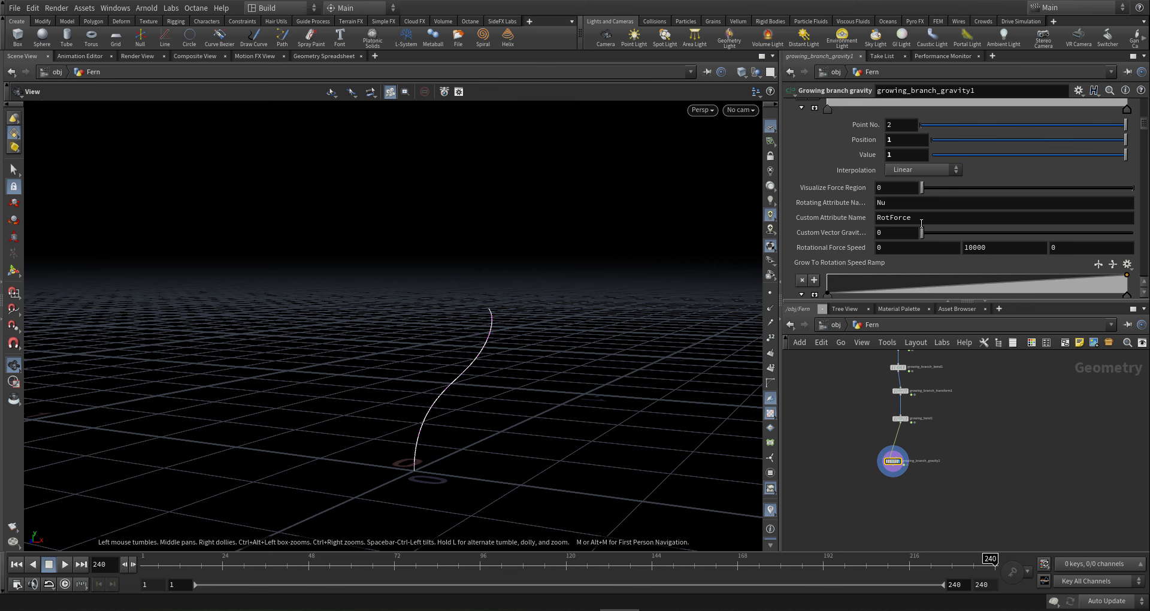
{"action": "left_click_drag", "start_coordinate": [897, 233], "coordinate": [565, 195]}
{"action": "type", "text": "1"}
{"action": "key", "text": "Return"}
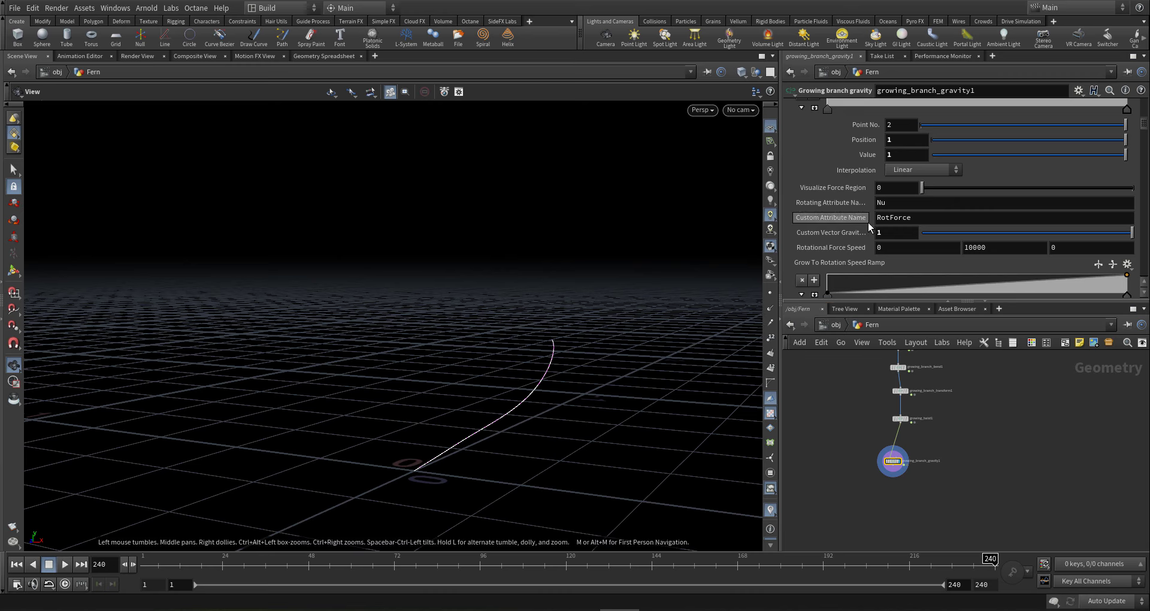
{"action": "mouse_move", "coordinate": [941, 563]}
{"action": "left_mouse_down"}
{"action": "mouse_move", "coordinate": [433, 553]}
{"action": "mouse_move", "coordinate": [296, 523]}
{"action": "mouse_move", "coordinate": [441, 509]}
{"action": "mouse_move", "coordinate": [590, 405]}
{"action": "left_mouse_up"}
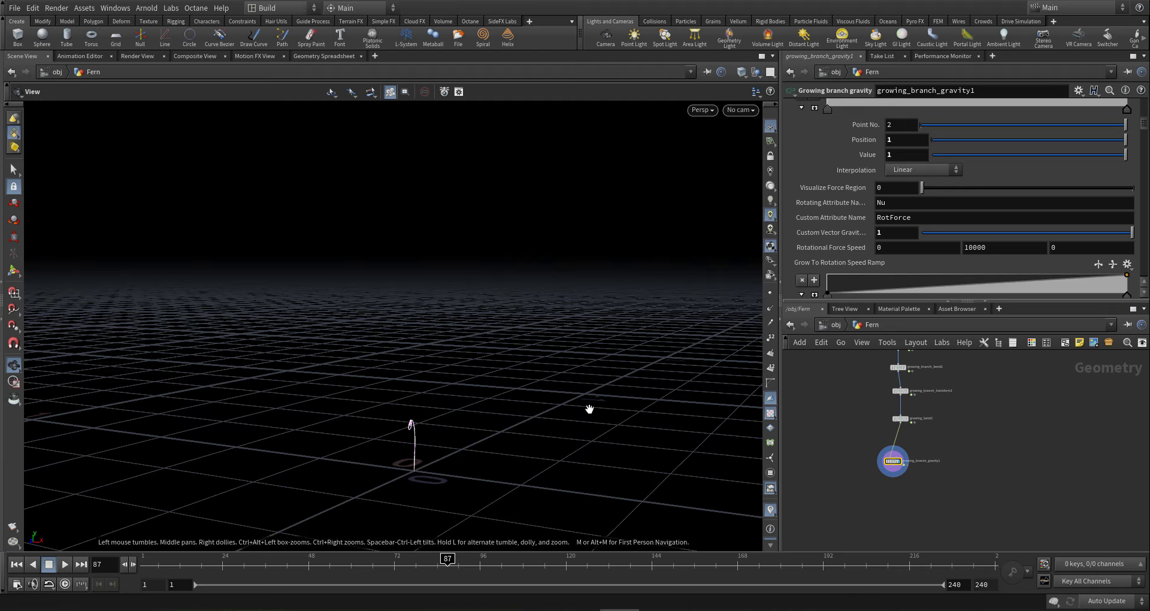
- Set Gravity Amount to 0.02 and scrub the growth to preview it
{"action": "scroll", "coordinate": [905, 152], "scroll_direction": "up", "scroll_amount": 10}
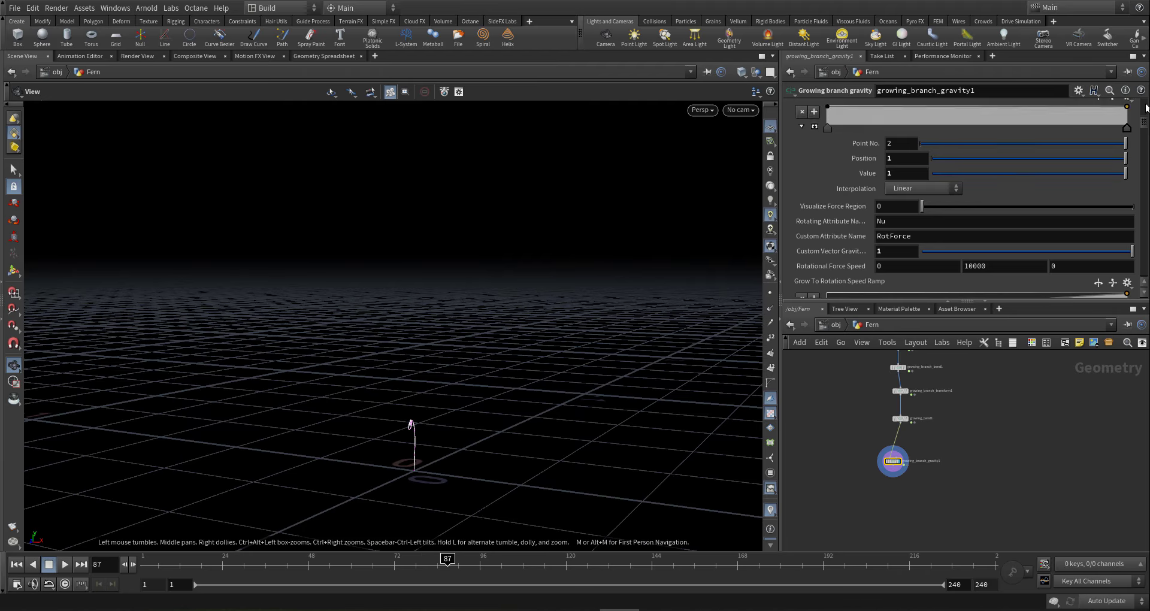
{"action": "left_click", "coordinate": [904, 151]}
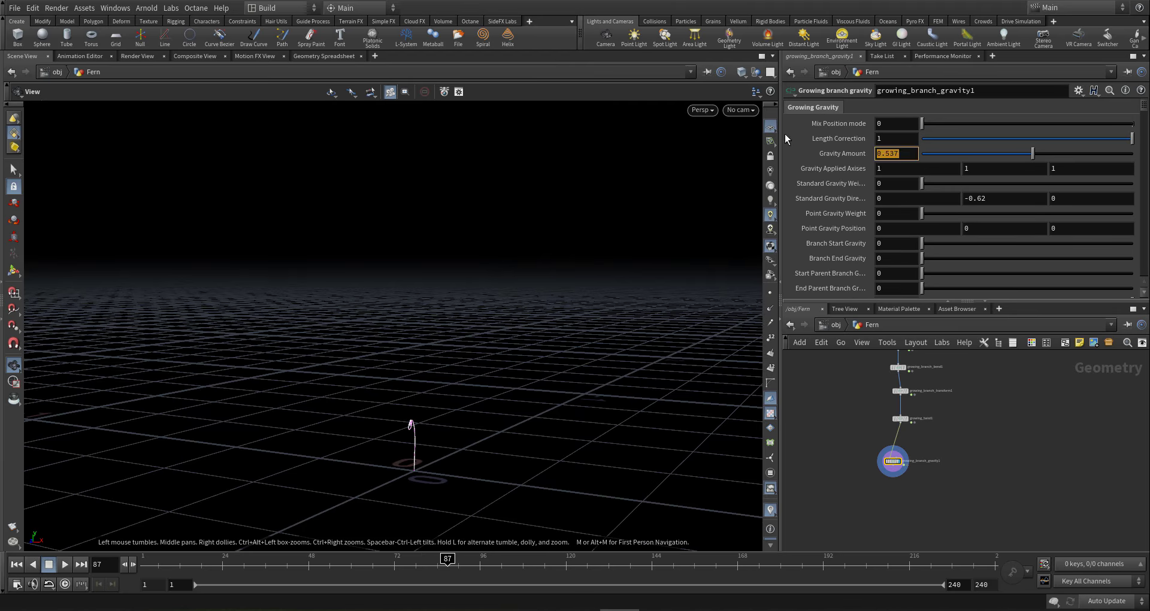
{"action": "type", "text": ".02"}
{"action": "key", "text": "Return"}
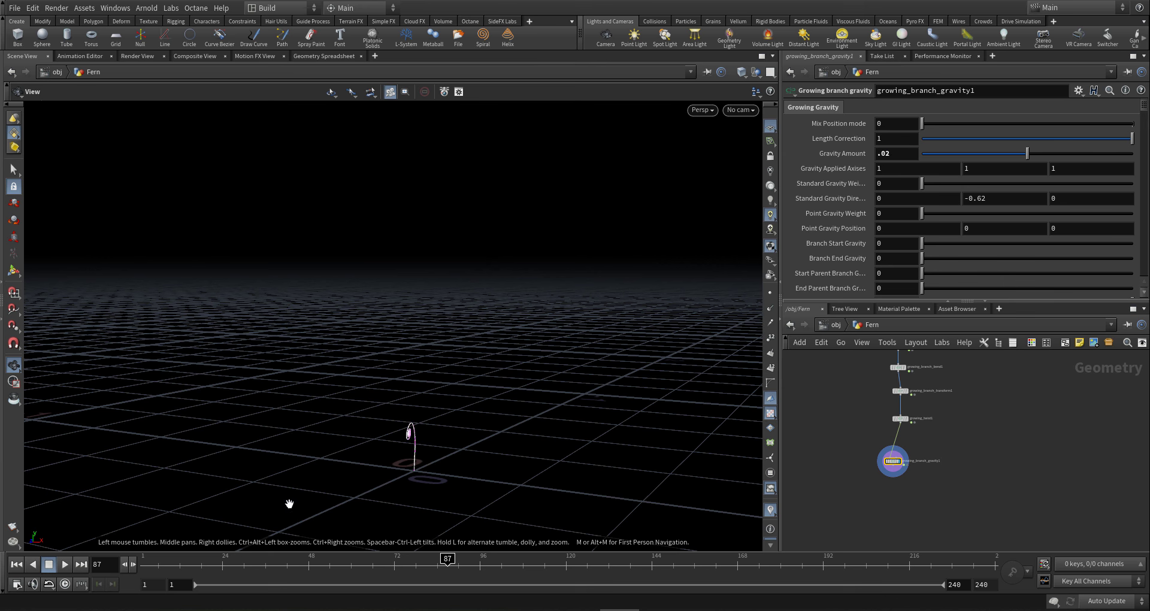
{"action": "left_click_drag", "start_coordinate": [439, 562], "coordinate": [671, 511]}
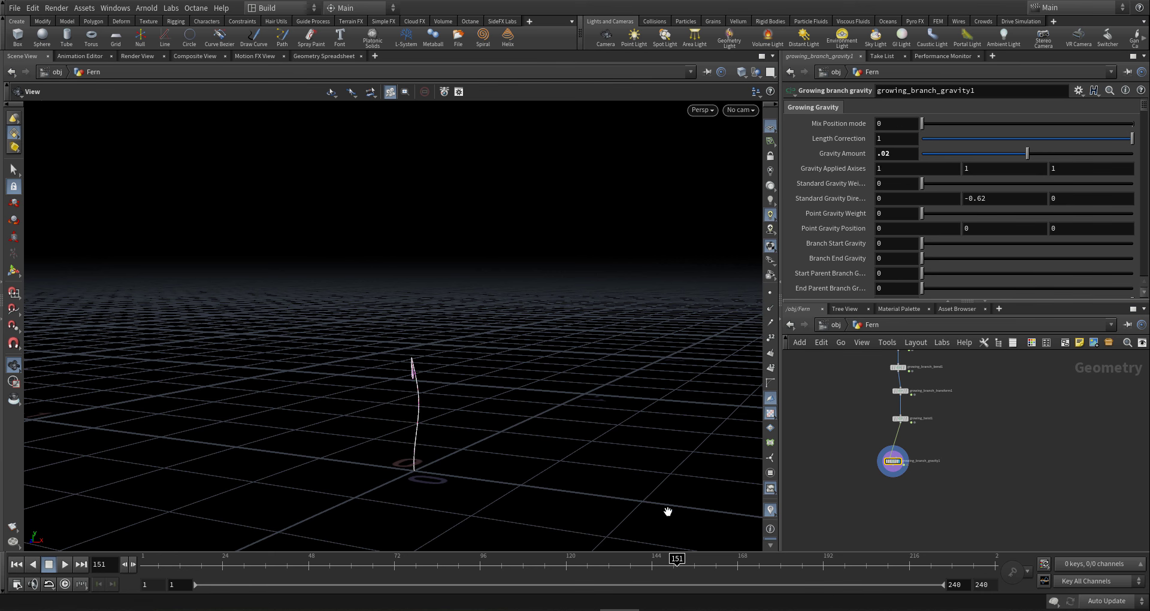
- Reshape the Branch Length Pose Impact ramp with points at 0.21 (value 0) and 0.696 (value 1)
{"action": "scroll", "coordinate": [855, 268], "scroll_direction": "down", "scroll_amount": 3}
{"action": "scroll", "coordinate": [856, 267], "scroll_direction": "down", "scroll_amount": 10}
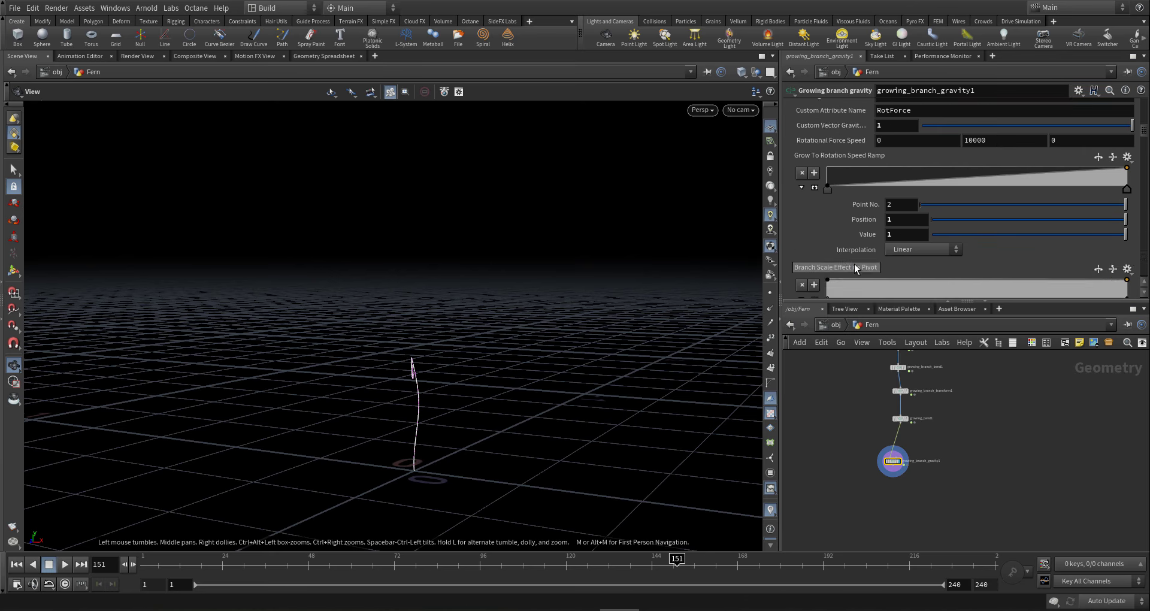
{"action": "scroll", "coordinate": [854, 264], "scroll_direction": "down", "scroll_amount": 3}
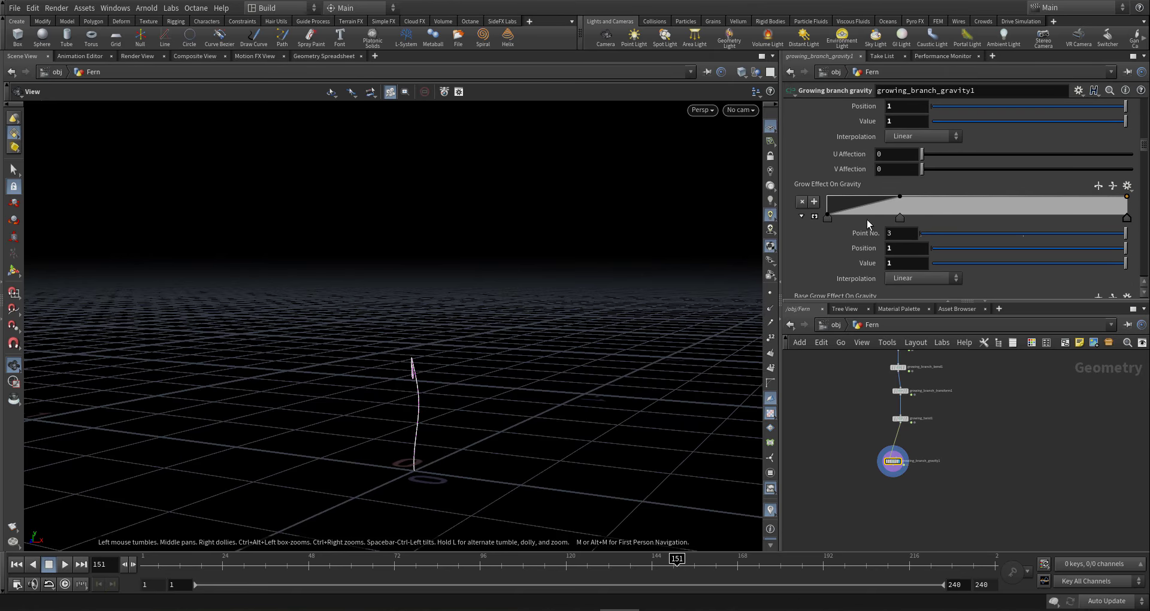
{"action": "scroll", "coordinate": [868, 219], "scroll_direction": "down", "scroll_amount": 4}
{"action": "scroll", "coordinate": [864, 228], "scroll_direction": "down", "scroll_amount": 2}
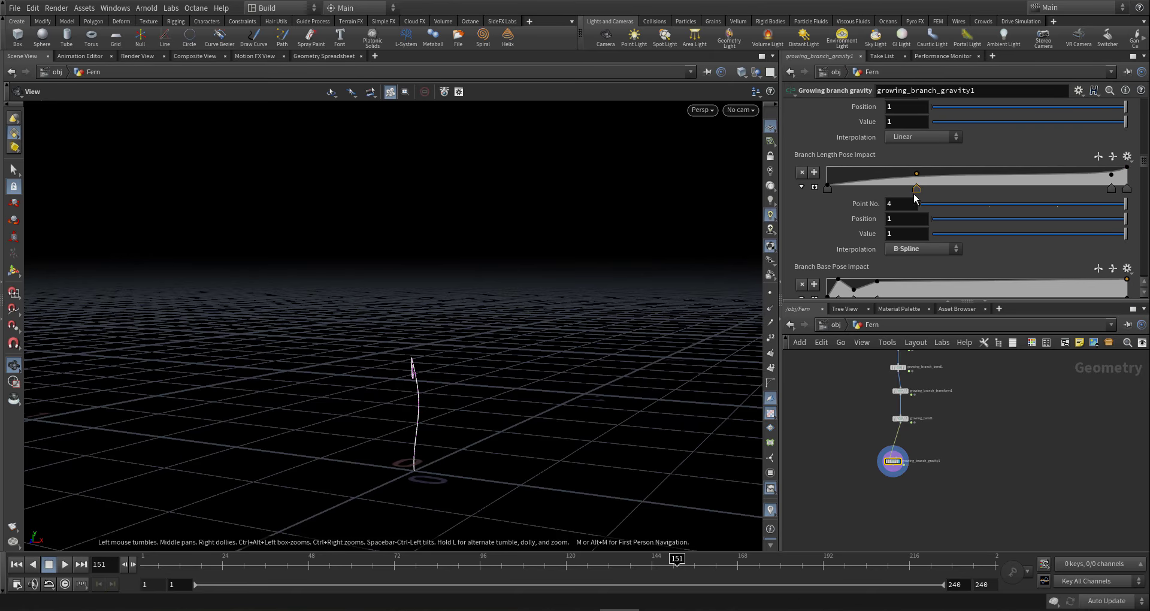
{"action": "left_click", "coordinate": [915, 193]}
{"action": "left_click", "coordinate": [1111, 191]}
{"action": "left_click", "coordinate": [1112, 189], "text": "ctrl"}
{"action": "left_click", "coordinate": [915, 175], "text": "ctrl"}
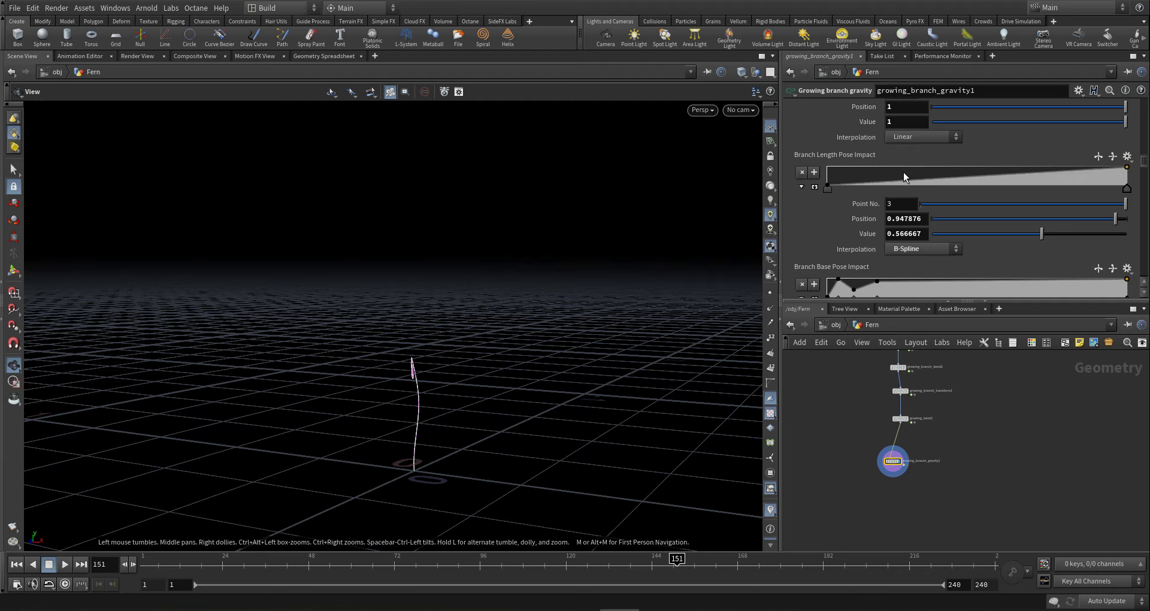
{"action": "left_click_drag", "start_coordinate": [890, 179], "coordinate": [892, 190]}
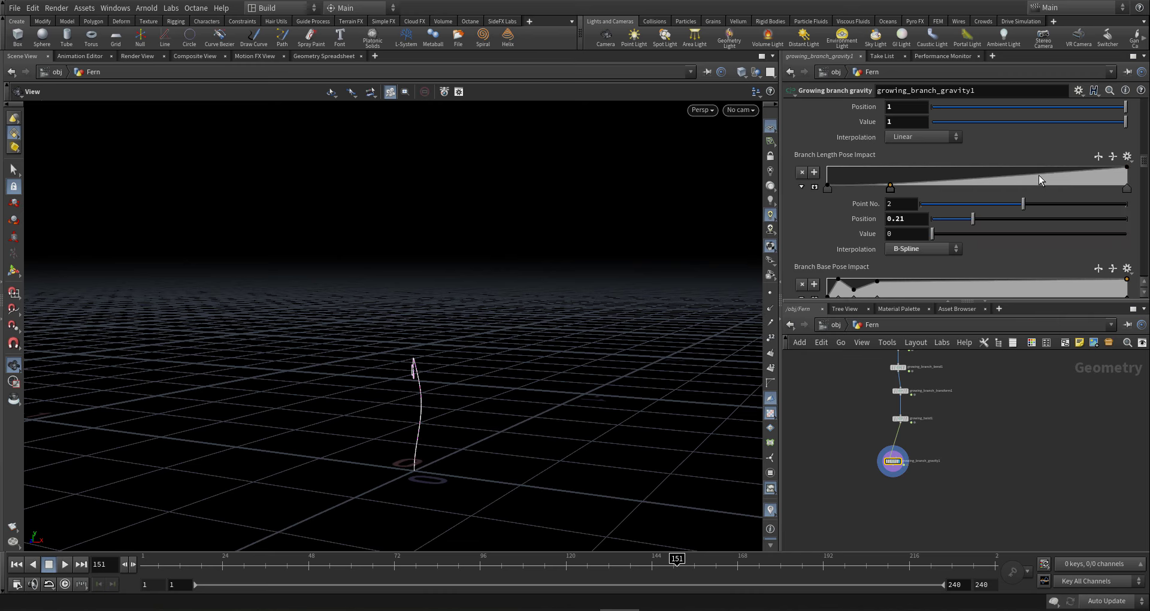
{"action": "left_click_drag", "start_coordinate": [1039, 180], "coordinate": [1036, 162]}
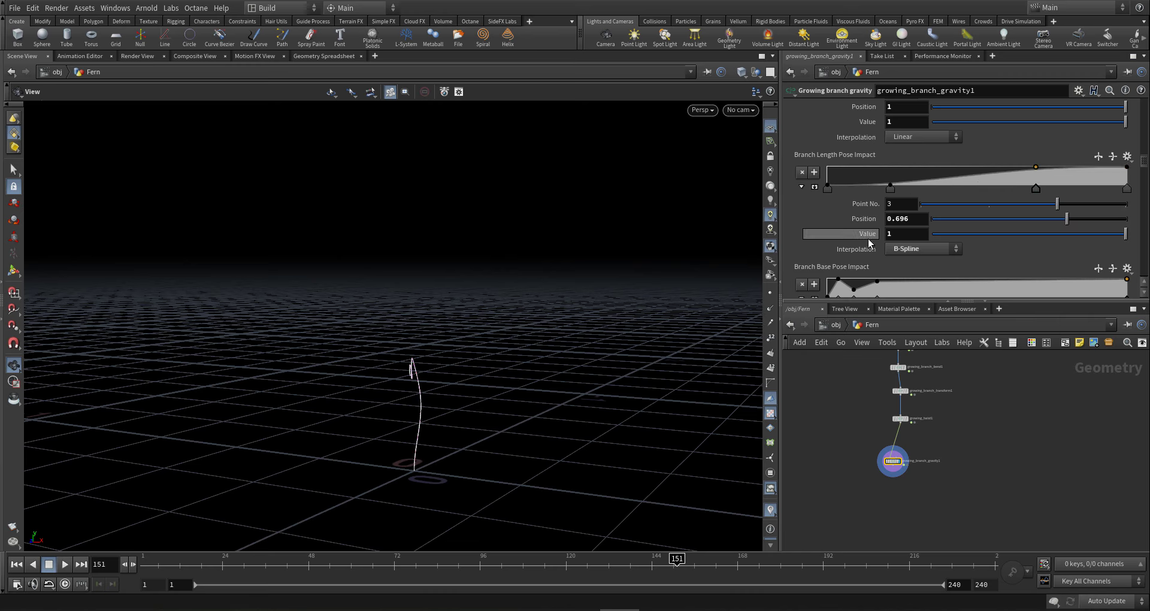
- Delete the extra Branch Base Pose Impact points, leaving it flat at 1
{"action": "scroll", "coordinate": [870, 242], "scroll_direction": "down", "scroll_amount": 2}
{"action": "left_click", "coordinate": [828, 245]}
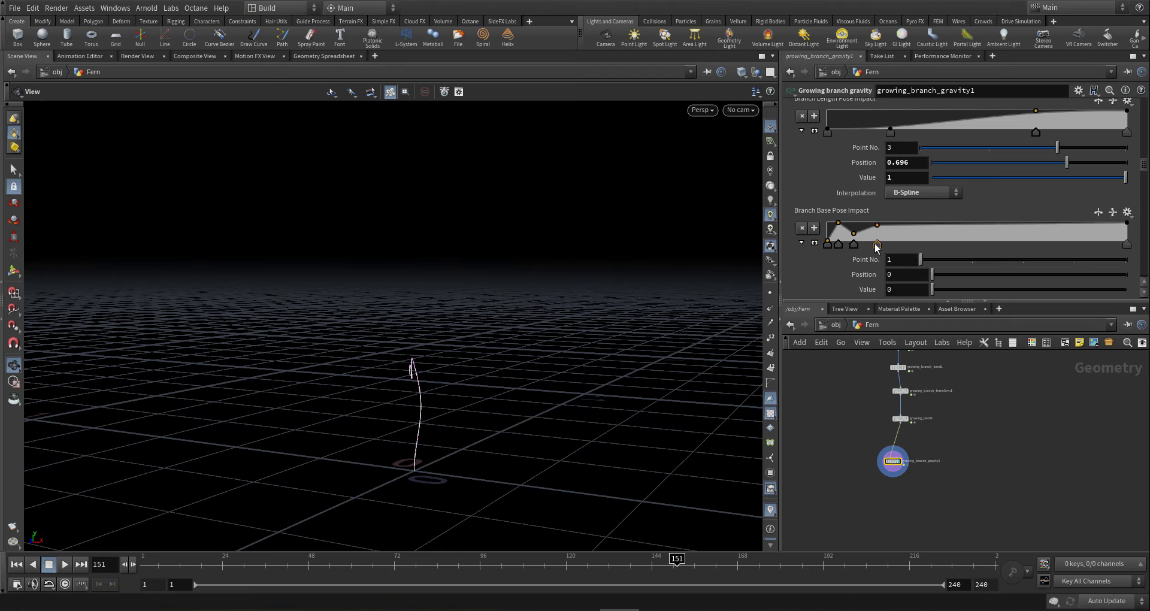
{"action": "key", "text": "Delete"}
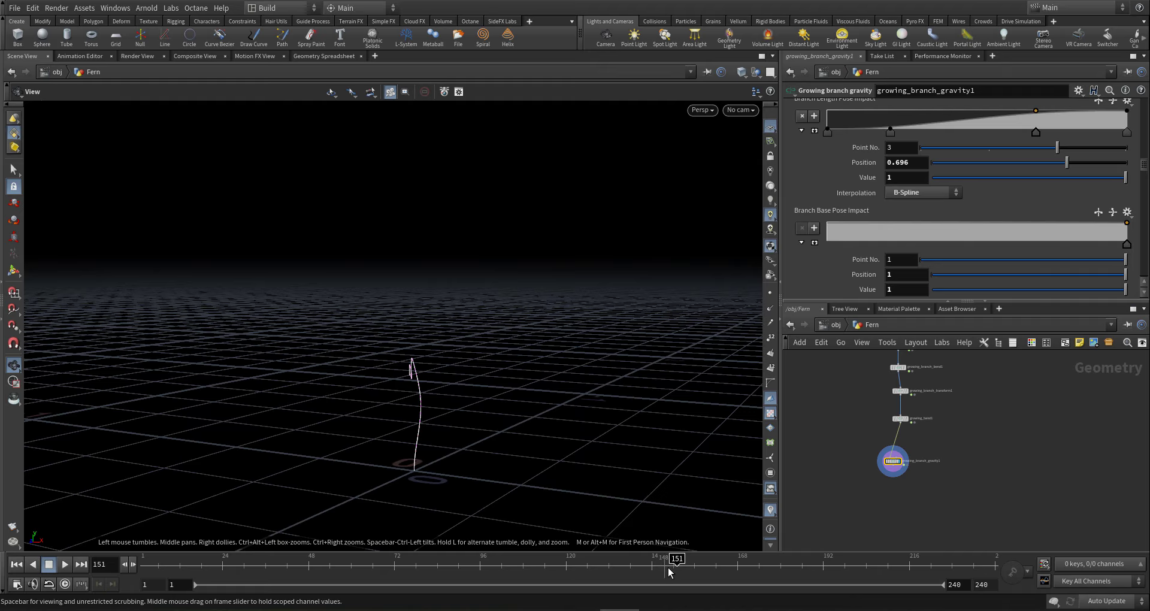
- Move the Branch Length Pose Impact rising key from 0.696 to about 0.368, checking growth at frame 96
{"action": "left_click_drag", "start_coordinate": [669, 572], "coordinate": [709, 540]}
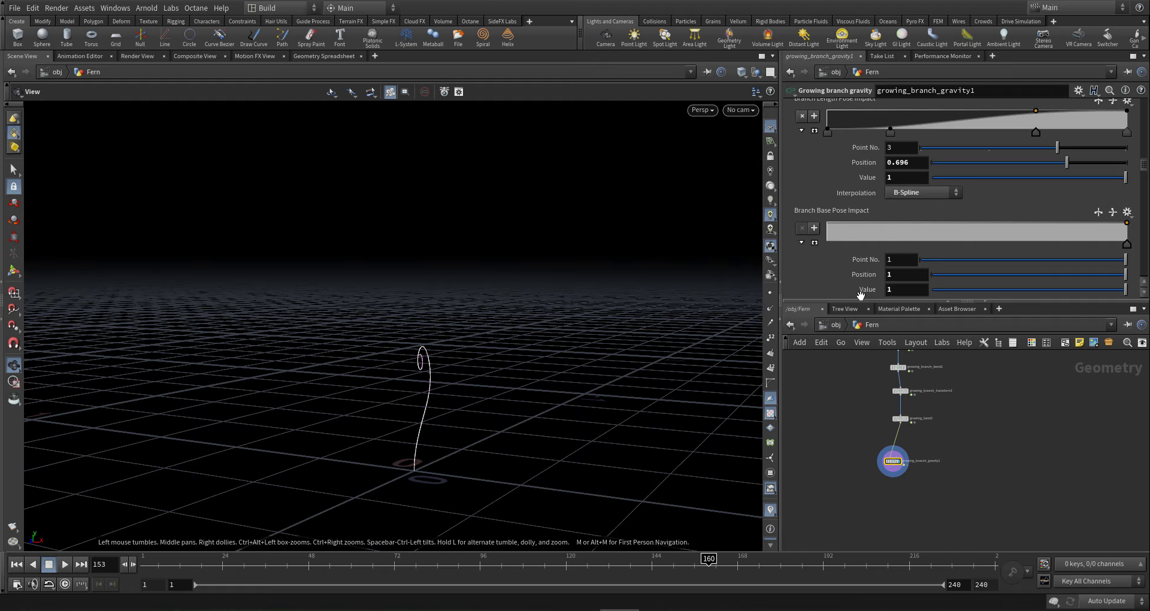
{"action": "left_click_drag", "start_coordinate": [1036, 133], "coordinate": [842, 133]}
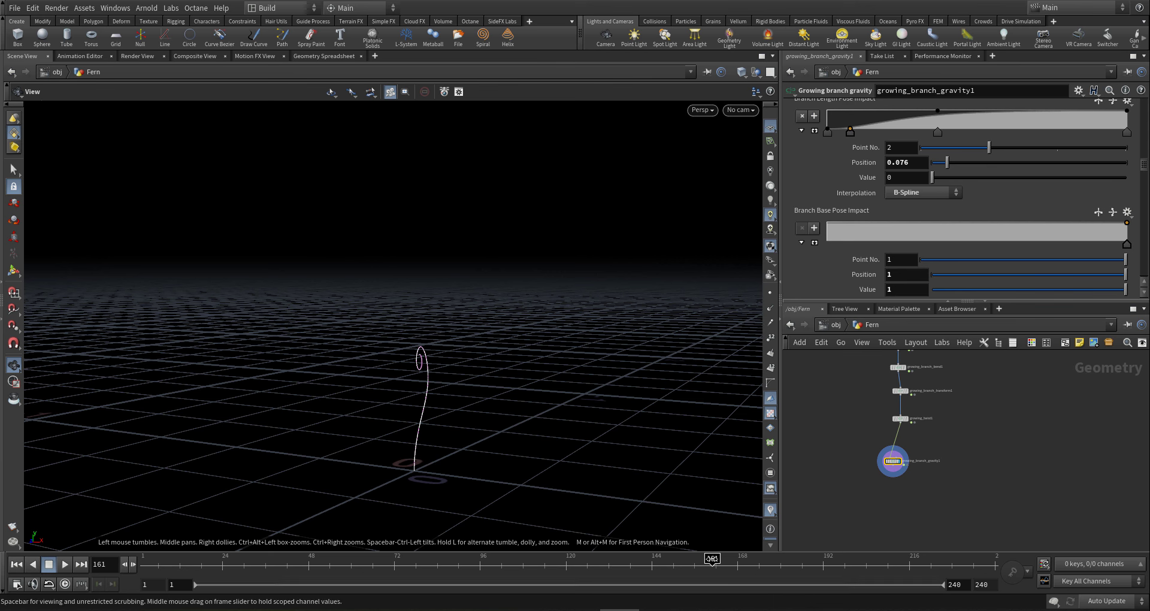
{"action": "left_click_drag", "start_coordinate": [752, 560], "coordinate": [1135, 377]}
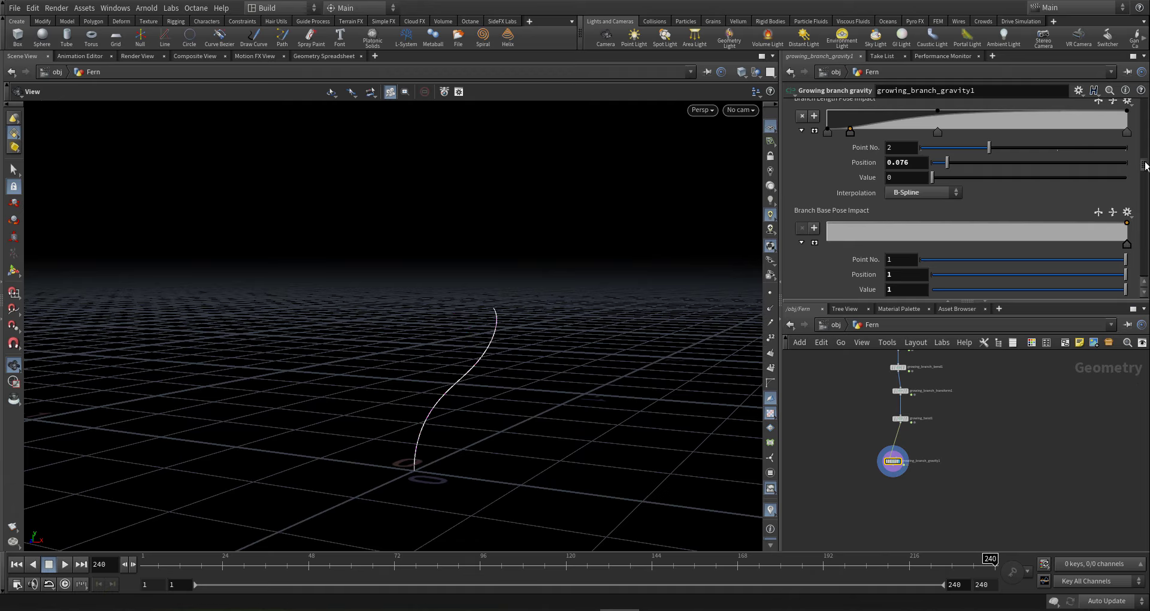
{"action": "left_click_drag", "start_coordinate": [1145, 162], "coordinate": [1138, 129]}
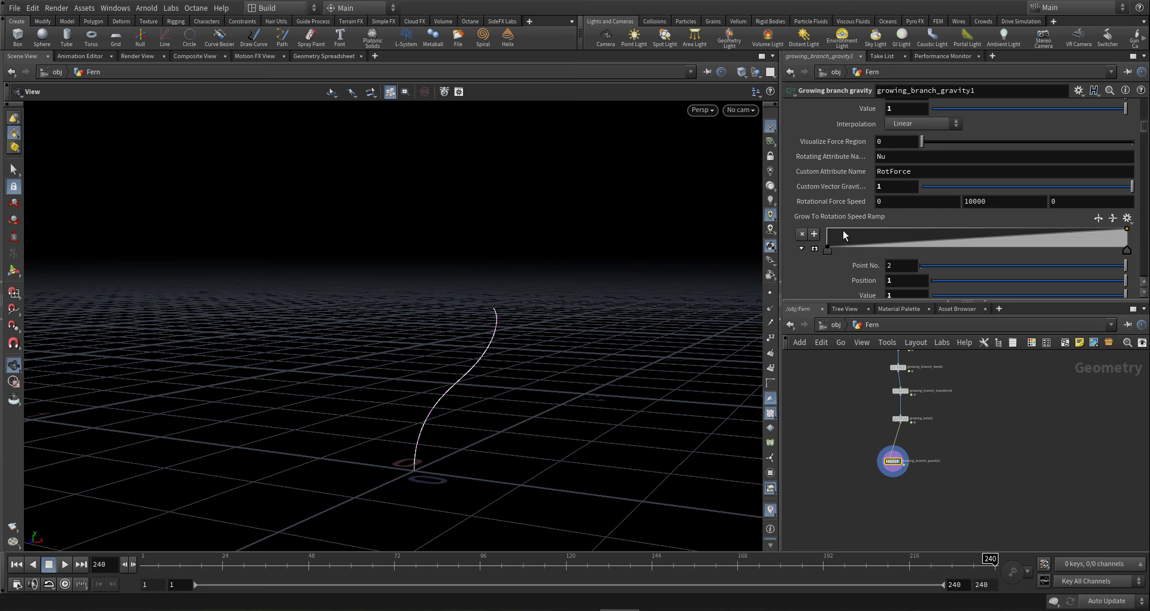
- Add wavy peaks to the Grow To Rotation Speed Ramp and set its interpolation to B-Spline
{"action": "left_click", "coordinate": [871, 233]}
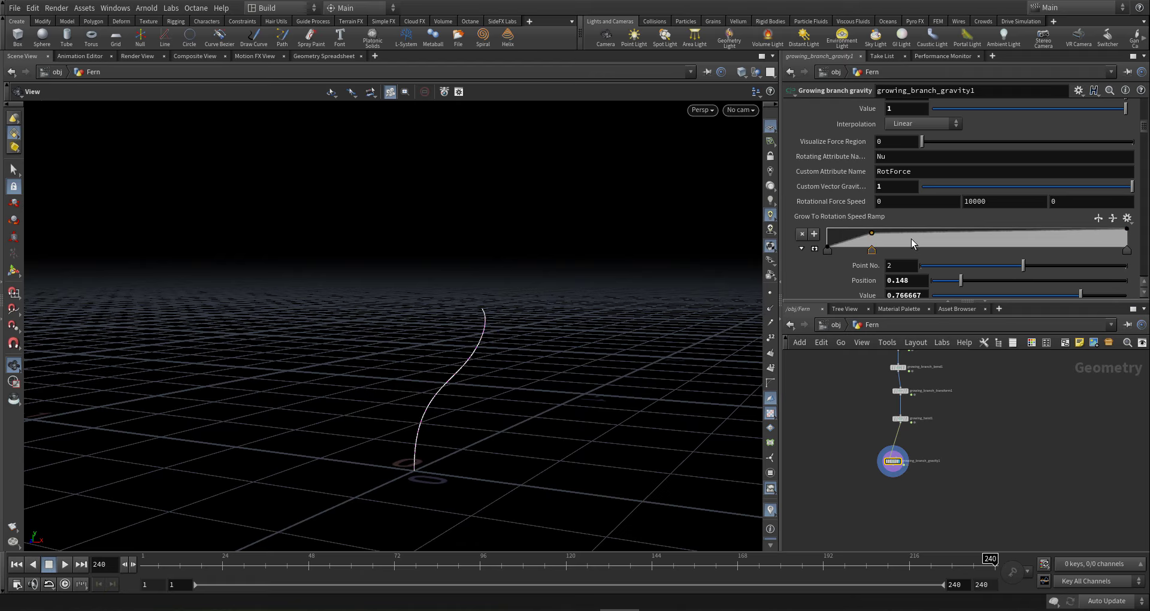
{"action": "left_click_drag", "start_coordinate": [931, 244], "coordinate": [983, 233]}
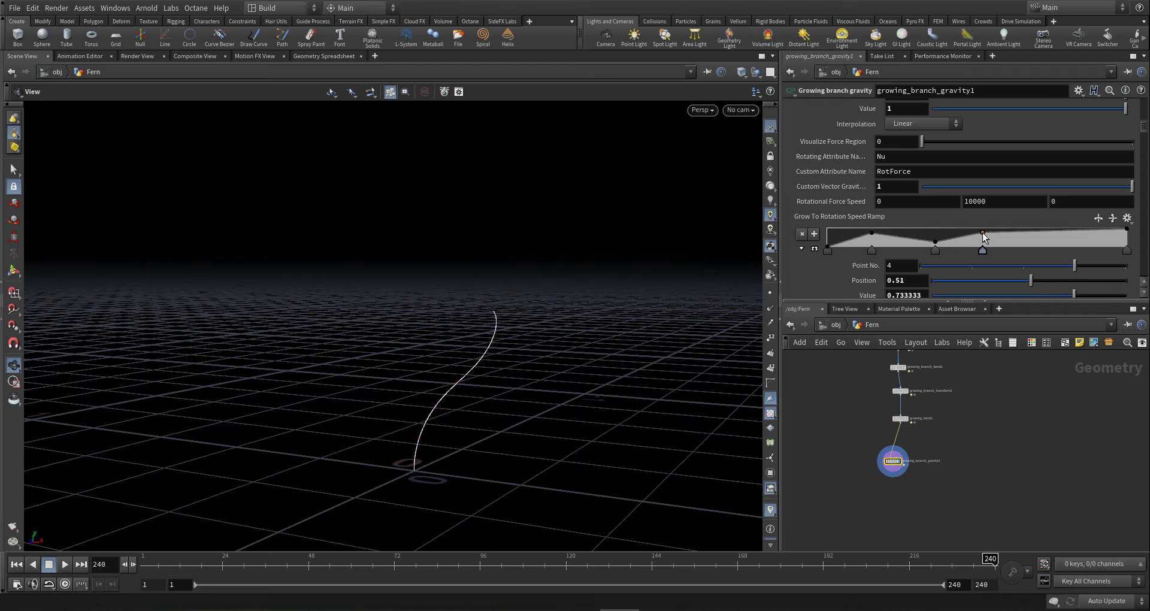
{"action": "left_click", "coordinate": [1053, 239]}
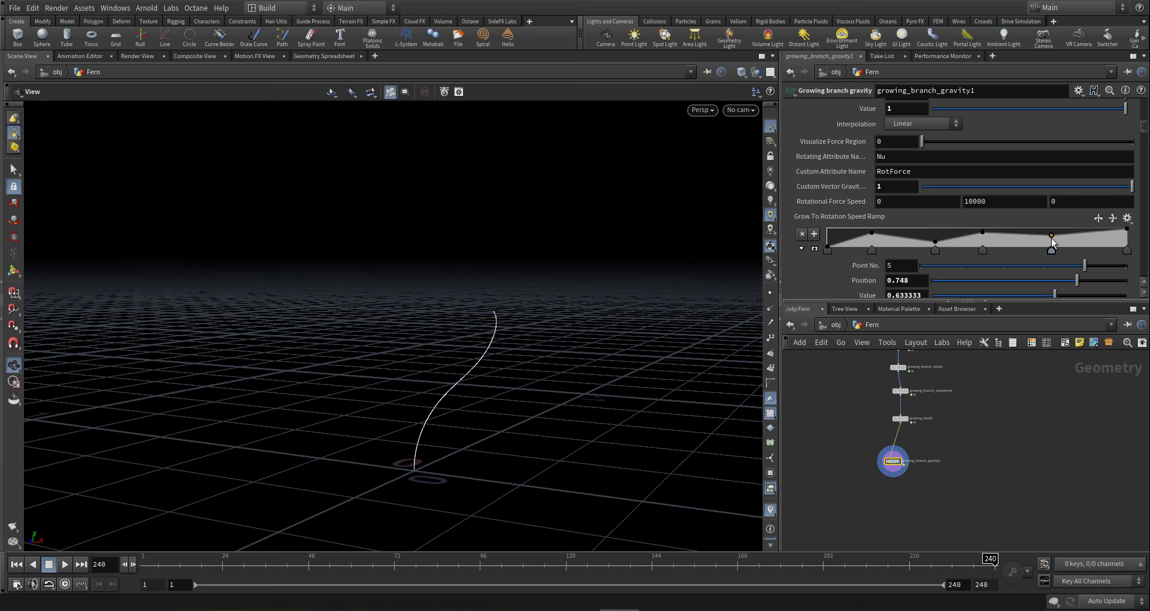
{"action": "left_click", "coordinate": [1128, 253]}
{"action": "left_click", "coordinate": [828, 250]}
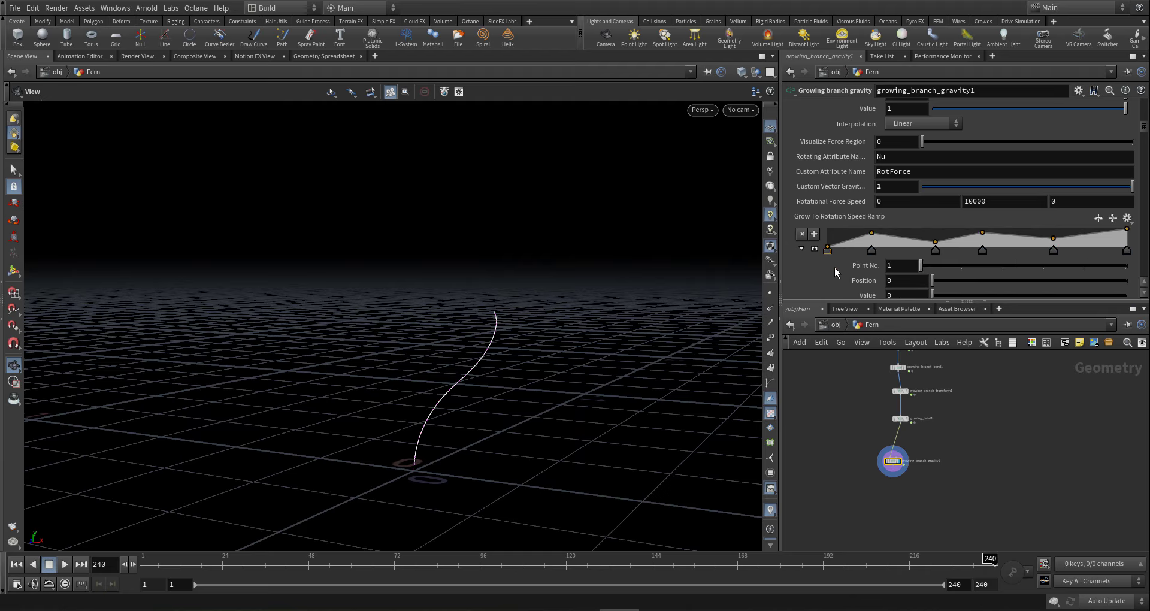
{"action": "scroll", "coordinate": [853, 267], "scroll_direction": "down", "scroll_amount": 3}
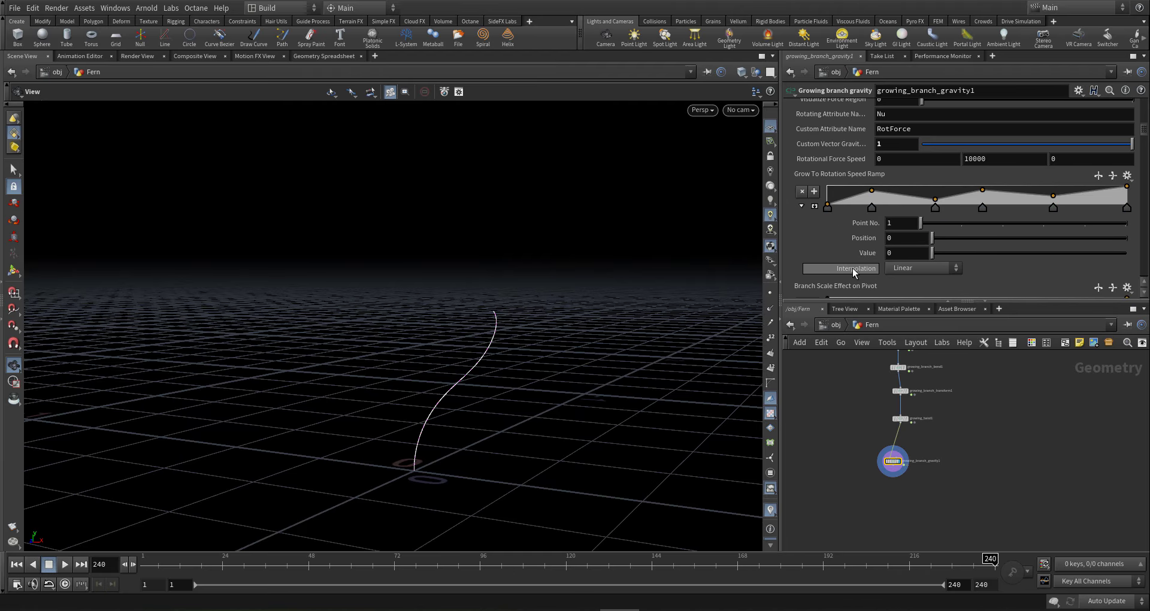
{"action": "left_click", "coordinate": [912, 270]}
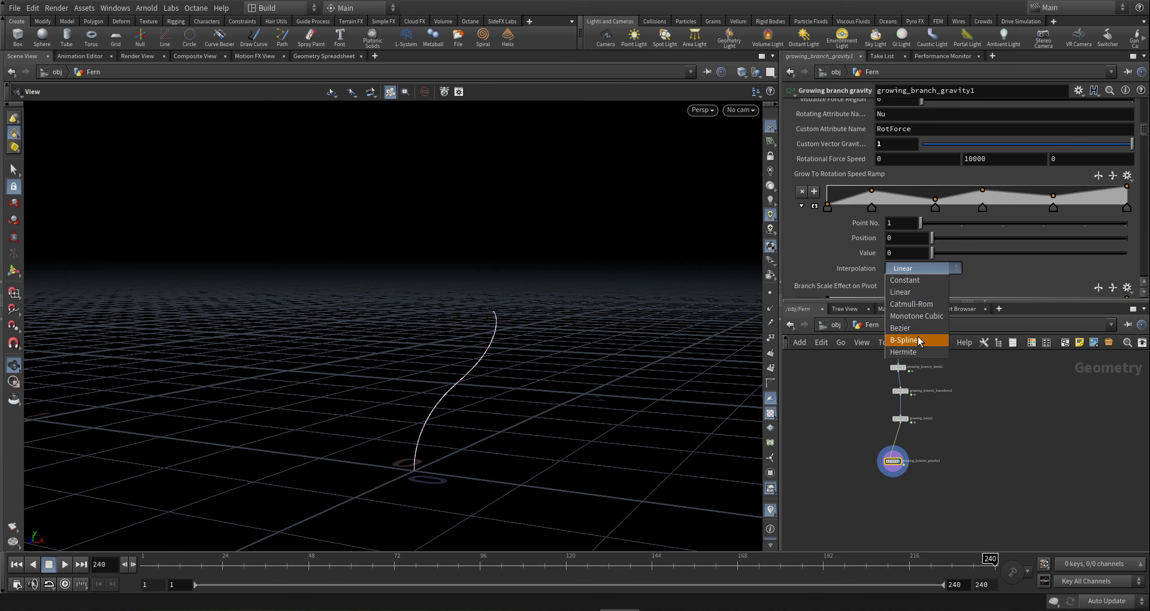
{"action": "left_click", "coordinate": [920, 340]}
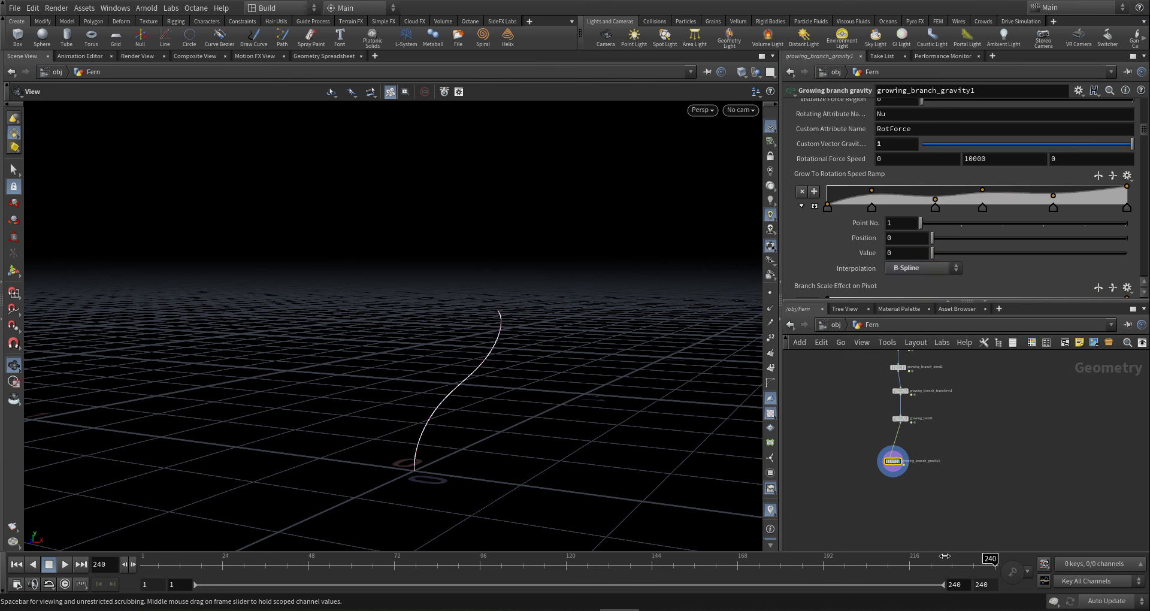
- Set Rotational Force Speed to 20000
{"action": "left_click_drag", "start_coordinate": [944, 556], "coordinate": [845, 312]}
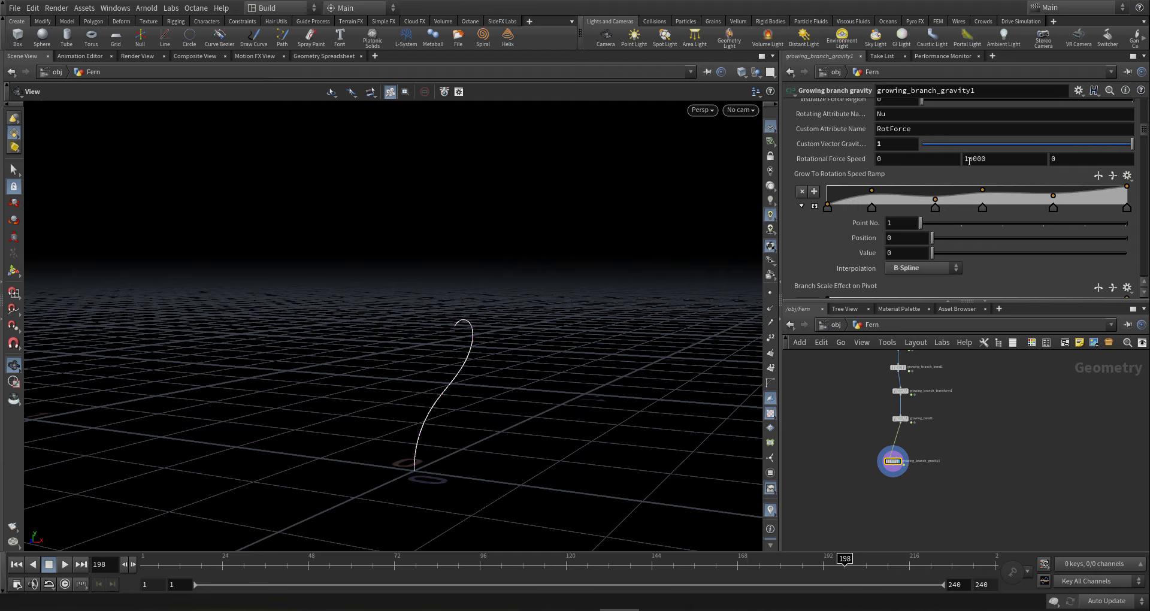
{"action": "left_click_drag", "start_coordinate": [958, 163], "coordinate": [960, 165]}
{"action": "type", "text": "2"}
{"action": "key", "text": "Return"}
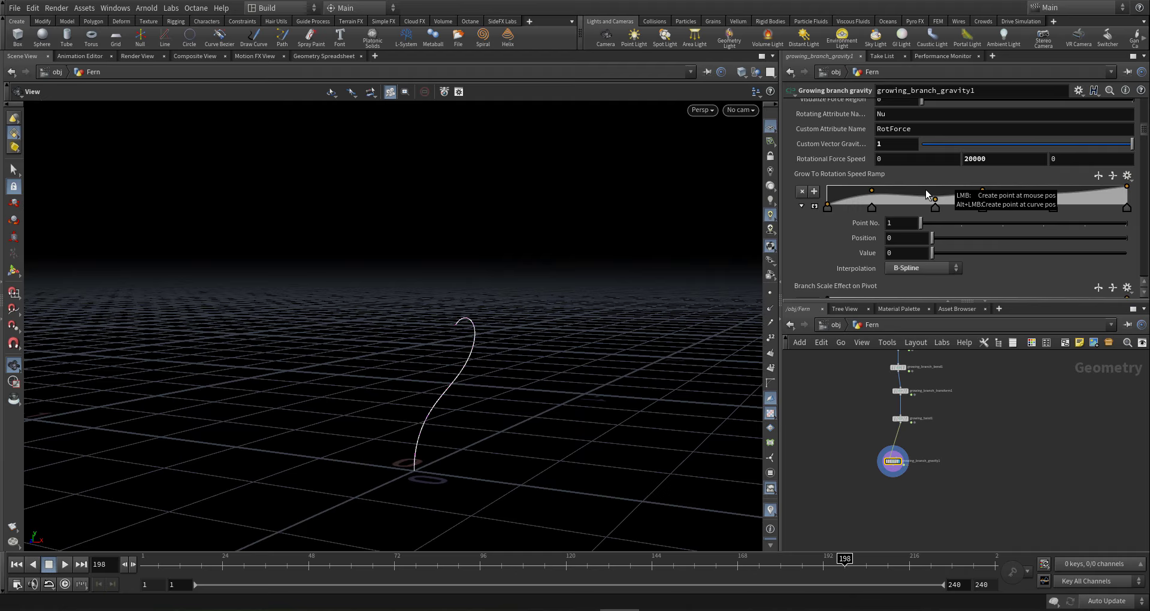
- Add more peaks and dips to the rotation ramp, including 0.73, and save gi2-fern4-001.hip
{"action": "left_click", "coordinate": [861, 191]}
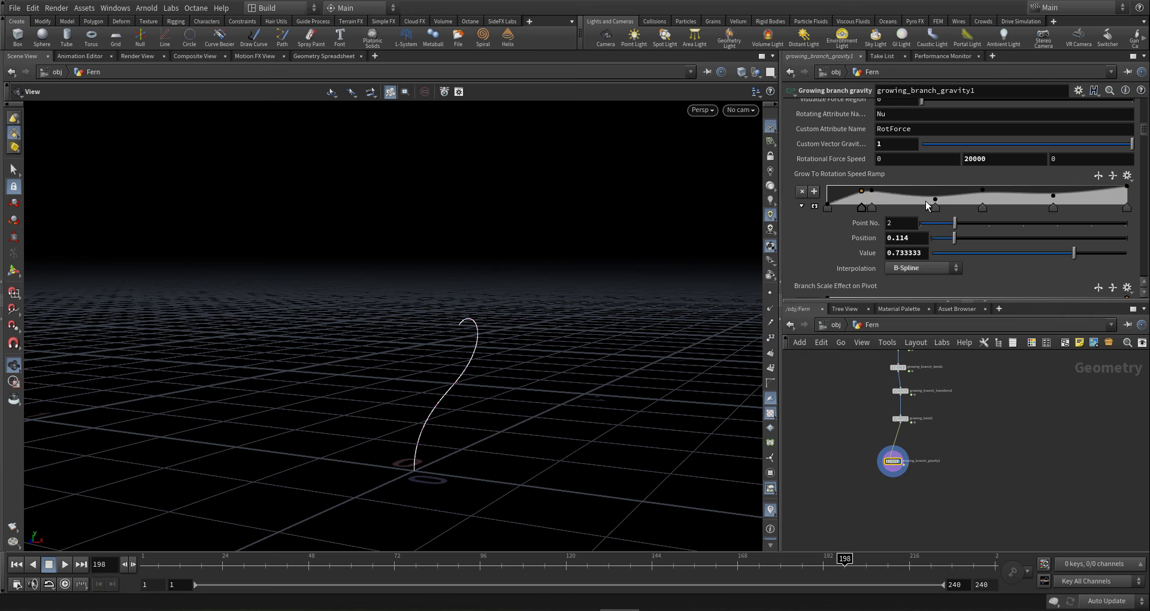
{"action": "left_click", "coordinate": [926, 205]}
{"action": "left_click", "coordinate": [975, 189]}
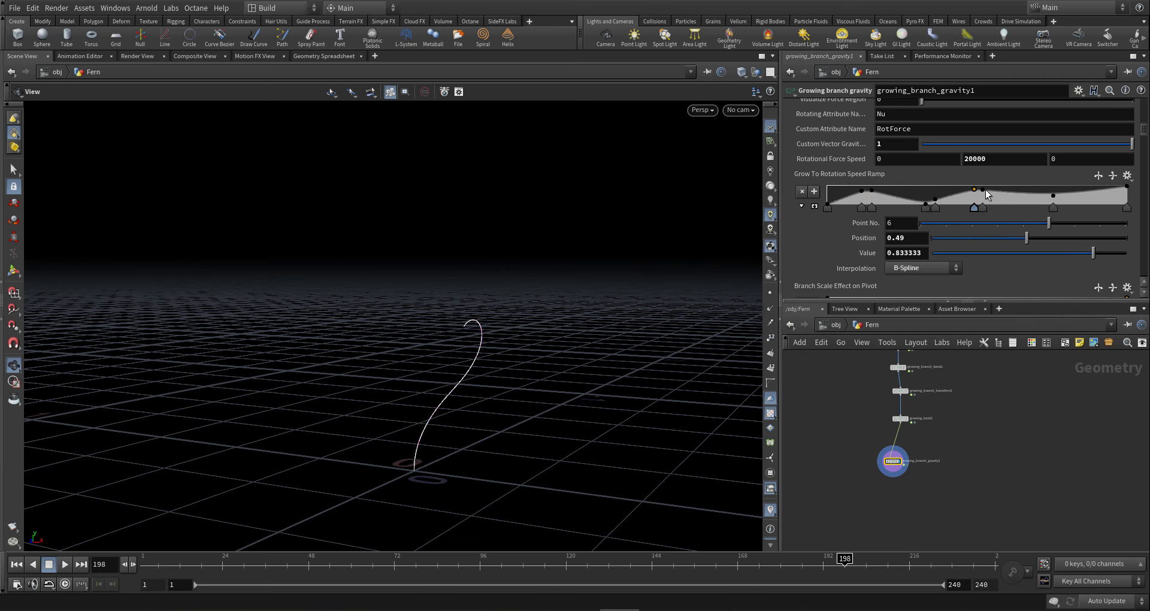
{"action": "left_click", "coordinate": [1046, 200]}
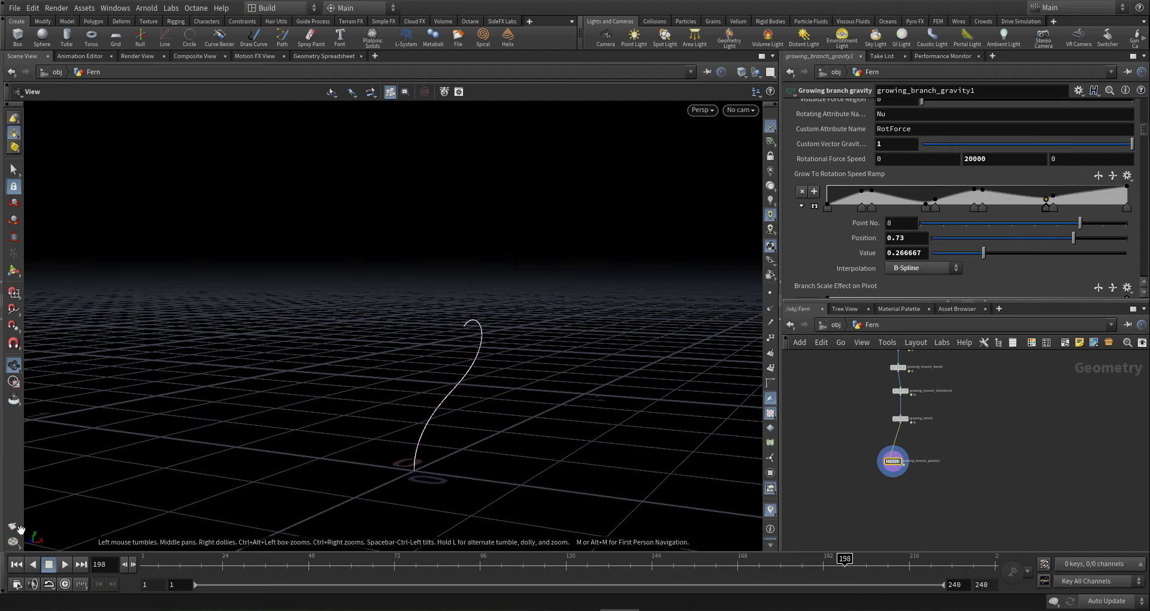
{"action": "key", "text": "ctrl+s"}
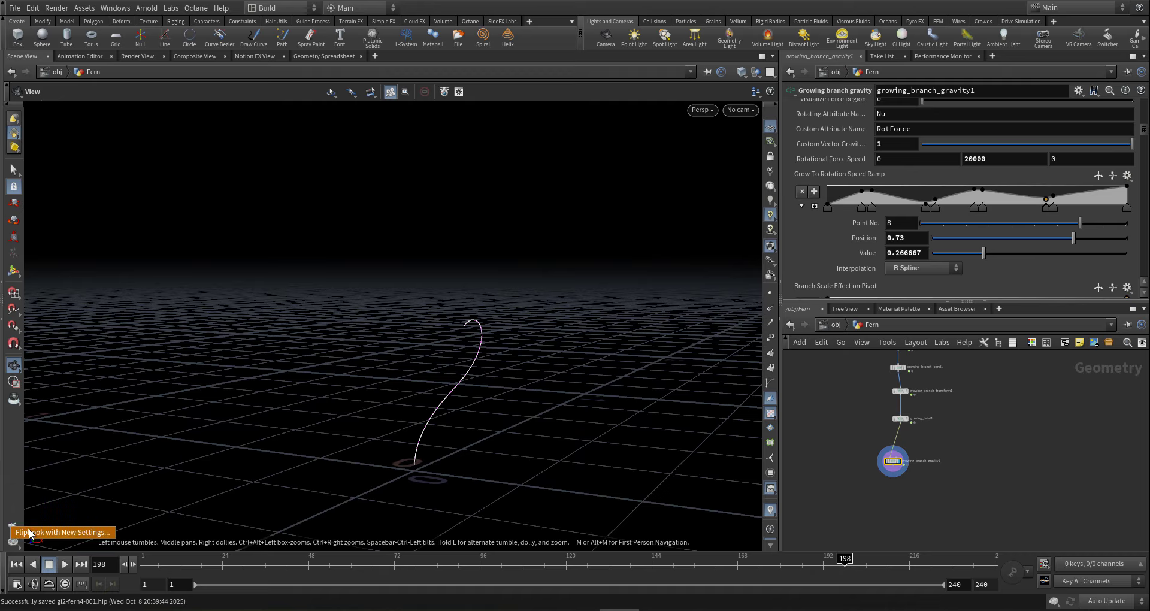
- Render a flipbook of the growing fern with session label 'frn'
{"action": "left_click", "coordinate": [13, 527]}
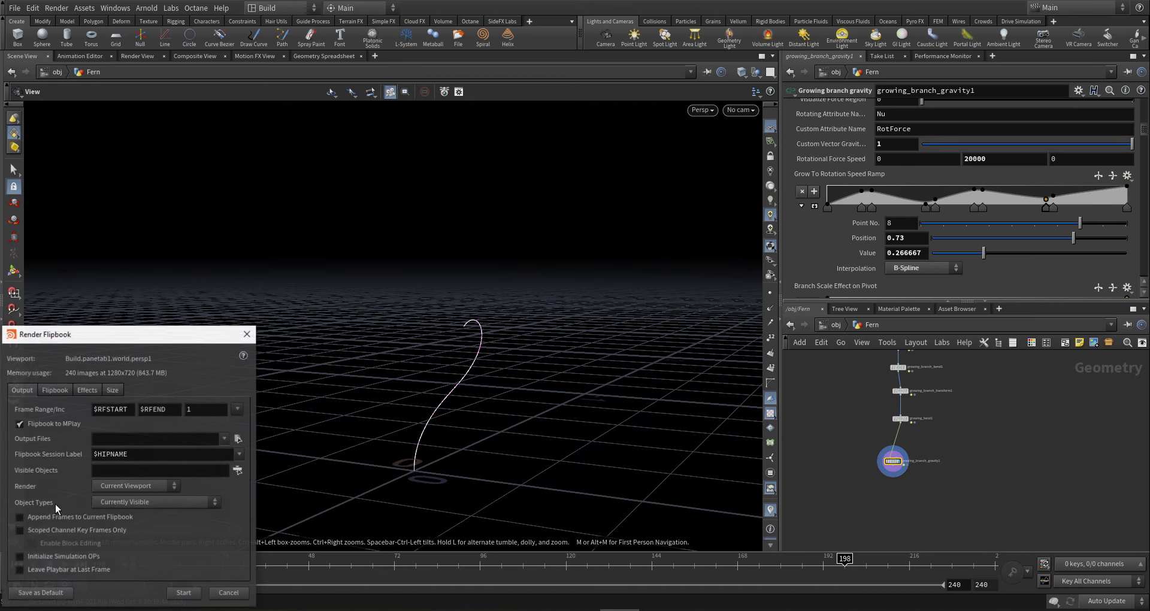
{"action": "left_click", "coordinate": [147, 460]}
{"action": "type", "text": "f"}
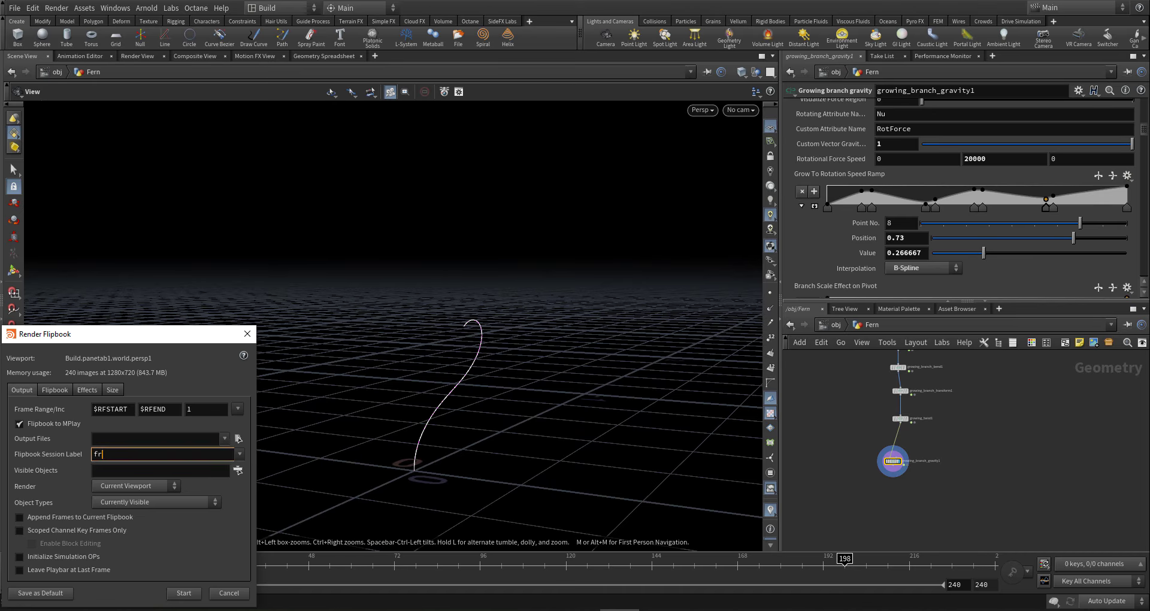
{"action": "type", "text": "rn"}
{"action": "left_click", "coordinate": [186, 593]}
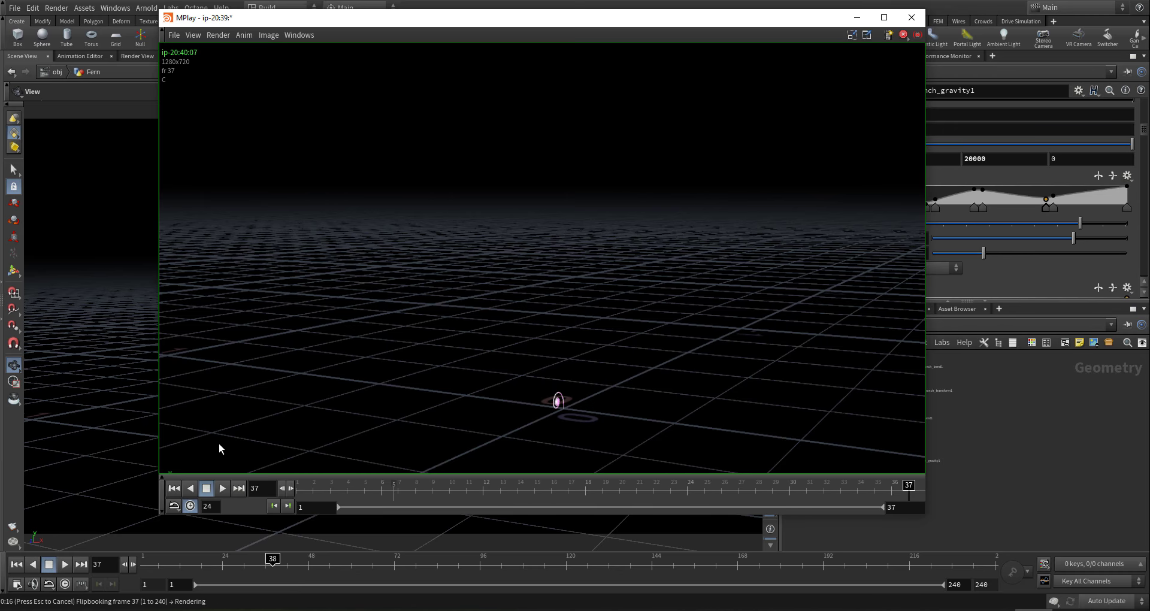
- Play, stop and replay the flipbook in MPlay
{"action": "left_click", "coordinate": [224, 488]}
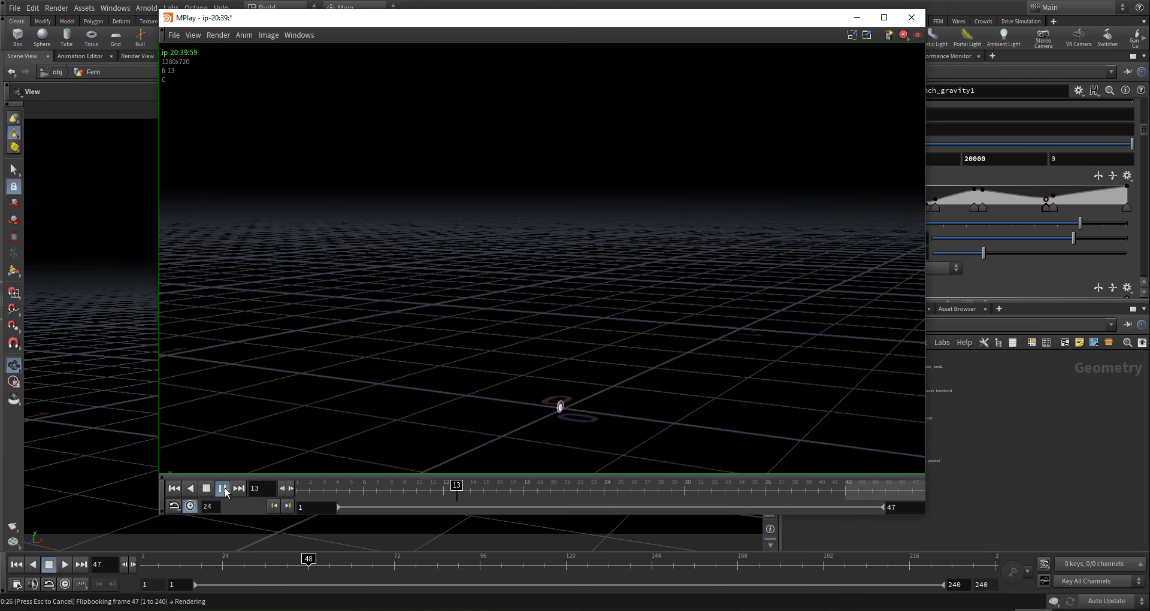
{"action": "left_click", "coordinate": [224, 488]}
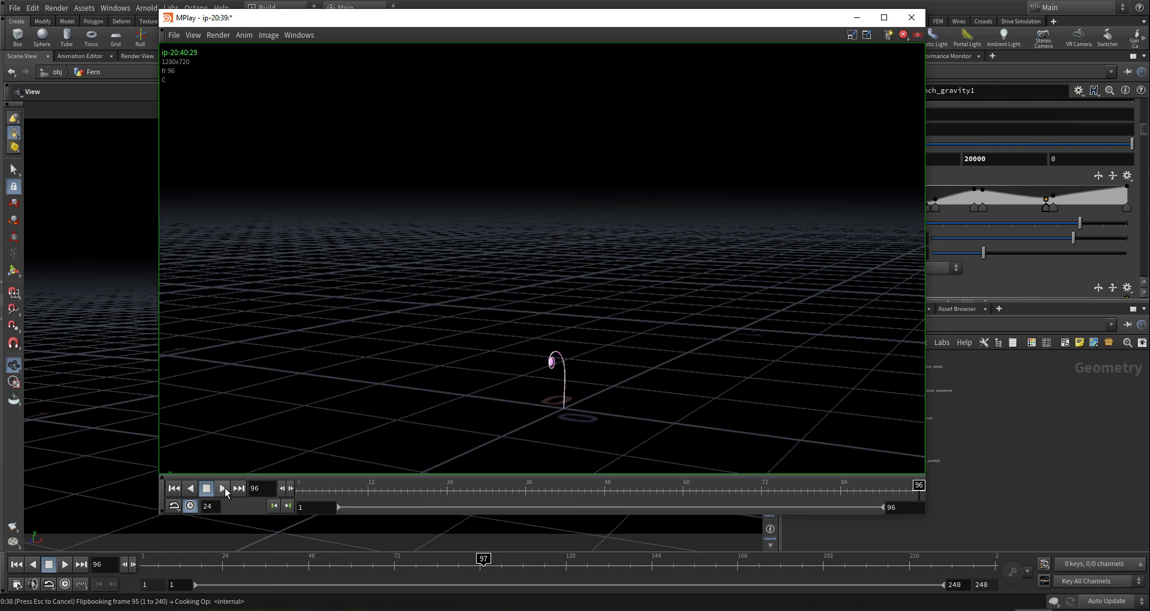
{"action": "left_click", "coordinate": [224, 487]}
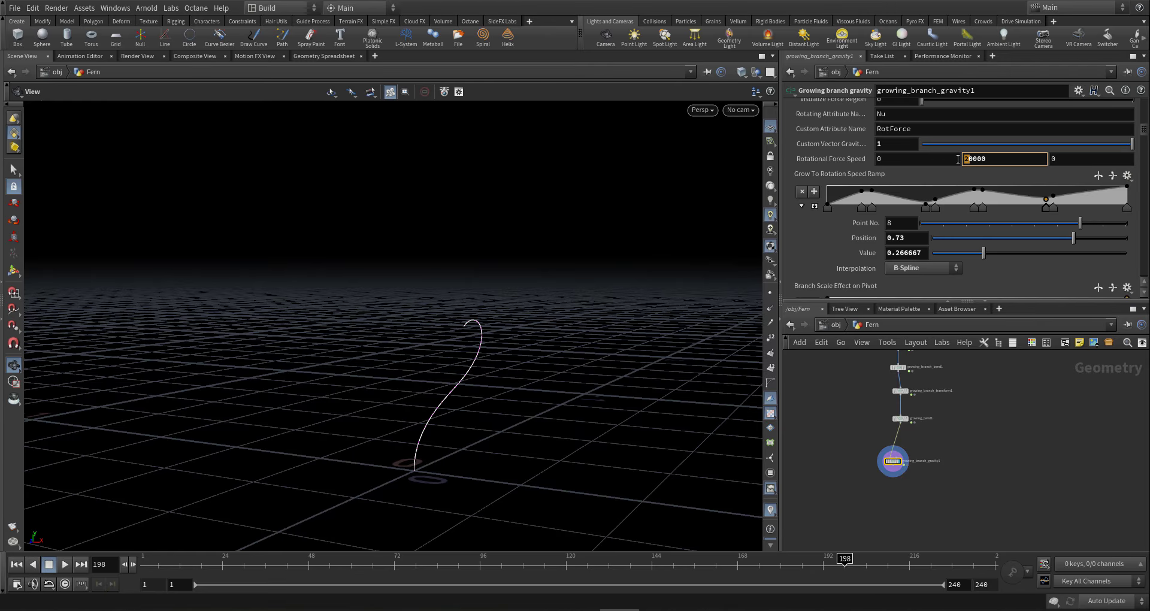
- Restore Rotational Force Speed to 10000, save the scene, and render a new flipbook in MPlay
{"action": "key", "text": "Return"}
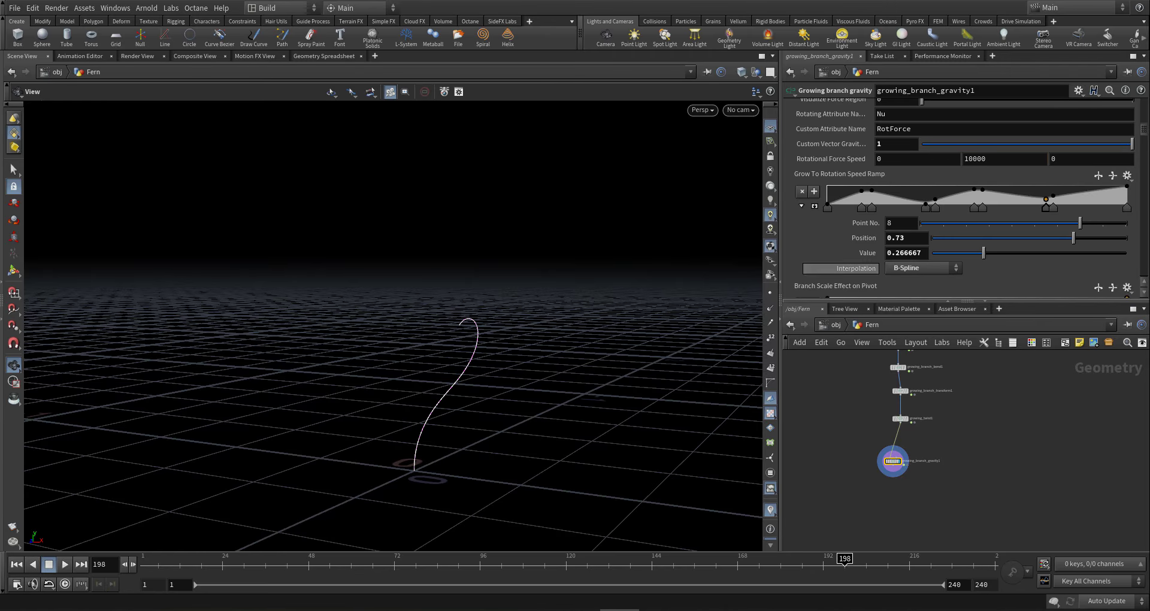
{"action": "key", "text": "ctrl+s"}
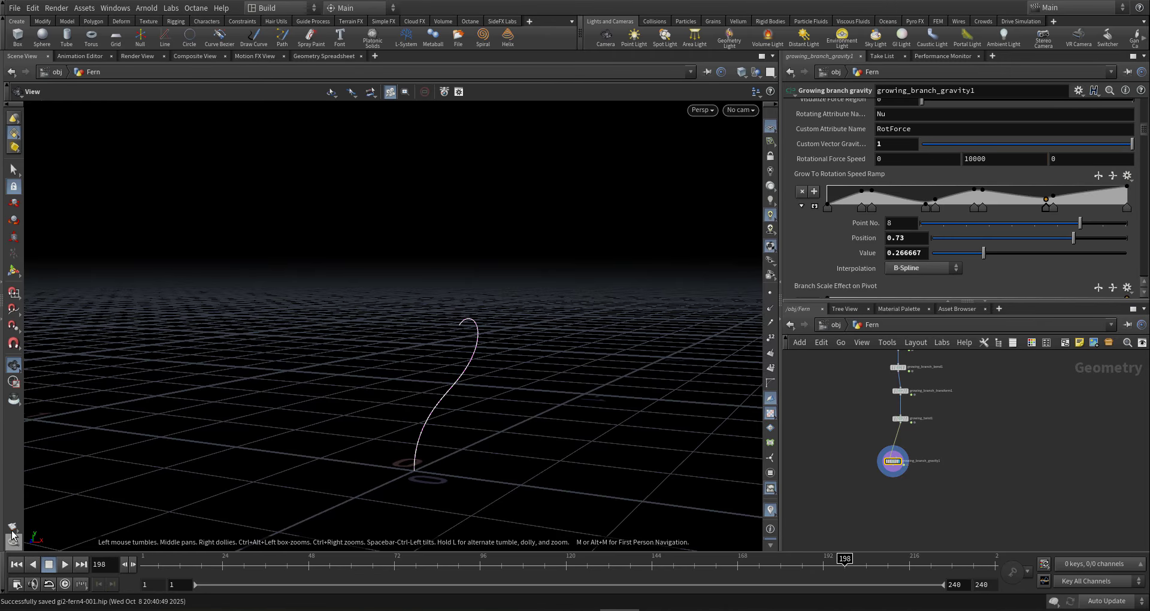
{"action": "left_click", "coordinate": [12, 530]}
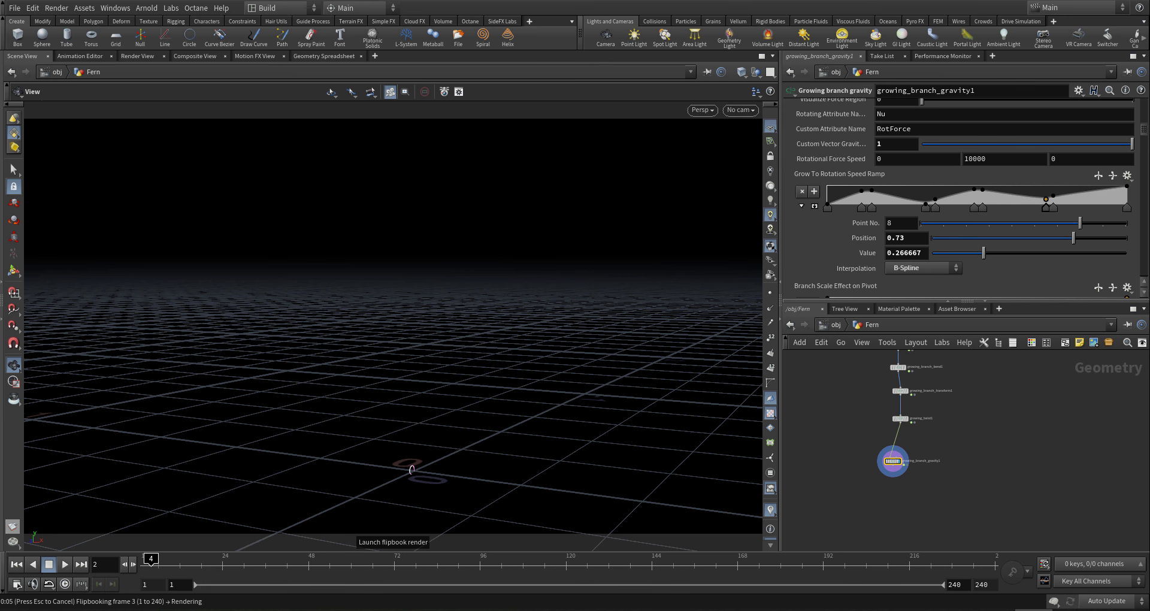
{"action": "left_click_drag", "start_coordinate": [334, 125], "coordinate": [537, 44]}
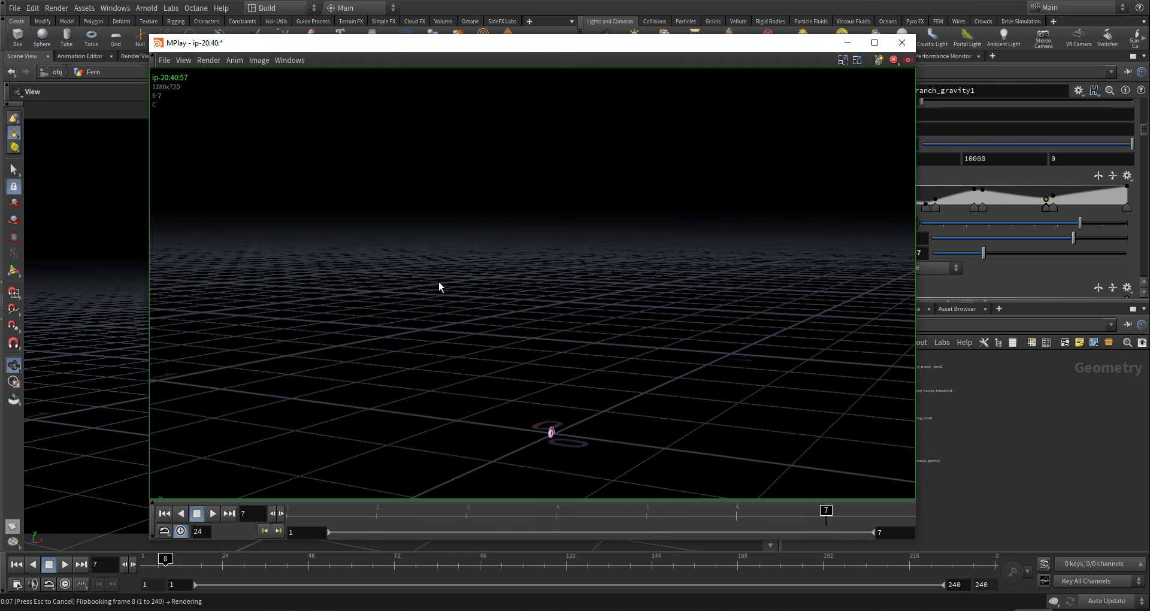
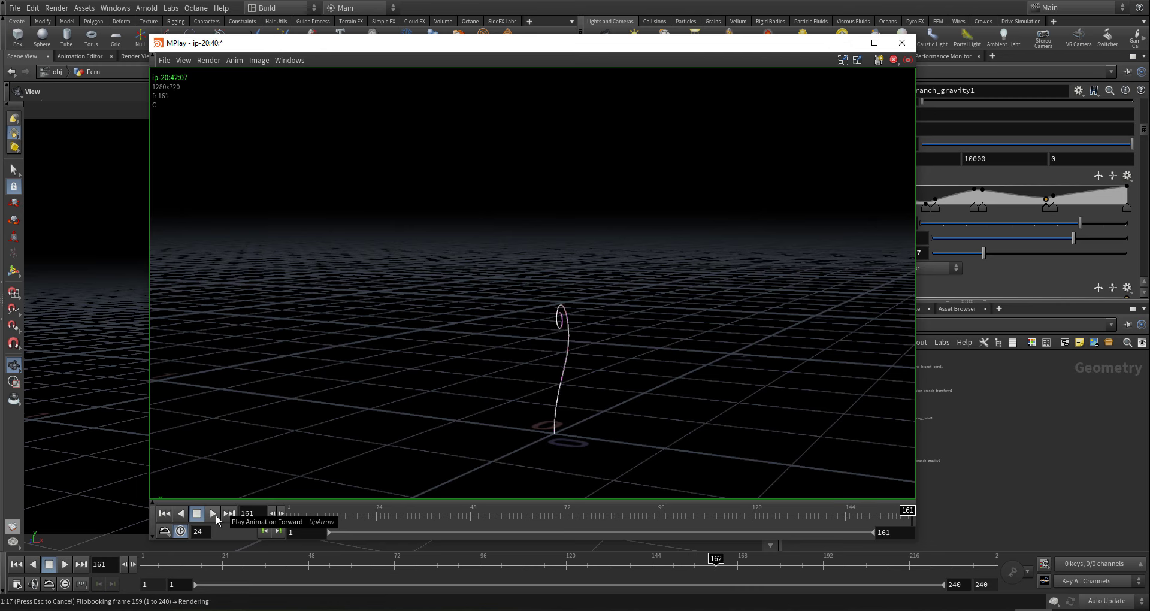
- Play the curling-stem flipbook in MPlay, then close the preview window
{"action": "left_click", "coordinate": [213, 514]}
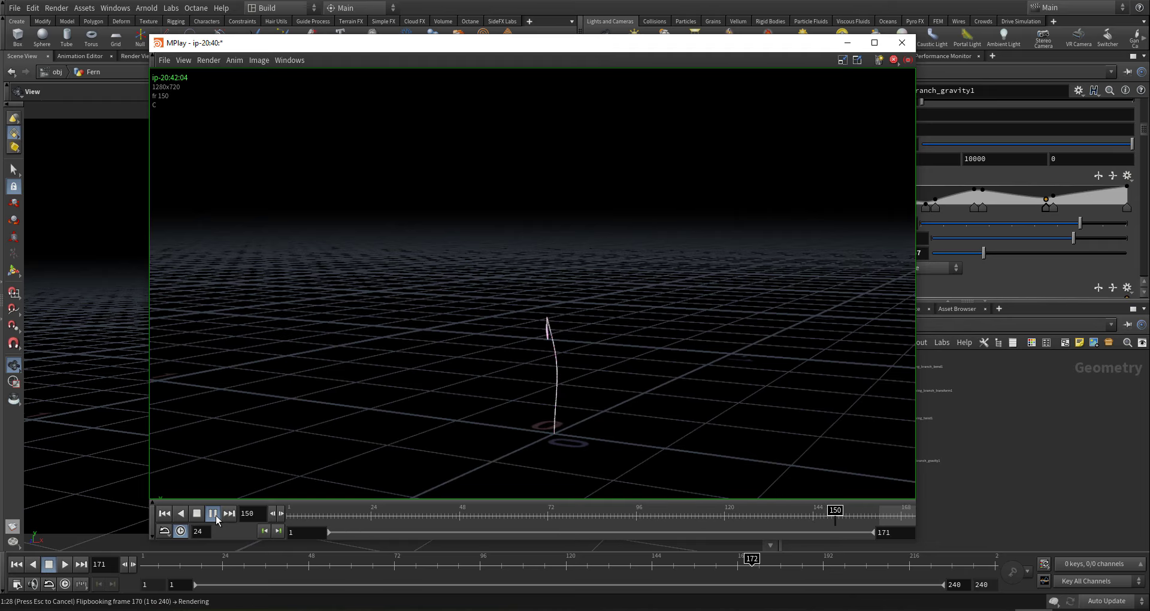
{"action": "left_click", "coordinate": [901, 42]}
- Shift the Grow Effect On Gravity ramp key right, add a zero key at 0.182, and scrub the timeline
{"action": "scroll", "coordinate": [847, 245], "scroll_direction": "down", "scroll_amount": 10}
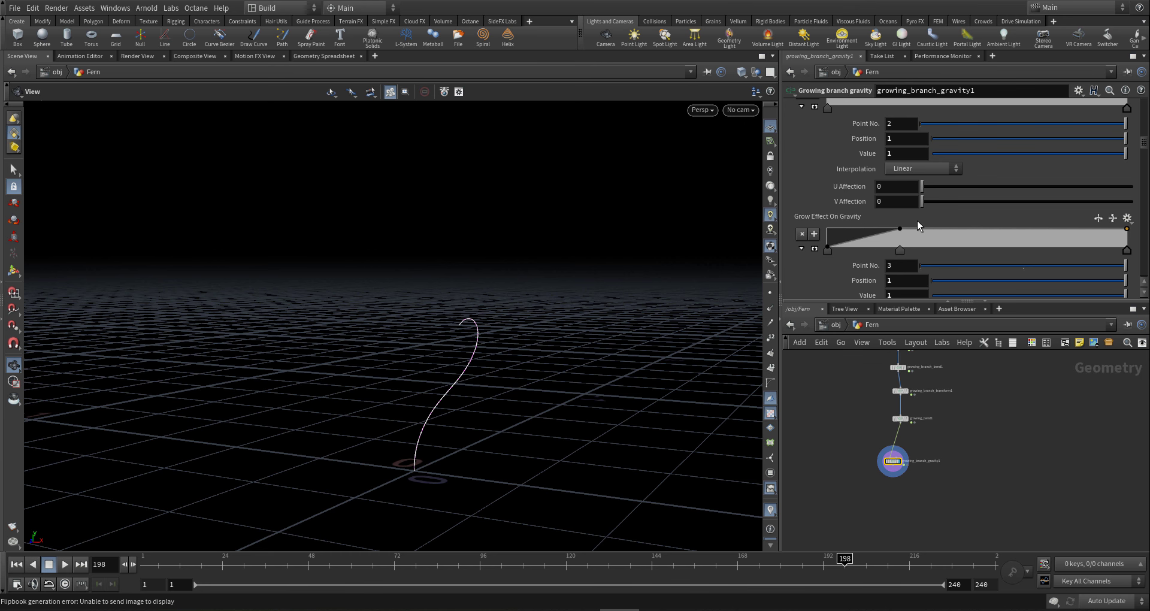
{"action": "left_click_drag", "start_coordinate": [901, 251], "coordinate": [1001, 245]}
{"action": "left_click_drag", "start_coordinate": [878, 242], "coordinate": [882, 249]}
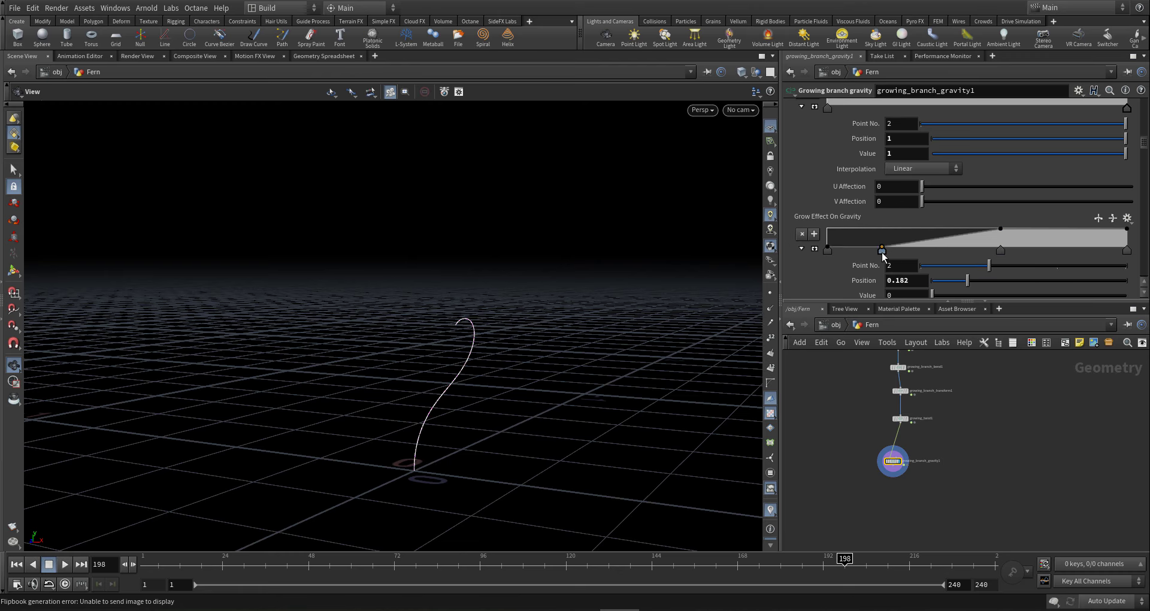
{"action": "left_click_drag", "start_coordinate": [580, 564], "coordinate": [418, 560]}
{"action": "mouse_move", "coordinate": [304, 537]}
{"action": "left_mouse_down"}
{"action": "mouse_move", "coordinate": [239, 527]}
{"action": "mouse_move", "coordinate": [850, 507]}
{"action": "mouse_move", "coordinate": [544, 521]}
{"action": "mouse_move", "coordinate": [783, 496]}
{"action": "mouse_move", "coordinate": [855, 461]}
{"action": "mouse_move", "coordinate": [881, 426]}
{"action": "mouse_move", "coordinate": [1015, 358]}
{"action": "left_mouse_up"}
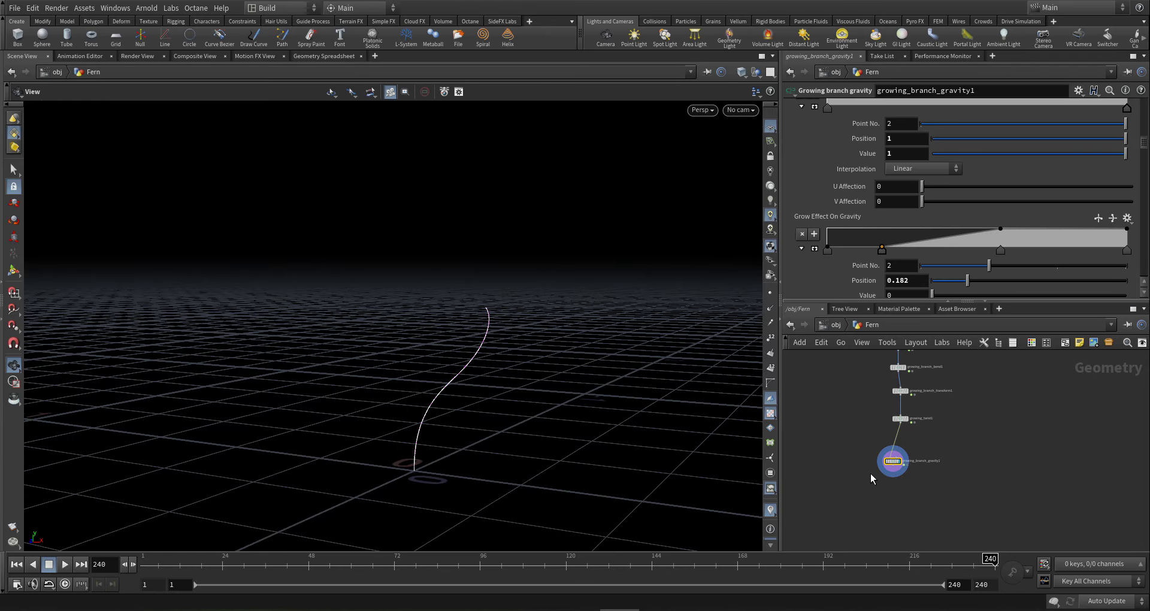
{"action": "mouse_move", "coordinate": [429, 414]}
{"action": "left_mouse_down"}
{"action": "mouse_move", "coordinate": [524, 411]}
{"action": "mouse_move", "coordinate": [440, 407]}
{"action": "left_mouse_up"}
{"action": "scroll", "coordinate": [875, 491], "scroll_direction": "up", "scroll_amount": 8}
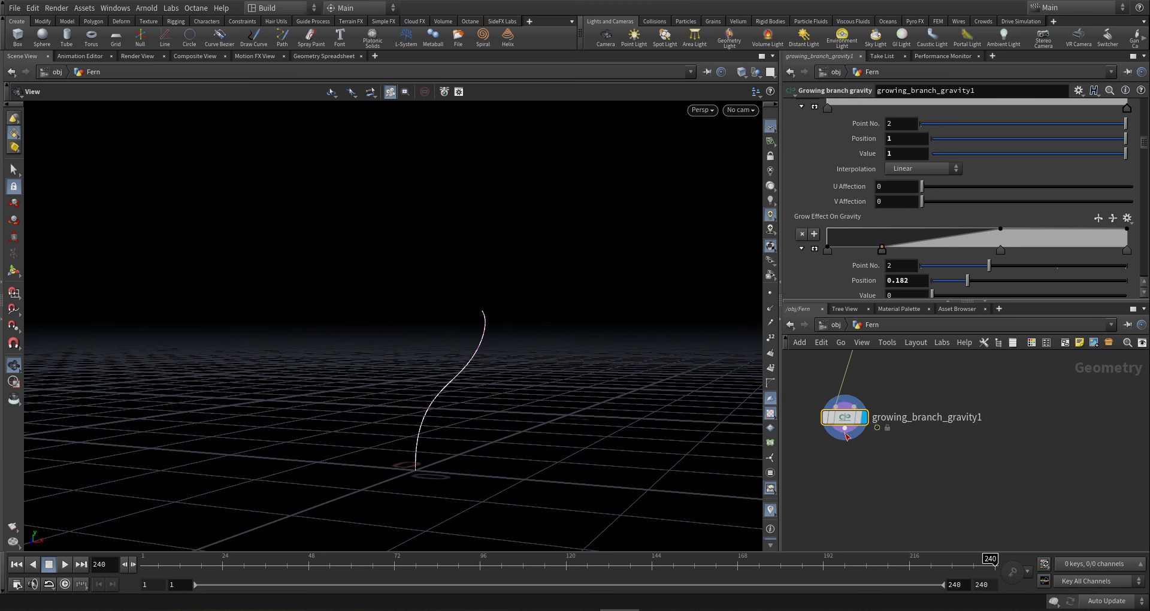
- Create a Growing branch width node after growing_branch_gravity1 and set it as the displayed node
{"action": "left_click", "coordinate": [845, 430]}
{"action": "scroll", "coordinate": [855, 458], "scroll_direction": "down", "scroll_amount": 8}
{"action": "scroll", "coordinate": [854, 472], "scroll_direction": "up", "scroll_amount": 3}
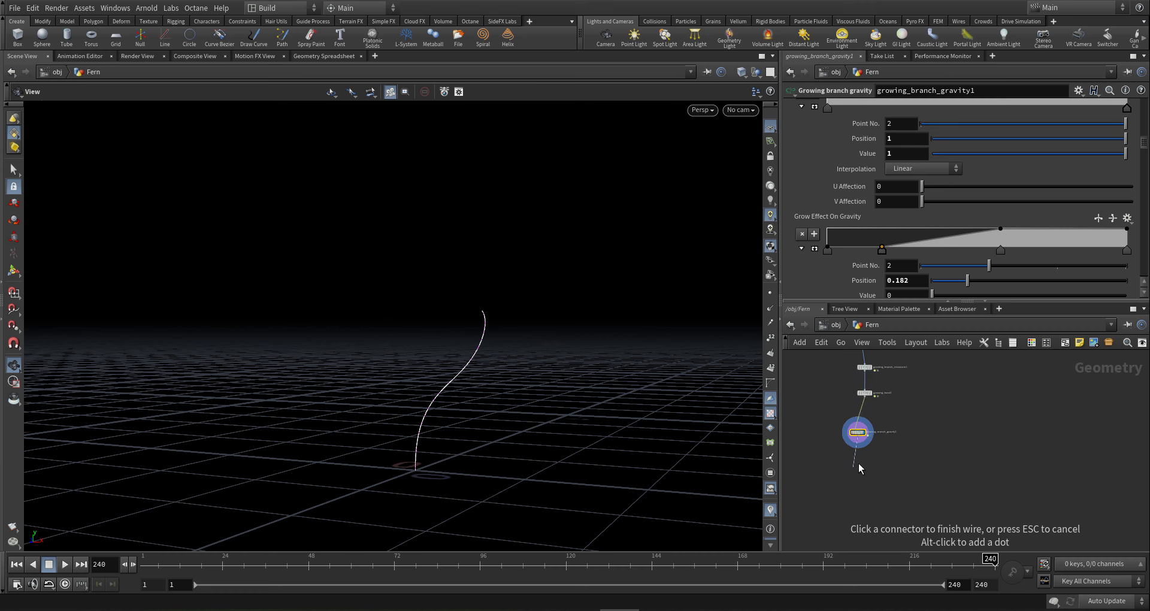
{"action": "left_click", "coordinate": [861, 462]}
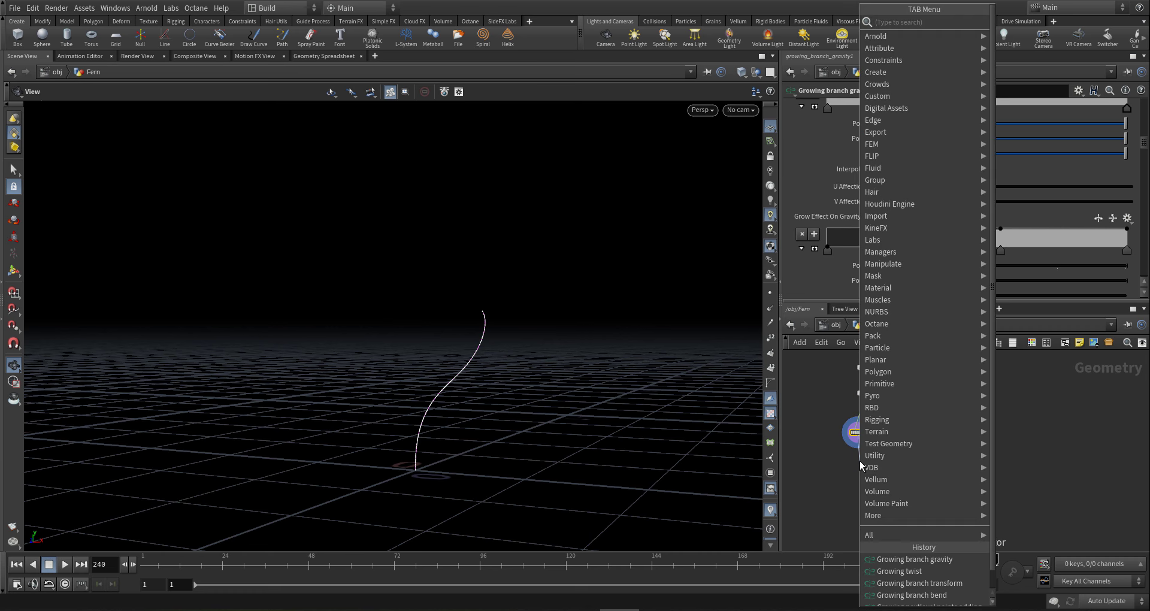
{"action": "type", "text": "b"}
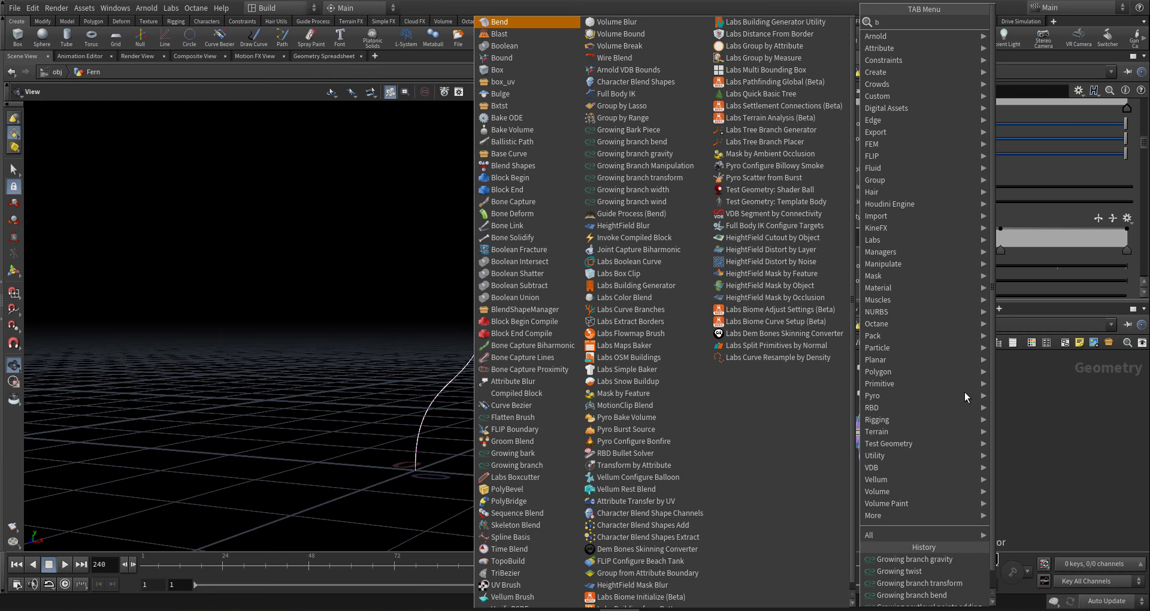
{"action": "type", "text": " wi"}
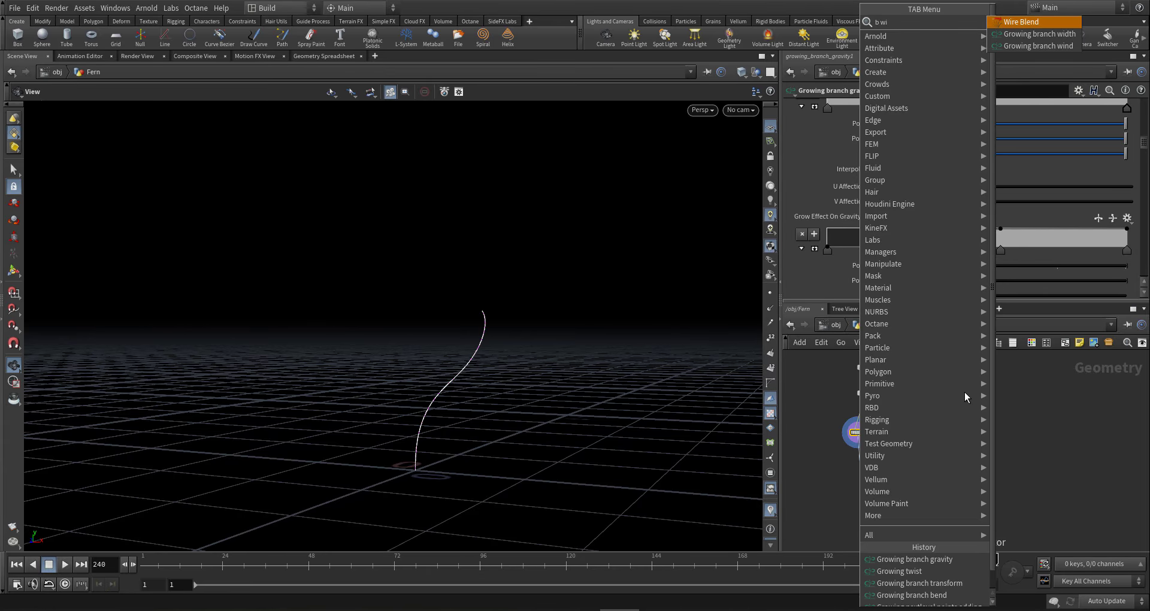
{"action": "key", "text": "Down"}
{"action": "key", "text": "Return"}
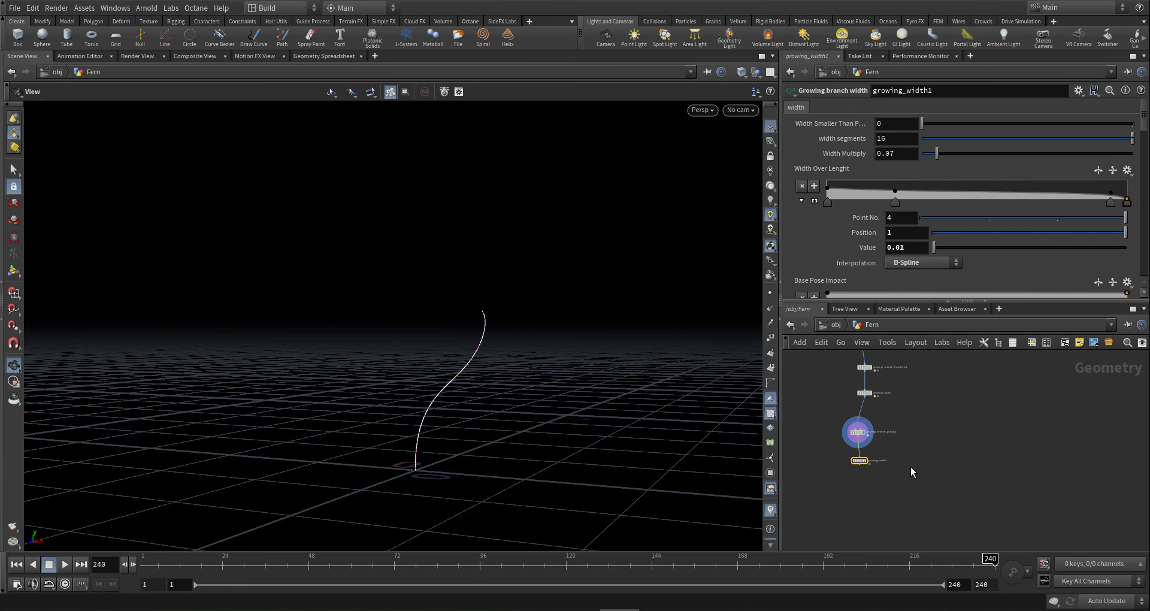
{"action": "scroll", "coordinate": [881, 461], "scroll_direction": "up", "scroll_amount": 5}
{"action": "left_click", "coordinate": [873, 437]}
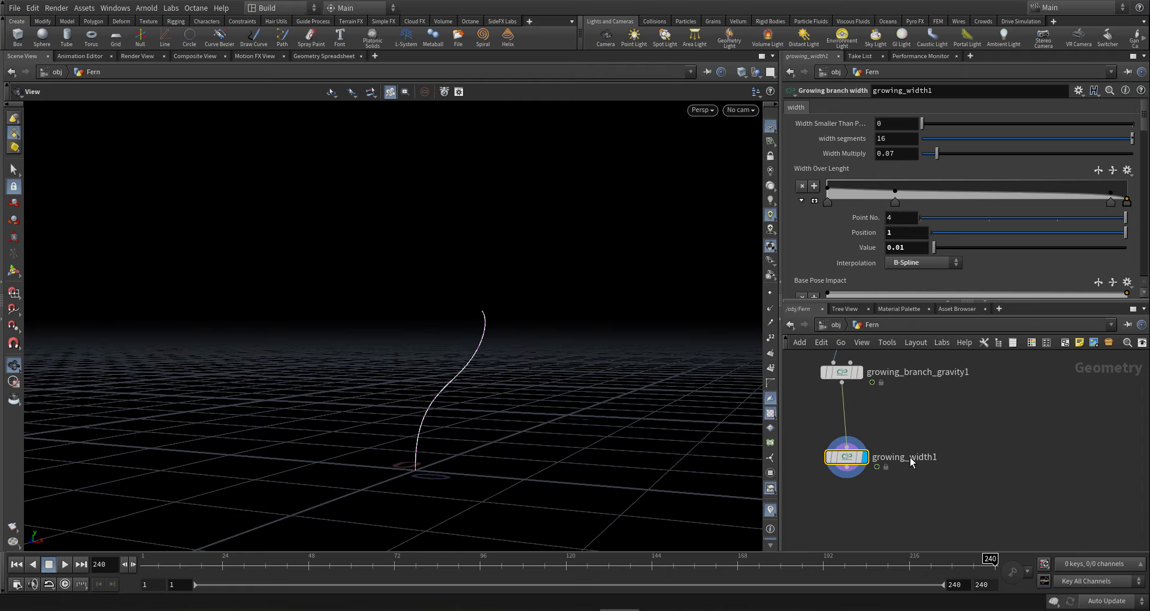
- Inspect the stem tapering from Width Multiply 0.07 to 0.01 at the tip
{"action": "left_click_drag", "start_coordinate": [450, 387], "coordinate": [591, 378]}
{"action": "scroll", "coordinate": [872, 457], "scroll_direction": "down", "scroll_amount": 3}
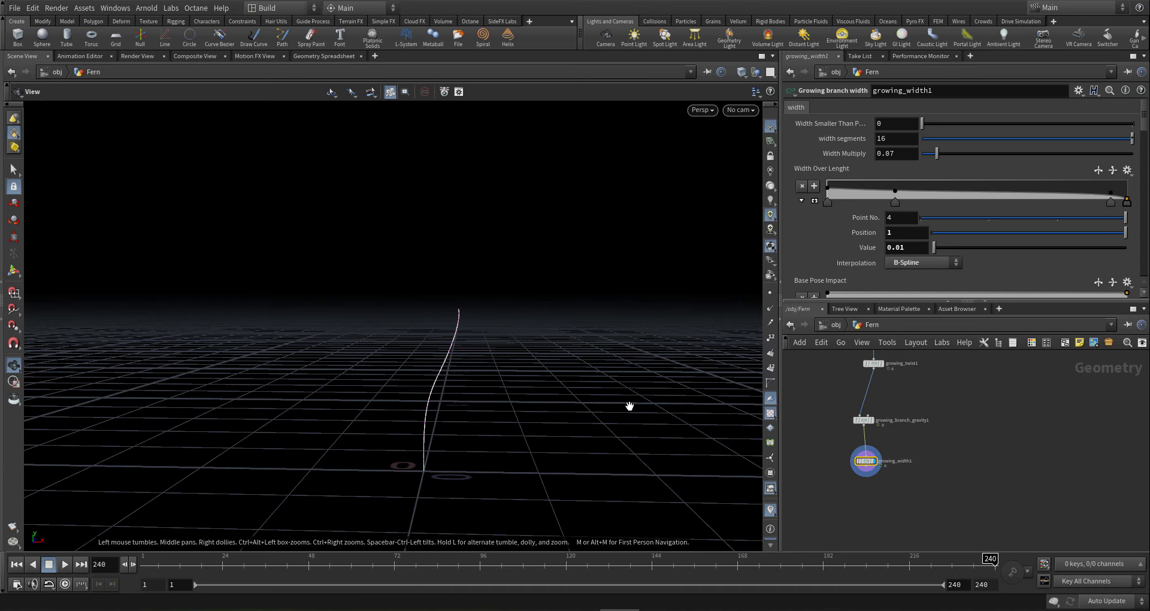
{"action": "scroll", "coordinate": [863, 476], "scroll_direction": "up", "scroll_amount": 3}
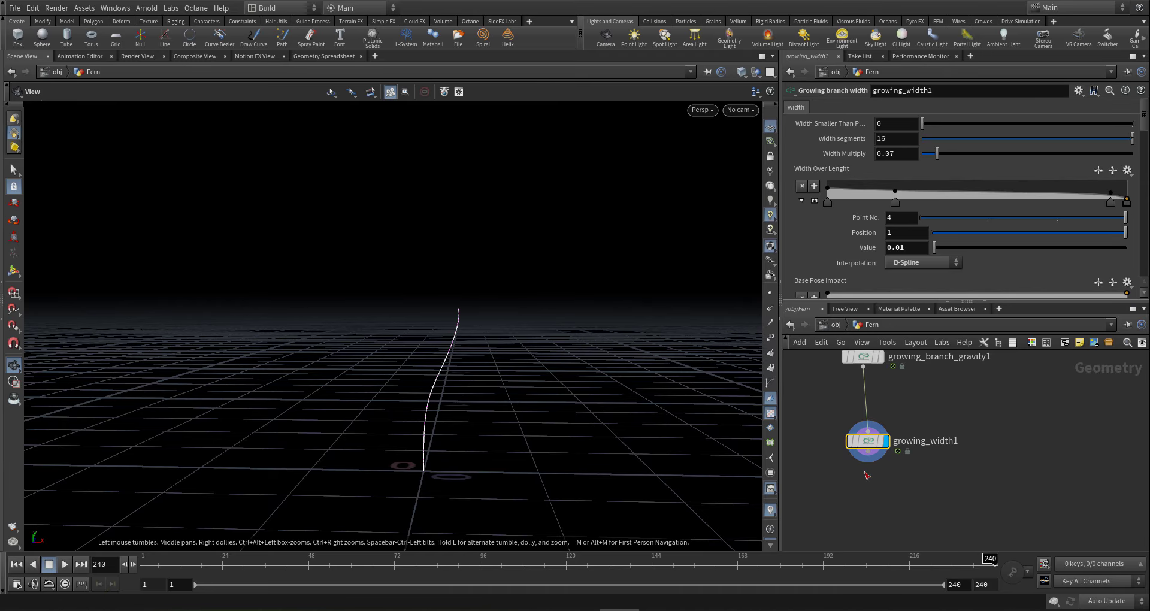
{"action": "left_click", "coordinate": [867, 450]}
- Add a Growing pure view node with Use Next level Points set to 1 and display it
{"action": "key", "text": "Tab"}
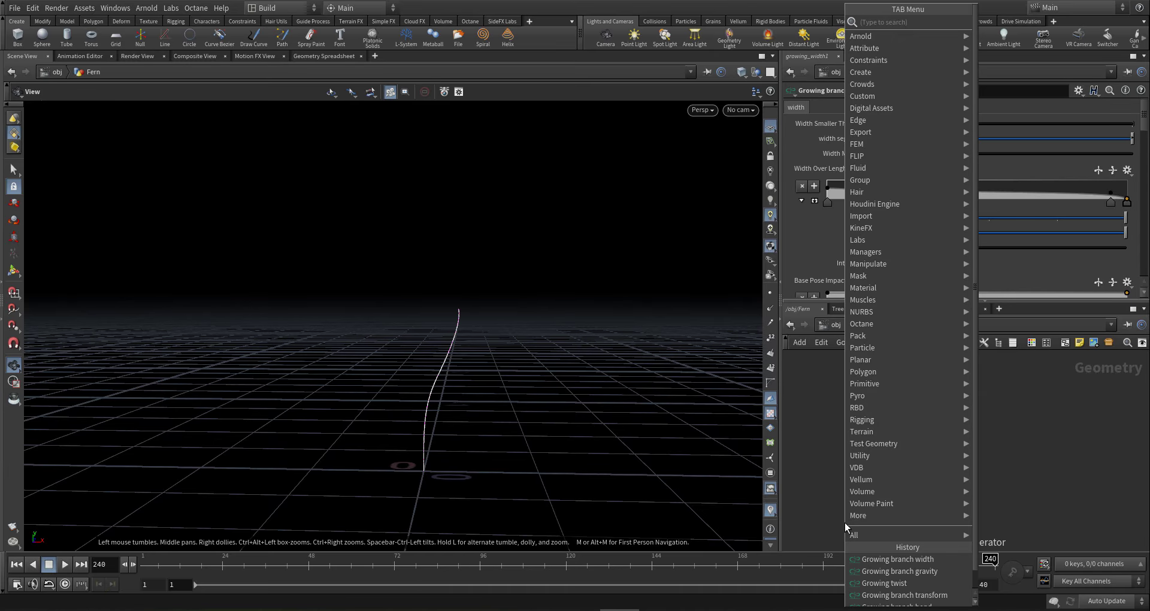
{"action": "type", "text": "g pn"}
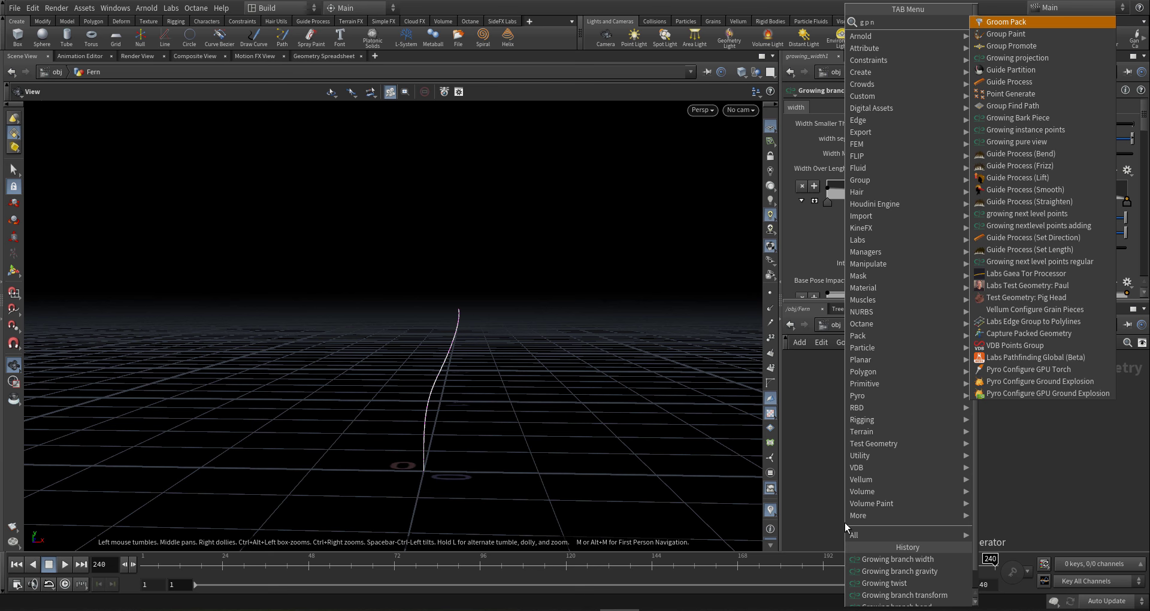
{"action": "type", "text": "ur"}
{"action": "key", "text": "Return"}
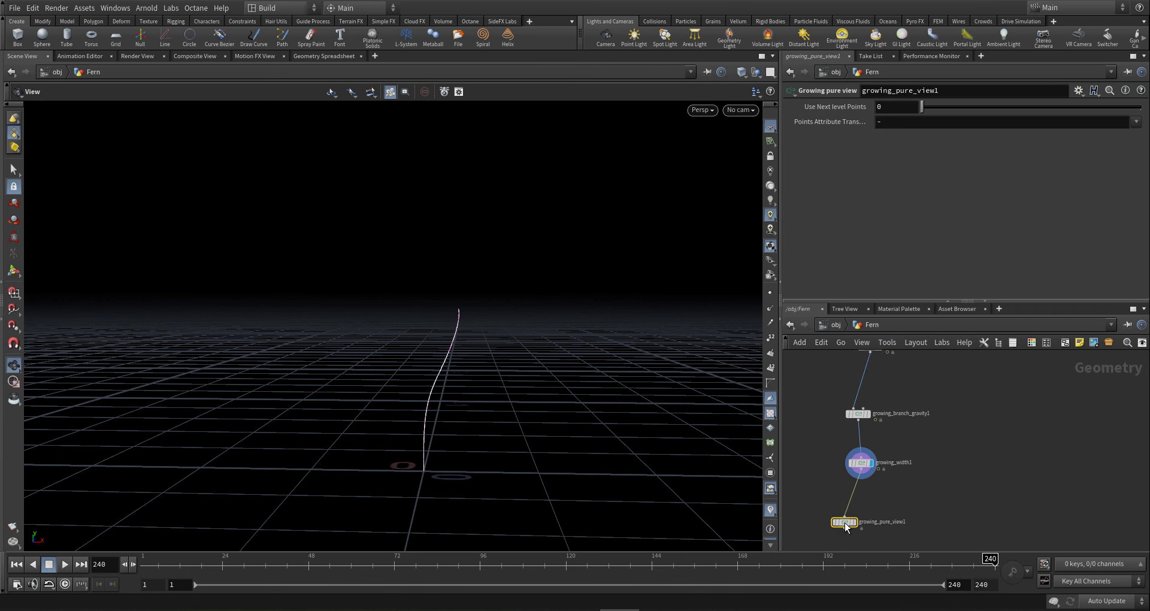
{"action": "left_click", "coordinate": [1116, 106]}
{"action": "middle_click_drag", "start_coordinate": [876, 522], "coordinate": [937, 437]}
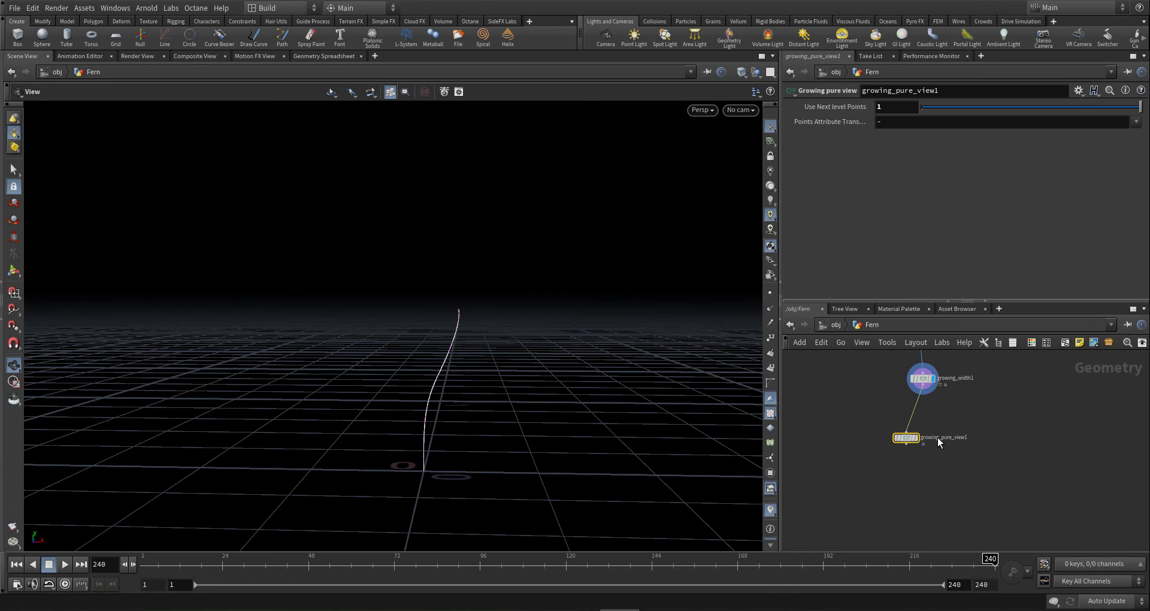
{"action": "left_click", "coordinate": [921, 429]}
{"action": "left_click_drag", "start_coordinate": [482, 369], "coordinate": [909, 474]}
- Add a Growing leaves mesh node after growing_pure_view1
{"action": "key", "text": "Tab"}
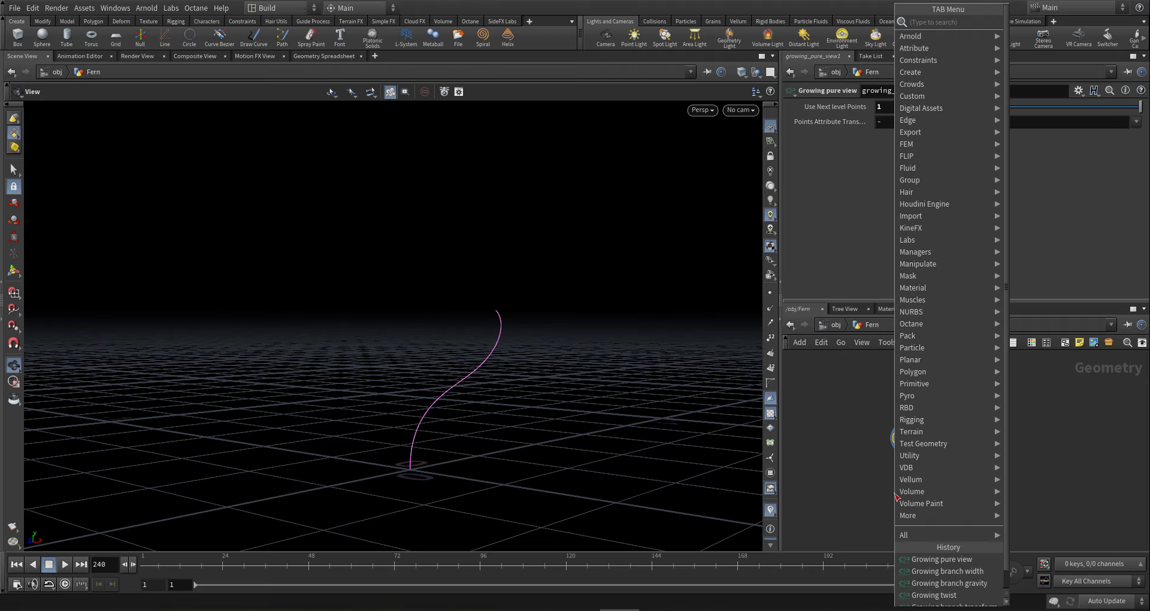
{"action": "type", "text": "lea"}
{"action": "key", "text": "Return"}
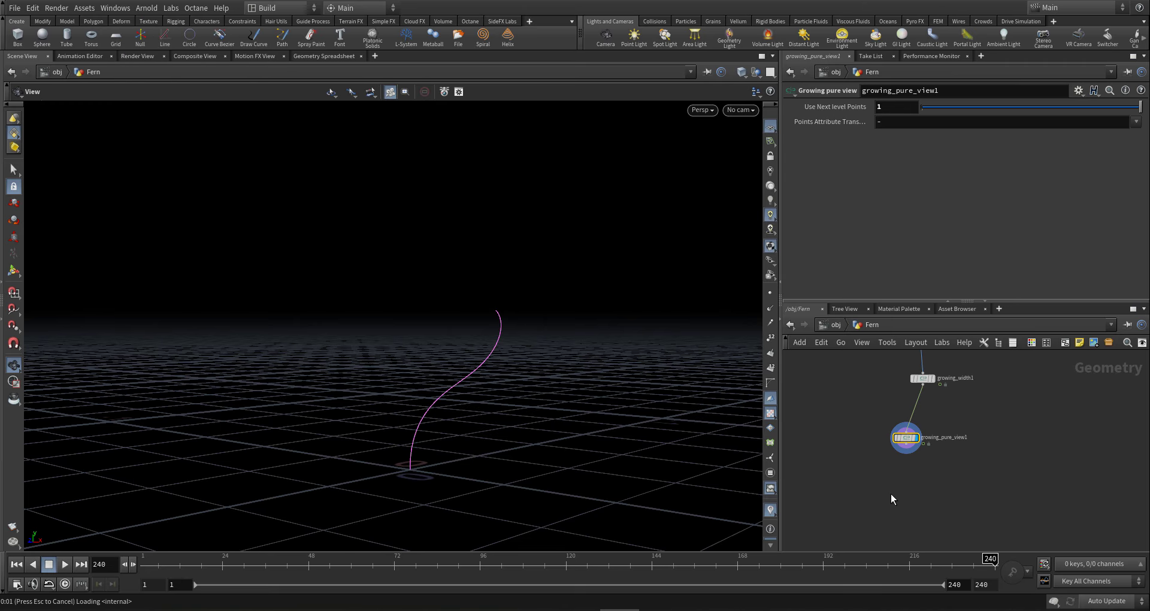
- Place growing_leaves_mesh1 below growing_pure_view1 and set Use Input Width? to 1
{"action": "left_click", "coordinate": [894, 493]}
{"action": "mouse_move", "coordinate": [912, 485]}
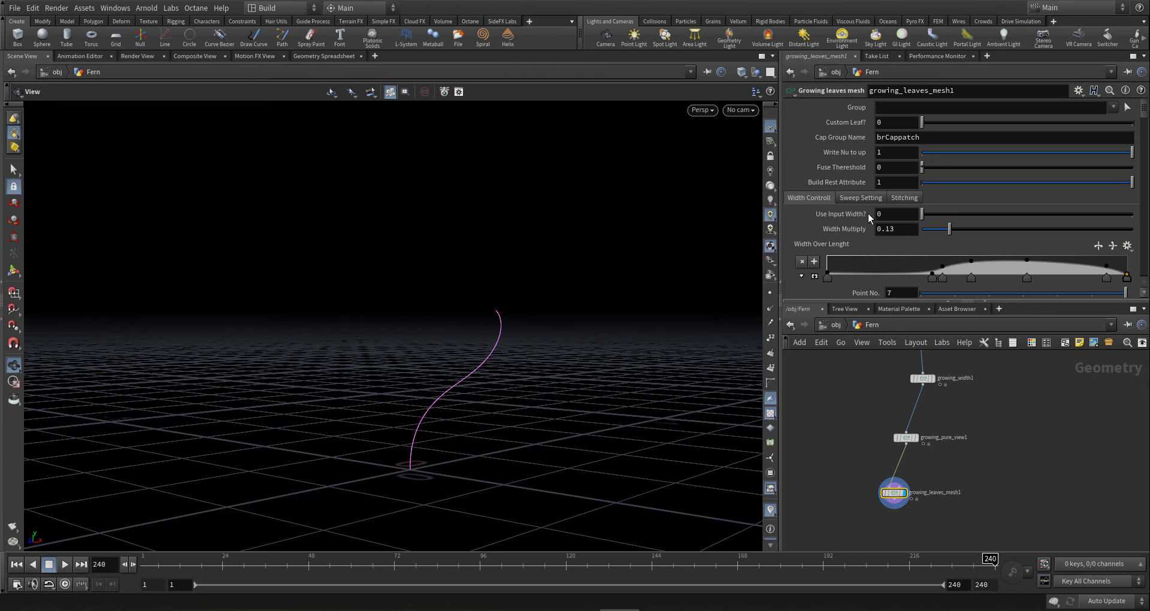
{"action": "left_click", "coordinate": [999, 217]}
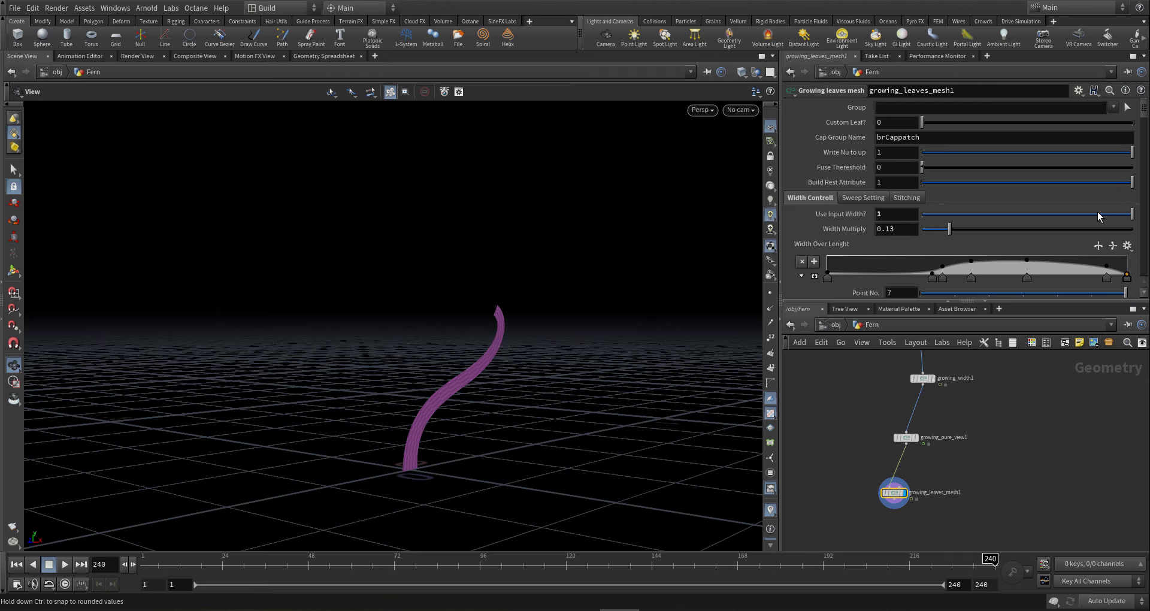
{"action": "middle_click_drag", "start_coordinate": [849, 474], "coordinate": [917, 462]}
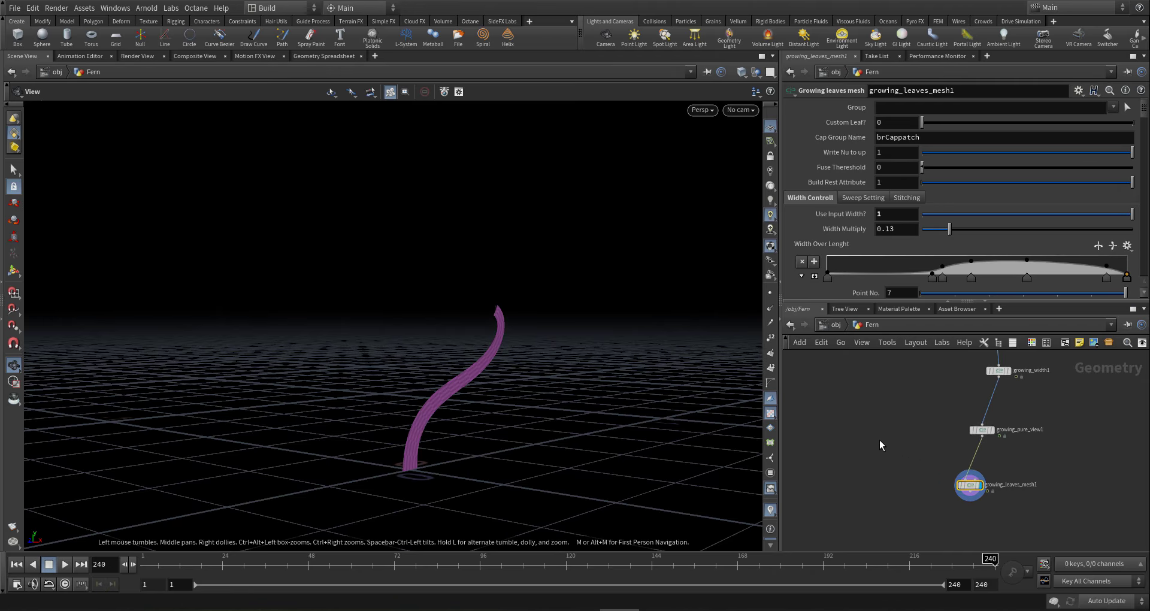
- Wire a Circle node into growing_leaves_mesh1's second input and set Custom Leaf to 1
{"action": "key", "text": "Tab"}
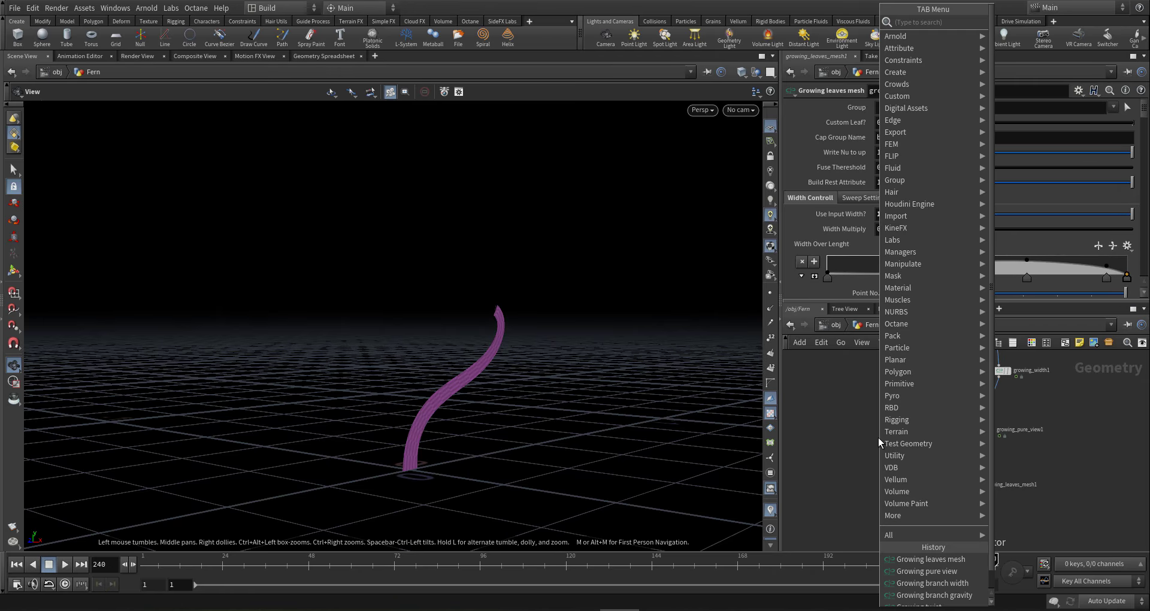
{"action": "type", "text": "cir"}
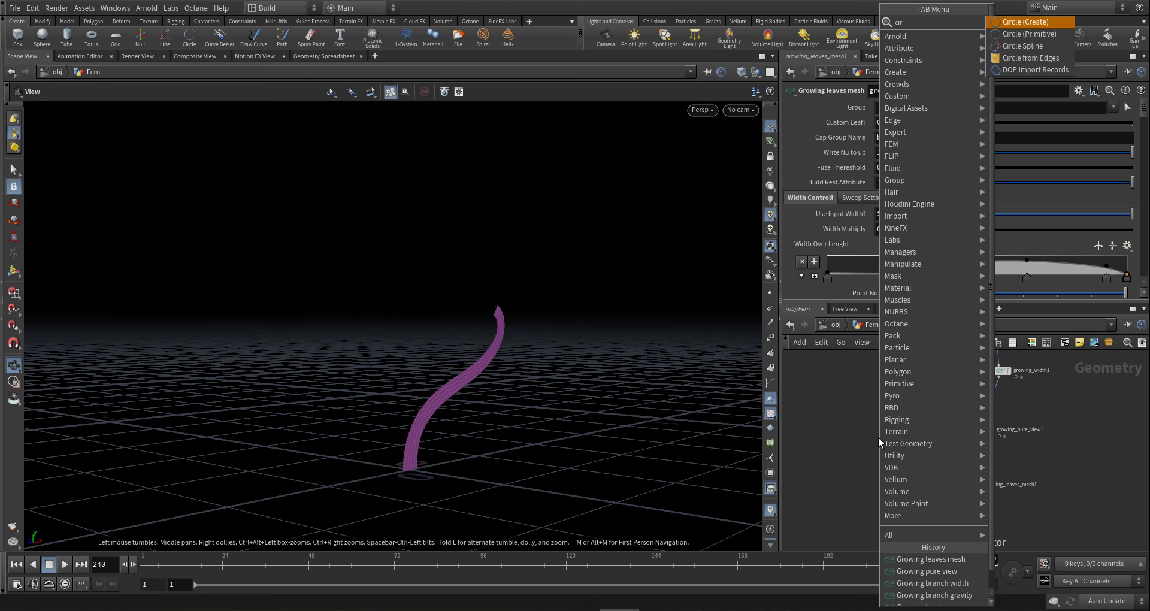
{"action": "key", "text": "Return"}
{"action": "left_click", "coordinate": [906, 416]}
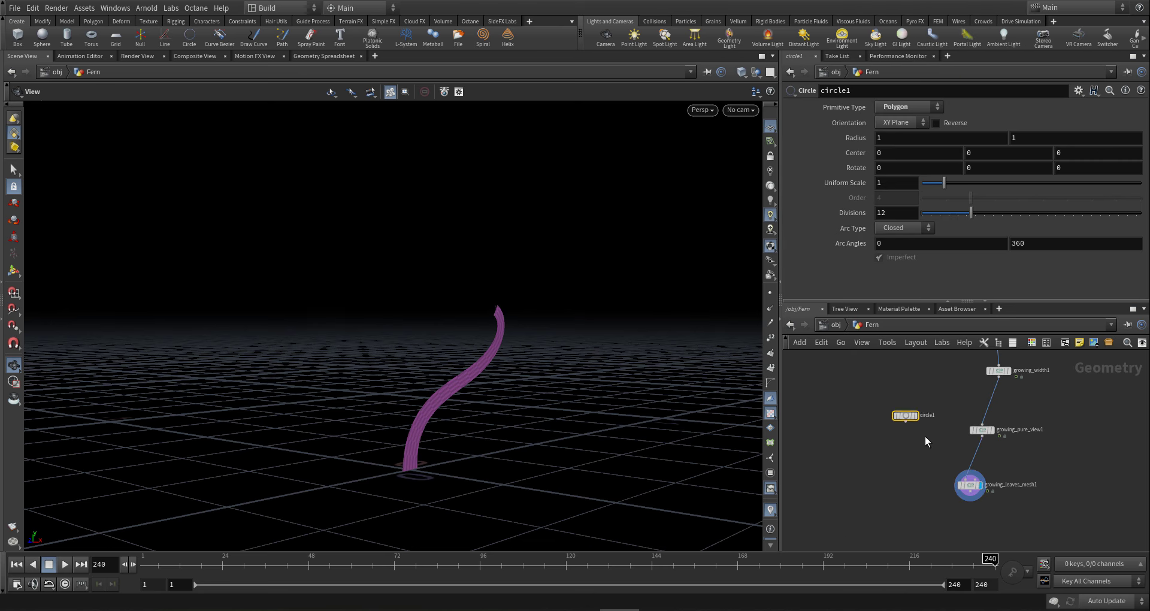
{"action": "scroll", "coordinate": [925, 442], "scroll_direction": "up", "scroll_amount": 3}
{"action": "left_click_drag", "start_coordinate": [892, 412], "coordinate": [1007, 495]}
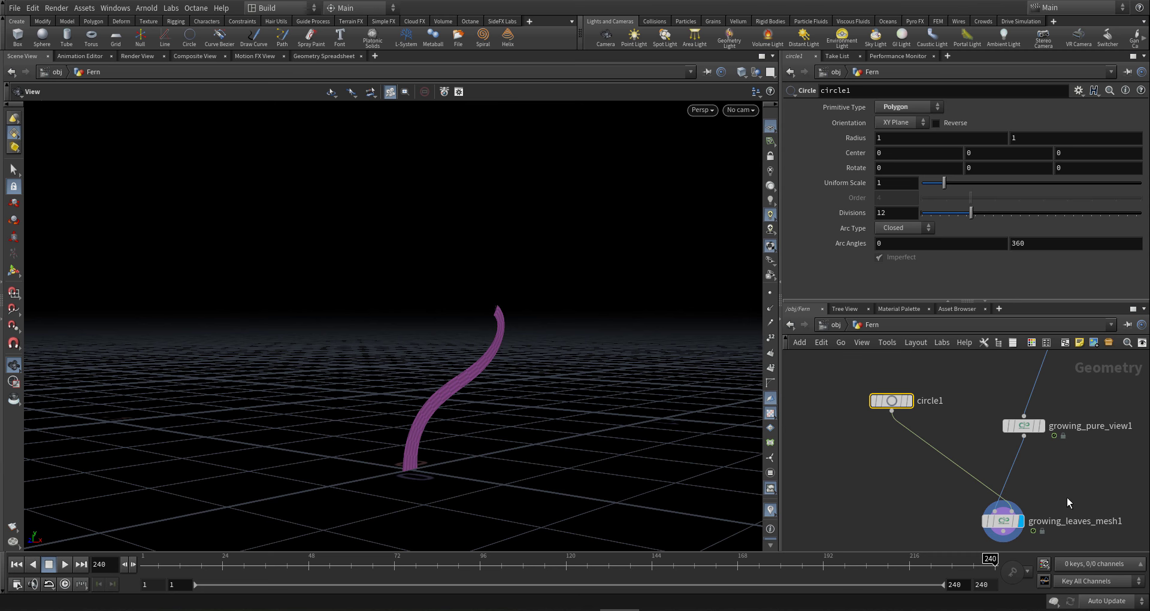
{"action": "left_click", "coordinate": [998, 520]}
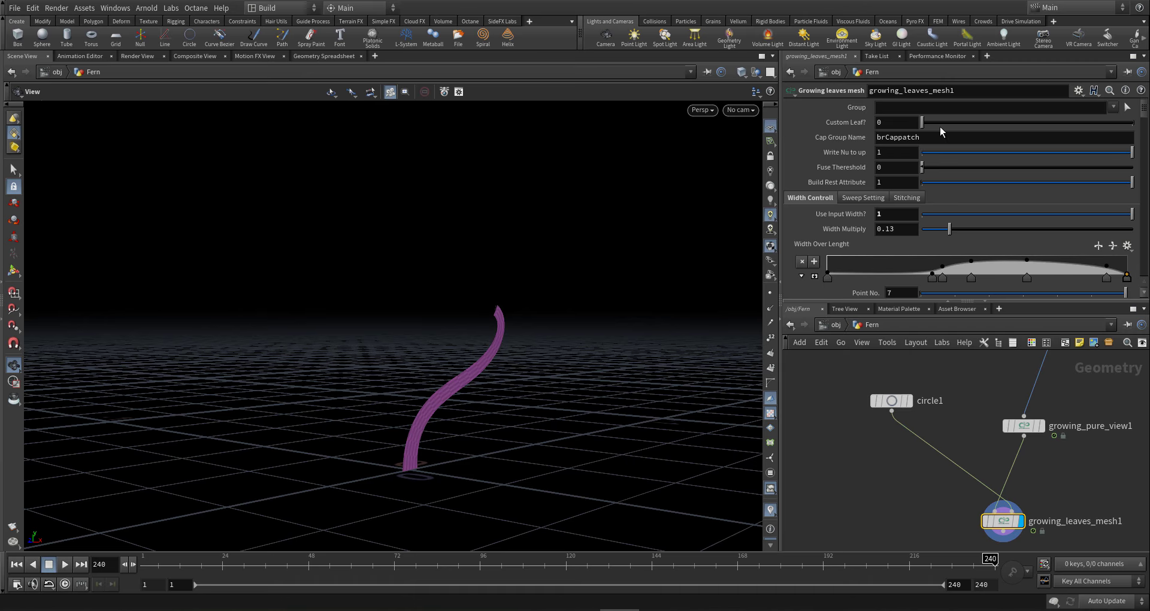
{"action": "left_click", "coordinate": [1082, 123]}
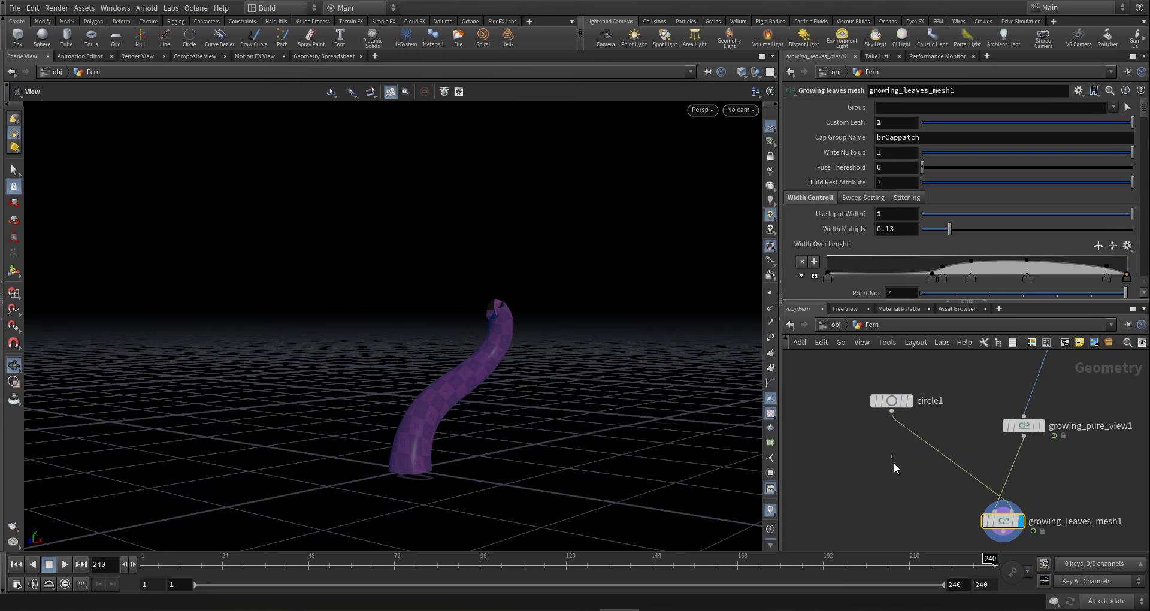
{"action": "key", "text": "Tab"}
- Insert a Transform node with Rotate X 180 between circle1 and growing_leaves_mesh1
{"action": "type", "text": "tra"}
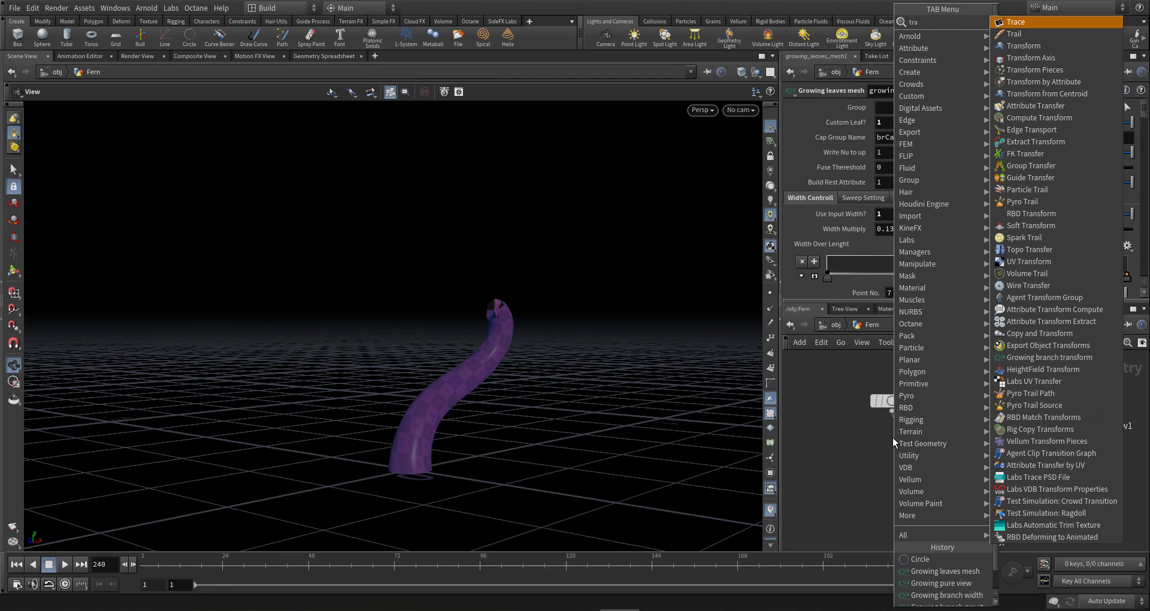
{"action": "key", "text": "Down"}
{"action": "key", "text": "Down"}
{"action": "key", "text": "Return"}
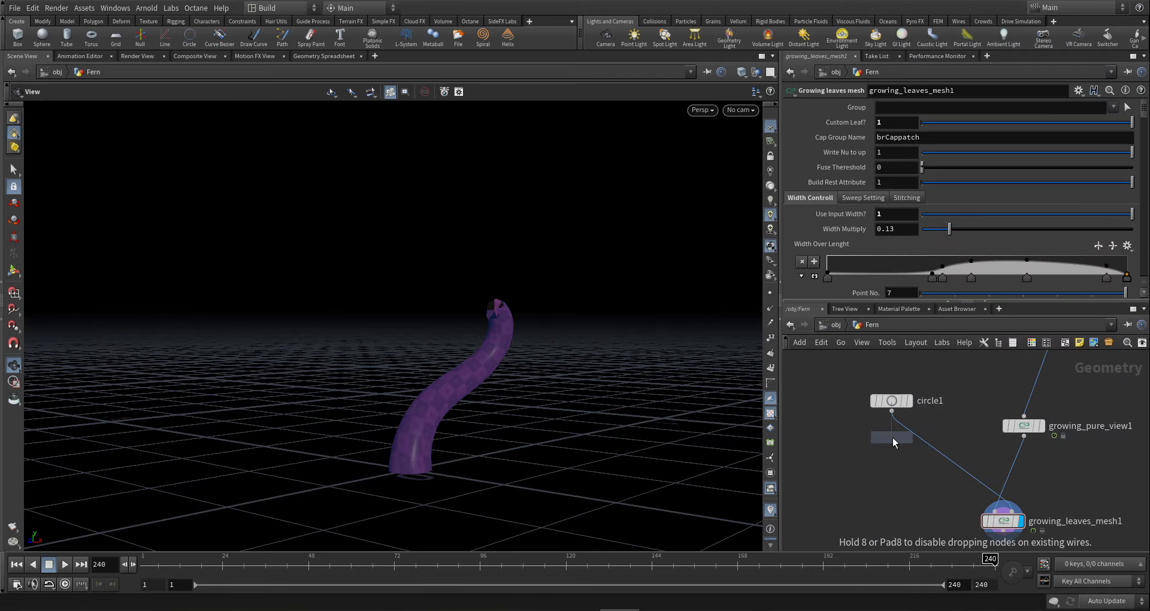
{"action": "left_click", "coordinate": [893, 458]}
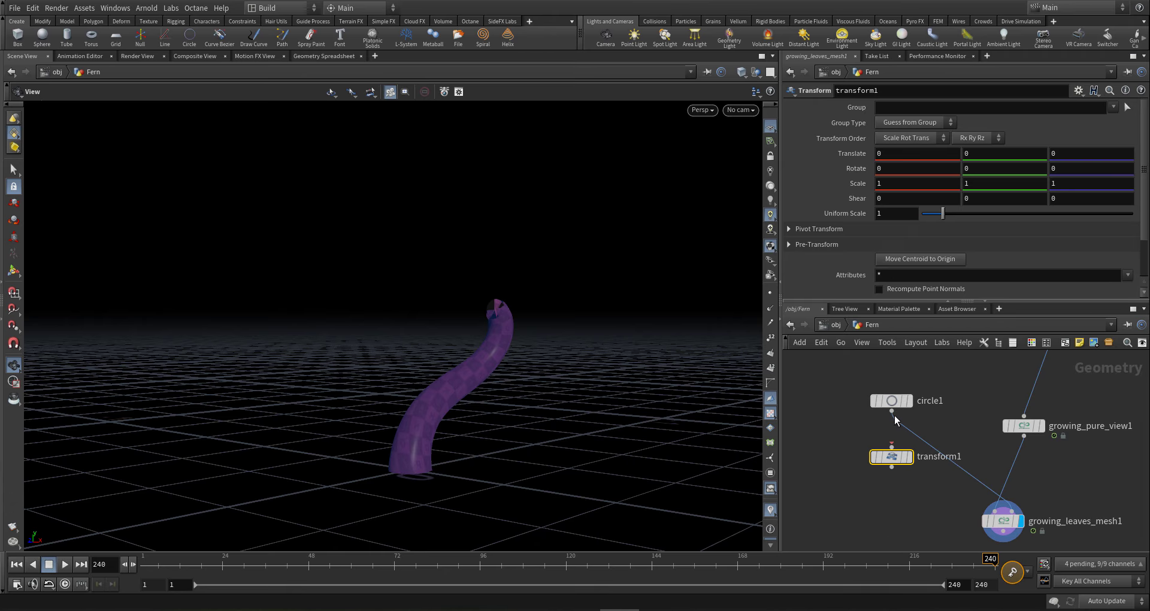
{"action": "left_click", "coordinate": [908, 171]}
{"action": "type", "text": "180"}
{"action": "key", "text": "Return"}
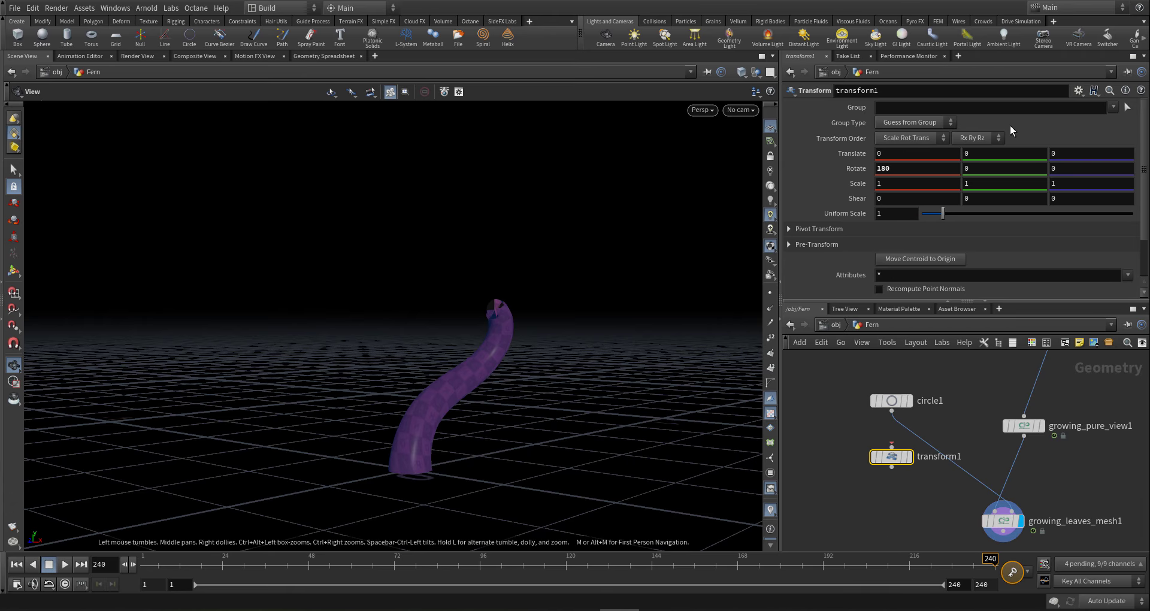
{"action": "left_click_drag", "start_coordinate": [892, 457], "coordinate": [926, 447]}
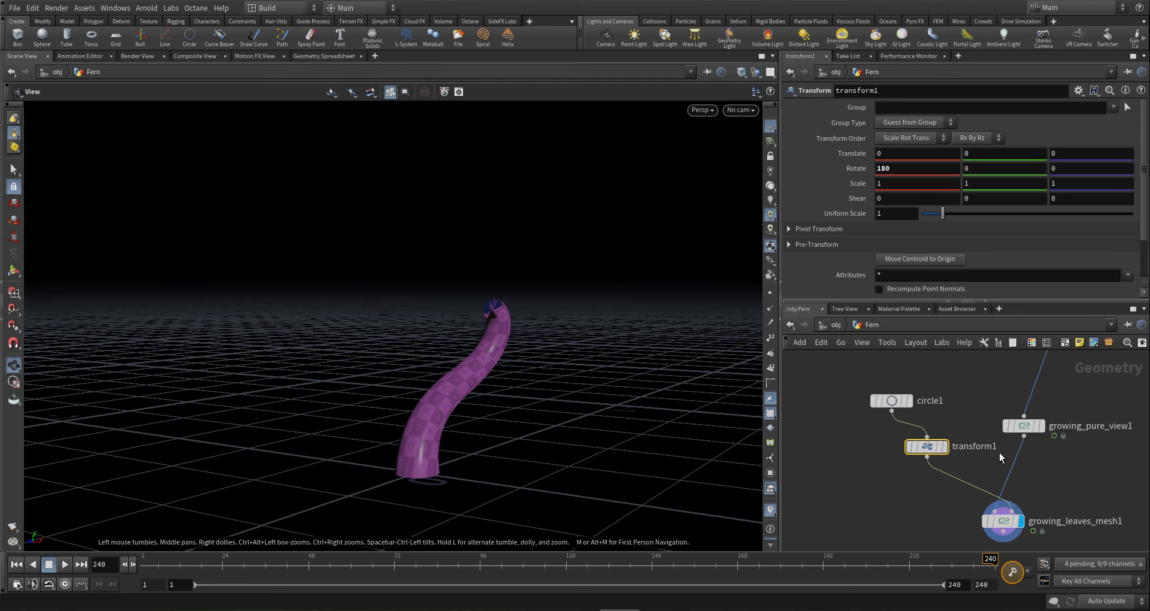
- Pan the network and select growing_pure_view1 to show its parameters
{"action": "scroll", "coordinate": [999, 456], "scroll_direction": "down", "scroll_amount": 3}
{"action": "middle_click_drag", "start_coordinate": [1025, 483], "coordinate": [995, 484]}
{"action": "scroll", "coordinate": [966, 472], "scroll_direction": "up", "scroll_amount": 2}
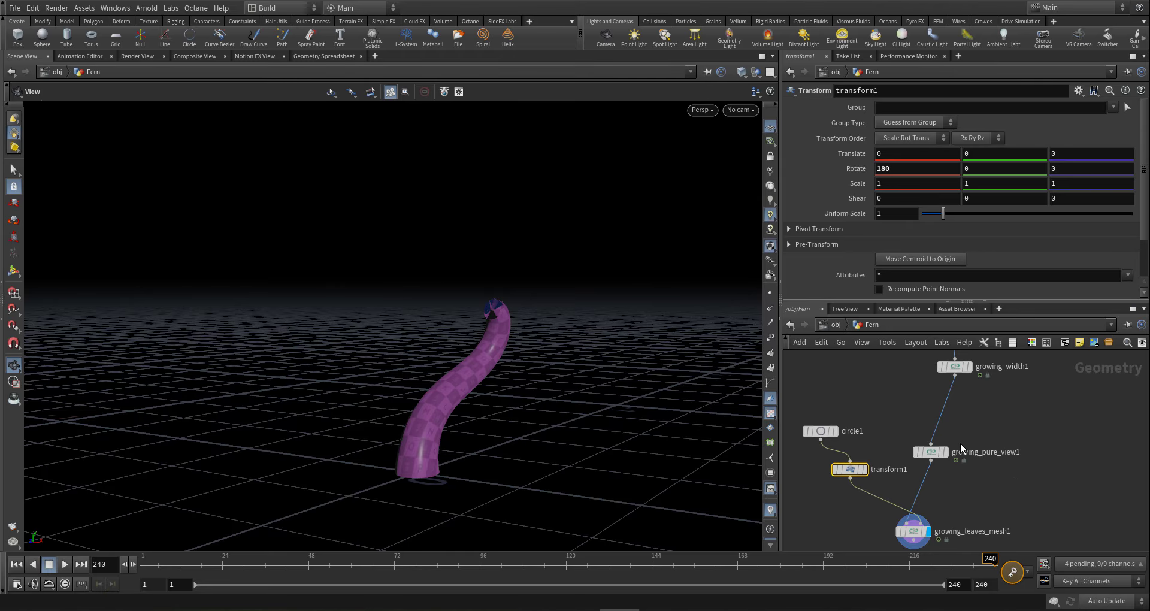
{"action": "left_click", "coordinate": [930, 451]}
- Switch the viewport to wireframe and tumble in closer around the fern stem
{"action": "middle_click_drag", "start_coordinate": [1036, 448], "coordinate": [1010, 496]}
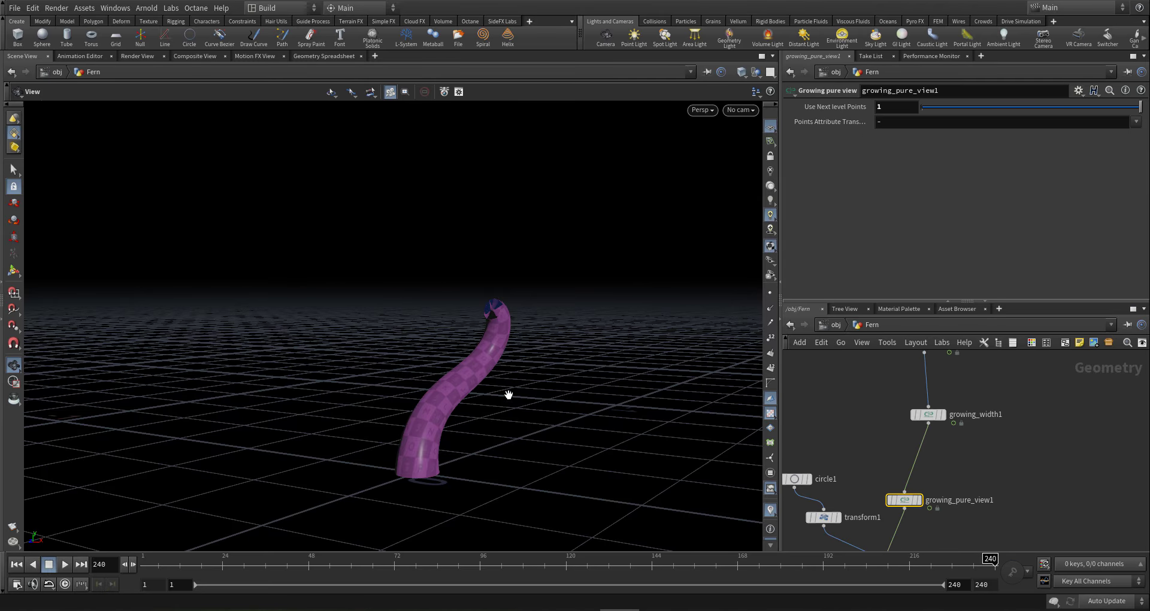
{"action": "mouse_move", "coordinate": [491, 329]}
{"action": "left_mouse_down"}
{"action": "mouse_move", "coordinate": [480, 319]}
{"action": "mouse_move", "coordinate": [507, 316]}
{"action": "left_mouse_up"}
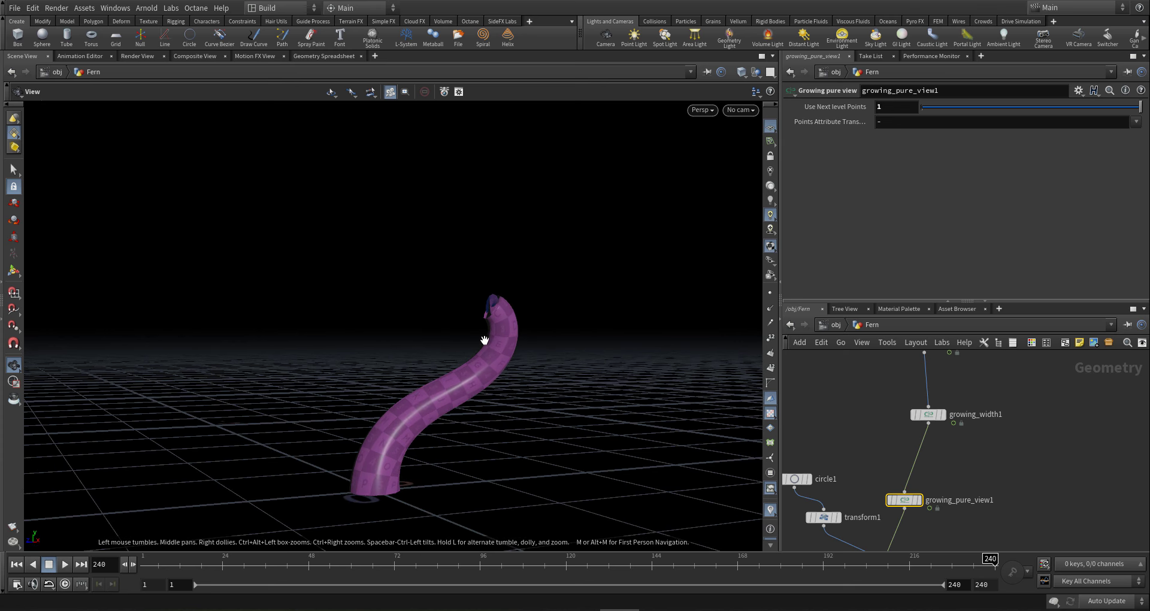
{"action": "left_click_drag", "start_coordinate": [485, 340], "coordinate": [633, 329]}
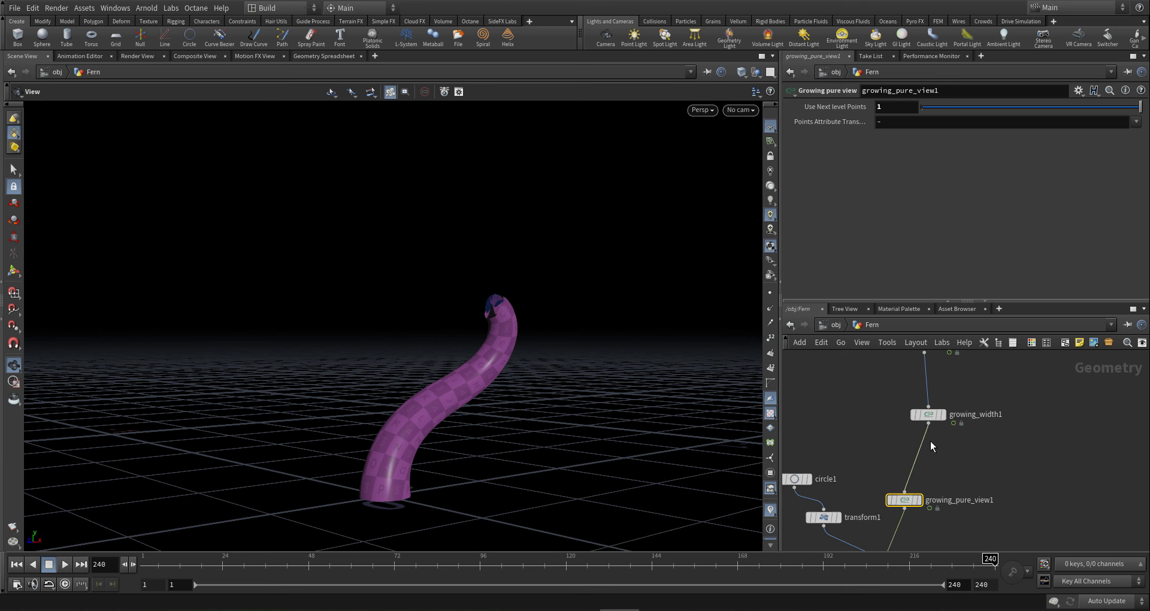
{"action": "scroll", "coordinate": [971, 479], "scroll_direction": "down", "scroll_amount": 4}
{"action": "scroll", "coordinate": [940, 443], "scroll_direction": "up", "scroll_amount": 3}
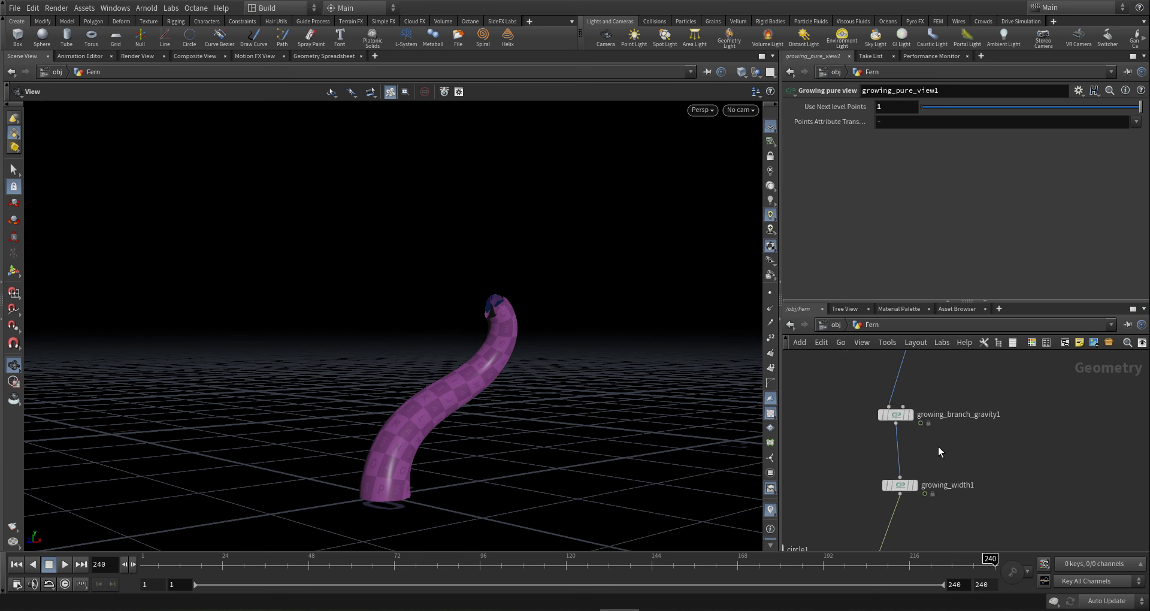
{"action": "key", "text": "w"}
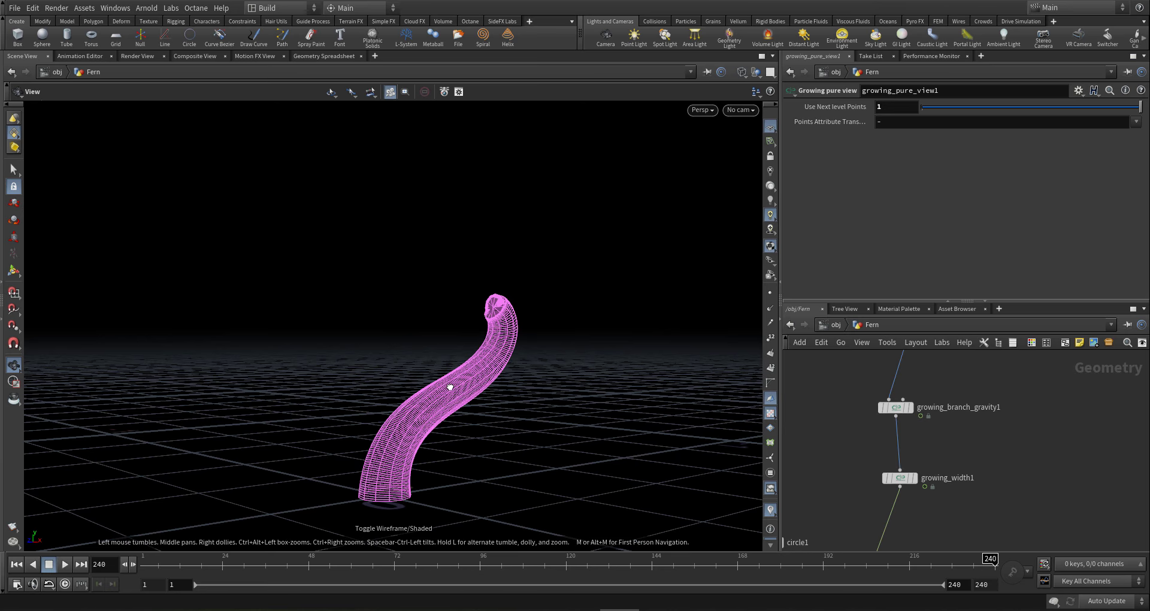
{"action": "left_click_drag", "start_coordinate": [450, 387], "coordinate": [444, 410]}
{"action": "right_click_drag", "start_coordinate": [568, 417], "coordinate": [639, 549]}
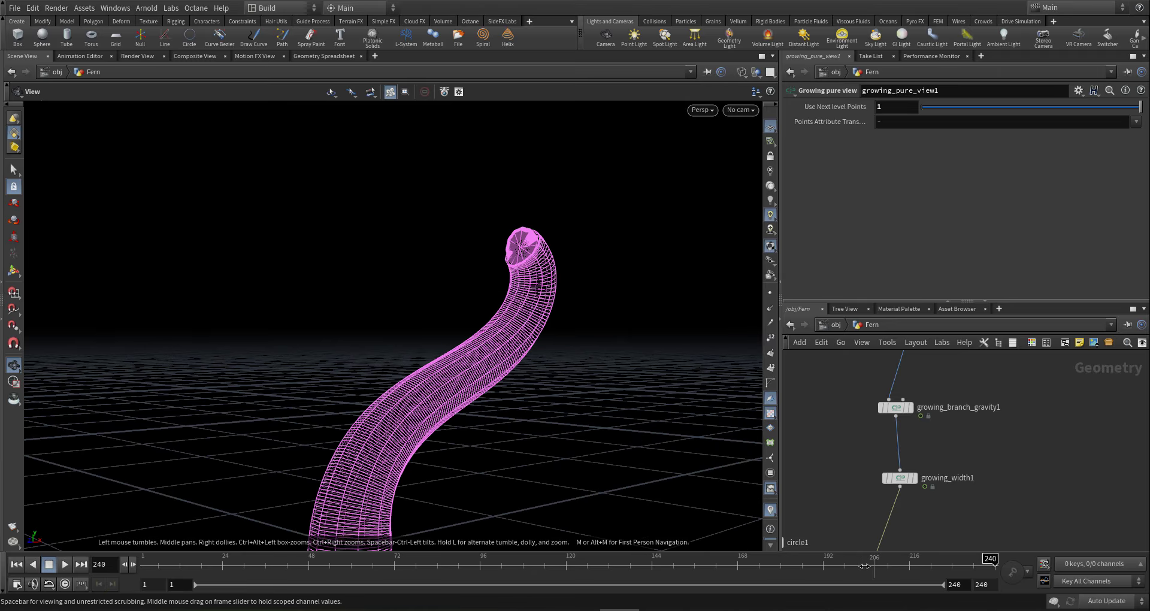
- Scrub the timeline to watch the stem uncurl, stopping at frame 198, and search 'g colo'
{"action": "left_click_drag", "start_coordinate": [864, 566], "coordinate": [652, 567]}
{"action": "left_click_drag", "start_coordinate": [422, 492], "coordinate": [414, 443]}
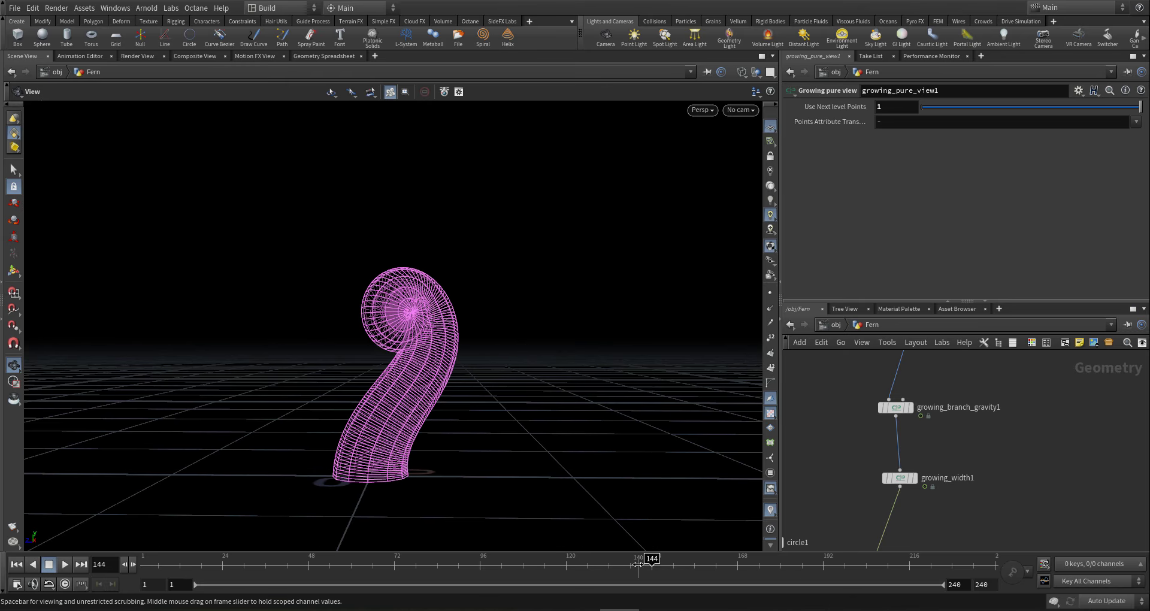
{"action": "left_click_drag", "start_coordinate": [638, 565], "coordinate": [844, 532]}
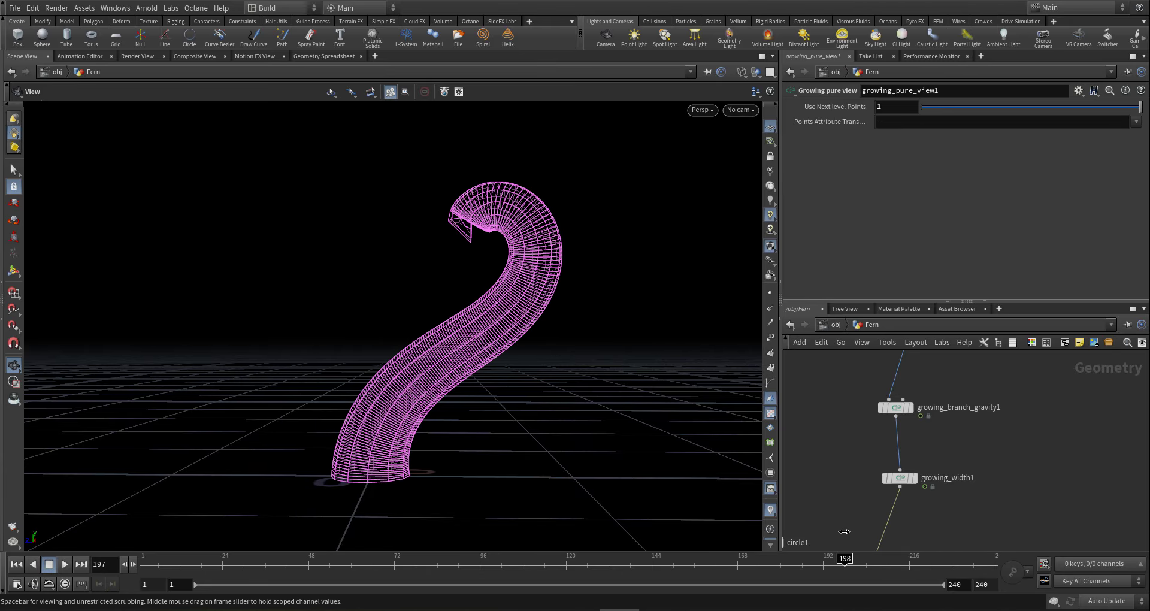
{"action": "left_click_drag", "start_coordinate": [459, 356], "coordinate": [435, 345]}
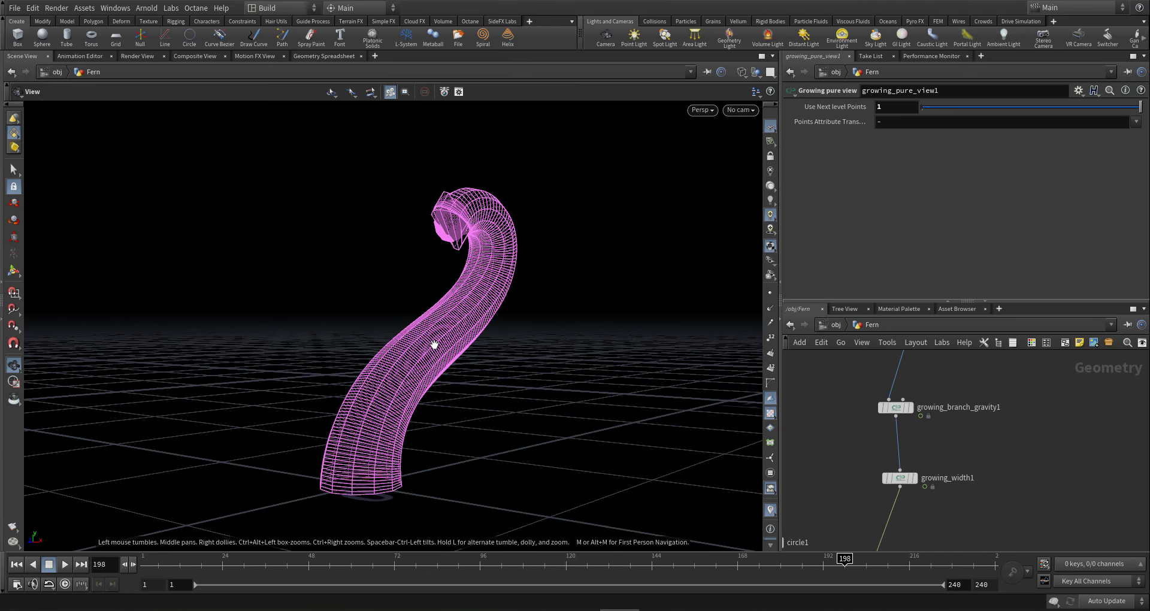
{"action": "scroll", "coordinate": [959, 438], "scroll_direction": "down", "scroll_amount": 3}
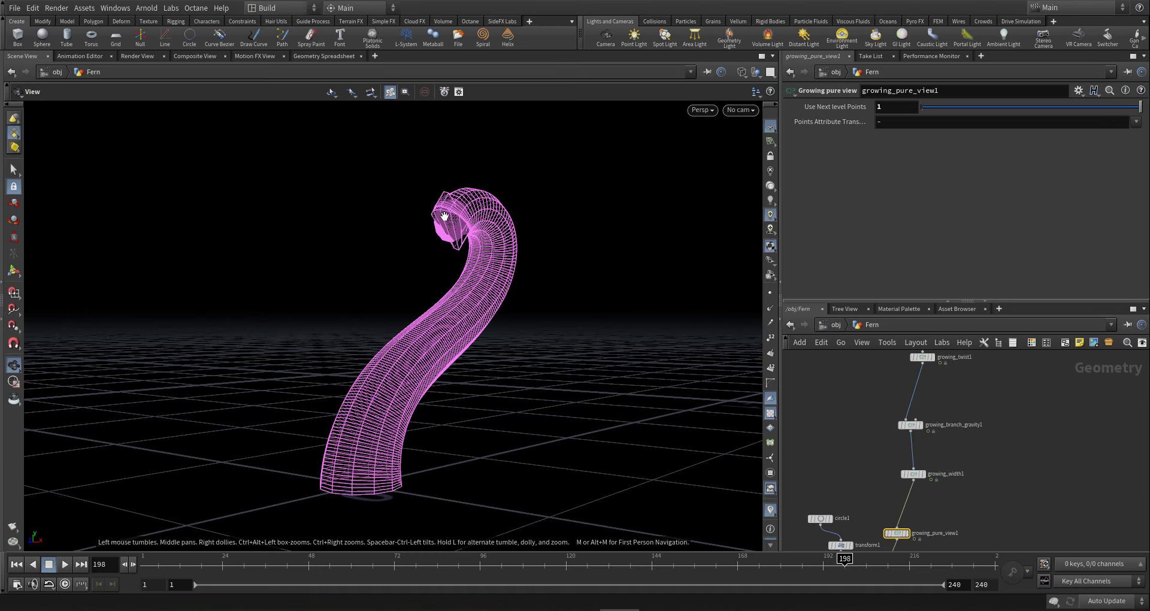
{"action": "scroll", "coordinate": [932, 426], "scroll_direction": "up", "scroll_amount": 4}
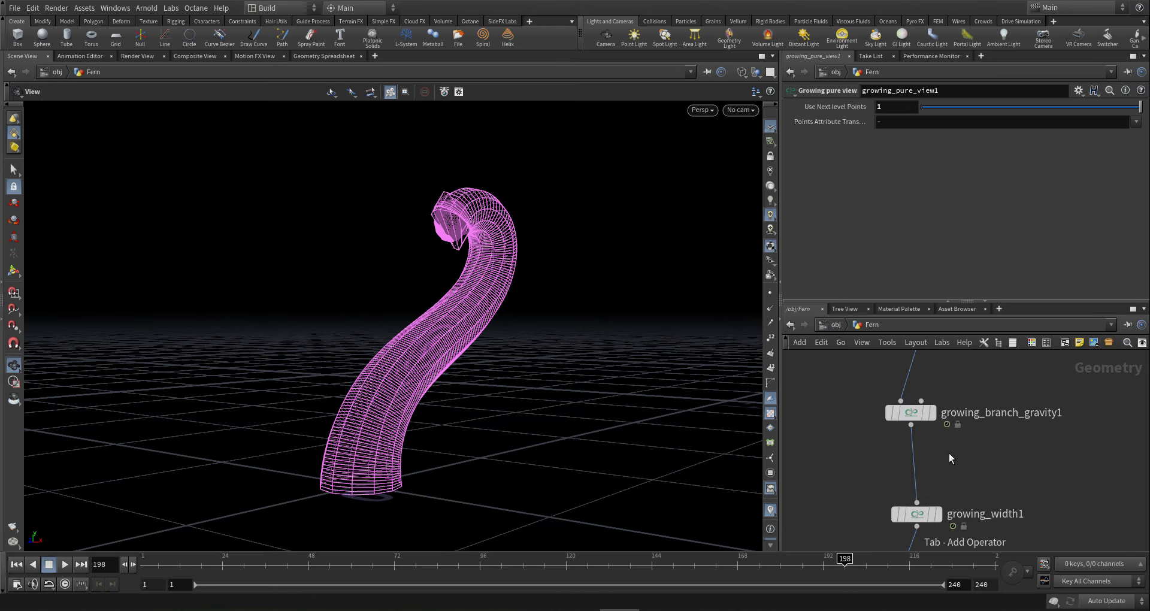
{"action": "key", "text": "Tab"}
{"action": "type", "text": "g colo"}
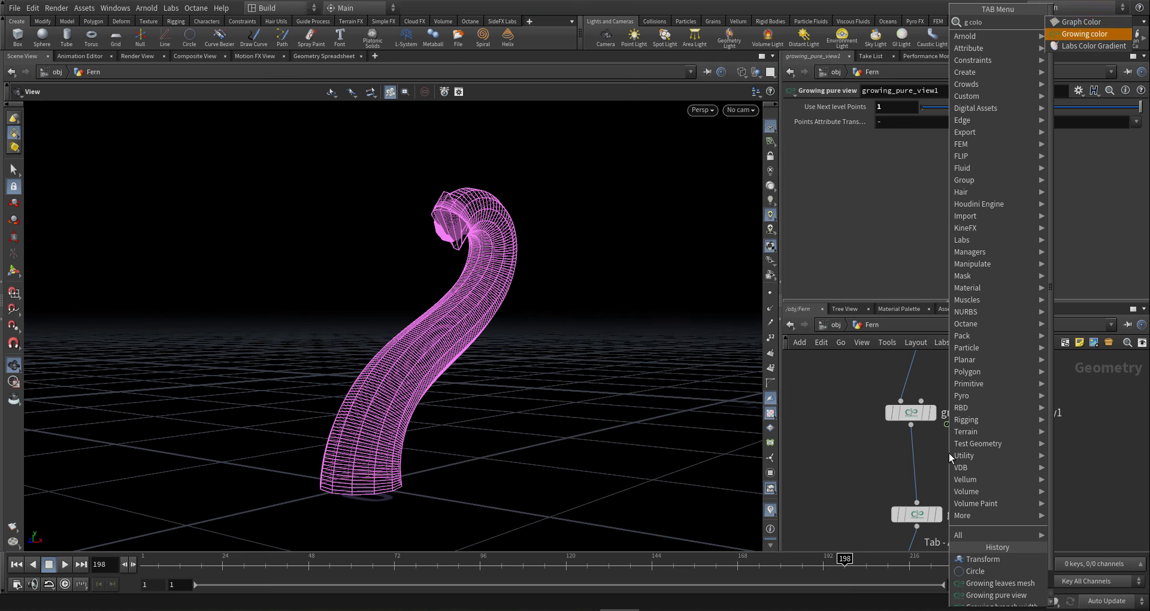
- Add a Growing color node and delete points from its Growth To Red and Width To Green ramps
{"action": "key", "text": "Return"}
{"action": "left_click", "coordinate": [950, 459]}
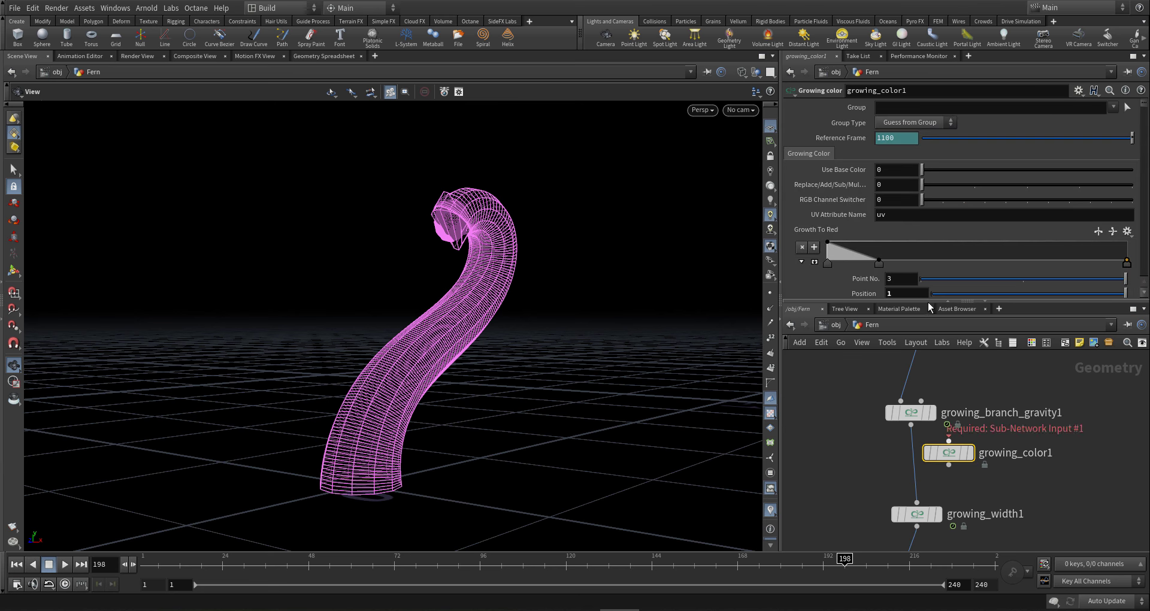
{"action": "left_click", "coordinate": [826, 264]}
{"action": "key", "text": "Delete"}
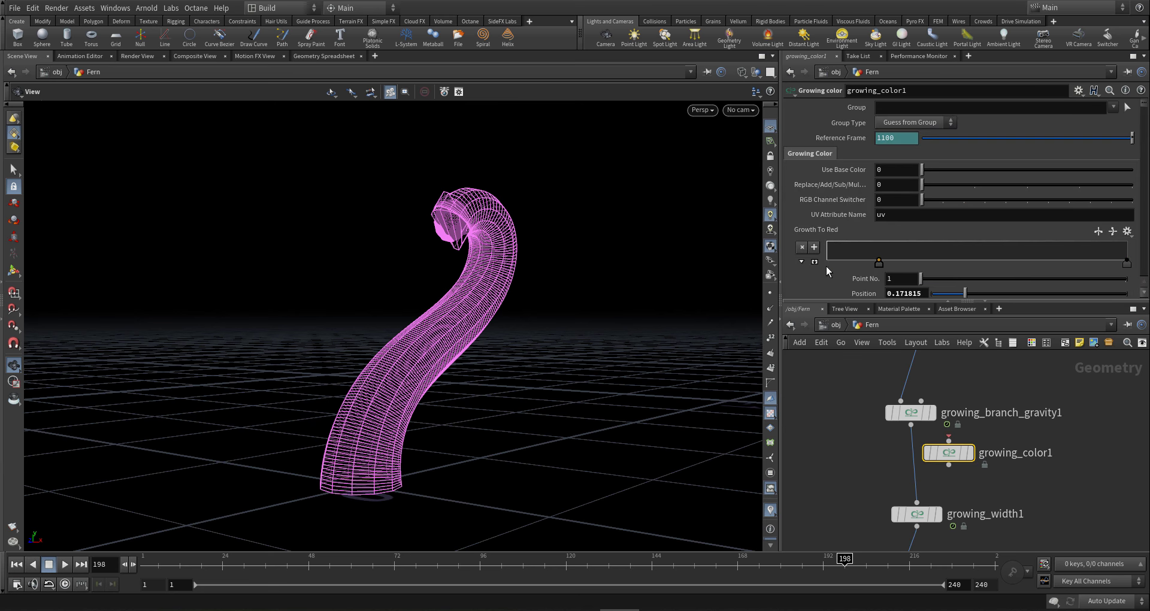
{"action": "scroll", "coordinate": [827, 264], "scroll_direction": "down", "scroll_amount": 5}
{"action": "key", "text": "Delete"}
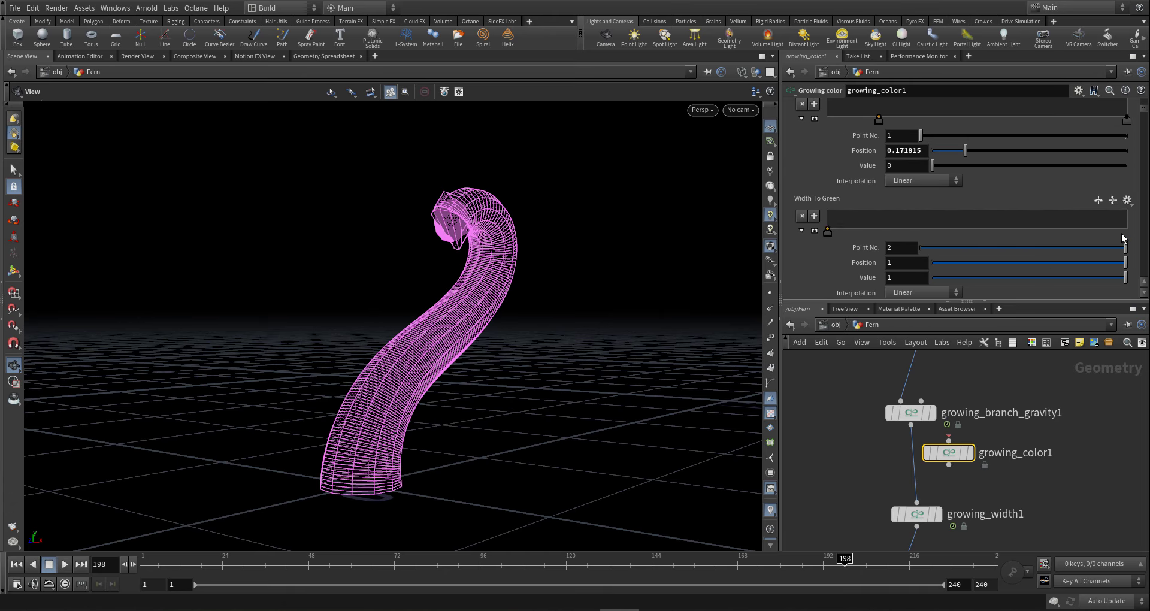
- Scroll growing_color1's parameters down to the Next Level Grow To Red ramp
{"action": "scroll", "coordinate": [1144, 119], "scroll_direction": "down", "scroll_amount": 6}
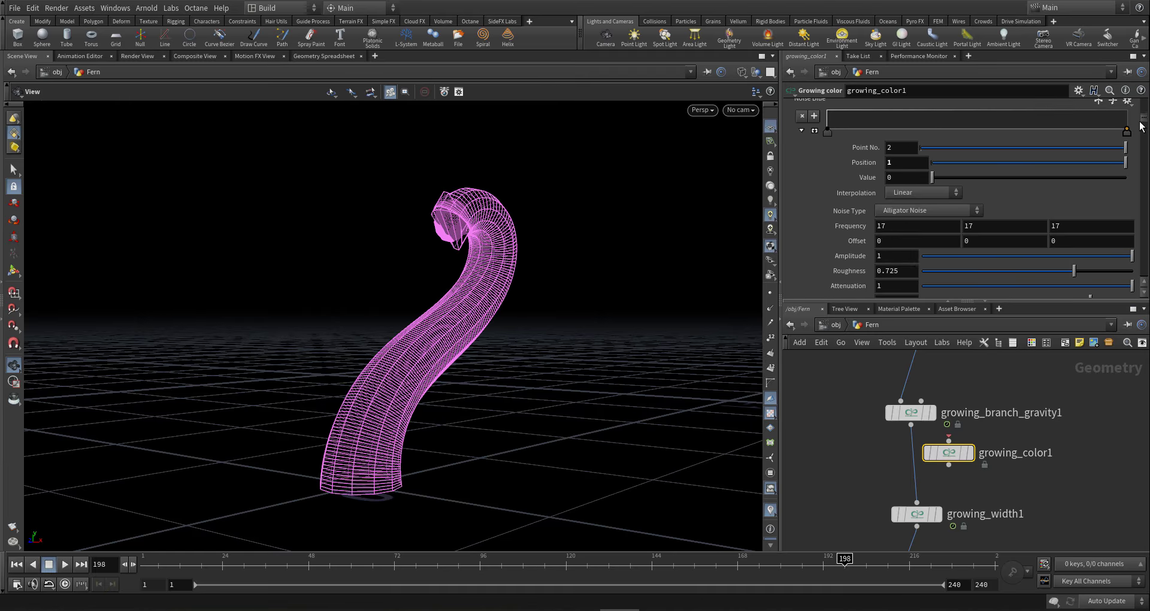
{"action": "scroll", "coordinate": [1140, 126], "scroll_direction": "down", "scroll_amount": 5}
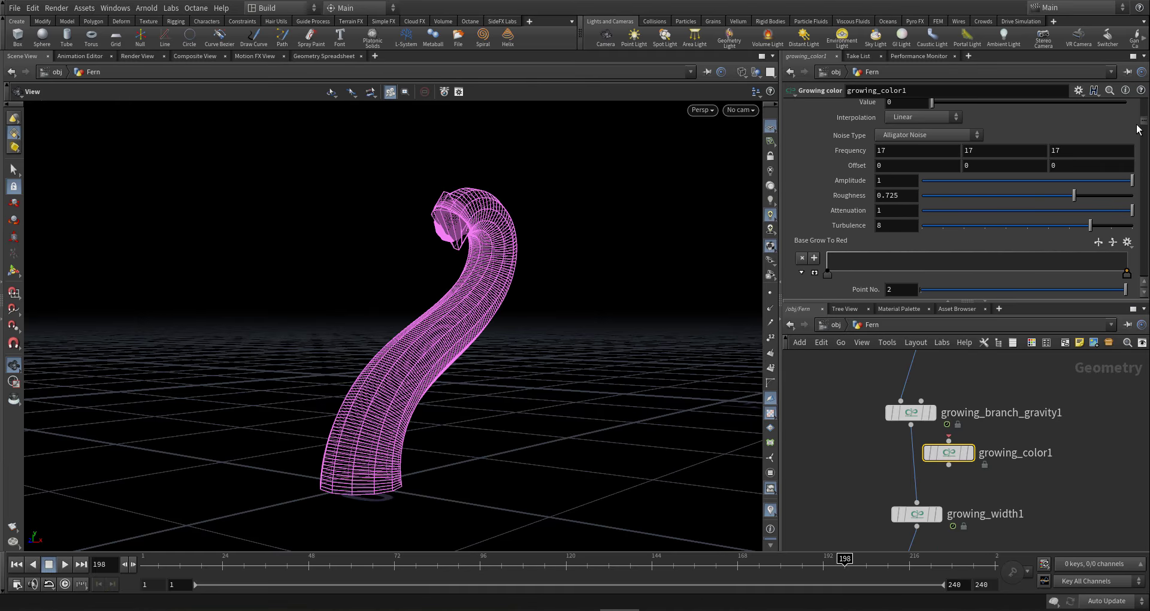
{"action": "scroll", "coordinate": [1132, 145], "scroll_direction": "down", "scroll_amount": 10}
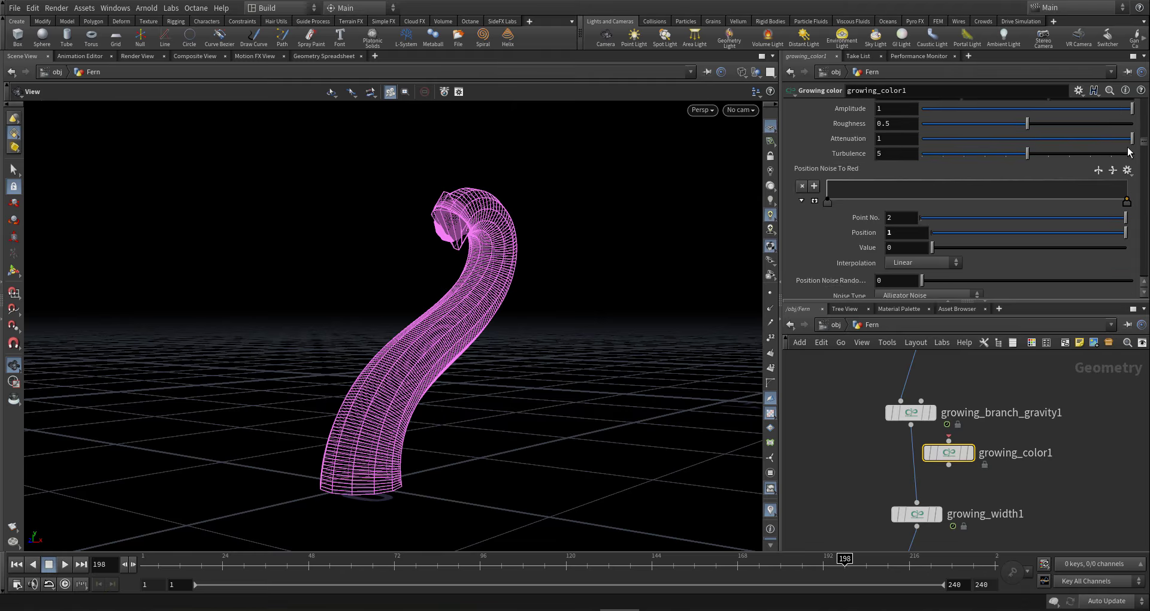
{"action": "scroll", "coordinate": [1123, 160], "scroll_direction": "down", "scroll_amount": 4}
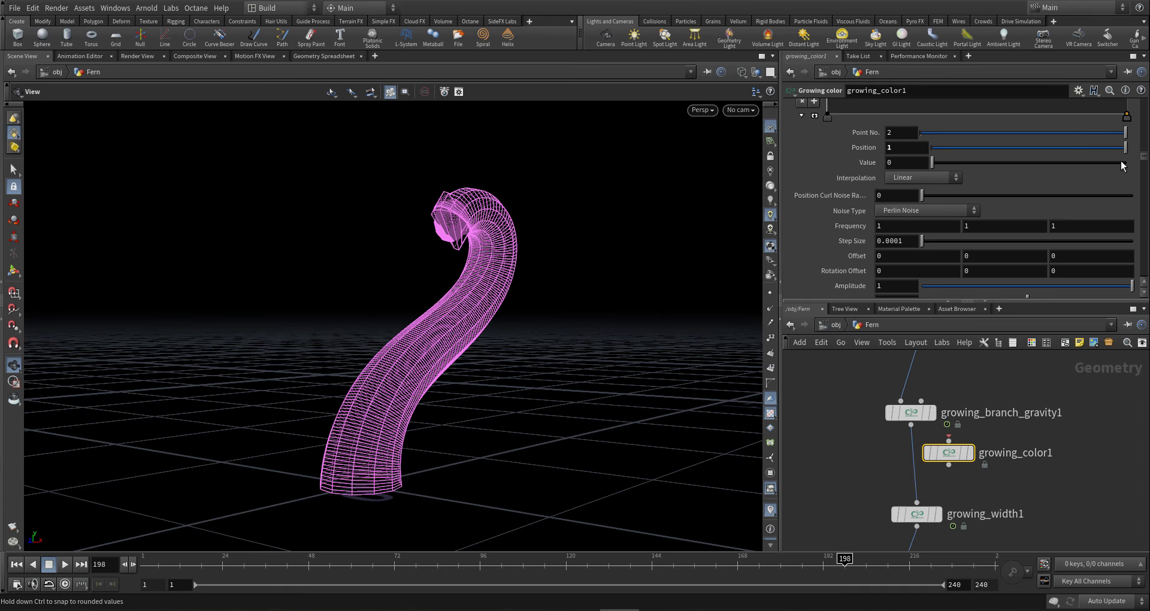
{"action": "scroll", "coordinate": [1118, 176], "scroll_direction": "down", "scroll_amount": 6}
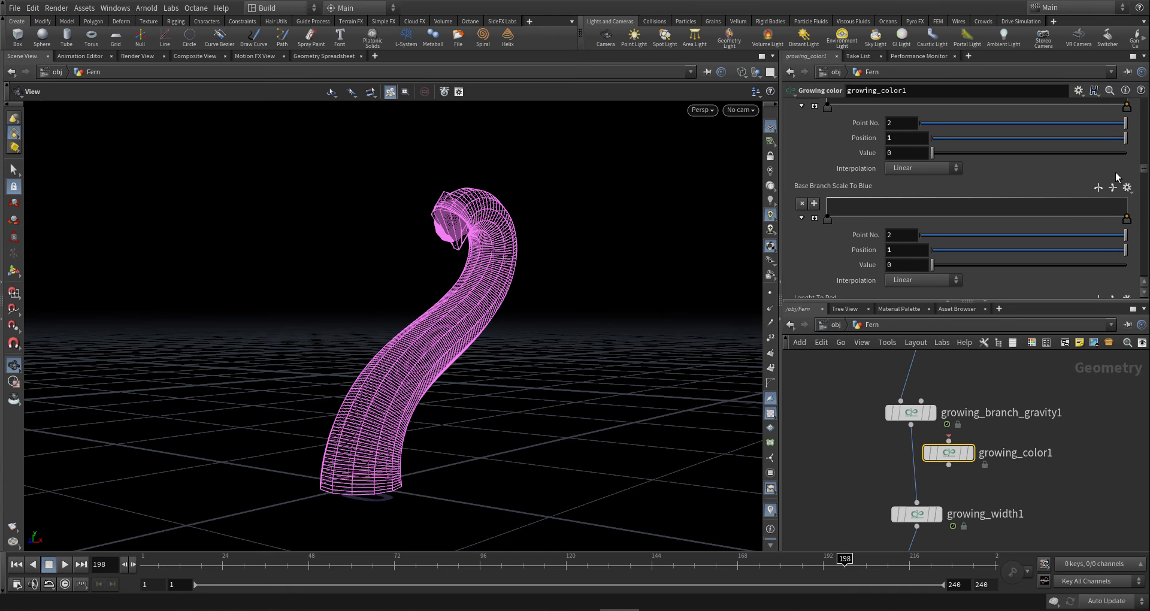
{"action": "scroll", "coordinate": [1113, 184], "scroll_direction": "down", "scroll_amount": 8}
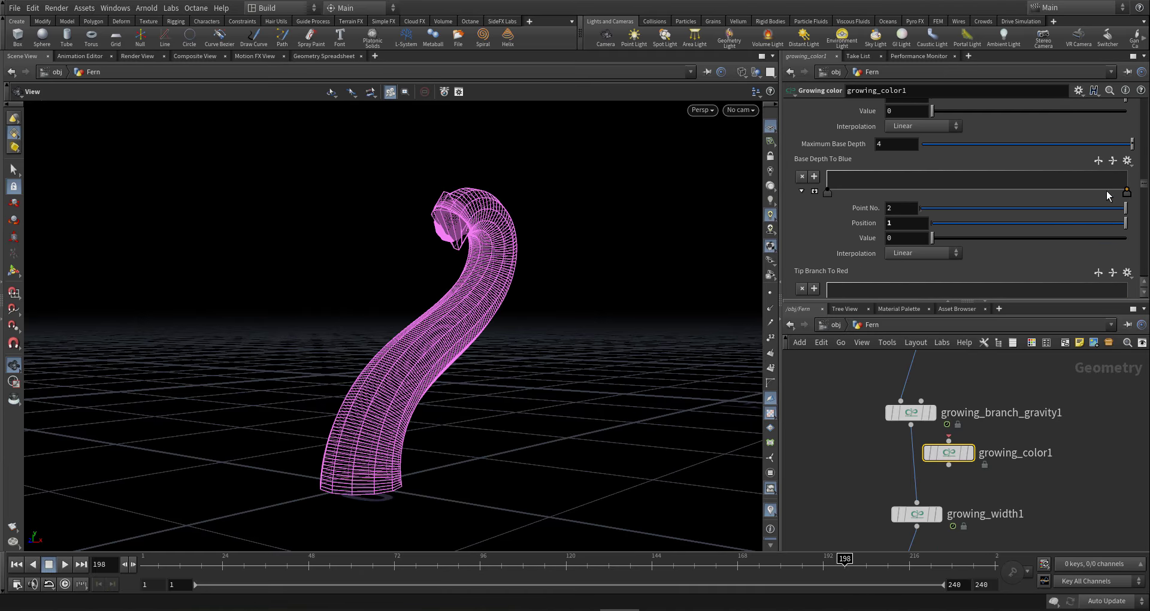
{"action": "scroll", "coordinate": [1106, 190], "scroll_direction": "down", "scroll_amount": 8}
{"action": "scroll", "coordinate": [1107, 204], "scroll_direction": "down", "scroll_amount": 3}
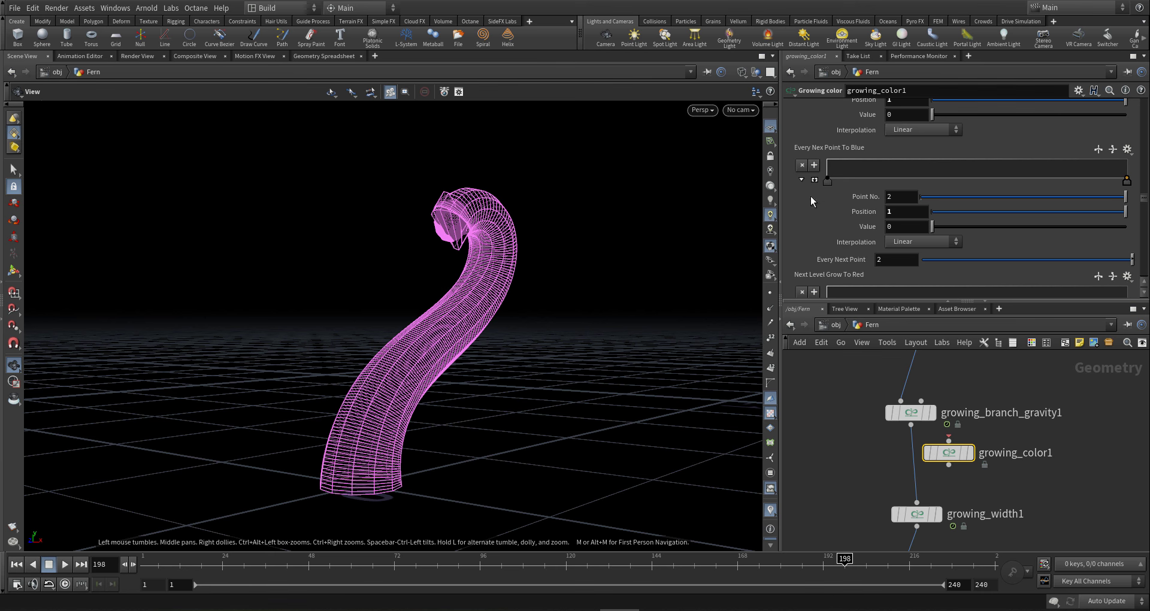
{"action": "scroll", "coordinate": [820, 221], "scroll_direction": "down", "scroll_amount": 1}
{"action": "scroll", "coordinate": [822, 230], "scroll_direction": "down", "scroll_amount": 1}
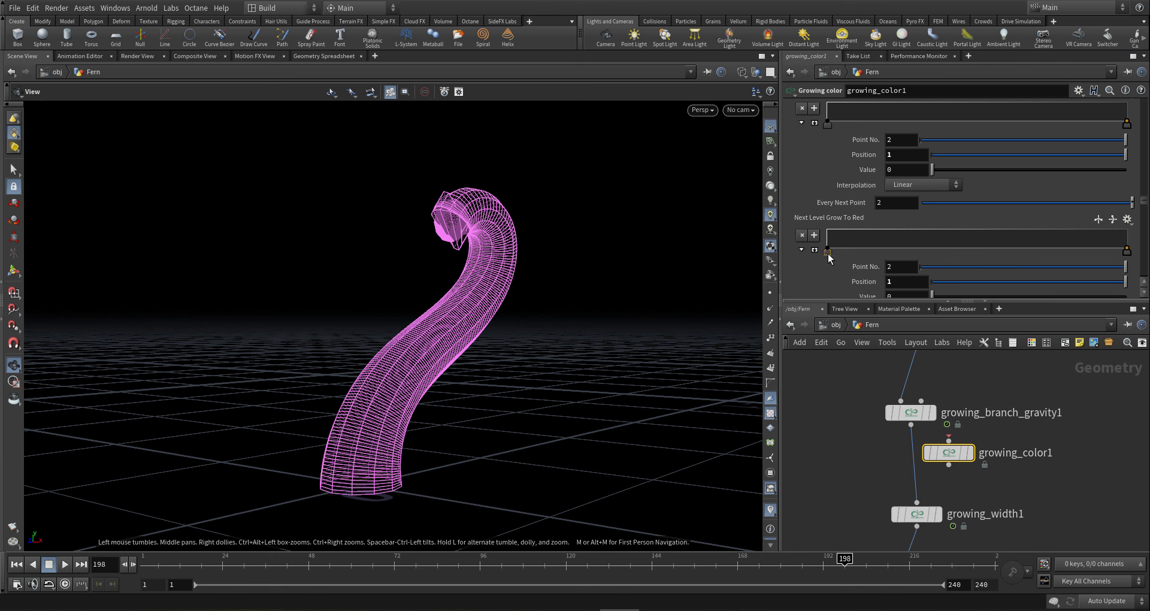
- Raise Next Level Grow To Red's left key to 1 and wire growing_color1 before growing_width1
{"action": "left_click", "coordinate": [828, 252]}
{"action": "left_click_drag", "start_coordinate": [828, 252], "coordinate": [816, 229]}
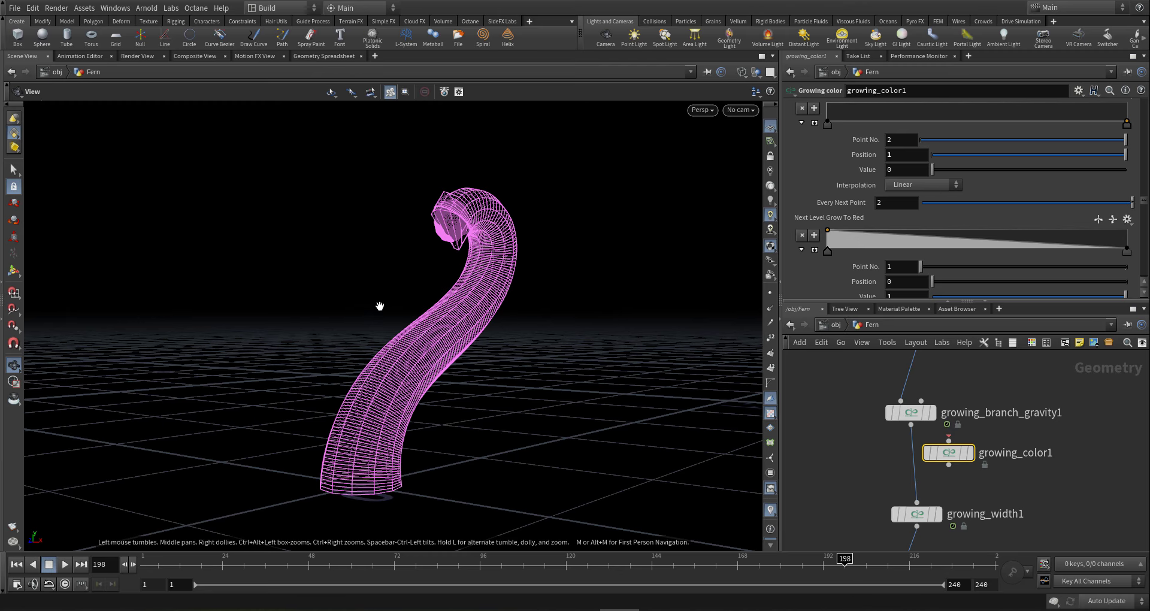
{"action": "left_click_drag", "start_coordinate": [491, 264], "coordinate": [480, 265]}
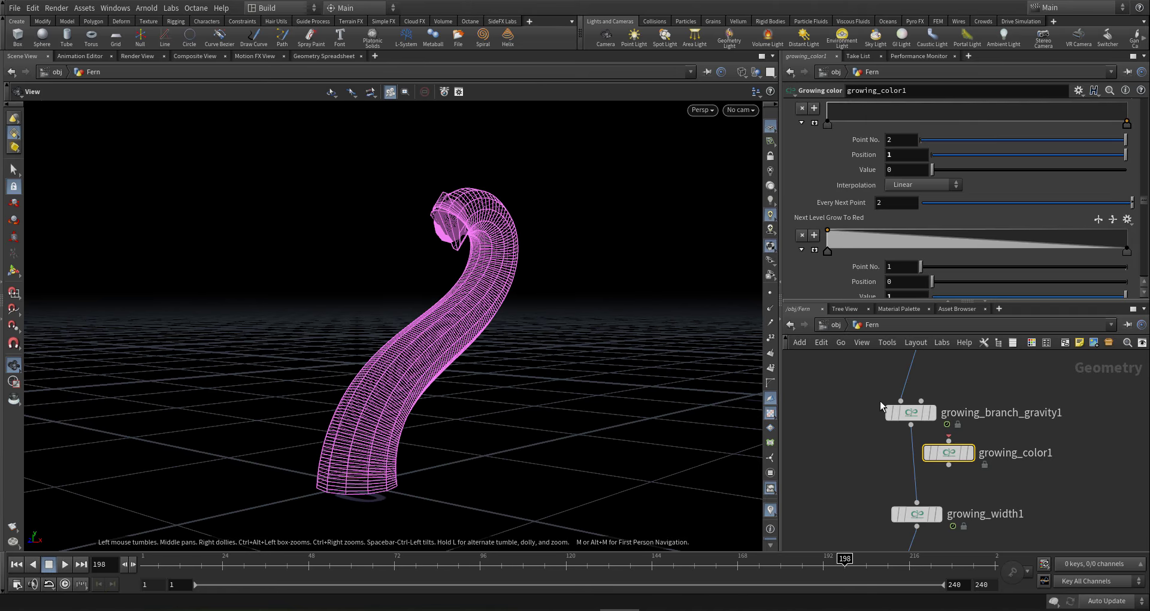
{"action": "left_click_drag", "start_coordinate": [959, 457], "coordinate": [936, 485]}
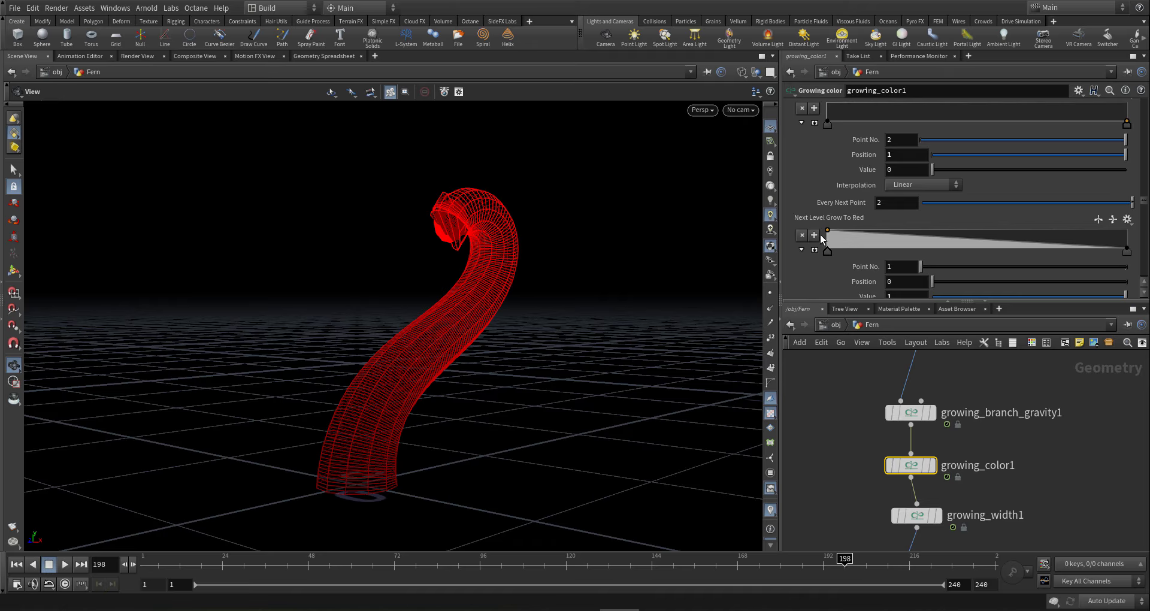
- Add a ramp point at 0.16, then remove it so the stem regrows fully
{"action": "left_click", "coordinate": [879, 245]}
{"action": "left_click_drag", "start_coordinate": [877, 254], "coordinate": [876, 263]}
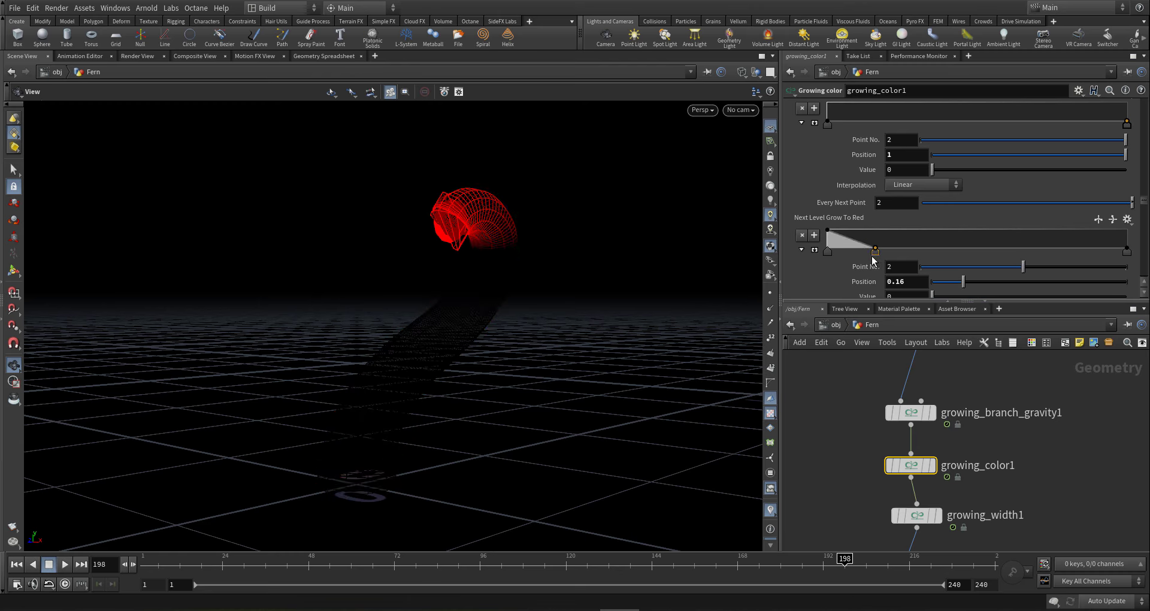
{"action": "left_click", "coordinate": [875, 254], "text": "ctrl"}
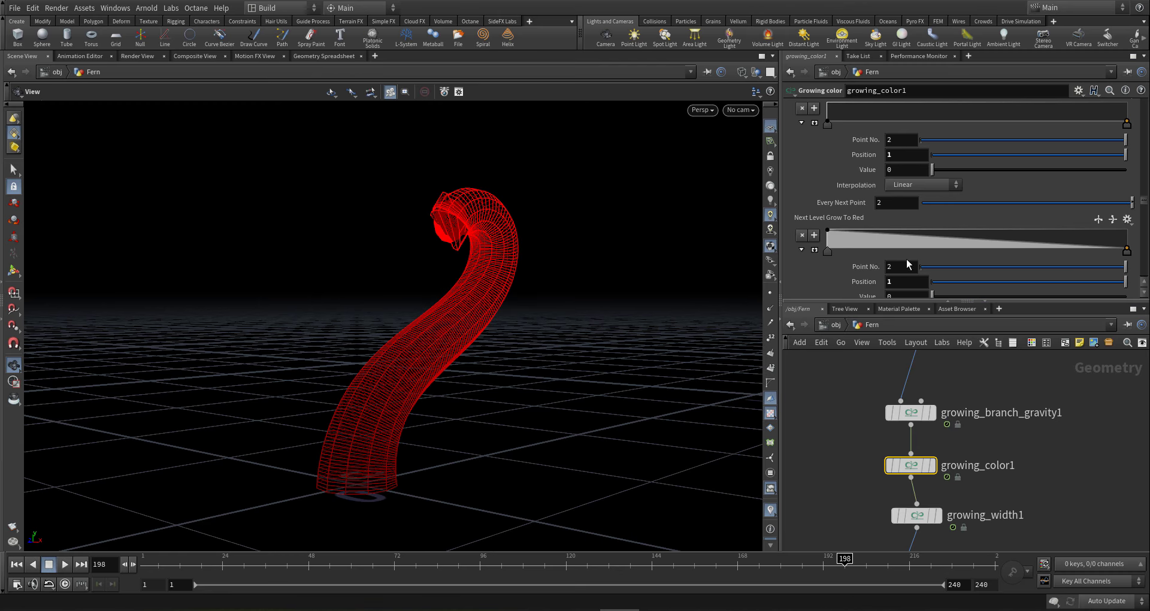
{"action": "scroll", "coordinate": [896, 459], "scroll_direction": "down", "scroll_amount": 4}
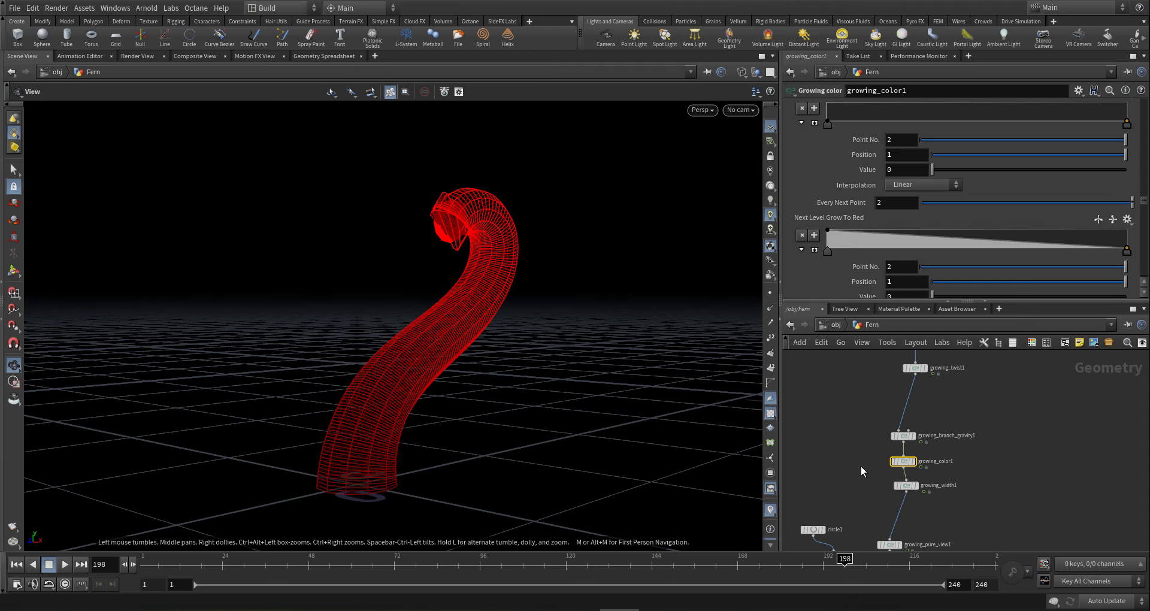
{"action": "middle_click_drag", "start_coordinate": [833, 468], "coordinate": [843, 382]}
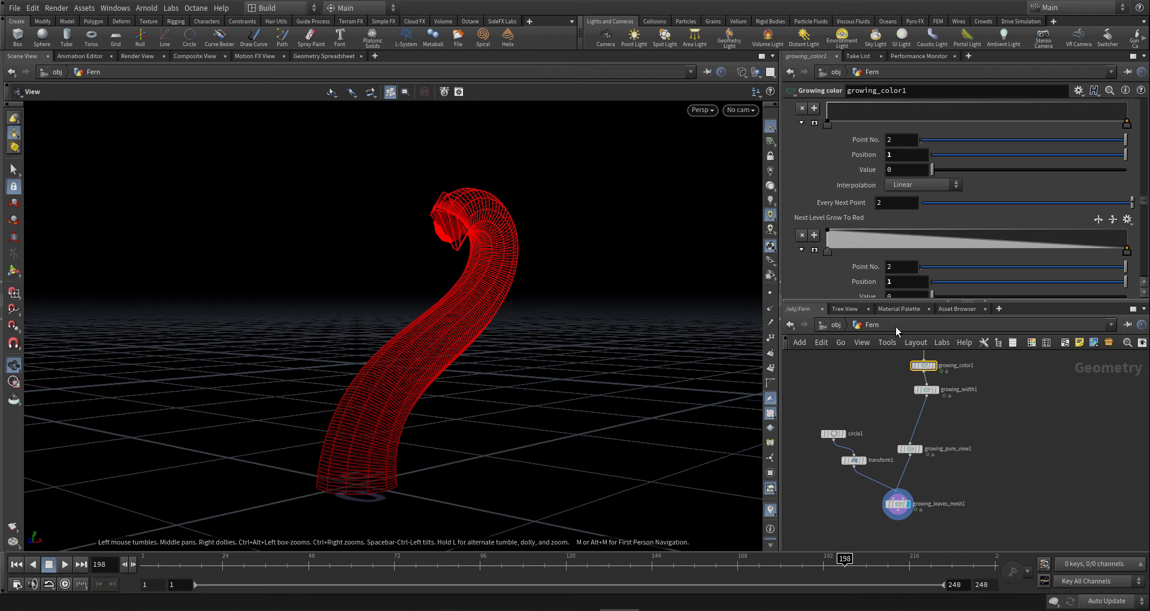
- Select growing_width1 and scroll its parameters to the Color Effect section
{"action": "scroll", "coordinate": [981, 447], "scroll_direction": "up", "scroll_amount": 3}
{"action": "left_click", "coordinate": [902, 489]}
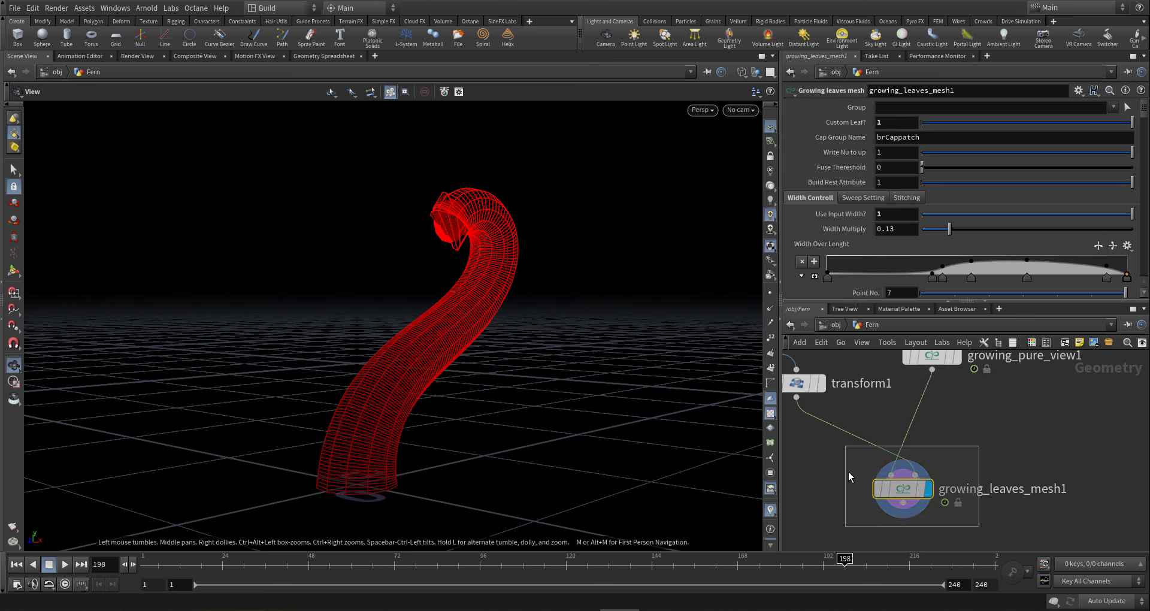
{"action": "middle_click_drag", "start_coordinate": [941, 516], "coordinate": [894, 601]}
{"action": "middle_click_drag", "start_coordinate": [973, 527], "coordinate": [958, 608]}
{"action": "left_click", "coordinate": [898, 380]}
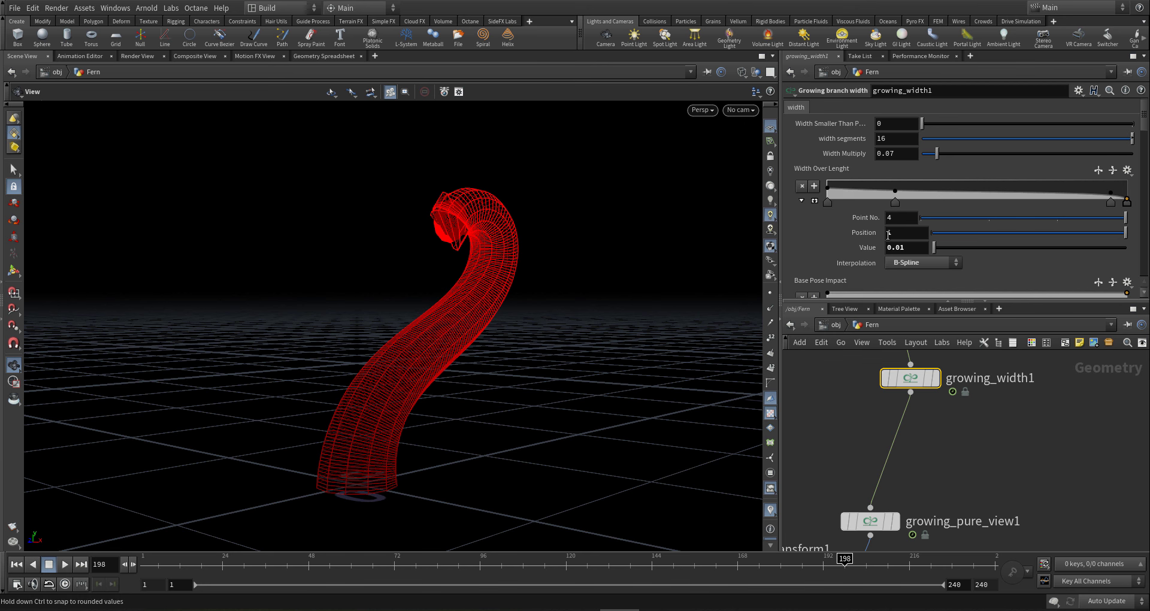
{"action": "scroll", "coordinate": [886, 235], "scroll_direction": "down", "scroll_amount": 3}
{"action": "scroll", "coordinate": [1138, 159], "scroll_direction": "down", "scroll_amount": 3}
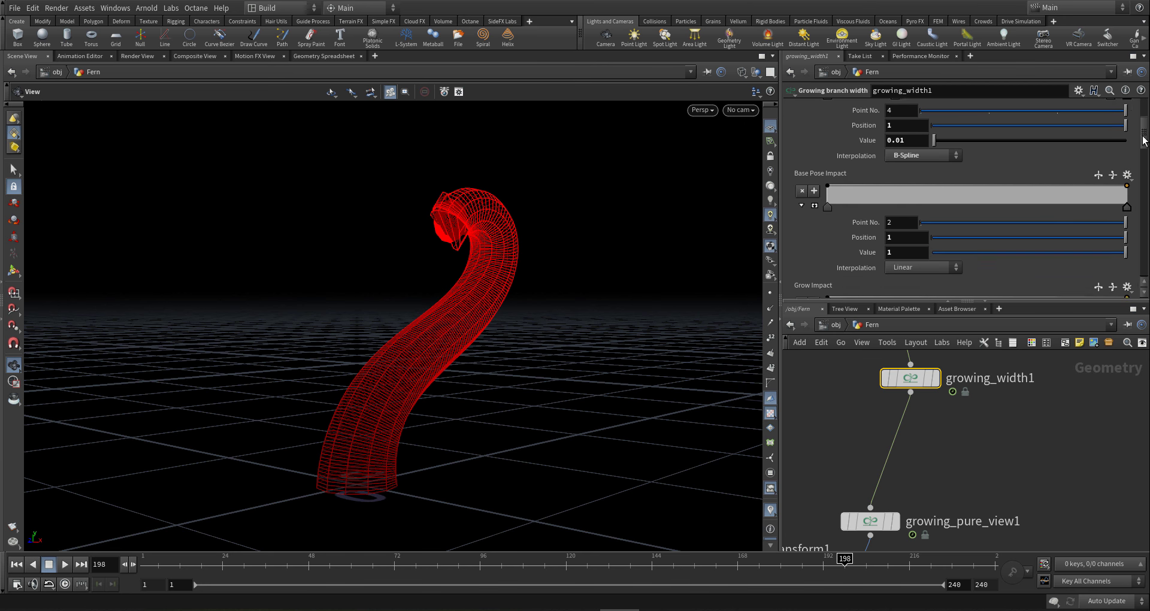
{"action": "scroll", "coordinate": [1137, 162], "scroll_direction": "down", "scroll_amount": 3}
{"action": "scroll", "coordinate": [1136, 167], "scroll_direction": "down", "scroll_amount": 2}
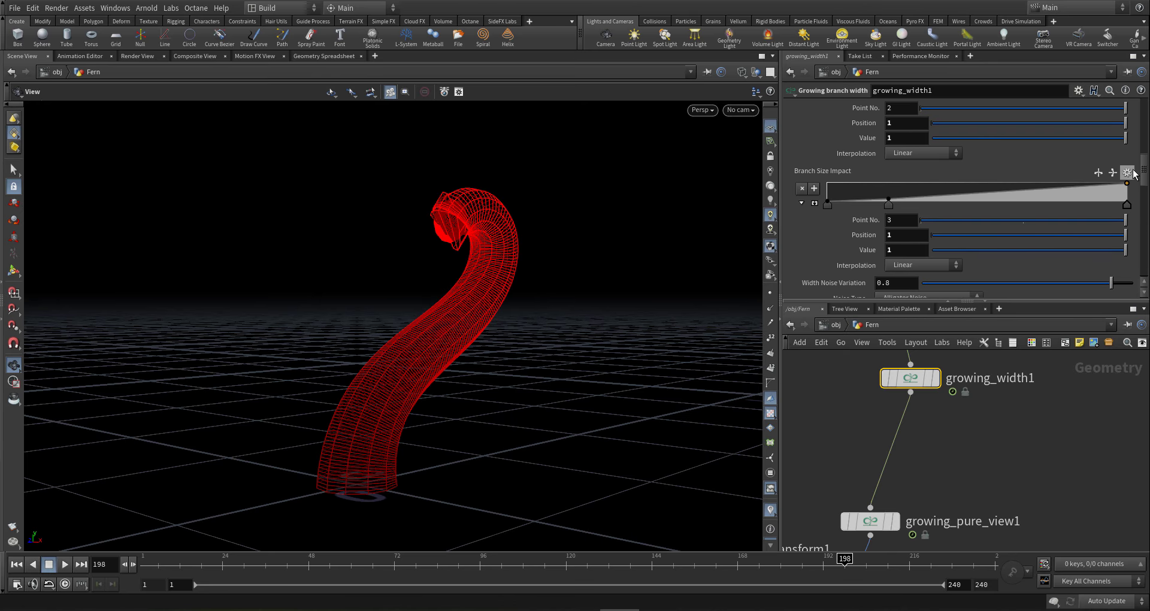
{"action": "scroll", "coordinate": [1135, 168], "scroll_direction": "up", "scroll_amount": 2}
{"action": "scroll", "coordinate": [1132, 167], "scroll_direction": "down", "scroll_amount": 10}
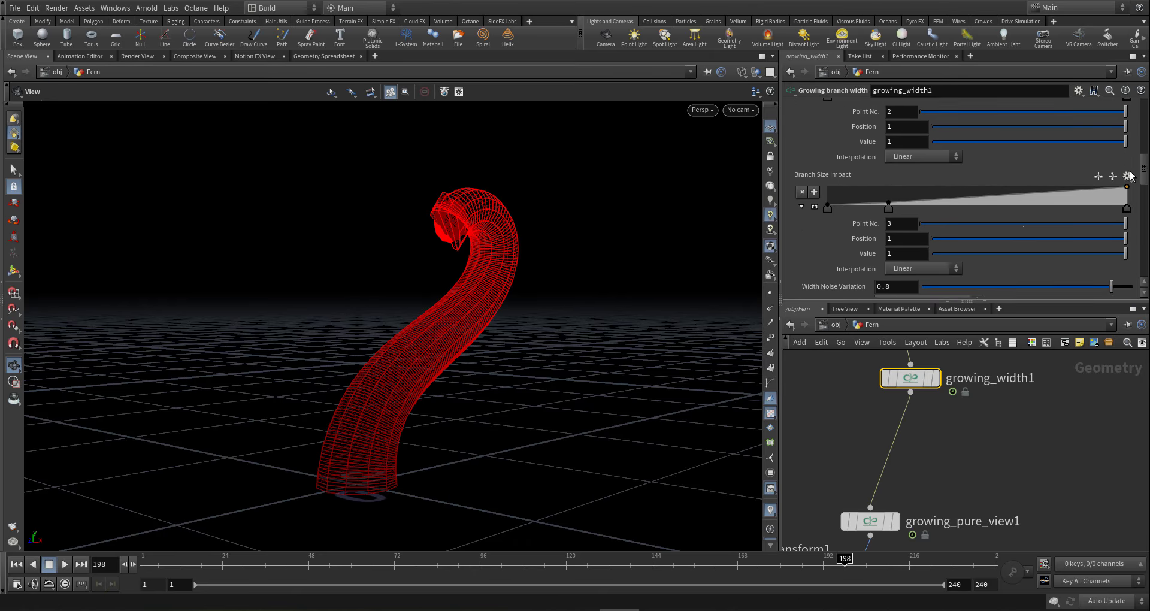
{"action": "scroll", "coordinate": [1118, 233], "scroll_direction": "down", "scroll_amount": 3}
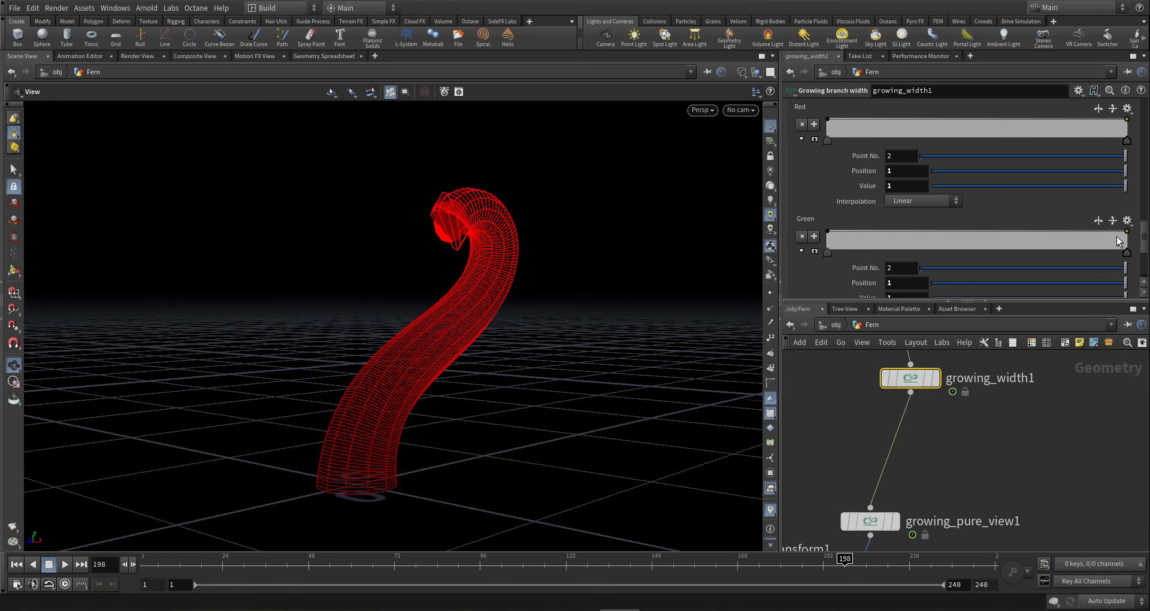
{"action": "scroll", "coordinate": [1118, 232], "scroll_direction": "up", "scroll_amount": 1}
- Set the Red ramp's end value to 0, add a point at 0.852, and use B-Spline interpolation
{"action": "left_click_drag", "start_coordinate": [993, 205], "coordinate": [876, 210]}
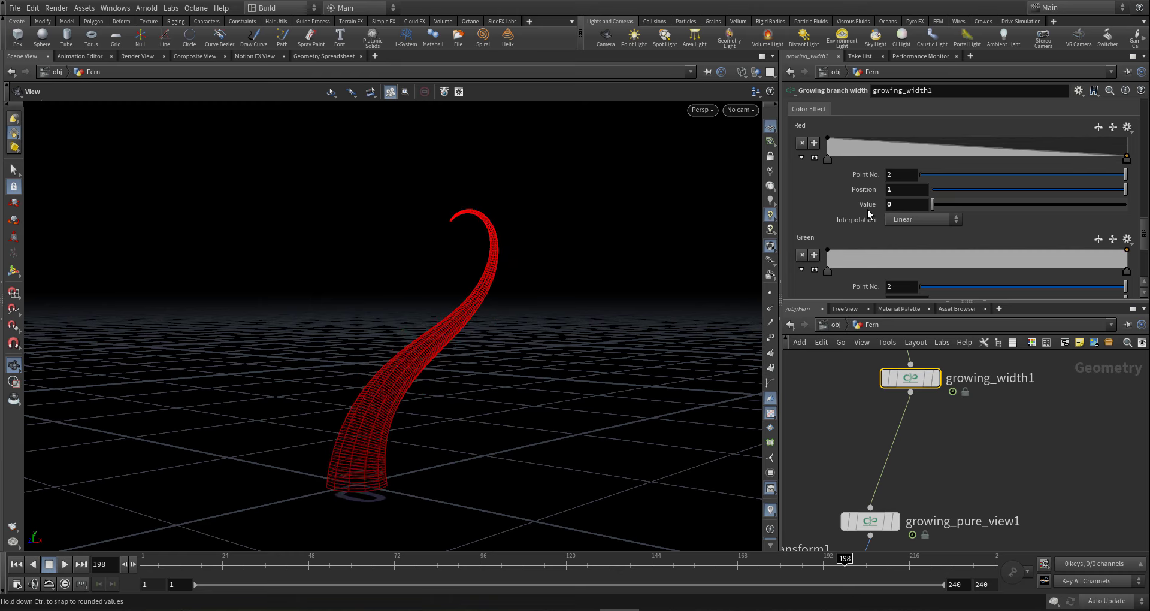
{"action": "left_click_drag", "start_coordinate": [1083, 154], "coordinate": [1083, 137]}
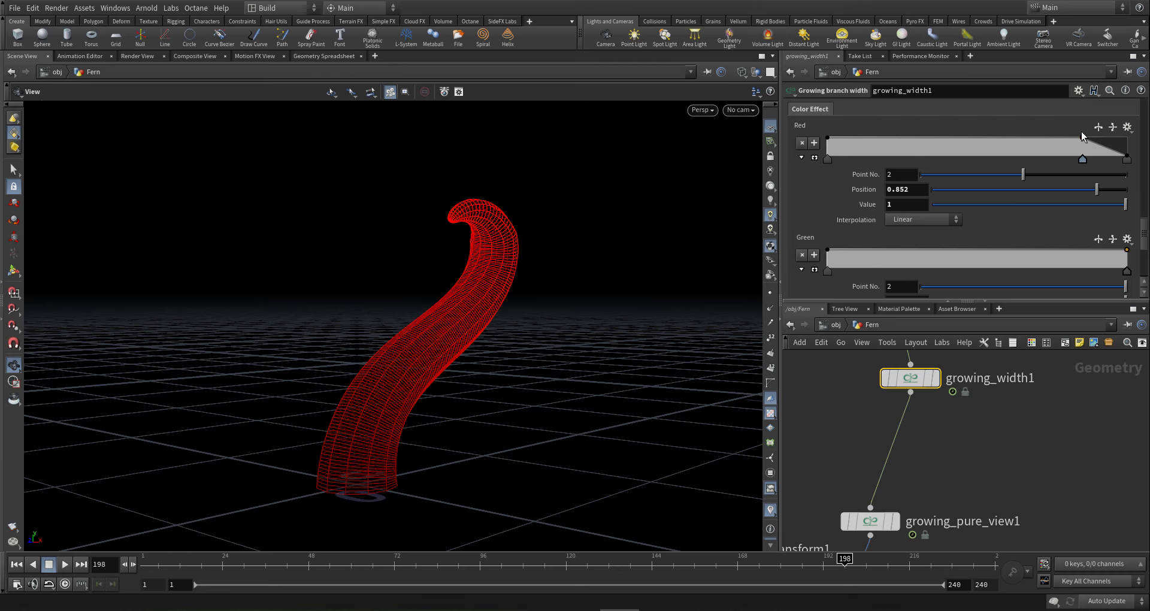
{"action": "left_click", "coordinate": [1127, 158]}
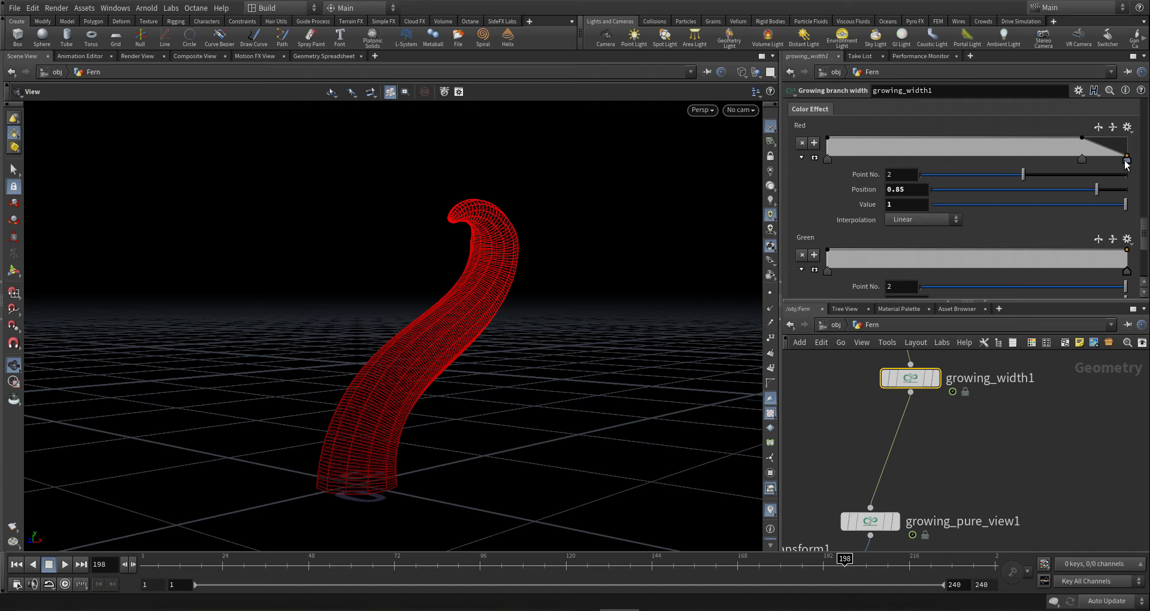
{"action": "left_click", "coordinate": [825, 162]}
{"action": "left_click", "coordinate": [921, 222]}
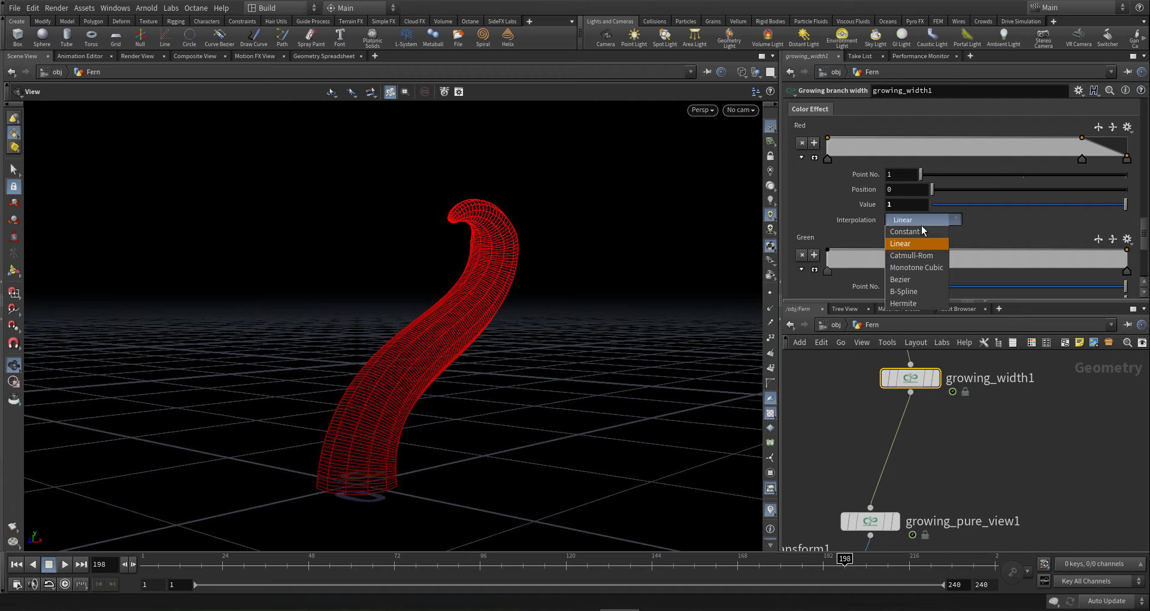
{"action": "left_click", "coordinate": [918, 290]}
- Move the middle Red key to 0.552 and add a key at 0.952 with value 0.467
{"action": "left_click_drag", "start_coordinate": [525, 264], "coordinate": [433, 257]}
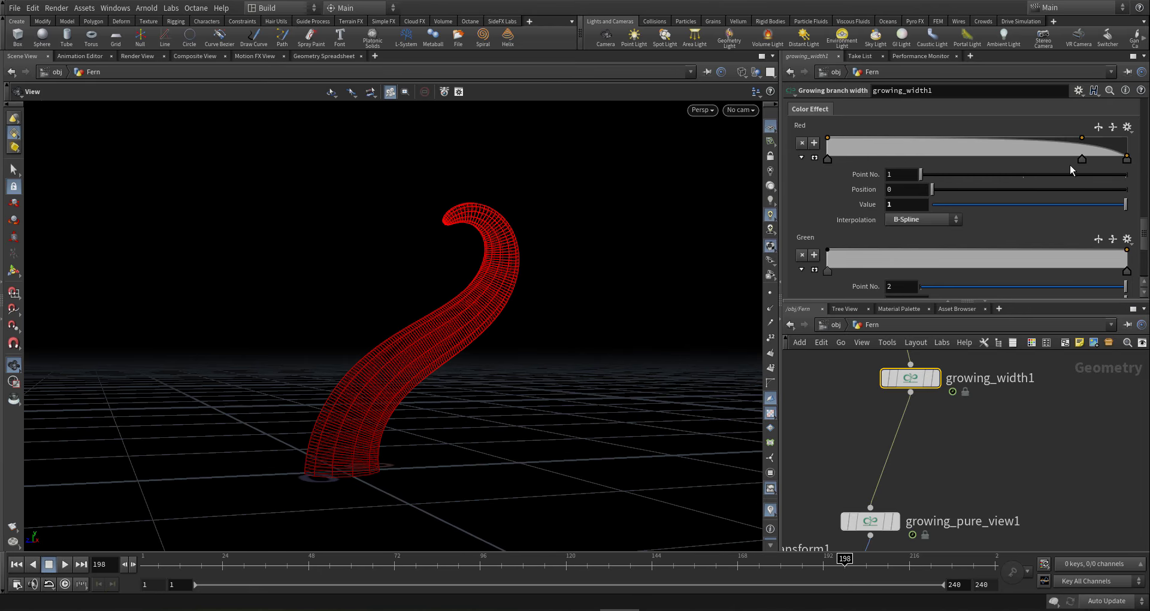
{"action": "left_click_drag", "start_coordinate": [1082, 159], "coordinate": [996, 157]}
{"action": "left_click_drag", "start_coordinate": [491, 321], "coordinate": [442, 330]}
{"action": "key", "text": "h"}
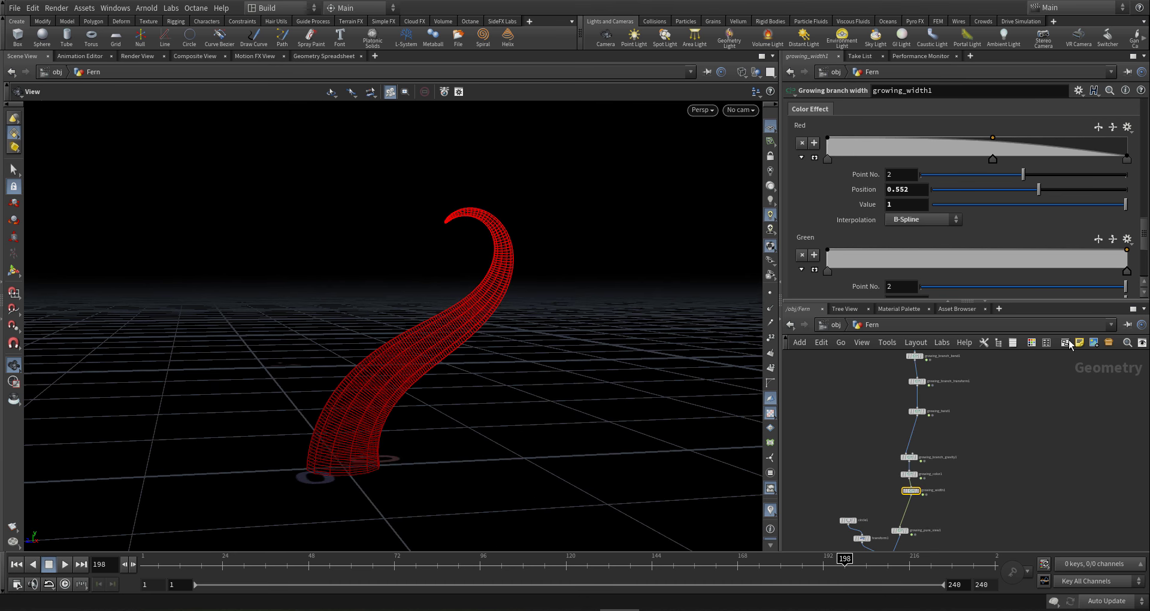
{"action": "left_click", "coordinate": [1113, 153]}
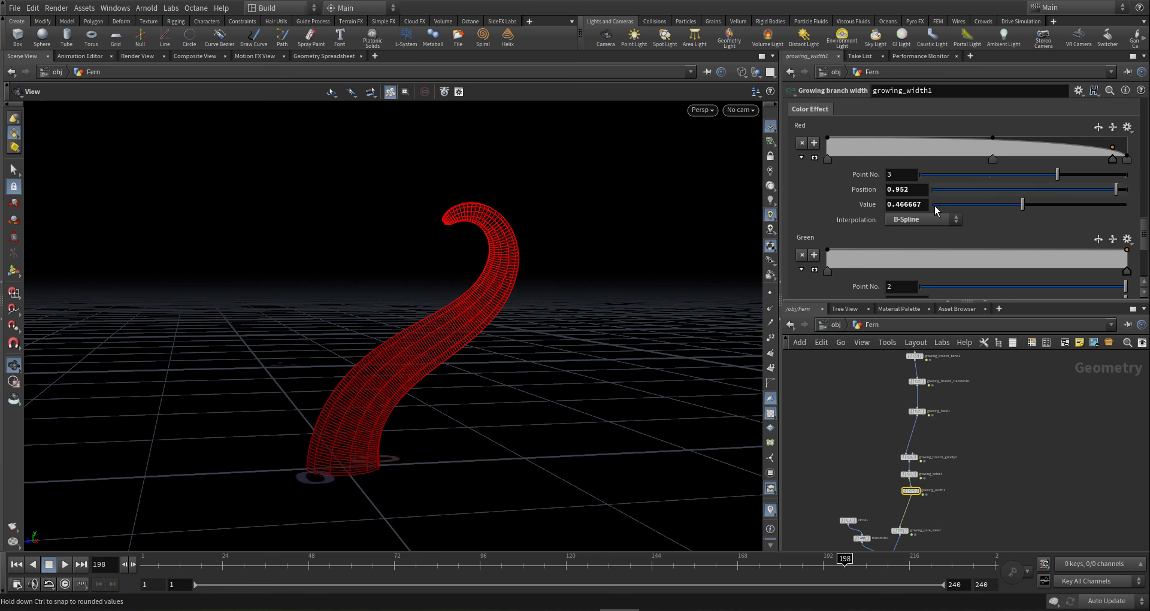
{"action": "left_click_drag", "start_coordinate": [512, 280], "coordinate": [519, 277]}
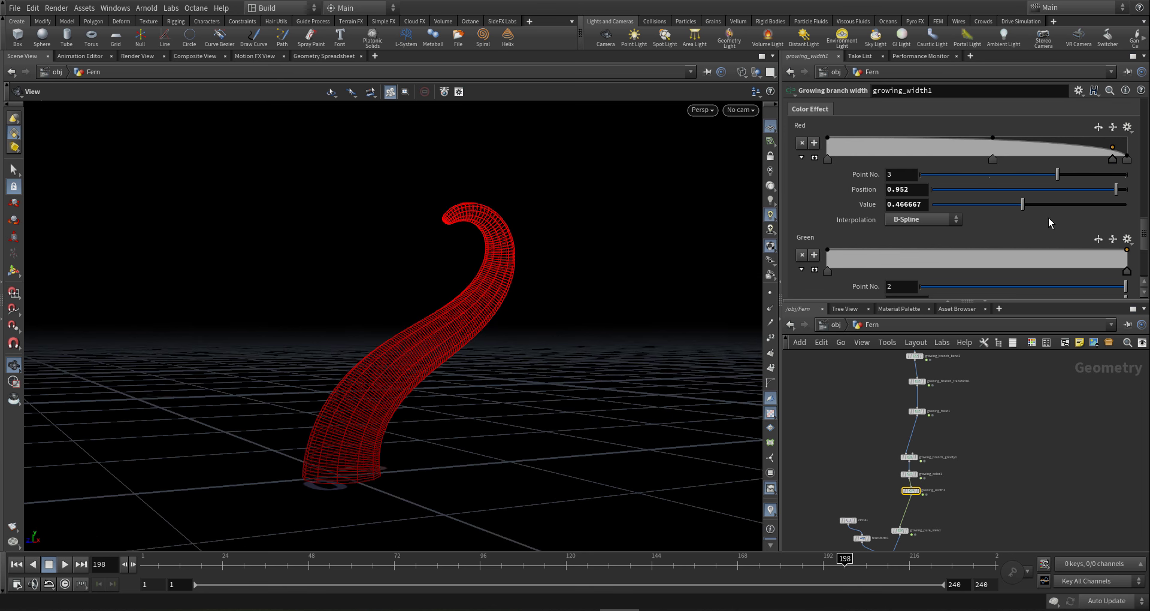
{"action": "scroll", "coordinate": [1126, 273], "scroll_direction": "up", "scroll_amount": 5}
{"action": "scroll", "coordinate": [1126, 272], "scroll_direction": "up", "scroll_amount": 5}
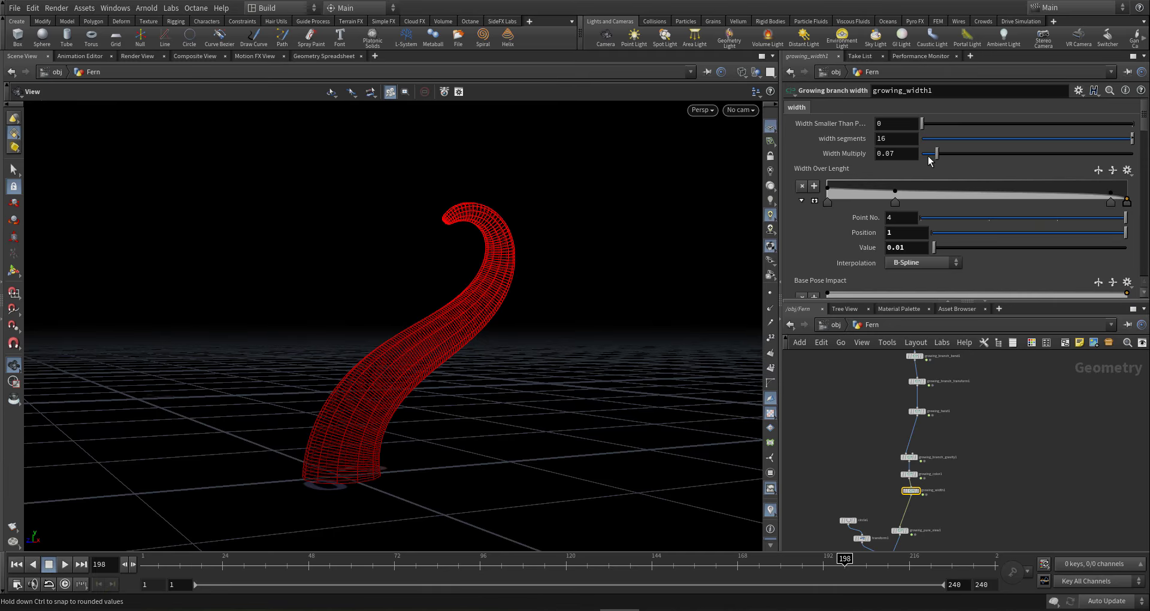
- At frame 240, lower growing_width1's Width Multiply to 0.014, then review frames 78 and 1 close up
{"action": "left_click_drag", "start_coordinate": [860, 560], "coordinate": [1085, 564]}
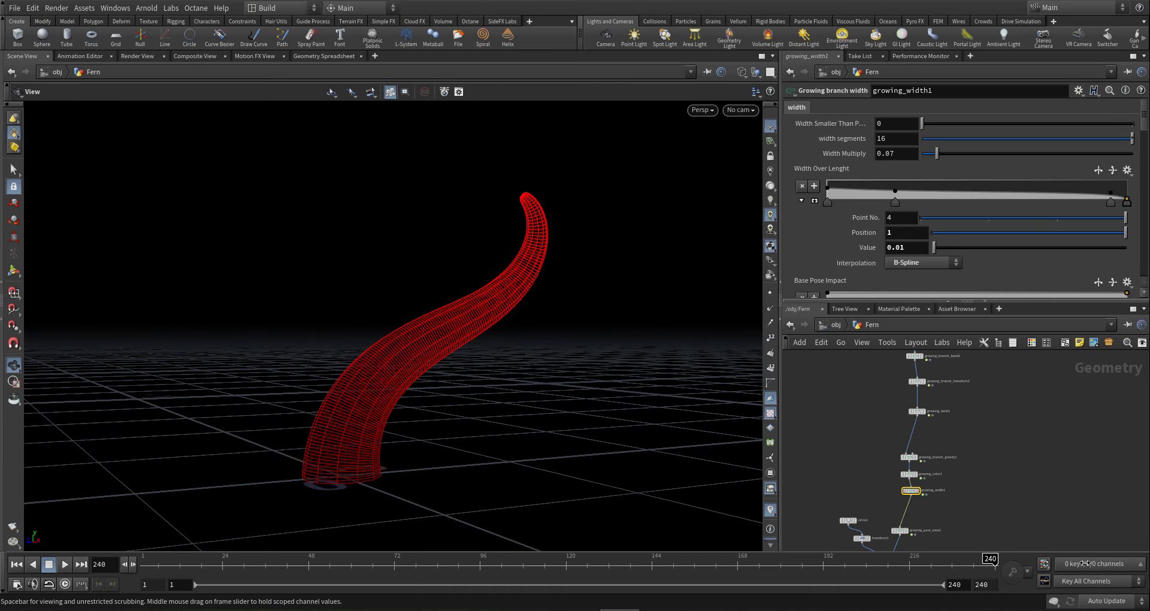
{"action": "left_click_drag", "start_coordinate": [936, 154], "coordinate": [925, 157]}
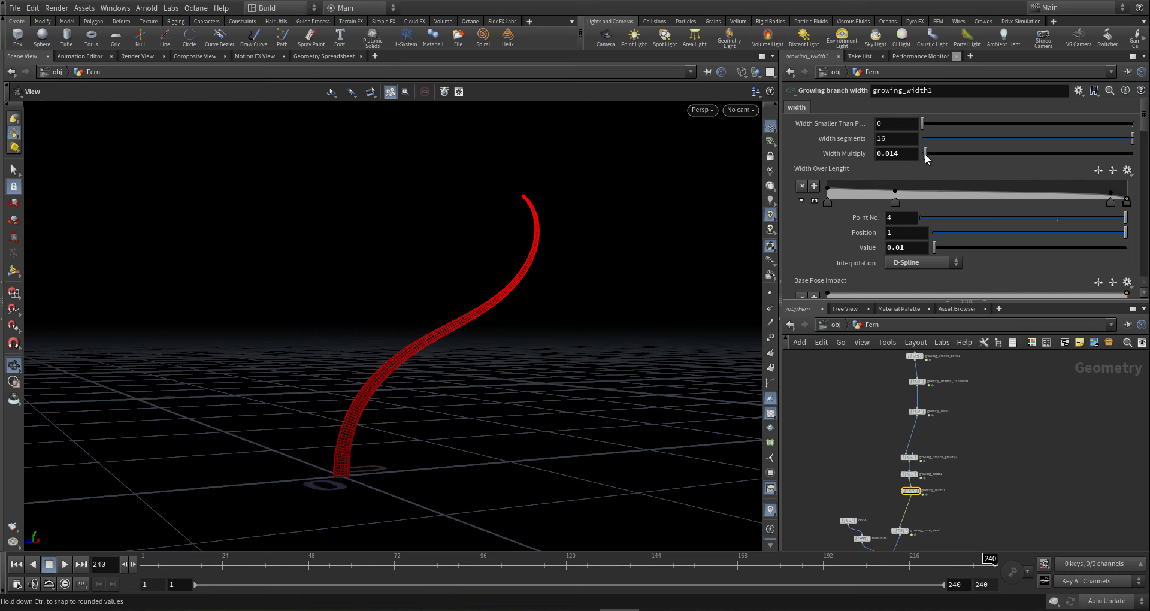
{"action": "left_click_drag", "start_coordinate": [496, 564], "coordinate": [222, 564]}
{"action": "left_click_drag", "start_coordinate": [160, 582], "coordinate": [1112, 458]}
{"action": "left_click_drag", "start_coordinate": [412, 381], "coordinate": [444, 350]}
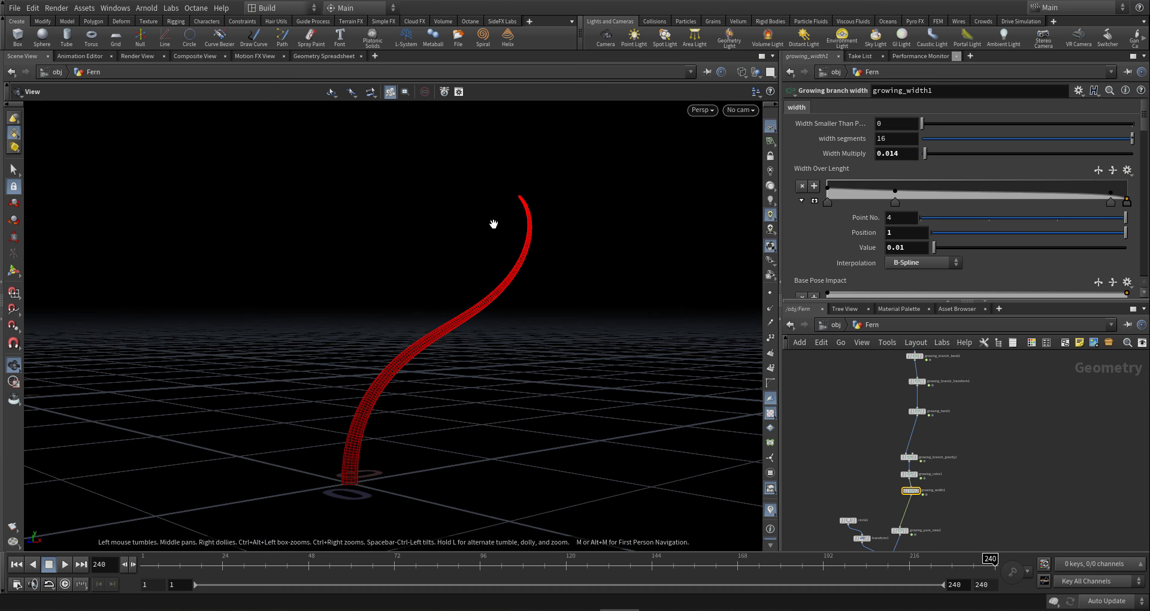
{"action": "right_click_drag", "start_coordinate": [493, 225], "coordinate": [541, 201]}
- Select the ten growing nodes, excluding growing_pure_view1, and copy them
{"action": "scroll", "coordinate": [334, 354], "scroll_direction": "down", "scroll_amount": 5}
{"action": "middle_click_drag", "start_coordinate": [244, 346], "coordinate": [315, 320]}
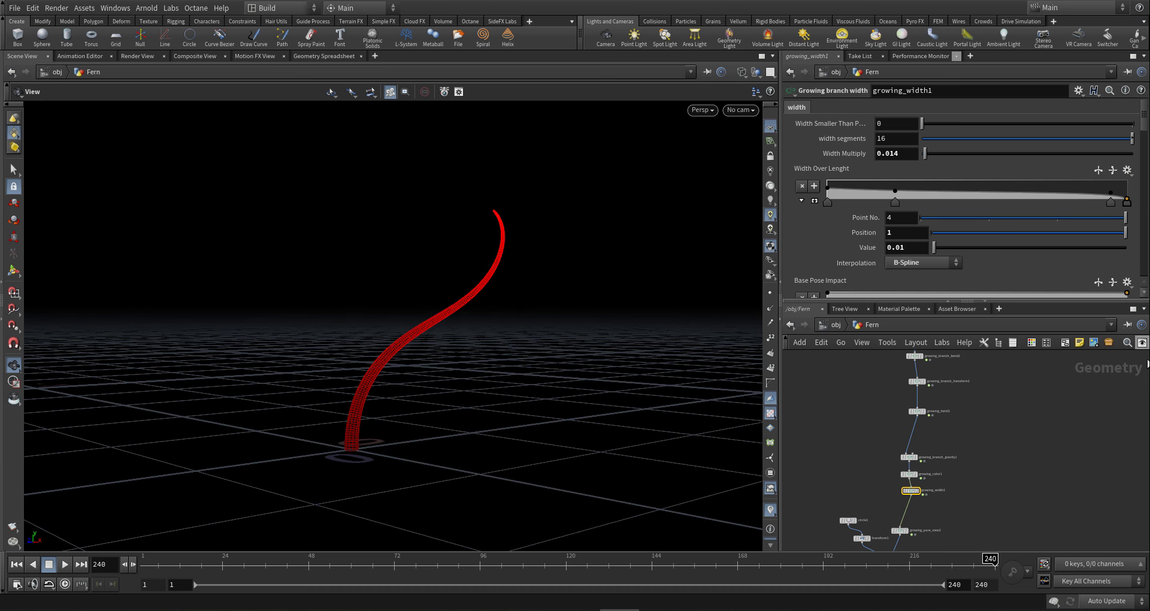
{"action": "scroll", "coordinate": [948, 437], "scroll_direction": "down", "scroll_amount": 5}
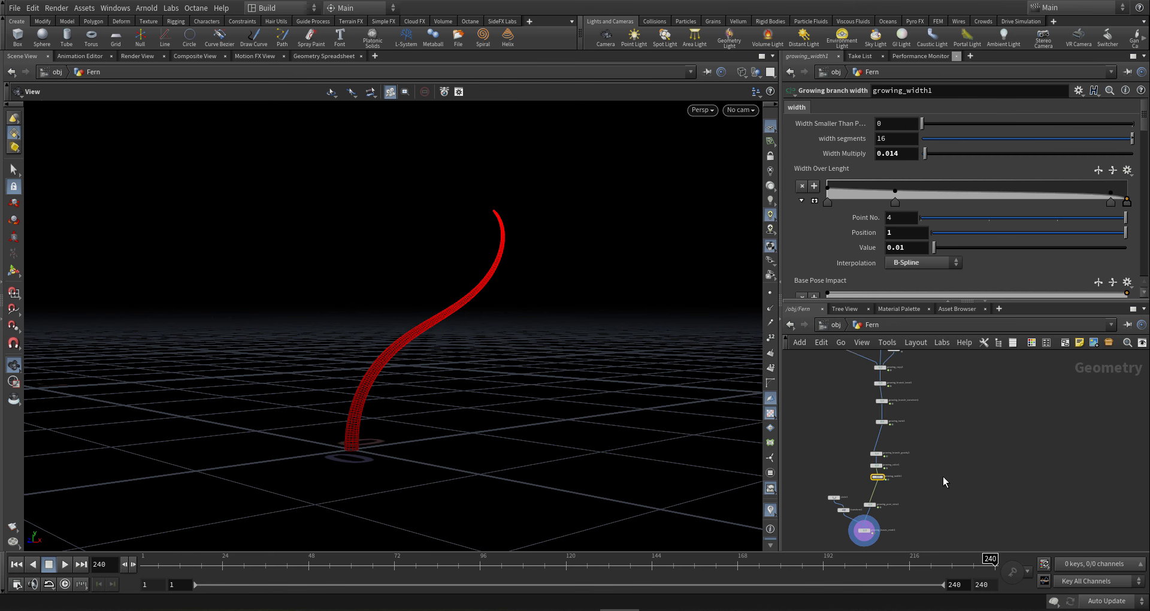
{"action": "scroll", "coordinate": [932, 386], "scroll_direction": "up", "scroll_amount": 4}
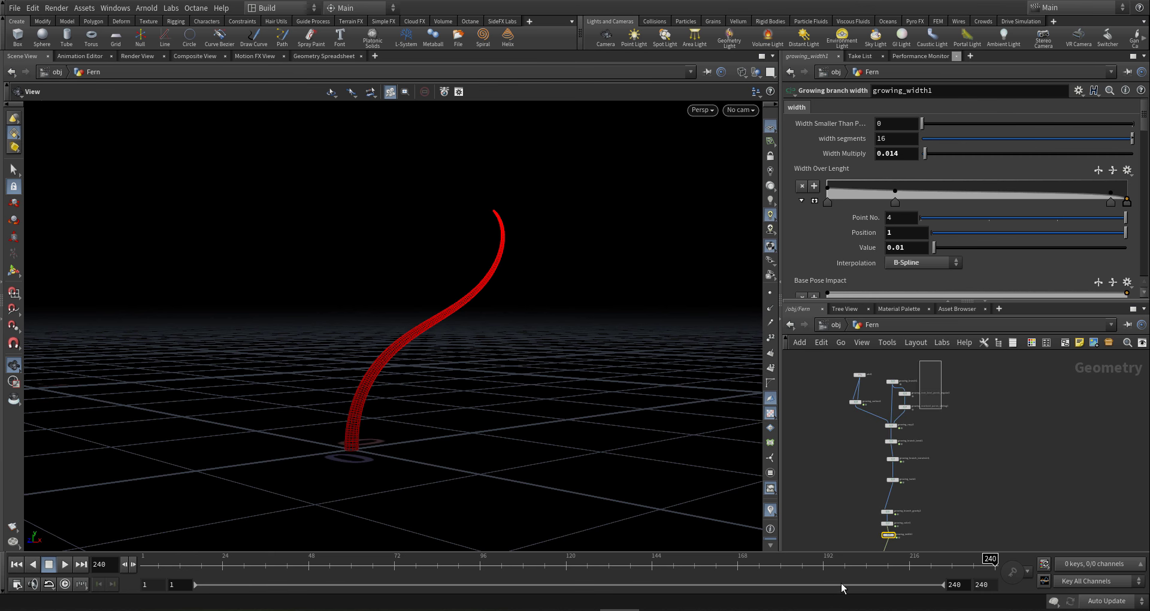
{"action": "left_click_drag", "start_coordinate": [942, 359], "coordinate": [874, 552]}
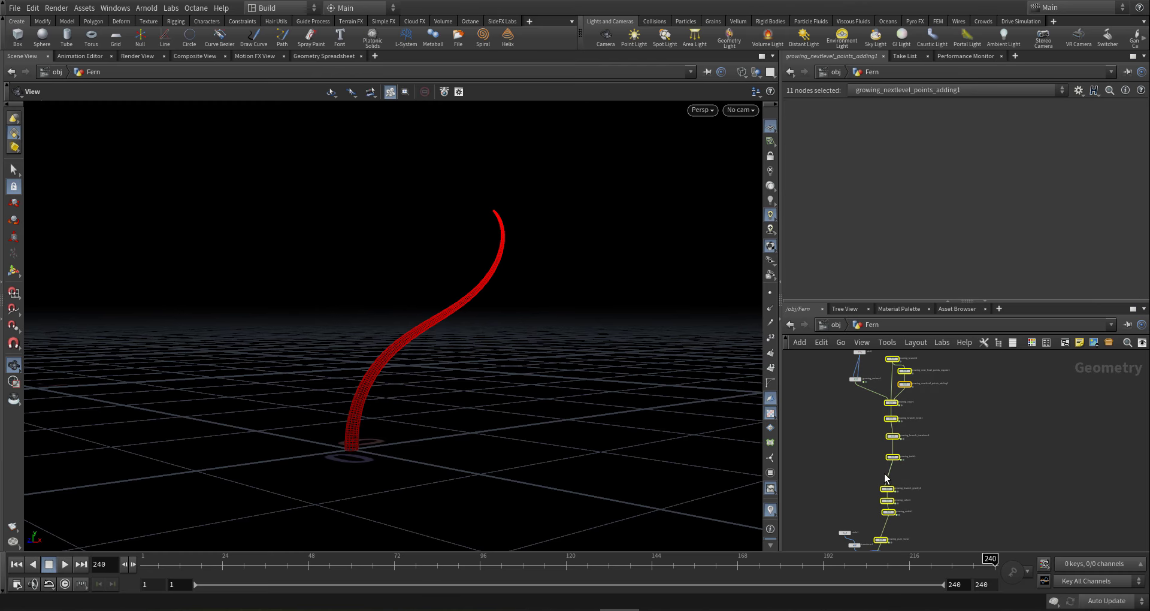
{"action": "scroll", "coordinate": [908, 488], "scroll_direction": "up", "scroll_amount": 5}
{"action": "middle_click_drag", "start_coordinate": [961, 501], "coordinate": [950, 462]}
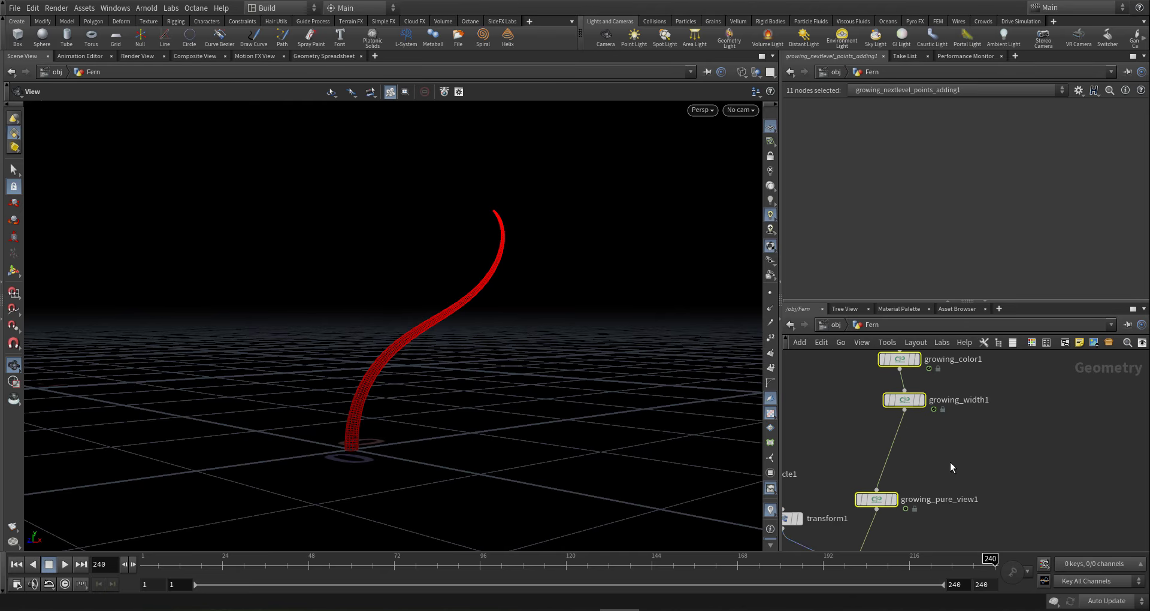
{"action": "left_click_drag", "start_coordinate": [939, 447], "coordinate": [857, 542], "text": "ctrl"}
{"action": "scroll", "coordinate": [929, 431], "scroll_direction": "down", "scroll_amount": 6}
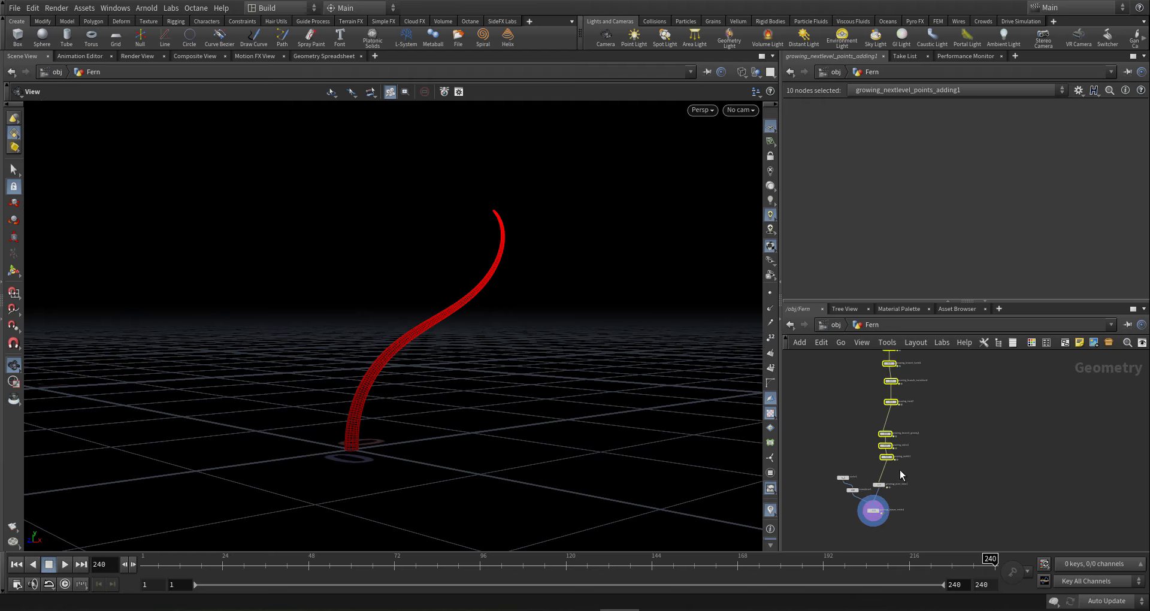
{"action": "middle_click_drag", "start_coordinate": [949, 452], "coordinate": [914, 470]}
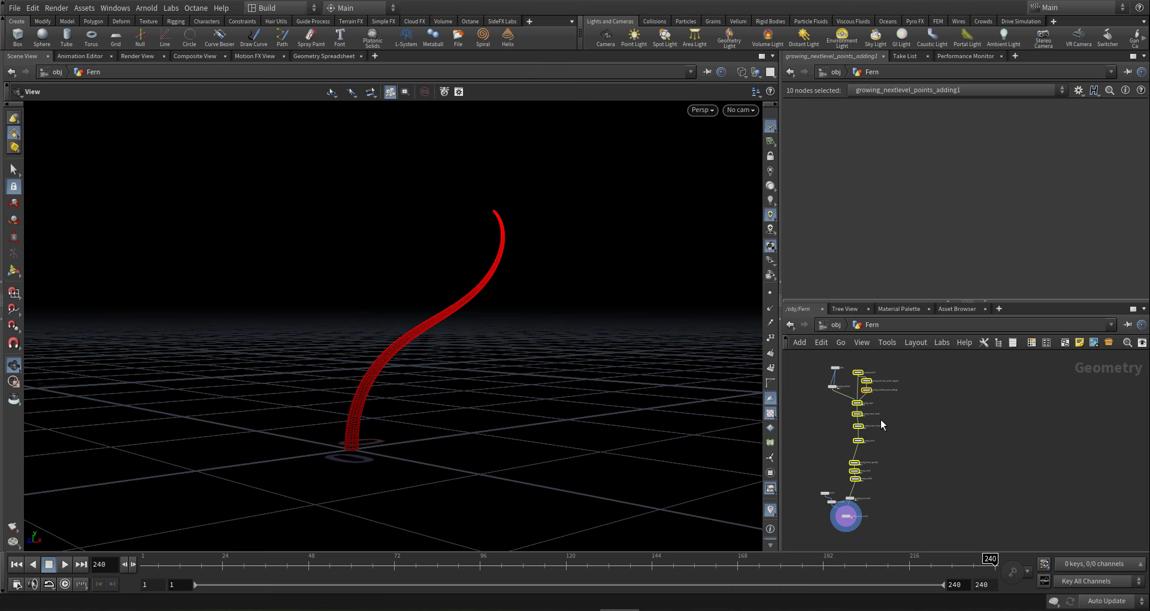
{"action": "key", "text": "ctrl+c"}
- Paste the copied nodes and place them beside the original chain
{"action": "middle_click_drag", "start_coordinate": [886, 425], "coordinate": [871, 419]}
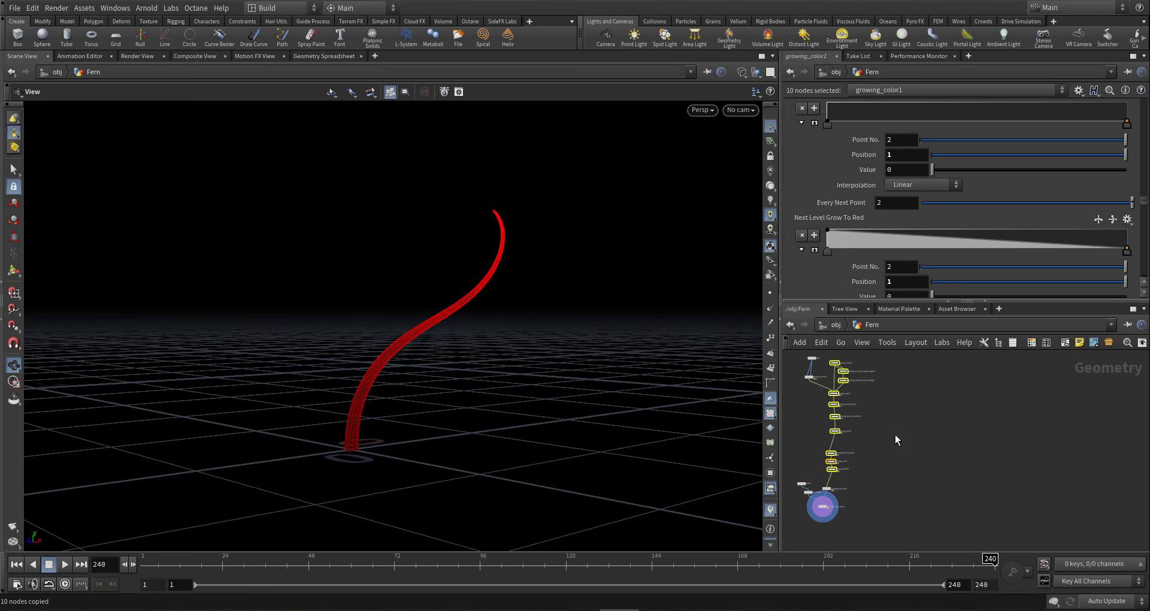
{"action": "key", "text": "ctrl+v"}
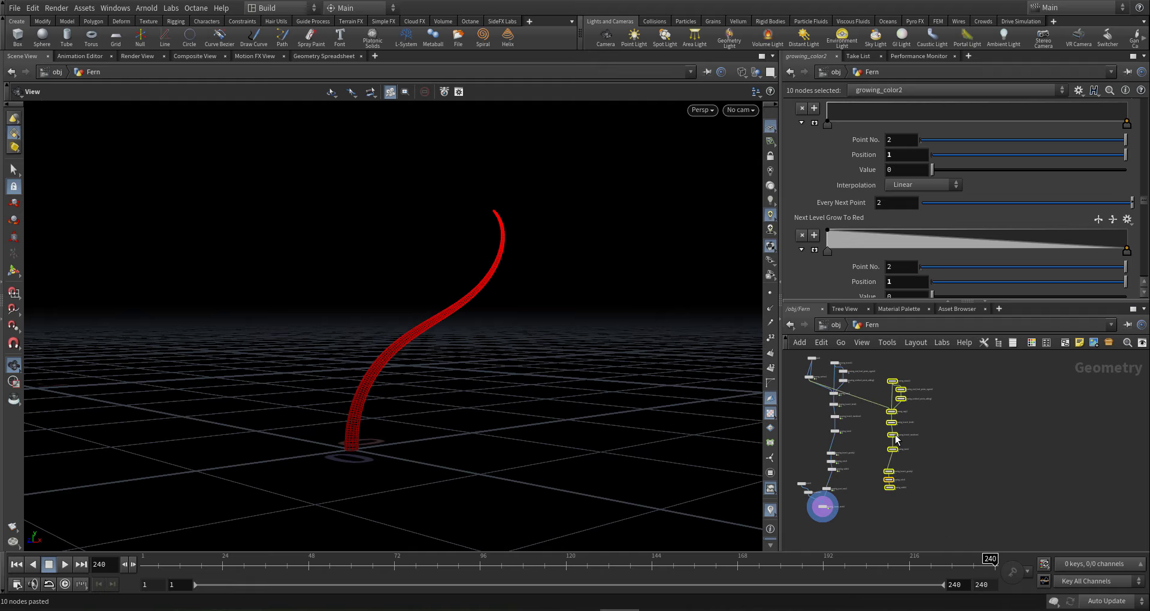
{"action": "scroll", "coordinate": [893, 449], "scroll_direction": "up", "scroll_amount": 2}
{"action": "left_click_drag", "start_coordinate": [891, 405], "coordinate": [891, 459]}
{"action": "scroll", "coordinate": [846, 479], "scroll_direction": "up", "scroll_amount": 2}
{"action": "left_click", "coordinate": [861, 462]}
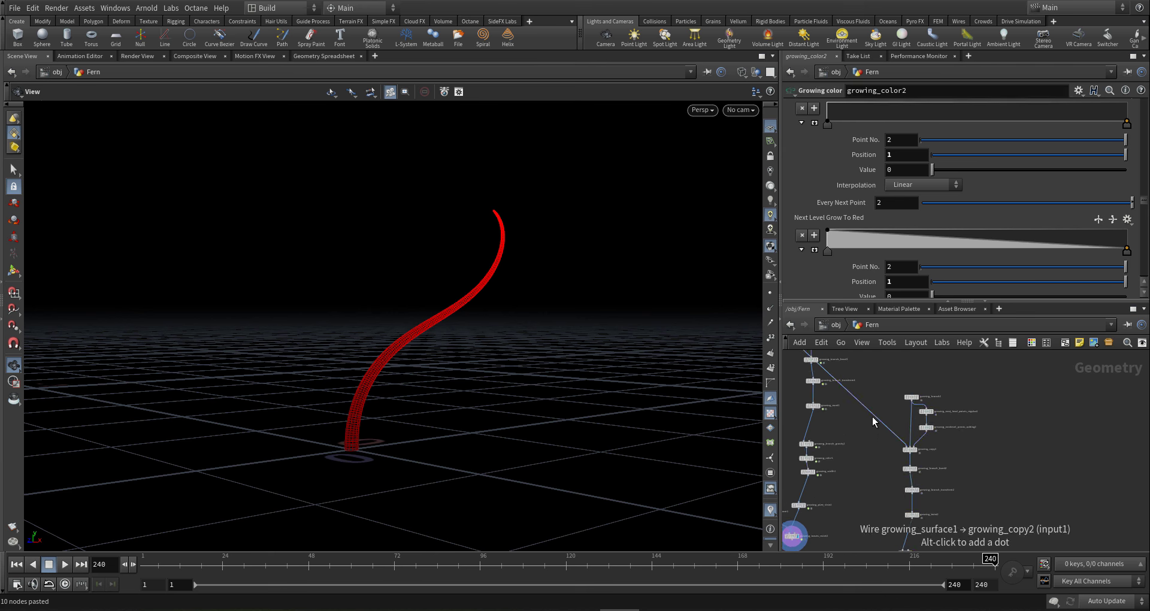
- Wire the pasted chain to growing_width1's output and nudge the ten pasted nodes into place
{"action": "left_click_drag", "start_coordinate": [873, 417], "coordinate": [819, 507]}
{"action": "scroll", "coordinate": [818, 506], "scroll_direction": "up", "scroll_amount": 5}
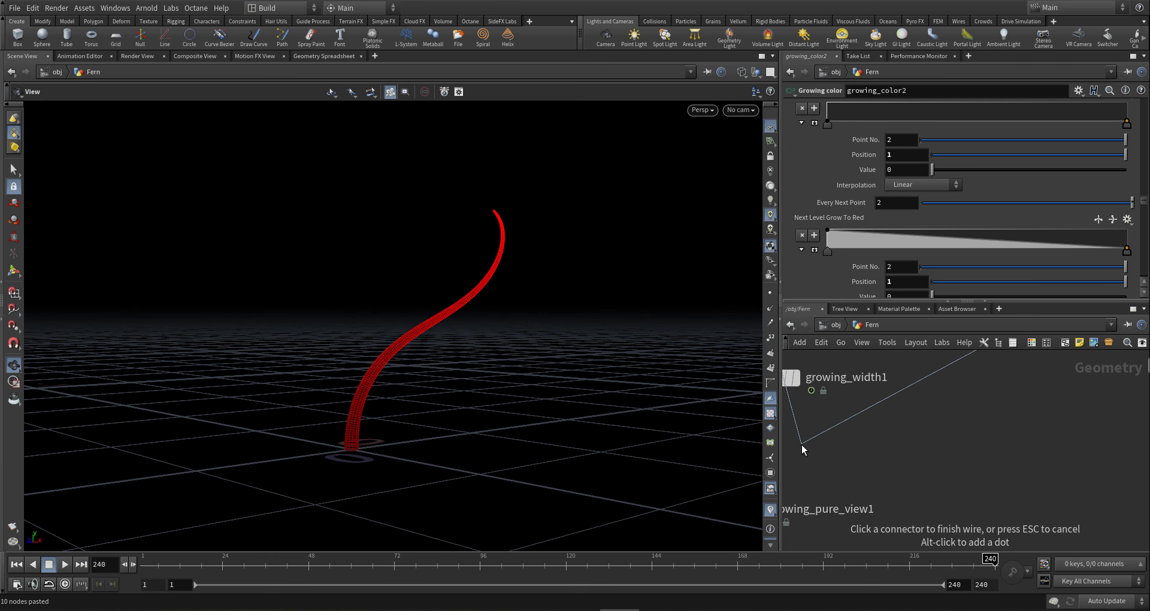
{"action": "left_click", "coordinate": [849, 444]}
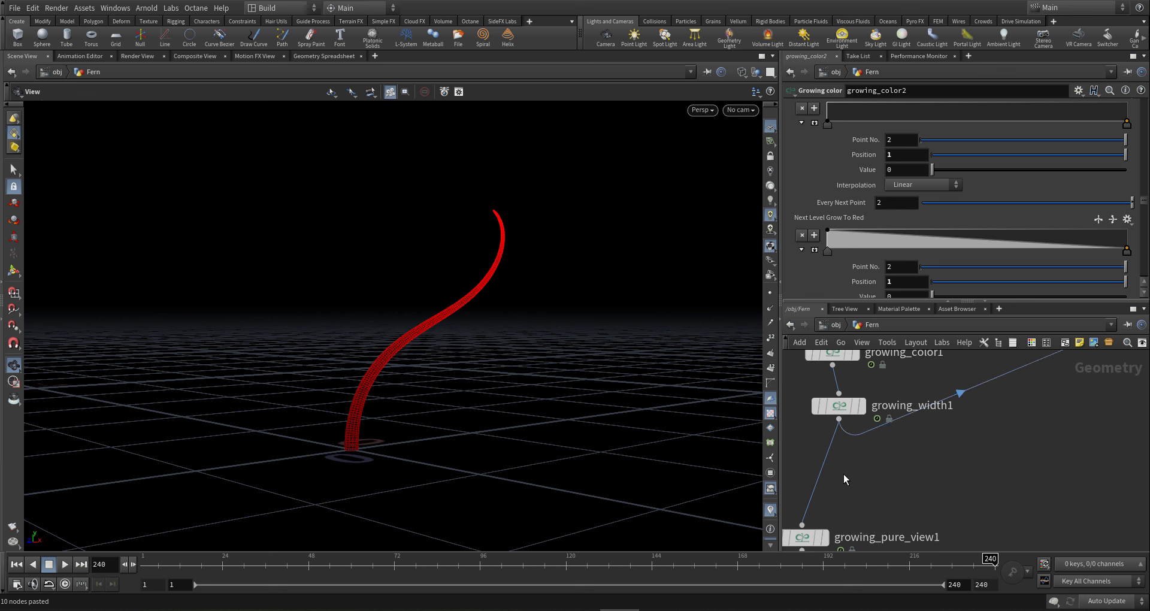
{"action": "scroll", "coordinate": [843, 474], "scroll_direction": "down", "scroll_amount": 6}
{"action": "middle_click_drag", "start_coordinate": [877, 504], "coordinate": [874, 496]}
{"action": "scroll", "coordinate": [887, 473], "scroll_direction": "down", "scroll_amount": 2}
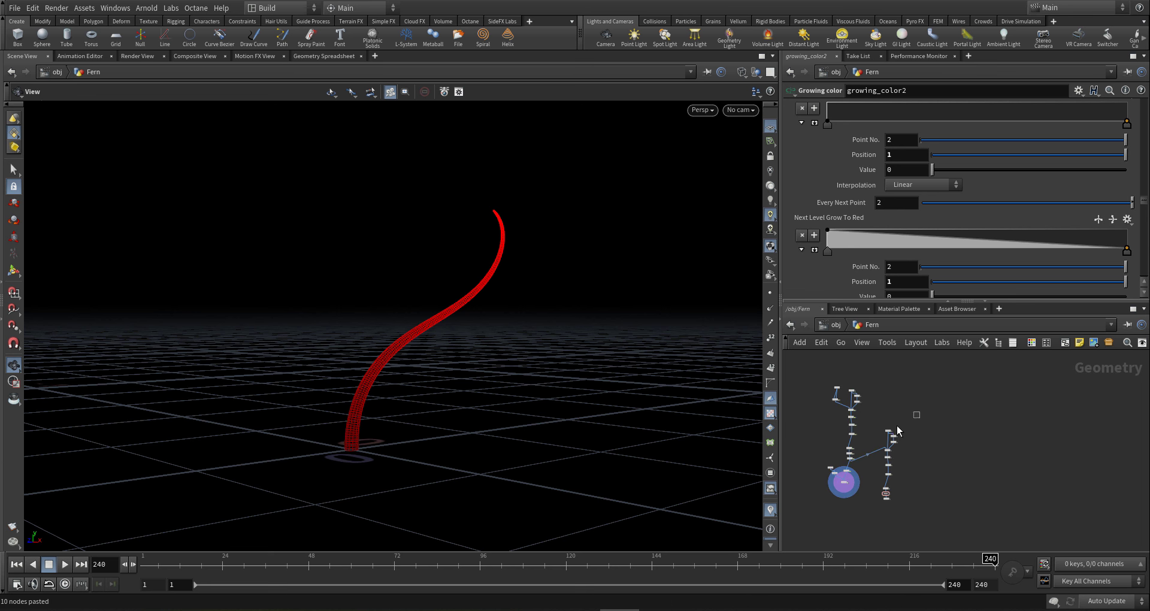
{"action": "left_click_drag", "start_coordinate": [897, 427], "coordinate": [893, 516]}
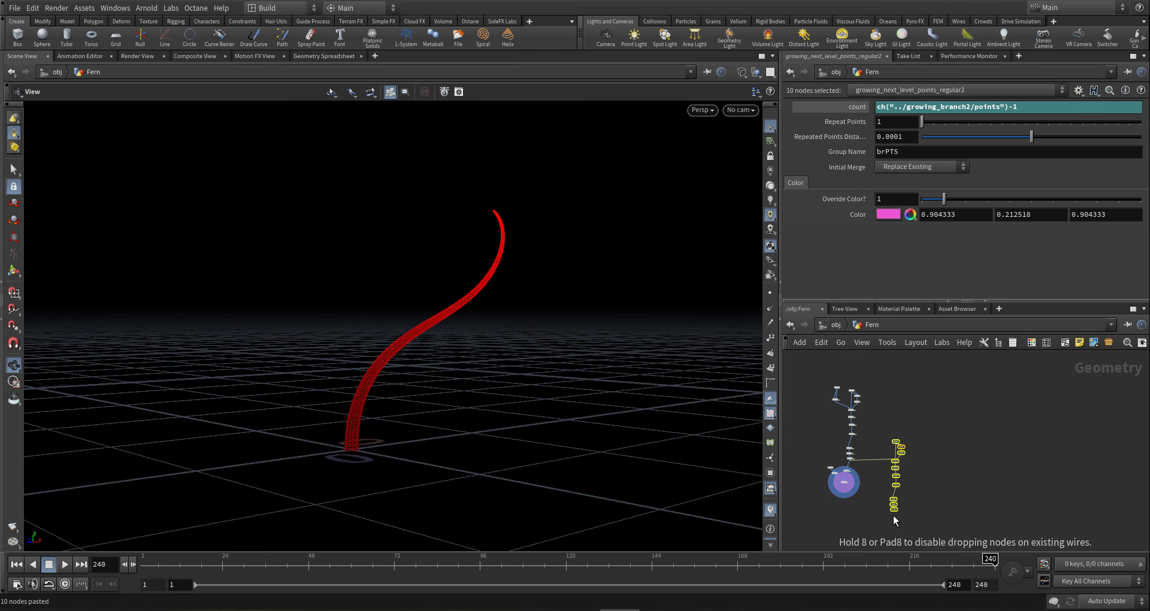
{"action": "left_click", "coordinate": [864, 508]}
{"action": "scroll", "coordinate": [865, 490], "scroll_direction": "up", "scroll_amount": 6}
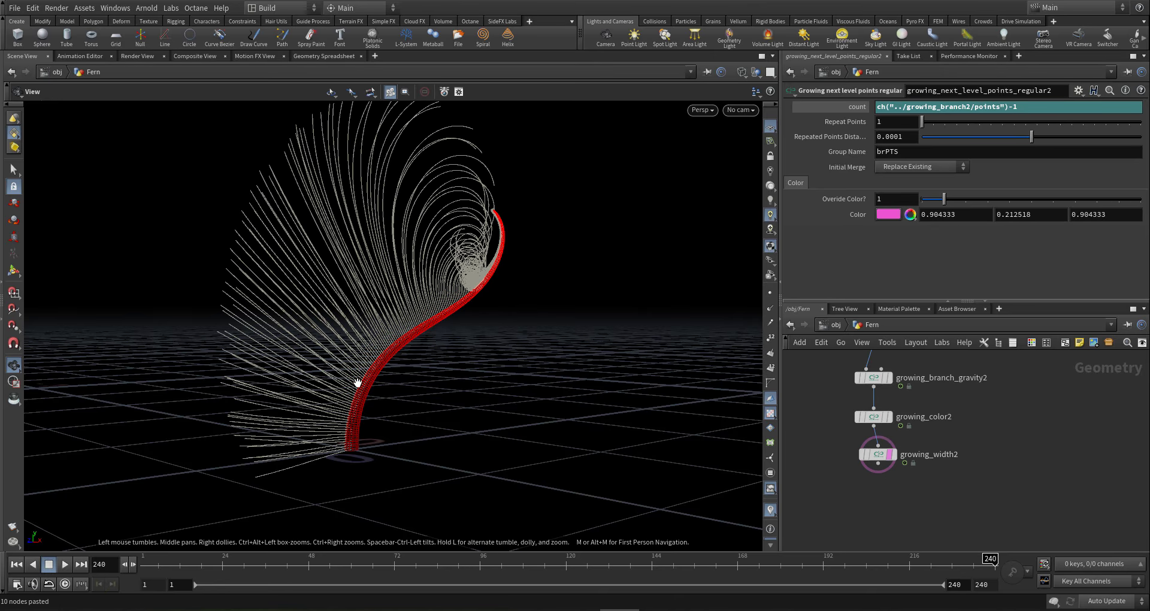
- Restore growing_copy2's controller parameters to factory defaults, resetting Rotation Base to 0, 90, 0, 0
{"action": "left_click_drag", "start_coordinate": [358, 382], "coordinate": [459, 365]}
{"action": "middle_click_drag", "start_coordinate": [1004, 421], "coordinate": [971, 447]}
{"action": "scroll", "coordinate": [972, 441], "scroll_direction": "down", "scroll_amount": 6}
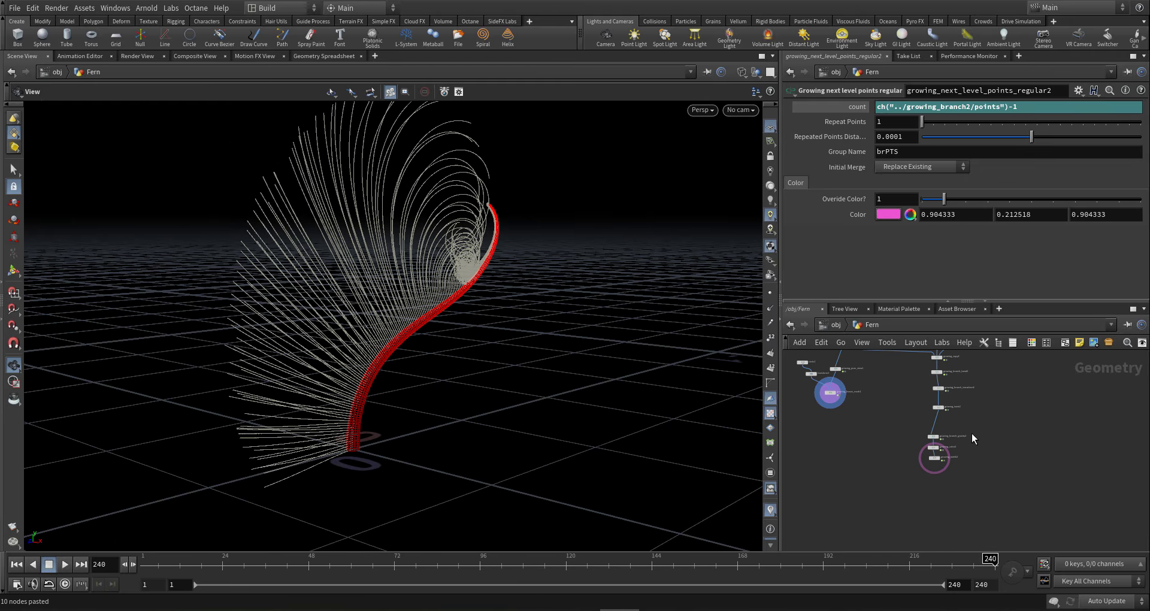
{"action": "scroll", "coordinate": [884, 413], "scroll_direction": "up", "scroll_amount": 5}
{"action": "left_click", "coordinate": [930, 454]}
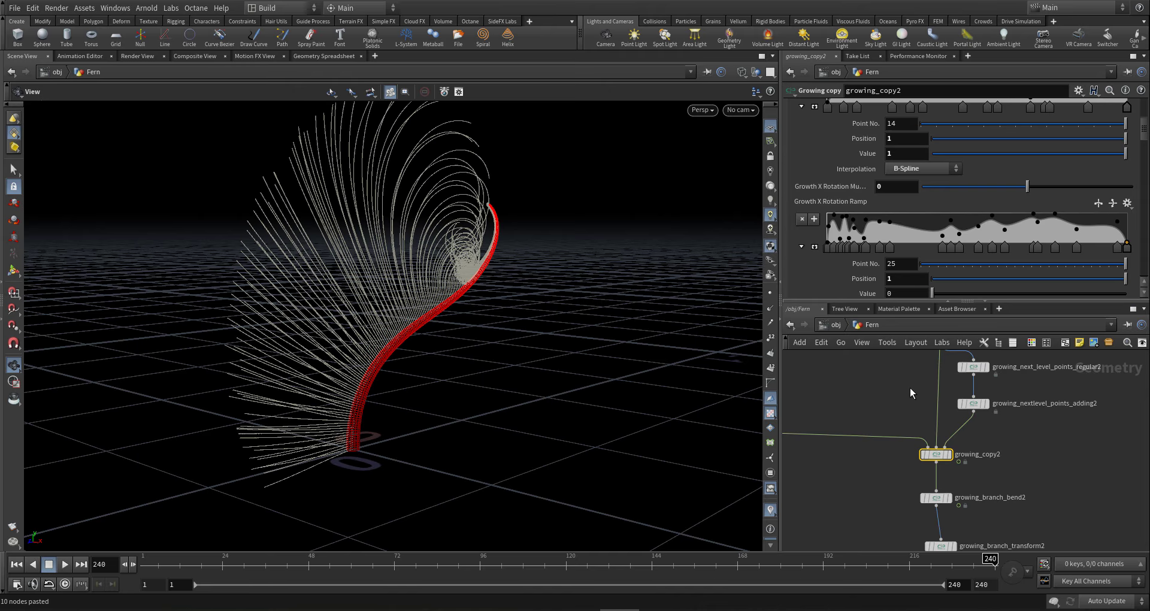
{"action": "scroll", "coordinate": [1033, 139], "scroll_direction": "up", "scroll_amount": 5}
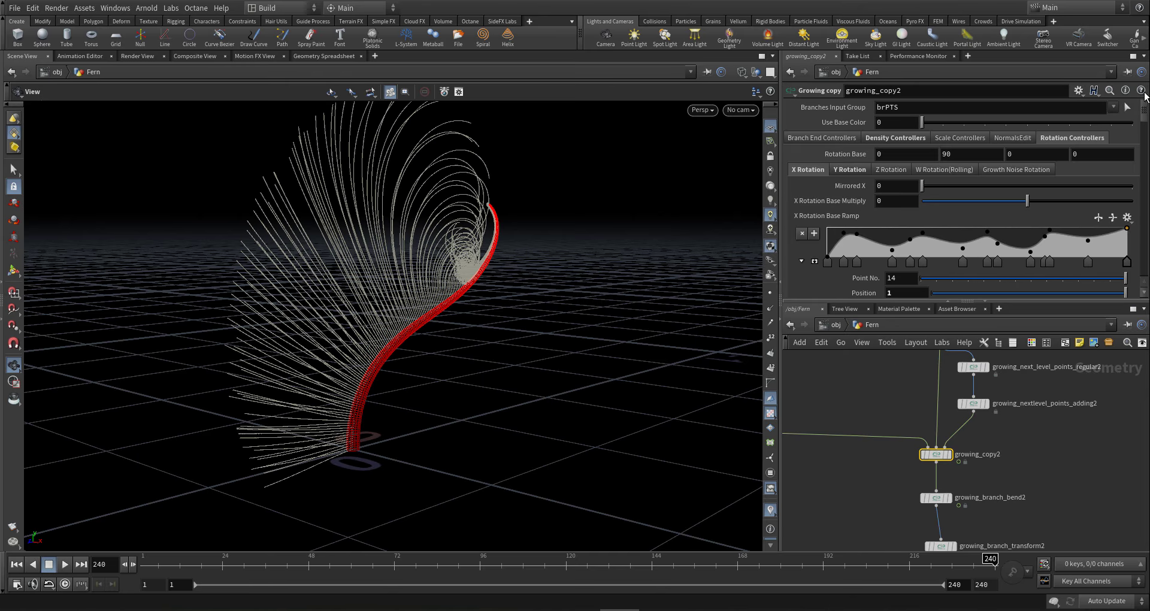
{"action": "right_click", "coordinate": [1051, 138]}
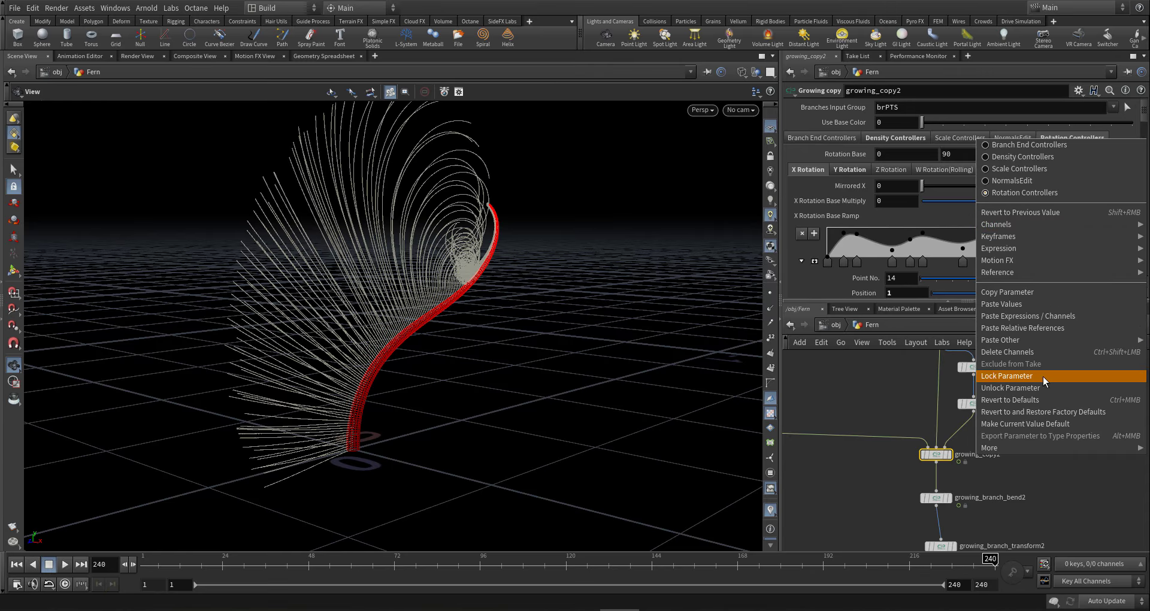
{"action": "left_click", "coordinate": [1048, 415]}
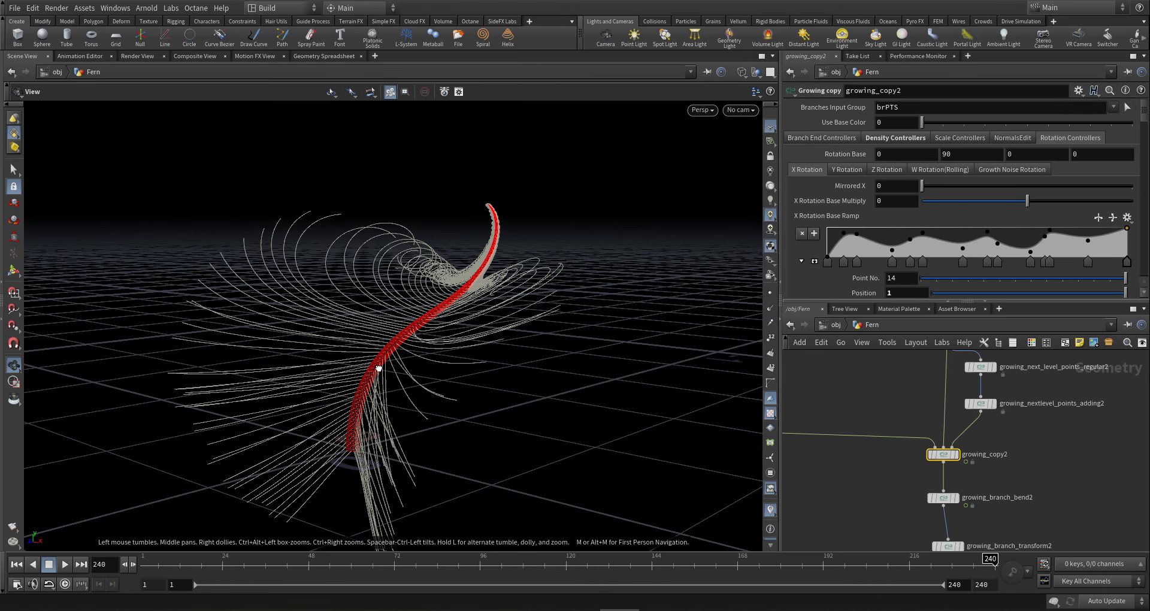
- Select the Branch Base Scale Ramp's first point and set geometry updates to On Mouse Up
{"action": "mouse_move", "coordinate": [380, 366]}
{"action": "left_mouse_down"}
{"action": "mouse_move", "coordinate": [457, 375]}
{"action": "mouse_move", "coordinate": [451, 398]}
{"action": "mouse_move", "coordinate": [390, 375]}
{"action": "left_mouse_up"}
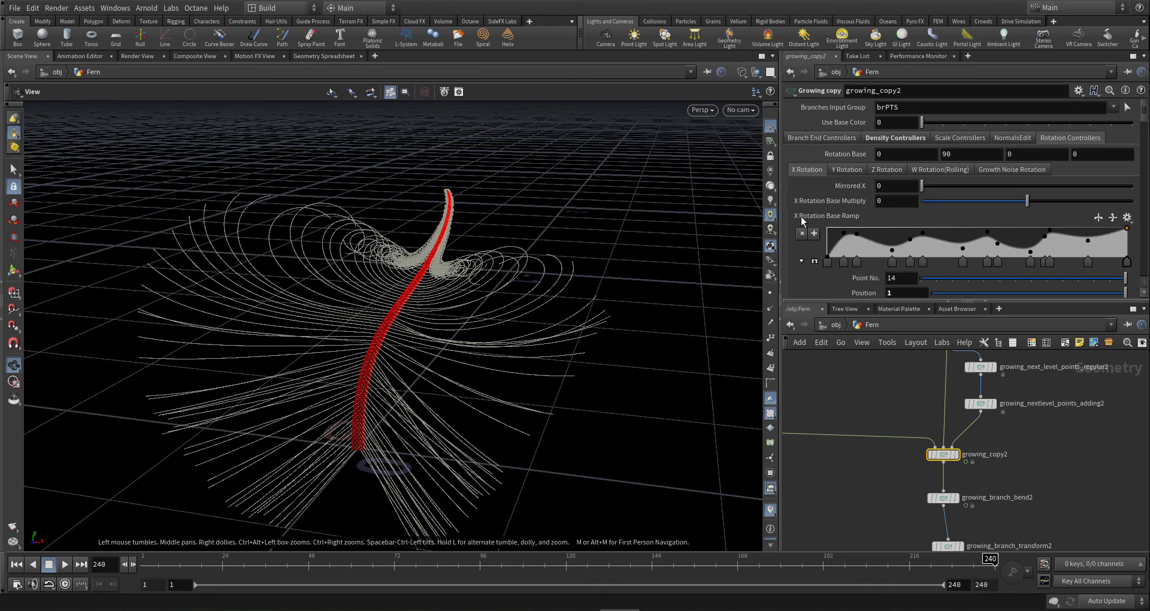
{"action": "scroll", "coordinate": [1145, 118], "scroll_direction": "down", "scroll_amount": 3}
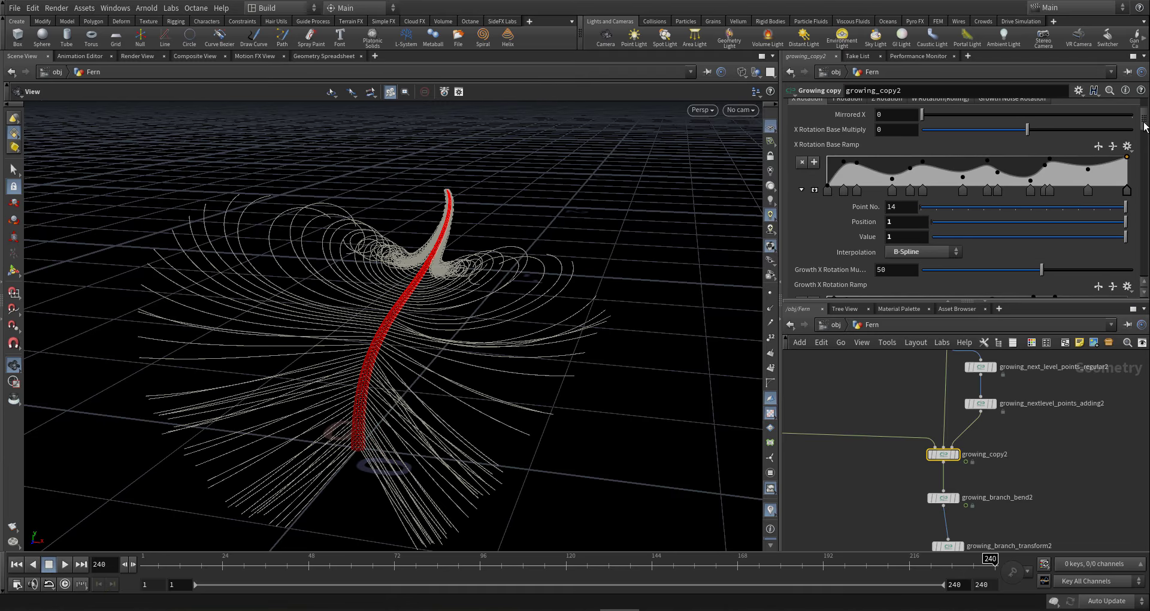
{"action": "scroll", "coordinate": [1145, 119], "scroll_direction": "up", "scroll_amount": 3}
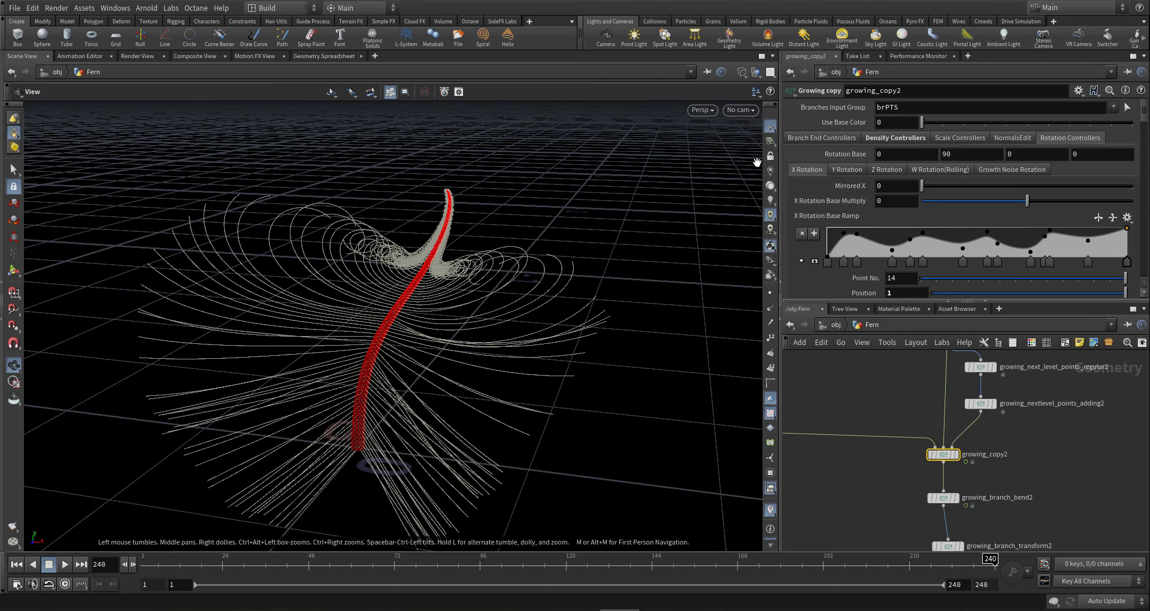
{"action": "left_click", "coordinate": [960, 138]}
{"action": "scroll", "coordinate": [919, 205], "scroll_direction": "down", "scroll_amount": 5}
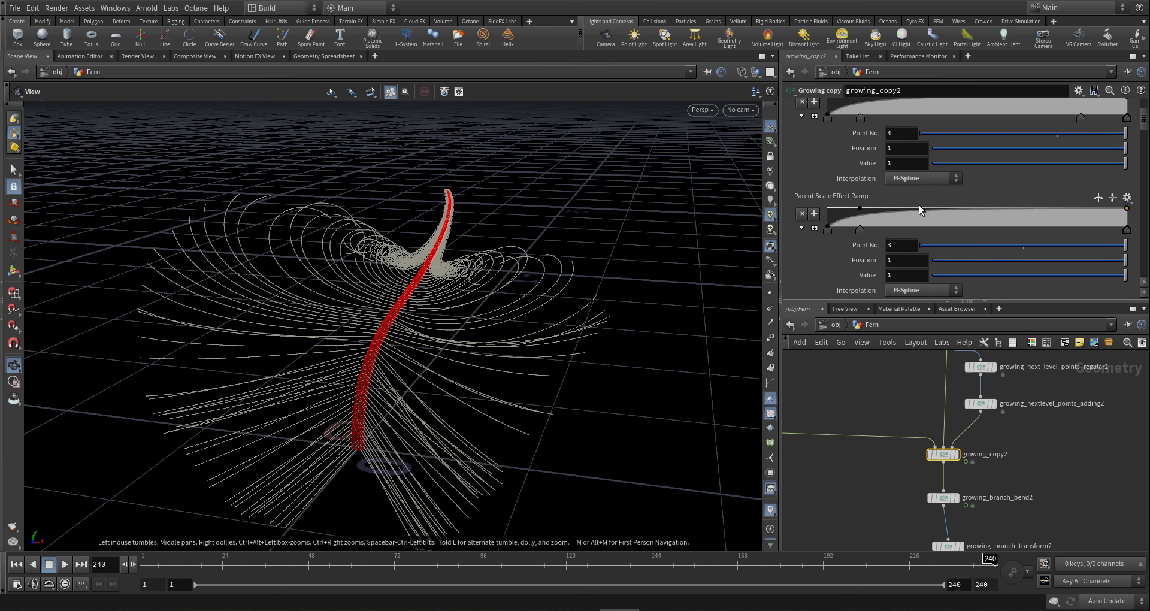
{"action": "left_click", "coordinate": [828, 201]}
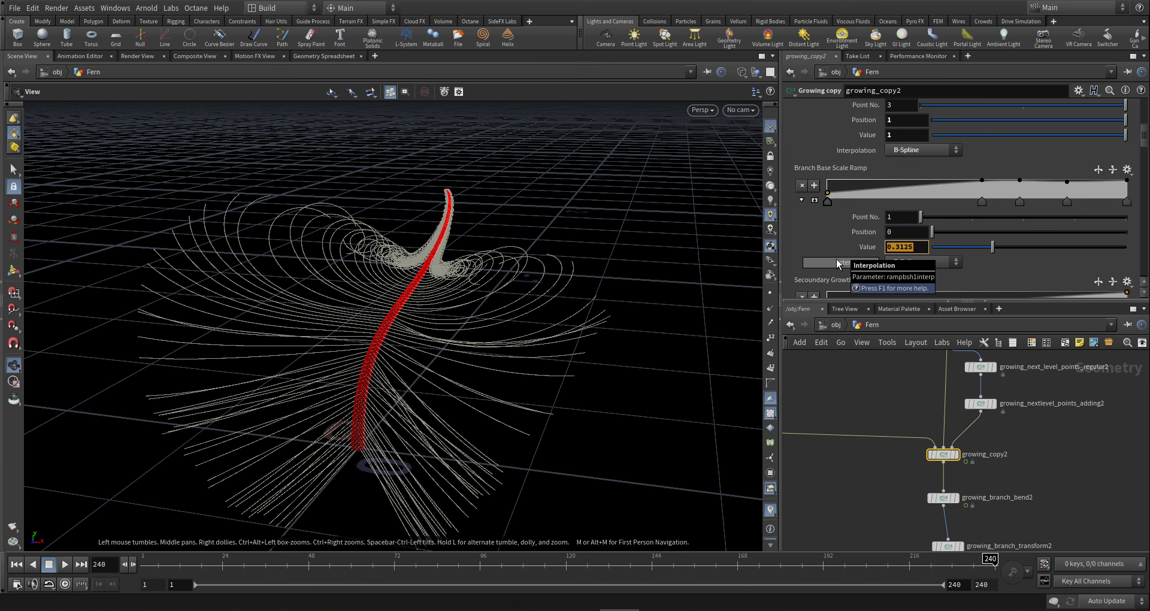
{"action": "left_click", "coordinate": [1107, 601]}
{"action": "left_click", "coordinate": [1107, 581]}
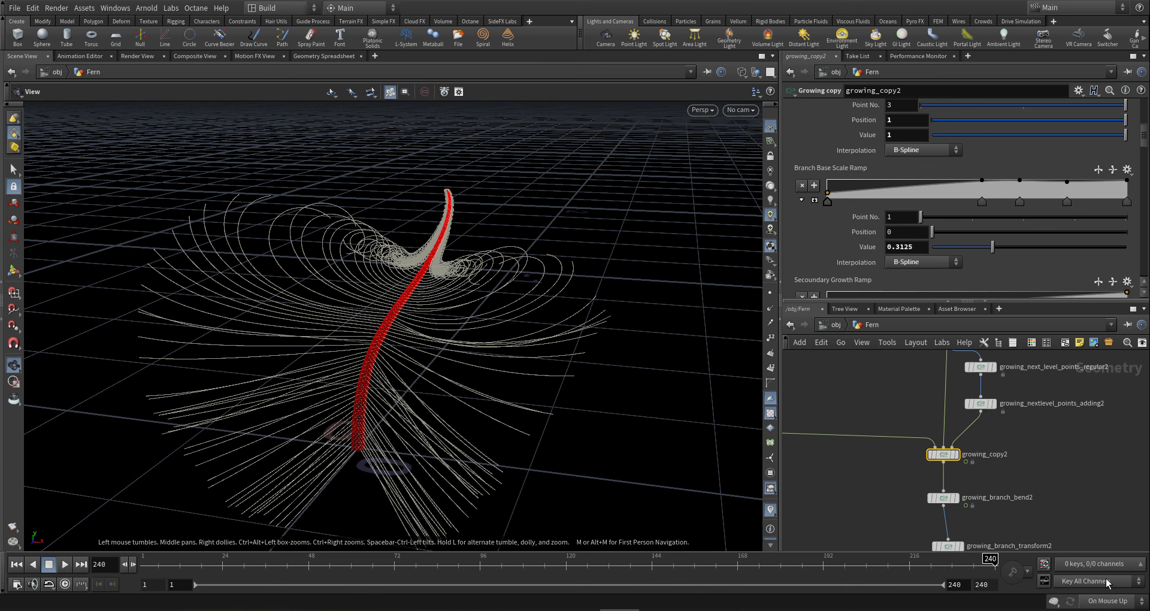
- Raise that first ramp point's value to 0.731 to lengthen the lower branches
{"action": "scroll", "coordinate": [1012, 261], "scroll_direction": "down", "scroll_amount": 1}
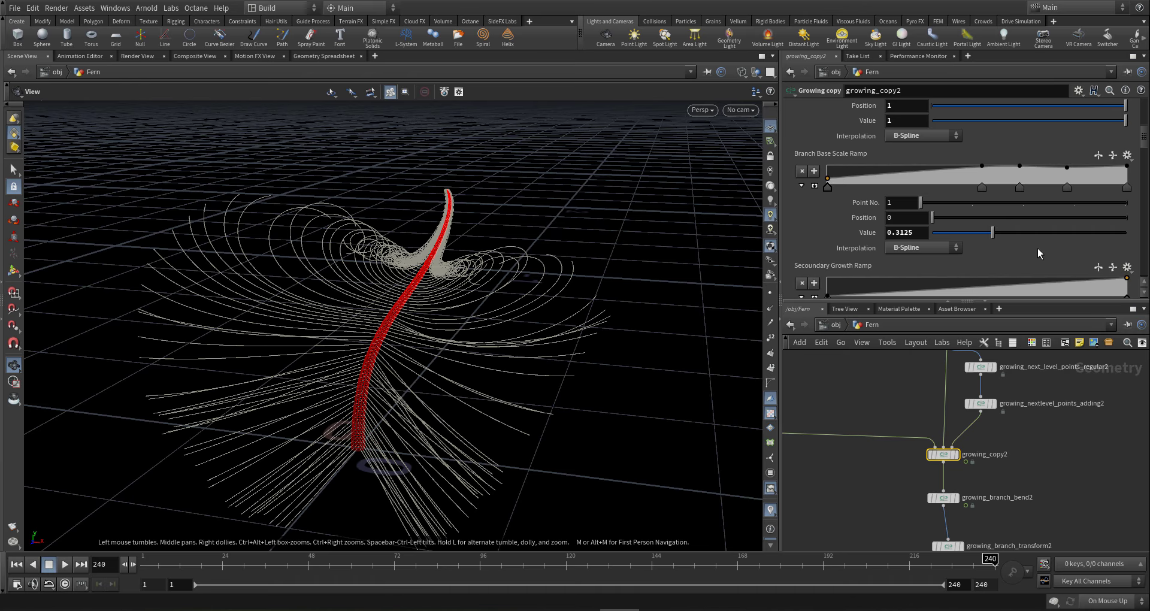
{"action": "left_click_drag", "start_coordinate": [1058, 233], "coordinate": [1073, 233]}
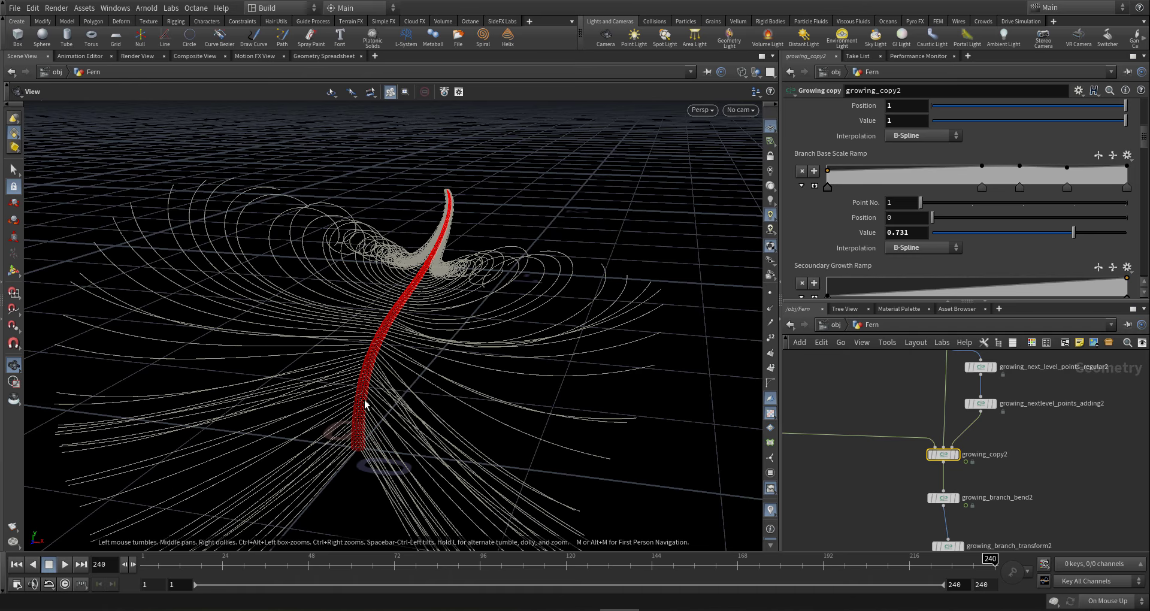
{"action": "left_click_drag", "start_coordinate": [388, 397], "coordinate": [395, 395]}
{"action": "scroll", "coordinate": [861, 455], "scroll_direction": "down", "scroll_amount": 4}
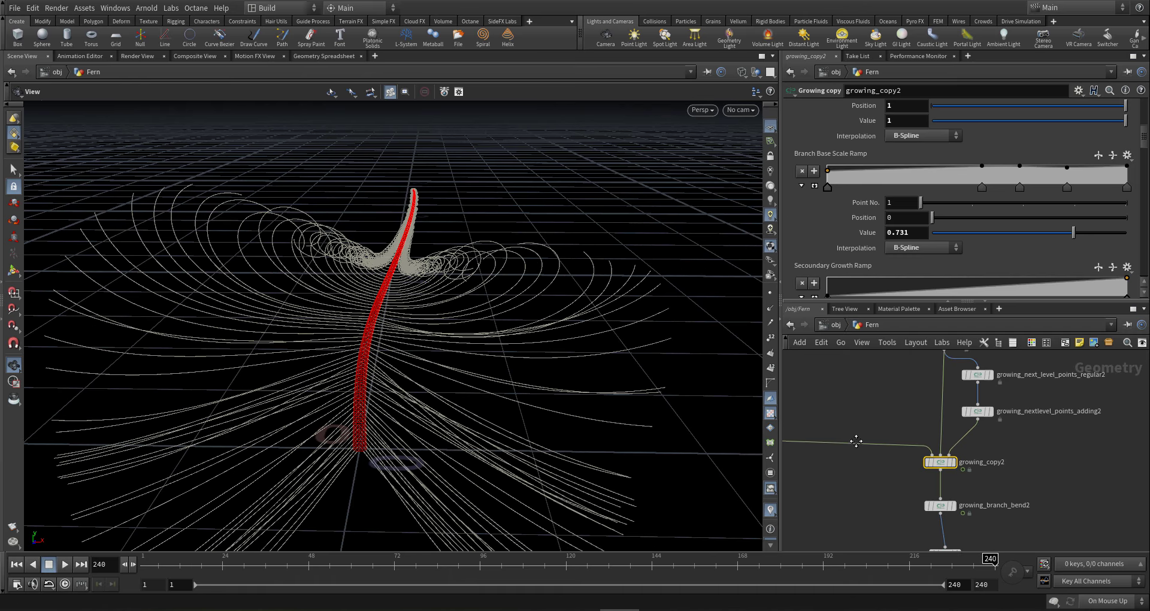
{"action": "scroll", "coordinate": [863, 149], "scroll_direction": "down", "scroll_amount": 5}
- Turn on Mirrored W under Rotation Controllers > W Rotation(Rolling)
{"action": "scroll", "coordinate": [863, 149], "scroll_direction": "up", "scroll_amount": 2}
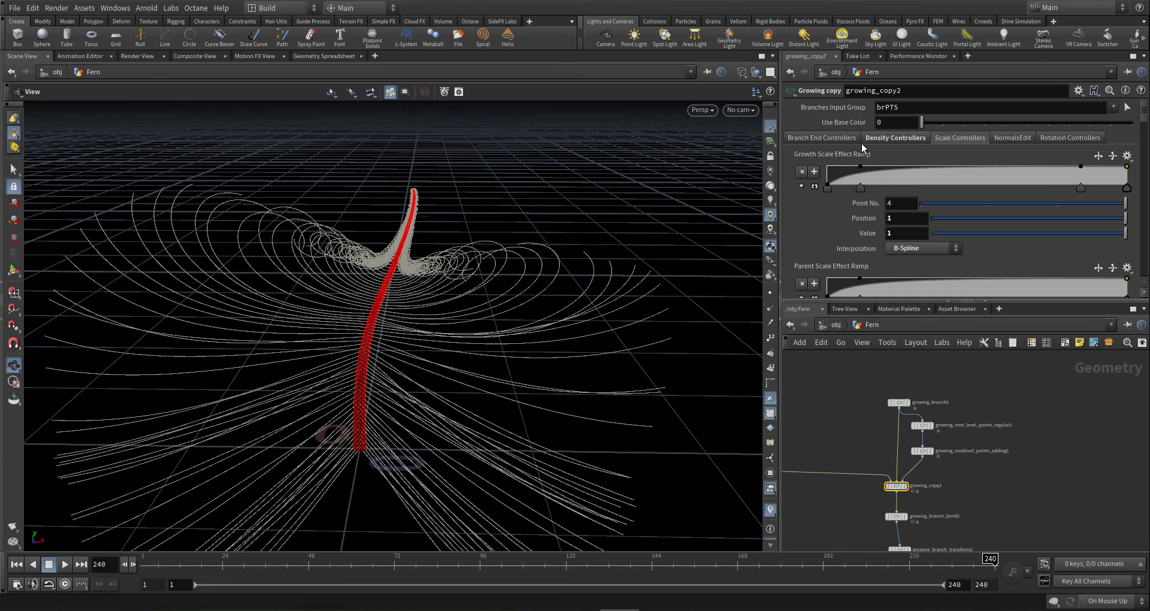
{"action": "left_click", "coordinate": [1058, 139]}
{"action": "left_click", "coordinate": [847, 170]}
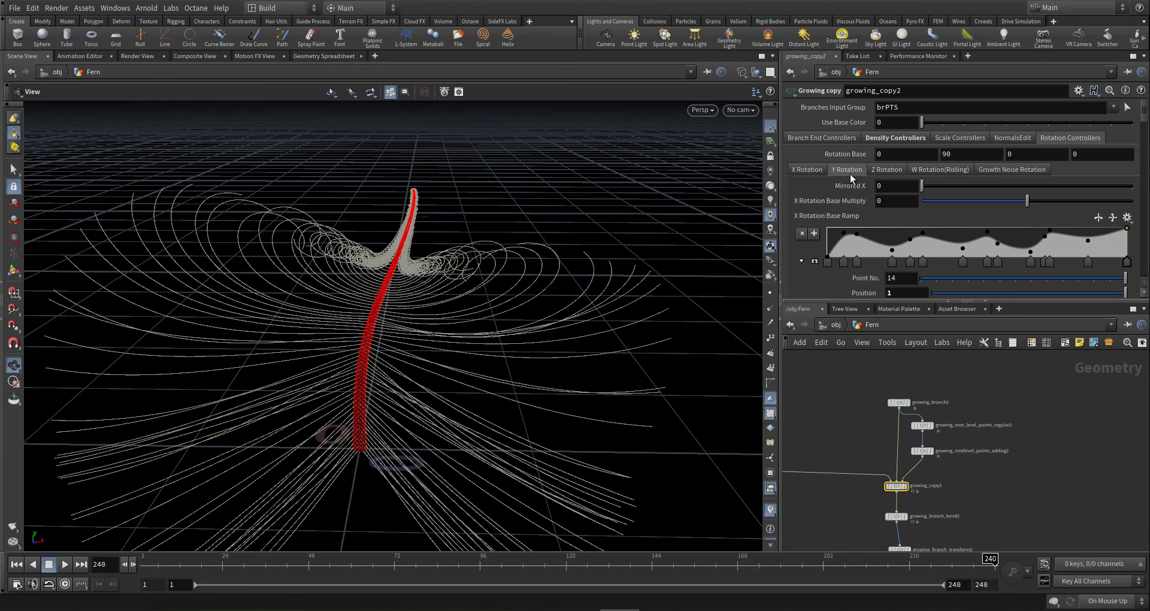
{"action": "left_click", "coordinate": [940, 169]}
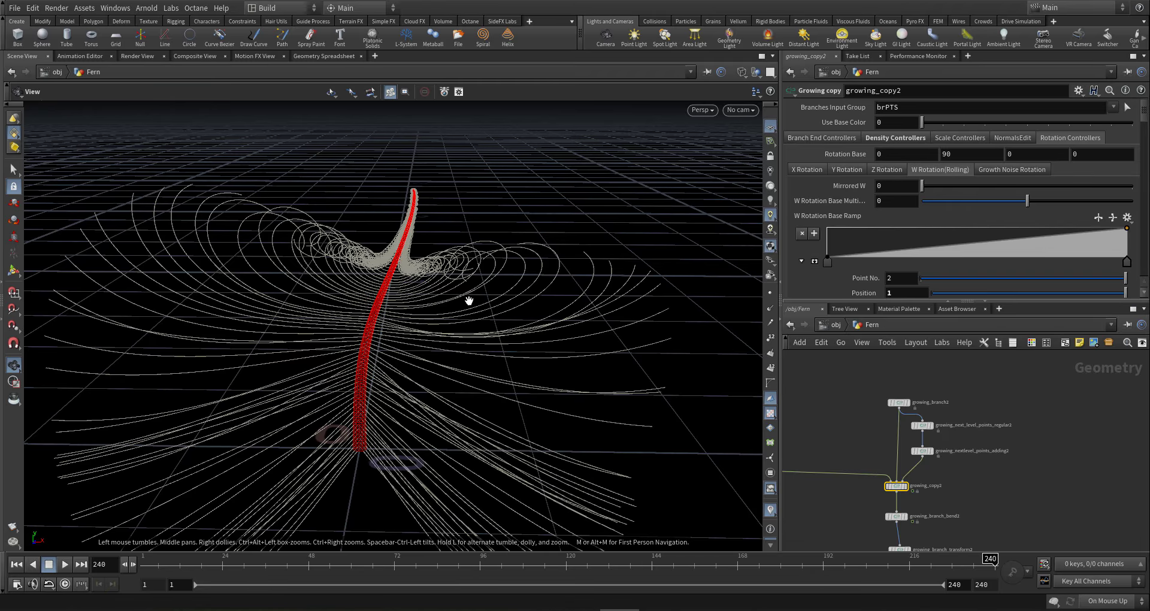
{"action": "mouse_move", "coordinate": [469, 298]}
{"action": "left_mouse_down"}
{"action": "mouse_move", "coordinate": [523, 298]}
{"action": "mouse_move", "coordinate": [439, 304]}
{"action": "mouse_move", "coordinate": [272, 277]}
{"action": "mouse_move", "coordinate": [318, 323]}
{"action": "mouse_move", "coordinate": [452, 308]}
{"action": "mouse_move", "coordinate": [455, 340]}
{"action": "mouse_move", "coordinate": [464, 317]}
{"action": "left_mouse_up"}
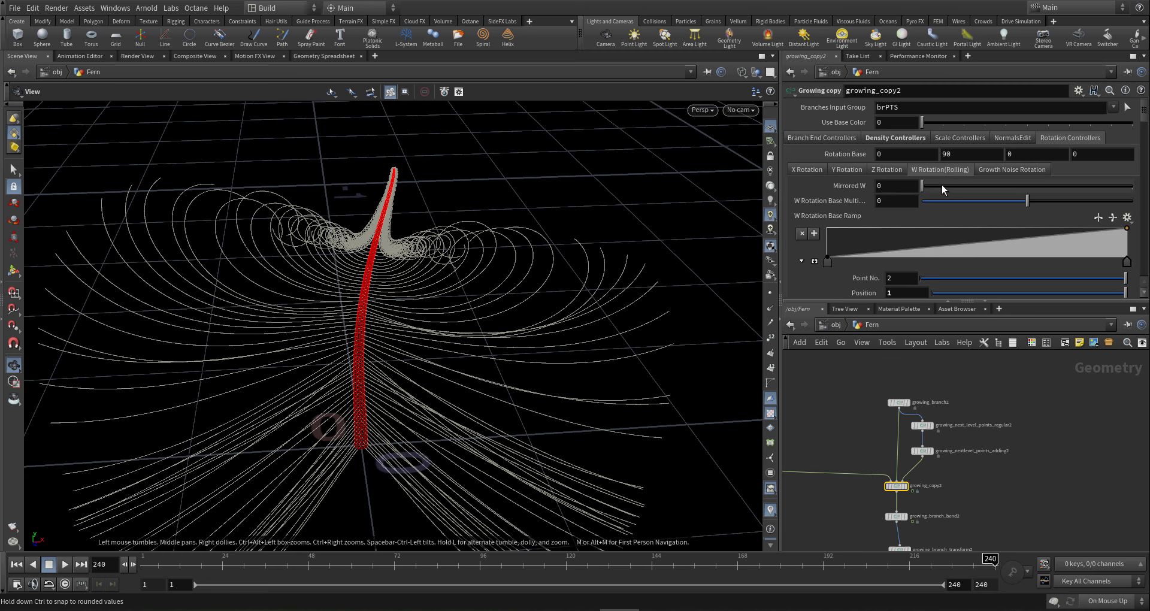
{"action": "left_click", "coordinate": [1058, 190]}
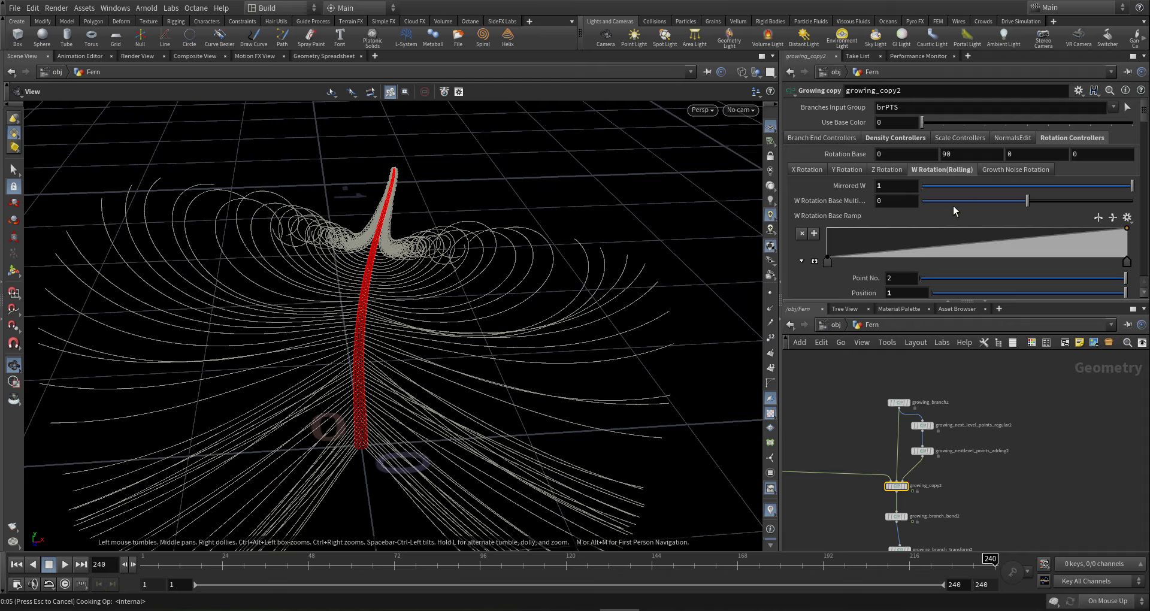
- Delete the W ramp's left point and set W Rotation Base Multiply to 90
{"action": "left_click", "coordinate": [828, 261]}
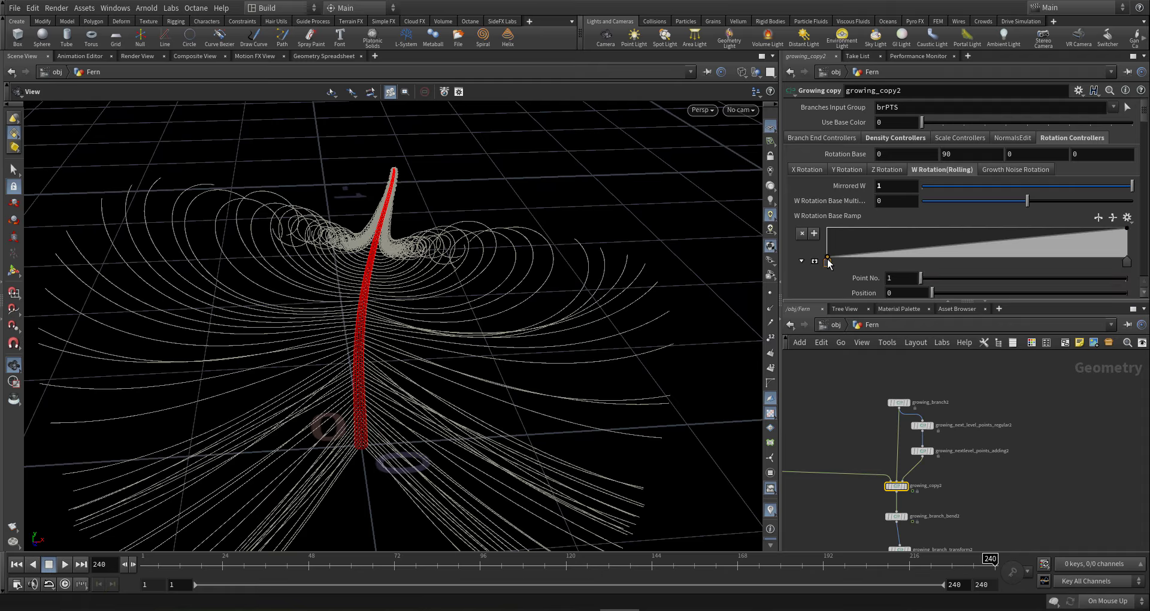
{"action": "key", "text": "Delete"}
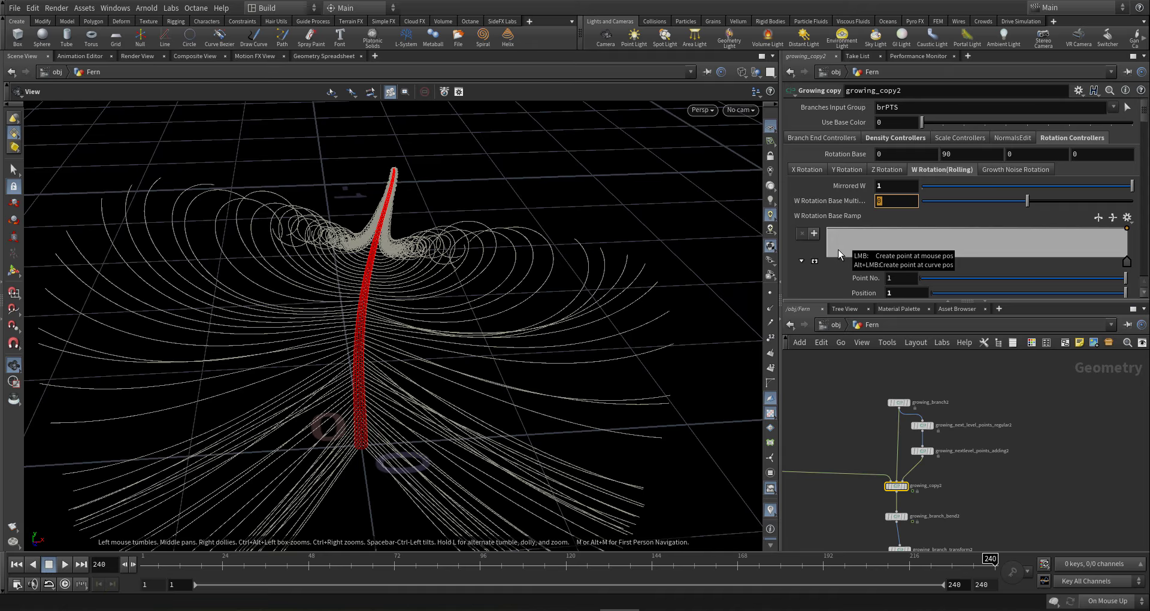
{"action": "type", "text": "90"}
{"action": "key", "text": "Return"}
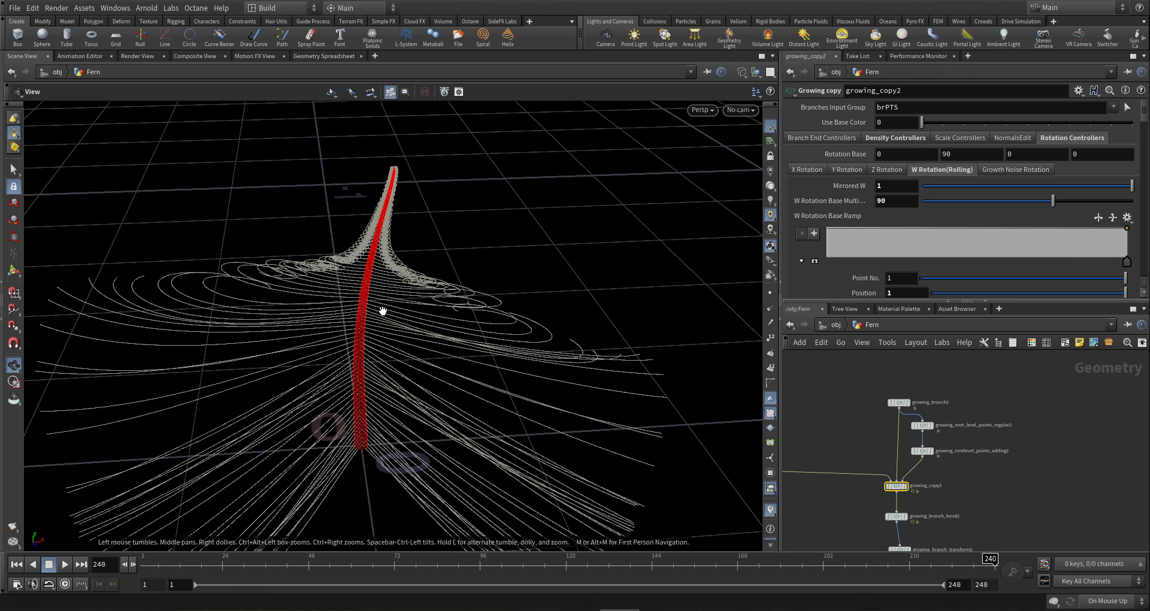
{"action": "left_click_drag", "start_coordinate": [382, 310], "coordinate": [346, 379]}
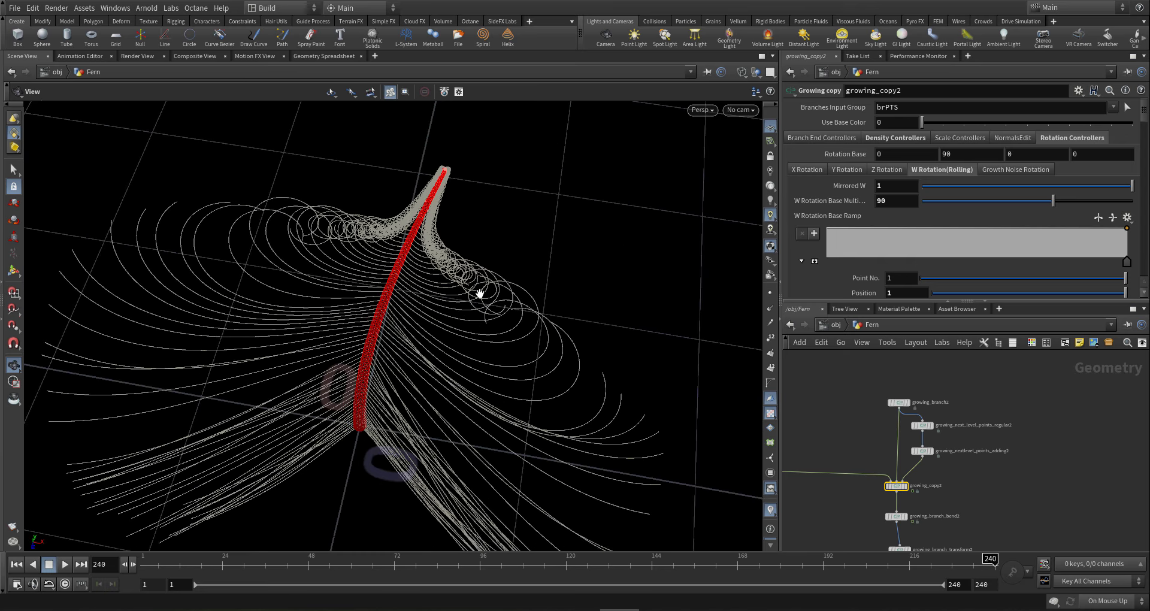
{"action": "left_click_drag", "start_coordinate": [431, 355], "coordinate": [383, 333]}
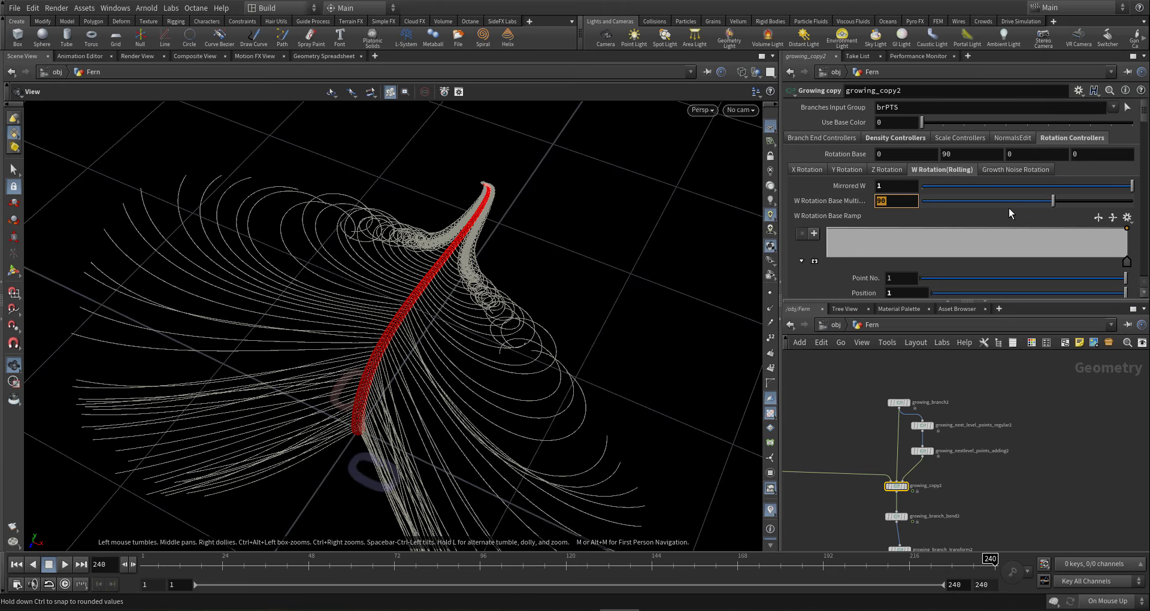
{"action": "left_click", "coordinate": [806, 170]}
{"action": "scroll", "coordinate": [873, 237], "scroll_direction": "down", "scroll_amount": 1}
{"action": "scroll", "coordinate": [874, 238], "scroll_direction": "down", "scroll_amount": 4}
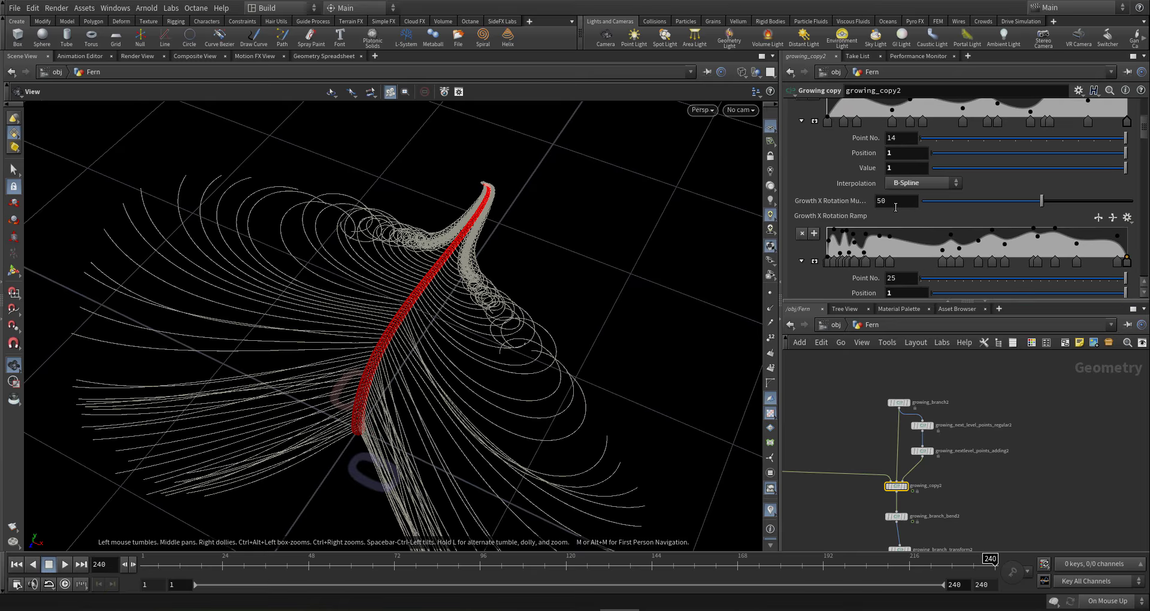
- Set growing_copy2's Growth X Rotation Multiply to 20
{"action": "left_click_drag", "start_coordinate": [888, 202], "coordinate": [792, 204]}
{"action": "type", "text": "20"}
{"action": "key", "text": "Return"}
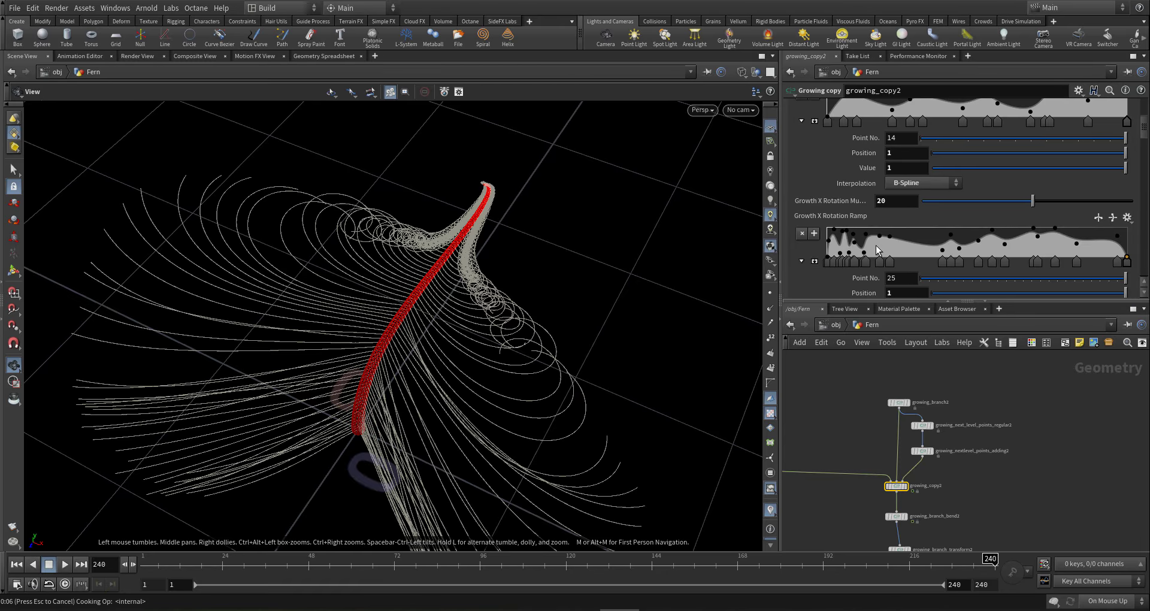
- Enter -50 as the first Y Rotation Base value, swinging the fronds into a V
{"action": "scroll", "coordinate": [877, 239], "scroll_direction": "up", "scroll_amount": 6}
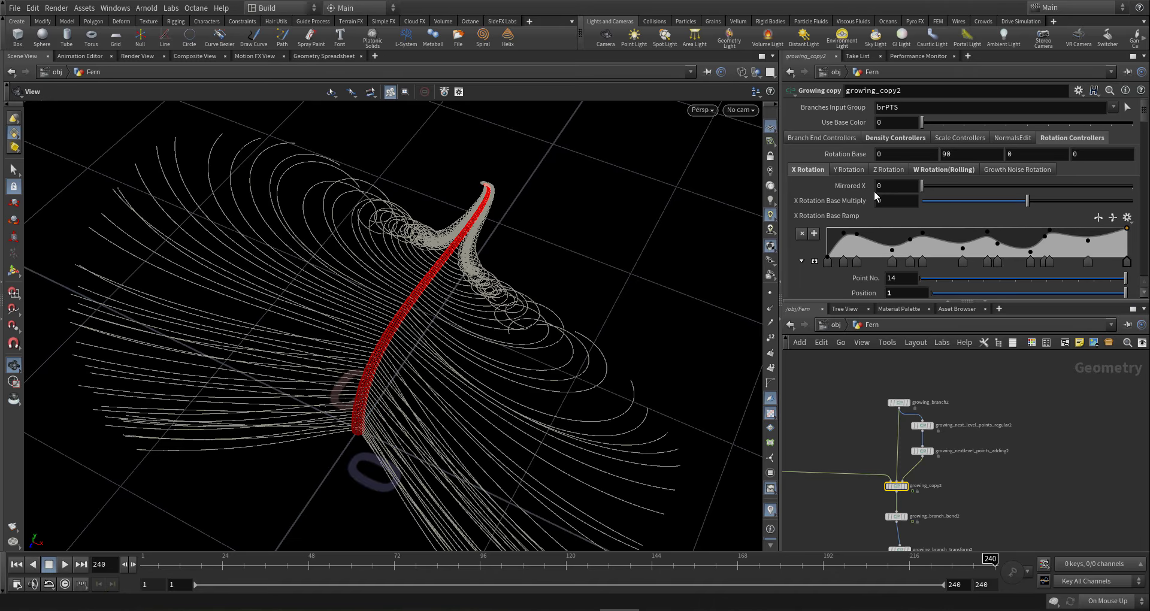
{"action": "left_click", "coordinate": [848, 170]}
{"action": "left_click", "coordinate": [888, 152]}
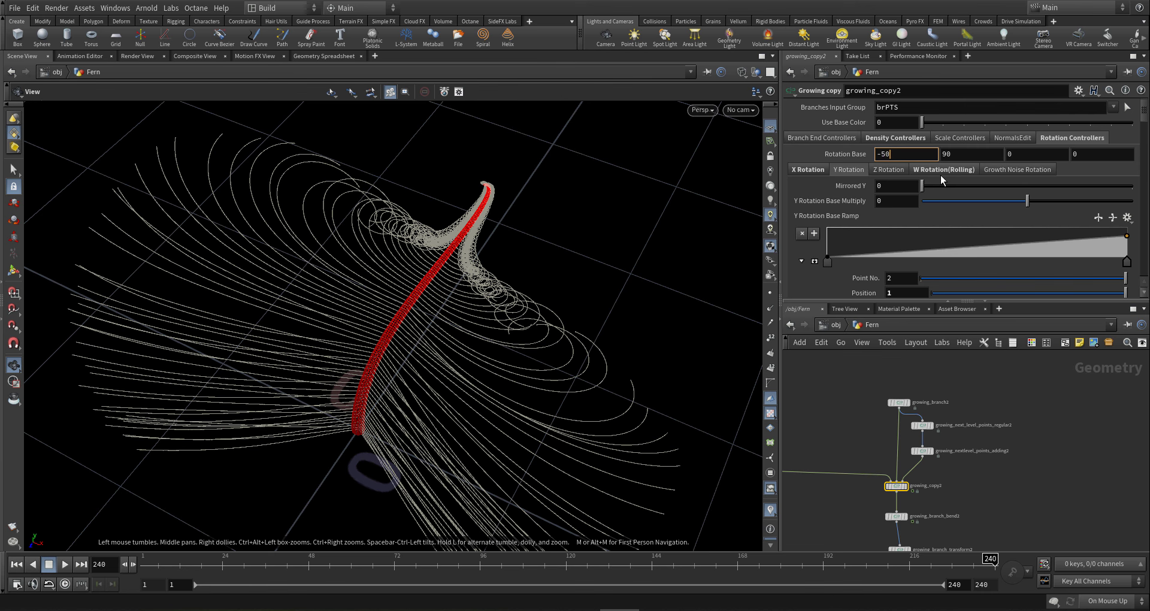
{"action": "key", "text": "Return"}
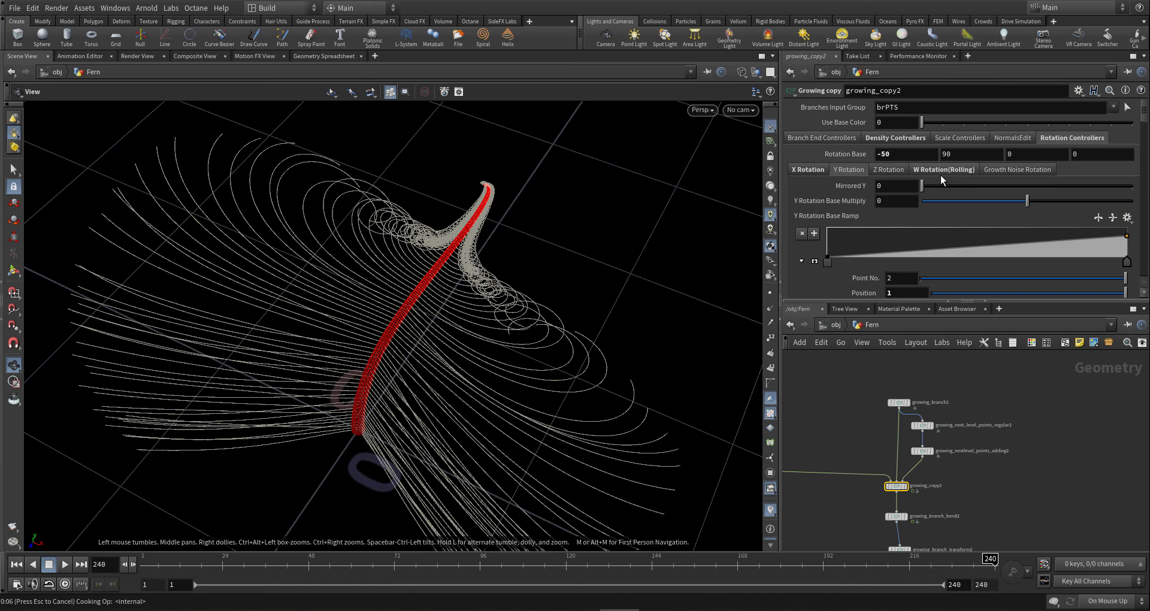
{"action": "left_click_drag", "start_coordinate": [511, 275], "coordinate": [575, 246]}
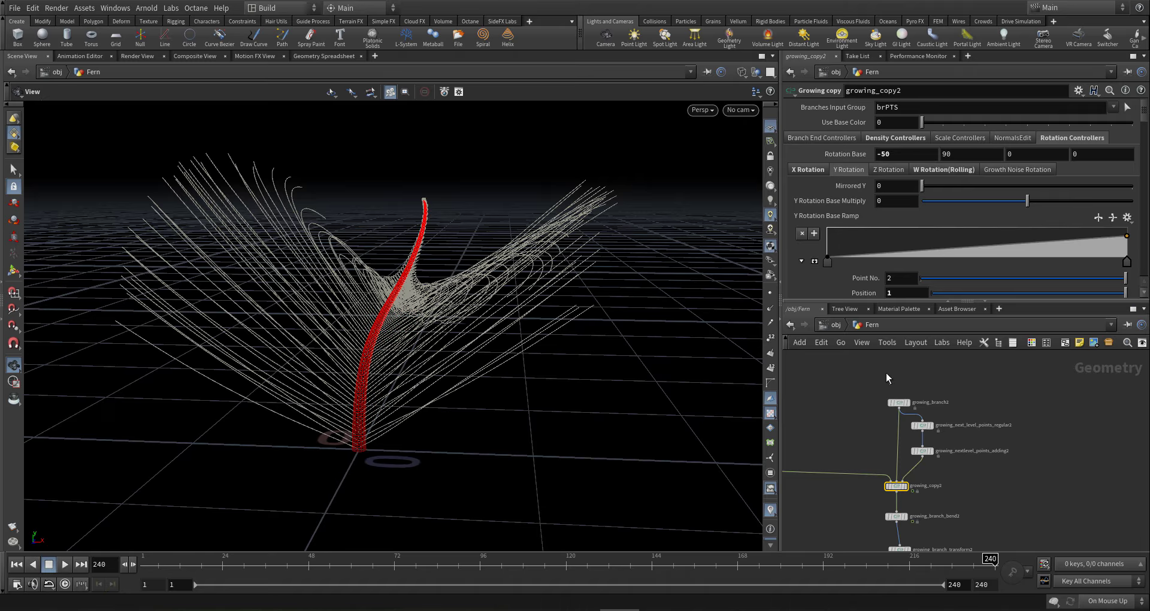
- Set growing_branch2's Length to 0.2
{"action": "left_click", "coordinate": [898, 403]}
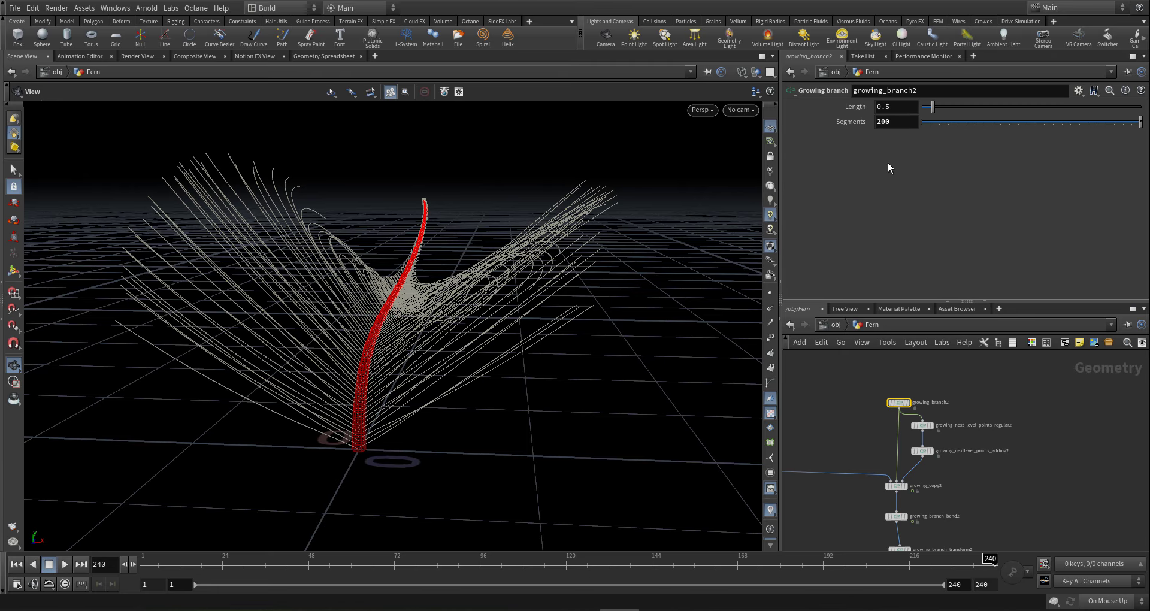
{"action": "left_click", "coordinate": [901, 124]}
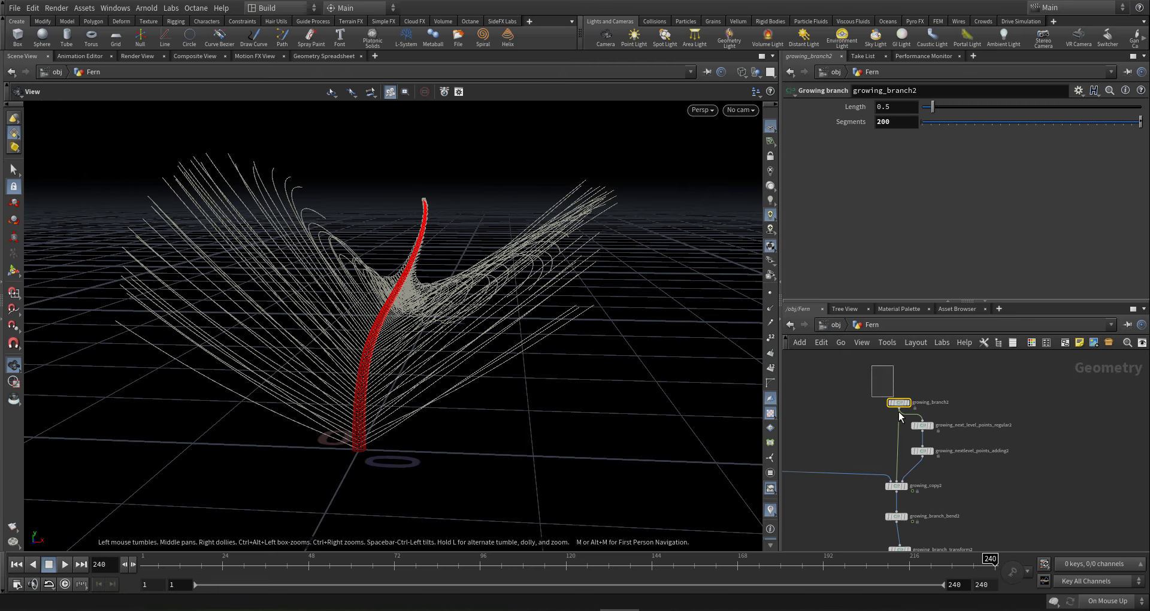
{"action": "left_click", "coordinate": [897, 107]}
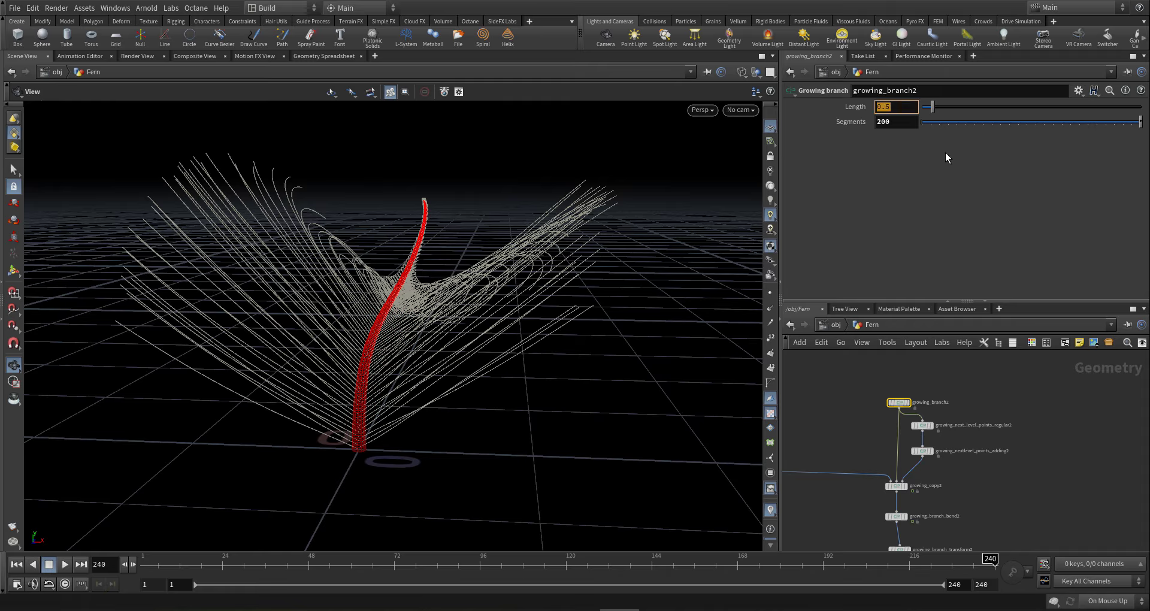
{"action": "type", "text": ".2"}
{"action": "key", "text": "Return"}
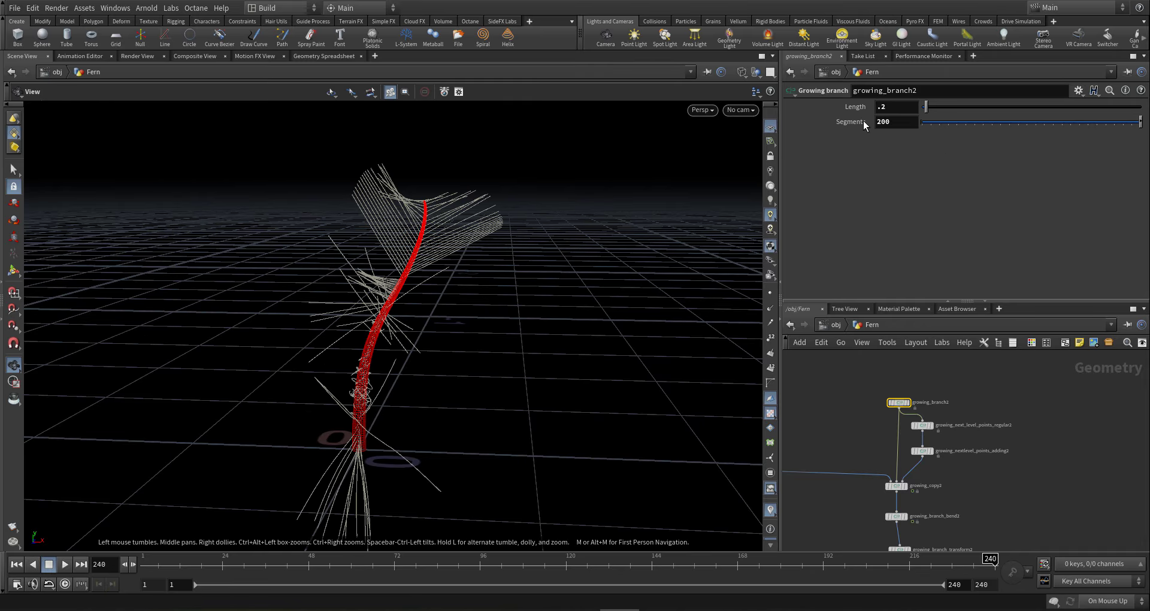
- Select growing_branch_bend2 and frame its bend guide curve in the viewport
{"action": "middle_click_drag", "start_coordinate": [948, 532], "coordinate": [933, 451]}
{"action": "scroll", "coordinate": [885, 459], "scroll_direction": "up", "scroll_amount": 2}
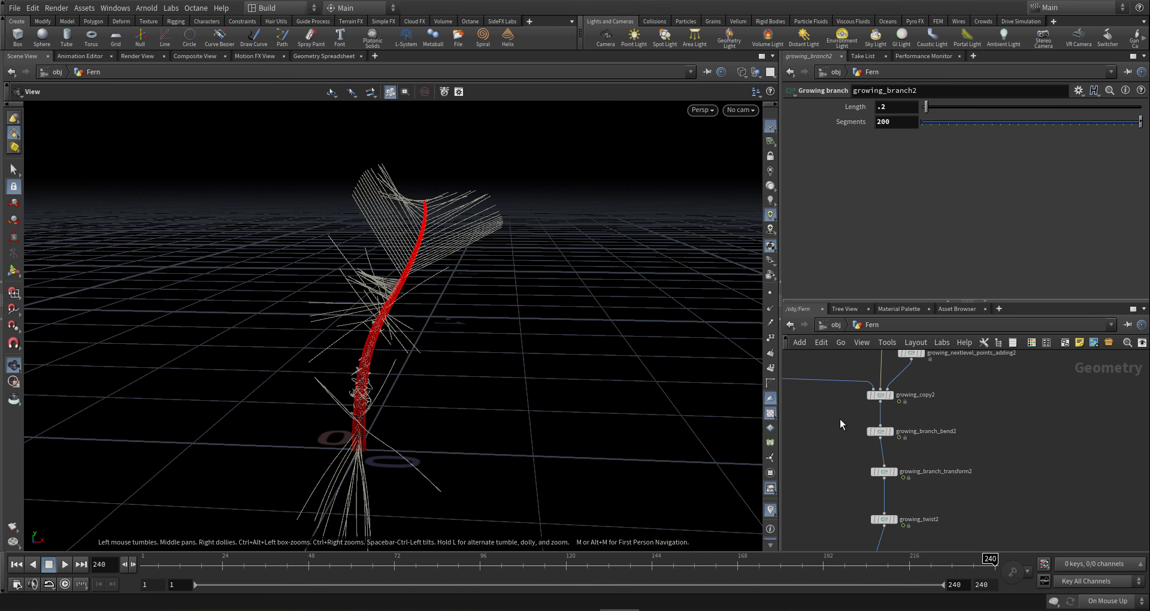
{"action": "left_click_drag", "start_coordinate": [840, 418], "coordinate": [957, 444]}
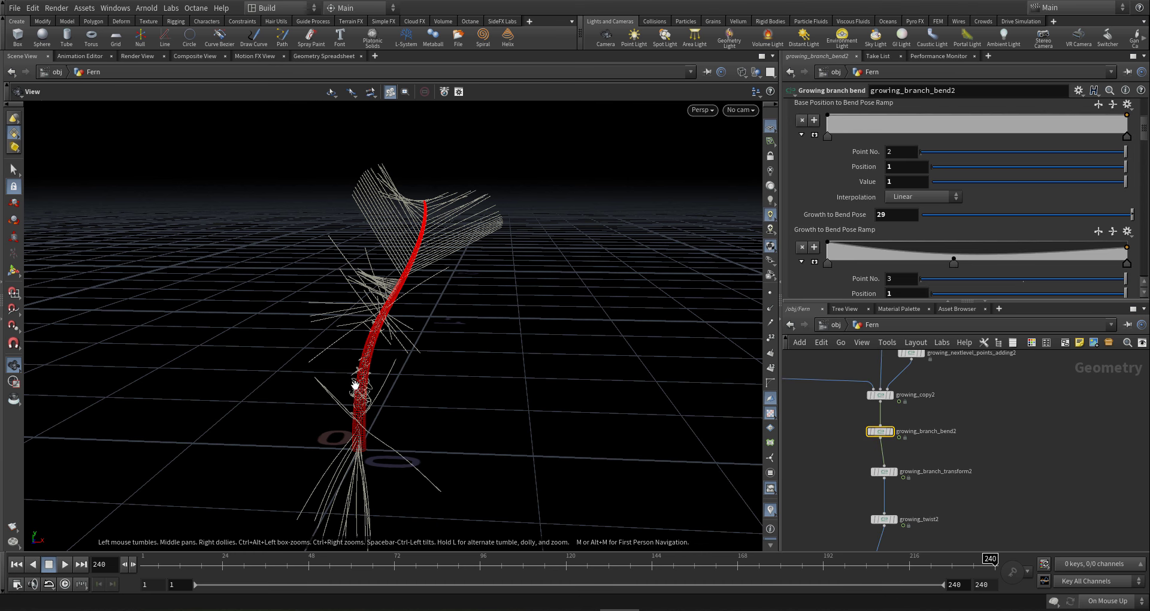
{"action": "left_click_drag", "start_coordinate": [354, 382], "coordinate": [393, 390]}
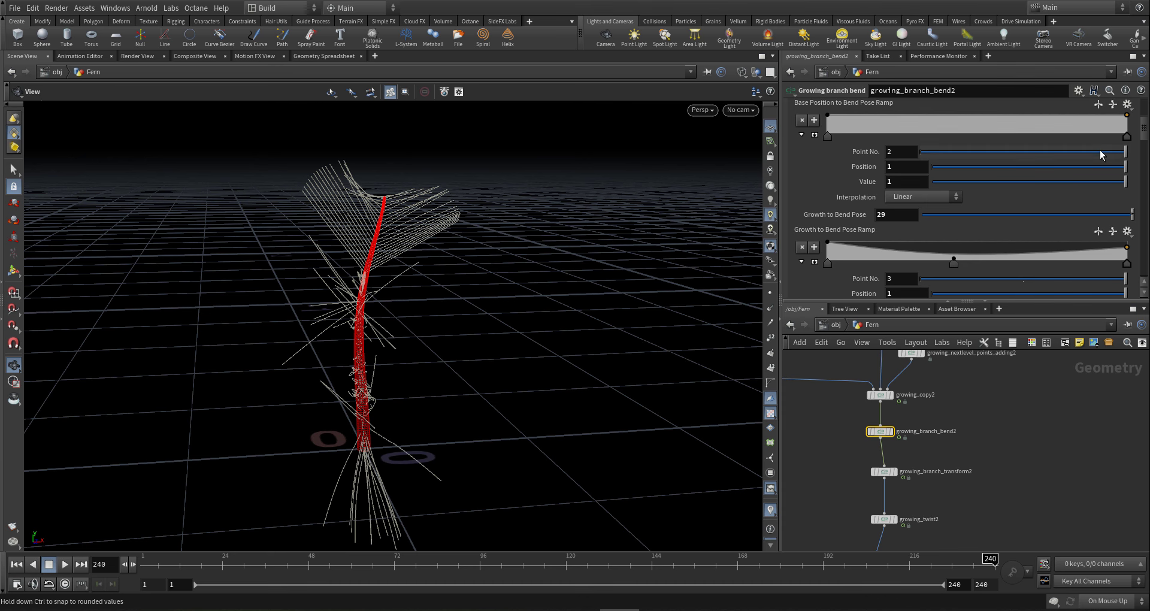
{"action": "scroll", "coordinate": [1144, 138], "scroll_direction": "up", "scroll_amount": 3}
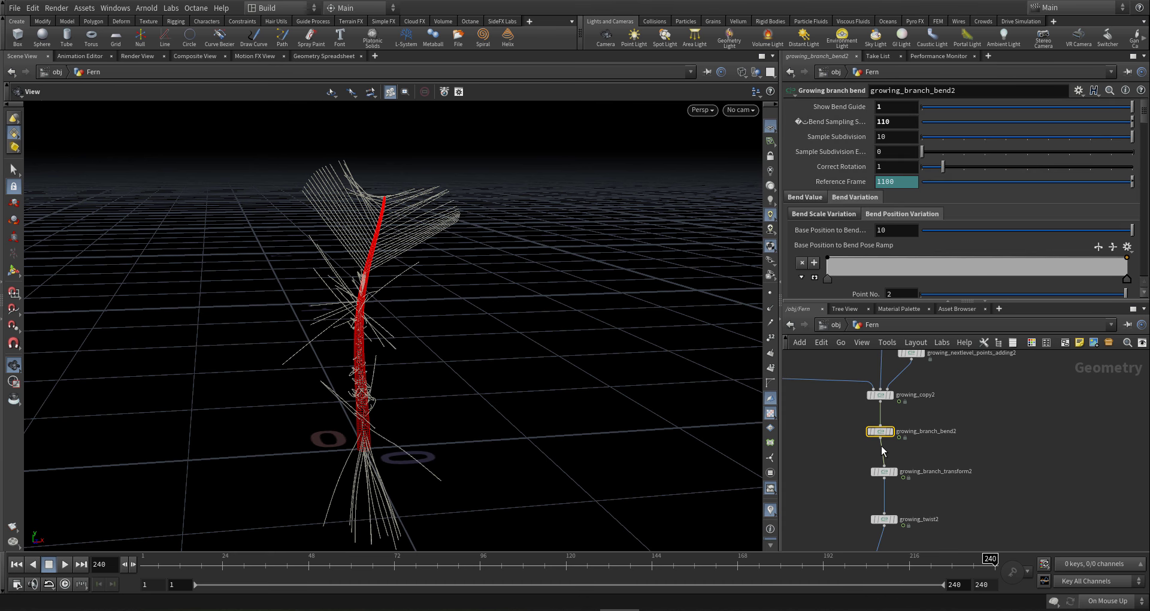
{"action": "mouse_move", "coordinate": [894, 434]}
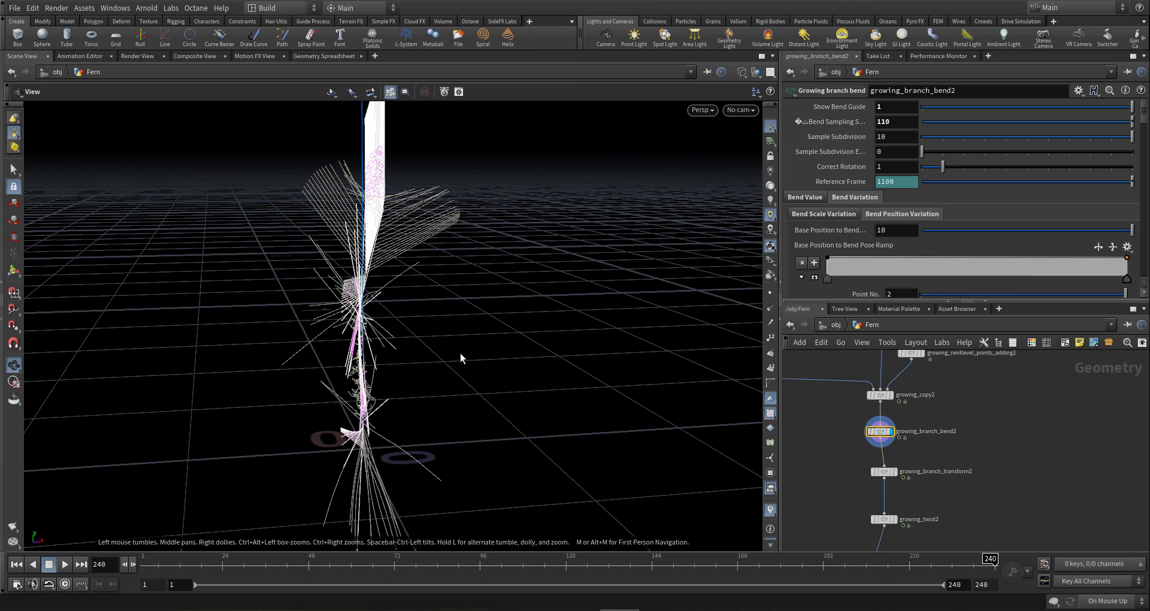
{"action": "key", "text": "space+g"}
{"action": "left_click_drag", "start_coordinate": [356, 286], "coordinate": [329, 272]}
- Display the growing_leaves_mesh1 result and frame the leaves geometry
{"action": "middle_click_drag", "start_coordinate": [912, 483], "coordinate": [959, 419]}
{"action": "scroll", "coordinate": [925, 442], "scroll_direction": "down", "scroll_amount": 2}
{"action": "middle_click_drag", "start_coordinate": [845, 398], "coordinate": [923, 458]}
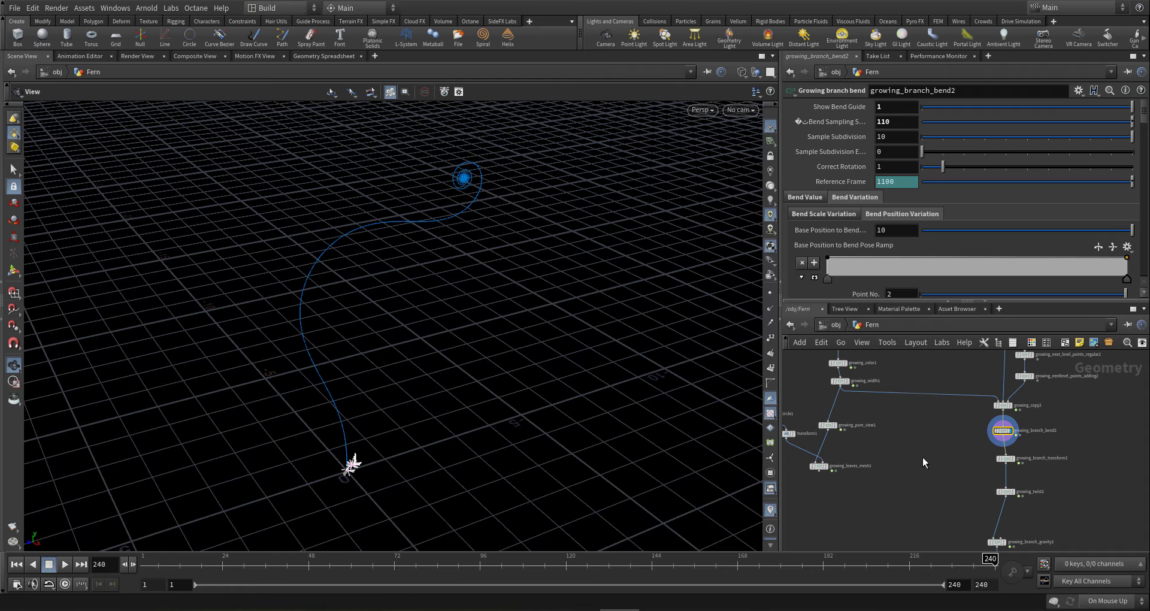
{"action": "left_click", "coordinate": [826, 467]}
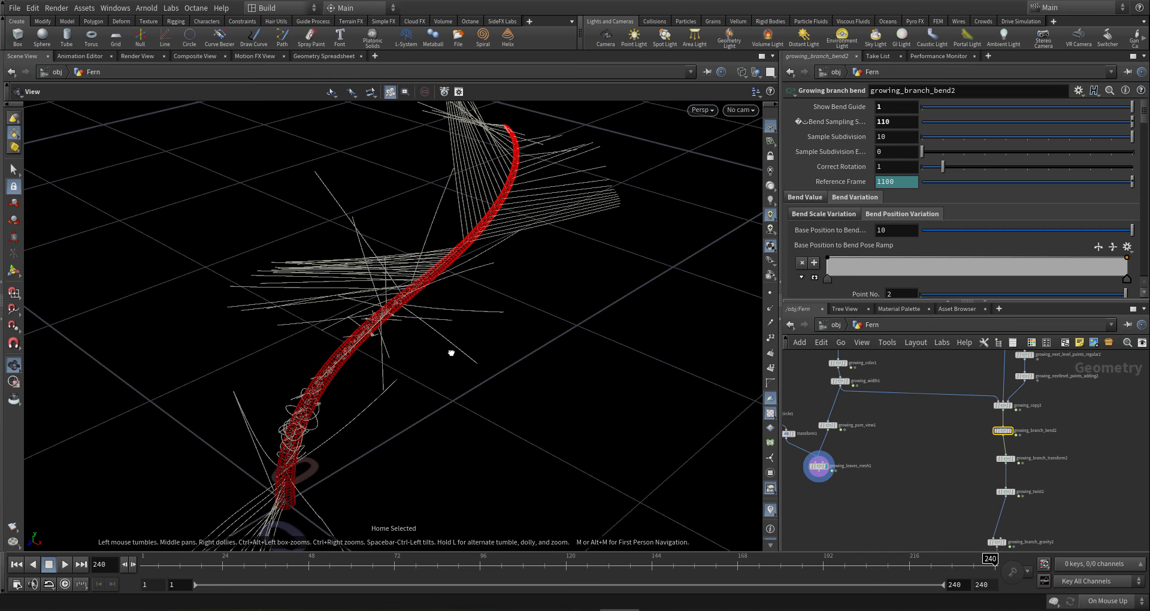
{"action": "key", "text": "g"}
{"action": "left_click_drag", "start_coordinate": [360, 332], "coordinate": [363, 318]}
- Set growing_branch_bend2's Bend Sampling to 200, then raise it to 700
{"action": "left_click_drag", "start_coordinate": [898, 122], "coordinate": [763, 118]}
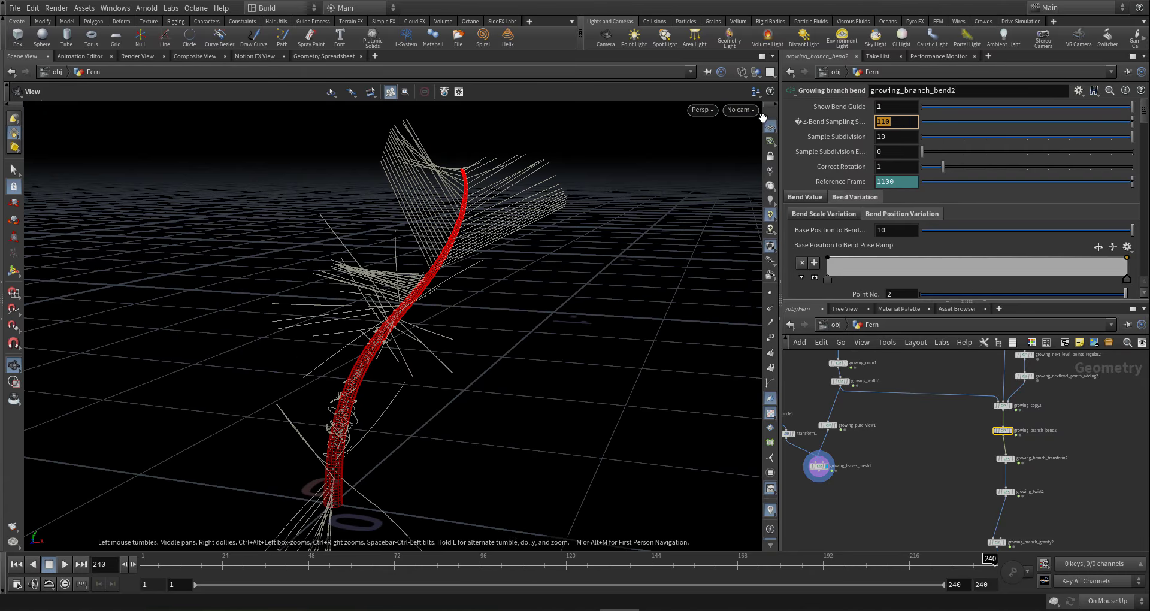
{"action": "type", "text": "200"}
{"action": "key", "text": "Return"}
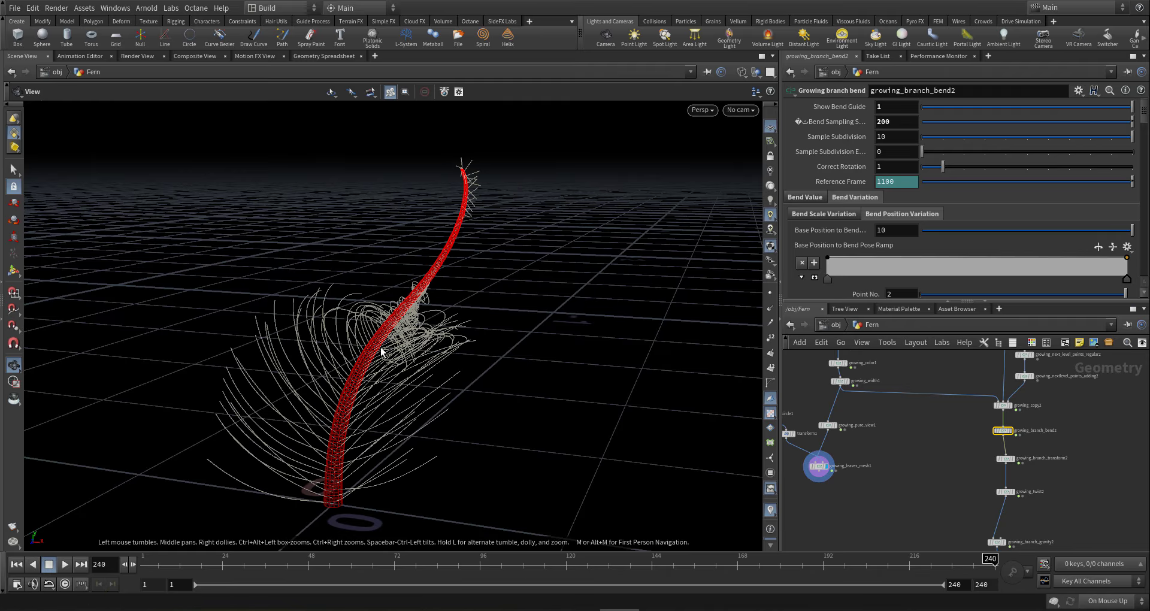
{"action": "left_click_drag", "start_coordinate": [379, 346], "coordinate": [455, 329]}
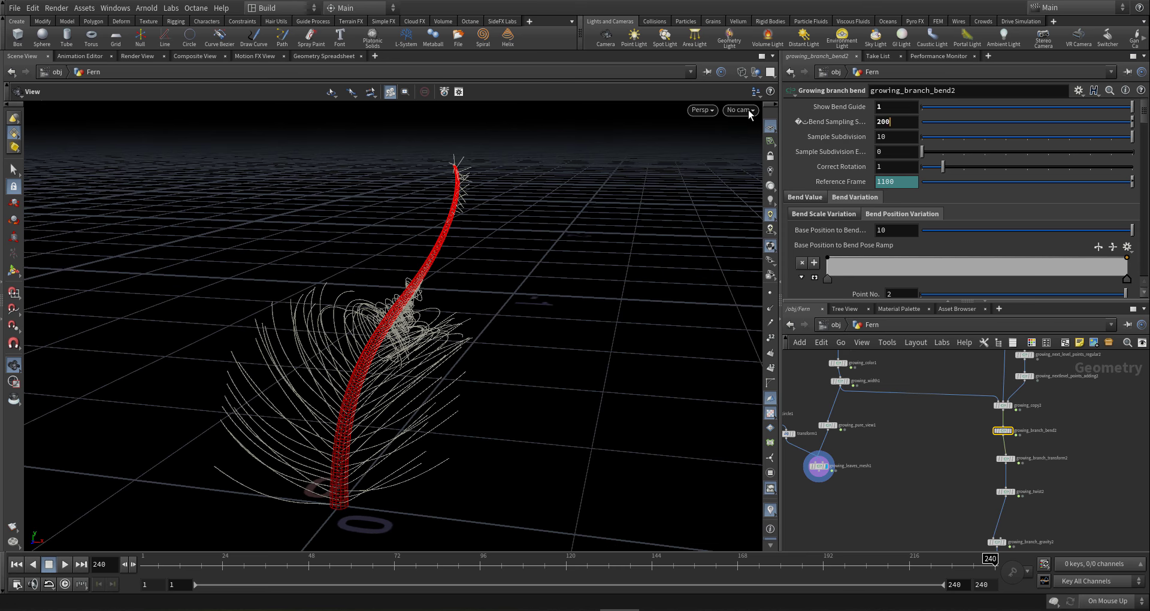
{"action": "key", "text": "BackSpace"}
{"action": "key", "text": "BackSpace"}
{"action": "key", "text": "BackSpace"}
{"action": "type", "text": "700"}
{"action": "key", "text": "Return"}
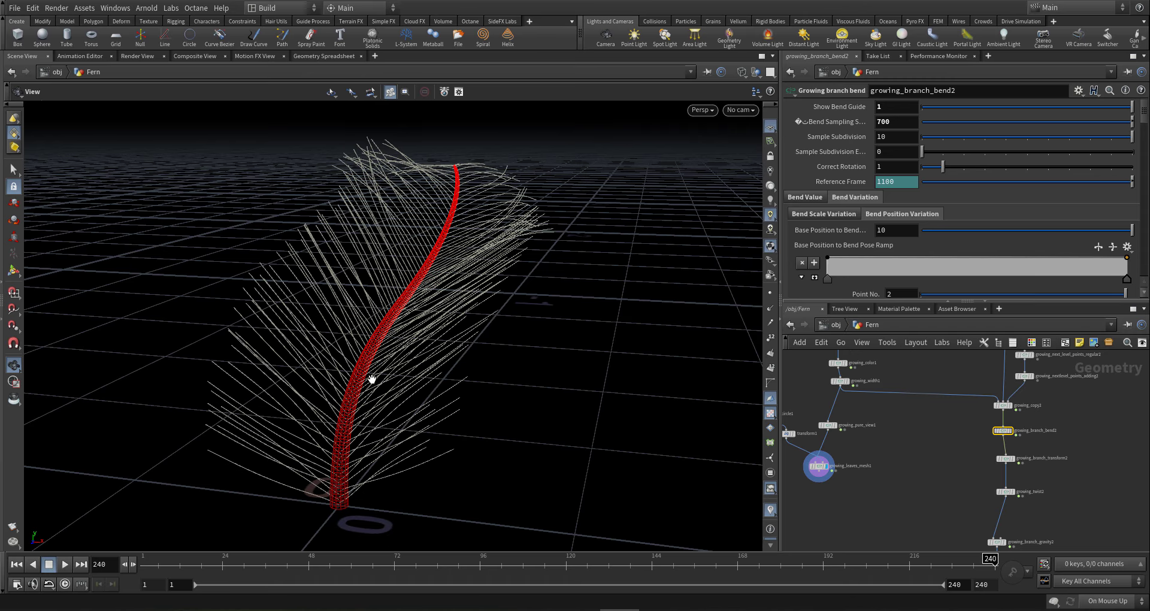
{"action": "left_click_drag", "start_coordinate": [423, 365], "coordinate": [375, 367]}
- Locate growing_branch_transform2 in the network and show its Ramp Width Fix settings
{"action": "key", "text": "f"}
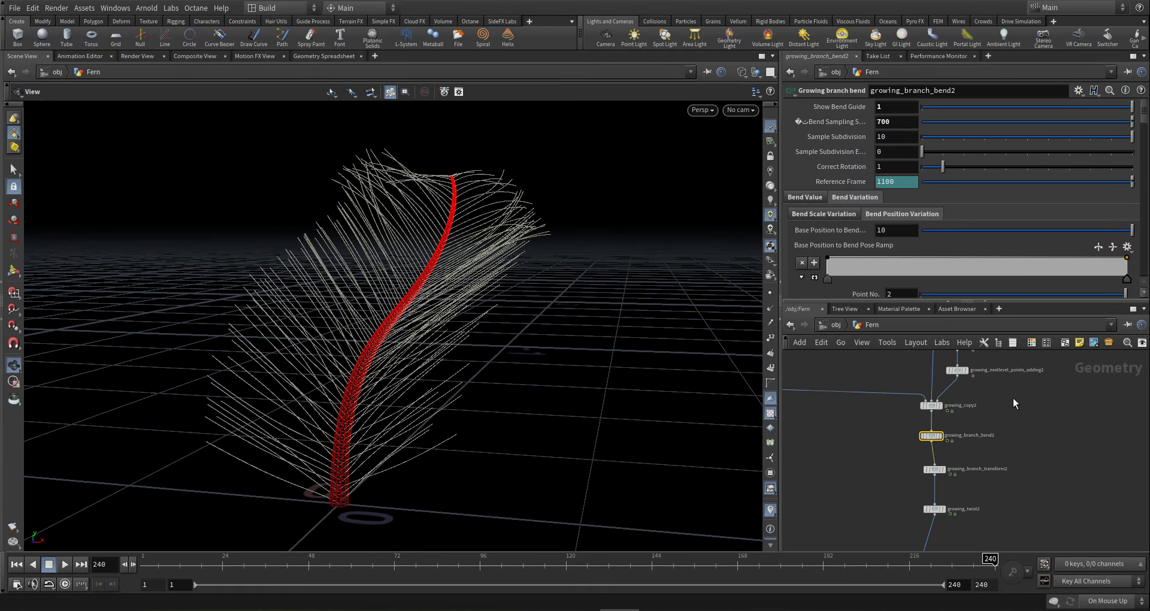
{"action": "left_click_drag", "start_coordinate": [336, 324], "coordinate": [444, 373]}
{"action": "right_click_drag", "start_coordinate": [444, 373], "coordinate": [829, 363]}
{"action": "left_click_drag", "start_coordinate": [457, 393], "coordinate": [441, 347]}
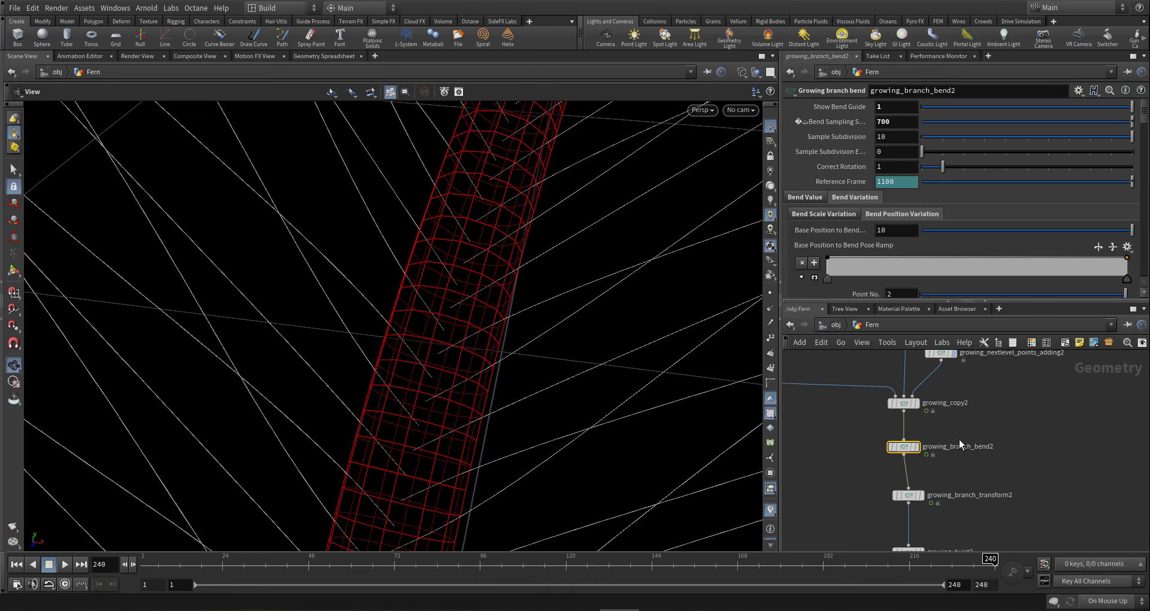
{"action": "middle_click_drag", "start_coordinate": [968, 424], "coordinate": [955, 456]}
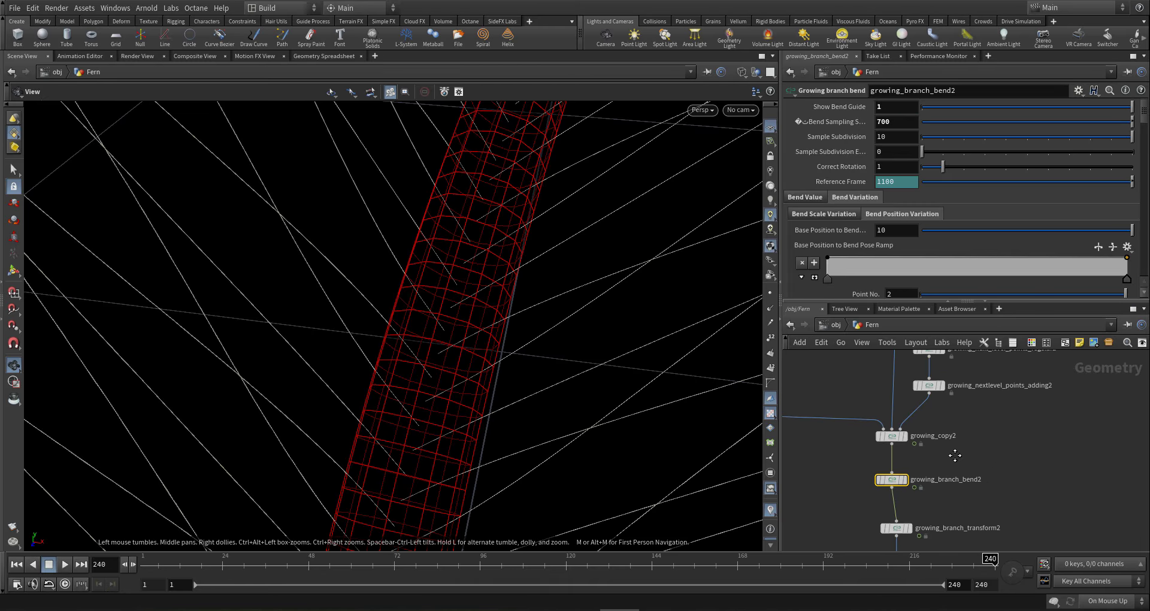
{"action": "left_click", "coordinate": [891, 436]}
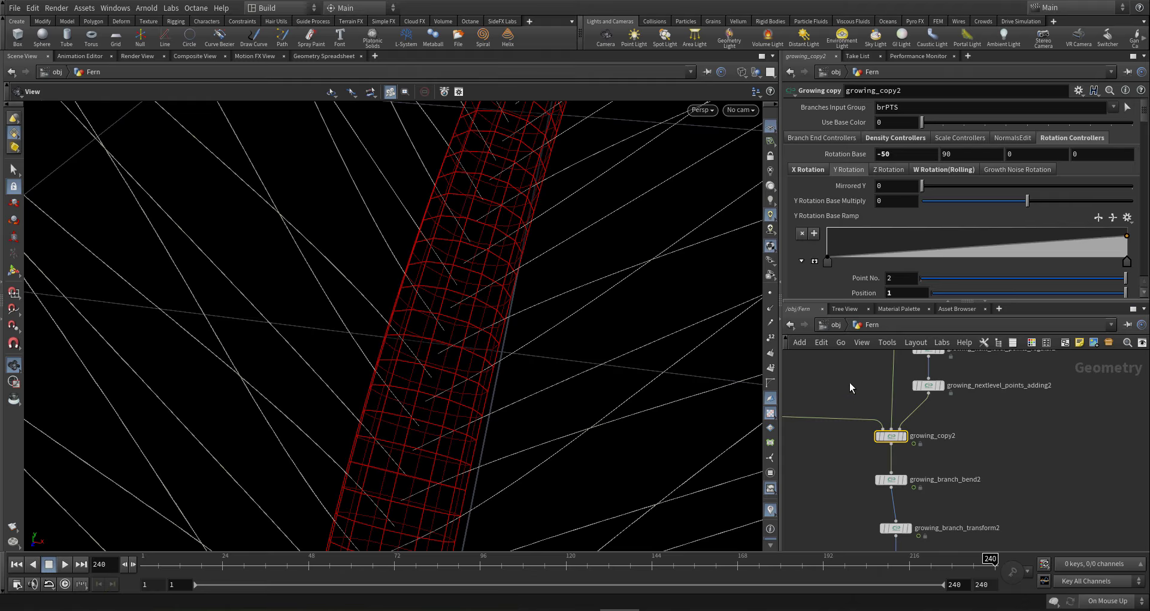
{"action": "middle_click_drag", "start_coordinate": [962, 446], "coordinate": [987, 407]}
{"action": "left_click", "coordinate": [921, 488]}
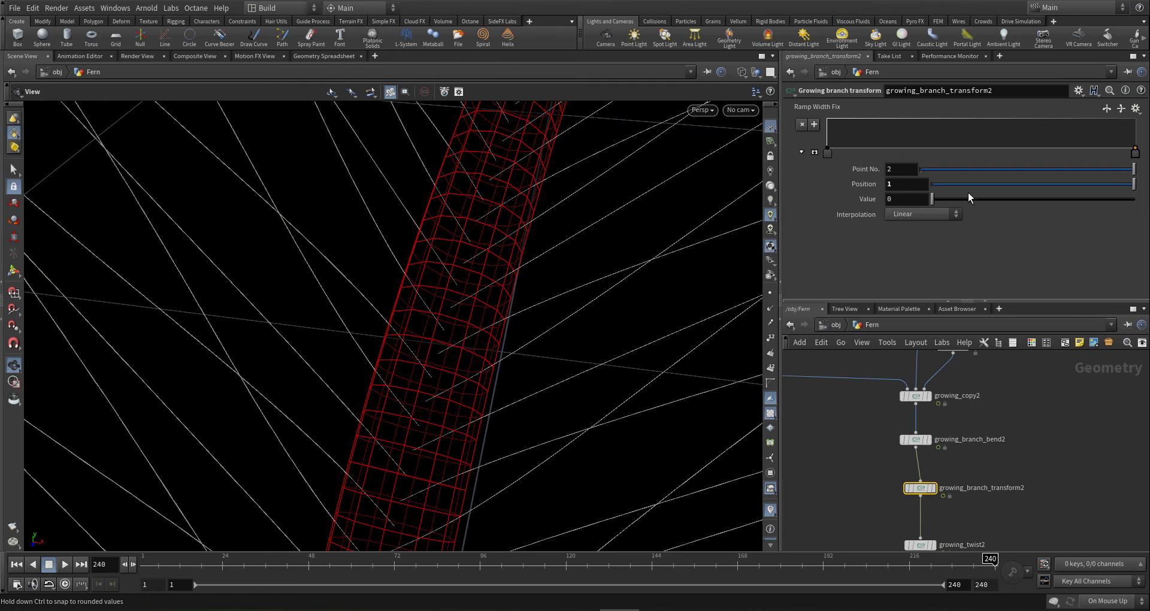
- Set the Ramp Width Fix end point's value to 1 and view the whole fern
{"action": "left_click_drag", "start_coordinate": [898, 201], "coordinate": [786, 209]}
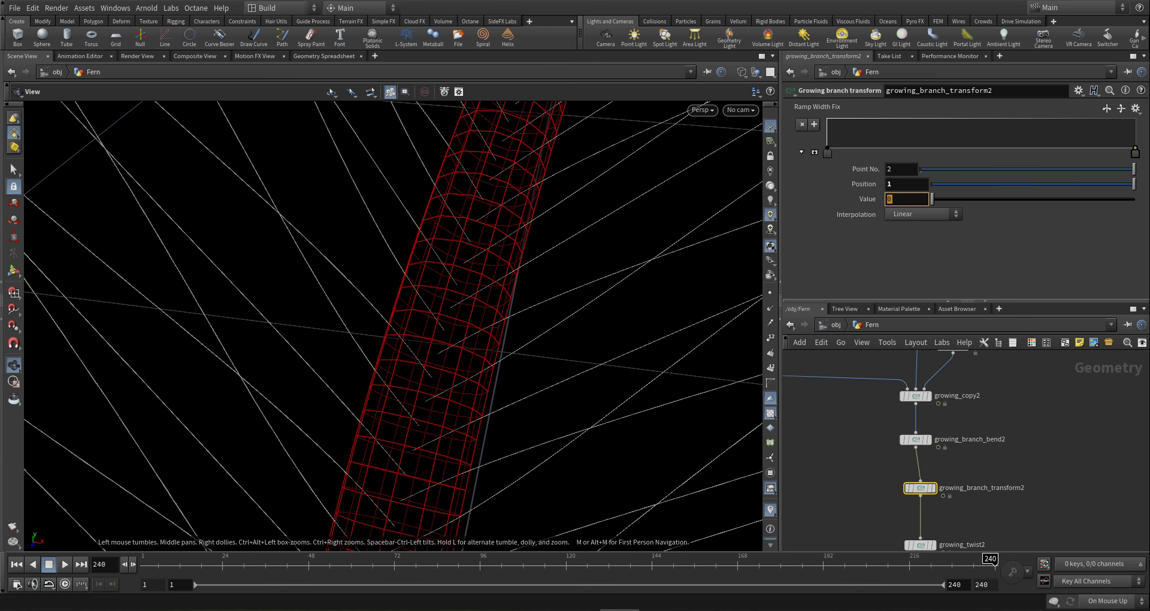
{"action": "type", "text": "1"}
{"action": "key", "text": "Return"}
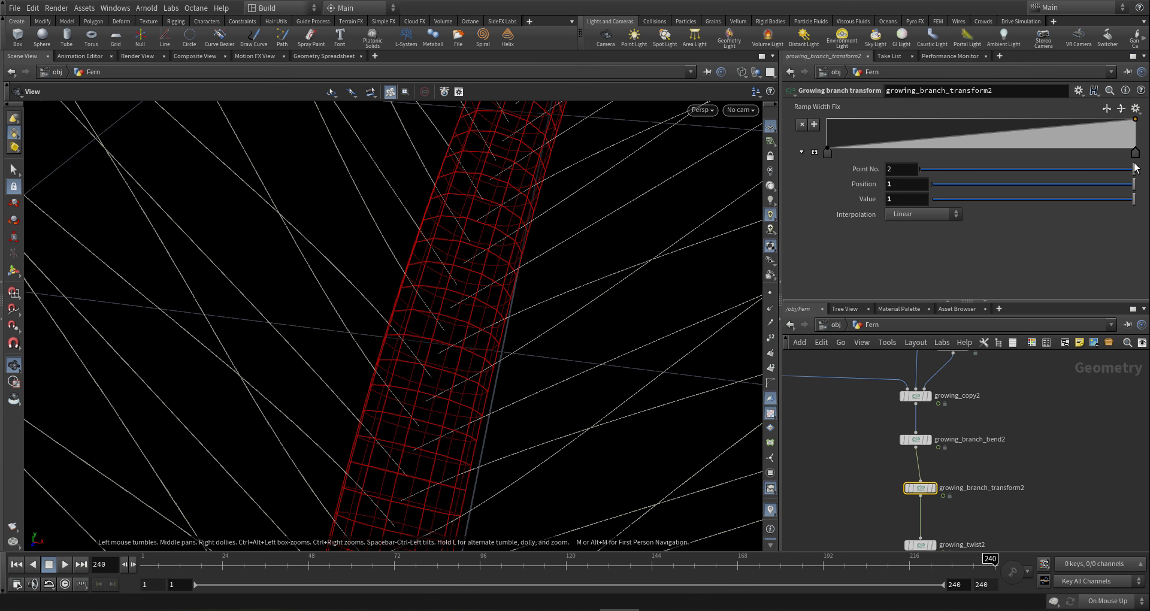
{"action": "scroll", "coordinate": [478, 330], "scroll_direction": "down", "scroll_amount": 4}
{"action": "right_click_drag", "start_coordinate": [478, 330], "coordinate": [83, 369]}
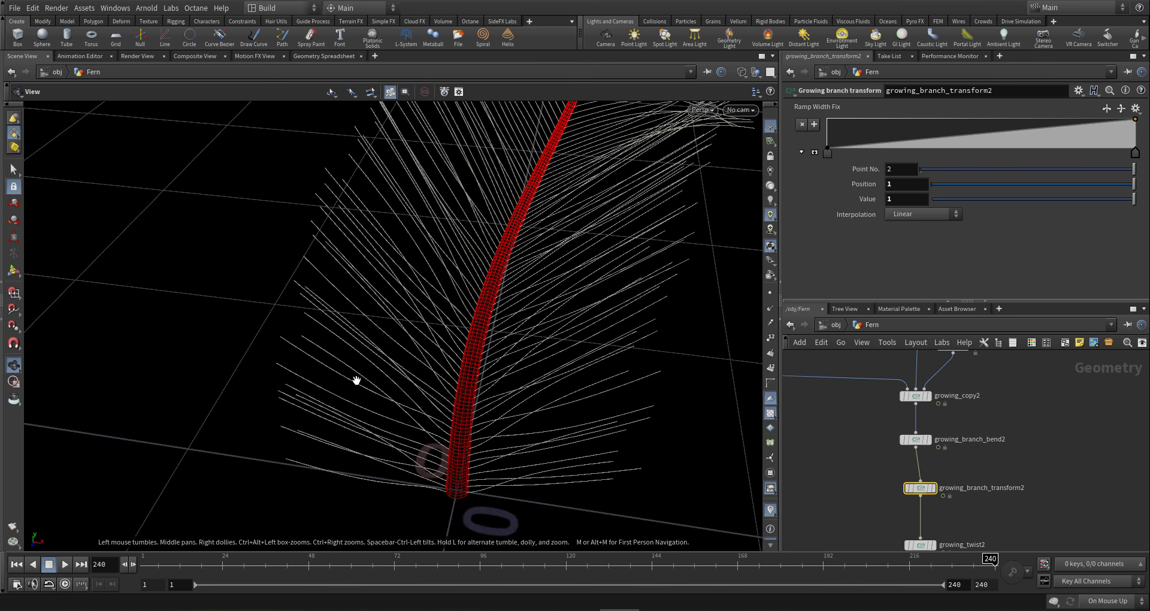
{"action": "left_click_drag", "start_coordinate": [355, 380], "coordinate": [455, 257]}
{"action": "middle_click_drag", "start_coordinate": [381, 347], "coordinate": [356, 396]}
{"action": "left_click_drag", "start_coordinate": [355, 396], "coordinate": [366, 280]}
{"action": "right_click_drag", "start_coordinate": [366, 280], "coordinate": [275, 316]}
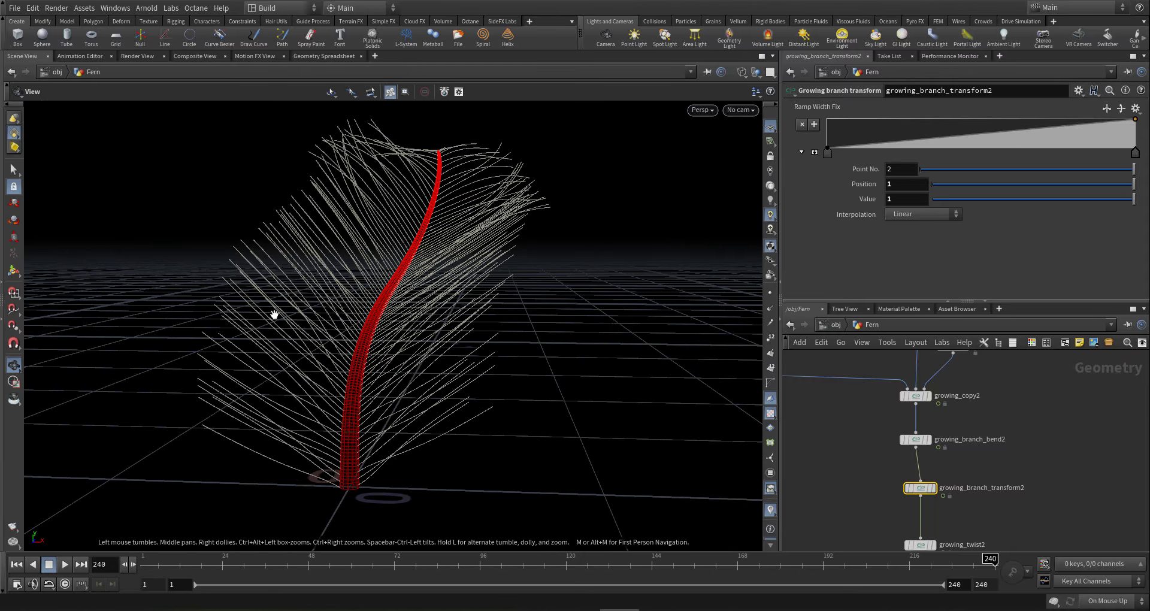
- Edit the second point of growing_copy2's Growth Scale Effect Ramp to shorten fronds toward the tip
{"action": "scroll", "coordinate": [914, 416], "scroll_direction": "up", "scroll_amount": 3}
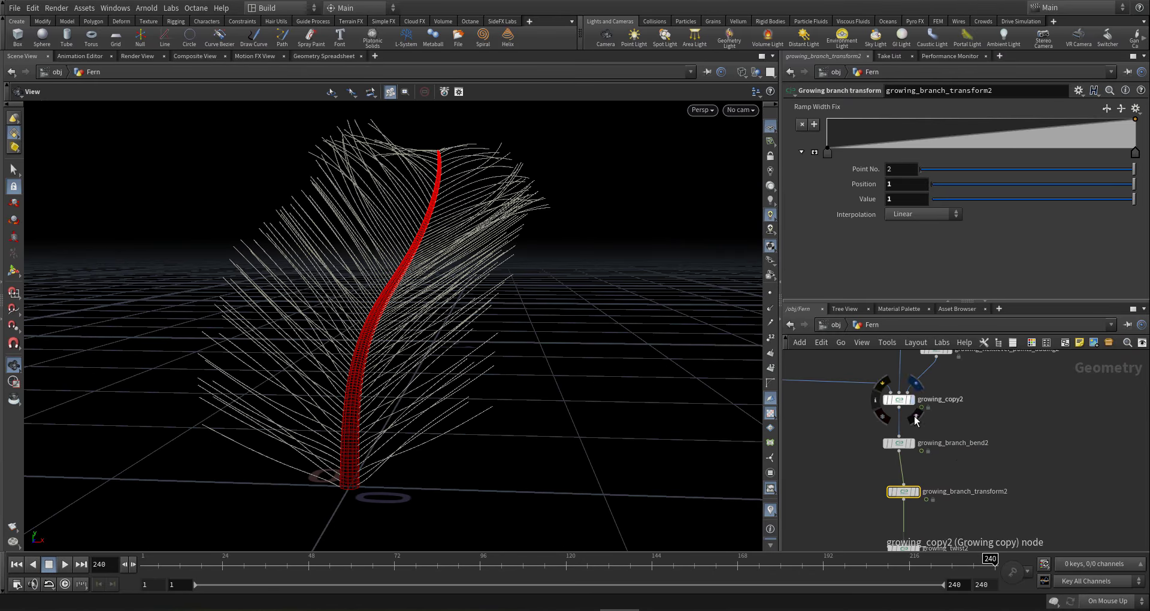
{"action": "mouse_move", "coordinate": [855, 388]}
{"action": "left_click", "coordinate": [893, 396]}
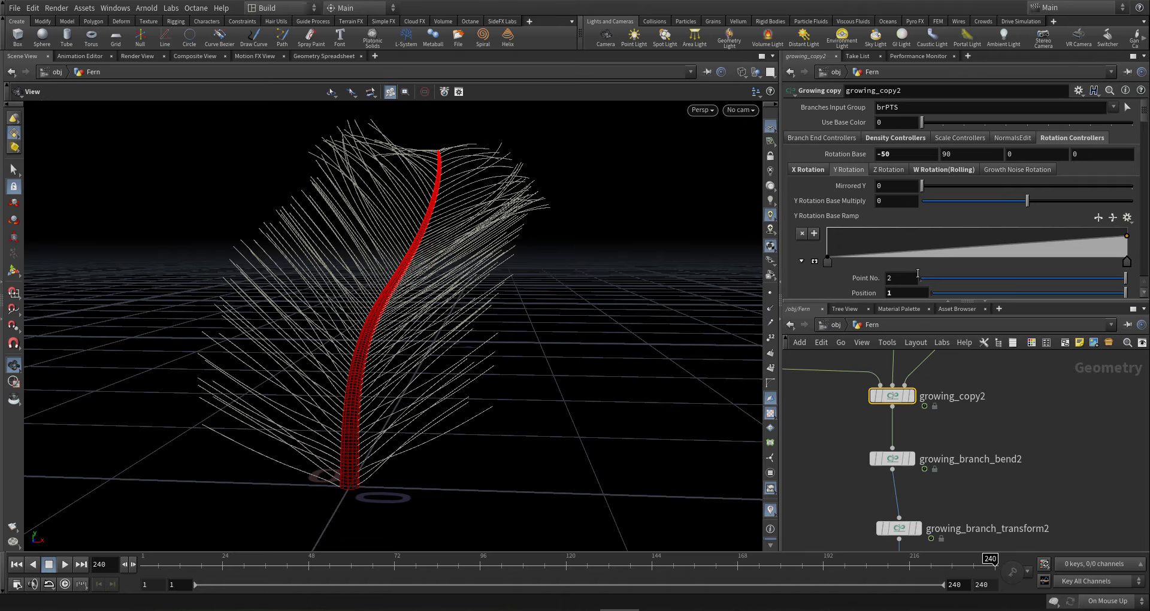
{"action": "left_click", "coordinate": [968, 138]}
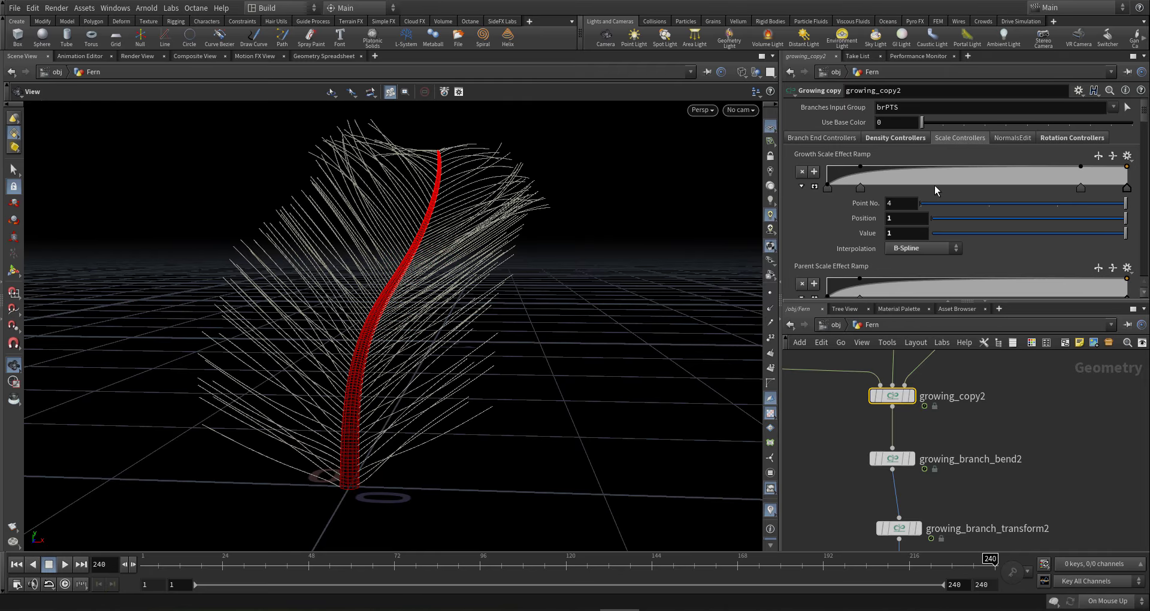
{"action": "left_click", "coordinate": [860, 189]}
{"action": "left_click", "coordinate": [860, 189], "text": "ctrl"}
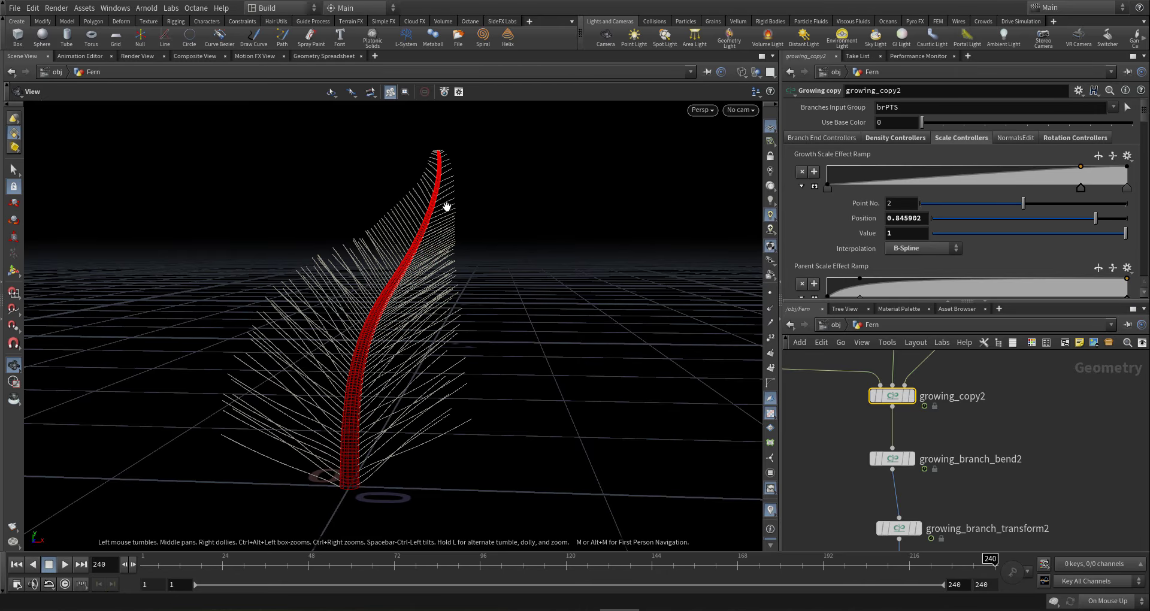
- Turn the fern toward the camera and show growing_branch_gravity2, growing_color2 and growing_width2
{"action": "left_click_drag", "start_coordinate": [447, 206], "coordinate": [429, 470]}
{"action": "middle_click_drag", "start_coordinate": [429, 470], "coordinate": [398, 350]}
{"action": "scroll", "coordinate": [879, 423], "scroll_direction": "down", "scroll_amount": 1}
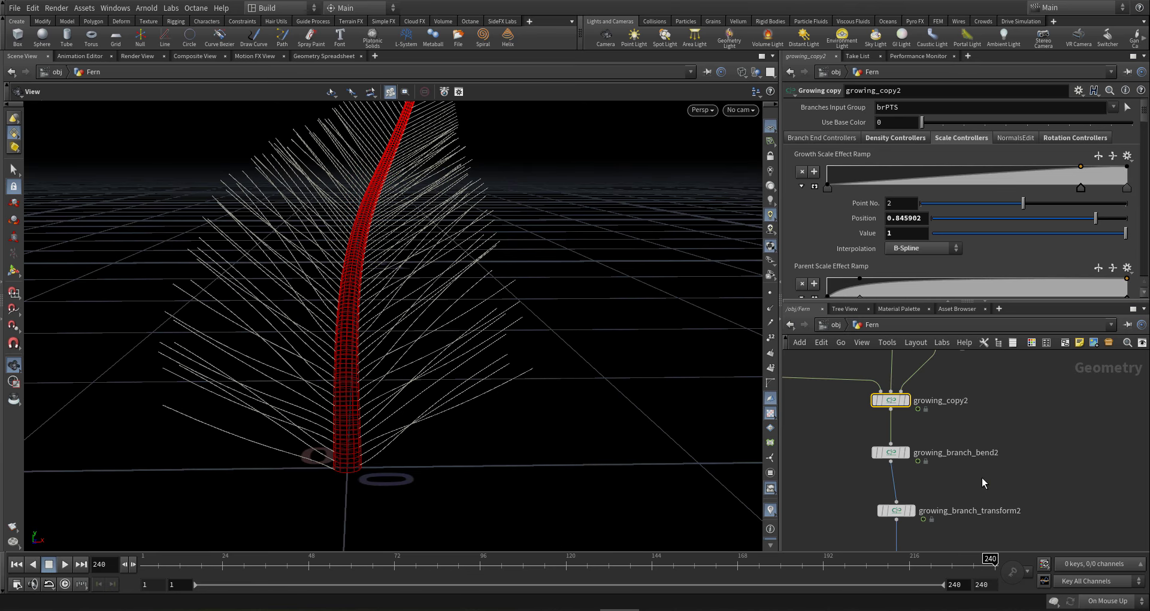
{"action": "middle_click_drag", "start_coordinate": [1015, 478], "coordinate": [1028, 369]}
{"action": "scroll", "coordinate": [978, 441], "scroll_direction": "down", "scroll_amount": 2}
{"action": "middle_click_drag", "start_coordinate": [978, 441], "coordinate": [986, 380]}
{"action": "scroll", "coordinate": [894, 423], "scroll_direction": "up", "scroll_amount": 2}
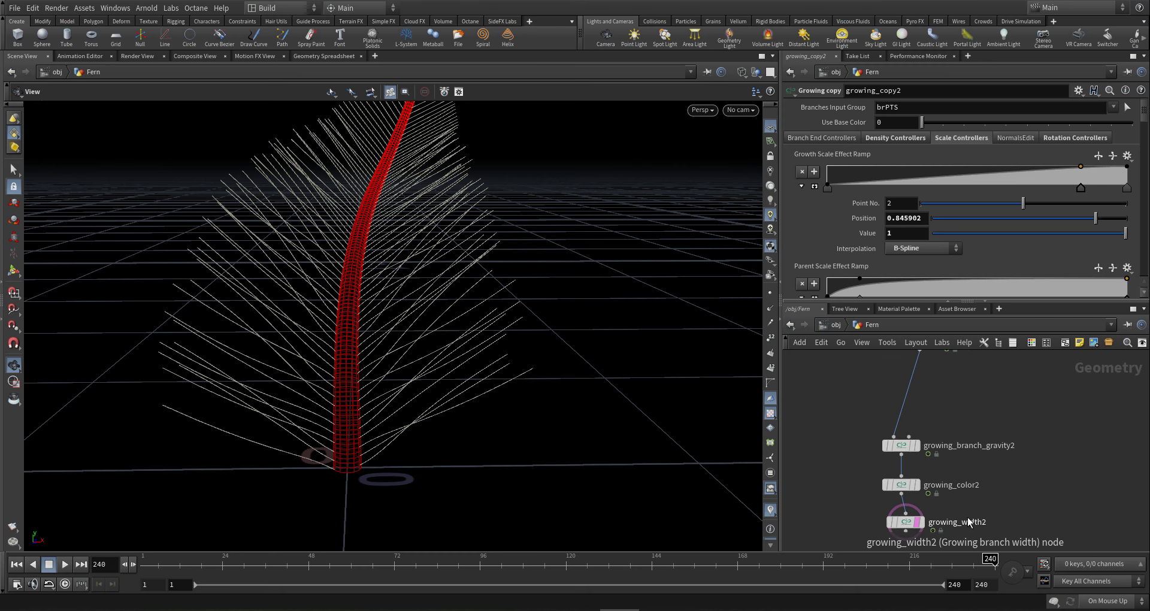
- On growing_branch_gravity2, replace the Grow Effect On Gravity ramp keys and set them all to B-Spline
{"action": "left_click", "coordinate": [901, 445]}
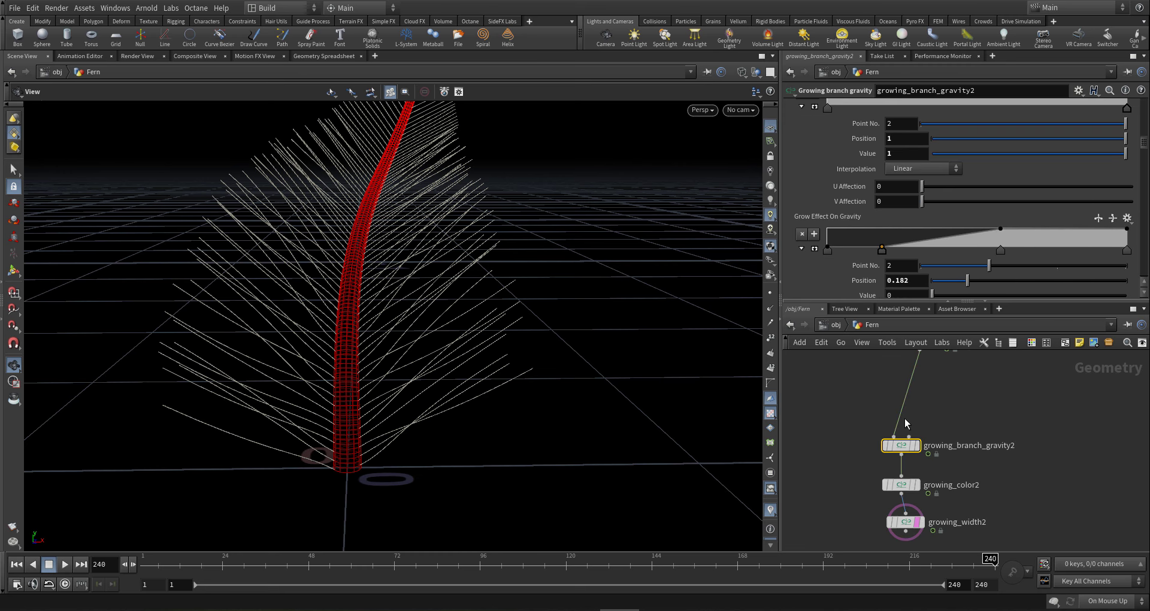
{"action": "scroll", "coordinate": [853, 257], "scroll_direction": "down", "scroll_amount": 3}
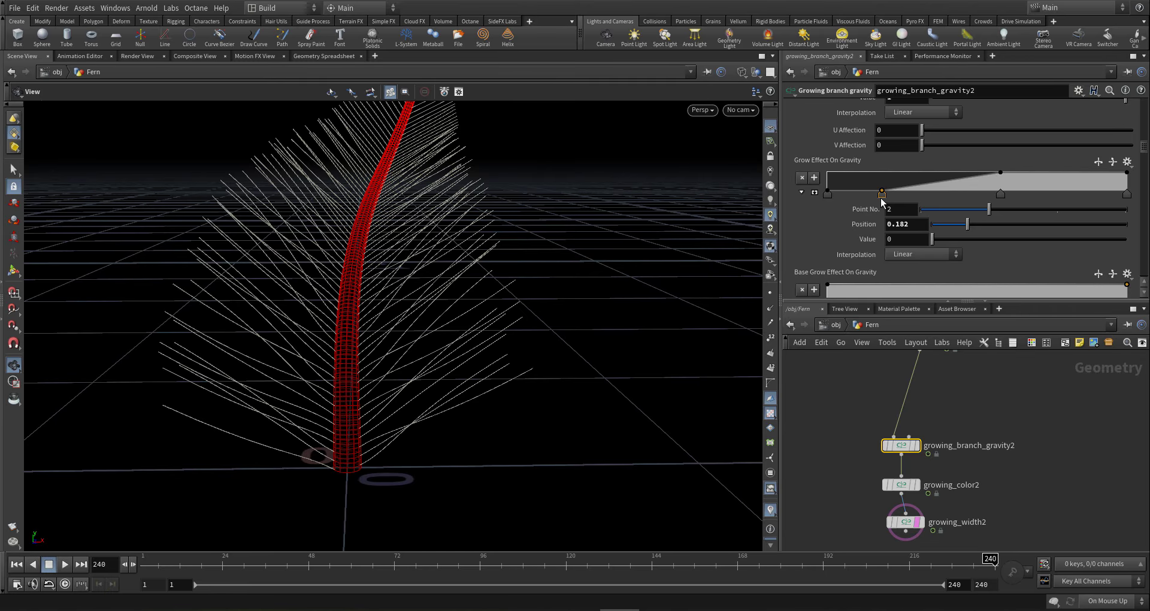
{"action": "left_click", "coordinate": [882, 194], "text": "ctrl"}
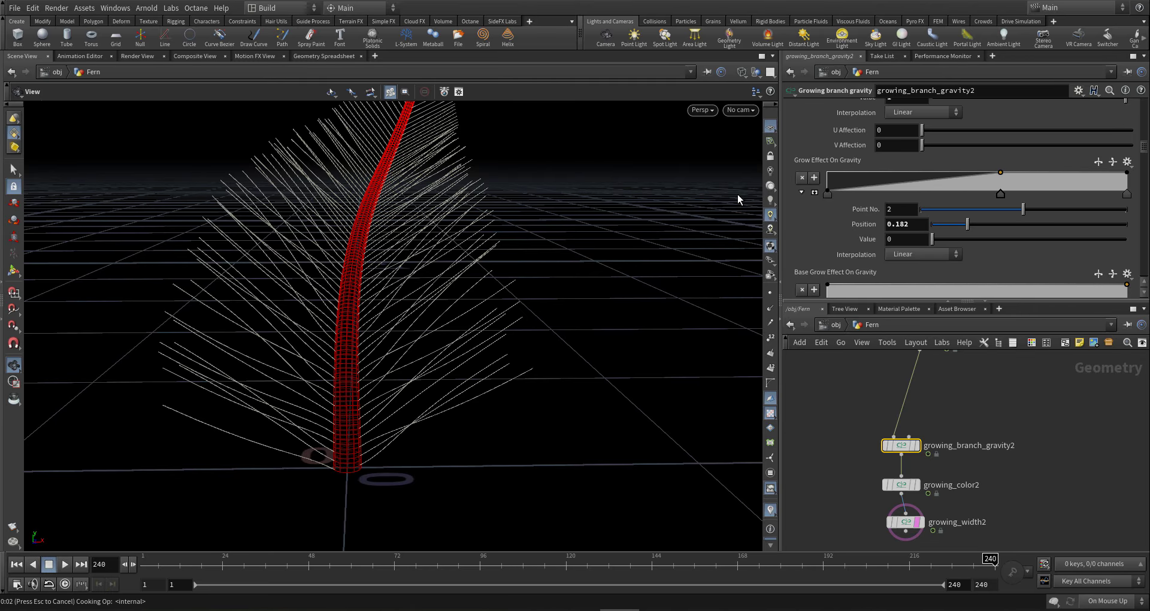
{"action": "left_click_drag", "start_coordinate": [388, 218], "coordinate": [569, 210]}
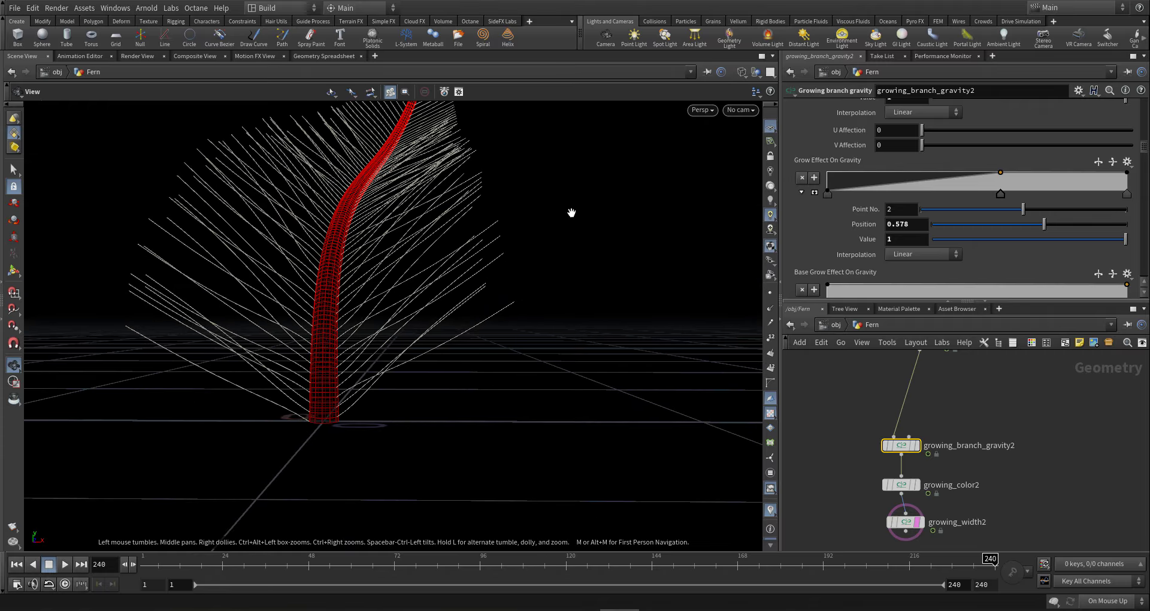
{"action": "left_click", "coordinate": [840, 183]}
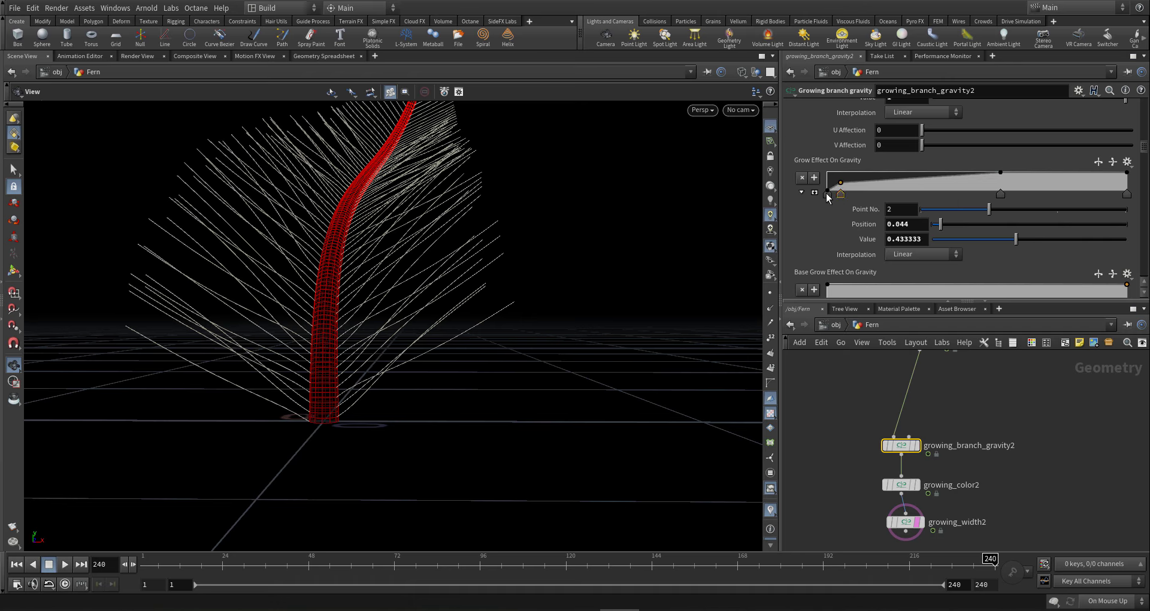
{"action": "left_click", "coordinate": [827, 195]}
{"action": "left_click", "coordinate": [1126, 197], "text": "shift"}
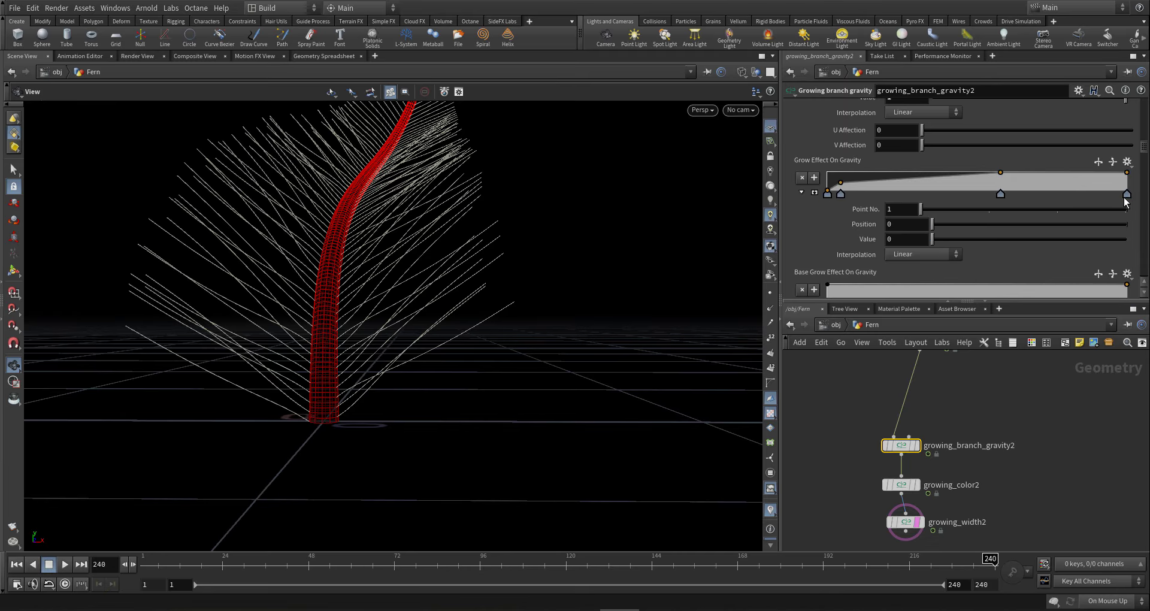
{"action": "left_click", "coordinate": [922, 256]}
{"action": "left_click", "coordinate": [915, 325]}
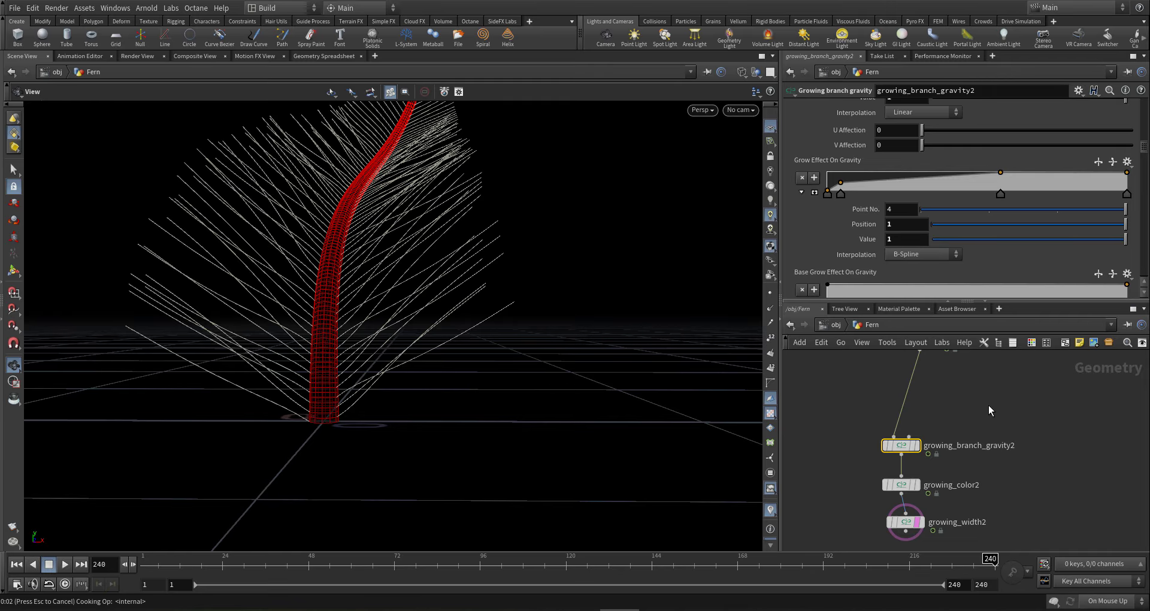
- Delete the 0.076 middle key so Branch Length Pose Impact rises straight from 0 to 1
{"action": "middle_click_drag", "start_coordinate": [988, 405], "coordinate": [983, 465]}
{"action": "scroll", "coordinate": [869, 216], "scroll_direction": "down", "scroll_amount": 1}
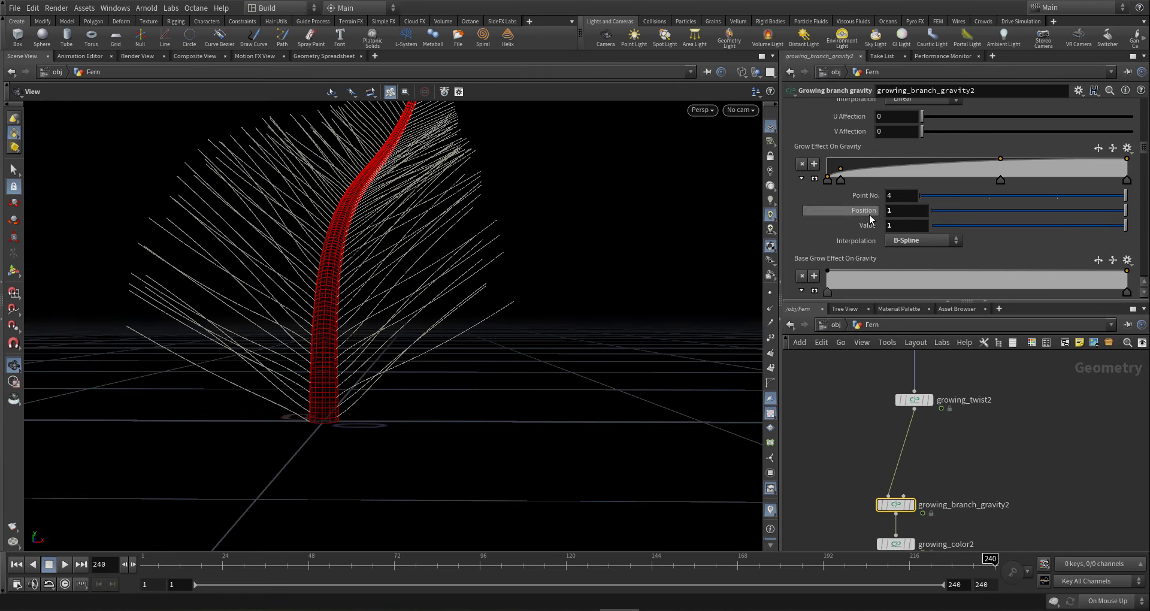
{"action": "scroll", "coordinate": [870, 219], "scroll_direction": "down", "scroll_amount": 5}
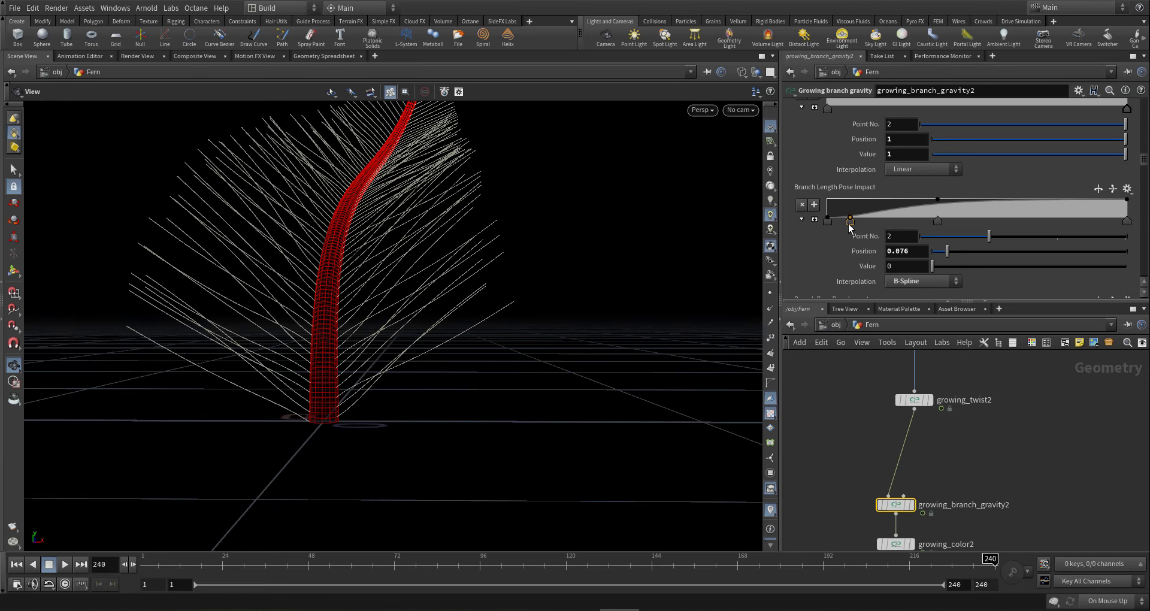
{"action": "left_click", "coordinate": [938, 222]}
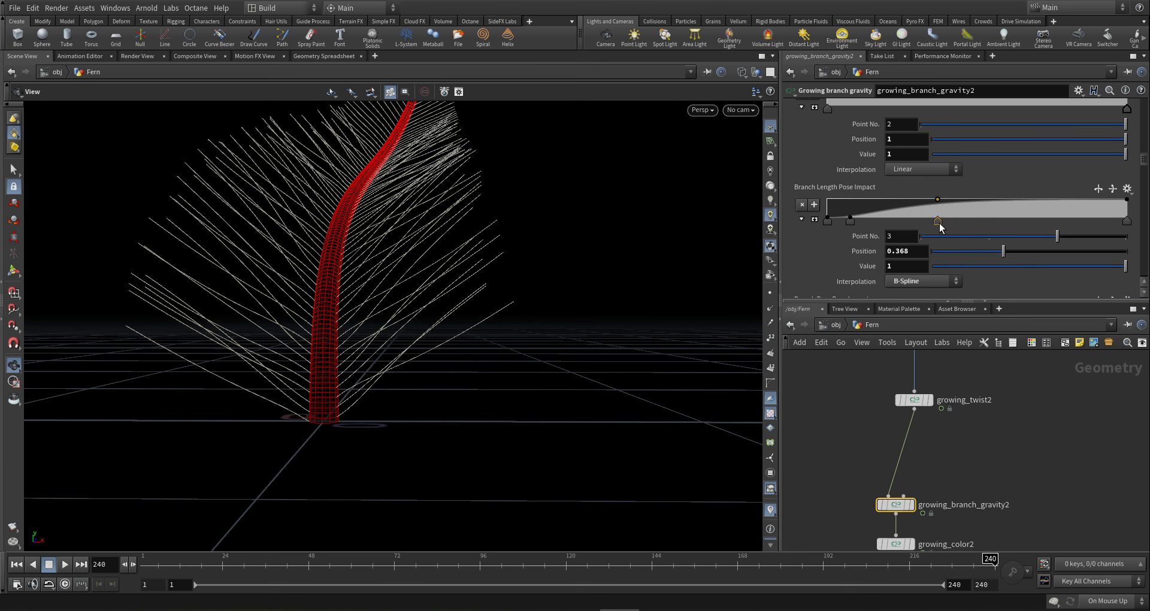
{"action": "left_click", "coordinate": [939, 223], "text": "ctrl"}
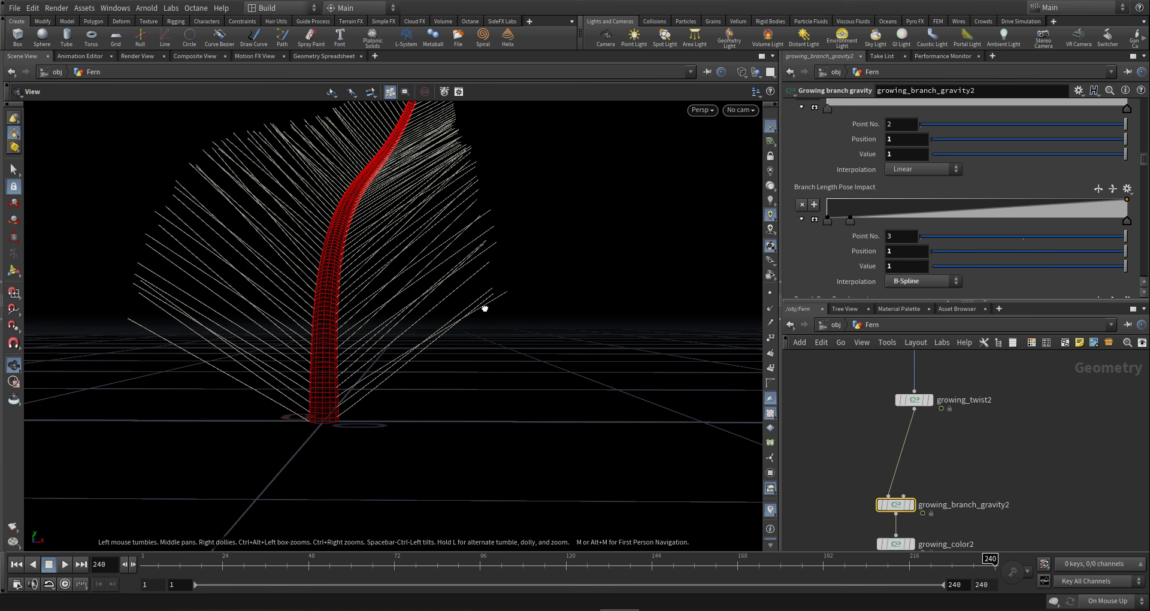
{"action": "left_click_drag", "start_coordinate": [483, 300], "coordinate": [389, 328]}
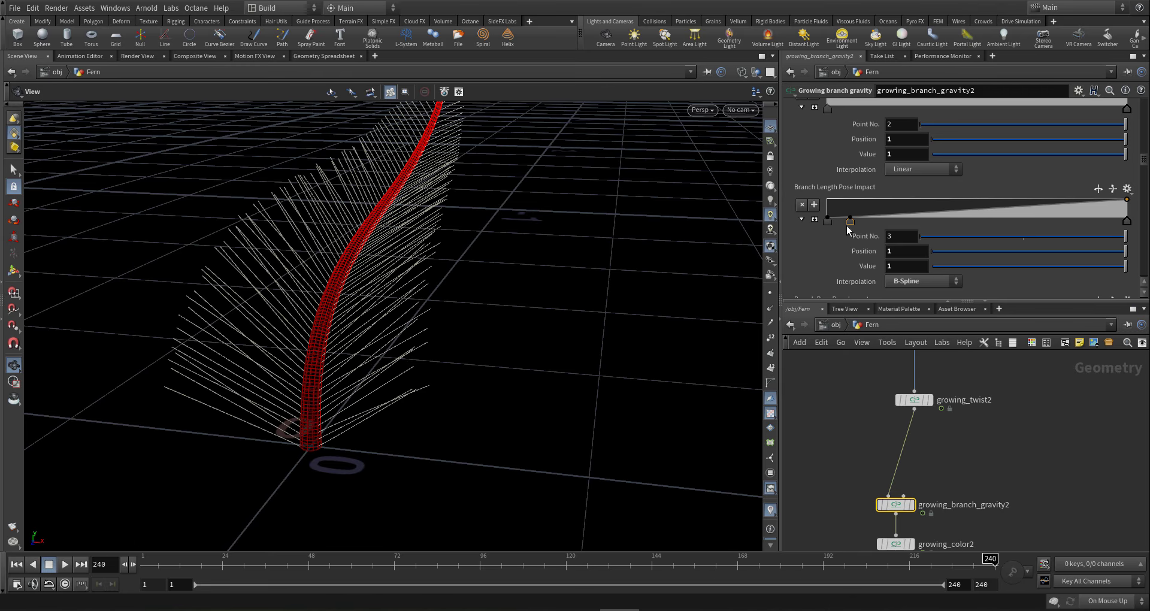
{"action": "scroll", "coordinate": [842, 236], "scroll_direction": "down", "scroll_amount": 2}
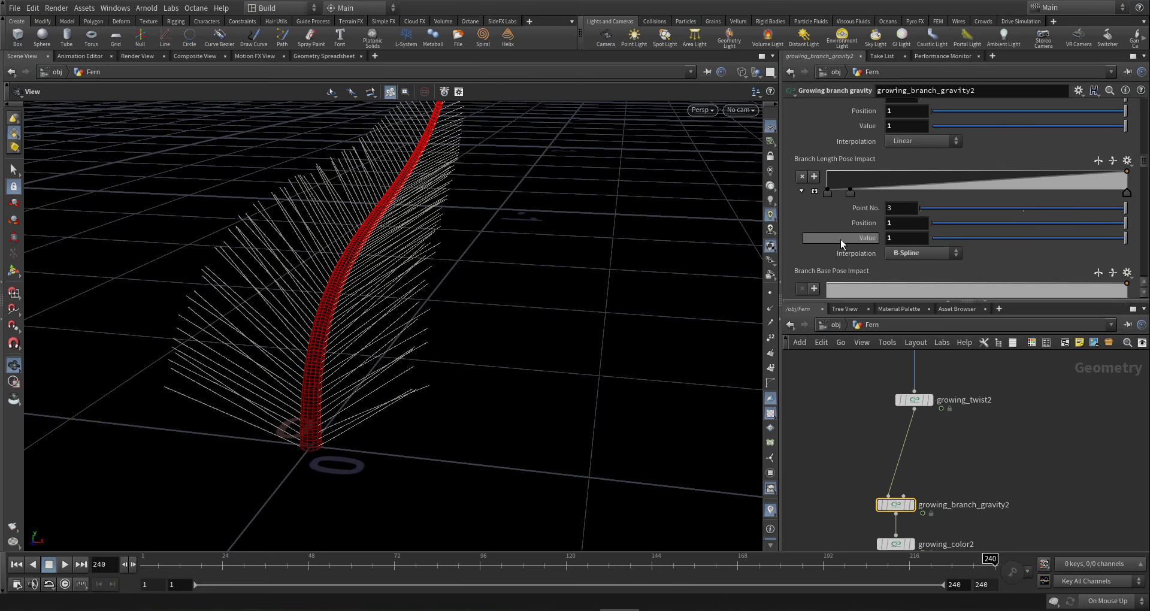
{"action": "left_click", "coordinate": [850, 192]}
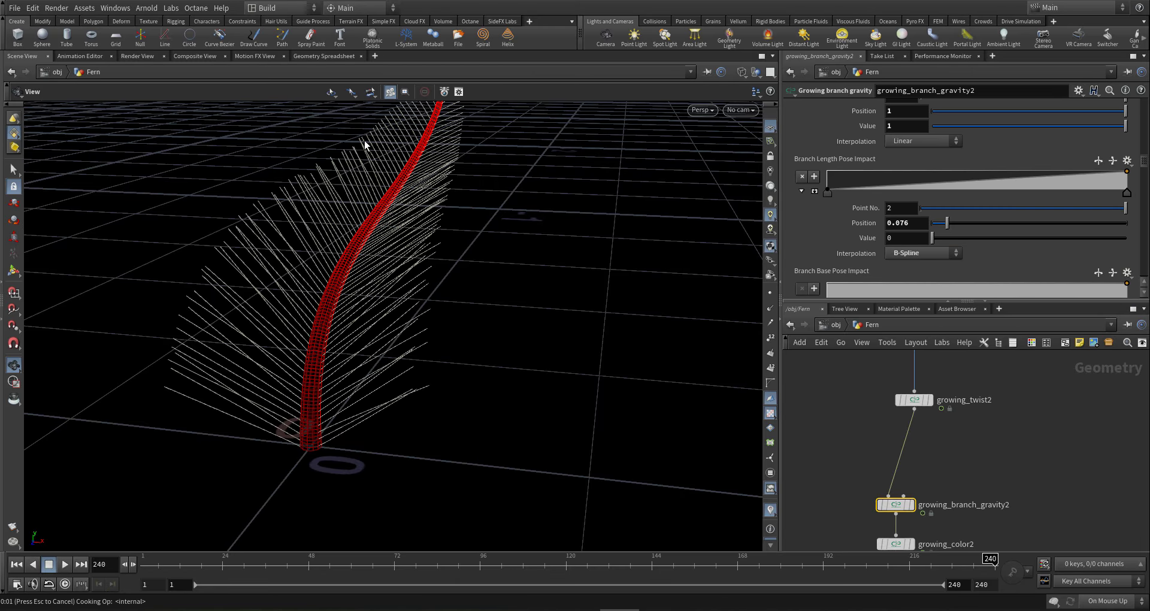
{"action": "left_click_drag", "start_coordinate": [390, 144], "coordinate": [336, 270]}
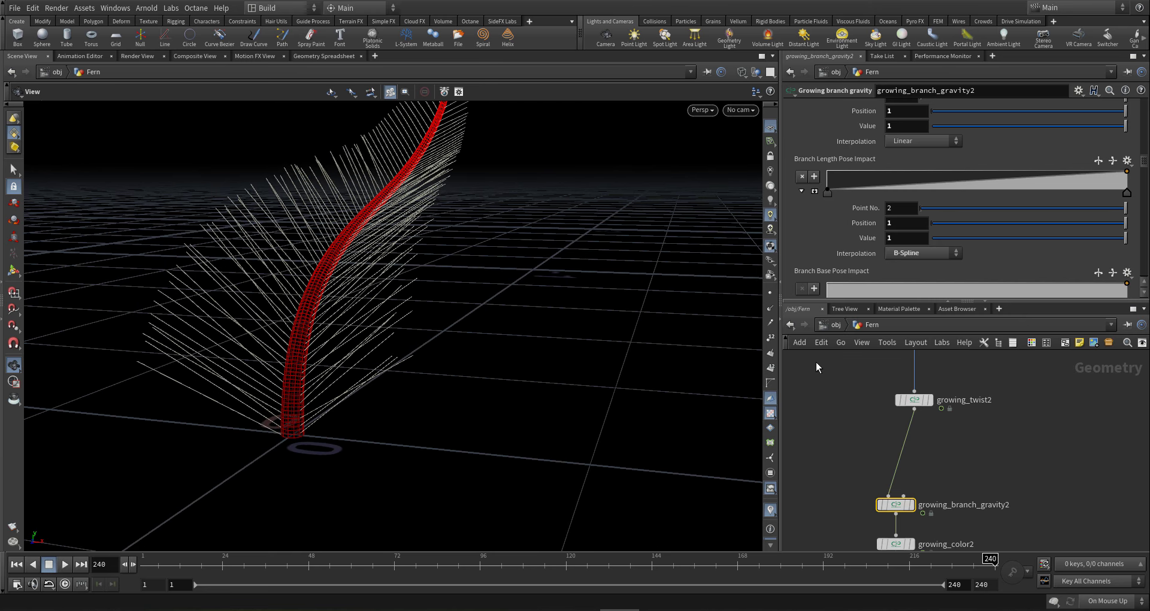
{"action": "scroll", "coordinate": [872, 419], "scroll_direction": "down", "scroll_amount": 2}
{"action": "scroll", "coordinate": [897, 415], "scroll_direction": "down", "scroll_amount": 2}
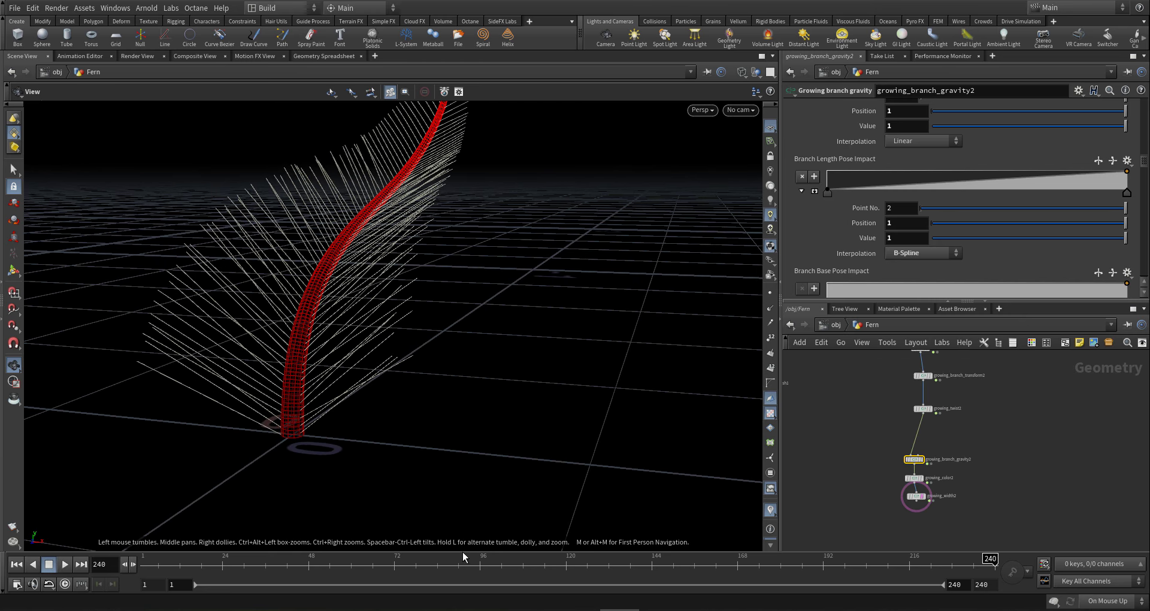
- Scrub to frame 50 and orbit around the fern's red spiral
{"action": "left_click_drag", "start_coordinate": [295, 561], "coordinate": [316, 558]}
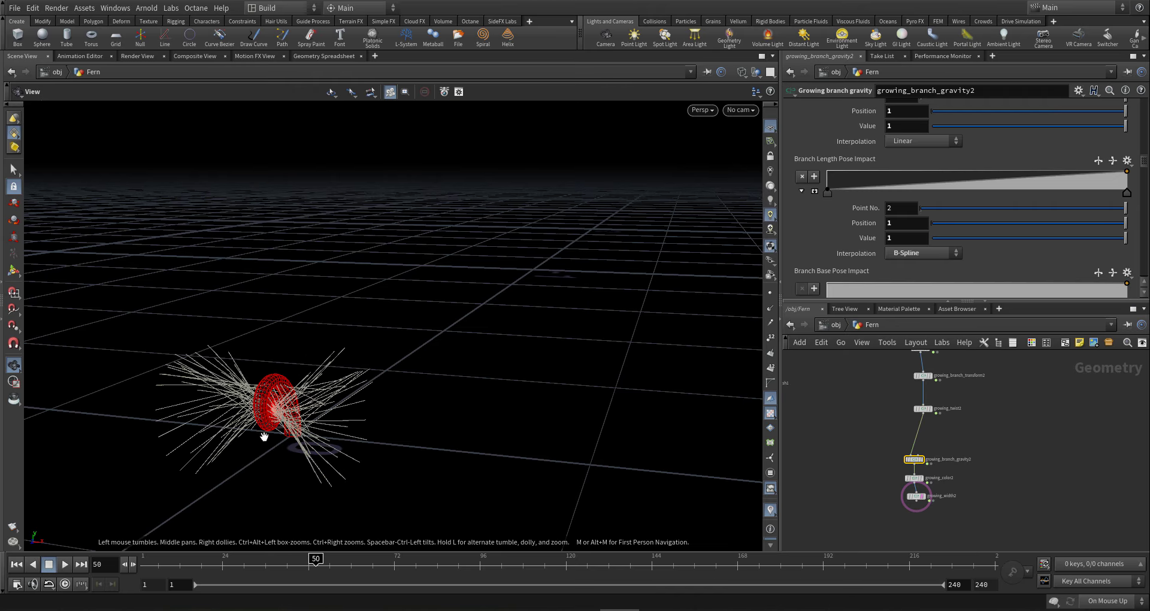
{"action": "left_click_drag", "start_coordinate": [262, 437], "coordinate": [215, 408]}
{"action": "right_click_drag", "start_coordinate": [281, 422], "coordinate": [723, 441]}
{"action": "left_click_drag", "start_coordinate": [503, 438], "coordinate": [182, 458]}
{"action": "right_click_drag", "start_coordinate": [182, 457], "coordinate": [457, 442]}
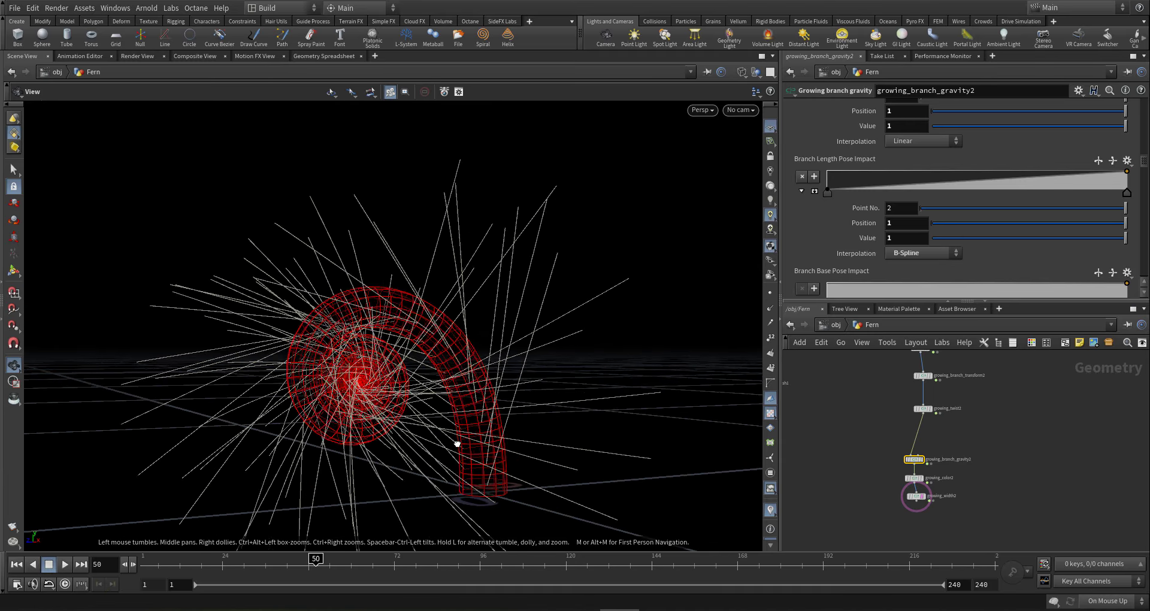
{"action": "left_click_drag", "start_coordinate": [457, 442], "coordinate": [478, 439]}
- Select growing_branch_bend2 in the network to show its parameters
{"action": "middle_click_drag", "start_coordinate": [1014, 470], "coordinate": [989, 523]}
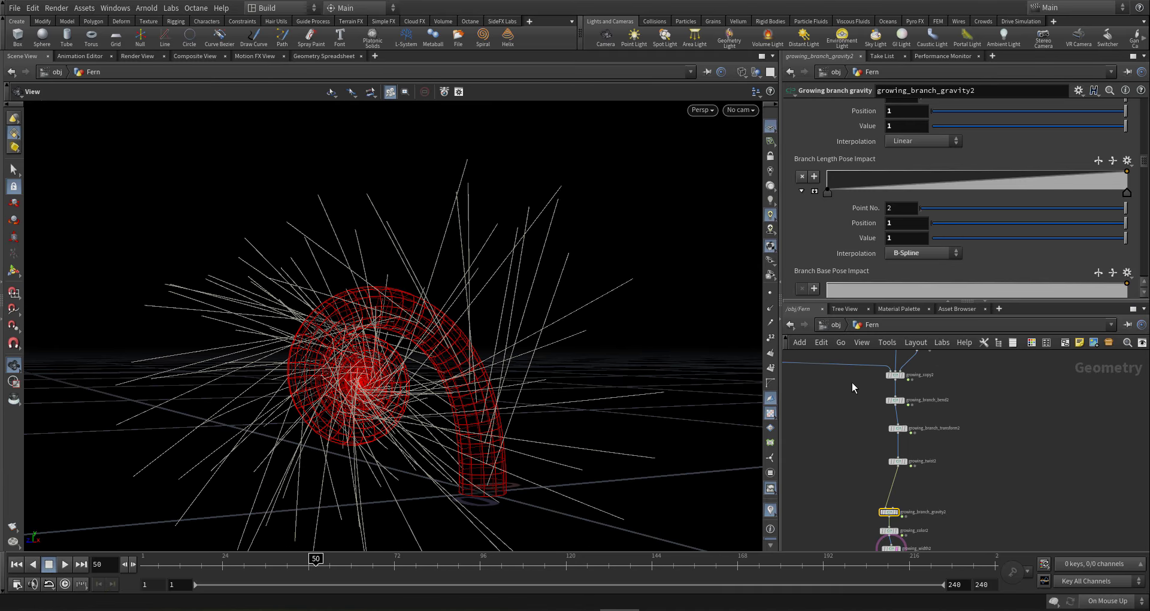
{"action": "scroll", "coordinate": [850, 385], "scroll_direction": "up", "scroll_amount": 2}
{"action": "left_click", "coordinate": [918, 406]}
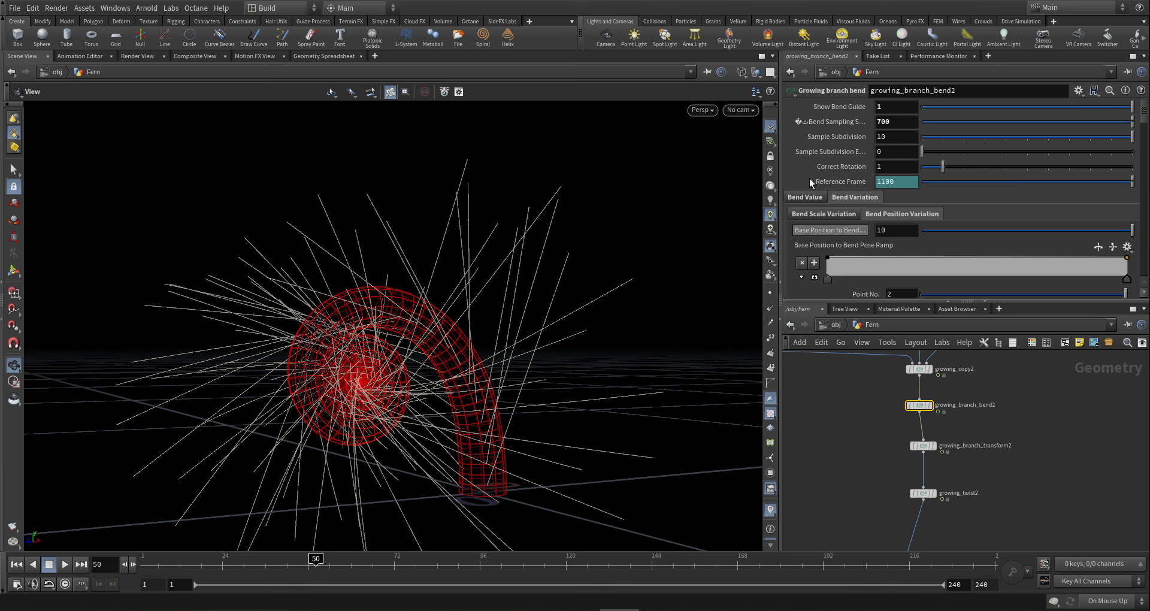
- Set the left key of the Base Grow to Bend Scale ramp to 10
{"action": "left_click", "coordinate": [832, 217]}
{"action": "scroll", "coordinate": [814, 246], "scroll_direction": "down", "scroll_amount": 4}
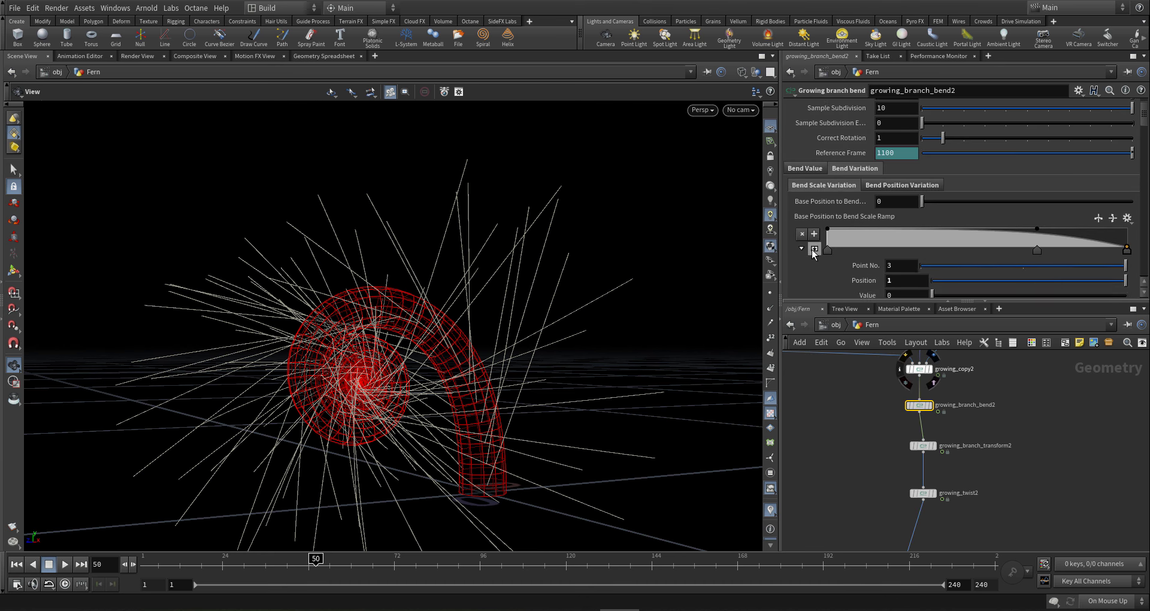
{"action": "scroll", "coordinate": [812, 250], "scroll_direction": "down", "scroll_amount": 10}
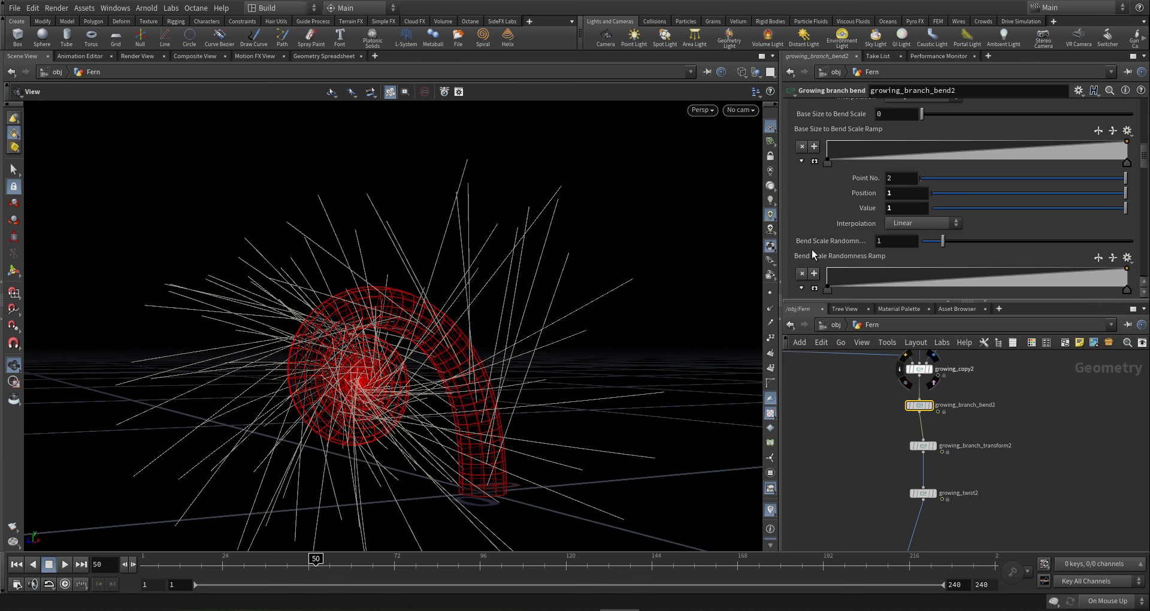
{"action": "scroll", "coordinate": [810, 249], "scroll_direction": "down", "scroll_amount": 3}
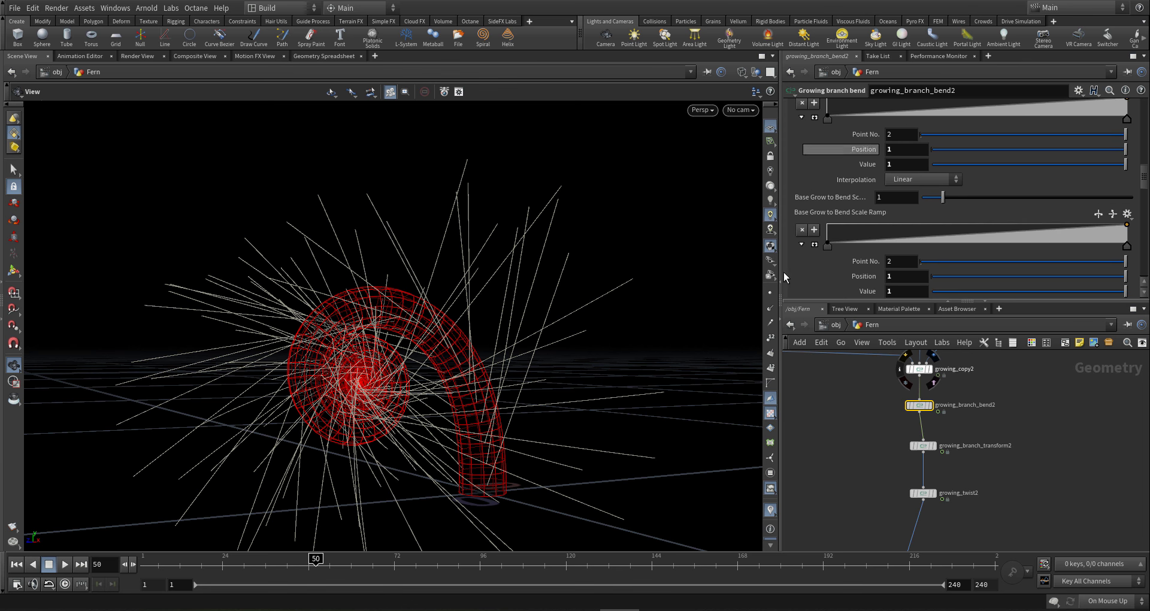
{"action": "scroll", "coordinate": [807, 246], "scroll_direction": "down", "scroll_amount": 2}
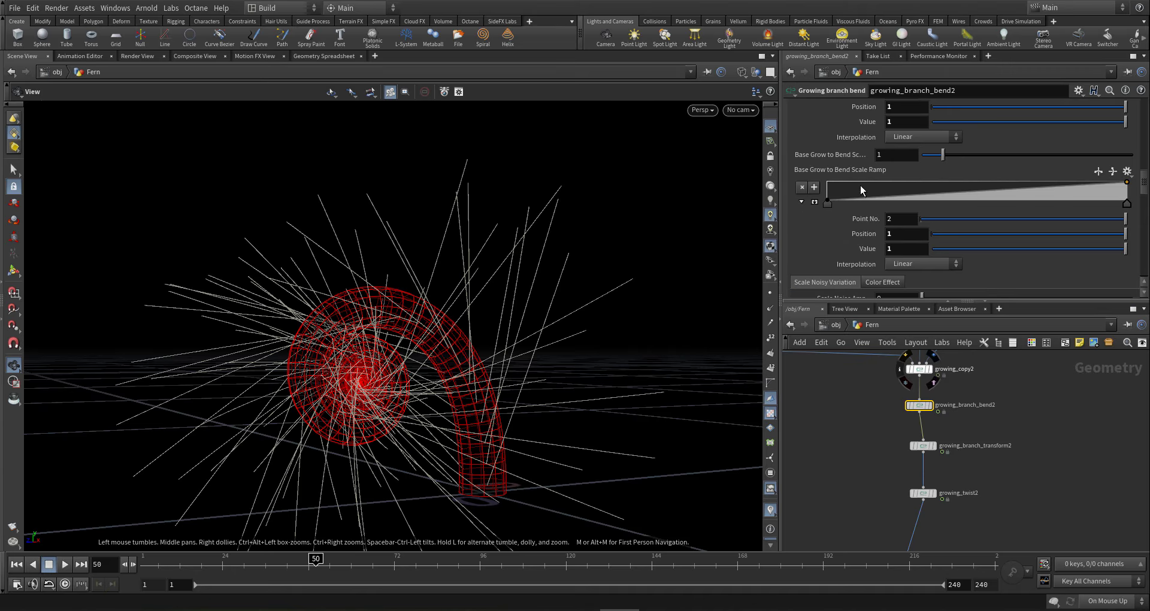
{"action": "left_click", "coordinate": [827, 203]}
{"action": "left_click", "coordinate": [900, 249]}
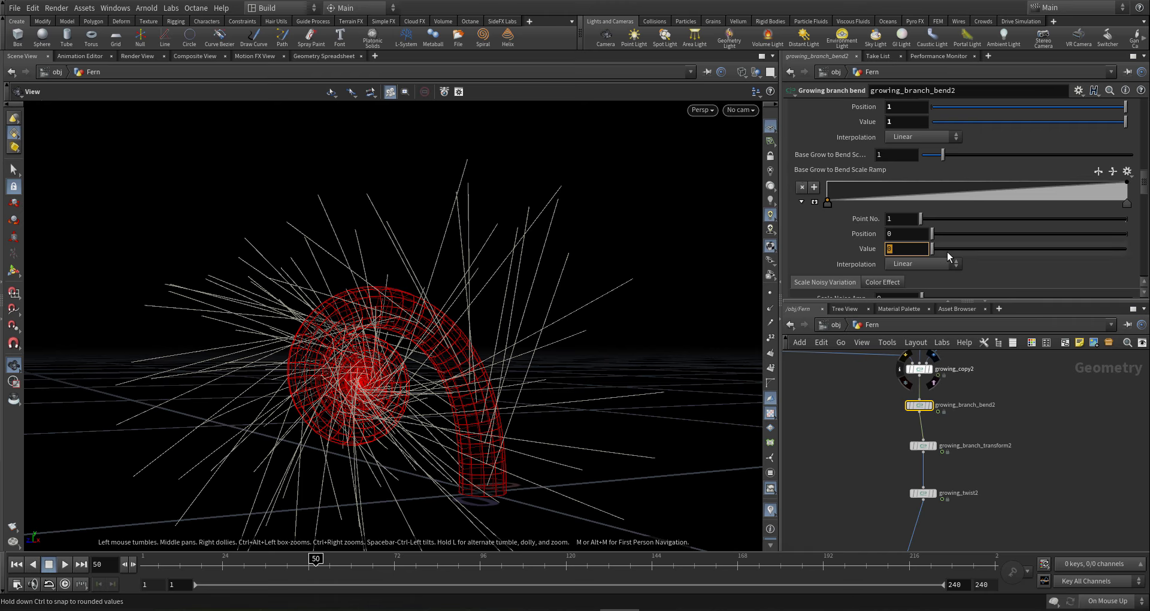
{"action": "type", "text": "10"}
{"action": "key", "text": "Return"}
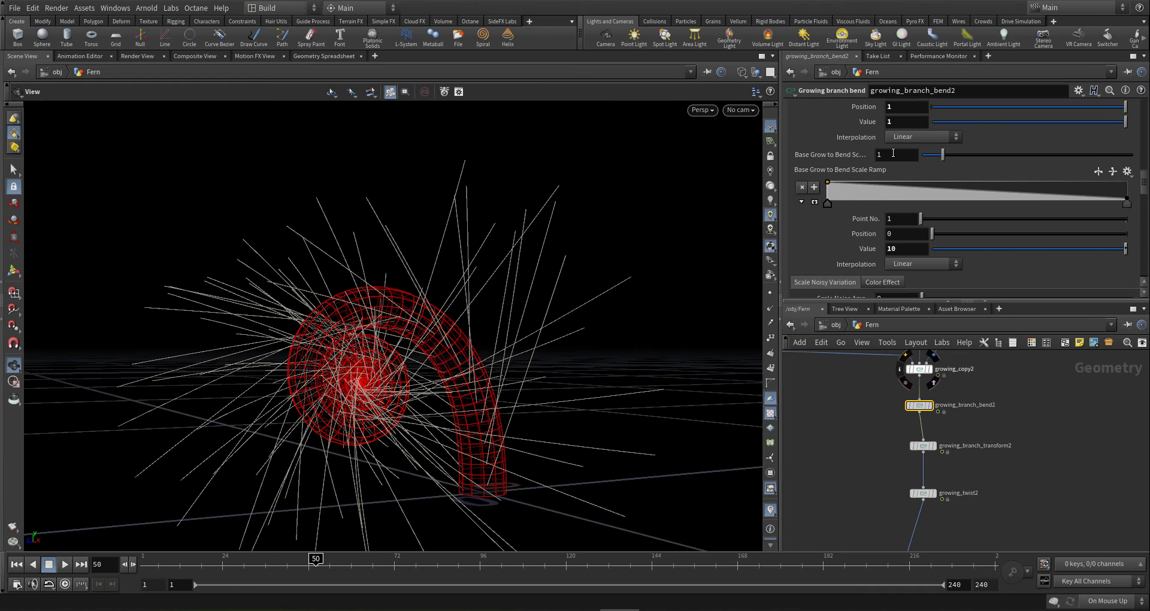
- Set Base Grow to Bend Scale to 10, then to 20
{"action": "left_click_drag", "start_coordinate": [892, 154], "coordinate": [803, 163]}
{"action": "type", "text": "10"}
{"action": "key", "text": "Return"}
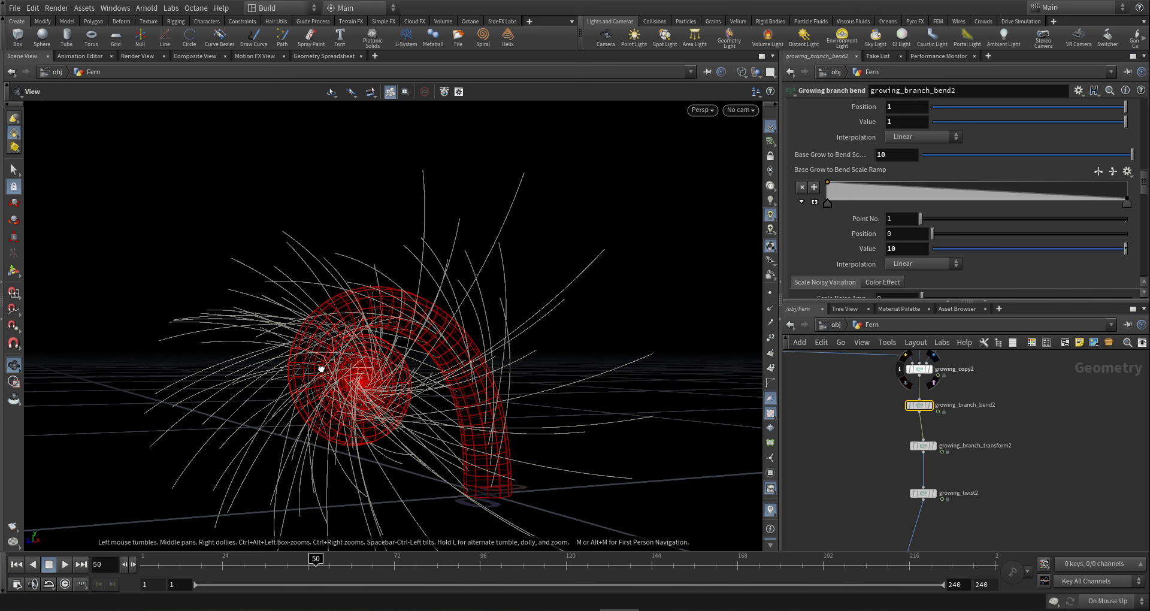
{"action": "double_click", "coordinate": [894, 157]}
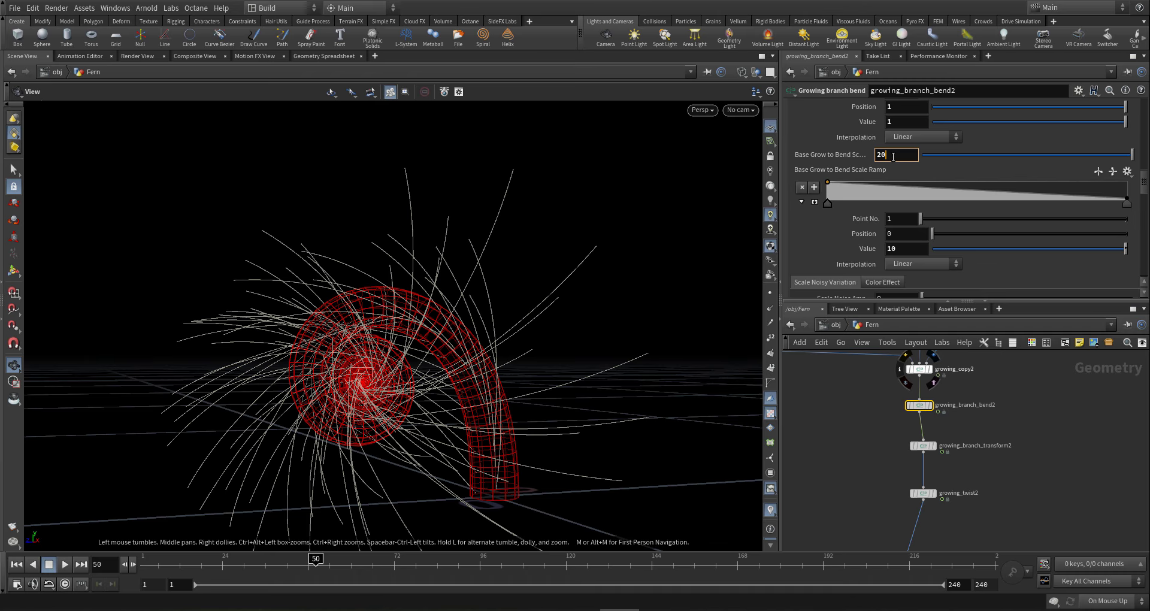
{"action": "type", "text": "20"}
{"action": "key", "text": "Return"}
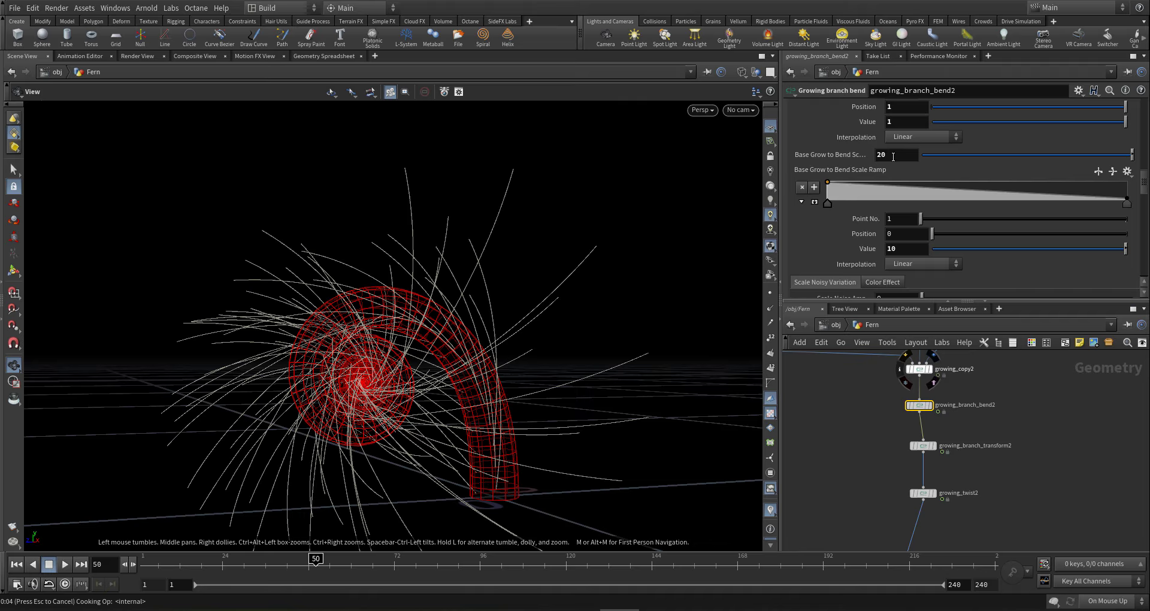
- Raise Base Grow to Bend Scale to 100 and inspect the curled branch tips
{"action": "left_click", "coordinate": [893, 154]}
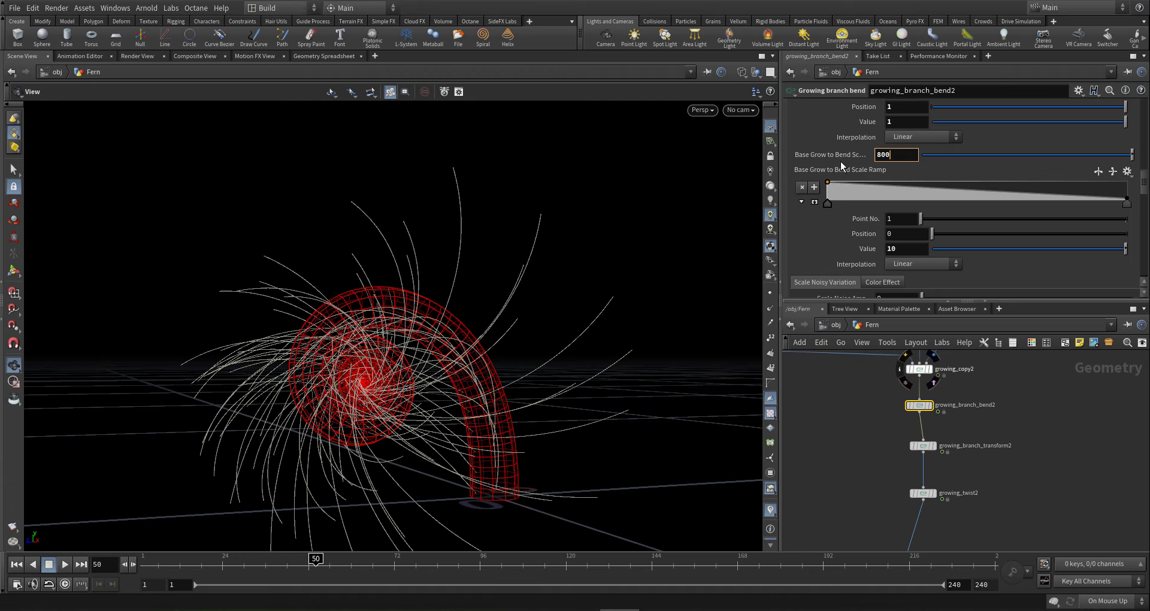
{"action": "key", "text": "Return"}
{"action": "type", "text": "100"}
{"action": "key", "text": "Return"}
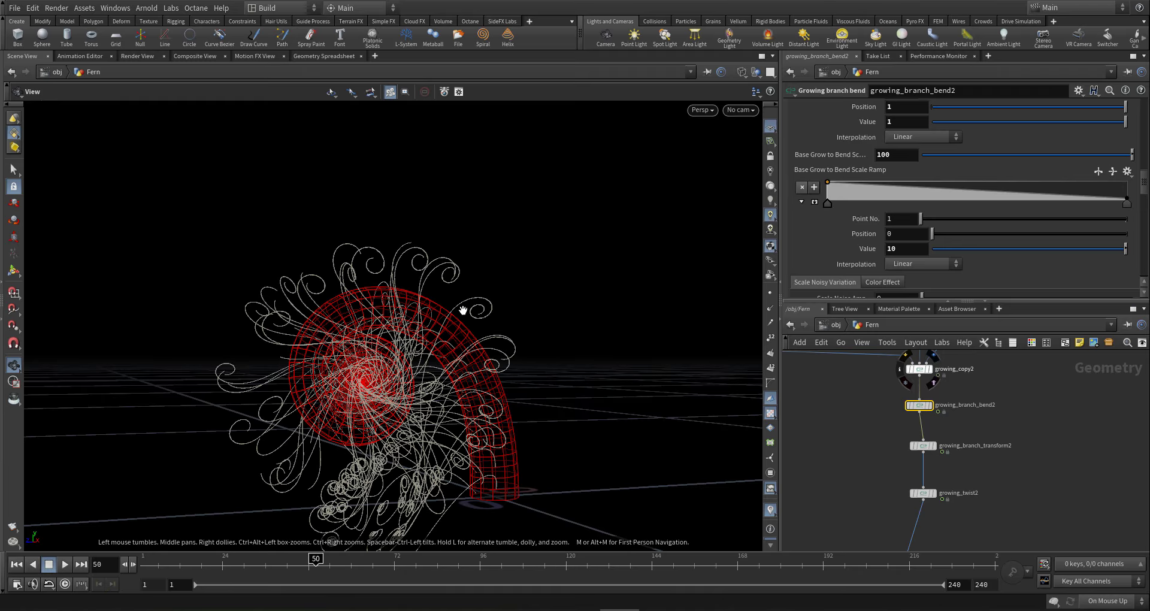
{"action": "left_click_drag", "start_coordinate": [465, 308], "coordinate": [473, 330]}
{"action": "scroll", "coordinate": [965, 206], "scroll_direction": "down", "scroll_amount": 10}
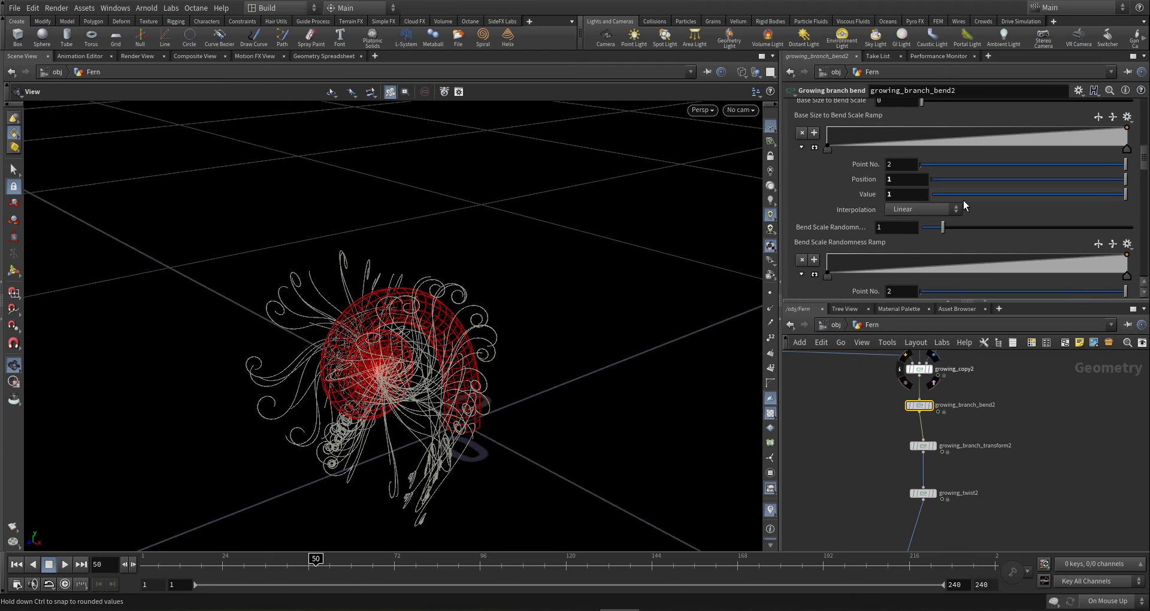
{"action": "scroll", "coordinate": [963, 203], "scroll_direction": "down", "scroll_amount": 5}
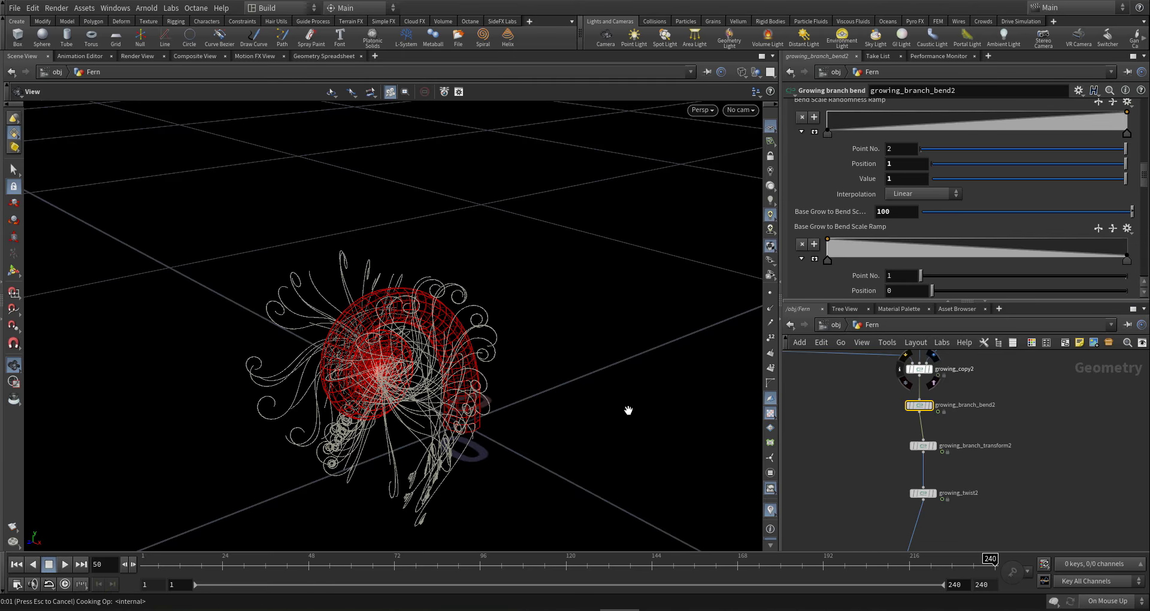
{"action": "scroll", "coordinate": [413, 266], "scroll_direction": "down", "scroll_amount": 3}
- Set the right-end key of the Base Grow to Bend Scale Ramp to 0
{"action": "left_click_drag", "start_coordinate": [413, 266], "coordinate": [386, 252]}
{"action": "left_click_drag", "start_coordinate": [503, 236], "coordinate": [681, 236]}
{"action": "left_click_drag", "start_coordinate": [441, 258], "coordinate": [454, 253]}
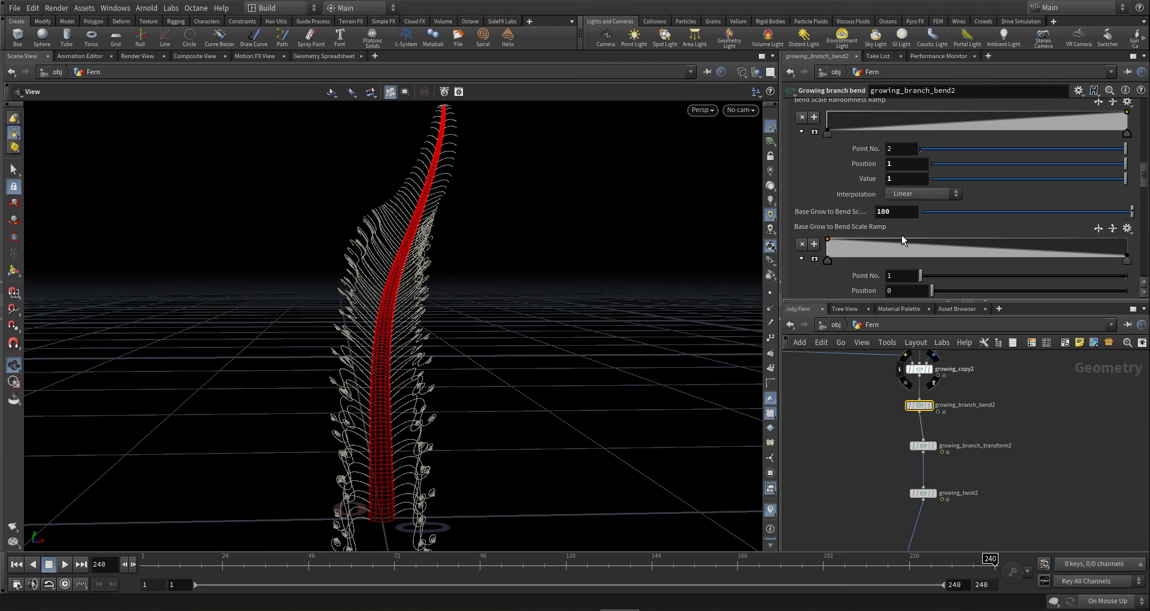
{"action": "left_click", "coordinate": [1127, 259]}
{"action": "scroll", "coordinate": [927, 275], "scroll_direction": "down", "scroll_amount": 1}
{"action": "scroll", "coordinate": [927, 275], "scroll_direction": "down", "scroll_amount": 2}
{"action": "left_click_drag", "start_coordinate": [916, 265], "coordinate": [792, 273]}
{"action": "type", "text": "0"}
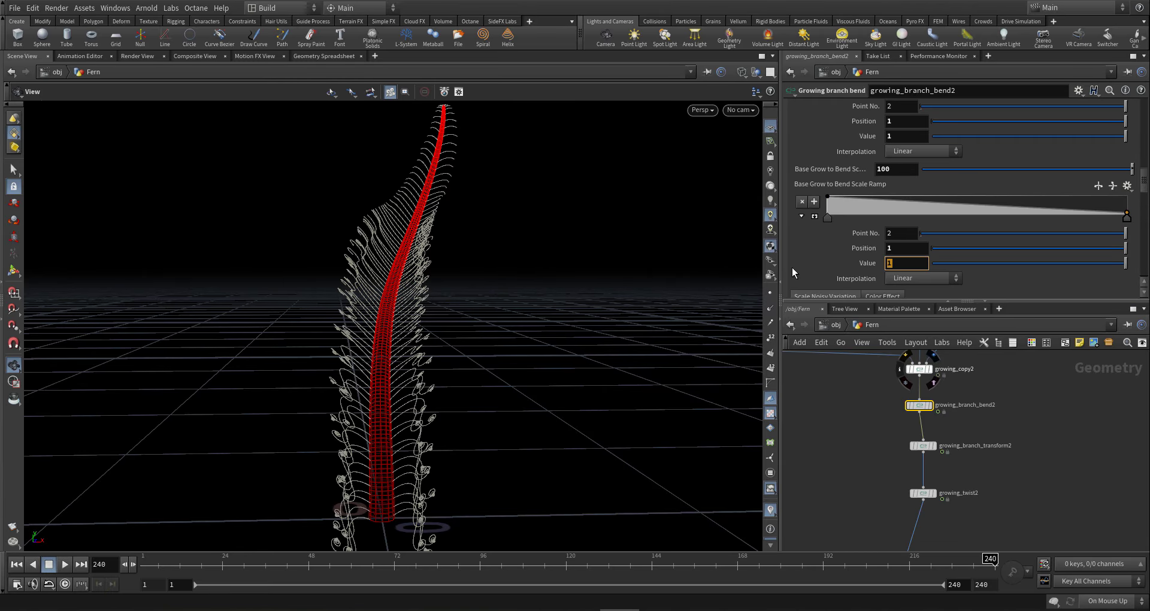
{"action": "key", "text": "Return"}
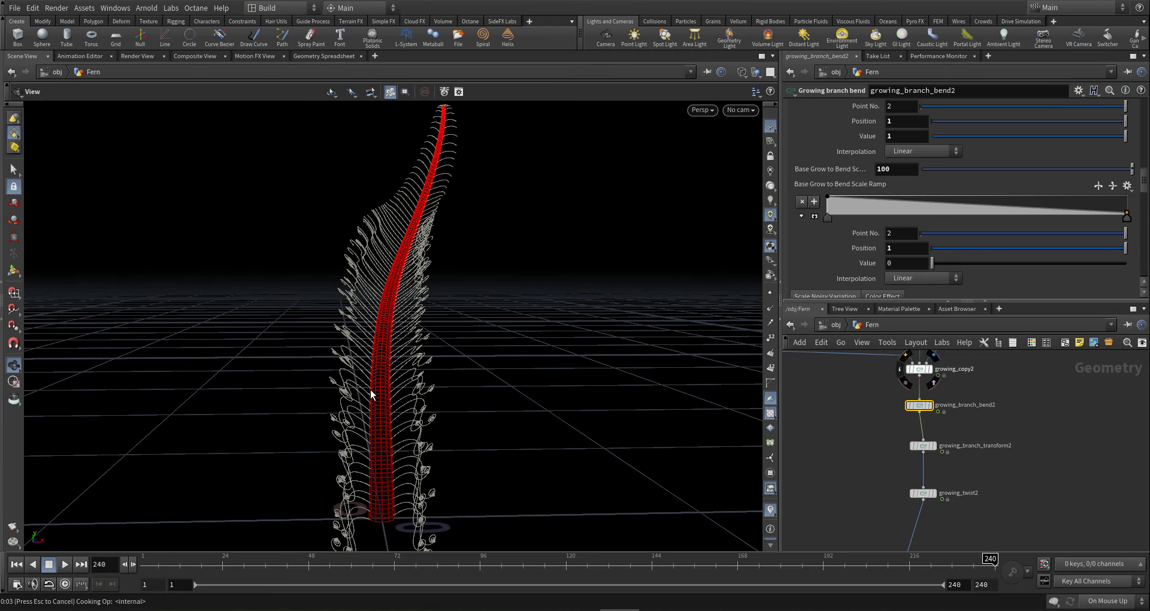
- Add a middle ramp key and give the first key B-Spline interpolation
{"action": "left_click_drag", "start_coordinate": [386, 341], "coordinate": [395, 354]}
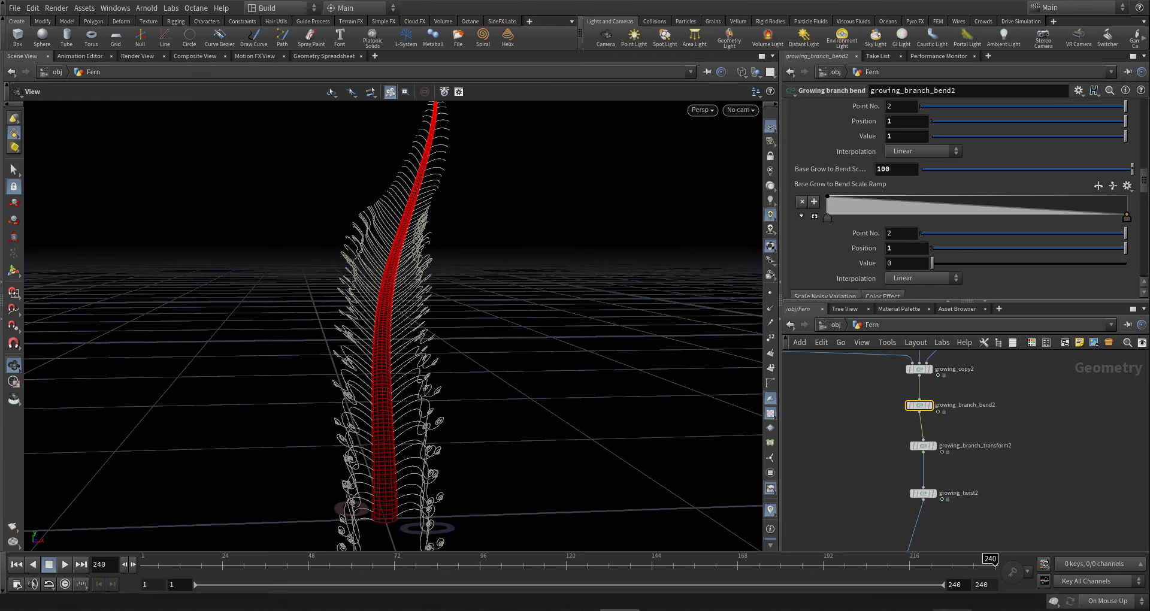
{"action": "left_click", "coordinate": [1002, 209]}
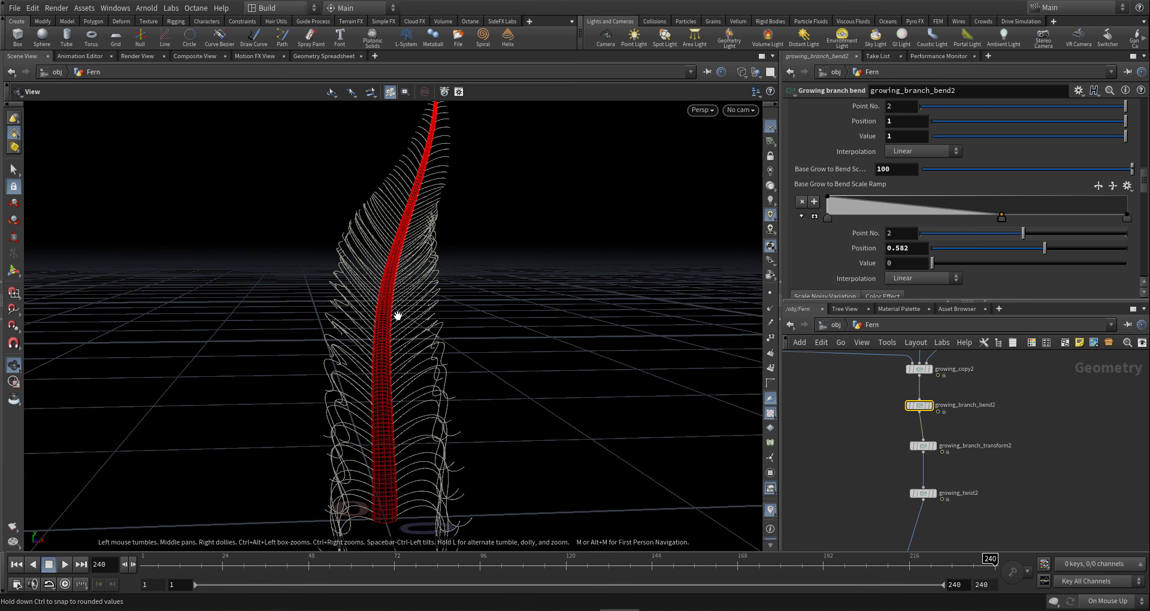
{"action": "left_click_drag", "start_coordinate": [398, 316], "coordinate": [514, 290]}
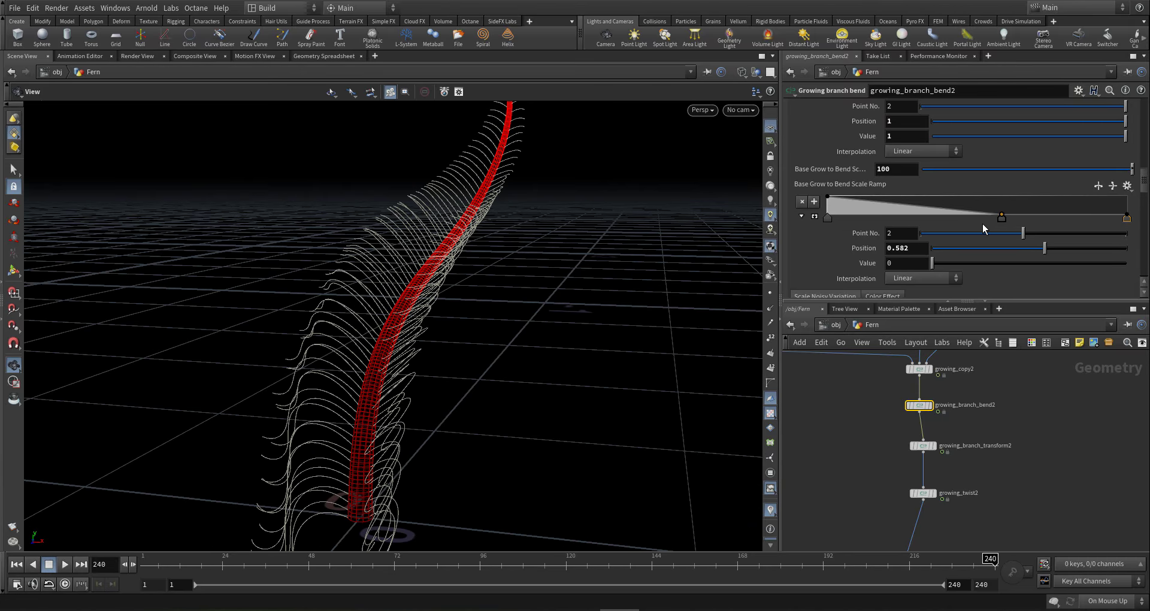
{"action": "left_click", "coordinate": [1127, 217]}
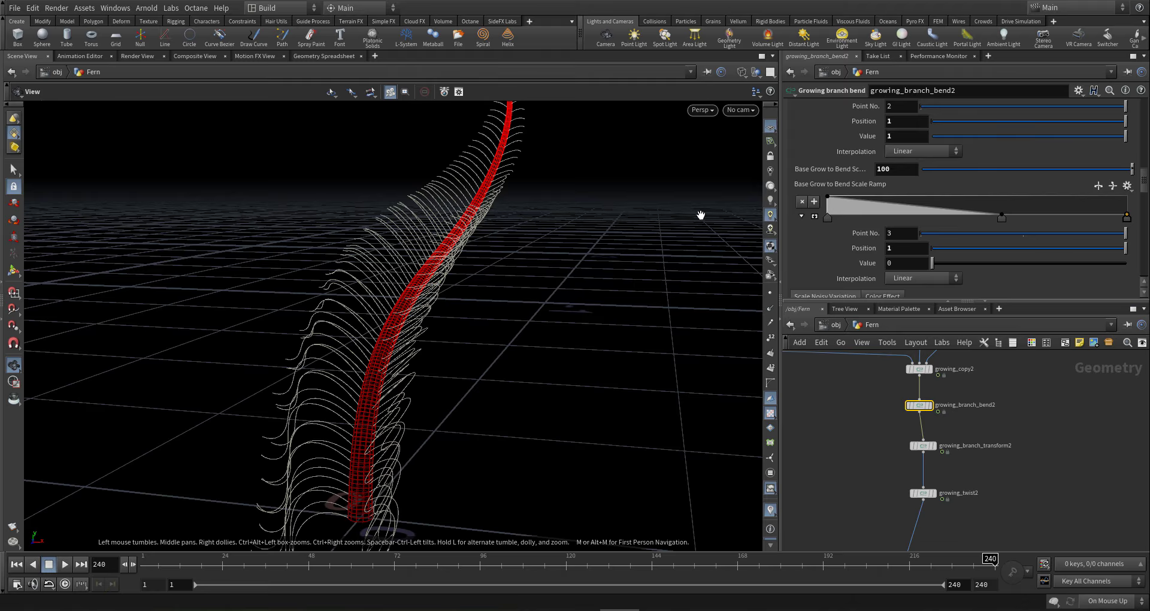
{"action": "left_click", "coordinate": [828, 218]}
{"action": "left_click", "coordinate": [911, 278]}
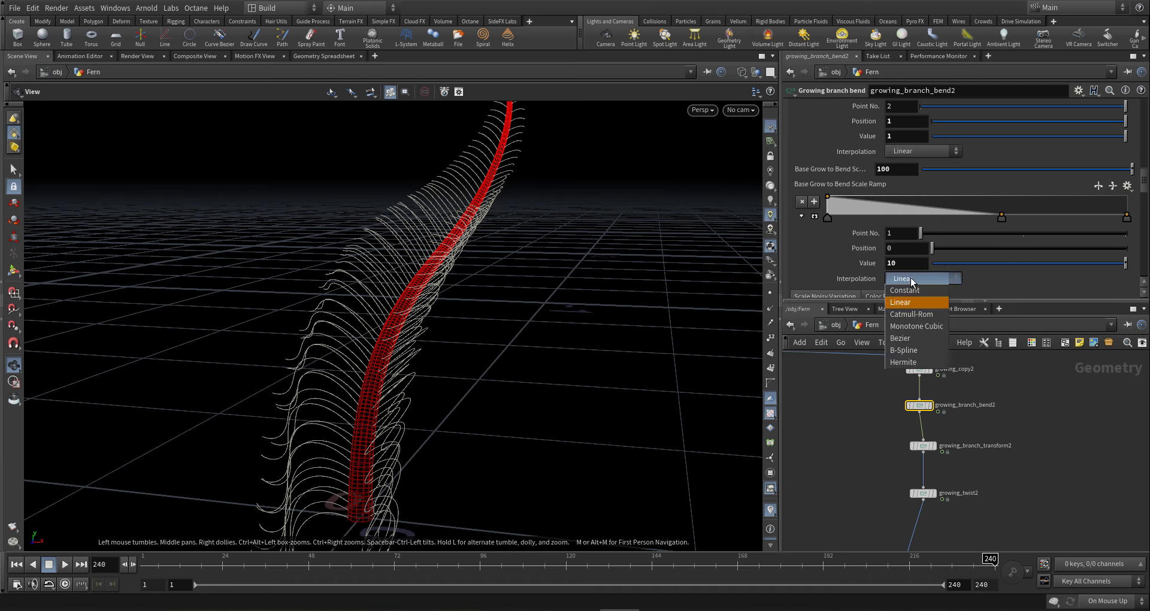
{"action": "left_click", "coordinate": [920, 350]}
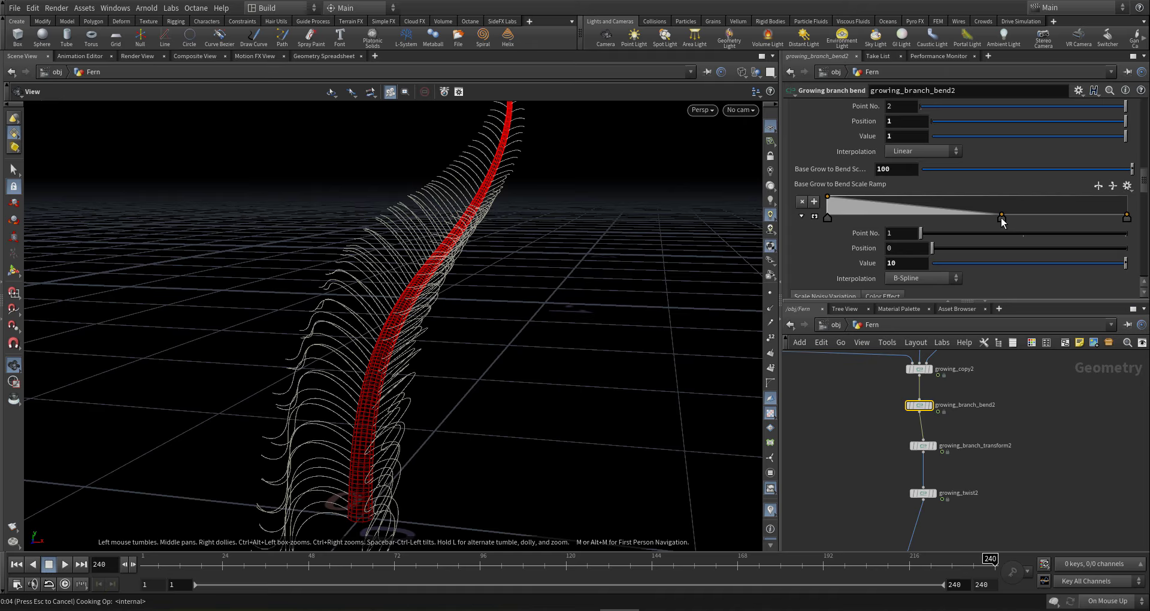
- Slide the middle ramp key left to 0.238 and view the reshaped fern
{"action": "left_click_drag", "start_coordinate": [1002, 220], "coordinate": [900, 227]}
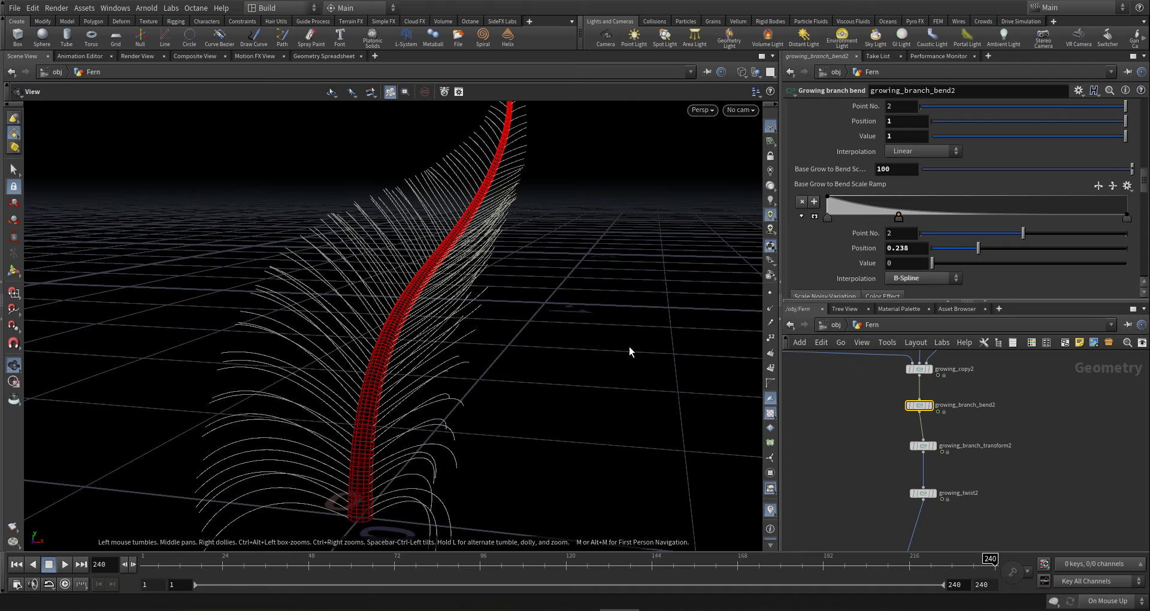
{"action": "mouse_move", "coordinate": [447, 370]}
{"action": "left_mouse_down"}
{"action": "mouse_move", "coordinate": [478, 365]}
{"action": "mouse_move", "coordinate": [455, 365]}
{"action": "left_mouse_up"}
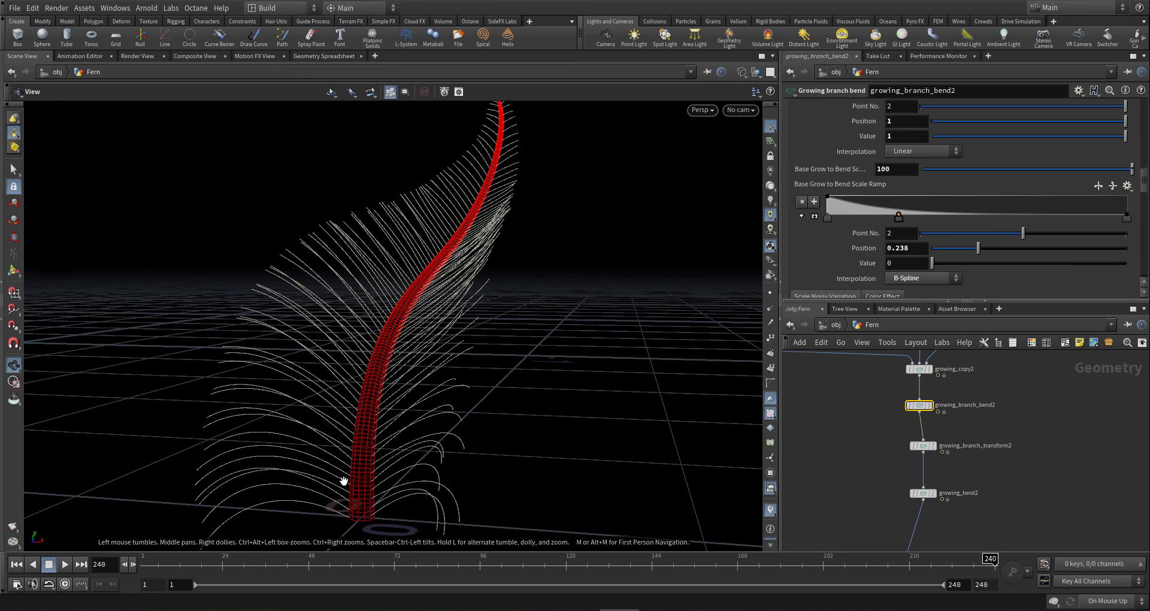
{"action": "left_click_drag", "start_coordinate": [363, 474], "coordinate": [322, 468]}
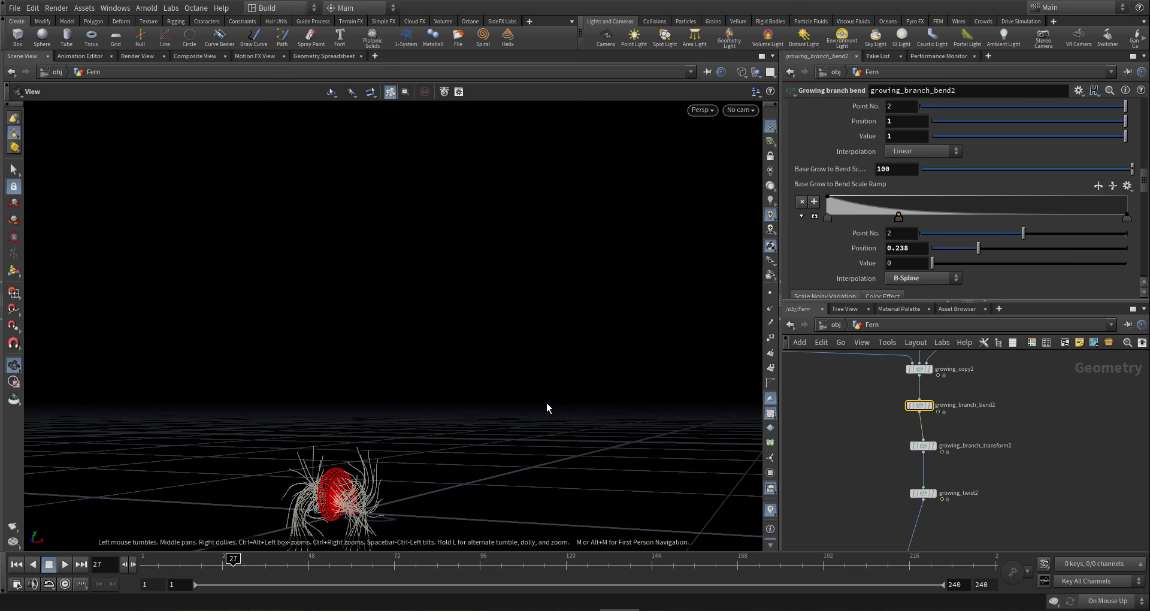
- On growing_copy2, pull the Parent Scale Effect Ramp key left and down toward the start
{"action": "left_click_drag", "start_coordinate": [338, 488], "coordinate": [533, 374]}
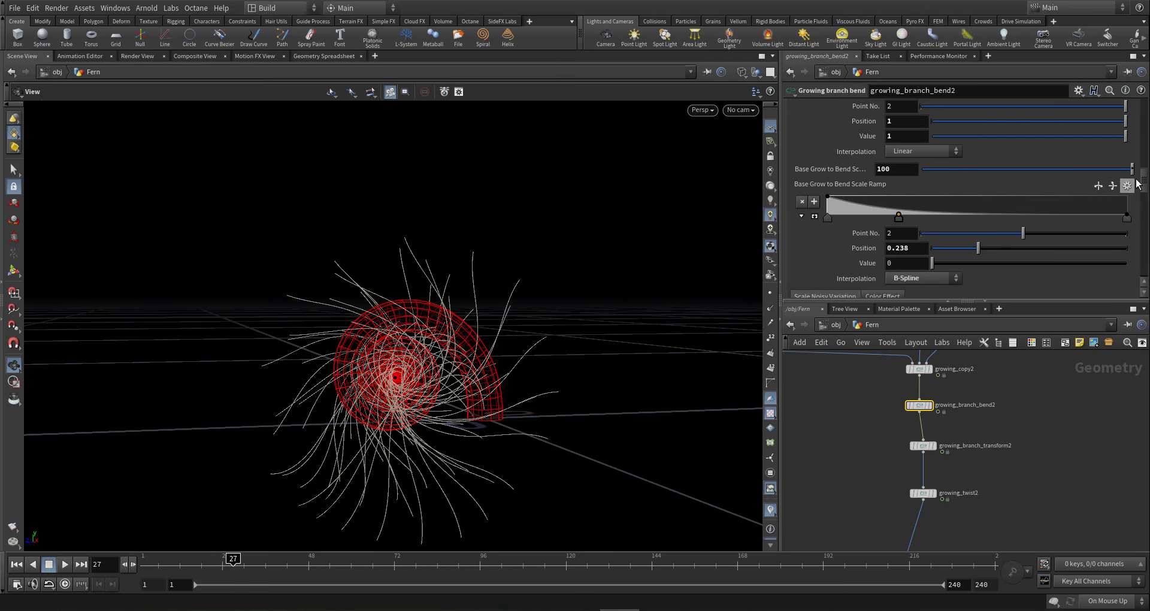
{"action": "scroll", "coordinate": [1127, 186], "scroll_direction": "down", "scroll_amount": 5}
{"action": "left_click_drag", "start_coordinate": [1147, 175], "coordinate": [1146, 173]}
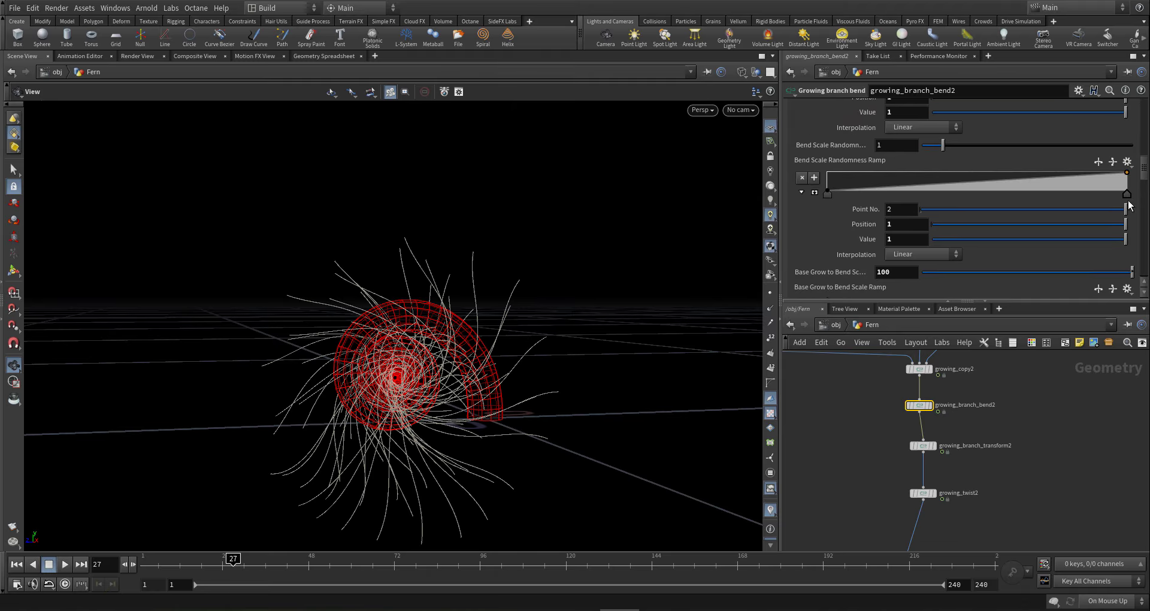
{"action": "middle_click_drag", "start_coordinate": [1003, 418], "coordinate": [1017, 498]}
{"action": "left_click", "coordinate": [935, 449]}
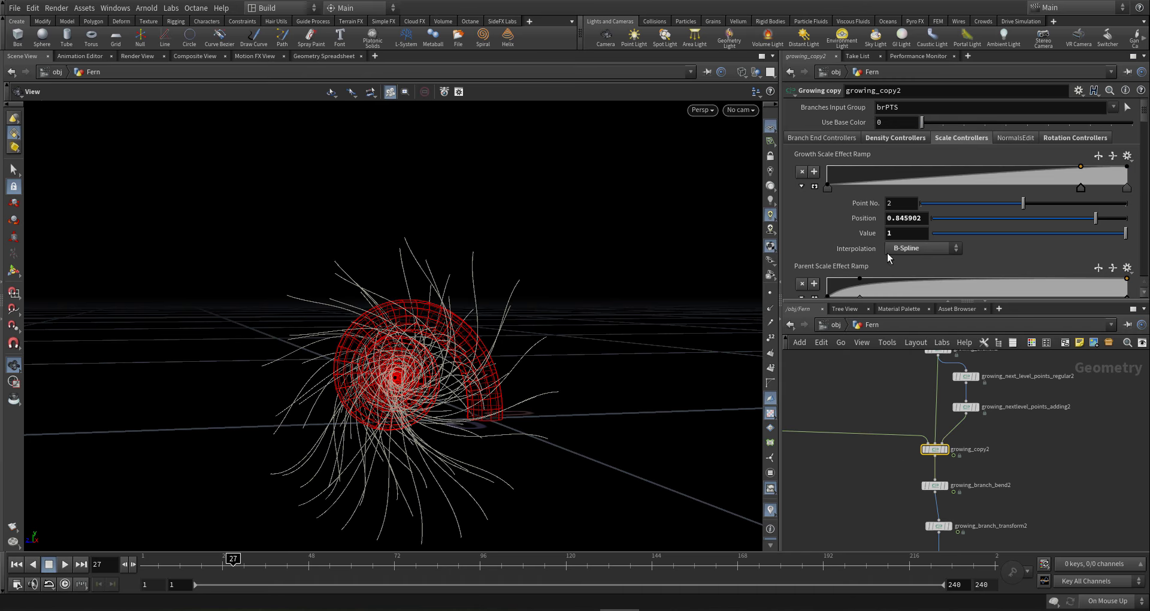
{"action": "scroll", "coordinate": [865, 239], "scroll_direction": "down", "scroll_amount": 1}
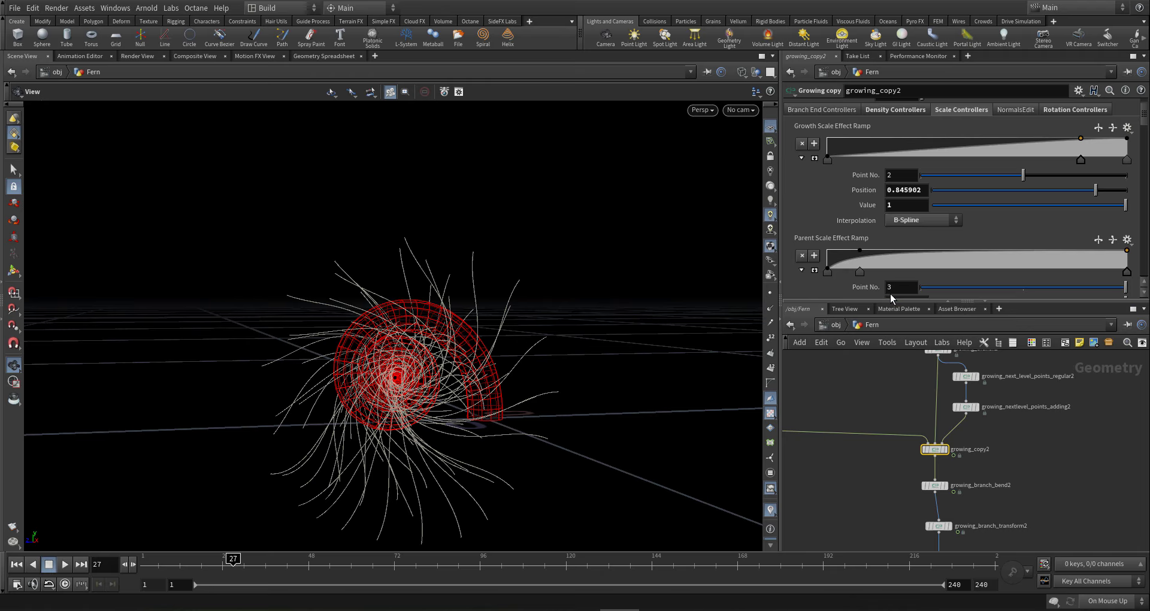
{"action": "left_click", "coordinate": [1118, 602]}
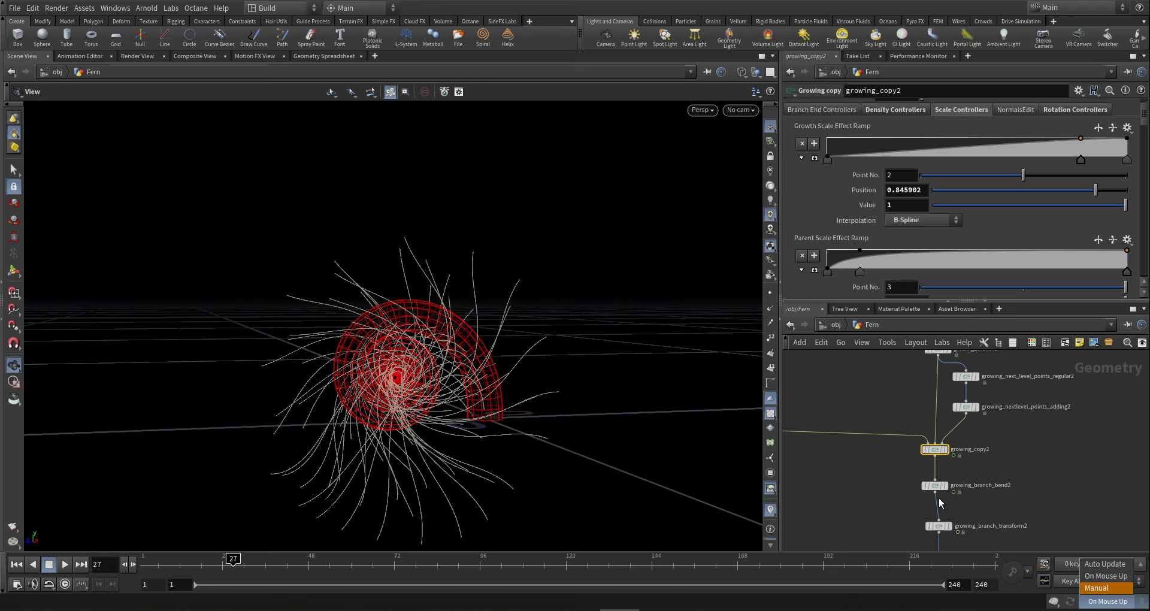
{"action": "left_click", "coordinate": [856, 503]}
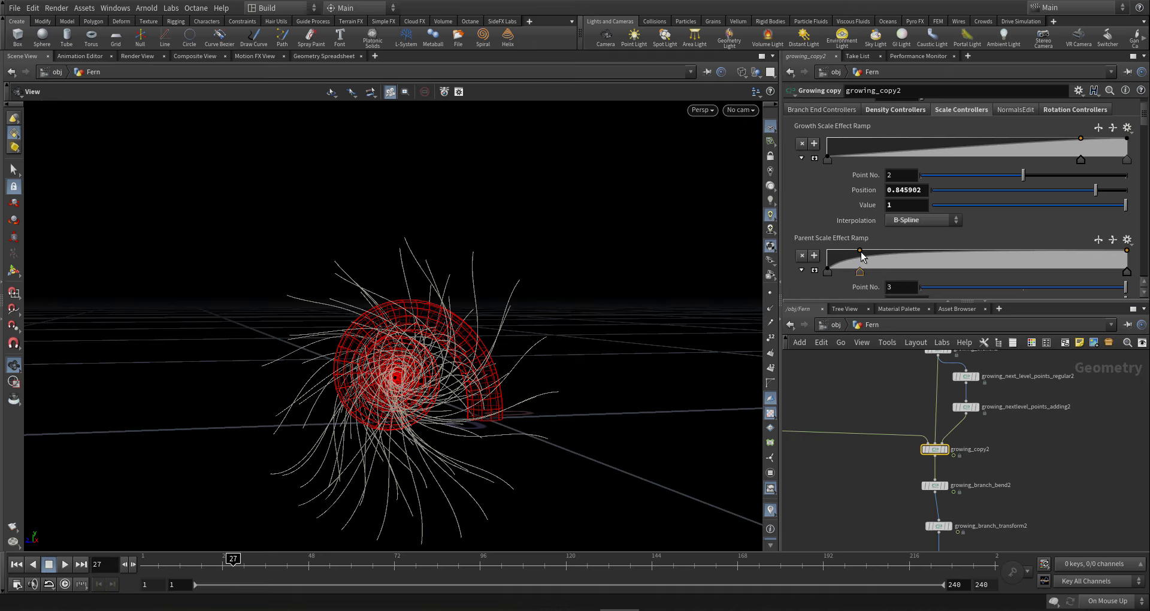
{"action": "left_click_drag", "start_coordinate": [860, 251], "coordinate": [830, 262]}
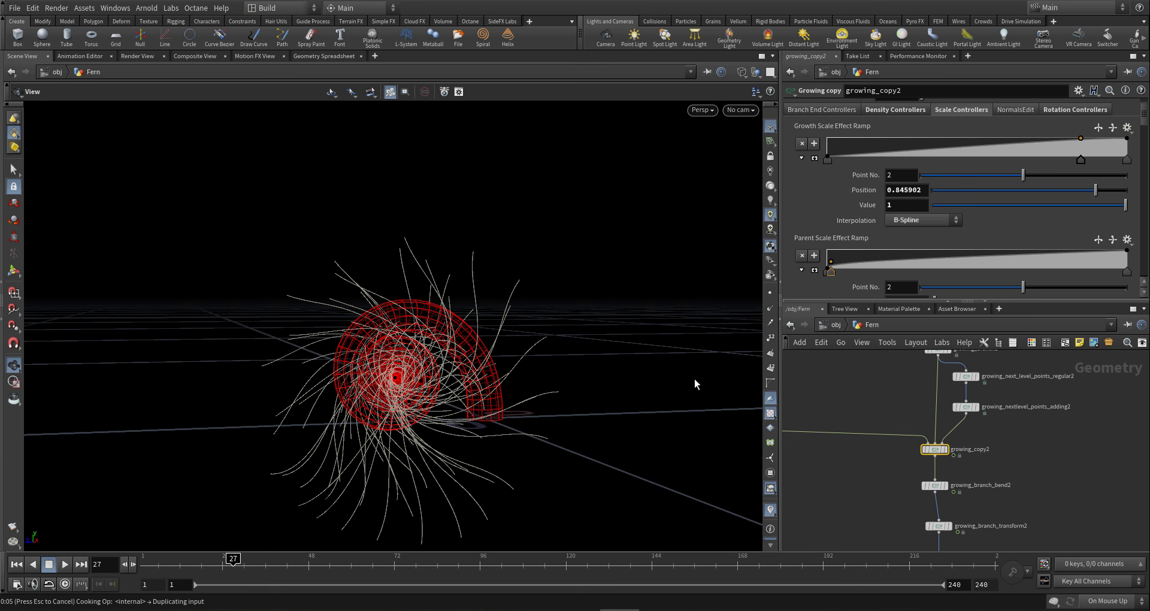
- Box-select growing_branch_bend2 in the network to bring back its parameters
{"action": "left_click_drag", "start_coordinate": [353, 383], "coordinate": [432, 480]}
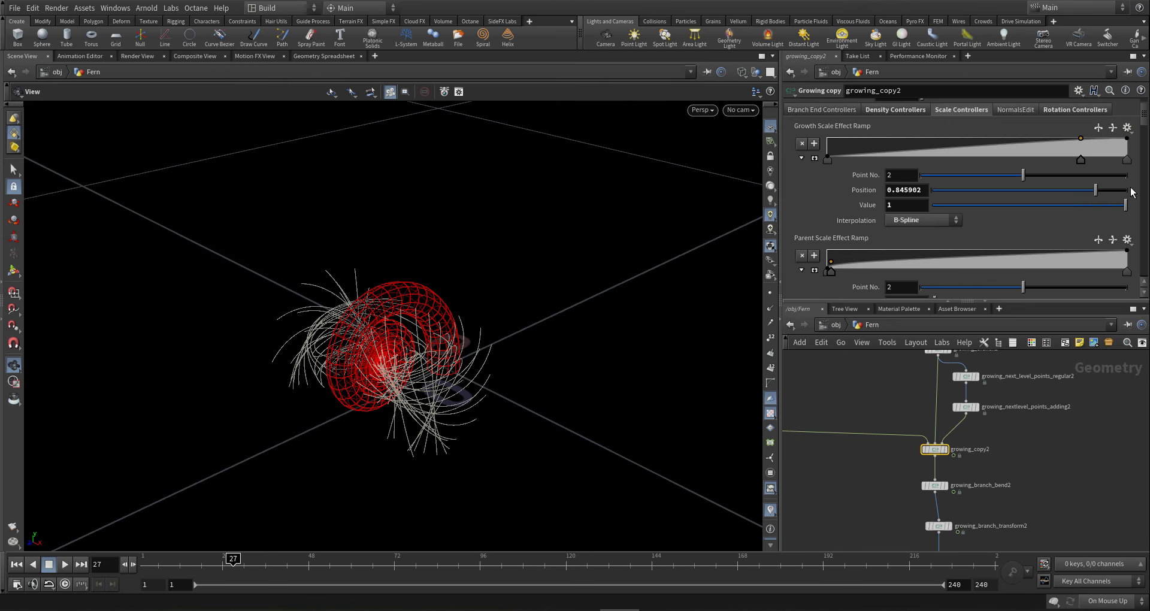
{"action": "middle_click_drag", "start_coordinate": [1033, 506], "coordinate": [1036, 479]}
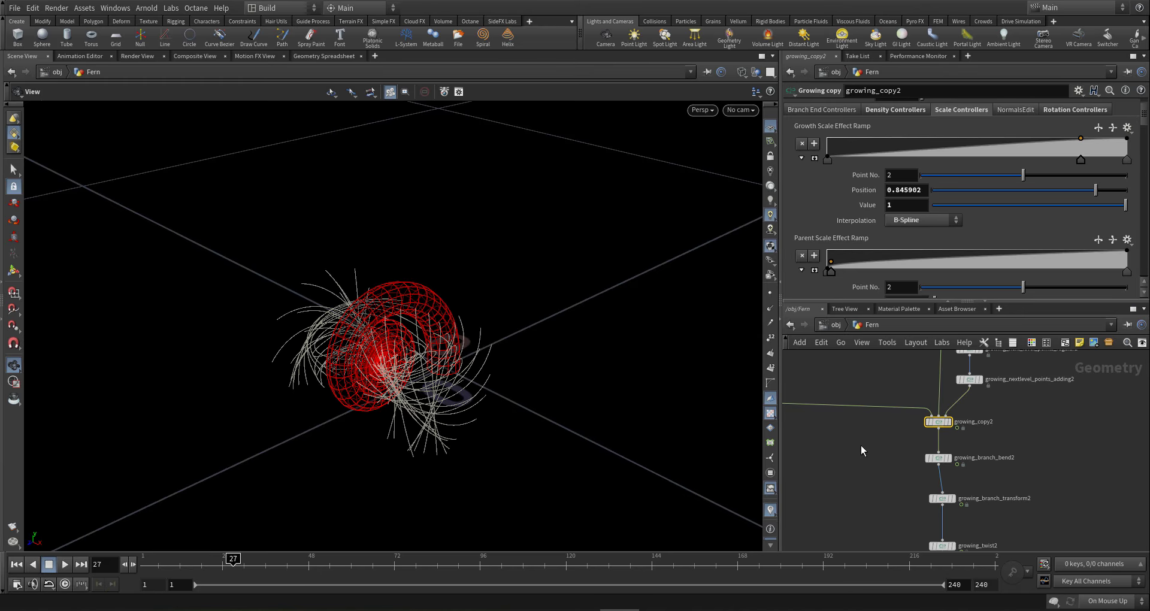
{"action": "left_click_drag", "start_coordinate": [875, 448], "coordinate": [986, 466]}
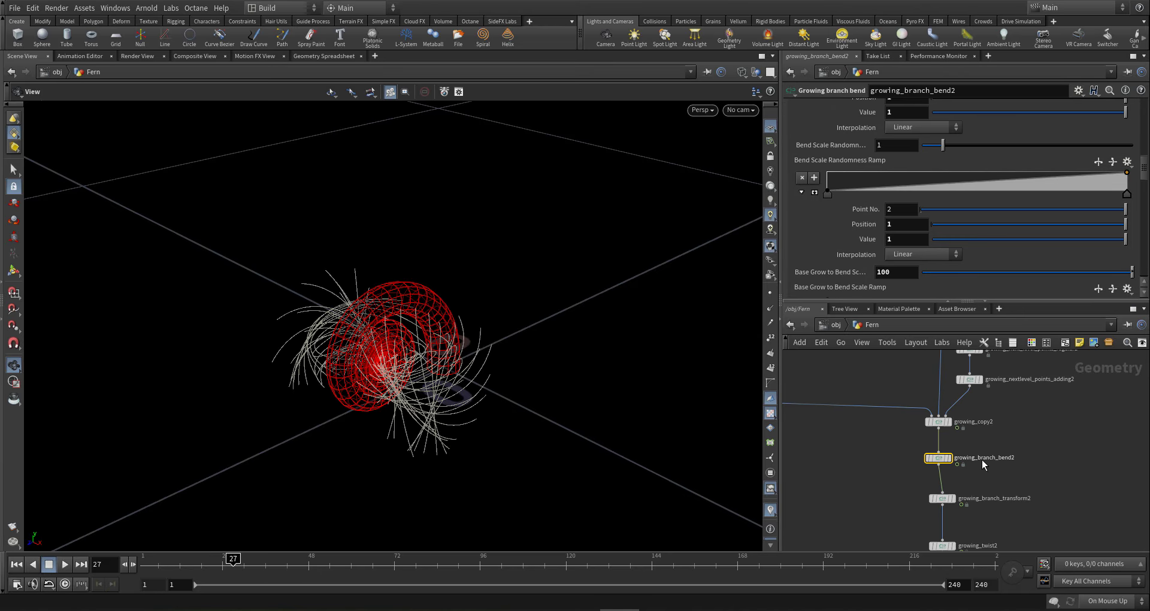
- In the bend position variation settings, change a ramp key's value from 0.7 to 0
{"action": "left_click_drag", "start_coordinate": [1145, 177], "coordinate": [1146, 131]}
{"action": "scroll", "coordinate": [1070, 140], "scroll_direction": "up", "scroll_amount": 4}
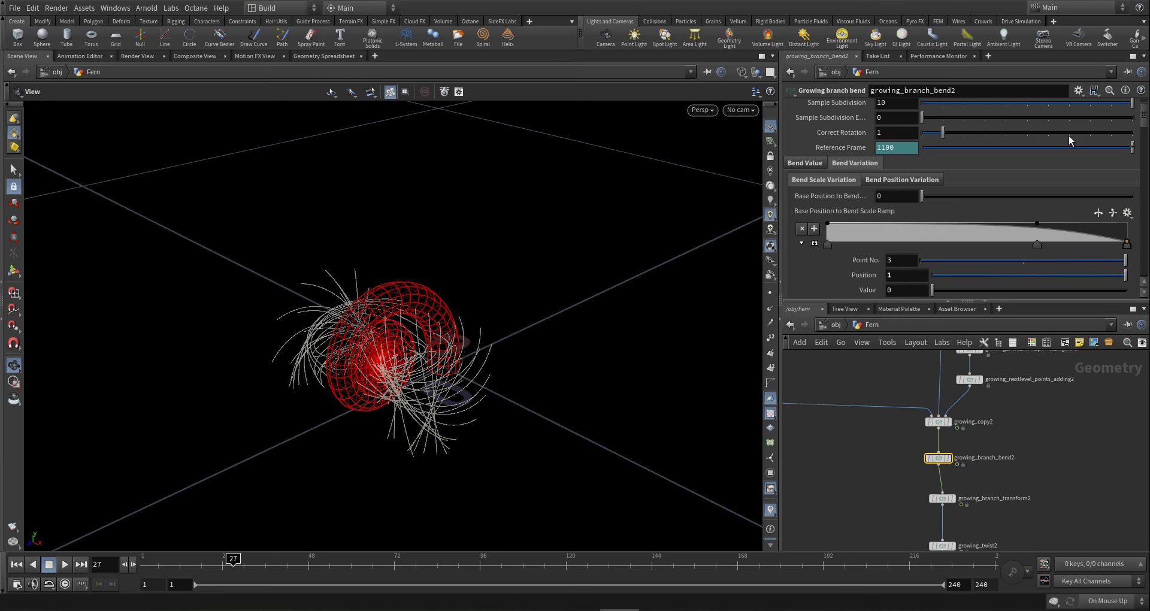
{"action": "left_click", "coordinate": [903, 182]}
{"action": "scroll", "coordinate": [947, 264], "scroll_direction": "down", "scroll_amount": 5}
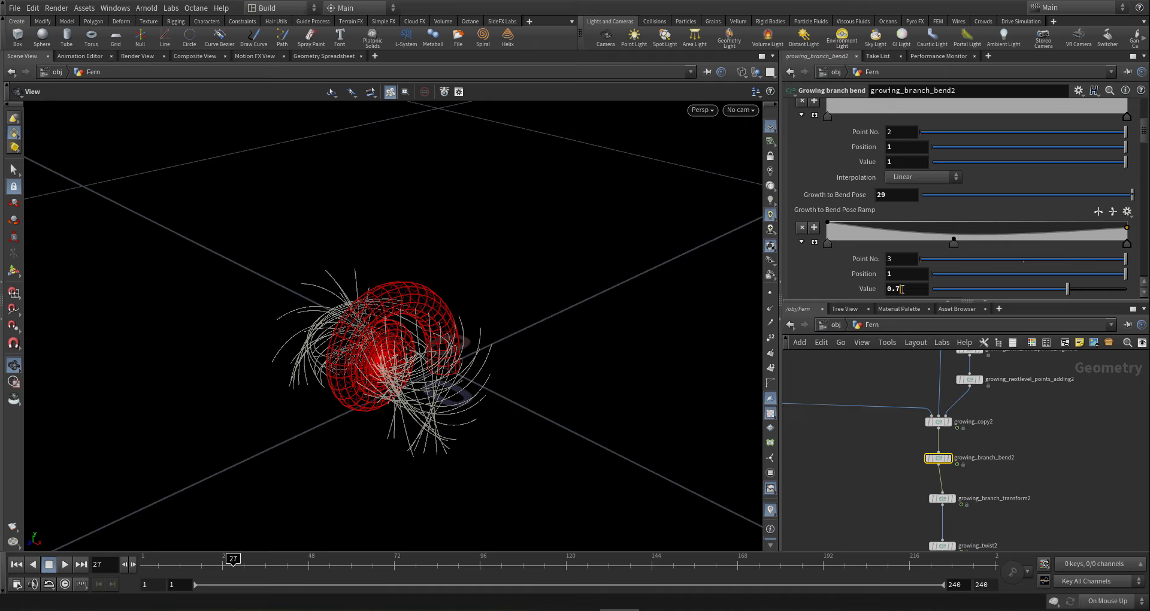
{"action": "left_click_drag", "start_coordinate": [902, 289], "coordinate": [842, 287]}
{"action": "type", "text": "0"}
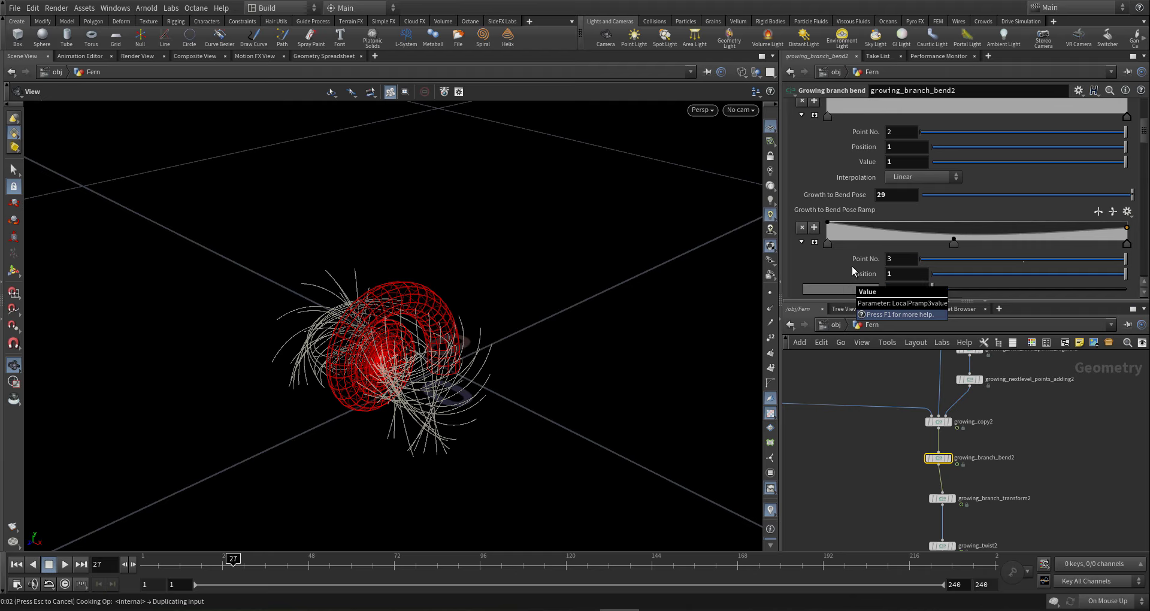
- Set Growth to Bend Pose to 200, then lower it to 100
{"action": "left_click", "coordinate": [896, 195]}
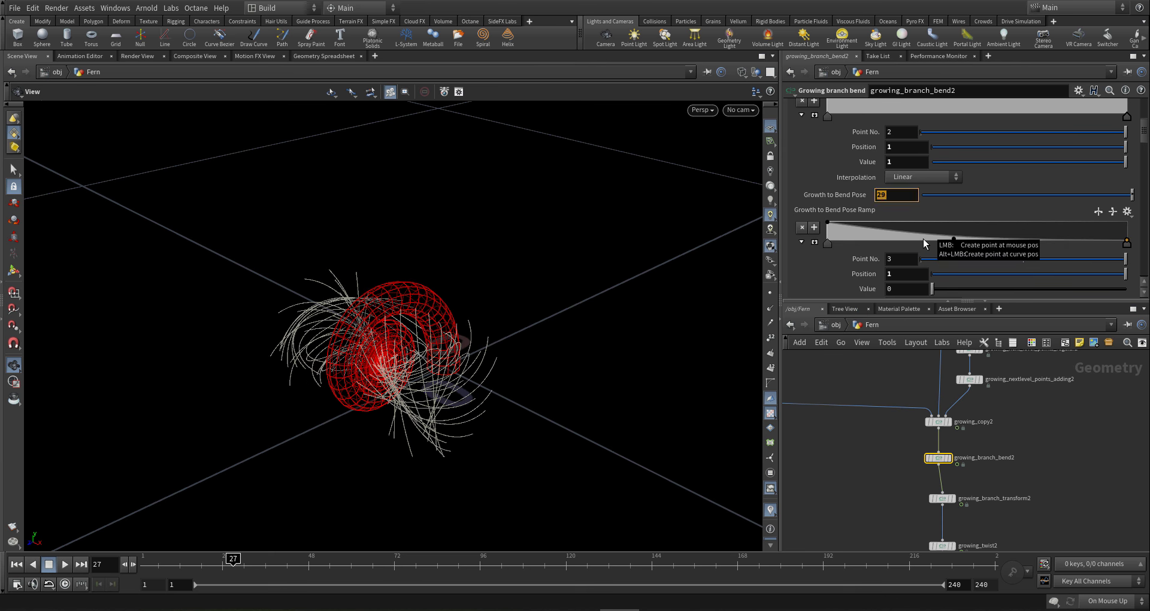
{"action": "type", "text": "200"}
{"action": "key", "text": "Return"}
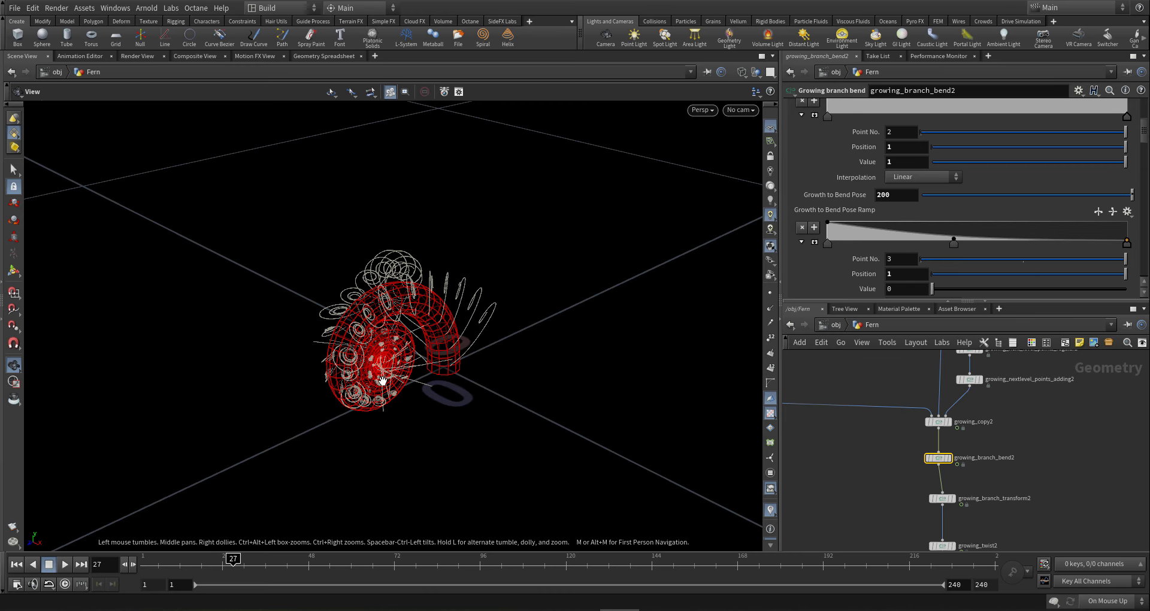
{"action": "left_click_drag", "start_coordinate": [384, 387], "coordinate": [617, 301]}
{"action": "left_click_drag", "start_coordinate": [897, 196], "coordinate": [806, 189]}
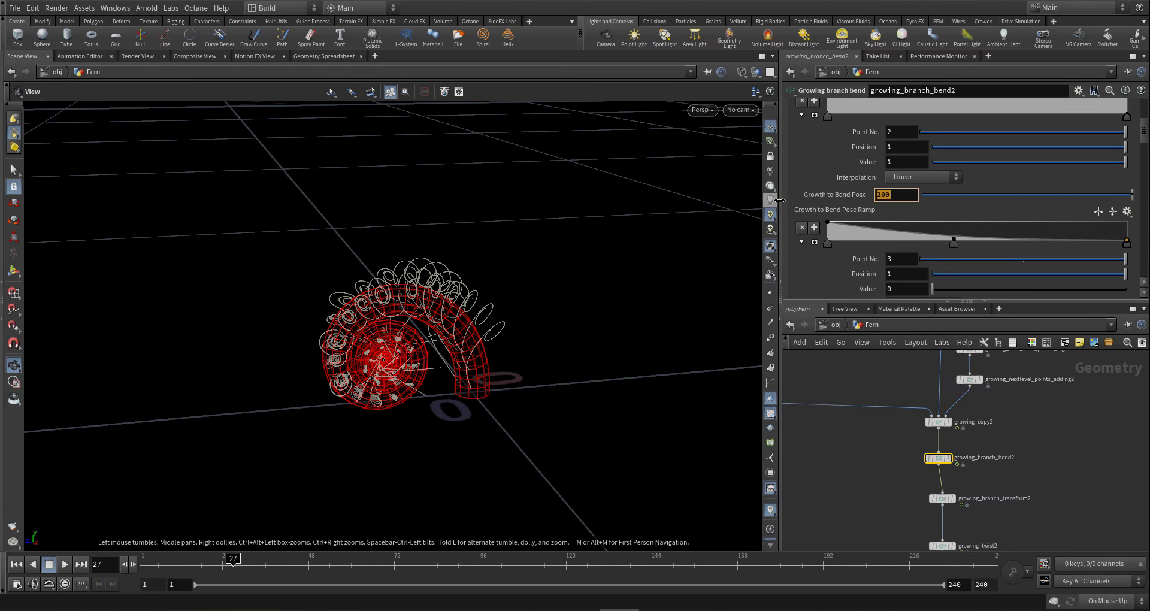
{"action": "type", "text": "100"}
{"action": "key", "text": "Return"}
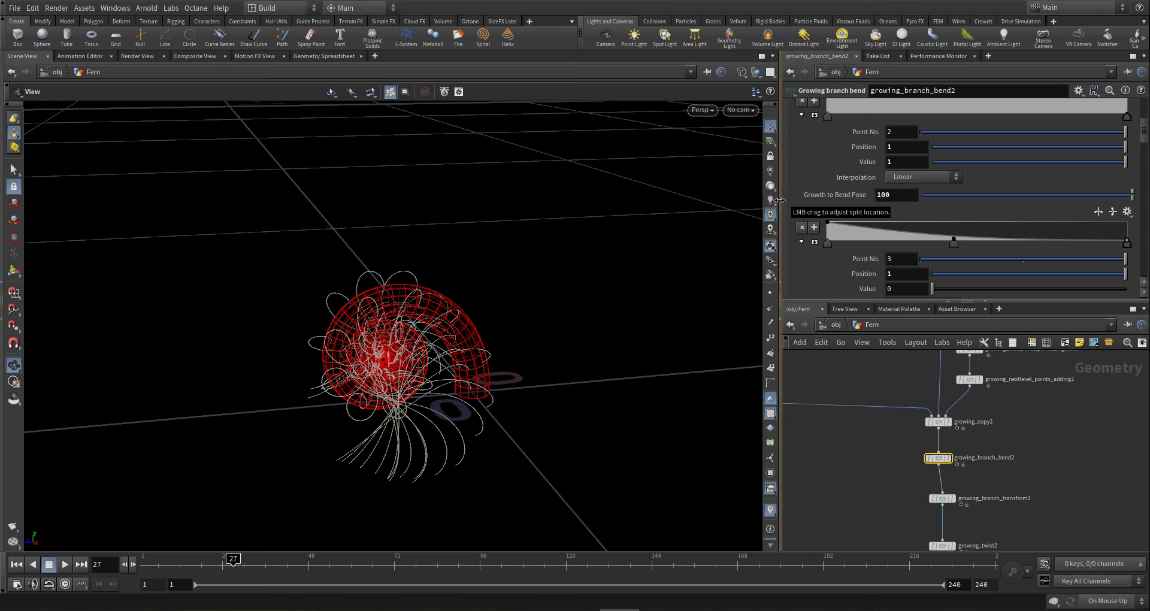
- Jump to frame 56 and orbit to inspect the hooked red stem
{"action": "mouse_move", "coordinate": [471, 299]}
{"action": "left_mouse_down"}
{"action": "mouse_move", "coordinate": [542, 273]}
{"action": "mouse_move", "coordinate": [426, 297]}
{"action": "mouse_move", "coordinate": [403, 326]}
{"action": "mouse_move", "coordinate": [267, 321]}
{"action": "mouse_move", "coordinate": [451, 310]}
{"action": "mouse_move", "coordinate": [544, 290]}
{"action": "mouse_move", "coordinate": [473, 303]}
{"action": "mouse_move", "coordinate": [393, 297]}
{"action": "mouse_move", "coordinate": [400, 285]}
{"action": "mouse_move", "coordinate": [404, 299]}
{"action": "left_mouse_up"}
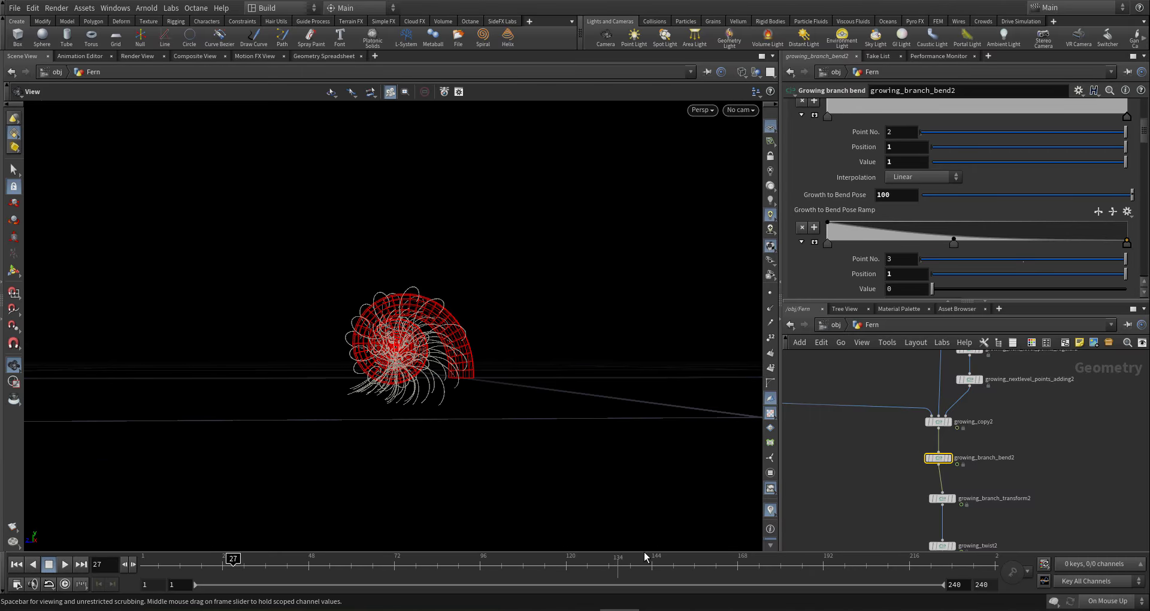
{"action": "left_click", "coordinate": [337, 563]}
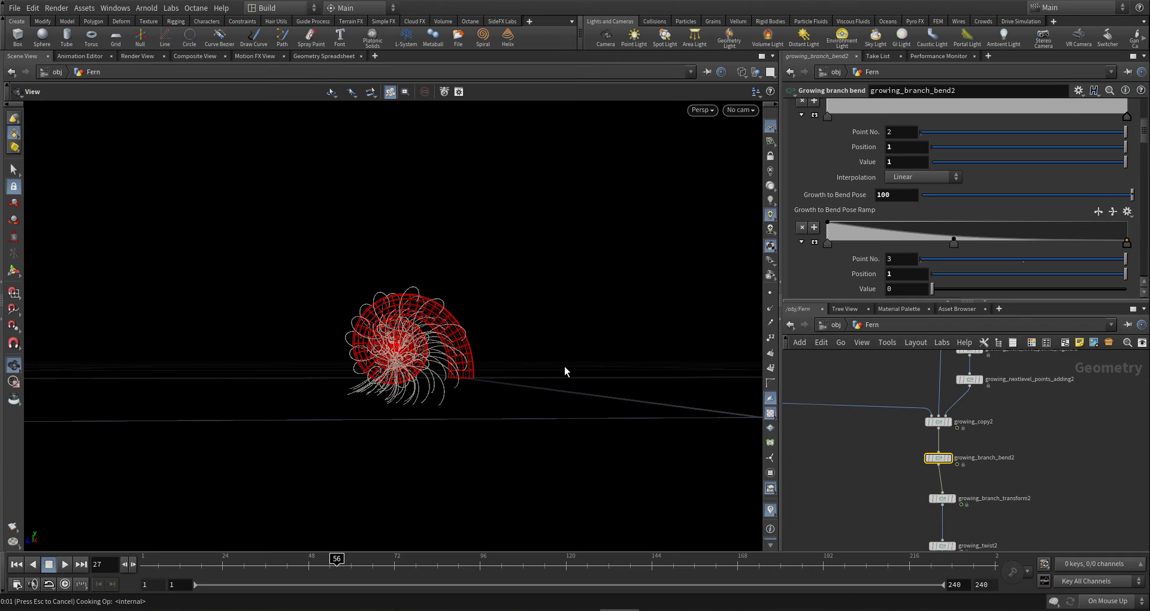
{"action": "left_click_drag", "start_coordinate": [426, 344], "coordinate": [606, 321]}
{"action": "left_click_drag", "start_coordinate": [525, 325], "coordinate": [443, 326]}
- Reverse the Base Grow to Bend Pose Ramp: end point value 0, first point value 1
{"action": "scroll", "coordinate": [893, 240], "scroll_direction": "down", "scroll_amount": 10}
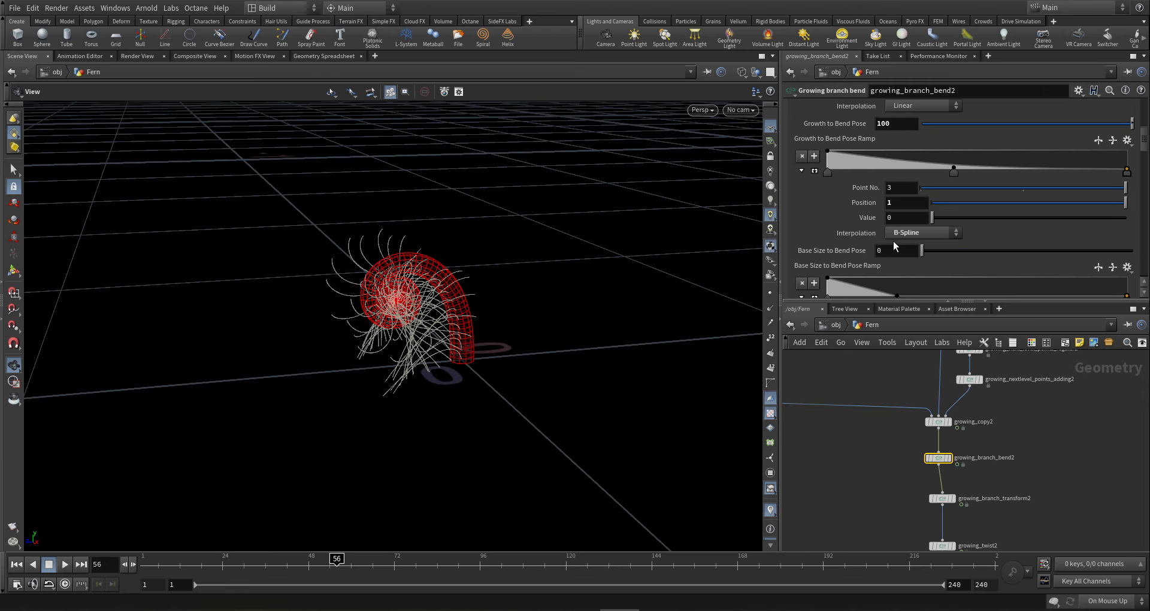
{"action": "scroll", "coordinate": [893, 241], "scroll_direction": "down", "scroll_amount": 2}
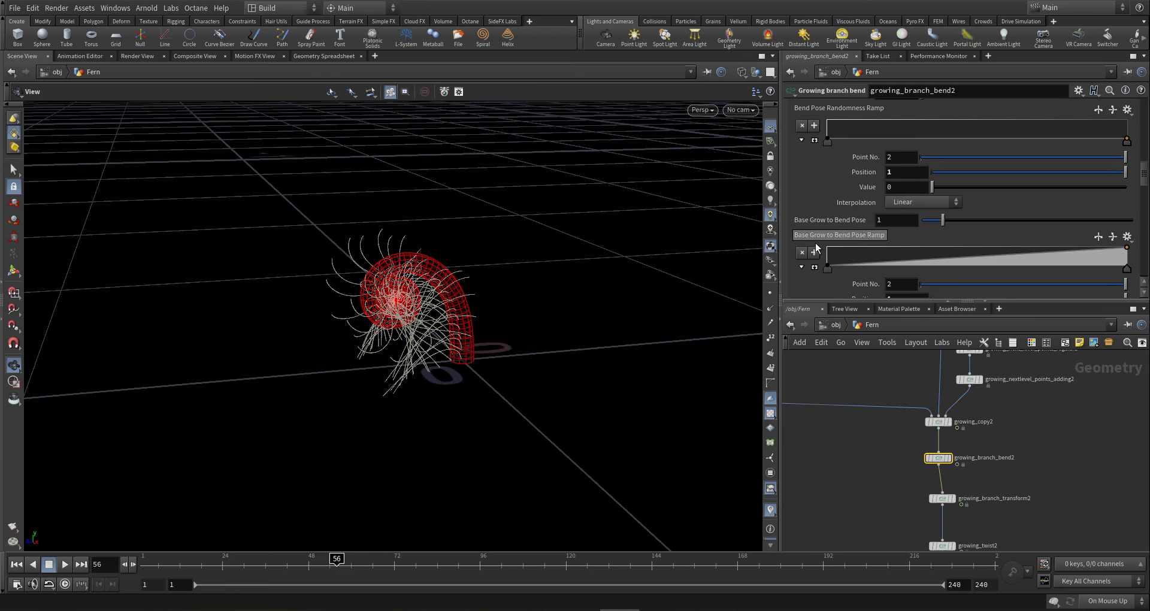
{"action": "scroll", "coordinate": [959, 240], "scroll_direction": "down", "scroll_amount": 1}
{"action": "double_click", "coordinate": [890, 272]}
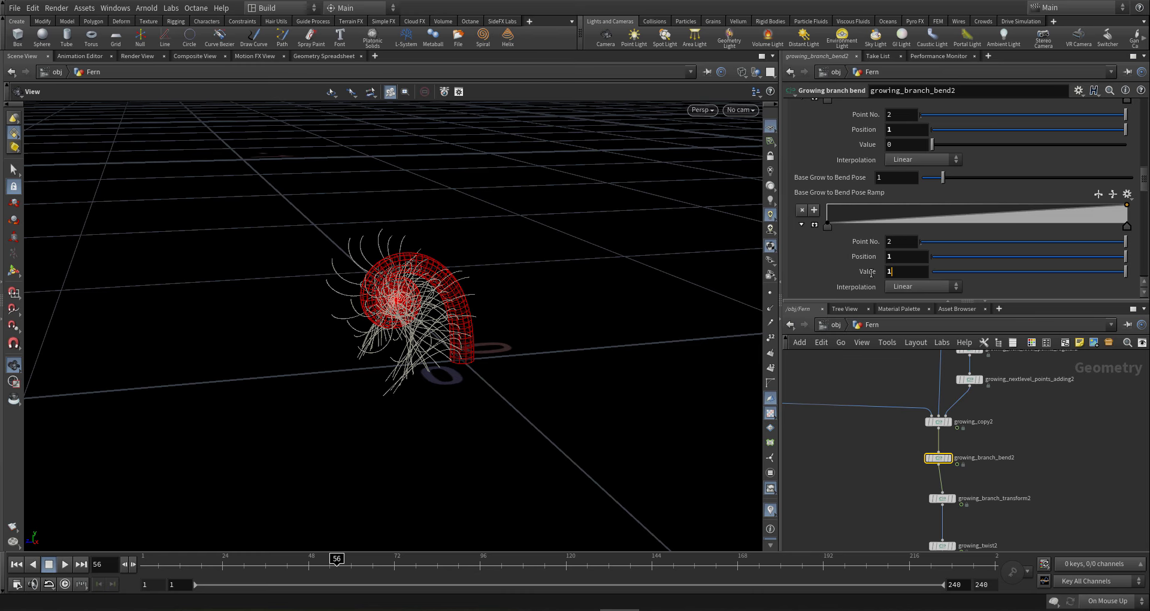
{"action": "type", "text": "0"}
{"action": "key", "text": "Return"}
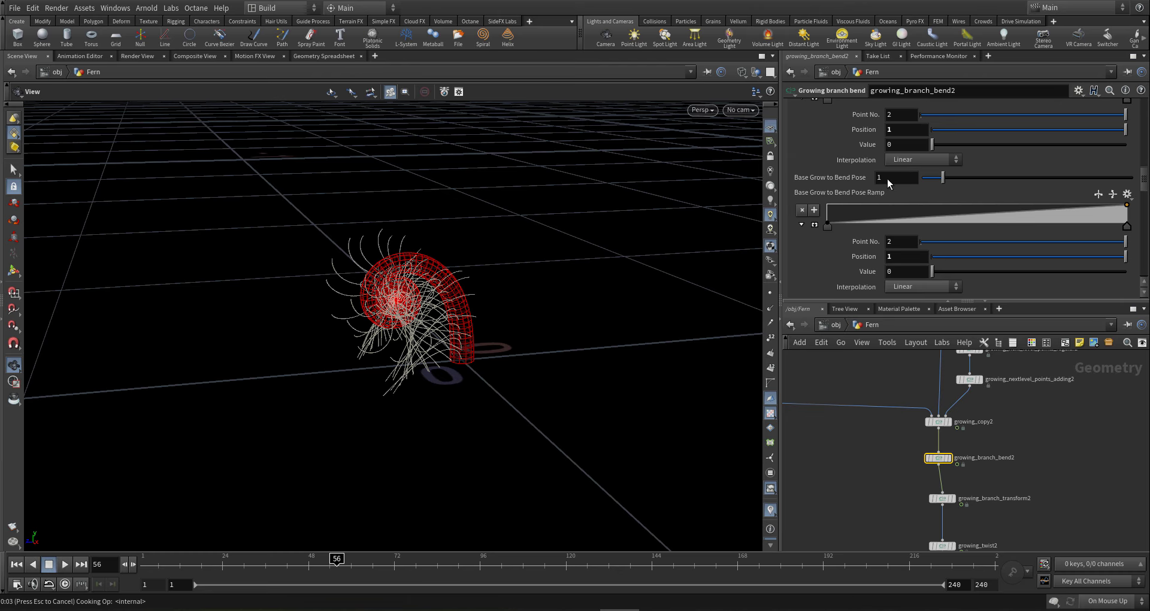
{"action": "left_click", "coordinate": [828, 224]}
{"action": "left_click_drag", "start_coordinate": [909, 274], "coordinate": [759, 272]}
{"action": "type", "text": "1"}
{"action": "key", "text": "Return"}
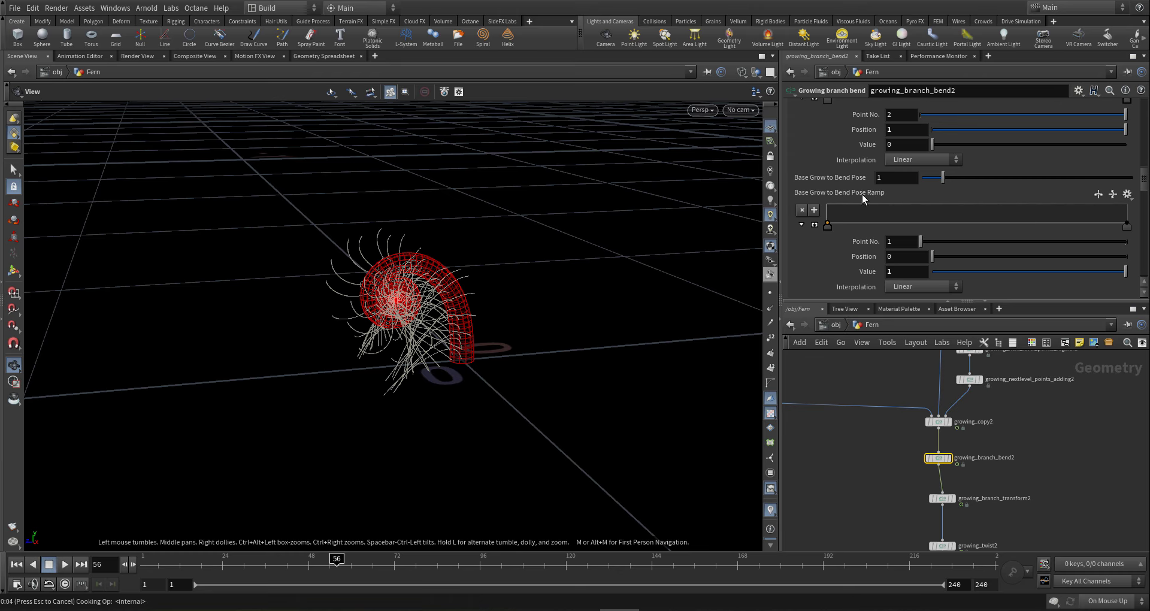
- Set Base Grow to Bend Pose to 100, then settle on 30
{"action": "left_click", "coordinate": [890, 179]}
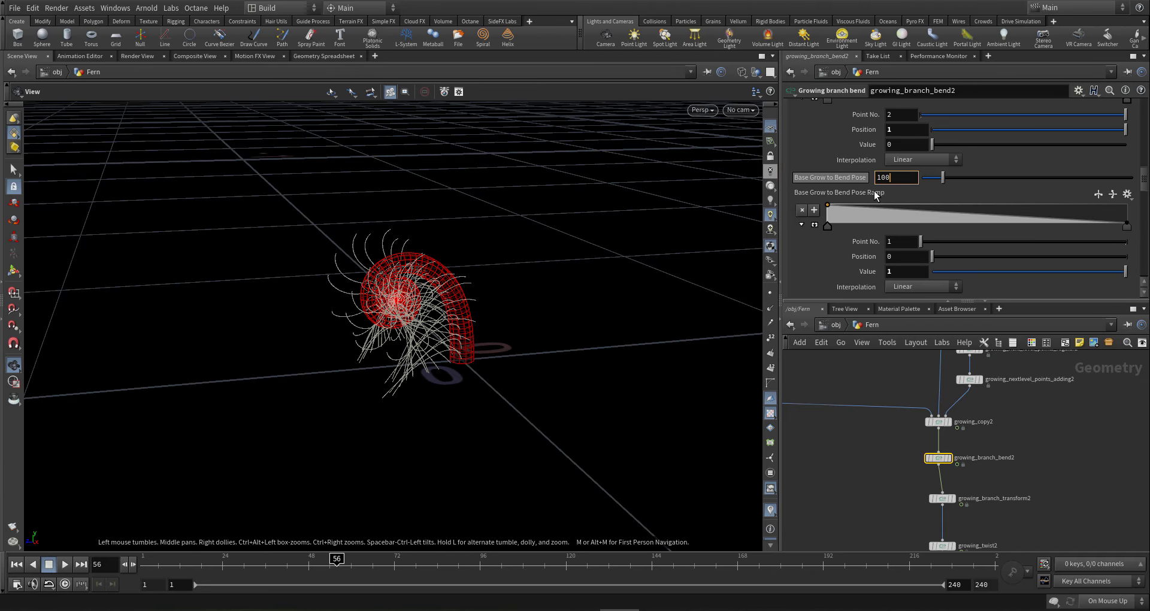
{"action": "type", "text": "100"}
{"action": "key", "text": "Return"}
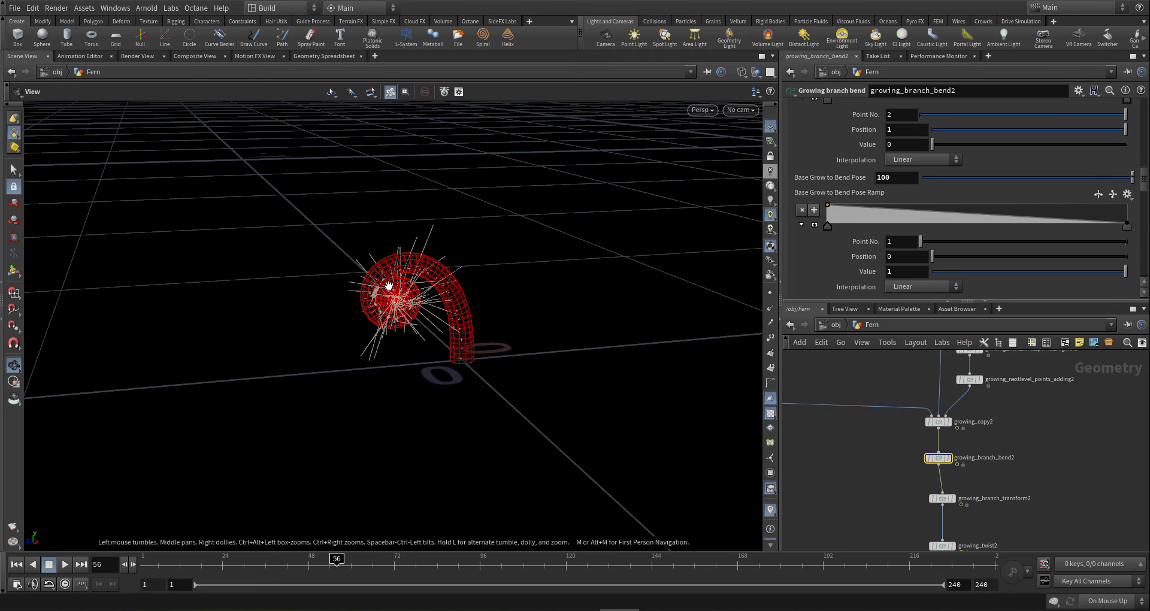
{"action": "left_click_drag", "start_coordinate": [389, 286], "coordinate": [403, 281]}
{"action": "left_click", "coordinate": [882, 178]}
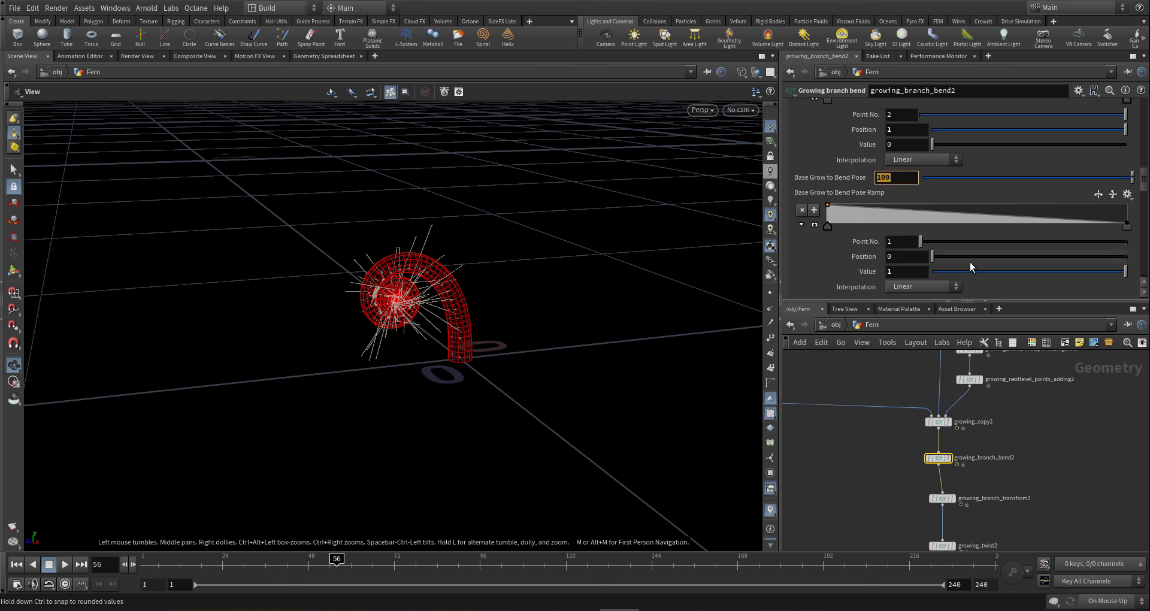
{"action": "type", "text": "30"}
{"action": "key", "text": "Return"}
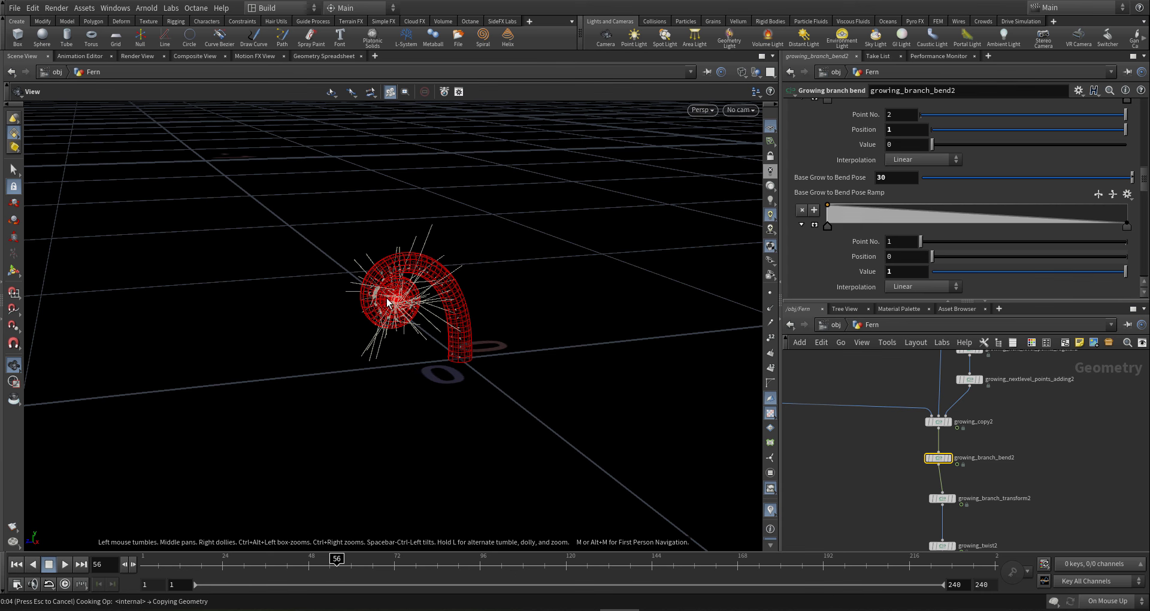
{"action": "mouse_move", "coordinate": [389, 302]}
{"action": "left_mouse_down"}
{"action": "mouse_move", "coordinate": [342, 286]}
{"action": "mouse_move", "coordinate": [345, 264]}
{"action": "mouse_move", "coordinate": [377, 249]}
{"action": "mouse_move", "coordinate": [362, 257]}
{"action": "mouse_move", "coordinate": [379, 303]}
{"action": "left_mouse_up"}
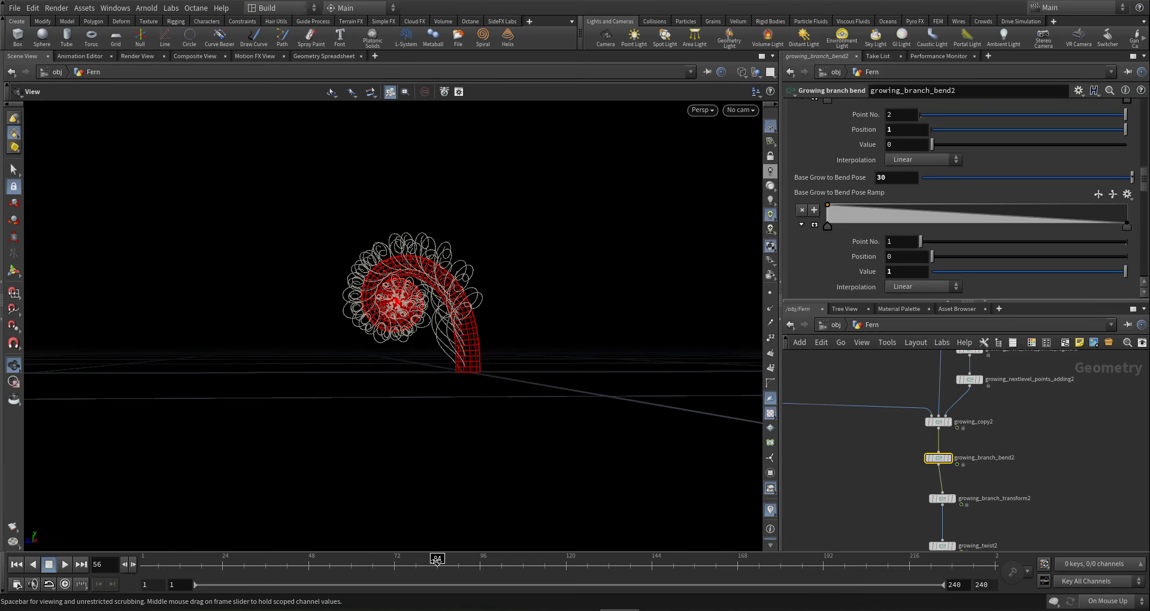
- Scrub from frame 84 to 113 to watch the fern unroll into a hook, then bring growing_copy2 into view
{"action": "left_click", "coordinate": [437, 560]}
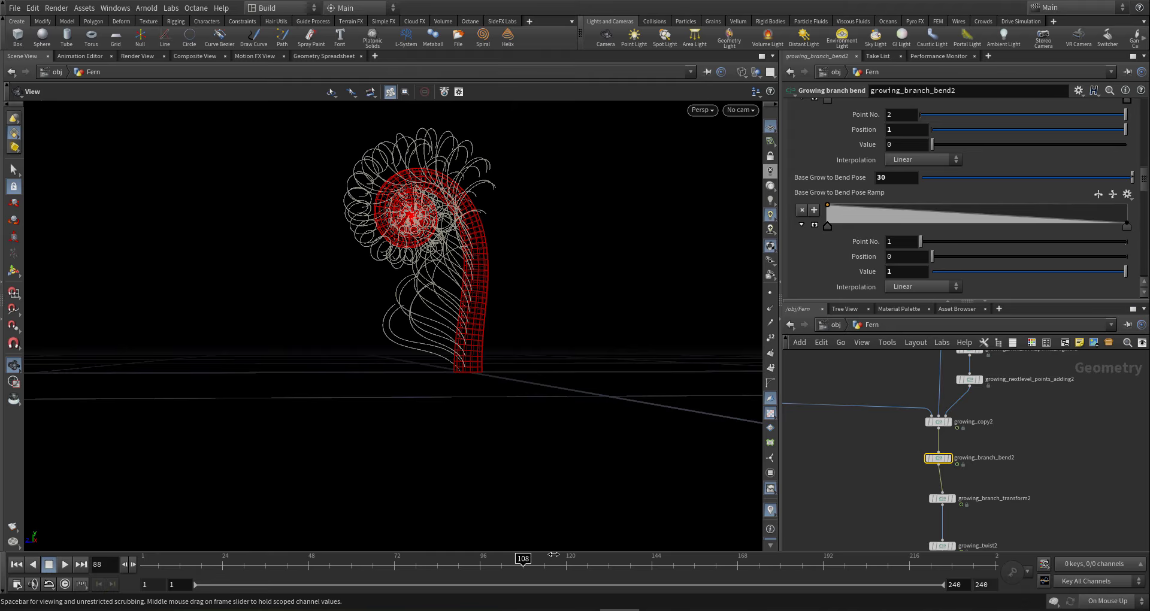
{"action": "left_click_drag", "start_coordinate": [553, 554], "coordinate": [583, 555]}
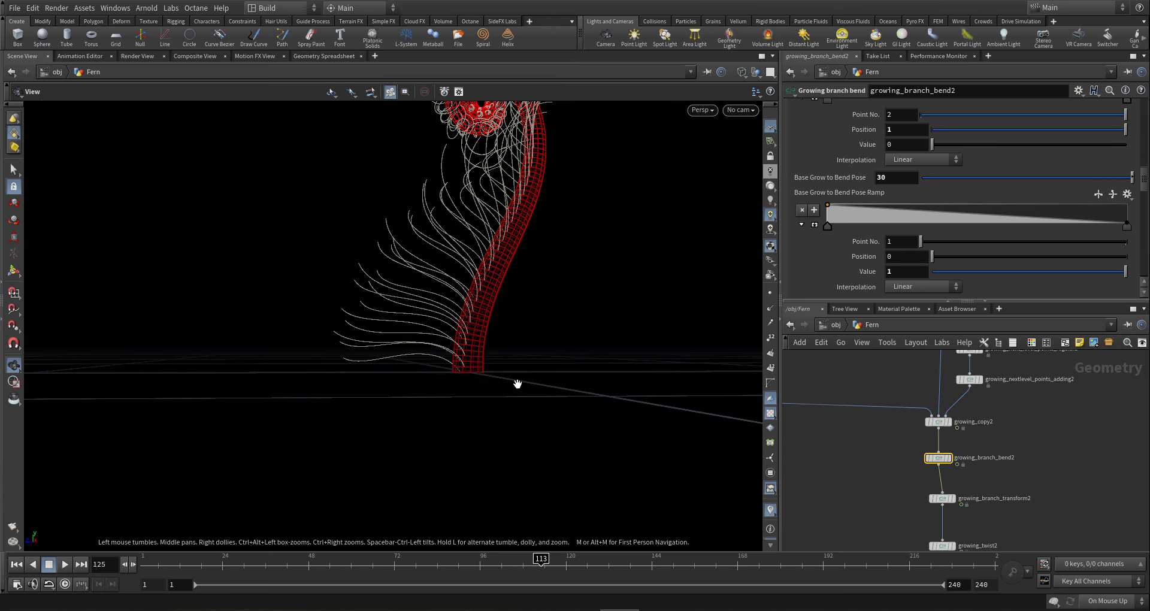
{"action": "left_click_drag", "start_coordinate": [464, 321], "coordinate": [314, 277]}
{"action": "middle_click_drag", "start_coordinate": [1091, 461], "coordinate": [1085, 481]}
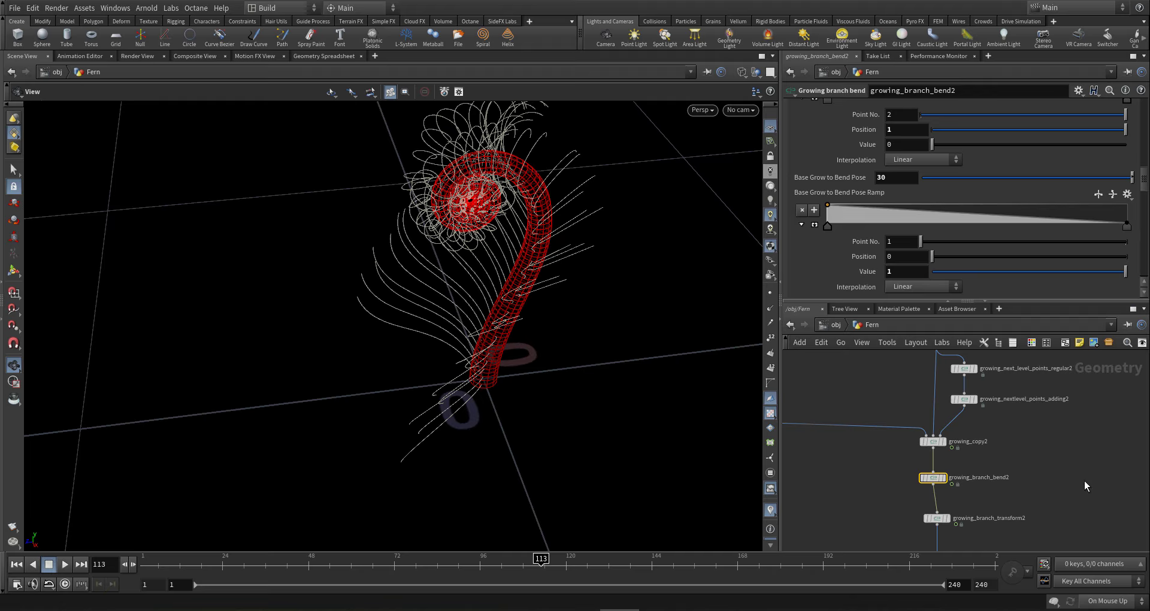
{"action": "middle_click_drag", "start_coordinate": [934, 464], "coordinate": [936, 465]}
- Open growing_copy2's W Rotation (Rolling) settings and set W Rotation Base Multiplier to -90
{"action": "left_click", "coordinate": [935, 443]}
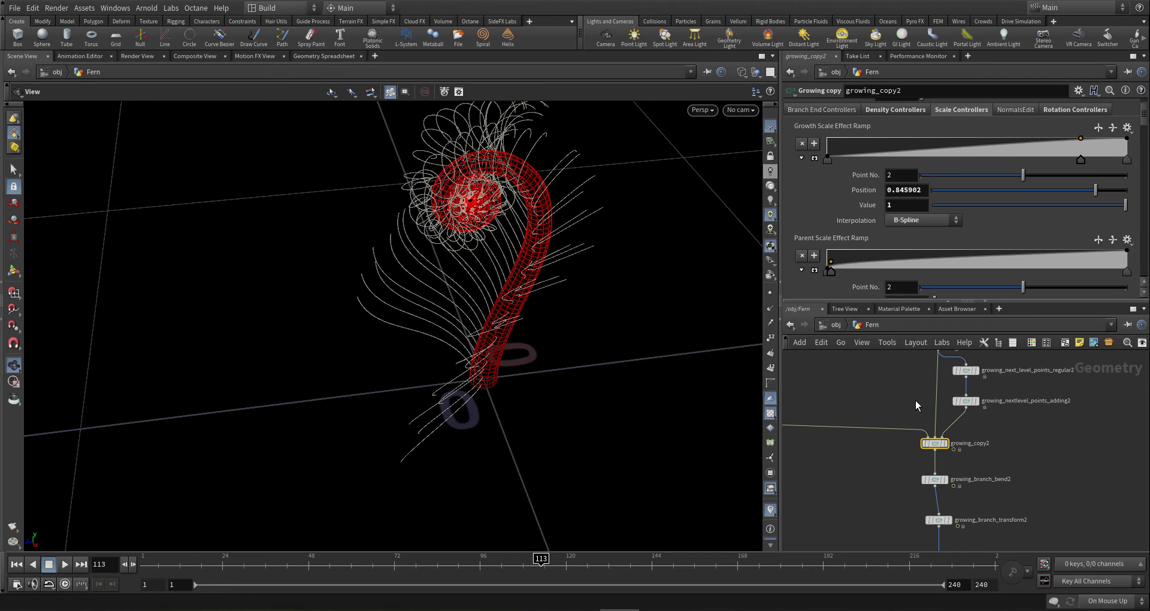
{"action": "left_click", "coordinate": [1053, 111]}
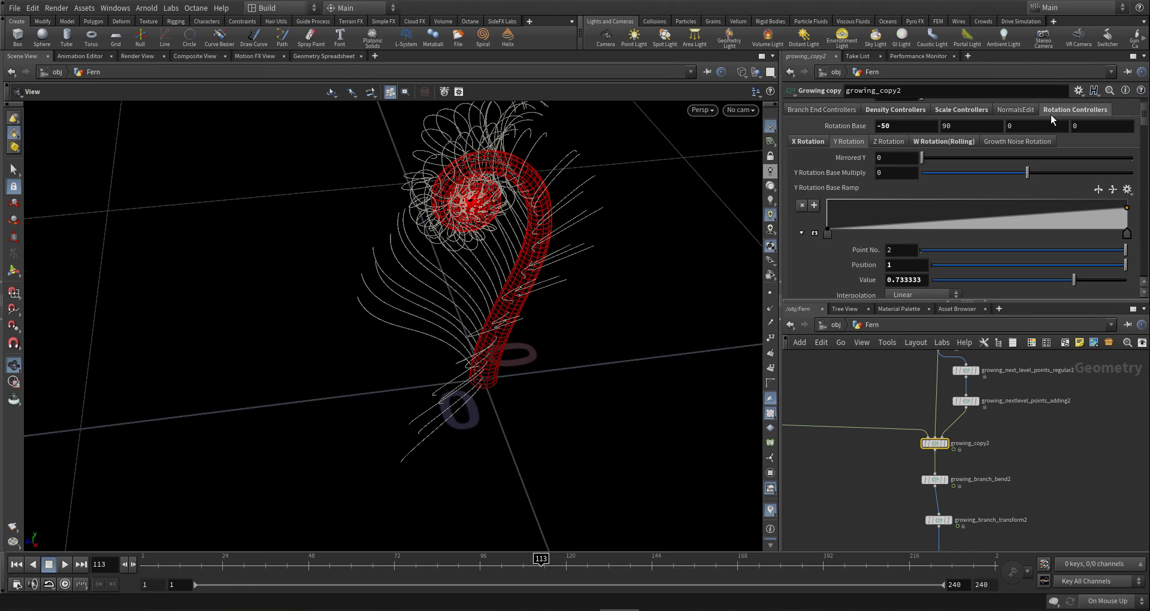
{"action": "left_click", "coordinate": [947, 142]}
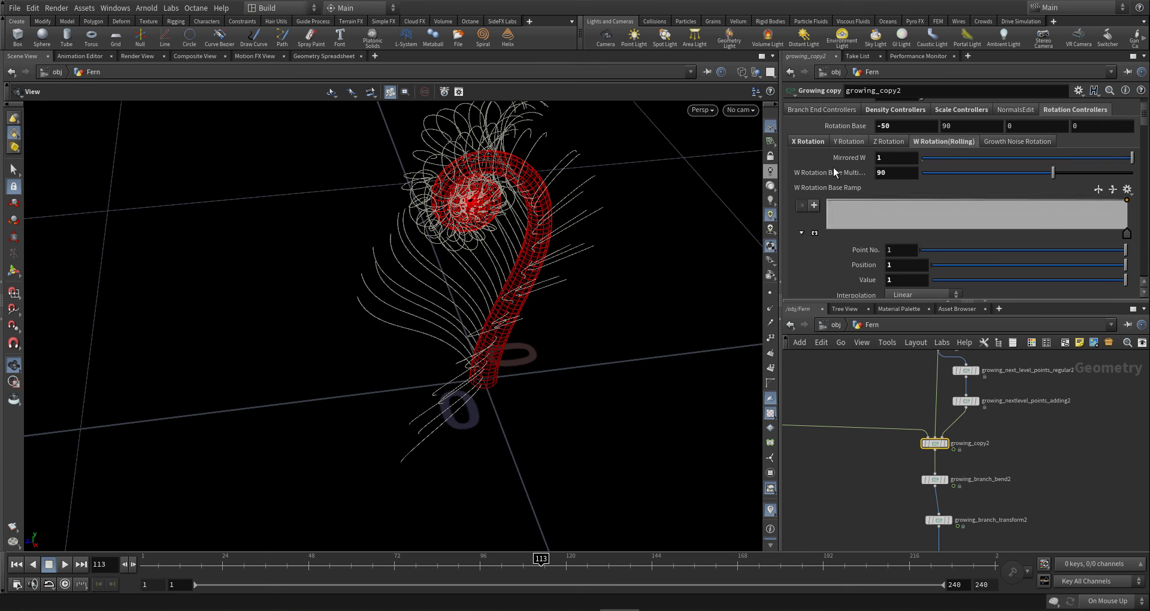
{"action": "left_click_drag", "start_coordinate": [740, 155], "coordinate": [737, 155]}
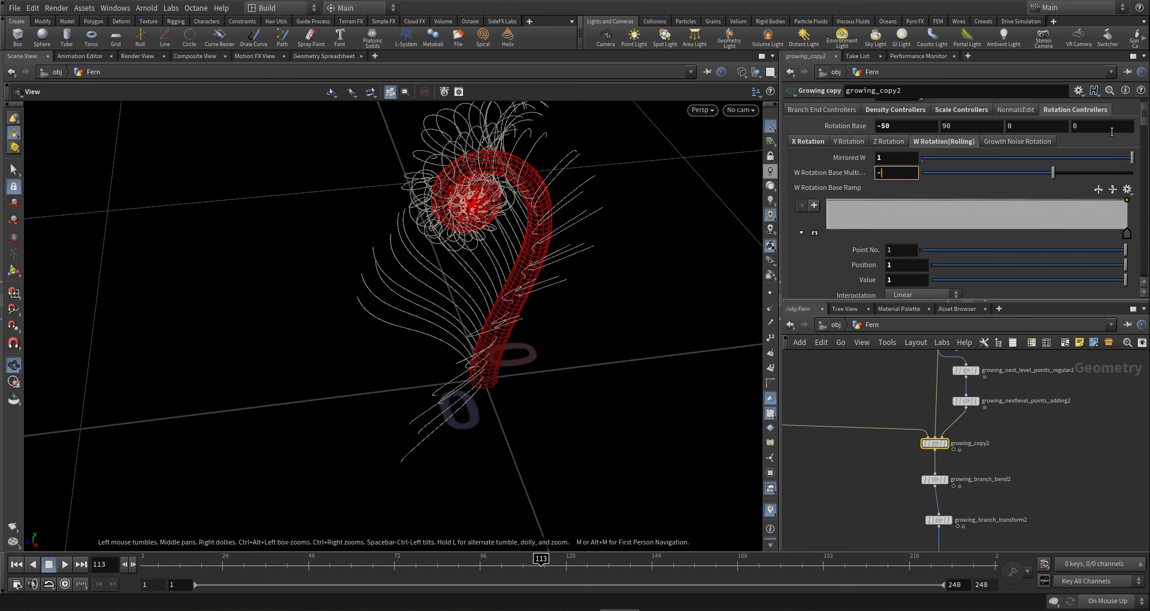
{"action": "key", "text": "Return"}
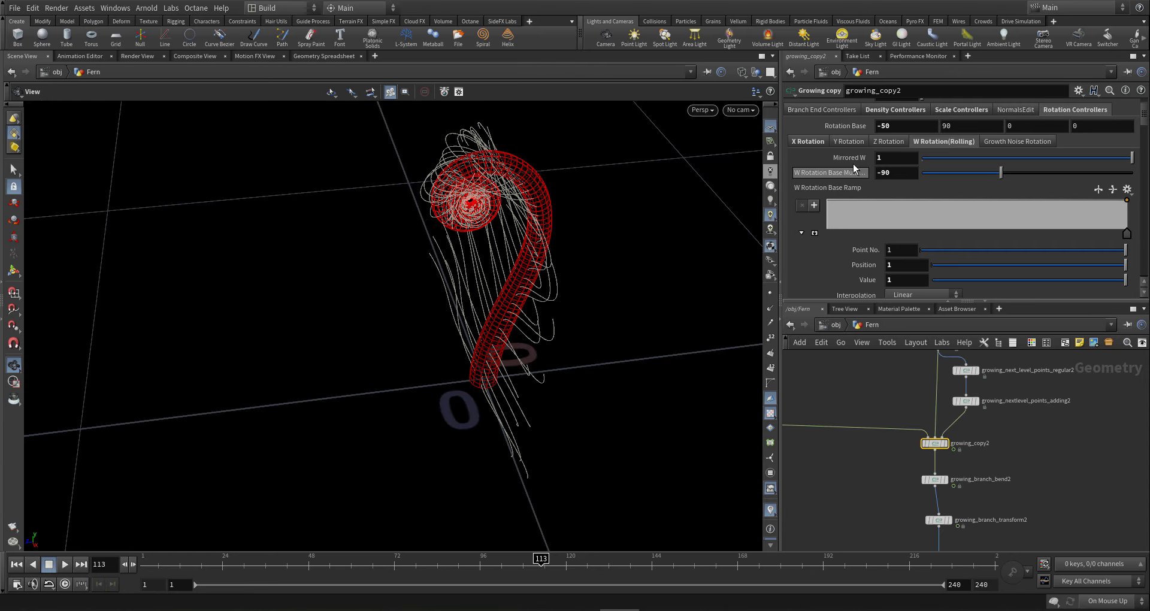
{"action": "left_click_drag", "start_coordinate": [543, 282], "coordinate": [480, 284]}
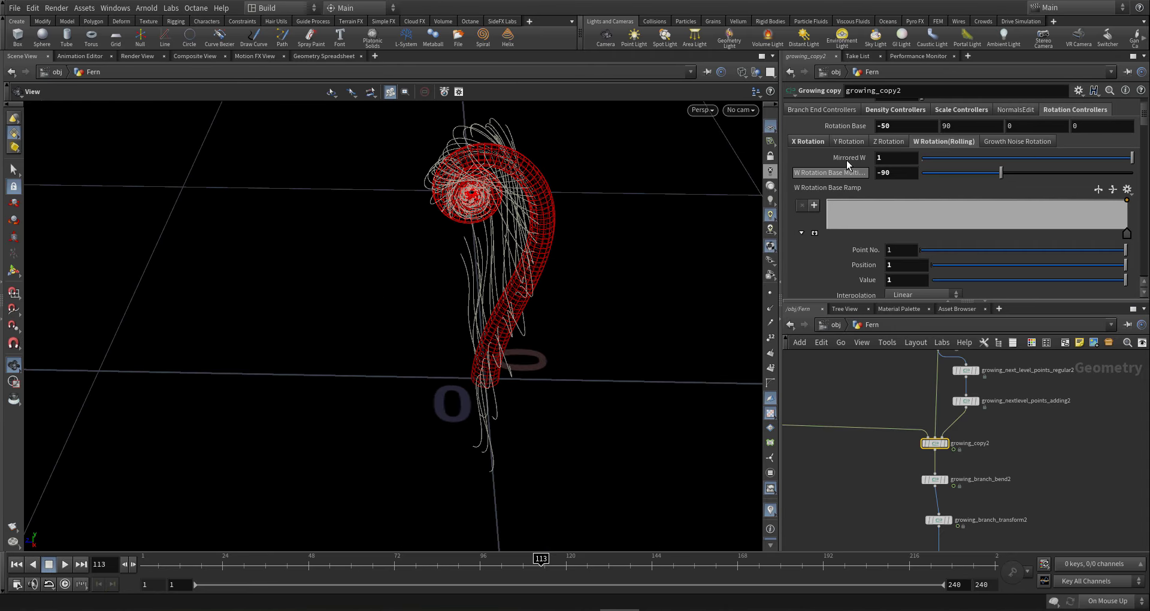
- Change W Rotation Base Multiplier to -180 and view the rerolled fronds
{"action": "left_click_drag", "start_coordinate": [895, 173], "coordinate": [804, 156]}
{"action": "type", "text": "-"}
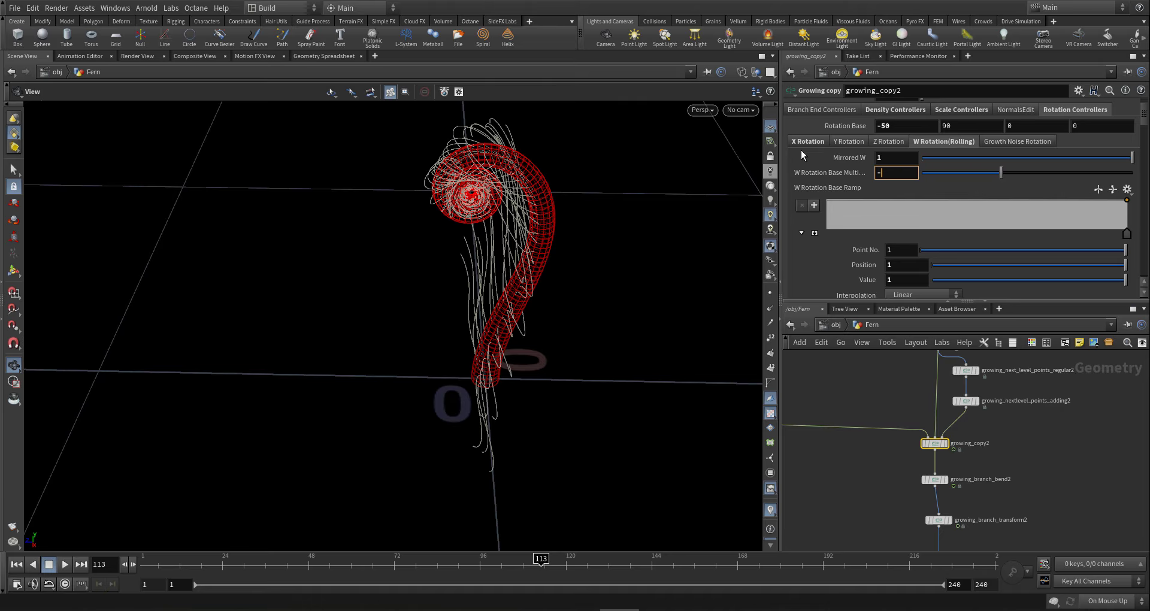
{"action": "type", "text": "180"}
{"action": "key", "text": "Return"}
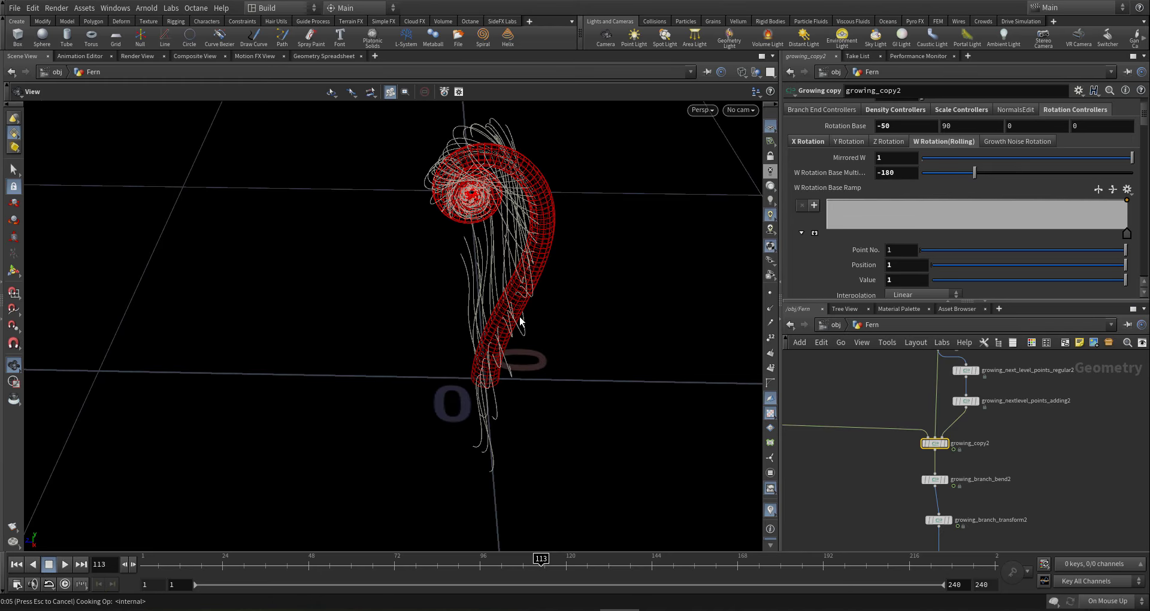
{"action": "left_click_drag", "start_coordinate": [516, 306], "coordinate": [649, 267]}
- Step the timeline through frames 138 and 173 to 240, orbiting to watch the fern uncurl
{"action": "scroll", "coordinate": [925, 404], "scroll_direction": "down", "scroll_amount": 4}
{"action": "middle_click_drag", "start_coordinate": [876, 434], "coordinate": [917, 441]}
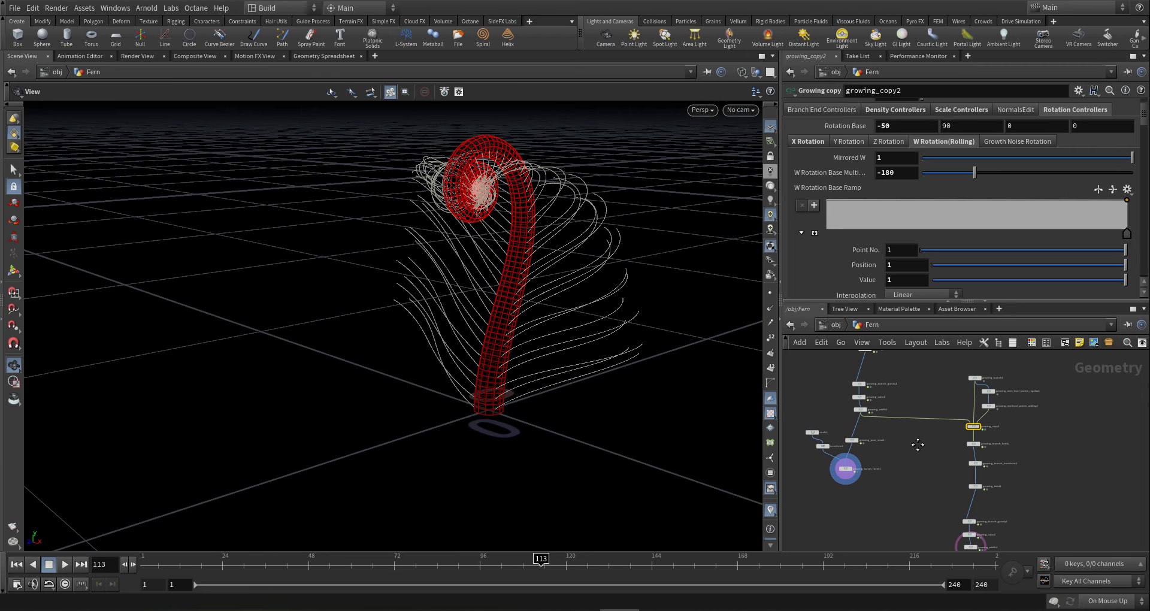
{"action": "scroll", "coordinate": [918, 441], "scroll_direction": "up", "scroll_amount": 3}
{"action": "left_click_drag", "start_coordinate": [511, 347], "coordinate": [476, 329]}
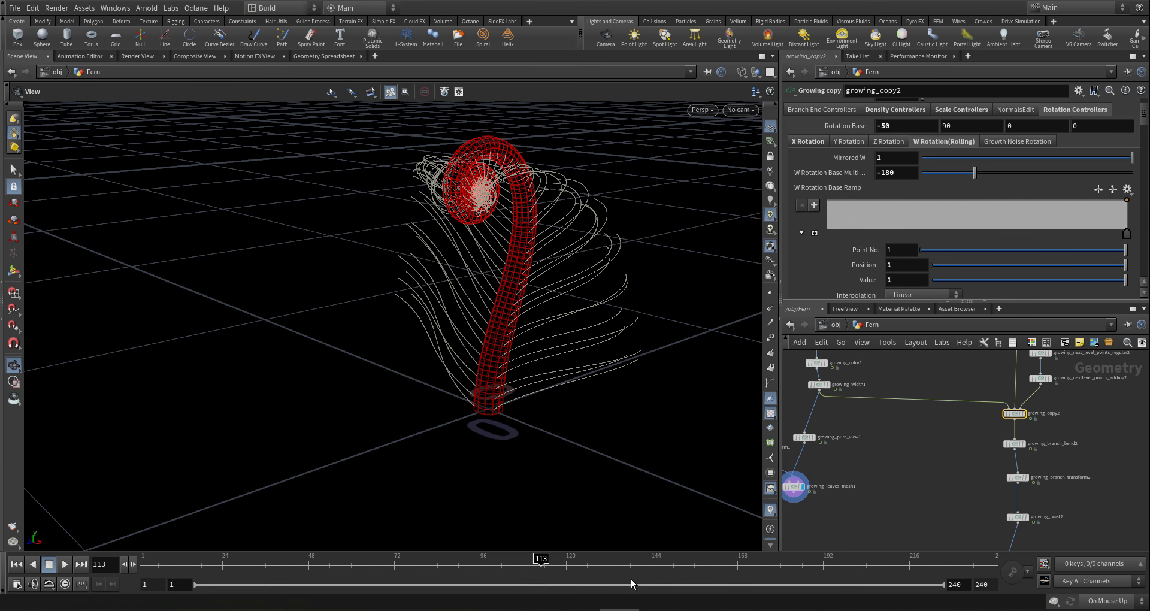
{"action": "left_click", "coordinate": [630, 559]}
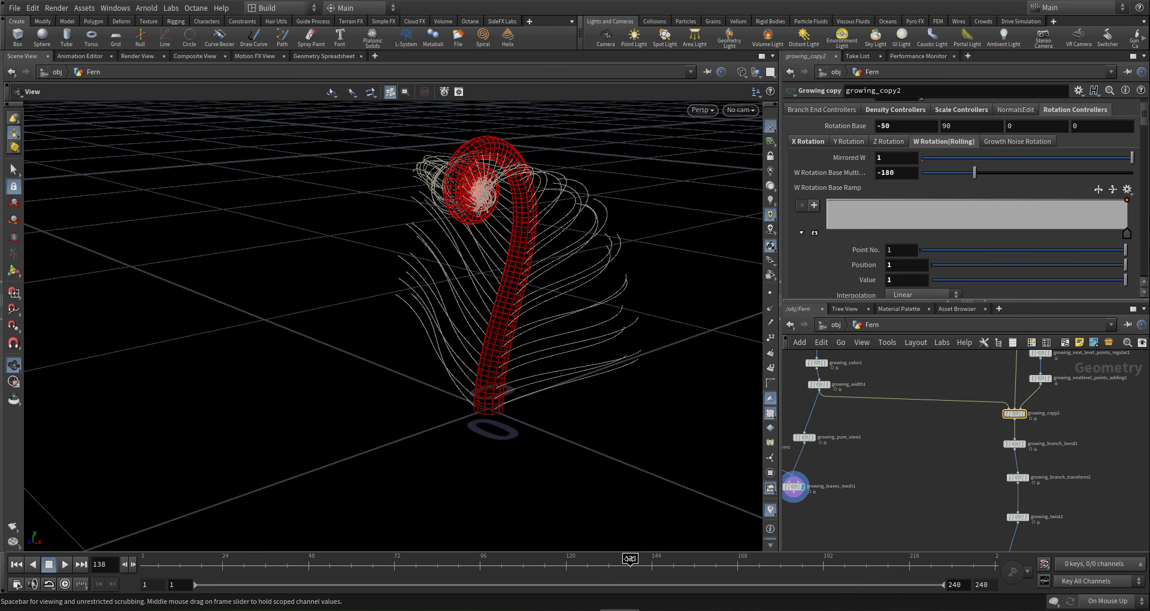
{"action": "mouse_move", "coordinate": [411, 418]}
{"action": "left_mouse_down"}
{"action": "mouse_move", "coordinate": [534, 310]}
{"action": "mouse_move", "coordinate": [488, 326]}
{"action": "mouse_move", "coordinate": [362, 304]}
{"action": "mouse_move", "coordinate": [588, 306]}
{"action": "mouse_move", "coordinate": [549, 316]}
{"action": "mouse_move", "coordinate": [287, 264]}
{"action": "mouse_move", "coordinate": [458, 334]}
{"action": "left_mouse_up"}
{"action": "left_click", "coordinate": [754, 566]}
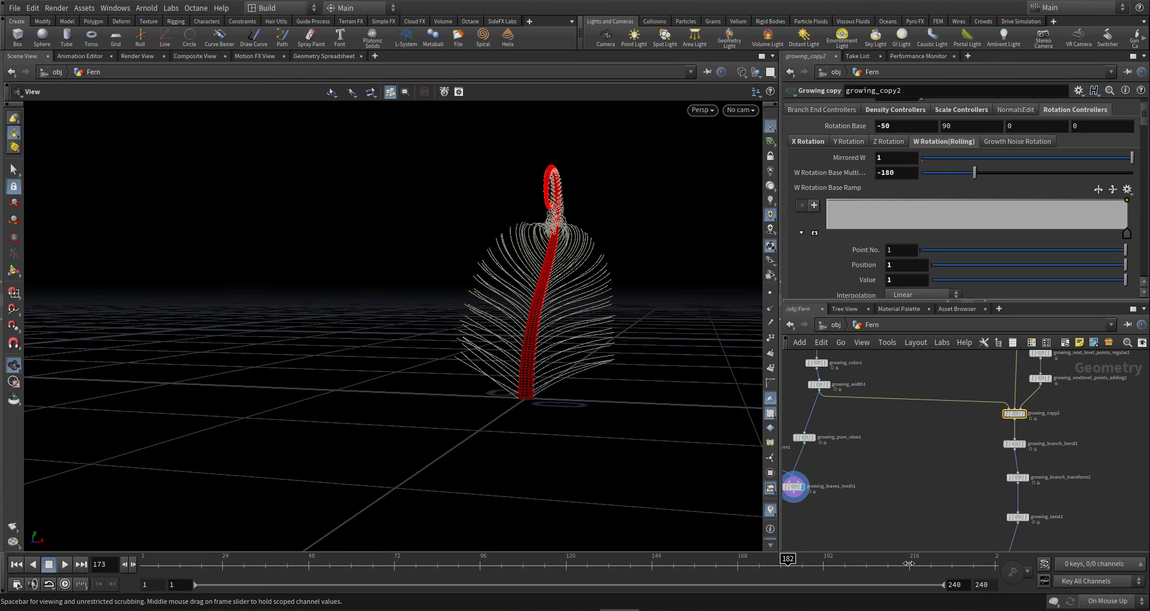
{"action": "left_click_drag", "start_coordinate": [1096, 567], "coordinate": [1094, 569]}
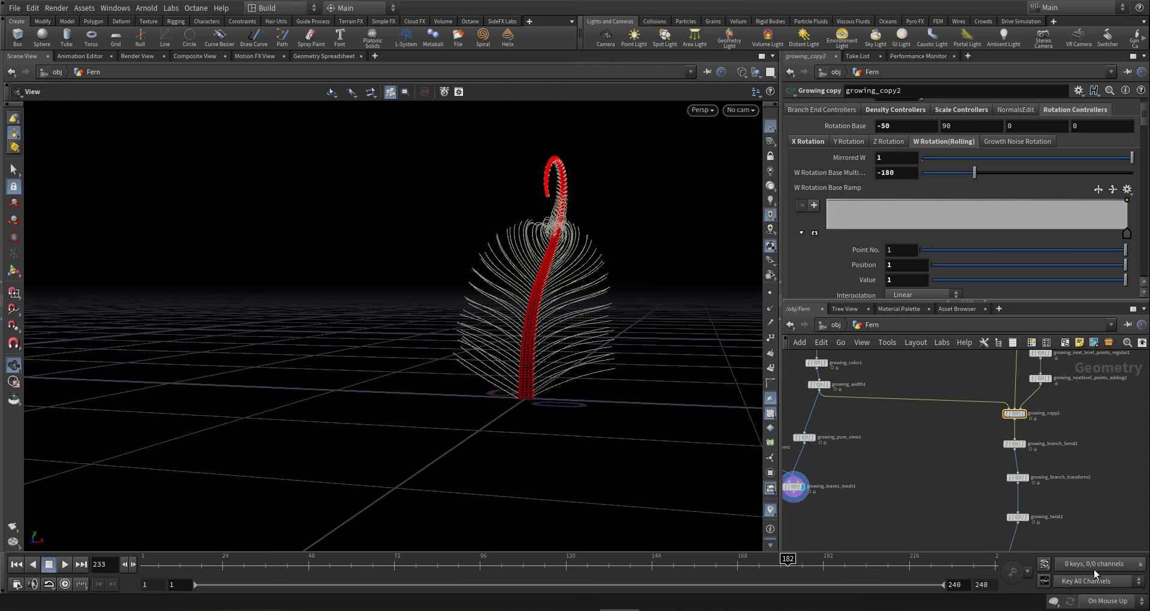
{"action": "left_click_drag", "start_coordinate": [509, 315], "coordinate": [488, 304]}
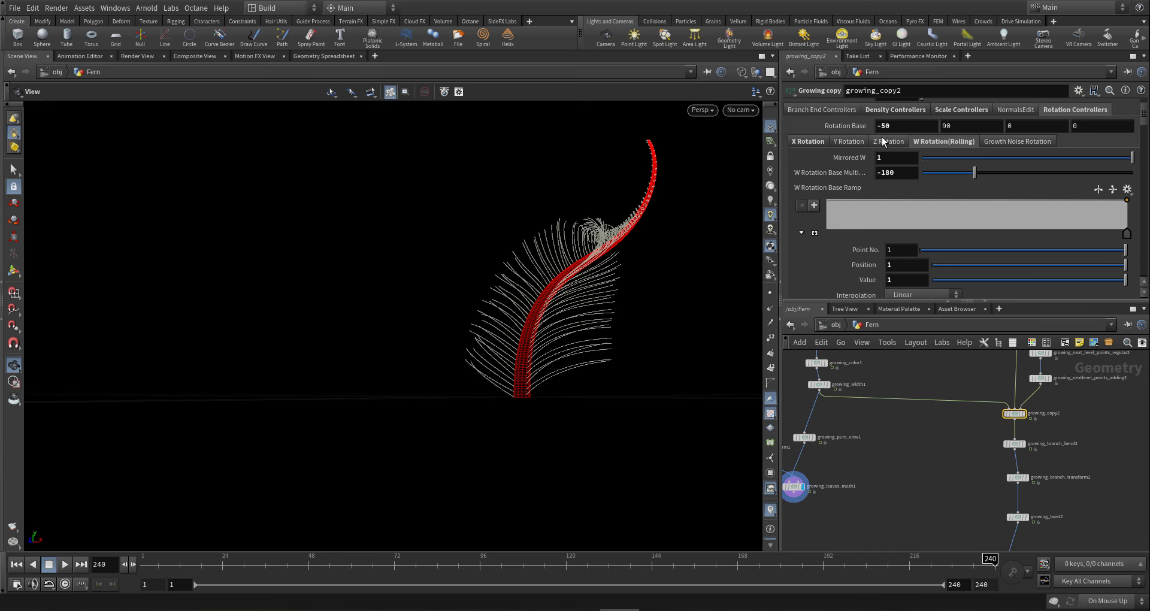
- Select growing_branch_bend2 and pick the last point of its Base Grow ramp
{"action": "left_click", "coordinate": [1014, 444]}
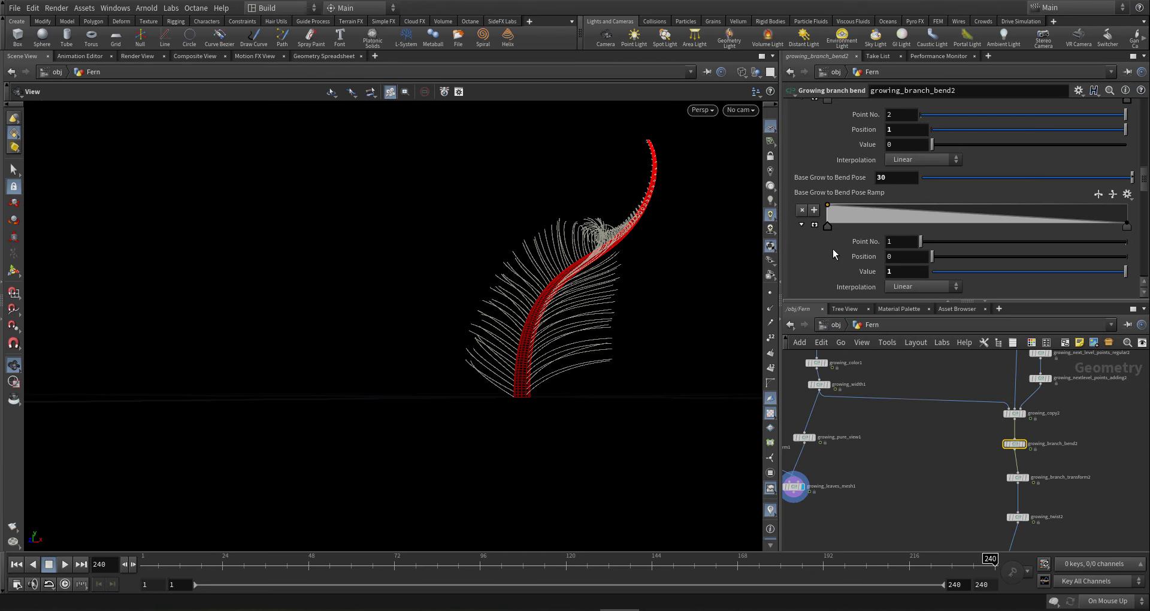
{"action": "scroll", "coordinate": [924, 195], "scroll_direction": "up", "scroll_amount": 2}
{"action": "scroll", "coordinate": [924, 195], "scroll_direction": "up", "scroll_amount": 15}
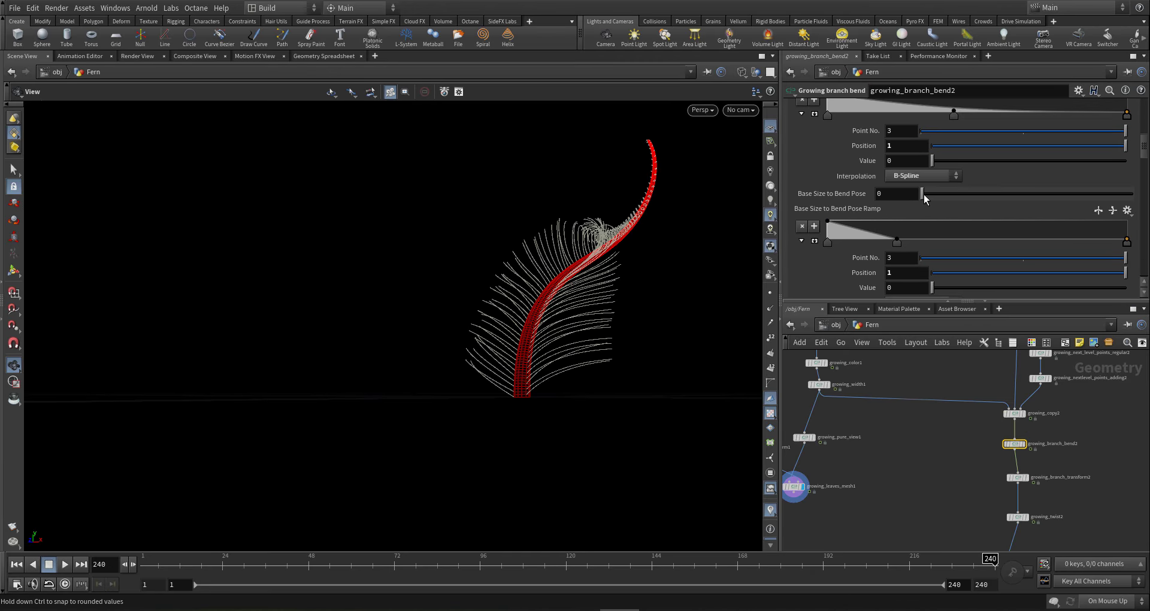
{"action": "scroll", "coordinate": [924, 195], "scroll_direction": "down", "scroll_amount": 16}
{"action": "scroll", "coordinate": [924, 194], "scroll_direction": "down", "scroll_amount": 5}
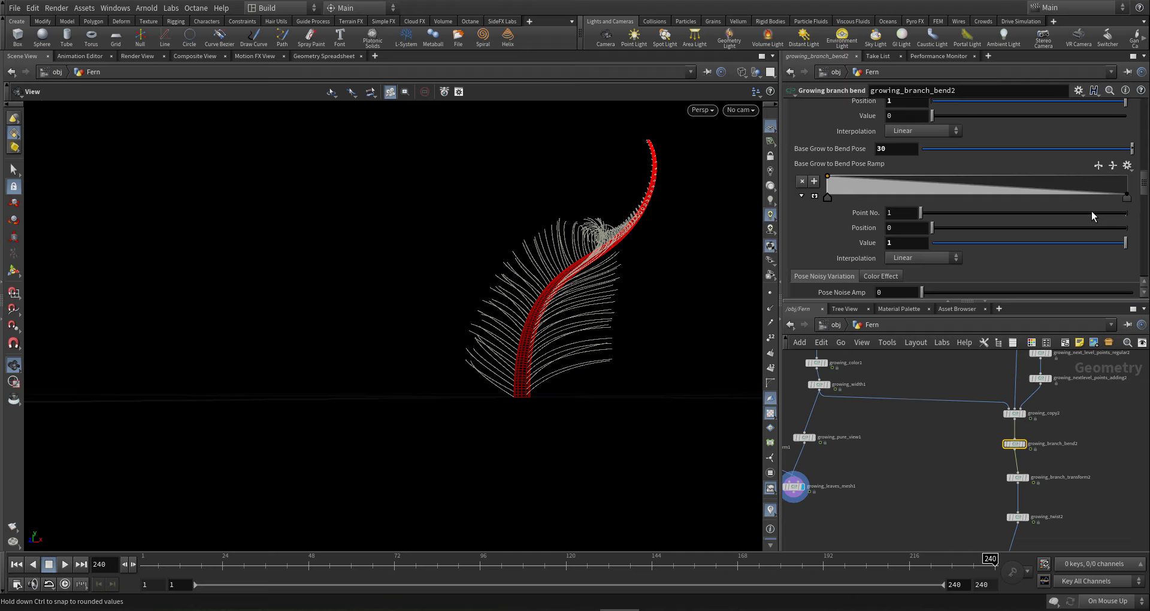
{"action": "left_click", "coordinate": [1128, 194]}
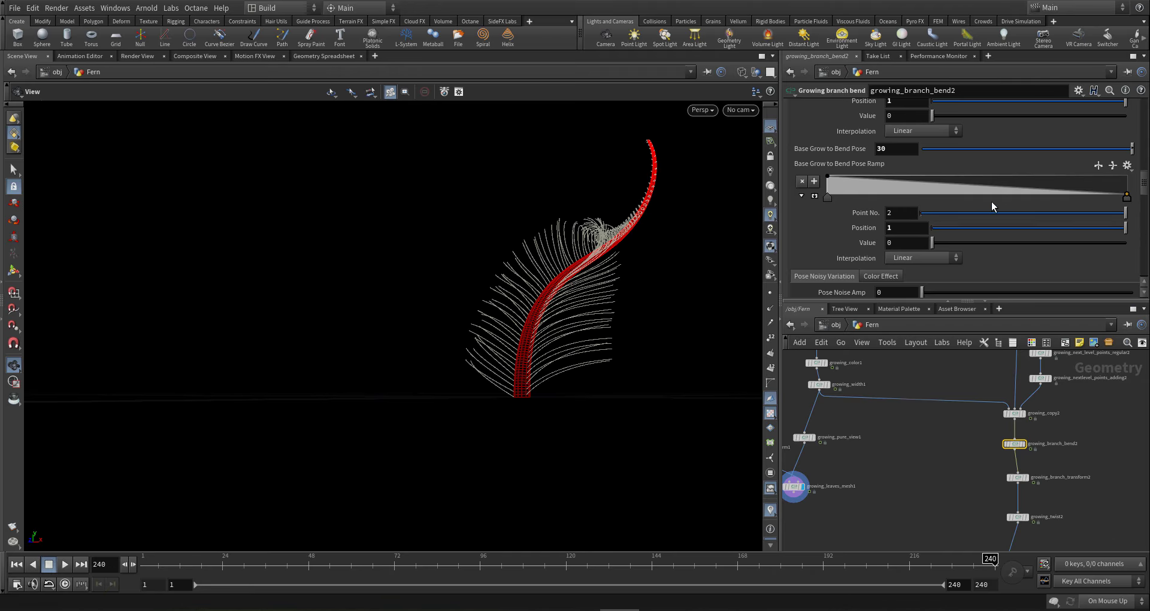
{"action": "scroll", "coordinate": [992, 204], "scroll_direction": "up", "scroll_amount": 7}
{"action": "scroll", "coordinate": [991, 201], "scroll_direction": "up", "scroll_amount": 12}
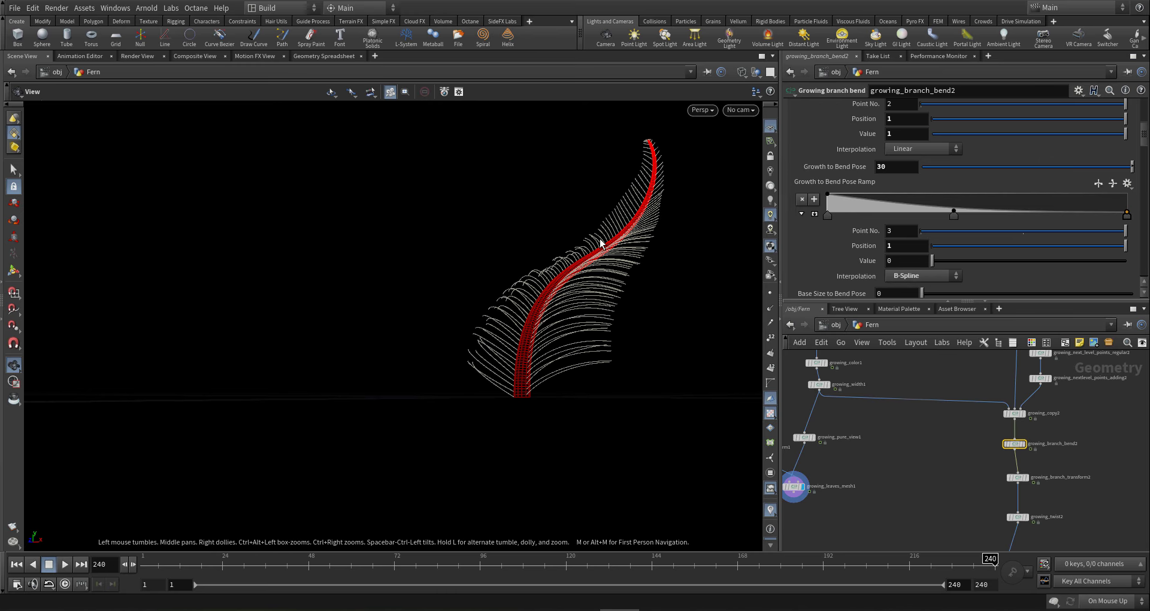
{"action": "mouse_move", "coordinate": [633, 242]}
{"action": "left_mouse_down"}
{"action": "mouse_move", "coordinate": [663, 242]}
{"action": "mouse_move", "coordinate": [623, 257]}
{"action": "left_mouse_up"}
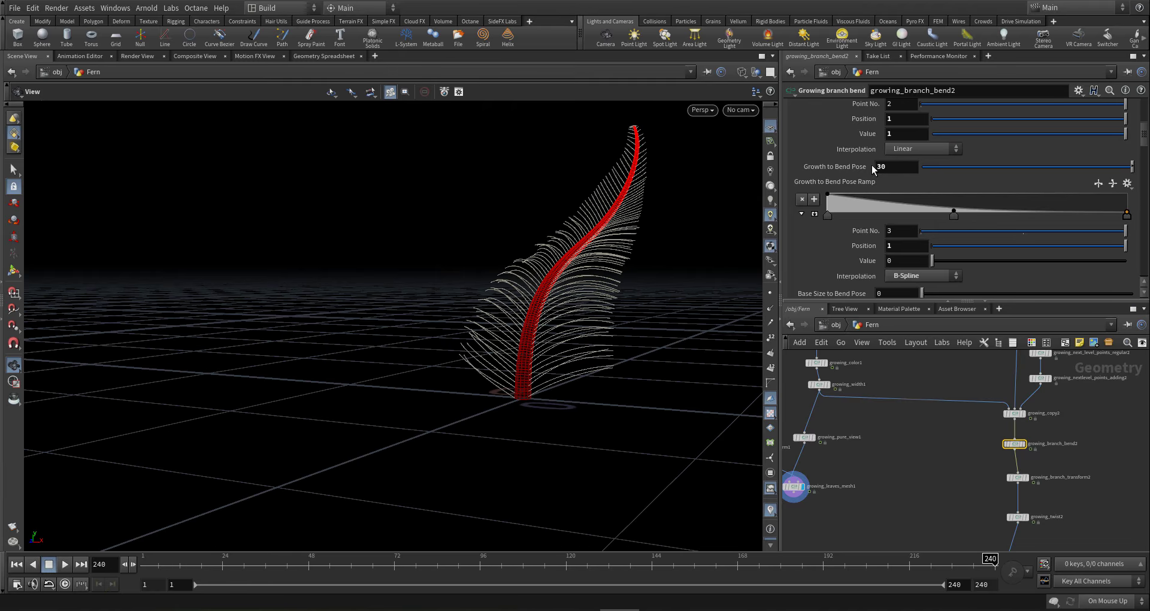
- Set Growth to Bend Pose to 60, then settle on 40, and check the branches' bend
{"action": "left_click_drag", "start_coordinate": [860, 169], "coordinate": [825, 167]}
{"action": "type", "text": "60"}
{"action": "key", "text": "Return"}
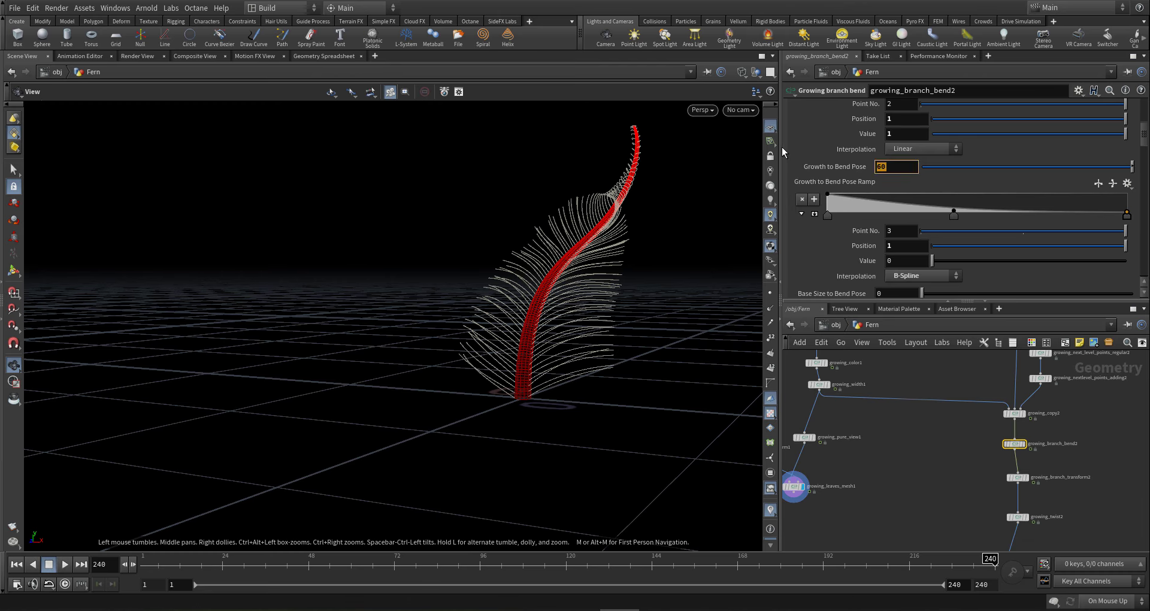
{"action": "type", "text": "40"}
{"action": "key", "text": "Return"}
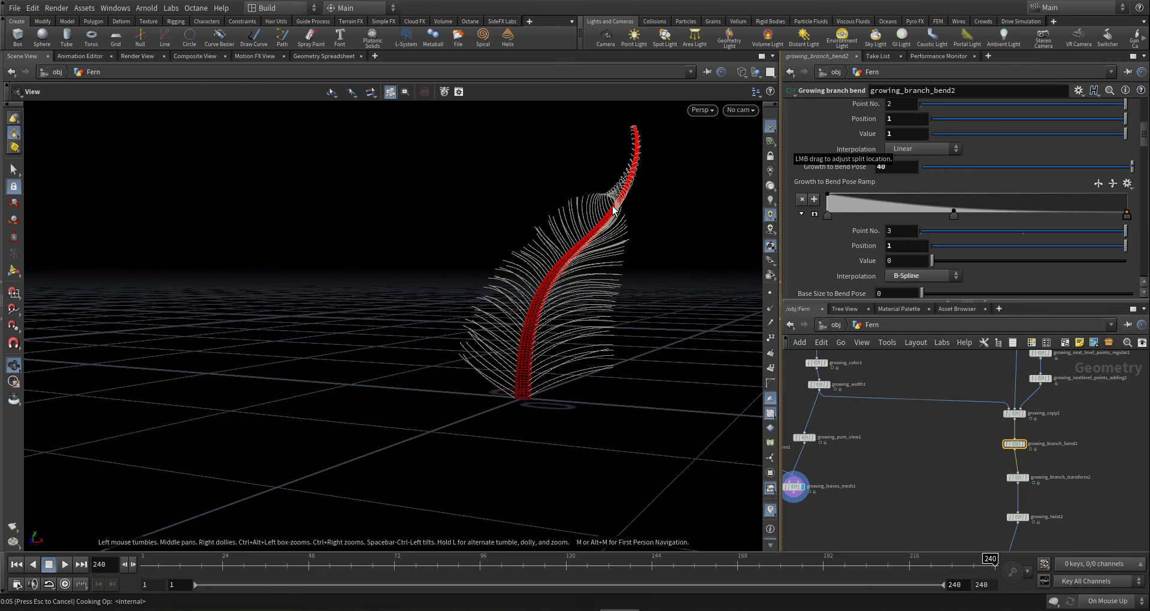
{"action": "left_click_drag", "start_coordinate": [619, 190], "coordinate": [596, 197]}
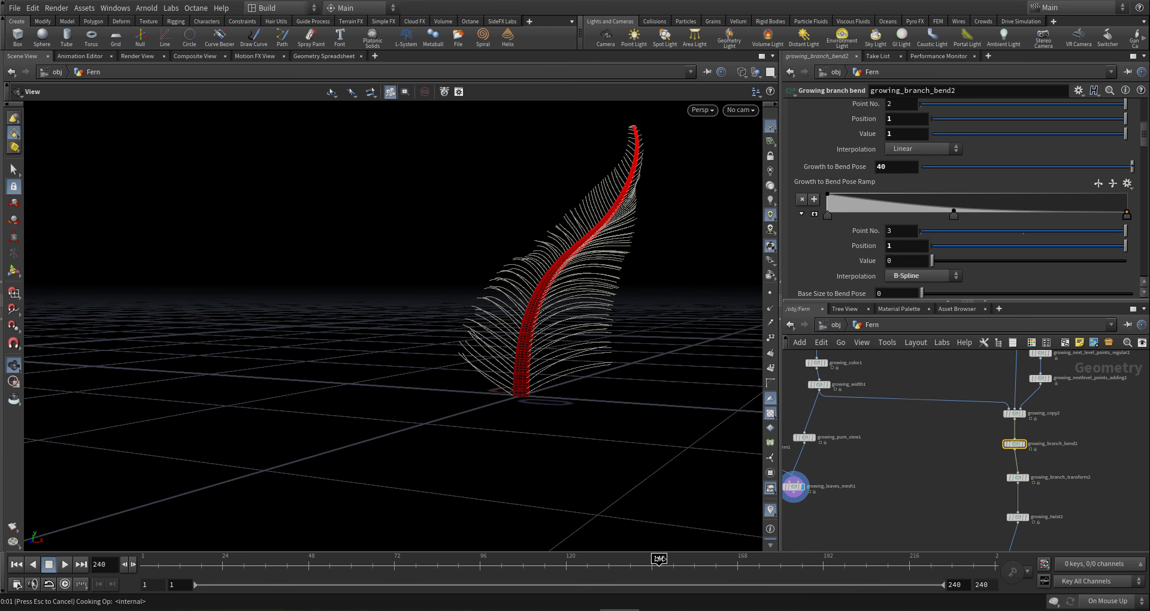
- Scrub back to frames 146 and 91 and inspect growing_copy2's rolling rotation settings
{"action": "left_click", "coordinate": [661, 563]}
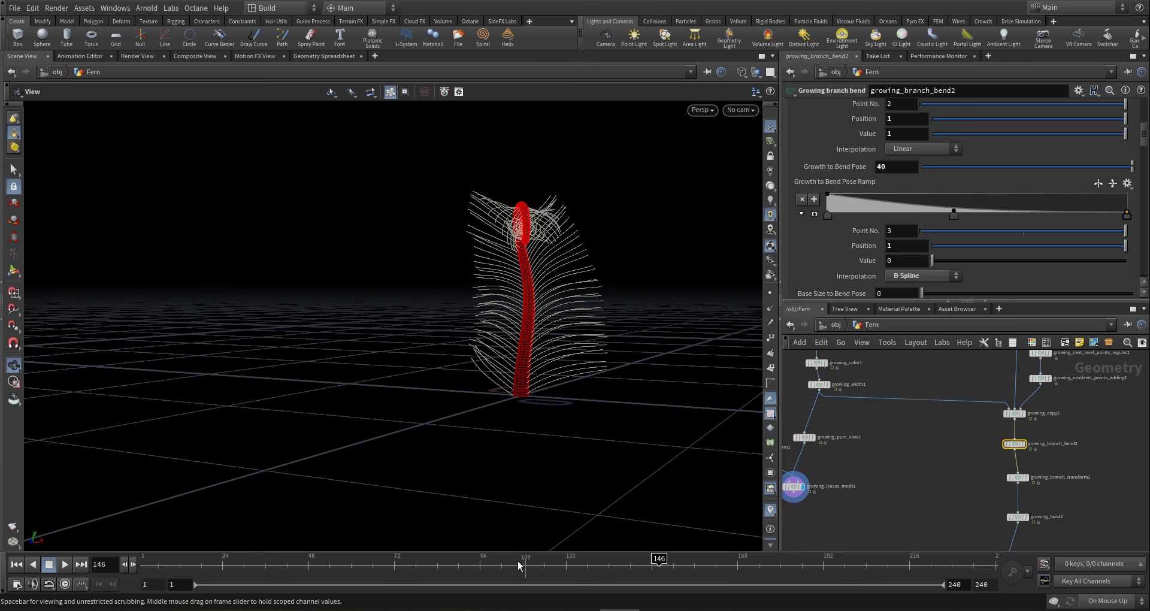
{"action": "left_click", "coordinate": [460, 569]}
{"action": "left_click_drag", "start_coordinate": [419, 390], "coordinate": [480, 333]}
{"action": "scroll", "coordinate": [983, 426], "scroll_direction": "up", "scroll_amount": 5}
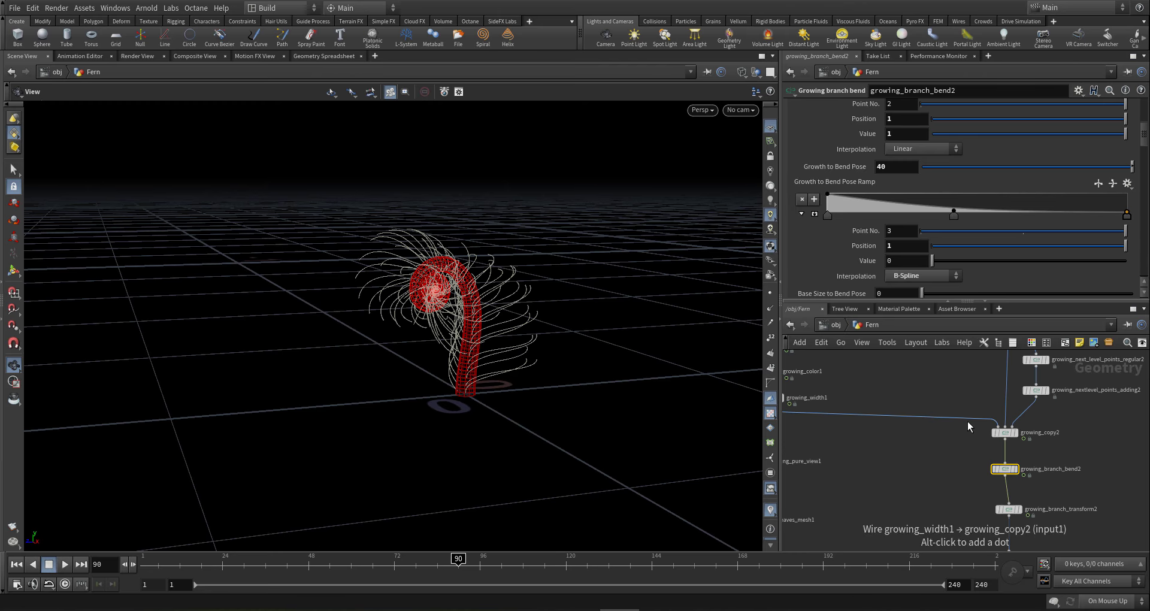
{"action": "left_click", "coordinate": [1063, 442]}
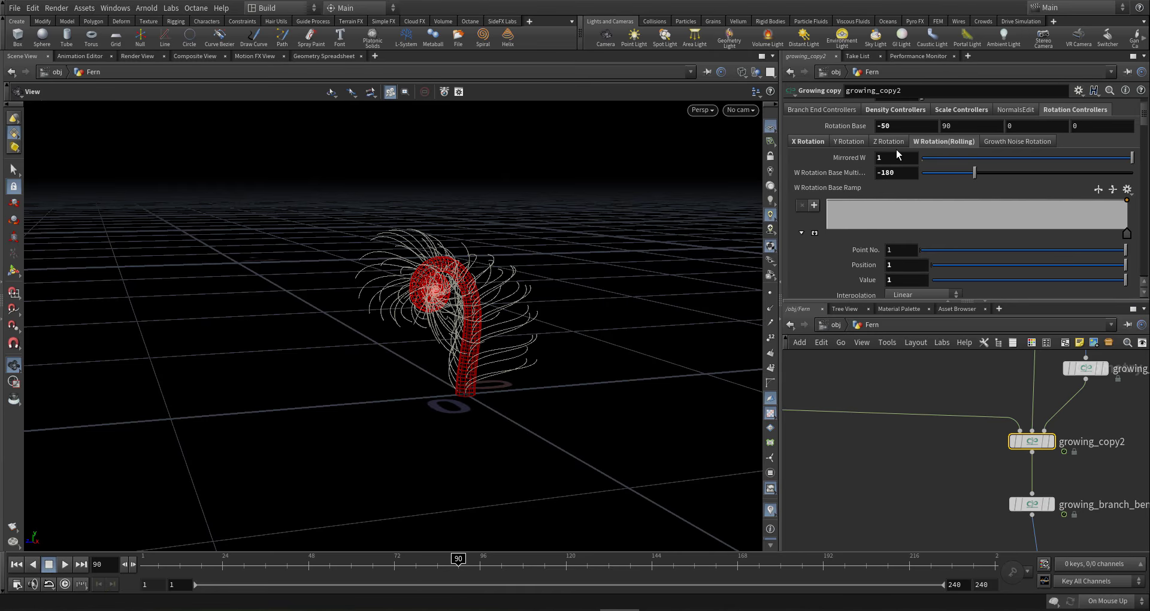
{"action": "left_click_drag", "start_coordinate": [504, 362], "coordinate": [598, 377]}
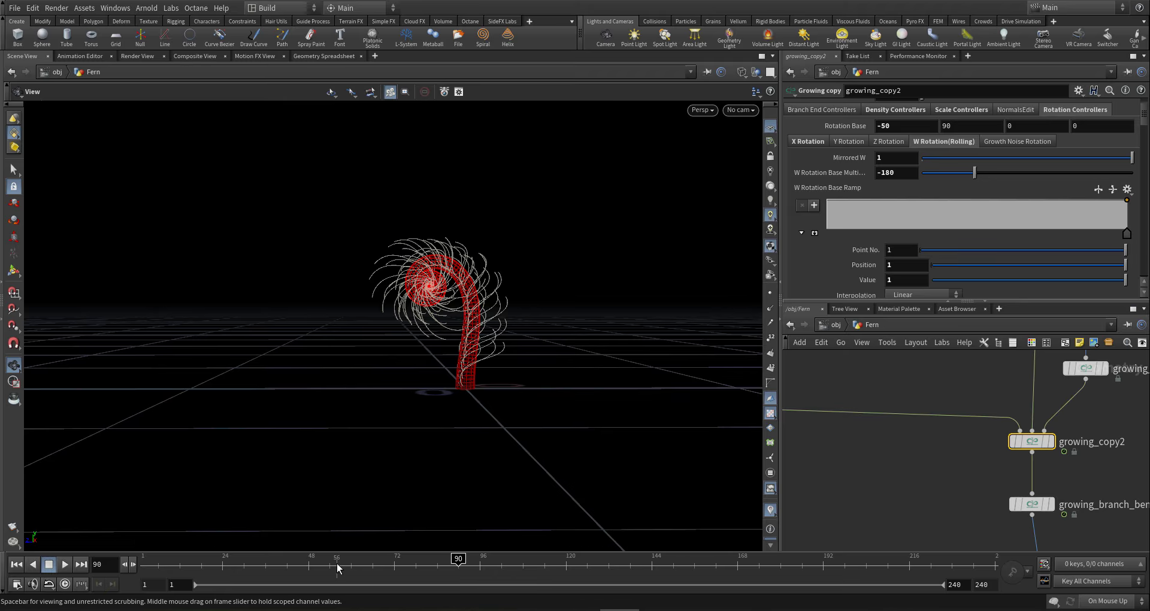
- Jump to frame 42 to view the tight curl and reselect growing_branch_bend2
{"action": "left_click", "coordinate": [287, 560]}
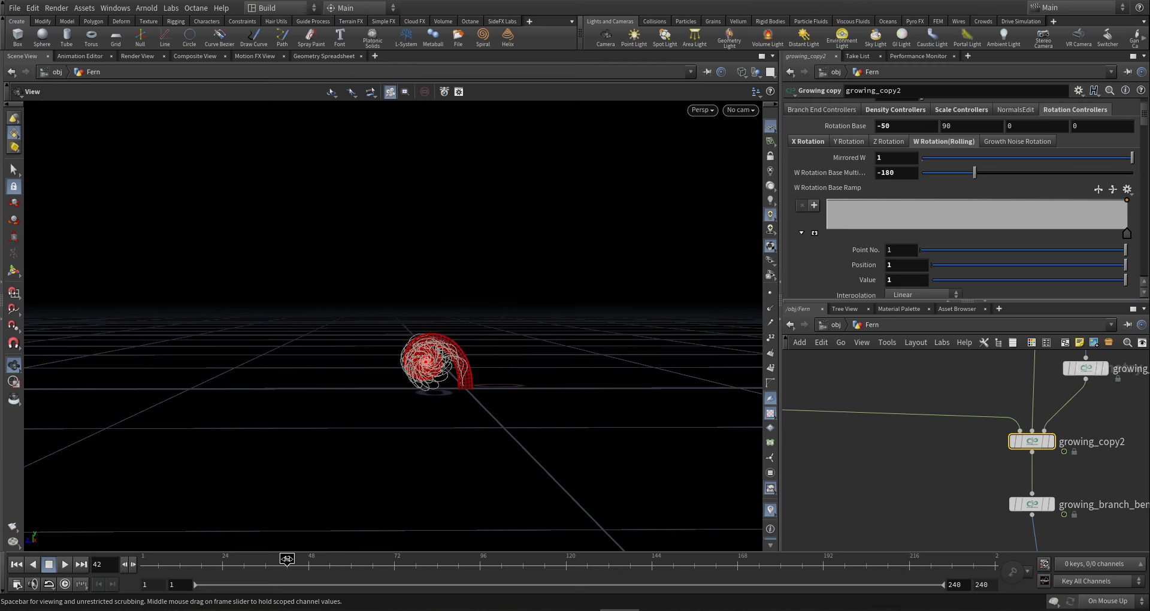
{"action": "left_click_drag", "start_coordinate": [393, 390], "coordinate": [701, 326]}
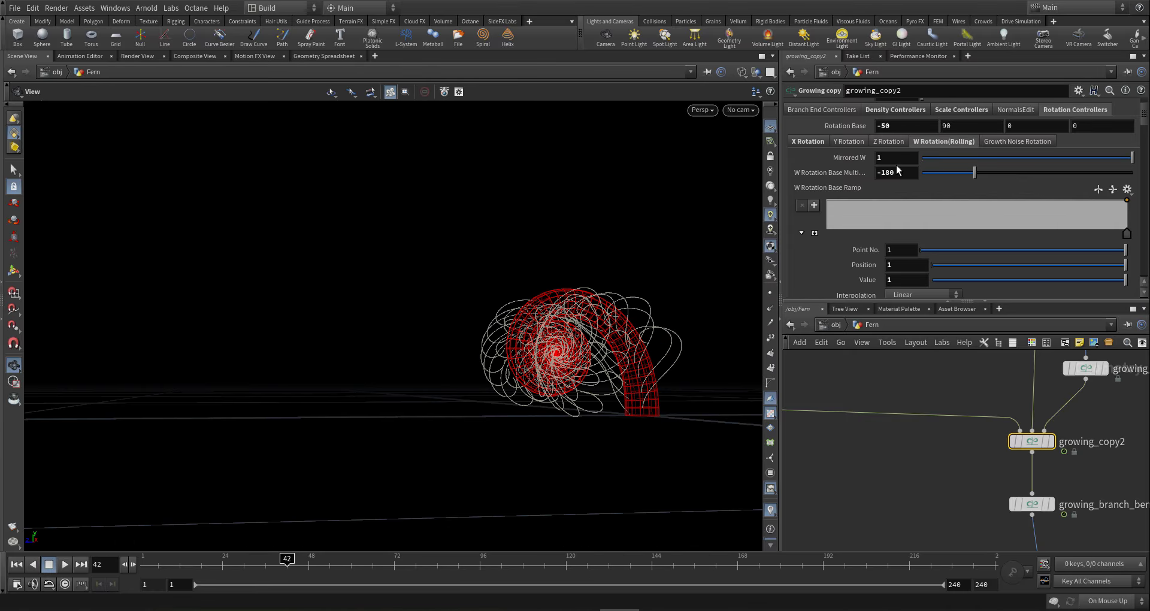
{"action": "middle_click_drag", "start_coordinate": [967, 469], "coordinate": [942, 425]}
- Set growing_branch_bend2's Base Grow to Bend Pose to 60
{"action": "left_click_drag", "start_coordinate": [1059, 466], "coordinate": [948, 444]}
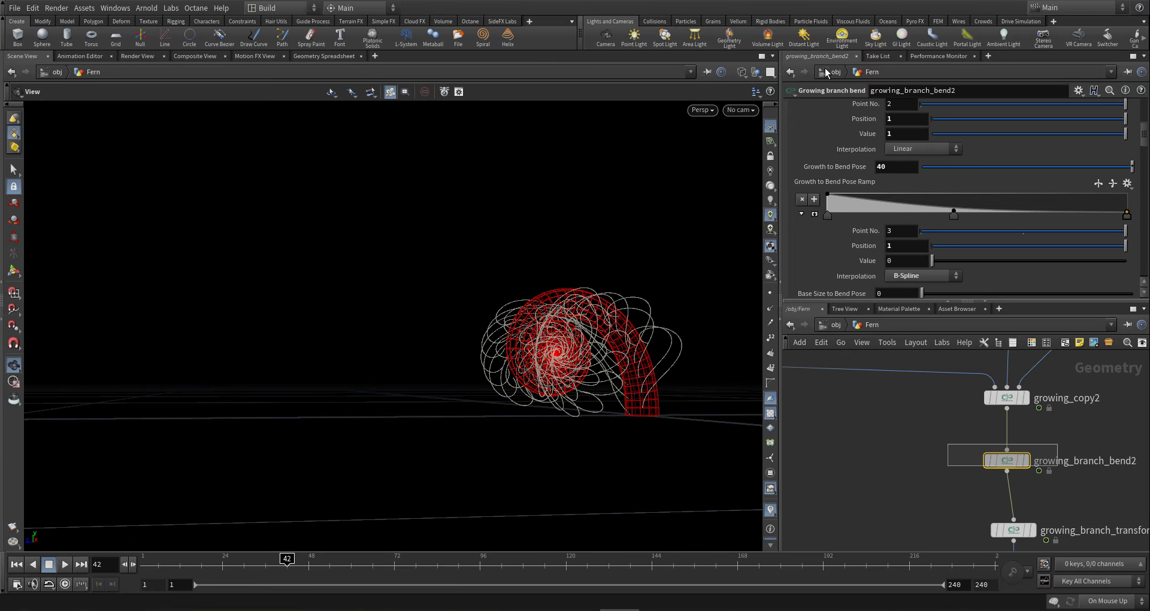
{"action": "scroll", "coordinate": [887, 211], "scroll_direction": "down", "scroll_amount": 3}
{"action": "scroll", "coordinate": [884, 212], "scroll_direction": "down", "scroll_amount": 5}
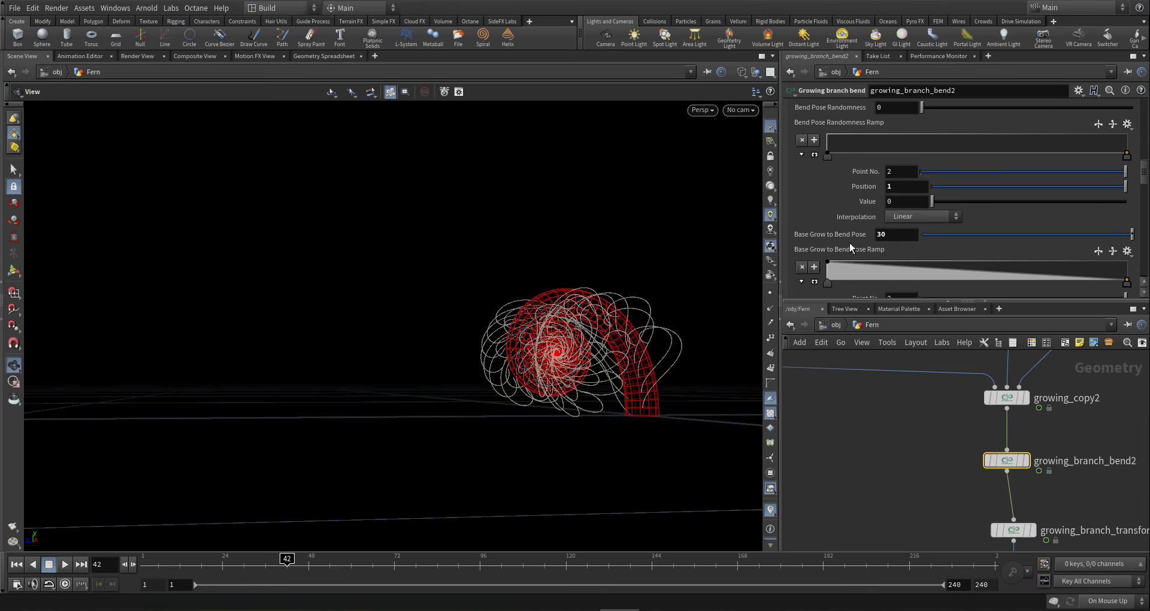
{"action": "left_click_drag", "start_coordinate": [777, 228], "coordinate": [880, 188]}
{"action": "type", "text": "60"}
{"action": "key", "text": "Return"}
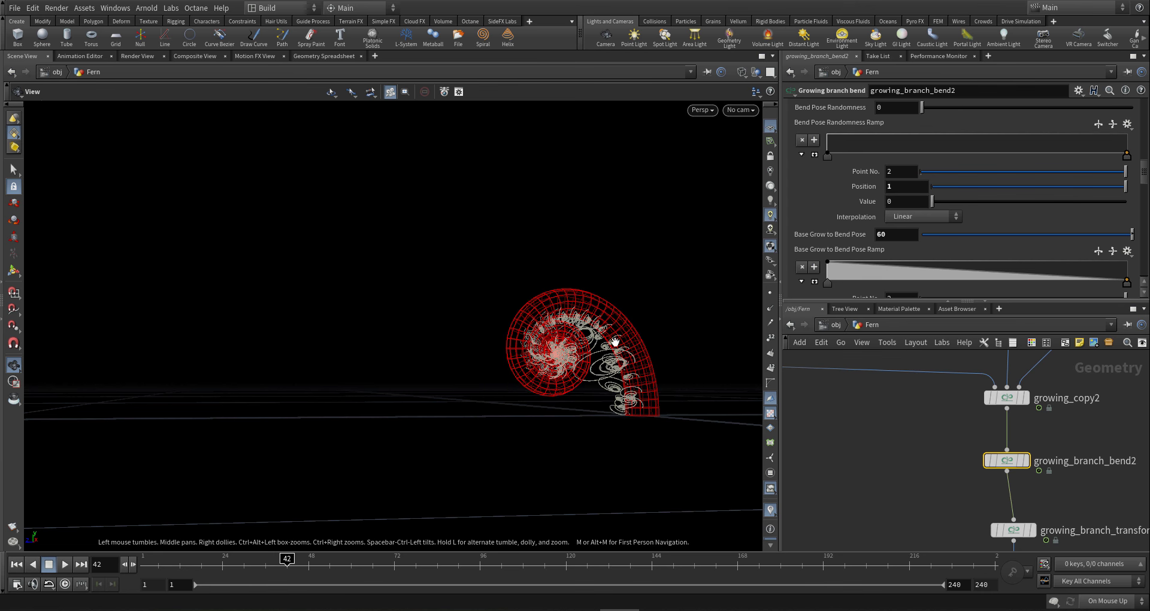
- Orbit and zoom around the fern to inspect the tighter, fuller spiral
{"action": "left_click_drag", "start_coordinate": [608, 354], "coordinate": [593, 349]}
{"action": "right_click_drag", "start_coordinate": [593, 348], "coordinate": [711, 380]}
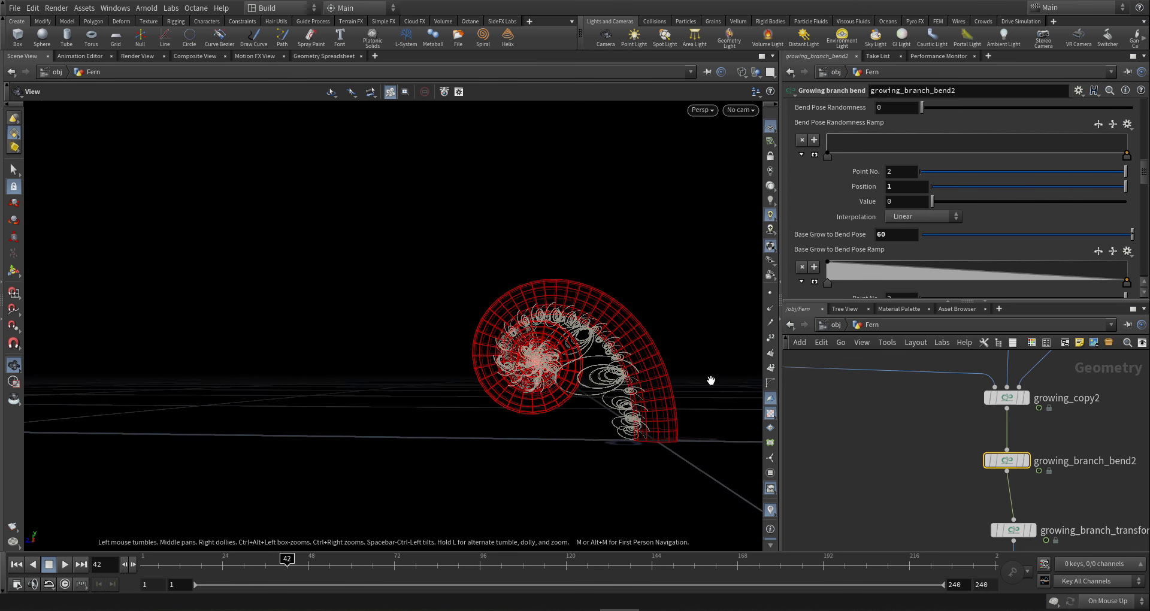
{"action": "left_click_drag", "start_coordinate": [641, 379], "coordinate": [698, 382]}
{"action": "right_click_drag", "start_coordinate": [698, 382], "coordinate": [508, 390]}
{"action": "mouse_move", "coordinate": [648, 392]}
{"action": "left_mouse_down"}
{"action": "mouse_move", "coordinate": [667, 390]}
{"action": "mouse_move", "coordinate": [673, 429]}
{"action": "mouse_move", "coordinate": [642, 381]}
{"action": "left_mouse_up"}
{"action": "right_click_drag", "start_coordinate": [643, 381], "coordinate": [279, 398]}
{"action": "middle_click_drag", "start_coordinate": [604, 387], "coordinate": [545, 422]}
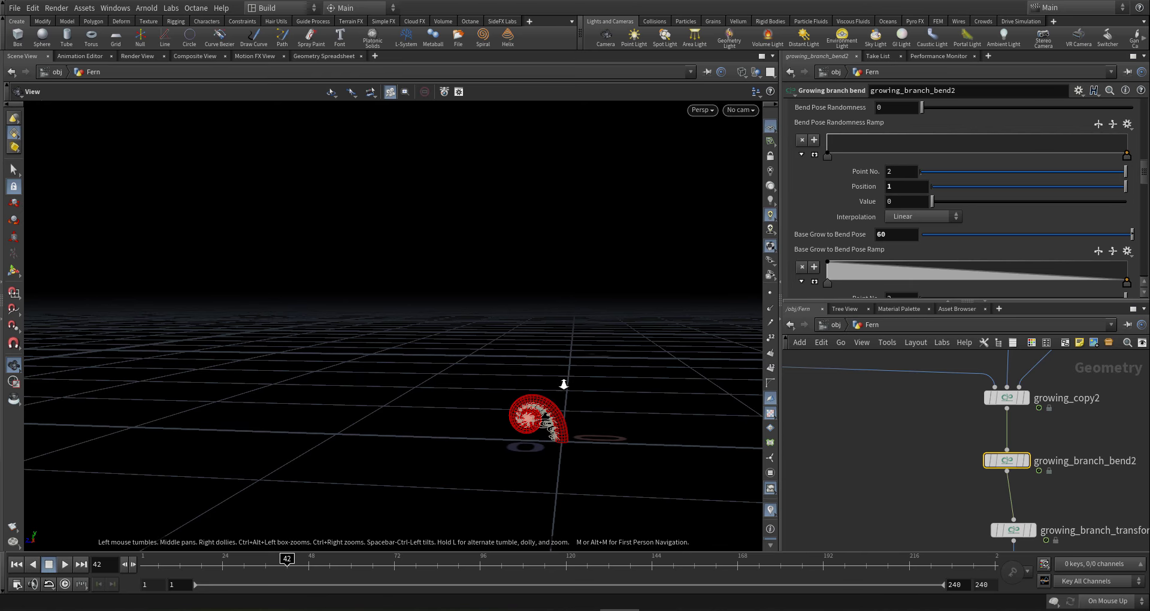
- Display growing_branch_bend2's output and frame its single arching curve with the coiled spiral tip
{"action": "scroll", "coordinate": [563, 385], "scroll_direction": "down", "scroll_amount": 2}
{"action": "mouse_move", "coordinate": [1008, 437]}
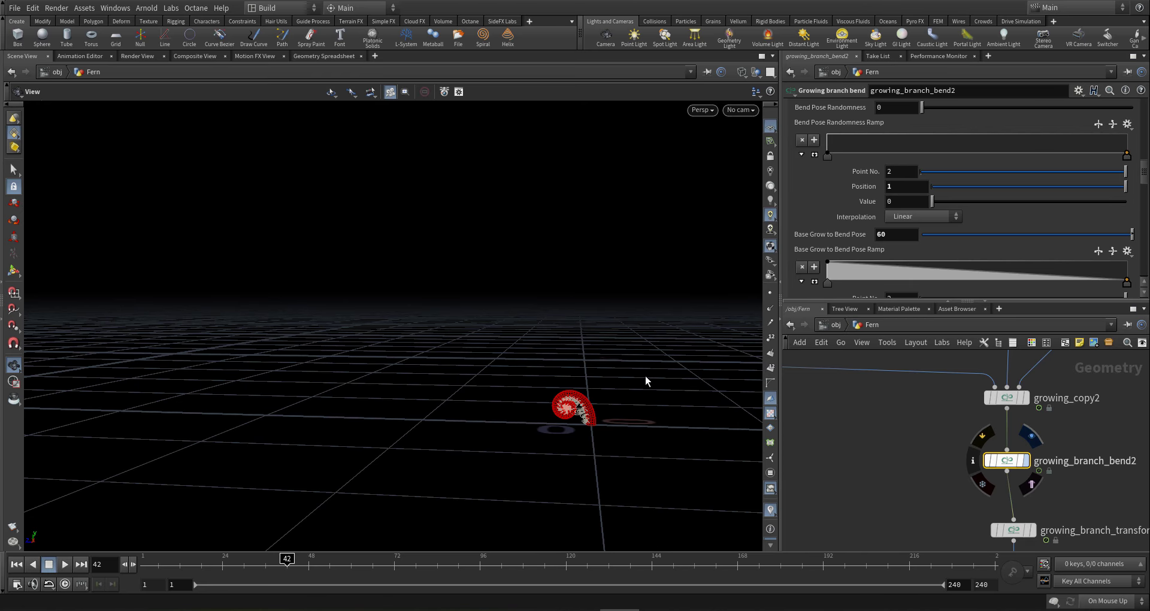
{"action": "right_click_drag", "start_coordinate": [650, 375], "coordinate": [125, 427]}
{"action": "middle_click_drag", "start_coordinate": [655, 262], "coordinate": [595, 283]}
{"action": "middle_click_drag", "start_coordinate": [521, 233], "coordinate": [529, 147]}
{"action": "middle_click_drag", "start_coordinate": [526, 336], "coordinate": [523, 398]}
{"action": "middle_click_drag", "start_coordinate": [578, 162], "coordinate": [263, 320]}
{"action": "right_click_drag", "start_coordinate": [361, 278], "coordinate": [514, 257]}
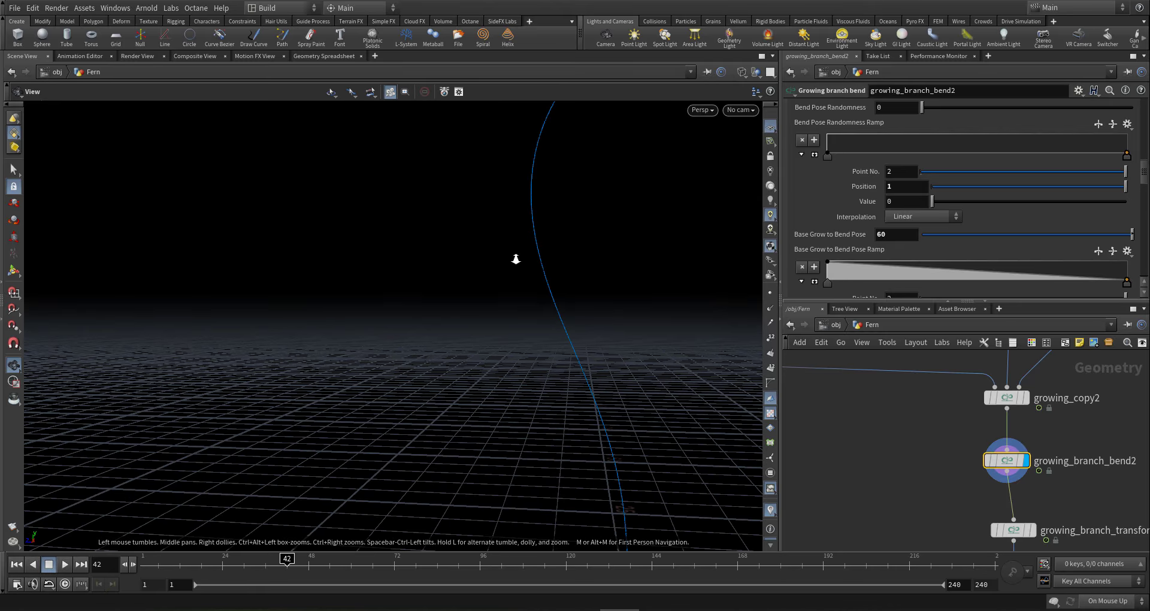
{"action": "middle_click_drag", "start_coordinate": [514, 257], "coordinate": [593, 195]}
{"action": "middle_click_drag", "start_coordinate": [635, 150], "coordinate": [506, 246]}
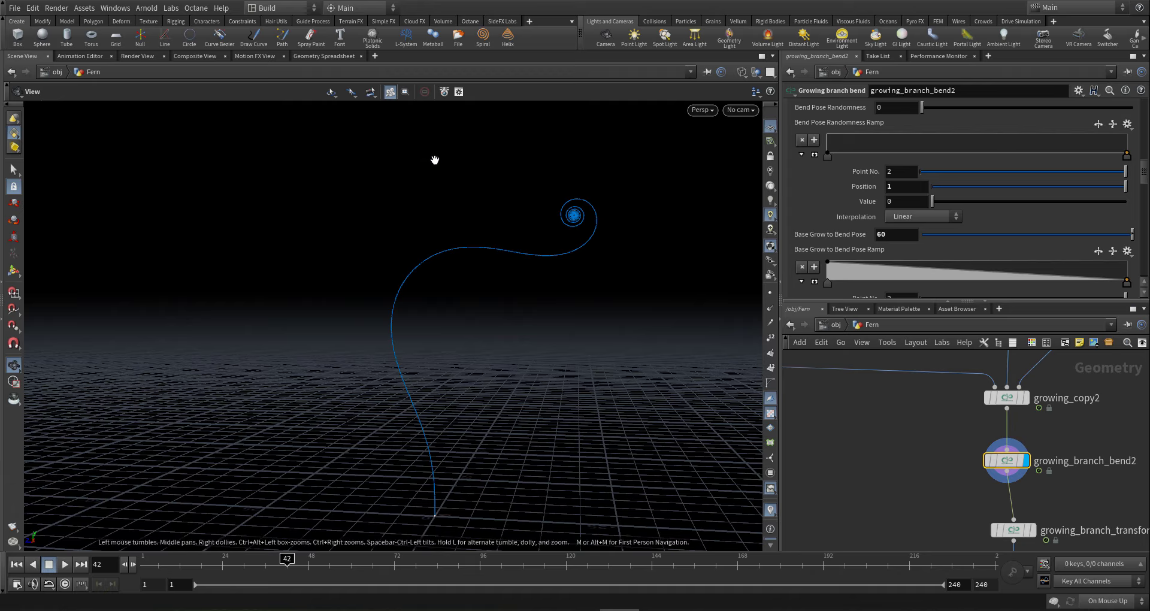
- Set the display flag on growing_leaves_mesh1 so the viewport shows the leaves mesh
{"action": "scroll", "coordinate": [952, 431], "scroll_direction": "down", "scroll_amount": 5}
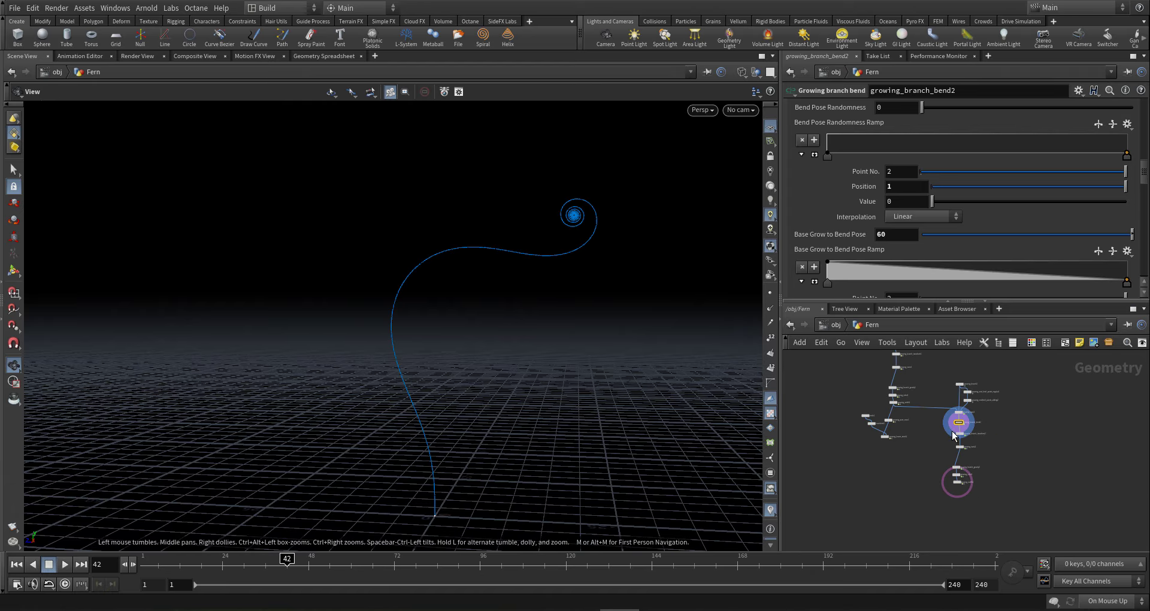
{"action": "scroll", "coordinate": [953, 434], "scroll_direction": "up", "scroll_amount": 6}
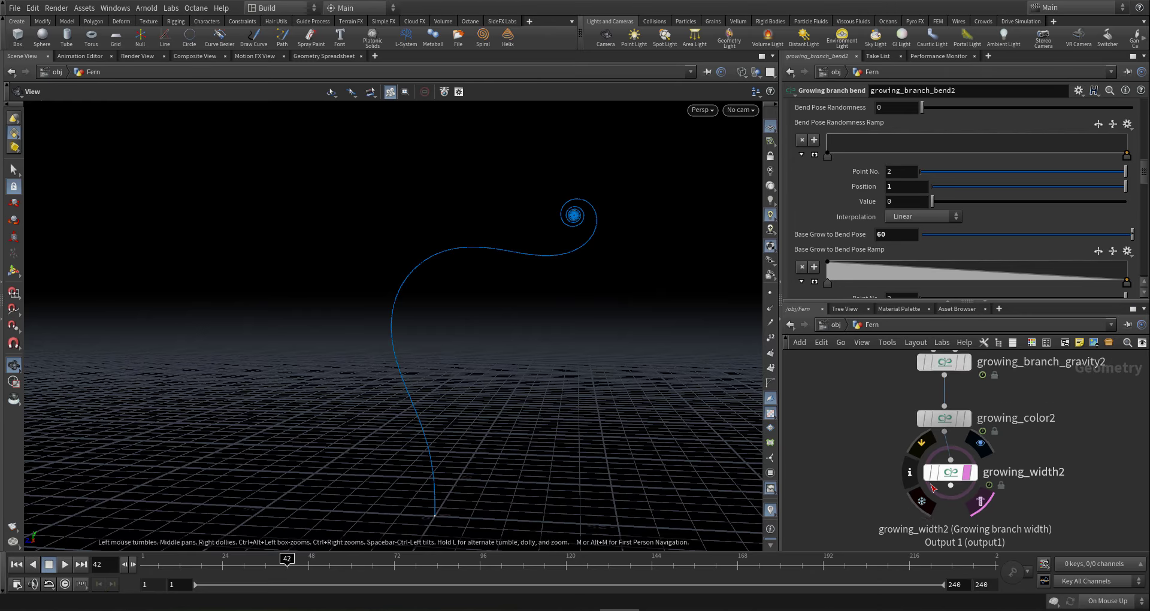
{"action": "scroll", "coordinate": [928, 484], "scroll_direction": "down", "scroll_amount": 5}
{"action": "middle_click_drag", "start_coordinate": [817, 408], "coordinate": [966, 384]}
{"action": "scroll", "coordinate": [966, 384], "scroll_direction": "up", "scroll_amount": 3}
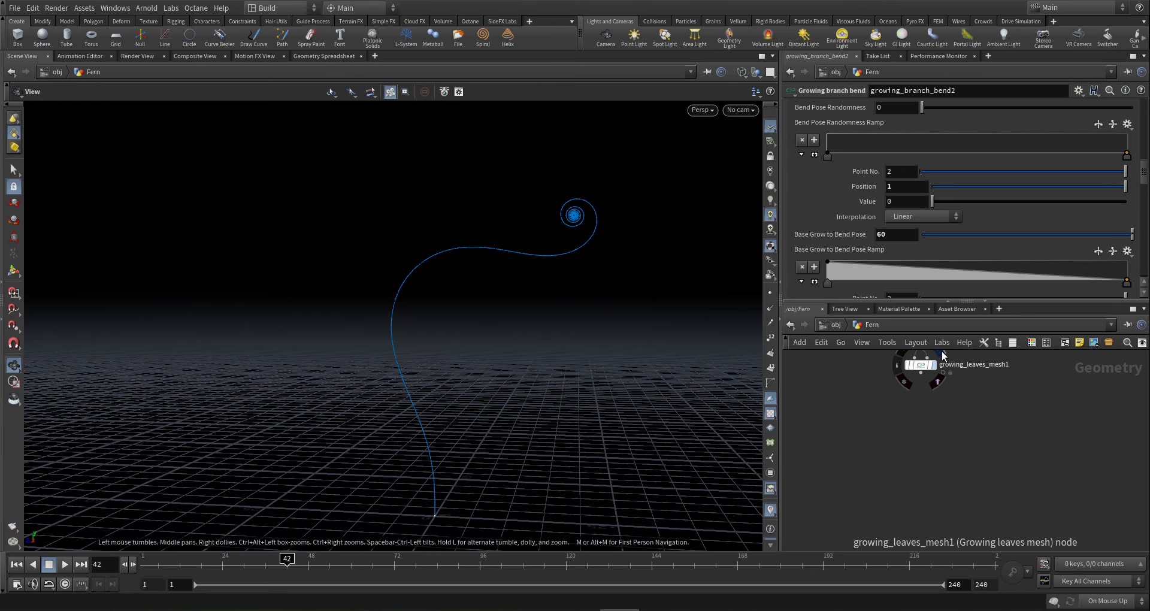
{"action": "left_click", "coordinate": [942, 350]}
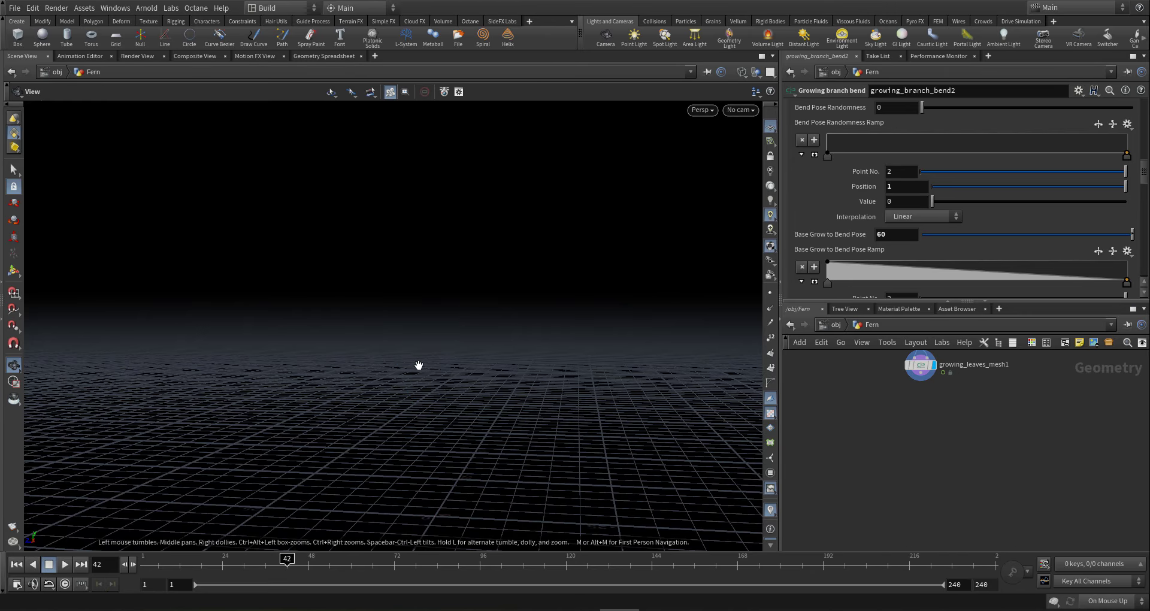
- Frame the red spiral leaf mesh and orbit to inspect it from side and front
{"action": "key", "text": "g"}
{"action": "left_click_drag", "start_coordinate": [439, 316], "coordinate": [334, 398]}
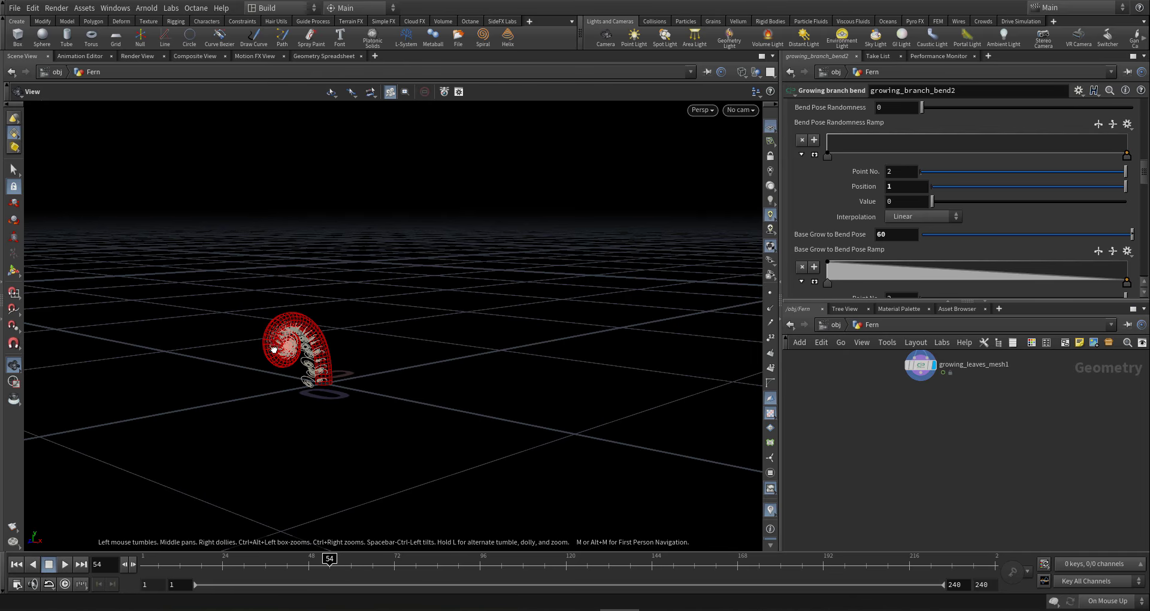
{"action": "left_click_drag", "start_coordinate": [293, 354], "coordinate": [406, 431]}
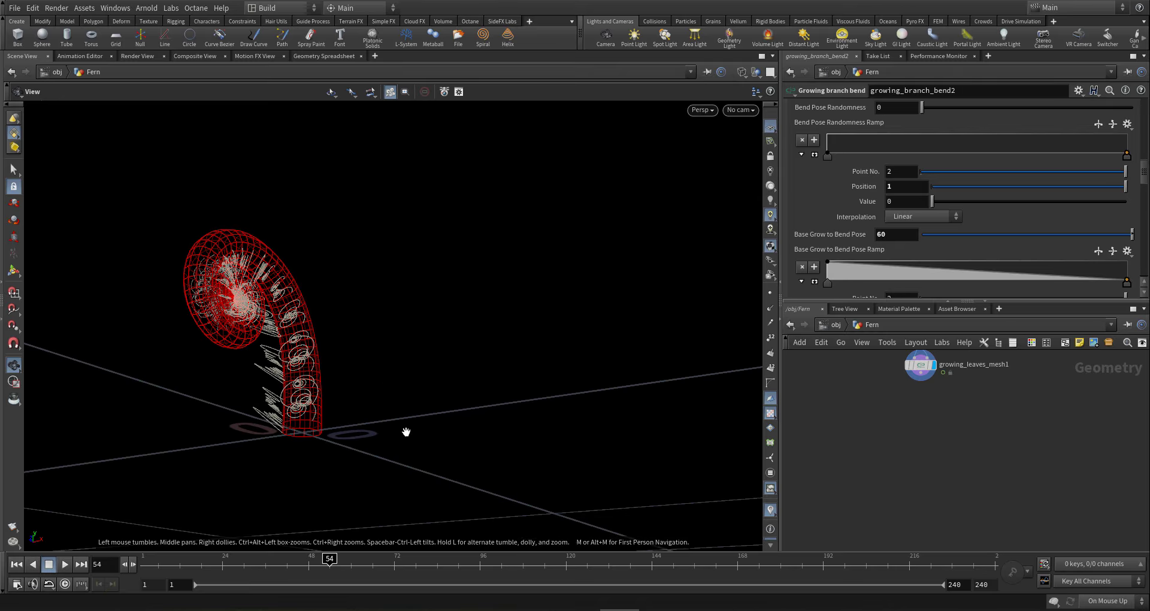
- Select growing_branch_gravity2 to bring up its parameters
{"action": "scroll", "coordinate": [939, 449], "scroll_direction": "down", "scroll_amount": 5}
{"action": "scroll", "coordinate": [938, 500], "scroll_direction": "up", "scroll_amount": 5}
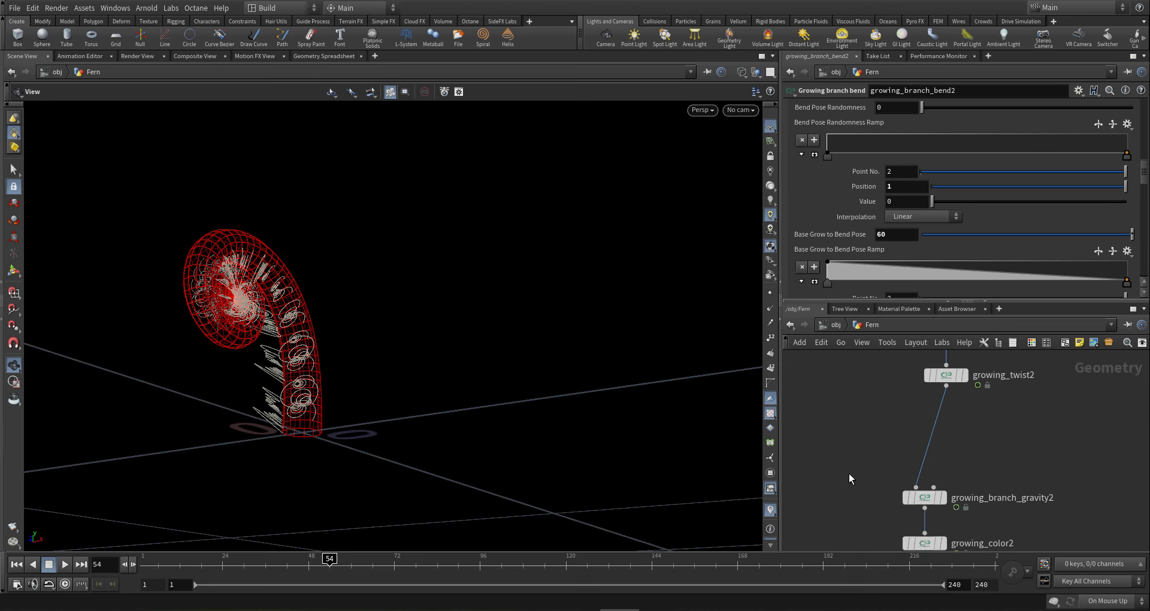
{"action": "left_click_drag", "start_coordinate": [854, 471], "coordinate": [991, 532]}
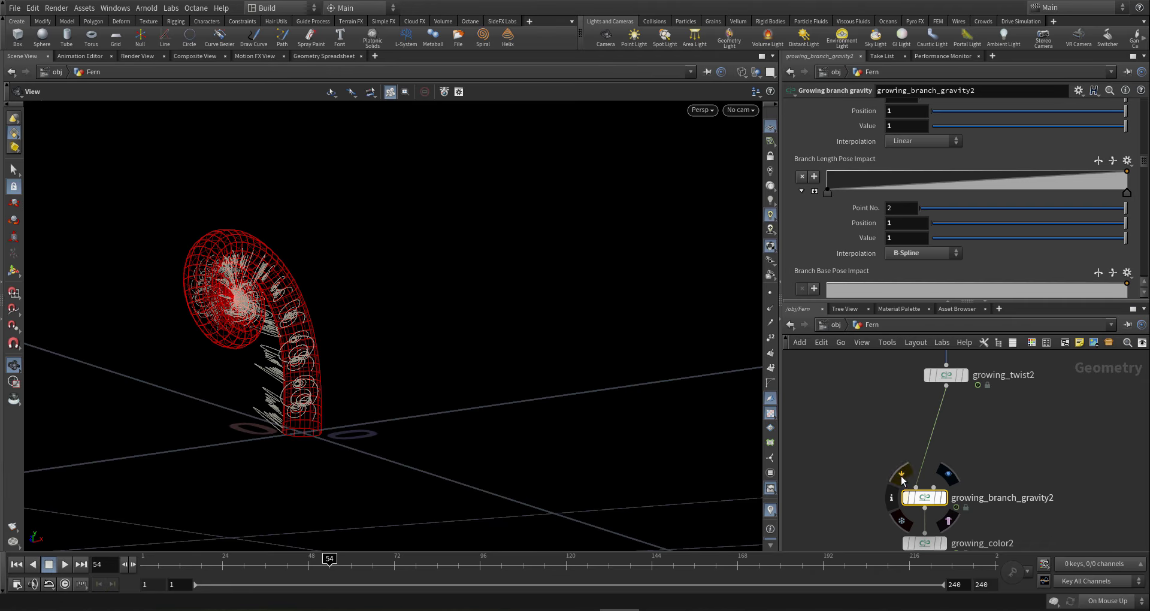
- Compare with gravity bypassed, then set the first Base Grow Effect On Gravity ramp key to 0
{"action": "left_click", "coordinate": [902, 479]}
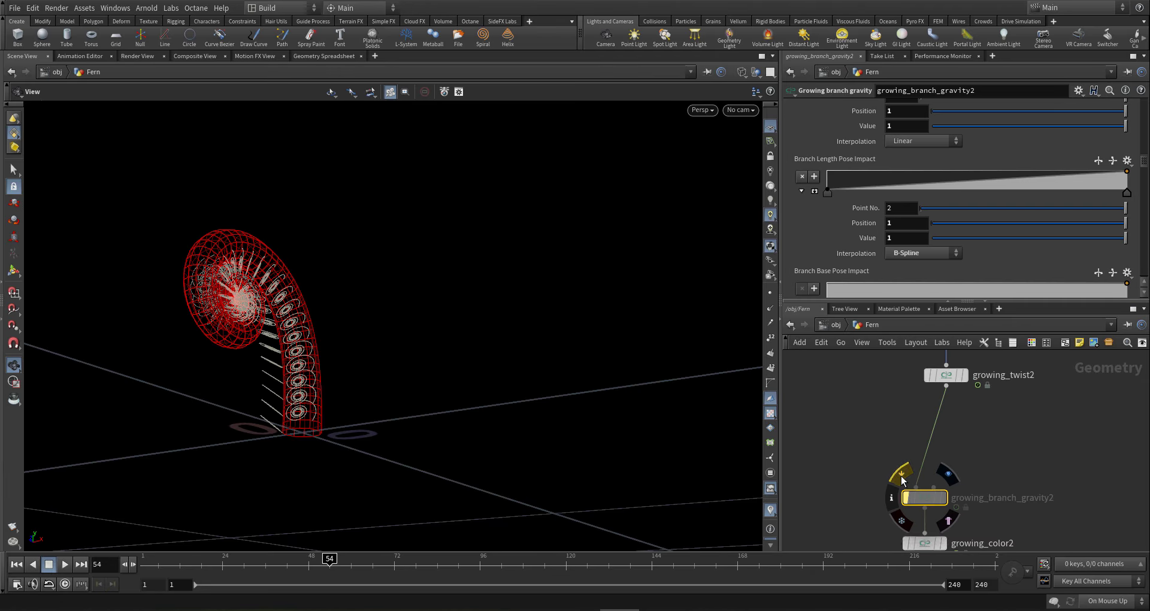
{"action": "left_click", "coordinate": [902, 480]}
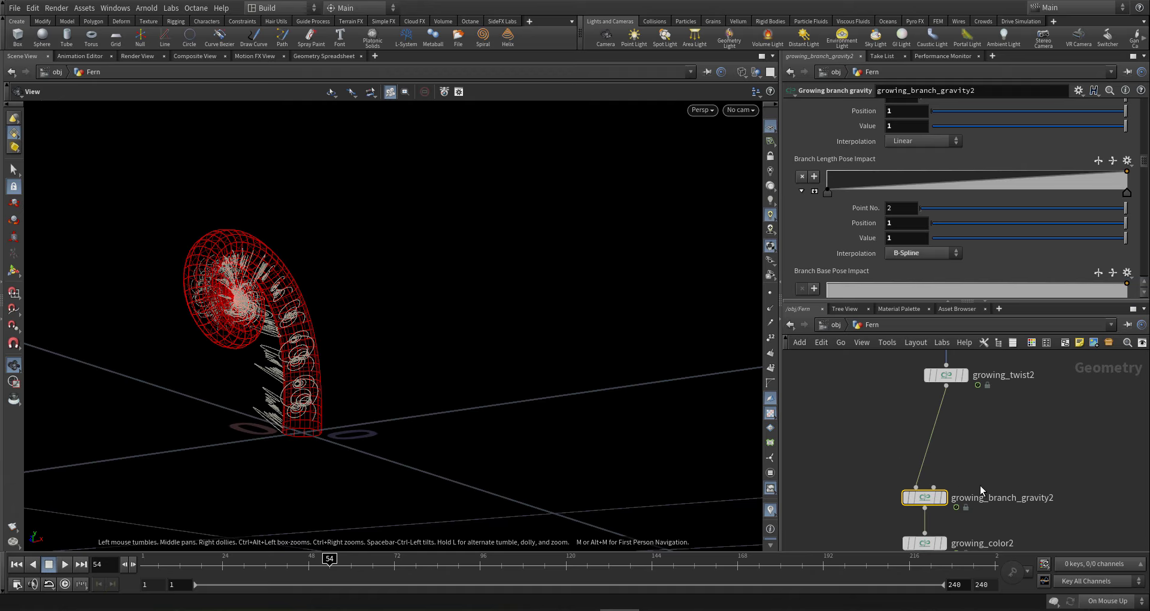
{"action": "middle_click_drag", "start_coordinate": [1008, 458], "coordinate": [973, 431]}
{"action": "scroll", "coordinate": [1145, 167], "scroll_direction": "up", "scroll_amount": 4}
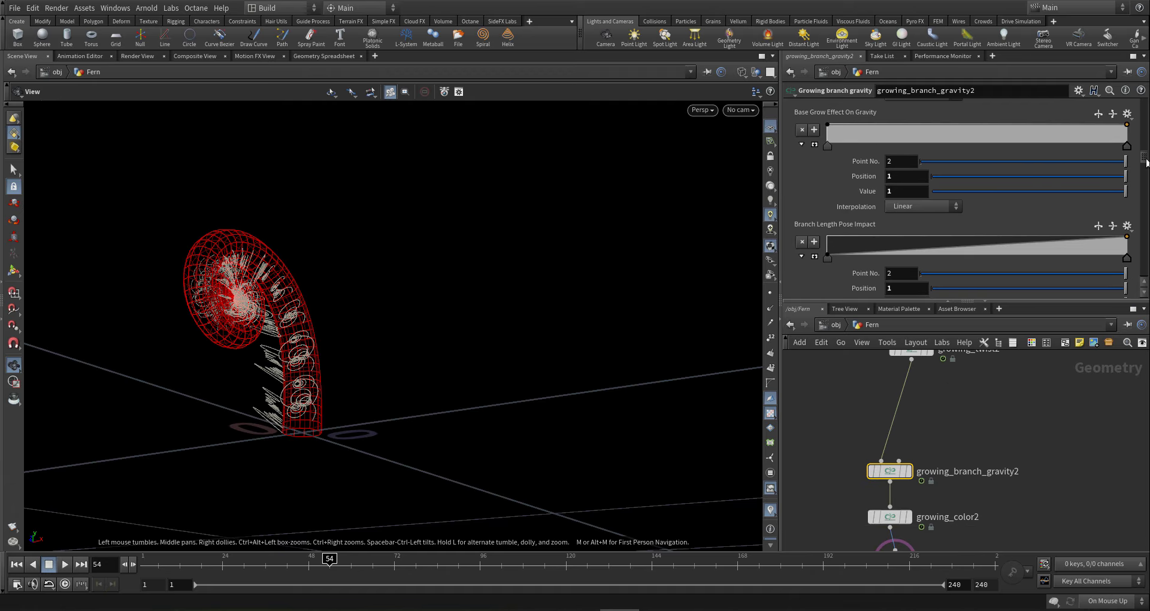
{"action": "scroll", "coordinate": [1147, 157], "scroll_direction": "up", "scroll_amount": 2}
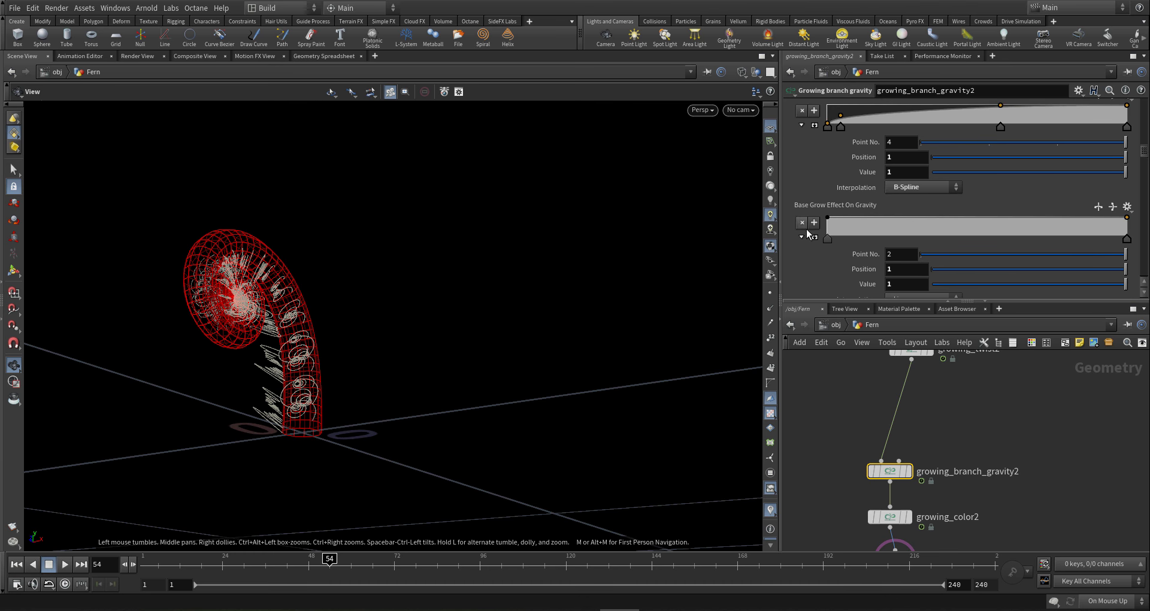
{"action": "left_click", "coordinate": [828, 238]}
{"action": "scroll", "coordinate": [863, 241], "scroll_direction": "down", "scroll_amount": 3}
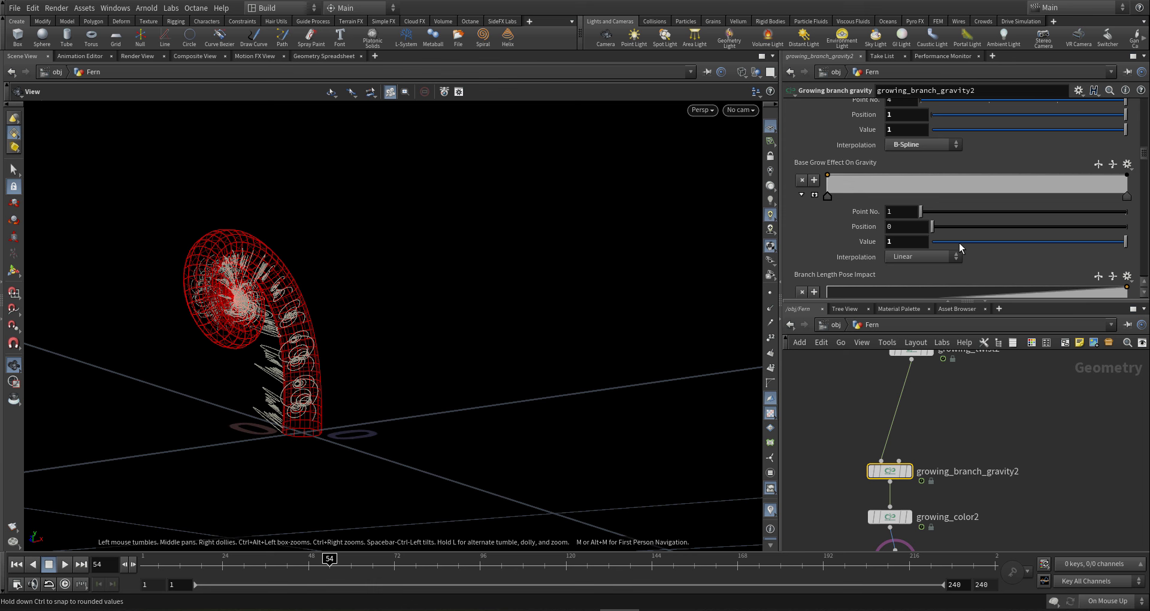
{"action": "left_click_drag", "start_coordinate": [959, 243], "coordinate": [891, 248]}
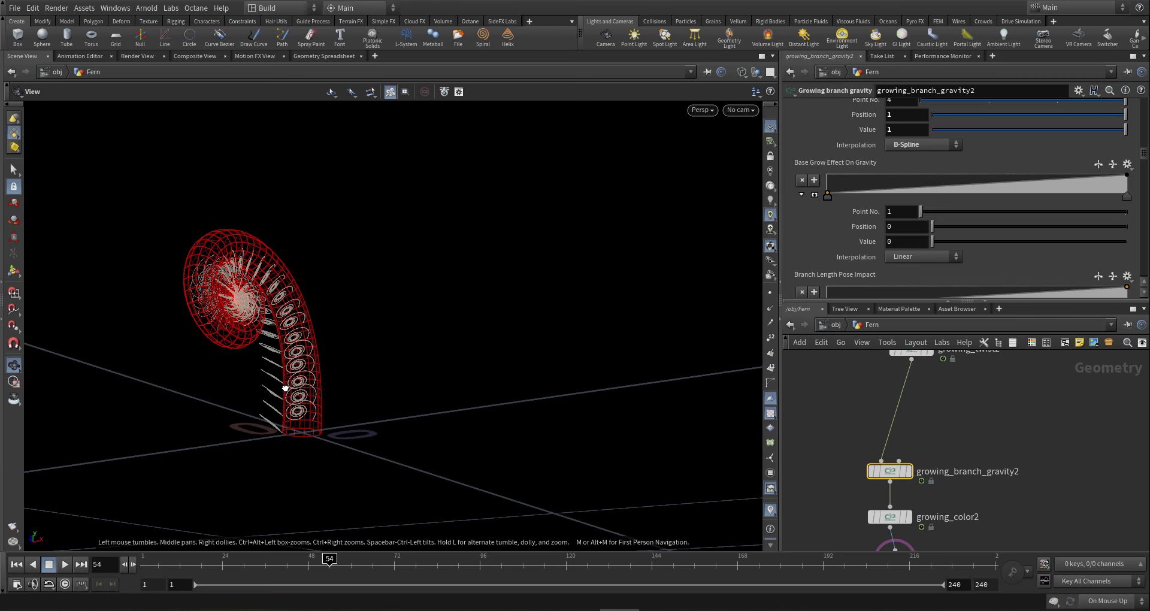
- Scrub the growth through to frame 240, orbiting to confirm the fern grows upright
{"action": "mouse_move", "coordinate": [350, 420]}
{"action": "left_mouse_down"}
{"action": "mouse_move", "coordinate": [238, 403]}
{"action": "mouse_move", "coordinate": [218, 419]}
{"action": "mouse_move", "coordinate": [219, 441]}
{"action": "left_mouse_up"}
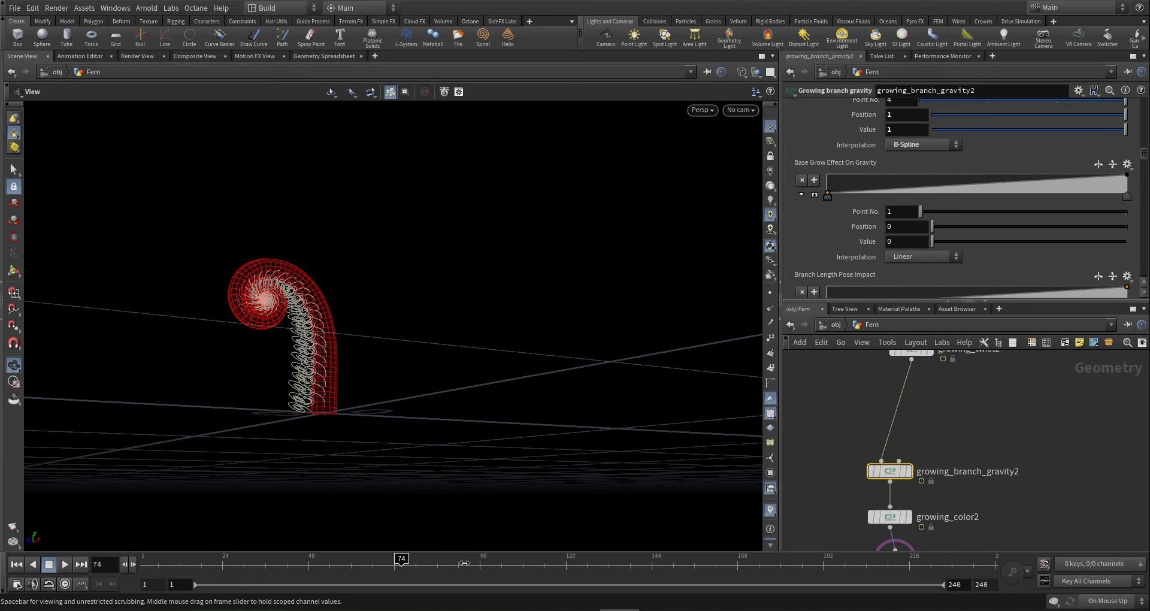
{"action": "left_click_drag", "start_coordinate": [534, 559], "coordinate": [808, 569]}
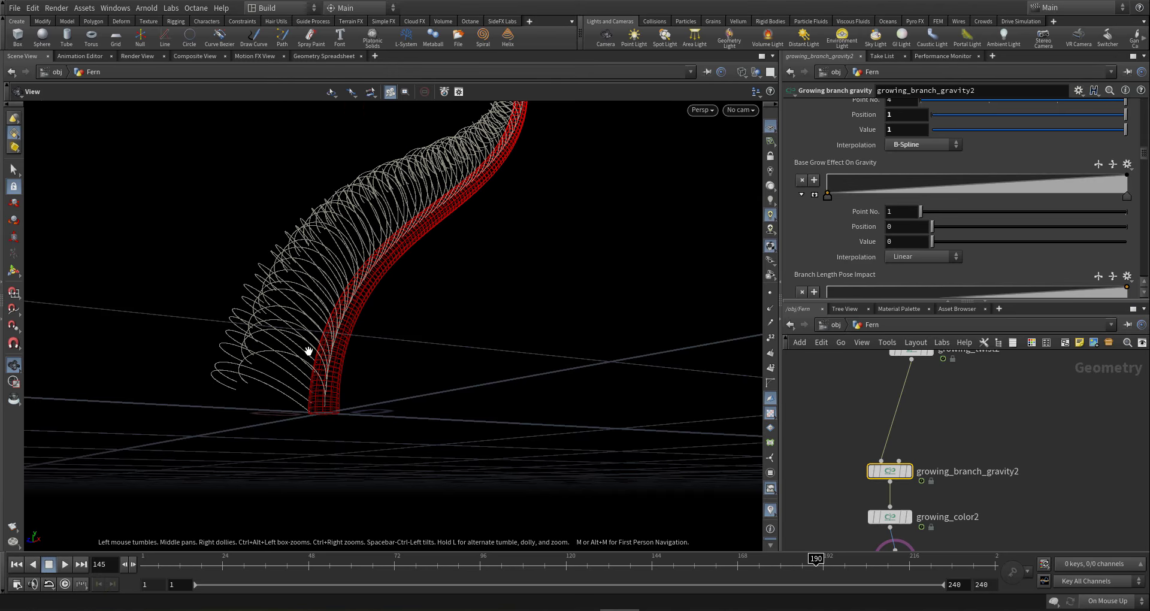
{"action": "left_click_drag", "start_coordinate": [321, 354], "coordinate": [259, 384]}
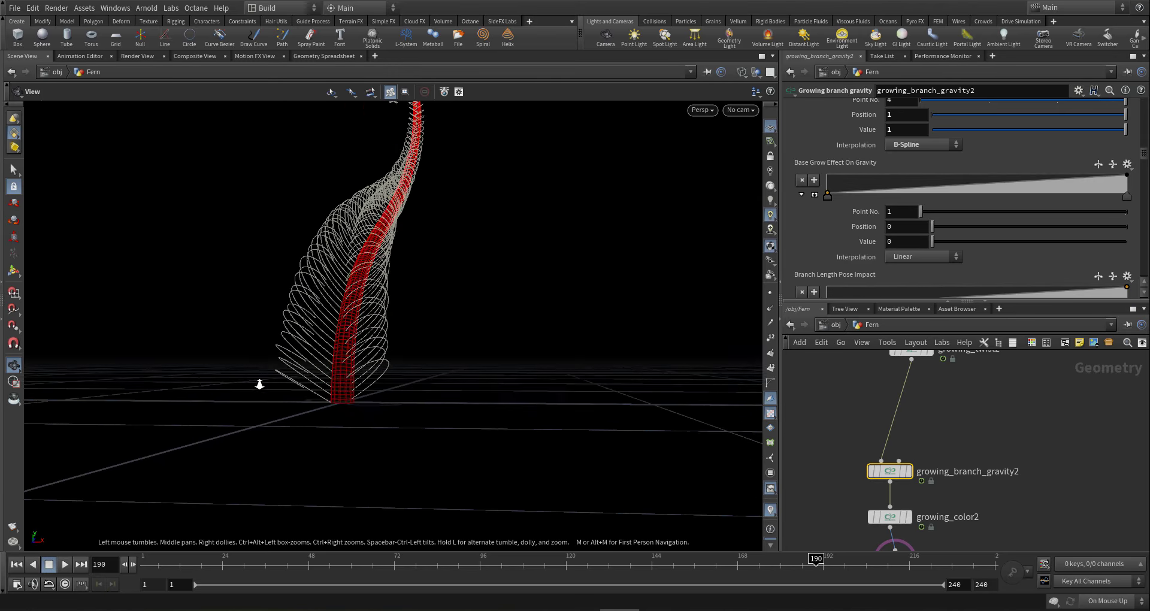
{"action": "right_click_drag", "start_coordinate": [259, 385], "coordinate": [381, 313]}
{"action": "left_click_drag", "start_coordinate": [380, 313], "coordinate": [403, 309]}
{"action": "left_click_drag", "start_coordinate": [944, 567], "coordinate": [959, 566]}
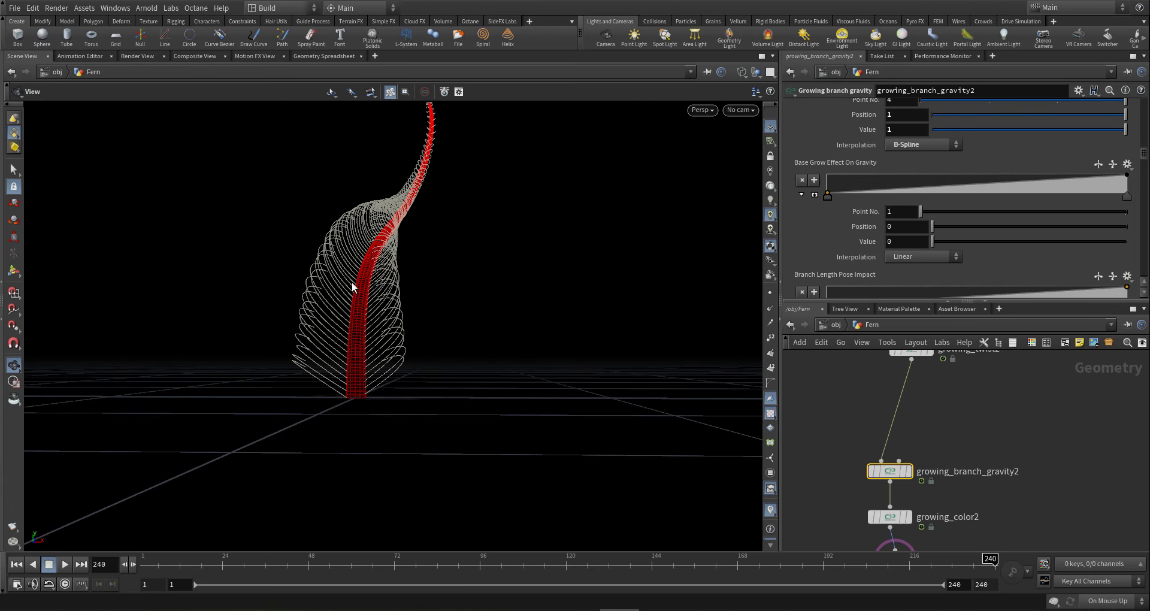
{"action": "left_click_drag", "start_coordinate": [364, 278], "coordinate": [402, 295]}
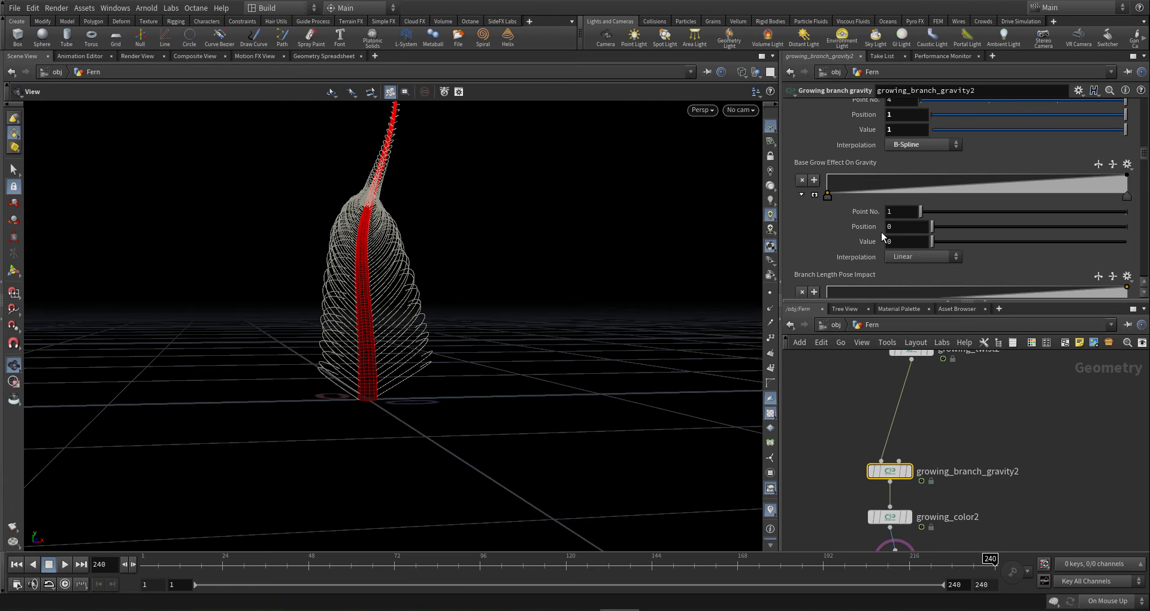
- Select growing_branch_bend2 to open its parameters
{"action": "scroll", "coordinate": [880, 233], "scroll_direction": "down", "scroll_amount": 5}
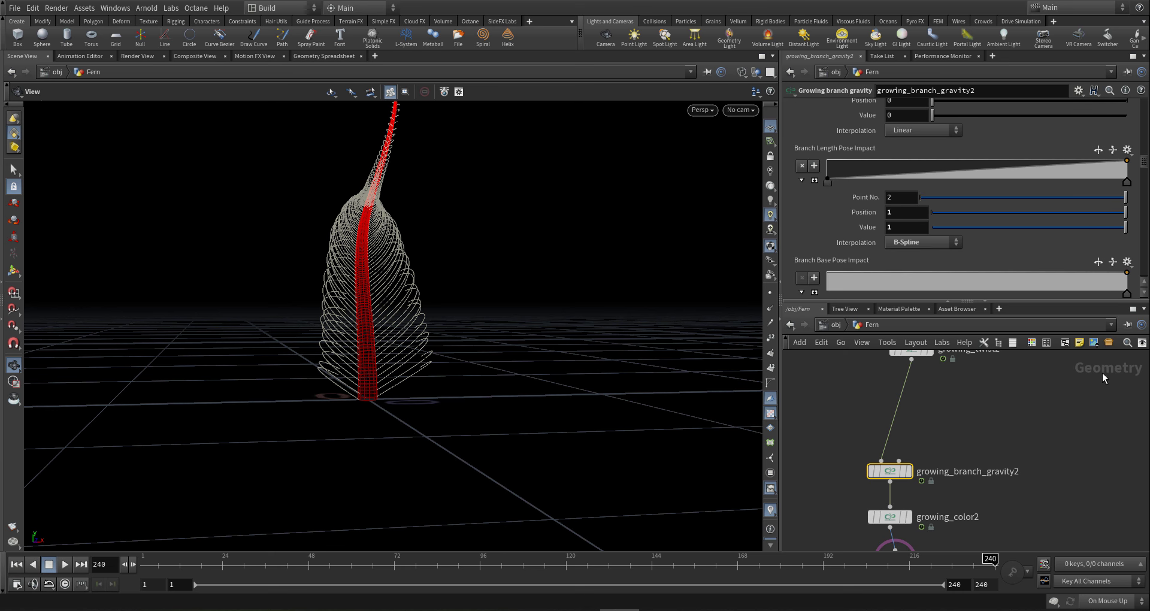
{"action": "middle_click_drag", "start_coordinate": [1011, 460], "coordinate": [988, 591]}
{"action": "left_click", "coordinate": [899, 458]}
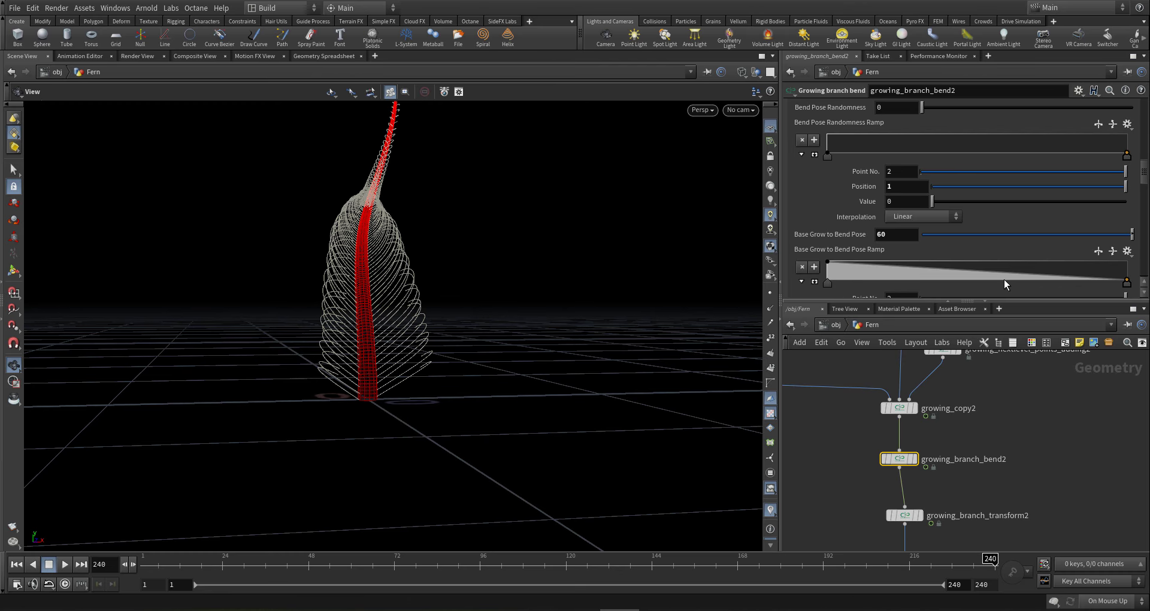
- Add a point to the Base Grow to Bend Pose Ramp and drag the middle key left
{"action": "left_click_drag", "start_coordinate": [431, 234], "coordinate": [454, 200]}
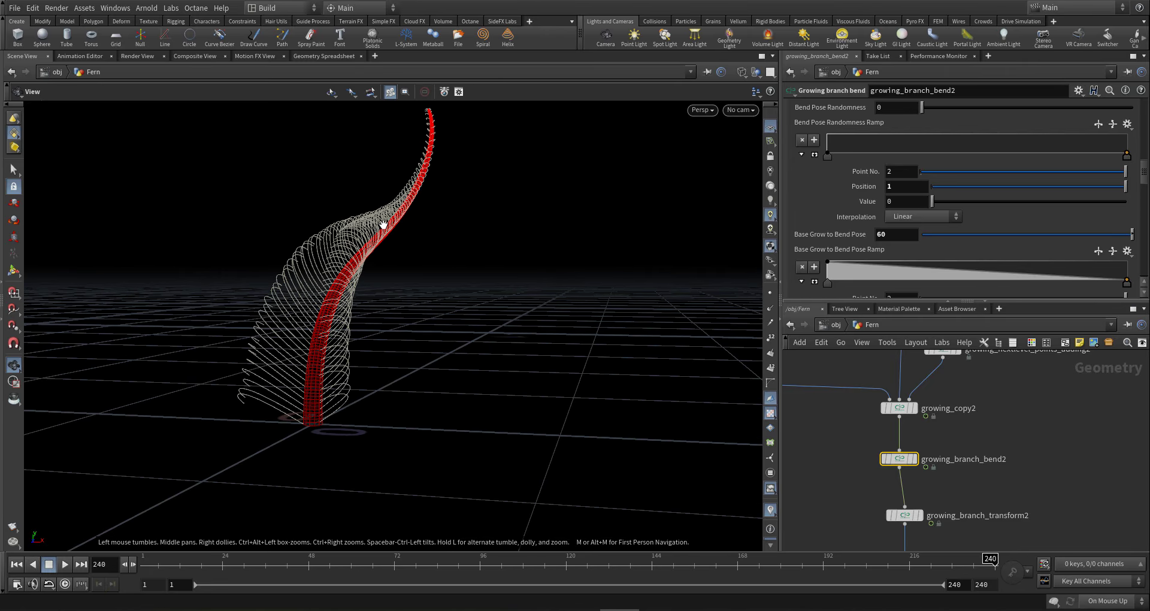
{"action": "left_click_drag", "start_coordinate": [383, 225], "coordinate": [401, 240]}
{"action": "left_click_drag", "start_coordinate": [1013, 276], "coordinate": [1015, 279]}
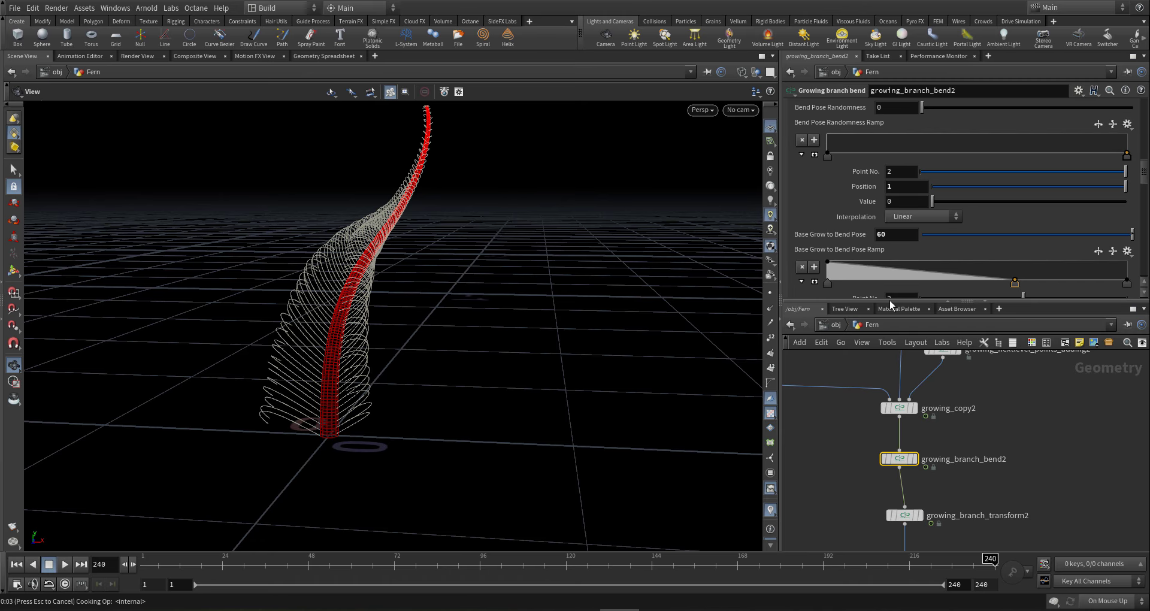
{"action": "left_click_drag", "start_coordinate": [422, 219], "coordinate": [491, 222]}
{"action": "left_click_drag", "start_coordinate": [1014, 283], "coordinate": [951, 283]}
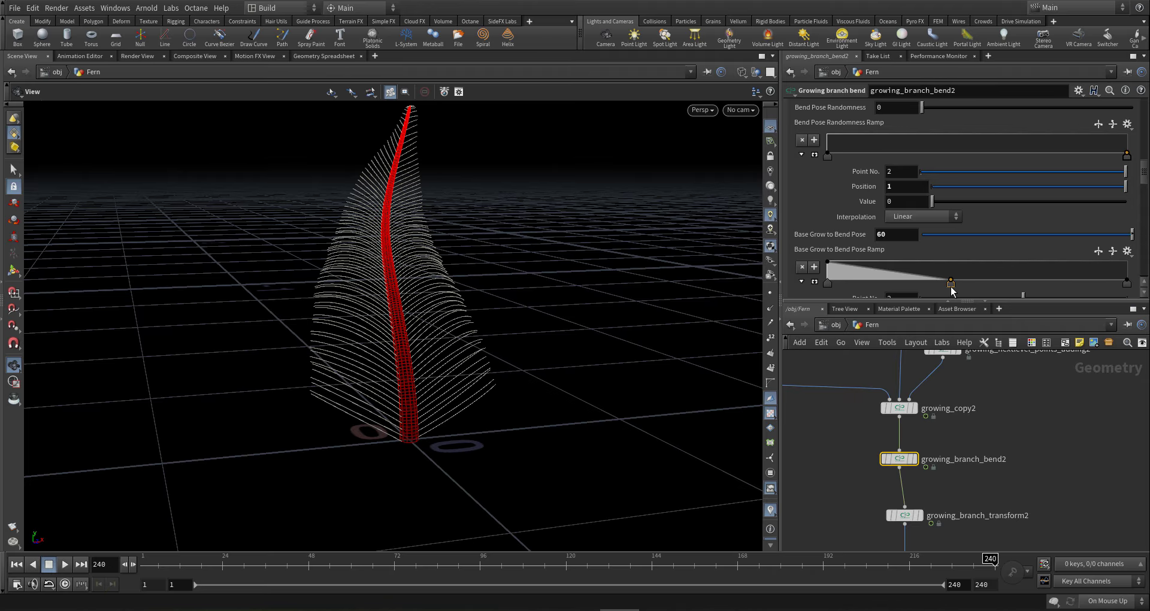
- Set the first ramp key's interpolation to B-Spline
{"action": "left_click_drag", "start_coordinate": [446, 297], "coordinate": [353, 288]}
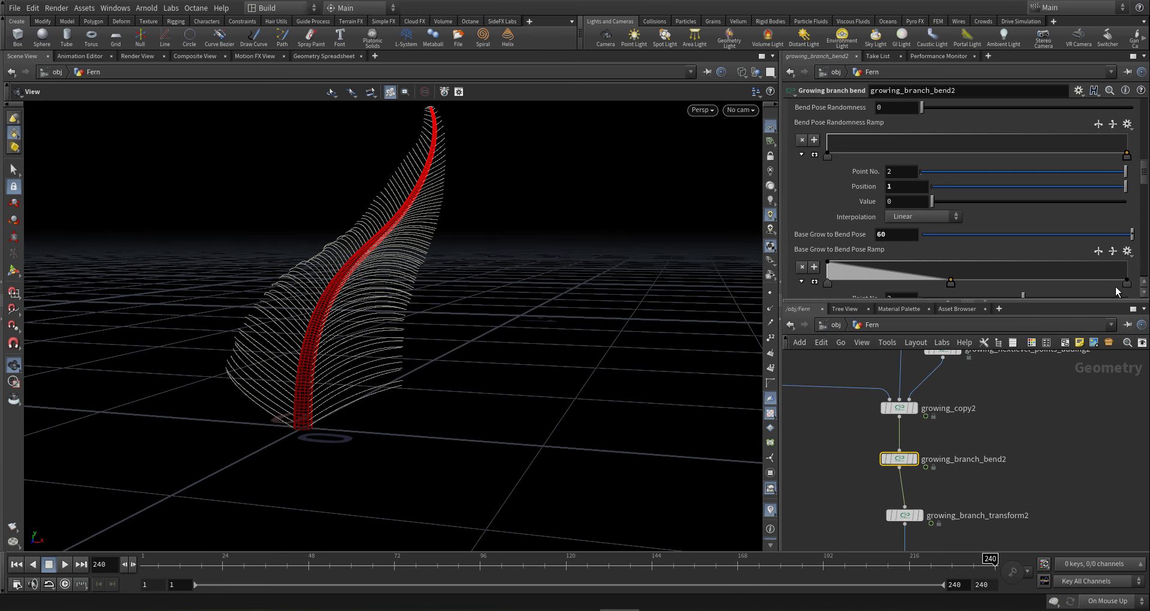
{"action": "scroll", "coordinate": [834, 289], "scroll_direction": "down", "scroll_amount": 3}
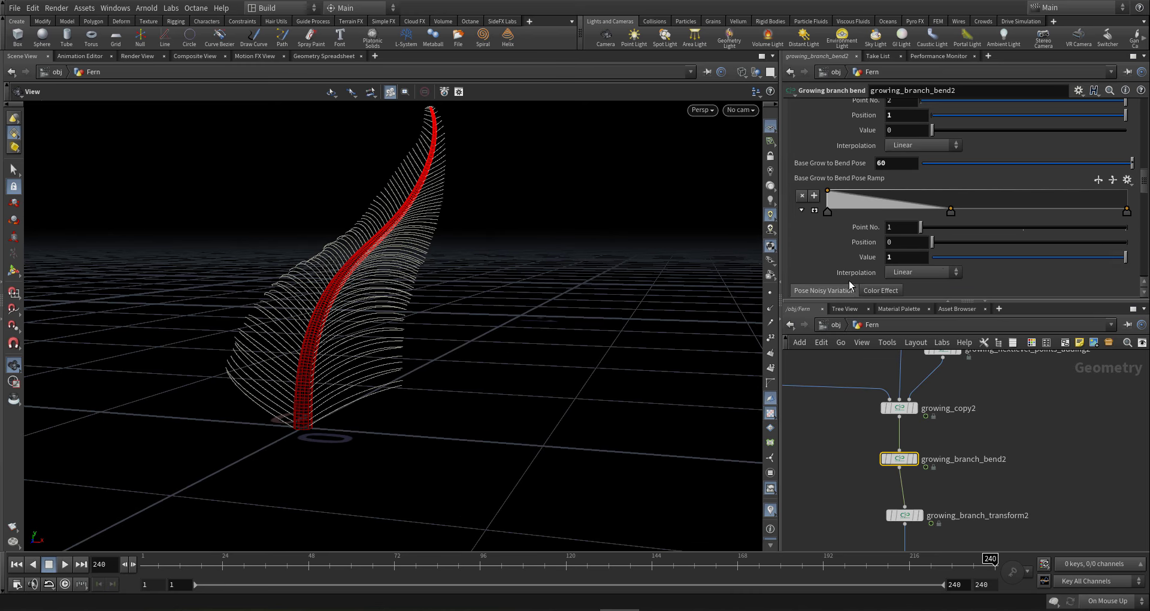
{"action": "left_click", "coordinate": [937, 272]}
{"action": "left_click", "coordinate": [919, 345]}
- Add a Base Grow to Bend Pose ramp point at 0.156, value 1, and nudge the third key left
{"action": "left_click_drag", "start_coordinate": [865, 195], "coordinate": [874, 188]}
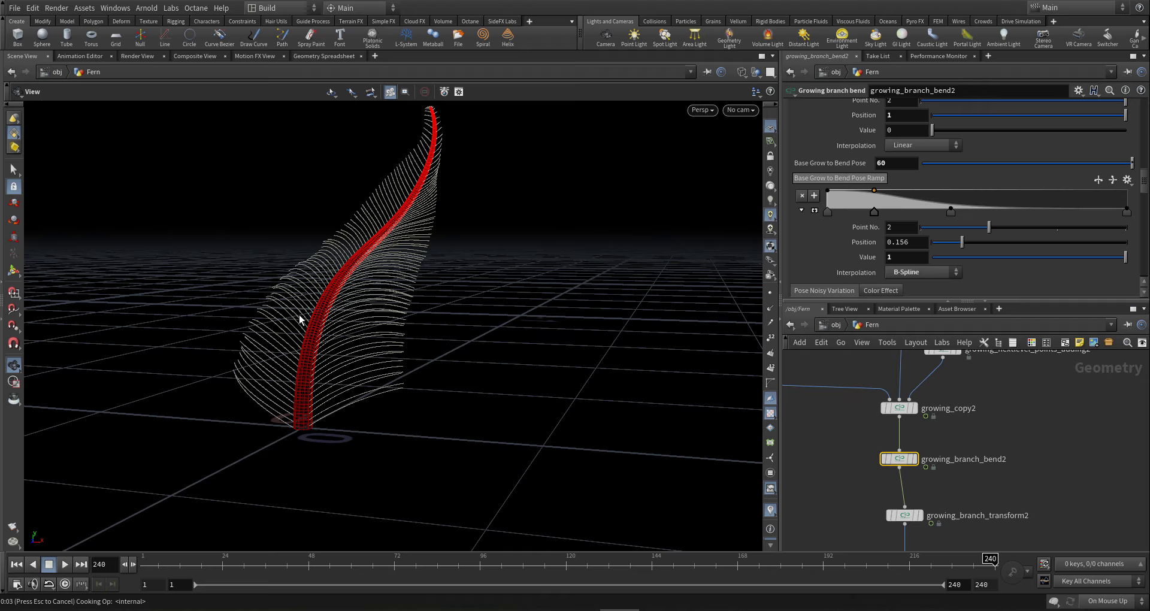
{"action": "left_click_drag", "start_coordinate": [312, 337], "coordinate": [393, 321]}
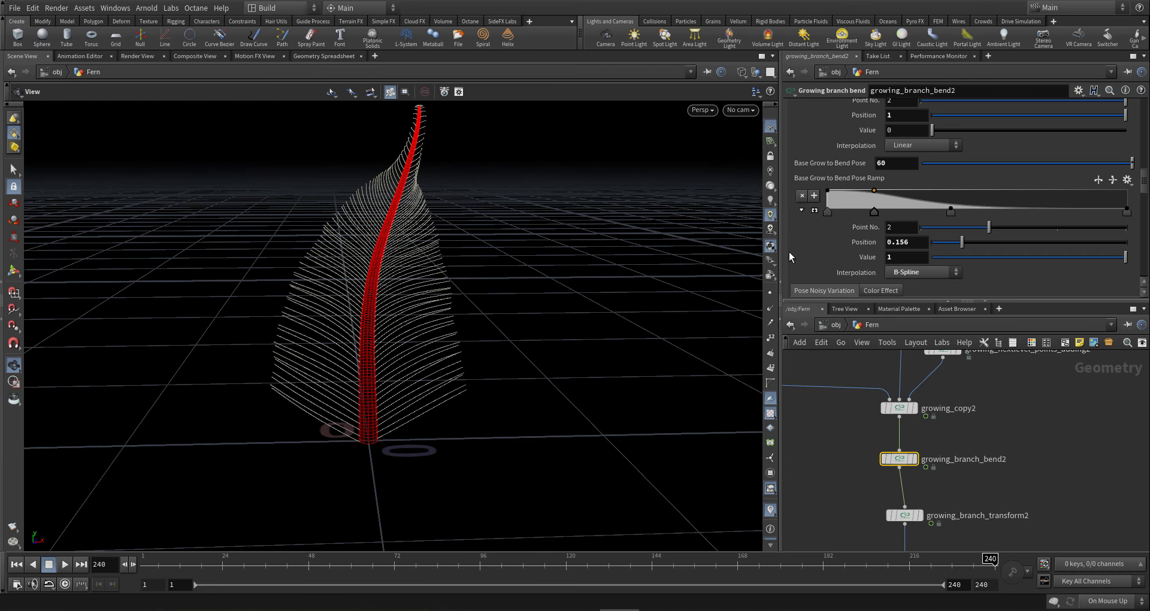
{"action": "left_click_drag", "start_coordinate": [951, 212], "coordinate": [916, 216]}
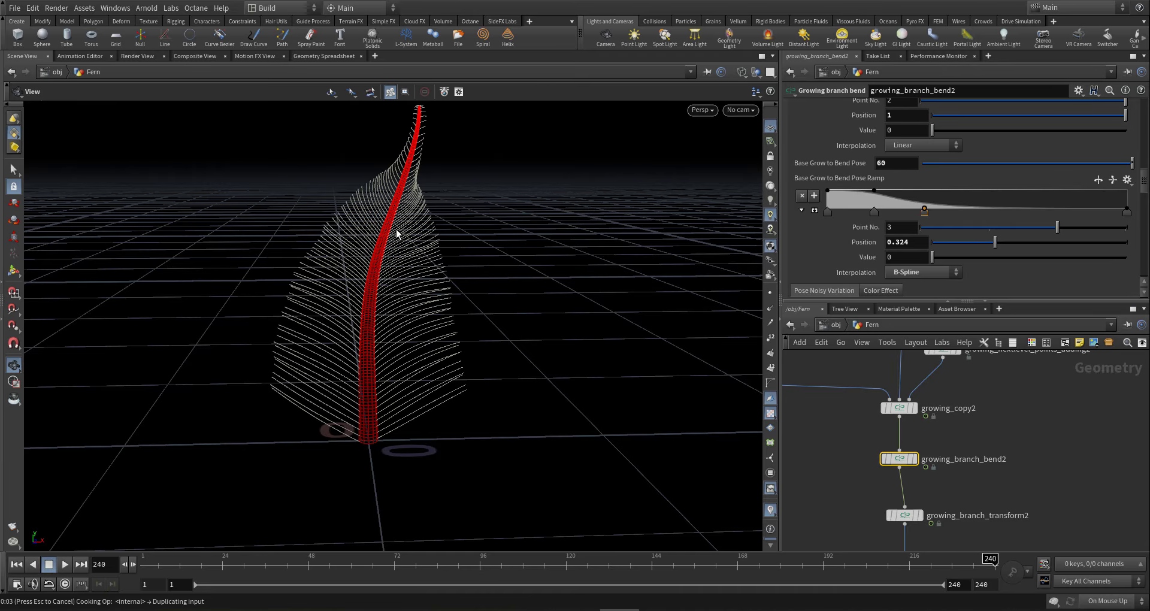
{"action": "left_click_drag", "start_coordinate": [385, 228], "coordinate": [357, 426]}
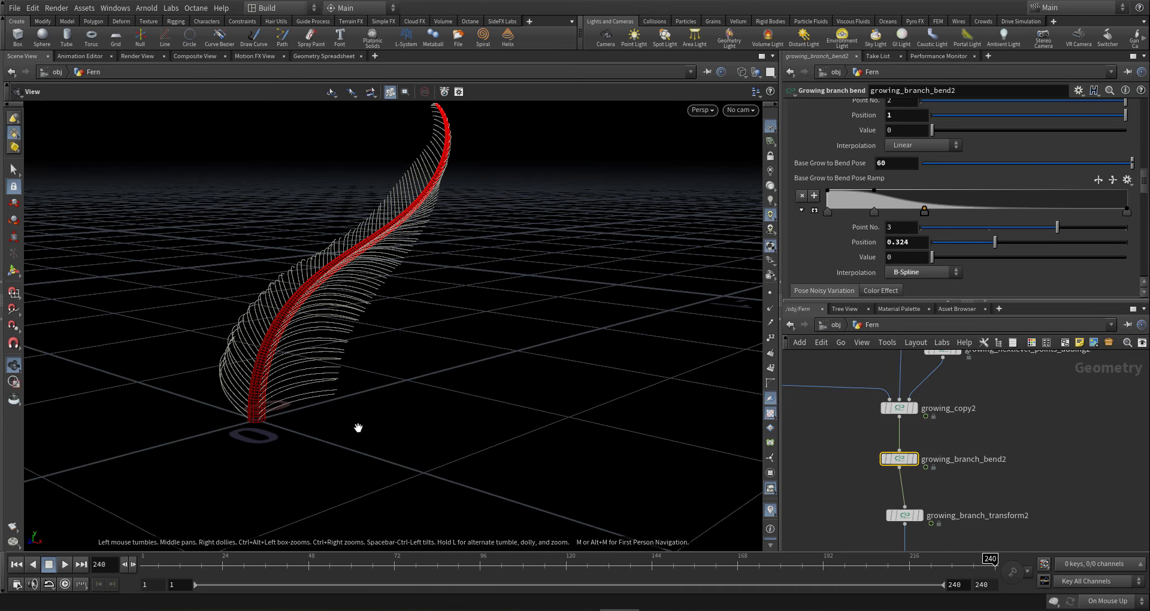
- Shift the second ramp key to about 0.216 while scrubbing through the early curled growth frames
{"action": "left_click", "coordinate": [641, 574]}
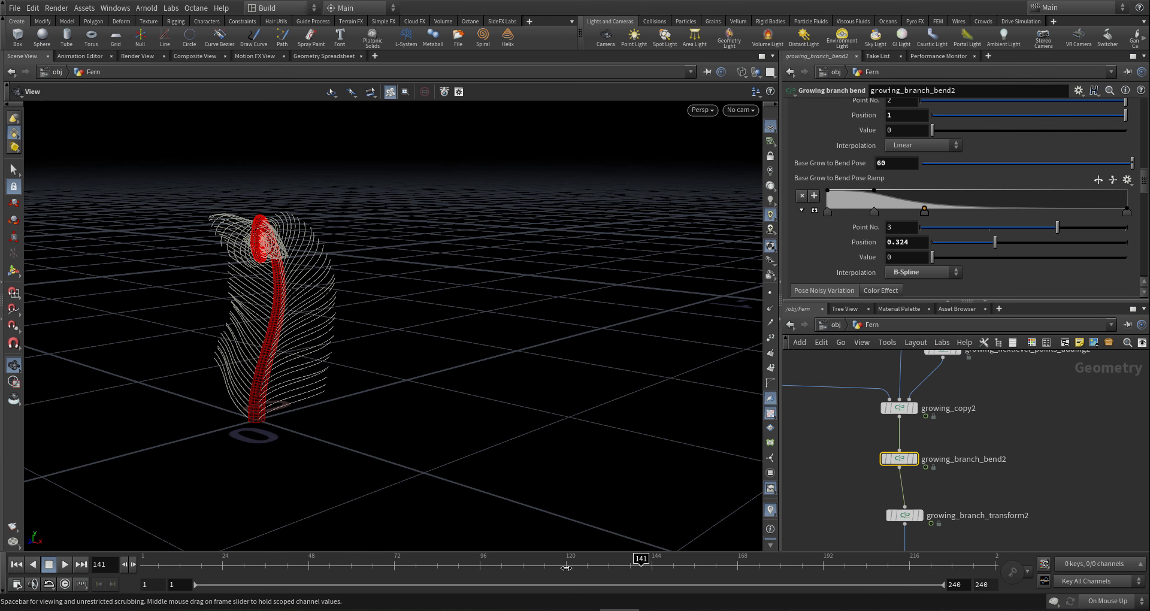
{"action": "left_click_drag", "start_coordinate": [548, 567], "coordinate": [527, 566]}
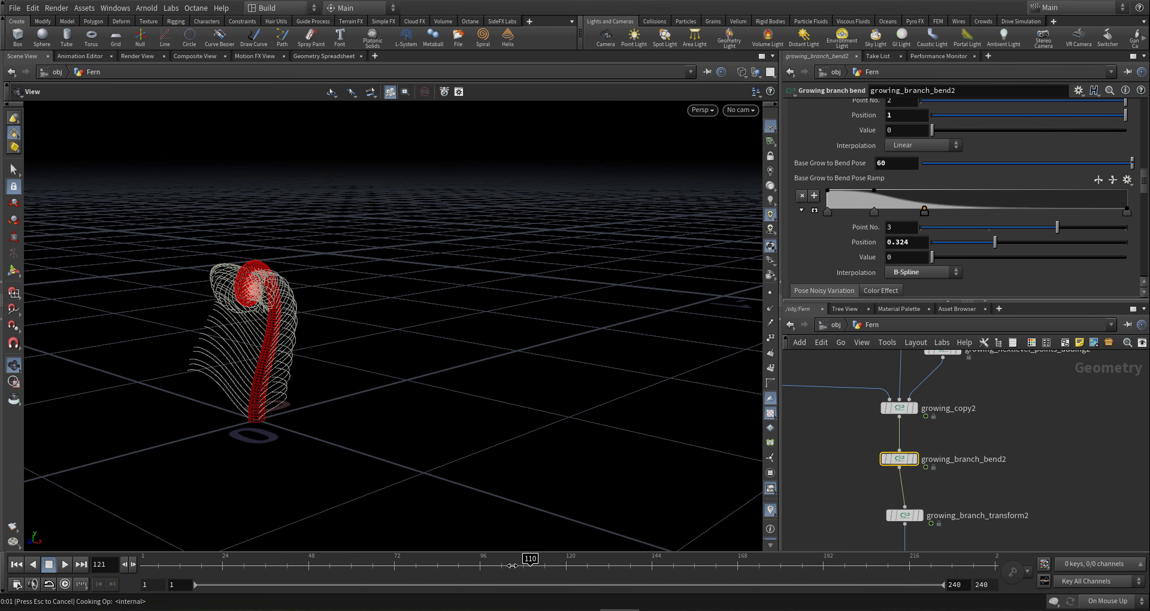
{"action": "left_click_drag", "start_coordinate": [143, 332], "coordinate": [370, 336]}
{"action": "right_click_drag", "start_coordinate": [371, 336], "coordinate": [527, 350]}
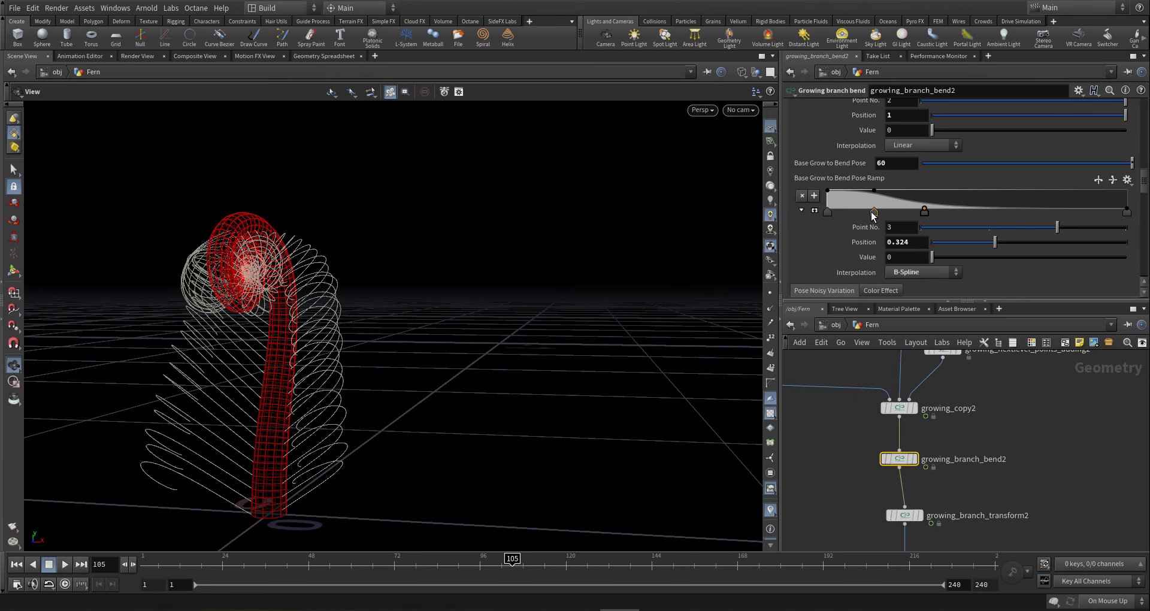
{"action": "left_click_drag", "start_coordinate": [878, 215], "coordinate": [892, 214]}
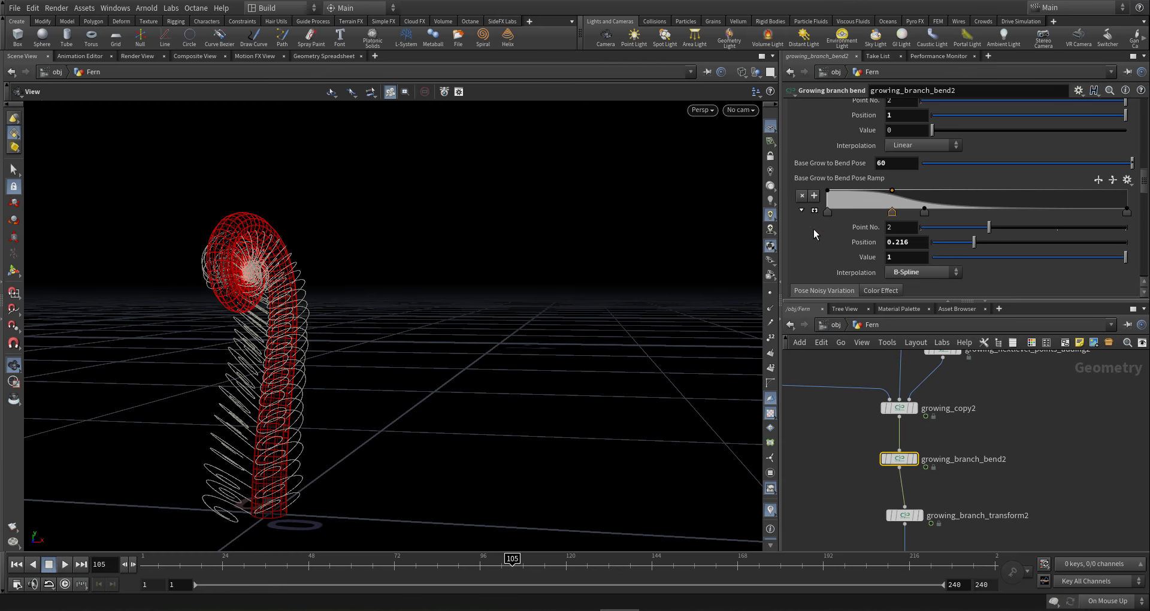
{"action": "left_click_drag", "start_coordinate": [308, 290], "coordinate": [285, 283]}
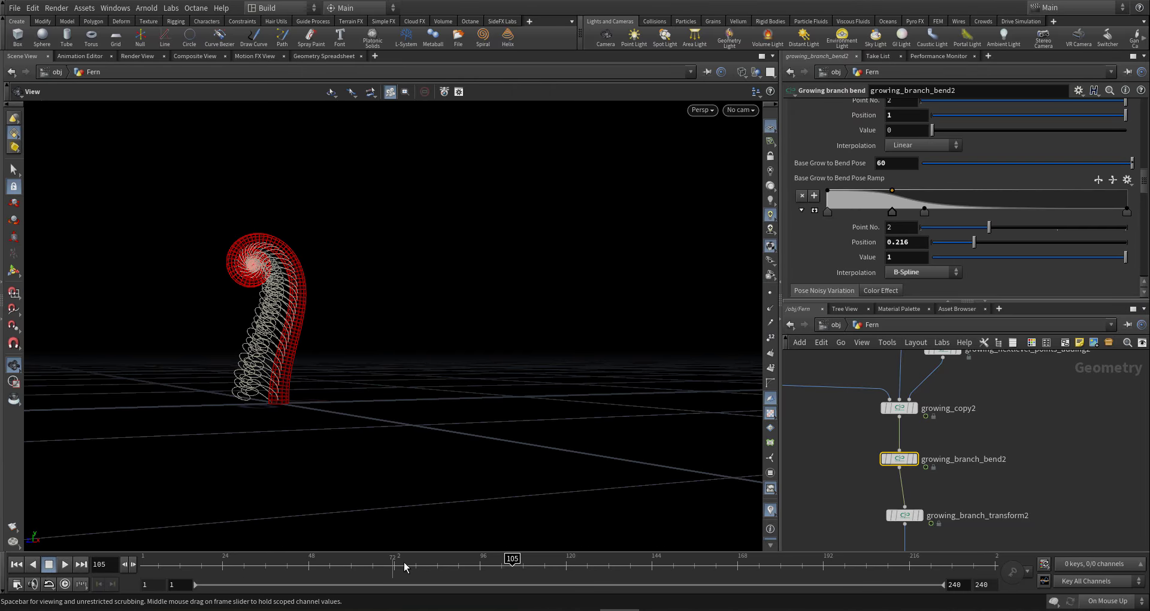
{"action": "left_click_drag", "start_coordinate": [405, 567], "coordinate": [396, 575]}
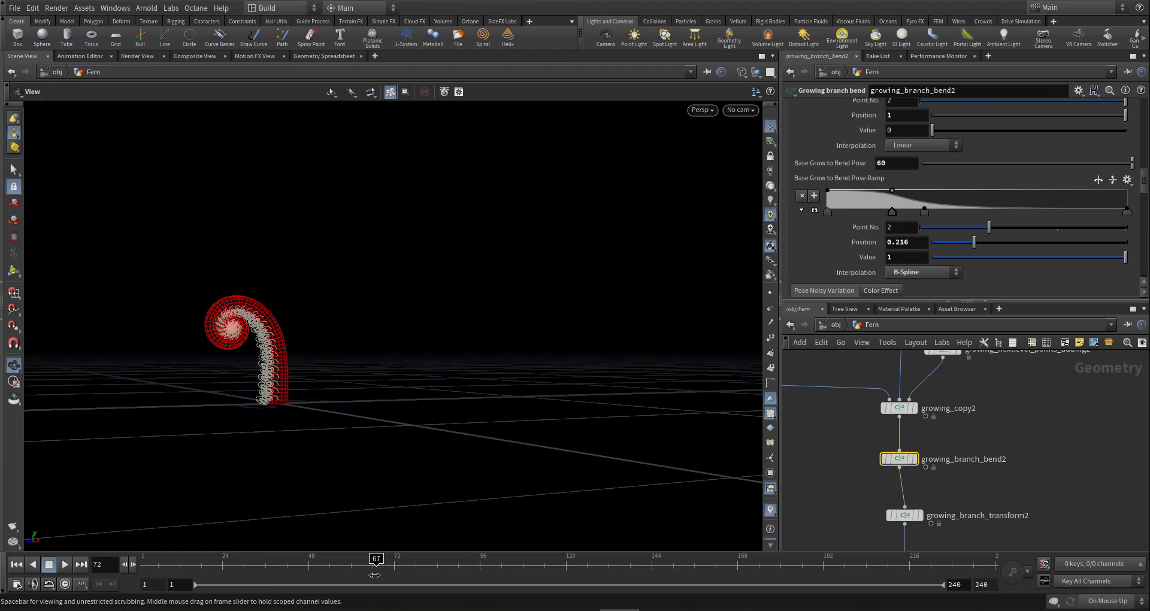
{"action": "mouse_move", "coordinate": [397, 573]}
{"action": "left_mouse_down"}
{"action": "mouse_move", "coordinate": [589, 546]}
{"action": "mouse_move", "coordinate": [775, 545]}
{"action": "mouse_move", "coordinate": [906, 567]}
{"action": "left_mouse_up"}
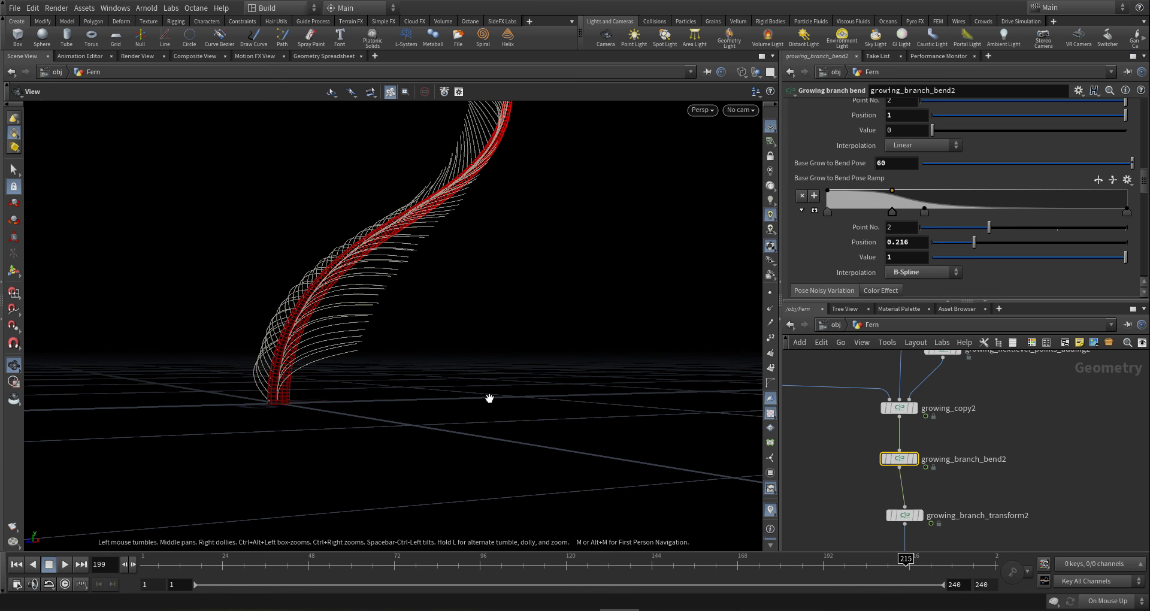
- Orbit around the fully grown fern and deselect growing_branch_bend2
{"action": "left_click_drag", "start_coordinate": [346, 326], "coordinate": [383, 359]}
{"action": "scroll", "coordinate": [908, 487], "scroll_direction": "down", "scroll_amount": 3}
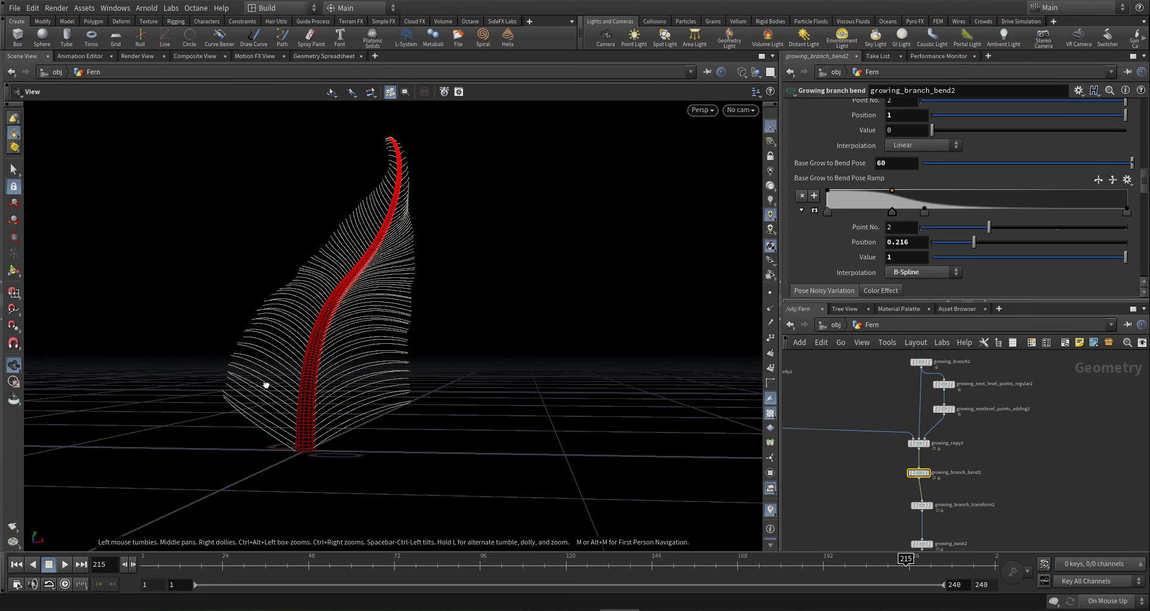
{"action": "left_click_drag", "start_coordinate": [267, 385], "coordinate": [347, 383]}
{"action": "scroll", "coordinate": [884, 461], "scroll_direction": "down", "scroll_amount": 4}
{"action": "left_click", "coordinate": [894, 494]}
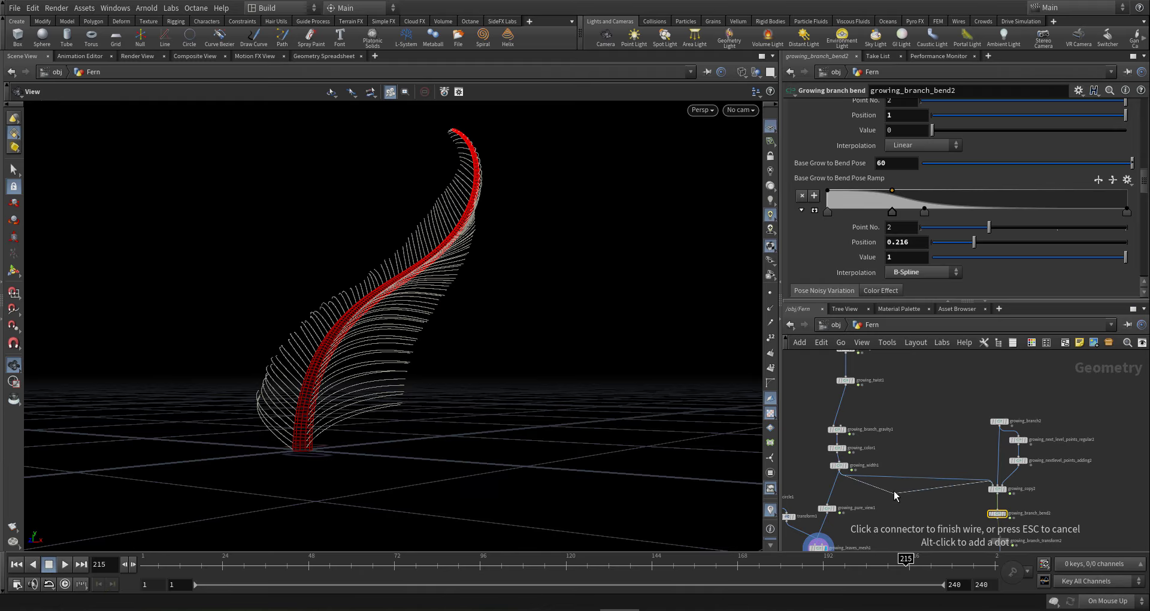
{"action": "left_click", "coordinate": [895, 491]}
{"action": "left_click", "coordinate": [911, 496]}
{"action": "left_click_drag", "start_coordinate": [344, 315], "coordinate": [443, 341]}
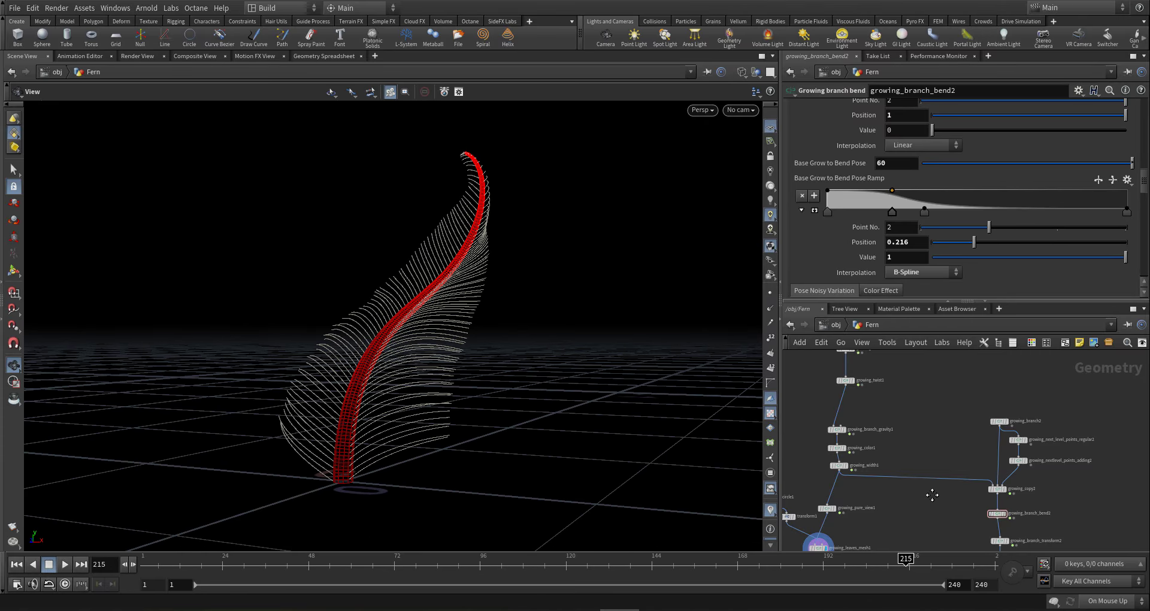
- Place a new Delete node in the network
{"action": "key", "text": "Tab"}
{"action": "mouse_move", "coordinate": [930, 491]}
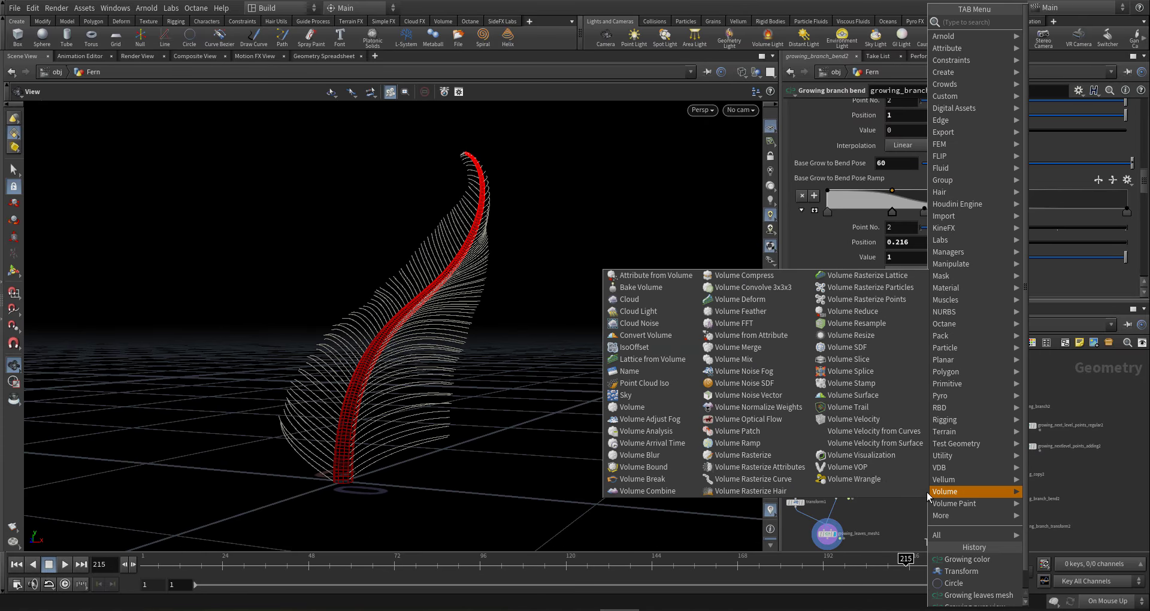
{"action": "type", "text": "d"}
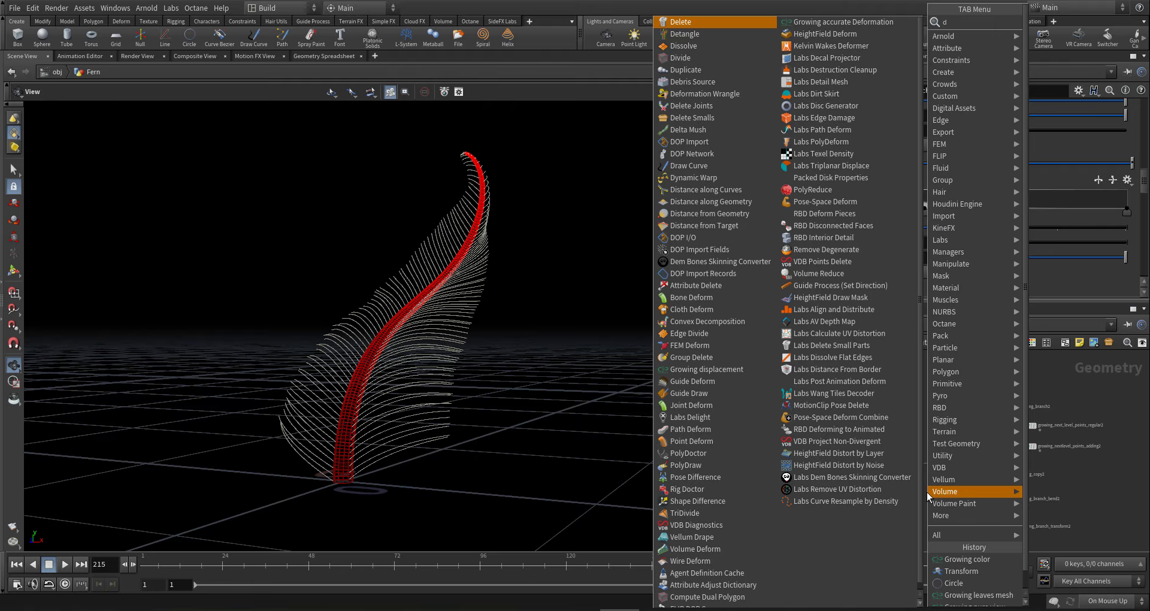
{"action": "key", "text": "Escape"}
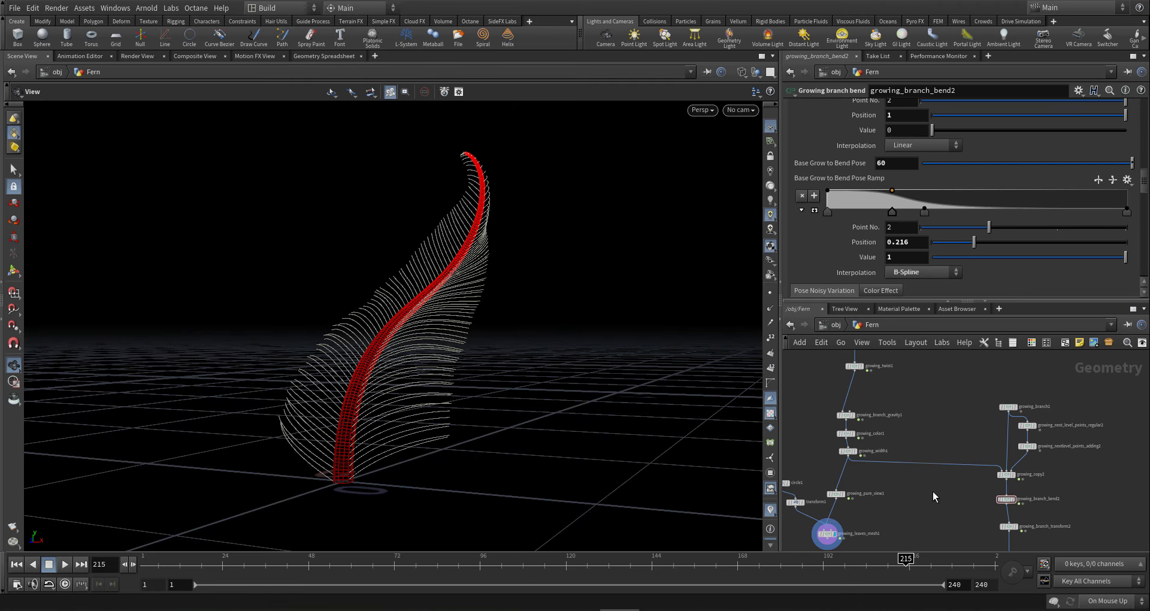
{"action": "left_click", "coordinate": [933, 491]}
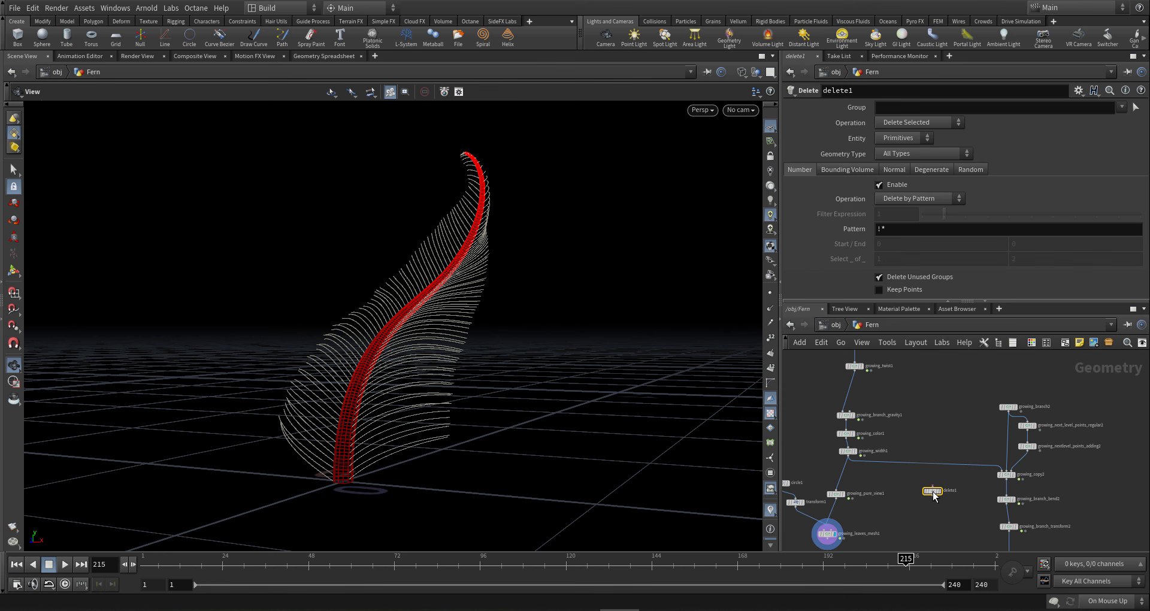
- Set delete1 to act on Points, deleting by range and removing non-selected
{"action": "left_click", "coordinate": [908, 139]}
{"action": "left_click", "coordinate": [895, 153]}
{"action": "left_click", "coordinate": [915, 199]}
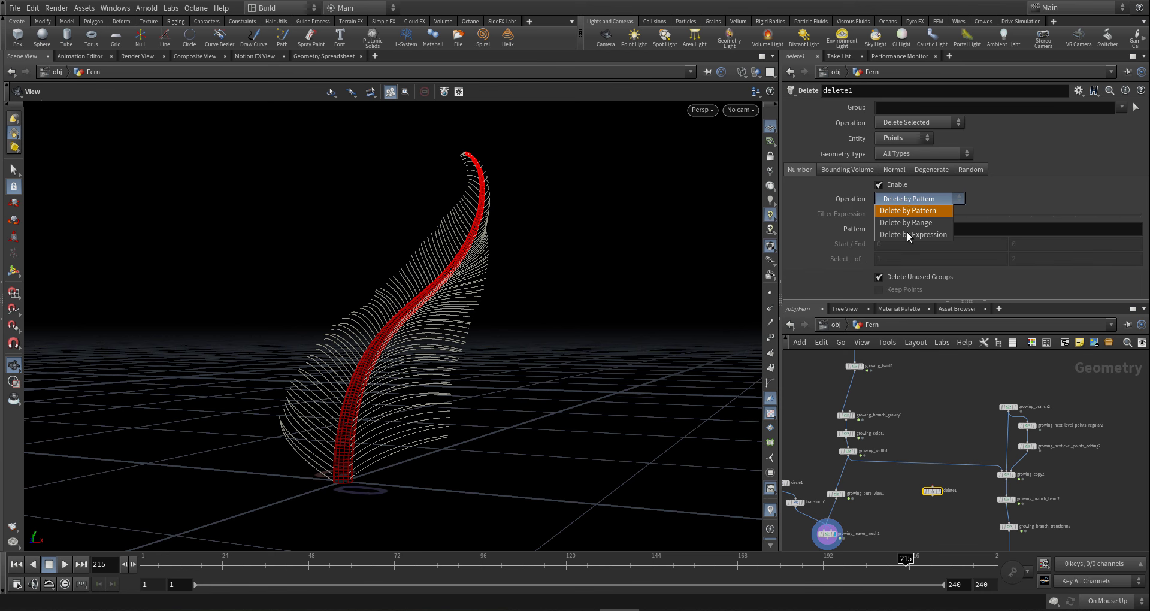
{"action": "left_click", "coordinate": [915, 223]}
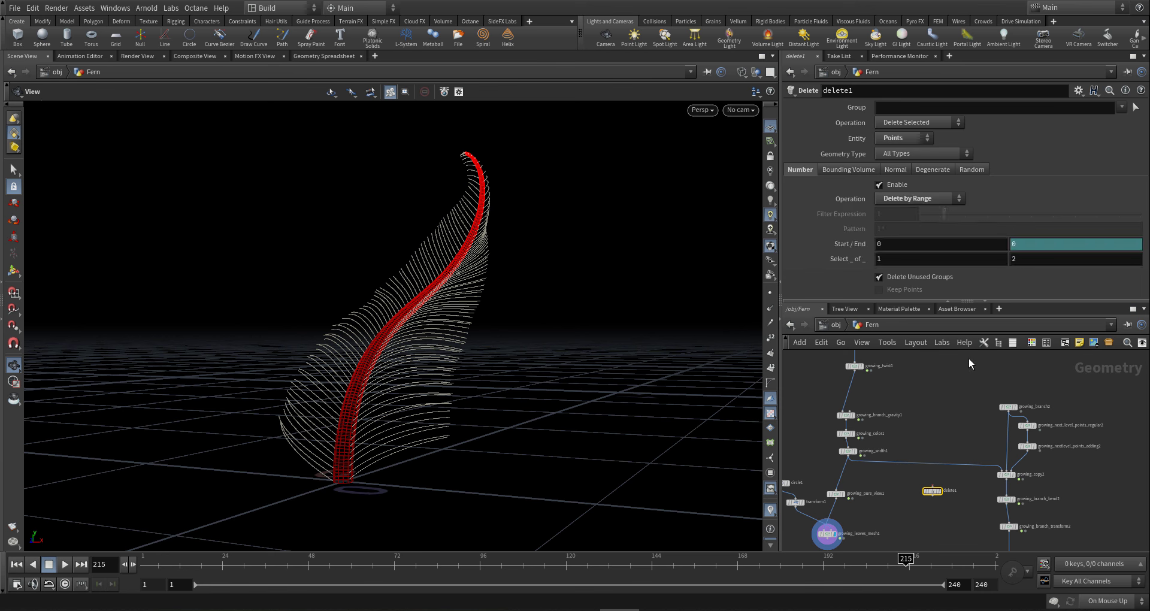
{"action": "left_click", "coordinate": [1046, 259]}
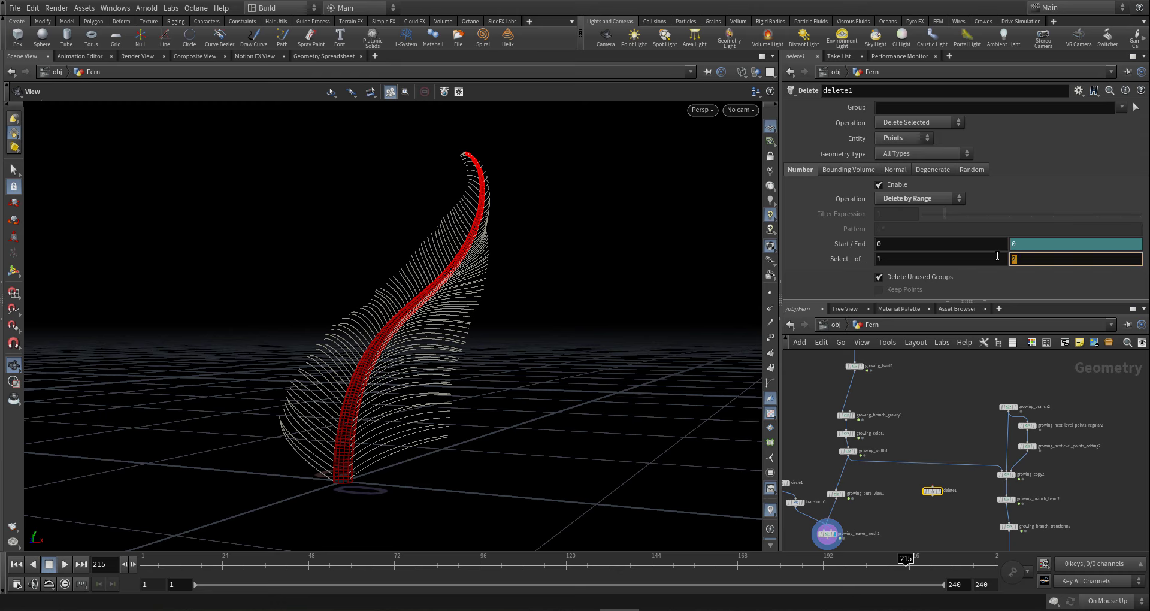
{"action": "left_click", "coordinate": [899, 123]}
{"action": "left_click", "coordinate": [914, 138]}
- Set the range to select 1 of 3 starting at 2, and drop delete1 onto the growing_width1 wire
{"action": "left_click_drag", "start_coordinate": [1005, 260], "coordinate": [842, 250]}
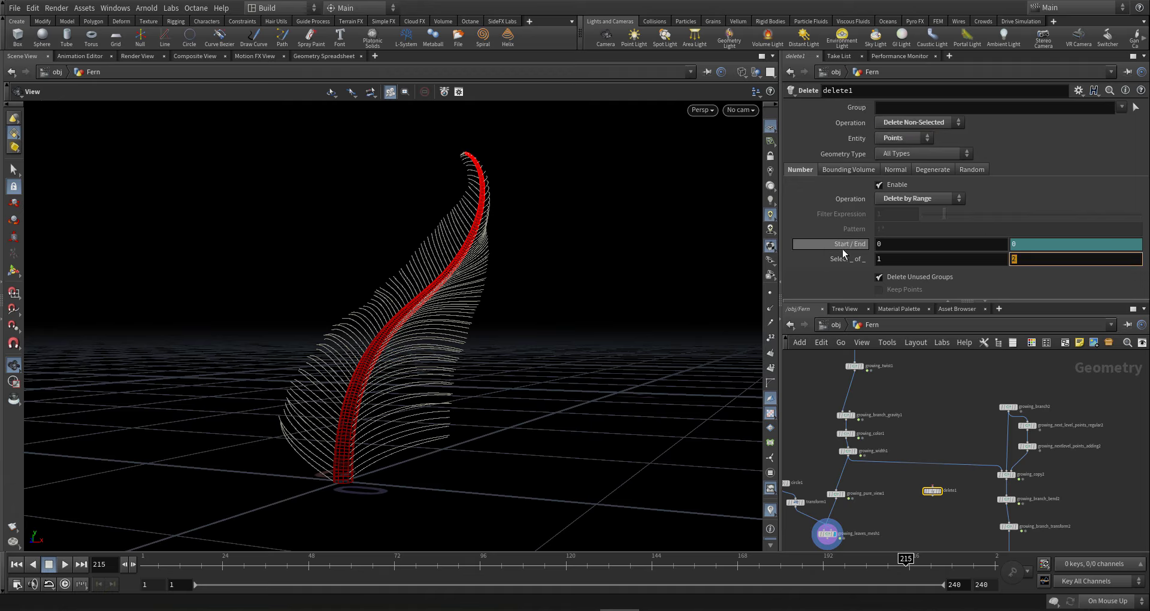
{"action": "type", "text": "3"}
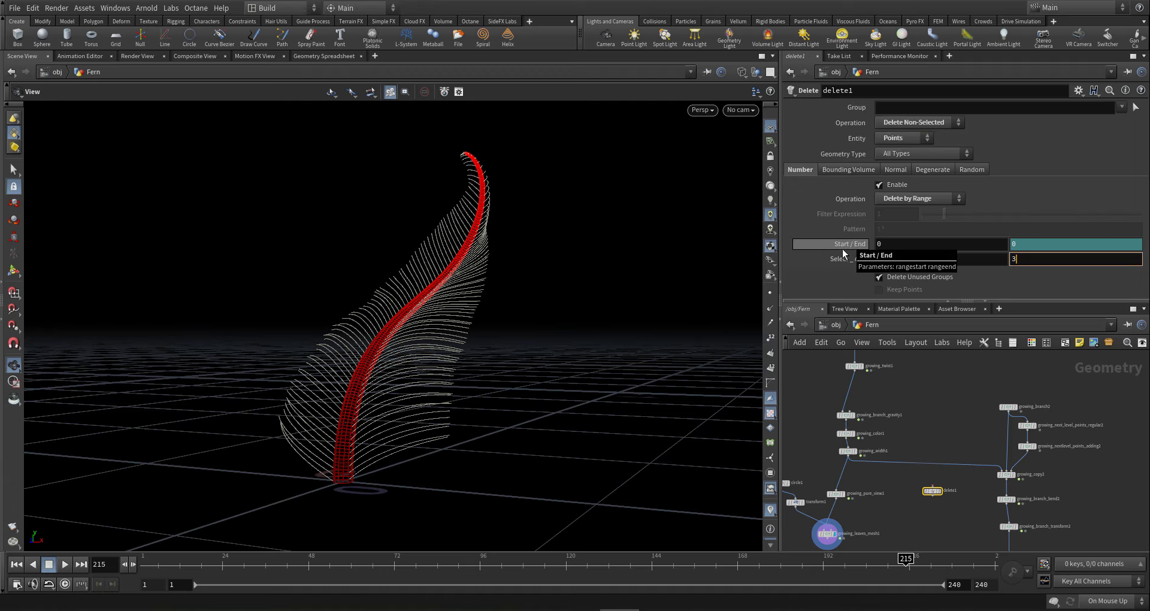
{"action": "key", "text": "Return"}
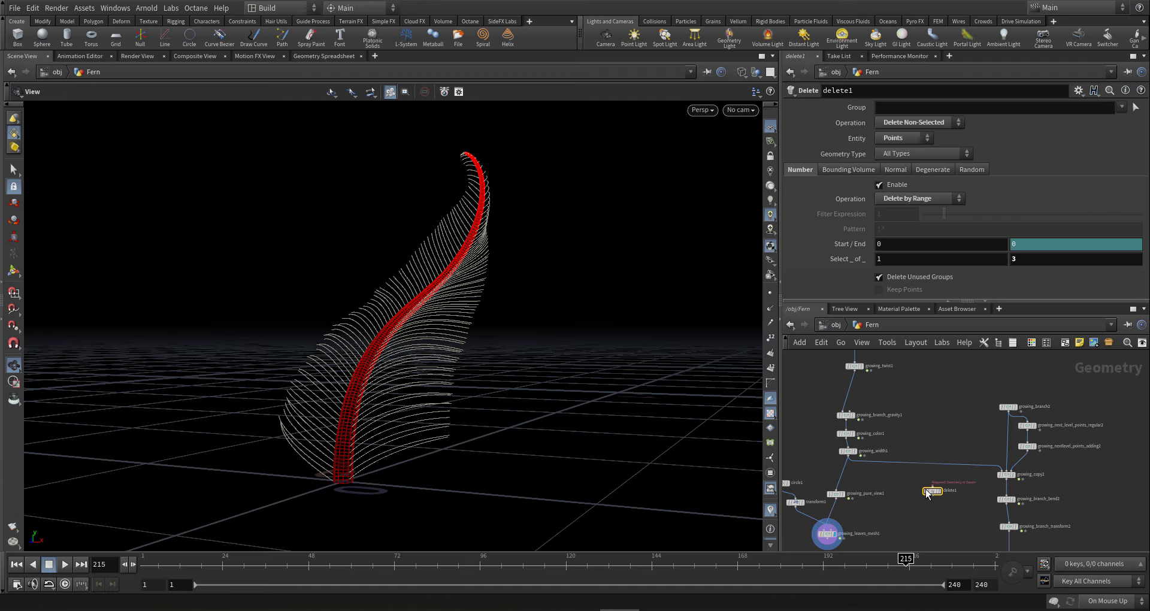
{"action": "left_click", "coordinate": [897, 244]}
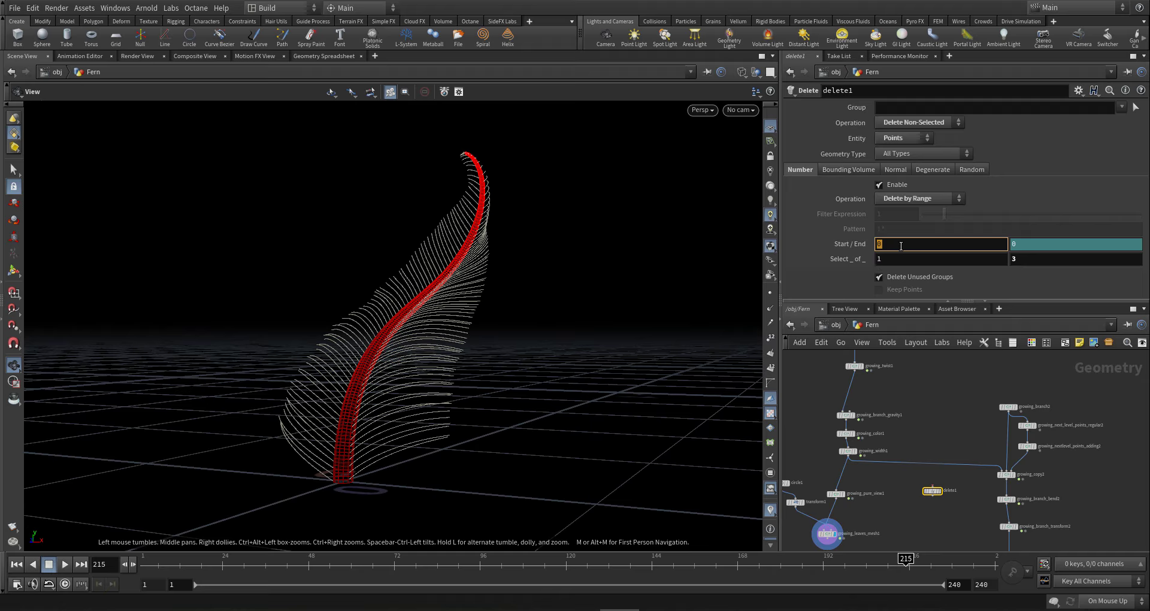
{"action": "type", "text": "2"}
{"action": "key", "text": "Return"}
{"action": "left_click_drag", "start_coordinate": [926, 496], "coordinate": [928, 468]}
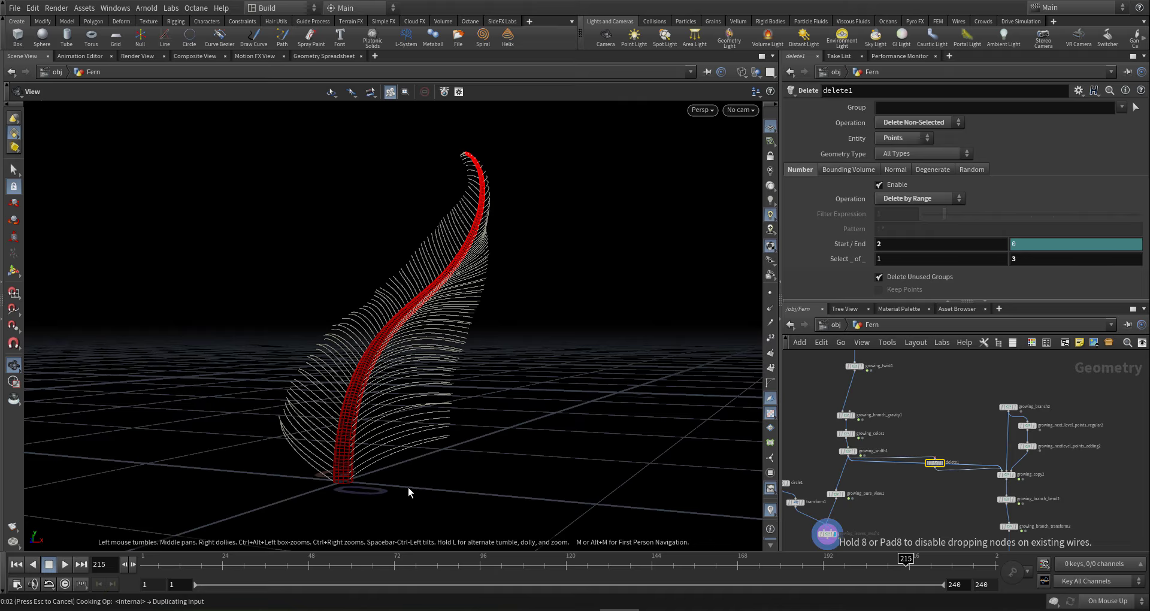
- Orbit around the thinned fern and pan the network to the second growing node chain
{"action": "left_click_drag", "start_coordinate": [408, 487], "coordinate": [413, 452]}
{"action": "scroll", "coordinate": [1001, 451], "scroll_direction": "down", "scroll_amount": 5}
{"action": "middle_click_drag", "start_coordinate": [981, 473], "coordinate": [920, 459]}
{"action": "scroll", "coordinate": [1002, 483], "scroll_direction": "up", "scroll_amount": 5}
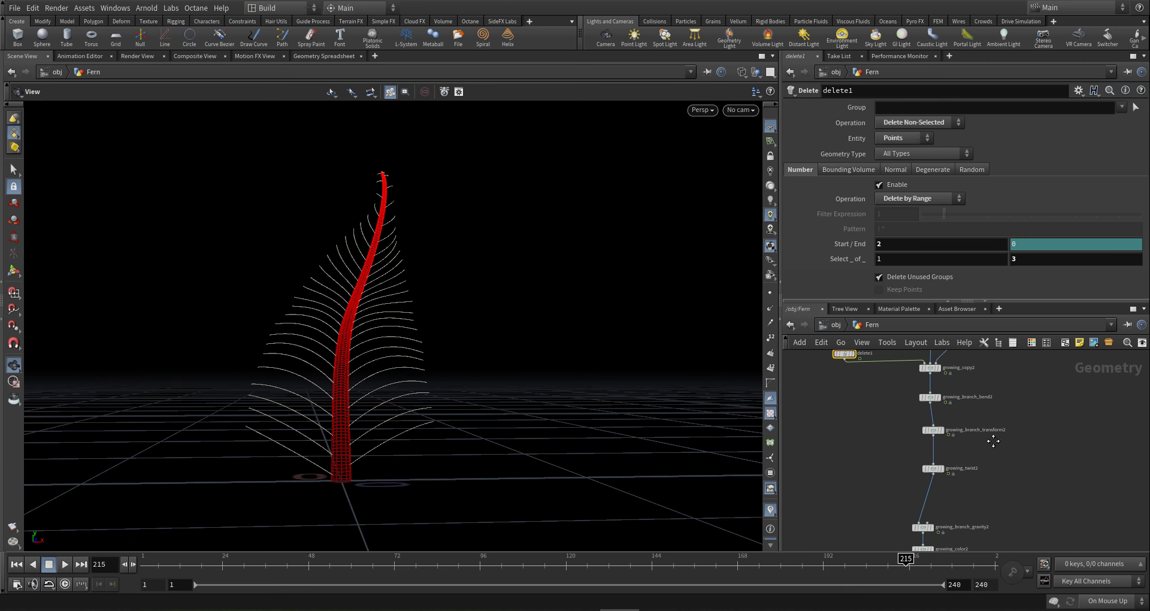
{"action": "left_click_drag", "start_coordinate": [334, 406], "coordinate": [403, 406]}
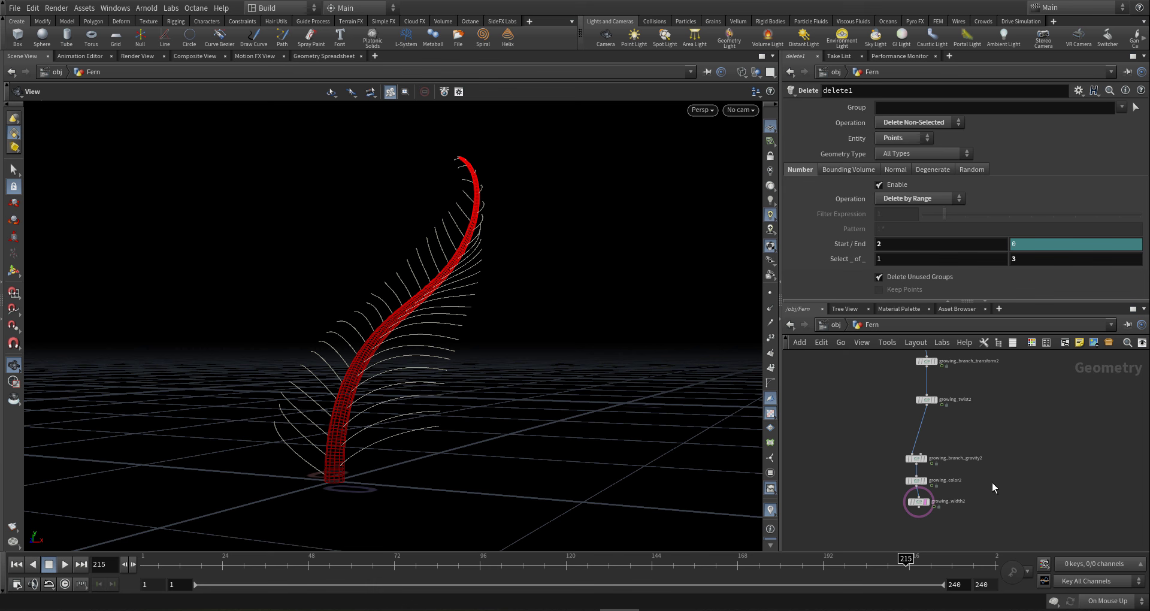
{"action": "scroll", "coordinate": [954, 522], "scroll_direction": "up", "scroll_amount": 2}
{"action": "scroll", "coordinate": [953, 521], "scroll_direction": "up", "scroll_amount": 2}
{"action": "middle_click_drag", "start_coordinate": [975, 444], "coordinate": [975, 526]}
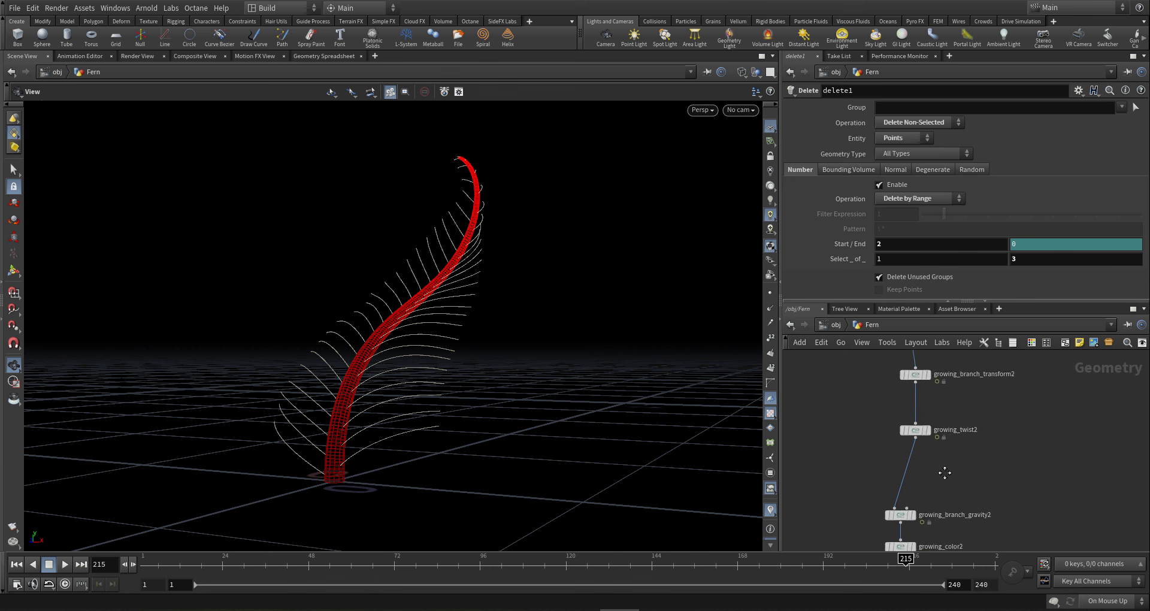
{"action": "middle_click_drag", "start_coordinate": [945, 472], "coordinate": [939, 453]}
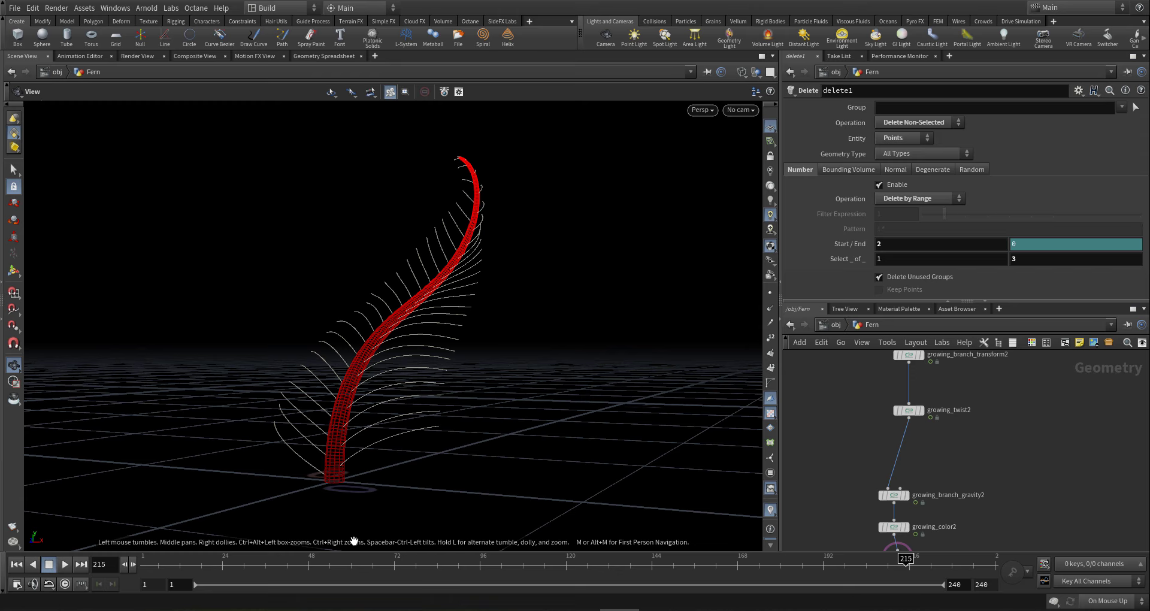
- Scrub back to the curled frame 119 and bring growing_branch_bend2 into view
{"action": "left_click", "coordinate": [966, 563]}
{"action": "left_click_drag", "start_coordinate": [844, 564], "coordinate": [561, 570]}
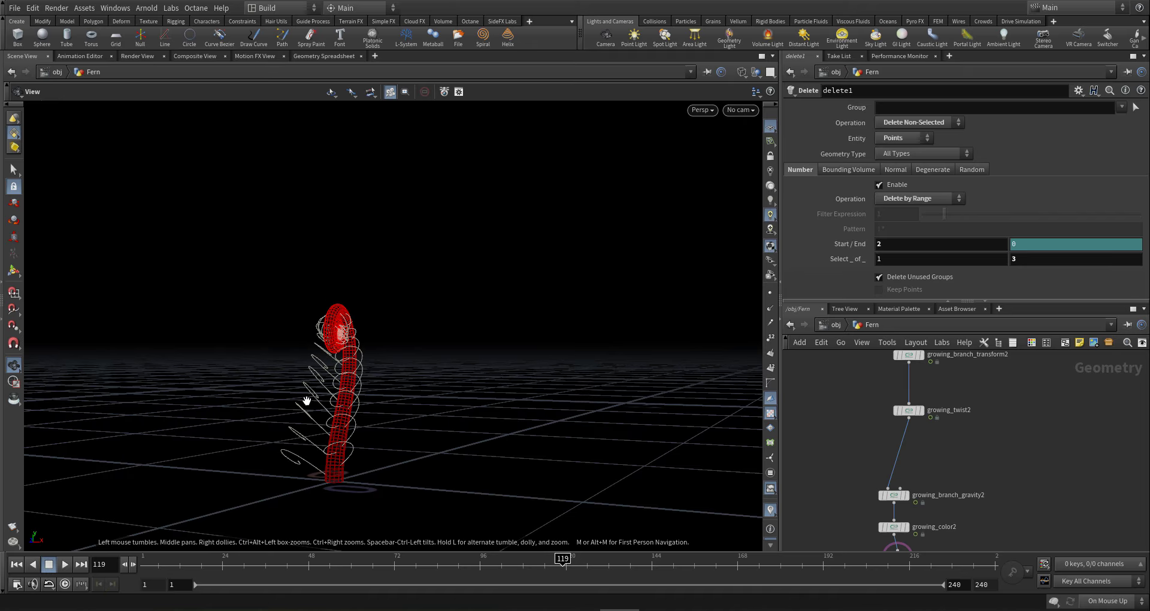
{"action": "left_click_drag", "start_coordinate": [337, 457], "coordinate": [183, 434]}
{"action": "scroll", "coordinate": [948, 433], "scroll_direction": "down", "scroll_amount": 2}
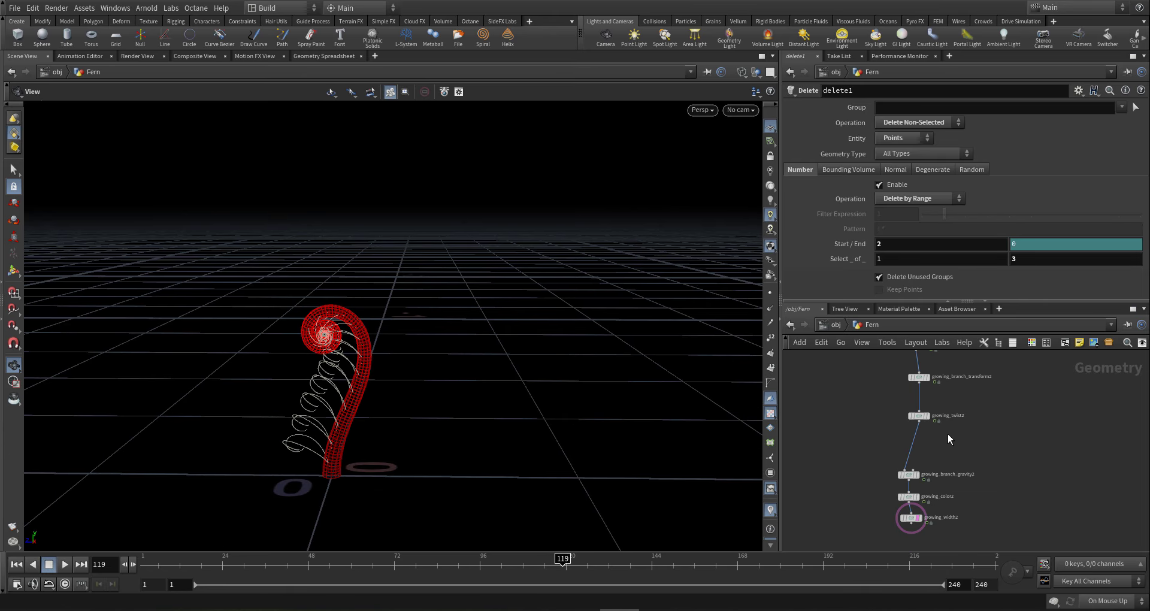
{"action": "middle_click_drag", "start_coordinate": [948, 434], "coordinate": [936, 513]}
{"action": "scroll", "coordinate": [859, 415], "scroll_direction": "up", "scroll_amount": 3}
- Show growing_branch_bend2's parameters and add new points to the Growth to Bend Pose Ramp
{"action": "left_click", "coordinate": [902, 427]}
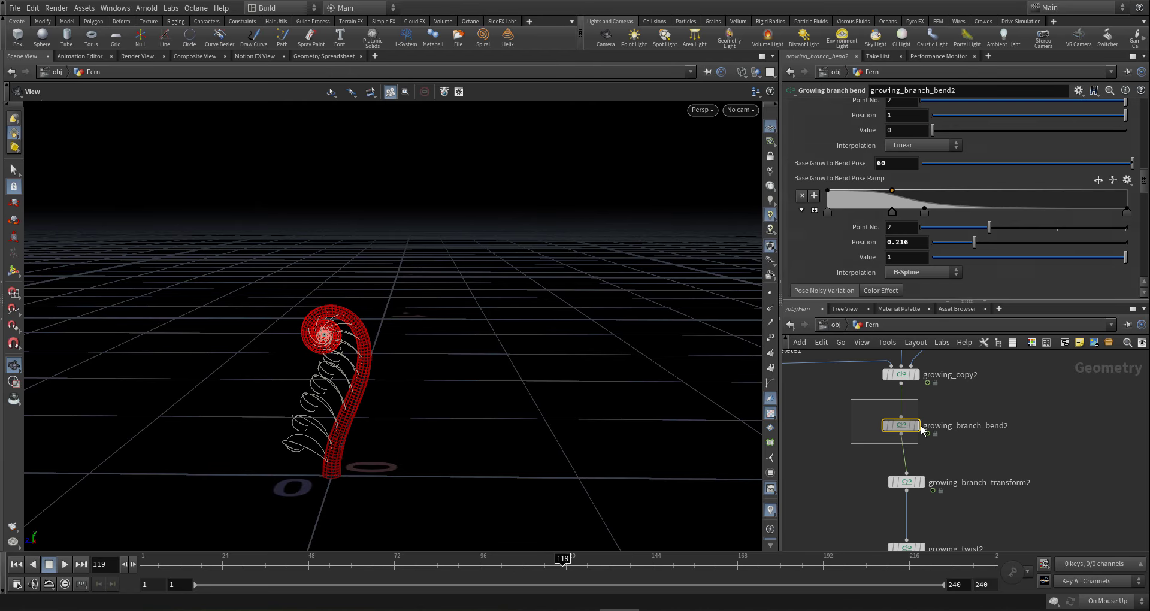
{"action": "scroll", "coordinate": [1138, 186], "scroll_direction": "up", "scroll_amount": 6}
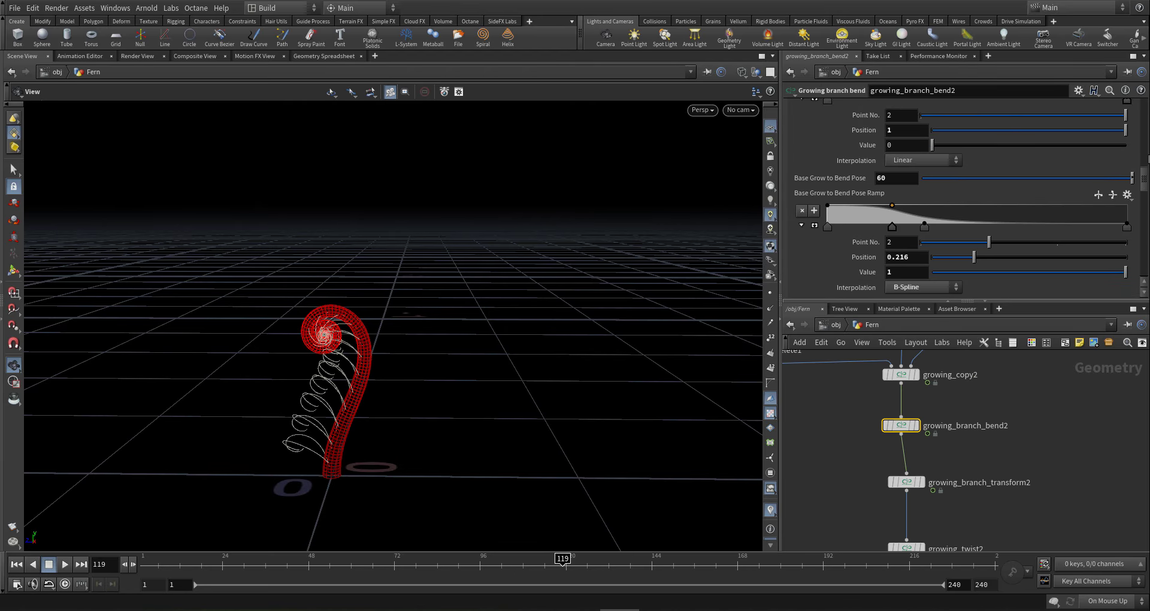
{"action": "scroll", "coordinate": [1119, 156], "scroll_direction": "up", "scroll_amount": 6}
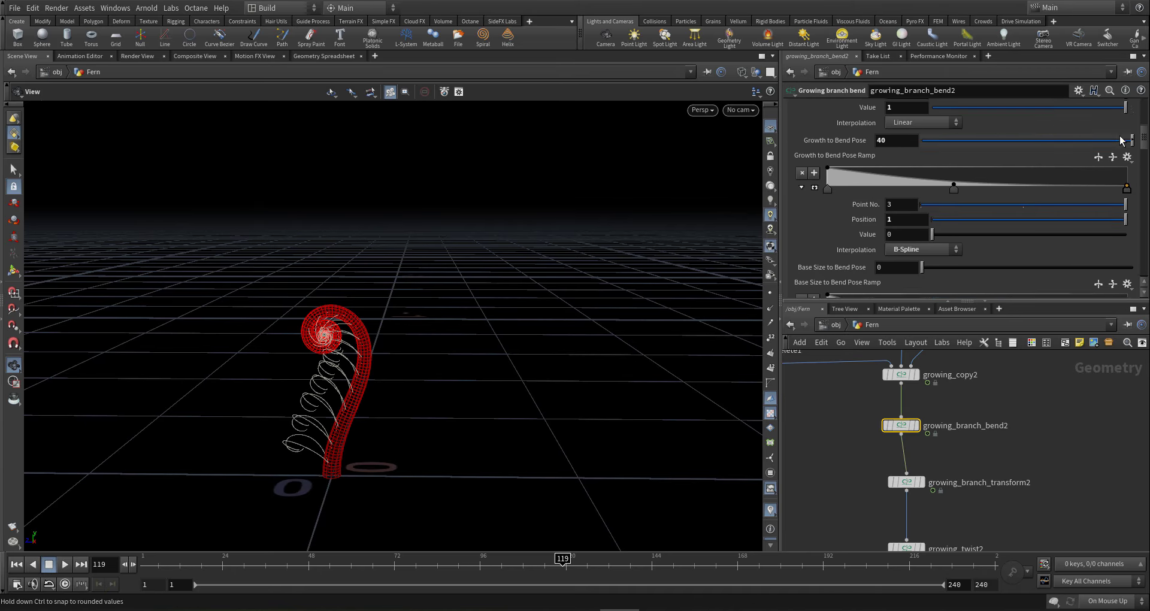
{"action": "left_click_drag", "start_coordinate": [890, 191], "coordinate": [905, 178]}
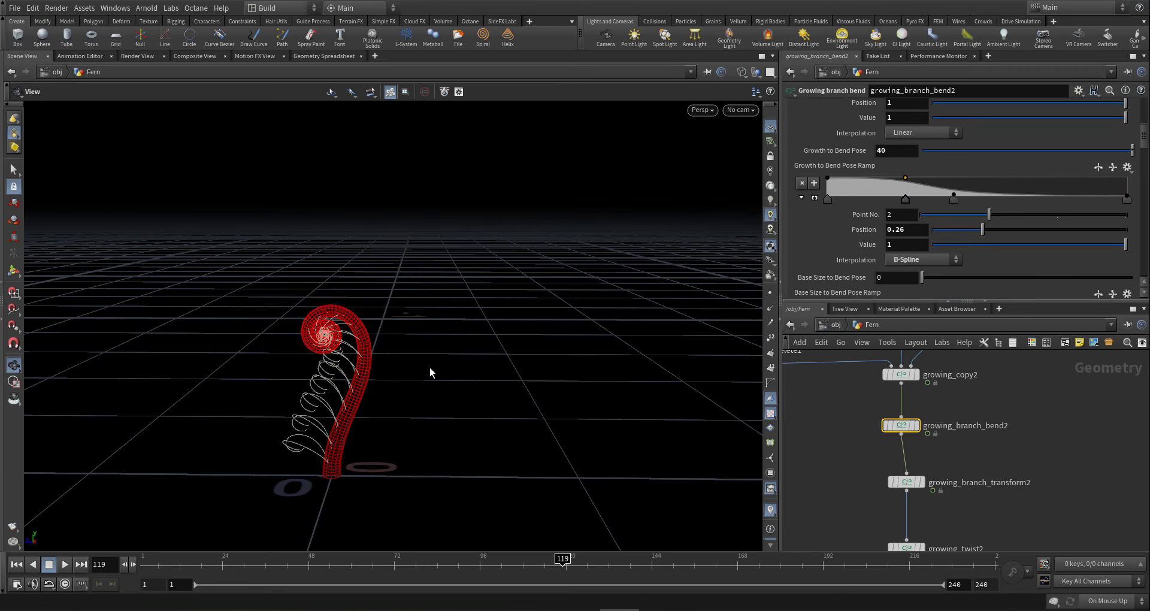
{"action": "left_click_drag", "start_coordinate": [325, 354], "coordinate": [449, 321]}
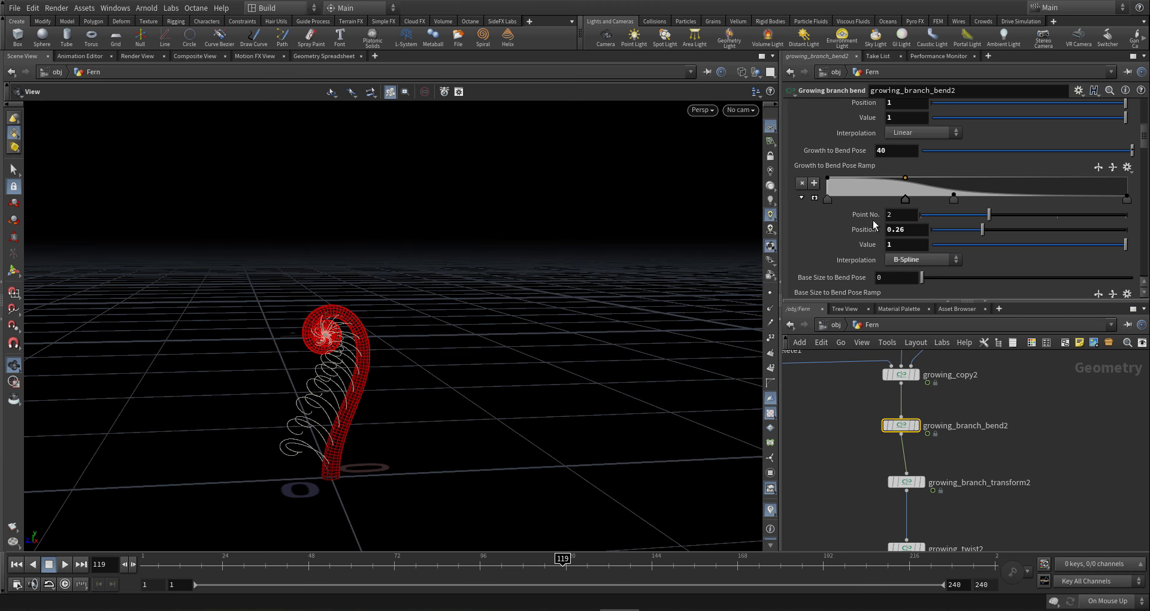
{"action": "left_click", "coordinate": [981, 198]}
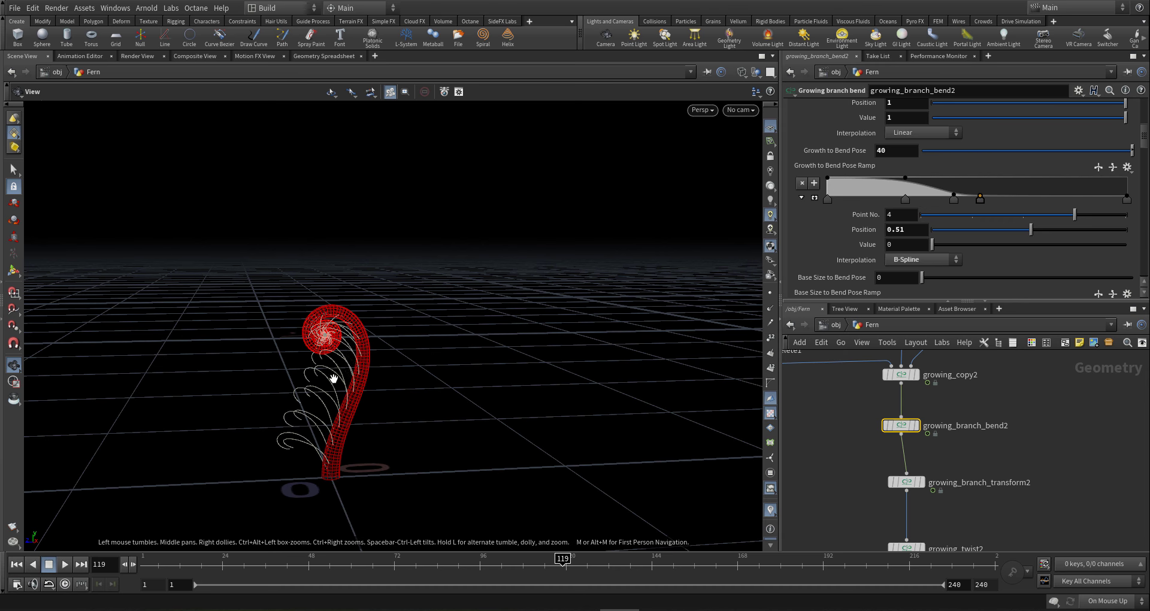
{"action": "left_click_drag", "start_coordinate": [333, 366], "coordinate": [480, 353]}
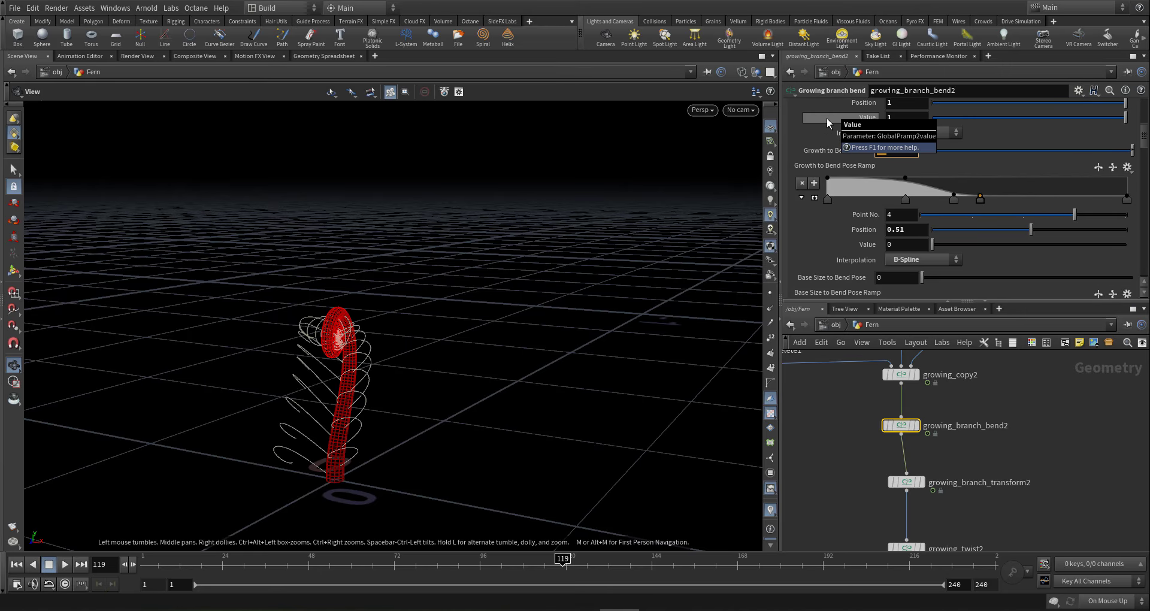
{"action": "key", "text": "Return"}
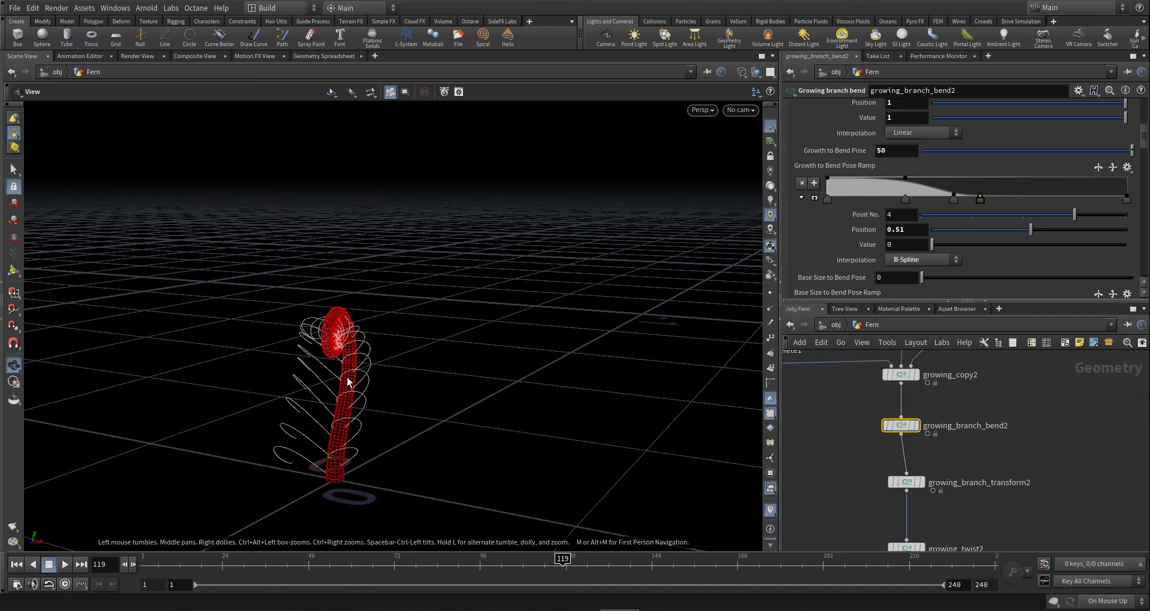
{"action": "left_click_drag", "start_coordinate": [318, 357], "coordinate": [404, 313]}
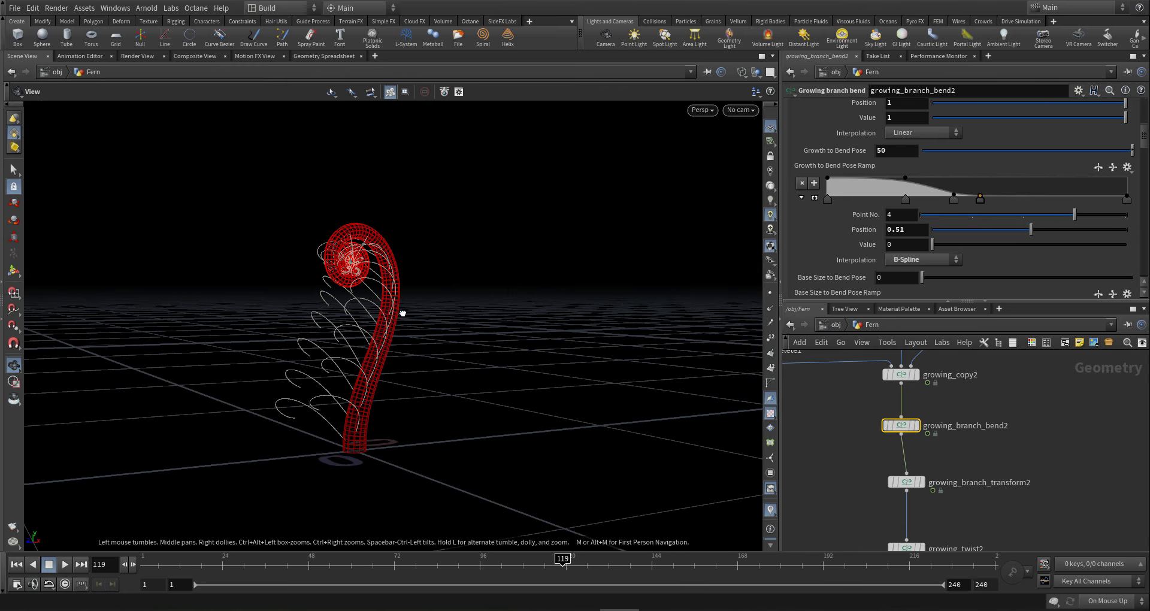
- Slide the ramp's last two points right to 0.714 and the second point to about 0.4
{"action": "left_click", "coordinate": [905, 203]}
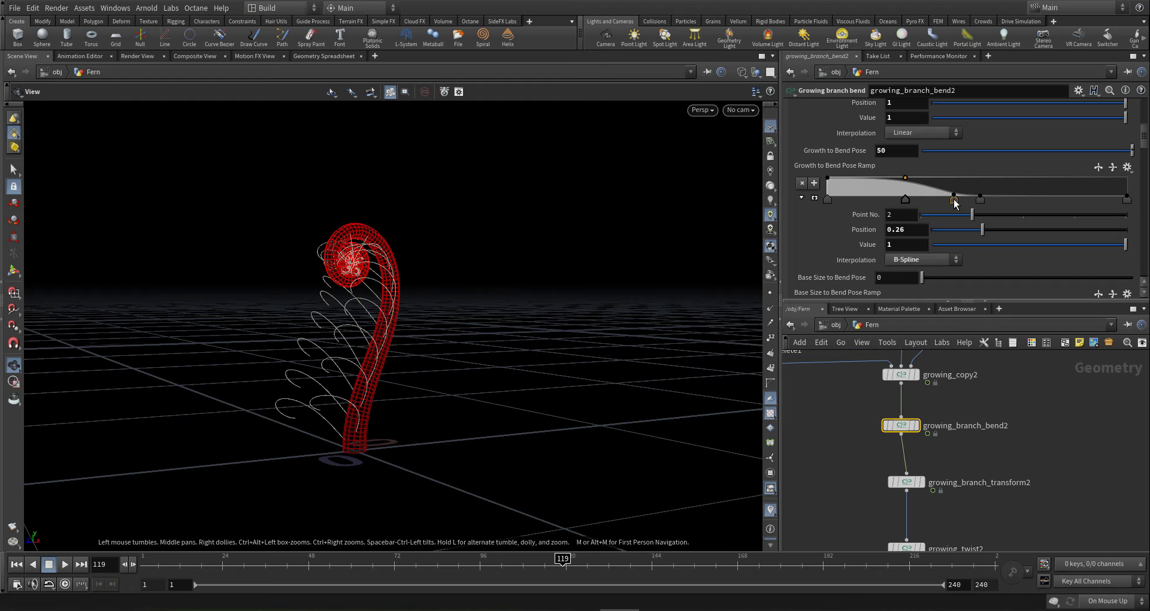
{"action": "left_click", "coordinate": [954, 199]}
{"action": "left_click_drag", "start_coordinate": [980, 200], "coordinate": [1042, 202], "text": "shift"}
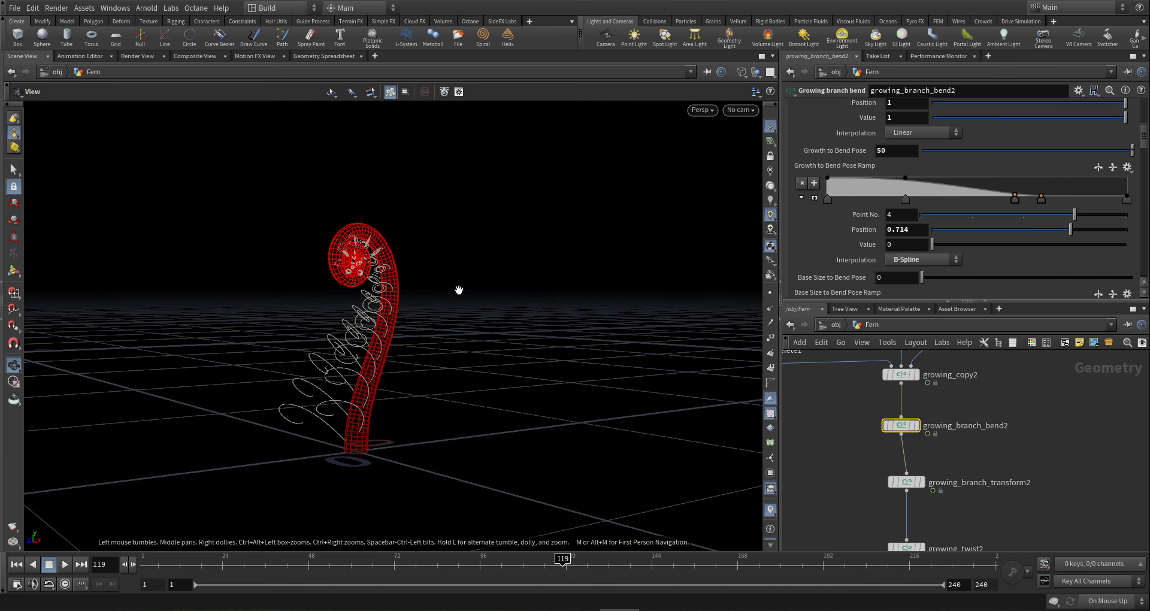
{"action": "left_click_drag", "start_coordinate": [908, 200], "coordinate": [948, 196]}
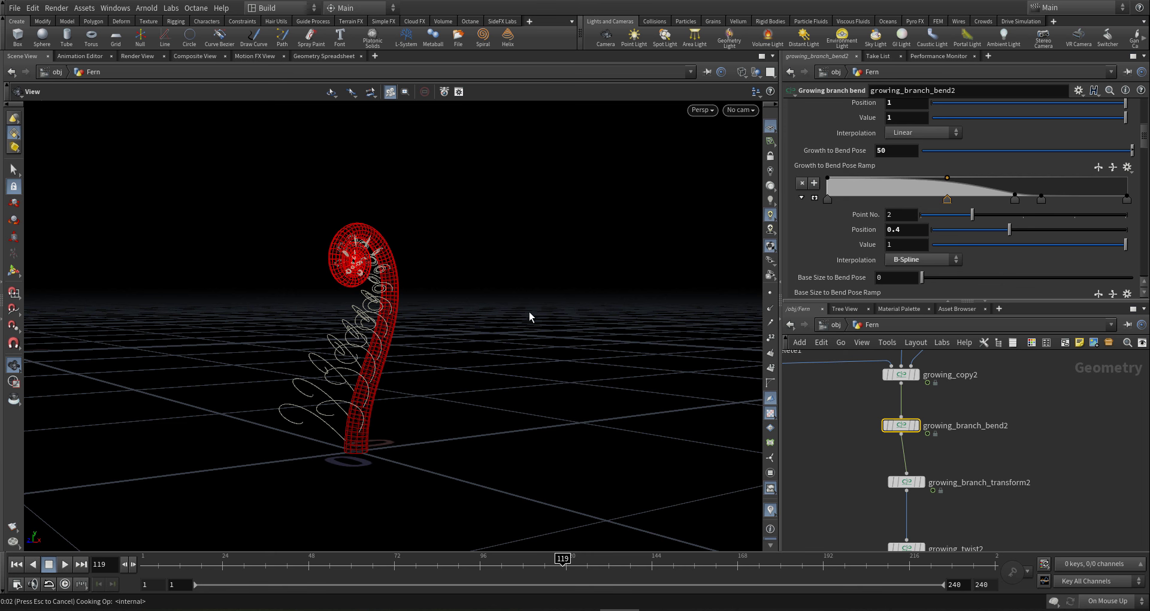
{"action": "left_click_drag", "start_coordinate": [396, 308], "coordinate": [406, 306]}
- Set Growth to Bend Pose to 40
{"action": "left_click_drag", "start_coordinate": [889, 151], "coordinate": [779, 151]}
{"action": "type", "text": "40"}
{"action": "key", "text": "Return"}
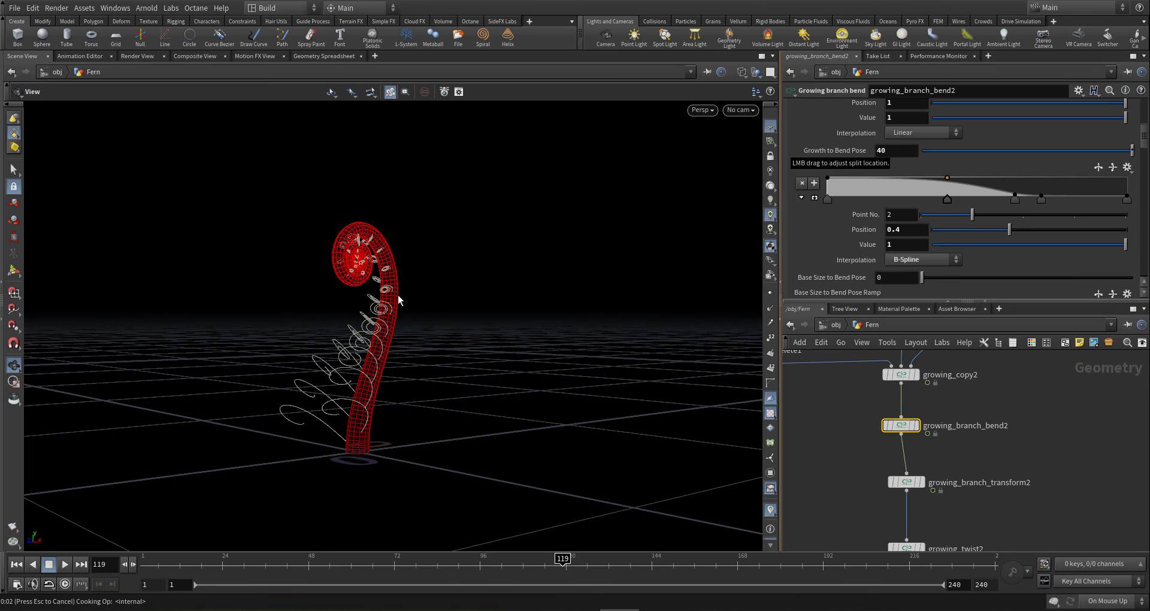
{"action": "left_click_drag", "start_coordinate": [399, 299], "coordinate": [262, 276]}
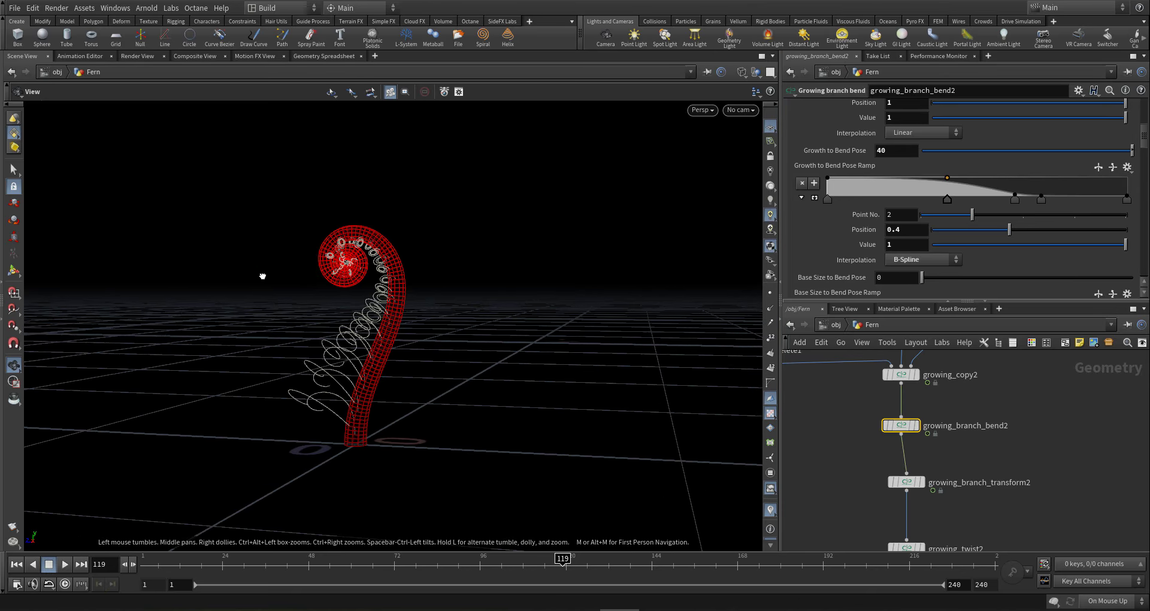
- Scrub back to frame 18 and zoom in on the small early curl
{"action": "left_click", "coordinate": [524, 564]}
{"action": "left_click", "coordinate": [455, 564]}
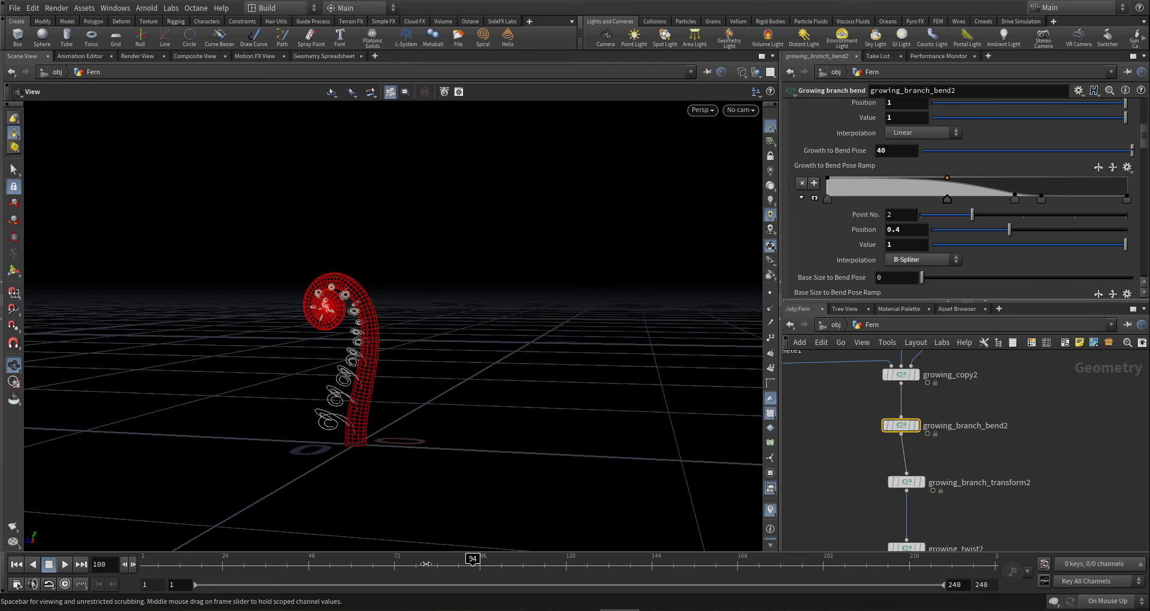
{"action": "left_click_drag", "start_coordinate": [344, 569], "coordinate": [193, 582]}
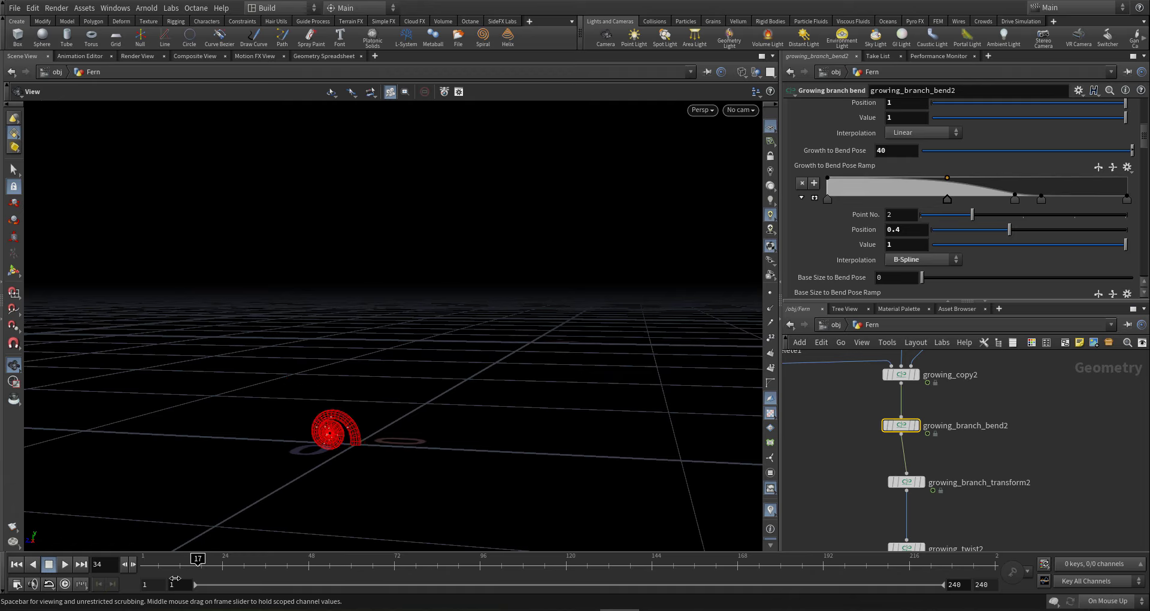
{"action": "left_click", "coordinate": [194, 568]}
{"action": "left_click", "coordinate": [285, 568]}
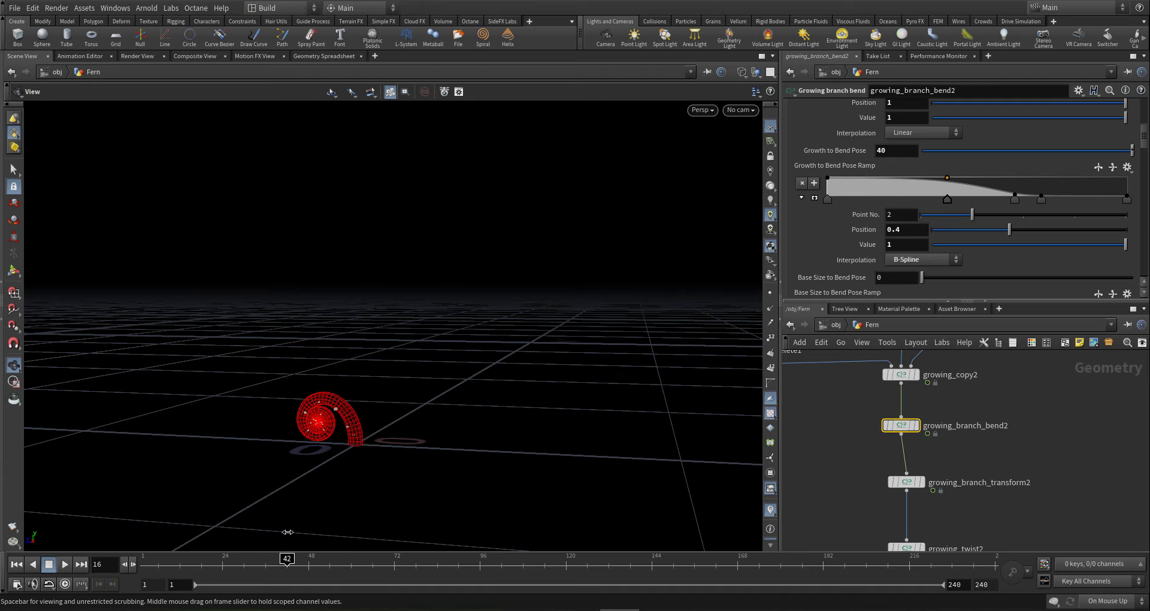
{"action": "left_click", "coordinate": [202, 565]}
{"action": "right_click_drag", "start_coordinate": [308, 441], "coordinate": [870, 446]}
- Zoom in on the curl and scrub forward to frame 112 to watch it uncurl
{"action": "right_click_drag", "start_coordinate": [407, 421], "coordinate": [119, 418]}
{"action": "left_click_drag", "start_coordinate": [318, 438], "coordinate": [414, 408]}
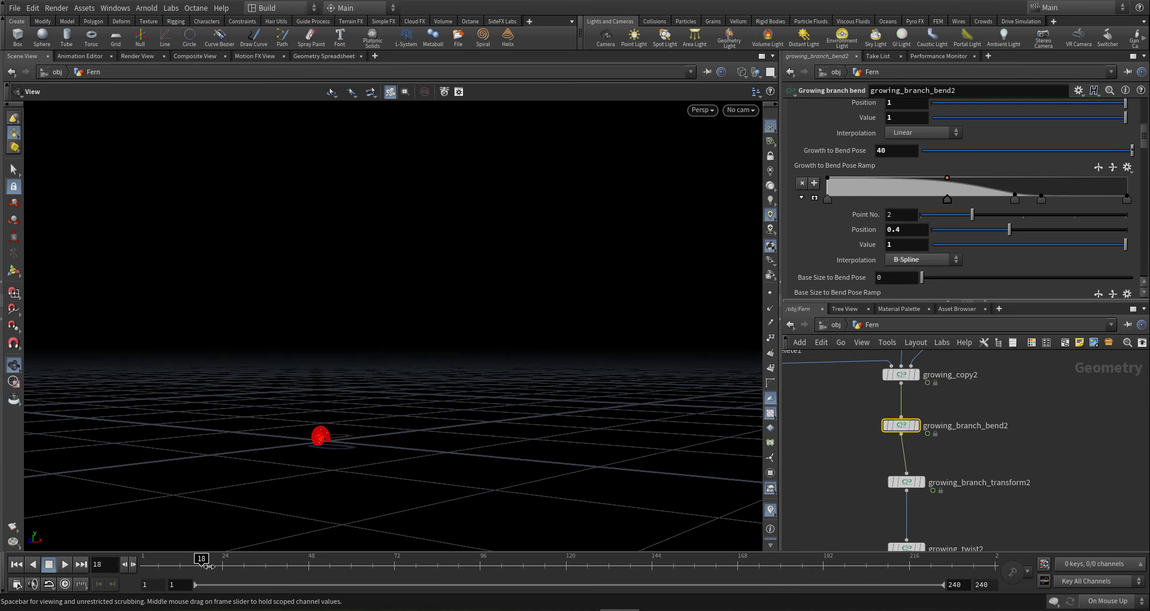
{"action": "left_click_drag", "start_coordinate": [204, 565], "coordinate": [474, 559]}
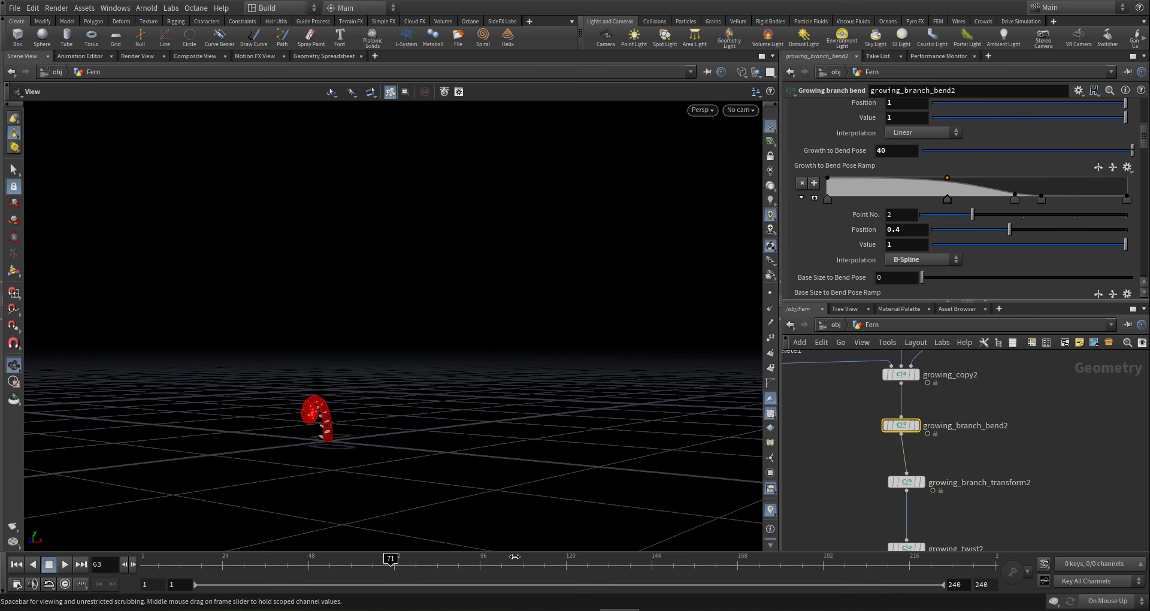
{"action": "left_click_drag", "start_coordinate": [558, 552], "coordinate": [537, 462]}
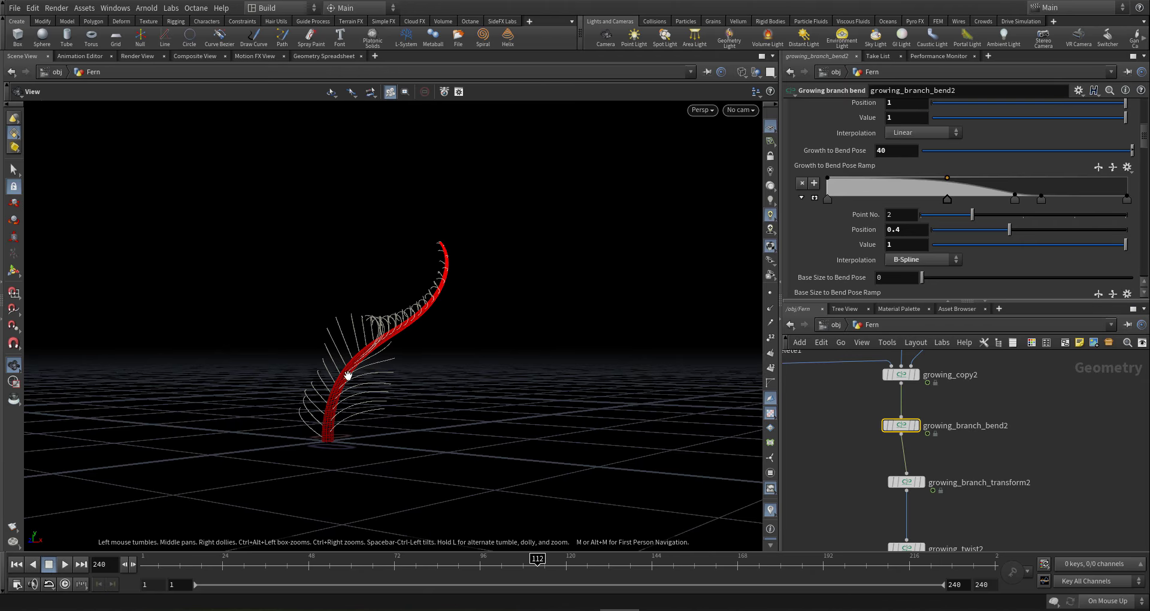
{"action": "left_click_drag", "start_coordinate": [349, 376], "coordinate": [413, 375]}
- Jump to frame 224 then the final frame 240, viewing the grown fern from low
{"action": "left_click", "coordinate": [938, 563]}
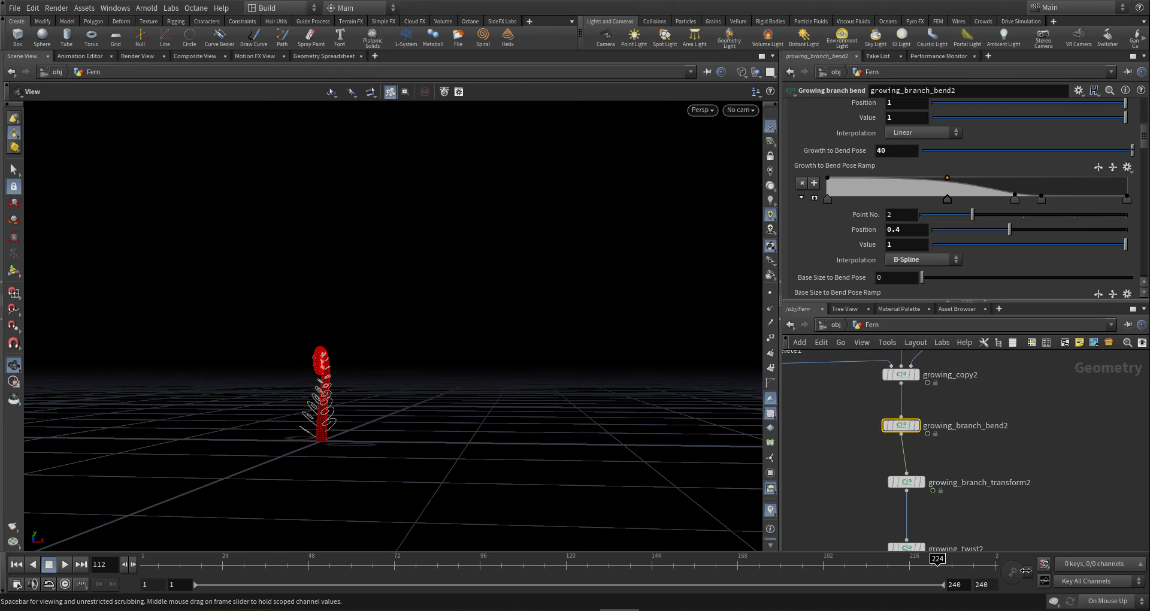
{"action": "left_click_drag", "start_coordinate": [1052, 573], "coordinate": [1077, 576]}
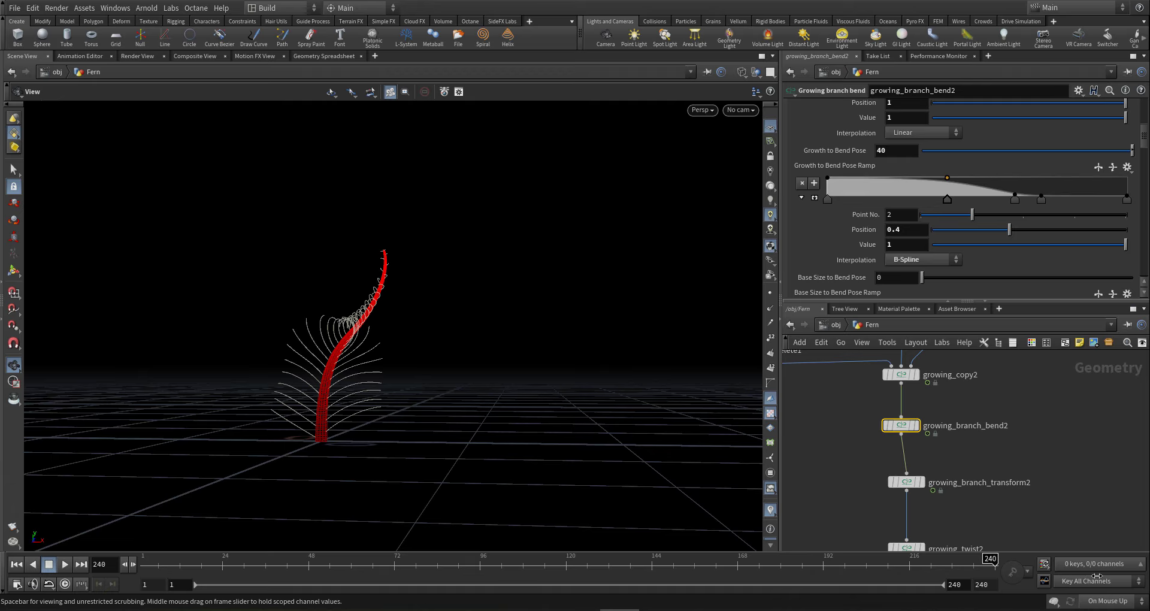
{"action": "left_click_drag", "start_coordinate": [342, 322], "coordinate": [416, 394]}
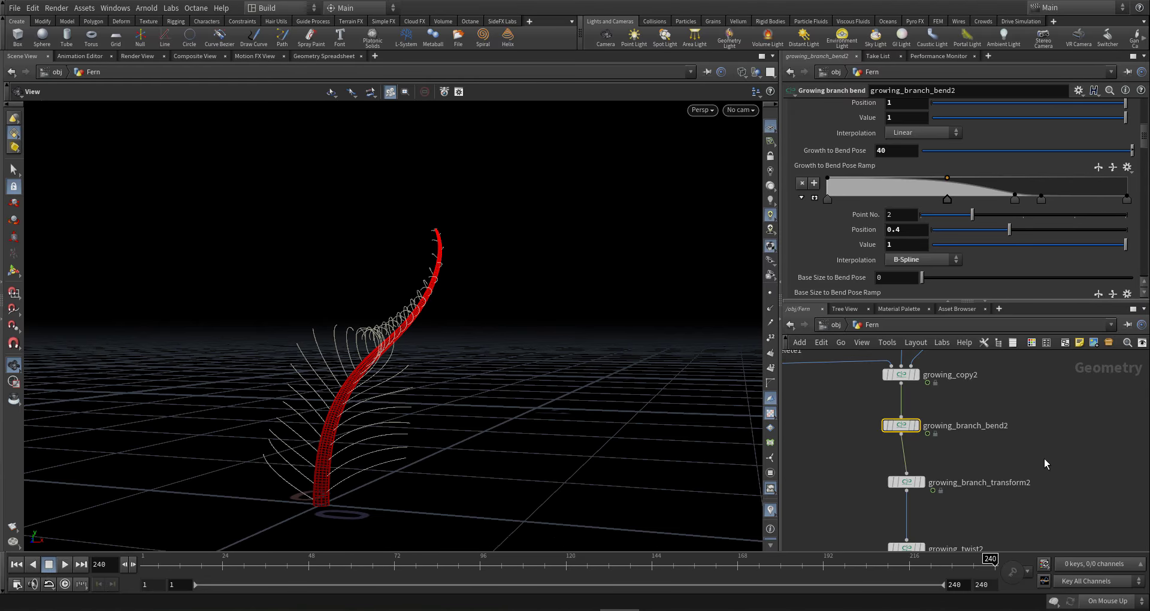
{"action": "middle_click_drag", "start_coordinate": [1044, 460], "coordinate": [1040, 470]}
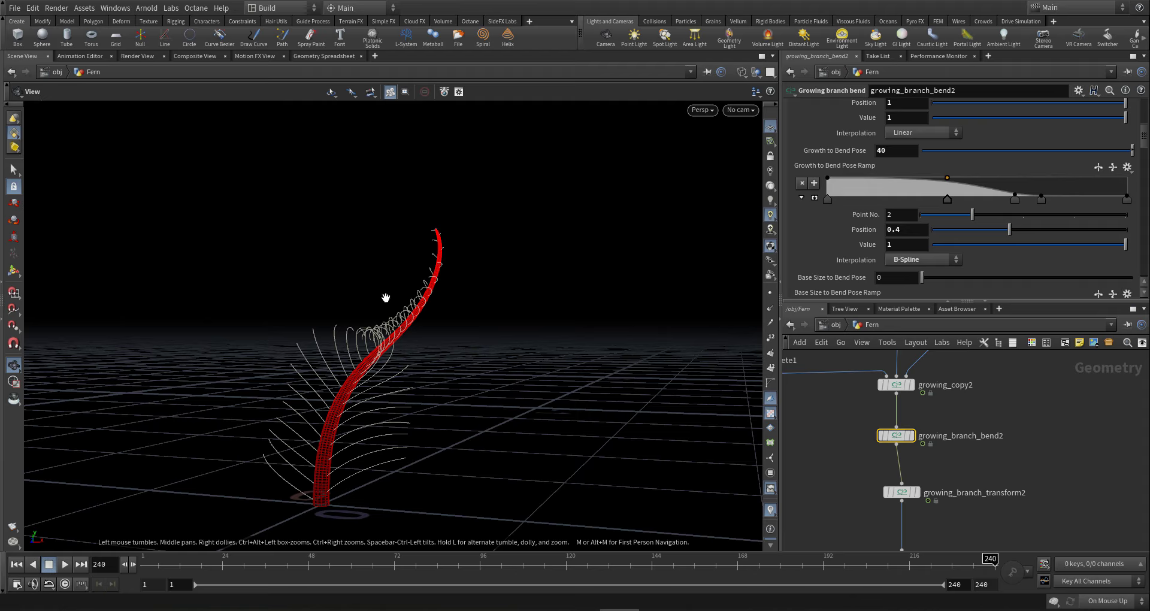
{"action": "scroll", "coordinate": [957, 395], "scroll_direction": "down", "scroll_amount": 10}
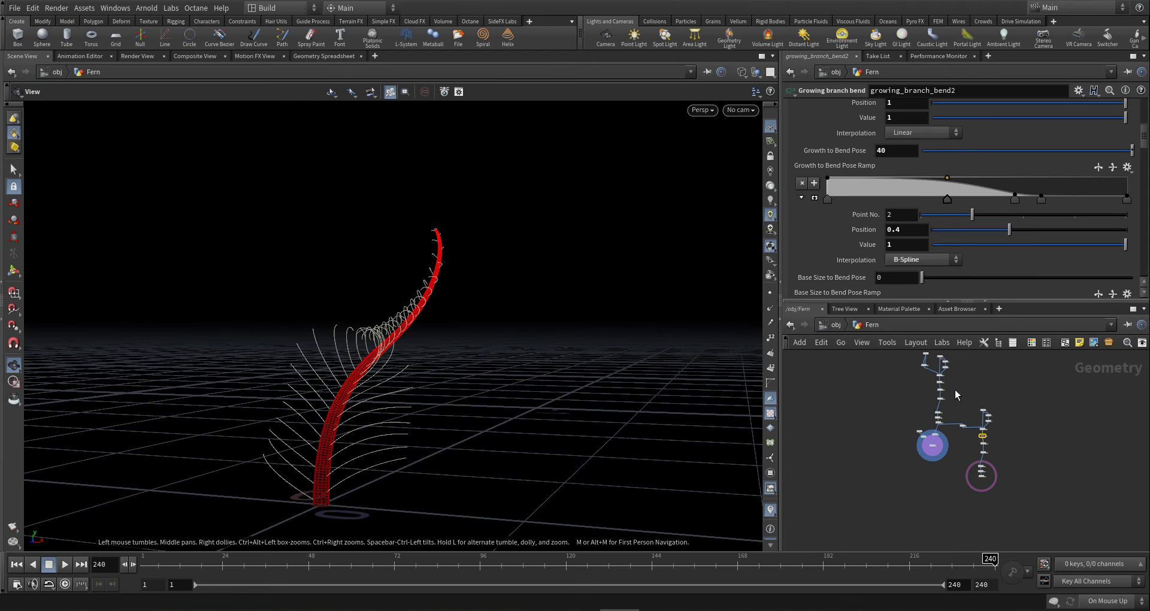
{"action": "scroll", "coordinate": [957, 395], "scroll_direction": "up", "scroll_amount": 10}
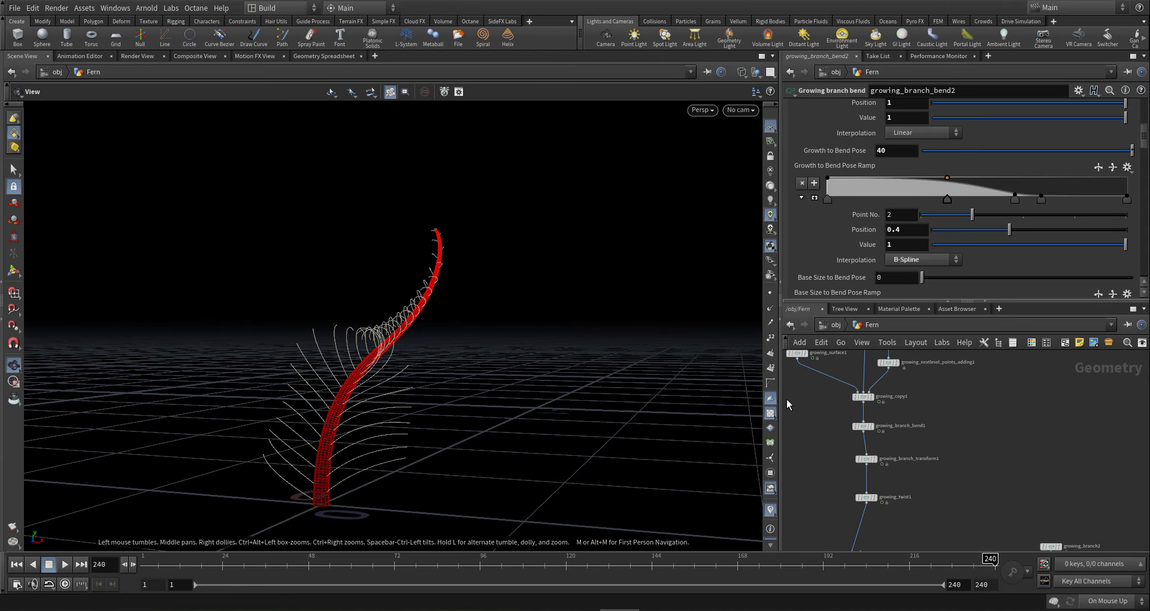
- Copy the Growing parameter from growing_surface1
{"action": "middle_click_drag", "start_coordinate": [788, 405], "coordinate": [874, 453]}
{"action": "left_click", "coordinate": [882, 401]}
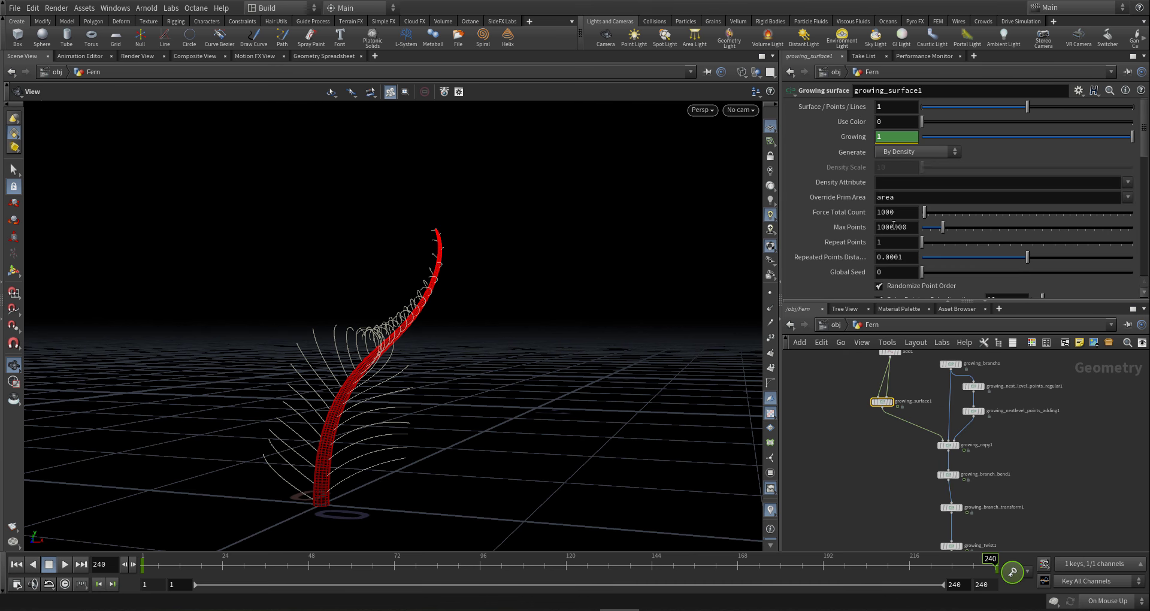
{"action": "right_click", "coordinate": [884, 135]}
{"action": "left_click", "coordinate": [928, 220]}
- Set growing_branch_bend2's Growth to Bend Pose to 40-ch("../growing_surface1/lee")*2*20
{"action": "scroll", "coordinate": [884, 482], "scroll_direction": "down", "scroll_amount": 4}
{"action": "middle_click_drag", "start_coordinate": [902, 510], "coordinate": [883, 417]}
{"action": "scroll", "coordinate": [883, 417], "scroll_direction": "down", "scroll_amount": 4}
{"action": "scroll", "coordinate": [947, 480], "scroll_direction": "up", "scroll_amount": 8}
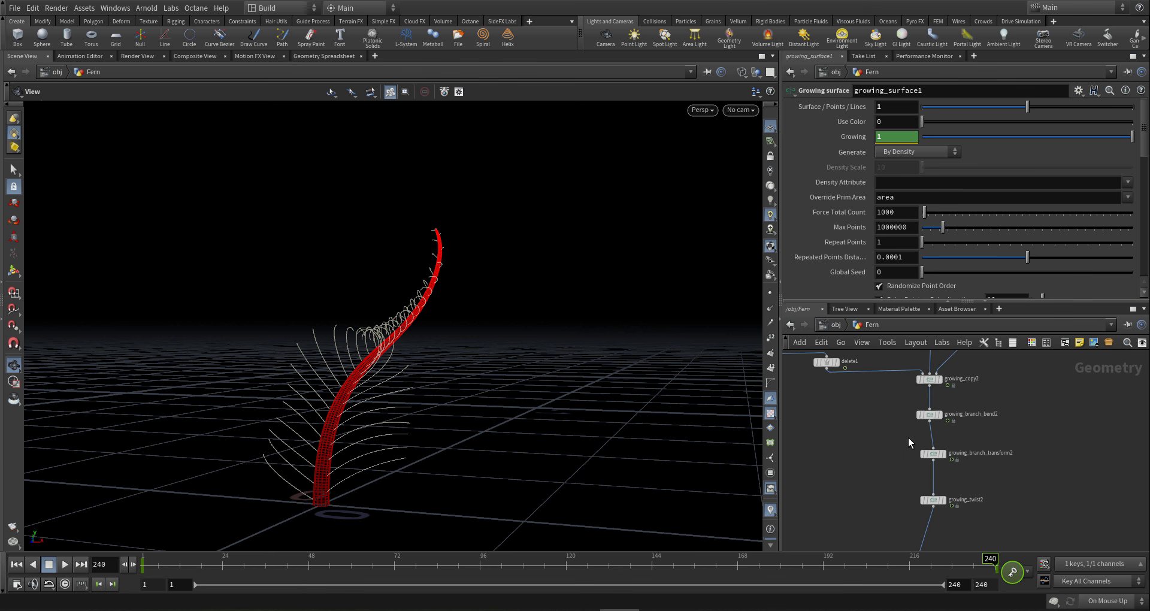
{"action": "scroll", "coordinate": [908, 437], "scroll_direction": "up", "scroll_amount": 4}
{"action": "left_click", "coordinate": [971, 404]}
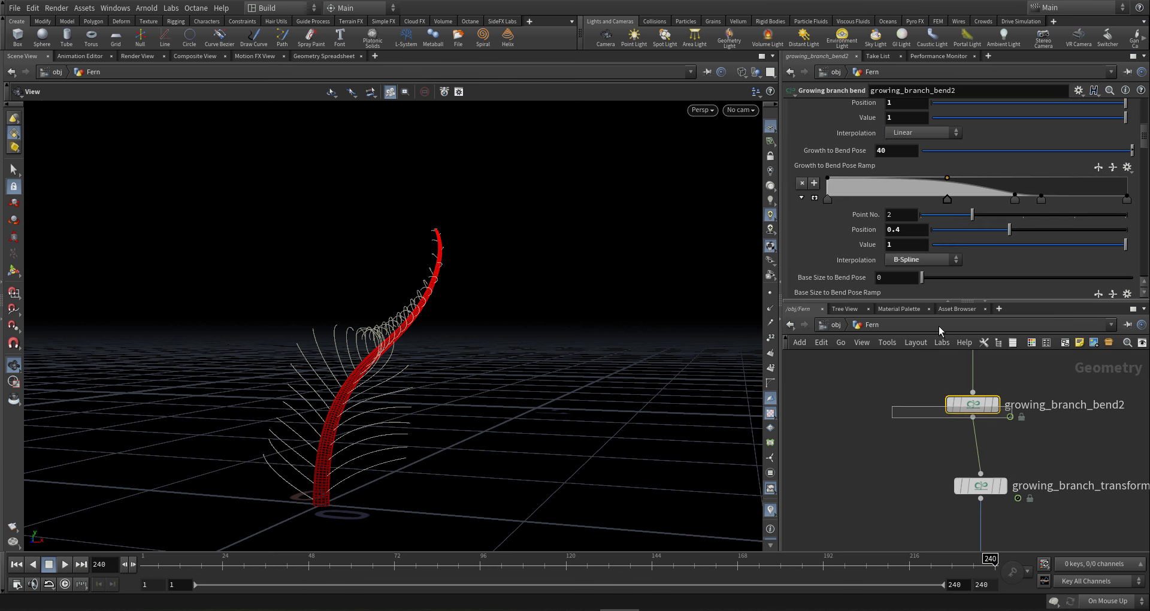
{"action": "left_click", "coordinate": [907, 148]}
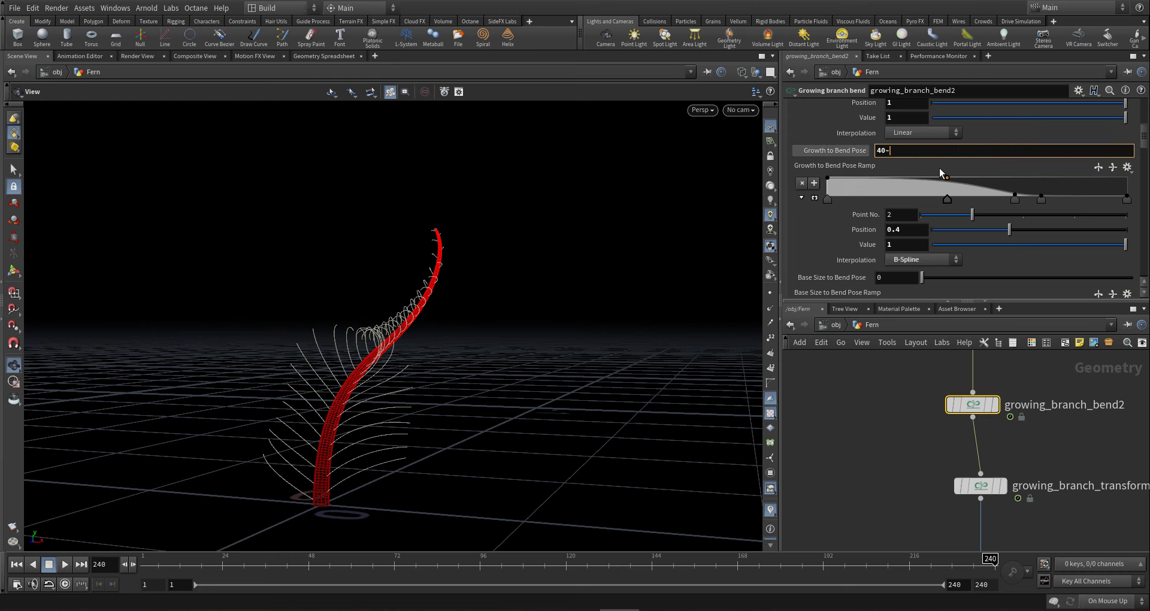
{"action": "right_click", "coordinate": [922, 162]}
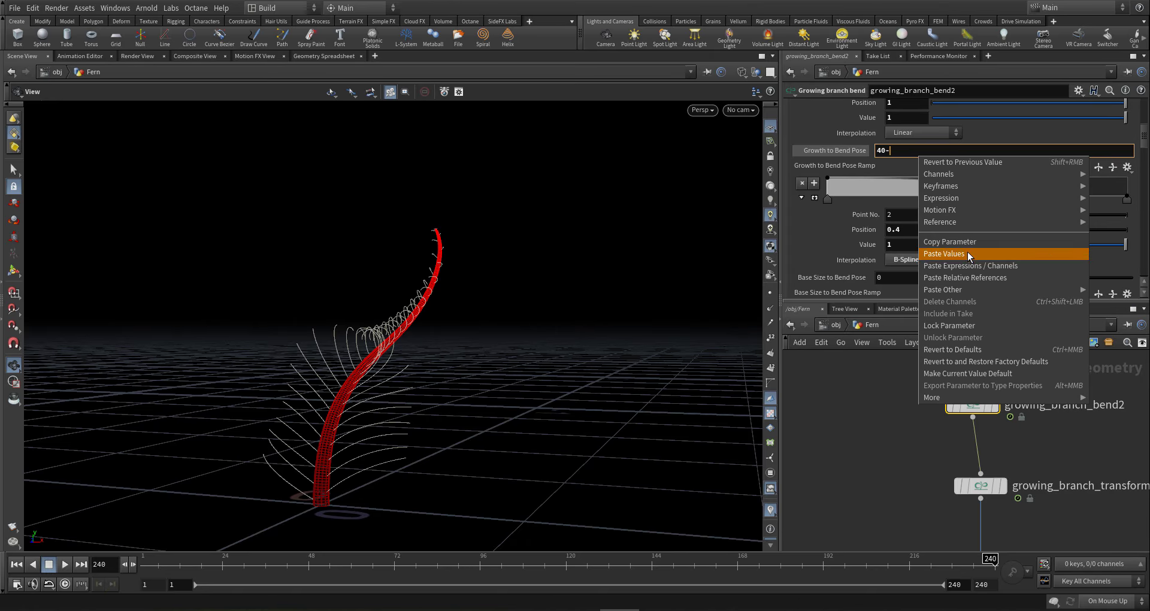
{"action": "left_click", "coordinate": [979, 279]}
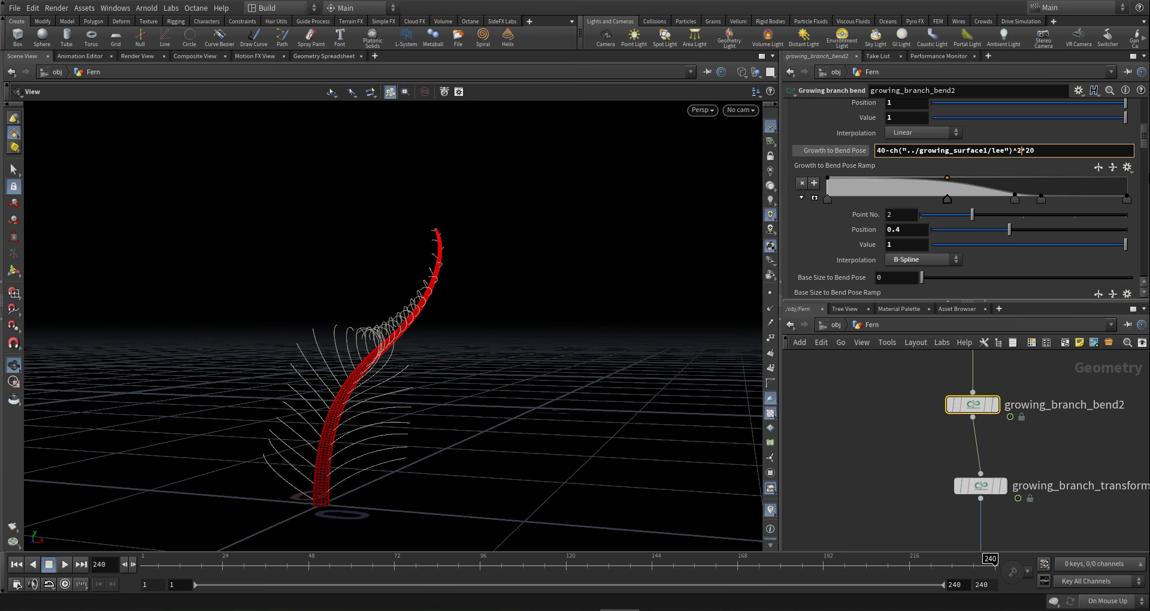
{"action": "key", "text": "Return"}
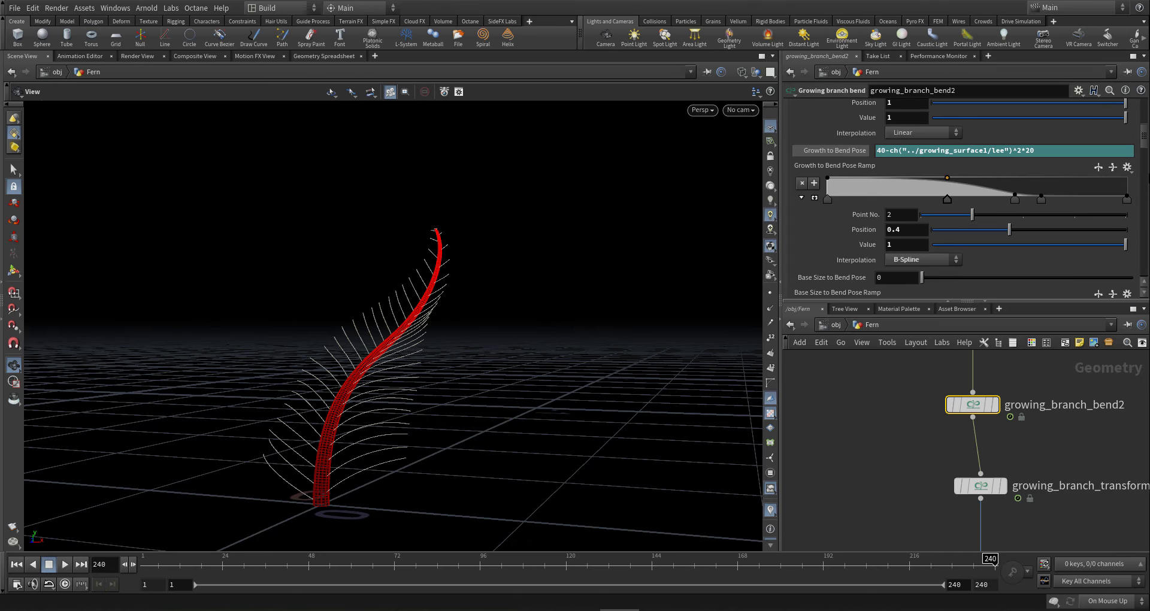
- Scrub through growth frames around 168 and 117 to inspect the fern's curl
{"action": "left_click_drag", "start_coordinate": [366, 349], "coordinate": [539, 403]}
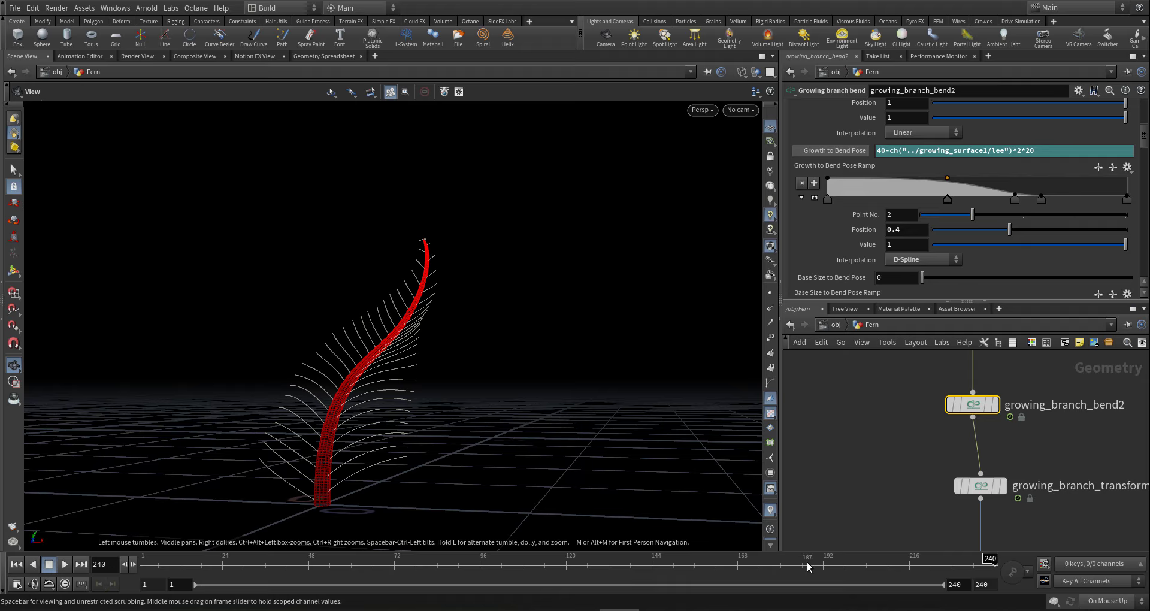
{"action": "left_click", "coordinate": [743, 565]}
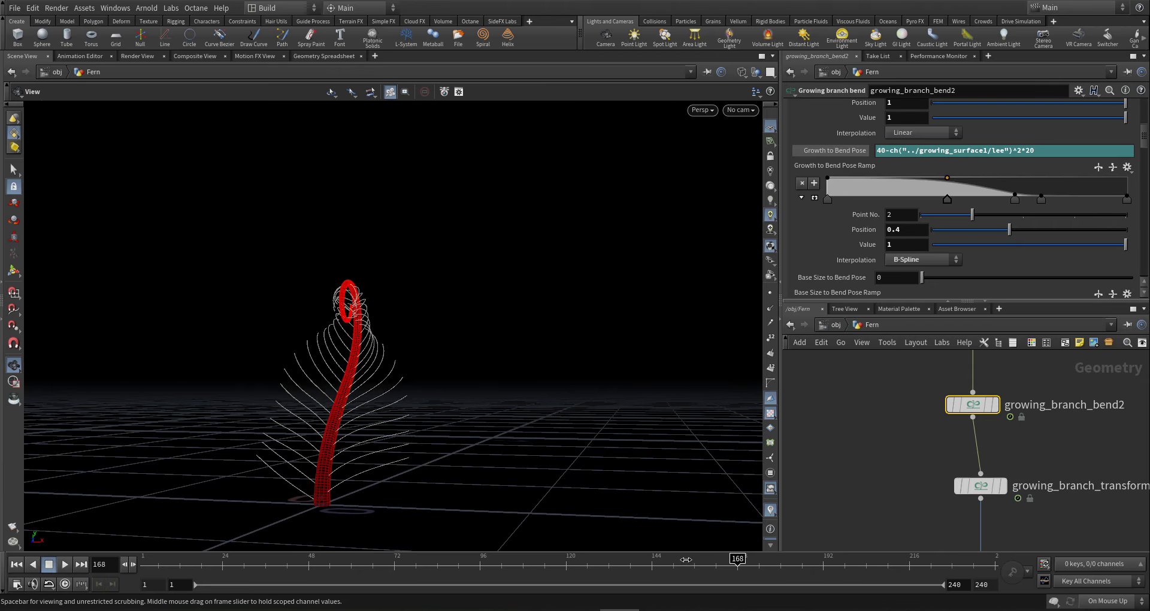
{"action": "left_click_drag", "start_coordinate": [686, 559], "coordinate": [545, 568]}
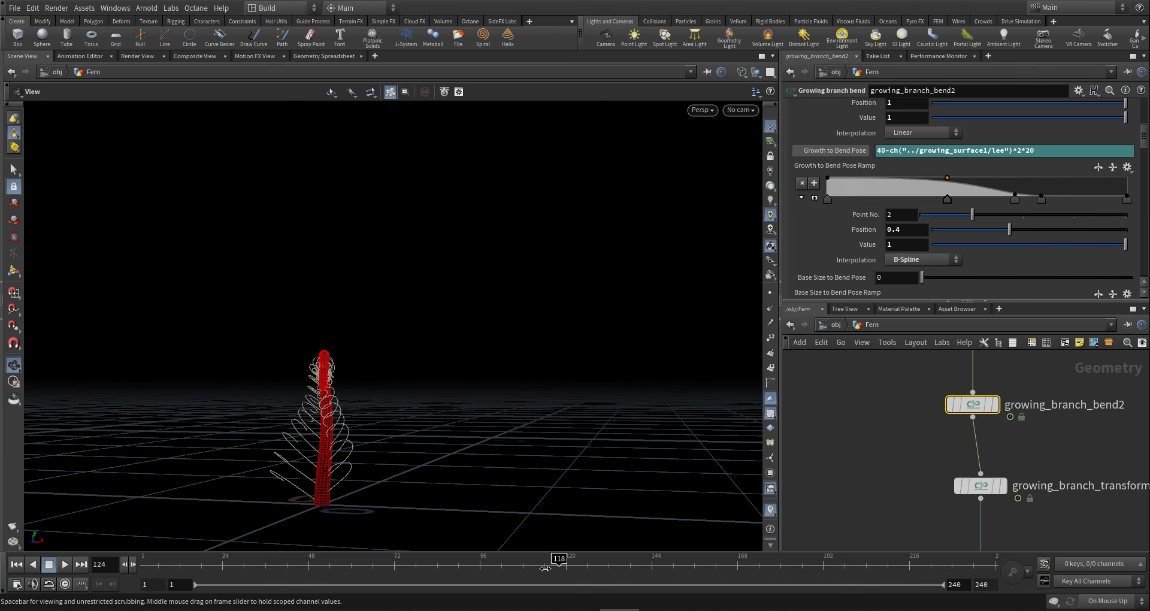
{"action": "left_click_drag", "start_coordinate": [316, 462], "coordinate": [179, 449]}
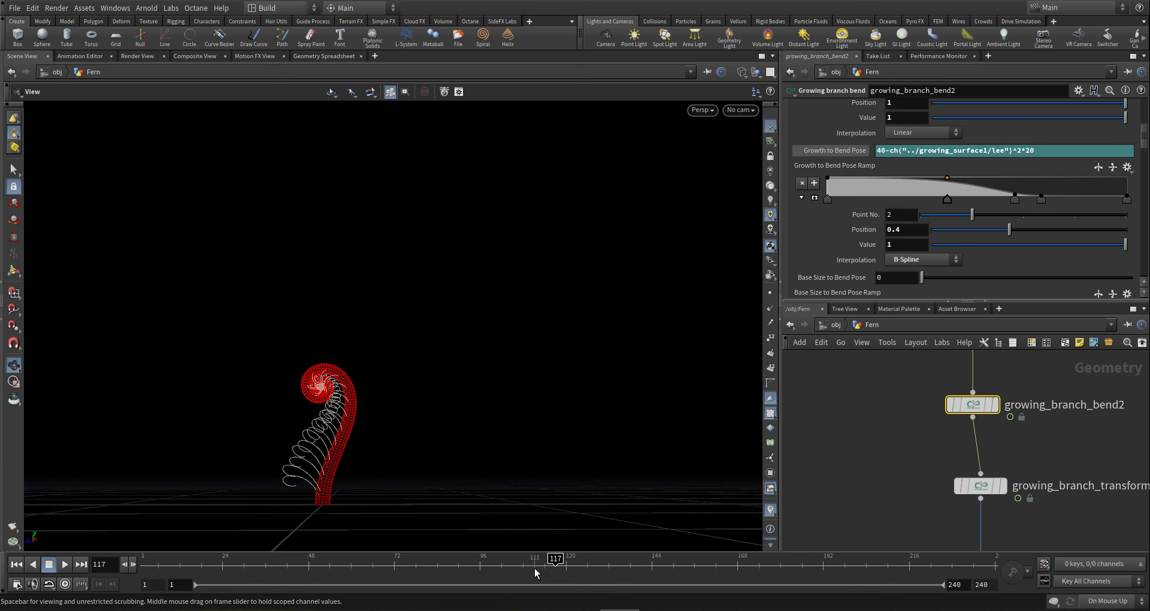
{"action": "mouse_move", "coordinate": [535, 574]}
{"action": "left_mouse_down"}
{"action": "mouse_move", "coordinate": [512, 568]}
{"action": "mouse_move", "coordinate": [594, 564]}
{"action": "left_mouse_up"}
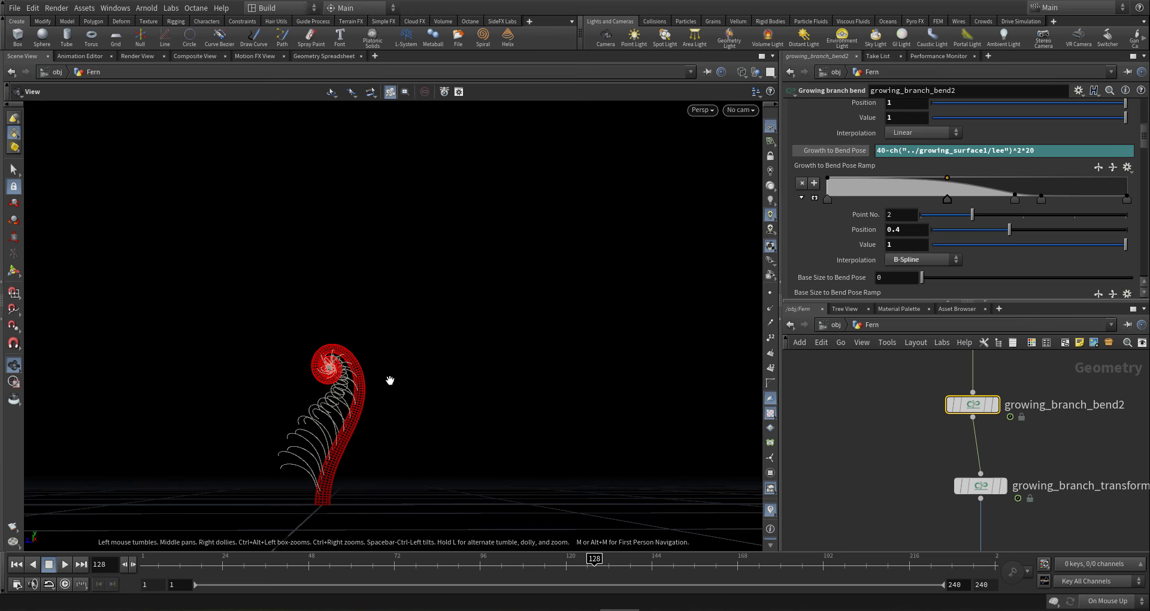
{"action": "left_click_drag", "start_coordinate": [362, 411], "coordinate": [719, 446]}
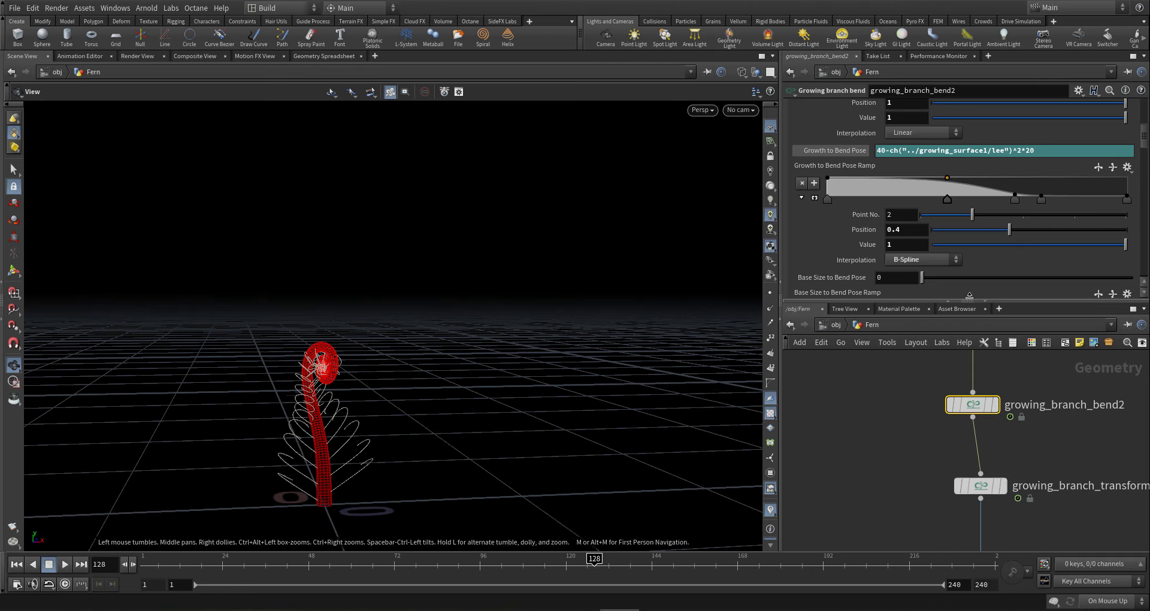
- Move the Growth to Bend Pose ramp points to 0.552, 0.44 and 0.762 for a tighter curl
{"action": "left_click", "coordinate": [1015, 199]}
{"action": "left_click_drag", "start_coordinate": [1001, 204], "coordinate": [989, 207]}
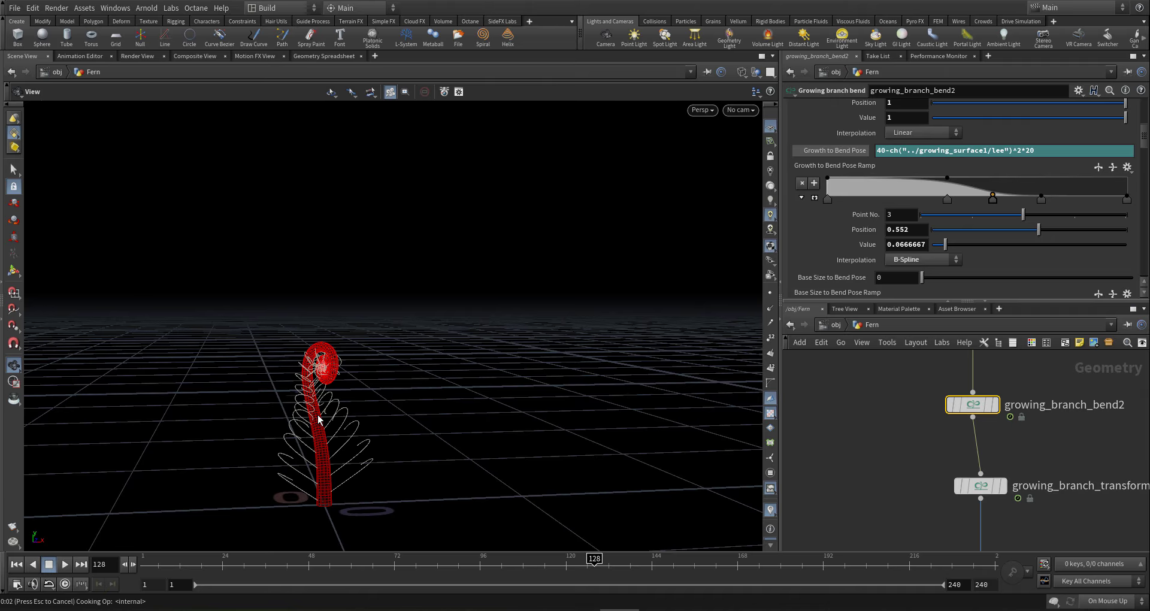
{"action": "left_click_drag", "start_coordinate": [318, 419], "coordinate": [177, 401]}
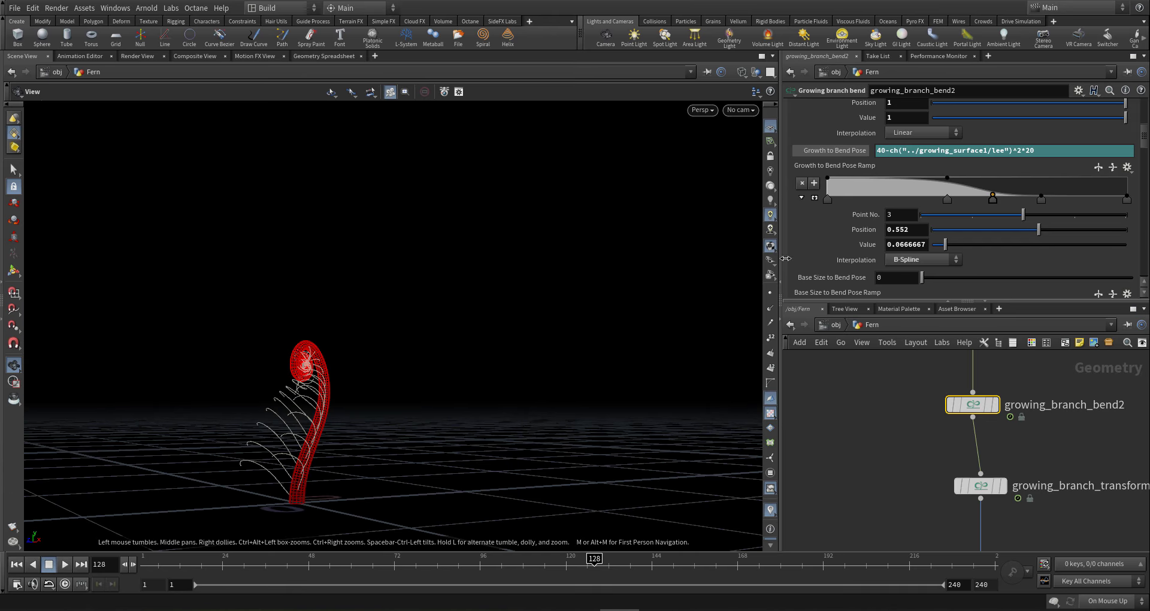
{"action": "left_click_drag", "start_coordinate": [948, 199], "coordinate": [959, 199]}
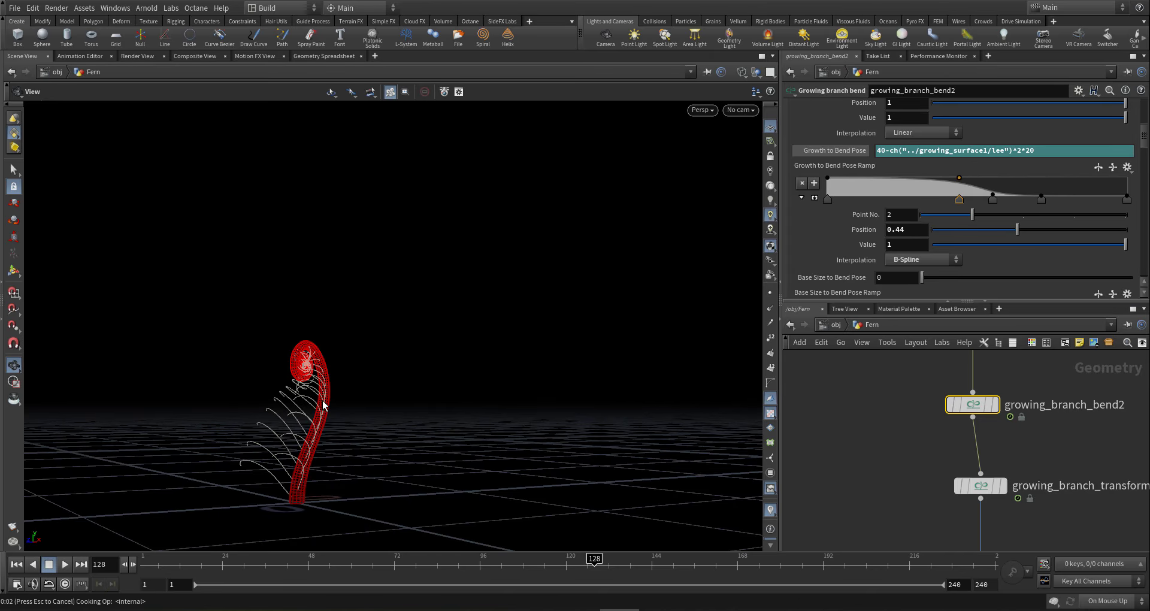
{"action": "mouse_move", "coordinate": [329, 393]}
{"action": "left_mouse_down"}
{"action": "mouse_move", "coordinate": [275, 400]}
{"action": "mouse_move", "coordinate": [344, 380]}
{"action": "left_mouse_up"}
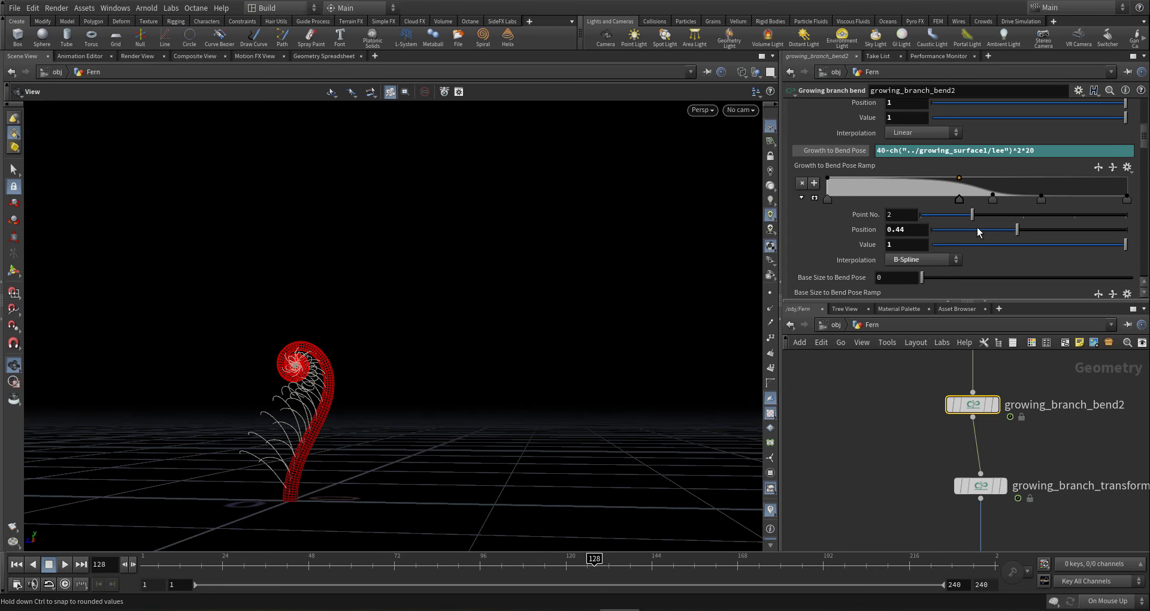
{"action": "left_click_drag", "start_coordinate": [1042, 201], "coordinate": [1056, 203], "text": "shift"}
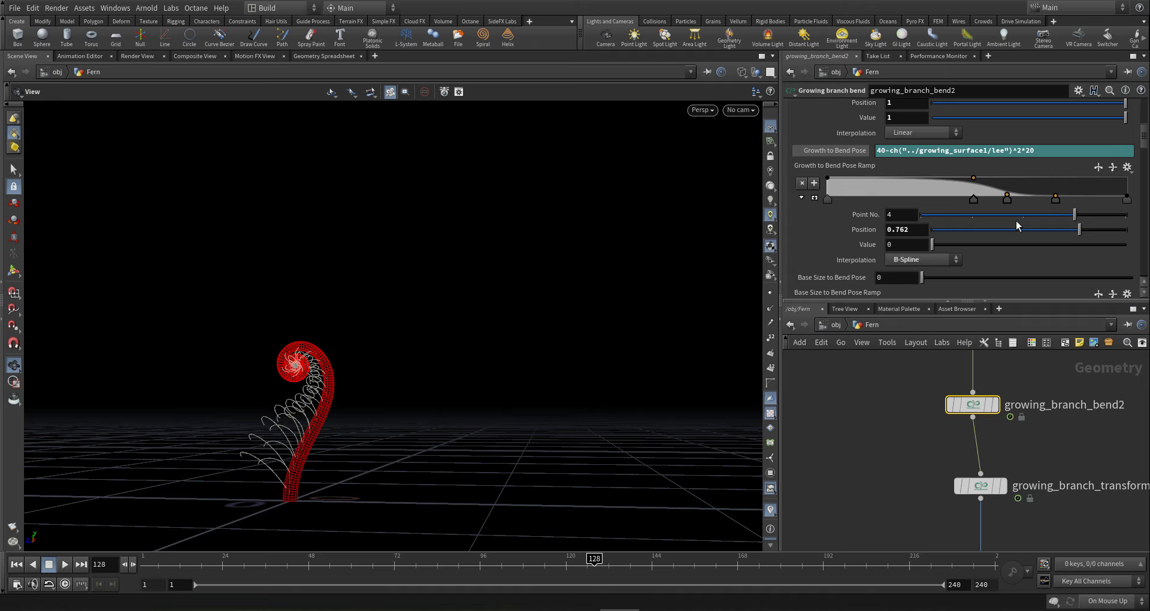
{"action": "mouse_move", "coordinate": [338, 395]}
{"action": "left_mouse_down"}
{"action": "mouse_move", "coordinate": [394, 392]}
{"action": "mouse_move", "coordinate": [326, 407]}
{"action": "left_mouse_up"}
{"action": "left_click_drag", "start_coordinate": [598, 564], "coordinate": [997, 560]}
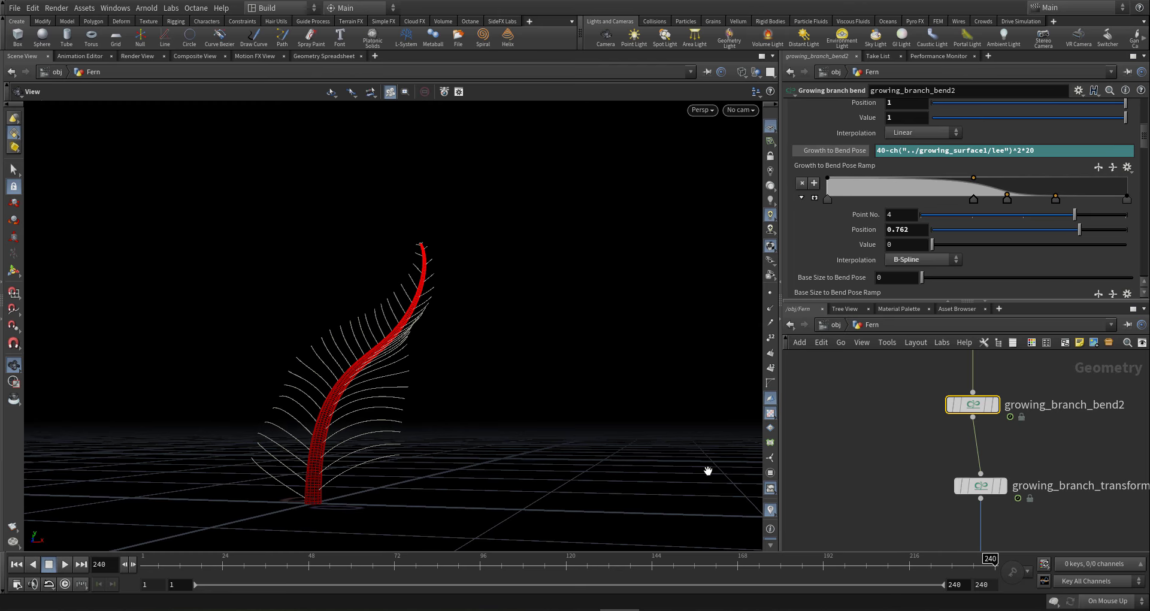
{"action": "left_click_drag", "start_coordinate": [367, 475], "coordinate": [397, 478]}
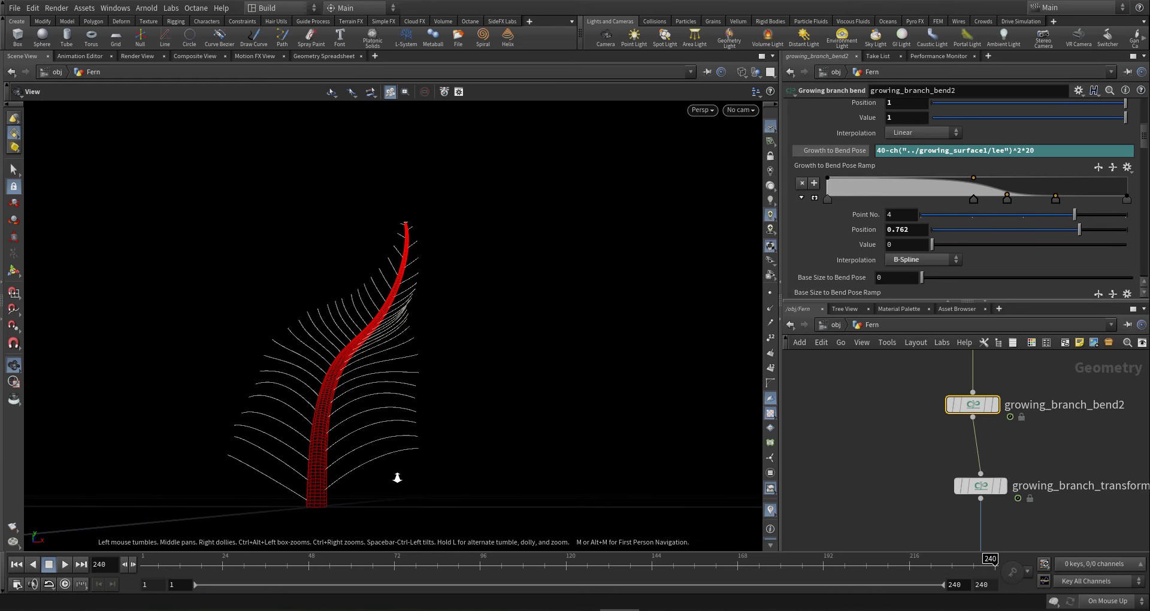
- Save the scene as gi2-fern4-001.hip and begin box-selecting the right-hand branch nodes
{"action": "key", "text": "ctrl+s"}
{"action": "scroll", "coordinate": [877, 467], "scroll_direction": "down", "scroll_amount": 8}
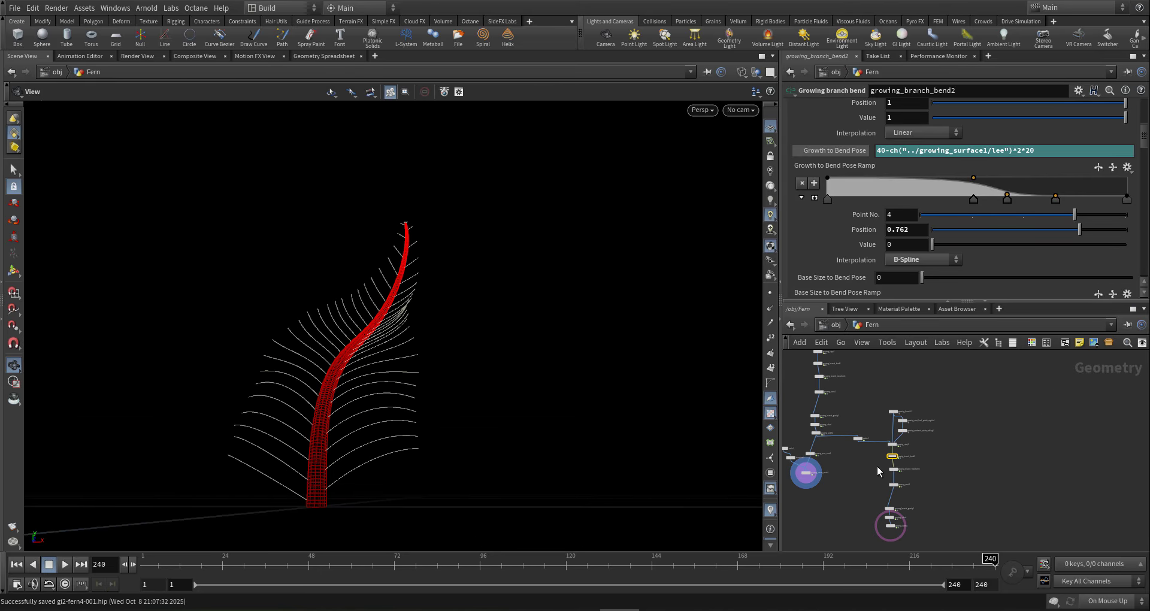
{"action": "scroll", "coordinate": [877, 466], "scroll_direction": "down", "scroll_amount": 4}
{"action": "left_click_drag", "start_coordinate": [413, 386], "coordinate": [699, 370]}
{"action": "left_click_drag", "start_coordinate": [475, 375], "coordinate": [515, 383]}
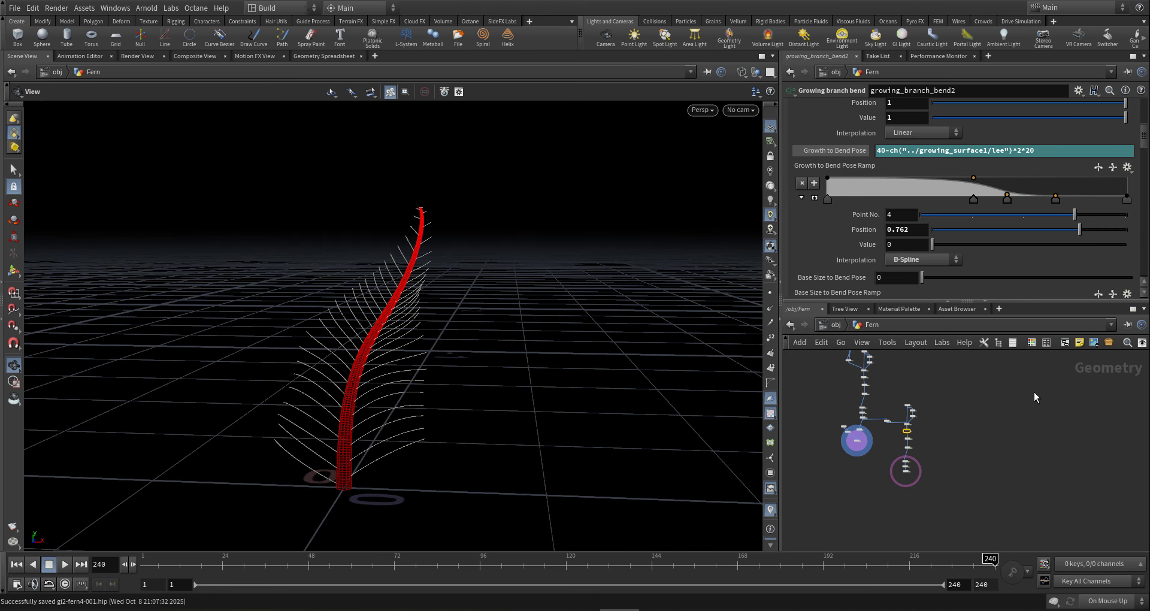
{"action": "scroll", "coordinate": [905, 436], "scroll_direction": "up", "scroll_amount": 5}
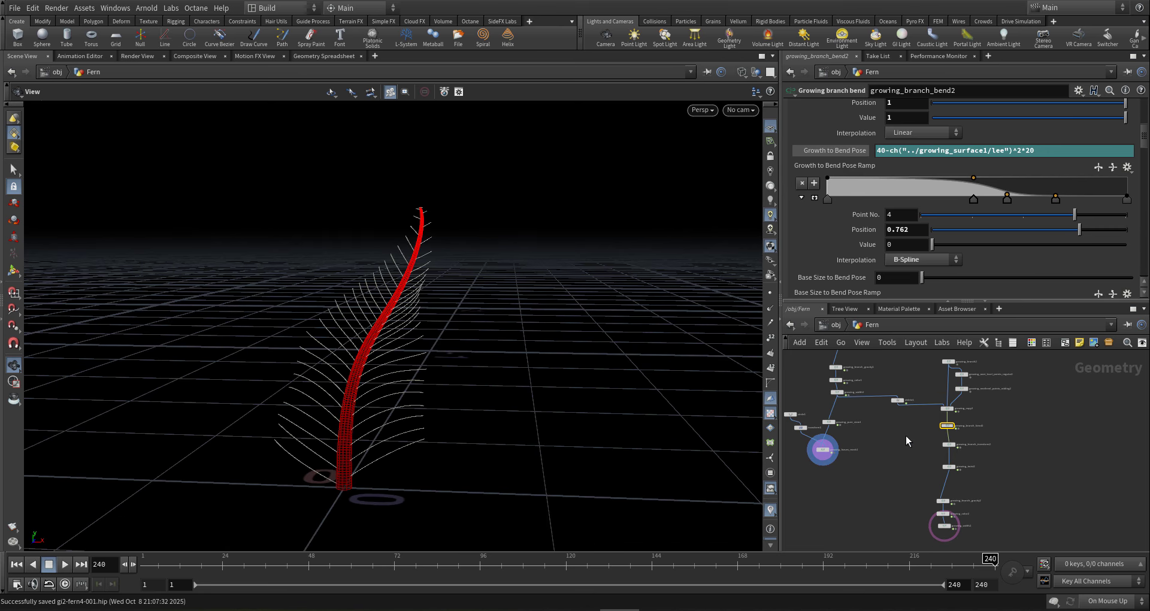
{"action": "scroll", "coordinate": [906, 436], "scroll_direction": "down", "scroll_amount": 2}
{"action": "left_click_drag", "start_coordinate": [996, 356], "coordinate": [890, 515]}
- Copy circle1, transform1, growing_pure_view1 and growing_leaves_mesh1
{"action": "middle_click_drag", "start_coordinate": [898, 493], "coordinate": [897, 465]}
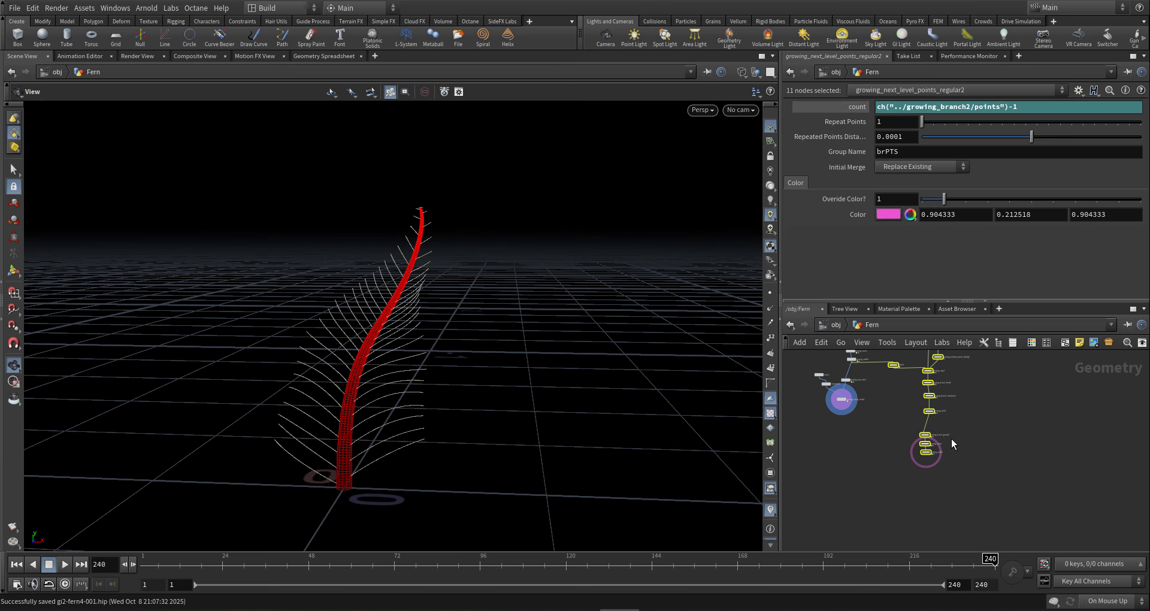
{"action": "scroll", "coordinate": [867, 428], "scroll_direction": "up", "scroll_amount": 6}
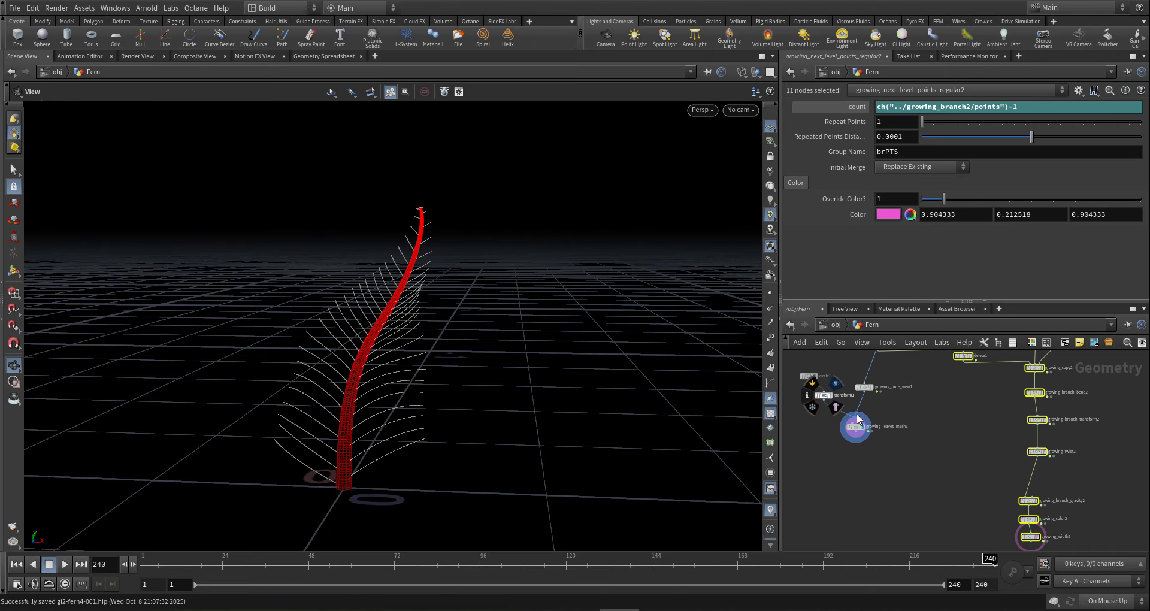
{"action": "scroll", "coordinate": [906, 446], "scroll_direction": "down", "scroll_amount": 4}
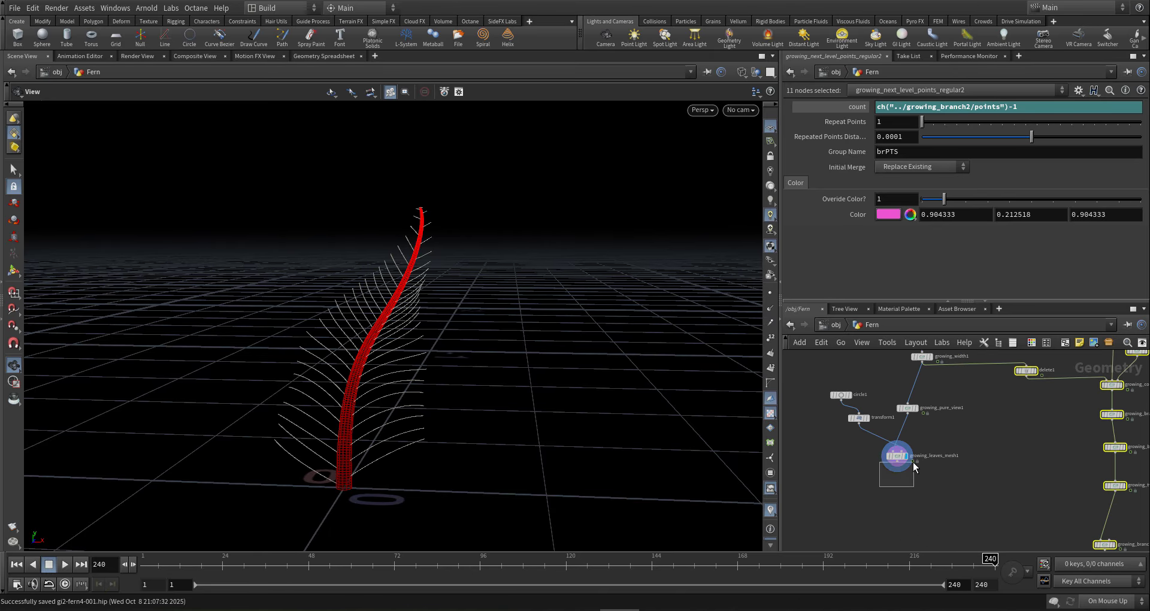
{"action": "left_click", "coordinate": [897, 456]}
{"action": "middle_click_drag", "start_coordinate": [967, 483], "coordinate": [979, 468]}
{"action": "left_click_drag", "start_coordinate": [969, 479], "coordinate": [829, 365]}
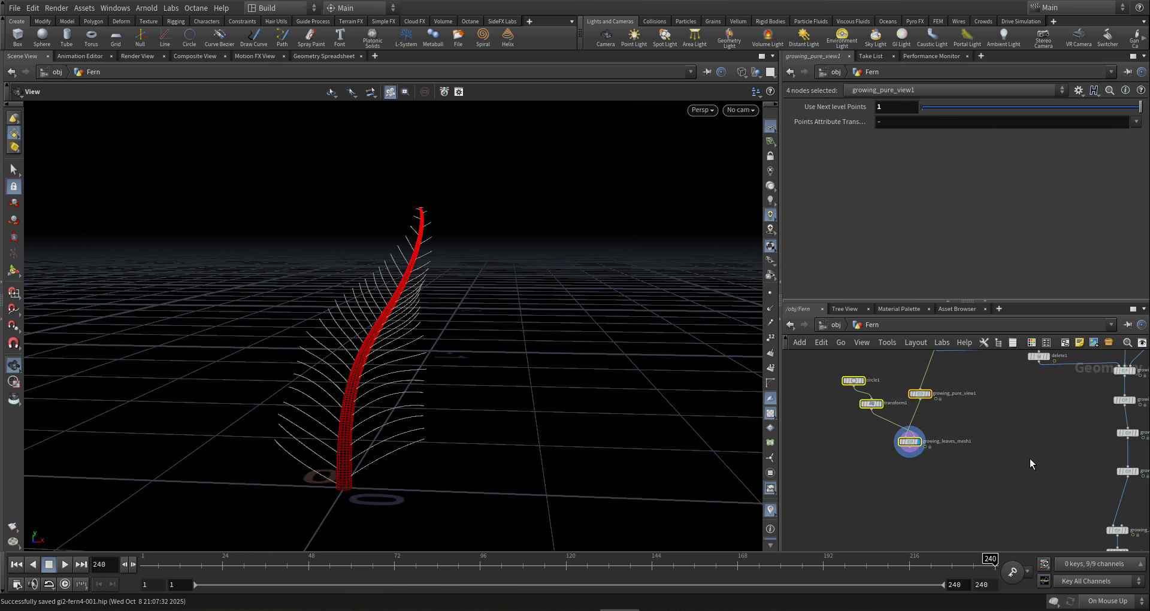
{"action": "key", "text": "ctrl+c"}
- Paste the four leaf-mesh nodes and wire growing_width2 into growing_pure_view2
{"action": "scroll", "coordinate": [1006, 520], "scroll_direction": "down", "scroll_amount": 2}
{"action": "middle_click_drag", "start_coordinate": [1006, 526], "coordinate": [1001, 486]}
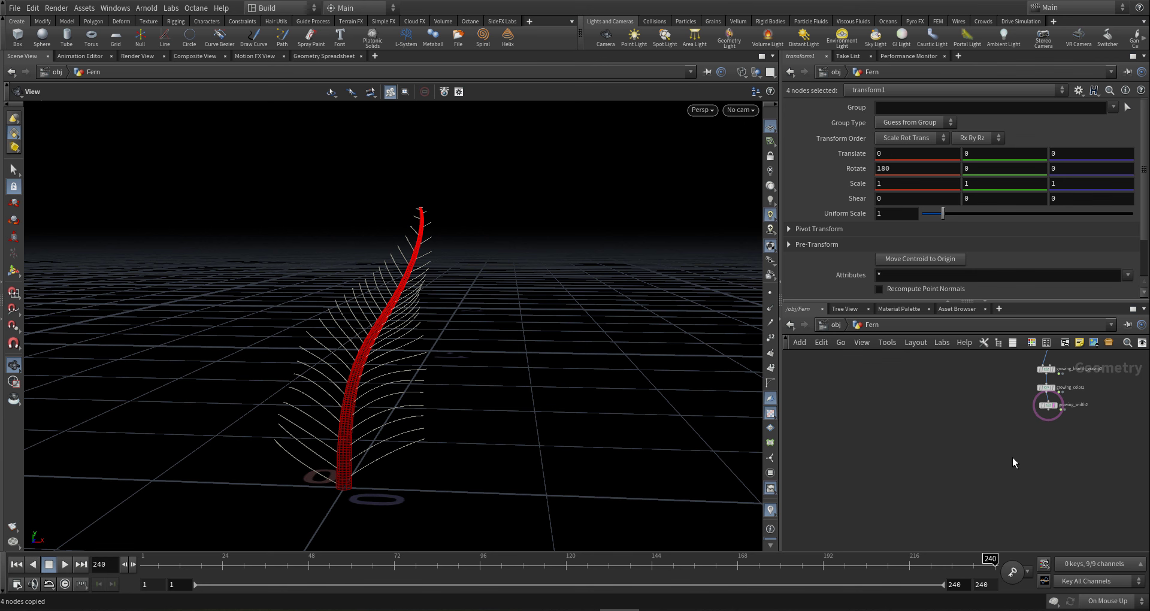
{"action": "key", "text": "ctrl+v"}
{"action": "scroll", "coordinate": [1055, 421], "scroll_direction": "up", "scroll_amount": 5}
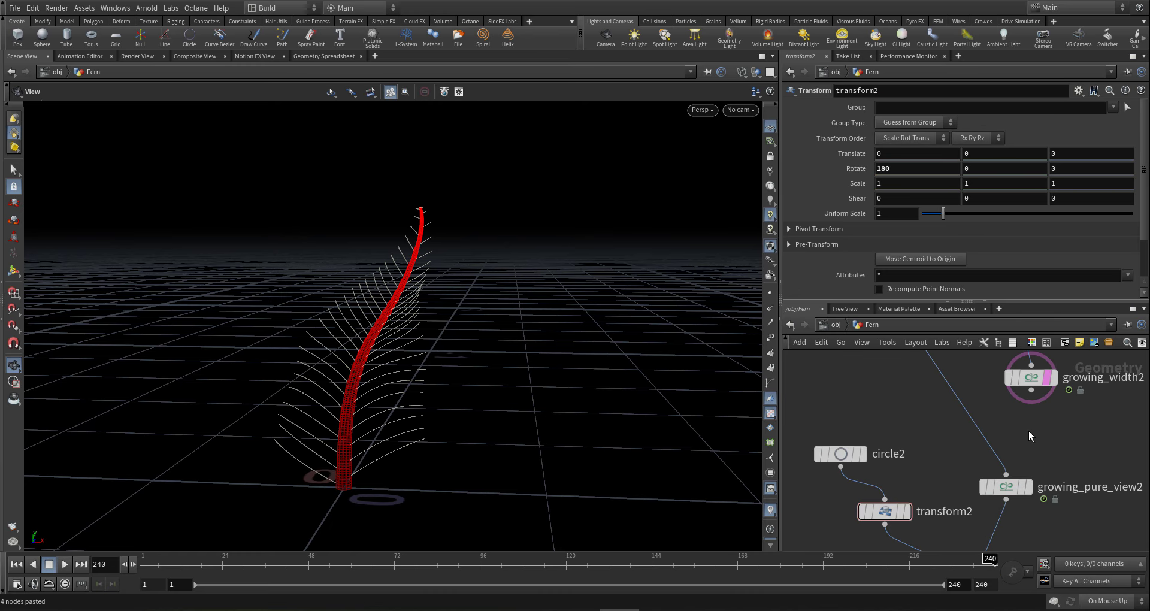
{"action": "left_click", "coordinate": [830, 456]}
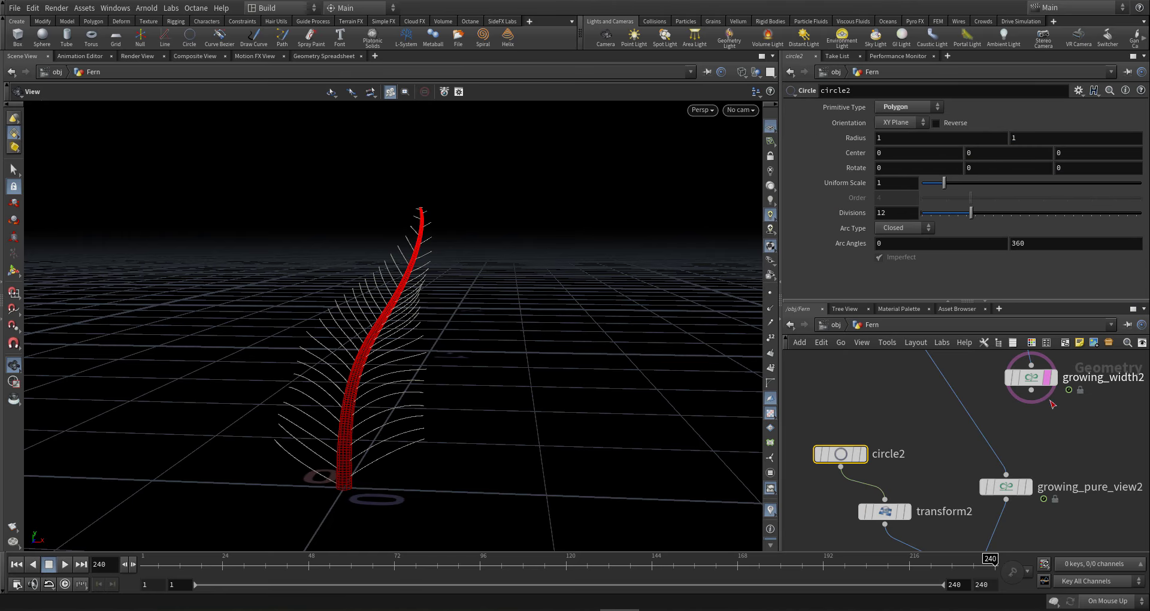
{"action": "left_click", "coordinate": [1031, 390]}
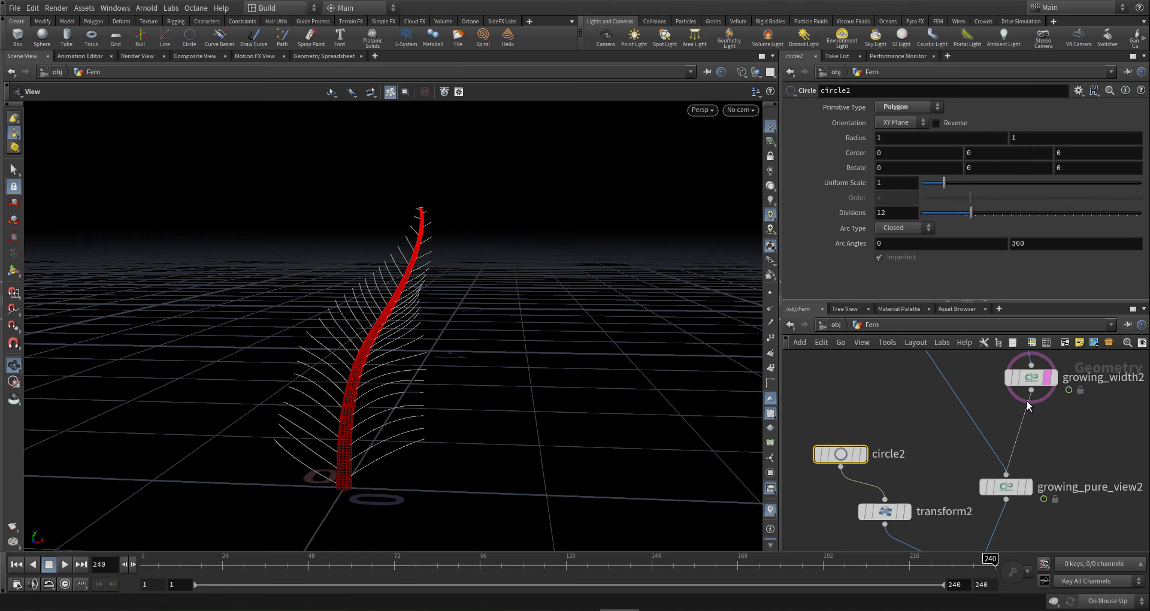
{"action": "left_click", "coordinate": [961, 416]}
- Select both growing_leaves_mesh1 and growing_leaves_mesh2 for merging
{"action": "scroll", "coordinate": [962, 416], "scroll_direction": "down", "scroll_amount": 5}
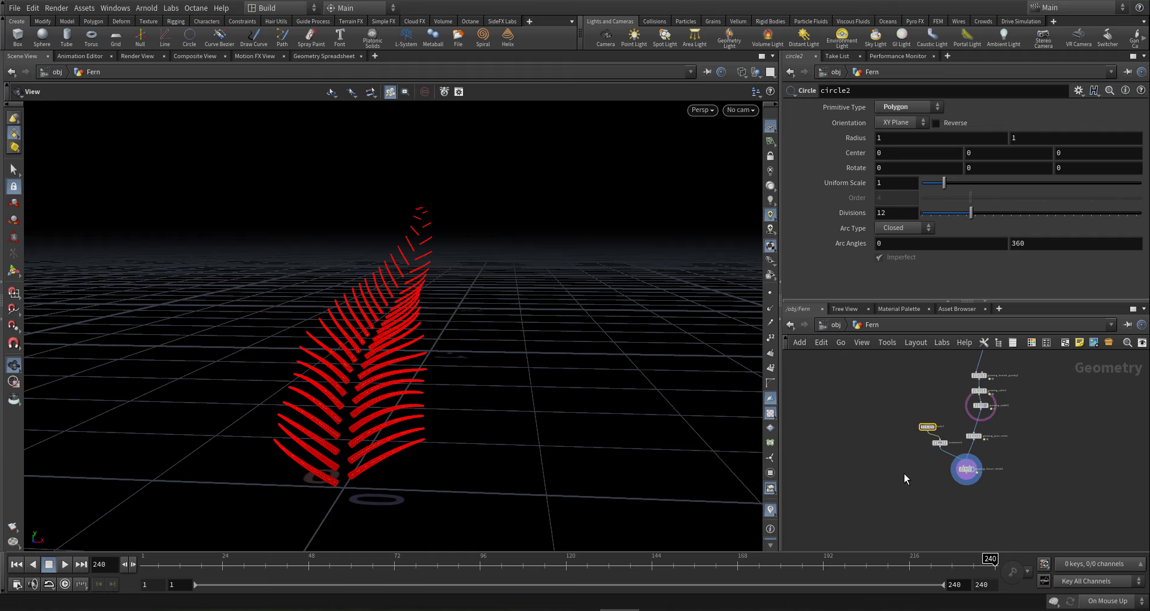
{"action": "middle_click_drag", "start_coordinate": [904, 474], "coordinate": [934, 477]}
{"action": "scroll", "coordinate": [933, 477], "scroll_direction": "down", "scroll_amount": 5}
{"action": "scroll", "coordinate": [902, 432], "scroll_direction": "up", "scroll_amount": 3}
{"action": "left_click_drag", "start_coordinate": [903, 432], "coordinate": [921, 408]}
{"action": "left_click_drag", "start_coordinate": [1013, 508], "coordinate": [995, 519], "text": "shift"}
{"action": "scroll", "coordinate": [995, 518], "scroll_direction": "up", "scroll_amount": 6}
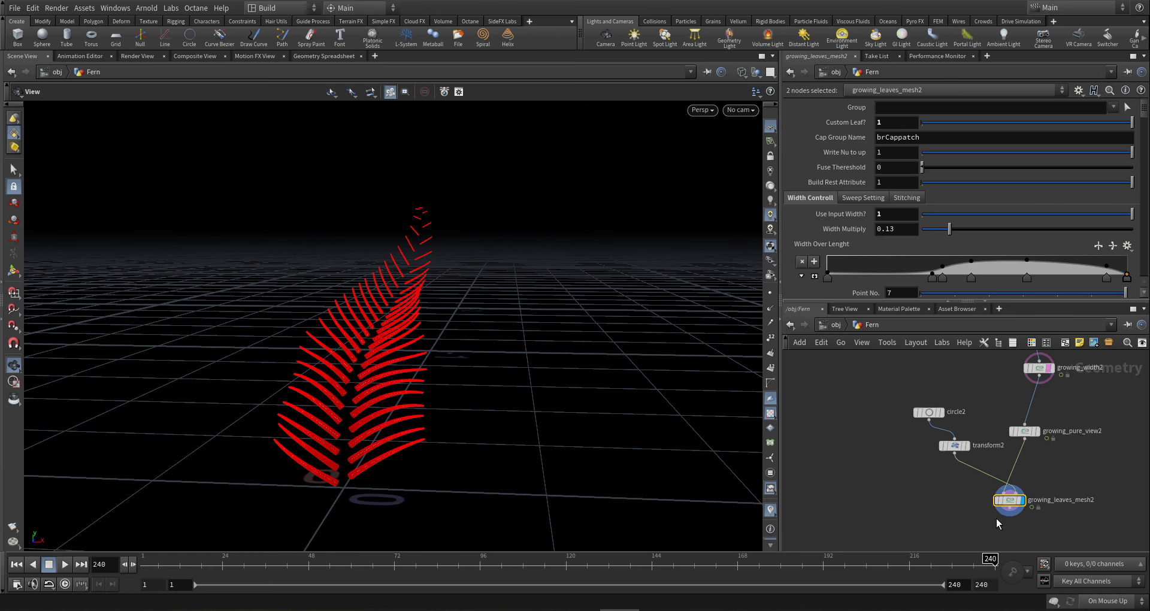
{"action": "left_click", "coordinate": [1011, 506]}
{"action": "scroll", "coordinate": [873, 486], "scroll_direction": "down", "scroll_amount": 5}
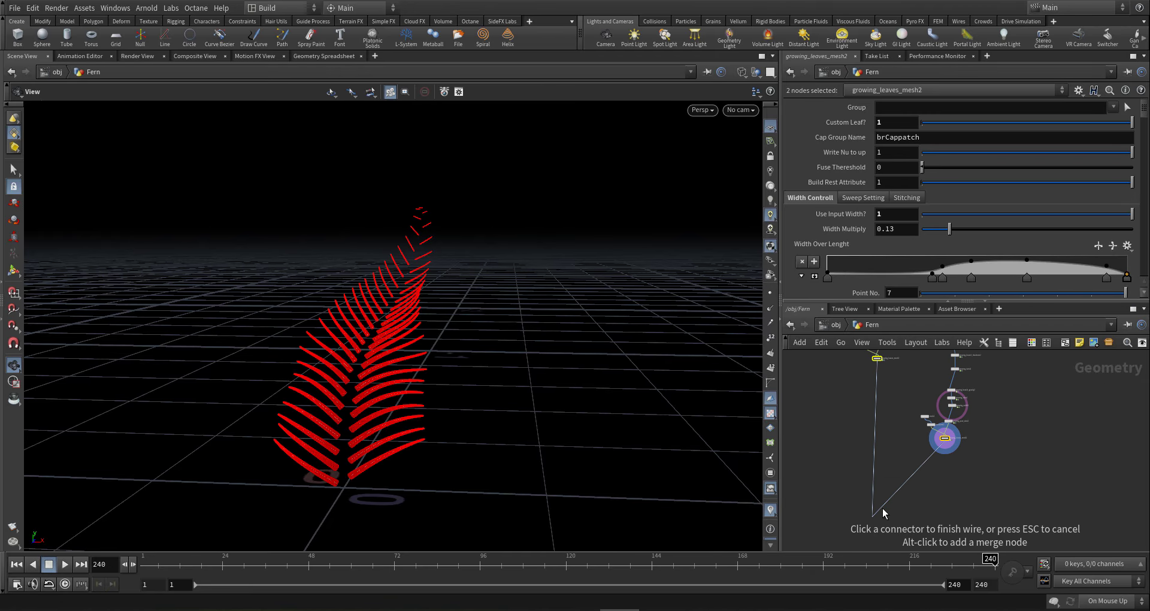
- Add merge1 fed by both leaves mesh nodes, display it, and shade the viewport
{"action": "key", "text": "Tab"}
{"action": "type", "text": "m"}
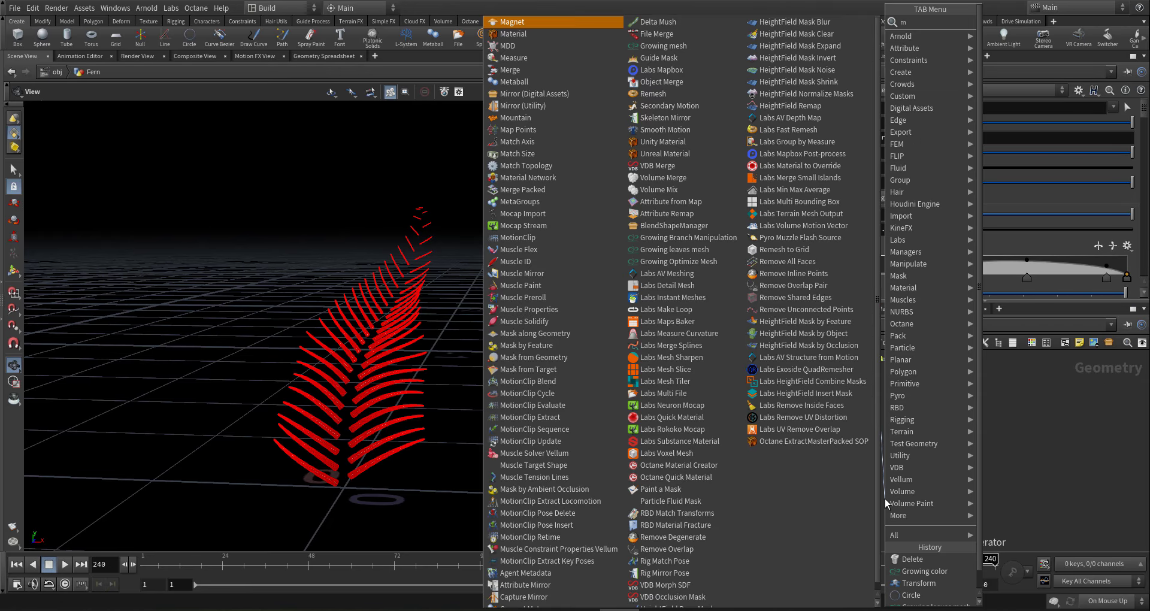
{"action": "type", "text": "erge"}
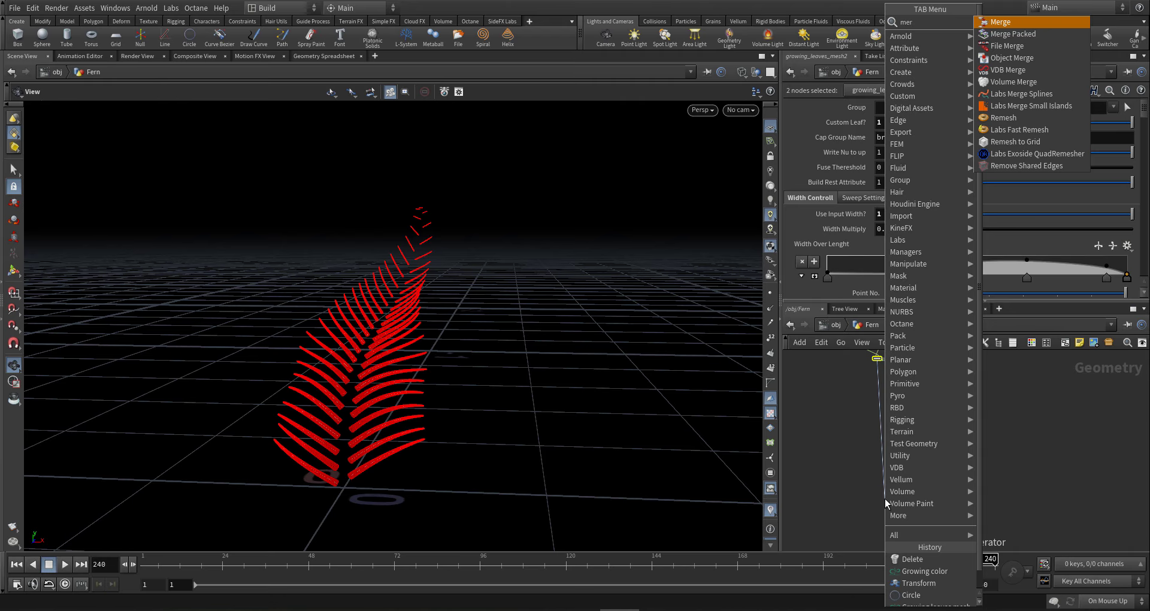
{"action": "key", "text": "Return"}
{"action": "left_click", "coordinate": [889, 499]}
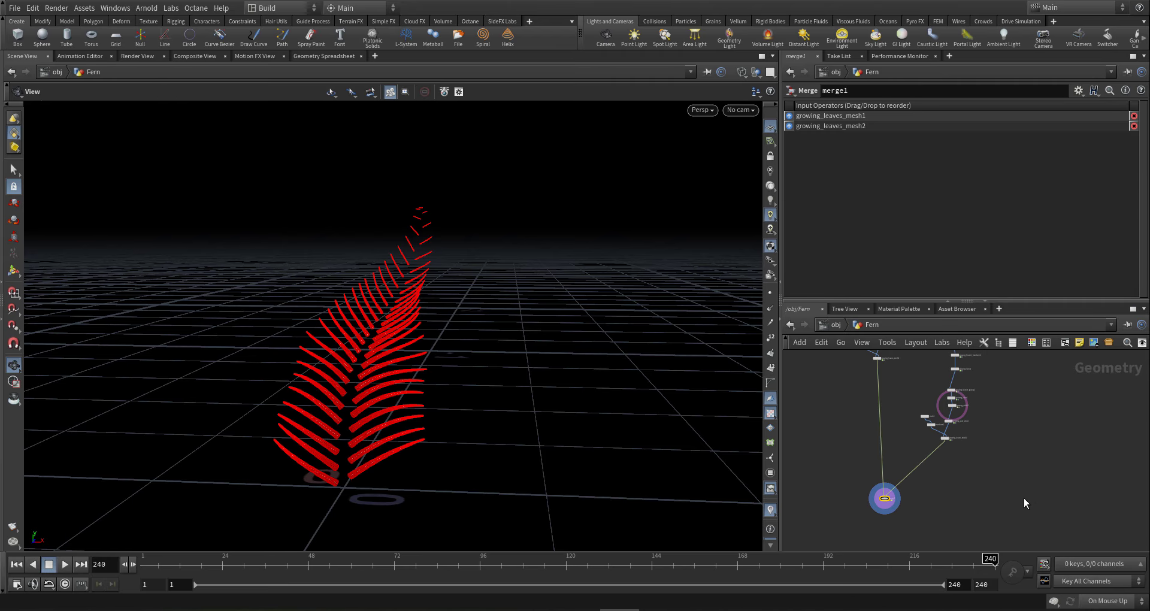
{"action": "key", "text": "shift+w"}
- Orbit the shaded fern and scrub back from frame 129 to earlier, tightly curled frames
{"action": "right_click_drag", "start_coordinate": [405, 377], "coordinate": [449, 374]}
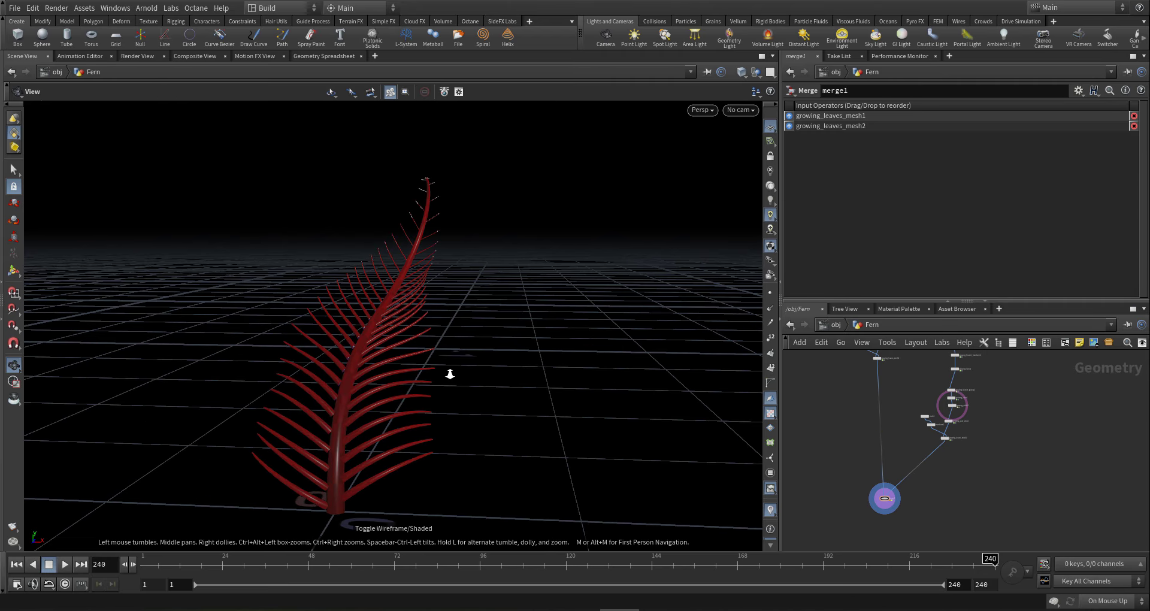
{"action": "left_click_drag", "start_coordinate": [400, 380], "coordinate": [393, 380]}
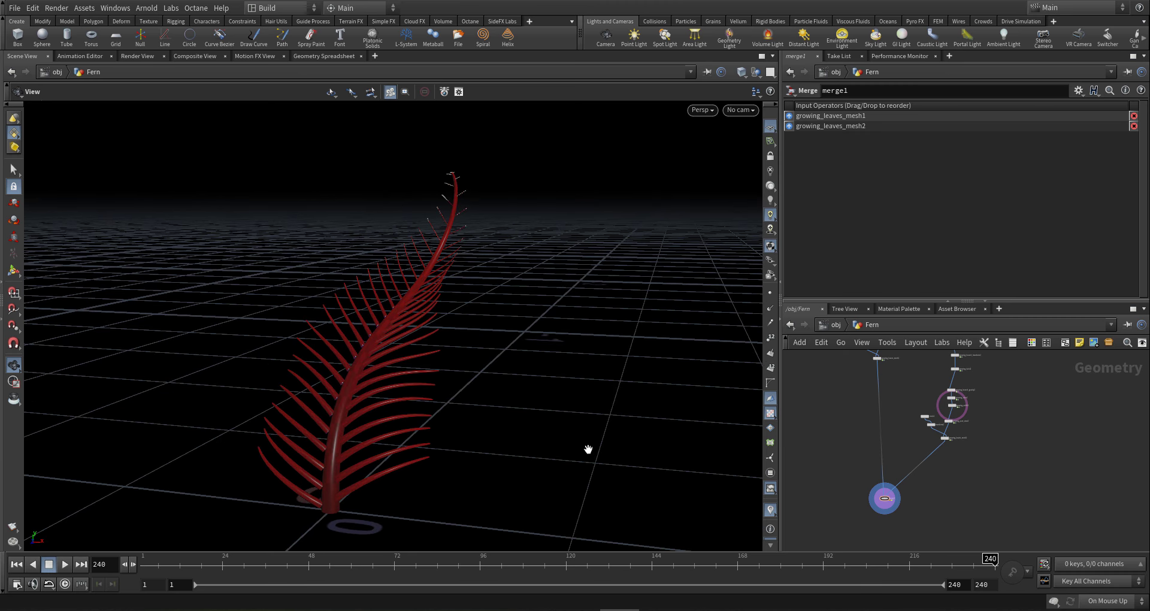
{"action": "left_click_drag", "start_coordinate": [413, 419], "coordinate": [406, 503]}
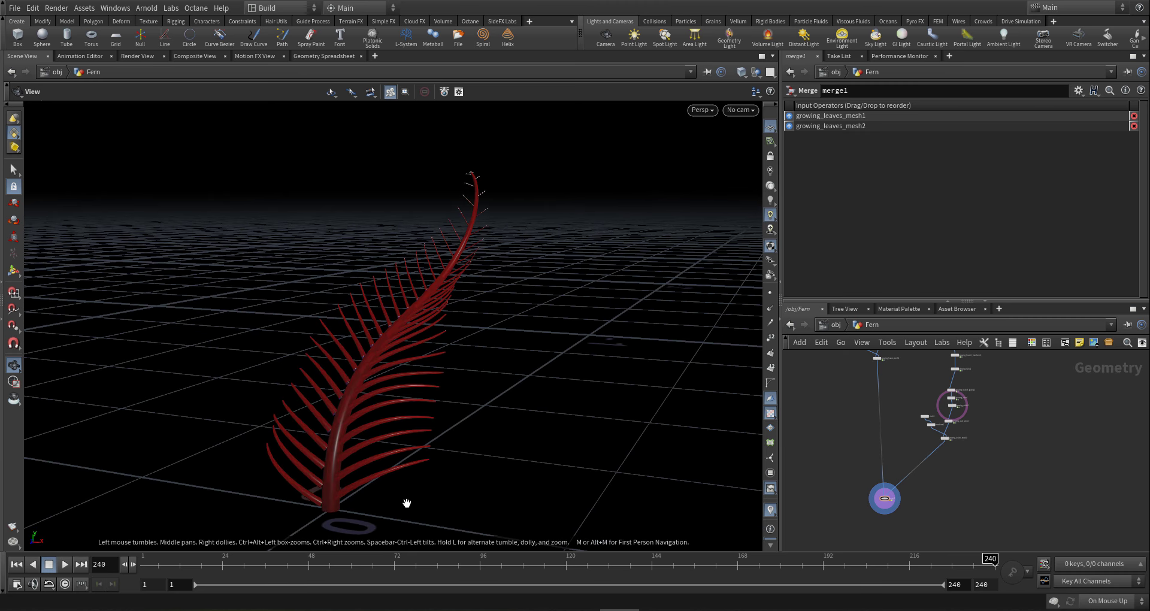
{"action": "left_click", "coordinate": [587, 567]}
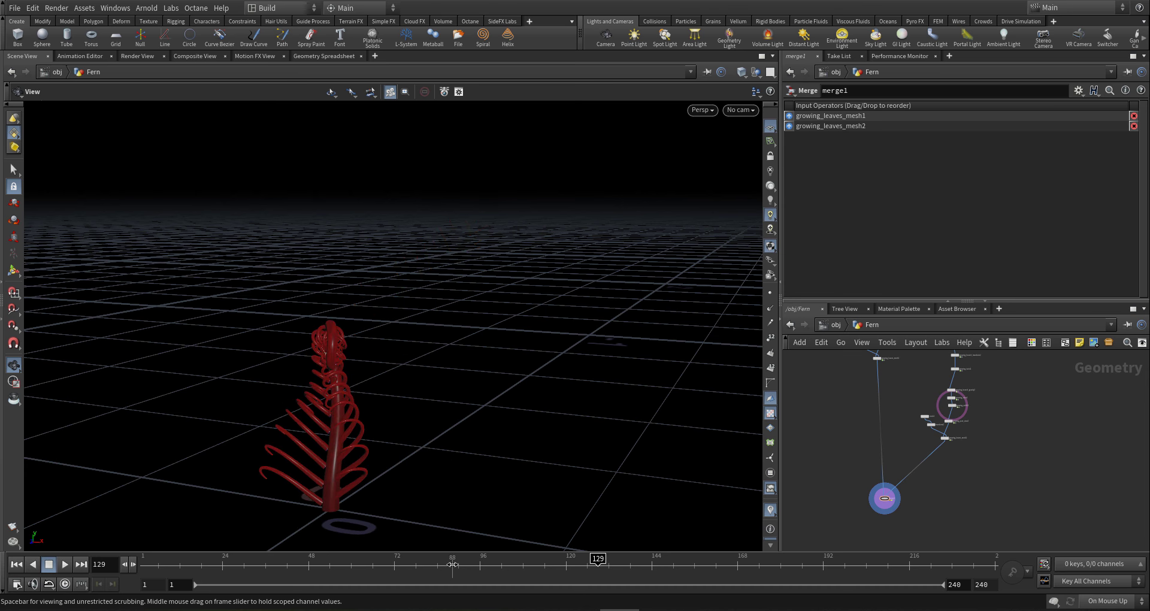
{"action": "left_click_drag", "start_coordinate": [452, 565], "coordinate": [368, 569]}
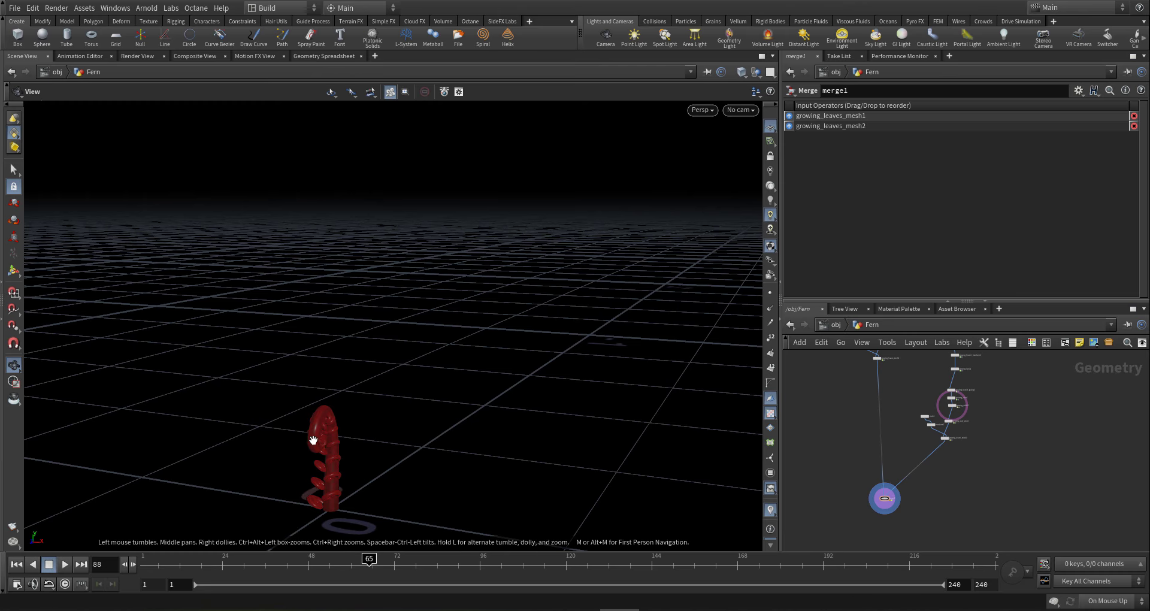
- Tumble around the curled frond, then jump to frame 145 to see it partly unfurled
{"action": "left_click_drag", "start_coordinate": [252, 426], "coordinate": [273, 447]}
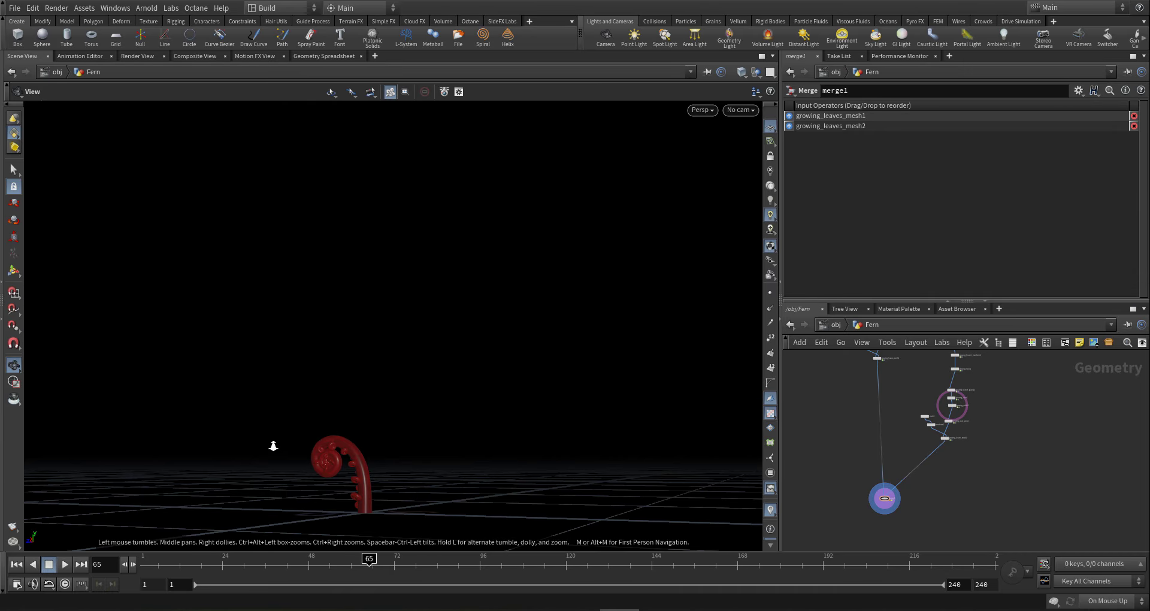
{"action": "right_click_drag", "start_coordinate": [274, 447], "coordinate": [371, 528]}
{"action": "middle_click_drag", "start_coordinate": [371, 527], "coordinate": [485, 470]}
{"action": "left_click_drag", "start_coordinate": [485, 469], "coordinate": [343, 473]}
{"action": "right_click_drag", "start_coordinate": [343, 472], "coordinate": [375, 384]}
{"action": "middle_click_drag", "start_coordinate": [375, 384], "coordinate": [352, 332]}
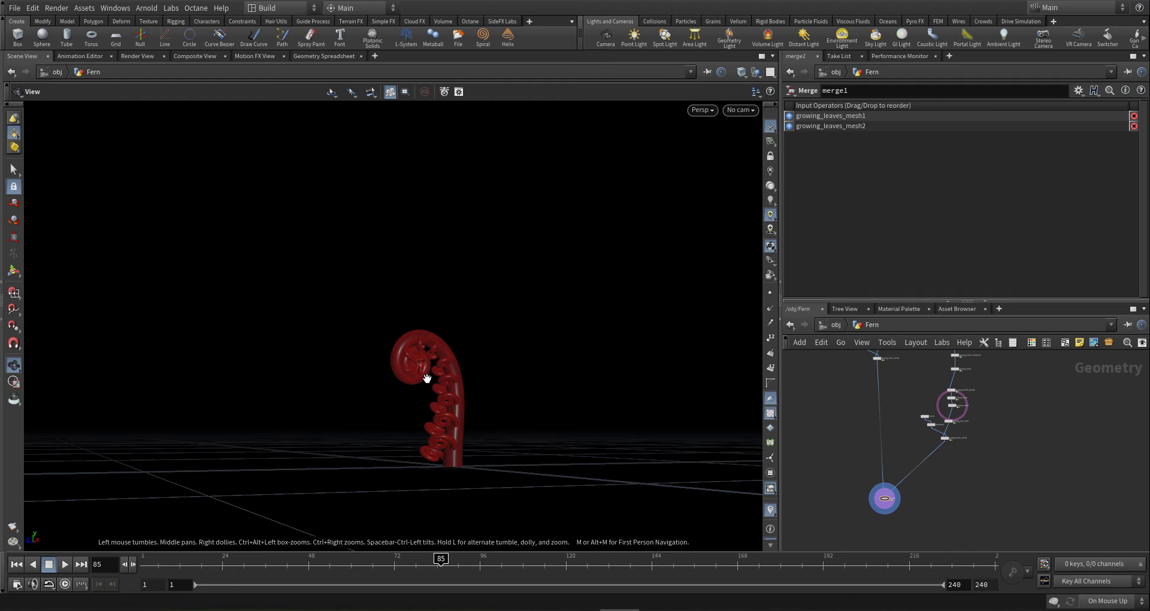
{"action": "left_click_drag", "start_coordinate": [440, 386], "coordinate": [470, 373]}
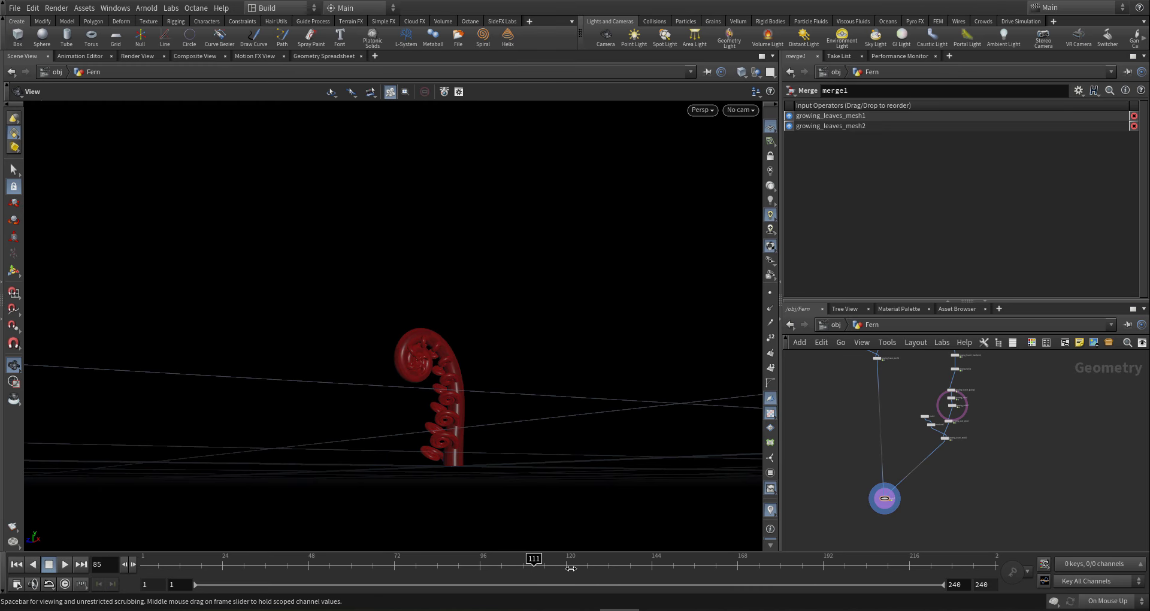
{"action": "left_click", "coordinate": [656, 564]}
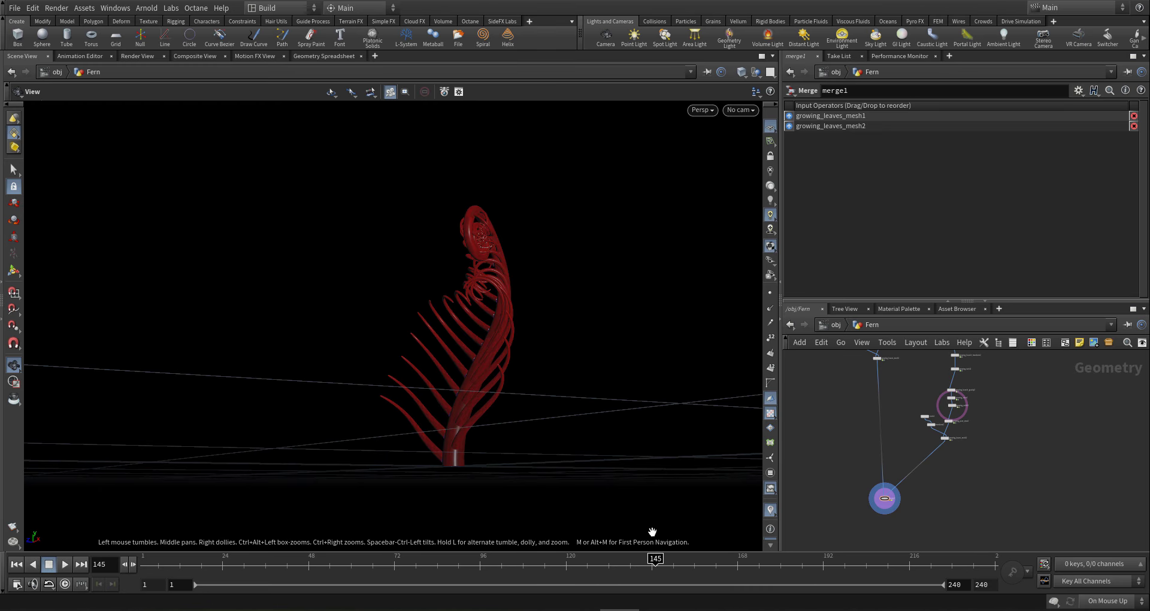
{"action": "left_click_drag", "start_coordinate": [462, 351], "coordinate": [781, 476]}
- Select and copy the 15-node right-hand branch chain
{"action": "scroll", "coordinate": [970, 526], "scroll_direction": "down", "scroll_amount": 3}
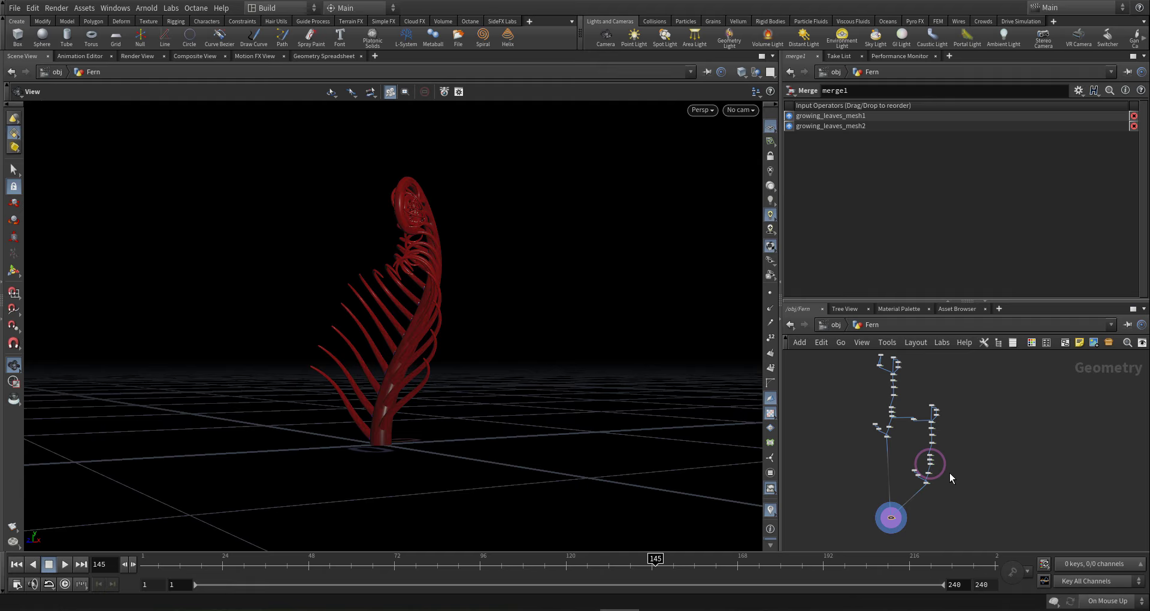
{"action": "scroll", "coordinate": [932, 446], "scroll_direction": "up", "scroll_amount": 5}
{"action": "mouse_move", "coordinate": [928, 501]}
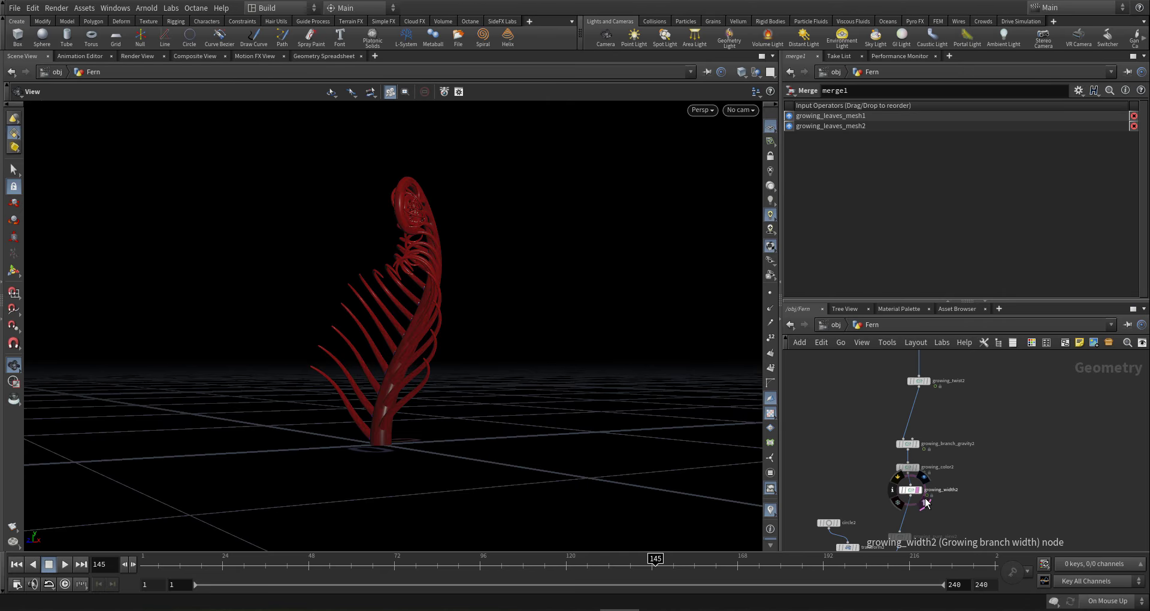
{"action": "scroll", "coordinate": [956, 510], "scroll_direction": "down", "scroll_amount": 5}
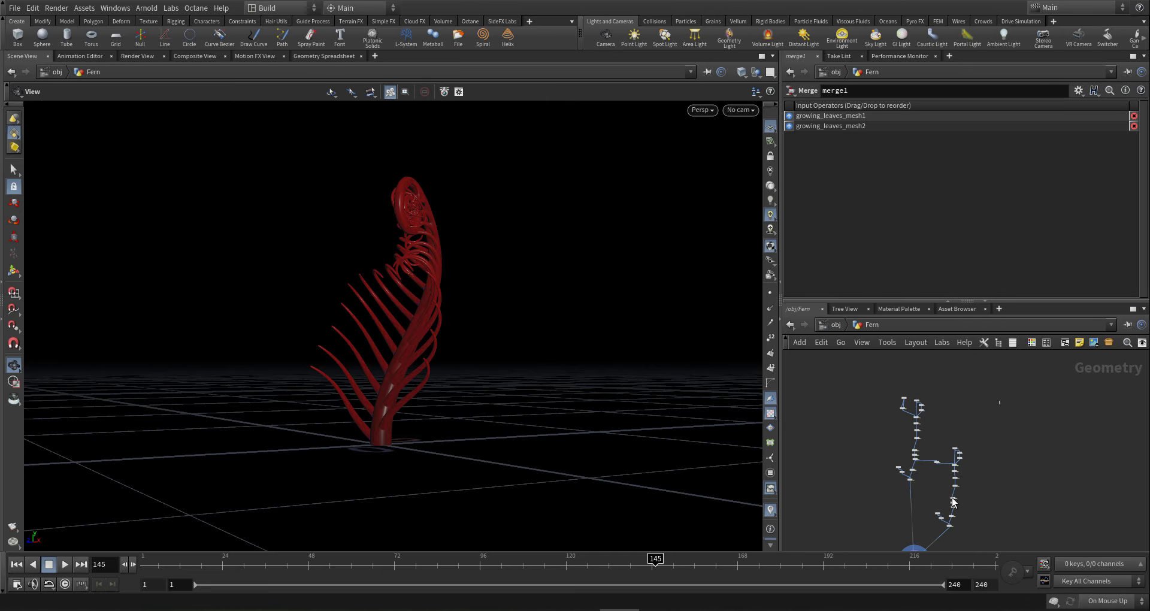
{"action": "left_click_drag", "start_coordinate": [937, 531], "coordinate": [942, 495]}
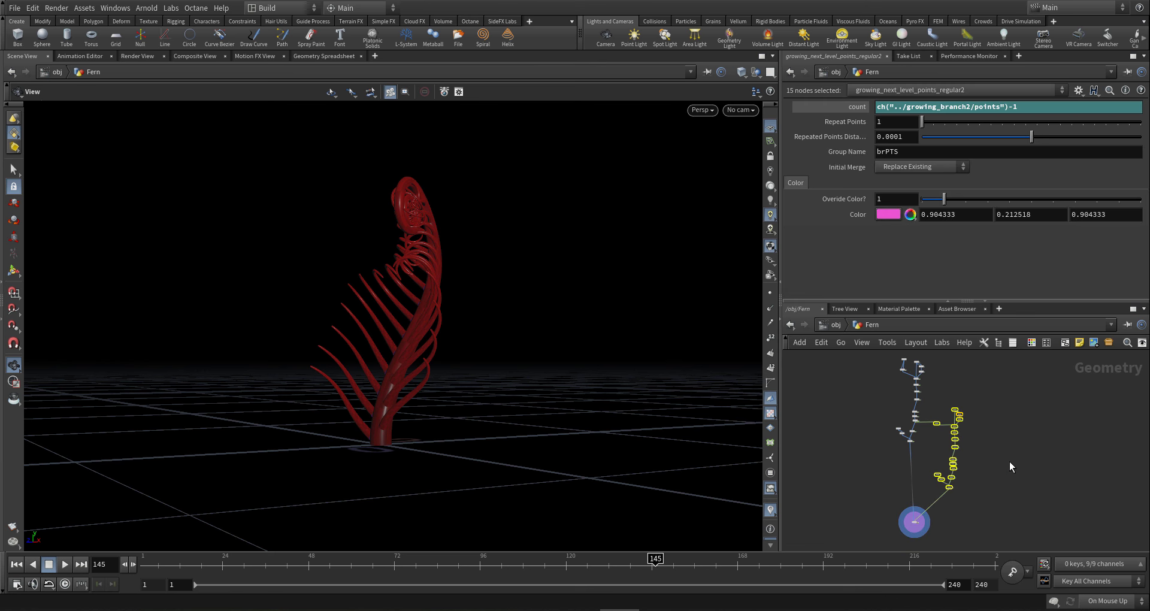
{"action": "key", "text": "ctrl+c"}
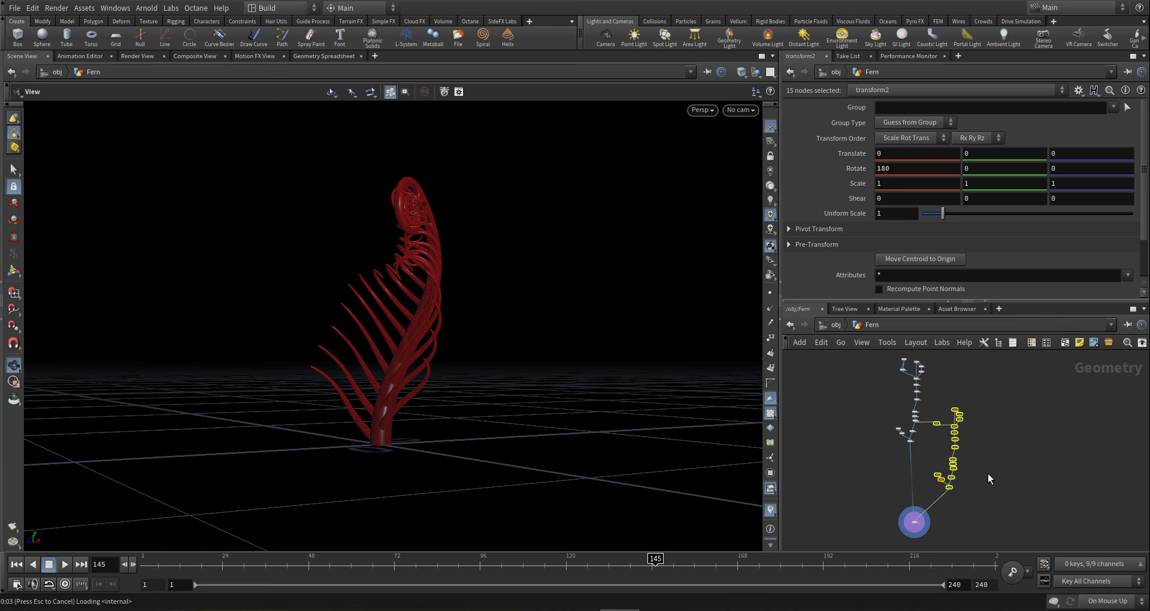
- Paste the duplicate chain beside the original and feed delete2 from growing_width2's output
{"action": "key", "text": "ctrl+v"}
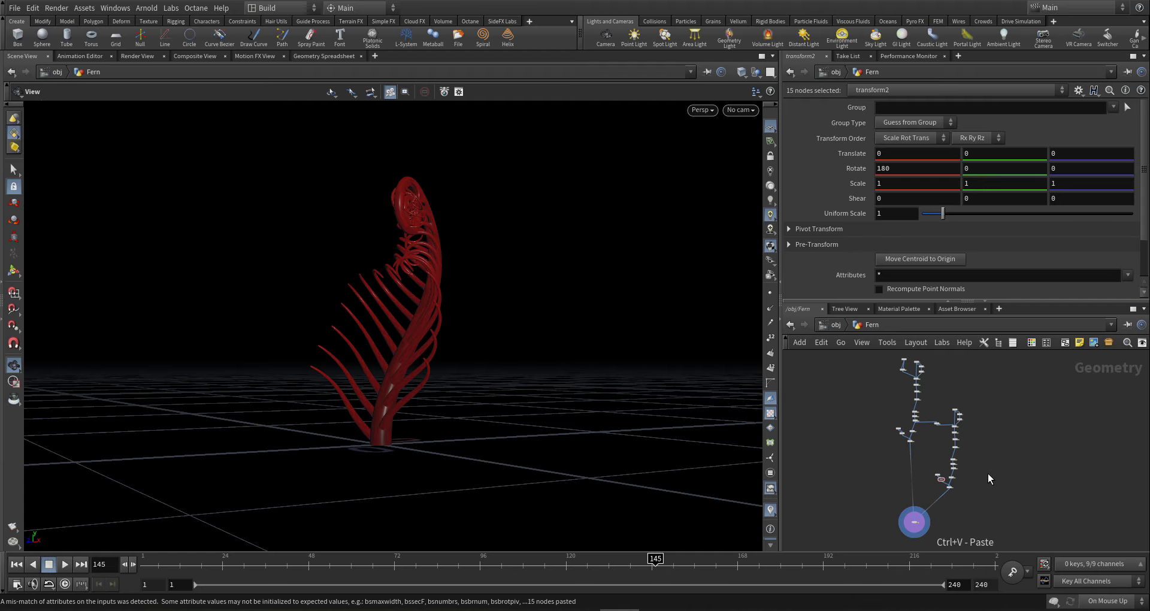
{"action": "left_click", "coordinate": [987, 474]}
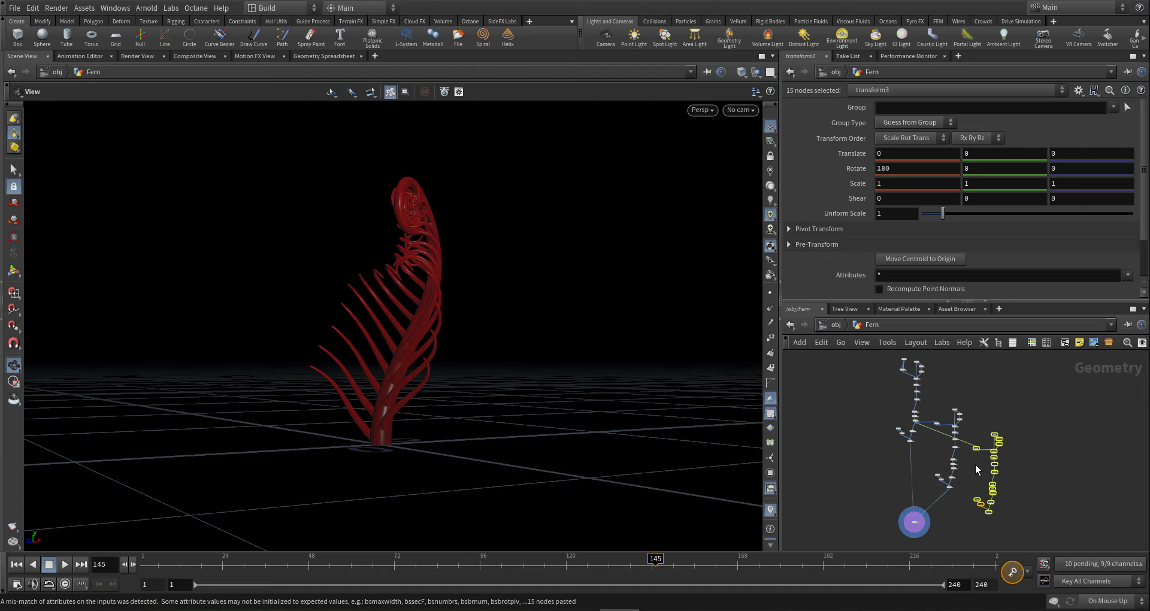
{"action": "scroll", "coordinate": [975, 465], "scroll_direction": "up", "scroll_amount": 2}
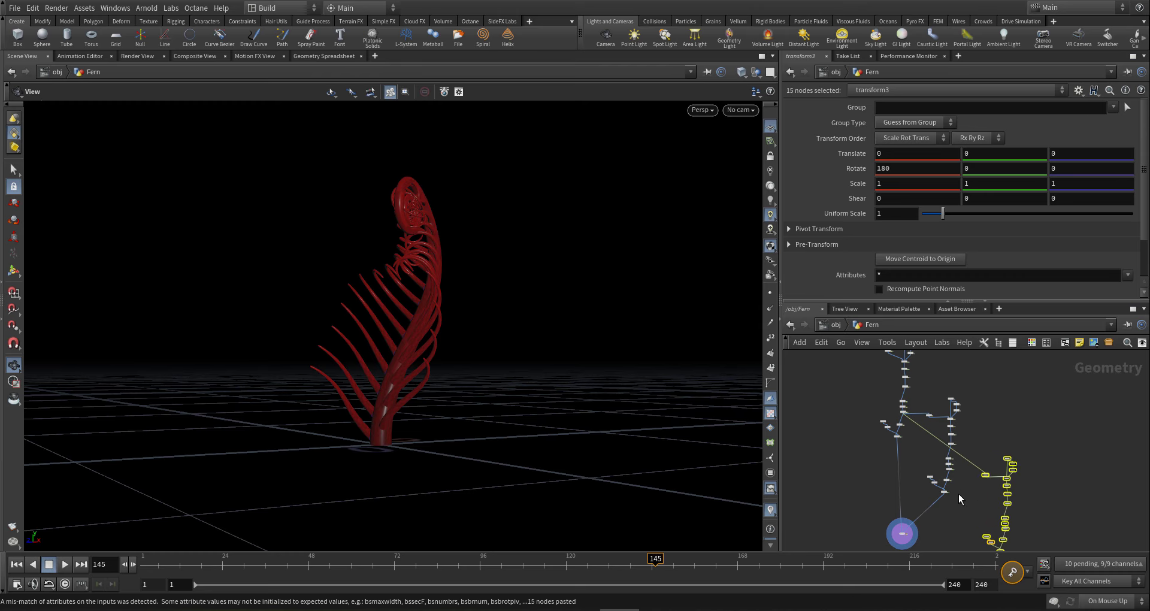
{"action": "scroll", "coordinate": [958, 494], "scroll_direction": "up", "scroll_amount": 5}
{"action": "left_click", "coordinate": [1025, 467]}
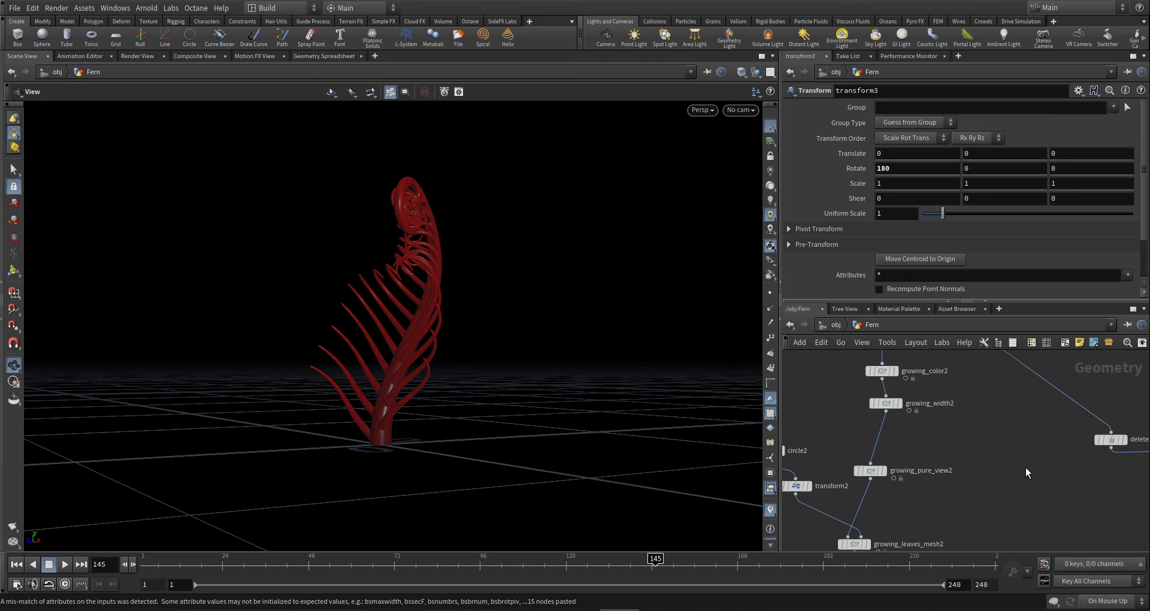
{"action": "middle_click_drag", "start_coordinate": [1026, 467], "coordinate": [1030, 480]}
{"action": "left_click", "coordinate": [1044, 390]}
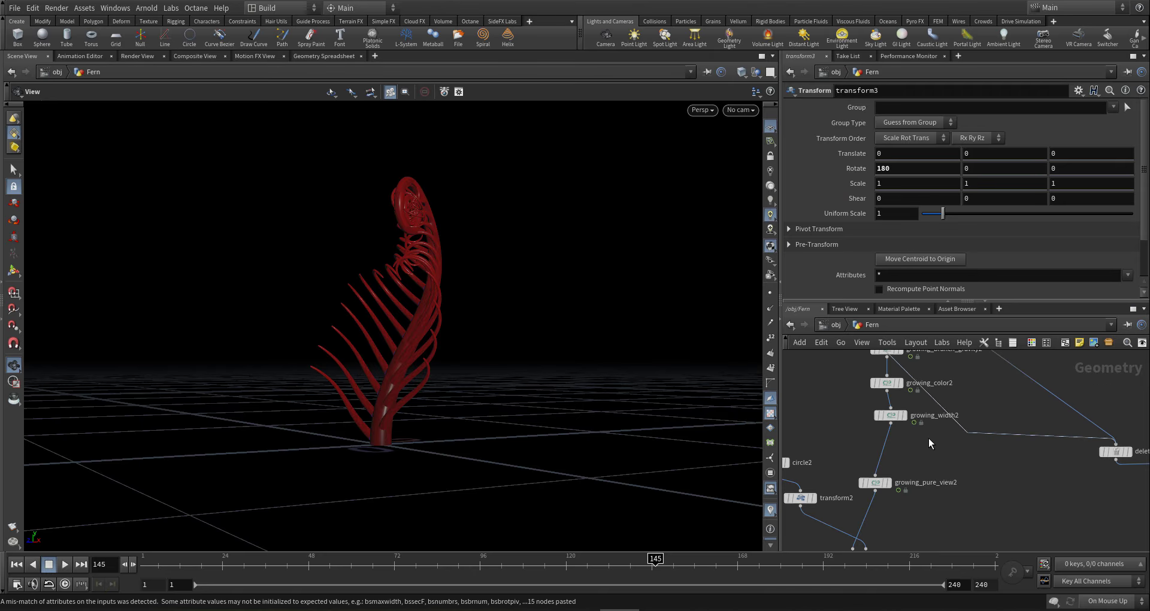
{"action": "left_click", "coordinate": [891, 423]}
- Reposition the output node and delete2 to tidy the network
{"action": "scroll", "coordinate": [932, 499], "scroll_direction": "down", "scroll_amount": 4}
{"action": "middle_click_drag", "start_coordinate": [933, 498], "coordinate": [950, 441]}
{"action": "scroll", "coordinate": [951, 443], "scroll_direction": "down", "scroll_amount": 5}
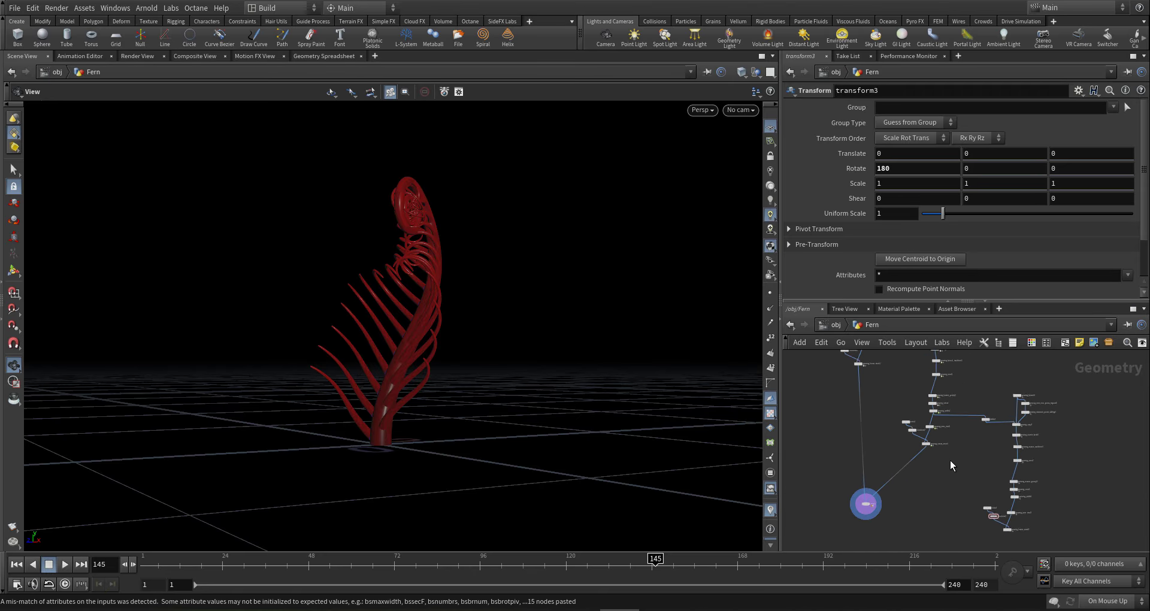
{"action": "middle_click_drag", "start_coordinate": [950, 493], "coordinate": [950, 459]}
{"action": "left_click_drag", "start_coordinate": [872, 484], "coordinate": [872, 484]}
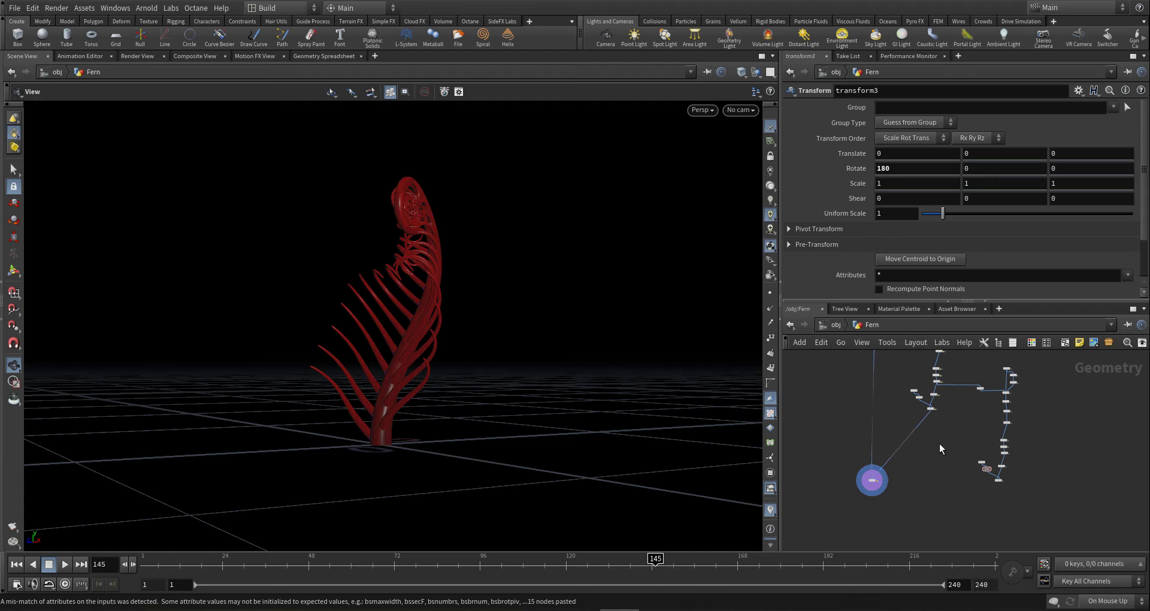
{"action": "middle_click_drag", "start_coordinate": [954, 434], "coordinate": [945, 451]}
{"action": "scroll", "coordinate": [971, 419], "scroll_direction": "up", "scroll_amount": 5}
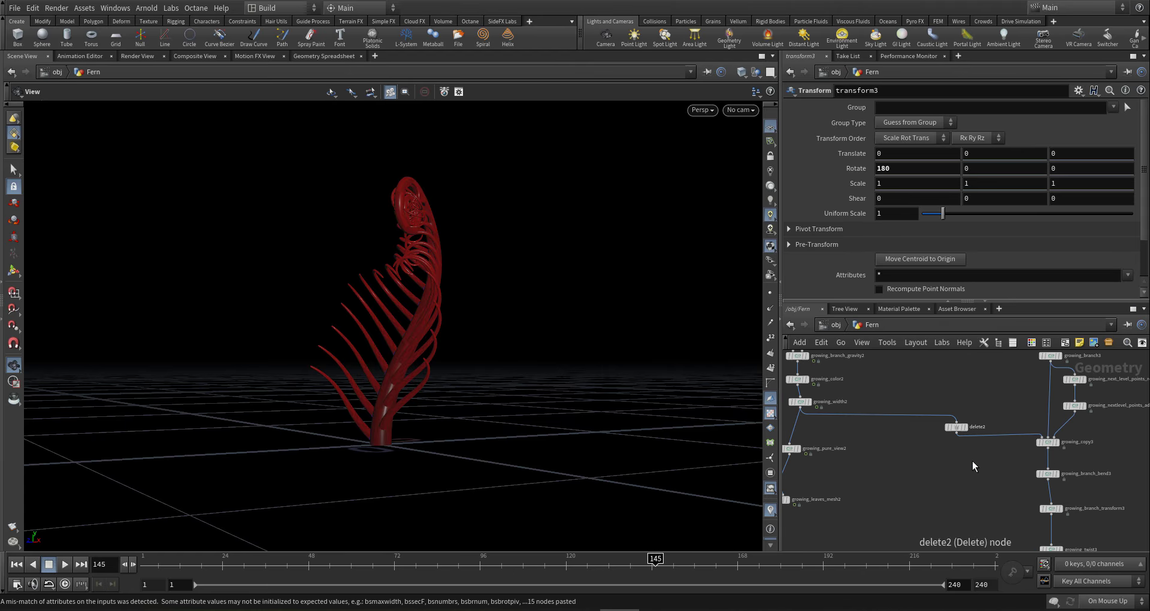
{"action": "left_click_drag", "start_coordinate": [964, 430], "coordinate": [933, 423]}
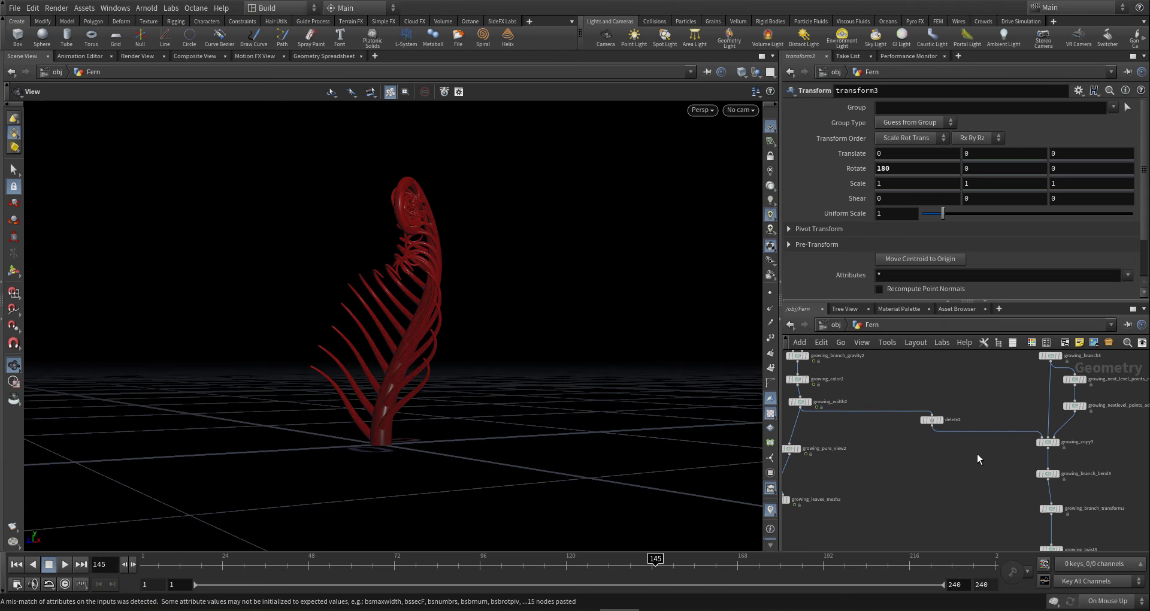
{"action": "middle_click_drag", "start_coordinate": [930, 432], "coordinate": [922, 445]}
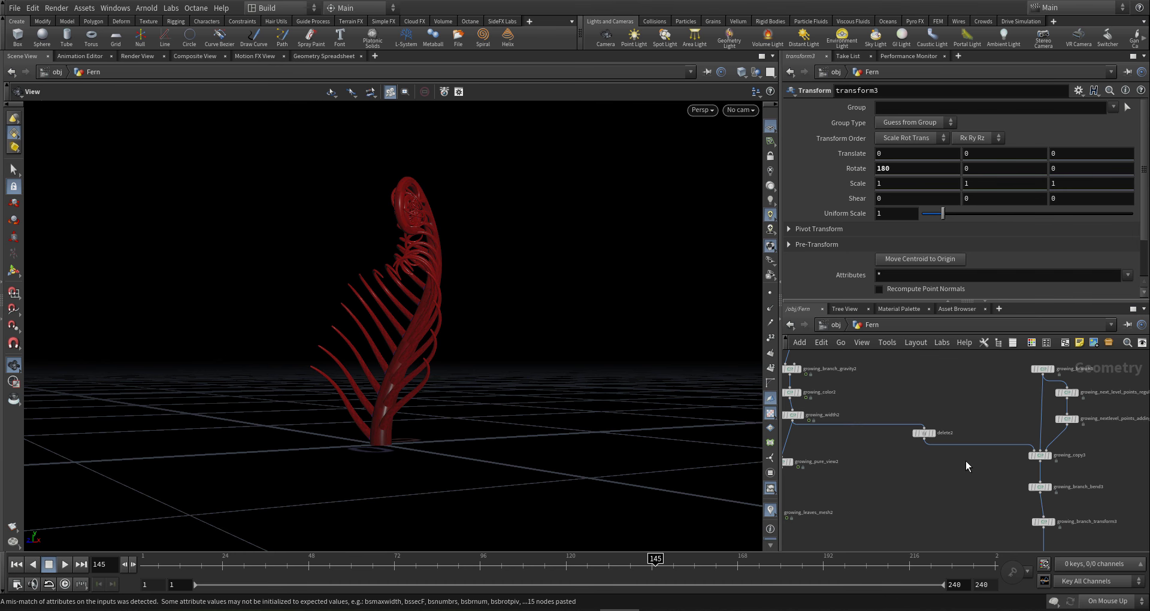
- Add a Growing Optimize Mesh node via 'op g' with width/pscale set to 2
{"action": "key", "text": "Tab"}
{"action": "type", "text": "op"}
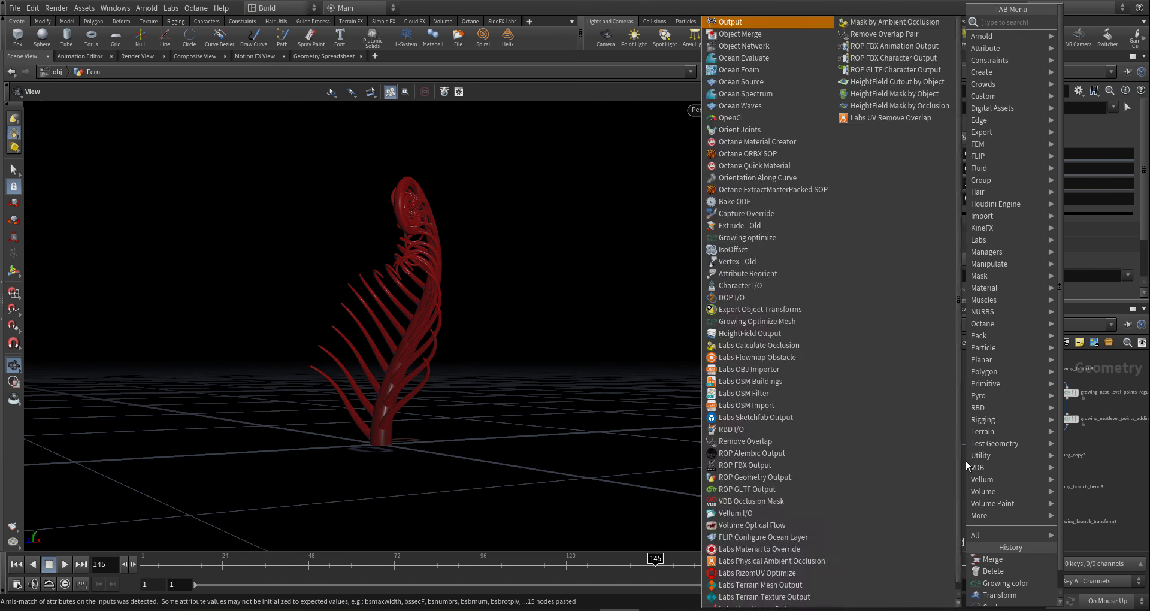
{"action": "type", "text": " g"}
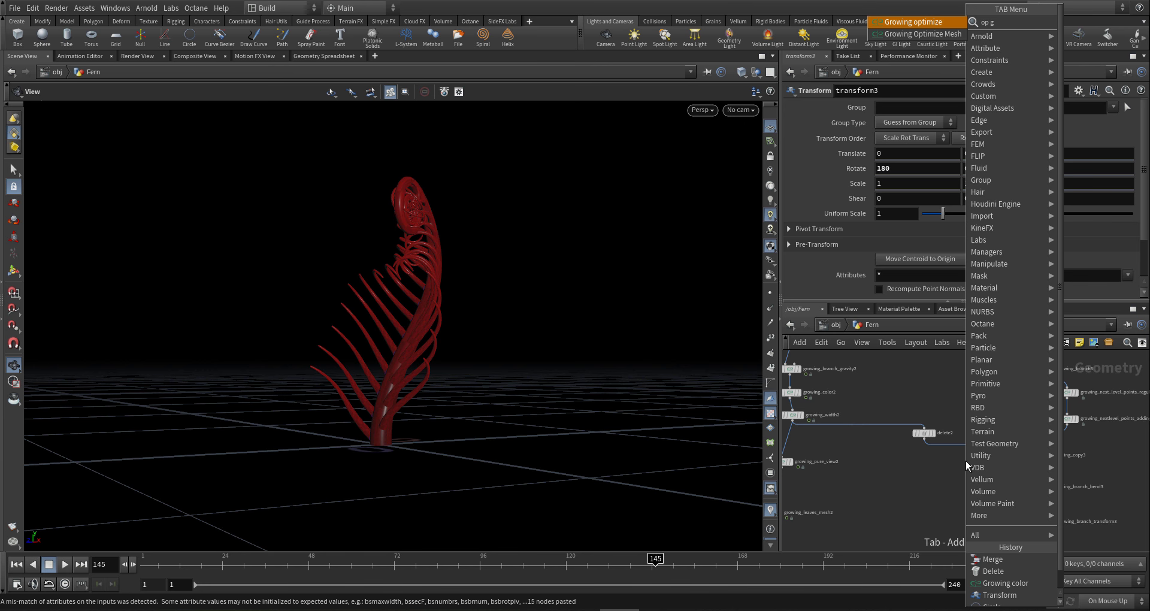
{"action": "key", "text": "Return"}
{"action": "left_click", "coordinate": [966, 461]}
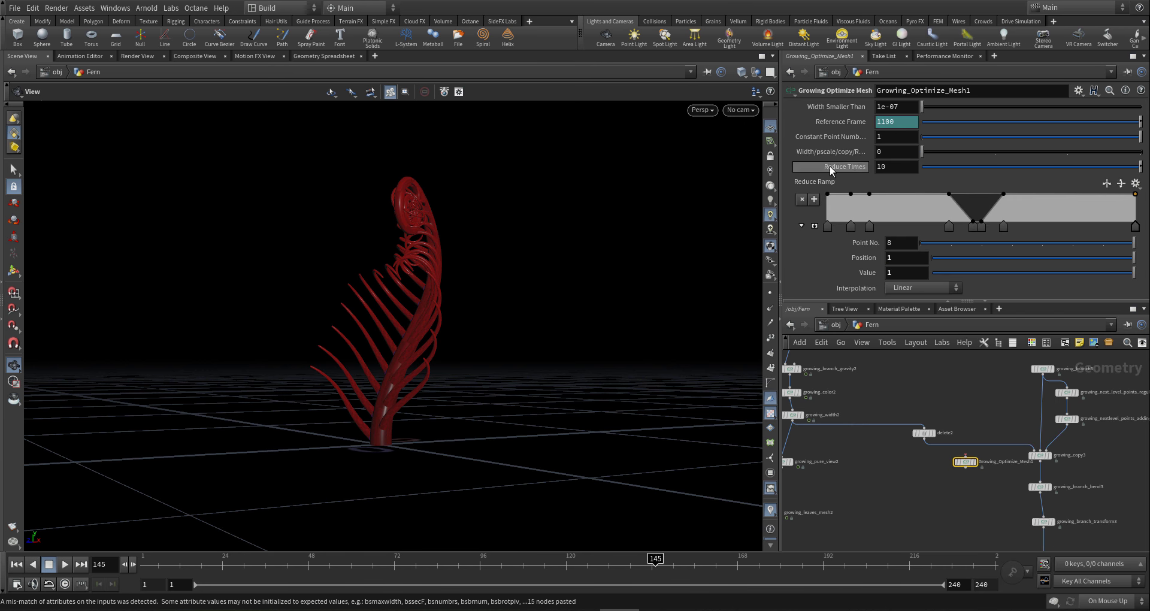
{"action": "left_click", "coordinate": [1061, 153]}
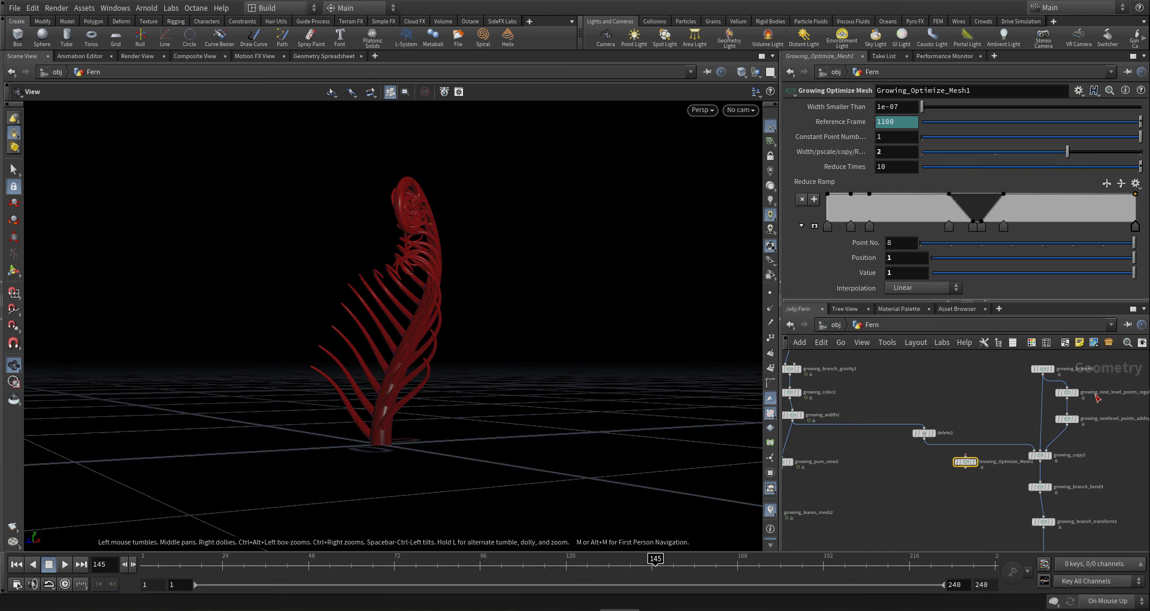
- Drop the optimize node onto the delete2 to growing_copy3 wire
{"action": "left_click_drag", "start_coordinate": [965, 468], "coordinate": [988, 454]}
{"action": "scroll", "coordinate": [923, 473], "scroll_direction": "down", "scroll_amount": 5}
{"action": "middle_click_drag", "start_coordinate": [926, 501], "coordinate": [924, 432]}
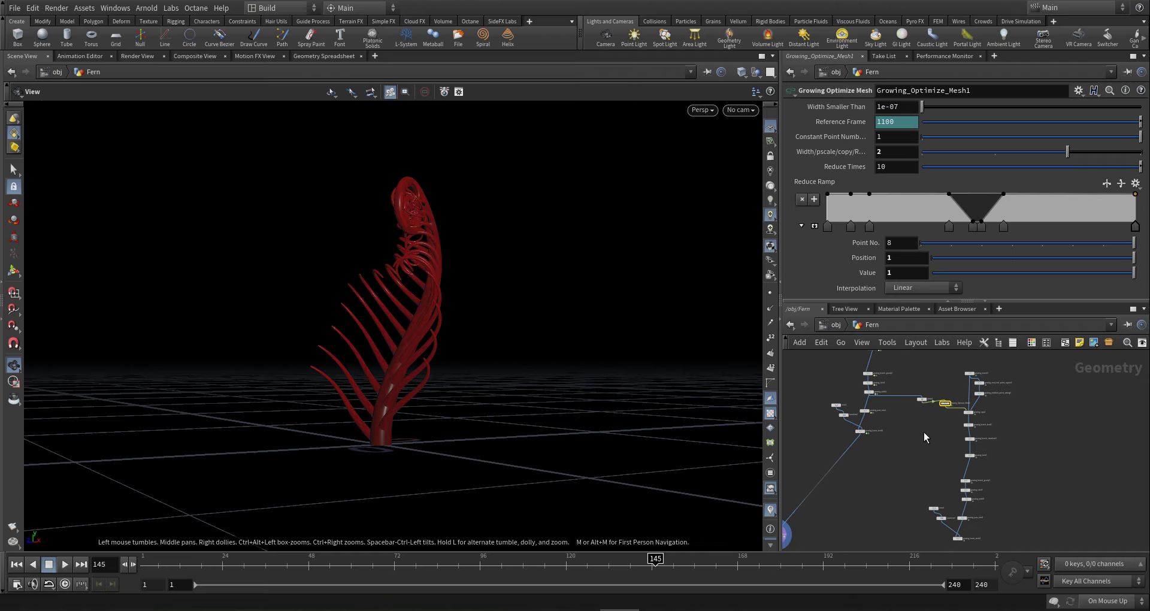
{"action": "scroll", "coordinate": [924, 434], "scroll_direction": "down", "scroll_amount": 3}
{"action": "middle_click_drag", "start_coordinate": [911, 501], "coordinate": [913, 476]}
{"action": "scroll", "coordinate": [845, 475], "scroll_direction": "up", "scroll_amount": 3}
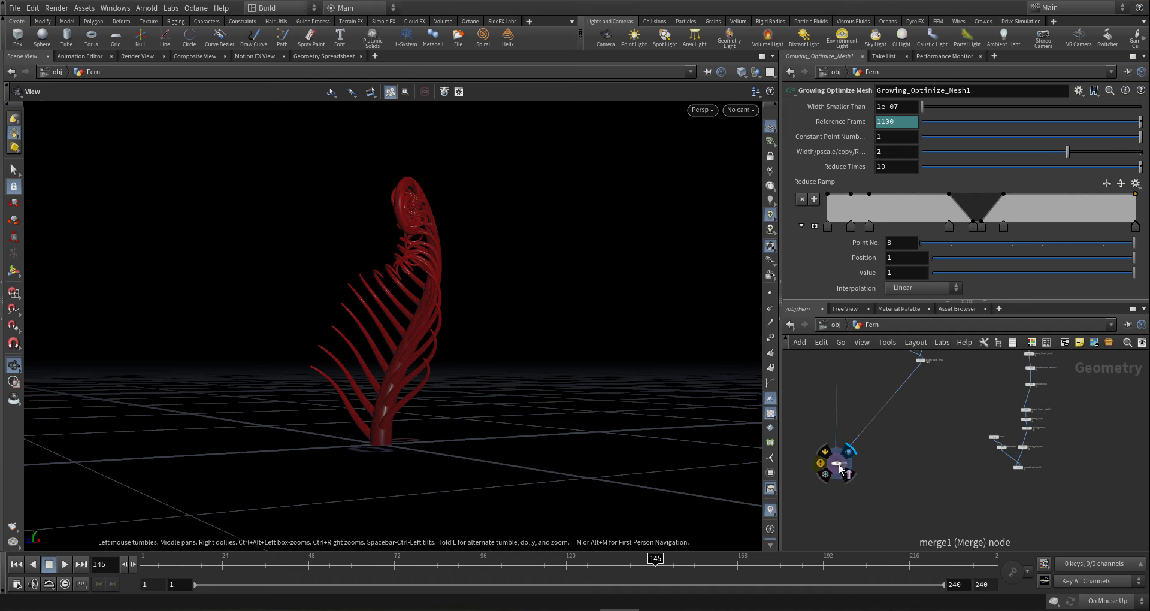
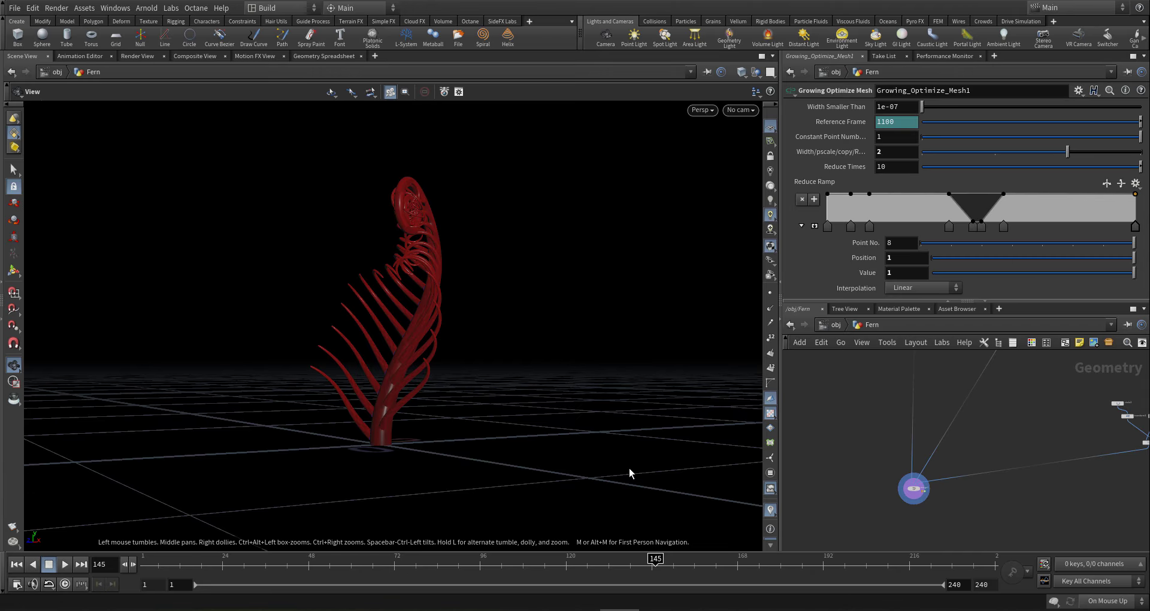
- Orbit to a lower angle around the fern and zoom the network view out and back
{"action": "left_click_drag", "start_coordinate": [383, 387], "coordinate": [449, 404]}
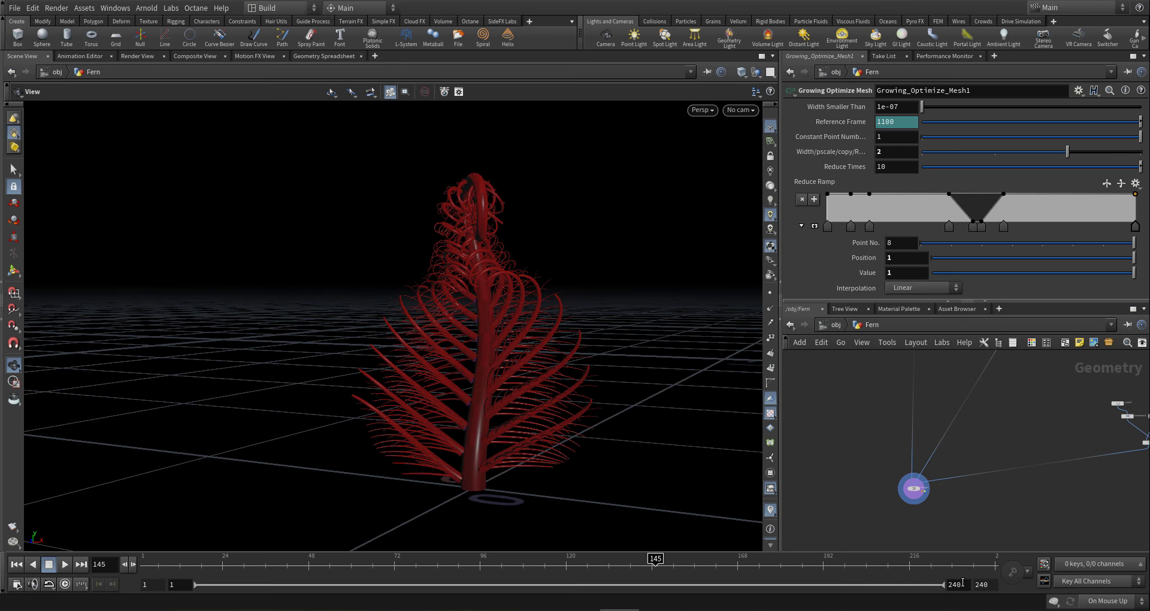
{"action": "scroll", "coordinate": [1039, 473], "scroll_direction": "down", "scroll_amount": 2}
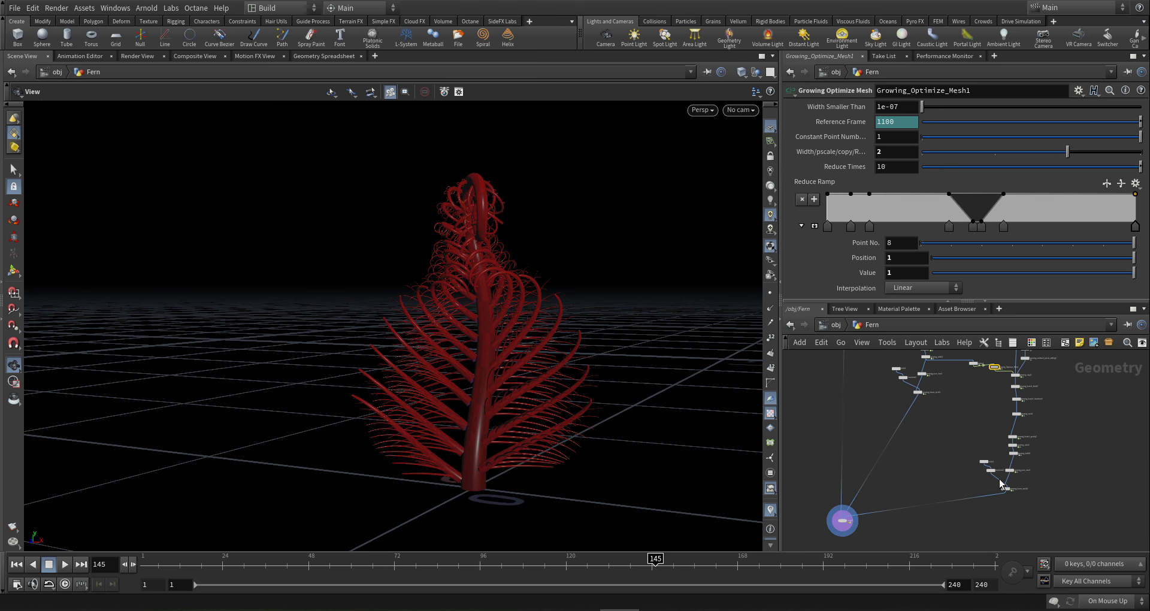
{"action": "scroll", "coordinate": [1015, 410], "scroll_direction": "up", "scroll_amount": 5}
- Select the growing_leaves_mesh2 and growing_leaves_mesh1 nodes, ending with only growing_leaves_mesh1 selected
{"action": "mouse_move", "coordinate": [990, 435]}
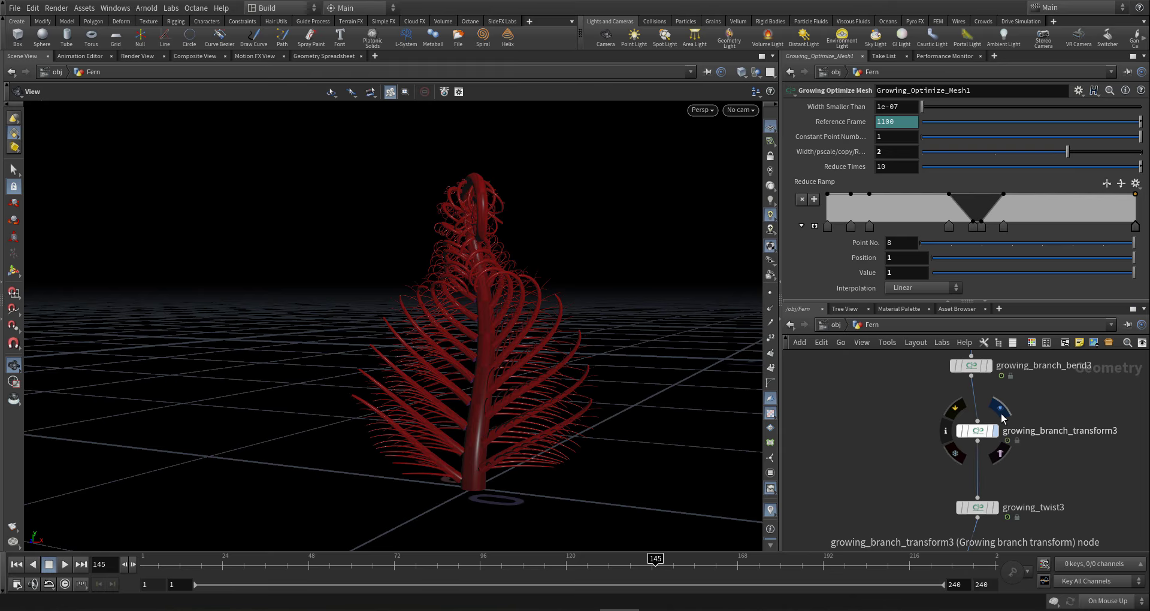
{"action": "scroll", "coordinate": [1006, 419], "scroll_direction": "down", "scroll_amount": 6}
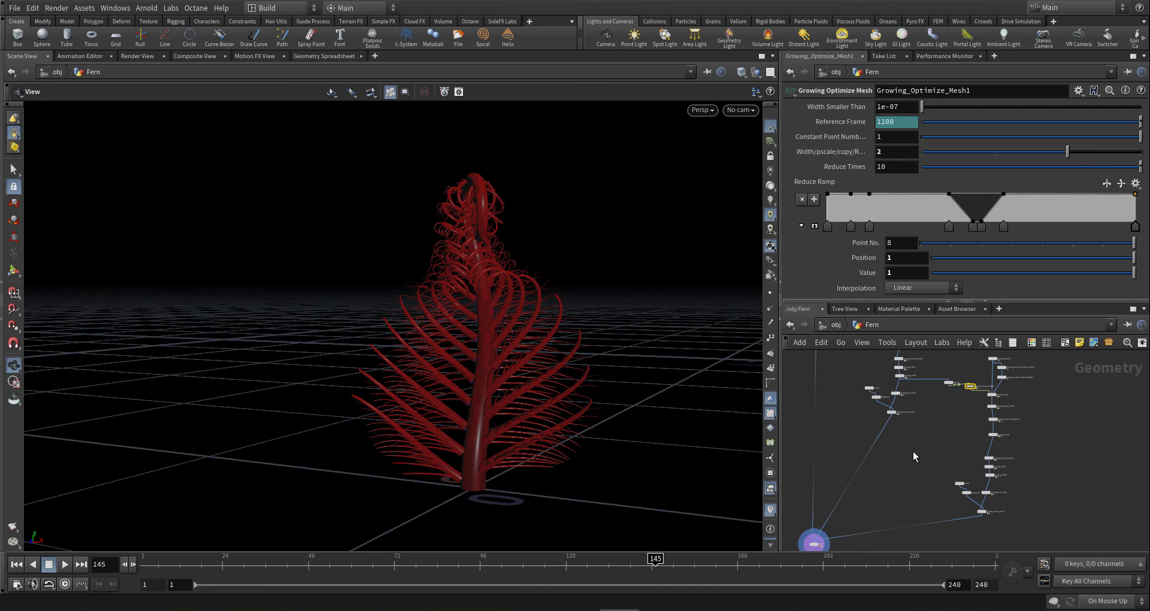
{"action": "mouse_move", "coordinate": [885, 433]}
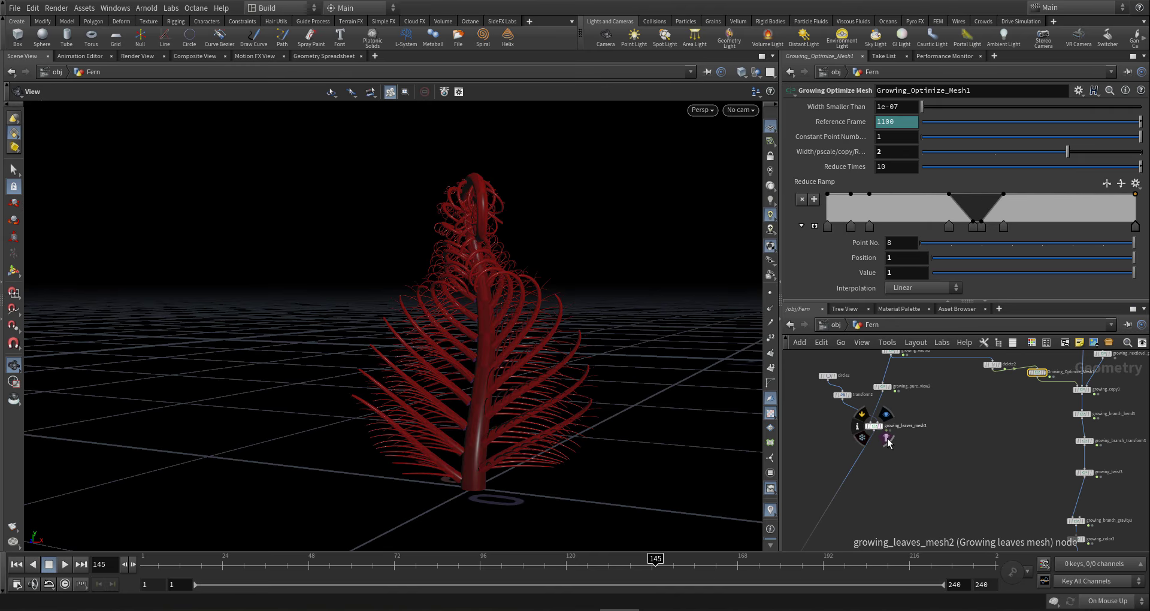
{"action": "left_click_drag", "start_coordinate": [909, 471], "coordinate": [859, 425]}
{"action": "middle_click_drag", "start_coordinate": [842, 435], "coordinate": [863, 480]}
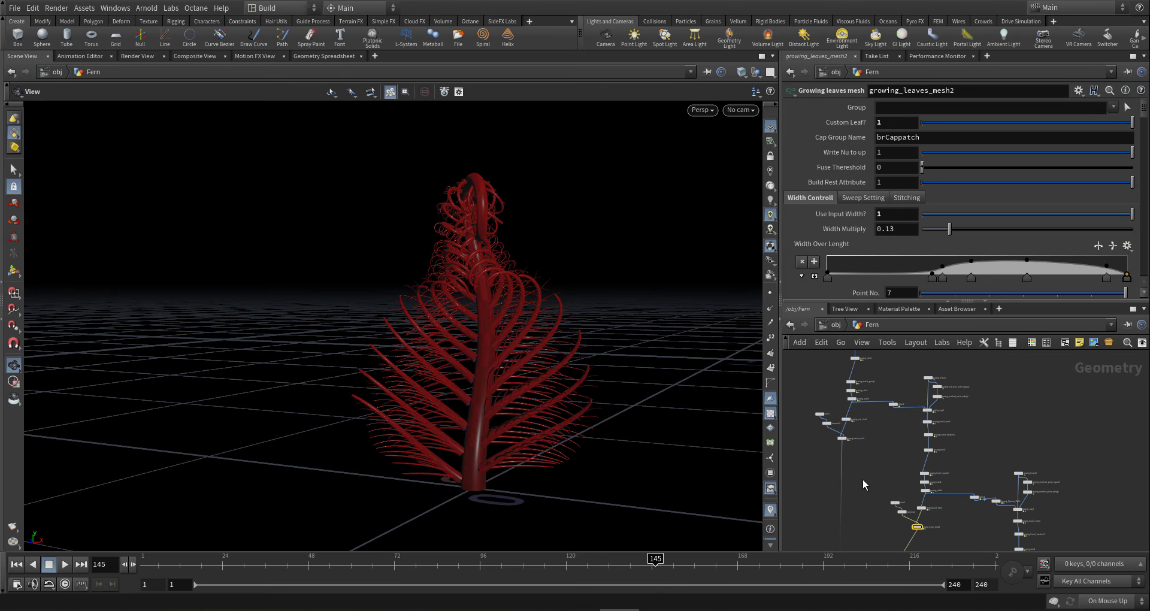
{"action": "left_click", "coordinate": [838, 438], "text": "shift"}
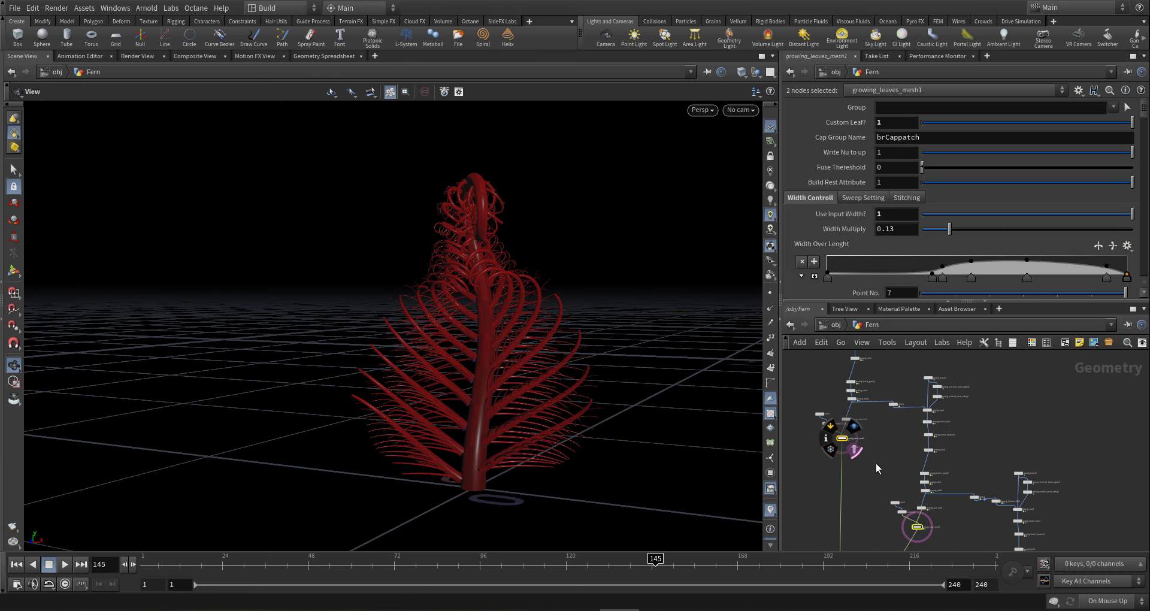
{"action": "left_click", "coordinate": [893, 479]}
- Undo the template flag change and display growing_branch_transform3's leafy fern output
{"action": "middle_click_drag", "start_coordinate": [1013, 536], "coordinate": [949, 486]}
{"action": "scroll", "coordinate": [991, 512], "scroll_direction": "up", "scroll_amount": 2}
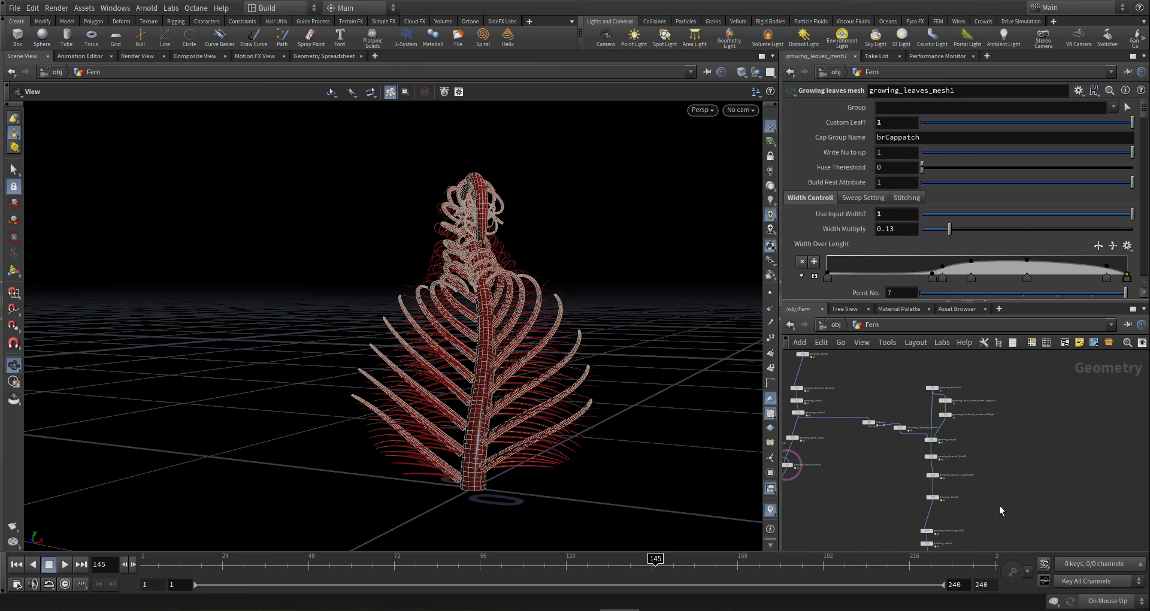
{"action": "scroll", "coordinate": [936, 481], "scroll_direction": "up", "scroll_amount": 4}
{"action": "scroll", "coordinate": [937, 485], "scroll_direction": "up", "scroll_amount": 1}
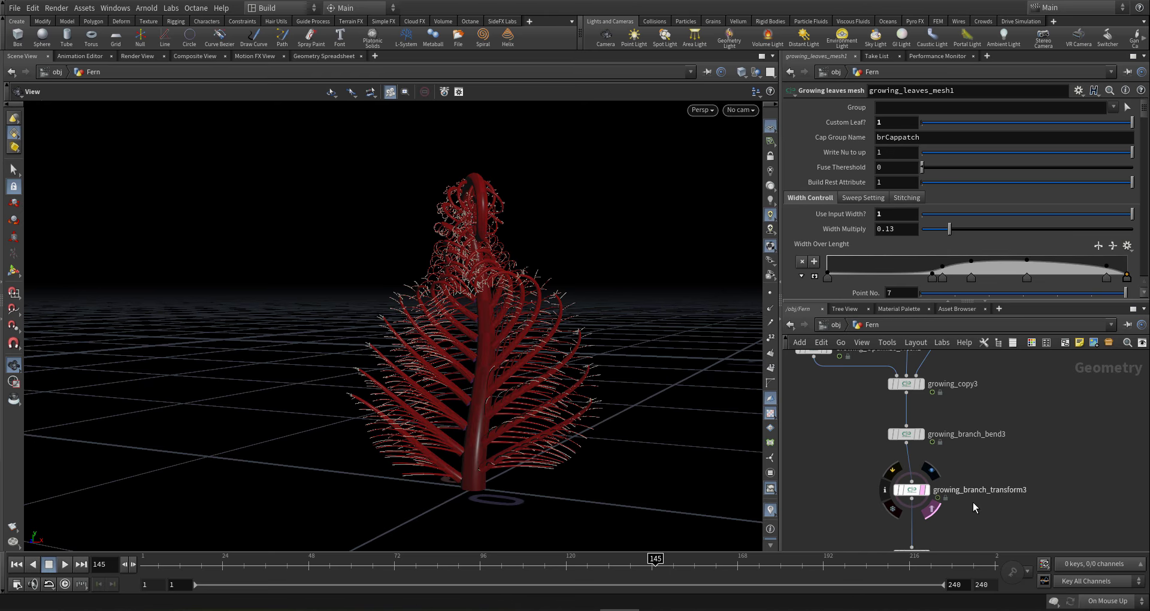
{"action": "key", "text": "ctrl+z"}
{"action": "scroll", "coordinate": [948, 484], "scroll_direction": "up", "scroll_amount": 2}
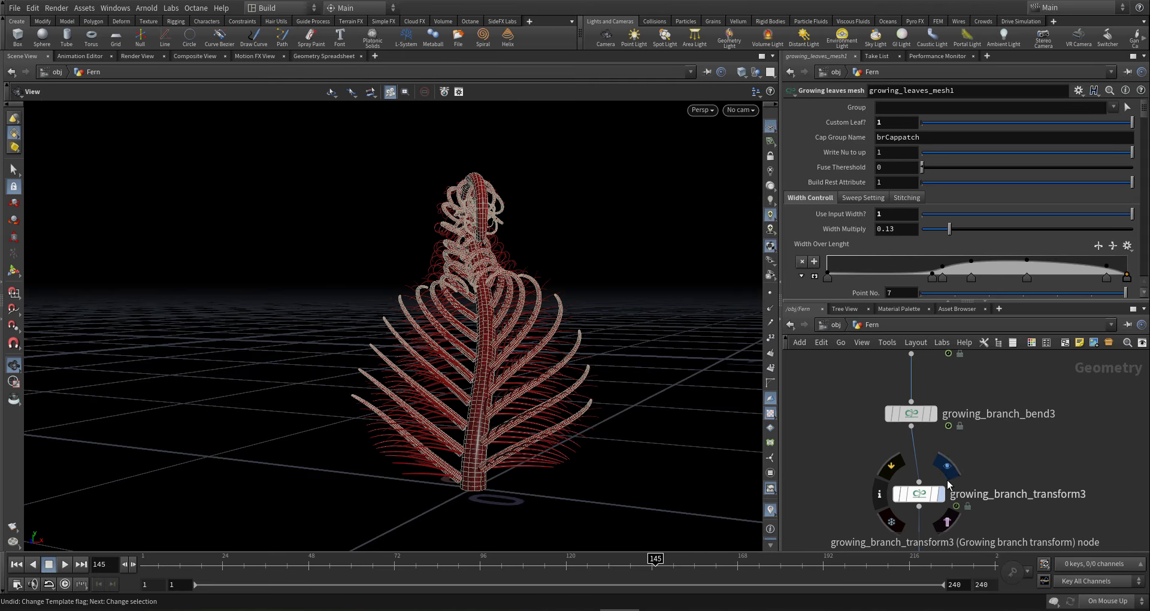
{"action": "left_click", "coordinate": [948, 479]}
{"action": "left_click_drag", "start_coordinate": [542, 411], "coordinate": [530, 442]}
{"action": "scroll", "coordinate": [920, 490], "scroll_direction": "down", "scroll_amount": 2}
- Set growing_copy3's W Rotation Base Multiplier to -90
{"action": "middle_click_drag", "start_coordinate": [992, 422], "coordinate": [1003, 482]}
{"action": "scroll", "coordinate": [1004, 481], "scroll_direction": "up", "scroll_amount": 2}
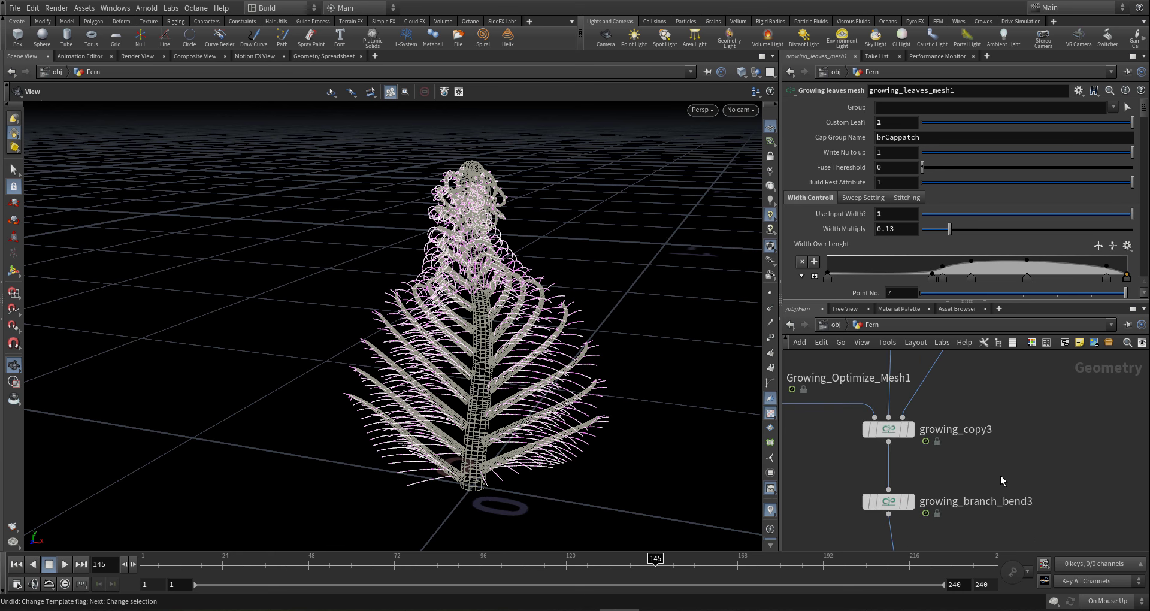
{"action": "left_click", "coordinate": [890, 429]}
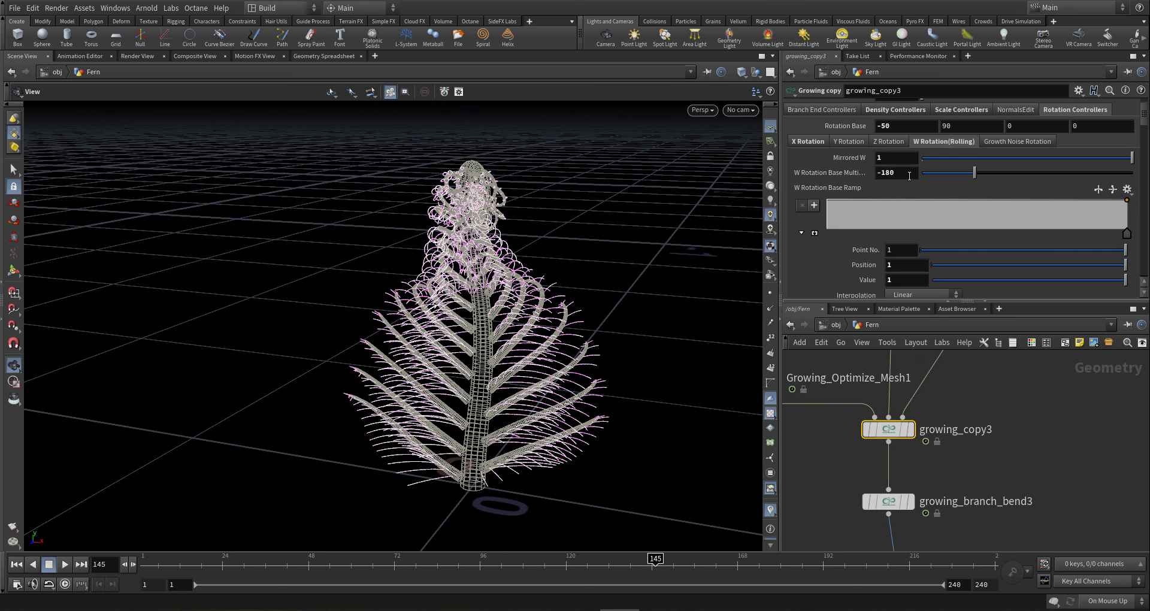
{"action": "left_click_drag", "start_coordinate": [543, 312], "coordinate": [646, 342]}
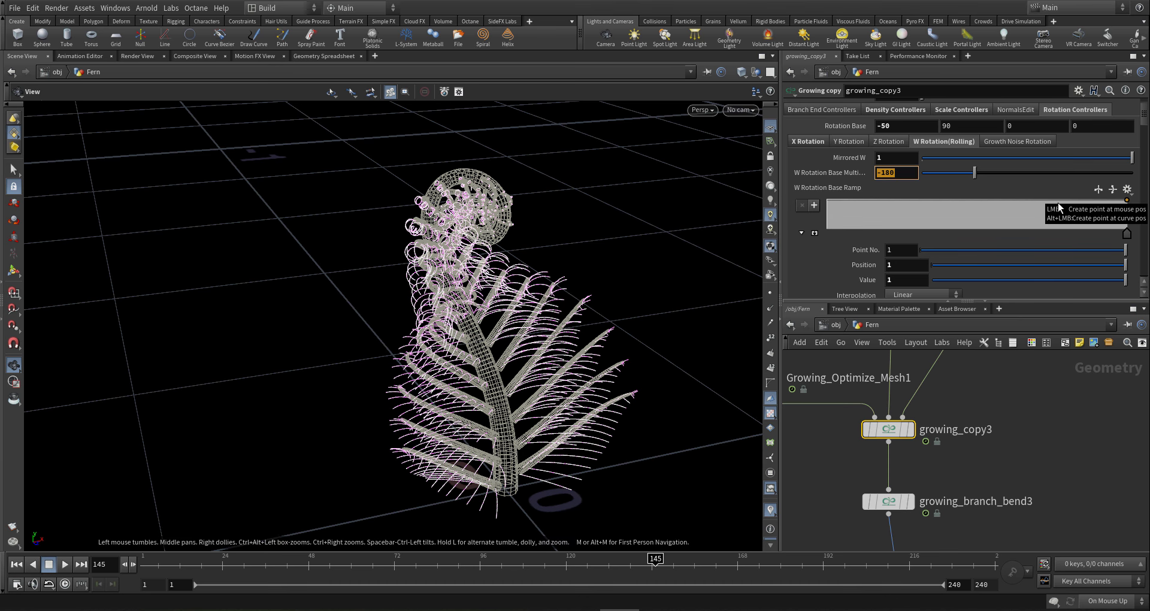
{"action": "middle_click_drag", "start_coordinate": [1047, 454], "coordinate": [1049, 432]}
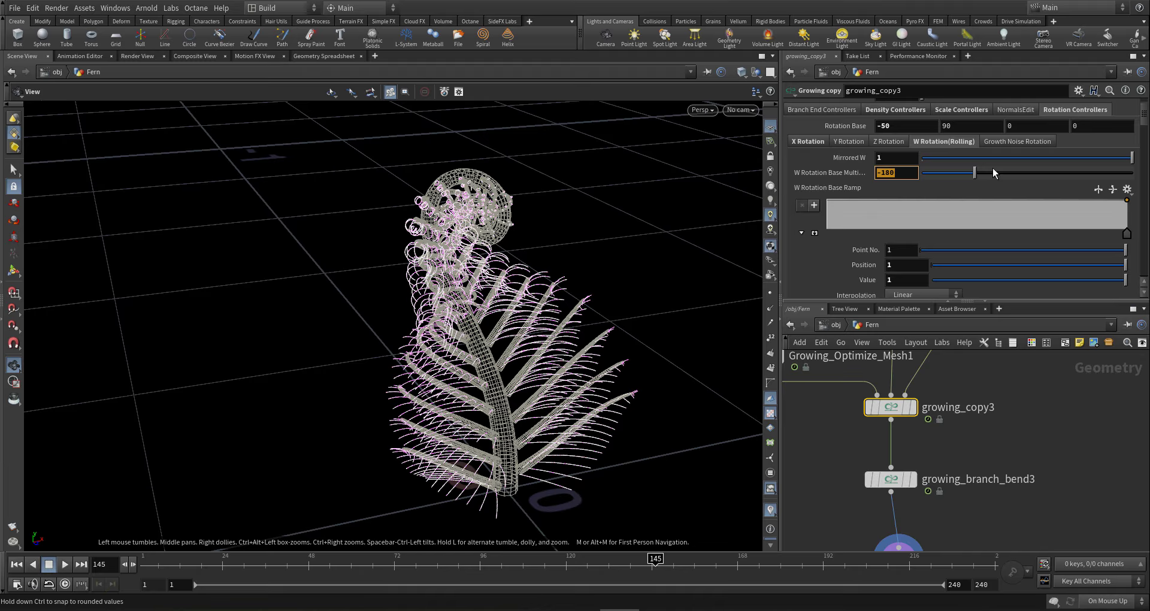
{"action": "type", "text": "-90"}
{"action": "key", "text": "Return"}
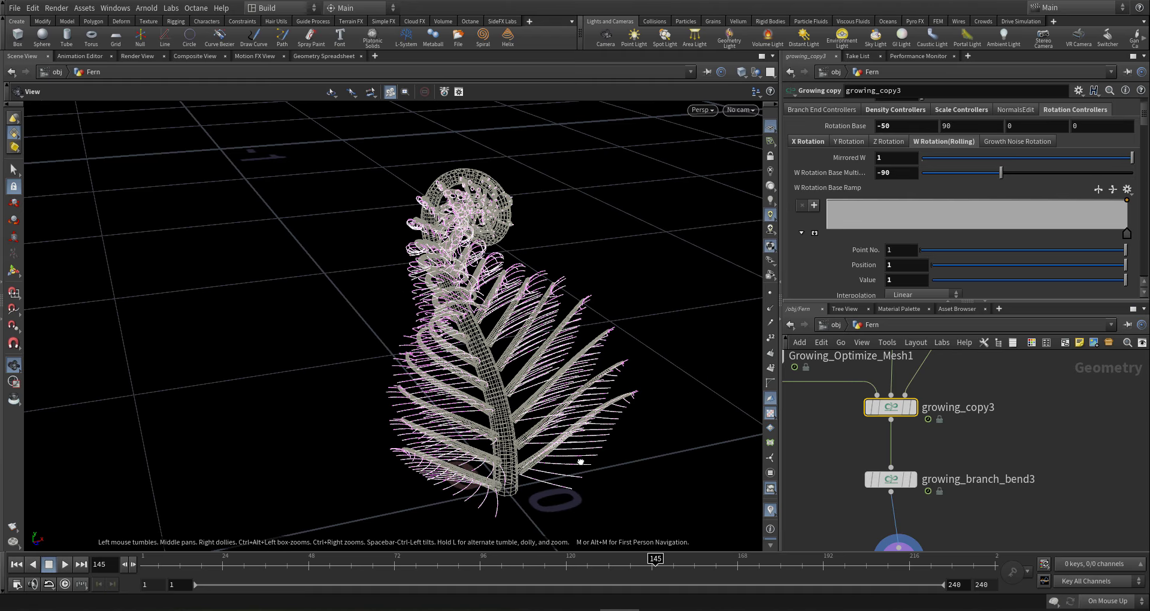
- Jump to frame 240 to view the fully unfurled upright frond
{"action": "left_click_drag", "start_coordinate": [585, 451], "coordinate": [626, 440]}
{"action": "scroll", "coordinate": [1005, 479], "scroll_direction": "down", "scroll_amount": 3}
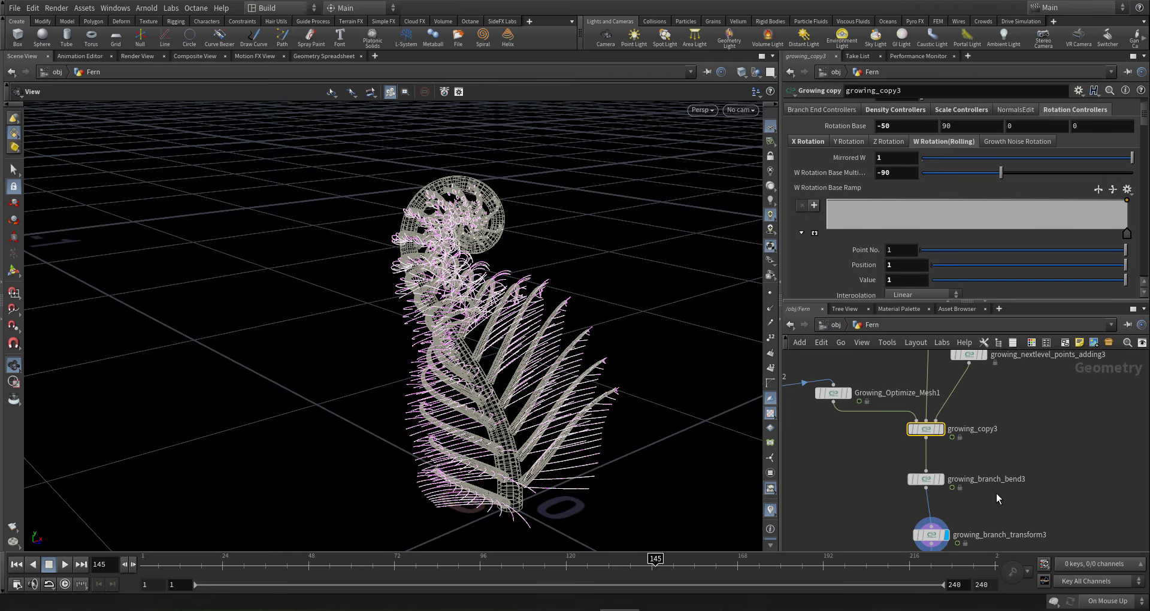
{"action": "scroll", "coordinate": [976, 519], "scroll_direction": "up", "scroll_amount": 3}
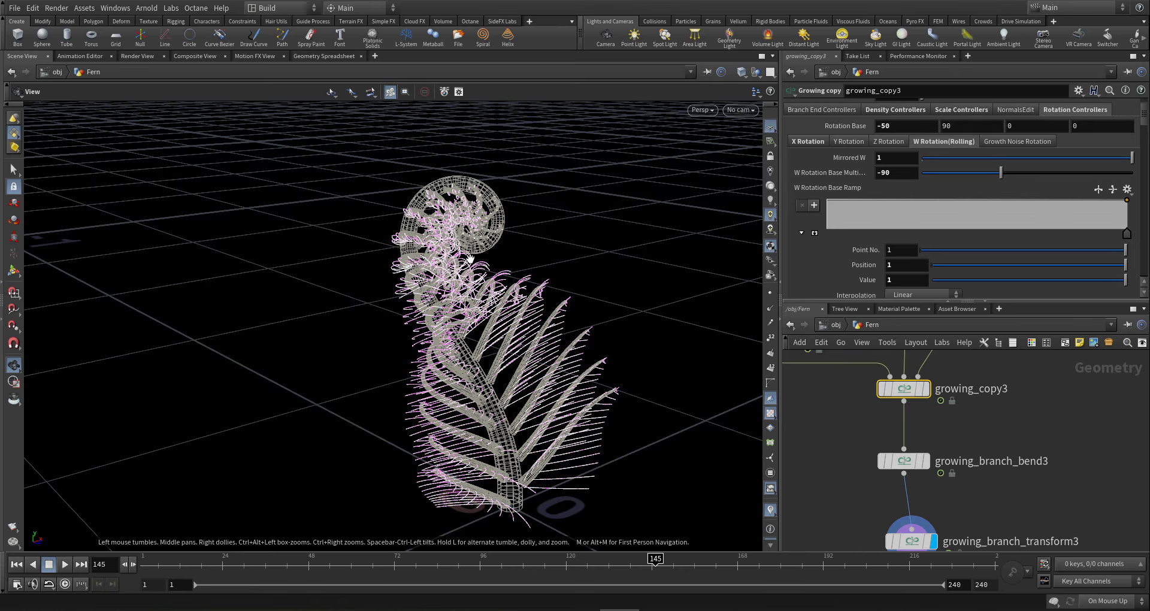
{"action": "left_click_drag", "start_coordinate": [470, 259], "coordinate": [362, 240]}
{"action": "left_click_drag", "start_coordinate": [390, 302], "coordinate": [402, 280]}
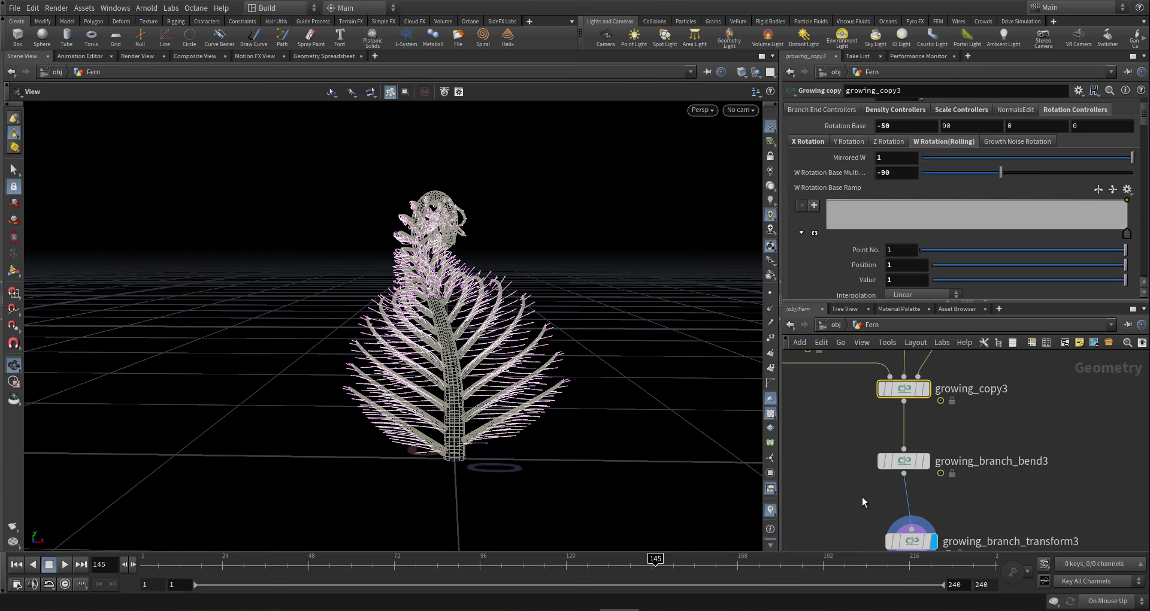
{"action": "left_click", "coordinate": [992, 565]}
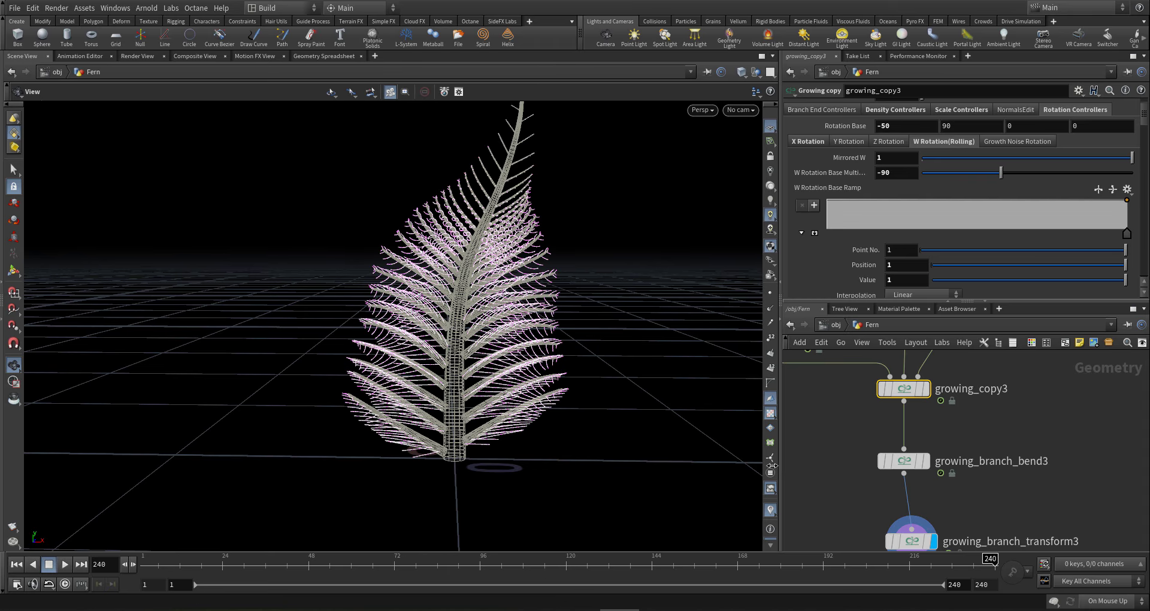
- Copy growing_branch_bend3's Growth to Bend Pose expression into Base Grow to Bend Pose
{"action": "left_click_drag", "start_coordinate": [411, 304], "coordinate": [635, 262]}
{"action": "right_click_drag", "start_coordinate": [636, 263], "coordinate": [462, 256]}
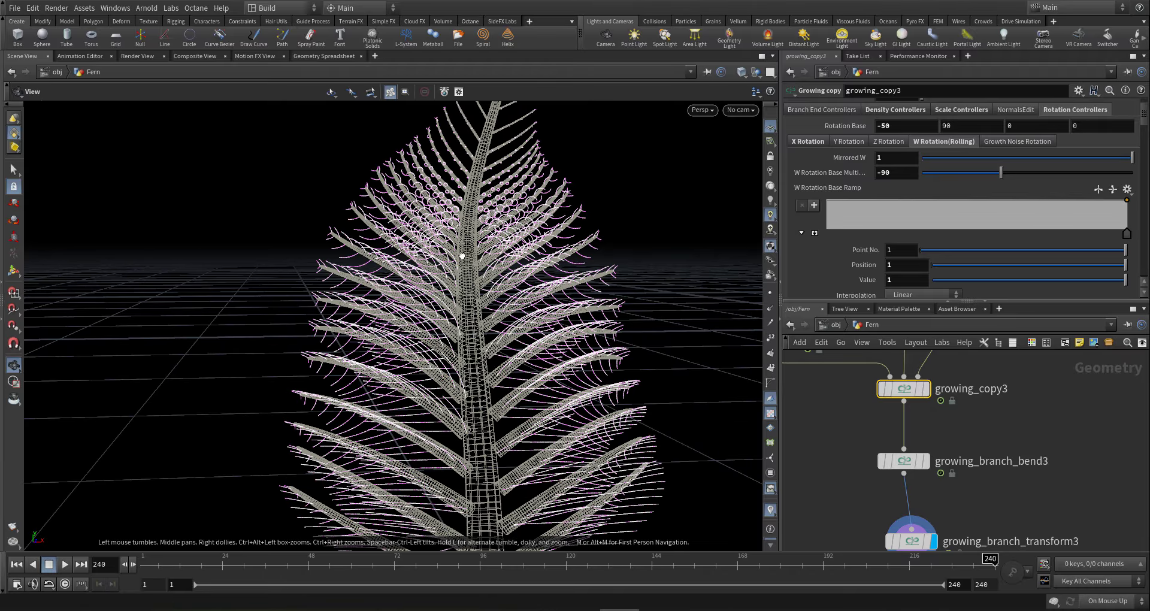
{"action": "left_click_drag", "start_coordinate": [462, 256], "coordinate": [462, 276]}
{"action": "scroll", "coordinate": [924, 470], "scroll_direction": "down", "scroll_amount": 3}
{"action": "left_click_drag", "start_coordinate": [954, 448], "coordinate": [857, 473]}
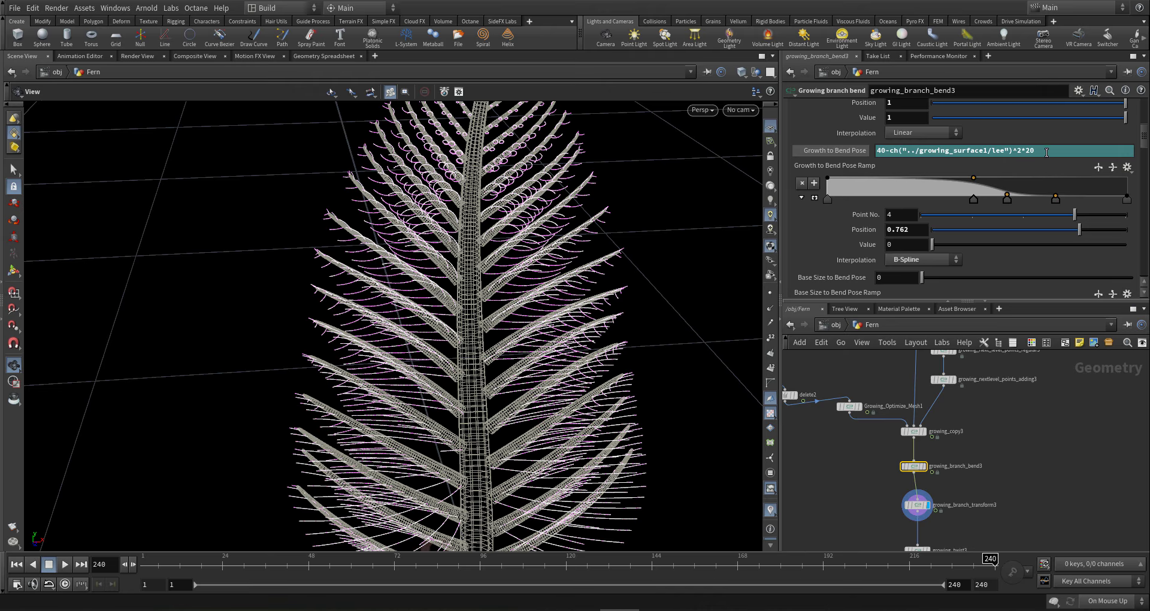
{"action": "left_click_drag", "start_coordinate": [1047, 152], "coordinate": [884, 163]}
{"action": "key", "text": "ctrl+c"}
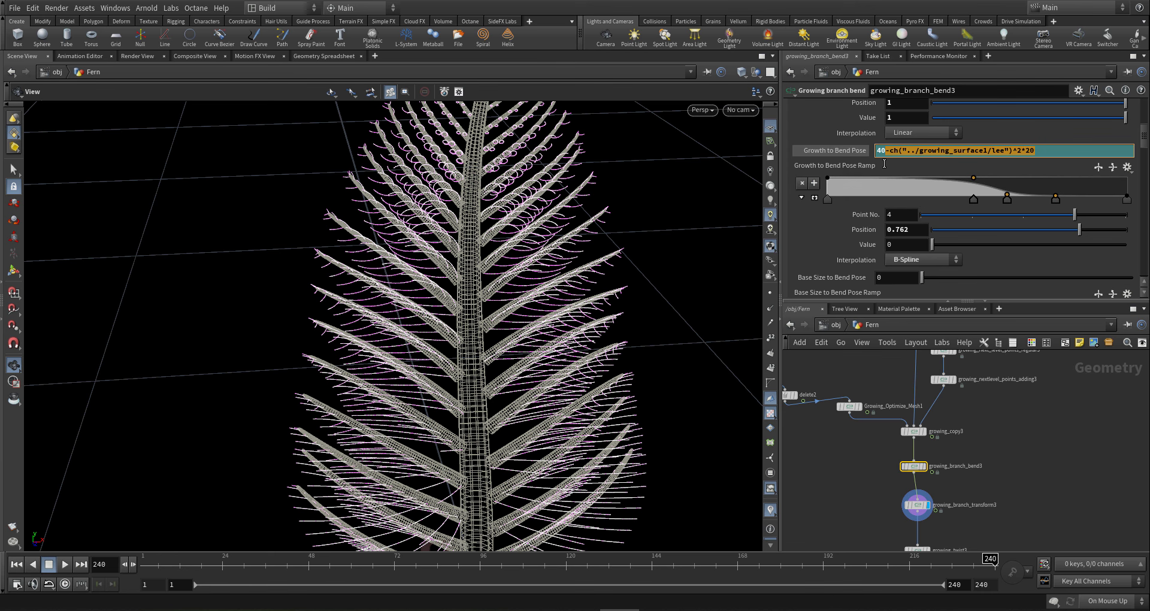
{"action": "middle_click_drag", "start_coordinate": [1017, 437], "coordinate": [1008, 444]}
{"action": "scroll", "coordinate": [852, 245], "scroll_direction": "down", "scroll_amount": 3}
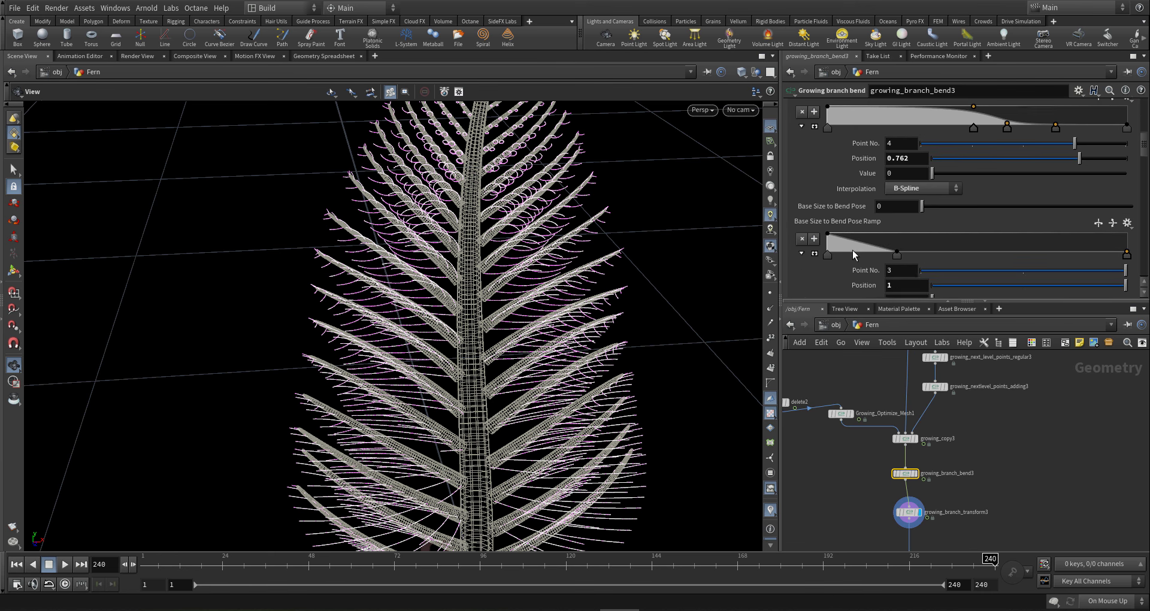
{"action": "scroll", "coordinate": [852, 250], "scroll_direction": "down", "scroll_amount": 6}
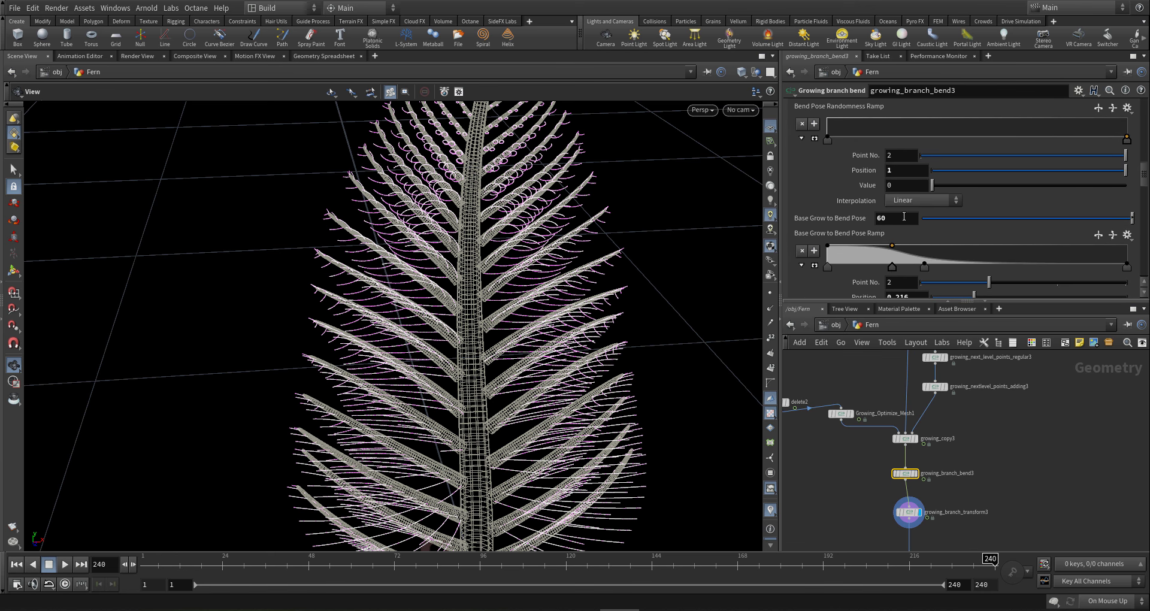
{"action": "left_click", "coordinate": [904, 217]}
{"action": "key", "text": "ctrl+v"}
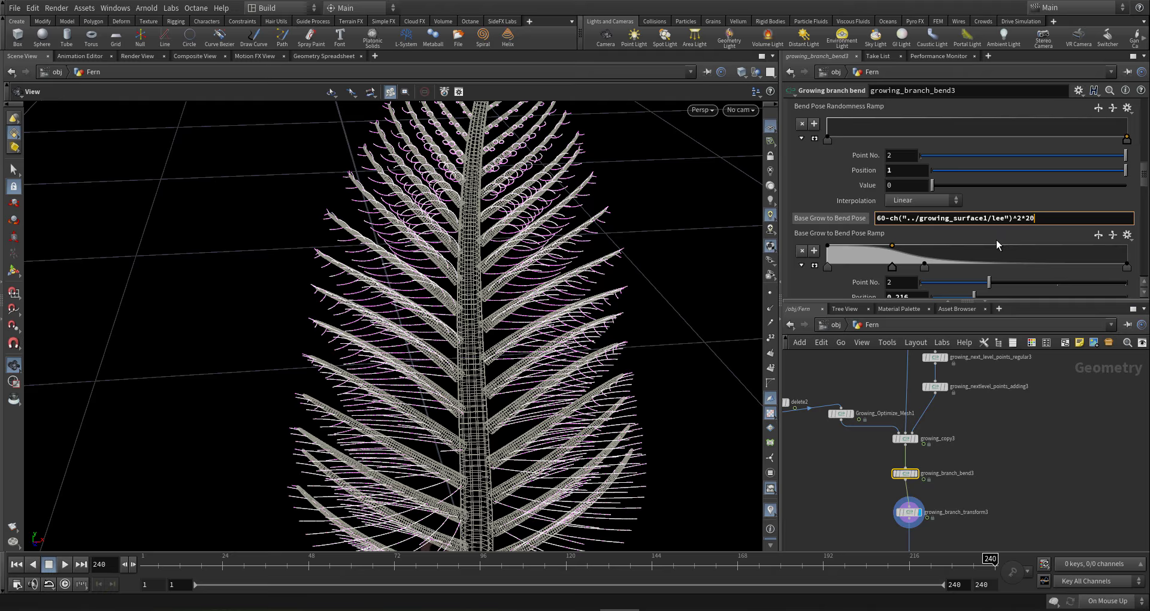
{"action": "key", "text": "Return"}
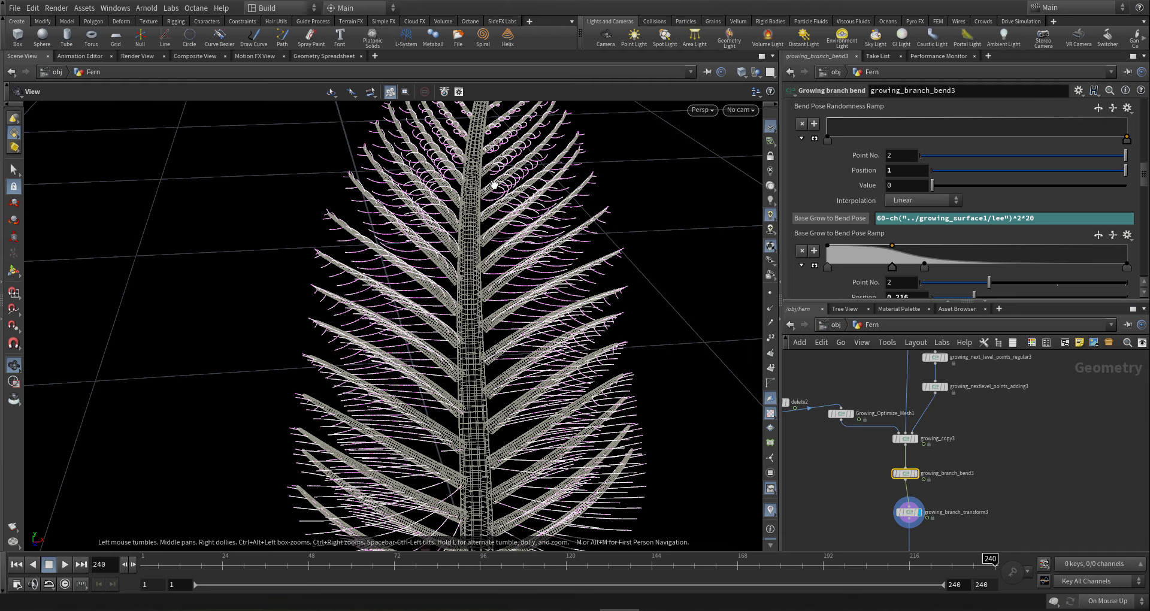
- Change the Base Grow to Bend Pose expression's multiplier from 20 to 40
{"action": "left_click_drag", "start_coordinate": [495, 185], "coordinate": [442, 206]}
{"action": "scroll", "coordinate": [442, 207], "scroll_direction": "down", "scroll_amount": 3}
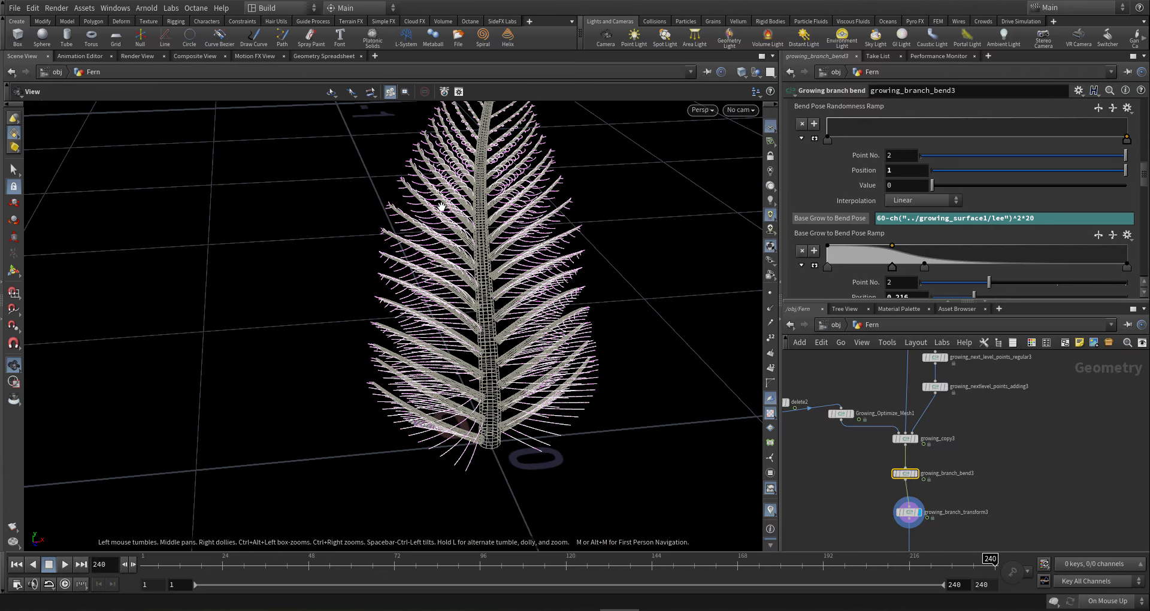
{"action": "left_click", "coordinate": [1025, 231]}
{"action": "type", "text": "4"}
{"action": "key", "text": "Return"}
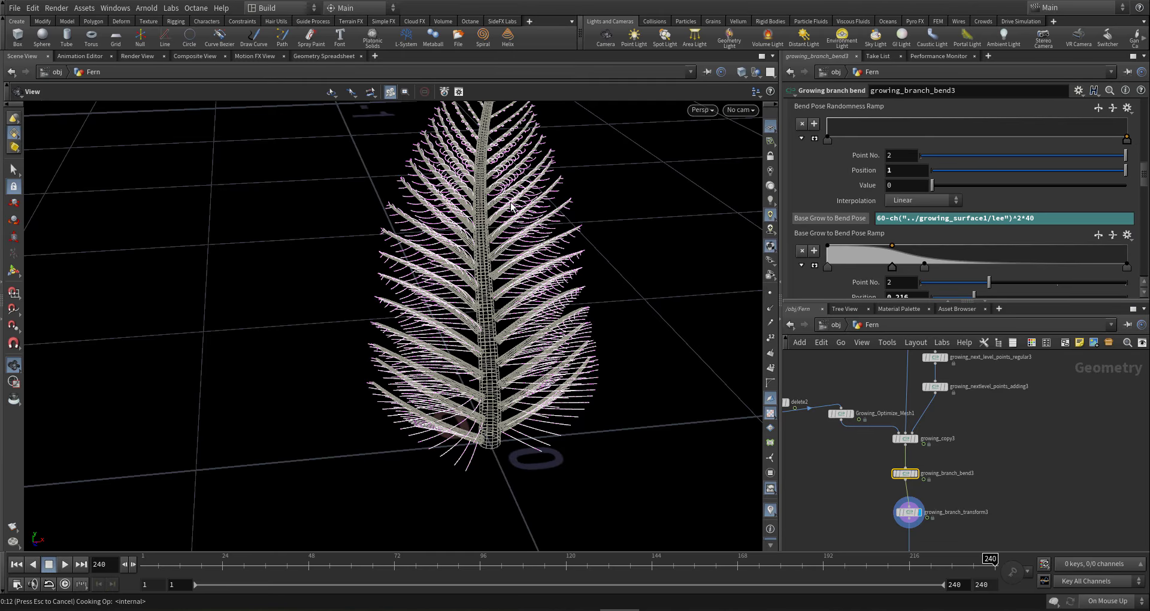
{"action": "left_click_drag", "start_coordinate": [510, 201], "coordinate": [473, 302]}
{"action": "left_click_drag", "start_coordinate": [547, 205], "coordinate": [523, 380]}
- Set a growing_copy3 Rotation Base value to 10
{"action": "scroll", "coordinate": [959, 474], "scroll_direction": "up", "scroll_amount": 5}
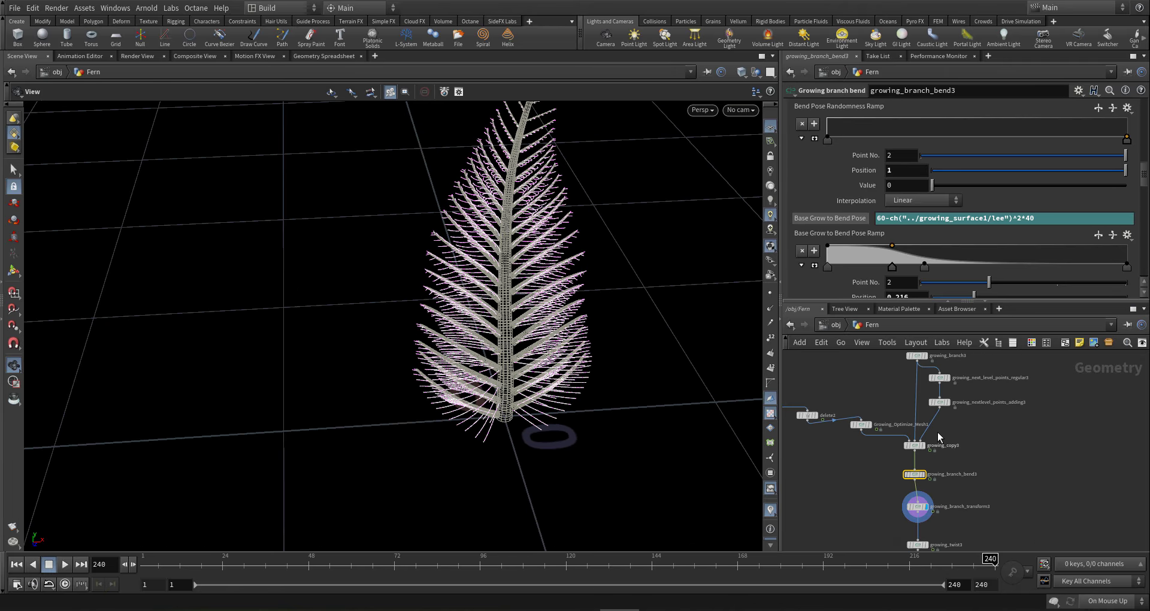
{"action": "left_click", "coordinate": [876, 448]}
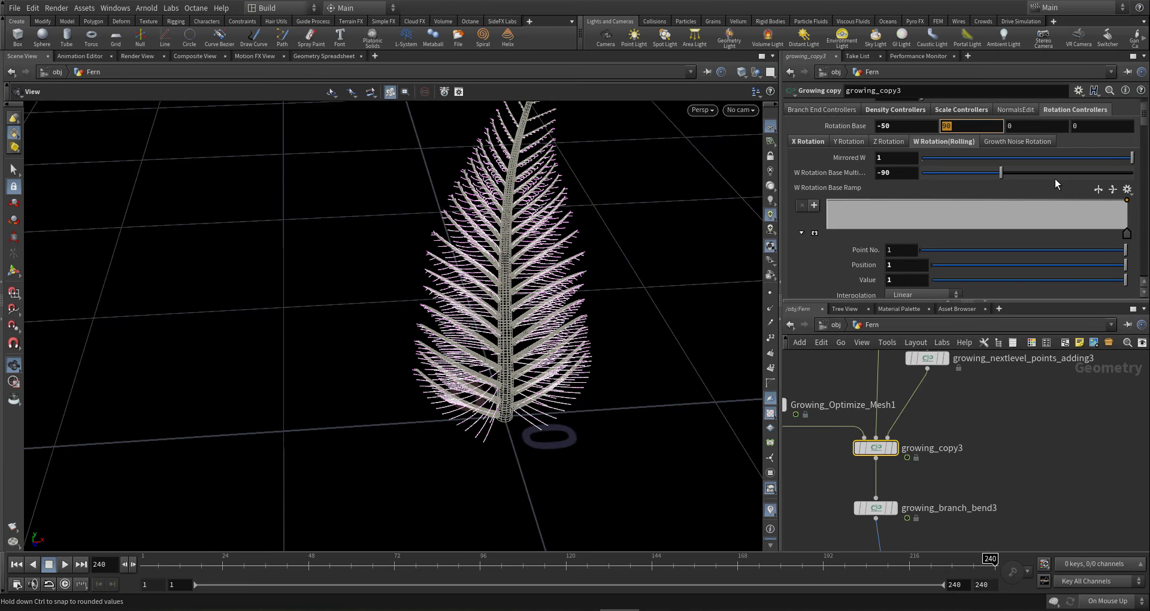
{"action": "type", "text": "10"}
{"action": "key", "text": "Return"}
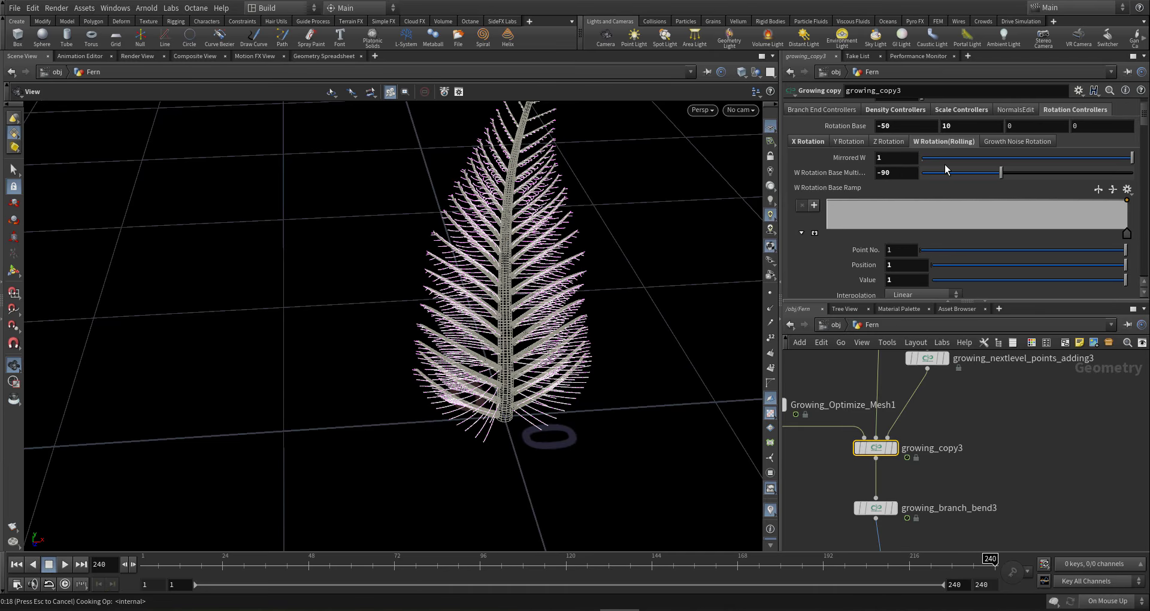
- Try 200 in the second Rotation Base field of growing_copy3
{"action": "left_click_drag", "start_coordinate": [564, 275], "coordinate": [705, 190]}
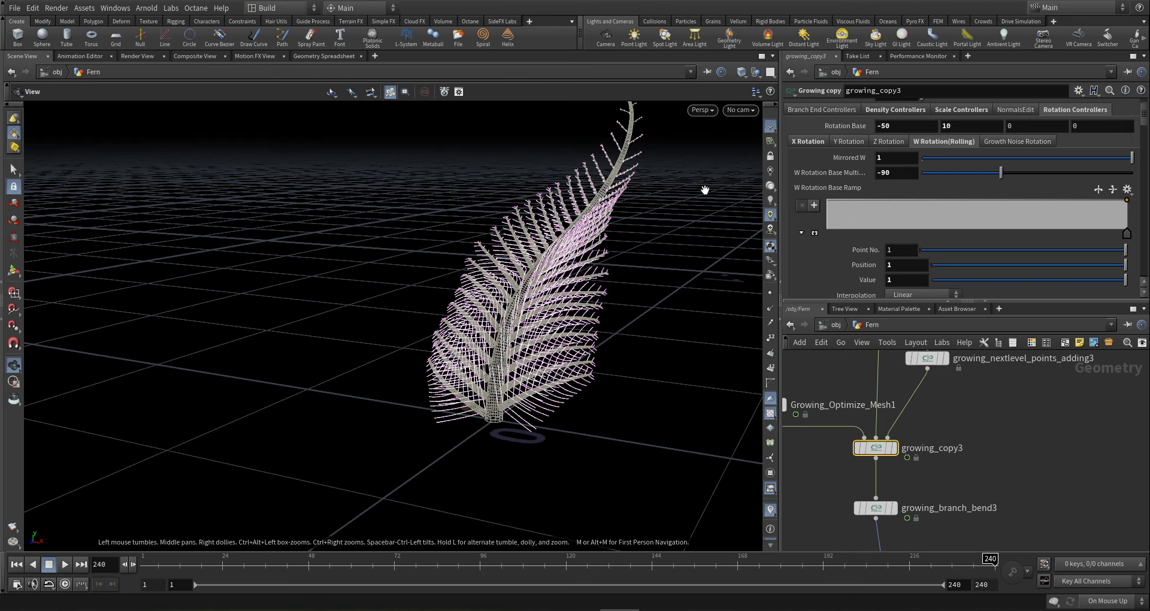
{"action": "left_click", "coordinate": [962, 127]}
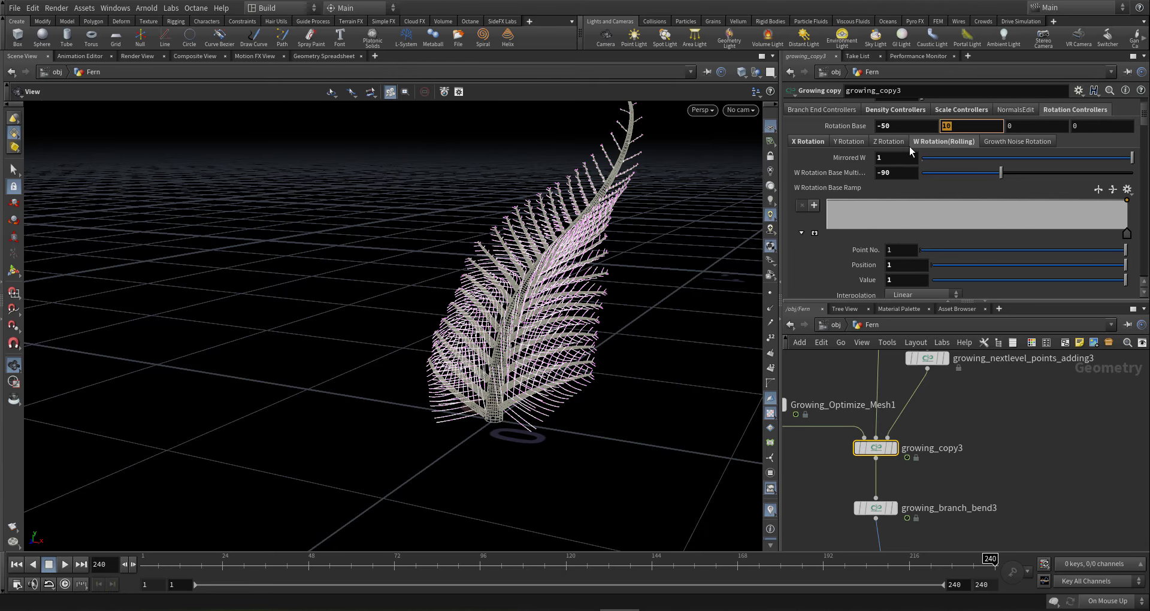
{"action": "type", "text": "190"}
{"action": "key", "text": "ctrl+a"}
{"action": "type", "text": "200"}
{"action": "key", "text": "Return"}
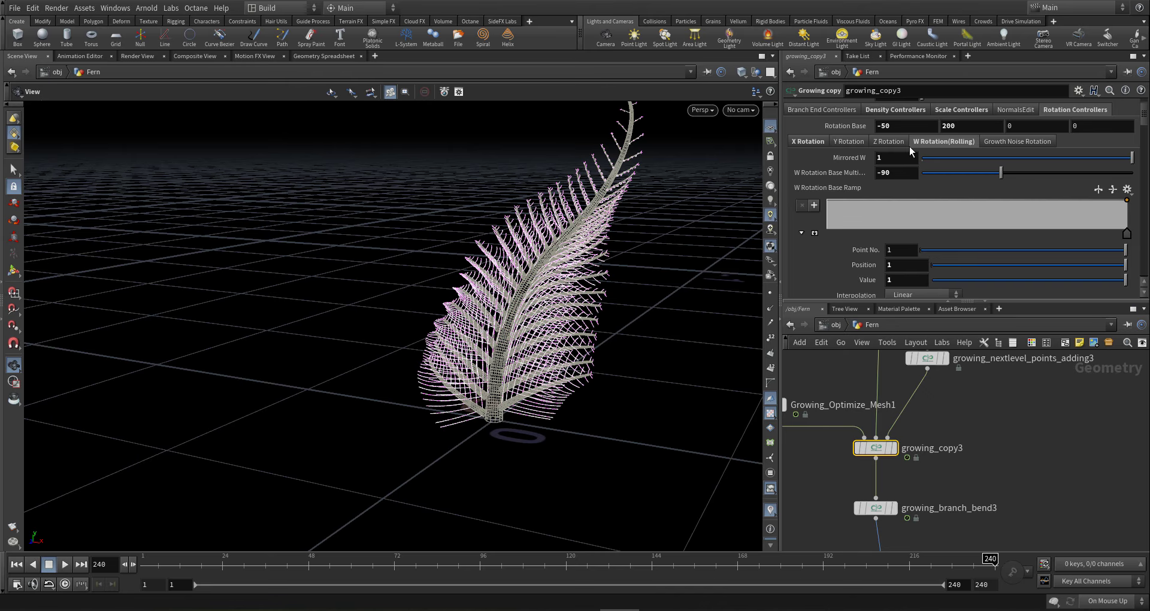
- Change the second Rotation Base value to 90, fanning the leaflets wider
{"action": "left_click_drag", "start_coordinate": [543, 384], "coordinate": [367, 404]}
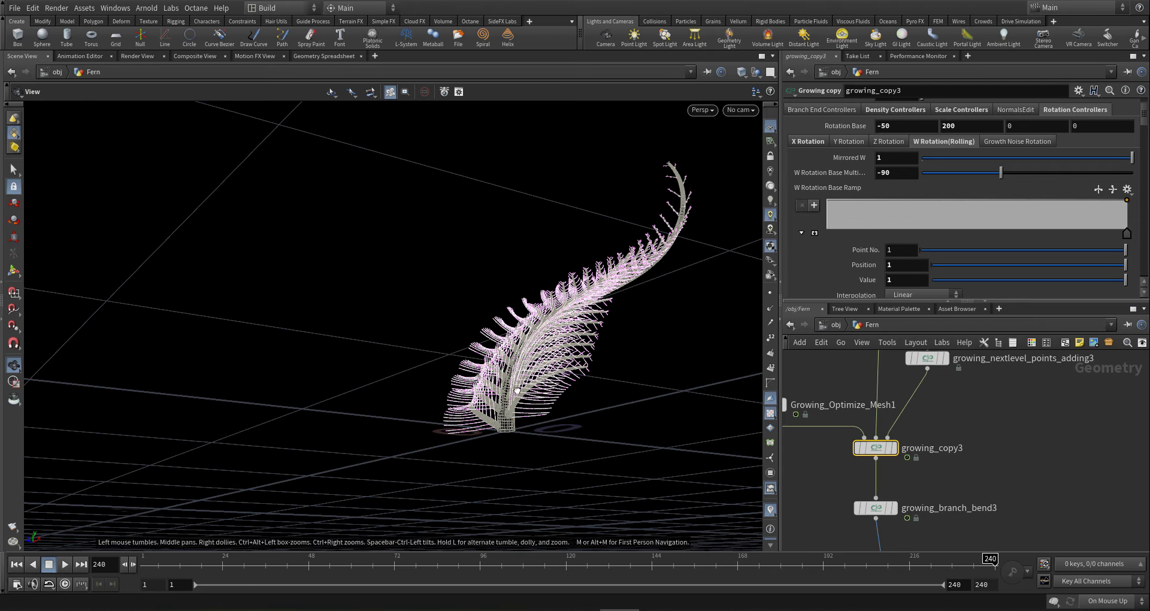
{"action": "left_click_drag", "start_coordinate": [516, 390], "coordinate": [707, 365]}
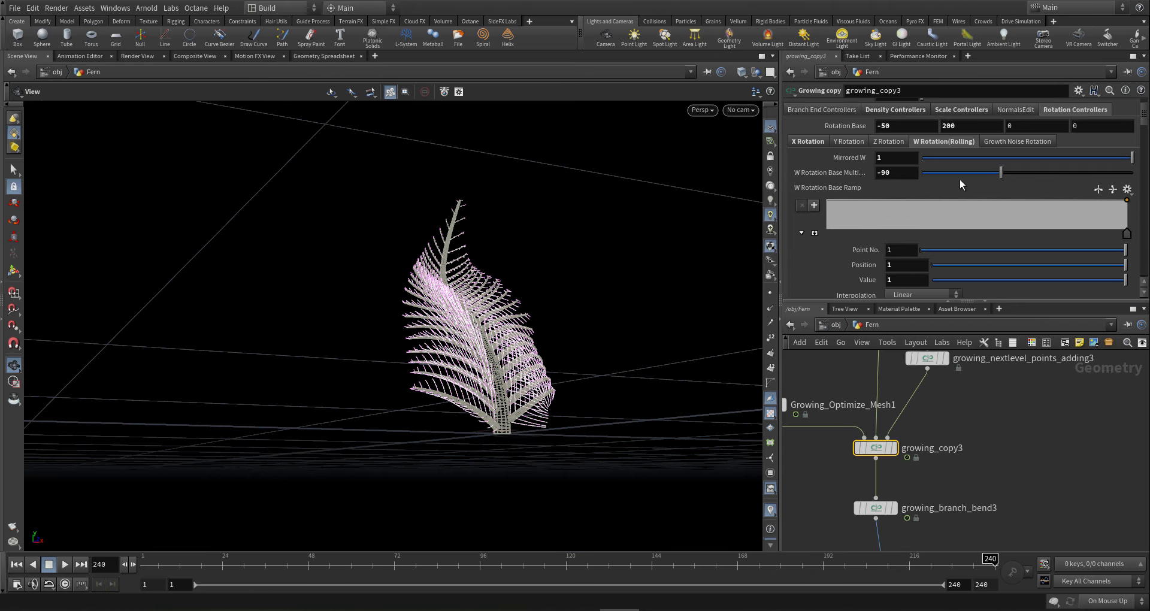
{"action": "left_click", "coordinate": [962, 128]}
{"action": "type", "text": "90"}
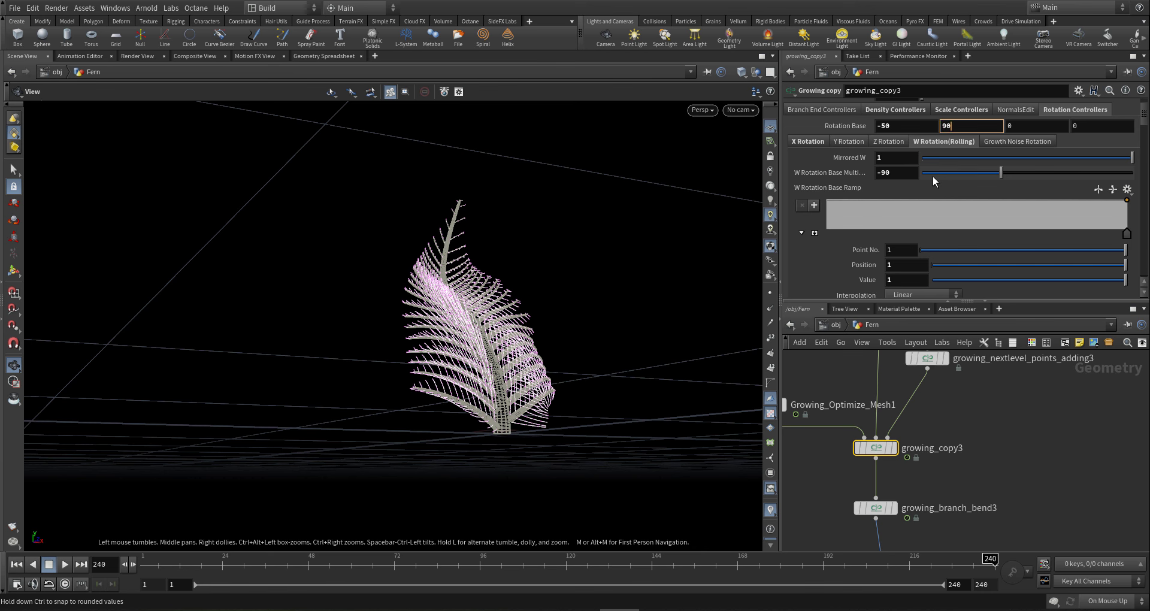
{"action": "key", "text": "Return"}
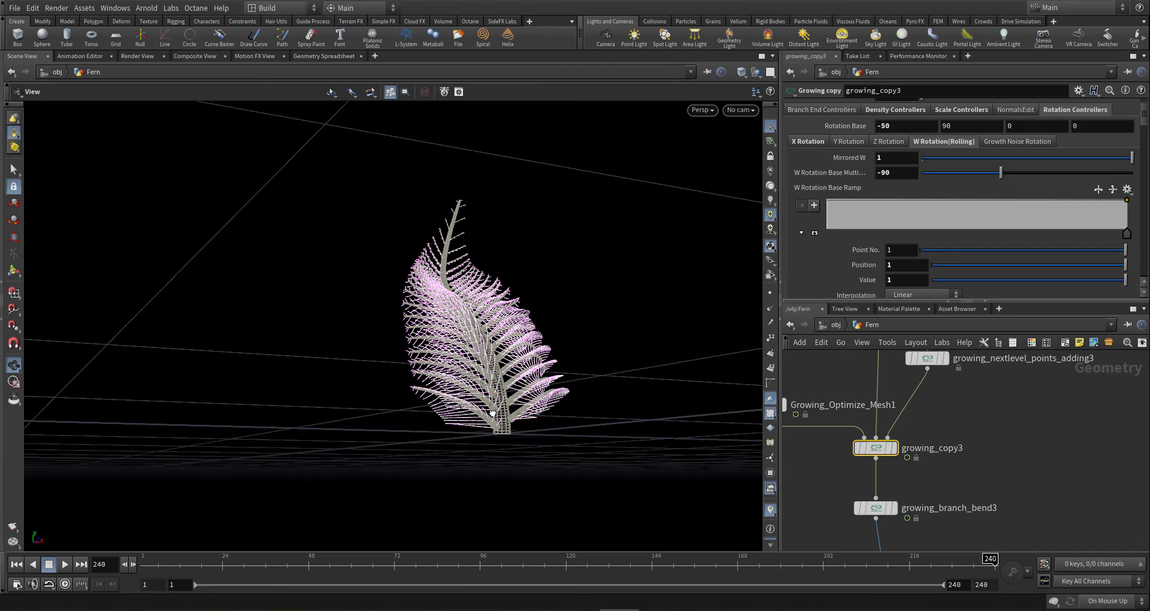
- Orbit in to inspect the curled leaflets and locate the bend node in the network
{"action": "left_click_drag", "start_coordinate": [493, 413], "coordinate": [462, 482]}
{"action": "right_click_drag", "start_coordinate": [462, 483], "coordinate": [479, 377]}
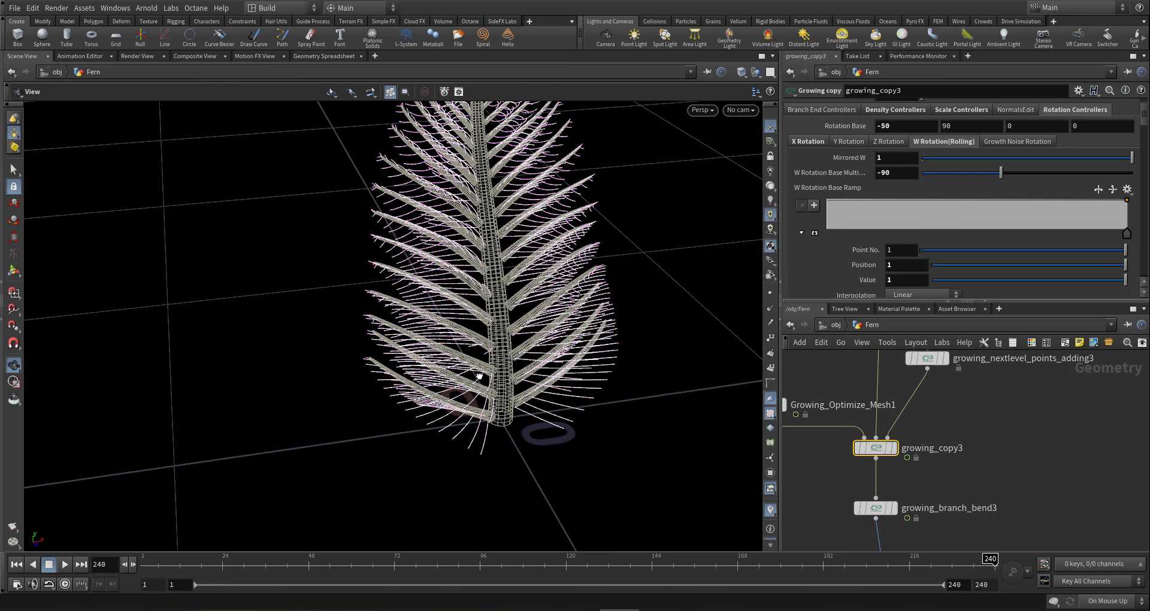
{"action": "left_click_drag", "start_coordinate": [480, 377], "coordinate": [563, 335]}
{"action": "scroll", "coordinate": [957, 442], "scroll_direction": "down", "scroll_amount": 4}
{"action": "middle_click_drag", "start_coordinate": [971, 453], "coordinate": [979, 405]}
{"action": "scroll", "coordinate": [933, 499], "scroll_direction": "up", "scroll_amount": 4}
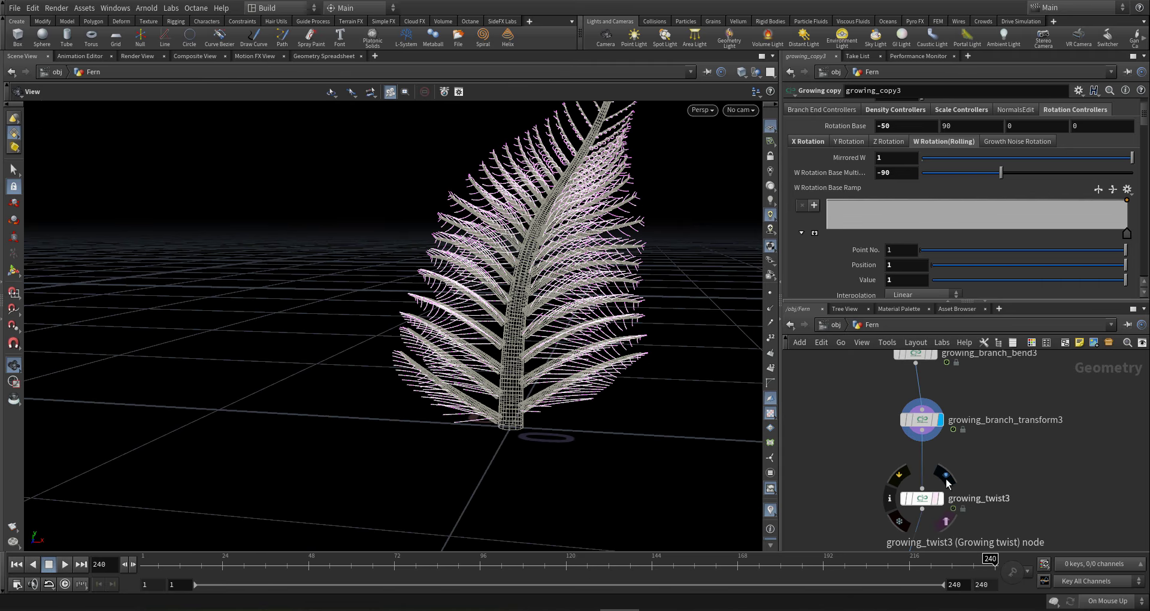
{"action": "middle_click_drag", "start_coordinate": [952, 467], "coordinate": [960, 435]}
{"action": "left_click_drag", "start_coordinate": [562, 260], "coordinate": [563, 305]}
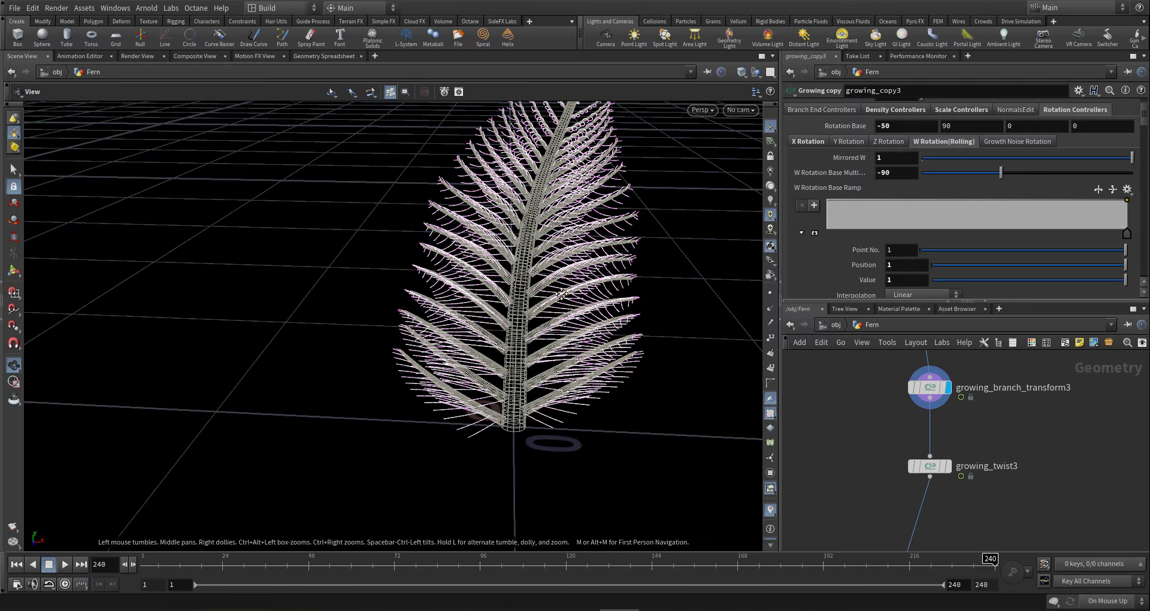
{"action": "middle_click_drag", "start_coordinate": [563, 306], "coordinate": [554, 395]}
{"action": "right_click_drag", "start_coordinate": [554, 396], "coordinate": [898, 281]}
{"action": "left_click_drag", "start_coordinate": [598, 256], "coordinate": [601, 300]}
{"action": "right_click_drag", "start_coordinate": [601, 299], "coordinate": [677, 191]}
{"action": "middle_click_drag", "start_coordinate": [677, 192], "coordinate": [603, 244]}
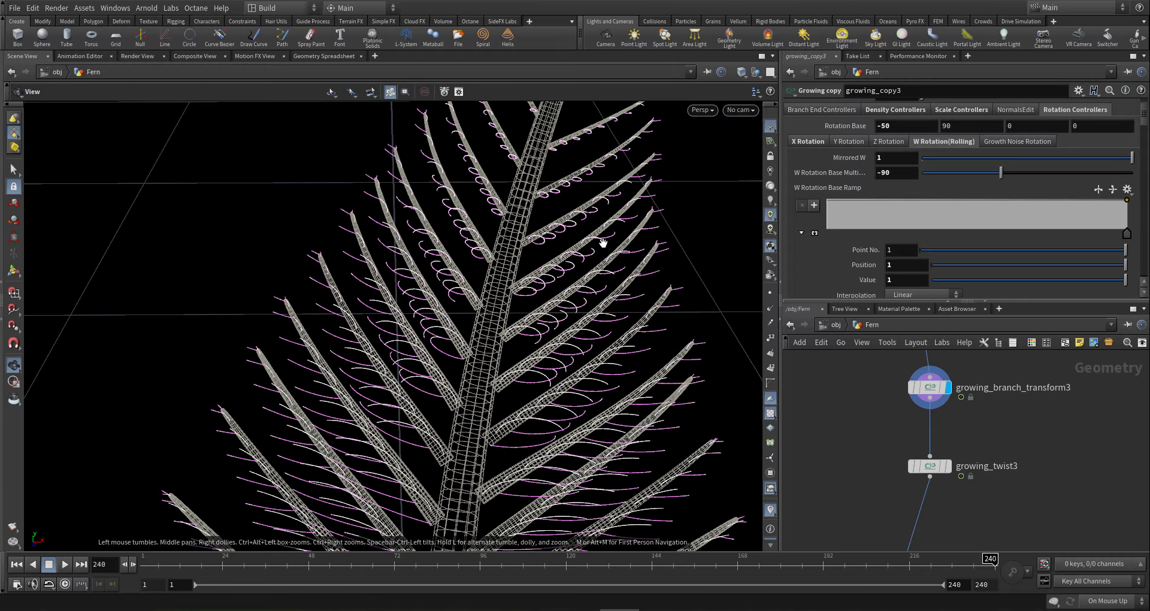
{"action": "left_click_drag", "start_coordinate": [601, 218], "coordinate": [575, 208]}
{"action": "scroll", "coordinate": [1040, 389], "scroll_direction": "down", "scroll_amount": 3}
{"action": "middle_click_drag", "start_coordinate": [1024, 400], "coordinate": [1004, 443]}
{"action": "scroll", "coordinate": [1009, 415], "scroll_direction": "up", "scroll_amount": 2}
- Edit growing_branch_bend3's Base Grow to Bend Pose expression to end in ^2*60
{"action": "left_click", "coordinate": [946, 395]}
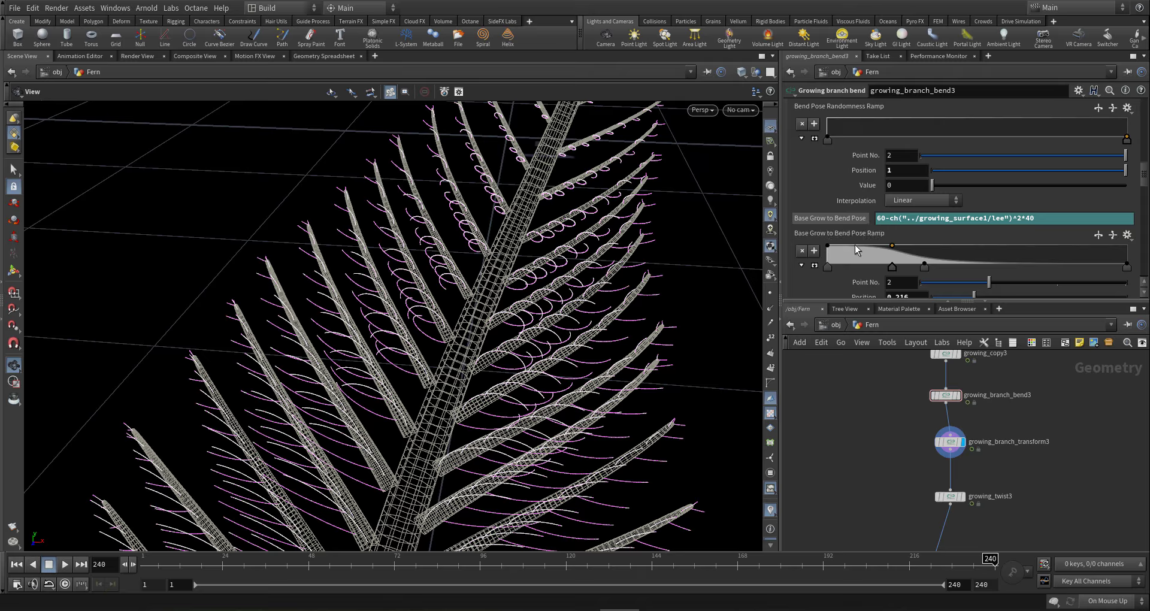
{"action": "scroll", "coordinate": [875, 197], "scroll_direction": "up", "scroll_amount": 3}
{"action": "scroll", "coordinate": [875, 196], "scroll_direction": "up", "scroll_amount": 5}
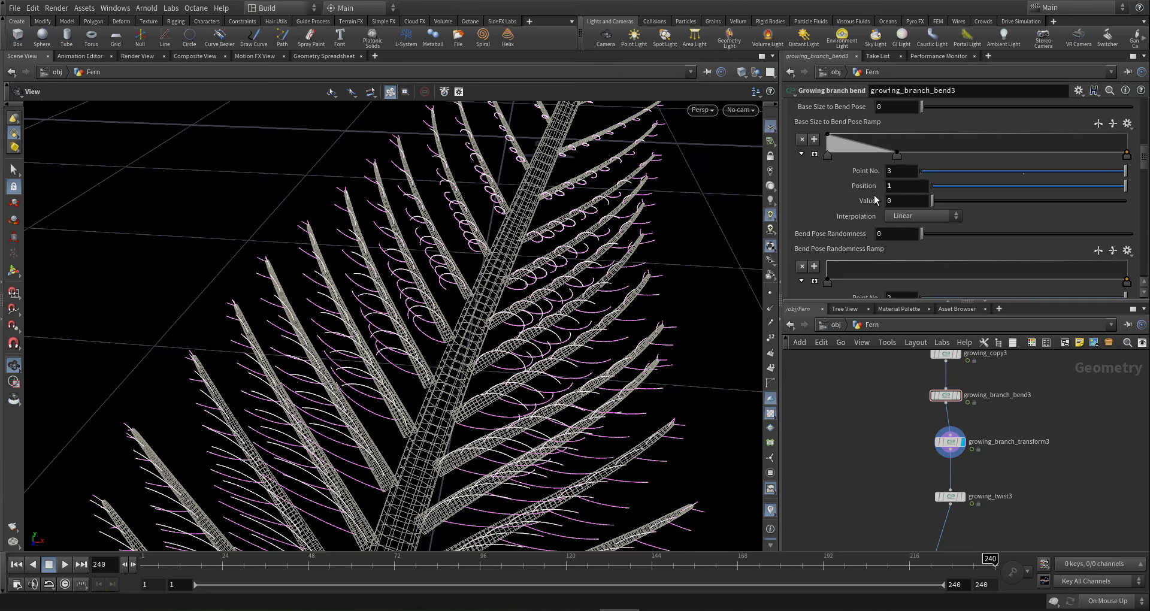
{"action": "scroll", "coordinate": [836, 189], "scroll_direction": "up", "scroll_amount": 2}
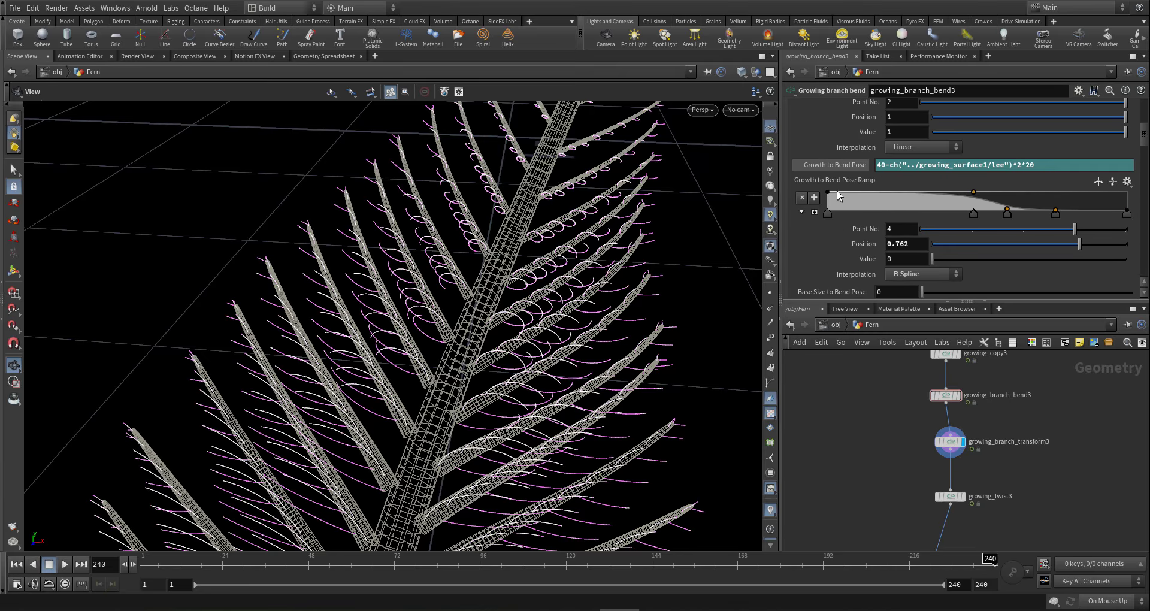
{"action": "scroll", "coordinate": [837, 198], "scroll_direction": "down", "scroll_amount": 8}
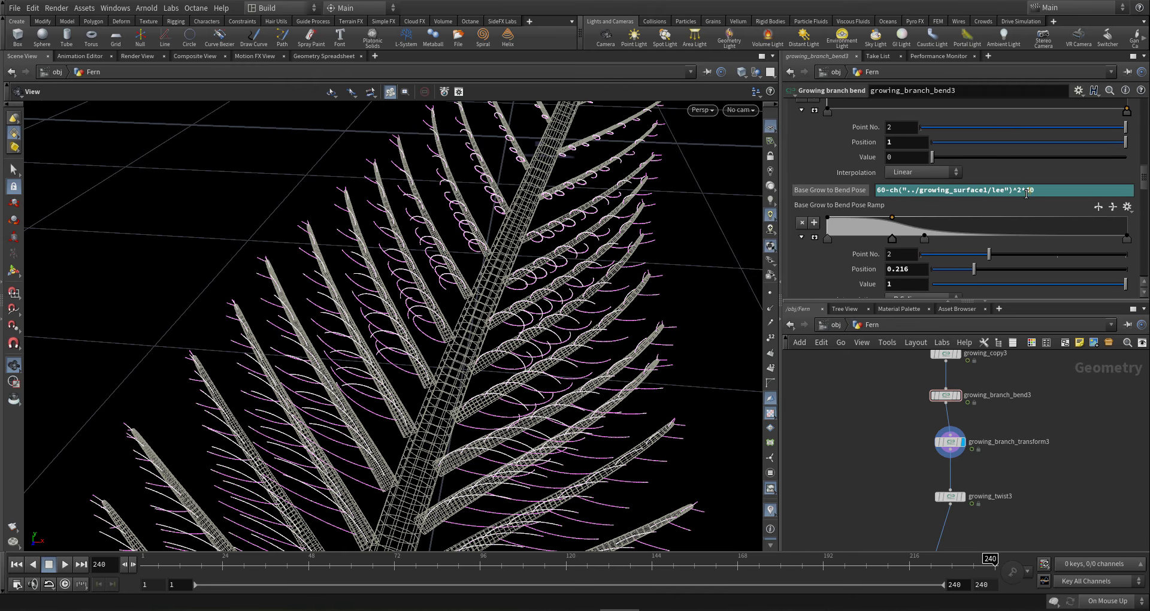
{"action": "left_click", "coordinate": [1025, 192]}
{"action": "key", "text": "Return"}
{"action": "left_click_drag", "start_coordinate": [519, 154], "coordinate": [636, 385]}
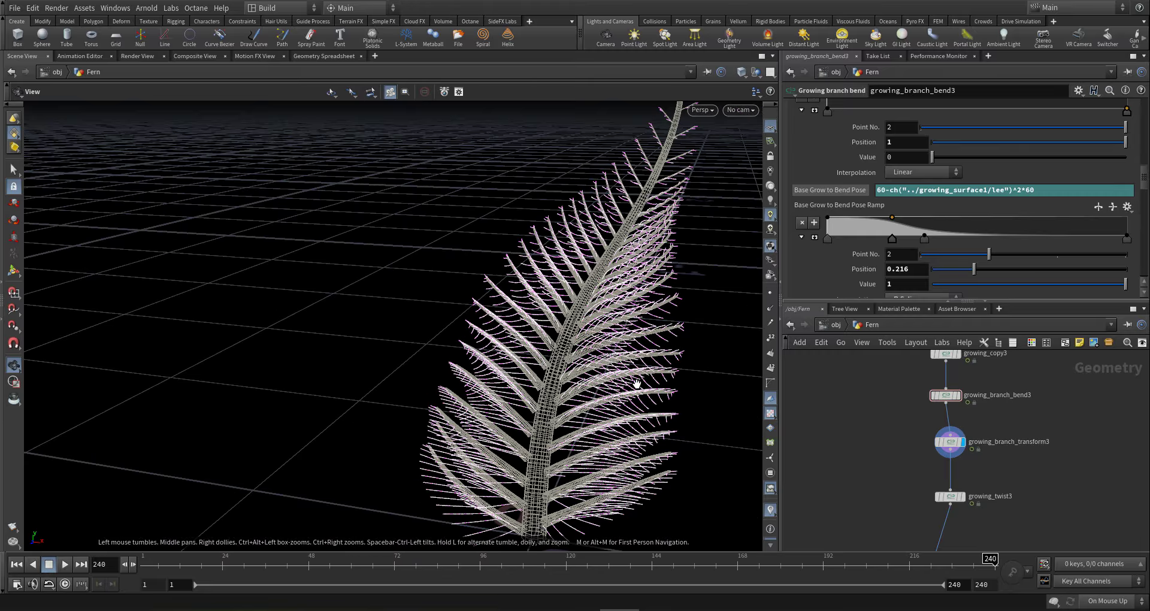
- Orbit the fern upright and select growing_copy2 in the network
{"action": "scroll", "coordinate": [1015, 440], "scroll_direction": "down", "scroll_amount": 4}
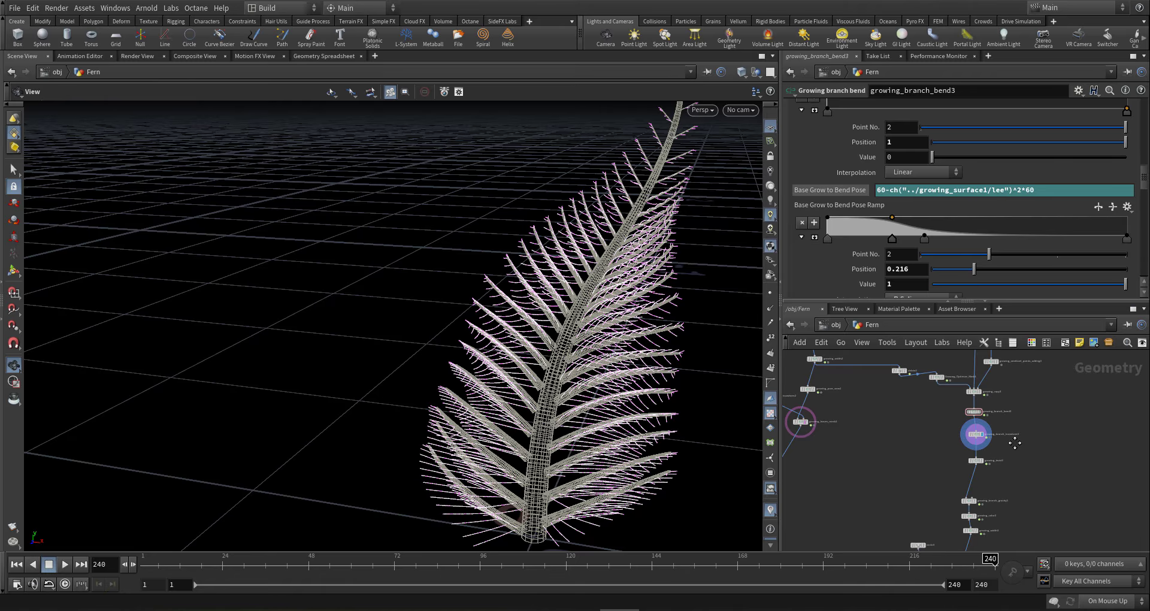
{"action": "left_click_drag", "start_coordinate": [612, 395], "coordinate": [620, 389]}
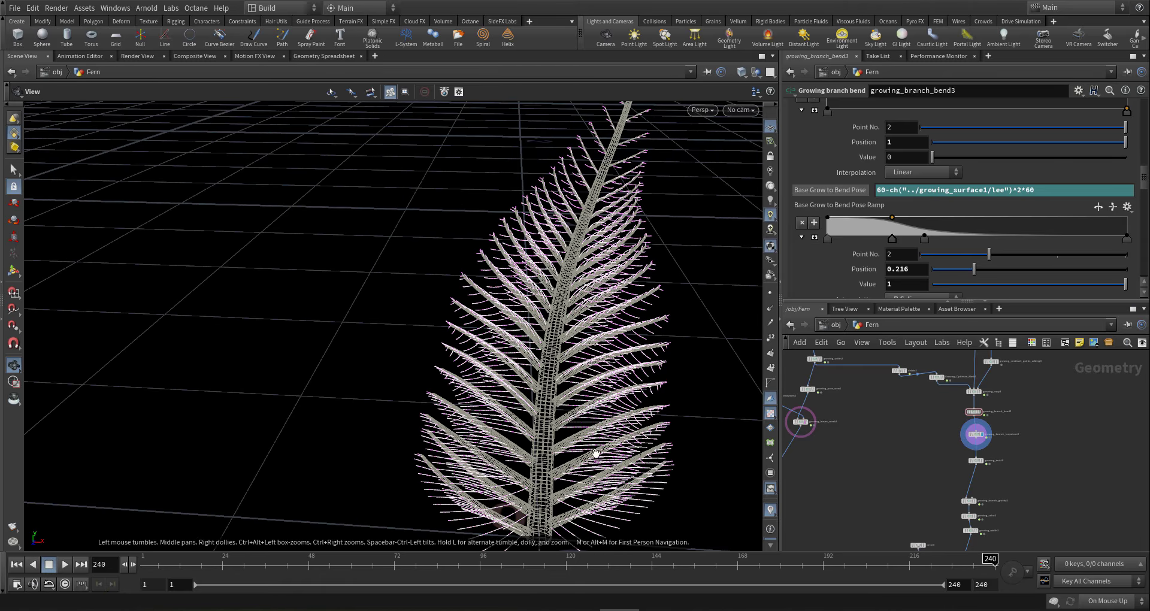
{"action": "left_click_drag", "start_coordinate": [596, 453], "coordinate": [606, 442]}
{"action": "scroll", "coordinate": [938, 439], "scroll_direction": "up", "scroll_amount": 5}
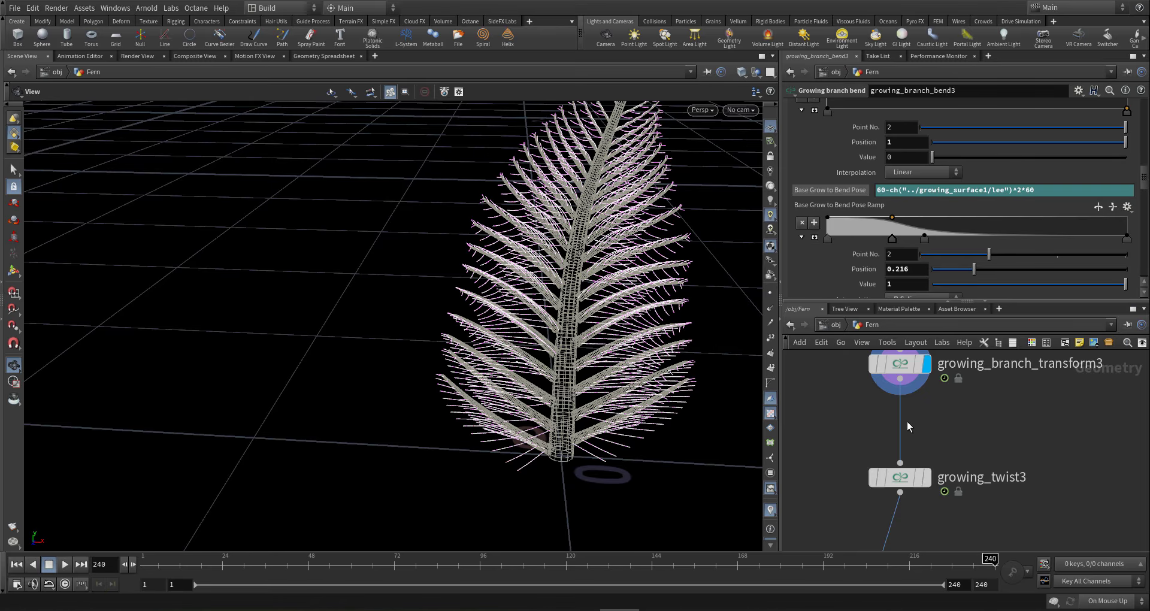
{"action": "key", "text": "Tab"}
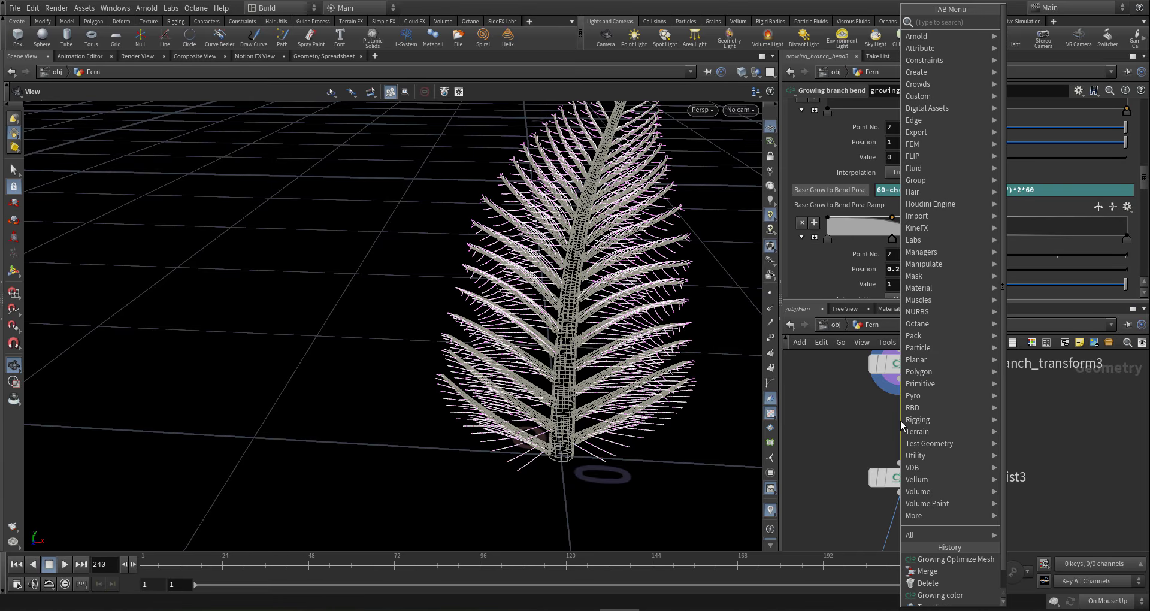
{"action": "left_click", "coordinate": [1052, 427]}
{"action": "scroll", "coordinate": [1027, 480], "scroll_direction": "down", "scroll_amount": 5}
{"action": "scroll", "coordinate": [866, 394], "scroll_direction": "up", "scroll_amount": 4}
{"action": "left_click", "coordinate": [886, 378]}
{"action": "scroll", "coordinate": [984, 386], "scroll_direction": "down", "scroll_amount": 2}
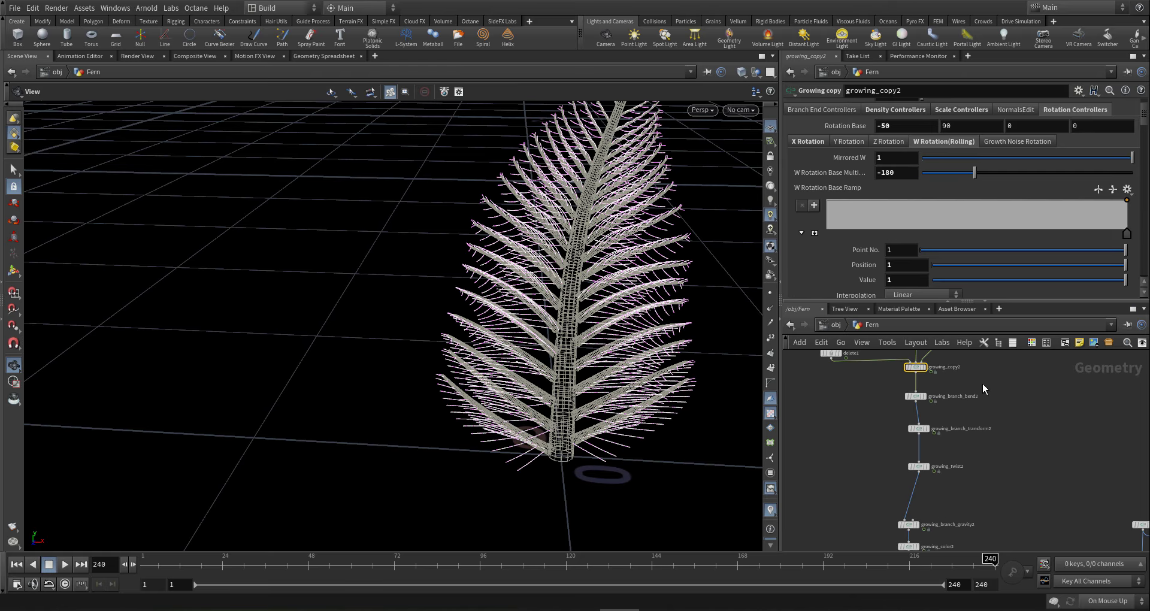
{"action": "left_click_drag", "start_coordinate": [599, 413], "coordinate": [641, 414]}
{"action": "scroll", "coordinate": [1002, 503], "scroll_direction": "down", "scroll_amount": 3}
{"action": "scroll", "coordinate": [1004, 505], "scroll_direction": "up", "scroll_amount": 5}
{"action": "scroll", "coordinate": [1011, 454], "scroll_direction": "up", "scroll_amount": 1}
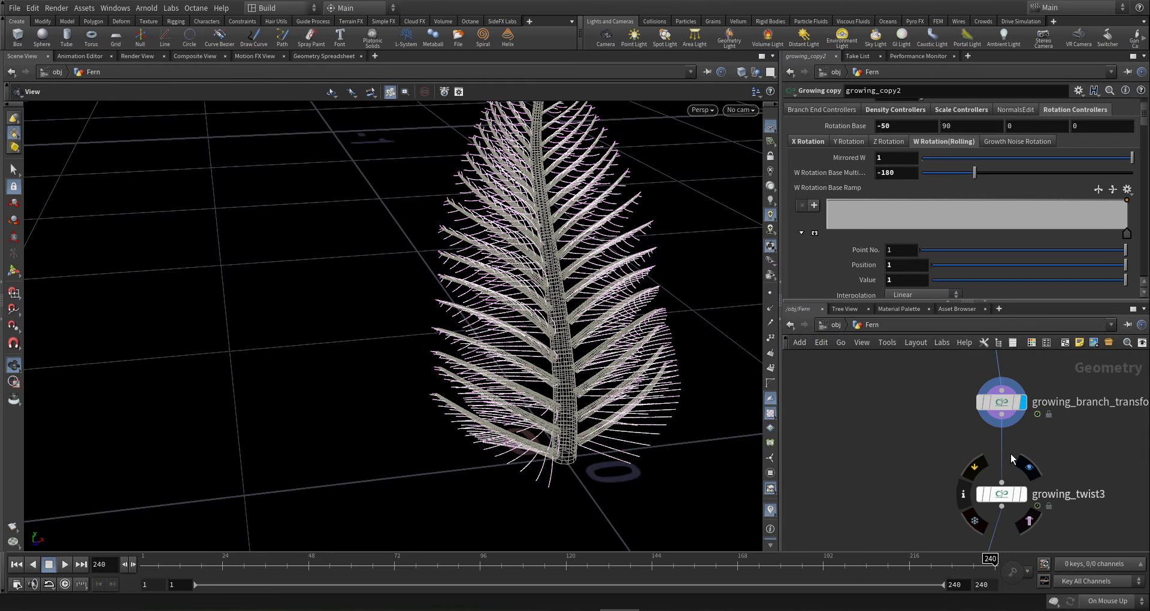
- View growing_copy2's Y Rotation settings and display Growing_Optimize_Mesh1's bare fronds
{"action": "key", "text": "Tab"}
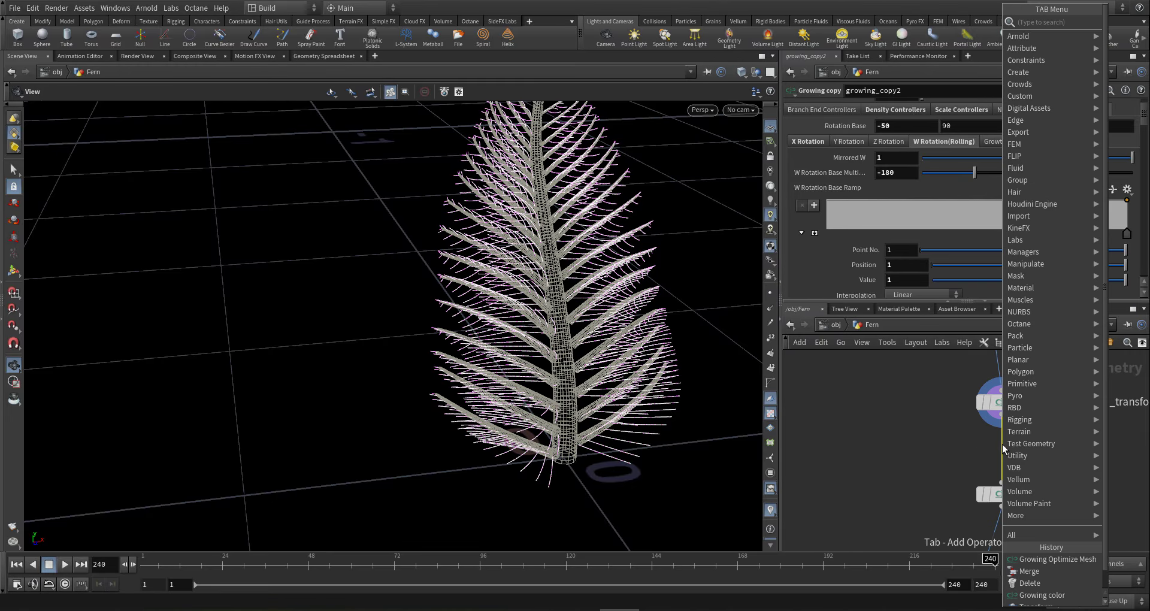
{"action": "left_click", "coordinate": [970, 449]}
{"action": "scroll", "coordinate": [970, 451], "scroll_direction": "down", "scroll_amount": 3}
{"action": "middle_click_drag", "start_coordinate": [971, 447], "coordinate": [956, 494]}
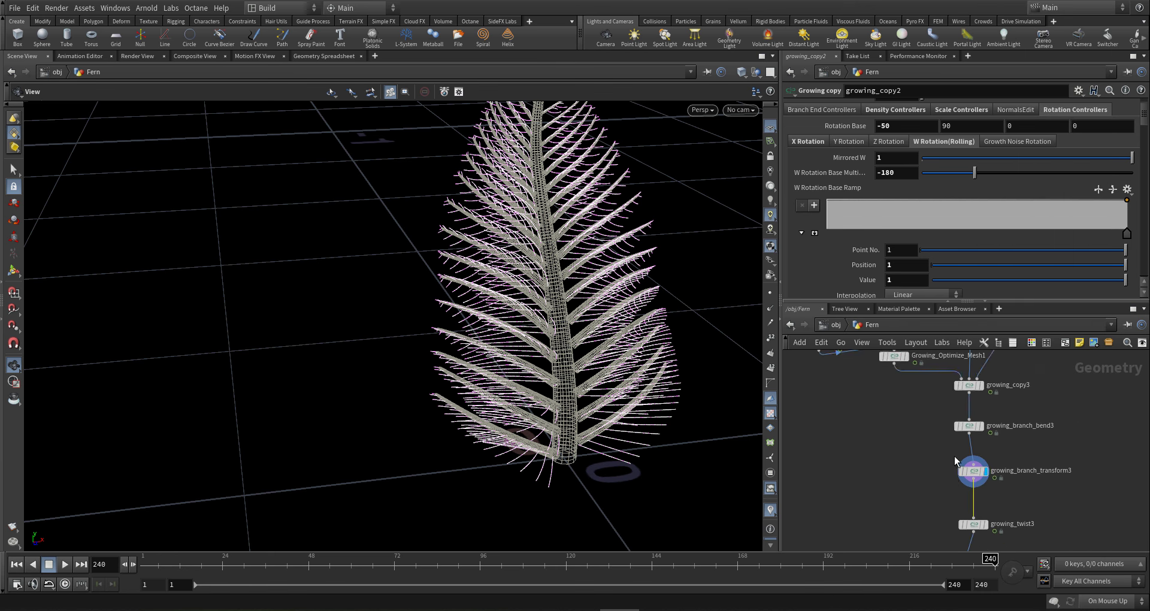
{"action": "scroll", "coordinate": [956, 467], "scroll_direction": "down", "scroll_amount": 3}
{"action": "scroll", "coordinate": [944, 420], "scroll_direction": "up", "scroll_amount": 4}
{"action": "middle_click_drag", "start_coordinate": [944, 421], "coordinate": [955, 449]}
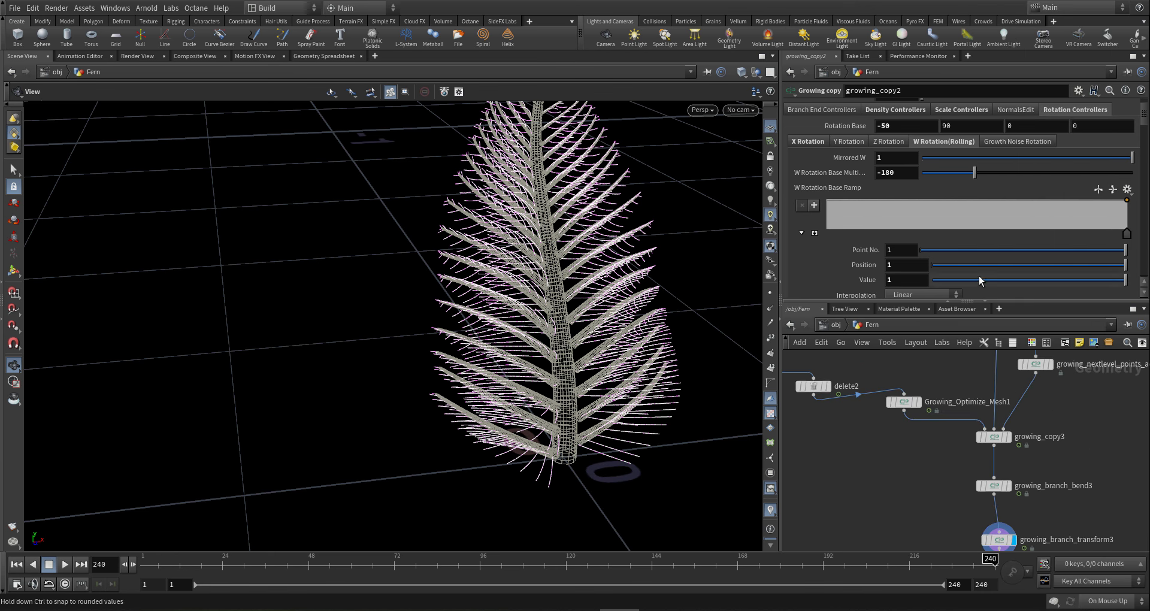
{"action": "left_click", "coordinate": [847, 141]}
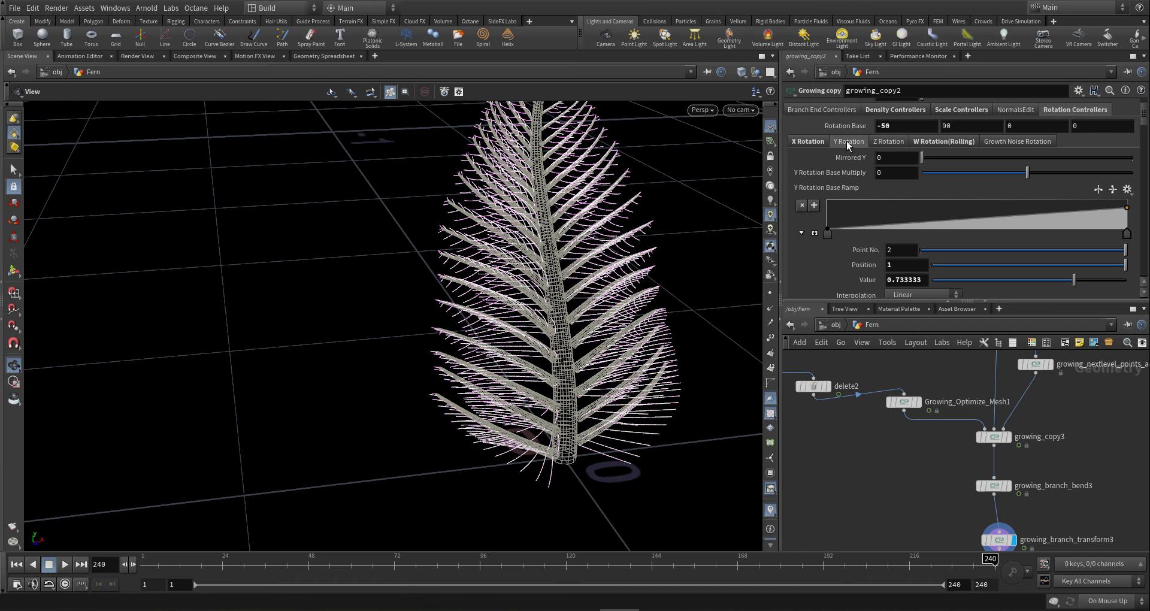
{"action": "scroll", "coordinate": [978, 425], "scroll_direction": "down", "scroll_amount": 3}
{"action": "scroll", "coordinate": [928, 413], "scroll_direction": "up", "scroll_amount": 4}
{"action": "left_click", "coordinate": [968, 386]}
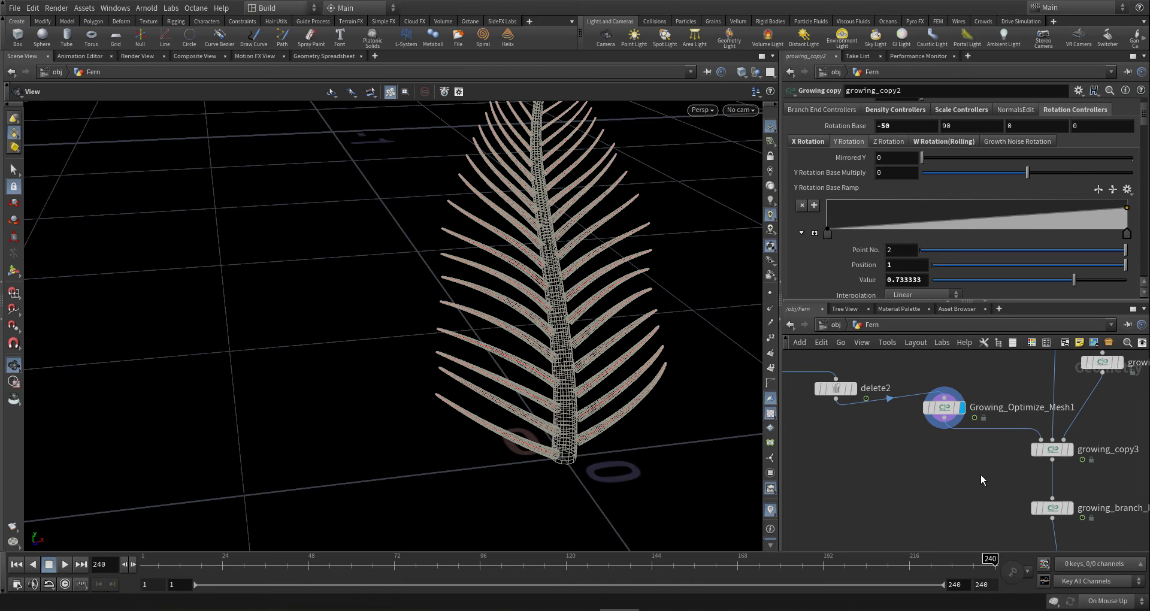
- Insert a Growing Color node (growing_color4) below Growing_Optimize_Mesh1 and display it
{"action": "key", "text": "Tab"}
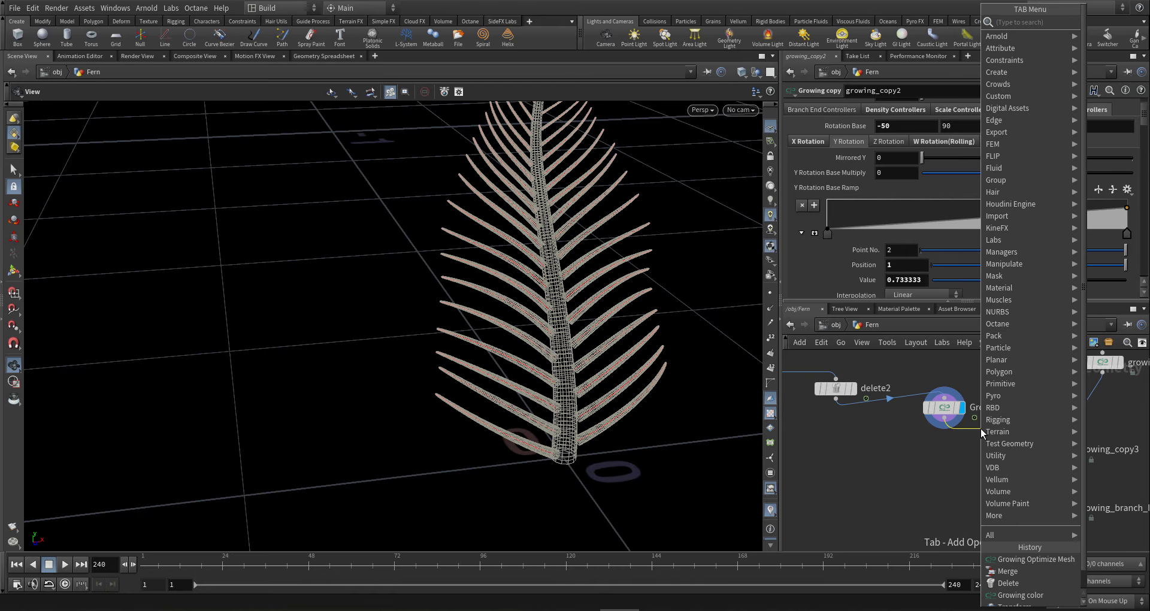
{"action": "type", "text": "g colo"}
{"action": "key", "text": "Down"}
{"action": "key", "text": "Return"}
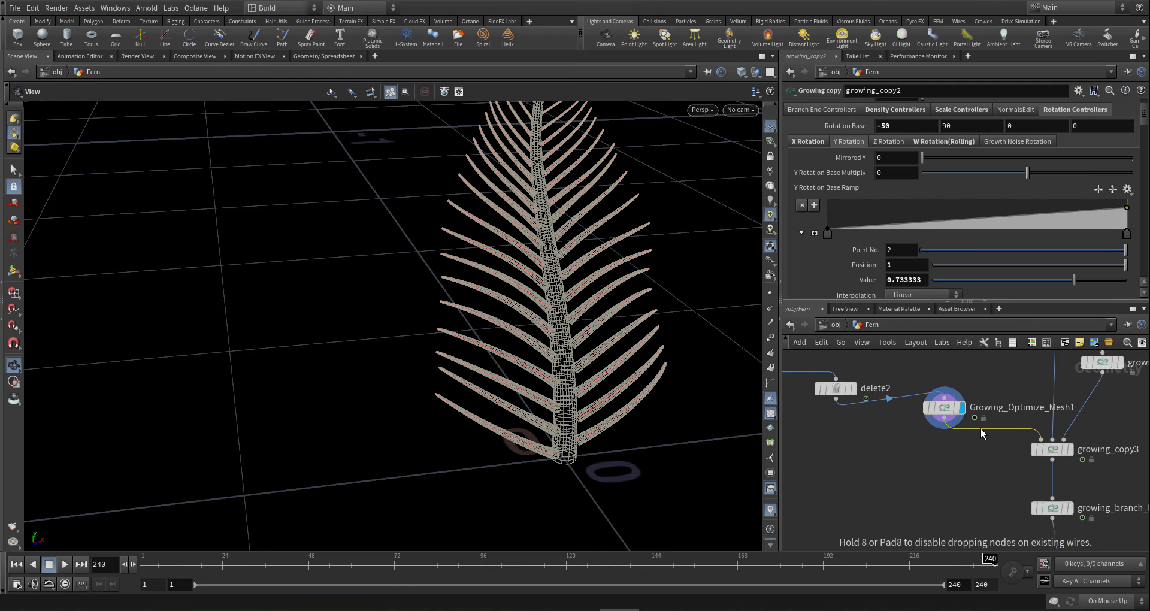
{"action": "left_click", "coordinate": [1001, 434]}
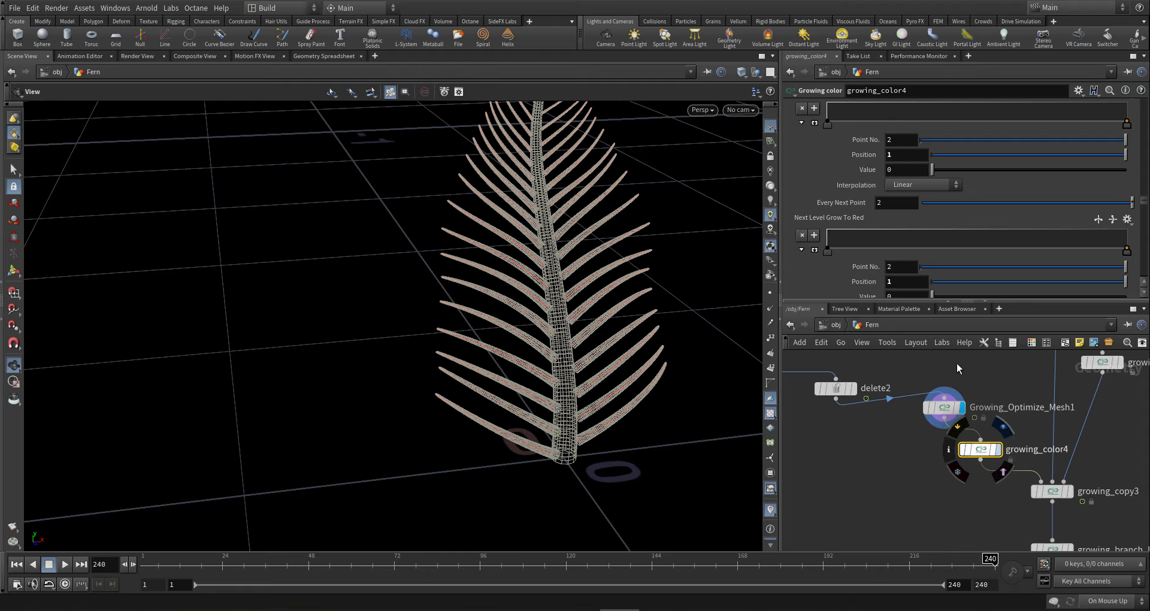
{"action": "left_click", "coordinate": [1004, 427]}
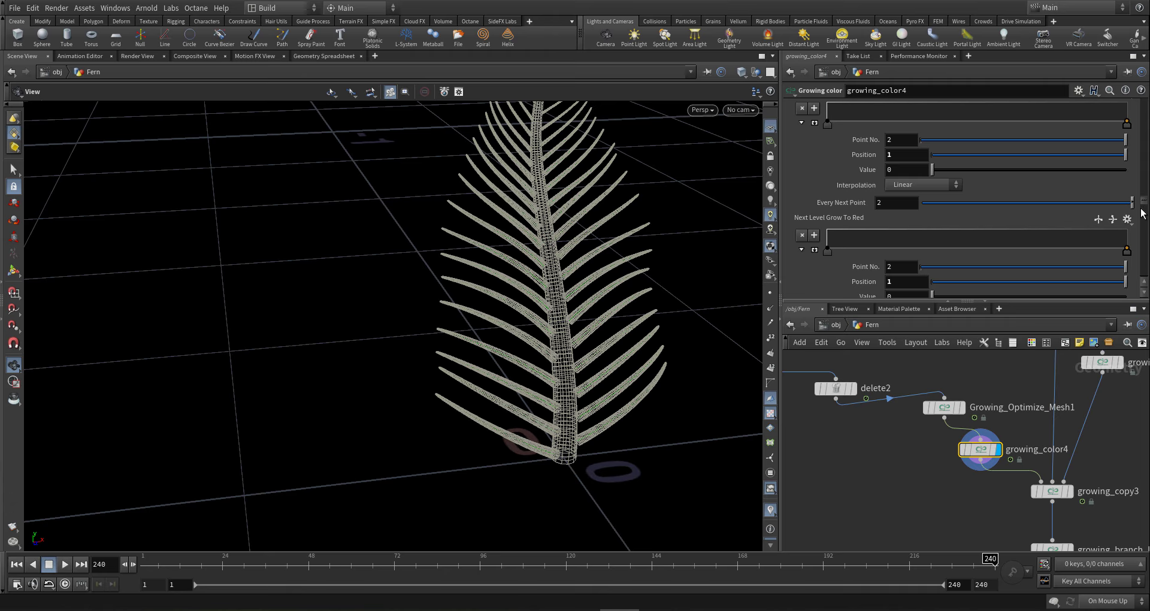
- Set the Width To Green ramp's end key value to 0
{"action": "scroll", "coordinate": [1141, 222], "scroll_direction": "down", "scroll_amount": 6}
{"action": "scroll", "coordinate": [1143, 193], "scroll_direction": "up", "scroll_amount": 10}
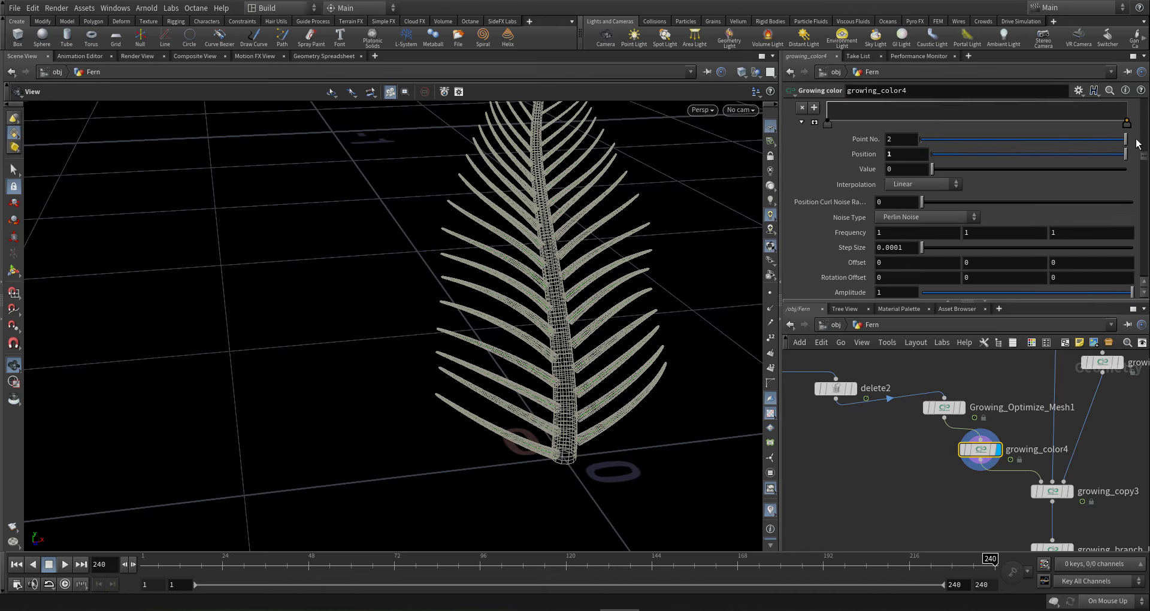
{"action": "scroll", "coordinate": [1134, 107], "scroll_direction": "down", "scroll_amount": 5}
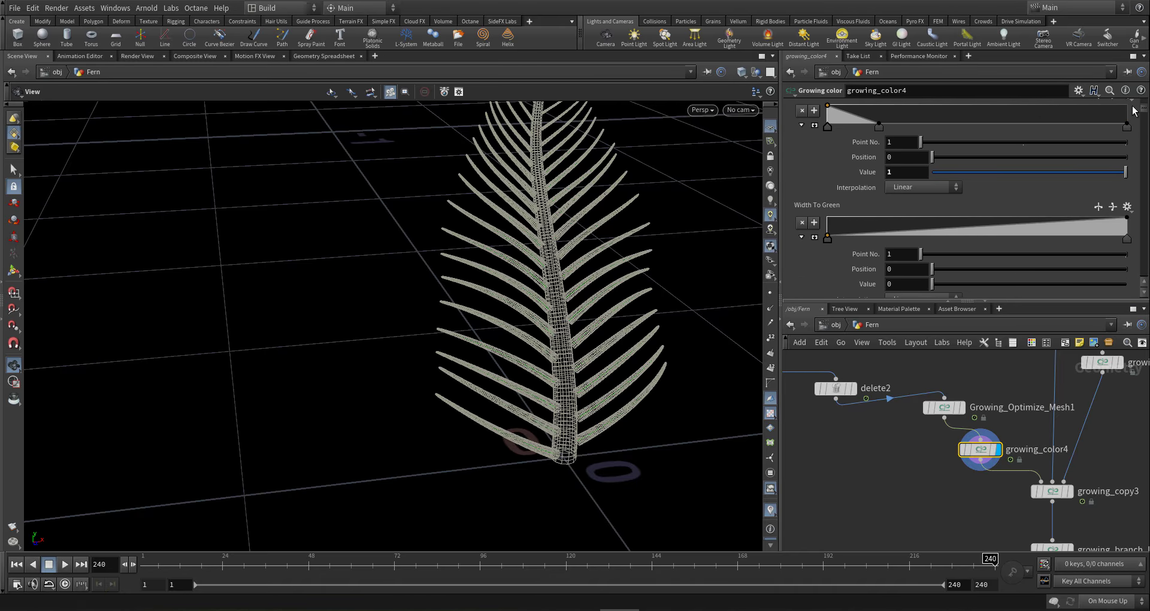
{"action": "left_click", "coordinate": [1127, 238]}
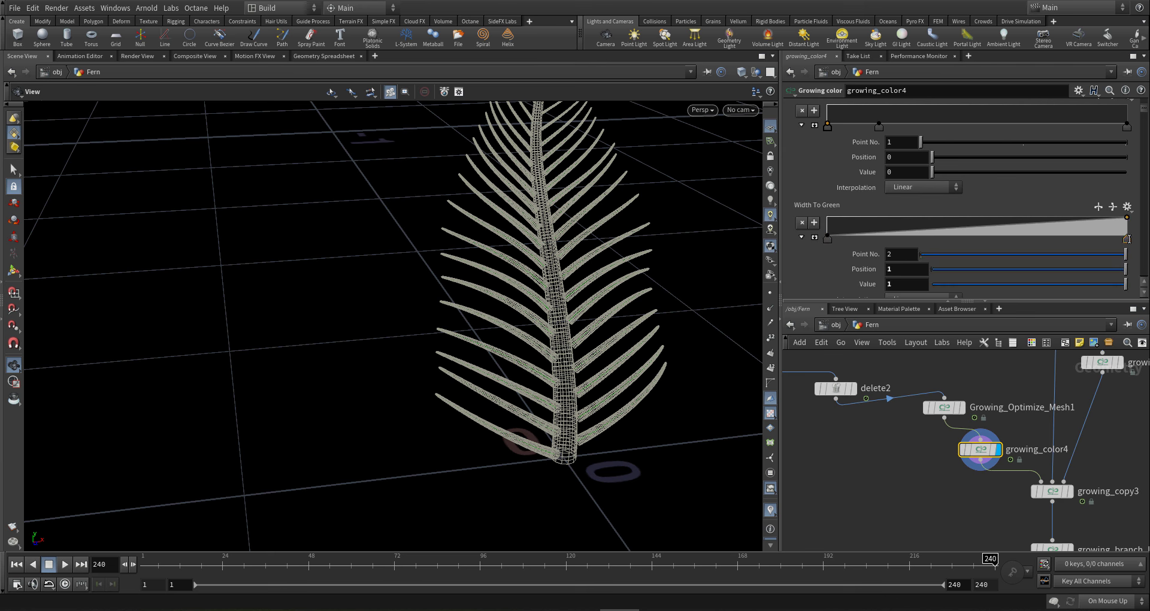
{"action": "left_click_drag", "start_coordinate": [953, 289], "coordinate": [915, 289]}
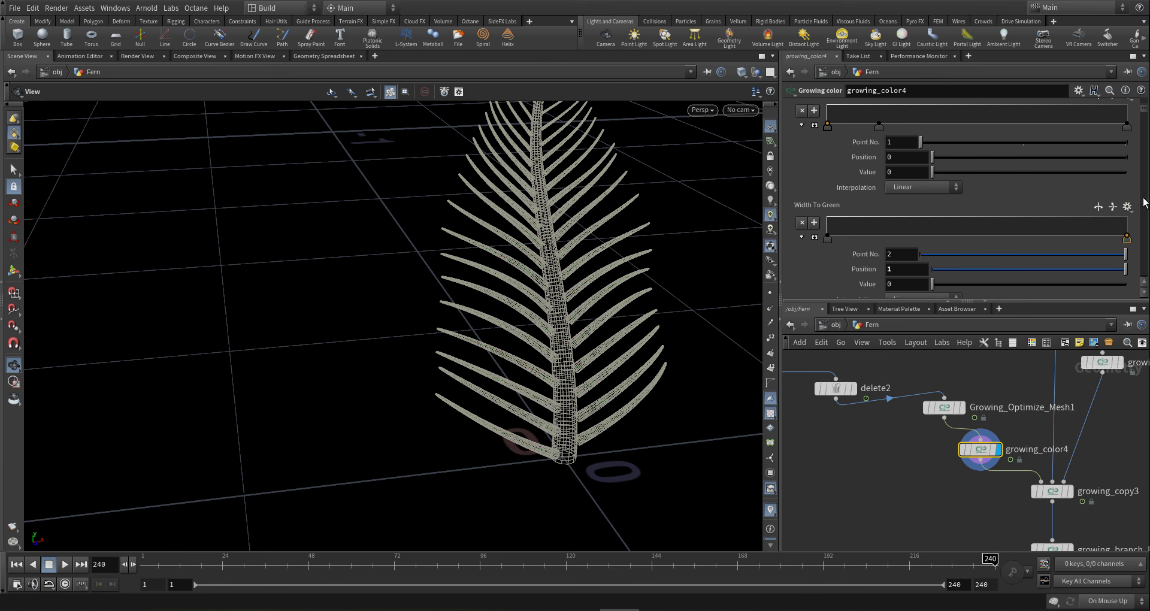
- Raise the Mirrored To Blue ramp's end key to 1, forming a 0-to-1 gradient
{"action": "left_click_drag", "start_coordinate": [1147, 115], "coordinate": [1122, 207]}
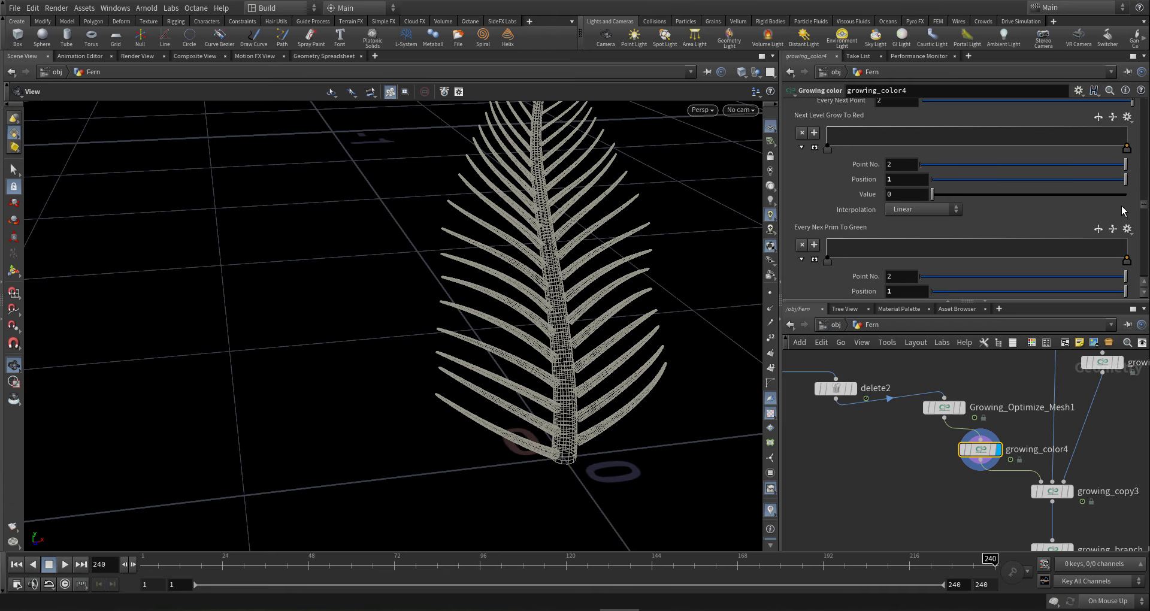
{"action": "scroll", "coordinate": [1122, 206], "scroll_direction": "down", "scroll_amount": 5}
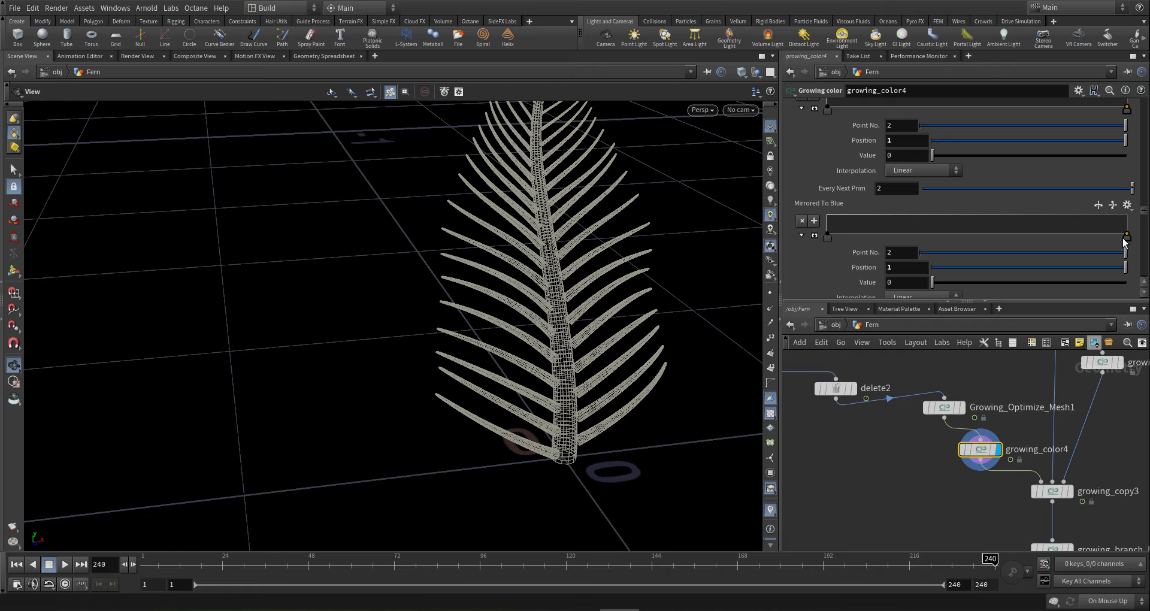
{"action": "left_click_drag", "start_coordinate": [1127, 233], "coordinate": [1140, 210]}
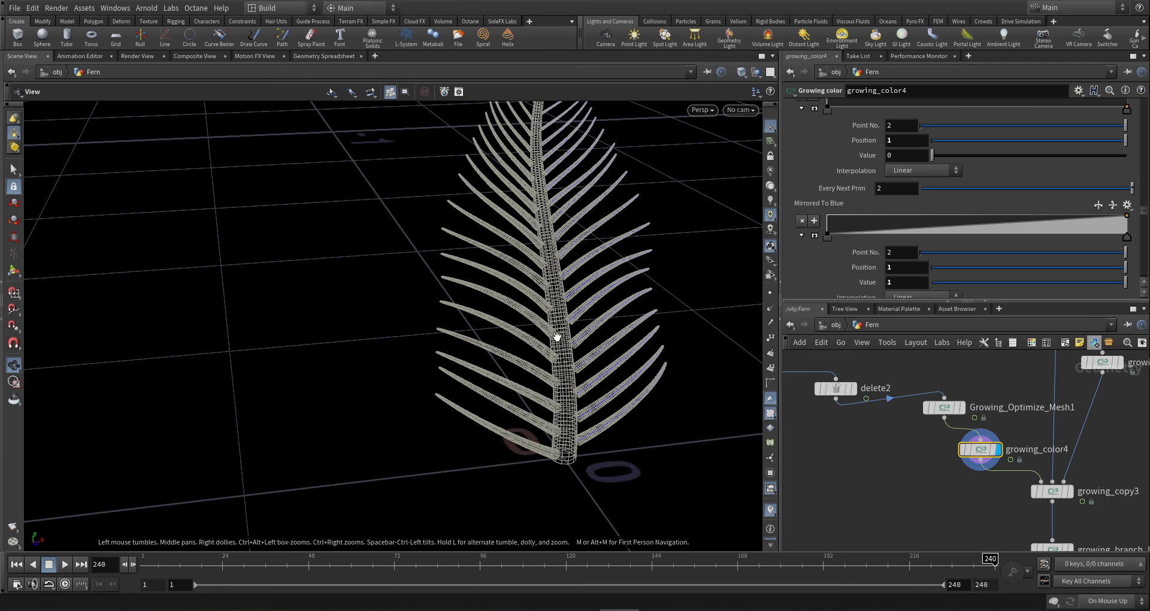
{"action": "left_click_drag", "start_coordinate": [547, 336], "coordinate": [521, 326]}
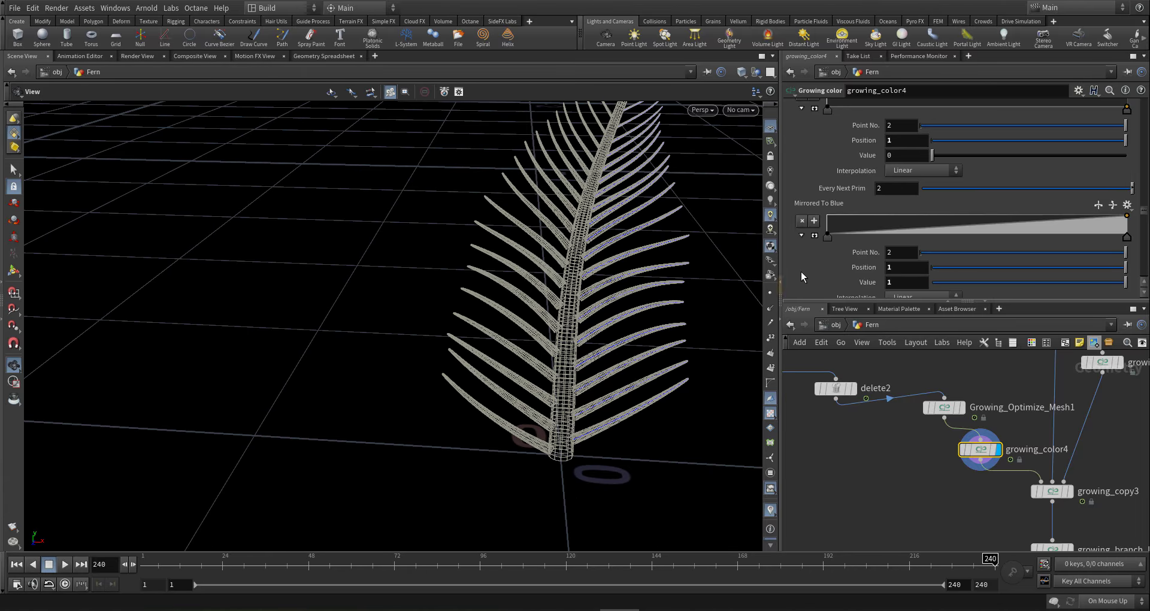
{"action": "middle_click_drag", "start_coordinate": [954, 465], "coordinate": [933, 417]}
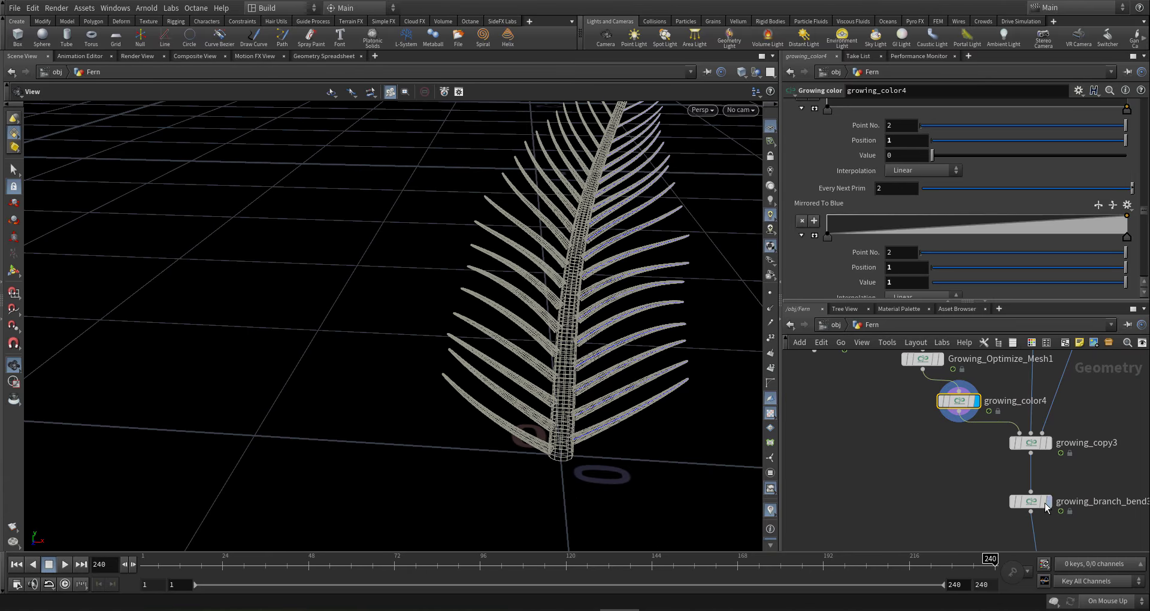
{"action": "middle_click_drag", "start_coordinate": [1098, 465], "coordinate": [1064, 396]}
{"action": "scroll", "coordinate": [1076, 430], "scroll_direction": "down", "scroll_amount": 1}
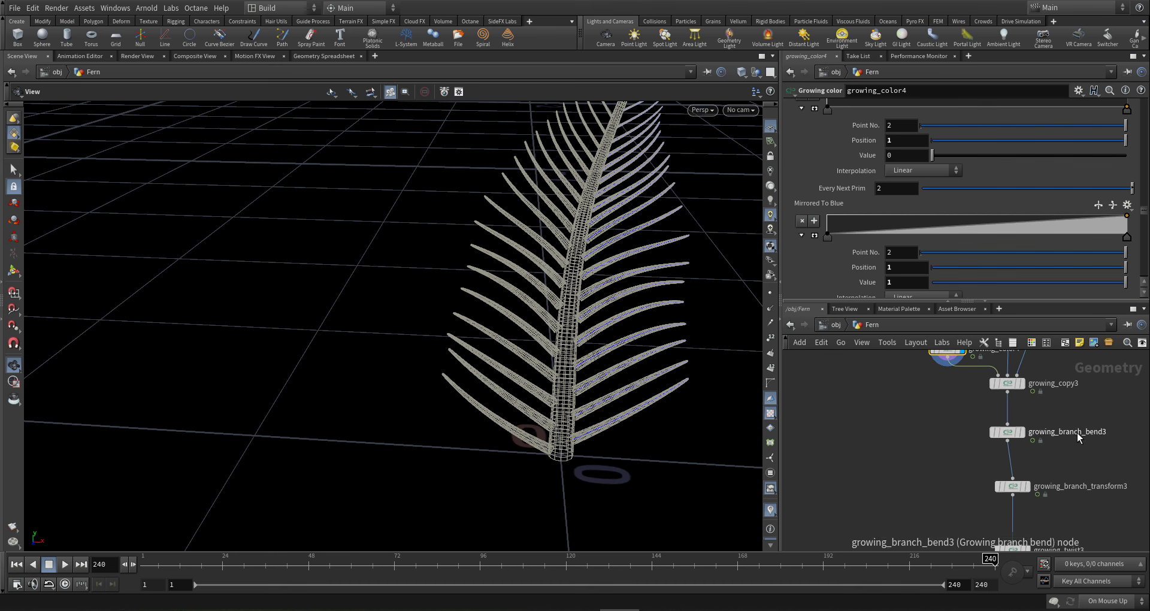
{"action": "mouse_move", "coordinate": [1019, 489]}
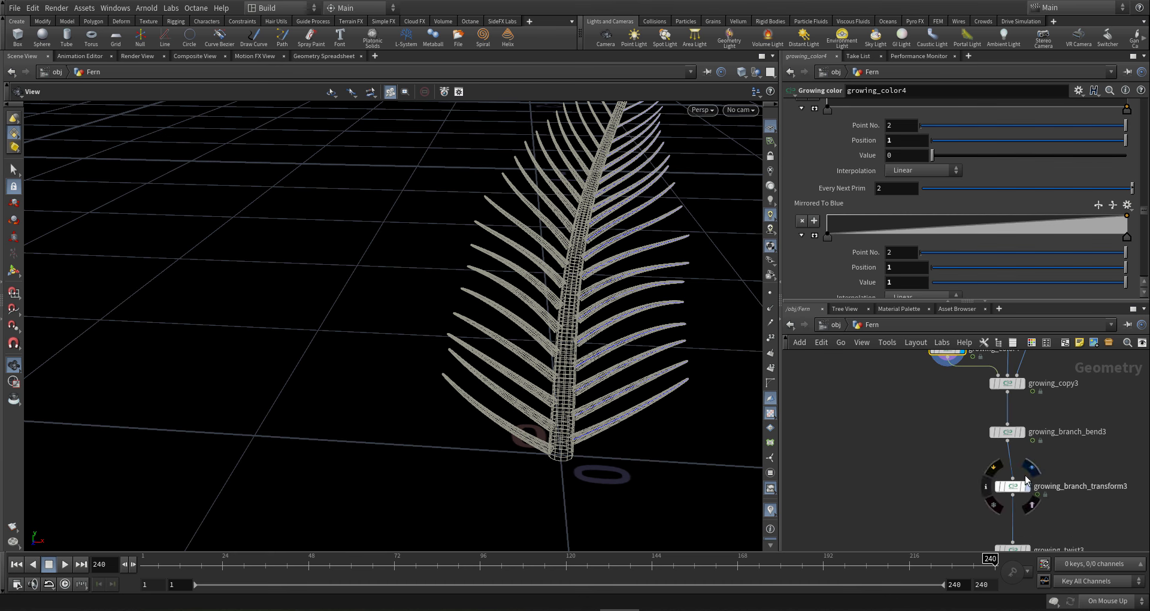
- Display growing_branch_transform3's output and select growing_copy3
{"action": "left_click", "coordinate": [1024, 462]}
{"action": "left_click", "coordinate": [1011, 384]}
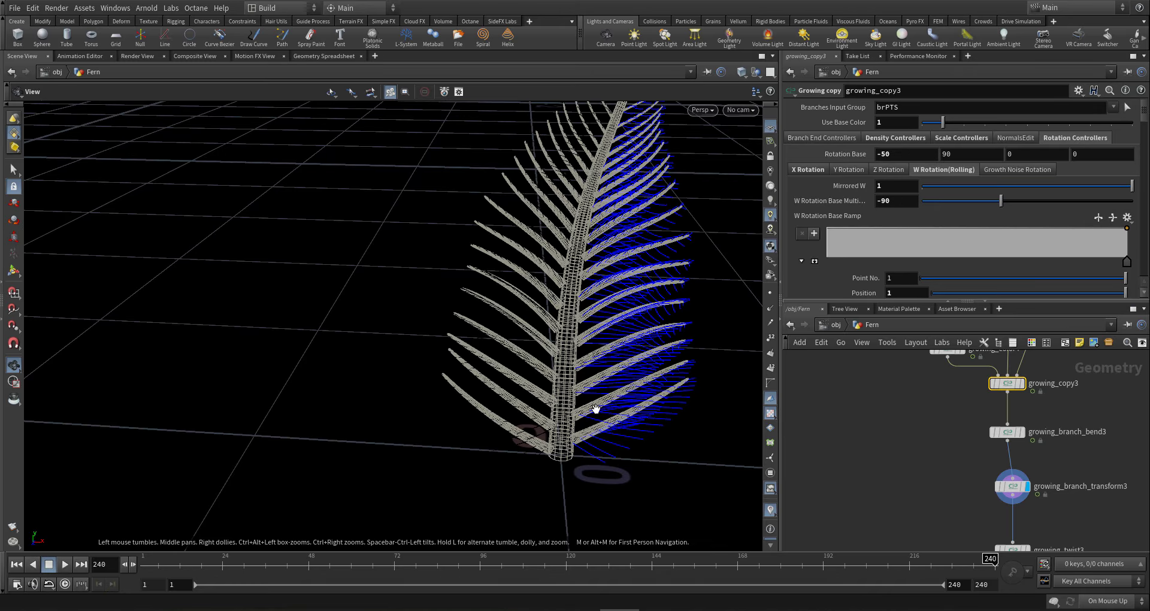
{"action": "left_click_drag", "start_coordinate": [596, 409], "coordinate": [602, 433]}
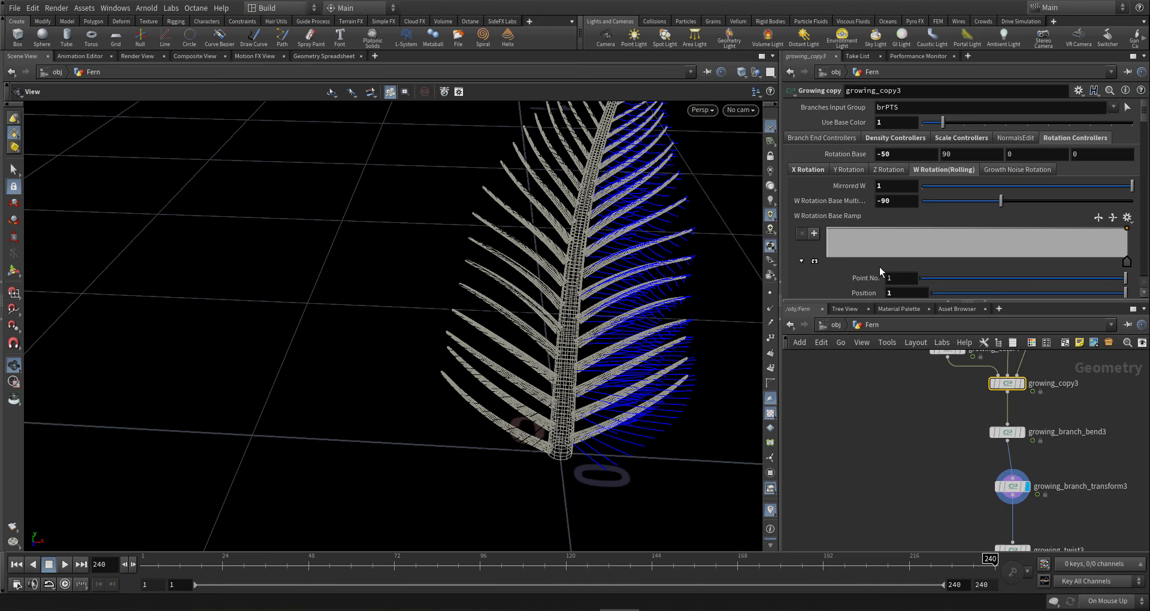
- Switch scene updating to Manual from growing_copy3's Y Rotation settings
{"action": "left_click", "coordinate": [849, 170]}
{"action": "scroll", "coordinate": [832, 197], "scroll_direction": "down", "scroll_amount": 3}
{"action": "scroll", "coordinate": [832, 199], "scroll_direction": "down", "scroll_amount": 3}
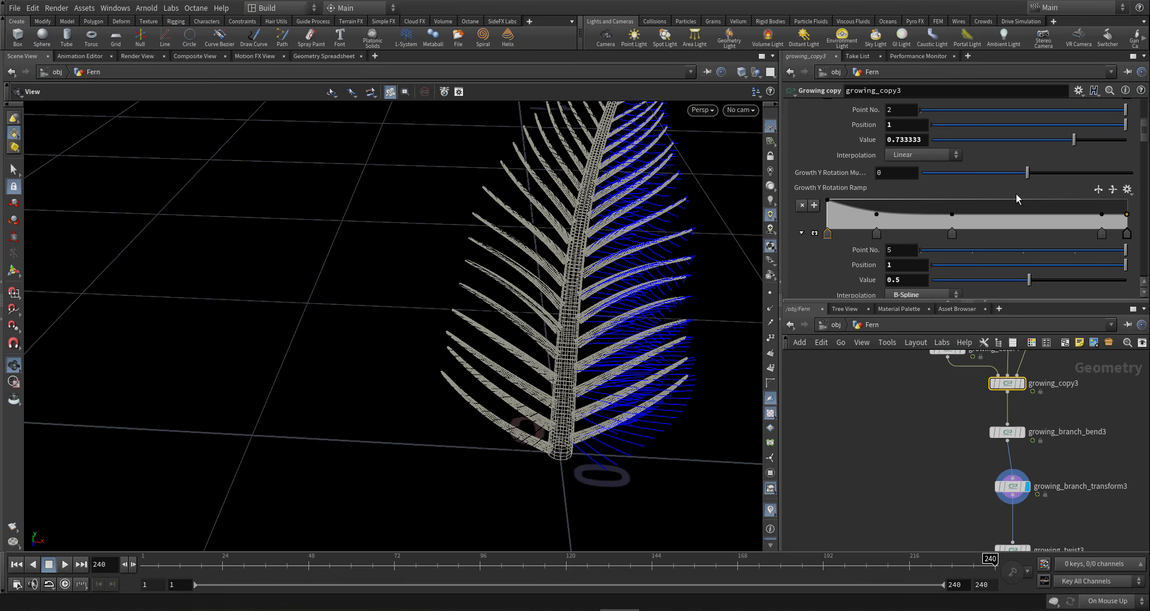
{"action": "scroll", "coordinate": [1137, 157], "scroll_direction": "down", "scroll_amount": 3}
{"action": "scroll", "coordinate": [1137, 157], "scroll_direction": "down", "scroll_amount": 8}
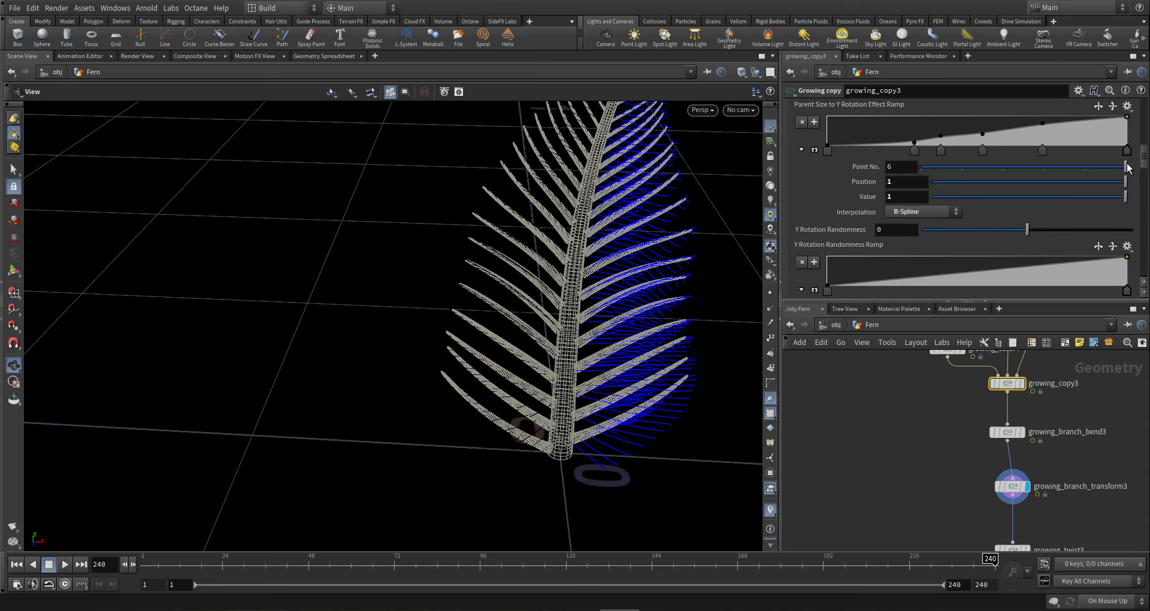
{"action": "scroll", "coordinate": [1113, 216], "scroll_direction": "down", "scroll_amount": 7}
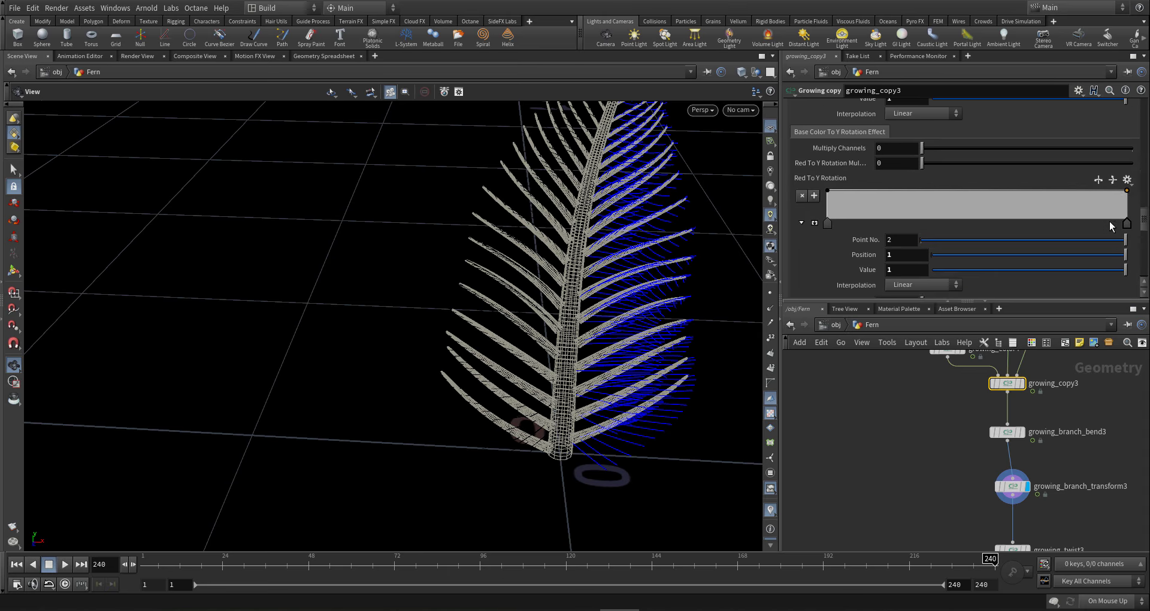
{"action": "scroll", "coordinate": [1110, 227], "scroll_direction": "down", "scroll_amount": 10}
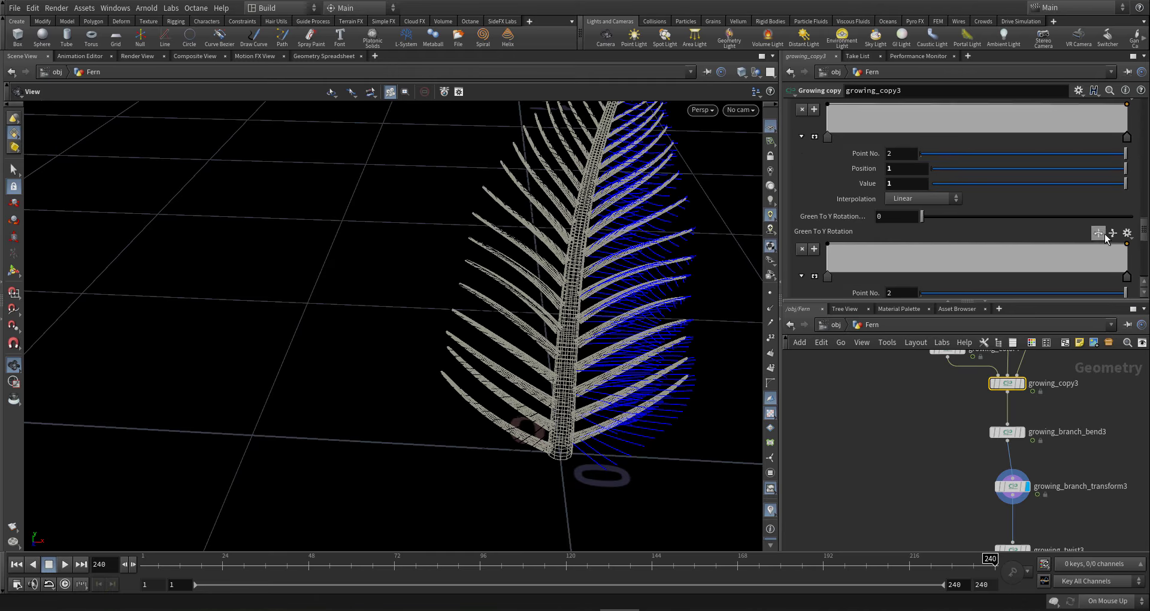
{"action": "scroll", "coordinate": [1104, 250], "scroll_direction": "down", "scroll_amount": 1}
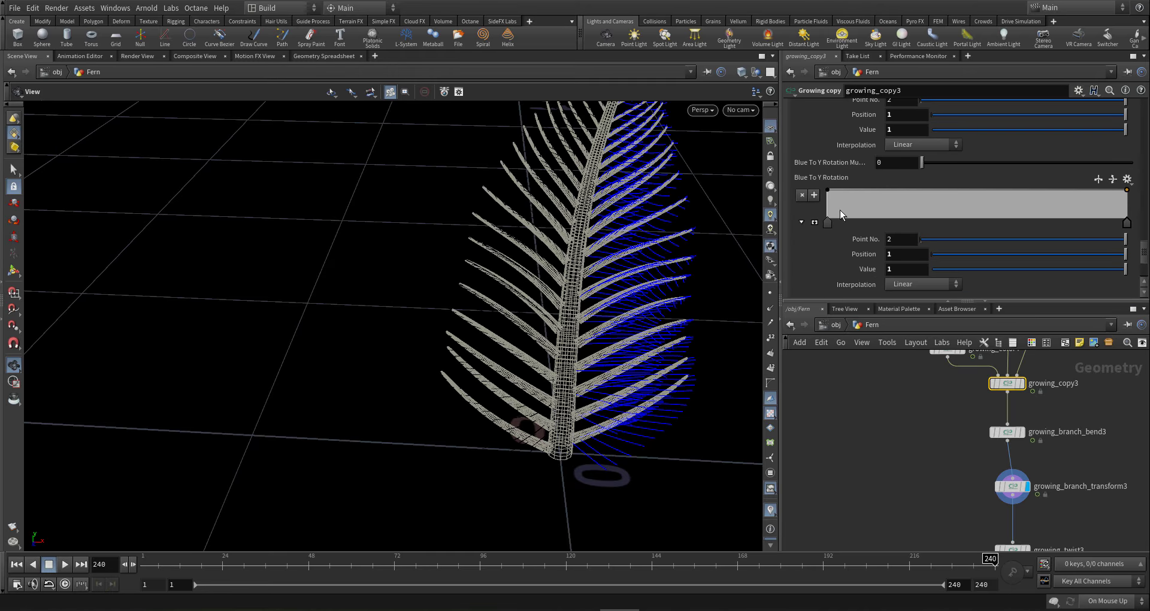
{"action": "left_click", "coordinate": [1108, 601]}
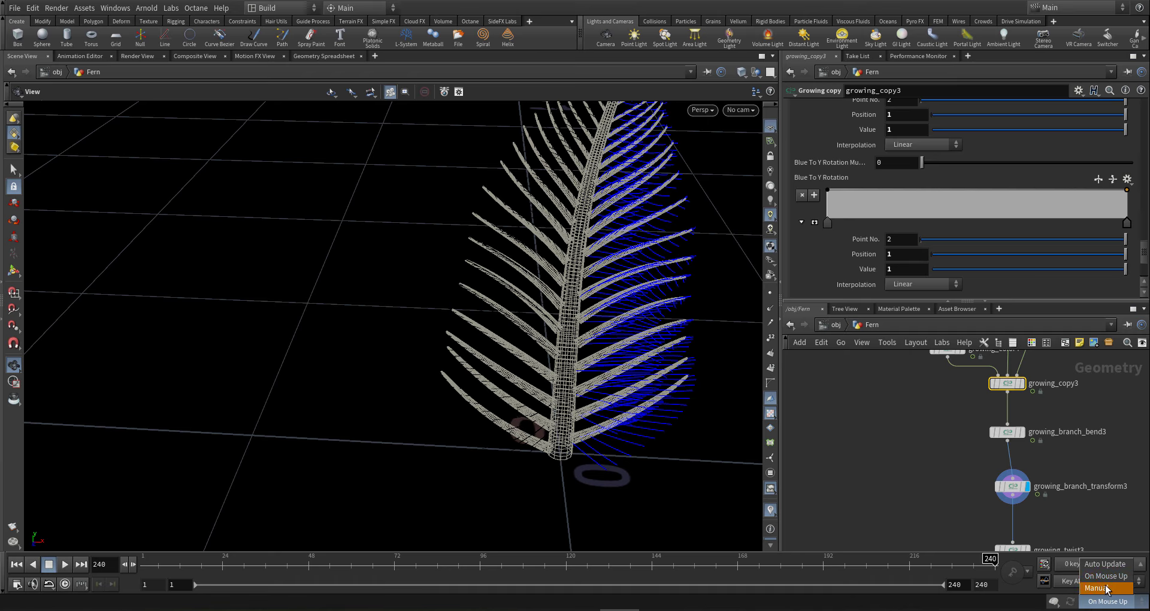
{"action": "left_click", "coordinate": [1104, 601]}
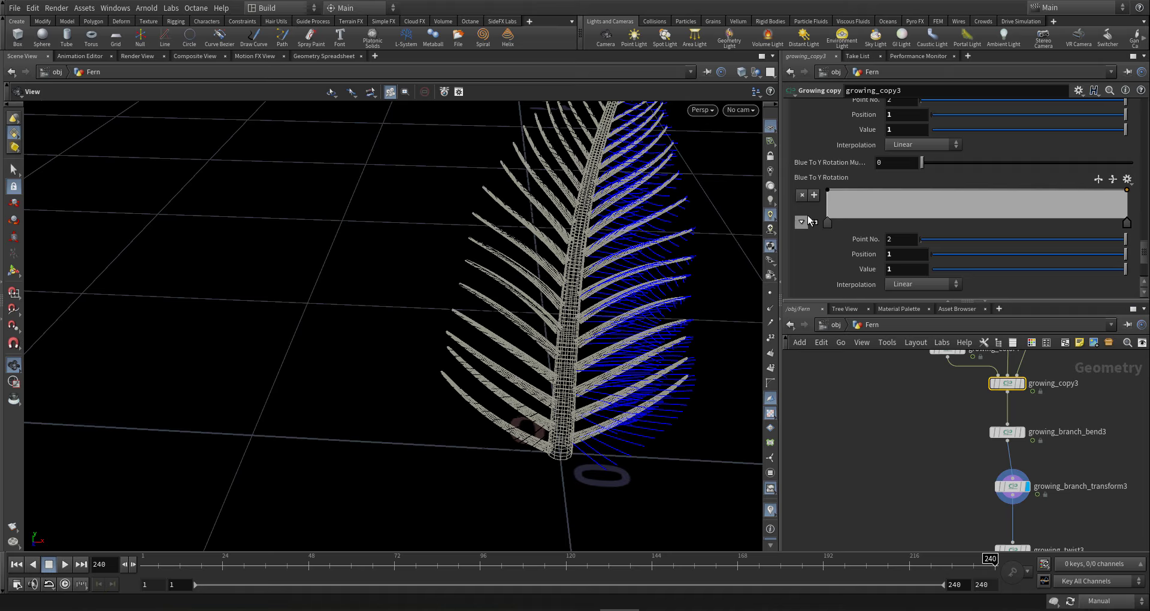
- Set the Blue To Y Rotation ramp's first key to -1, then select growing_color4
{"action": "left_click", "coordinate": [827, 223]}
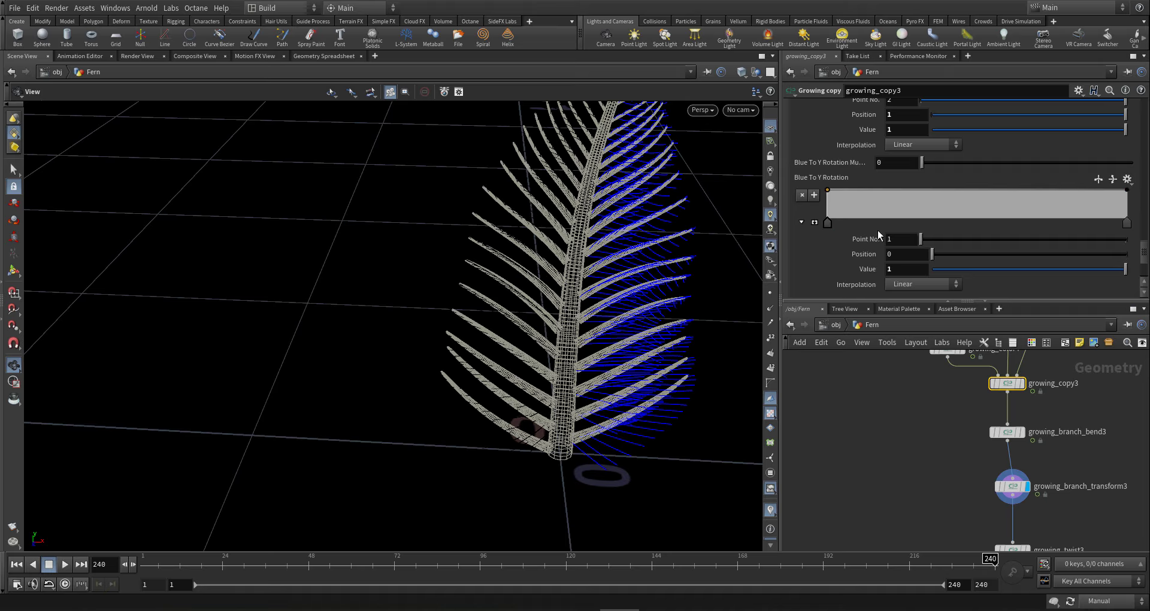
{"action": "left_click", "coordinate": [883, 270]}
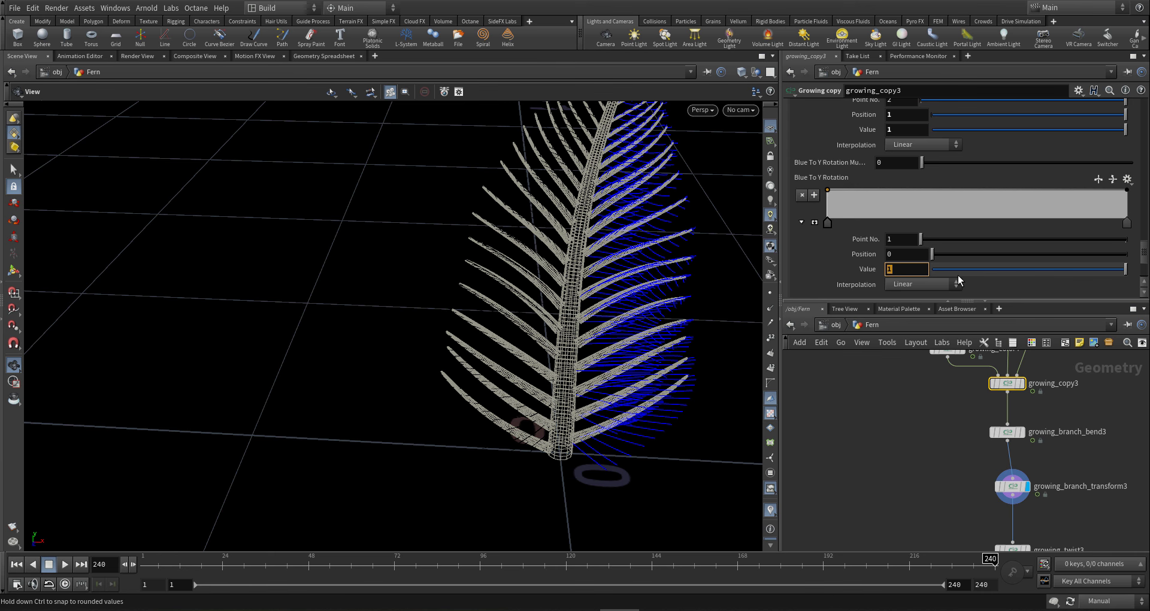
{"action": "type", "text": "-1"}
{"action": "key", "text": "Return"}
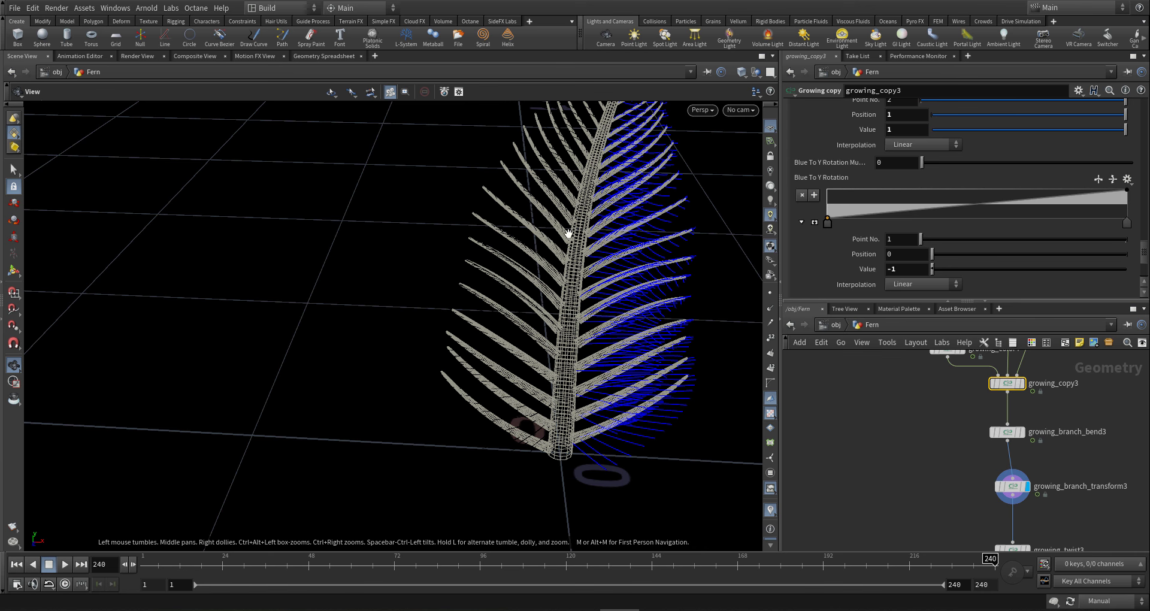
{"action": "middle_click_drag", "start_coordinate": [936, 448], "coordinate": [931, 504]}
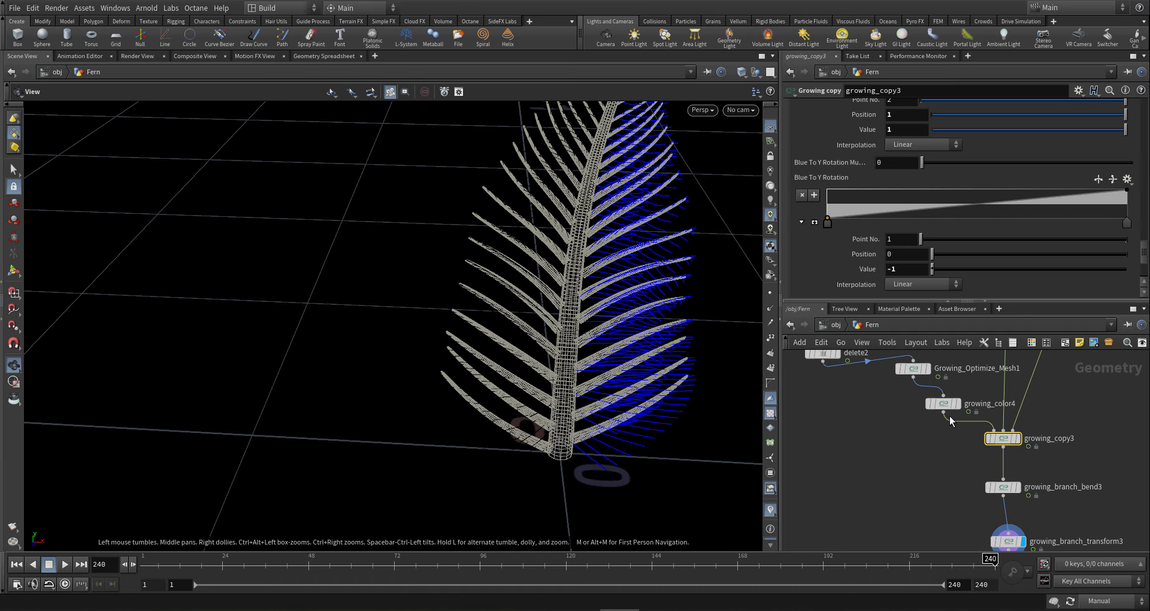
{"action": "left_click", "coordinate": [943, 403]}
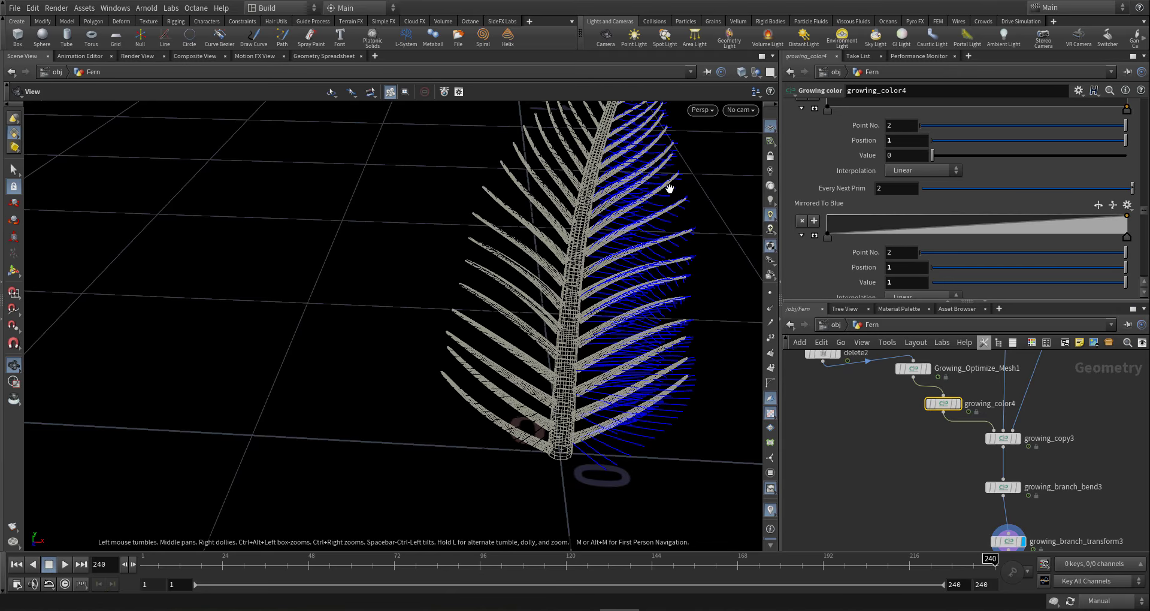
- Hide the viewport grid and set the Next Level Grow To Red ramp's first key to 1
{"action": "left_click", "coordinate": [770, 128]}
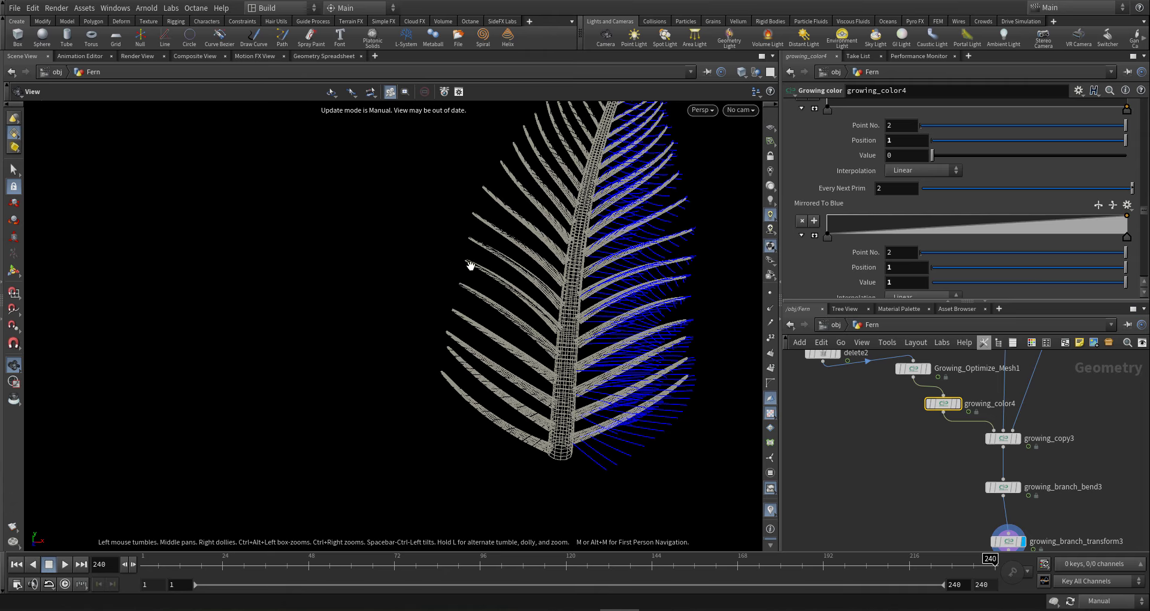
{"action": "scroll", "coordinate": [1146, 210], "scroll_direction": "up", "scroll_amount": 3}
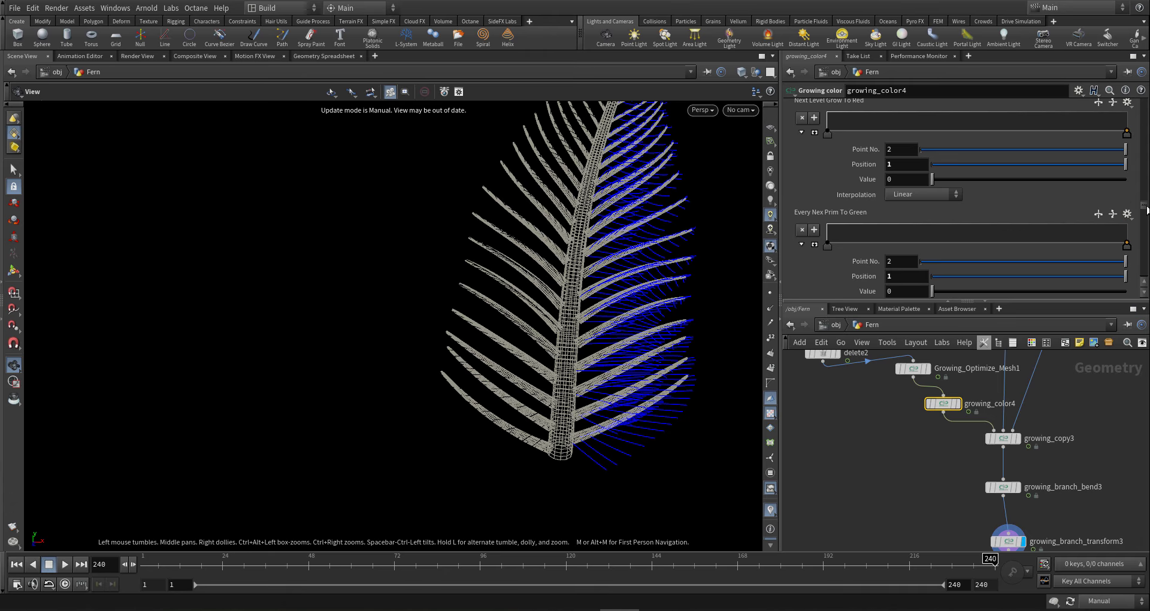
{"action": "scroll", "coordinate": [1147, 210], "scroll_direction": "down", "scroll_amount": 3}
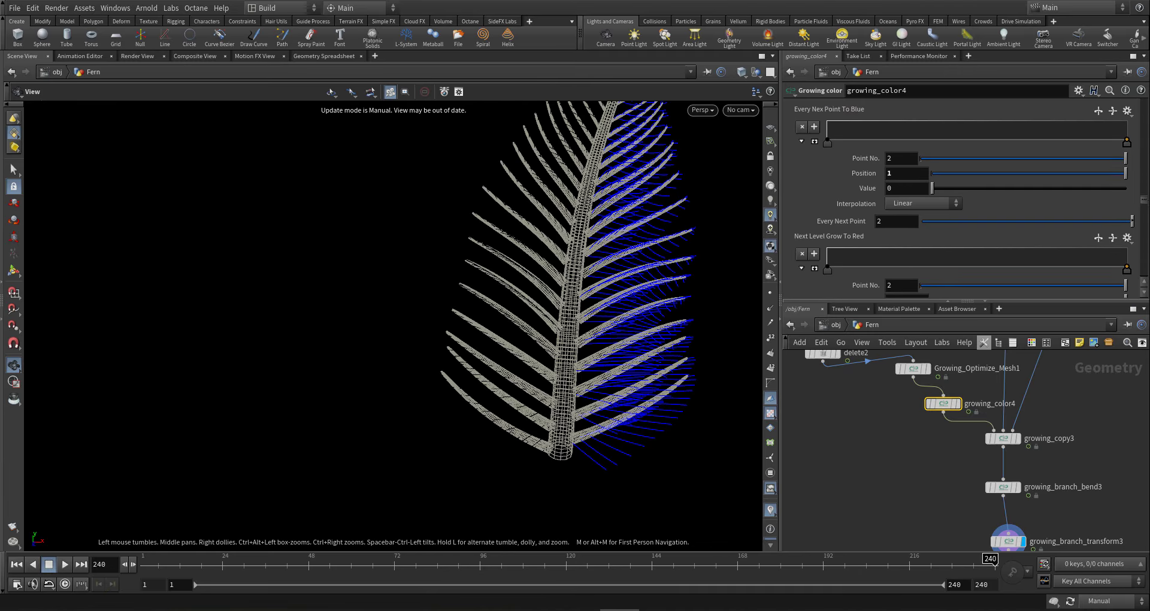
{"action": "scroll", "coordinate": [964, 198], "scroll_direction": "down", "scroll_amount": 3}
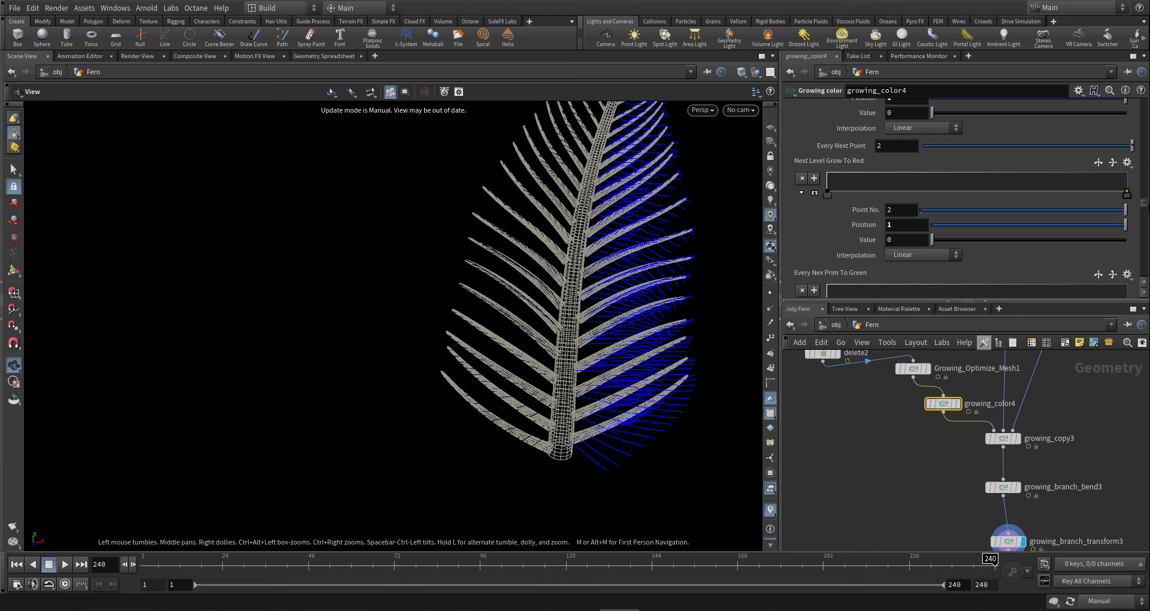
{"action": "left_click", "coordinate": [827, 194]}
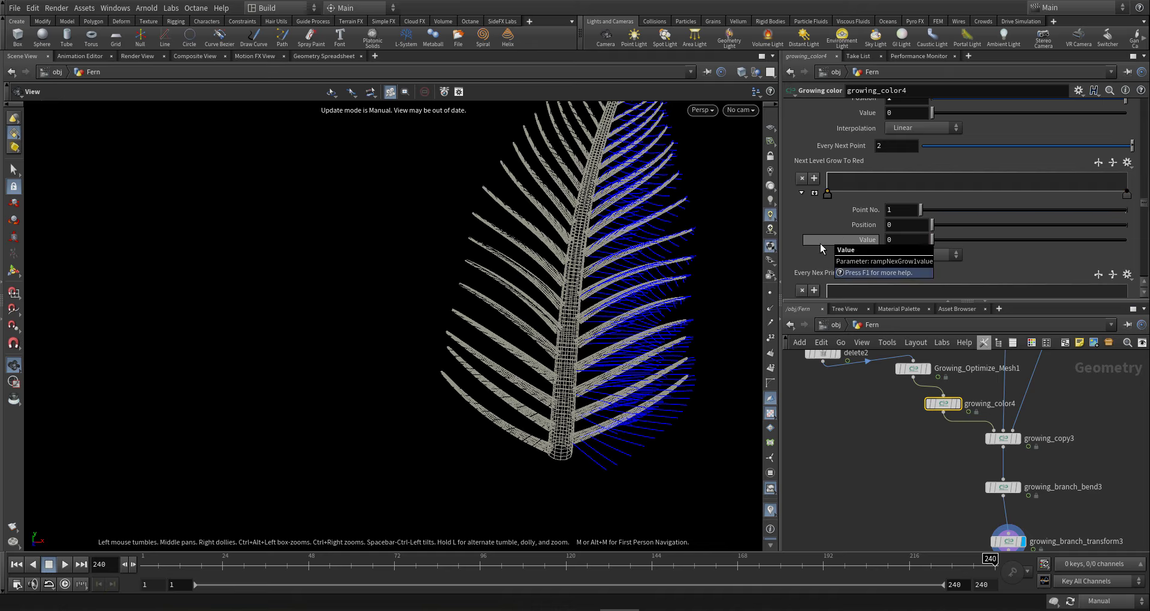
{"action": "left_click_drag", "start_coordinate": [895, 240], "coordinate": [831, 240]}
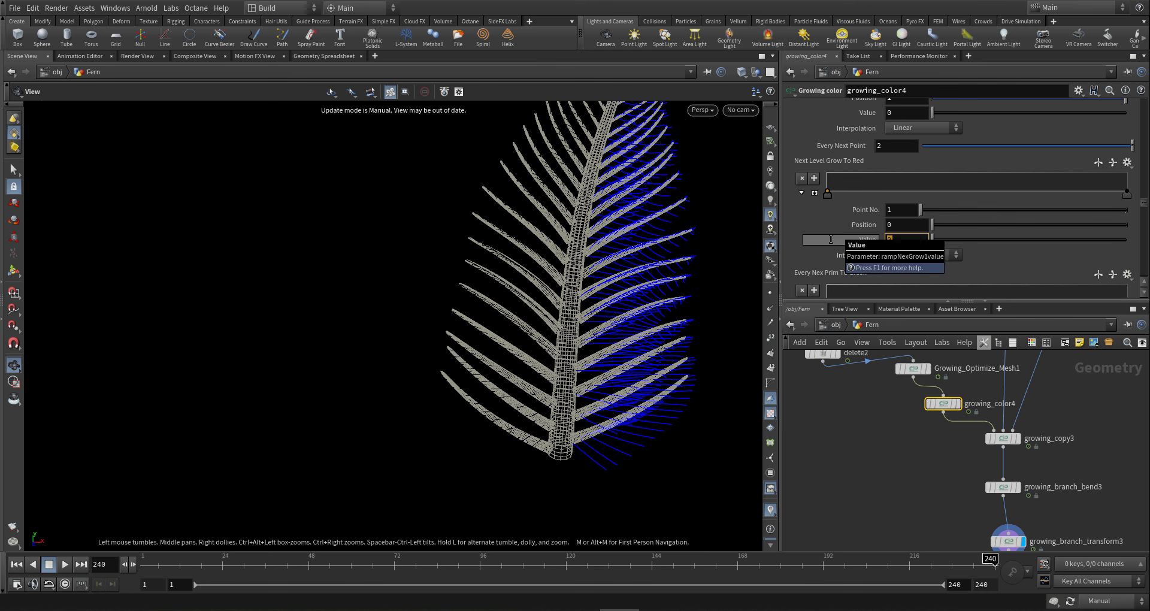
{"action": "type", "text": "1"}
{"action": "key", "text": "Return"}
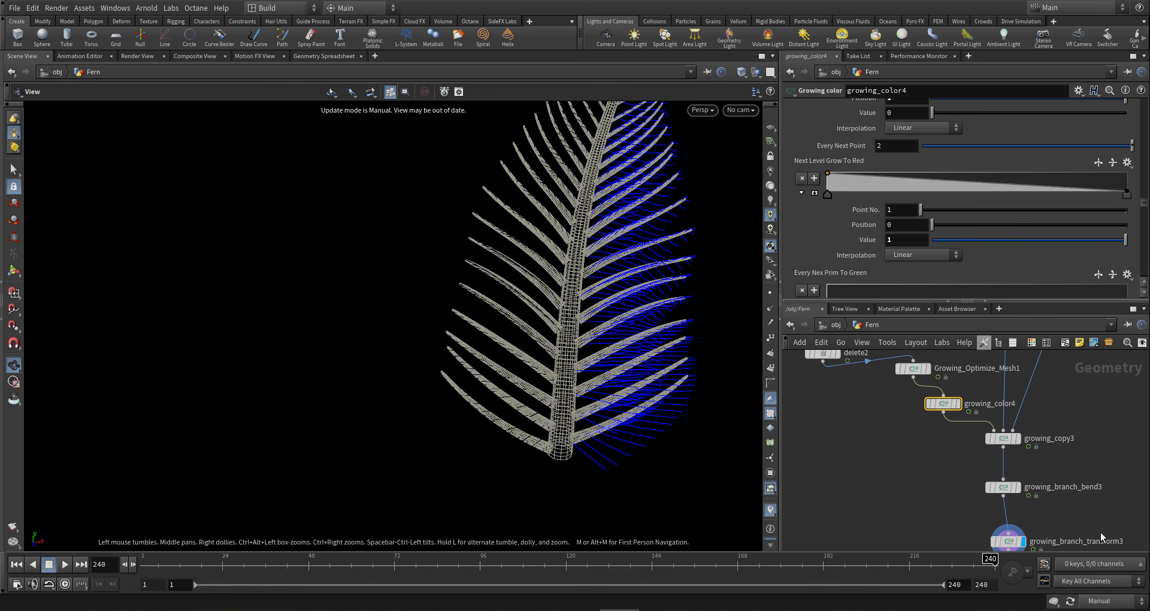
{"action": "middle_click_drag", "start_coordinate": [1100, 510], "coordinate": [1097, 492]}
- Set growing_copy3's Blue To Y Rotation Multiply to 180
{"action": "left_click", "coordinate": [1010, 472]}
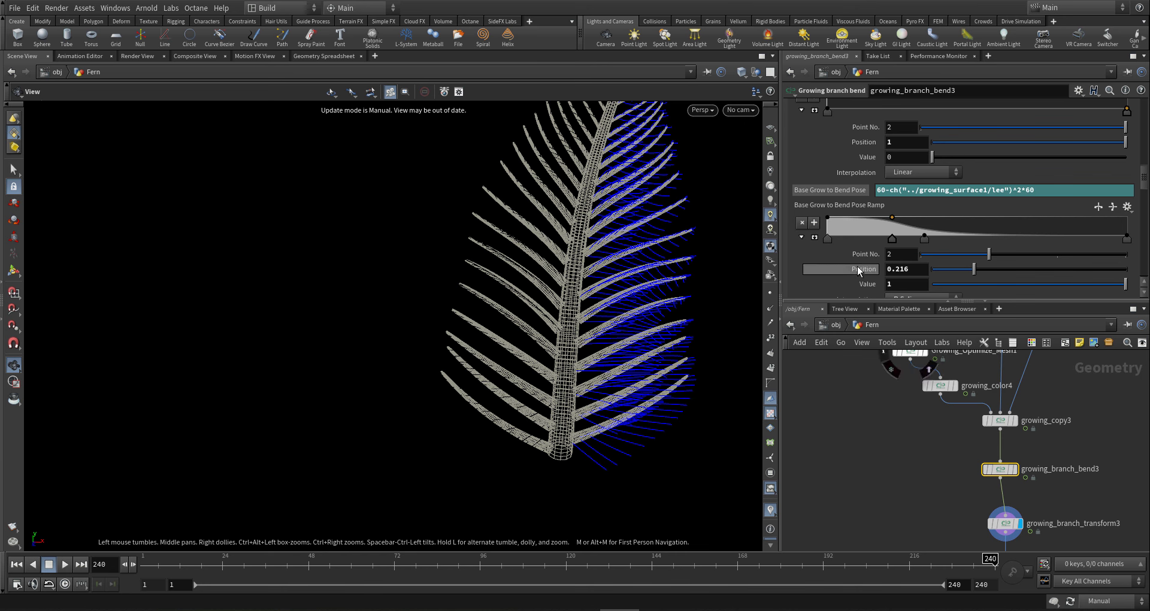
{"action": "left_click_drag", "start_coordinate": [1145, 180], "coordinate": [1142, 122]}
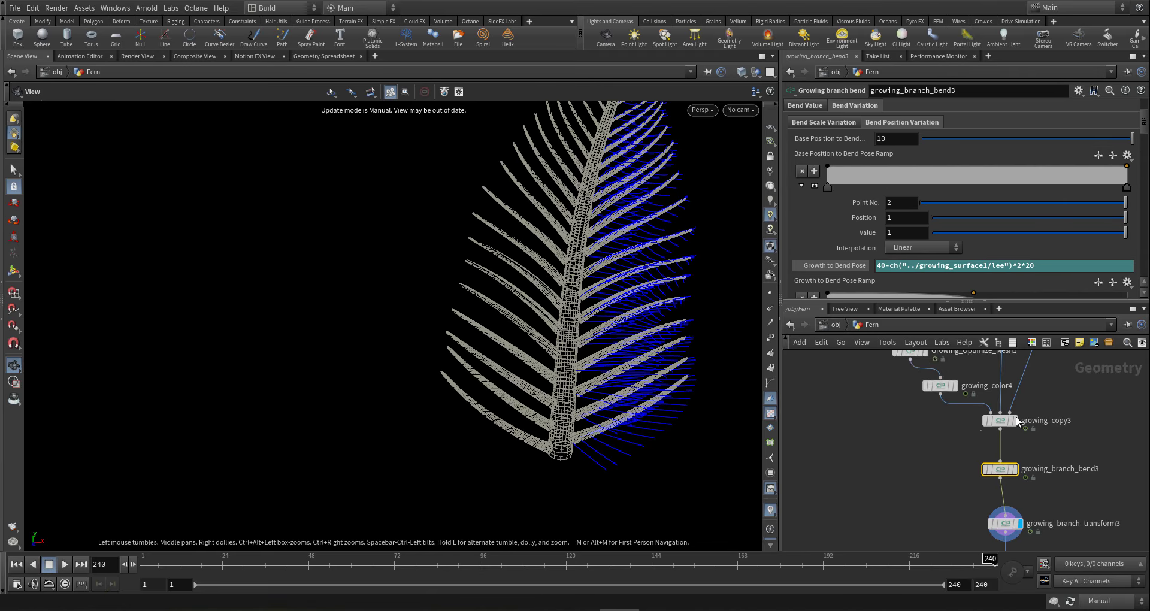
{"action": "left_click", "coordinate": [1001, 421]}
{"action": "left_click", "coordinate": [884, 165]}
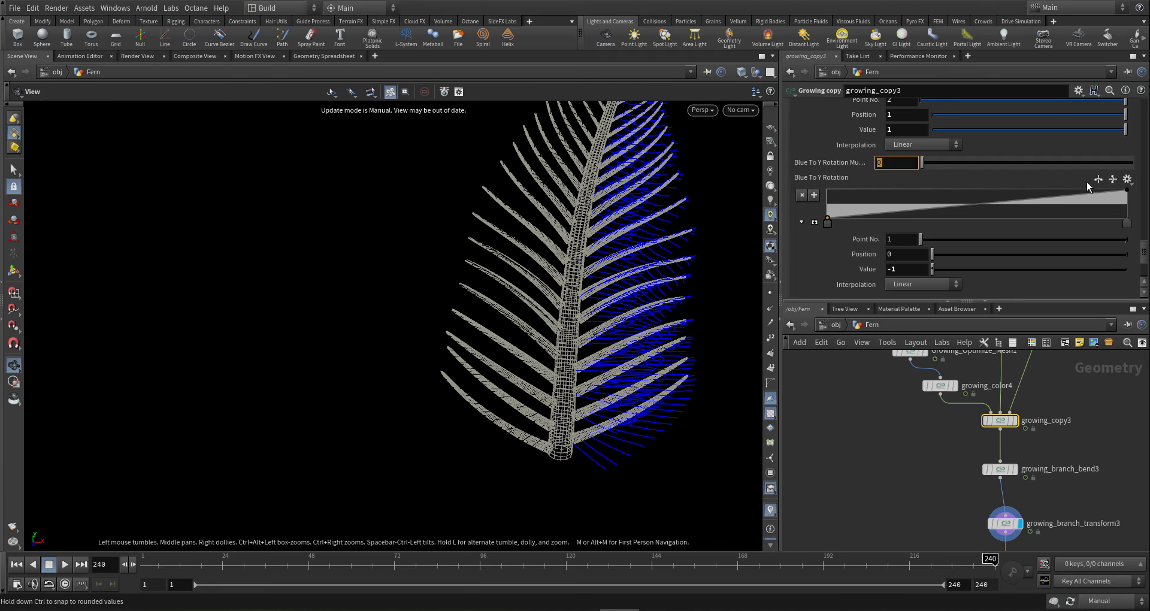
{"action": "type", "text": "180"}
{"action": "key", "text": "Return"}
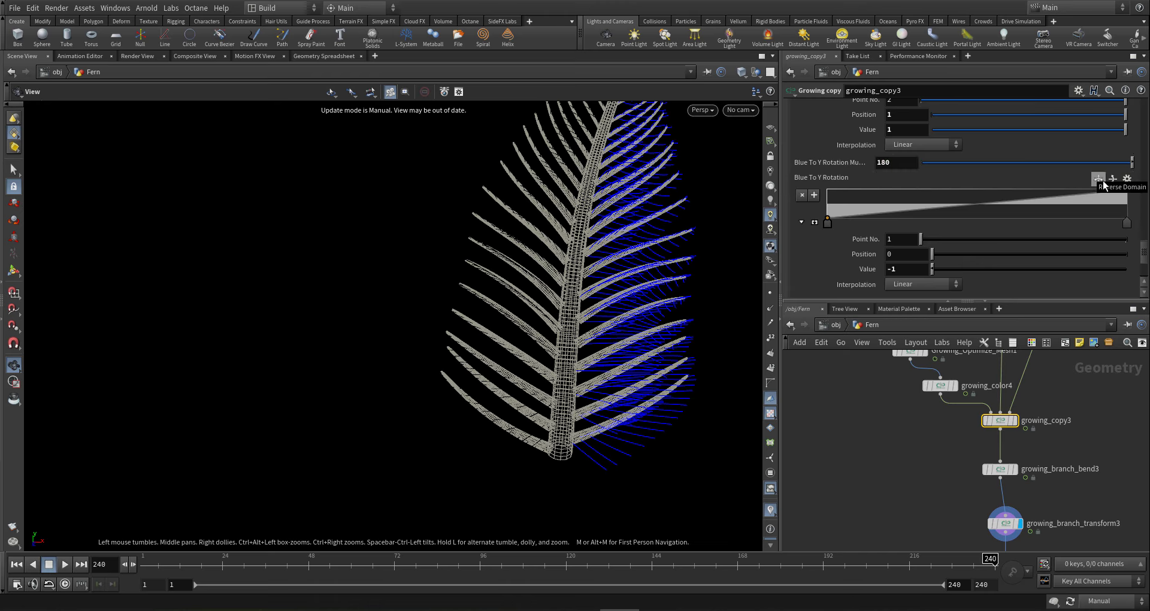
- Switch viewport updating from Manual back to Auto Update
{"action": "middle_click_drag", "start_coordinate": [1063, 473], "coordinate": [1051, 425]}
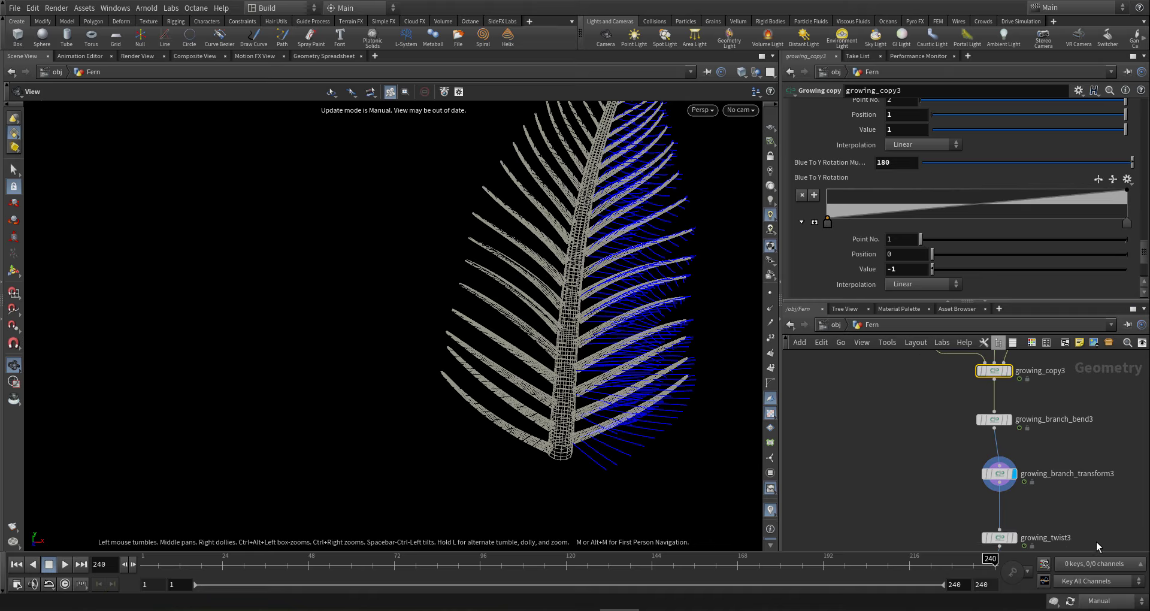
{"action": "left_click", "coordinate": [1105, 601]}
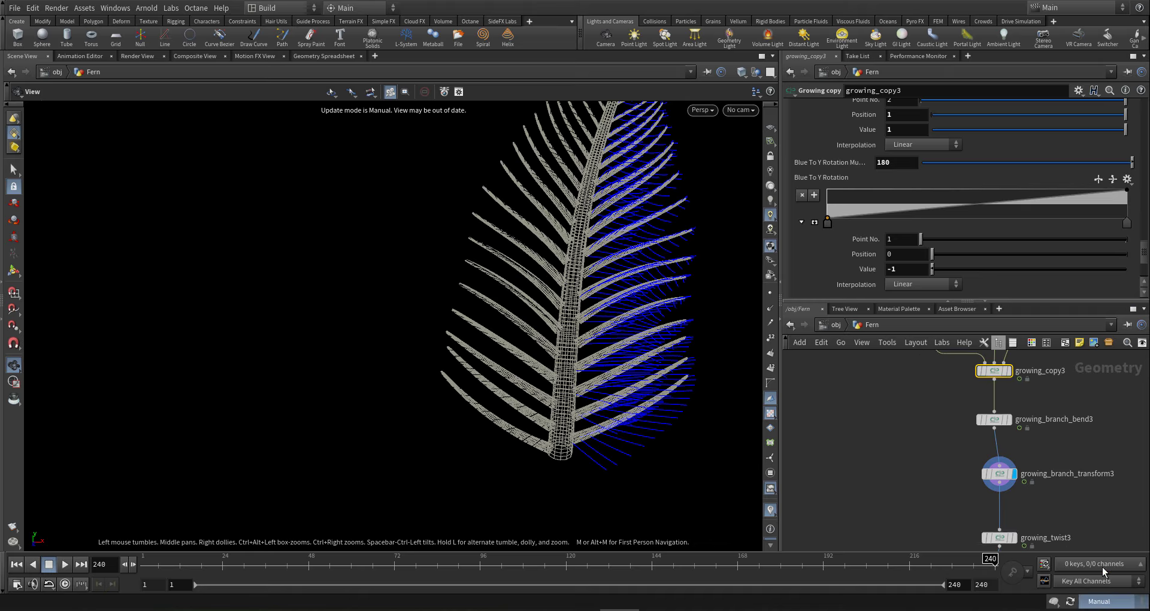
{"action": "left_click", "coordinate": [1102, 563]}
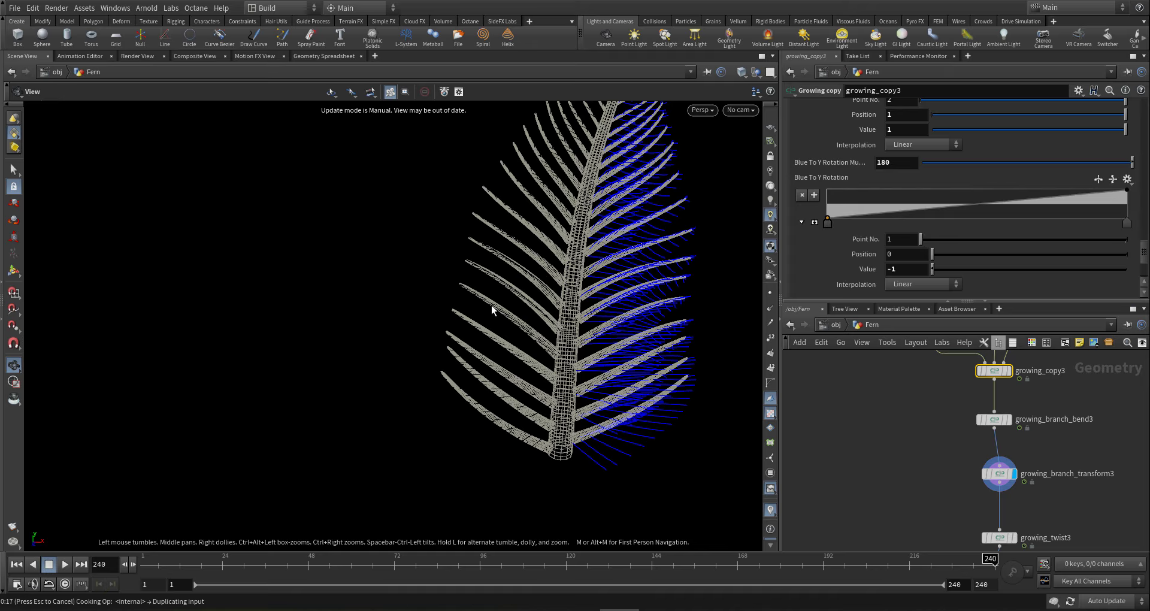
- Turn on the viewport ground grid and set Blue To Y Rotation Multiply to -90
{"action": "left_click_drag", "start_coordinate": [491, 304], "coordinate": [572, 336]}
{"action": "left_click_drag", "start_coordinate": [660, 381], "coordinate": [714, 360]}
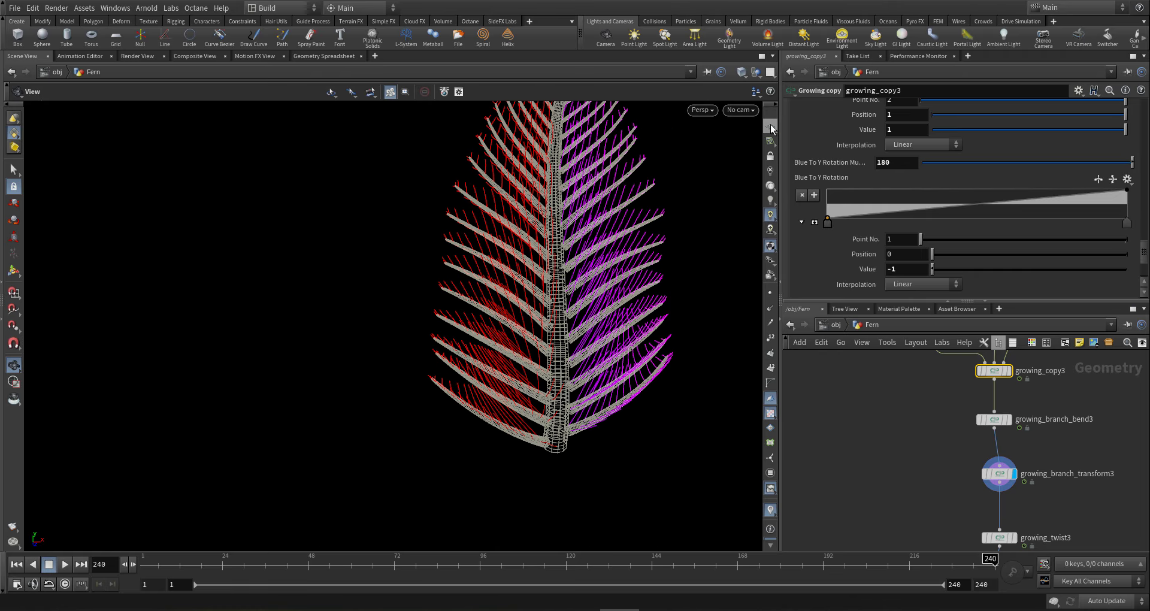
{"action": "left_click", "coordinate": [771, 127]}
{"action": "left_click_drag", "start_coordinate": [611, 297], "coordinate": [636, 281]}
{"action": "double_click", "coordinate": [885, 162]}
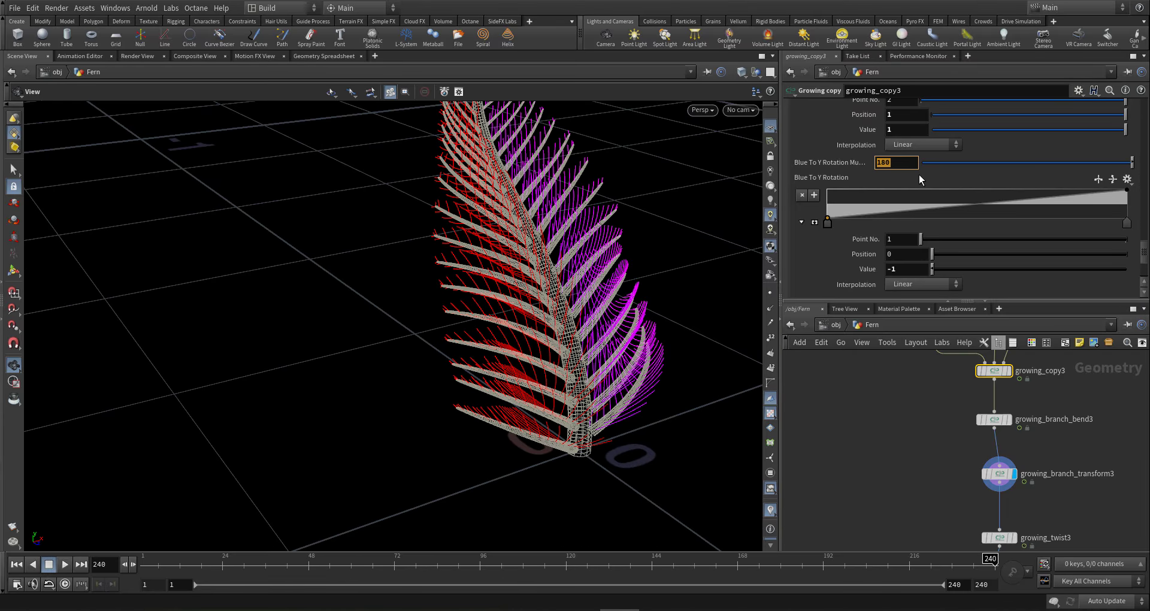
{"action": "type", "text": "-90"}
{"action": "key", "text": "Return"}
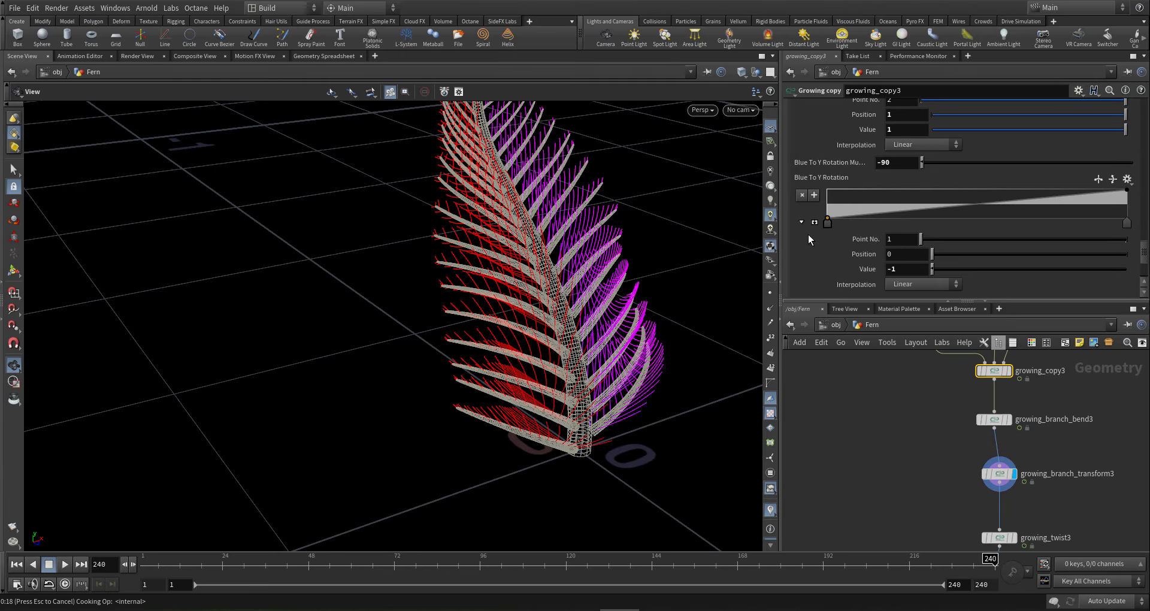
- Change Blue To Y Rotation Multiply to -180
{"action": "left_click_drag", "start_coordinate": [616, 419], "coordinate": [648, 365]}
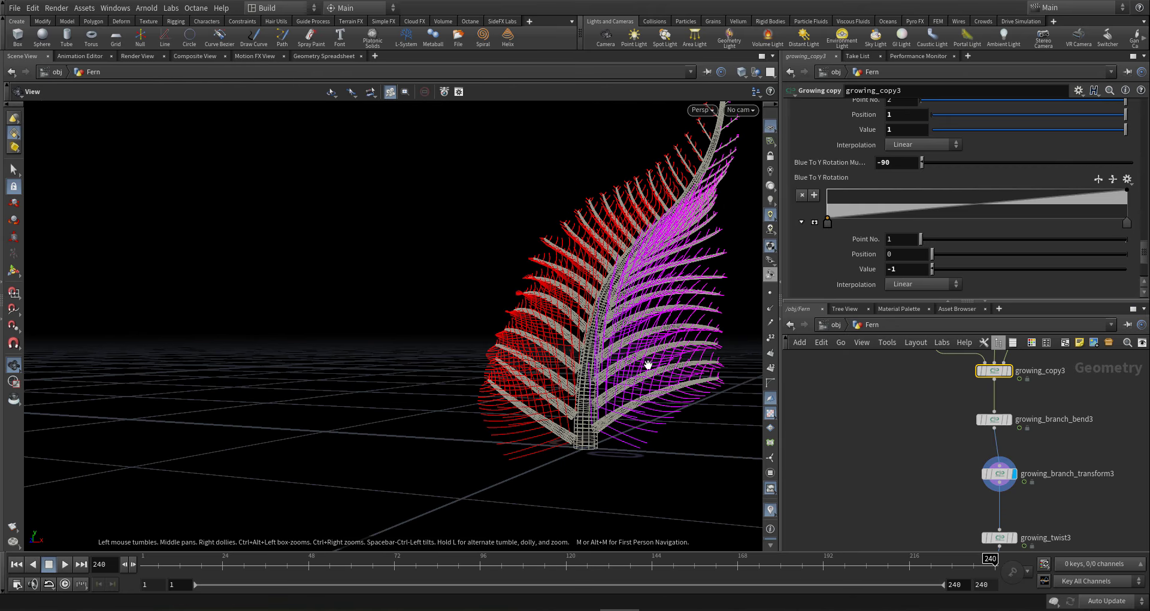
{"action": "left_click", "coordinate": [885, 163]}
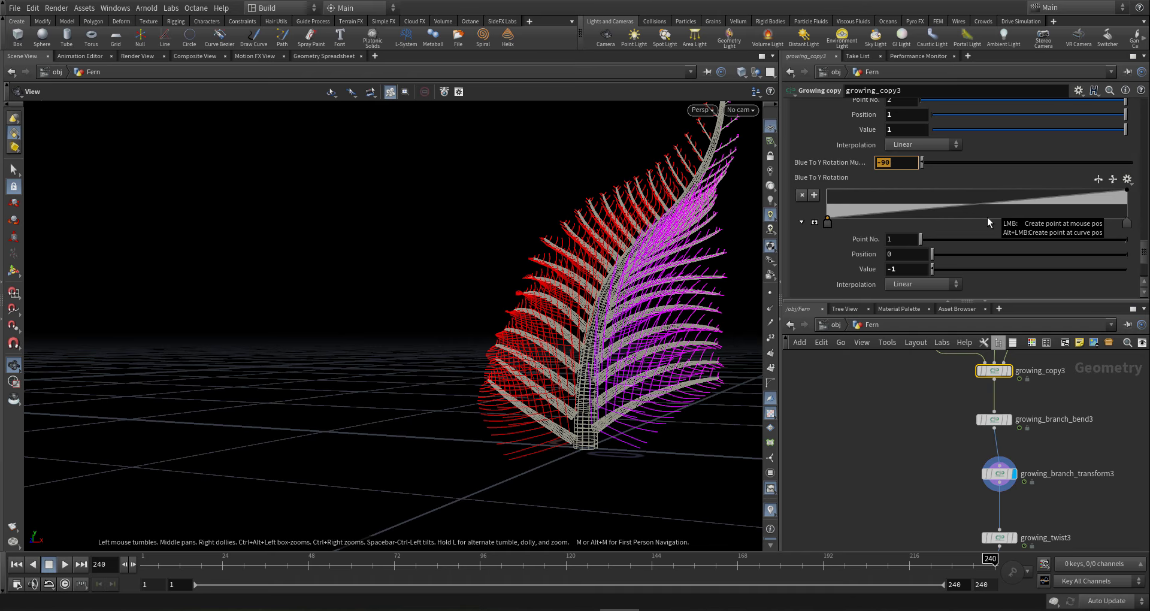
{"action": "type", "text": "-180"}
{"action": "key", "text": "Return"}
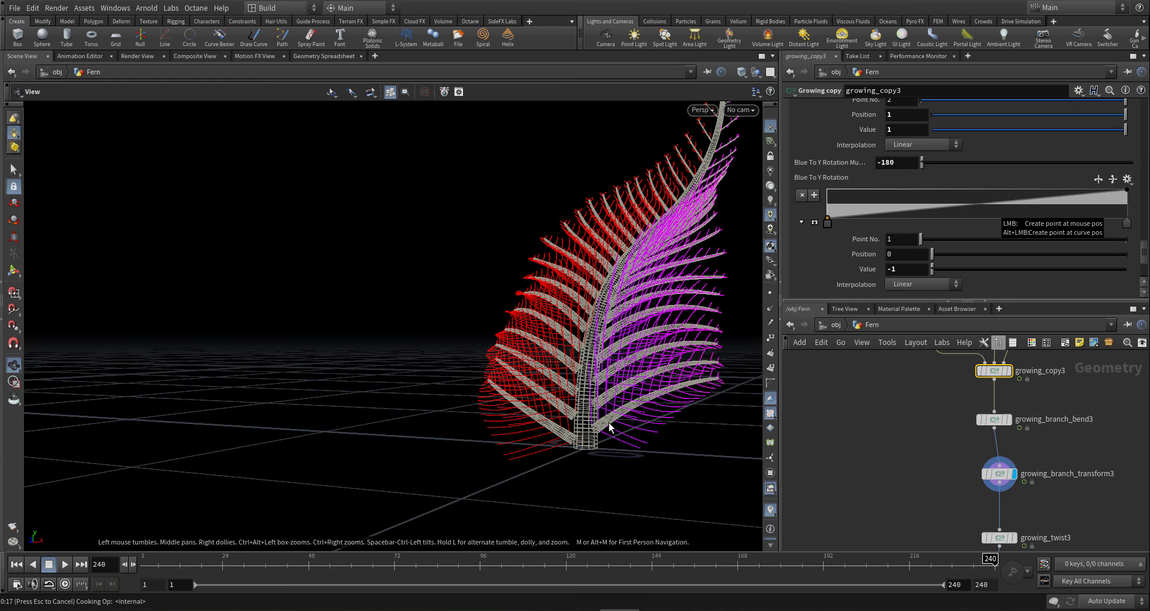
- Try a Blue To Y Rotation Multiply of 90
{"action": "left_click_drag", "start_coordinate": [609, 422], "coordinate": [667, 446]}
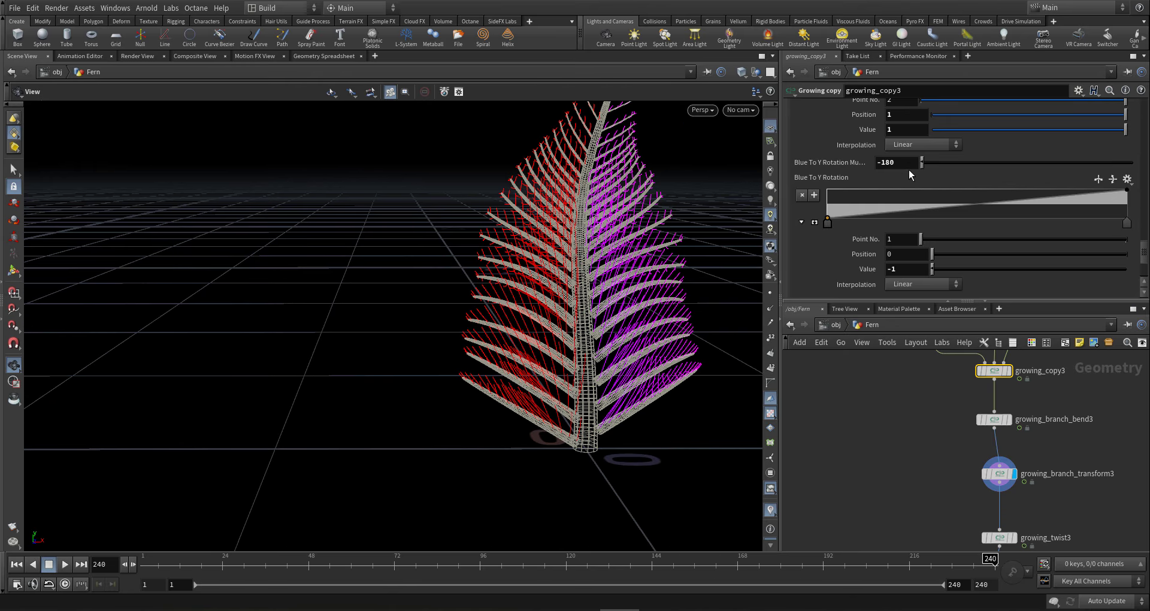
{"action": "left_click", "coordinate": [896, 162]}
{"action": "type", "text": "90"}
{"action": "key", "text": "Return"}
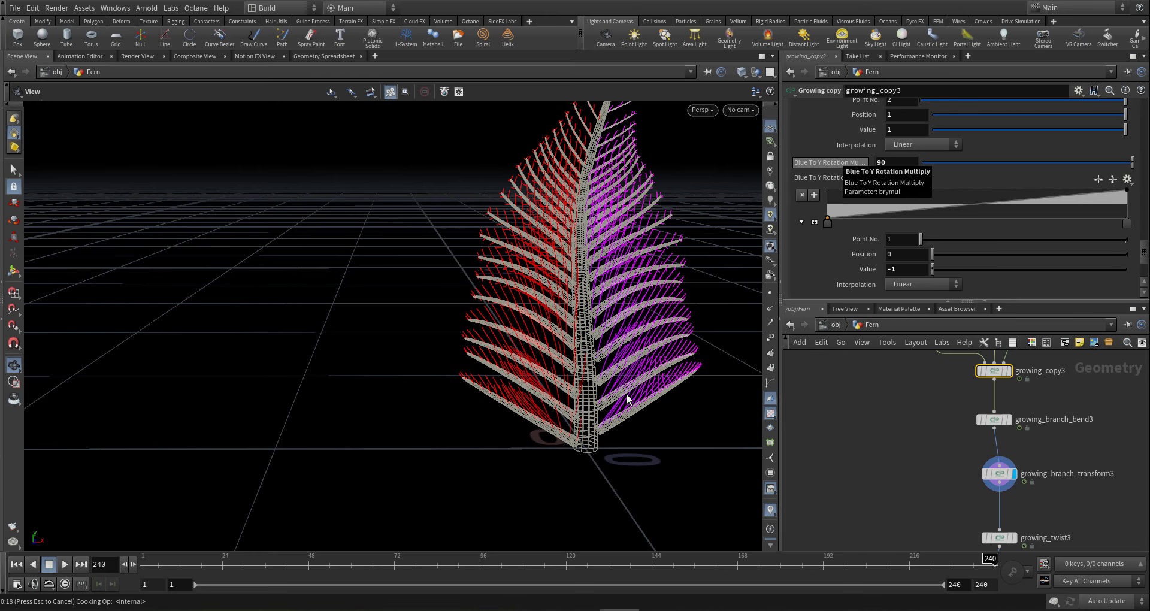
- Raise Blue To Y Rotation Multiply to 110
{"action": "left_click_drag", "start_coordinate": [698, 383], "coordinate": [707, 336]}
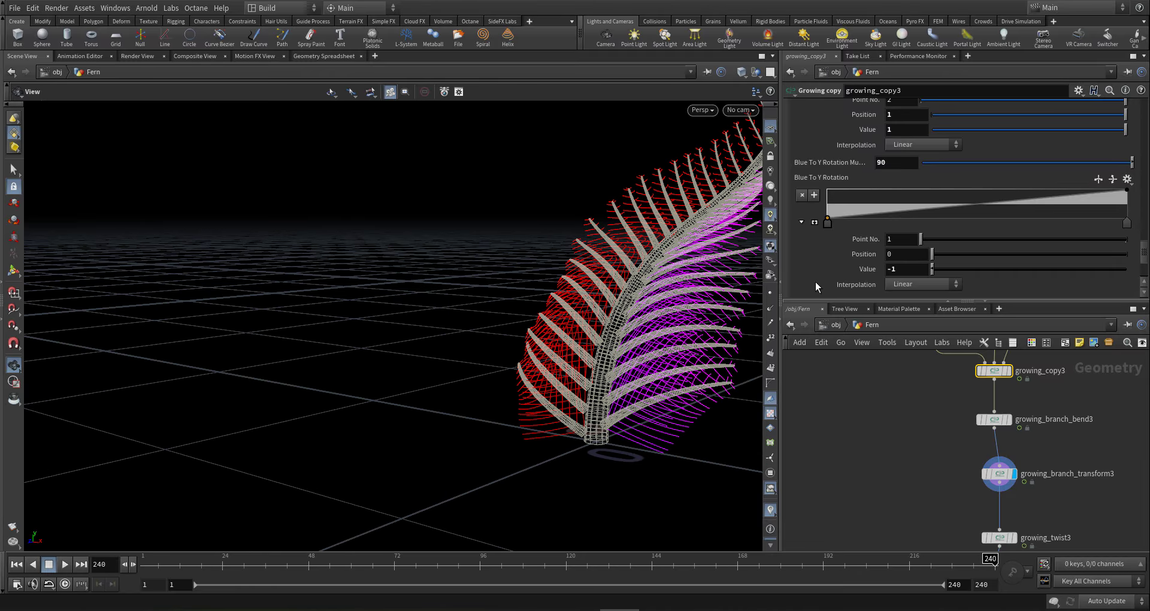
{"action": "left_click", "coordinate": [895, 162]}
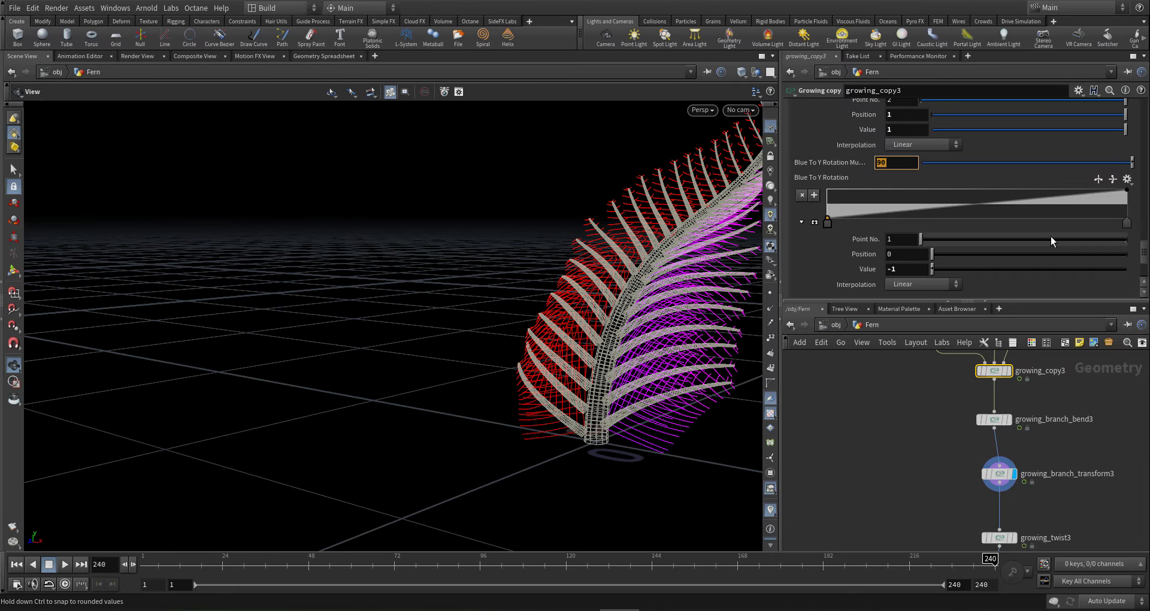
{"action": "type", "text": "-"}
{"action": "type", "text": "10"}
{"action": "key", "text": "BackSpace"}
{"action": "type", "text": "10"}
{"action": "key", "text": "Return"}
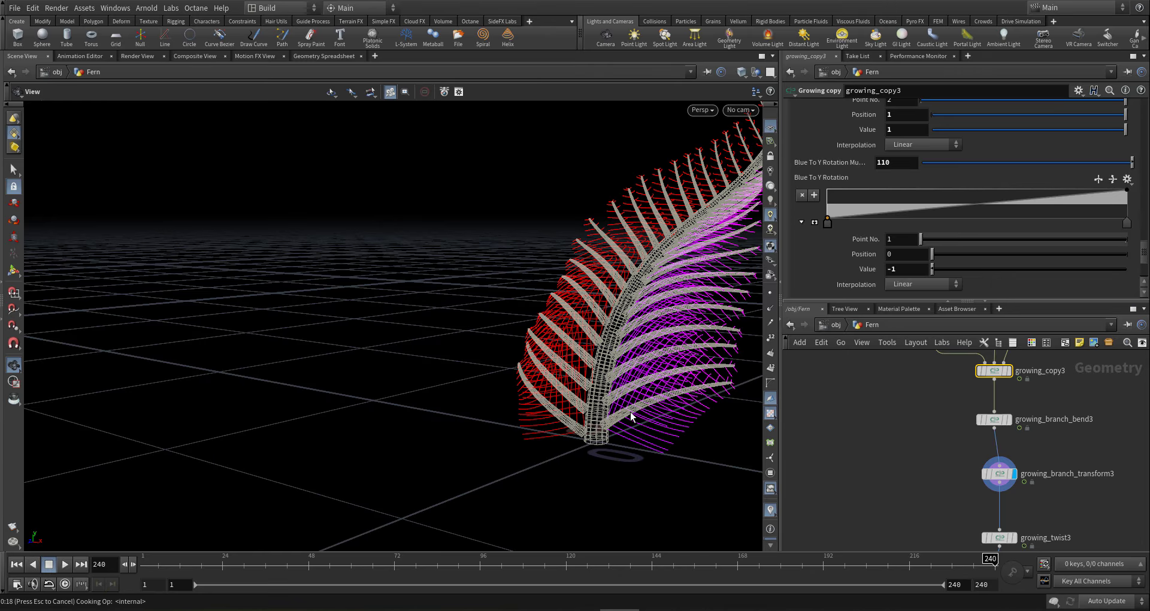
- Try 70 for Blue To Y Rotation Multiply, then settle on 50
{"action": "left_click_drag", "start_coordinate": [630, 411], "coordinate": [858, 390]}
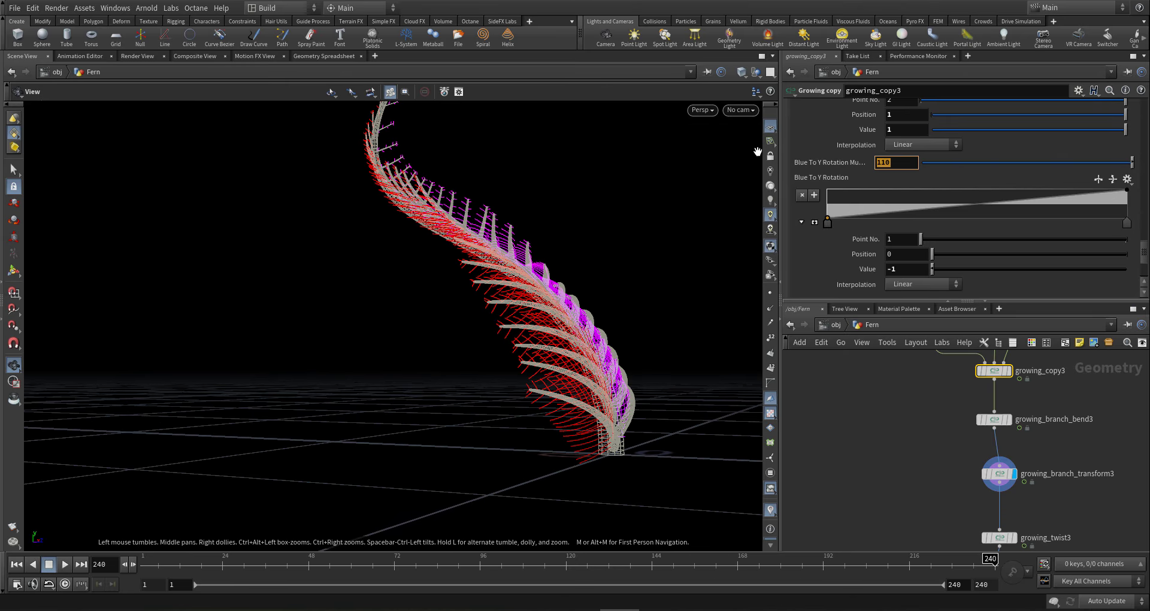
{"action": "type", "text": "70"}
{"action": "key", "text": "Return"}
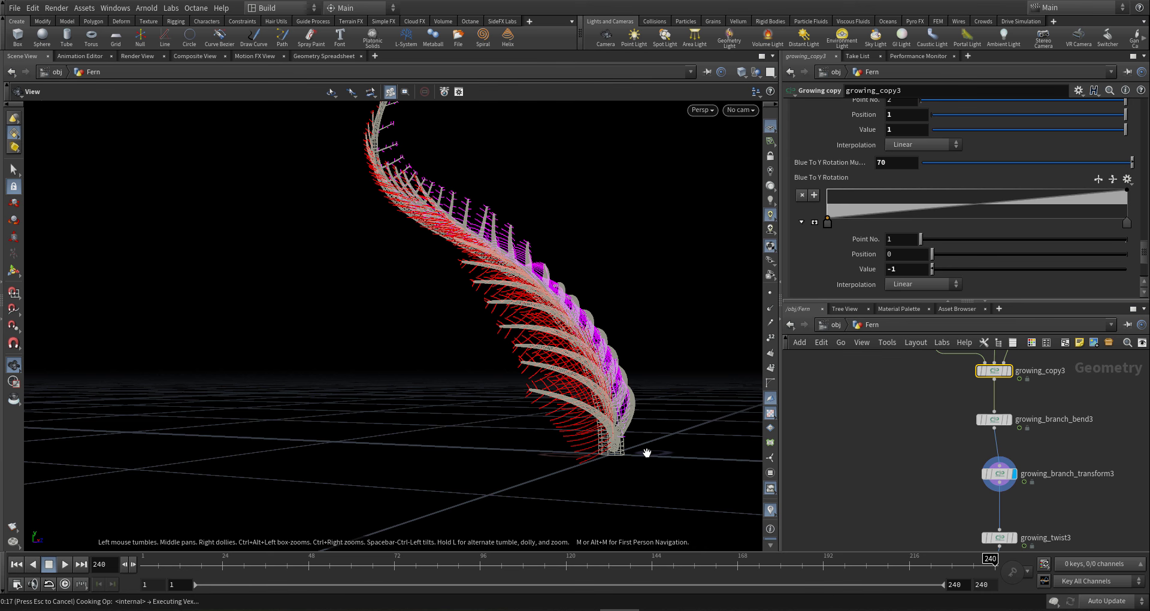
{"action": "left_click_drag", "start_coordinate": [616, 439], "coordinate": [328, 430]}
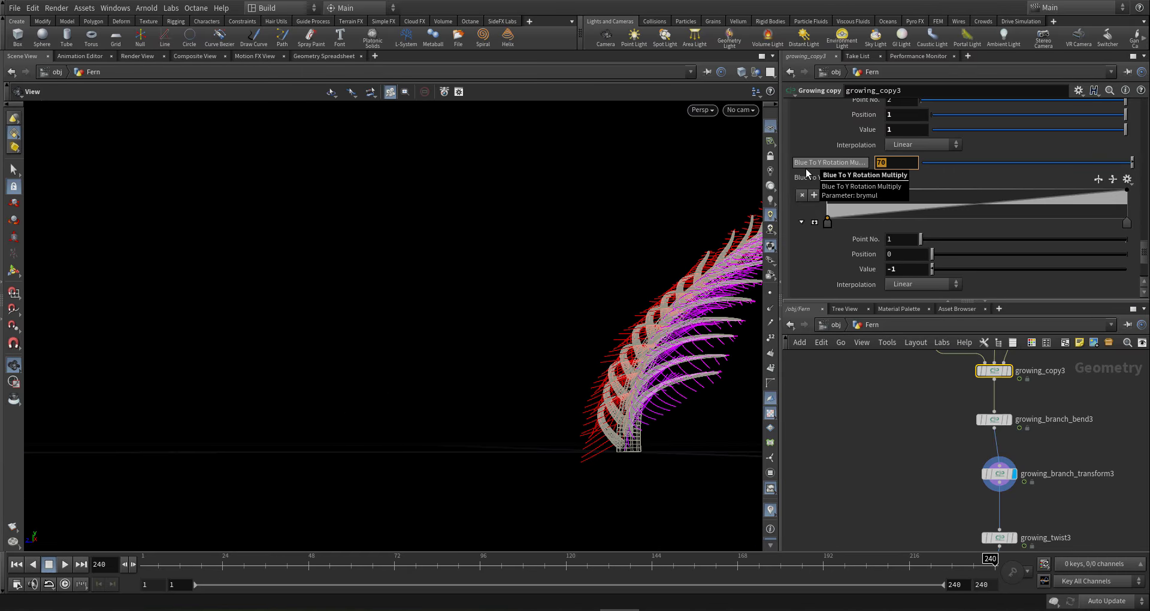
{"action": "type", "text": "50"}
{"action": "key", "text": "Return"}
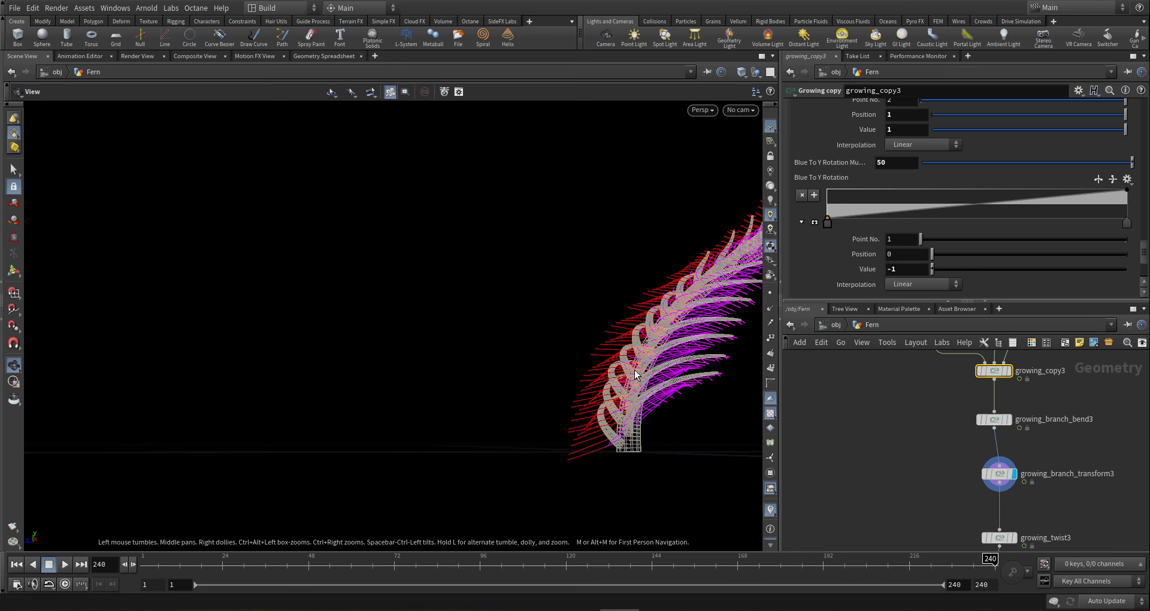
{"action": "left_click_drag", "start_coordinate": [636, 375], "coordinate": [660, 398]}
{"action": "right_click_drag", "start_coordinate": [624, 209], "coordinate": [609, 250]}
{"action": "left_click_drag", "start_coordinate": [618, 280], "coordinate": [623, 344]}
{"action": "right_click_drag", "start_coordinate": [623, 344], "coordinate": [622, 349]}
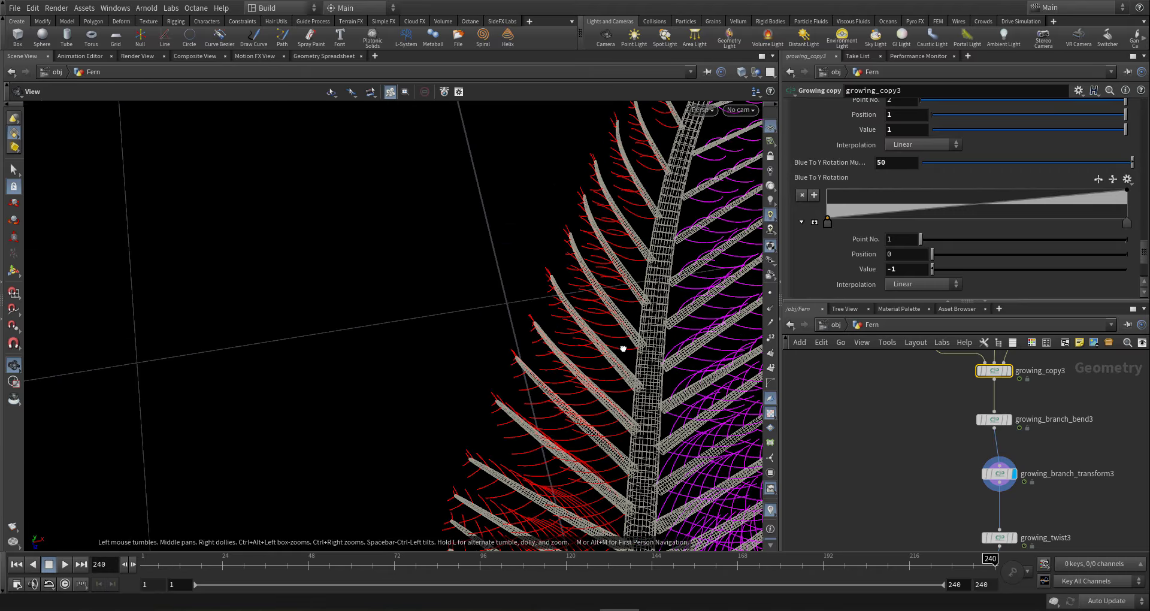
{"action": "left_click_drag", "start_coordinate": [622, 349], "coordinate": [591, 281]}
{"action": "right_click_drag", "start_coordinate": [590, 282], "coordinate": [590, 402]}
{"action": "left_click_drag", "start_coordinate": [590, 402], "coordinate": [578, 282]}
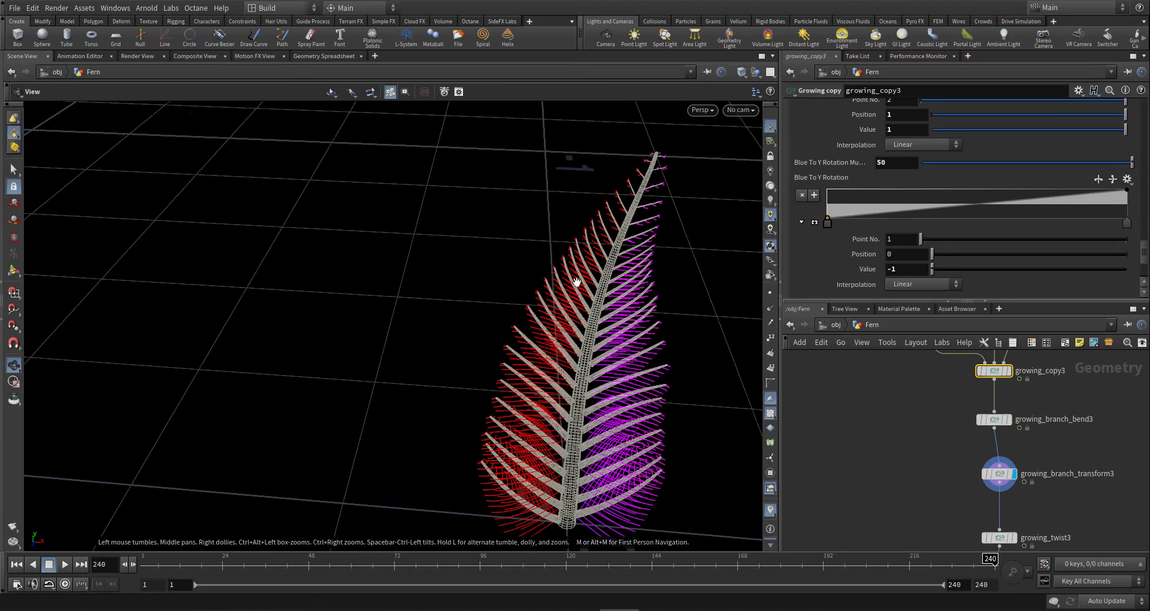
{"action": "right_click_drag", "start_coordinate": [578, 282], "coordinate": [489, 307]}
{"action": "left_click_drag", "start_coordinate": [506, 306], "coordinate": [547, 342]}
{"action": "right_click_drag", "start_coordinate": [547, 341], "coordinate": [591, 415]}
{"action": "left_click_drag", "start_coordinate": [592, 415], "coordinate": [603, 469]}
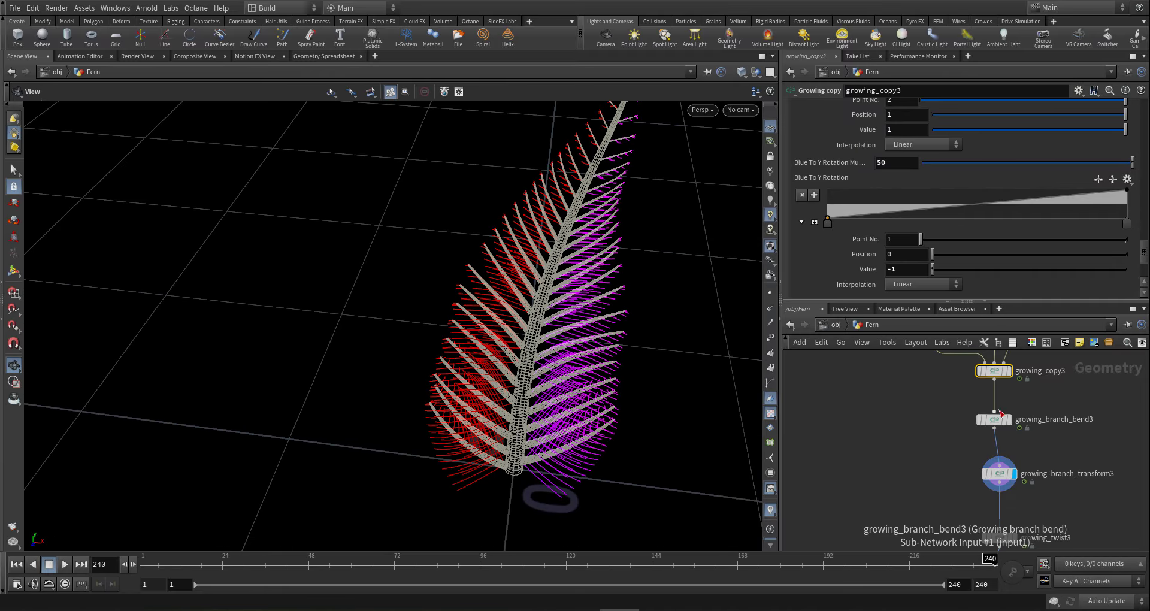
{"action": "scroll", "coordinate": [983, 413], "scroll_direction": "down", "scroll_amount": 4}
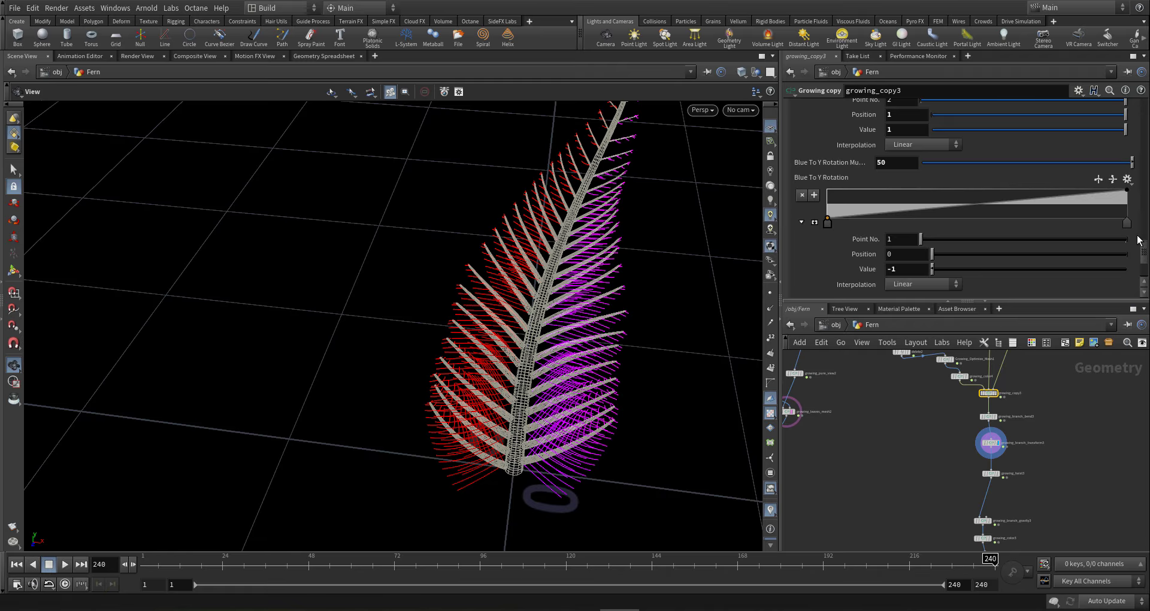
- Set the update mode to On Mouse Up on growing_copy3's Scale Controllers tab
{"action": "left_click_drag", "start_coordinate": [1145, 257], "coordinate": [1146, 101]}
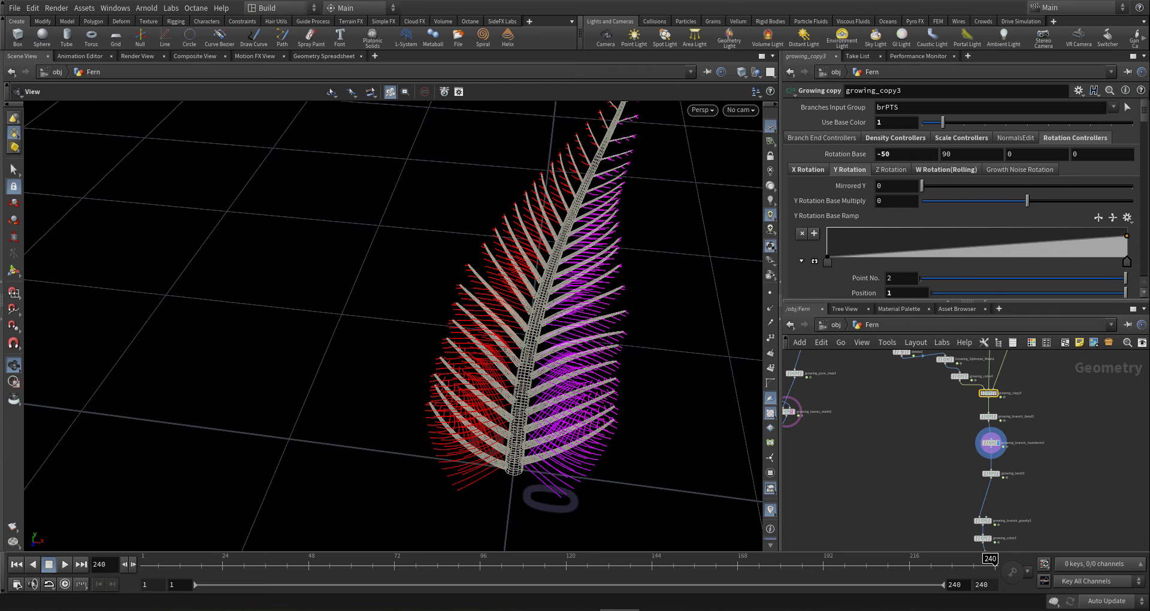
{"action": "left_click", "coordinate": [960, 138]}
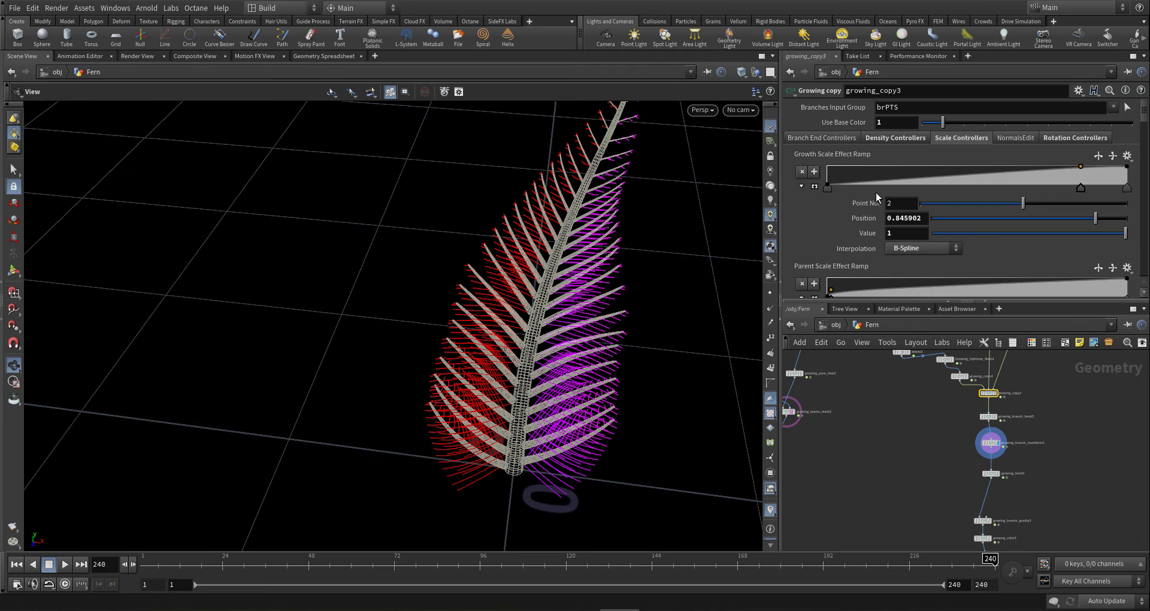
{"action": "scroll", "coordinate": [878, 198], "scroll_direction": "down", "scroll_amount": 2}
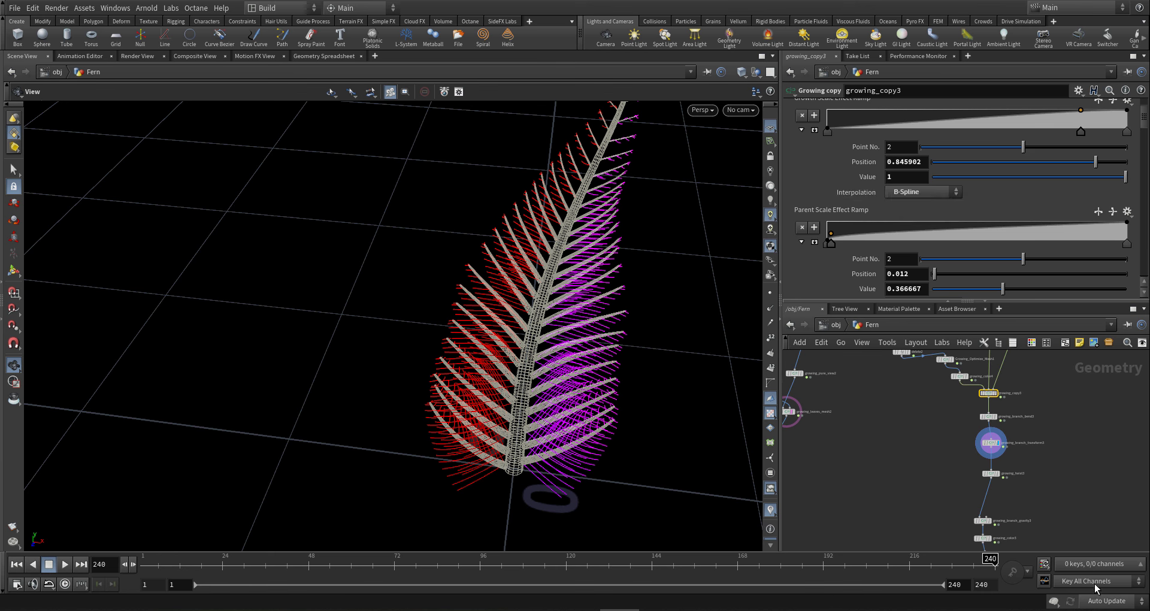
{"action": "left_click", "coordinate": [1105, 602]}
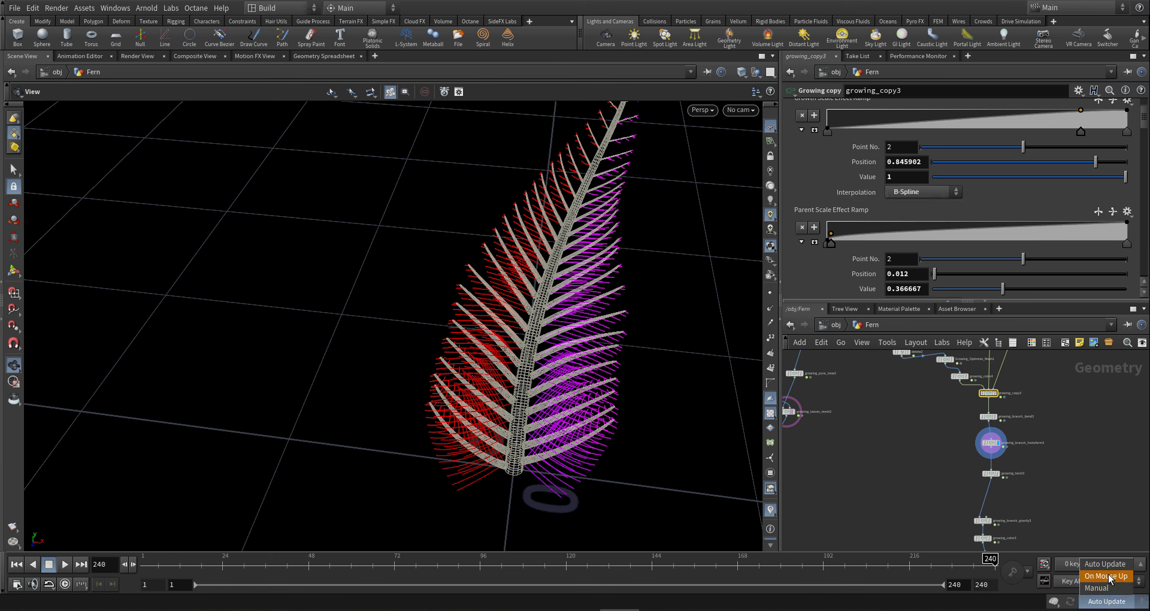
{"action": "left_click", "coordinate": [1106, 576]}
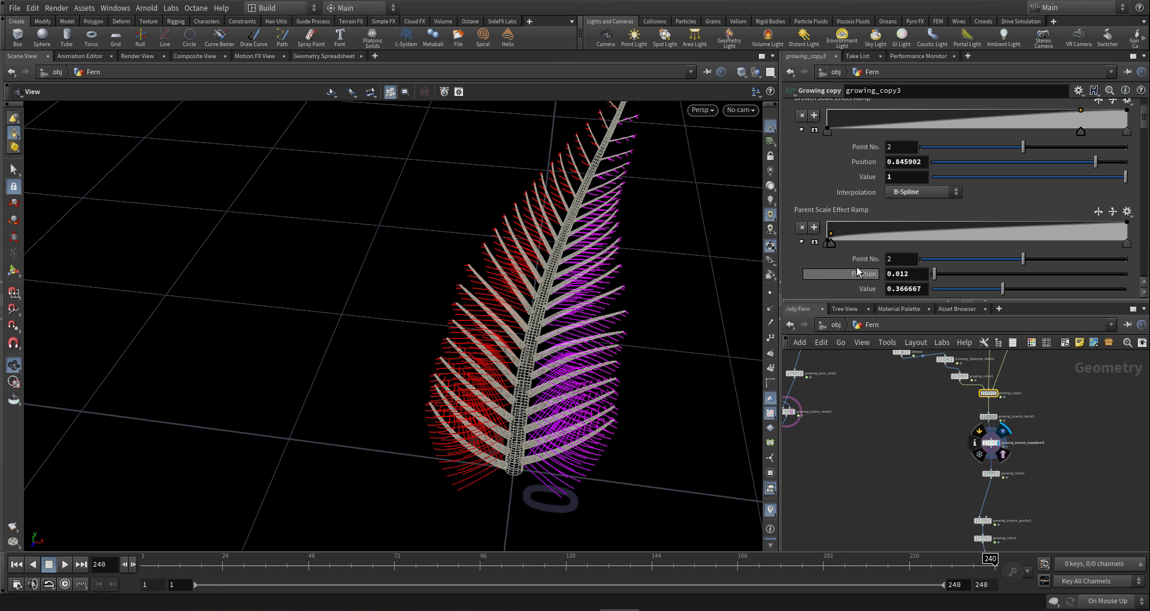
- Raise the Parent Scale Effect ramp key to about 0.83 and select growing_branch2
{"action": "left_click_drag", "start_coordinate": [834, 236], "coordinate": [848, 231]}
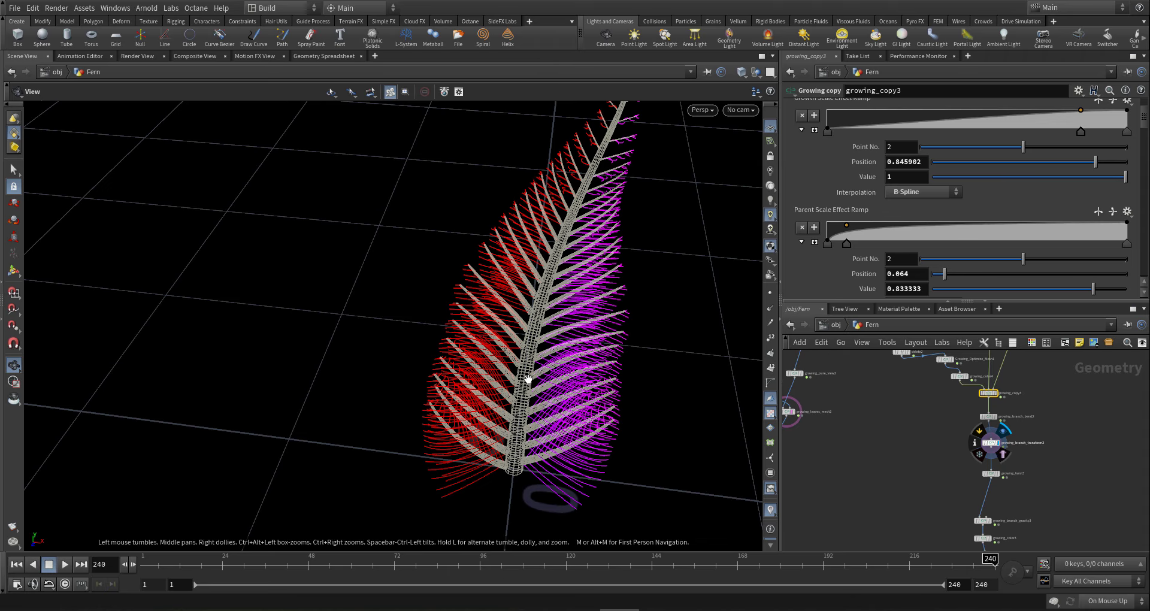
{"action": "mouse_move", "coordinate": [527, 379]}
{"action": "left_mouse_down"}
{"action": "mouse_move", "coordinate": [465, 352]}
{"action": "mouse_move", "coordinate": [503, 298]}
{"action": "mouse_move", "coordinate": [403, 300]}
{"action": "mouse_move", "coordinate": [457, 282]}
{"action": "mouse_move", "coordinate": [583, 422]}
{"action": "mouse_move", "coordinate": [617, 393]}
{"action": "mouse_move", "coordinate": [696, 372]}
{"action": "mouse_move", "coordinate": [513, 362]}
{"action": "mouse_move", "coordinate": [527, 365]}
{"action": "left_mouse_up"}
{"action": "scroll", "coordinate": [968, 429], "scroll_direction": "down", "scroll_amount": 5}
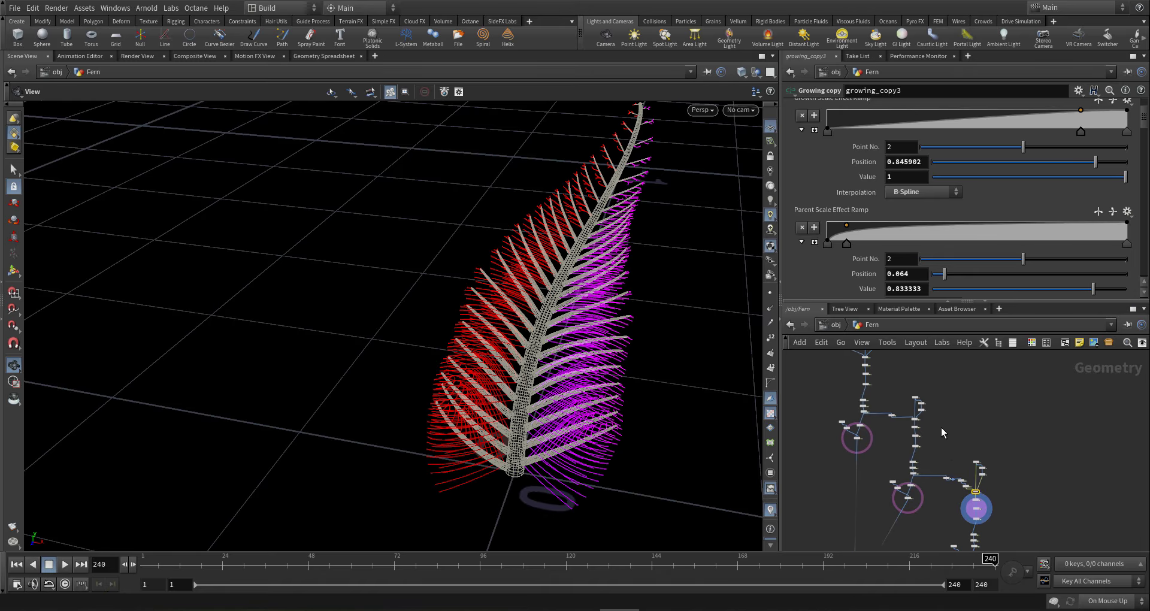
{"action": "scroll", "coordinate": [923, 413], "scroll_direction": "up", "scroll_amount": 5}
{"action": "left_click", "coordinate": [895, 421]}
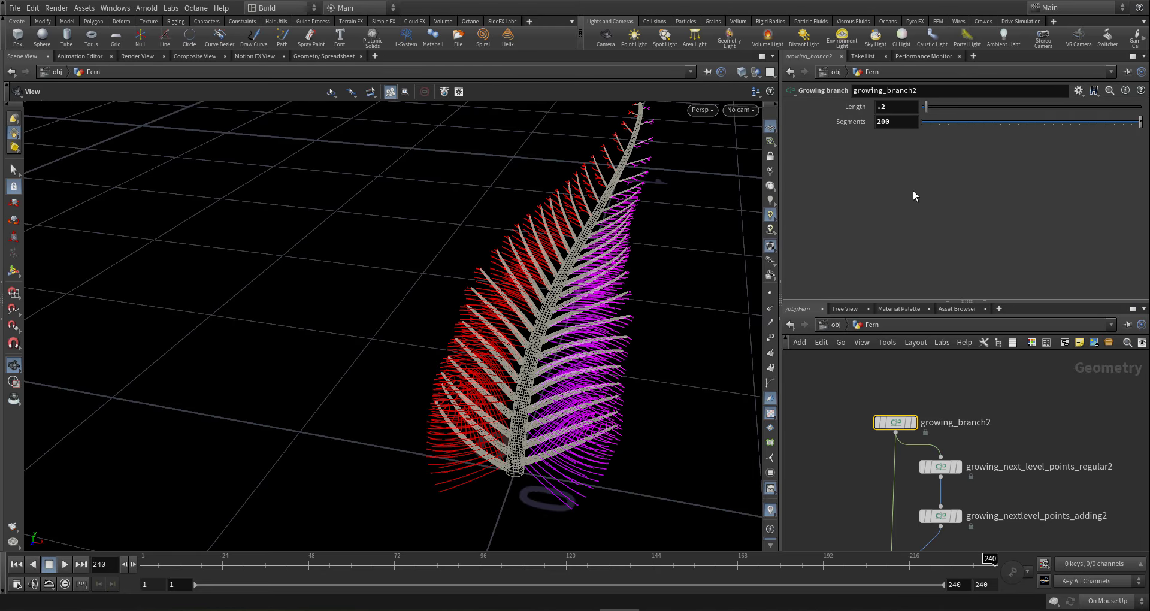
- Check growing_branch2's Segments value, inspect the fern tip up close, and locate growing_copy2
{"action": "left_click", "coordinate": [900, 120]}
{"action": "left_click_drag", "start_coordinate": [590, 175], "coordinate": [552, 170]}
{"action": "right_click_drag", "start_coordinate": [553, 171], "coordinate": [741, 203]}
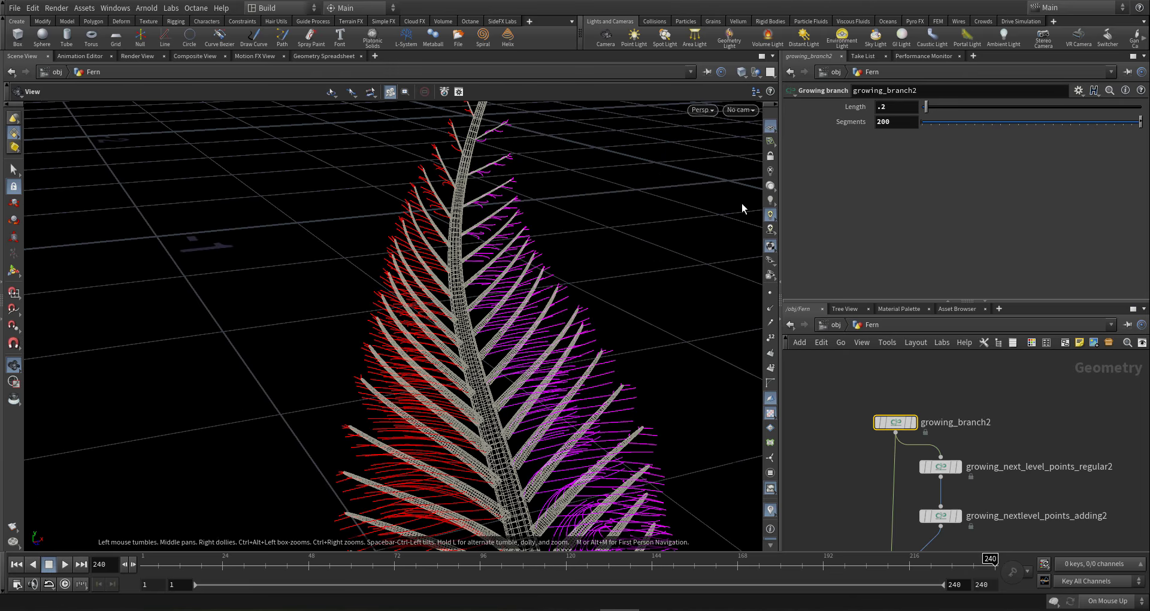
{"action": "left_click_drag", "start_coordinate": [489, 221], "coordinate": [471, 223]}
{"action": "middle_click_drag", "start_coordinate": [471, 223], "coordinate": [523, 359]}
{"action": "right_click_drag", "start_coordinate": [365, 358], "coordinate": [327, 360]}
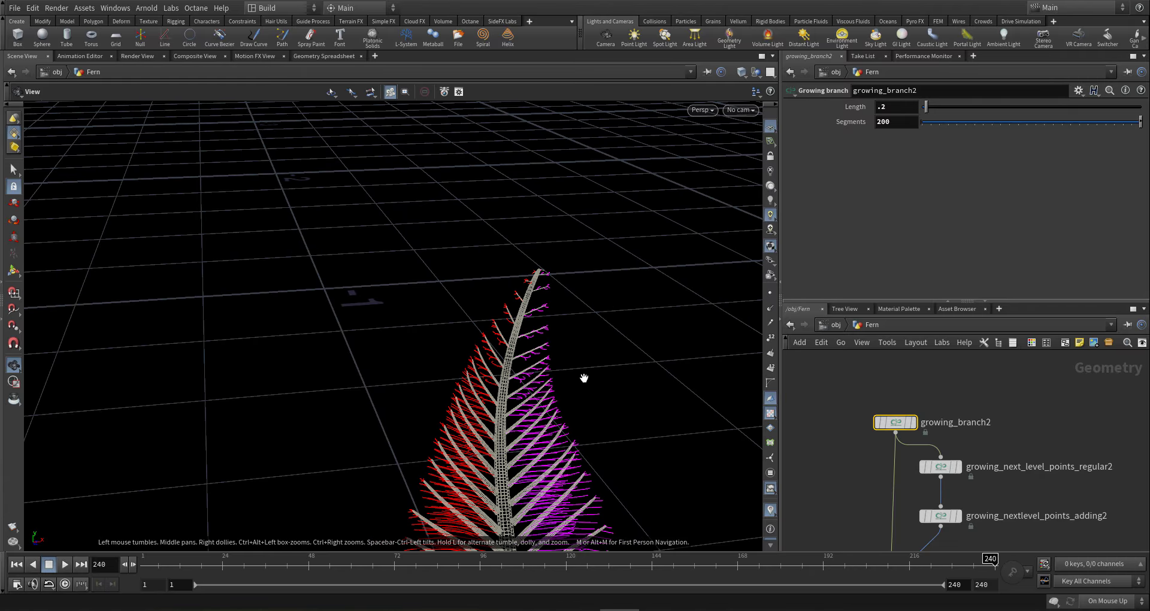
{"action": "middle_click_drag", "start_coordinate": [583, 377], "coordinate": [583, 257]}
{"action": "middle_click_drag", "start_coordinate": [1036, 488], "coordinate": [986, 410]}
{"action": "scroll", "coordinate": [986, 410], "scroll_direction": "down", "scroll_amount": 6}
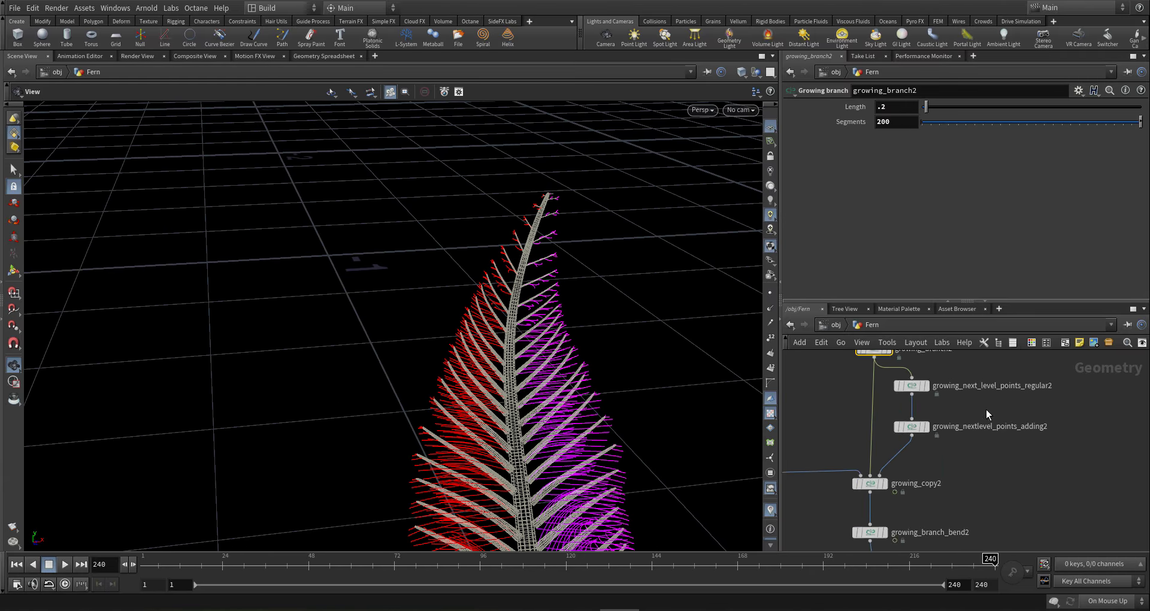
{"action": "scroll", "coordinate": [936, 446], "scroll_direction": "up", "scroll_amount": 5}
- Slide growing_copy2's Branch End Growth Density keys 3 and 4 right to about 0.6
{"action": "left_click", "coordinate": [957, 447]}
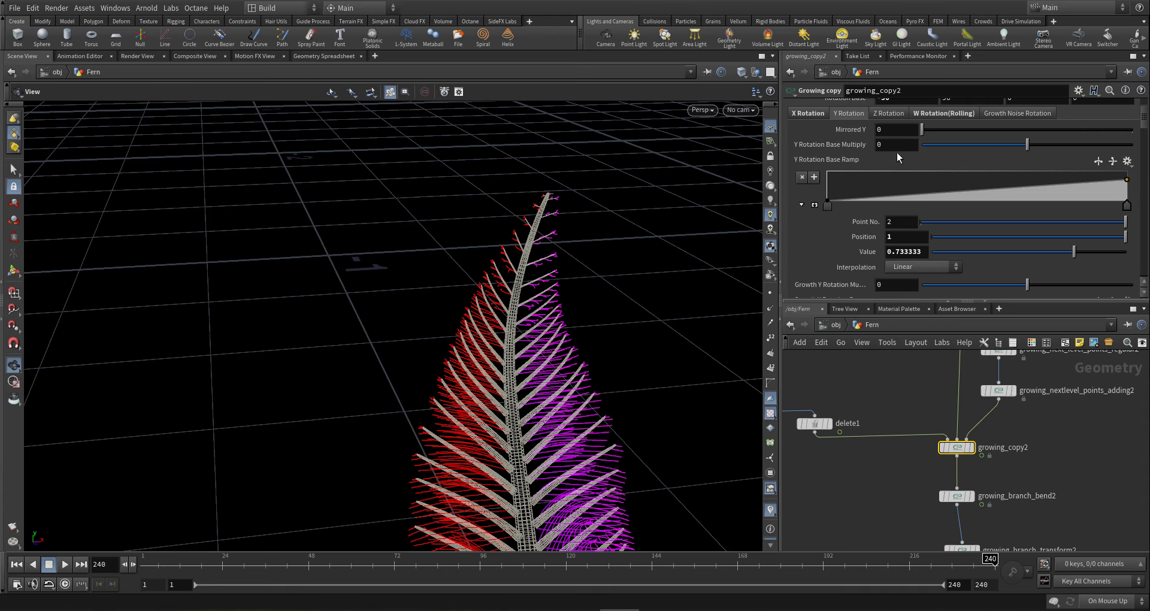
{"action": "scroll", "coordinate": [829, 160], "scroll_direction": "up", "scroll_amount": 10}
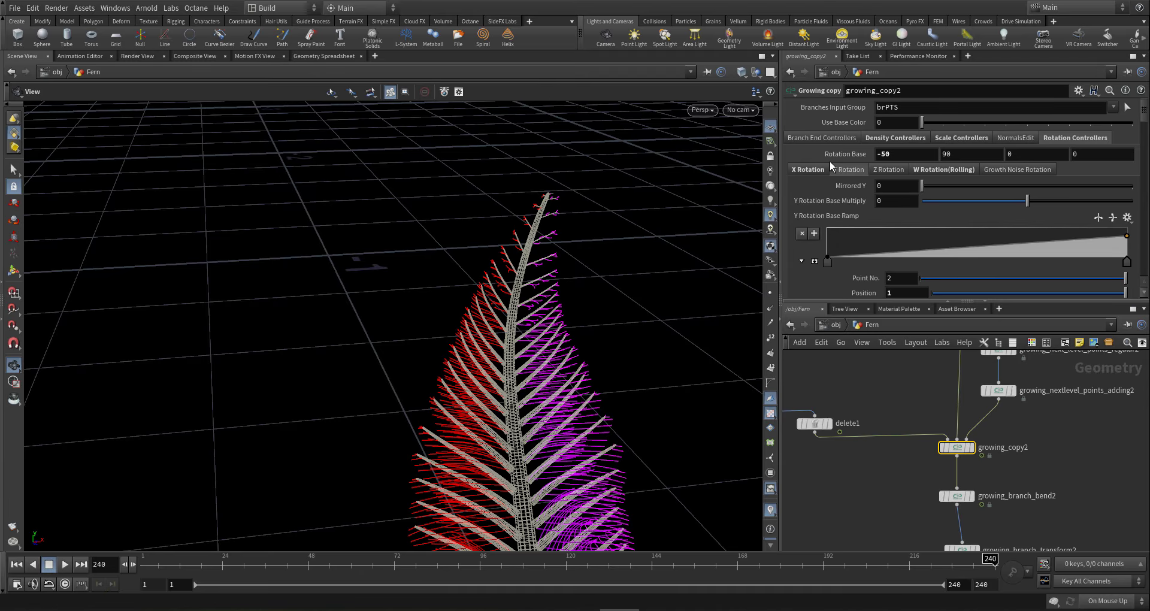
{"action": "left_click", "coordinate": [808, 138]}
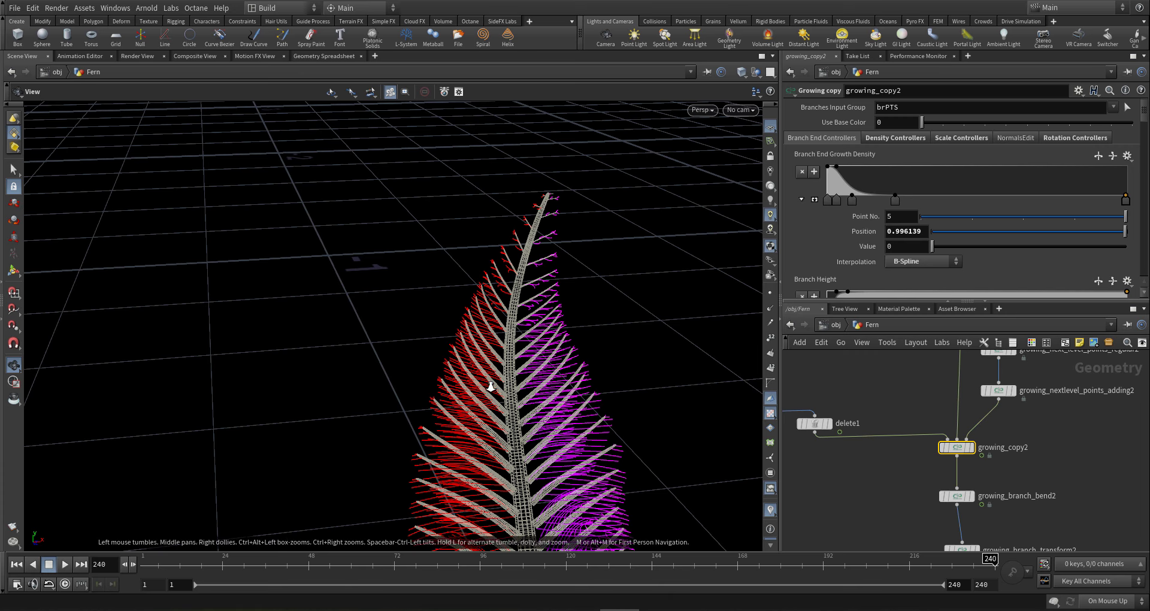
{"action": "left_click_drag", "start_coordinate": [491, 386], "coordinate": [489, 462]}
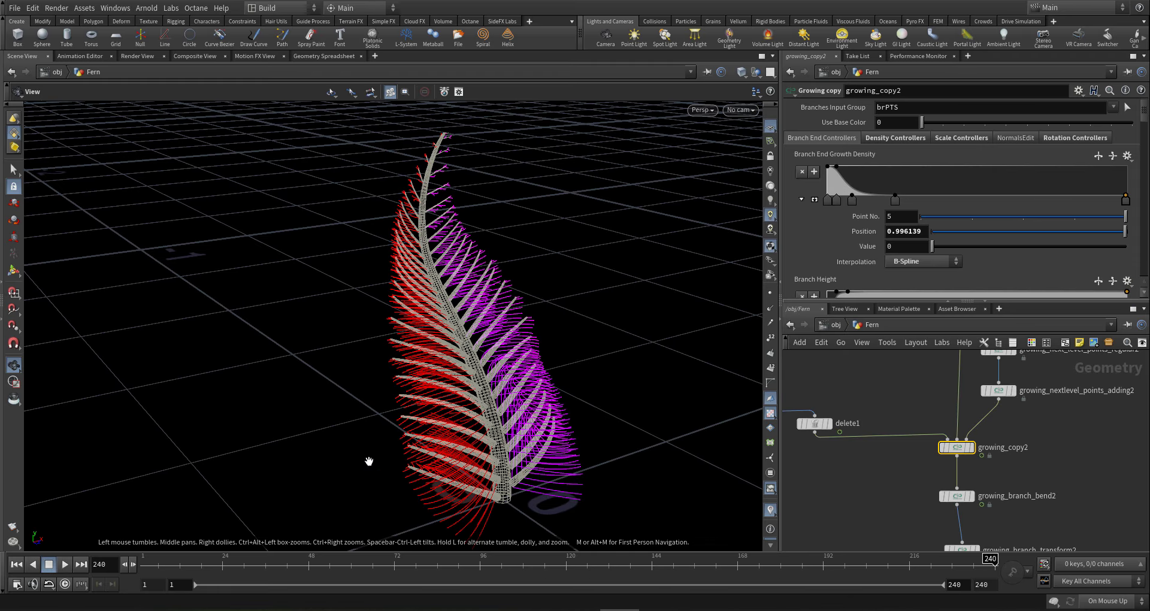
{"action": "mouse_move", "coordinate": [411, 475]}
{"action": "left_mouse_down"}
{"action": "mouse_move", "coordinate": [341, 473]}
{"action": "mouse_move", "coordinate": [410, 435]}
{"action": "mouse_move", "coordinate": [413, 457]}
{"action": "left_mouse_up"}
{"action": "left_click", "coordinate": [852, 201]}
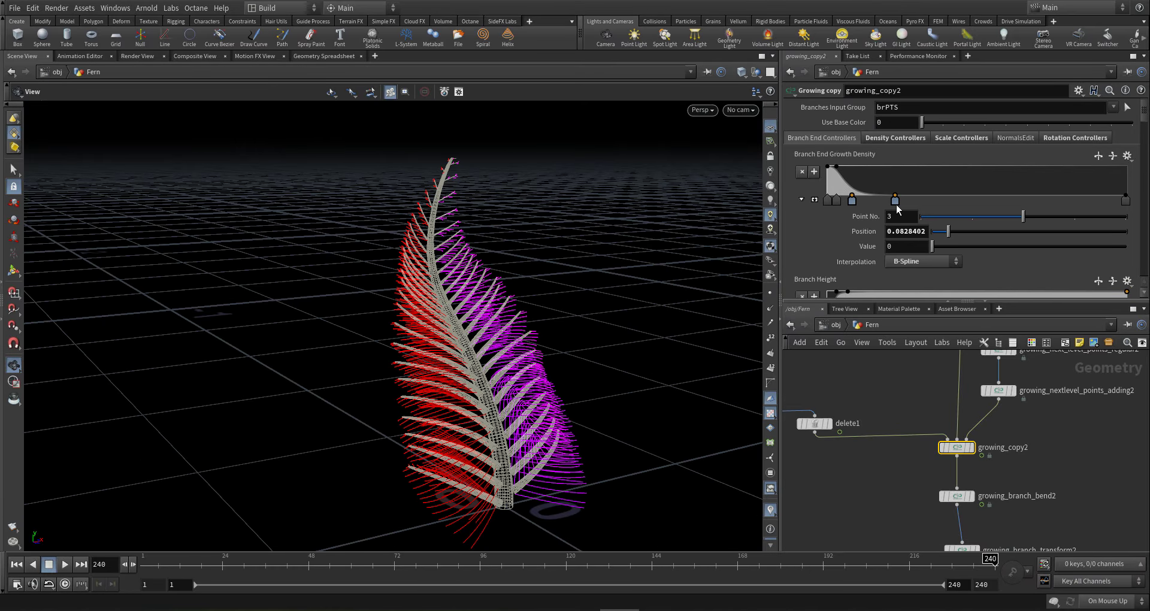
{"action": "left_click_drag", "start_coordinate": [897, 209], "coordinate": [1009, 209], "text": "shift"}
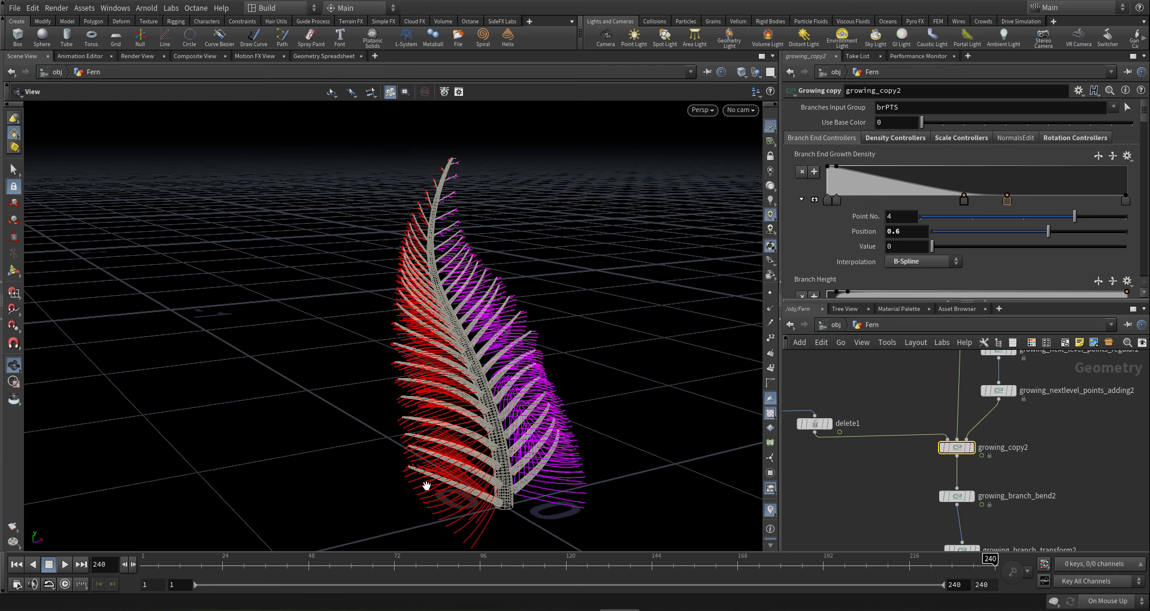
{"action": "left_click_drag", "start_coordinate": [415, 481], "coordinate": [584, 343]}
{"action": "scroll", "coordinate": [929, 420], "scroll_direction": "down", "scroll_amount": 3}
{"action": "scroll", "coordinate": [967, 444], "scroll_direction": "down", "scroll_amount": 3}
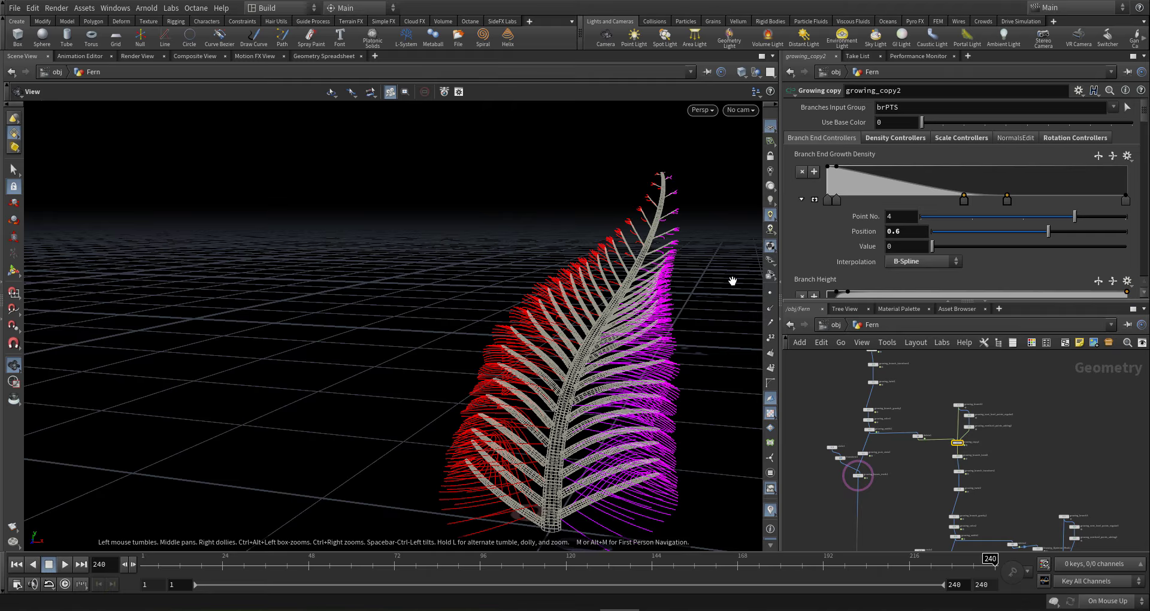
- Review growing_copy2's Rolling Rotation settings, checking the first Rotation Base value
{"action": "left_click", "coordinate": [1074, 138]}
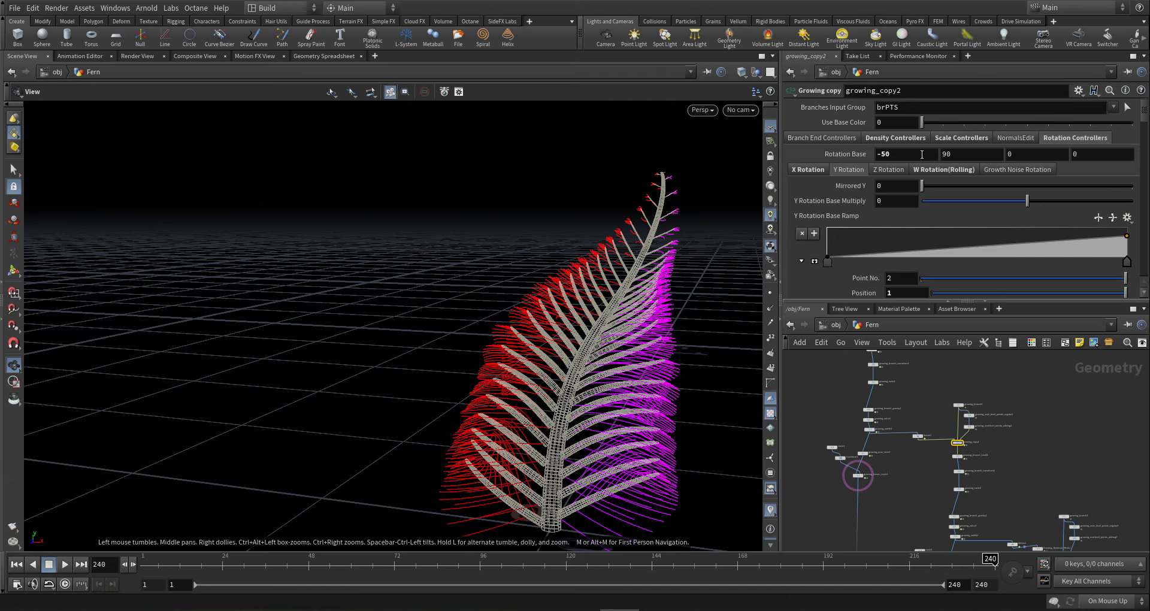
{"action": "left_click", "coordinate": [945, 170]}
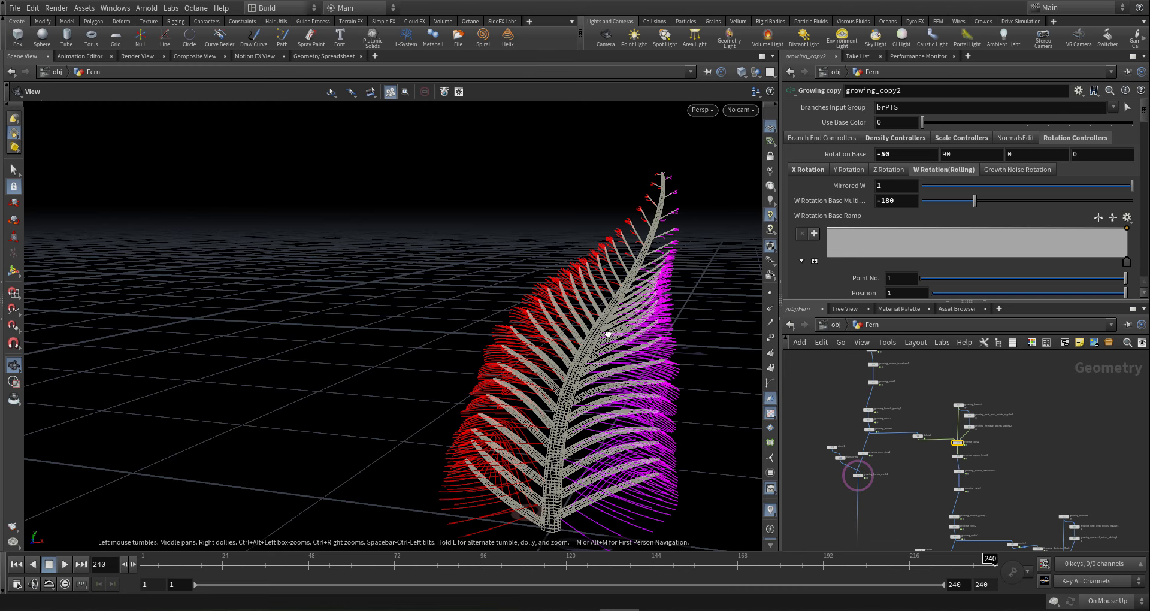
{"action": "left_click_drag", "start_coordinate": [608, 334], "coordinate": [455, 326]}
{"action": "scroll", "coordinate": [937, 466], "scroll_direction": "down", "scroll_amount": 3}
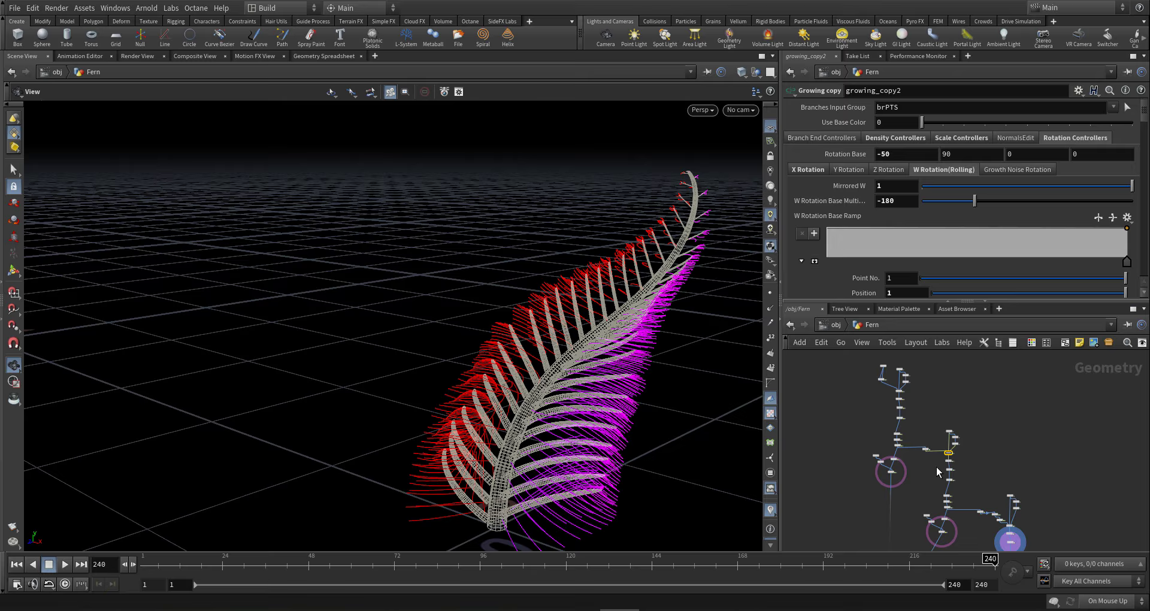
{"action": "left_click", "coordinate": [920, 159]}
{"action": "left_click_drag", "start_coordinate": [467, 359], "coordinate": [507, 385]}
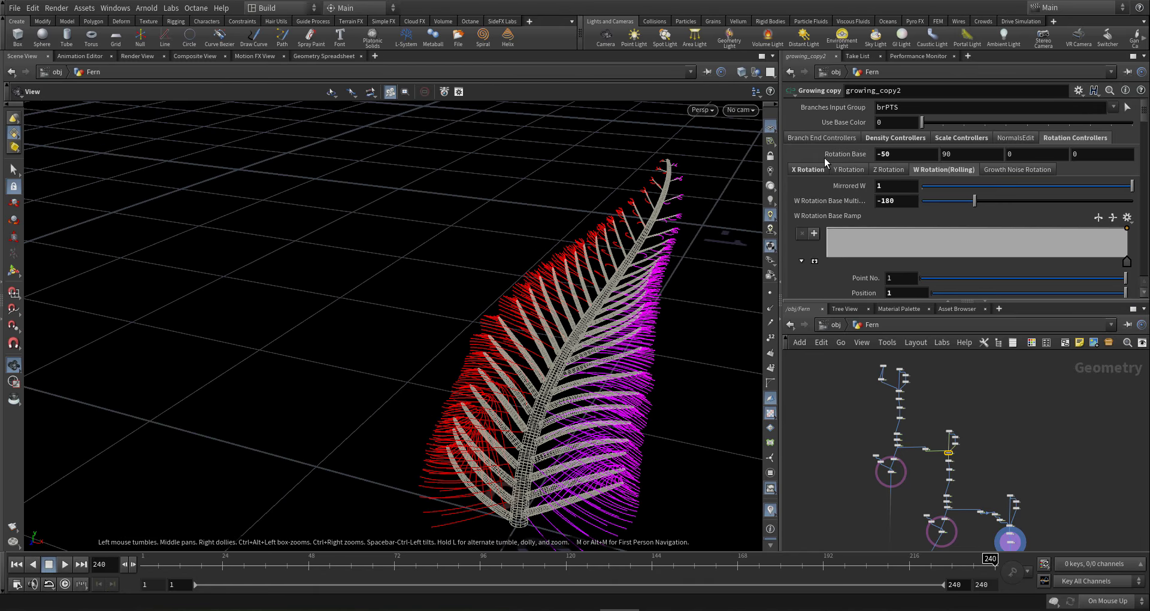
{"action": "left_click", "coordinate": [903, 153]}
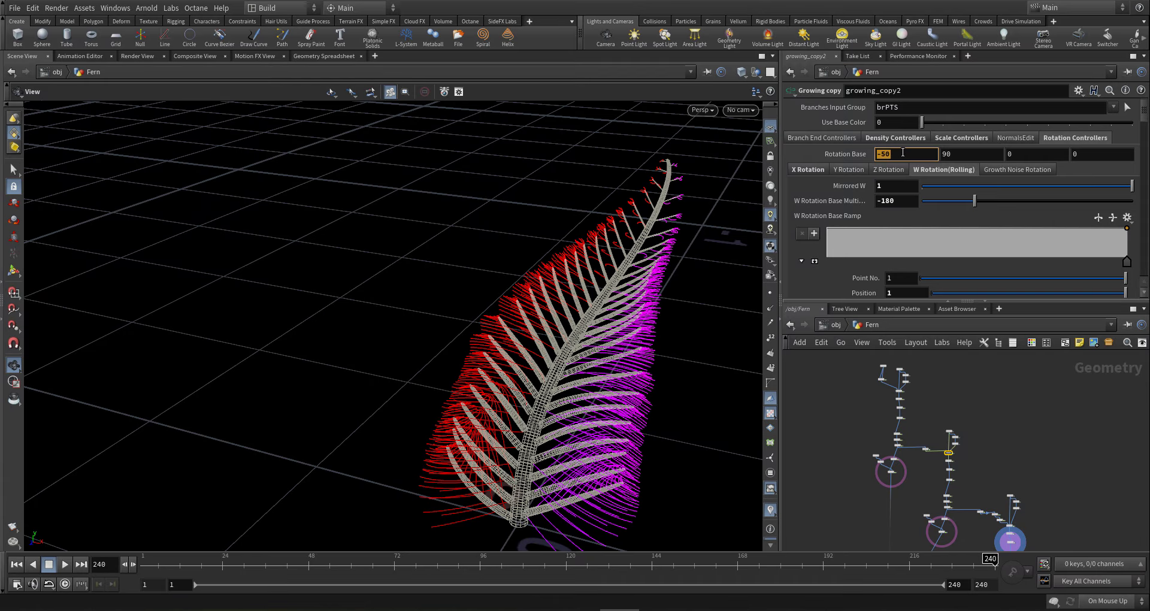
- Delete the wavy Growth X Rotation Ramp keys, leaving a smooth rising curve
{"action": "left_click", "coordinate": [808, 169]}
{"action": "scroll", "coordinate": [845, 236], "scroll_direction": "down", "scroll_amount": 3}
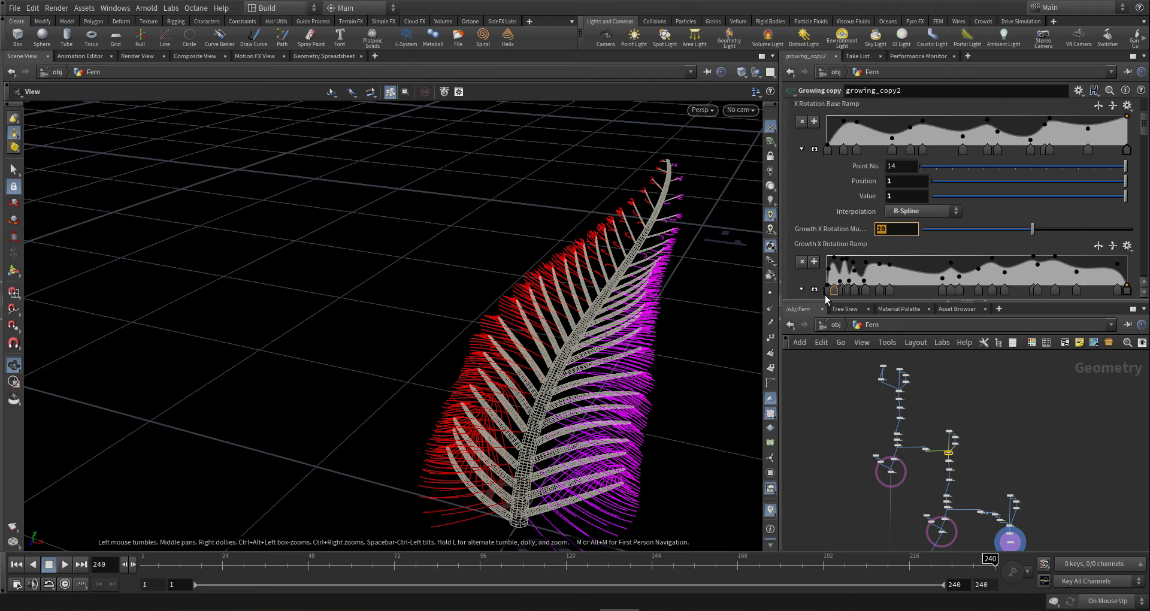
{"action": "left_click", "coordinate": [942, 292], "text": "shift"}
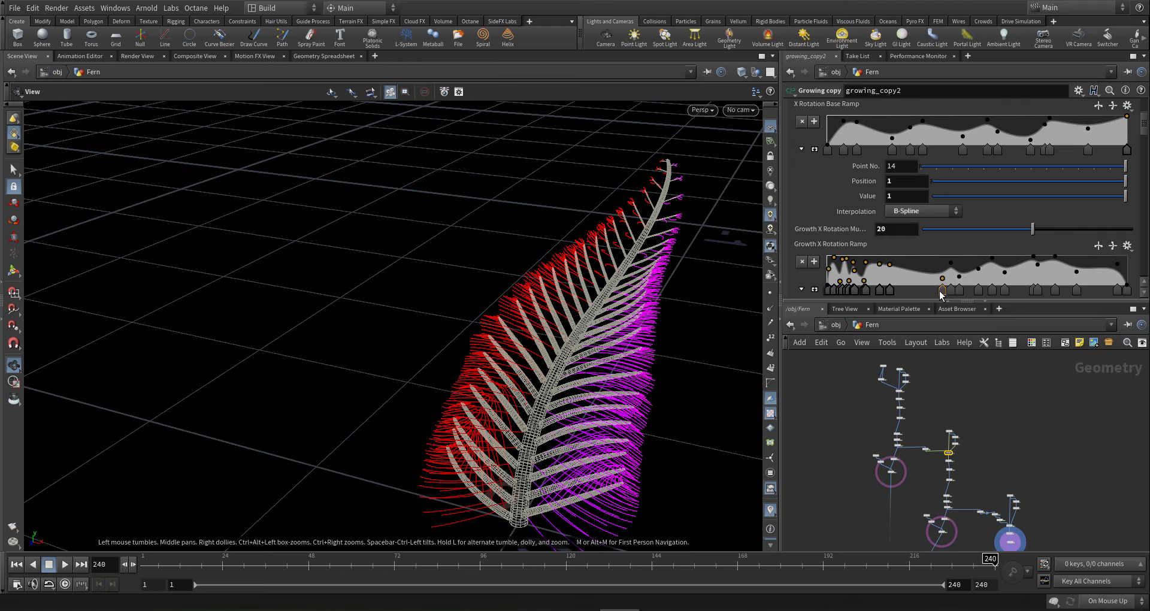
{"action": "key", "text": "Delete"}
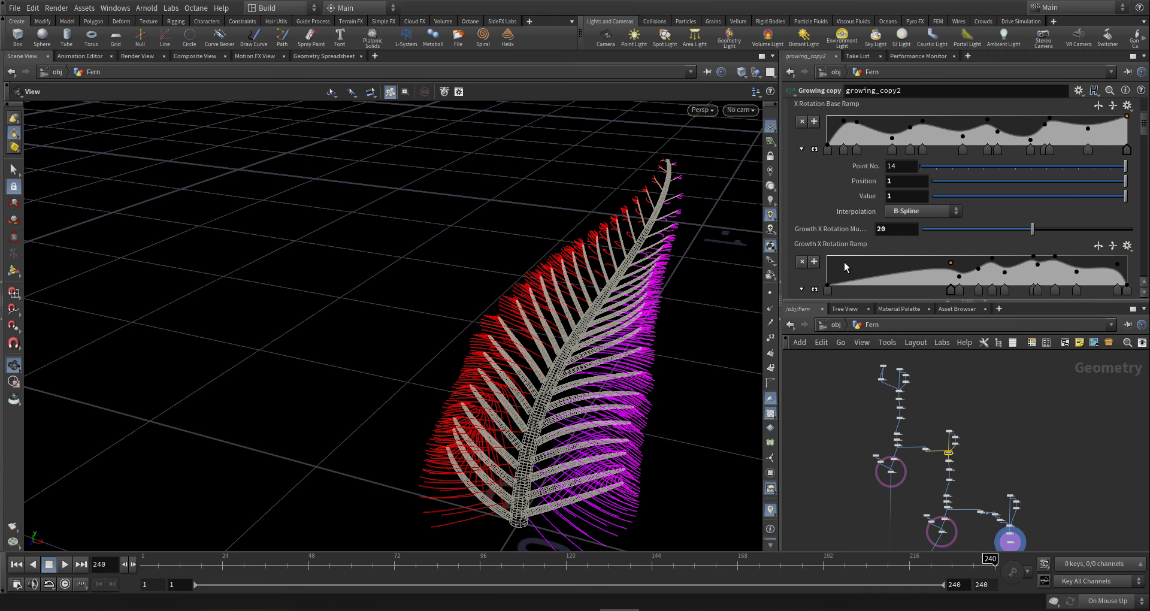
{"action": "left_click_drag", "start_coordinate": [616, 274], "coordinate": [637, 274]}
- Open growing_copy3's X Rotation ramps and delete the Growth X Rotation Ramp's middle keys
{"action": "scroll", "coordinate": [1009, 447], "scroll_direction": "down", "scroll_amount": 3}
{"action": "middle_click_drag", "start_coordinate": [1018, 520], "coordinate": [983, 449]}
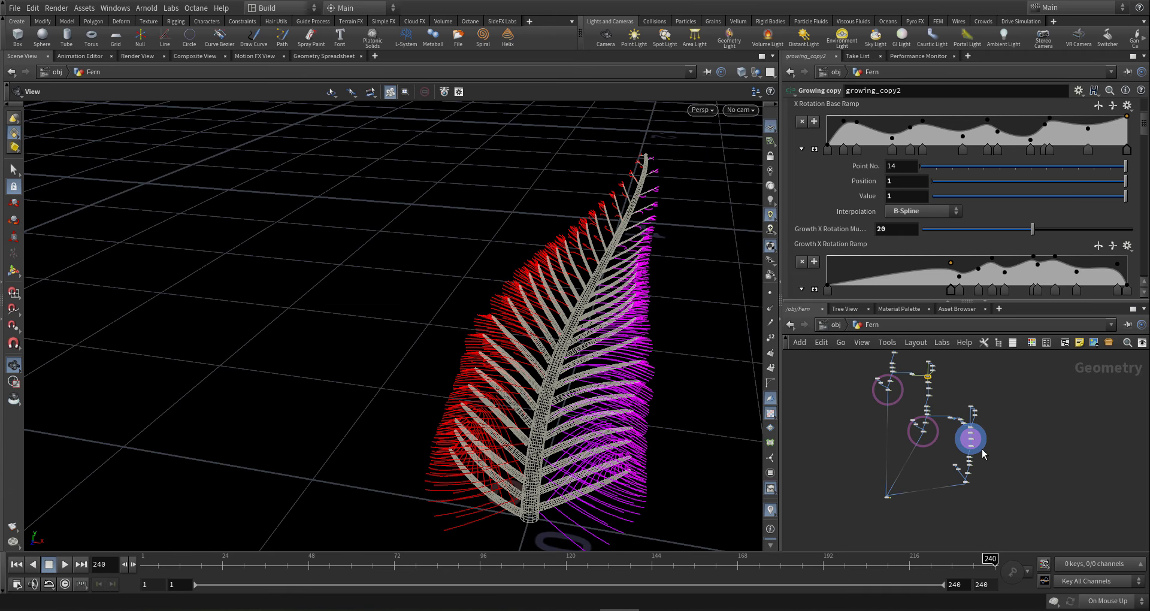
{"action": "scroll", "coordinate": [980, 442], "scroll_direction": "up", "scroll_amount": 6}
{"action": "left_click", "coordinate": [946, 412]}
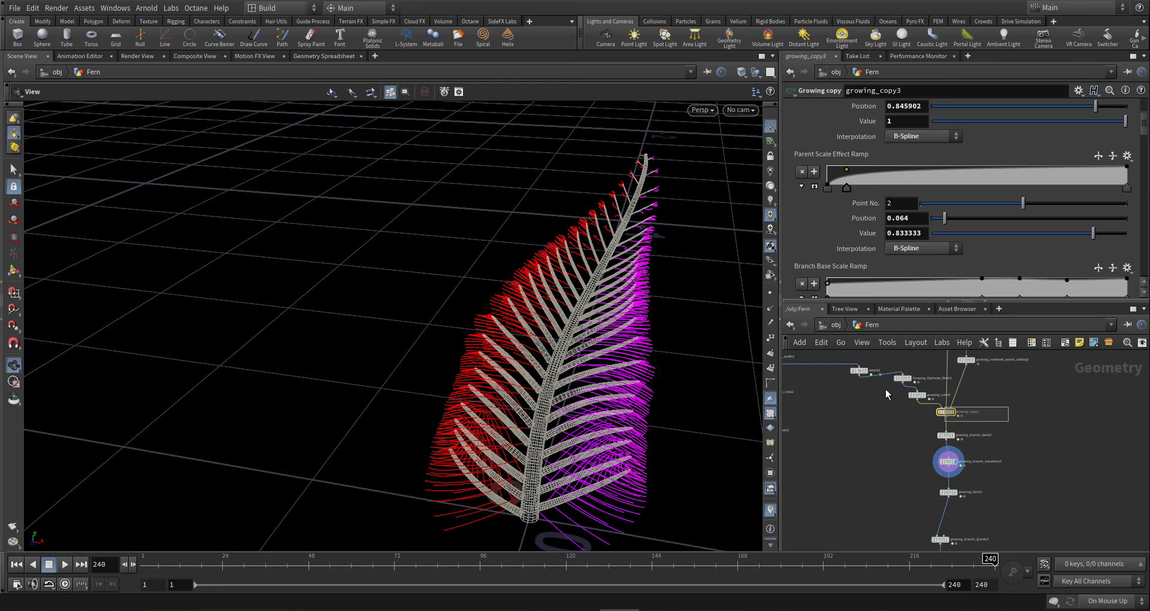
{"action": "scroll", "coordinate": [874, 238], "scroll_direction": "up", "scroll_amount": 3}
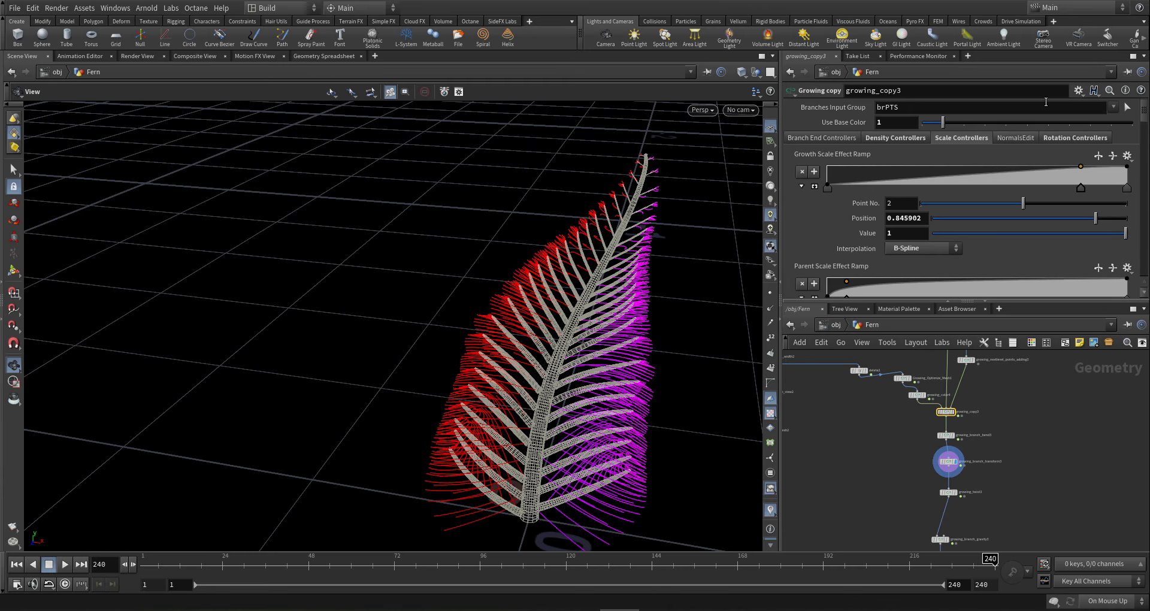
{"action": "left_click", "coordinate": [1066, 137]}
{"action": "left_click", "coordinate": [791, 170]}
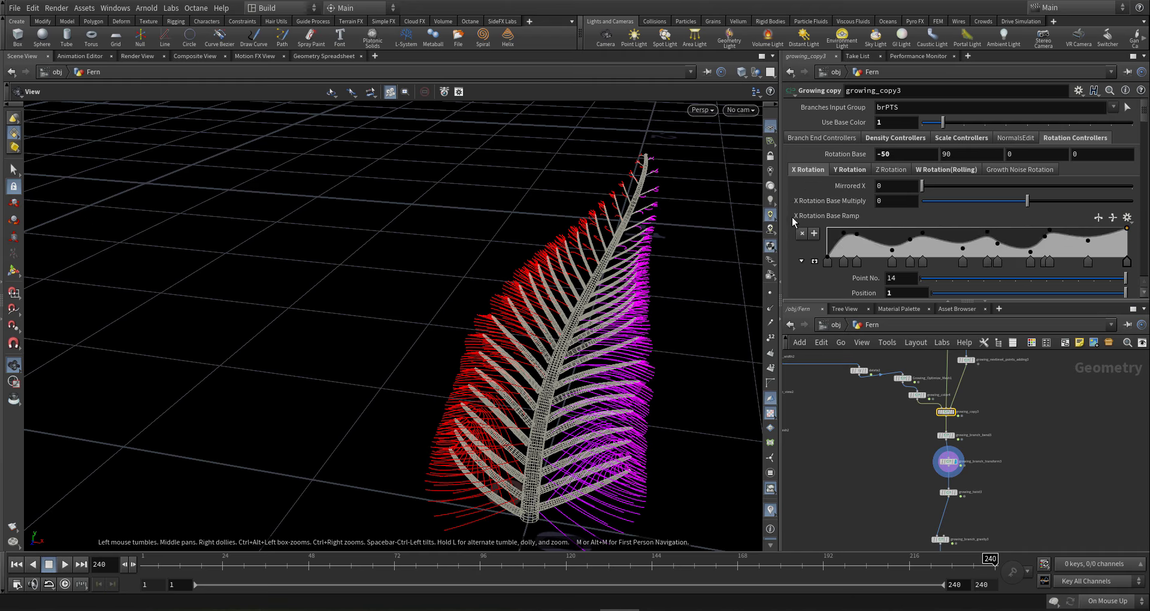
{"action": "scroll", "coordinate": [792, 229], "scroll_direction": "down", "scroll_amount": 4}
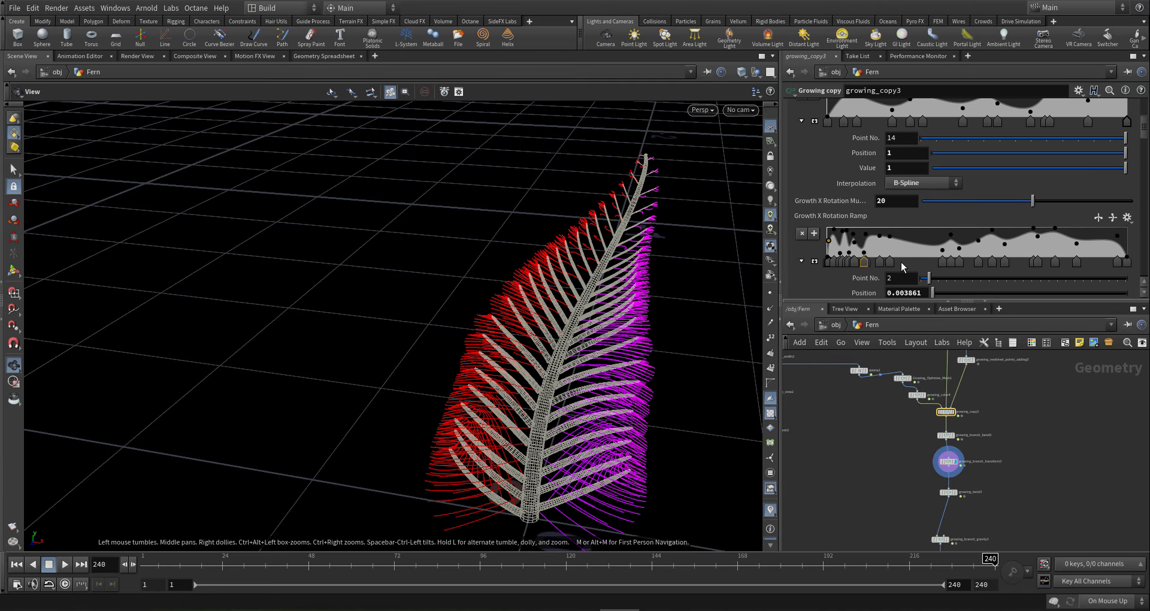
{"action": "left_click", "coordinate": [878, 262], "text": "shift"}
{"action": "key", "text": "Delete"}
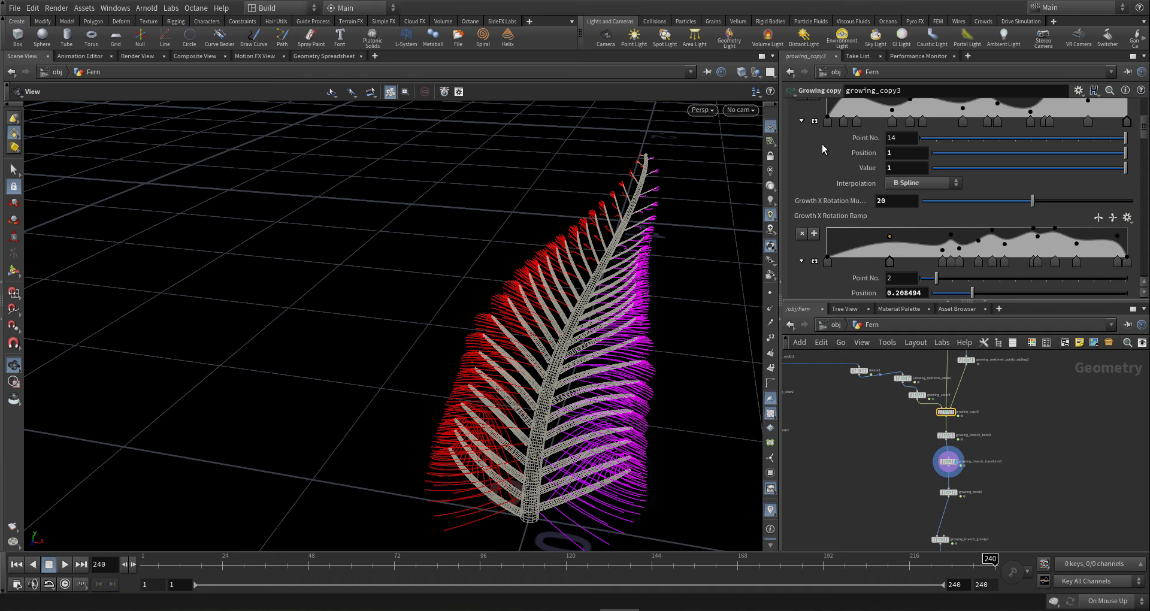
- Set growing_copy3's Growth X Rotation Multiplier to 50
{"action": "left_click", "coordinate": [894, 201]}
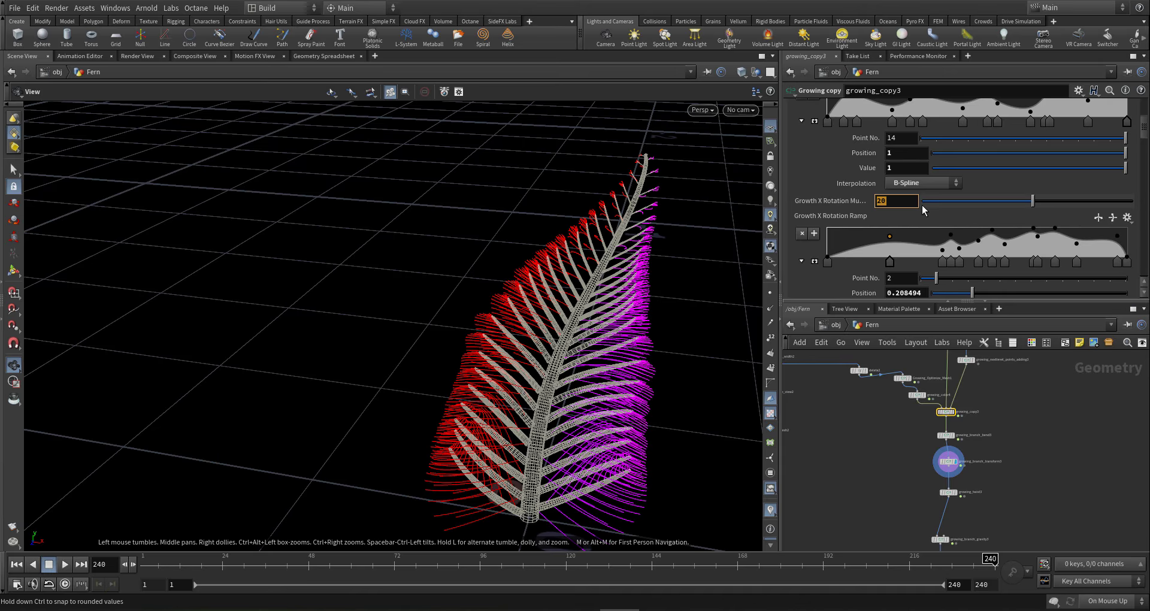
{"action": "type", "text": "-50"}
{"action": "key", "text": "BackSpace"}
{"action": "key", "text": "BackSpace"}
{"action": "key", "text": "BackSpace"}
{"action": "type", "text": "50"}
{"action": "key", "text": "Return"}
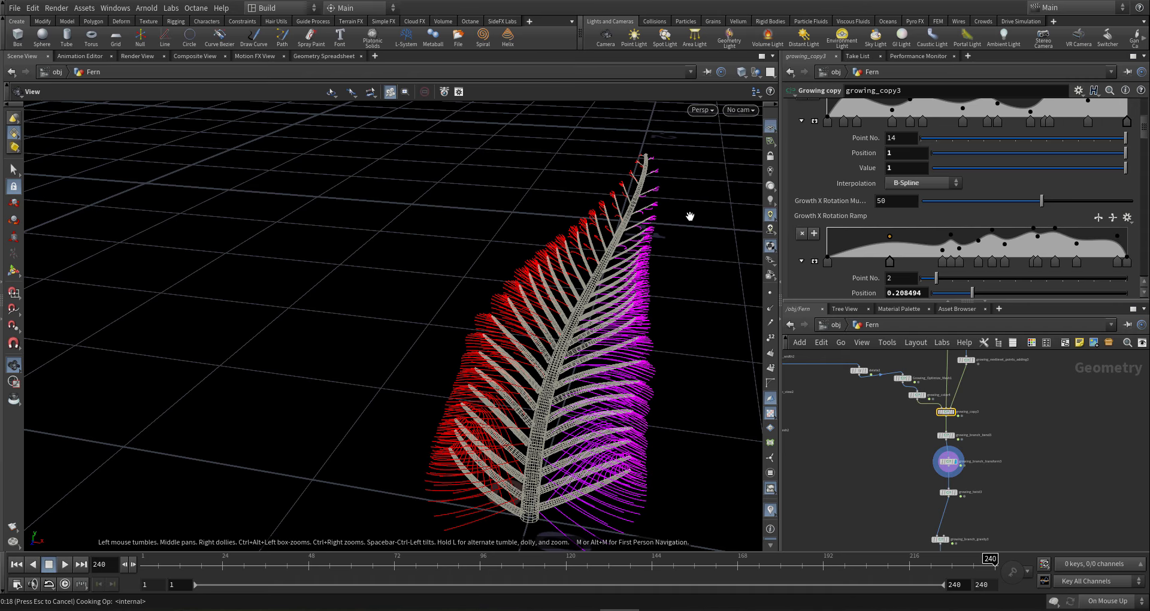
- Set the first Rotation Base X value to -20
{"action": "left_click_drag", "start_coordinate": [522, 322], "coordinate": [659, 306]}
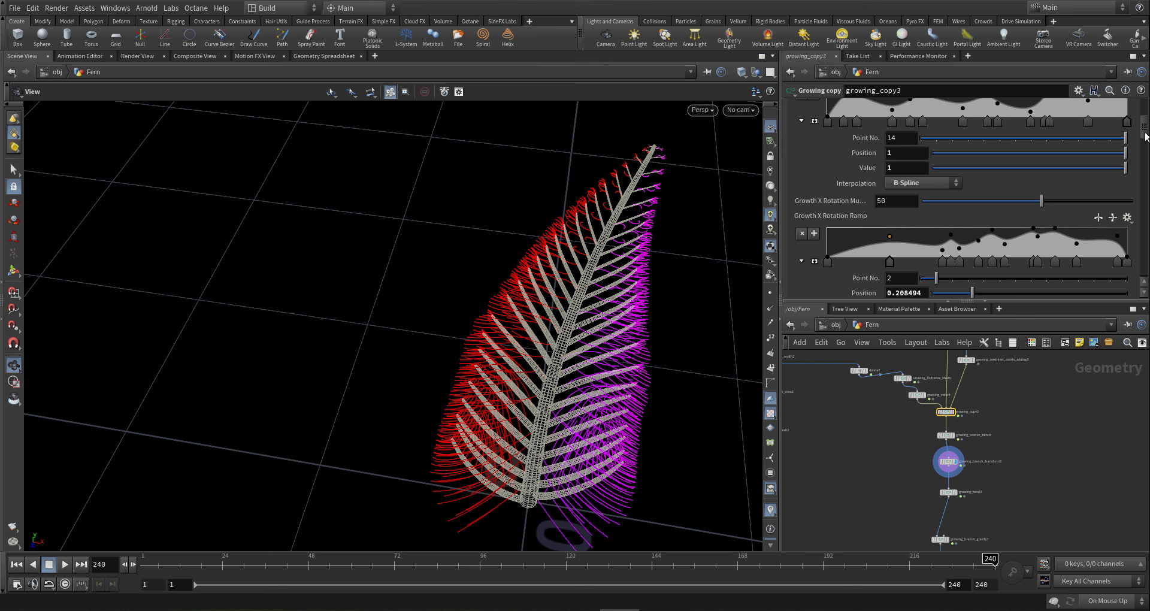
{"action": "mouse_move", "coordinate": [515, 383]}
{"action": "left_mouse_down"}
{"action": "mouse_move", "coordinate": [526, 398]}
{"action": "mouse_move", "coordinate": [502, 389]}
{"action": "mouse_move", "coordinate": [516, 398]}
{"action": "left_mouse_up"}
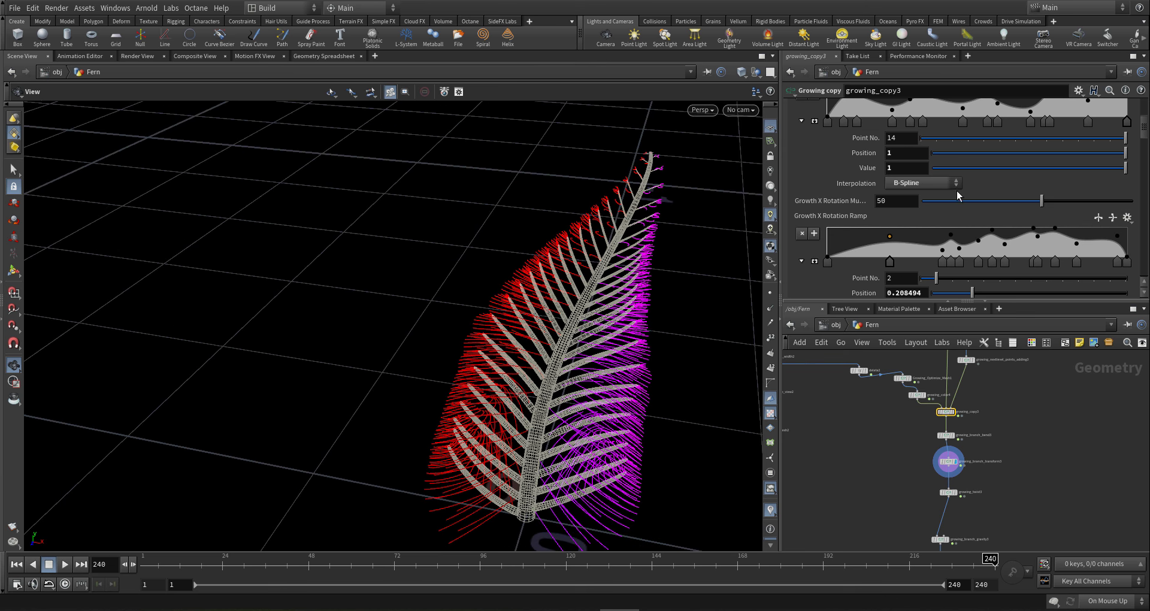
{"action": "left_click_drag", "start_coordinate": [1143, 137], "coordinate": [1143, 93]}
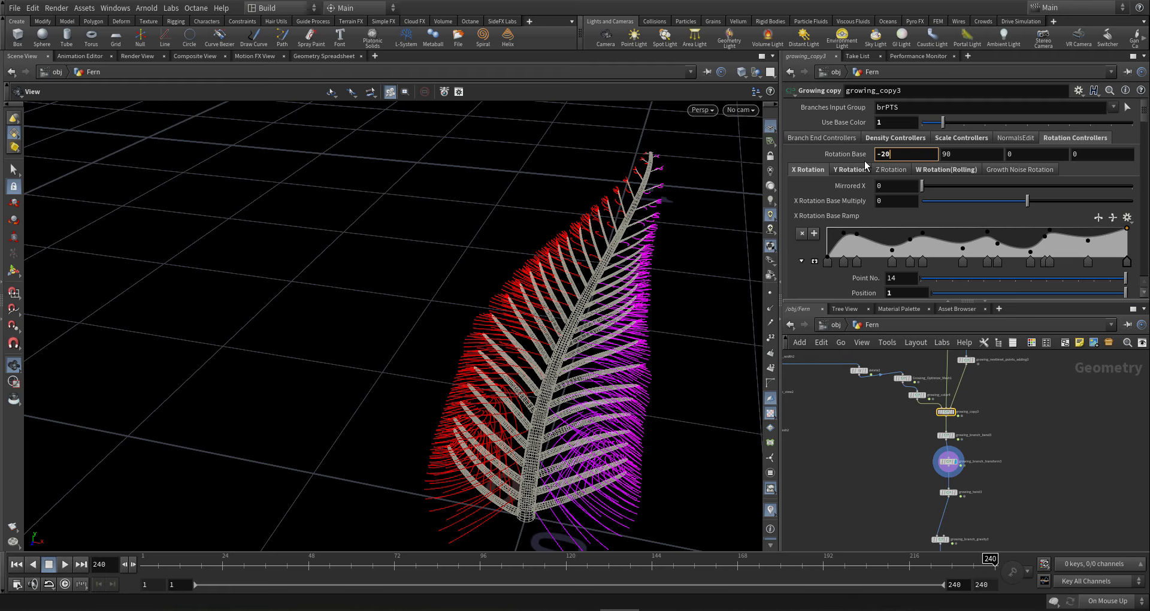
{"action": "key", "text": "Return"}
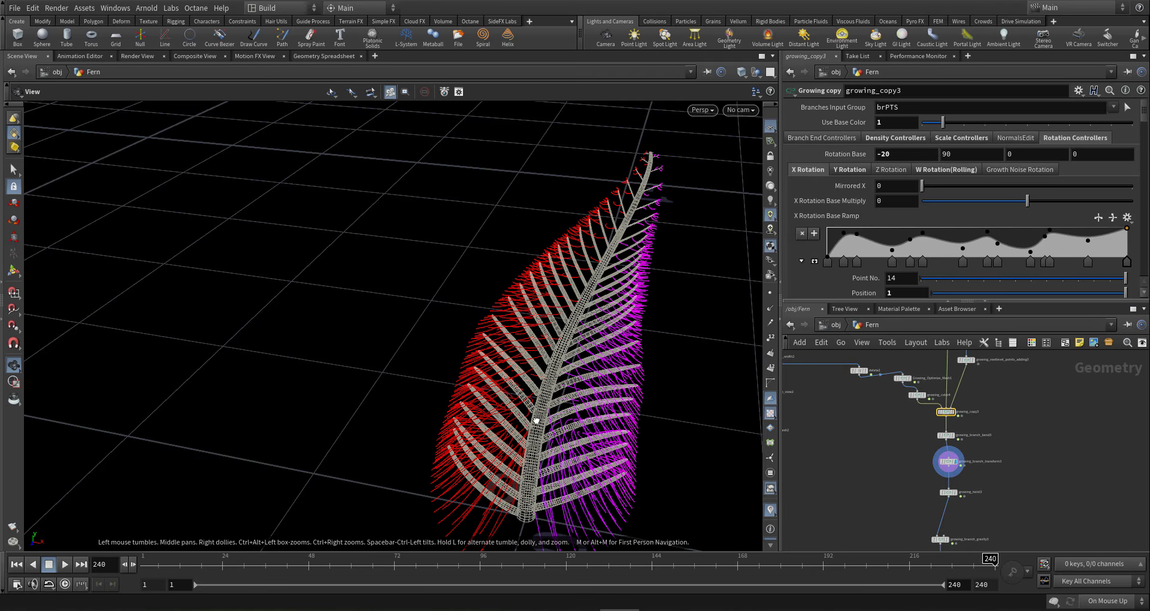
- Orbit closely around the fern from several angles, then select growing_branch3 in the network
{"action": "left_click_drag", "start_coordinate": [533, 419], "coordinate": [422, 388]}
{"action": "scroll", "coordinate": [608, 306], "scroll_direction": "up", "scroll_amount": 3}
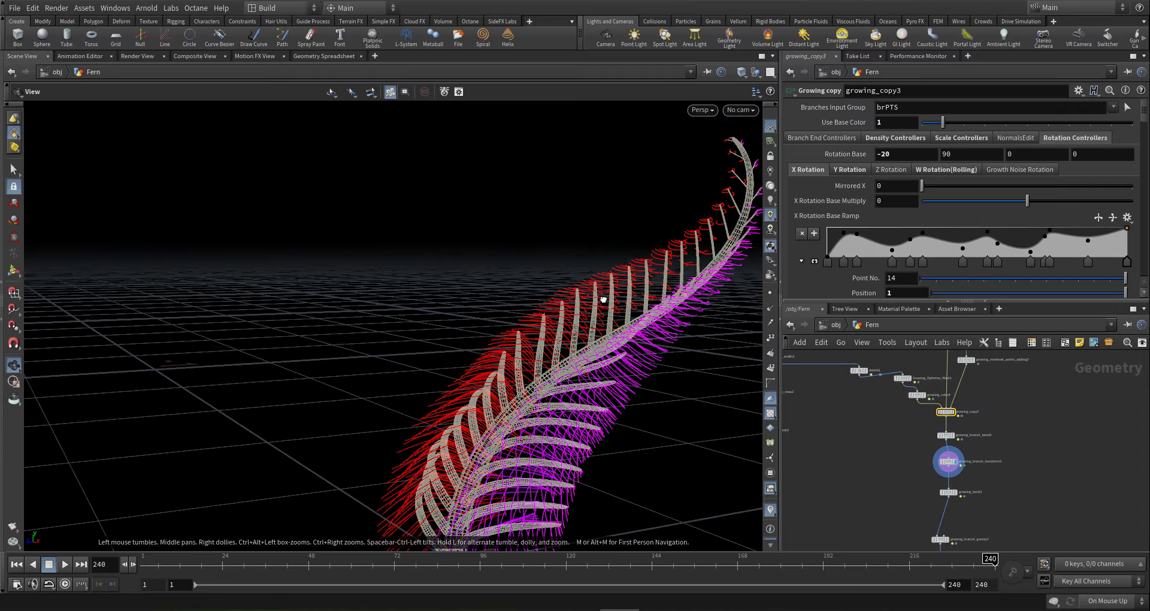
{"action": "left_click_drag", "start_coordinate": [603, 300], "coordinate": [635, 304]}
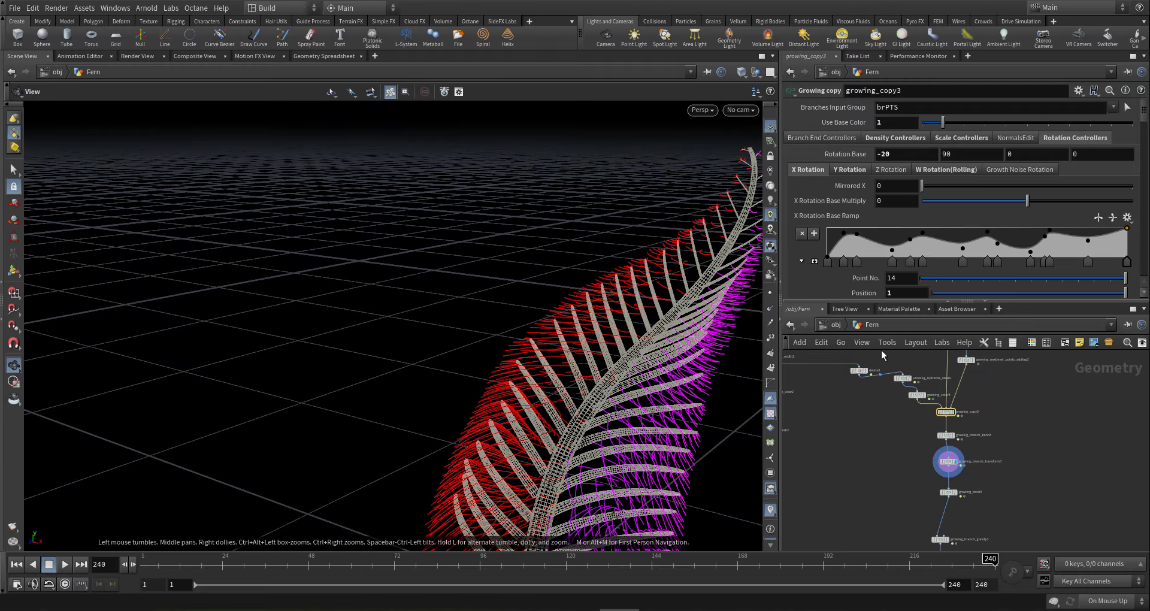
{"action": "scroll", "coordinate": [991, 437], "scroll_direction": "down", "scroll_amount": 3}
{"action": "middle_click_drag", "start_coordinate": [991, 437], "coordinate": [976, 489]}
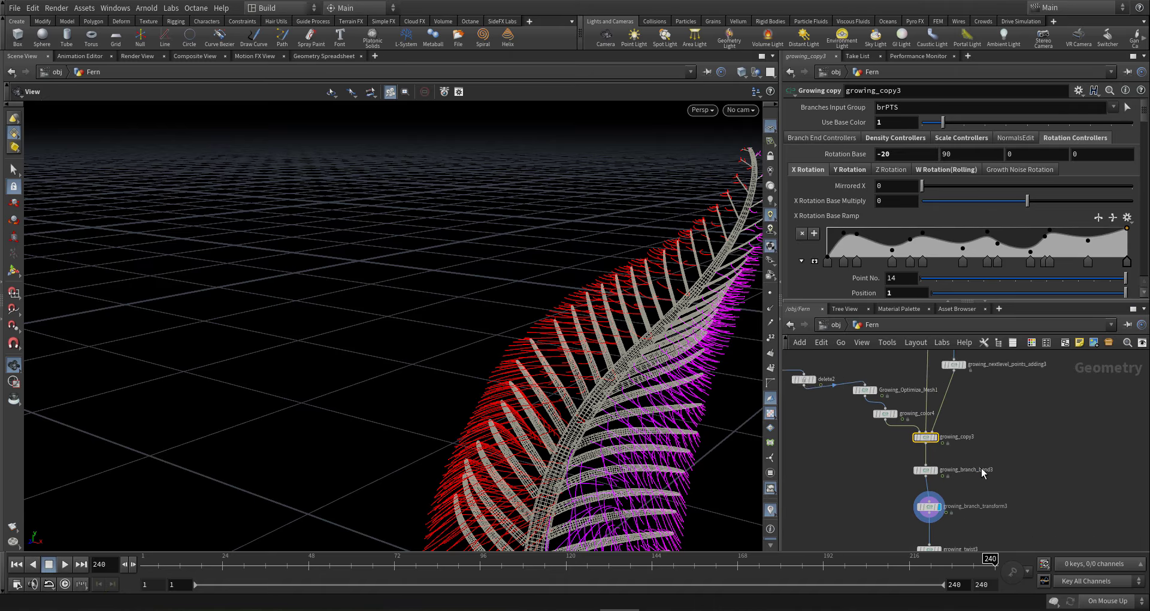
{"action": "scroll", "coordinate": [976, 458], "scroll_direction": "up", "scroll_amount": 5}
{"action": "scroll", "coordinate": [1060, 482], "scroll_direction": "down", "scroll_amount": 3}
{"action": "middle_click_drag", "start_coordinate": [1067, 464], "coordinate": [1067, 396]}
{"action": "mouse_move", "coordinate": [619, 398]}
{"action": "left_mouse_down"}
{"action": "mouse_move", "coordinate": [617, 307]}
{"action": "mouse_move", "coordinate": [624, 379]}
{"action": "left_mouse_up"}
{"action": "middle_click_drag", "start_coordinate": [1111, 451], "coordinate": [1065, 492]}
{"action": "scroll", "coordinate": [1062, 490], "scroll_direction": "down", "scroll_amount": 5}
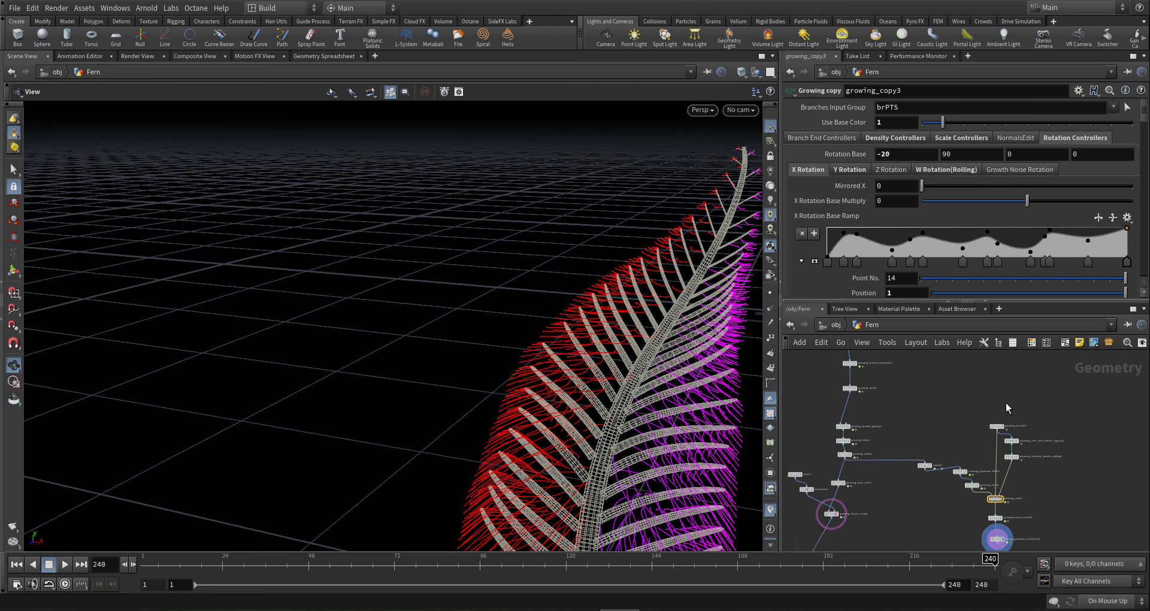
{"action": "scroll", "coordinate": [995, 420], "scroll_direction": "up", "scroll_amount": 5}
{"action": "left_click", "coordinate": [994, 443]}
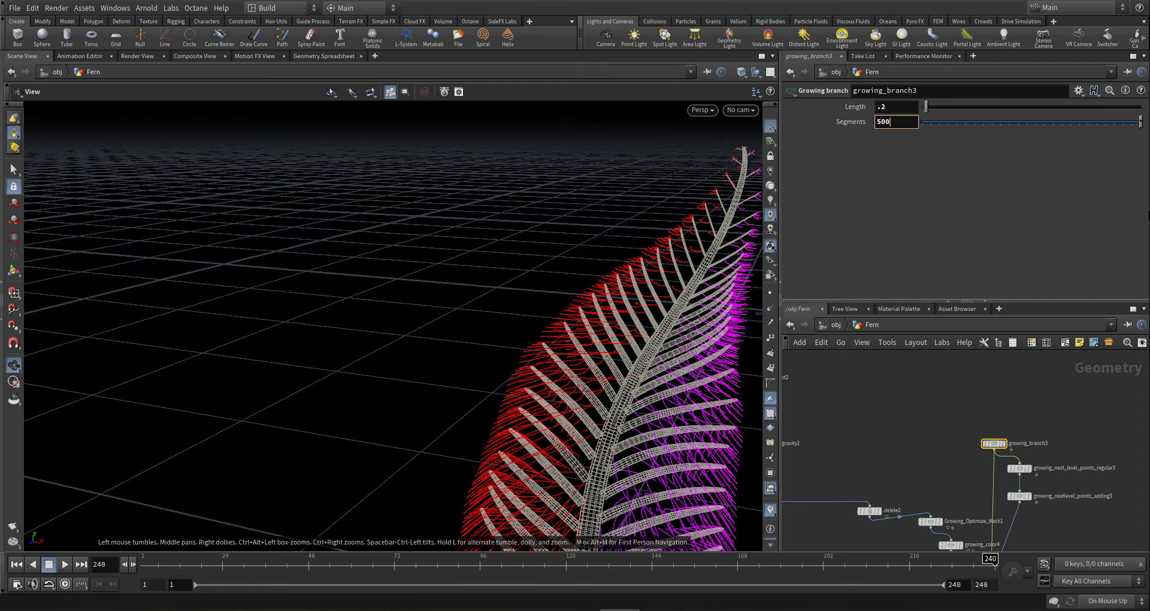
- Commit 50 Segments on growing_branch3 and orbit to check the whole fern
{"action": "key", "text": "Return"}
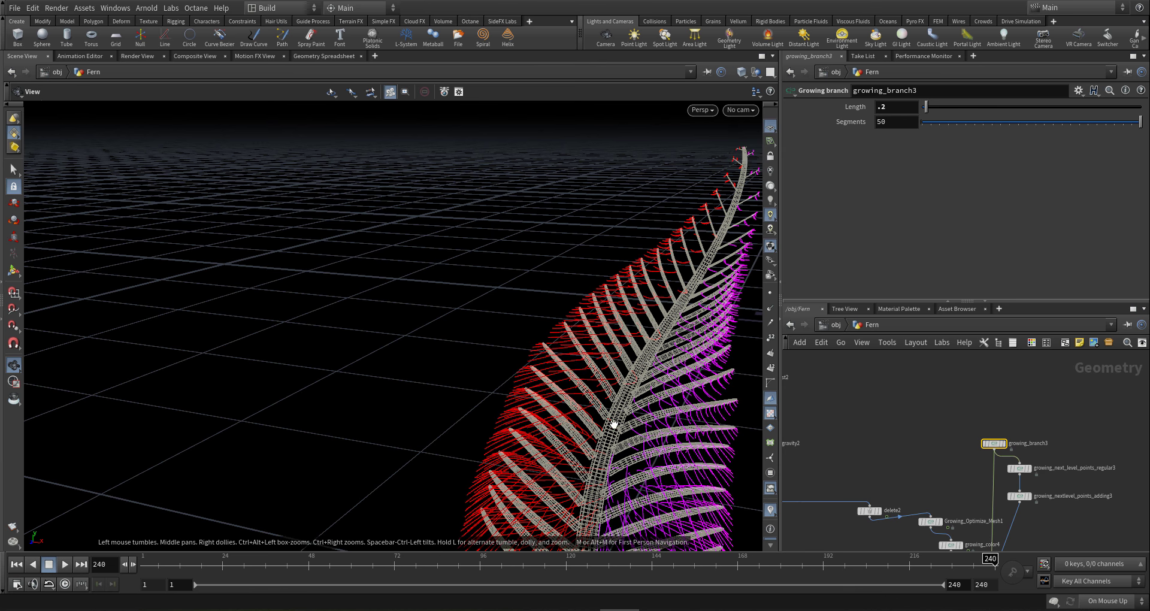
{"action": "left_click_drag", "start_coordinate": [627, 420], "coordinate": [588, 416]}
{"action": "left_click_drag", "start_coordinate": [657, 296], "coordinate": [657, 301]}
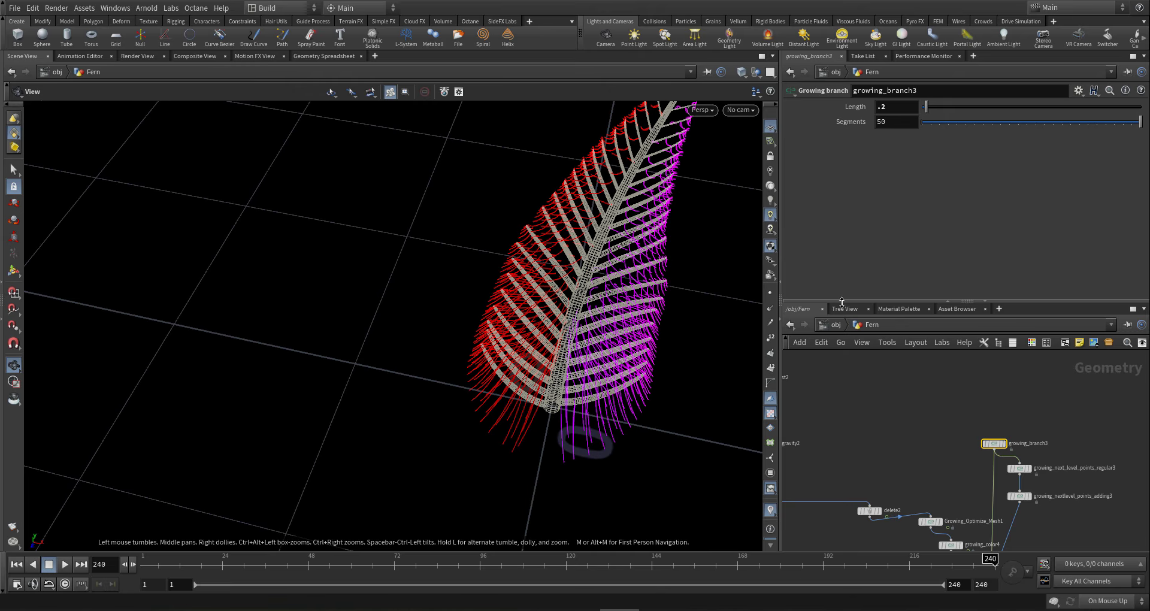
{"action": "scroll", "coordinate": [990, 465], "scroll_direction": "down", "scroll_amount": 3}
{"action": "middle_click_drag", "start_coordinate": [1002, 539], "coordinate": [974, 437]}
{"action": "scroll", "coordinate": [981, 421], "scroll_direction": "up", "scroll_amount": 5}
- In growing_copy3's Scale Controllers, slide the Parent Scale Effect ramp point to 0.018
{"action": "left_click", "coordinate": [944, 411]}
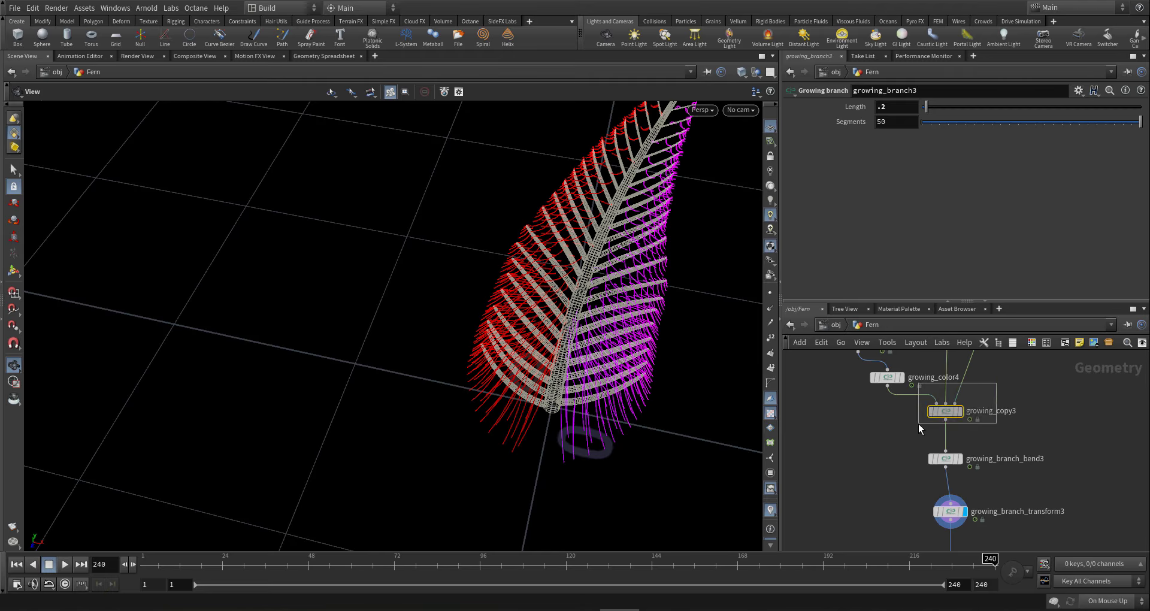
{"action": "left_click", "coordinate": [958, 138]}
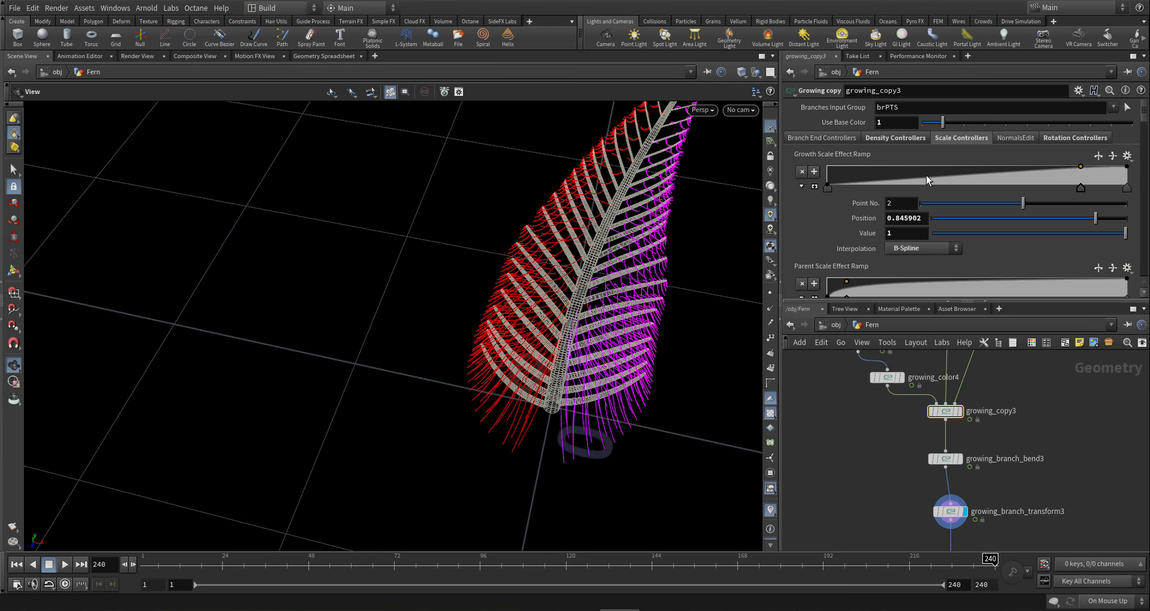
{"action": "scroll", "coordinate": [917, 186], "scroll_direction": "down", "scroll_amount": 2}
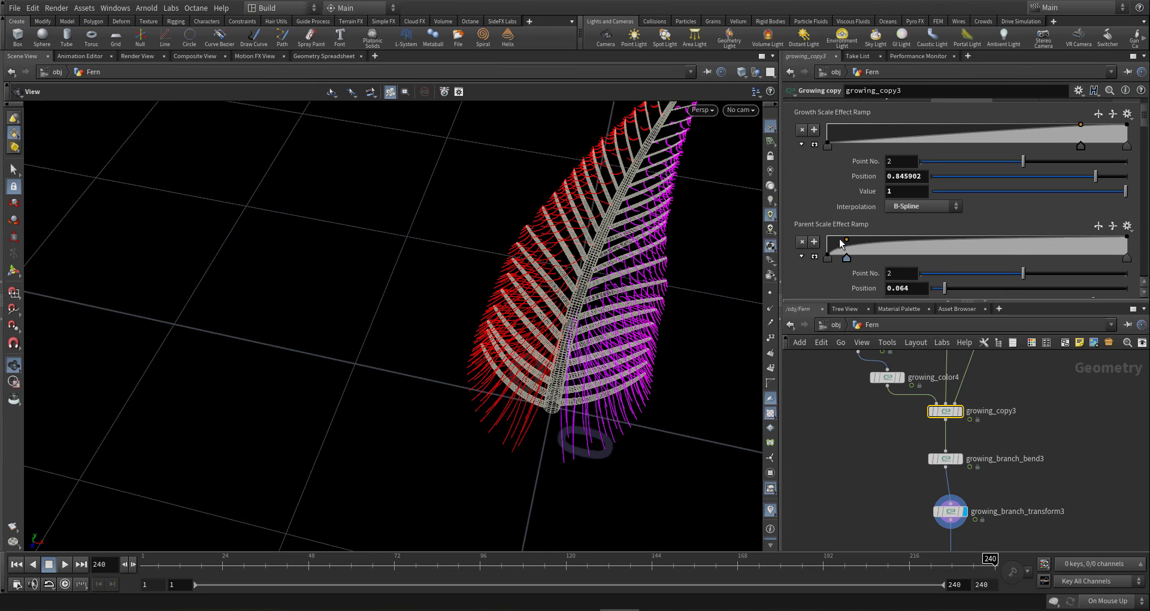
{"action": "left_click_drag", "start_coordinate": [840, 243], "coordinate": [834, 235]}
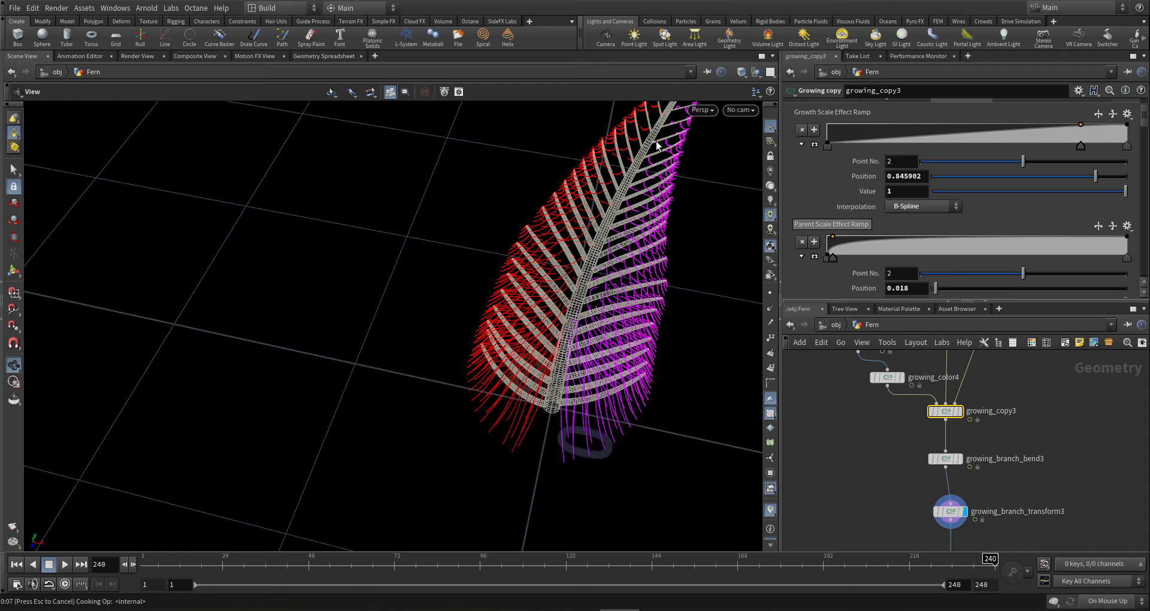
{"action": "left_click_drag", "start_coordinate": [615, 220], "coordinate": [689, 180]}
- Add a Growth Scale Effect ramp point near the start, then select growing_branch3
{"action": "left_click", "coordinate": [841, 130]}
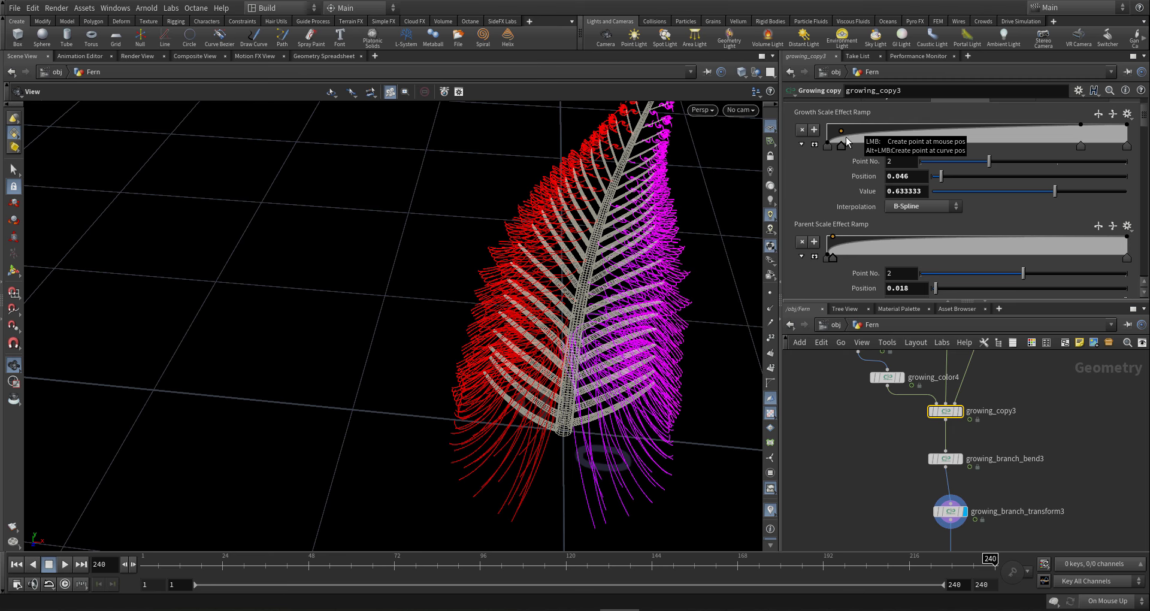
{"action": "left_click_drag", "start_coordinate": [600, 204], "coordinate": [570, 170]}
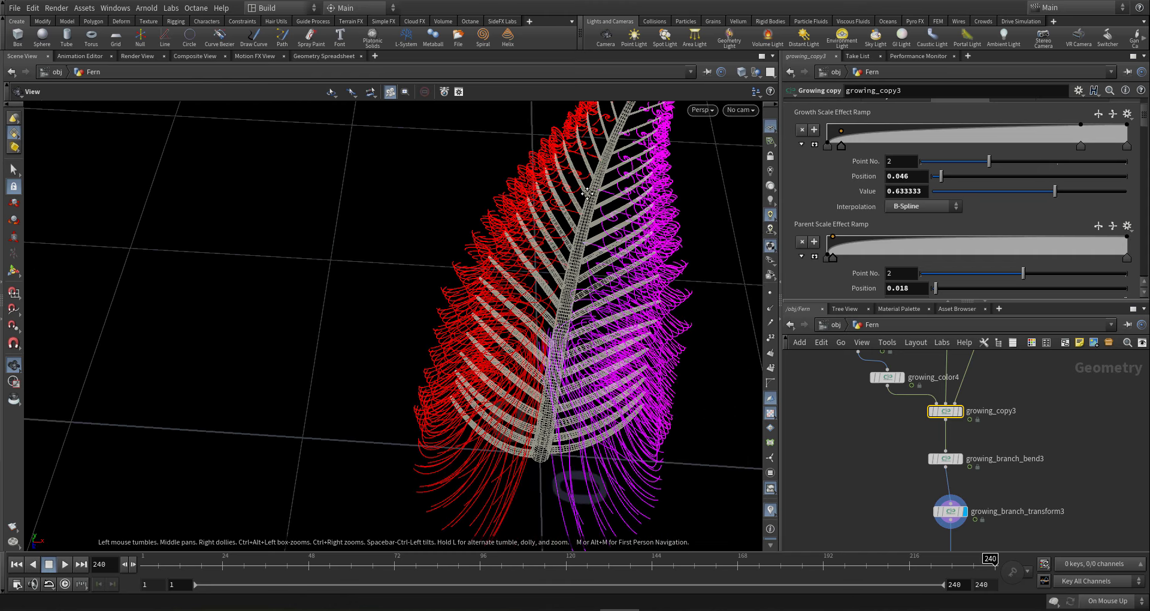
{"action": "middle_click_drag", "start_coordinate": [570, 171], "coordinate": [569, 210]}
{"action": "right_click_drag", "start_coordinate": [594, 189], "coordinate": [647, 185]}
{"action": "scroll", "coordinate": [1015, 398], "scroll_direction": "down", "scroll_amount": 3}
{"action": "middle_click_drag", "start_coordinate": [1014, 393], "coordinate": [969, 475]}
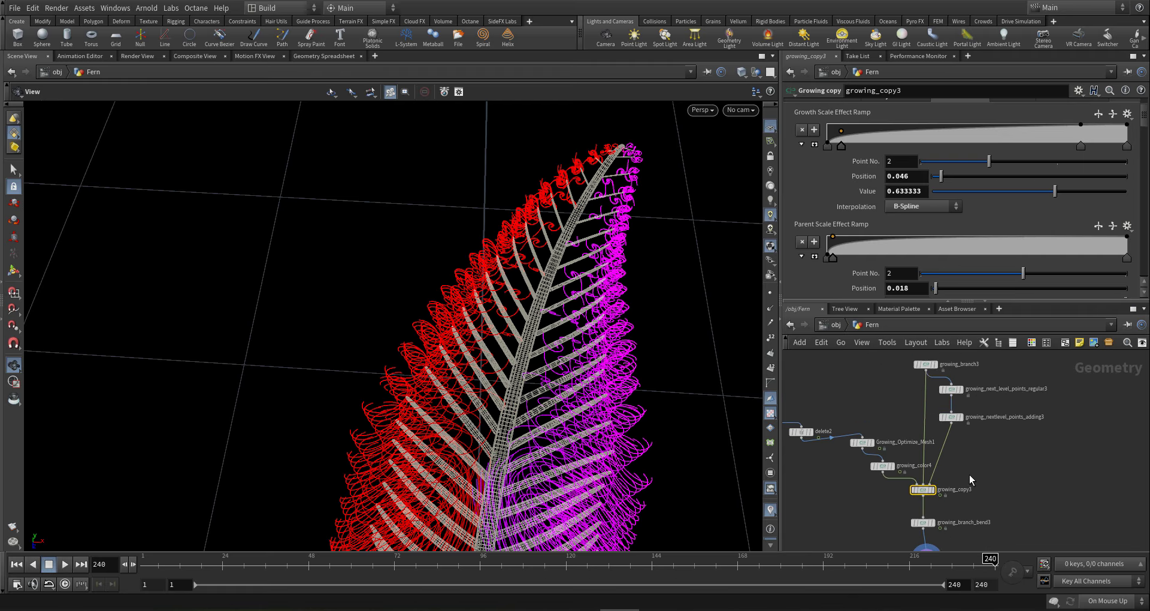
{"action": "scroll", "coordinate": [963, 460], "scroll_direction": "down", "scroll_amount": 3}
{"action": "scroll", "coordinate": [945, 369], "scroll_direction": "up", "scroll_amount": 4}
{"action": "left_click", "coordinate": [926, 401]}
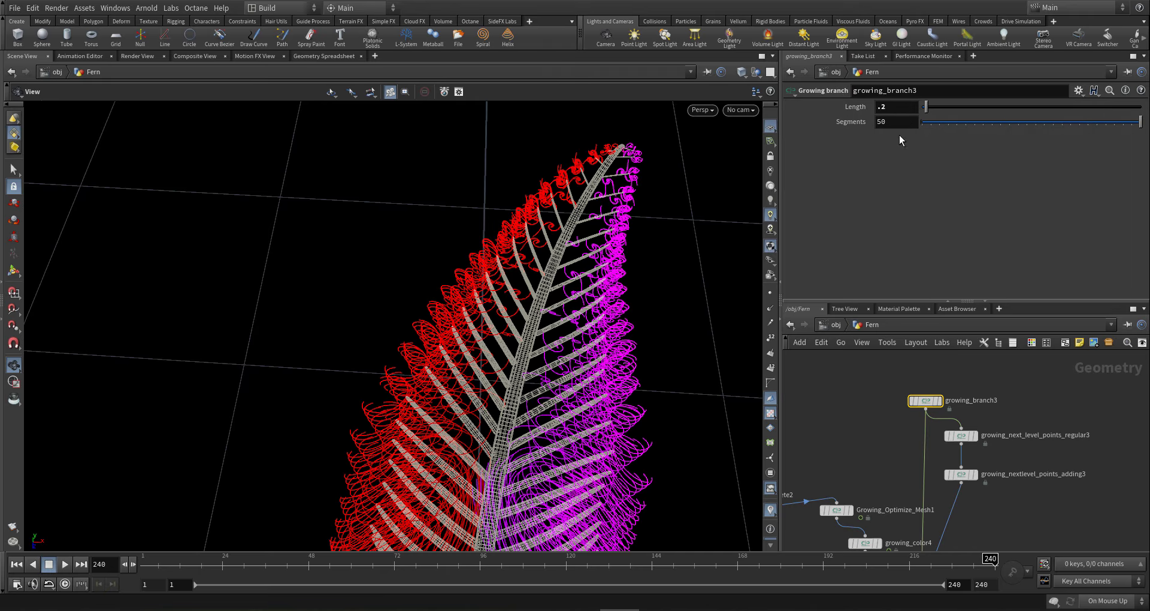
{"action": "type", "text": ".1"}
{"action": "key", "text": "Return"}
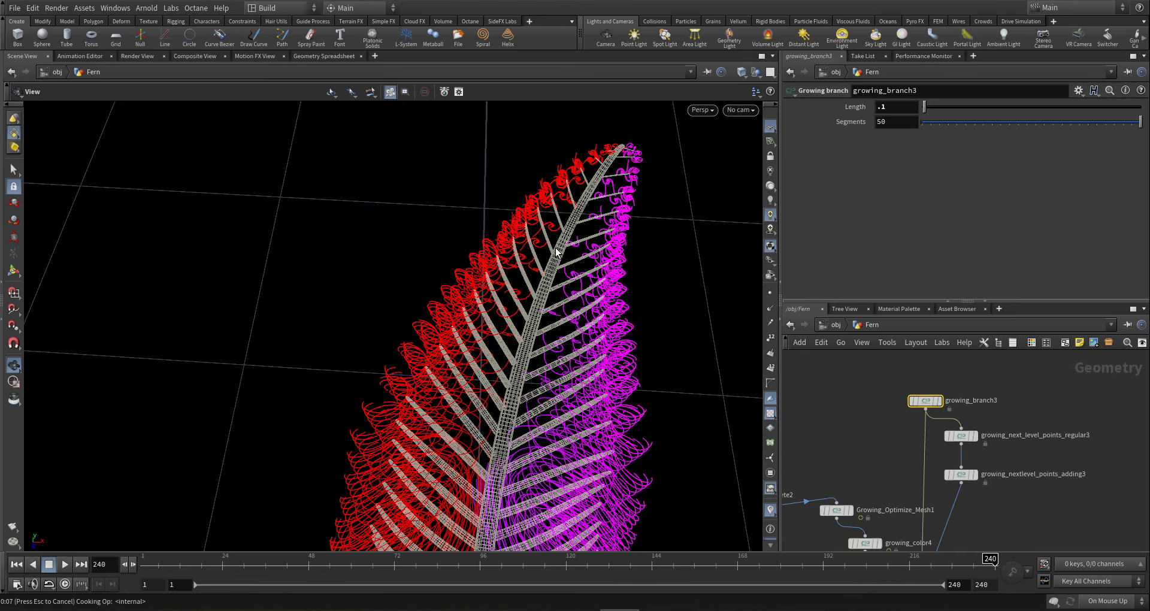
{"action": "left_click_drag", "start_coordinate": [556, 247], "coordinate": [466, 440]}
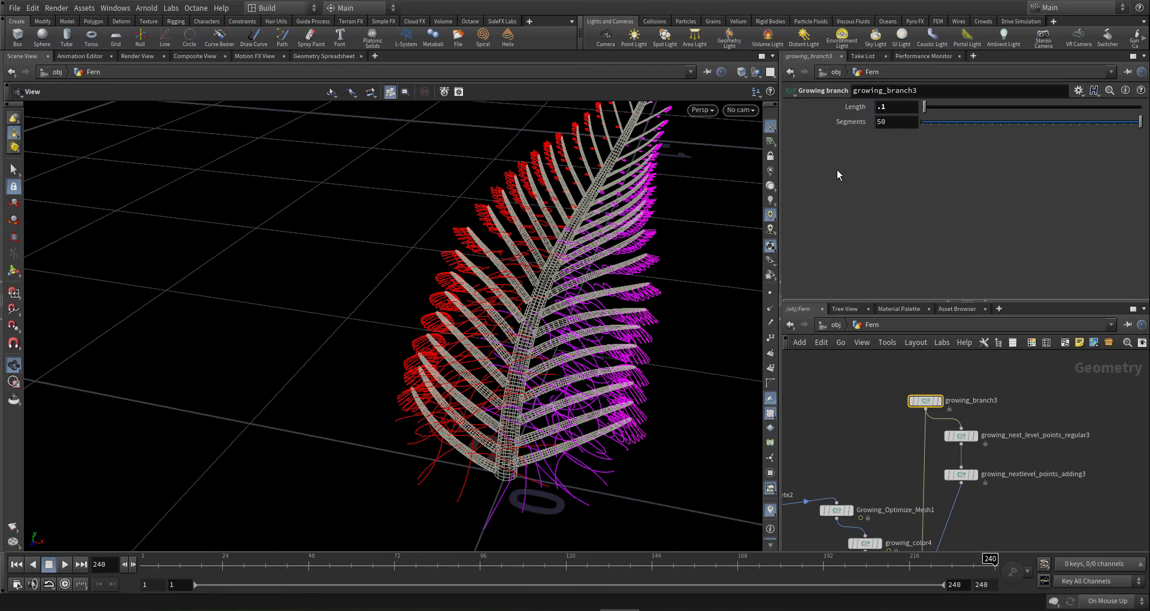
{"action": "left_click_drag", "start_coordinate": [893, 109], "coordinate": [807, 113]}
{"action": "type", "text": ".2"}
{"action": "key", "text": "Return"}
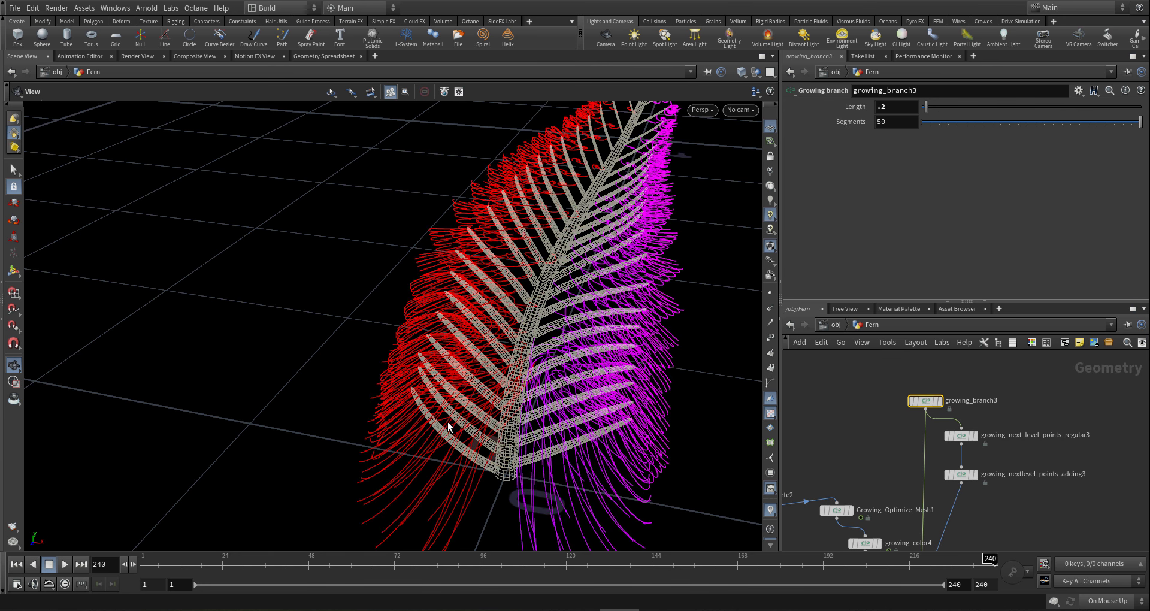
{"action": "left_click_drag", "start_coordinate": [465, 422], "coordinate": [400, 424]}
{"action": "scroll", "coordinate": [1045, 512], "scroll_direction": "down", "scroll_amount": 1}
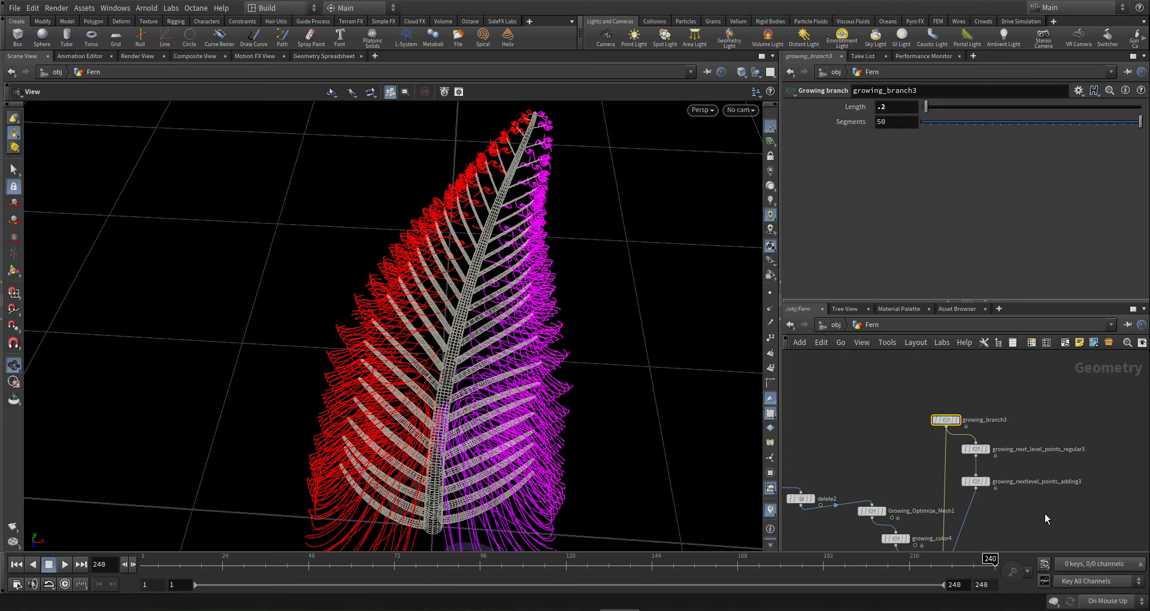
{"action": "middle_click_drag", "start_coordinate": [1033, 521], "coordinate": [1044, 412]}
{"action": "scroll", "coordinate": [965, 488], "scroll_direction": "up", "scroll_amount": 3}
- Set growing_branch_bend3's Bend Sampling Segments to 1000 and orbit to check the curled tips
{"action": "left_click", "coordinate": [954, 492]}
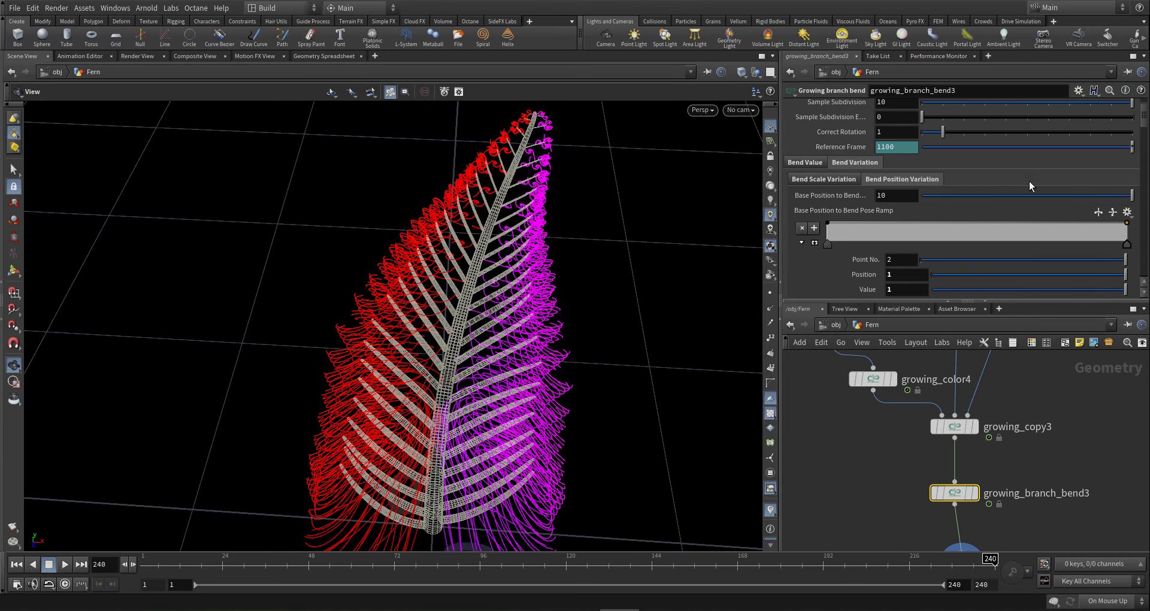
{"action": "scroll", "coordinate": [1029, 181], "scroll_direction": "up", "scroll_amount": 3}
{"action": "left_click", "coordinate": [898, 122]}
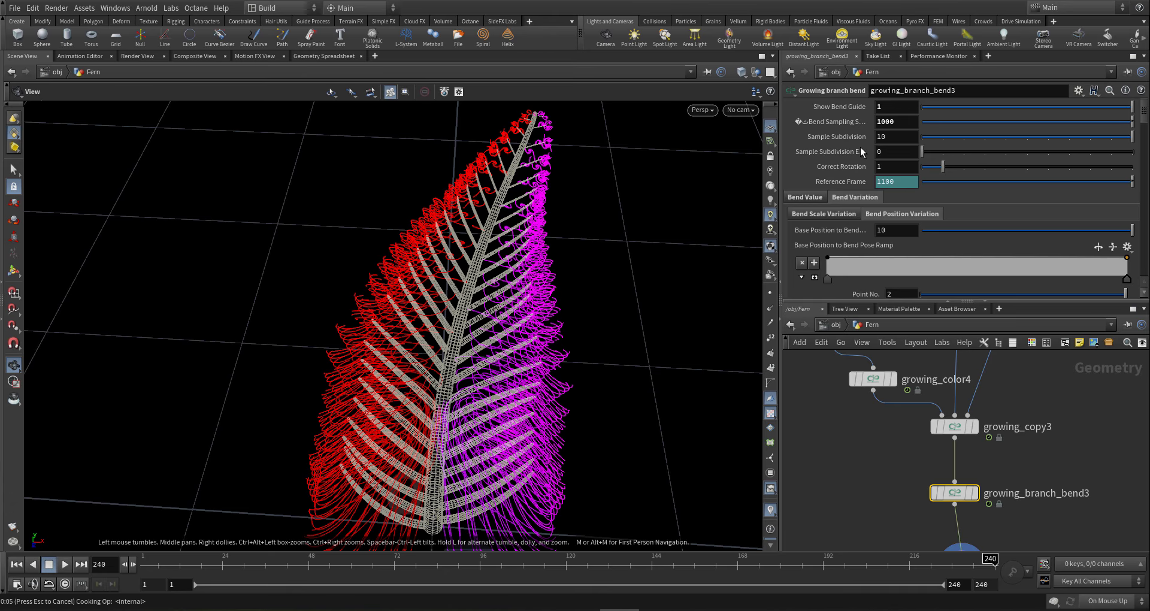
{"action": "left_click_drag", "start_coordinate": [491, 205], "coordinate": [724, 239]}
{"action": "left_click_drag", "start_coordinate": [536, 207], "coordinate": [667, 179]}
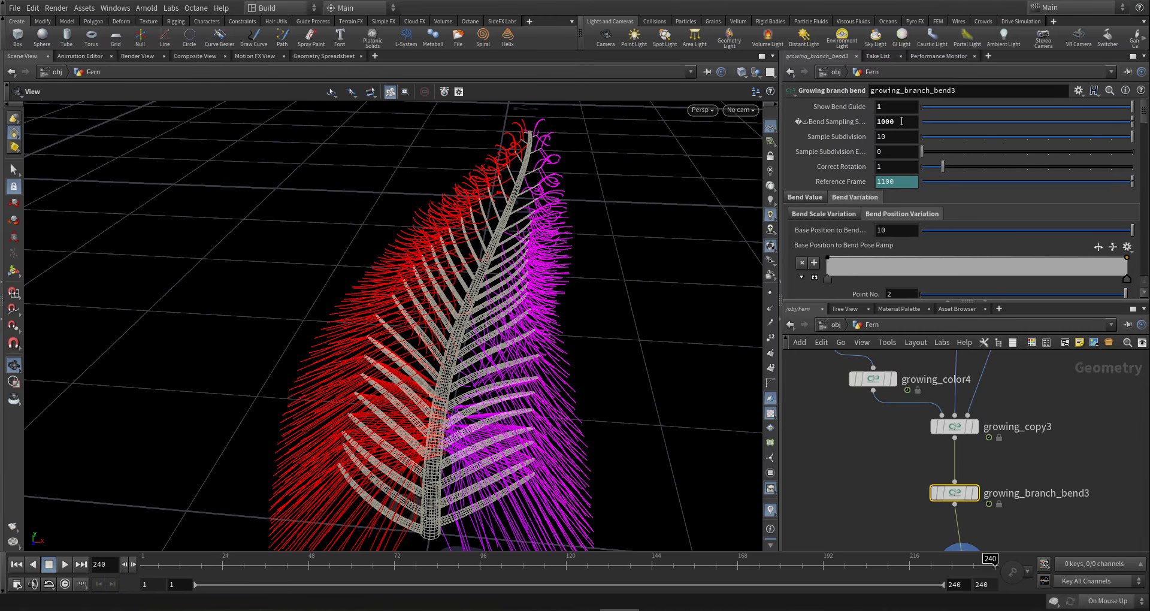
{"action": "mouse_move", "coordinate": [350, 433]}
{"action": "left_mouse_down"}
{"action": "mouse_move", "coordinate": [352, 443]}
{"action": "mouse_move", "coordinate": [362, 424]}
{"action": "left_mouse_up"}
{"action": "scroll", "coordinate": [887, 458], "scroll_direction": "down", "scroll_amount": 4}
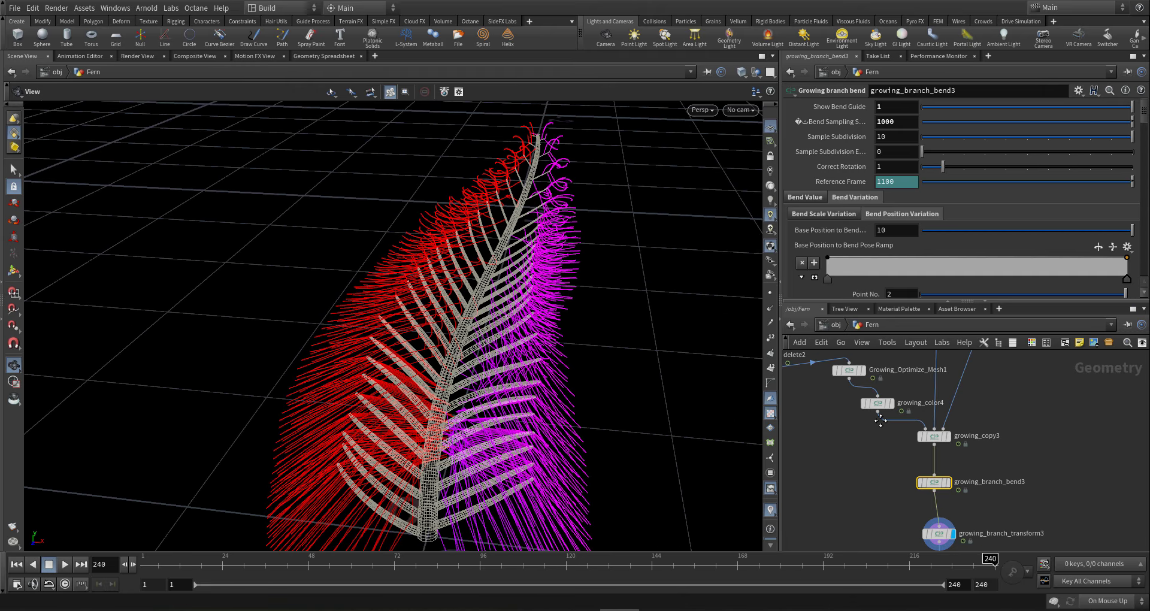
- Add a Growing Branch Manipulation node (searched as 'b man') near growing_twist3
{"action": "left_click", "coordinate": [922, 394]}
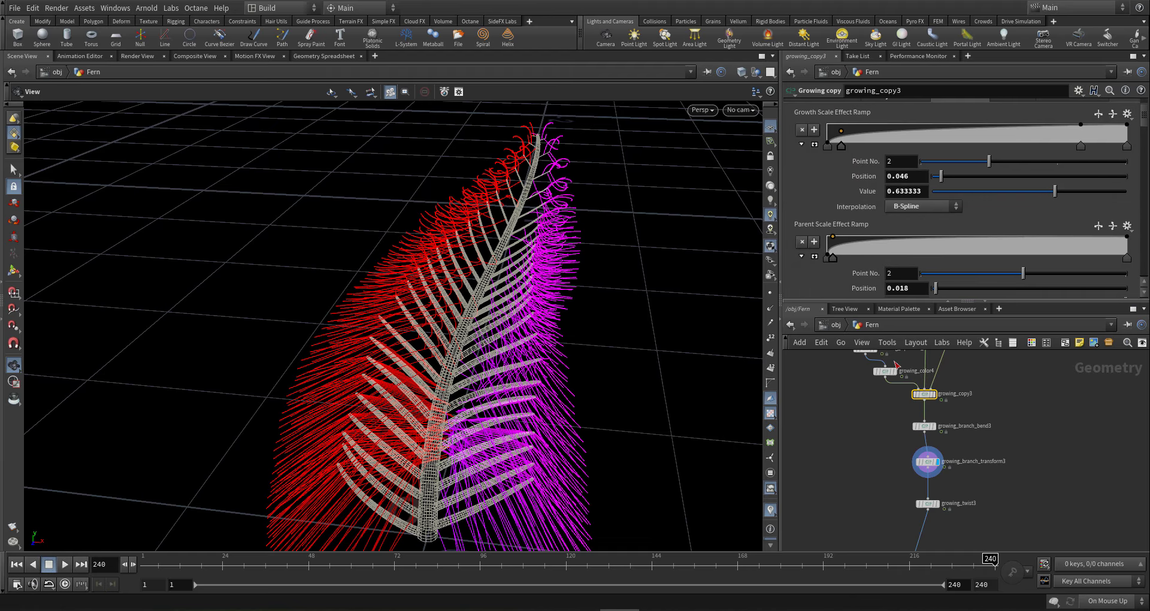
{"action": "middle_click_drag", "start_coordinate": [1018, 478], "coordinate": [1035, 385]}
{"action": "scroll", "coordinate": [987, 395], "scroll_direction": "up", "scroll_amount": 4}
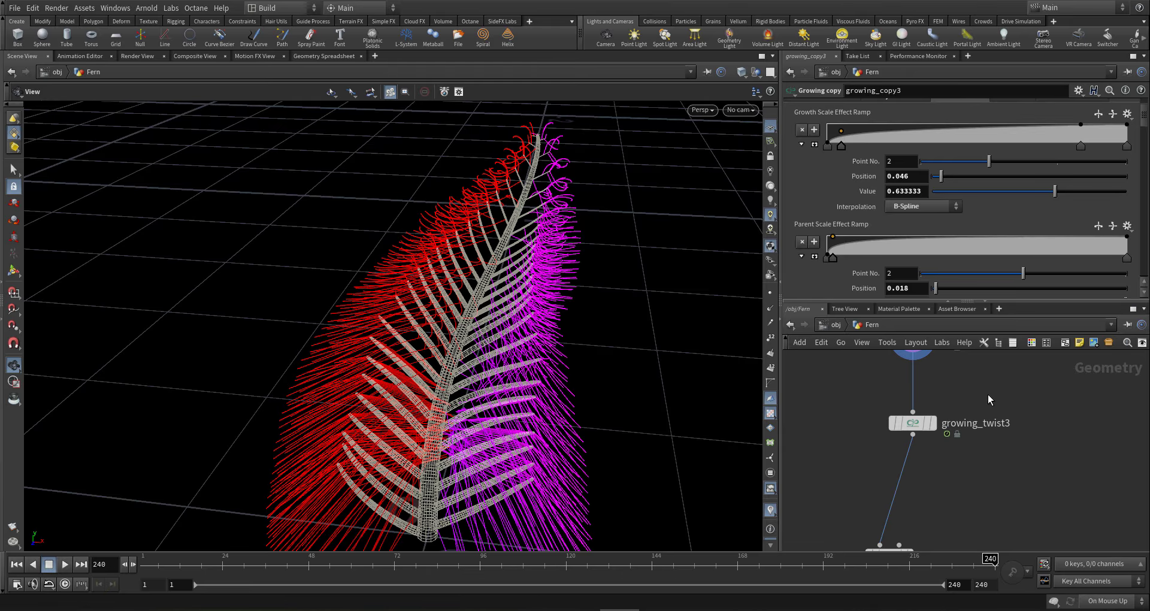
{"action": "key", "text": "Tab"}
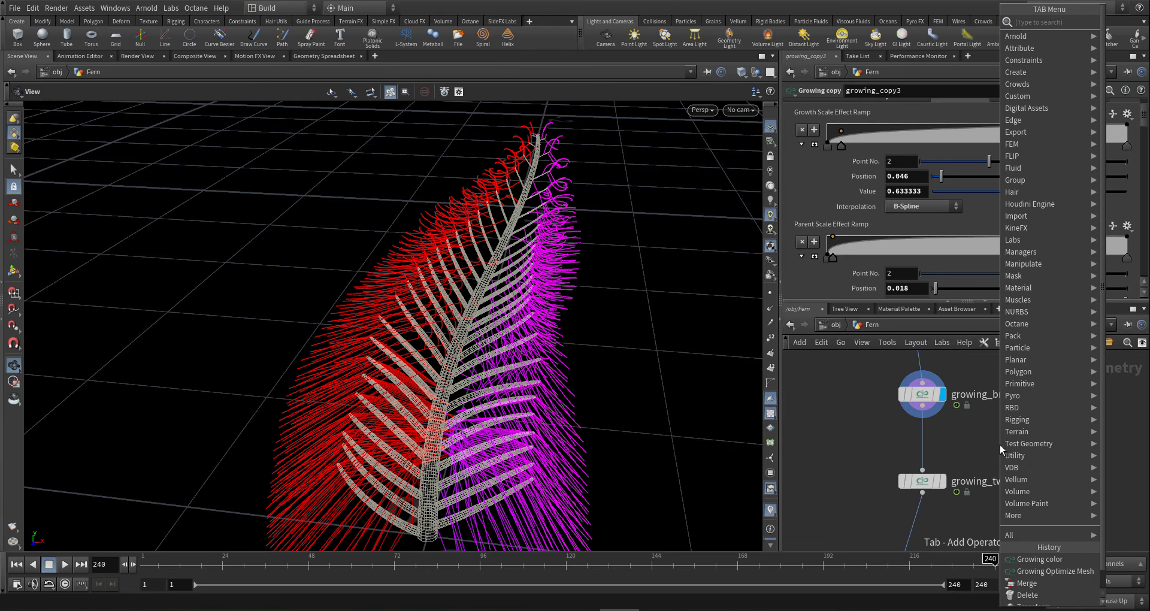
{"action": "type", "text": "b man"}
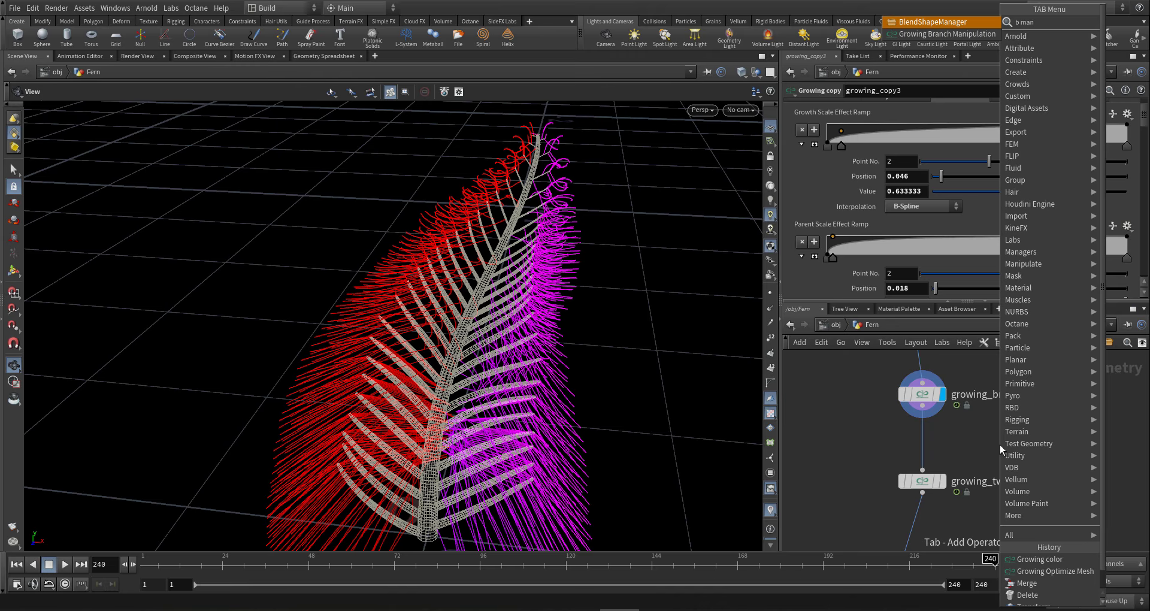
{"action": "key", "text": "Return"}
{"action": "left_click", "coordinate": [1001, 445]}
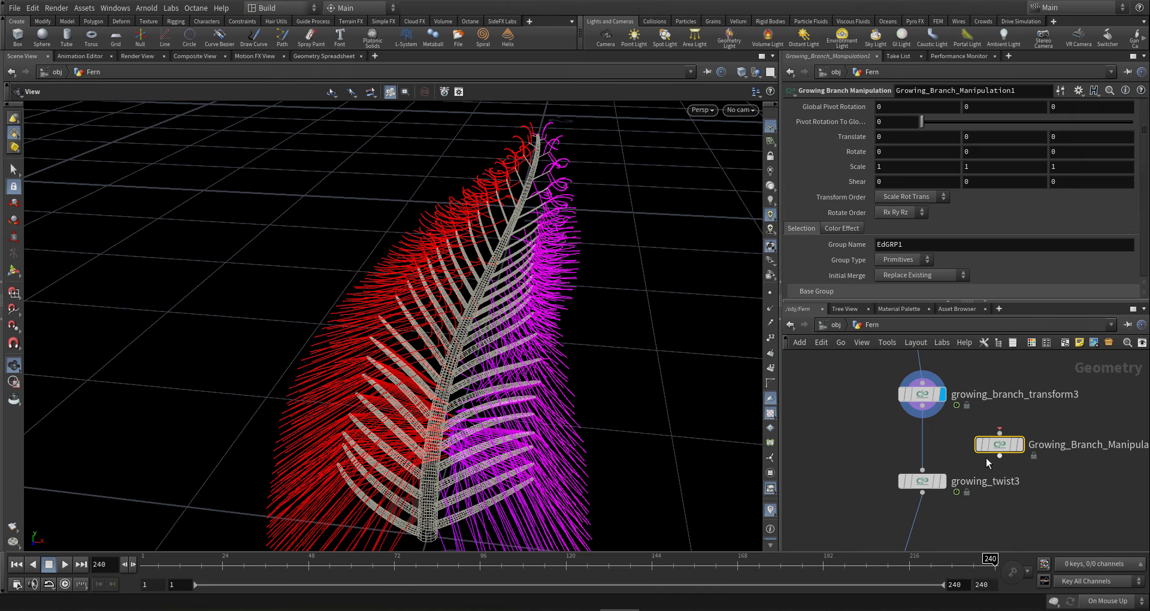
- Set its Red to Scale Mult to .5 and wire it between growing_branch_transform3 and growing_twist3
{"action": "left_click", "coordinate": [840, 227]}
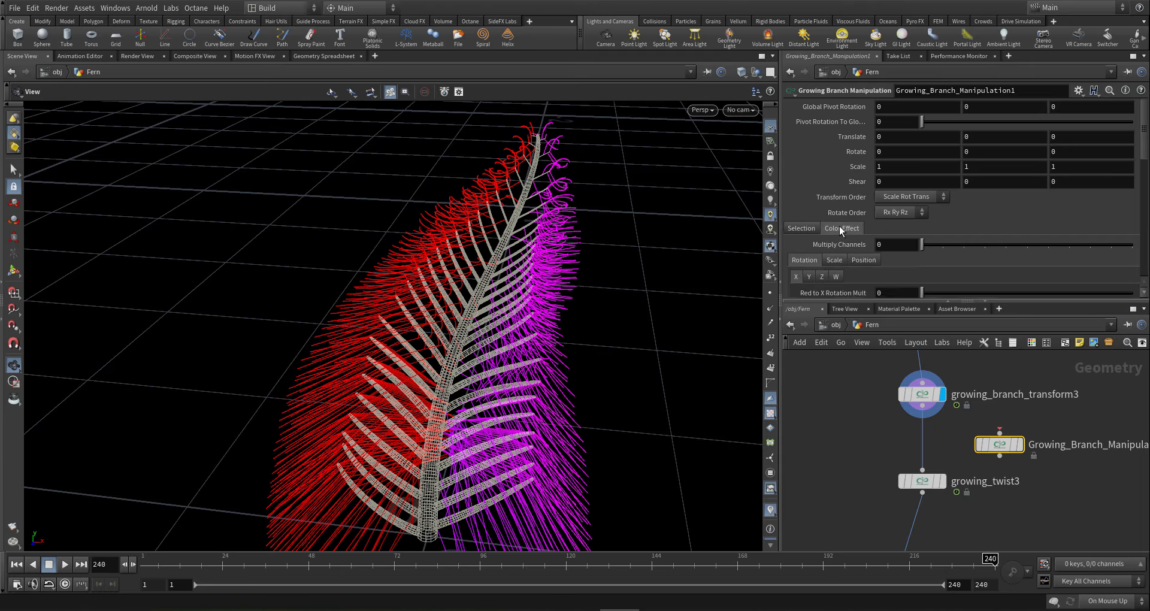
{"action": "scroll", "coordinate": [840, 228], "scroll_direction": "down", "scroll_amount": 3}
{"action": "left_click", "coordinate": [832, 218]}
{"action": "left_click", "coordinate": [896, 234]}
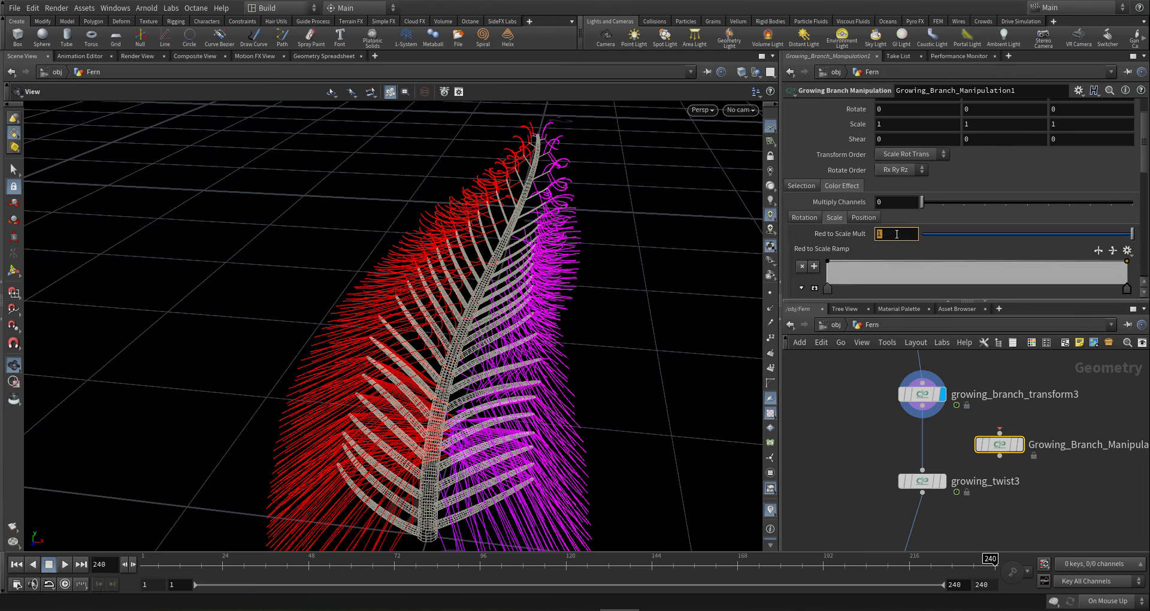
{"action": "type", "text": ".5"}
{"action": "key", "text": "Return"}
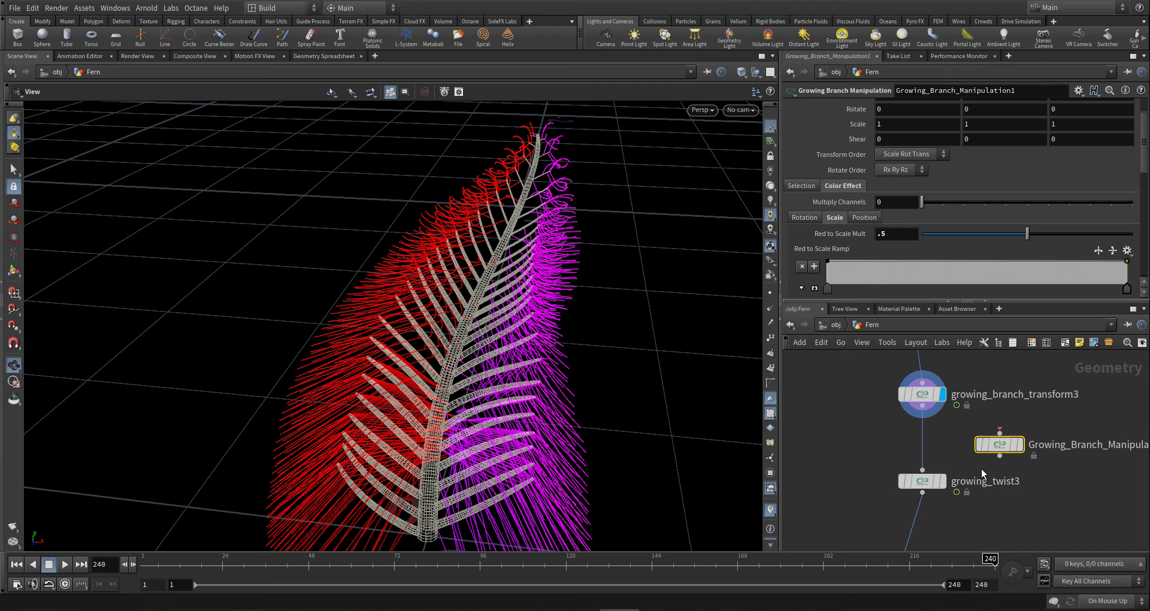
{"action": "left_click_drag", "start_coordinate": [1000, 445], "coordinate": [923, 442]}
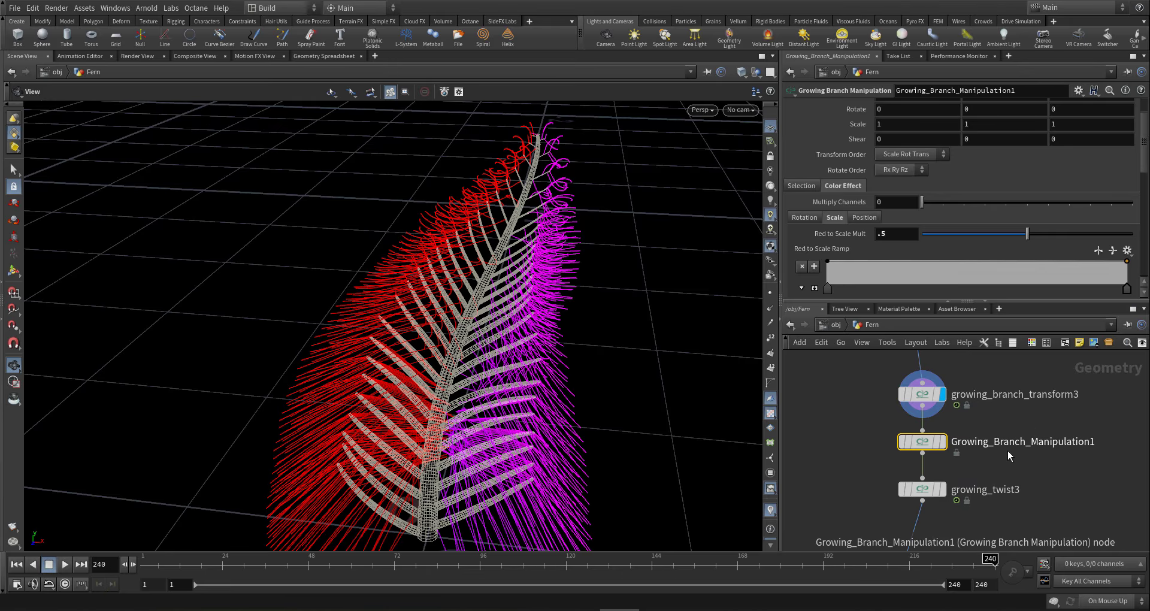
{"action": "mouse_move", "coordinate": [1008, 451]}
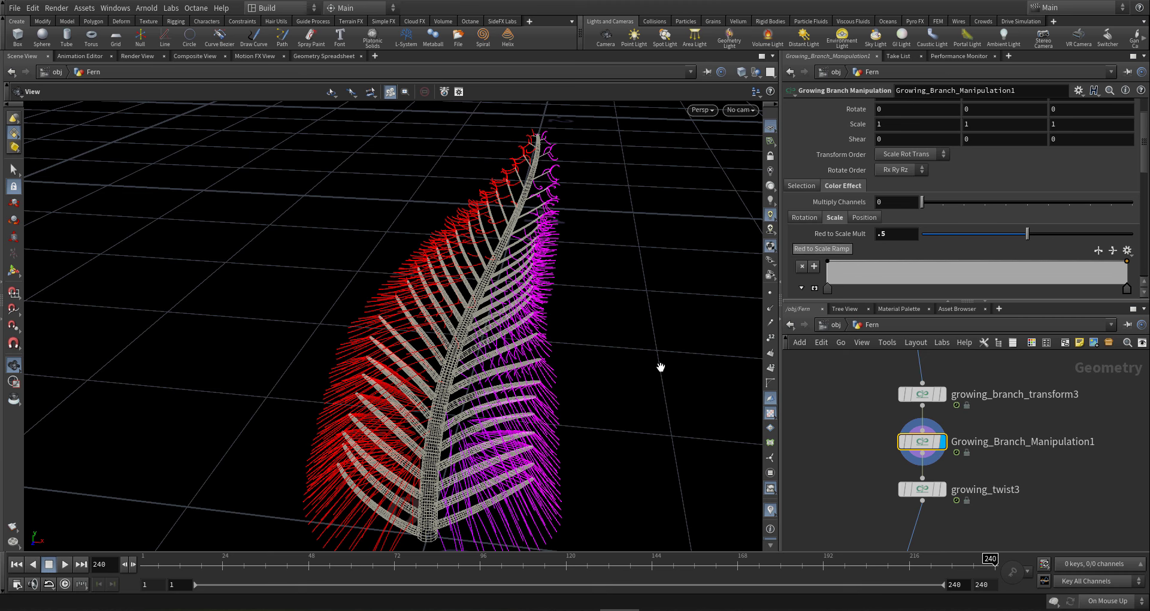
- Drop Red to Scale Mult to 0.191 and orbit around the shortened fern
{"action": "mouse_move", "coordinate": [521, 435]}
{"action": "left_mouse_down"}
{"action": "mouse_move", "coordinate": [593, 422]}
{"action": "mouse_move", "coordinate": [719, 359]}
{"action": "mouse_move", "coordinate": [539, 475]}
{"action": "mouse_move", "coordinate": [515, 456]}
{"action": "left_mouse_up"}
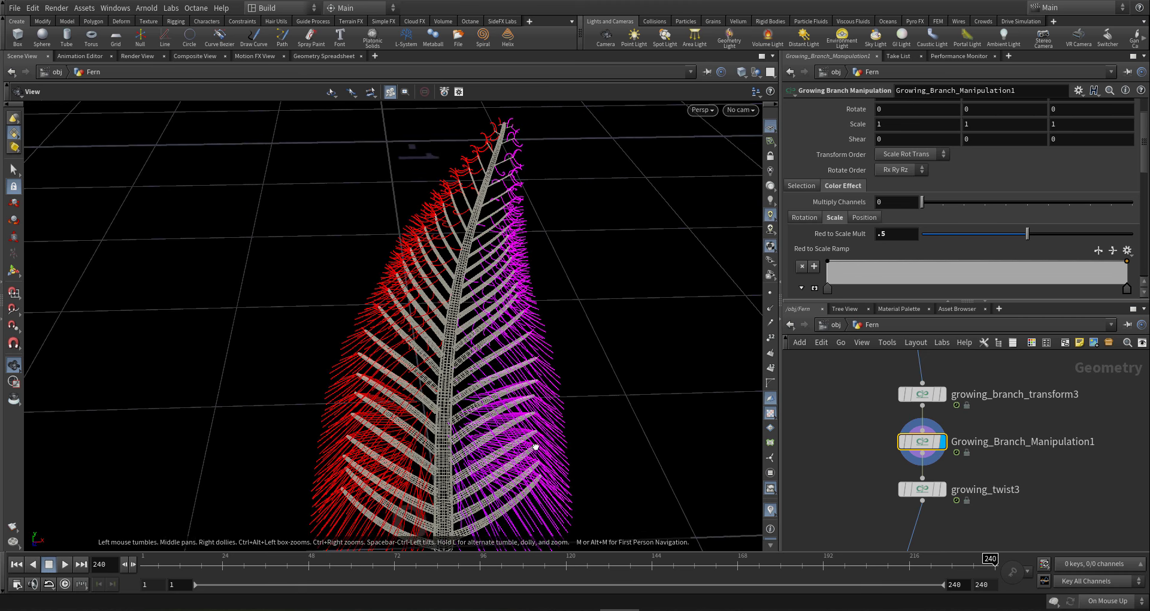
{"action": "left_click", "coordinate": [963, 239]}
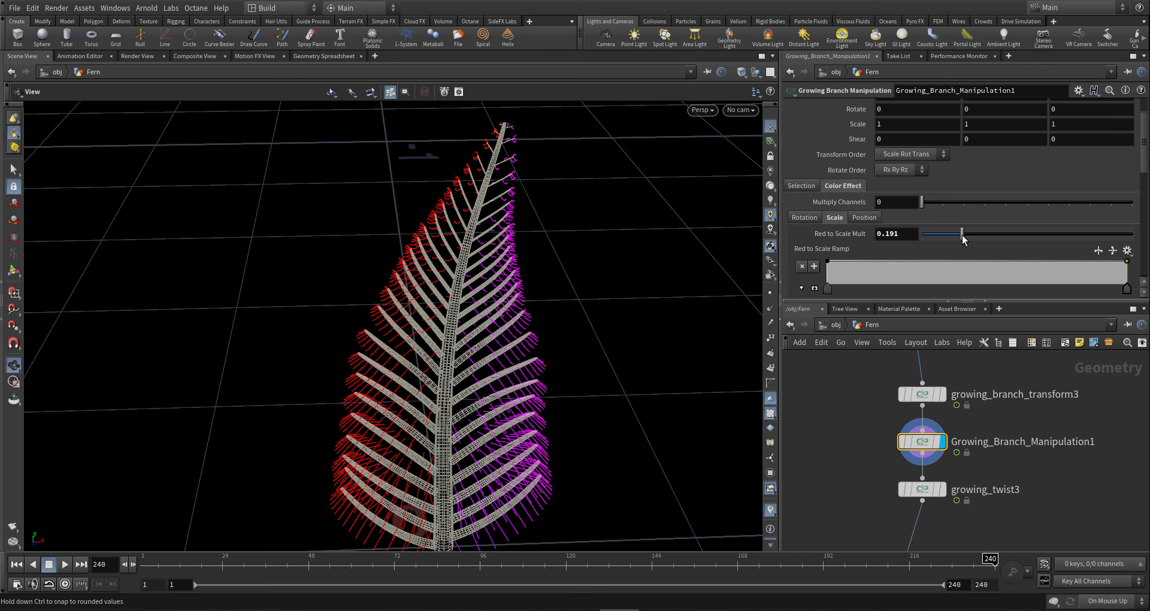
{"action": "left_click_drag", "start_coordinate": [492, 327], "coordinate": [455, 329]}
{"action": "right_click_drag", "start_coordinate": [500, 128], "coordinate": [724, 174]}
{"action": "mouse_move", "coordinate": [488, 209]}
{"action": "left_mouse_down"}
{"action": "mouse_move", "coordinate": [491, 251]}
{"action": "mouse_move", "coordinate": [493, 193]}
{"action": "left_mouse_up"}
{"action": "right_click_drag", "start_coordinate": [493, 193], "coordinate": [433, 325]}
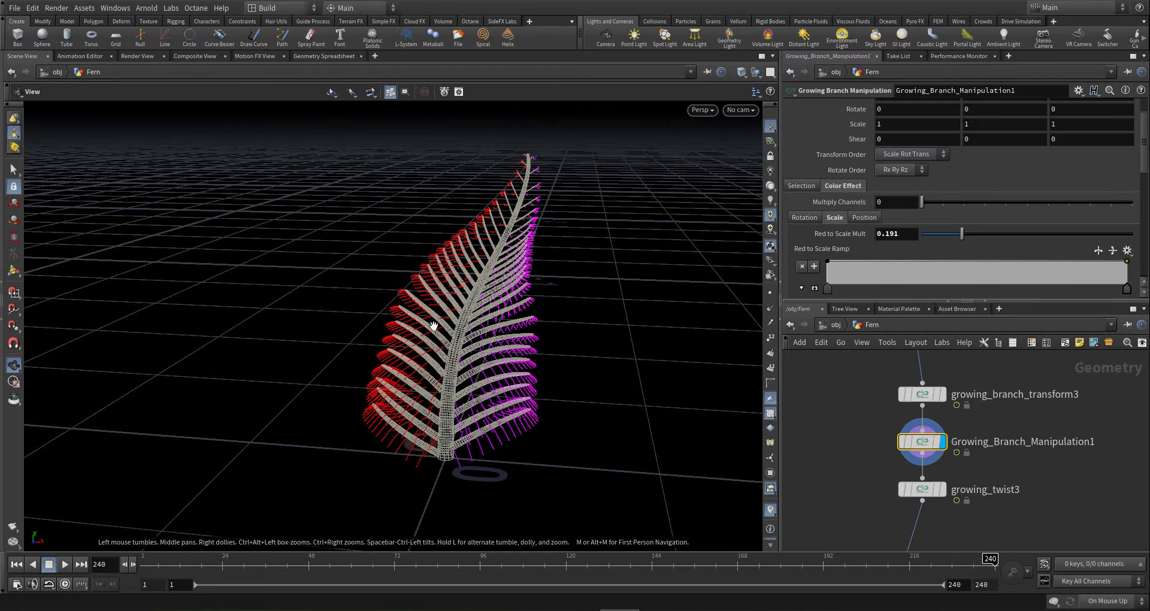
{"action": "left_click_drag", "start_coordinate": [471, 331], "coordinate": [505, 345]}
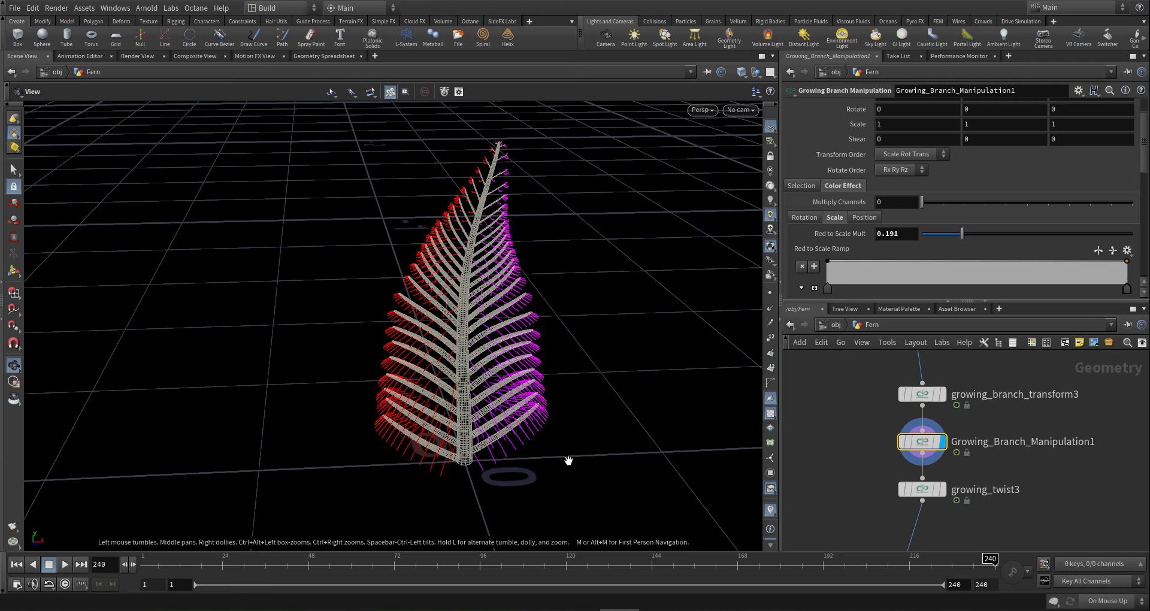
{"action": "scroll", "coordinate": [856, 466], "scroll_direction": "down", "scroll_amount": 3}
{"action": "middle_click_drag", "start_coordinate": [856, 466], "coordinate": [883, 390]}
{"action": "scroll", "coordinate": [867, 440], "scroll_direction": "down", "scroll_amount": 4}
{"action": "scroll", "coordinate": [886, 472], "scroll_direction": "up", "scroll_amount": 3}
{"action": "left_click_drag", "start_coordinate": [624, 415], "coordinate": [485, 390]}
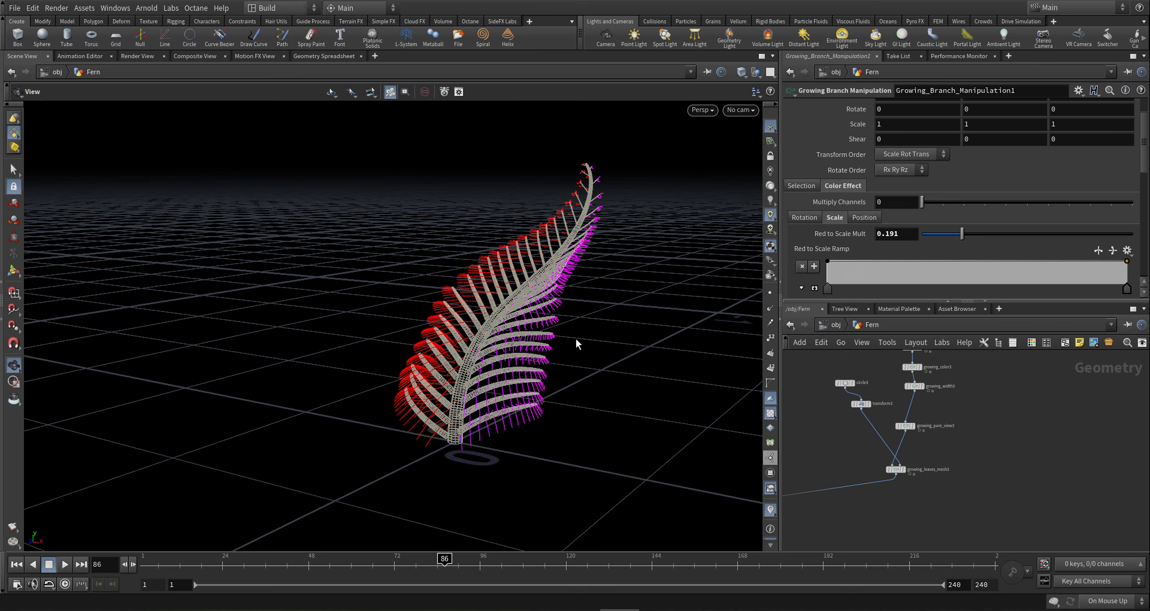
- Orbit and zoom around the tightly coiled fern to inspect its spiral
{"action": "left_click_drag", "start_coordinate": [437, 407], "coordinate": [446, 432]}
{"action": "right_click_drag", "start_coordinate": [593, 419], "coordinate": [466, 375]}
{"action": "right_click_drag", "start_coordinate": [527, 408], "coordinate": [489, 438]}
{"action": "left_click_drag", "start_coordinate": [489, 437], "coordinate": [660, 421]}
{"action": "right_click_drag", "start_coordinate": [469, 408], "coordinate": [571, 382]}
{"action": "left_click_drag", "start_coordinate": [424, 233], "coordinate": [191, 236]}
{"action": "right_click_drag", "start_coordinate": [379, 184], "coordinate": [493, 331]}
{"action": "left_click_drag", "start_coordinate": [494, 330], "coordinate": [479, 267]}
{"action": "right_click_drag", "start_coordinate": [480, 267], "coordinate": [509, 293]}
{"action": "left_click_drag", "start_coordinate": [509, 293], "coordinate": [423, 306]}
{"action": "right_click_drag", "start_coordinate": [422, 307], "coordinate": [377, 384]}
{"action": "left_click_drag", "start_coordinate": [462, 400], "coordinate": [540, 390]}
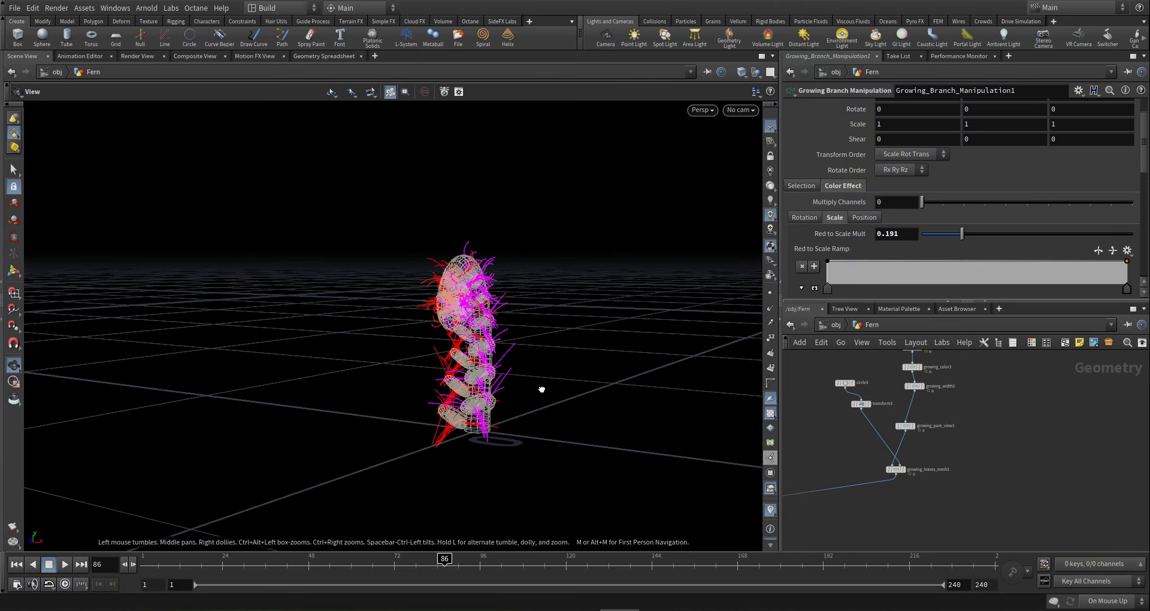
{"action": "left_click_drag", "start_coordinate": [472, 427], "coordinate": [472, 480]}
- Jump to frame 45, zoom in on the spiral, and select growing_branch_bend3
{"action": "left_click", "coordinate": [298, 565]}
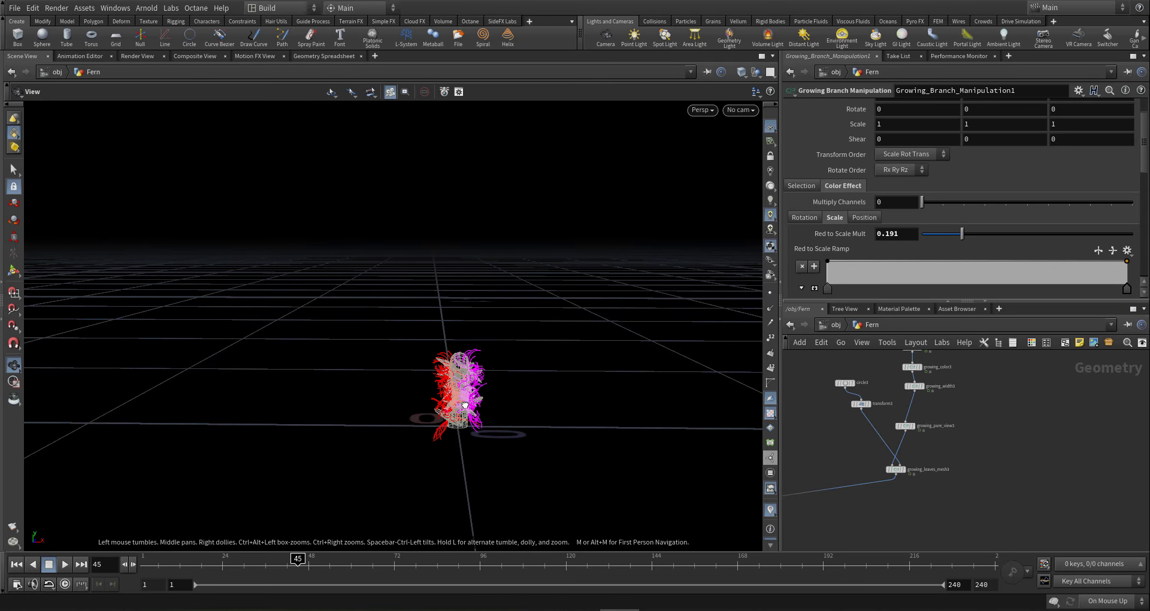
{"action": "left_click_drag", "start_coordinate": [464, 405], "coordinate": [612, 367]}
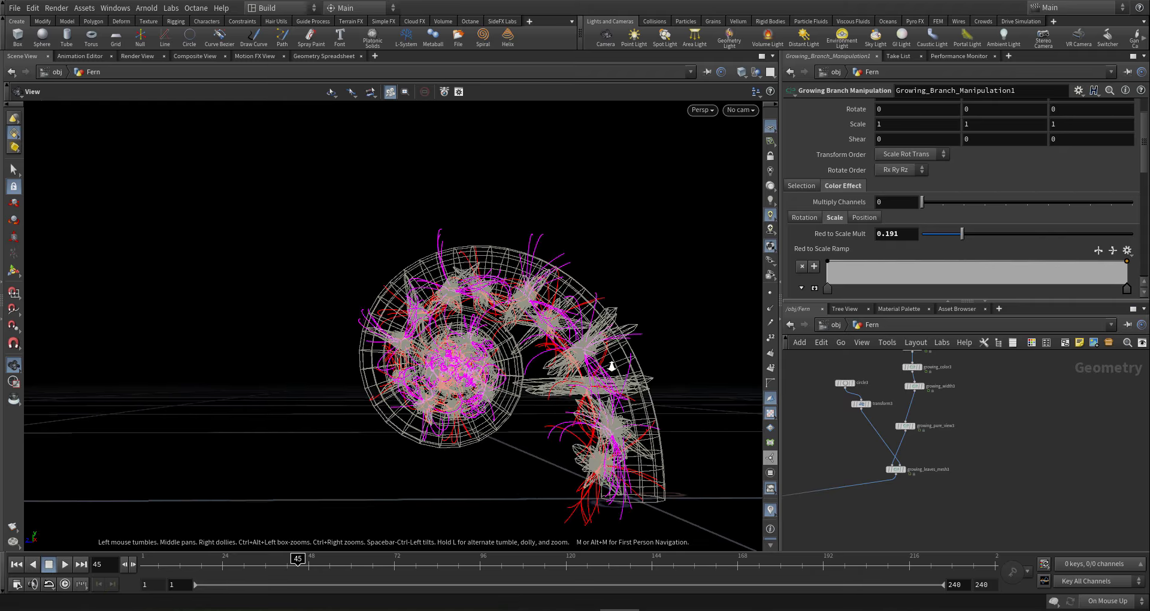
{"action": "right_click_drag", "start_coordinate": [611, 366], "coordinate": [509, 368]}
{"action": "left_click_drag", "start_coordinate": [509, 368], "coordinate": [538, 360]}
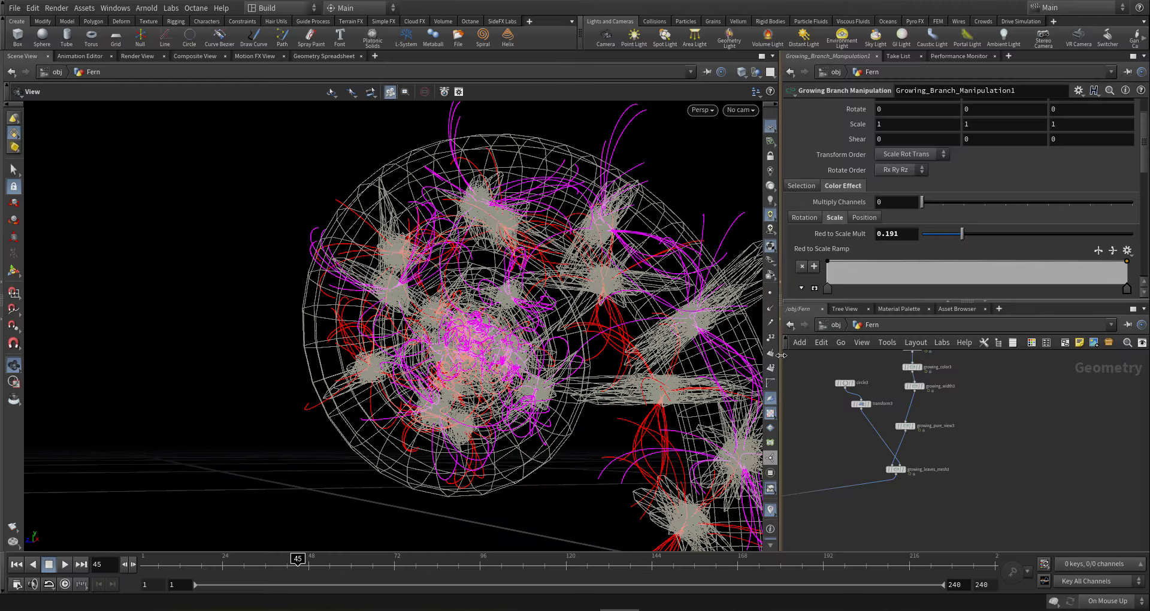
{"action": "middle_click_drag", "start_coordinate": [989, 412], "coordinate": [968, 472]}
{"action": "scroll", "coordinate": [969, 472], "scroll_direction": "down", "scroll_amount": 4}
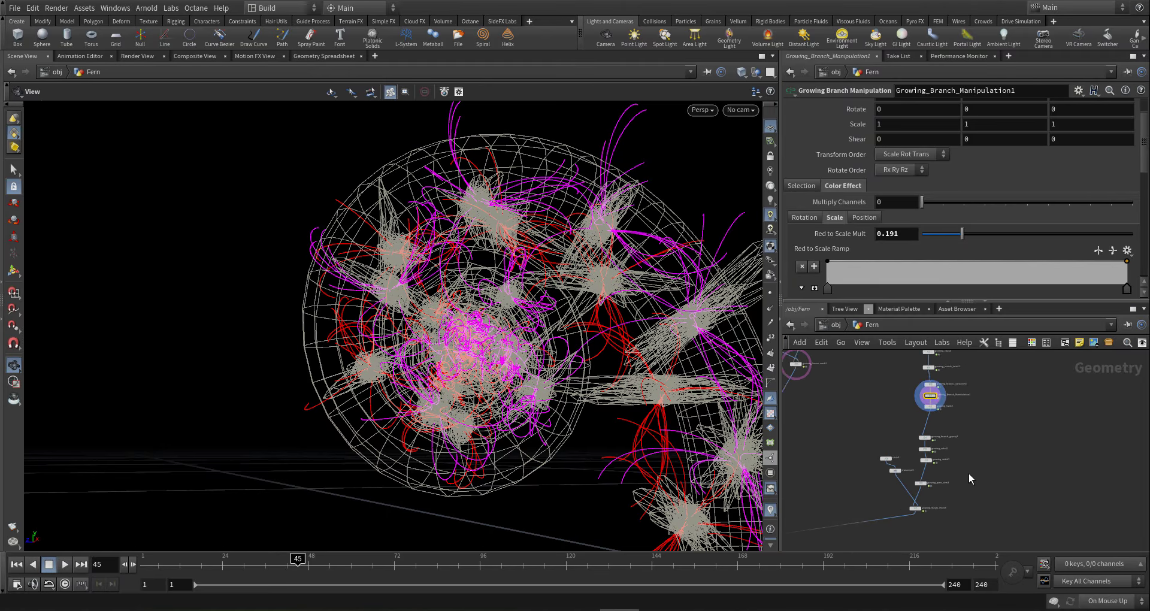
{"action": "scroll", "coordinate": [960, 418], "scroll_direction": "up", "scroll_amount": 4}
{"action": "left_click_drag", "start_coordinate": [898, 403], "coordinate": [965, 394]}
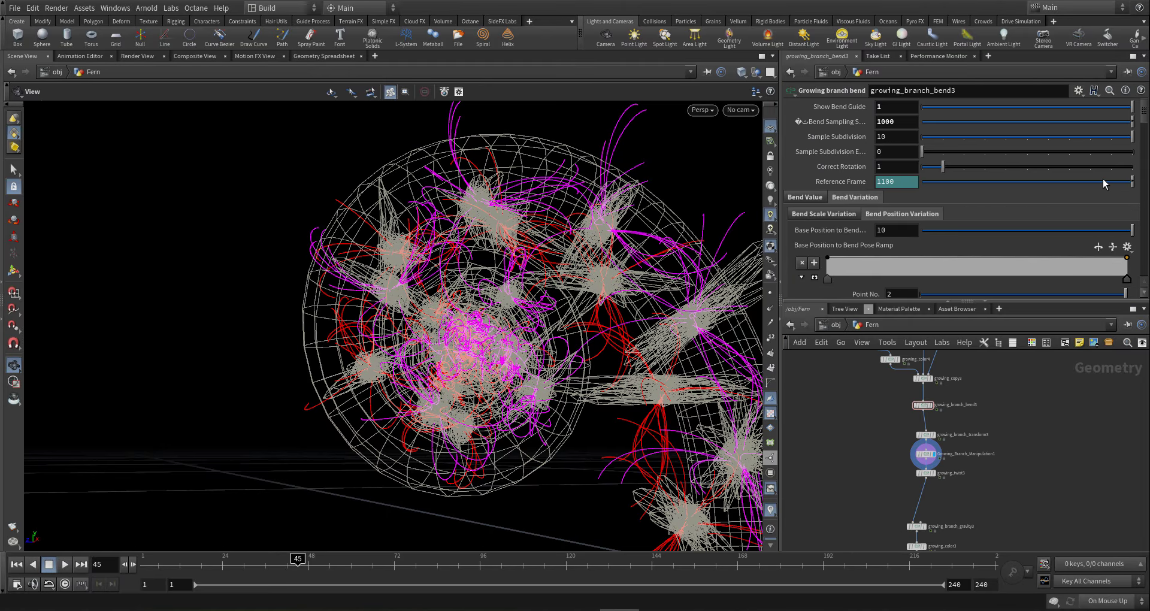
- Raise growing_branch_bend3's Bend Sampling to 1200
{"action": "left_click", "coordinate": [883, 123]}
{"action": "type", "text": "2"}
{"action": "key", "text": "Return"}
{"action": "right_click_drag", "start_coordinate": [566, 298], "coordinate": [421, 330]}
{"action": "left_click_drag", "start_coordinate": [421, 331], "coordinate": [587, 389]}
{"action": "scroll", "coordinate": [971, 468], "scroll_direction": "down", "scroll_amount": 2}
{"action": "scroll", "coordinate": [920, 396], "scroll_direction": "up", "scroll_amount": 2}
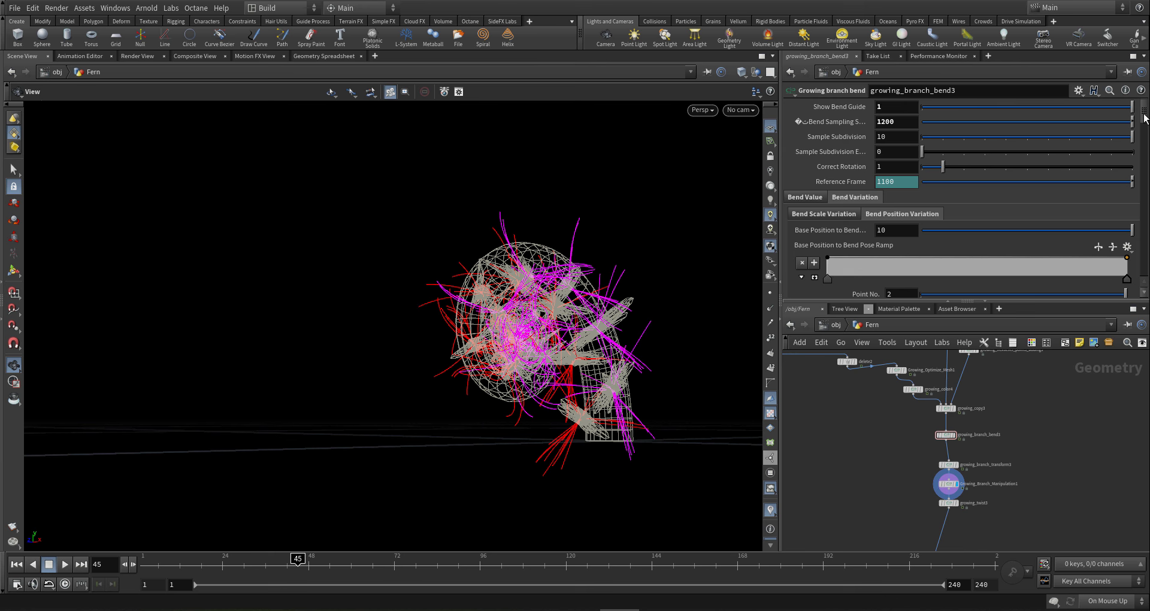
- Change the leading 60 in the Base Grow to Bend Pose expression to 100
{"action": "left_click_drag", "start_coordinate": [1144, 115], "coordinate": [1130, 143]}
{"action": "scroll", "coordinate": [1120, 171], "scroll_direction": "down", "scroll_amount": 8}
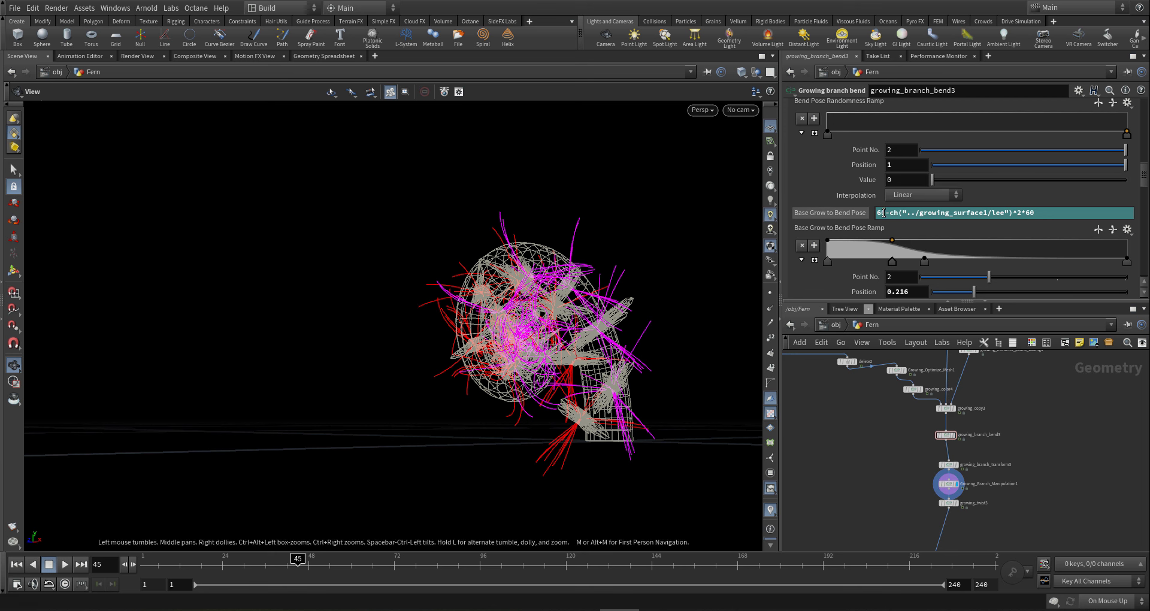
{"action": "left_click_drag", "start_coordinate": [885, 213], "coordinate": [872, 217]}
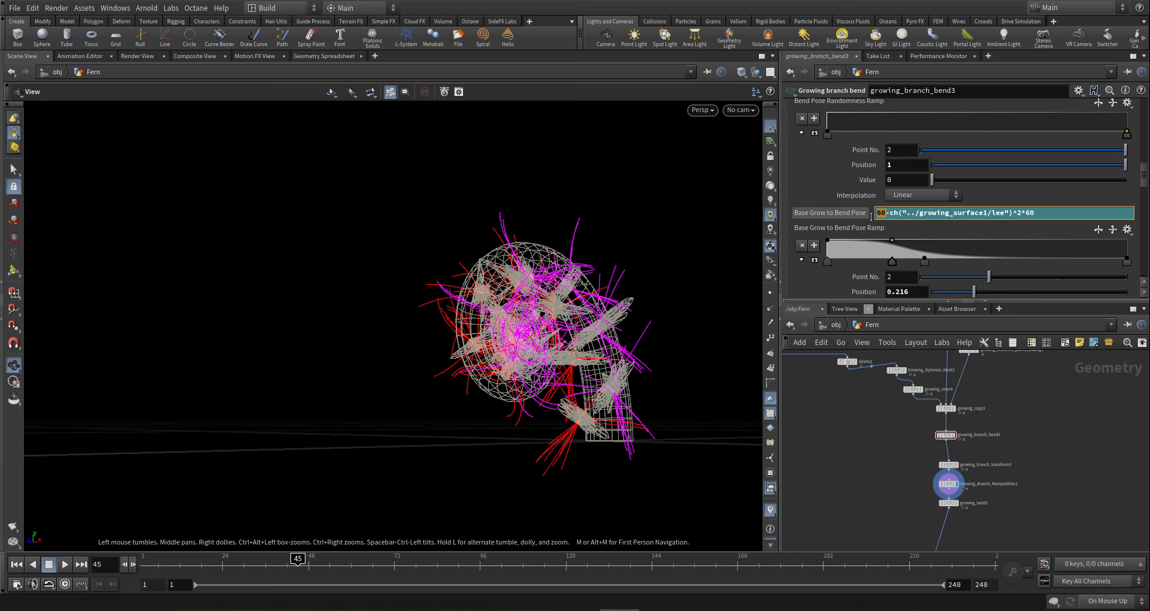
{"action": "type", "text": "100"}
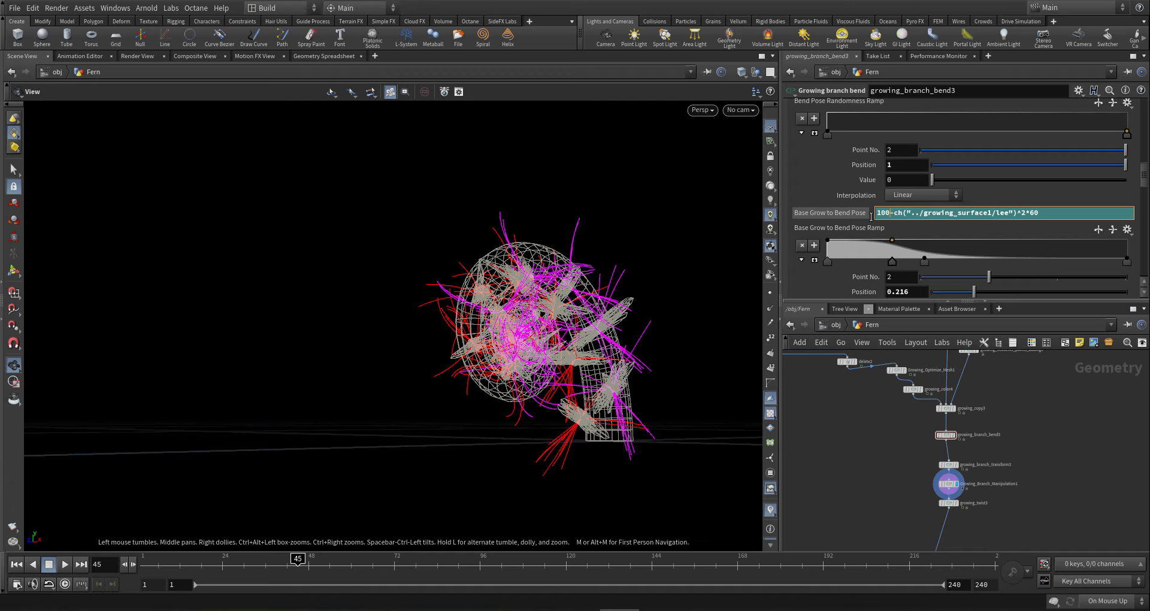
{"action": "key", "text": "Return"}
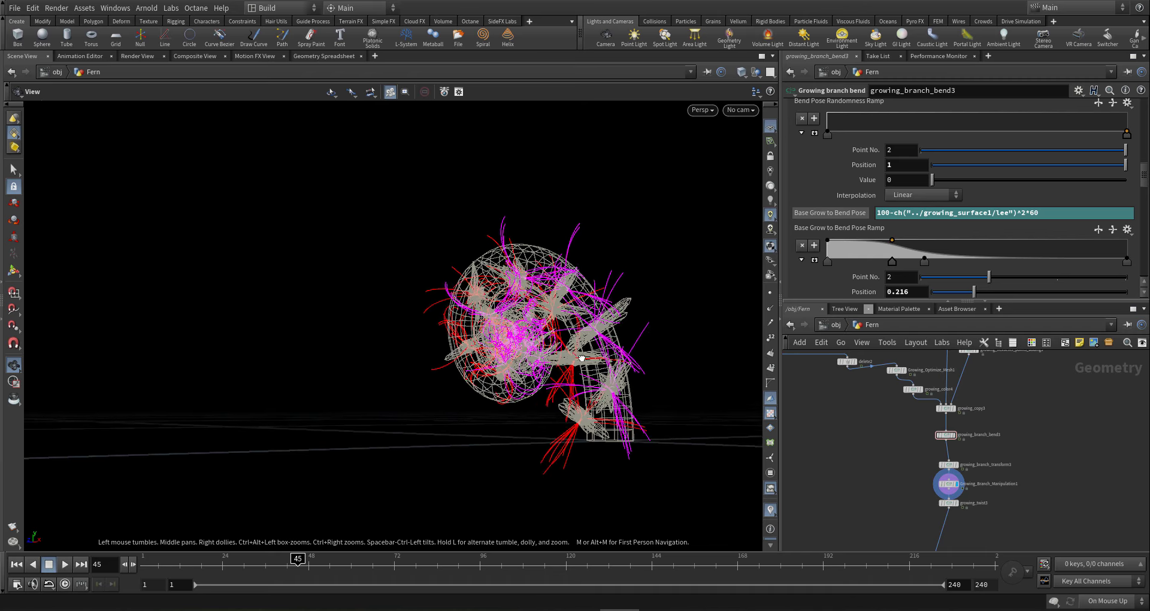
- Select bend pose ramp points 2 and 3 and shift them right
{"action": "double_click", "coordinate": [884, 213]}
{"action": "left_click", "coordinate": [895, 260]}
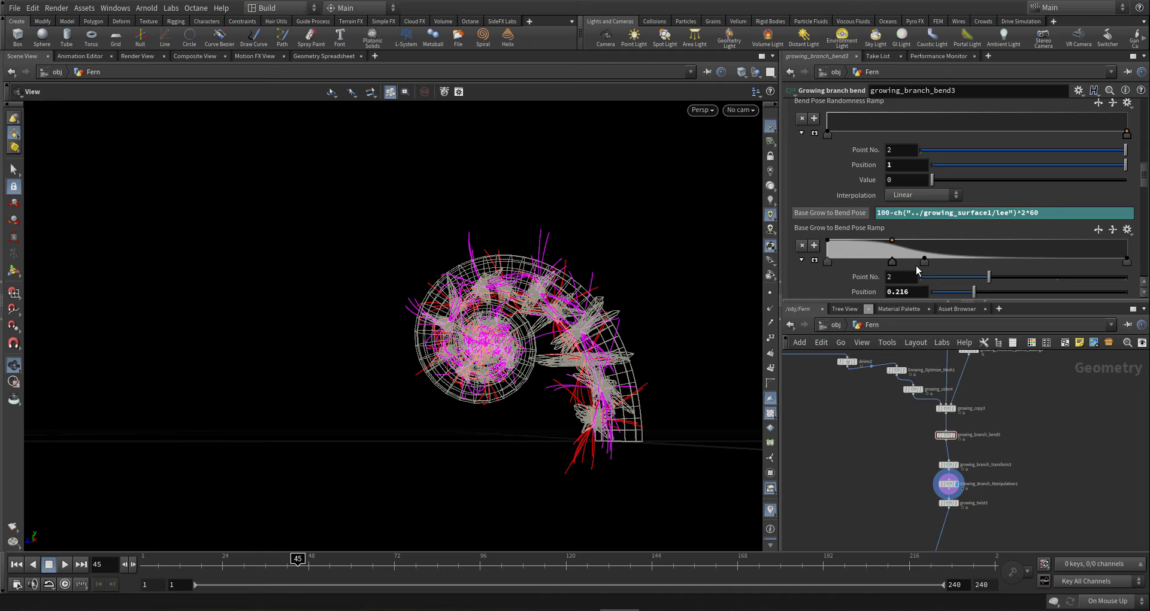
{"action": "left_click_drag", "start_coordinate": [926, 264], "coordinate": [992, 275], "text": "shift"}
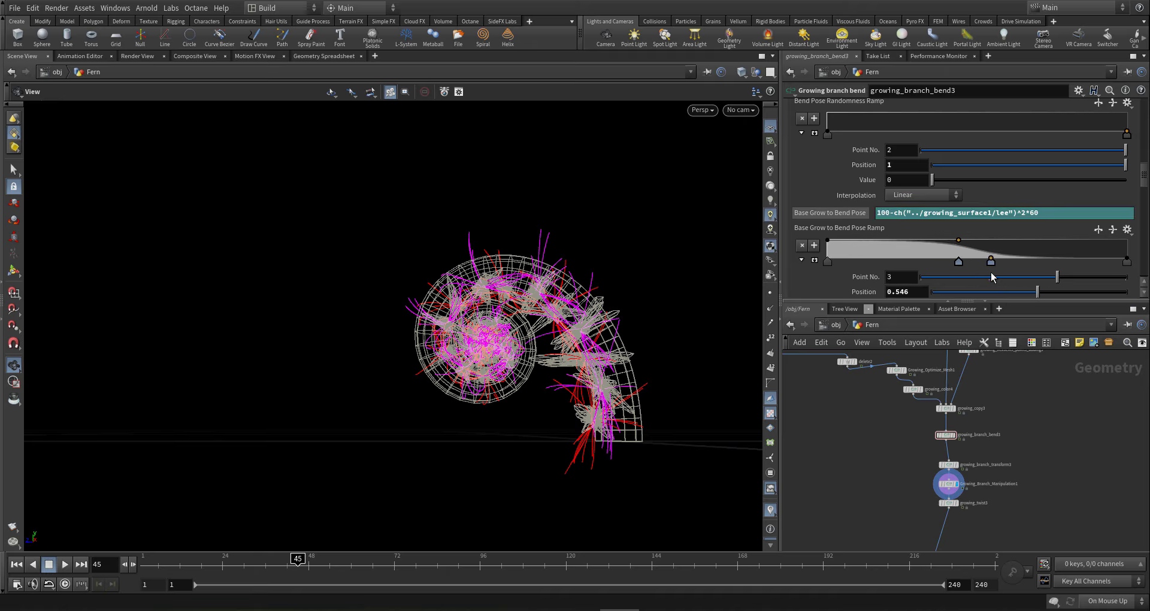
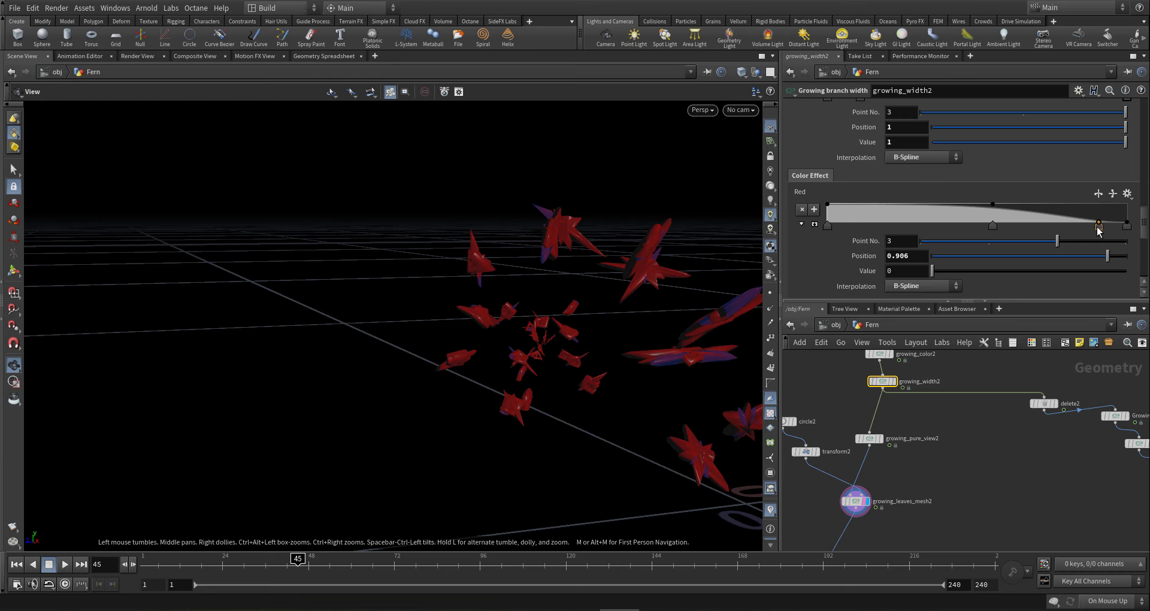
- Move growing_width2's Red ramp falloff points earlier, to 0.248 and 0.394
{"action": "left_click_drag", "start_coordinate": [1099, 228], "coordinate": [999, 239]}
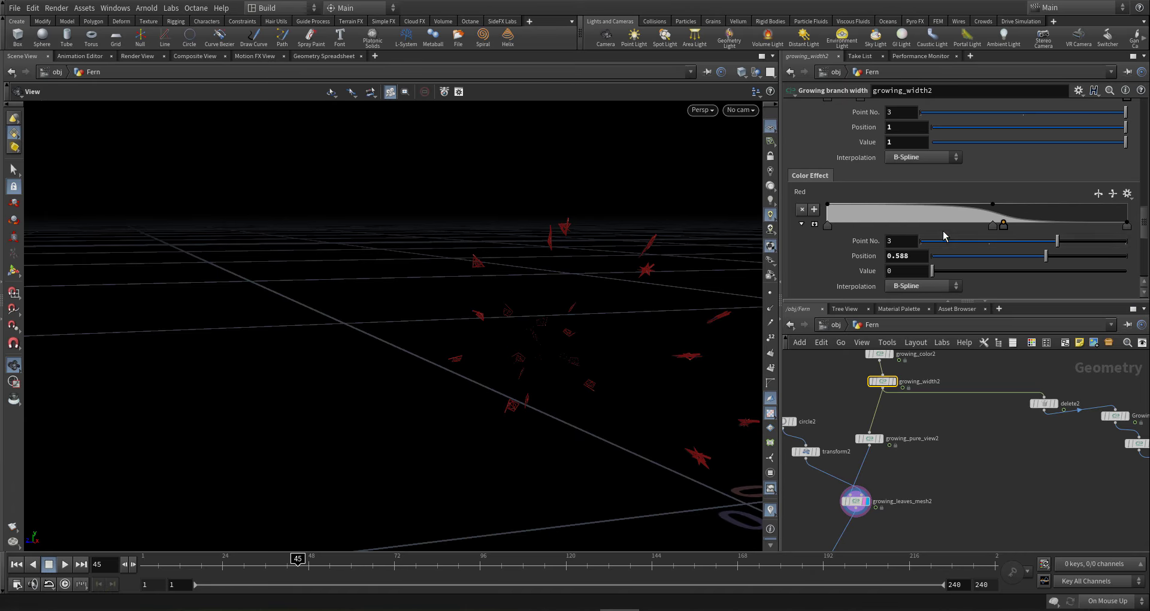
{"action": "left_click_drag", "start_coordinate": [992, 226], "coordinate": [903, 229]}
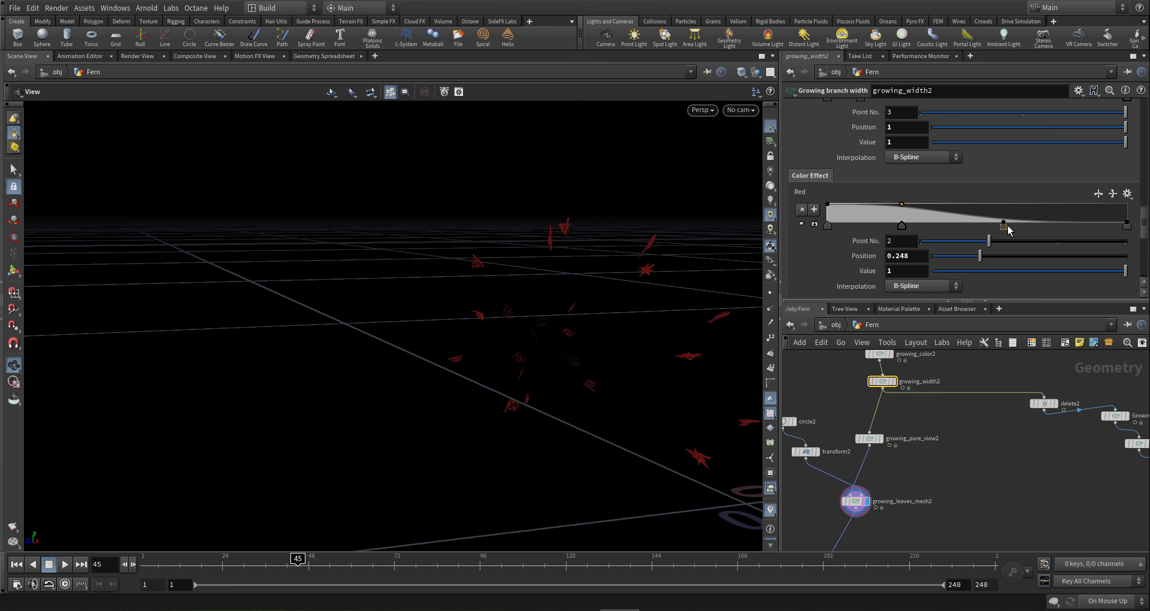
{"action": "left_click_drag", "start_coordinate": [1004, 226], "coordinate": [945, 225]}
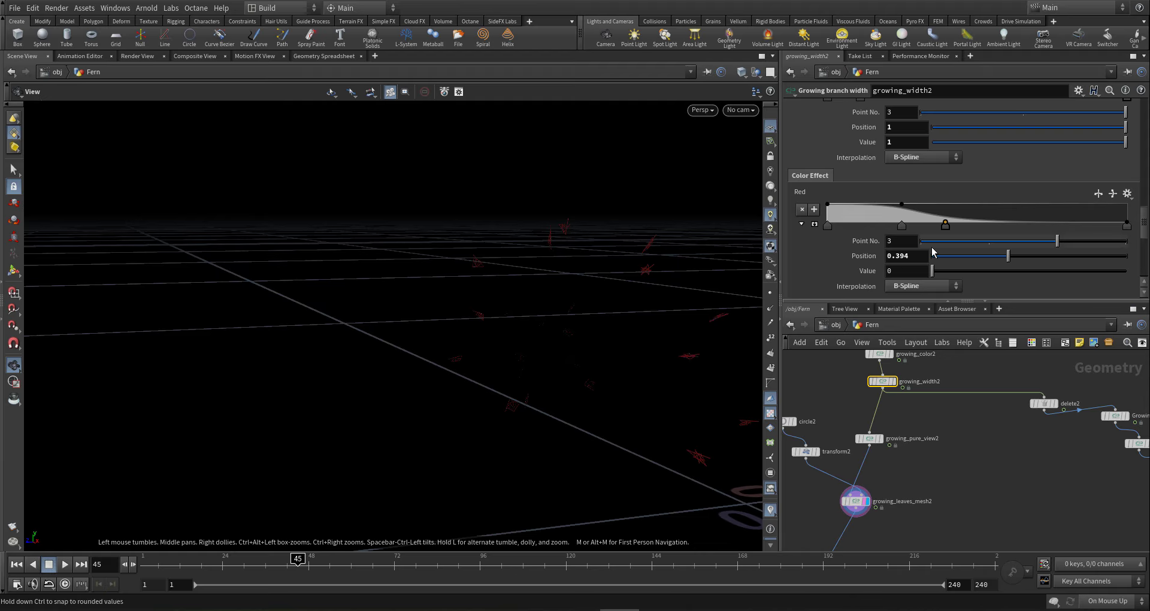
- Scrub the timeline to frame 102, then display and select growing_color2
{"action": "left_click", "coordinate": [348, 570]}
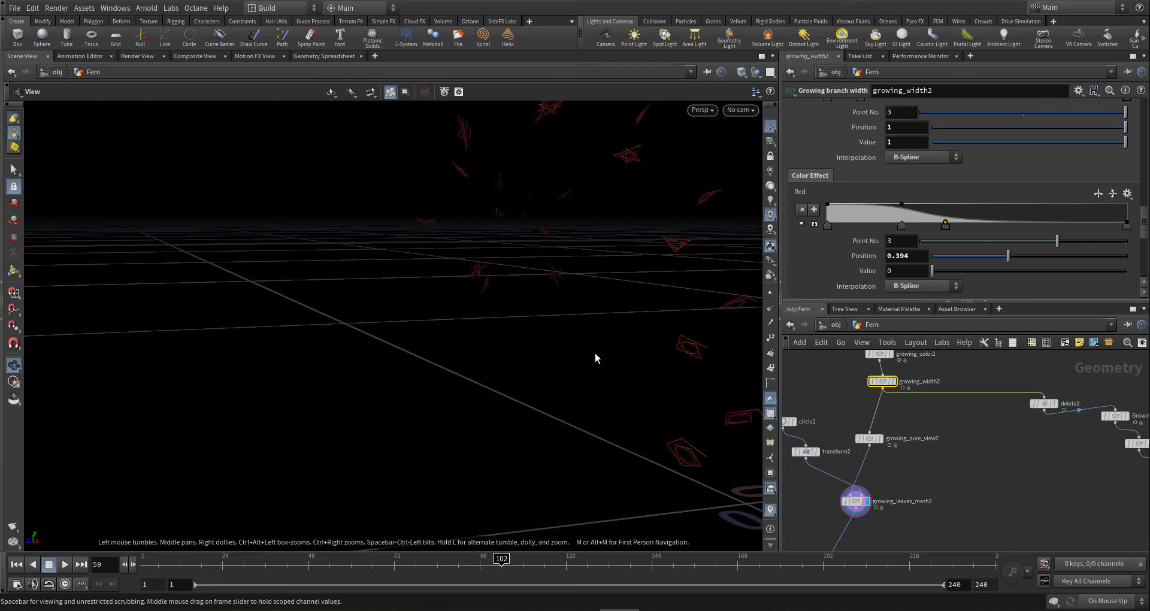
{"action": "left_click_drag", "start_coordinate": [606, 336], "coordinate": [529, 336]}
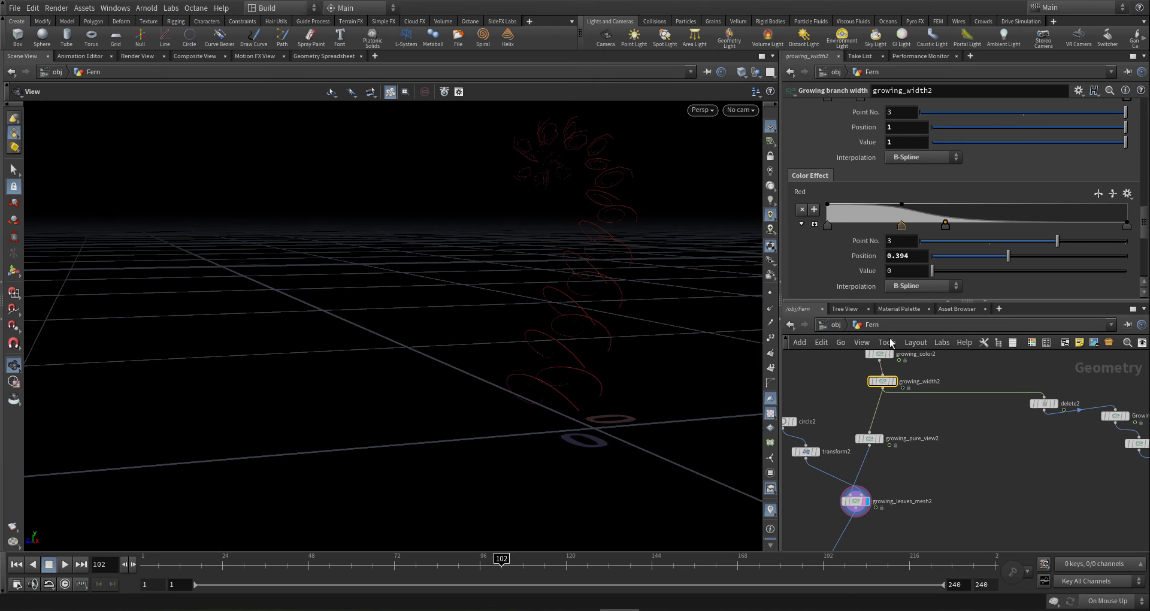
{"action": "middle_click_drag", "start_coordinate": [949, 449], "coordinate": [942, 510]}
{"action": "middle_click_drag", "start_coordinate": [944, 419], "coordinate": [954, 434]}
{"action": "left_click", "coordinate": [893, 428]}
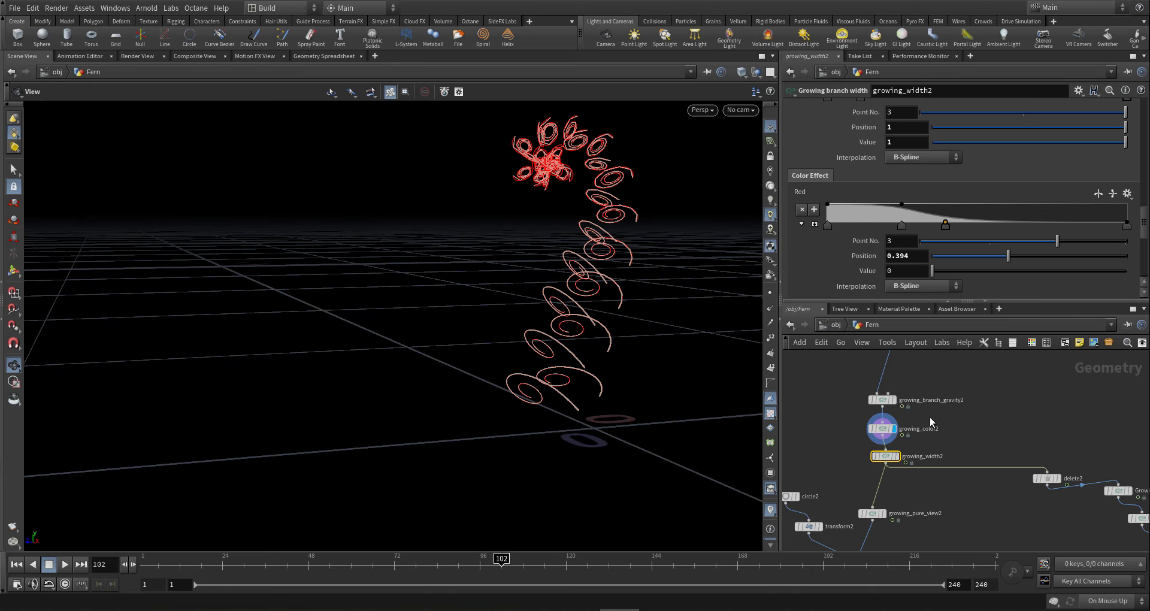
{"action": "left_click_drag", "start_coordinate": [933, 414], "coordinate": [840, 441]}
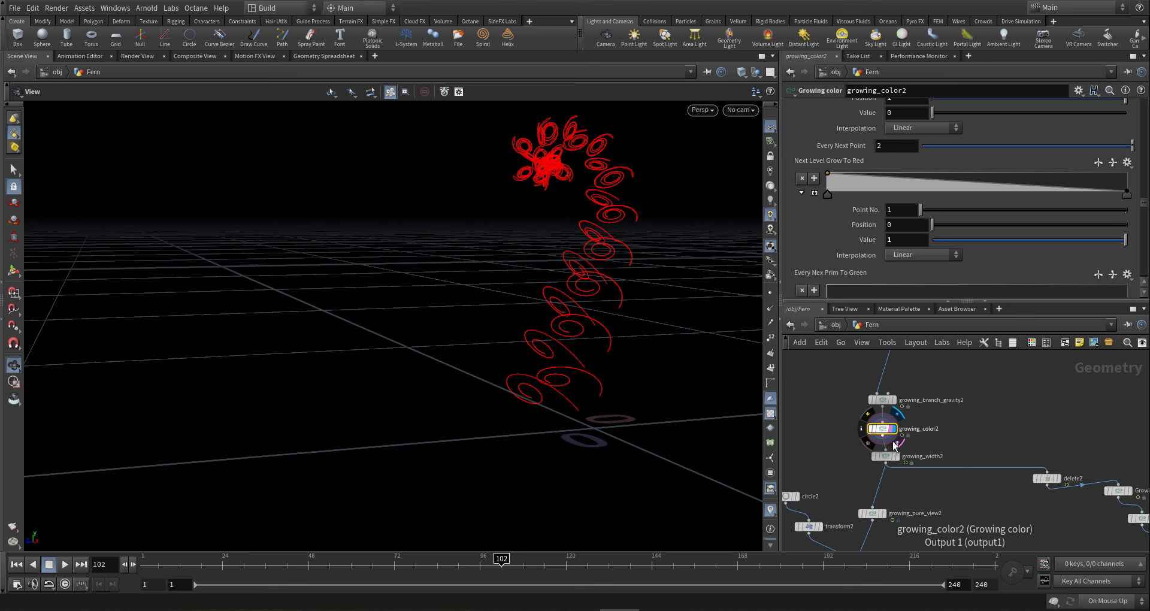
- Add a 0.224 zero point to the Next Level Grow To Red ramp and make its first point B-Spline
{"action": "left_click", "coordinate": [895, 191]}
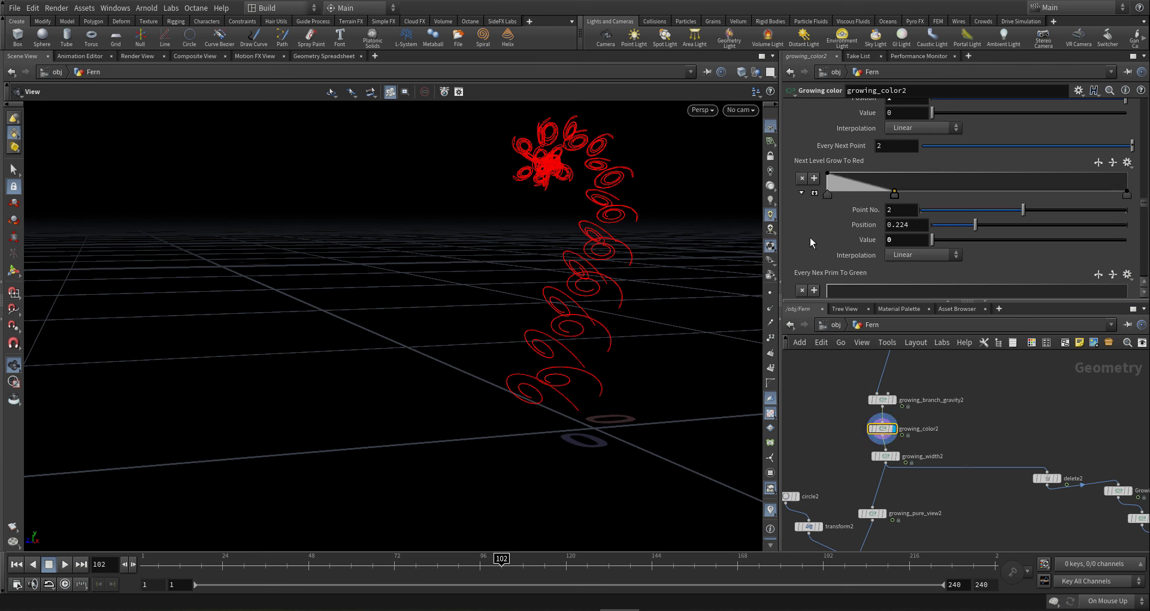
{"action": "left_click", "coordinate": [1127, 194]}
{"action": "left_click", "coordinate": [831, 195]}
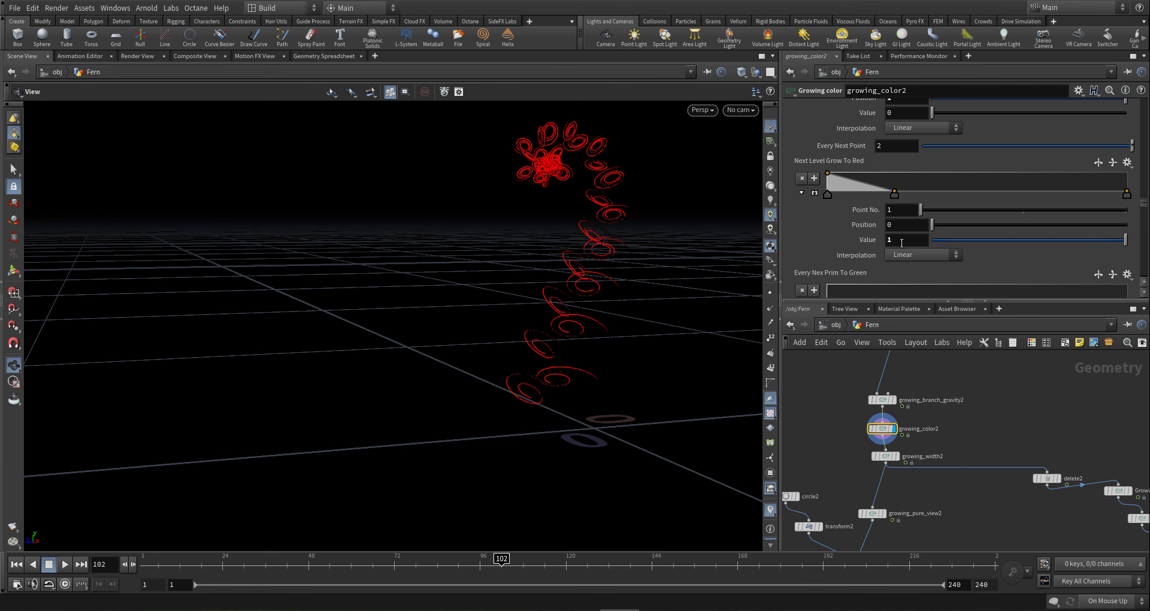
{"action": "left_click", "coordinate": [926, 256]}
{"action": "left_click", "coordinate": [913, 326]}
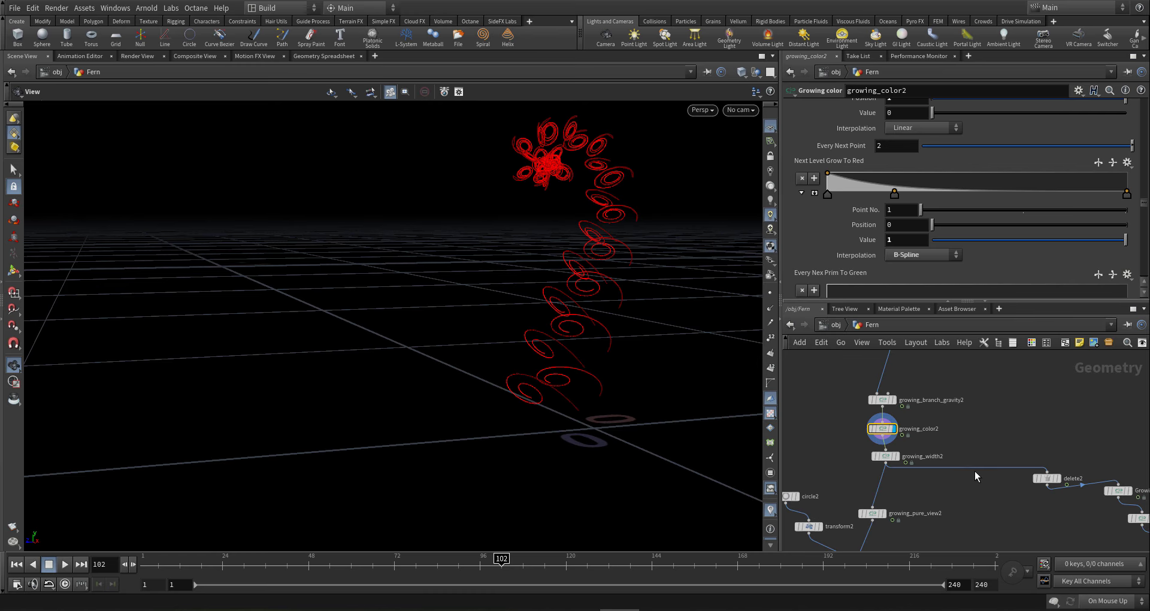
- Display growing_pure_view2, then growing_leaves_mesh2 as red tubes, and reselect growing_width2
{"action": "middle_click_drag", "start_coordinate": [975, 471], "coordinate": [970, 419]}
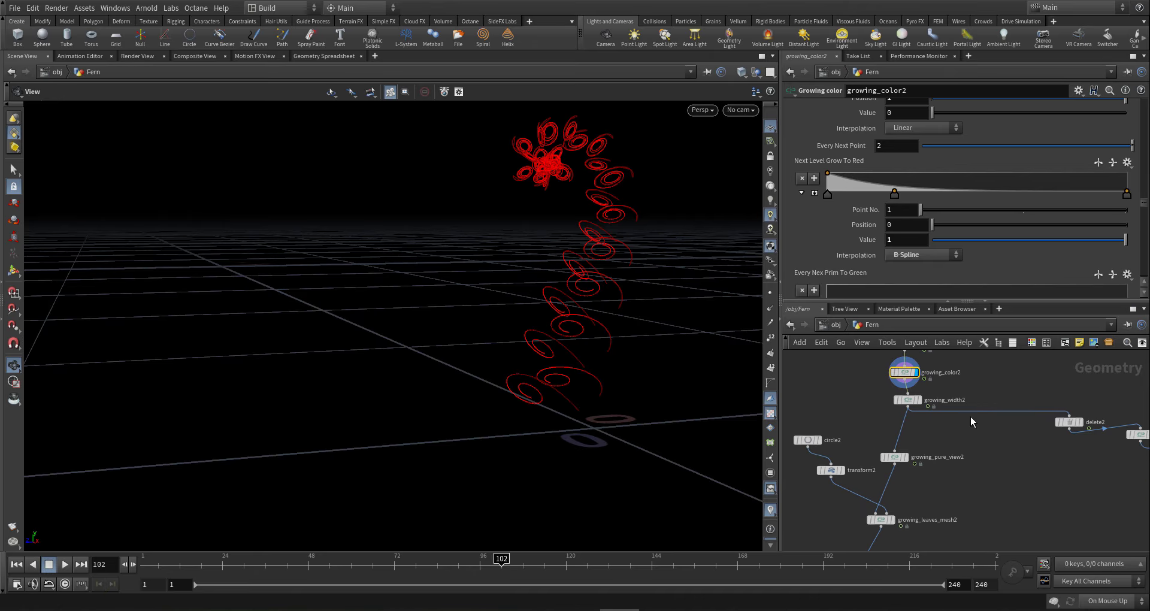
{"action": "mouse_move", "coordinate": [920, 437]}
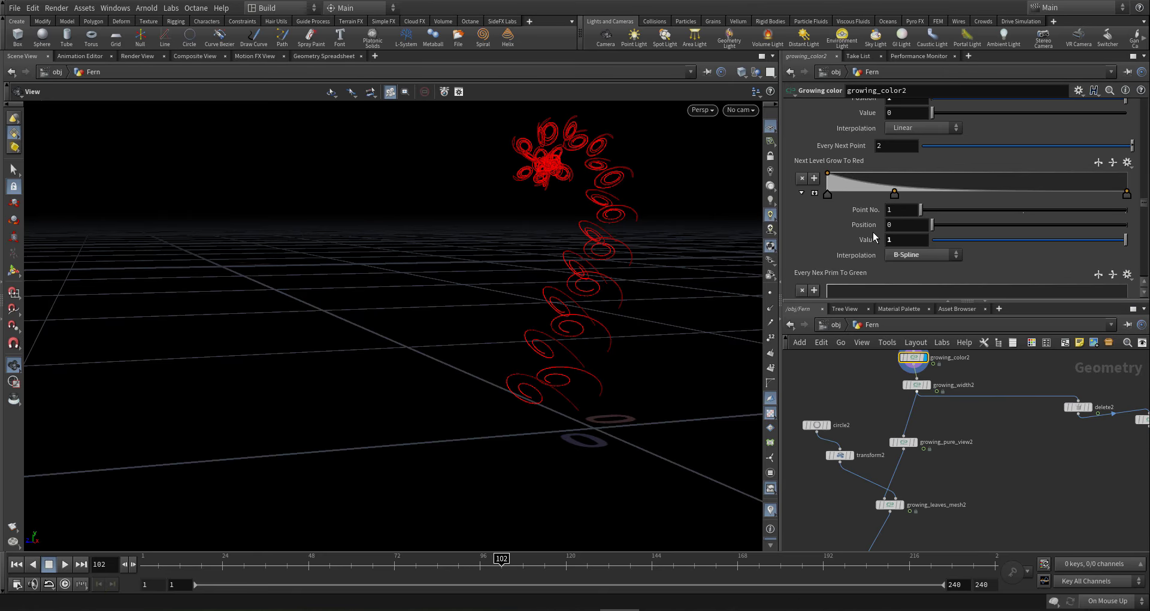
{"action": "left_click", "coordinate": [919, 429]}
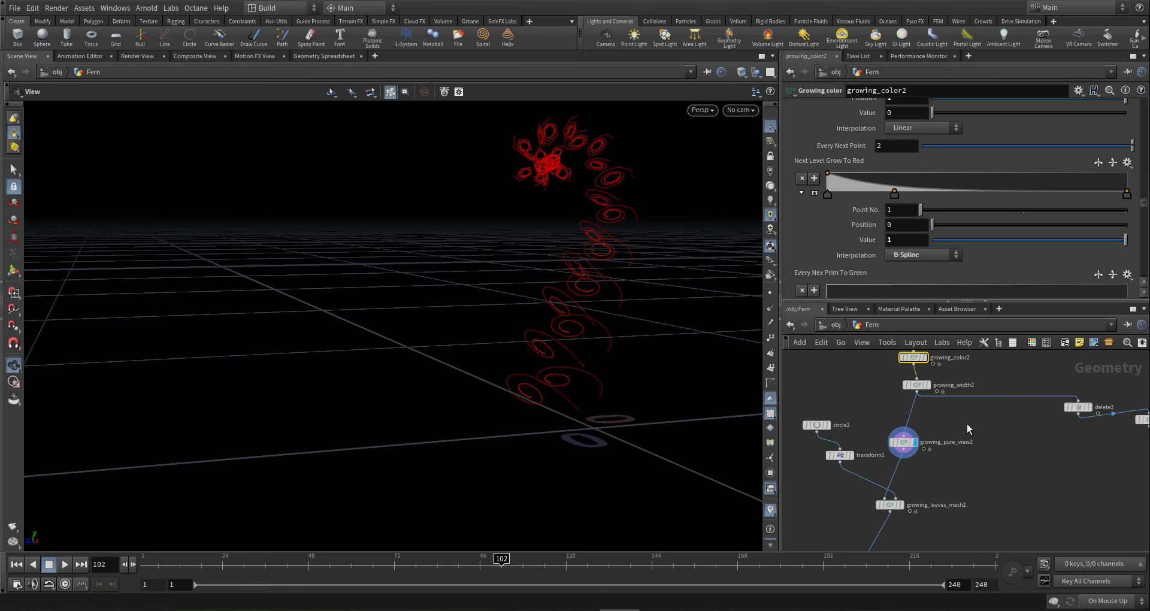
{"action": "left_click_drag", "start_coordinate": [617, 244], "coordinate": [743, 312]}
{"action": "right_click_drag", "start_coordinate": [537, 389], "coordinate": [690, 398]}
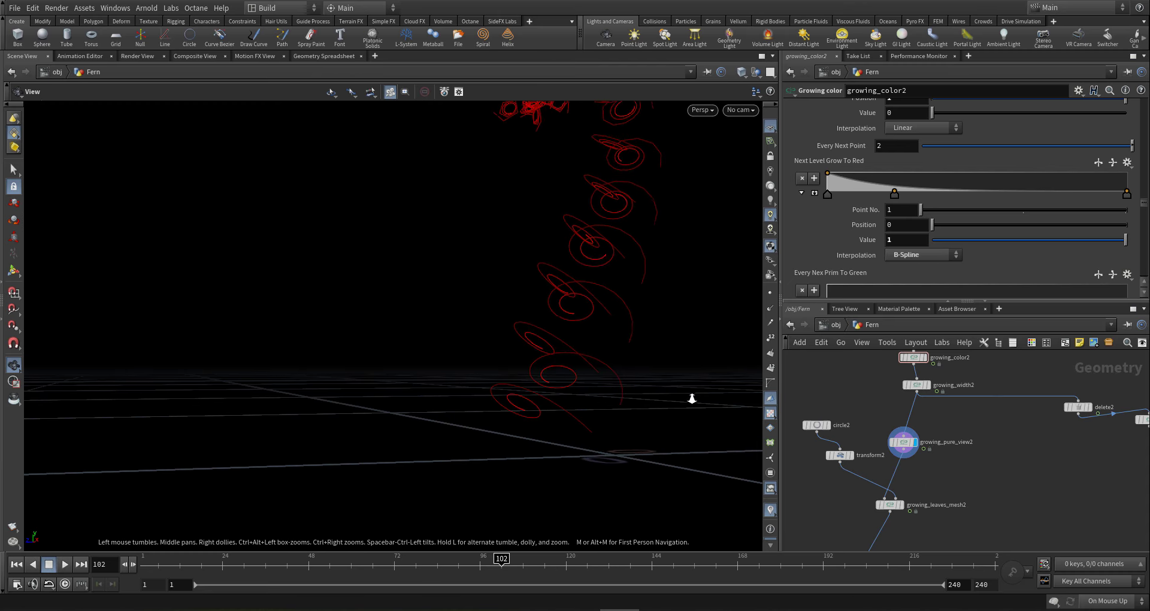
{"action": "middle_click_drag", "start_coordinate": [982, 514], "coordinate": [997, 471]}
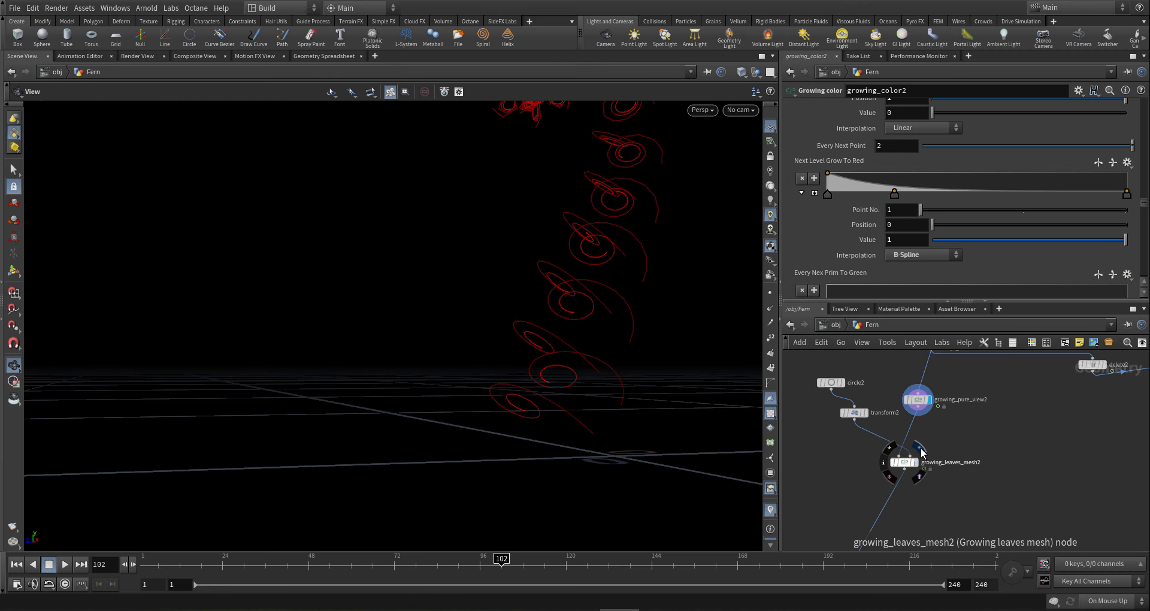
{"action": "left_click", "coordinate": [920, 449]}
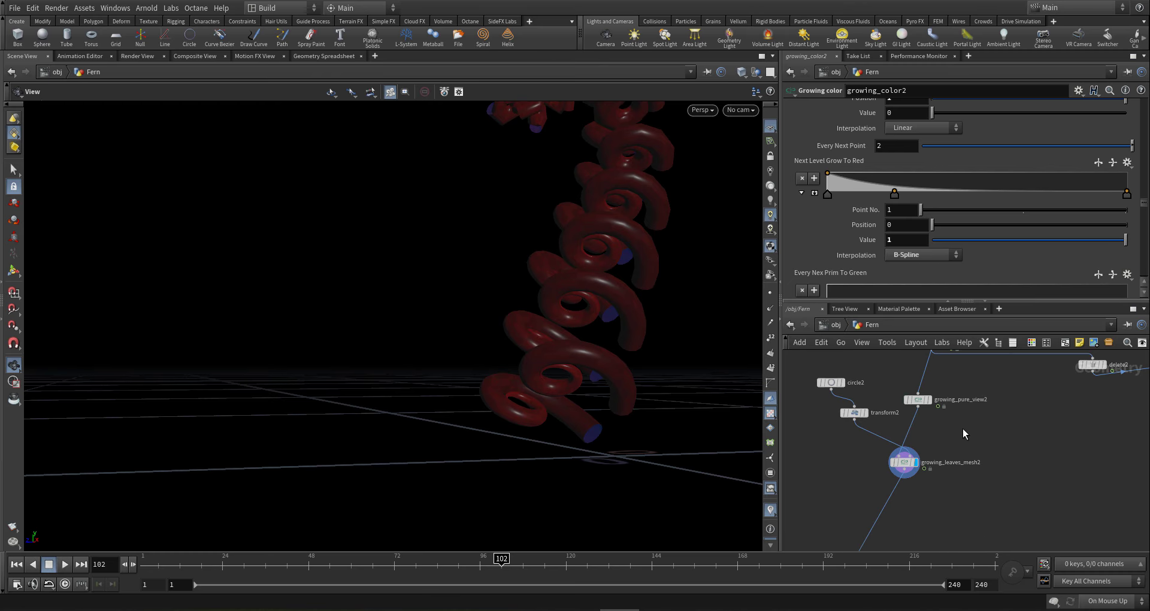
{"action": "middle_click_drag", "start_coordinate": [962, 429], "coordinate": [938, 459]}
{"action": "right_click_drag", "start_coordinate": [414, 280], "coordinate": [554, 298]}
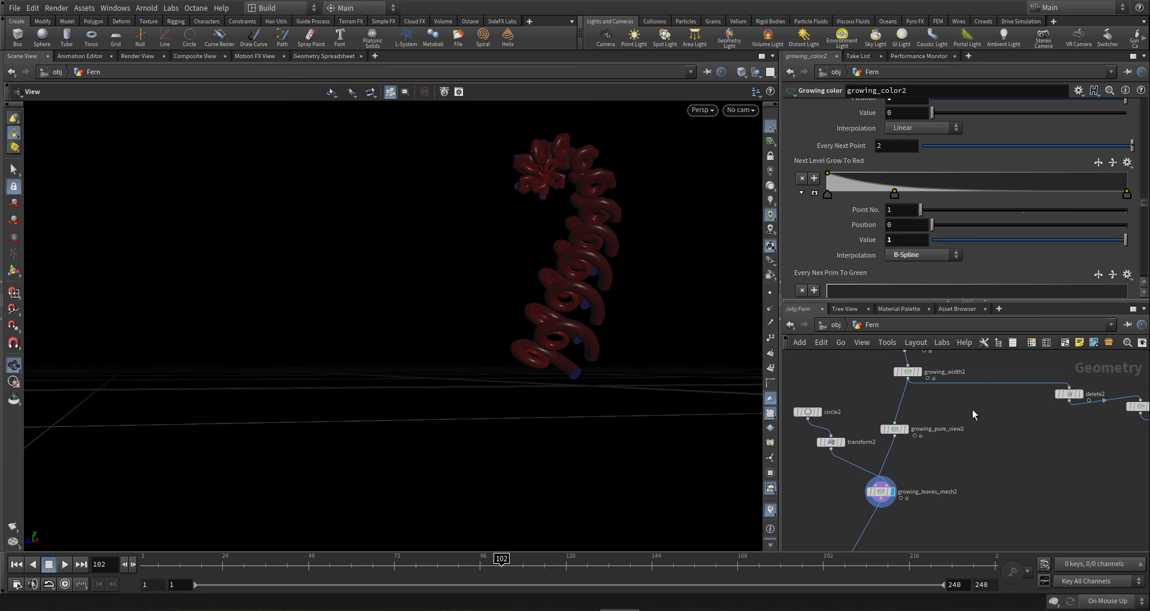
{"action": "middle_click_drag", "start_coordinate": [972, 409], "coordinate": [957, 453]}
{"action": "left_click_drag", "start_coordinate": [939, 437], "coordinate": [851, 405]}
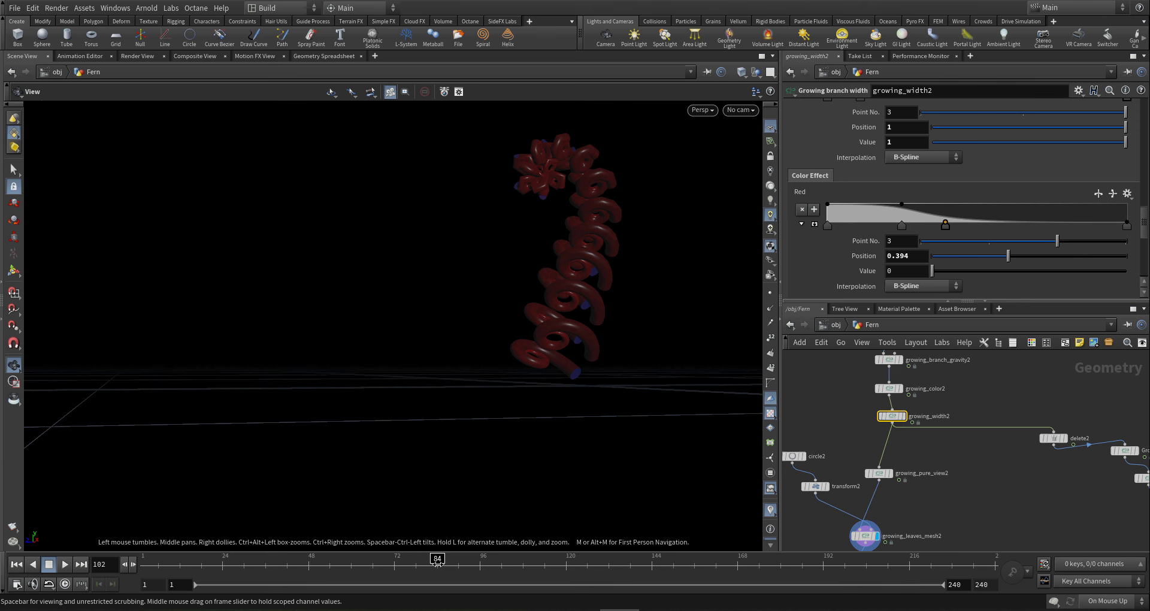
- At frame 63, add a fourth Red ramp point and compare the growing_width2 and growing_pure_view2 results
{"action": "left_click", "coordinate": [363, 563]}
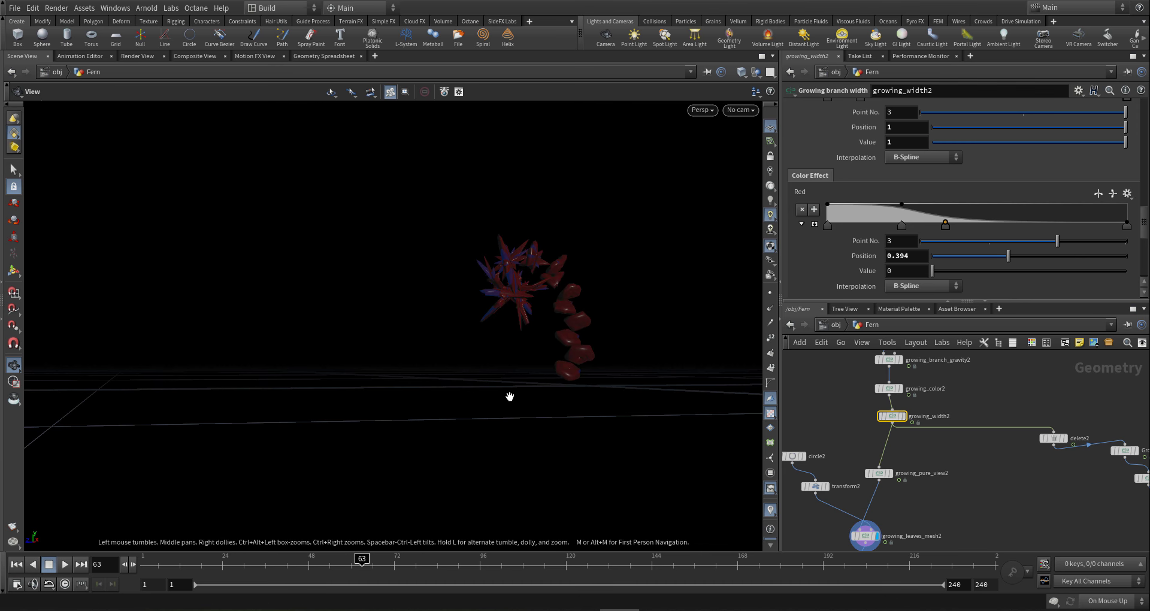
{"action": "right_click_drag", "start_coordinate": [591, 302], "coordinate": [902, 239]}
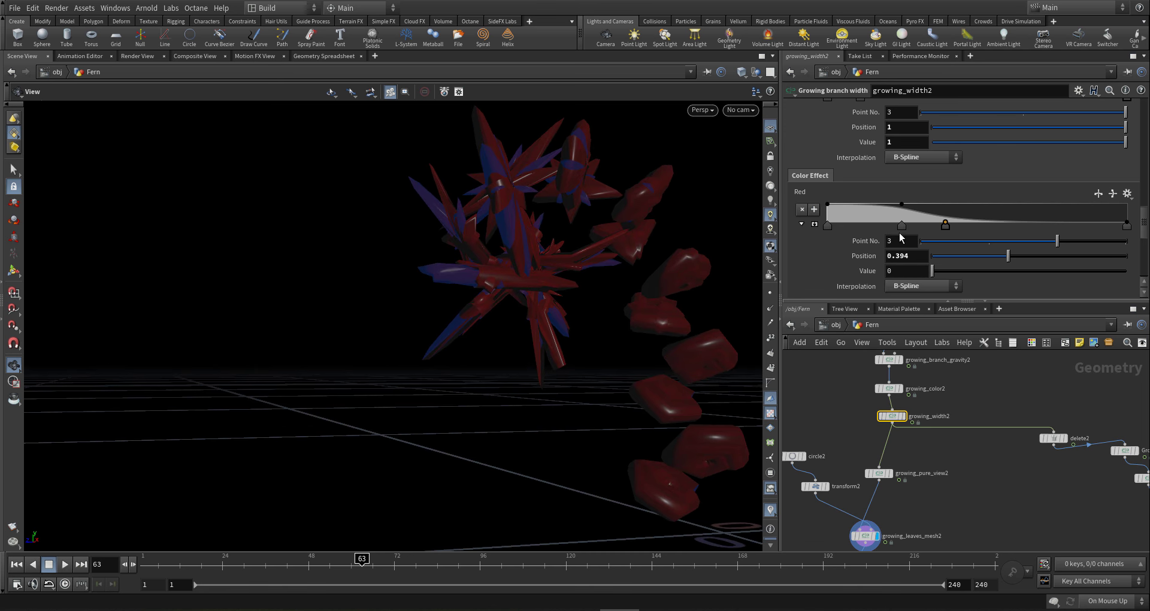
{"action": "left_click", "coordinate": [958, 230]}
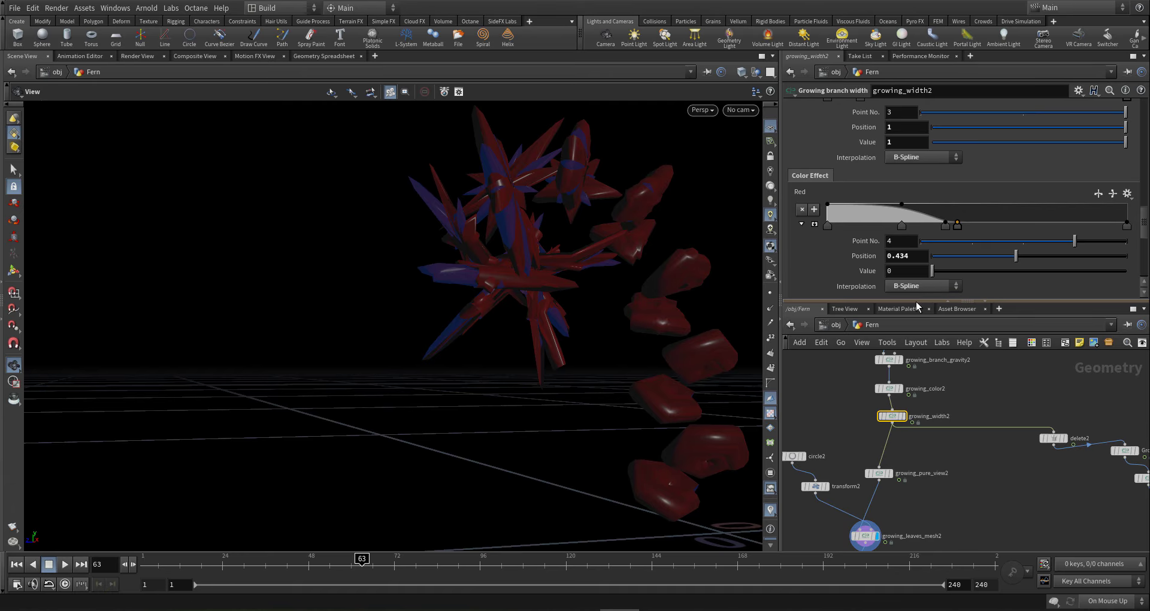
{"action": "left_click_drag", "start_coordinate": [591, 328], "coordinate": [650, 344]}
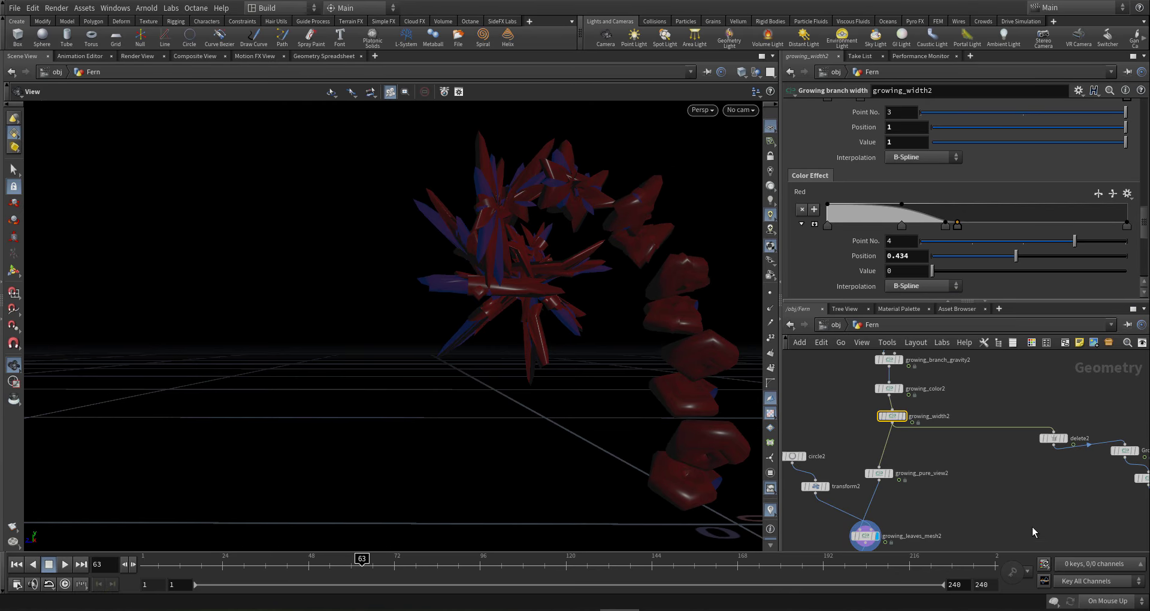
{"action": "middle_click_drag", "start_coordinate": [979, 505], "coordinate": [987, 504]}
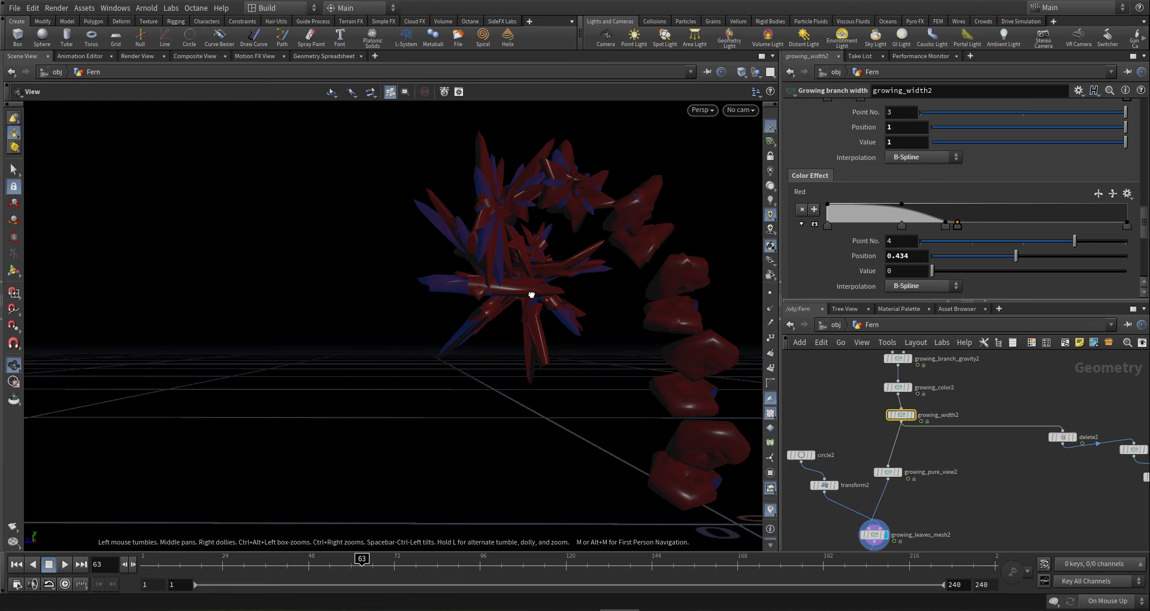
{"action": "left_click_drag", "start_coordinate": [532, 295], "coordinate": [573, 315]}
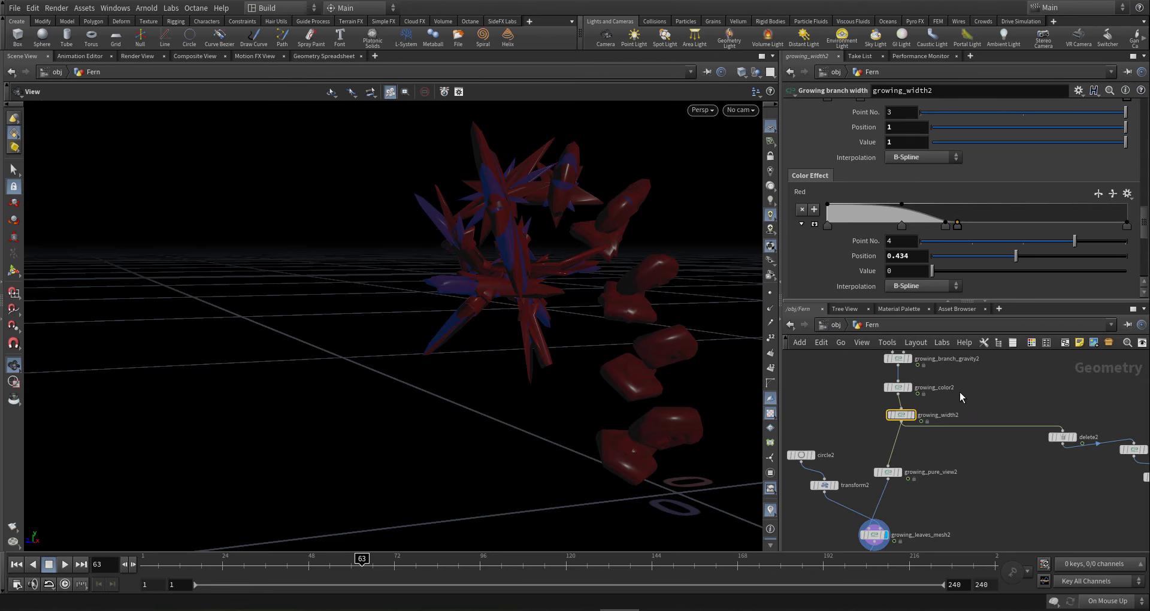
{"action": "mouse_move", "coordinate": [922, 405]}
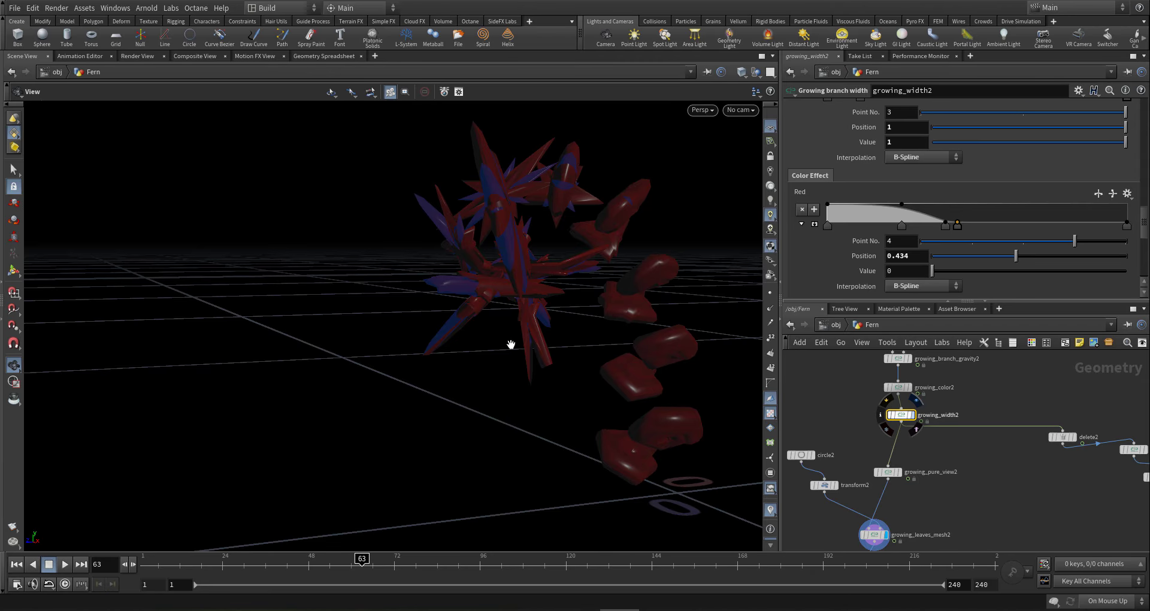
{"action": "left_click_drag", "start_coordinate": [540, 249], "coordinate": [645, 209]}
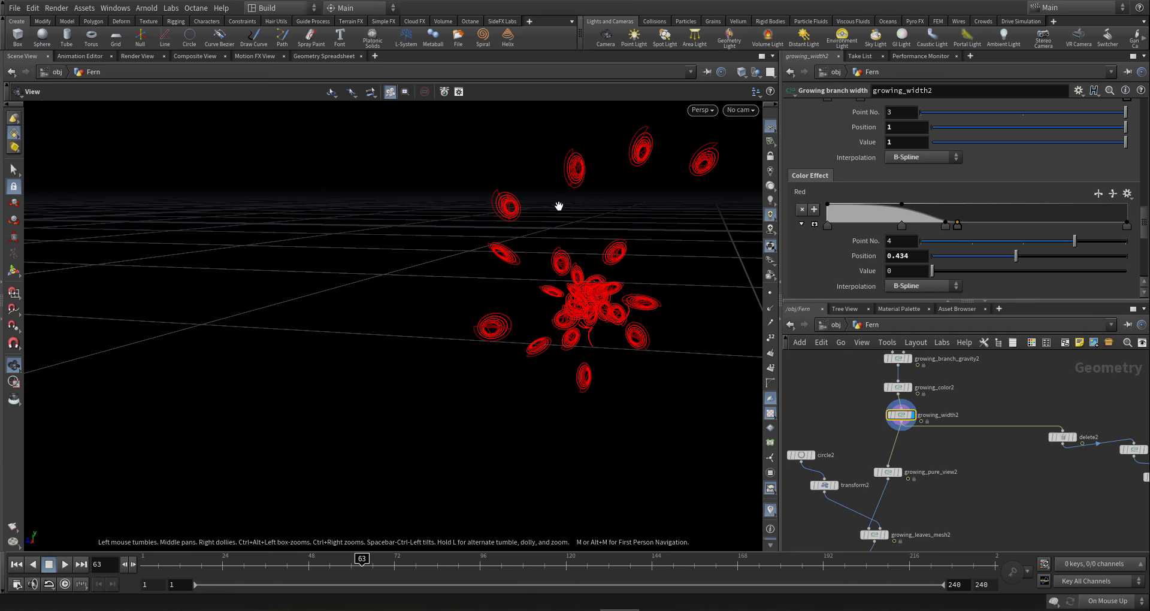
{"action": "left_click", "coordinate": [898, 472]}
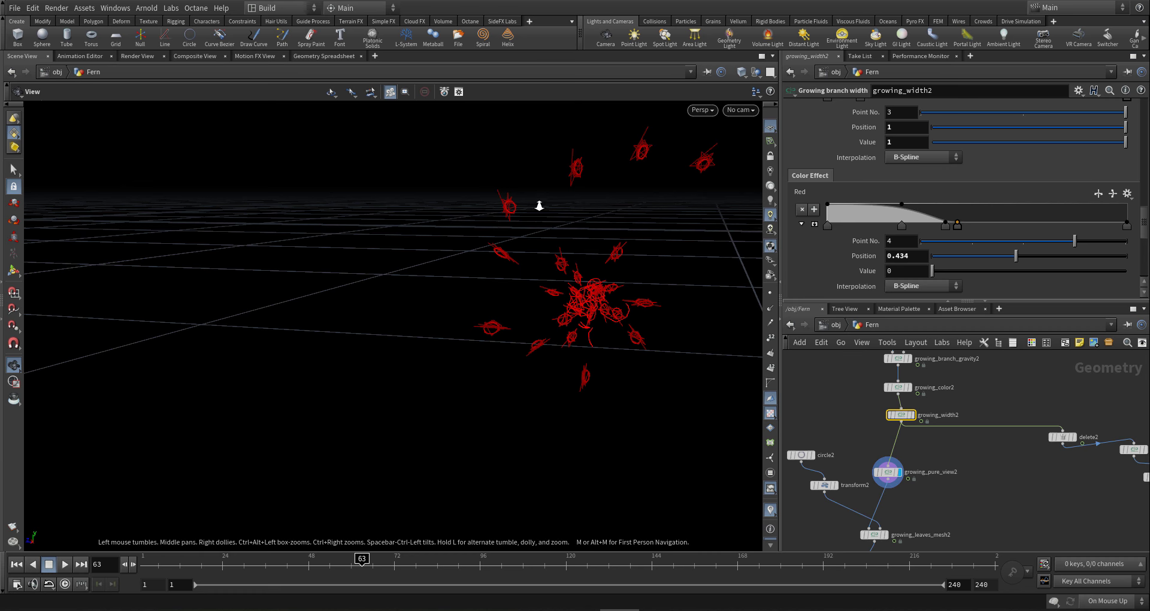
{"action": "left_click_drag", "start_coordinate": [539, 205], "coordinate": [424, 227]}
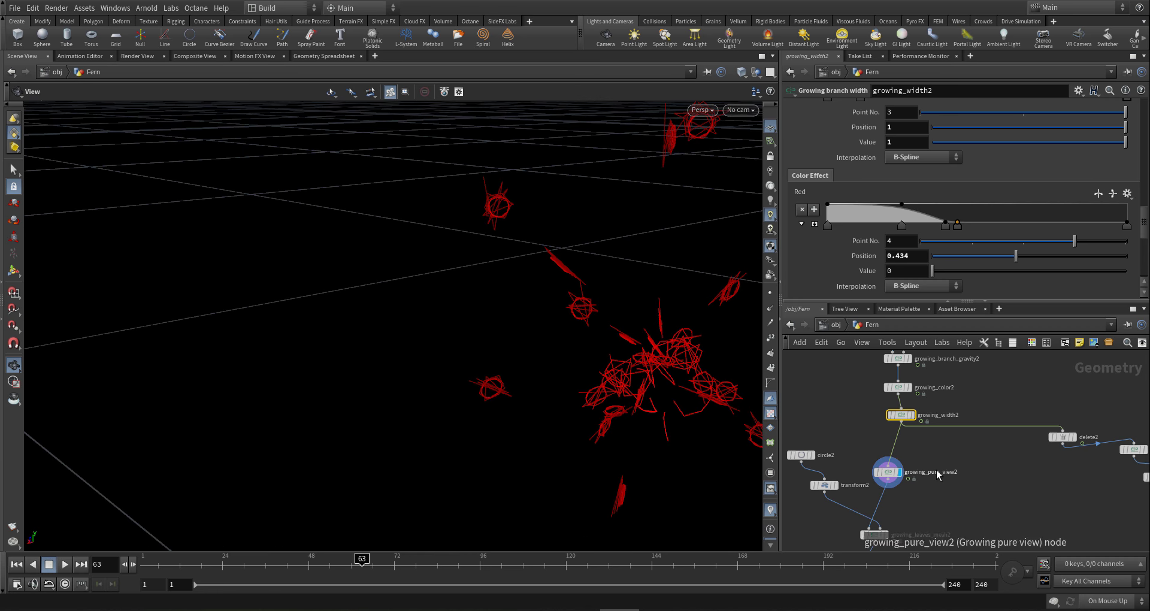
{"action": "scroll", "coordinate": [933, 458], "scroll_direction": "down", "scroll_amount": 4}
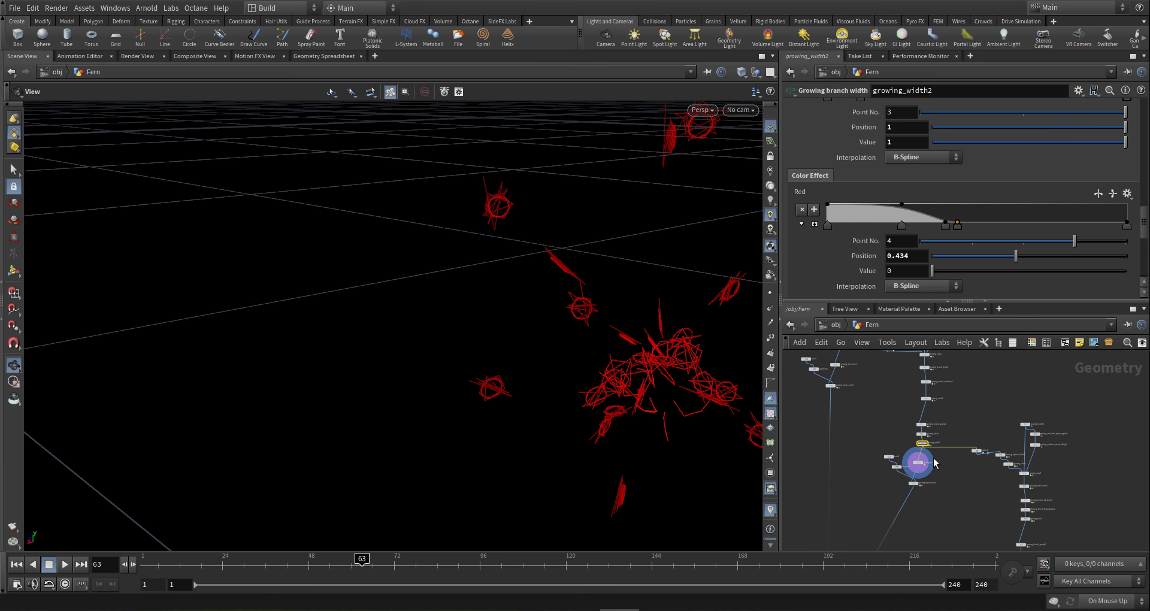
{"action": "scroll", "coordinate": [935, 462], "scroll_direction": "up", "scroll_amount": 3}
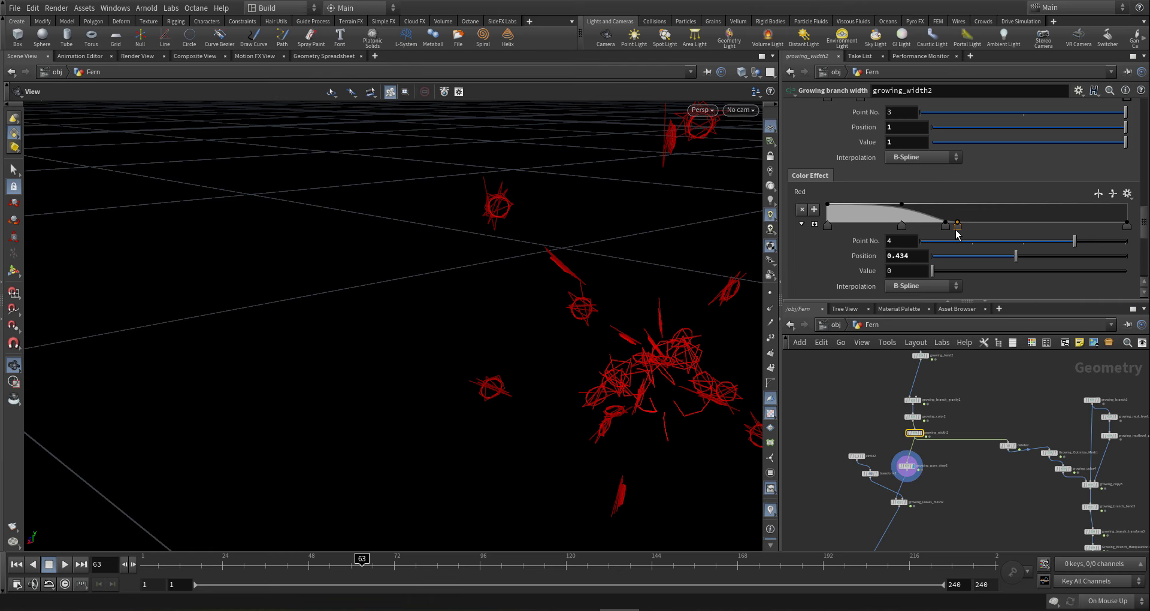
- Delete the extra Red ramp point and push point 3 to position 1
{"action": "key", "text": "Delete"}
{"action": "left_click_drag", "start_coordinate": [945, 227], "coordinate": [1127, 226]}
{"action": "scroll", "coordinate": [924, 433], "scroll_direction": "down", "scroll_amount": 4}
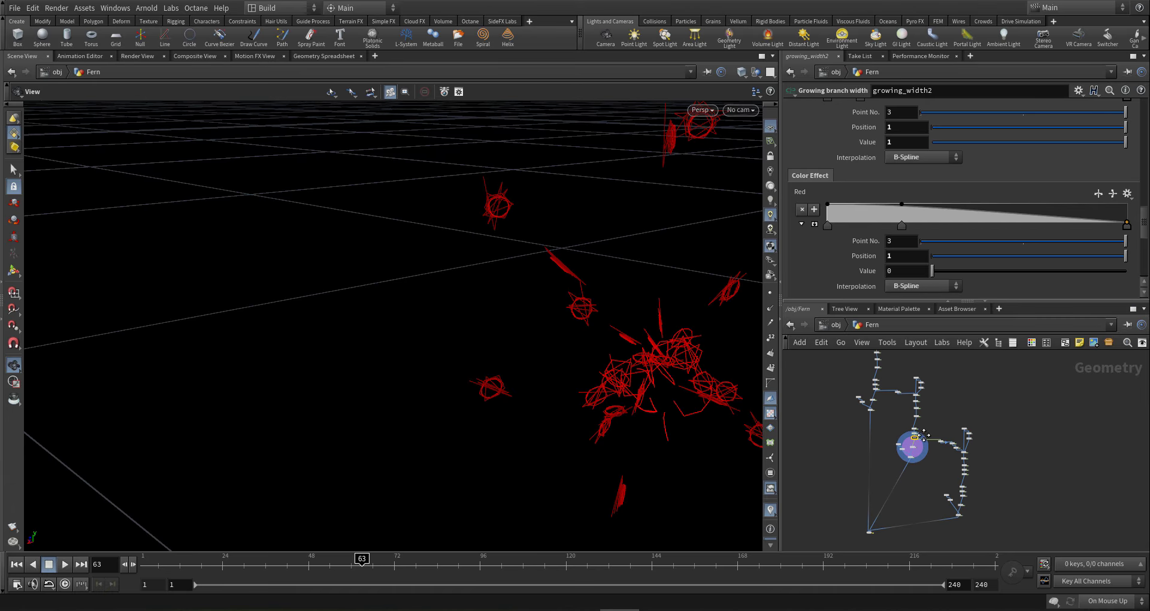
{"action": "scroll", "coordinate": [909, 411], "scroll_direction": "up", "scroll_amount": 4}
- Pull growing_copy2's branch-end density point 3 to 0.052 and delete the first Branch Height key
{"action": "left_click_drag", "start_coordinate": [949, 445], "coordinate": [948, 446]}
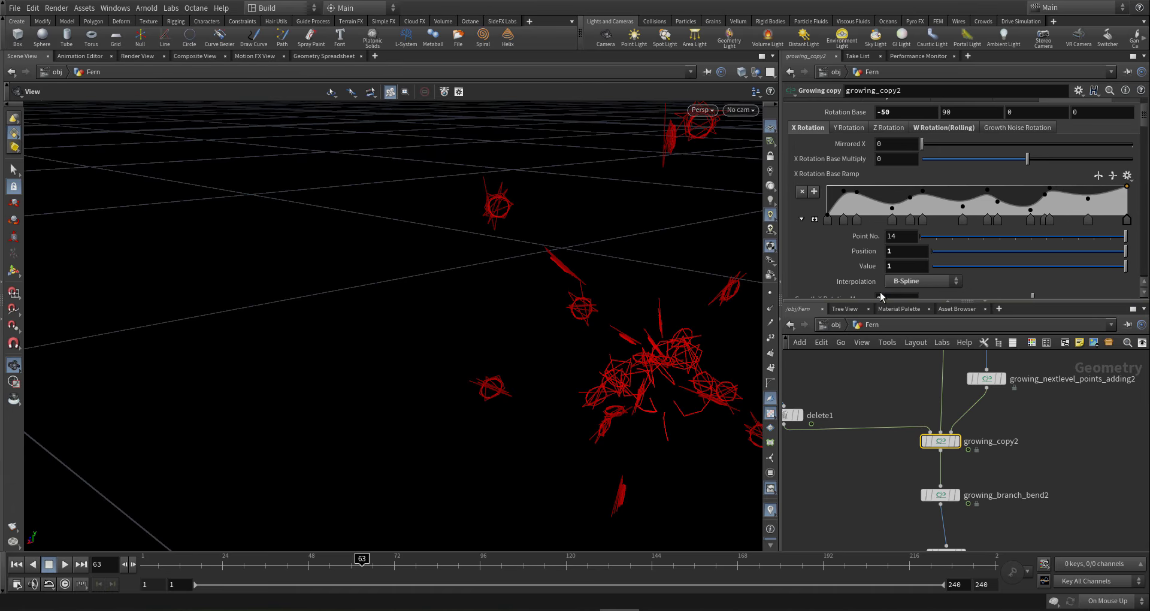
{"action": "scroll", "coordinate": [857, 138], "scroll_direction": "up", "scroll_amount": 2}
{"action": "left_click", "coordinate": [902, 137]}
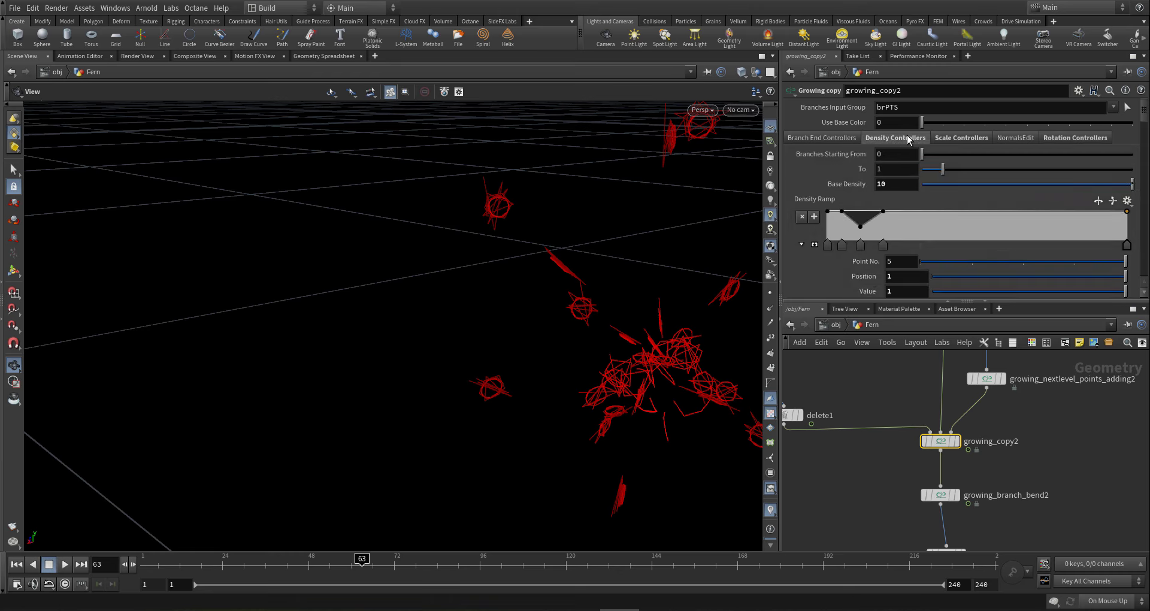
{"action": "left_click", "coordinate": [822, 138]}
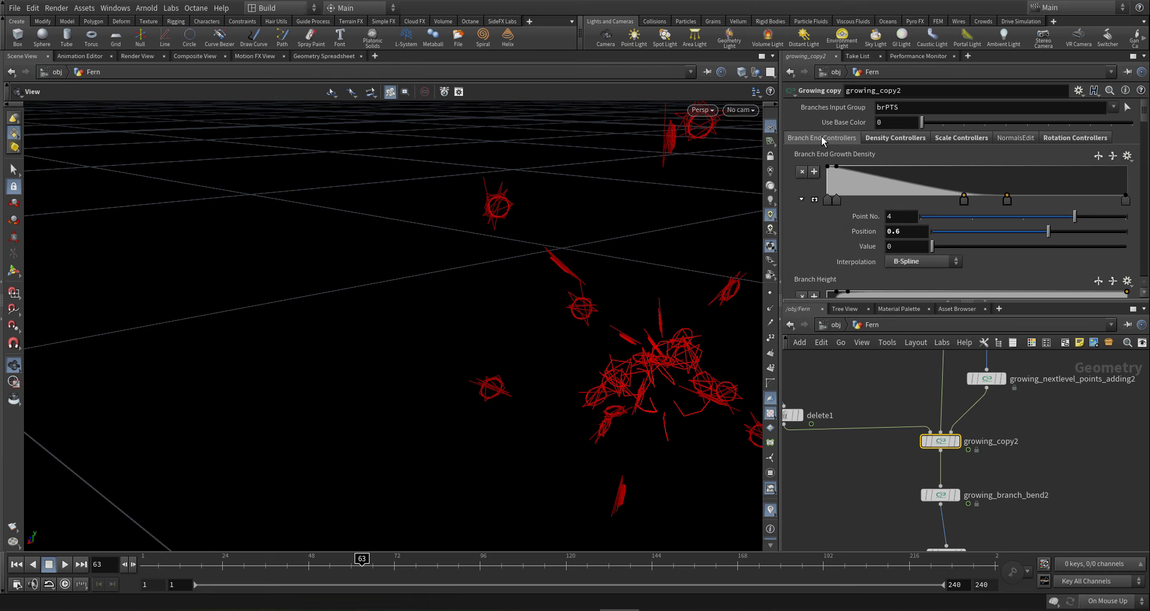
{"action": "left_click_drag", "start_coordinate": [964, 198], "coordinate": [890, 200]}
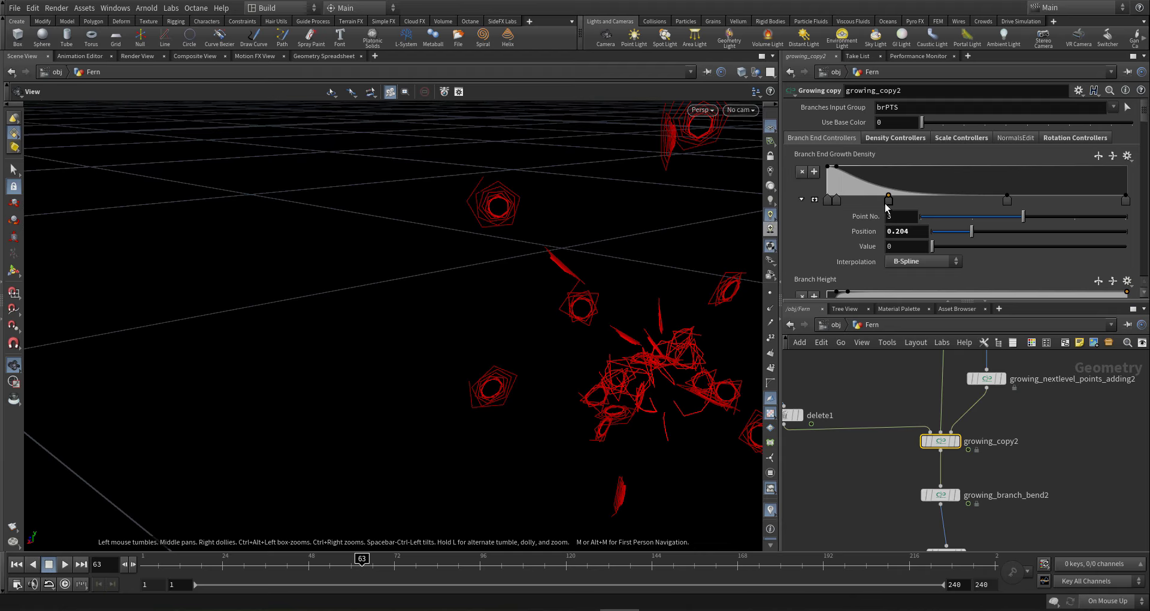
{"action": "left_click_drag", "start_coordinate": [889, 200], "coordinate": [857, 214]}
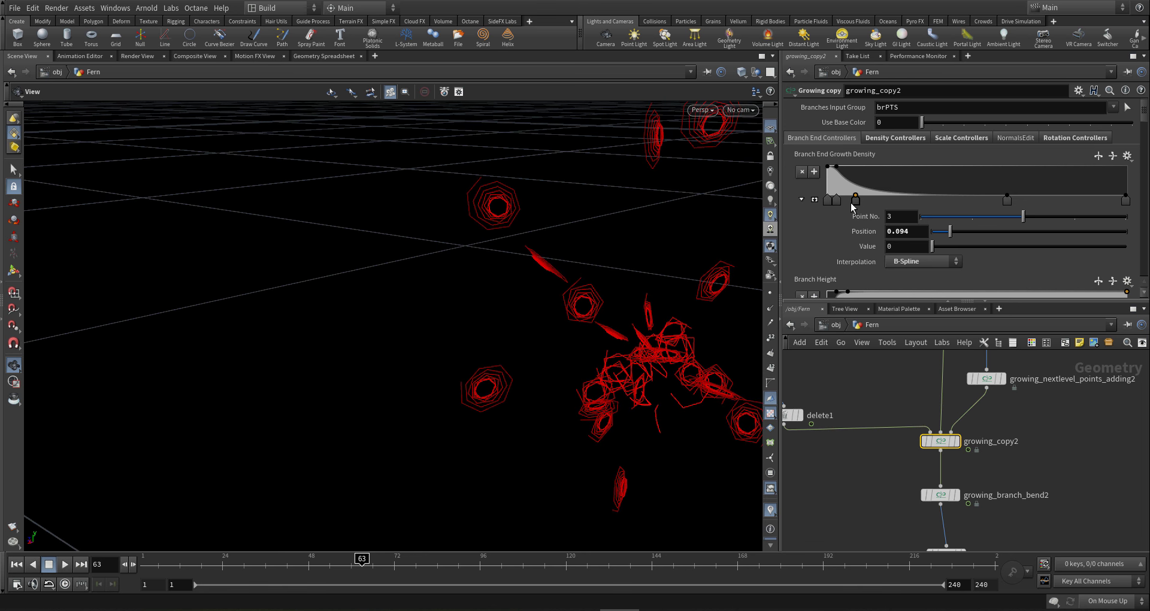
{"action": "left_click_drag", "start_coordinate": [856, 205], "coordinate": [844, 208]}
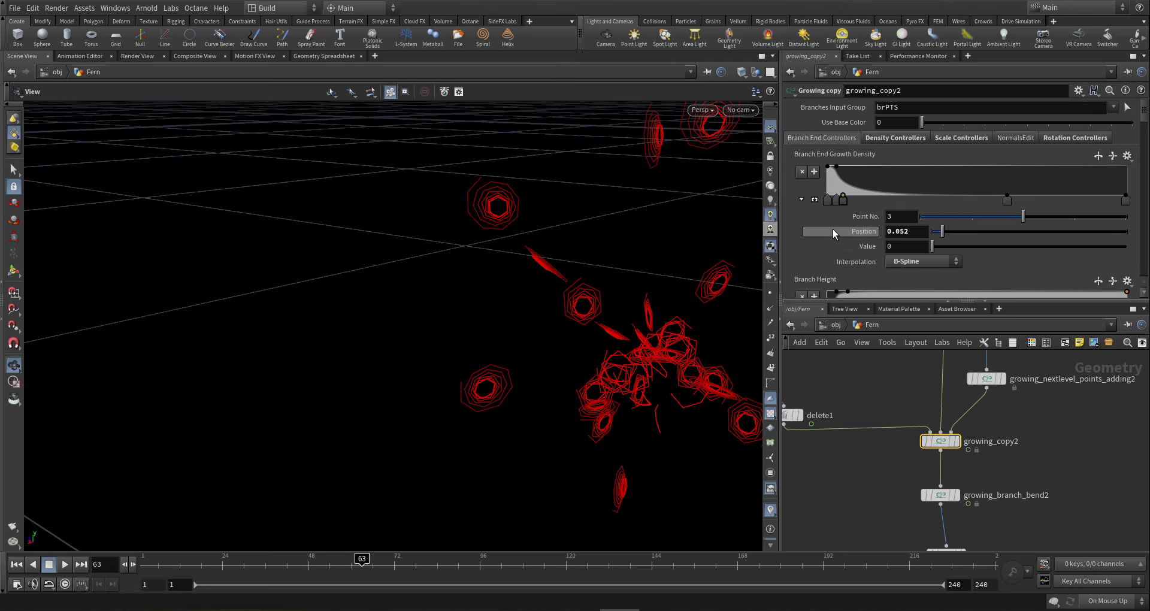
{"action": "scroll", "coordinate": [833, 229], "scroll_direction": "down", "scroll_amount": 2}
{"action": "left_click", "coordinate": [830, 271], "text": "ctrl"}
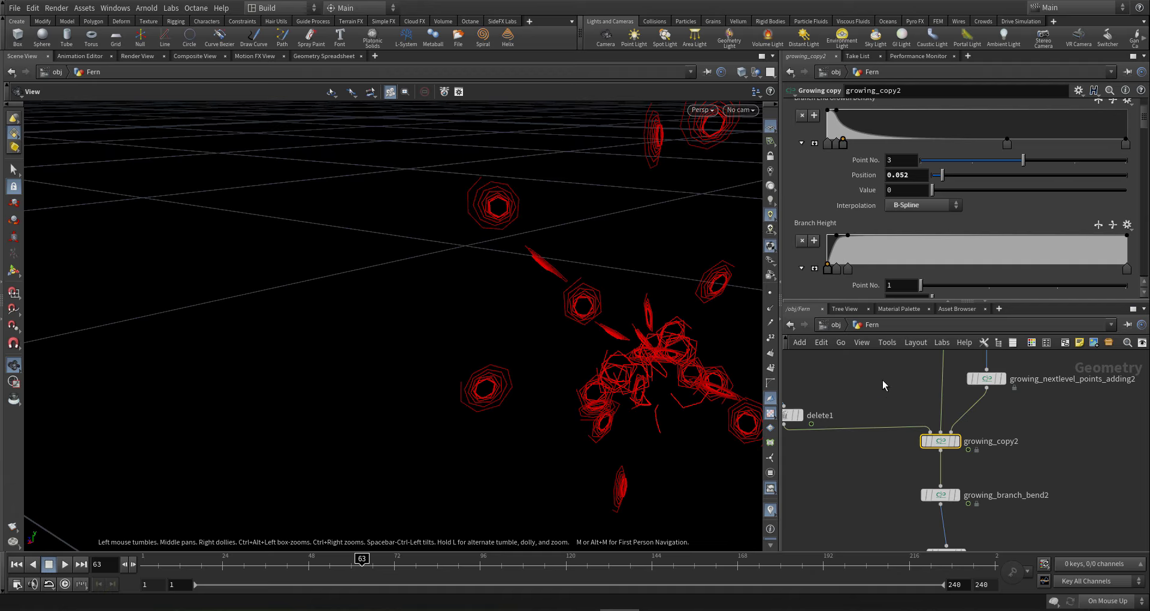
{"action": "scroll", "coordinate": [876, 490], "scroll_direction": "down", "scroll_amount": 5}
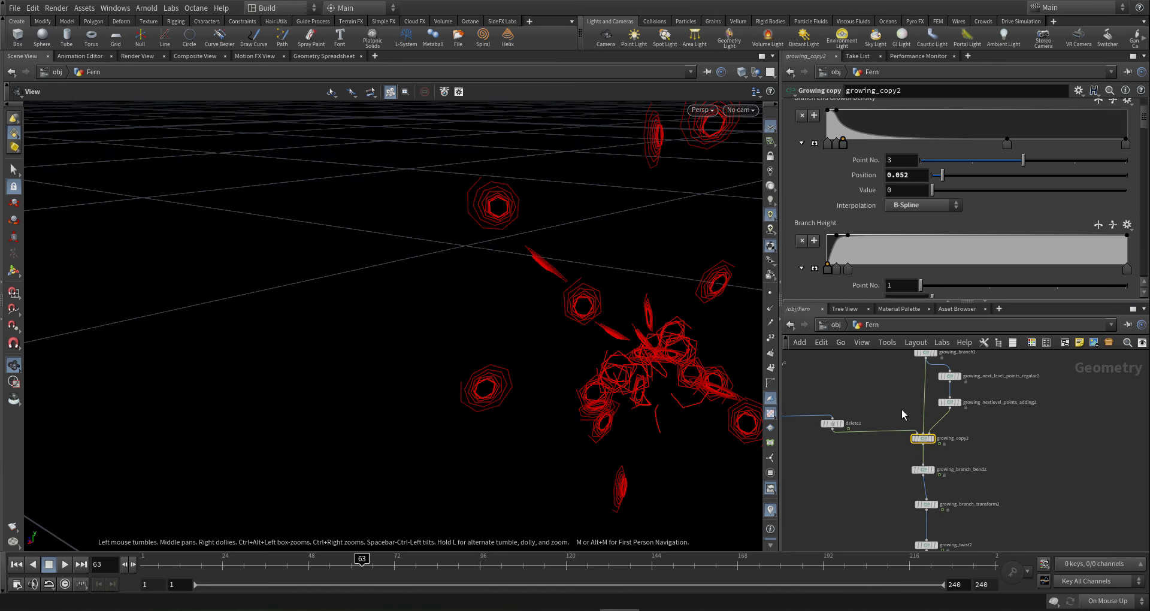
- Display growing_leaves_mesh2 and frame the coiled spiral from a low side-on view
{"action": "middle_click_drag", "start_coordinate": [975, 545], "coordinate": [973, 436]}
{"action": "scroll", "coordinate": [974, 435], "scroll_direction": "down", "scroll_amount": 4}
{"action": "middle_click_drag", "start_coordinate": [973, 495], "coordinate": [986, 444]}
{"action": "scroll", "coordinate": [957, 438], "scroll_direction": "up", "scroll_amount": 7}
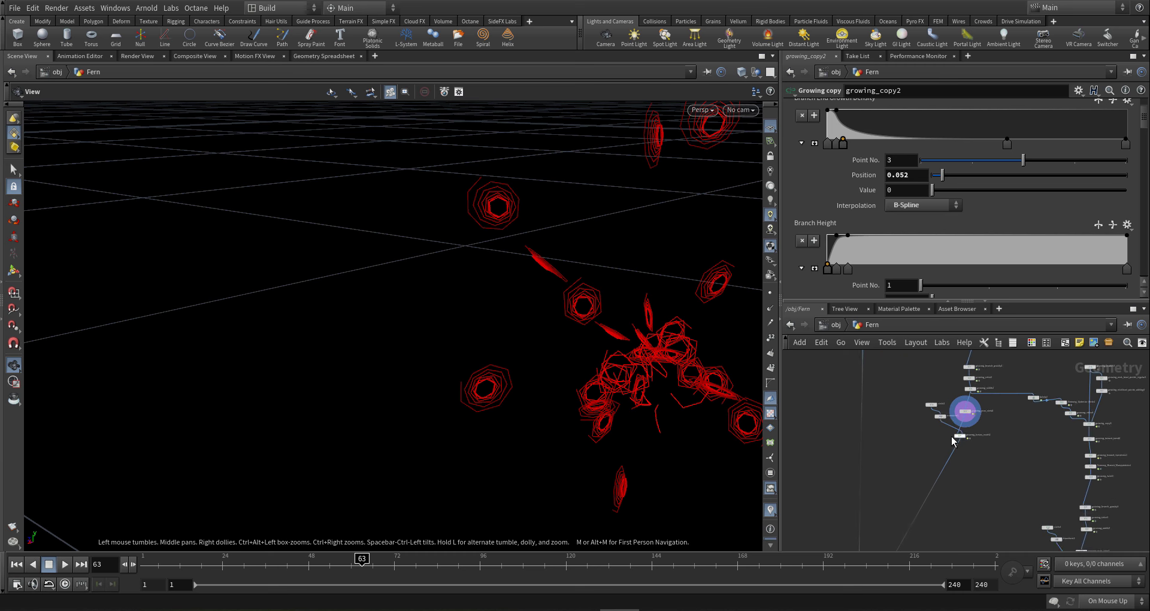
{"action": "left_click", "coordinate": [988, 418]}
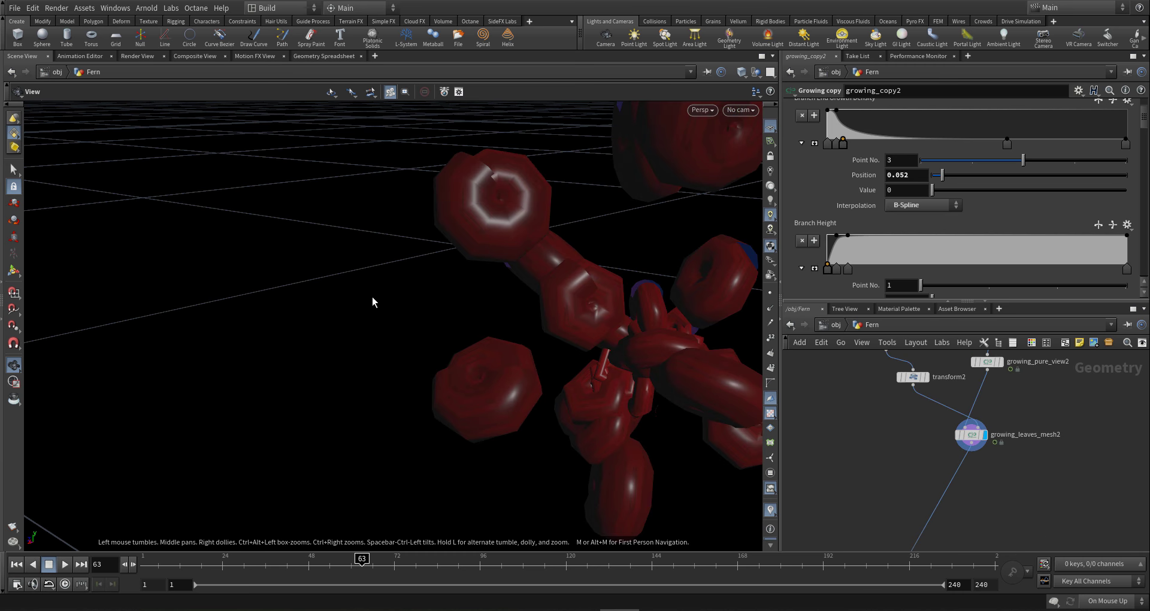
{"action": "left_click_drag", "start_coordinate": [606, 237], "coordinate": [616, 225]}
{"action": "right_click_drag", "start_coordinate": [617, 226], "coordinate": [180, 323]}
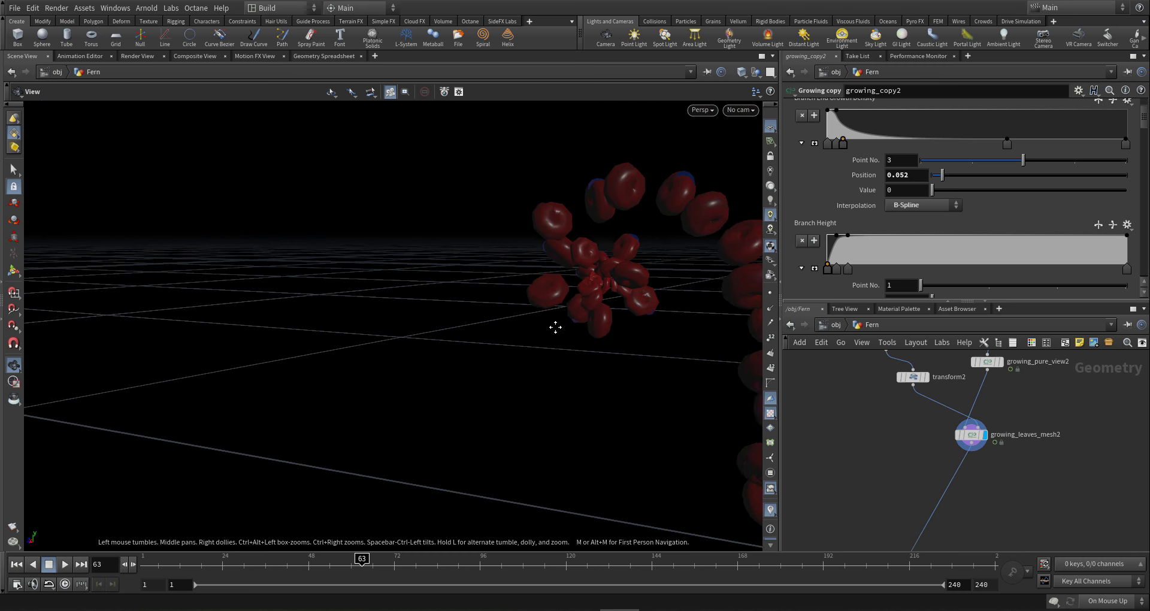
{"action": "middle_click_drag", "start_coordinate": [555, 325], "coordinate": [446, 334]}
{"action": "left_click_drag", "start_coordinate": [535, 299], "coordinate": [758, 375]}
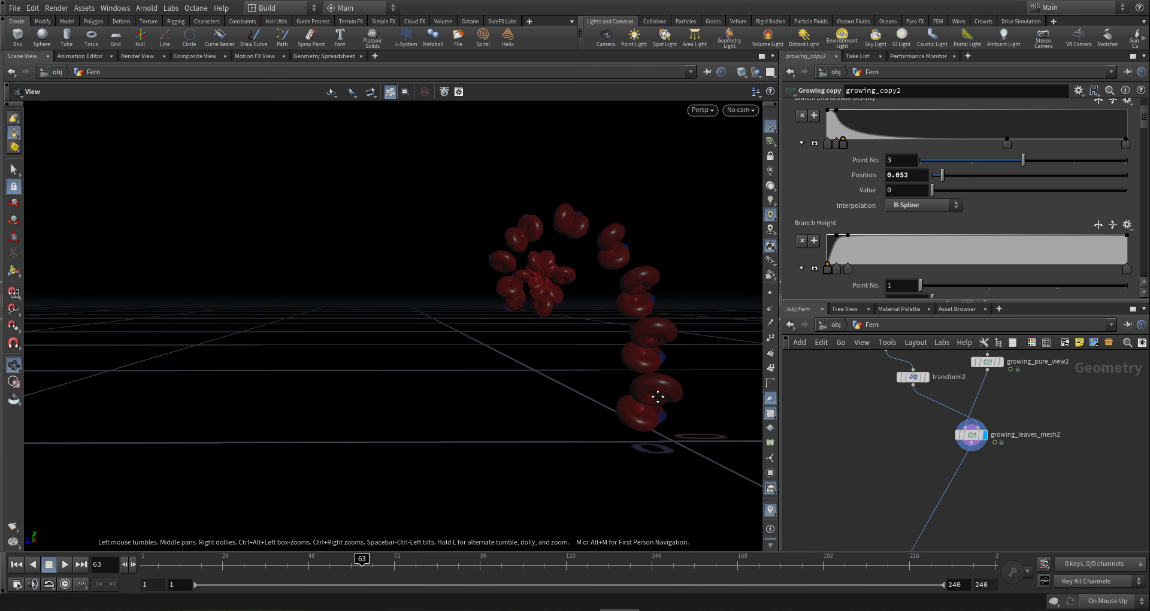
{"action": "middle_click_drag", "start_coordinate": [659, 396], "coordinate": [593, 382]}
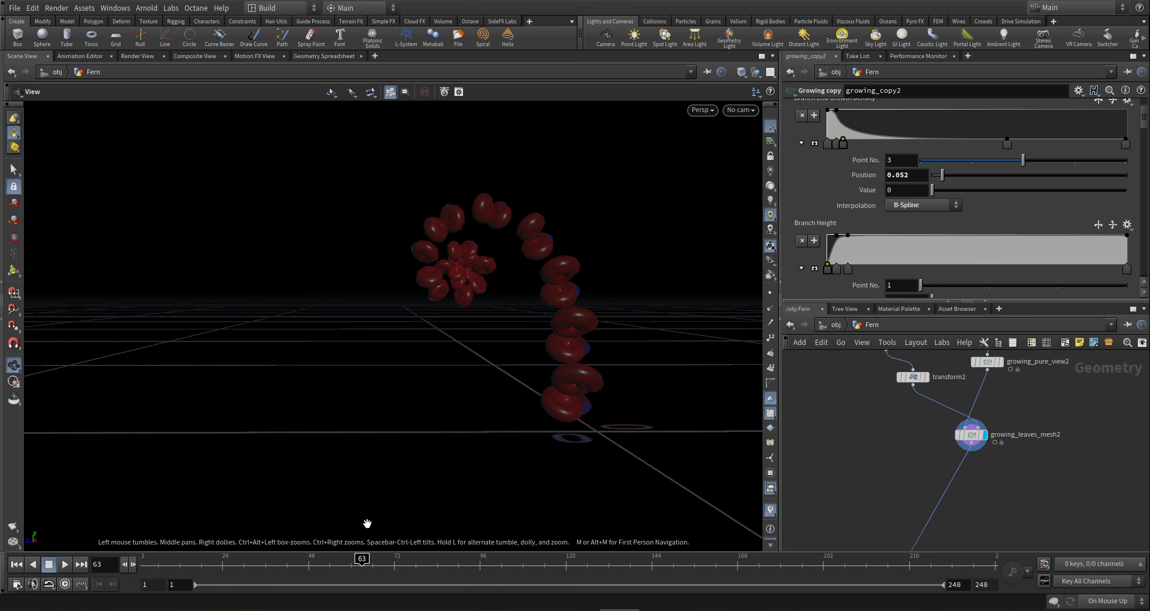
- Scrub the timeline to frame 134 to see the fern uncoil
{"action": "left_click_drag", "start_coordinate": [408, 567], "coordinate": [544, 572]}
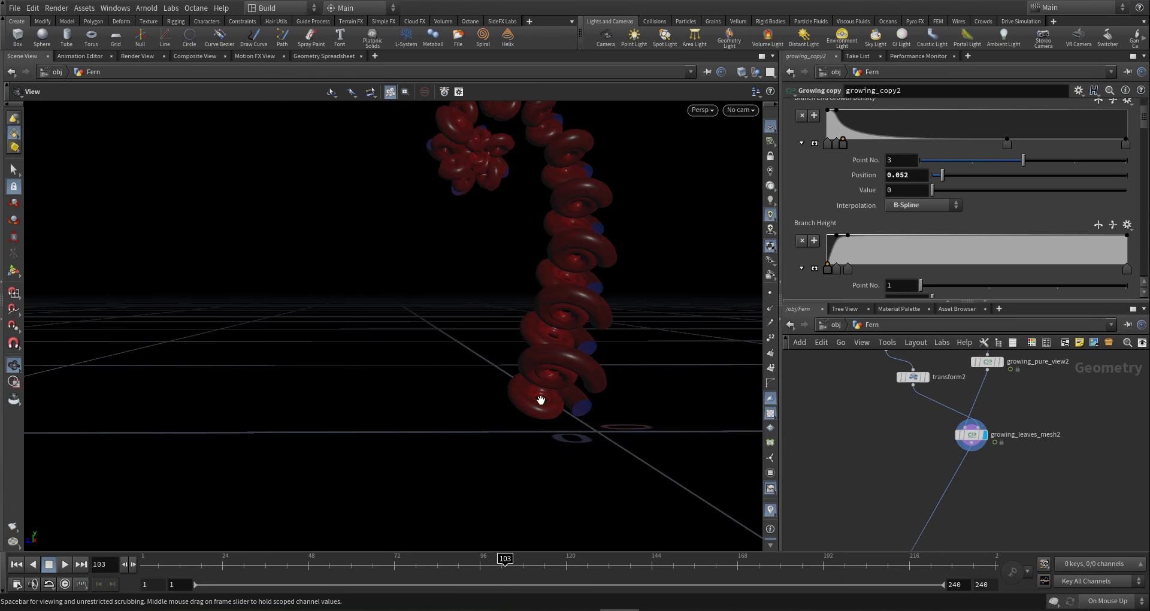
{"action": "left_click_drag", "start_coordinate": [591, 347], "coordinate": [720, 596]}
{"action": "left_click", "coordinate": [615, 568]}
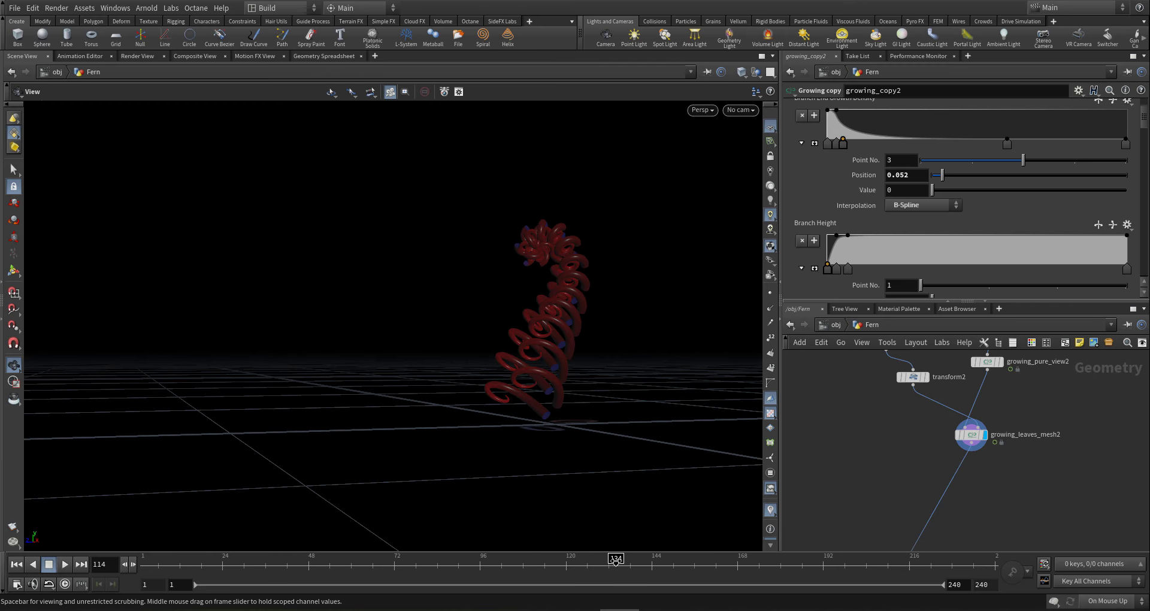
{"action": "left_click_drag", "start_coordinate": [563, 219], "coordinate": [647, 288]}
- Save gi2-fern4-001.hip and display merge1 to show the full leafy red fern
{"action": "scroll", "coordinate": [946, 440], "scroll_direction": "down", "scroll_amount": 5}
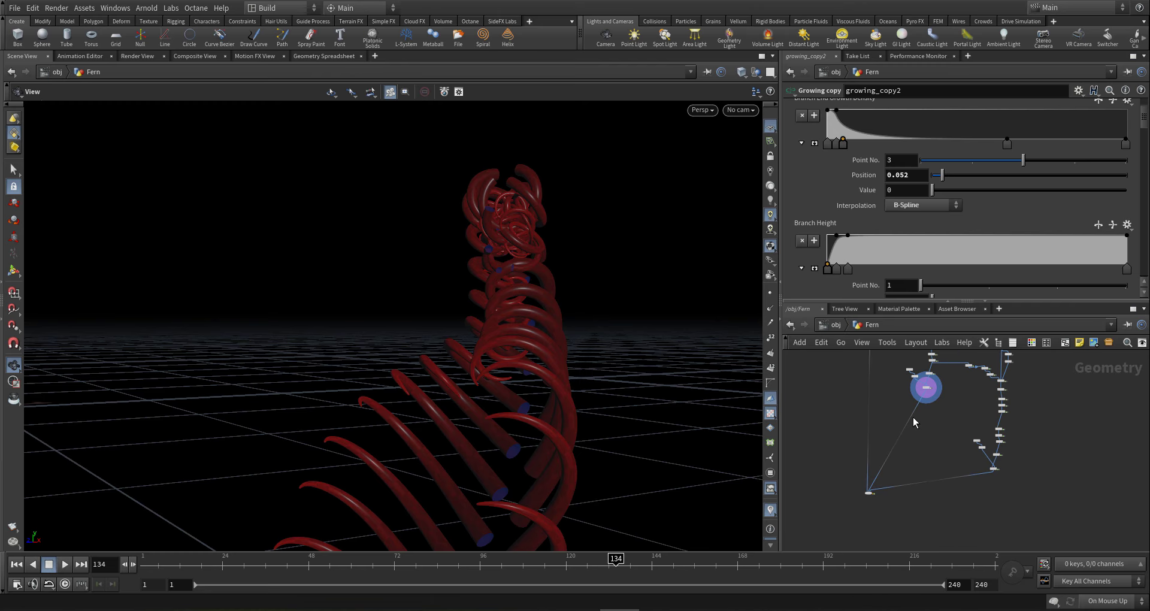
{"action": "scroll", "coordinate": [994, 469], "scroll_direction": "up", "scroll_amount": 5}
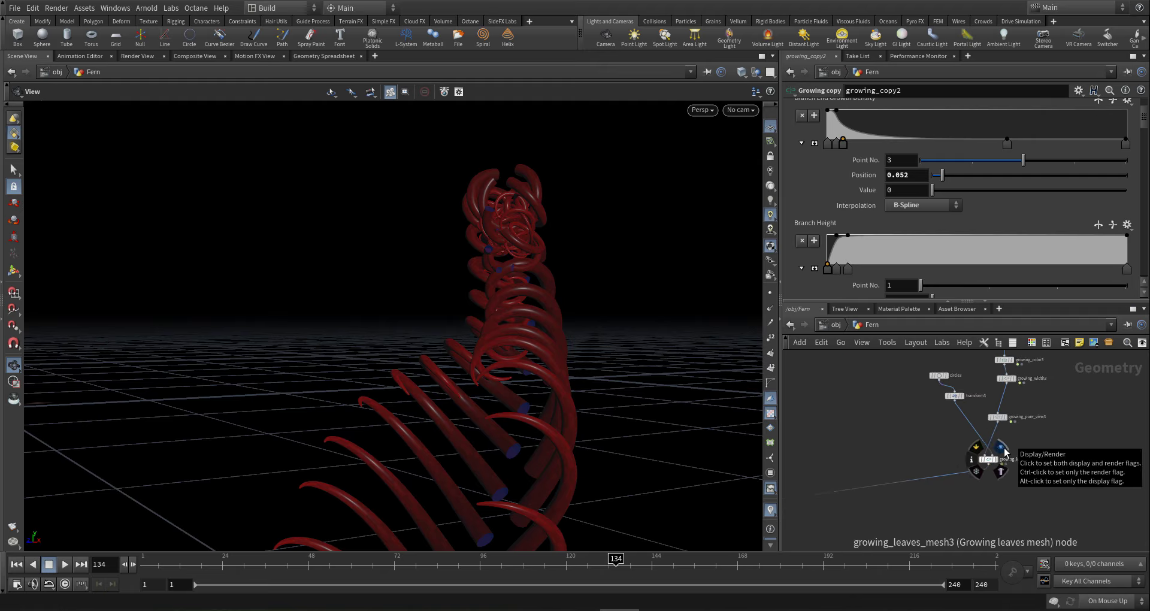
{"action": "scroll", "coordinate": [971, 465], "scroll_direction": "down", "scroll_amount": 6}
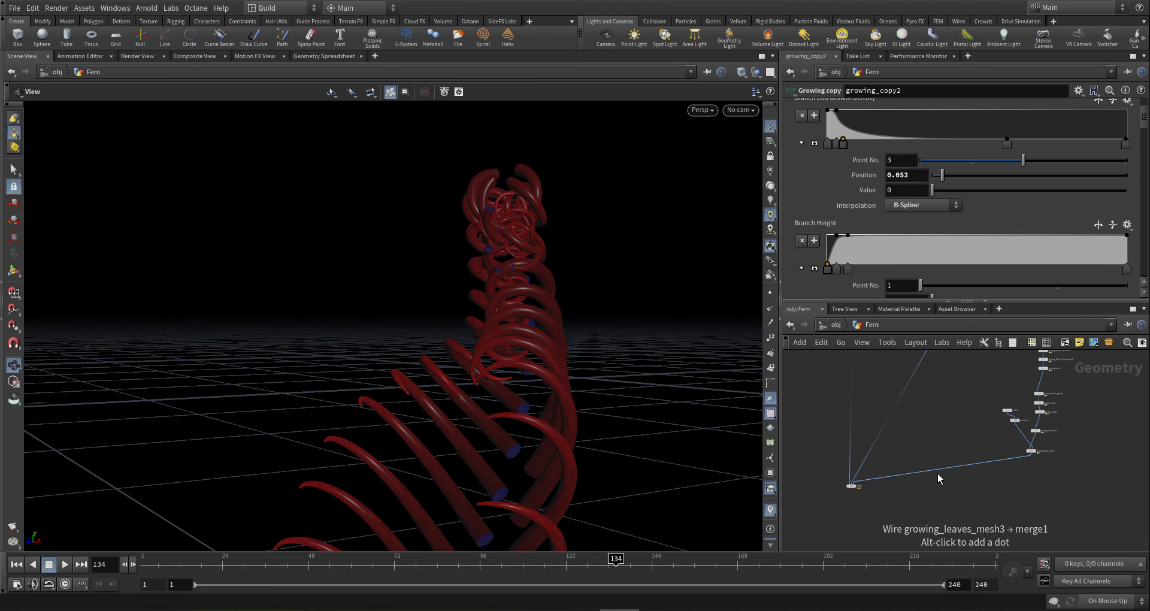
{"action": "key", "text": "ctrl+s"}
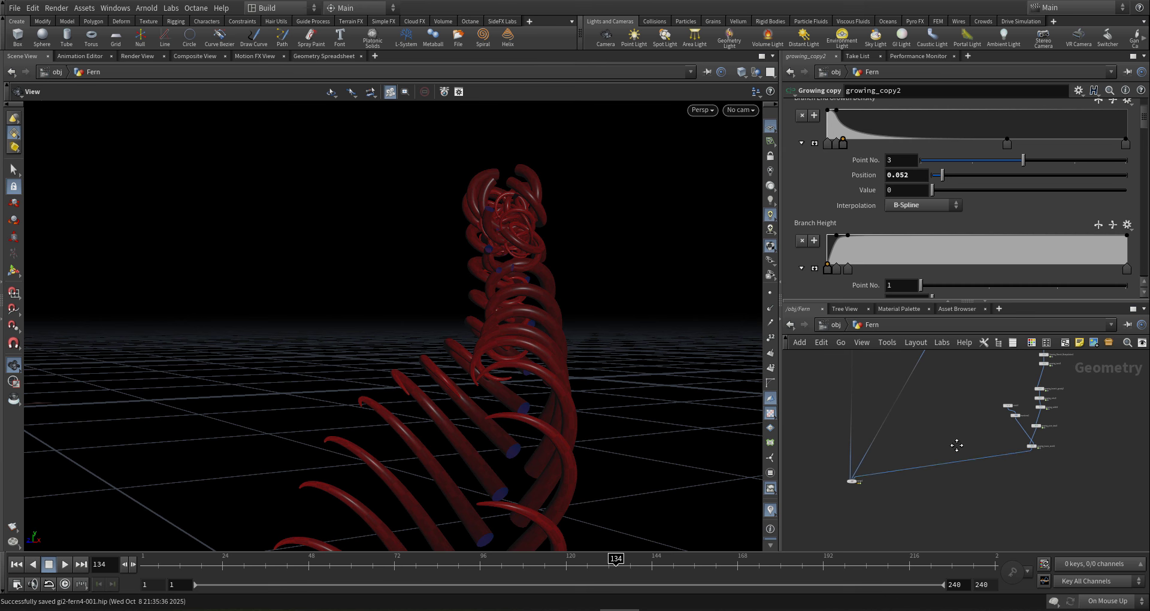
{"action": "scroll", "coordinate": [881, 460], "scroll_direction": "up", "scroll_amount": 5}
{"action": "left_click", "coordinate": [893, 457]}
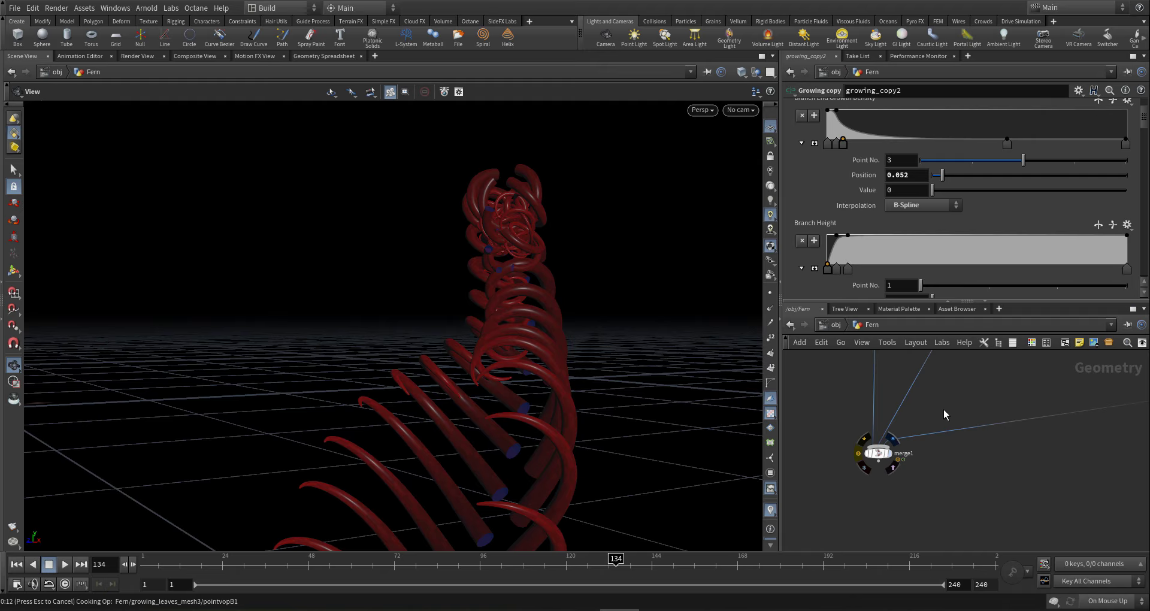
{"action": "key", "text": "ctrl+s"}
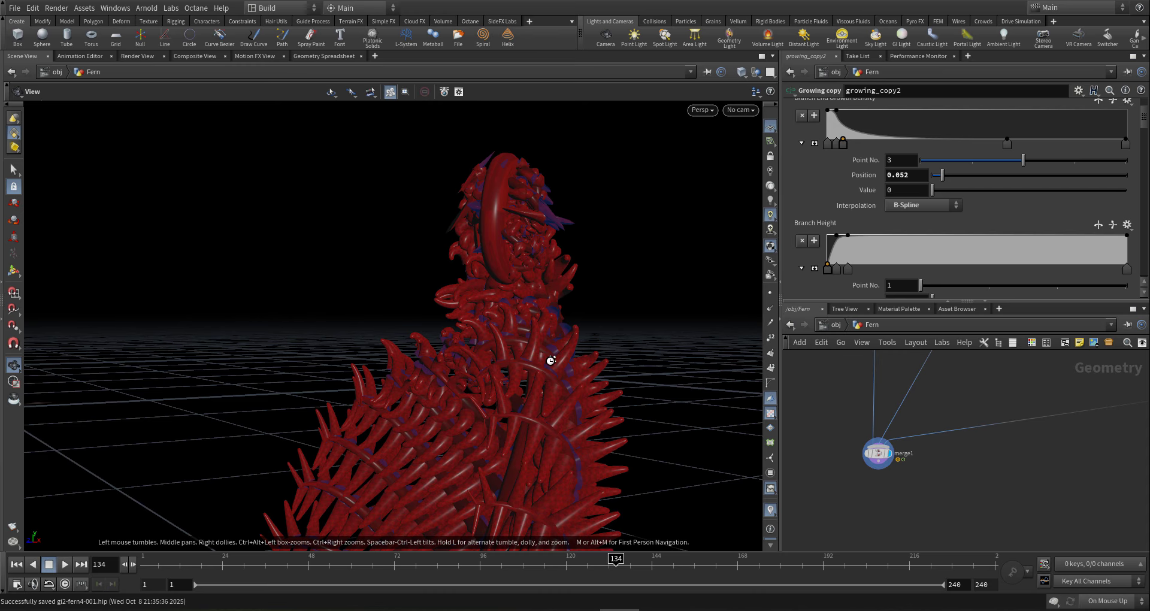
- Select growing_copy3 and review its Branch End Controllers settings
{"action": "left_click_drag", "start_coordinate": [550, 360], "coordinate": [565, 406]}
{"action": "scroll", "coordinate": [833, 437], "scroll_direction": "down", "scroll_amount": 3}
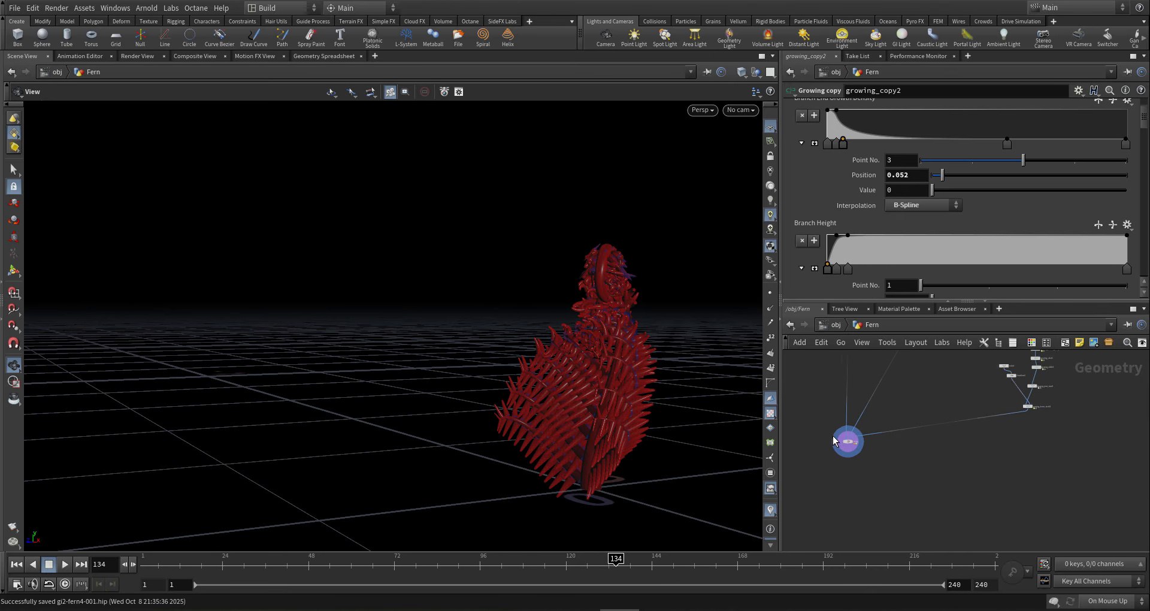
{"action": "scroll", "coordinate": [833, 436], "scroll_direction": "down", "scroll_amount": 3}
{"action": "middle_click_drag", "start_coordinate": [937, 436], "coordinate": [914, 470]}
{"action": "left_click_drag", "start_coordinate": [662, 326], "coordinate": [751, 303]}
{"action": "scroll", "coordinate": [909, 452], "scroll_direction": "up", "scroll_amount": 5}
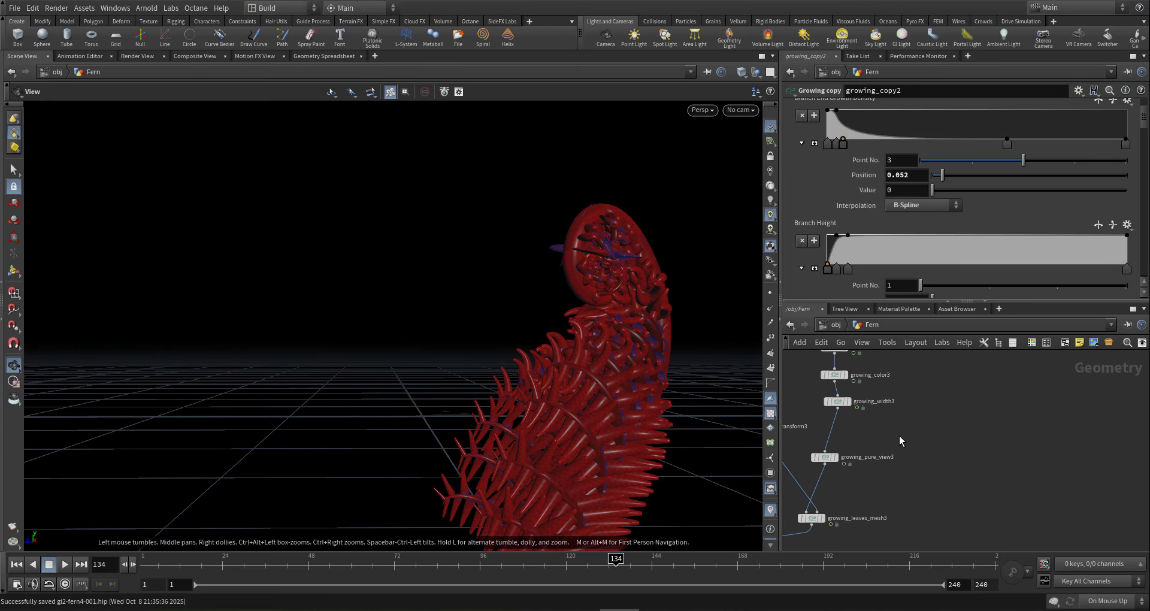
{"action": "middle_click_drag", "start_coordinate": [900, 436], "coordinate": [918, 441]}
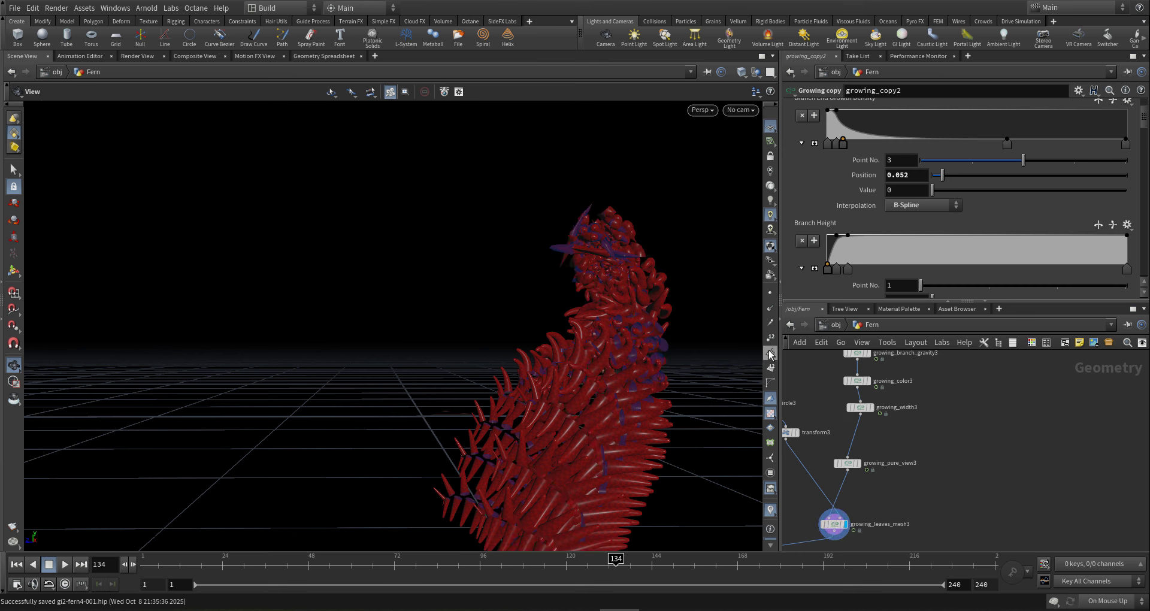
{"action": "middle_click_drag", "start_coordinate": [912, 439], "coordinate": [953, 477]}
{"action": "scroll", "coordinate": [951, 478], "scroll_direction": "down", "scroll_amount": 5}
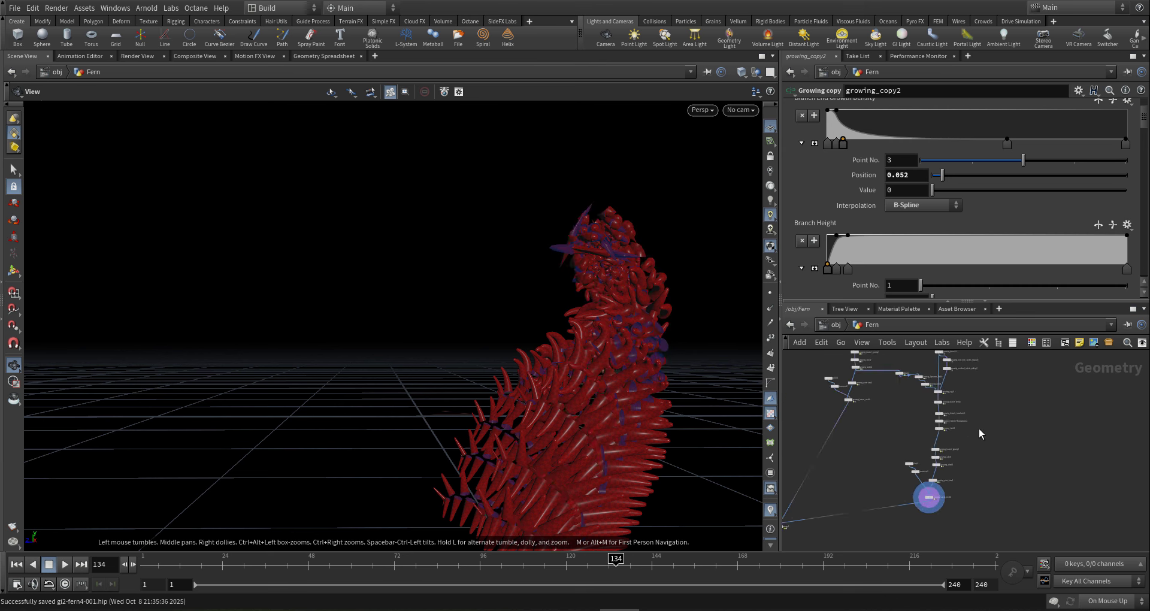
{"action": "middle_click_drag", "start_coordinate": [953, 392], "coordinate": [945, 431]}
{"action": "scroll", "coordinate": [945, 431], "scroll_direction": "up", "scroll_amount": 5}
{"action": "left_click_drag", "start_coordinate": [951, 430], "coordinate": [898, 471]}
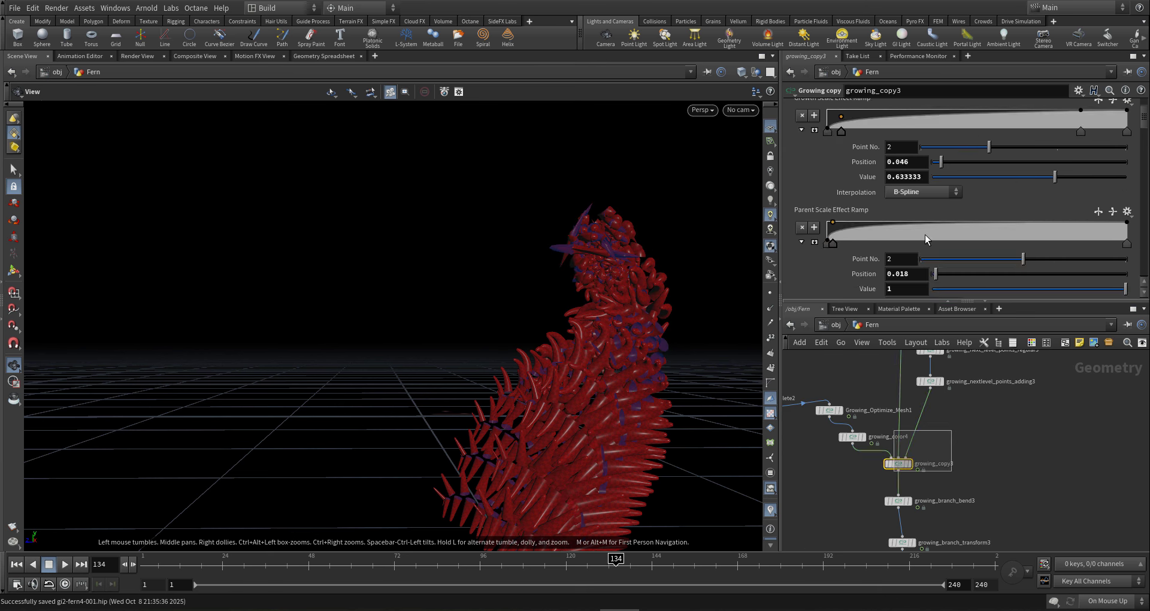
{"action": "left_click_drag", "start_coordinate": [1143, 117], "coordinate": [1145, 108]}
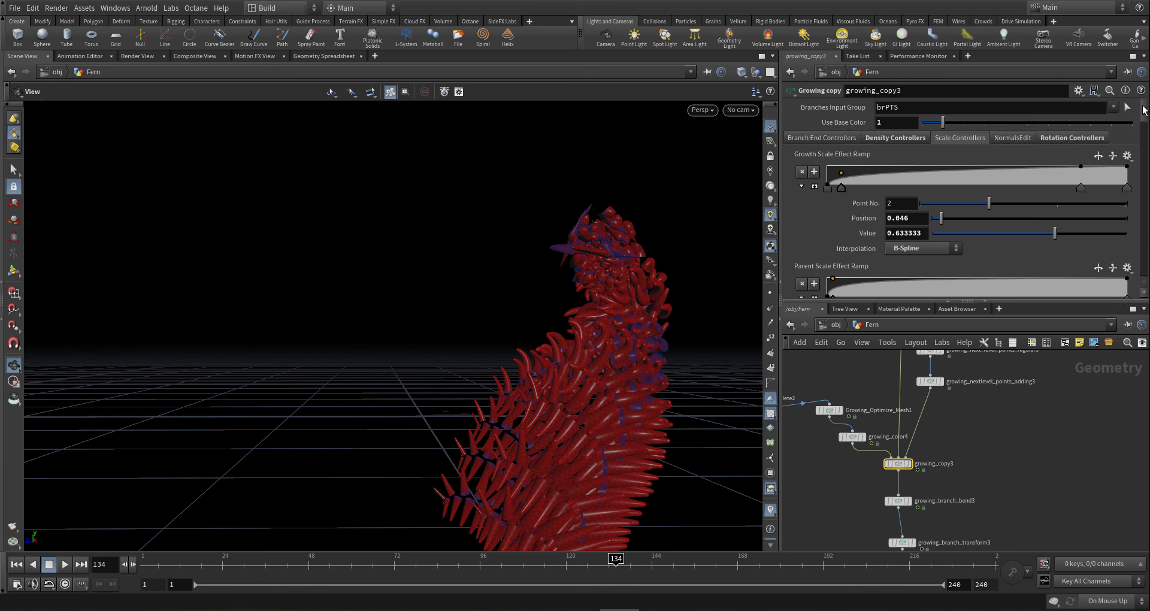
{"action": "left_click", "coordinate": [849, 138]}
{"action": "scroll", "coordinate": [843, 204], "scroll_direction": "down", "scroll_amount": 5}
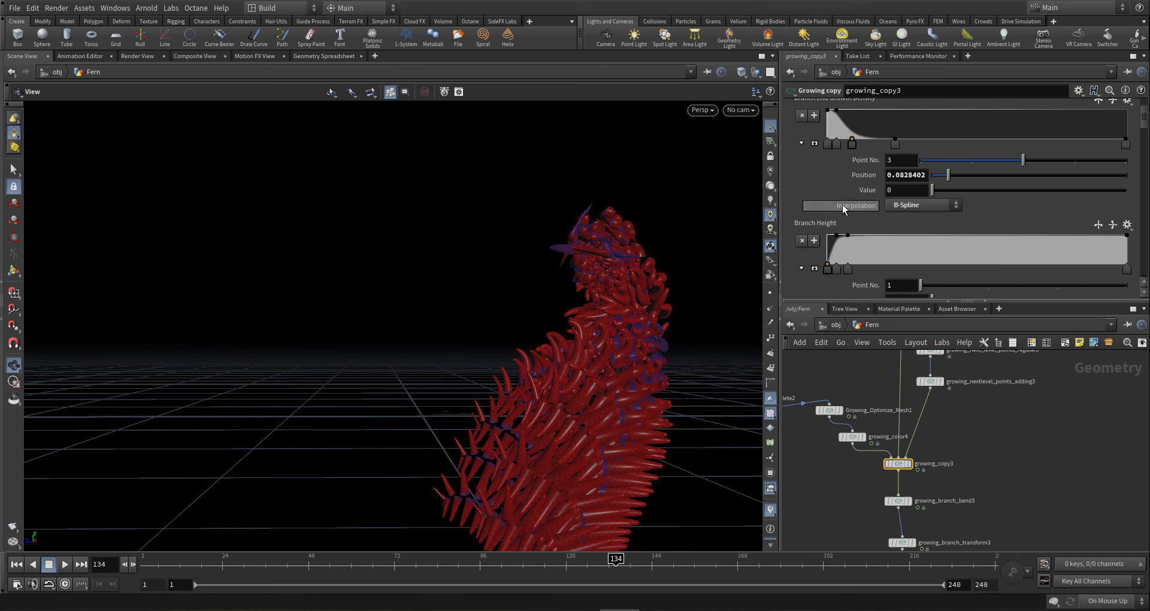
{"action": "scroll", "coordinate": [985, 425], "scroll_direction": "down", "scroll_amount": 5}
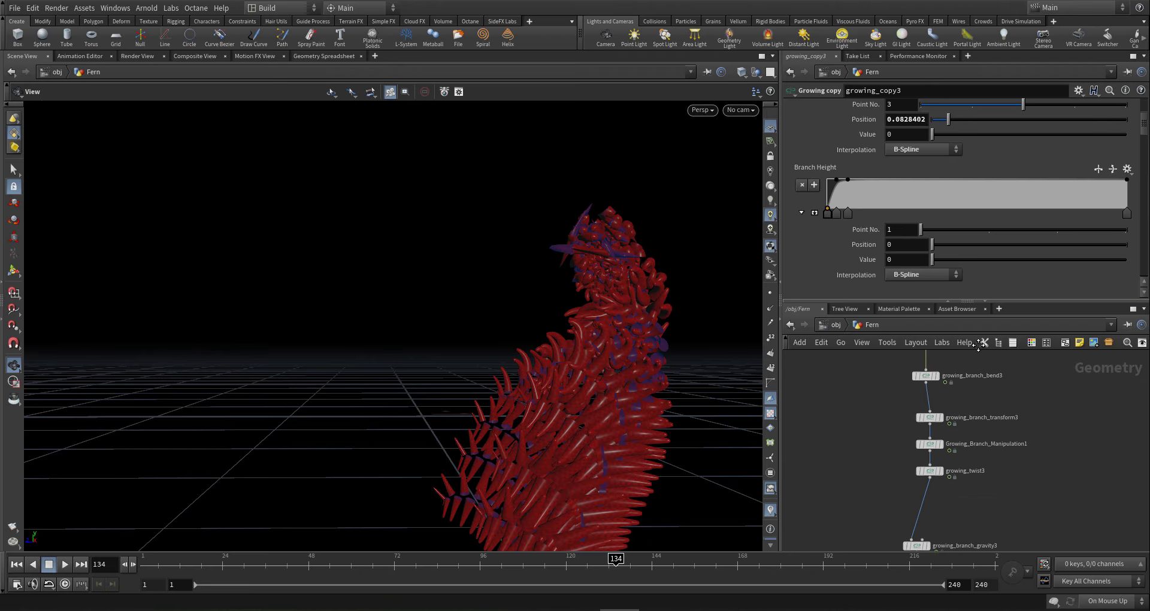
- Open growing_leaves_mesh3's parameters and bring growing_width3 into view
{"action": "middle_click_drag", "start_coordinate": [977, 526], "coordinate": [993, 451]}
{"action": "scroll", "coordinate": [964, 442], "scroll_direction": "up", "scroll_amount": 7}
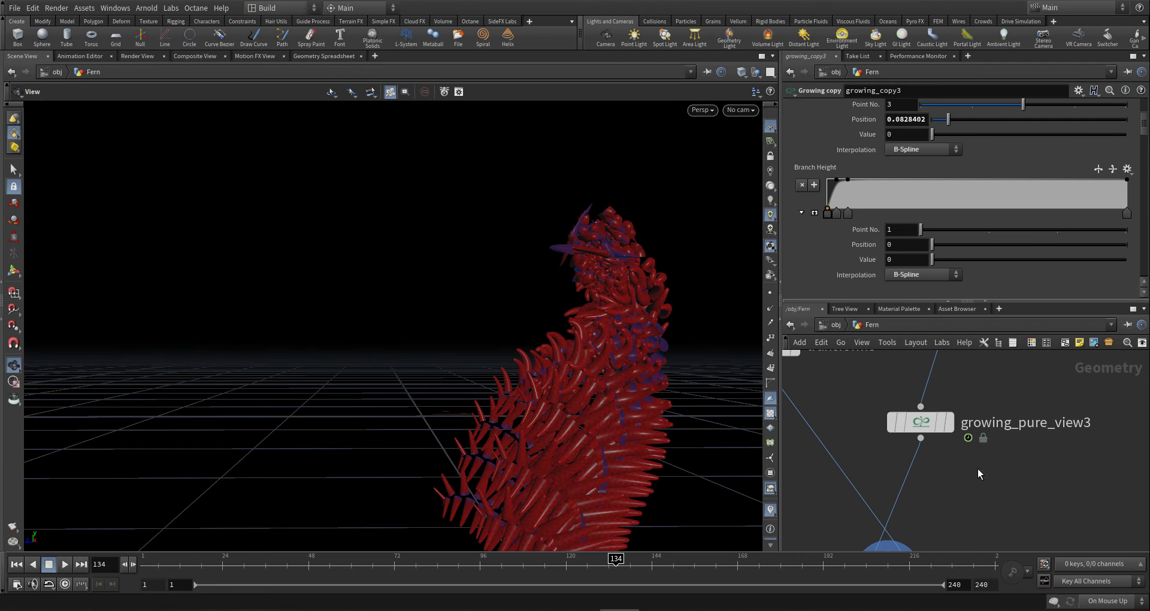
{"action": "scroll", "coordinate": [979, 471], "scroll_direction": "down", "scroll_amount": 1}
{"action": "middle_click_drag", "start_coordinate": [977, 489], "coordinate": [997, 443]}
{"action": "left_click", "coordinate": [933, 510]}
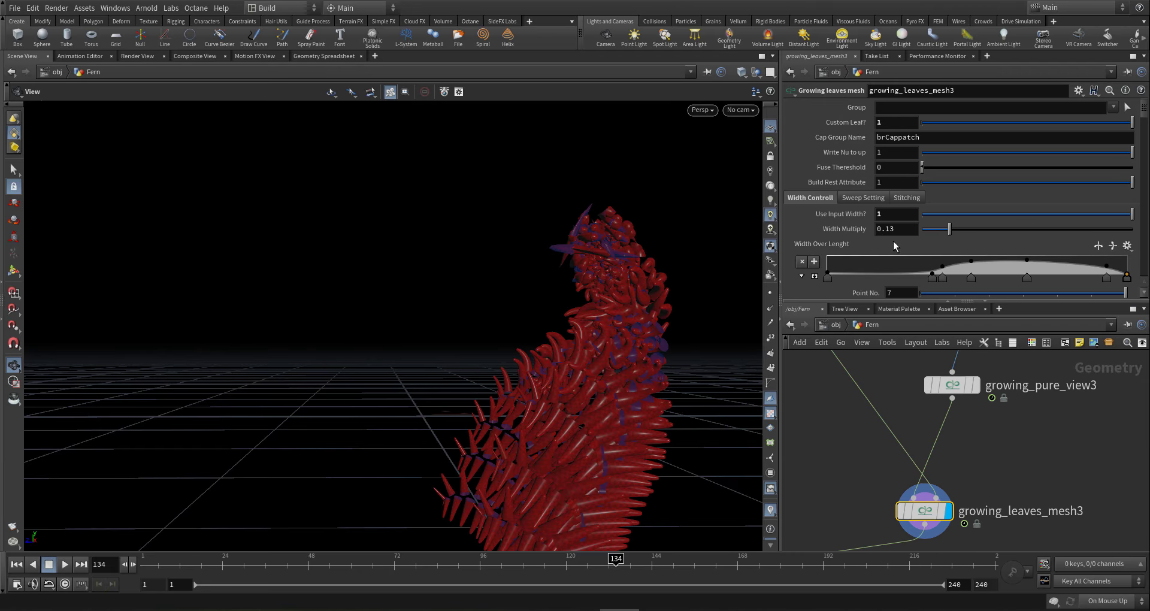
{"action": "middle_click_drag", "start_coordinate": [1043, 399], "coordinate": [979, 528]}
- Drop growing_width3's Red ramp end point at 0.932 down to value 0
{"action": "left_click", "coordinate": [901, 396]}
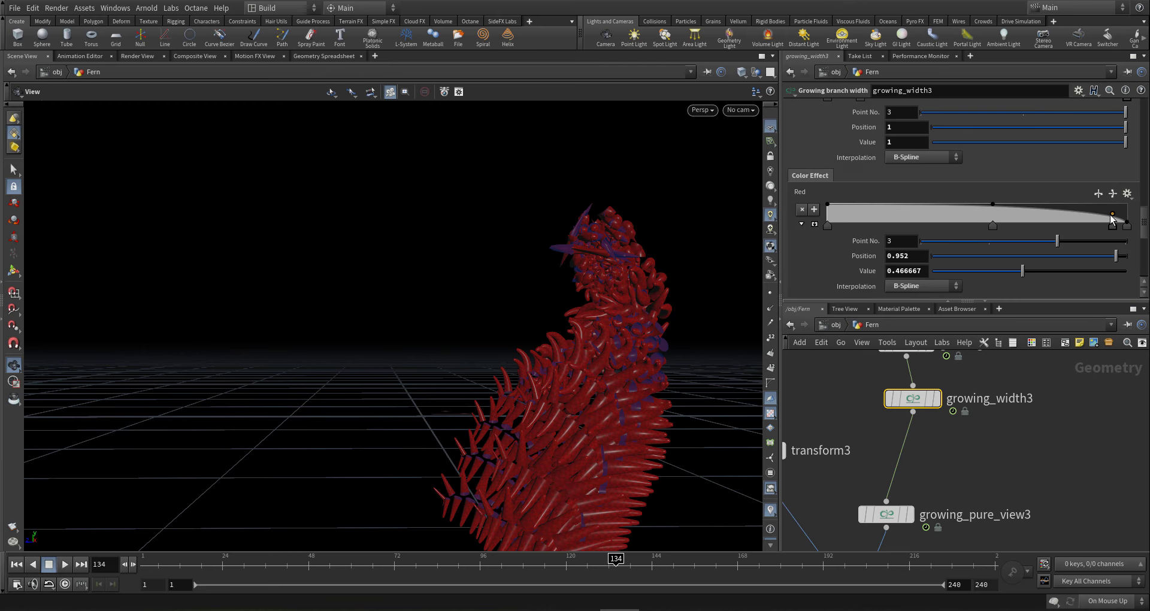
{"action": "left_click_drag", "start_coordinate": [1113, 217], "coordinate": [1107, 245]}
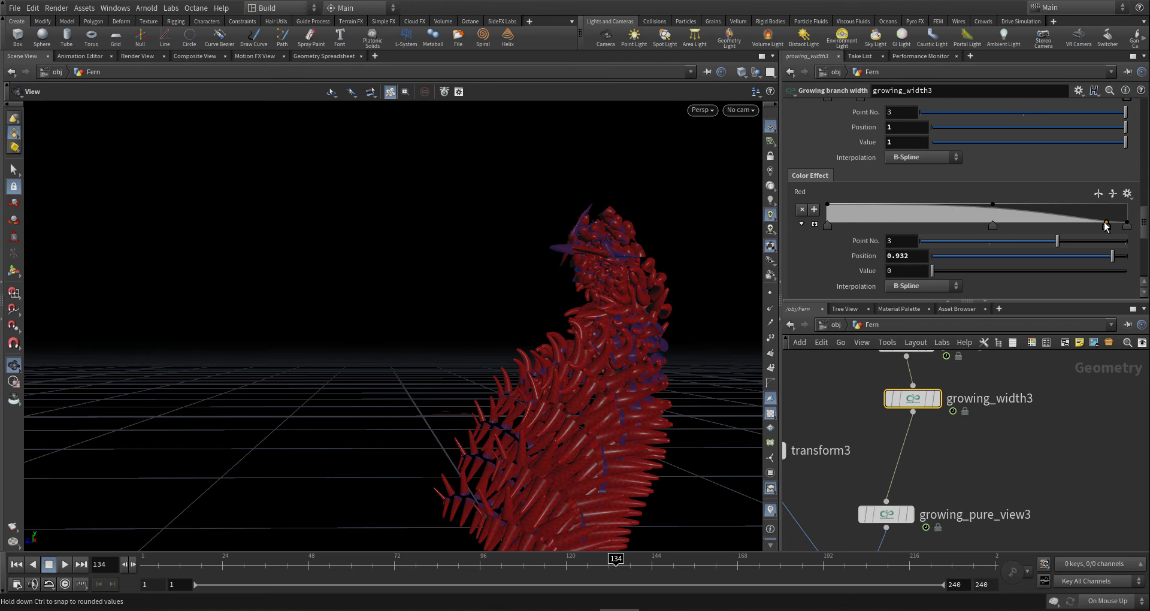
{"action": "left_click_drag", "start_coordinate": [665, 316], "coordinate": [515, 303]}
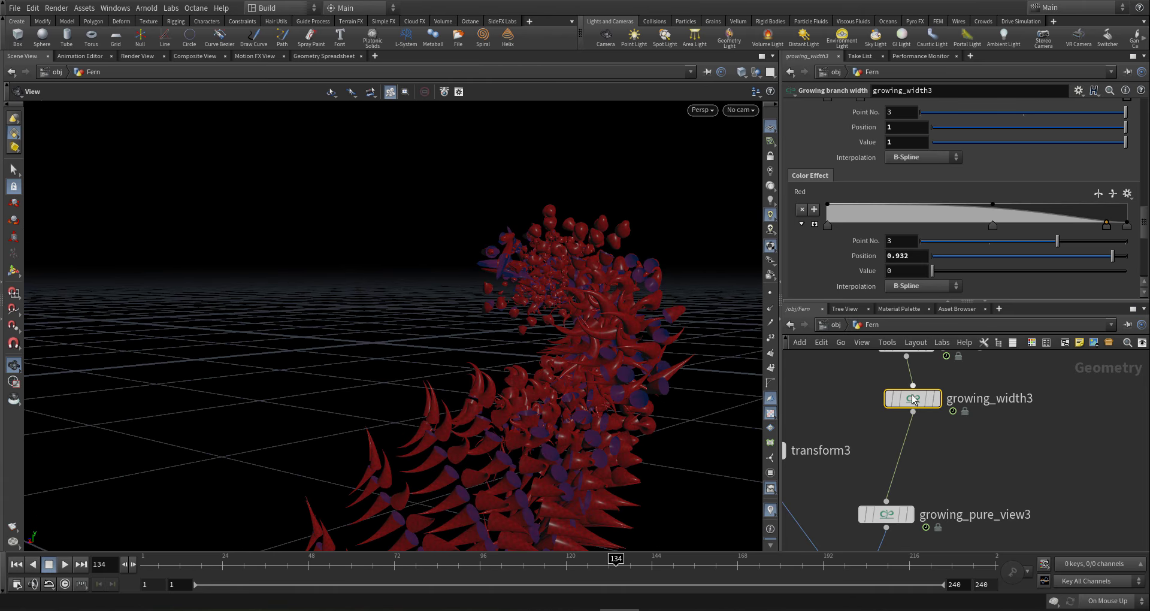
{"action": "mouse_move", "coordinate": [923, 401]}
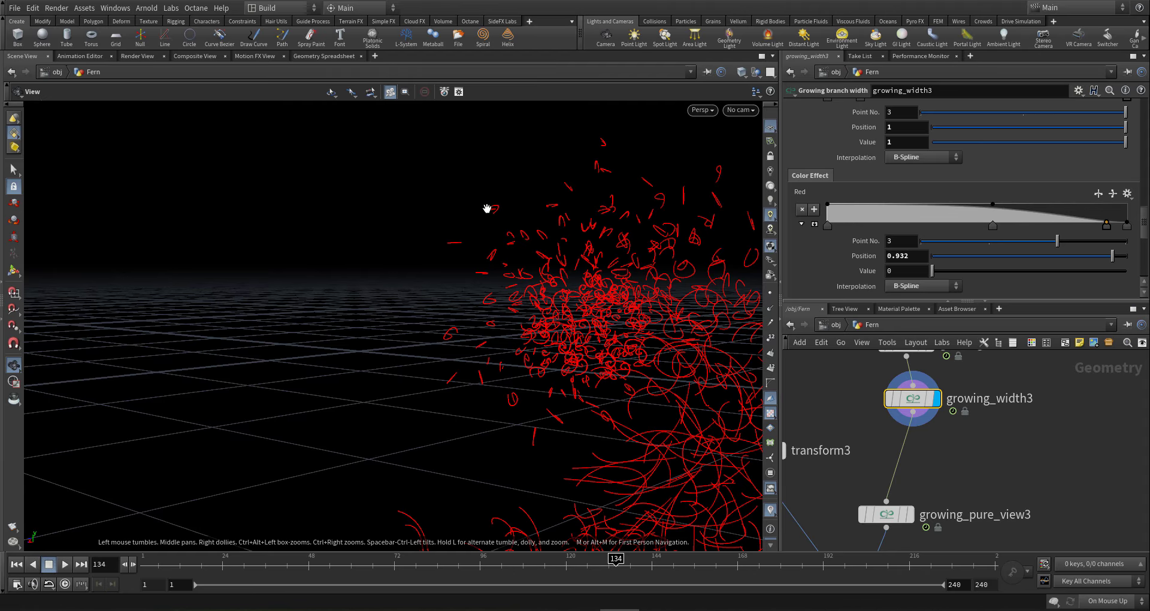
{"action": "left_click_drag", "start_coordinate": [488, 205], "coordinate": [347, 263]}
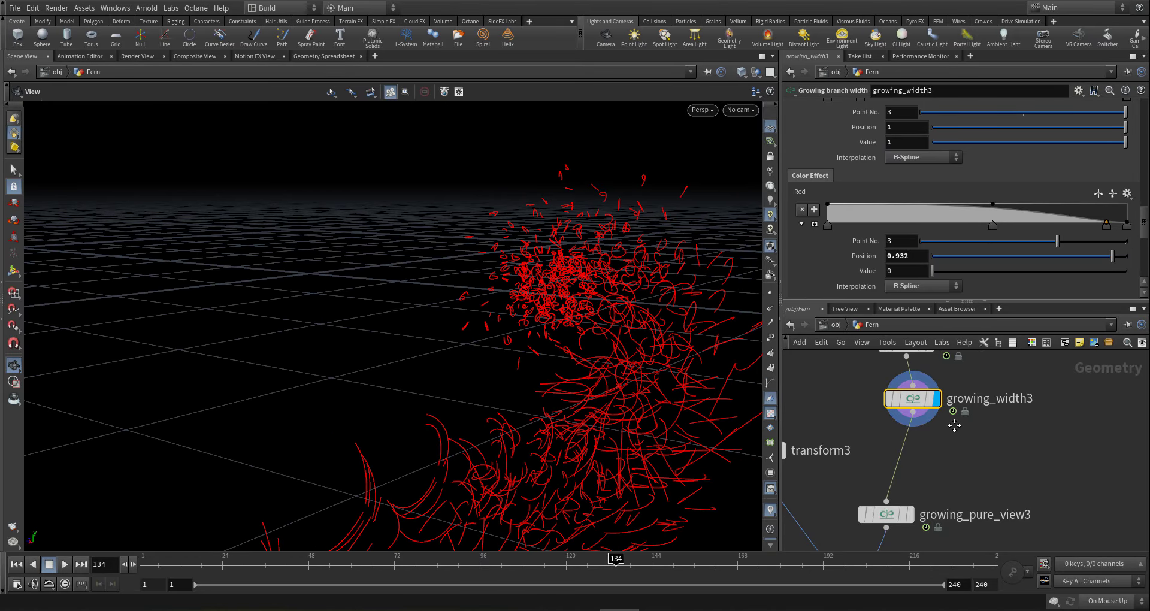
{"action": "scroll", "coordinate": [955, 426], "scroll_direction": "down", "scroll_amount": 5}
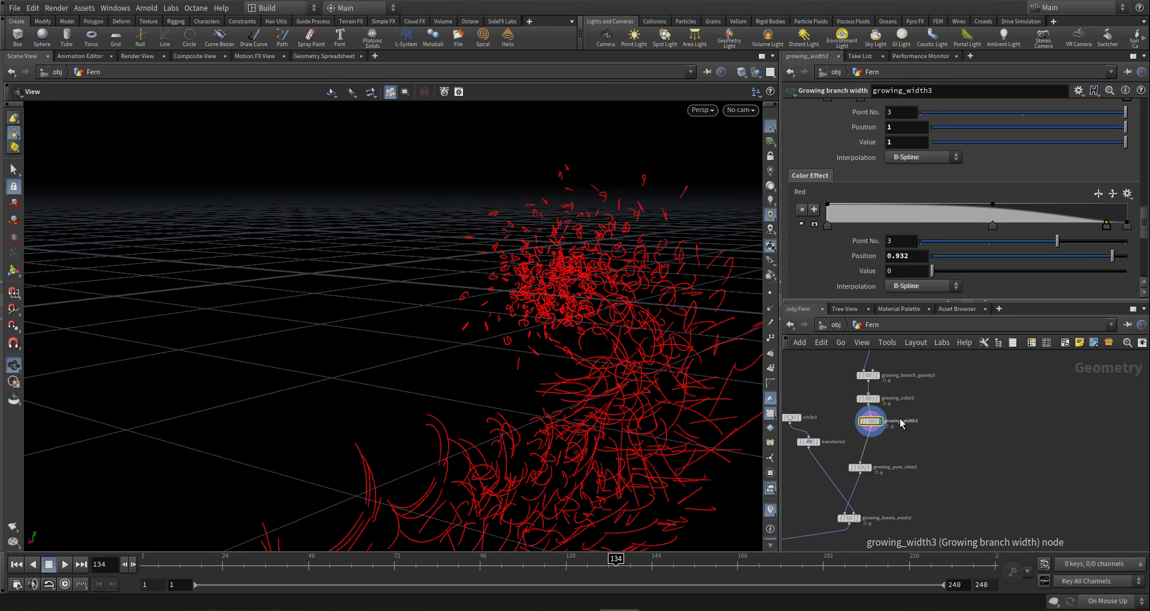
- Look through growing_color3's colour ramps, then reselect growing_width3
{"action": "scroll", "coordinate": [900, 419], "scroll_direction": "up", "scroll_amount": 3}
{"action": "scroll", "coordinate": [580, 327], "scroll_direction": "down", "scroll_amount": 2}
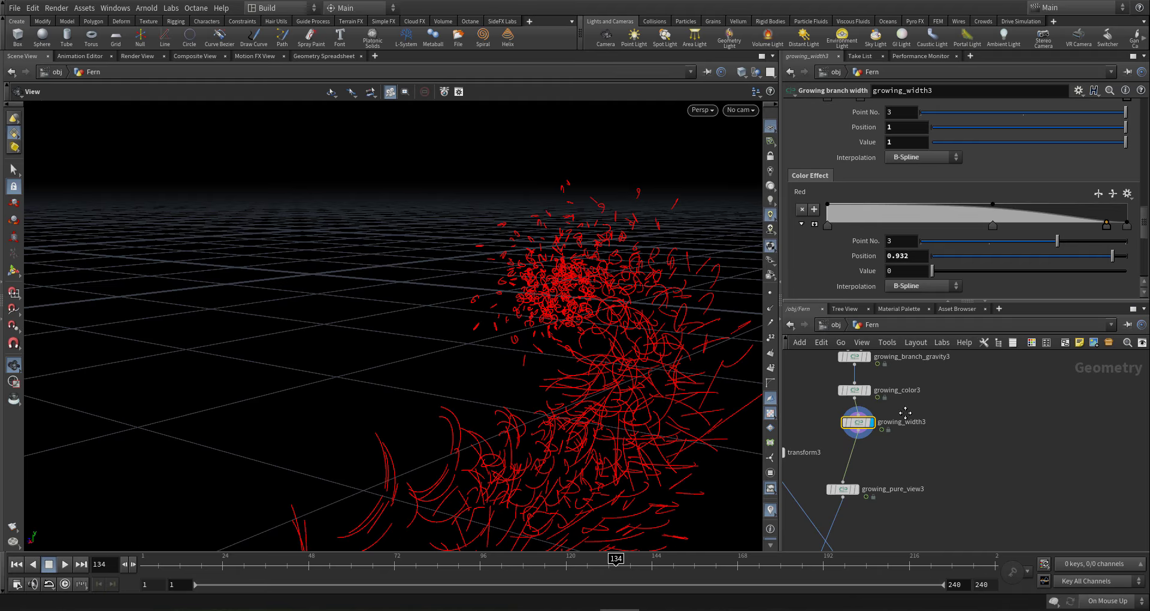
{"action": "scroll", "coordinate": [905, 412], "scroll_direction": "up", "scroll_amount": 3}
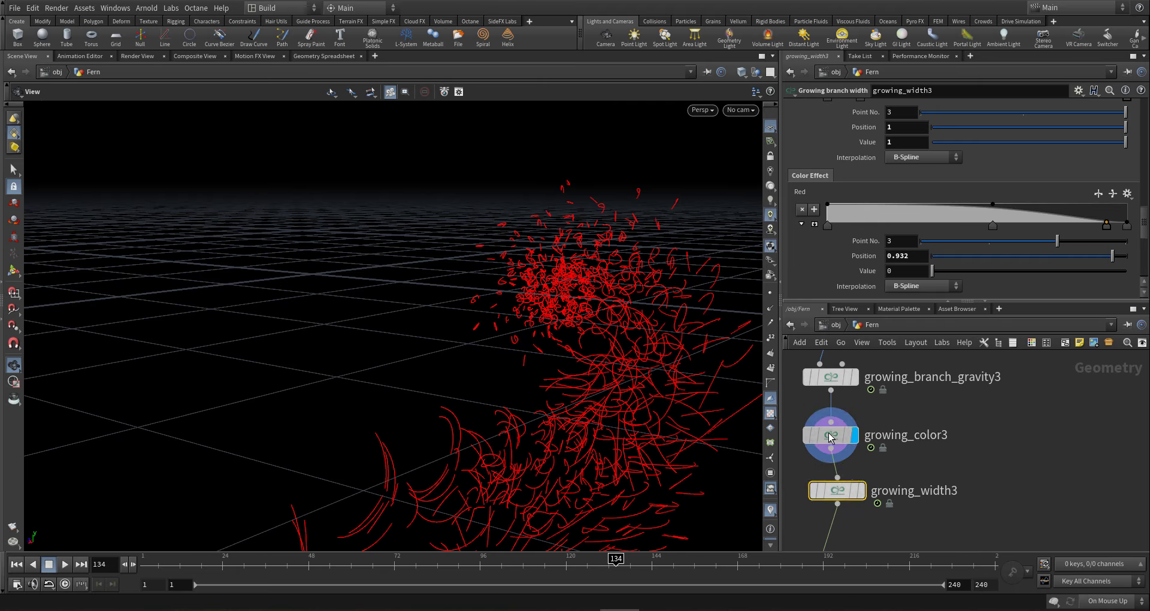
{"action": "left_click", "coordinate": [831, 438]}
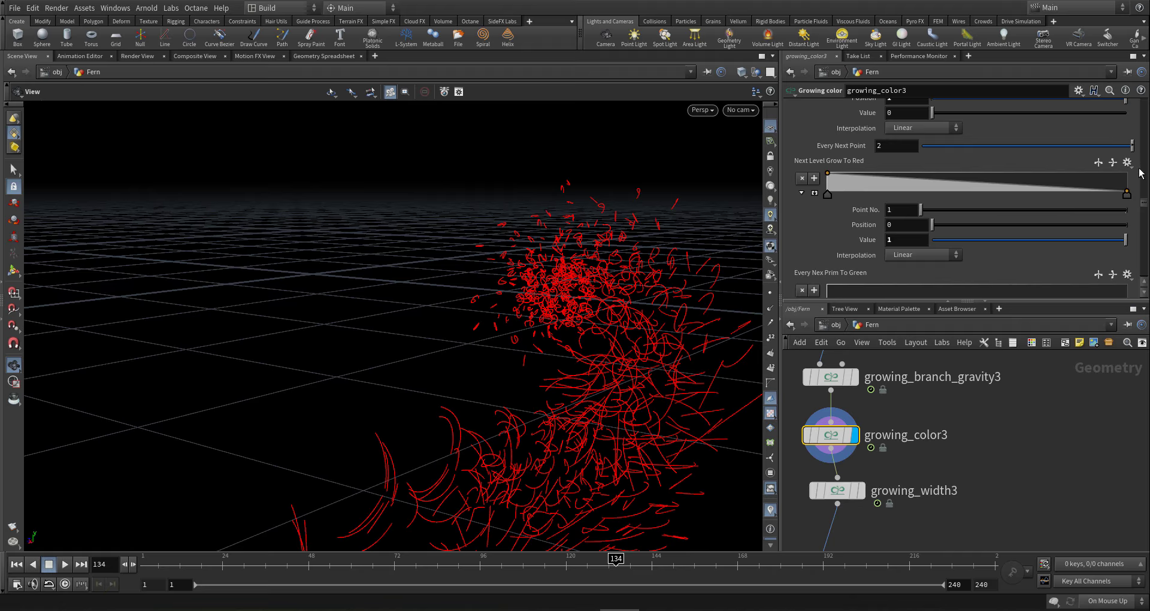
{"action": "scroll", "coordinate": [1146, 206], "scroll_direction": "down", "scroll_amount": 3}
{"action": "scroll", "coordinate": [1146, 191], "scroll_direction": "down", "scroll_amount": 3}
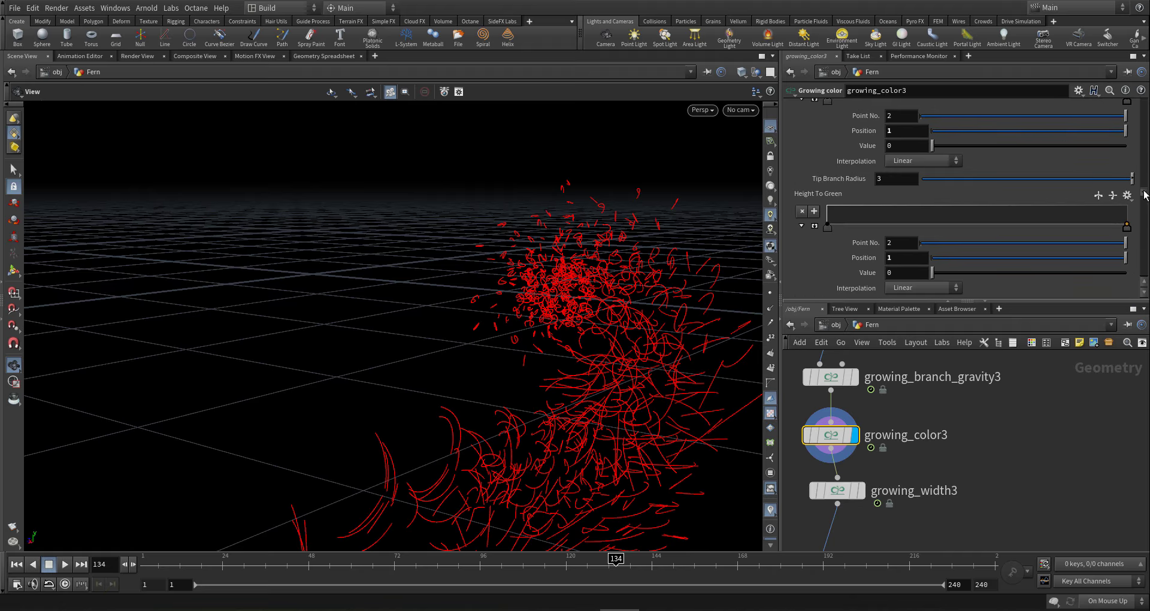
{"action": "scroll", "coordinate": [1146, 188], "scroll_direction": "up", "scroll_amount": 5}
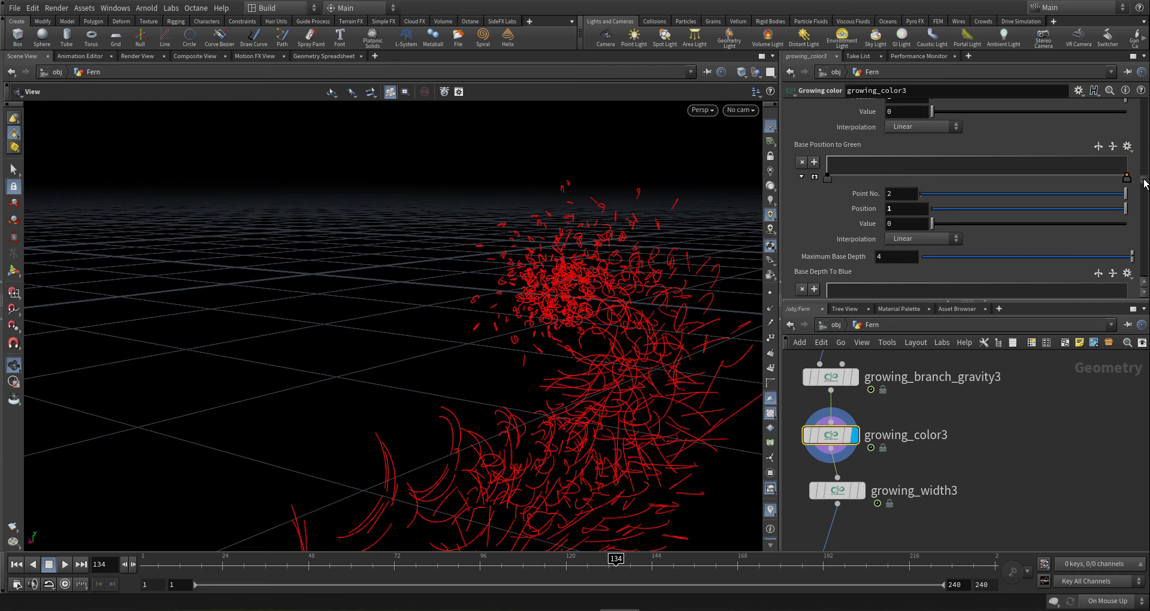
{"action": "scroll", "coordinate": [1146, 178], "scroll_direction": "up", "scroll_amount": 5}
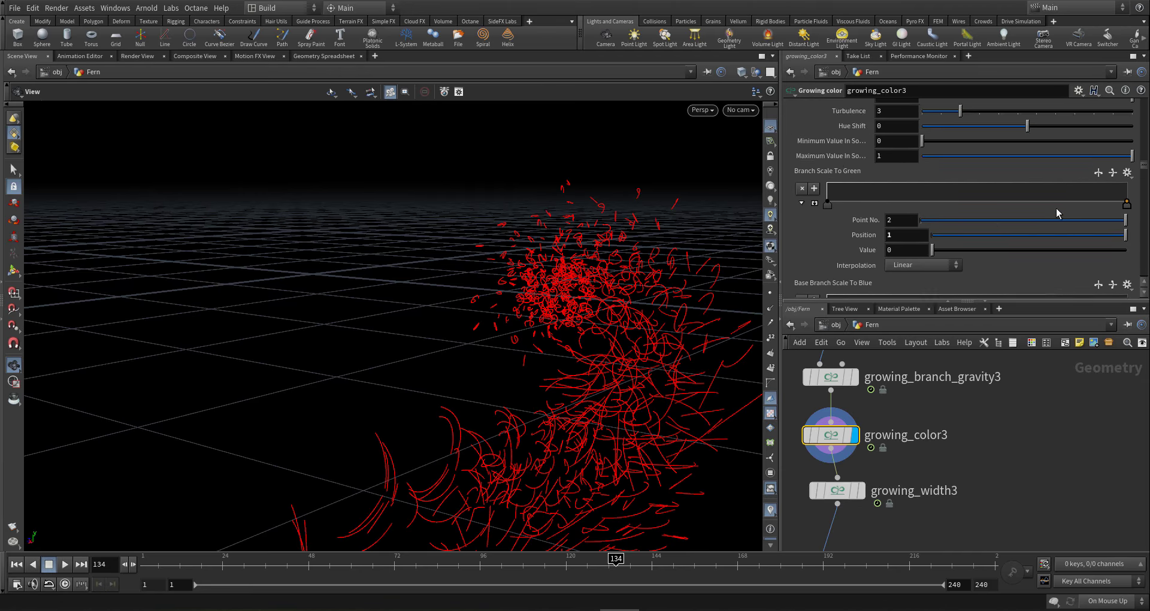
{"action": "scroll", "coordinate": [959, 437], "scroll_direction": "down", "scroll_amount": 3}
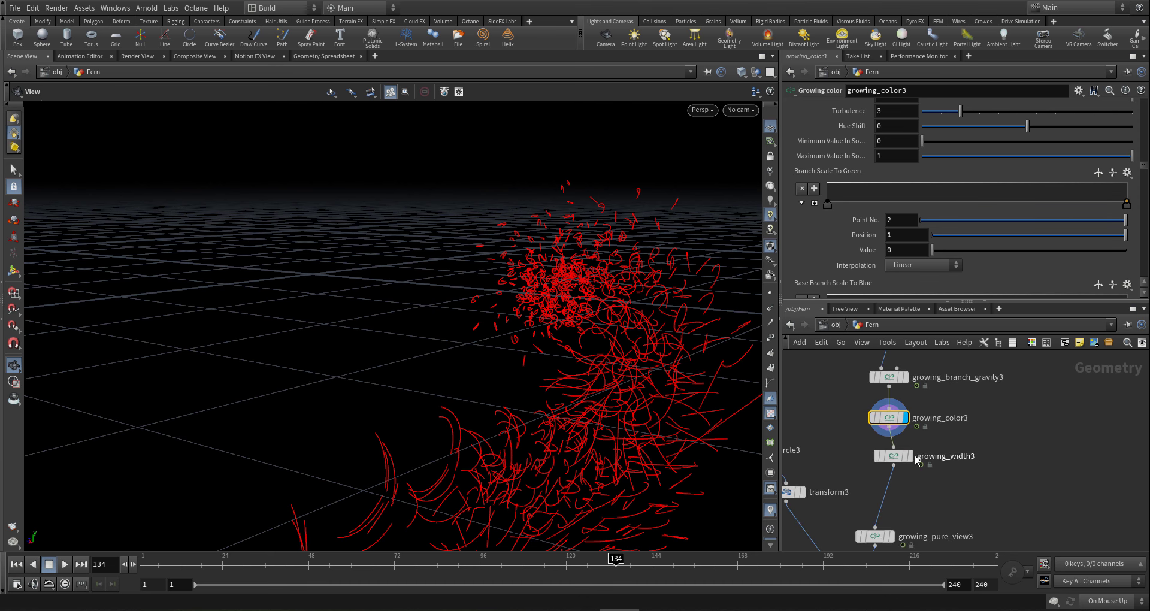
{"action": "mouse_move", "coordinate": [895, 455]}
{"action": "scroll", "coordinate": [968, 459], "scroll_direction": "down", "scroll_amount": 2}
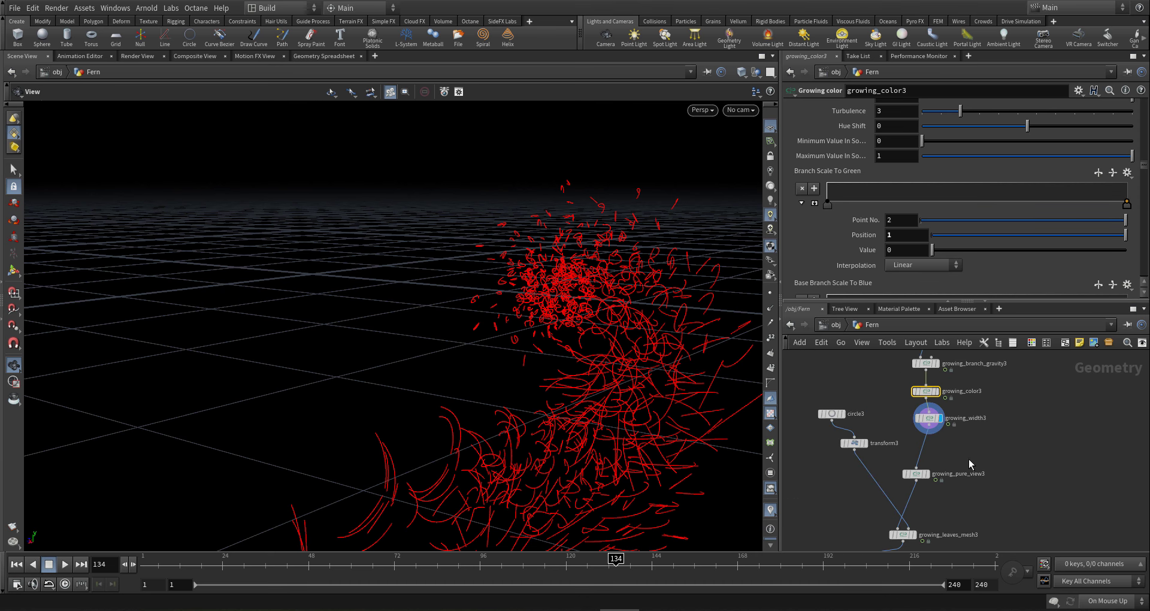
{"action": "mouse_move", "coordinate": [896, 538]}
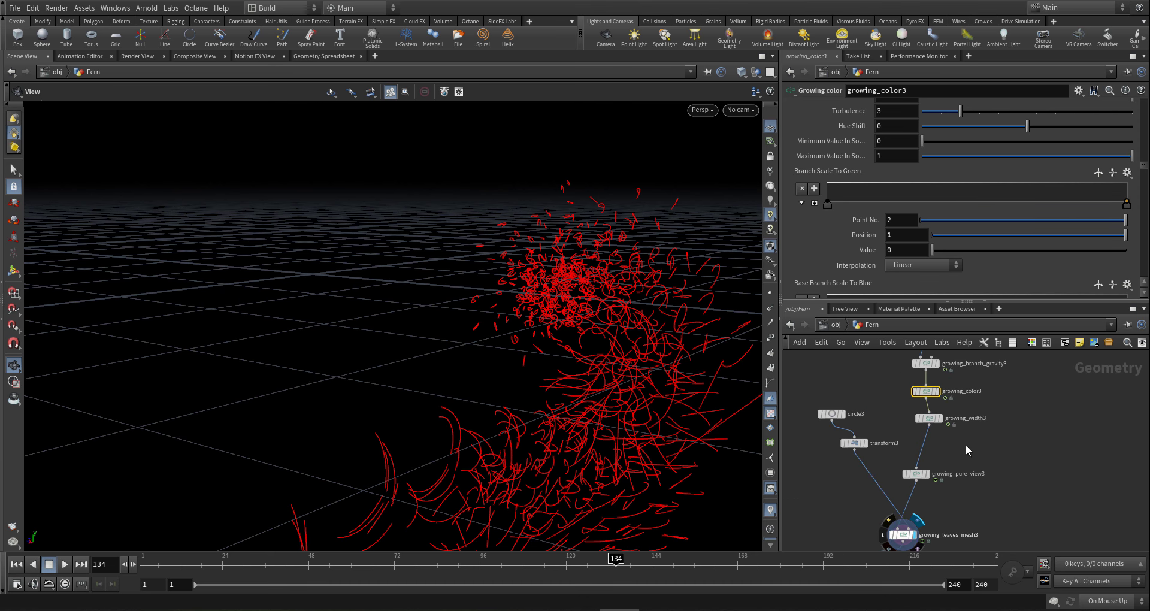
{"action": "left_click", "coordinate": [929, 418]}
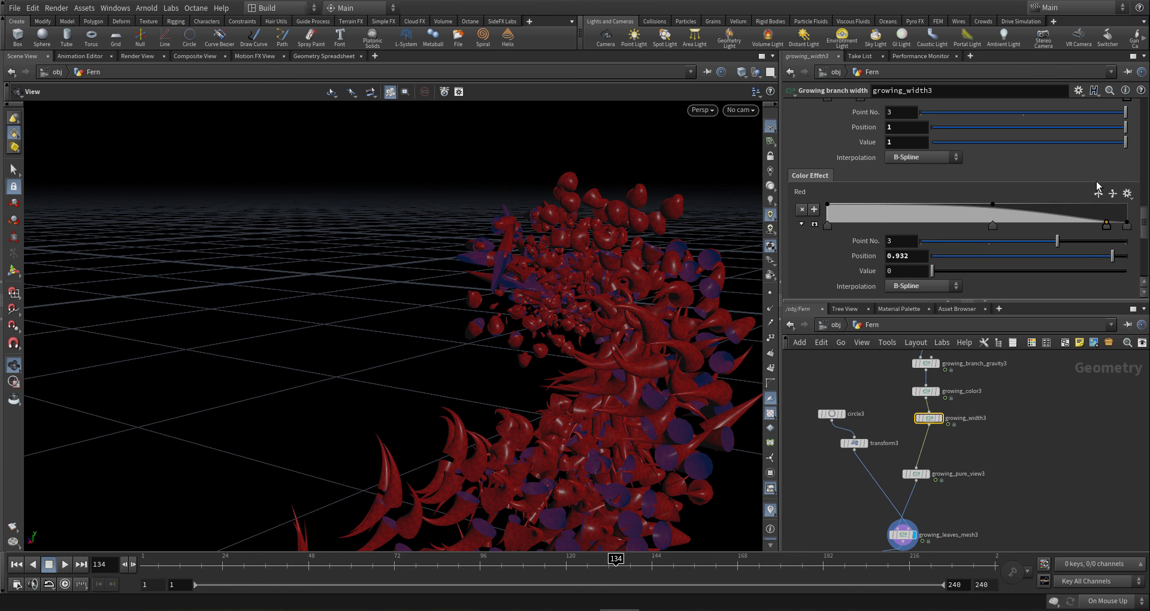
- Slide growing_width3's Base Width Clamp Ramp point 2 to position 0.24, value 0
{"action": "left_click_drag", "start_coordinate": [1146, 228], "coordinate": [1139, 200]}
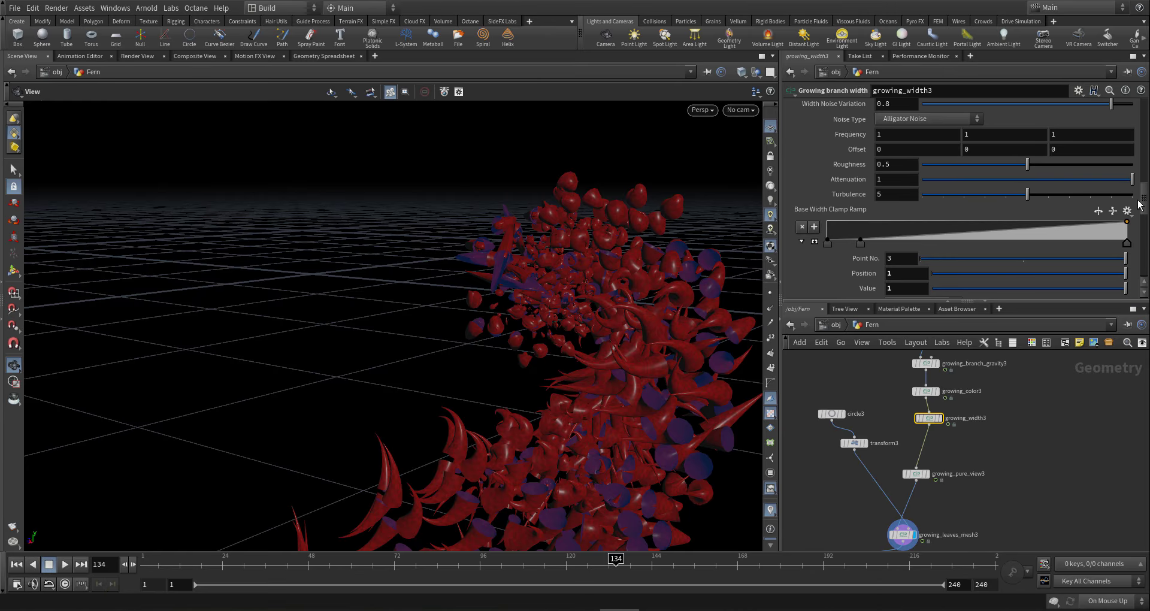
{"action": "left_click", "coordinate": [860, 241]}
{"action": "scroll", "coordinate": [857, 256], "scroll_direction": "down", "scroll_amount": 1}
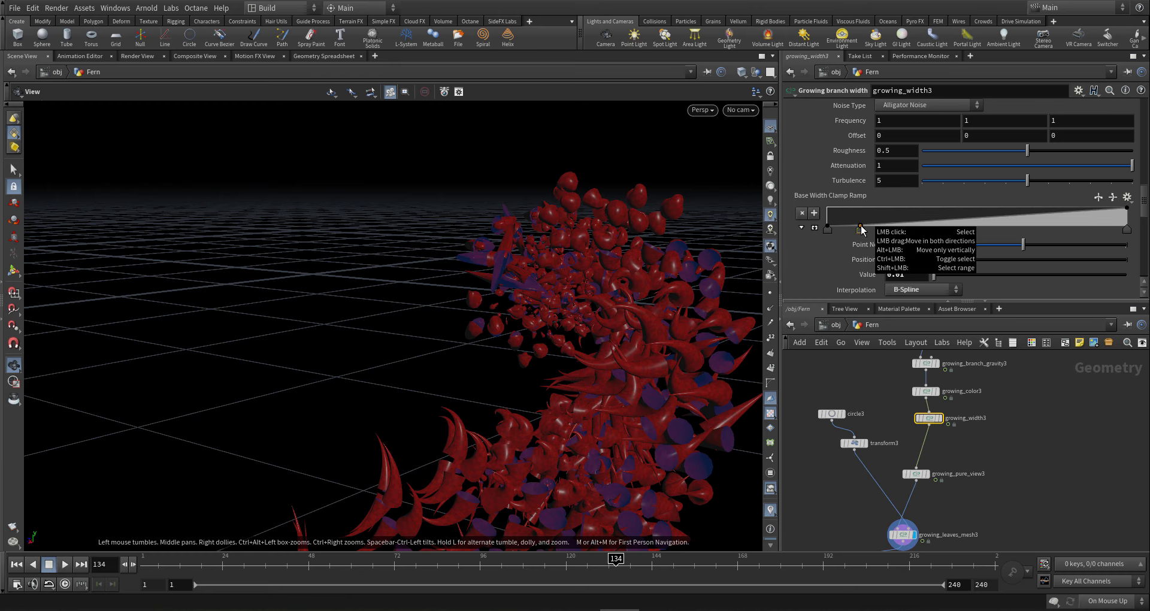
{"action": "left_click_drag", "start_coordinate": [861, 228], "coordinate": [899, 230]}
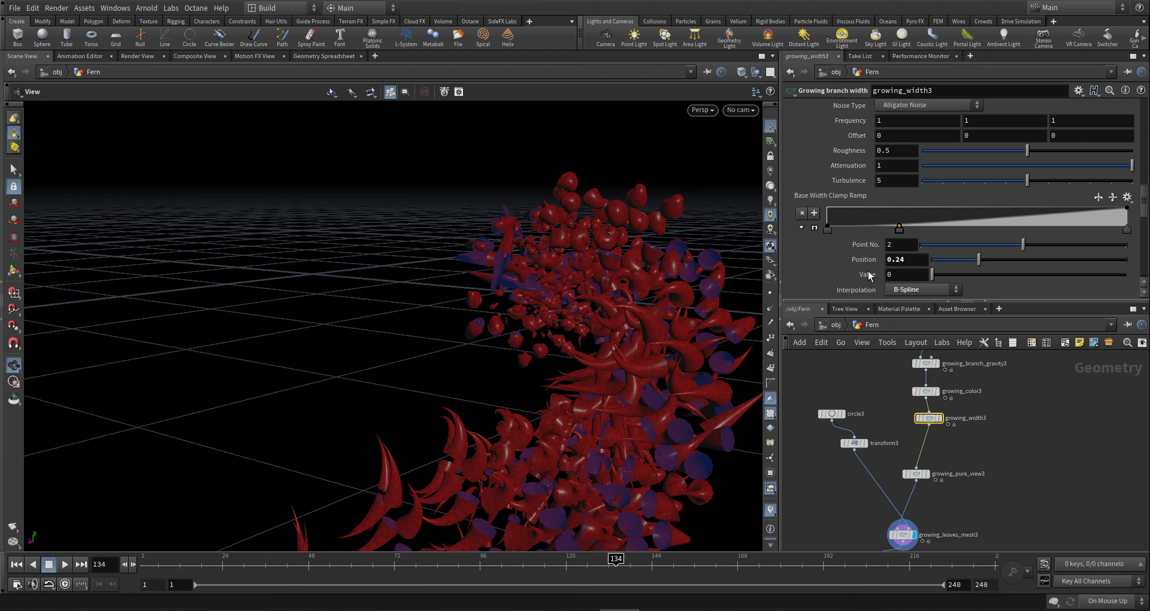
{"action": "scroll", "coordinate": [865, 222], "scroll_direction": "up", "scroll_amount": 2}
{"action": "scroll", "coordinate": [865, 223], "scroll_direction": "up", "scroll_amount": 8}
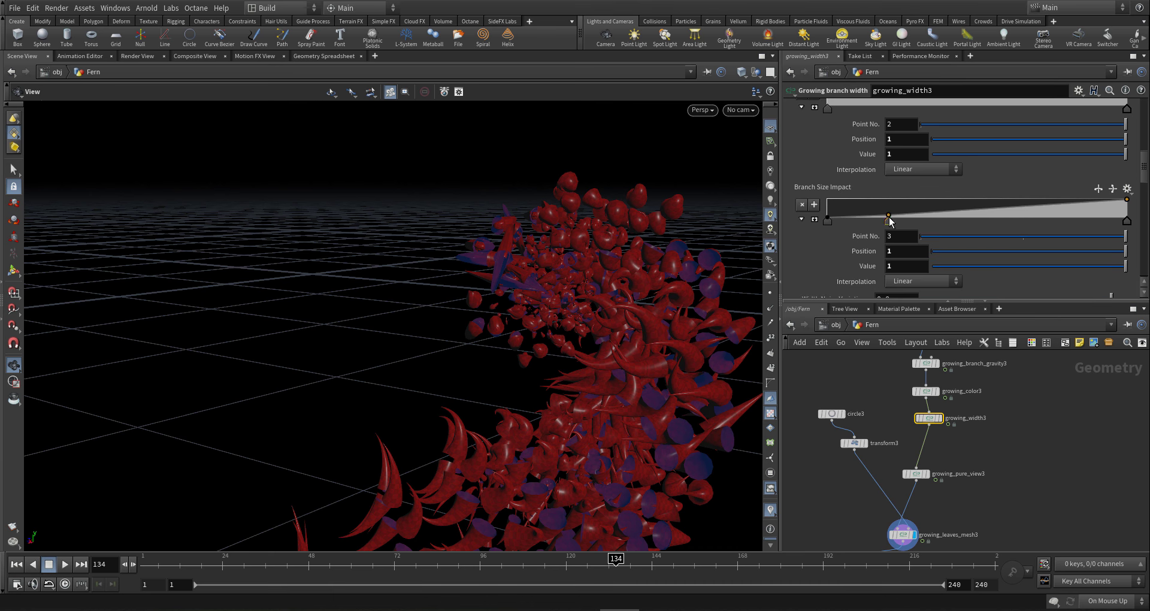
- Add a zero point near 0.22 to Branch Size Impact and make its first key B-Spline
{"action": "left_click_drag", "start_coordinate": [890, 222], "coordinate": [925, 230]}
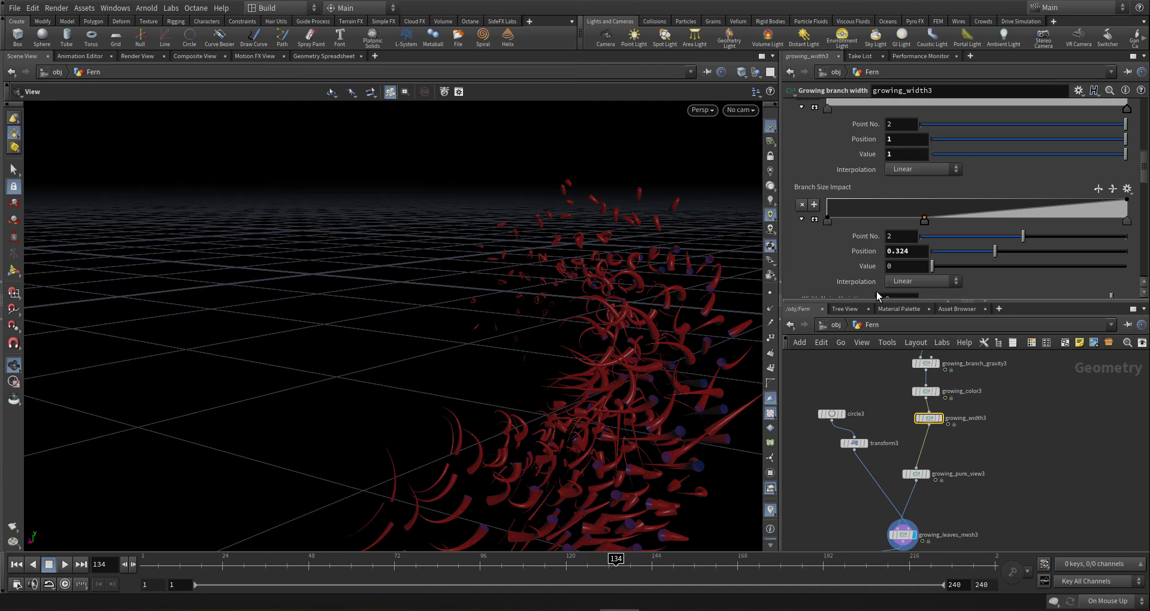
{"action": "left_click", "coordinate": [1127, 200]}
{"action": "left_click", "coordinate": [827, 223]}
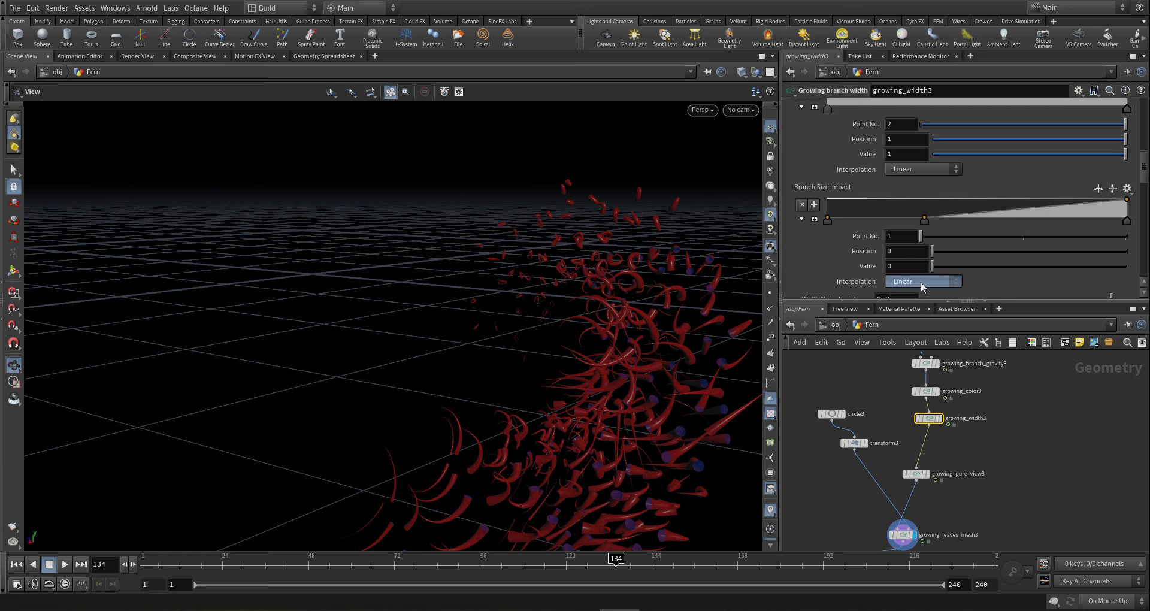
{"action": "left_click", "coordinate": [921, 282]}
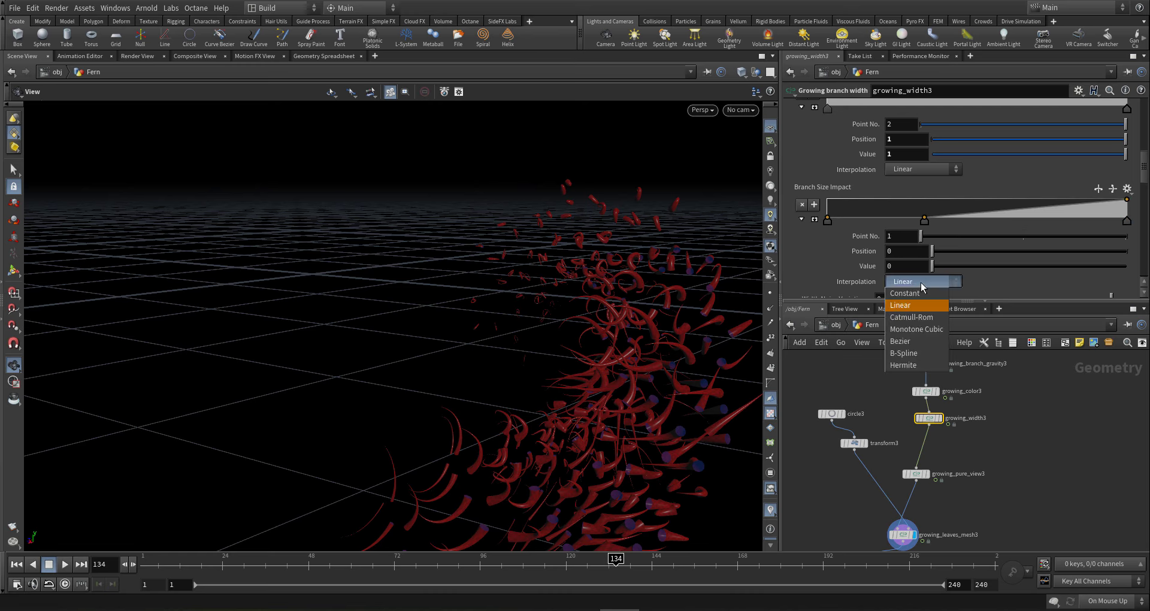
{"action": "left_click", "coordinate": [916, 358]}
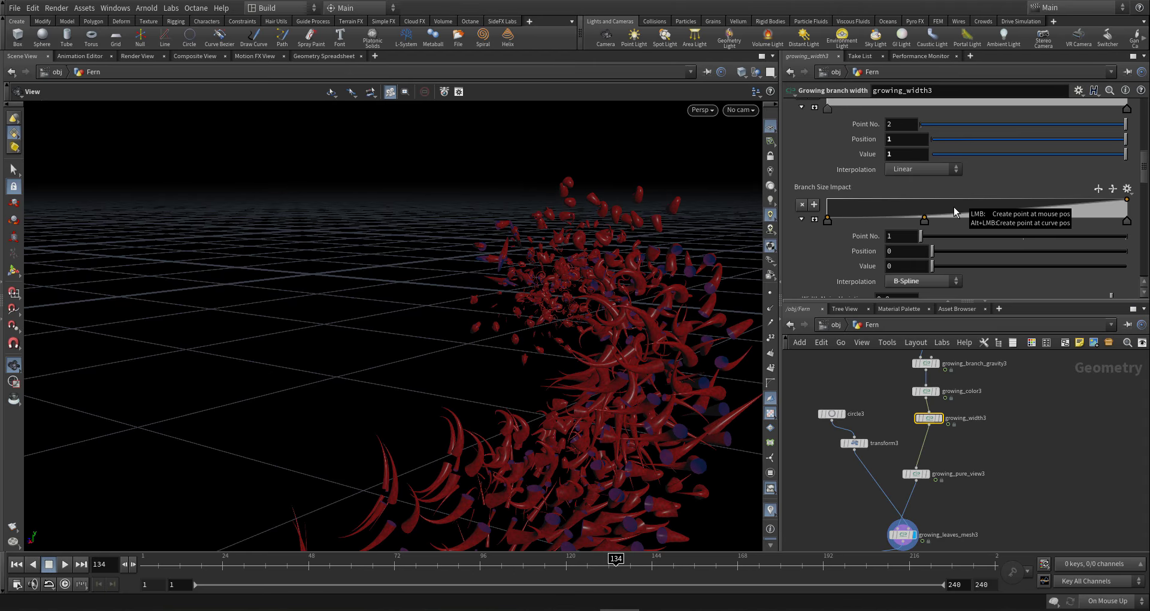
- Add two Branch Size Impact keys, raise one to full value, and shift the middle keys left
{"action": "left_click", "coordinate": [892, 220]}
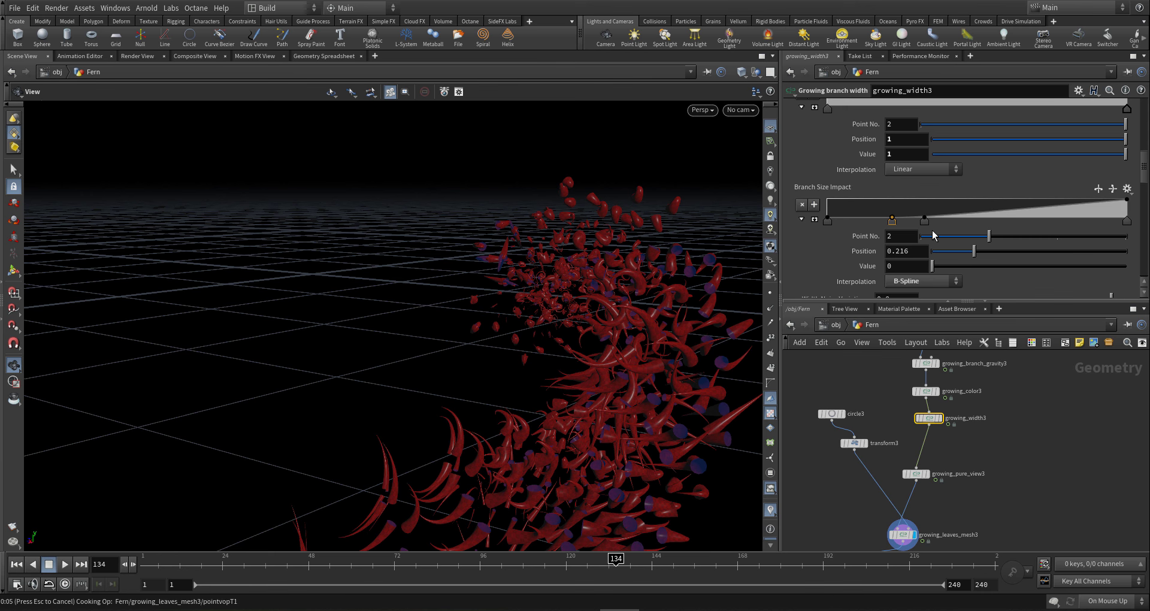
{"action": "left_click", "coordinate": [979, 203]}
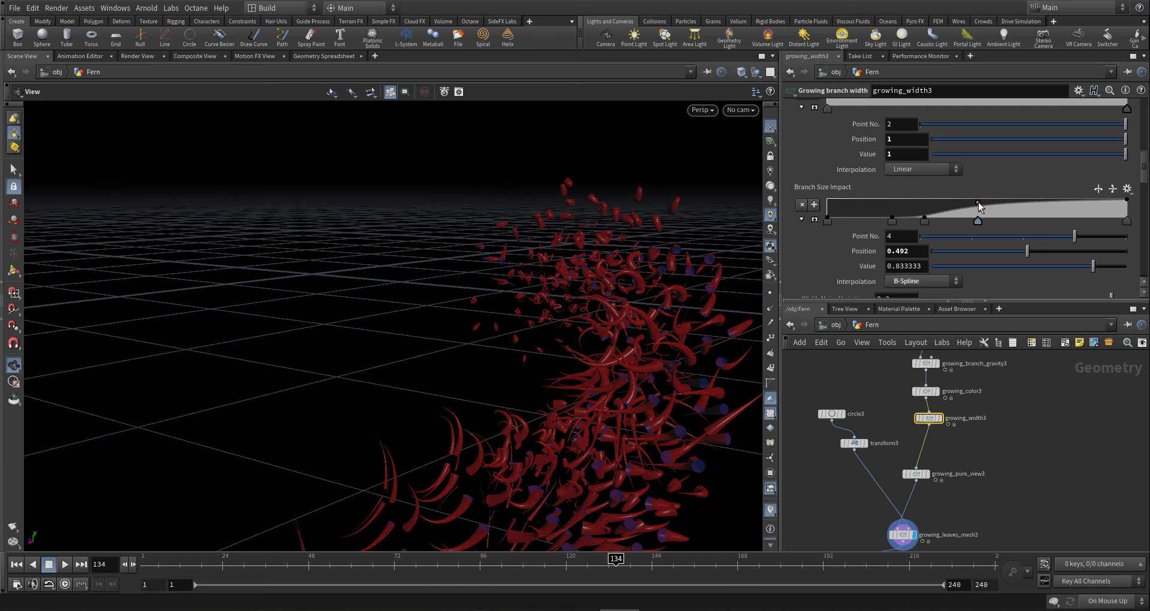
{"action": "left_click_drag", "start_coordinate": [978, 203], "coordinate": [1000, 199]}
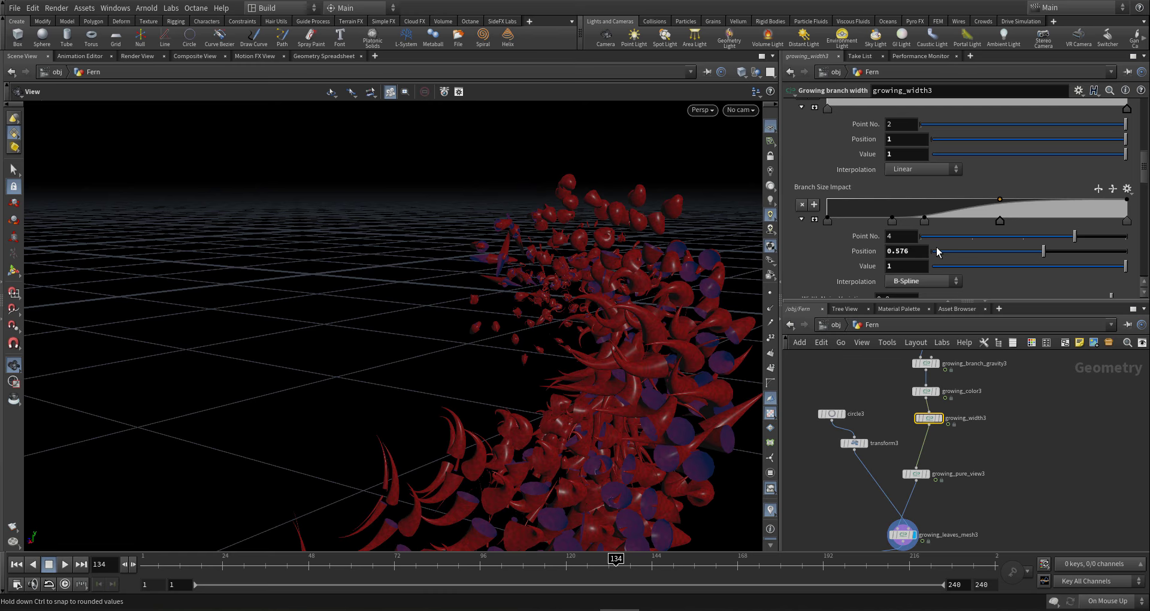
{"action": "left_click_drag", "start_coordinate": [924, 221], "coordinate": [982, 228]}
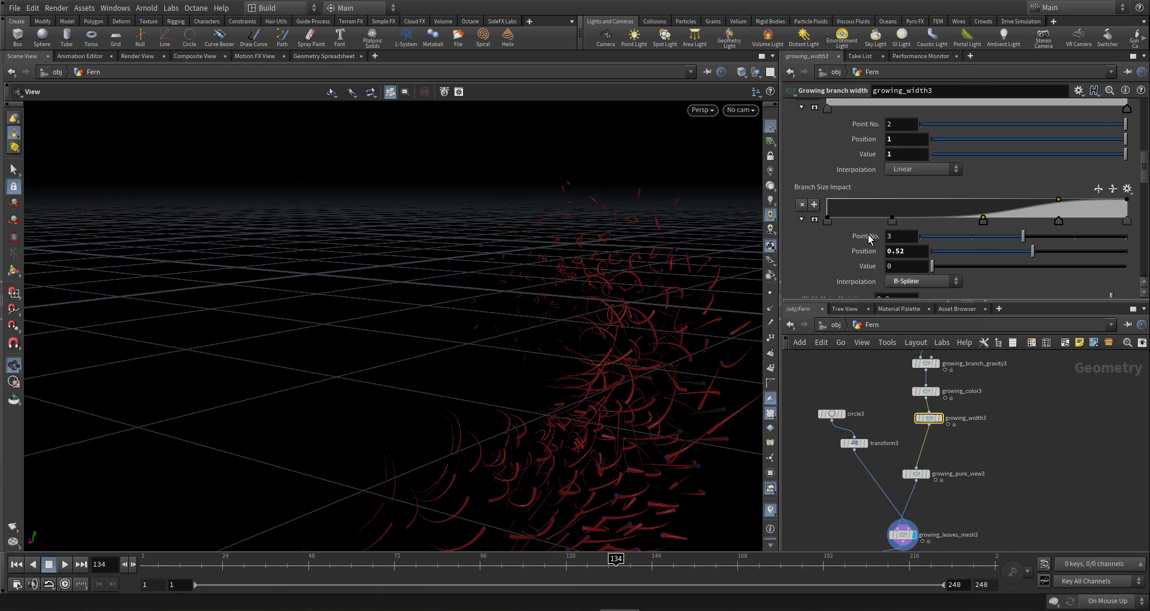
{"action": "left_click_drag", "start_coordinate": [983, 221], "coordinate": [955, 224]}
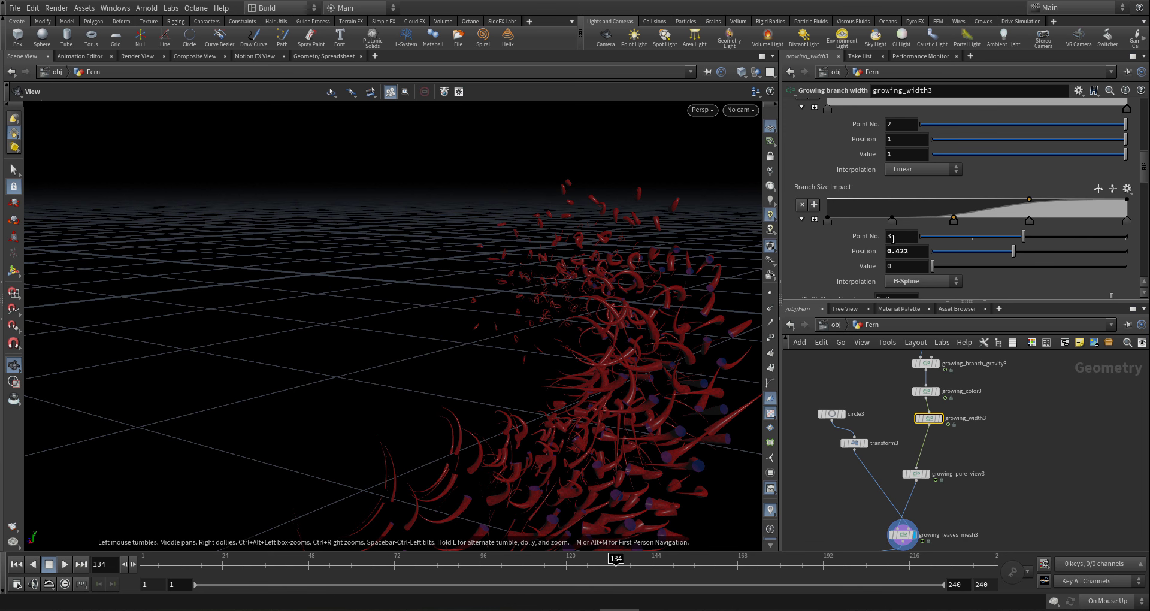
- Raise the Red ramp's last key at 0.966 to value 0.4
{"action": "mouse_move", "coordinate": [631, 304]}
{"action": "left_mouse_down"}
{"action": "mouse_move", "coordinate": [619, 288]}
{"action": "mouse_move", "coordinate": [614, 307]}
{"action": "left_mouse_up"}
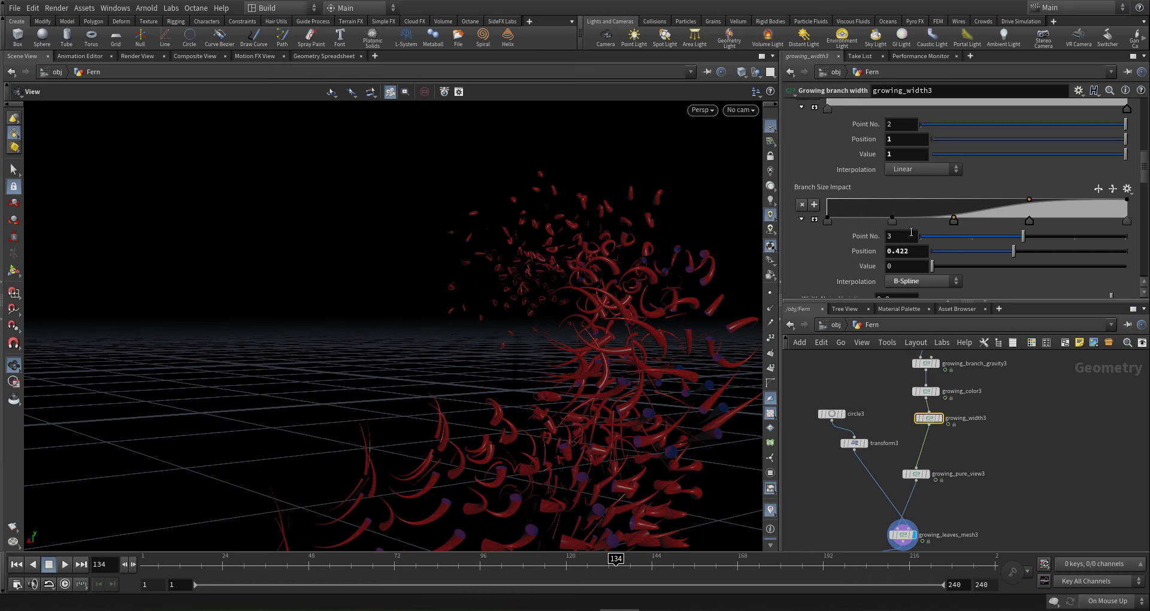
{"action": "scroll", "coordinate": [933, 260], "scroll_direction": "down", "scroll_amount": 3}
{"action": "scroll", "coordinate": [929, 203], "scroll_direction": "up", "scroll_amount": 4}
{"action": "scroll", "coordinate": [929, 204], "scroll_direction": "up", "scroll_amount": 5}
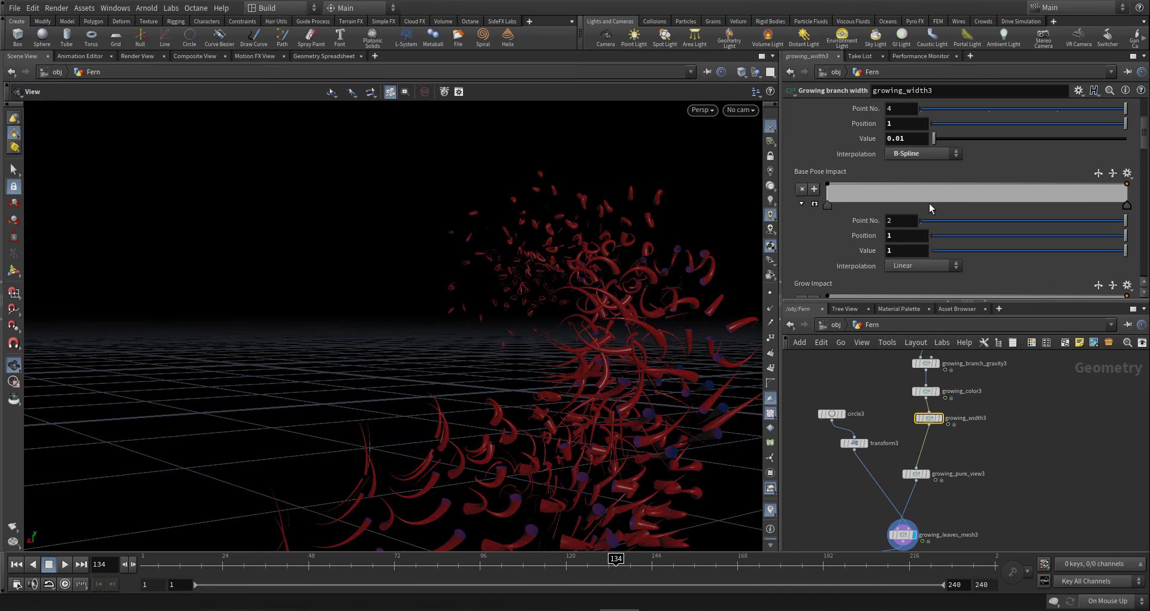
{"action": "scroll", "coordinate": [997, 243], "scroll_direction": "down", "scroll_amount": 8}
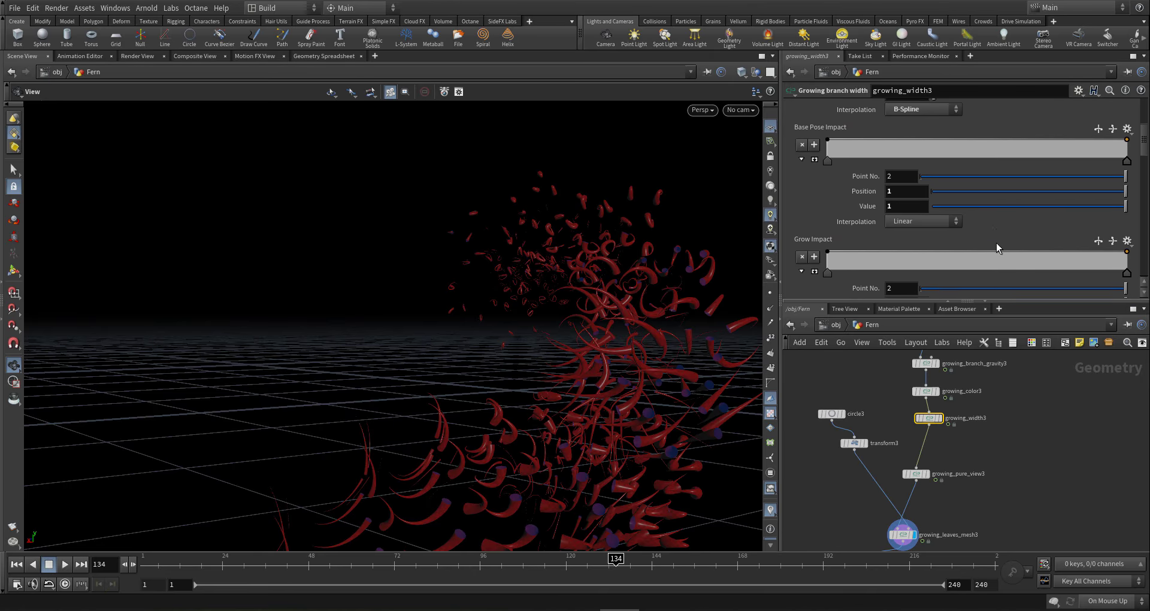
{"action": "scroll", "coordinate": [997, 245], "scroll_direction": "down", "scroll_amount": 10}
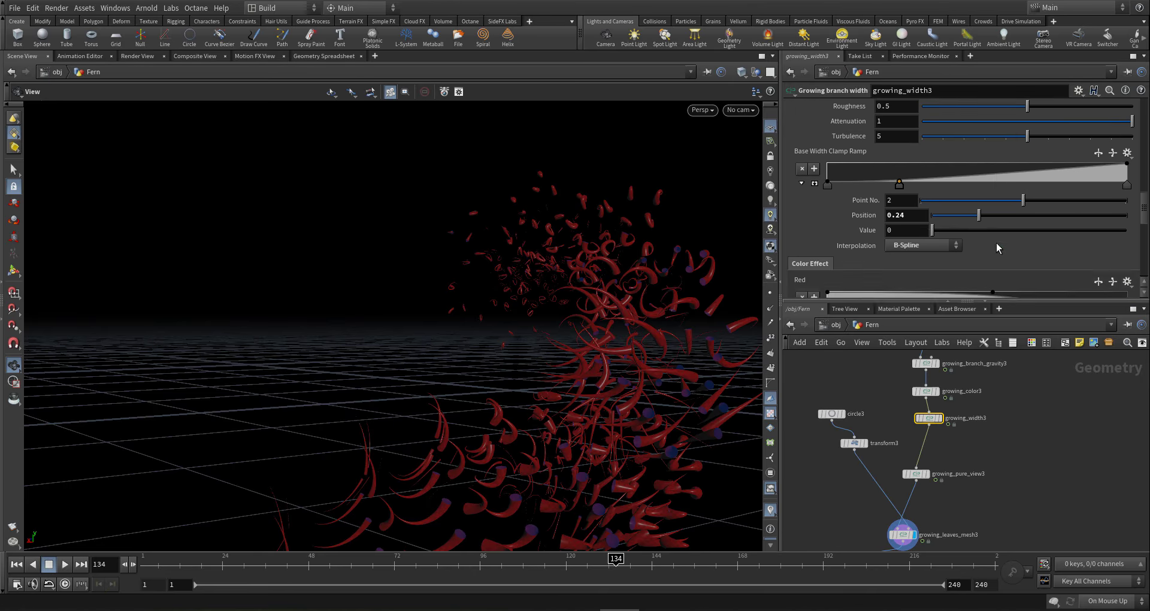
{"action": "scroll", "coordinate": [997, 243], "scroll_direction": "up", "scroll_amount": 2}
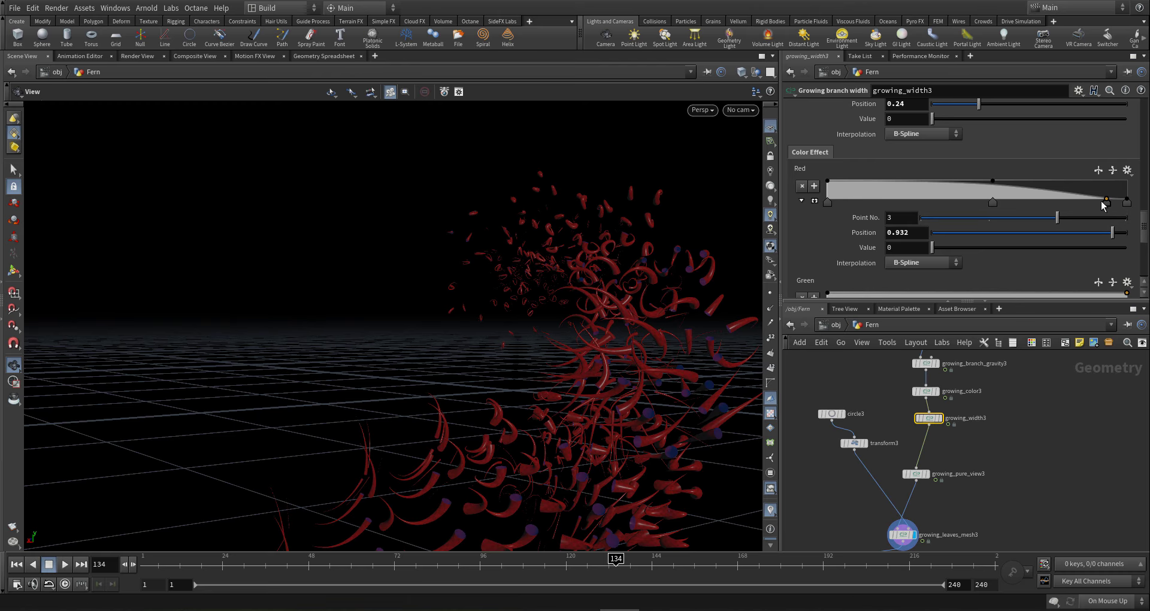
{"action": "left_click_drag", "start_coordinate": [1108, 204], "coordinate": [1116, 191]}
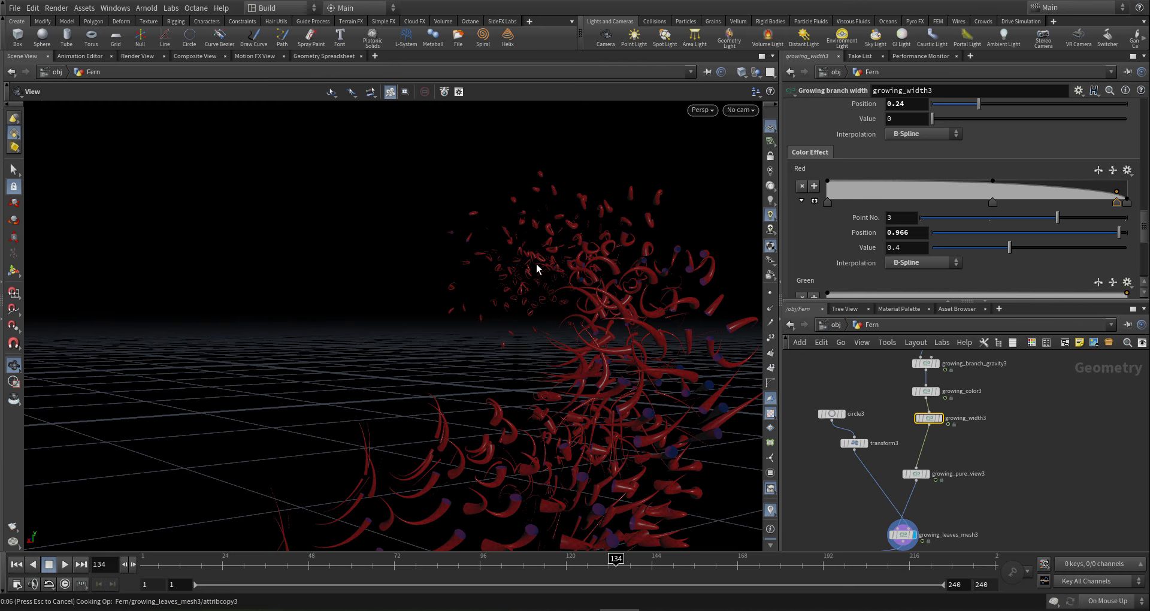
{"action": "left_click_drag", "start_coordinate": [629, 279], "coordinate": [866, 386]}
{"action": "left_click_drag", "start_coordinate": [684, 433], "coordinate": [527, 407]}
- Orbit around the fern and move the timeline to frame 184
{"action": "scroll", "coordinate": [935, 444], "scroll_direction": "down", "scroll_amount": 5}
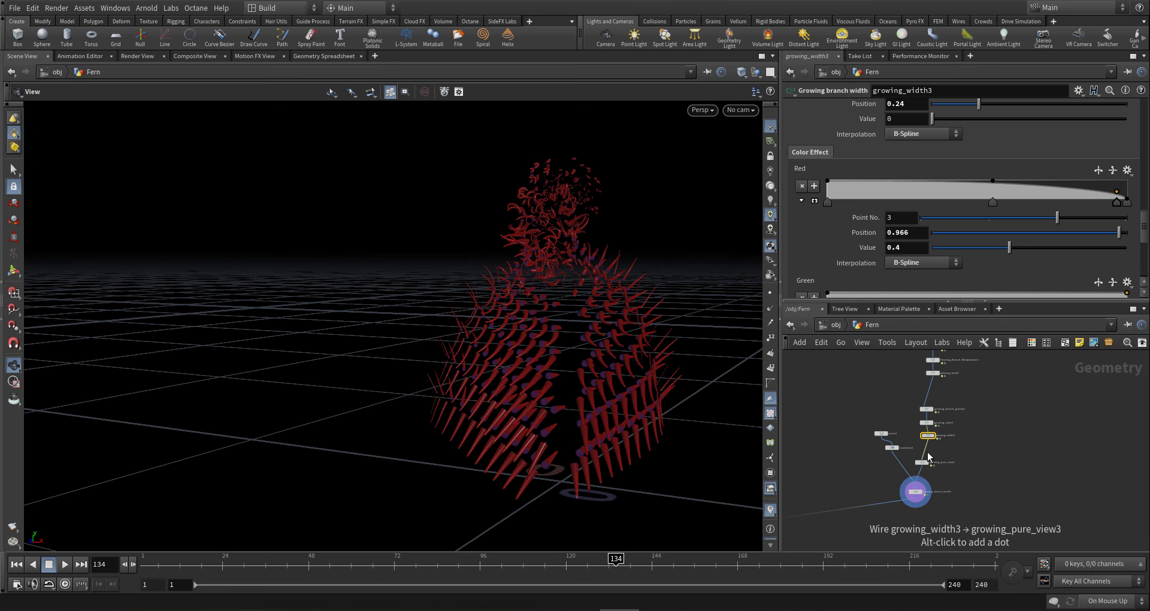
{"action": "left_click_drag", "start_coordinate": [599, 383], "coordinate": [564, 323]}
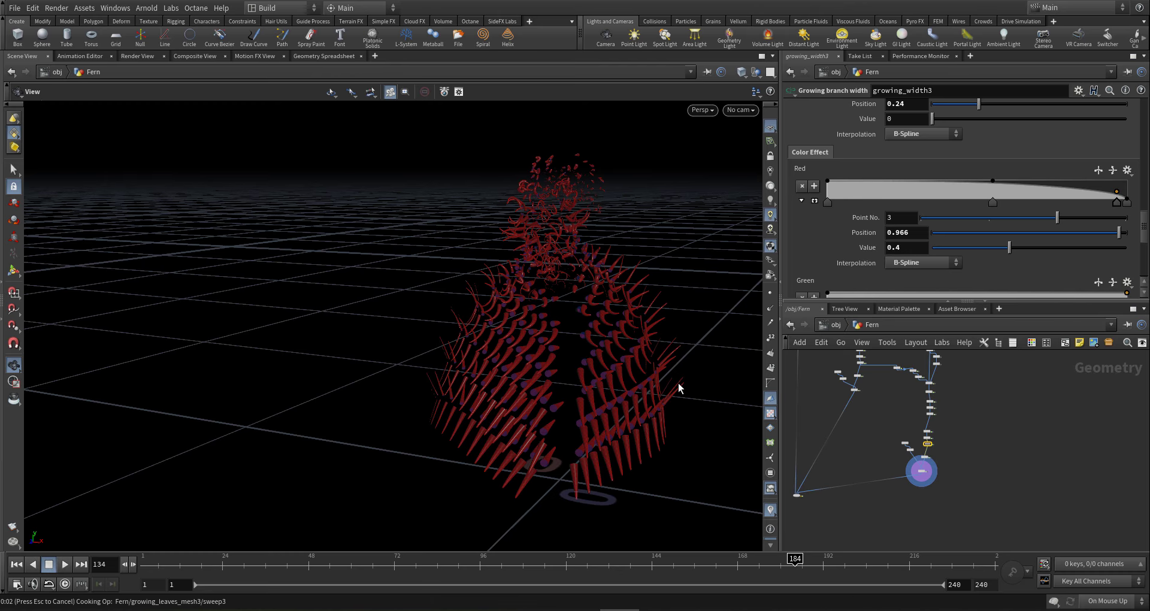
{"action": "left_click_drag", "start_coordinate": [650, 372], "coordinate": [659, 348]}
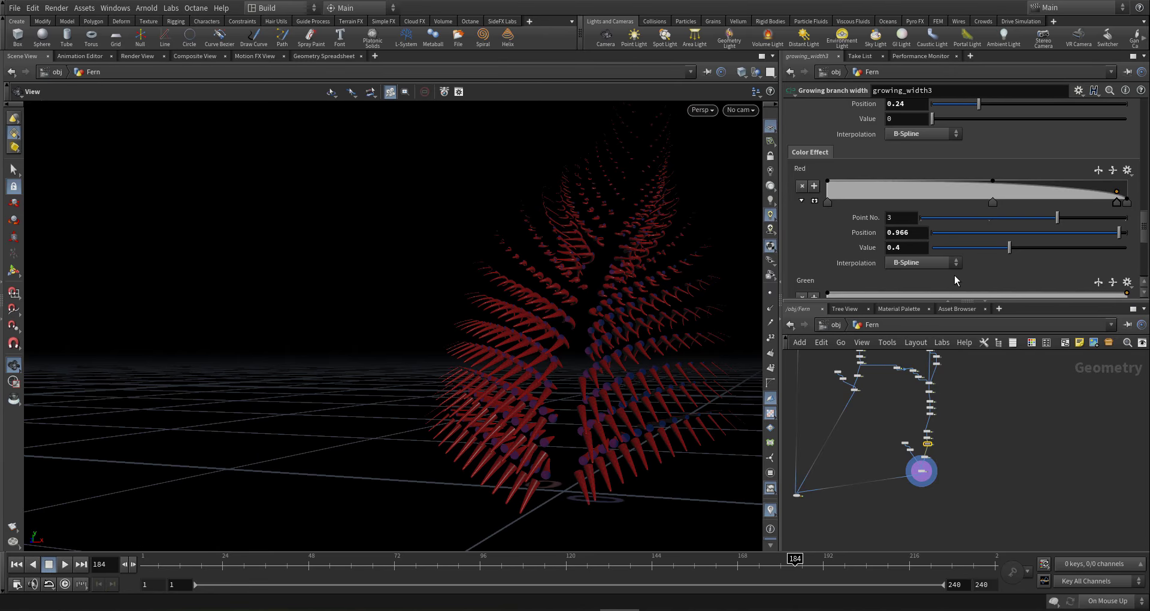
- Lower growing_width3's Width Multiply to 0.005 and orbit to inspect the thin branches
{"action": "left_click_drag", "start_coordinate": [1144, 240], "coordinate": [1139, 147]}
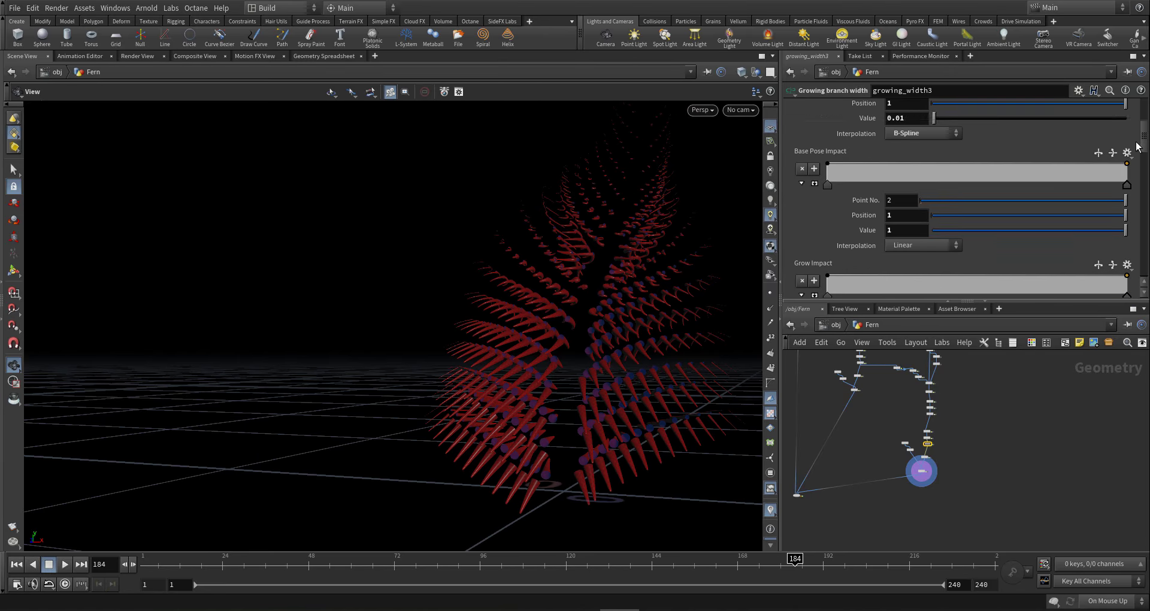
{"action": "scroll", "coordinate": [932, 171], "scroll_direction": "up", "scroll_amount": 3}
{"action": "left_click_drag", "start_coordinate": [900, 159], "coordinate": [889, 163]}
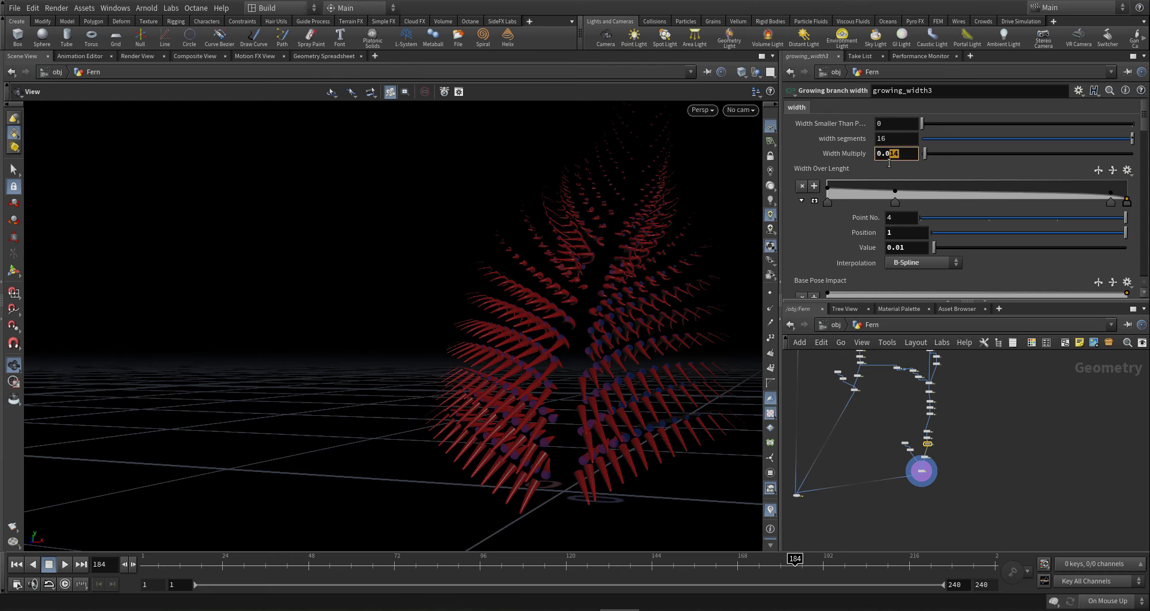
{"action": "key", "text": "Return"}
{"action": "left_click_drag", "start_coordinate": [612, 362], "coordinate": [1006, 496]}
{"action": "left_click_drag", "start_coordinate": [711, 461], "coordinate": [689, 473]}
- Select growing_copy3 and bring up its Y rotation controller settings
{"action": "scroll", "coordinate": [1018, 449], "scroll_direction": "up", "scroll_amount": 4}
{"action": "scroll", "coordinate": [911, 404], "scroll_direction": "up", "scroll_amount": 5}
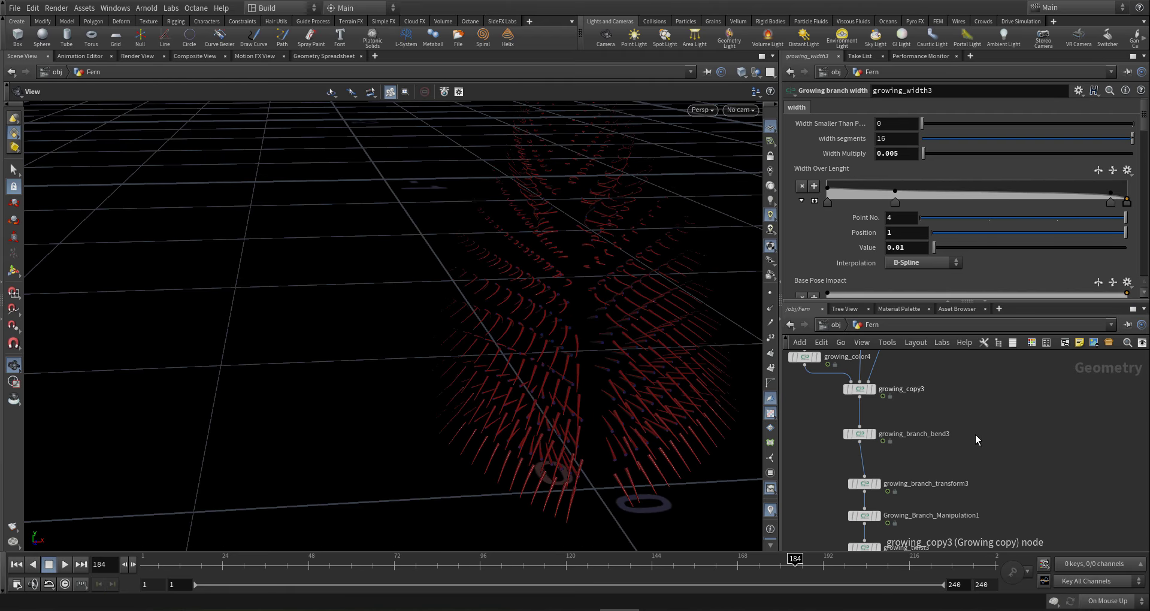
{"action": "double_click", "coordinate": [908, 445]}
{"action": "left_click", "coordinate": [902, 419]}
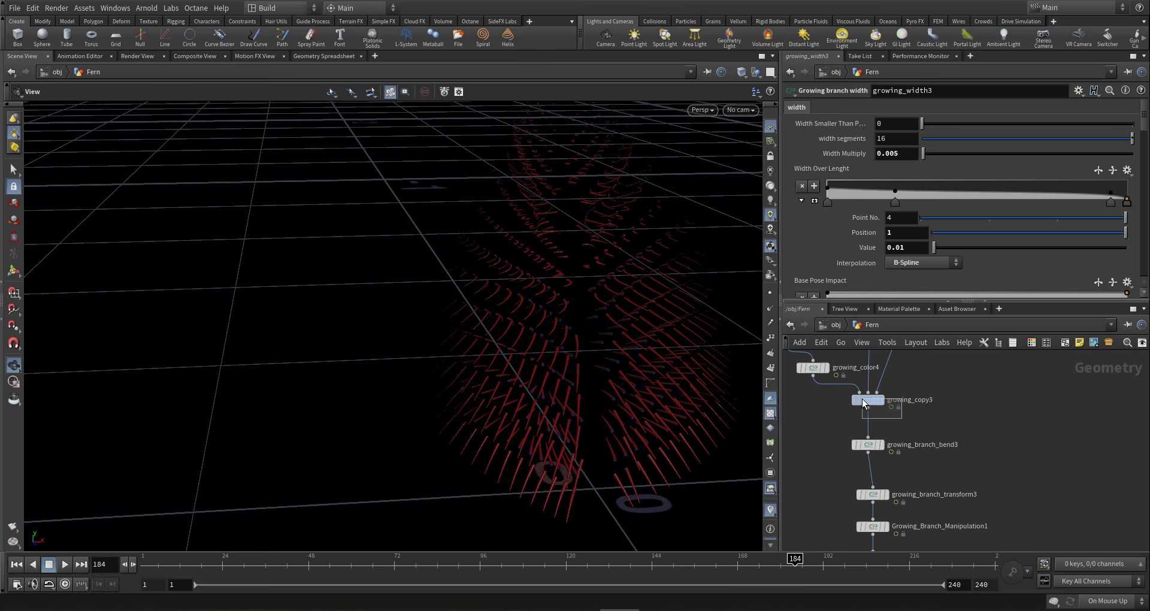
{"action": "left_click", "coordinate": [862, 399]}
{"action": "left_click_drag", "start_coordinate": [1145, 133], "coordinate": [1147, 118]}
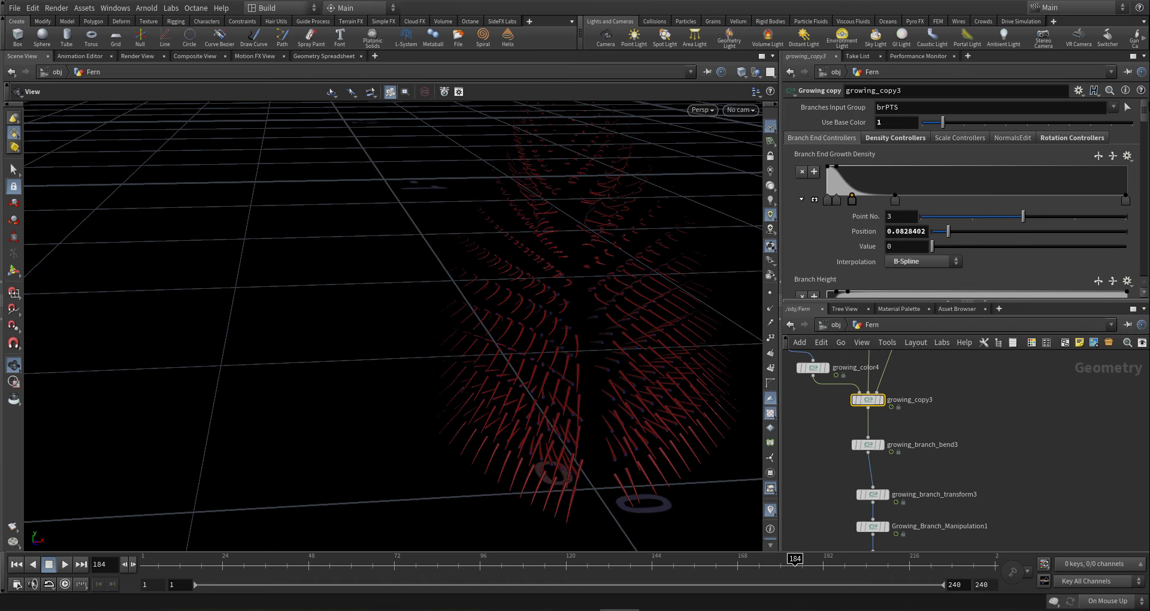
{"action": "left_click", "coordinate": [1072, 139]}
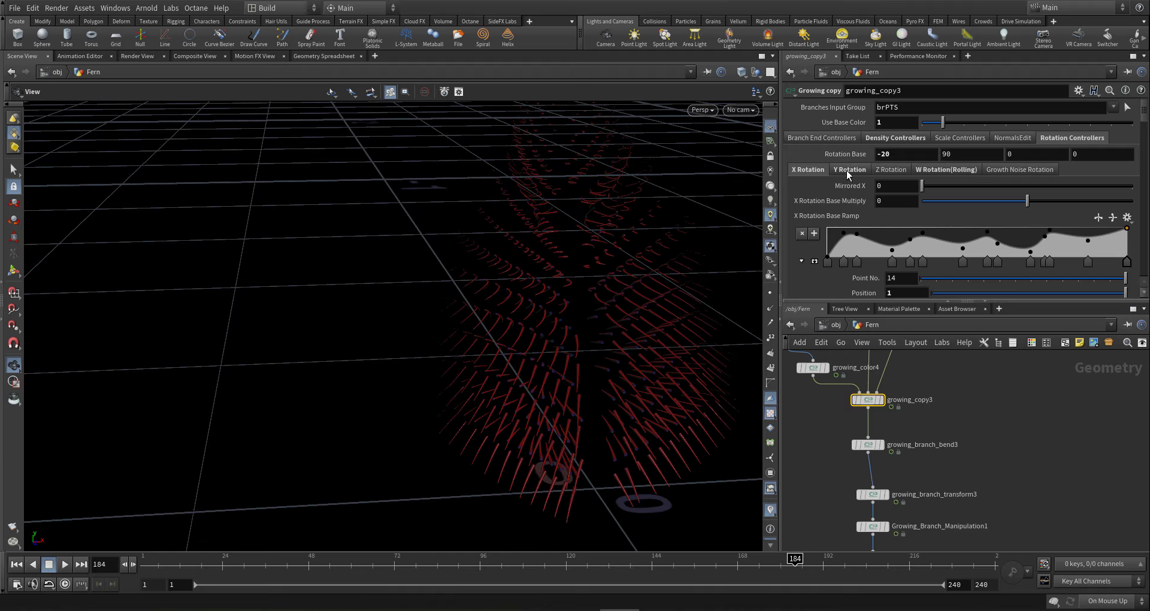
{"action": "middle_click_drag", "start_coordinate": [976, 401], "coordinate": [1018, 391]}
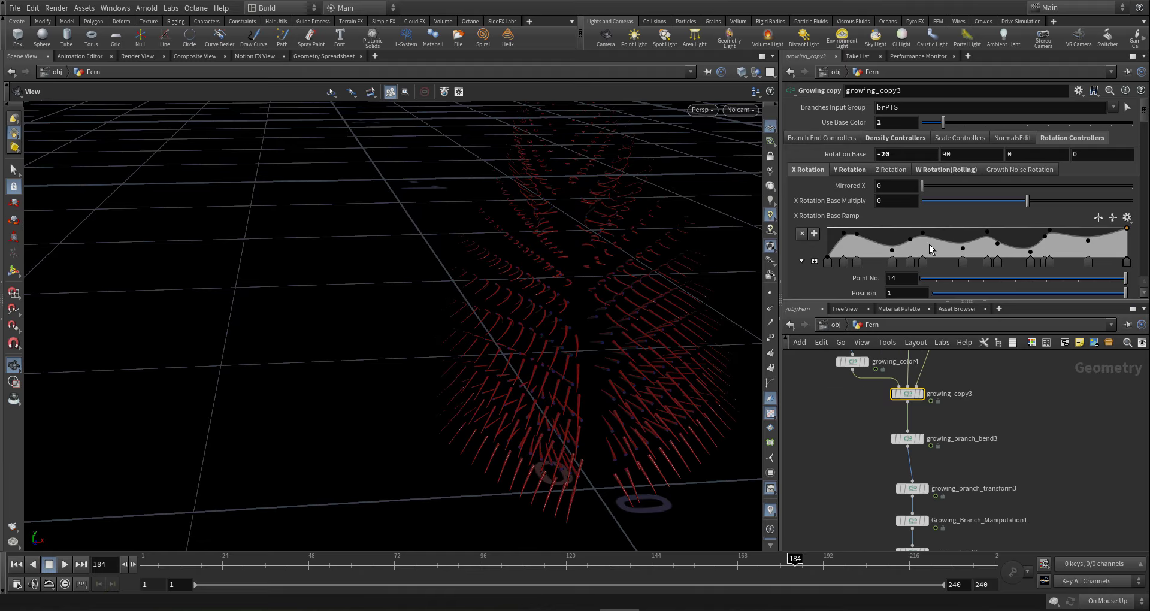
{"action": "left_click", "coordinate": [854, 172]}
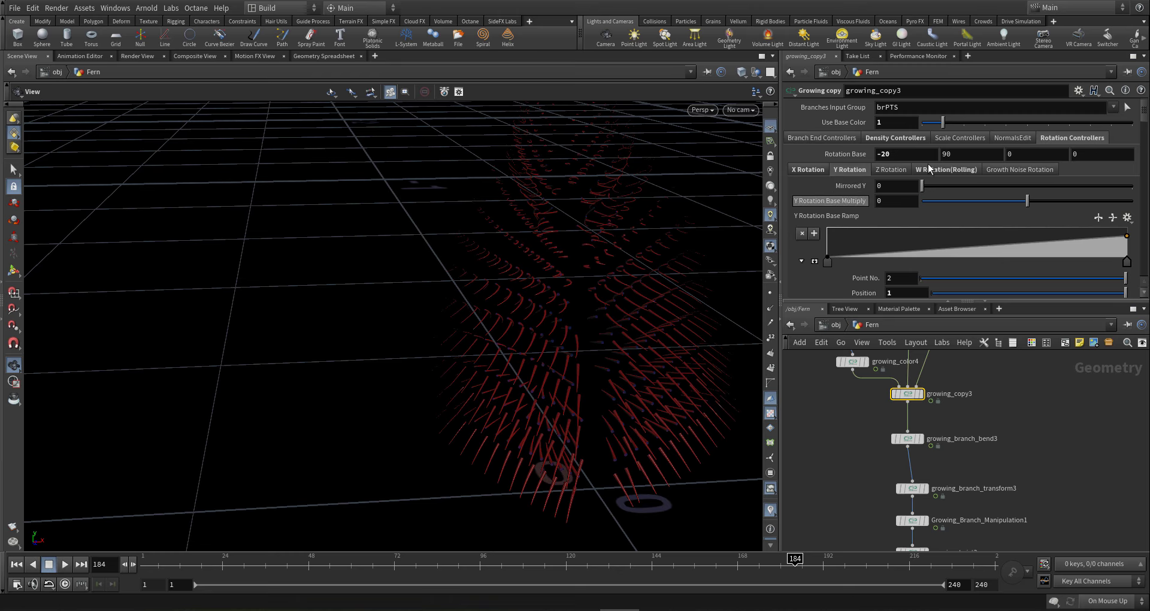
{"action": "scroll", "coordinate": [1005, 431], "scroll_direction": "down", "scroll_amount": 6}
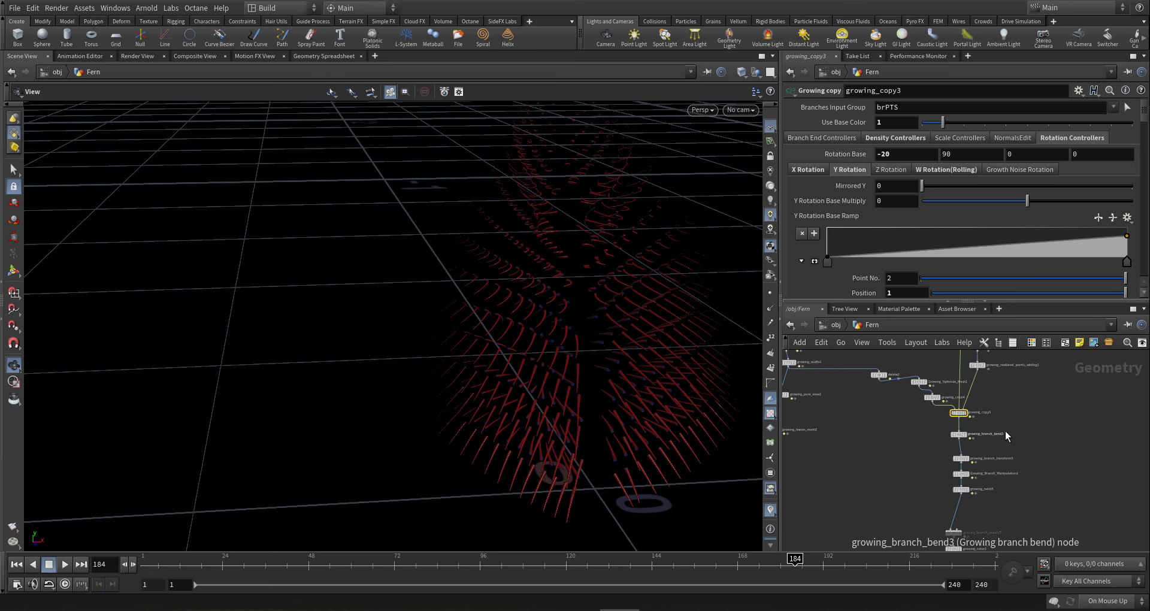
{"action": "scroll", "coordinate": [1009, 431], "scroll_direction": "up", "scroll_amount": 8}
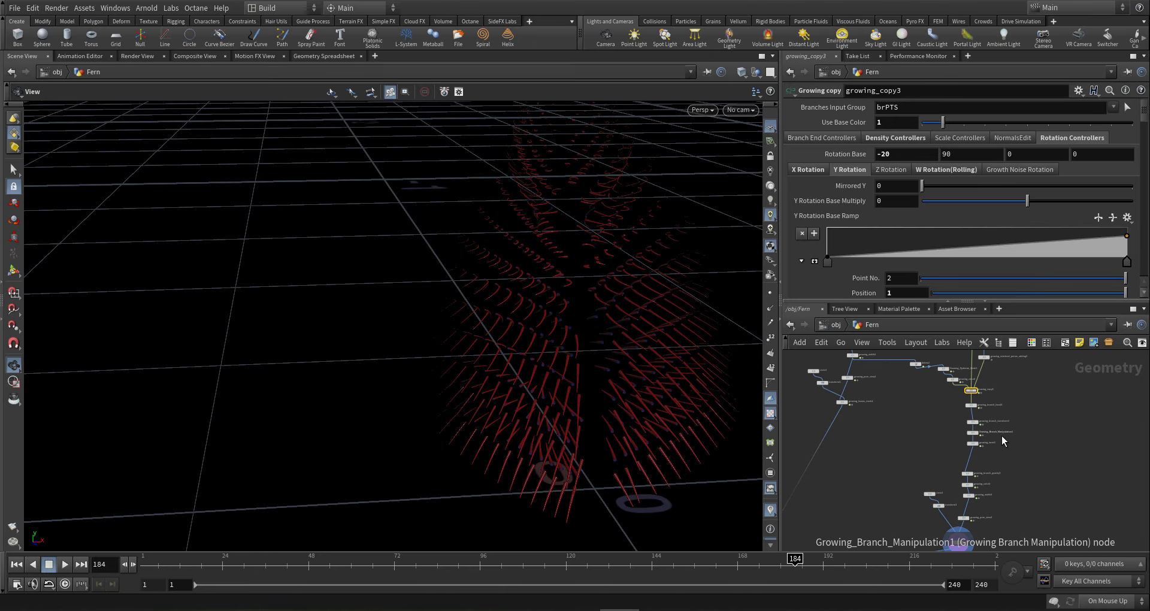
- Set growing_copy3's second Rotation Base value to 90, after first trying 50
{"action": "left_click", "coordinate": [968, 155]}
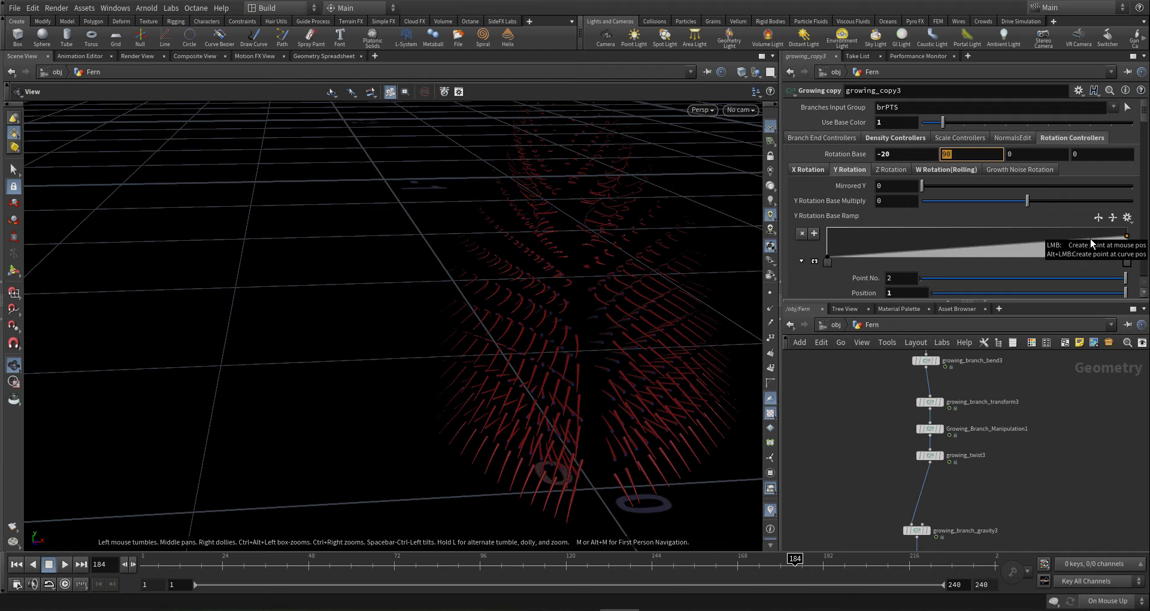
{"action": "type", "text": "50"}
{"action": "key", "text": "Return"}
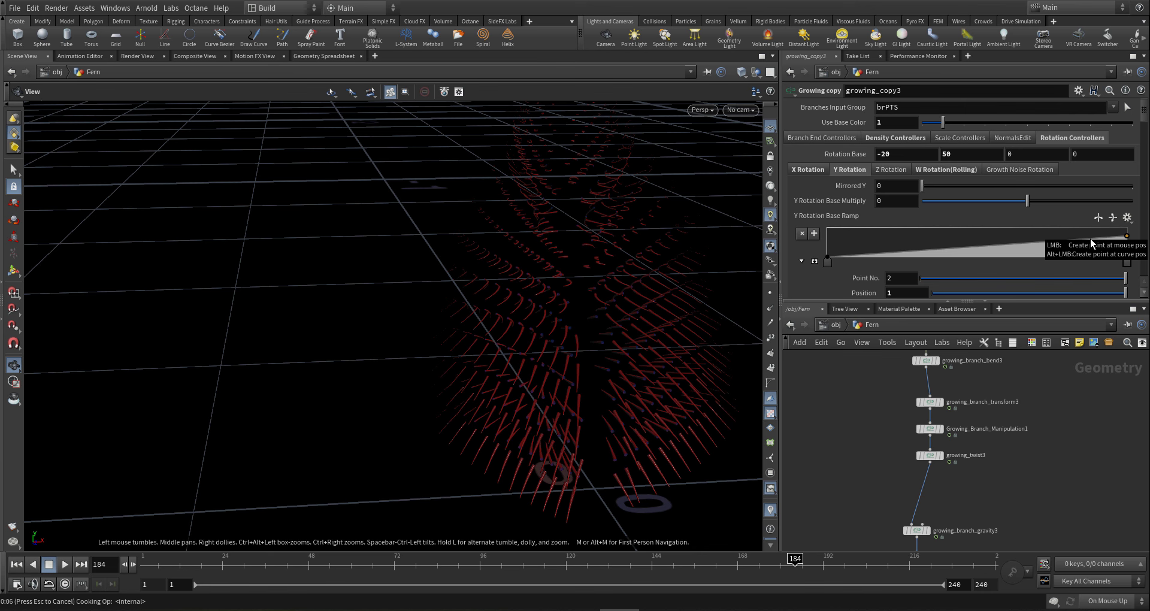
{"action": "left_click", "coordinate": [963, 157]}
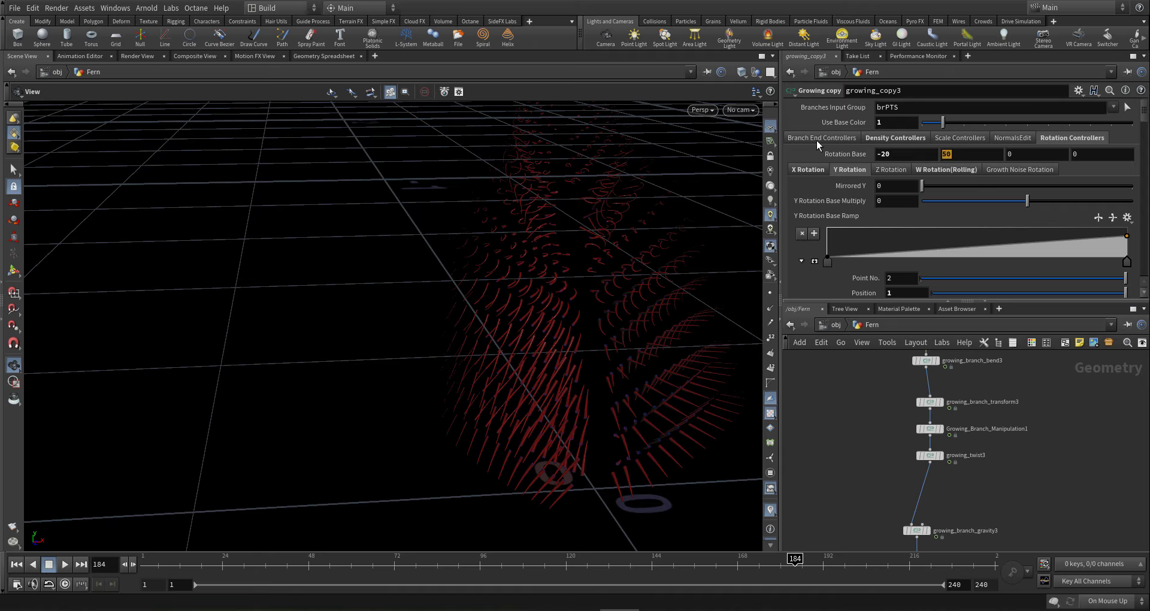
{"action": "type", "text": "90"}
{"action": "key", "text": "Return"}
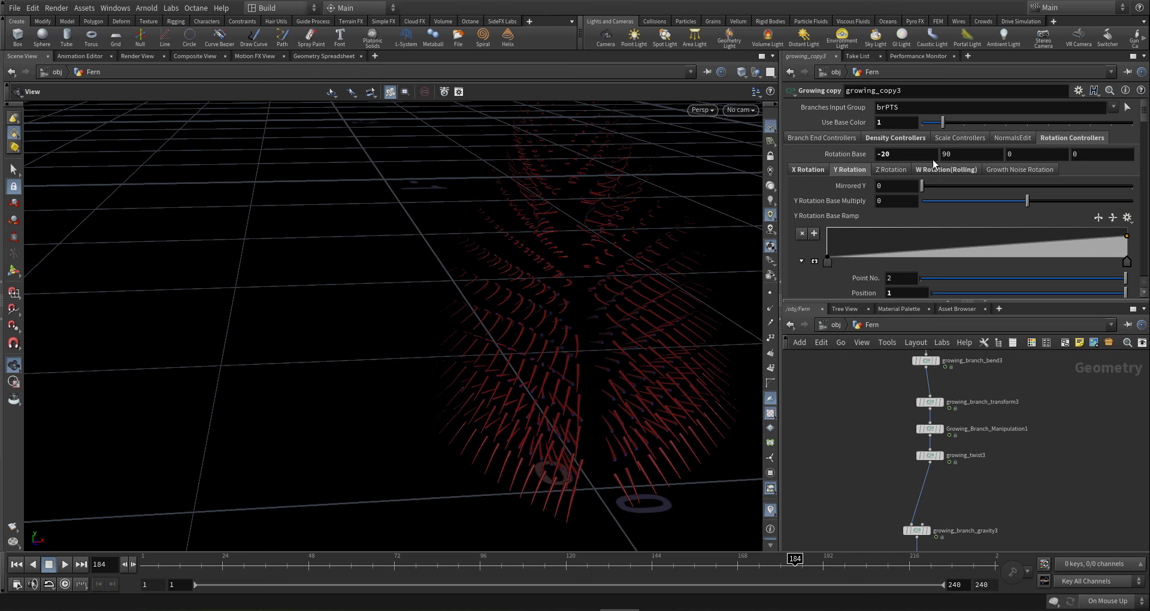
- Set the Blue To Y Rotation multiplier to 60 and orbit around the fern
{"action": "left_click_drag", "start_coordinate": [1143, 120], "coordinate": [1114, 254]}
{"action": "left_click", "coordinate": [897, 205]}
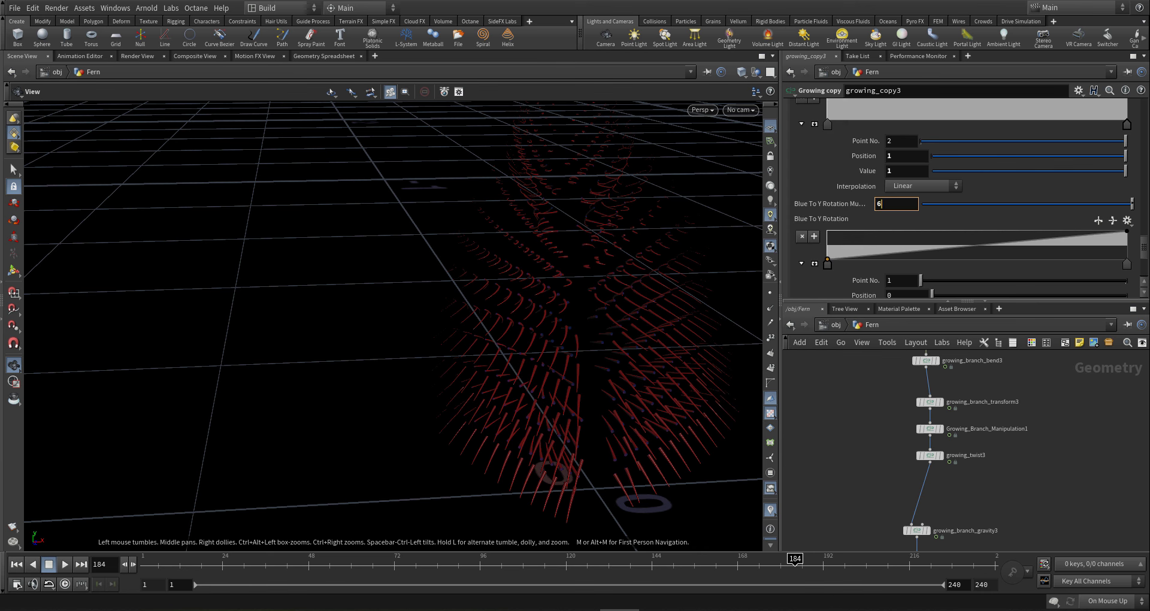
{"action": "key", "text": "Return"}
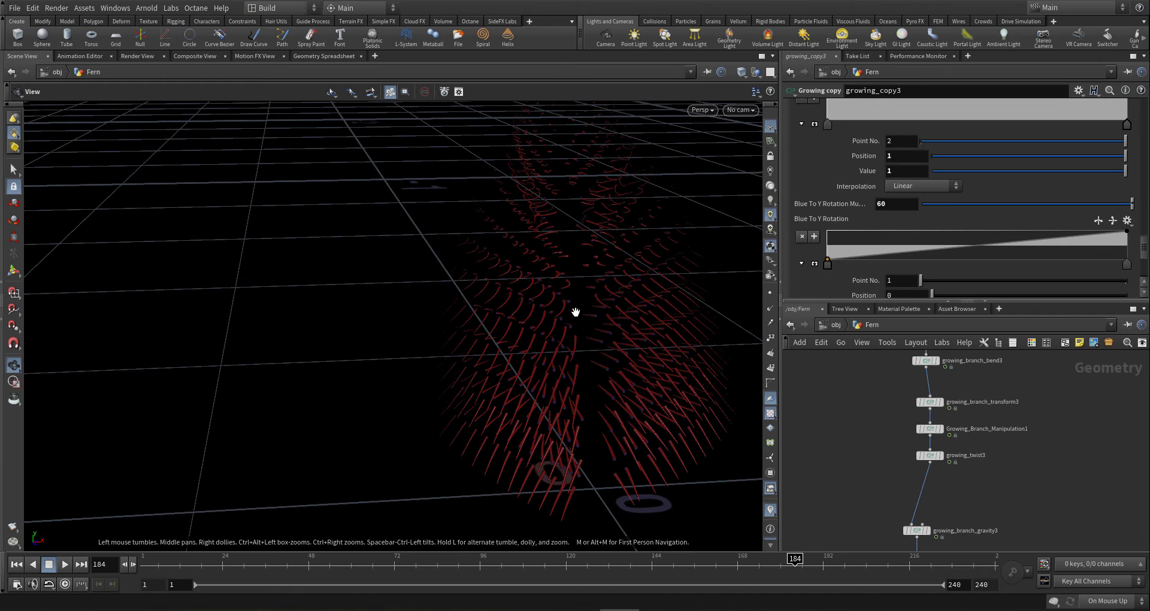
{"action": "mouse_move", "coordinate": [616, 324]}
{"action": "left_mouse_down"}
{"action": "mouse_move", "coordinate": [613, 367]}
{"action": "mouse_move", "coordinate": [514, 321]}
{"action": "mouse_move", "coordinate": [624, 331]}
{"action": "mouse_move", "coordinate": [661, 318]}
{"action": "mouse_move", "coordinate": [575, 311]}
{"action": "mouse_move", "coordinate": [617, 332]}
{"action": "left_mouse_up"}
{"action": "scroll", "coordinate": [1012, 419], "scroll_direction": "down", "scroll_amount": 10}
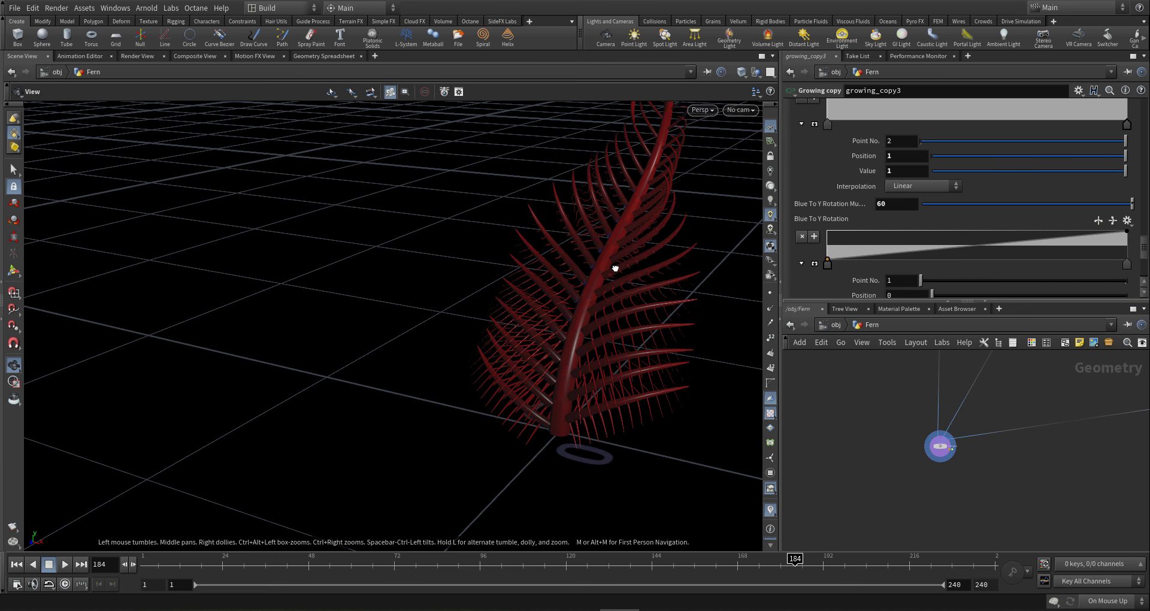
- Orbit to a lower angle and frame the whole fern in the viewport
{"action": "left_click_drag", "start_coordinate": [615, 268], "coordinate": [608, 235]}
{"action": "right_click_drag", "start_coordinate": [732, 297], "coordinate": [711, 360]}
{"action": "left_click_drag", "start_coordinate": [711, 359], "coordinate": [671, 336]}
{"action": "right_click_drag", "start_coordinate": [496, 347], "coordinate": [528, 337]}
{"action": "middle_click_drag", "start_coordinate": [529, 336], "coordinate": [630, 369]}
{"action": "mouse_move", "coordinate": [629, 370]}
{"action": "left_mouse_down"}
{"action": "mouse_move", "coordinate": [608, 360]}
{"action": "mouse_move", "coordinate": [638, 351]}
{"action": "left_mouse_up"}
- Jump to frame 240 and inspect the grown fern in wireframe shading
{"action": "left_click", "coordinate": [994, 569]}
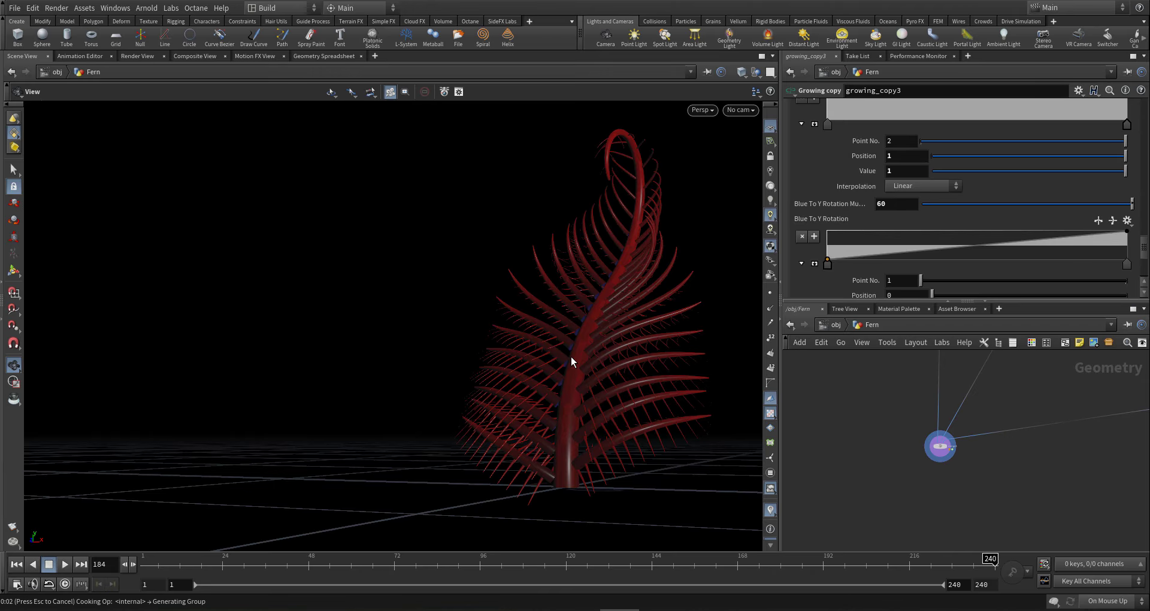
{"action": "mouse_move", "coordinate": [582, 353]}
{"action": "left_mouse_down"}
{"action": "mouse_move", "coordinate": [637, 282]}
{"action": "mouse_move", "coordinate": [639, 247]}
{"action": "left_mouse_up"}
{"action": "key", "text": "w"}
{"action": "left_click_drag", "start_coordinate": [639, 204], "coordinate": [717, 359]}
{"action": "left_click_drag", "start_coordinate": [631, 405], "coordinate": [609, 374]}
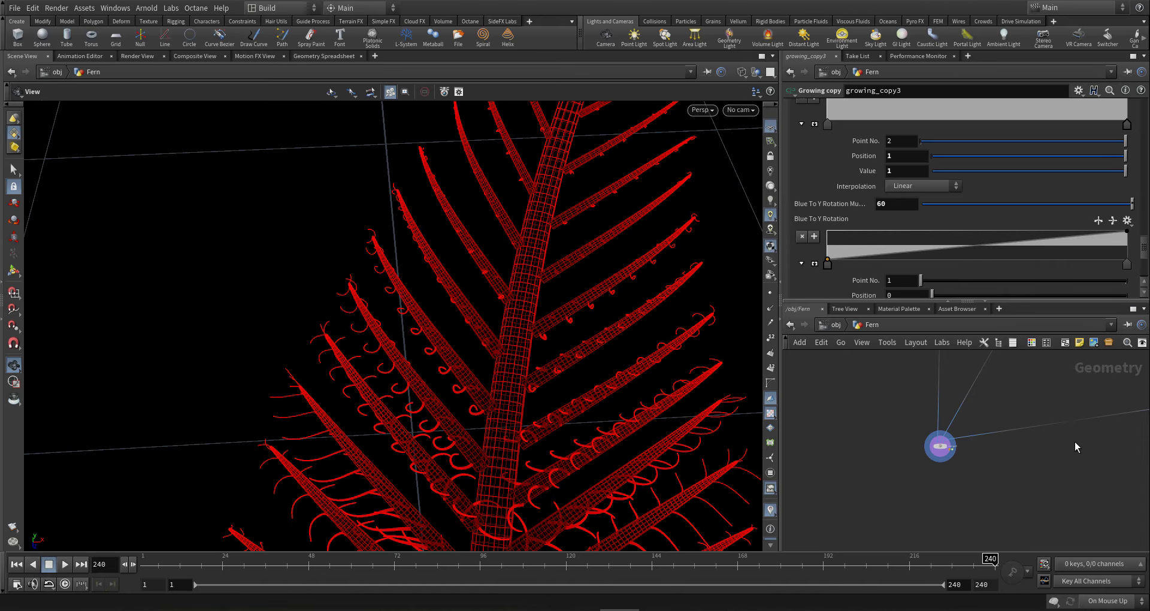
{"action": "middle_click_drag", "start_coordinate": [1041, 449], "coordinate": [954, 475]}
{"action": "scroll", "coordinate": [954, 474], "scroll_direction": "down", "scroll_amount": 5}
{"action": "middle_click_drag", "start_coordinate": [1046, 372], "coordinate": [1007, 413]}
{"action": "scroll", "coordinate": [1008, 413], "scroll_direction": "up", "scroll_amount": 3}
- In growing_branch_bend3, change Base Grow to Bend Pose's multiplier to 150
{"action": "scroll", "coordinate": [950, 440], "scroll_direction": "up", "scroll_amount": 4}
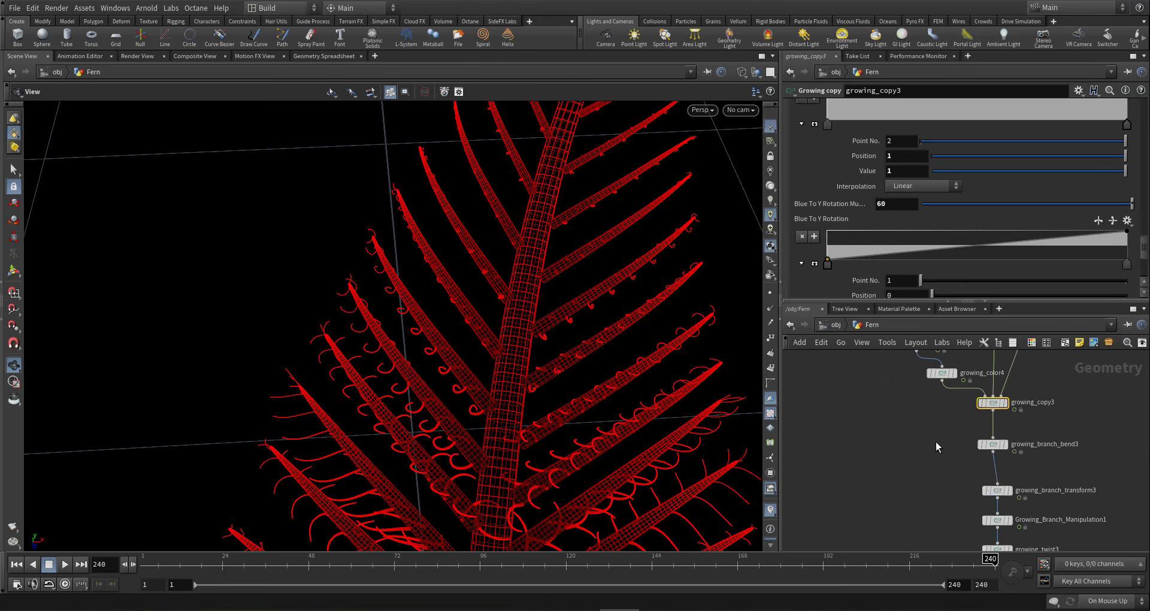
{"action": "left_click", "coordinate": [992, 444]}
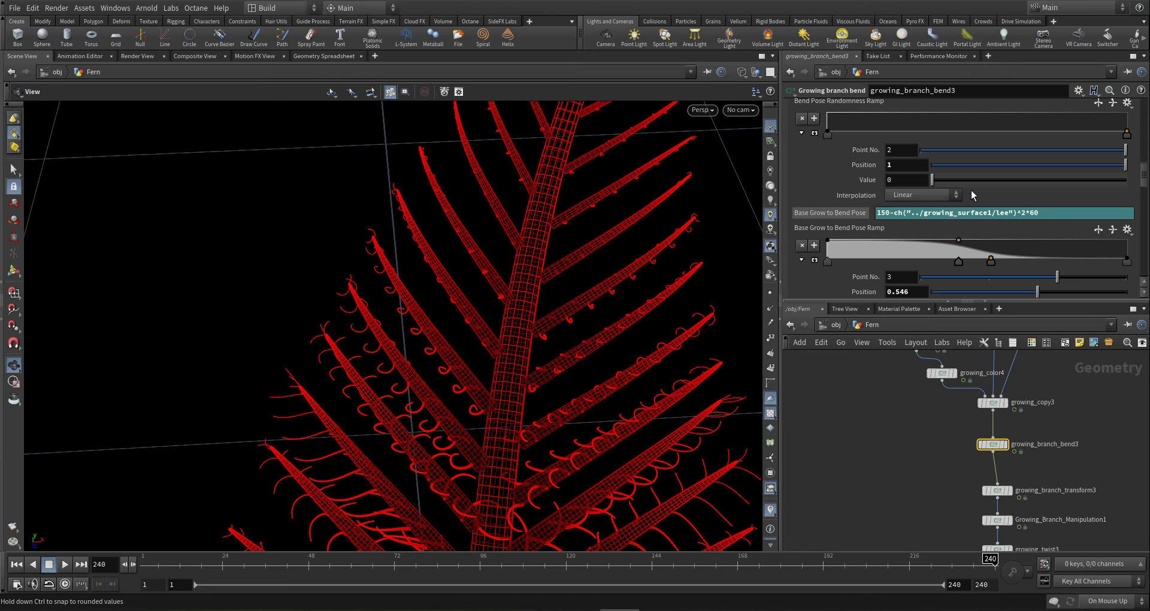
{"action": "left_click_drag", "start_coordinate": [1029, 214], "coordinate": [1117, 212]}
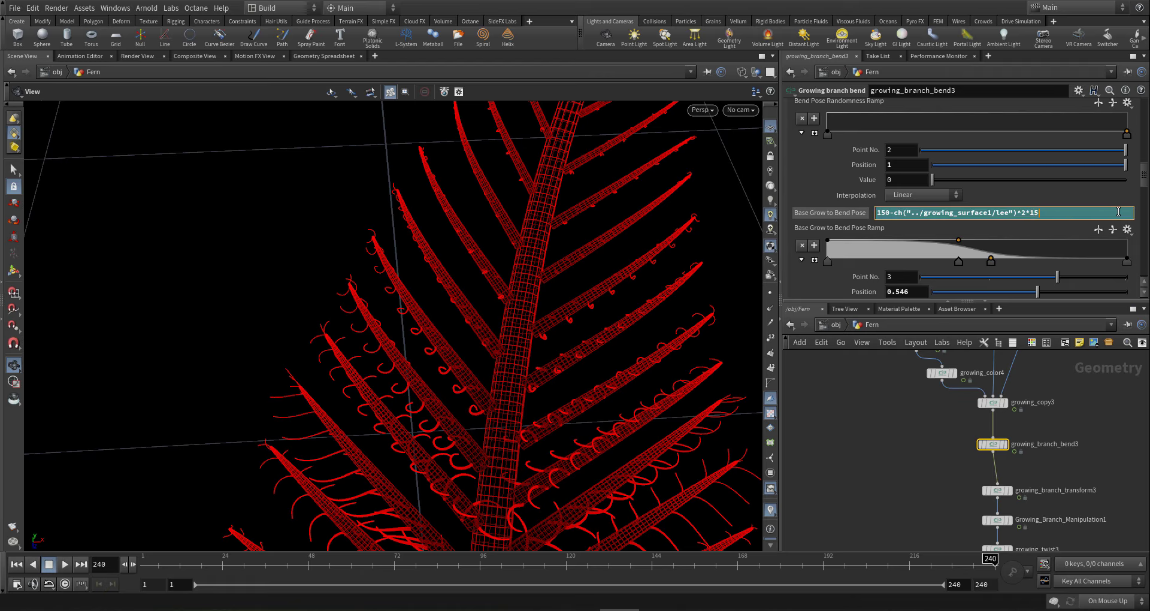
{"action": "type", "text": "50"}
{"action": "key", "text": "Return"}
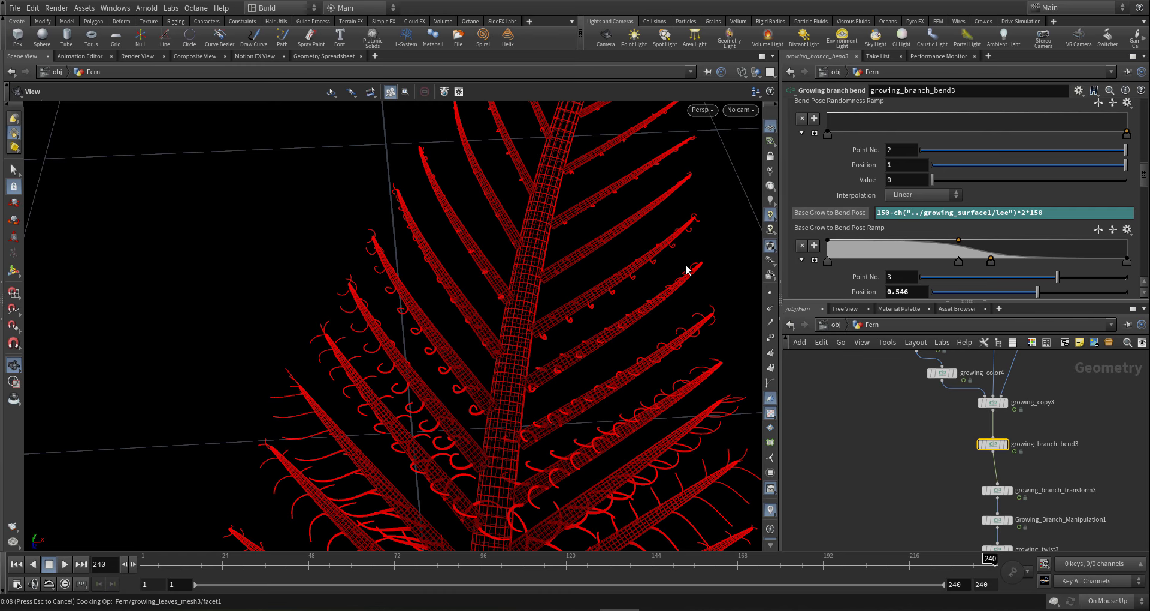
- At frame 116, make Base Grow to Bend Pose end in ^4*150 and inspect the curled tip
{"action": "left_click_drag", "start_coordinate": [688, 270], "coordinate": [534, 339]}
{"action": "left_click", "coordinate": [551, 563]}
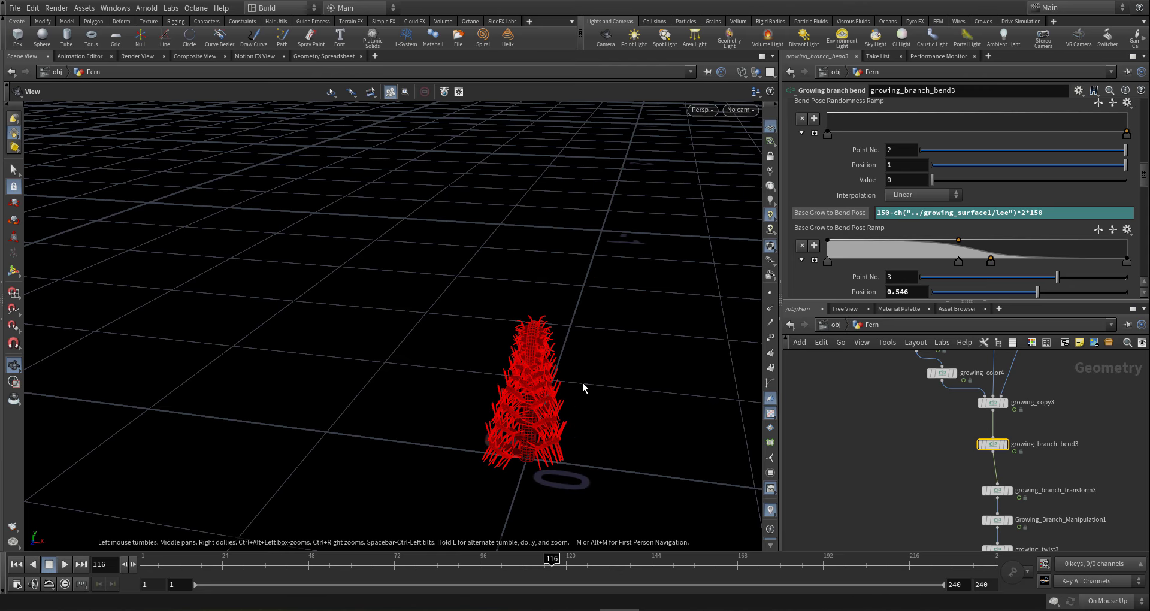
{"action": "left_click_drag", "start_coordinate": [535, 398], "coordinate": [755, 323]}
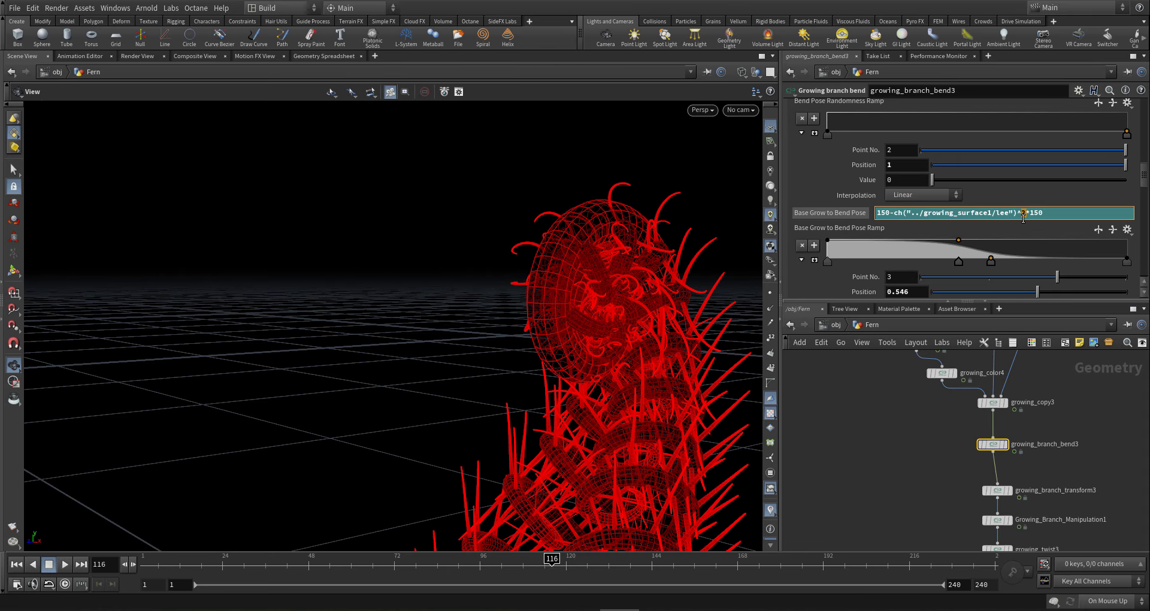
{"action": "type", "text": "4"}
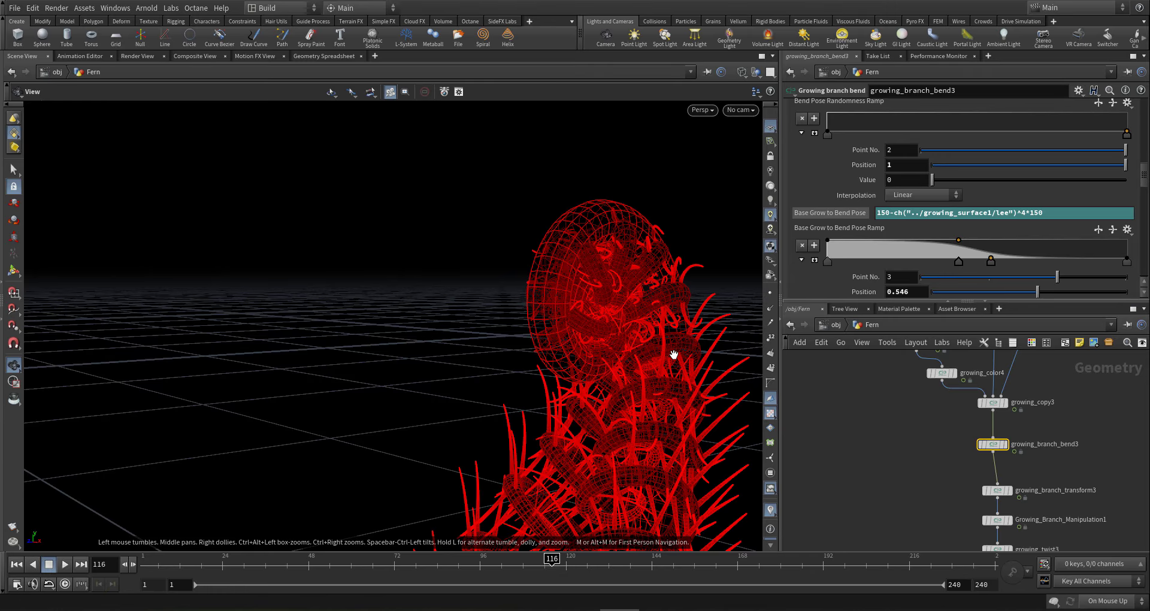
{"action": "left_click_drag", "start_coordinate": [627, 347], "coordinate": [481, 435]}
{"action": "left_click_drag", "start_coordinate": [515, 443], "coordinate": [446, 304]}
{"action": "right_click_drag", "start_coordinate": [446, 305], "coordinate": [378, 442]}
{"action": "middle_click_drag", "start_coordinate": [378, 442], "coordinate": [459, 397]}
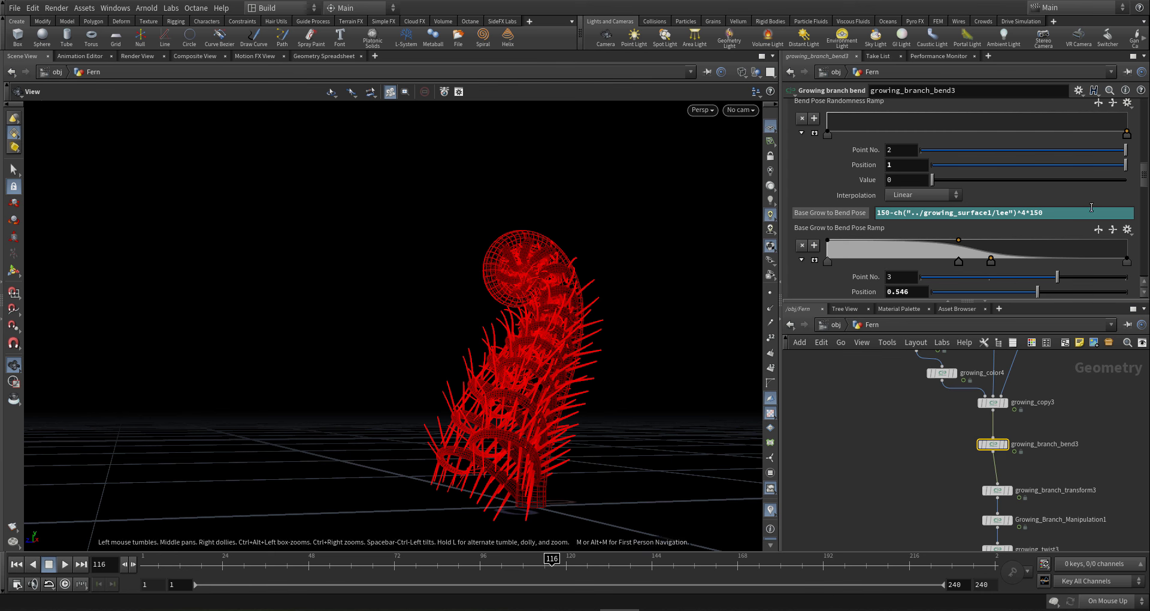
- Change Growth to Bend Pose to ^4*20 and orbit to inspect the bent wireframe fern
{"action": "left_click_drag", "start_coordinate": [1145, 177], "coordinate": [1145, 135]}
{"action": "left_click", "coordinate": [1018, 181]}
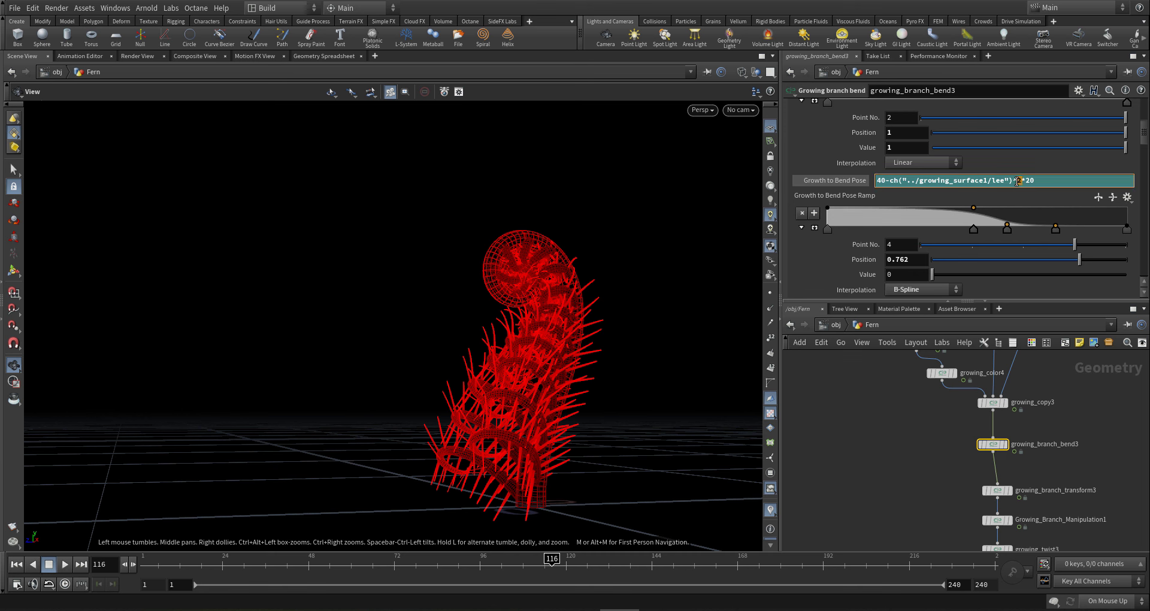
{"action": "type", "text": "4"}
{"action": "key", "text": "Return"}
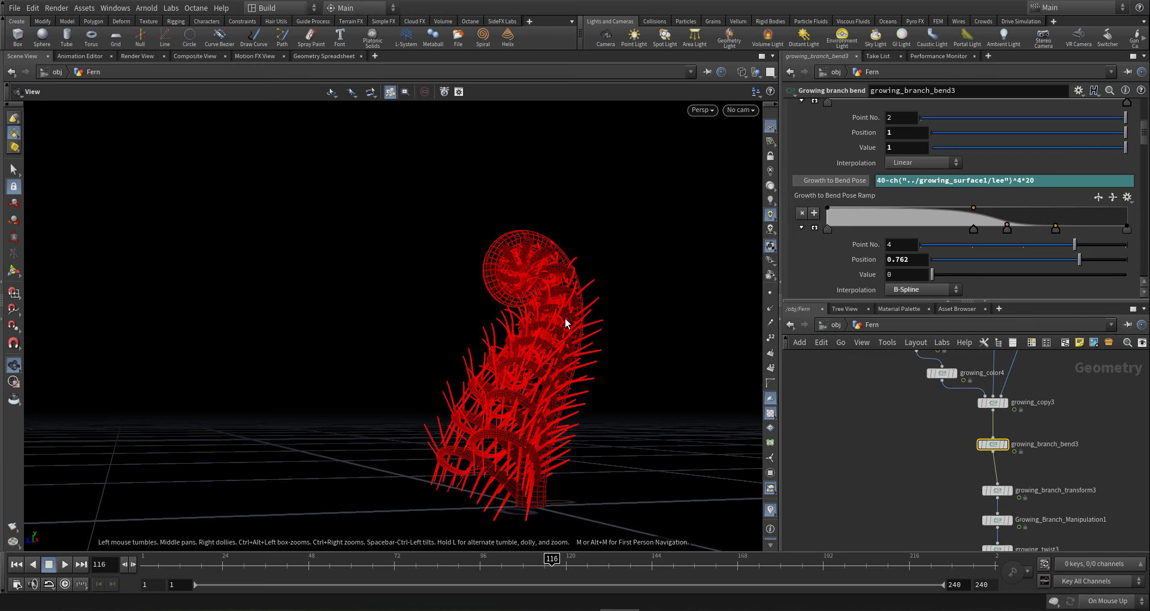
{"action": "left_click_drag", "start_coordinate": [562, 318], "coordinate": [696, 254]}
{"action": "right_click_drag", "start_coordinate": [696, 254], "coordinate": [535, 274]}
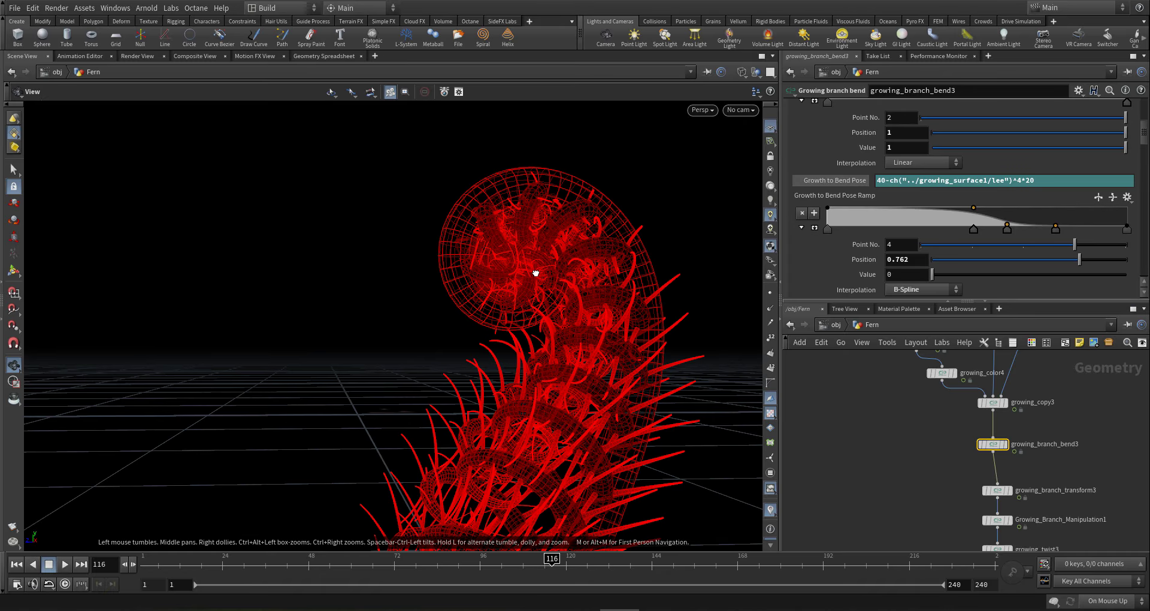
{"action": "left_click_drag", "start_coordinate": [535, 273], "coordinate": [541, 412]}
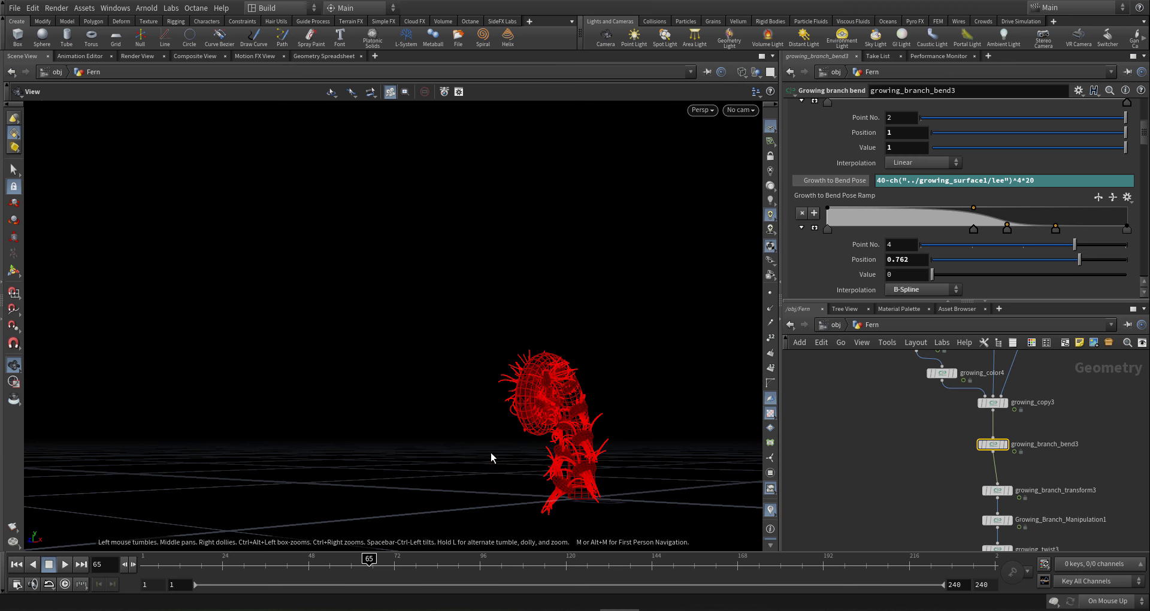
{"action": "left_click_drag", "start_coordinate": [596, 443], "coordinate": [534, 439]}
{"action": "right_click_drag", "start_coordinate": [534, 439], "coordinate": [717, 457]}
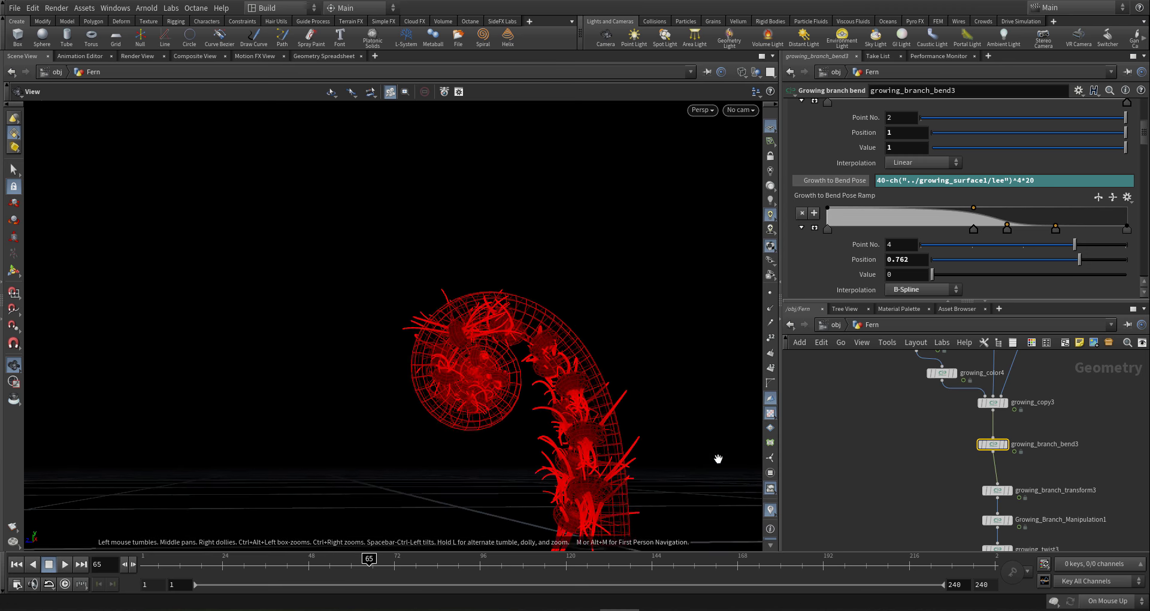
{"action": "middle_click_drag", "start_coordinate": [604, 528], "coordinate": [579, 437]}
{"action": "left_click_drag", "start_coordinate": [579, 437], "coordinate": [657, 490]}
{"action": "left_click_drag", "start_coordinate": [539, 451], "coordinate": [588, 405]}
- Open growing_copy3's Scale Controllers and select a key on the Parent Scale Effect ramp
{"action": "left_click", "coordinate": [993, 402]}
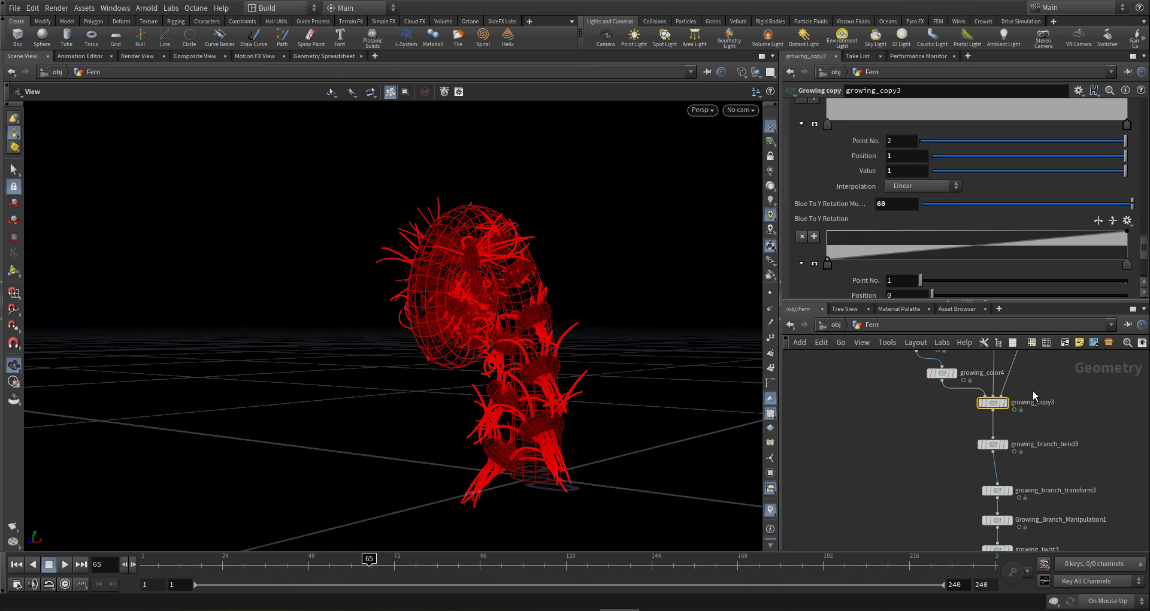
{"action": "left_click_drag", "start_coordinate": [1144, 247], "coordinate": [1138, 103]}
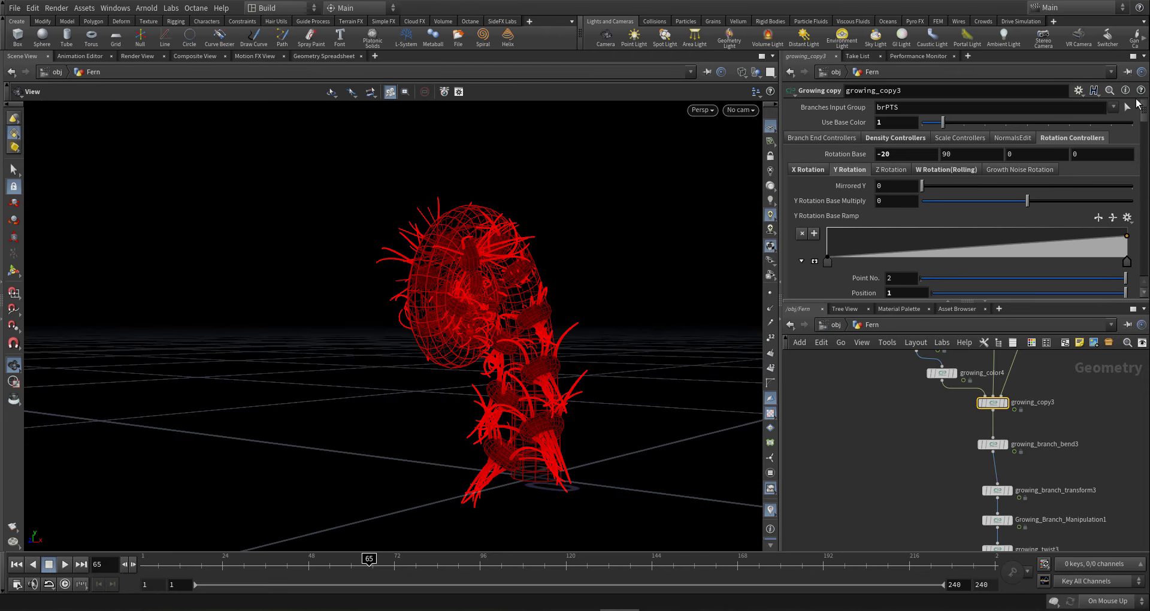
{"action": "left_click", "coordinate": [961, 137]}
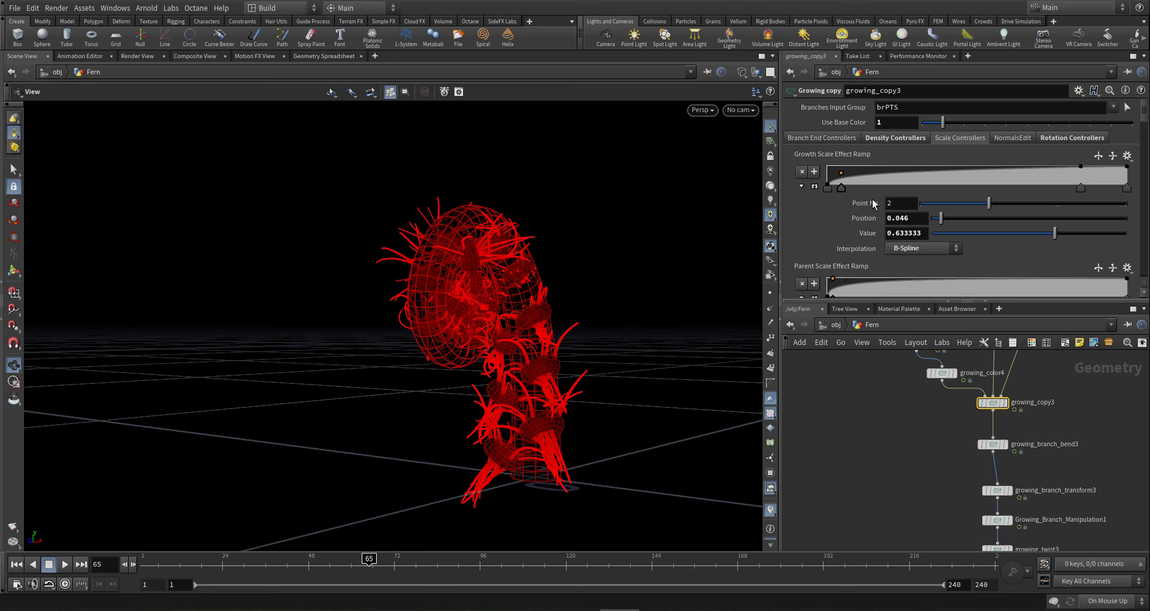
{"action": "scroll", "coordinate": [873, 205], "scroll_direction": "down", "scroll_amount": 1}
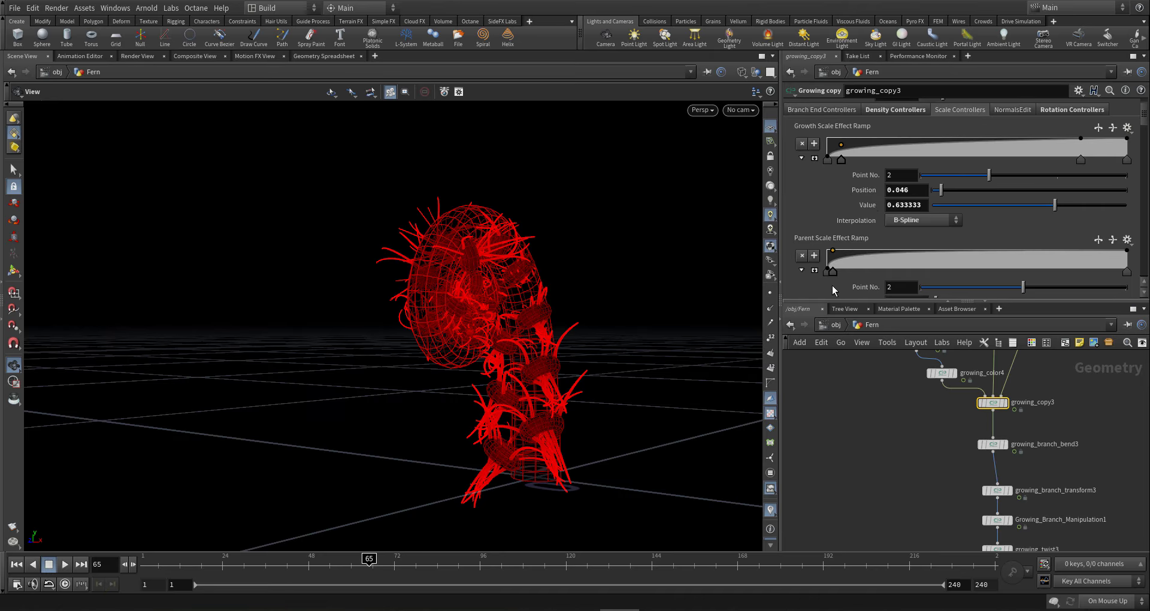
{"action": "left_click_drag", "start_coordinate": [539, 385], "coordinate": [501, 368]}
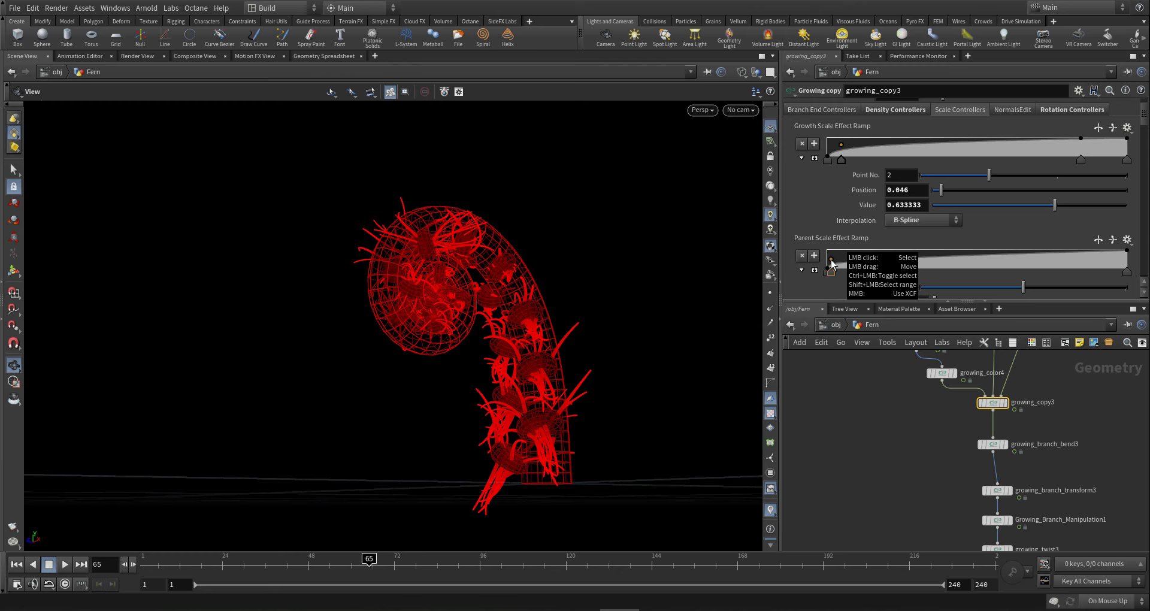
{"action": "left_click", "coordinate": [832, 262]}
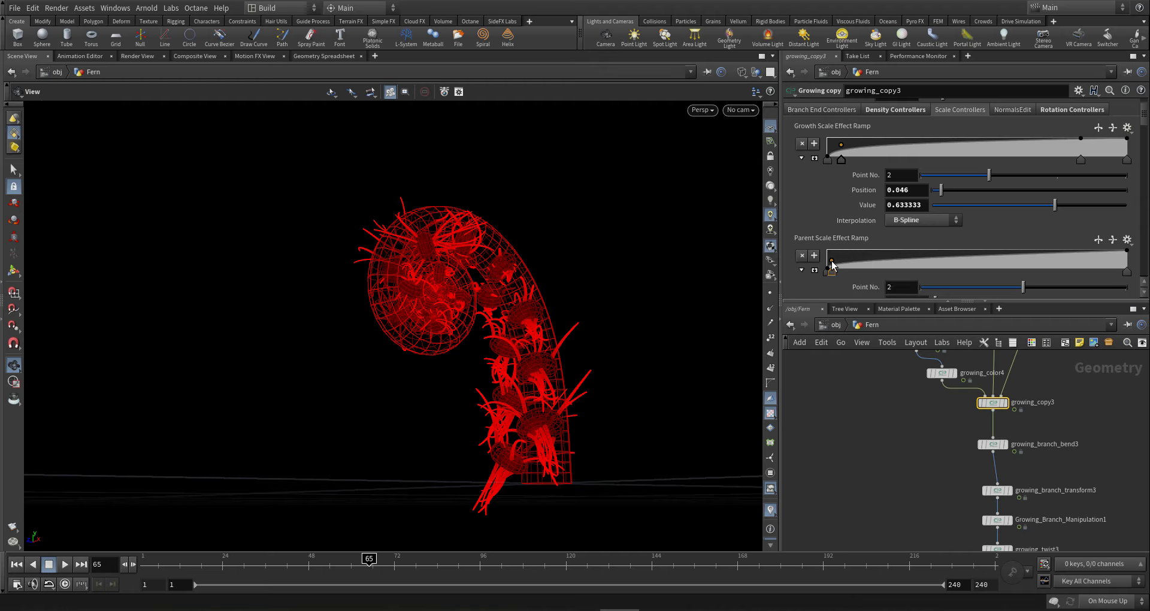
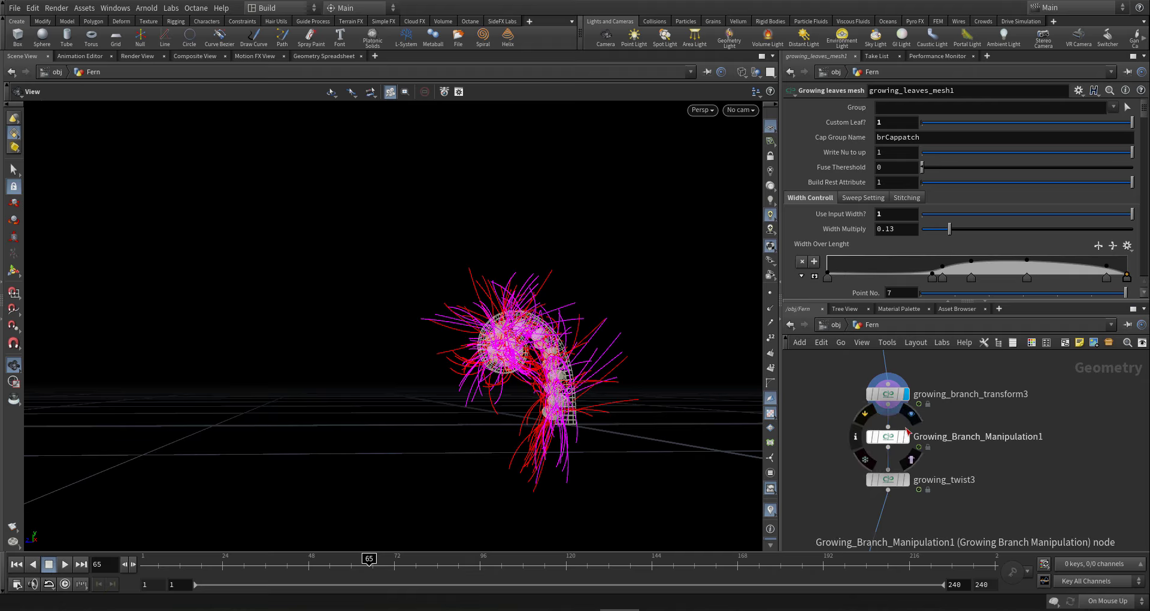
- Display the fern at Growing_Branch_Manipulation1 and orbit closer to view the spiral nearly edge-on
{"action": "left_click", "coordinate": [906, 436]}
{"action": "left_click_drag", "start_coordinate": [551, 376], "coordinate": [571, 377]}
{"action": "right_click_drag", "start_coordinate": [640, 386], "coordinate": [588, 417]}
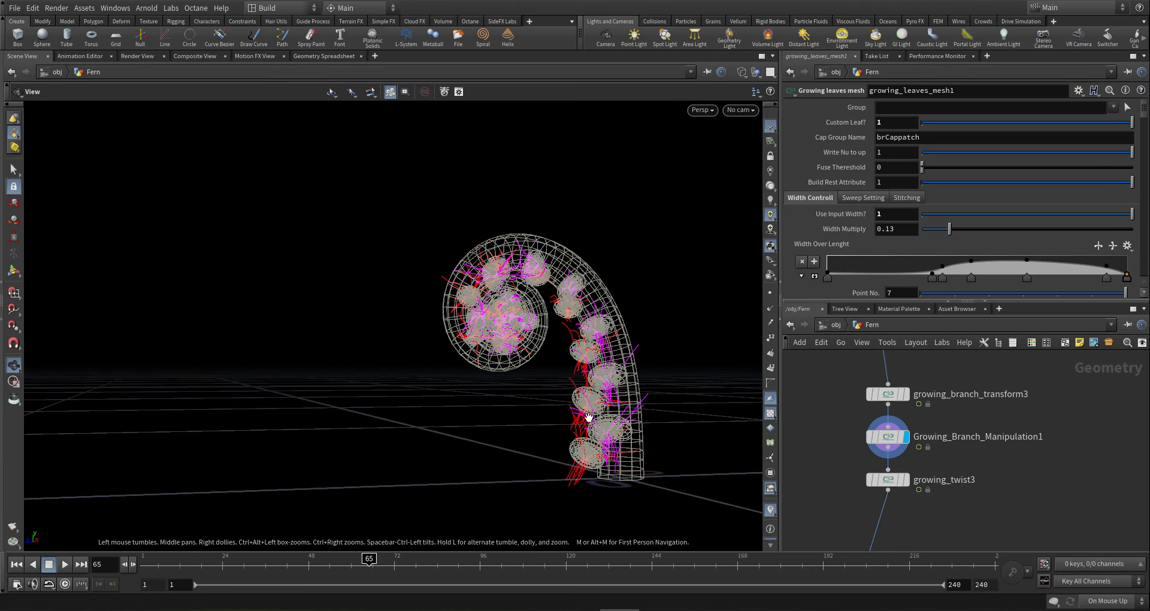
{"action": "left_click_drag", "start_coordinate": [629, 418], "coordinate": [685, 421]}
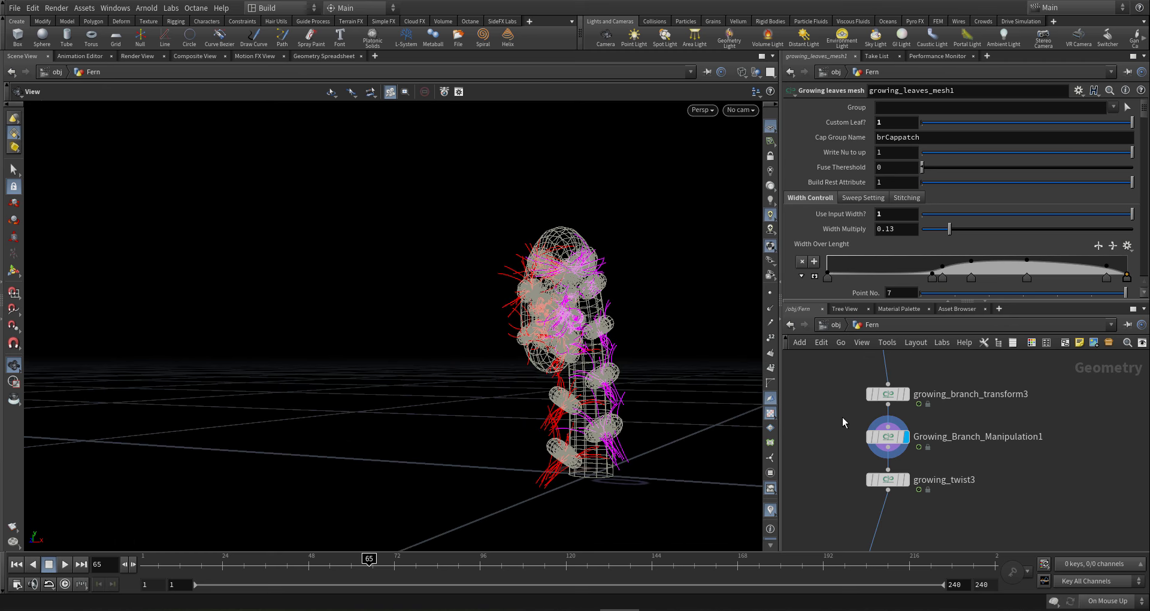
{"action": "scroll", "coordinate": [843, 419], "scroll_direction": "down", "scroll_amount": 5}
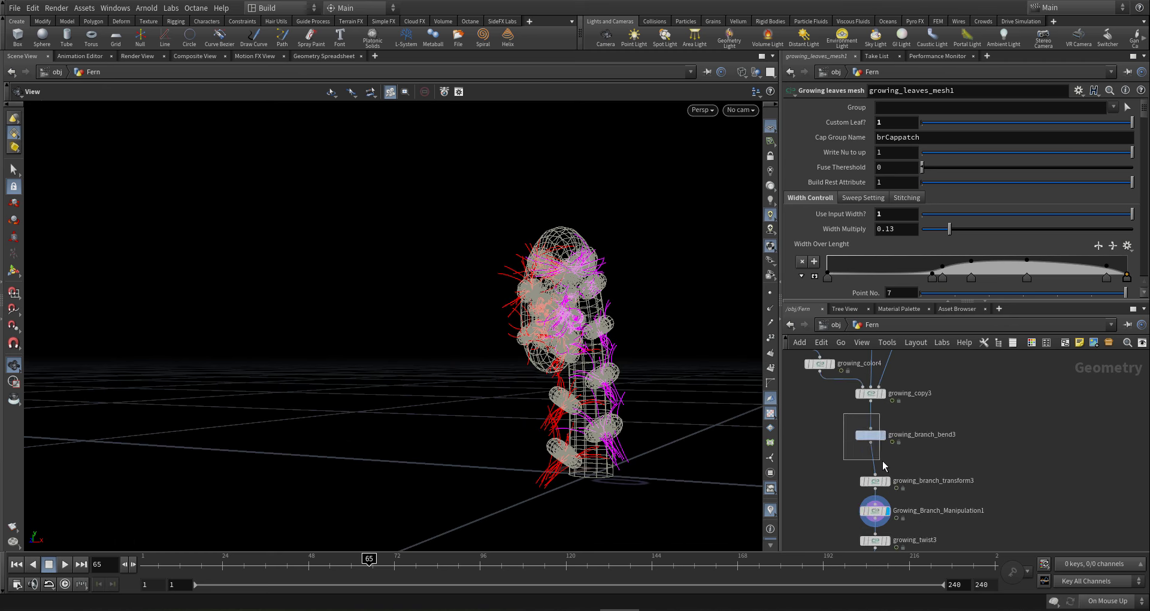
- Select growing_branch_bend3 and begin editing Base Grow to Bend Scale under Bend Scale Variation
{"action": "left_click", "coordinate": [872, 435]}
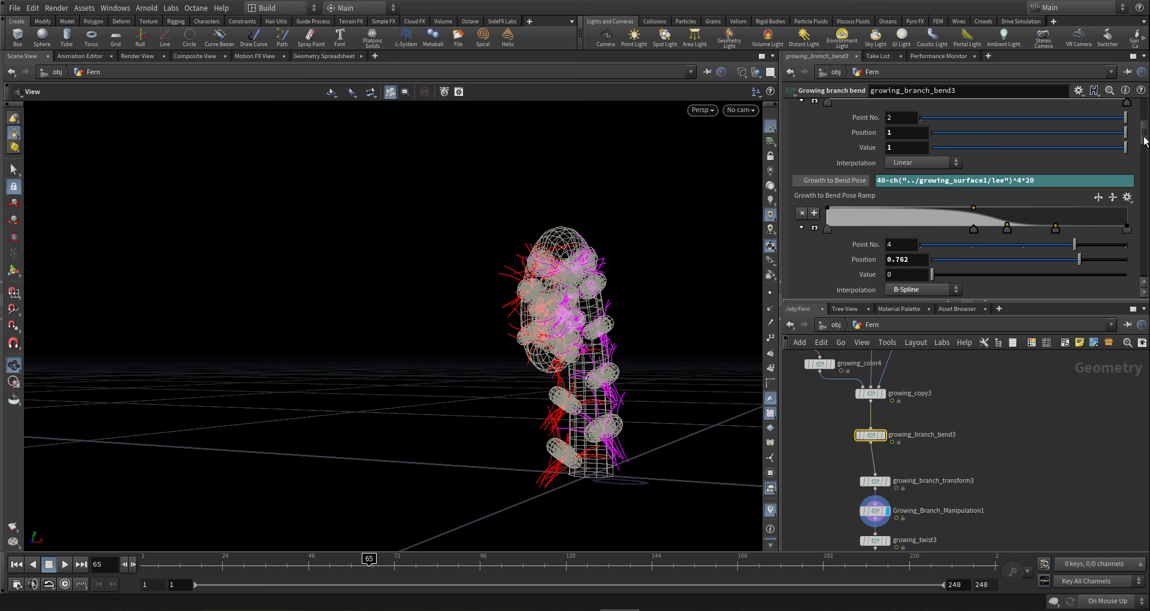
{"action": "left_click_drag", "start_coordinate": [1144, 139], "coordinate": [1134, 108]}
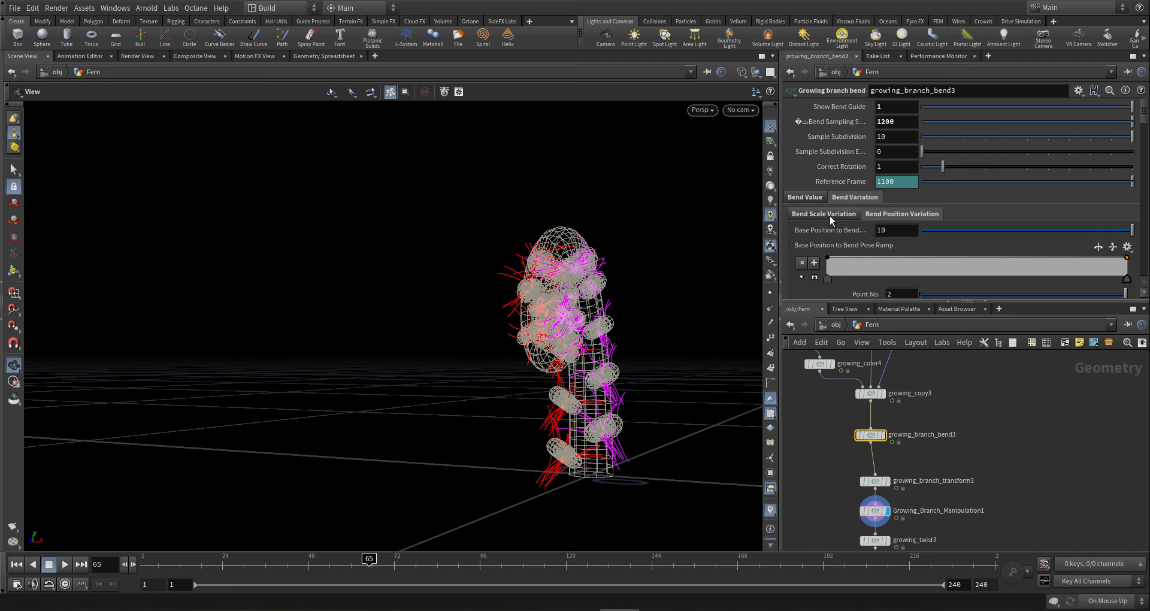
{"action": "left_click", "coordinate": [831, 217]}
{"action": "scroll", "coordinate": [840, 240], "scroll_direction": "down", "scroll_amount": 4}
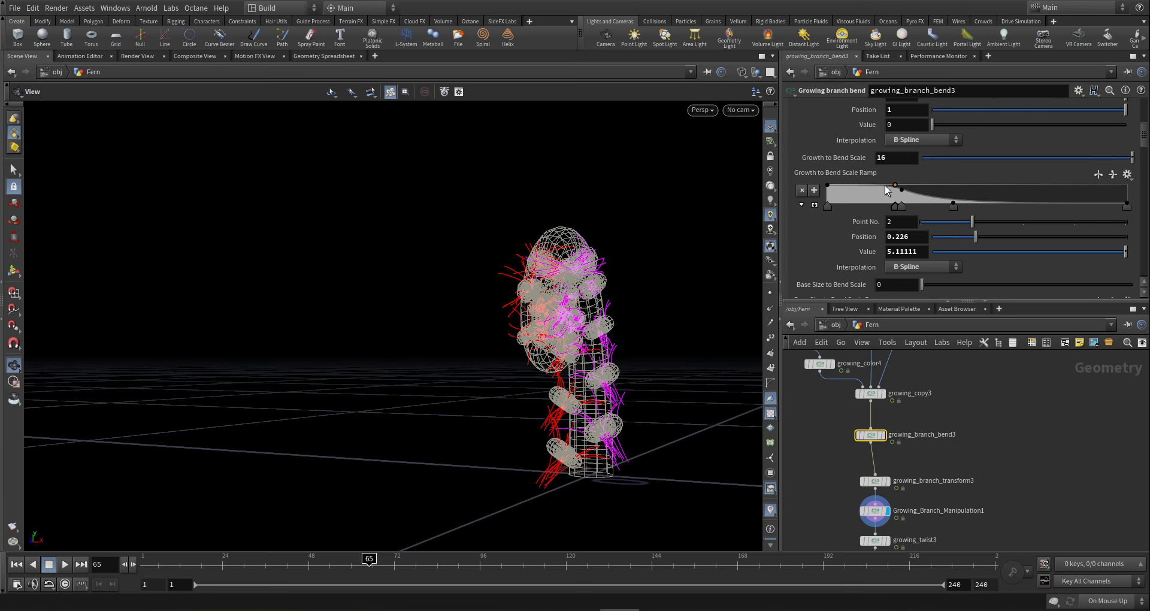
{"action": "scroll", "coordinate": [824, 251], "scroll_direction": "down", "scroll_amount": 4}
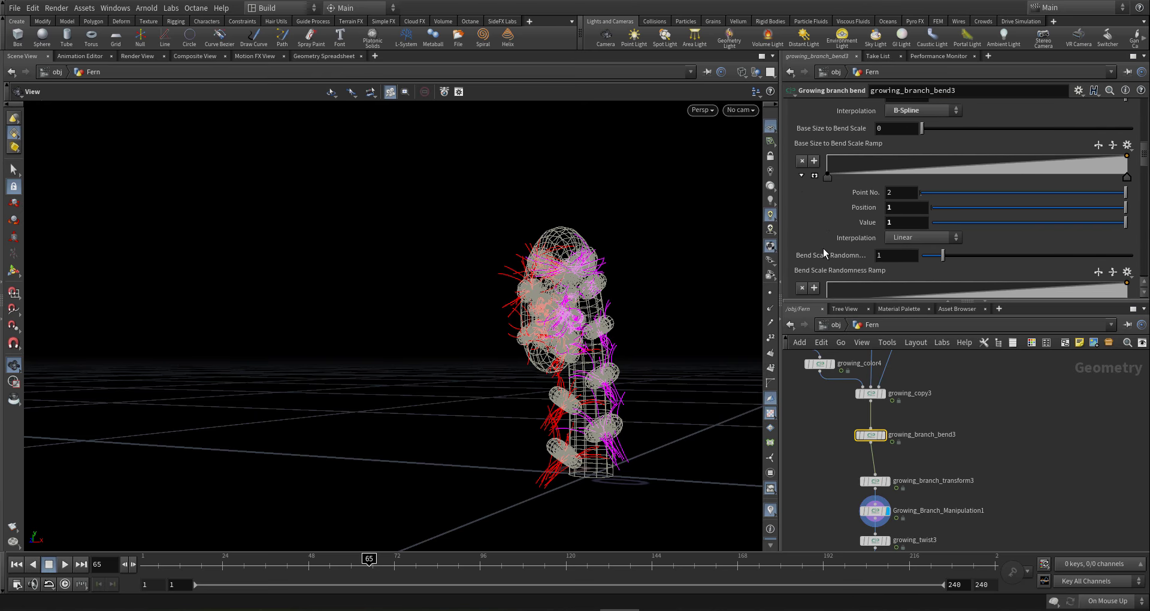
{"action": "scroll", "coordinate": [825, 251], "scroll_direction": "down", "scroll_amount": 5}
{"action": "left_click", "coordinate": [907, 208]}
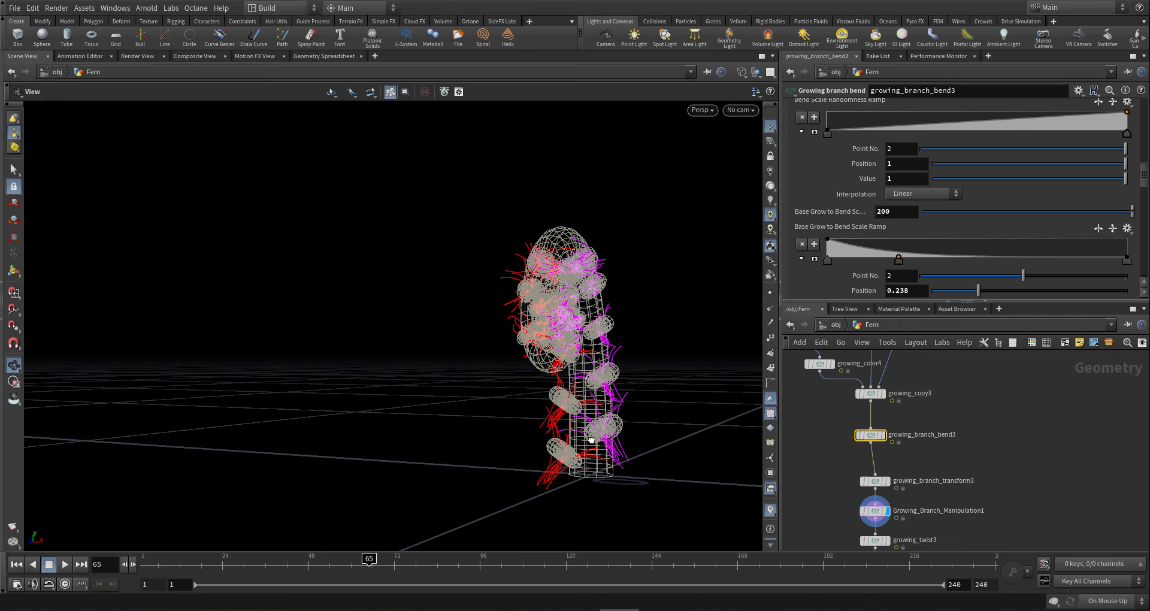
{"action": "left_click", "coordinate": [898, 214]}
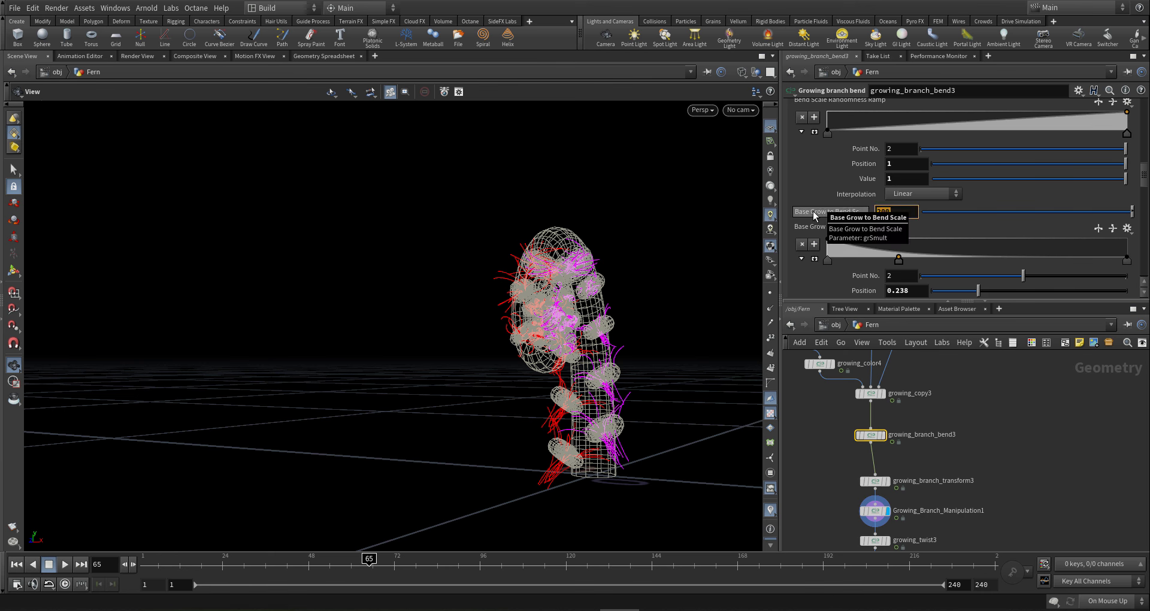
- Set Base Grow to Bend Scale to 500 and check the fern's curl from the side
{"action": "type", "text": "500"}
{"action": "key", "text": "Return"}
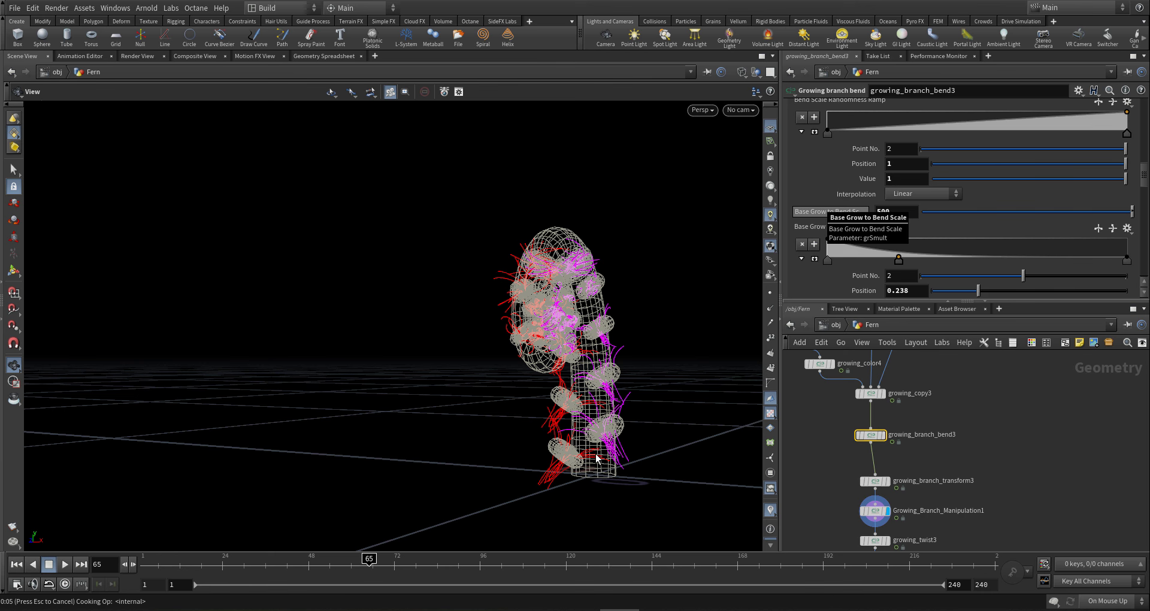
{"action": "left_click_drag", "start_coordinate": [575, 452], "coordinate": [425, 426]}
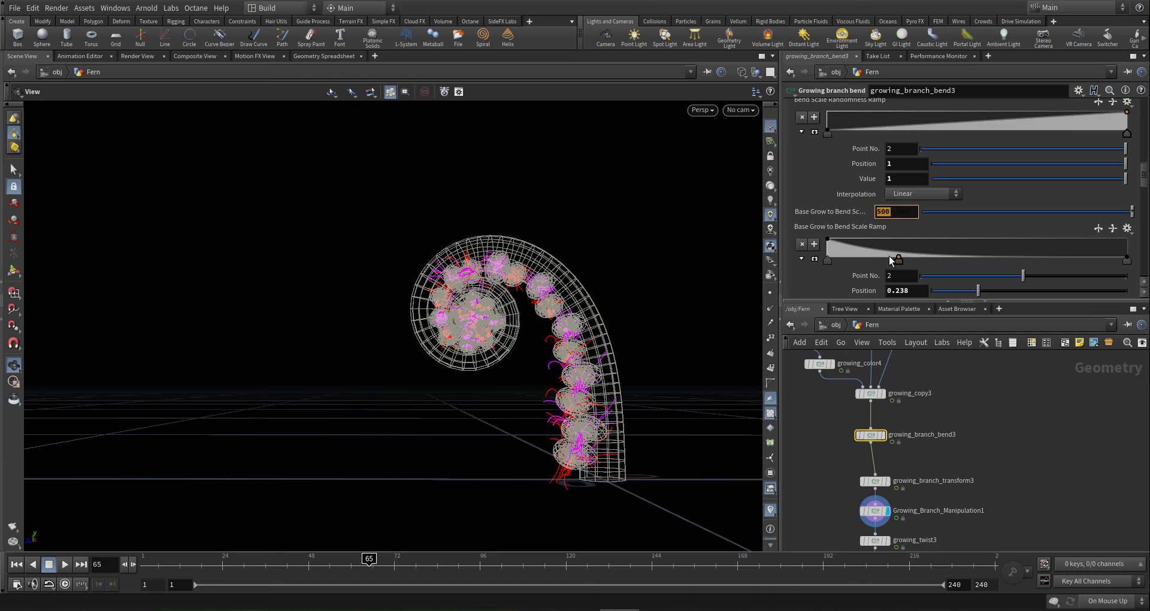
- Add two raised keys to the Base Grow to Bend Scale Ramp and inspect the spiral curl
{"action": "left_click_drag", "start_coordinate": [875, 252], "coordinate": [881, 232]}
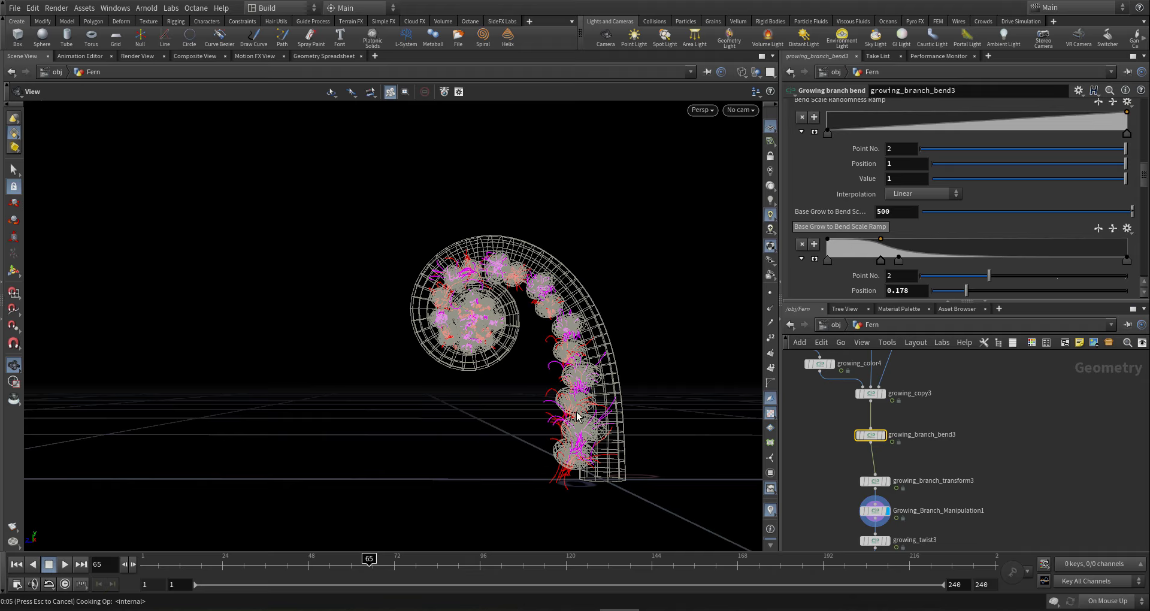
{"action": "left_click_drag", "start_coordinate": [577, 416], "coordinate": [601, 409]}
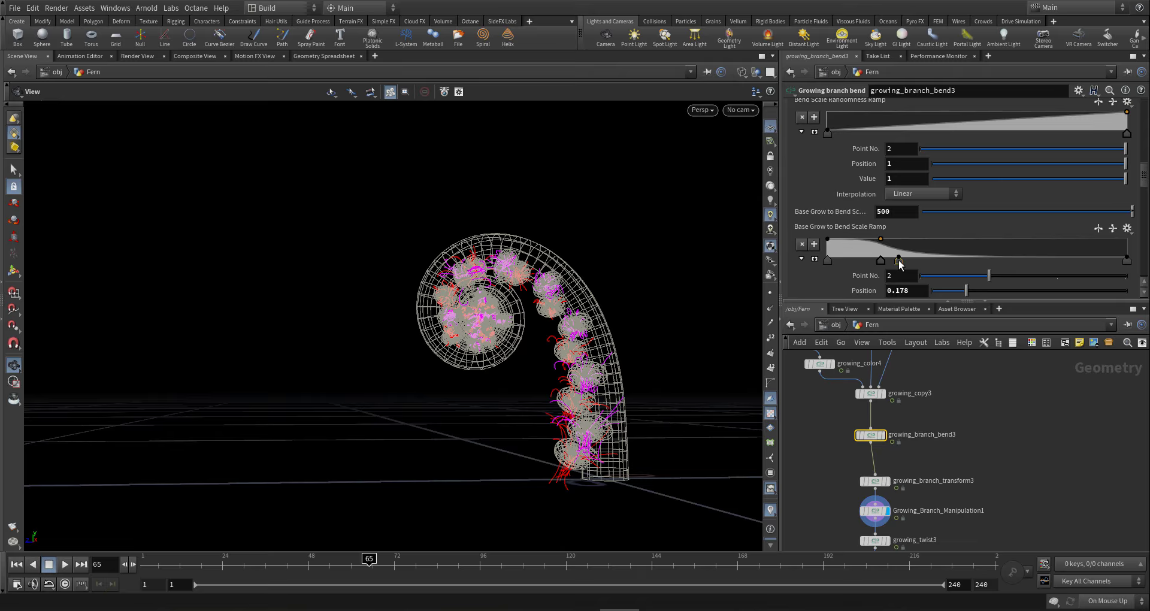
{"action": "left_click_drag", "start_coordinate": [899, 262], "coordinate": [972, 263]}
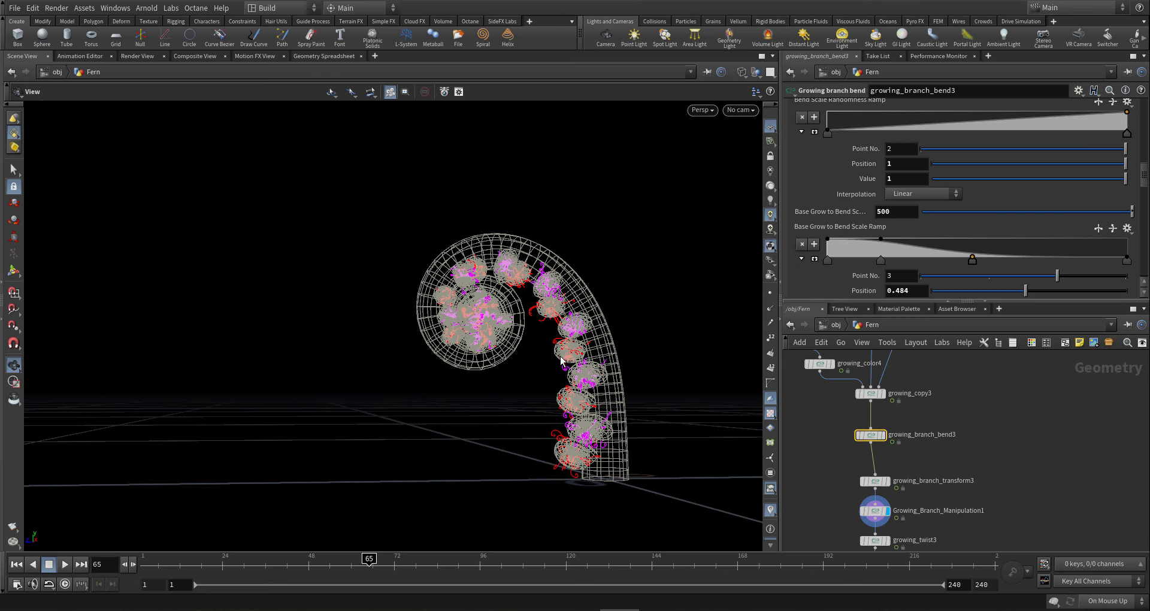
{"action": "mouse_move", "coordinate": [561, 360]}
{"action": "left_mouse_down"}
{"action": "mouse_move", "coordinate": [794, 352]}
{"action": "mouse_move", "coordinate": [727, 393]}
{"action": "mouse_move", "coordinate": [578, 383]}
{"action": "mouse_move", "coordinate": [580, 411]}
{"action": "mouse_move", "coordinate": [557, 379]}
{"action": "left_mouse_up"}
{"action": "right_click_drag", "start_coordinate": [500, 329], "coordinate": [809, 336]}
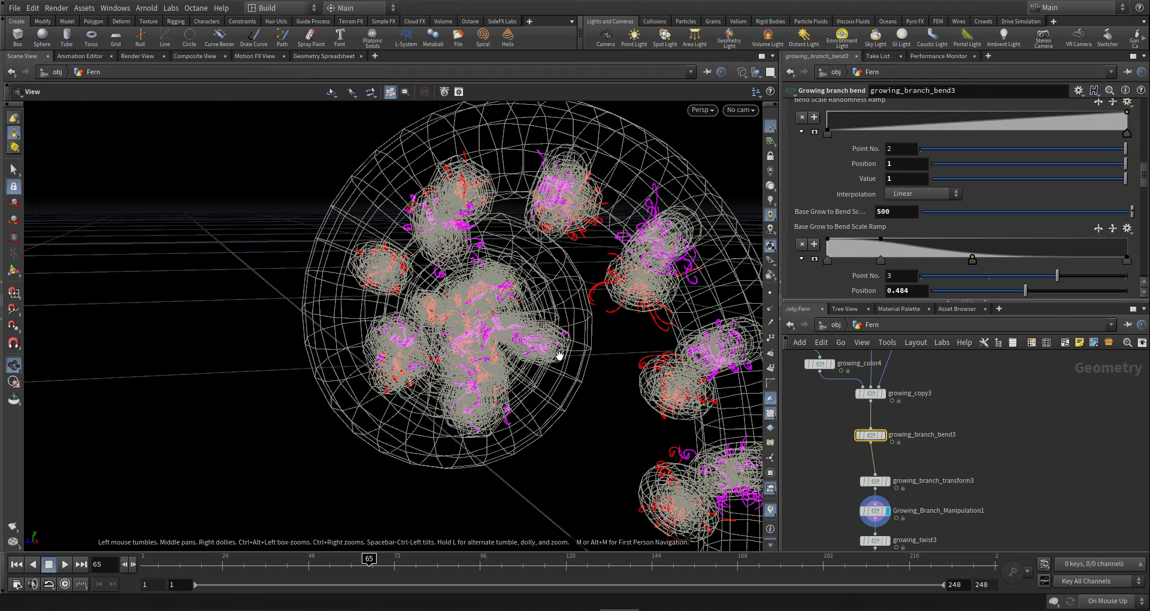
{"action": "left_click_drag", "start_coordinate": [557, 336], "coordinate": [797, 437]}
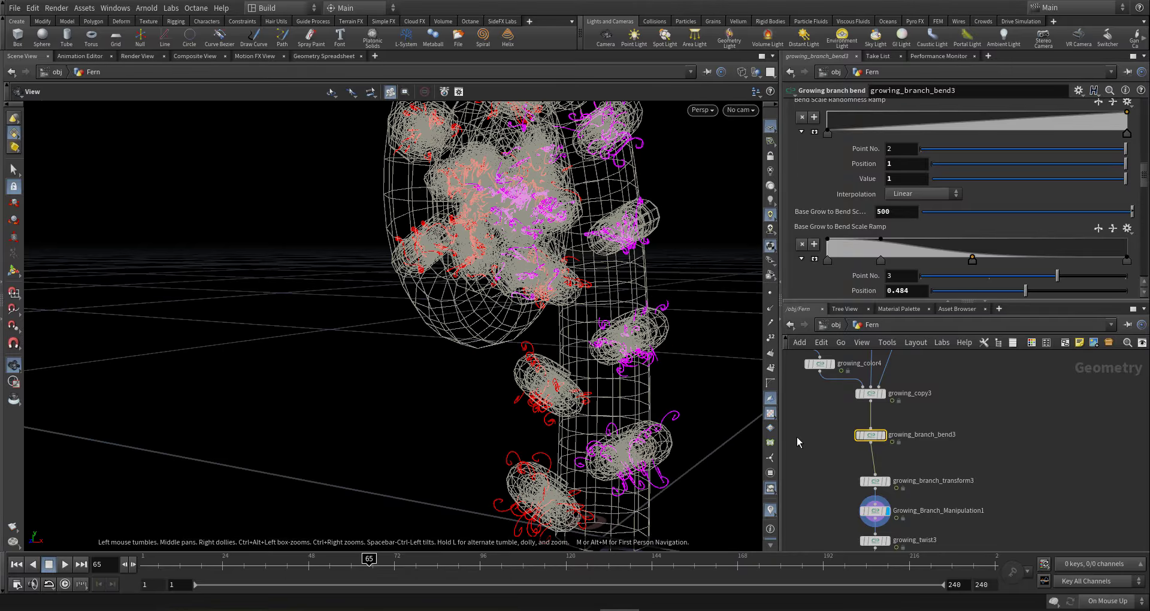
{"action": "scroll", "coordinate": [906, 448], "scroll_direction": "down", "scroll_amount": 6}
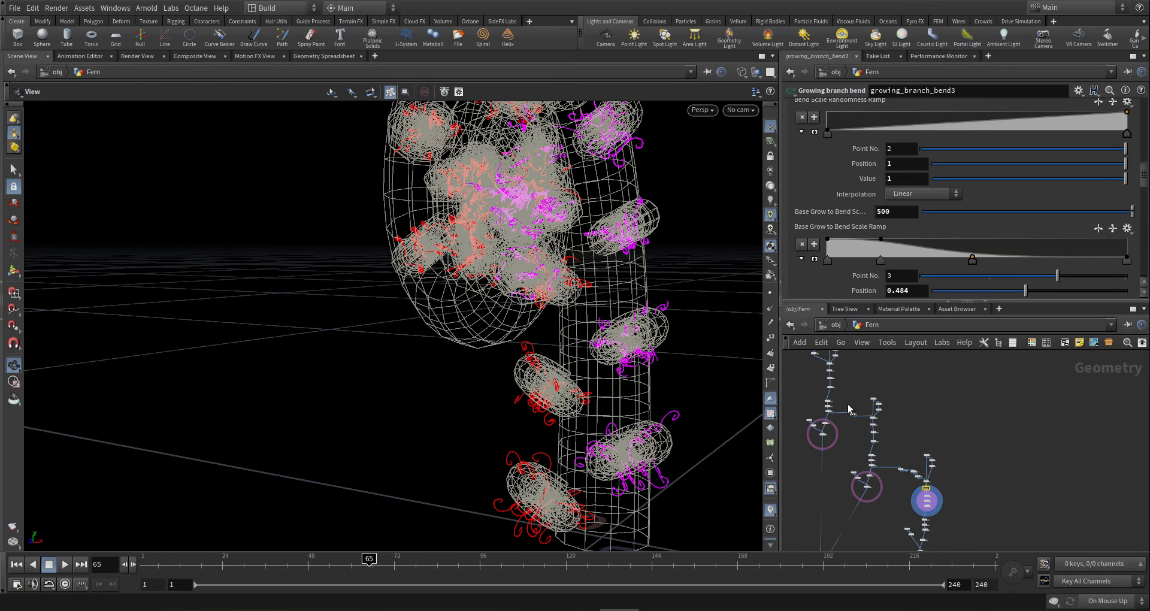
- On growing_copy2, slide a Branch End Growth Density key to 0.222 and view the spiral face-on
{"action": "scroll", "coordinate": [857, 427], "scroll_direction": "up", "scroll_amount": 5}
{"action": "left_click", "coordinate": [902, 387]}
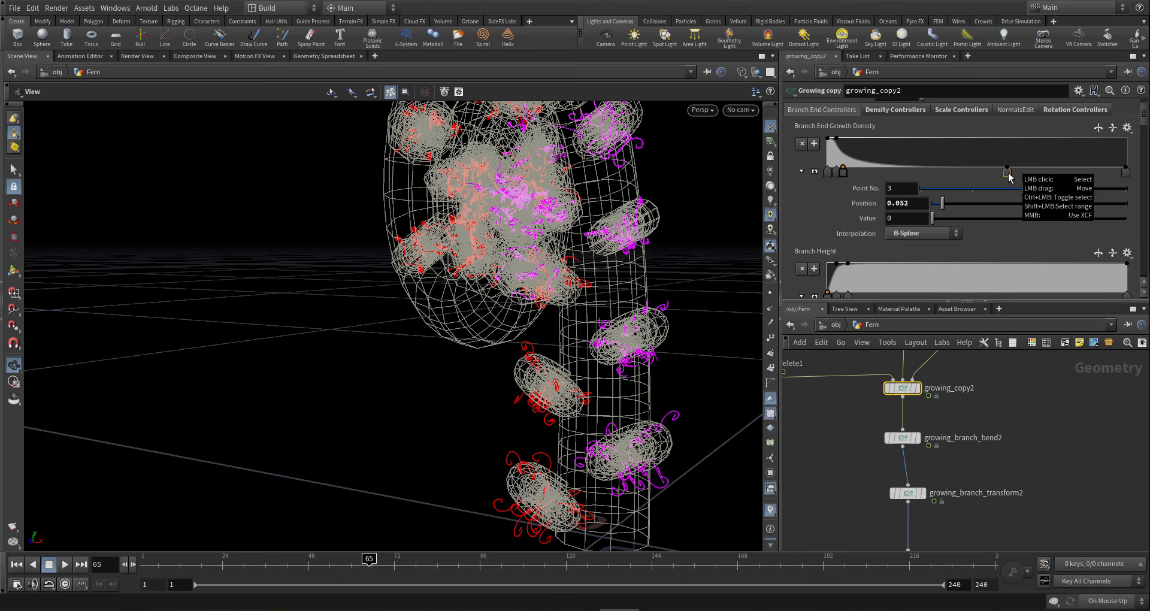
{"action": "left_click_drag", "start_coordinate": [1009, 175], "coordinate": [897, 178]}
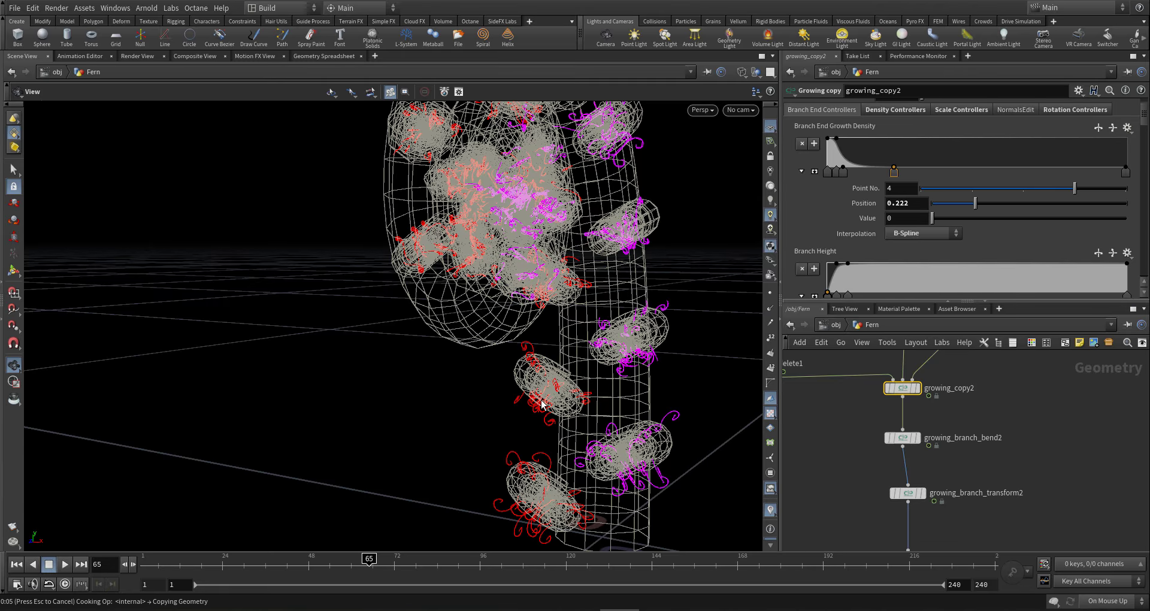
{"action": "left_click_drag", "start_coordinate": [541, 405], "coordinate": [519, 398]}
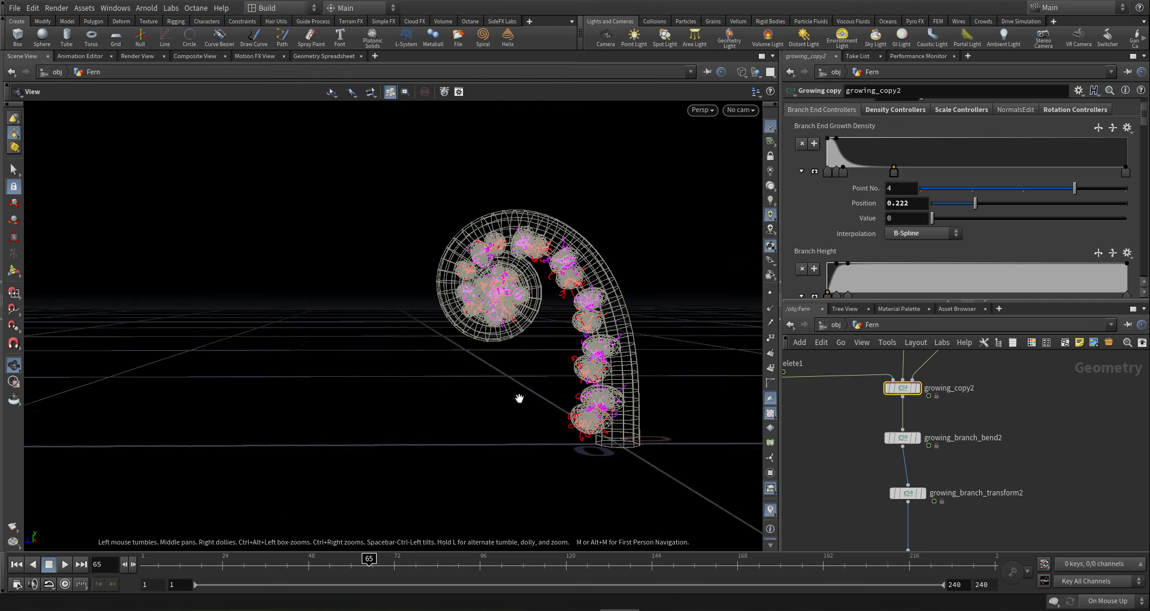
{"action": "left_click_drag", "start_coordinate": [614, 295], "coordinate": [433, 446]}
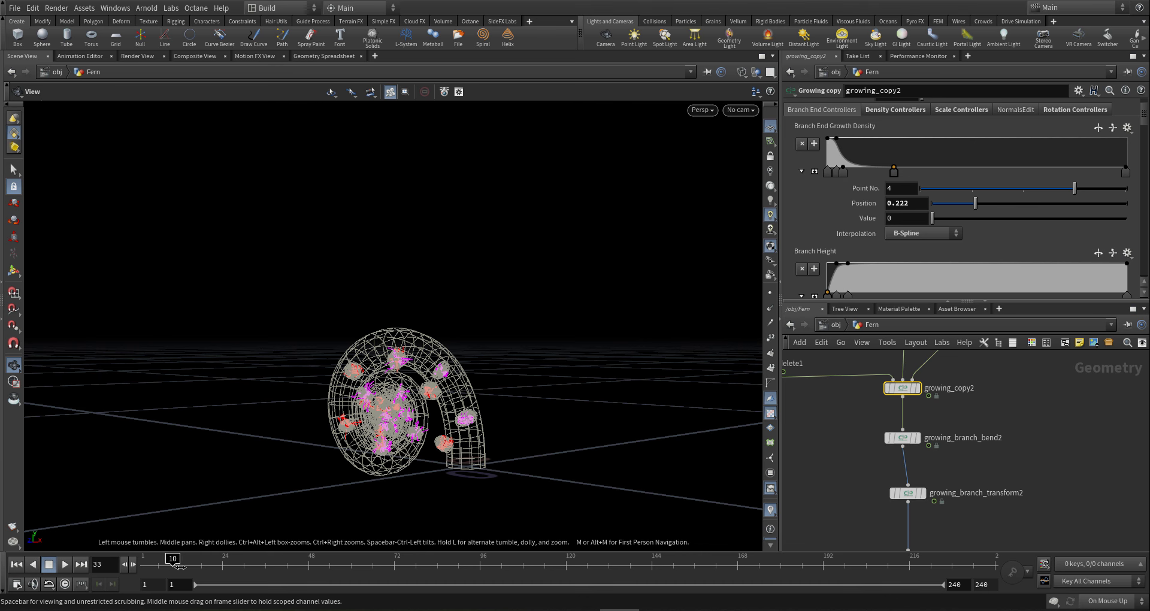
{"action": "left_click_drag", "start_coordinate": [460, 435], "coordinate": [425, 416]}
{"action": "right_click_drag", "start_coordinate": [424, 416], "coordinate": [655, 419]}
- On growing_width2, slide a Branch Size Impact key to position 0.238, value 0
{"action": "scroll", "coordinate": [1035, 460], "scroll_direction": "down", "scroll_amount": 6}
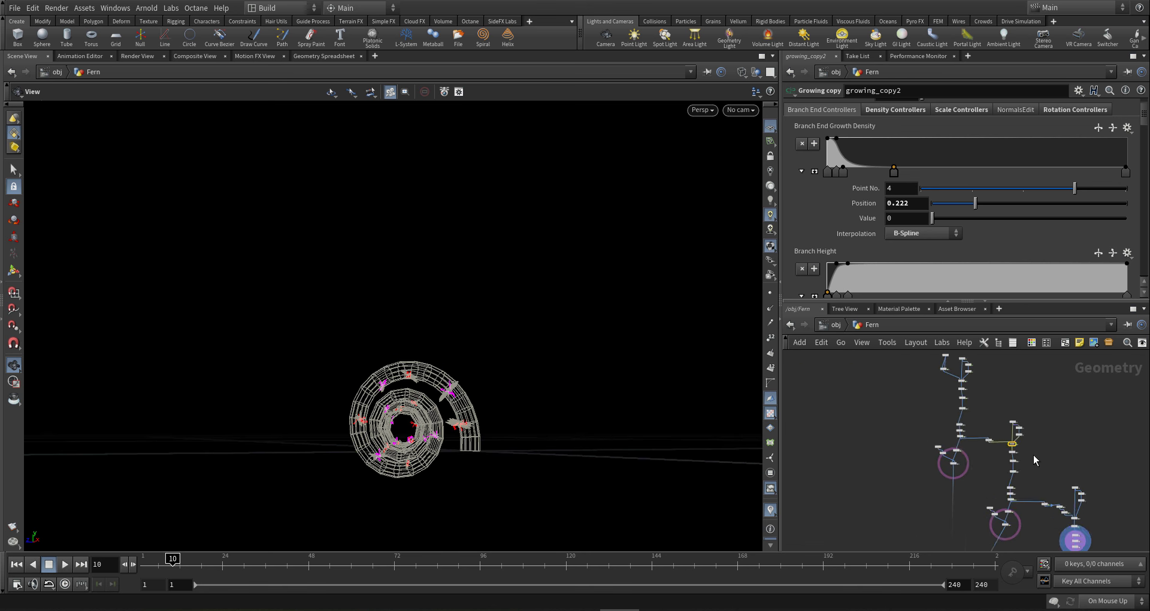
{"action": "scroll", "coordinate": [1036, 458], "scroll_direction": "up", "scroll_amount": 7}
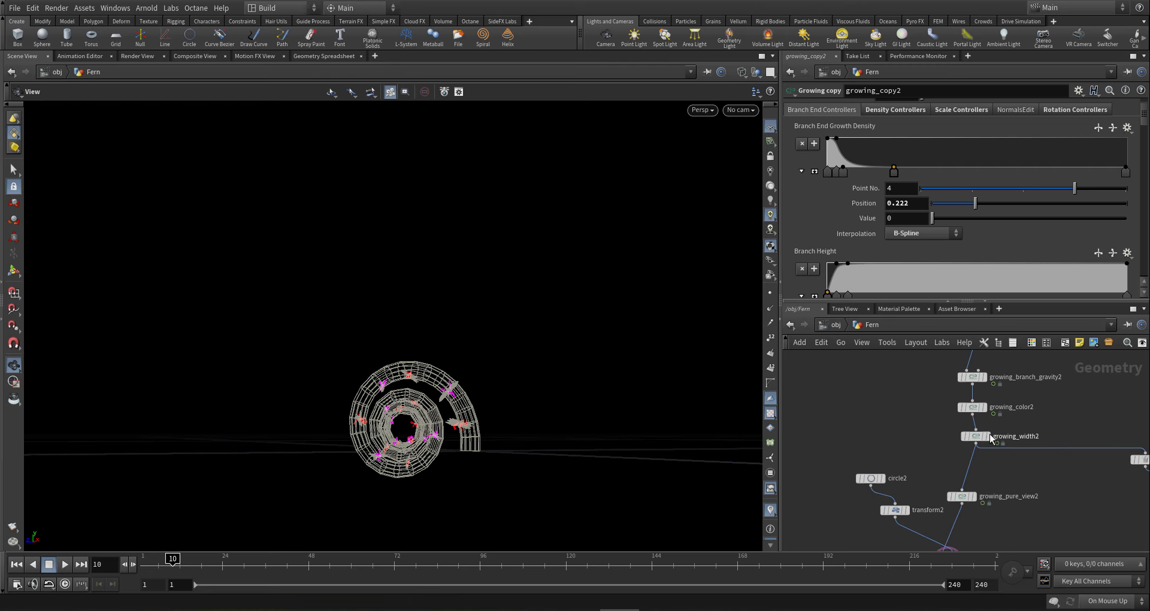
{"action": "left_click", "coordinate": [974, 440]}
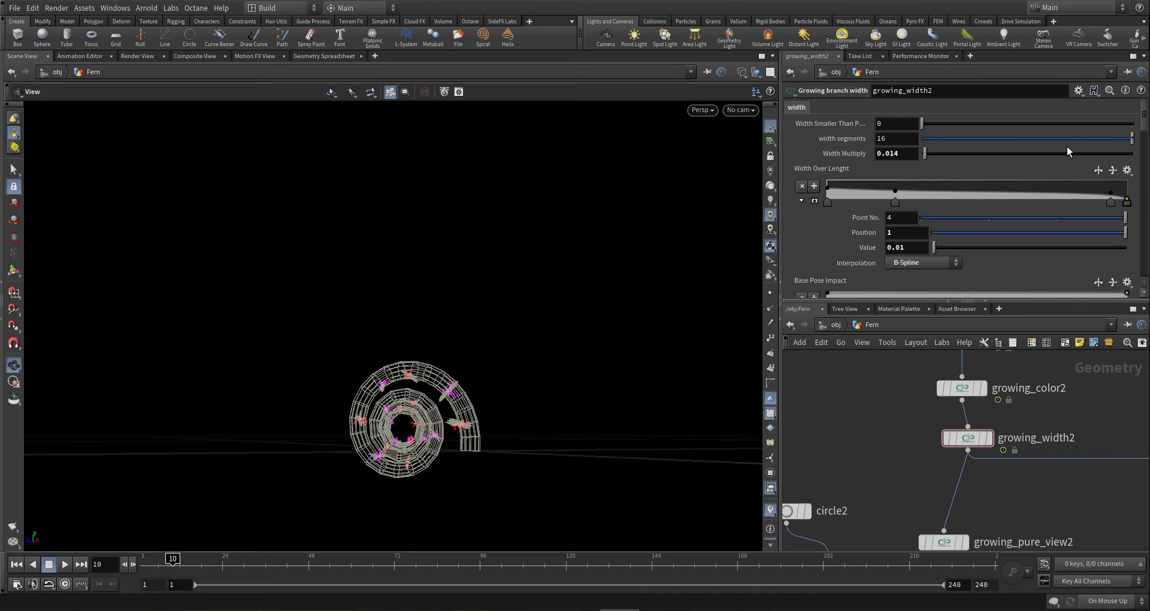
{"action": "left_click_drag", "start_coordinate": [1146, 136], "coordinate": [1129, 184]}
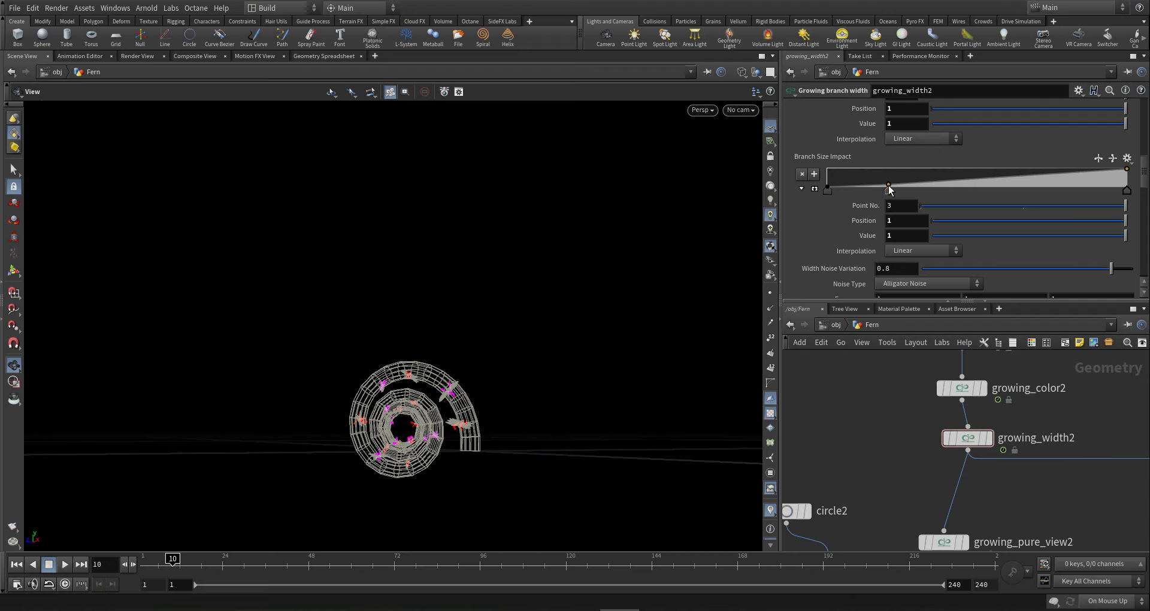
{"action": "left_click_drag", "start_coordinate": [890, 189], "coordinate": [900, 199]}
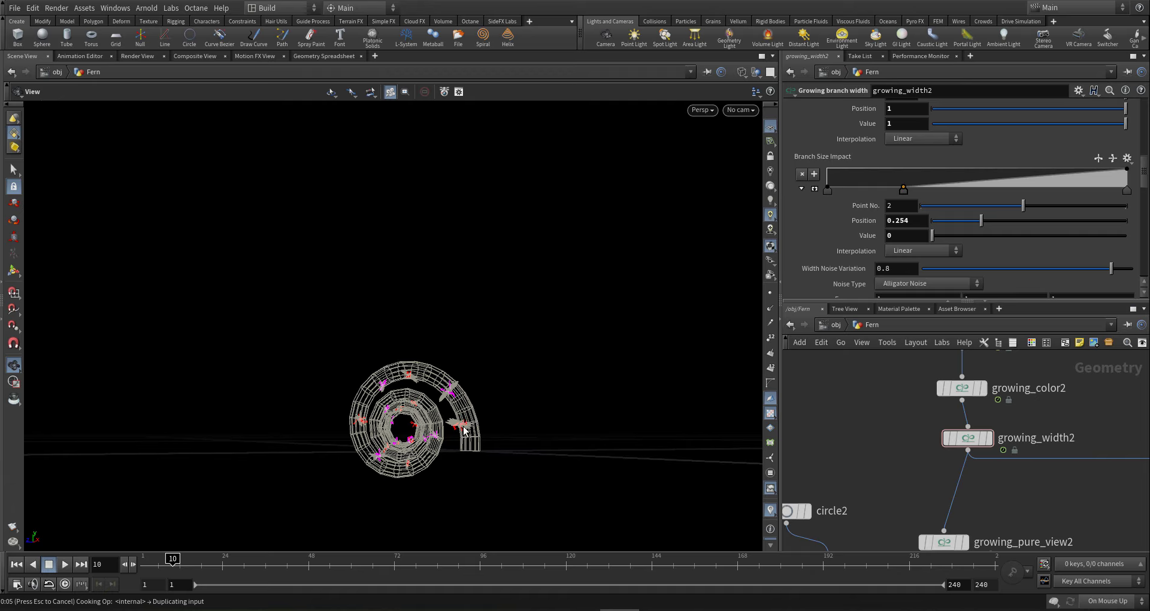
{"action": "left_click_drag", "start_coordinate": [463, 427], "coordinate": [496, 428]}
- Set the Branch Size Impact ramp's first key to B-Spline interpolation and pull the view back
{"action": "left_click", "coordinate": [1128, 192]}
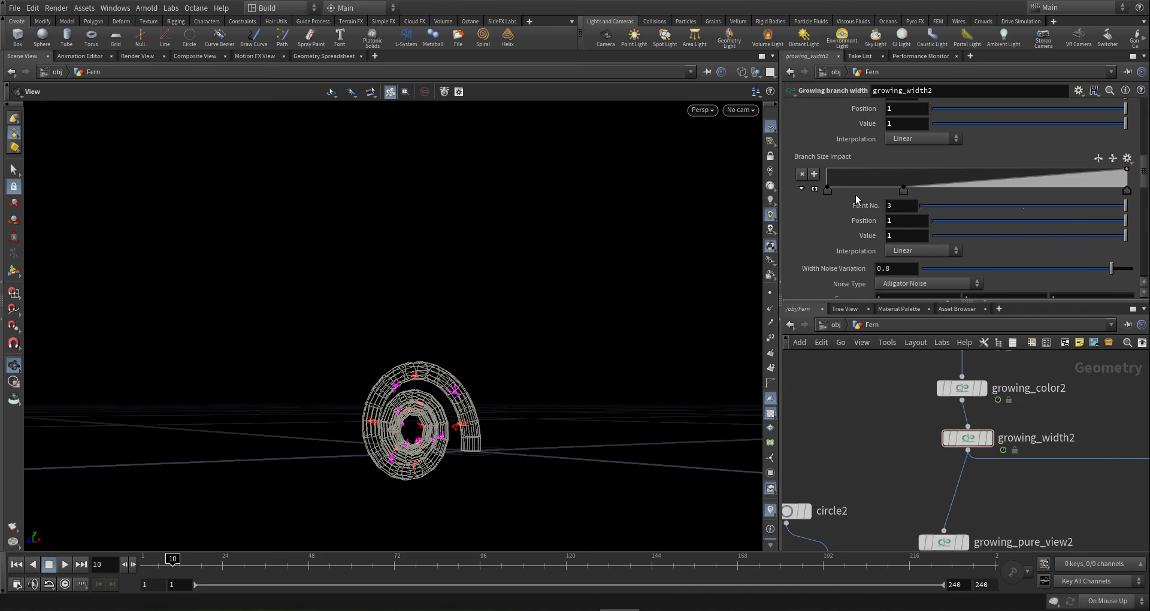
{"action": "left_click", "coordinate": [828, 190]}
{"action": "left_click", "coordinate": [900, 252]}
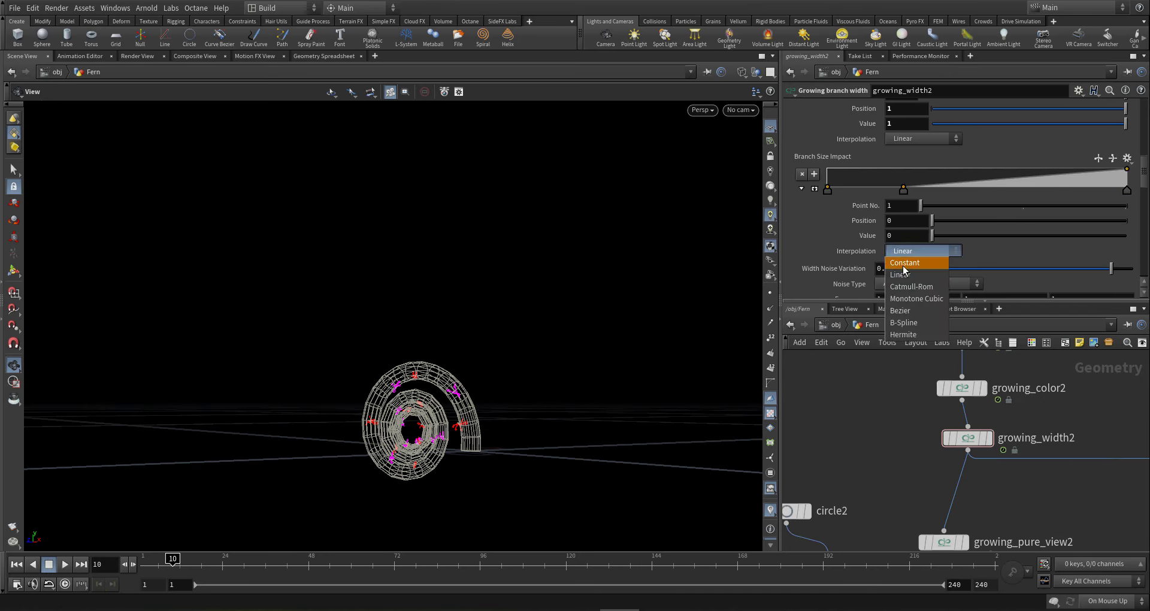
{"action": "left_click", "coordinate": [910, 323]}
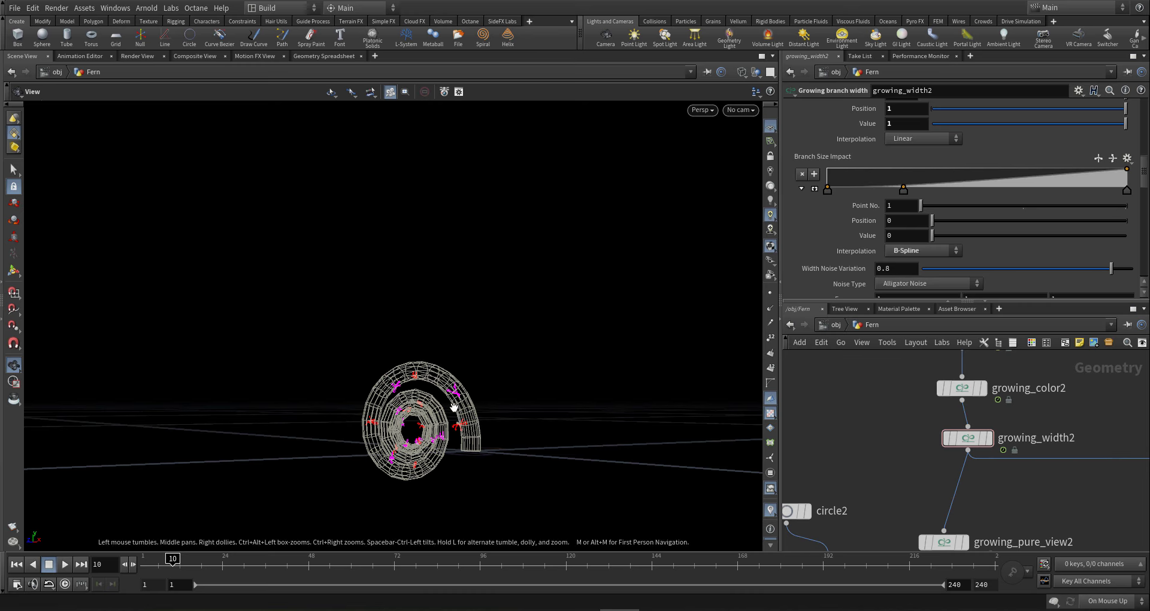
{"action": "right_click_drag", "start_coordinate": [479, 396], "coordinate": [359, 428]}
{"action": "middle_click_drag", "start_coordinate": [515, 392], "coordinate": [337, 482]}
- Step the growth to frames 46 and 111 and orbit to inspect the uncoiling fern
{"action": "right_click_drag", "start_coordinate": [336, 482], "coordinate": [297, 503]}
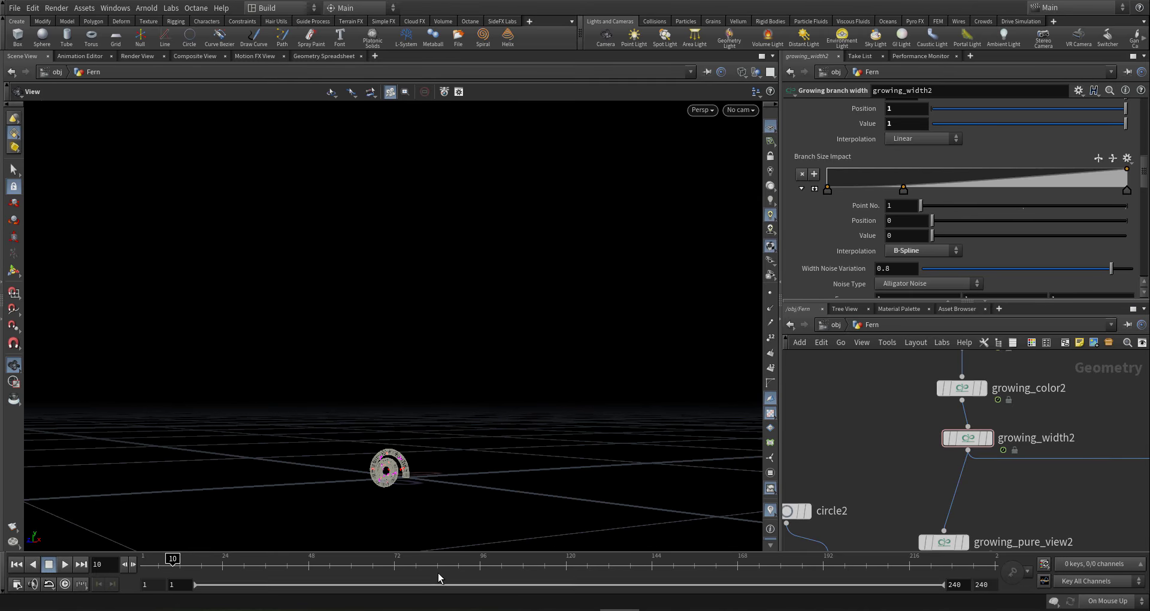
{"action": "left_click", "coordinate": [301, 560]}
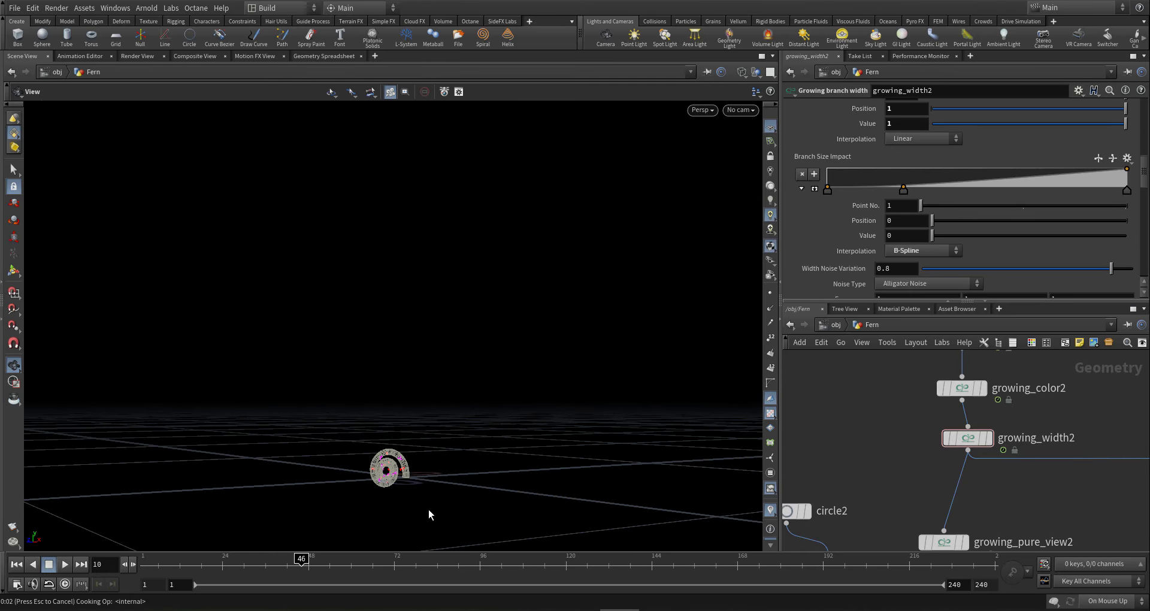
{"action": "left_click", "coordinate": [534, 562]}
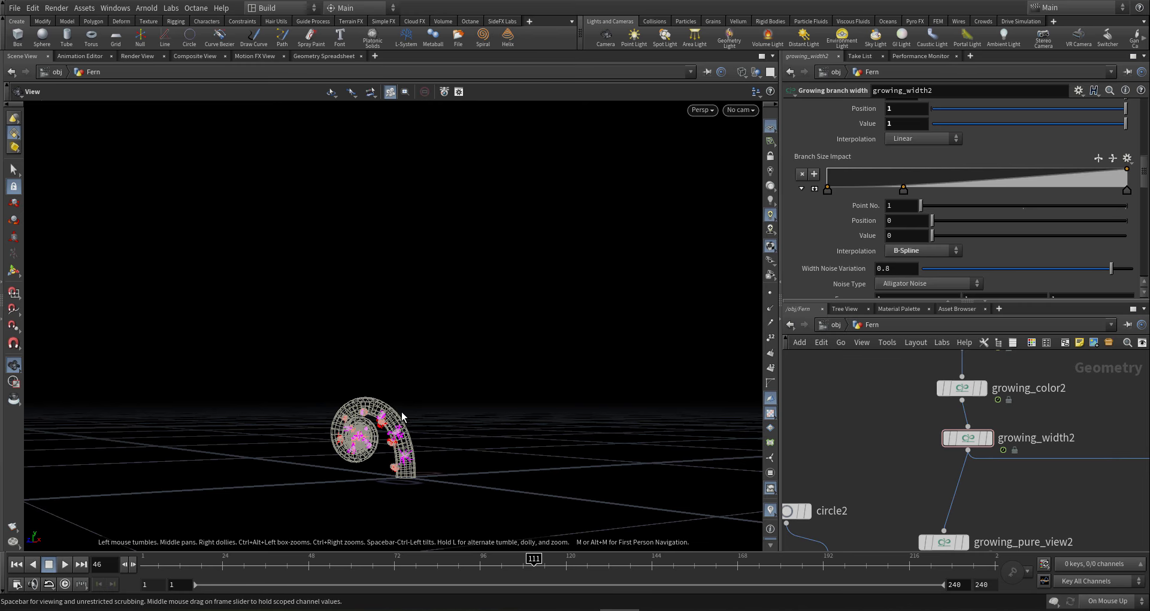
{"action": "left_click_drag", "start_coordinate": [403, 412], "coordinate": [509, 426]}
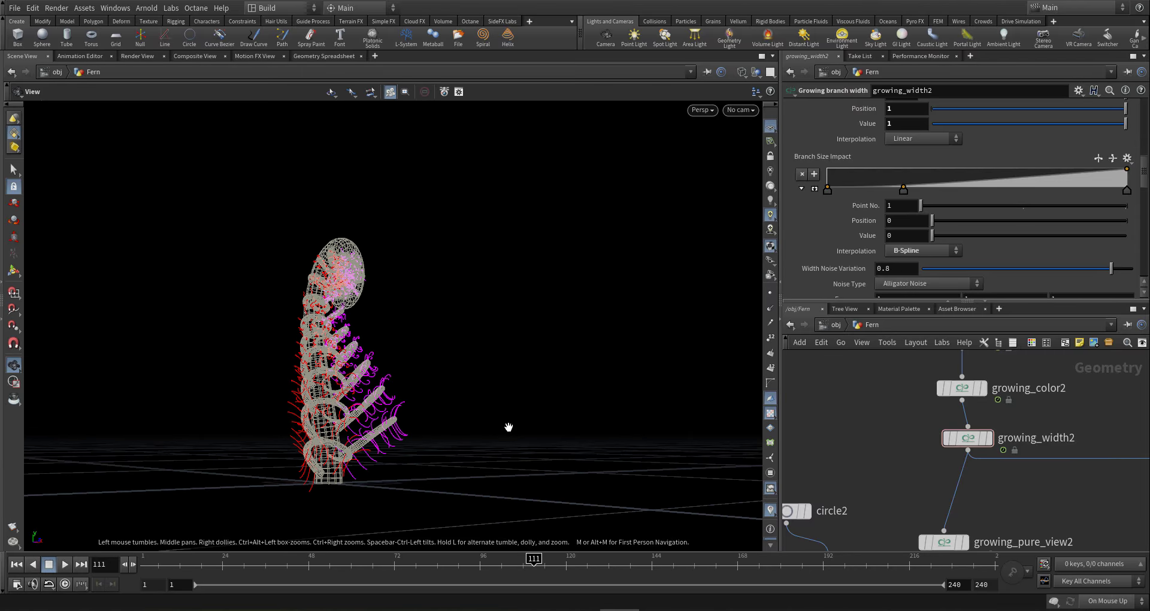
{"action": "right_click_drag", "start_coordinate": [508, 426], "coordinate": [537, 423]}
{"action": "left_click_drag", "start_coordinate": [538, 423], "coordinate": [249, 395]}
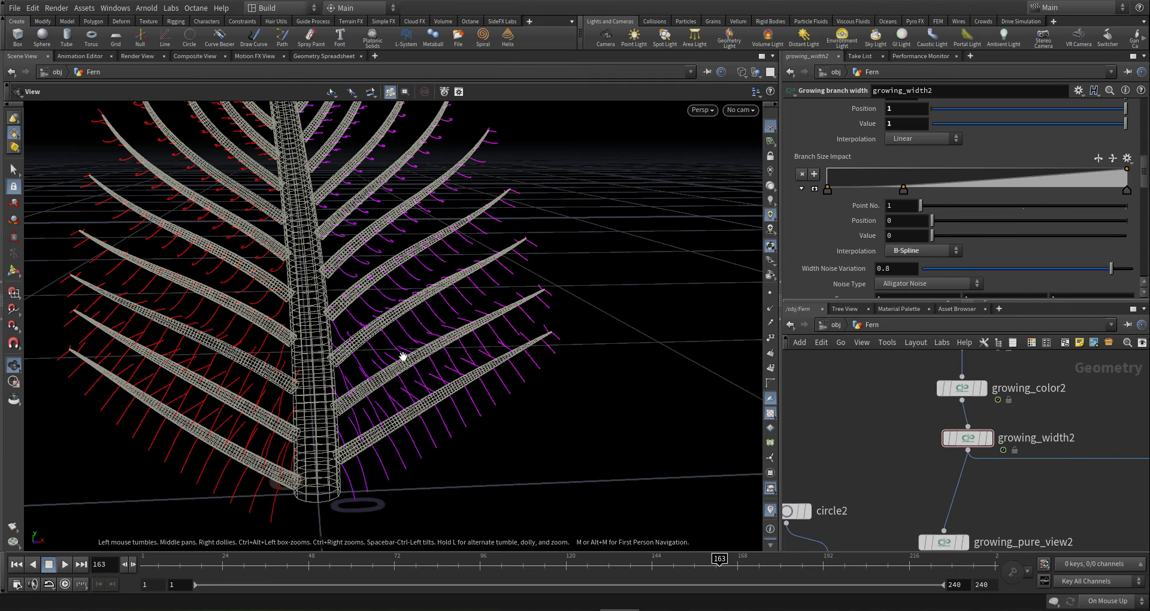
{"action": "right_click_drag", "start_coordinate": [379, 355], "coordinate": [326, 341]}
{"action": "left_click_drag", "start_coordinate": [326, 341], "coordinate": [201, 288]}
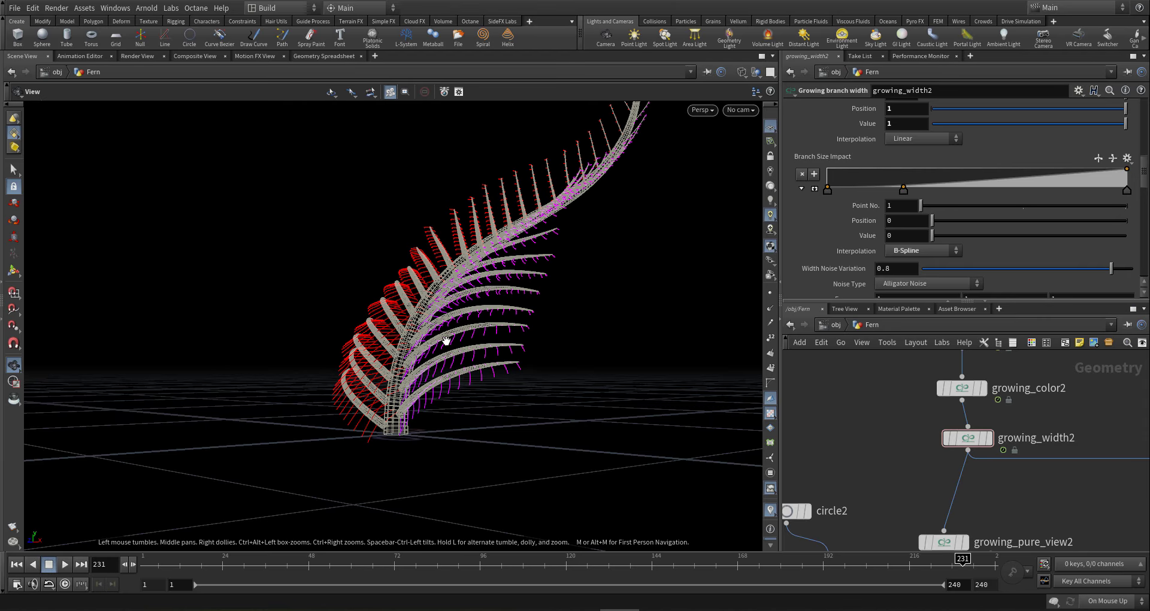
- Close in on the fern's stem and upper branches from a higher, frontal view
{"action": "left_click_drag", "start_coordinate": [449, 336], "coordinate": [444, 189]}
{"action": "right_click_drag", "start_coordinate": [444, 189], "coordinate": [785, 267]}
{"action": "middle_click_drag", "start_coordinate": [489, 245], "coordinate": [496, 313]}
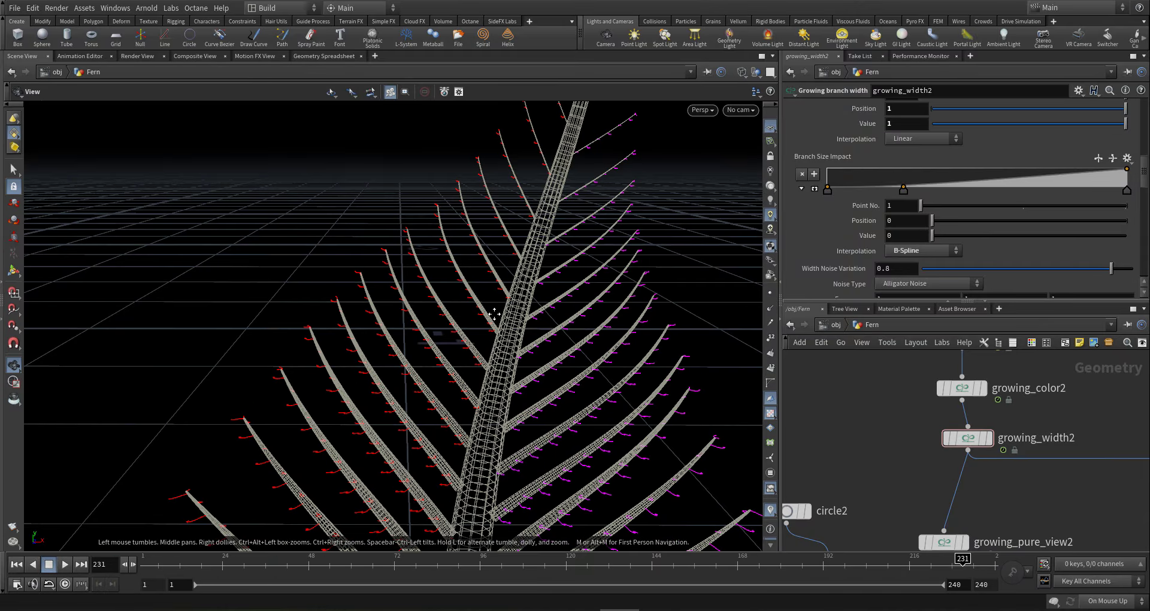
{"action": "right_click_drag", "start_coordinate": [496, 313], "coordinate": [585, 259]}
{"action": "middle_click_drag", "start_coordinate": [585, 260], "coordinate": [485, 287]}
{"action": "left_click_drag", "start_coordinate": [485, 286], "coordinate": [444, 239]}
{"action": "right_click_drag", "start_coordinate": [444, 239], "coordinate": [875, 245]}
{"action": "left_click_drag", "start_coordinate": [534, 232], "coordinate": [562, 337]}
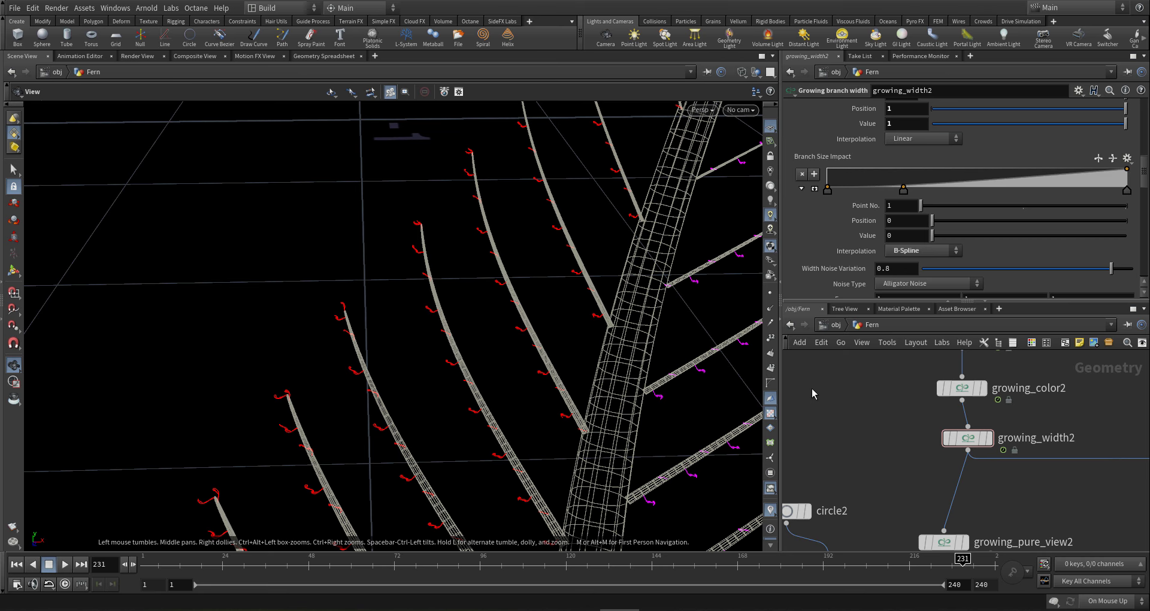
- Select growing_branch_bend3 in the network to show its parameters
{"action": "scroll", "coordinate": [961, 455], "scroll_direction": "down", "scroll_amount": 3}
{"action": "scroll", "coordinate": [959, 453], "scroll_direction": "down", "scroll_amount": 4}
{"action": "middle_click_drag", "start_coordinate": [976, 473], "coordinate": [926, 446]}
{"action": "scroll", "coordinate": [946, 445], "scroll_direction": "up", "scroll_amount": 8}
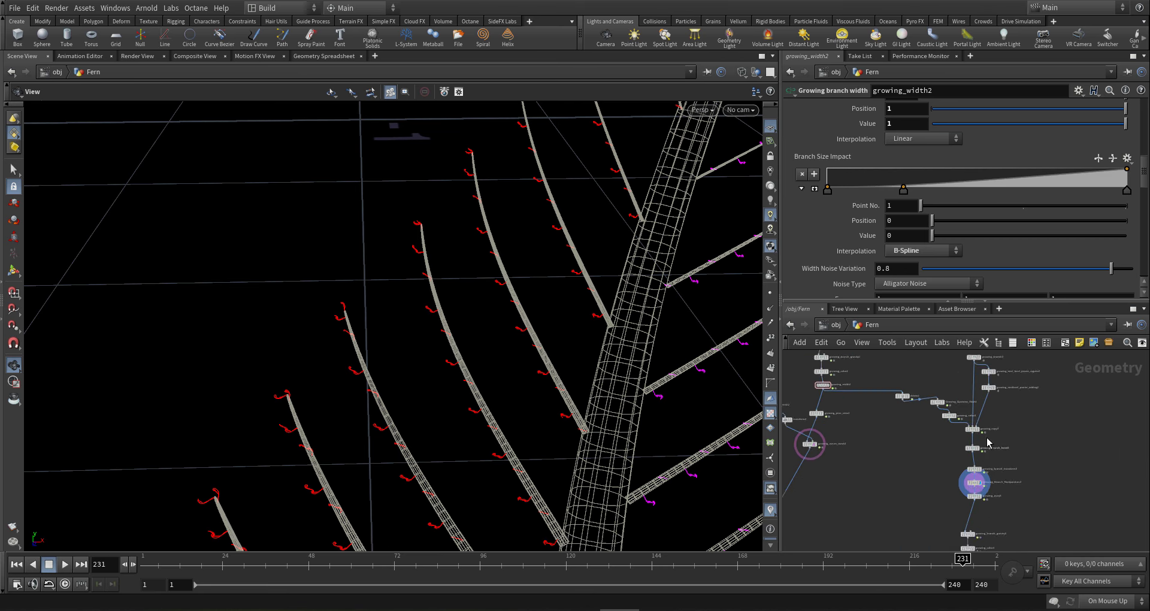
{"action": "left_click", "coordinate": [934, 470]}
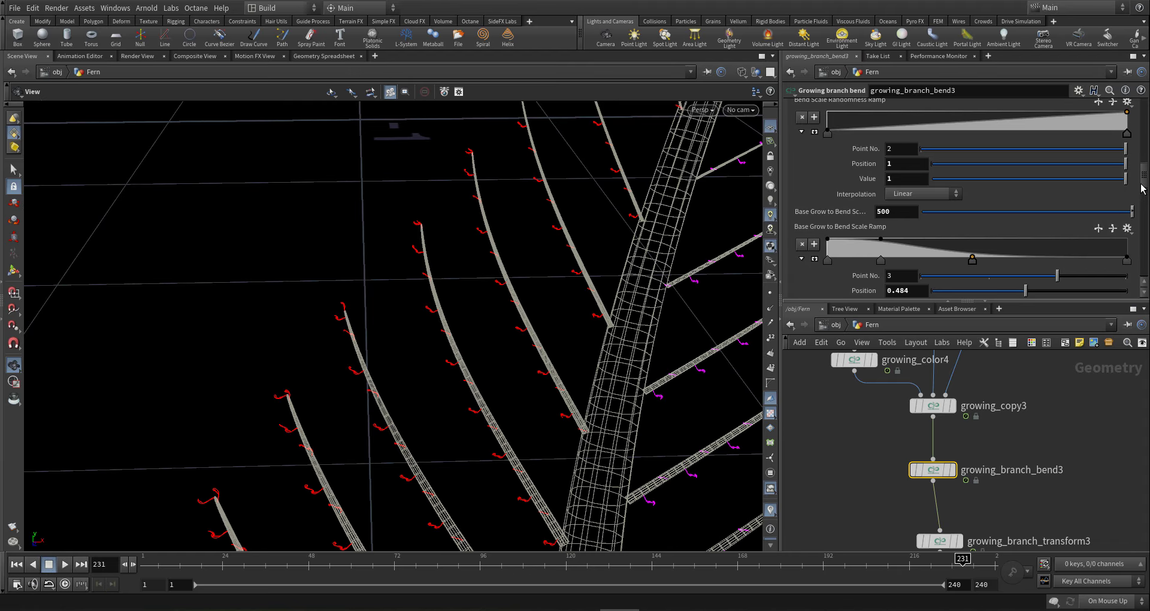
{"action": "scroll", "coordinate": [1145, 155], "scroll_direction": "down", "scroll_amount": 2}
{"action": "scroll", "coordinate": [1145, 154], "scroll_direction": "up", "scroll_amount": 4}
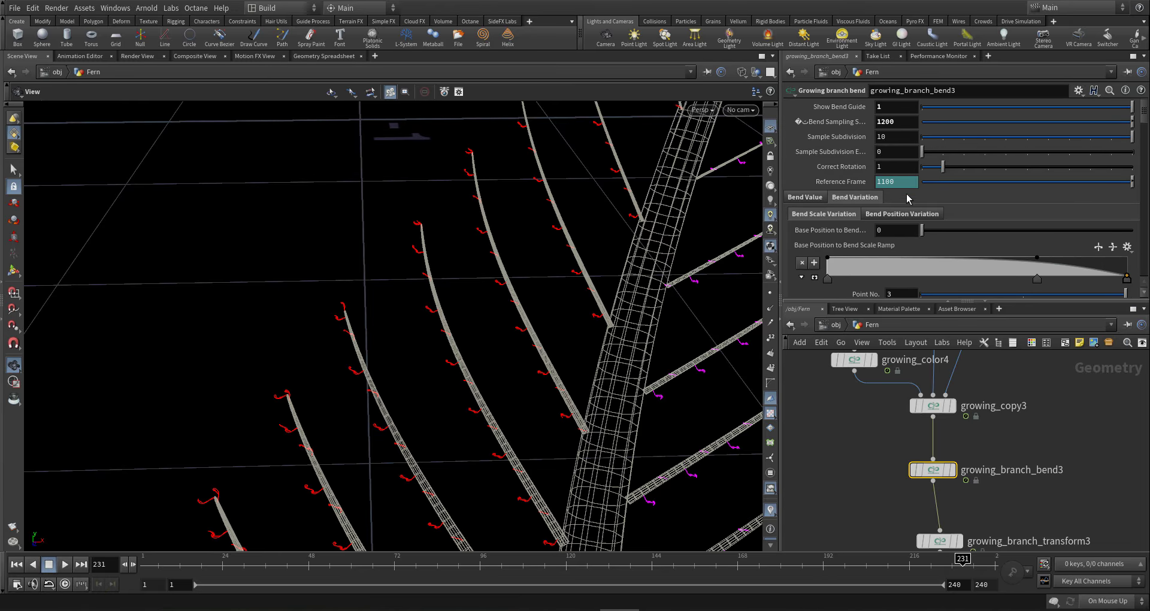
- Bring up the Base Grow to Bend Scale field under Bend Scale Variation
{"action": "left_click", "coordinate": [901, 214]}
{"action": "scroll", "coordinate": [892, 227], "scroll_direction": "down", "scroll_amount": 5}
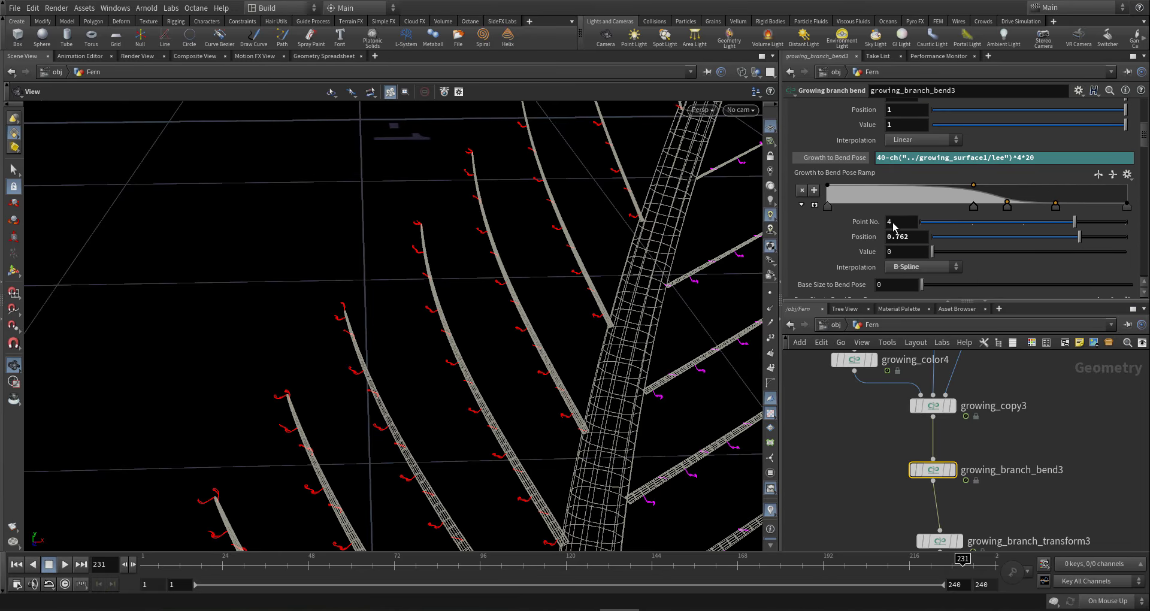
{"action": "scroll", "coordinate": [888, 229], "scroll_direction": "down", "scroll_amount": 4}
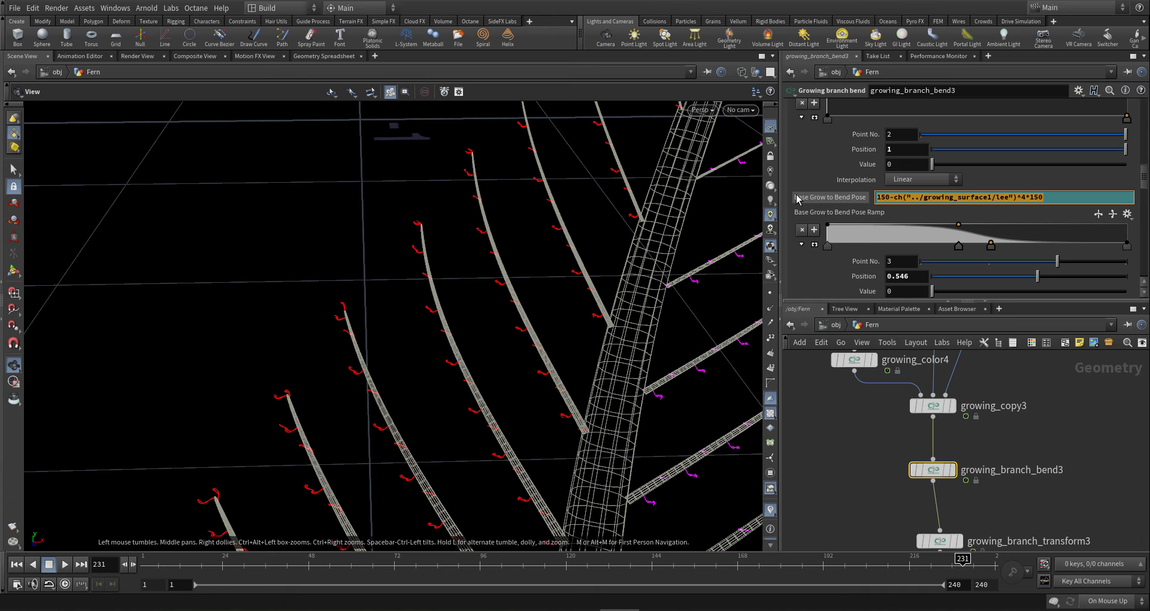
{"action": "left_click_drag", "start_coordinate": [1147, 190], "coordinate": [1147, 118]}
{"action": "left_click", "coordinate": [835, 200]}
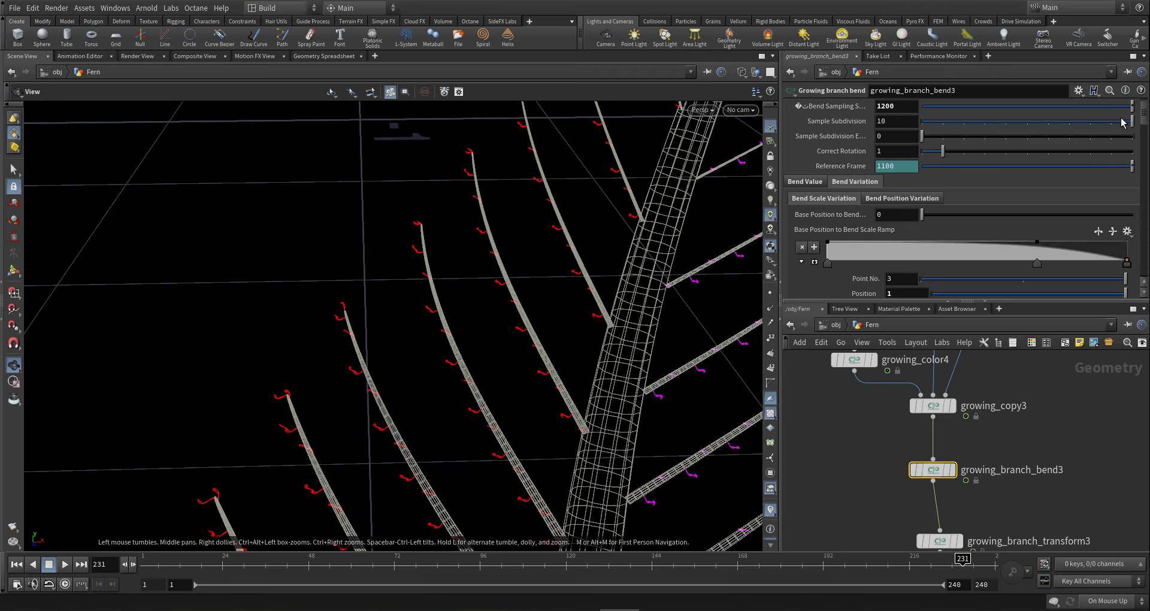
{"action": "scroll", "coordinate": [1140, 157], "scroll_direction": "down", "scroll_amount": 6}
{"action": "scroll", "coordinate": [1140, 157], "scroll_direction": "down", "scroll_amount": 5}
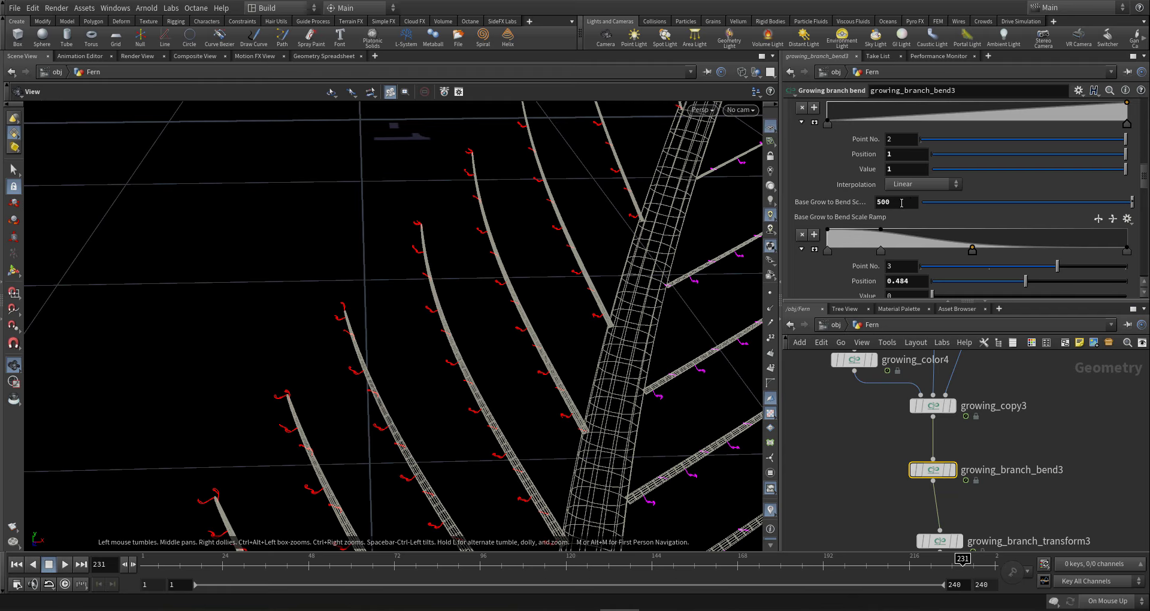
{"action": "left_click", "coordinate": [901, 202]}
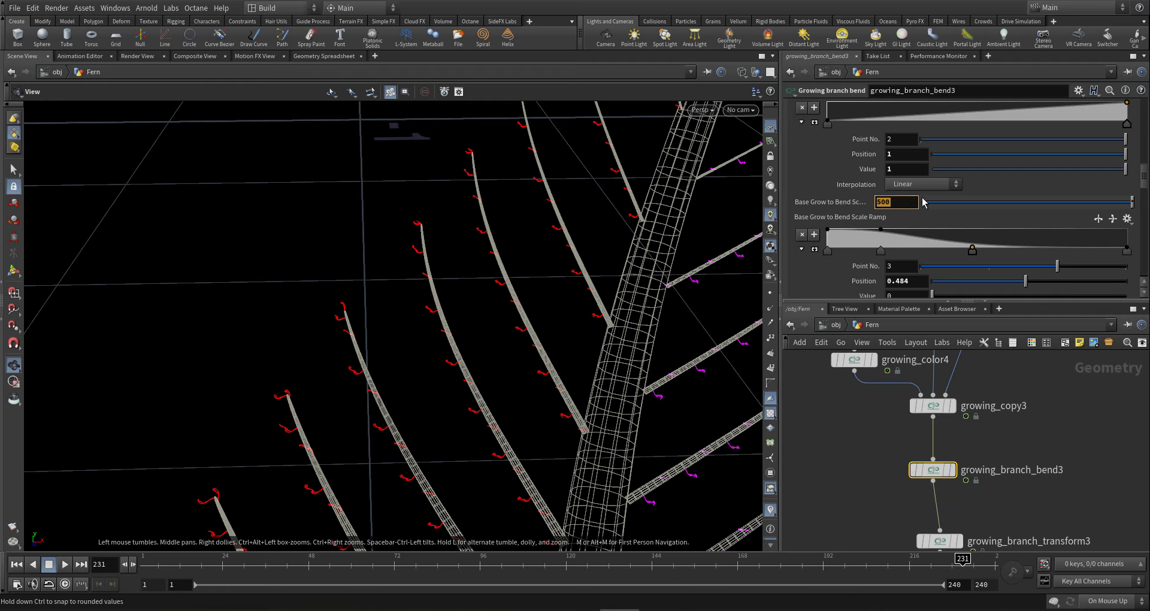
- Paste the lee-driven expression and edit it to 500-ch("../growing_surface1/lee")^4*400
{"action": "type", "text": "150-ch(\"../growing_surface1/lee\")^4*150"}
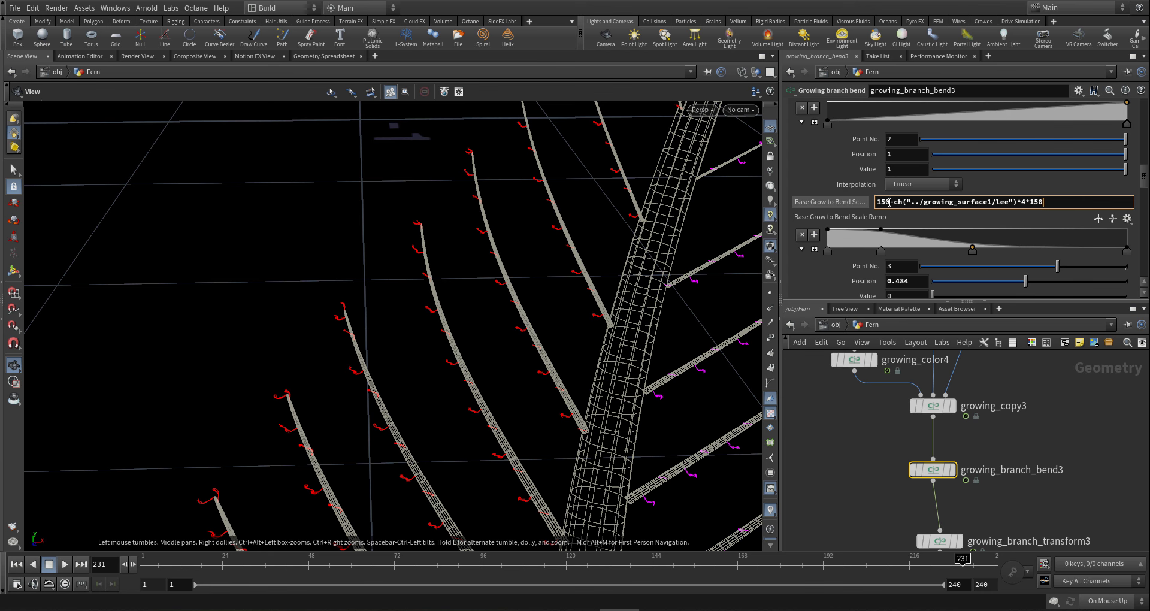
{"action": "type", "text": "500"}
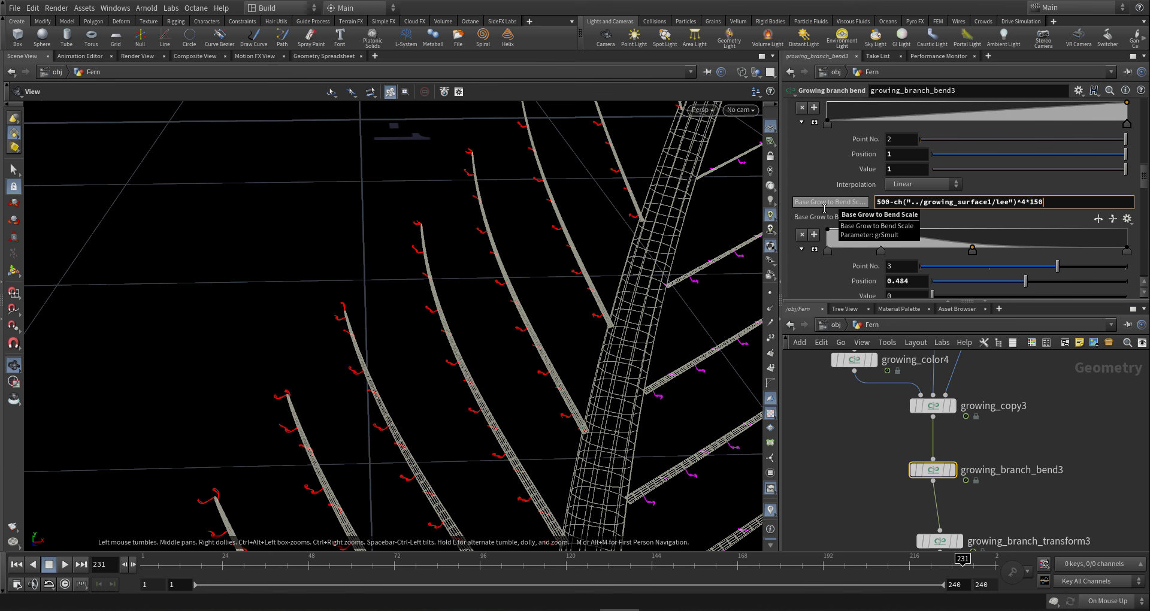
{"action": "type", "text": "300"}
{"action": "key", "text": "Return"}
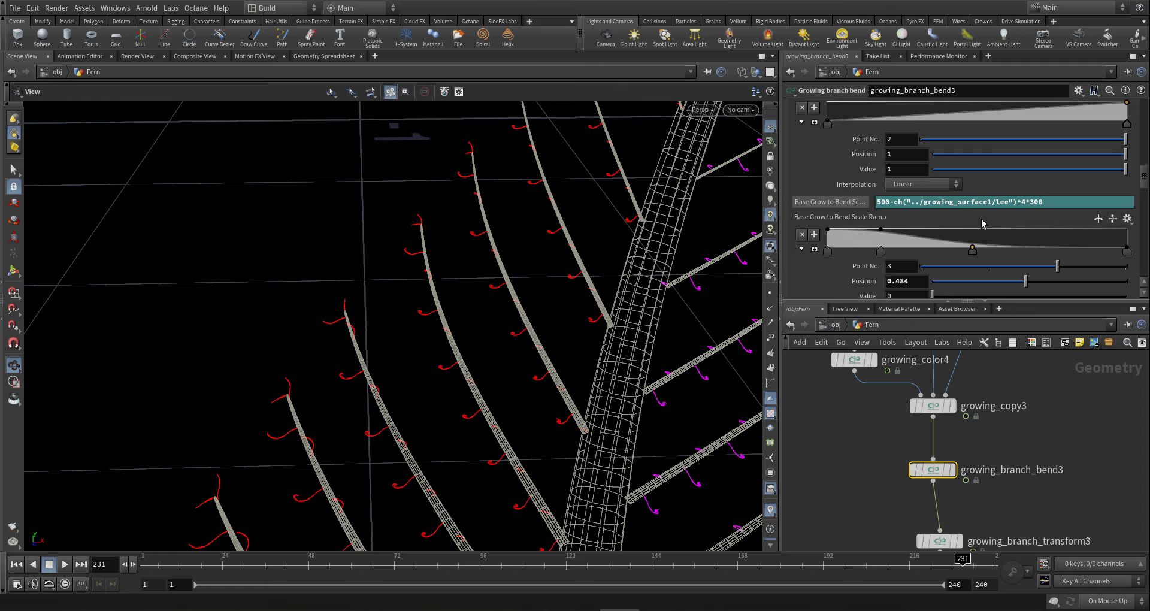
{"action": "left_click_drag", "start_coordinate": [550, 373], "coordinate": [587, 330]}
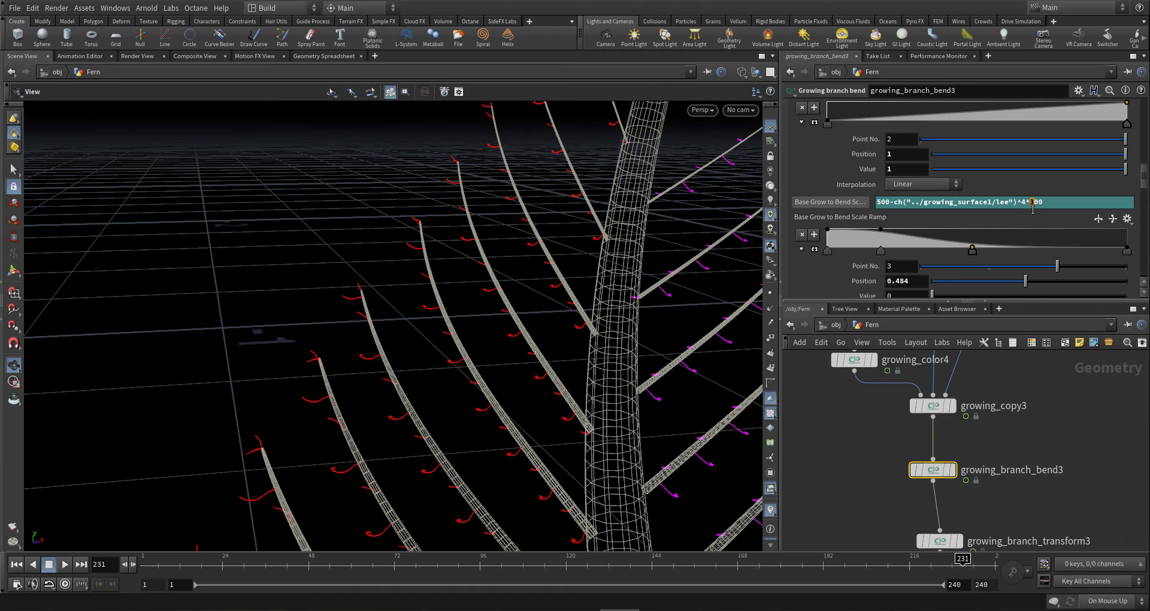
{"action": "type", "text": "4"}
{"action": "key", "text": "Return"}
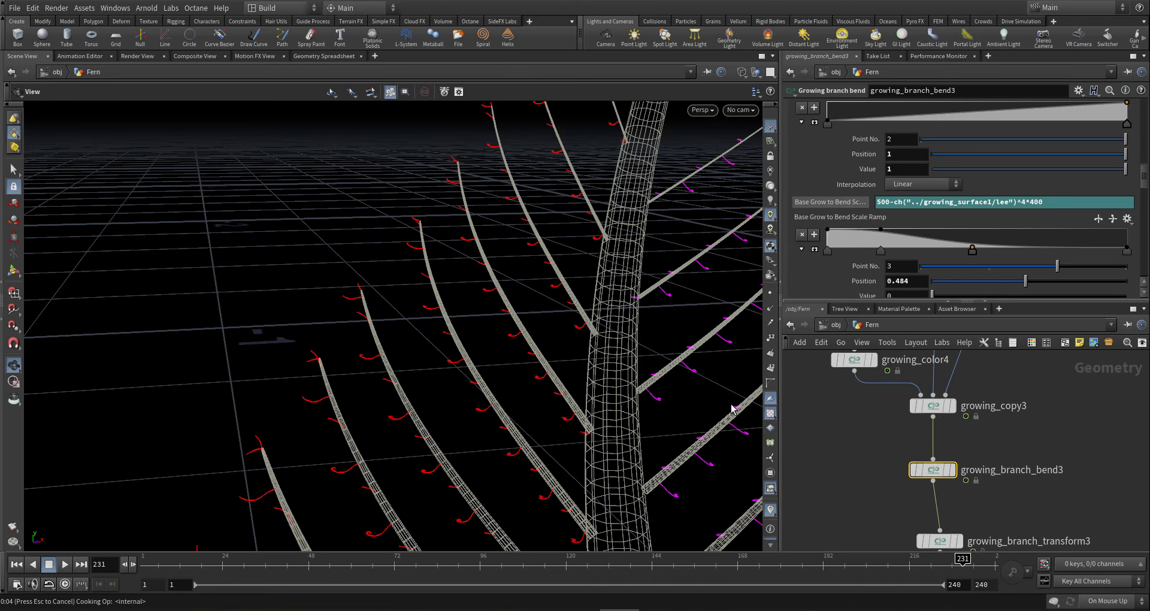
- Orbit around the fern to inspect its tip, base and side profile
{"action": "middle_click_drag", "start_coordinate": [671, 413], "coordinate": [498, 372]}
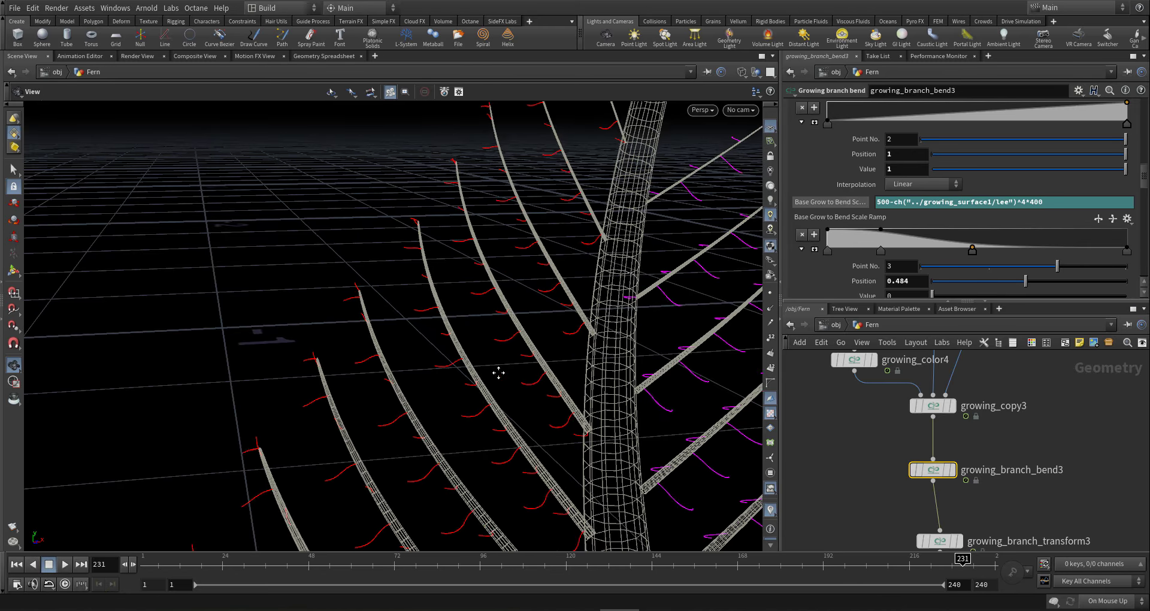
{"action": "right_click_drag", "start_coordinate": [383, 376], "coordinate": [353, 366]}
{"action": "middle_click_drag", "start_coordinate": [354, 366], "coordinate": [580, 410]}
{"action": "left_click_drag", "start_coordinate": [553, 415], "coordinate": [426, 419]}
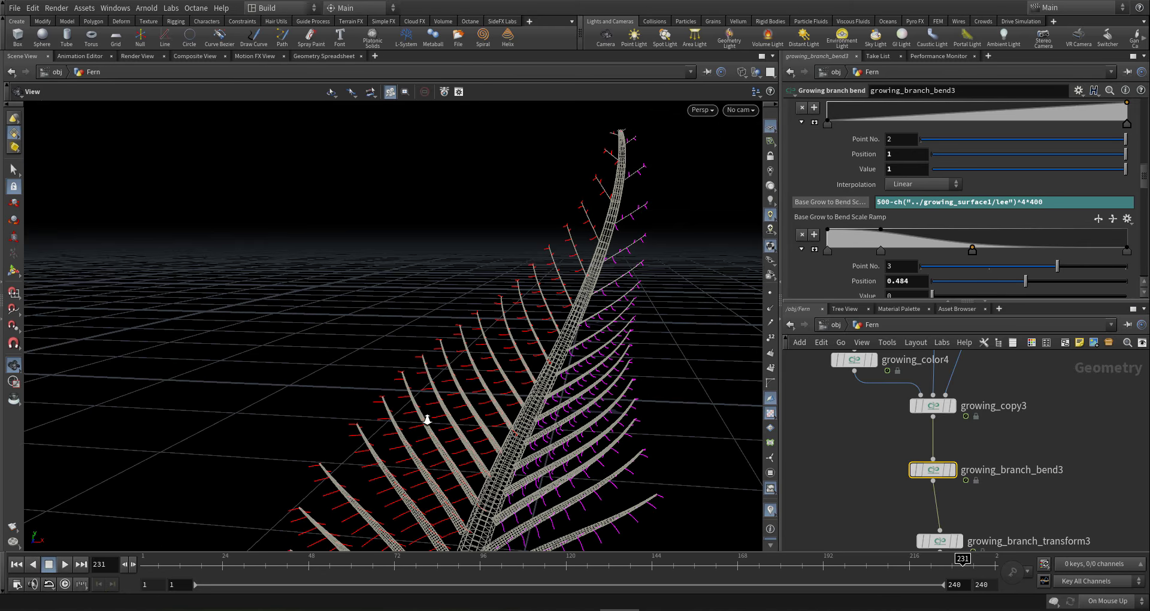
{"action": "middle_click_drag", "start_coordinate": [426, 418], "coordinate": [507, 447]}
{"action": "middle_click_drag", "start_coordinate": [562, 363], "coordinate": [511, 362]}
{"action": "left_click_drag", "start_coordinate": [511, 362], "coordinate": [511, 431]}
{"action": "middle_click_drag", "start_coordinate": [511, 432], "coordinate": [537, 362]}
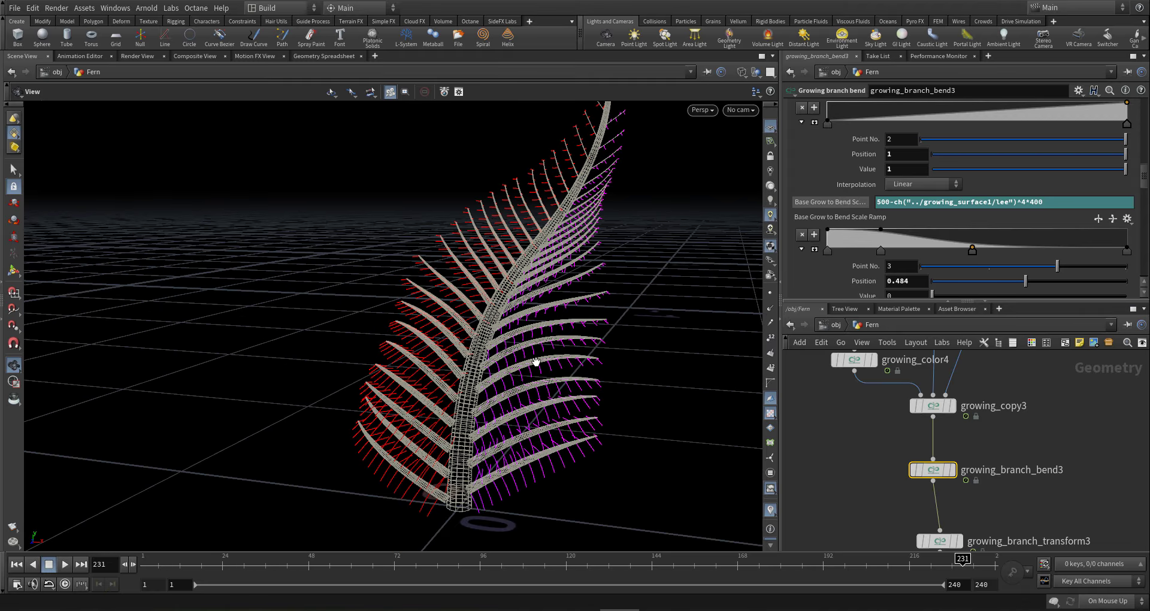
{"action": "left_click_drag", "start_coordinate": [537, 362], "coordinate": [554, 383]}
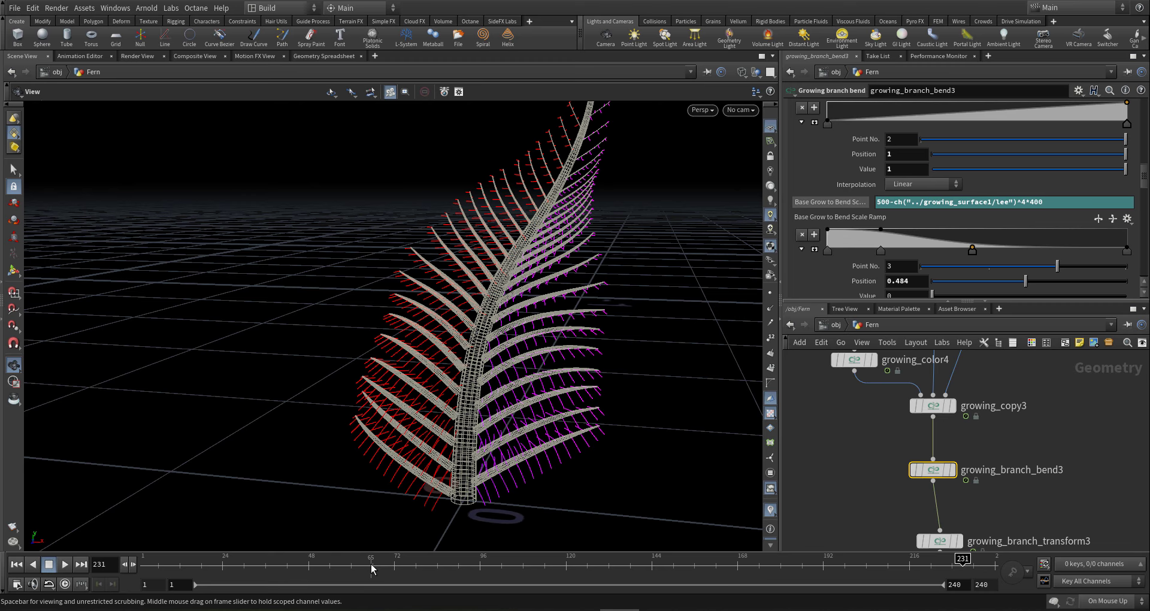
{"action": "left_click_drag", "start_coordinate": [474, 411], "coordinate": [499, 429]}
{"action": "right_click_drag", "start_coordinate": [498, 430], "coordinate": [746, 469]}
{"action": "left_click_drag", "start_coordinate": [539, 458], "coordinate": [459, 421]}
{"action": "right_click_drag", "start_coordinate": [459, 422], "coordinate": [619, 423]}
{"action": "left_click_drag", "start_coordinate": [619, 424], "coordinate": [537, 444]}
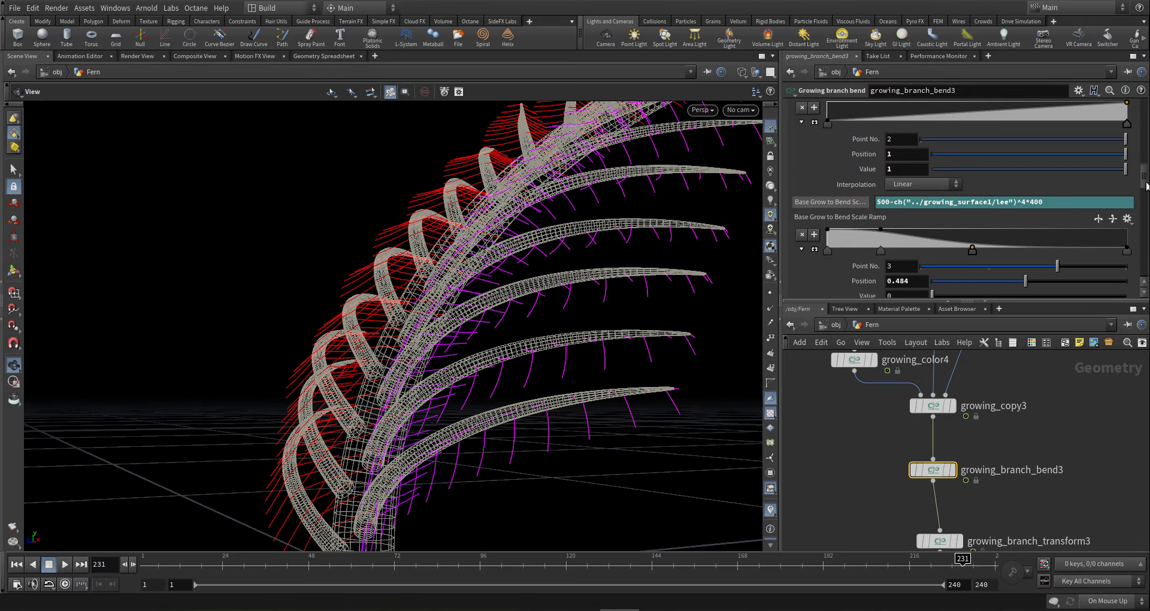
- Set max Bend X in the Bend Value settings to -38188 and view the fern front-on
{"action": "scroll", "coordinate": [1147, 147], "scroll_direction": "up", "scroll_amount": 3}
{"action": "scroll", "coordinate": [1146, 146], "scroll_direction": "up", "scroll_amount": 5}
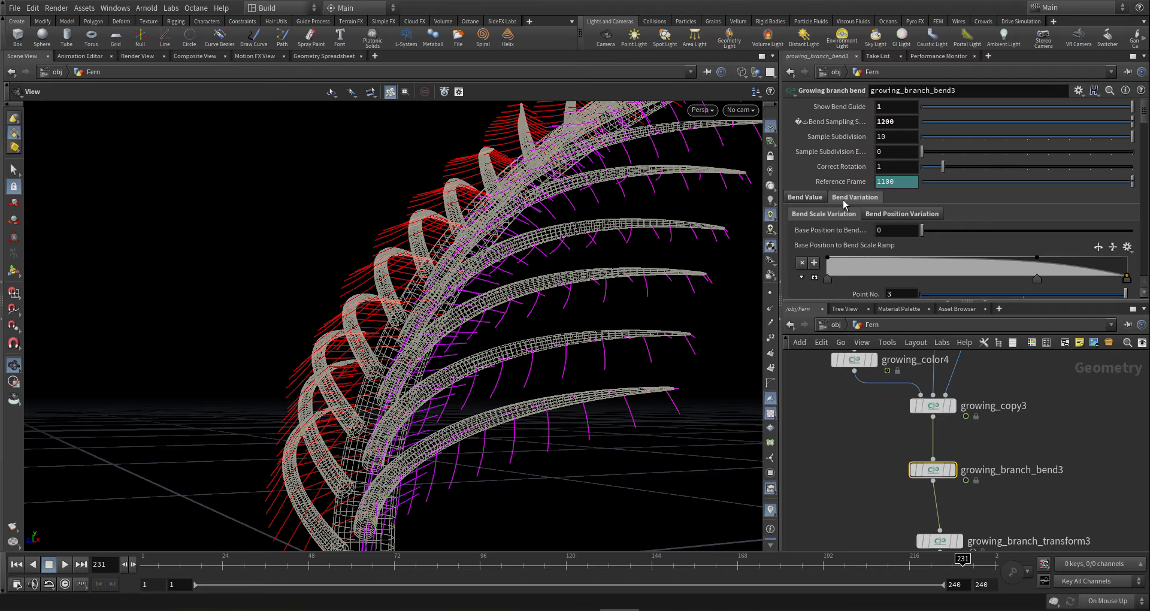
{"action": "left_click", "coordinate": [805, 198]}
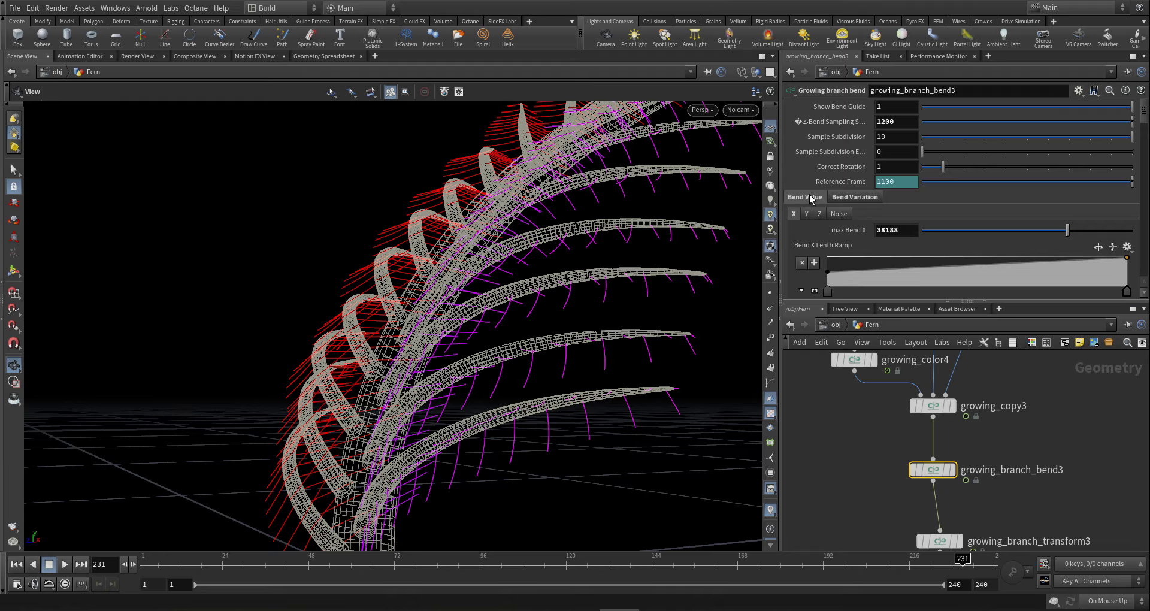
{"action": "left_click", "coordinate": [878, 233]}
{"action": "type", "text": "-"}
{"action": "key", "text": "Return"}
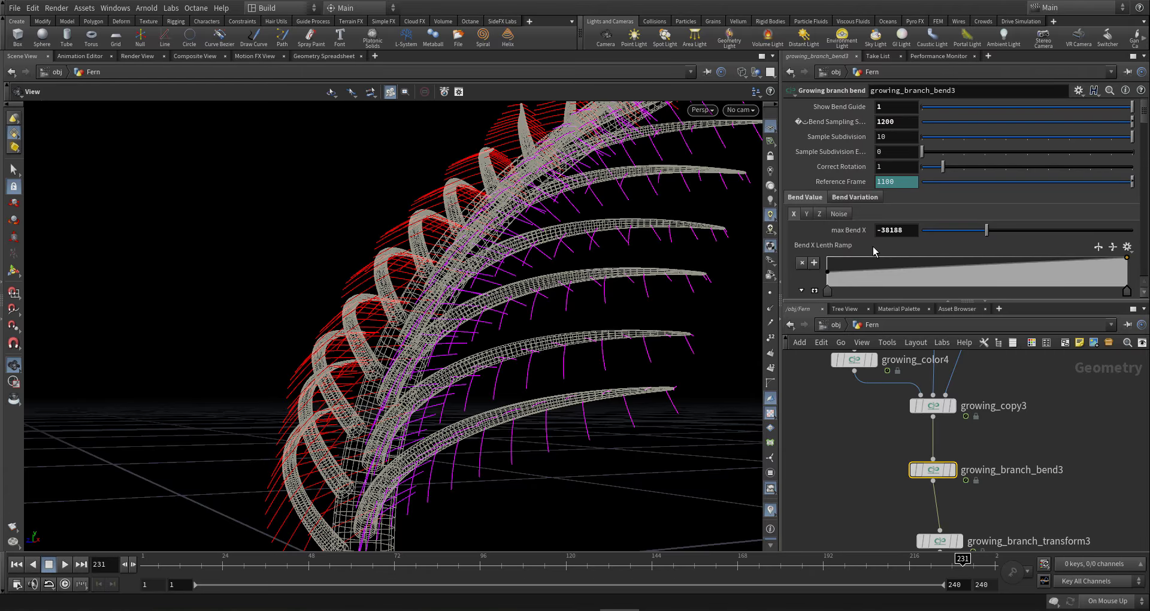
{"action": "left_click_drag", "start_coordinate": [611, 318], "coordinate": [335, 474]}
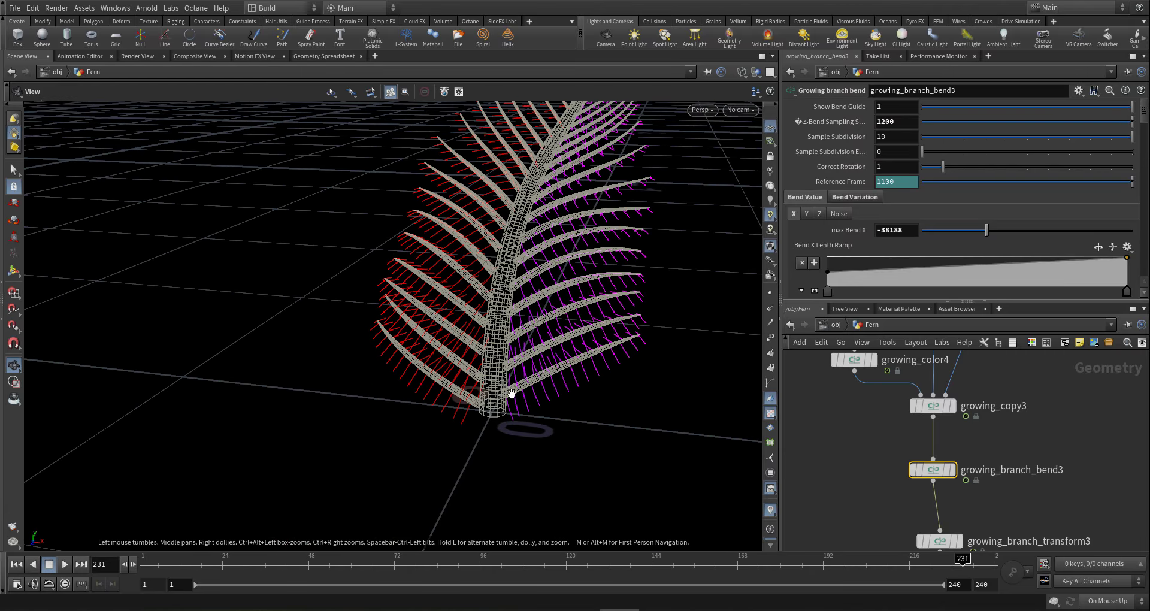
- Inspect the young fern at frame 34, then at frame 98 from a low angle
{"action": "left_click", "coordinate": [258, 563]}
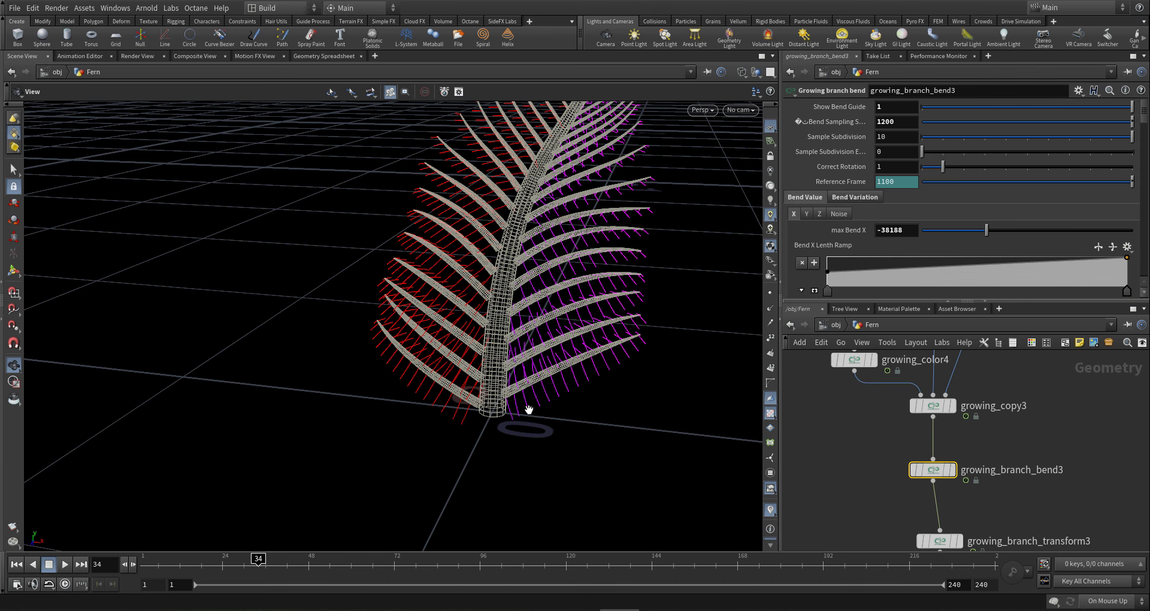
{"action": "left_click_drag", "start_coordinate": [515, 407], "coordinate": [371, 480]}
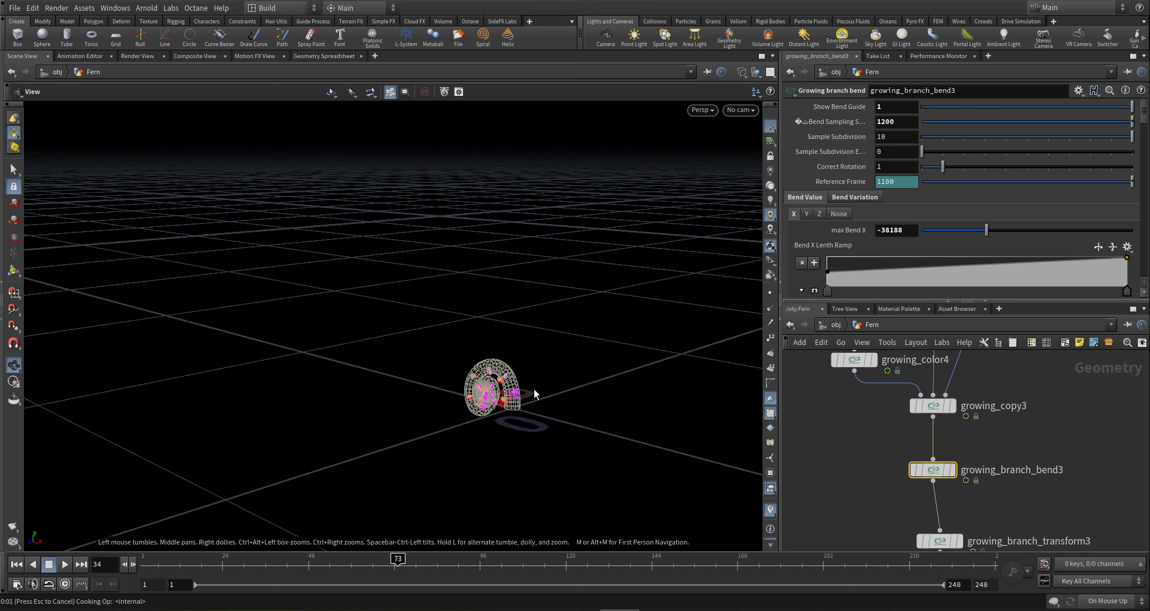
{"action": "left_click_drag", "start_coordinate": [515, 374], "coordinate": [637, 365]}
{"action": "scroll", "coordinate": [534, 395], "scroll_direction": "up", "scroll_amount": 5}
{"action": "left_click_drag", "start_coordinate": [534, 395], "coordinate": [547, 370]}
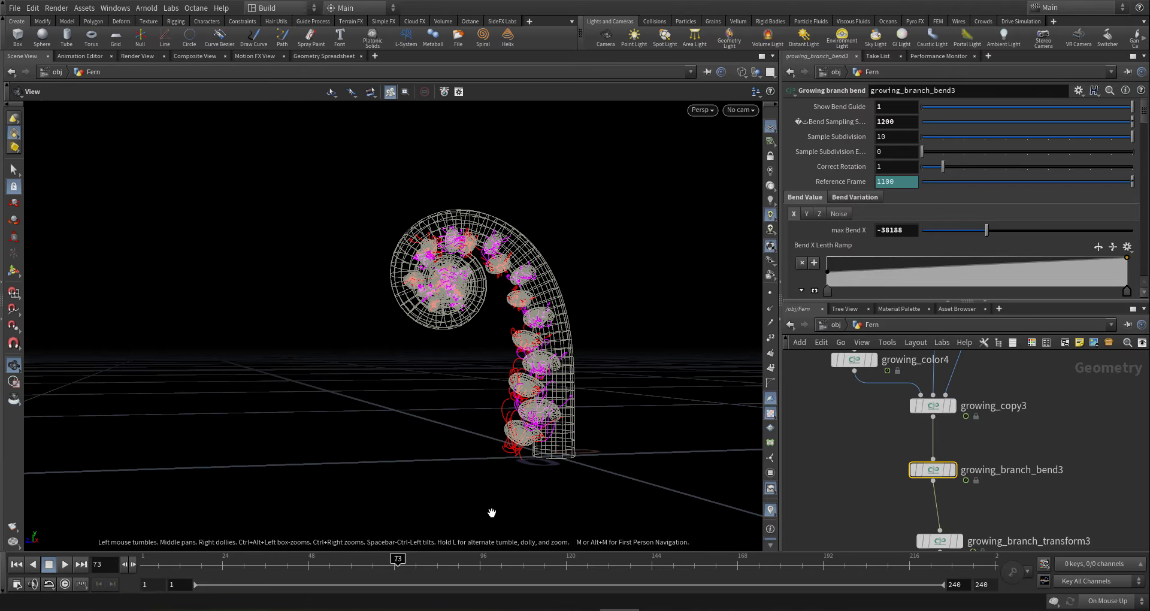
{"action": "left_click", "coordinate": [487, 566]}
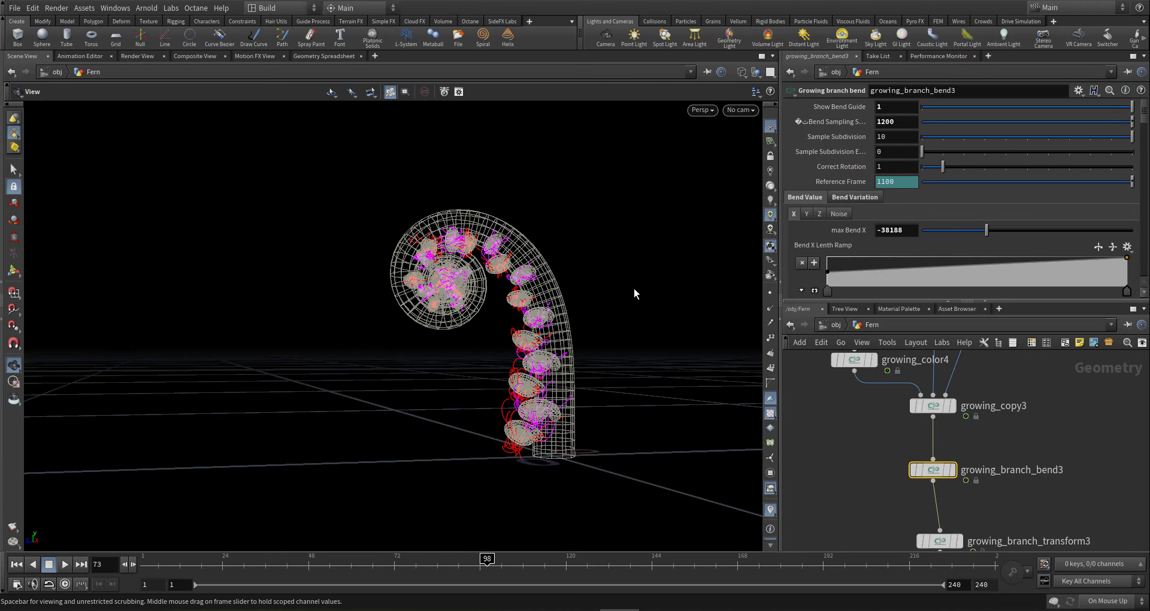
{"action": "left_click_drag", "start_coordinate": [542, 300], "coordinate": [645, 324]}
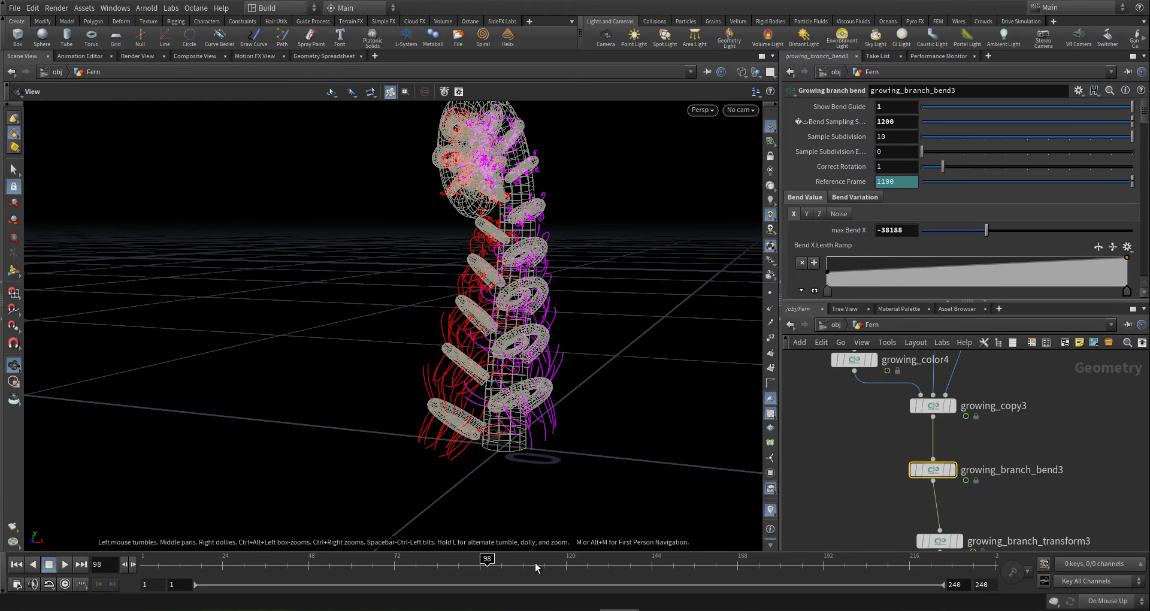
- Drag the Base Grow to Bend Scale Ramp peak to position 0.546, value 10, and check the coils
{"action": "scroll", "coordinate": [892, 423], "scroll_direction": "down", "scroll_amount": 3}
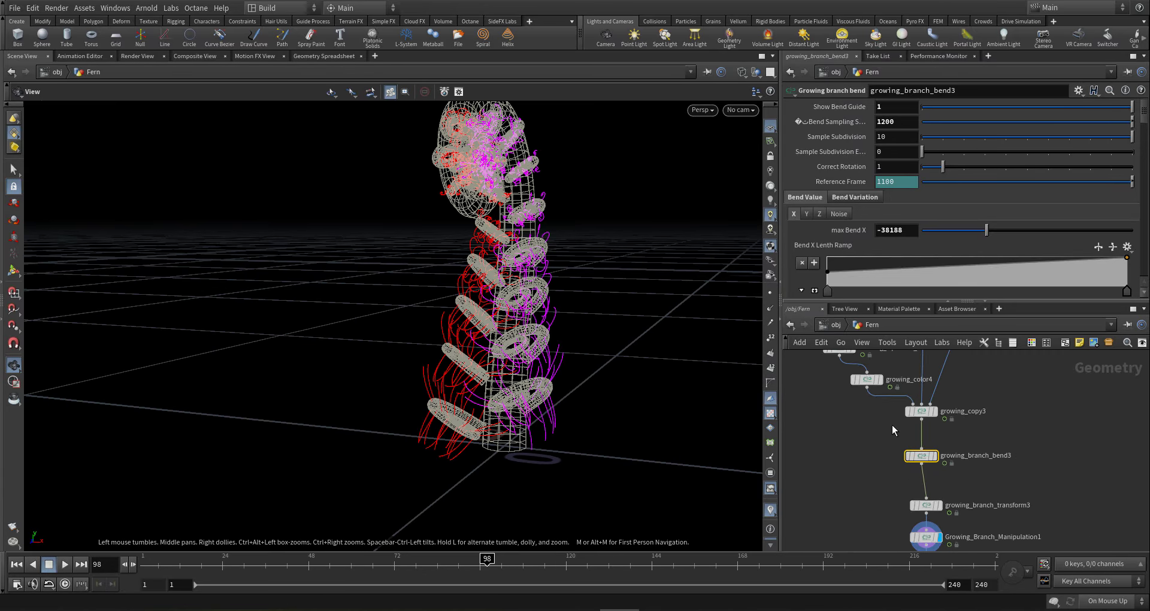
{"action": "left_click", "coordinate": [849, 195]}
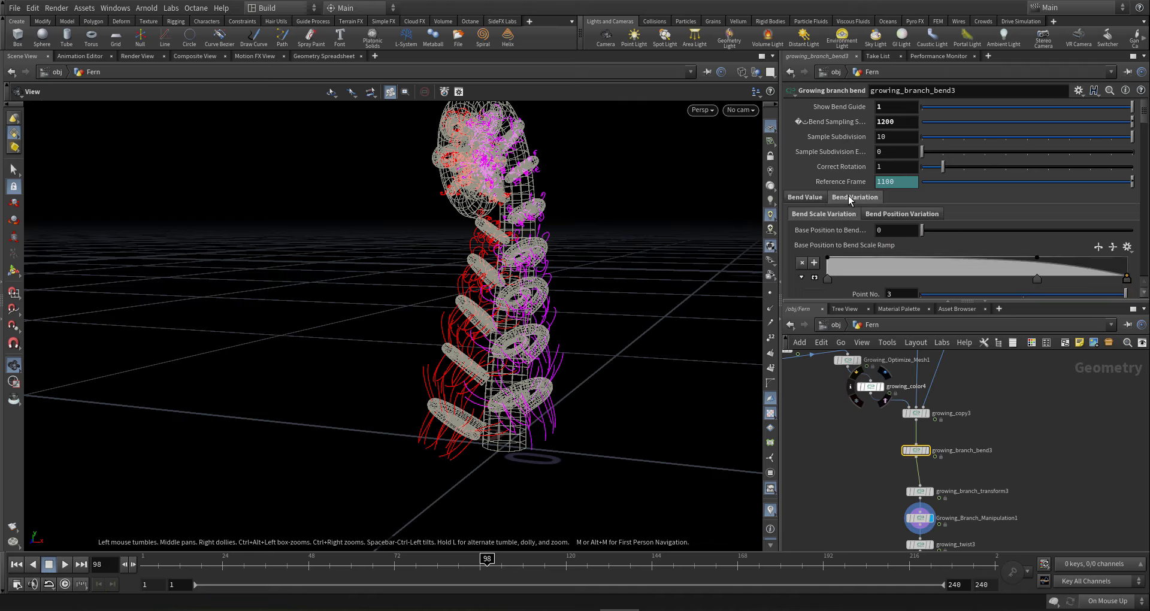
{"action": "scroll", "coordinate": [834, 236], "scroll_direction": "down", "scroll_amount": 5}
{"action": "scroll", "coordinate": [834, 236], "scroll_direction": "down", "scroll_amount": 4}
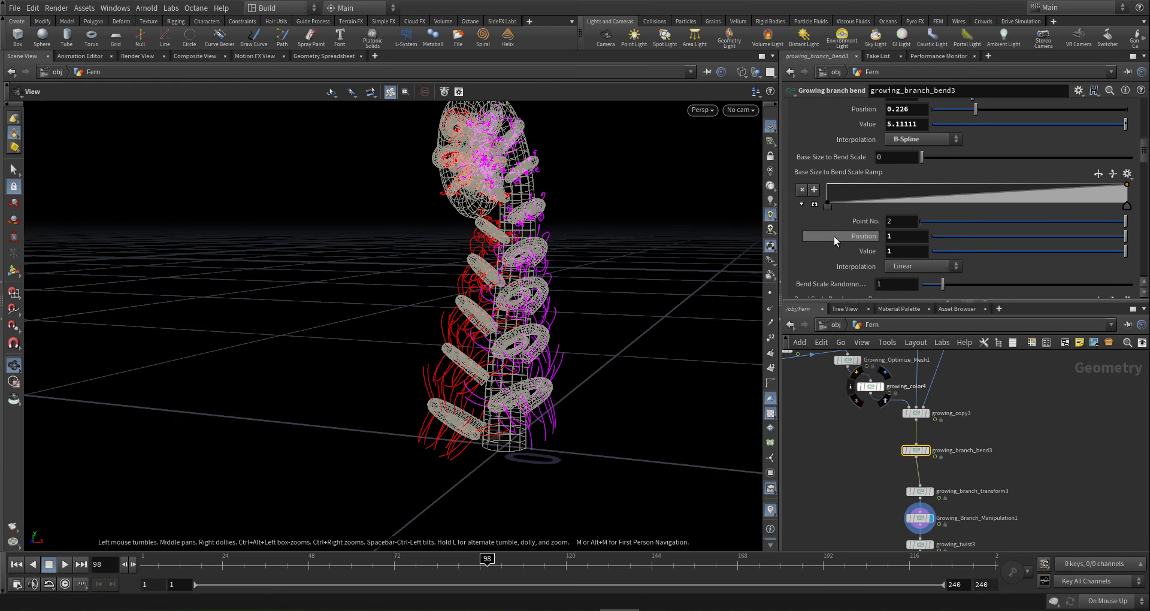
{"action": "scroll", "coordinate": [836, 231], "scroll_direction": "down", "scroll_amount": 2}
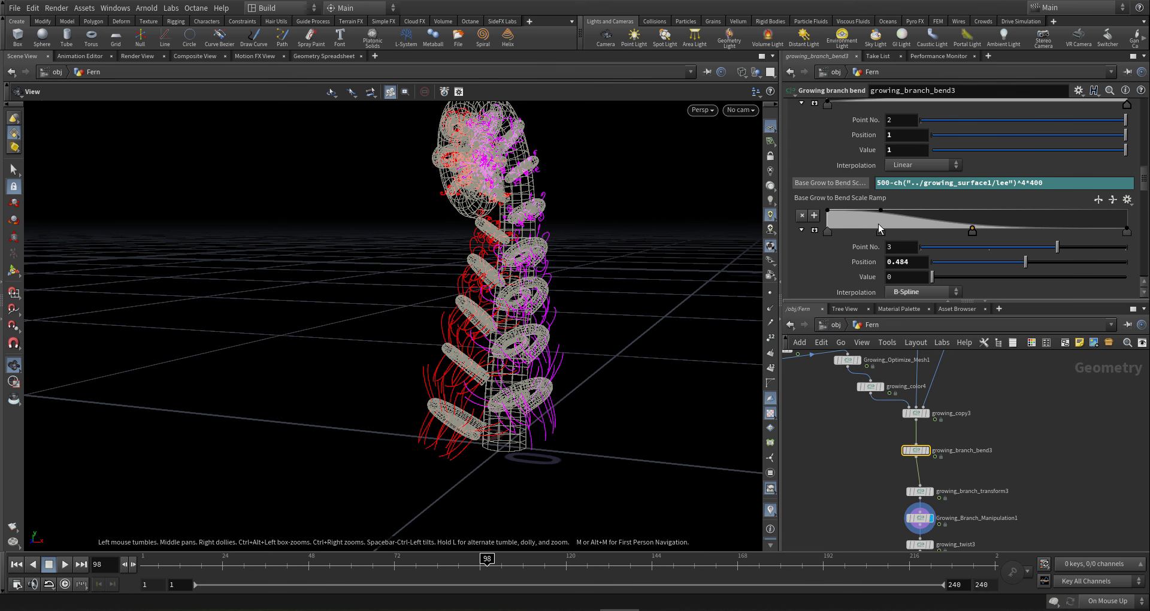
{"action": "left_click_drag", "start_coordinate": [880, 231], "coordinate": [933, 228]}
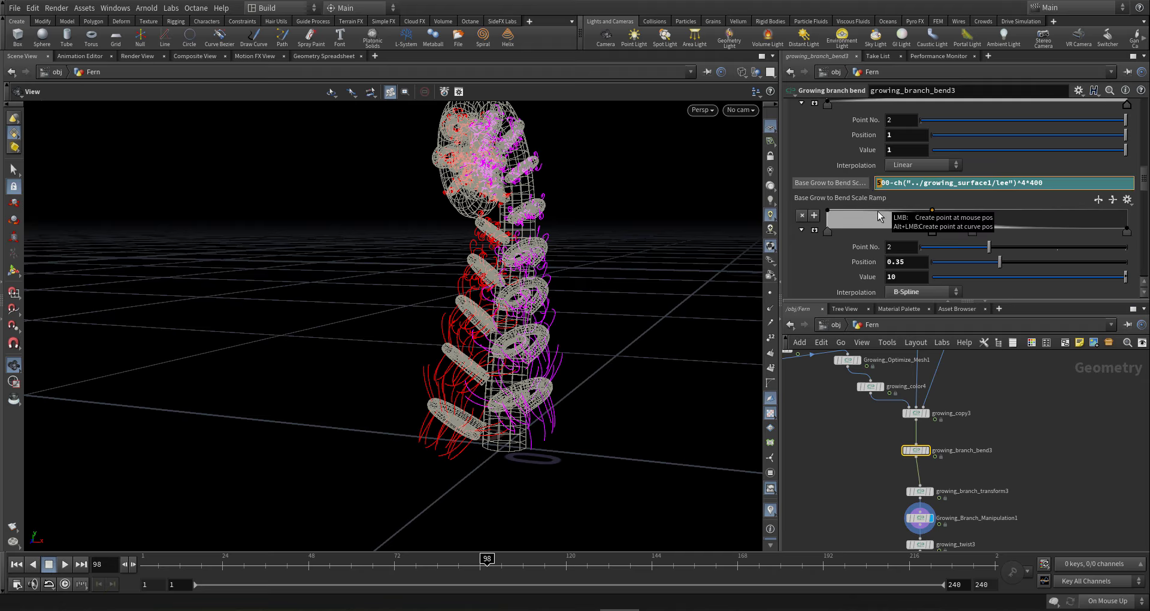
{"action": "mouse_move", "coordinate": [971, 231]}
{"action": "left_mouse_down"}
{"action": "mouse_move", "coordinate": [1014, 236]}
{"action": "mouse_move", "coordinate": [983, 239]}
{"action": "left_mouse_up"}
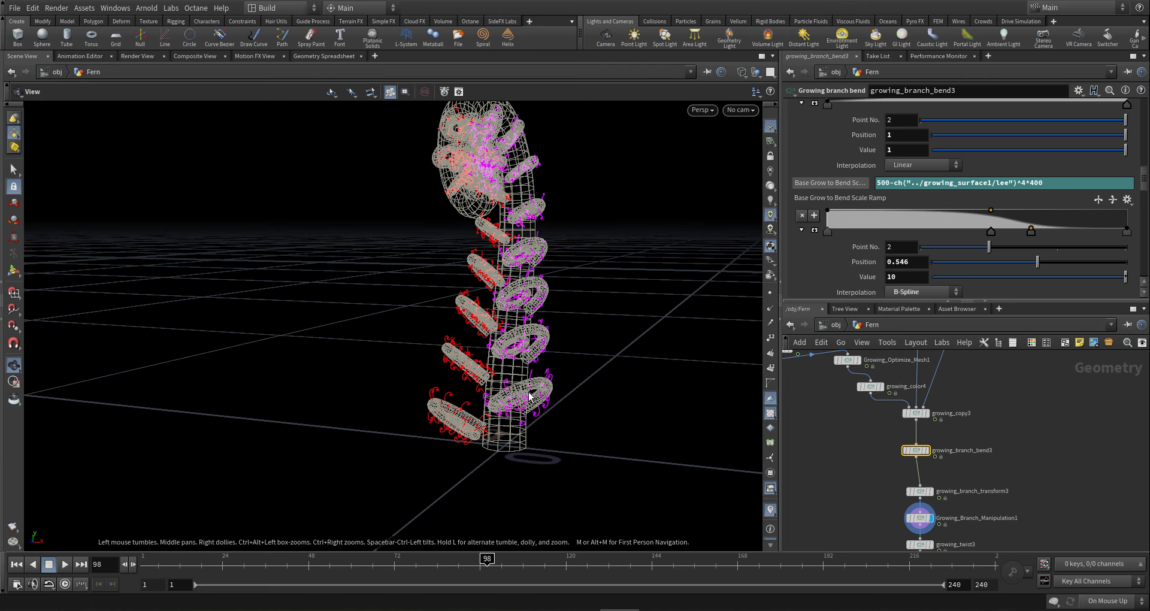
{"action": "left_click_drag", "start_coordinate": [521, 396], "coordinate": [474, 371]}
- Lower the Base Grow to Bend Scale expression's multiplier from 400 to 300, then to 100
{"action": "left_click", "coordinate": [879, 185]}
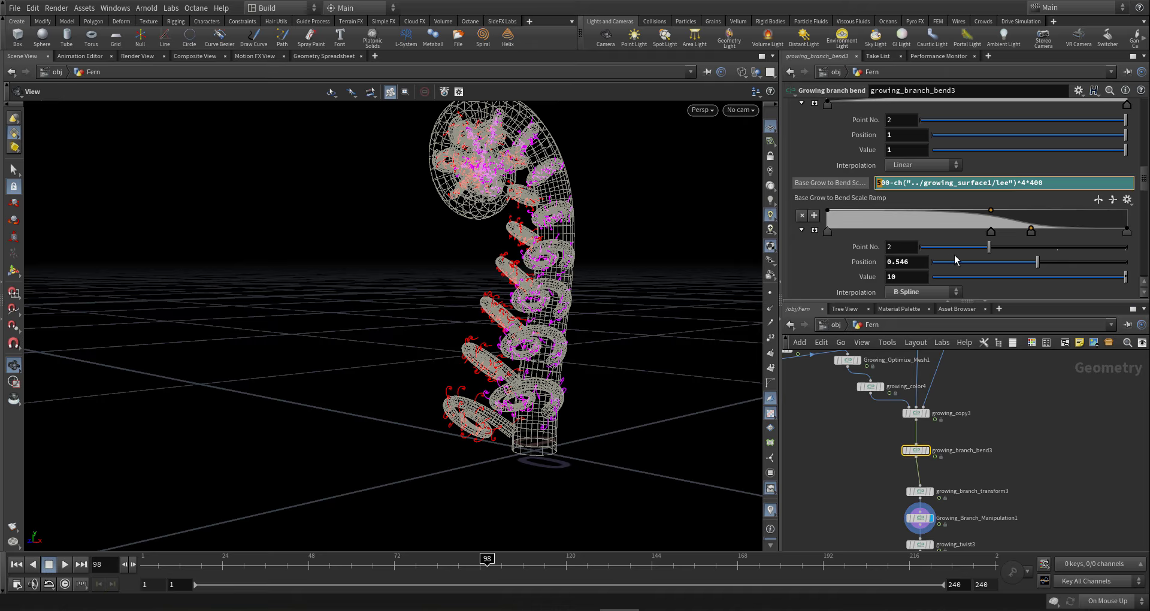
{"action": "type", "text": "4"}
{"action": "key", "text": "shift+Right"}
{"action": "type", "text": "3"}
{"action": "key", "text": "Return"}
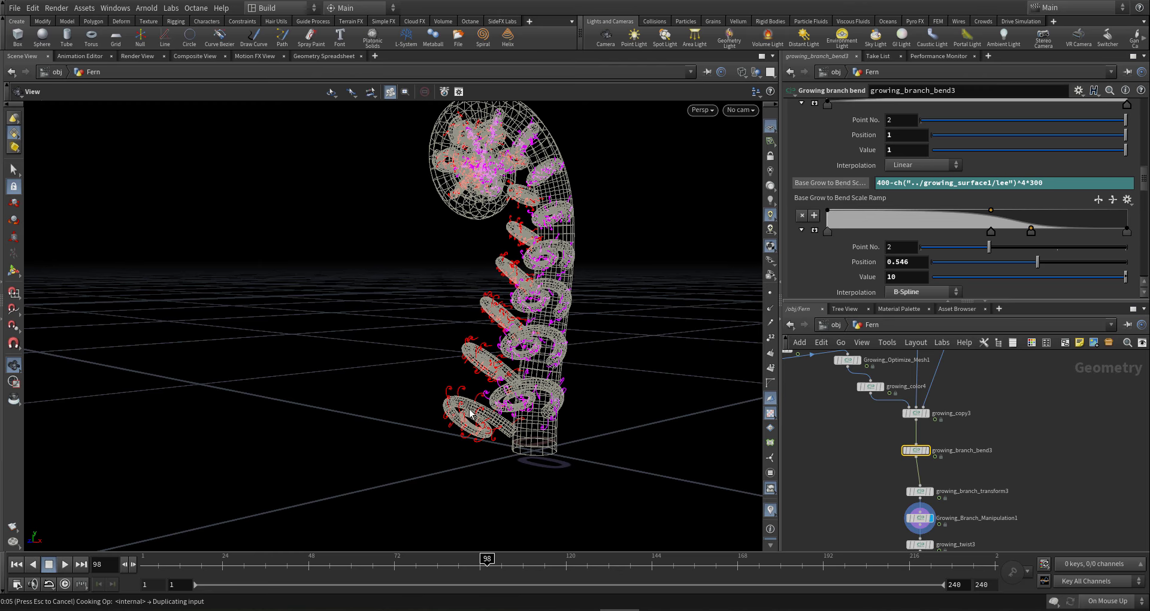
{"action": "left_click_drag", "start_coordinate": [544, 429], "coordinate": [569, 413]}
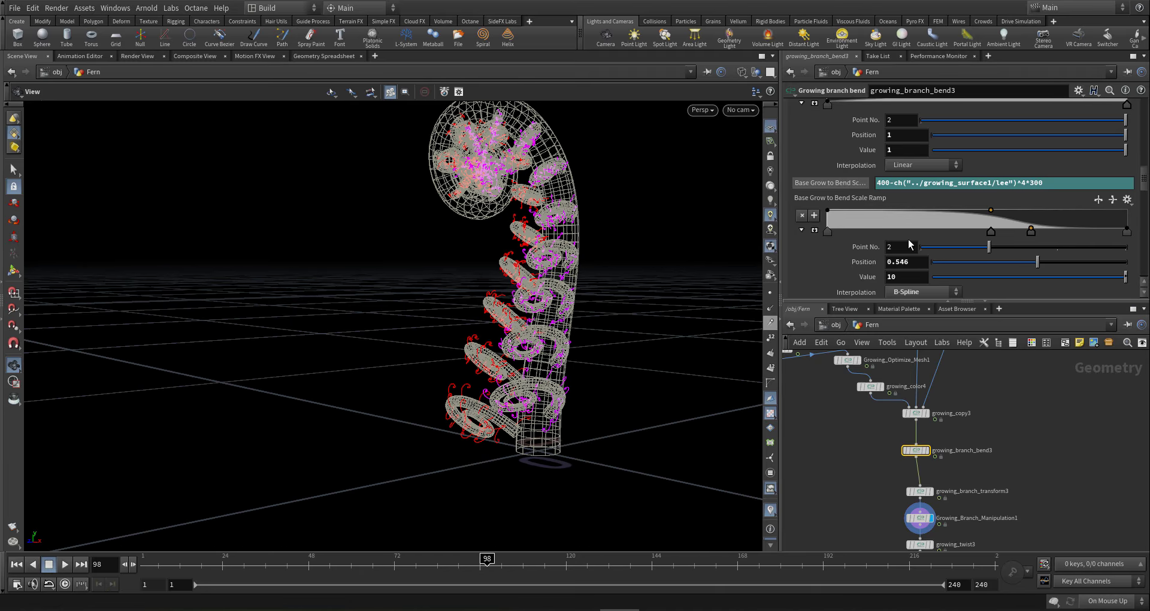
{"action": "left_click", "coordinate": [879, 183]}
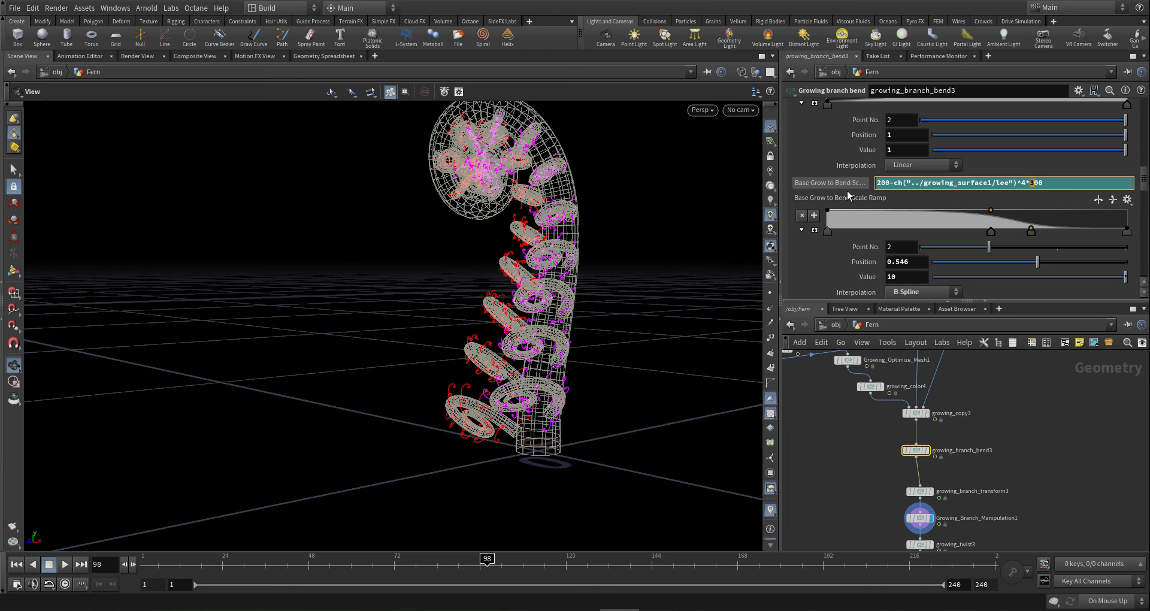
{"action": "type", "text": "1"}
{"action": "key", "text": "Return"}
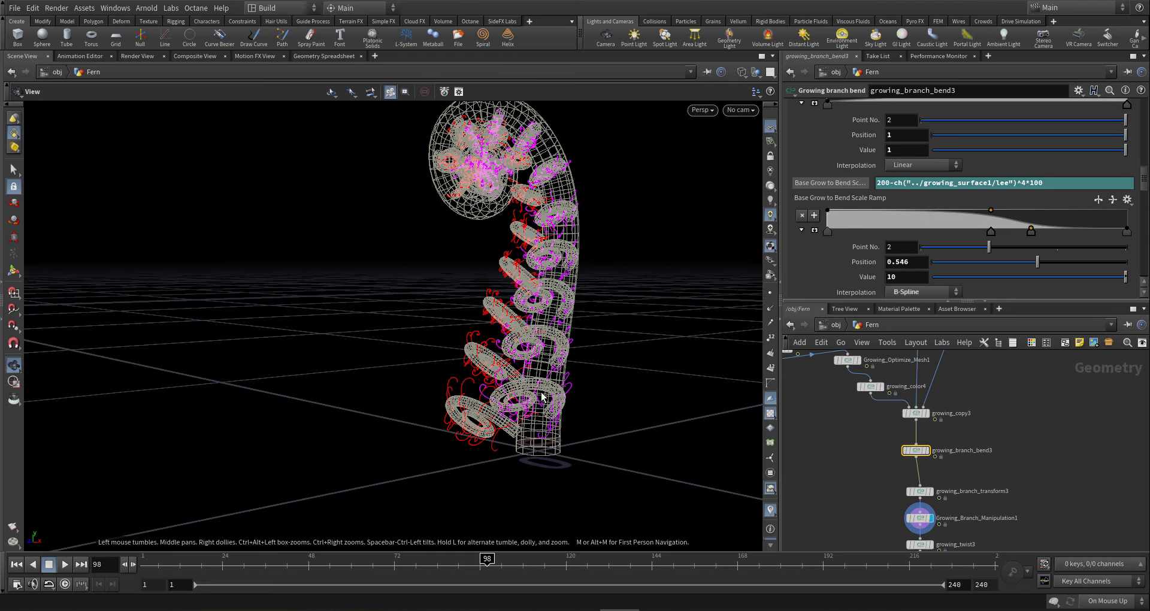
{"action": "left_click_drag", "start_coordinate": [542, 397], "coordinate": [514, 410]}
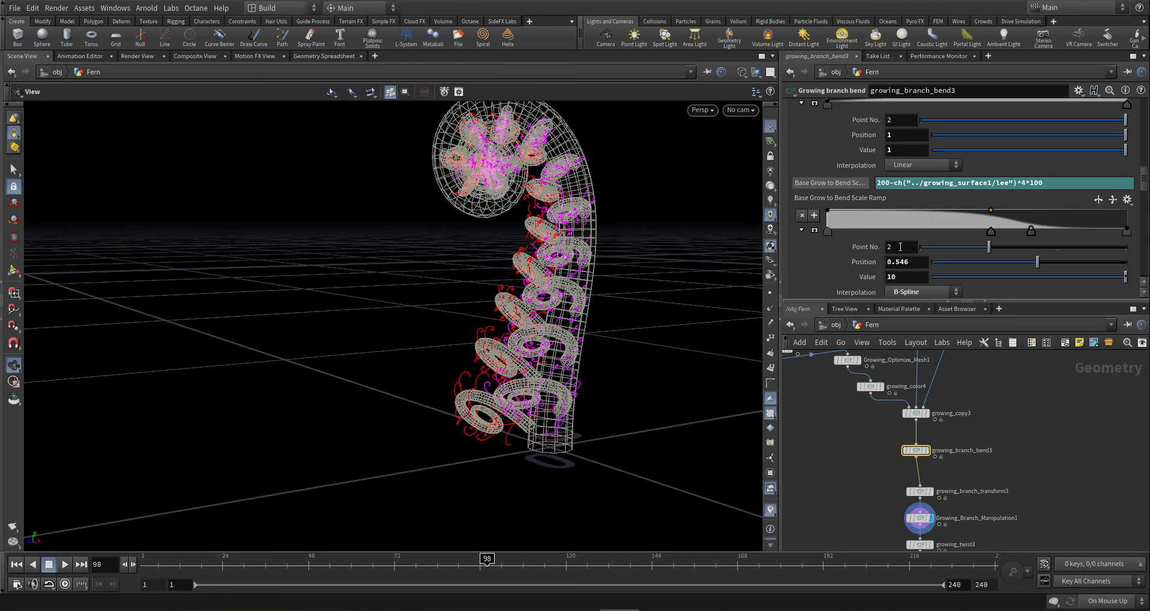
- Lower the expression's leading constant from 500 to 300, then to 200
{"action": "left_click", "coordinate": [879, 184]}
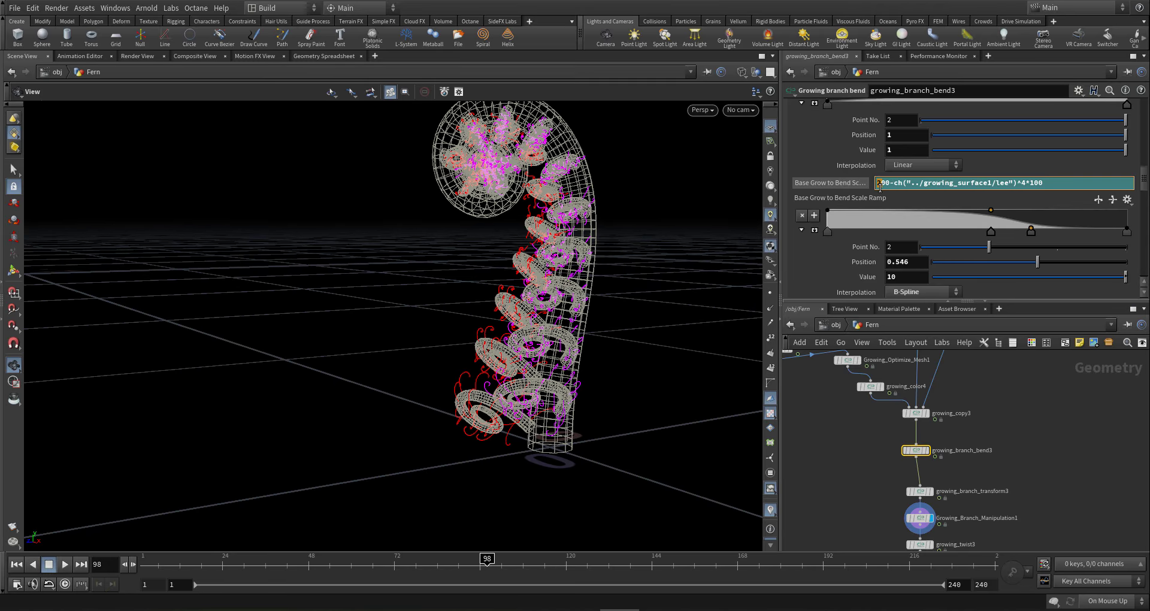
{"action": "type", "text": "3"}
{"action": "key", "text": "Return"}
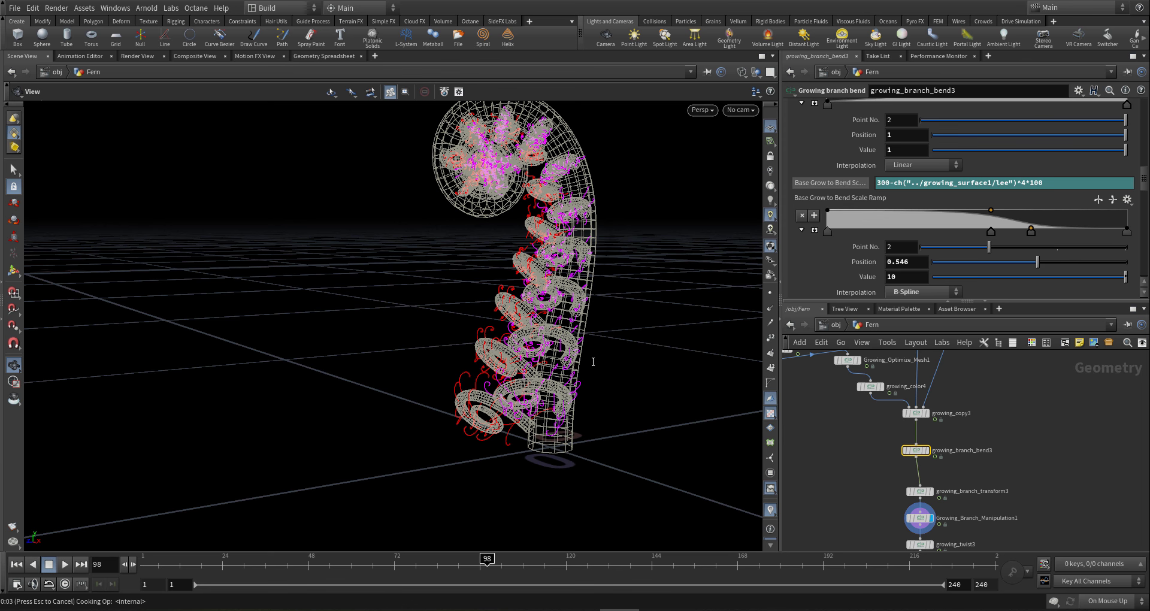
{"action": "left_click_drag", "start_coordinate": [563, 367], "coordinate": [521, 347]}
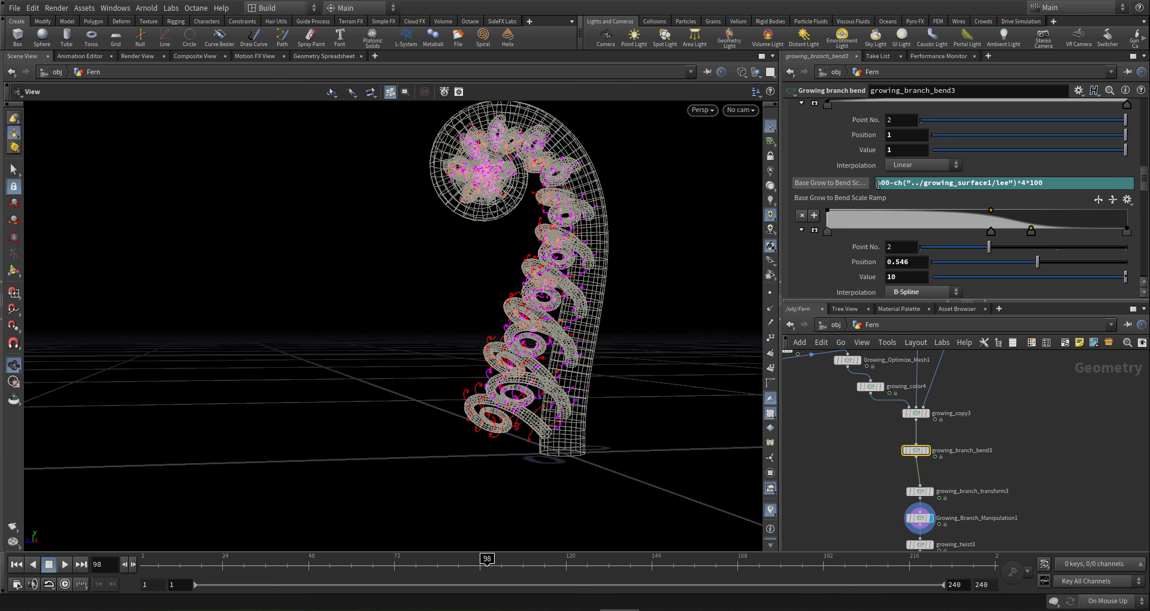
{"action": "left_click_drag", "start_coordinate": [882, 184], "coordinate": [866, 186]}
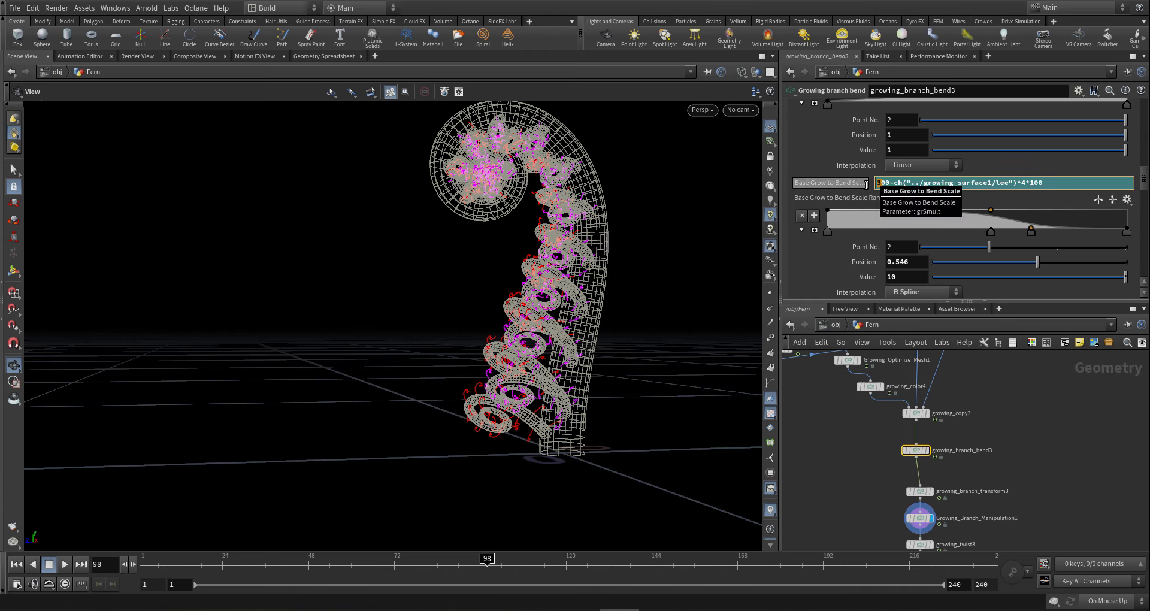
{"action": "type", "text": "2"}
{"action": "key", "text": "Return"}
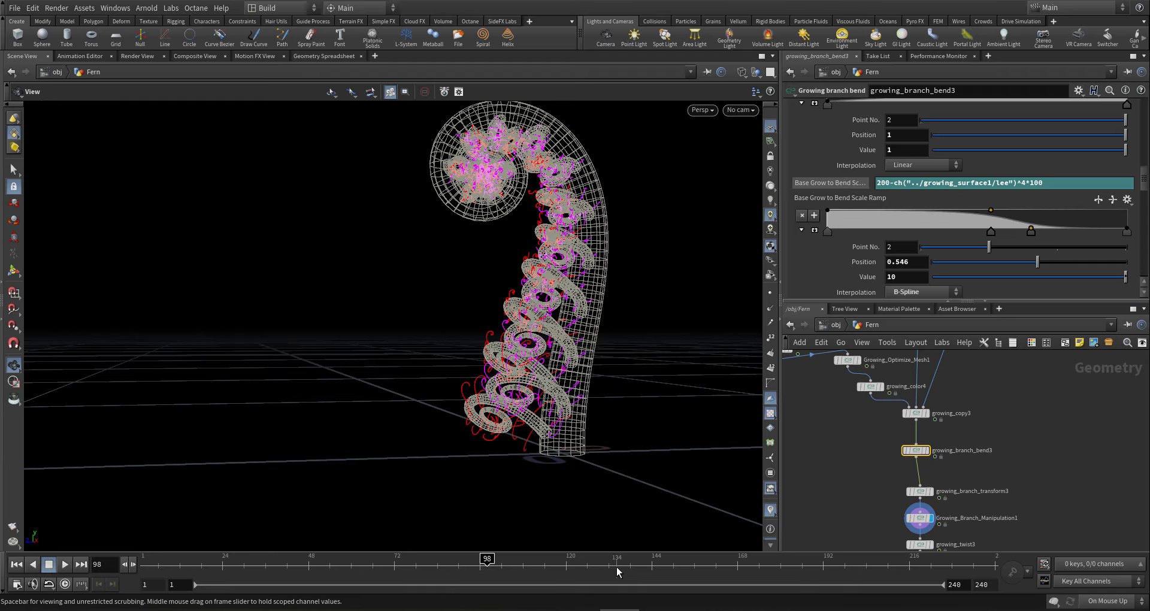
- Go to frame 146 and orbit in close on the coiling fern branches
{"action": "left_click", "coordinate": [660, 566]}
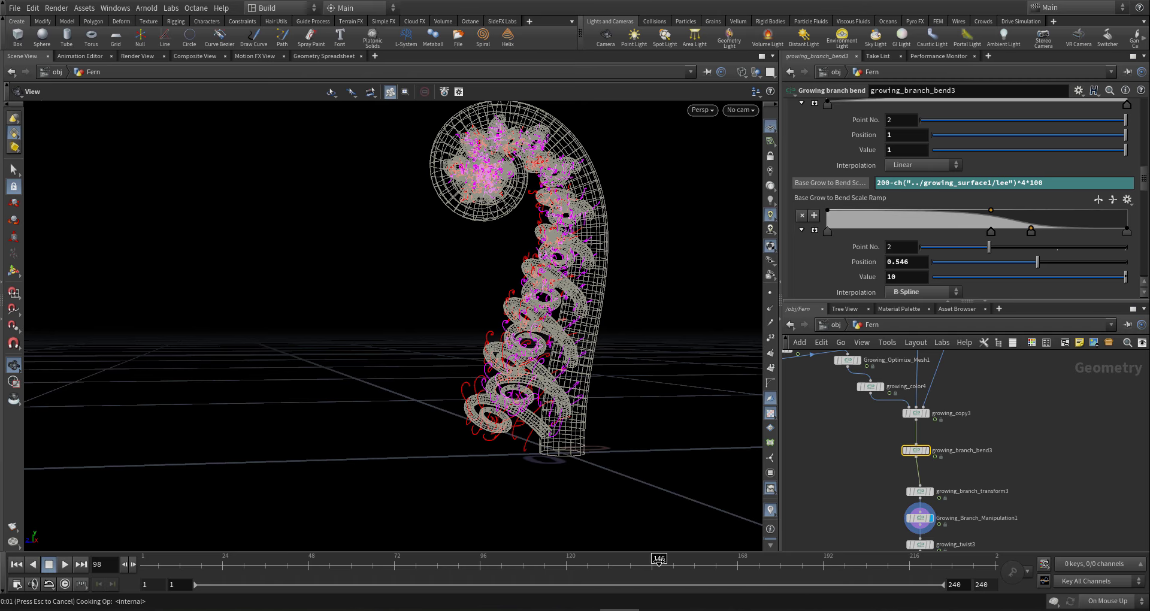
{"action": "left_click_drag", "start_coordinate": [586, 336], "coordinate": [470, 241]}
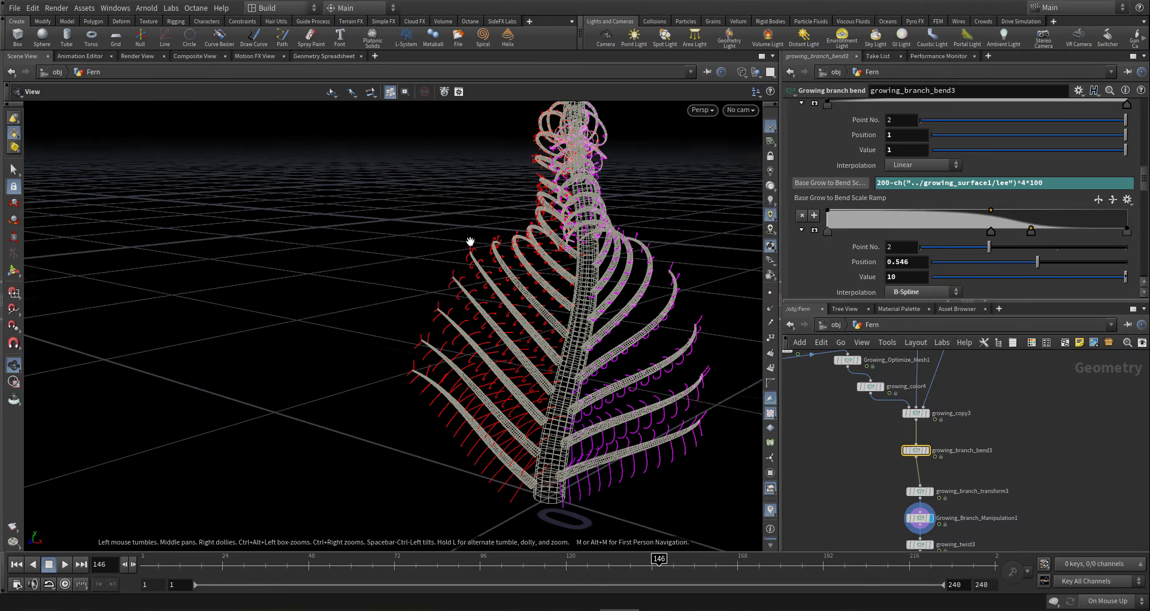
{"action": "right_click_drag", "start_coordinate": [598, 200], "coordinate": [696, 231]}
{"action": "left_click_drag", "start_coordinate": [696, 231], "coordinate": [673, 267]}
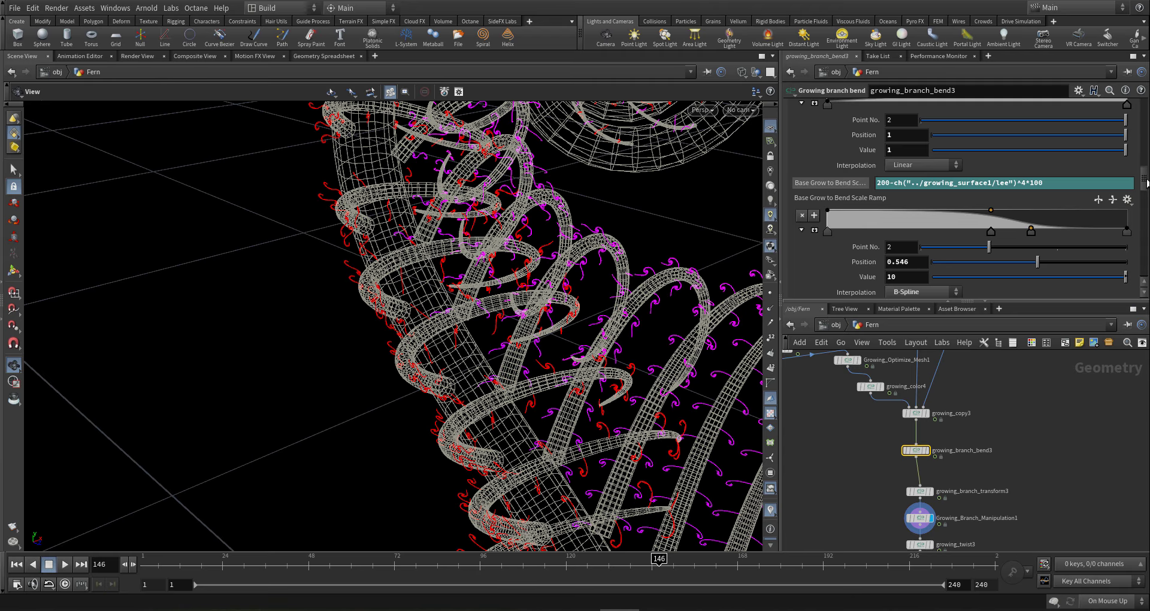
{"action": "left_click_drag", "start_coordinate": [1146, 181], "coordinate": [1142, 98]}
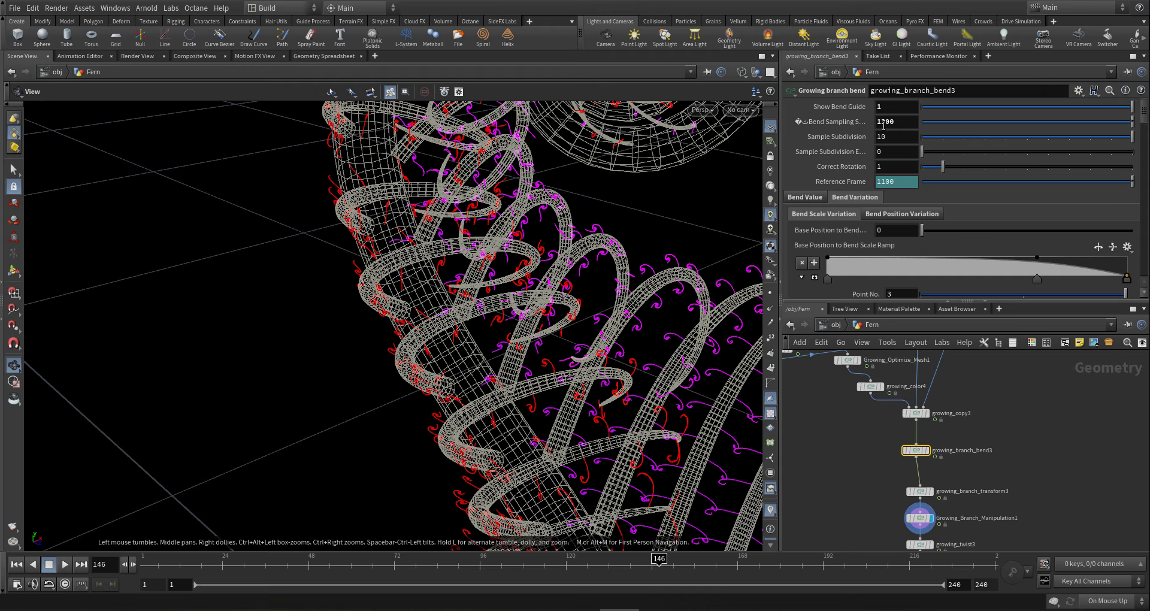
- Set growing_branch_bend3's Bend Sampling to 1500 and orbit to check the smoother curves
{"action": "type", "text": "5"}
{"action": "key", "text": "Return"}
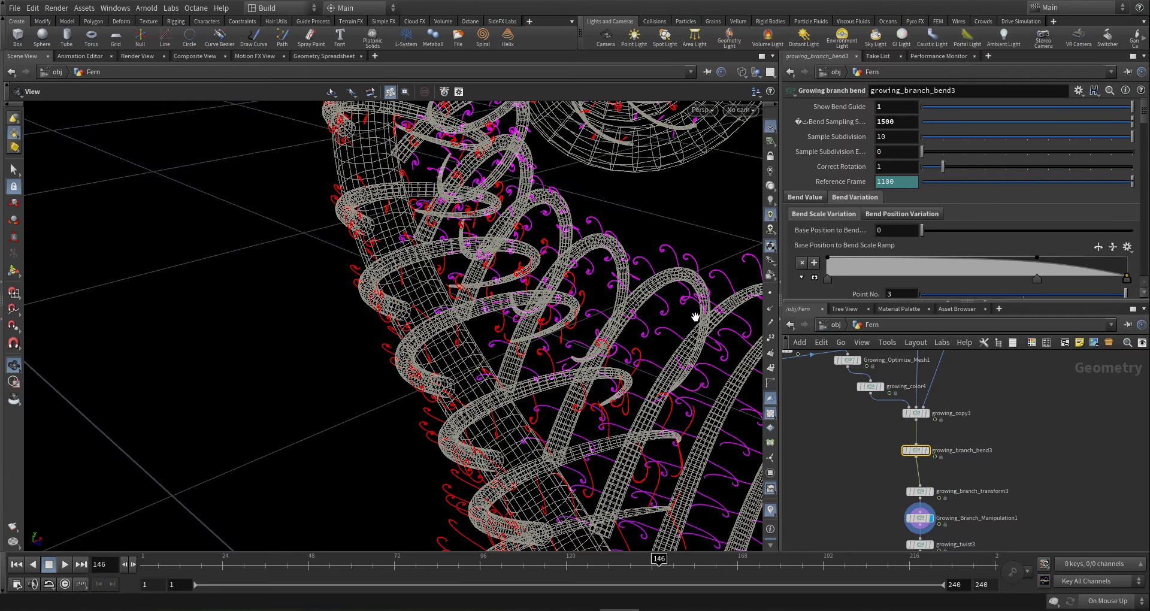
{"action": "left_click_drag", "start_coordinate": [682, 285], "coordinate": [401, 339]}
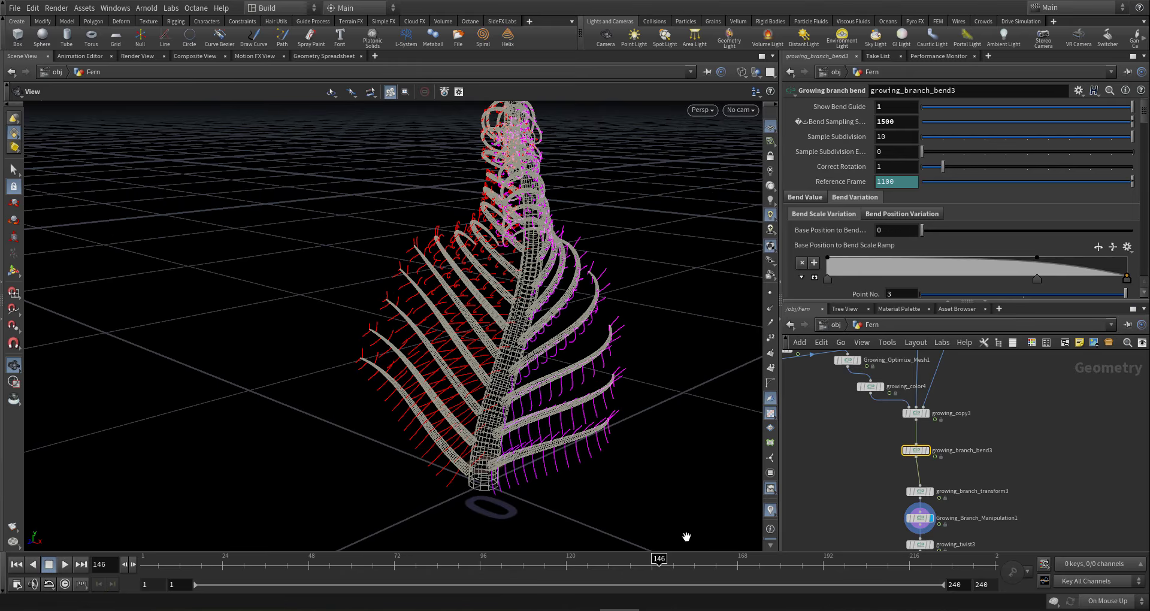
- Jump to frames 166 and 219, orbiting and pulling back to view the grown fern
{"action": "left_click", "coordinate": [732, 570]}
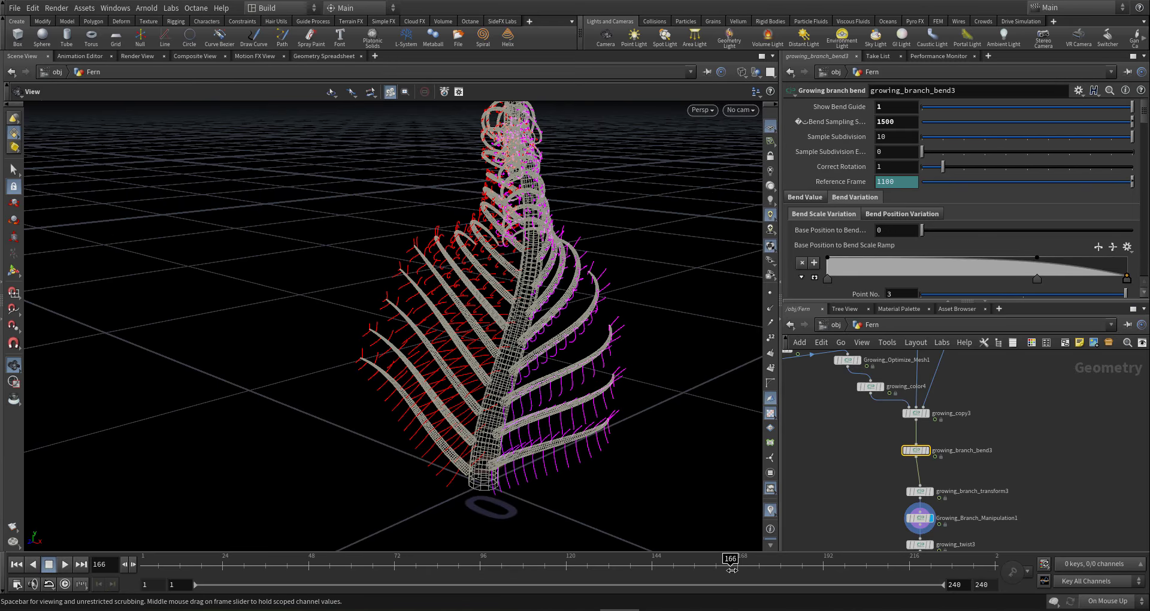
{"action": "left_click_drag", "start_coordinate": [526, 289], "coordinate": [449, 366]}
{"action": "left_click", "coordinate": [920, 569]}
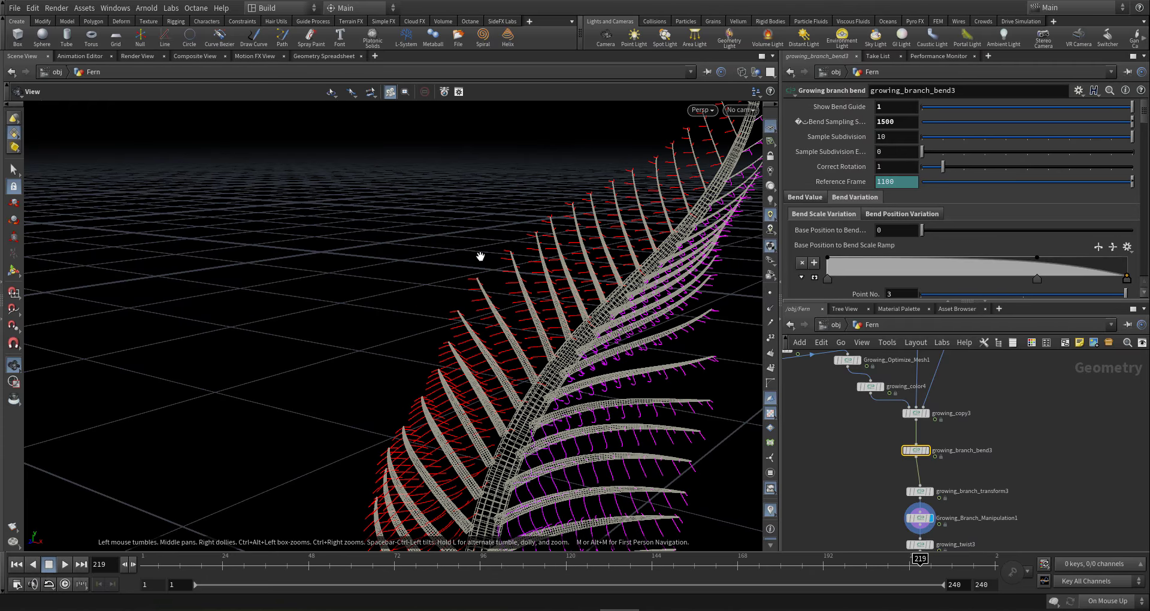
{"action": "left_click_drag", "start_coordinate": [624, 258], "coordinate": [667, 384]}
{"action": "scroll", "coordinate": [653, 356], "scroll_direction": "up", "scroll_amount": 4}
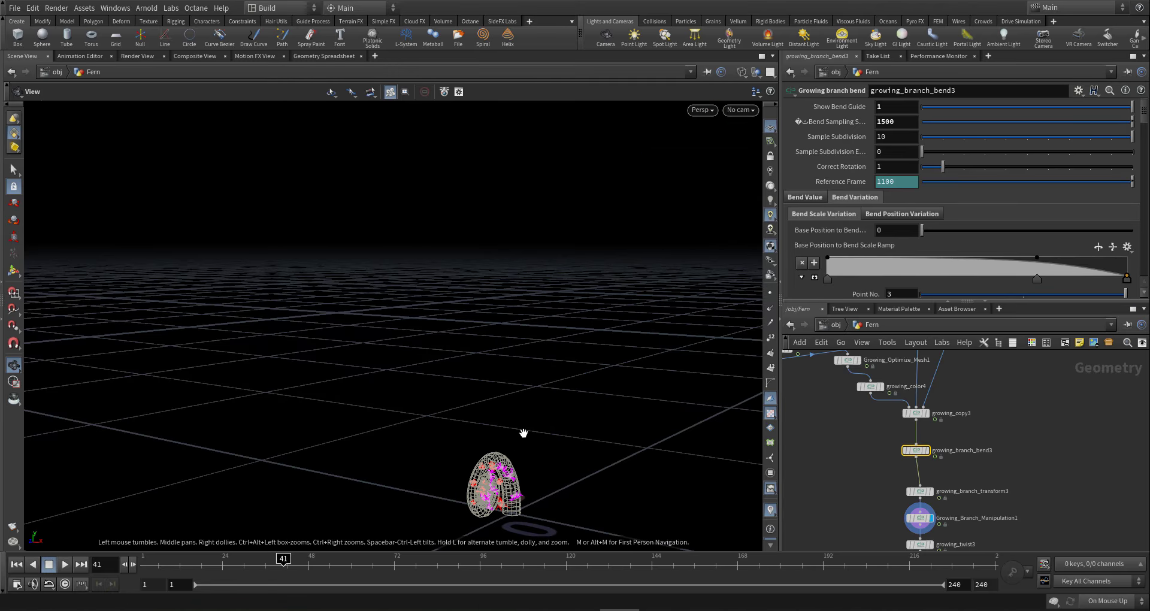
{"action": "left_click_drag", "start_coordinate": [523, 433], "coordinate": [452, 503]}
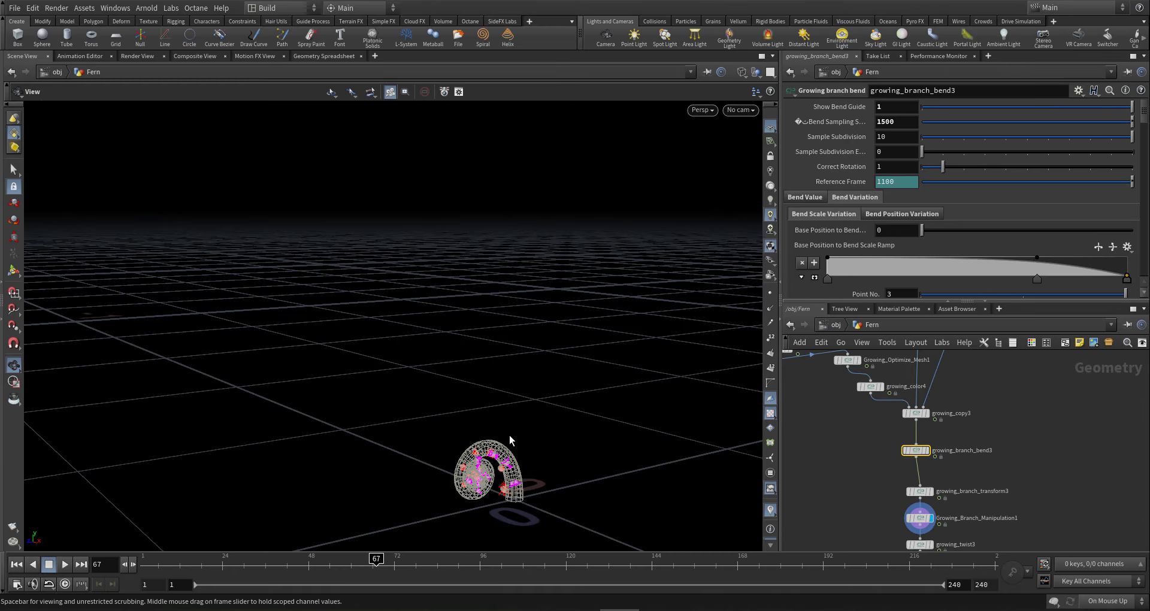
{"action": "left_click_drag", "start_coordinate": [512, 436], "coordinate": [524, 513]}
- Step through frames 98 and 134, orbiting close to inspect the unfurling fiddlehead
{"action": "left_click", "coordinate": [487, 564]}
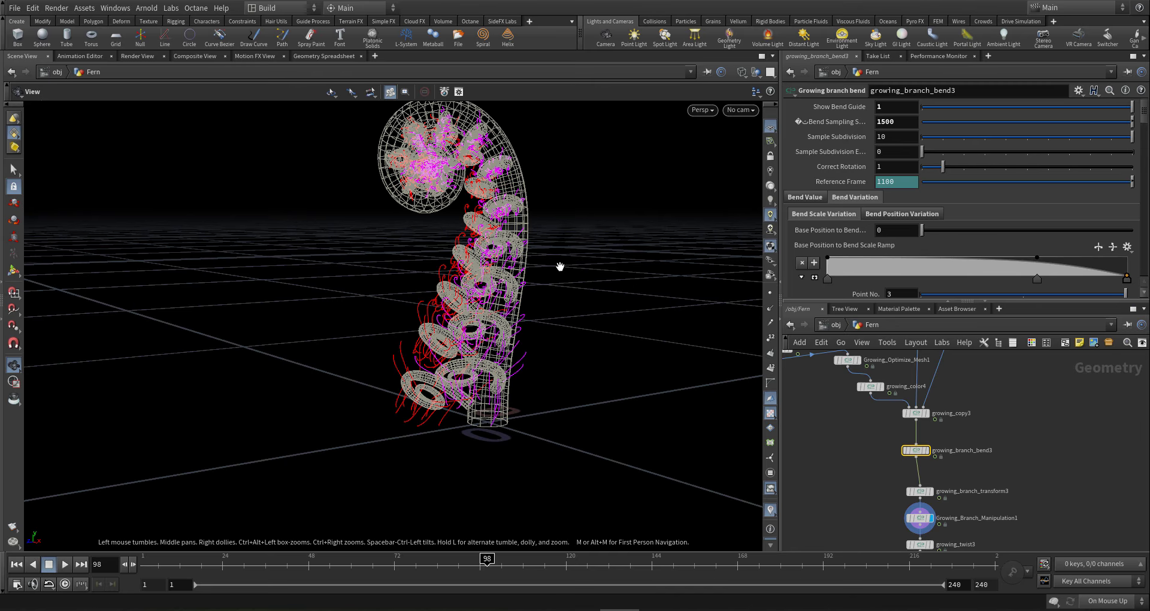
{"action": "left_click_drag", "start_coordinate": [482, 320], "coordinate": [515, 370]}
{"action": "right_click_drag", "start_coordinate": [515, 370], "coordinate": [383, 365]}
{"action": "middle_click_drag", "start_coordinate": [384, 364], "coordinate": [349, 411]}
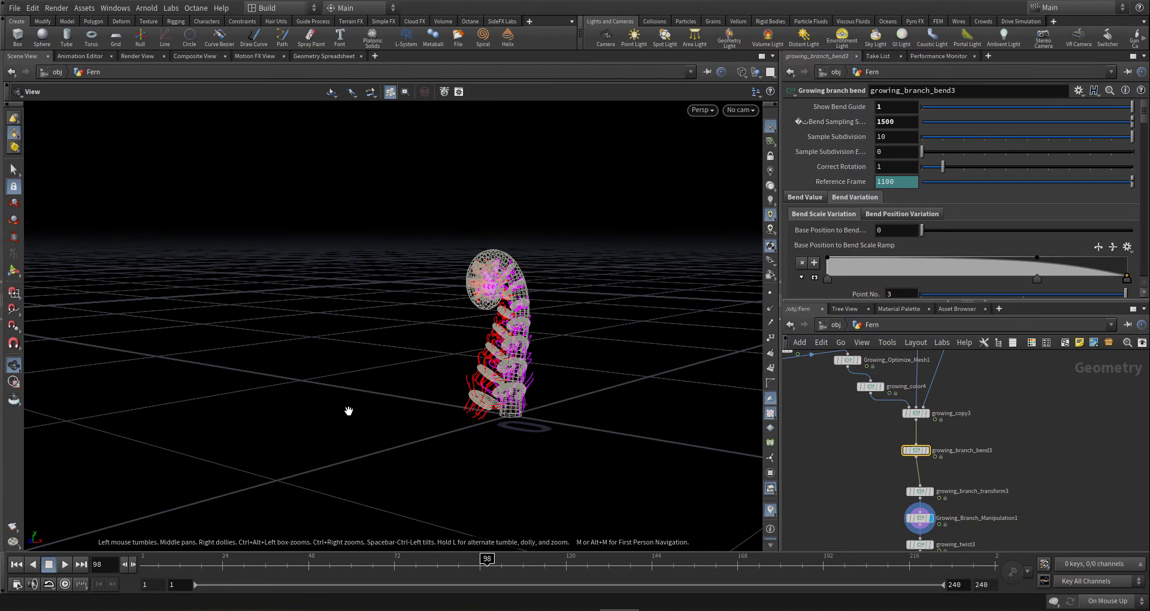
{"action": "left_click", "coordinate": [615, 560]}
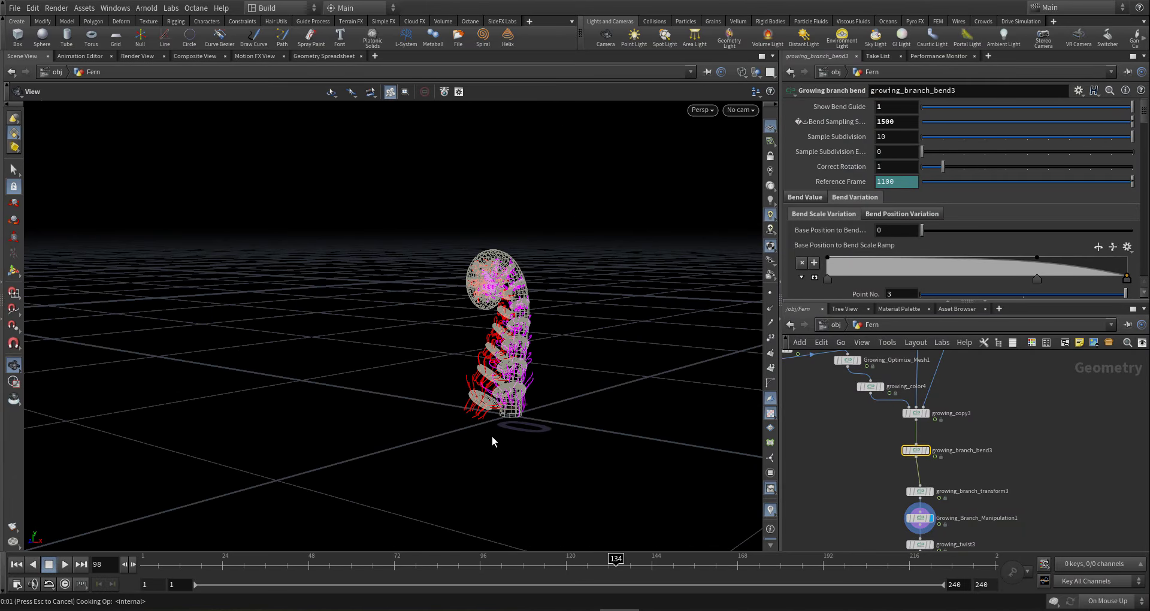
{"action": "left_click_drag", "start_coordinate": [510, 354], "coordinate": [470, 349]}
{"action": "right_click_drag", "start_coordinate": [536, 325], "coordinate": [526, 282]}
{"action": "left_click_drag", "start_coordinate": [526, 282], "coordinate": [640, 306]}
{"action": "left_click_drag", "start_coordinate": [737, 150], "coordinate": [593, 366]}
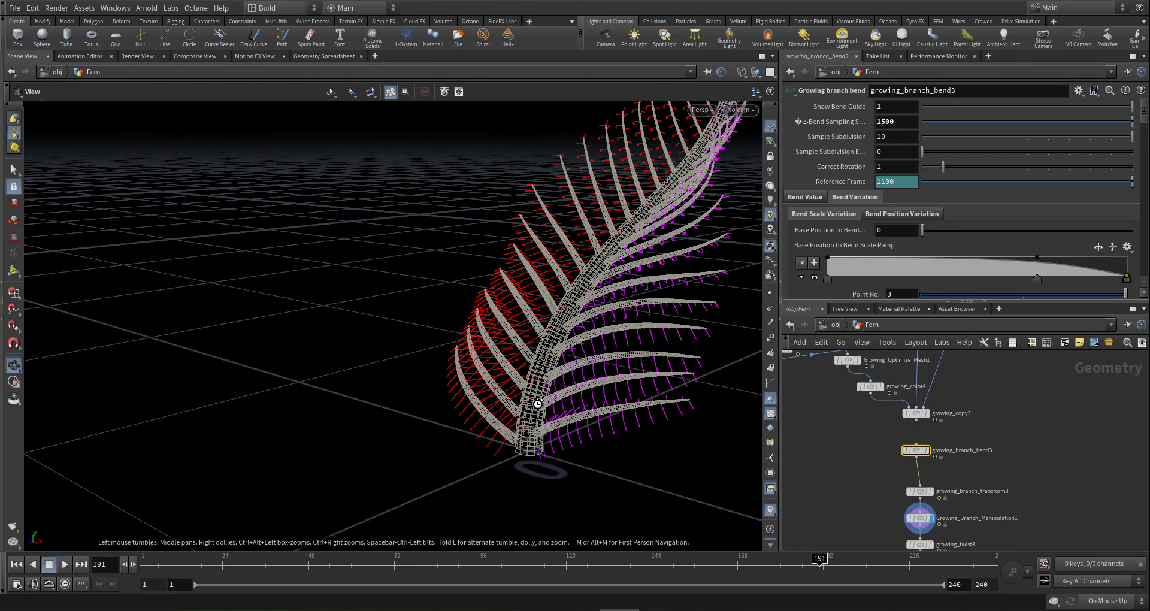
{"action": "left_click_drag", "start_coordinate": [533, 401], "coordinate": [590, 398]}
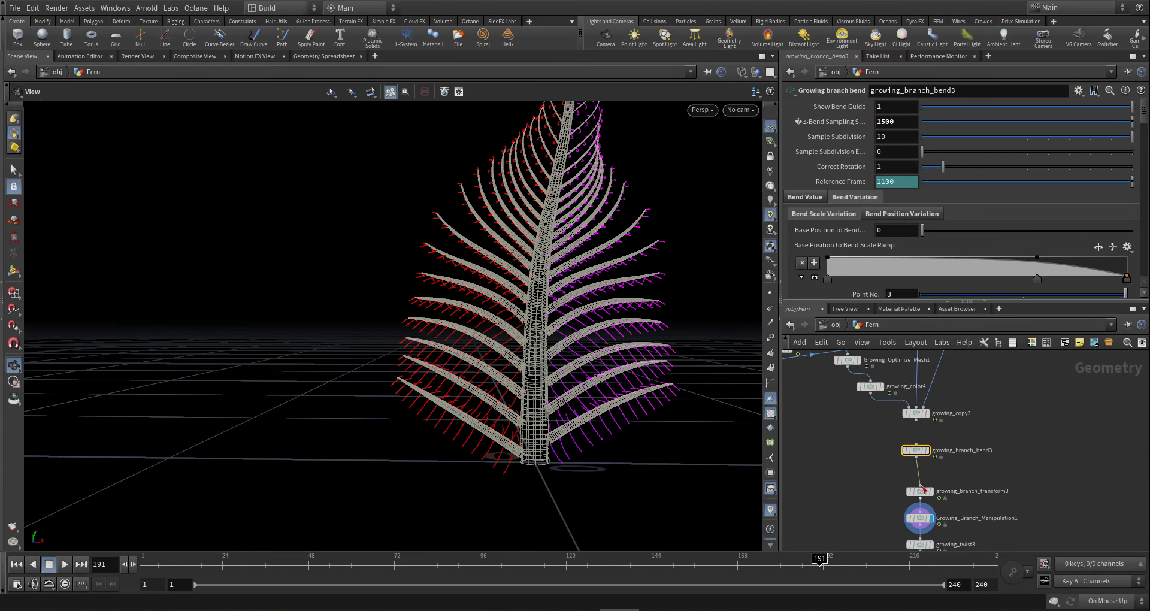
{"action": "scroll", "coordinate": [868, 451], "scroll_direction": "down", "scroll_amount": 5}
- Set the display flag on growing_twist2 so only the bare branch guide curves show
{"action": "scroll", "coordinate": [642, 470], "scroll_direction": "up", "scroll_amount": 10}
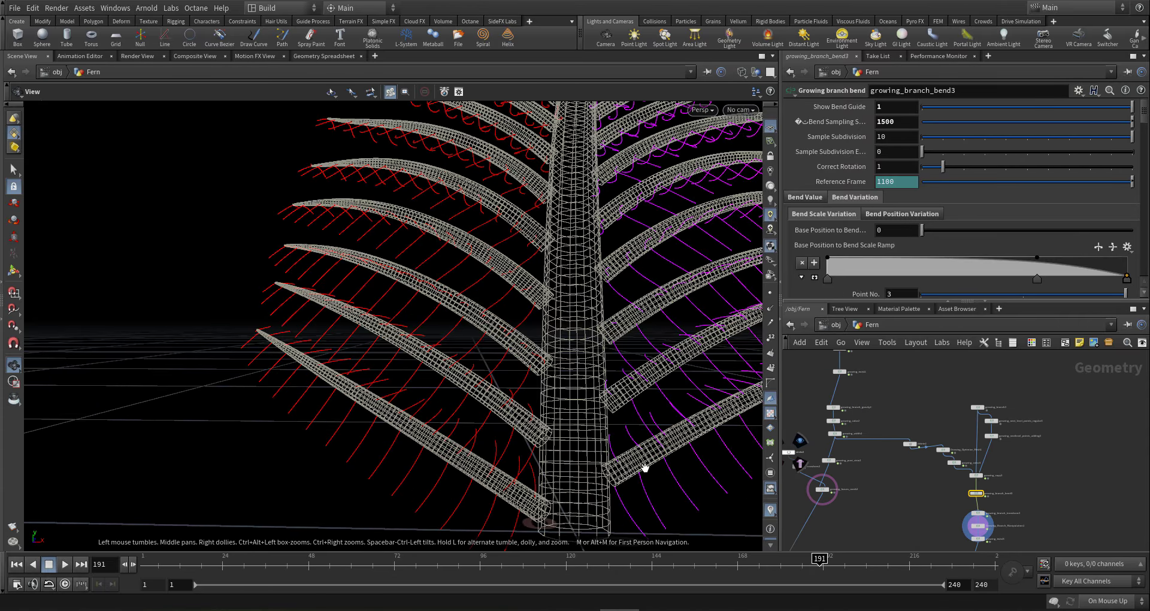
{"action": "mouse_move", "coordinate": [604, 402]}
{"action": "left_mouse_down"}
{"action": "mouse_move", "coordinate": [578, 436]}
{"action": "mouse_move", "coordinate": [593, 410]}
{"action": "left_mouse_up"}
{"action": "scroll", "coordinate": [899, 384], "scroll_direction": "down", "scroll_amount": 5}
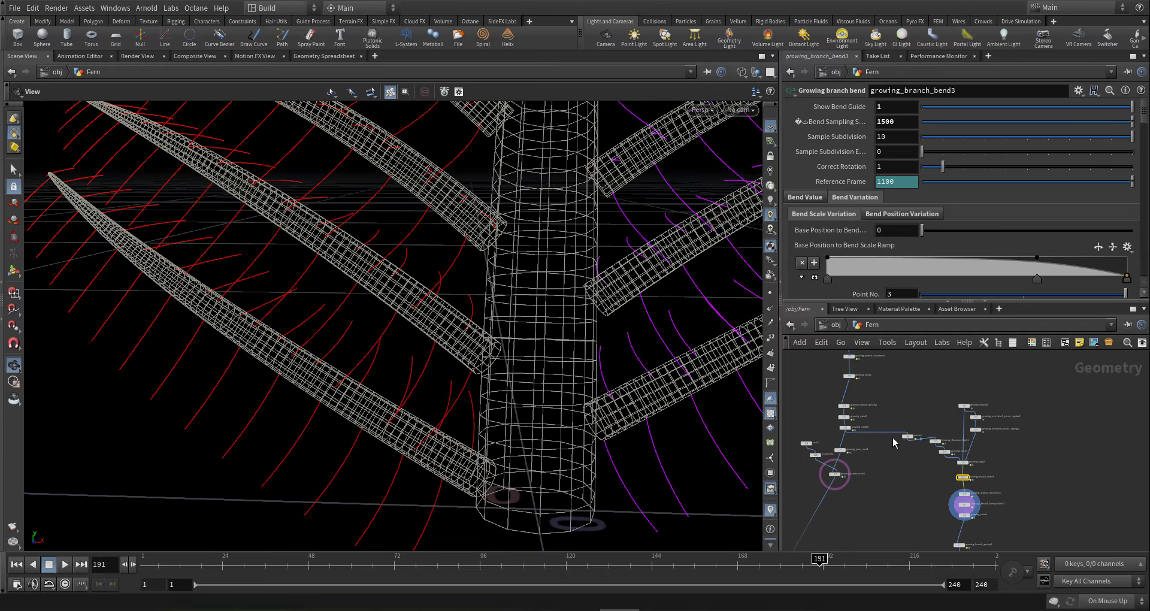
{"action": "middle_click_drag", "start_coordinate": [899, 441], "coordinate": [906, 453]}
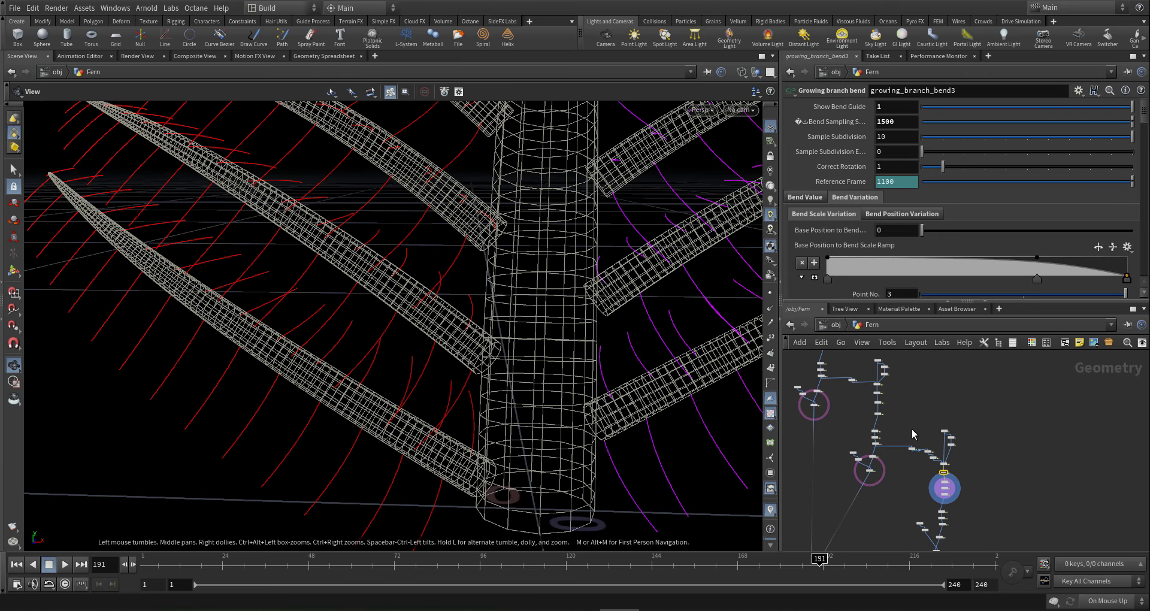
{"action": "scroll", "coordinate": [893, 426], "scroll_direction": "up", "scroll_amount": 5}
{"action": "scroll", "coordinate": [917, 462], "scroll_direction": "down", "scroll_amount": 4}
{"action": "scroll", "coordinate": [911, 450], "scroll_direction": "up", "scroll_amount": 6}
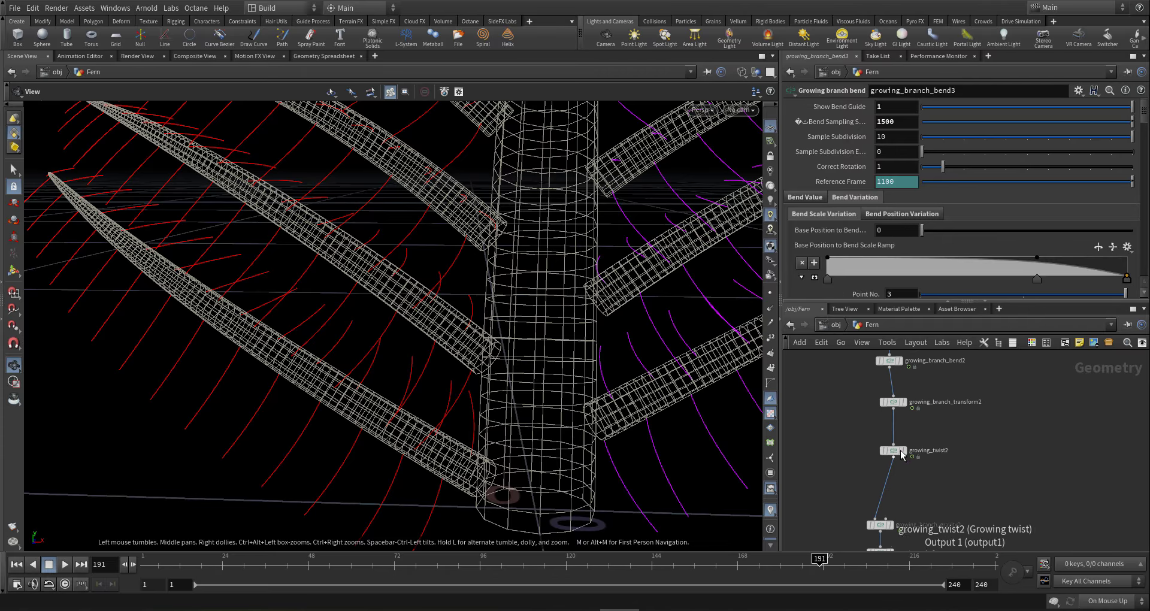
{"action": "left_click", "coordinate": [909, 437]}
{"action": "middle_click_drag", "start_coordinate": [979, 437], "coordinate": [955, 470]}
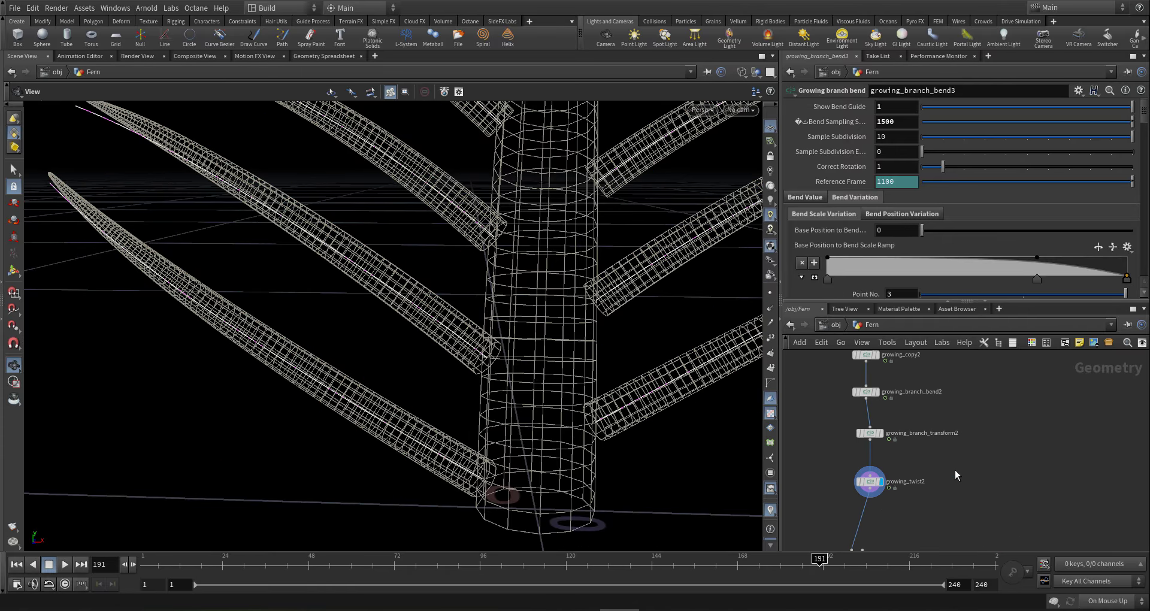
{"action": "scroll", "coordinate": [955, 470], "scroll_direction": "down", "scroll_amount": 2}
{"action": "scroll", "coordinate": [893, 484], "scroll_direction": "up", "scroll_amount": 4}
{"action": "left_click", "coordinate": [896, 499]}
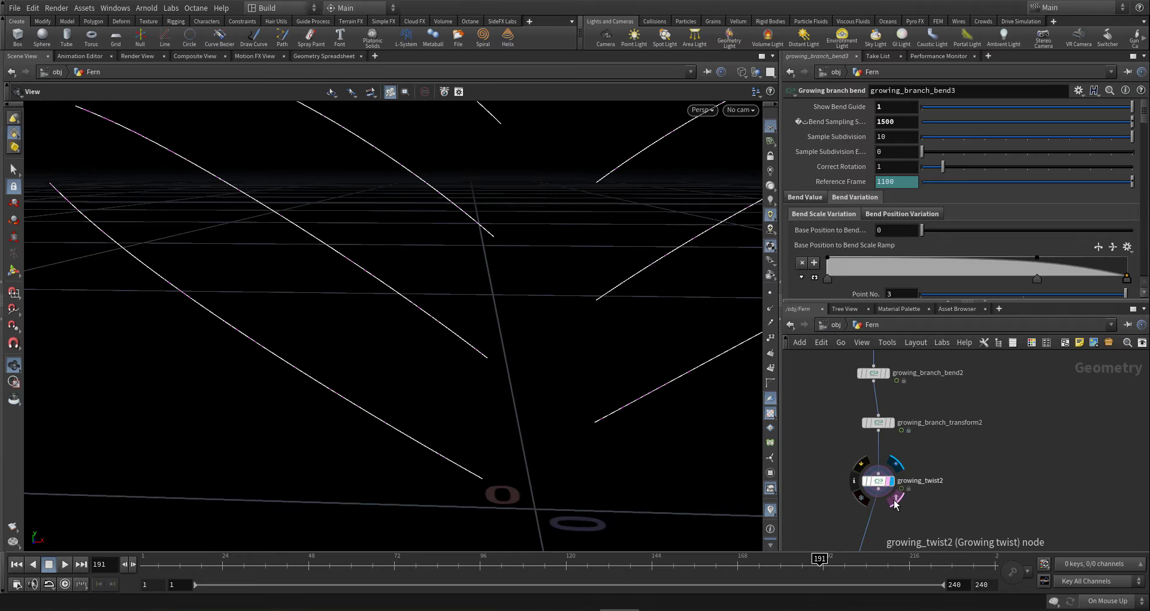
{"action": "middle_click_drag", "start_coordinate": [988, 495], "coordinate": [1032, 446]}
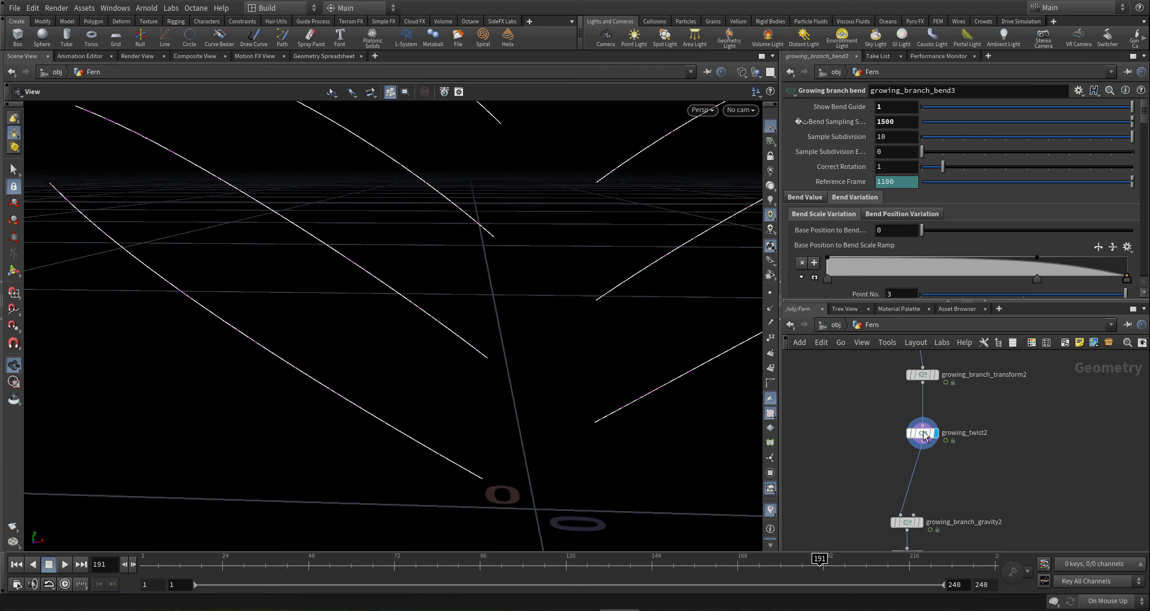
{"action": "scroll", "coordinate": [925, 437], "scroll_direction": "up", "scroll_amount": 2}
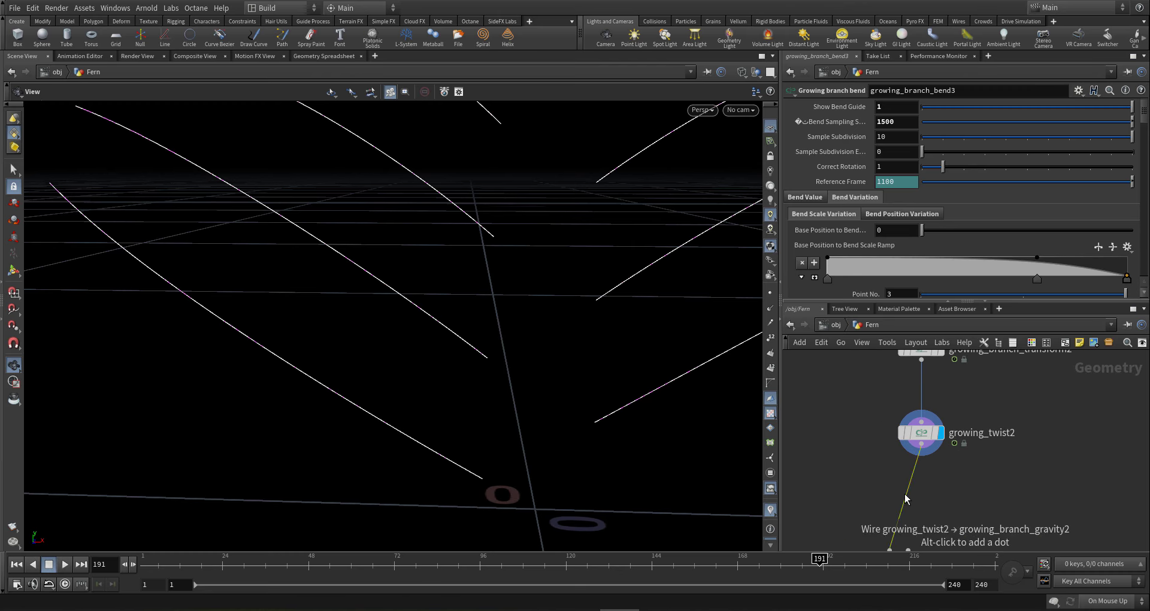
{"action": "key", "text": "Tab"}
- Insert a Growing branch gravity node ('b gra') on the wire below growing_twist2
{"action": "left_click", "coordinate": [1131, 453]}
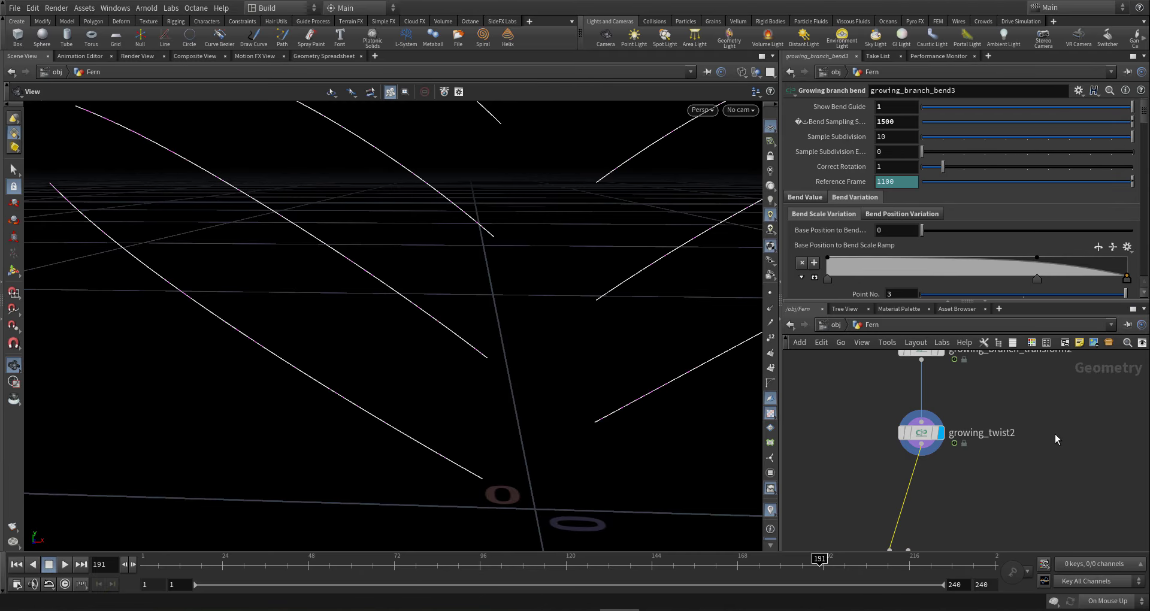
{"action": "mouse_move", "coordinate": [1041, 441]}
{"action": "middle_mouse_down"}
{"action": "mouse_move", "coordinate": [1030, 465]}
{"action": "mouse_move", "coordinate": [1036, 449]}
{"action": "middle_mouse_up"}
{"action": "key", "text": "Tab"}
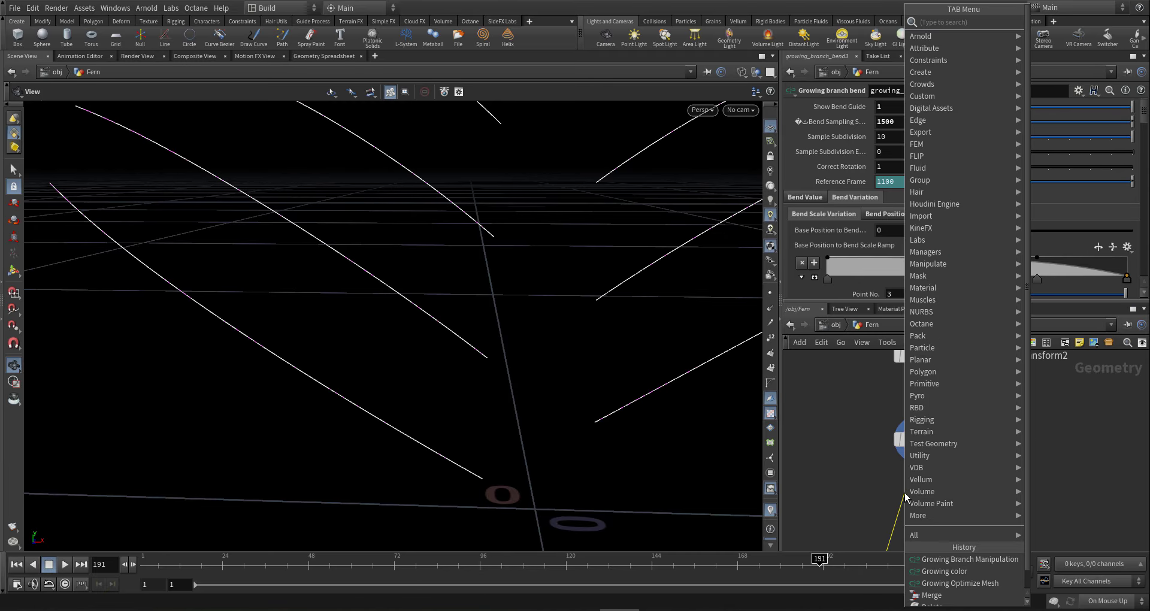
{"action": "type", "text": "b gra"}
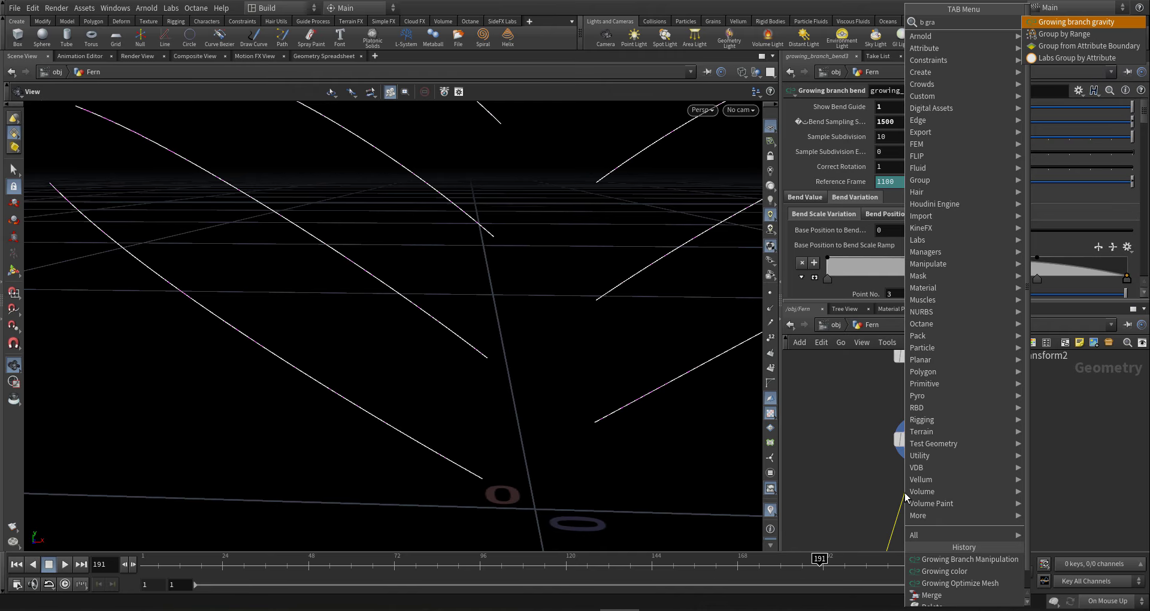
{"action": "key", "text": "Return"}
{"action": "left_click", "coordinate": [905, 492]}
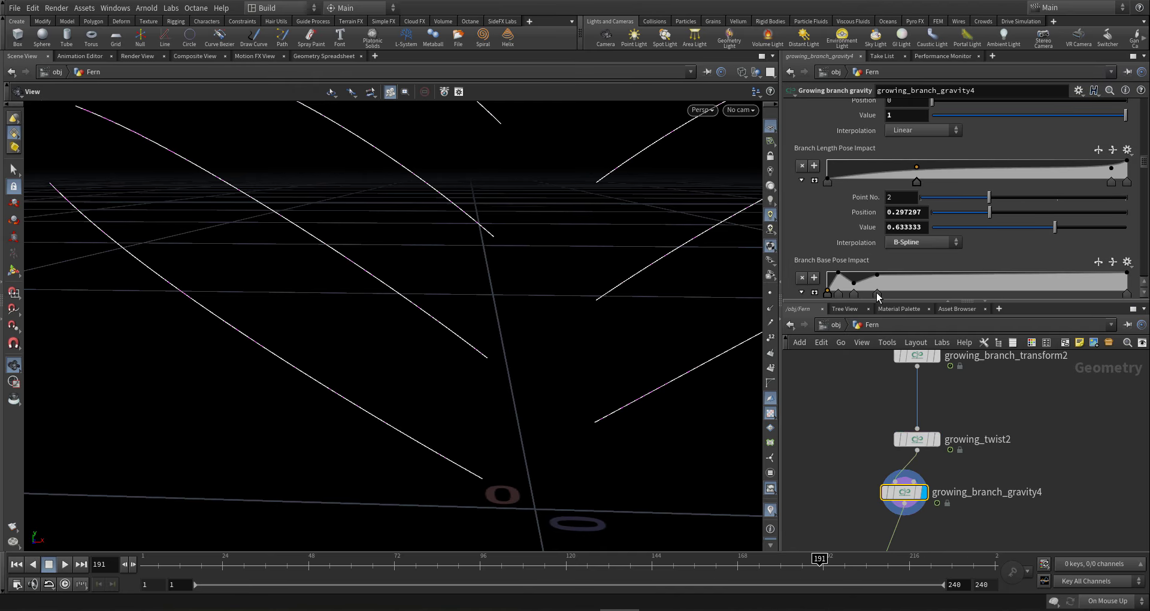
- Delete extra pose impact ramp points and move Branch Length Pose Impact point 2 to 0.02
{"action": "key", "text": "Delete"}
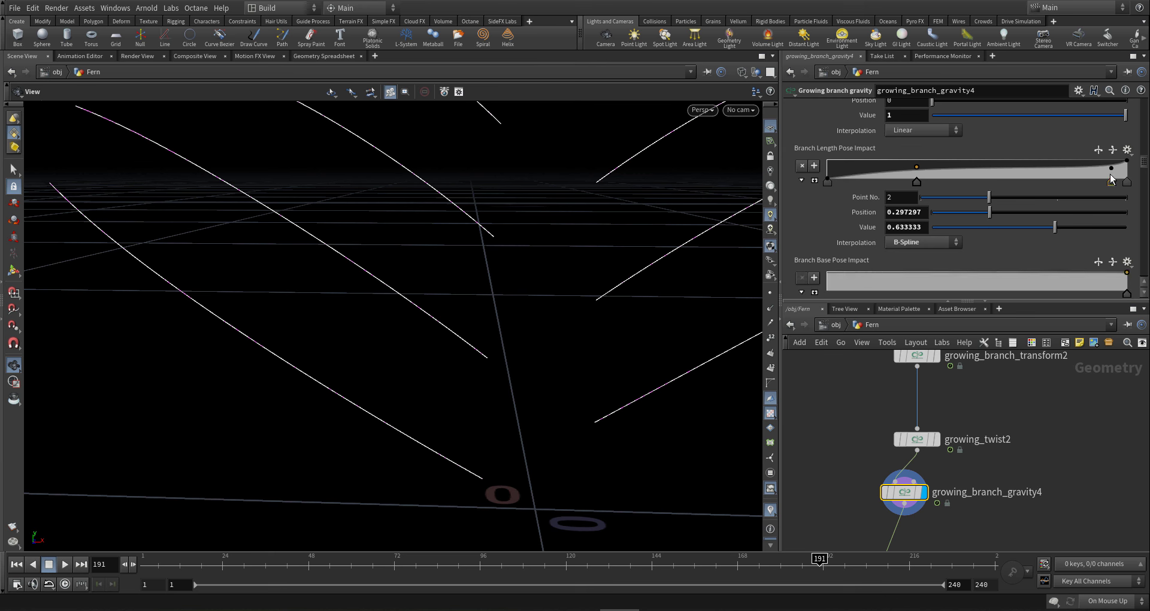
{"action": "left_click_drag", "start_coordinate": [1105, 173], "coordinate": [1034, 161]}
{"action": "left_click", "coordinate": [847, 162]}
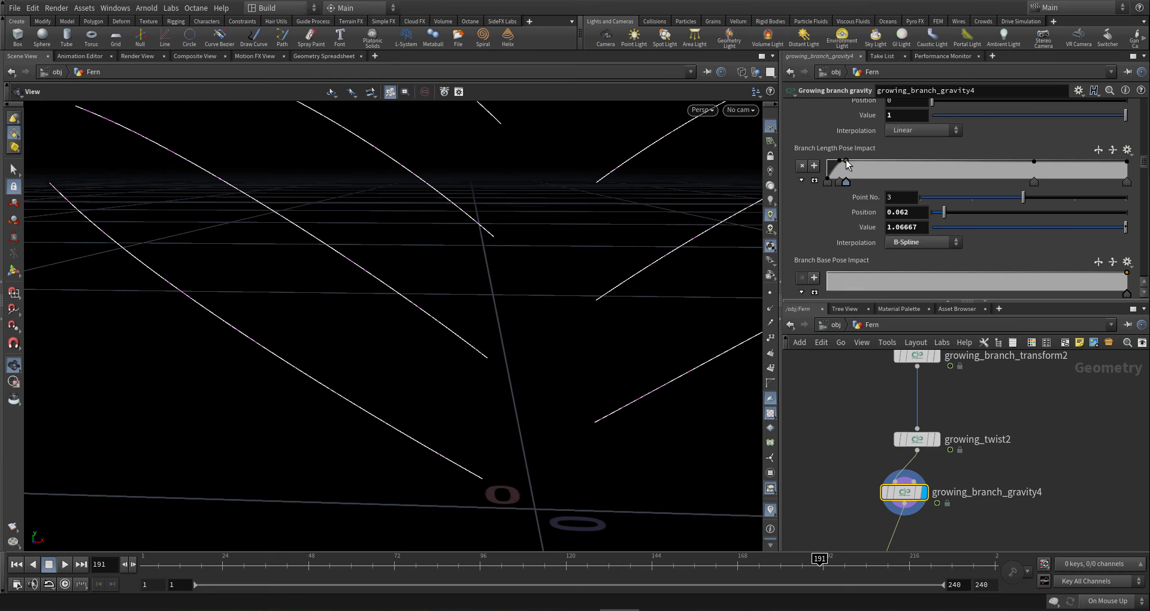
{"action": "left_click", "coordinate": [923, 226]}
{"action": "left_click", "coordinate": [838, 180]}
{"action": "key", "text": "Delete"}
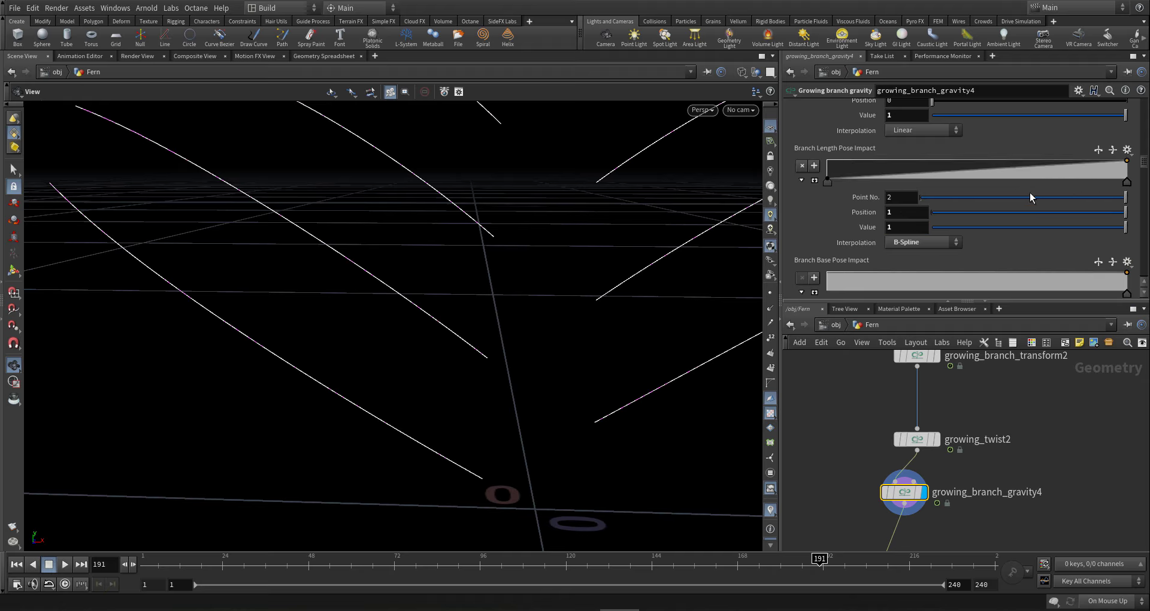
{"action": "left_click_drag", "start_coordinate": [892, 175], "coordinate": [834, 154]}
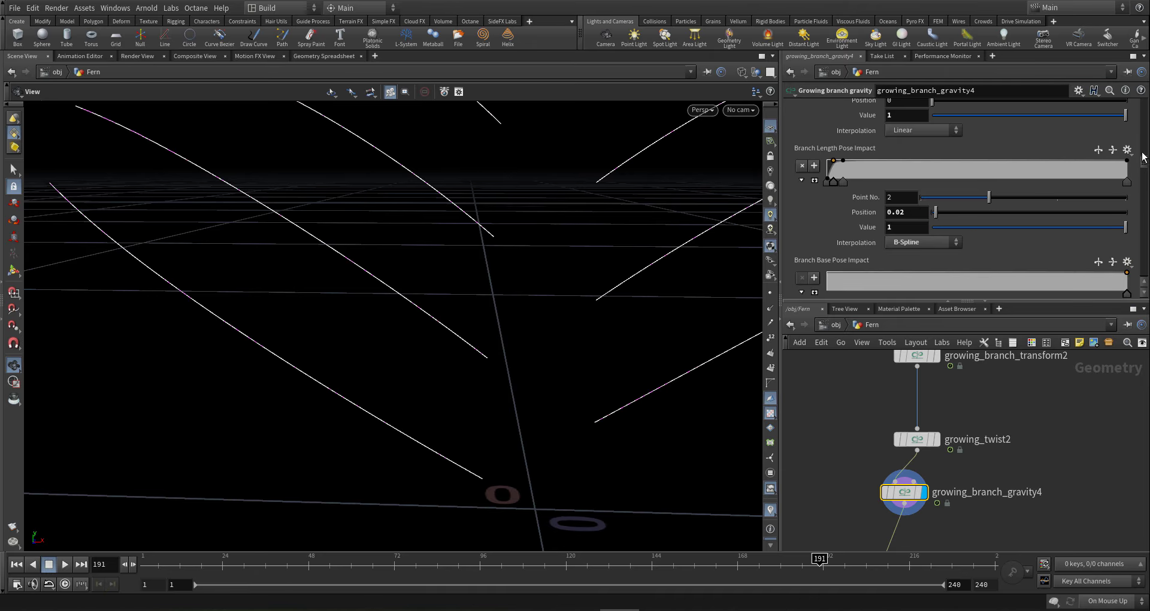
- Add a point to the Grow Effect On Gravity ramp and make its last point B-Spline
{"action": "left_click_drag", "start_coordinate": [1143, 157], "coordinate": [1145, 150]}
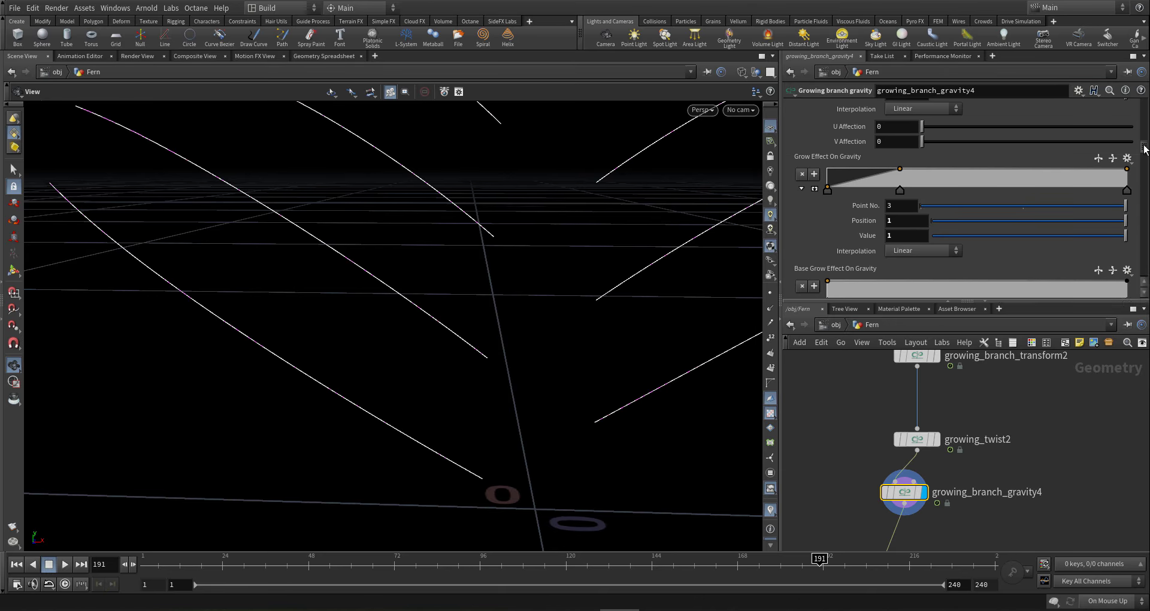
{"action": "left_click", "coordinate": [836, 172]}
{"action": "left_click", "coordinate": [827, 190]}
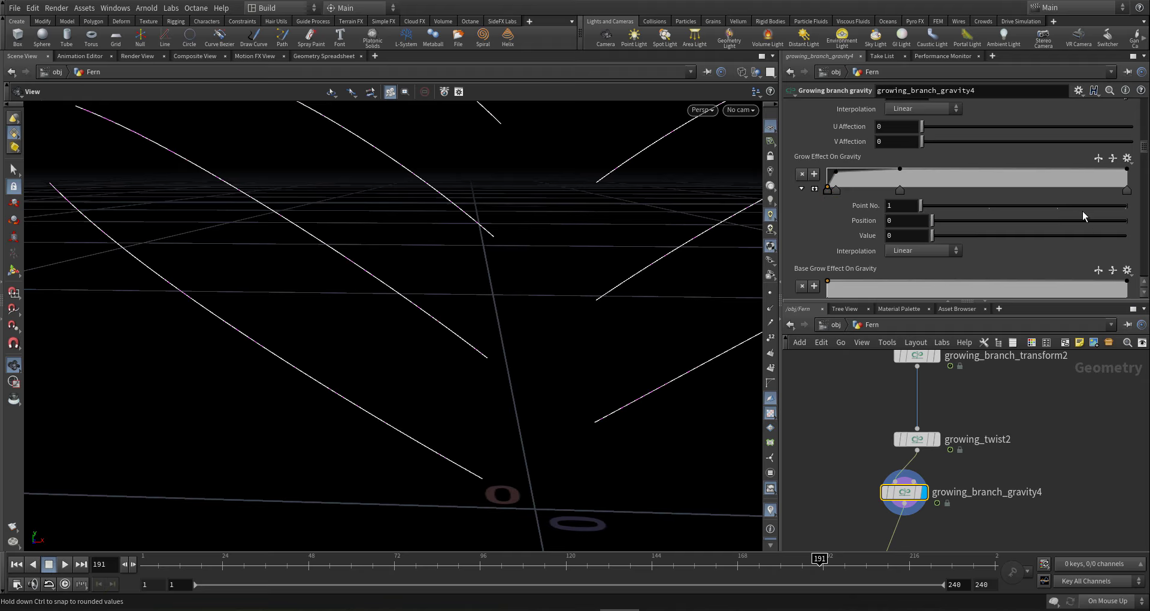
{"action": "left_click", "coordinate": [1126, 190]}
{"action": "left_click", "coordinate": [920, 251]}
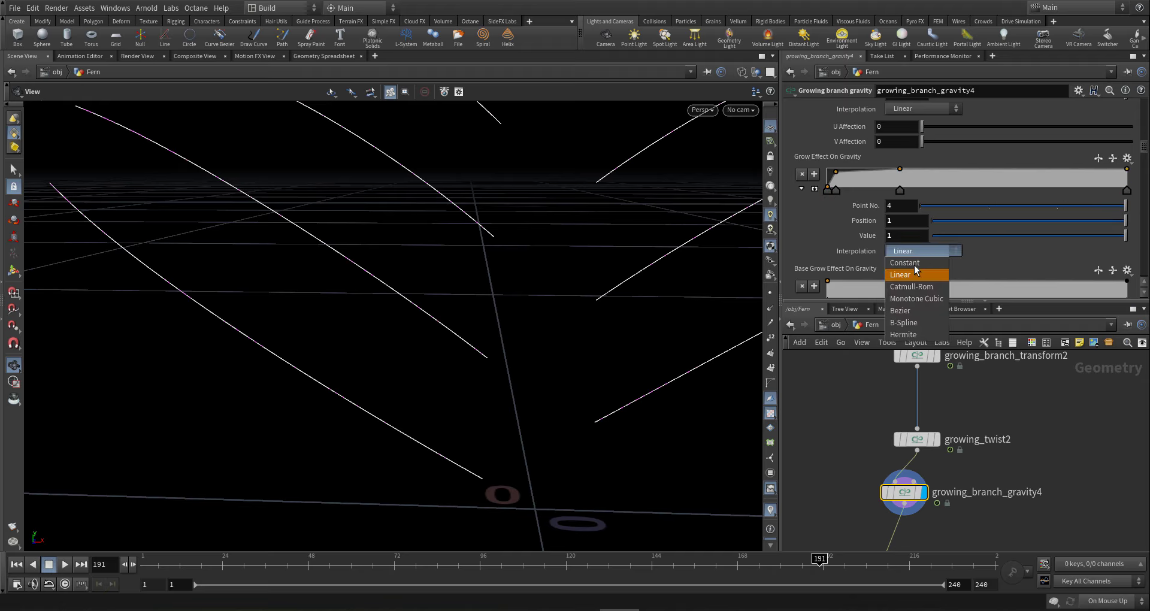
{"action": "left_click", "coordinate": [908, 312]}
- Set Custom Attribute Name to secF and Custom Vector Gravity to full strength 1
{"action": "scroll", "coordinate": [857, 180], "scroll_direction": "up", "scroll_amount": 5}
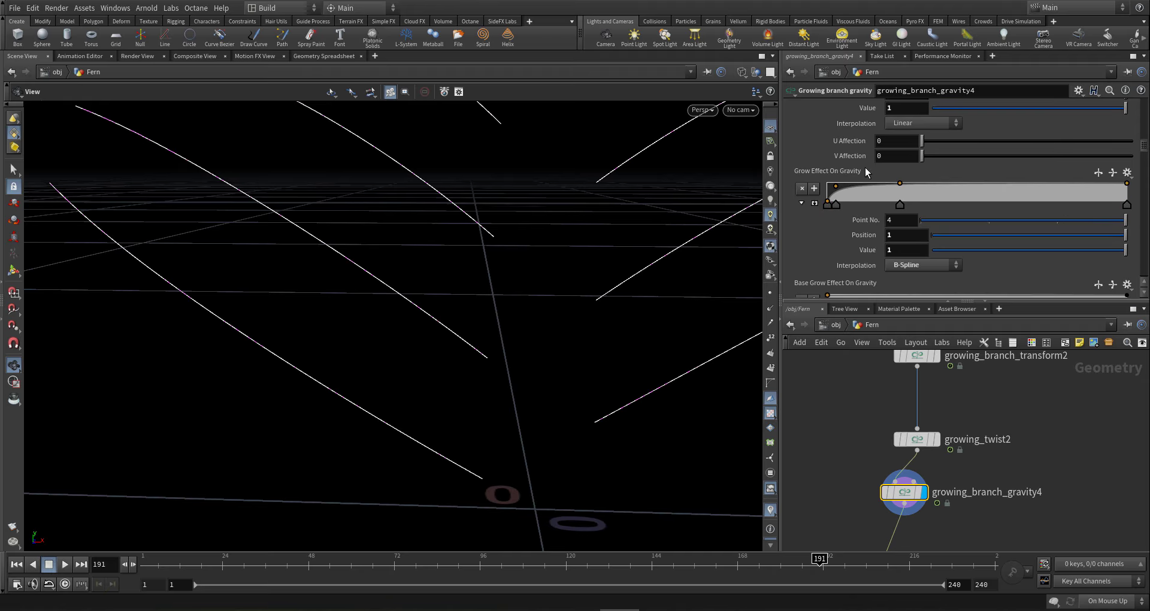
{"action": "scroll", "coordinate": [863, 176], "scroll_direction": "up", "scroll_amount": 10}
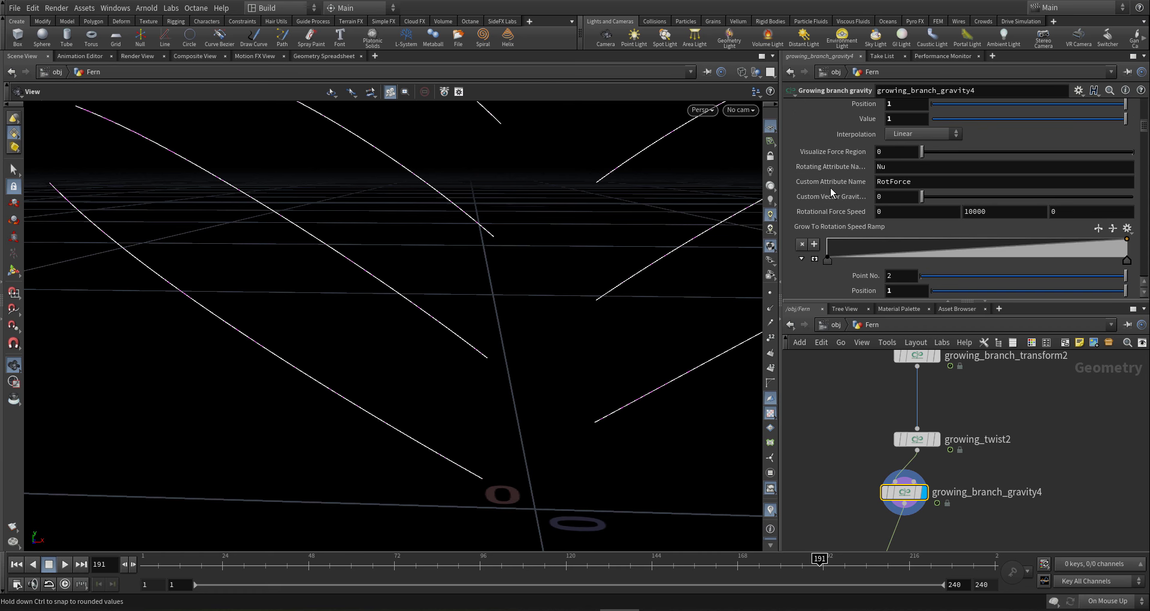
{"action": "double_click", "coordinate": [883, 181]}
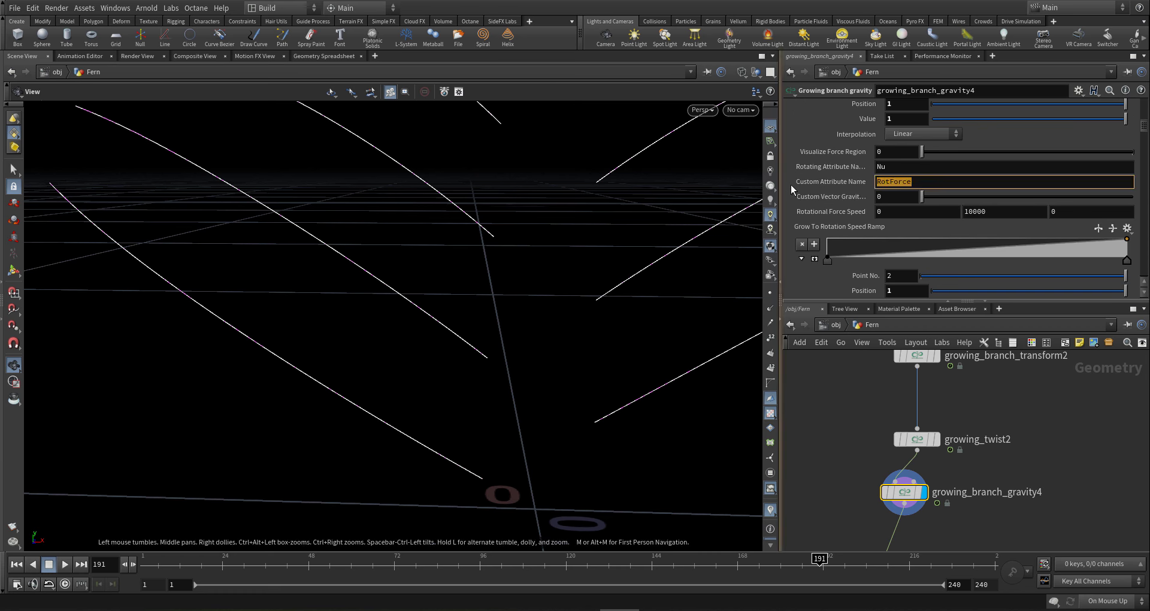
{"action": "type", "text": "secF"}
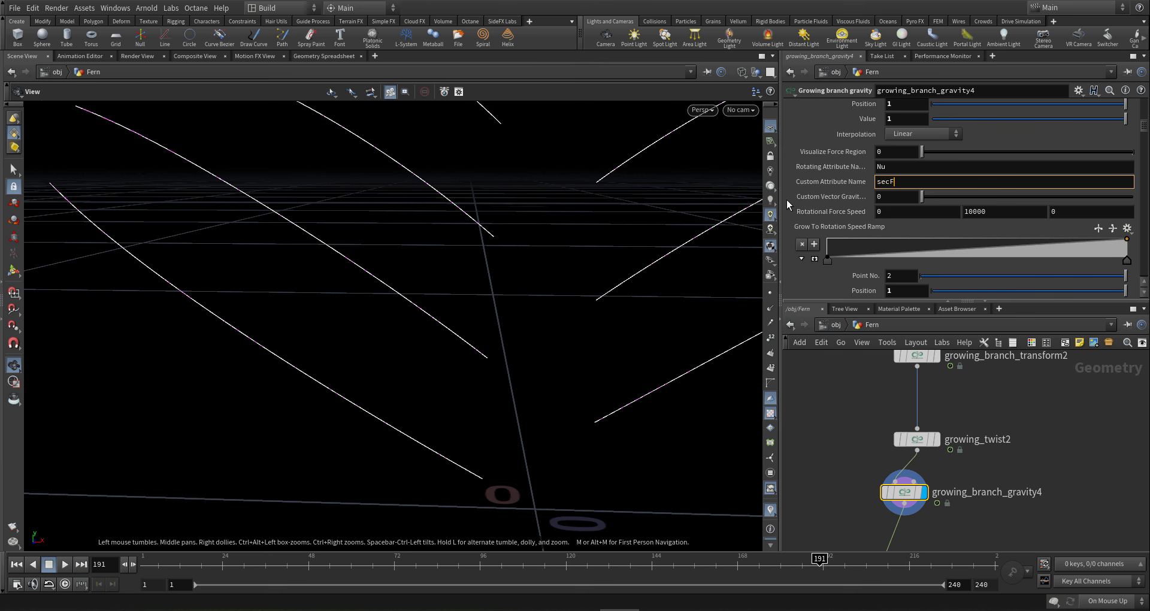
{"action": "key", "text": "Return"}
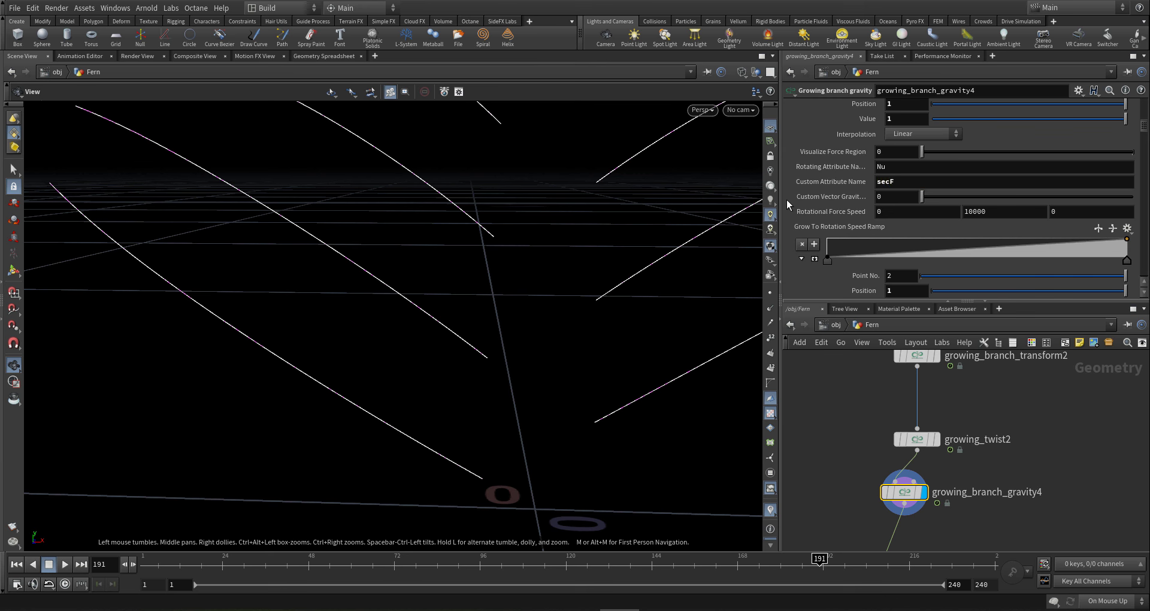
{"action": "left_click_drag", "start_coordinate": [922, 196], "coordinate": [952, 196]}
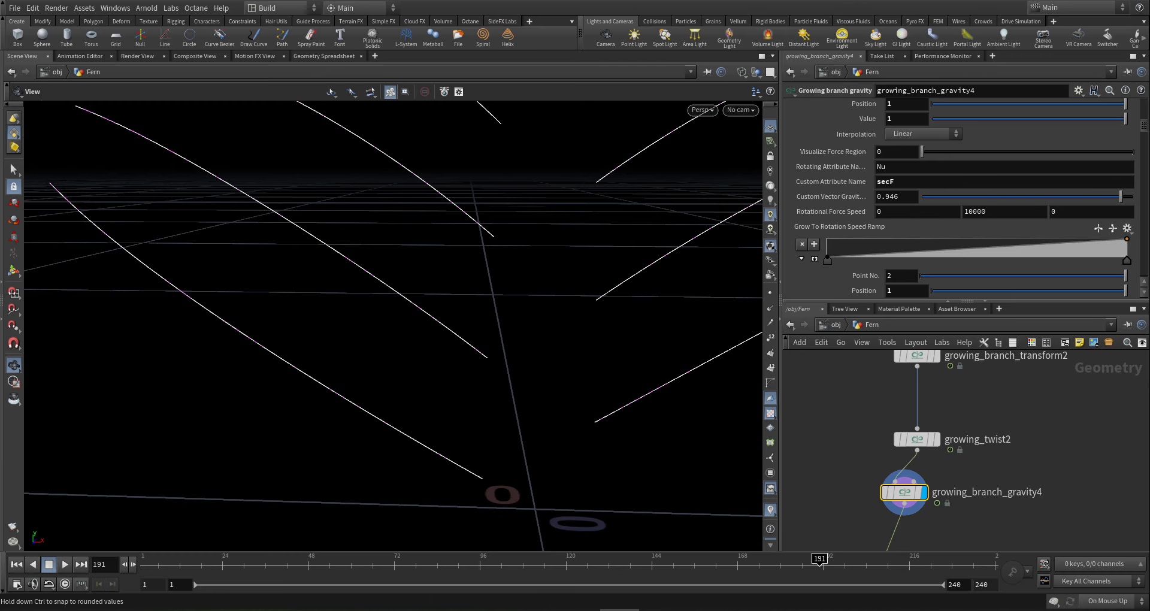
{"action": "left_click_drag", "start_coordinate": [1120, 197], "coordinate": [1133, 197]}
- Set Gravity Amount to -.01 after trying .1 and .01, checking the branch curves
{"action": "right_click_drag", "start_coordinate": [520, 291], "coordinate": [281, 337]}
{"action": "left_click_drag", "start_coordinate": [390, 326], "coordinate": [358, 358]}
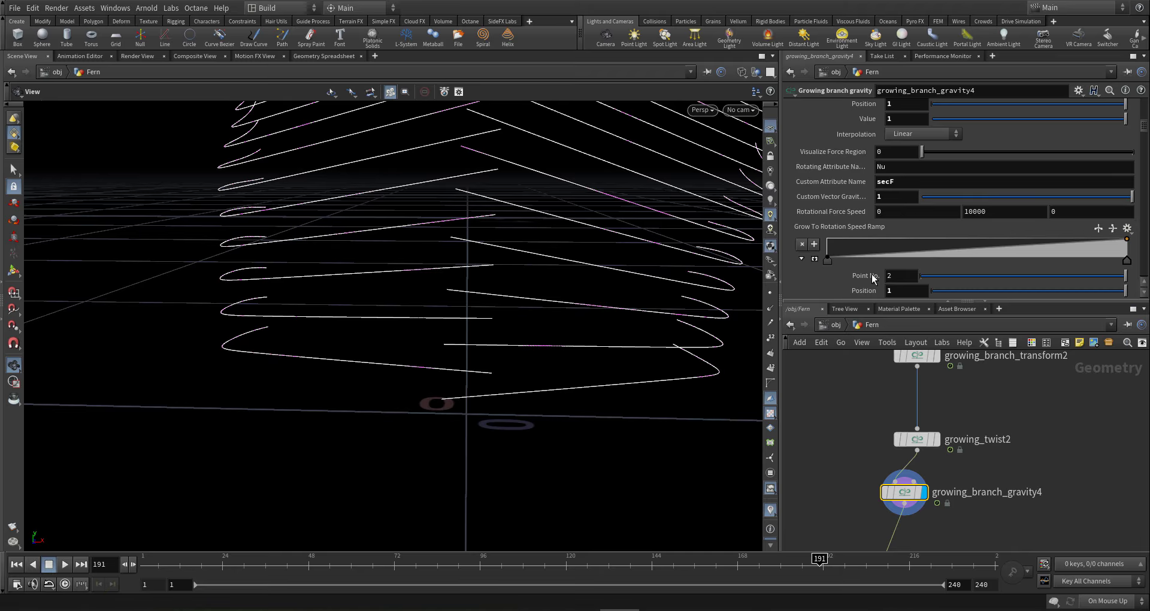
{"action": "scroll", "coordinate": [869, 252], "scroll_direction": "up", "scroll_amount": 10}
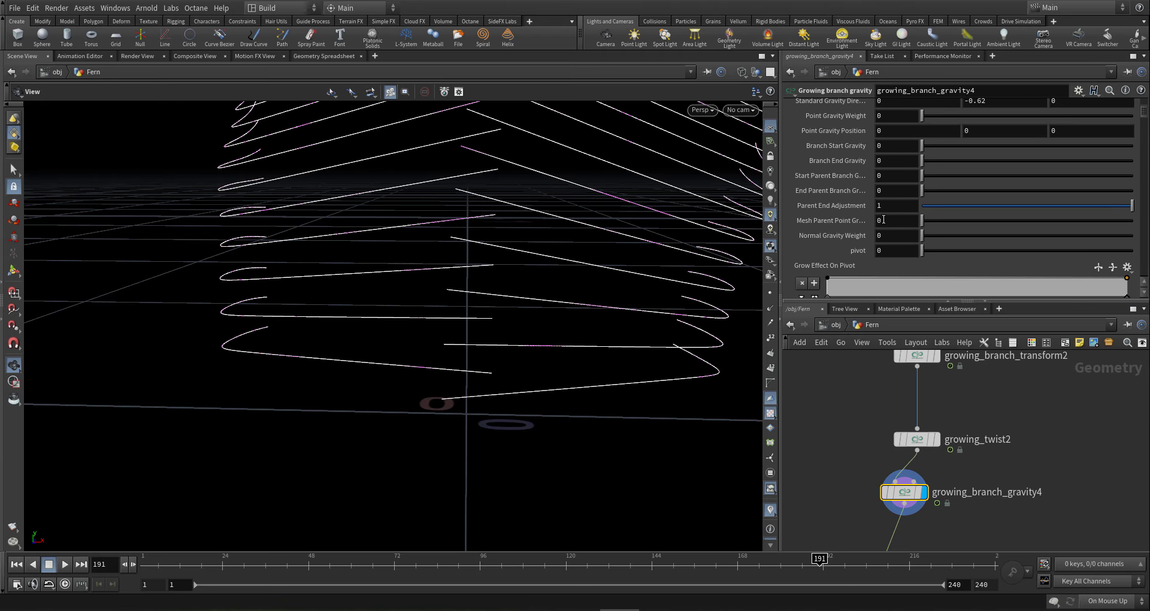
{"action": "scroll", "coordinate": [889, 210], "scroll_direction": "up", "scroll_amount": 3}
{"action": "double_click", "coordinate": [902, 156]}
{"action": "type", "text": ".1"}
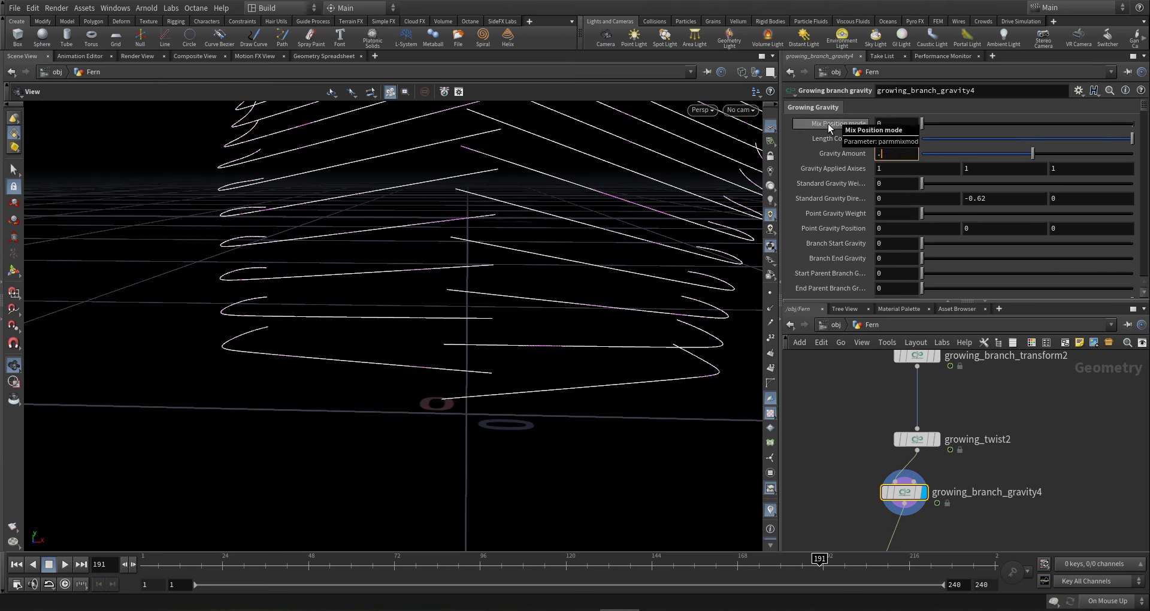
{"action": "key", "text": "Return"}
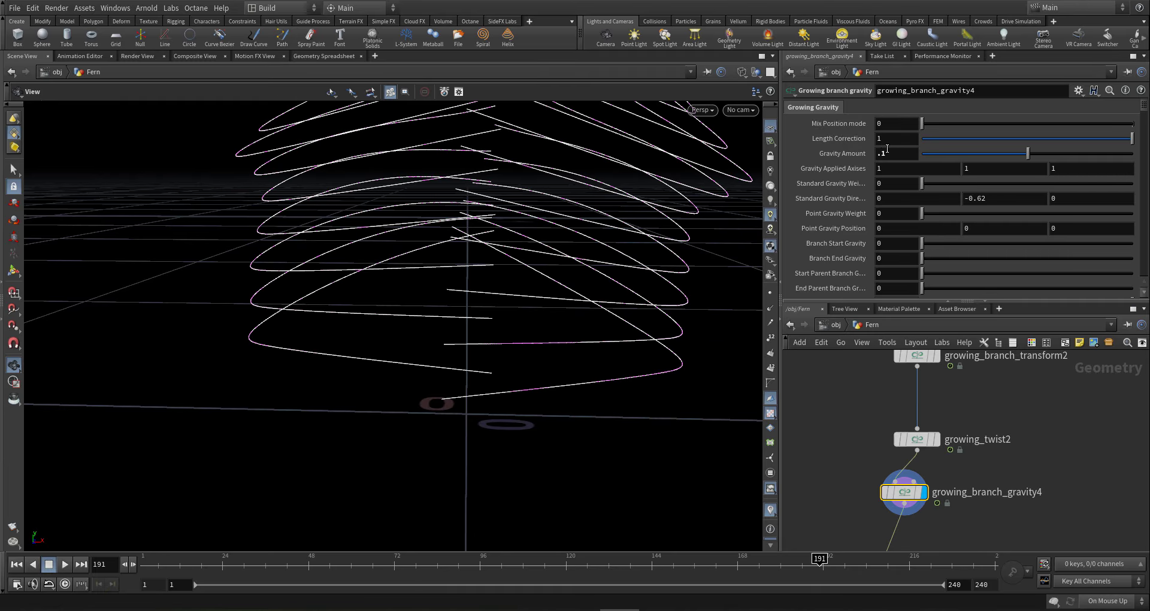
{"action": "left_click_drag", "start_coordinate": [891, 154], "coordinate": [785, 120]}
{"action": "type", "text": ".01"}
{"action": "key", "text": "Return"}
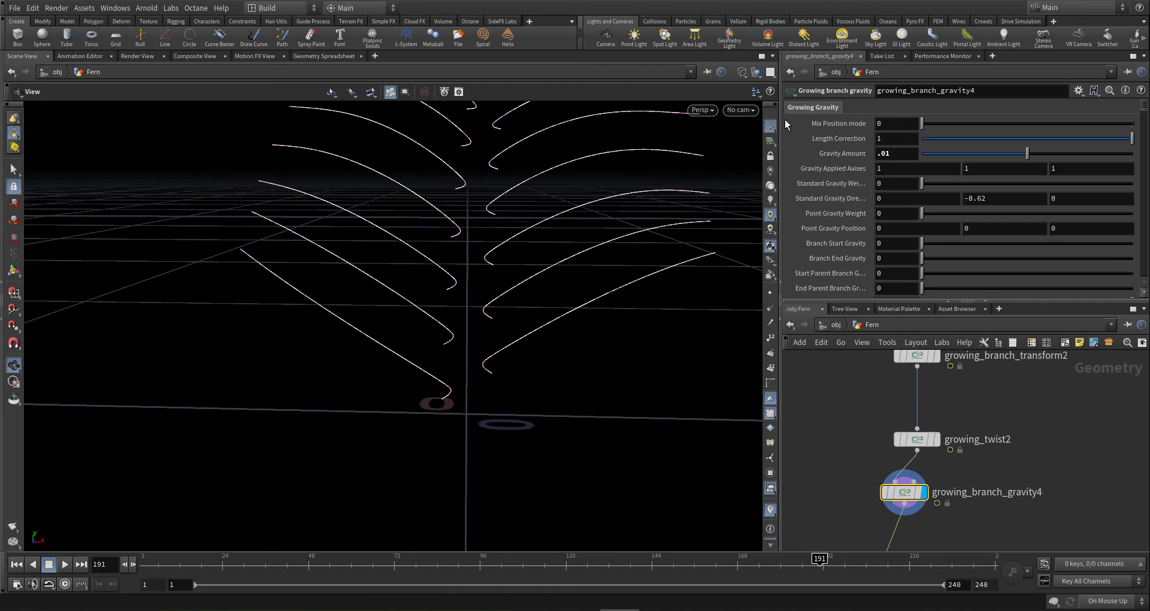
{"action": "type", "text": "-"}
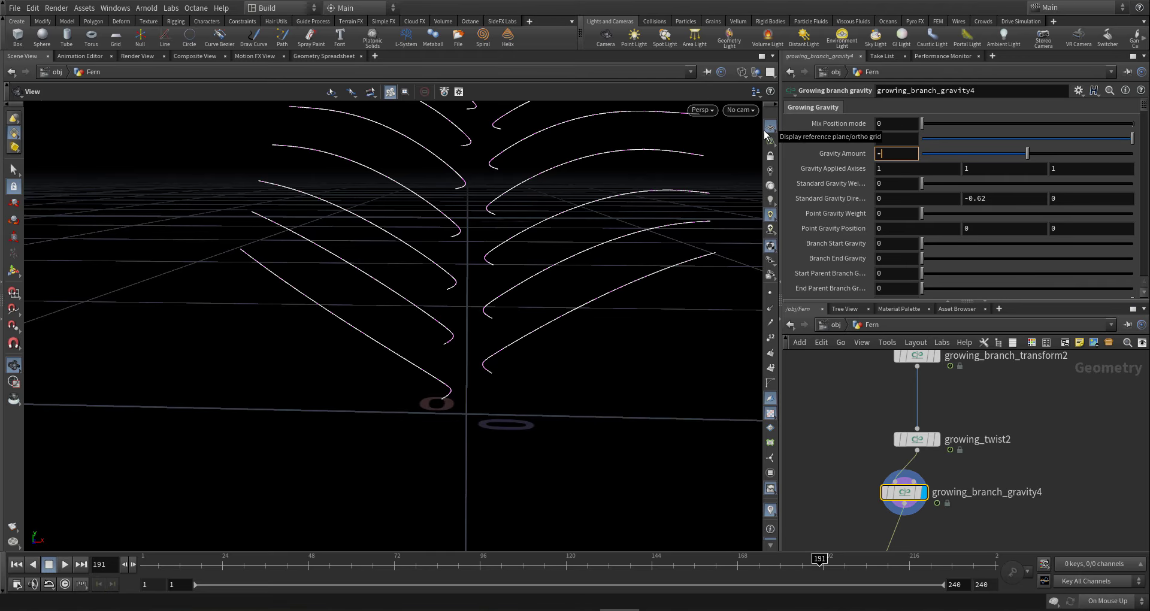
{"action": "type", "text": ".01"}
{"action": "key", "text": "Return"}
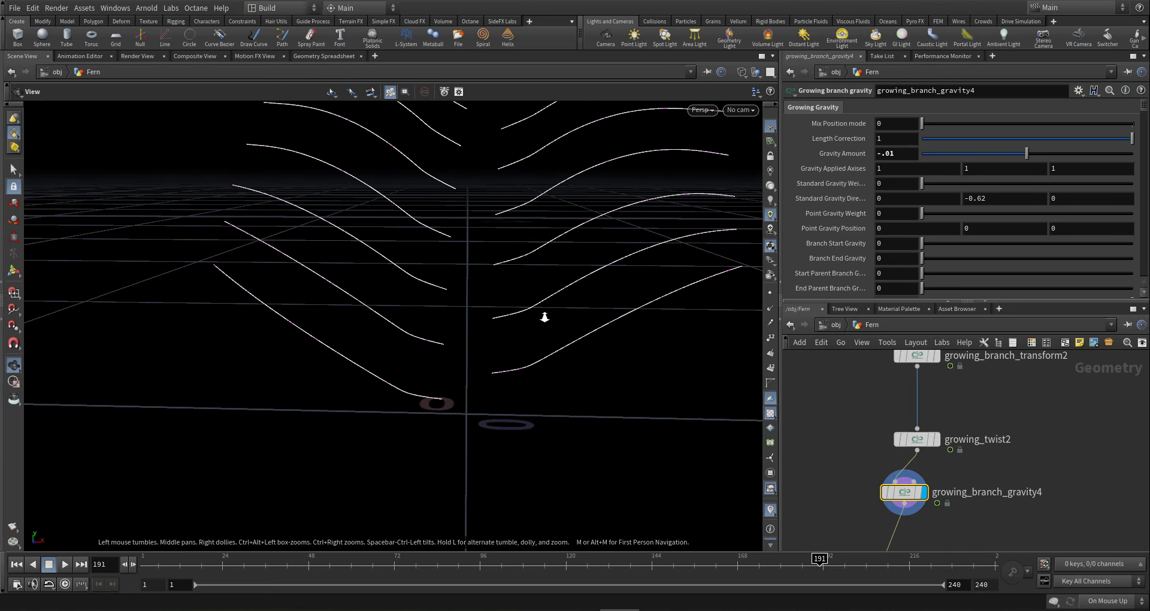
{"action": "right_click_drag", "start_coordinate": [542, 313], "coordinate": [743, 257]}
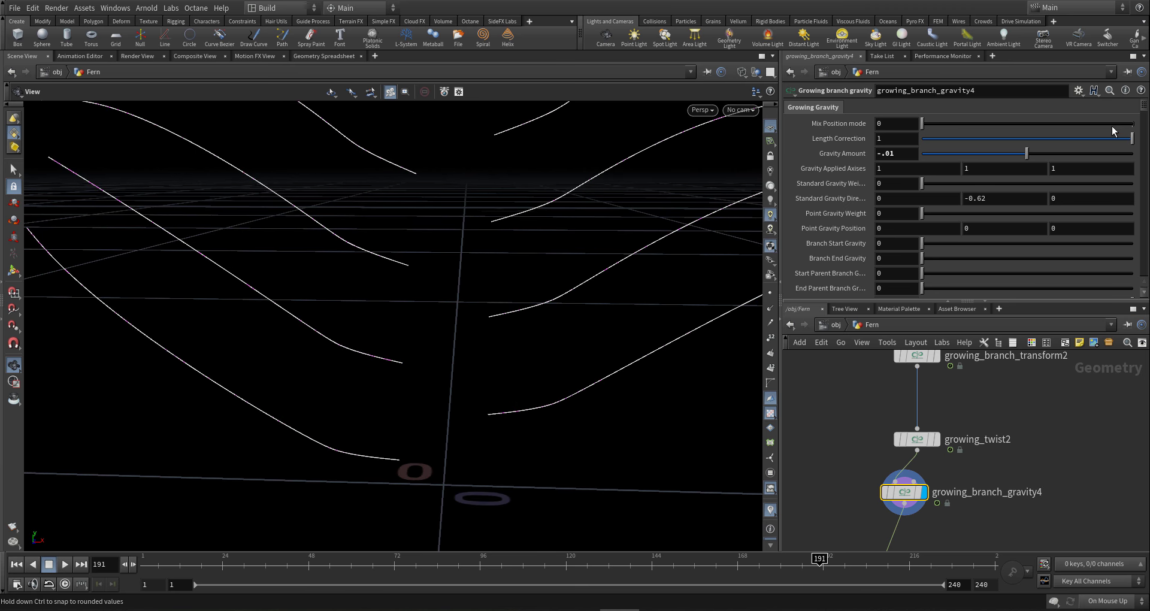
{"action": "left_click_drag", "start_coordinate": [1144, 108], "coordinate": [1140, 147]}
{"action": "scroll", "coordinate": [1139, 155], "scroll_direction": "down", "scroll_amount": 3}
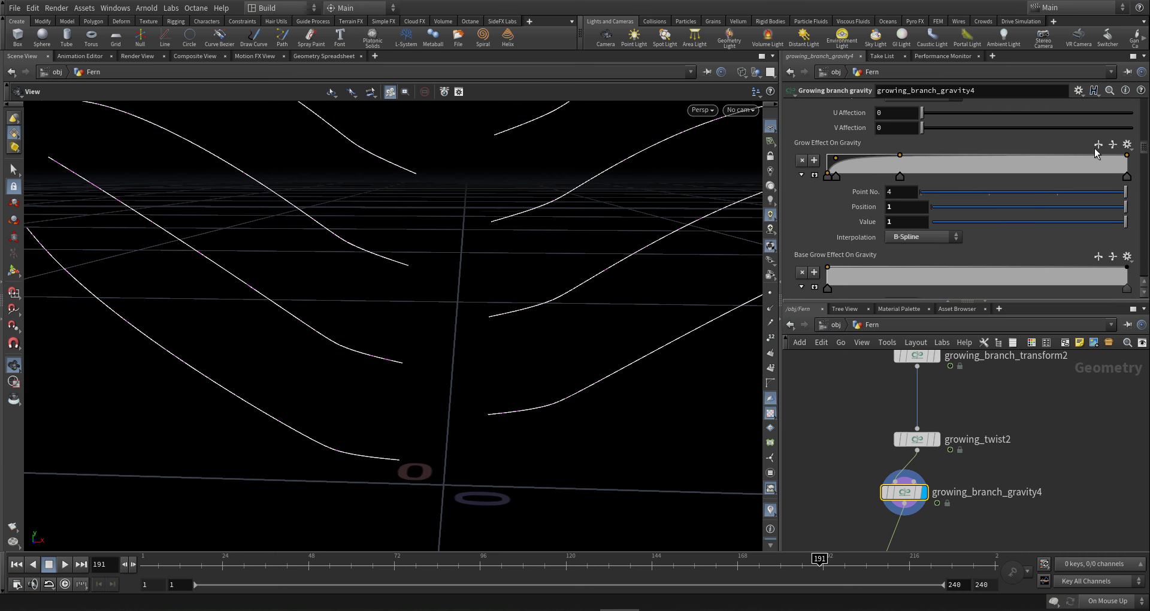
- Slide and add Branch Length Pose Impact ramp keys near the start, ending at 0.006
{"action": "scroll", "coordinate": [838, 204], "scroll_direction": "down", "scroll_amount": 9}
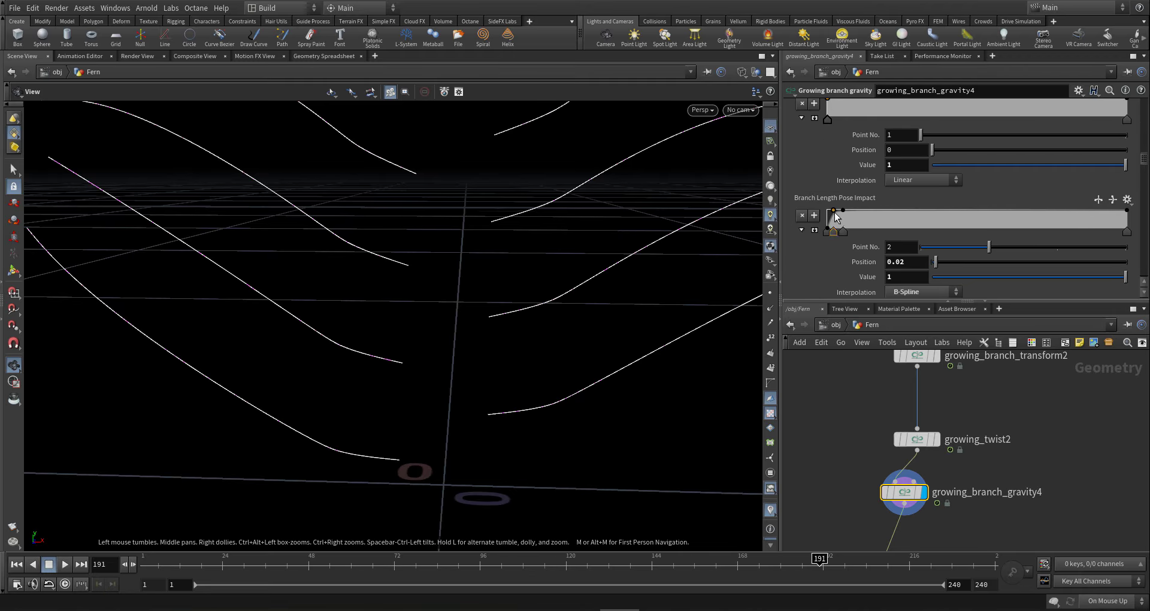
{"action": "left_click_drag", "start_coordinate": [837, 216], "coordinate": [831, 211]}
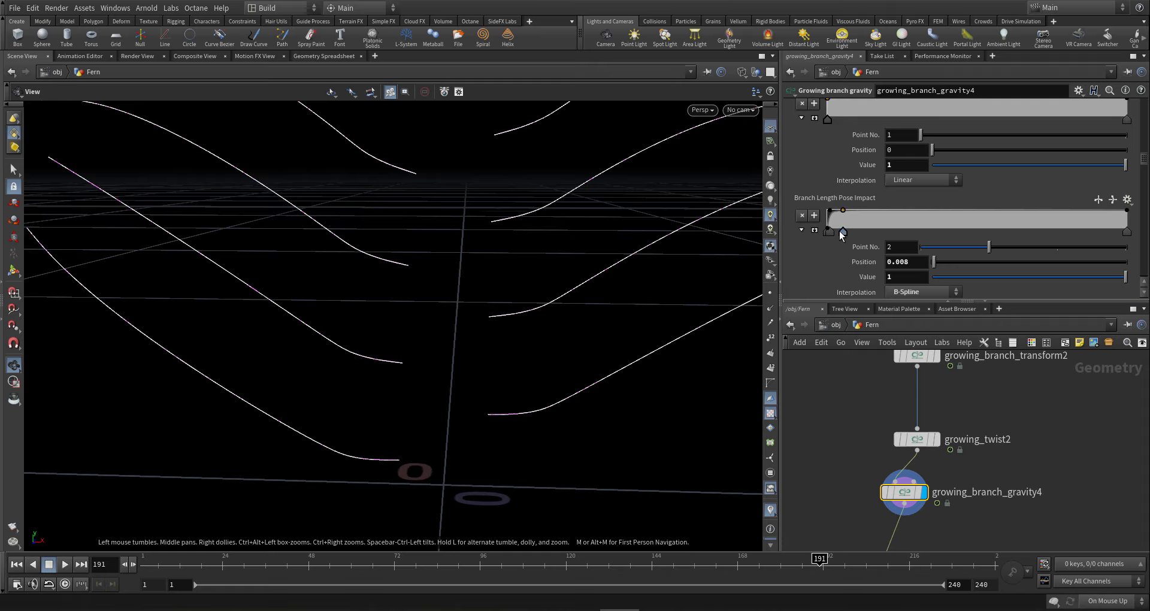
{"action": "left_click_drag", "start_coordinate": [840, 232], "coordinate": [837, 229]}
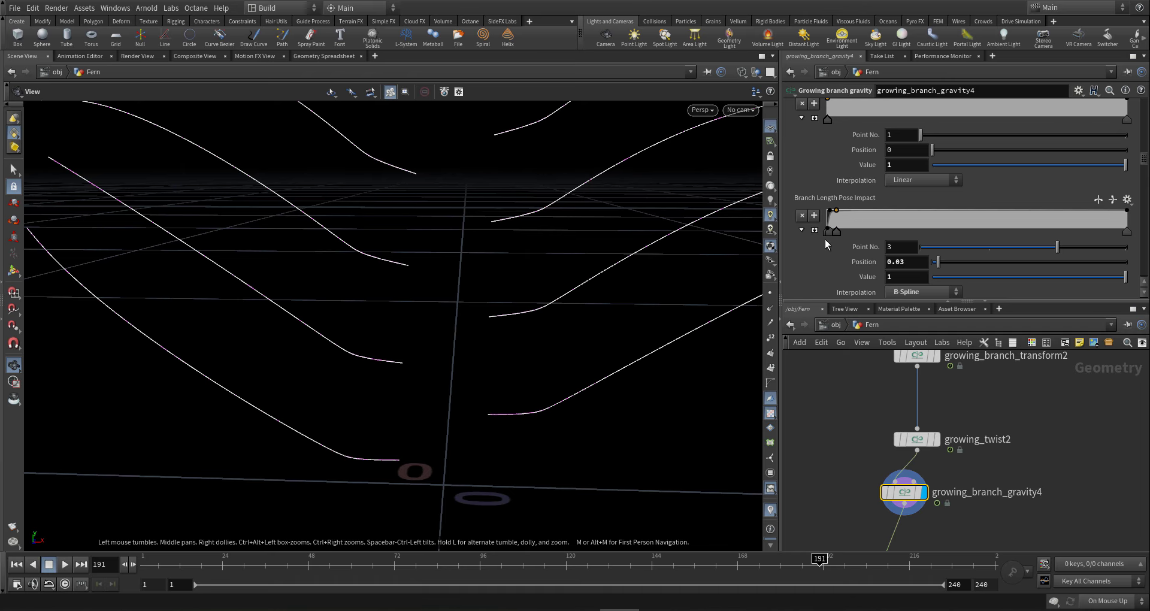
{"action": "left_click", "coordinate": [833, 232]}
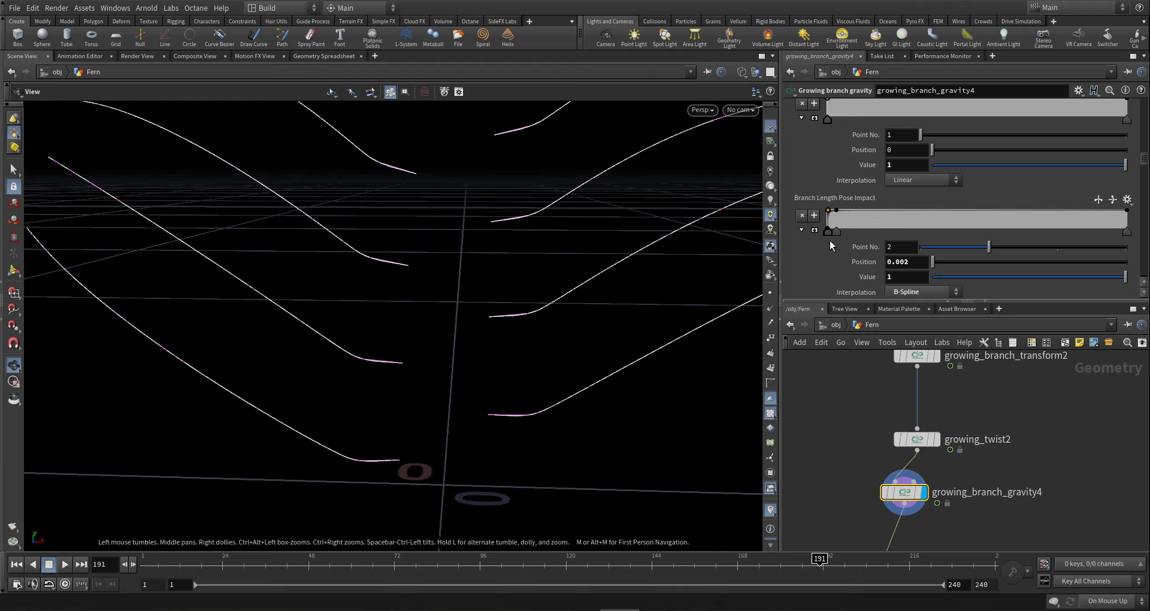
{"action": "left_click_drag", "start_coordinate": [829, 234], "coordinate": [832, 234]}
- Frame the whole curled fern and bring the merge1 node into view
{"action": "left_click_drag", "start_coordinate": [508, 306], "coordinate": [532, 303]}
{"action": "right_click_drag", "start_coordinate": [332, 343], "coordinate": [606, 321]}
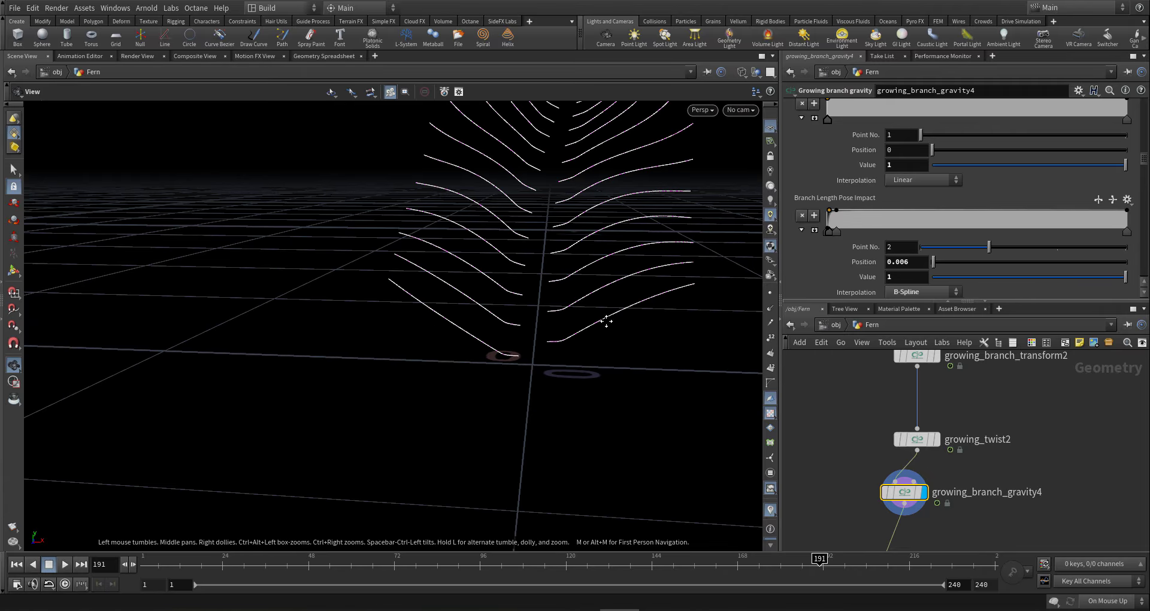
{"action": "middle_click_drag", "start_coordinate": [607, 321], "coordinate": [573, 357]}
{"action": "right_click_drag", "start_coordinate": [570, 360], "coordinate": [428, 352]}
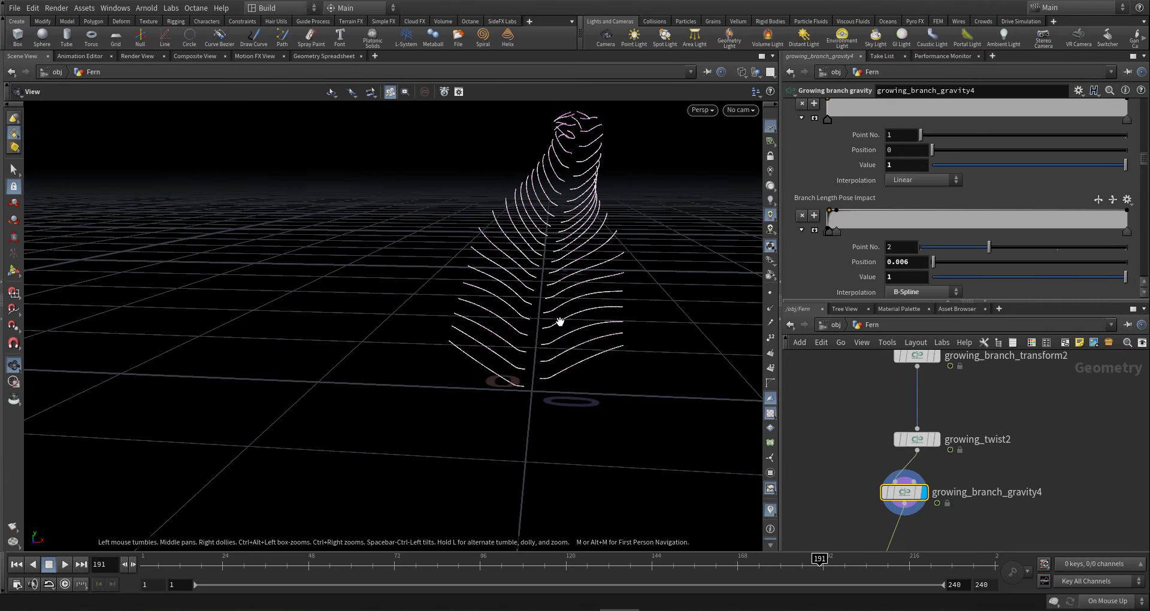
{"action": "left_click_drag", "start_coordinate": [560, 321], "coordinate": [470, 360]}
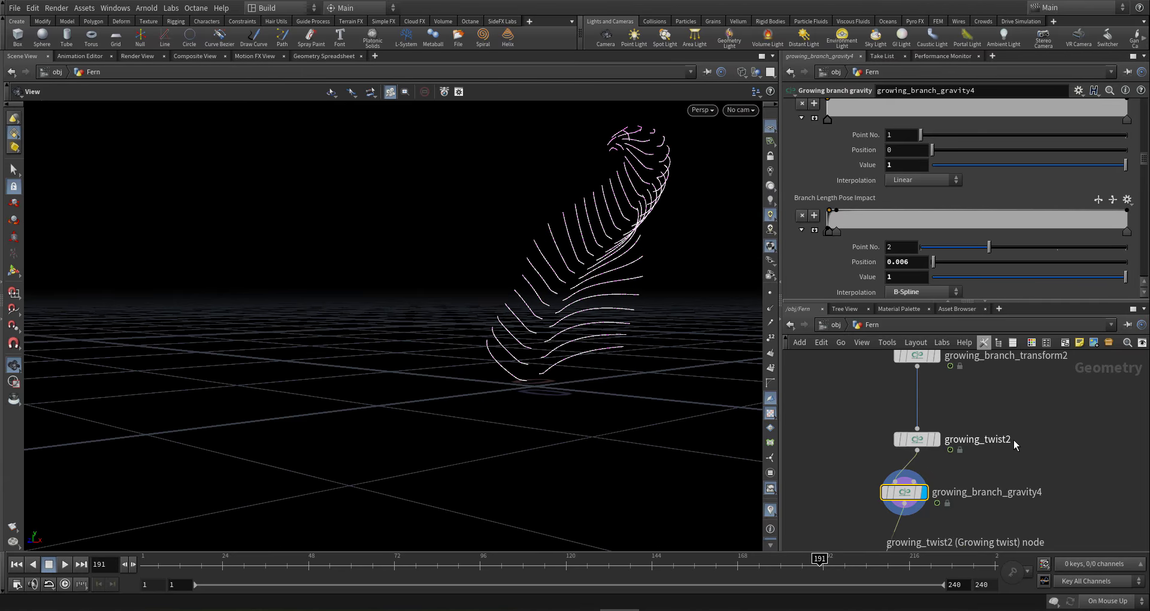
{"action": "scroll", "coordinate": [1014, 440], "scroll_direction": "down", "scroll_amount": 5}
{"action": "scroll", "coordinate": [912, 196], "scroll_direction": "down", "scroll_amount": 5}
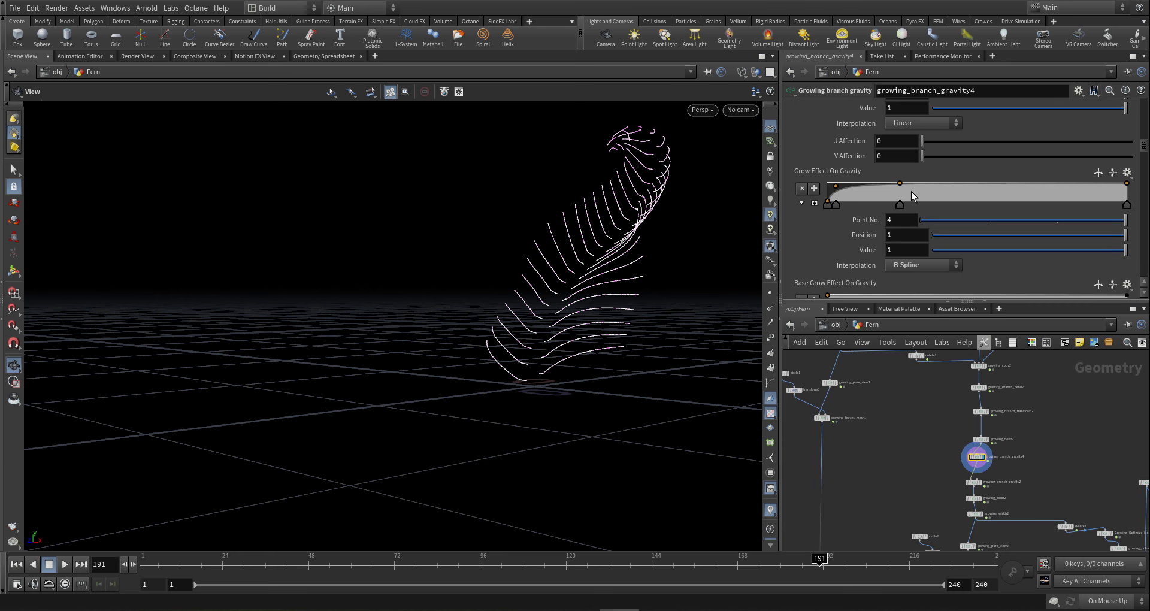
{"action": "scroll", "coordinate": [913, 197], "scroll_direction": "down", "scroll_amount": 5}
{"action": "scroll", "coordinate": [874, 444], "scroll_direction": "down", "scroll_amount": 3}
{"action": "middle_click_drag", "start_coordinate": [887, 509], "coordinate": [944, 396]}
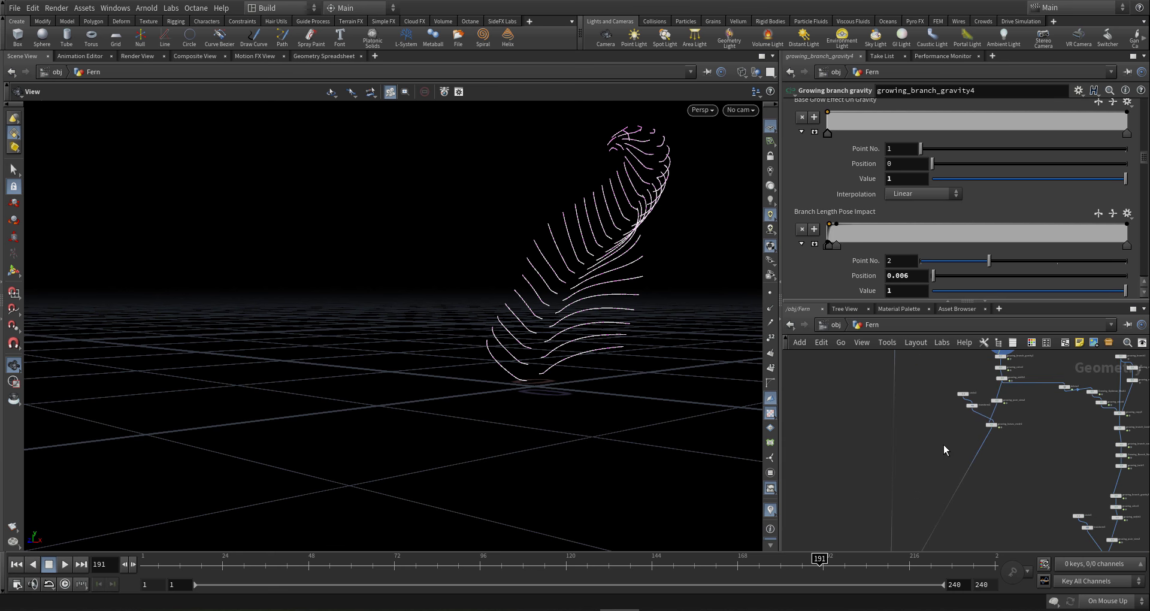
{"action": "middle_click_drag", "start_coordinate": [933, 478], "coordinate": [924, 392]}
{"action": "middle_click_drag", "start_coordinate": [919, 457], "coordinate": [911, 424]}
{"action": "scroll", "coordinate": [876, 498], "scroll_direction": "up", "scroll_amount": 5}
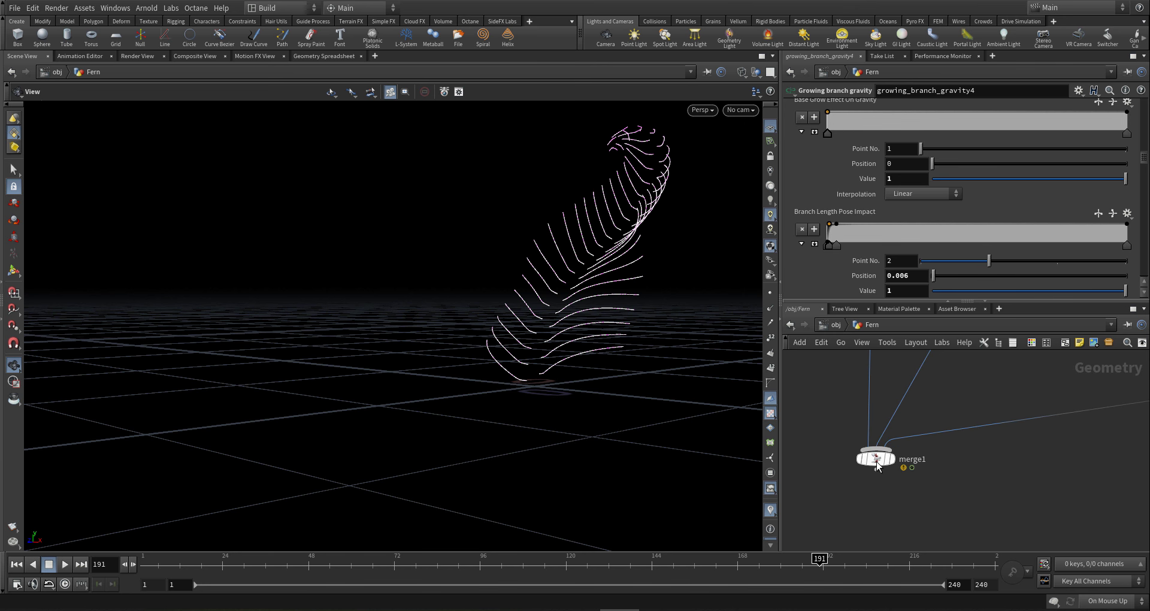
- Display merge1's red tubular fern and orbit around it from several angles
{"action": "mouse_move", "coordinate": [898, 446]}
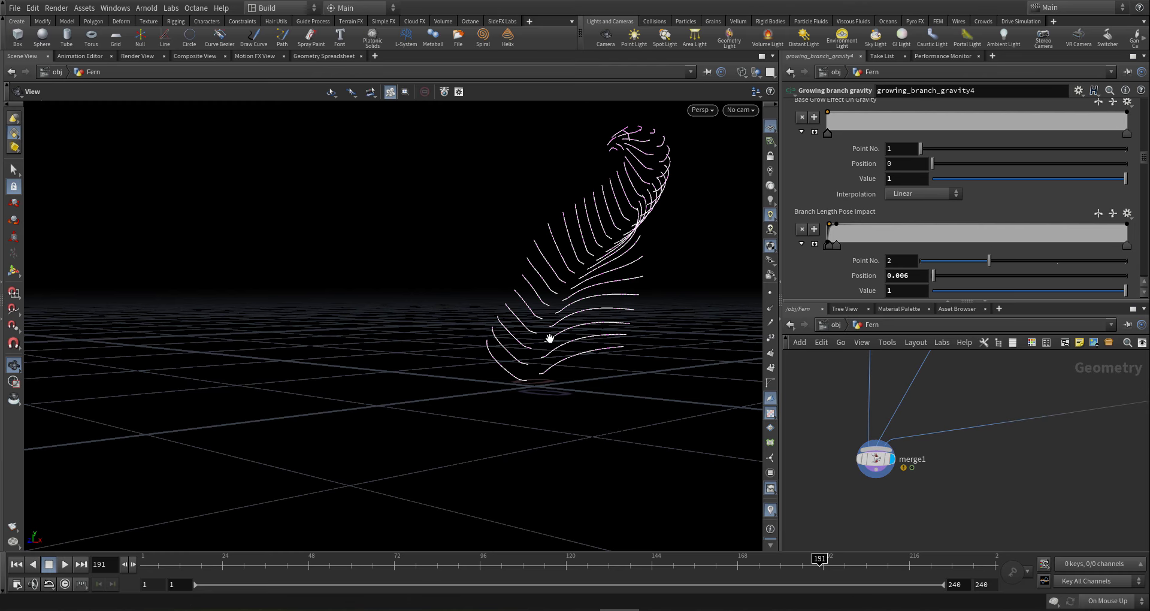
{"action": "left_click_drag", "start_coordinate": [551, 337], "coordinate": [671, 384]}
{"action": "right_click_drag", "start_coordinate": [491, 303], "coordinate": [829, 296]}
{"action": "middle_click_drag", "start_coordinate": [667, 361], "coordinate": [575, 328]}
{"action": "right_click_drag", "start_coordinate": [586, 336], "coordinate": [649, 336]}
{"action": "middle_click_drag", "start_coordinate": [650, 336], "coordinate": [588, 328]}
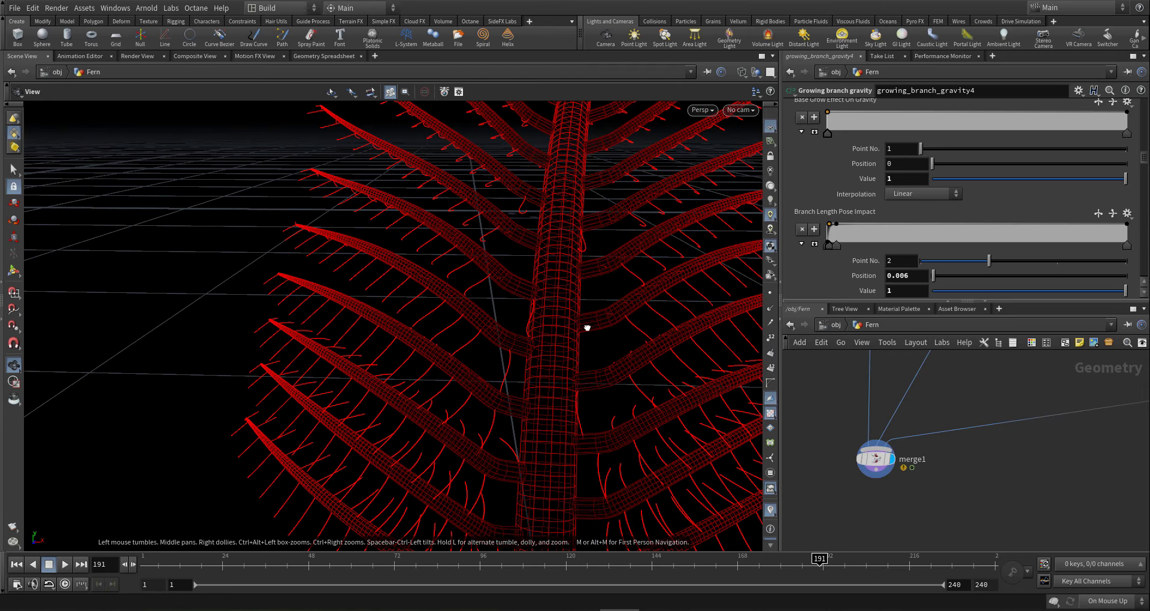
{"action": "left_click_drag", "start_coordinate": [587, 328], "coordinate": [606, 347]}
{"action": "right_click_drag", "start_coordinate": [605, 347], "coordinate": [365, 342]}
{"action": "middle_click_drag", "start_coordinate": [509, 342], "coordinate": [605, 366]}
{"action": "mouse_move", "coordinate": [606, 367]}
{"action": "left_mouse_down"}
{"action": "mouse_move", "coordinate": [600, 311]}
{"action": "mouse_move", "coordinate": [521, 333]}
{"action": "mouse_move", "coordinate": [588, 352]}
{"action": "mouse_move", "coordinate": [601, 375]}
{"action": "left_mouse_up"}
{"action": "middle_click_drag", "start_coordinate": [601, 375], "coordinate": [491, 417]}
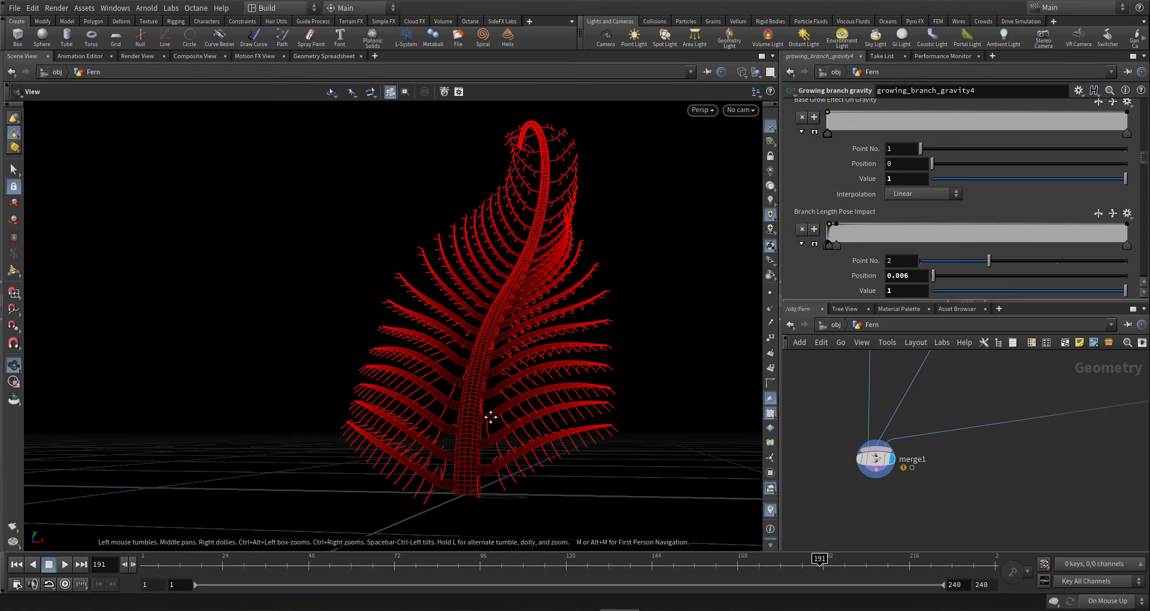
{"action": "mouse_move", "coordinate": [491, 417]}
{"action": "left_mouse_down"}
{"action": "mouse_move", "coordinate": [506, 339]}
{"action": "mouse_move", "coordinate": [506, 360]}
{"action": "mouse_move", "coordinate": [441, 364]}
{"action": "mouse_move", "coordinate": [470, 379]}
{"action": "mouse_move", "coordinate": [475, 411]}
{"action": "mouse_move", "coordinate": [429, 388]}
{"action": "mouse_move", "coordinate": [465, 391]}
{"action": "mouse_move", "coordinate": [467, 405]}
{"action": "mouse_move", "coordinate": [495, 399]}
{"action": "left_mouse_up"}
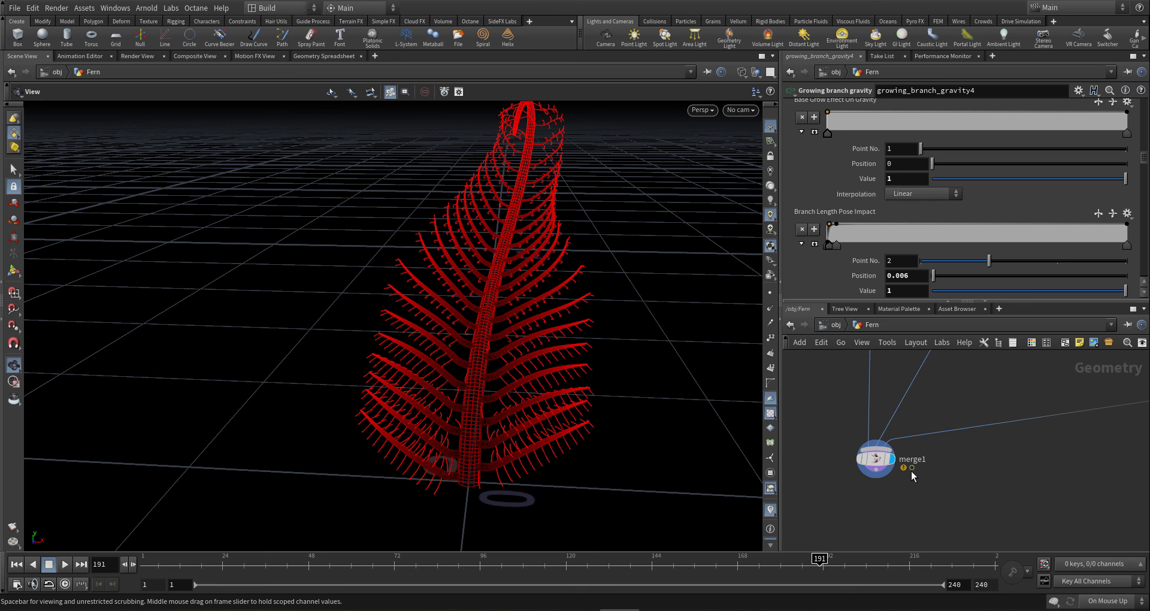
- Move the network view to the middle of the node tree near growing_copy3
{"action": "scroll", "coordinate": [911, 476], "scroll_direction": "down", "scroll_amount": 8}
{"action": "middle_click_drag", "start_coordinate": [962, 424], "coordinate": [905, 465]}
{"action": "scroll", "coordinate": [908, 464], "scroll_direction": "up", "scroll_amount": 5}
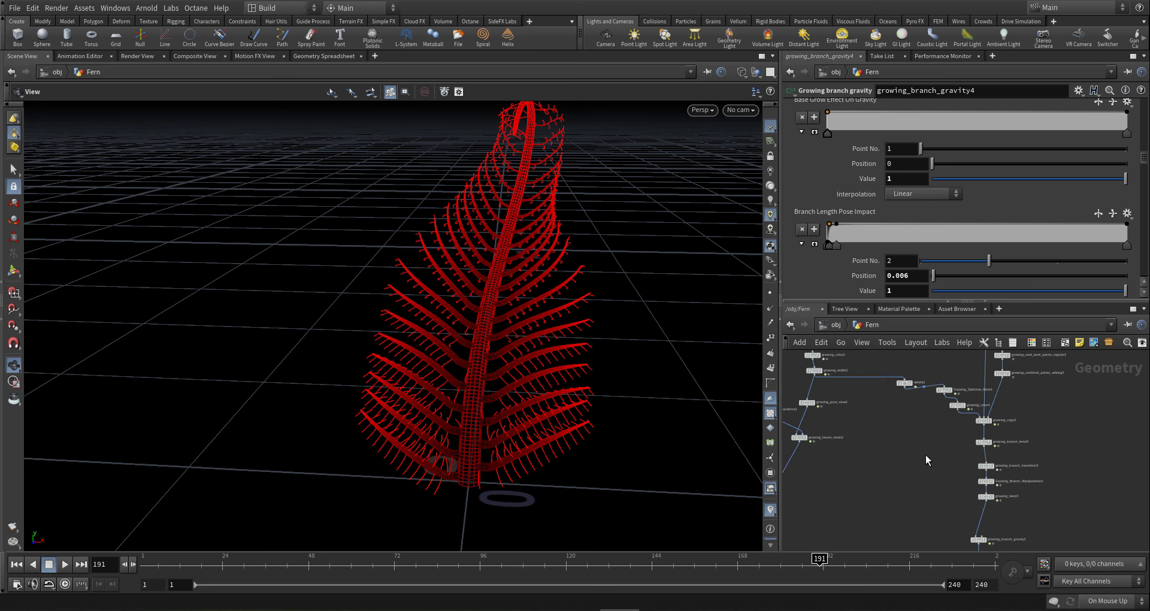
{"action": "scroll", "coordinate": [934, 446], "scroll_direction": "up", "scroll_amount": 3}
- On growing_copy3, set the first Density Ramp point's value to 0
{"action": "left_click", "coordinate": [1024, 403]}
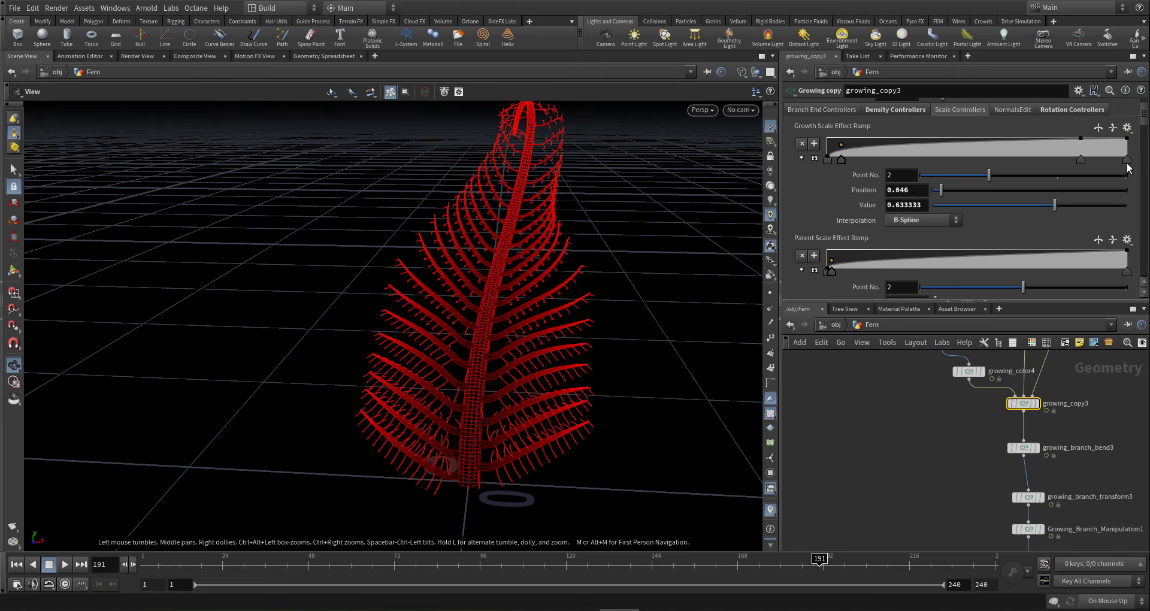
{"action": "left_click_drag", "start_coordinate": [1147, 124], "coordinate": [1147, 108]}
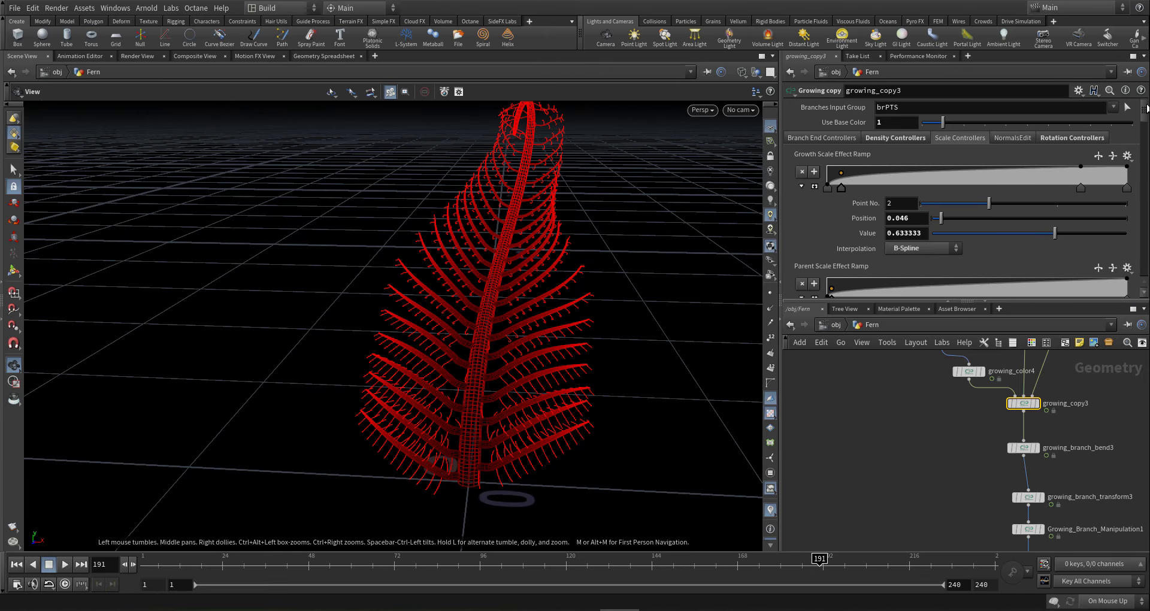
{"action": "left_click", "coordinate": [895, 138]}
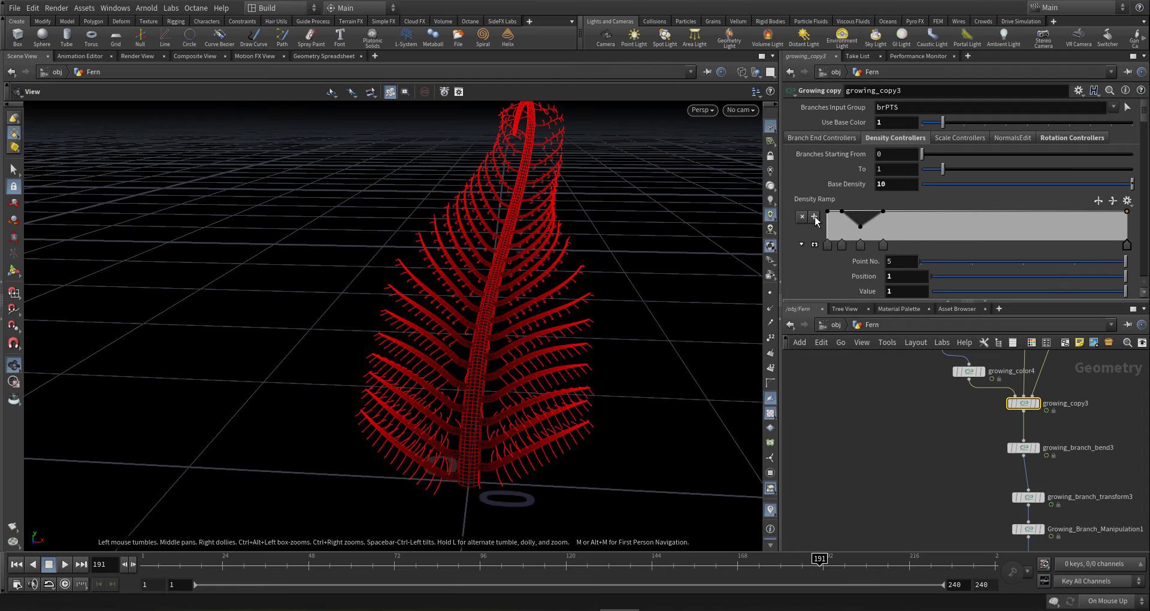
{"action": "scroll", "coordinate": [824, 210], "scroll_direction": "down", "scroll_amount": 1}
{"action": "left_click", "coordinate": [827, 205]}
{"action": "left_click", "coordinate": [892, 252]}
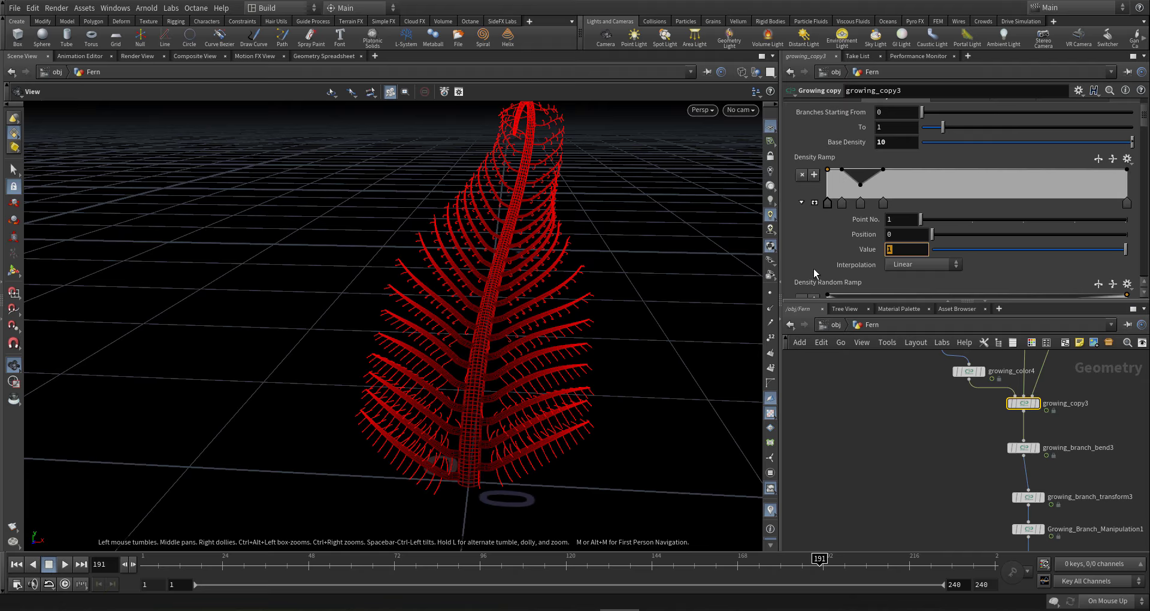
{"action": "key", "text": "Return"}
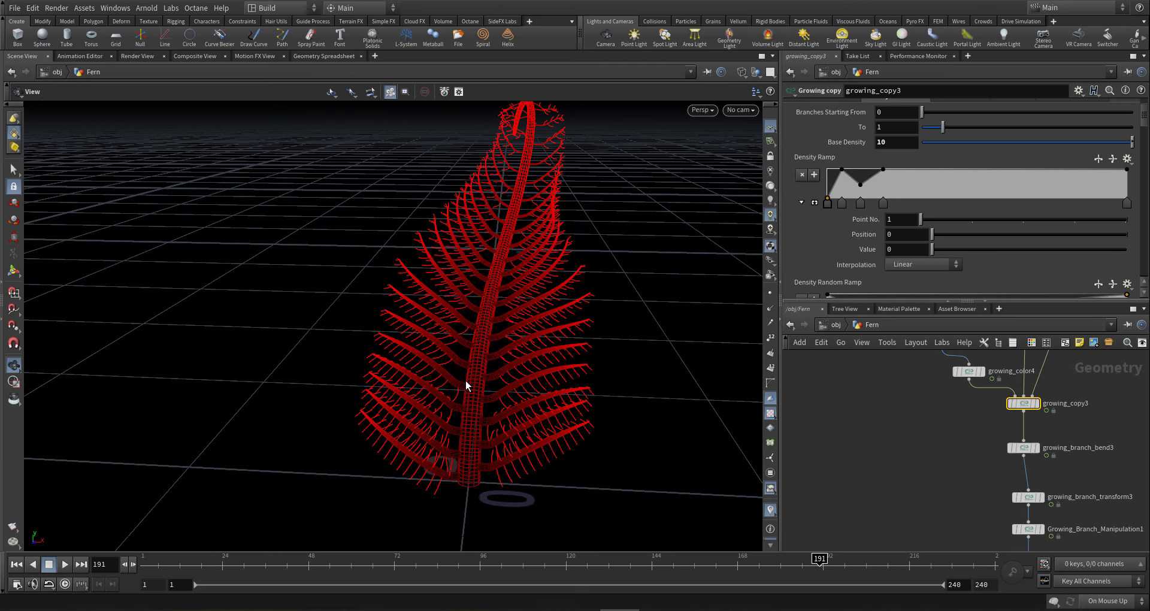
- Reframe the view on the upright fern and save the scene
{"action": "left_click_drag", "start_coordinate": [471, 367], "coordinate": [475, 391]}
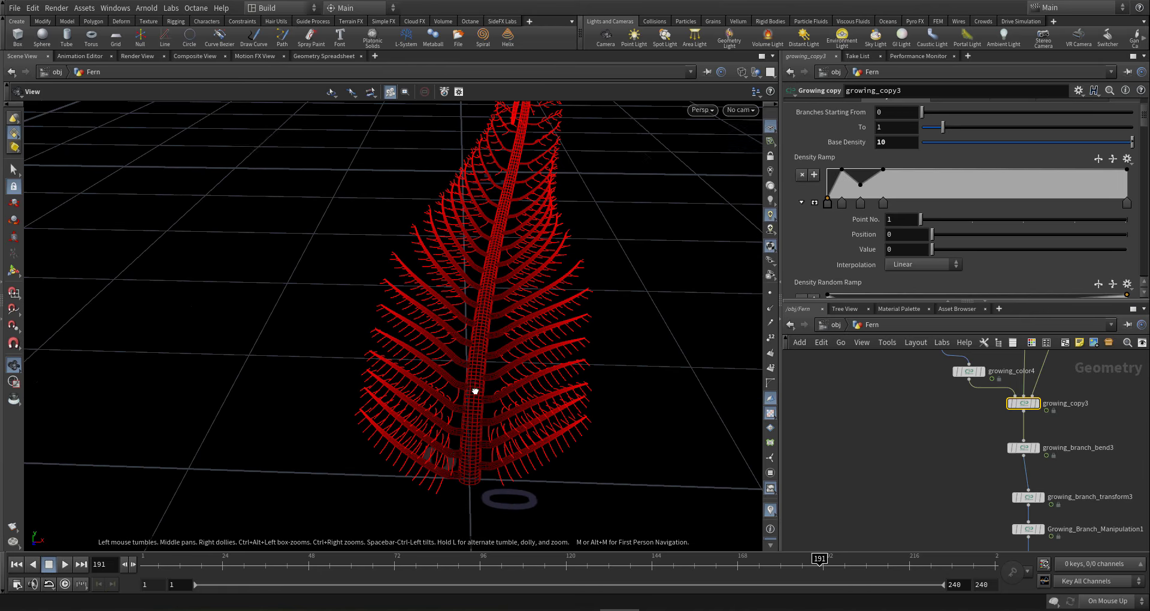
{"action": "left_click_drag", "start_coordinate": [481, 326], "coordinate": [452, 261]}
{"action": "scroll", "coordinate": [867, 421], "scroll_direction": "down", "scroll_amount": 5}
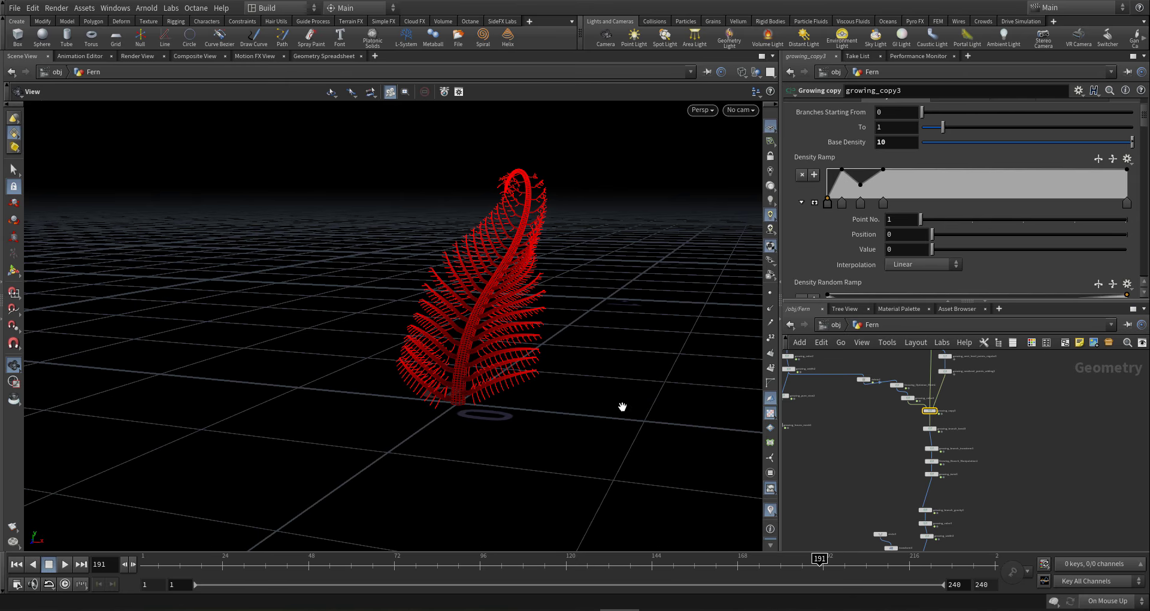
{"action": "scroll", "coordinate": [839, 468], "scroll_direction": "down", "scroll_amount": 5}
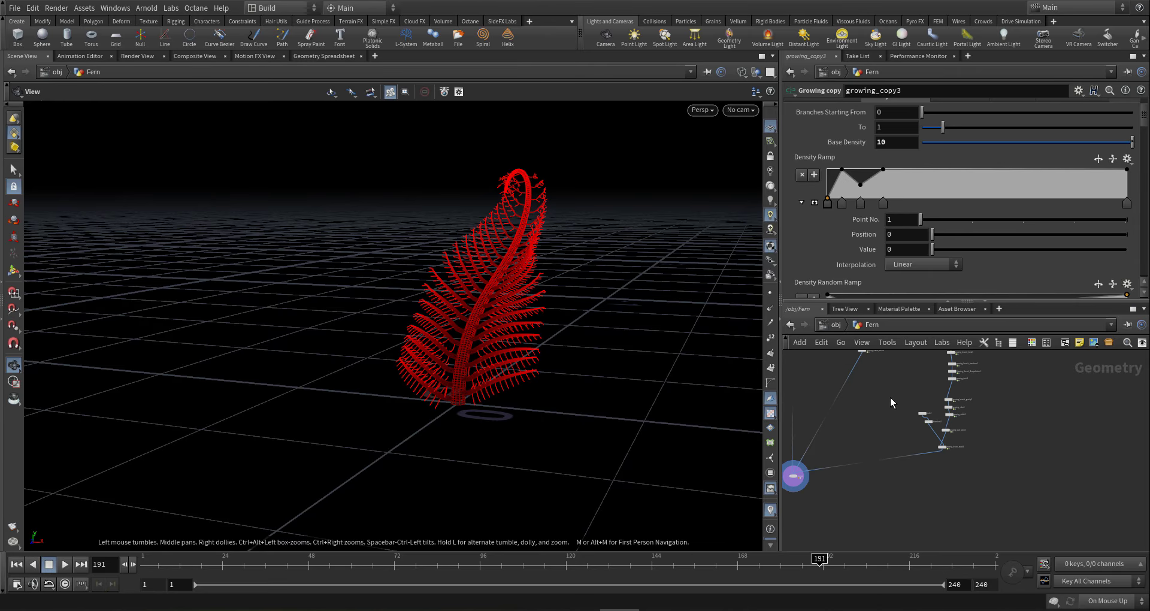
{"action": "left_click_drag", "start_coordinate": [531, 321], "coordinate": [493, 303]}
{"action": "scroll", "coordinate": [559, 328], "scroll_direction": "up", "scroll_amount": 2}
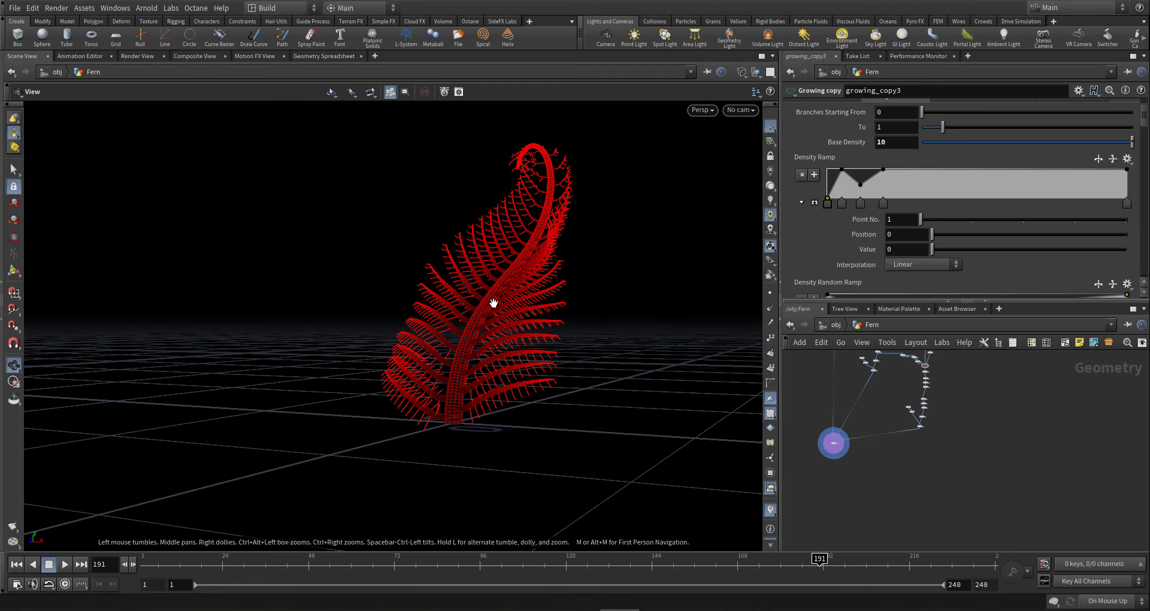
{"action": "key", "text": "ctrl+s"}
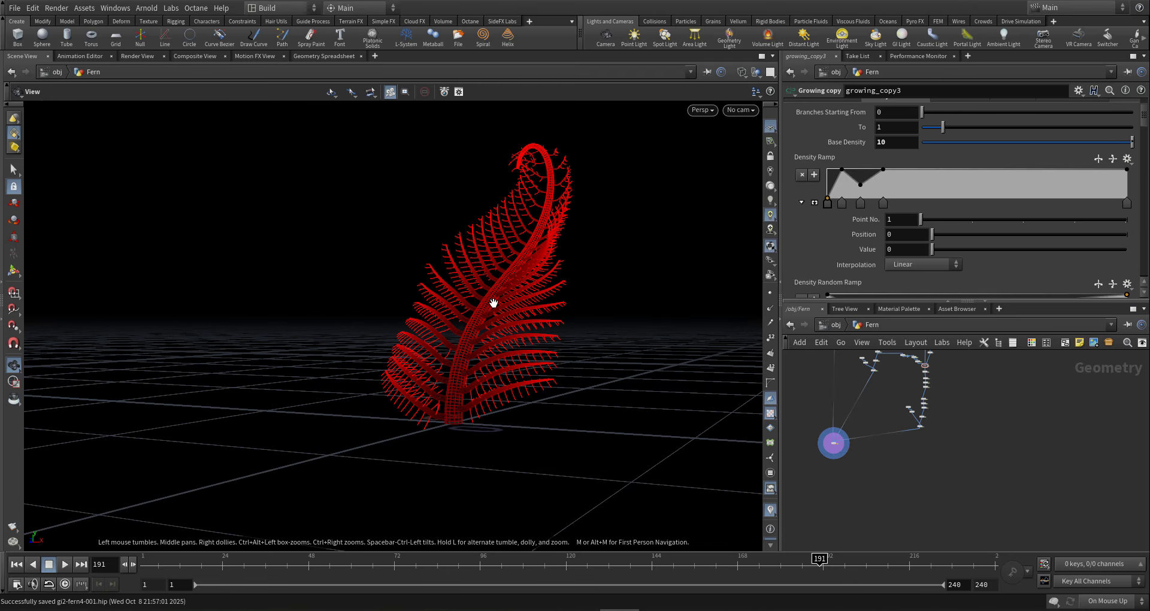
- Check the fern at frame 240, then at frame 71 for early growth
{"action": "left_click", "coordinate": [996, 564]}
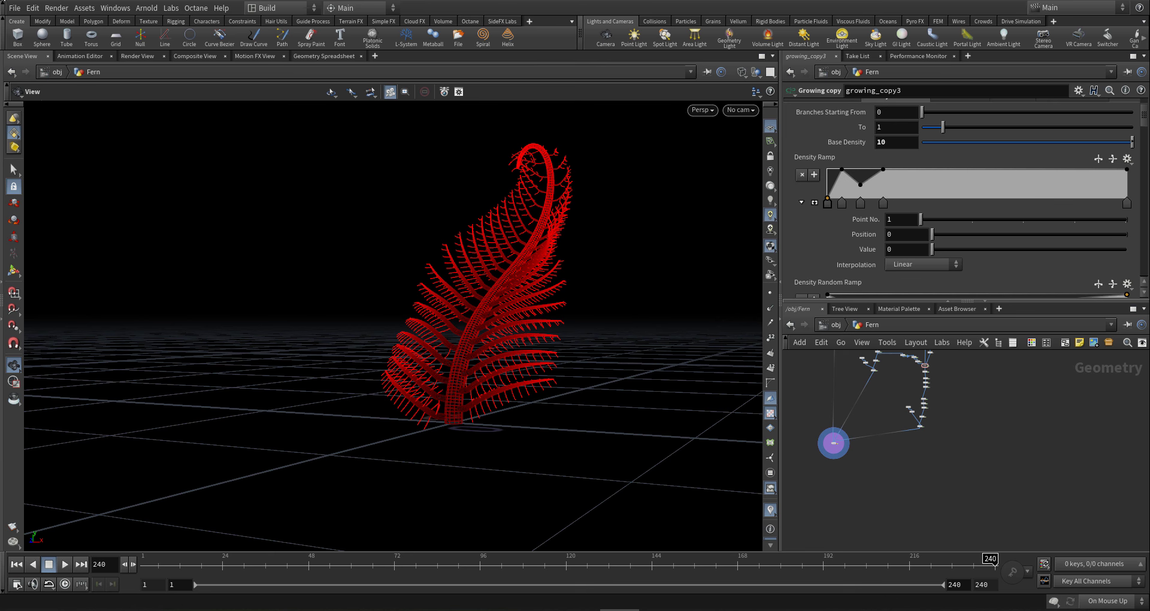
{"action": "mouse_move", "coordinate": [470, 367]}
{"action": "left_mouse_down"}
{"action": "mouse_move", "coordinate": [537, 363]}
{"action": "mouse_move", "coordinate": [487, 372]}
{"action": "mouse_move", "coordinate": [412, 532]}
{"action": "left_mouse_up"}
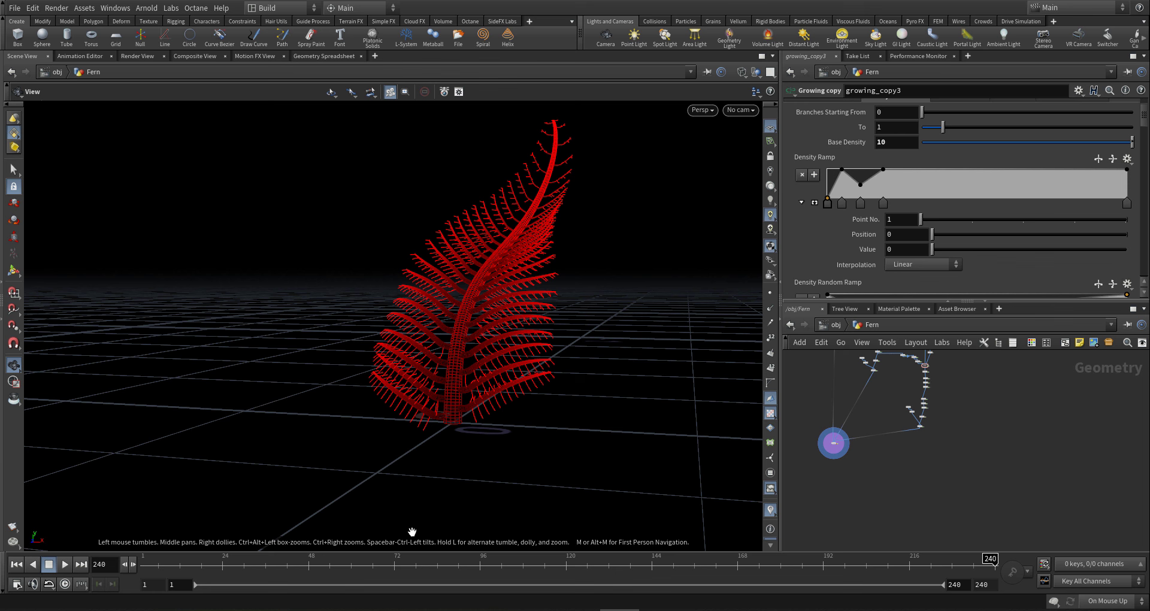
{"action": "left_click", "coordinate": [390, 566]}
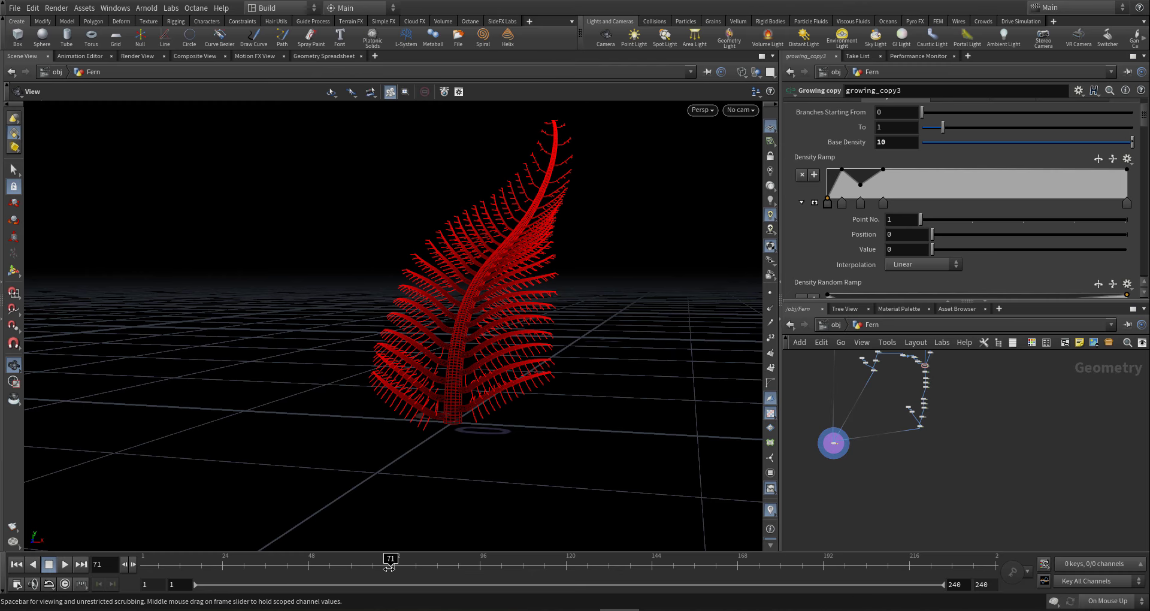
{"action": "left_click_drag", "start_coordinate": [432, 410], "coordinate": [480, 368]}
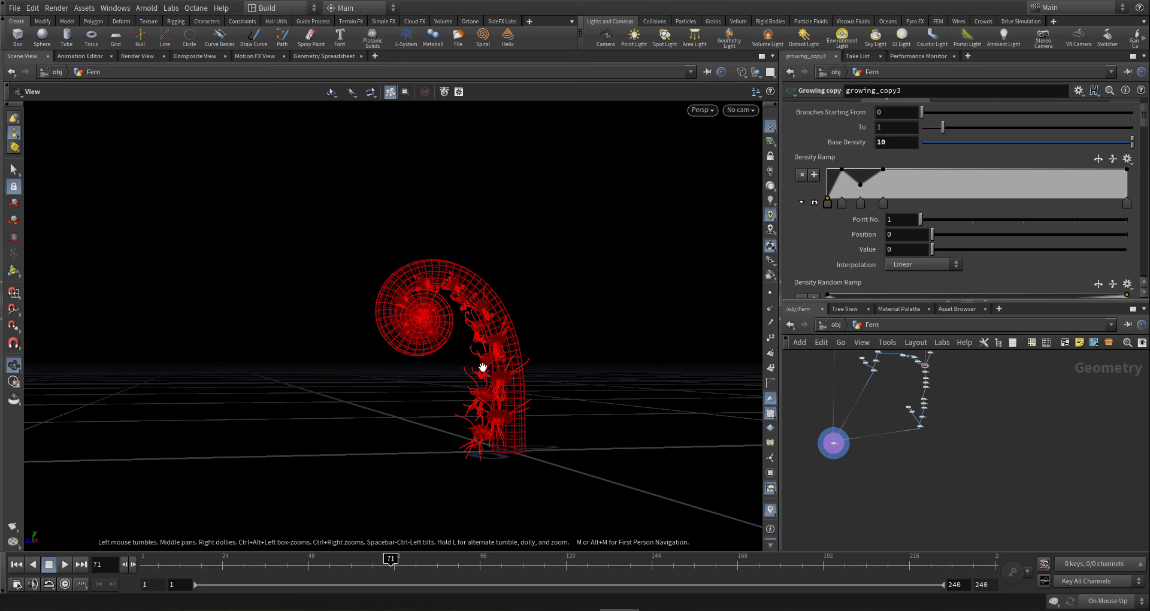
- At frame 95, display the fern shaded instead of wireframe
{"action": "left_click", "coordinate": [476, 567]}
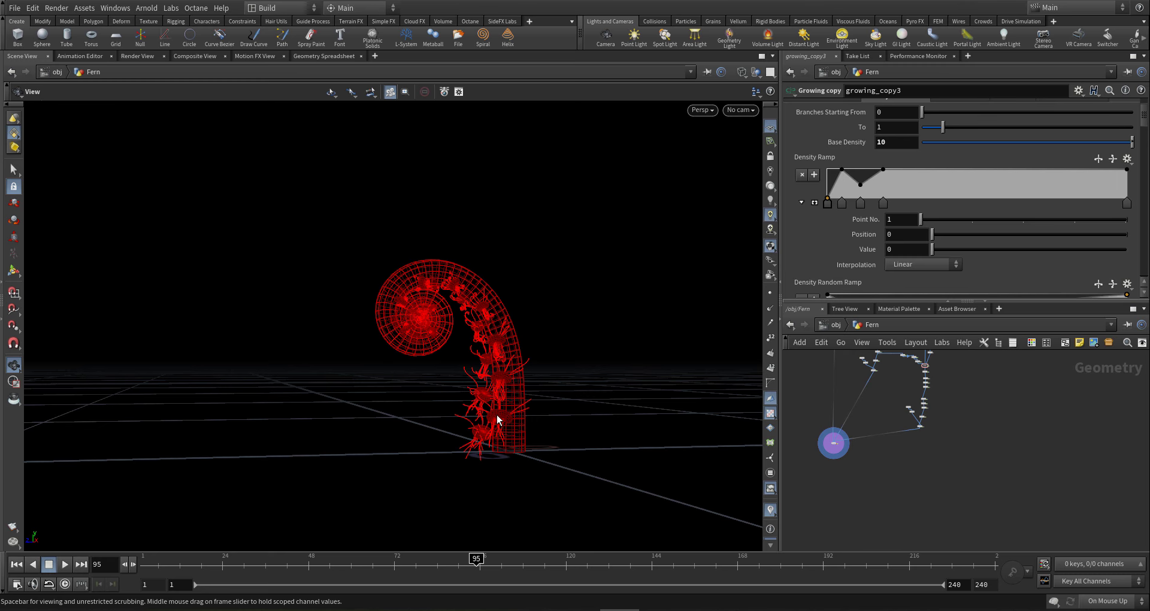
{"action": "left_click_drag", "start_coordinate": [497, 415], "coordinate": [538, 407]}
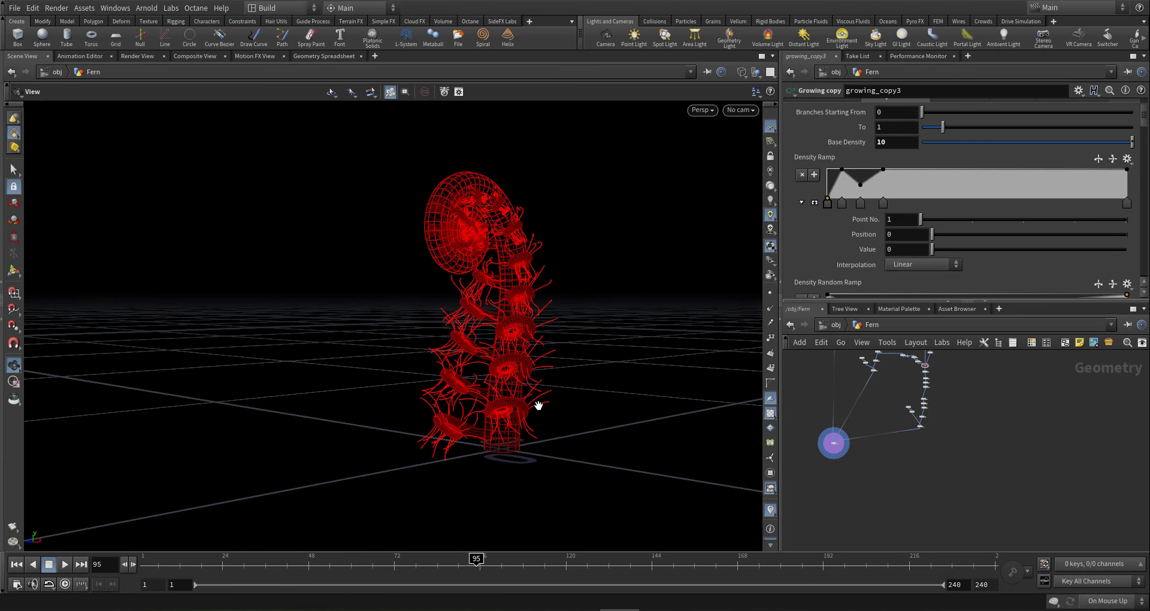
{"action": "right_click_drag", "start_coordinate": [577, 406], "coordinate": [861, 462]}
{"action": "key", "text": "w"}
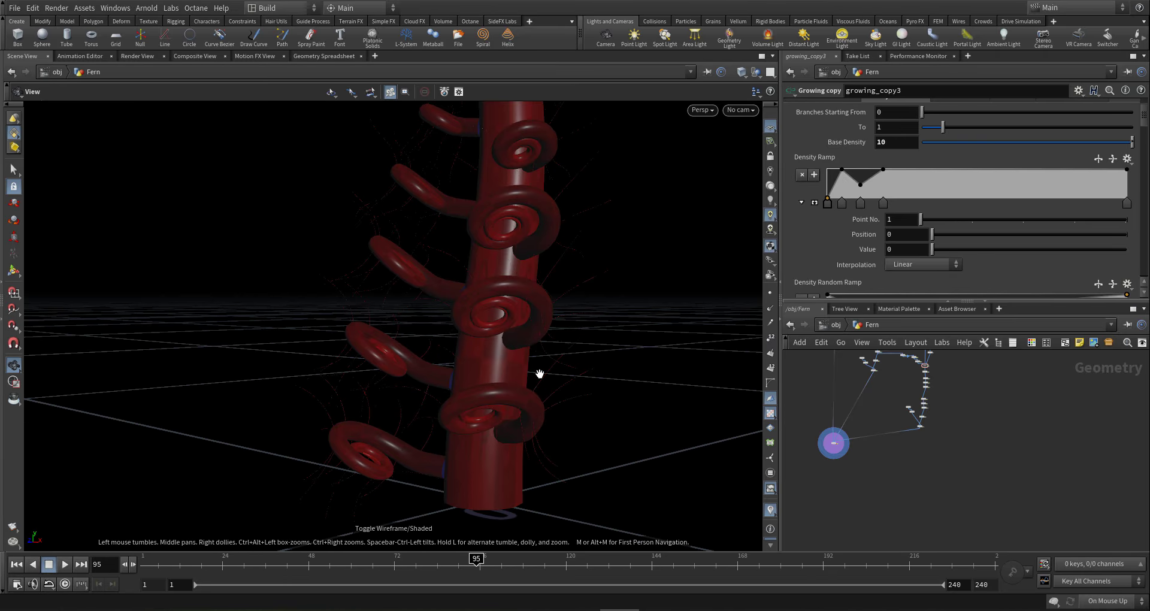
{"action": "scroll", "coordinate": [928, 437], "scroll_direction": "up", "scroll_amount": 6}
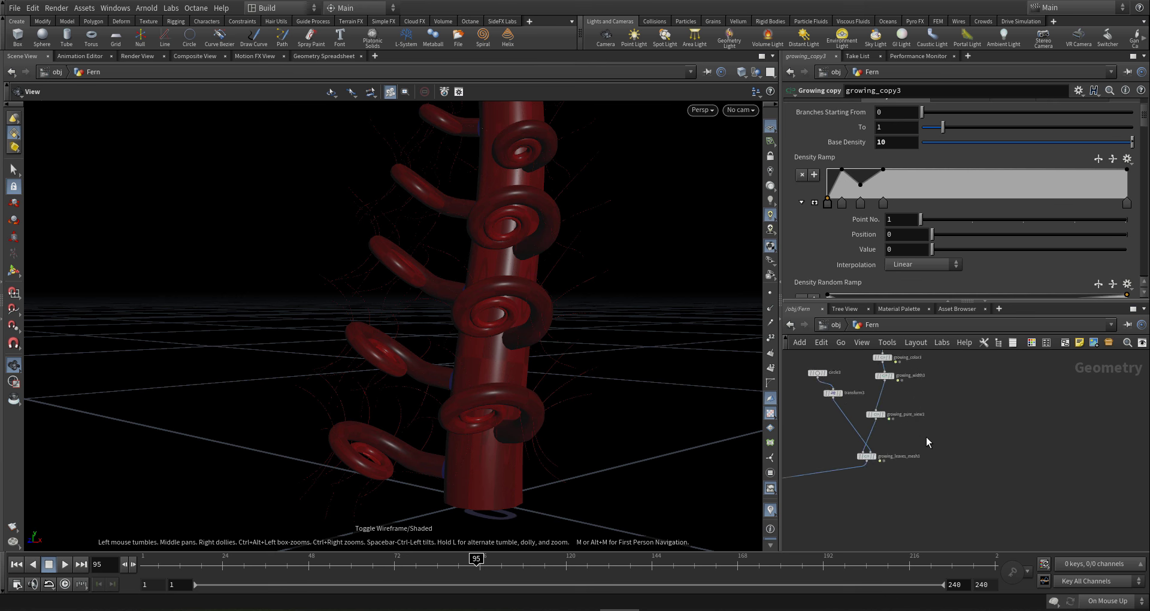
{"action": "scroll", "coordinate": [919, 404], "scroll_direction": "up", "scroll_amount": 3}
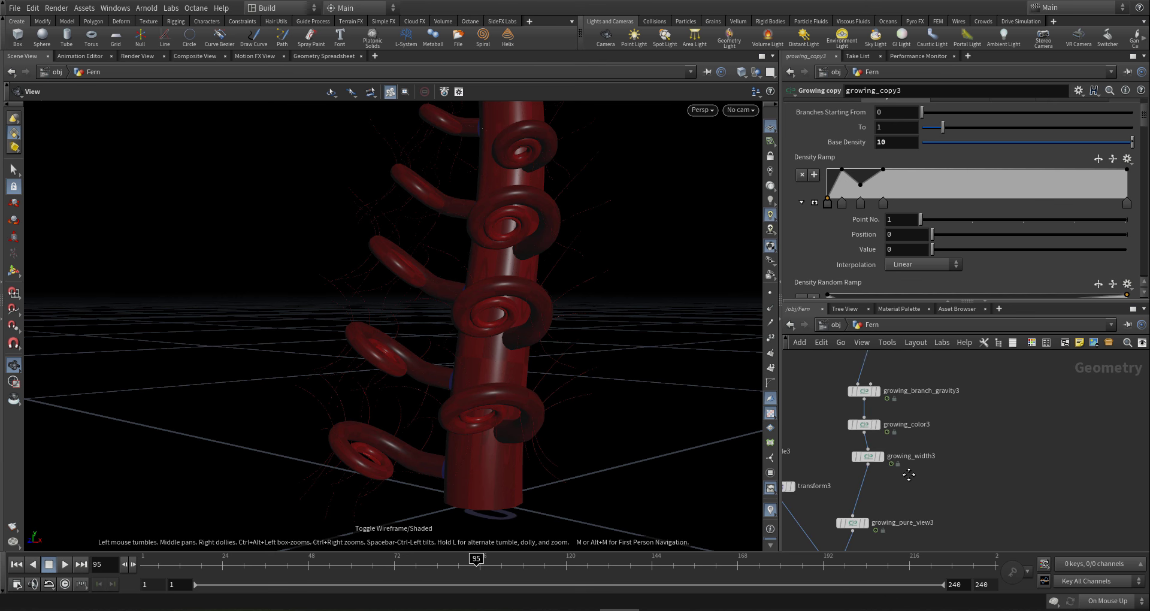
- Delete the two middle Branch Size Impact keys on growing_width3, leaving a straight rise
{"action": "left_click_drag", "start_coordinate": [829, 443], "coordinate": [831, 445]}
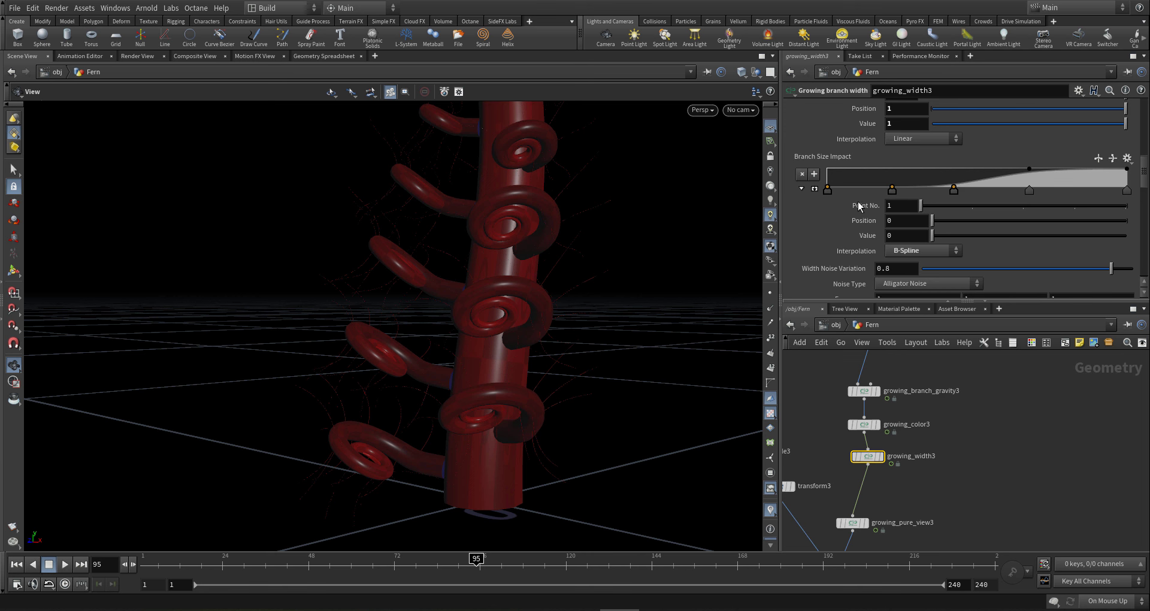
{"action": "left_click", "coordinate": [892, 189]}
{"action": "left_click", "coordinate": [954, 190]}
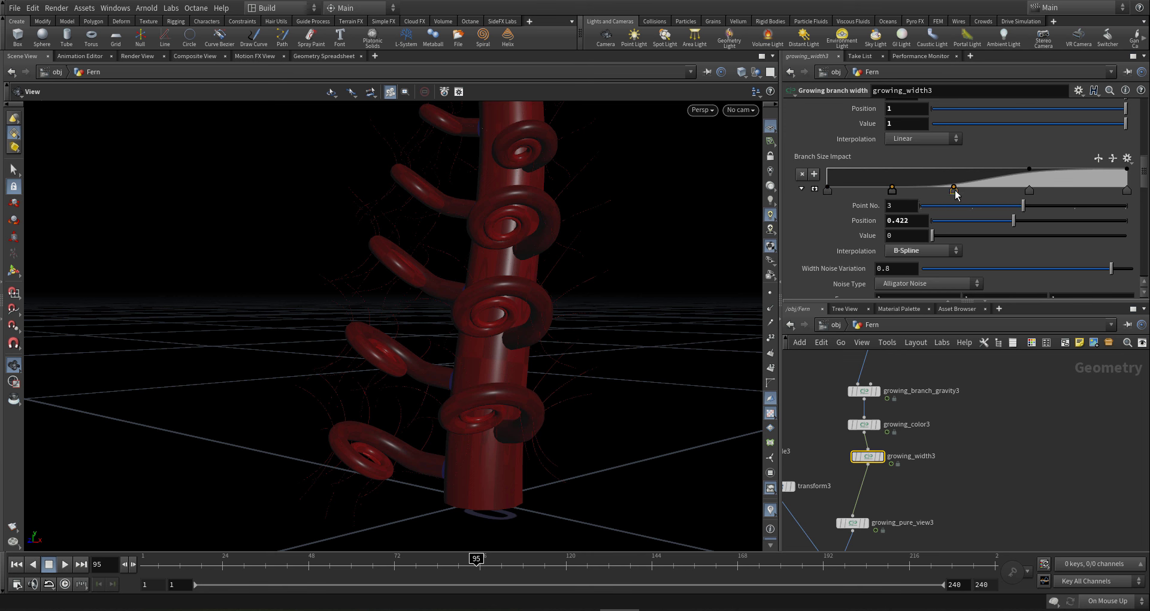
{"action": "key", "text": "Delete"}
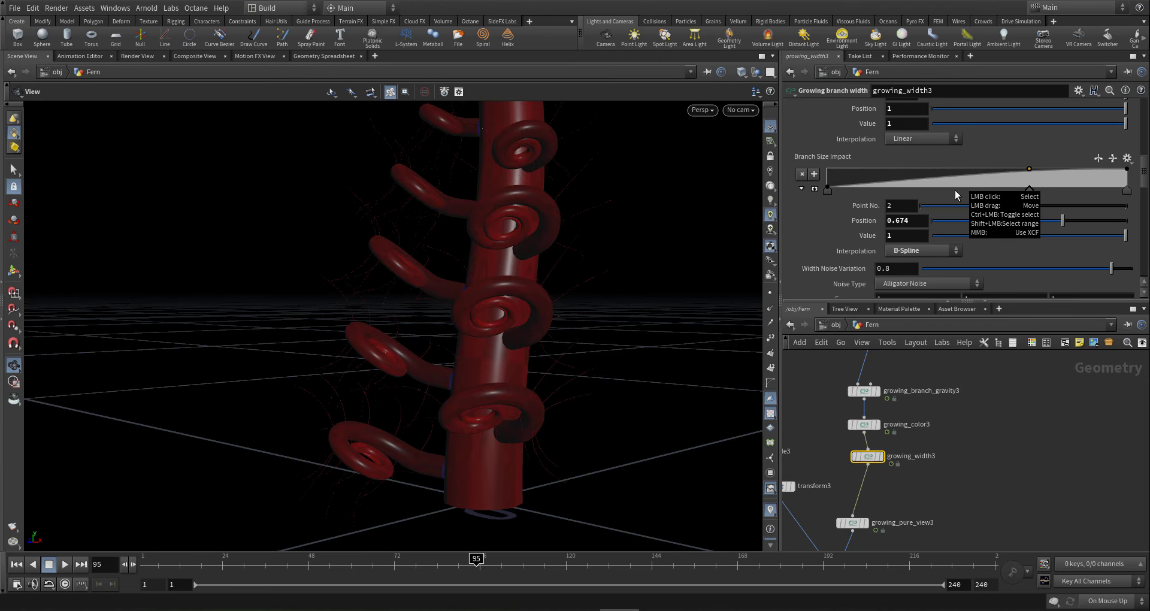
{"action": "right_click_drag", "start_coordinate": [489, 290], "coordinate": [519, 236]}
{"action": "left_click_drag", "start_coordinate": [519, 236], "coordinate": [455, 294]}
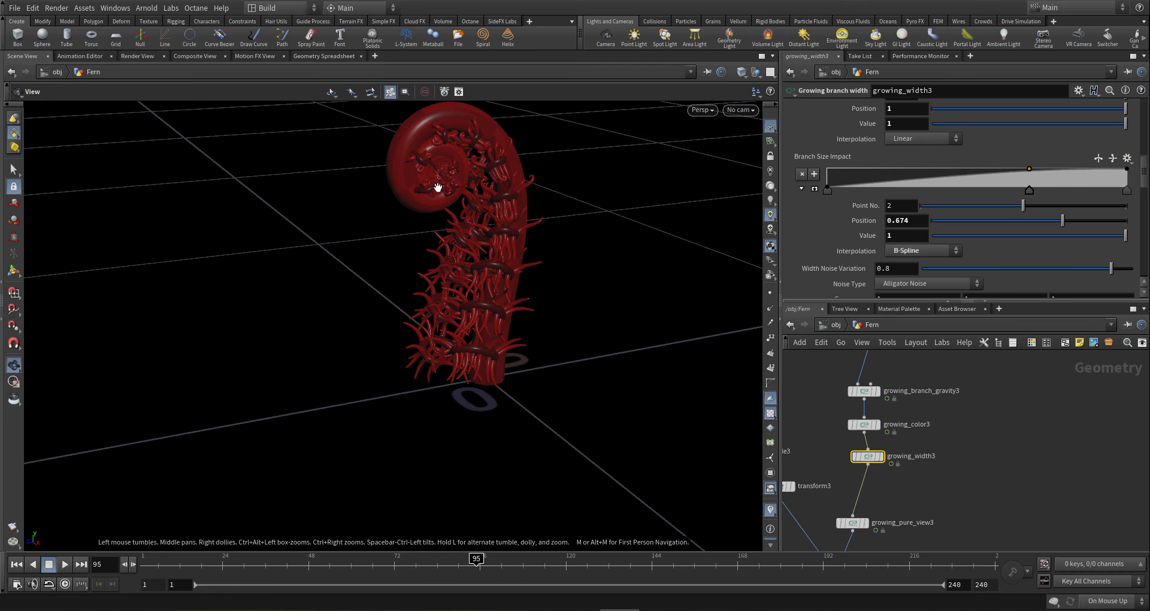
{"action": "right_click_drag", "start_coordinate": [442, 185], "coordinate": [704, 167]}
{"action": "right_click_drag", "start_coordinate": [552, 180], "coordinate": [264, 243]}
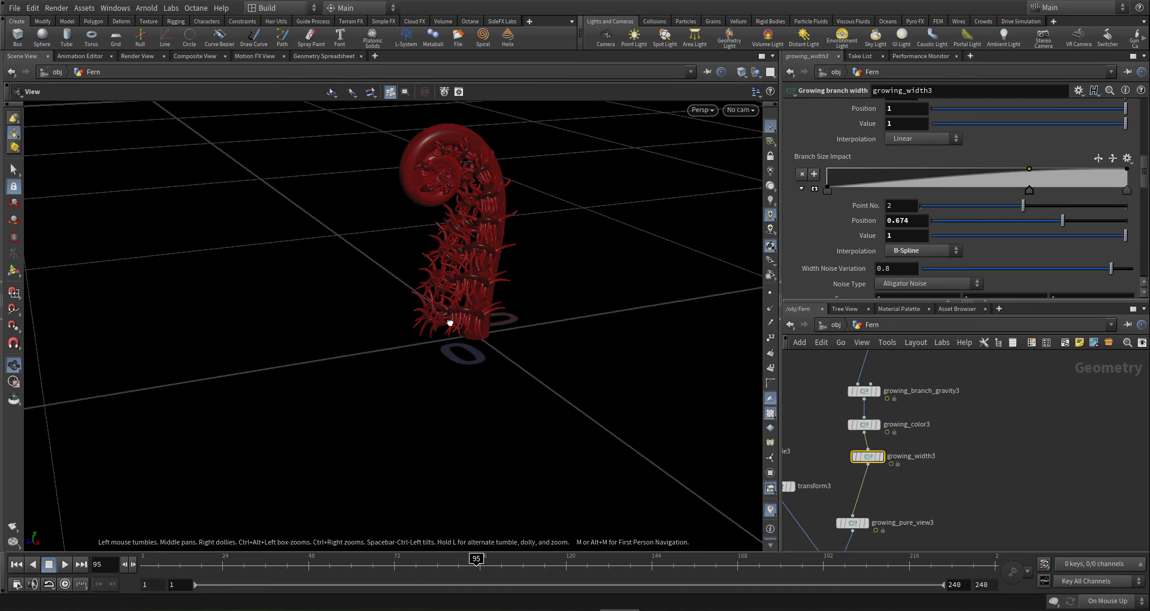
{"action": "left_click_drag", "start_coordinate": [450, 324], "coordinate": [472, 268]}
- Add a zero-value ramp key at position 0.122, checking the fern at frames 49 and 86
{"action": "left_click", "coordinate": [311, 561]}
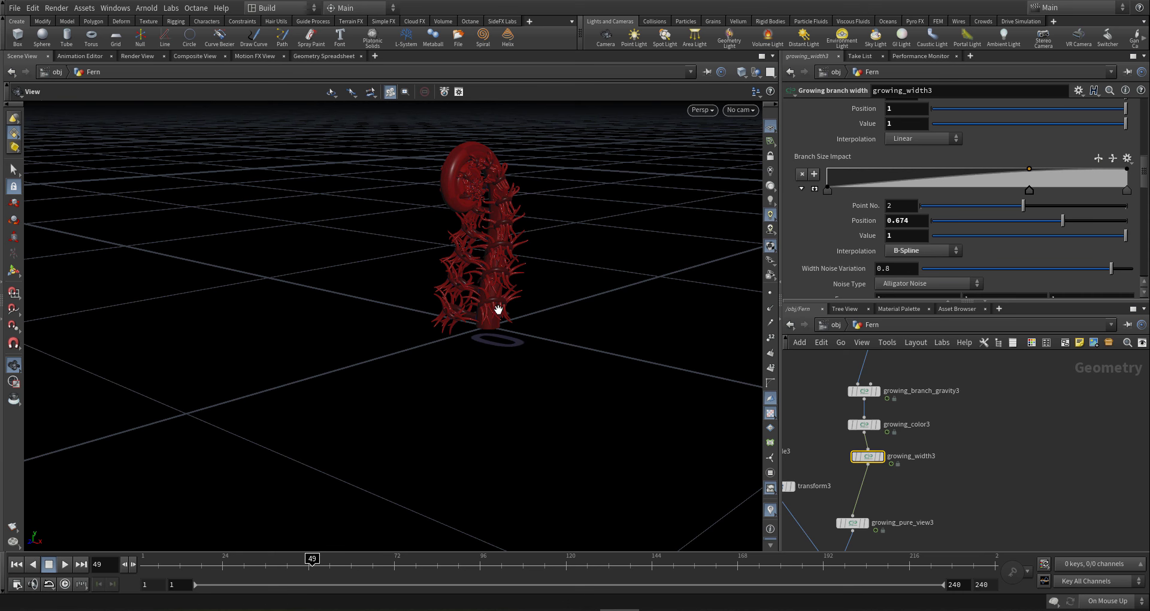
{"action": "left_click_drag", "start_coordinate": [486, 298], "coordinate": [359, 288]}
{"action": "left_click", "coordinate": [864, 189]}
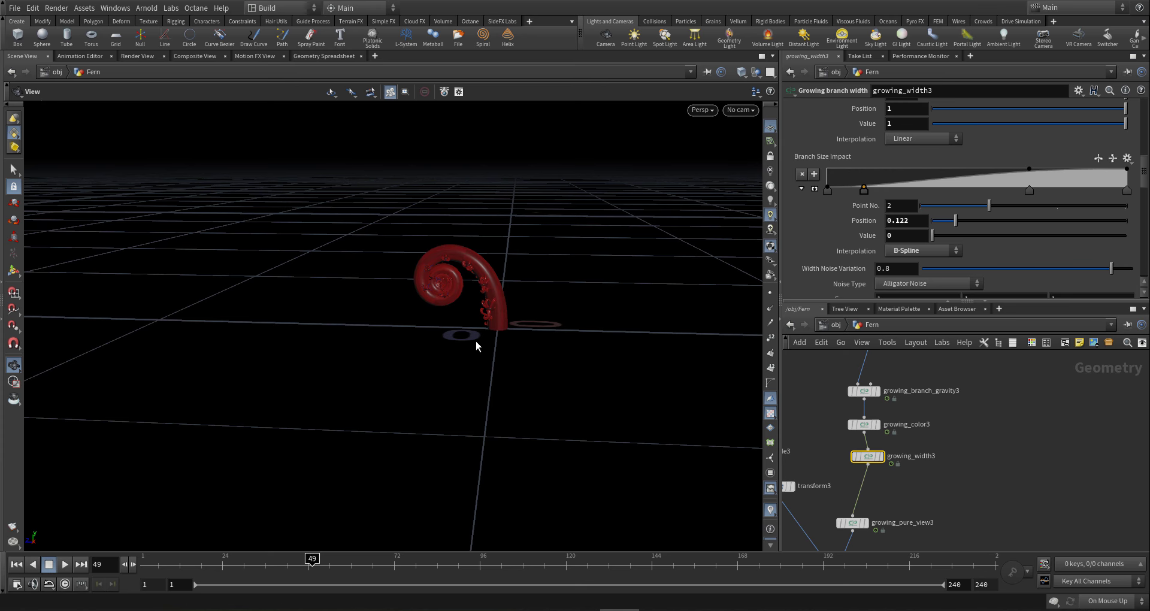
{"action": "left_click", "coordinate": [444, 563]}
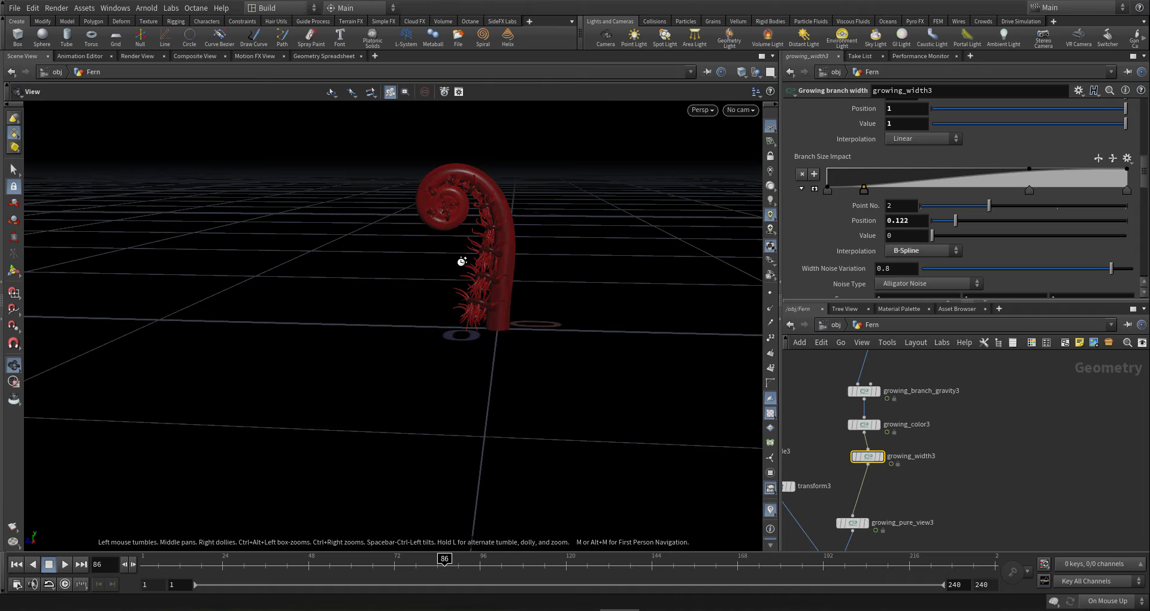
{"action": "mouse_move", "coordinate": [461, 260]}
{"action": "left_mouse_down"}
{"action": "mouse_move", "coordinate": [606, 251]}
{"action": "mouse_move", "coordinate": [564, 257]}
{"action": "mouse_move", "coordinate": [606, 418]}
{"action": "left_mouse_up"}
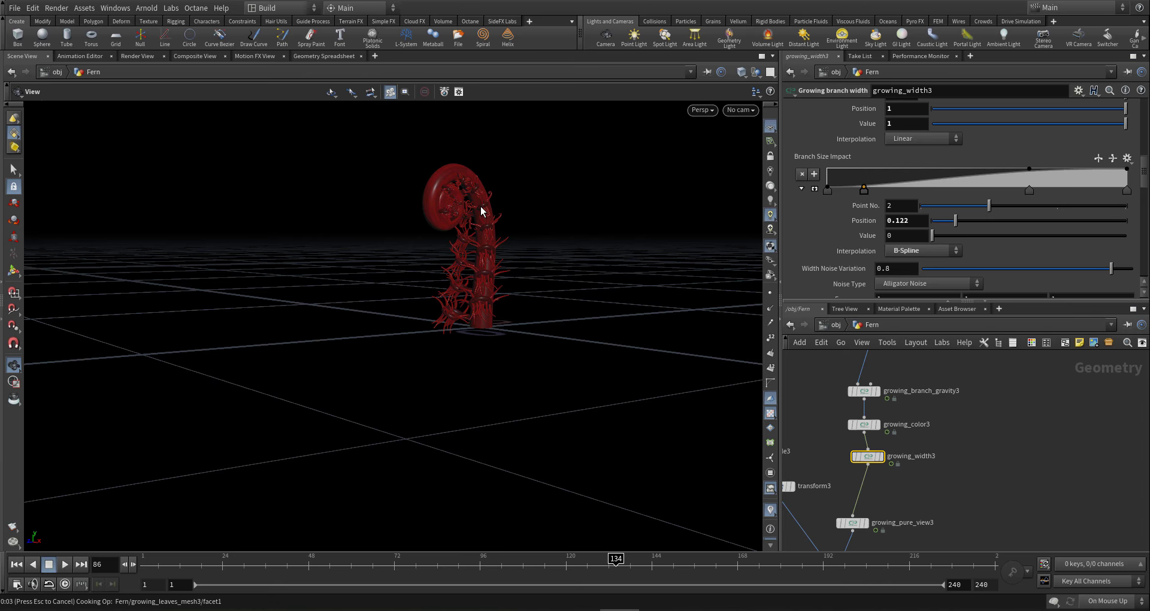
{"action": "left_click_drag", "start_coordinate": [480, 211], "coordinate": [530, 255]}
{"action": "scroll", "coordinate": [968, 415], "scroll_direction": "down", "scroll_amount": 10}
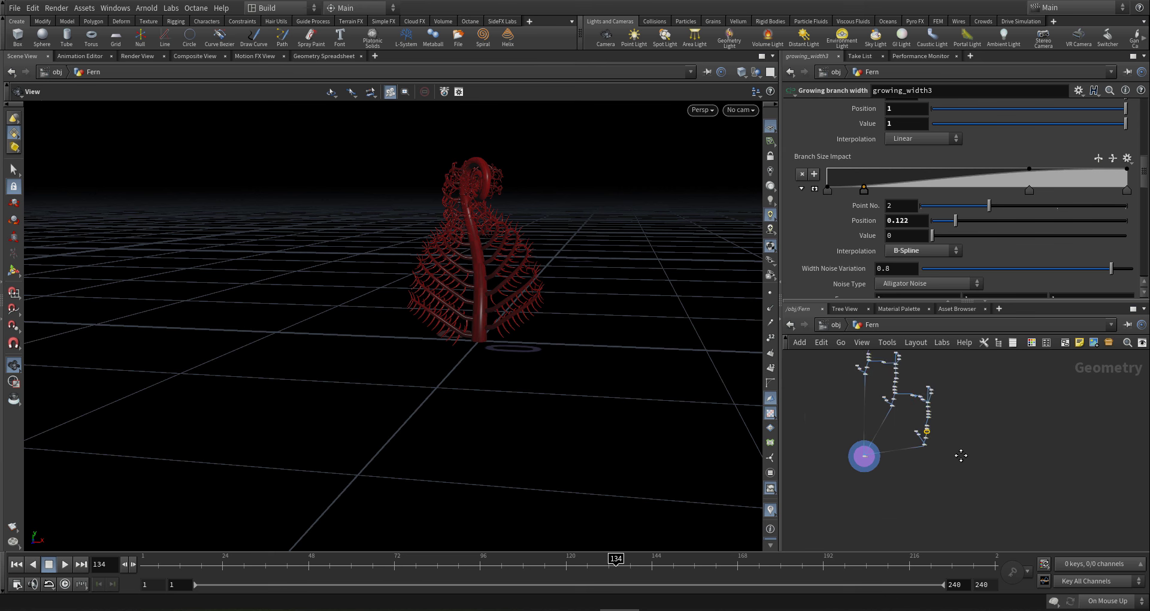
- Save the scene and box-select the 18-node growing-branch chain
{"action": "key", "text": "ctrl+s"}
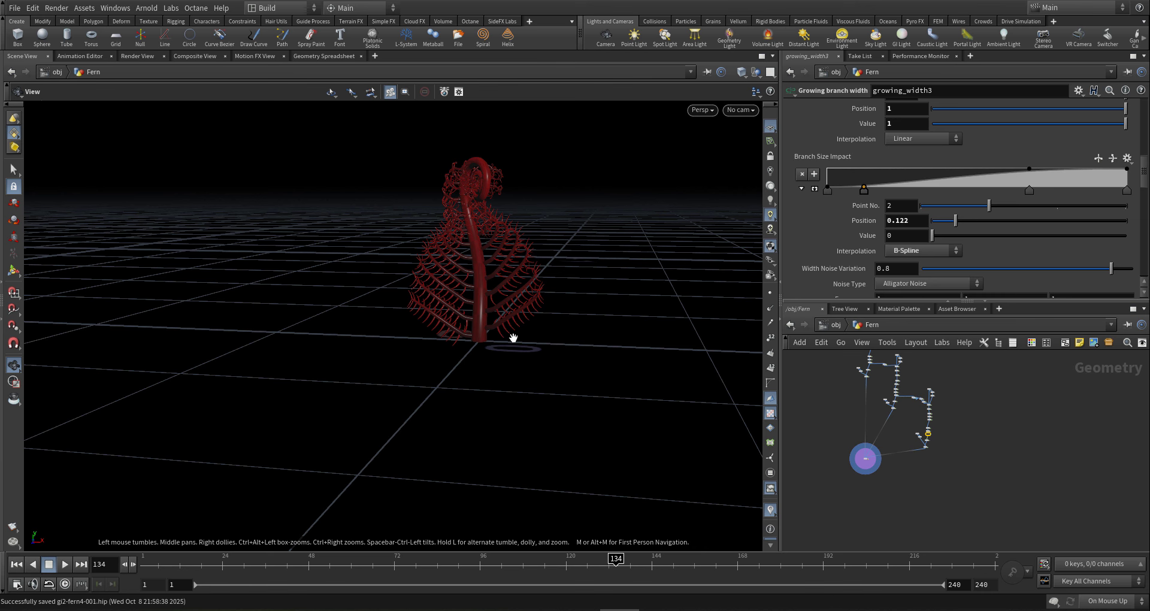
{"action": "scroll", "coordinate": [938, 413], "scroll_direction": "up", "scroll_amount": 4}
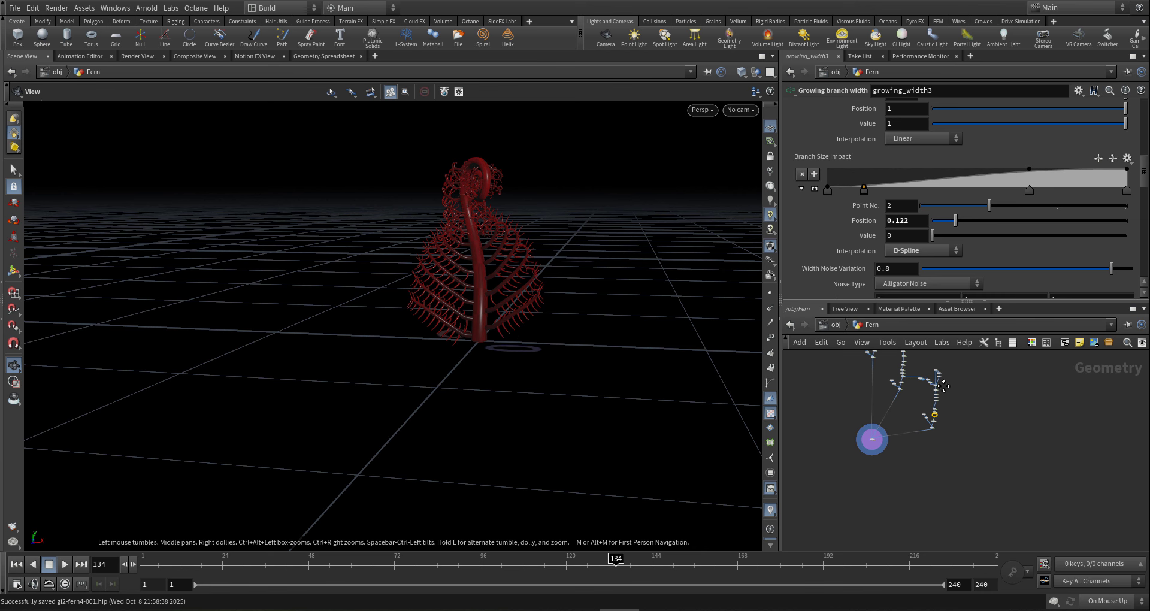
{"action": "middle_click_drag", "start_coordinate": [955, 376], "coordinate": [952, 398]}
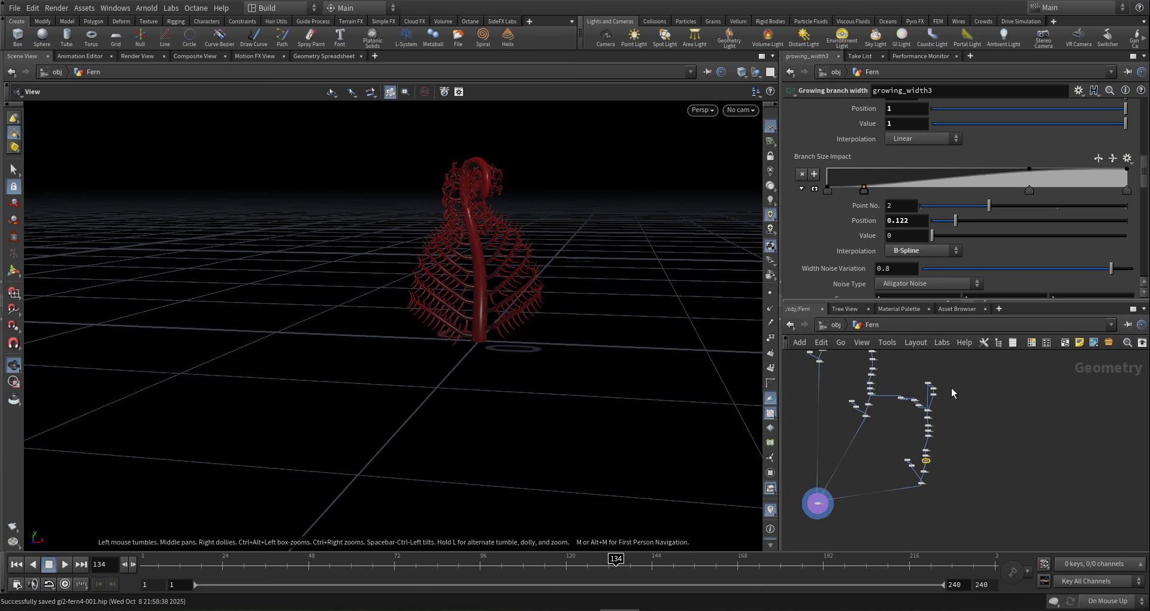
{"action": "left_click_drag", "start_coordinate": [952, 366], "coordinate": [898, 494]}
- Copy the 18 branch nodes and paste a duplicate into the Fern network
{"action": "scroll", "coordinate": [909, 418], "scroll_direction": "up", "scroll_amount": 4}
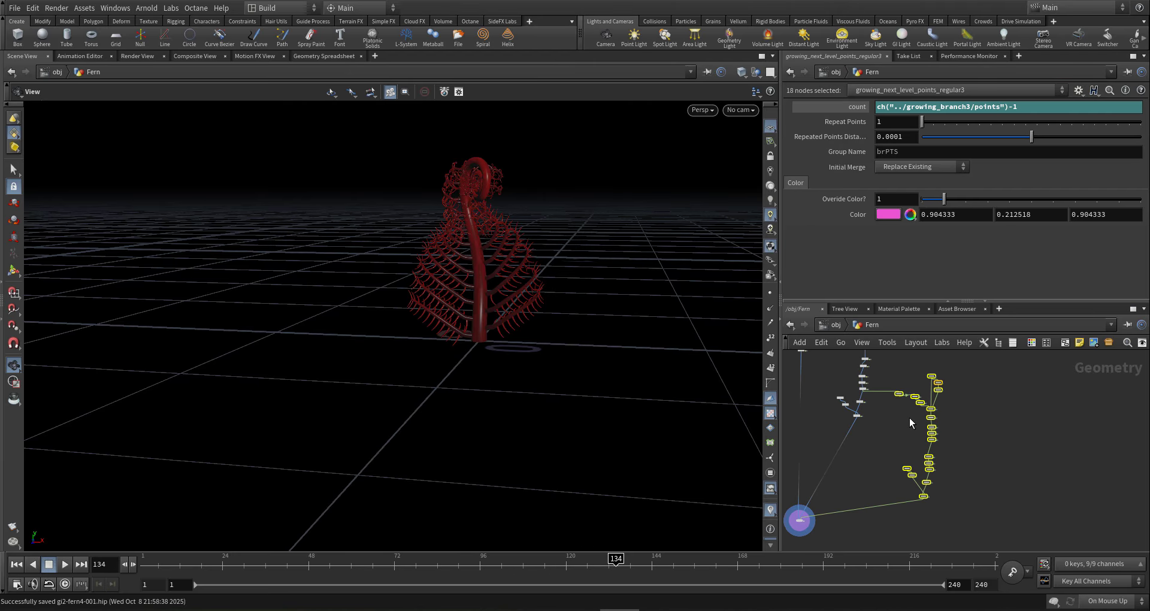
{"action": "scroll", "coordinate": [899, 417], "scroll_direction": "down", "scroll_amount": 5}
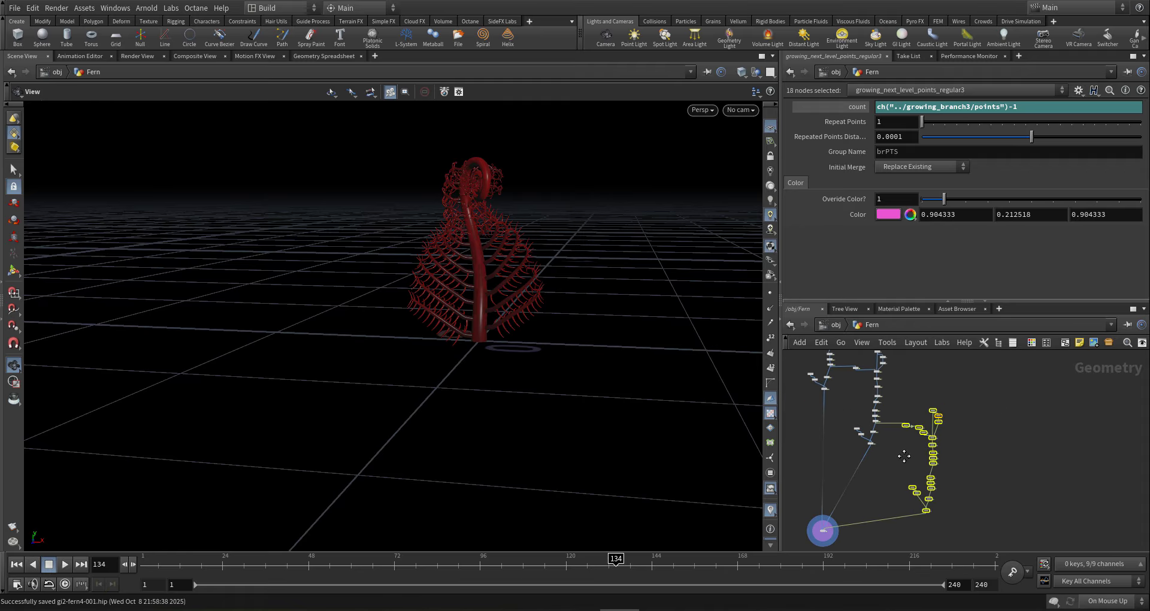
{"action": "scroll", "coordinate": [901, 413], "scroll_direction": "down", "scroll_amount": 3}
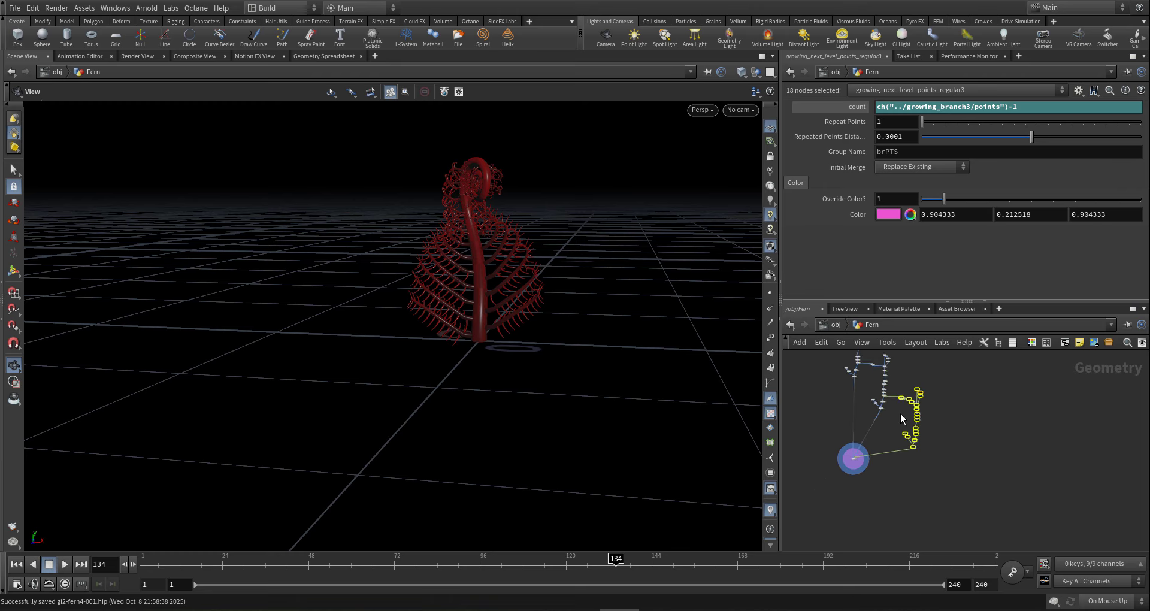
{"action": "key", "text": "ctrl+c"}
{"action": "middle_click_drag", "start_coordinate": [969, 447], "coordinate": [947, 443]}
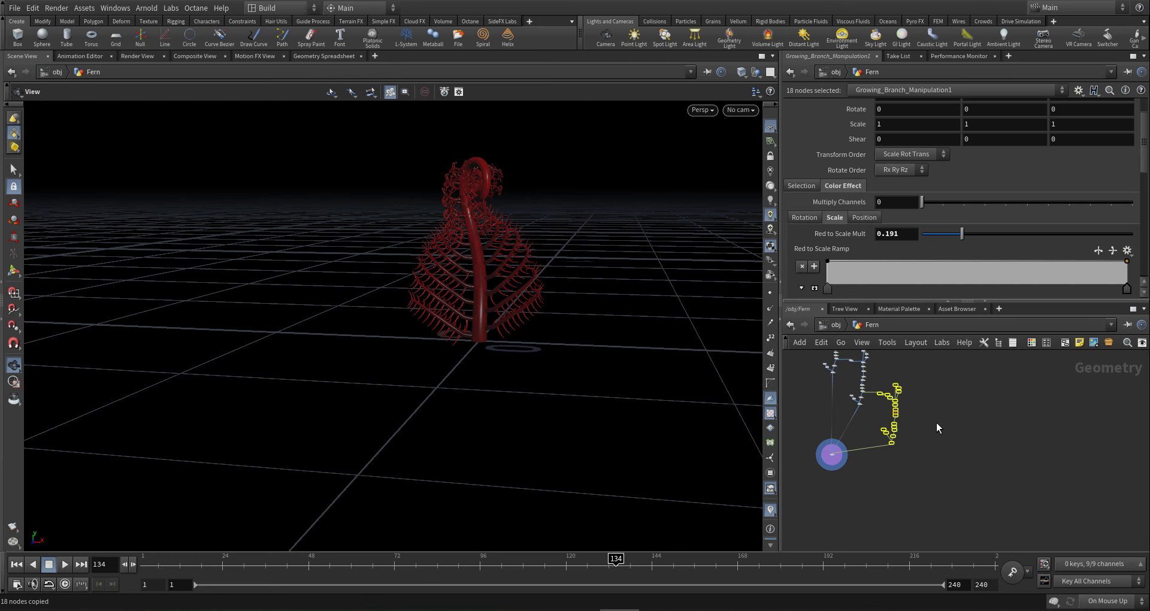
{"action": "scroll", "coordinate": [925, 396], "scroll_direction": "down", "scroll_amount": 1}
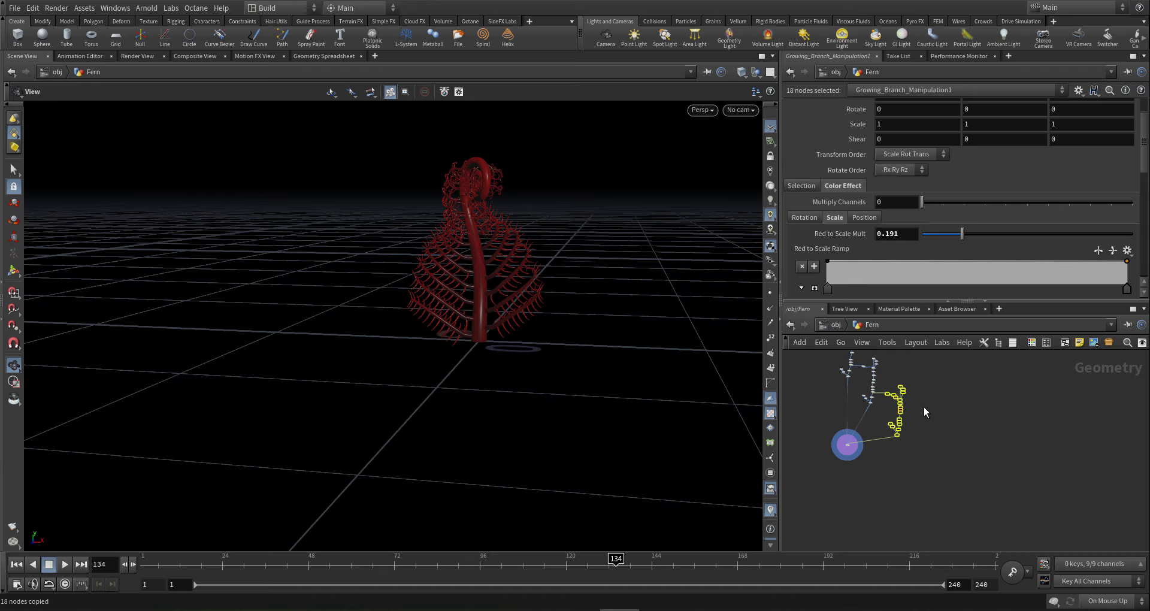
{"action": "key", "text": "ctrl+v"}
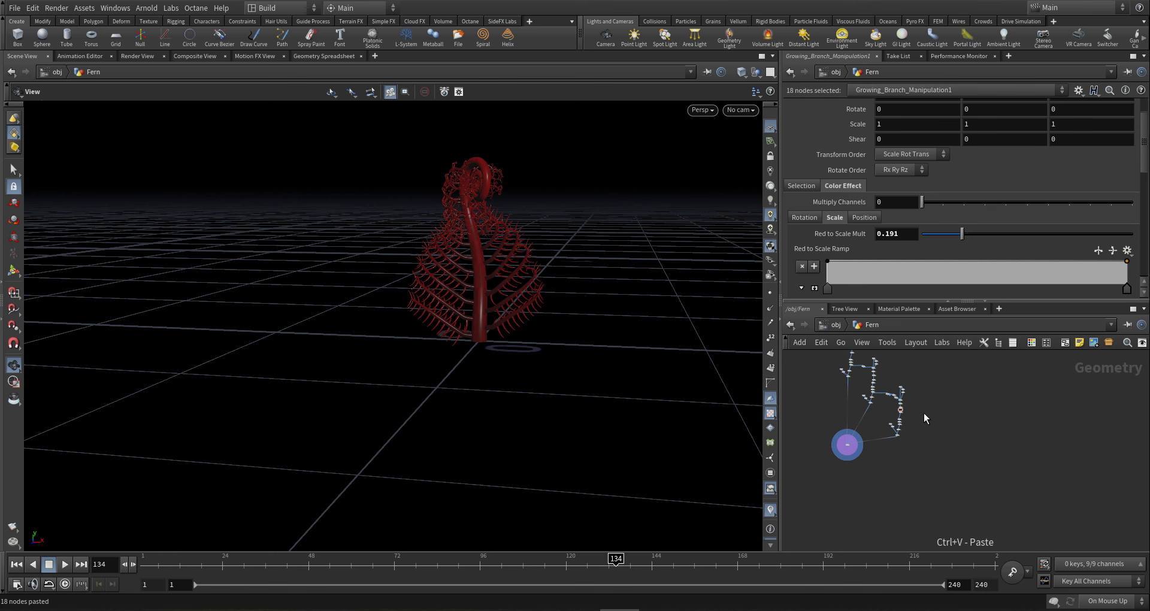
- Place the pasted chain below and wire growing_width3's output into it
{"action": "left_click", "coordinate": [925, 414]}
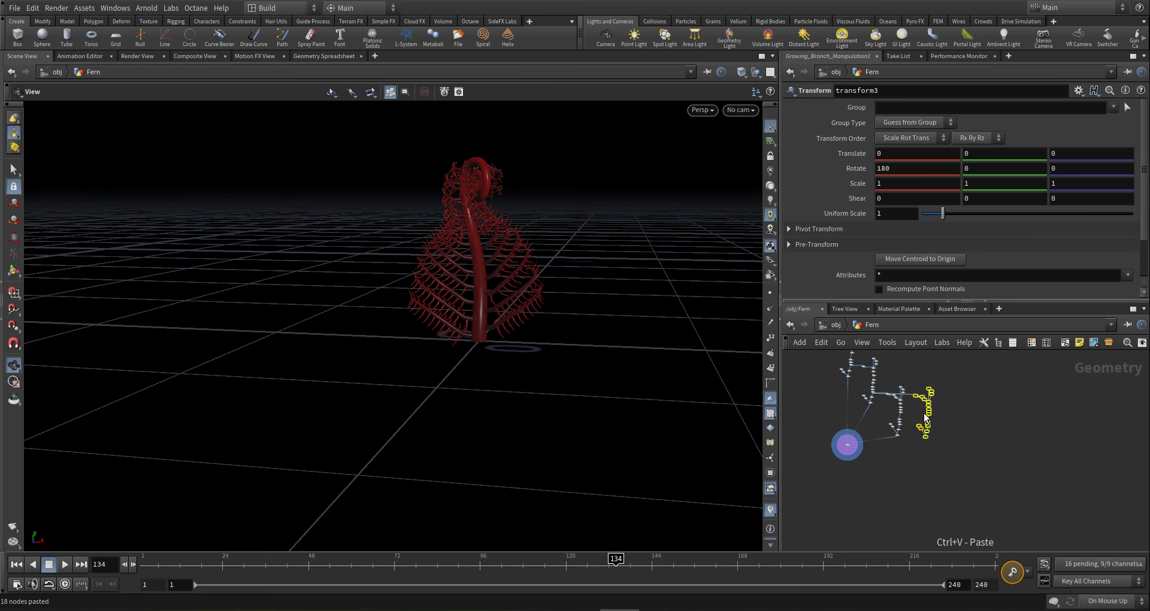
{"action": "left_click_drag", "start_coordinate": [915, 397], "coordinate": [925, 452]}
{"action": "scroll", "coordinate": [908, 438], "scroll_direction": "up", "scroll_amount": 3}
{"action": "left_click", "coordinate": [908, 439]}
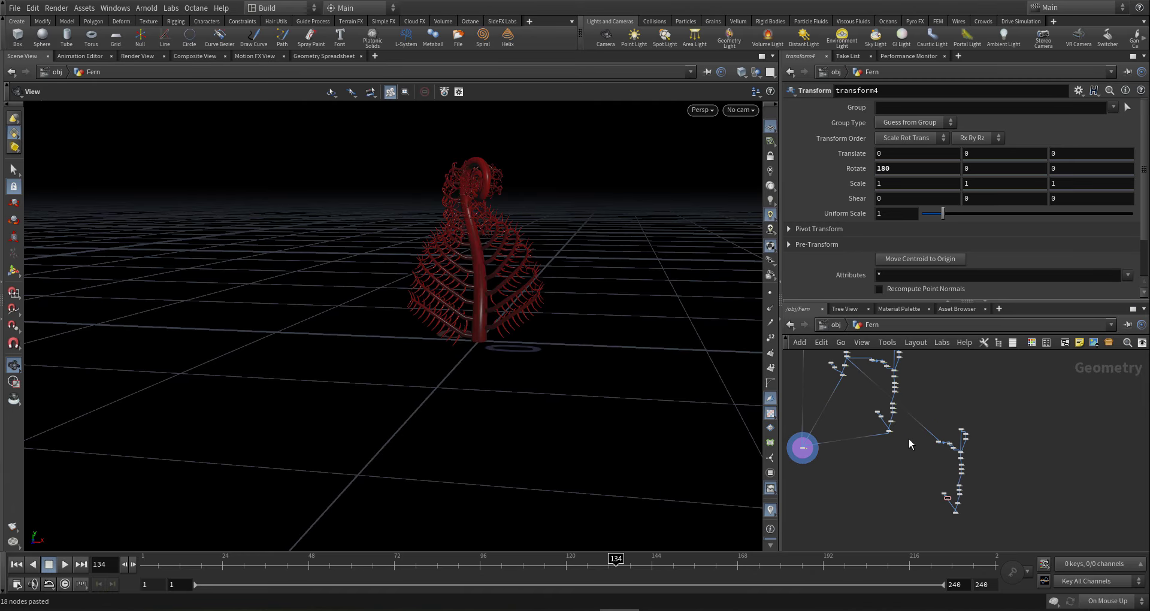
{"action": "scroll", "coordinate": [908, 439], "scroll_direction": "up", "scroll_amount": 3}
{"action": "scroll", "coordinate": [908, 409], "scroll_direction": "up", "scroll_amount": 6}
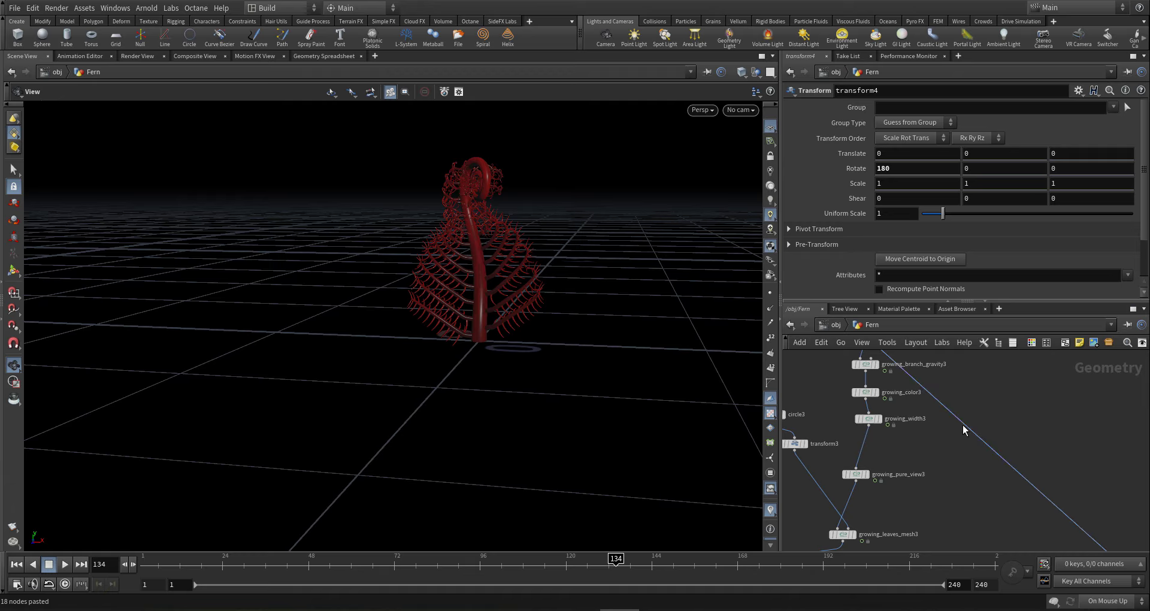
{"action": "left_click", "coordinate": [869, 426]}
- Switch cooking to Manual and delete the extra circle4 and transform4 nodes
{"action": "left_click", "coordinate": [1108, 600]}
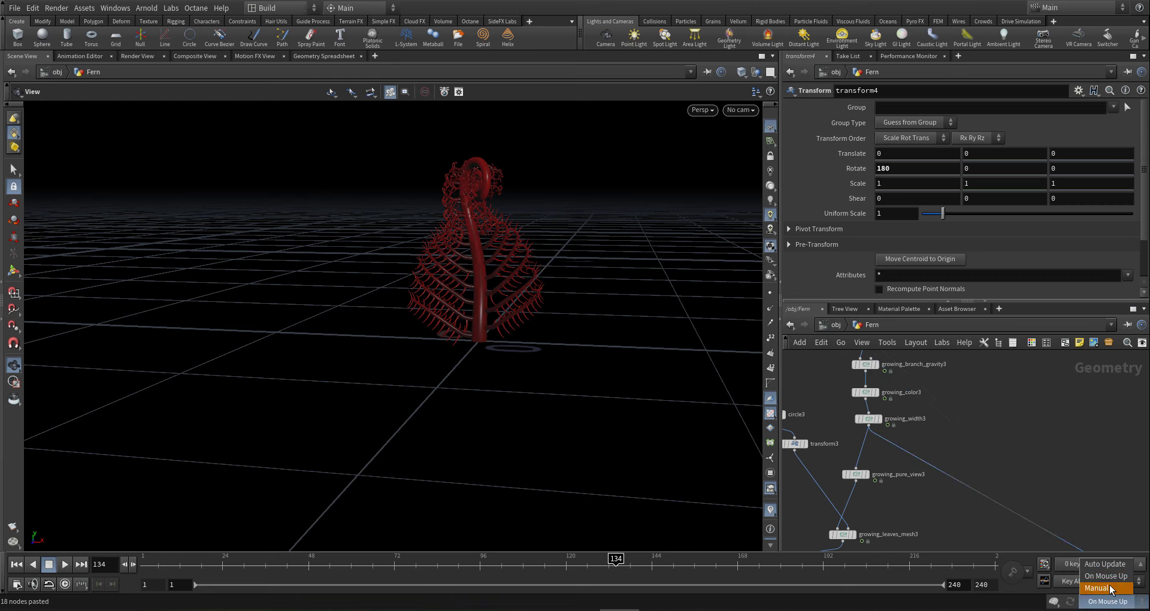
{"action": "left_click", "coordinate": [1105, 590]}
{"action": "middle_click_drag", "start_coordinate": [1046, 443], "coordinate": [1042, 432]}
{"action": "scroll", "coordinate": [1042, 432], "scroll_direction": "down", "scroll_amount": 10}
{"action": "middle_click_drag", "start_coordinate": [1069, 493], "coordinate": [1045, 470]}
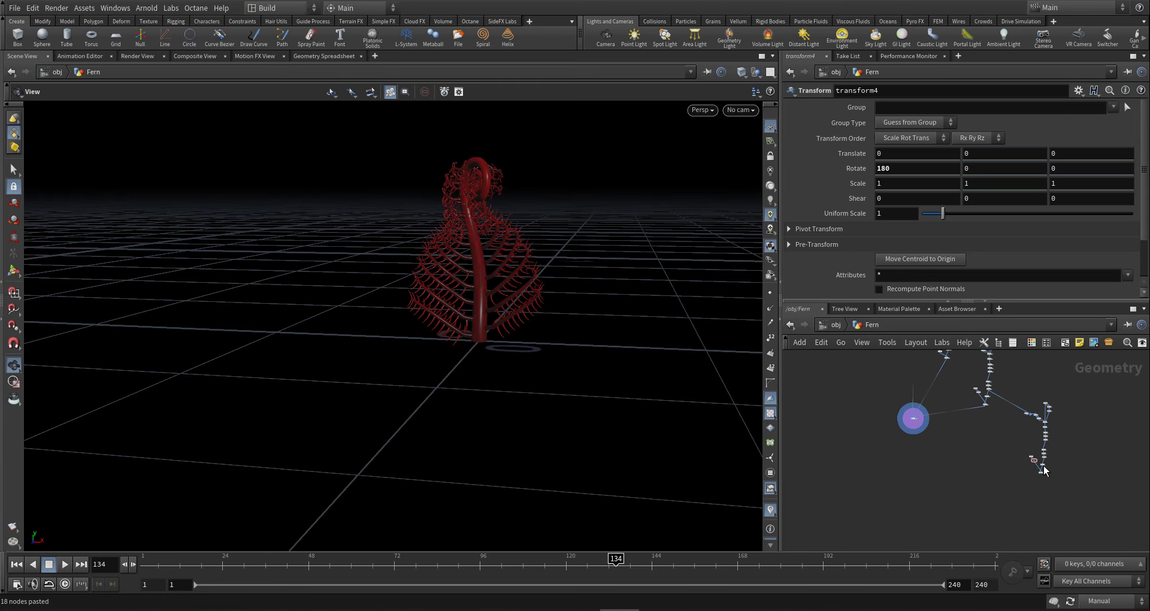
{"action": "scroll", "coordinate": [1042, 471], "scroll_direction": "up", "scroll_amount": 6}
{"action": "left_click_drag", "start_coordinate": [1002, 477], "coordinate": [1022, 438]}
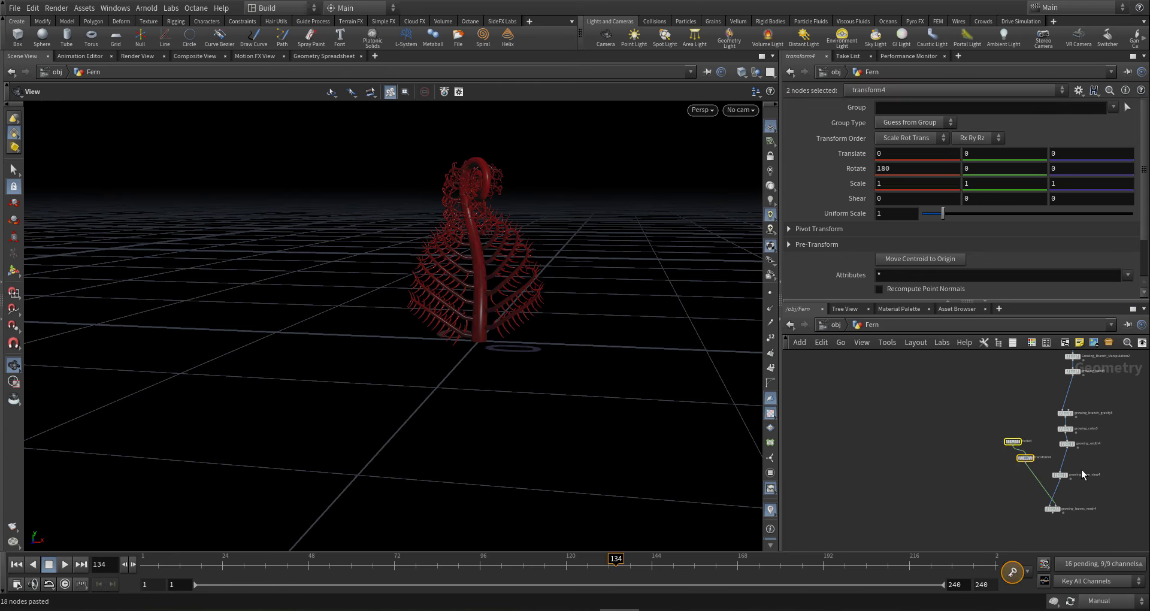
{"action": "key", "text": "Delete"}
- Bypass growing_width4 and set growing_pure_view4's Use Next level Points to 0
{"action": "middle_click_drag", "start_coordinate": [1060, 458], "coordinate": [1024, 436]}
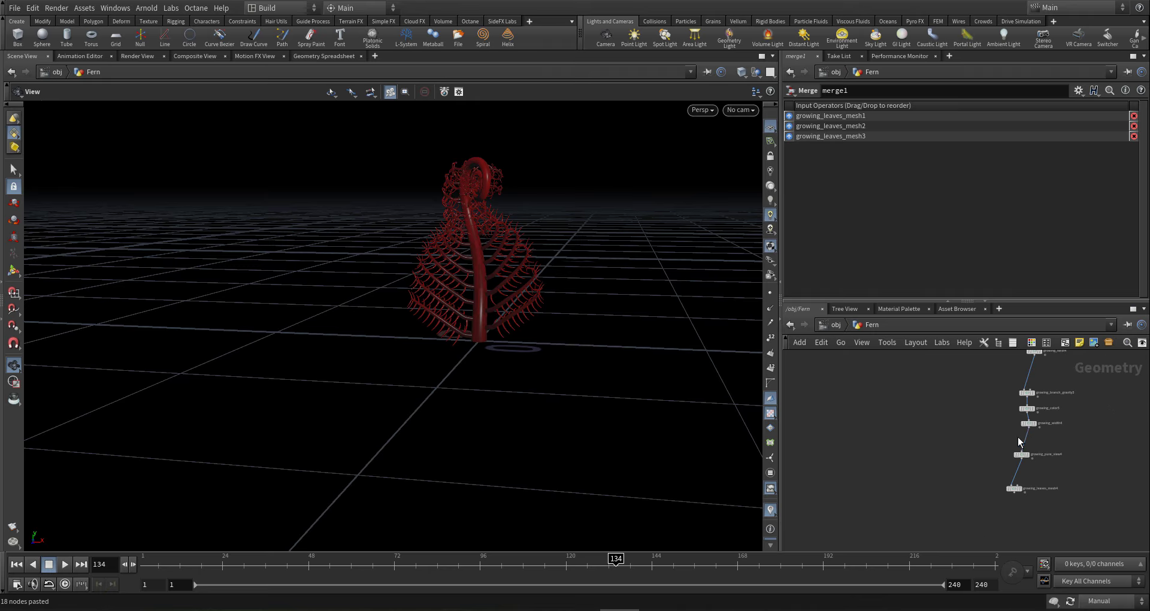
{"action": "scroll", "coordinate": [1022, 436], "scroll_direction": "up", "scroll_amount": 2}
{"action": "left_click", "coordinate": [1033, 418]}
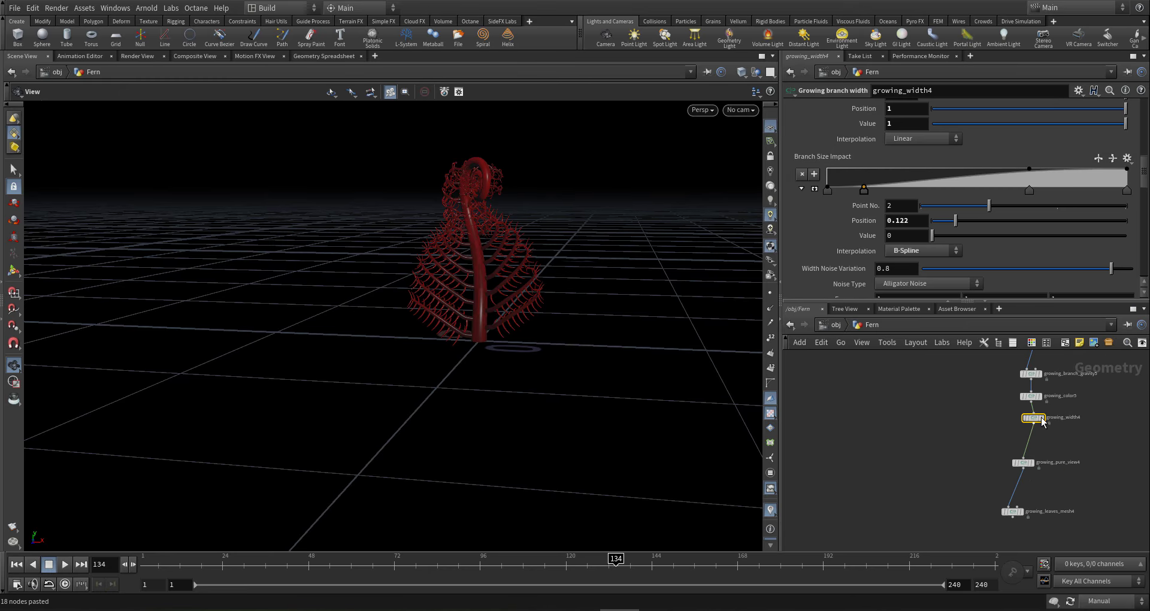
{"action": "left_click", "coordinate": [1024, 415]}
{"action": "left_click_drag", "start_coordinate": [956, 472], "coordinate": [1093, 447]}
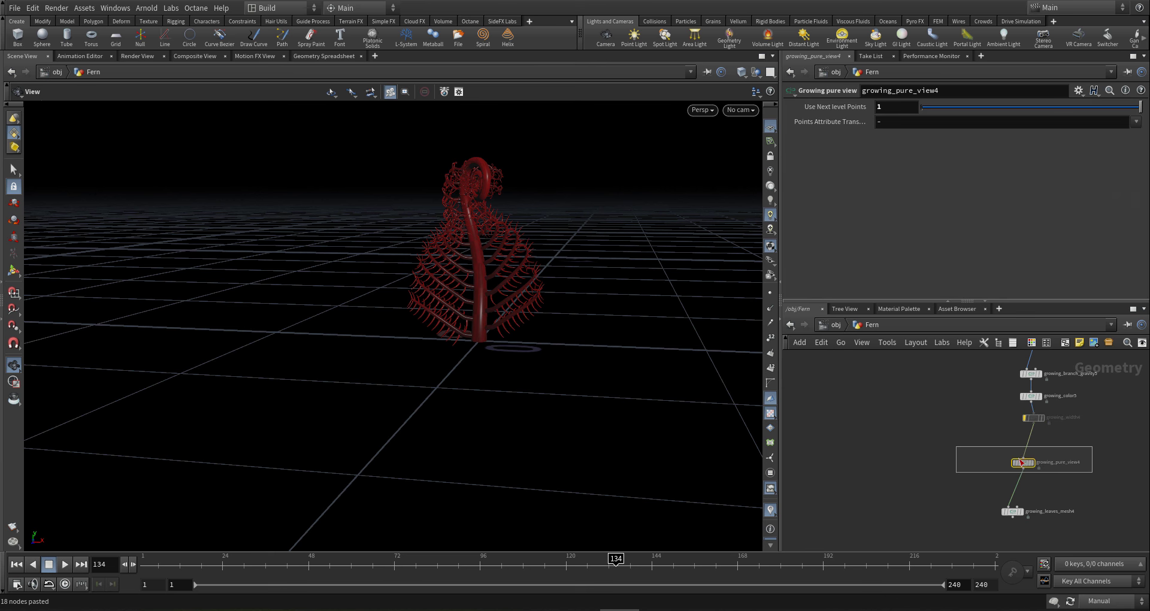
{"action": "mouse_move", "coordinate": [1023, 462]}
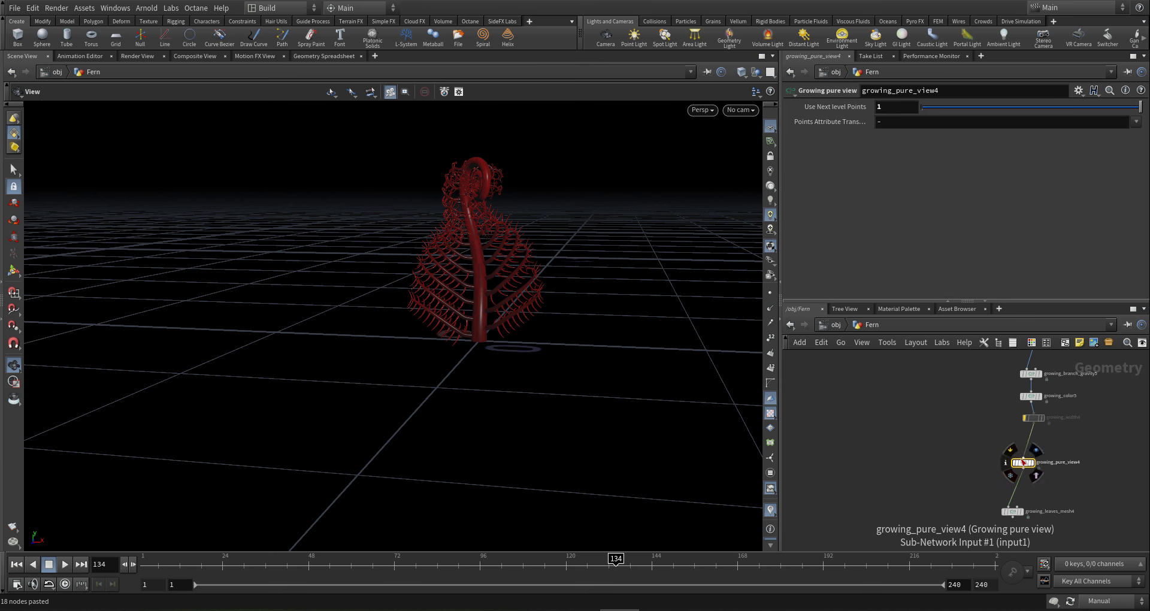
{"action": "left_click", "coordinate": [922, 106]}
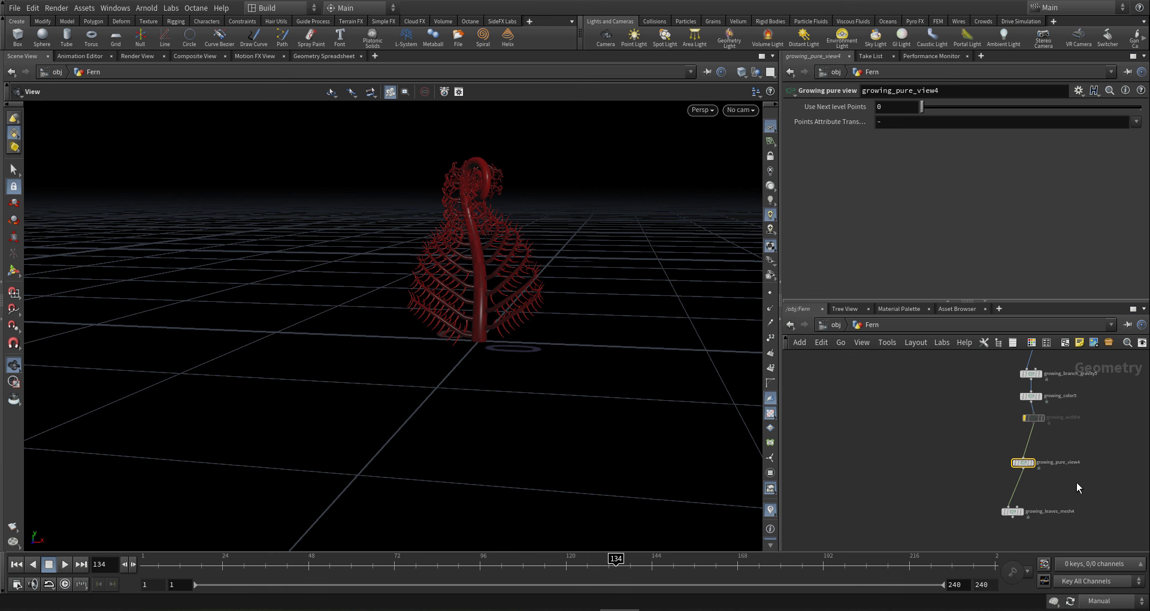
- On growing_leaves_mesh4, uncheck Custom Leaf? and Use Input Width?, and move the Width Over Lenght key toward the start
{"action": "middle_click_drag", "start_coordinate": [1076, 483], "coordinate": [1080, 432]}
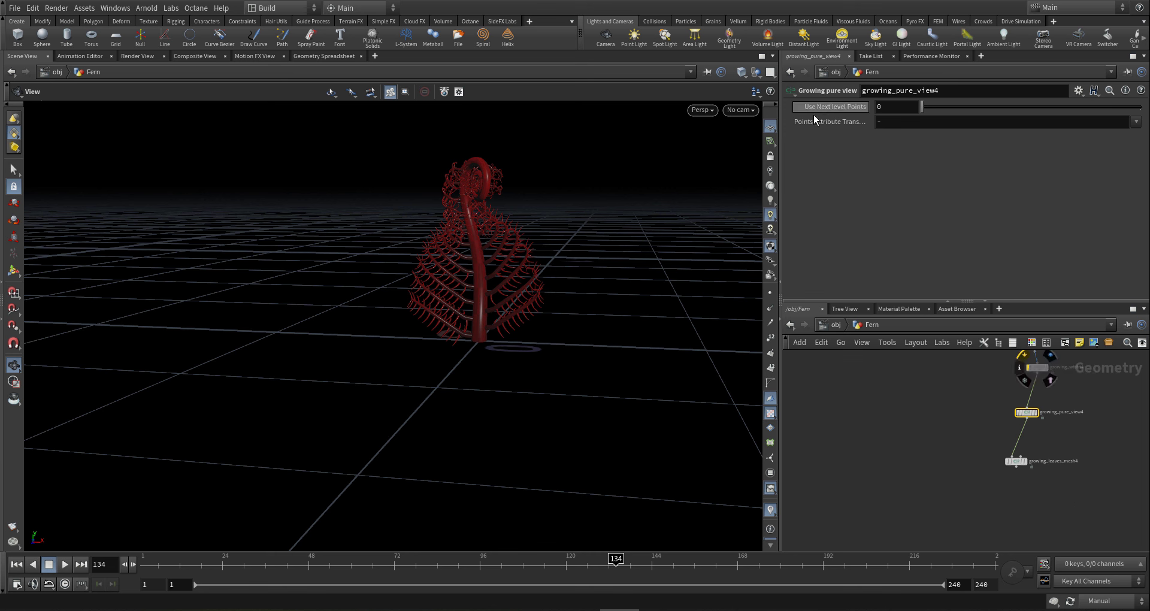
{"action": "scroll", "coordinate": [1009, 476], "scroll_direction": "up", "scroll_amount": 2}
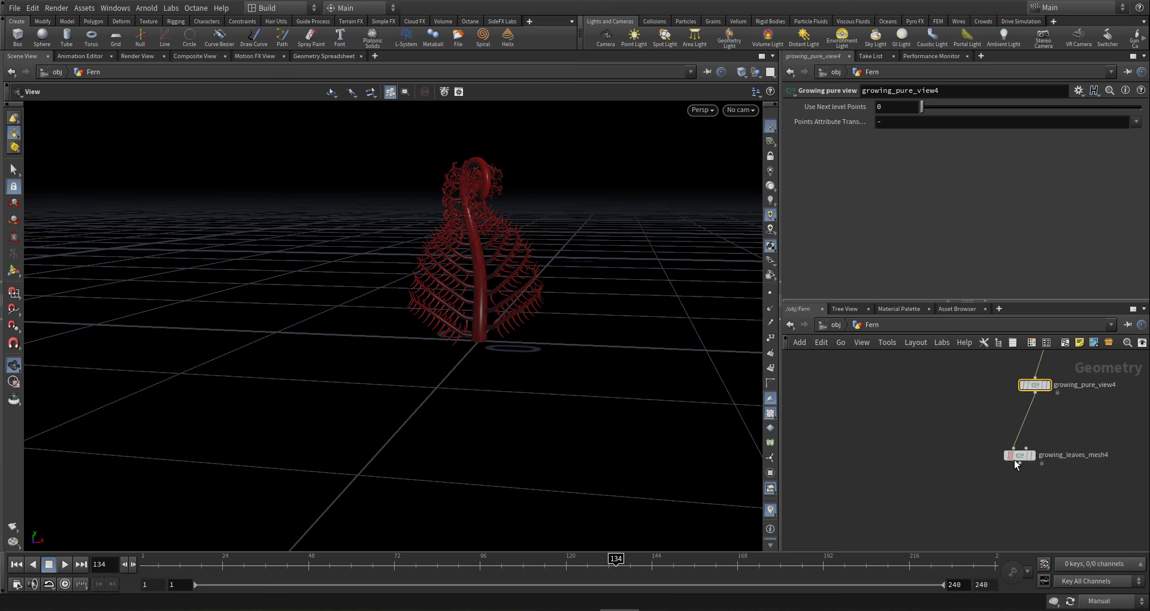
{"action": "left_click", "coordinate": [1020, 457]}
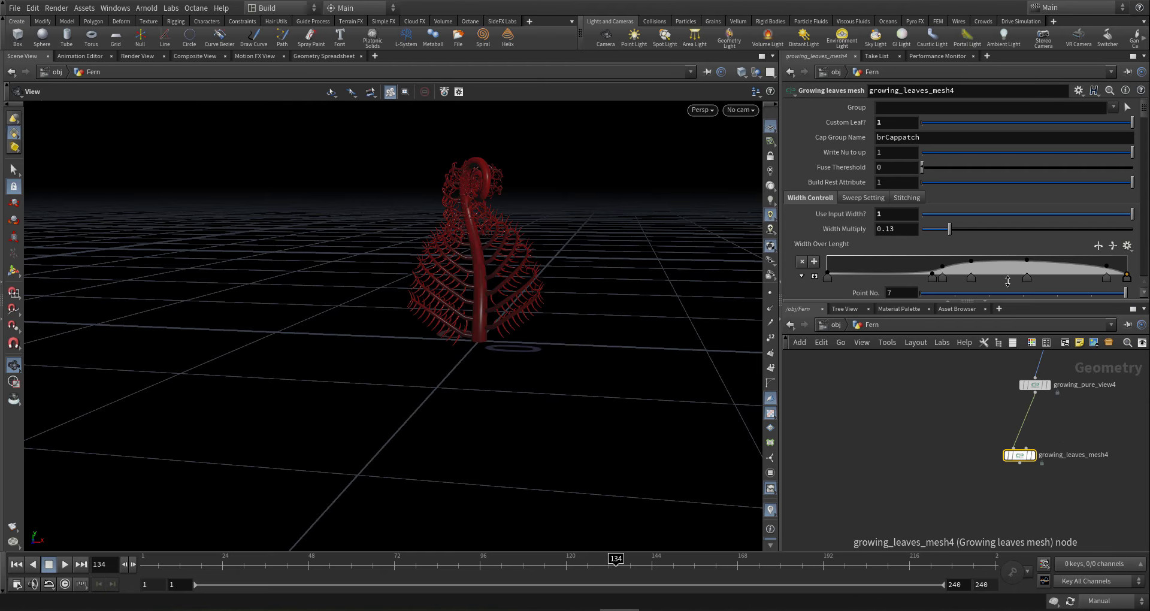
{"action": "left_click", "coordinate": [923, 123]}
{"action": "left_click", "coordinate": [925, 216]}
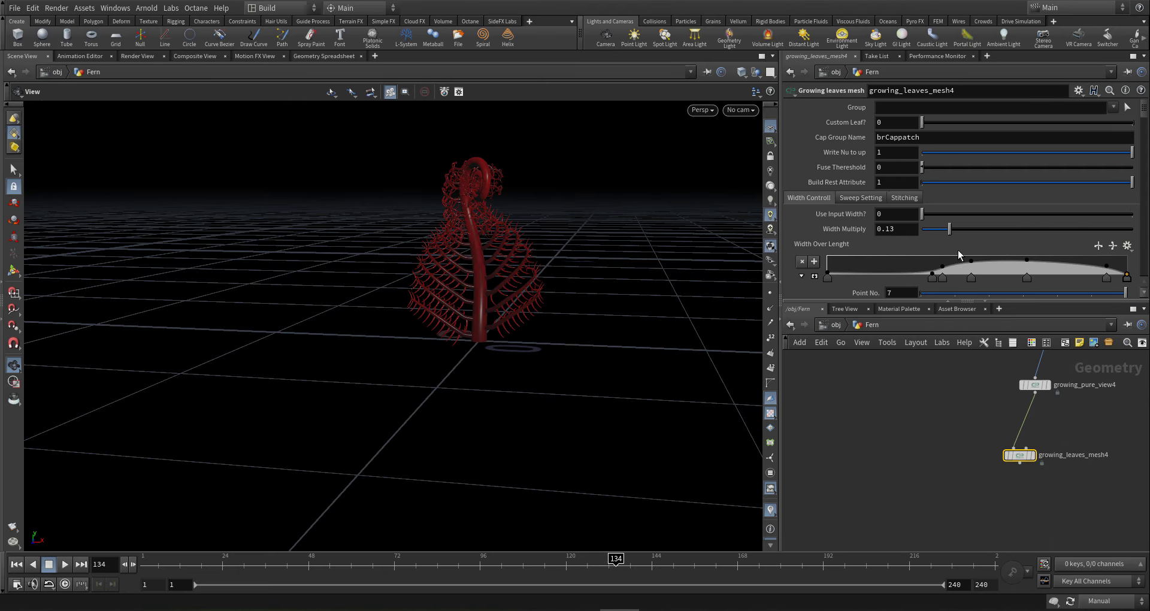
{"action": "left_click", "coordinate": [942, 279]}
{"action": "left_click_drag", "start_coordinate": [941, 279], "coordinate": [845, 278]}
{"action": "scroll", "coordinate": [1057, 476], "scroll_direction": "down", "scroll_amount": 3}
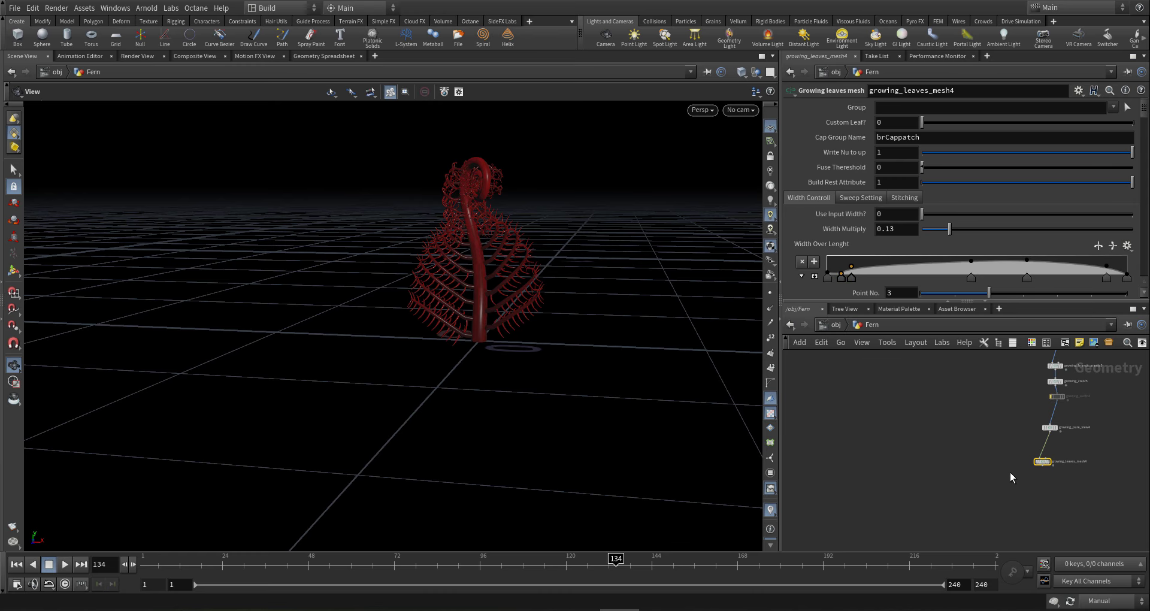
{"action": "middle_click_drag", "start_coordinate": [1010, 473], "coordinate": [1042, 424]}
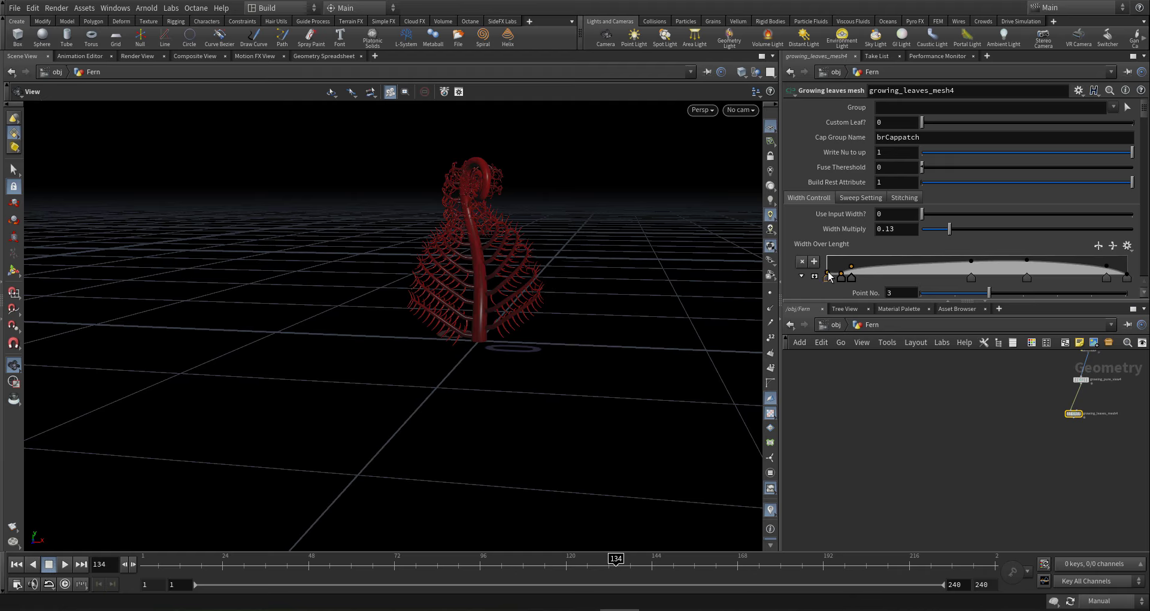
{"action": "left_click_drag", "start_coordinate": [841, 277], "coordinate": [838, 274]}
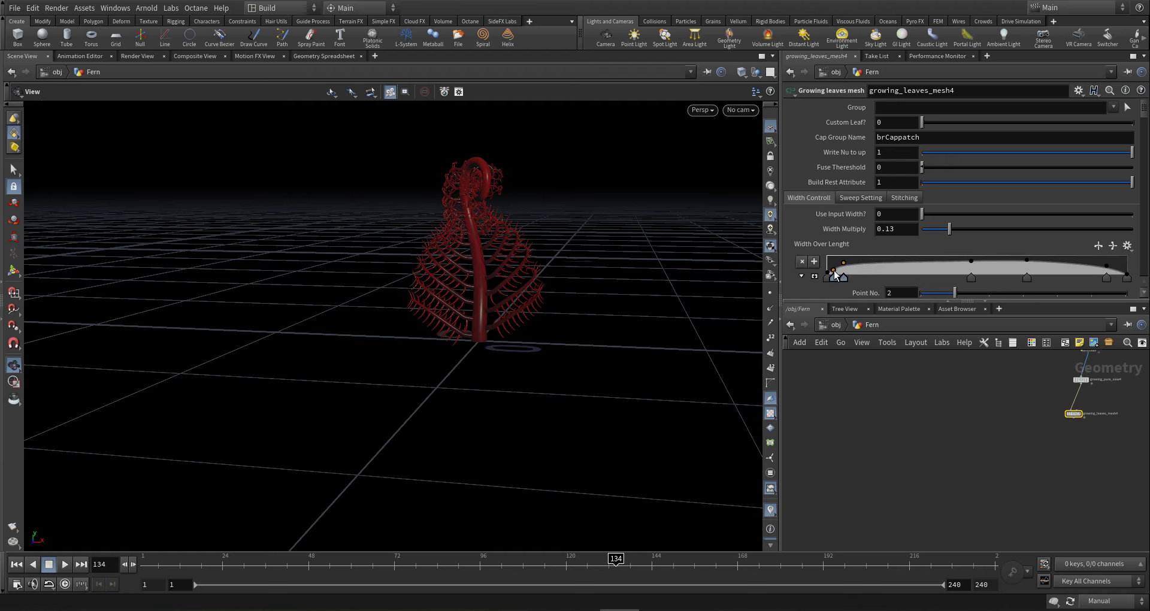
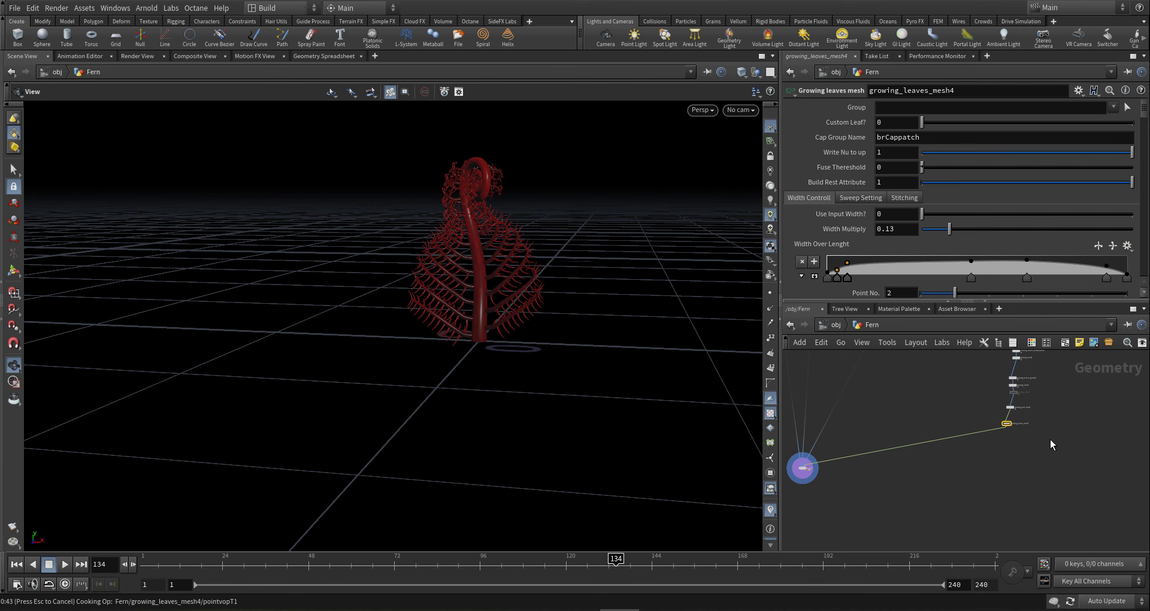
- Save the scene as gi2-fern4-001.hip and orbit to inspect the red leaf mesh on the stems
{"action": "key", "text": "ctrl+s"}
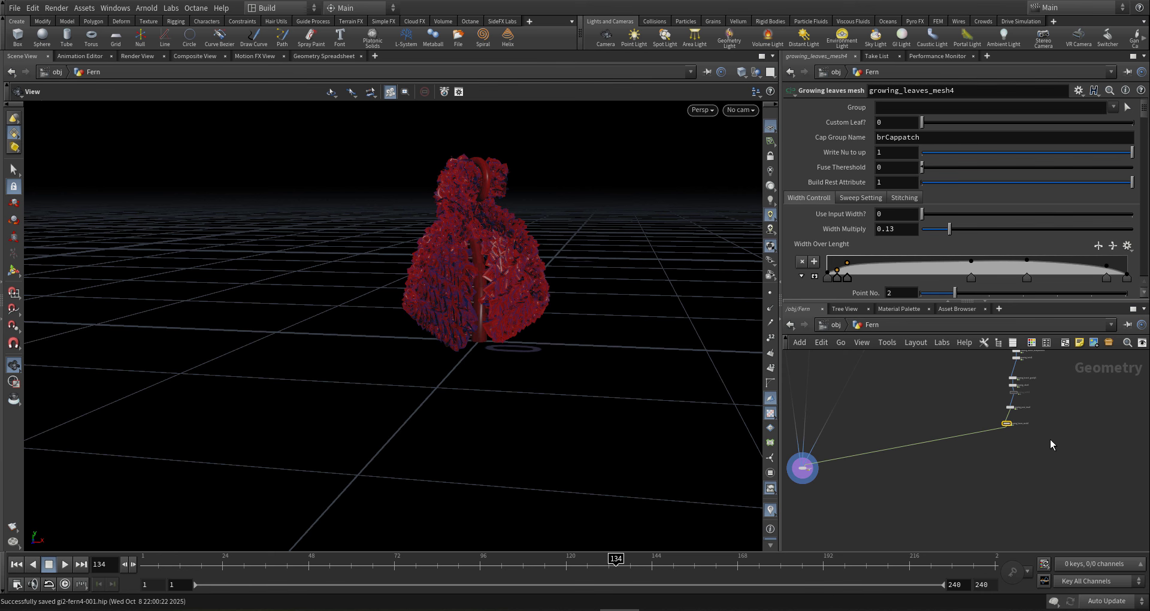
{"action": "left_click_drag", "start_coordinate": [545, 311], "coordinate": [485, 277]}
{"action": "right_click_drag", "start_coordinate": [484, 278], "coordinate": [547, 295]}
{"action": "left_click_drag", "start_coordinate": [547, 296], "coordinate": [548, 323]}
- Set growing_leaves_mesh4's Width Multiply to .01 in the Width Controll tab
{"action": "scroll", "coordinate": [1040, 417], "scroll_direction": "up", "scroll_amount": 4}
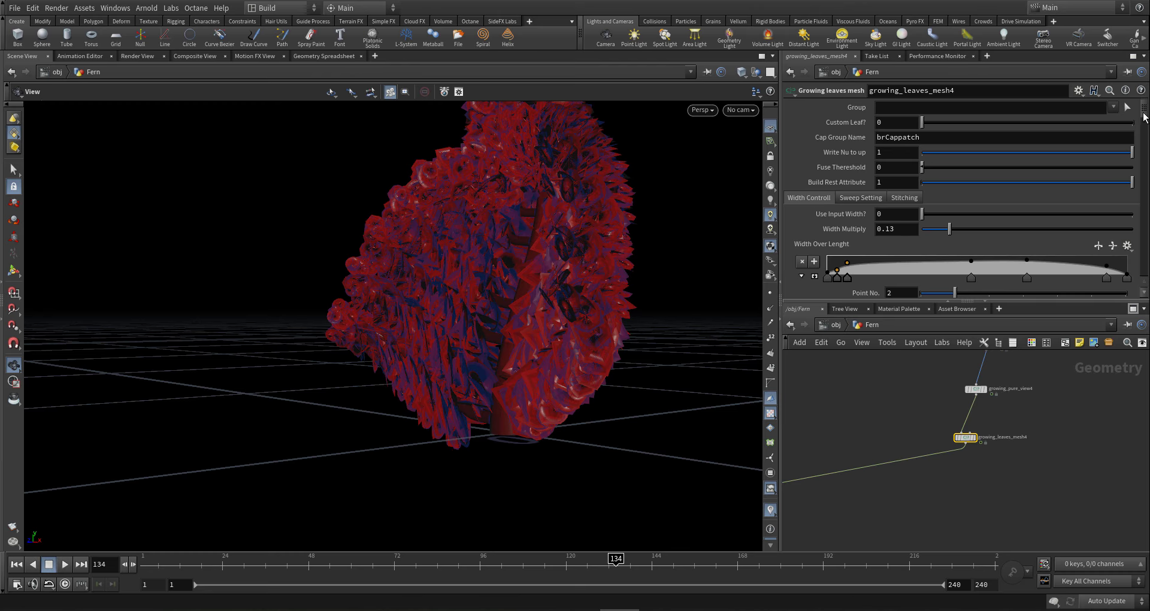
{"action": "scroll", "coordinate": [1141, 144], "scroll_direction": "down", "scroll_amount": 5}
{"action": "scroll", "coordinate": [1141, 144], "scroll_direction": "down", "scroll_amount": 5}
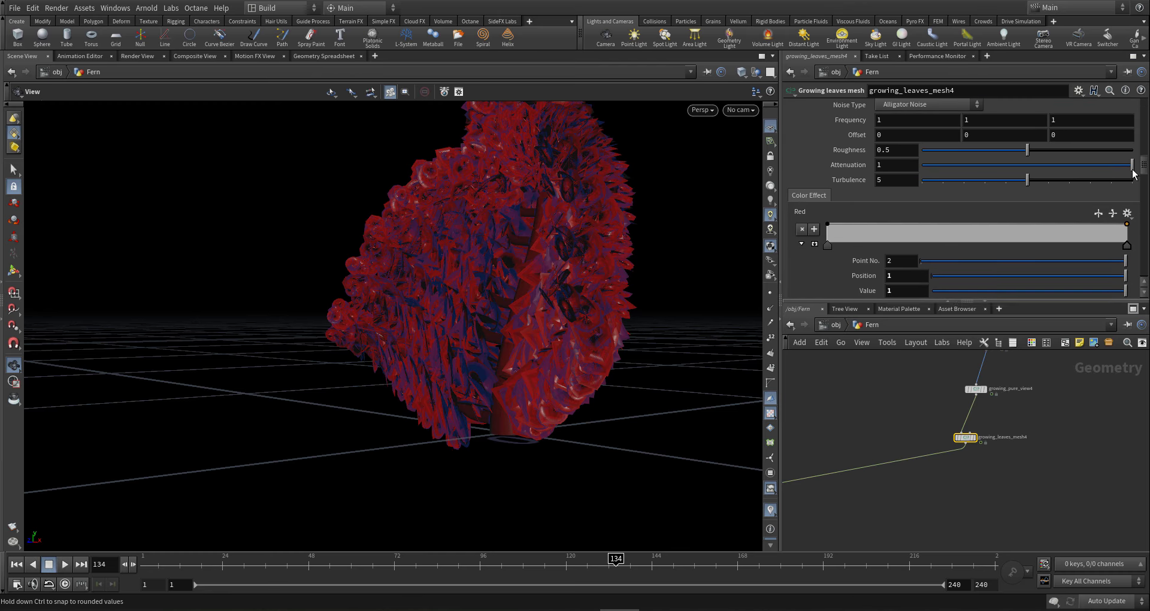
{"action": "scroll", "coordinate": [1137, 150], "scroll_direction": "up", "scroll_amount": 4}
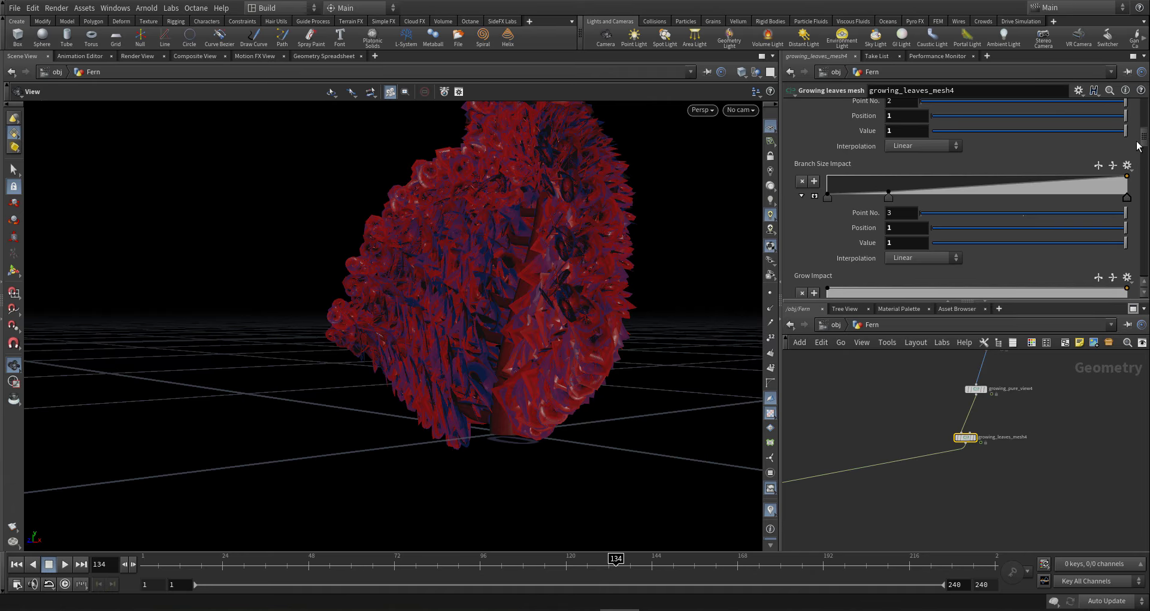
{"action": "scroll", "coordinate": [1139, 146], "scroll_direction": "up", "scroll_amount": 6}
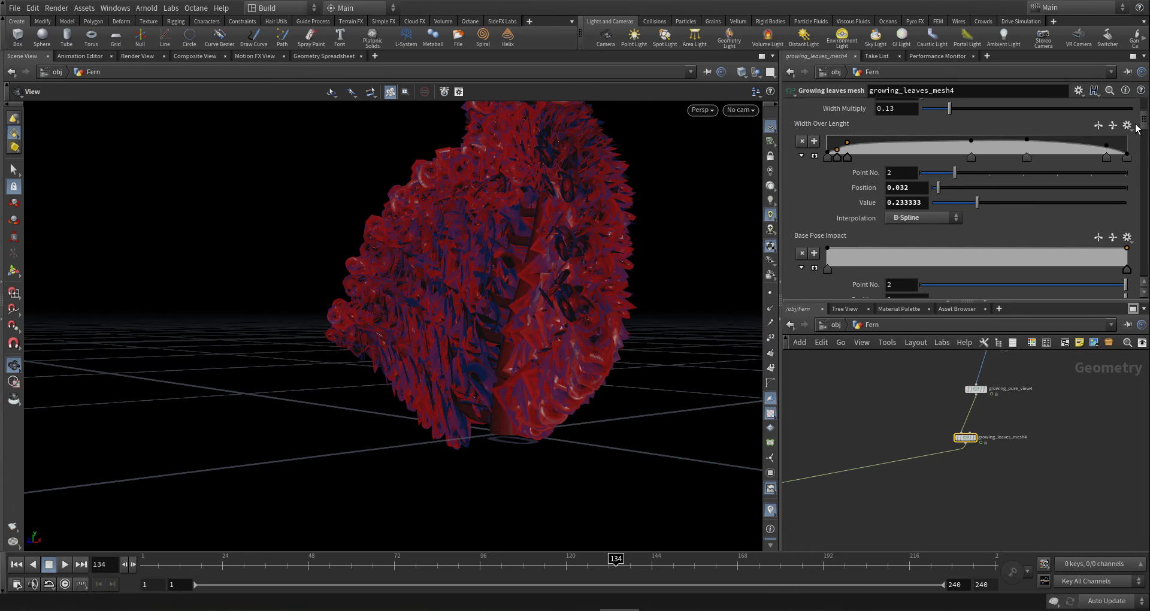
{"action": "scroll", "coordinate": [1133, 132], "scroll_direction": "down", "scroll_amount": 6}
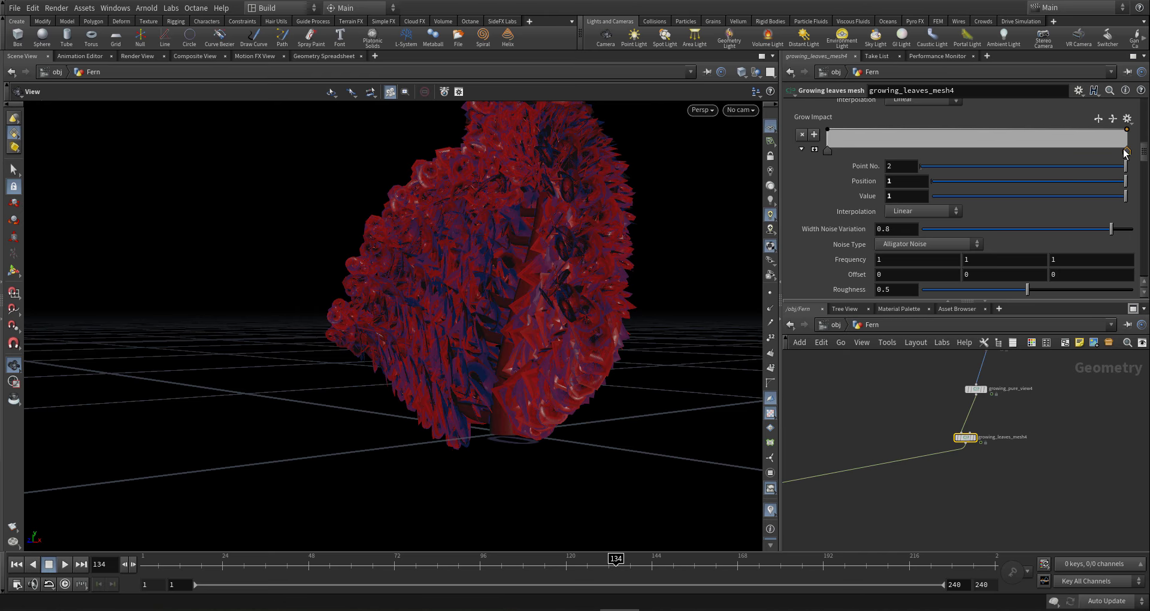
{"action": "scroll", "coordinate": [1125, 138], "scroll_direction": "up", "scroll_amount": 6}
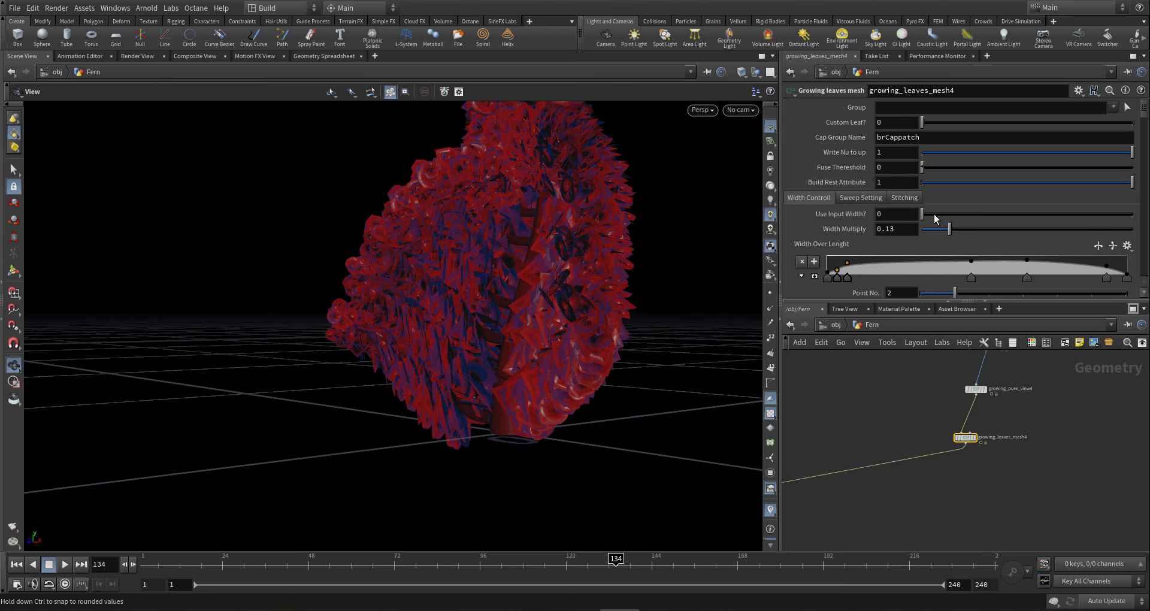
{"action": "left_click", "coordinate": [907, 229]}
{"action": "type", "text": ".01"}
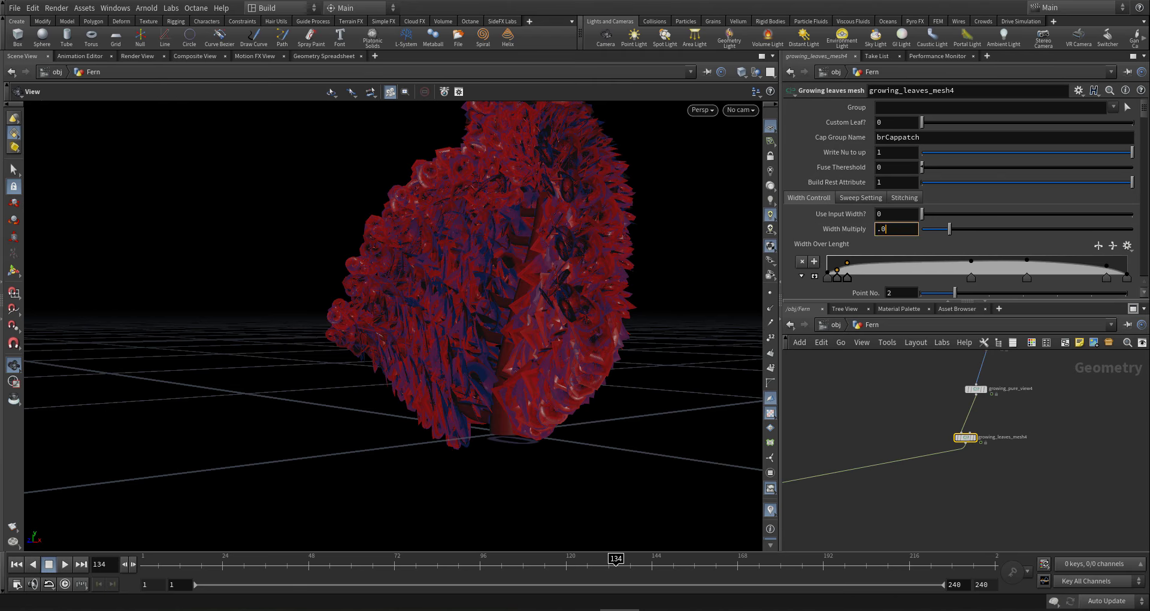
{"action": "key", "text": "Return"}
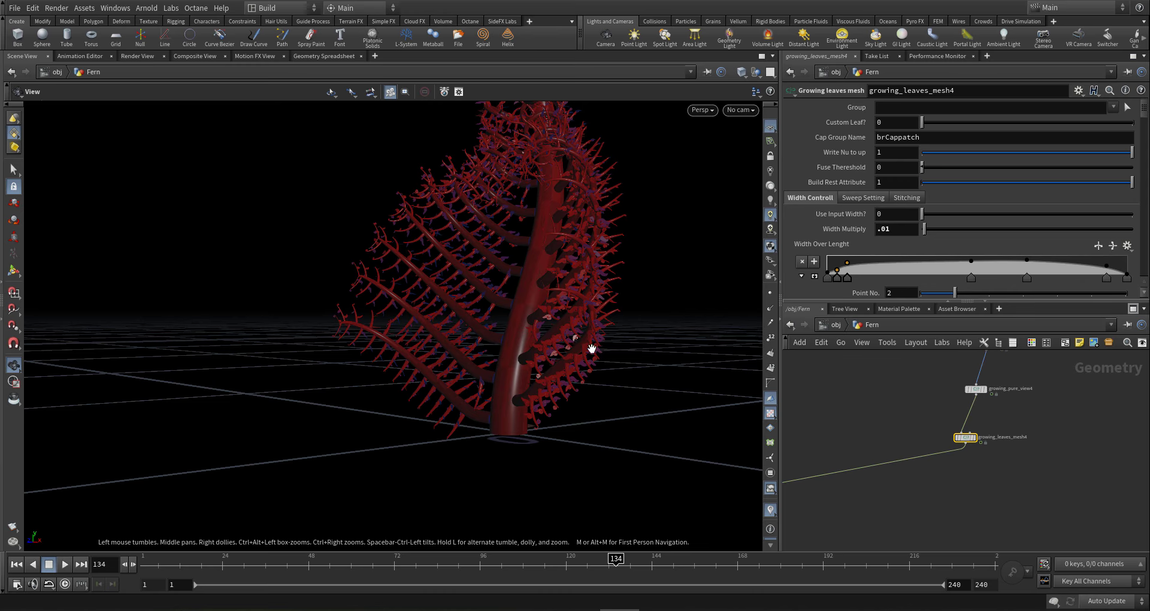
- Orbit and dolly around the fern to check the thinner leaves on the trunk
{"action": "left_click_drag", "start_coordinate": [578, 331], "coordinate": [573, 354]}
{"action": "right_click_drag", "start_coordinate": [572, 354], "coordinate": [601, 347]}
{"action": "left_click_drag", "start_coordinate": [601, 347], "coordinate": [605, 311]}
{"action": "right_click_drag", "start_coordinate": [605, 311], "coordinate": [446, 400]}
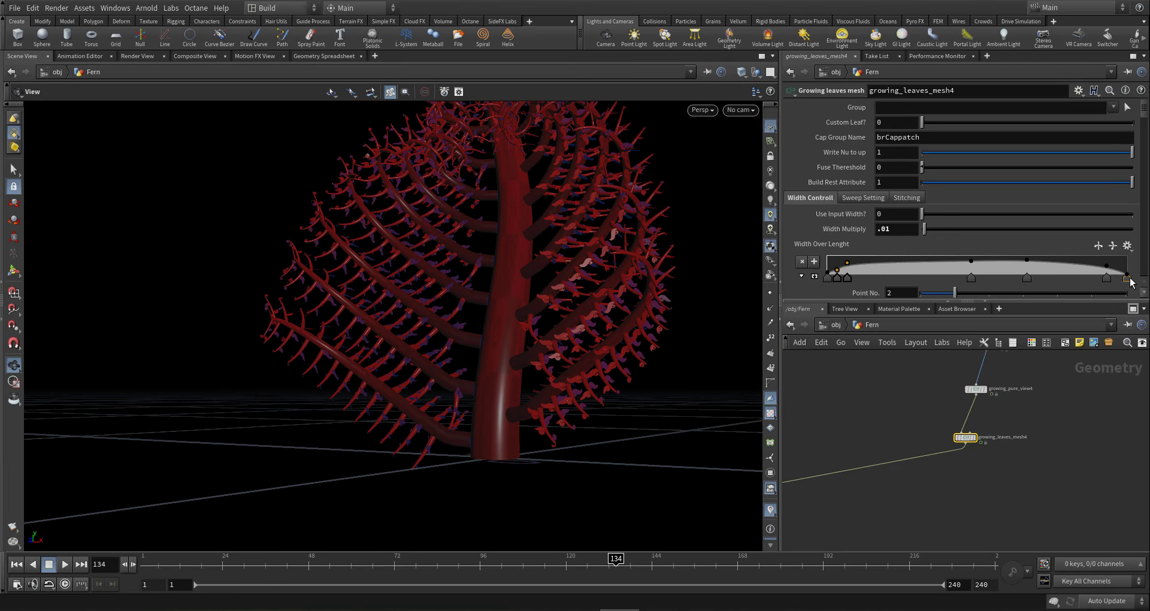
- Pan the network to bring growing_copy4 through growing_twist4 into view
{"action": "middle_click_drag", "start_coordinate": [1063, 418], "coordinate": [1007, 467]}
{"action": "scroll", "coordinate": [1007, 467], "scroll_direction": "down", "scroll_amount": 3}
{"action": "scroll", "coordinate": [1007, 464], "scroll_direction": "down", "scroll_amount": 2}
{"action": "middle_click_drag", "start_coordinate": [1008, 424], "coordinate": [1002, 444]}
{"action": "scroll", "coordinate": [977, 433], "scroll_direction": "up", "scroll_amount": 4}
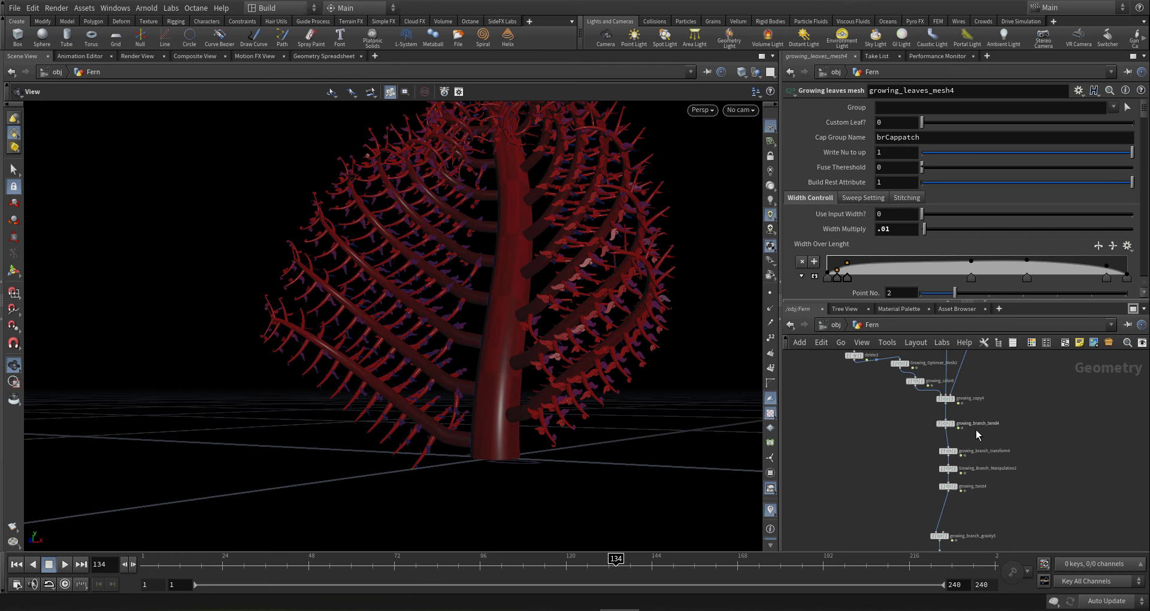
{"action": "scroll", "coordinate": [977, 433], "scroll_direction": "up", "scroll_amount": 3}
{"action": "mouse_move", "coordinate": [941, 467]}
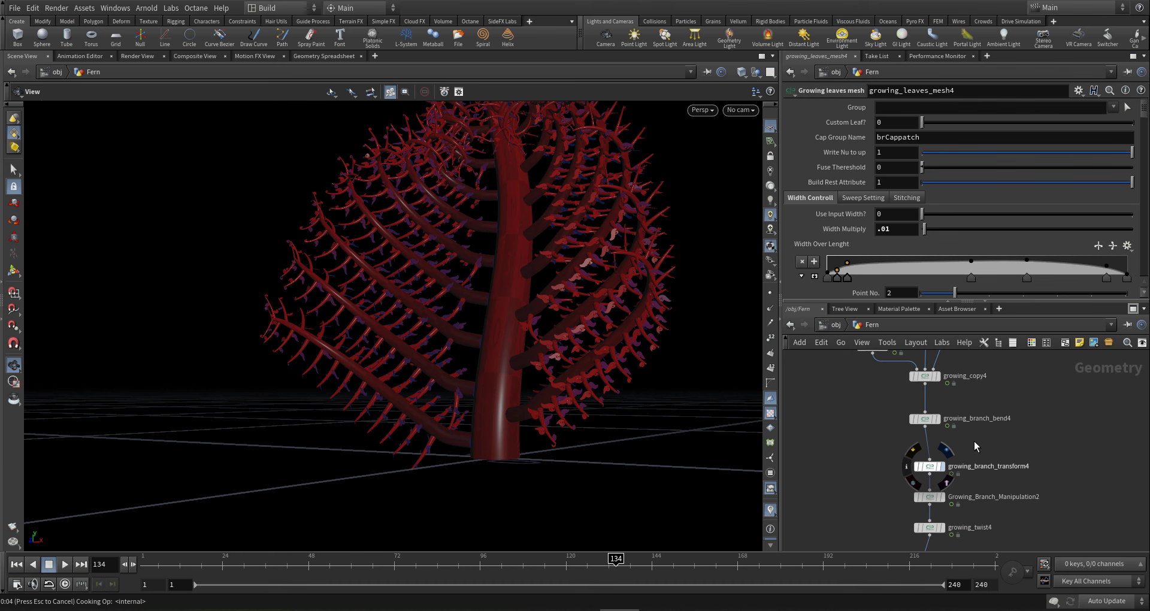
- Display growing_branch_transform4 and set growing_branch_bend4's Bend Sampling to 2000
{"action": "left_click", "coordinate": [946, 450]}
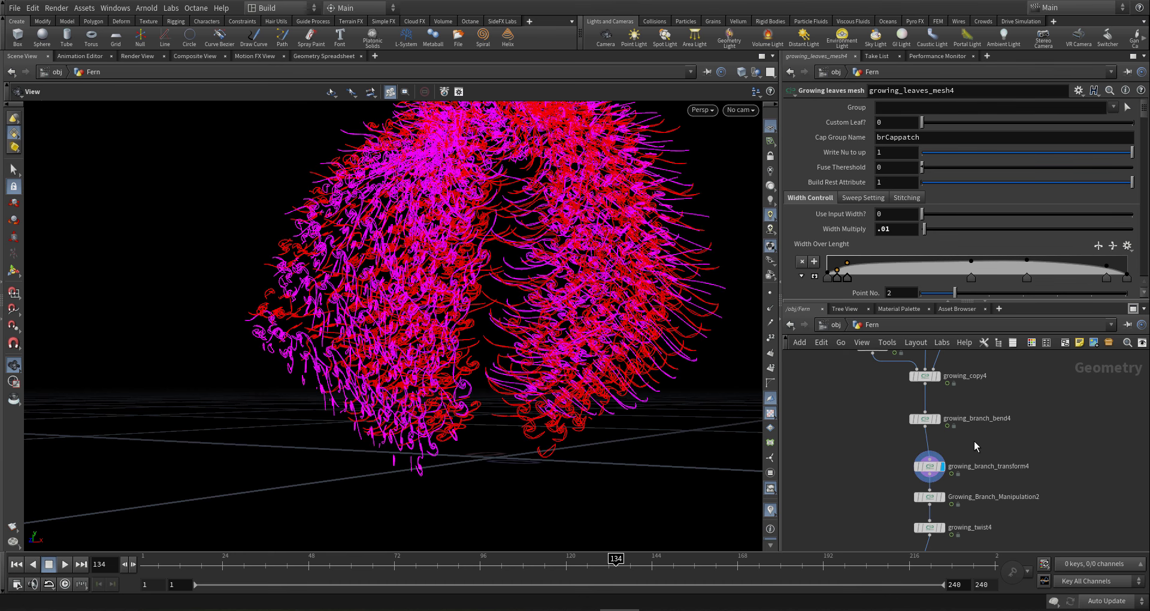
{"action": "left_click", "coordinate": [925, 419]}
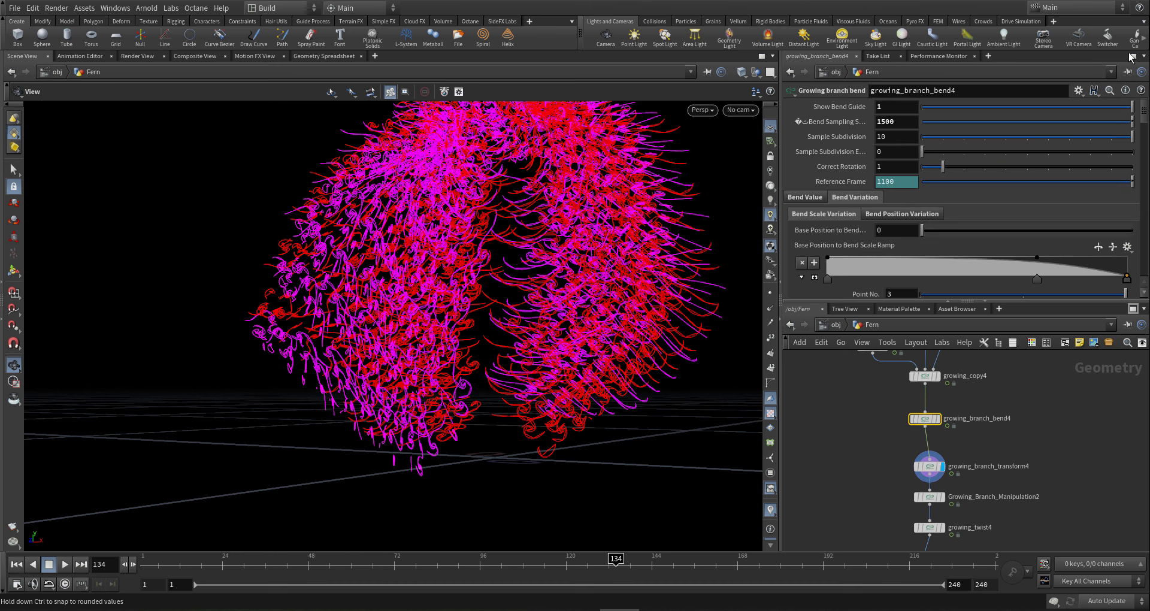
{"action": "left_click", "coordinate": [913, 120]}
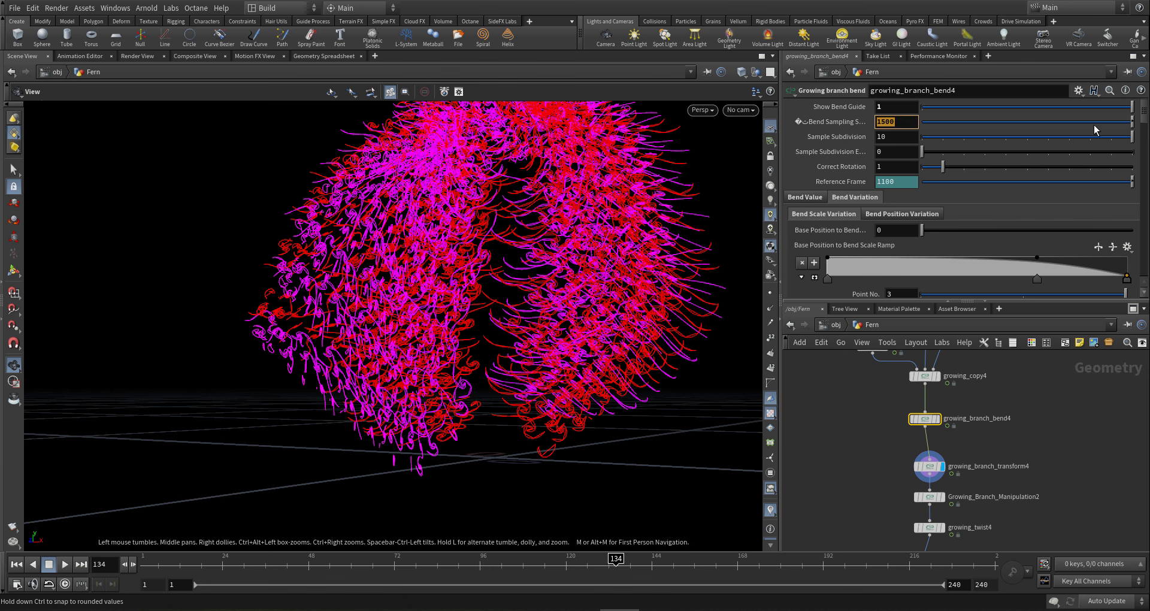
{"action": "type", "text": "2000"}
{"action": "key", "text": "Return"}
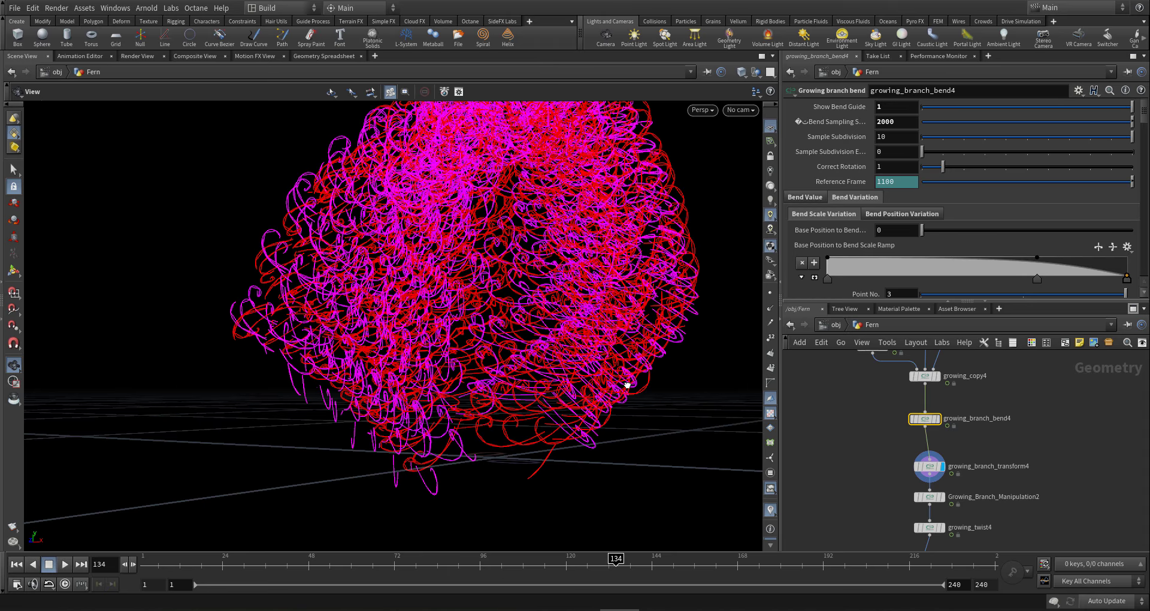
{"action": "left_click_drag", "start_coordinate": [626, 384], "coordinate": [770, 405]}
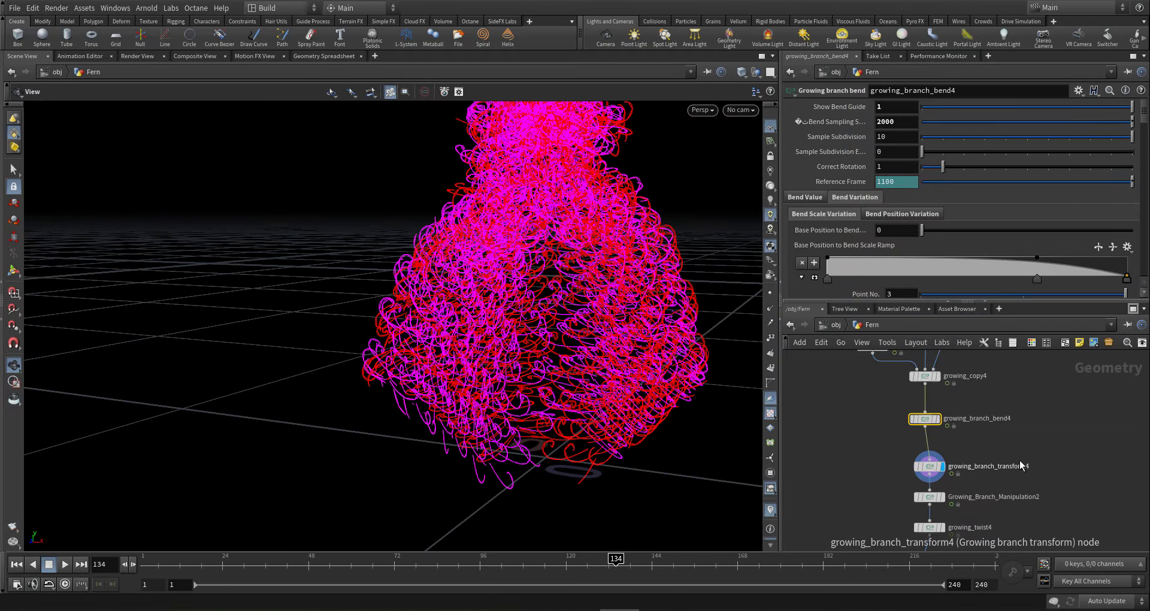
{"action": "scroll", "coordinate": [949, 422], "scroll_direction": "up", "scroll_amount": 4}
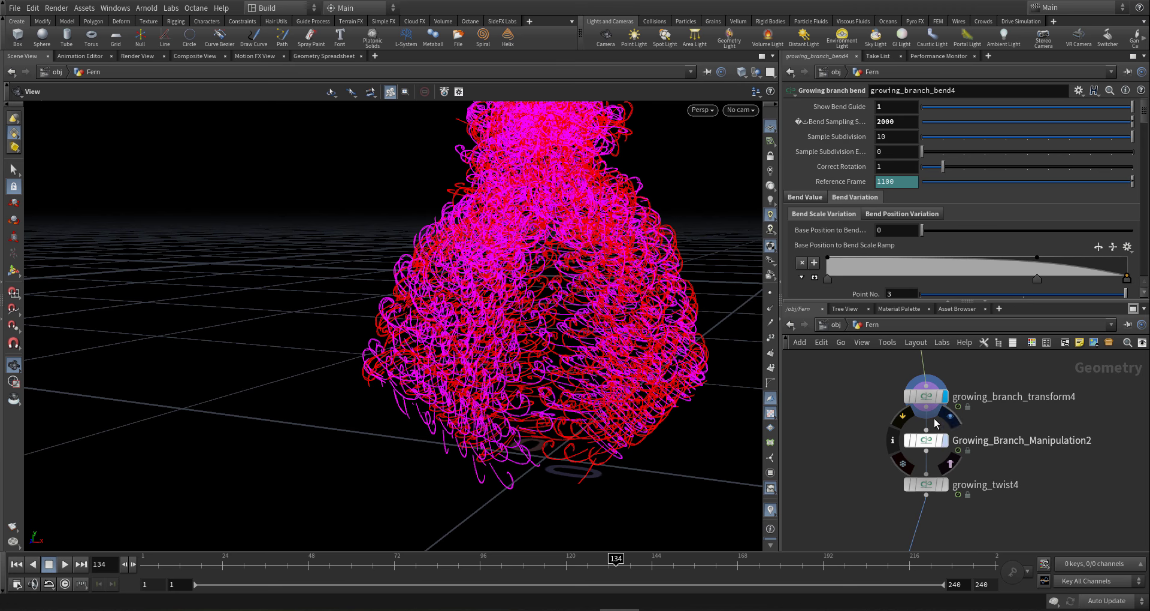
- Set the display flag on Growing_Branch_Manipulation2 and inspect the branch curls
{"action": "left_click", "coordinate": [944, 440]}
{"action": "left_click_drag", "start_coordinate": [661, 414], "coordinate": [647, 378]}
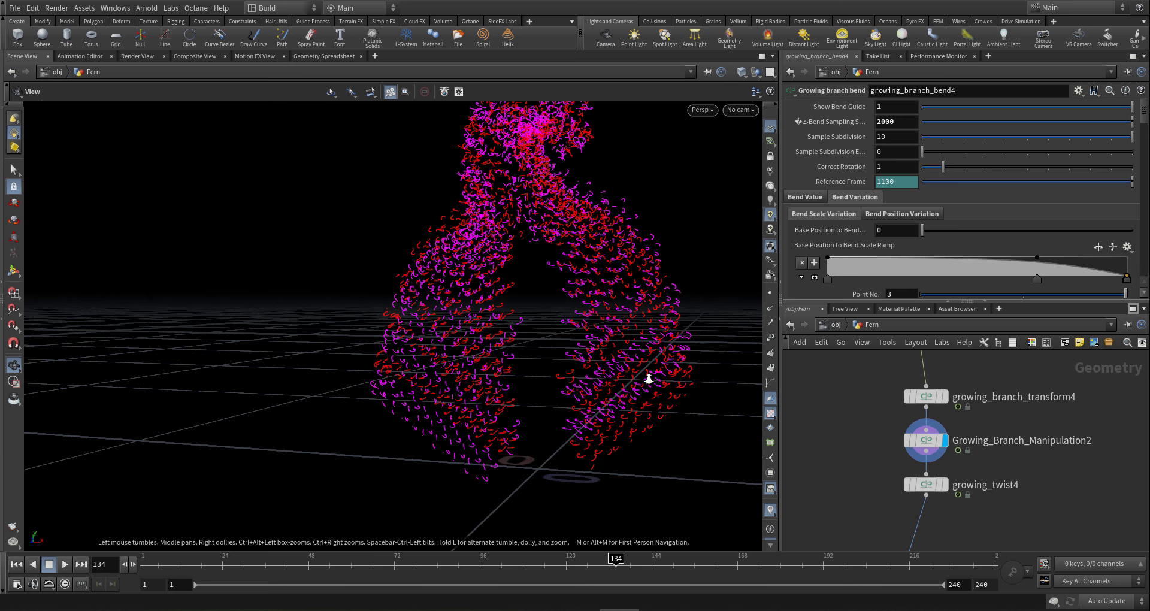
{"action": "right_click_drag", "start_coordinate": [647, 378], "coordinate": [869, 333]}
{"action": "mouse_move", "coordinate": [650, 322]}
{"action": "left_mouse_down"}
{"action": "mouse_move", "coordinate": [713, 328]}
{"action": "mouse_move", "coordinate": [644, 329]}
{"action": "left_mouse_up"}
{"action": "right_click_drag", "start_coordinate": [644, 329], "coordinate": [501, 349]}
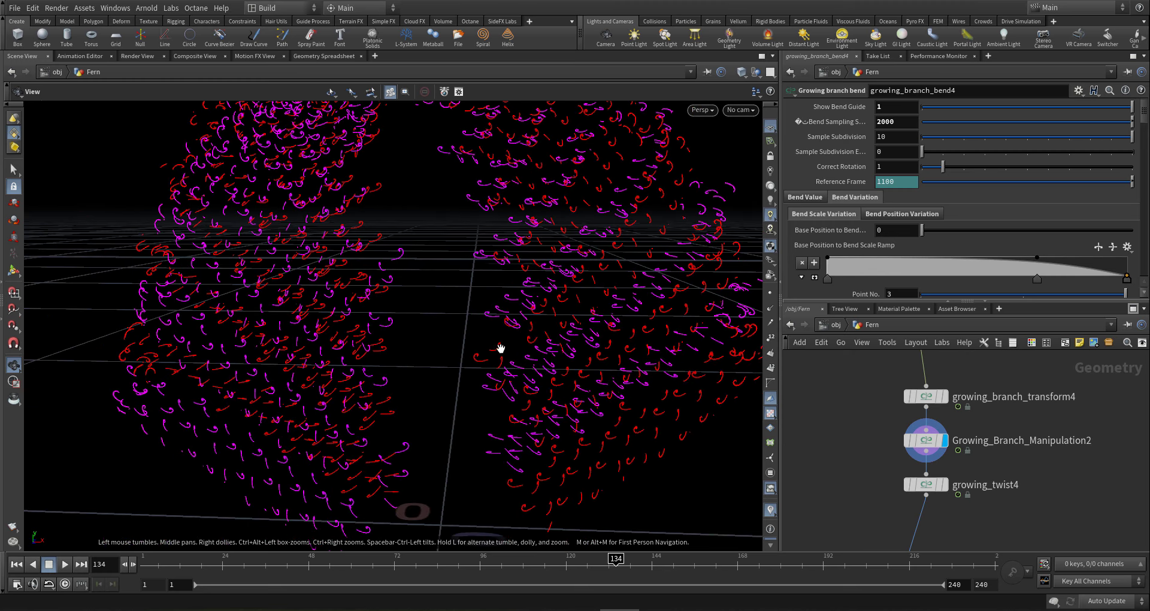
{"action": "right_click_drag", "start_coordinate": [578, 352], "coordinate": [251, 374]}
{"action": "middle_click_drag", "start_coordinate": [429, 343], "coordinate": [513, 341]}
{"action": "left_click_drag", "start_coordinate": [513, 342], "coordinate": [608, 283]}
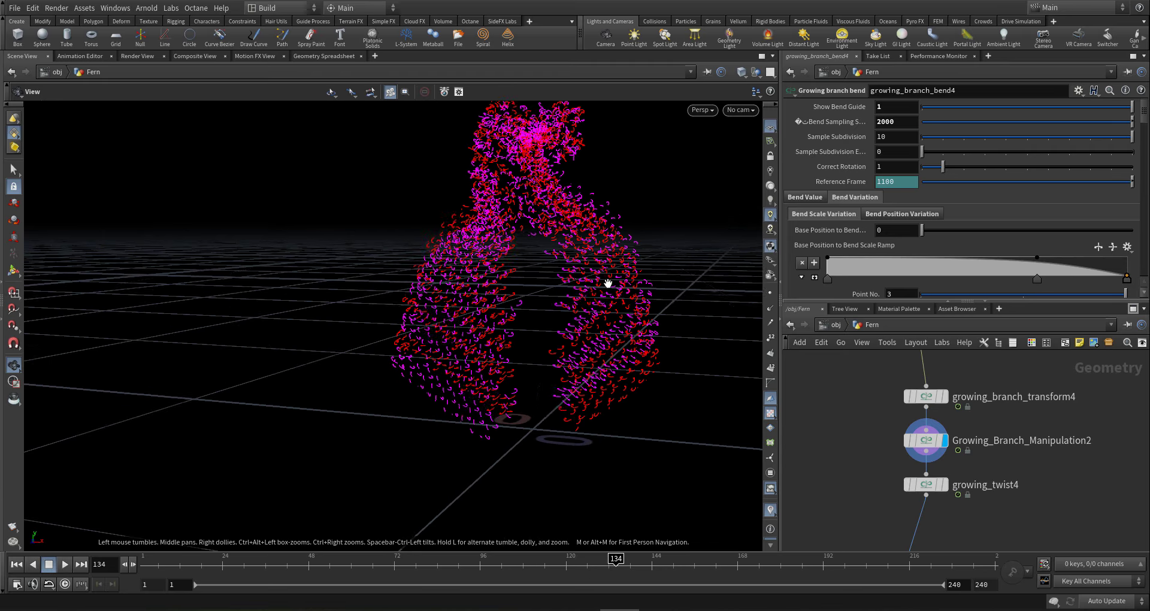
- Raise Bend Sampling to 2500 and orbit around the curled branches
{"action": "left_click_drag", "start_coordinate": [897, 123], "coordinate": [822, 132]}
{"action": "type", "text": "300"}
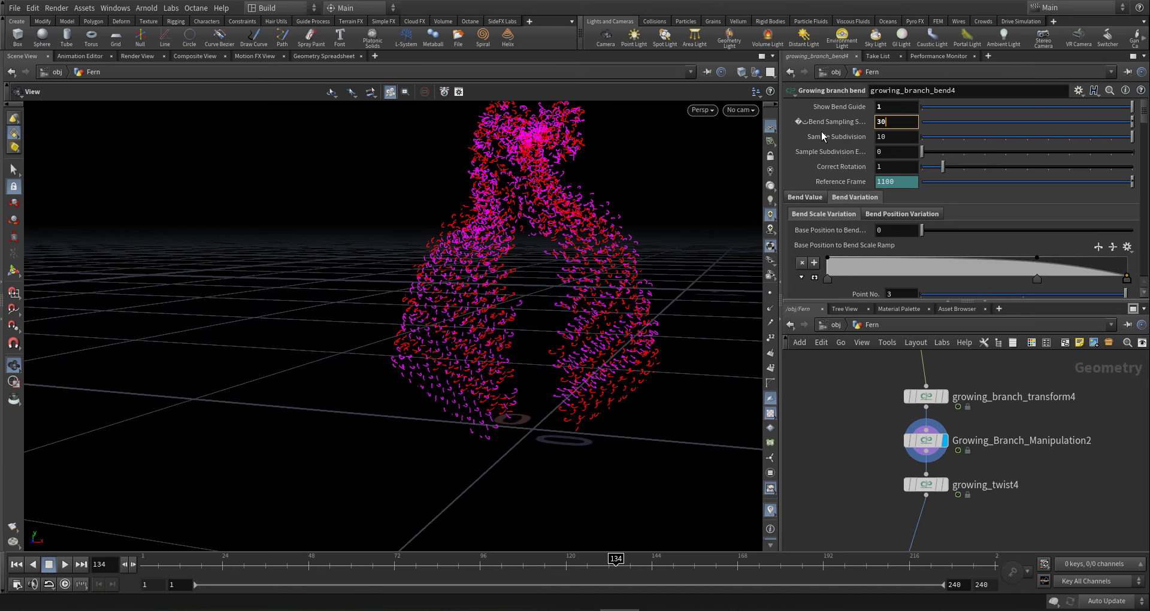
{"action": "key", "text": "BackSpace"}
{"action": "key", "text": "BackSpace"}
{"action": "key", "text": "BackSpace"}
{"action": "type", "text": "2500"}
{"action": "key", "text": "Return"}
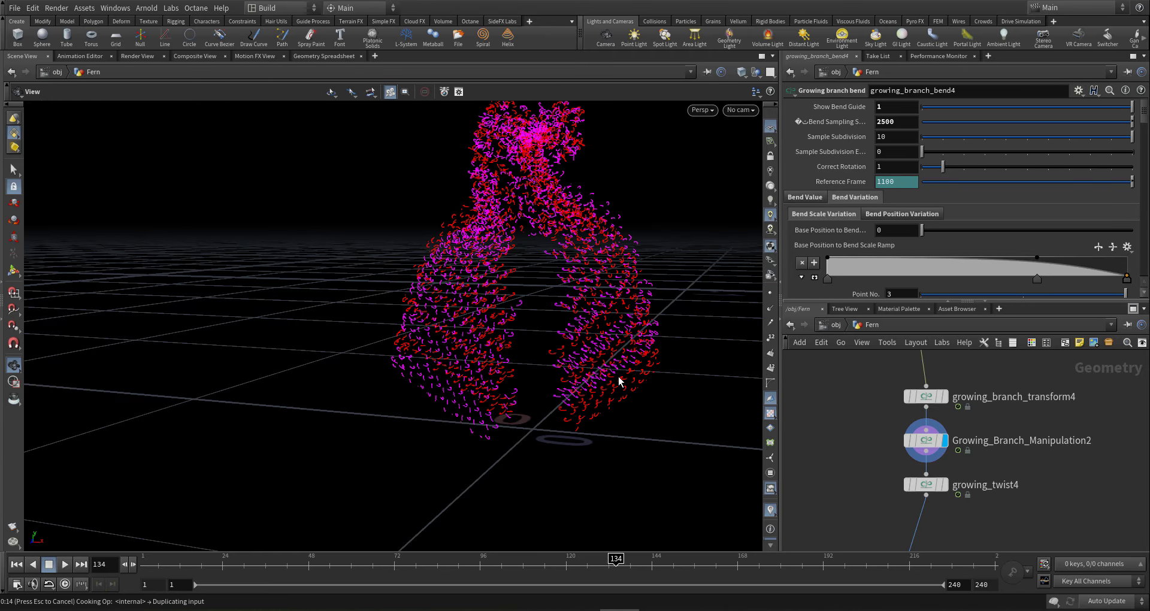
{"action": "left_click_drag", "start_coordinate": [619, 381], "coordinate": [442, 393]}
{"action": "scroll", "coordinate": [875, 415], "scroll_direction": "down", "scroll_amount": 5}
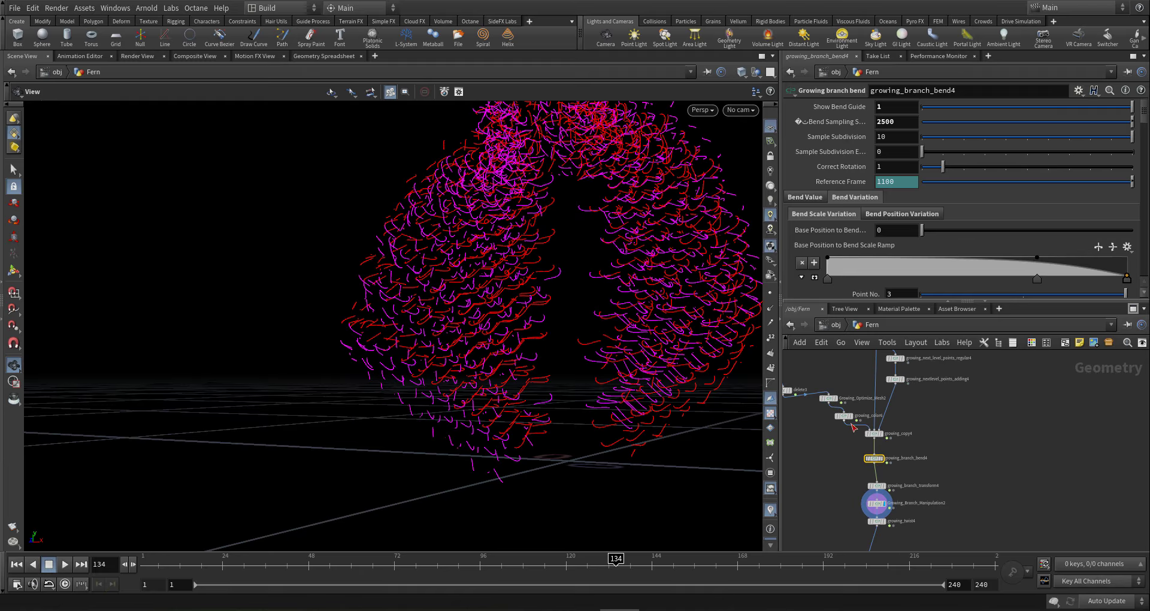
{"action": "scroll", "coordinate": [822, 509], "scroll_direction": "up", "scroll_amount": 4}
- Set growing_branch4's Segments to 30
{"action": "left_click", "coordinate": [874, 407]}
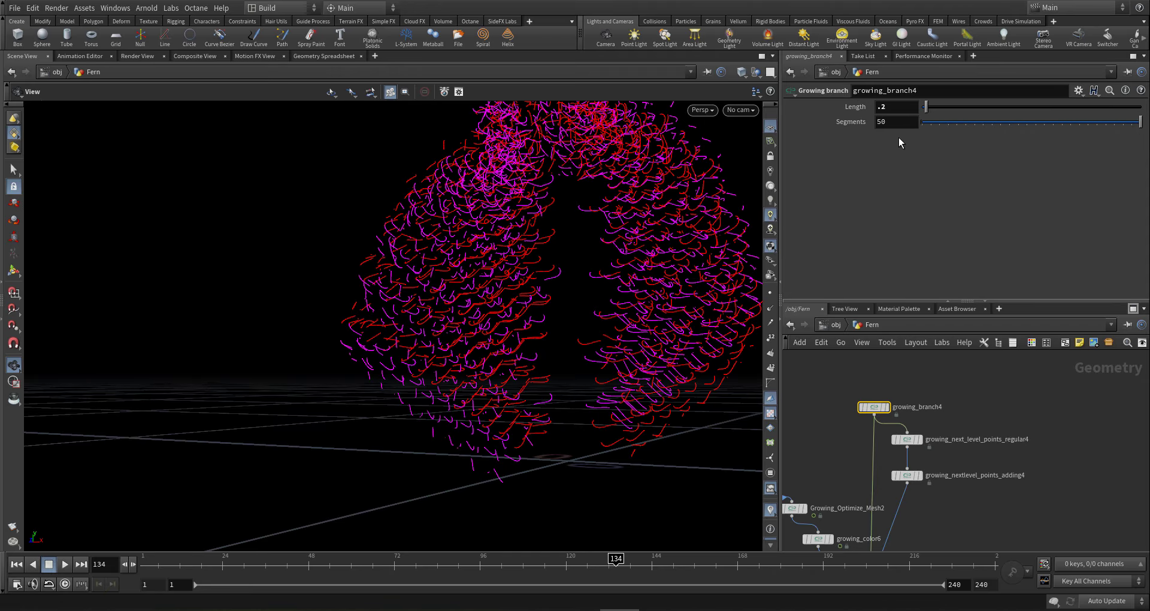
{"action": "left_click", "coordinate": [896, 122]}
{"action": "type", "text": "20"}
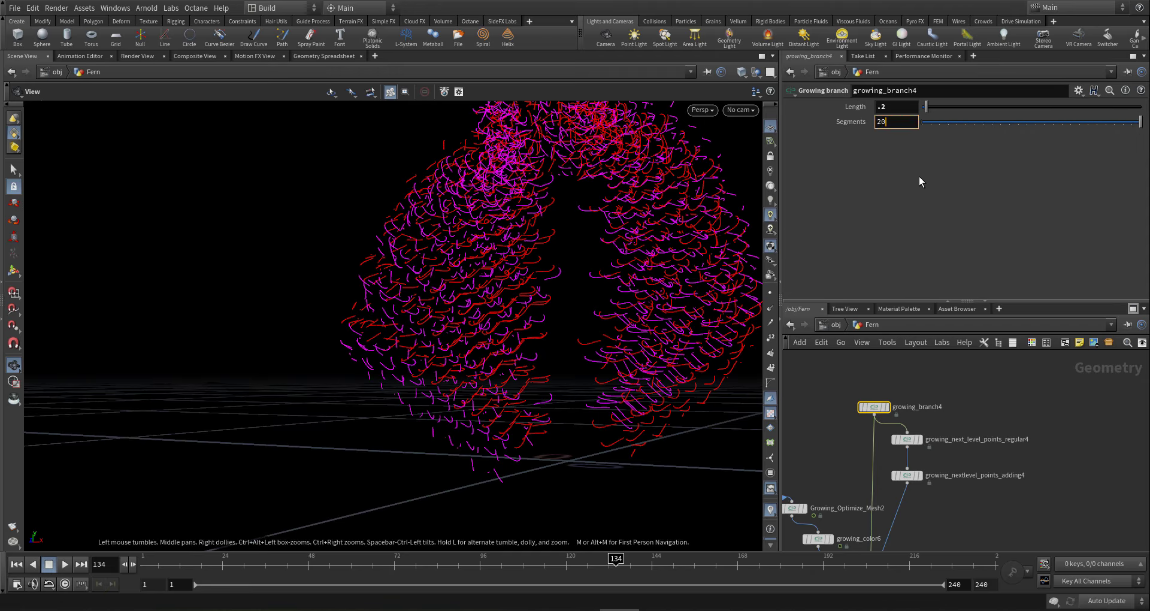
{"action": "key", "text": "BackSpace"}
{"action": "key", "text": "BackSpace"}
{"action": "type", "text": "30"}
{"action": "key", "text": "Return"}
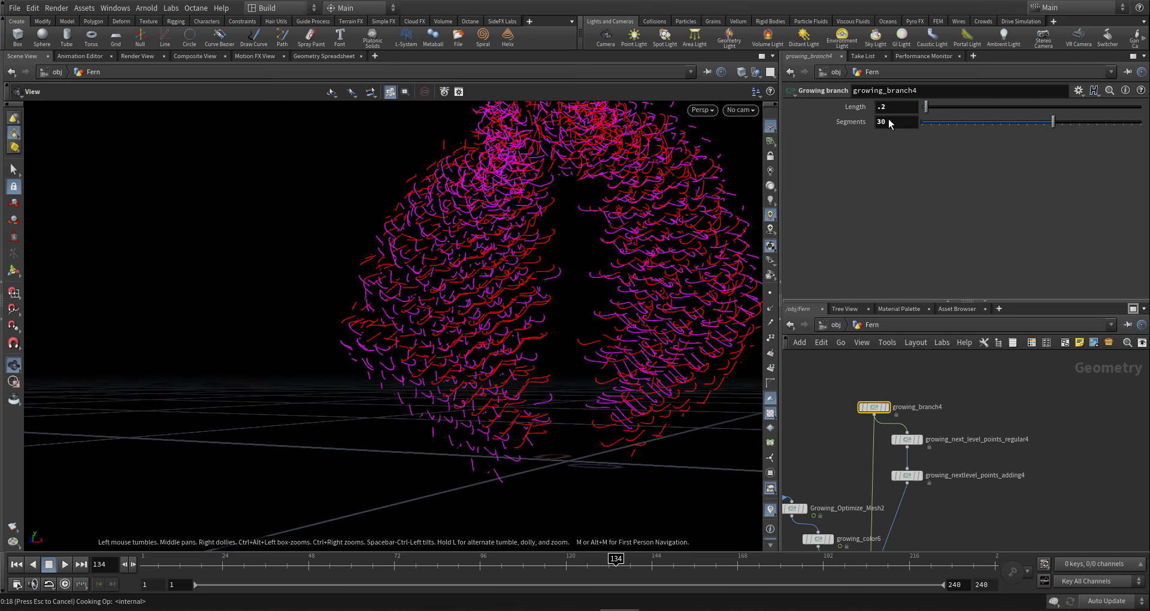
- Select the wire feeding merge1 in the network and delete it
{"action": "left_click_drag", "start_coordinate": [621, 375], "coordinate": [944, 463]}
{"action": "scroll", "coordinate": [941, 461], "scroll_direction": "down", "scroll_amount": 10}
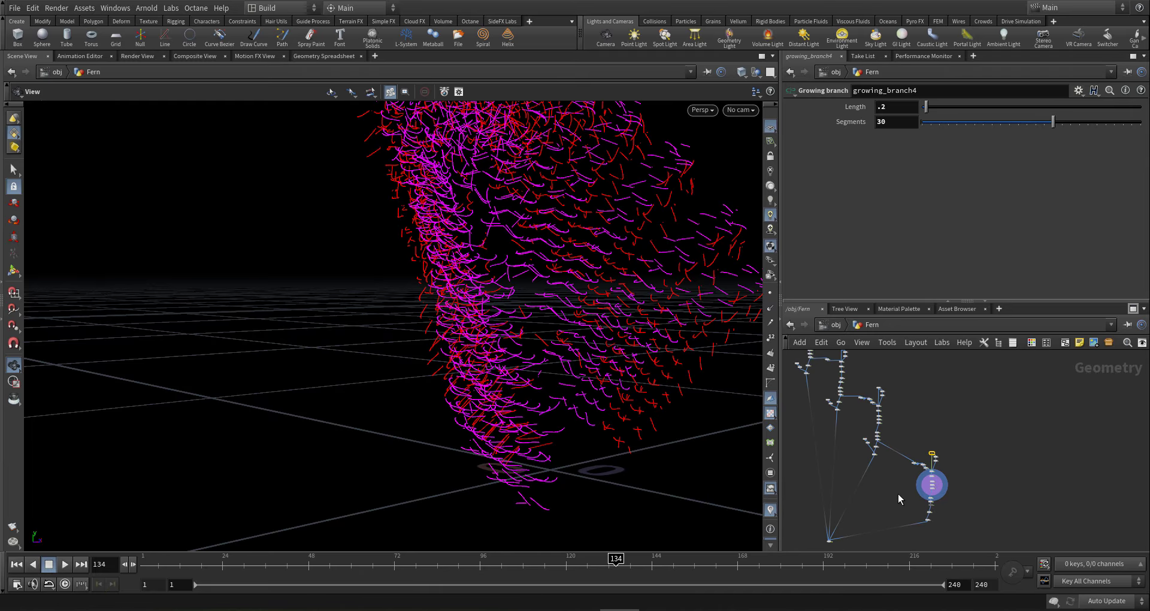
{"action": "middle_click_drag", "start_coordinate": [864, 518], "coordinate": [880, 497]}
{"action": "scroll", "coordinate": [880, 497], "scroll_direction": "up", "scroll_amount": 1}
{"action": "left_click_drag", "start_coordinate": [881, 492], "coordinate": [891, 520]}
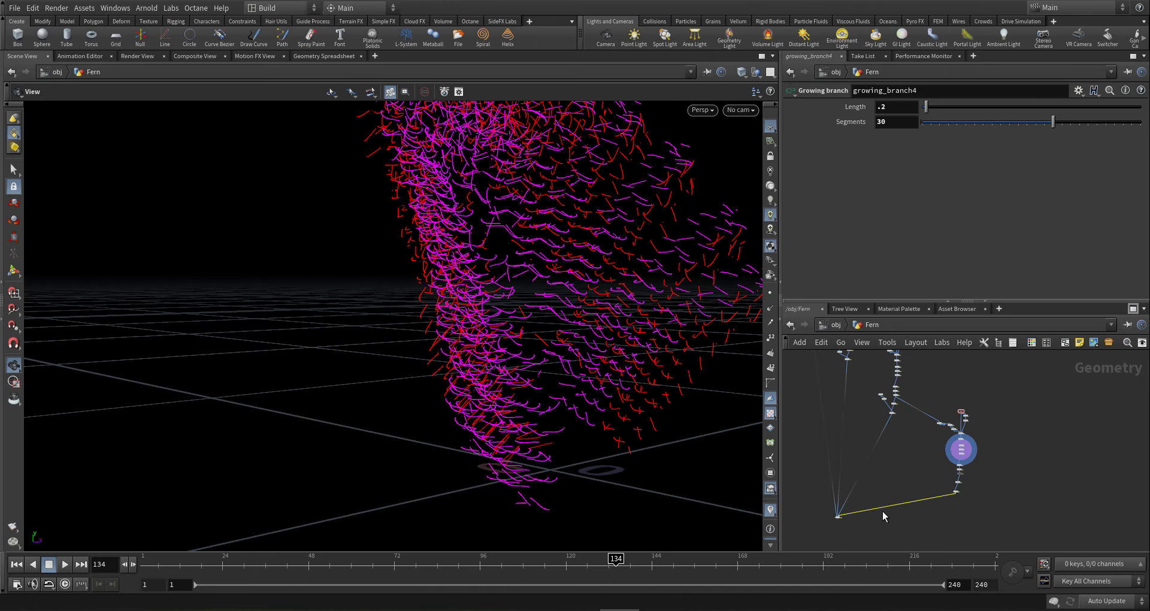
{"action": "key", "text": "Delete"}
{"action": "scroll", "coordinate": [822, 518], "scroll_direction": "up", "scroll_amount": 7}
- Set the display flag on merge1 and view the full fern from above
{"action": "left_click", "coordinate": [864, 527]}
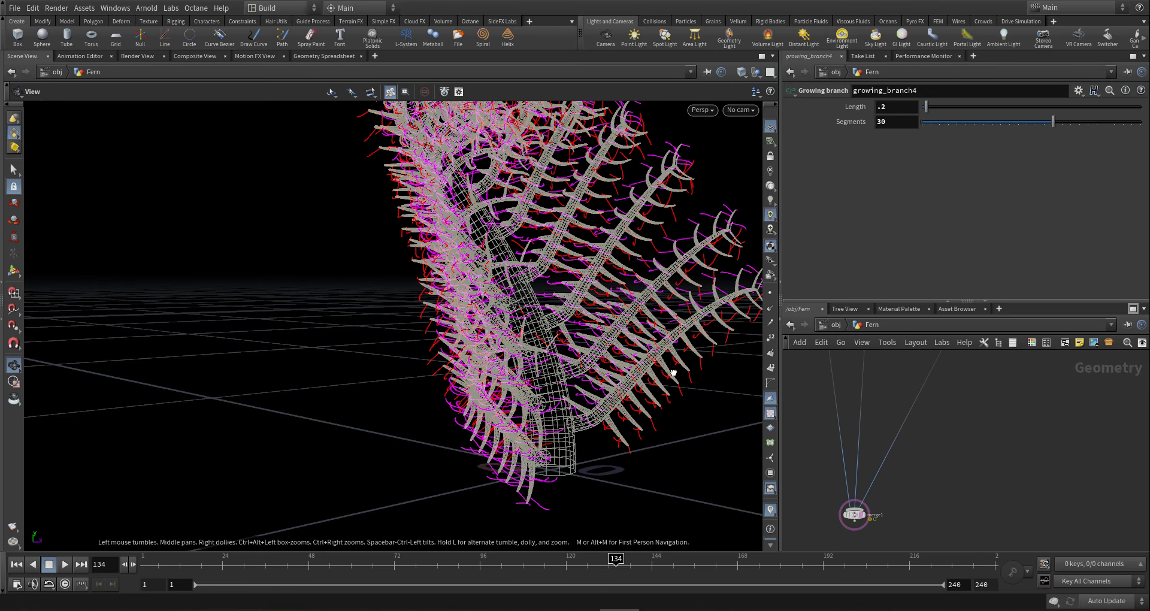
{"action": "left_click_drag", "start_coordinate": [675, 373], "coordinate": [602, 361]}
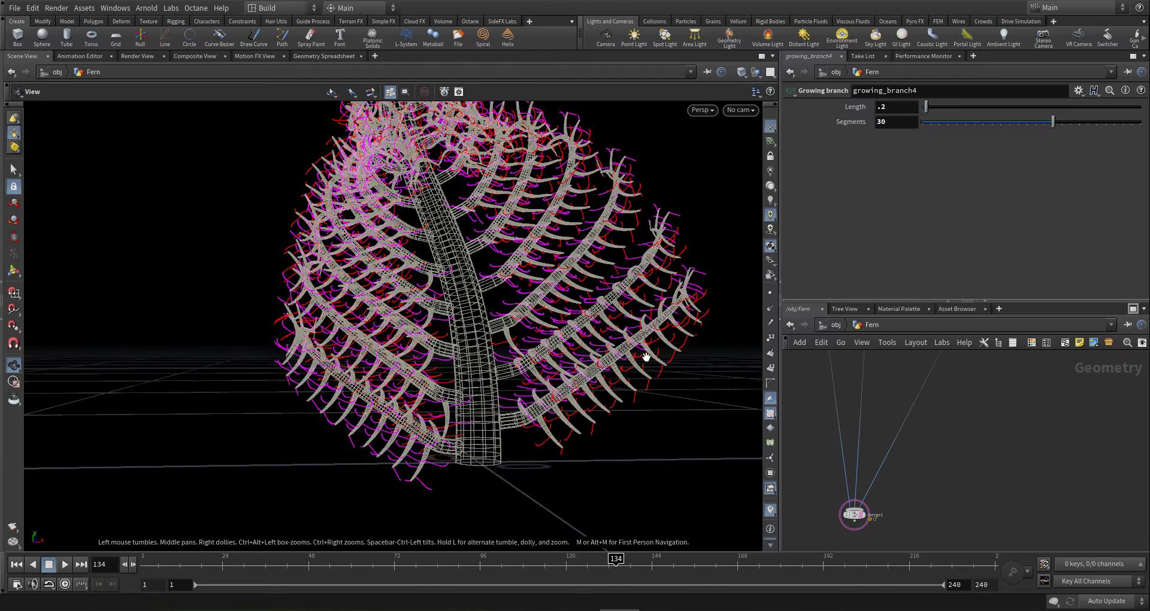
{"action": "right_click_drag", "start_coordinate": [603, 361], "coordinate": [689, 341]}
{"action": "left_click_drag", "start_coordinate": [673, 338], "coordinate": [709, 408]}
- Select delete3 to show its range settings: start 2, keeping 1 of every 3
{"action": "scroll", "coordinate": [925, 441], "scroll_direction": "down", "scroll_amount": 6}
{"action": "middle_click_drag", "start_coordinate": [1024, 381], "coordinate": [978, 423]}
{"action": "scroll", "coordinate": [978, 423], "scroll_direction": "up", "scroll_amount": 6}
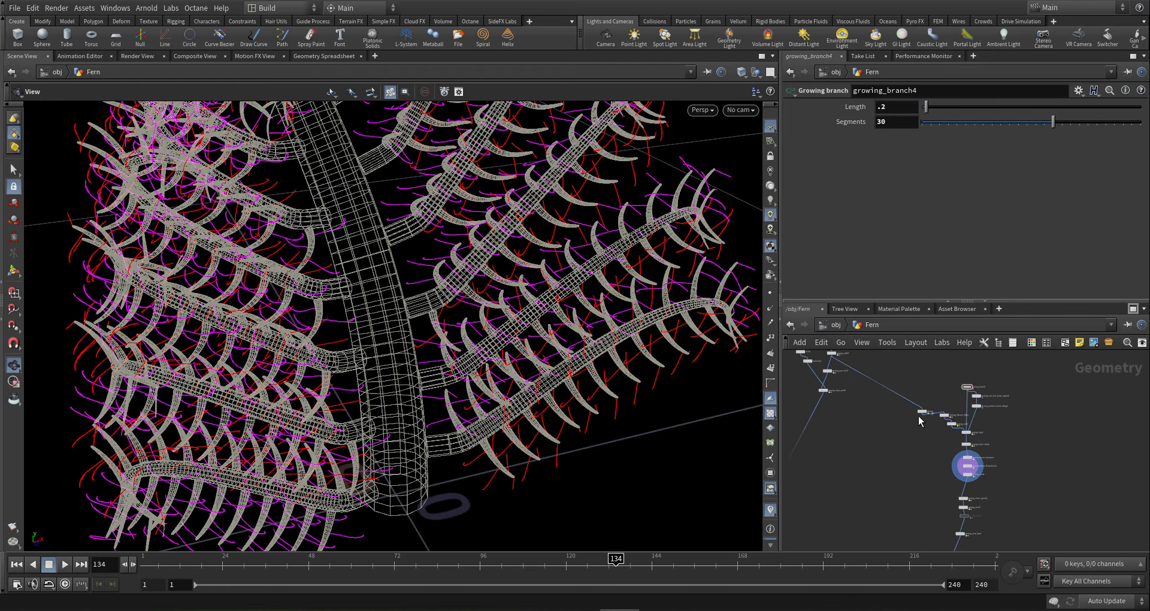
{"action": "left_click", "coordinate": [937, 397]}
{"action": "scroll", "coordinate": [953, 414], "scroll_direction": "down", "scroll_amount": 4}
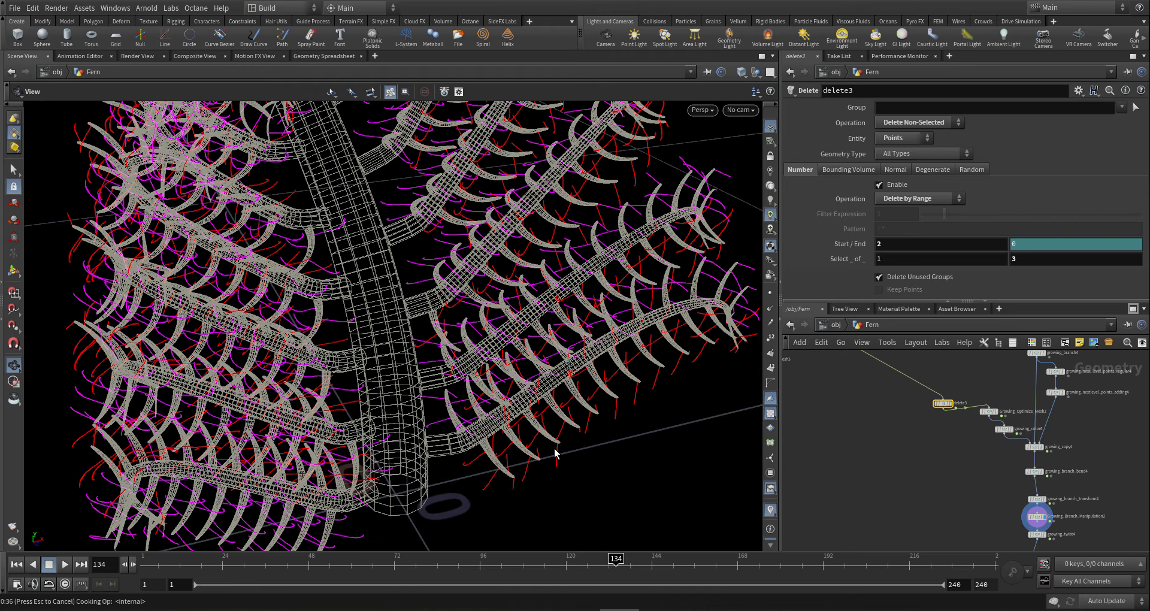
- Set Growing_Branch_Manipulation2's Red to Scale Mult to .1
{"action": "scroll", "coordinate": [539, 442], "scroll_direction": "down", "scroll_amount": 2}
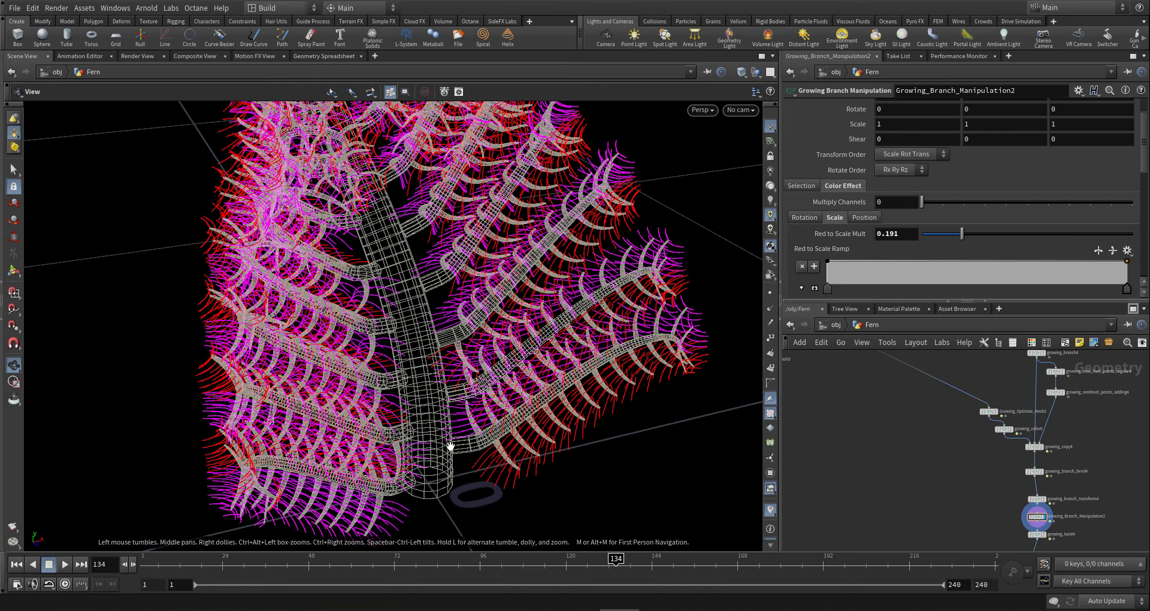
{"action": "left_click_drag", "start_coordinate": [509, 436], "coordinate": [424, 458]}
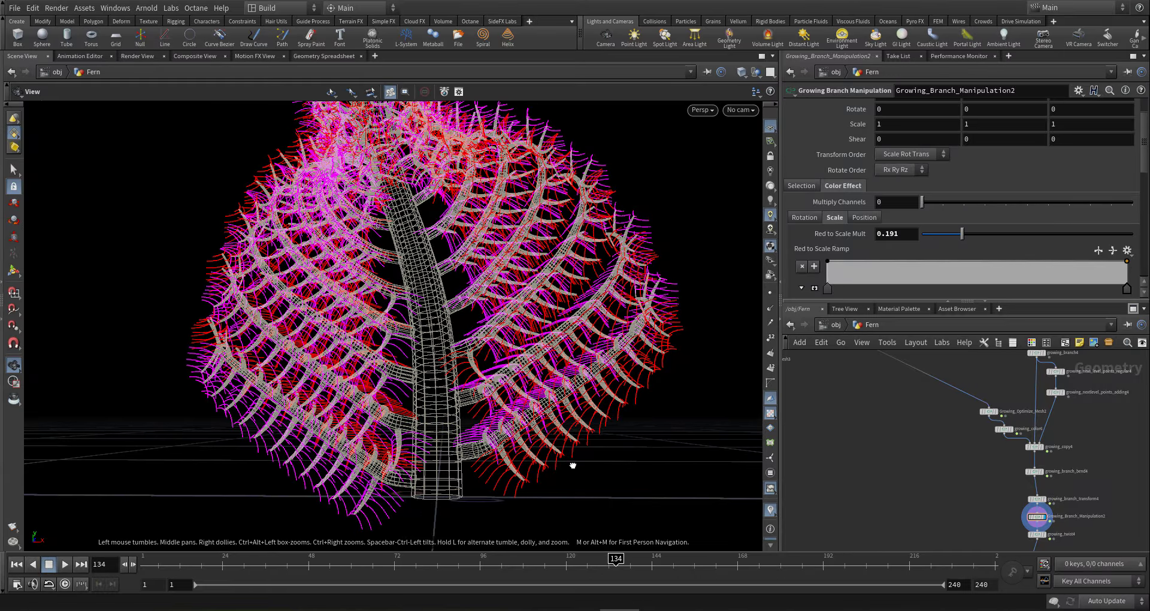
{"action": "left_click_drag", "start_coordinate": [572, 465], "coordinate": [490, 450]}
{"action": "right_click_drag", "start_coordinate": [491, 449], "coordinate": [138, 473]}
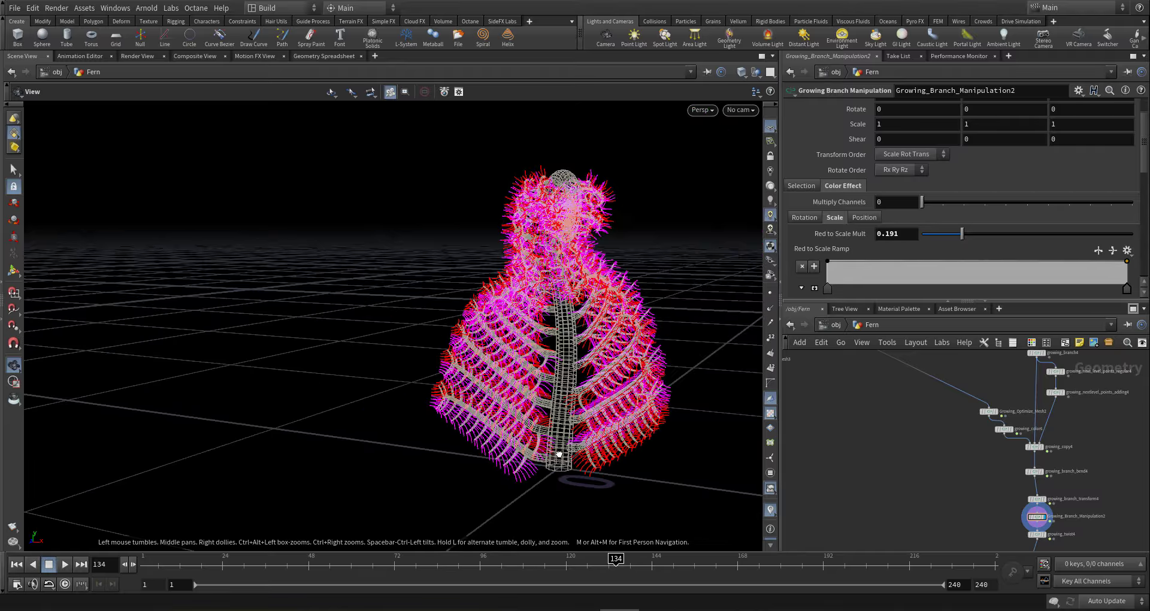
{"action": "left_click_drag", "start_coordinate": [559, 453], "coordinate": [557, 455]}
{"action": "scroll", "coordinate": [1007, 466], "scroll_direction": "down", "scroll_amount": 1}
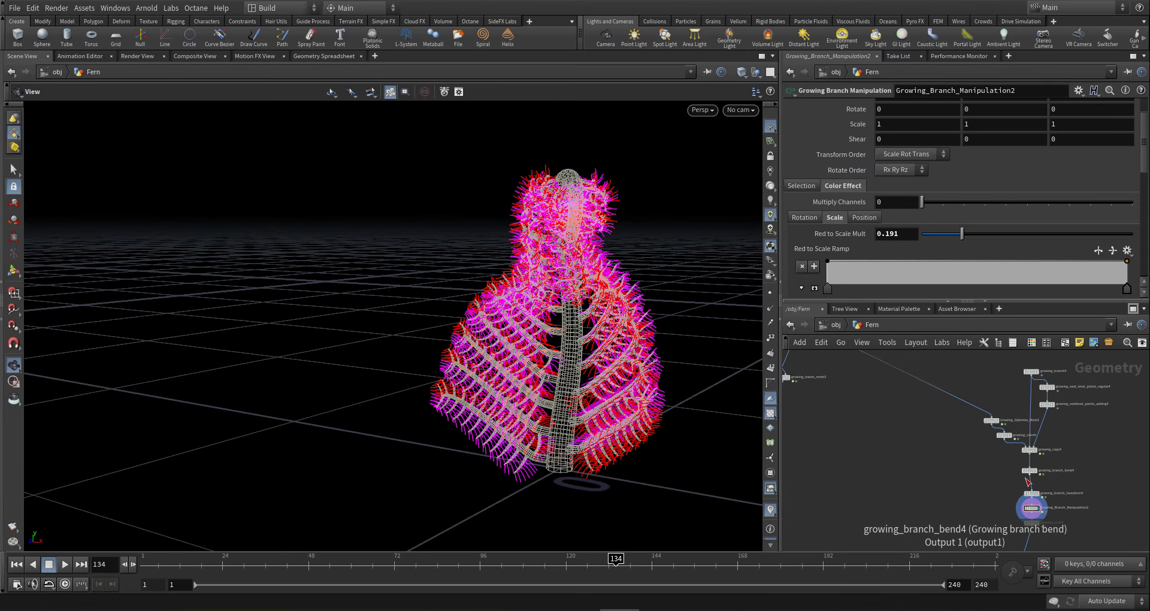
{"action": "left_click_drag", "start_coordinate": [908, 234], "coordinate": [857, 231]}
{"action": "type", "text": "."}
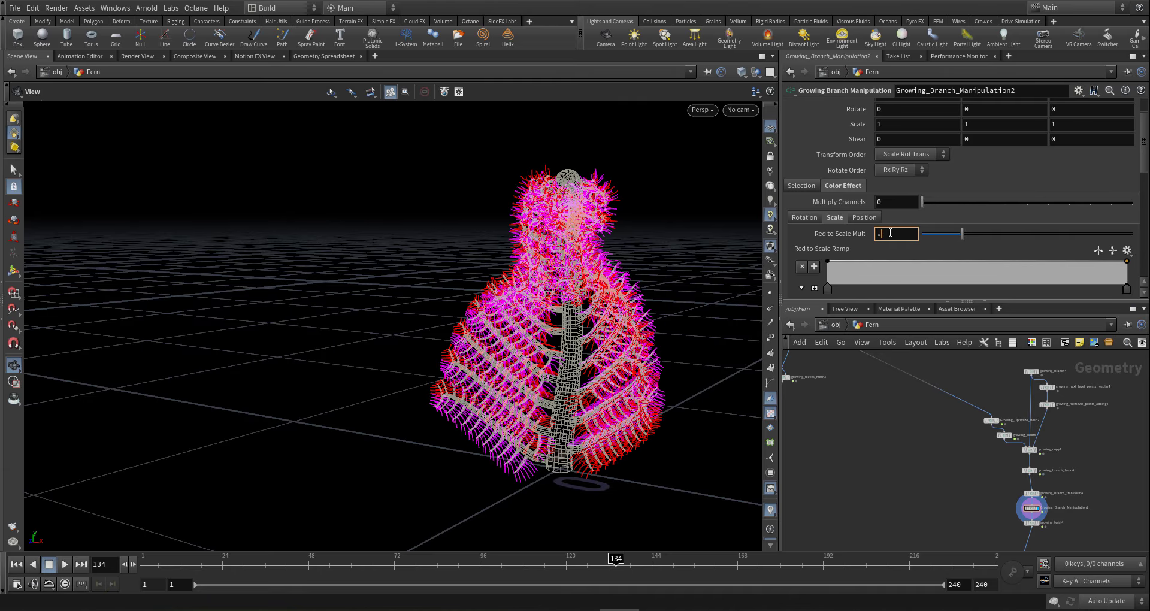
{"action": "type", "text": "1"}
{"action": "key", "text": "Return"}
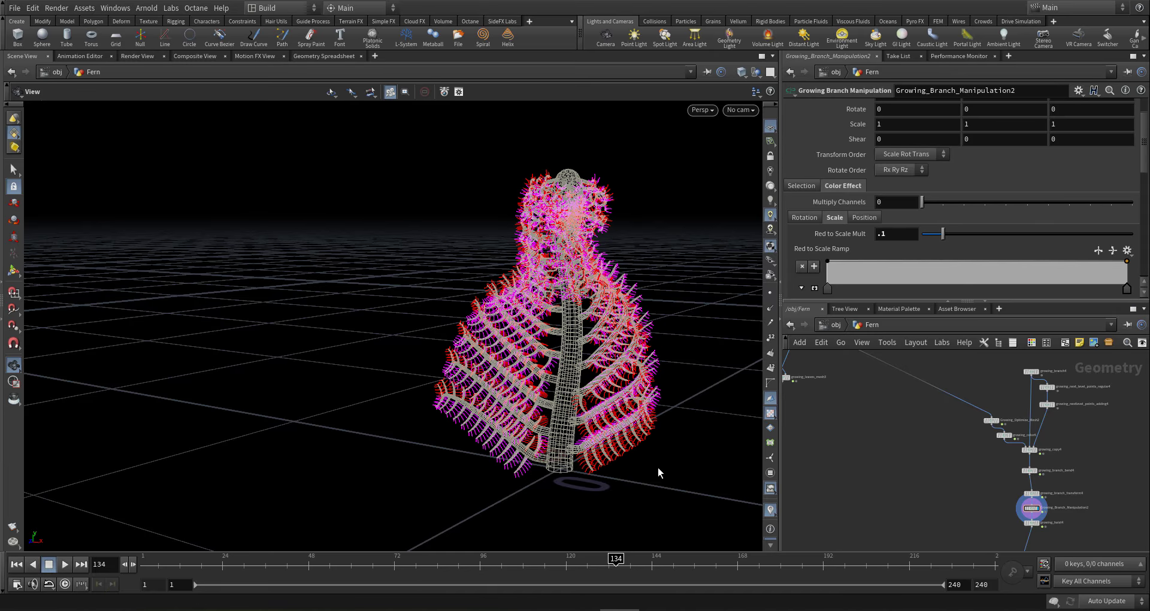
- Orbit around the frond to check the smaller pink leaflets
{"action": "left_click_drag", "start_coordinate": [561, 353], "coordinate": [341, 353]}
{"action": "right_click_drag", "start_coordinate": [609, 162], "coordinate": [833, 178]}
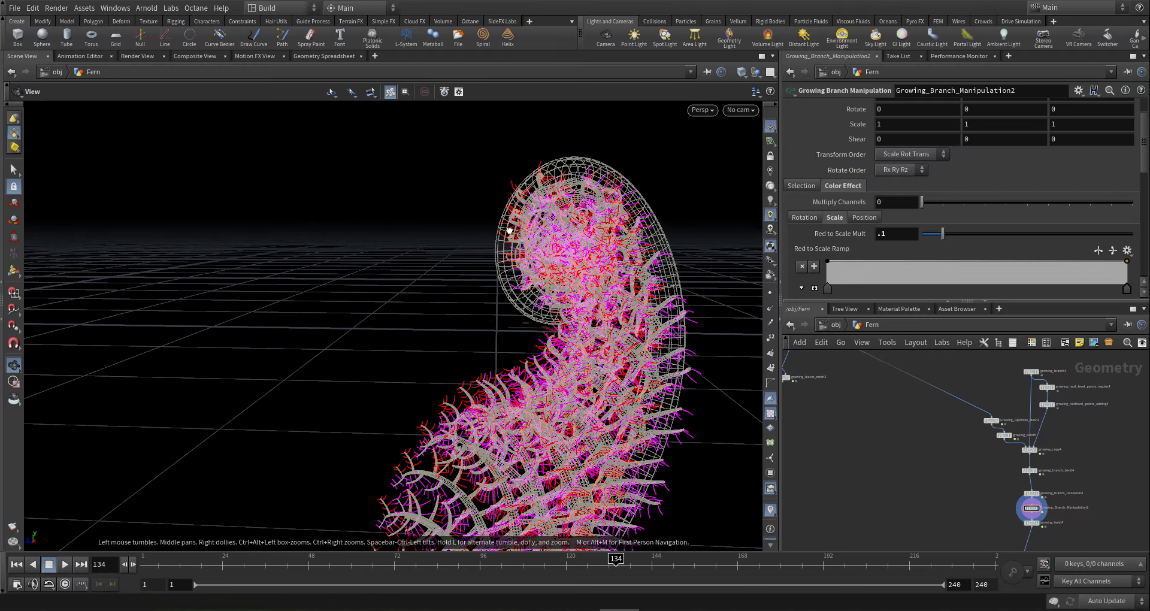
{"action": "left_click_drag", "start_coordinate": [509, 230], "coordinate": [486, 286]}
{"action": "right_click_drag", "start_coordinate": [486, 285], "coordinate": [565, 348]}
{"action": "middle_click_drag", "start_coordinate": [565, 347], "coordinate": [419, 290]}
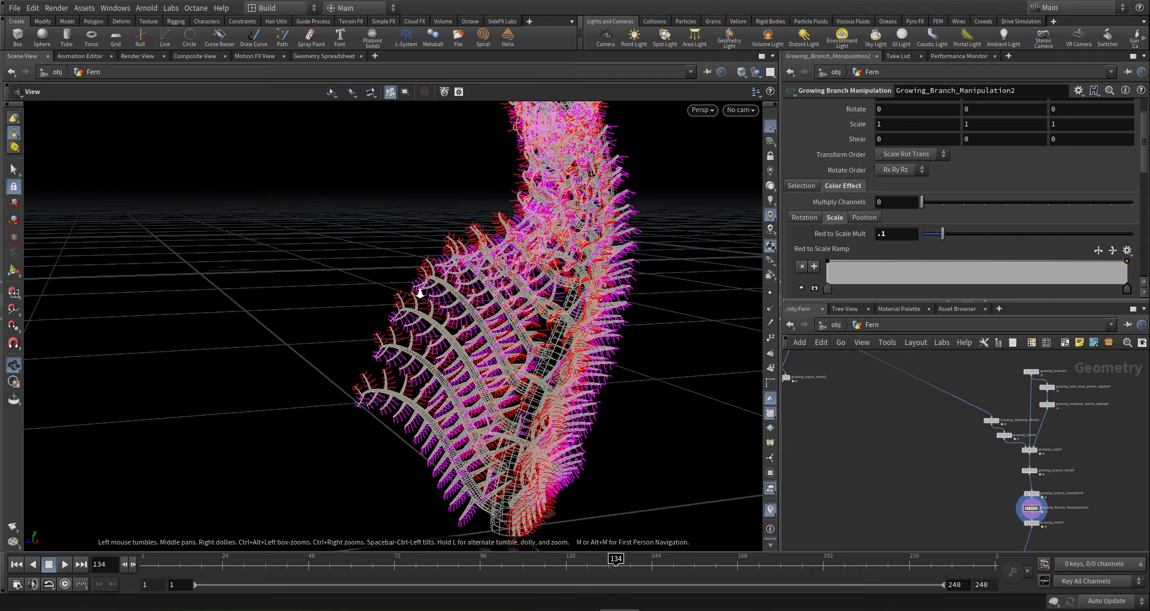
{"action": "right_click_drag", "start_coordinate": [418, 290], "coordinate": [432, 320]}
{"action": "left_click_drag", "start_coordinate": [544, 301], "coordinate": [557, 349]}
{"action": "middle_click_drag", "start_coordinate": [544, 390], "coordinate": [539, 401]}
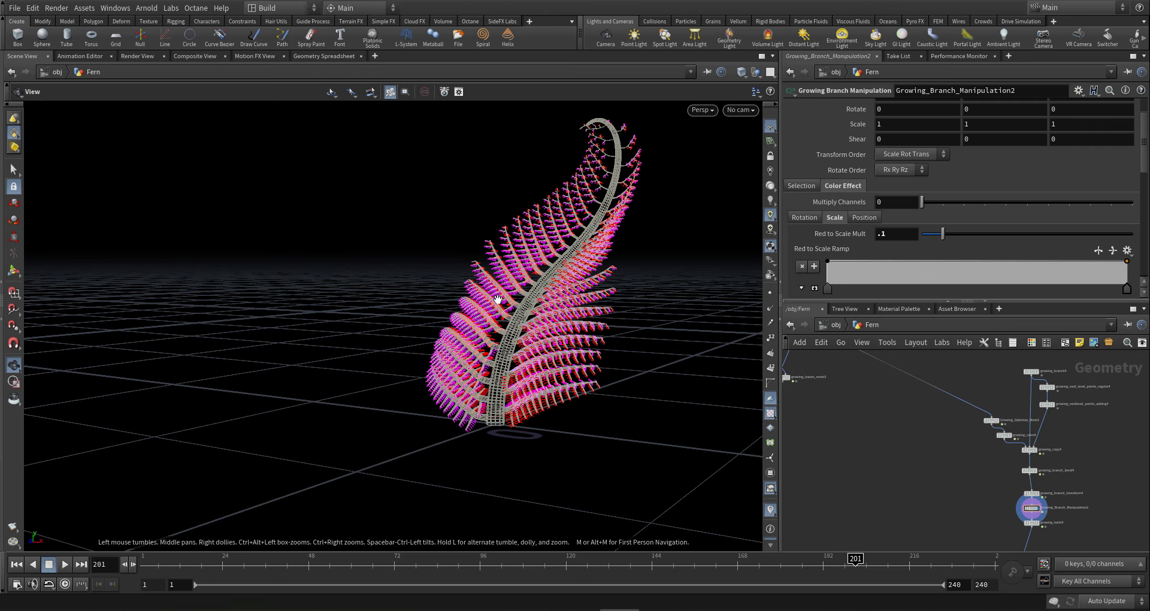
{"action": "right_click_drag", "start_coordinate": [498, 303], "coordinate": [743, 333]}
{"action": "left_click_drag", "start_coordinate": [585, 385], "coordinate": [572, 359]}
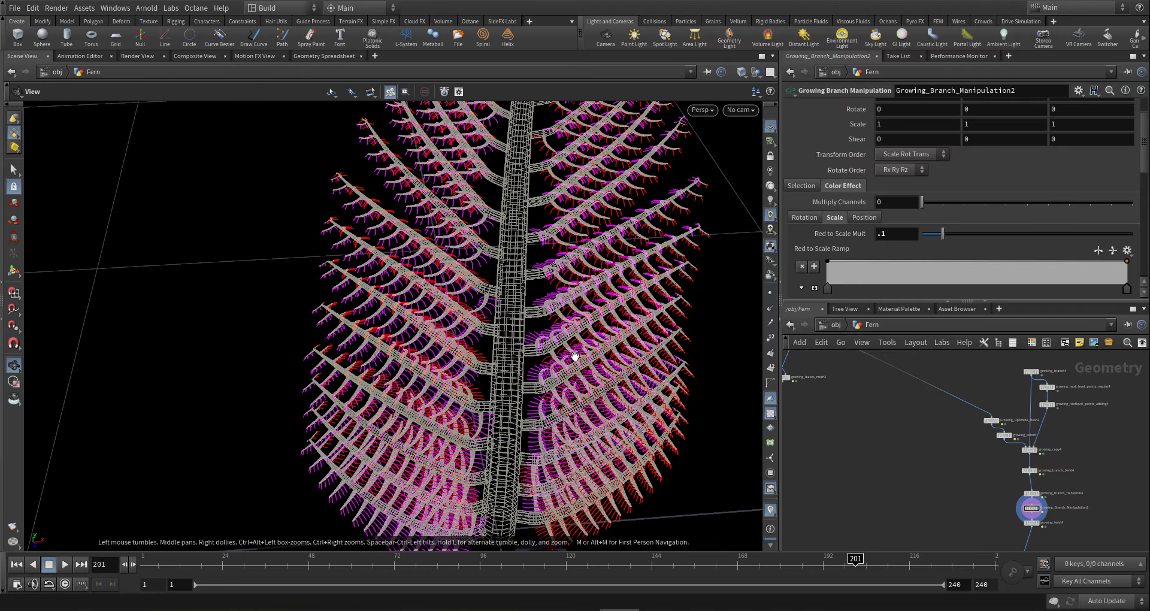
{"action": "right_click_drag", "start_coordinate": [573, 359], "coordinate": [606, 369]}
{"action": "left_click_drag", "start_coordinate": [464, 327], "coordinate": [457, 290]}
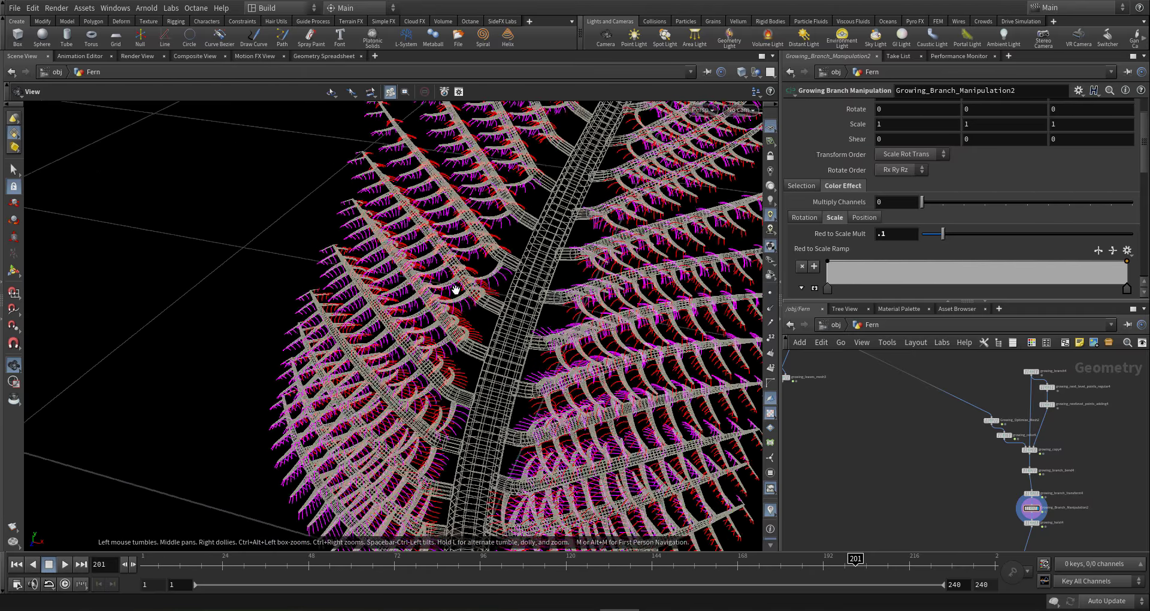
{"action": "right_click_drag", "start_coordinate": [457, 290], "coordinate": [472, 288]}
{"action": "left_click_drag", "start_coordinate": [429, 398], "coordinate": [554, 363]}
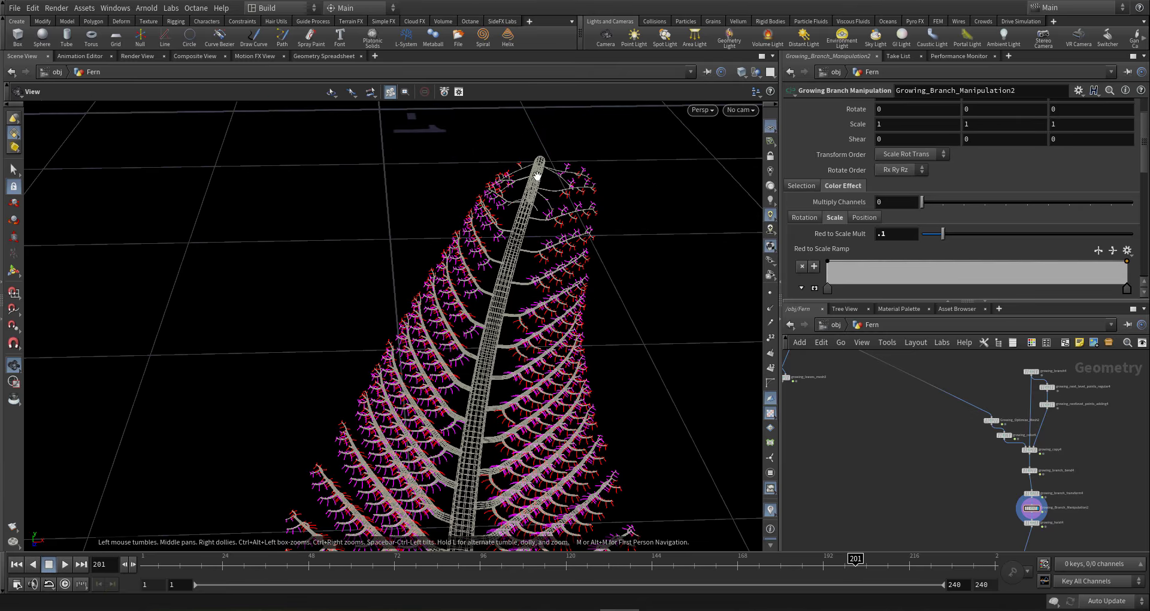
{"action": "left_click_drag", "start_coordinate": [537, 175], "coordinate": [346, 221]}
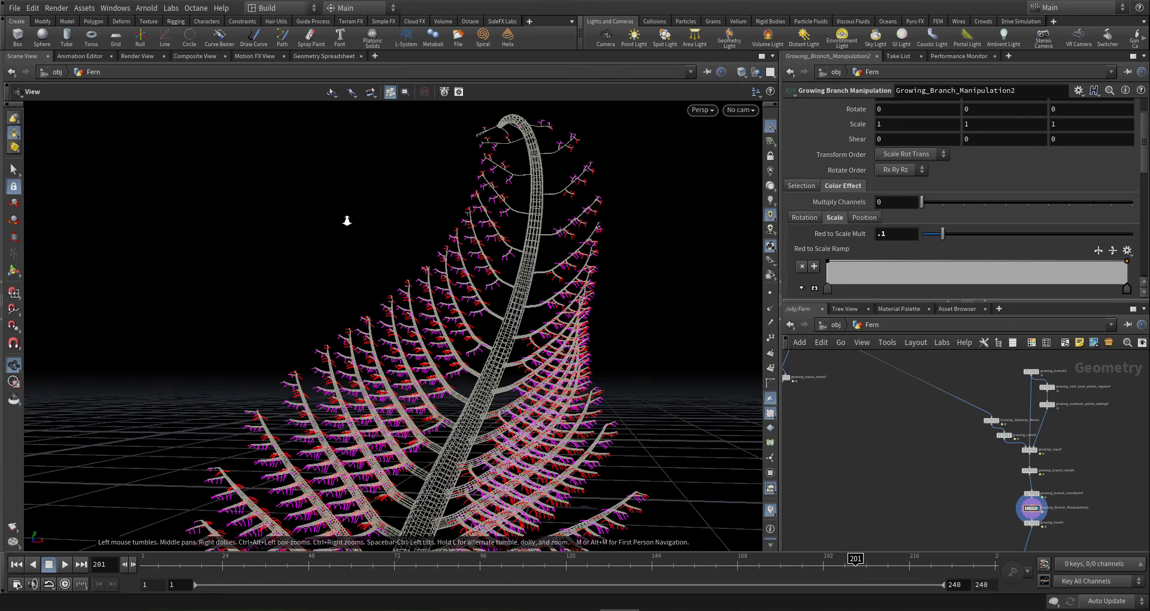
{"action": "right_click_drag", "start_coordinate": [347, 221], "coordinate": [494, 305]}
{"action": "left_click_drag", "start_coordinate": [537, 264], "coordinate": [696, 373]}
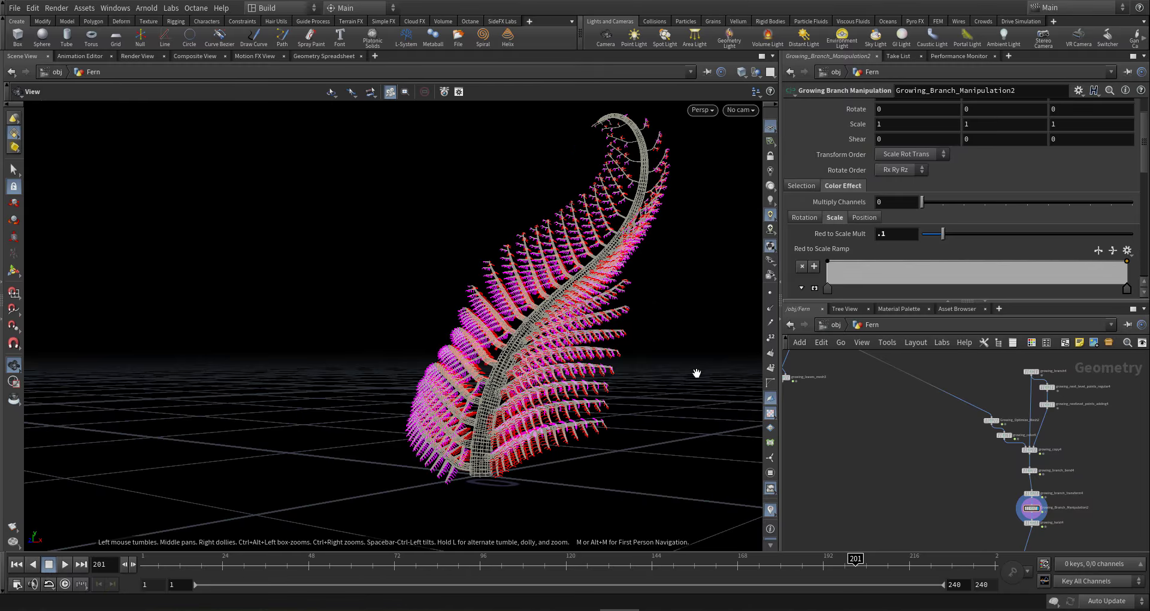
{"action": "scroll", "coordinate": [876, 438], "scroll_direction": "down", "scroll_amount": 5}
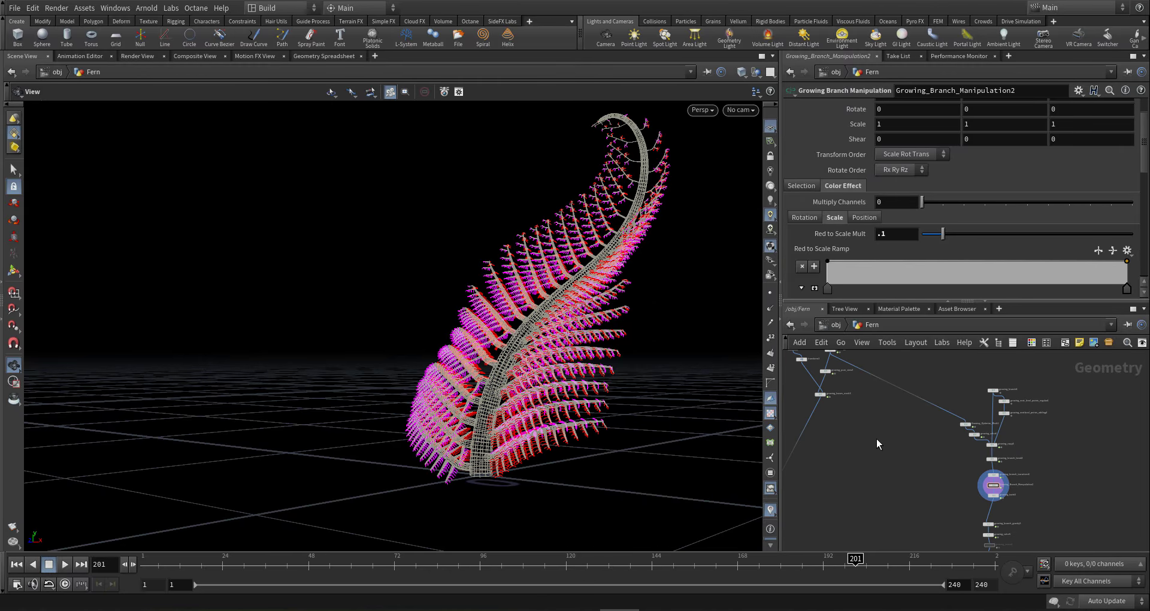
- Switch cooking to Manual and select growing_copy2
{"action": "left_click", "coordinate": [1088, 601]}
{"action": "left_click", "coordinate": [1107, 586]}
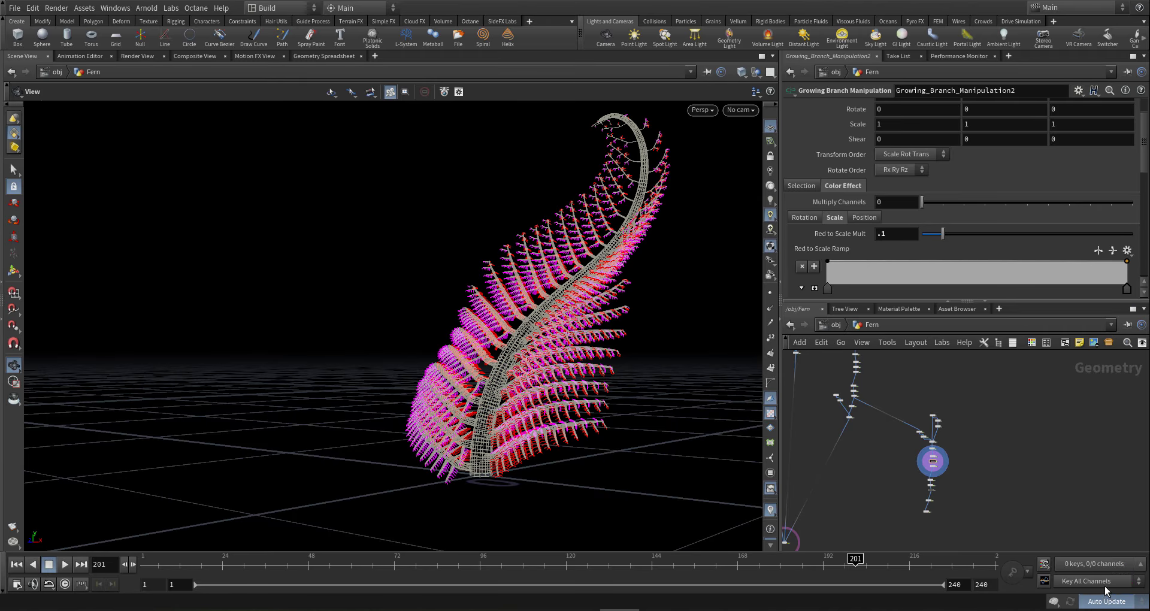
{"action": "middle_click_drag", "start_coordinate": [895, 463], "coordinate": [978, 535]}
{"action": "scroll", "coordinate": [949, 419], "scroll_direction": "up", "scroll_amount": 5}
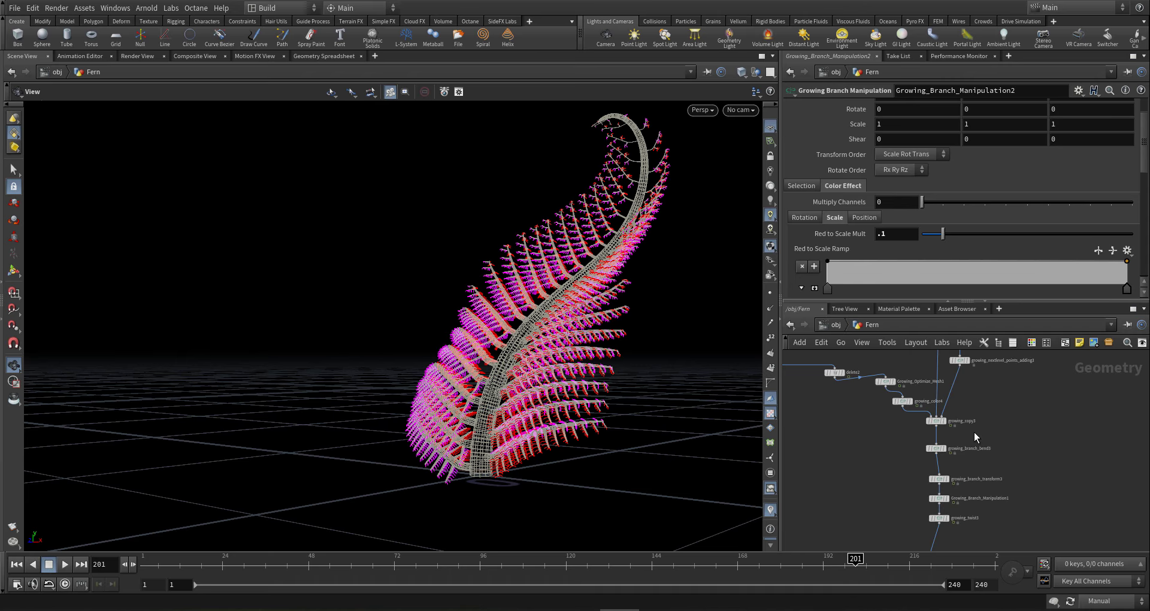
{"action": "scroll", "coordinate": [974, 433], "scroll_direction": "down", "scroll_amount": 8}
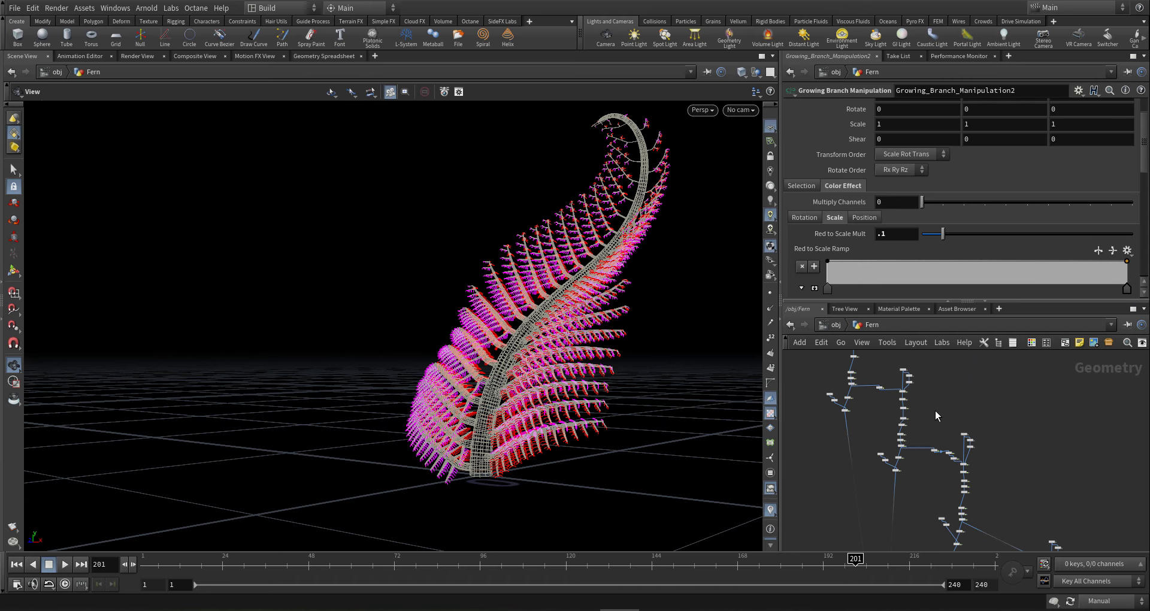
{"action": "scroll", "coordinate": [936, 411], "scroll_direction": "up", "scroll_amount": 6}
{"action": "left_click", "coordinate": [885, 396]}
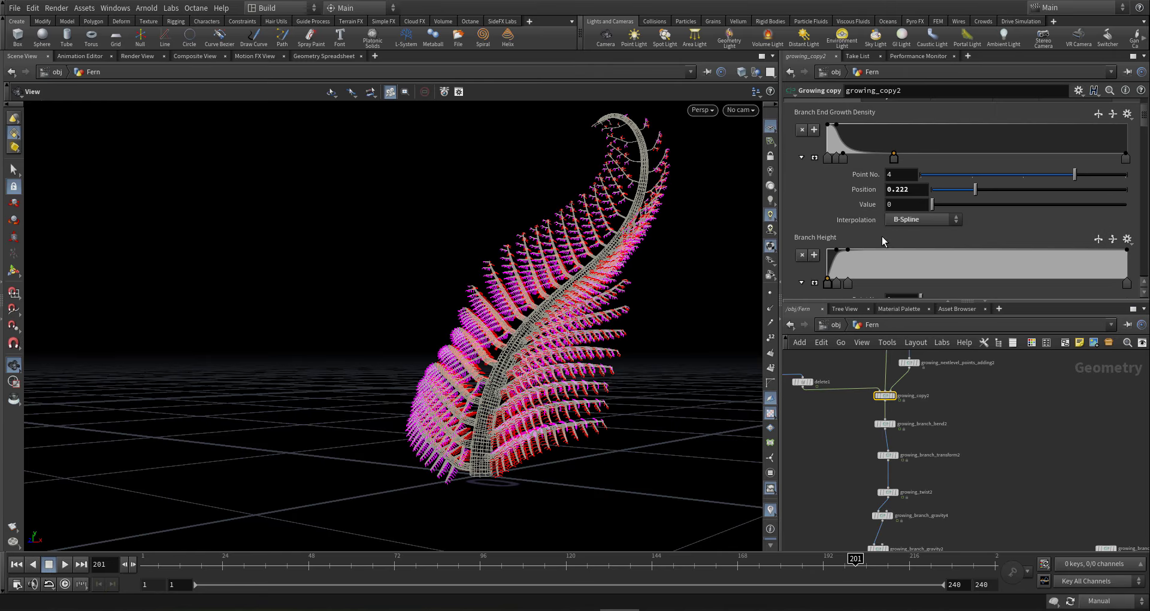
- Add several bump points to growing_copy2's Scale Noise Ramp
{"action": "scroll", "coordinate": [995, 177], "scroll_direction": "up", "scroll_amount": 2}
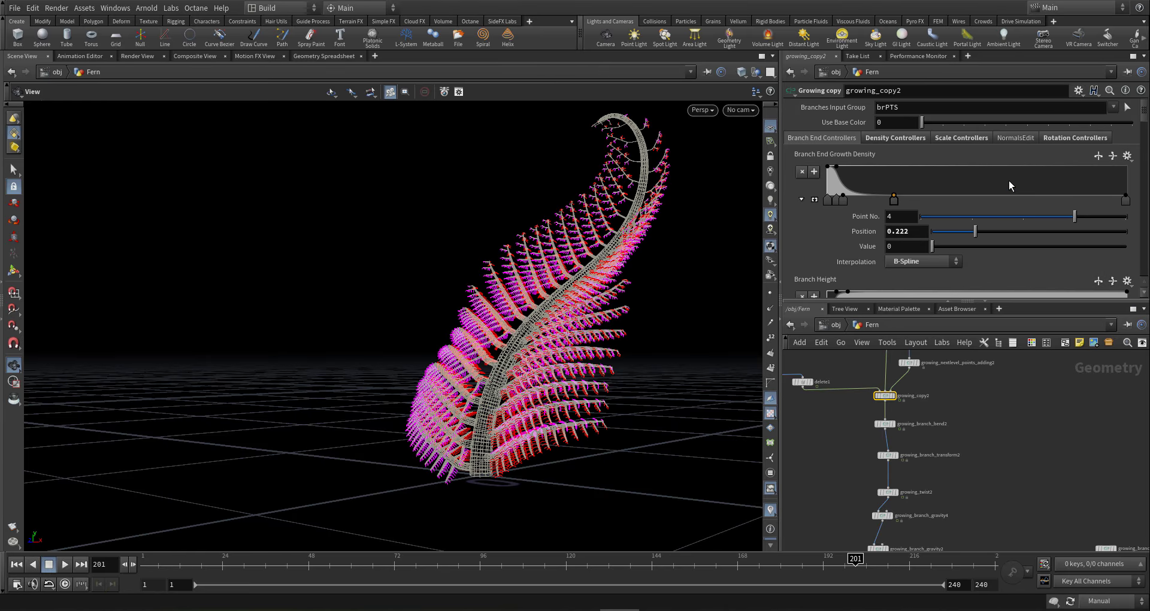
{"action": "left_click", "coordinate": [942, 139]}
{"action": "scroll", "coordinate": [922, 181], "scroll_direction": "down", "scroll_amount": 5}
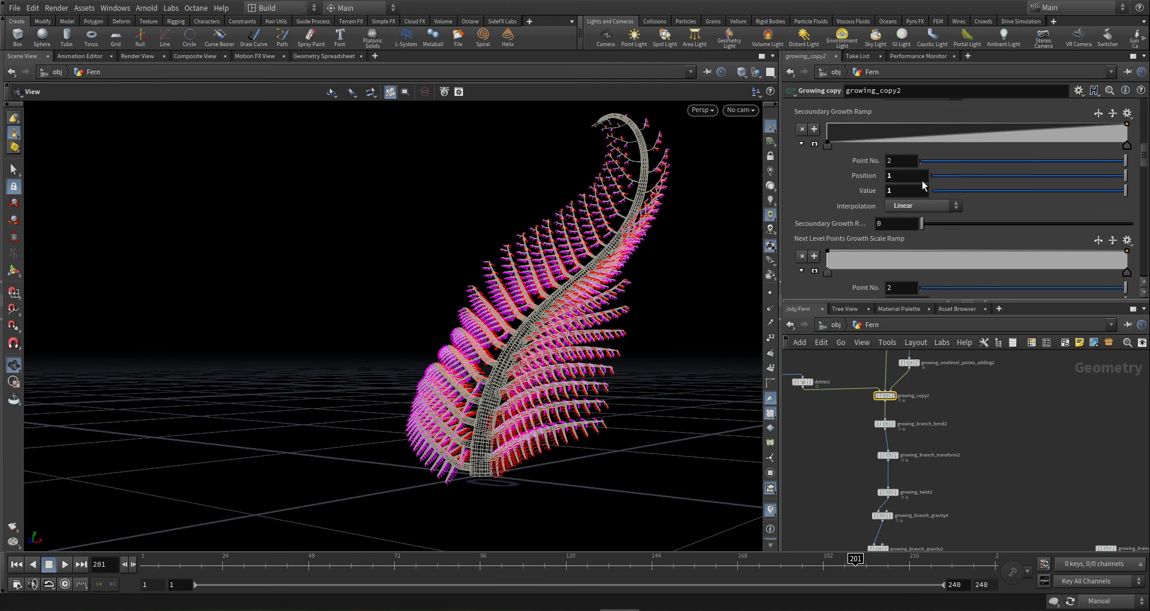
{"action": "scroll", "coordinate": [923, 185], "scroll_direction": "up", "scroll_amount": 4}
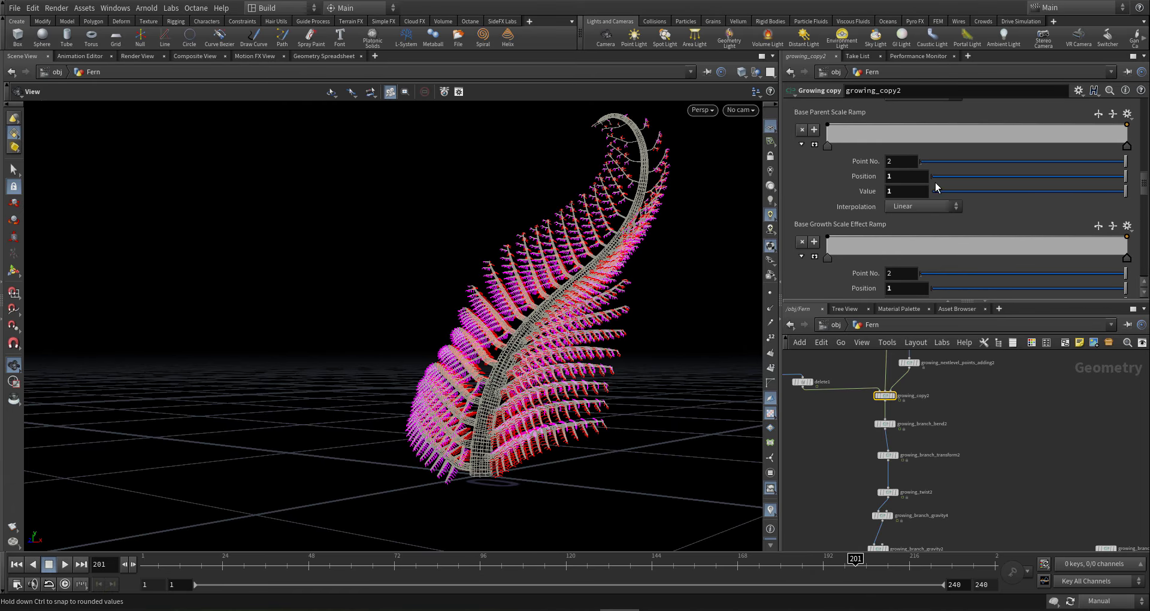
{"action": "scroll", "coordinate": [943, 207], "scroll_direction": "down", "scroll_amount": 6}
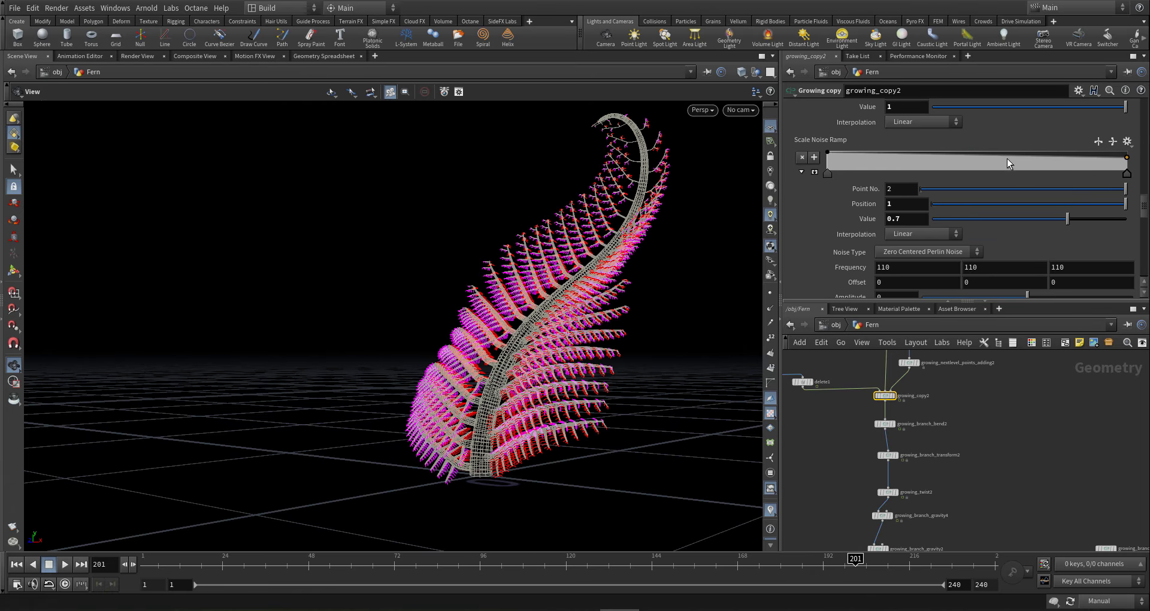
{"action": "left_click_drag", "start_coordinate": [1007, 159], "coordinate": [949, 153]}
{"action": "left_click", "coordinate": [1028, 159]}
{"action": "left_click", "coordinate": [972, 158]}
- Set noise Amplitude to 1, add an end point, and make the ramp B-Spline
{"action": "scroll", "coordinate": [906, 276], "scroll_direction": "down", "scroll_amount": 1}
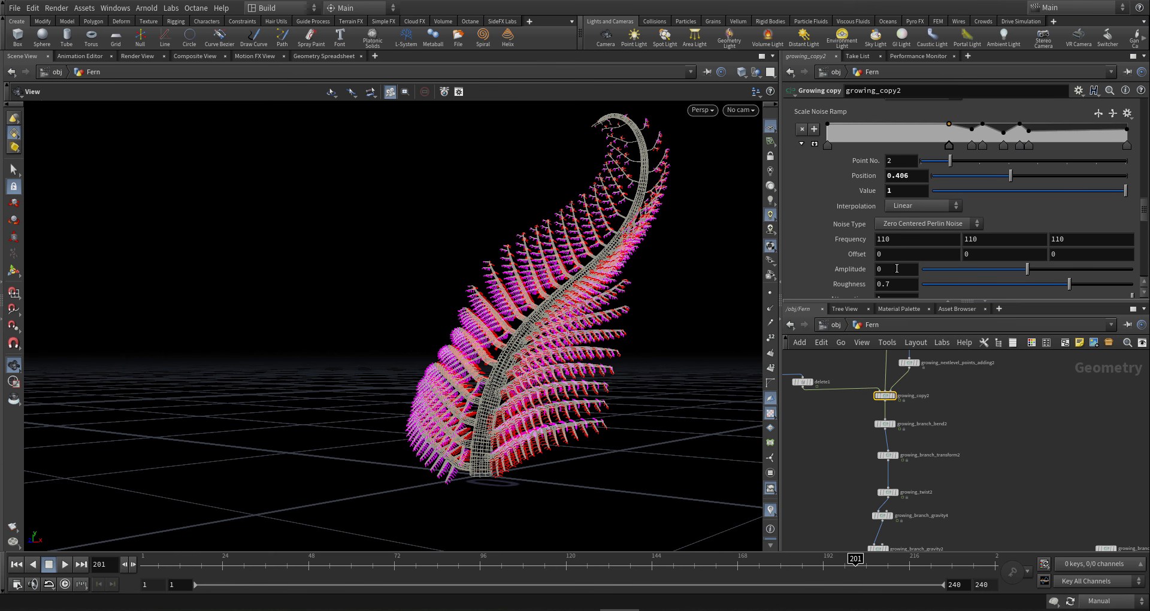
{"action": "left_click_drag", "start_coordinate": [897, 269], "coordinate": [825, 251]}
{"action": "type", "text": "1"}
{"action": "key", "text": "Return"}
{"action": "left_click", "coordinate": [1068, 124]}
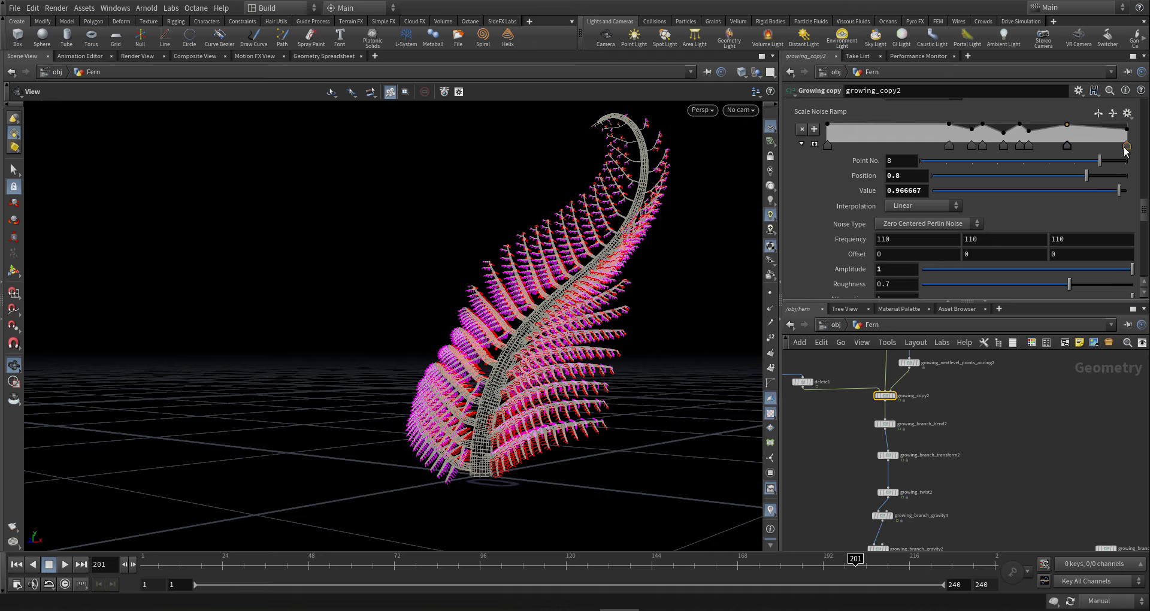
{"action": "left_click", "coordinate": [828, 145]}
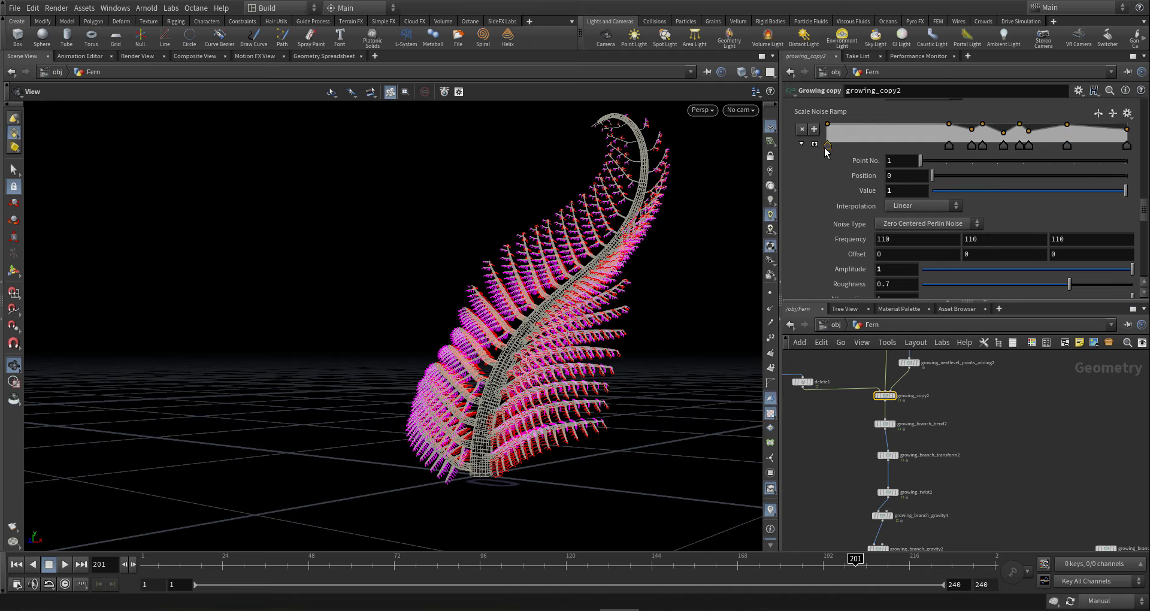
{"action": "left_click", "coordinate": [922, 205]}
{"action": "left_click", "coordinate": [919, 278]}
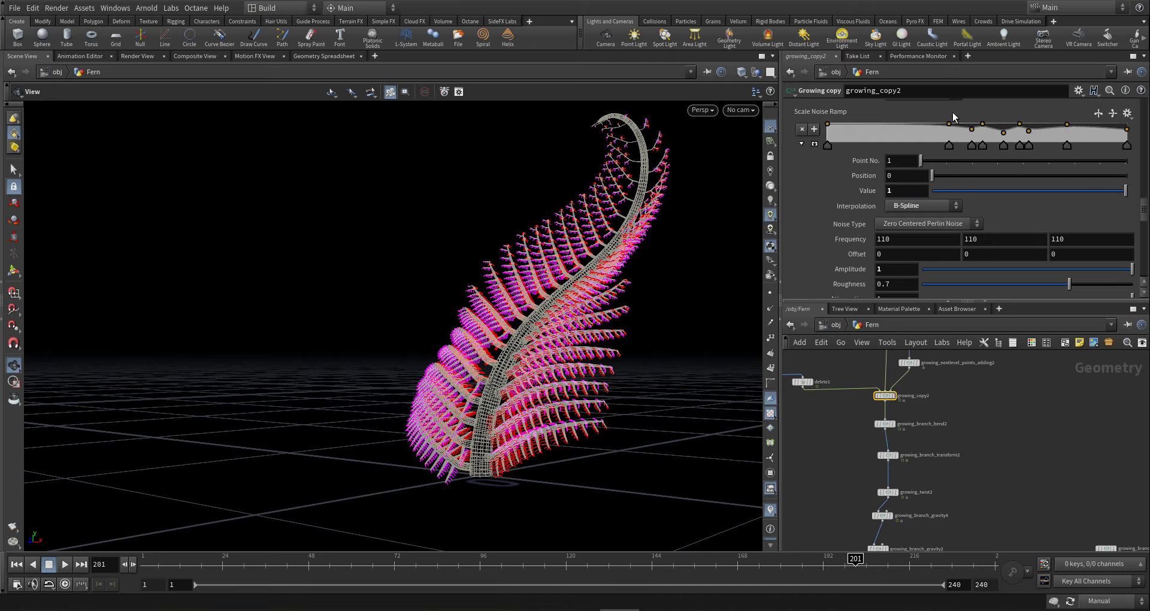
- Copy the Scale Noise Ramp parameter to the clipboard
{"action": "right_click", "coordinate": [830, 114]}
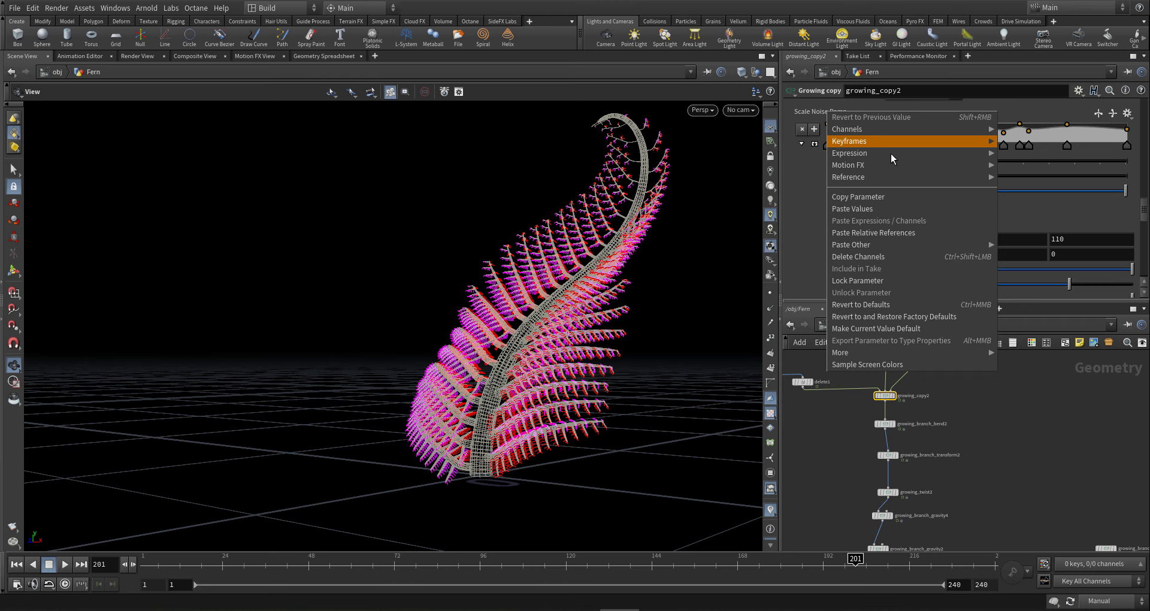
{"action": "left_click", "coordinate": [872, 199]}
{"action": "scroll", "coordinate": [925, 402], "scroll_direction": "down", "scroll_amount": 4}
{"action": "middle_click_drag", "start_coordinate": [1004, 388], "coordinate": [996, 361]}
{"action": "scroll", "coordinate": [989, 455], "scroll_direction": "up", "scroll_amount": 5}
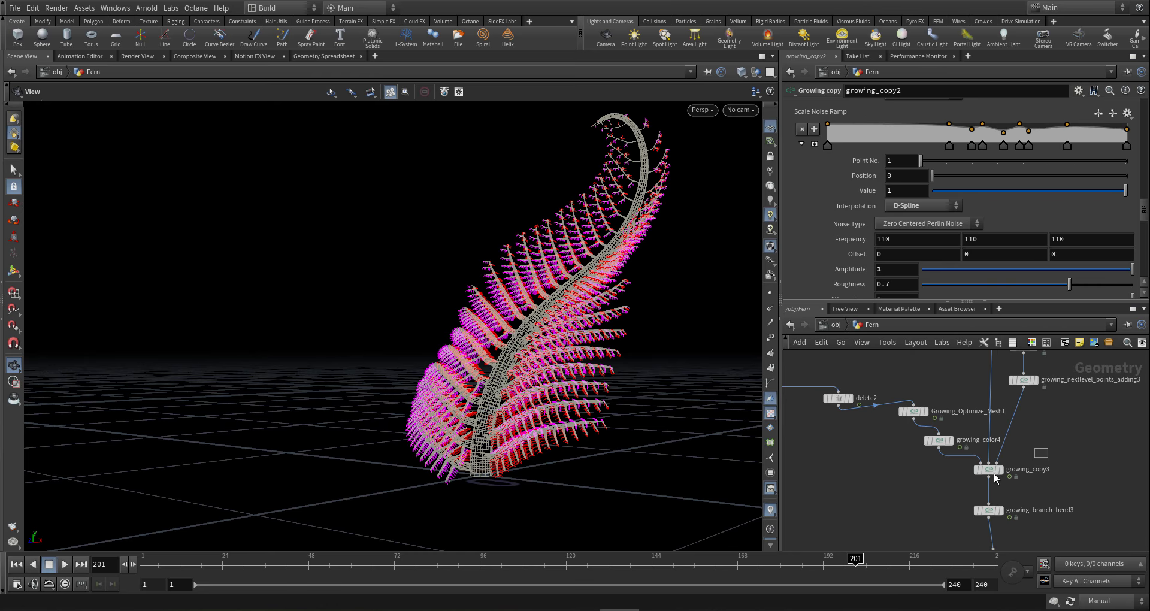
- Paste the copied ramp values into growing_copy3's Scale Noise Ramp
{"action": "left_click", "coordinate": [988, 469]}
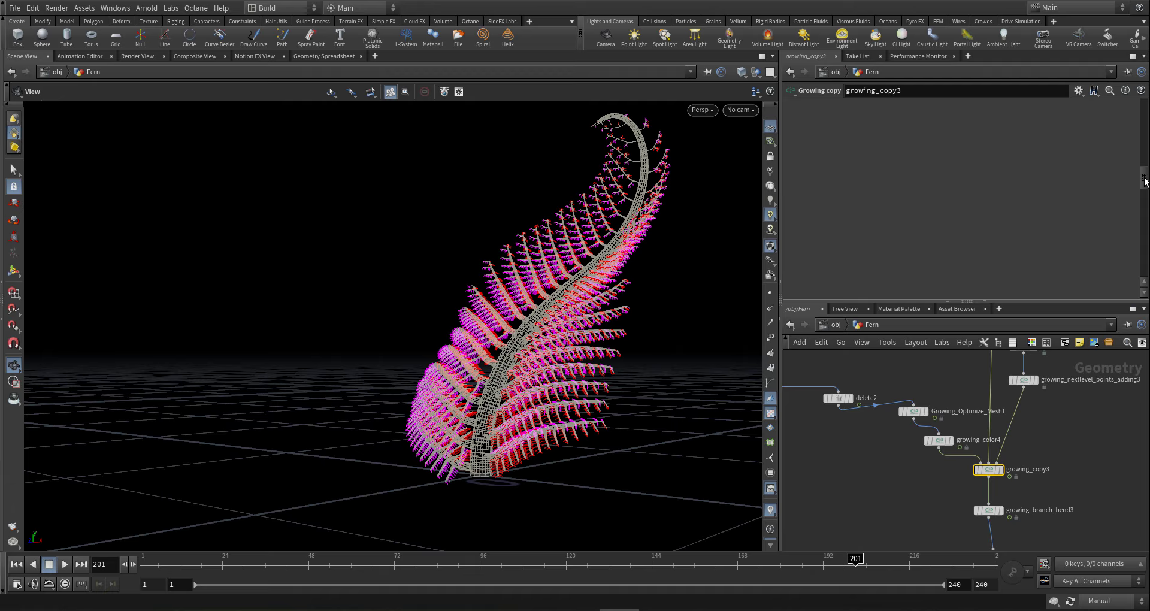
{"action": "mouse_move", "coordinate": [1145, 112]}
{"action": "left_mouse_down"}
{"action": "mouse_move", "coordinate": [1145, 127]}
{"action": "mouse_move", "coordinate": [1145, 108]}
{"action": "left_mouse_up"}
{"action": "left_click", "coordinate": [960, 138]}
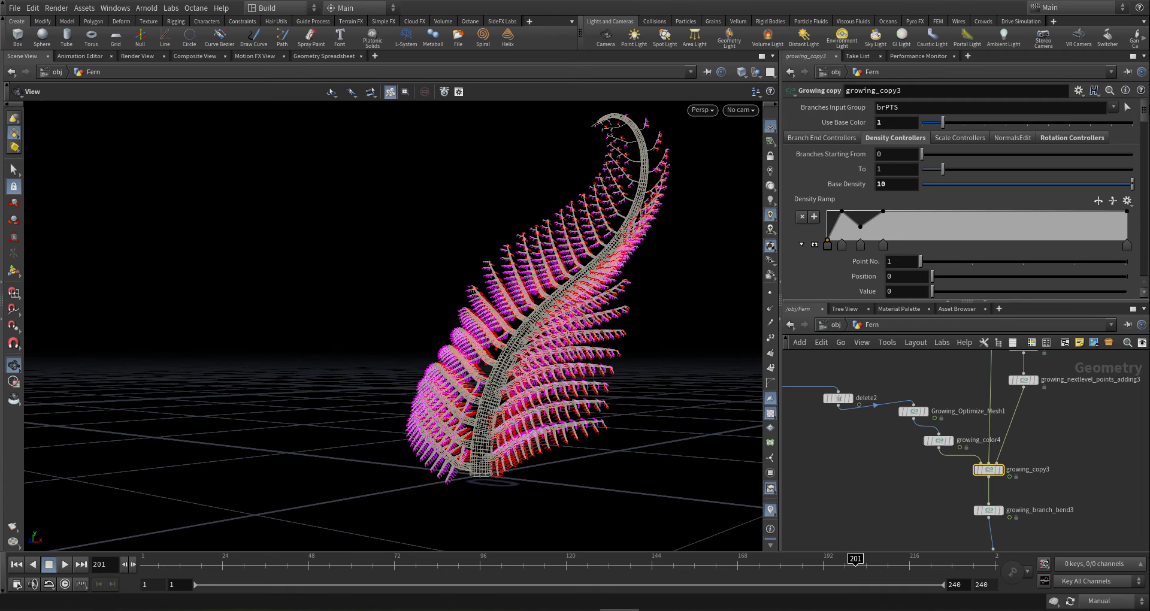
{"action": "scroll", "coordinate": [930, 199], "scroll_direction": "down", "scroll_amount": 10}
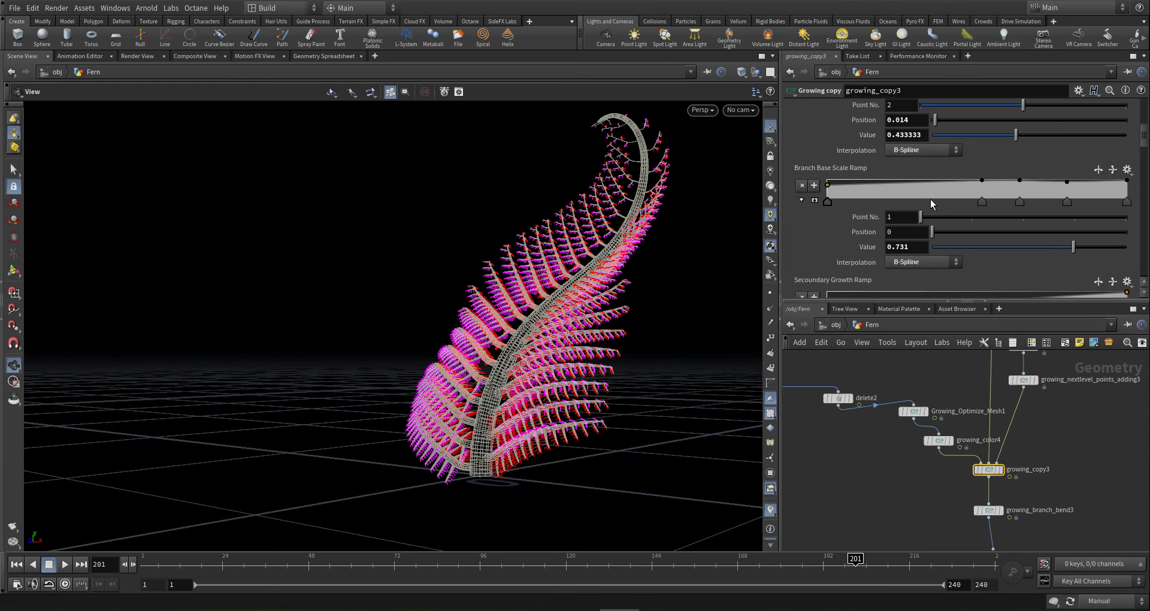
{"action": "scroll", "coordinate": [930, 204], "scroll_direction": "down", "scroll_amount": 10}
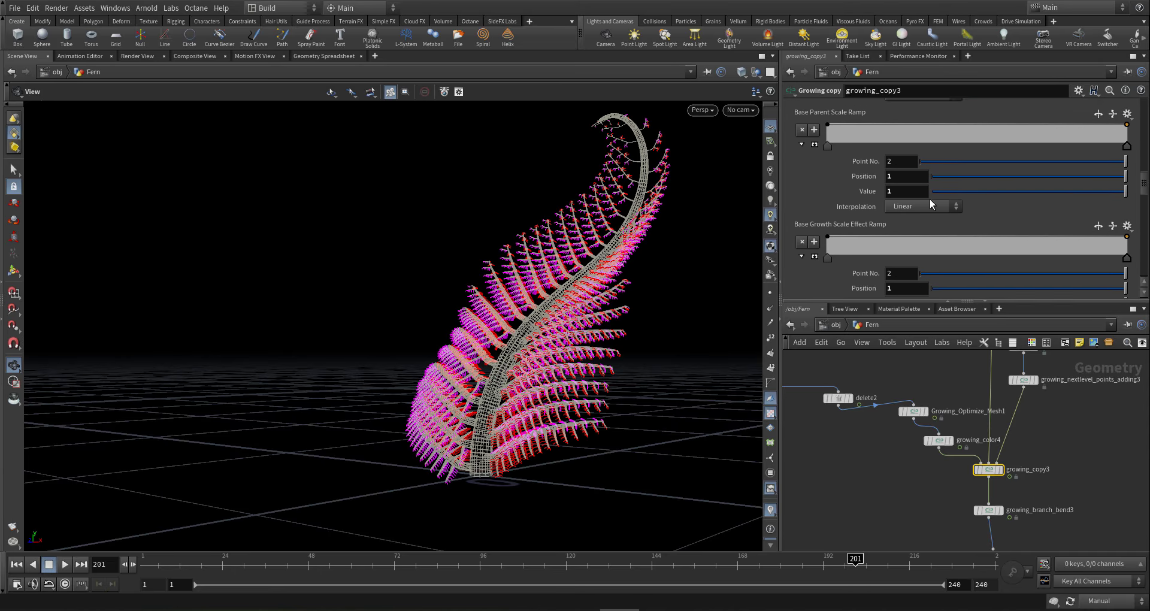
{"action": "scroll", "coordinate": [930, 199], "scroll_direction": "down", "scroll_amount": 1}
{"action": "right_click", "coordinate": [822, 168]}
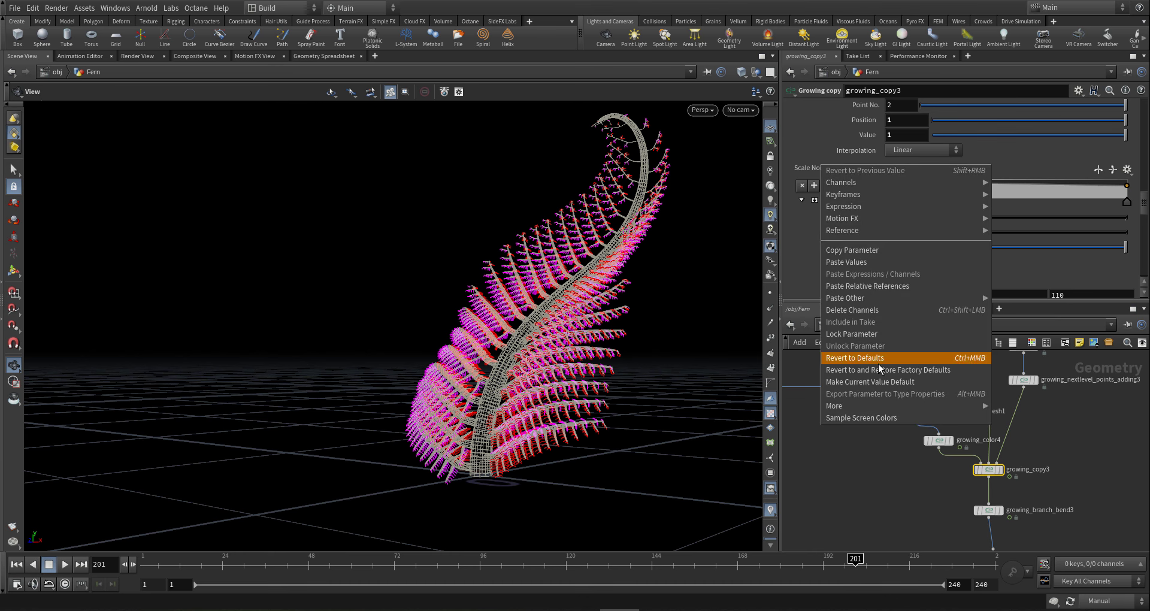
{"action": "left_click", "coordinate": [859, 265]}
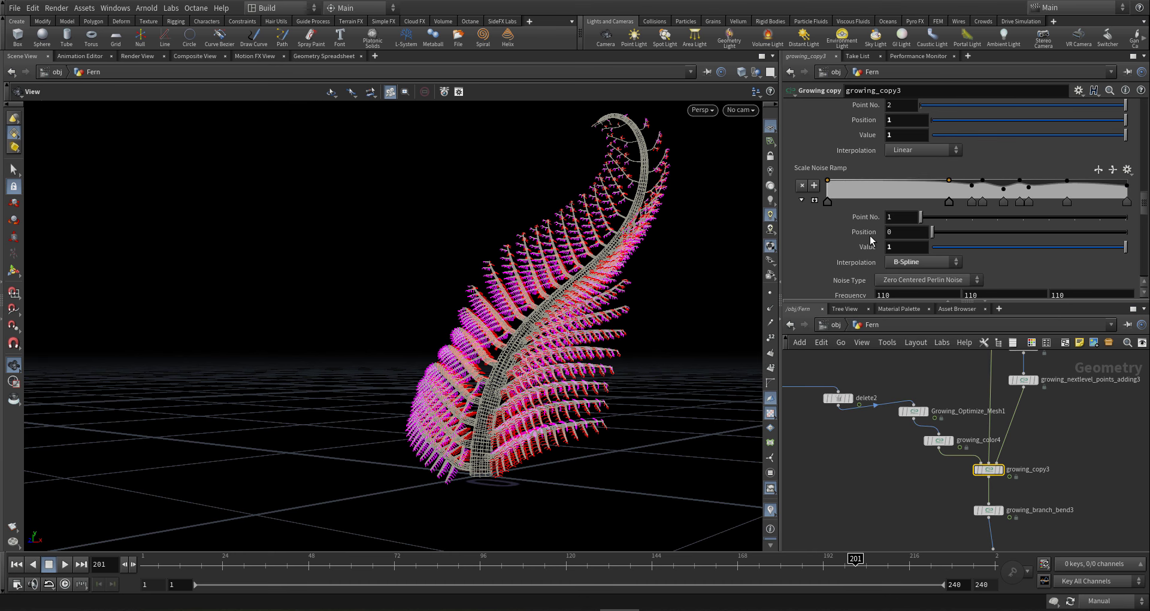
- Set growing_copy3's noise Amplitude to 1
{"action": "scroll", "coordinate": [918, 195], "scroll_direction": "down", "scroll_amount": 2}
{"action": "scroll", "coordinate": [904, 225], "scroll_direction": "down", "scroll_amount": 2}
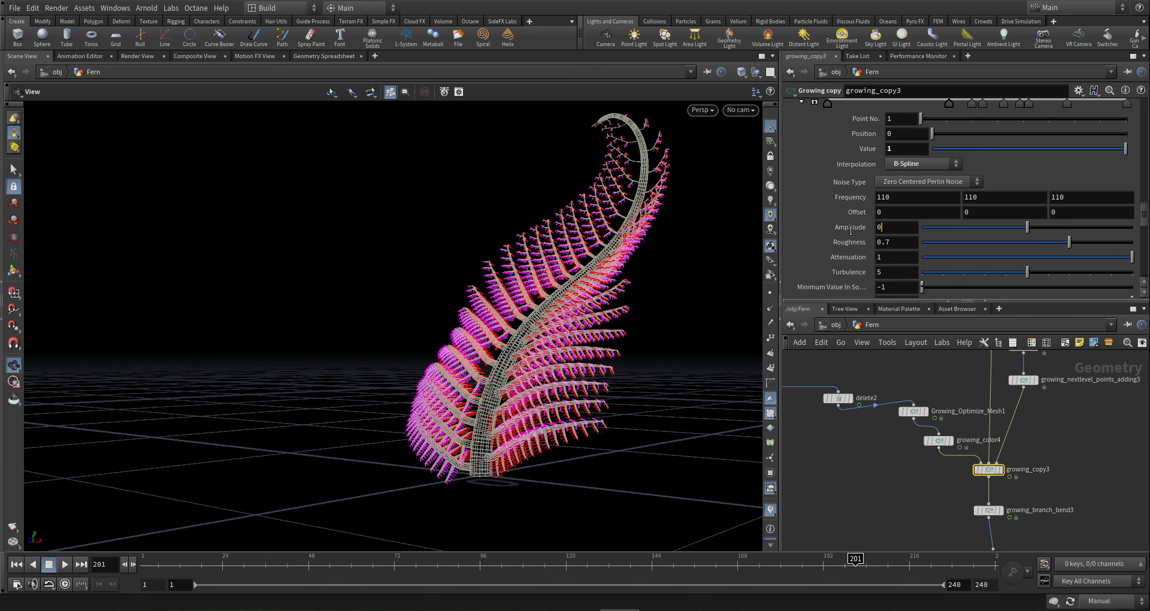
{"action": "key", "text": "BackSpace"}
{"action": "type", "text": "1"}
{"action": "key", "text": "Return"}
- Pan the network to growing_copy4 and select it to show its settings
{"action": "scroll", "coordinate": [900, 469], "scroll_direction": "down", "scroll_amount": 5}
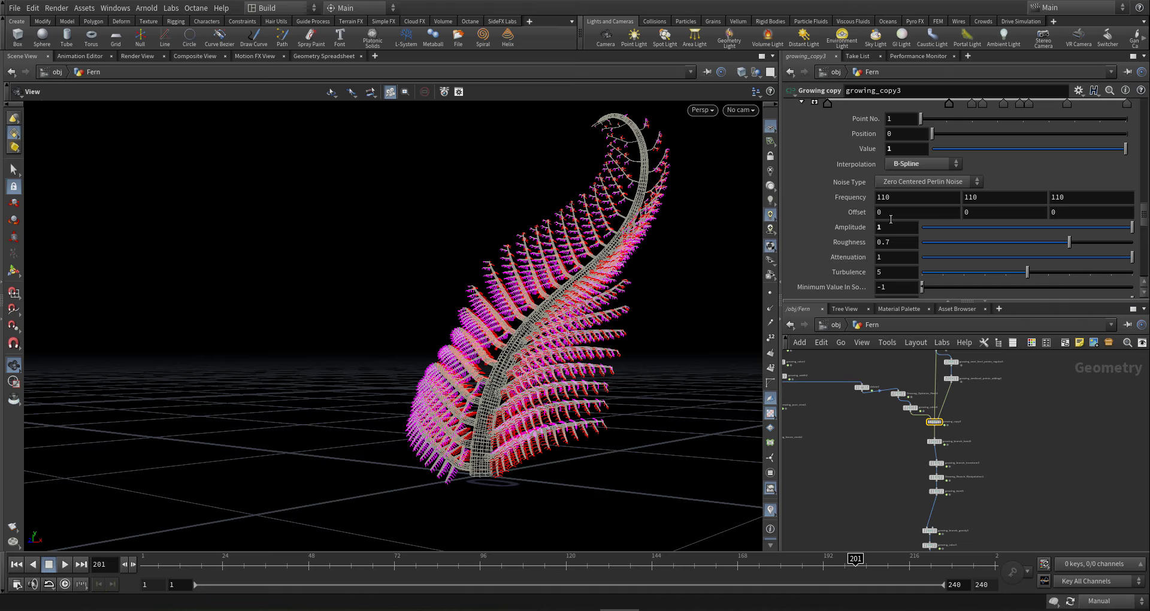
{"action": "scroll", "coordinate": [868, 248], "scroll_direction": "down", "scroll_amount": 8}
{"action": "scroll", "coordinate": [981, 448], "scroll_direction": "down", "scroll_amount": 2}
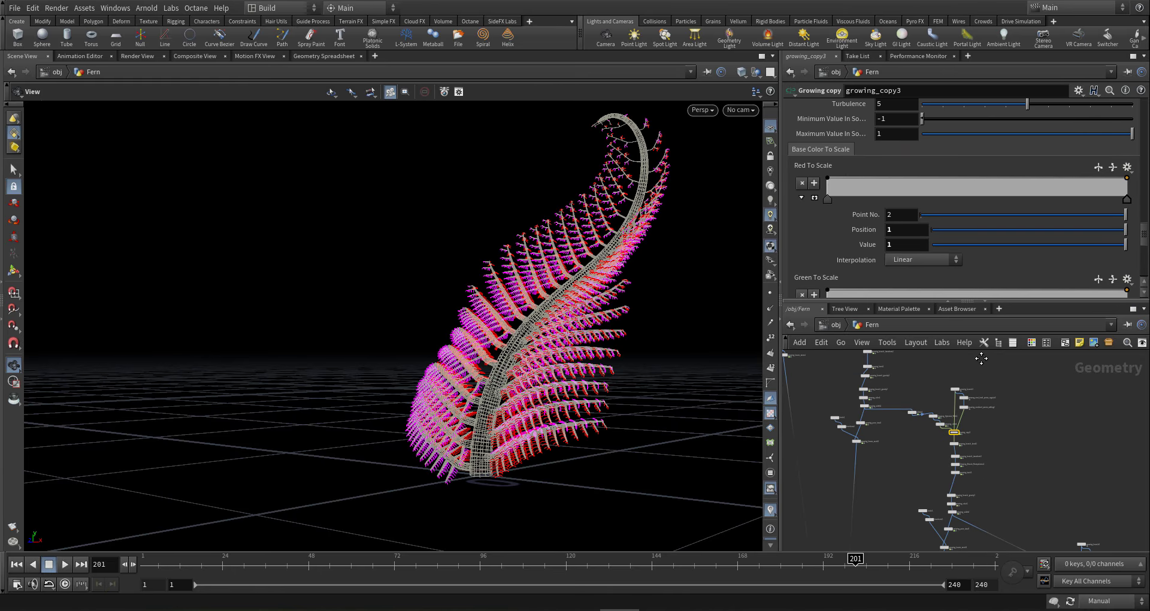
{"action": "scroll", "coordinate": [984, 393], "scroll_direction": "down", "scroll_amount": 3}
{"action": "middle_click_drag", "start_coordinate": [987, 404], "coordinate": [973, 363]}
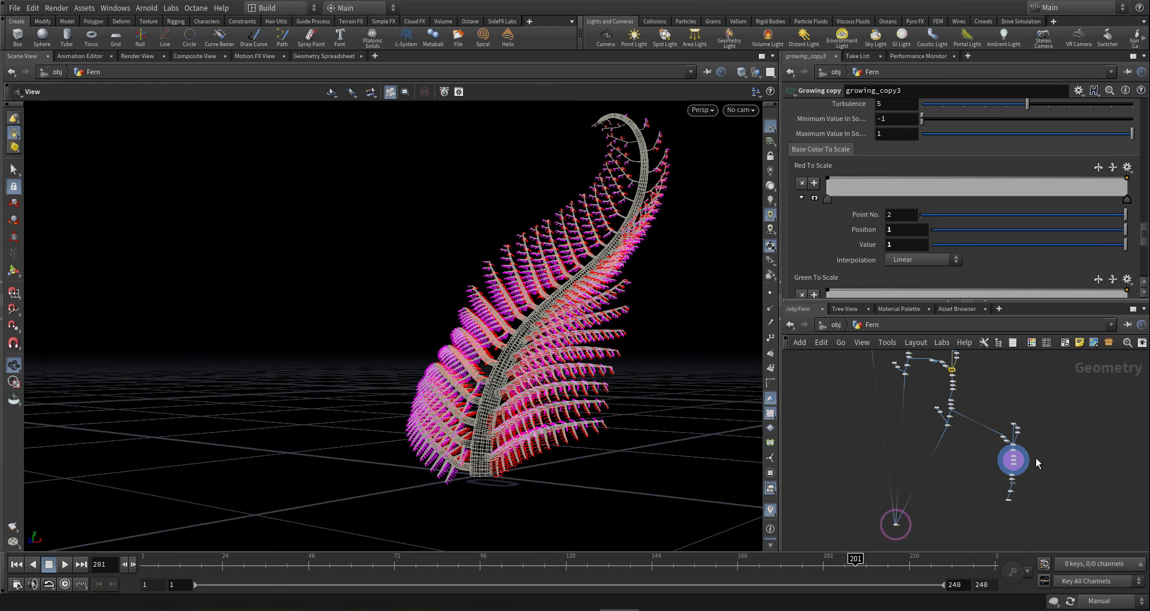
{"action": "scroll", "coordinate": [1037, 457], "scroll_direction": "up", "scroll_amount": 5}
{"action": "left_click", "coordinate": [969, 443]}
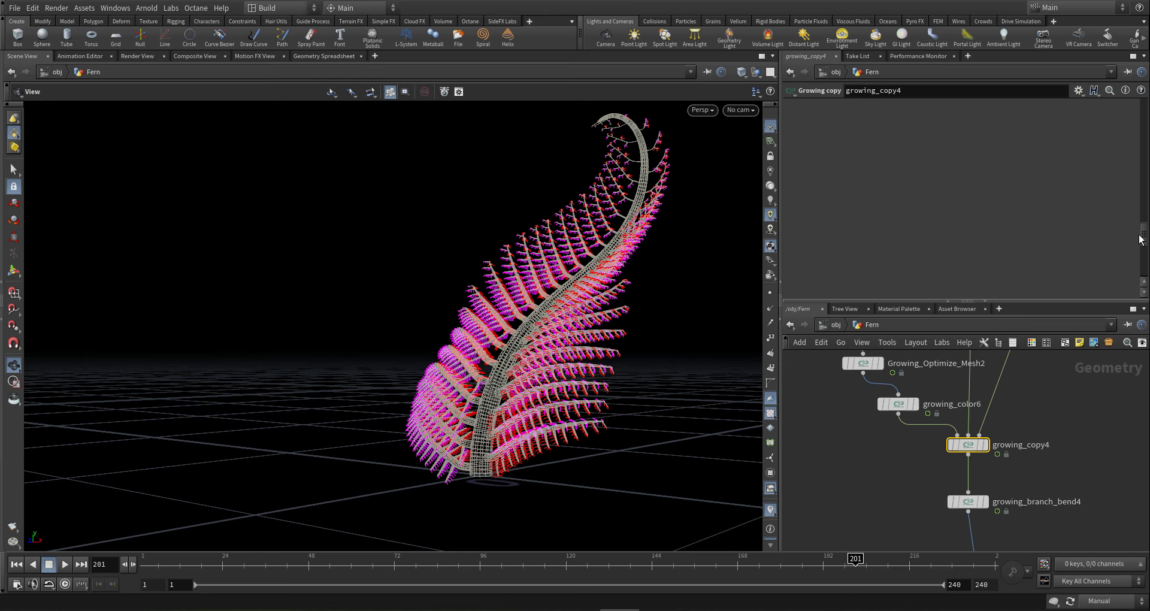
- Paste the copied ramp into growing_copy4's Scale Noise Ramp, undoing a stray paste into Base Parent Scale Ramp
{"action": "left_click_drag", "start_coordinate": [1144, 236], "coordinate": [1145, 111]}
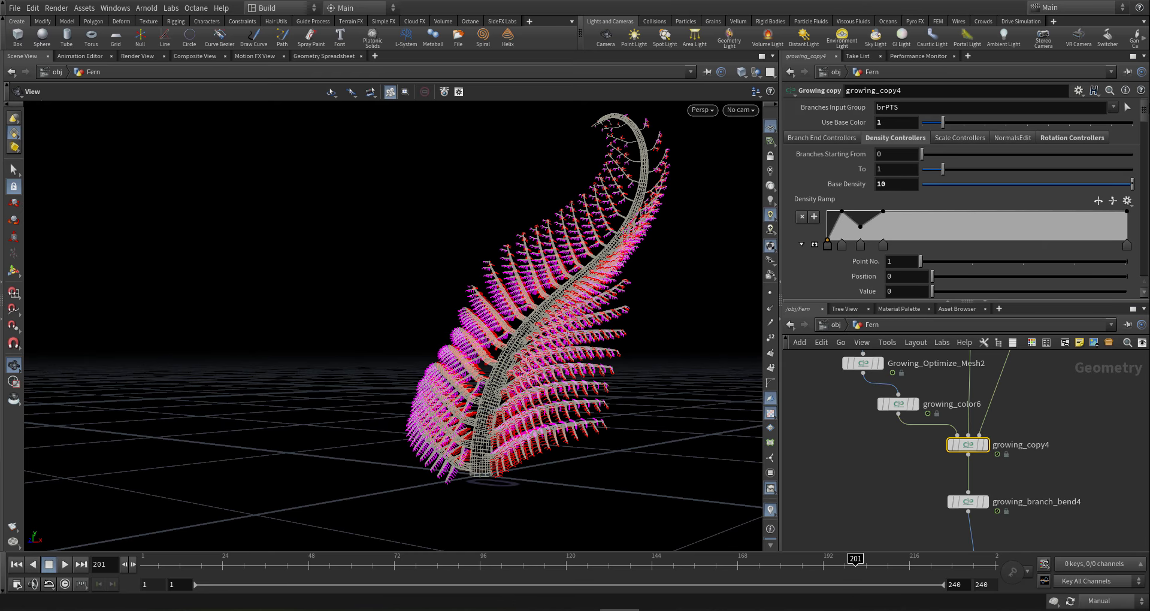
{"action": "left_click", "coordinate": [943, 137]}
{"action": "scroll", "coordinate": [900, 196], "scroll_direction": "down", "scroll_amount": 6}
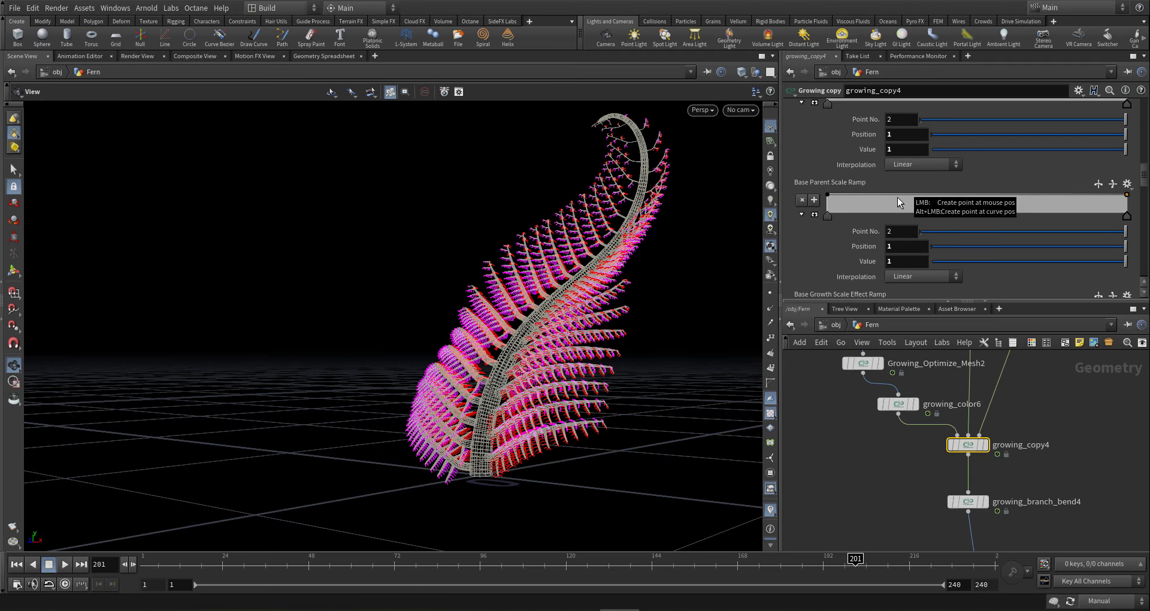
{"action": "scroll", "coordinate": [898, 197], "scroll_direction": "down", "scroll_amount": 1}
{"action": "right_click", "coordinate": [828, 170]}
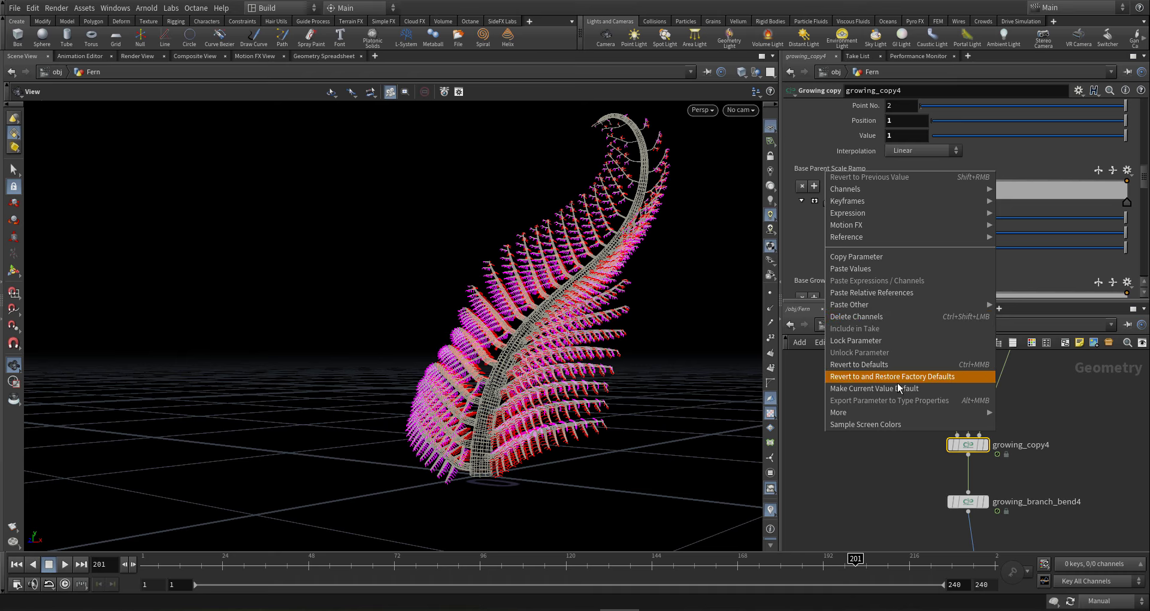
{"action": "left_click", "coordinate": [880, 268]}
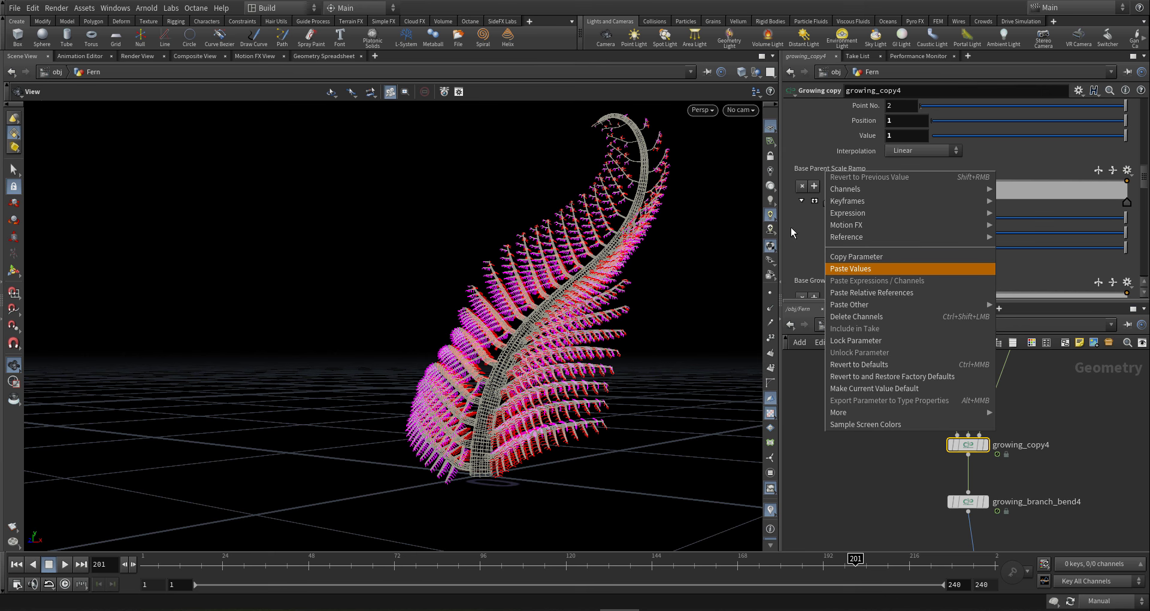
{"action": "key", "text": "ctrl+z"}
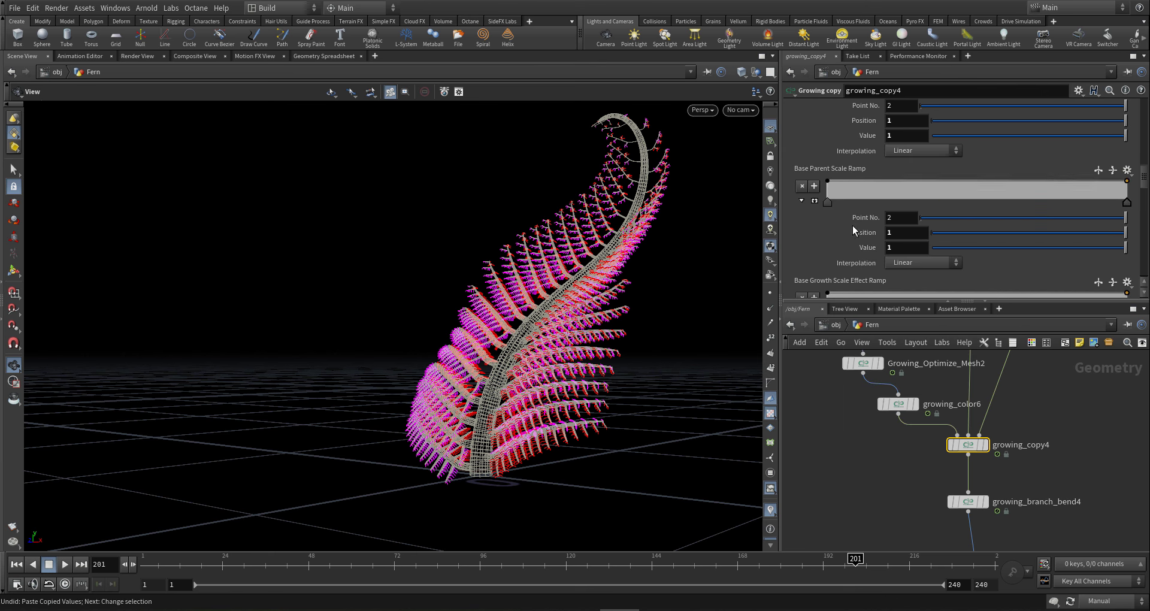
{"action": "scroll", "coordinate": [853, 225], "scroll_direction": "down", "scroll_amount": 3}
{"action": "scroll", "coordinate": [827, 225], "scroll_direction": "down", "scroll_amount": 3}
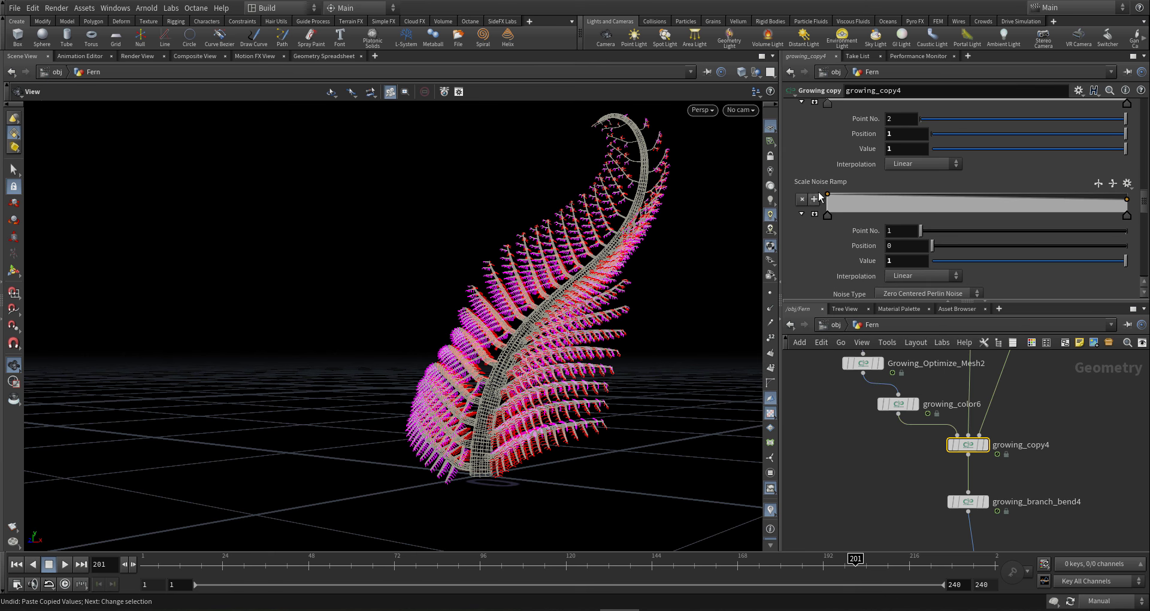
{"action": "right_click", "coordinate": [819, 181]}
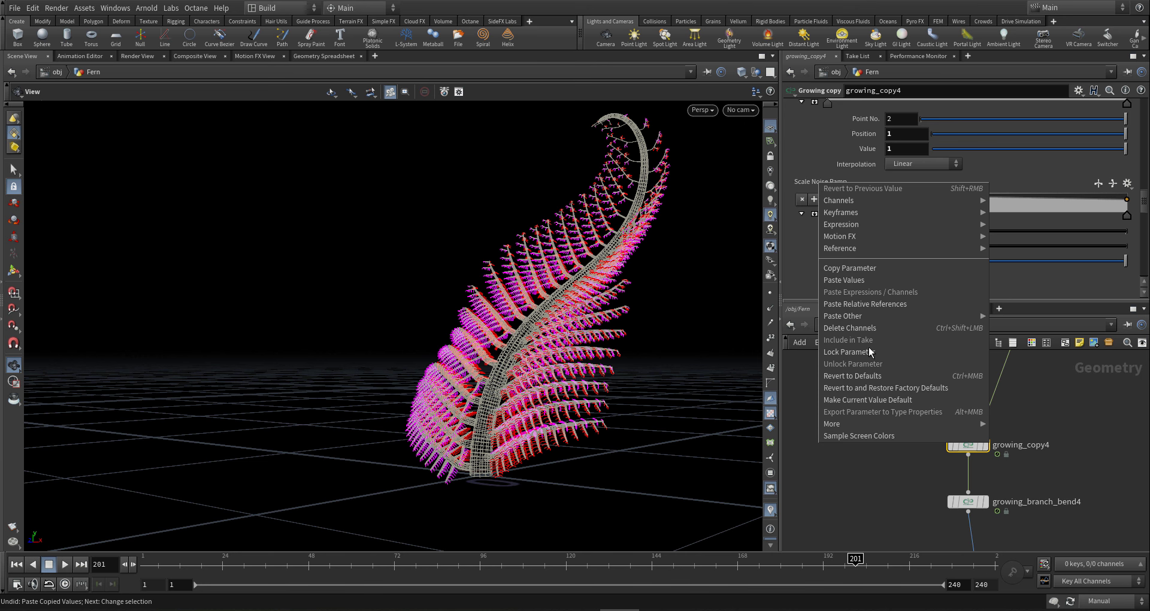
{"action": "left_click", "coordinate": [870, 280]}
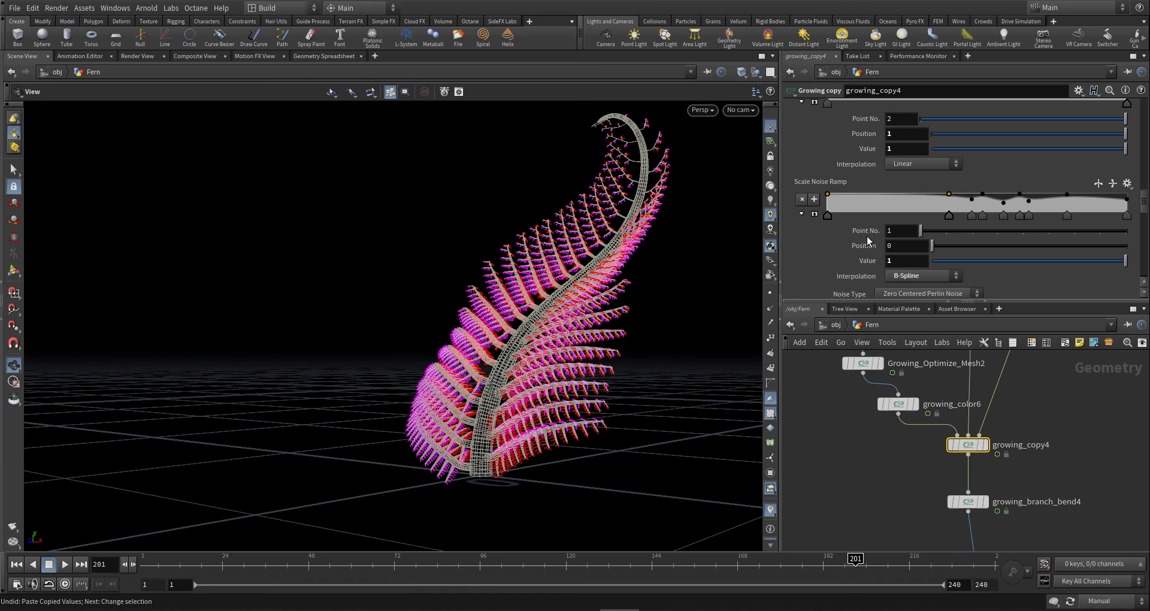
- Set the Scale Noise Amplitude to 1
{"action": "scroll", "coordinate": [868, 236], "scroll_direction": "down", "scroll_amount": 3}
{"action": "key", "text": "BackSpace"}
{"action": "type", "text": "110"}
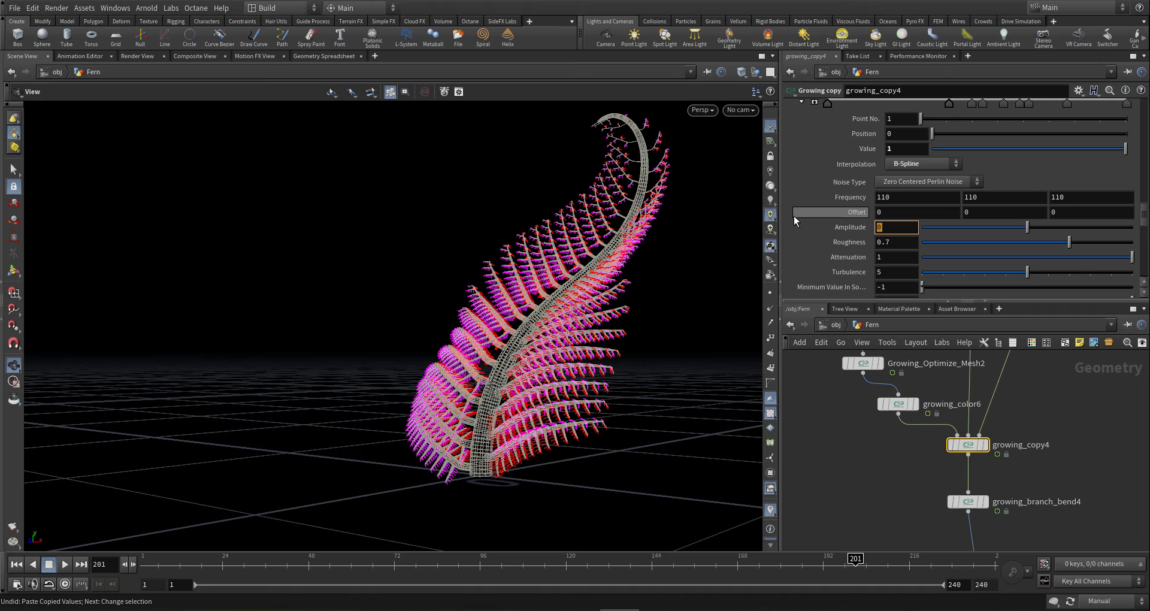
{"action": "key", "text": "Return"}
- Save the scene as gi2-fern4-001.hip
{"action": "scroll", "coordinate": [912, 399], "scroll_direction": "down", "scroll_amount": 3}
{"action": "scroll", "coordinate": [908, 451], "scroll_direction": "down", "scroll_amount": 5}
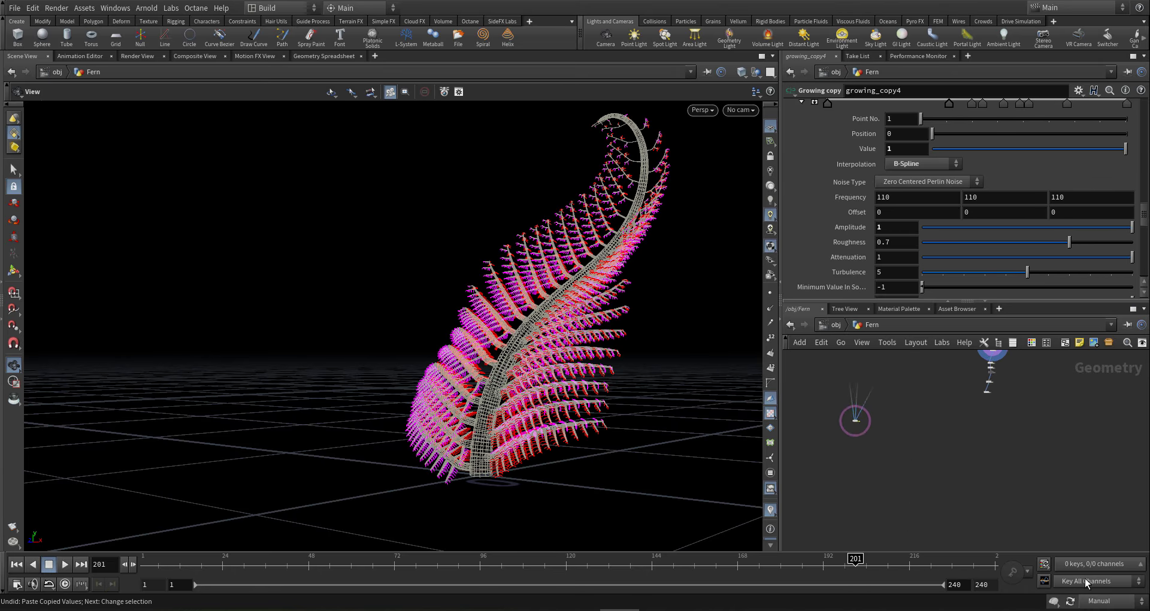
{"action": "middle_click_drag", "start_coordinate": [974, 441], "coordinate": [944, 447]}
{"action": "key", "text": "ctrl+s"}
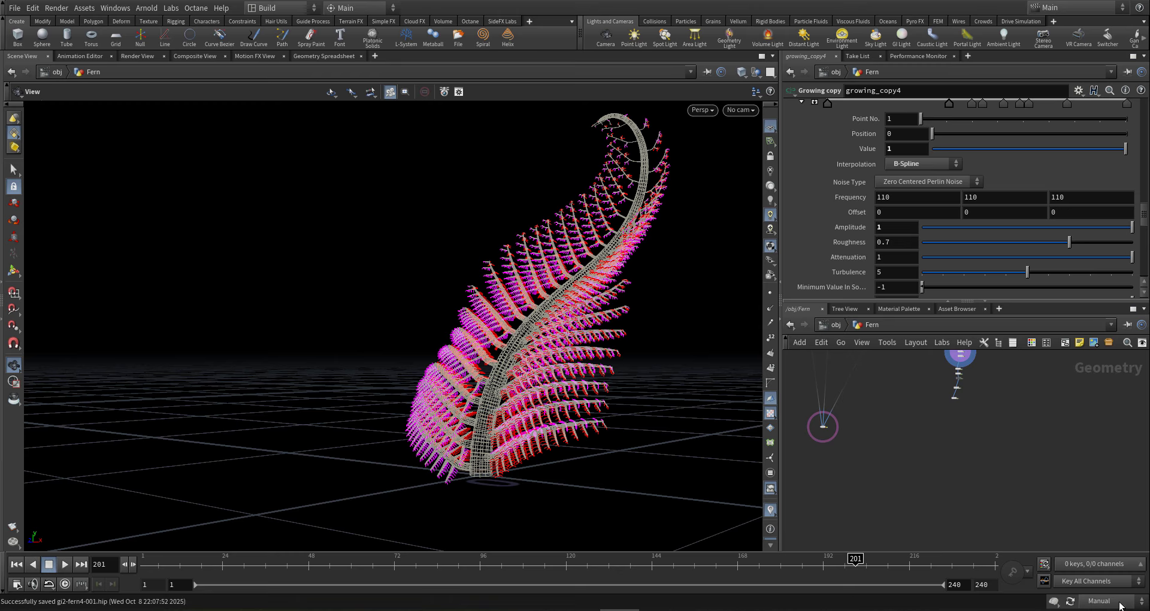
{"action": "left_click", "coordinate": [1112, 604]}
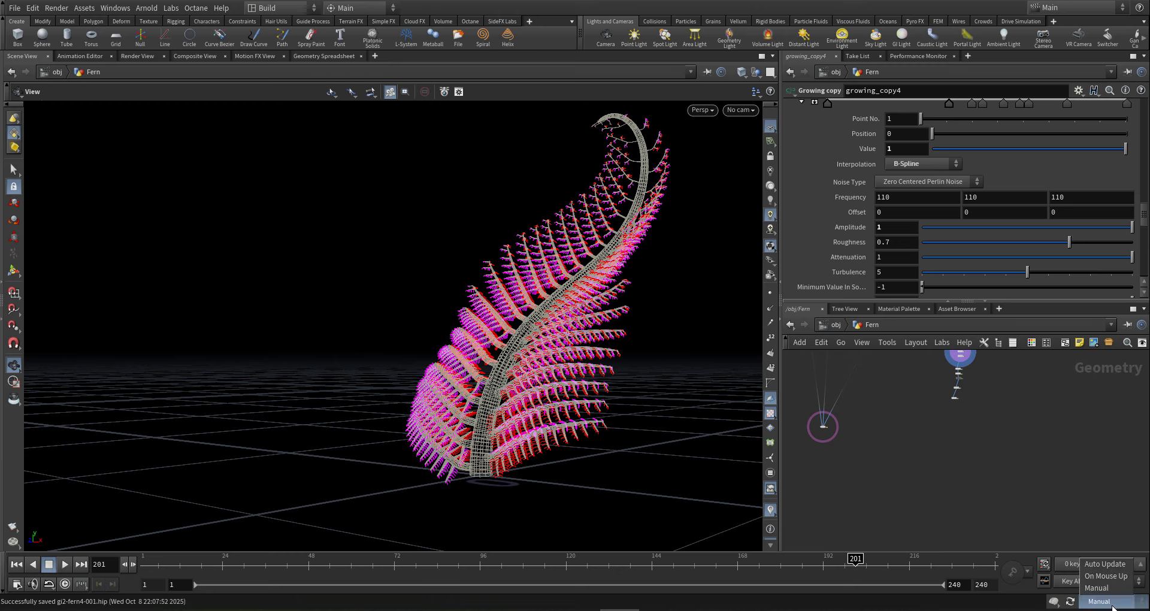
- Change the update mode from Manual to Auto Update
{"action": "left_click", "coordinate": [1112, 565]}
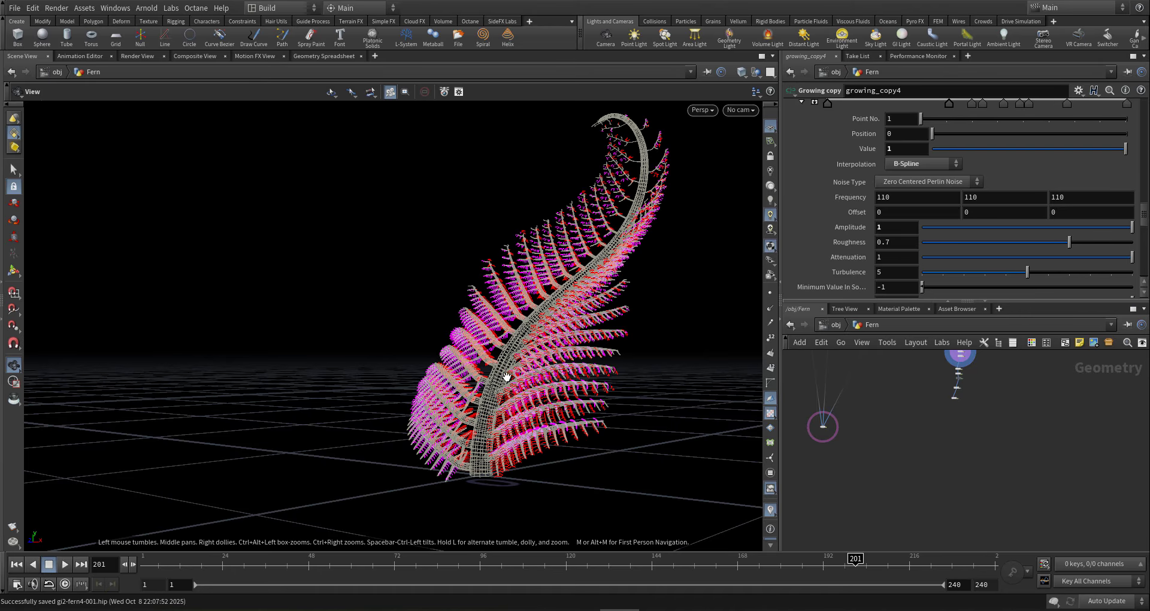
- Orbit and dolly around the fern to inspect it from front and above
{"action": "left_click_drag", "start_coordinate": [509, 378], "coordinate": [545, 407]}
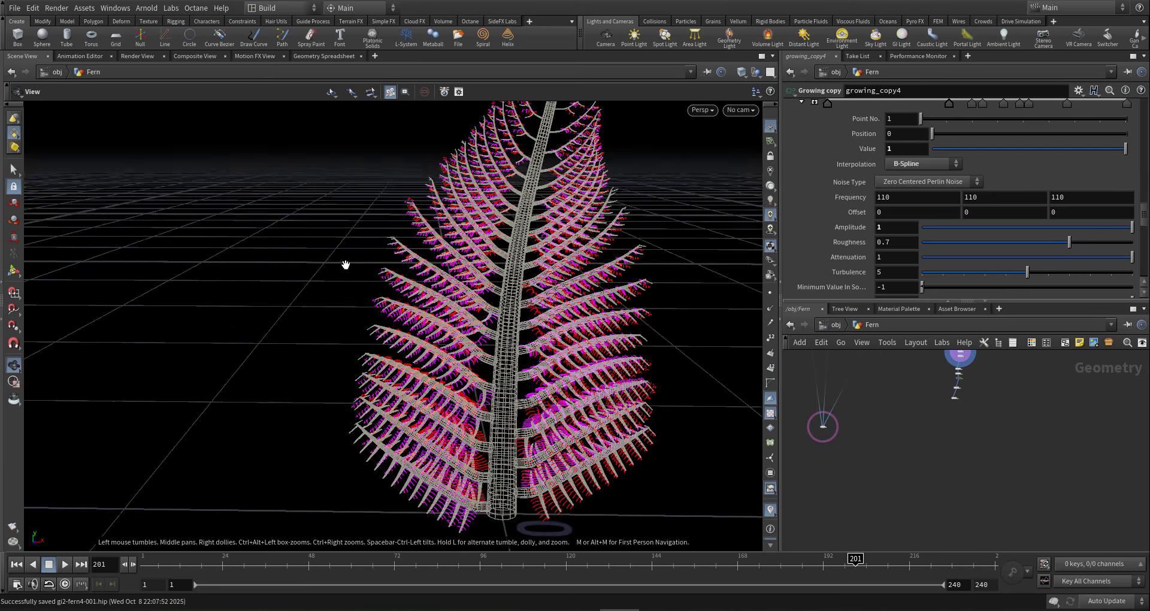
{"action": "right_click_drag", "start_coordinate": [347, 265], "coordinate": [493, 347]}
{"action": "left_click_drag", "start_coordinate": [493, 347], "coordinate": [584, 374]}
{"action": "right_click_drag", "start_coordinate": [584, 374], "coordinate": [337, 404]}
{"action": "middle_click_drag", "start_coordinate": [600, 395], "coordinate": [544, 364]}
{"action": "left_click_drag", "start_coordinate": [544, 364], "coordinate": [519, 314]}
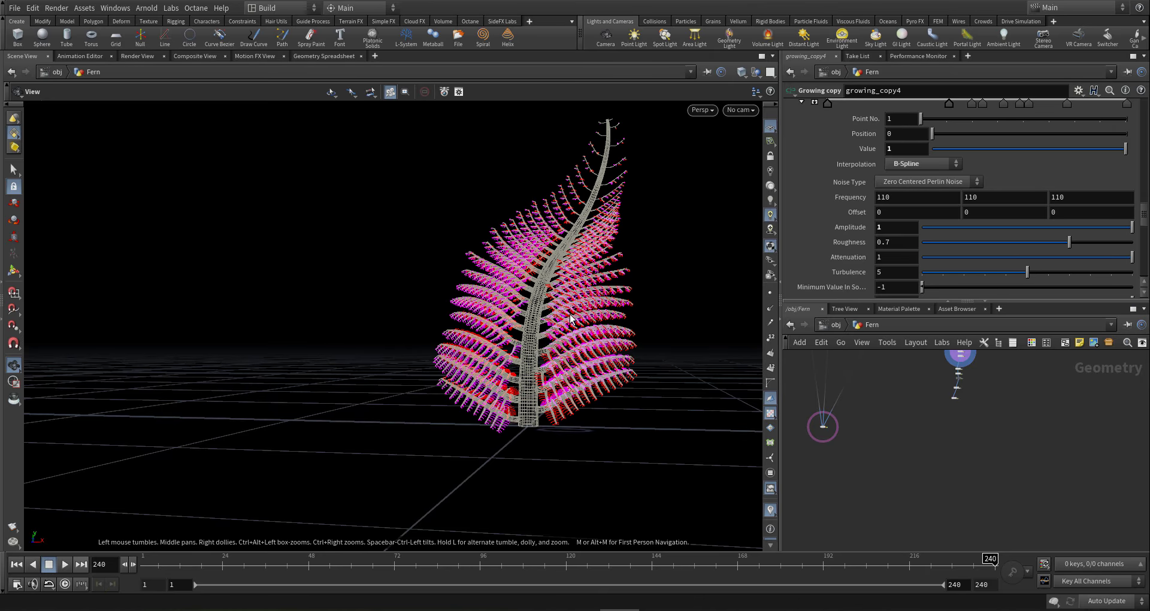
{"action": "left_click_drag", "start_coordinate": [570, 312], "coordinate": [612, 278]}
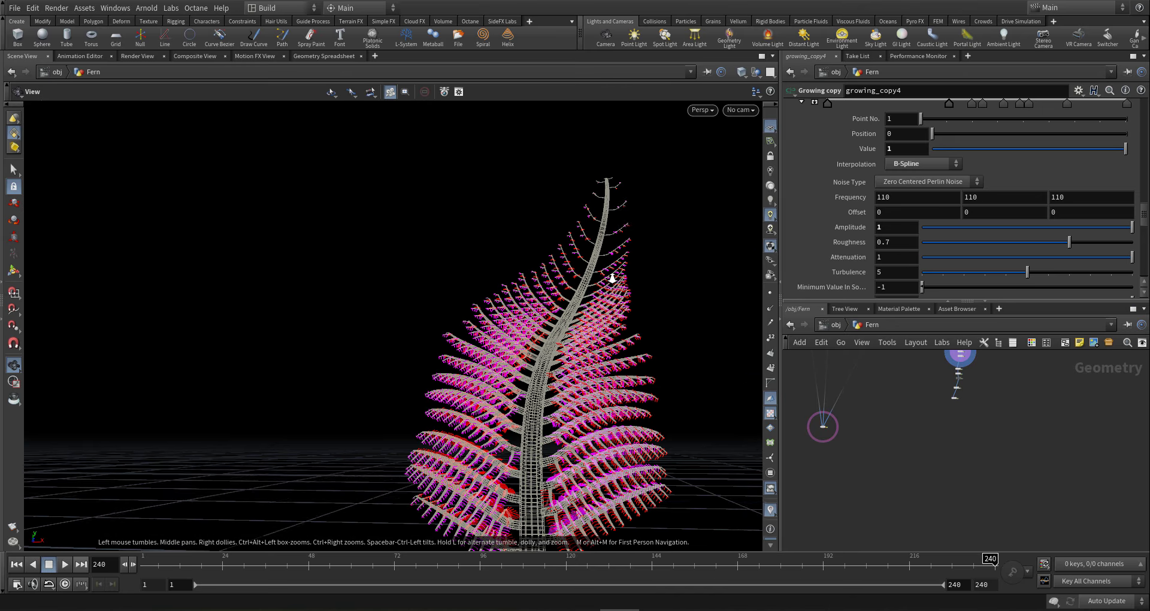
{"action": "right_click_drag", "start_coordinate": [612, 278], "coordinate": [614, 279]}
- Select the growing_copy1 node in the network to load its parameters
{"action": "scroll", "coordinate": [883, 421], "scroll_direction": "down", "scroll_amount": 6}
{"action": "middle_click_drag", "start_coordinate": [883, 421], "coordinate": [886, 455]}
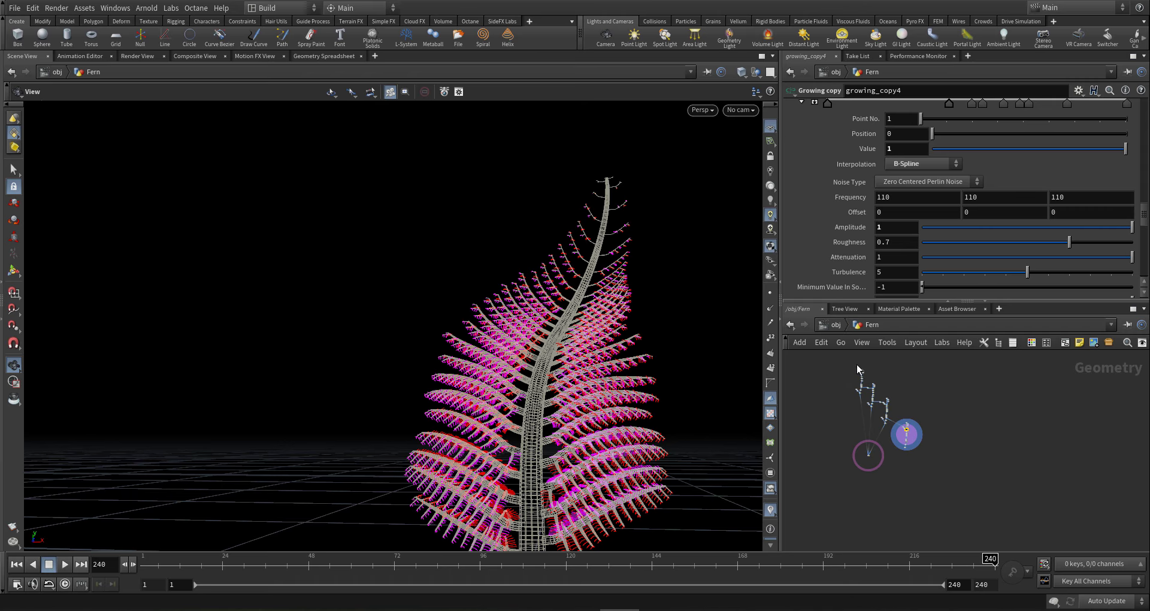
{"action": "scroll", "coordinate": [857, 366], "scroll_direction": "up", "scroll_amount": 10}
{"action": "left_click_drag", "start_coordinate": [935, 390], "coordinate": [842, 402]}
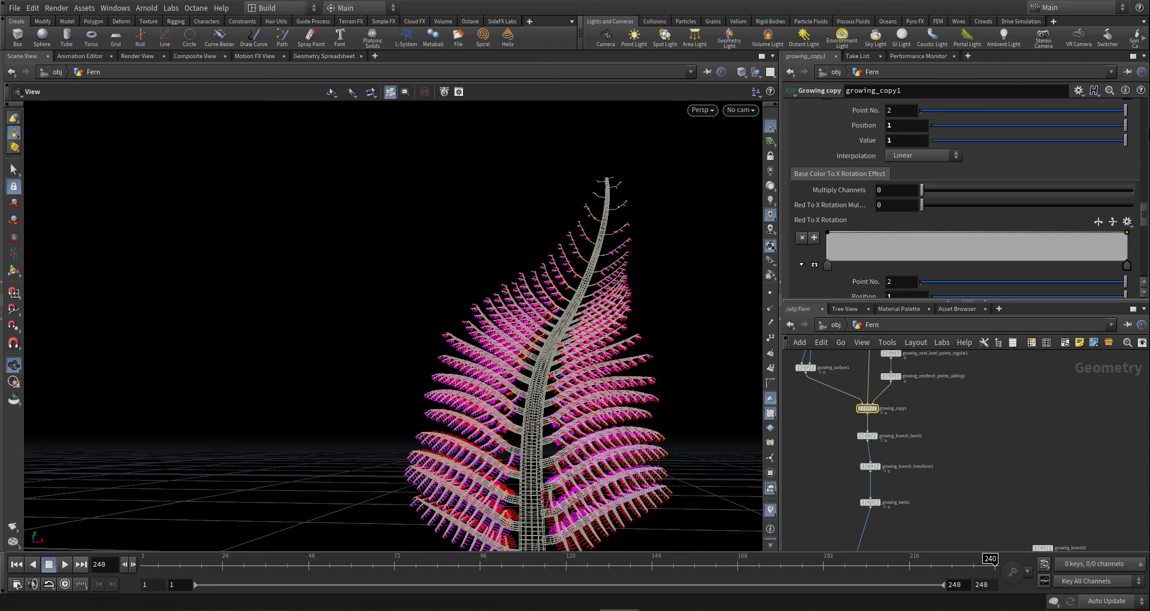
- Switch updates to On Mouse Up and slide growing_copy1's Branch End Growth Density point 4 to 0.83
{"action": "left_click_drag", "start_coordinate": [1148, 215], "coordinate": [1133, 95]}
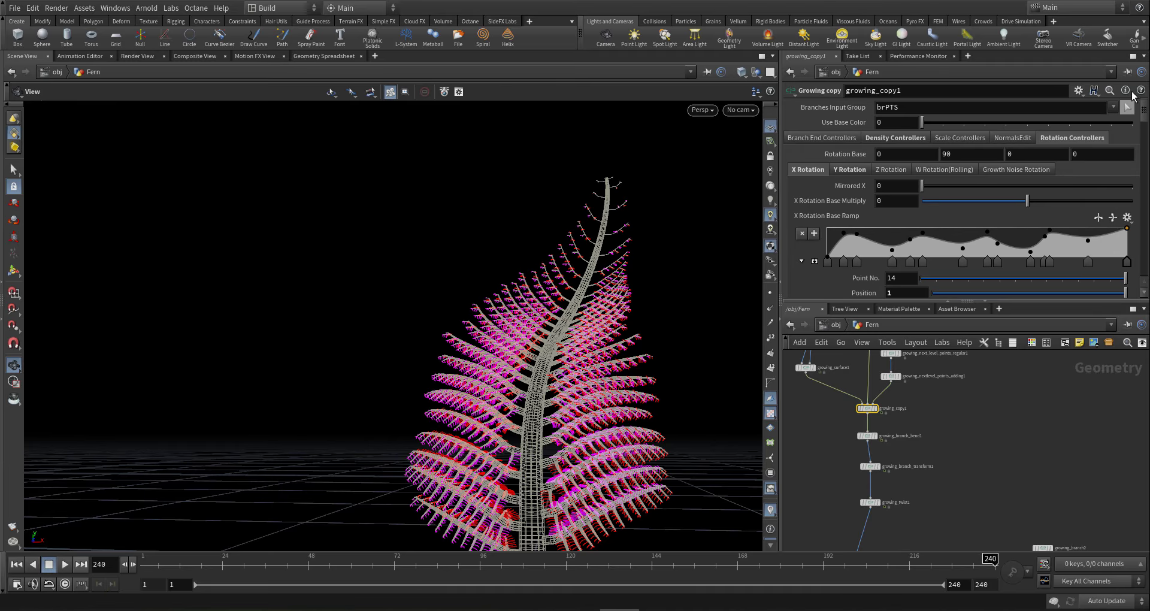
{"action": "left_click", "coordinate": [911, 138]}
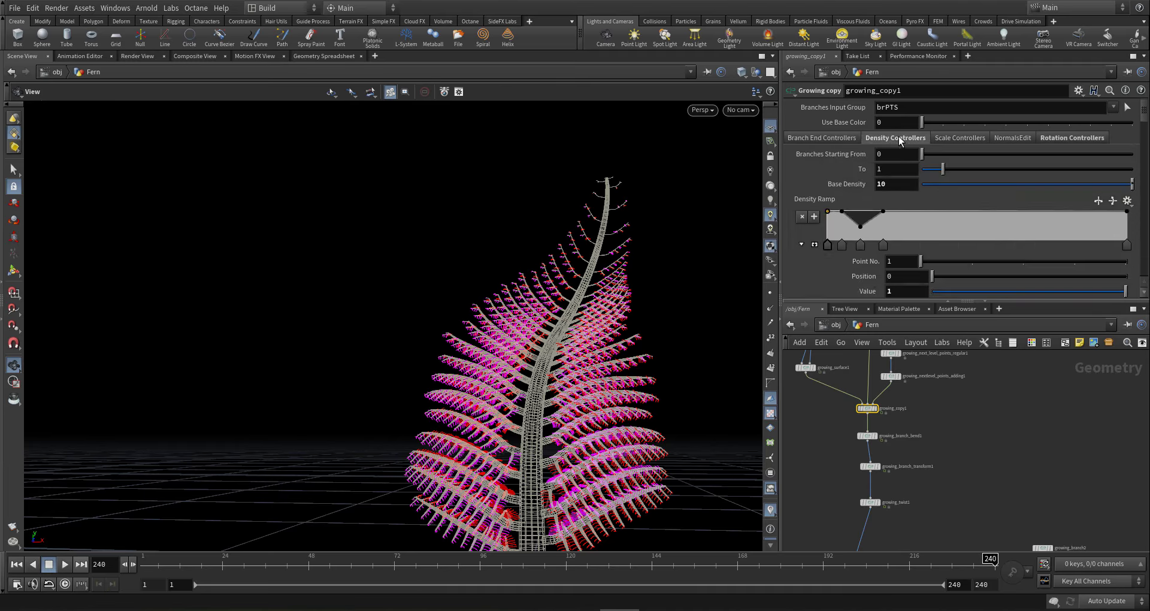
{"action": "left_click", "coordinate": [840, 139]}
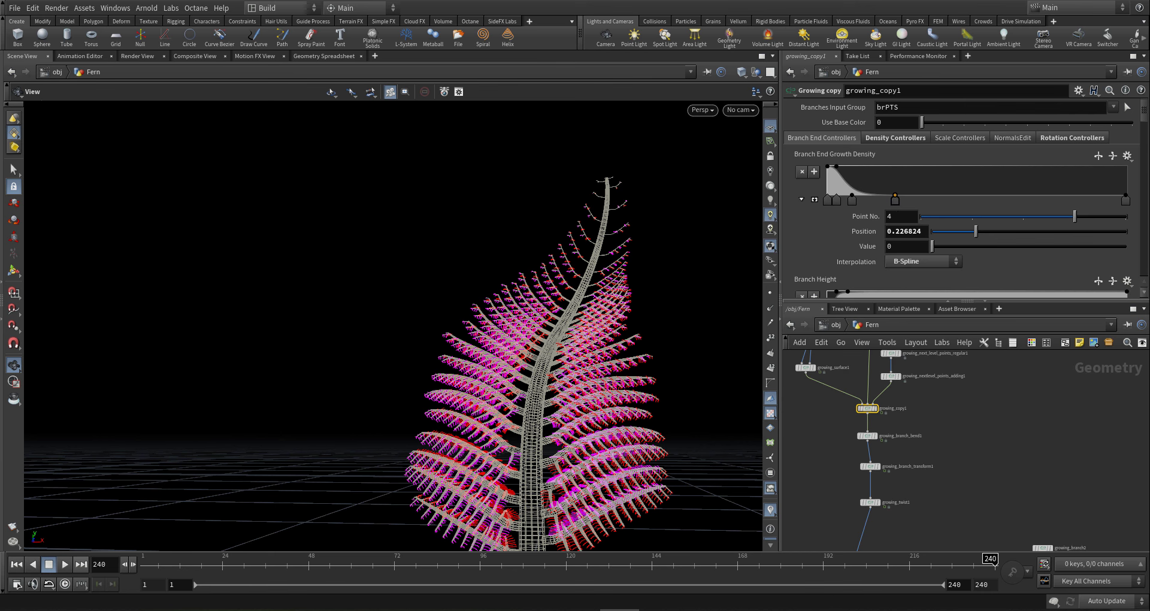
{"action": "left_click", "coordinate": [1107, 601]}
{"action": "left_click", "coordinate": [1108, 576]}
{"action": "left_click_drag", "start_coordinate": [852, 199], "coordinate": [1079, 206]}
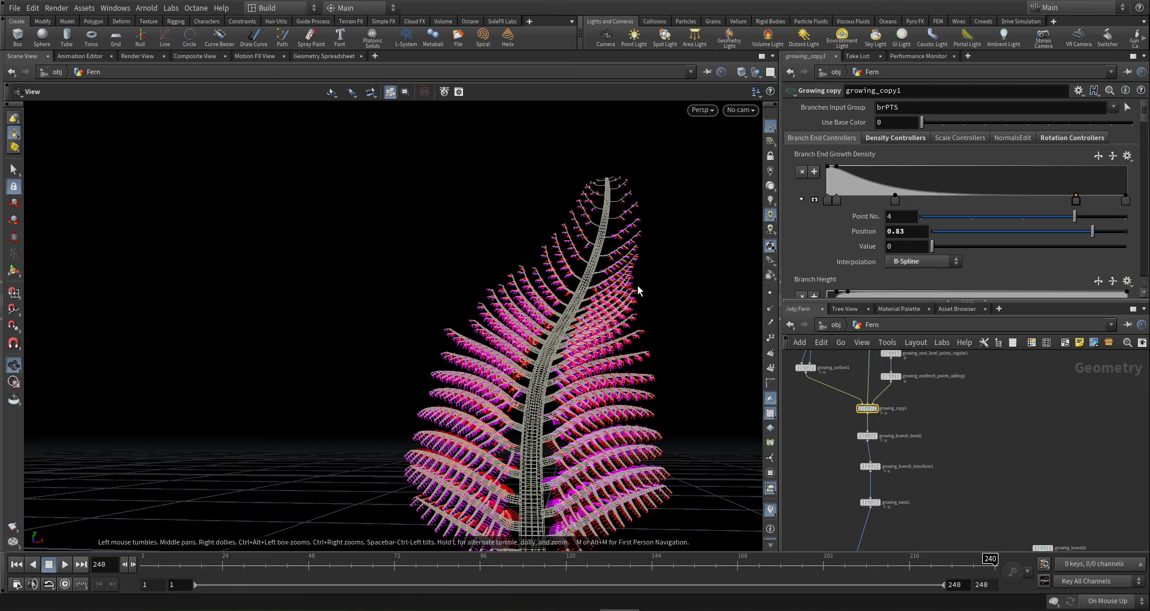
{"action": "left_click_drag", "start_coordinate": [638, 285], "coordinate": [422, 384]}
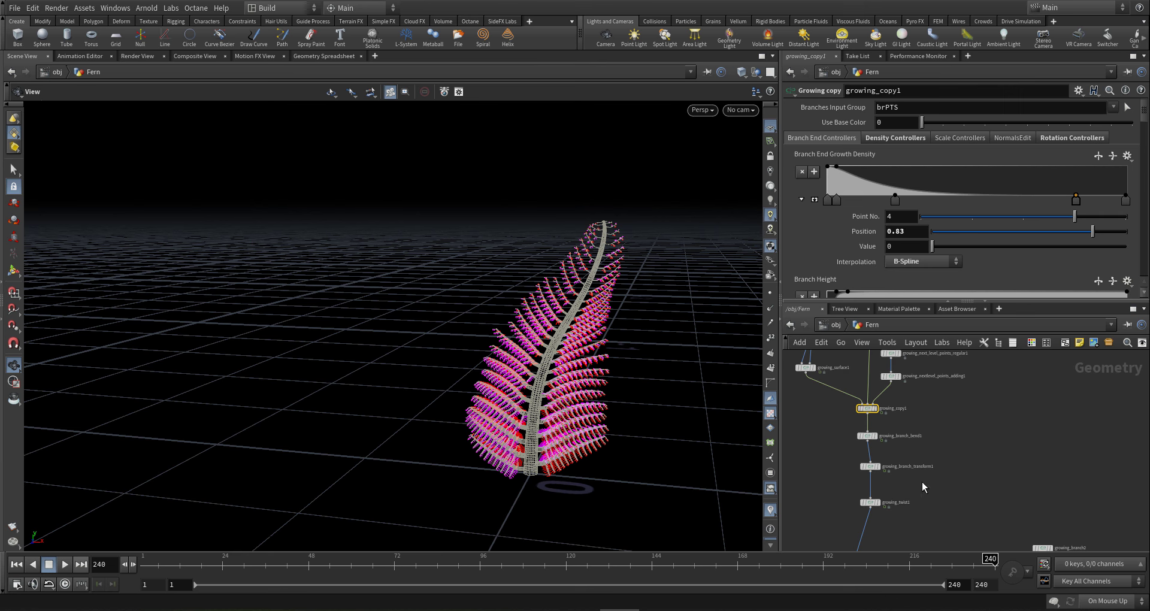
- Set the display flag on growing_branch_gravity5 and move in closer on the fern
{"action": "scroll", "coordinate": [922, 482], "scroll_direction": "down", "scroll_amount": 5}
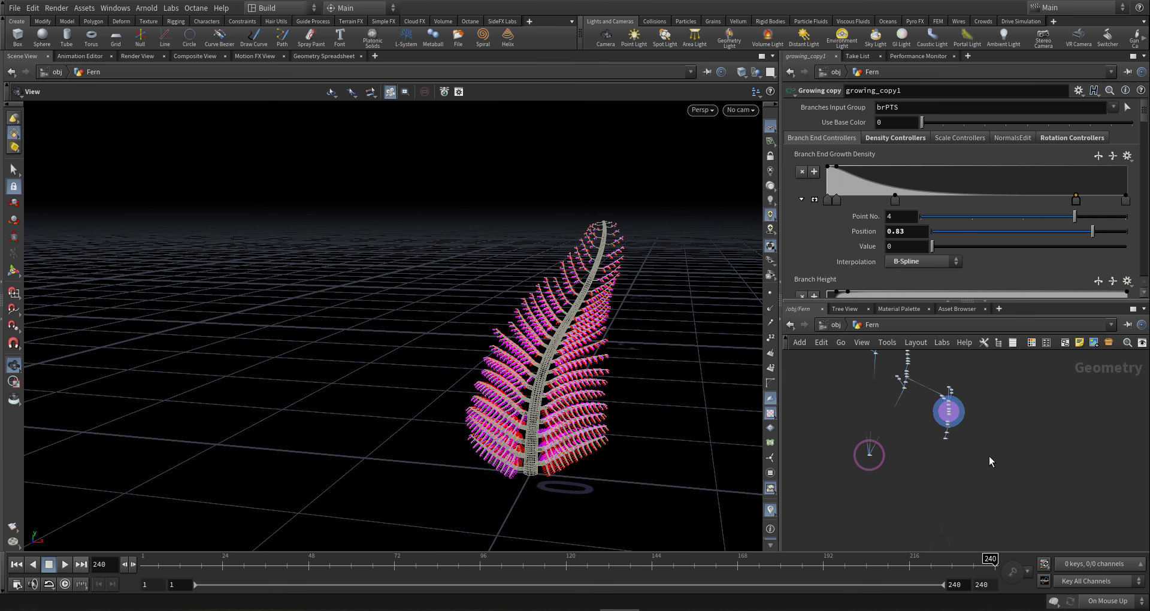
{"action": "scroll", "coordinate": [935, 410], "scroll_direction": "up", "scroll_amount": 5}
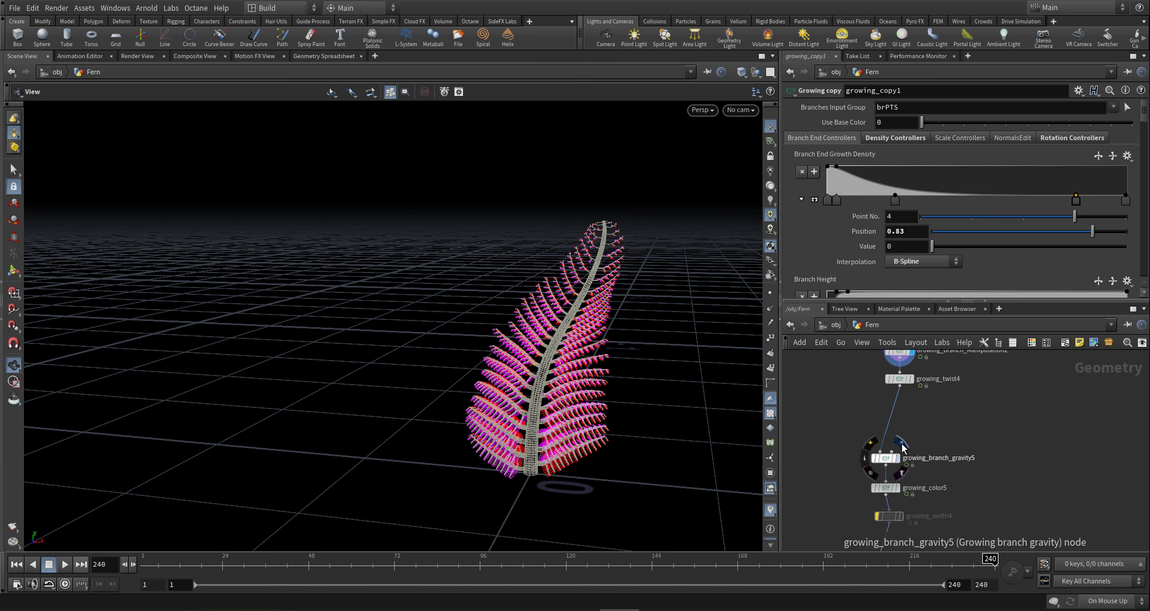
{"action": "left_click", "coordinate": [902, 446]}
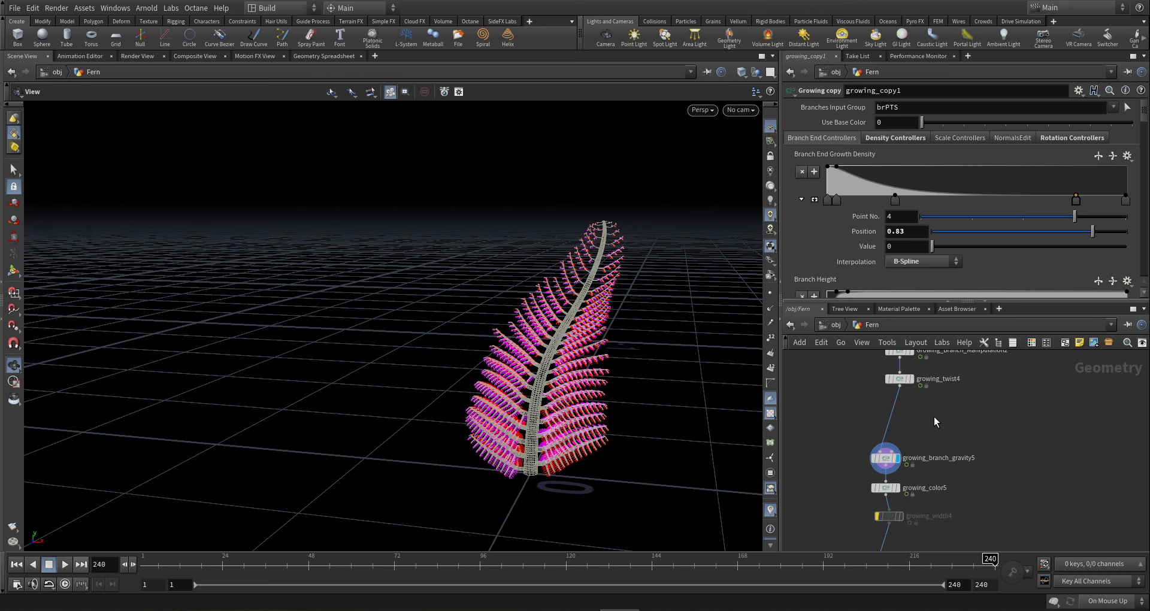
{"action": "right_click_drag", "start_coordinate": [836, 372], "coordinate": [916, 379]}
{"action": "scroll", "coordinate": [1010, 458], "scroll_direction": "down", "scroll_amount": 3}
- Orbit around the leaves and select growing_leaves_mesh4 to show its parameters
{"action": "middle_click_drag", "start_coordinate": [994, 440], "coordinate": [989, 375]}
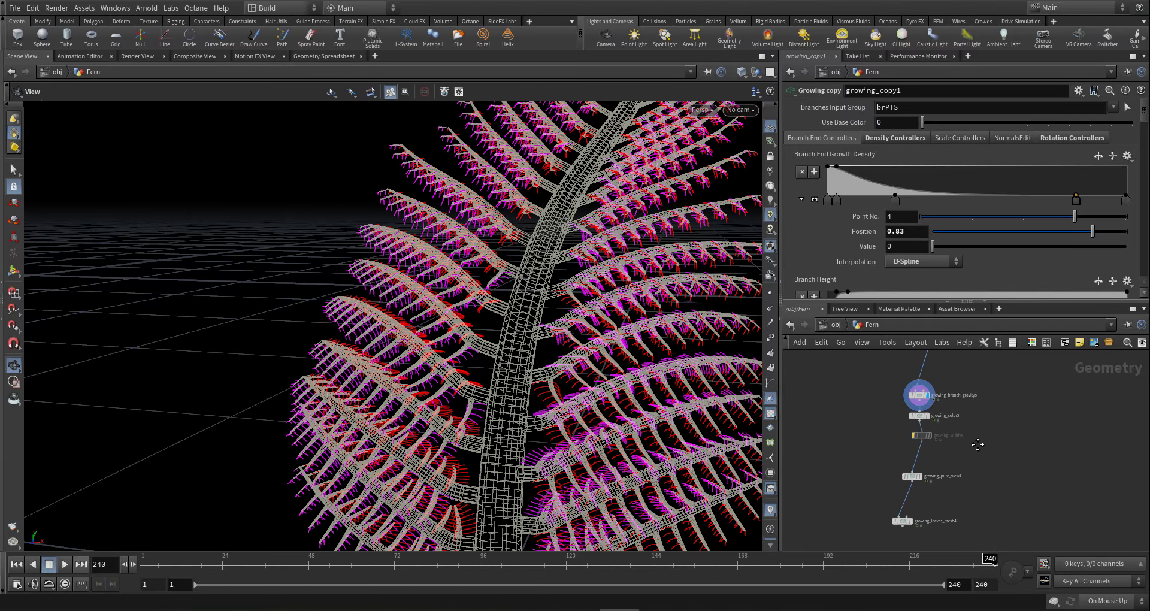
{"action": "middle_click_drag", "start_coordinate": [961, 493], "coordinate": [974, 465]}
{"action": "scroll", "coordinate": [917, 492], "scroll_direction": "up", "scroll_amount": 3}
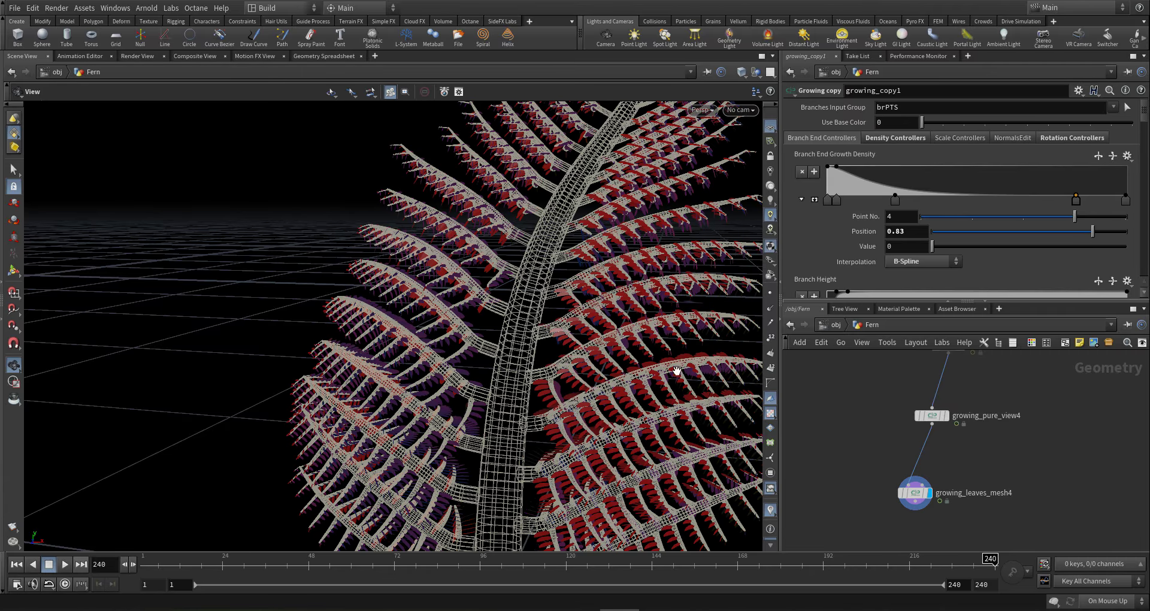
{"action": "left_click_drag", "start_coordinate": [597, 363], "coordinate": [606, 357]}
{"action": "right_click_drag", "start_coordinate": [606, 357], "coordinate": [839, 345]}
{"action": "left_click_drag", "start_coordinate": [617, 357], "coordinate": [623, 405]}
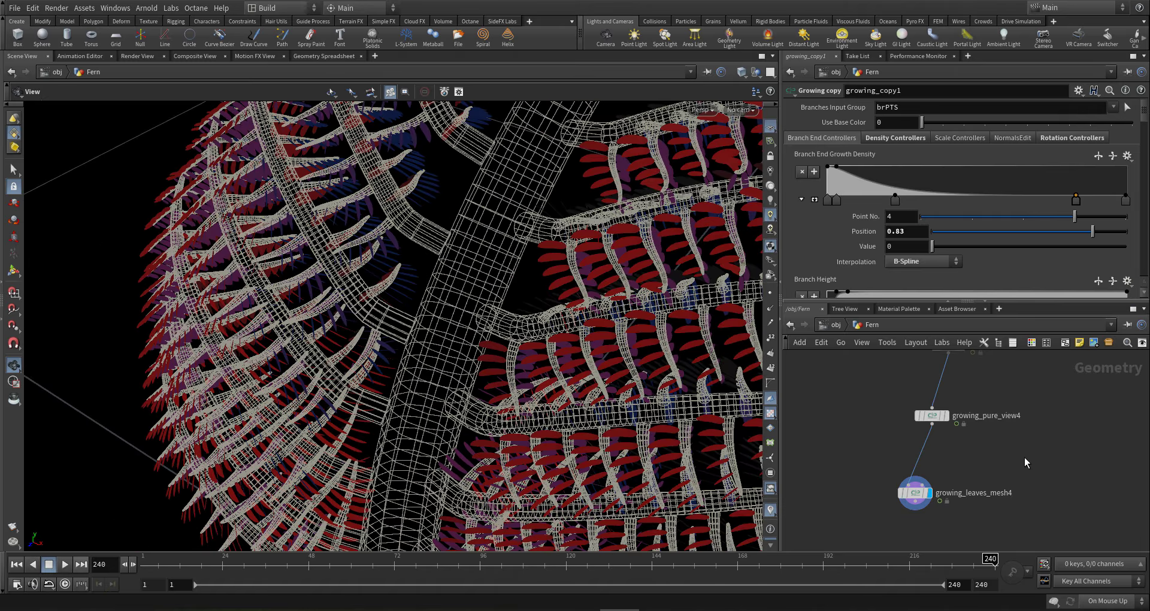
{"action": "left_click", "coordinate": [915, 493]}
- Set growing_leaves_mesh4's third Section Rotation value to 90 and inspect the rotated leaves
{"action": "scroll", "coordinate": [1146, 117], "scroll_direction": "down", "scroll_amount": 2}
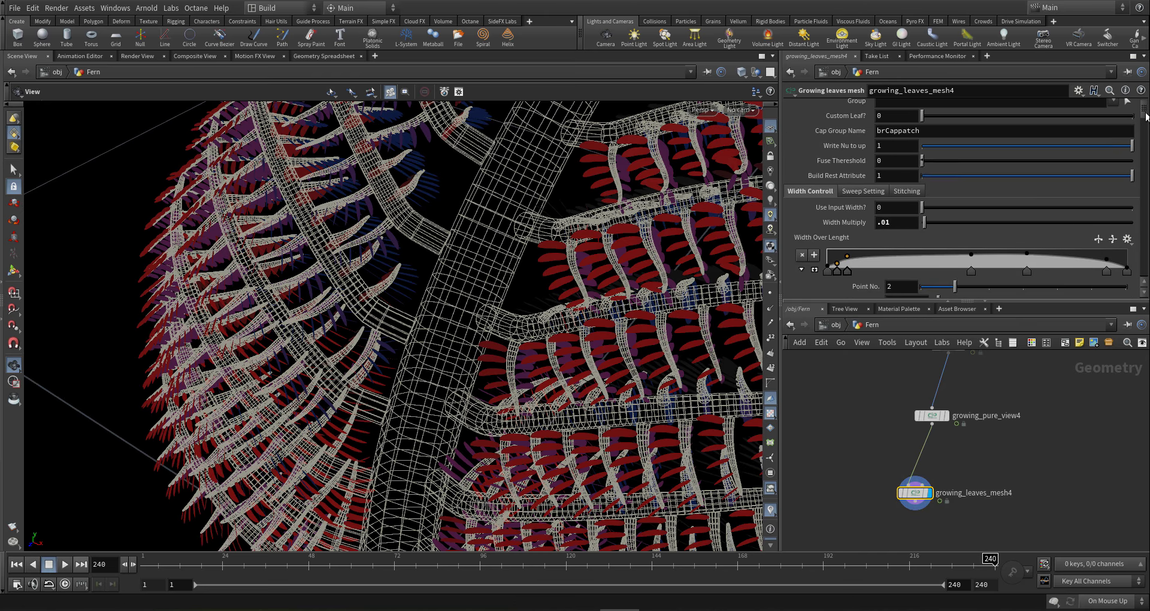
{"action": "left_click_drag", "start_coordinate": [1146, 117], "coordinate": [1122, 172]}
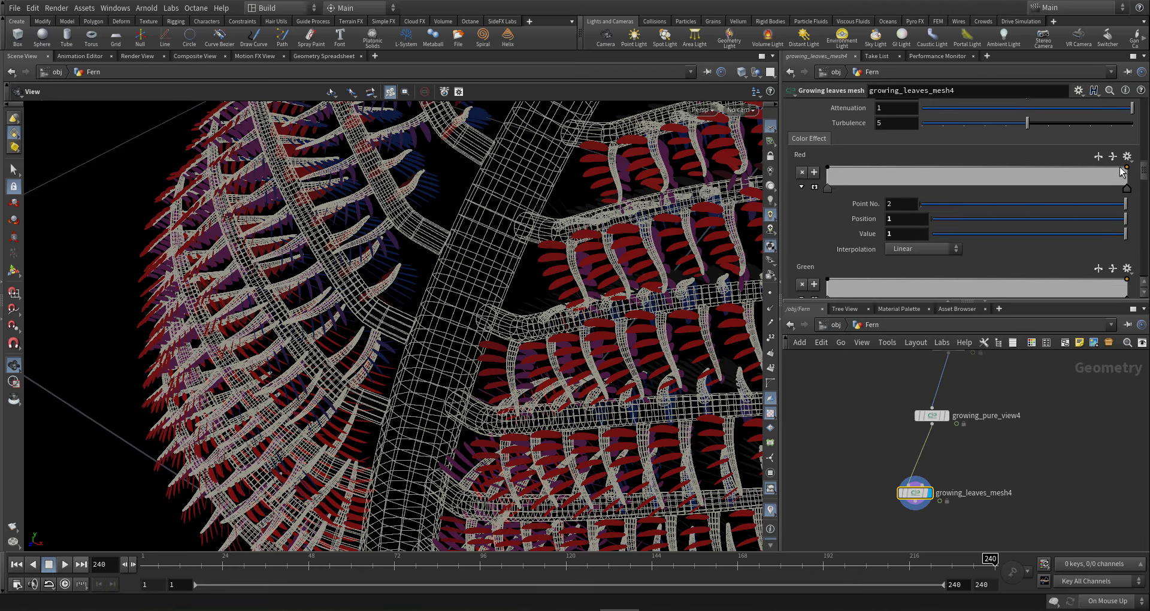
{"action": "scroll", "coordinate": [1122, 172], "scroll_direction": "up", "scroll_amount": 5}
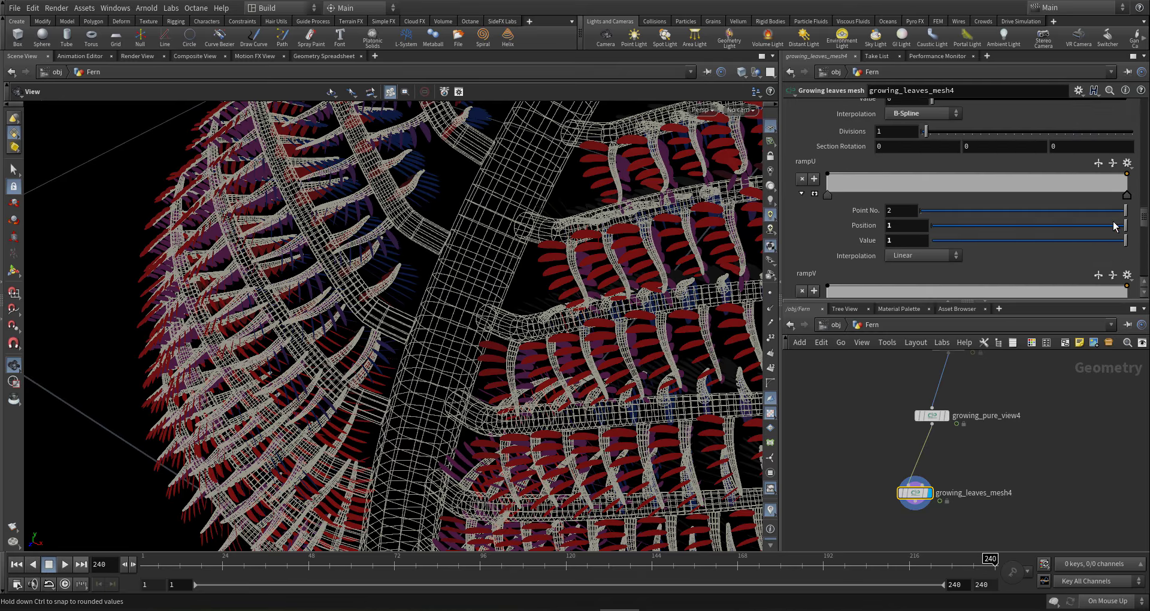
{"action": "scroll", "coordinate": [1115, 225], "scroll_direction": "up", "scroll_amount": 3}
{"action": "left_click", "coordinate": [1077, 222]}
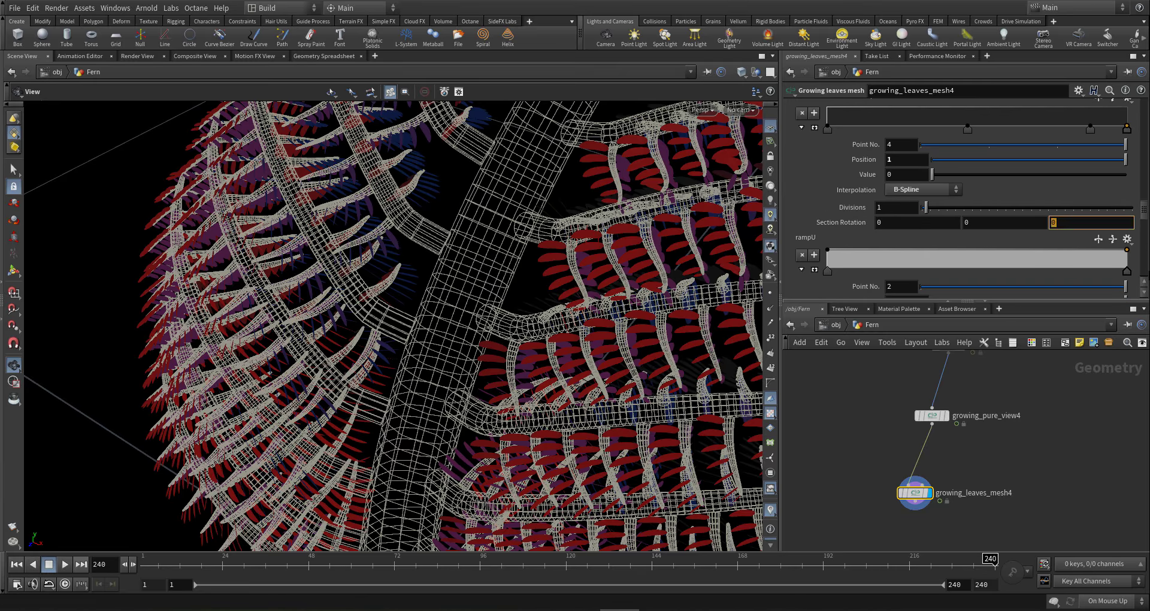
{"action": "type", "text": "90"}
{"action": "key", "text": "Return"}
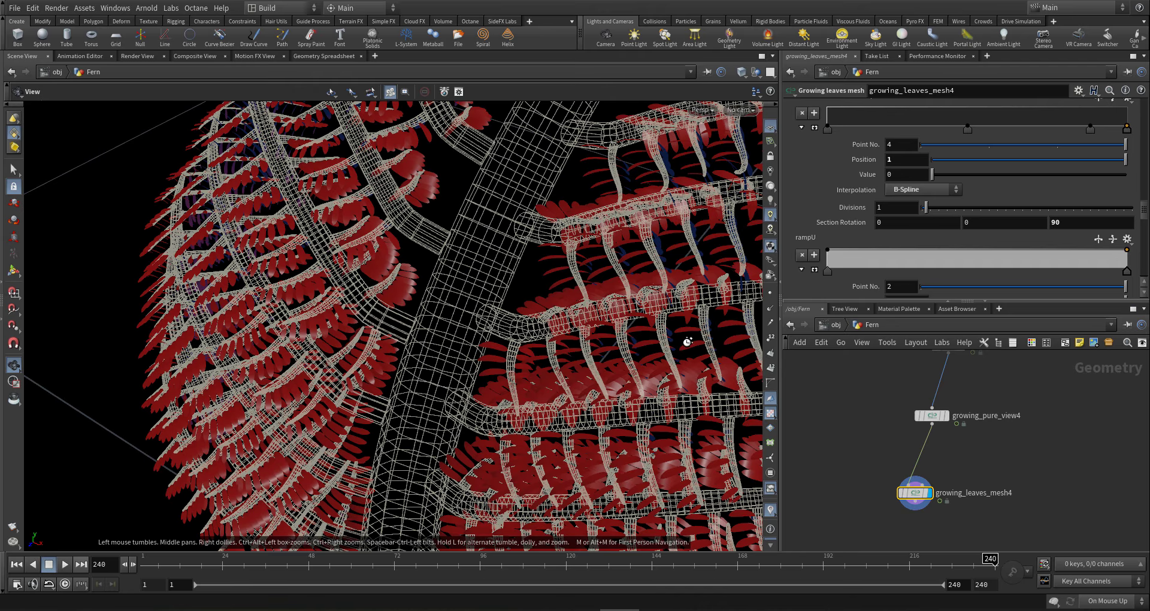
{"action": "left_click_drag", "start_coordinate": [689, 344], "coordinate": [635, 315]}
- Turn off merge1's template flag and make merge1 the displayed node
{"action": "scroll", "coordinate": [990, 439], "scroll_direction": "down", "scroll_amount": 2}
{"action": "scroll", "coordinate": [990, 436], "scroll_direction": "down", "scroll_amount": 4}
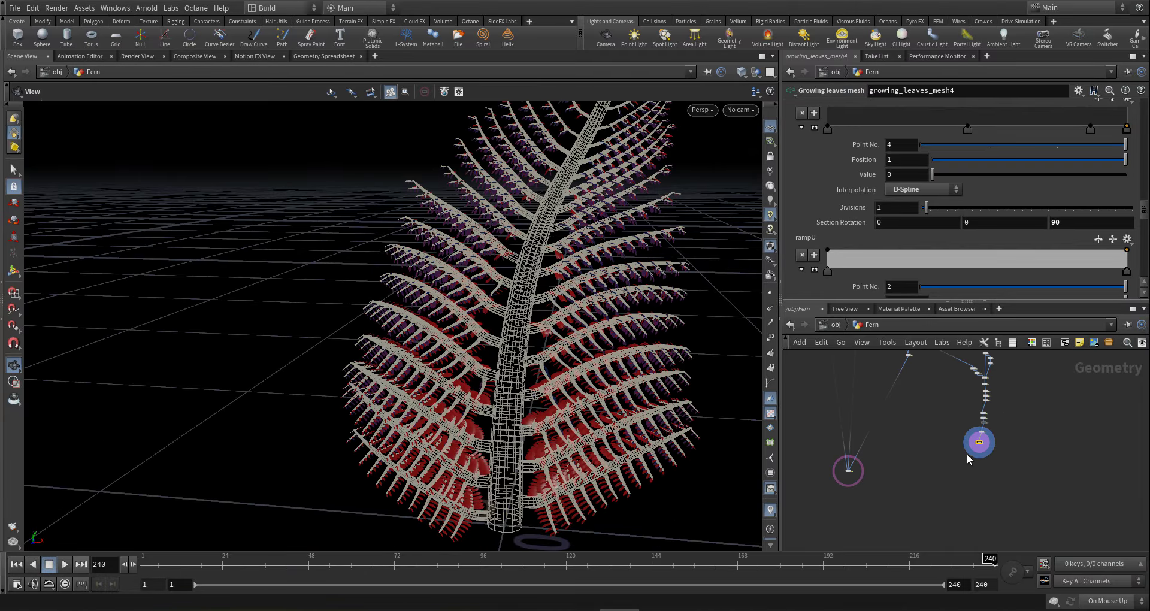
{"action": "scroll", "coordinate": [965, 457], "scroll_direction": "up", "scroll_amount": 8}
{"action": "scroll", "coordinate": [940, 471], "scroll_direction": "down", "scroll_amount": 5}
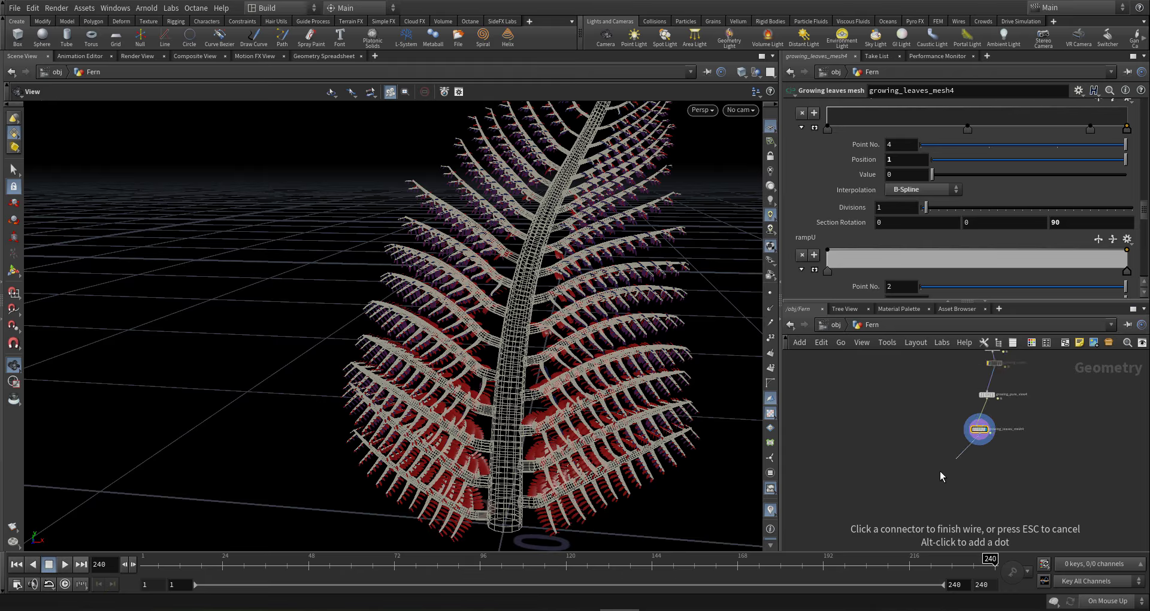
{"action": "middle_click_drag", "start_coordinate": [940, 471], "coordinate": [1075, 405]}
{"action": "scroll", "coordinate": [1021, 438], "scroll_direction": "down", "scroll_amount": 3}
{"action": "scroll", "coordinate": [972, 445], "scroll_direction": "up", "scroll_amount": 3}
{"action": "scroll", "coordinate": [959, 426], "scroll_direction": "up", "scroll_amount": 2}
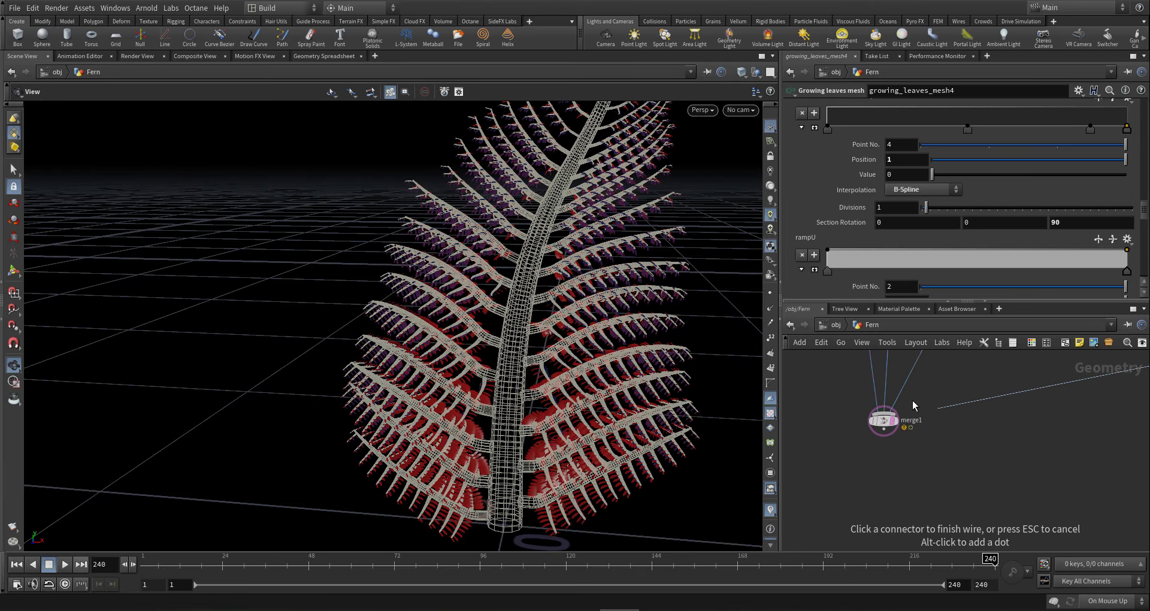
{"action": "left_click", "coordinate": [882, 418]}
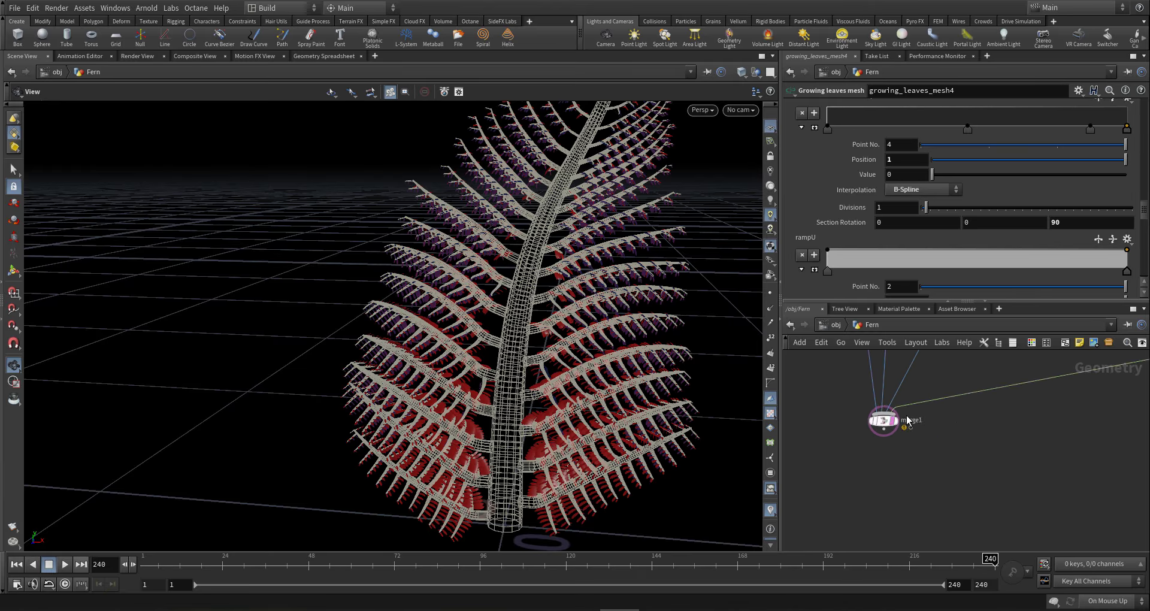
{"action": "left_click", "coordinate": [896, 420]}
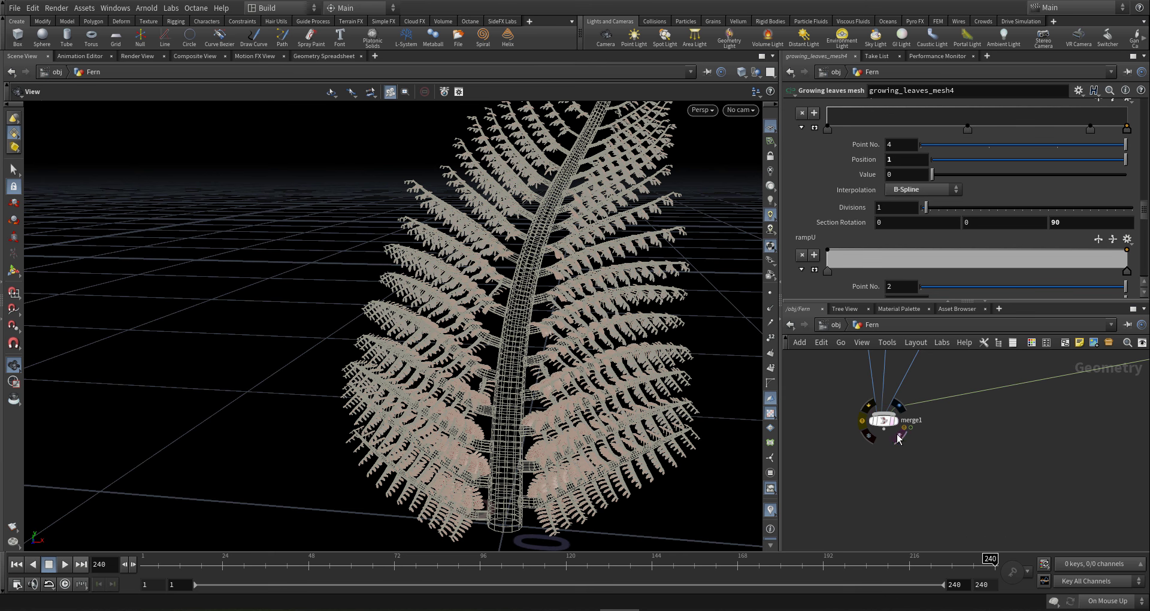
{"action": "left_click", "coordinate": [900, 436]}
{"action": "left_click", "coordinate": [900, 406]}
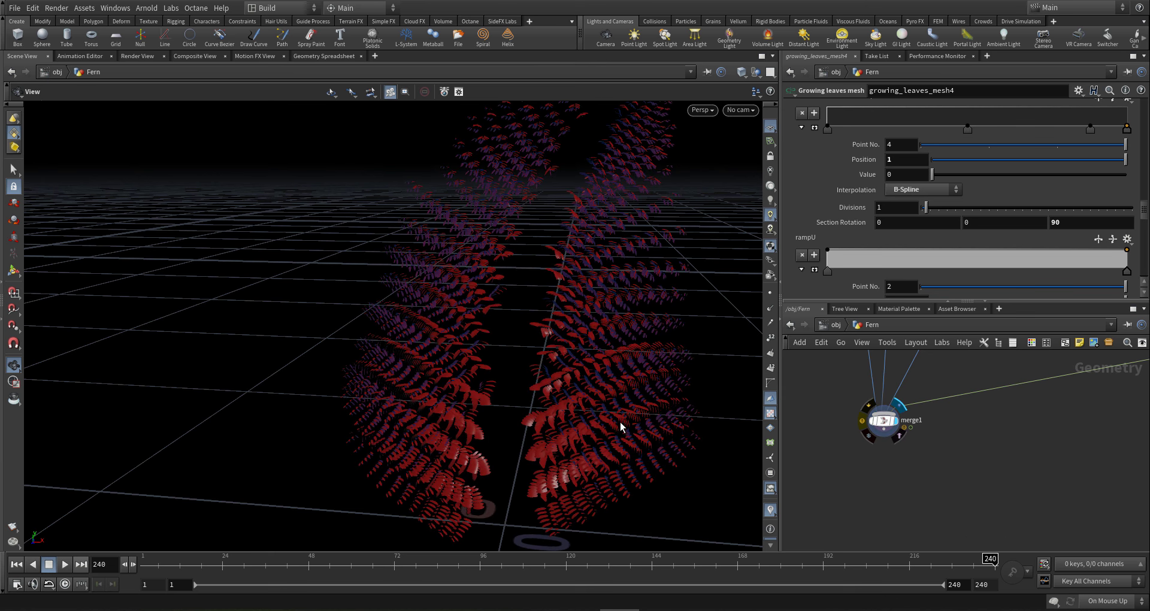
- Orbit and dolly around the full merged fern, including from below
{"action": "left_click_drag", "start_coordinate": [614, 416], "coordinate": [760, 446]}
{"action": "scroll", "coordinate": [952, 425], "scroll_direction": "down", "scroll_amount": 8}
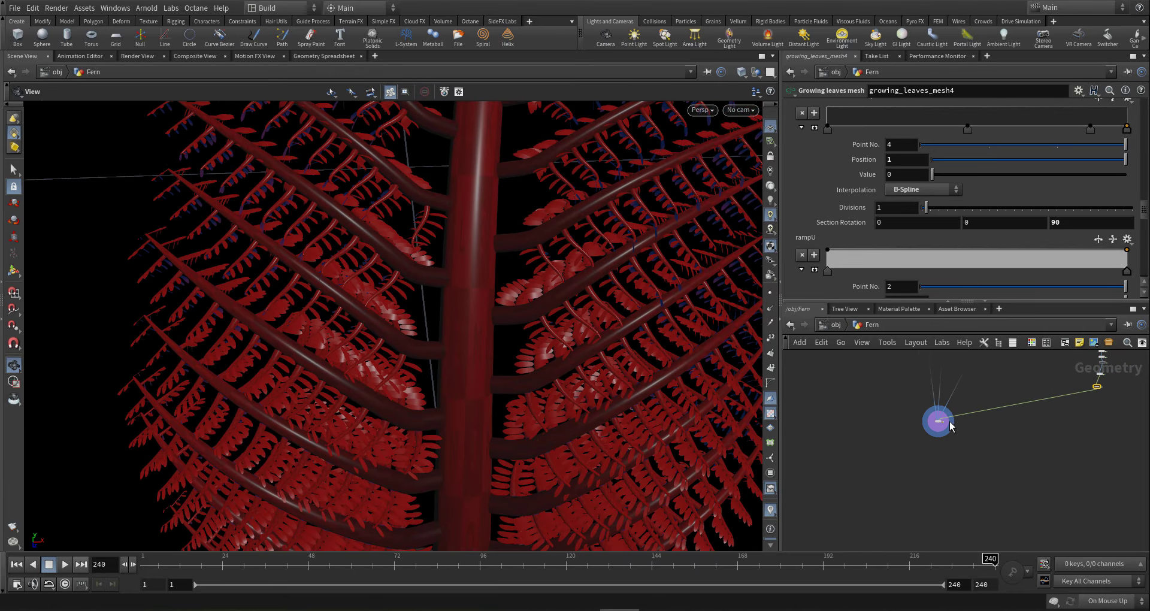
{"action": "middle_click_drag", "start_coordinate": [1054, 370], "coordinate": [1022, 397]}
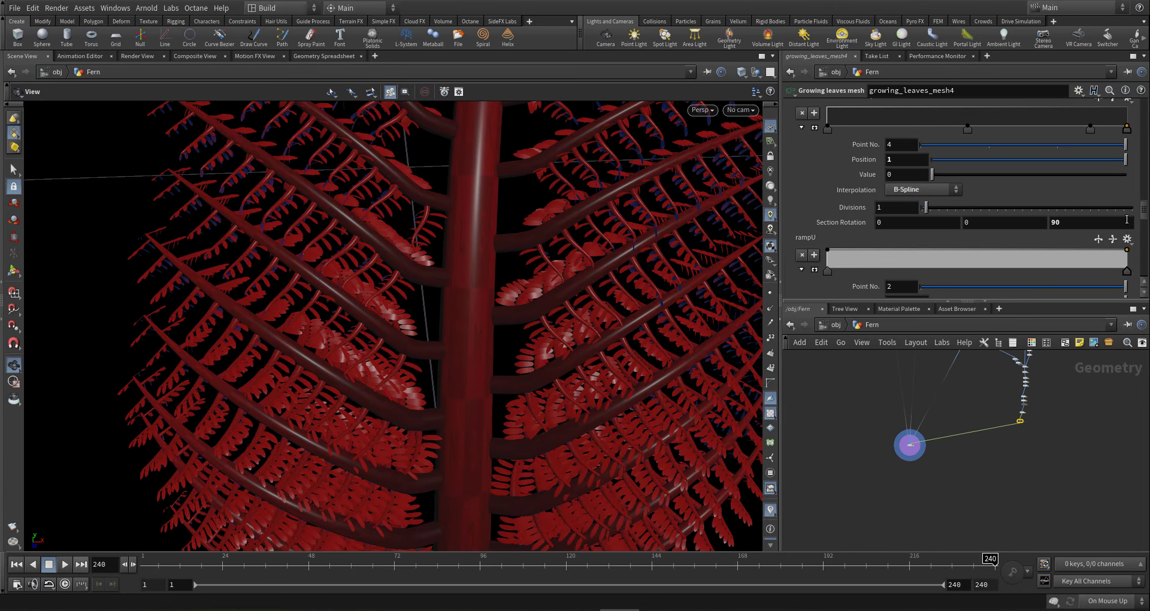
{"action": "right_click_drag", "start_coordinate": [634, 177], "coordinate": [413, 241]}
{"action": "middle_click_drag", "start_coordinate": [617, 199], "coordinate": [548, 380]}
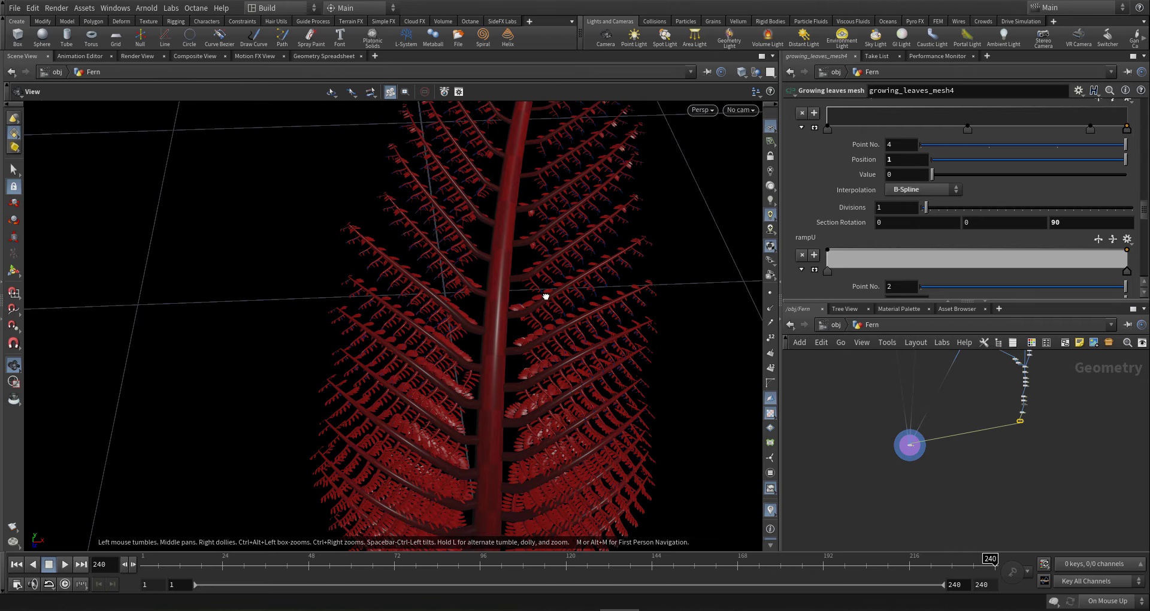
{"action": "left_click_drag", "start_coordinate": [544, 295], "coordinate": [498, 317]}
{"action": "scroll", "coordinate": [1039, 381], "scroll_direction": "down", "scroll_amount": 3}
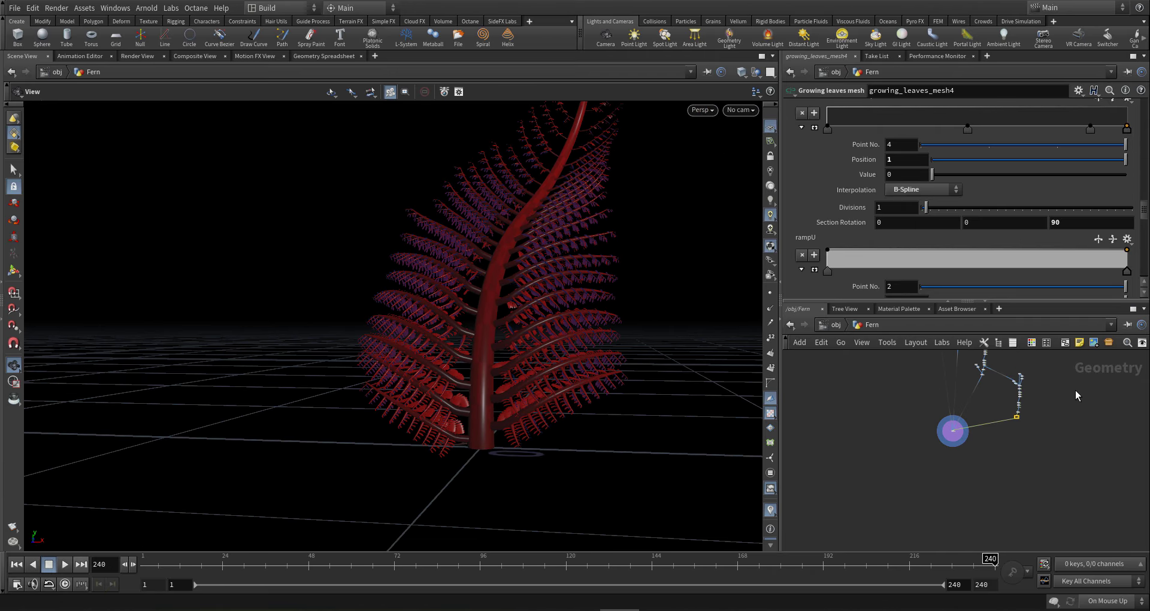
{"action": "middle_click_drag", "start_coordinate": [1067, 410], "coordinate": [1004, 472]}
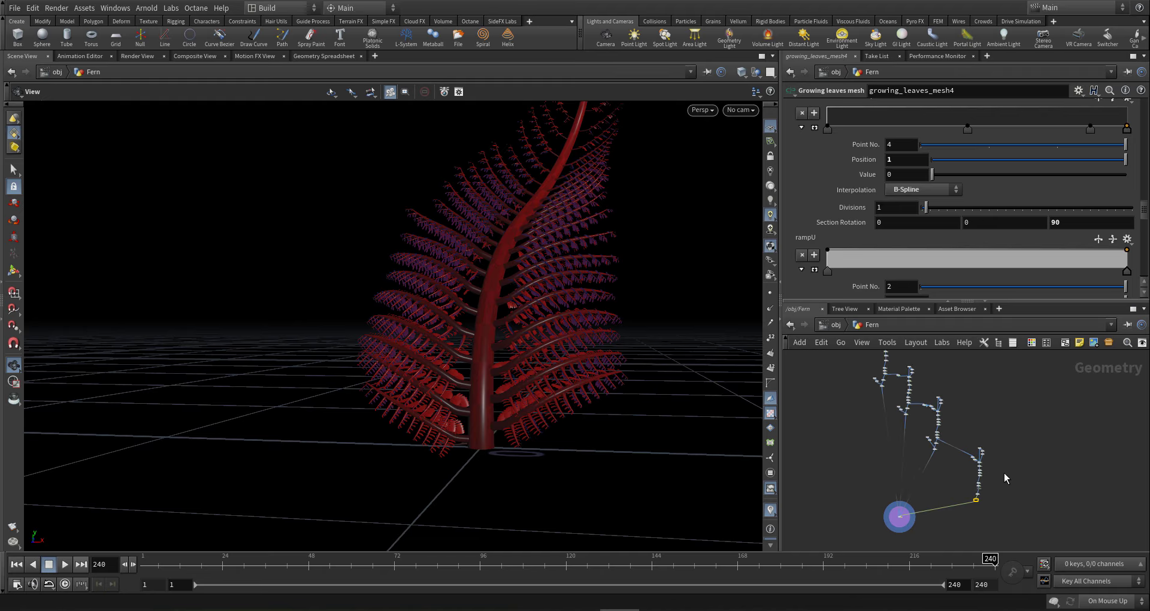
{"action": "scroll", "coordinate": [960, 436], "scroll_direction": "up", "scroll_amount": 5}
- Change growing_copy4's Base Density from 10 to 1.2 and review the recooked fern
{"action": "left_click", "coordinate": [869, 526]}
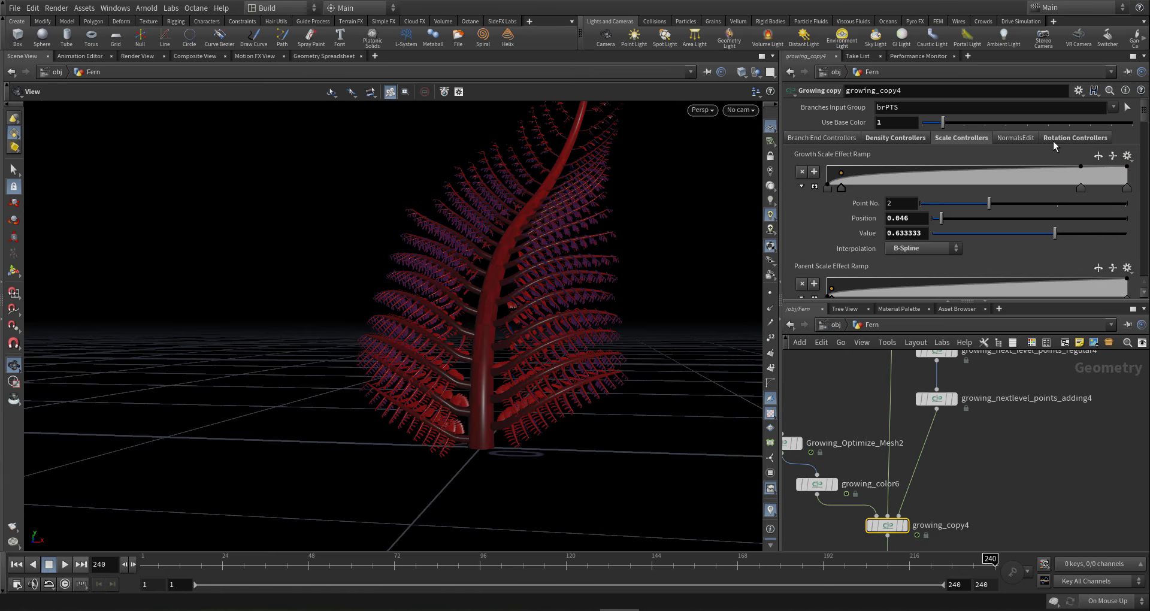
{"action": "left_click", "coordinate": [895, 138]}
{"action": "left_click", "coordinate": [905, 183]}
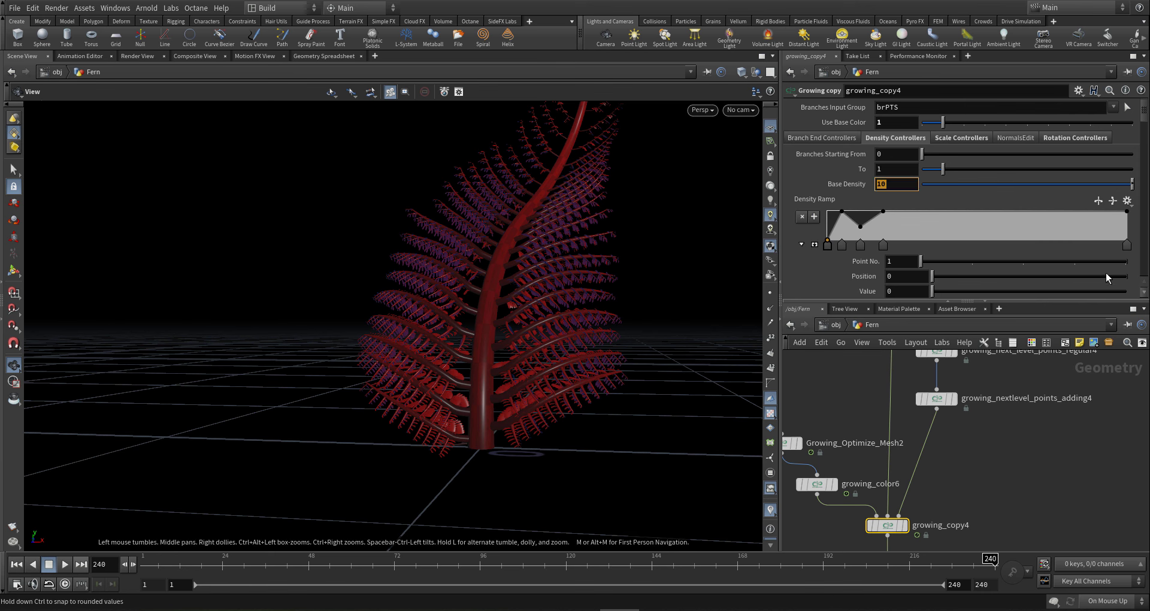
{"action": "type", "text": "1.2"}
{"action": "key", "text": "Return"}
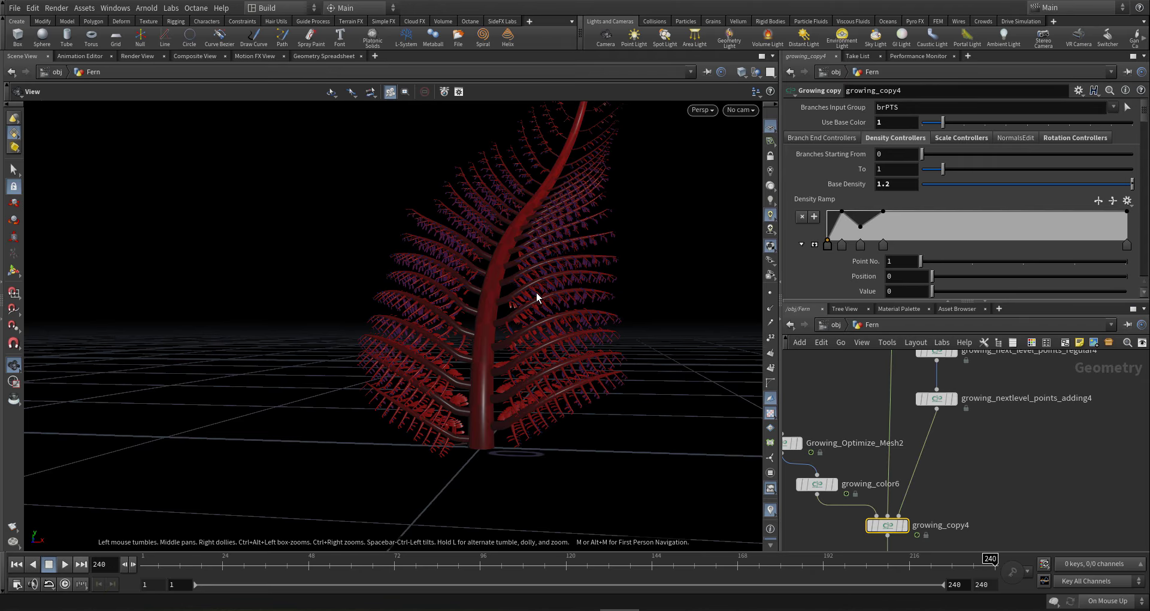
{"action": "left_click_drag", "start_coordinate": [527, 295], "coordinate": [500, 365]}
{"action": "scroll", "coordinate": [955, 422], "scroll_direction": "down", "scroll_amount": 2}
{"action": "scroll", "coordinate": [957, 419], "scroll_direction": "down", "scroll_amount": 2}
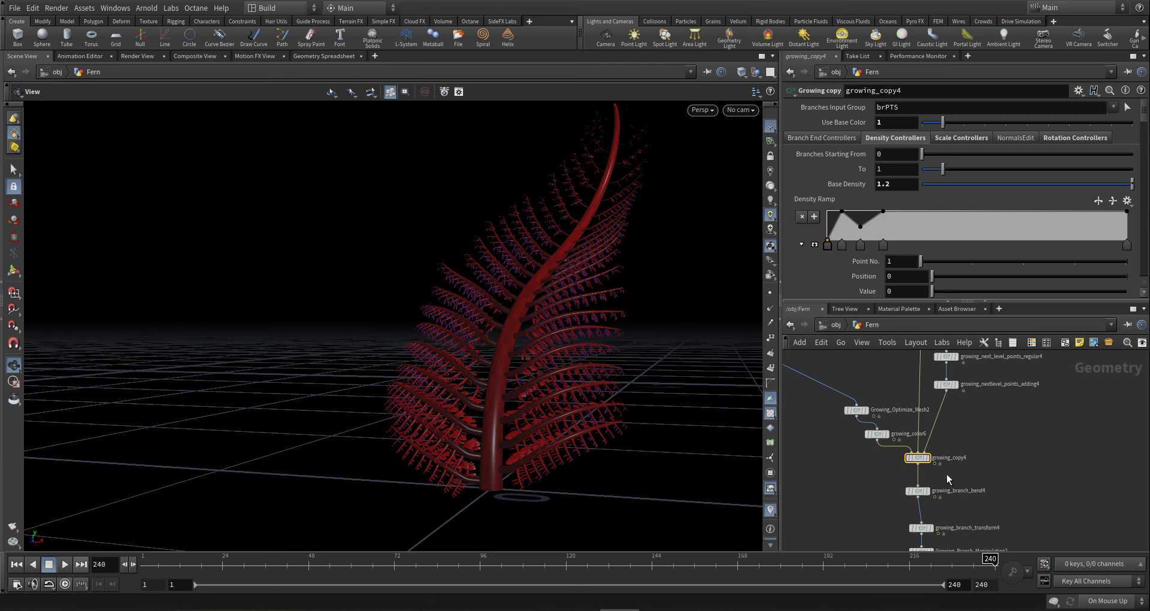
{"action": "scroll", "coordinate": [947, 474], "scroll_direction": "down", "scroll_amount": 4}
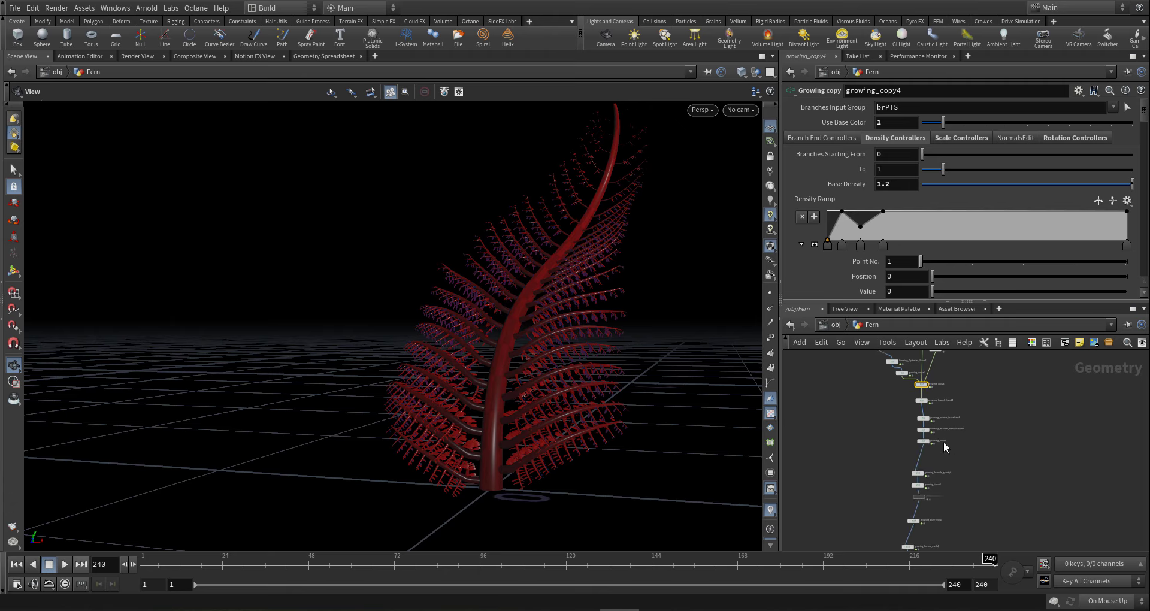
{"action": "scroll", "coordinate": [944, 446], "scroll_direction": "up", "scroll_amount": 8}
- Raise Growing_Branch_Manipulation2's Red to Scale Mult to .15
{"action": "left_click", "coordinate": [824, 410]}
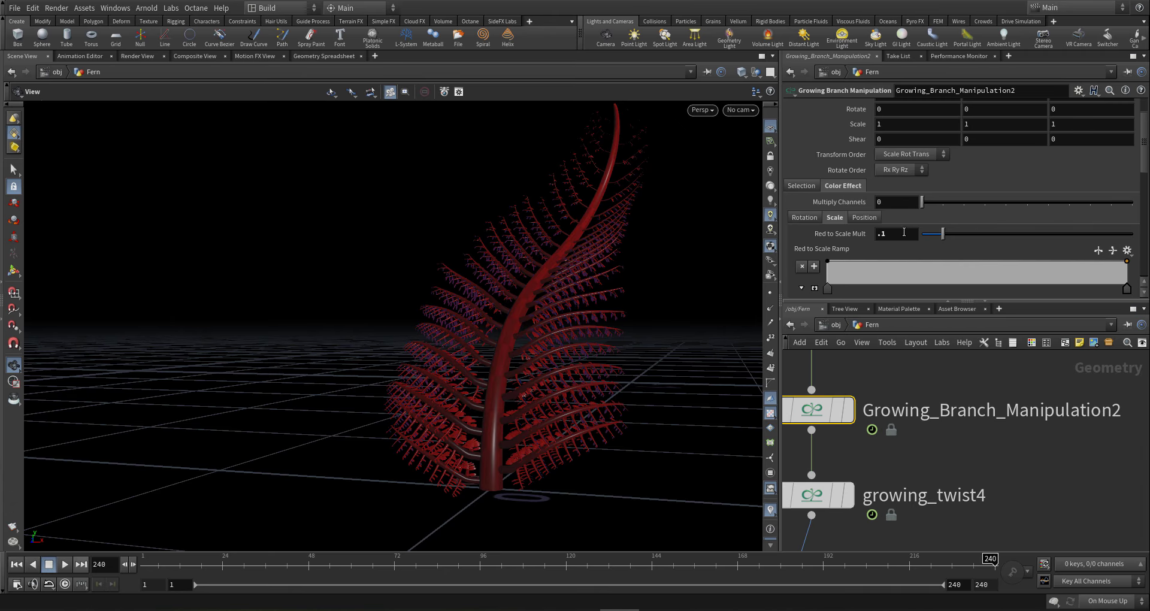
{"action": "double_click", "coordinate": [881, 235]}
{"action": "type", "text": "15"}
{"action": "key", "text": "Return"}
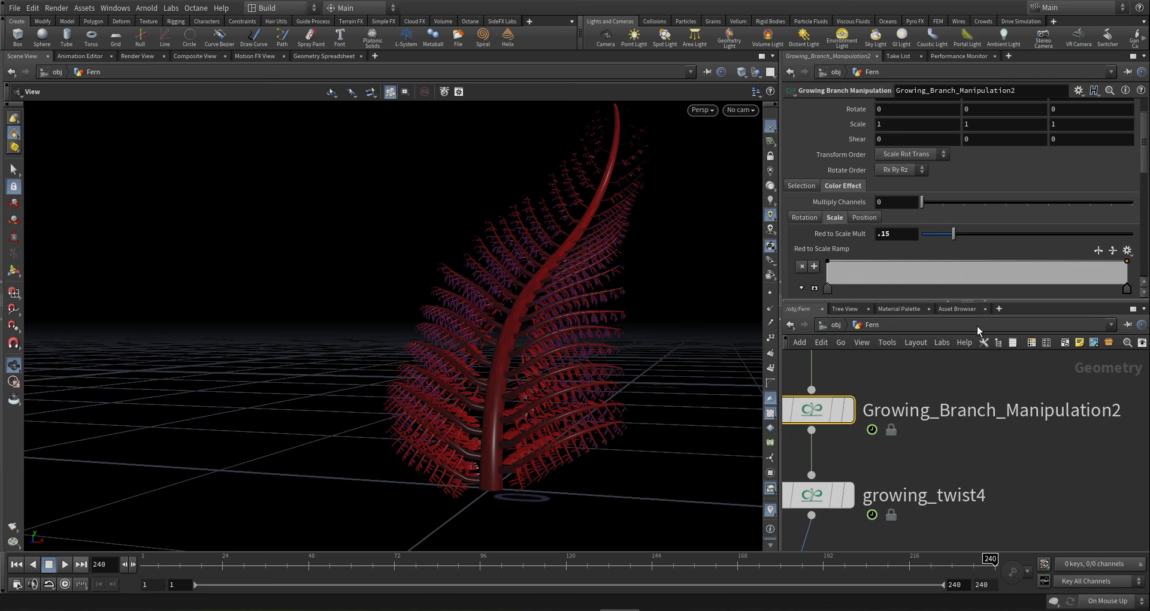
{"action": "scroll", "coordinate": [968, 411], "scroll_direction": "down", "scroll_amount": 10}
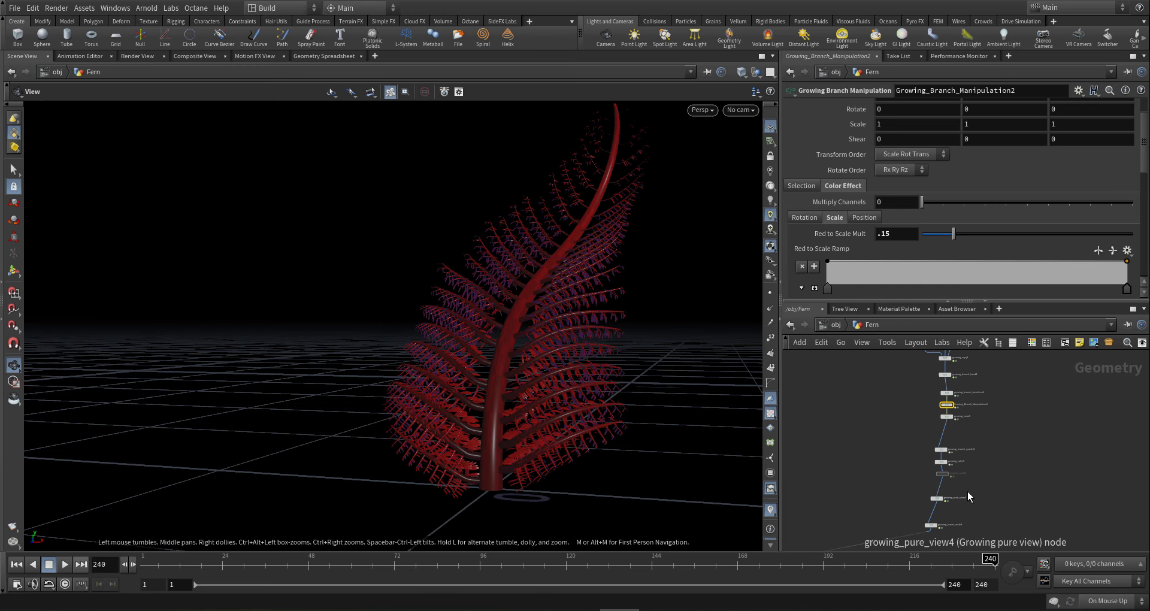
{"action": "scroll", "coordinate": [968, 495], "scroll_direction": "up", "scroll_amount": 8}
{"action": "left_click", "coordinate": [899, 537]}
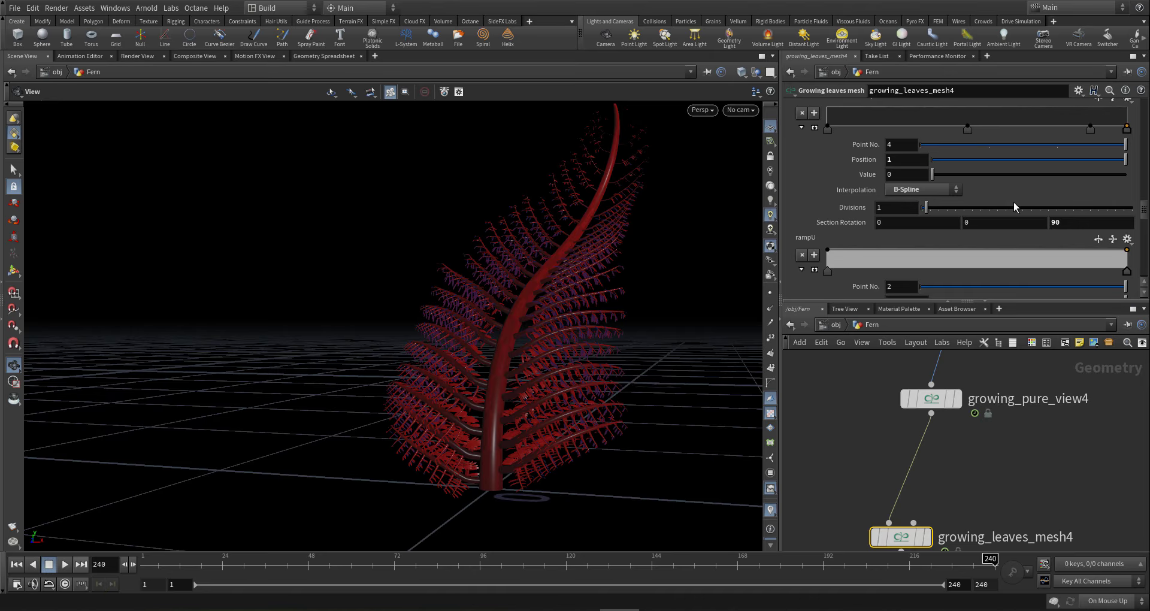
- Change growing_leaves_mesh4's Width Multiply to .018 and view the wider leaves up close
{"action": "scroll", "coordinate": [880, 205], "scroll_direction": "up", "scroll_amount": 5}
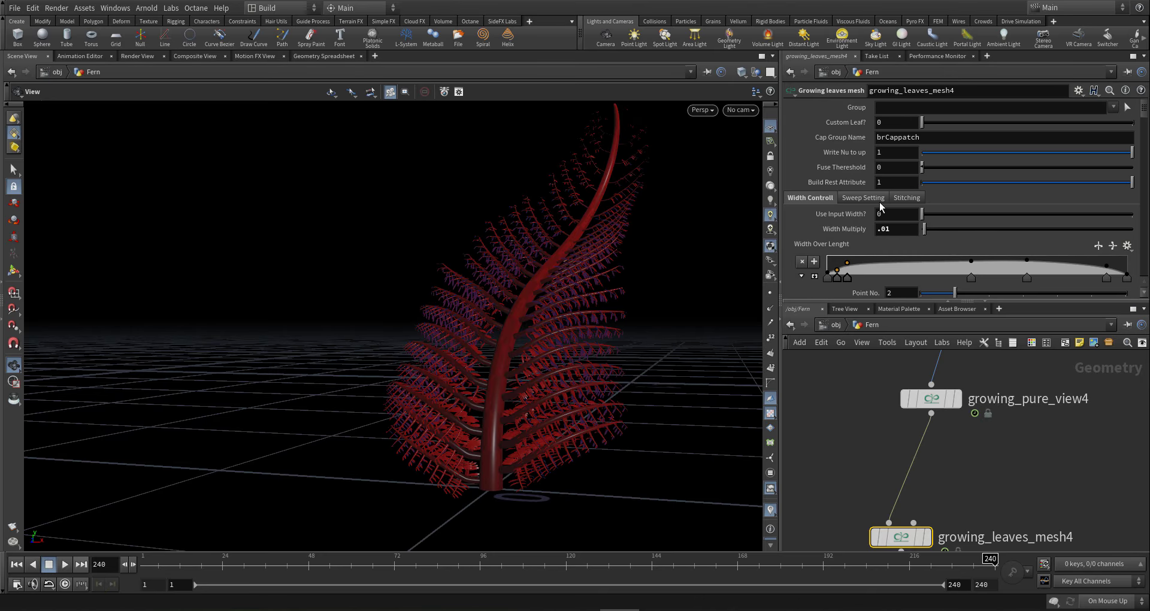
{"action": "left_click", "coordinate": [888, 235]}
{"action": "type", "text": "8"}
{"action": "key", "text": "Return"}
{"action": "left_click_drag", "start_coordinate": [527, 471], "coordinate": [537, 518]}
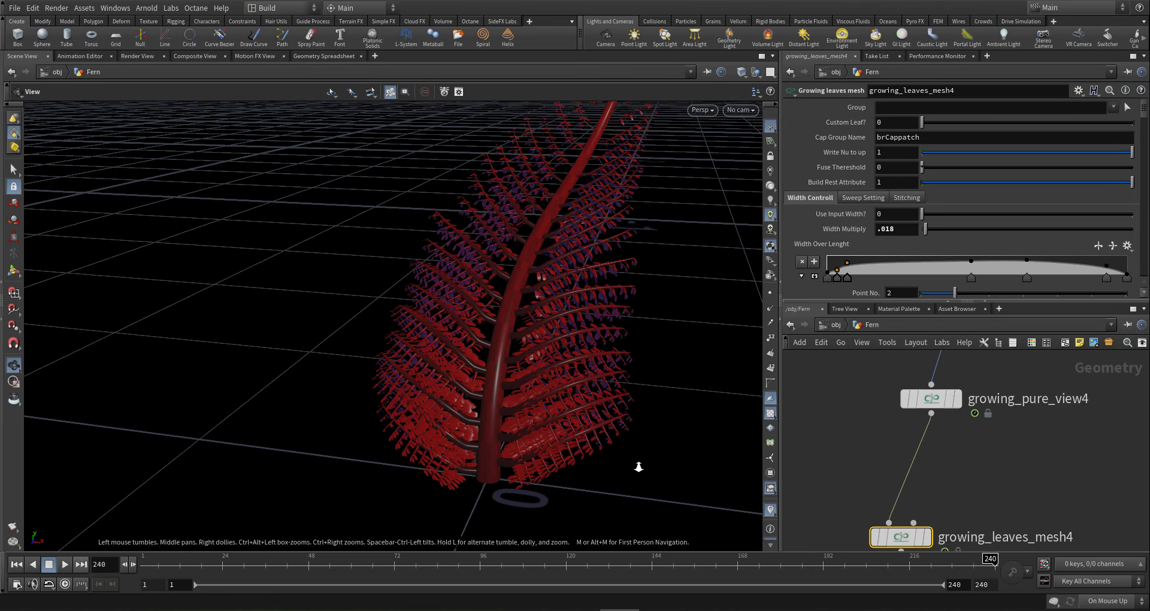
{"action": "right_click_drag", "start_coordinate": [639, 468], "coordinate": [585, 447]}
{"action": "mouse_move", "coordinate": [584, 446]}
{"action": "left_mouse_down"}
{"action": "mouse_move", "coordinate": [488, 441]}
{"action": "mouse_move", "coordinate": [480, 473]}
{"action": "mouse_move", "coordinate": [566, 482]}
{"action": "mouse_move", "coordinate": [616, 437]}
{"action": "mouse_move", "coordinate": [639, 362]}
{"action": "mouse_move", "coordinate": [560, 354]}
{"action": "mouse_move", "coordinate": [564, 377]}
{"action": "mouse_move", "coordinate": [503, 388]}
{"action": "mouse_move", "coordinate": [526, 412]}
{"action": "mouse_move", "coordinate": [503, 408]}
{"action": "mouse_move", "coordinate": [547, 405]}
{"action": "mouse_move", "coordinate": [570, 503]}
{"action": "mouse_move", "coordinate": [546, 425]}
{"action": "mouse_move", "coordinate": [619, 377]}
{"action": "mouse_move", "coordinate": [575, 439]}
{"action": "mouse_move", "coordinate": [584, 450]}
{"action": "mouse_move", "coordinate": [595, 416]}
{"action": "mouse_move", "coordinate": [532, 451]}
{"action": "mouse_move", "coordinate": [545, 442]}
{"action": "mouse_move", "coordinate": [416, 329]}
{"action": "mouse_move", "coordinate": [415, 361]}
{"action": "mouse_move", "coordinate": [458, 390]}
{"action": "mouse_move", "coordinate": [437, 342]}
{"action": "mouse_move", "coordinate": [616, 367]}
{"action": "mouse_move", "coordinate": [337, 394]}
{"action": "mouse_move", "coordinate": [534, 379]}
{"action": "mouse_move", "coordinate": [581, 354]}
{"action": "mouse_move", "coordinate": [537, 390]}
{"action": "mouse_move", "coordinate": [580, 398]}
{"action": "mouse_move", "coordinate": [507, 384]}
{"action": "mouse_move", "coordinate": [547, 378]}
{"action": "mouse_move", "coordinate": [539, 408]}
{"action": "mouse_move", "coordinate": [591, 415]}
{"action": "mouse_move", "coordinate": [587, 440]}
{"action": "left_mouse_up"}
- Display growing_leaves_mesh2 so the viewport shows only the bare fern branches
{"action": "scroll", "coordinate": [948, 503], "scroll_direction": "down", "scroll_amount": 8}
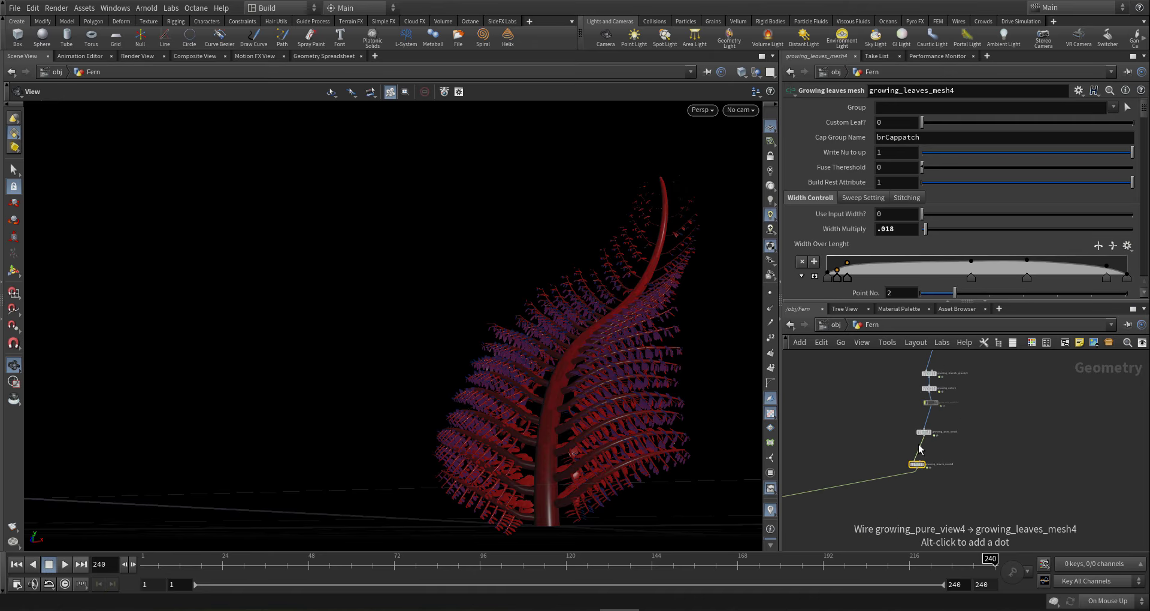
{"action": "middle_click_drag", "start_coordinate": [948, 503], "coordinate": [996, 571]}
{"action": "middle_click_drag", "start_coordinate": [913, 462], "coordinate": [942, 505]}
{"action": "scroll", "coordinate": [883, 396], "scroll_direction": "up", "scroll_amount": 6}
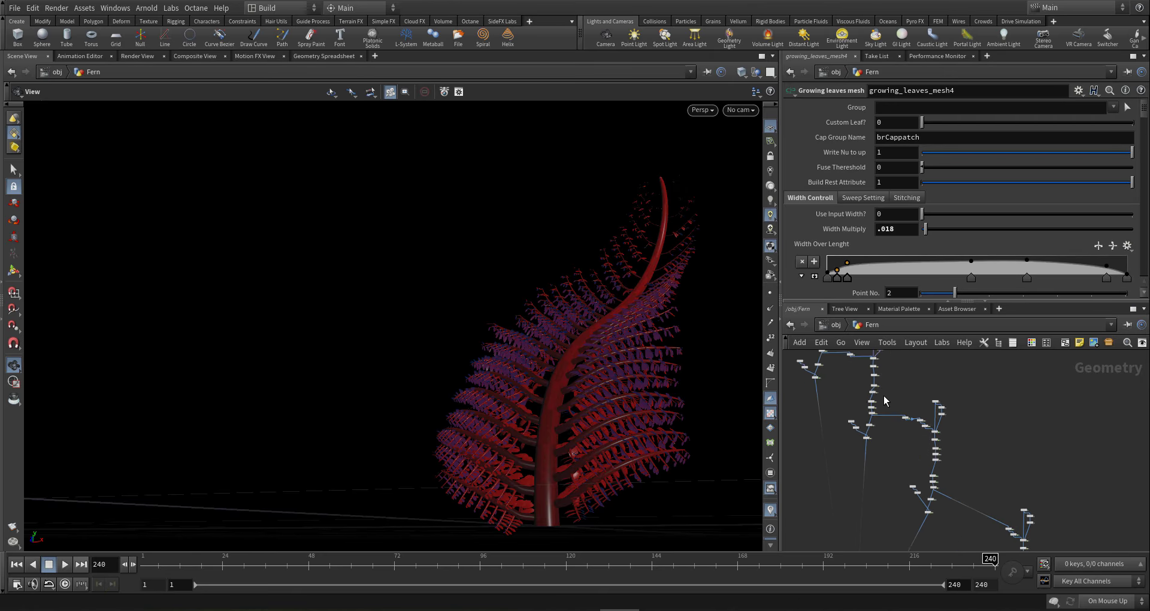
{"action": "middle_click_drag", "start_coordinate": [917, 462], "coordinate": [915, 476]}
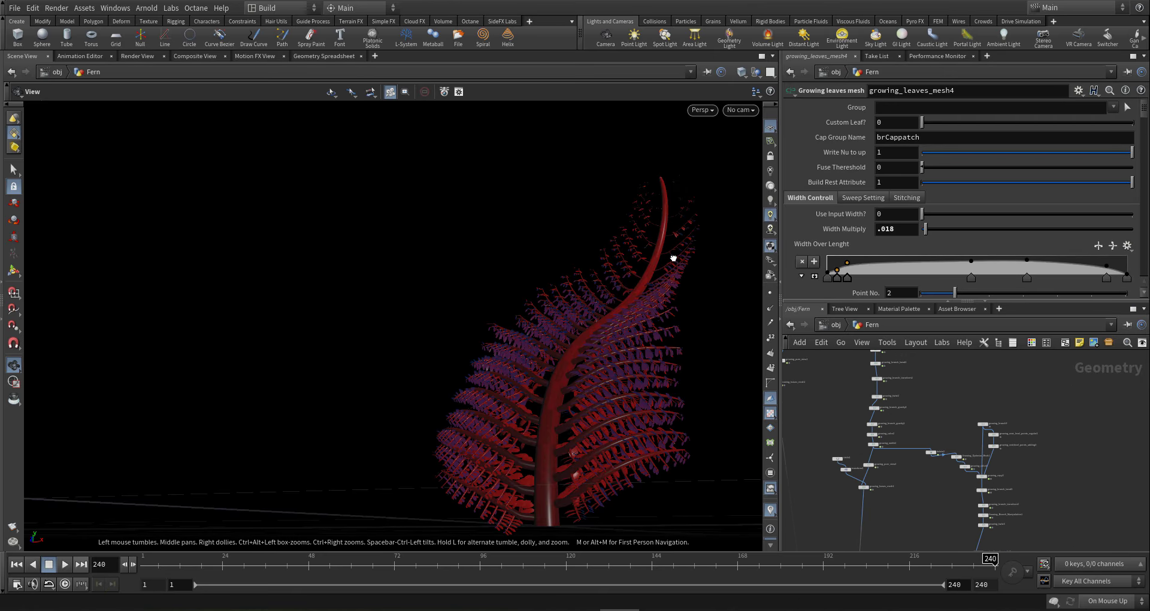
{"action": "left_click_drag", "start_coordinate": [673, 259], "coordinate": [668, 232]}
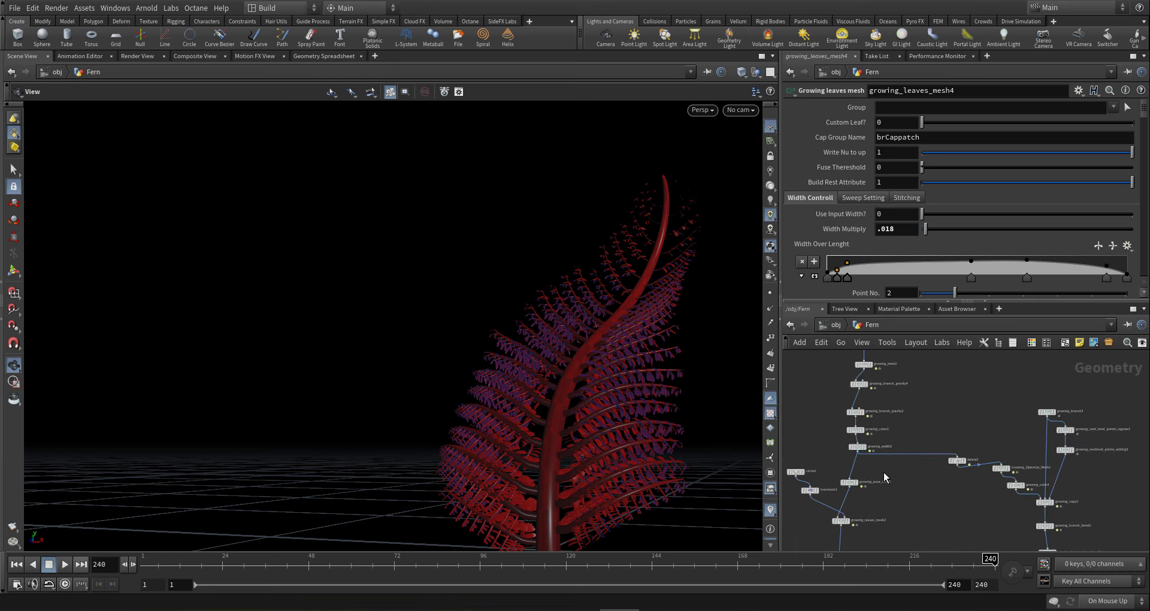
{"action": "scroll", "coordinate": [886, 444], "scroll_direction": "up", "scroll_amount": 5}
{"action": "scroll", "coordinate": [869, 443], "scroll_direction": "down", "scroll_amount": 5}
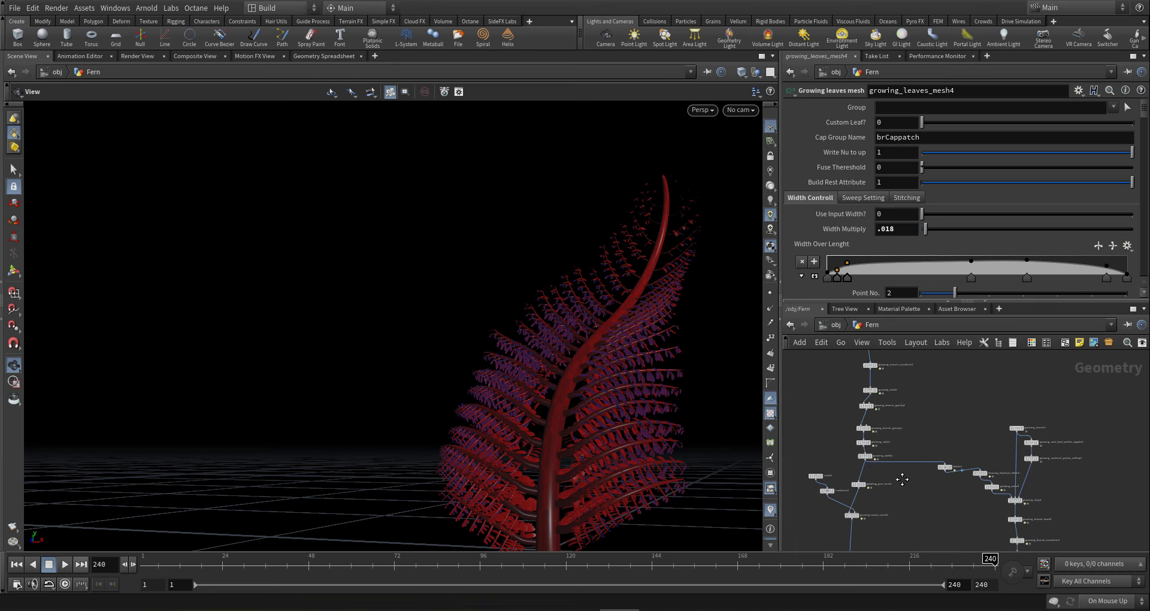
{"action": "left_click", "coordinate": [878, 472]}
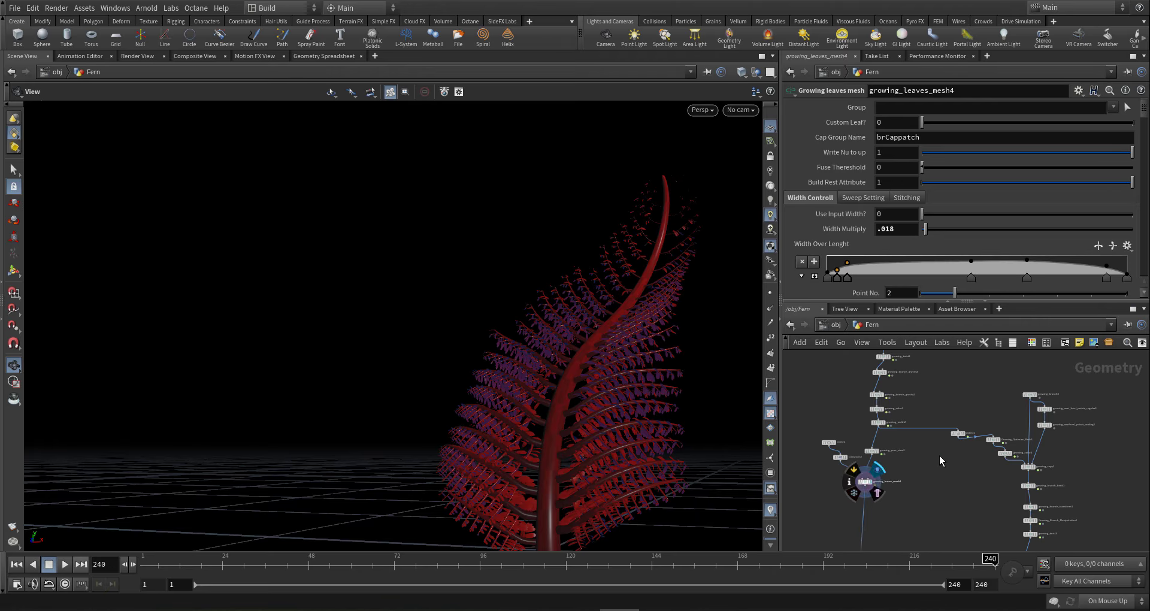
- On growing_width2's Branch Size Impact ramp, move key 2 and add a key near 0.034
{"action": "scroll", "coordinate": [864, 427], "scroll_direction": "up", "scroll_amount": 3}
{"action": "scroll", "coordinate": [864, 426], "scroll_direction": "up", "scroll_amount": 3}
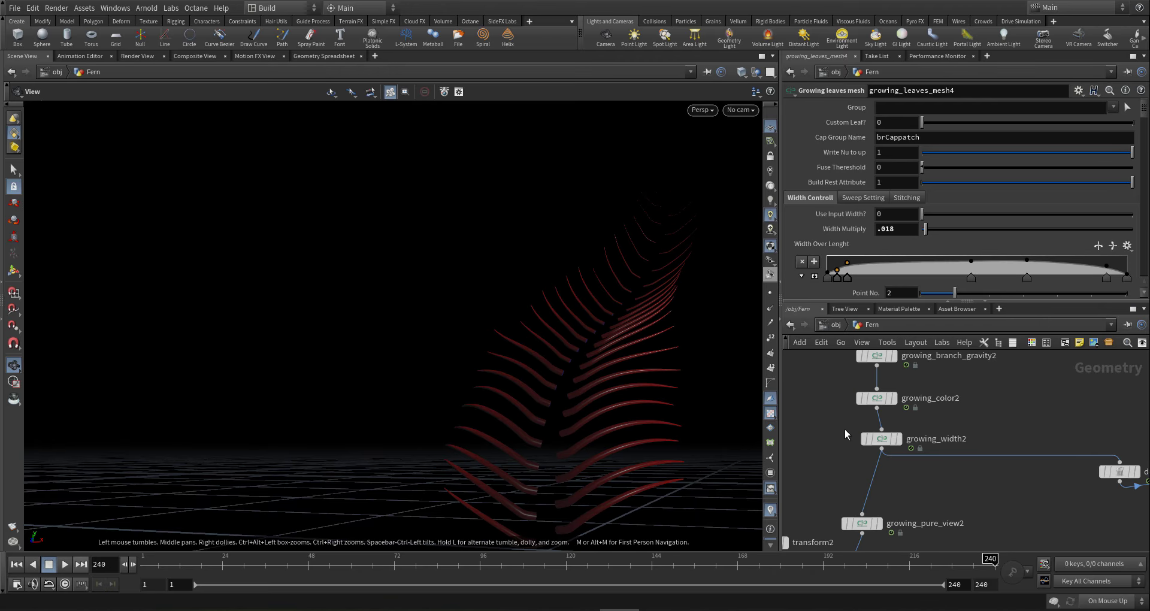
{"action": "left_click", "coordinate": [886, 441]}
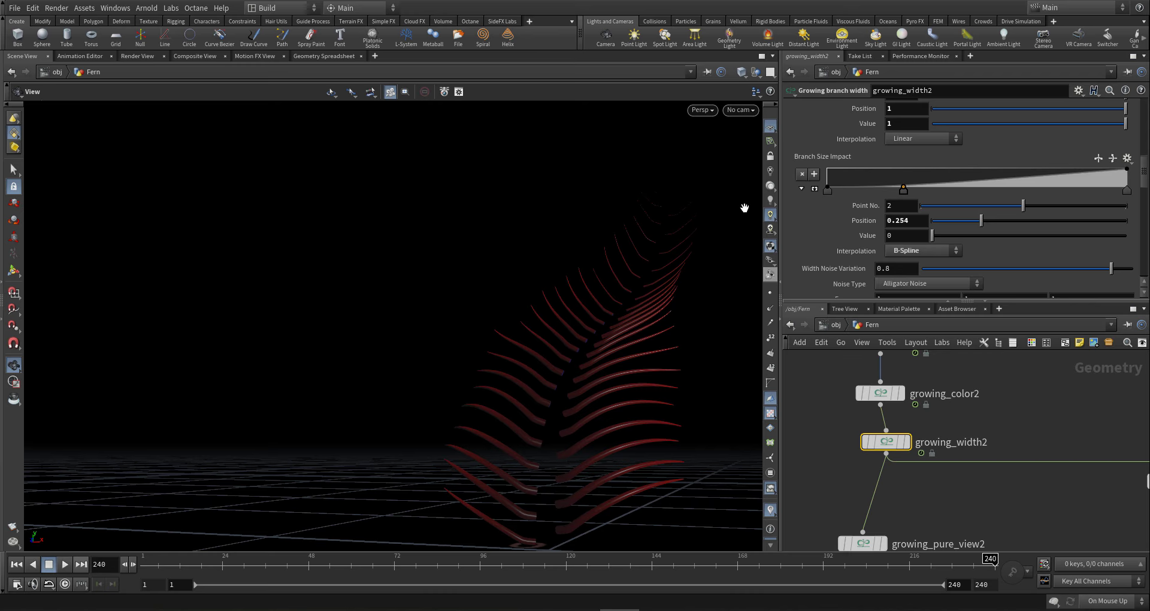
{"action": "left_click", "coordinate": [815, 189]}
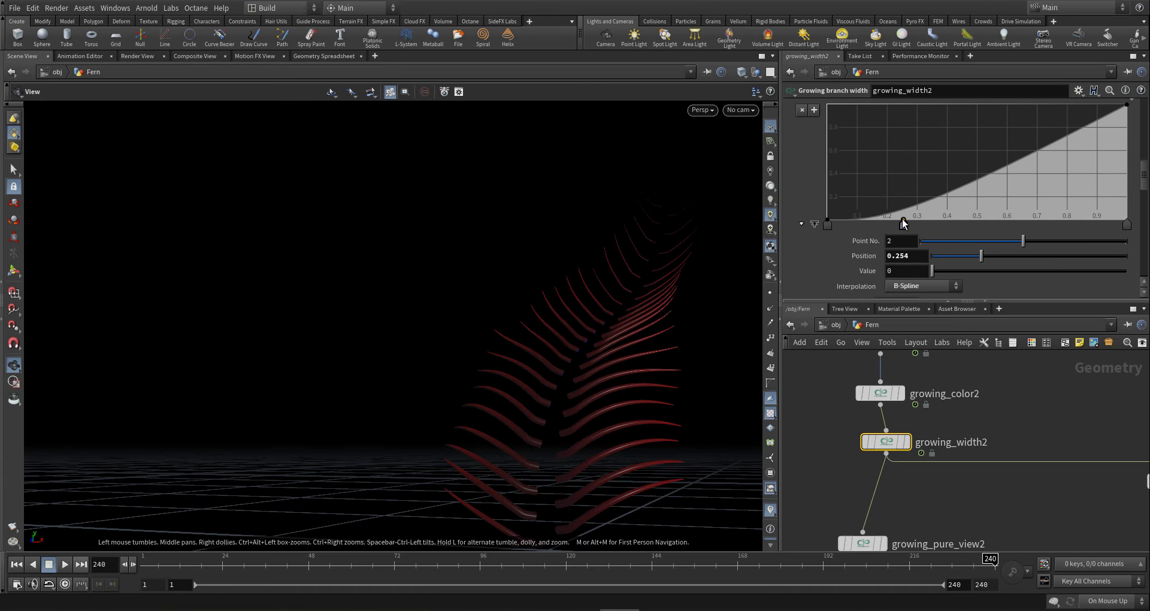
{"action": "left_click_drag", "start_coordinate": [898, 217], "coordinate": [895, 214]}
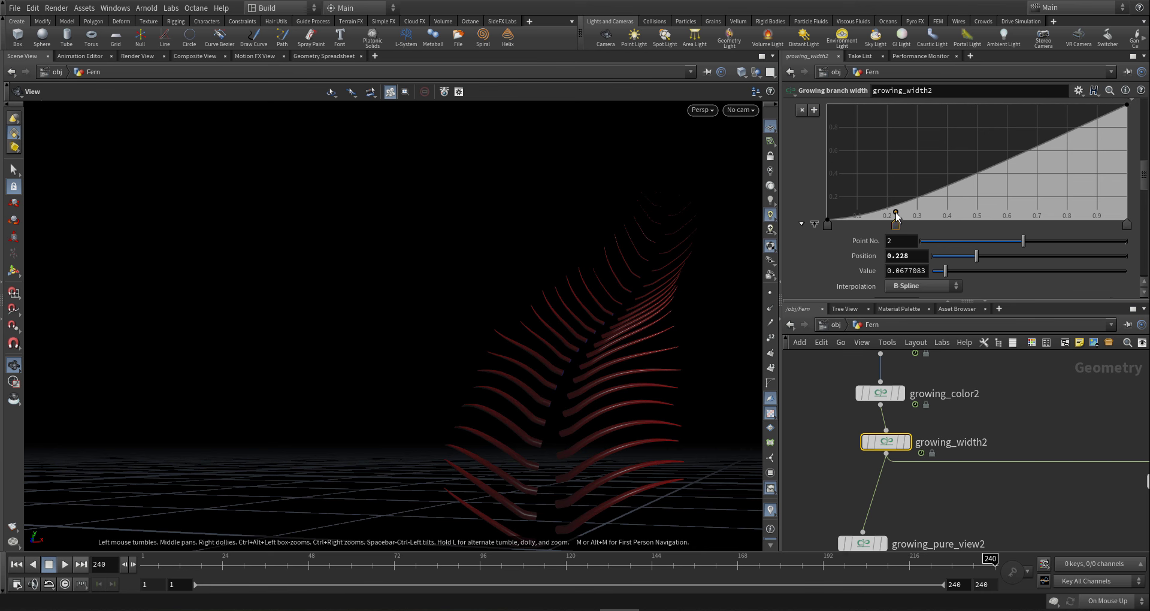
{"action": "left_click", "coordinate": [838, 214]}
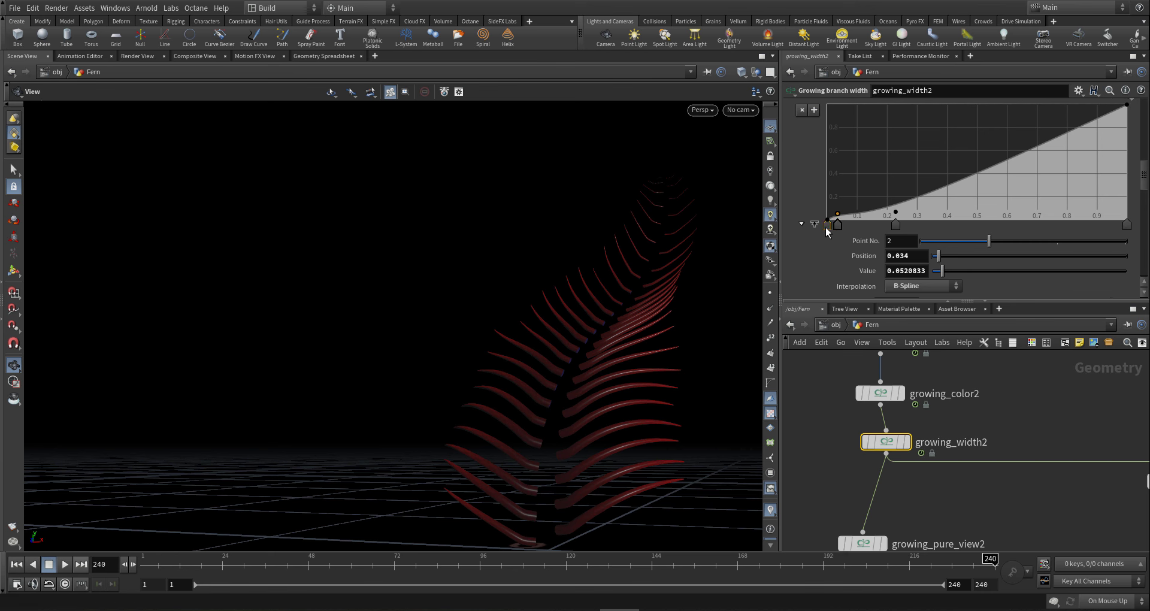
- Jump to frame 30 and bring the viewport close to the small fern pieces
{"action": "left_click", "coordinate": [244, 559]}
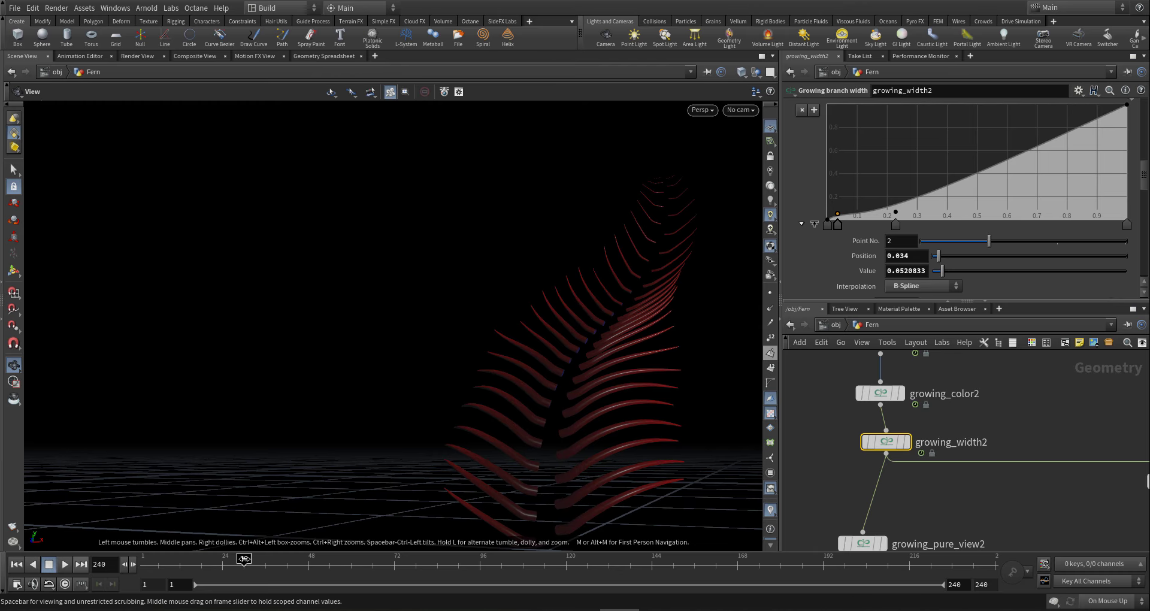
{"action": "middle_click_drag", "start_coordinate": [554, 451], "coordinate": [534, 320]}
{"action": "right_click_drag", "start_coordinate": [554, 361], "coordinate": [680, 358]}
{"action": "left_click_drag", "start_coordinate": [577, 375], "coordinate": [553, 396]}
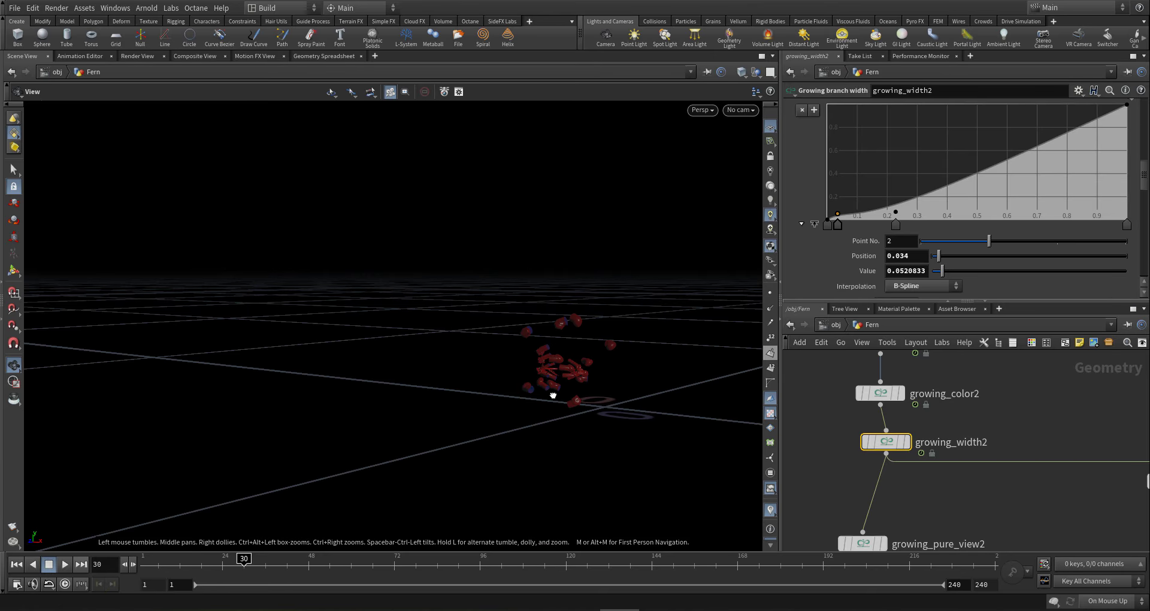
- Step the animation back to frame 18, then frame 9, to inspect the earliest growth
{"action": "left_click", "coordinate": [203, 566]}
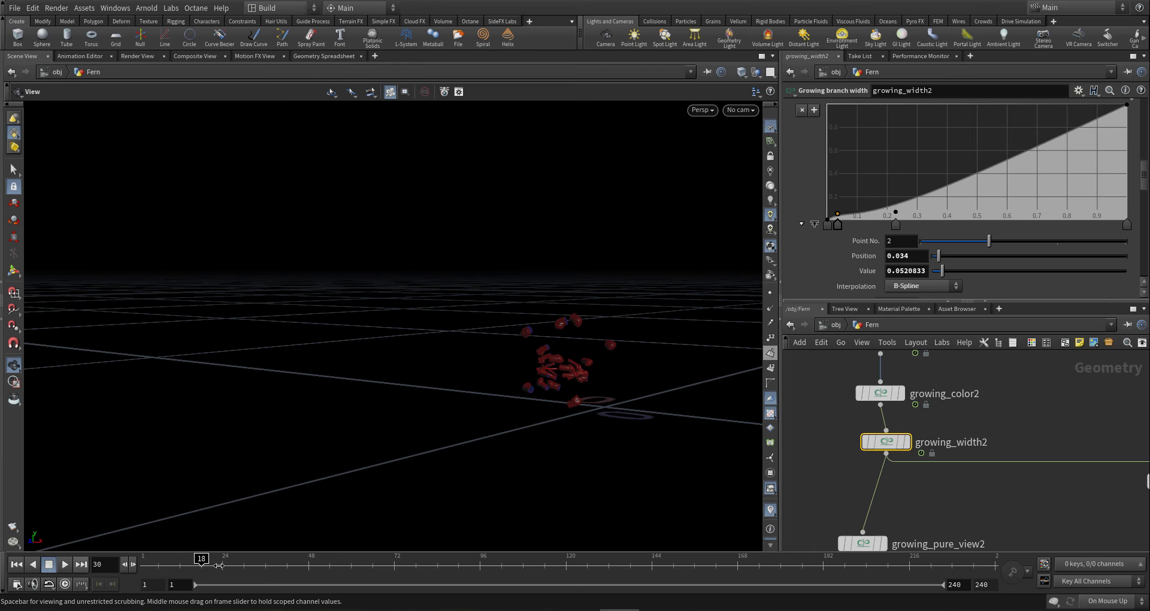
{"action": "left_click", "coordinate": [169, 568]}
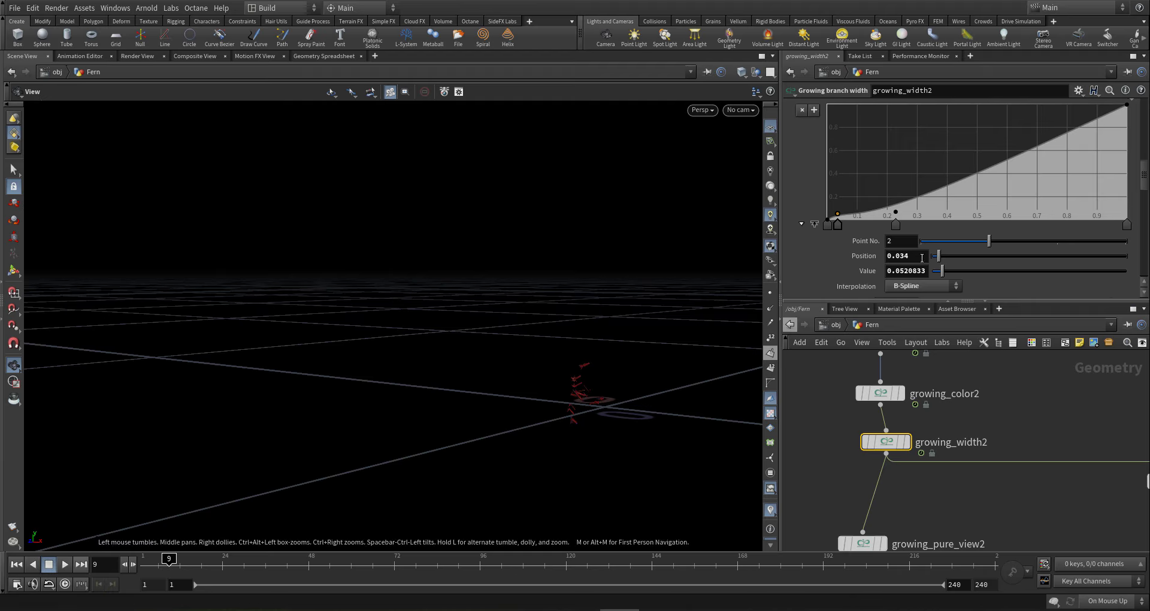
{"action": "scroll", "coordinate": [864, 204], "scroll_direction": "up", "scroll_amount": 3}
{"action": "scroll", "coordinate": [864, 204], "scroll_direction": "down", "scroll_amount": 12}
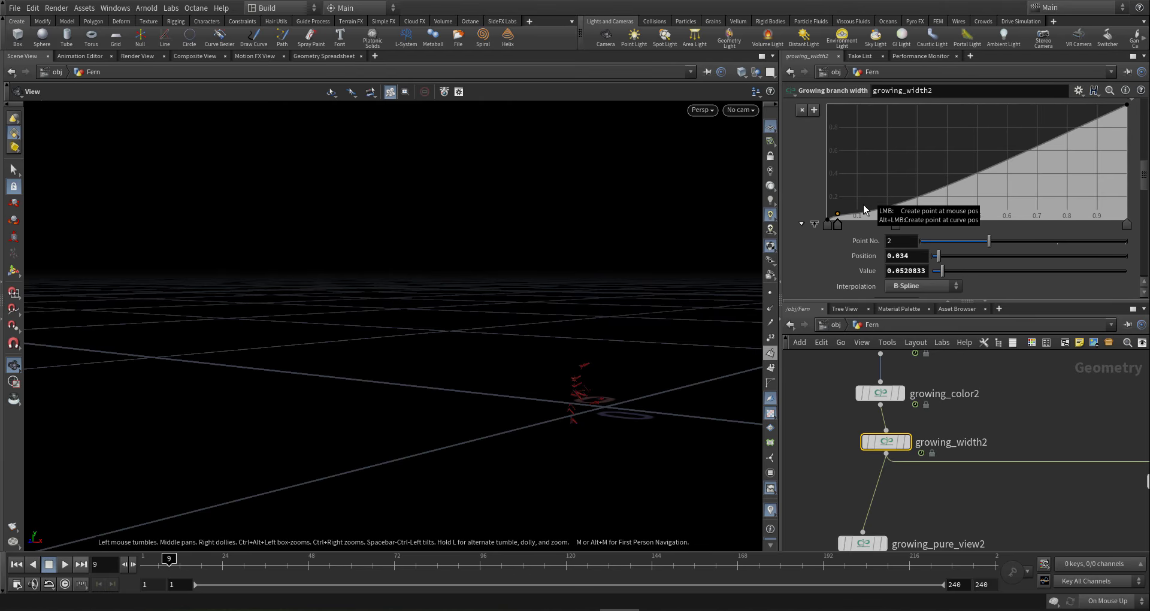
{"action": "scroll", "coordinate": [863, 203], "scroll_direction": "down", "scroll_amount": 7}
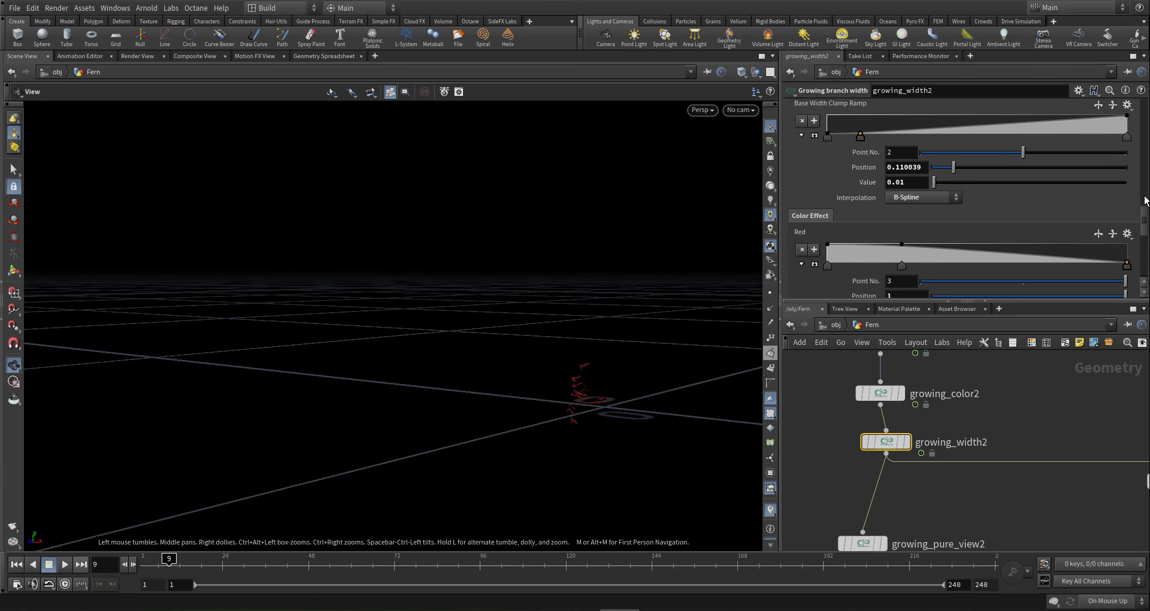
{"action": "left_click_drag", "start_coordinate": [1145, 203], "coordinate": [1146, 102]}
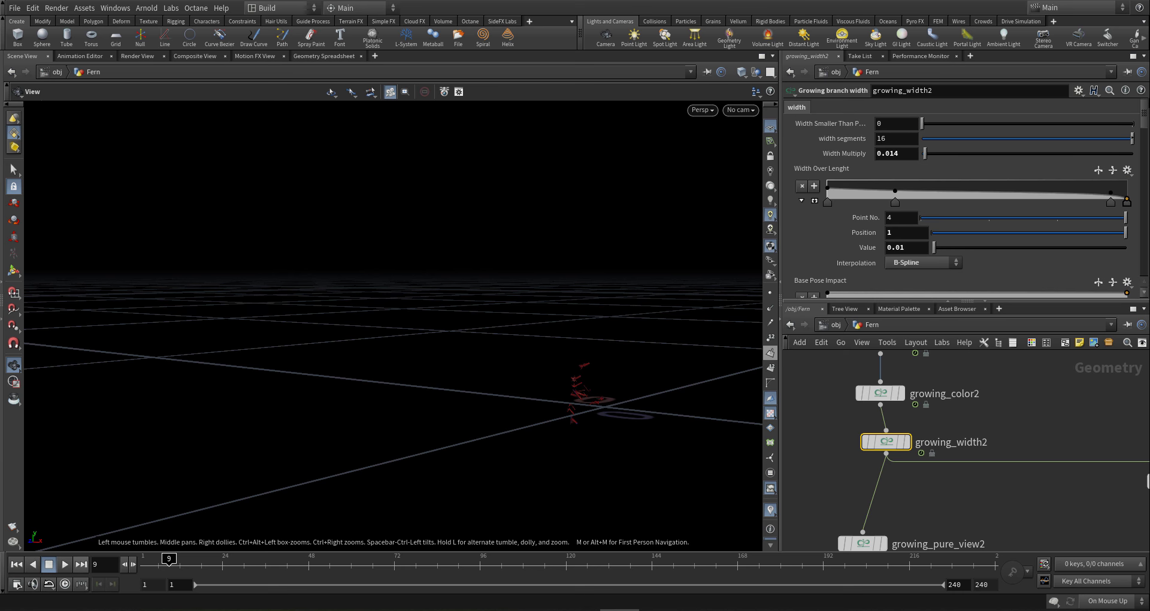
{"action": "scroll", "coordinate": [994, 395], "scroll_direction": "down", "scroll_amount": 2}
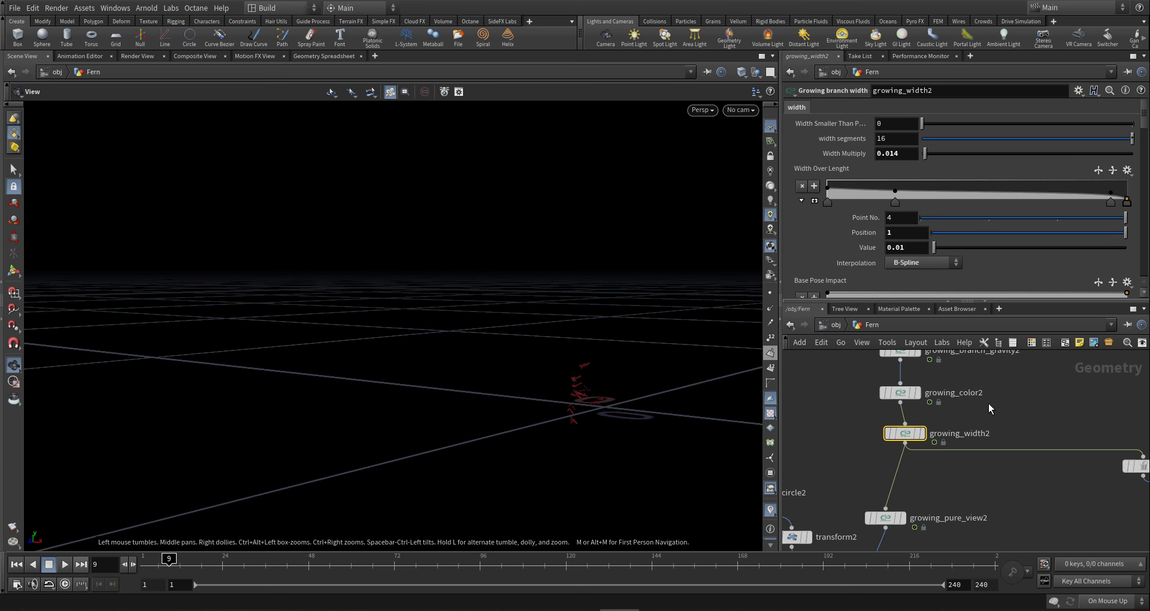
- Set the display flag on growing_color2 to show its output
{"action": "left_click", "coordinate": [921, 372]}
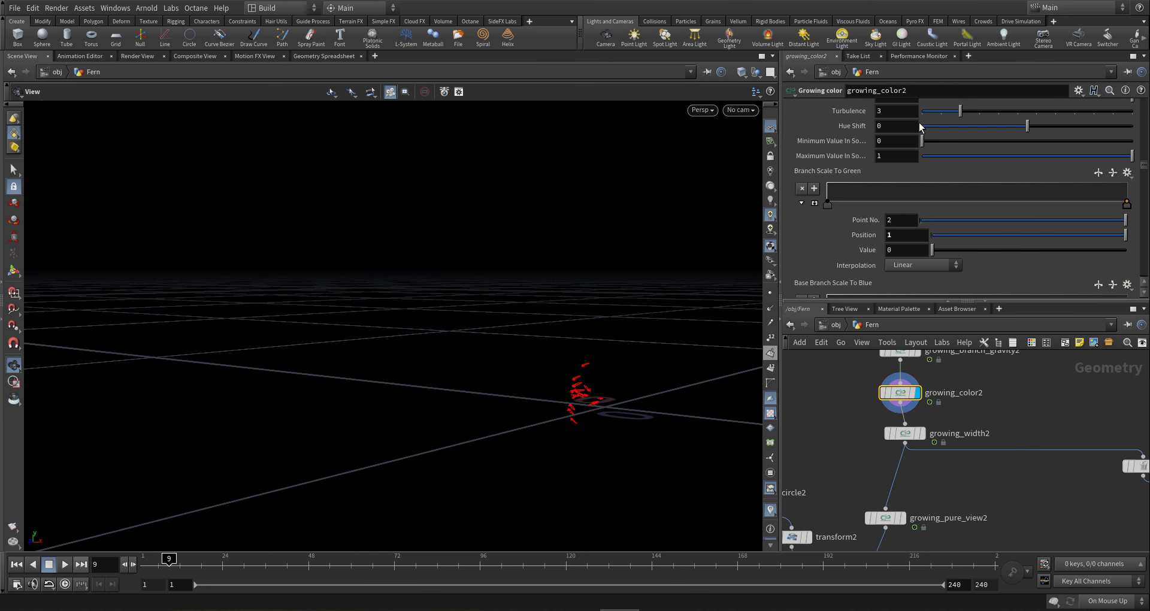
{"action": "scroll", "coordinate": [1012, 420], "scroll_direction": "down", "scroll_amount": 3}
{"action": "scroll", "coordinate": [998, 419], "scroll_direction": "up", "scroll_amount": 3}
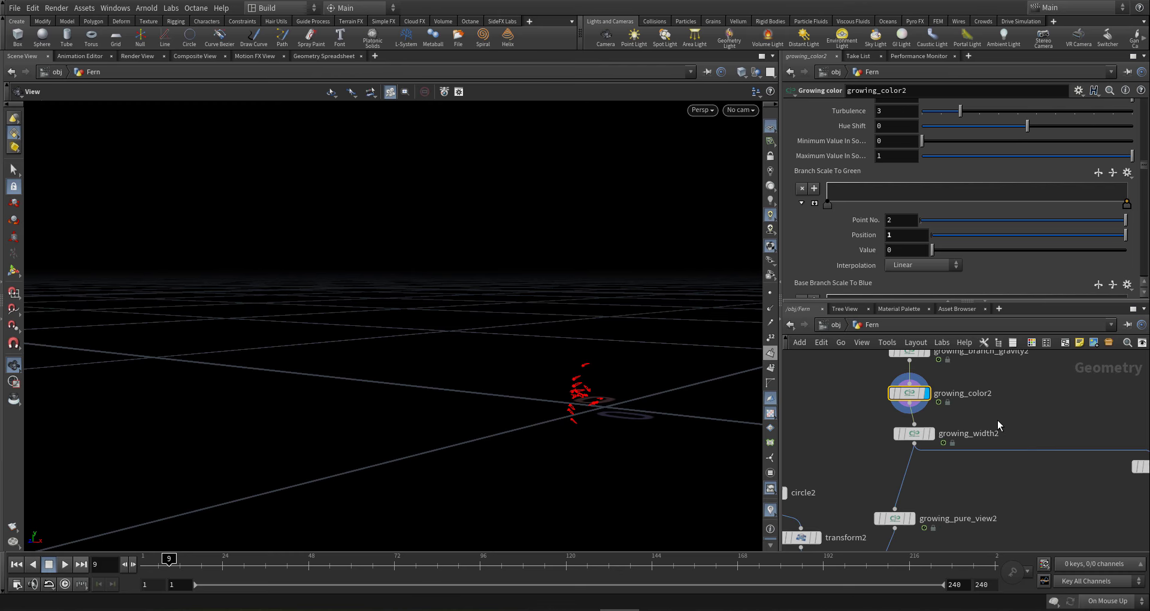
{"action": "scroll", "coordinate": [983, 393], "scroll_direction": "down", "scroll_amount": 3}
{"action": "scroll", "coordinate": [947, 392], "scroll_direction": "up", "scroll_amount": 4}
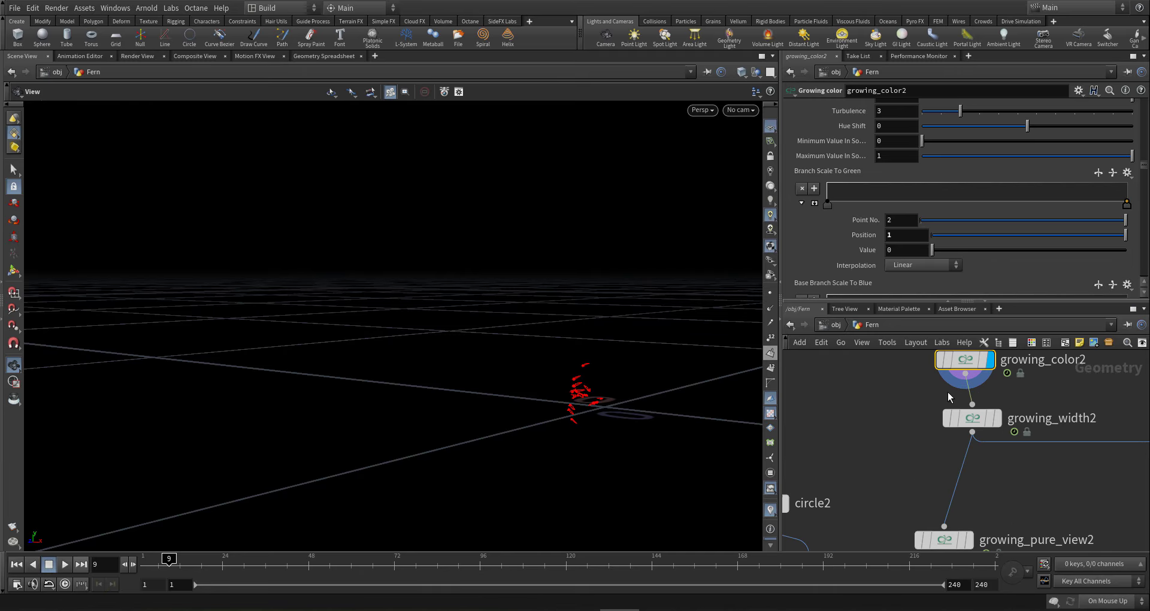
{"action": "scroll", "coordinate": [973, 396], "scroll_direction": "down", "scroll_amount": 2}
- Add a Growing color node by searching 'g colo' in the Tab menu
{"action": "key", "text": "Tab"}
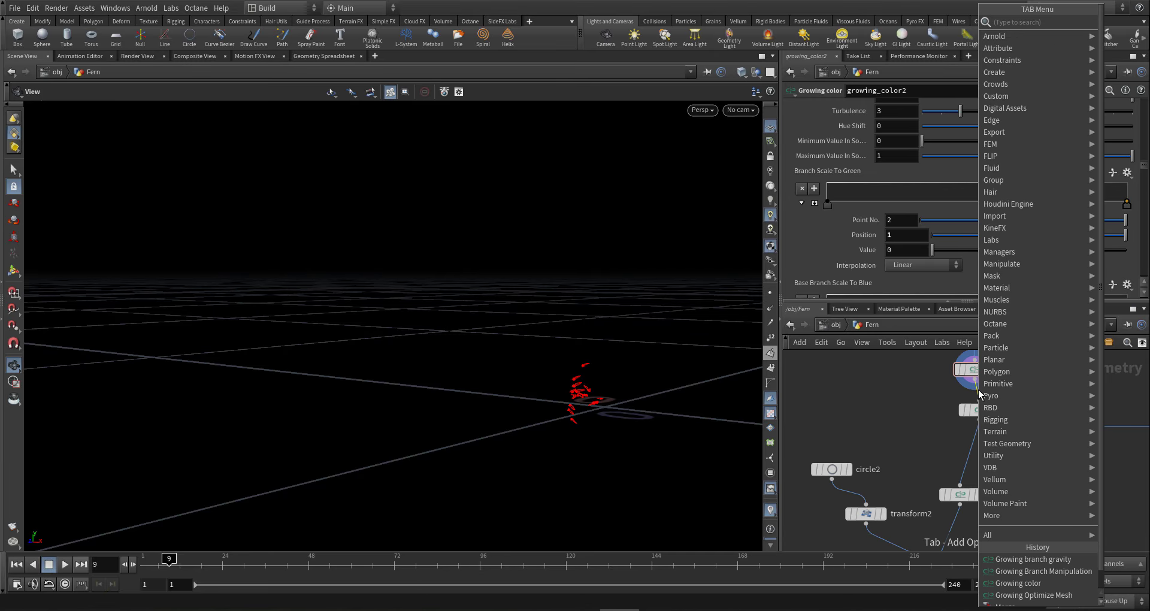
{"action": "type", "text": "g colo"}
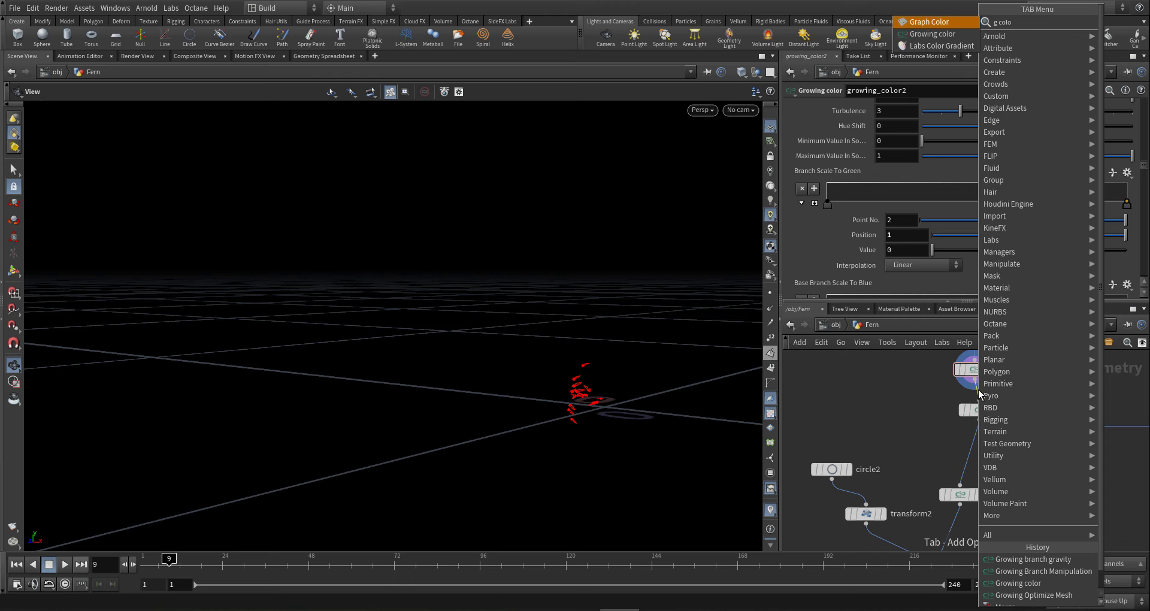
{"action": "key", "text": "Down"}
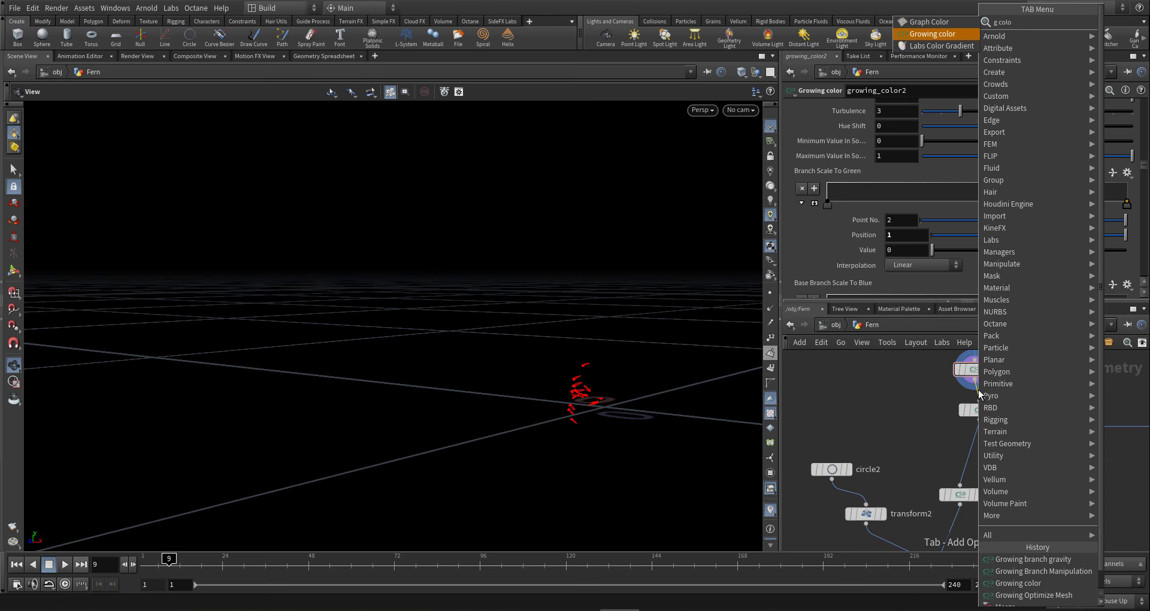
{"action": "key", "text": "Return"}
- Place growing_color7 on the wire below growing_color2 and display its output
{"action": "left_click", "coordinate": [980, 394]}
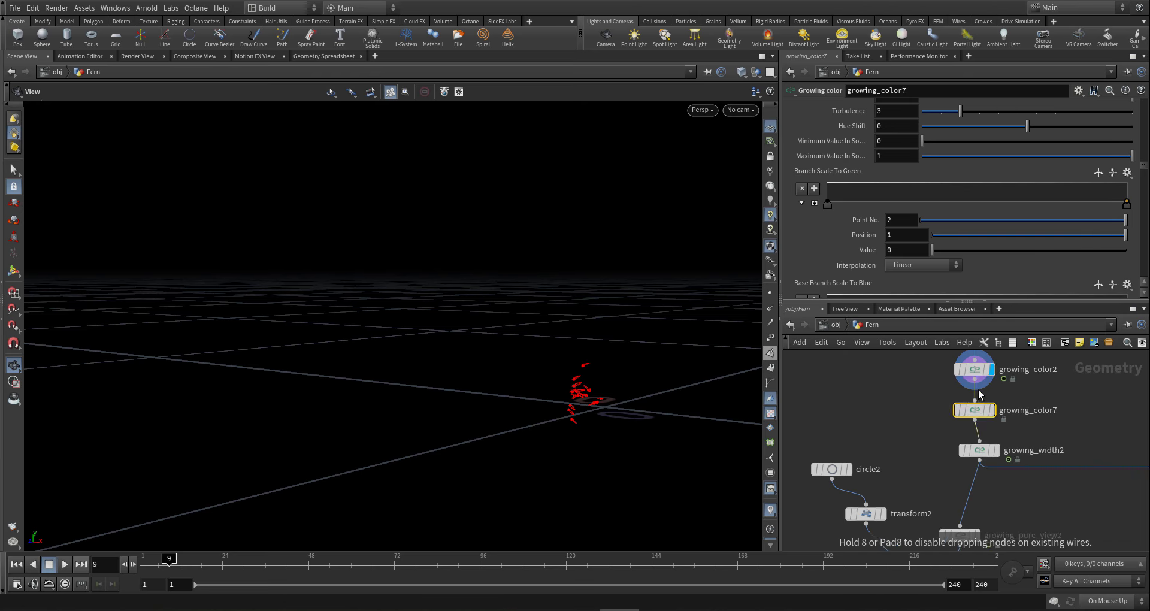
{"action": "left_click", "coordinate": [997, 389]}
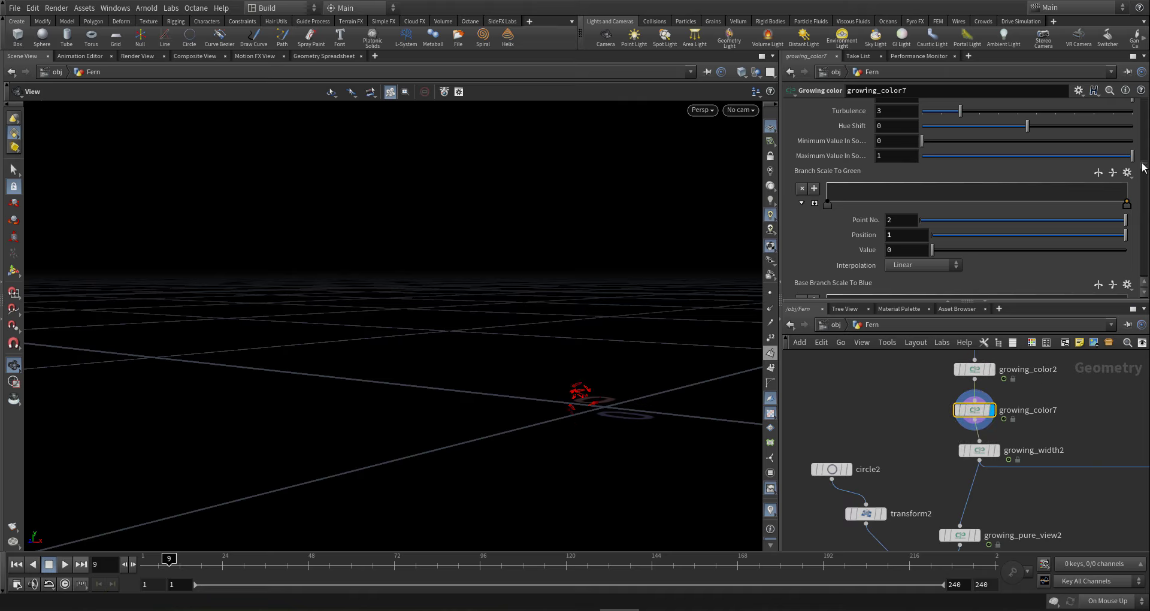
{"action": "scroll", "coordinate": [1146, 166], "scroll_direction": "up", "scroll_amount": 2}
{"action": "scroll", "coordinate": [1146, 166], "scroll_direction": "up", "scroll_amount": 5}
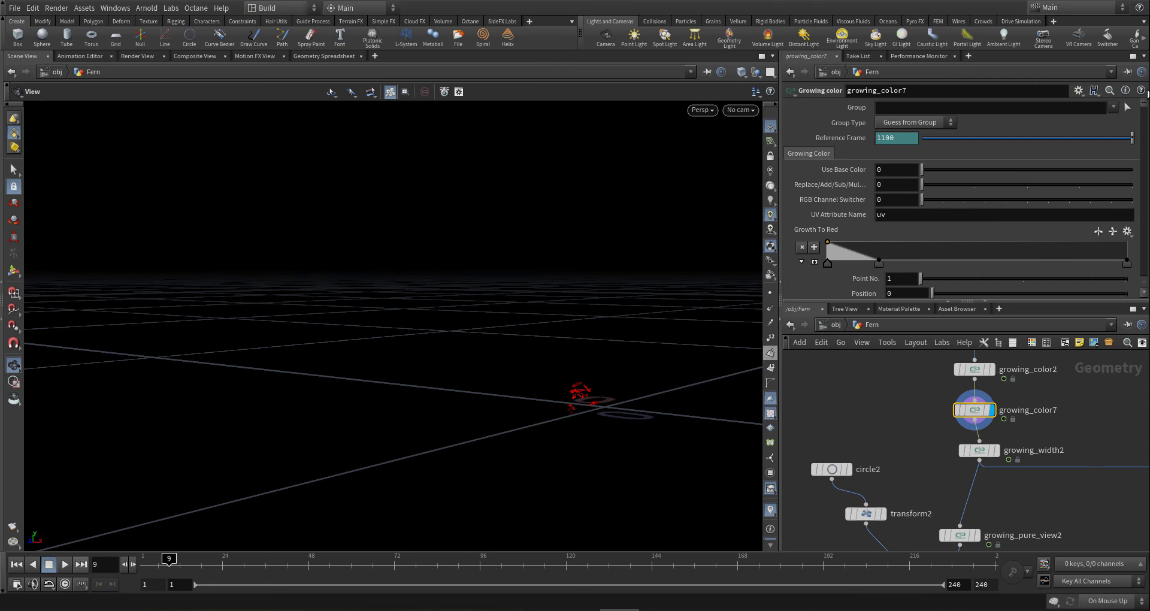
{"action": "scroll", "coordinate": [1144, 106], "scroll_direction": "down", "scroll_amount": 5}
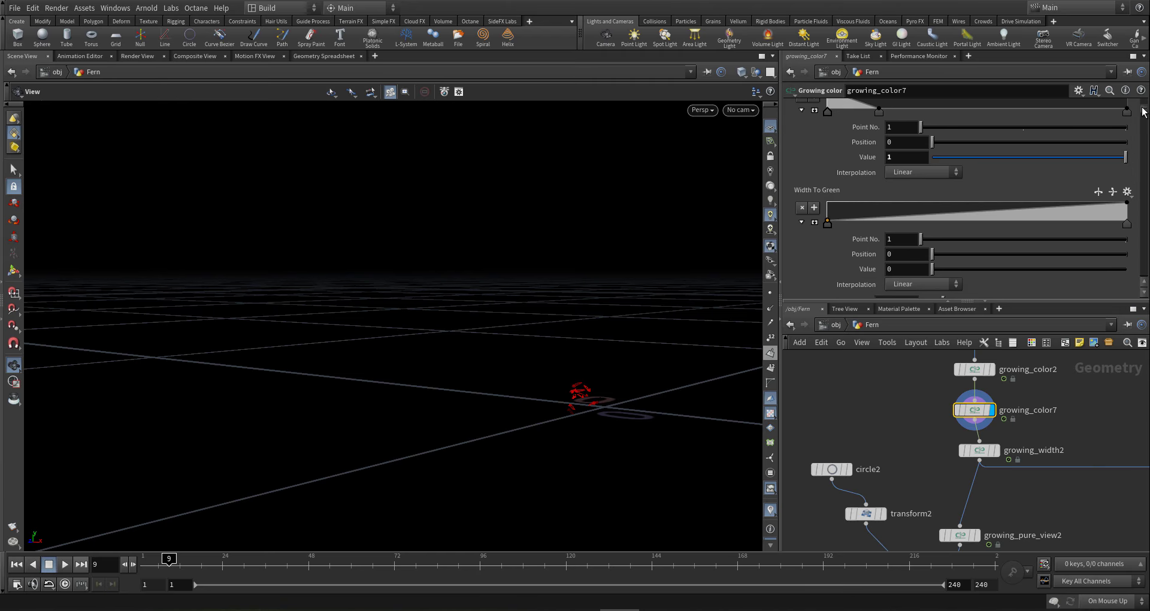
{"action": "scroll", "coordinate": [1145, 112], "scroll_direction": "up", "scroll_amount": 2}
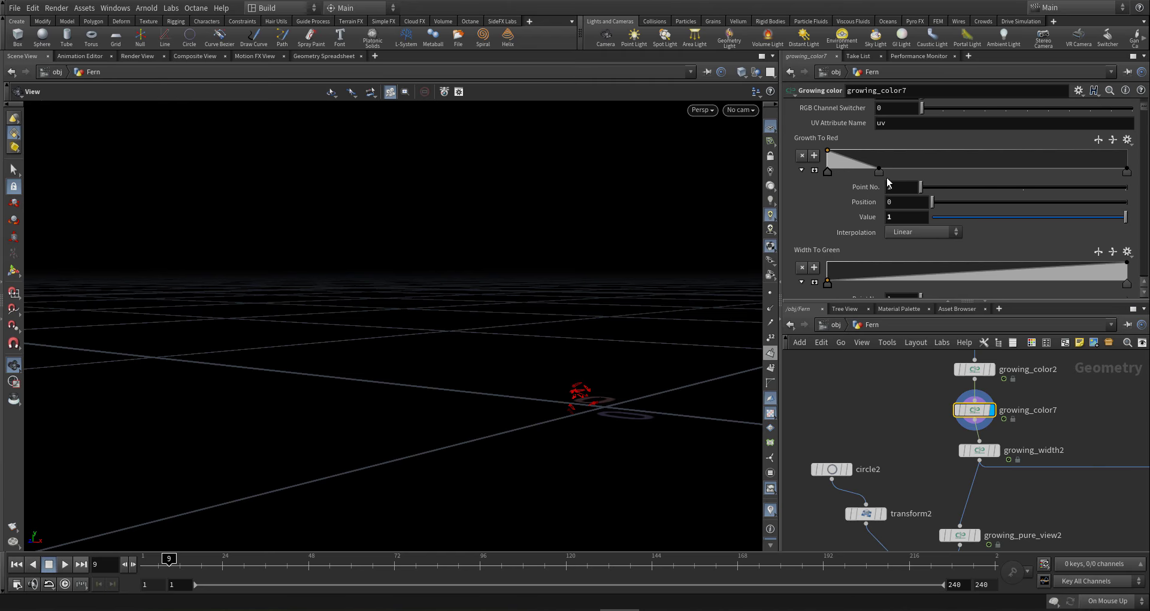
- Flatten the Growth To Red and Width To Green ramps by removing their keys
{"action": "left_click", "coordinate": [879, 171]}
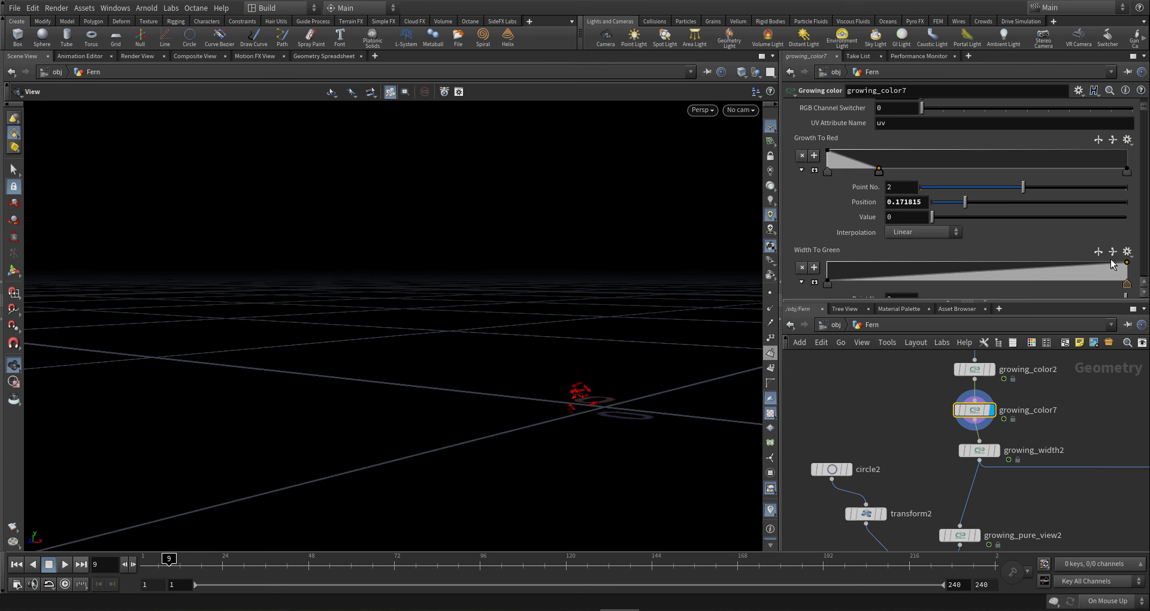
{"action": "left_click_drag", "start_coordinate": [1127, 284], "coordinate": [1129, 293]}
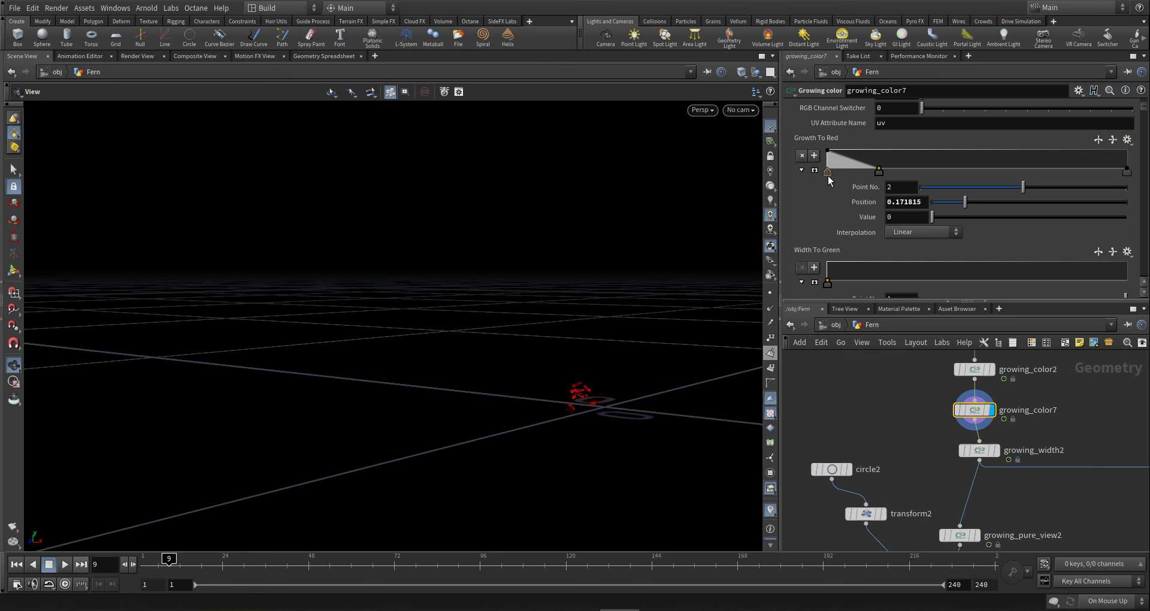
{"action": "left_click_drag", "start_coordinate": [829, 178], "coordinate": [831, 189]}
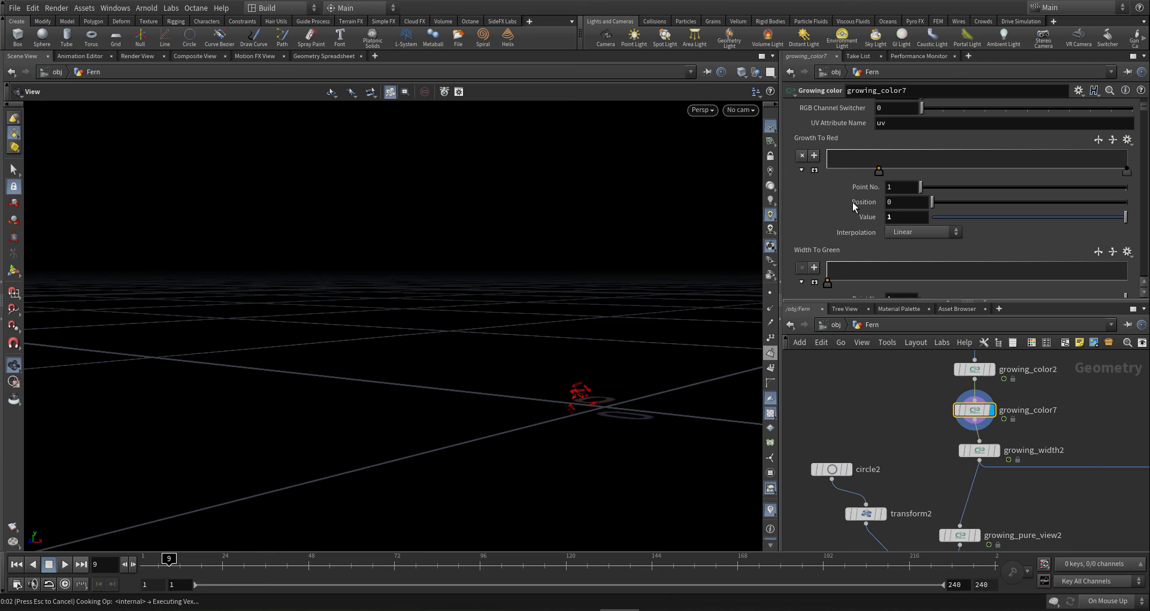
- Raise Base Grow To Red's start key to 1 so it slopes down to 0
{"action": "scroll", "coordinate": [853, 202], "scroll_direction": "down", "scroll_amount": 5}
{"action": "scroll", "coordinate": [853, 202], "scroll_direction": "down", "scroll_amount": 3}
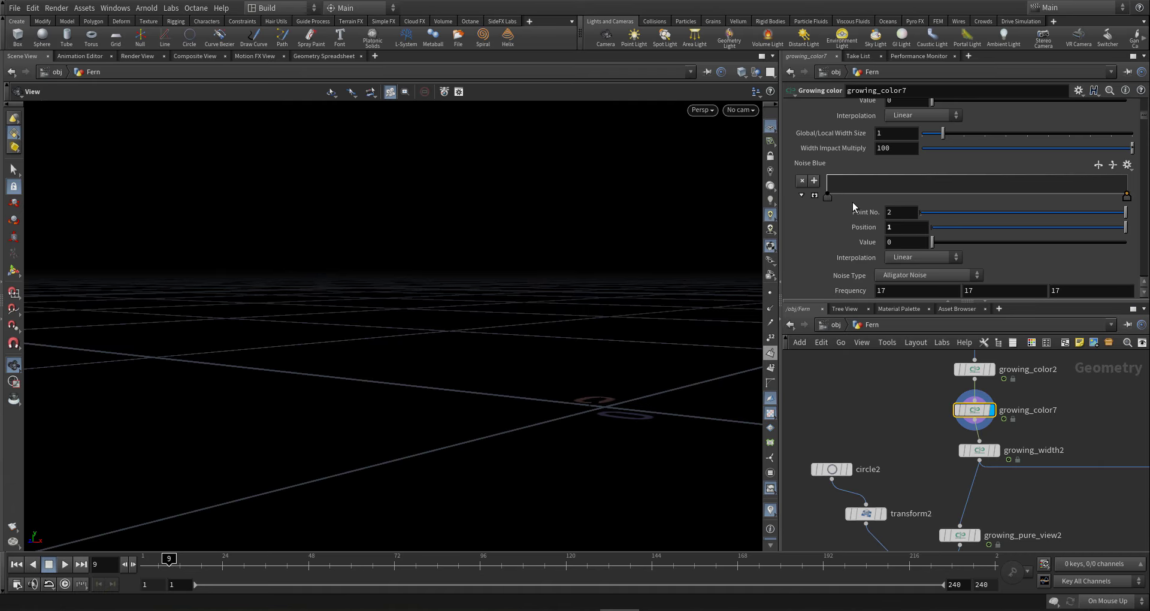
{"action": "scroll", "coordinate": [853, 203], "scroll_direction": "down", "scroll_amount": 5}
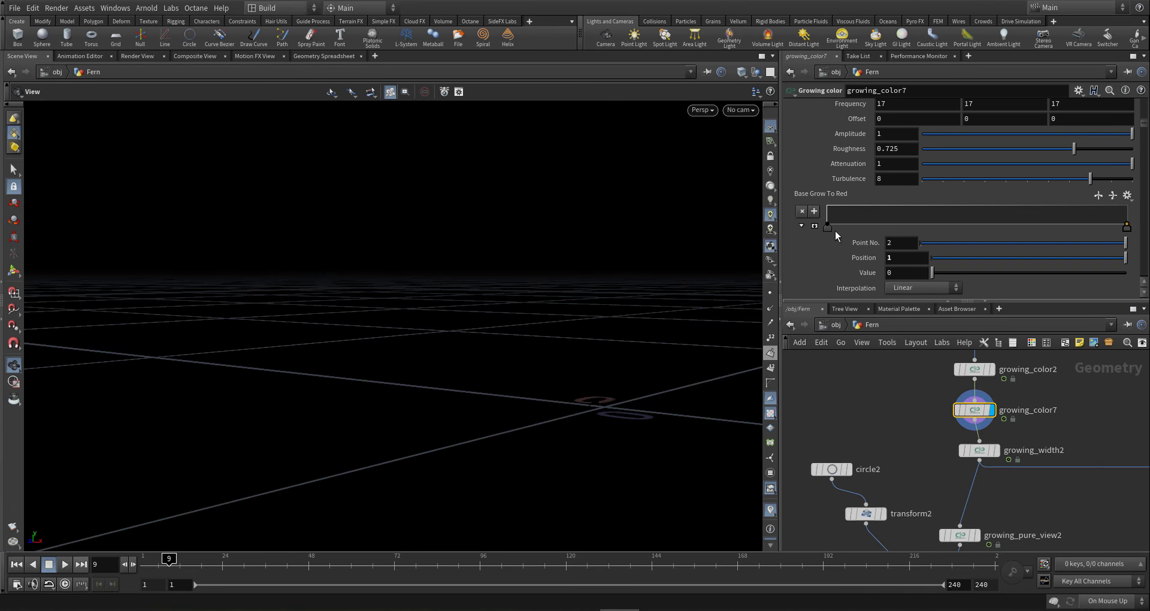
{"action": "left_click", "coordinate": [828, 227]}
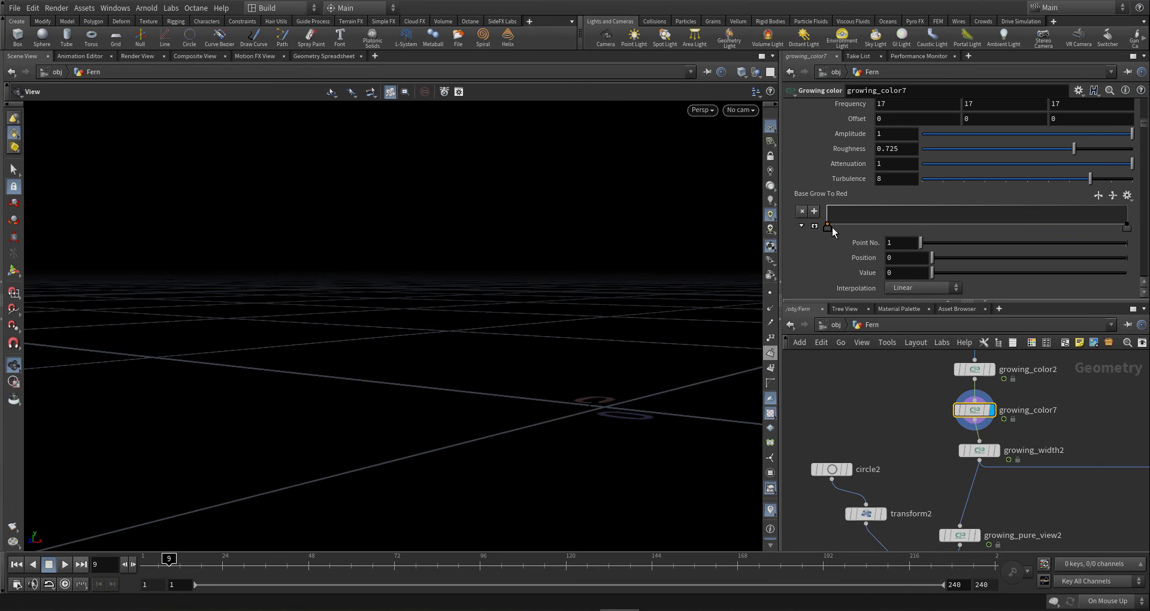
{"action": "left_click_drag", "start_coordinate": [827, 225], "coordinate": [822, 207]}
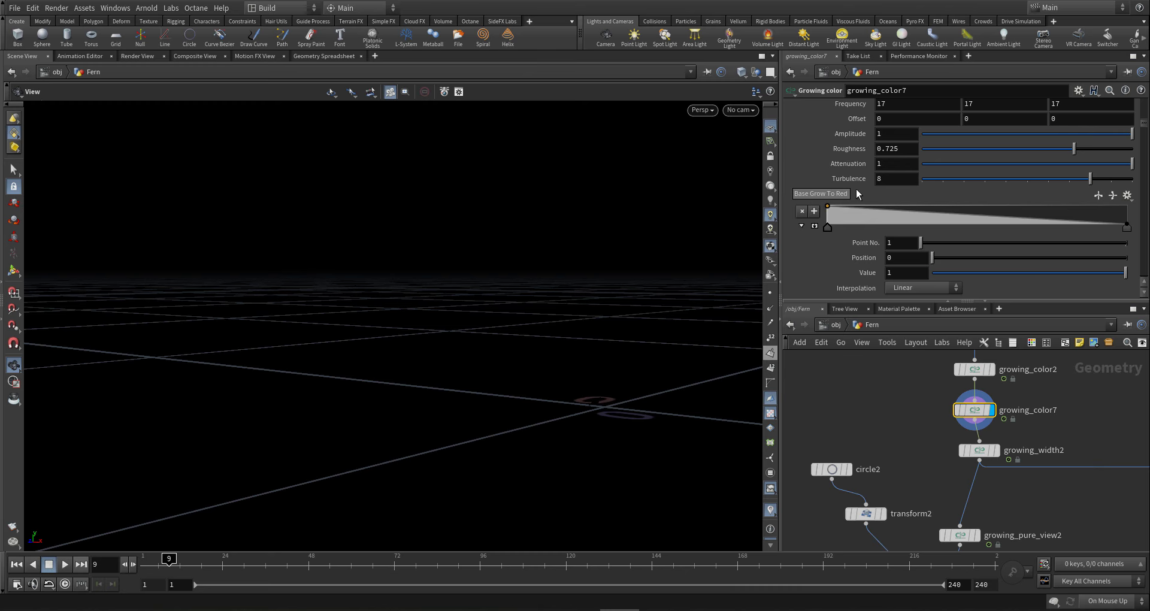
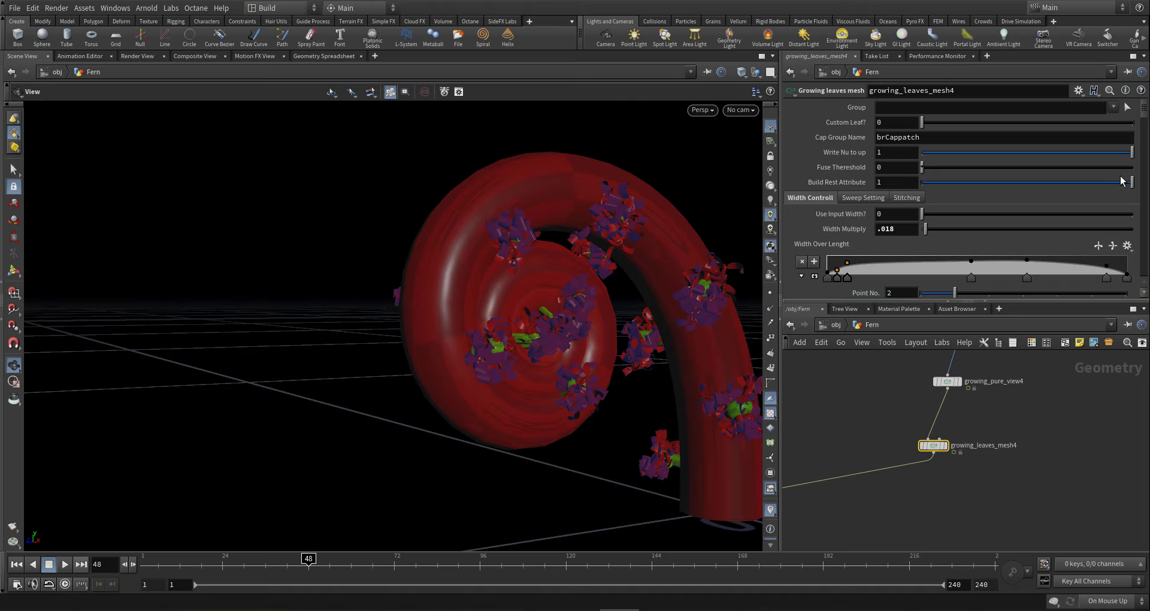
- Move growing_leaves_mesh4's middle Branch Size Impact ramp key to position 0.404, value 0.133333
{"action": "scroll", "coordinate": [1146, 108], "scroll_direction": "down", "scroll_amount": 1}
{"action": "left_click_drag", "start_coordinate": [1145, 109], "coordinate": [1129, 136]}
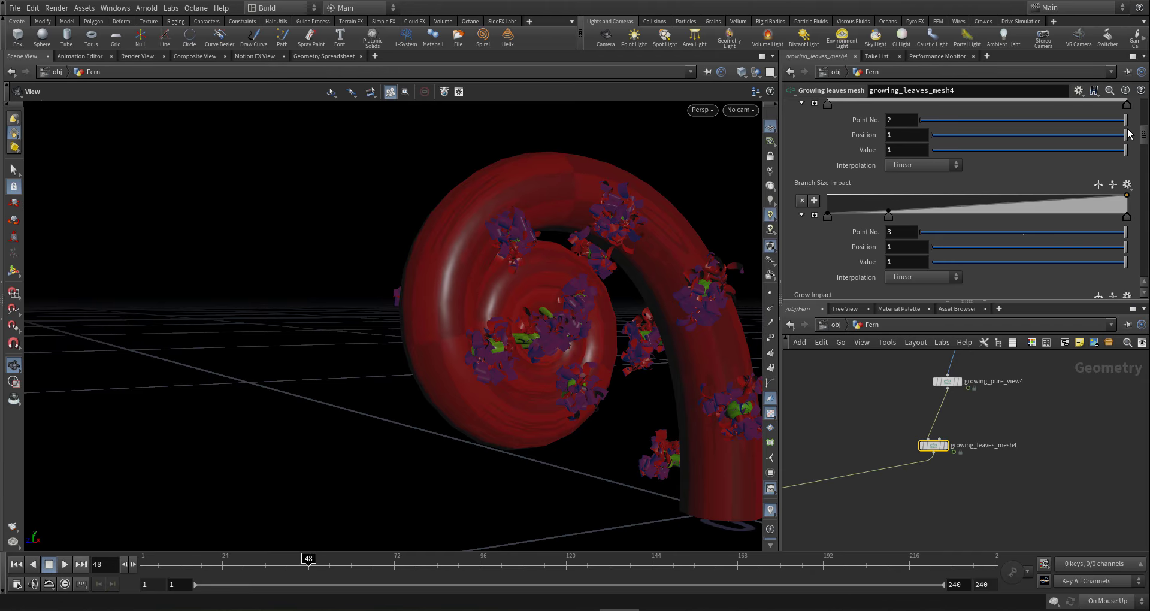
{"action": "scroll", "coordinate": [1127, 137], "scroll_direction": "down", "scroll_amount": 3}
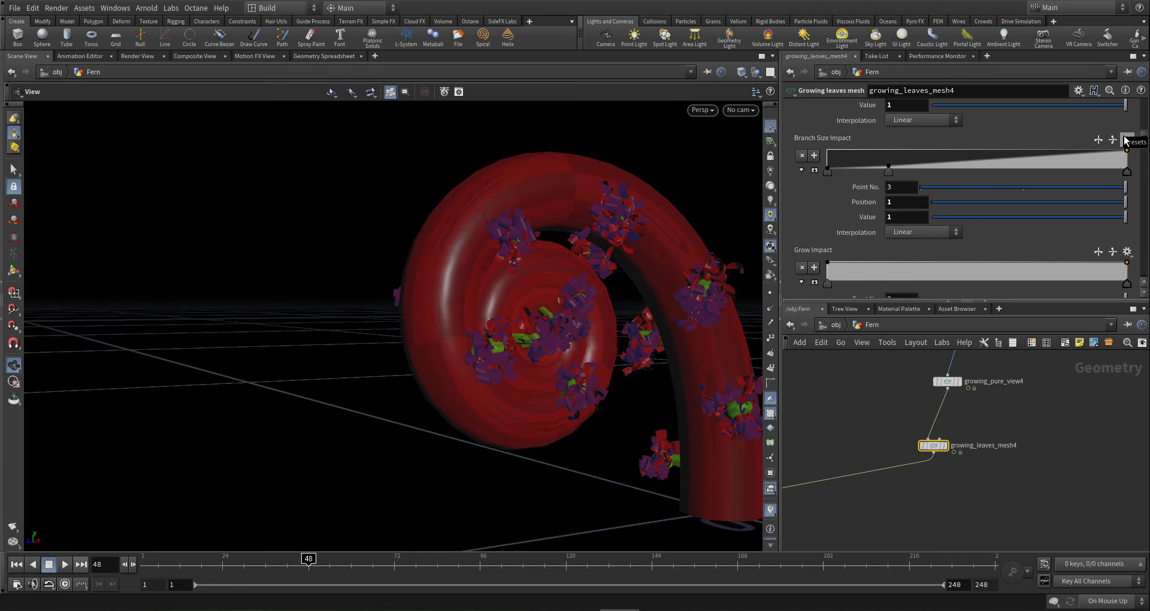
{"action": "scroll", "coordinate": [1125, 142], "scroll_direction": "down", "scroll_amount": 3}
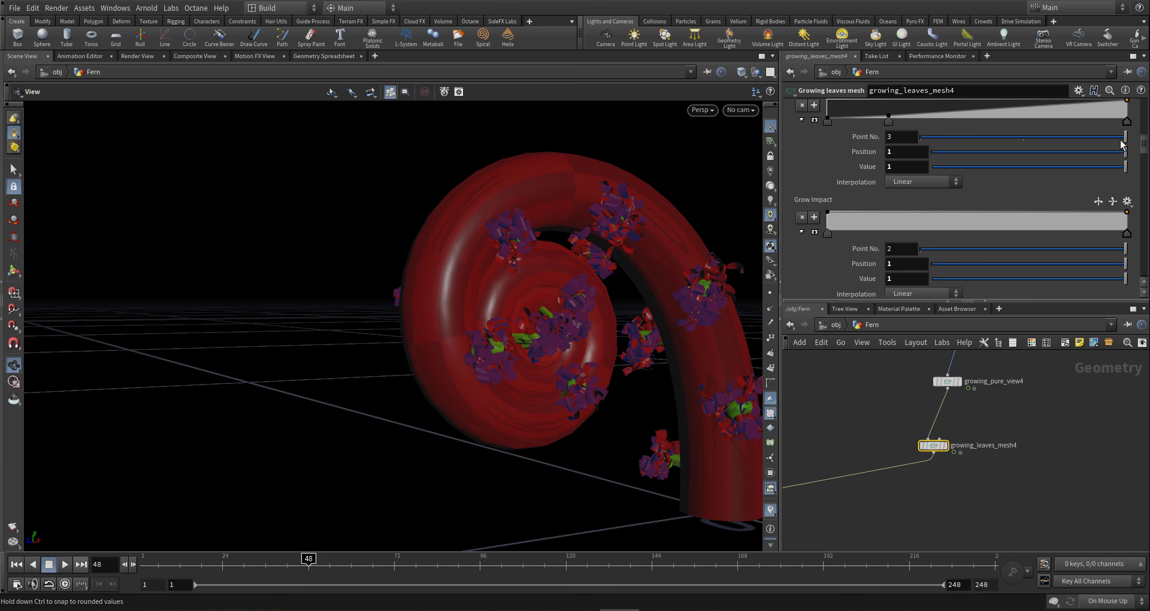
{"action": "scroll", "coordinate": [1124, 139], "scroll_direction": "up", "scroll_amount": 6}
{"action": "scroll", "coordinate": [1126, 135], "scroll_direction": "down", "scroll_amount": 1}
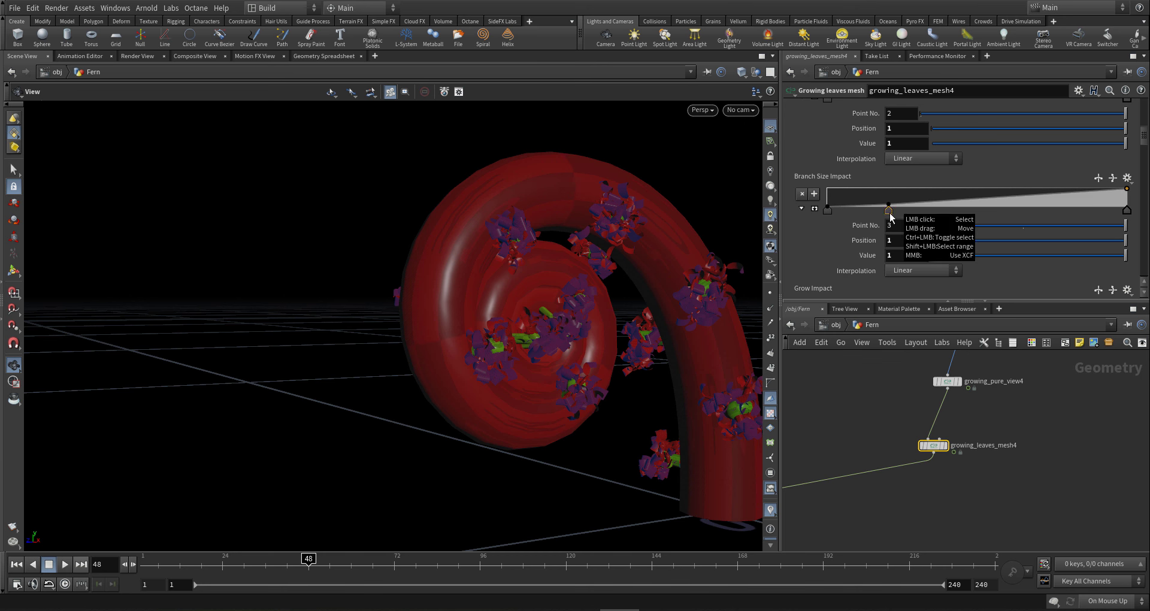
{"action": "left_click_drag", "start_coordinate": [890, 216], "coordinate": [949, 219]}
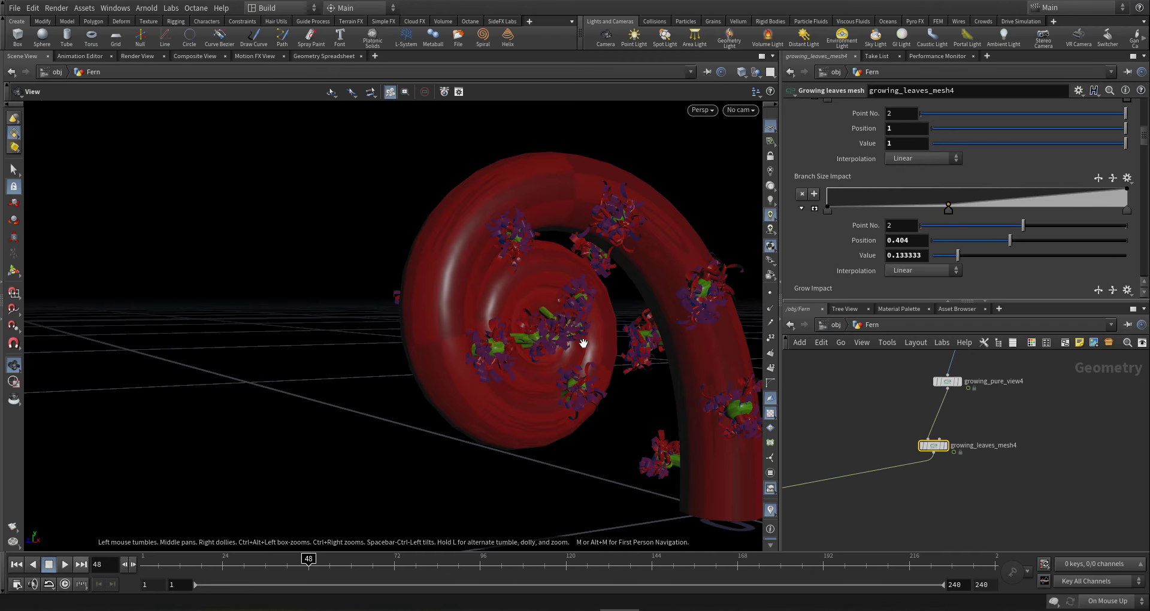
- Orbit the fern edge-on and pan the network to frame growing_branch_transform4 and the nodes below
{"action": "left_click_drag", "start_coordinate": [581, 322], "coordinate": [575, 359]}
{"action": "scroll", "coordinate": [990, 369], "scroll_direction": "down", "scroll_amount": 5}
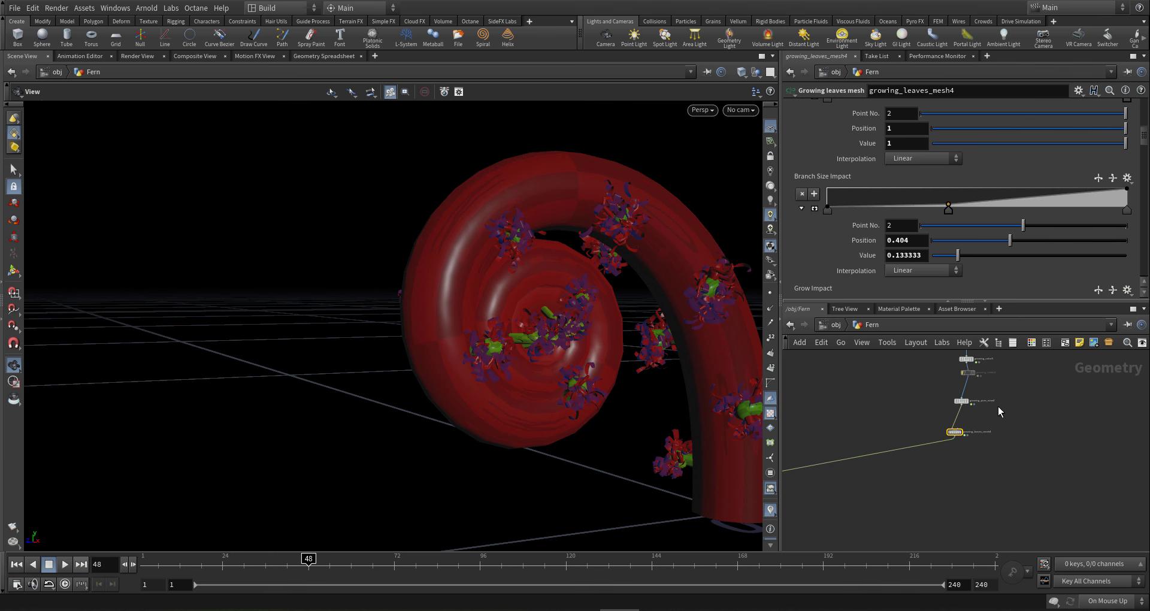
{"action": "scroll", "coordinate": [971, 444], "scroll_direction": "up", "scroll_amount": 5}
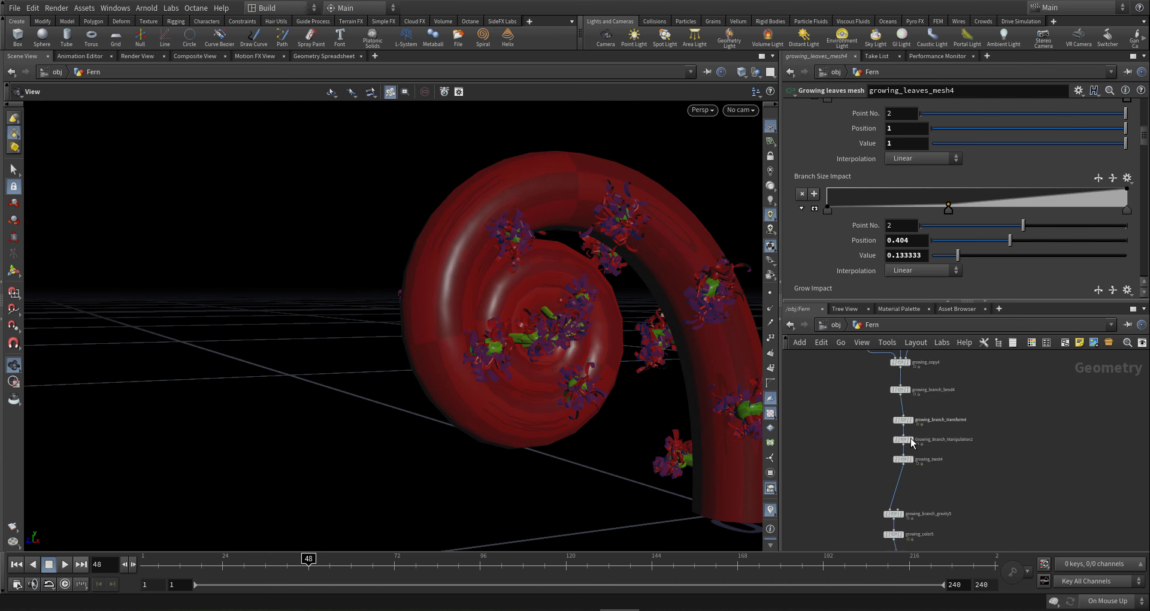
{"action": "middle_click_drag", "start_coordinate": [964, 426], "coordinate": [1018, 405]}
{"action": "left_click_drag", "start_coordinate": [606, 336], "coordinate": [760, 390]}
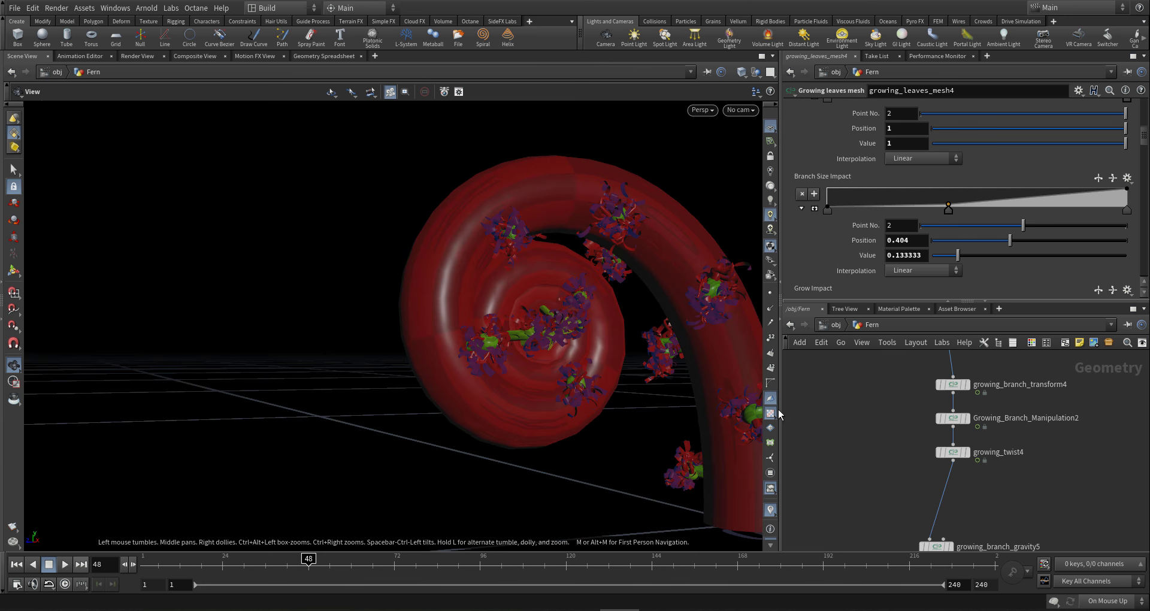
{"action": "scroll", "coordinate": [1006, 483], "scroll_direction": "down", "scroll_amount": 5}
{"action": "scroll", "coordinate": [1004, 481], "scroll_direction": "up", "scroll_amount": 5}
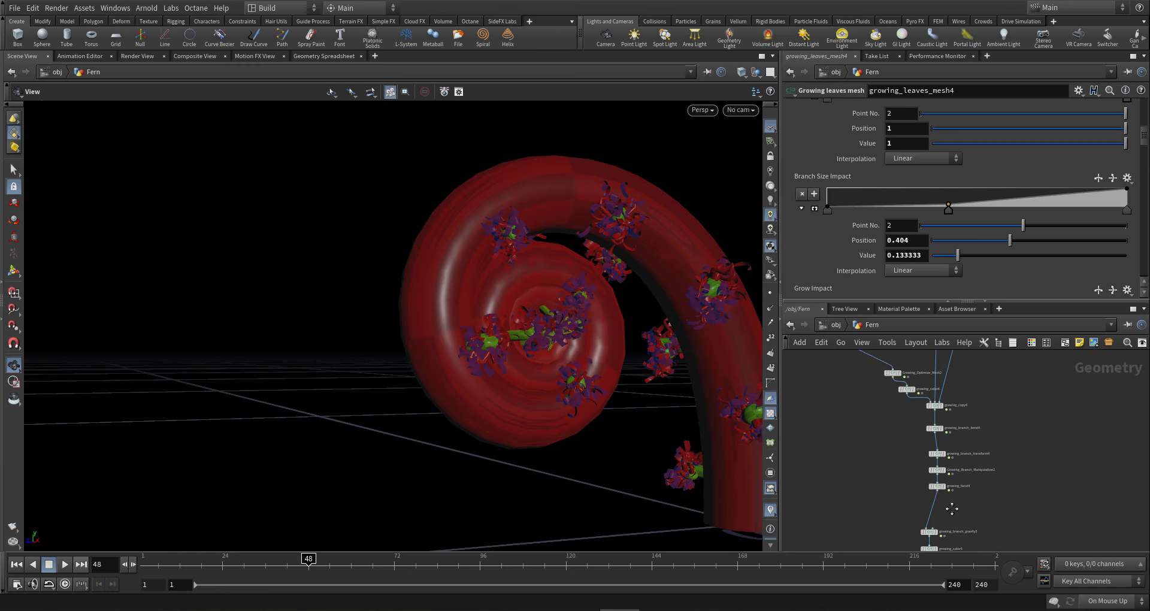
{"action": "scroll", "coordinate": [993, 462], "scroll_direction": "up", "scroll_amount": 2}
{"action": "scroll", "coordinate": [992, 462], "scroll_direction": "down", "scroll_amount": 3}
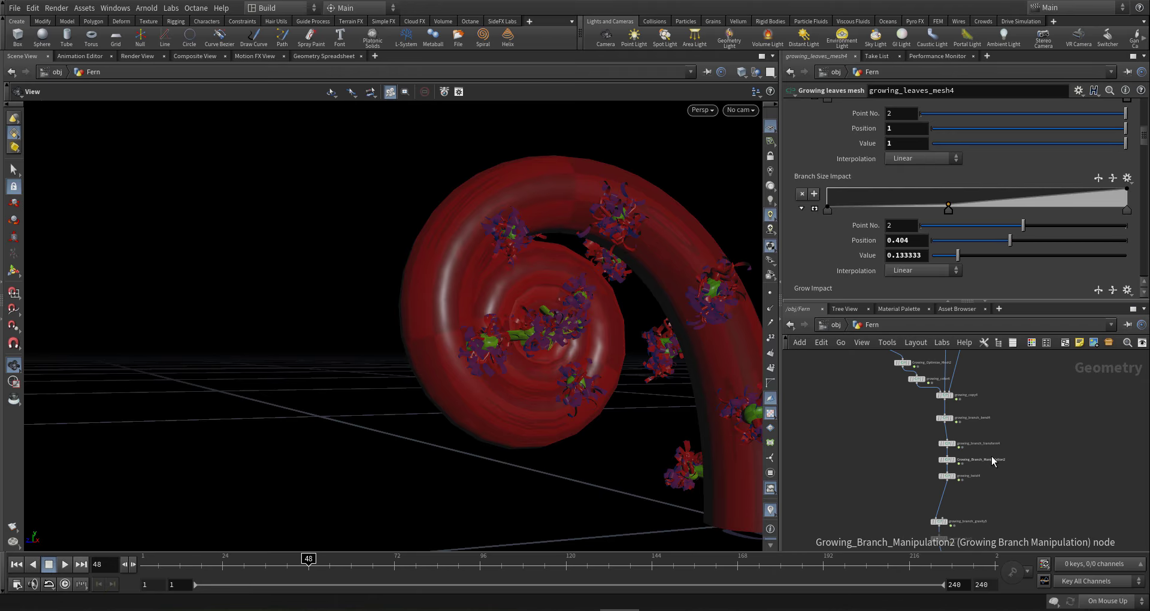
{"action": "scroll", "coordinate": [970, 461], "scroll_direction": "up", "scroll_amount": 3}
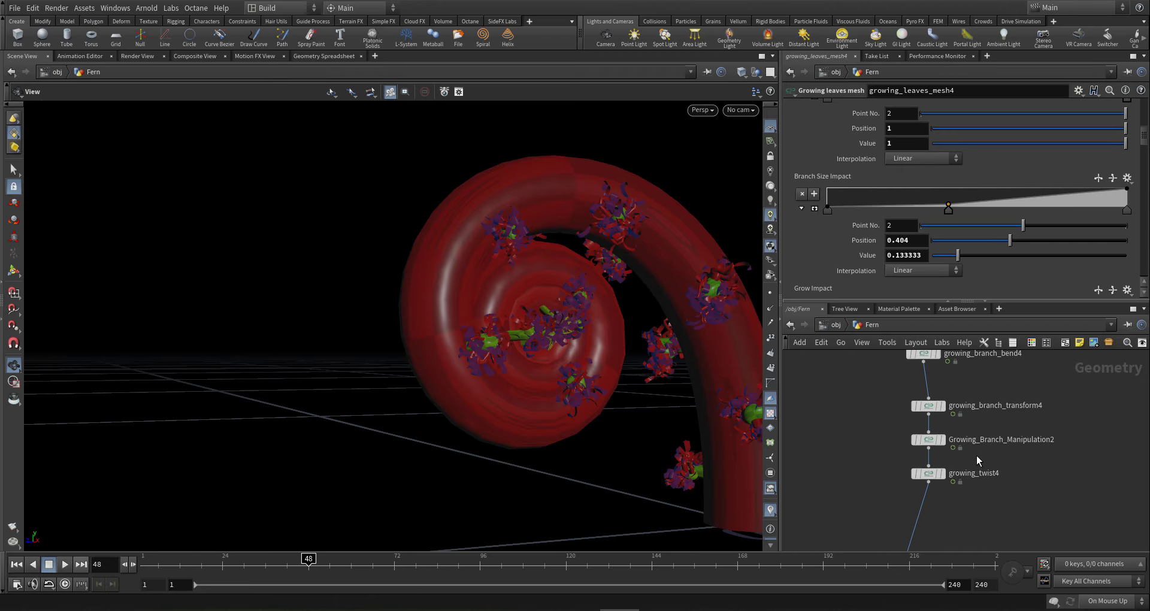
{"action": "middle_click_drag", "start_coordinate": [977, 455], "coordinate": [969, 457]}
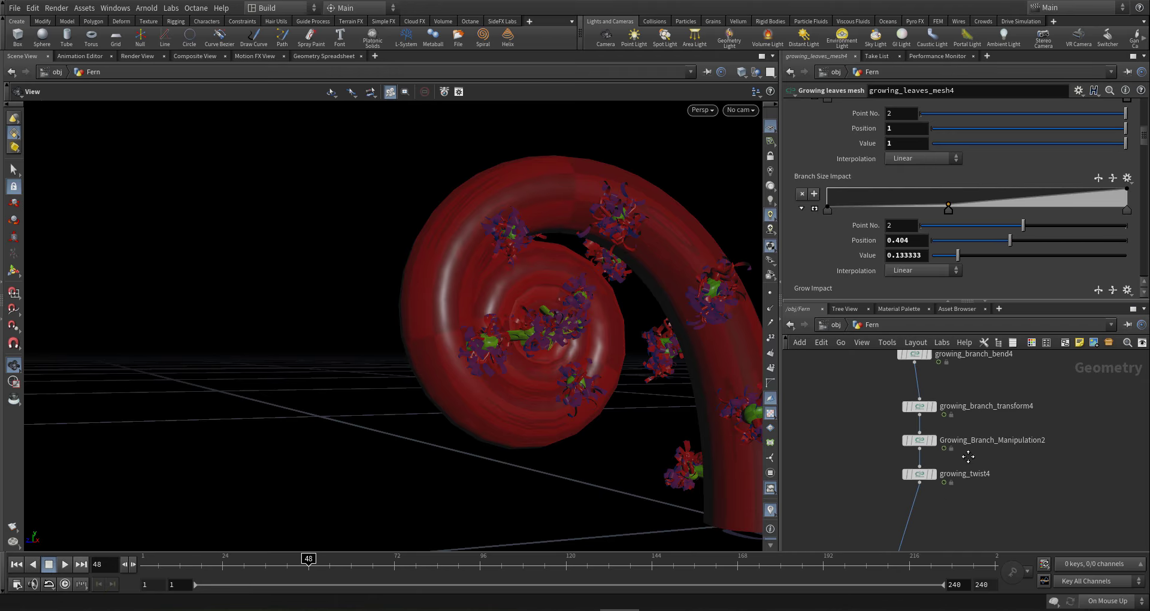
{"action": "mouse_move", "coordinate": [937, 400]}
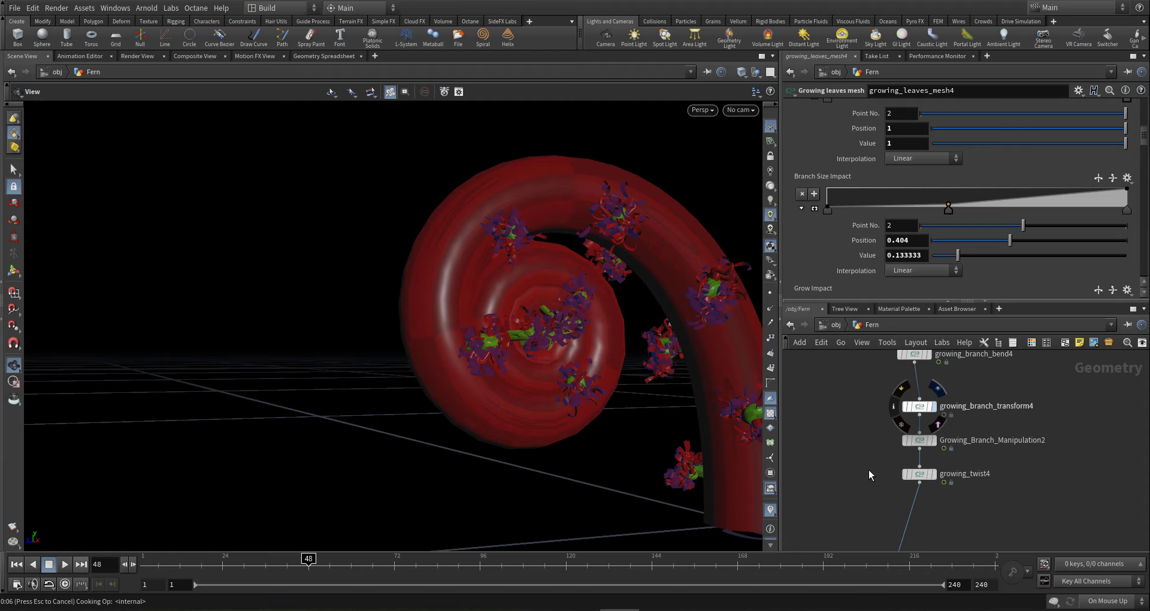
- Display growing_branch_transform4's output and move the lower nodes down to make room
{"action": "left_click", "coordinate": [934, 406]}
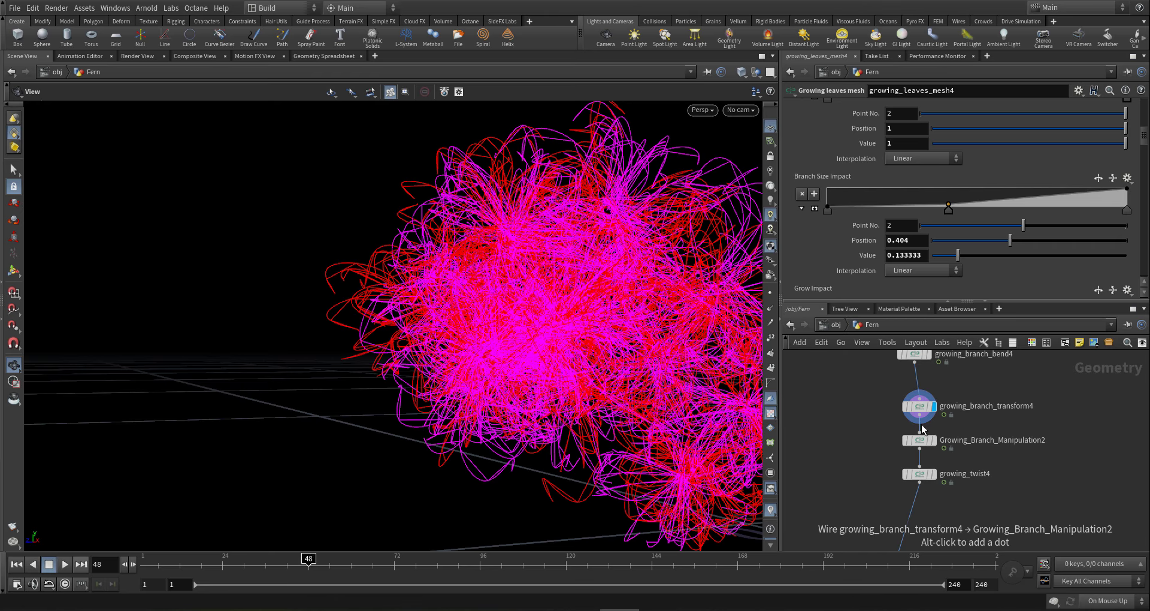
{"action": "mouse_move", "coordinate": [923, 443]}
{"action": "left_click_drag", "start_coordinate": [923, 444], "coordinate": [923, 493], "text": "ctrl"}
- Insert a Growing color node on the wire below growing_branch_transform4
{"action": "key", "text": "Tab"}
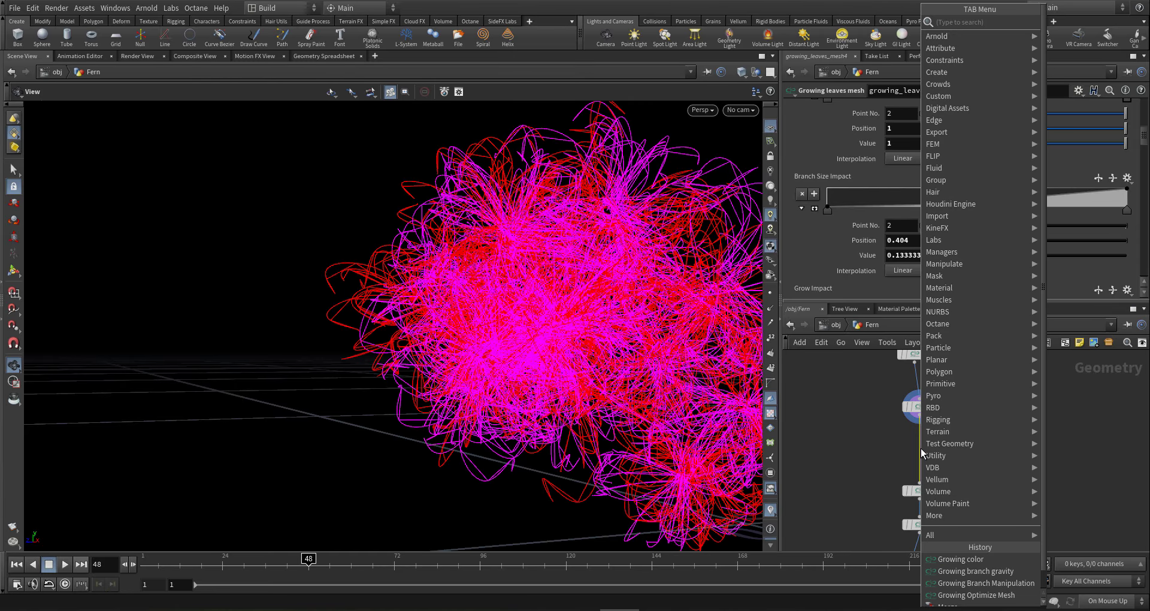
{"action": "type", "text": "g colo"}
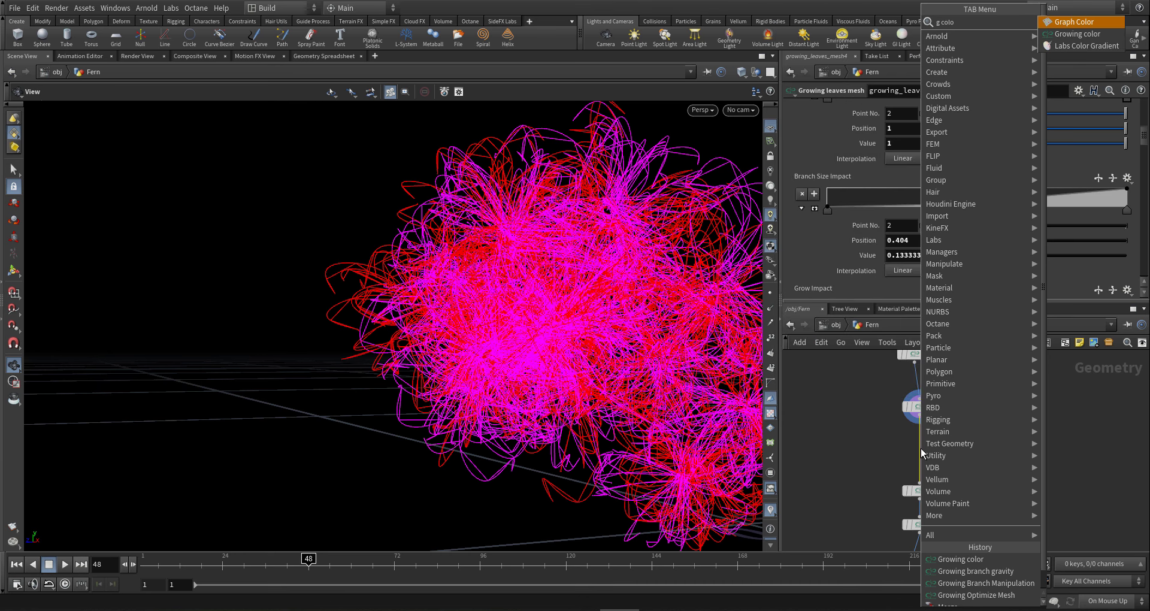
{"action": "key", "text": "Return"}
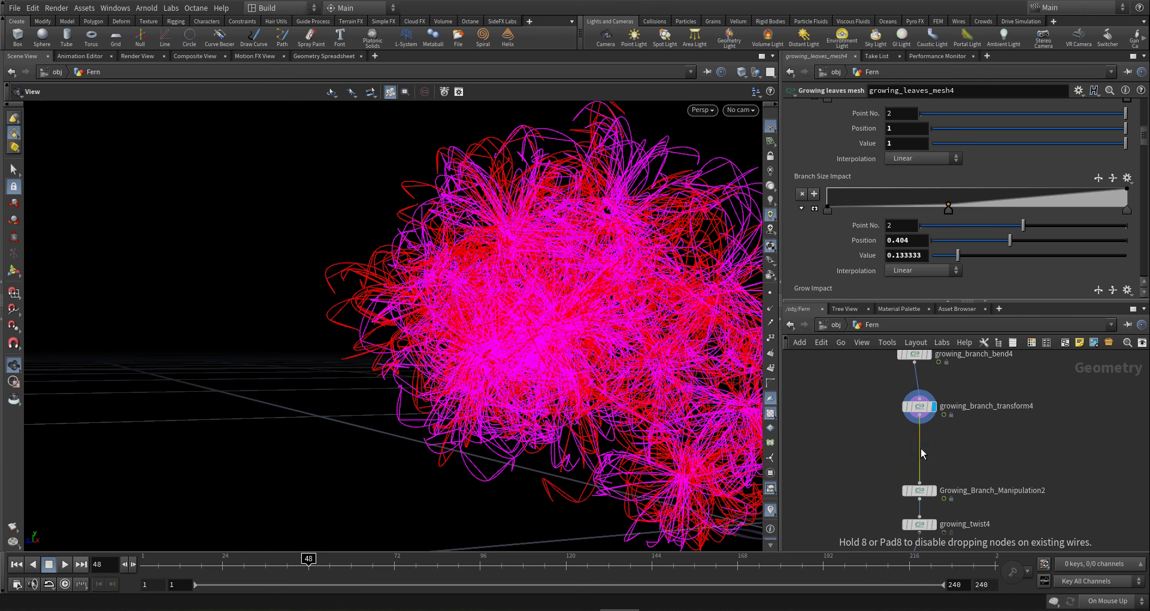
{"action": "left_click", "coordinate": [921, 449]}
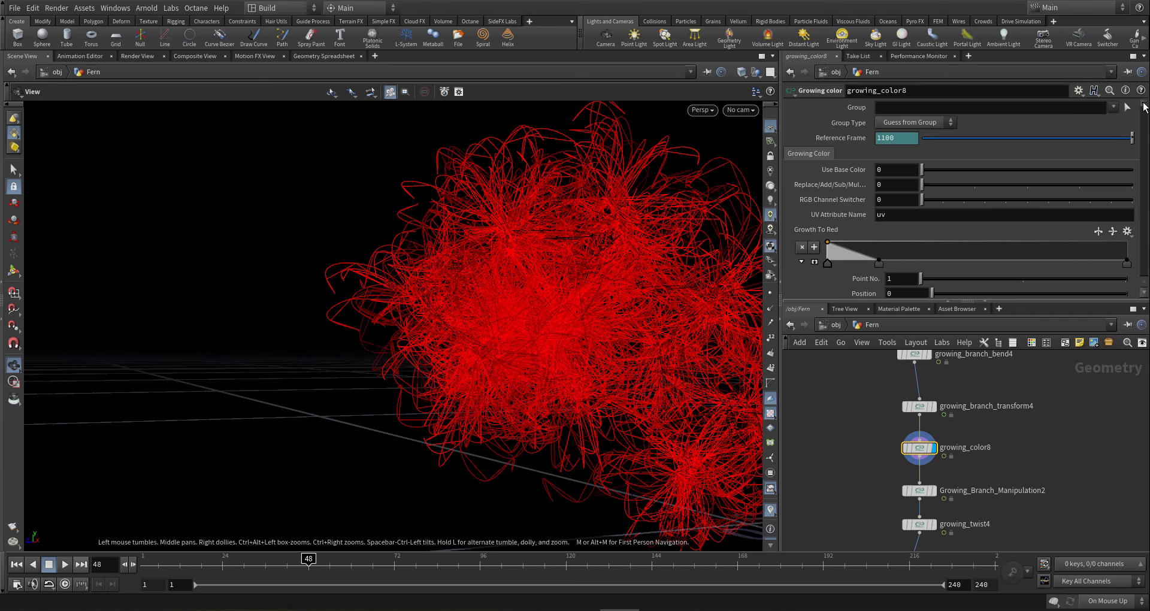
- Set growing_color8's Growth To Red value to 0 to stop red tinting
{"action": "scroll", "coordinate": [1146, 106], "scroll_direction": "down", "scroll_amount": 3}
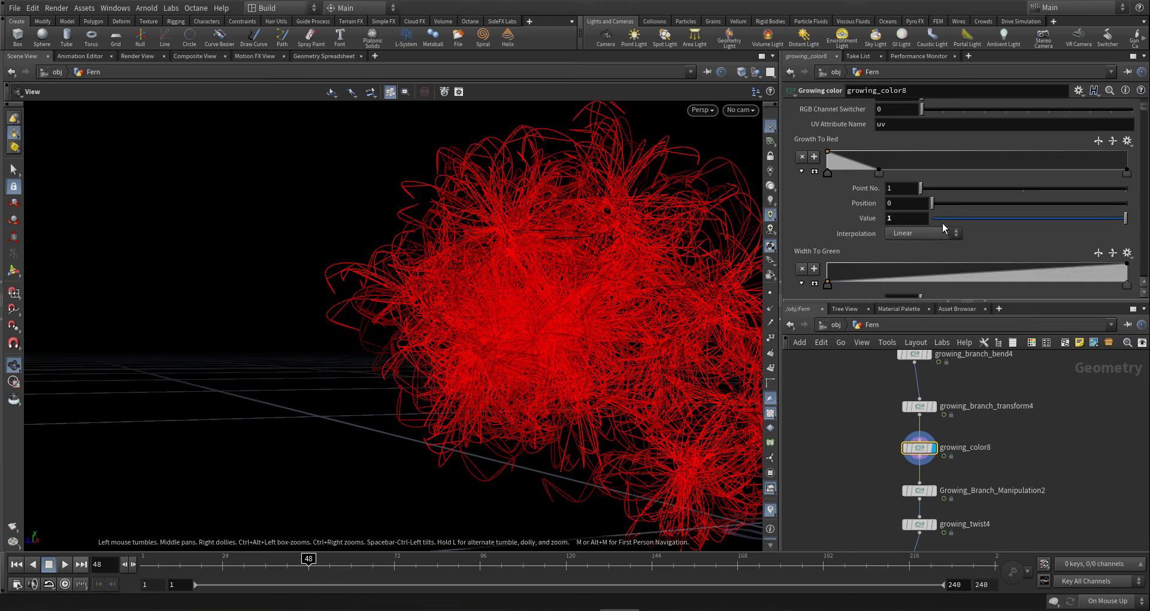
{"action": "left_click_drag", "start_coordinate": [943, 223], "coordinate": [904, 220]}
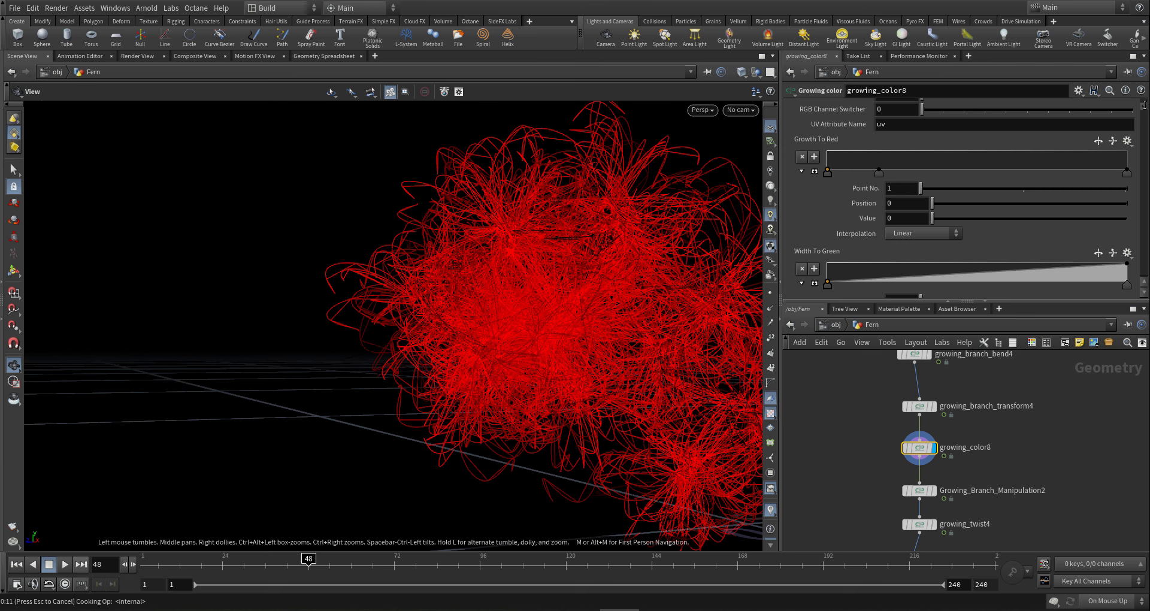
{"action": "left_click_drag", "start_coordinate": [1145, 105], "coordinate": [1121, 141]}
- Raise the Base Branch Scale To Blue ramp's end point value to 1, turning branches blue
{"action": "scroll", "coordinate": [1118, 140], "scroll_direction": "down", "scroll_amount": 3}
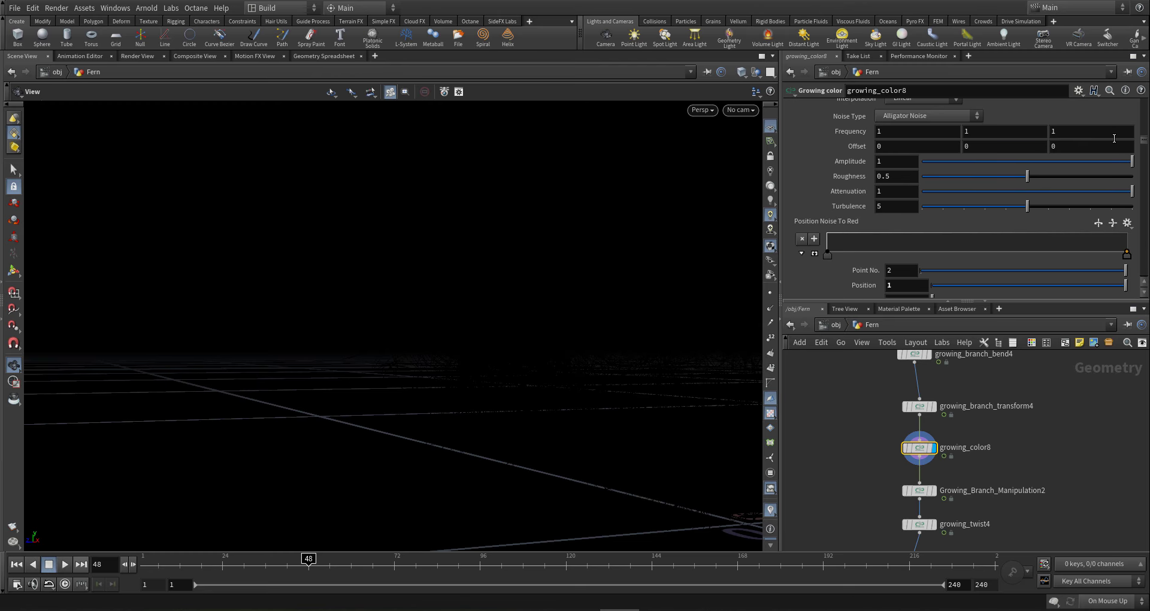
{"action": "scroll", "coordinate": [1112, 141], "scroll_direction": "down", "scroll_amount": 8}
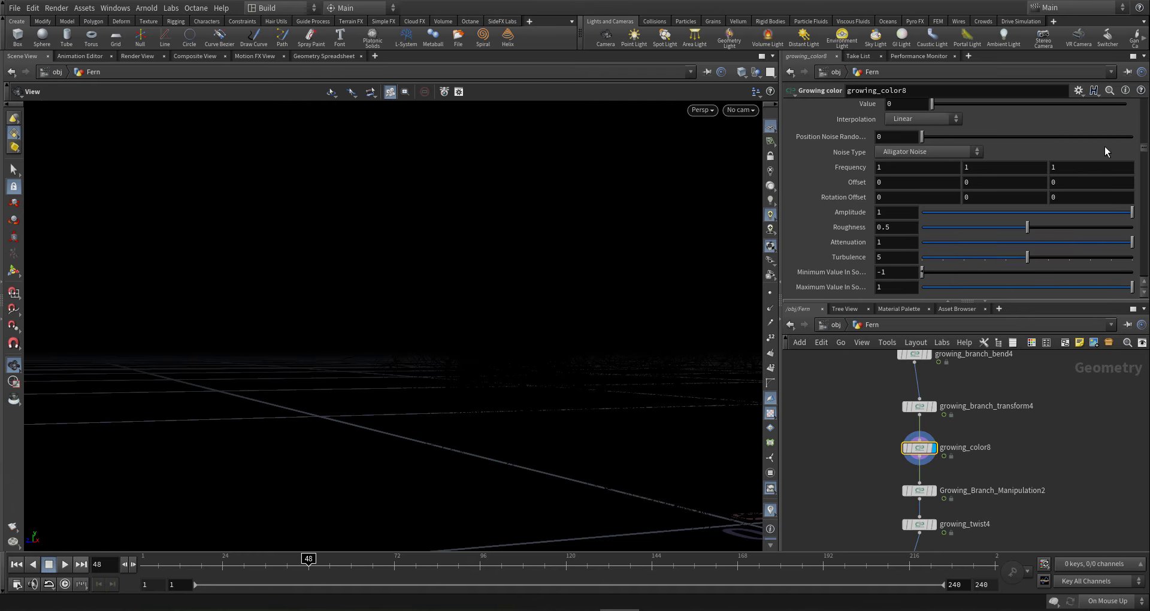
{"action": "scroll", "coordinate": [1096, 151], "scroll_direction": "down", "scroll_amount": 10}
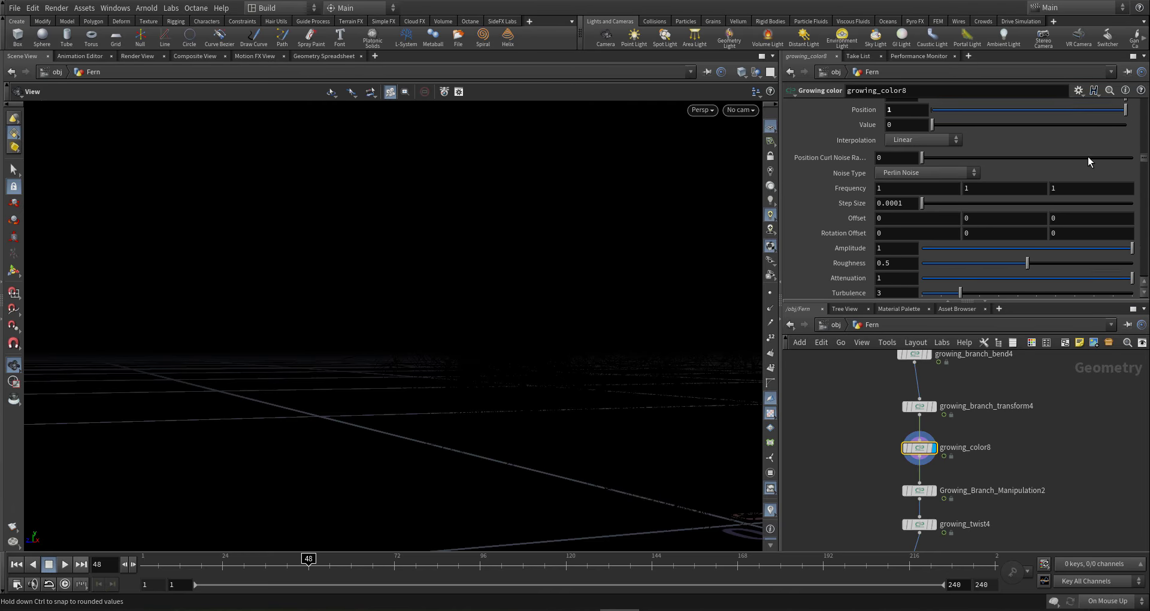
{"action": "scroll", "coordinate": [1088, 167], "scroll_direction": "down", "scroll_amount": 3}
{"action": "scroll", "coordinate": [1085, 163], "scroll_direction": "down", "scroll_amount": 2}
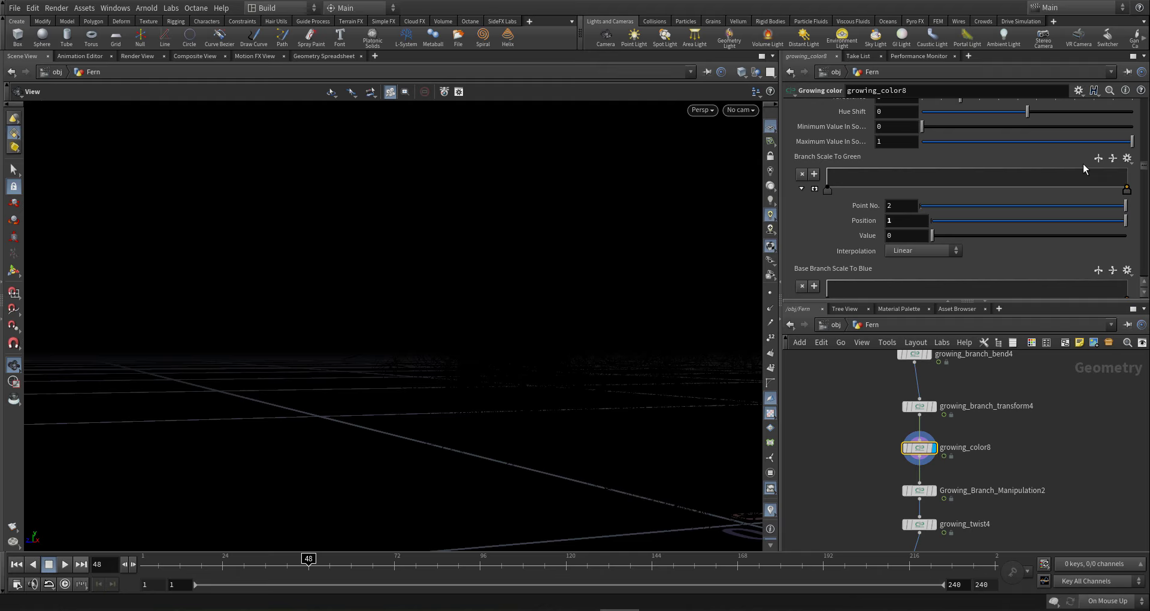
{"action": "scroll", "coordinate": [1083, 168], "scroll_direction": "down", "scroll_amount": 4}
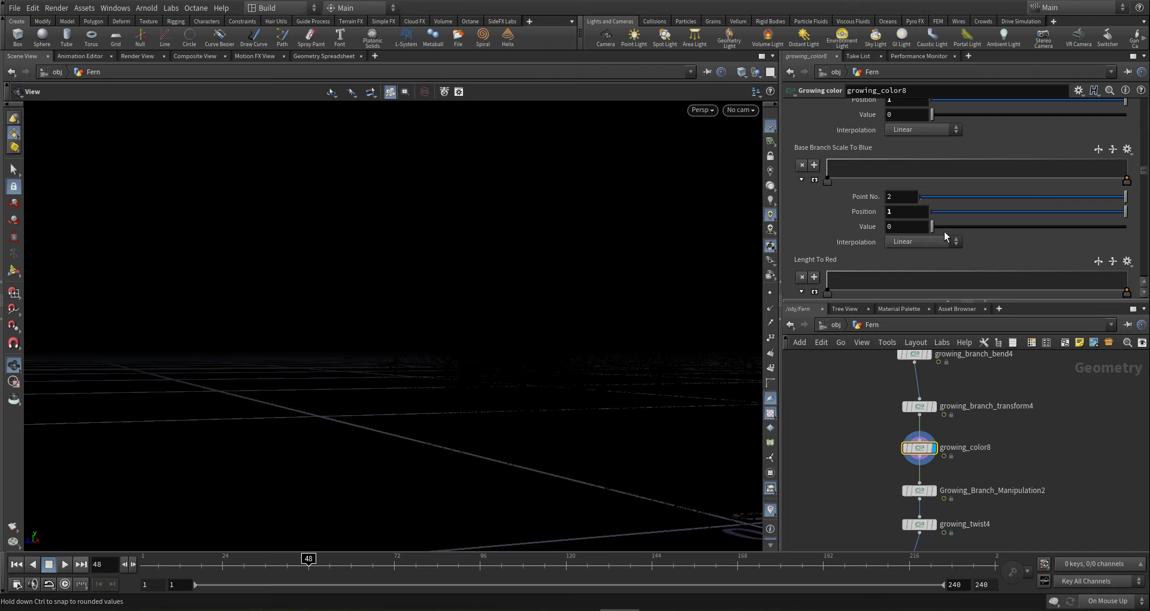
{"action": "left_click_drag", "start_coordinate": [939, 229], "coordinate": [1130, 224]}
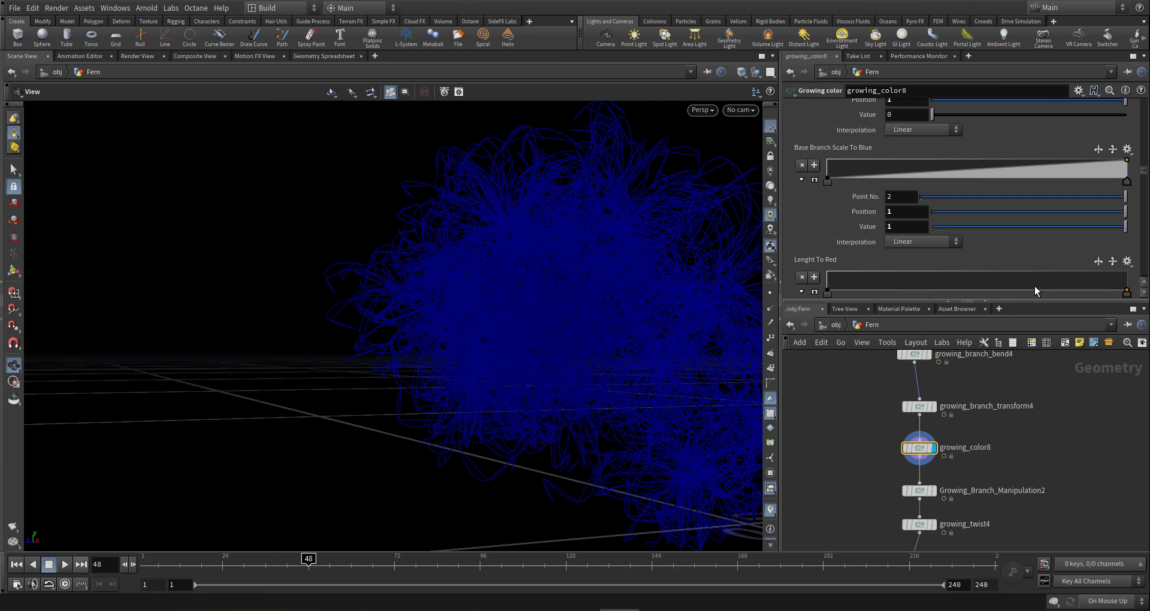
- Display Growing_Branch_Manipulation2 and set its Blue to Scale Ramp's first point value to 0
{"action": "mouse_move", "coordinate": [925, 490]}
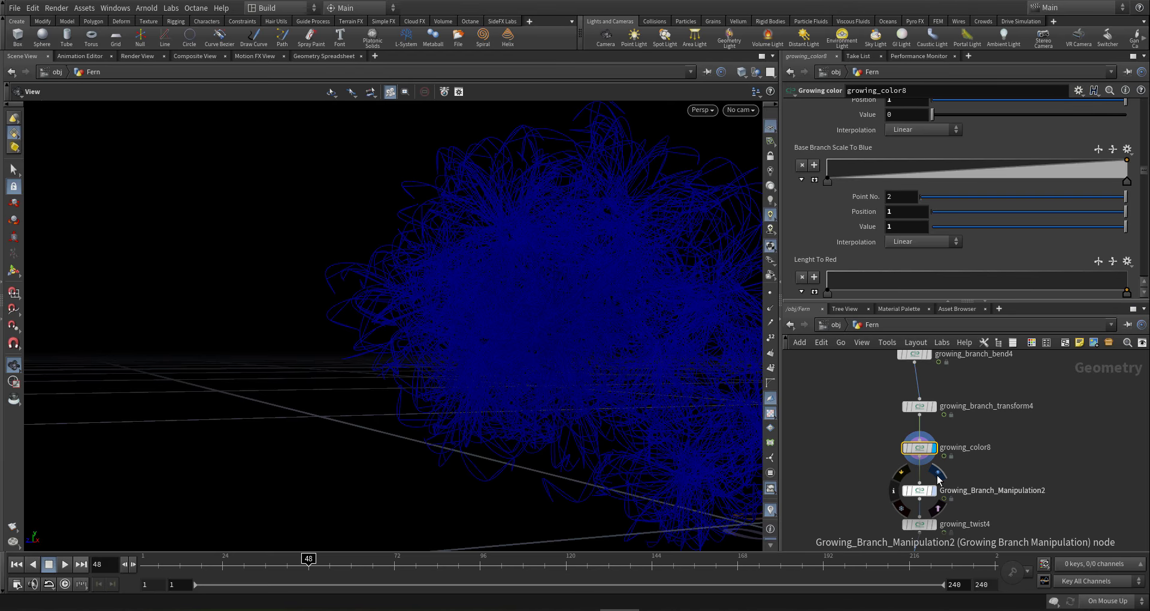
{"action": "left_click", "coordinate": [926, 490]}
{"action": "left_click", "coordinate": [922, 497]}
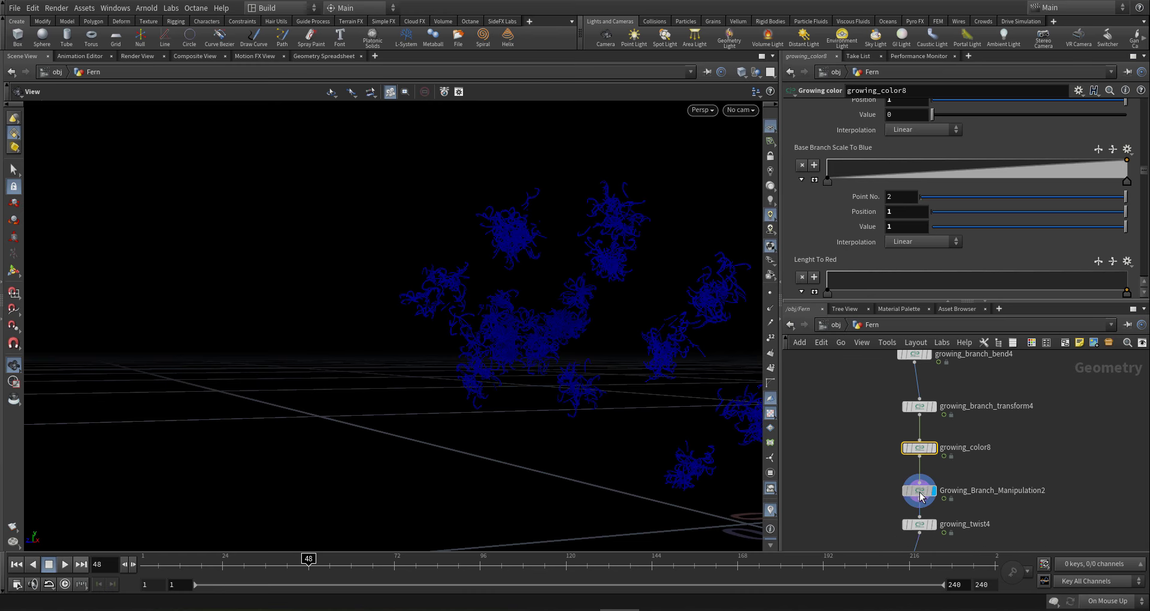
{"action": "scroll", "coordinate": [837, 229], "scroll_direction": "down", "scroll_amount": 2}
{"action": "scroll", "coordinate": [837, 229], "scroll_direction": "down", "scroll_amount": 3}
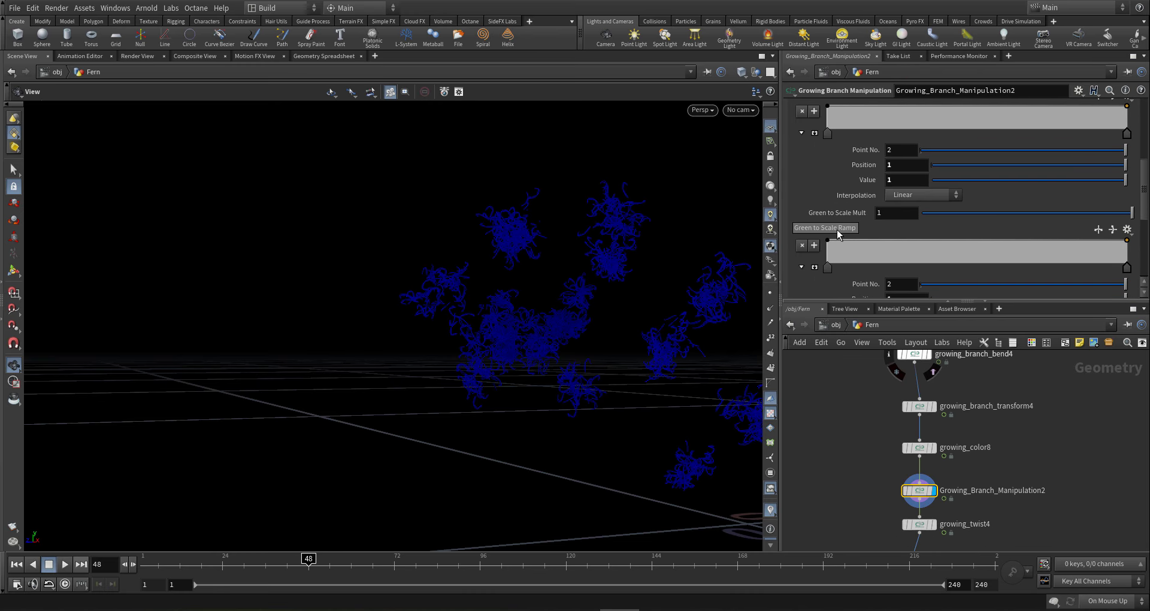
{"action": "scroll", "coordinate": [808, 225], "scroll_direction": "down", "scroll_amount": 2}
{"action": "scroll", "coordinate": [807, 226], "scroll_direction": "down", "scroll_amount": 2}
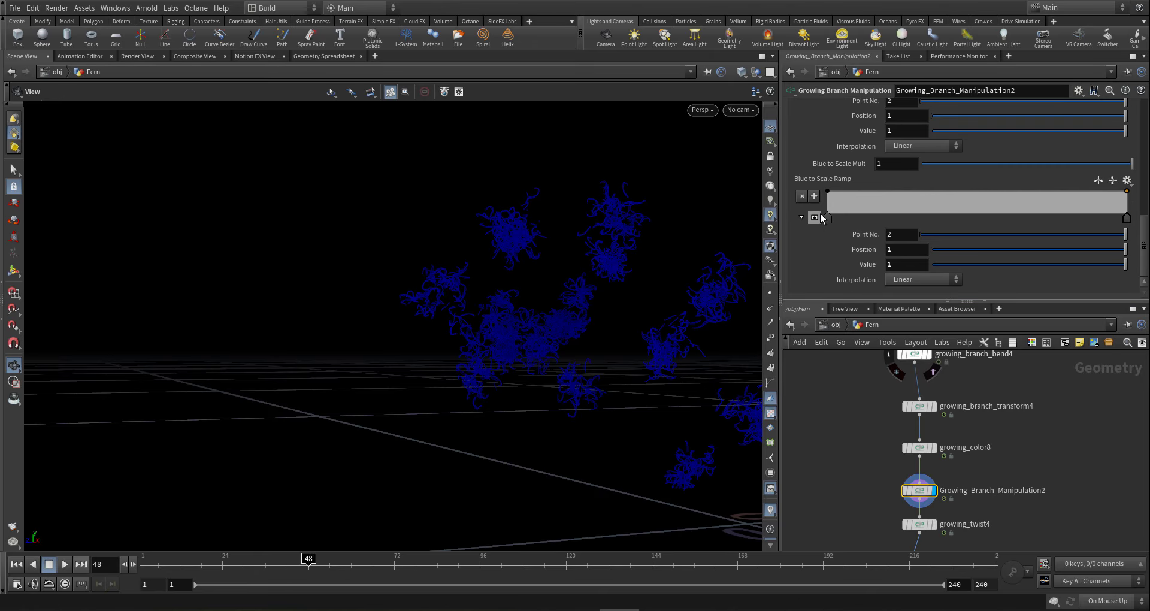
{"action": "left_click", "coordinate": [827, 219]}
{"action": "left_click_drag", "start_coordinate": [963, 264], "coordinate": [905, 268]}
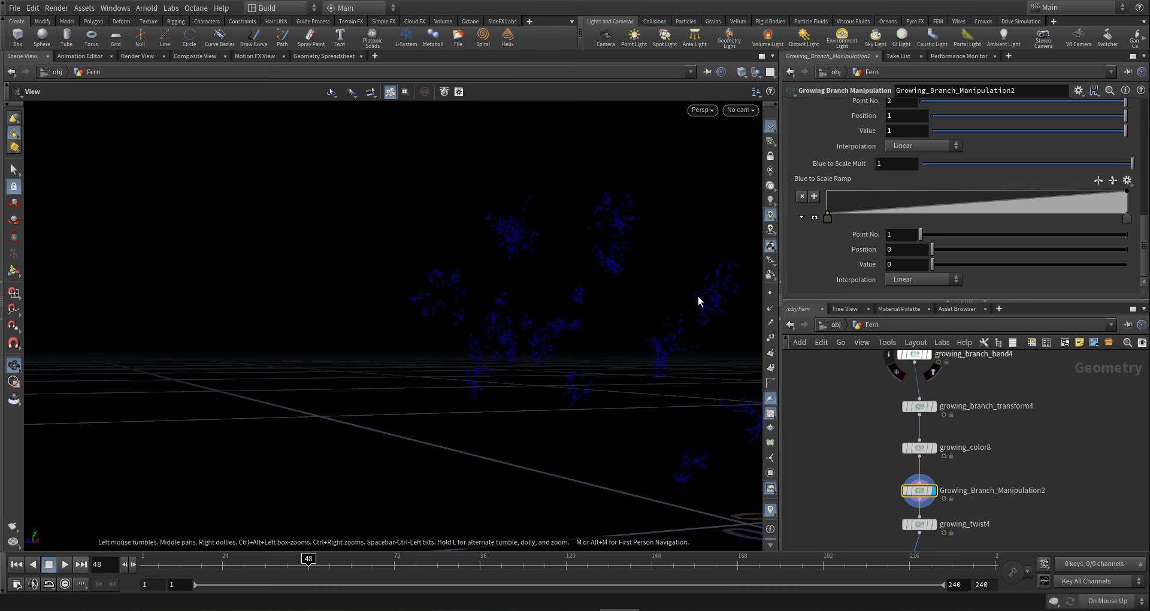
- Orbit around the shrunken ferns and scrub frames to watch them grow
{"action": "left_click_drag", "start_coordinate": [699, 296], "coordinate": [614, 364]}
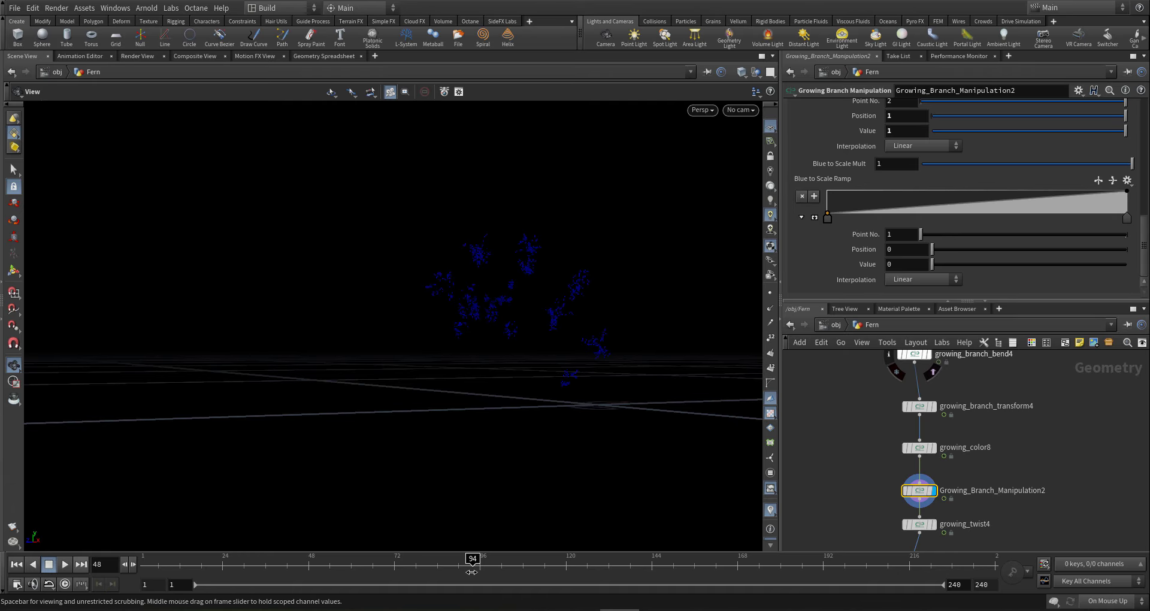
{"action": "left_click_drag", "start_coordinate": [680, 244], "coordinate": [601, 275]}
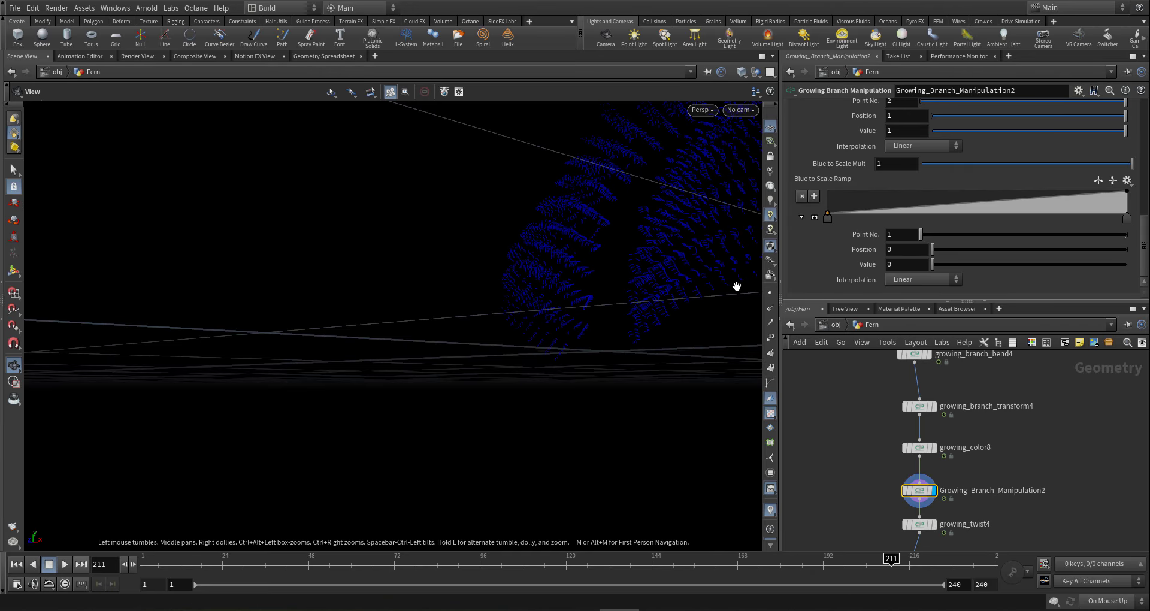
{"action": "left_click_drag", "start_coordinate": [739, 272], "coordinate": [639, 378]}
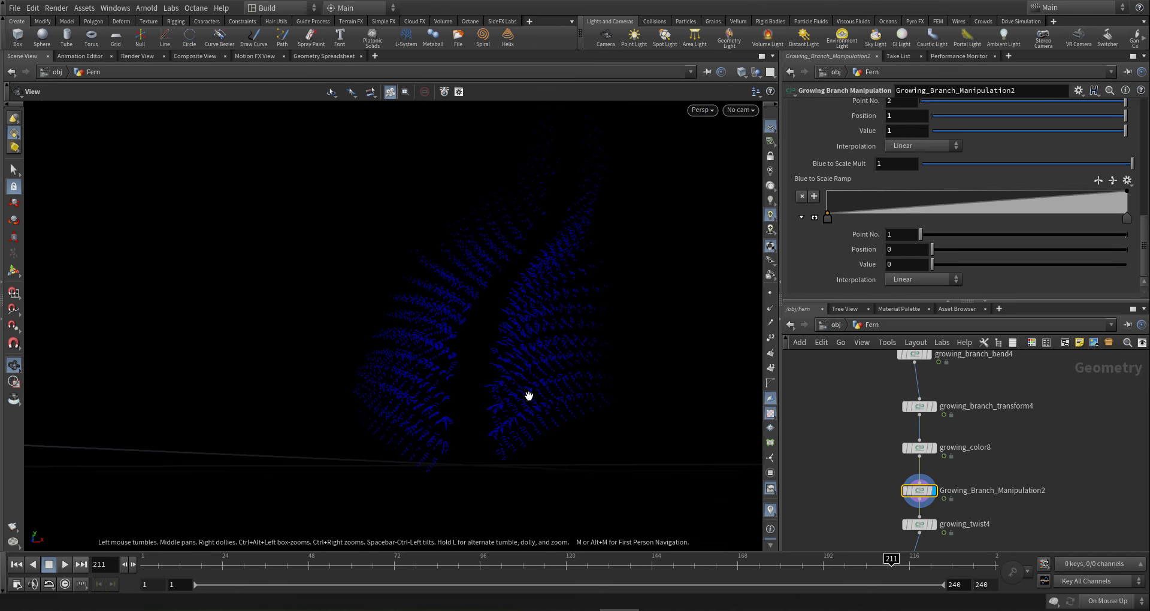
{"action": "left_click_drag", "start_coordinate": [529, 396], "coordinate": [547, 413]}
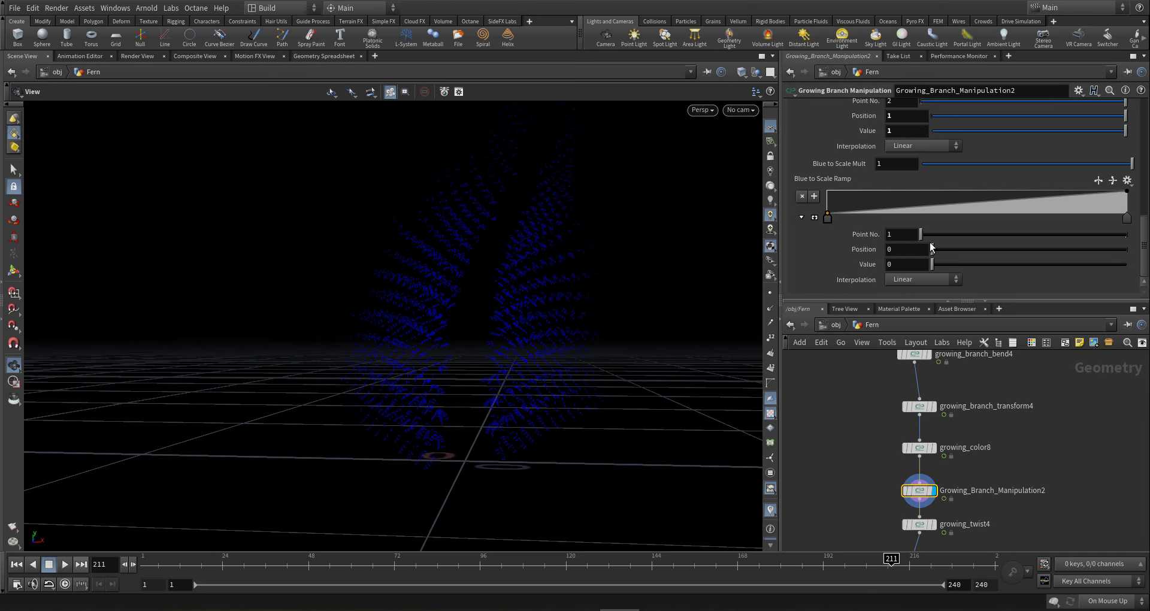
- Pan the network to growing_surface1 and copy its Growing parameter
{"action": "scroll", "coordinate": [948, 412], "scroll_direction": "down", "scroll_amount": 3}
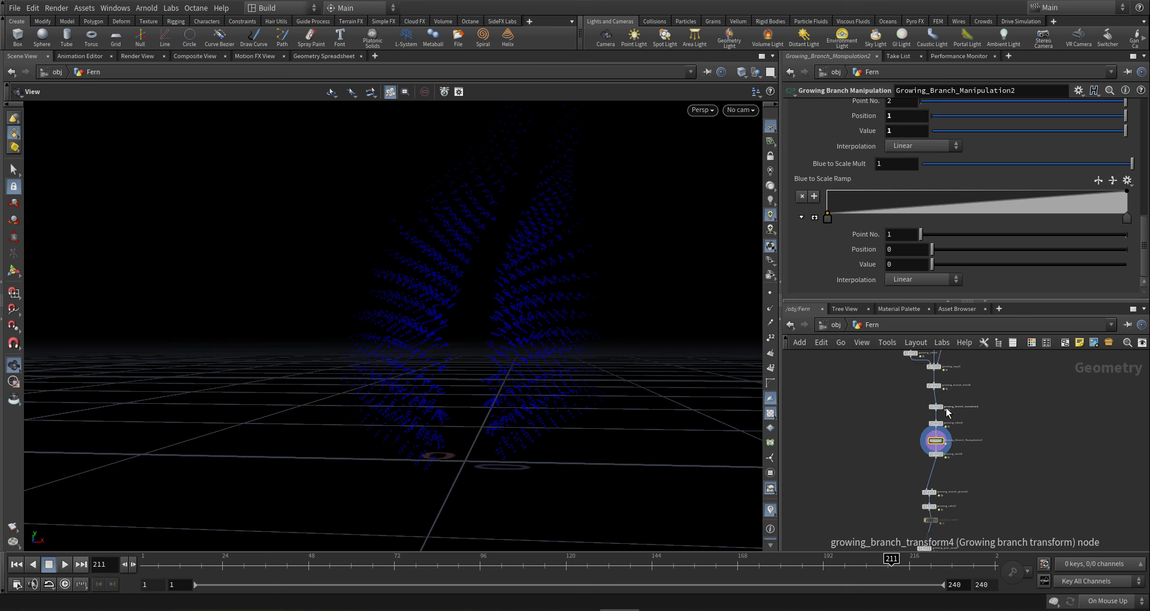
{"action": "scroll", "coordinate": [946, 411], "scroll_direction": "down", "scroll_amount": 6}
{"action": "middle_click_drag", "start_coordinate": [909, 409], "coordinate": [905, 454]}
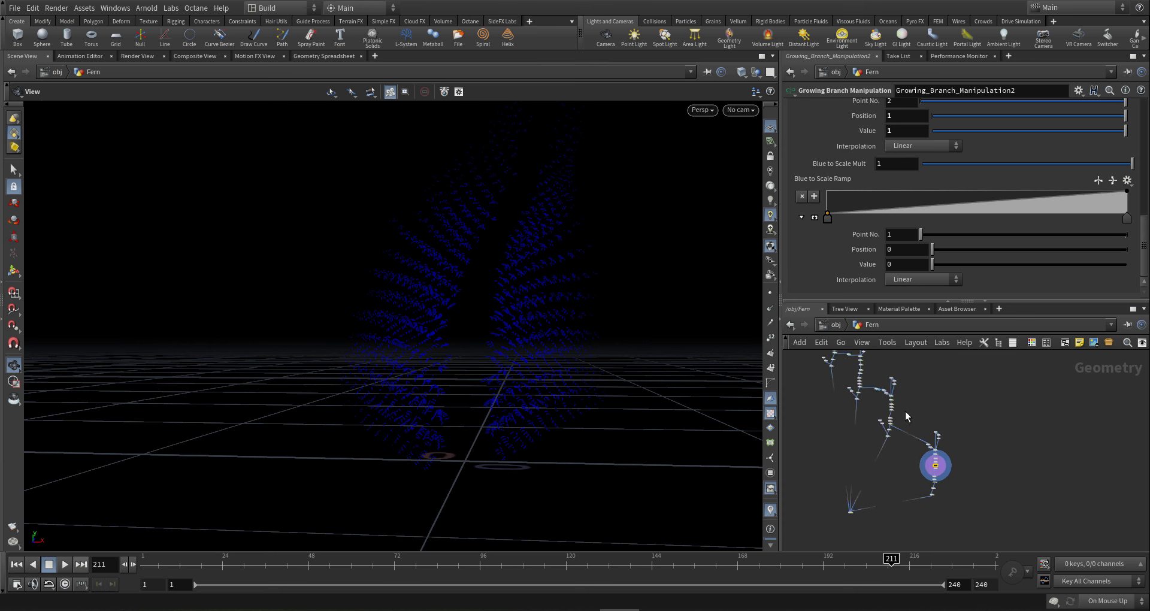
{"action": "middle_click_drag", "start_coordinate": [904, 411], "coordinate": [946, 462]}
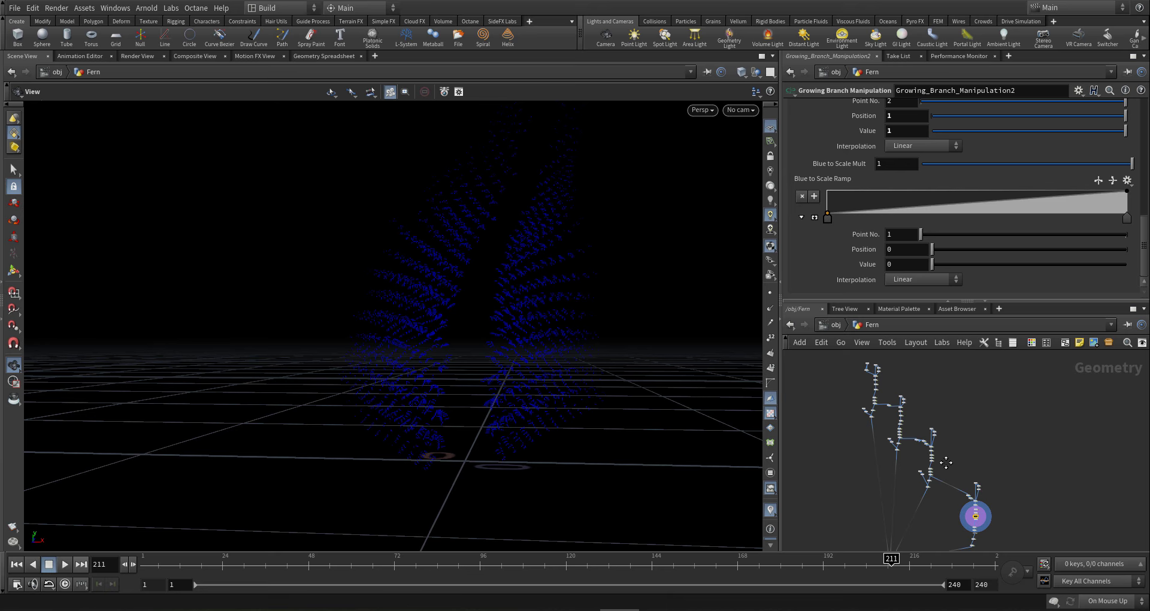
{"action": "scroll", "coordinate": [860, 365], "scroll_direction": "up", "scroll_amount": 5}
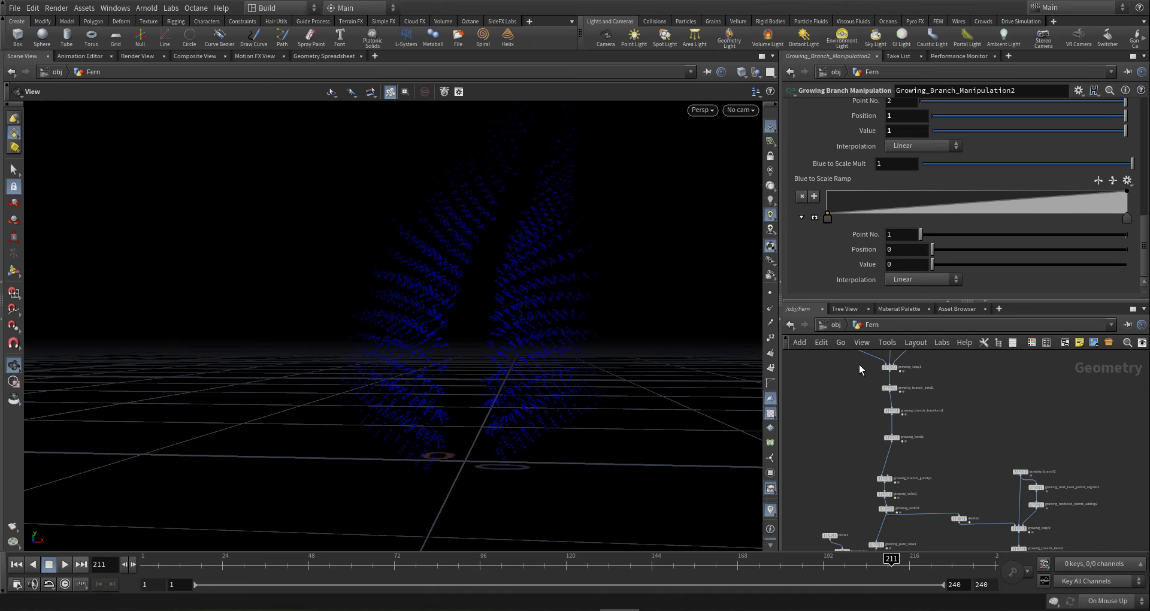
{"action": "scroll", "coordinate": [869, 395], "scroll_direction": "up", "scroll_amount": 3}
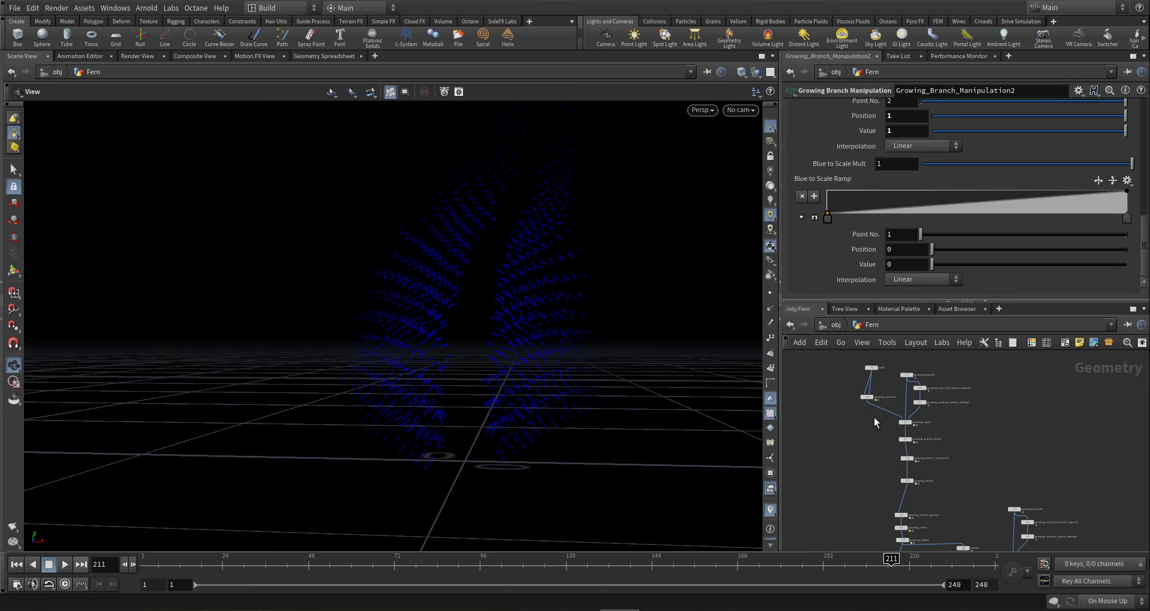
{"action": "left_click", "coordinate": [864, 386]}
{"action": "right_click", "coordinate": [857, 136]}
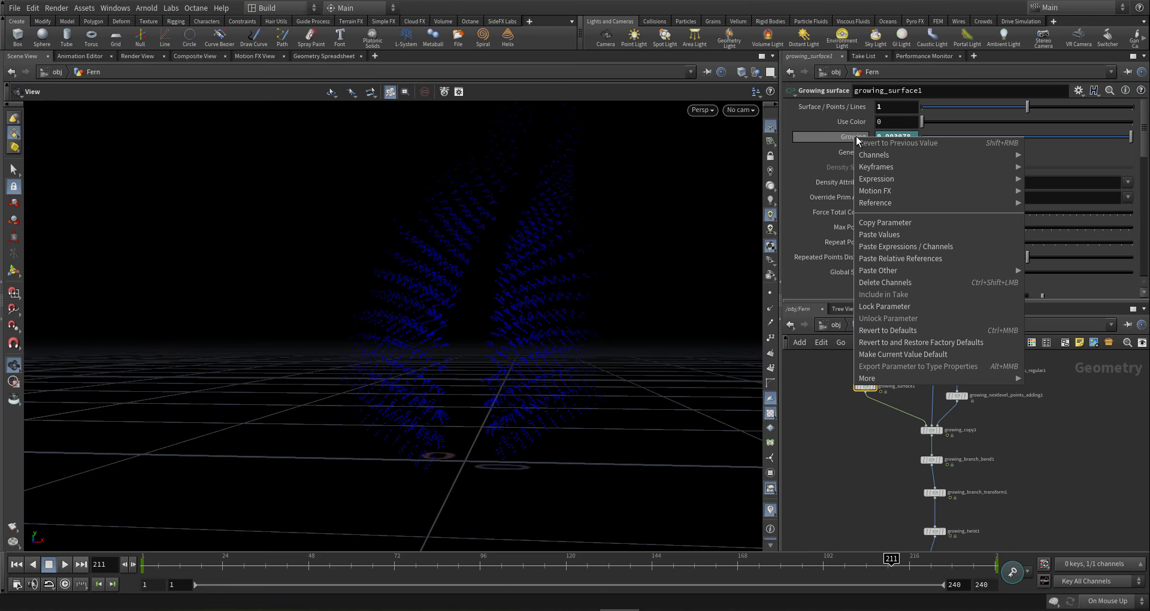
{"action": "left_click", "coordinate": [892, 223]}
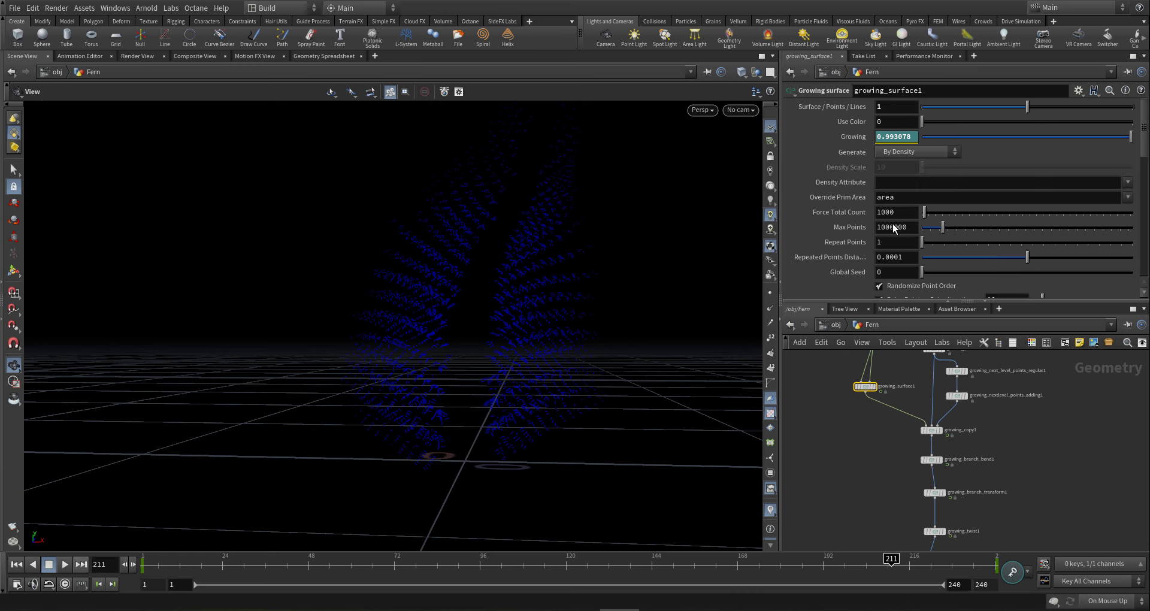
{"action": "scroll", "coordinate": [852, 397], "scroll_direction": "down", "scroll_amount": 6}
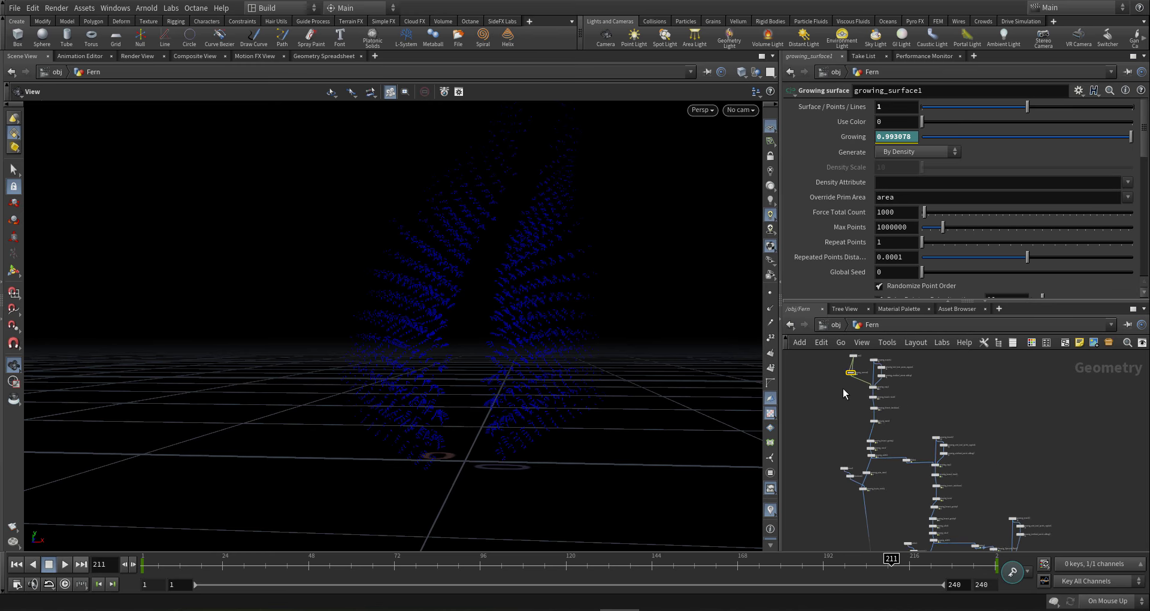
- Paste a relative reference to Growing into the Blue to Scale Ramp's first point value, raised to ^4
{"action": "scroll", "coordinate": [882, 426], "scroll_direction": "up", "scroll_amount": 5}
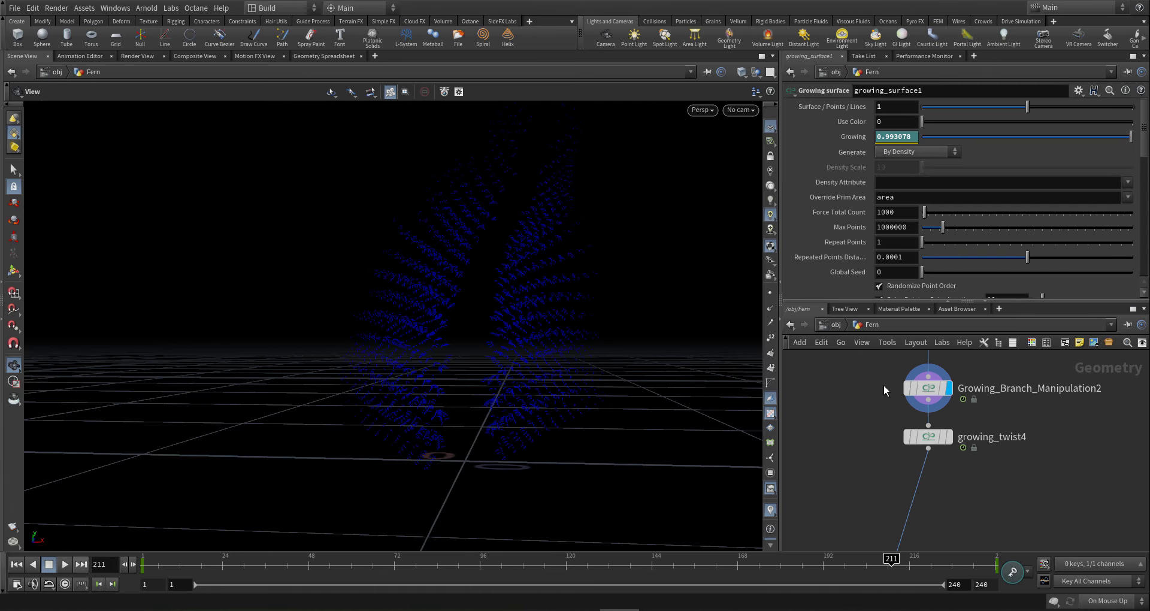
{"action": "left_click", "coordinate": [906, 388]}
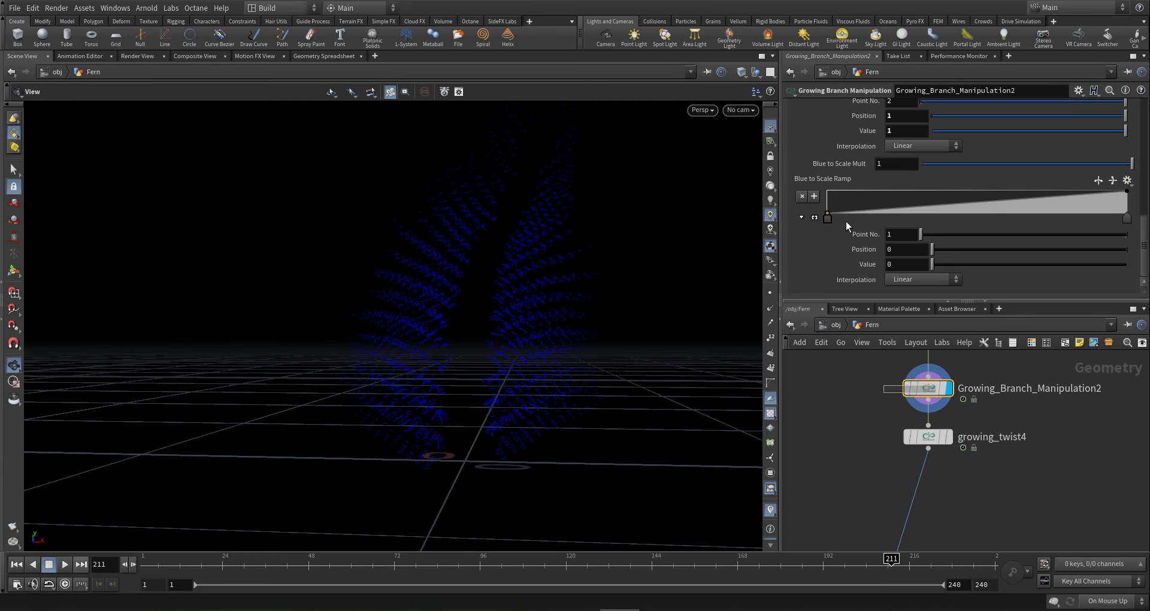
{"action": "right_click", "coordinate": [901, 264]}
{"action": "left_click", "coordinate": [955, 385]}
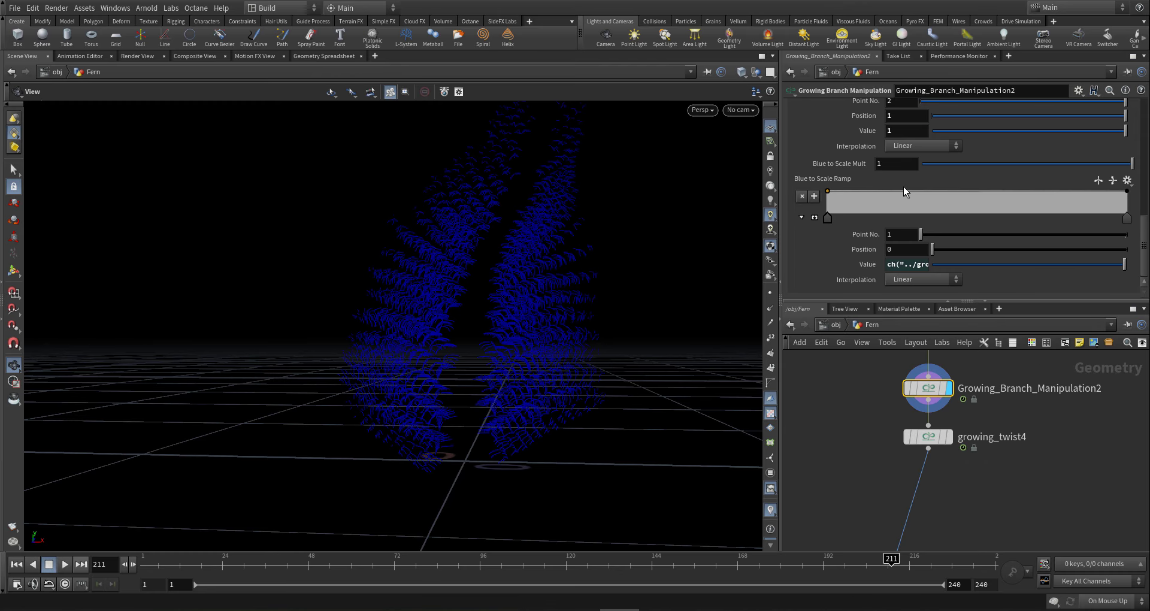
{"action": "left_click", "coordinate": [1030, 263]}
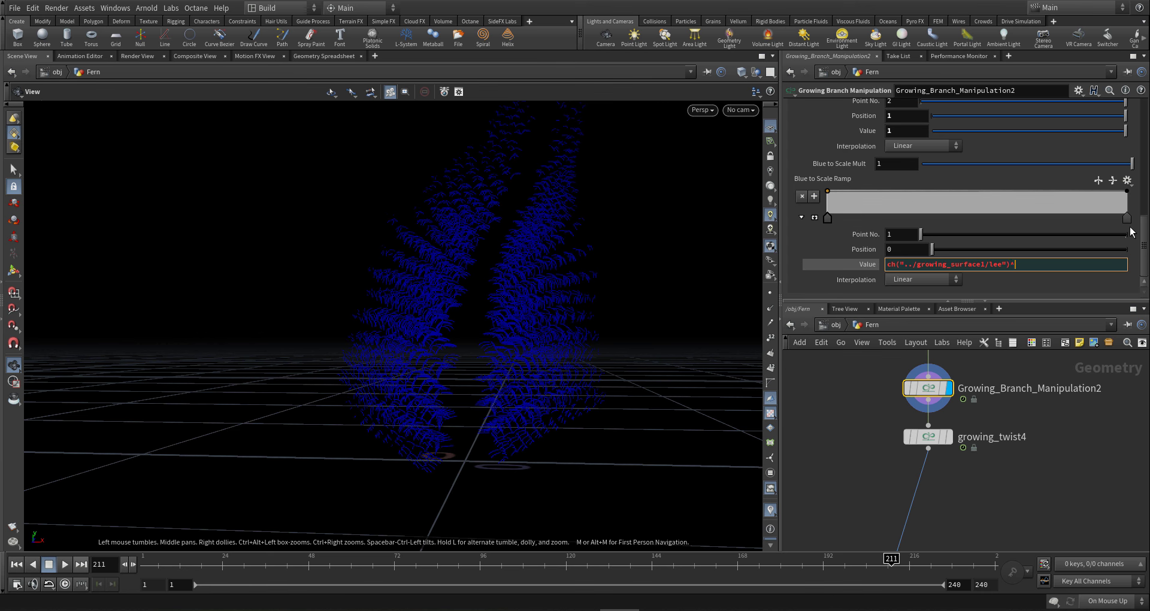
{"action": "type", "text": "^4"}
{"action": "key", "text": "Return"}
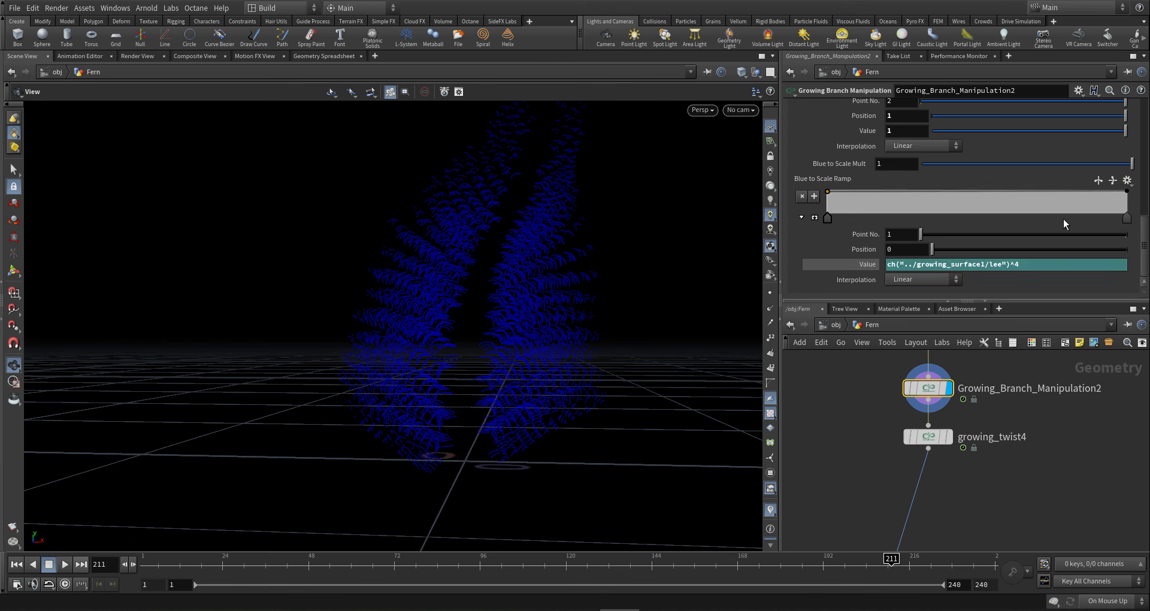
- At frame 96, change the expression's exponent to 8 and then 9
{"action": "left_click", "coordinate": [480, 562]}
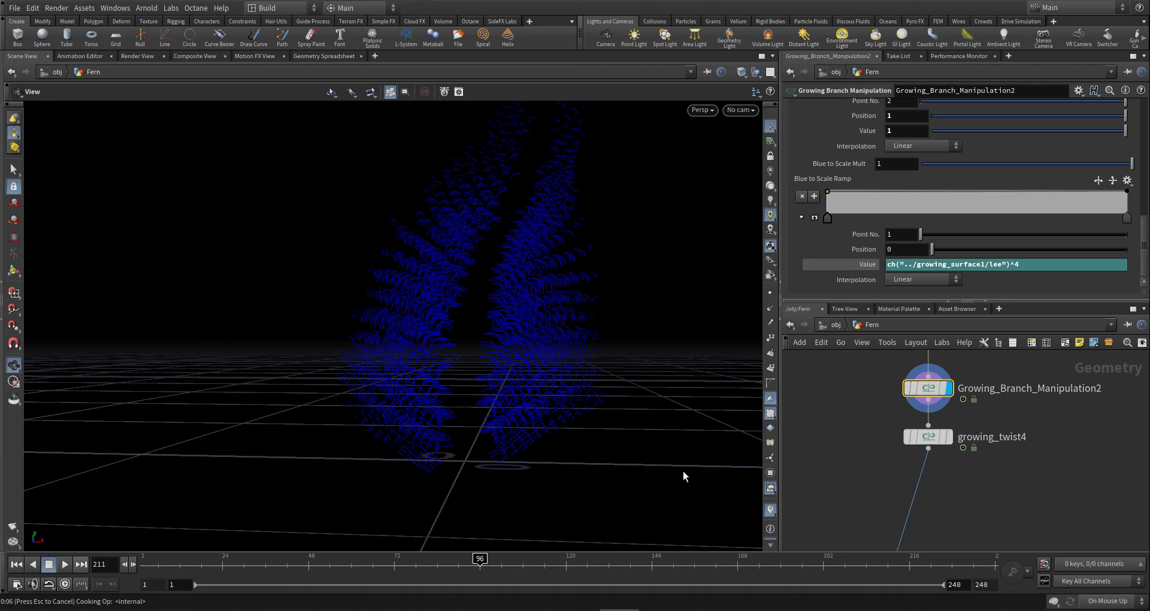
{"action": "left_click_drag", "start_coordinate": [442, 403], "coordinate": [407, 398]}
{"action": "double_click", "coordinate": [1012, 268]}
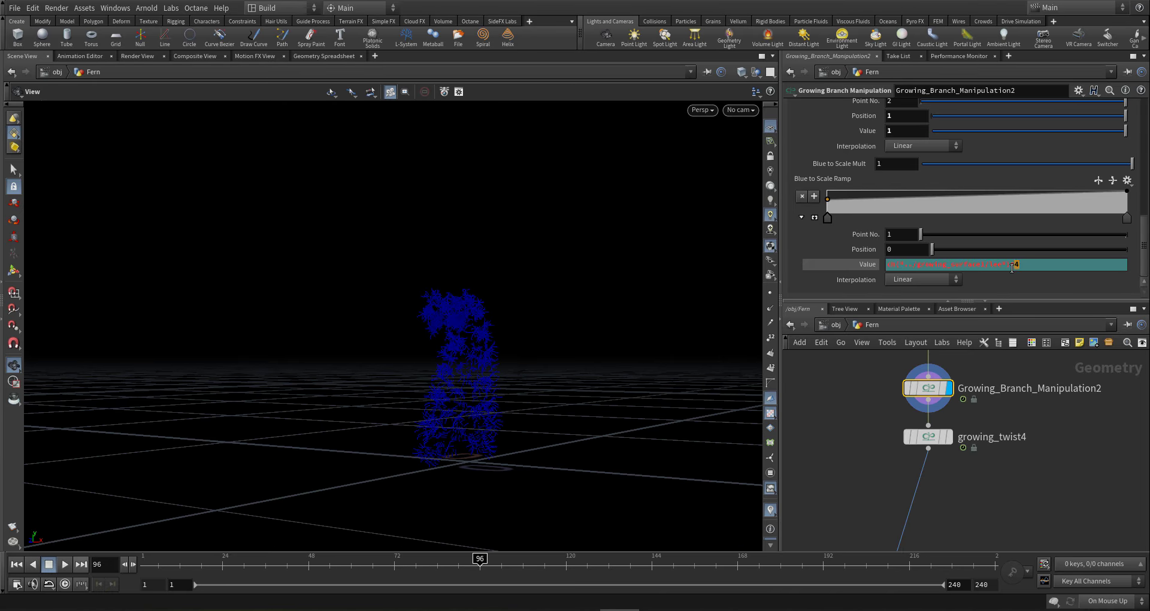
{"action": "type", "text": "8"}
{"action": "key", "text": "Return"}
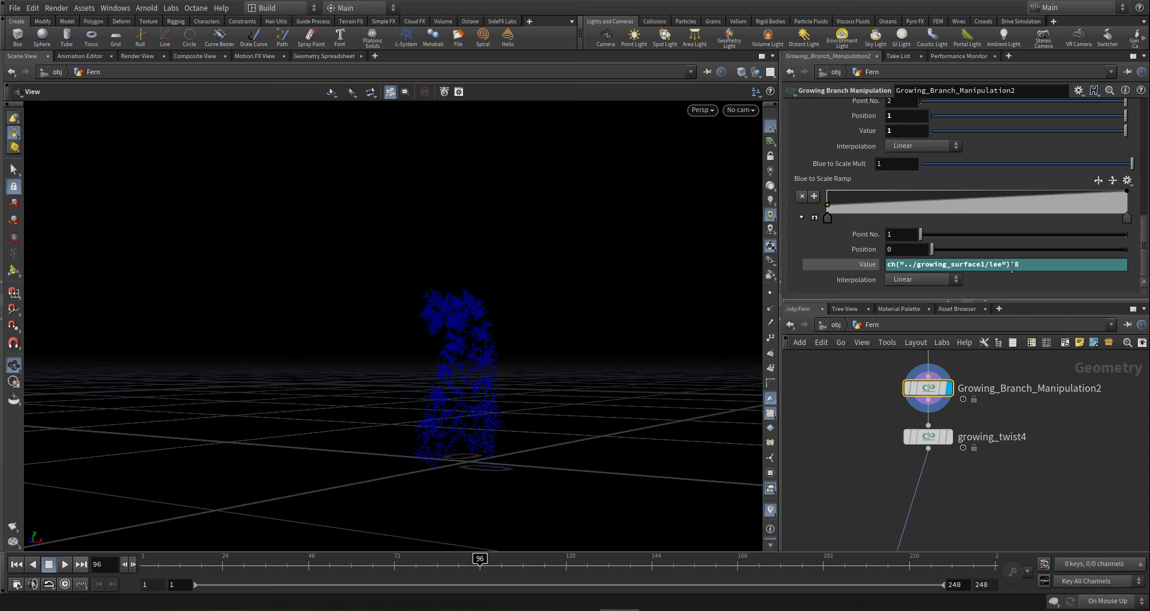
{"action": "double_click", "coordinate": [1017, 269]}
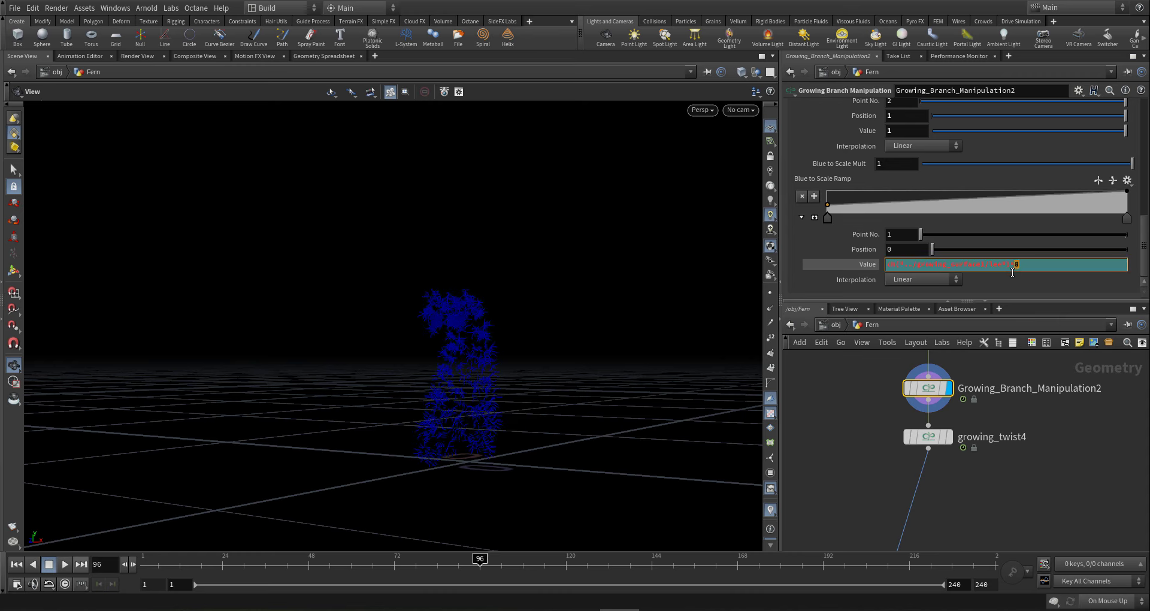
{"action": "type", "text": "9"}
{"action": "key", "text": "Return"}
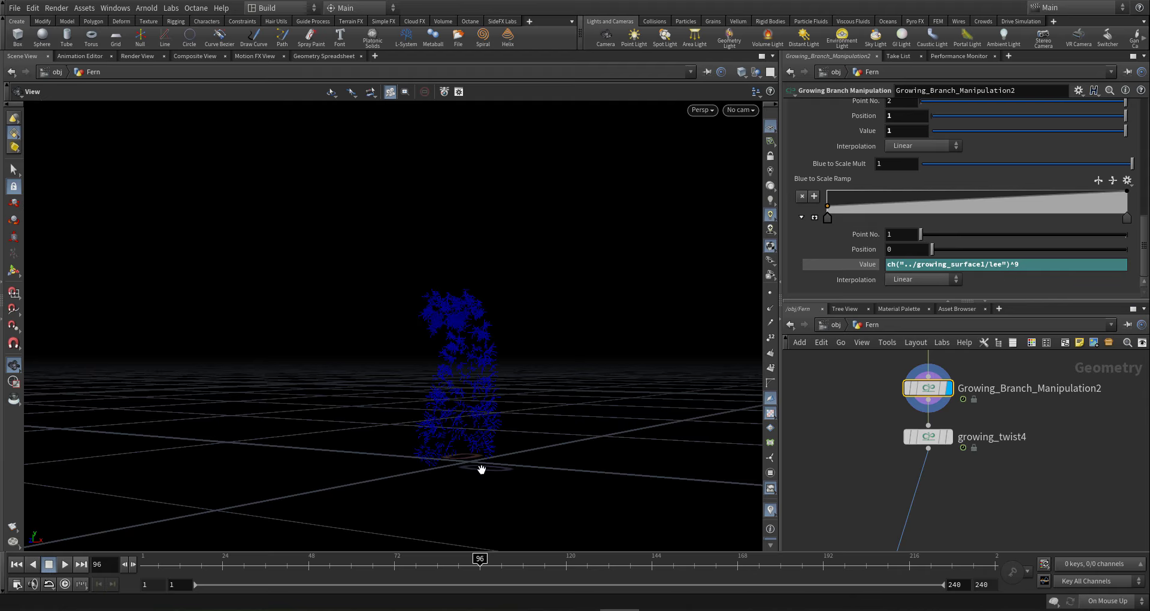
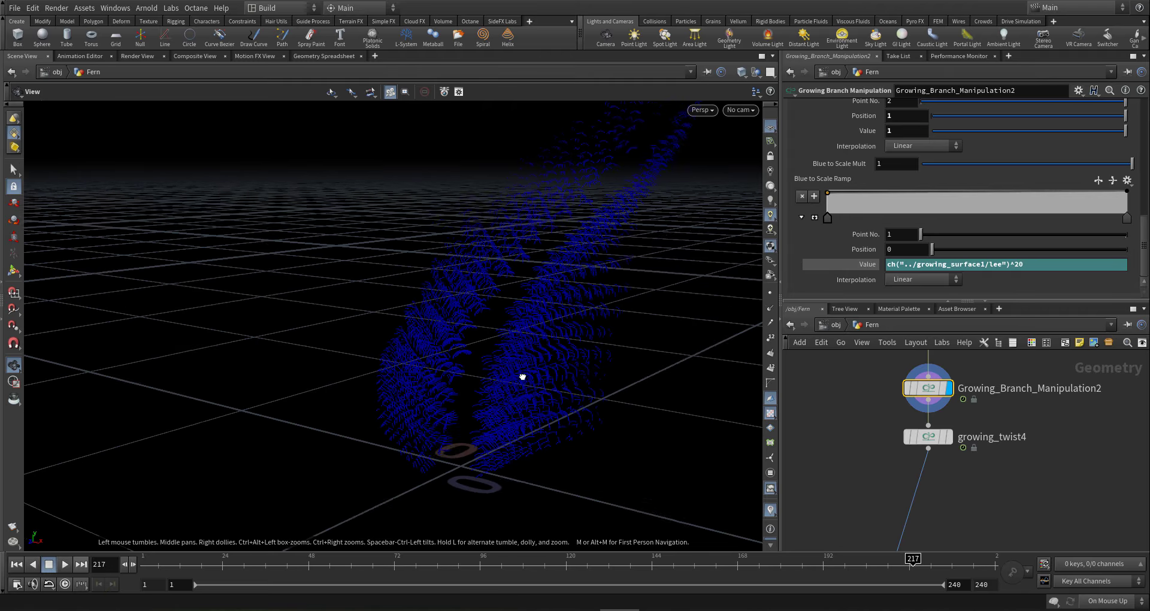
- Zoom the network editor in on merge1
{"action": "scroll", "coordinate": [869, 454], "scroll_direction": "down", "scroll_amount": 5}
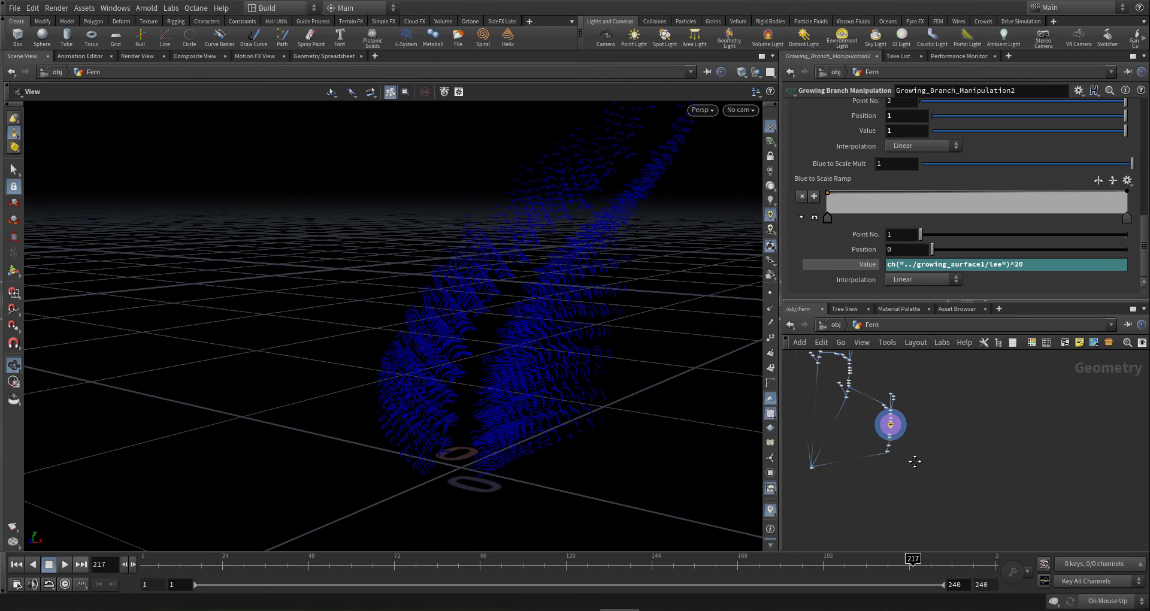
{"action": "scroll", "coordinate": [876, 451], "scroll_direction": "up", "scroll_amount": 5}
- Display merge1's shaded fern and orbit to view it from the front
{"action": "left_click", "coordinate": [884, 441]}
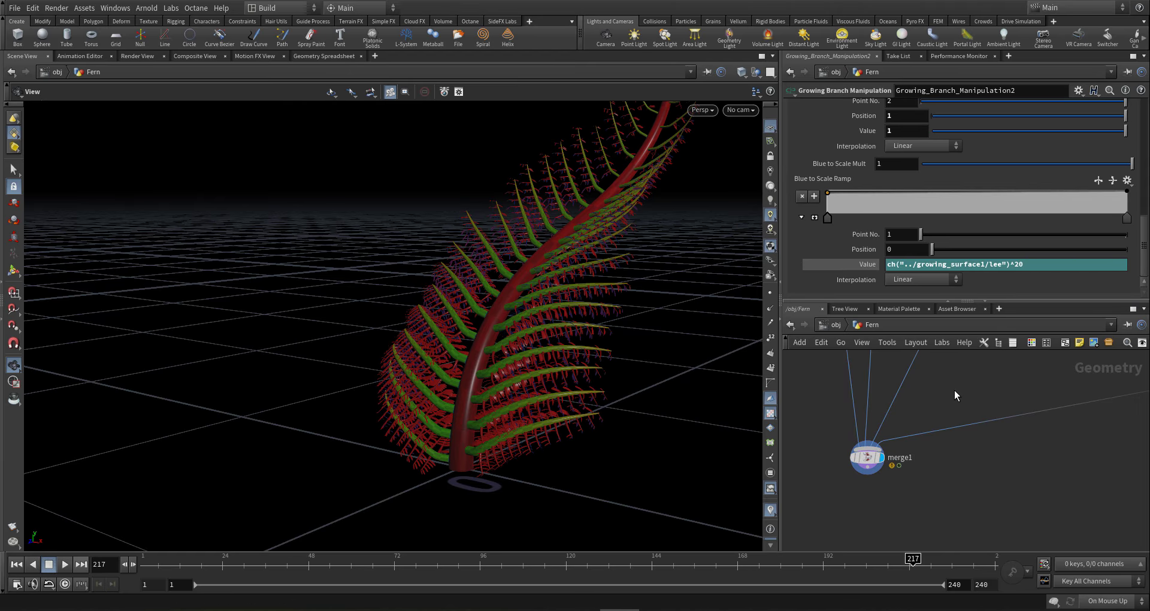
{"action": "left_click_drag", "start_coordinate": [526, 269], "coordinate": [585, 334]}
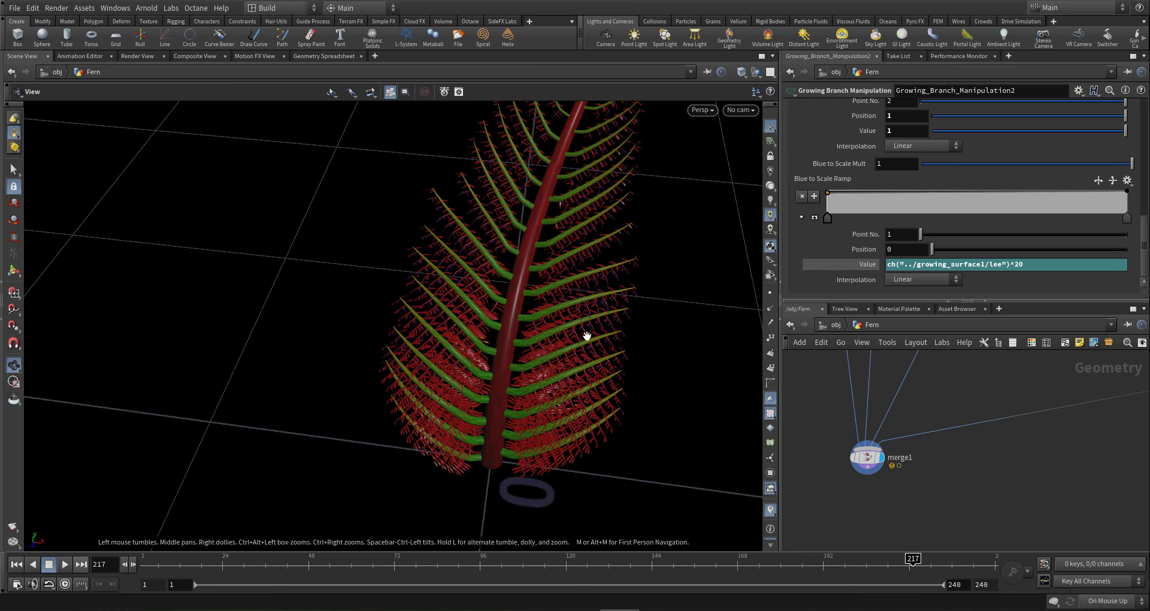
{"action": "left_click_drag", "start_coordinate": [1051, 266], "coordinate": [760, 267]}
{"action": "key", "text": "ctrl+c"}
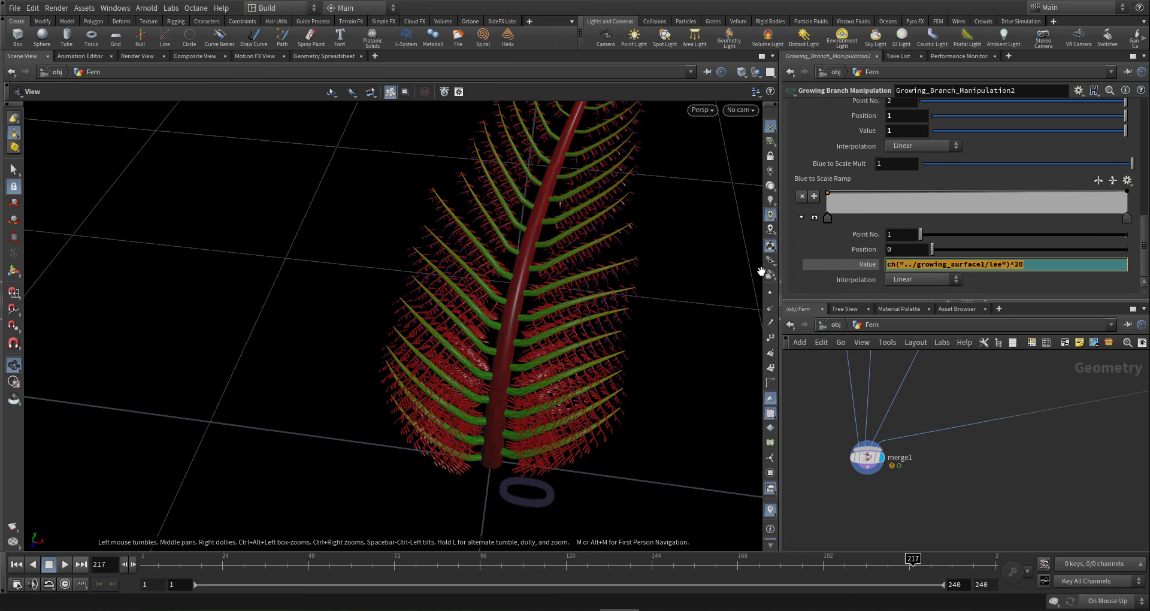
- Pan the network to the leaf nodes and select growing_leaves_mesh4 to load its settings
{"action": "middle_click_drag", "start_coordinate": [980, 443], "coordinate": [934, 450]}
{"action": "scroll", "coordinate": [934, 449], "scroll_direction": "down", "scroll_amount": 4}
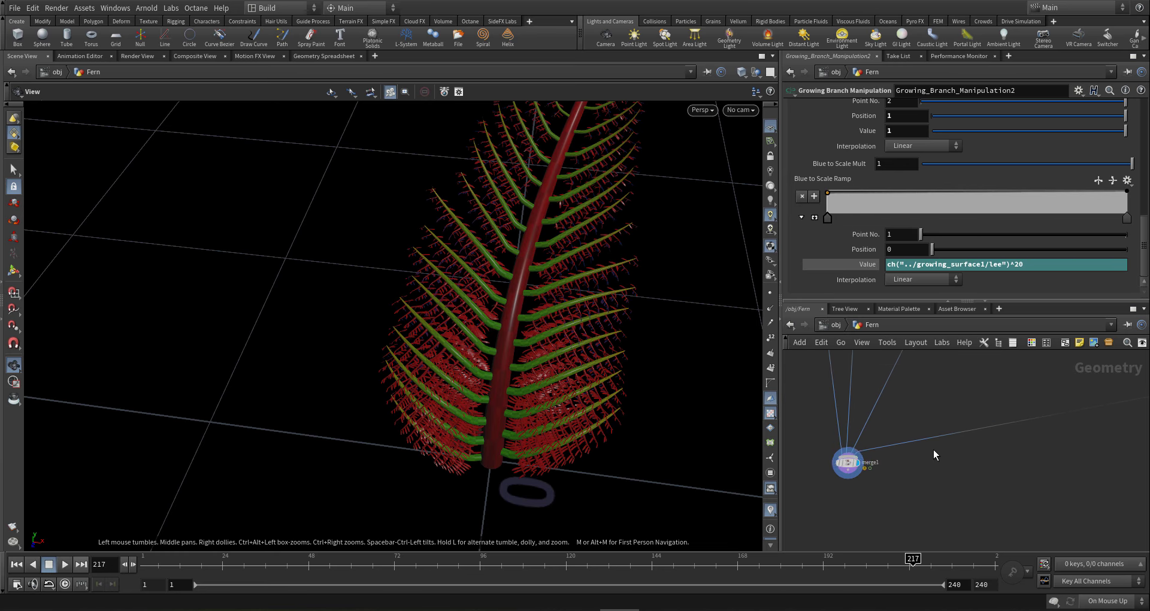
{"action": "middle_click_drag", "start_coordinate": [1121, 442], "coordinate": [976, 448]}
{"action": "scroll", "coordinate": [958, 423], "scroll_direction": "up", "scroll_amount": 2}
{"action": "scroll", "coordinate": [958, 423], "scroll_direction": "up", "scroll_amount": 4}
{"action": "left_click_drag", "start_coordinate": [964, 428], "coordinate": [1089, 497]}
{"action": "middle_click_drag", "start_coordinate": [976, 441], "coordinate": [921, 450]}
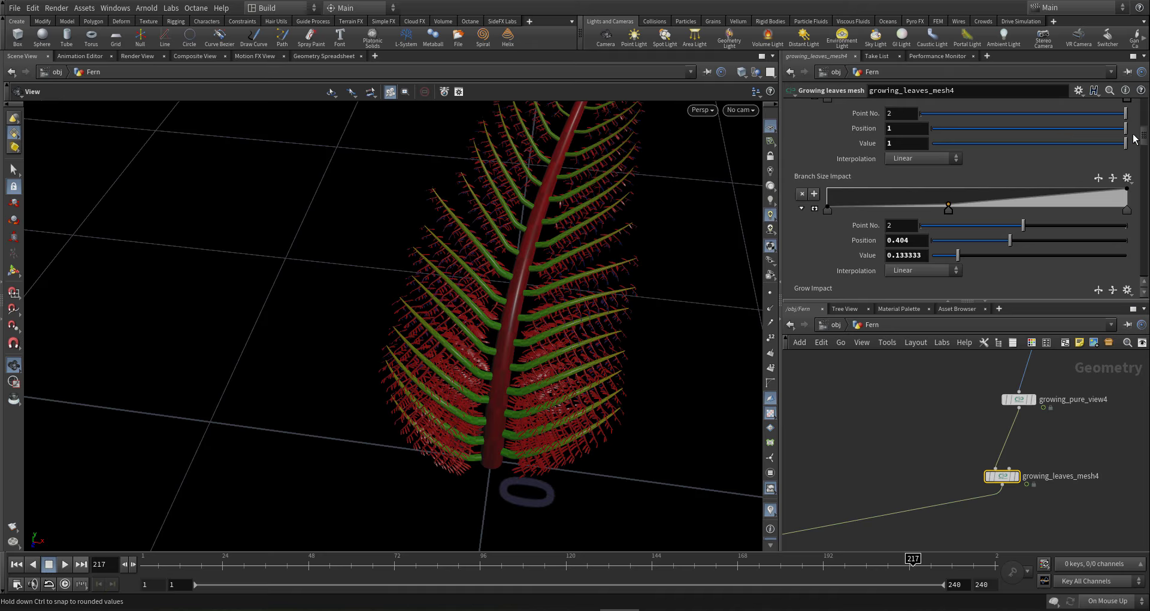
- Paste ch("../growing_surface1/lee")^20 into the Blue ramp's first point value on growing_leaves_mesh4
{"action": "scroll", "coordinate": [1136, 152], "scroll_direction": "down", "scroll_amount": 3}
{"action": "scroll", "coordinate": [1137, 152], "scroll_direction": "down", "scroll_amount": 8}
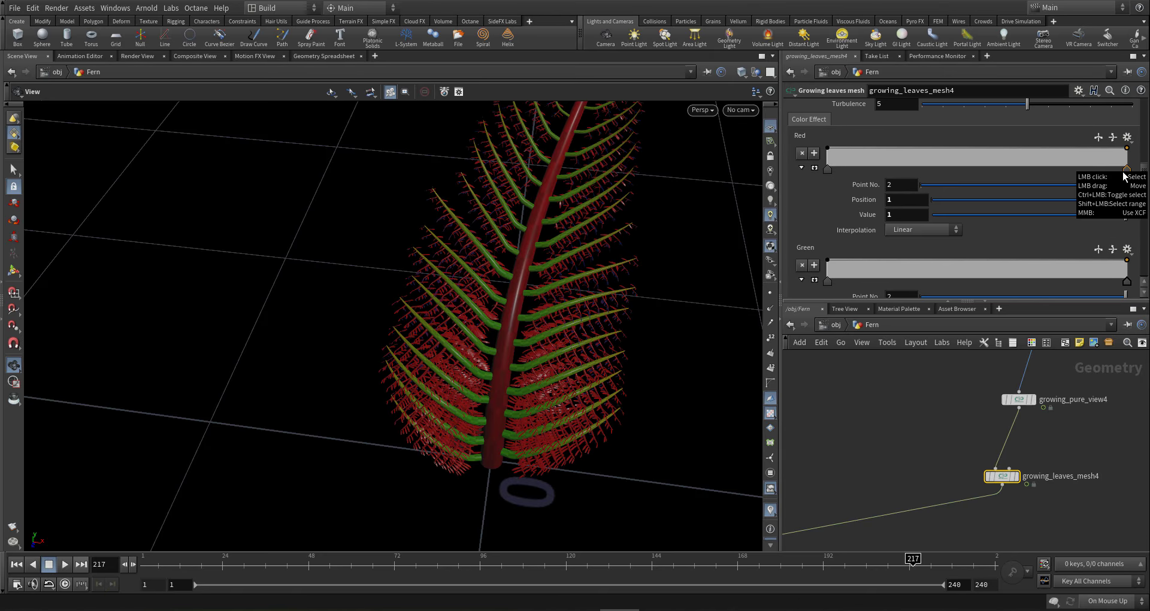
{"action": "scroll", "coordinate": [1124, 175], "scroll_direction": "down", "scroll_amount": 4}
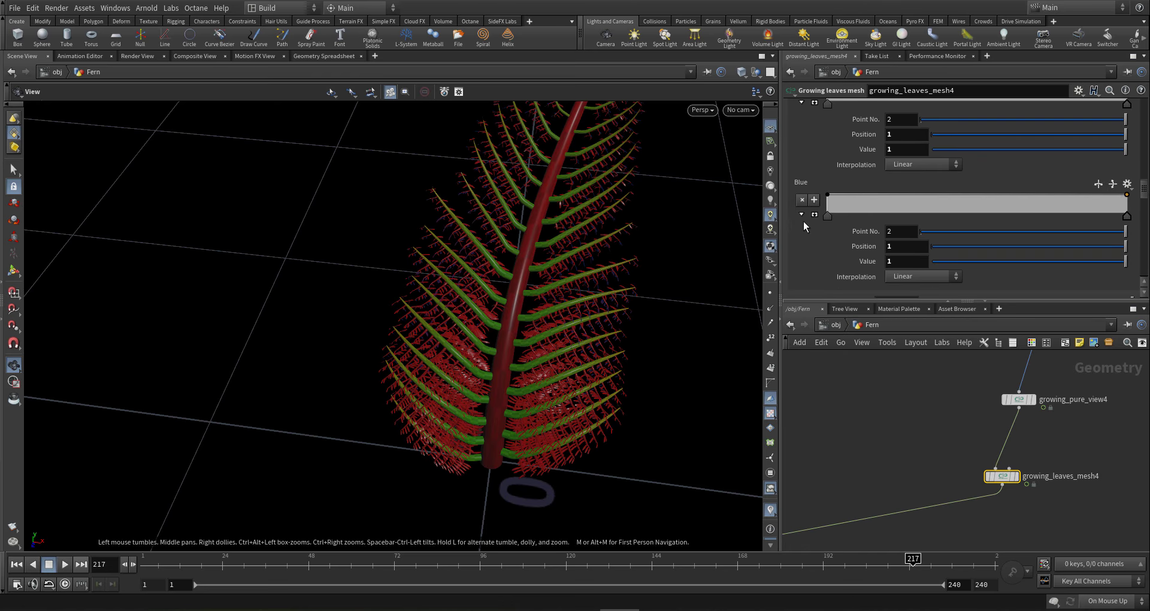
{"action": "left_click", "coordinate": [825, 218]}
{"action": "left_click_drag", "start_coordinate": [894, 262], "coordinate": [801, 270]}
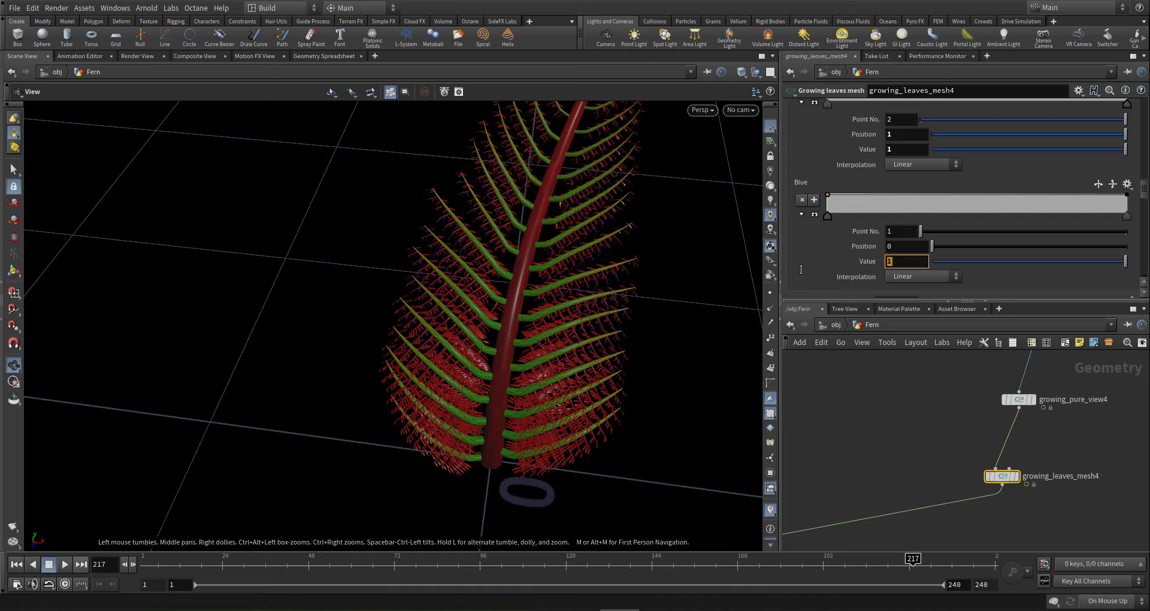
{"action": "key", "text": "ctrl+v"}
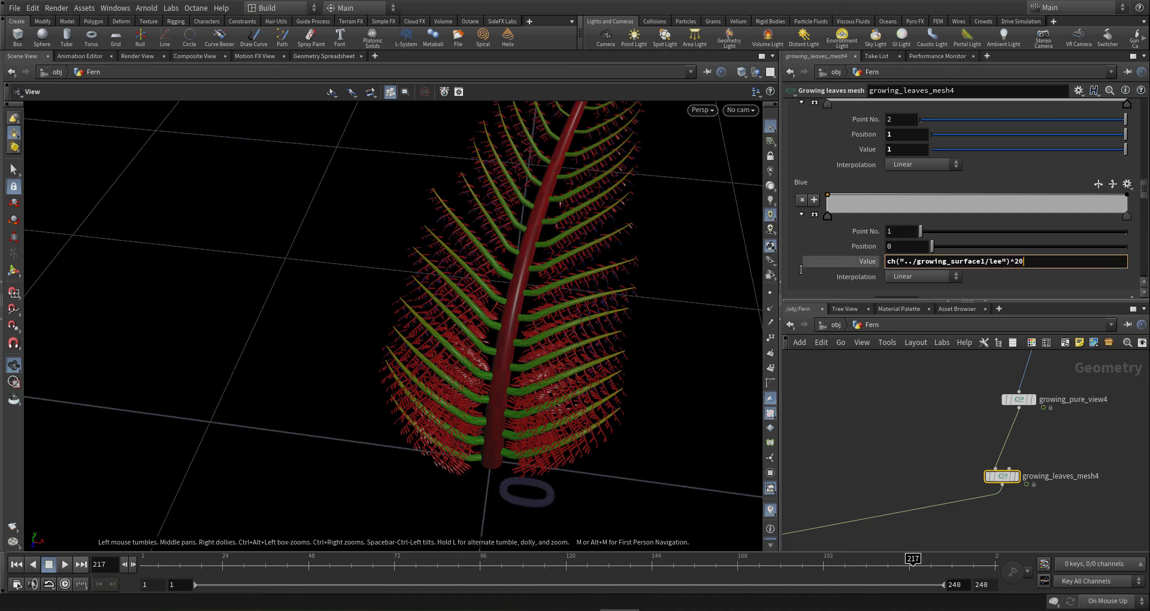
{"action": "key", "text": "Return"}
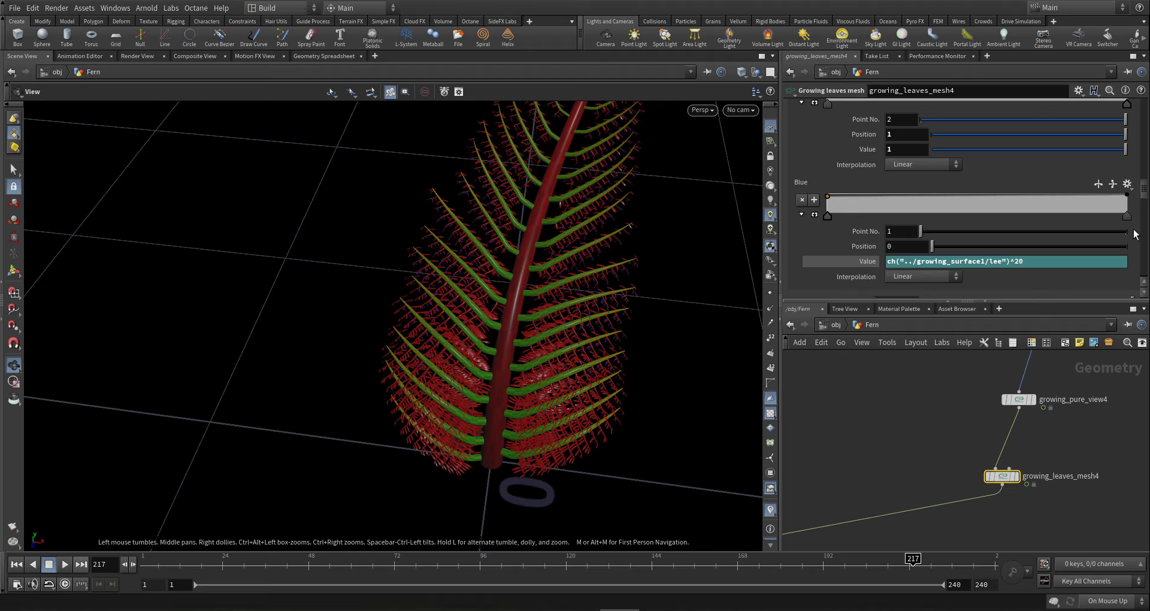
{"action": "scroll", "coordinate": [948, 210], "scroll_direction": "up", "scroll_amount": 10}
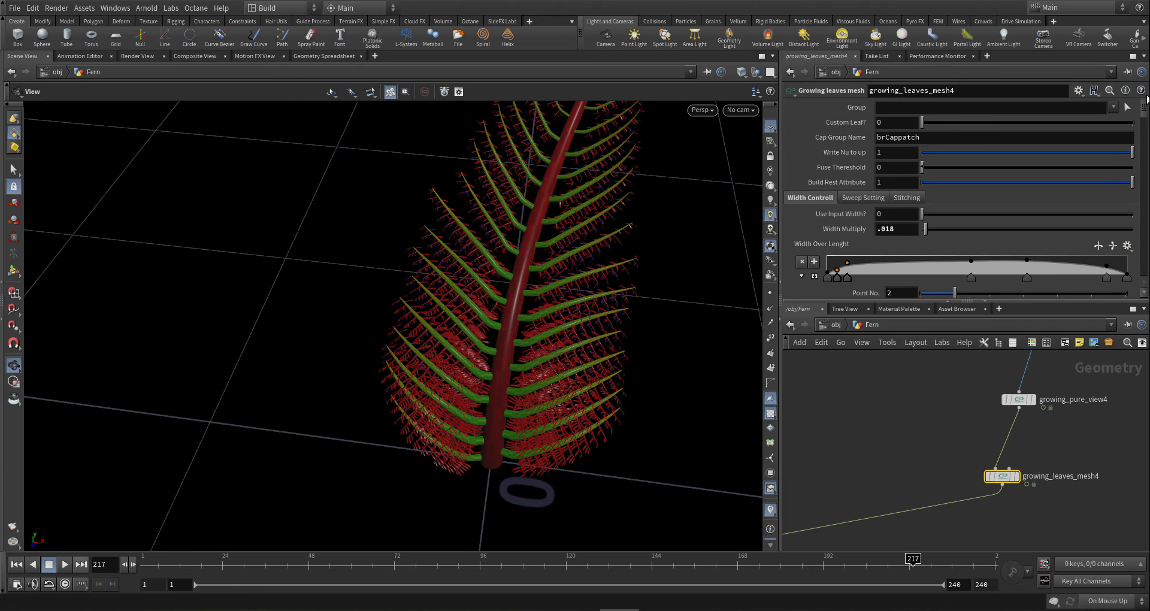
- Change growing_leaves_mesh4's Width Multiply from .018 to .03 and inspect the wider leaves
{"action": "left_click", "coordinate": [898, 231]}
{"action": "type", "text": ".03"}
{"action": "key", "text": "Return"}
{"action": "left_click_drag", "start_coordinate": [534, 380], "coordinate": [551, 295]}
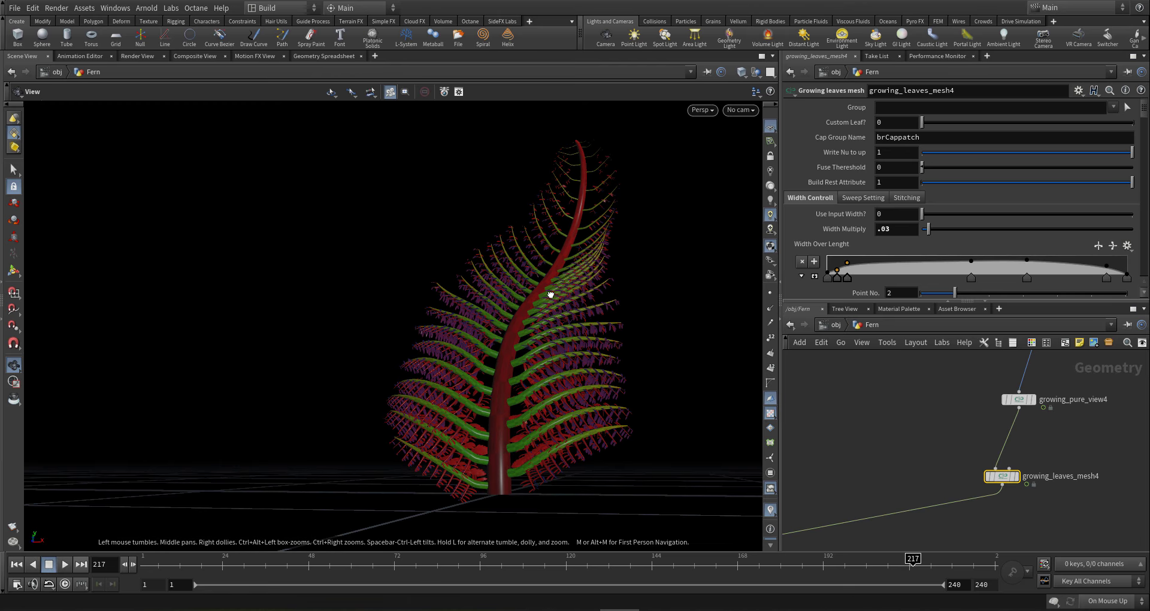
{"action": "right_click_drag", "start_coordinate": [487, 365], "coordinate": [599, 383]}
{"action": "scroll", "coordinate": [976, 436], "scroll_direction": "down", "scroll_amount": 7}
{"action": "middle_click_drag", "start_coordinate": [987, 493], "coordinate": [1016, 550]}
{"action": "scroll", "coordinate": [1013, 539], "scroll_direction": "down", "scroll_amount": 2}
{"action": "scroll", "coordinate": [946, 406], "scroll_direction": "up", "scroll_amount": 10}
- Select growing_width3 and lower its Width Multiply from 0.005 to 0.003
{"action": "left_click_drag", "start_coordinate": [982, 408], "coordinate": [836, 446]}
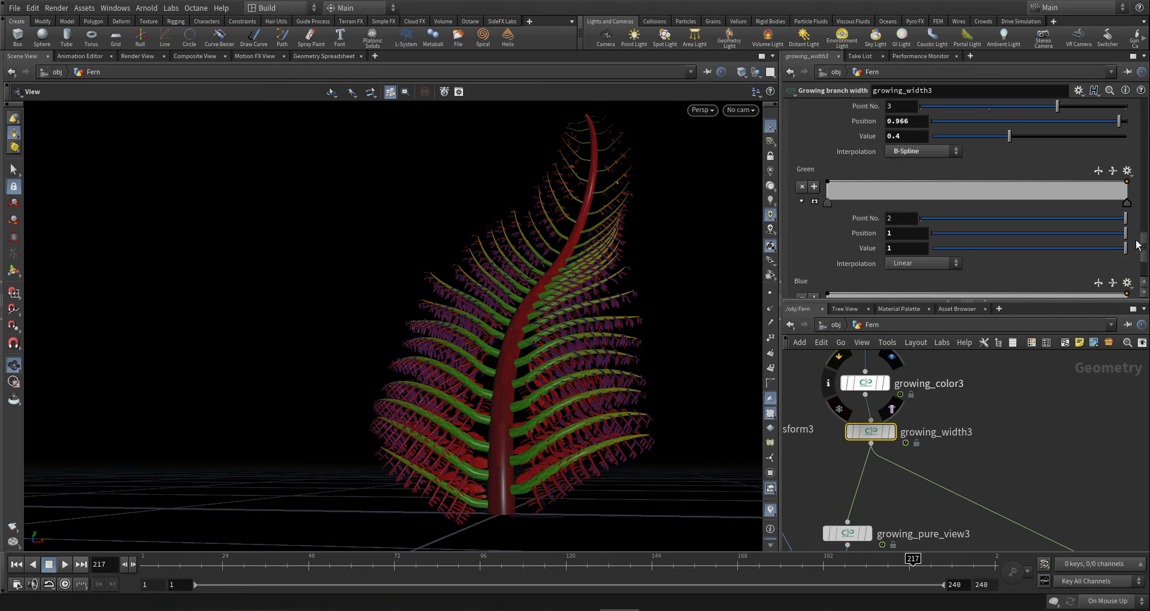
{"action": "left_click_drag", "start_coordinate": [1145, 249], "coordinate": [1146, 84]}
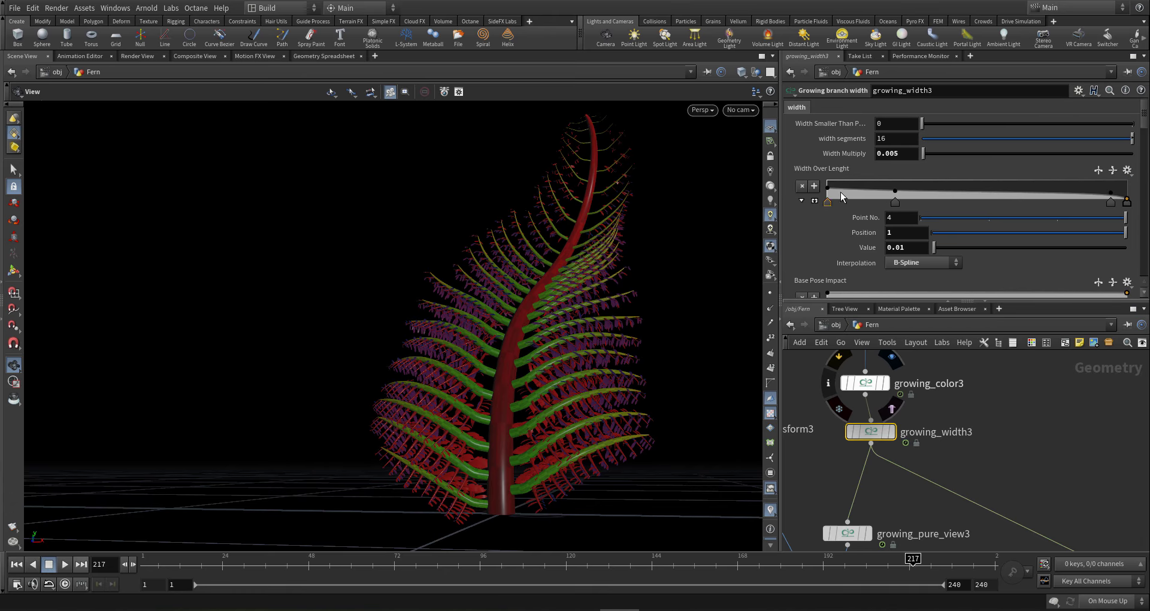
{"action": "left_click_drag", "start_coordinate": [902, 154], "coordinate": [893, 156]}
{"action": "type", "text": "3"}
{"action": "key", "text": "Return"}
{"action": "left_click_drag", "start_coordinate": [570, 406], "coordinate": [595, 452]}
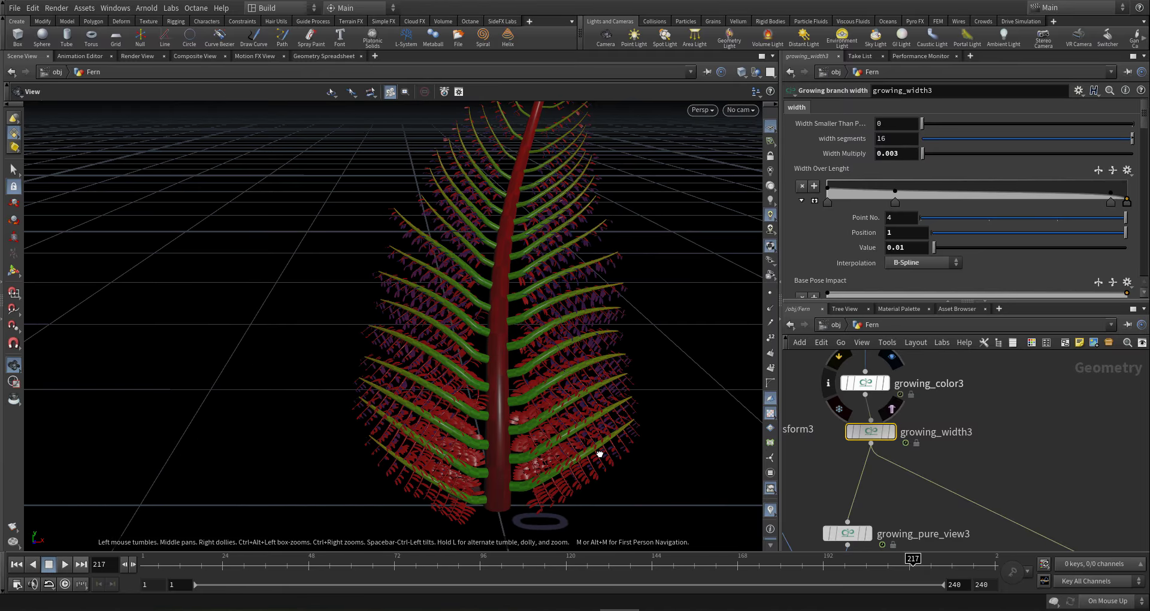
{"action": "scroll", "coordinate": [944, 424], "scroll_direction": "down", "scroll_amount": 2}
{"action": "scroll", "coordinate": [944, 424], "scroll_direction": "down", "scroll_amount": 8}
- Select Growing_Branch_Manipulation2 and display its blue branch output, orbiting to inspect it
{"action": "scroll", "coordinate": [1018, 483], "scroll_direction": "up", "scroll_amount": 3}
{"action": "middle_click_drag", "start_coordinate": [1031, 483], "coordinate": [981, 490]}
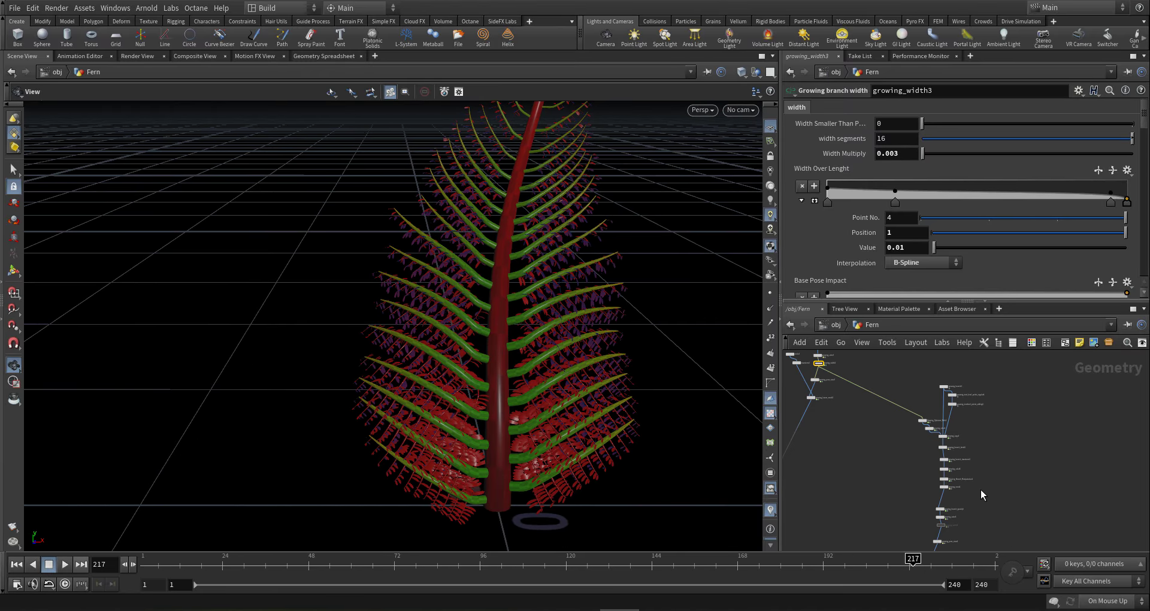
{"action": "scroll", "coordinate": [952, 486], "scroll_direction": "up", "scroll_amount": 3}
{"action": "scroll", "coordinate": [915, 473], "scroll_direction": "up", "scroll_amount": 3}
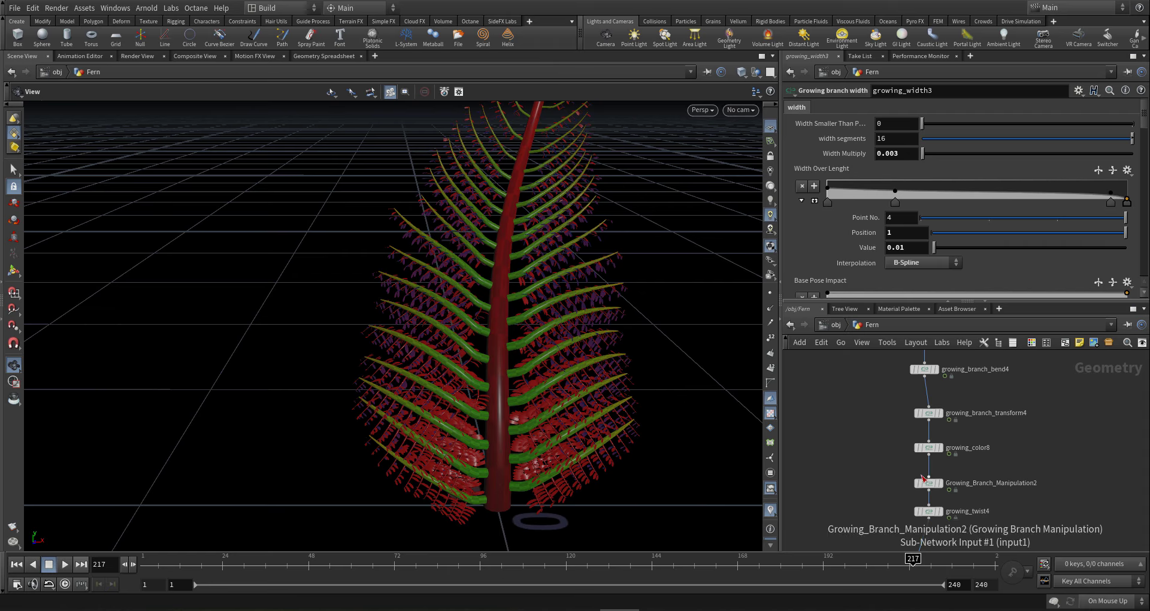
{"action": "scroll", "coordinate": [950, 466], "scroll_direction": "up", "scroll_amount": 2}
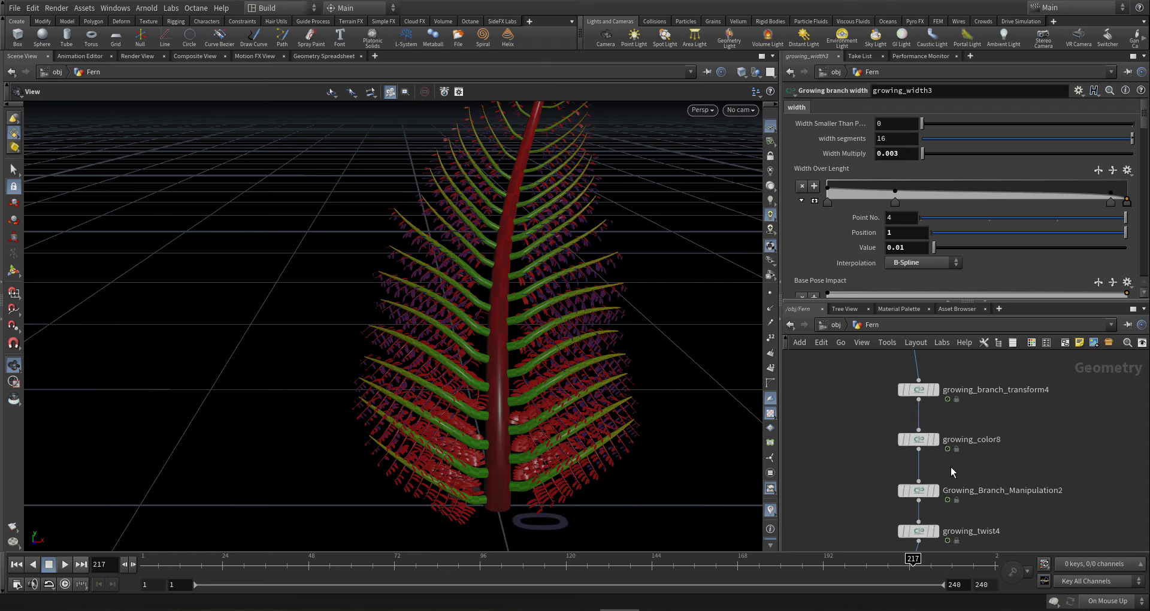
{"action": "left_click", "coordinate": [922, 493]}
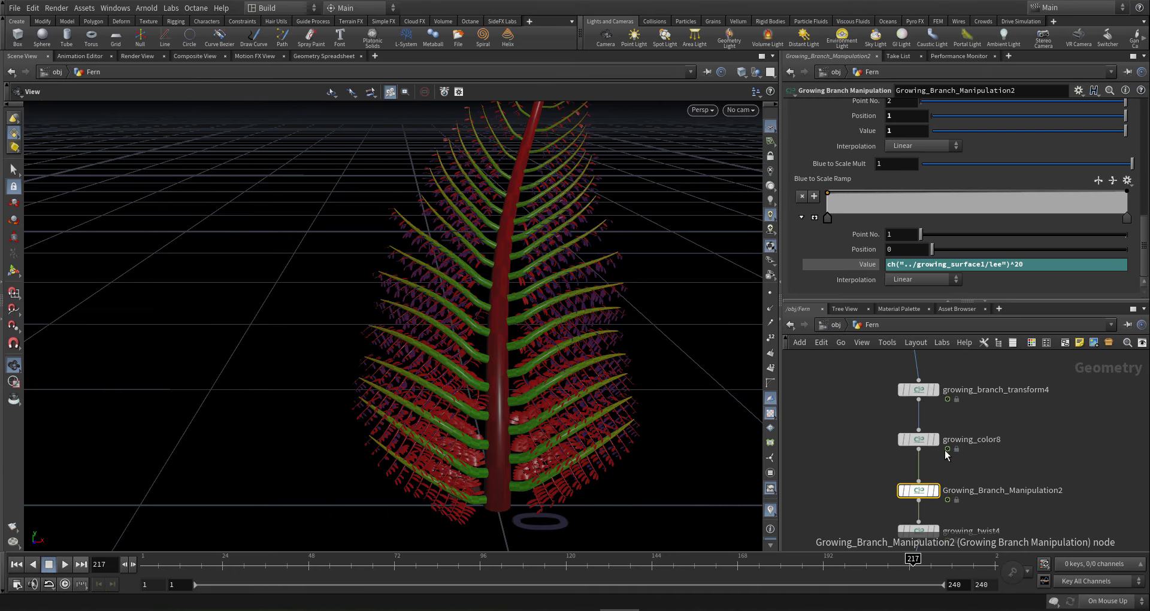
{"action": "mouse_move", "coordinate": [923, 494]}
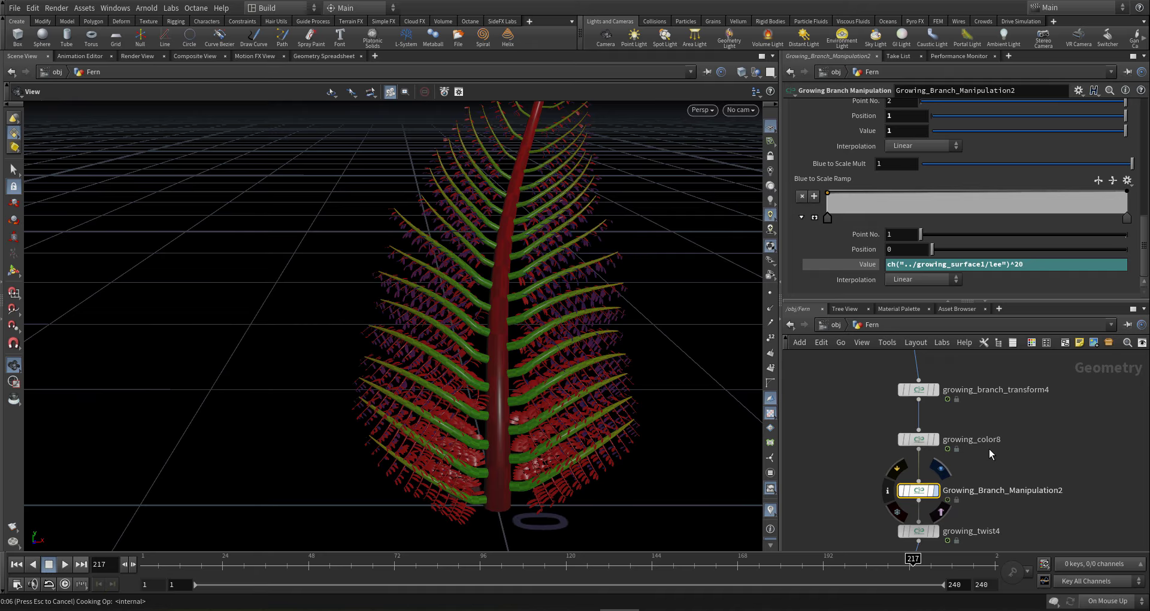
{"action": "left_click_drag", "start_coordinate": [544, 416], "coordinate": [608, 477]}
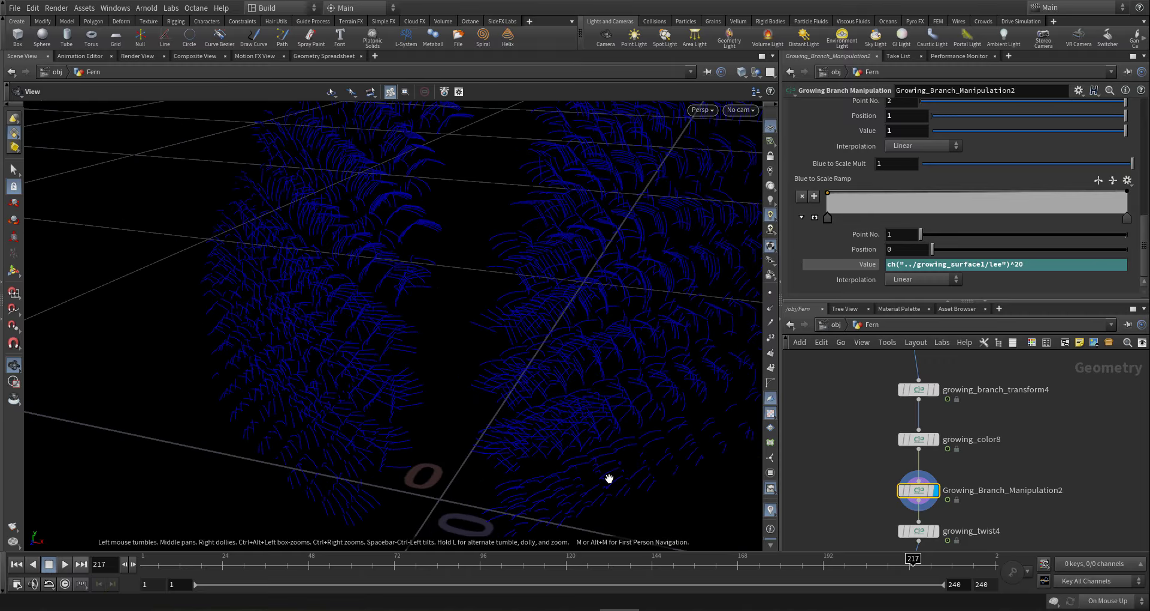
- Set the first point of the Green to X Rotation Ramp to value 1
{"action": "left_click_drag", "start_coordinate": [1145, 241], "coordinate": [1146, 91]}
{"action": "left_click", "coordinate": [804, 261]}
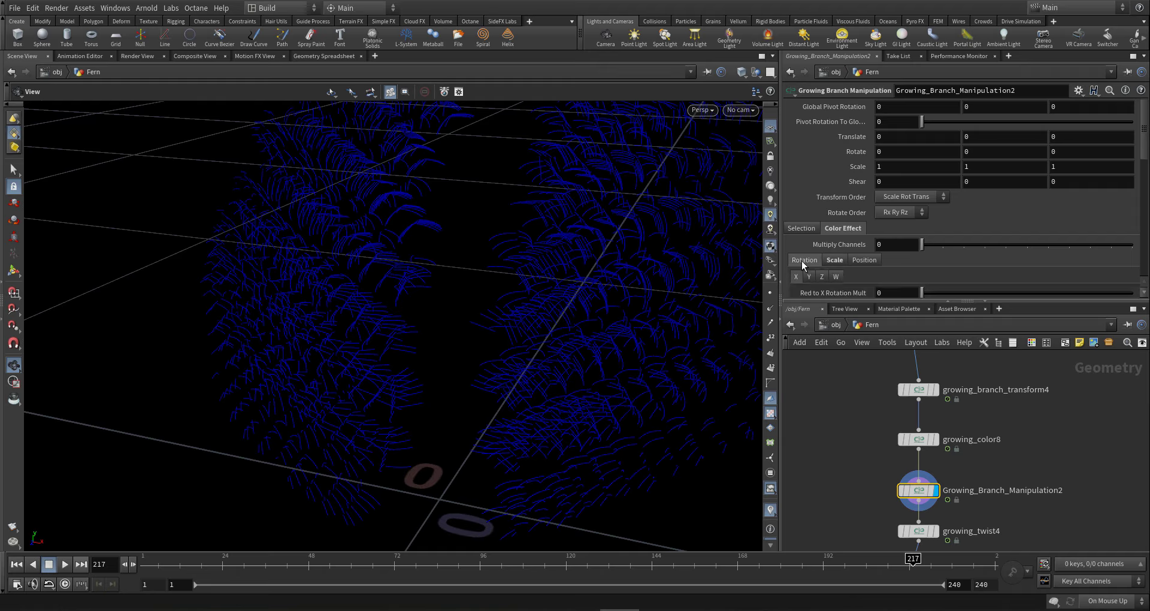
{"action": "scroll", "coordinate": [811, 267], "scroll_direction": "down", "scroll_amount": 5}
{"action": "scroll", "coordinate": [810, 267], "scroll_direction": "down", "scroll_amount": 3}
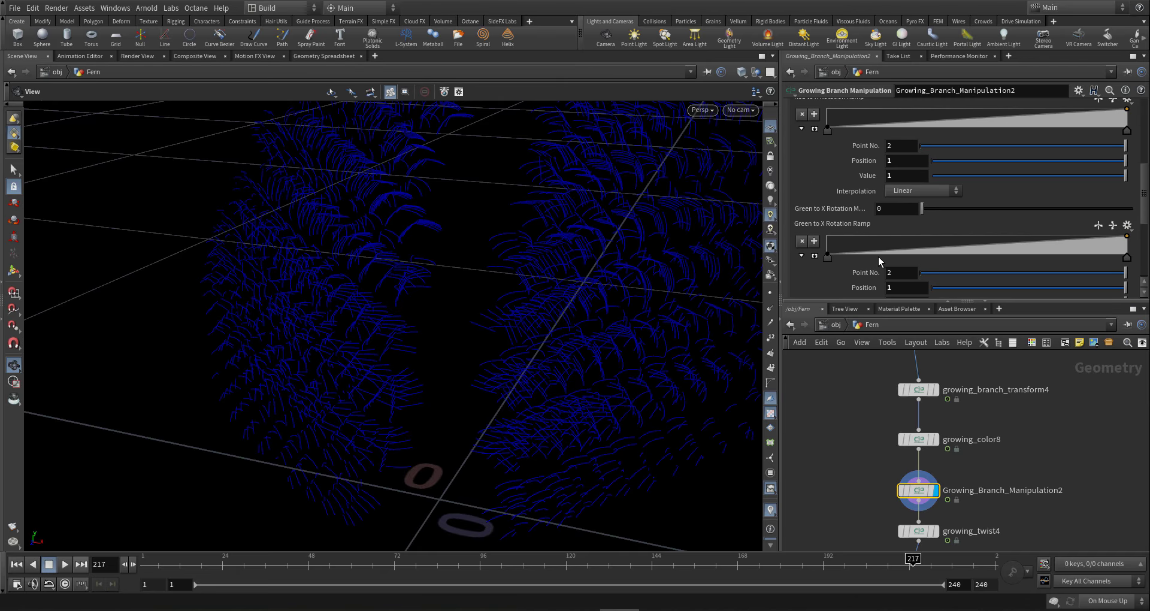
{"action": "left_click", "coordinate": [827, 257]}
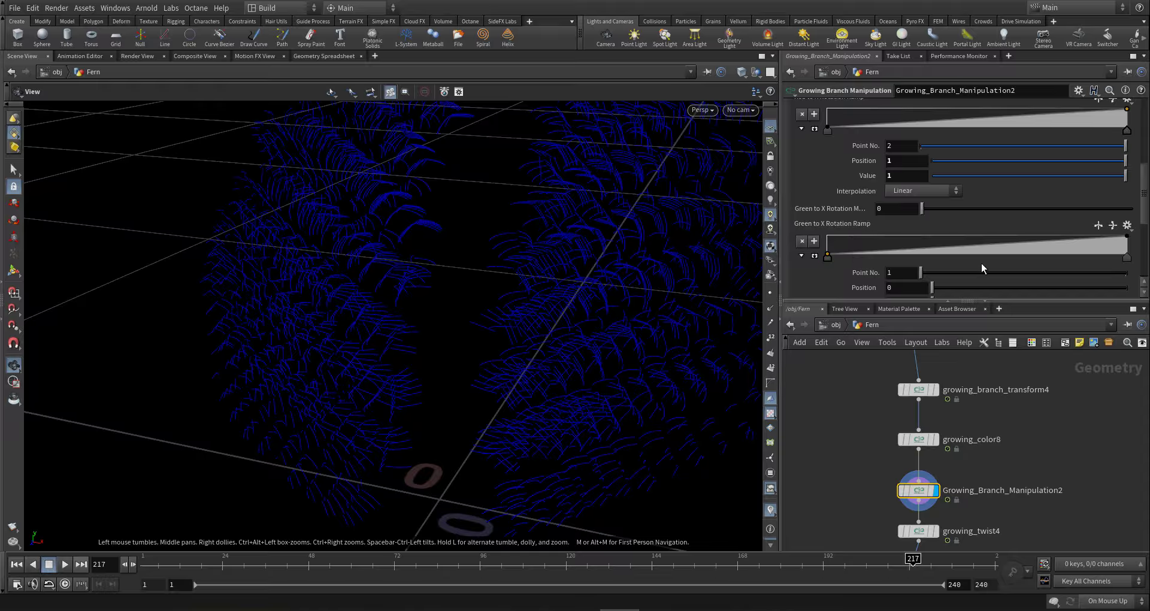
{"action": "scroll", "coordinate": [920, 287], "scroll_direction": "down", "scroll_amount": 3}
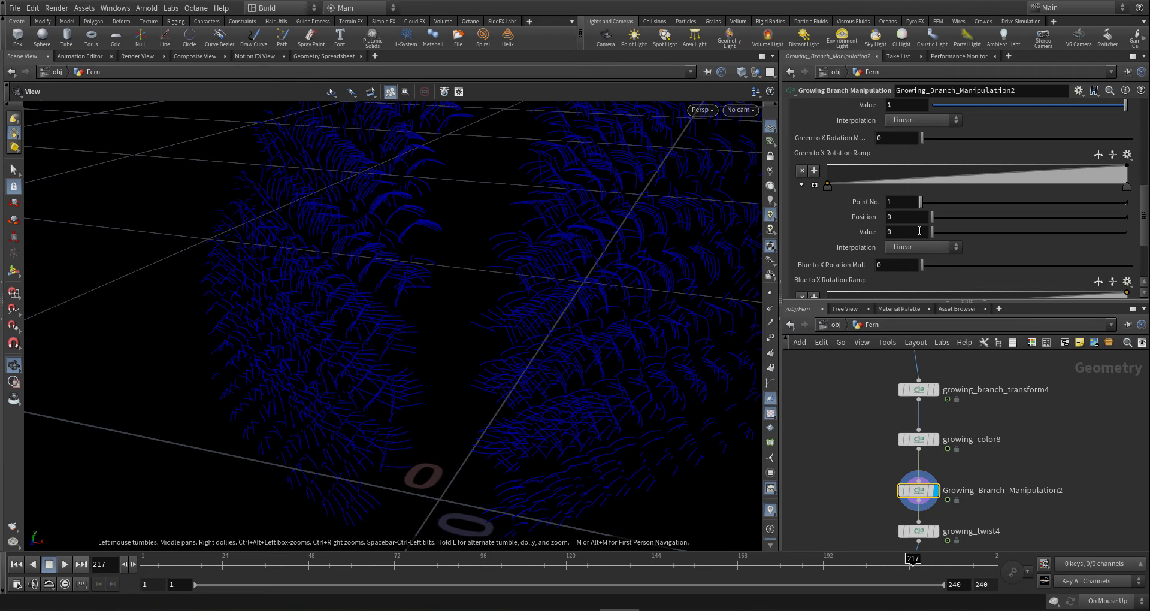
{"action": "left_click", "coordinate": [919, 231]}
{"action": "type", "text": "1"}
{"action": "key", "text": "Return"}
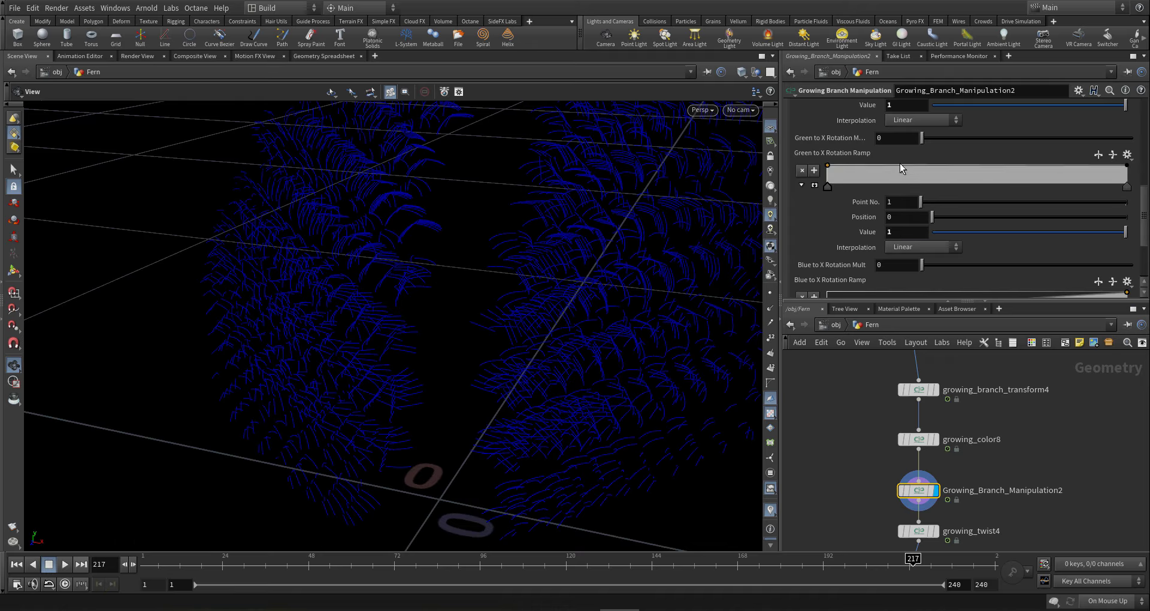
- Try Green to X Rotation Mult at 90, inspect the branches, then reset it to 0
{"action": "left_click_drag", "start_coordinate": [904, 137], "coordinate": [804, 133]}
{"action": "type", "text": "90"}
{"action": "key", "text": "Return"}
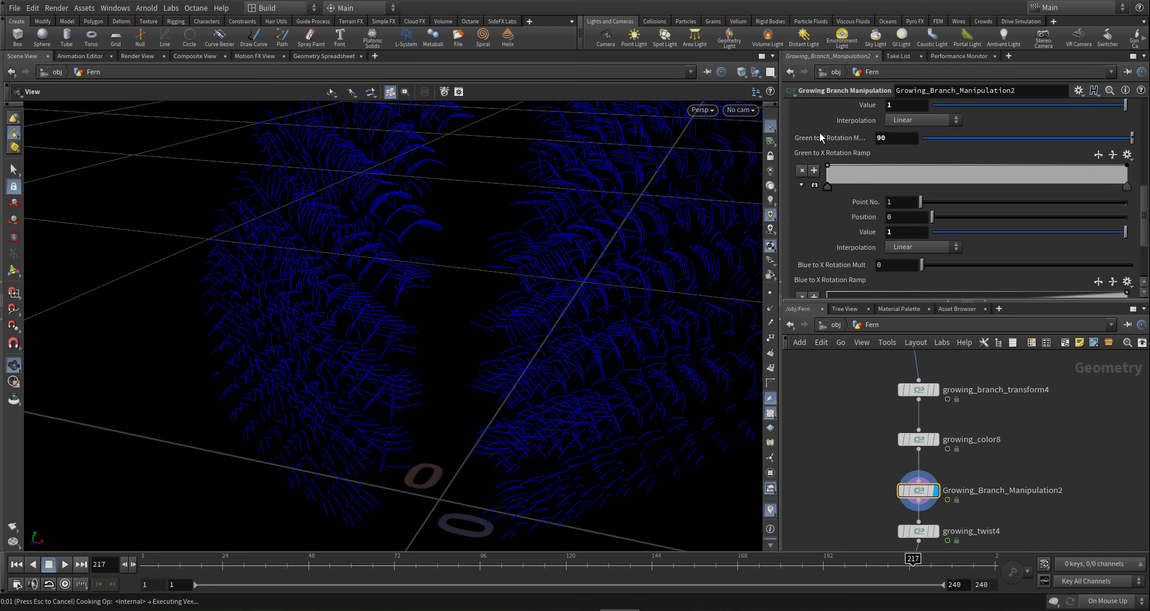
{"action": "mouse_move", "coordinate": [626, 318]}
{"action": "left_mouse_down"}
{"action": "mouse_move", "coordinate": [558, 316]}
{"action": "mouse_move", "coordinate": [624, 323]}
{"action": "left_mouse_up"}
{"action": "left_click_drag", "start_coordinate": [579, 354], "coordinate": [689, 258]}
{"action": "left_click", "coordinate": [893, 139]}
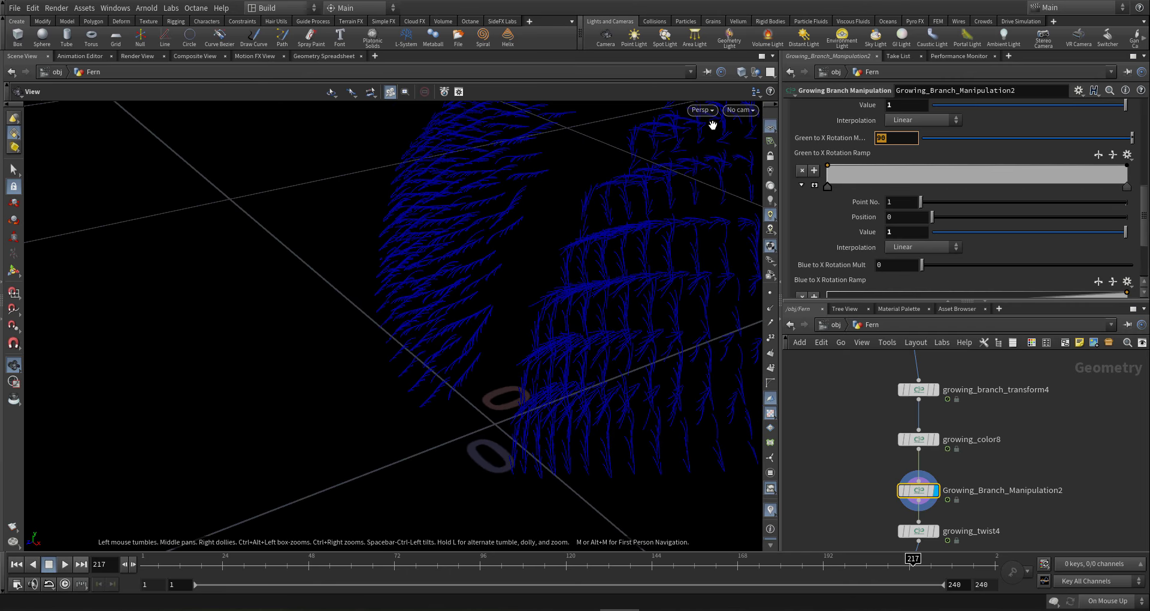
{"action": "type", "text": "0"}
{"action": "key", "text": "Return"}
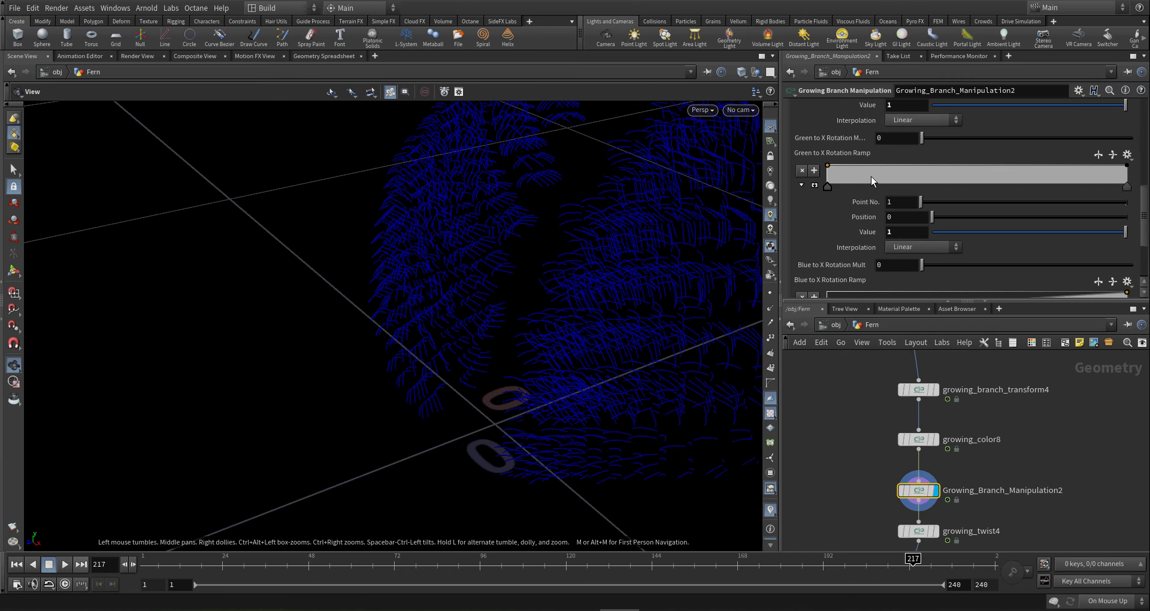
- Set Green to Y Rotation Mult to 90 and delete the Green to Y ramp's left point
{"action": "scroll", "coordinate": [865, 177], "scroll_direction": "up", "scroll_amount": 5}
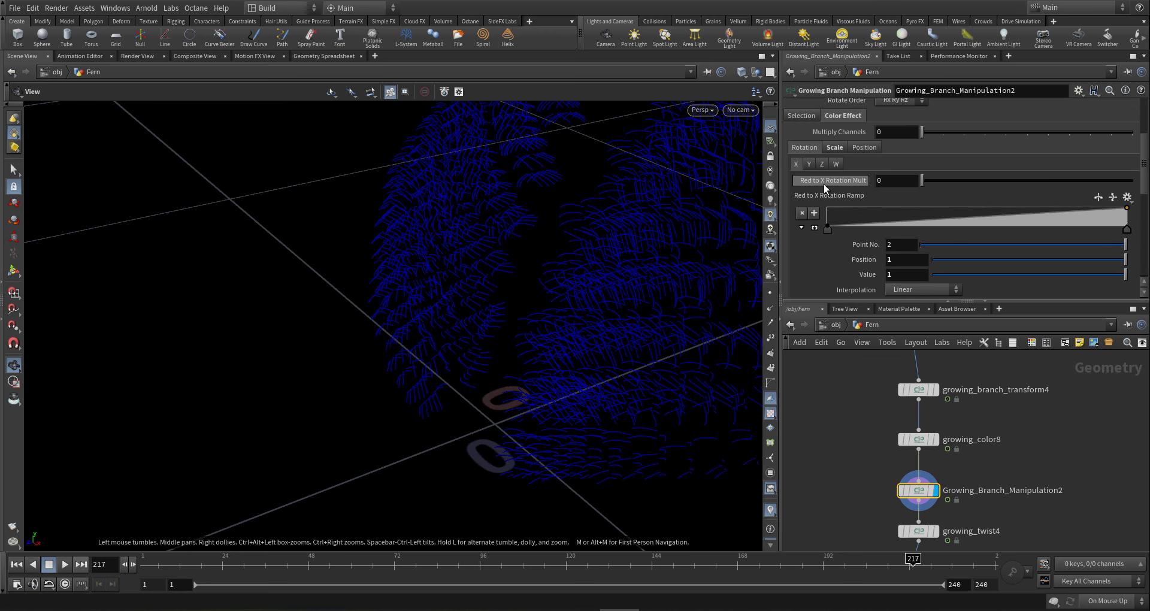
{"action": "left_click", "coordinate": [808, 162]}
{"action": "scroll", "coordinate": [840, 214], "scroll_direction": "down", "scroll_amount": 3}
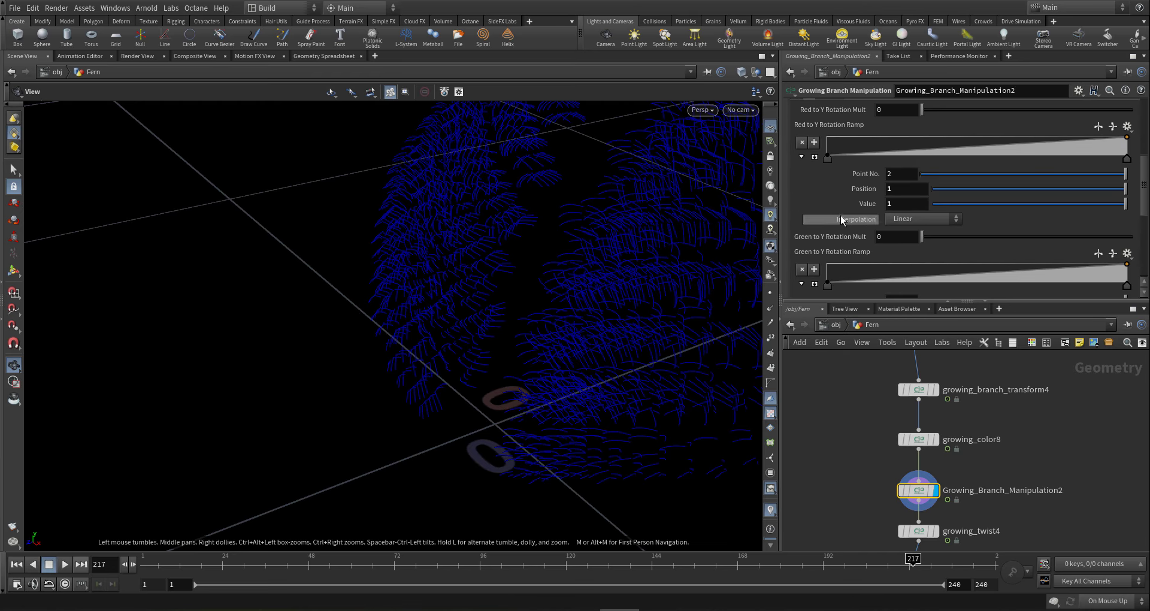
{"action": "double_click", "coordinate": [891, 236]}
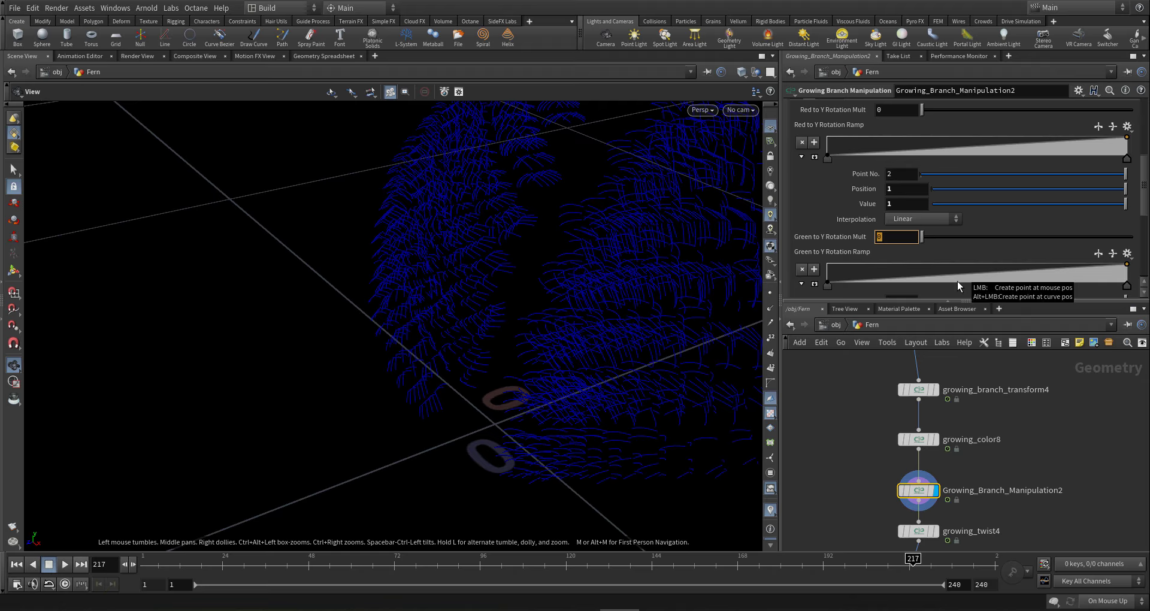
{"action": "type", "text": "90"}
{"action": "key", "text": "Return"}
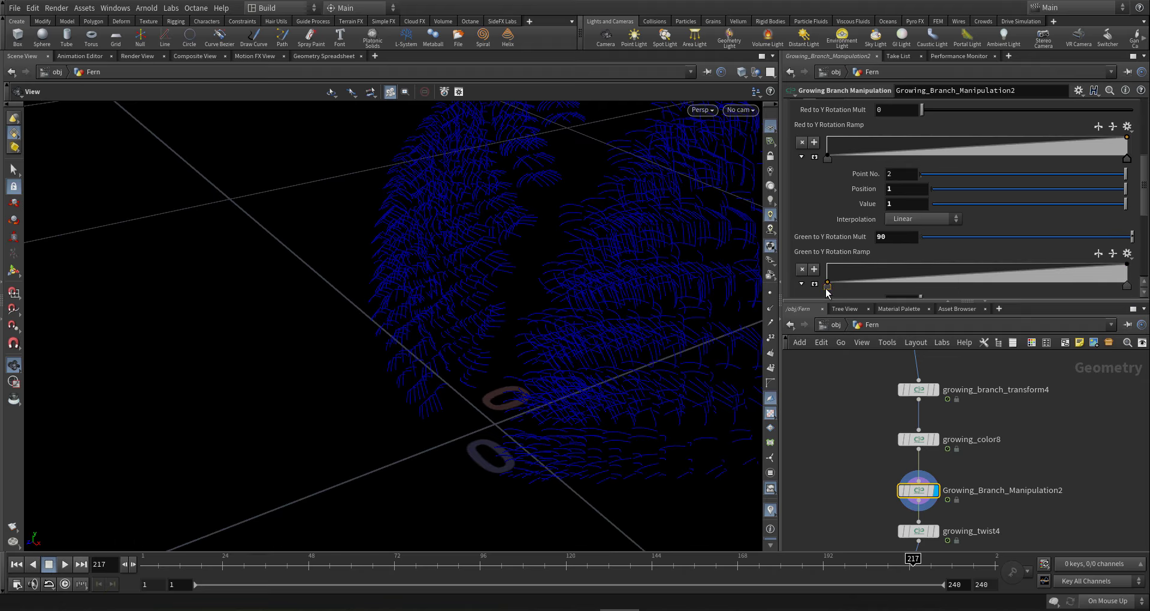
{"action": "key", "text": "Delete"}
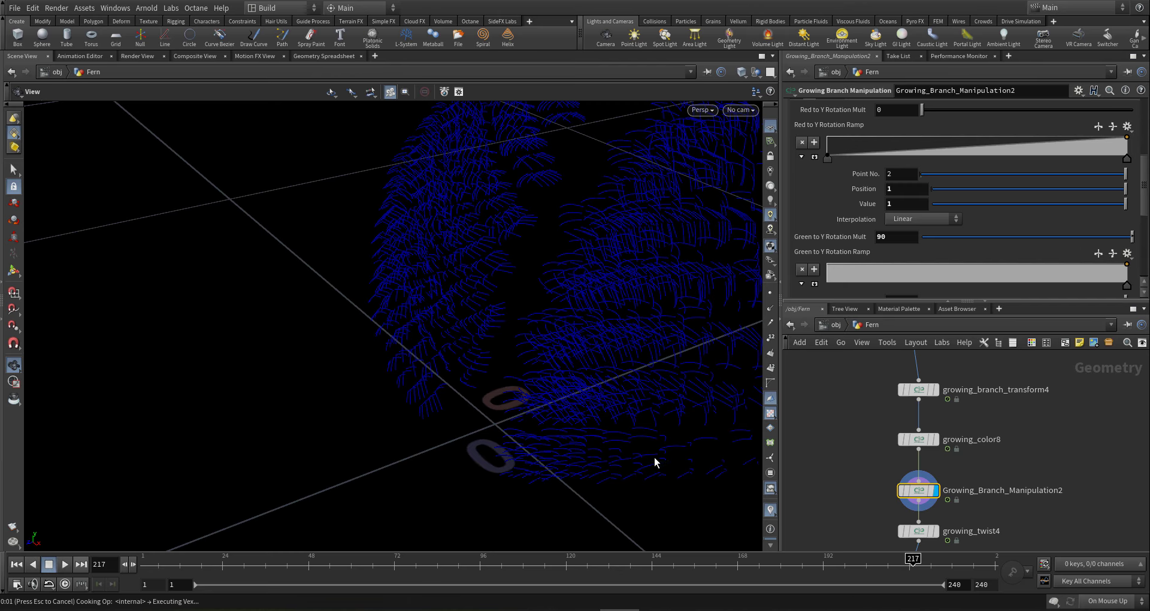
{"action": "left_click_drag", "start_coordinate": [672, 389], "coordinate": [493, 401]}
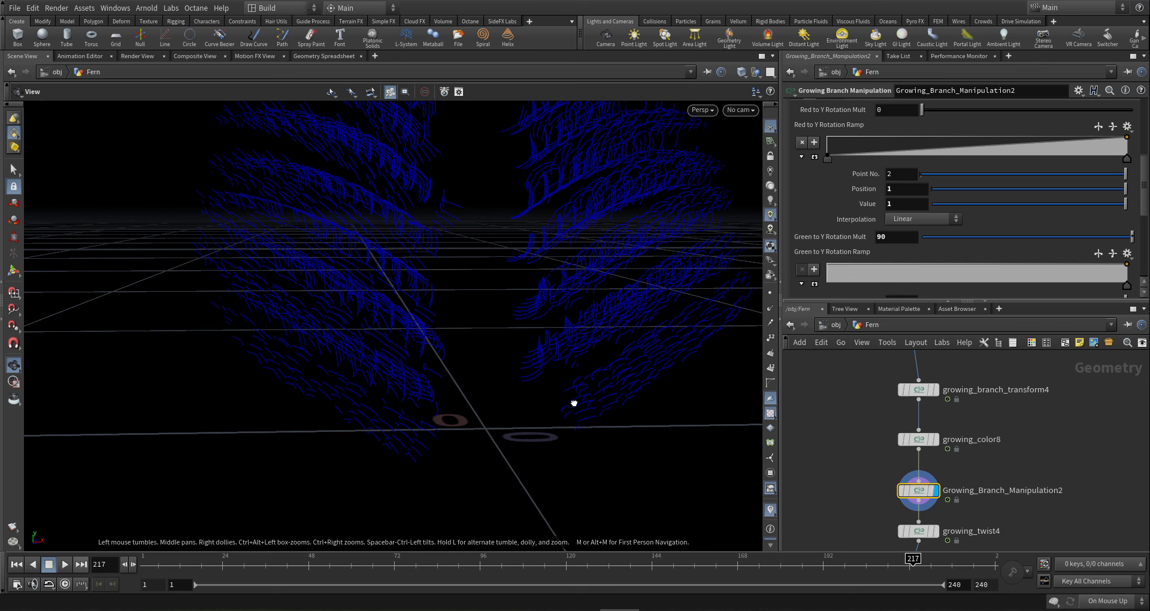
{"action": "left_click_drag", "start_coordinate": [575, 403], "coordinate": [595, 486]}
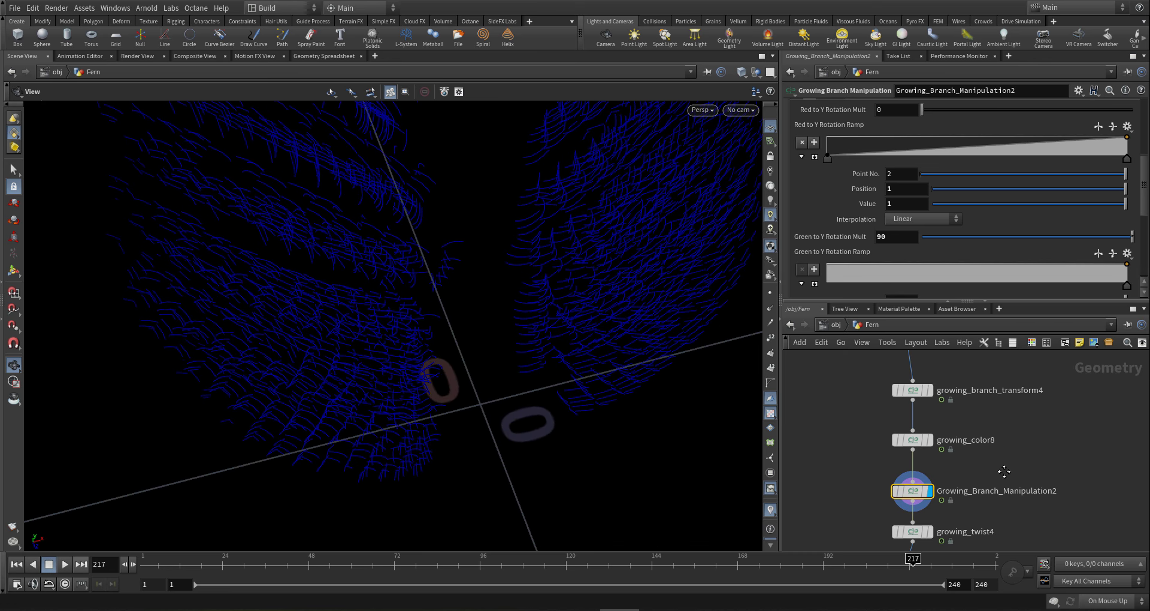
- Insert a Growing color node on the wire below growing_color8
{"action": "left_click", "coordinate": [913, 440]}
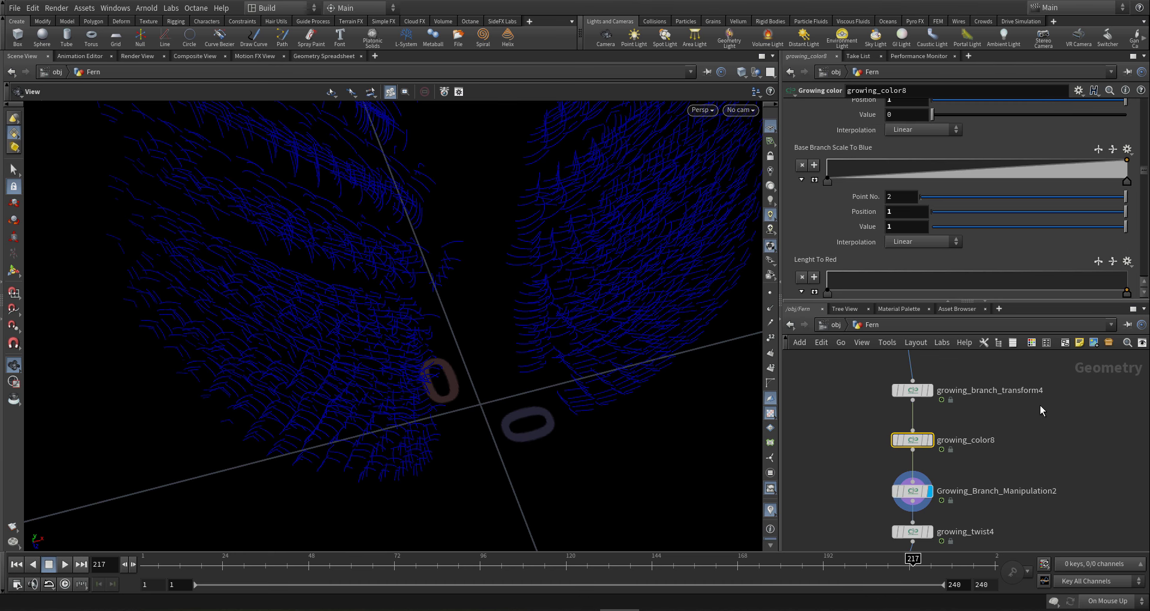
{"action": "scroll", "coordinate": [1041, 460], "scroll_direction": "down", "scroll_amount": 1}
{"action": "middle_click_drag", "start_coordinate": [1039, 457], "coordinate": [1042, 448]}
{"action": "scroll", "coordinate": [978, 457], "scroll_direction": "up", "scroll_amount": 3}
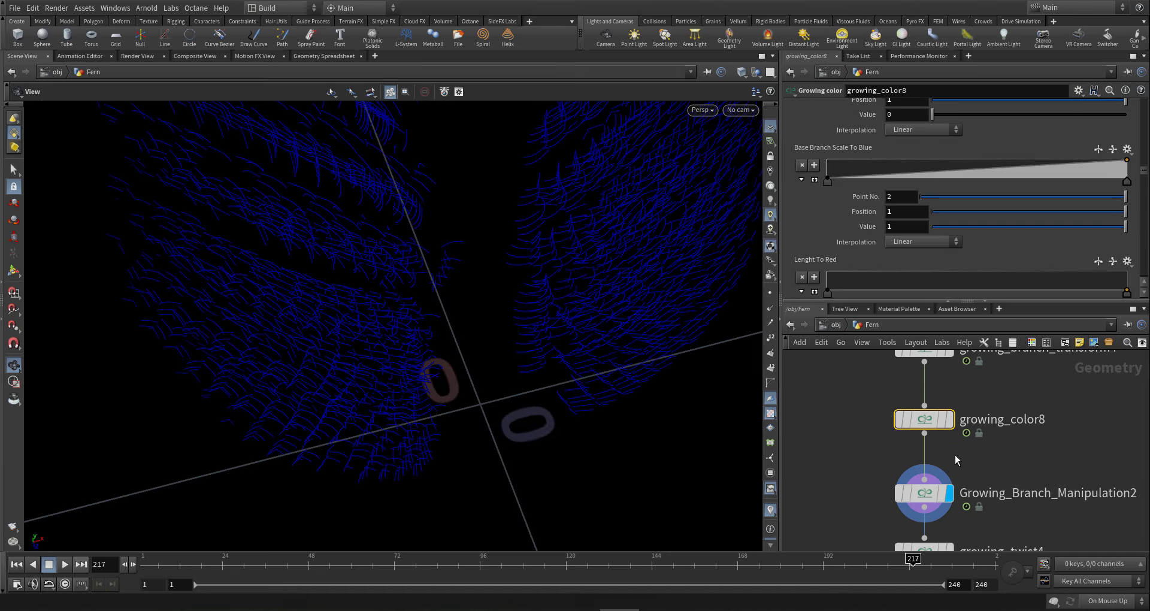
{"action": "left_click", "coordinate": [917, 465]}
{"action": "key", "text": "Tab"}
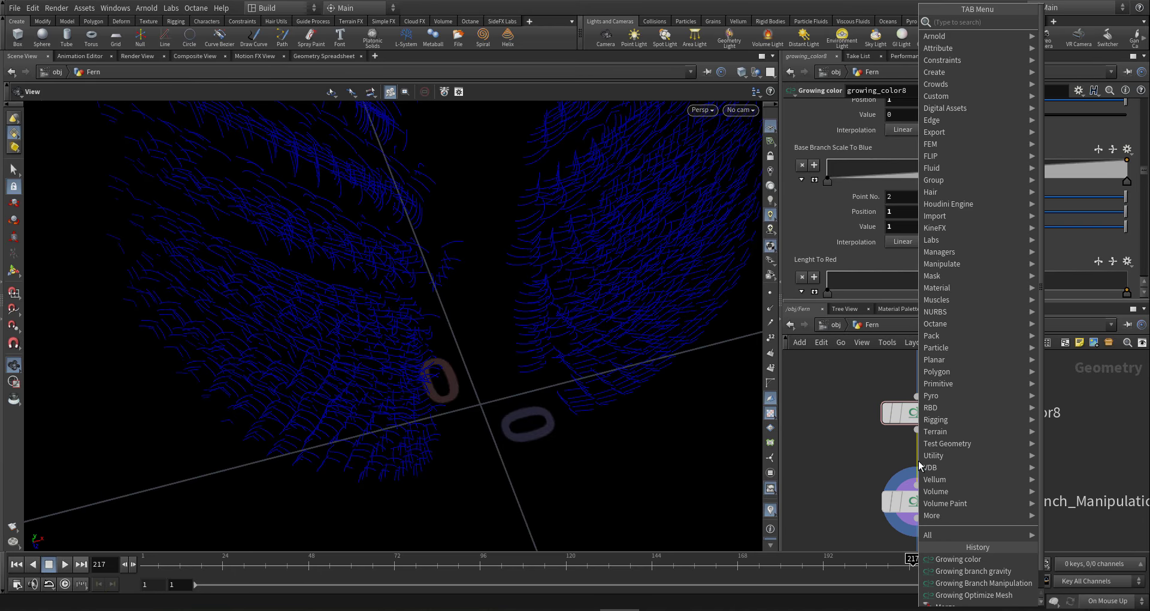
{"action": "type", "text": "g"}
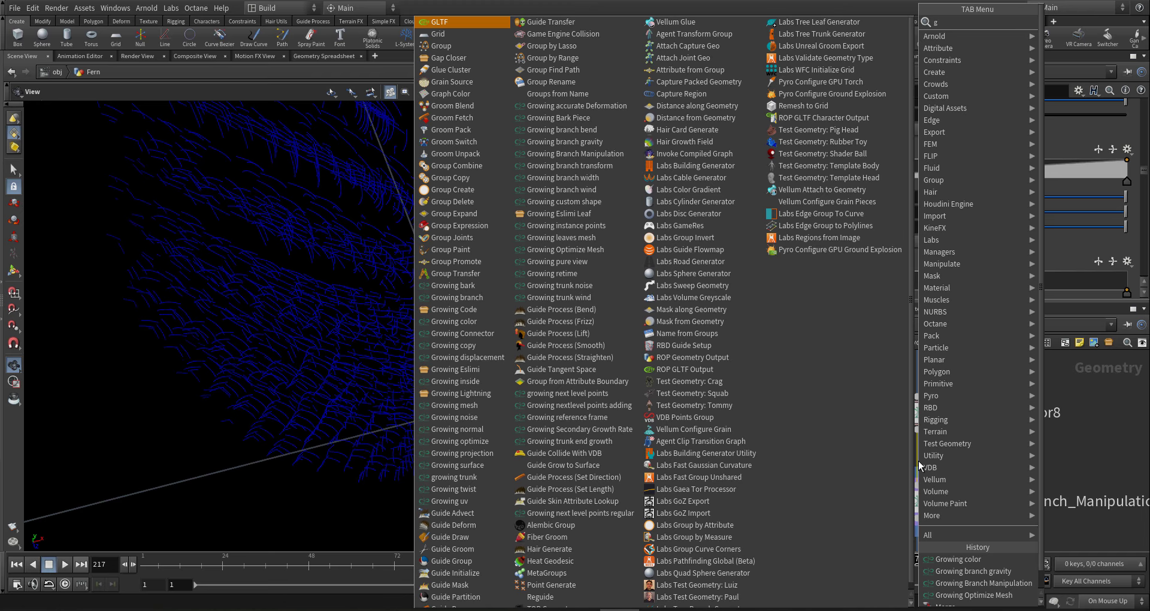
{"action": "type", "text": " col"}
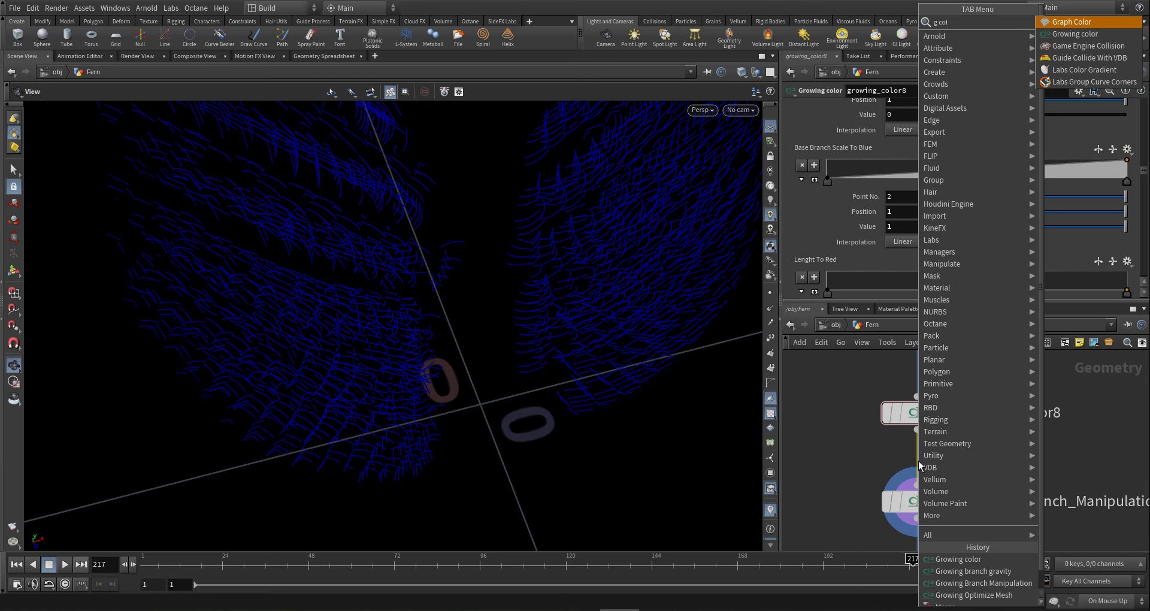
{"action": "key", "text": "Return"}
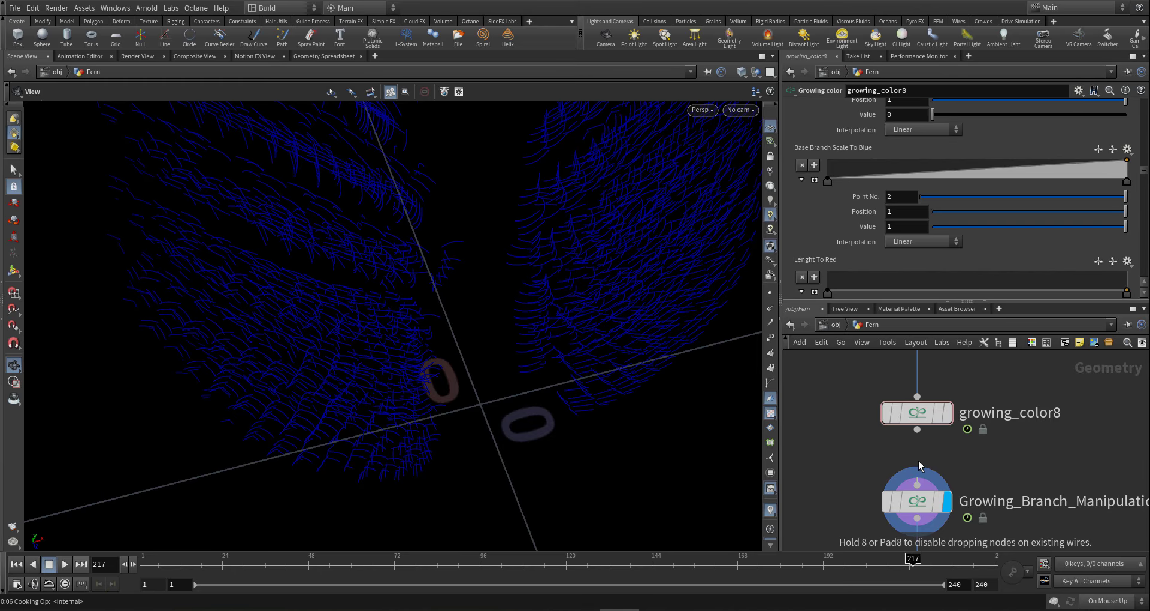
{"action": "left_click", "coordinate": [919, 461]}
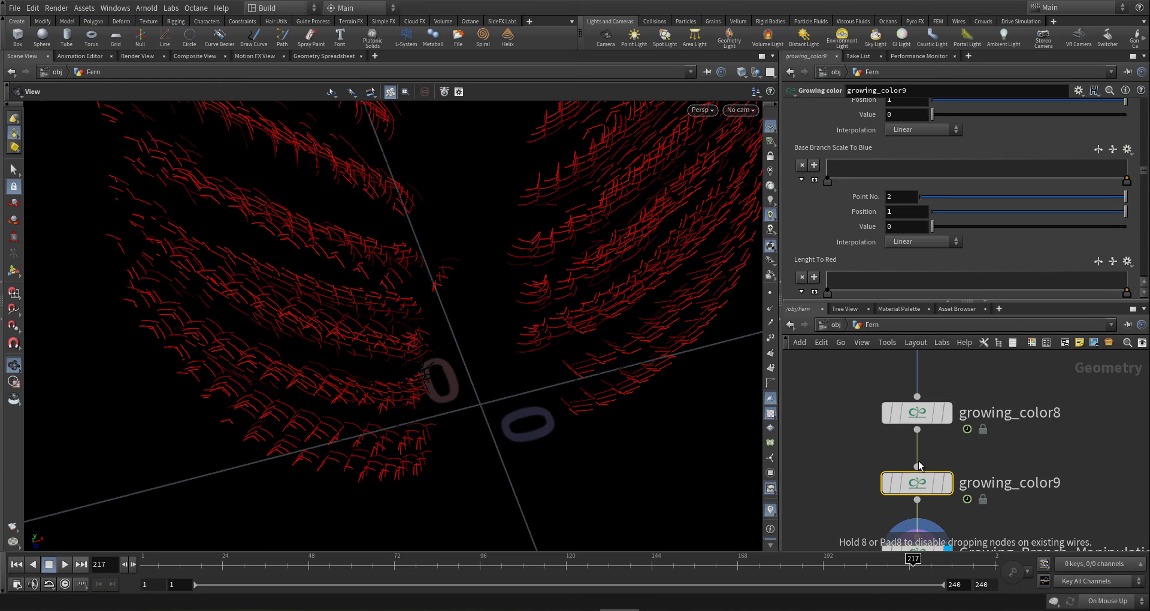
- Display growing_color9's output, showing red branches
{"action": "left_click", "coordinate": [955, 448]}
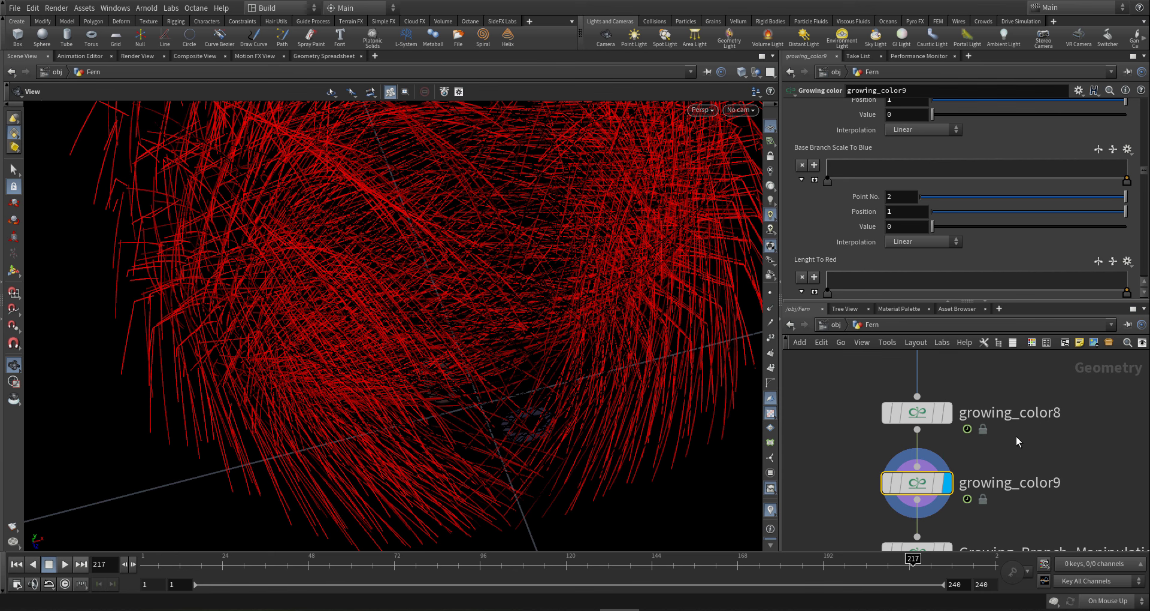
{"action": "scroll", "coordinate": [996, 462], "scroll_direction": "down", "scroll_amount": 1}
{"action": "scroll", "coordinate": [996, 462], "scroll_direction": "down", "scroll_amount": 2}
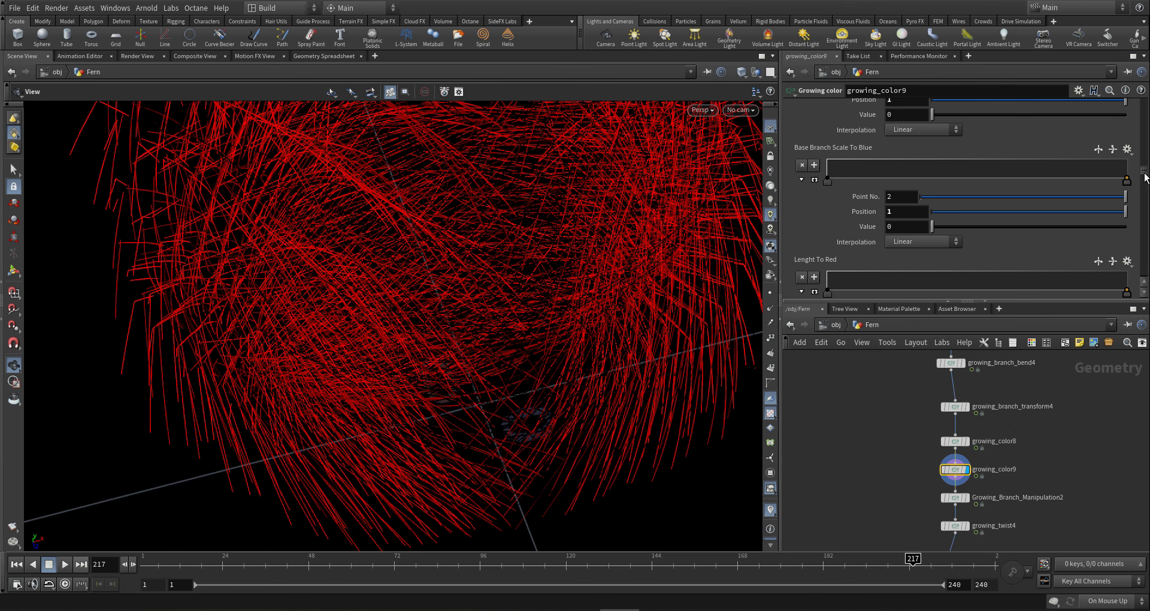
{"action": "left_click_drag", "start_coordinate": [1145, 177], "coordinate": [1140, 97]}
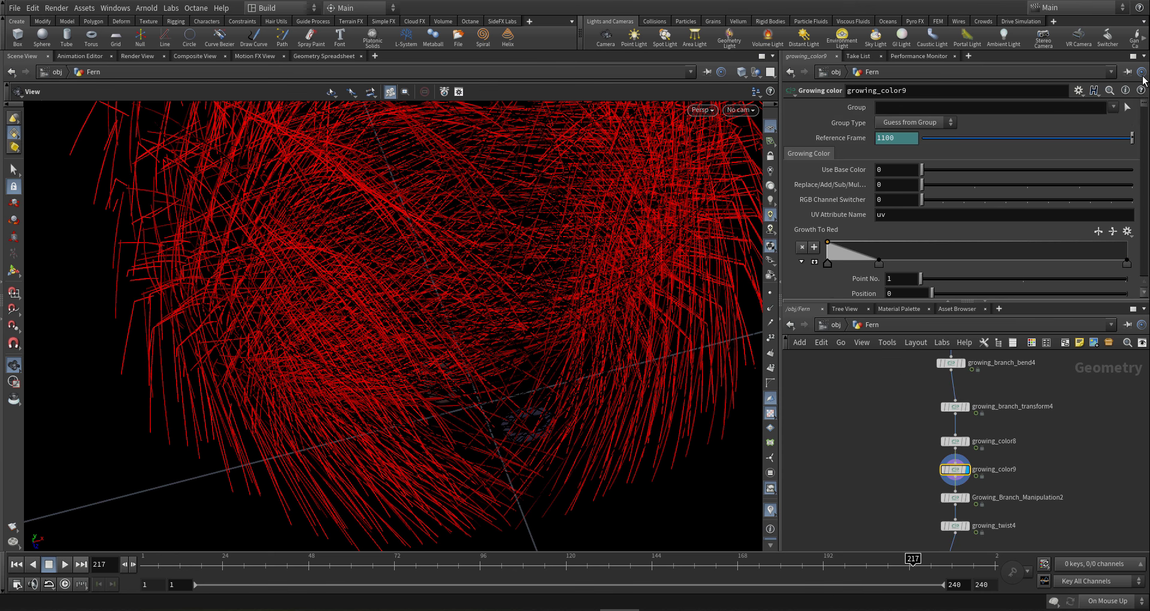
- Set growing_color9's Mirrored To Blue ramp end point value to 1
{"action": "scroll", "coordinate": [857, 254], "scroll_direction": "down", "scroll_amount": 3}
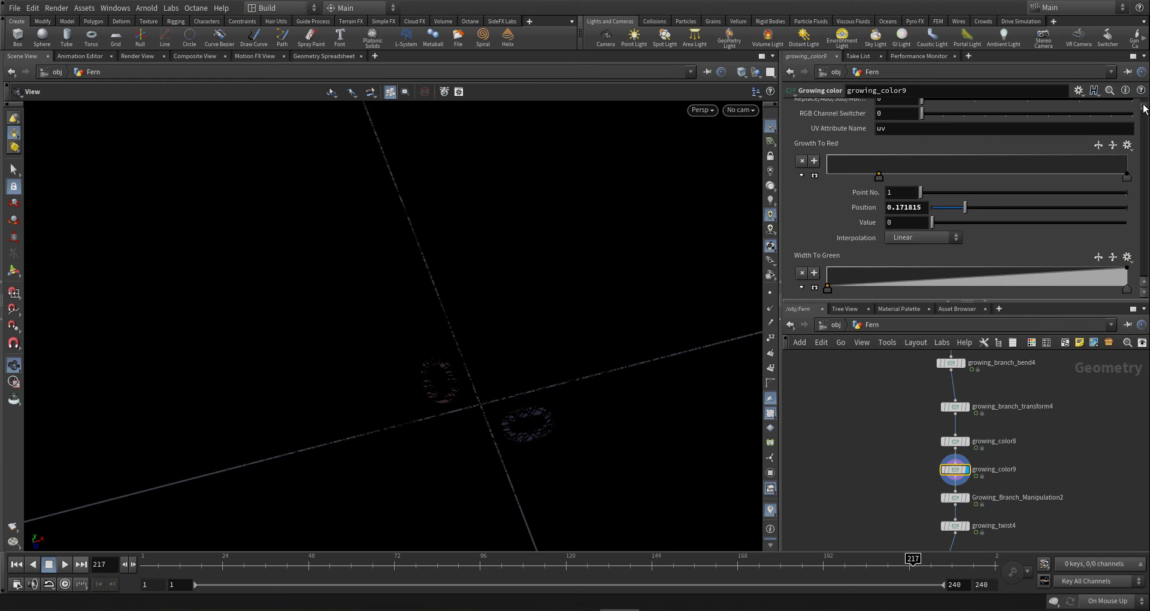
{"action": "left_click_drag", "start_coordinate": [1145, 108], "coordinate": [1141, 216]}
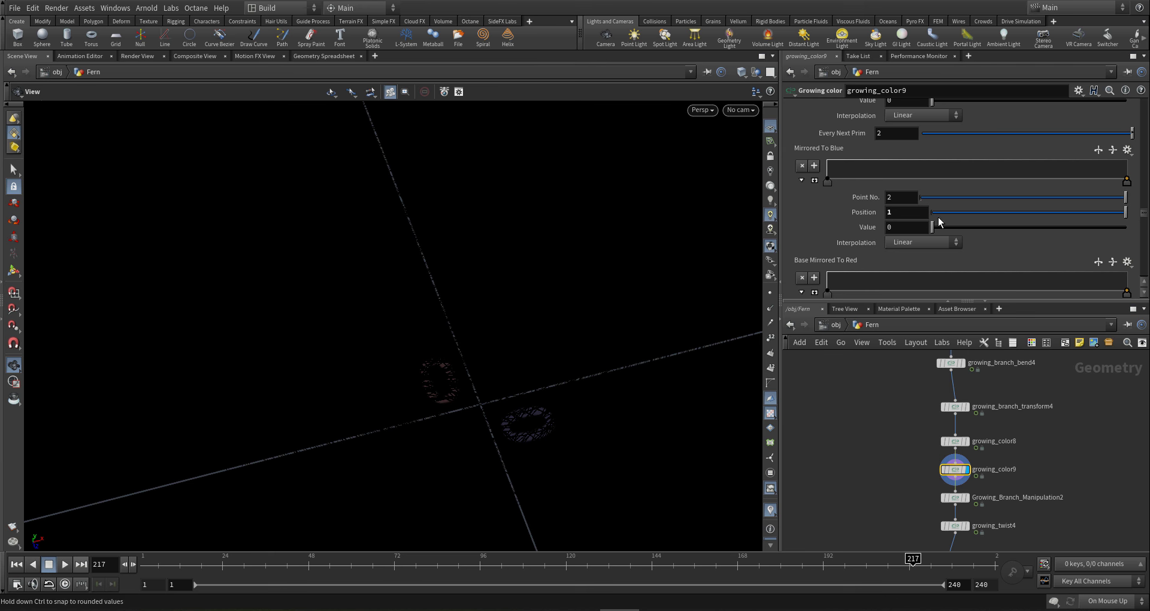
{"action": "left_click", "coordinate": [896, 227]}
{"action": "type", "text": "1"}
{"action": "key", "text": "Return"}
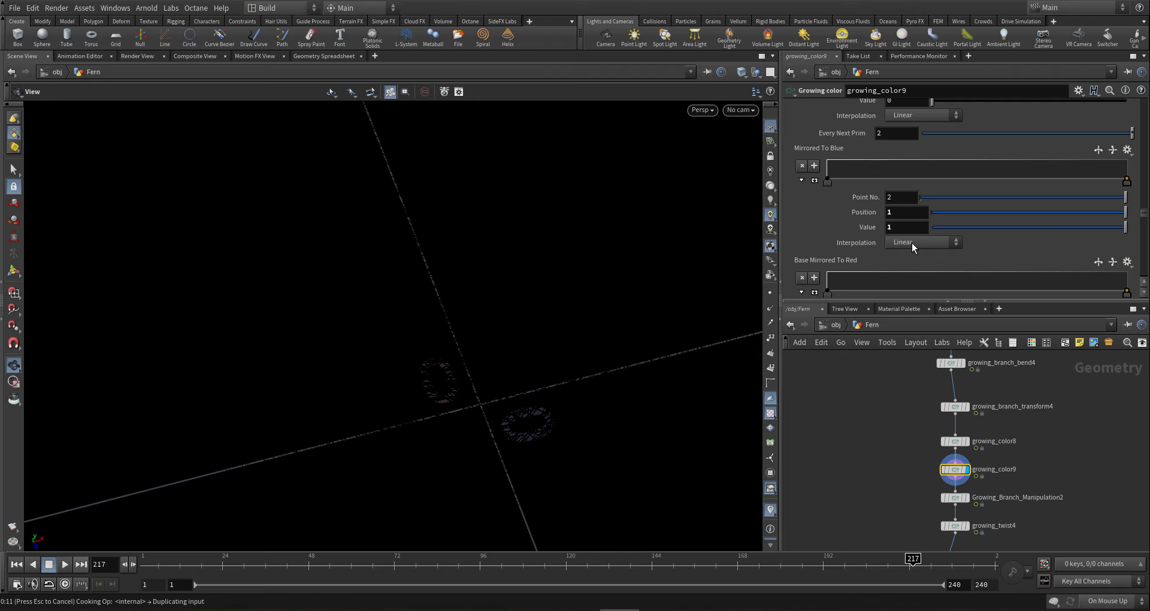
- Set growing_color9's Base Mirrored To Red value to 1, tinting strands magenta and red
{"action": "scroll", "coordinate": [974, 250], "scroll_direction": "down", "scroll_amount": 2}
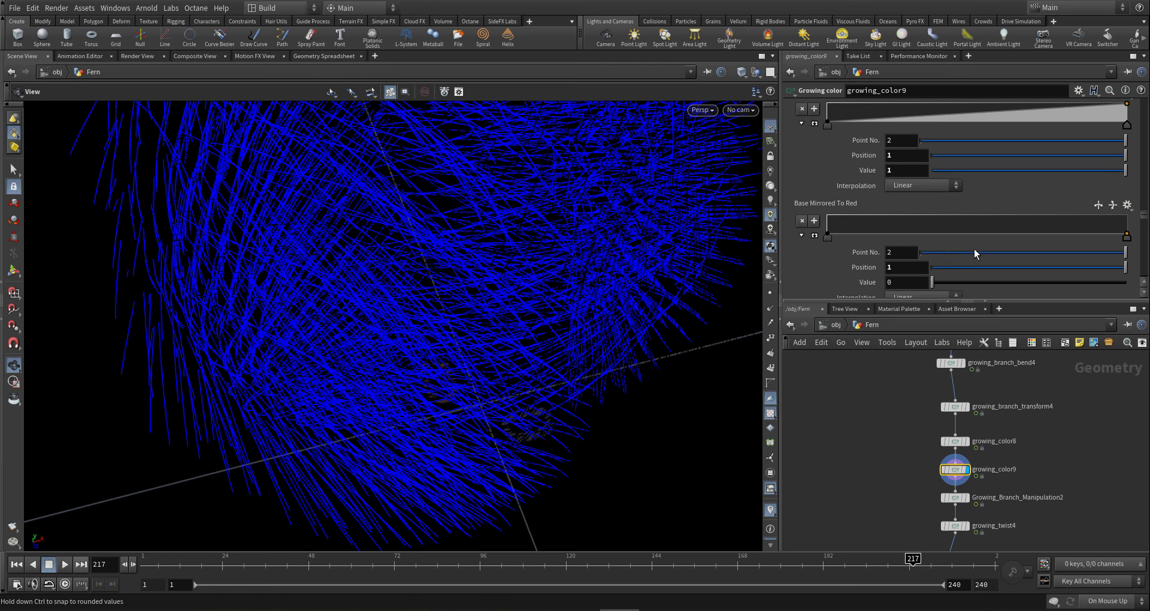
{"action": "left_click_drag", "start_coordinate": [897, 282], "coordinate": [811, 277]}
{"action": "type", "text": "1"}
{"action": "key", "text": "Return"}
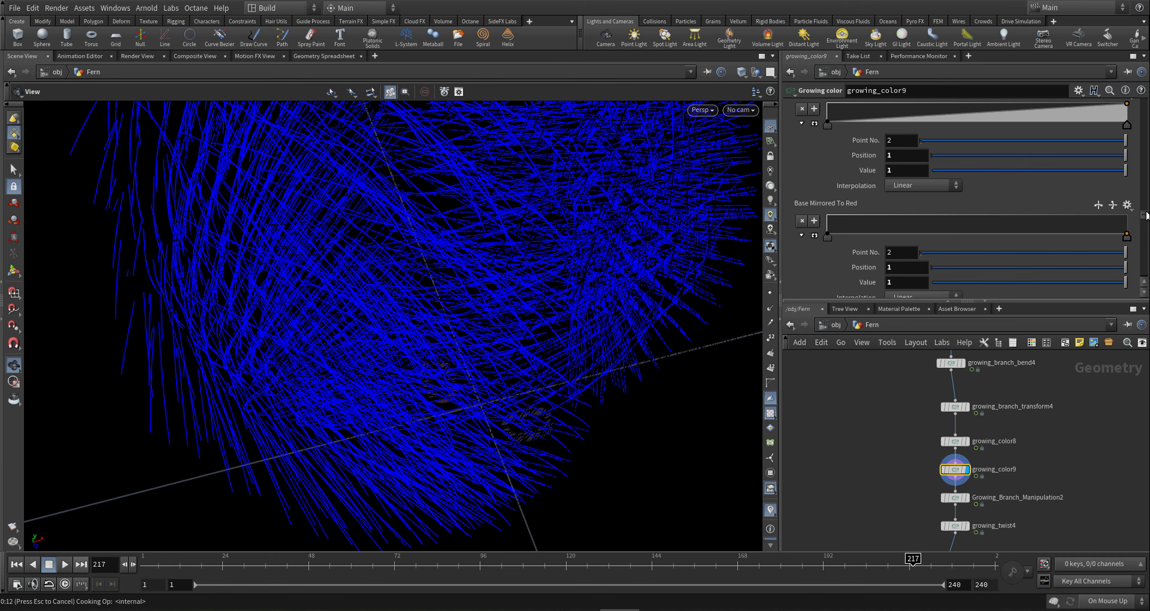
{"action": "scroll", "coordinate": [1146, 214], "scroll_direction": "up", "scroll_amount": 10}
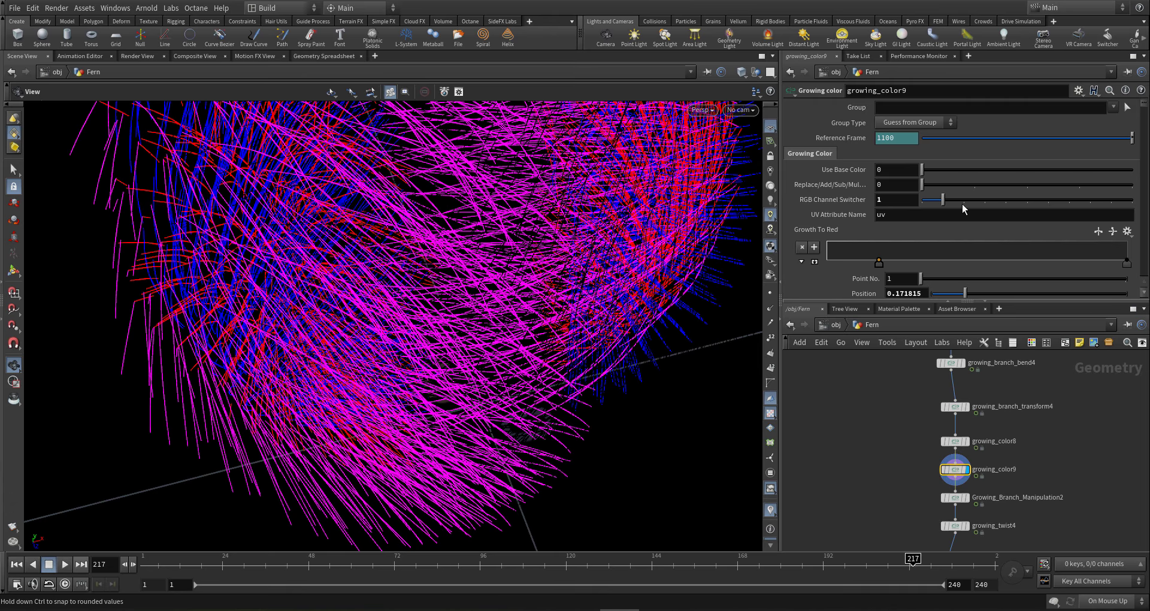
- Set growing_color9's blending mode to 1 and display Growing_Branch_Manipulation2's multicolour fern
{"action": "left_click_drag", "start_coordinate": [647, 260], "coordinate": [629, 208]}
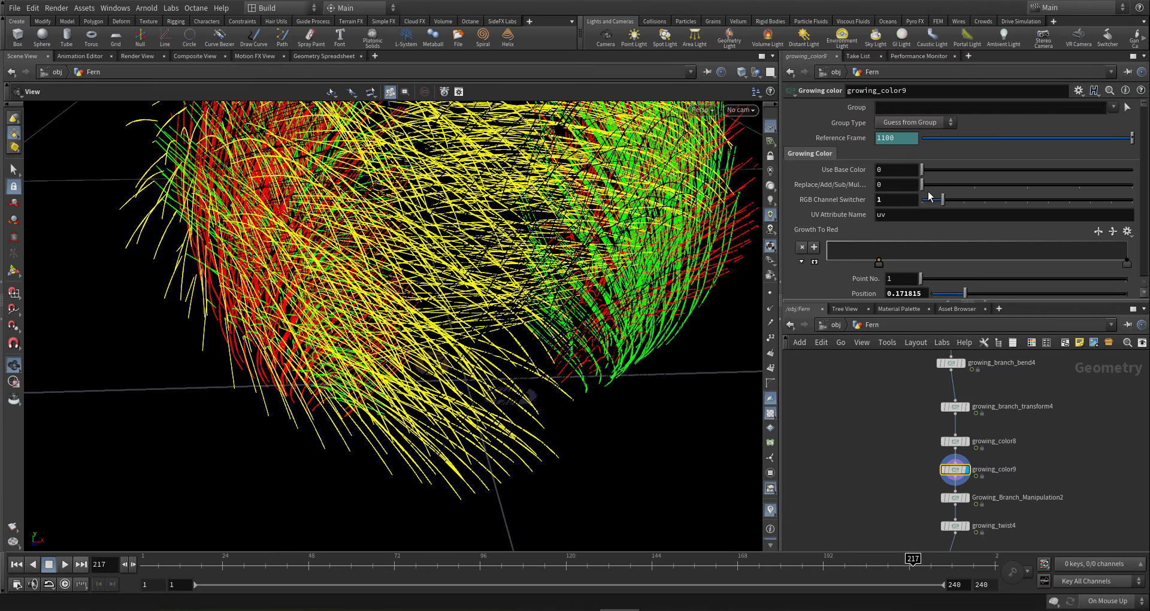
{"action": "left_click", "coordinate": [974, 187]}
{"action": "middle_click_drag", "start_coordinate": [911, 504], "coordinate": [905, 464]}
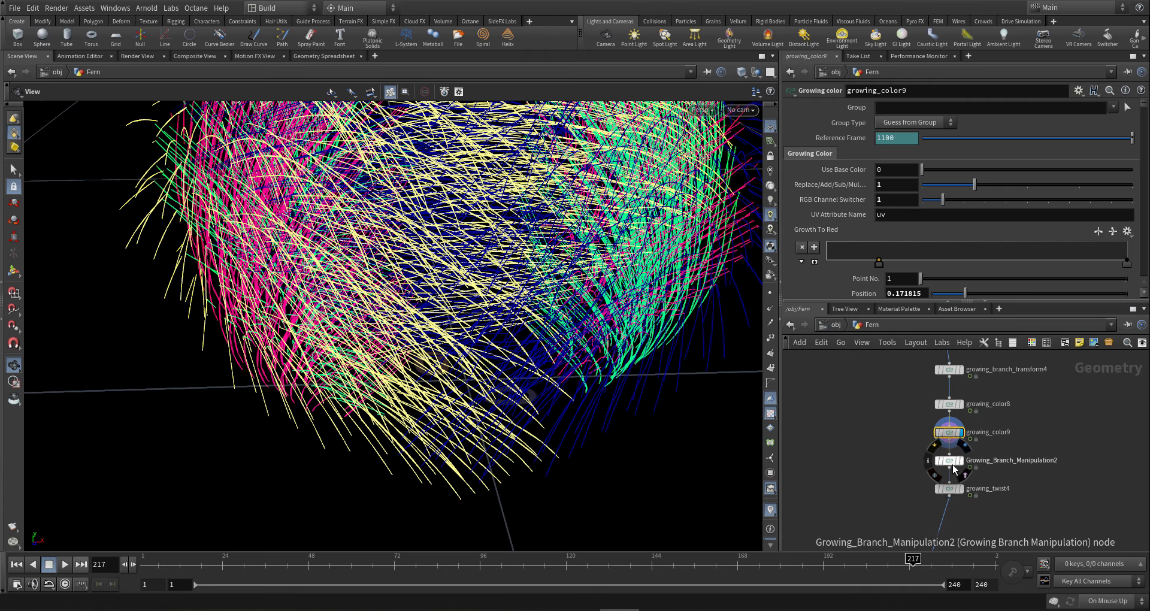
{"action": "scroll", "coordinate": [952, 466], "scroll_direction": "up", "scroll_amount": 1}
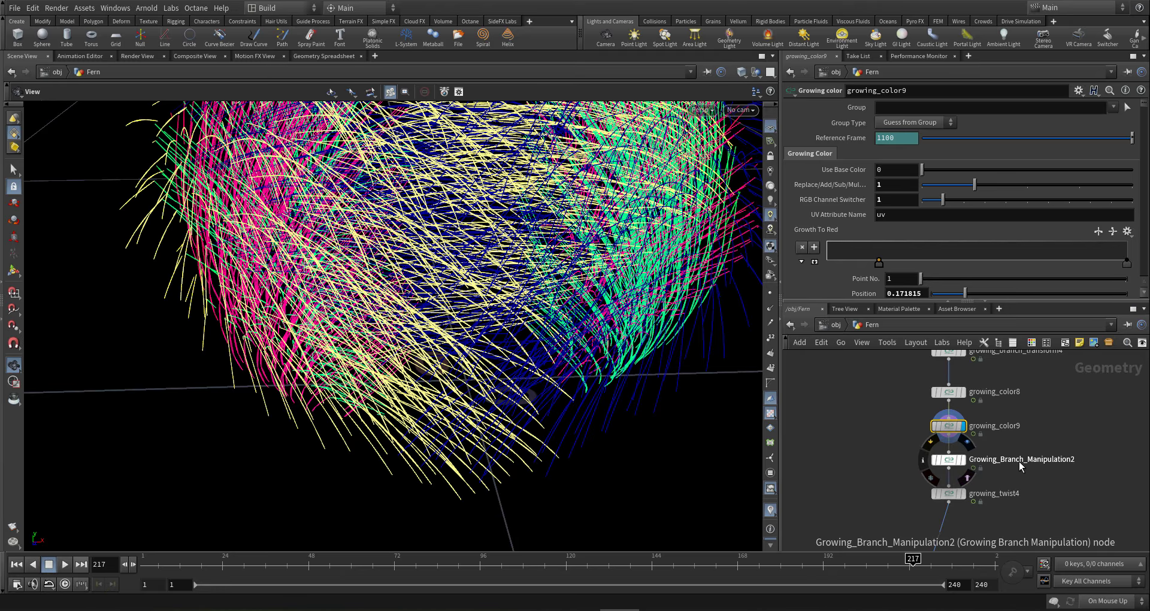
{"action": "left_click", "coordinate": [969, 447]}
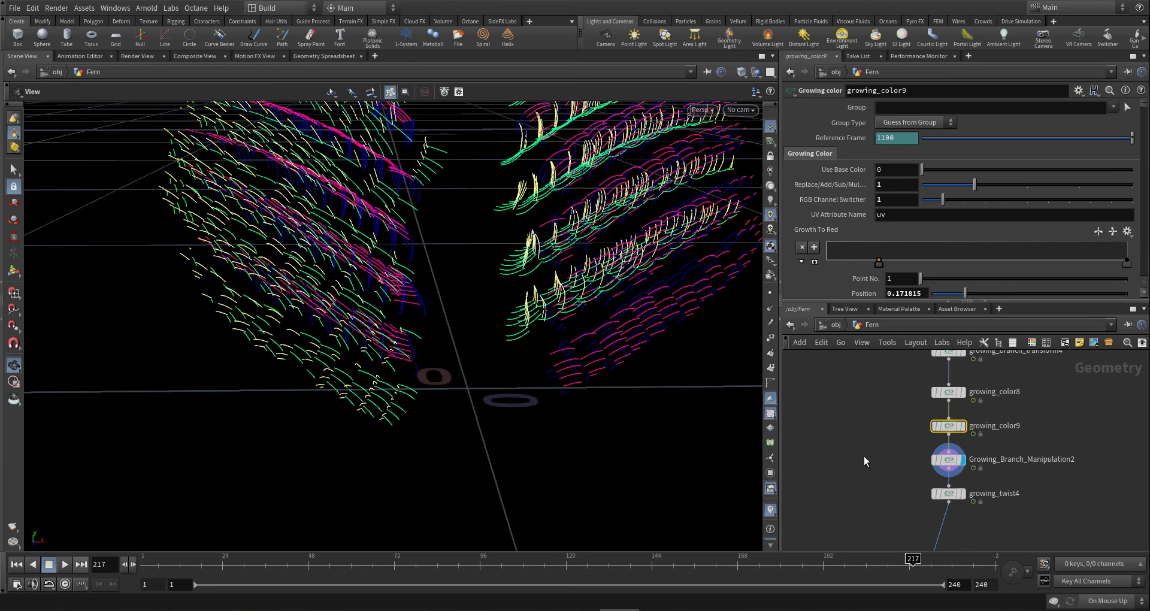
- On Growing_Branch_Manipulation2, try 70 for Green to Y Rotation Mult
{"action": "left_click", "coordinate": [952, 460]}
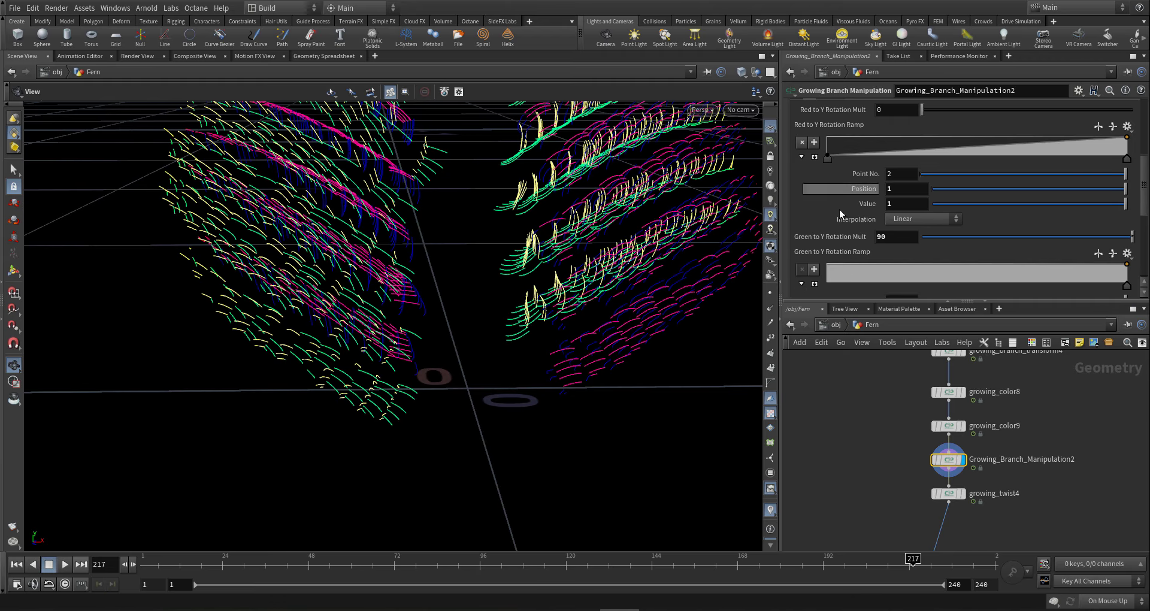
{"action": "scroll", "coordinate": [839, 209], "scroll_direction": "up", "scroll_amount": 3}
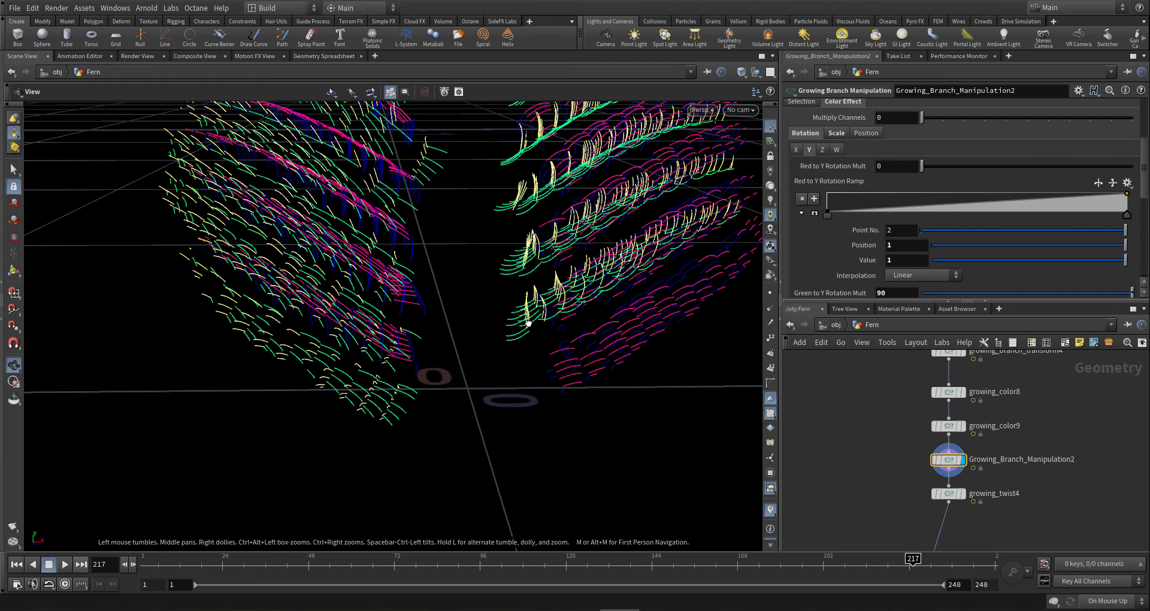
{"action": "left_click_drag", "start_coordinate": [525, 323], "coordinate": [629, 422]}
{"action": "scroll", "coordinate": [894, 441], "scroll_direction": "down", "scroll_amount": 3}
{"action": "scroll", "coordinate": [894, 441], "scroll_direction": "down", "scroll_amount": 3}
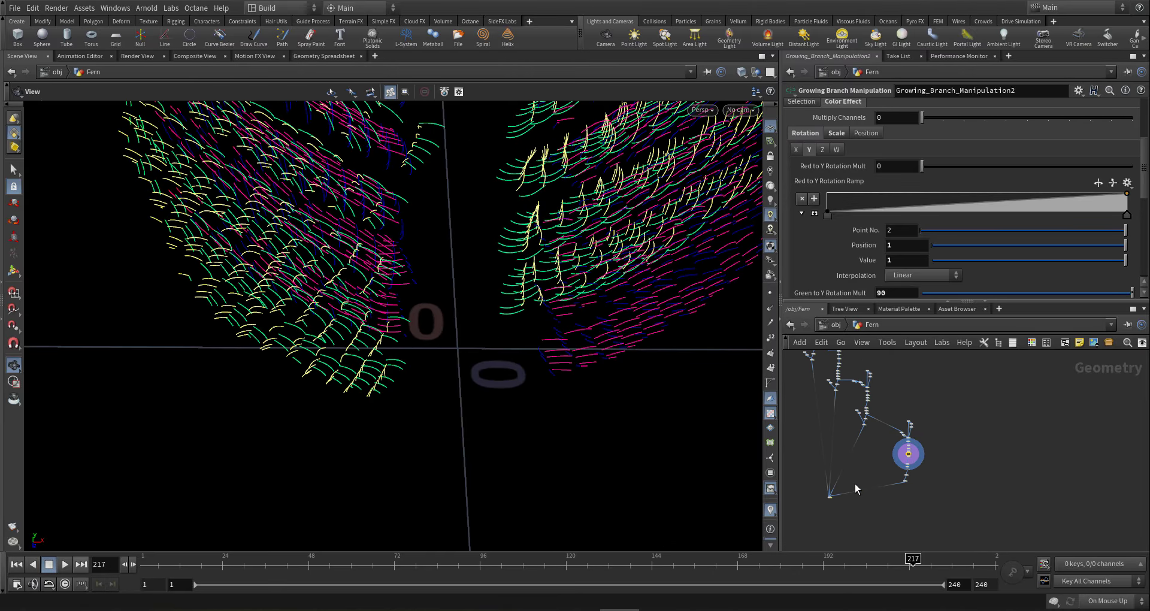
{"action": "scroll", "coordinate": [854, 484], "scroll_direction": "up", "scroll_amount": 2}
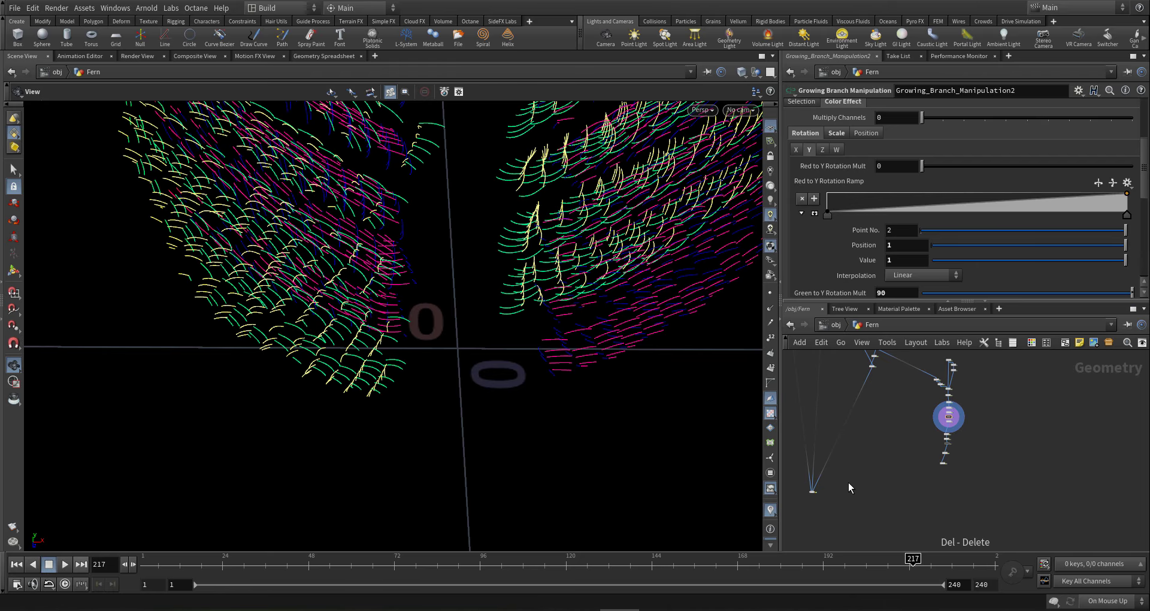
{"action": "scroll", "coordinate": [806, 494], "scroll_direction": "up", "scroll_amount": 4}
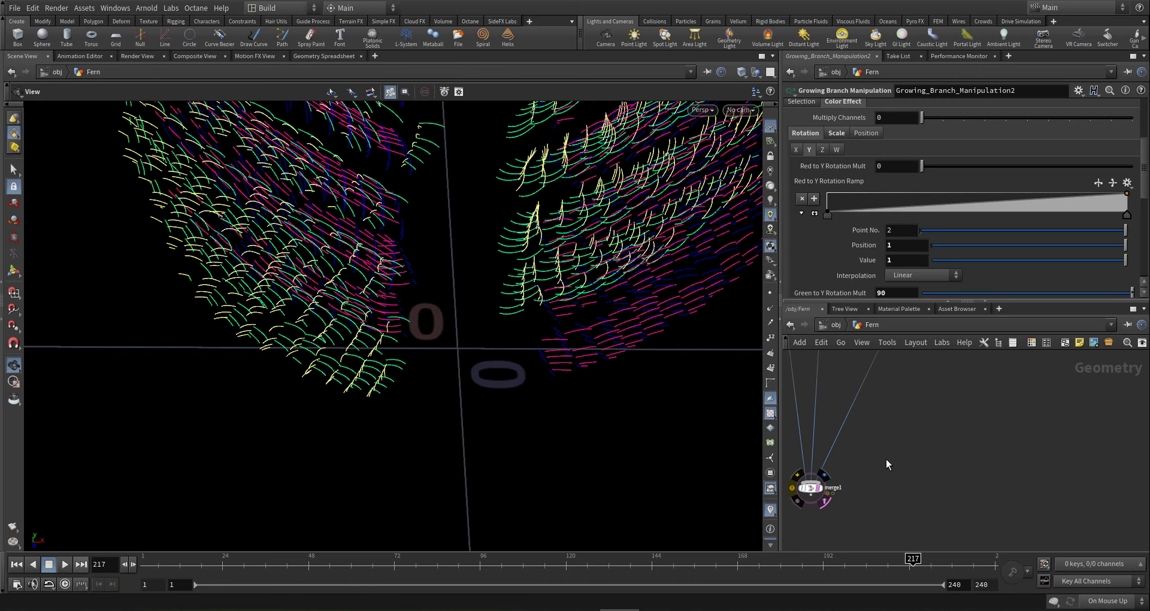
{"action": "mouse_move", "coordinate": [643, 330]}
{"action": "left_mouse_down"}
{"action": "mouse_move", "coordinate": [649, 306]}
{"action": "mouse_move", "coordinate": [685, 285]}
{"action": "mouse_move", "coordinate": [570, 243]}
{"action": "left_mouse_up"}
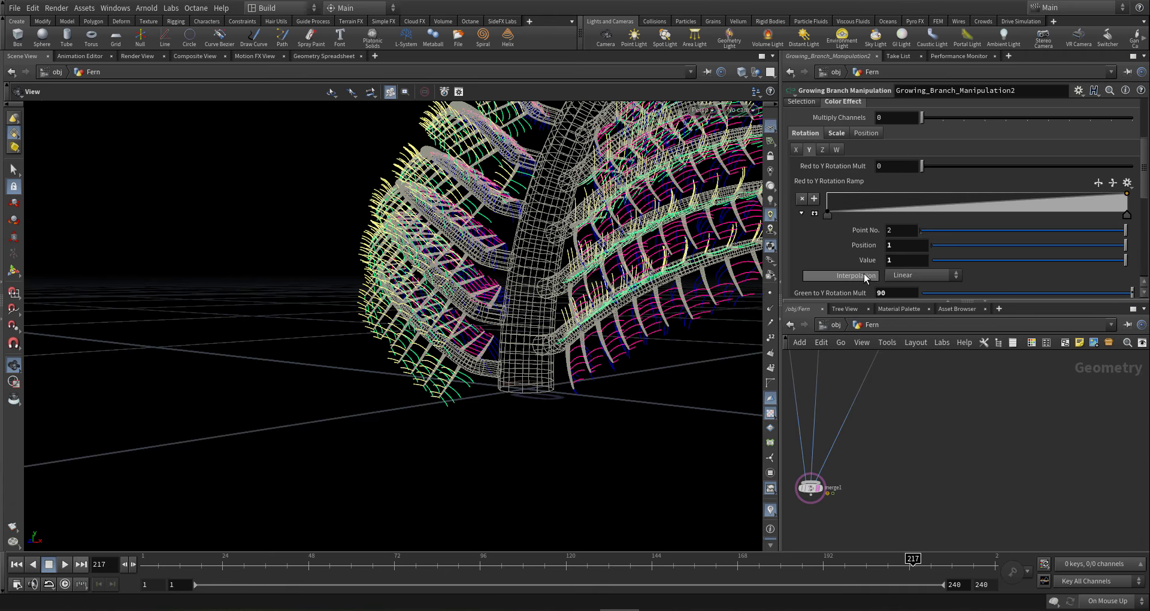
{"action": "scroll", "coordinate": [865, 274], "scroll_direction": "down", "scroll_amount": 1}
{"action": "left_click_drag", "start_coordinate": [897, 261], "coordinate": [767, 253]}
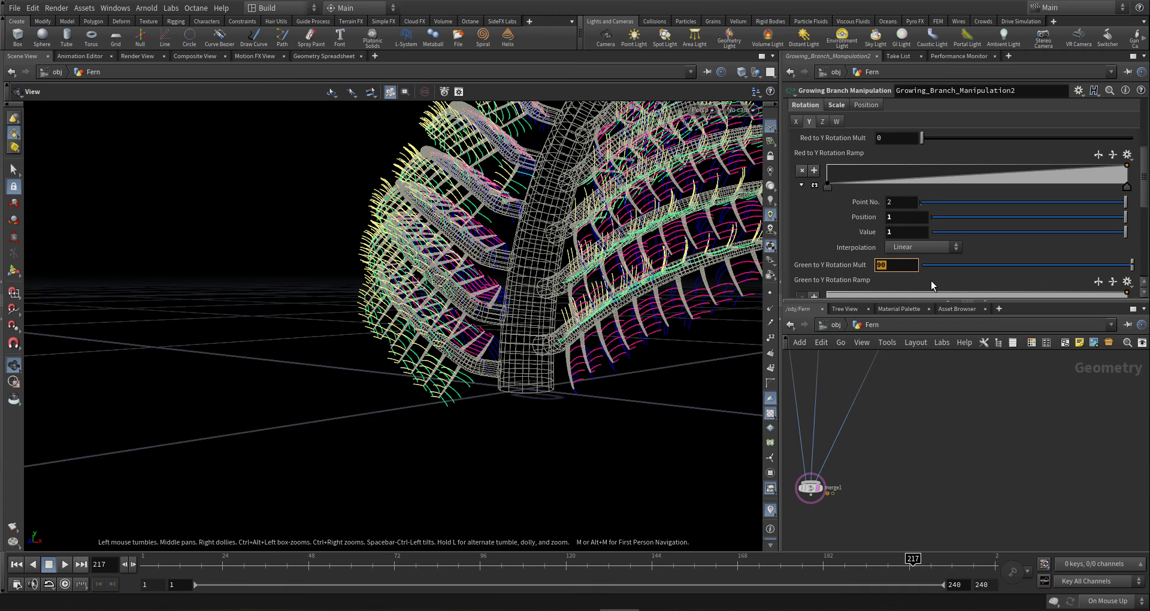
{"action": "type", "text": "70"}
{"action": "key", "text": "Return"}
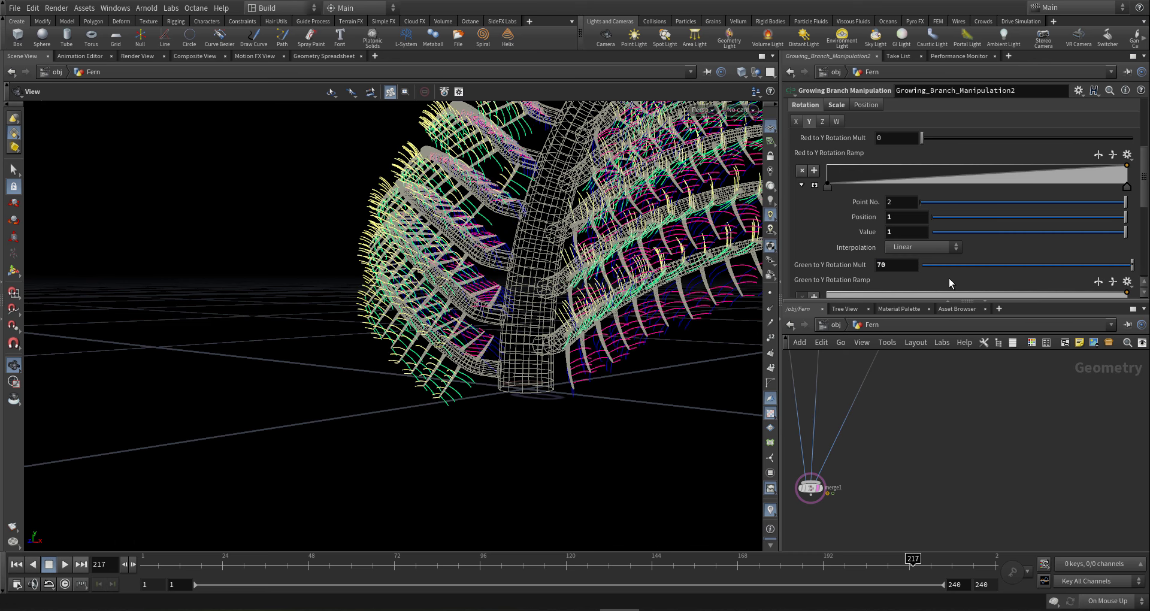
- Lower Green to Y Rotation Mult further to 50 and orbit to check the branches
{"action": "left_click_drag", "start_coordinate": [632, 345], "coordinate": [706, 333]}
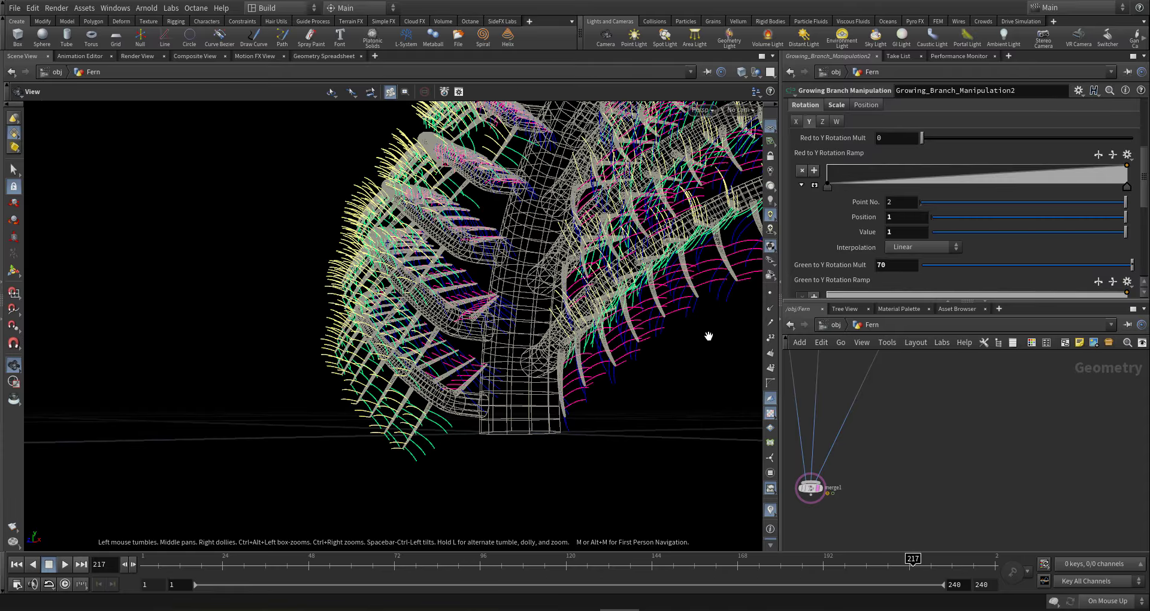
{"action": "left_click_drag", "start_coordinate": [604, 292], "coordinate": [734, 314]}
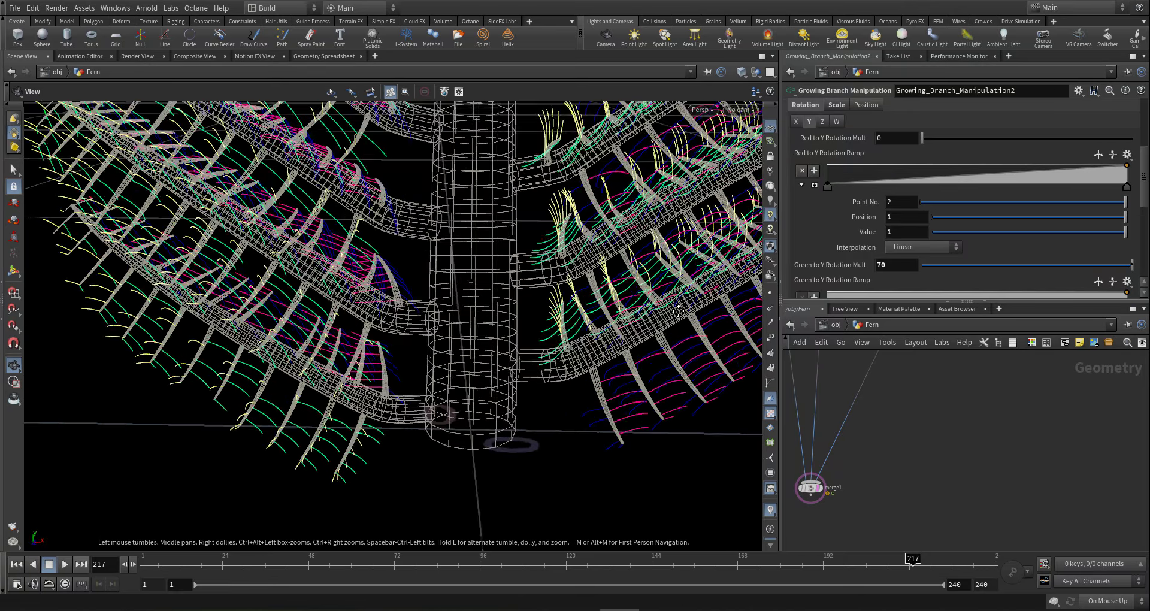
{"action": "middle_click_drag", "start_coordinate": [707, 314], "coordinate": [598, 291]}
{"action": "left_click_drag", "start_coordinate": [597, 290], "coordinate": [642, 290]}
{"action": "left_click", "coordinate": [898, 265]}
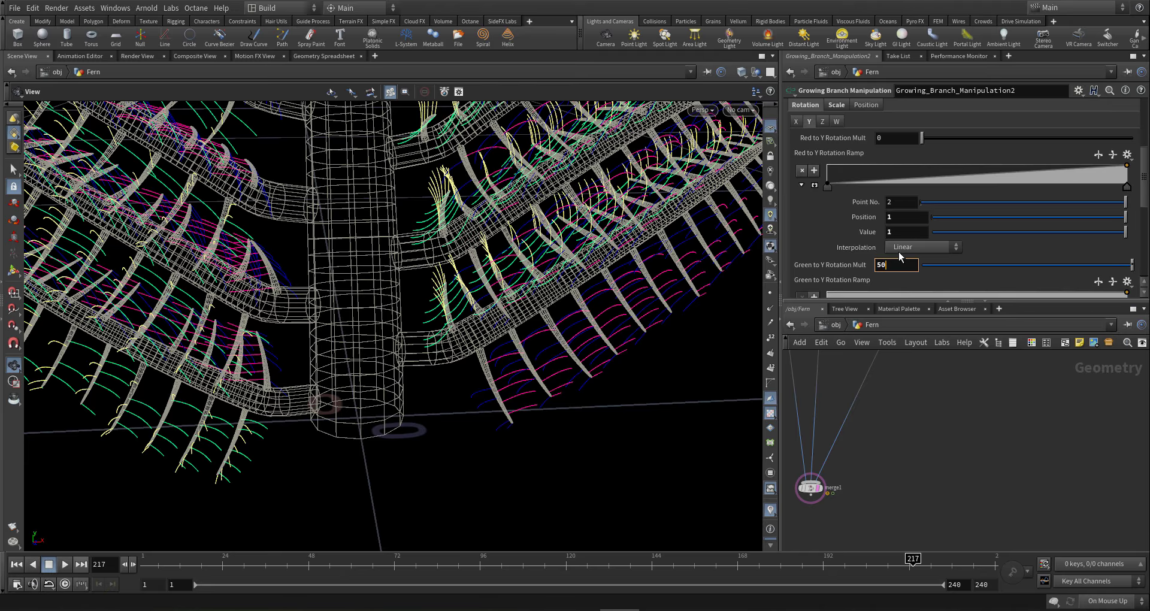
{"action": "type", "text": "50"}
{"action": "key", "text": "Return"}
{"action": "left_click_drag", "start_coordinate": [636, 309], "coordinate": [557, 270]}
{"action": "left_click_drag", "start_coordinate": [623, 274], "coordinate": [581, 302]}
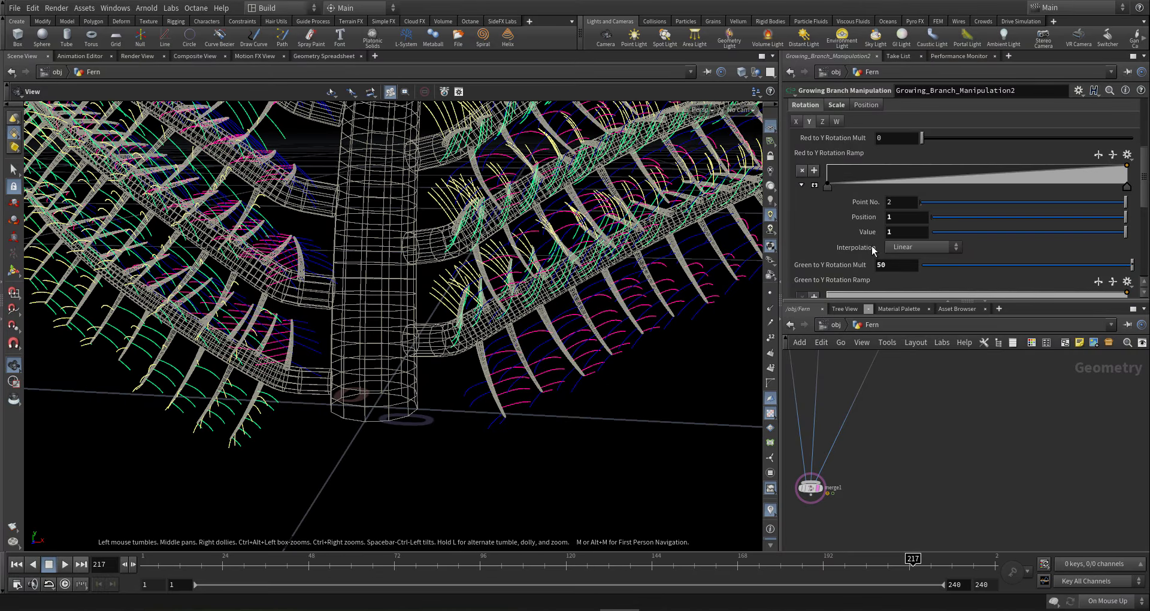
{"action": "scroll", "coordinate": [858, 249], "scroll_direction": "down", "scroll_amount": 3}
{"action": "left_click_drag", "start_coordinate": [653, 210], "coordinate": [666, 211]}
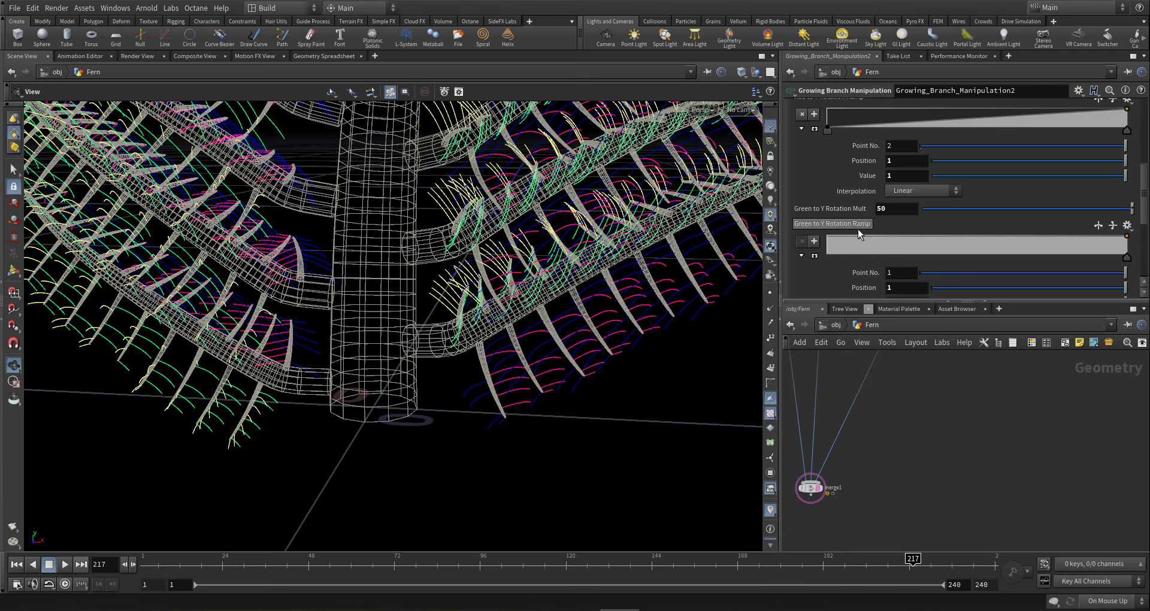
{"action": "scroll", "coordinate": [891, 215], "scroll_direction": "up", "scroll_amount": 6}
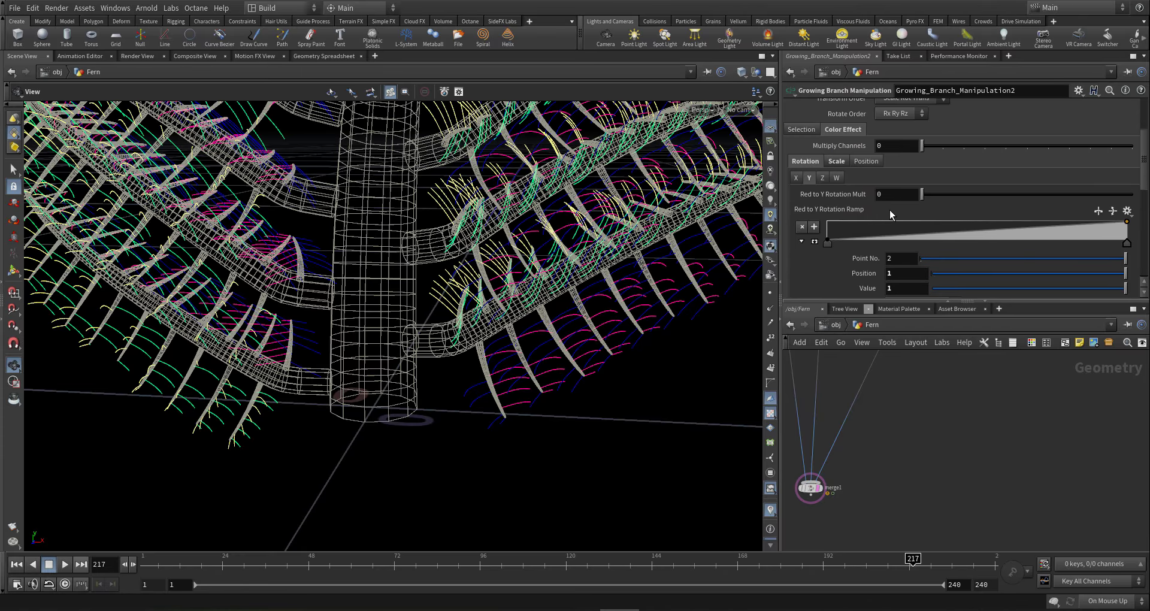
- Try Multiply Channels at 1, then set it back to 0
{"action": "left_click", "coordinate": [943, 147]}
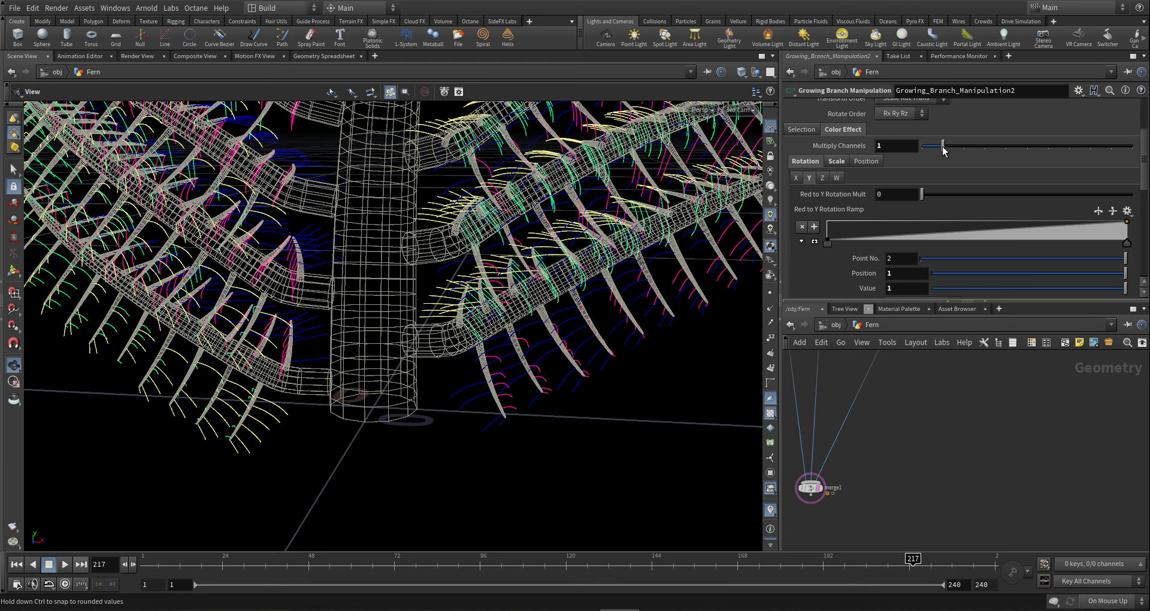
{"action": "left_click_drag", "start_coordinate": [660, 290], "coordinate": [599, 323]}
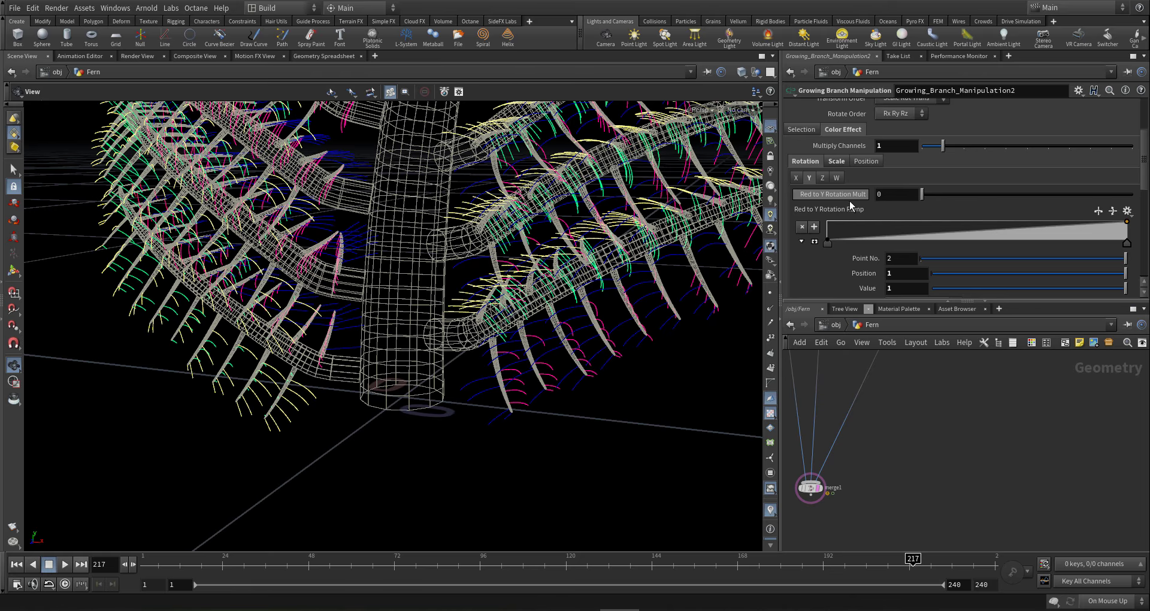
{"action": "left_click", "coordinate": [895, 194]}
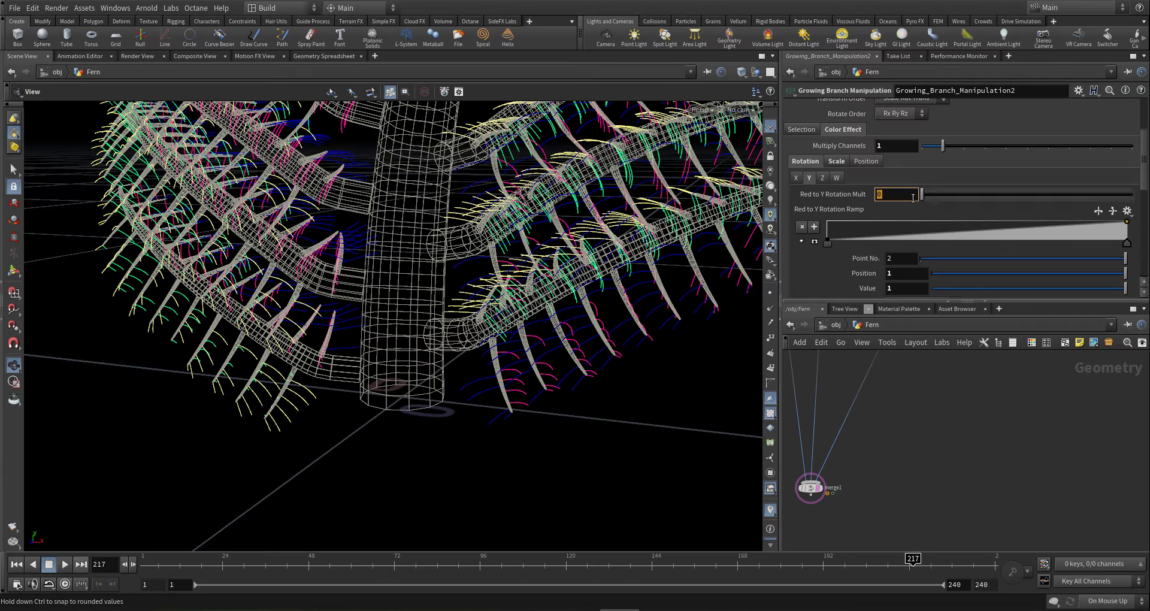
{"action": "left_click", "coordinate": [921, 148]}
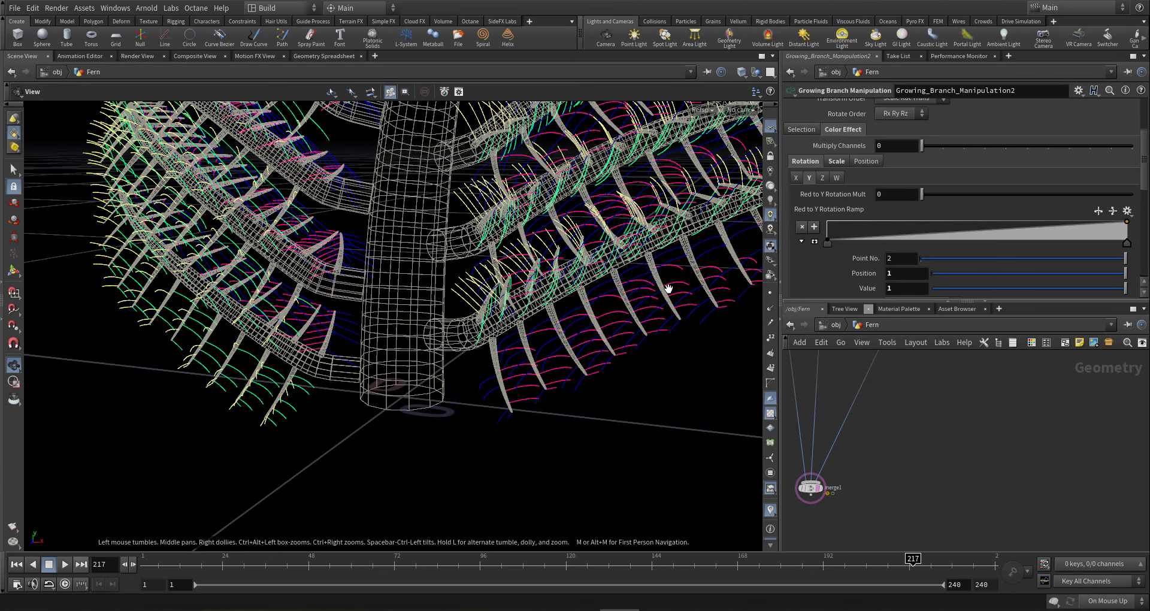
{"action": "left_click_drag", "start_coordinate": [669, 289], "coordinate": [645, 306]}
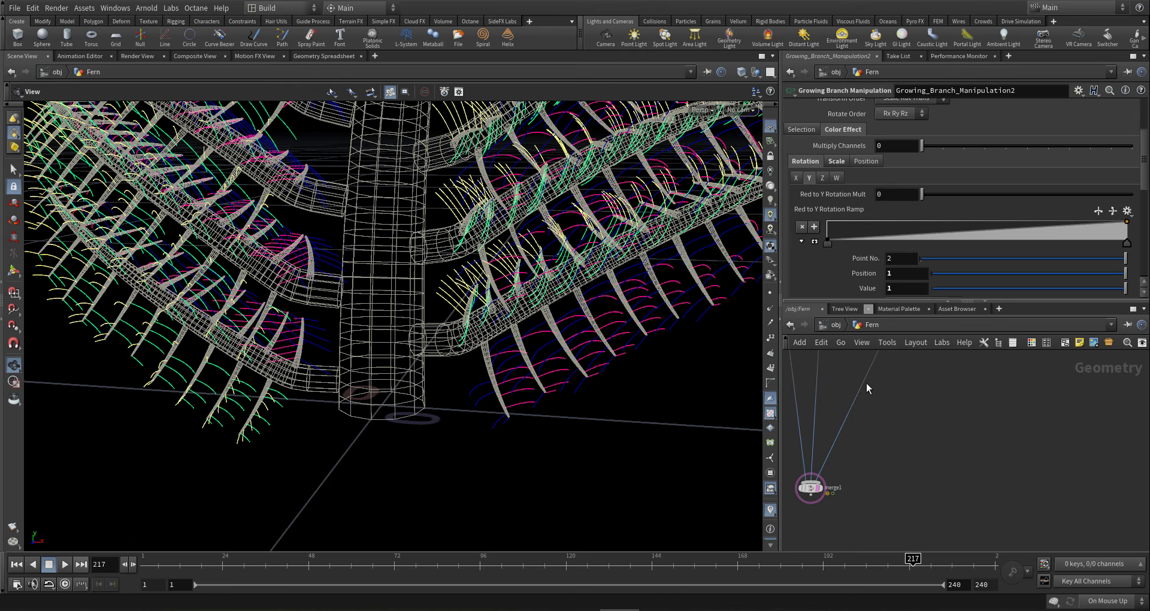
{"action": "scroll", "coordinate": [831, 259], "scroll_direction": "down", "scroll_amount": 5}
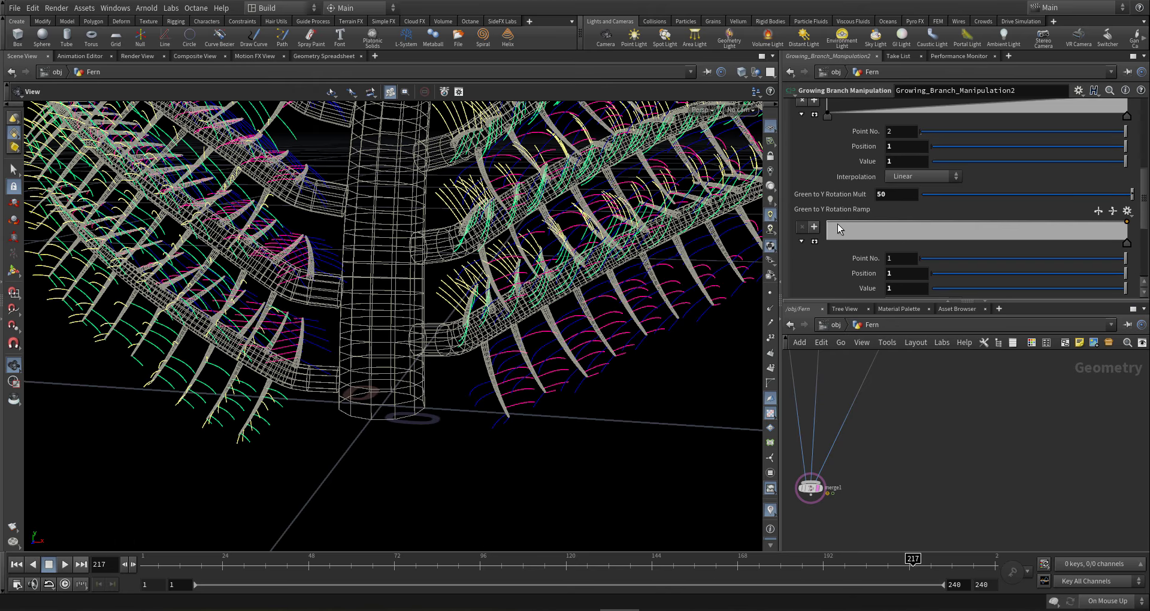
- Add a point at the start of the Green to Y Rotation Ramp with Value -1
{"action": "left_click", "coordinate": [814, 226]}
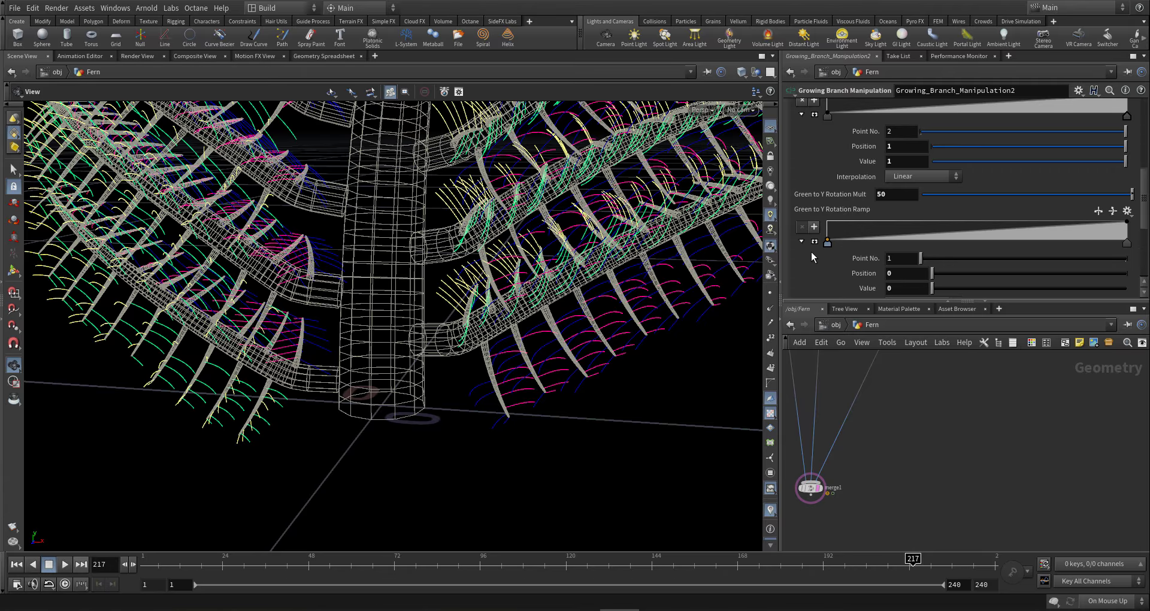
{"action": "mouse_move", "coordinate": [721, 286]}
{"action": "left_mouse_down"}
{"action": "mouse_move", "coordinate": [681, 290]}
{"action": "mouse_move", "coordinate": [737, 279]}
{"action": "left_mouse_up"}
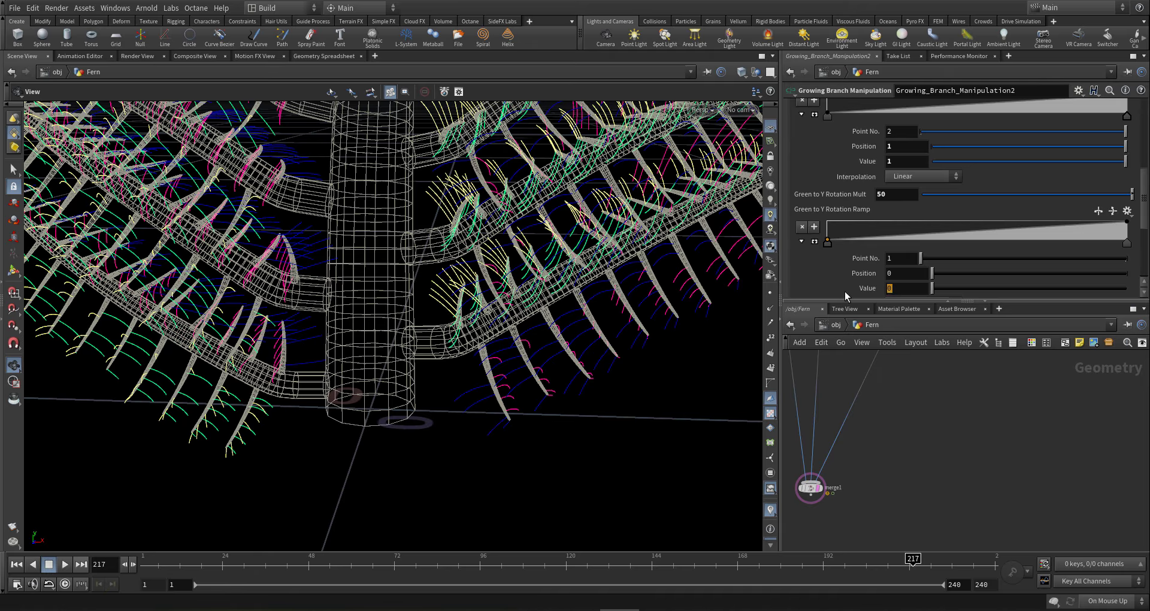
{"action": "left_click", "coordinate": [918, 289]}
{"action": "key", "text": "Return"}
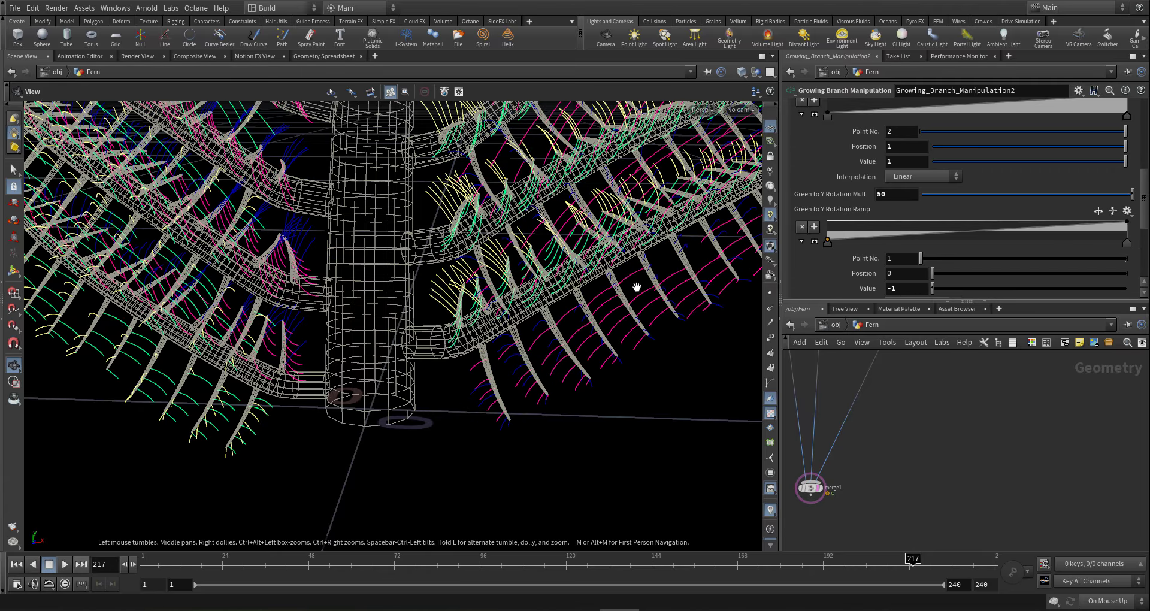
{"action": "left_click_drag", "start_coordinate": [636, 288], "coordinate": [473, 275]}
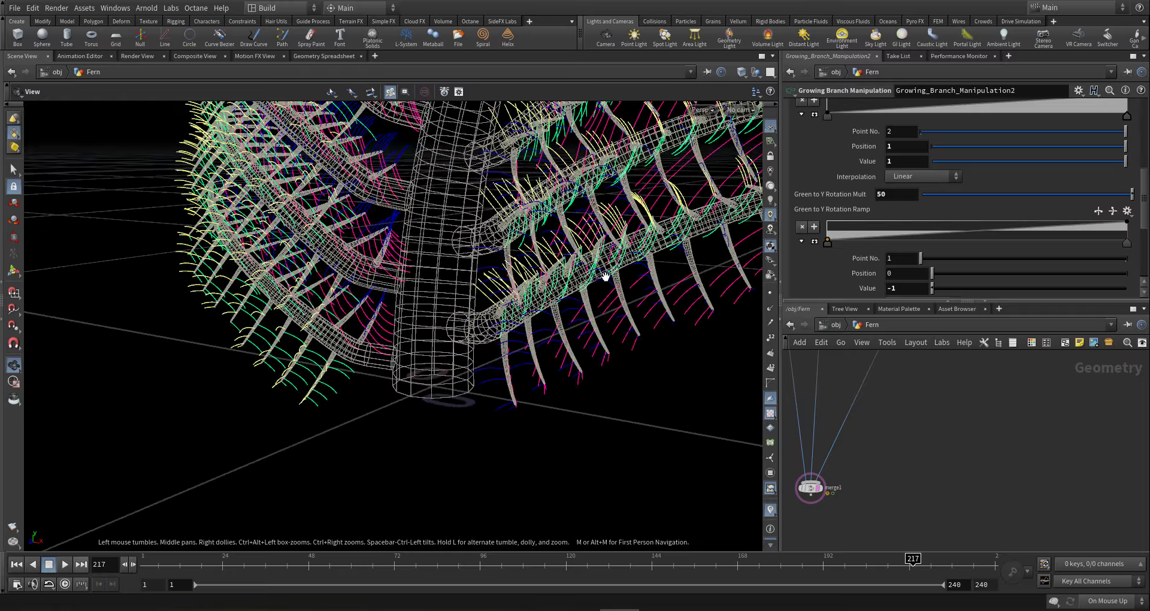
- Set Green to Y Rotation Mult to -50 and frame the re-angled fern
{"action": "left_click", "coordinate": [880, 193]}
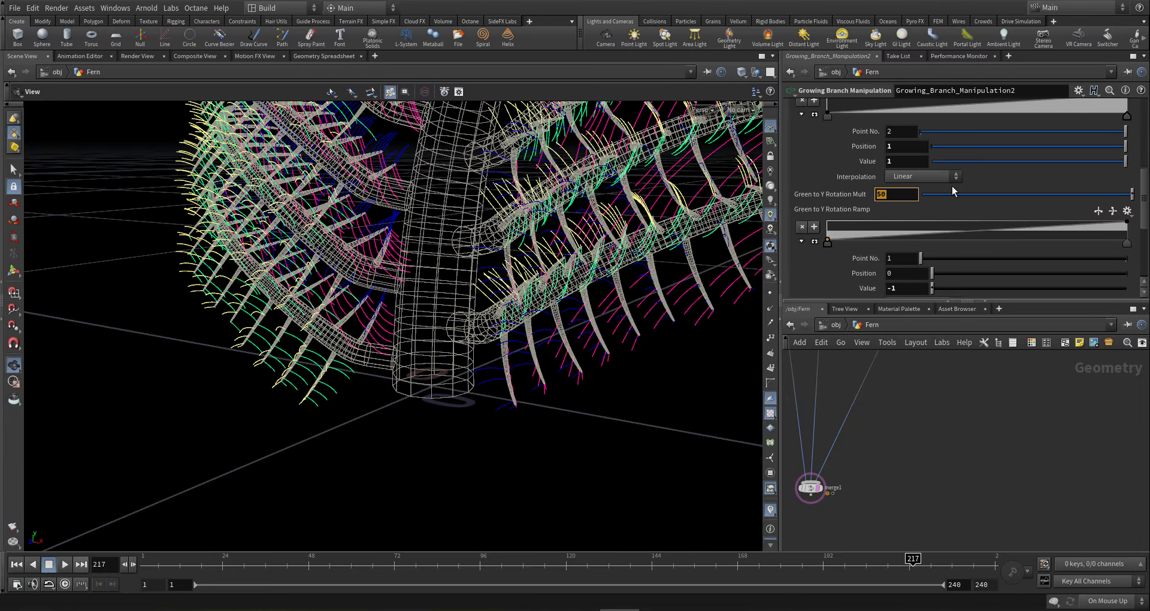
{"action": "type", "text": "-50"}
{"action": "key", "text": "Return"}
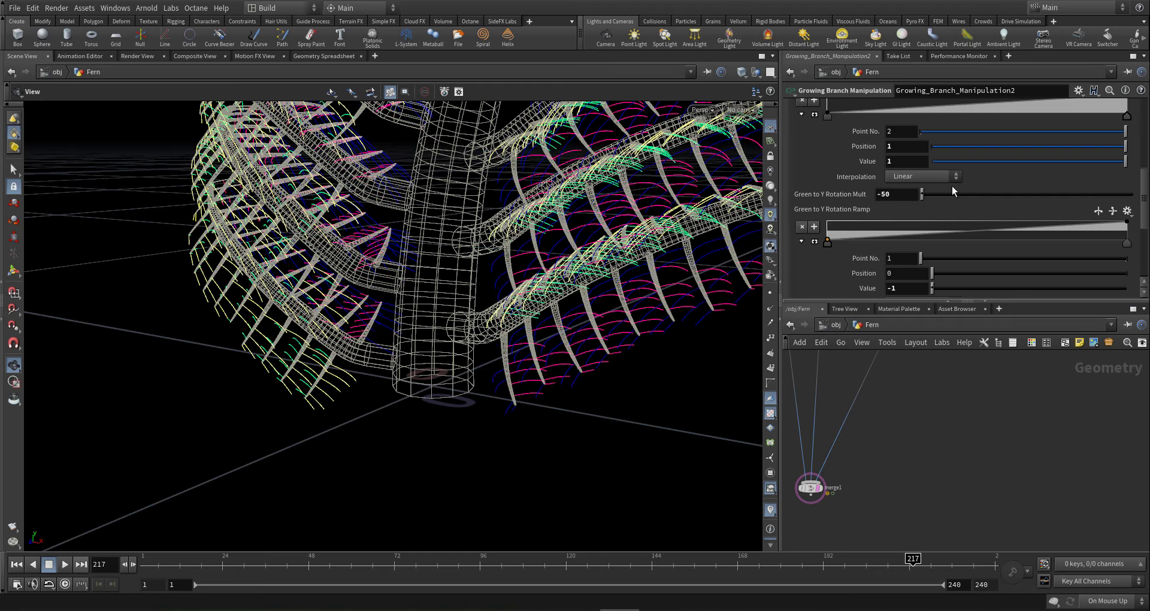
{"action": "mouse_move", "coordinate": [653, 300]}
{"action": "left_mouse_down"}
{"action": "mouse_move", "coordinate": [677, 327]}
{"action": "mouse_move", "coordinate": [662, 308]}
{"action": "mouse_move", "coordinate": [680, 286]}
{"action": "mouse_move", "coordinate": [739, 270]}
{"action": "mouse_move", "coordinate": [638, 293]}
{"action": "left_mouse_up"}
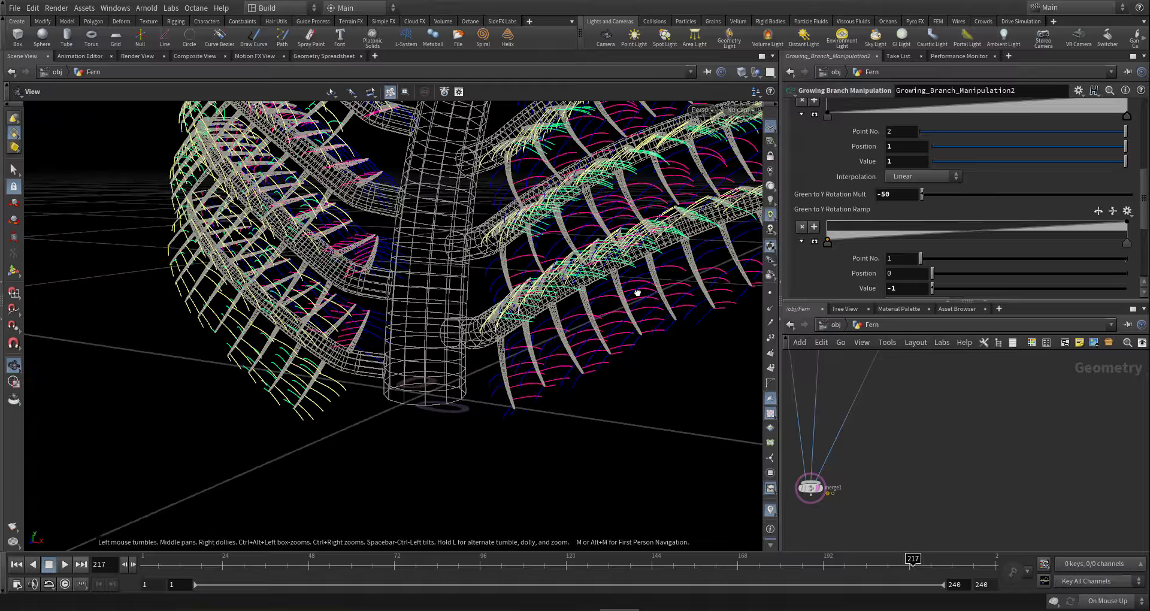
{"action": "right_click_drag", "start_coordinate": [637, 292], "coordinate": [143, 404]}
{"action": "left_click_drag", "start_coordinate": [143, 404], "coordinate": [468, 360]}
- Orbit and zoom the viewport to inspect the coloured fern's branches up close
{"action": "middle_click_drag", "start_coordinate": [467, 360], "coordinate": [421, 385]}
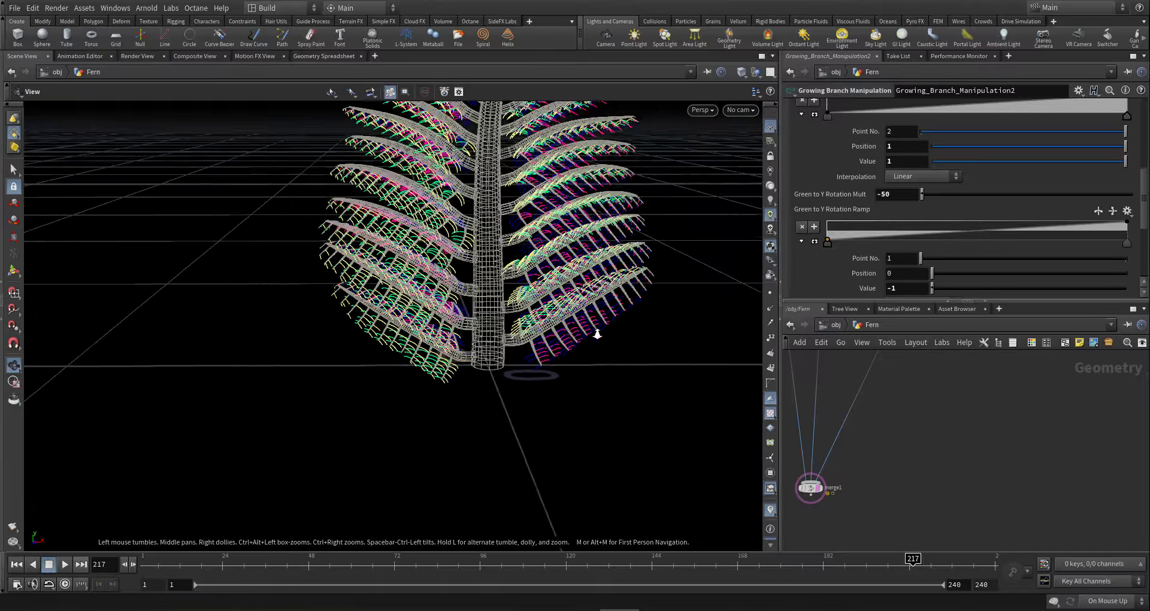
{"action": "right_click_drag", "start_coordinate": [596, 332], "coordinate": [408, 358]}
{"action": "left_click_drag", "start_coordinate": [408, 357], "coordinate": [541, 319]}
{"action": "middle_click_drag", "start_coordinate": [538, 368], "coordinate": [496, 417]}
{"action": "left_click_drag", "start_coordinate": [496, 417], "coordinate": [650, 185]}
{"action": "middle_click_drag", "start_coordinate": [650, 186], "coordinate": [658, 236]}
{"action": "right_click_drag", "start_coordinate": [658, 236], "coordinate": [541, 271]}
{"action": "left_click_drag", "start_coordinate": [541, 272], "coordinate": [507, 277]}
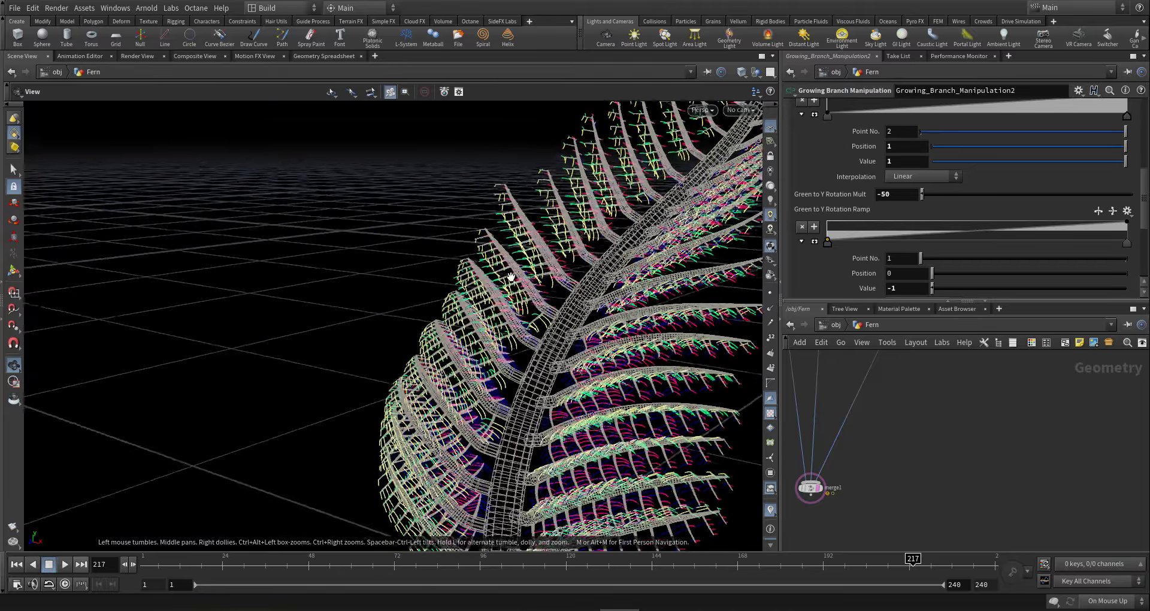
{"action": "right_click_drag", "start_coordinate": [507, 278], "coordinate": [819, 161]}
{"action": "left_click_drag", "start_coordinate": [583, 226], "coordinate": [663, 303]}
- Drag a wire from the leaves mesh output toward merge1
{"action": "scroll", "coordinate": [886, 431], "scroll_direction": "down", "scroll_amount": 4}
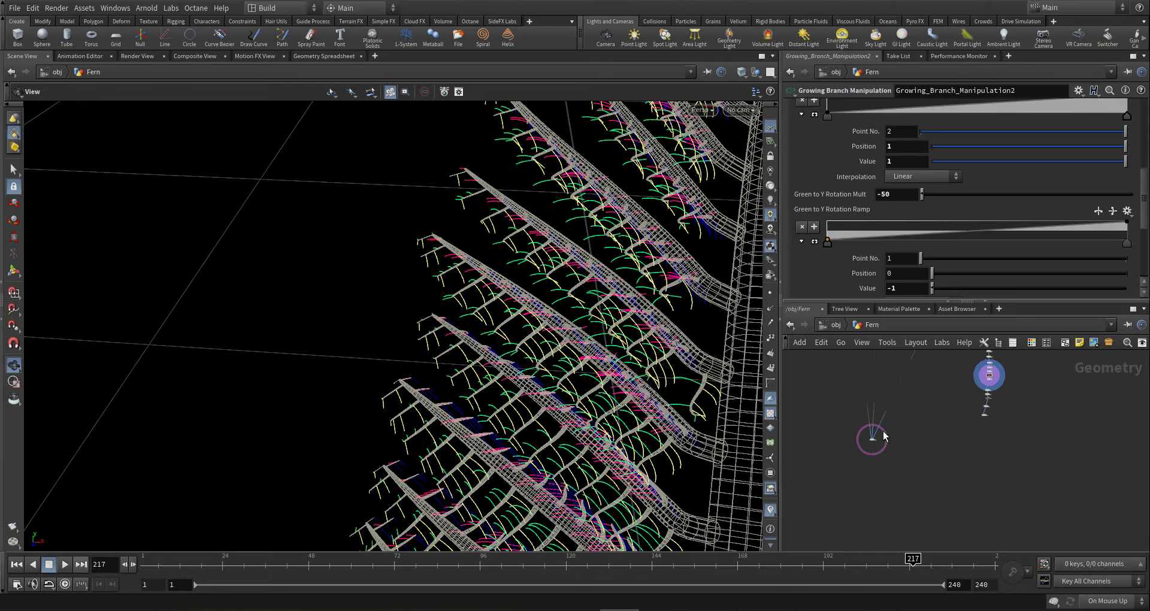
{"action": "scroll", "coordinate": [934, 428], "scroll_direction": "up", "scroll_amount": 5}
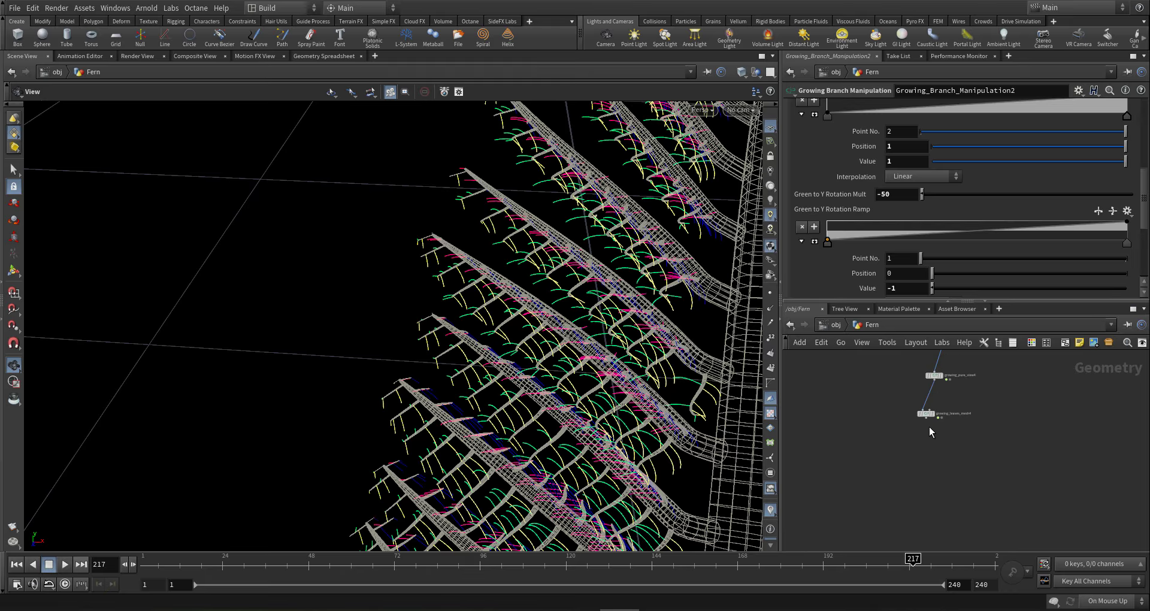
{"action": "scroll", "coordinate": [863, 459], "scroll_direction": "down", "scroll_amount": 3}
{"action": "middle_click_drag", "start_coordinate": [860, 458], "coordinate": [971, 415]}
{"action": "scroll", "coordinate": [857, 433], "scroll_direction": "up", "scroll_amount": 4}
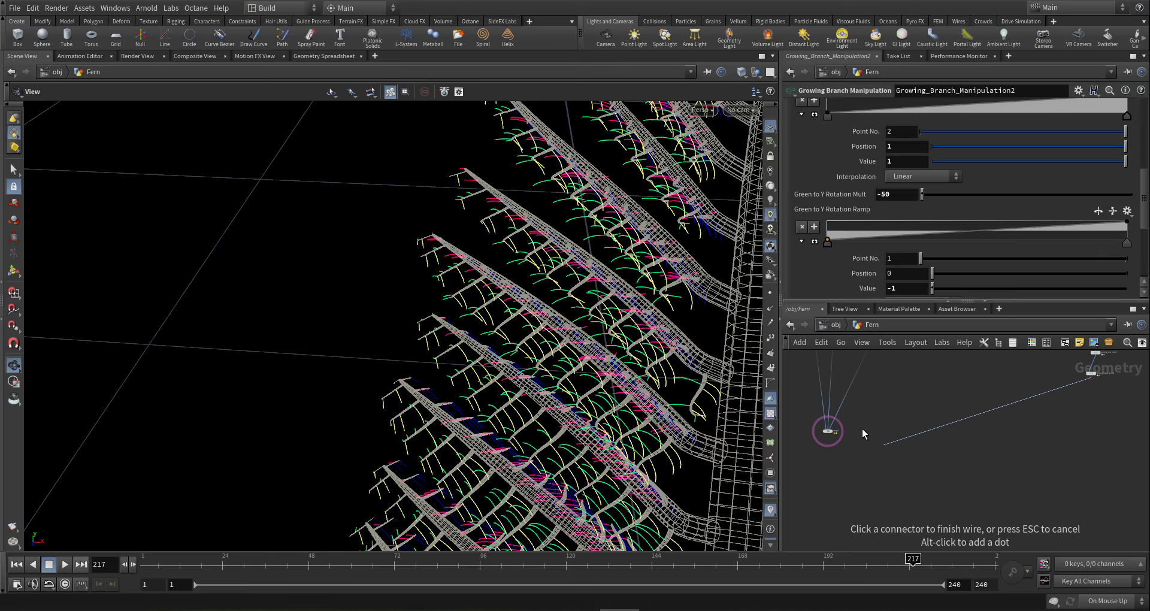
- Wire the leaves into merge1, clear its template flag, and display the shaded merged fern
{"action": "left_click", "coordinate": [804, 439]}
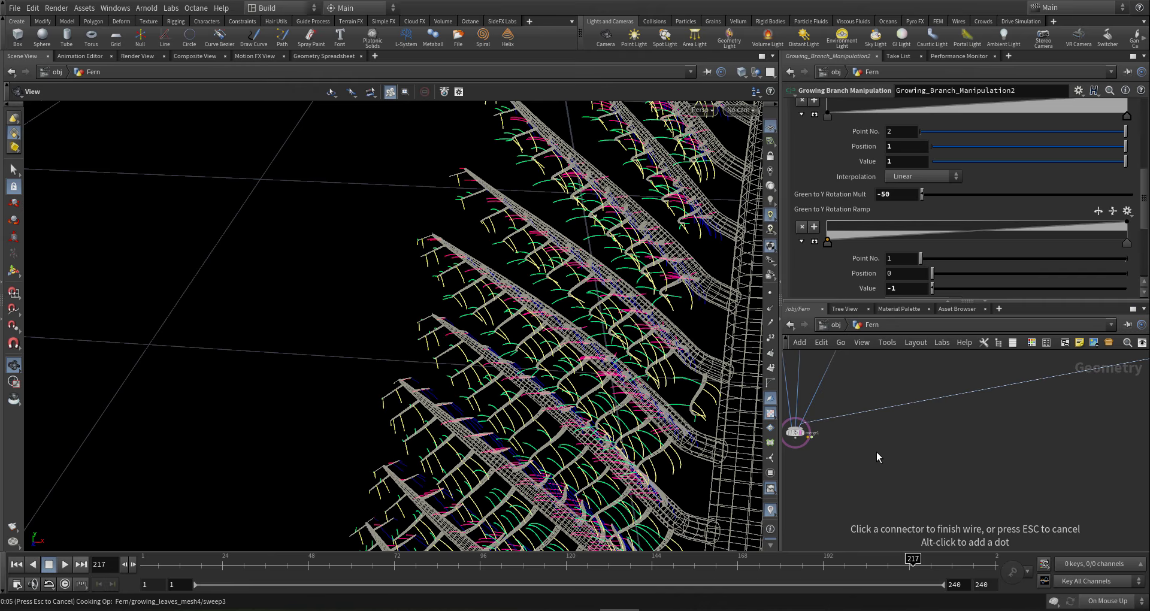
{"action": "left_click", "coordinate": [798, 437]}
{"action": "left_click", "coordinate": [808, 444]}
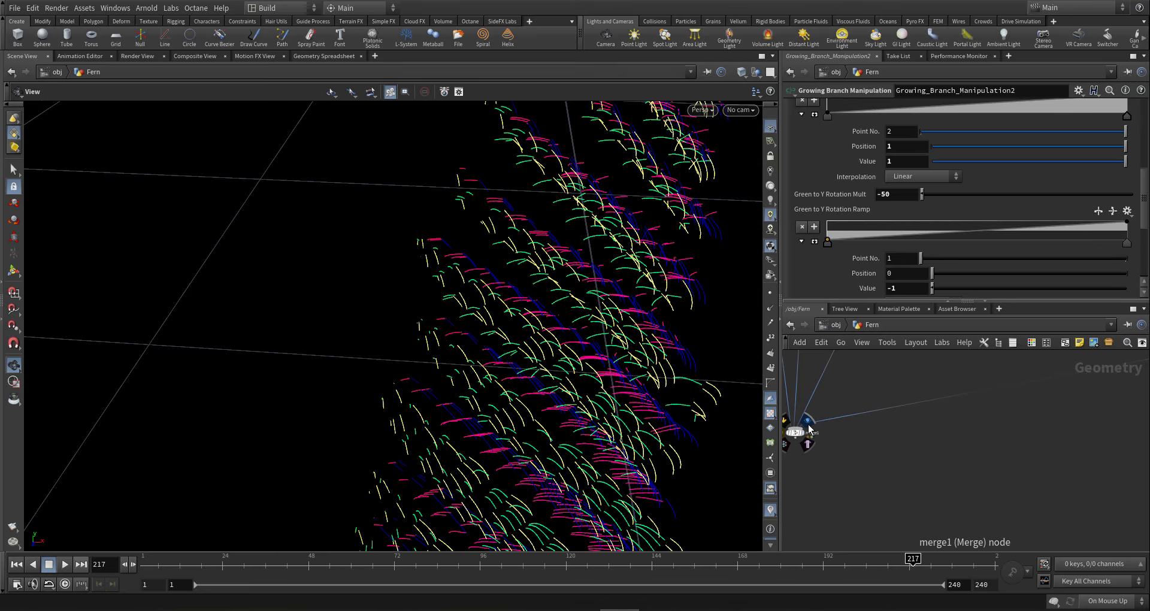
{"action": "left_click", "coordinate": [809, 423]}
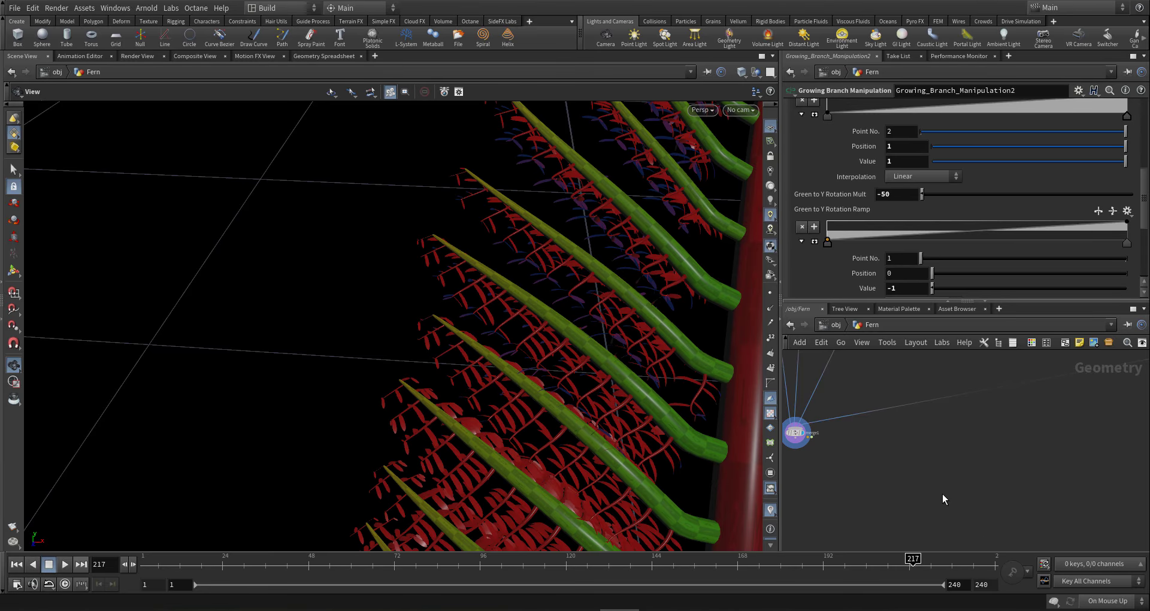
{"action": "right_click_drag", "start_coordinate": [654, 436], "coordinate": [137, 434]}
{"action": "middle_click_drag", "start_coordinate": [572, 440], "coordinate": [509, 421]}
{"action": "left_click_drag", "start_coordinate": [509, 422], "coordinate": [492, 404]}
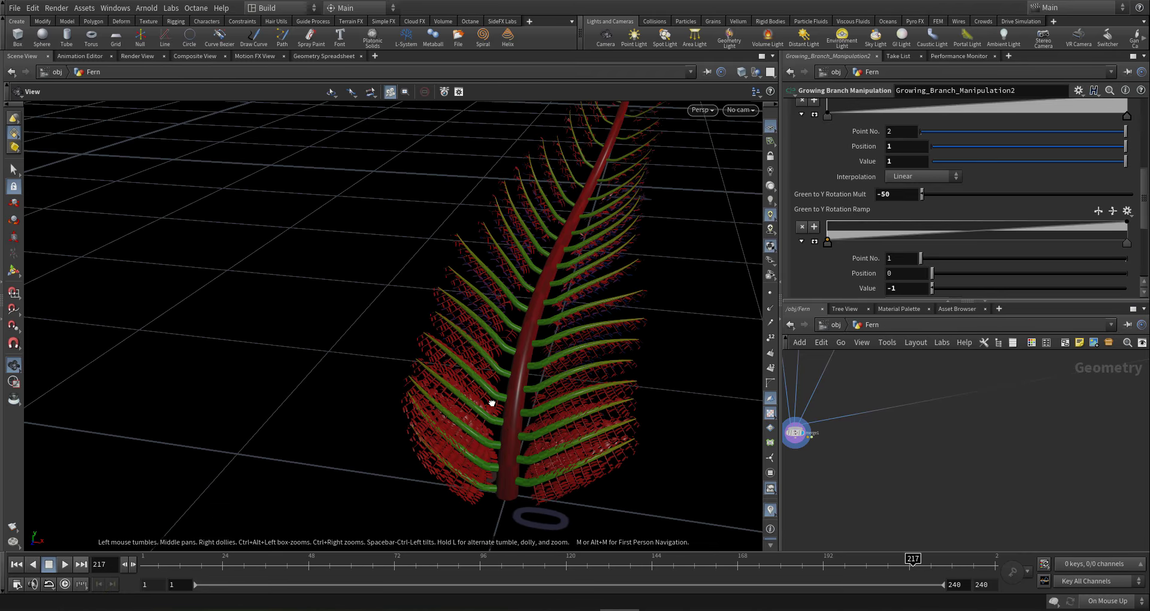
{"action": "left_click_drag", "start_coordinate": [657, 467], "coordinate": [511, 403]}
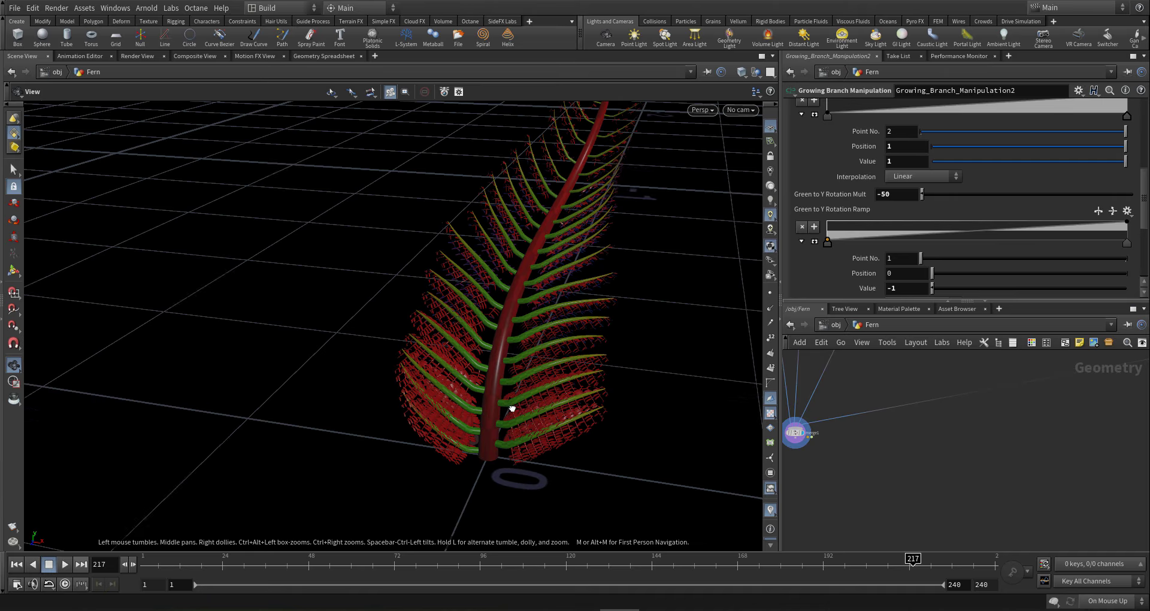
{"action": "scroll", "coordinate": [900, 436], "scroll_direction": "down", "scroll_amount": 8}
- Set the leaves mesh node's Width Multiply to .05
{"action": "scroll", "coordinate": [957, 415], "scroll_direction": "up", "scroll_amount": 7}
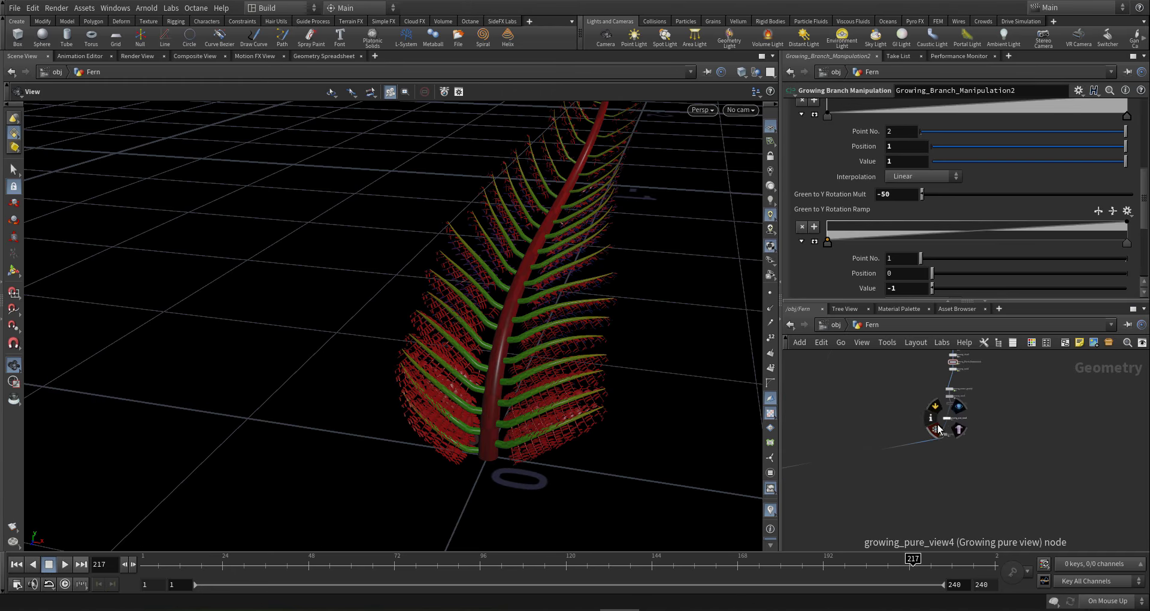
{"action": "left_click_drag", "start_coordinate": [994, 469], "coordinate": [907, 435]}
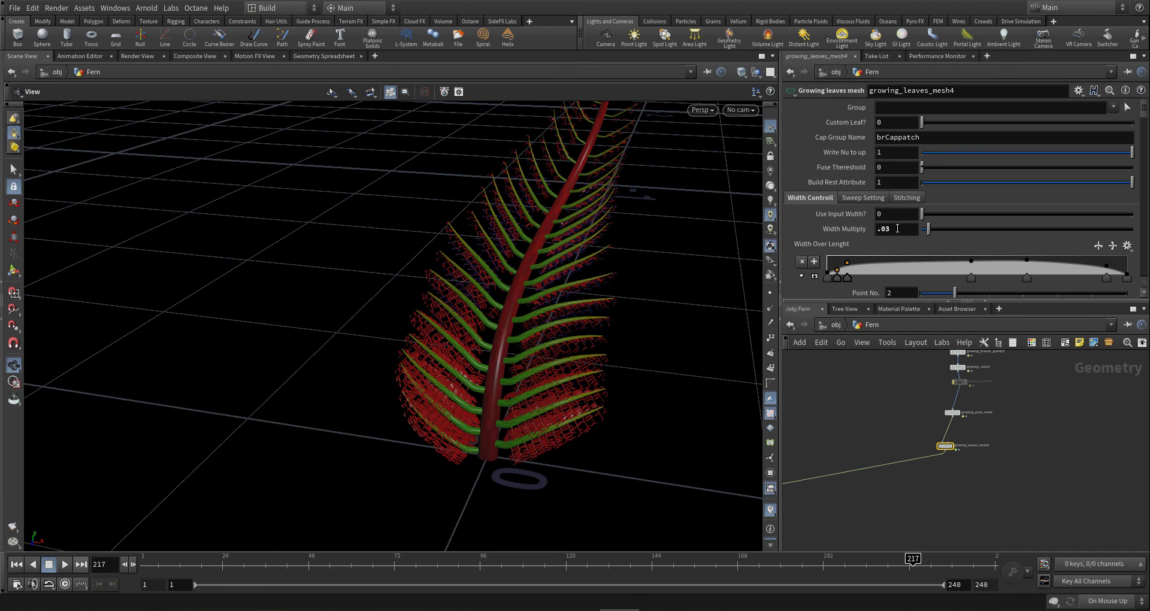
{"action": "left_click_drag", "start_coordinate": [896, 230], "coordinate": [808, 240]}
{"action": "type", "text": ".0"}
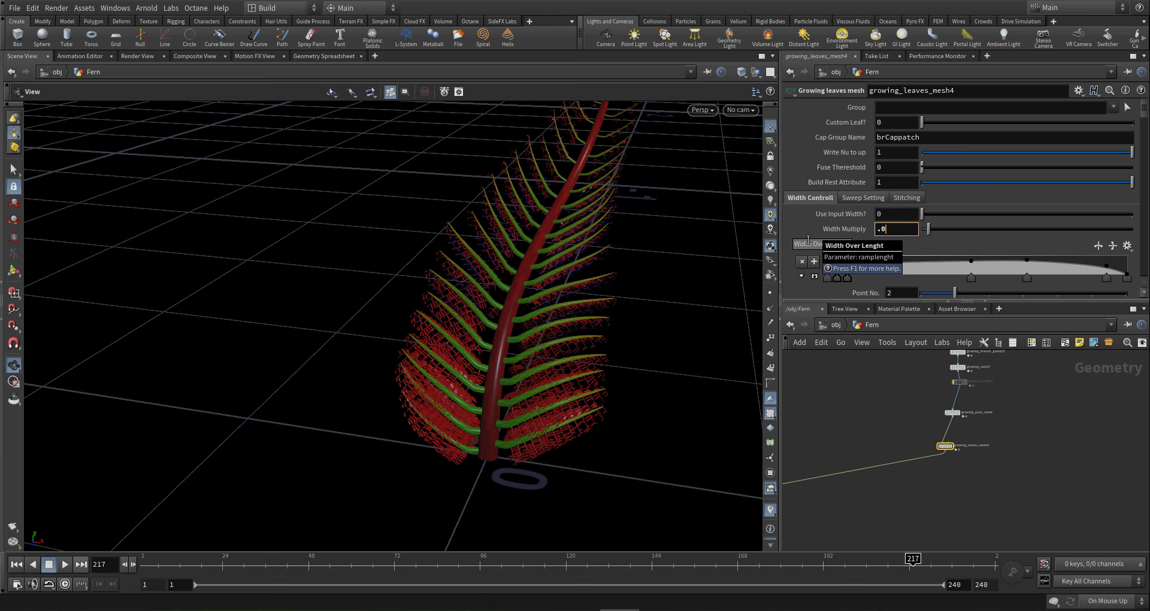
{"action": "type", "text": "5"}
{"action": "key", "text": "Return"}
- Inspect the thinner leaves up close, then select growing_copy4 to show its density settings
{"action": "middle_click_drag", "start_coordinate": [523, 206], "coordinate": [456, 331]}
{"action": "right_click_drag", "start_coordinate": [523, 270], "coordinate": [526, 398]}
{"action": "left_click_drag", "start_coordinate": [526, 398], "coordinate": [470, 403]}
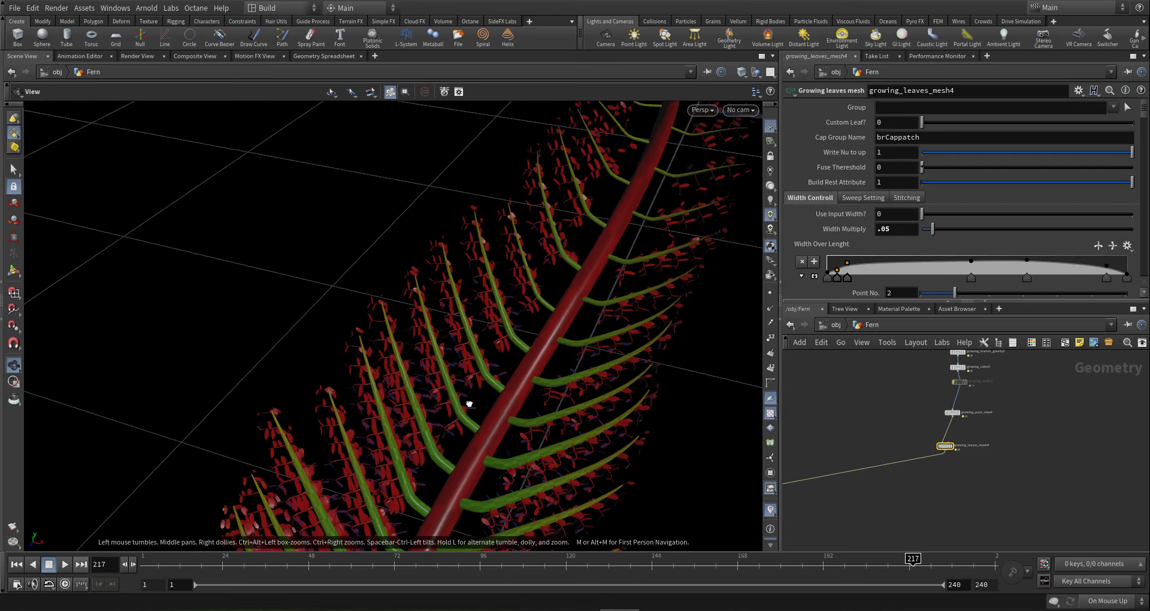
{"action": "right_click_drag", "start_coordinate": [470, 403], "coordinate": [573, 359]}
{"action": "left_click_drag", "start_coordinate": [573, 360], "coordinate": [452, 260]}
{"action": "right_click_drag", "start_coordinate": [452, 260], "coordinate": [138, 334]}
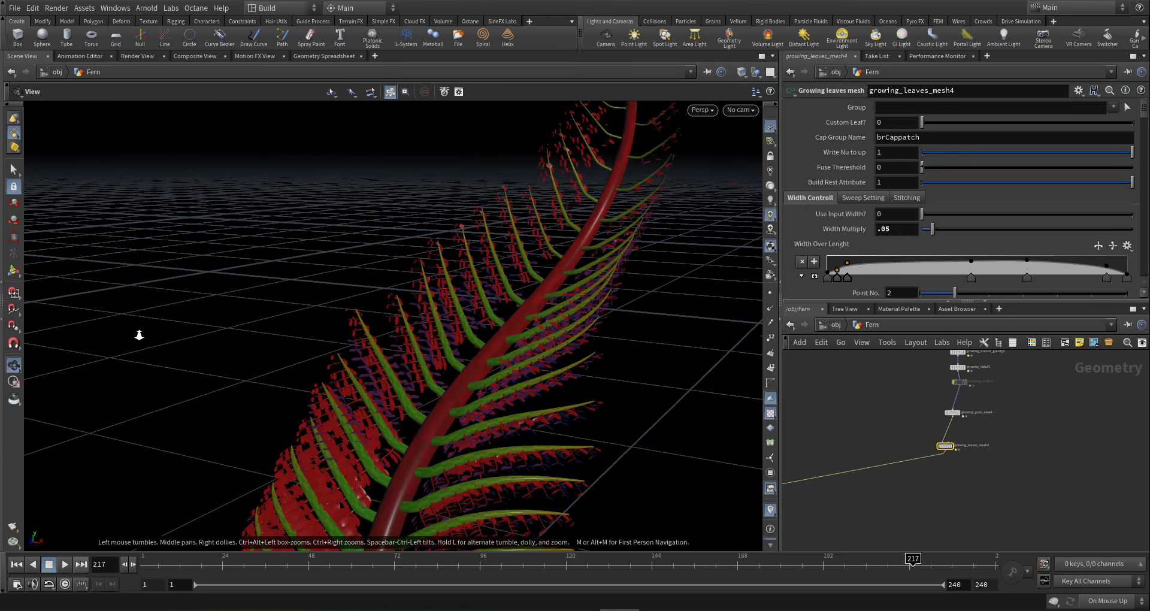
{"action": "left_click_drag", "start_coordinate": [475, 342], "coordinate": [545, 395]}
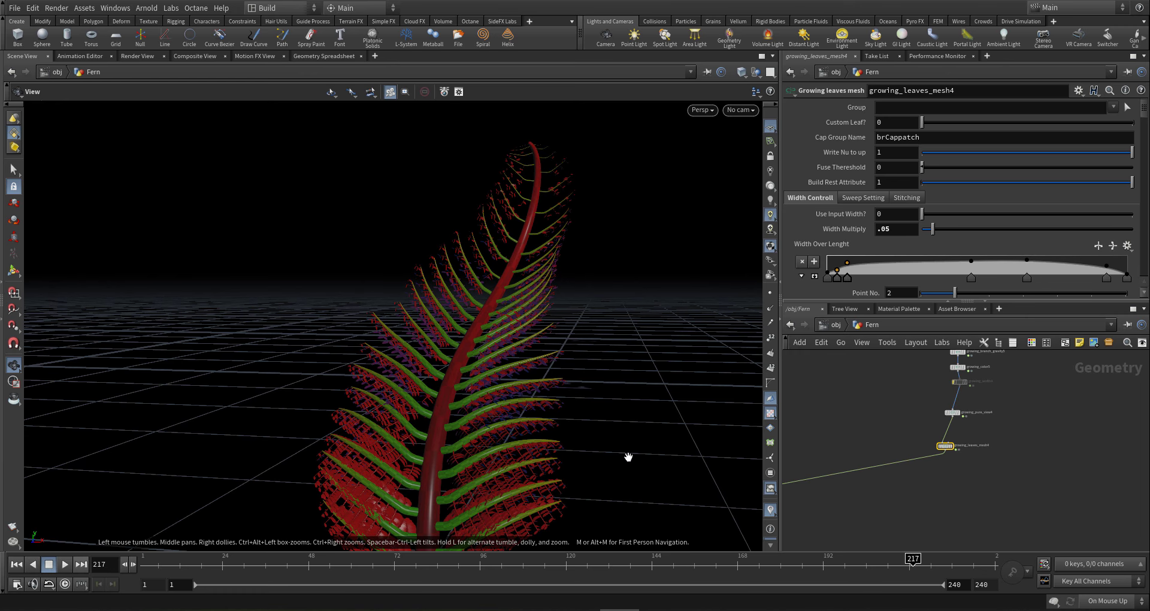
{"action": "left_click_drag", "start_coordinate": [492, 444], "coordinate": [500, 413]}
{"action": "scroll", "coordinate": [984, 430], "scroll_direction": "down", "scroll_amount": 5}
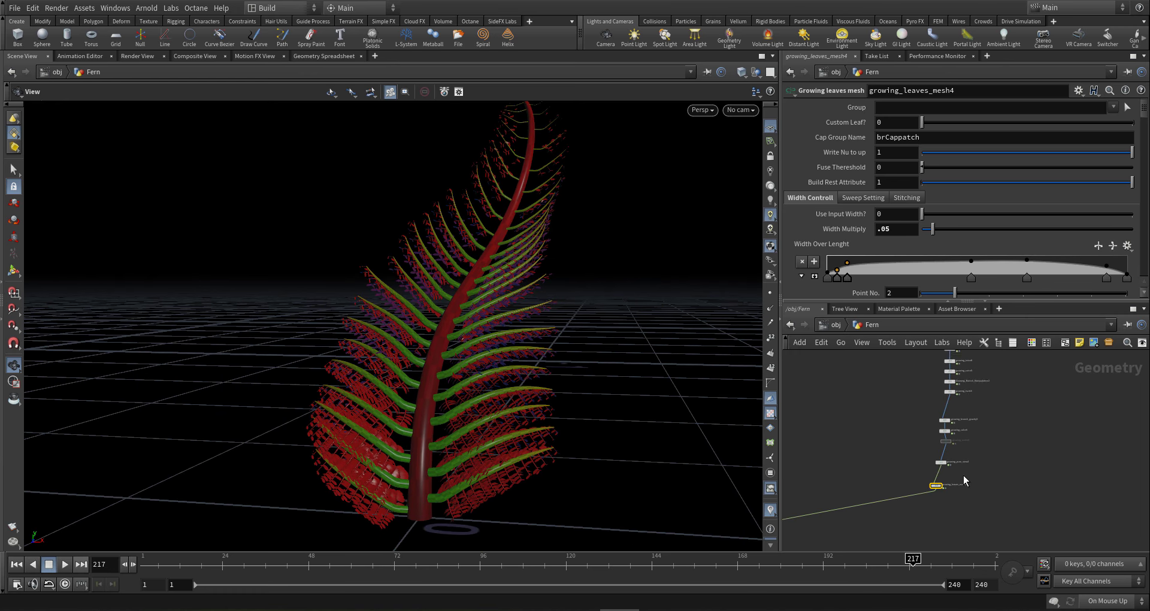
{"action": "scroll", "coordinate": [954, 401], "scroll_direction": "up", "scroll_amount": 5}
{"action": "left_click", "coordinate": [938, 422]}
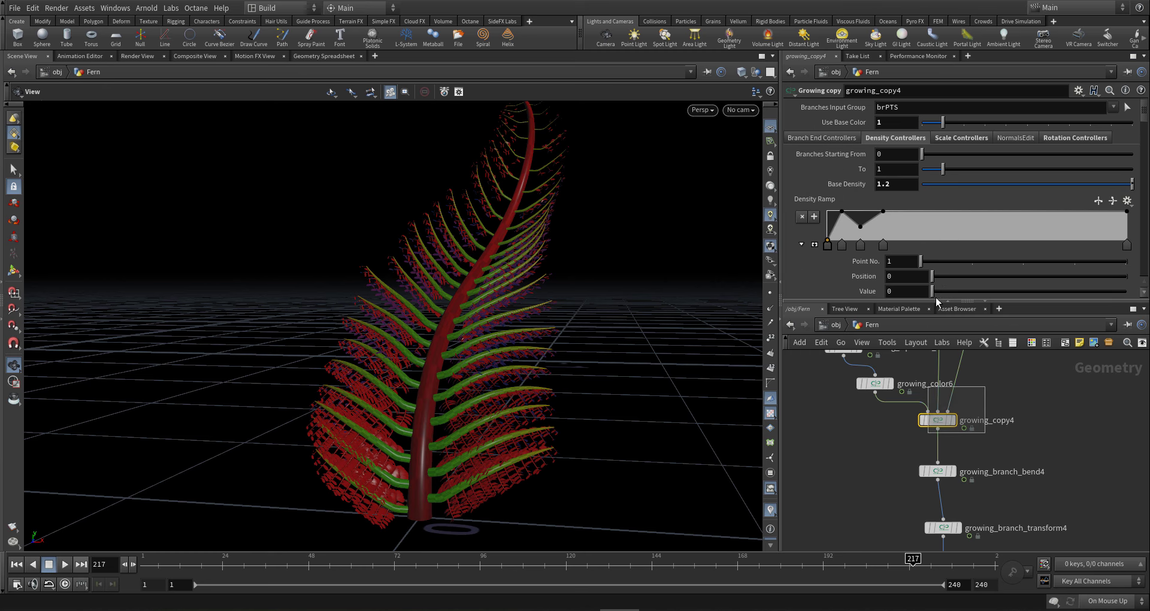
- Set growing_copy4's Base Density to 10 and turn the fern toward the camera
{"action": "left_click", "coordinate": [893, 183]}
{"action": "type", "text": "10"}
{"action": "key", "text": "Return"}
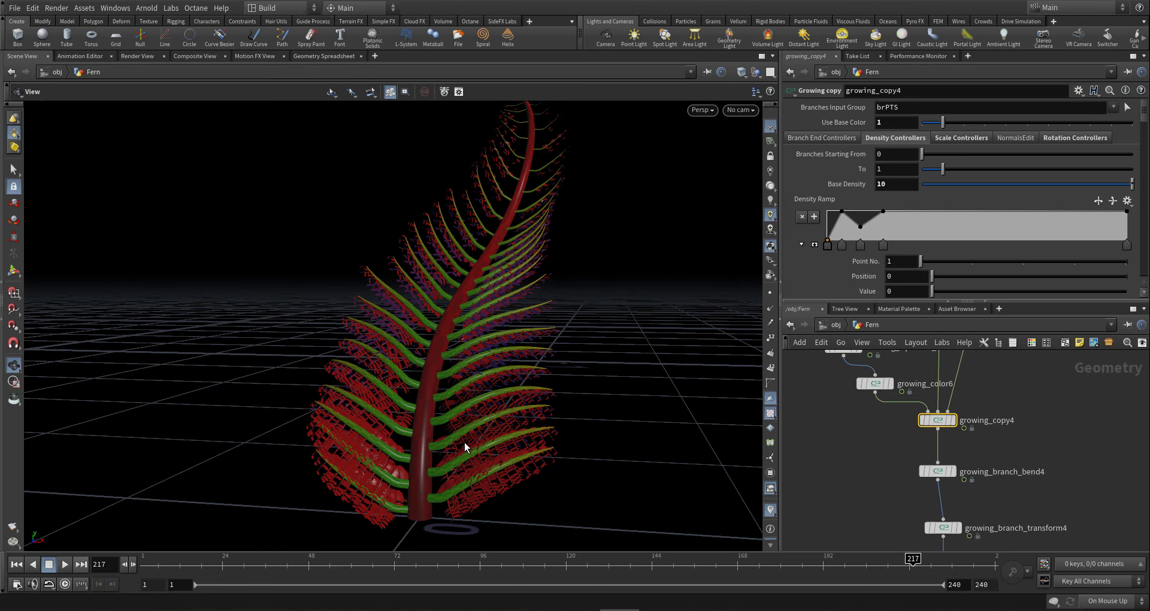
{"action": "left_click_drag", "start_coordinate": [465, 441], "coordinate": [572, 476]}
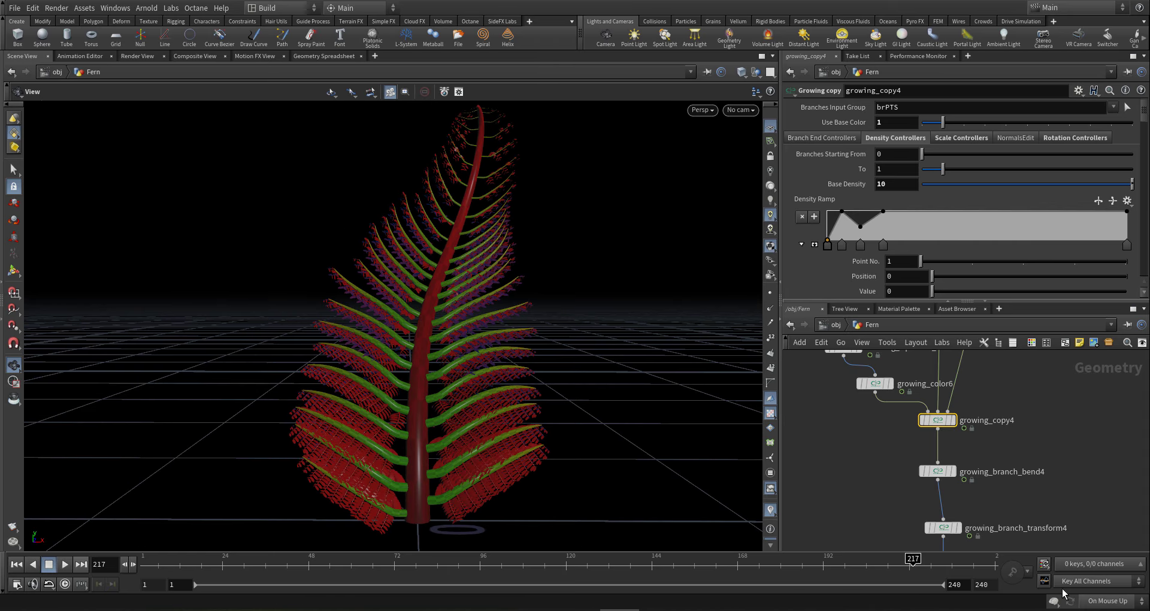
- Switch the scene update mode to Manual
{"action": "left_click", "coordinate": [1103, 601]}
{"action": "left_click", "coordinate": [1097, 587]}
{"action": "scroll", "coordinate": [982, 499], "scroll_direction": "down", "scroll_amount": 5}
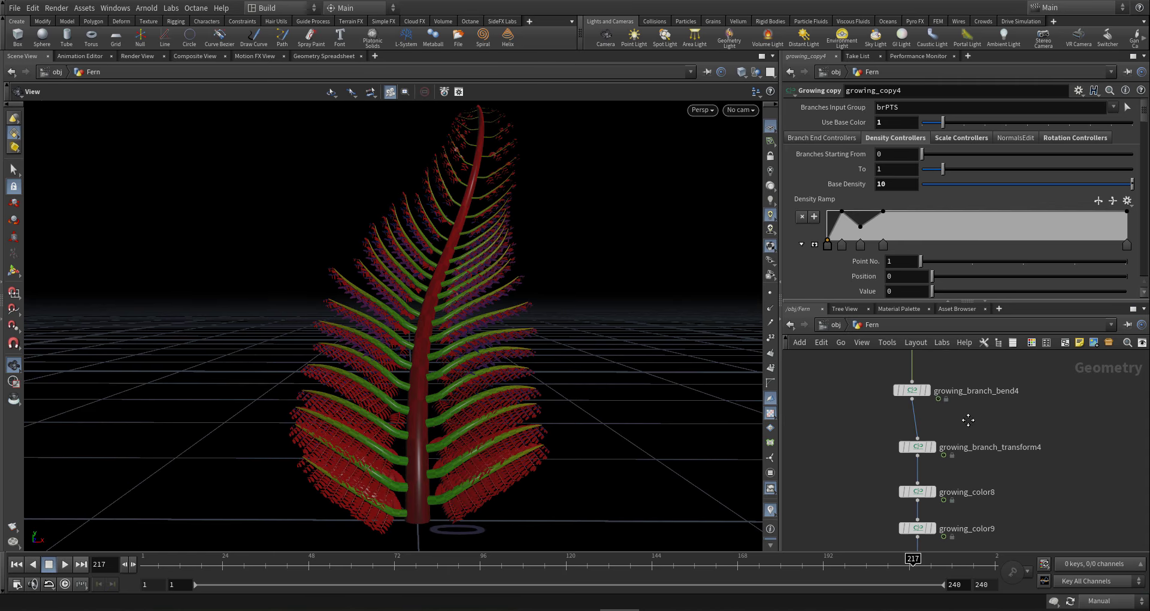
{"action": "scroll", "coordinate": [959, 474], "scroll_direction": "up", "scroll_amount": 6}
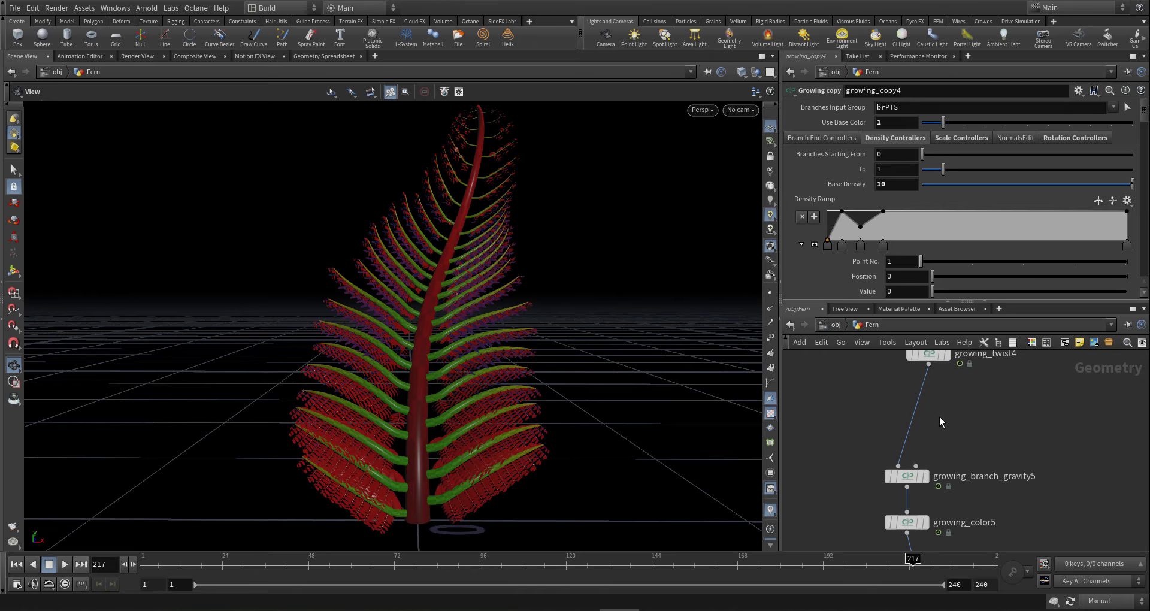
{"action": "scroll", "coordinate": [918, 419], "scroll_direction": "down", "scroll_amount": 2}
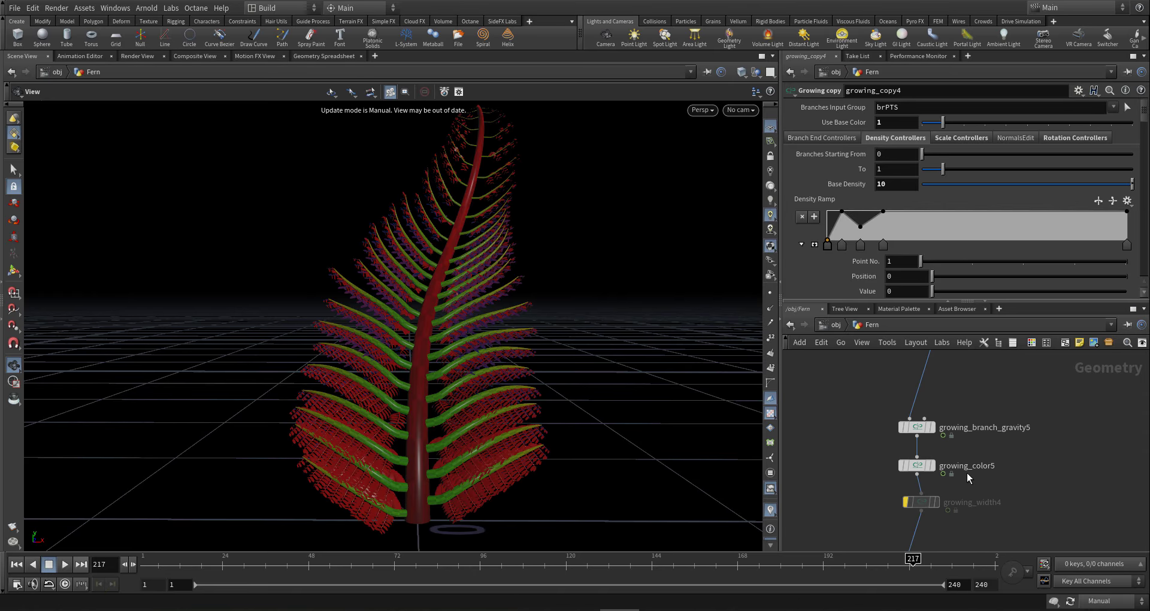
- Insert a Growing noise node on the wire between growing_color5 and growing_width4
{"action": "mouse_move", "coordinate": [968, 461]}
{"action": "middle_mouse_down"}
{"action": "mouse_move", "coordinate": [965, 505]}
{"action": "mouse_move", "coordinate": [967, 480]}
{"action": "middle_mouse_up"}
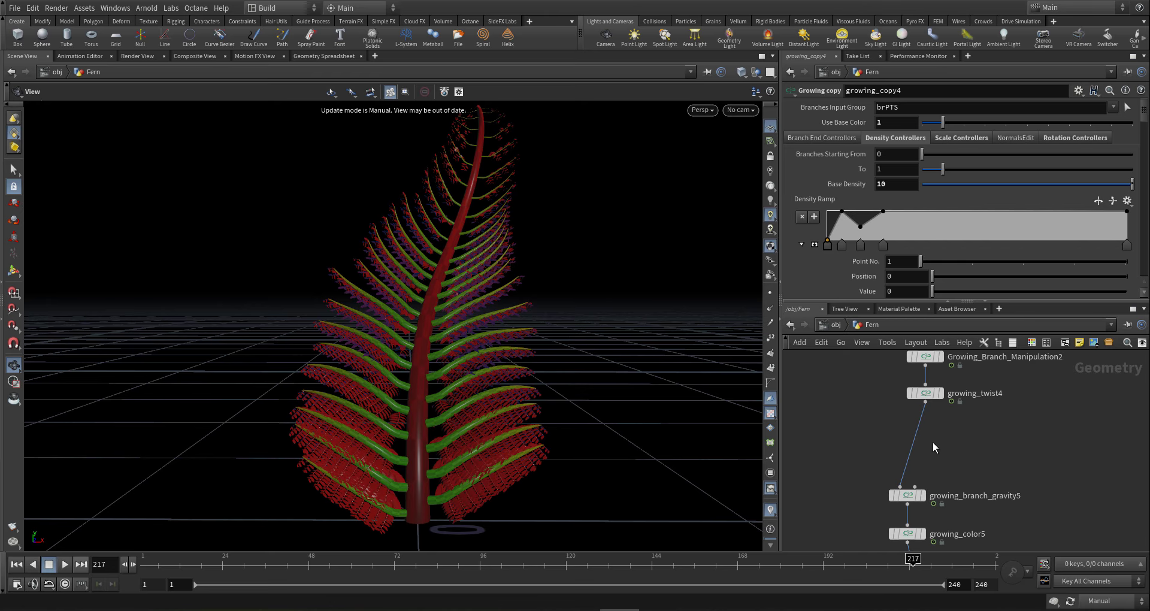
{"action": "middle_click_drag", "start_coordinate": [949, 411], "coordinate": [951, 365]}
{"action": "middle_click_drag", "start_coordinate": [1030, 441], "coordinate": [1050, 377]}
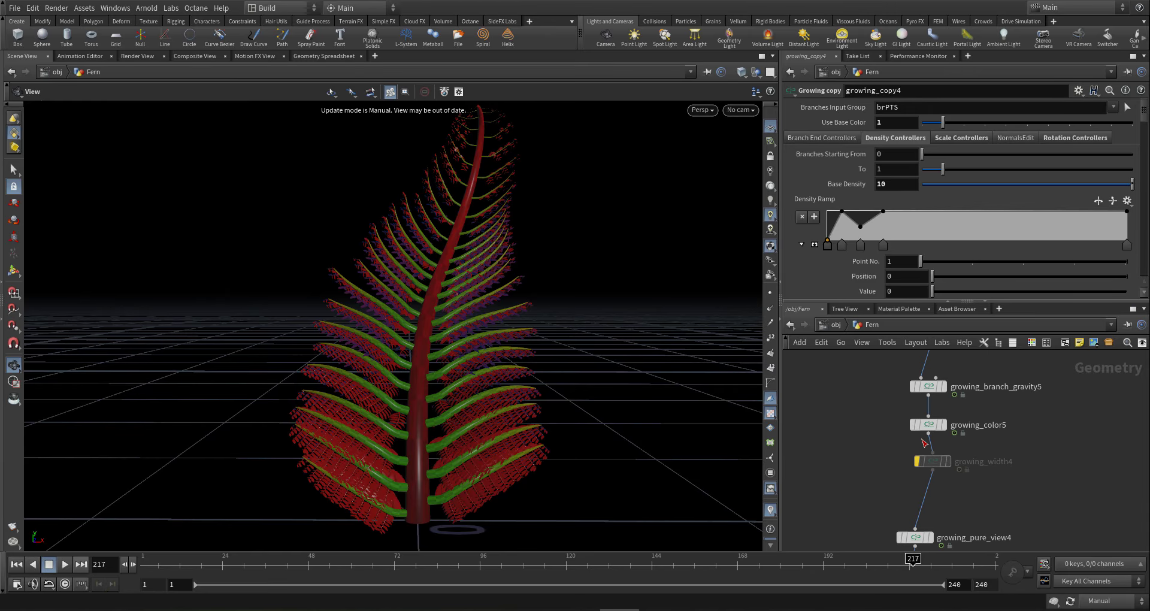
{"action": "scroll", "coordinate": [932, 495], "scroll_direction": "up", "scroll_amount": 3}
{"action": "key", "text": "Tab"}
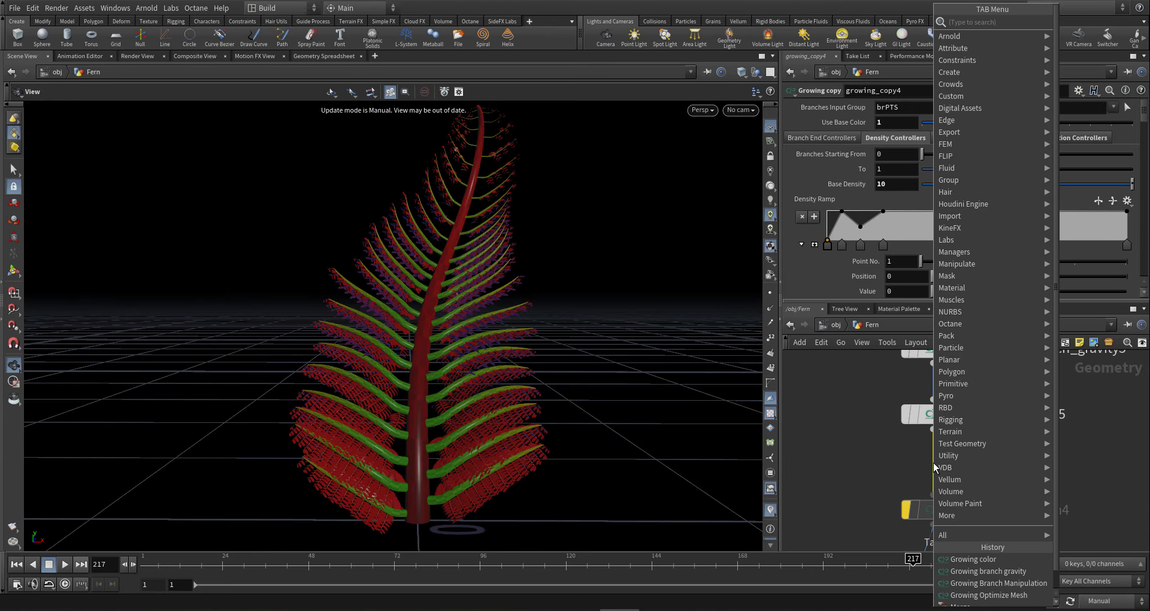
{"action": "type", "text": "g n"}
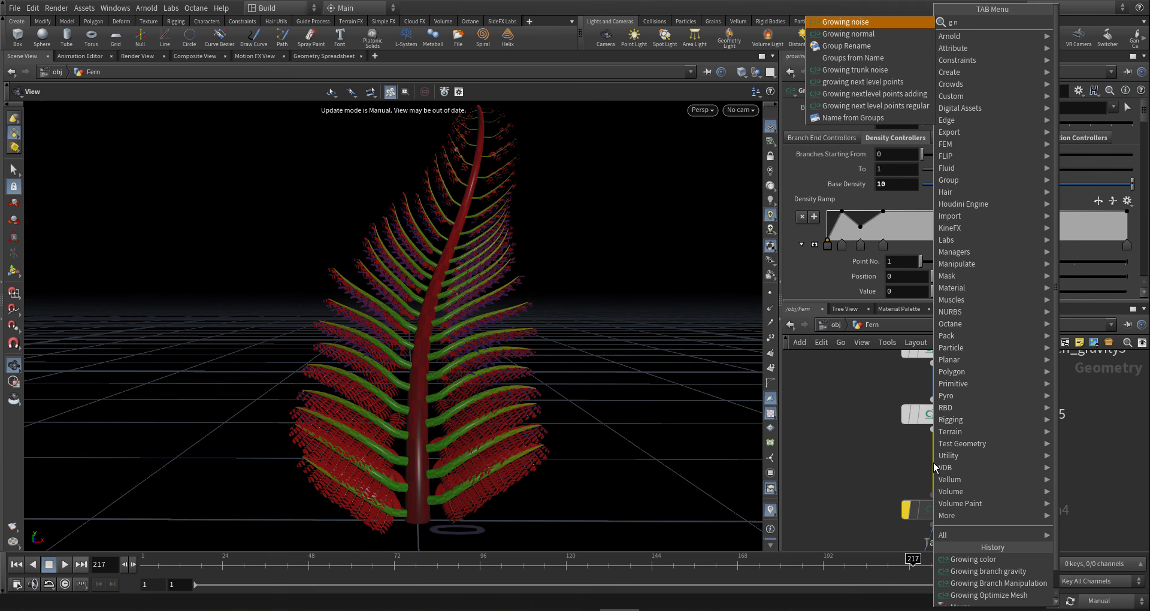
{"action": "key", "text": "Return"}
{"action": "left_click", "coordinate": [933, 477]}
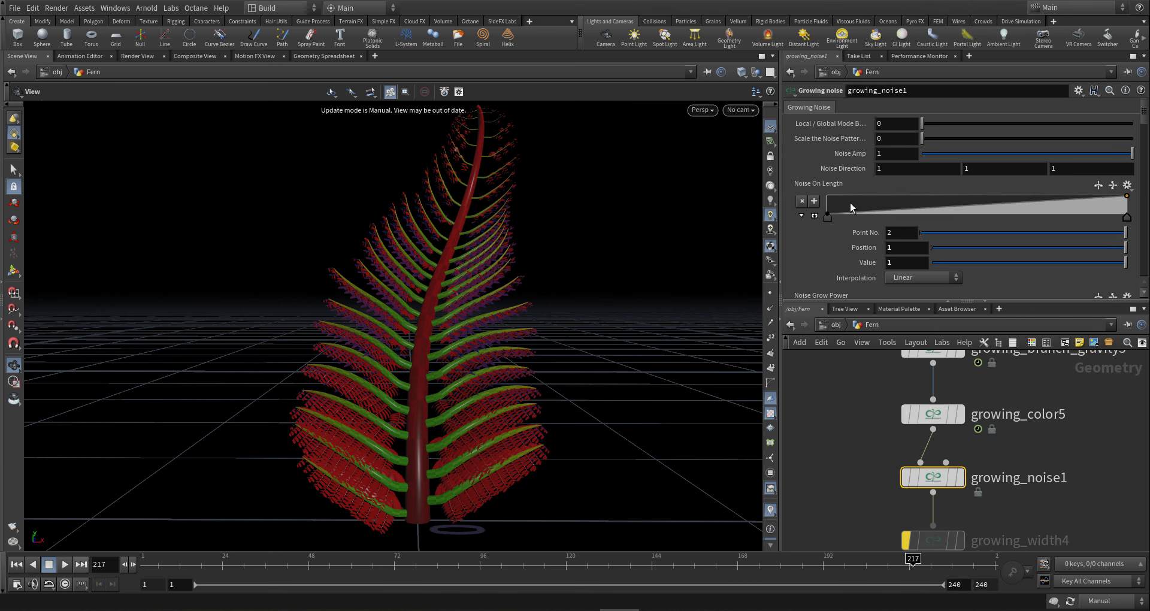
- Add a key to the Noise On Length ramp and give its first key B-Spline interpolation
{"action": "left_click", "coordinate": [849, 203]}
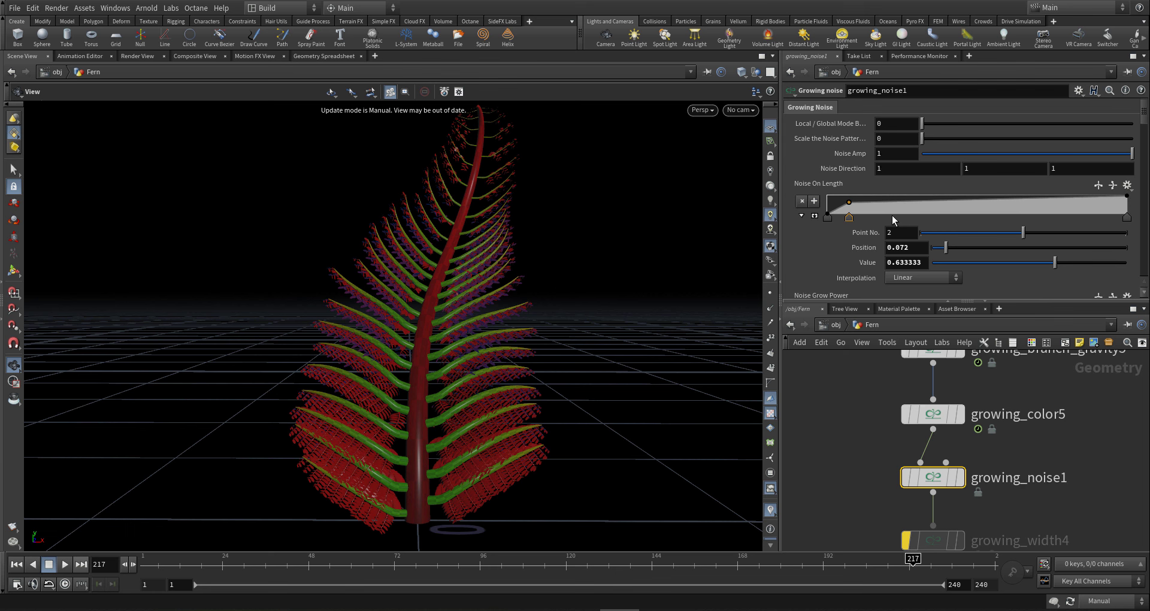
{"action": "left_click", "coordinate": [828, 218]}
{"action": "left_click", "coordinate": [911, 277]}
{"action": "left_click", "coordinate": [926, 354]}
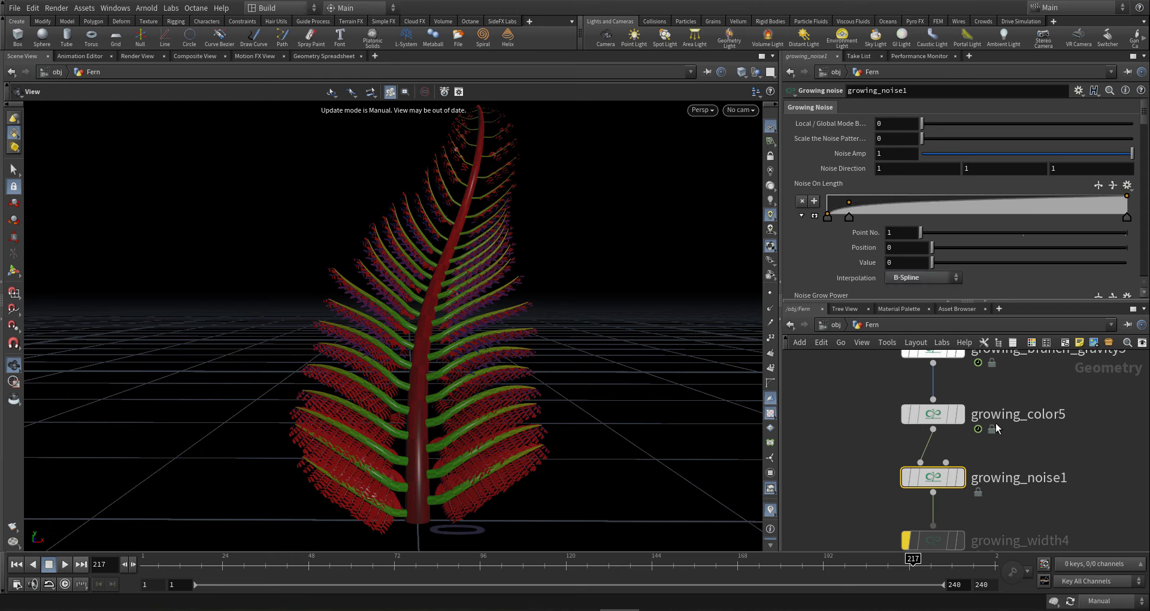
{"action": "scroll", "coordinate": [892, 234], "scroll_direction": "down", "scroll_amount": 5}
- Add a Noise Grow Power key at 0.628 and make the first key B-Spline
{"action": "left_click", "coordinate": [870, 204]}
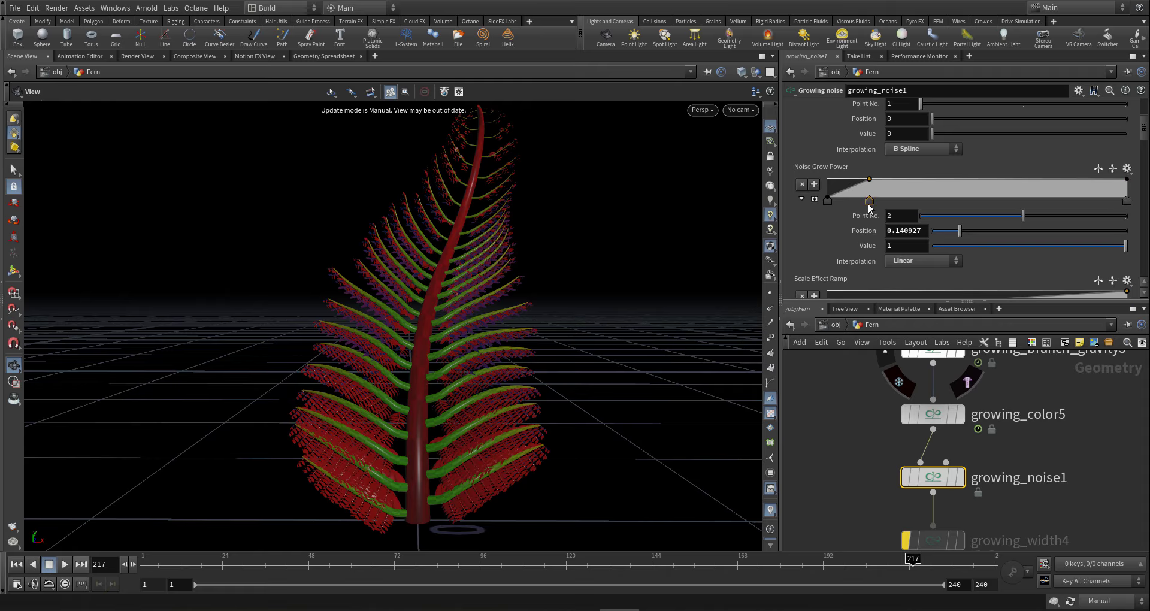
{"action": "left_click_drag", "start_coordinate": [869, 204], "coordinate": [1015, 204]}
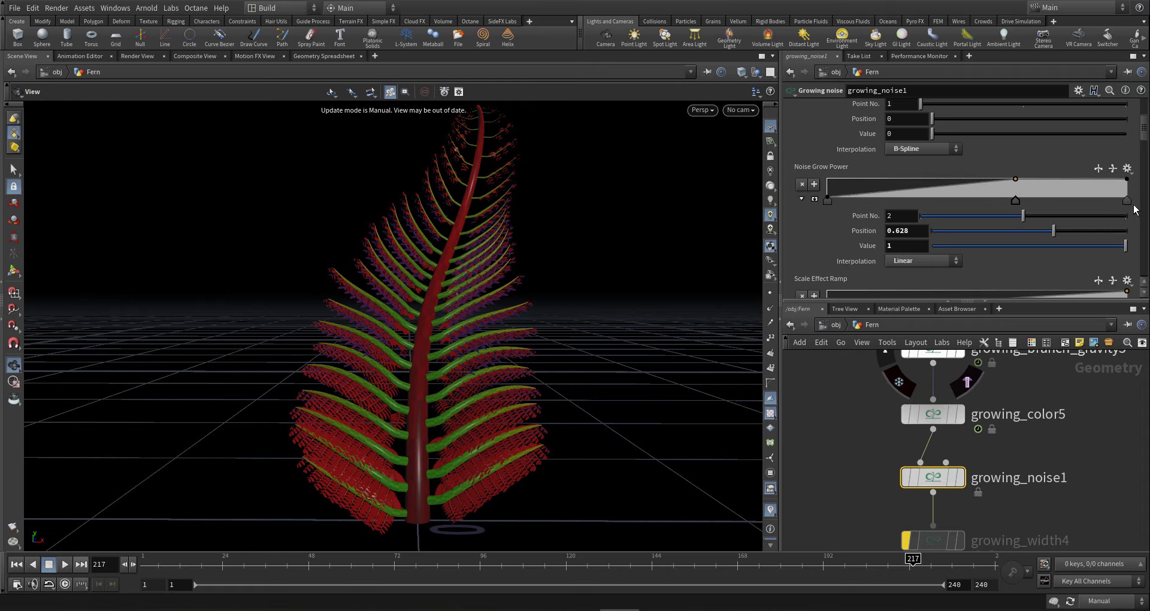
{"action": "left_click", "coordinate": [1127, 201]}
{"action": "left_click", "coordinate": [828, 201]}
{"action": "left_click", "coordinate": [921, 261]}
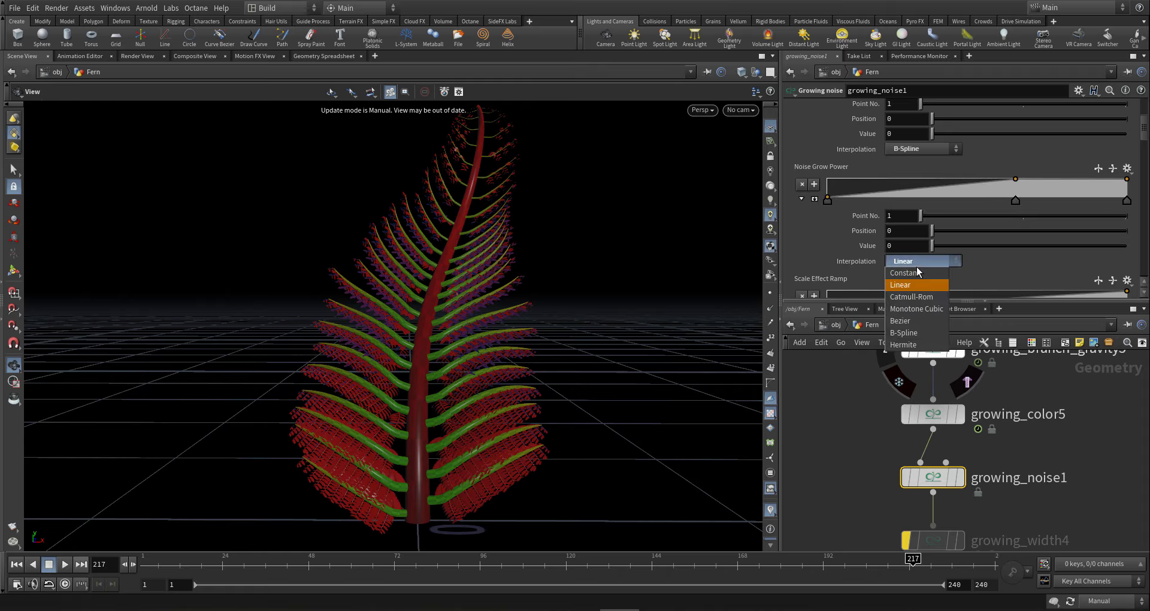
{"action": "left_click", "coordinate": [904, 333]}
{"action": "scroll", "coordinate": [858, 199], "scroll_direction": "down", "scroll_amount": 3}
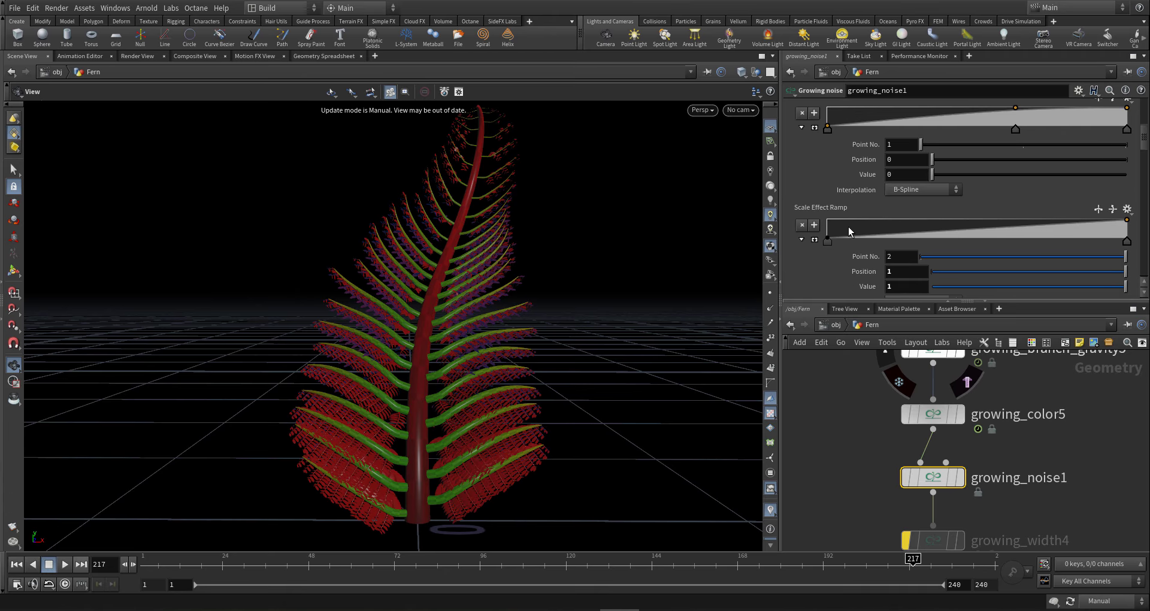
- Flatten the Scale Effect Ramp at 1 by removing the stray key and raising the first
{"action": "left_click", "coordinate": [843, 227]}
{"action": "left_click", "coordinate": [828, 242]}
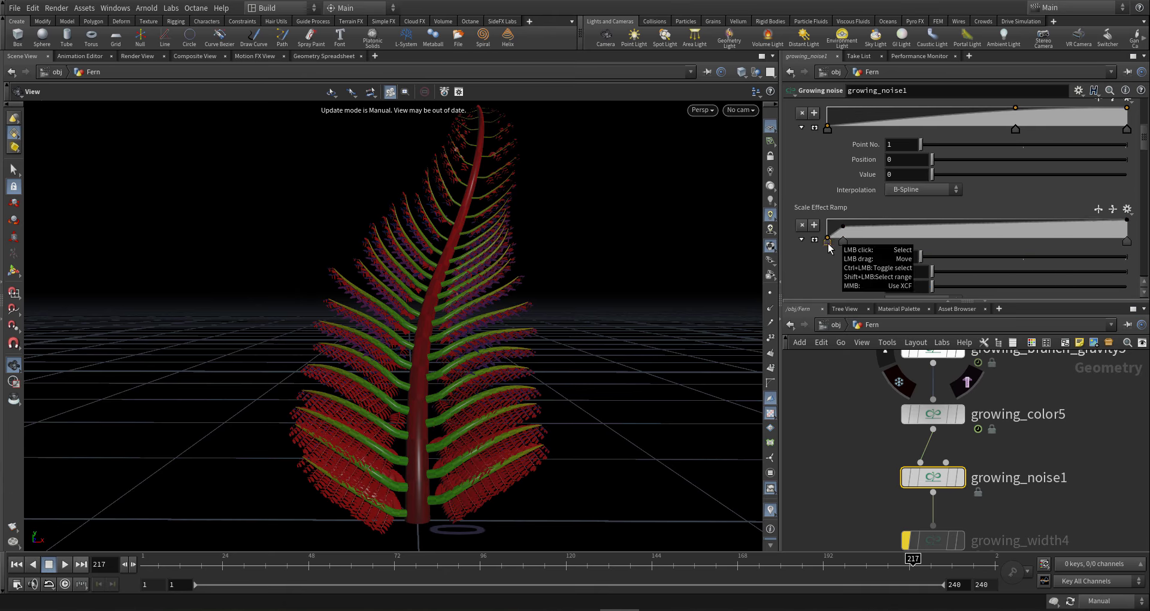
{"action": "left_click", "coordinate": [842, 243]}
{"action": "left_click", "coordinate": [843, 242], "text": "ctrl"}
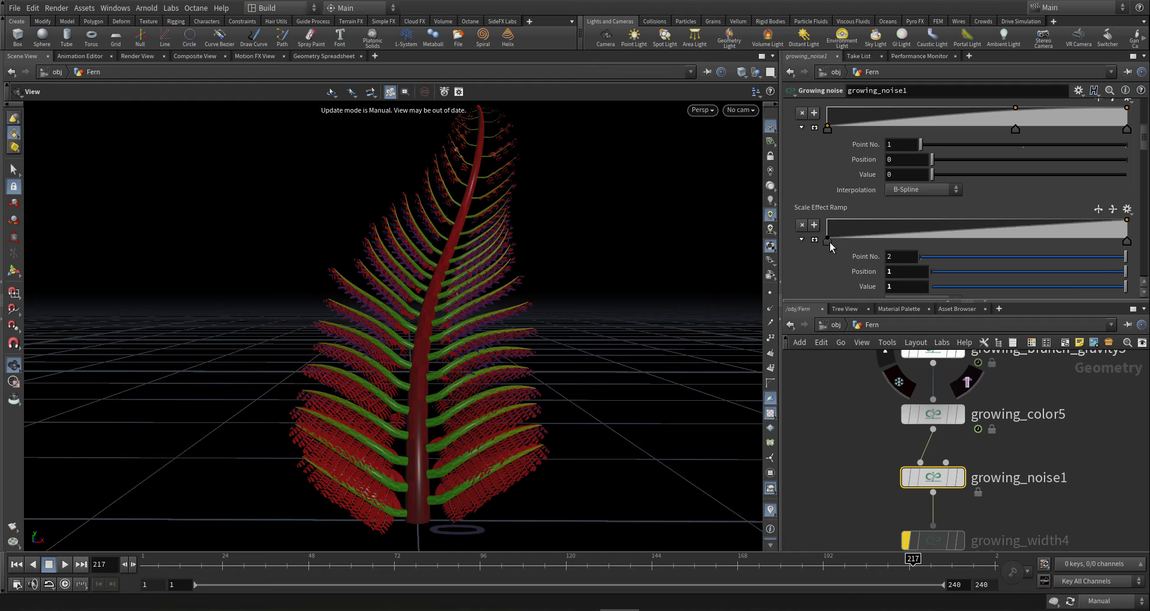
{"action": "left_click", "coordinate": [828, 240]}
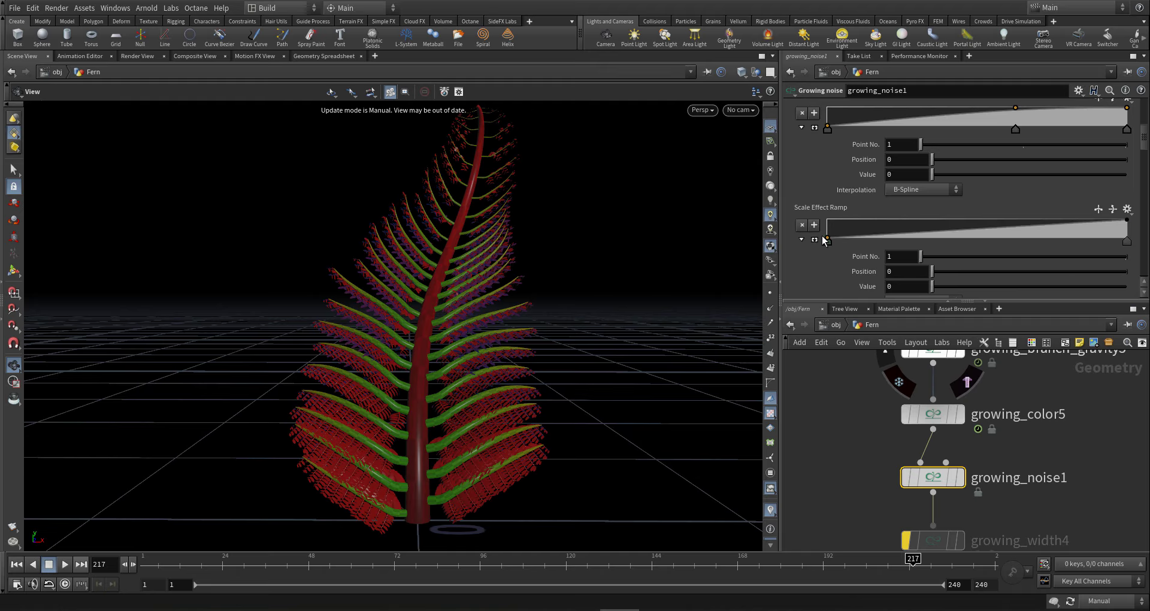
{"action": "left_click_drag", "start_coordinate": [828, 240], "coordinate": [813, 214]}
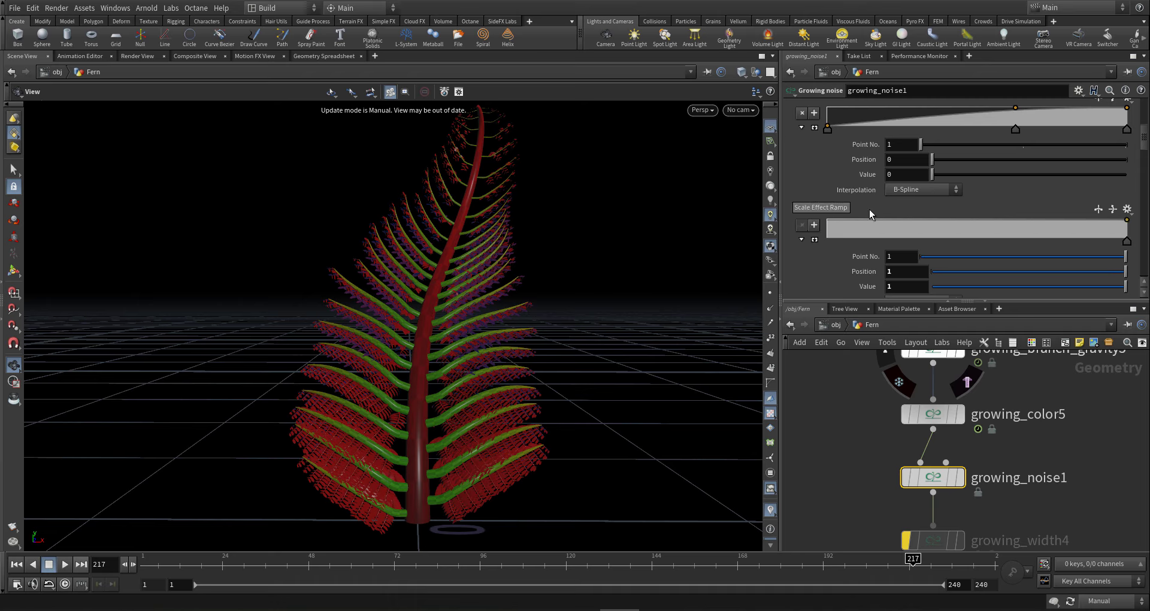
{"action": "scroll", "coordinate": [950, 242], "scroll_direction": "down", "scroll_amount": 5}
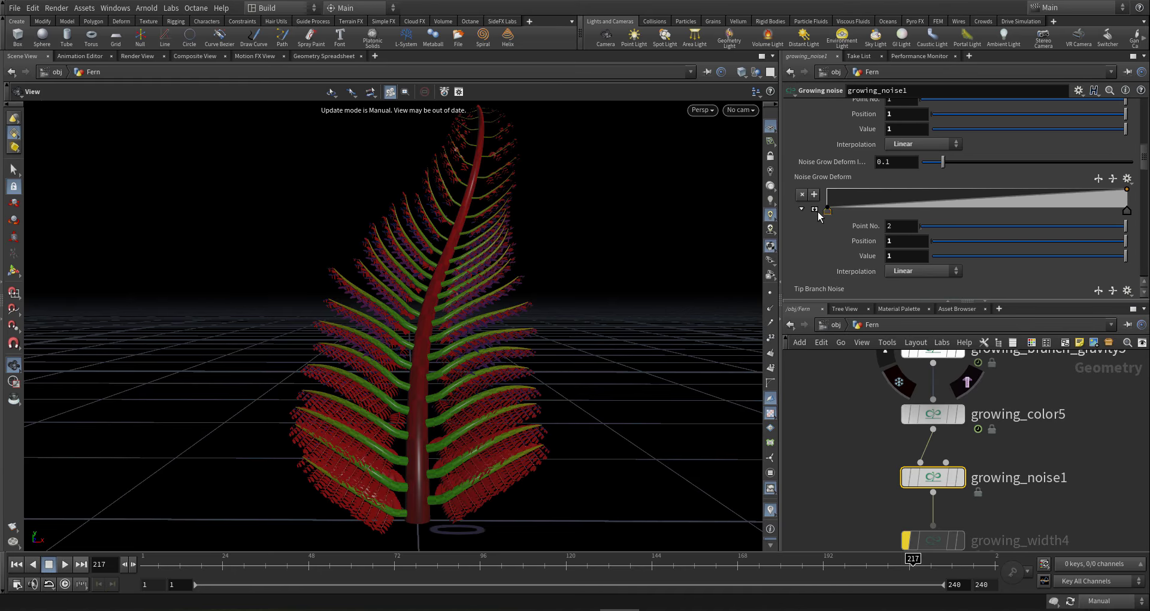
{"action": "scroll", "coordinate": [826, 228], "scroll_direction": "down", "scroll_amount": 5}
{"action": "scroll", "coordinate": [826, 228], "scroll_direction": "down", "scroll_amount": 10}
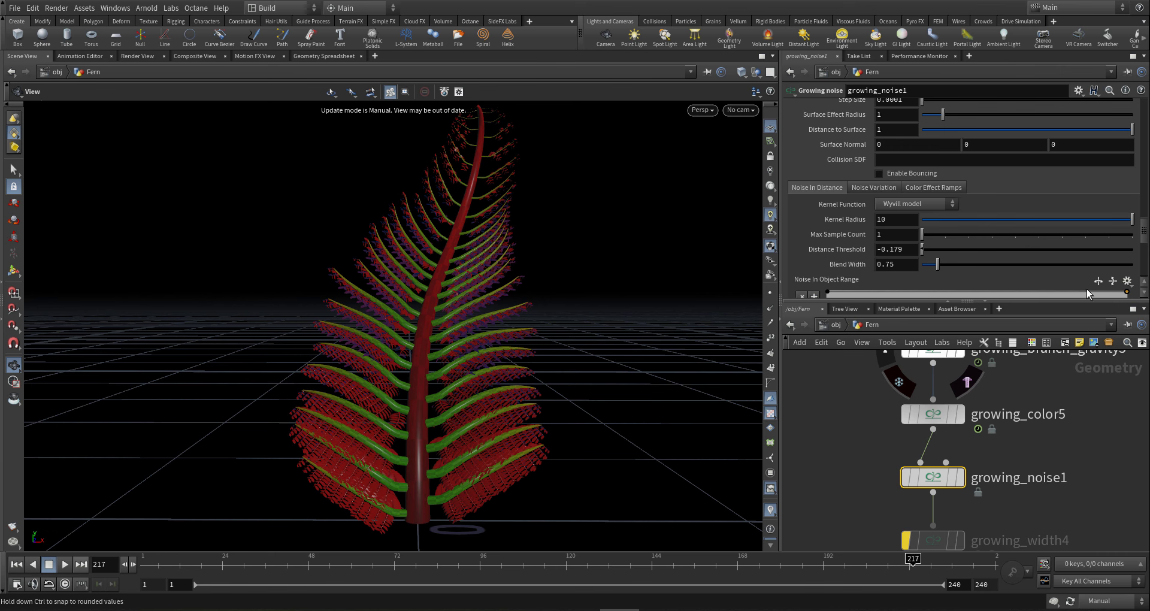
{"action": "middle_click_drag", "start_coordinate": [1029, 444], "coordinate": [1023, 375]}
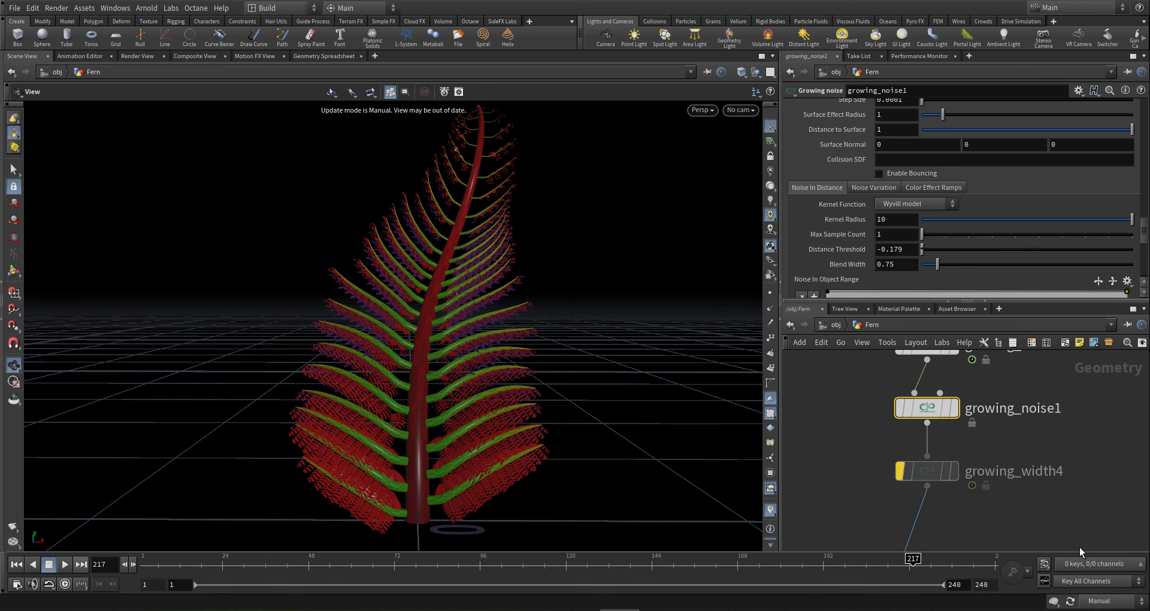
{"action": "left_click", "coordinate": [1107, 601]}
- Set cooking back to Auto Update, then cancel the long cook with Esc
{"action": "left_click", "coordinate": [1113, 565]}
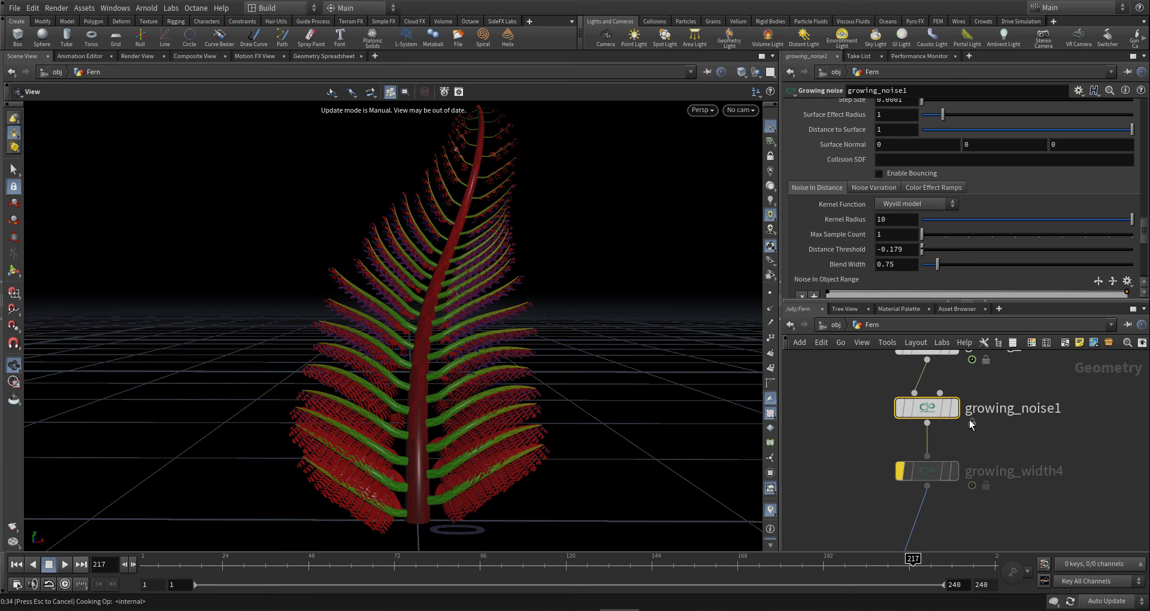
{"action": "key", "text": "Escape"}
{"action": "mouse_move", "coordinate": [960, 400]}
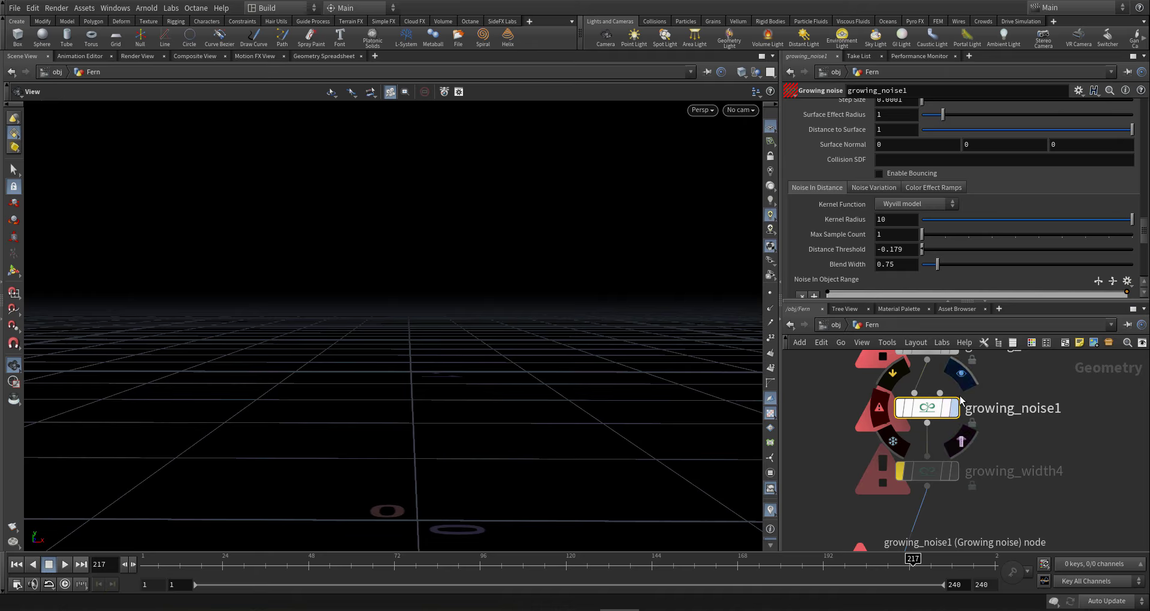
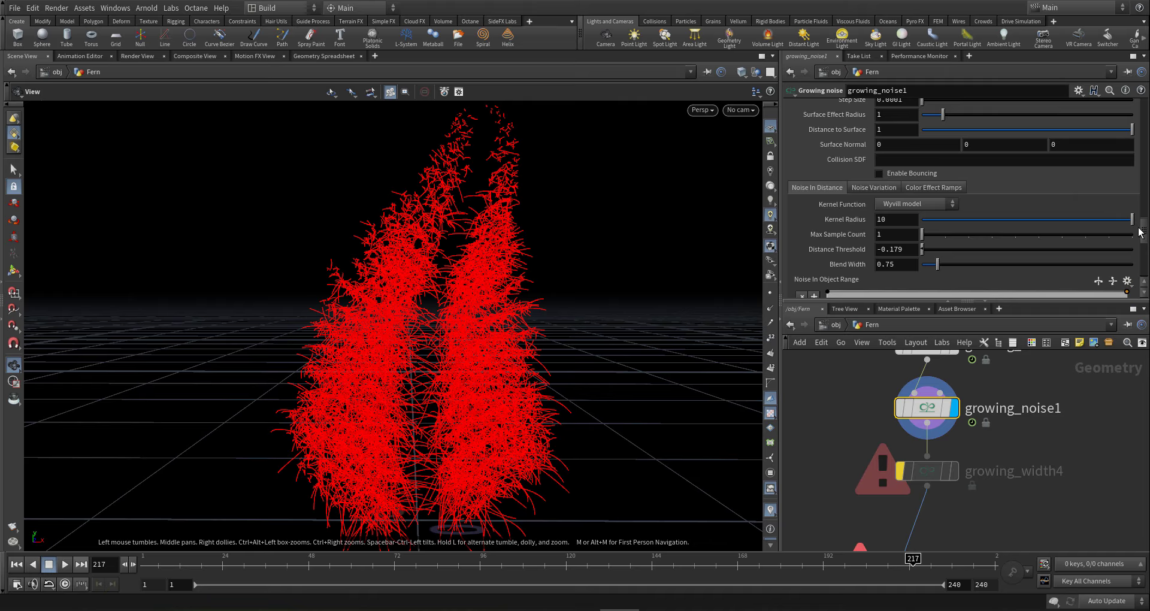
- Scroll growing_noise1's parameters to the top to show Noise Amp at 1
{"action": "left_click_drag", "start_coordinate": [1144, 233], "coordinate": [1138, 99]}
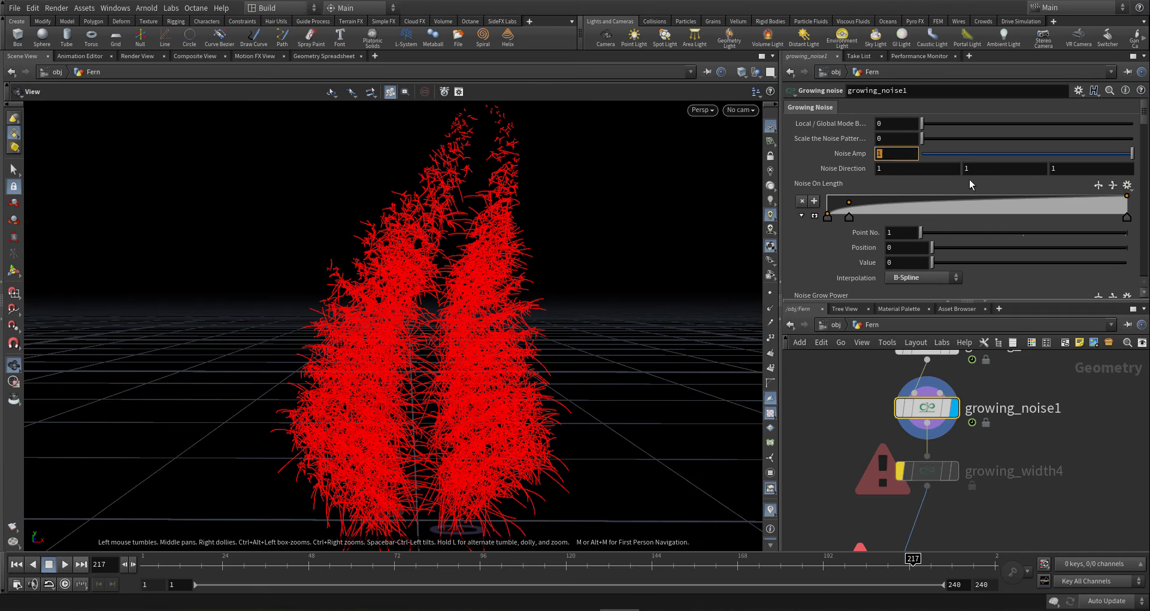
- Lower Noise Amp to 0.1 and inspect the fern up close
{"action": "type", "text": ".1"}
{"action": "key", "text": "Return"}
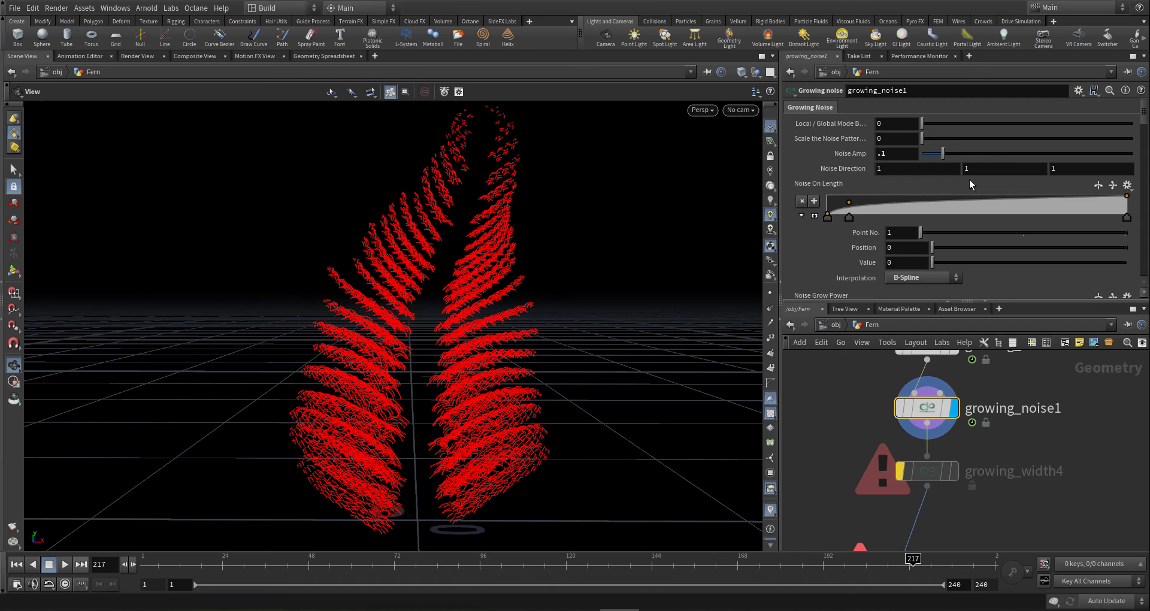
{"action": "right_click_drag", "start_coordinate": [490, 302], "coordinate": [511, 311]}
{"action": "left_click_drag", "start_coordinate": [510, 311], "coordinate": [445, 359]}
{"action": "right_click_drag", "start_coordinate": [445, 359], "coordinate": [485, 352]}
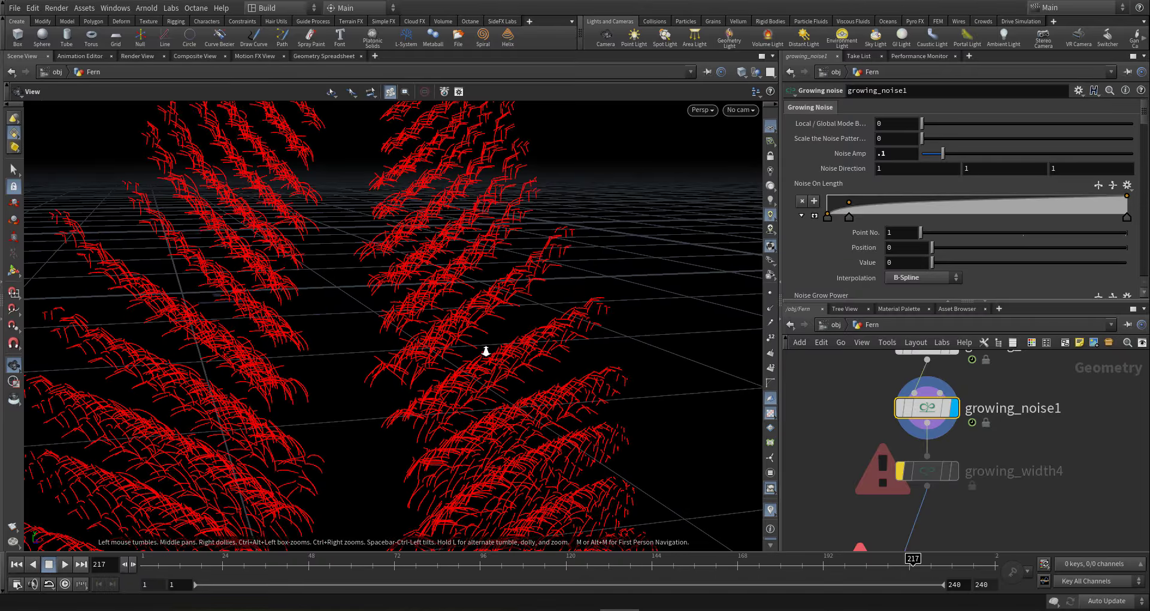
{"action": "left_click_drag", "start_coordinate": [483, 356], "coordinate": [440, 402]}
{"action": "right_click_drag", "start_coordinate": [441, 401], "coordinate": [521, 388]}
{"action": "mouse_move", "coordinate": [522, 388]}
{"action": "left_mouse_down"}
{"action": "mouse_move", "coordinate": [521, 426]}
{"action": "mouse_move", "coordinate": [522, 403]}
{"action": "left_mouse_up"}
{"action": "left_click_drag", "start_coordinate": [680, 247], "coordinate": [680, 244]}
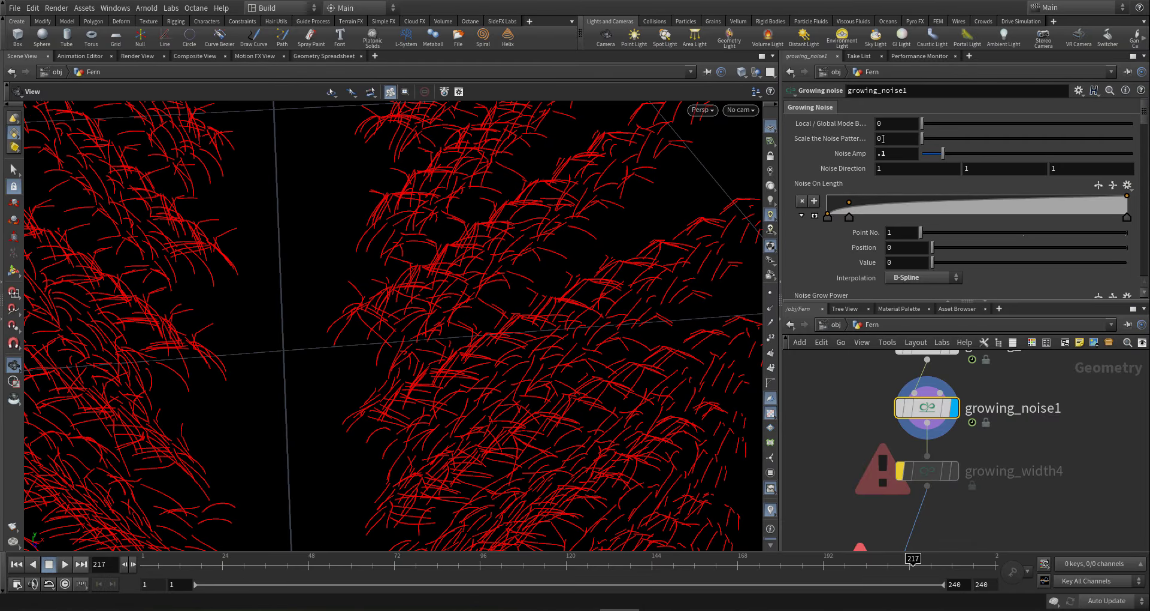
- Toggle the noise node's bypass to compare, then set Noise Amp to 0.05
{"action": "mouse_move", "coordinate": [932, 414]}
{"action": "left_click", "coordinate": [895, 377]}
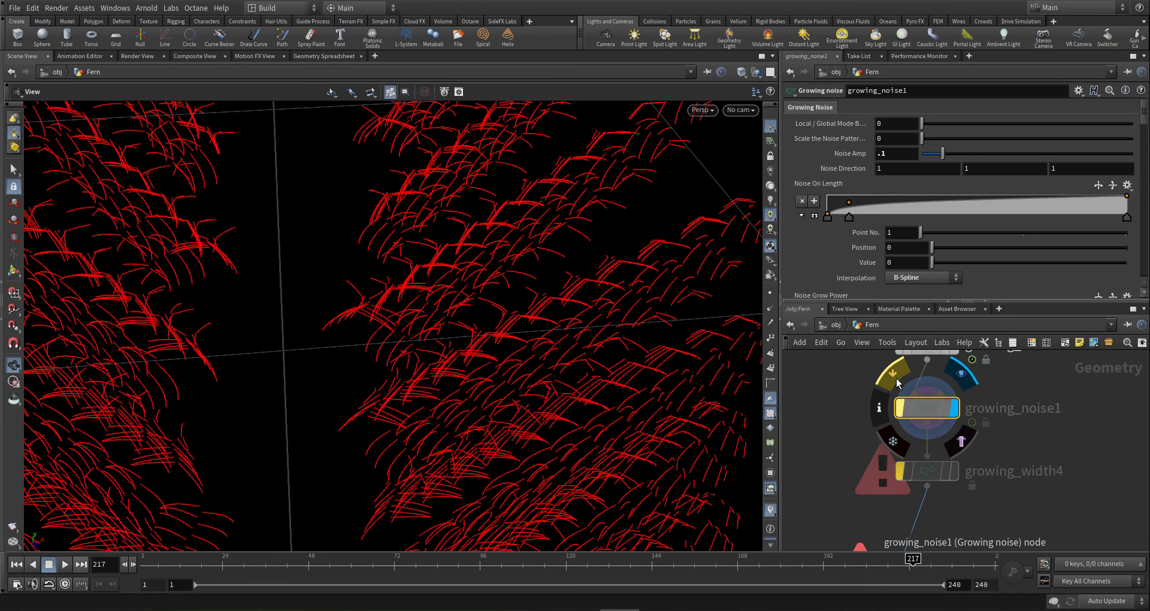
{"action": "left_click", "coordinate": [895, 378]}
{"action": "left_click_drag", "start_coordinate": [1141, 123], "coordinate": [1135, 88]}
{"action": "left_click_drag", "start_coordinate": [892, 154], "coordinate": [825, 158]}
{"action": "type", "text": ".05"}
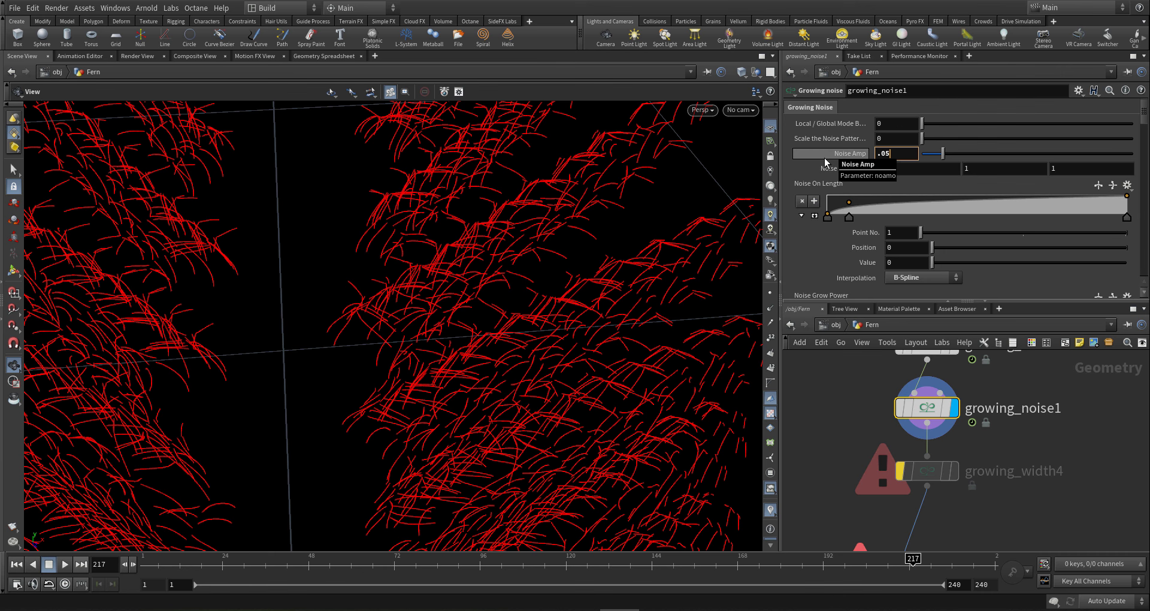
{"action": "key", "text": "Return"}
{"action": "left_click_drag", "start_coordinate": [521, 315], "coordinate": [677, 273]}
{"action": "left_click_drag", "start_coordinate": [1143, 118], "coordinate": [1116, 209]}
- Raise the noise Frequency from 1.3 past 6 with the value ladder
{"action": "scroll", "coordinate": [1116, 209], "scroll_direction": "up", "scroll_amount": 3}
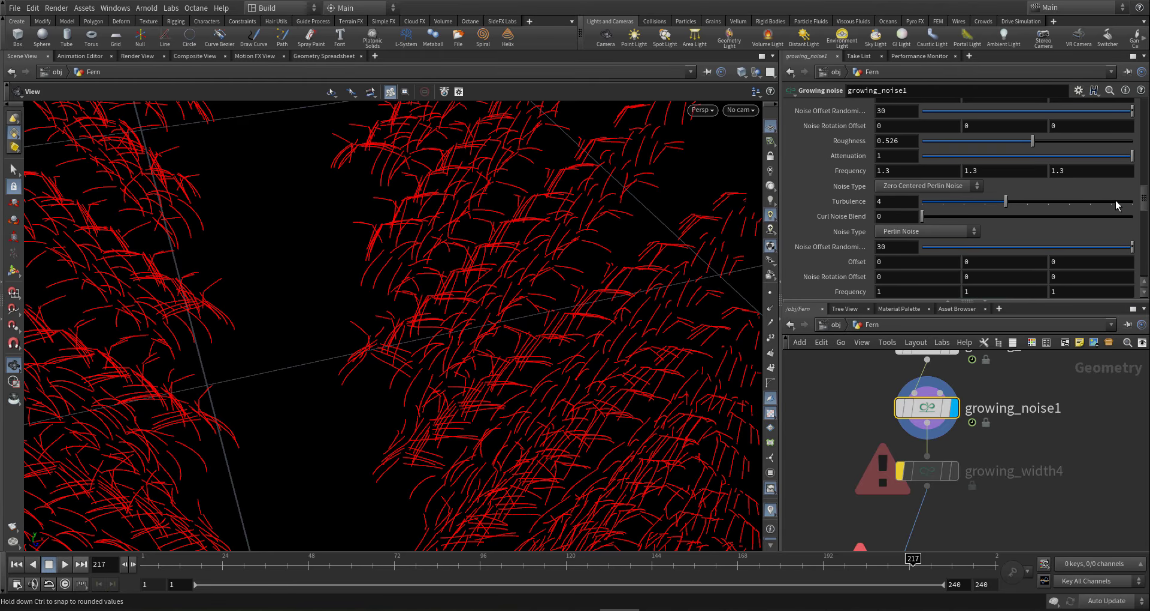
{"action": "middle_click", "coordinate": [855, 176]}
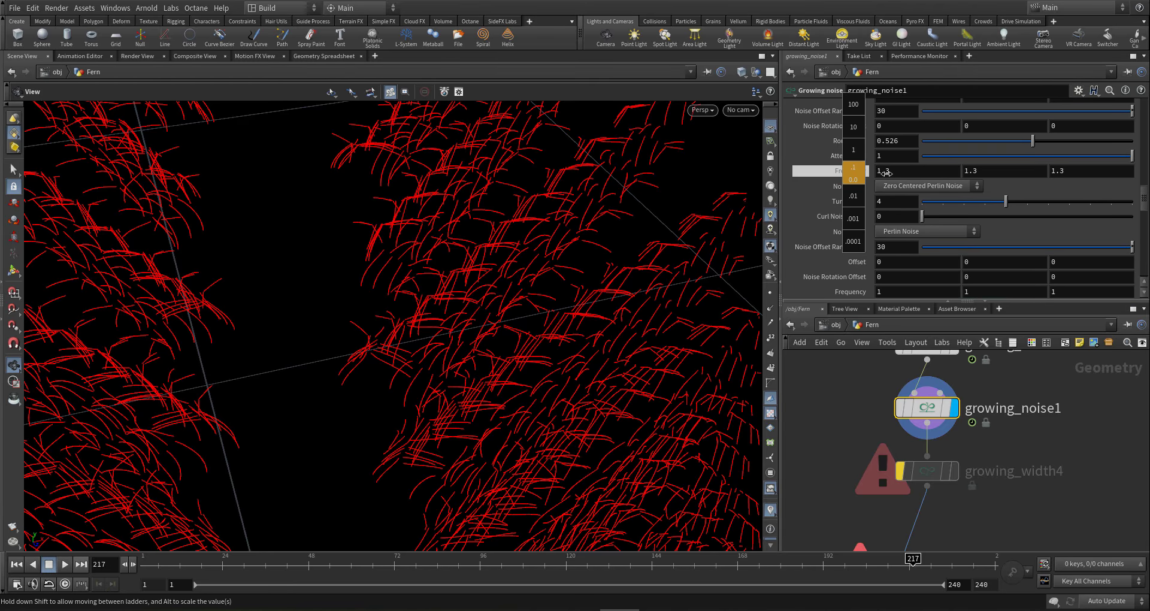
{"action": "middle_click_drag", "start_coordinate": [887, 173], "coordinate": [1118, 199]}
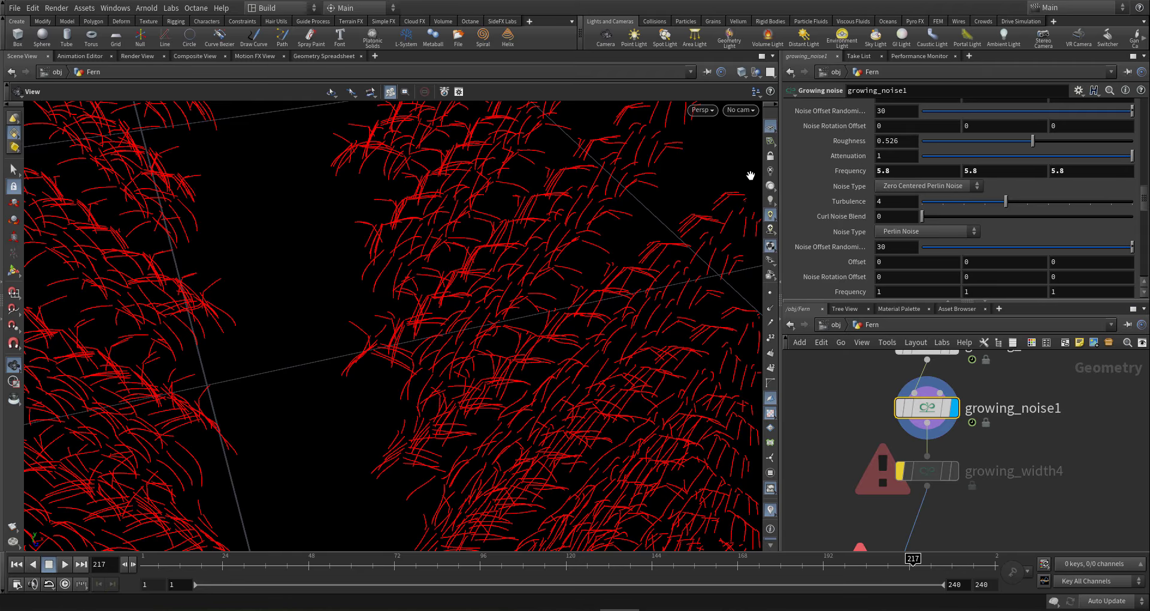
{"action": "middle_click_drag", "start_coordinate": [854, 171], "coordinate": [1148, 174]}
{"action": "left_click_drag", "start_coordinate": [435, 265], "coordinate": [475, 262]}
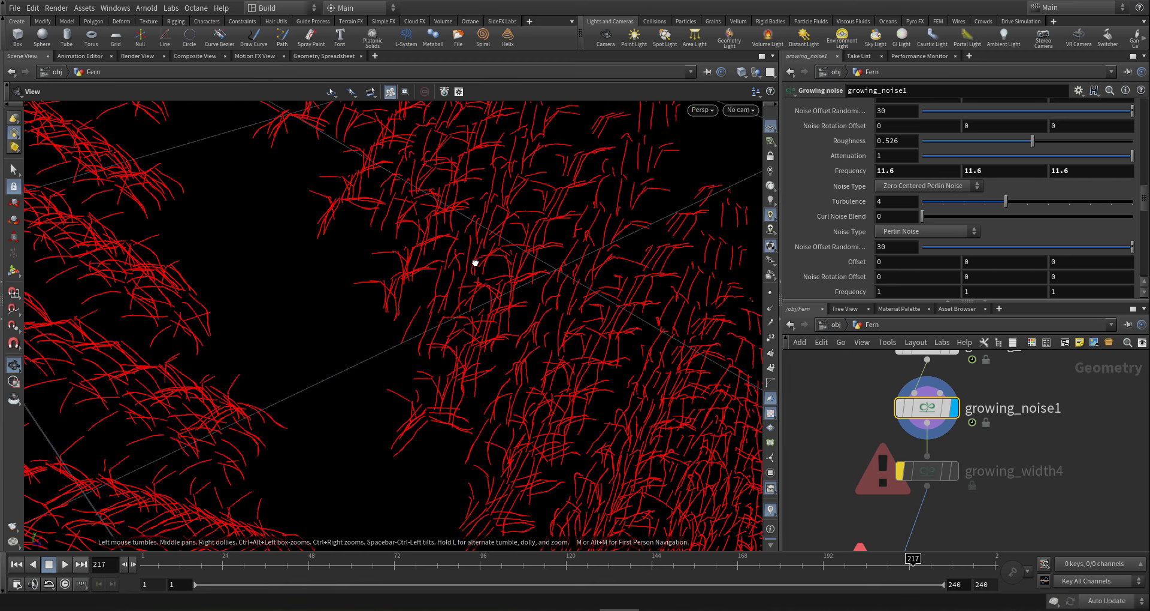
{"action": "left_click_drag", "start_coordinate": [545, 225], "coordinate": [497, 239]}
- Settle Frequency at 9.9 and orbit around the fern to check it
{"action": "middle_click_drag", "start_coordinate": [845, 170], "coordinate": [756, 160]}
{"action": "left_click_drag", "start_coordinate": [606, 334], "coordinate": [613, 414]}
{"action": "middle_click_drag", "start_coordinate": [613, 413], "coordinate": [623, 308]}
{"action": "scroll", "coordinate": [623, 307], "scroll_direction": "down", "scroll_amount": 4}
{"action": "middle_click_drag", "start_coordinate": [558, 457], "coordinate": [576, 479]}
{"action": "left_click_drag", "start_coordinate": [576, 479], "coordinate": [703, 401]}
{"action": "scroll", "coordinate": [703, 401], "scroll_direction": "up", "scroll_amount": 4}
{"action": "left_click_drag", "start_coordinate": [577, 411], "coordinate": [559, 441]}
{"action": "scroll", "coordinate": [559, 442], "scroll_direction": "up", "scroll_amount": 3}
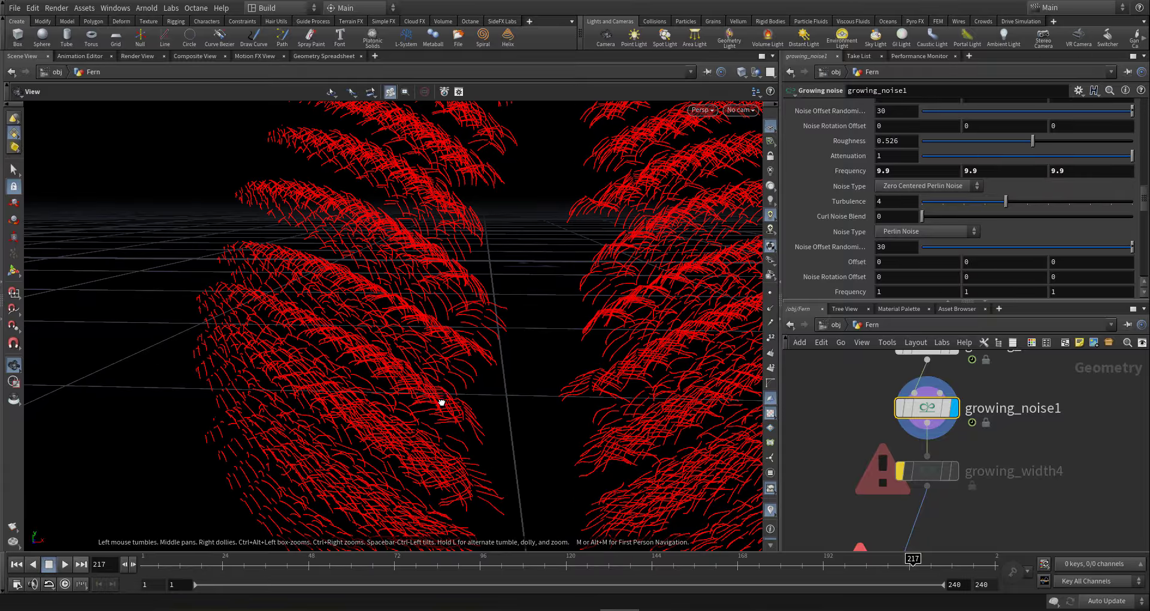
{"action": "left_click_drag", "start_coordinate": [441, 401], "coordinate": [383, 377]}
{"action": "scroll", "coordinate": [1027, 443], "scroll_direction": "down", "scroll_amount": 5}
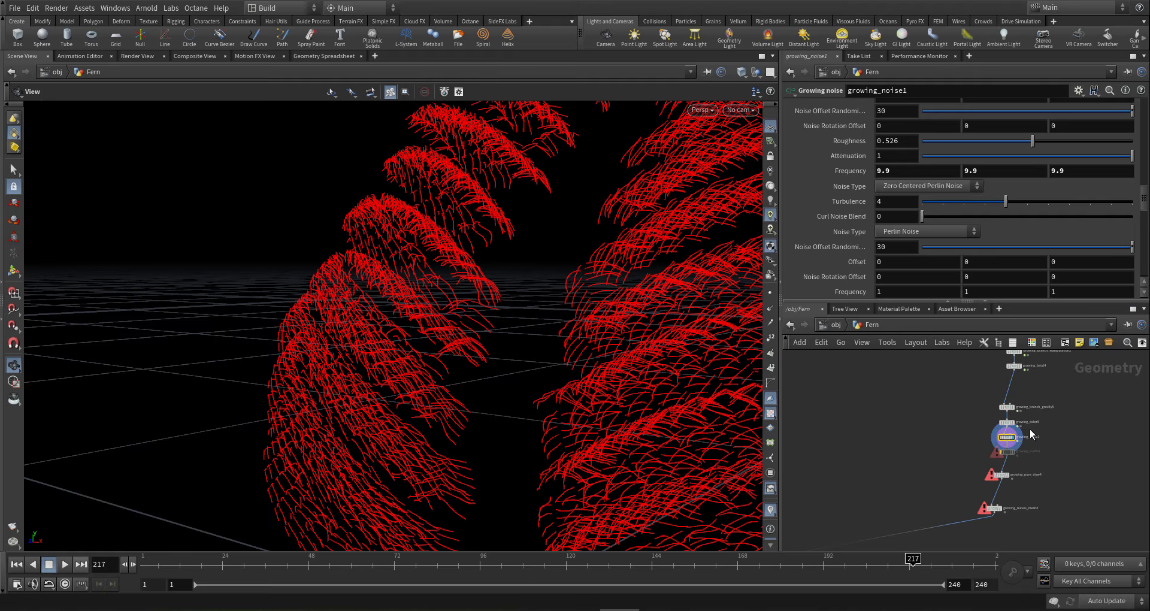
- Copy growing_noise1 and switch scene cooking to Manual
{"action": "key", "text": "ctrl+c"}
{"action": "left_click", "coordinate": [1108, 602]}
{"action": "left_click", "coordinate": [1106, 589]}
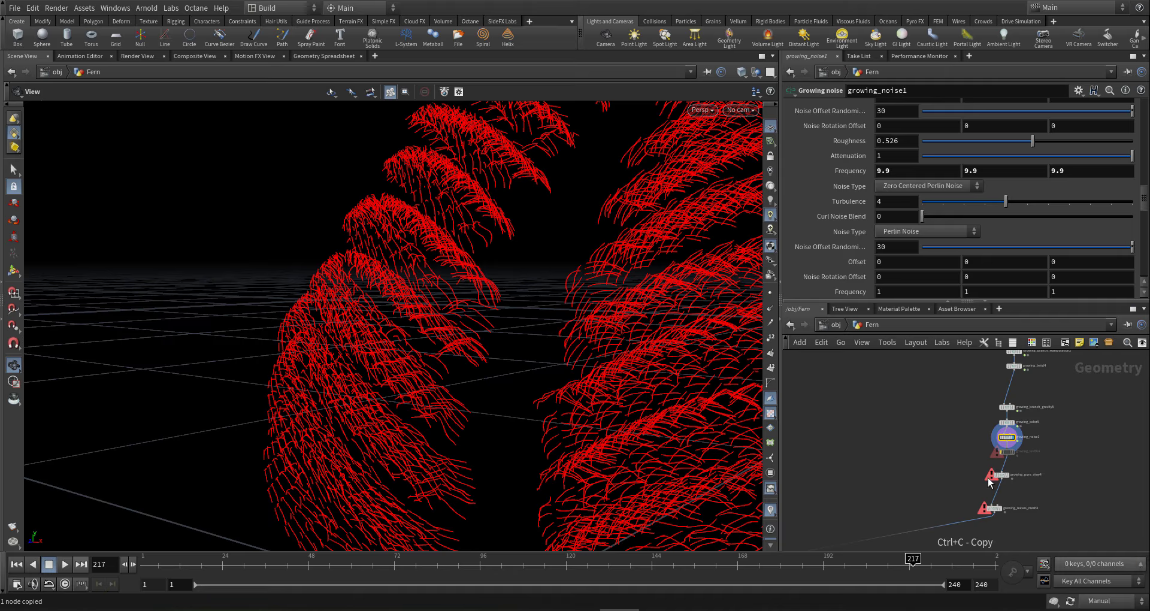
{"action": "middle_click_drag", "start_coordinate": [954, 439], "coordinate": [958, 469]}
{"action": "scroll", "coordinate": [959, 469], "scroll_direction": "down", "scroll_amount": 5}
{"action": "middle_click_drag", "start_coordinate": [908, 401], "coordinate": [936, 497]}
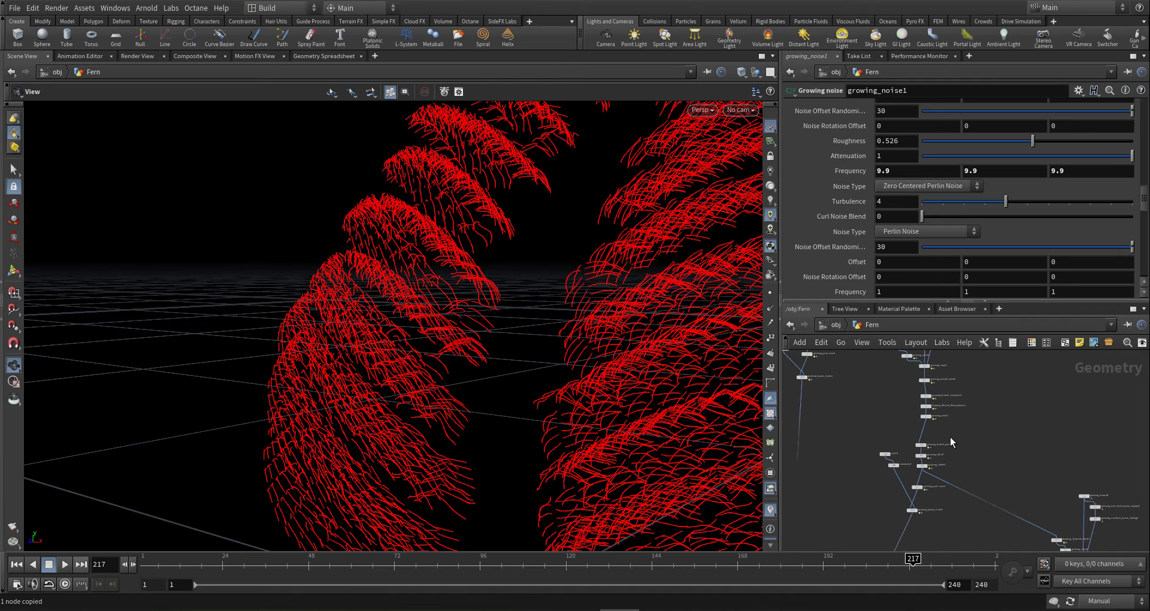
{"action": "scroll", "coordinate": [941, 439], "scroll_direction": "up", "scroll_amount": 5}
{"action": "scroll", "coordinate": [939, 441], "scroll_direction": "up", "scroll_amount": 1}
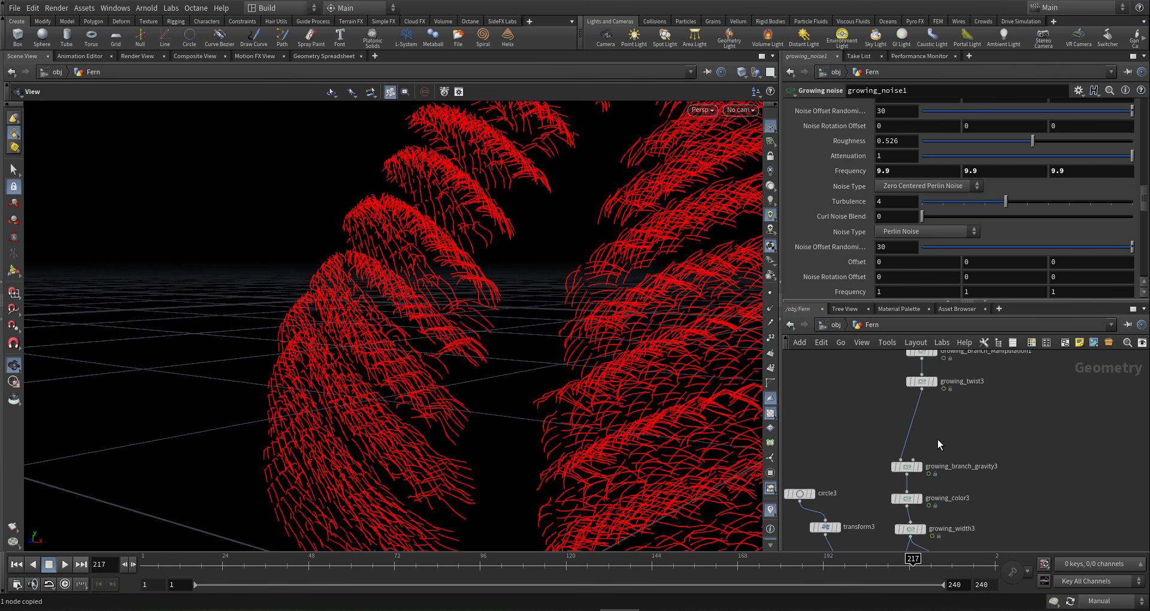
- Paste the noise copy below growing_twist3, then restore Auto Update
{"action": "key", "text": "ctrl+v"}
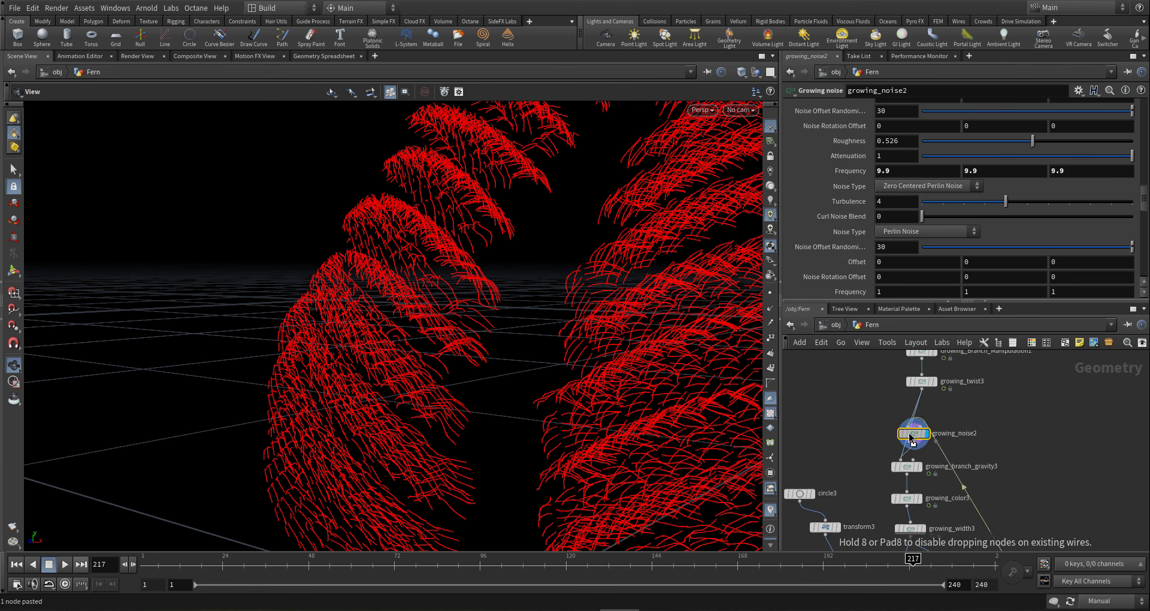
{"action": "left_click", "coordinate": [907, 432]}
{"action": "scroll", "coordinate": [909, 455], "scroll_direction": "down", "scroll_amount": 8}
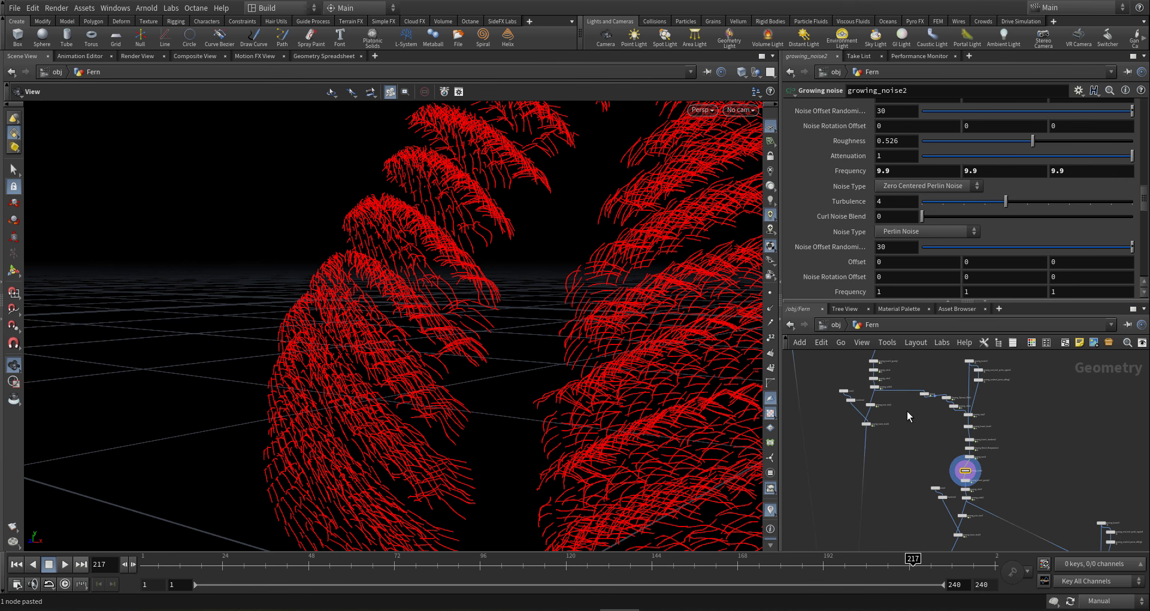
{"action": "scroll", "coordinate": [868, 381], "scroll_direction": "up", "scroll_amount": 6}
{"action": "scroll", "coordinate": [954, 410], "scroll_direction": "down", "scroll_amount": 2}
{"action": "middle_click_drag", "start_coordinate": [954, 410], "coordinate": [921, 312]}
{"action": "left_click", "coordinate": [1120, 602]}
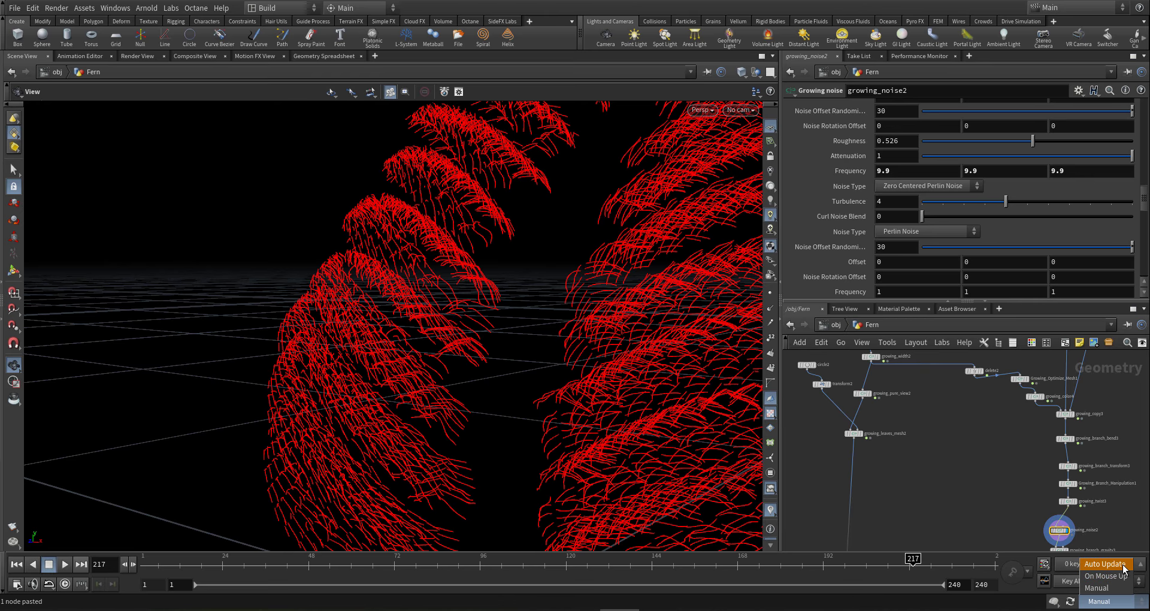
{"action": "left_click", "coordinate": [1105, 564]}
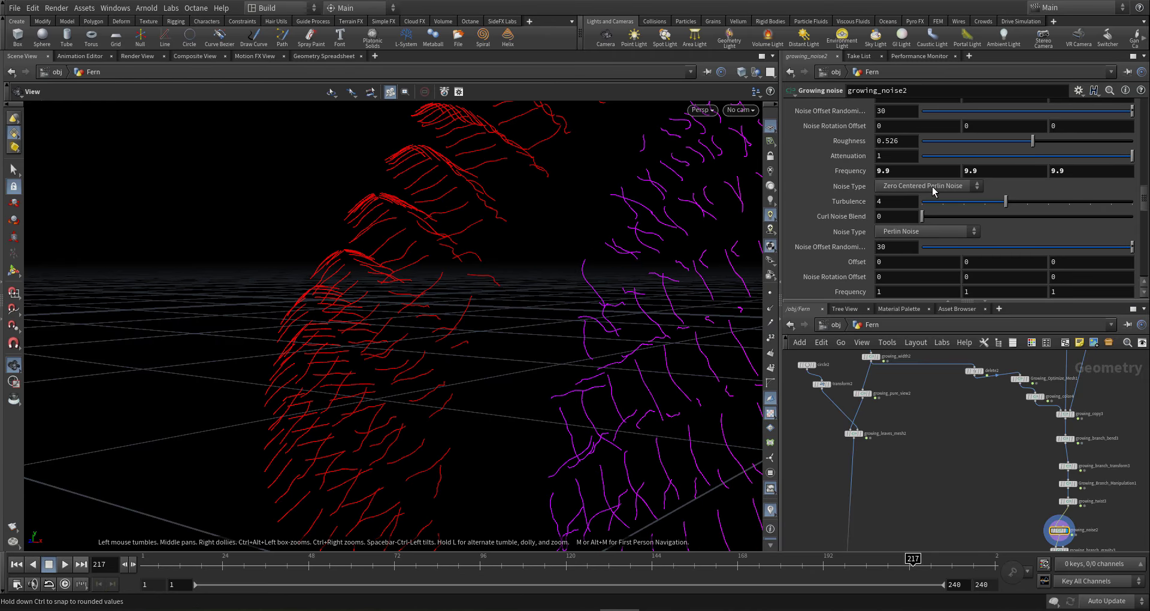
- Drop growing_noise2's Frequency from 9.9 to 3.1 with the value ladder
{"action": "middle_click", "coordinate": [821, 172]}
{"action": "middle_click_drag", "start_coordinate": [822, 172], "coordinate": [585, 187]}
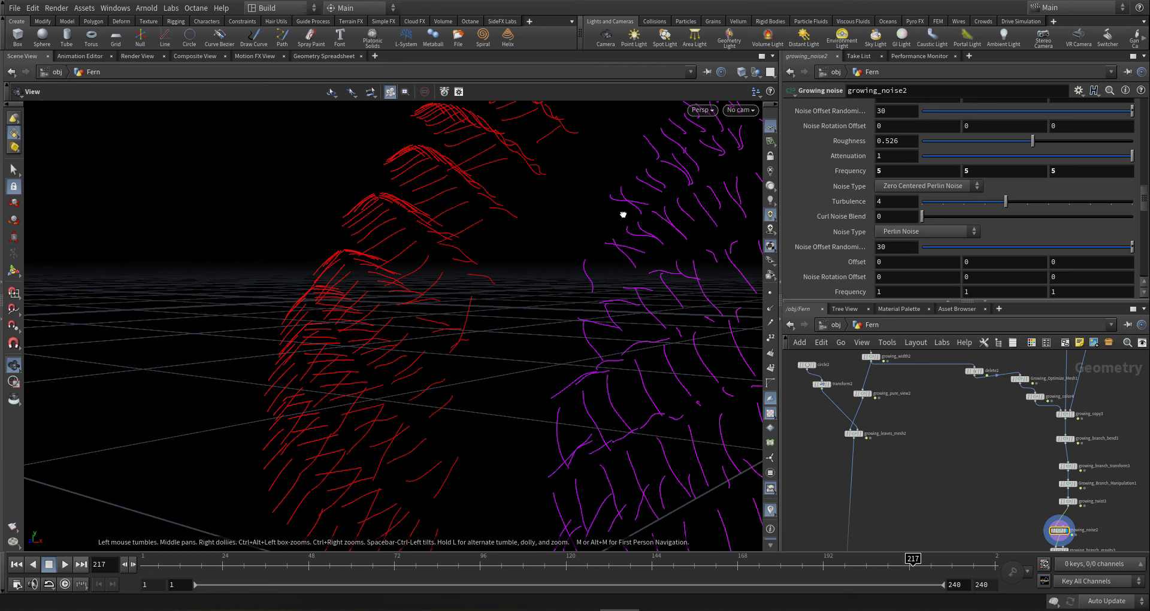
{"action": "left_click_drag", "start_coordinate": [621, 213], "coordinate": [580, 280]}
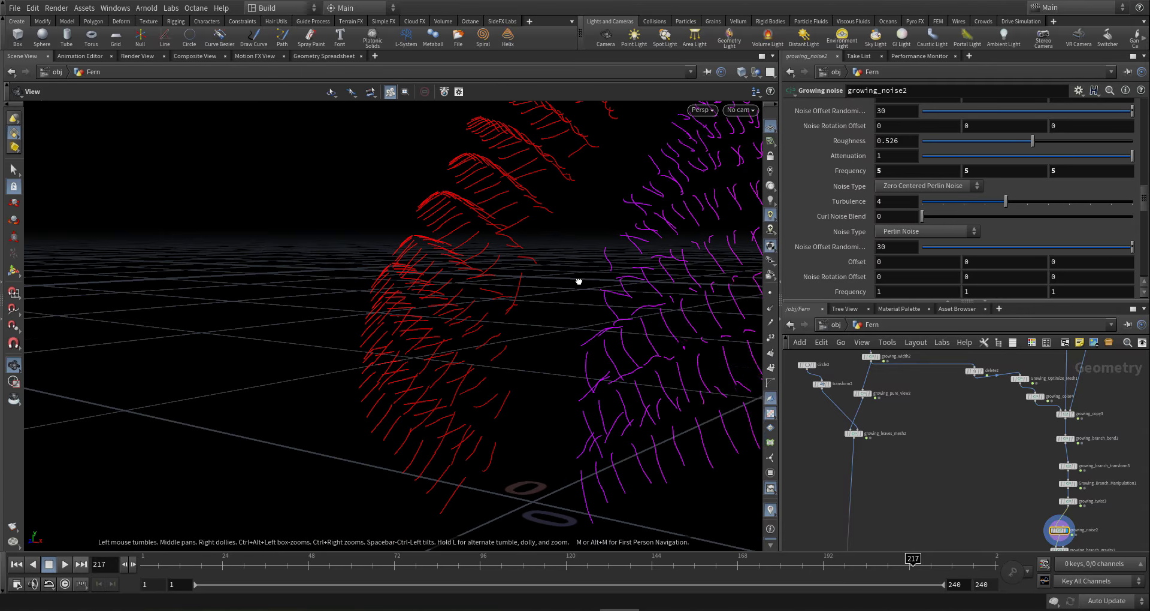
{"action": "middle_click", "coordinate": [858, 173]}
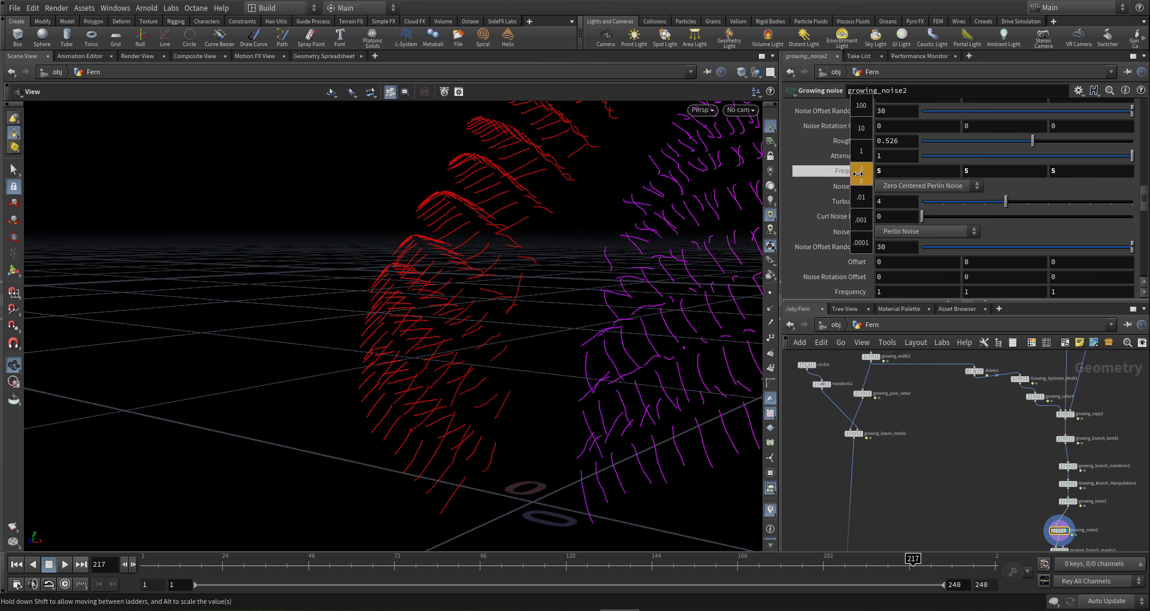
{"action": "middle_click_drag", "start_coordinate": [840, 172], "coordinate": [747, 171]}
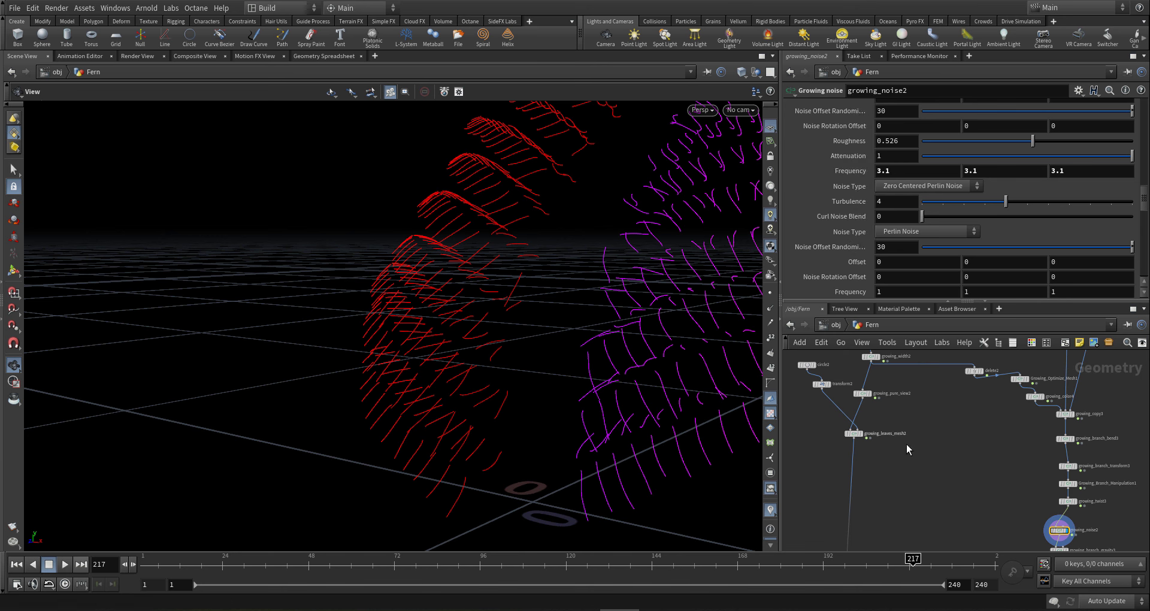
{"action": "scroll", "coordinate": [907, 444], "scroll_direction": "down", "scroll_amount": 4}
{"action": "middle_click_drag", "start_coordinate": [907, 443], "coordinate": [920, 472]}
{"action": "scroll", "coordinate": [915, 424], "scroll_direction": "up", "scroll_amount": 5}
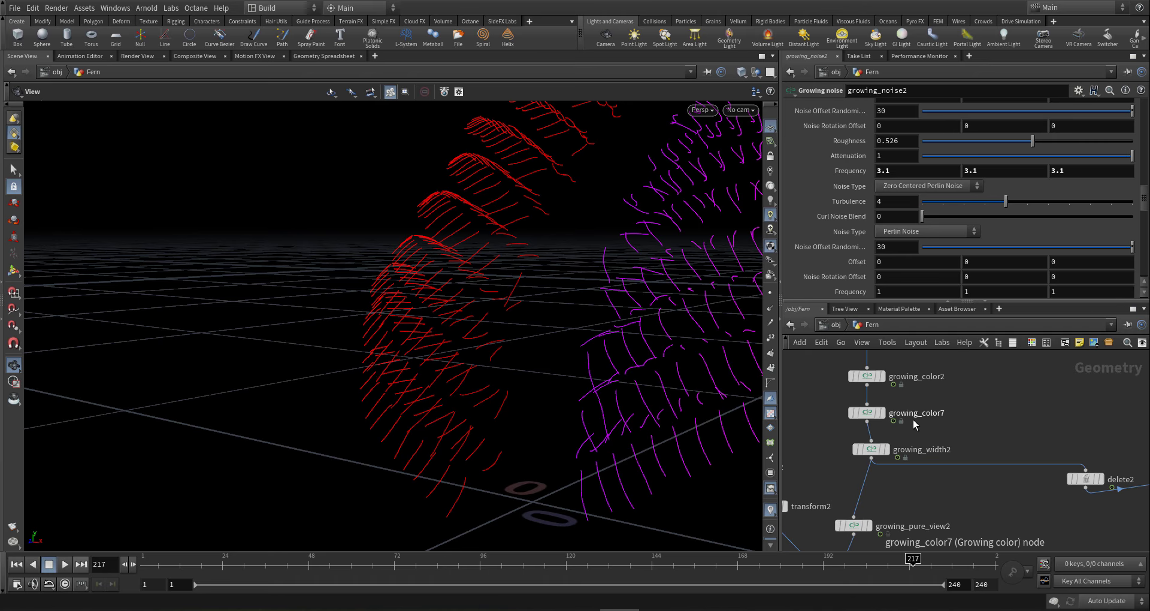
{"action": "middle_click_drag", "start_coordinate": [941, 403], "coordinate": [968, 416]}
{"action": "scroll", "coordinate": [950, 395], "scroll_direction": "down", "scroll_amount": 4}
{"action": "scroll", "coordinate": [934, 400], "scroll_direction": "up", "scroll_amount": 8}
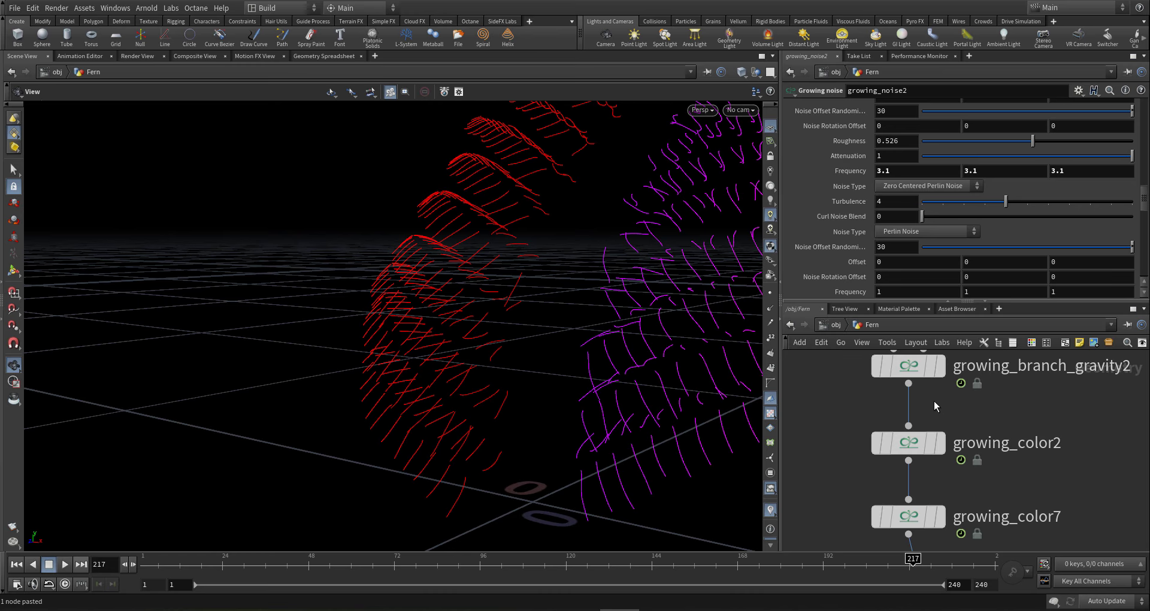
- Insert growing_noise3 between growing_branch_gravity2 and growing_color2
{"action": "left_click_drag", "start_coordinate": [934, 401], "coordinate": [909, 435]}
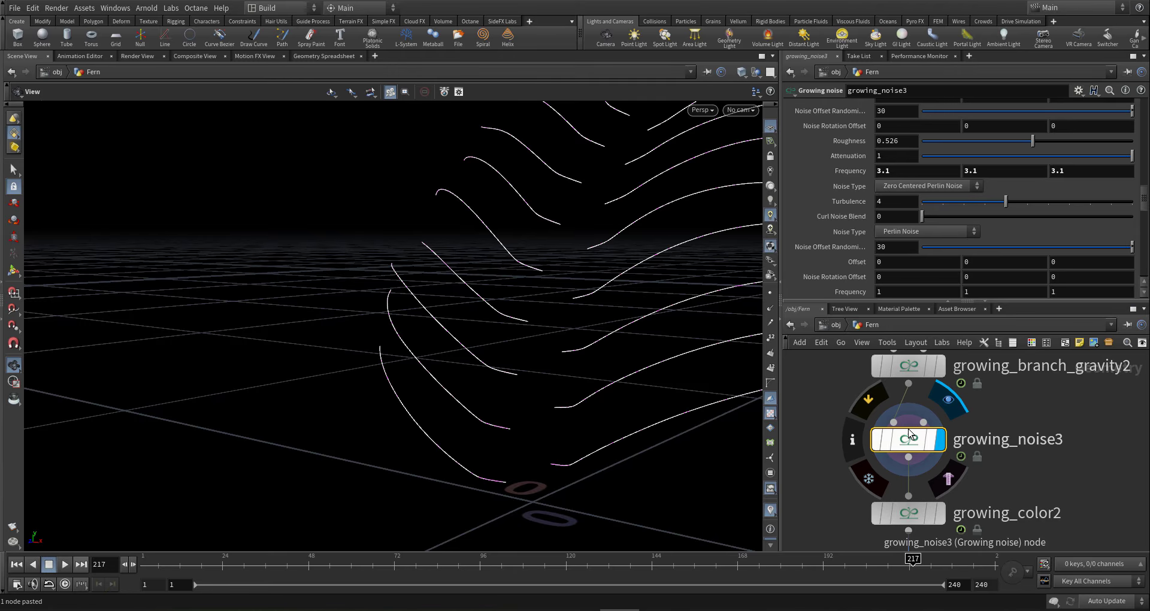
{"action": "mouse_move", "coordinate": [909, 439]}
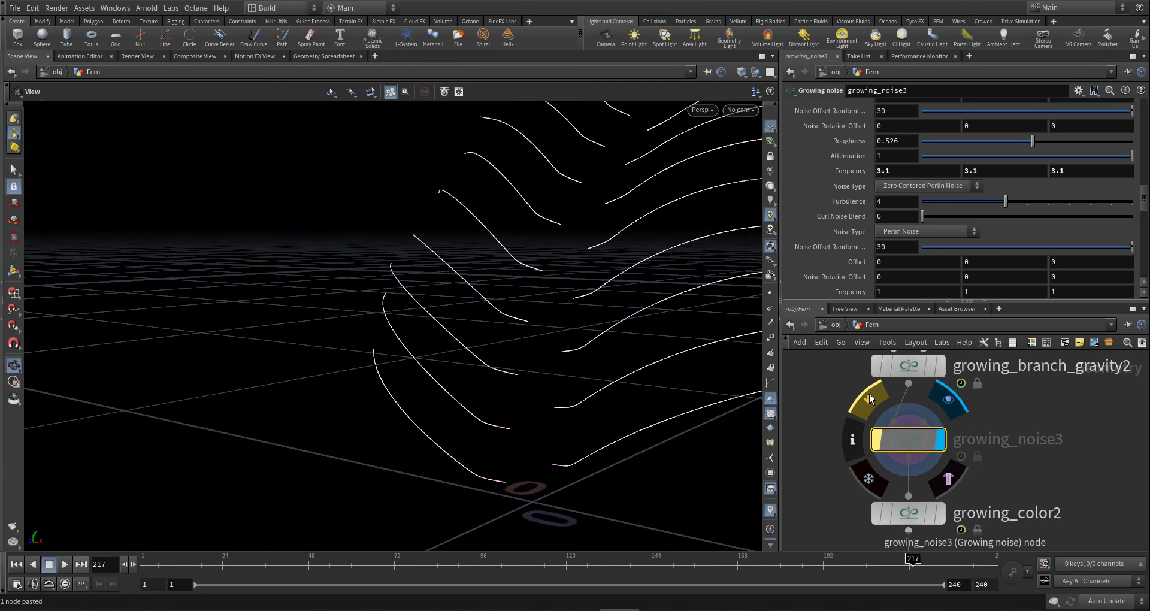
{"action": "left_click_drag", "start_coordinate": [447, 298], "coordinate": [610, 357]}
{"action": "mouse_move", "coordinate": [909, 439]}
- Paste growing_noise4 onto the wire below growing_twist1
{"action": "scroll", "coordinate": [951, 431], "scroll_direction": "down", "scroll_amount": 5}
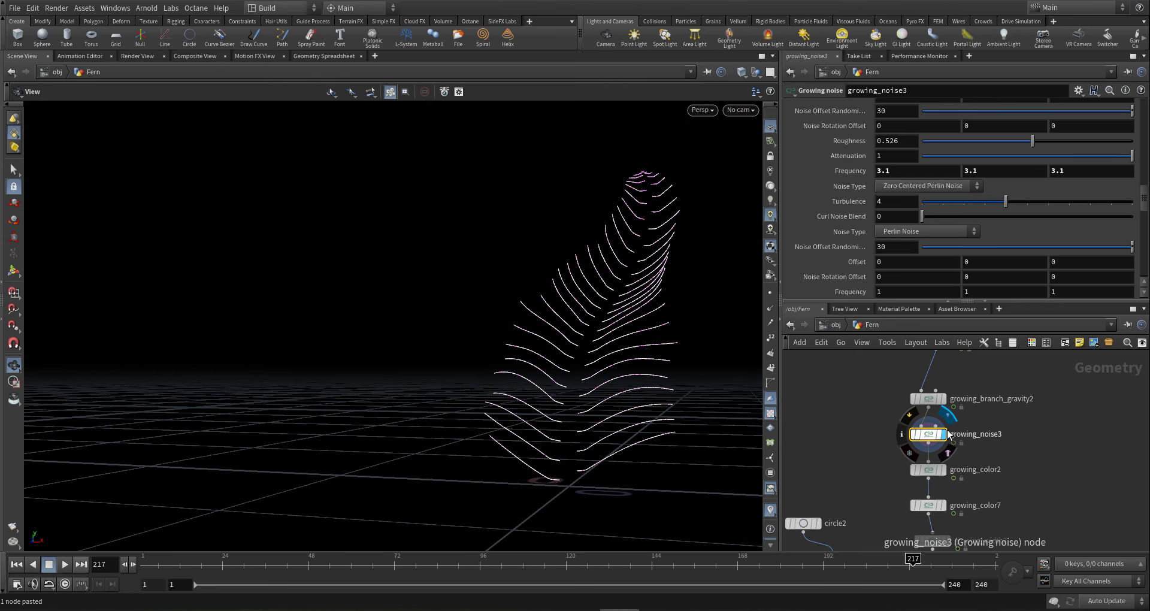
{"action": "middle_click_drag", "start_coordinate": [1024, 509], "coordinate": [992, 375]}
{"action": "scroll", "coordinate": [974, 414], "scroll_direction": "down", "scroll_amount": 5}
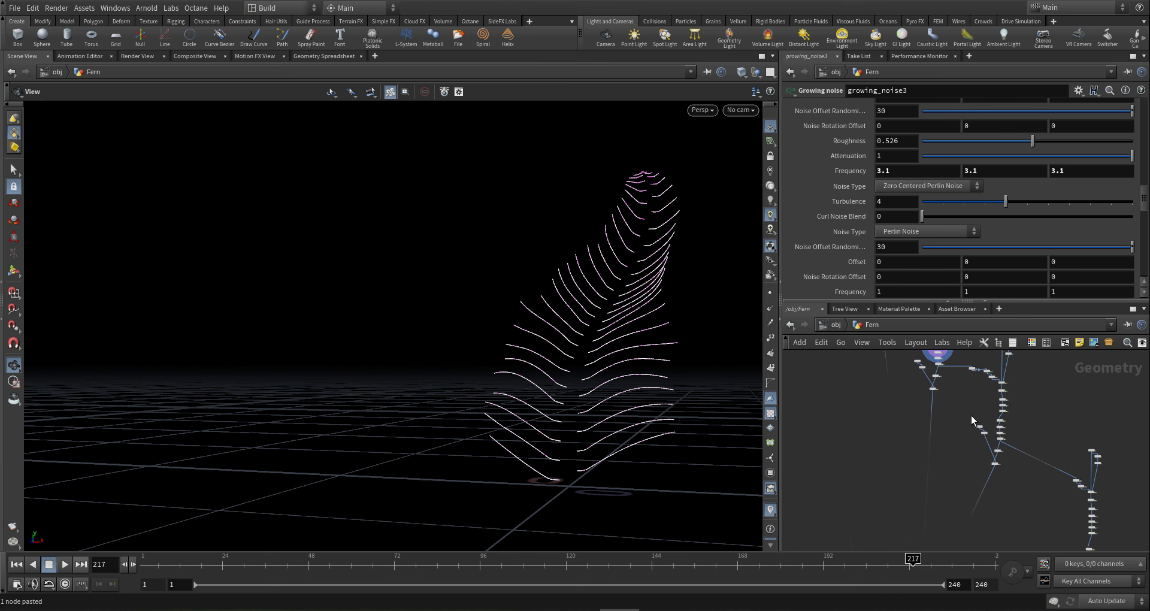
{"action": "middle_click_drag", "start_coordinate": [961, 415], "coordinate": [967, 526]}
{"action": "scroll", "coordinate": [896, 382], "scroll_direction": "up", "scroll_amount": 8}
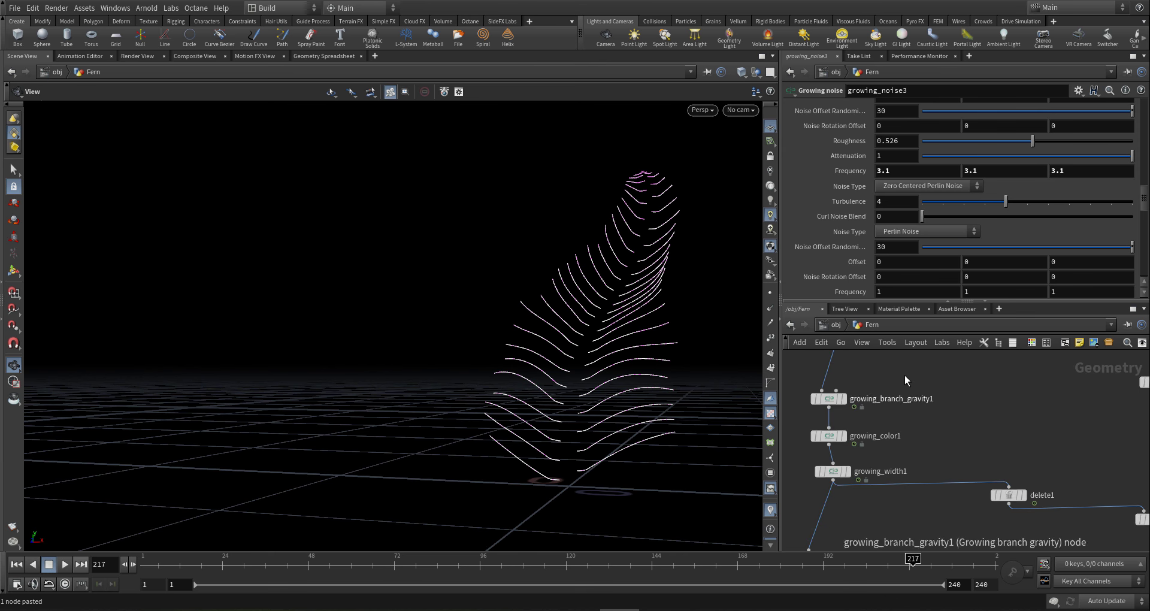
{"action": "middle_click_drag", "start_coordinate": [932, 401], "coordinate": [998, 468]}
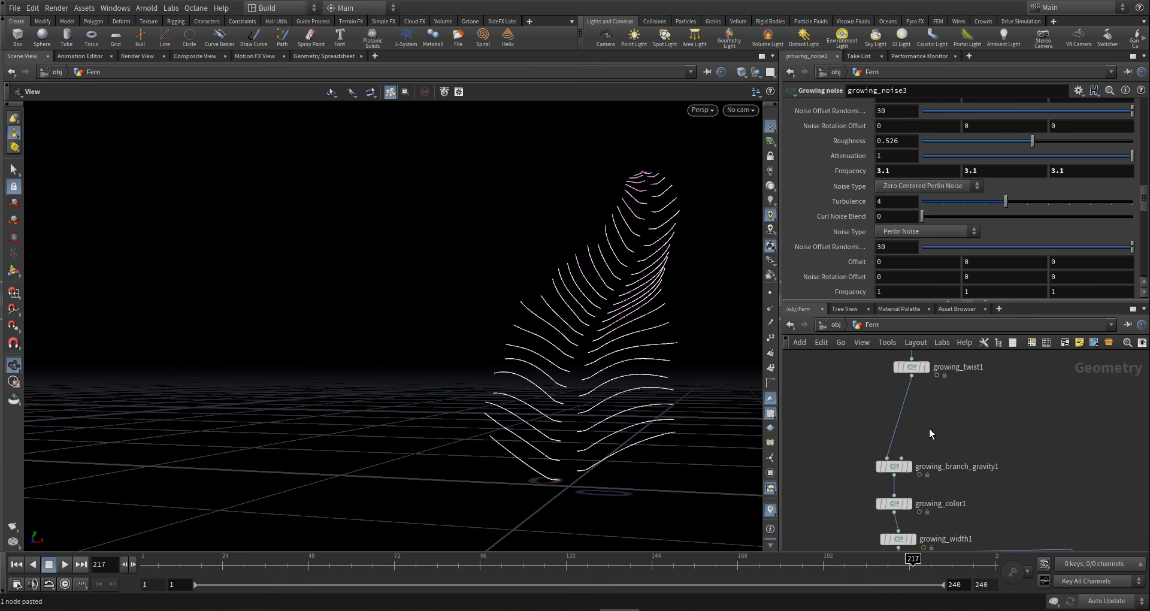
{"action": "key", "text": "ctrl+v"}
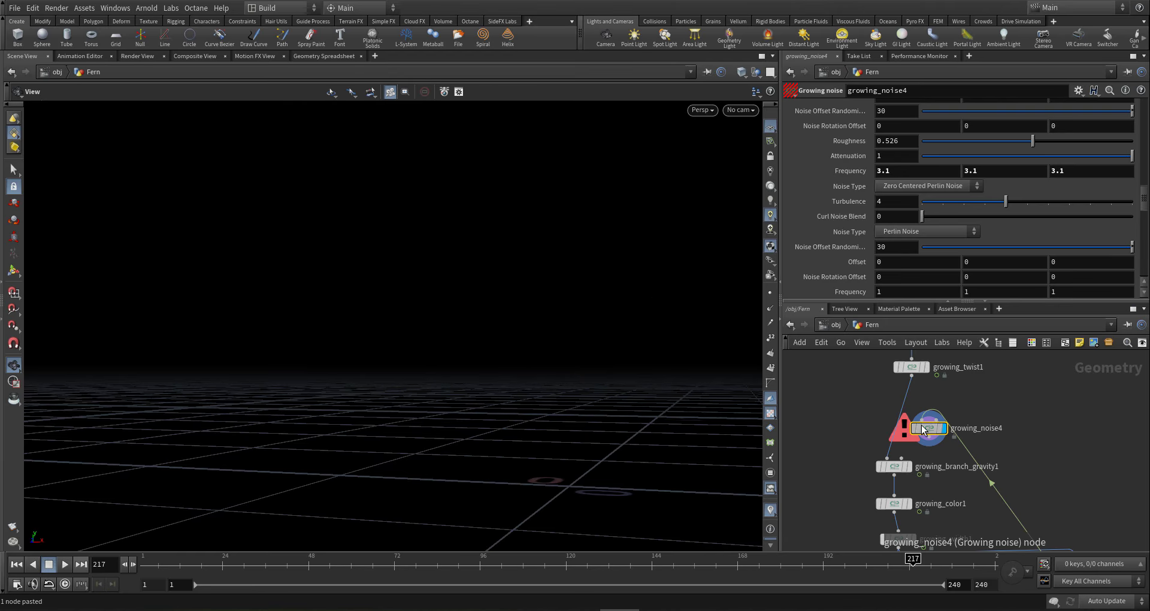
{"action": "left_click", "coordinate": [918, 437]}
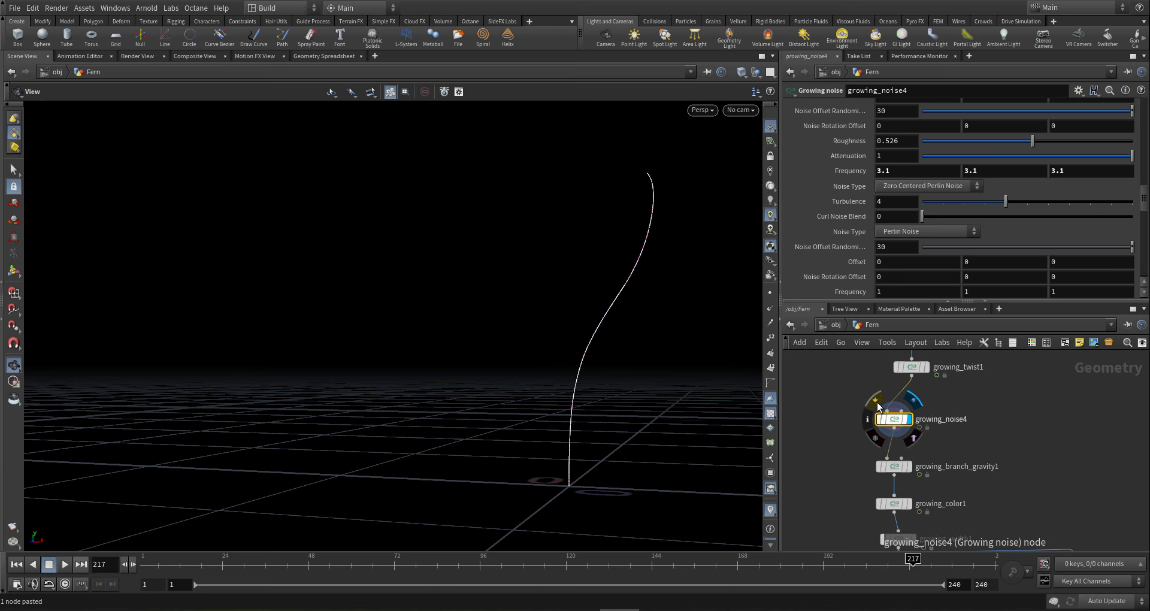
- Look over the remaining branch chains and save the scene file
{"action": "scroll", "coordinate": [1011, 439], "scroll_direction": "down", "scroll_amount": 4}
{"action": "scroll", "coordinate": [1011, 438], "scroll_direction": "down", "scroll_amount": 5}
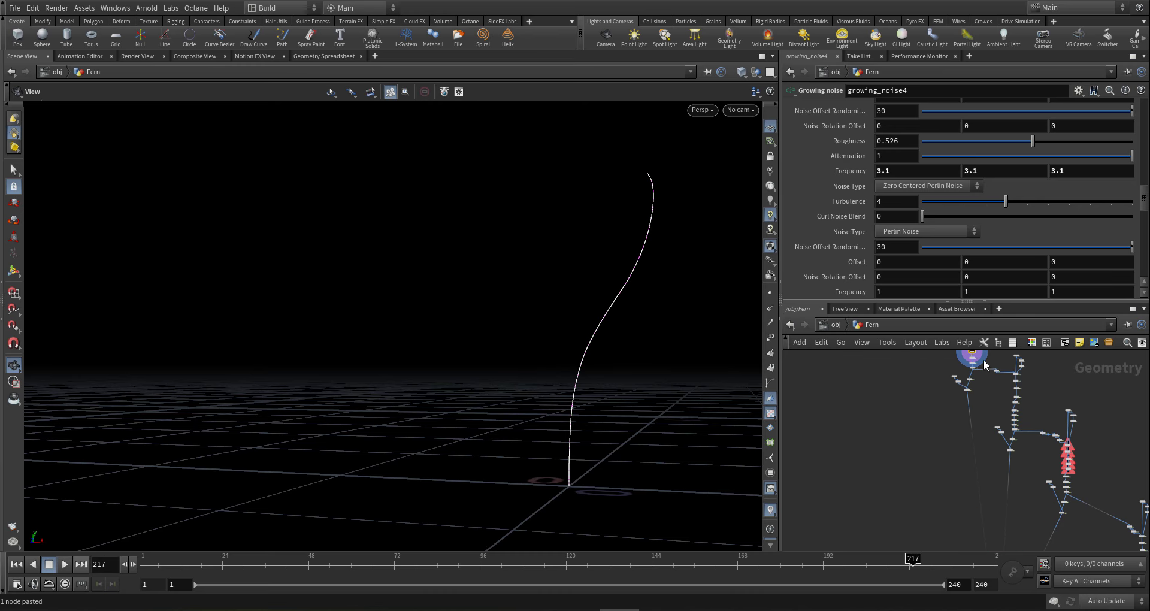
{"action": "scroll", "coordinate": [1039, 401], "scroll_direction": "up", "scroll_amount": 4}
{"action": "middle_click_drag", "start_coordinate": [989, 375], "coordinate": [1024, 352]}
{"action": "scroll", "coordinate": [1039, 401], "scroll_direction": "down", "scroll_amount": 2}
{"action": "scroll", "coordinate": [1019, 415], "scroll_direction": "down", "scroll_amount": 4}
{"action": "middle_click_drag", "start_coordinate": [1024, 492], "coordinate": [1010, 442]}
{"action": "scroll", "coordinate": [1008, 441], "scroll_direction": "up", "scroll_amount": 2}
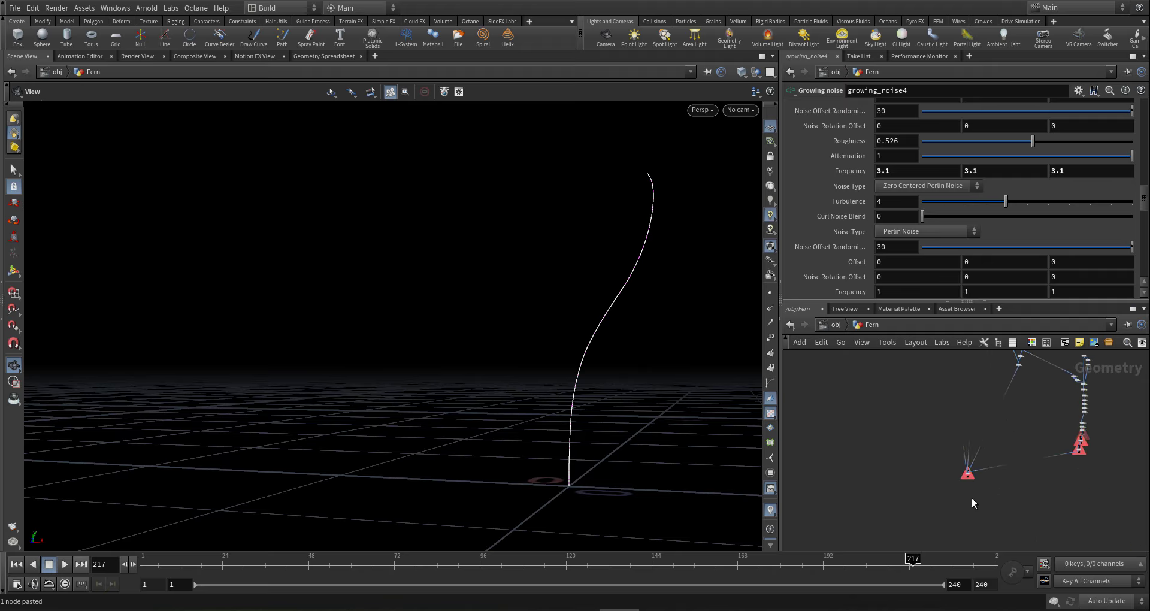
{"action": "key", "text": "ctrl+s"}
{"action": "scroll", "coordinate": [973, 490], "scroll_direction": "up", "scroll_amount": 6}
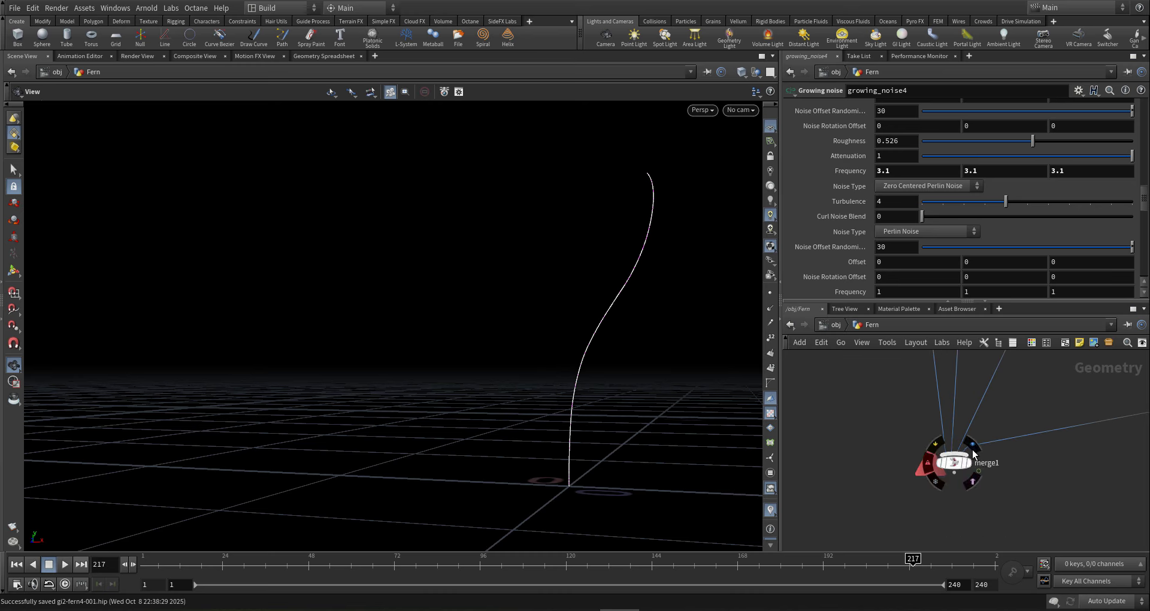
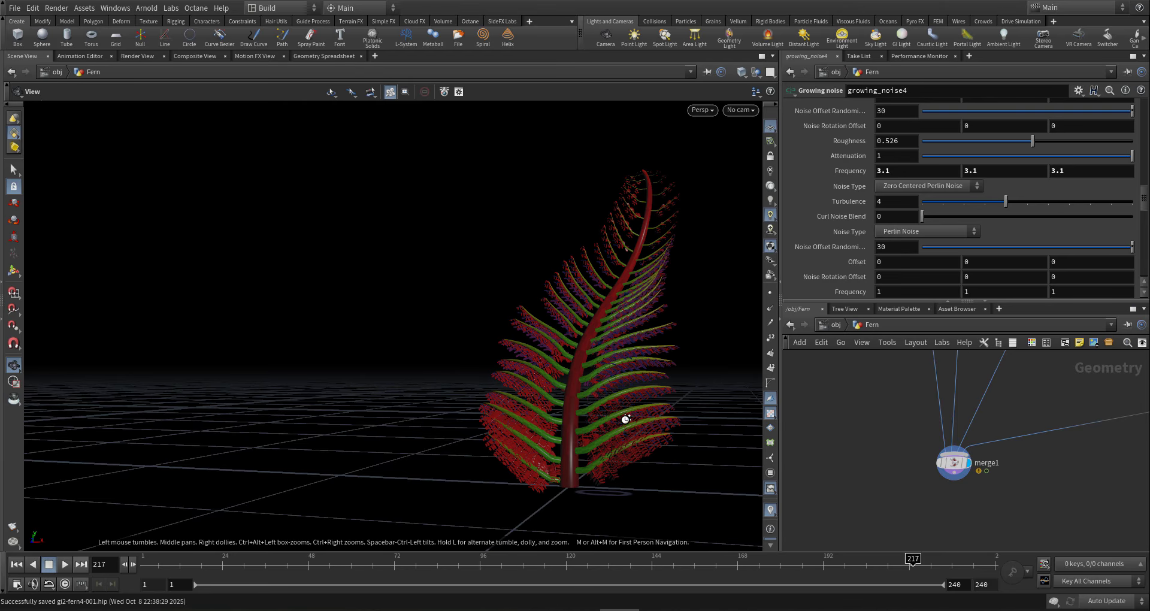
- Frame the fern in the viewport and save the scene as gi2-fern4-001.hip
{"action": "mouse_move", "coordinate": [604, 425]}
{"action": "left_mouse_down"}
{"action": "mouse_move", "coordinate": [640, 408]}
{"action": "mouse_move", "coordinate": [583, 425]}
{"action": "left_mouse_up"}
{"action": "scroll", "coordinate": [611, 341], "scroll_direction": "up", "scroll_amount": 10}
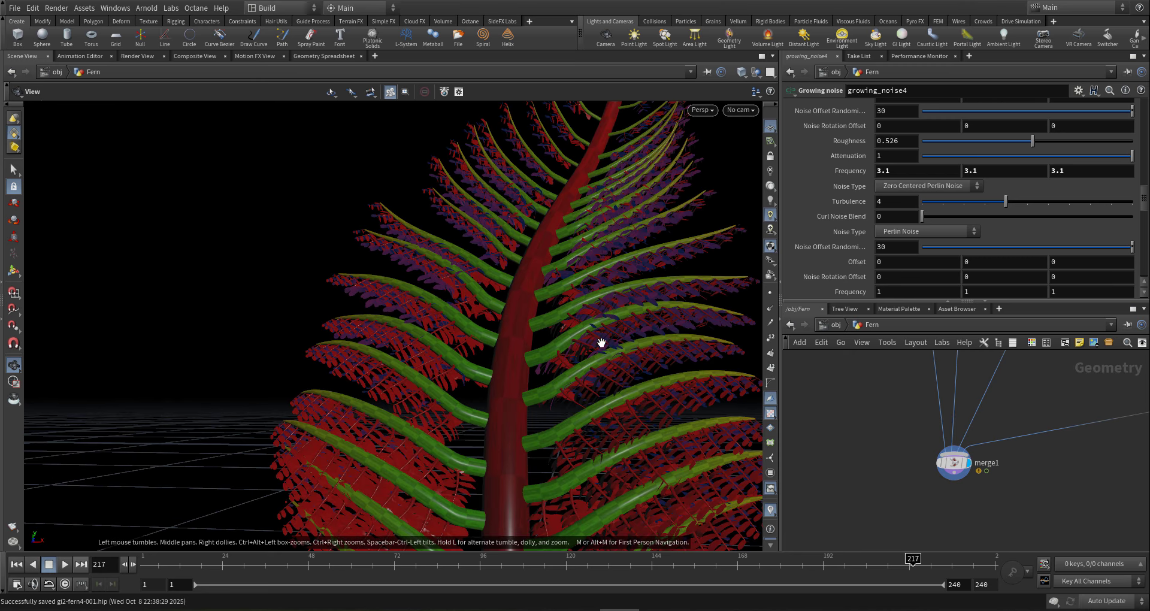
{"action": "middle_click_drag", "start_coordinate": [579, 444], "coordinate": [582, 518]}
{"action": "left_click_drag", "start_coordinate": [573, 244], "coordinate": [511, 306]}
{"action": "right_click_drag", "start_coordinate": [511, 306], "coordinate": [537, 416]}
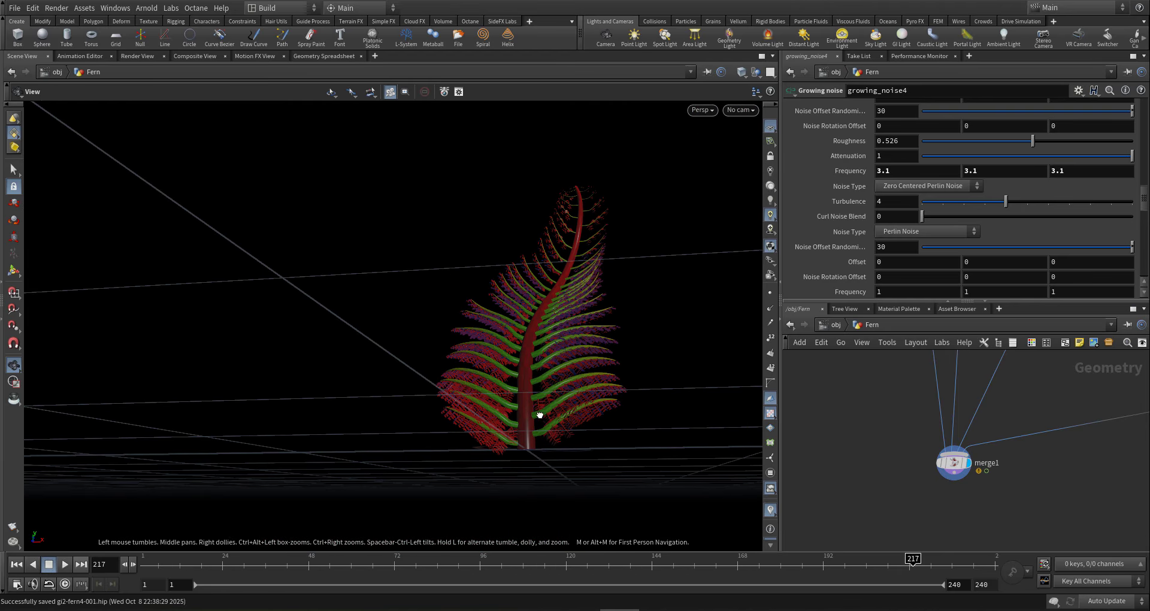
{"action": "left_click_drag", "start_coordinate": [539, 416], "coordinate": [605, 440]}
{"action": "right_click_drag", "start_coordinate": [605, 440], "coordinate": [681, 371]}
{"action": "middle_click_drag", "start_coordinate": [681, 371], "coordinate": [595, 390]}
{"action": "left_click_drag", "start_coordinate": [596, 390], "coordinate": [567, 390]}
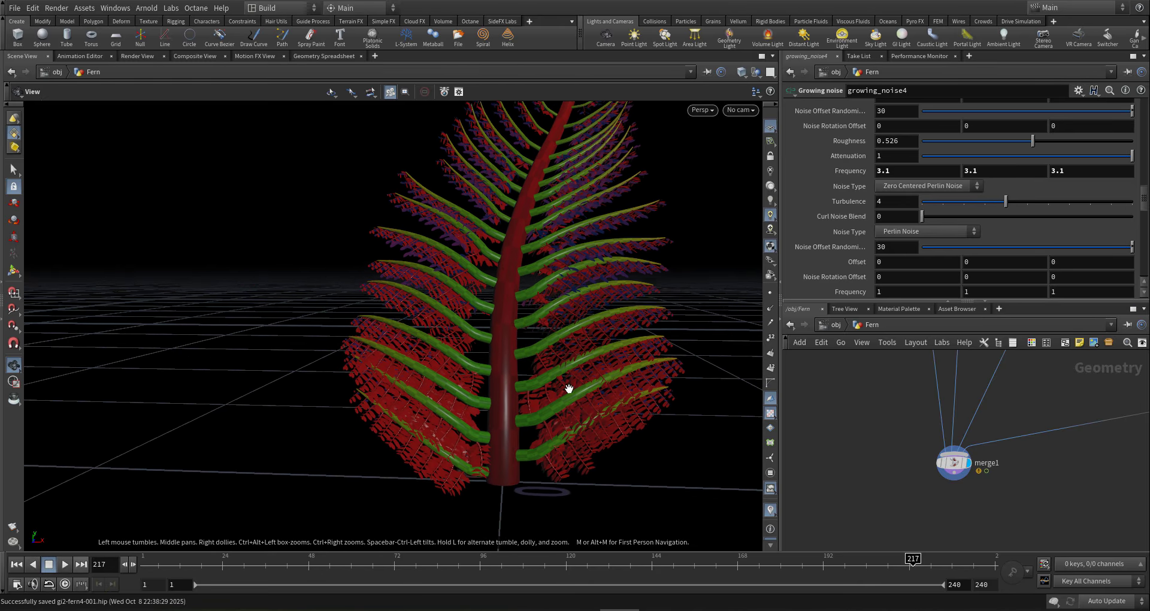
{"action": "middle_click_drag", "start_coordinate": [567, 390], "coordinate": [571, 418]}
{"action": "left_click_drag", "start_coordinate": [571, 418], "coordinate": [460, 443]}
{"action": "right_click_drag", "start_coordinate": [460, 443], "coordinate": [444, 437]}
{"action": "middle_click_drag", "start_coordinate": [445, 438], "coordinate": [475, 453]}
{"action": "left_click_drag", "start_coordinate": [475, 453], "coordinate": [496, 447]}
{"action": "middle_click_drag", "start_coordinate": [525, 447], "coordinate": [484, 466]}
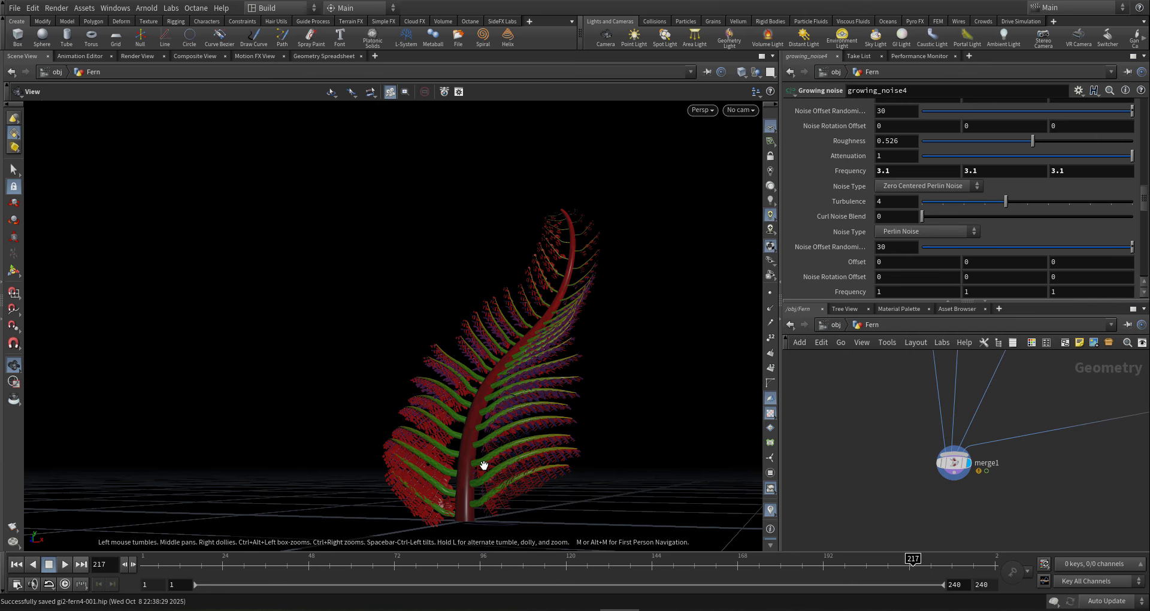
{"action": "right_click_drag", "start_coordinate": [534, 463], "coordinate": [549, 485]}
{"action": "middle_click_drag", "start_coordinate": [548, 486], "coordinate": [511, 447]}
{"action": "key", "text": "ctrl+s"}
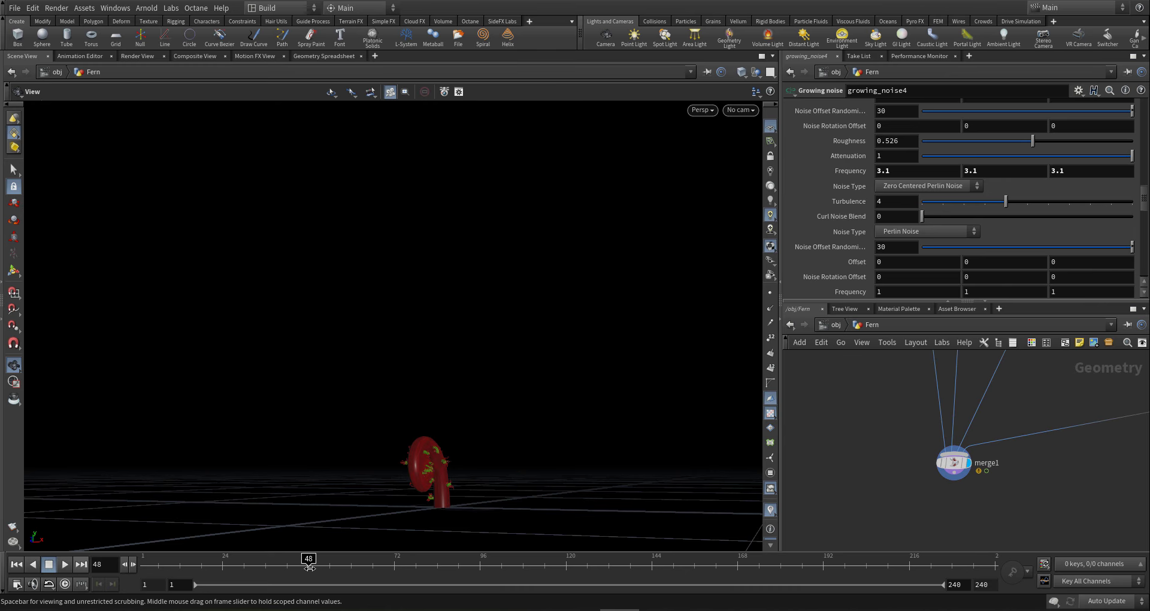
- Preview the fern's growth at frames 96, 135 and 191, orbiting around it at each
{"action": "mouse_move", "coordinate": [441, 477]}
{"action": "left_mouse_down"}
{"action": "mouse_move", "coordinate": [377, 465]}
{"action": "mouse_move", "coordinate": [552, 475]}
{"action": "mouse_move", "coordinate": [457, 506]}
{"action": "mouse_move", "coordinate": [411, 473]}
{"action": "mouse_move", "coordinate": [488, 480]}
{"action": "mouse_move", "coordinate": [372, 457]}
{"action": "mouse_move", "coordinate": [404, 483]}
{"action": "mouse_move", "coordinate": [419, 480]}
{"action": "left_mouse_up"}
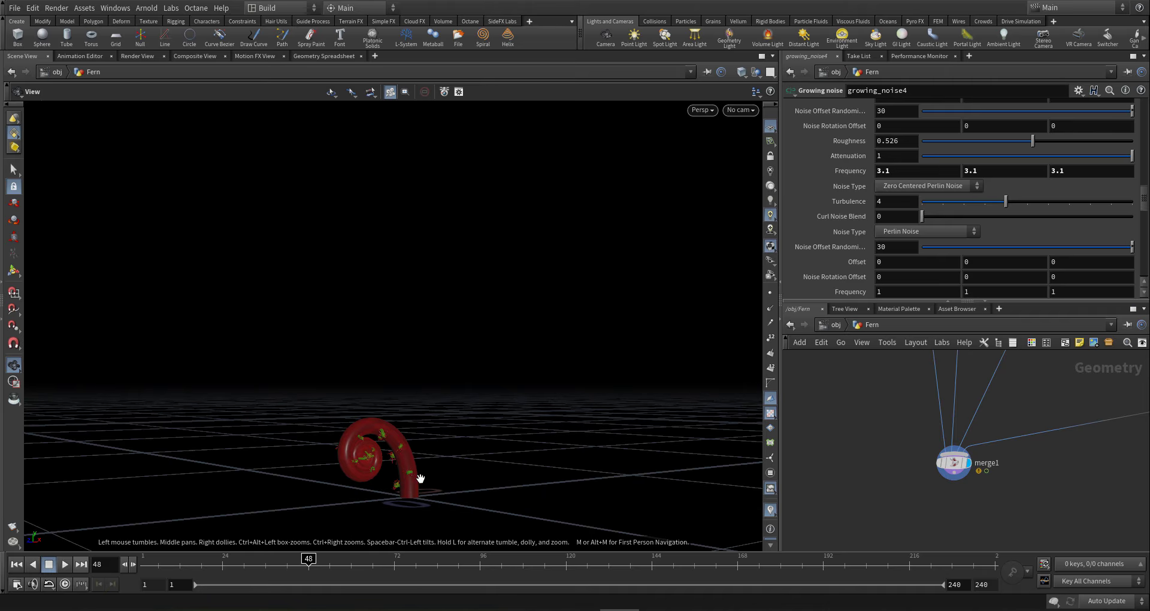
{"action": "left_click", "coordinate": [480, 569]}
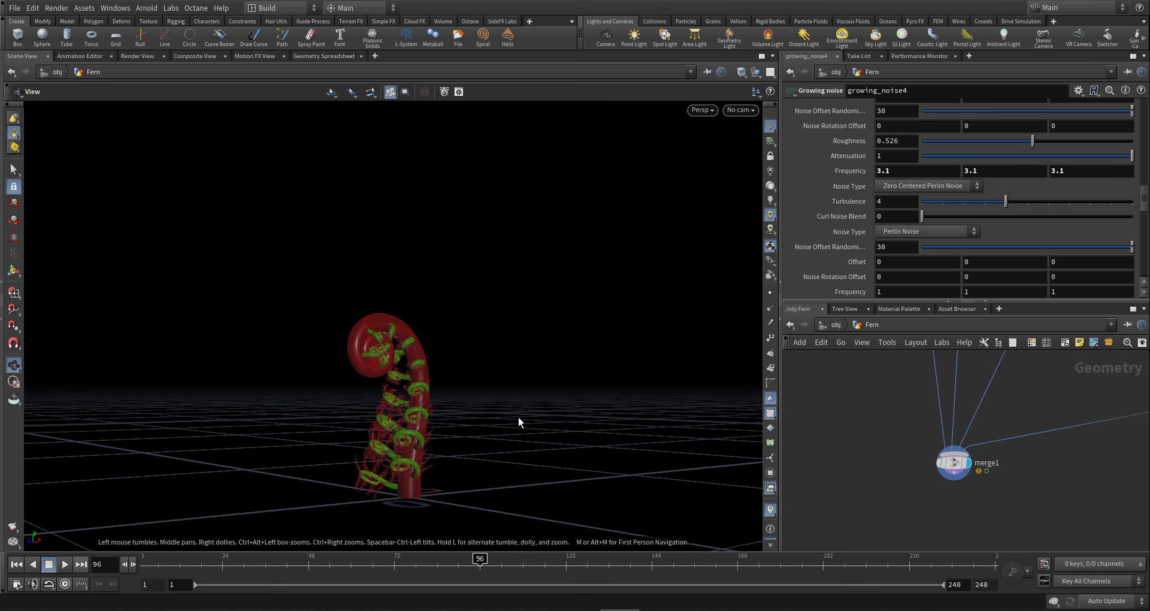
{"action": "left_click_drag", "start_coordinate": [374, 422], "coordinate": [329, 469]}
{"action": "left_click", "coordinate": [619, 567]}
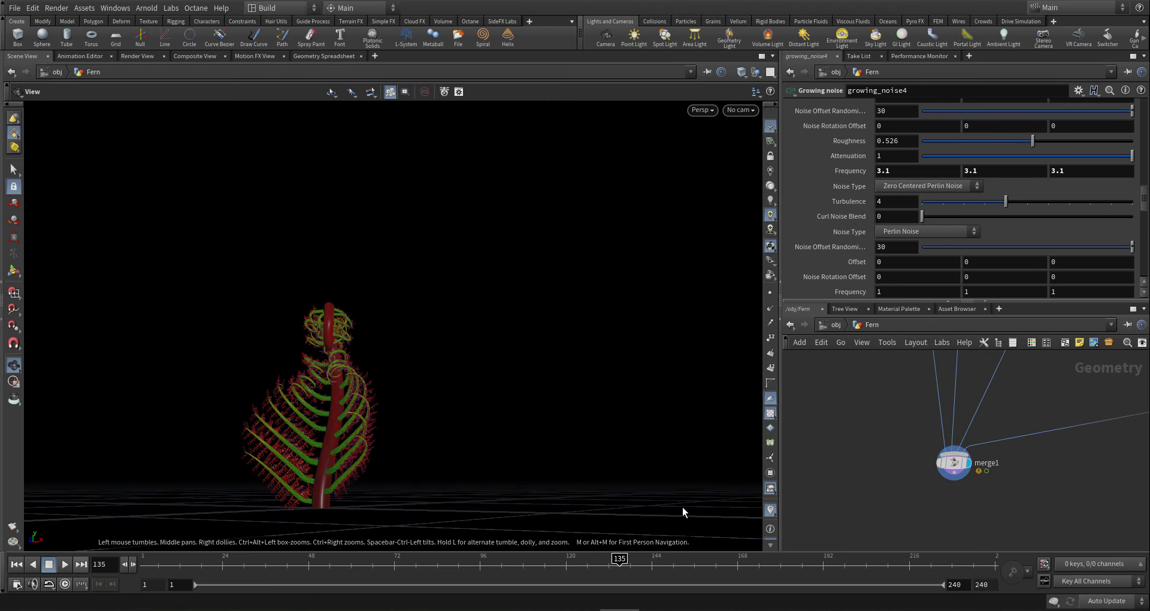
{"action": "mouse_move", "coordinate": [374, 437]}
{"action": "left_mouse_down"}
{"action": "mouse_move", "coordinate": [327, 440]}
{"action": "mouse_move", "coordinate": [485, 450]}
{"action": "mouse_move", "coordinate": [337, 452]}
{"action": "mouse_move", "coordinate": [385, 427]}
{"action": "left_mouse_up"}
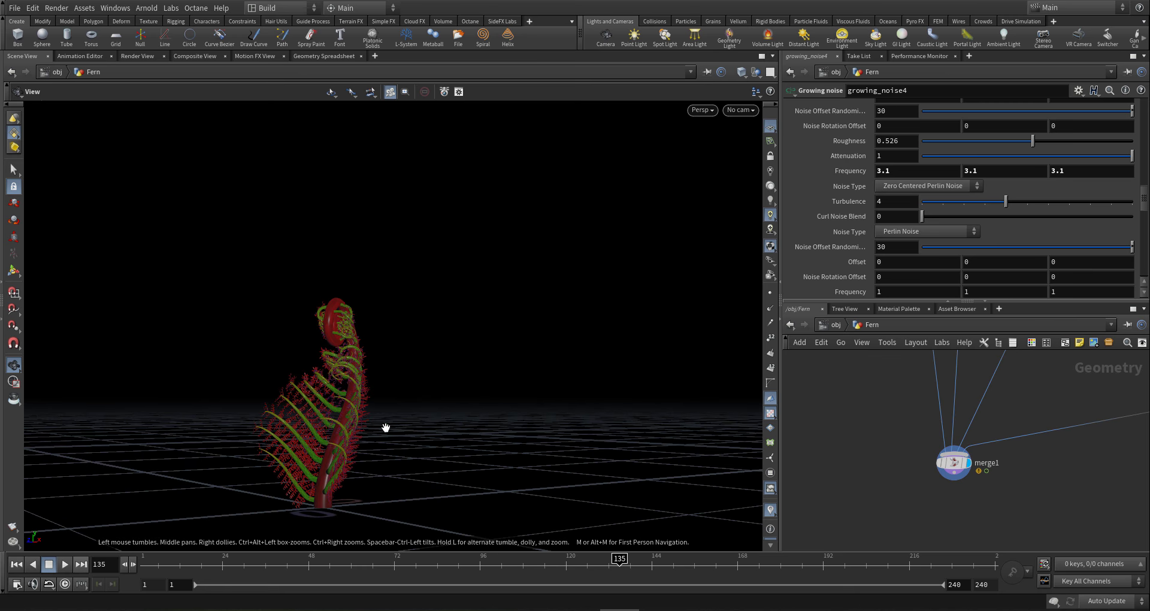
{"action": "left_click", "coordinate": [819, 570]}
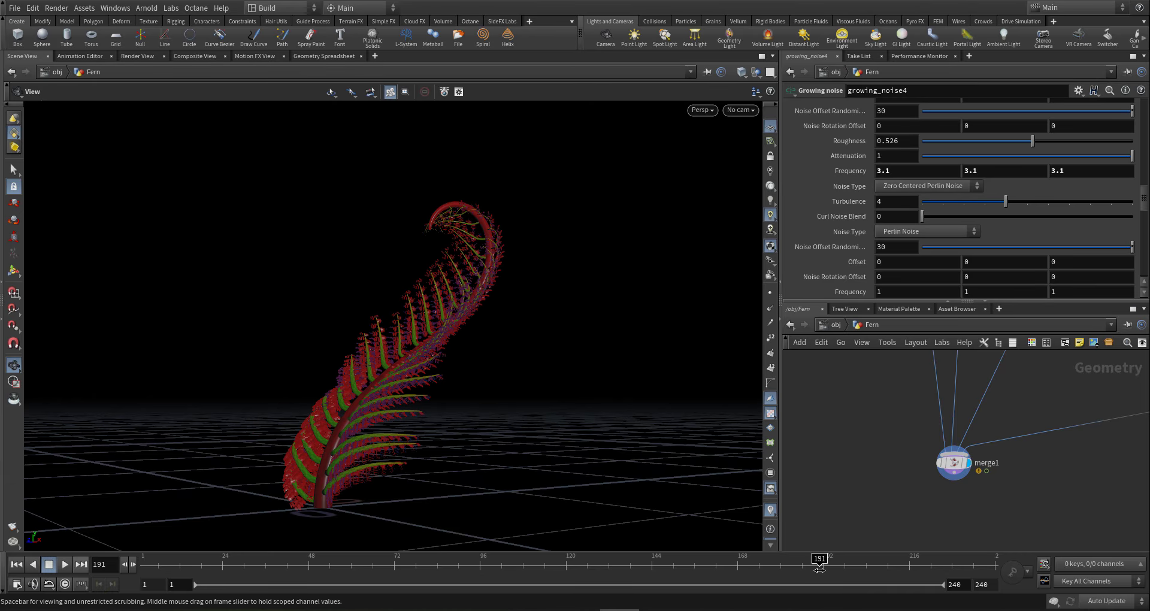
{"action": "left_click_drag", "start_coordinate": [357, 413], "coordinate": [439, 412]}
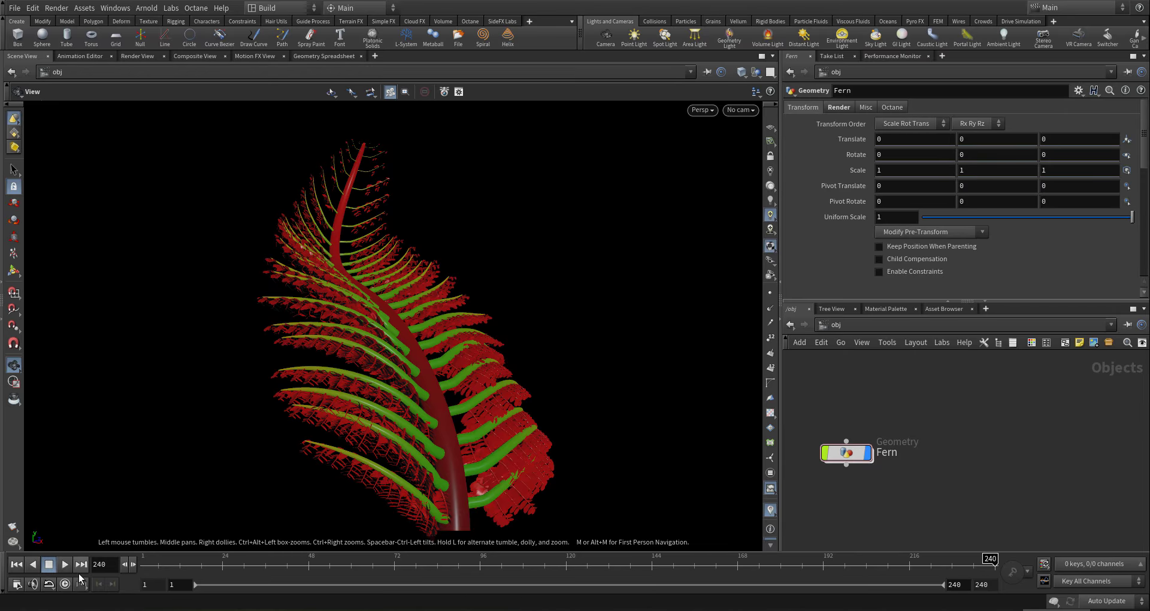
- Select the Fern geometry object, go inside its network and pan to the node tree
{"action": "left_click_drag", "start_coordinate": [513, 419], "coordinate": [516, 445]}
{"action": "right_click_drag", "start_coordinate": [516, 445], "coordinate": [573, 460]}
{"action": "left_click_drag", "start_coordinate": [572, 461], "coordinate": [527, 474]}
{"action": "left_click", "coordinate": [855, 454]}
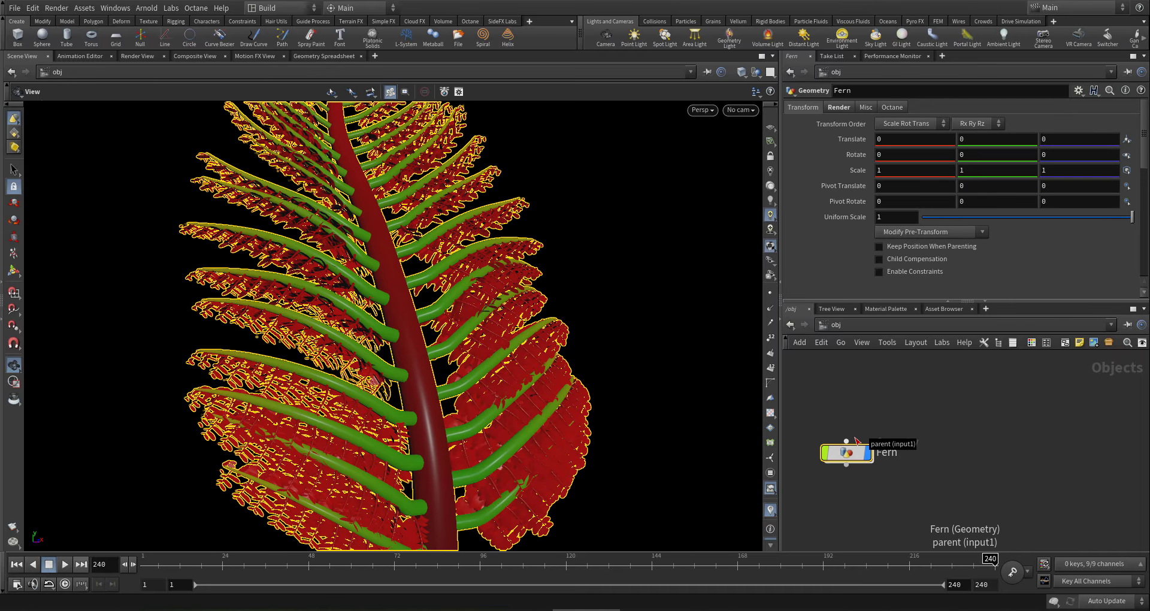
{"action": "key", "text": "Return"}
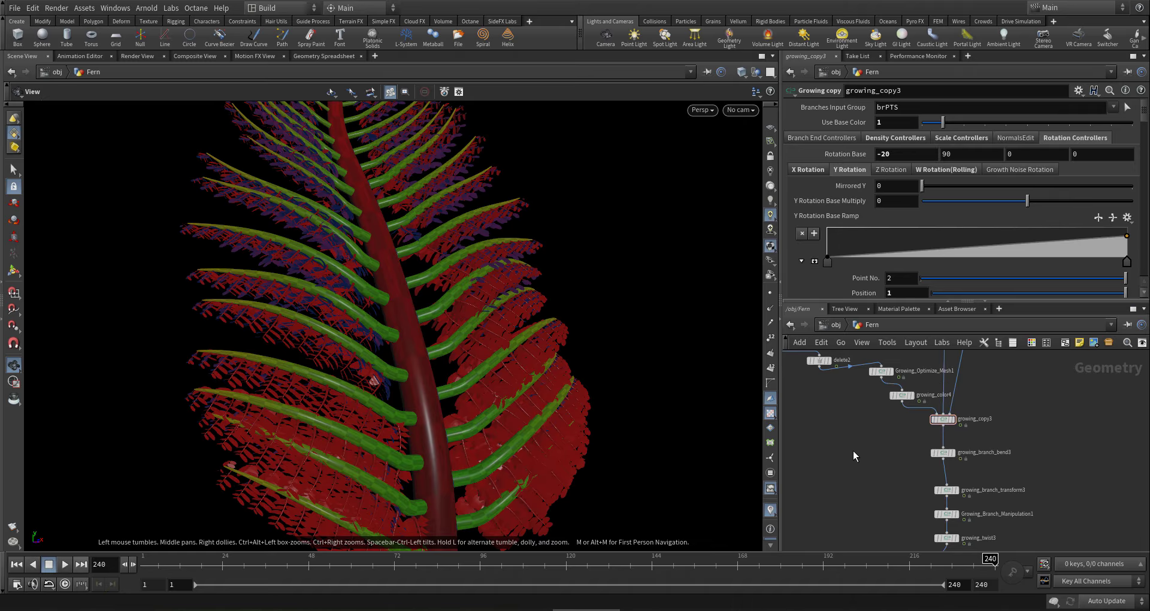
{"action": "scroll", "coordinate": [853, 451], "scroll_direction": "down", "scroll_amount": 10}
{"action": "middle_click_drag", "start_coordinate": [923, 465], "coordinate": [933, 433]}
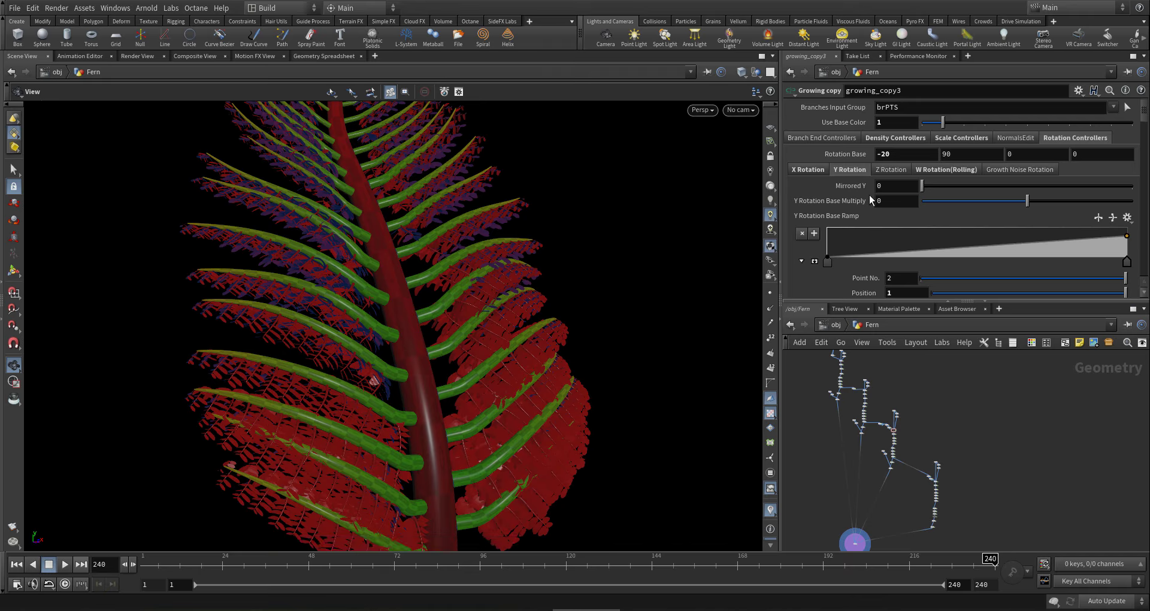
- Leave the cook update mode unchanged and zoom the viewport in on the fern
{"action": "left_click", "coordinate": [1107, 600]}
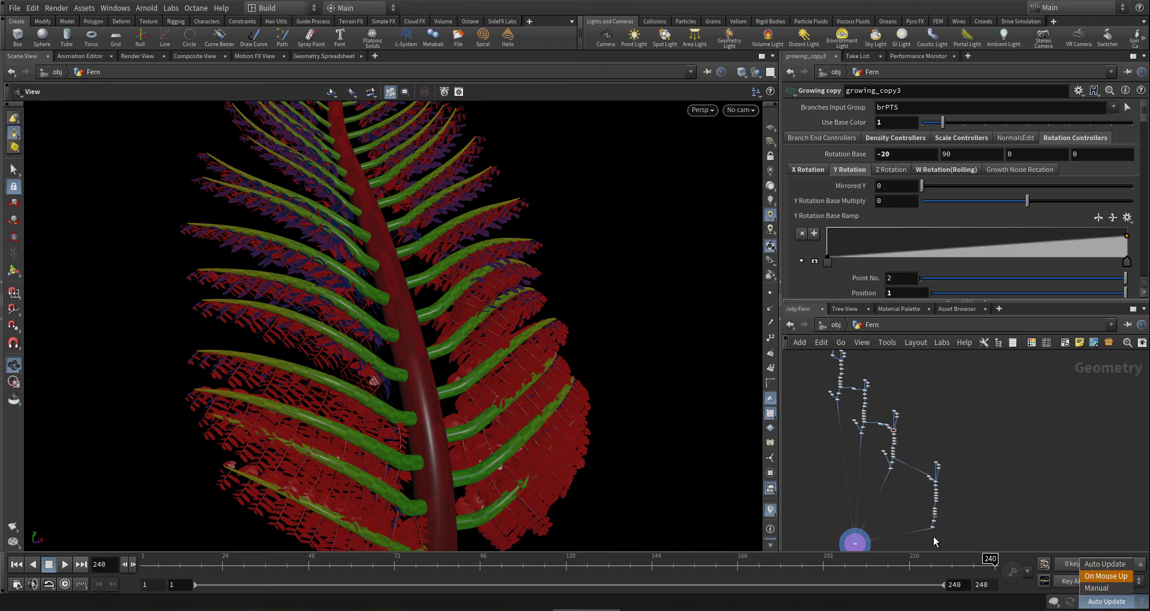
{"action": "left_click", "coordinate": [606, 432]}
{"action": "left_click_drag", "start_coordinate": [512, 445], "coordinate": [457, 463]}
{"action": "scroll", "coordinate": [529, 424], "scroll_direction": "up", "scroll_amount": 5}
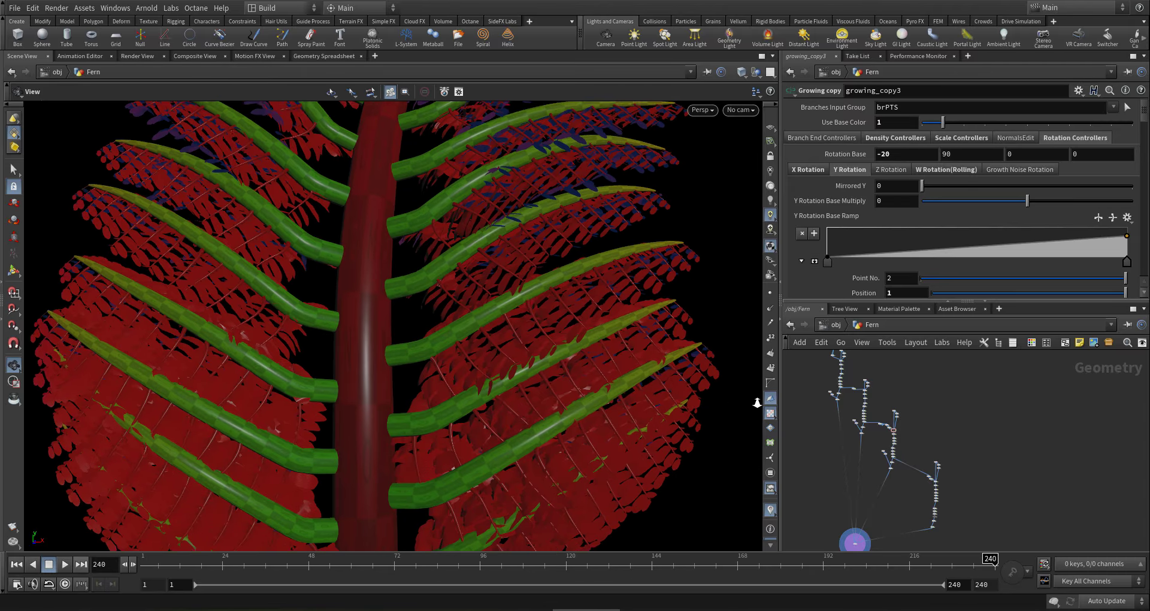
{"action": "scroll", "coordinate": [881, 454], "scroll_direction": "up", "scroll_amount": 4}
{"action": "scroll", "coordinate": [881, 454], "scroll_direction": "up", "scroll_amount": 3}
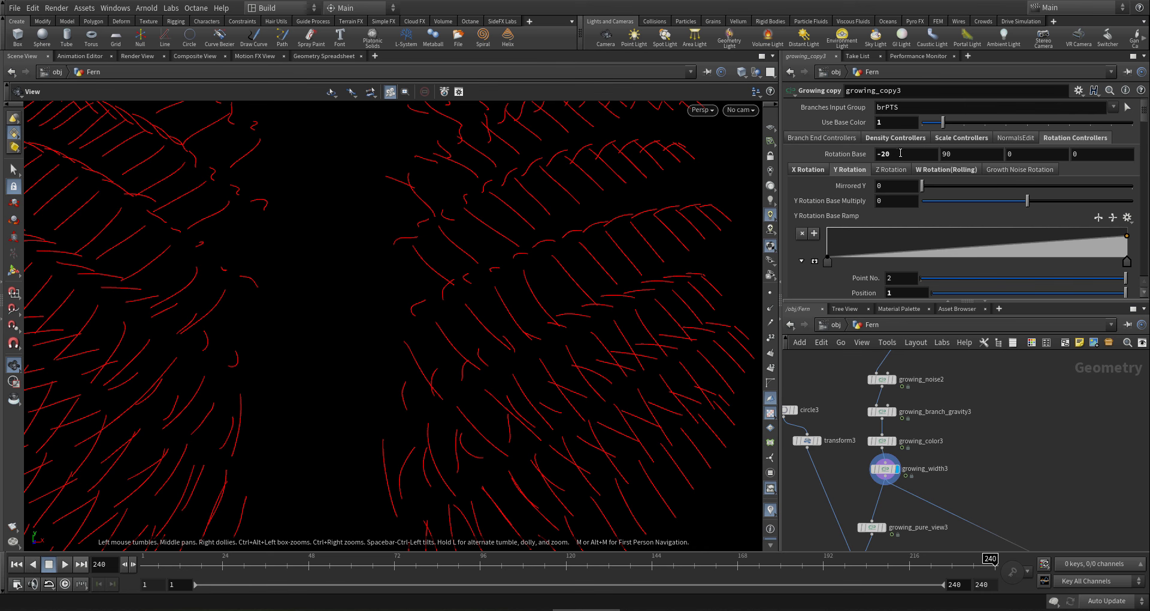
- Set growing_copy3's first Rotation Base value to -50 and inspect the rotated leaf curves
{"action": "left_click_drag", "start_coordinate": [901, 154], "coordinate": [725, 142]}
{"action": "type", "text": "-50"}
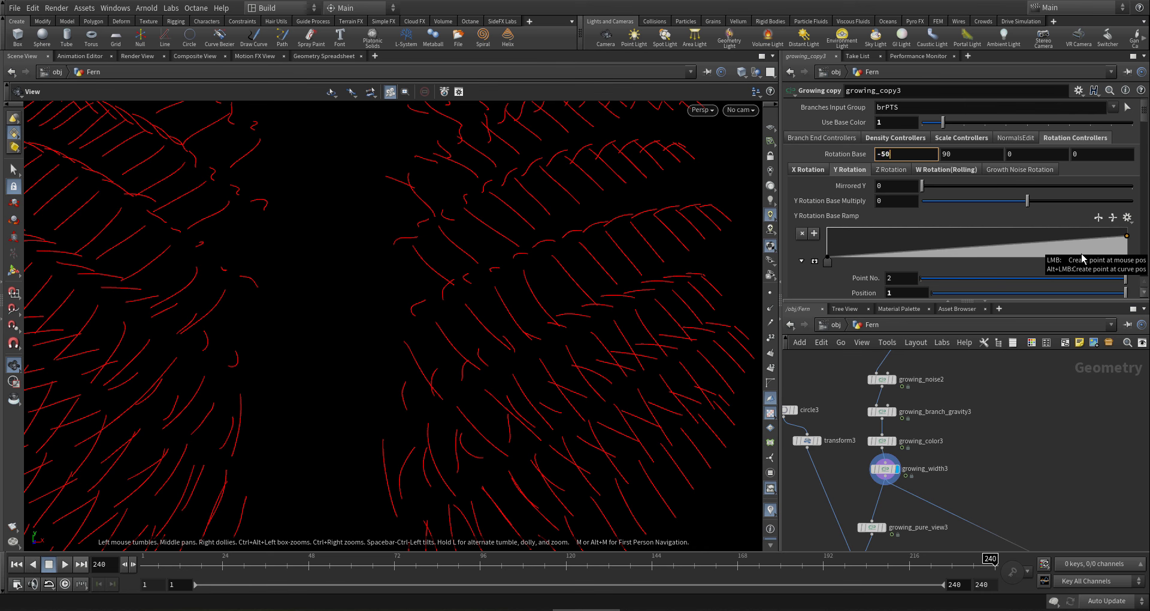
{"action": "key", "text": "Return"}
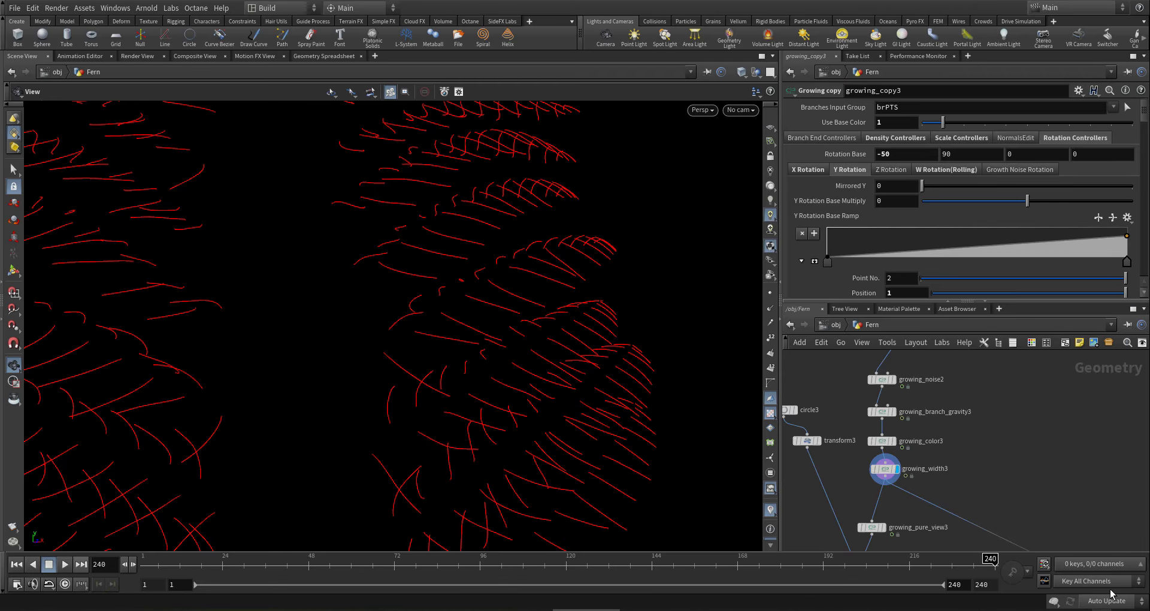
{"action": "scroll", "coordinate": [858, 245], "scroll_direction": "down", "scroll_amount": 8}
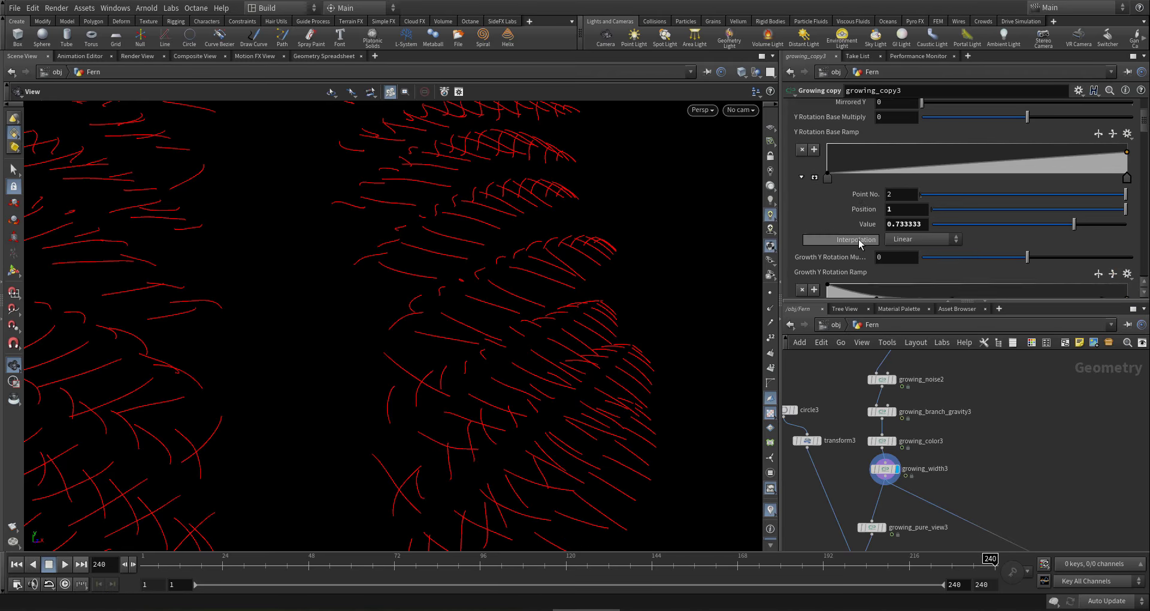
{"action": "scroll", "coordinate": [858, 246], "scroll_direction": "down", "scroll_amount": 8}
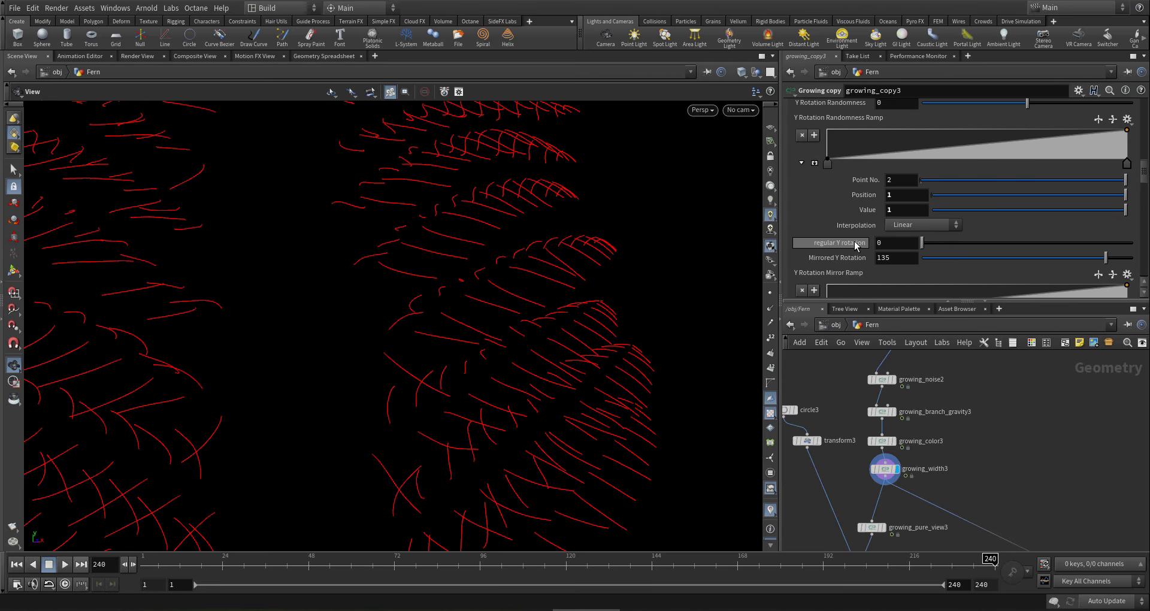
{"action": "left_click_drag", "start_coordinate": [557, 350], "coordinate": [534, 386]}
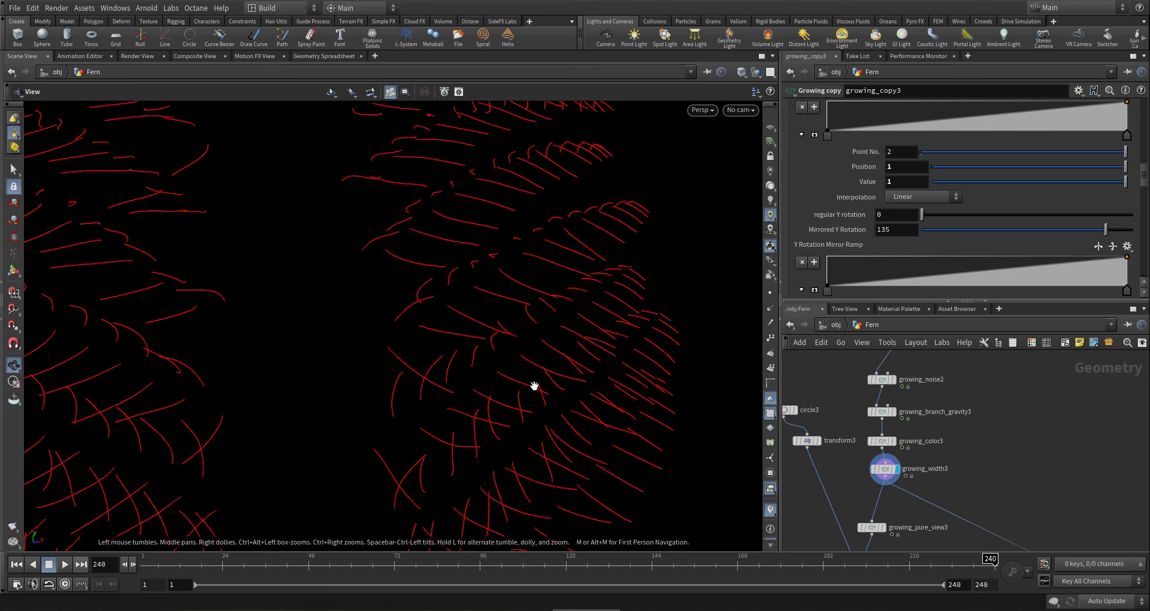
- Set Mirrored Y Rotation to 200 and orbit to check the mirrored strands
{"action": "left_click", "coordinate": [898, 234]}
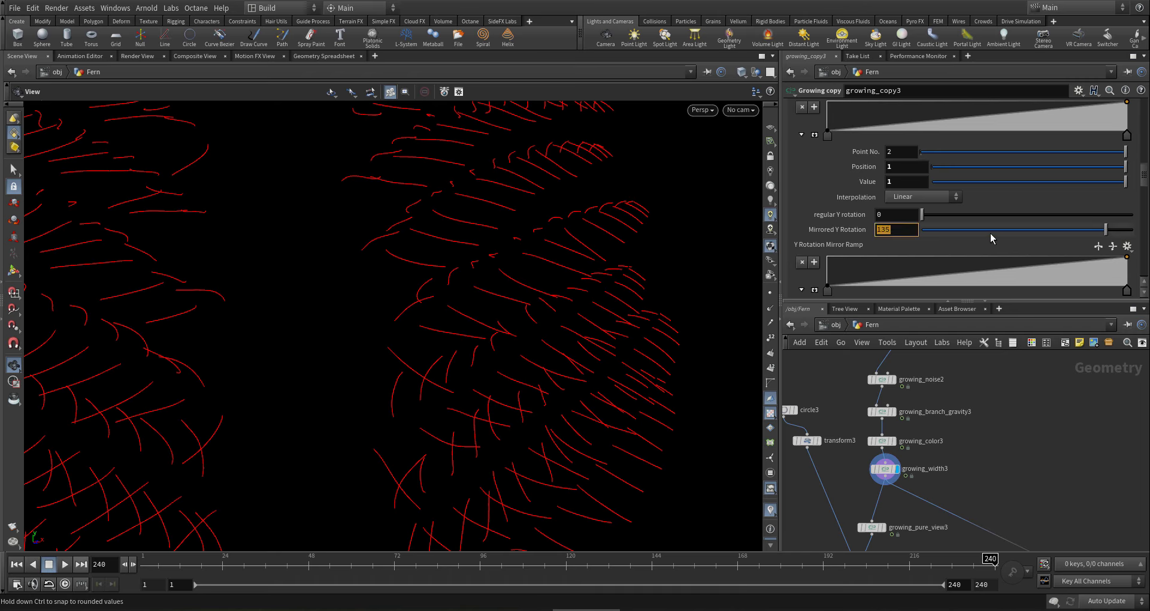
{"action": "type", "text": "200"}
{"action": "key", "text": "Return"}
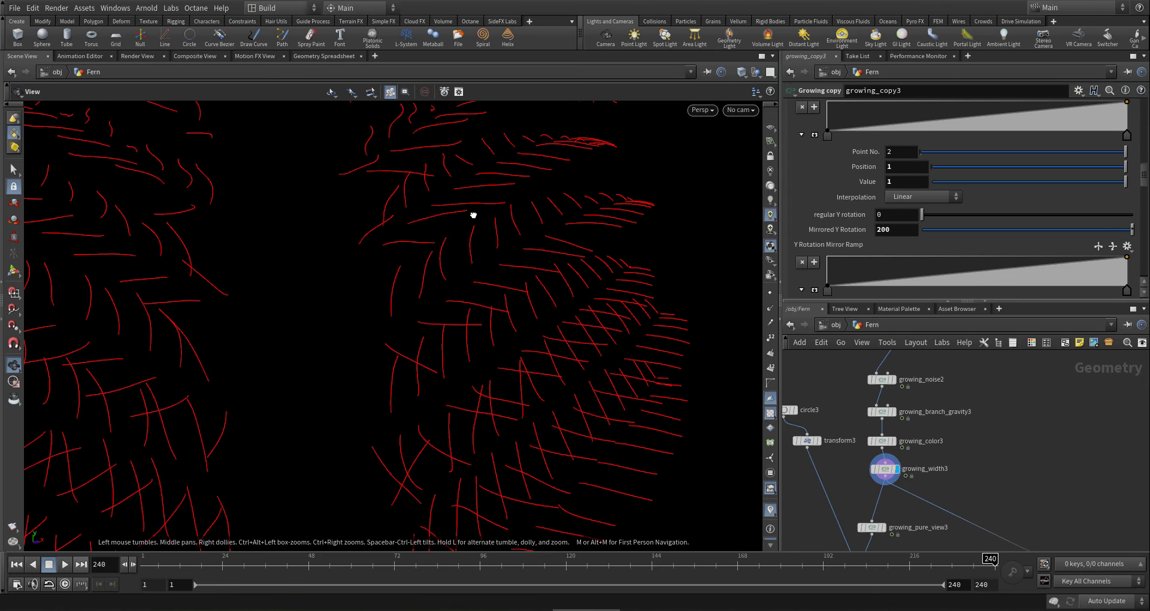
{"action": "left_click_drag", "start_coordinate": [473, 215], "coordinate": [501, 281]}
- Select growing_copy4 and set its first Rotation Base value to -50 under Rotation Controllers
{"action": "middle_click_drag", "start_coordinate": [965, 468], "coordinate": [931, 422]}
{"action": "scroll", "coordinate": [931, 418], "scroll_direction": "down", "scroll_amount": 5}
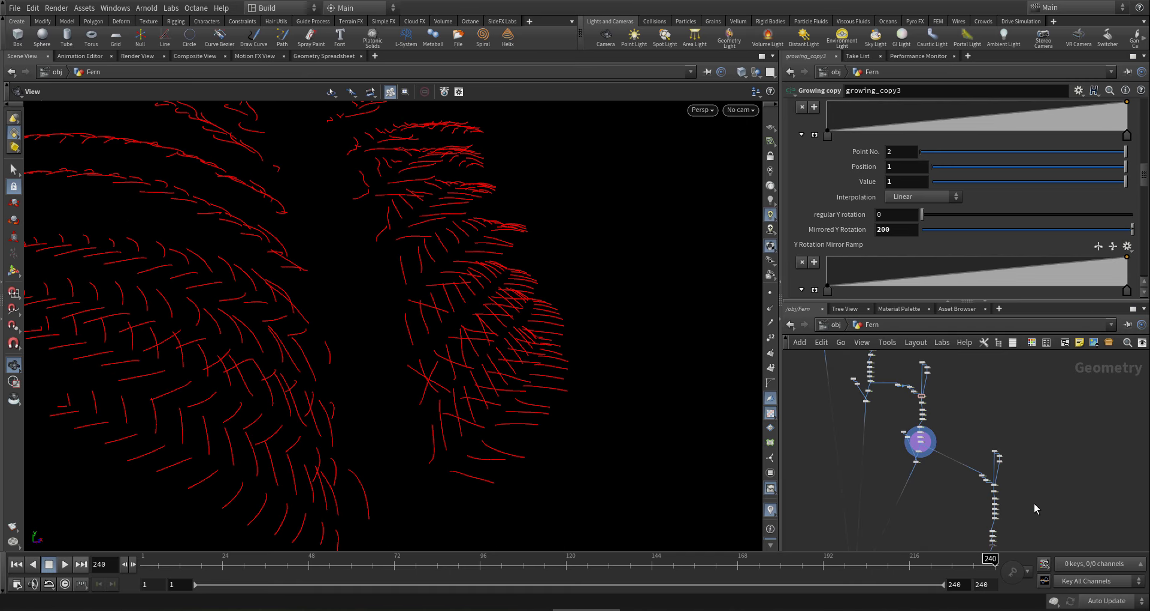
{"action": "middle_click_drag", "start_coordinate": [1034, 503], "coordinate": [950, 452]}
{"action": "scroll", "coordinate": [949, 452], "scroll_direction": "up", "scroll_amount": 5}
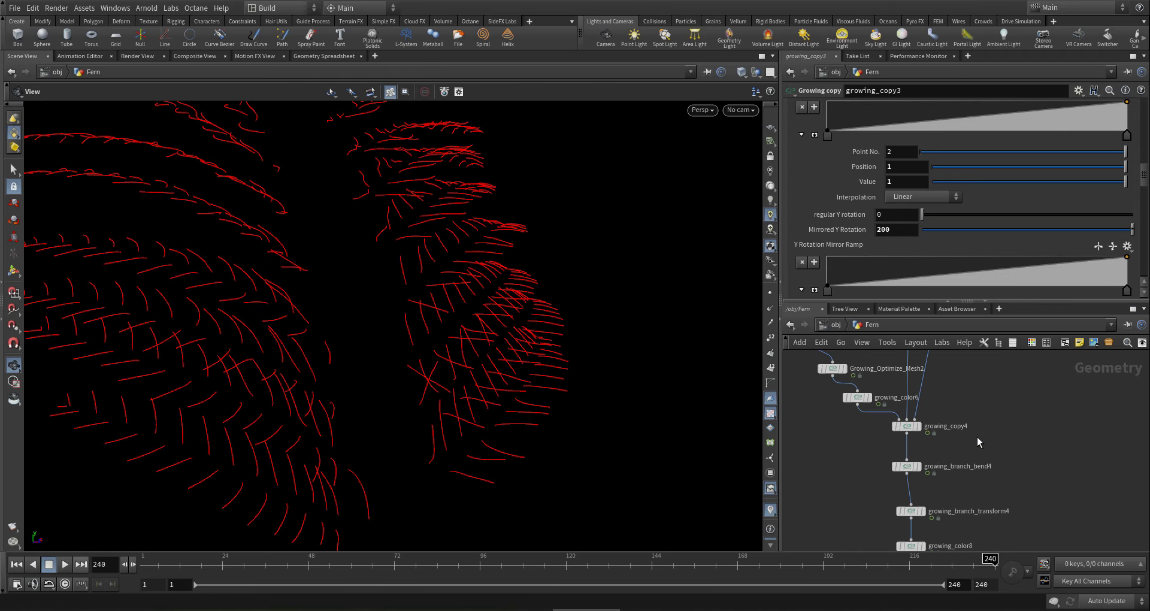
{"action": "left_click", "coordinate": [906, 426]}
{"action": "left_click_drag", "start_coordinate": [1145, 180], "coordinate": [1144, 91]}
{"action": "left_click", "coordinate": [1071, 138]}
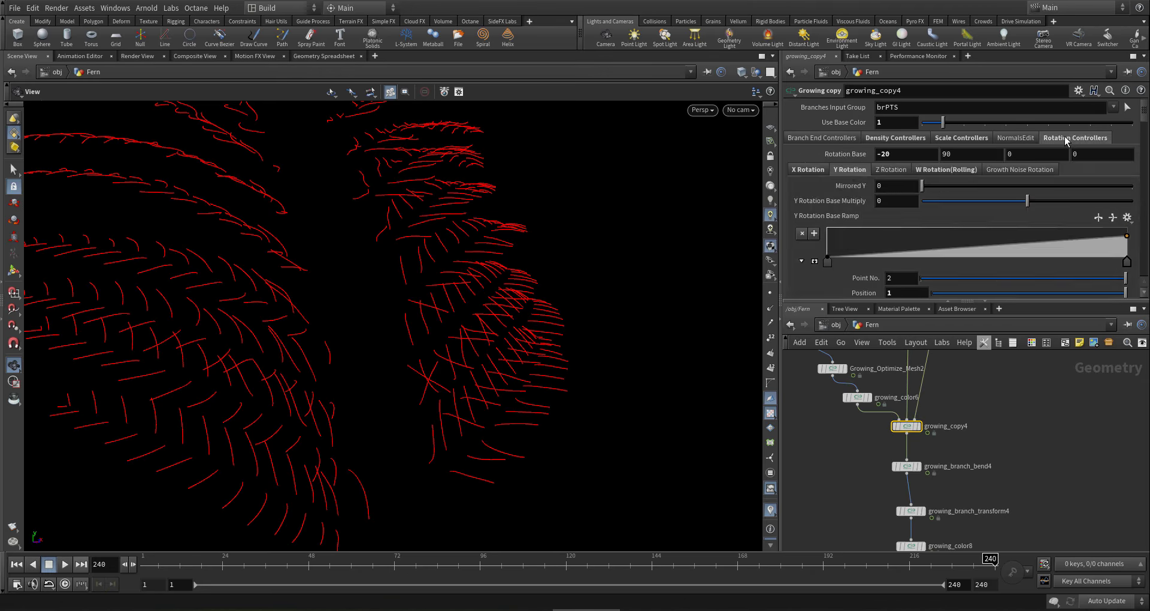
{"action": "left_click_drag", "start_coordinate": [897, 155], "coordinate": [880, 167]}
{"action": "type", "text": "50"}
{"action": "key", "text": "Return"}
{"action": "scroll", "coordinate": [990, 441], "scroll_direction": "down", "scroll_amount": 6}
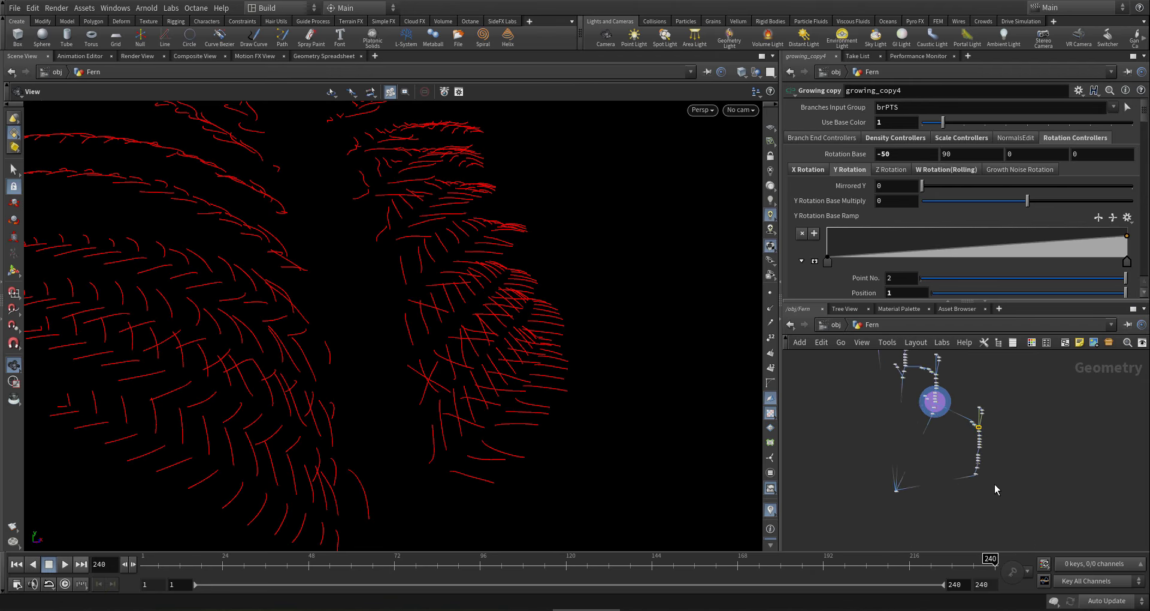
{"action": "scroll", "coordinate": [965, 458], "scroll_direction": "up", "scroll_amount": 5}
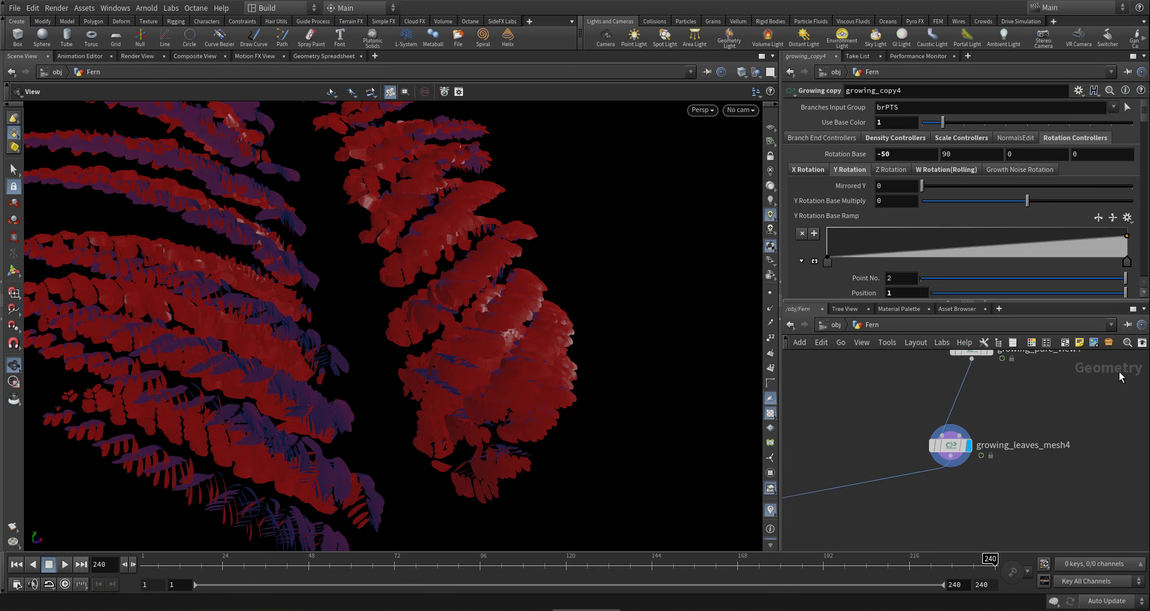
- Orbit around the leafy red and purple fern, then jump the timeline to frame 48
{"action": "left_click_drag", "start_coordinate": [414, 344], "coordinate": [183, 543]}
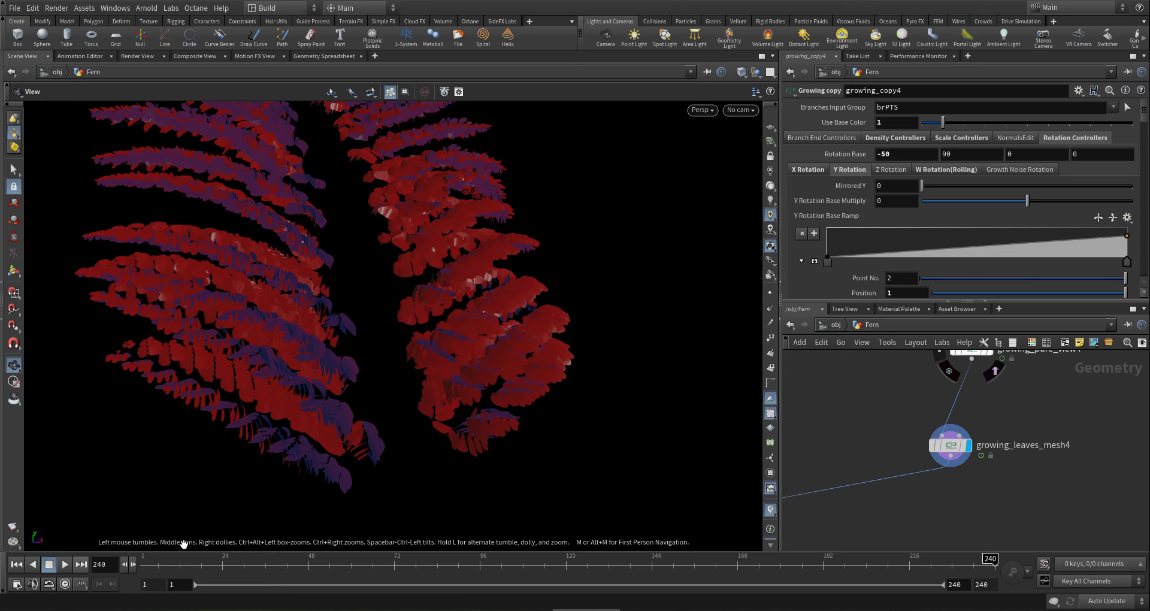
{"action": "left_click", "coordinate": [309, 572]}
- Bring growing_noise1 into view in the network and set its display flag
{"action": "scroll", "coordinate": [478, 444], "scroll_direction": "up", "scroll_amount": 3}
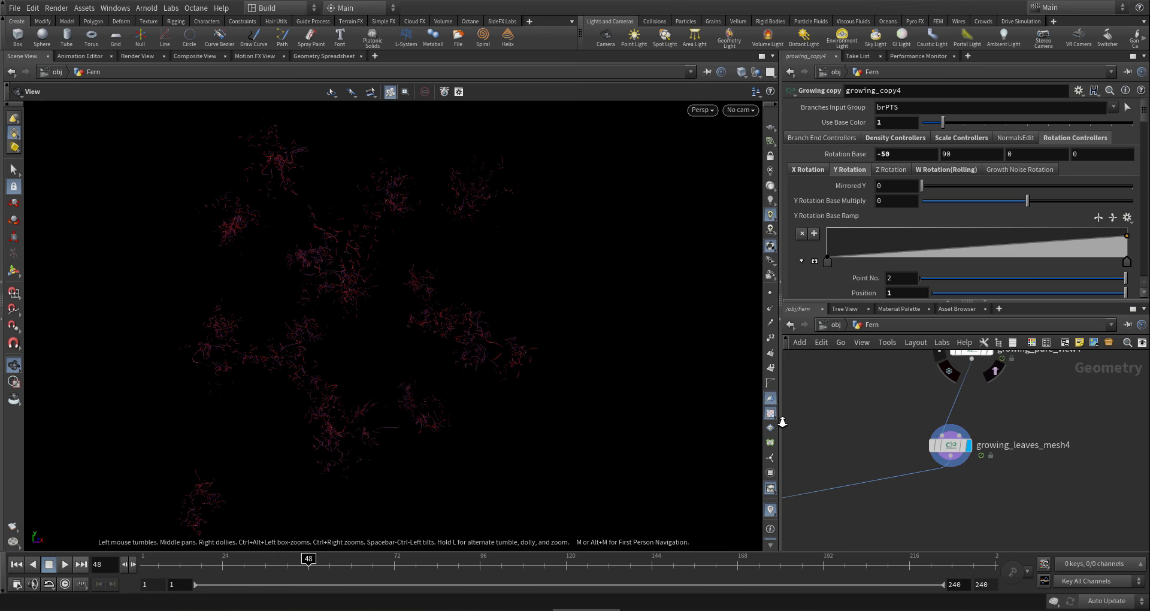
{"action": "scroll", "coordinate": [480, 362], "scroll_direction": "up", "scroll_amount": 3}
{"action": "left_click_drag", "start_coordinate": [429, 352], "coordinate": [414, 353]}
{"action": "scroll", "coordinate": [1072, 390], "scroll_direction": "down", "scroll_amount": 4}
{"action": "middle_click_drag", "start_coordinate": [1073, 390], "coordinate": [999, 501]}
{"action": "scroll", "coordinate": [981, 433], "scroll_direction": "up", "scroll_amount": 3}
{"action": "scroll", "coordinate": [991, 446], "scroll_direction": "down", "scroll_amount": 1}
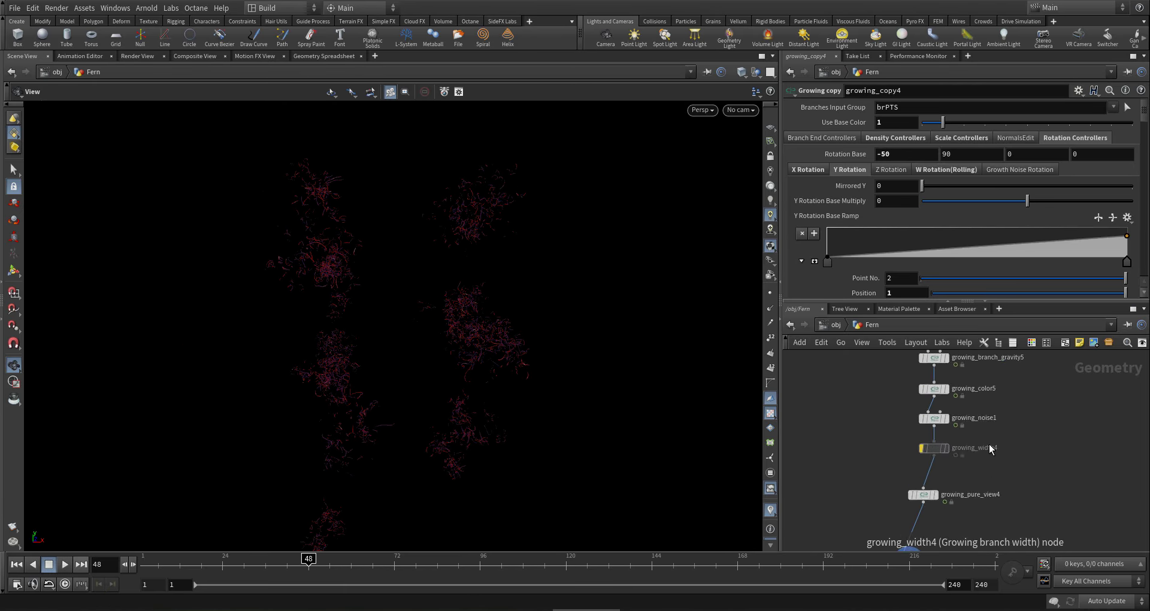
{"action": "scroll", "coordinate": [954, 426], "scroll_direction": "up", "scroll_amount": 1}
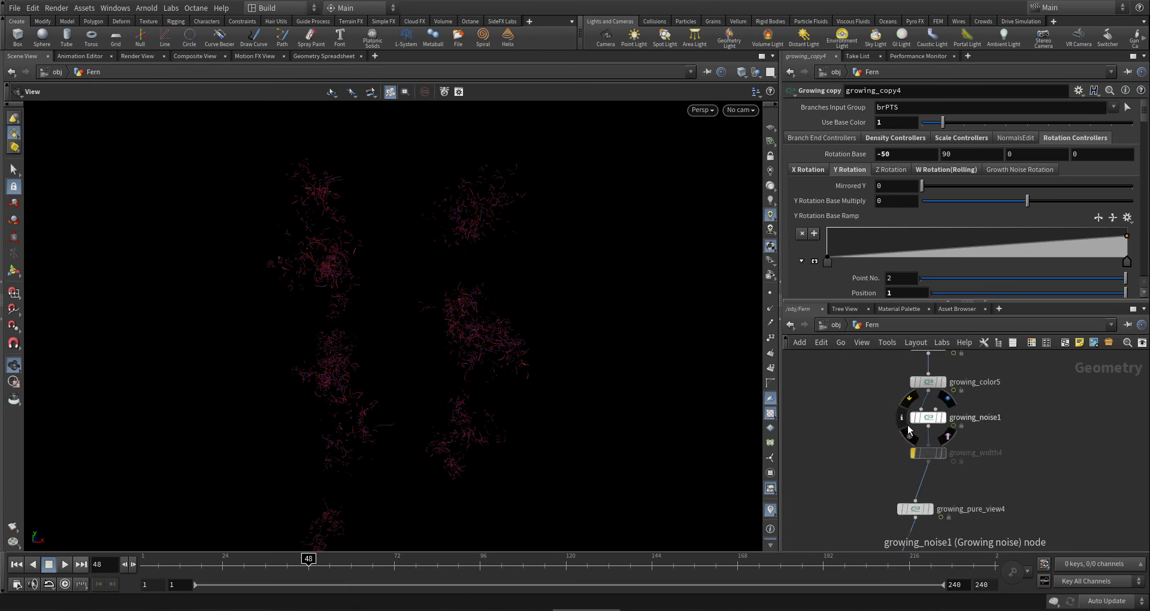
{"action": "left_click", "coordinate": [948, 399]}
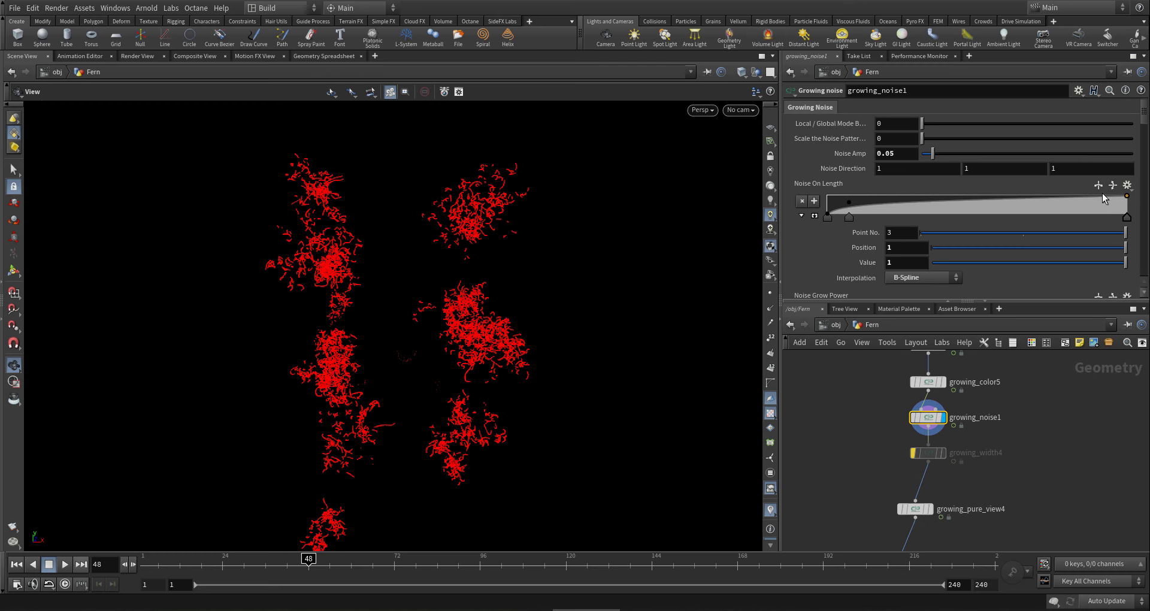
- Switch Auto Update to On Mouse Up and set Scale Effect Ramp point 1 to position 0, value 0
{"action": "scroll", "coordinate": [1138, 143], "scroll_direction": "down", "scroll_amount": 4}
{"action": "scroll", "coordinate": [1137, 144], "scroll_direction": "down", "scroll_amount": 1}
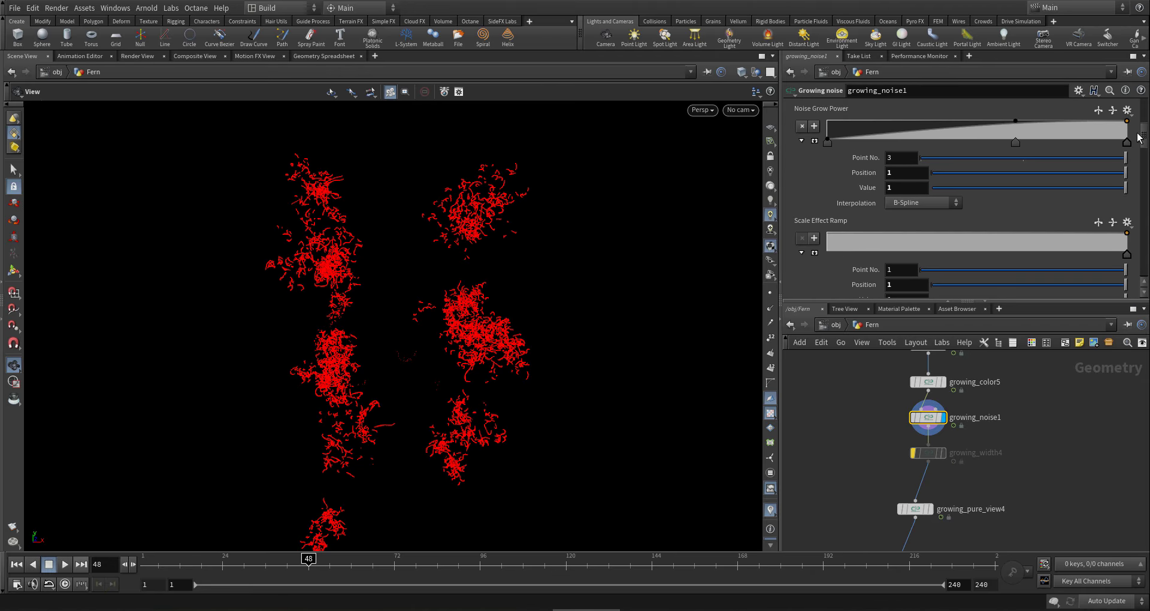
{"action": "scroll", "coordinate": [1138, 135], "scroll_direction": "down", "scroll_amount": 4}
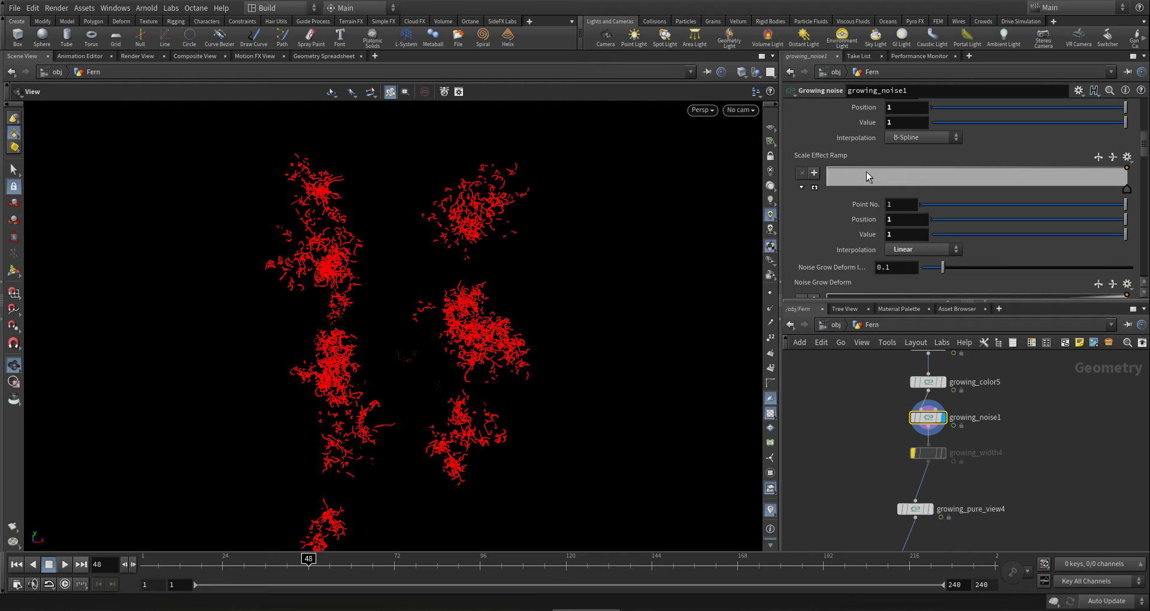
{"action": "left_click", "coordinate": [1107, 603]}
{"action": "left_click", "coordinate": [1106, 575]}
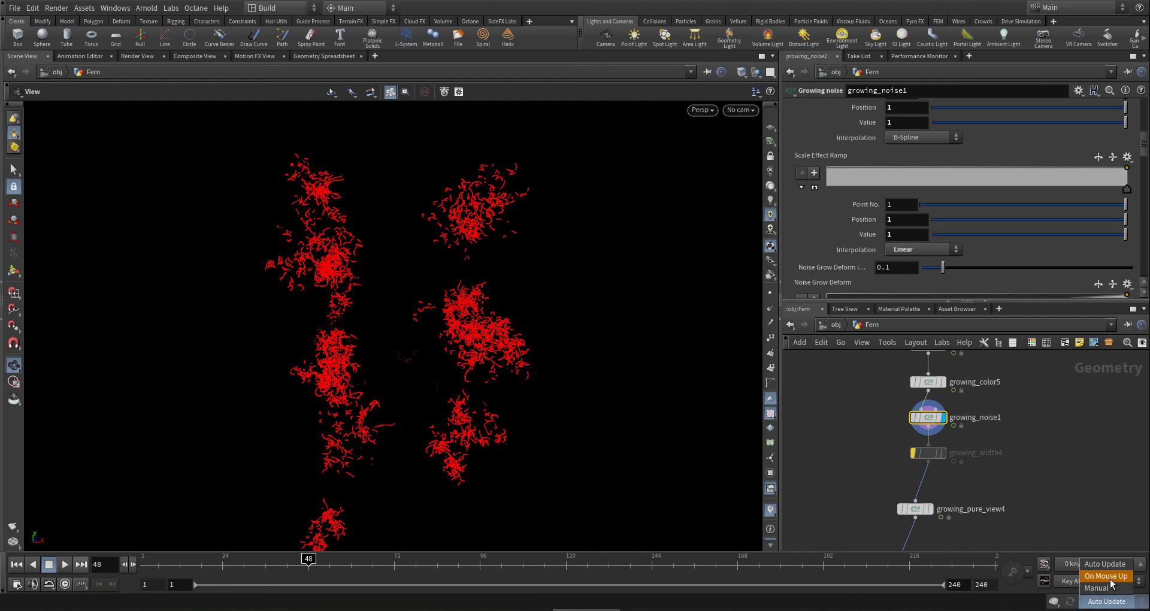
{"action": "left_click", "coordinate": [831, 192]}
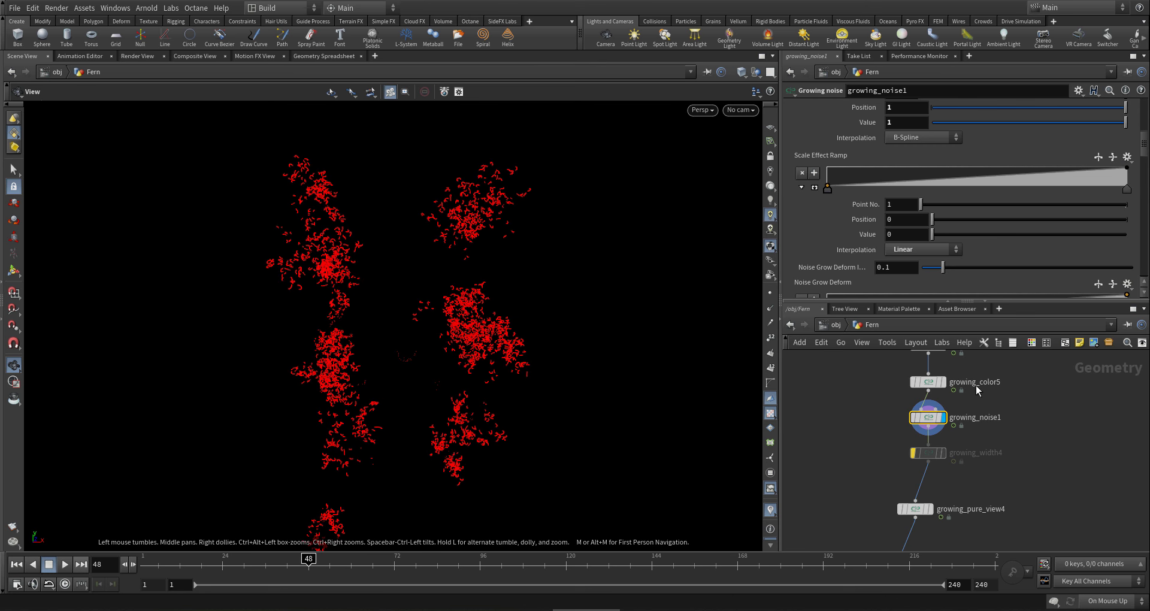
{"action": "scroll", "coordinate": [990, 465], "scroll_direction": "down", "scroll_amount": 5}
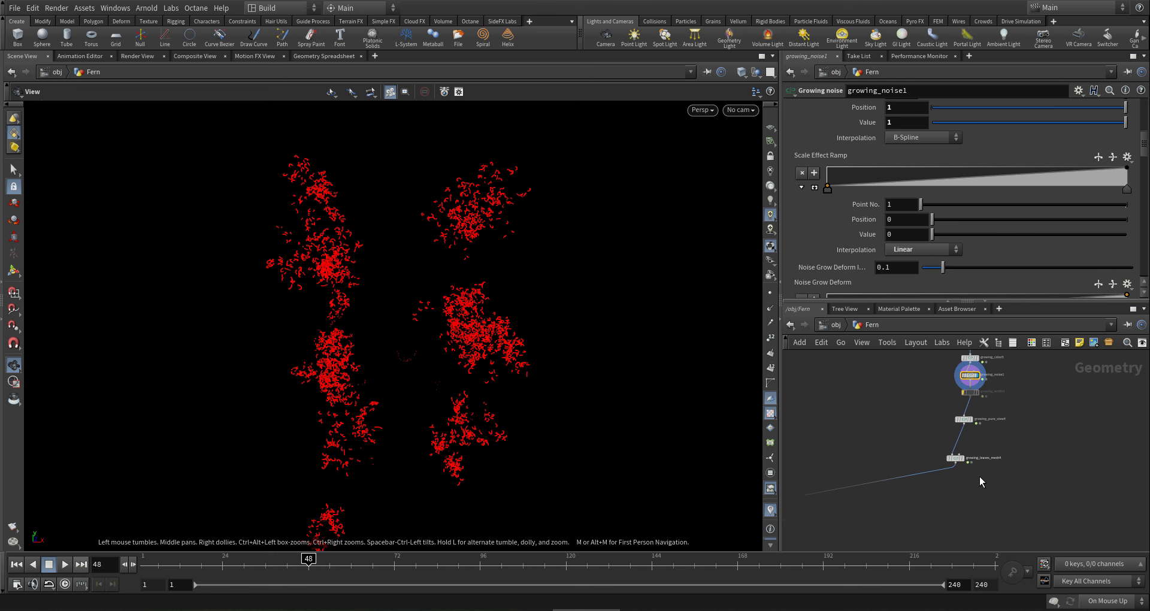
{"action": "scroll", "coordinate": [979, 464], "scroll_direction": "up", "scroll_amount": 4}
- Box-select growing_leaves_mesh4 and review its width, impact ramp and Color Effect parameters
{"action": "mouse_move", "coordinate": [952, 437]}
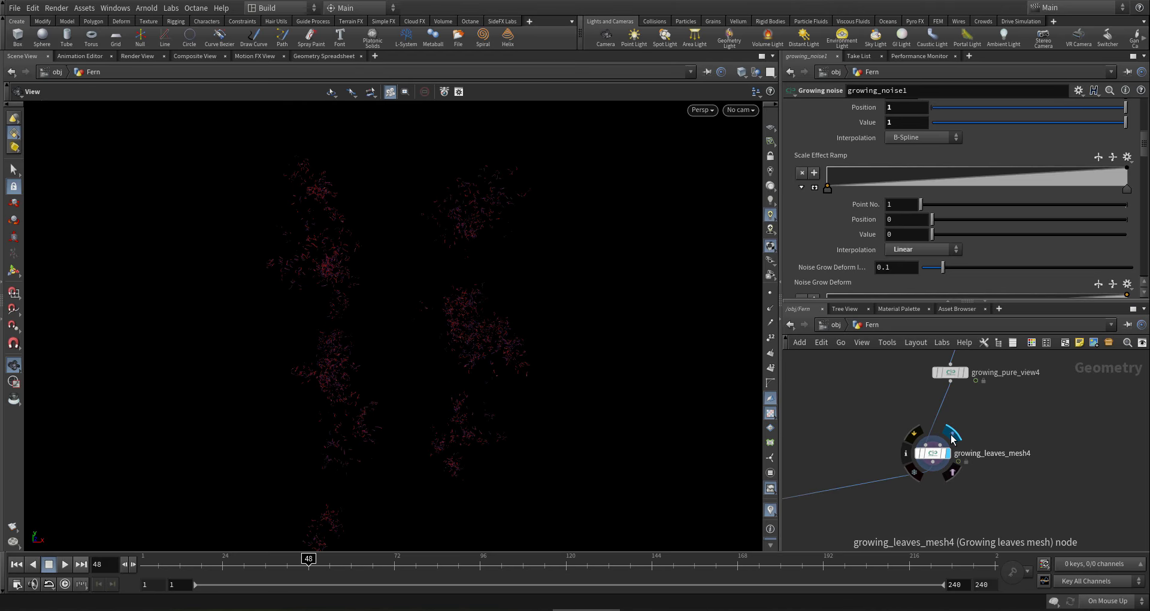
{"action": "left_click_drag", "start_coordinate": [837, 401], "coordinate": [979, 486]}
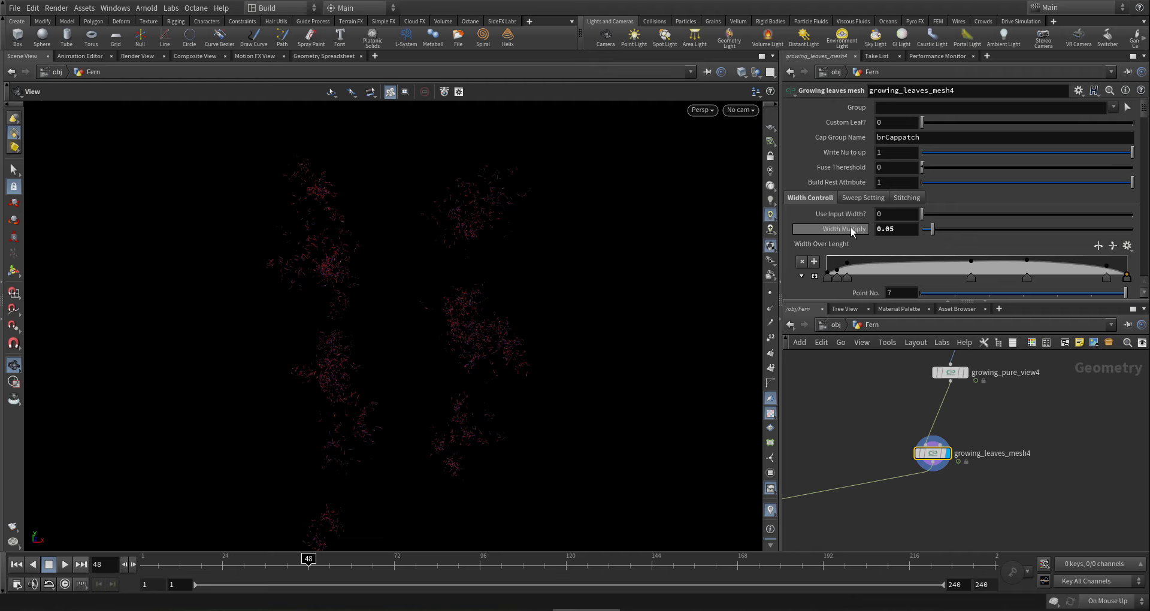
{"action": "left_click", "coordinate": [1143, 127]}
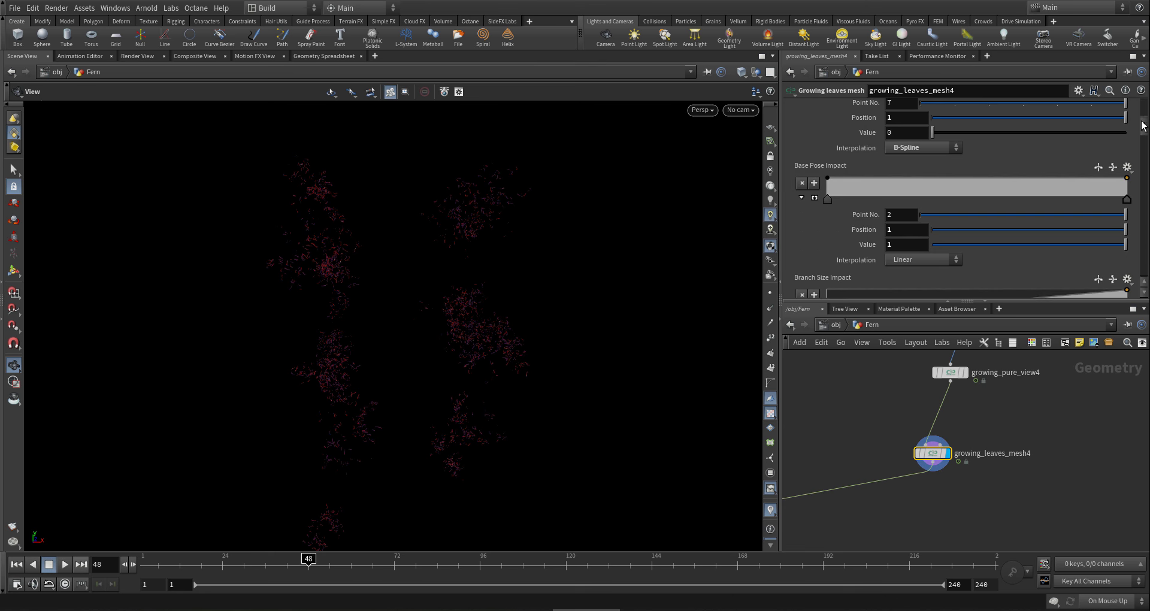
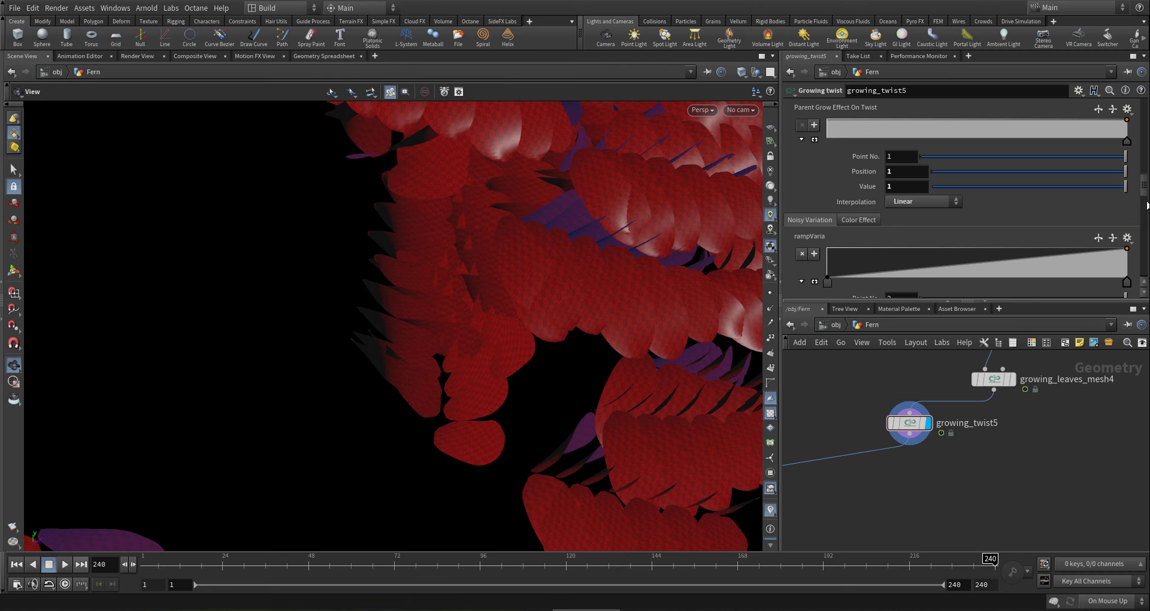
- Try a Twist Amount of -3 on growing_twist5 and orbit the fern to inspect it
{"action": "left_click_drag", "start_coordinate": [1145, 189], "coordinate": [1143, 99]}
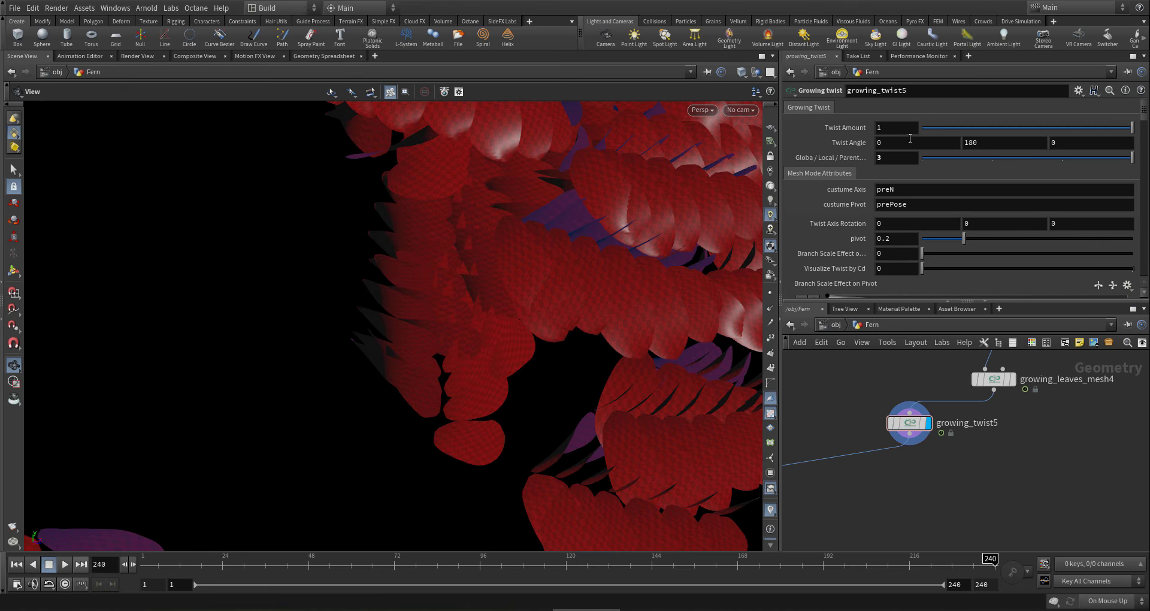
{"action": "left_click", "coordinate": [903, 131]}
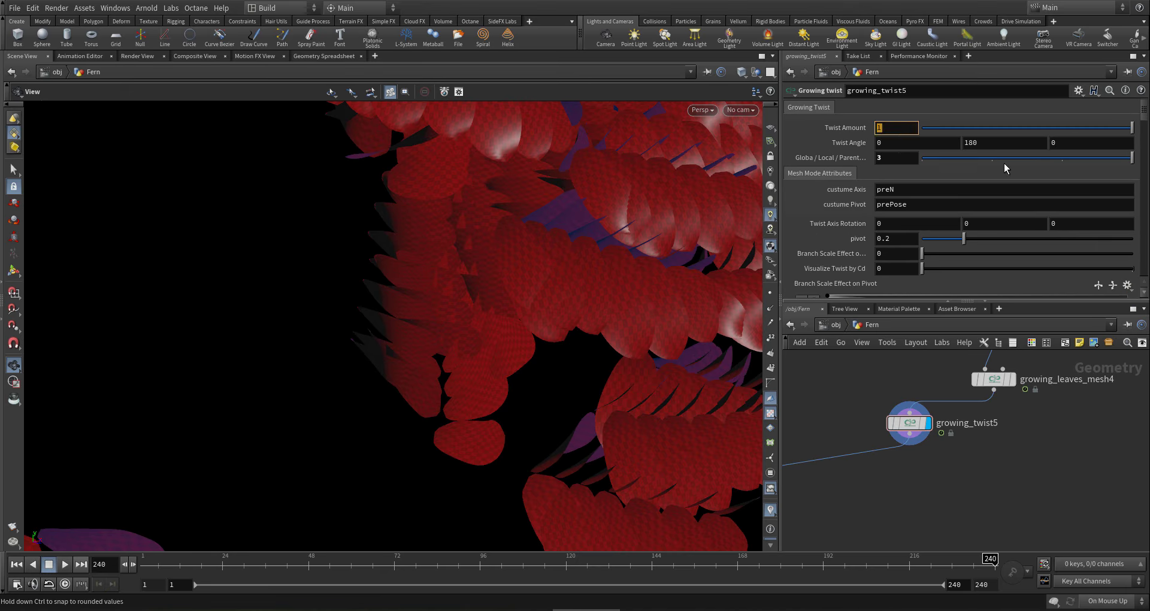
{"action": "type", "text": "-3"}
{"action": "key", "text": "Return"}
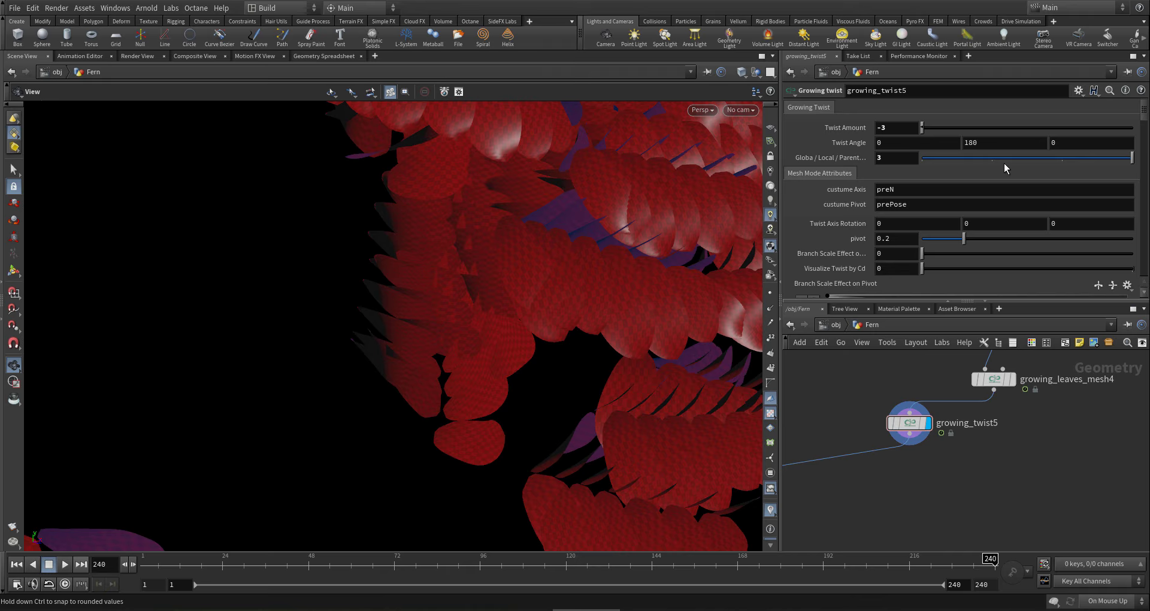
{"action": "left_click_drag", "start_coordinate": [619, 309], "coordinate": [657, 272]}
{"action": "left_click_drag", "start_coordinate": [895, 128], "coordinate": [812, 101]}
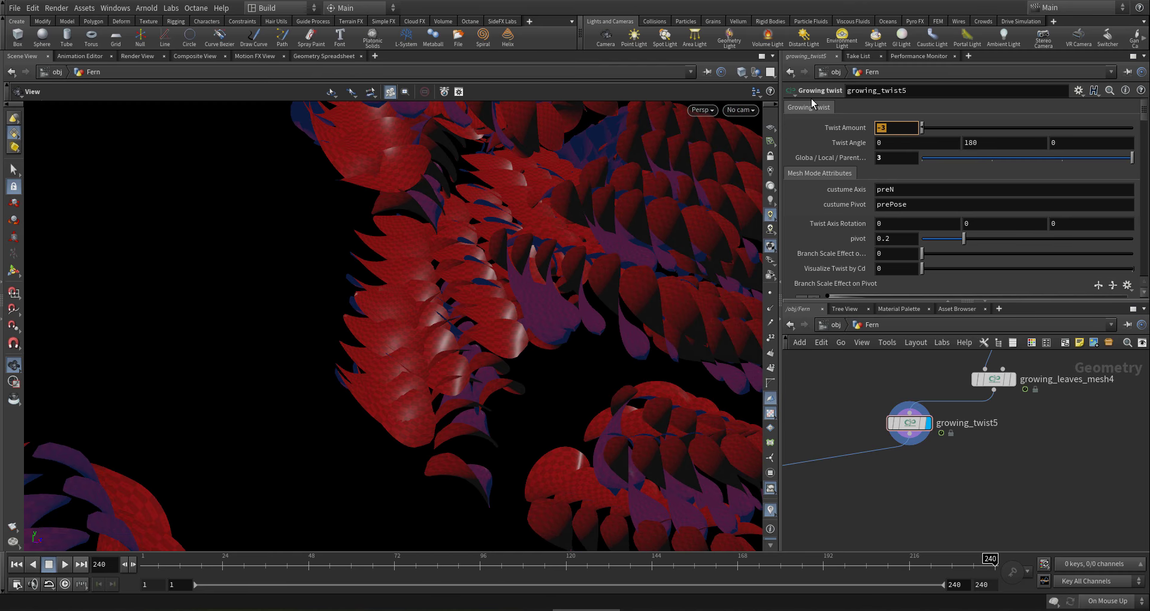
- Change the Twist Amount to -1 and orbit the fern to check the reversed twist
{"action": "type", "text": "-1"}
{"action": "key", "text": "Return"}
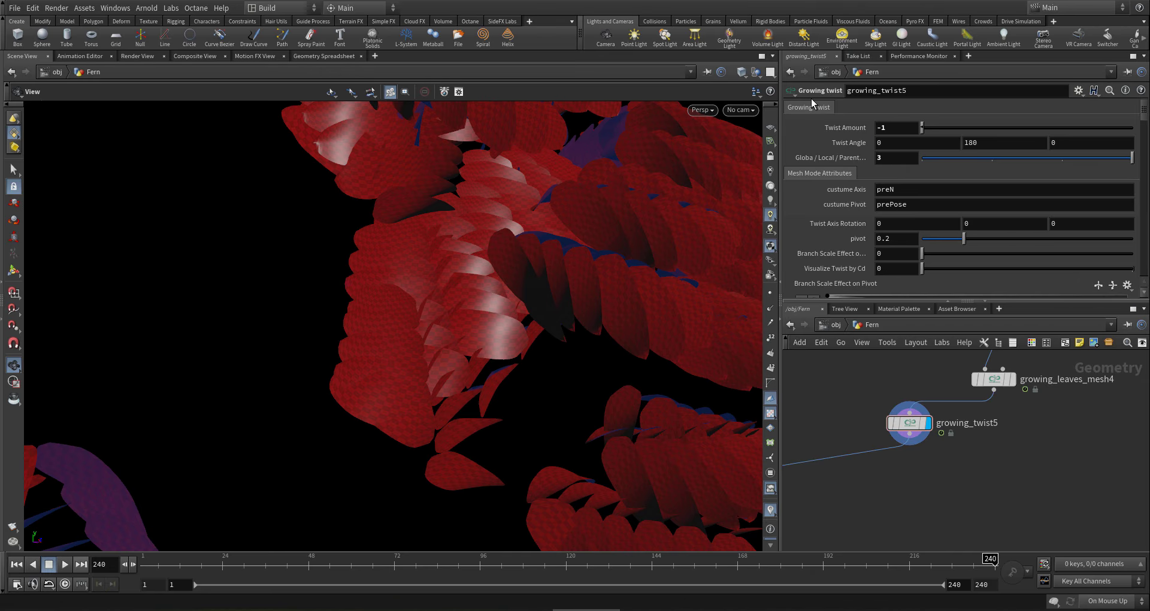
{"action": "left_click_drag", "start_coordinate": [624, 290], "coordinate": [299, 335]}
{"action": "scroll", "coordinate": [905, 435], "scroll_direction": "down", "scroll_amount": 5}
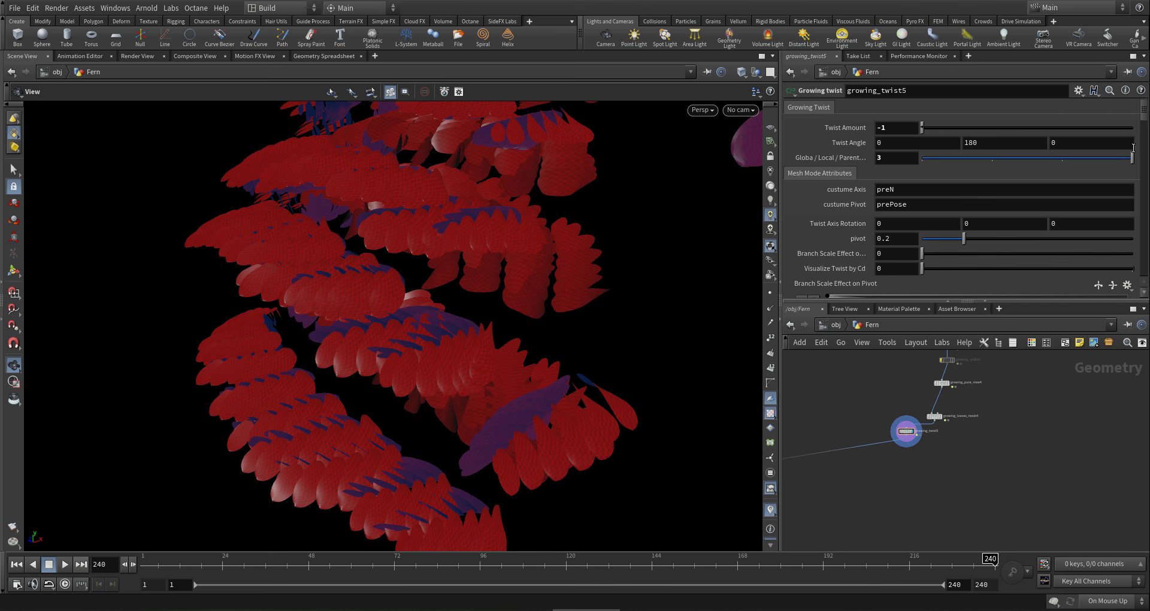
{"action": "middle_click_drag", "start_coordinate": [1009, 412], "coordinate": [1000, 465]}
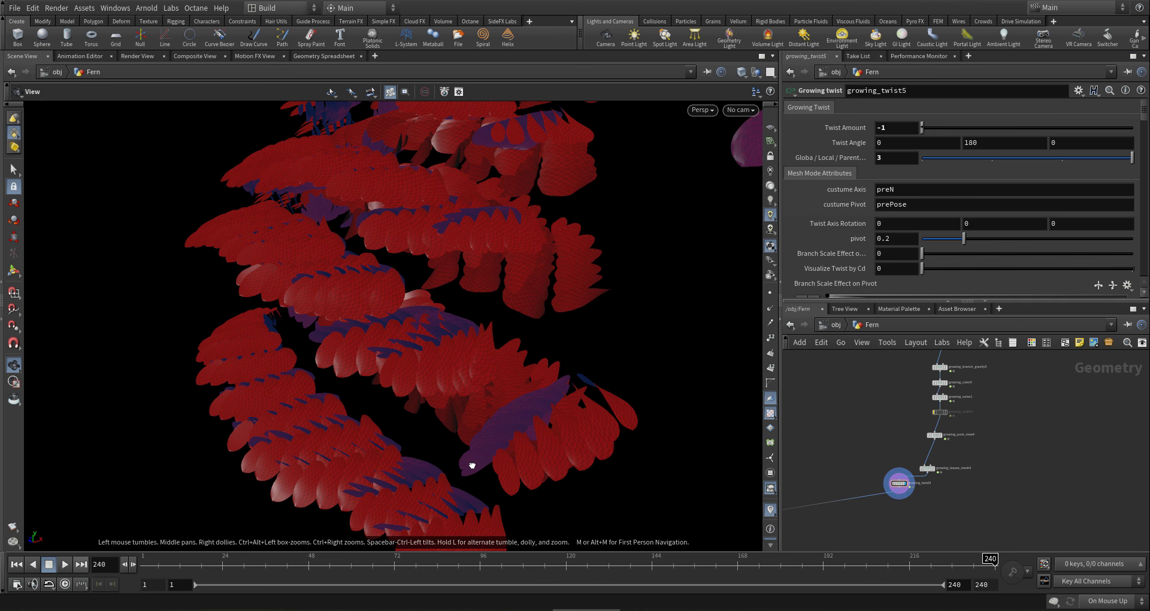
{"action": "left_click_drag", "start_coordinate": [472, 465], "coordinate": [560, 547]}
{"action": "scroll", "coordinate": [977, 422], "scroll_direction": "up", "scroll_amount": 4}
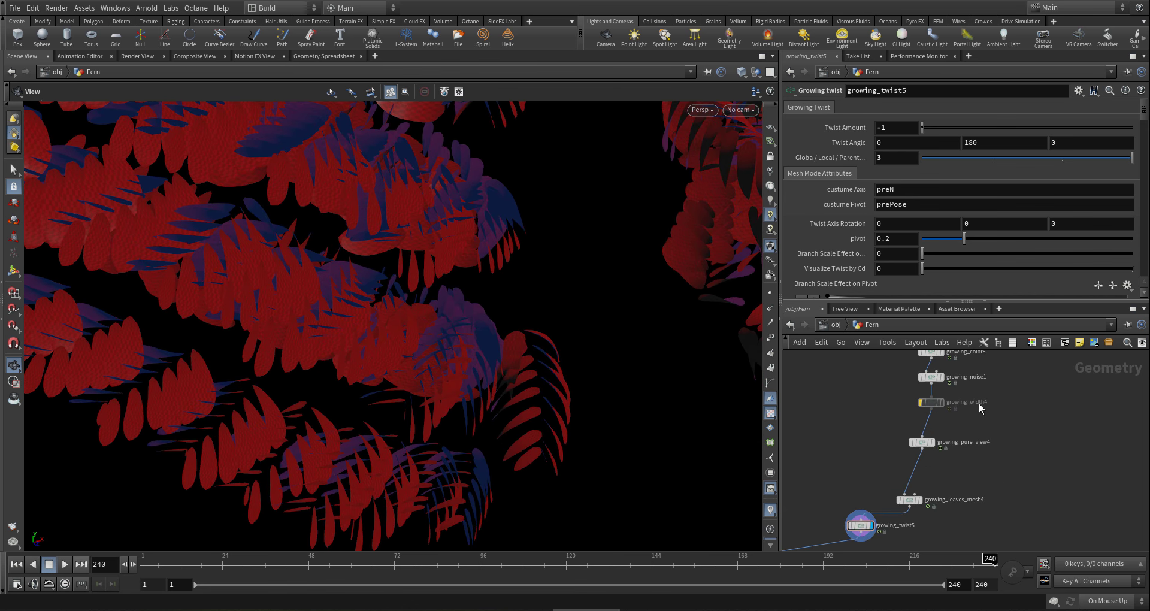
{"action": "scroll", "coordinate": [980, 413], "scroll_direction": "up", "scroll_amount": 5}
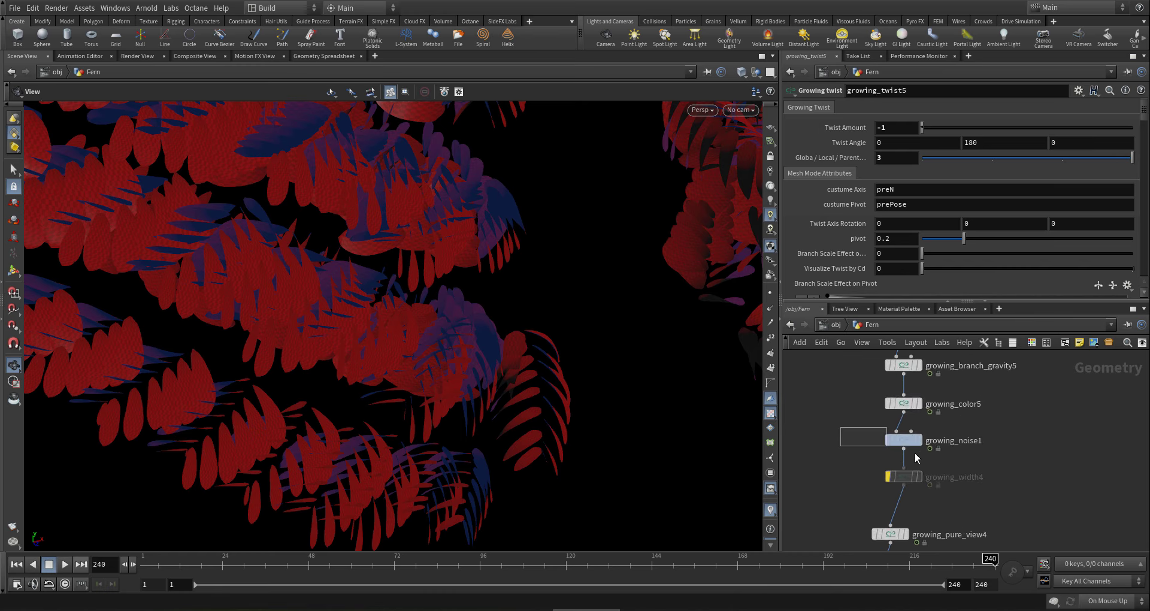
- Add a Scale Effect Ramp point at 0.088 on growing_noise1 and raise it to value 1
{"action": "left_click", "coordinate": [908, 441]}
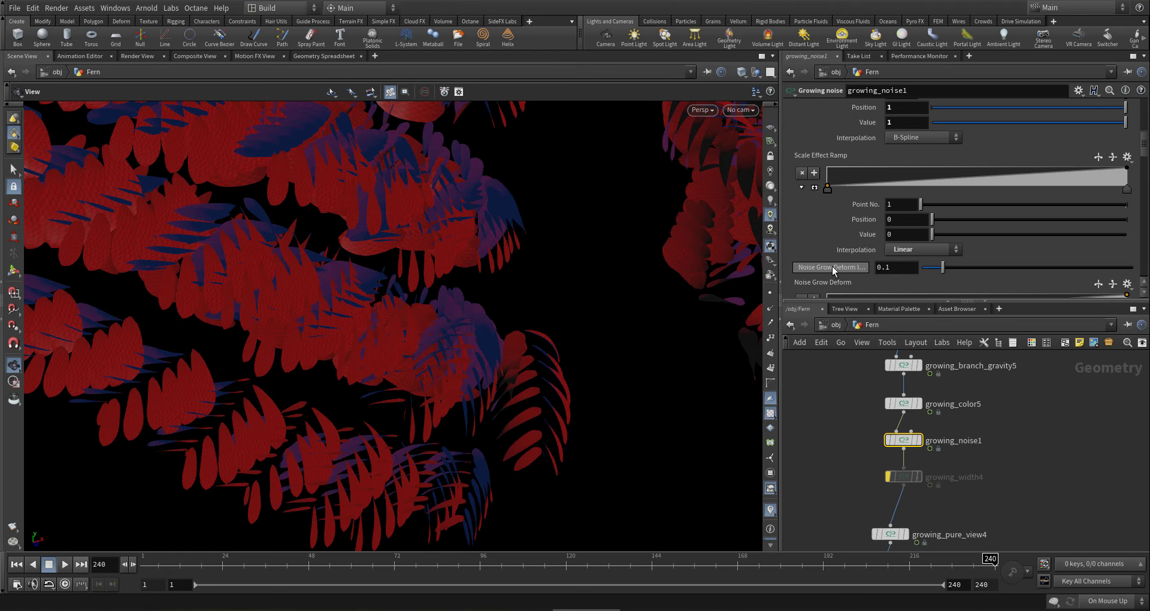
{"action": "left_click", "coordinate": [853, 170]}
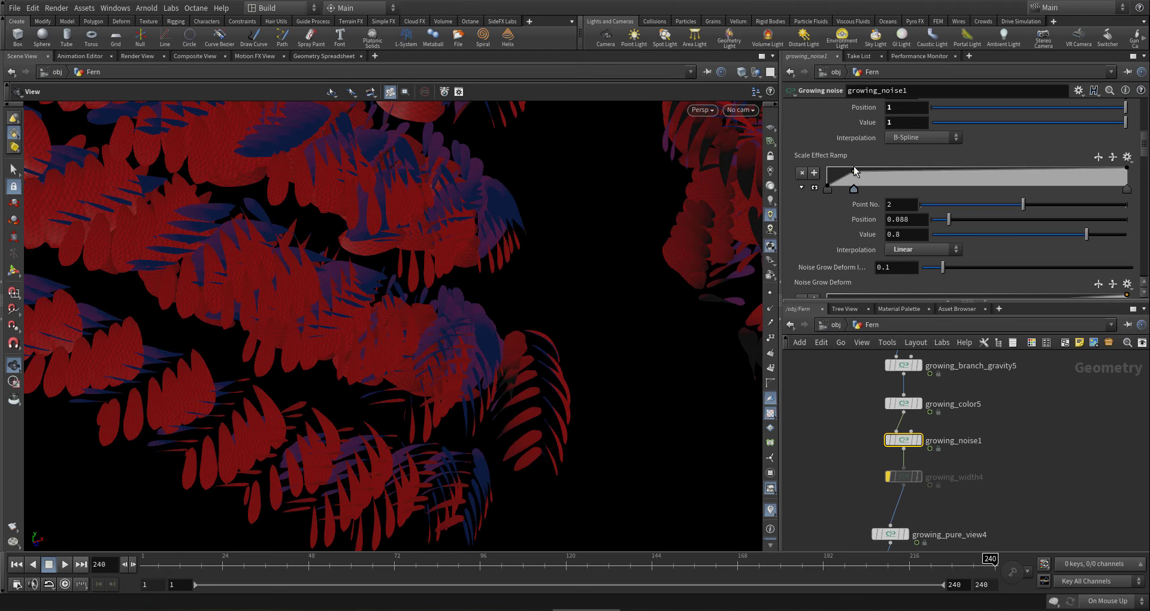
{"action": "left_click_drag", "start_coordinate": [854, 171], "coordinate": [855, 168]}
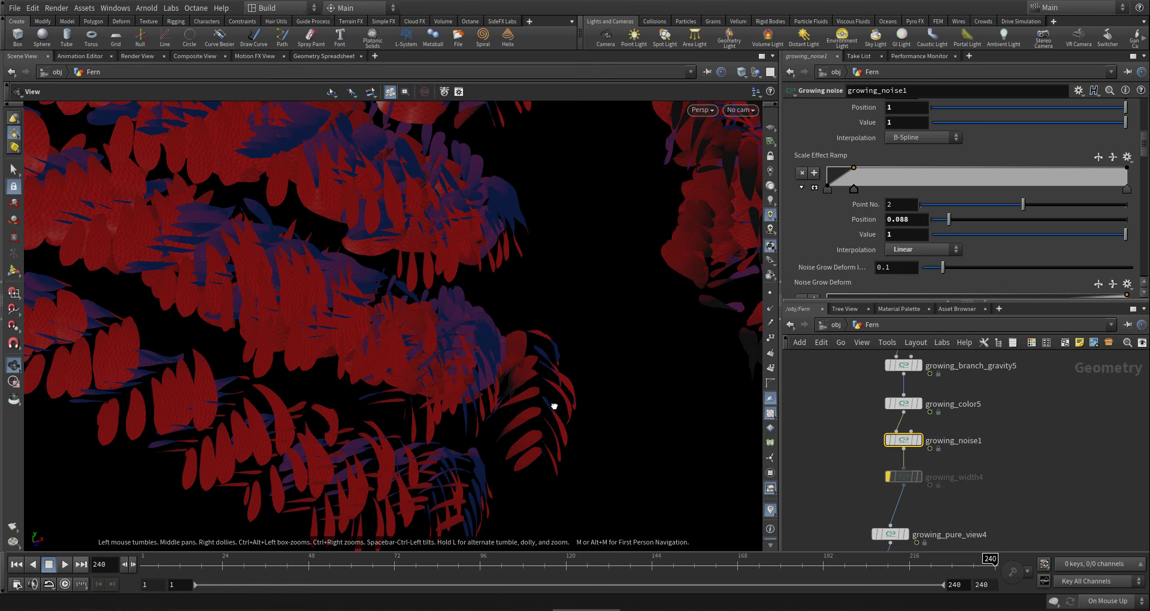
{"action": "left_click_drag", "start_coordinate": [551, 403], "coordinate": [567, 311]}
- Set the last Scale Effect Ramp point's interpolation to B-Spline
{"action": "left_click", "coordinate": [828, 190]}
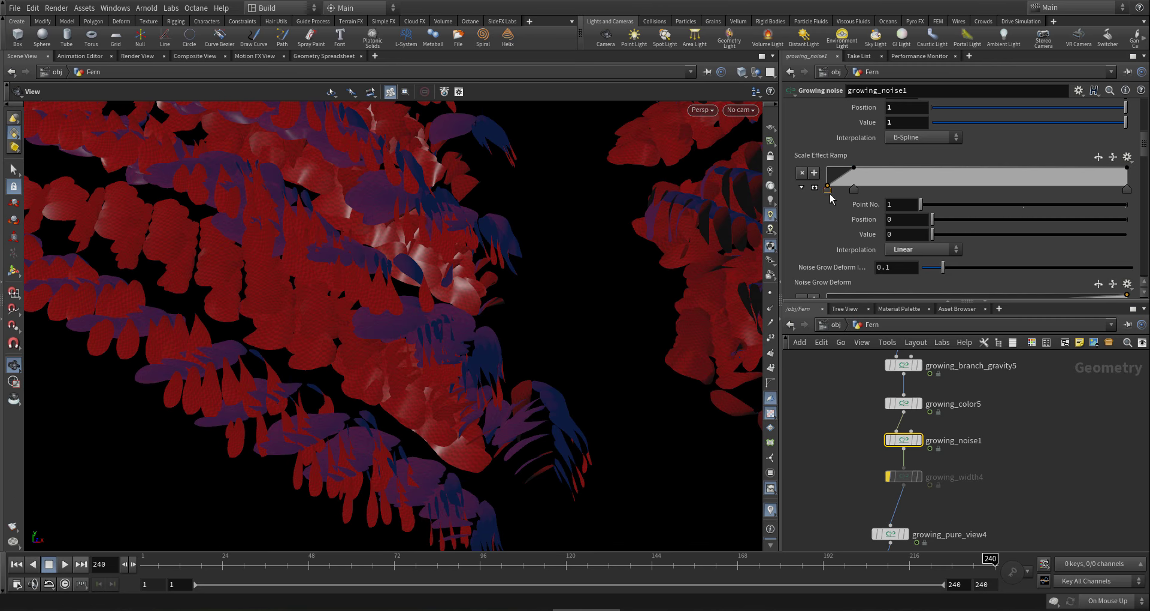
{"action": "left_click", "coordinate": [1126, 190]}
{"action": "left_click", "coordinate": [910, 249]}
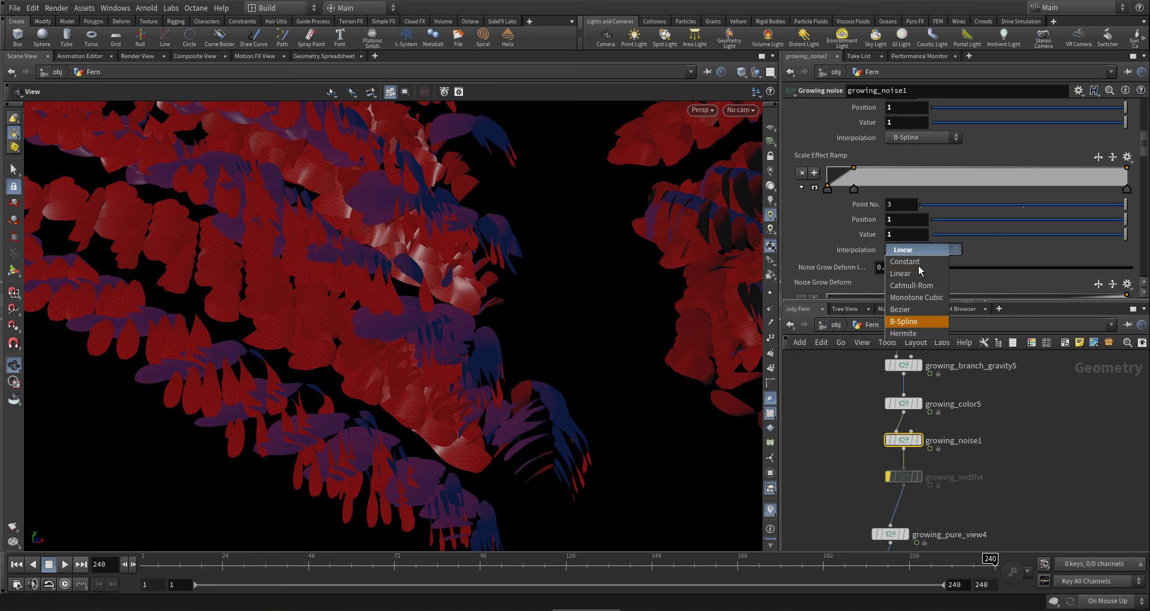
{"action": "left_click", "coordinate": [909, 322]}
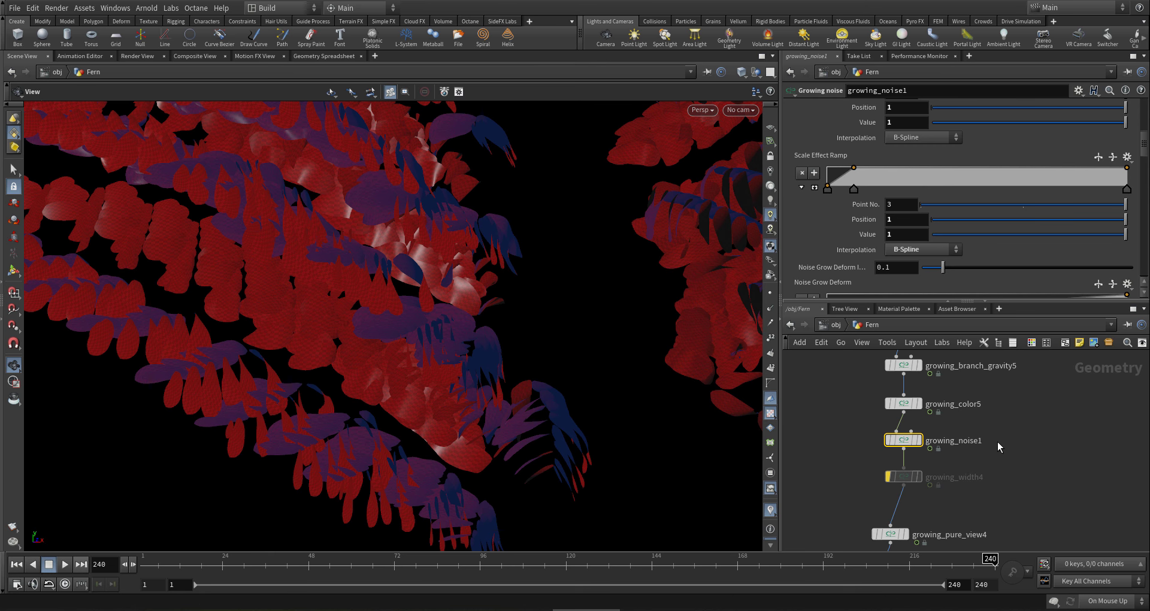
{"action": "mouse_move", "coordinate": [997, 442]}
{"action": "middle_mouse_down"}
{"action": "mouse_move", "coordinate": [990, 456]}
{"action": "mouse_move", "coordinate": [988, 370]}
{"action": "middle_mouse_up"}
{"action": "mouse_move", "coordinate": [964, 450]}
{"action": "middle_mouse_down"}
{"action": "mouse_move", "coordinate": [971, 367]}
{"action": "mouse_move", "coordinate": [994, 416]}
{"action": "middle_mouse_up"}
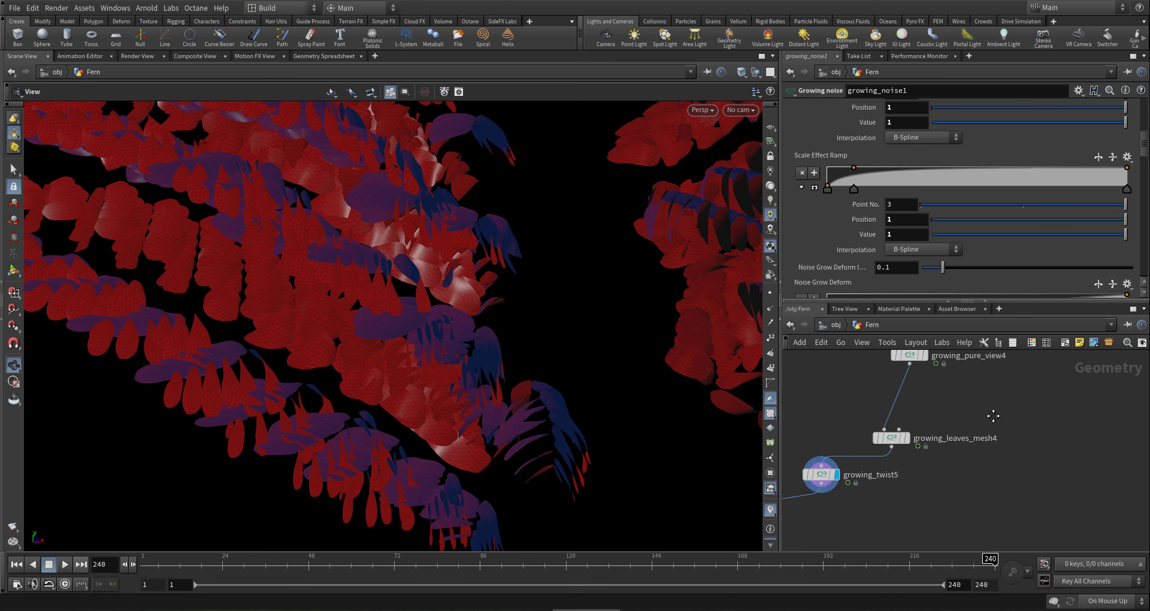
- Change growing_leaves_mesh4's Width Multiply from 0.05 to 0.04 for slimmer leaves
{"action": "left_click", "coordinate": [891, 438]}
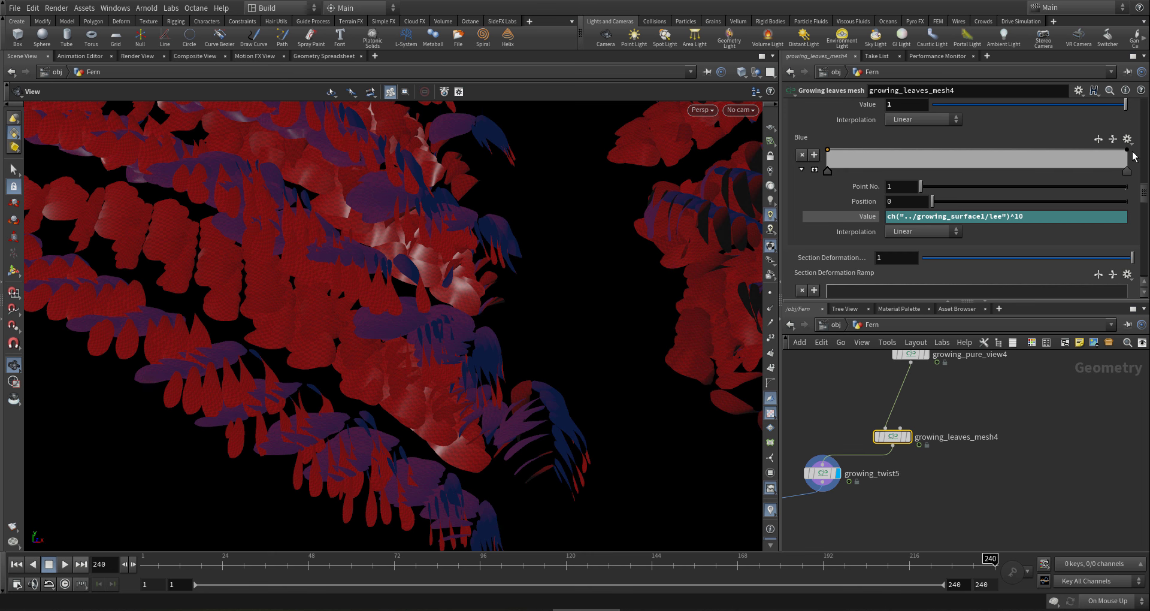
{"action": "left_click_drag", "start_coordinate": [1146, 200], "coordinate": [1137, 61]}
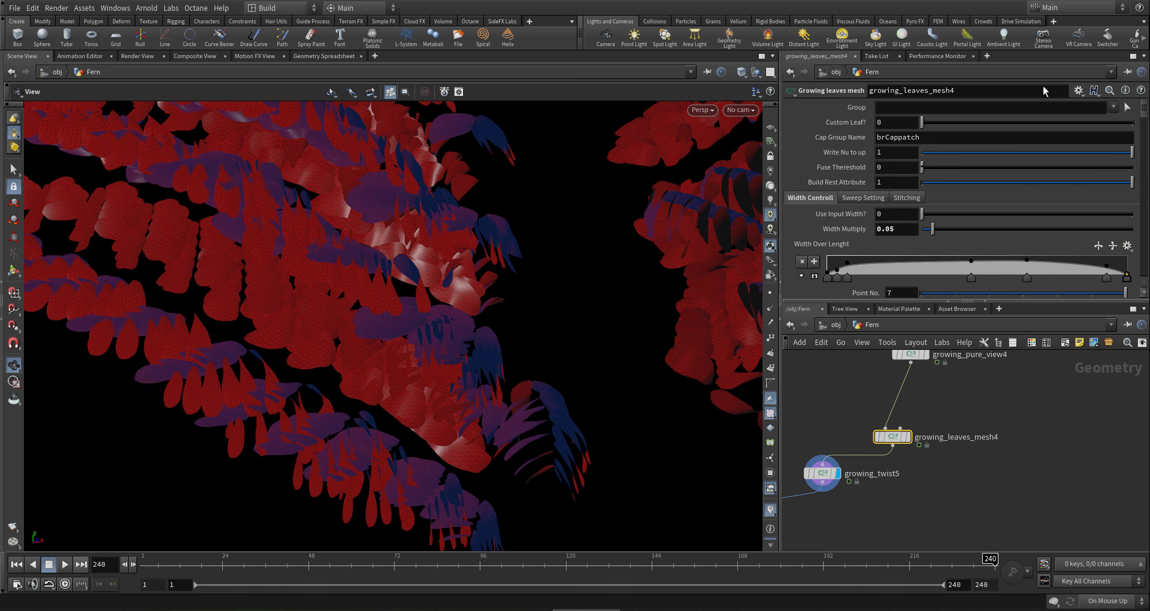
{"action": "left_click", "coordinate": [890, 230]}
{"action": "type", "text": "4"}
{"action": "key", "text": "Return"}
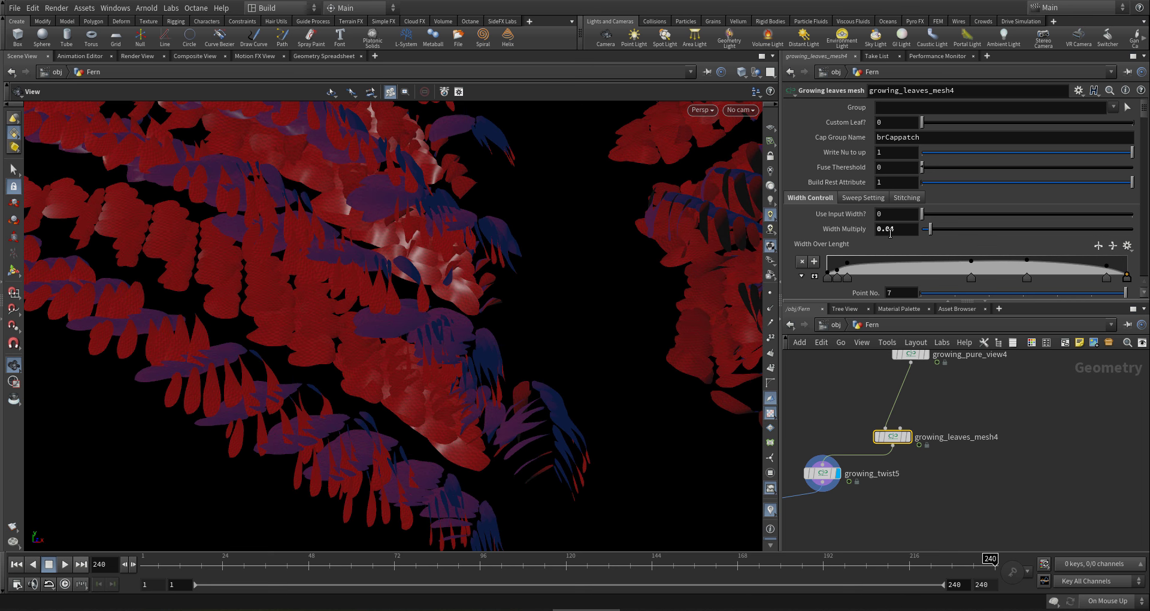
{"action": "right_click_drag", "start_coordinate": [720, 349], "coordinate": [426, 410]}
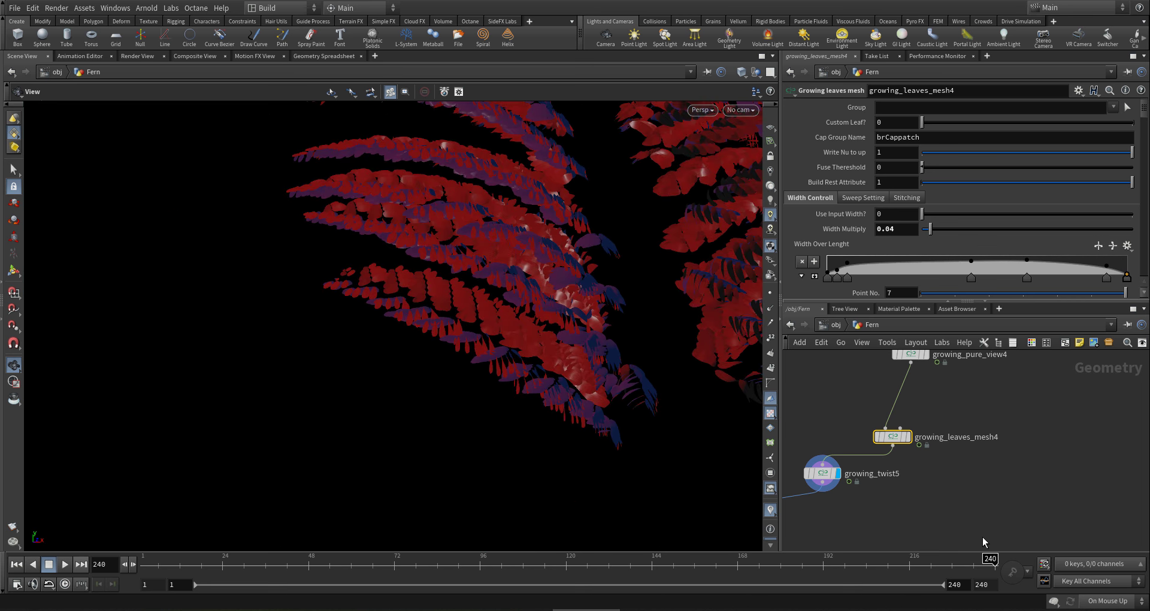
{"action": "middle_click_drag", "start_coordinate": [983, 516], "coordinate": [1054, 417]}
{"action": "right_click_drag", "start_coordinate": [1035, 423], "coordinate": [937, 461]}
{"action": "middle_click_drag", "start_coordinate": [917, 467], "coordinate": [1050, 465]}
- Orbit and zoom around the complete merged fern to inspect it from several angles
{"action": "scroll", "coordinate": [940, 496], "scroll_direction": "down", "scroll_amount": 2}
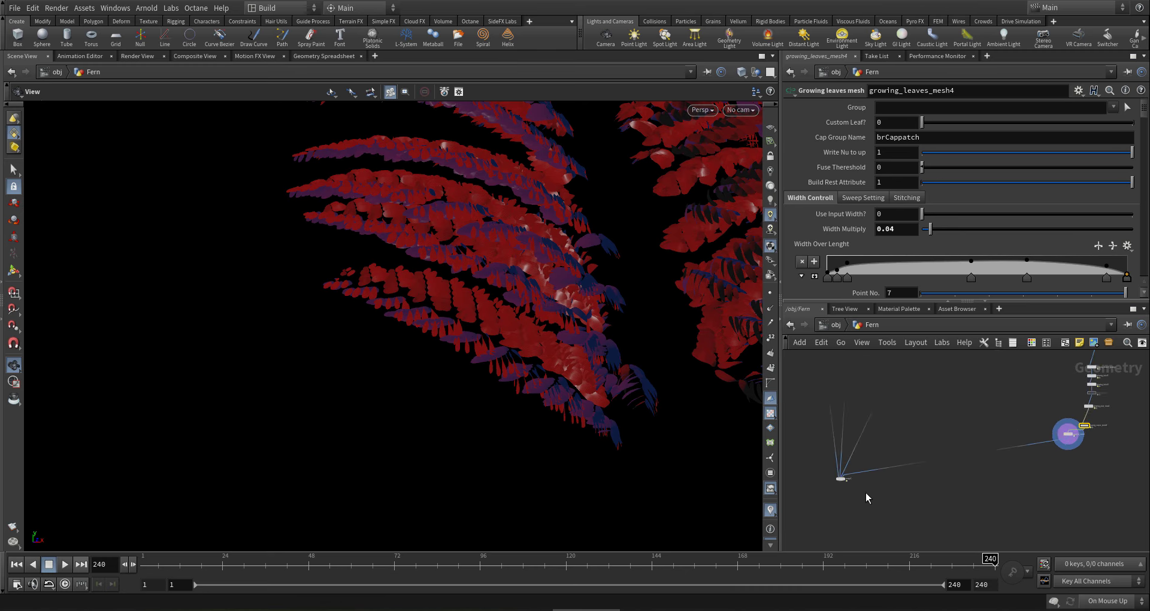
{"action": "scroll", "coordinate": [852, 484], "scroll_direction": "up", "scroll_amount": 5}
{"action": "mouse_move", "coordinate": [835, 456]}
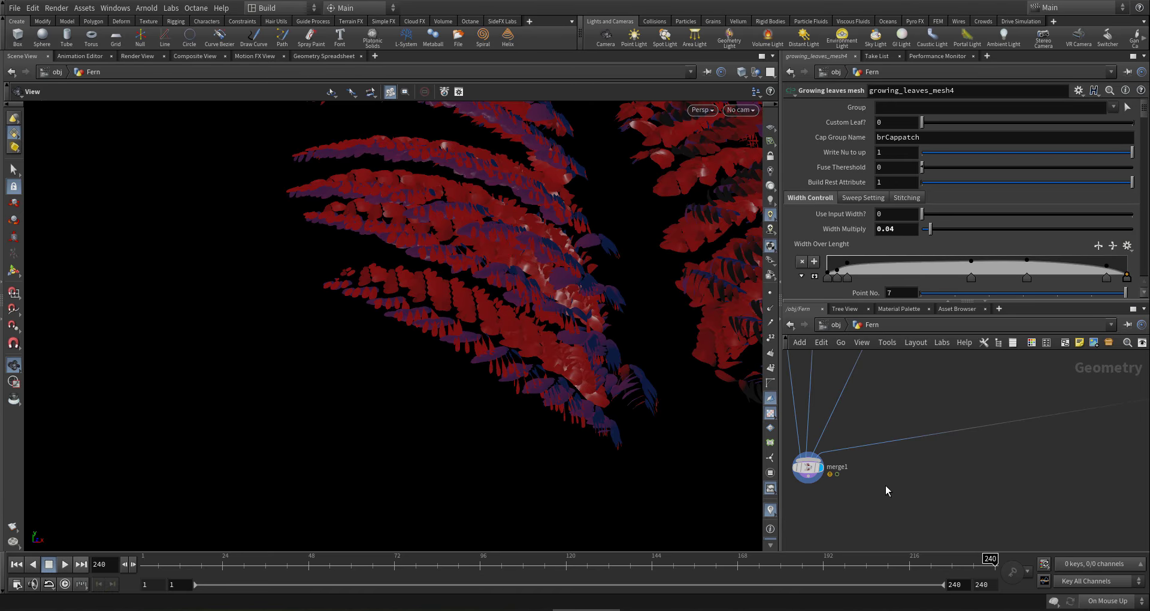
{"action": "right_click_drag", "start_coordinate": [669, 359], "coordinate": [477, 385]}
{"action": "middle_click_drag", "start_coordinate": [527, 309], "coordinate": [464, 394]}
{"action": "left_click_drag", "start_coordinate": [464, 394], "coordinate": [522, 383]}
{"action": "middle_click_drag", "start_coordinate": [575, 316], "coordinate": [560, 419]}
{"action": "right_click_drag", "start_coordinate": [650, 339], "coordinate": [529, 363]}
{"action": "left_click_drag", "start_coordinate": [564, 355], "coordinate": [585, 377]}
{"action": "right_click_drag", "start_coordinate": [585, 378], "coordinate": [671, 419]}
{"action": "left_click_drag", "start_coordinate": [671, 419], "coordinate": [619, 344]}
{"action": "middle_click_drag", "start_coordinate": [619, 345], "coordinate": [611, 389]}
{"action": "left_click_drag", "start_coordinate": [611, 389], "coordinate": [634, 334]}
{"action": "middle_click_drag", "start_coordinate": [633, 334], "coordinate": [576, 383]}
{"action": "right_click_drag", "start_coordinate": [577, 384], "coordinate": [588, 402]}
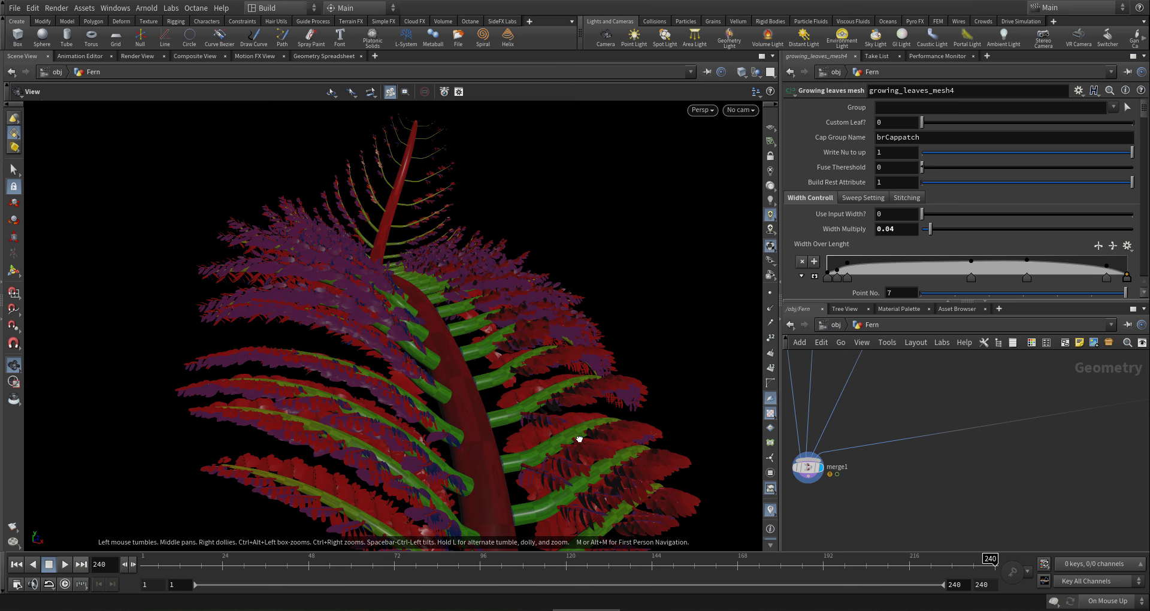
{"action": "middle_click_drag", "start_coordinate": [578, 439], "coordinate": [535, 348]}
{"action": "left_click_drag", "start_coordinate": [535, 347], "coordinate": [570, 444]}
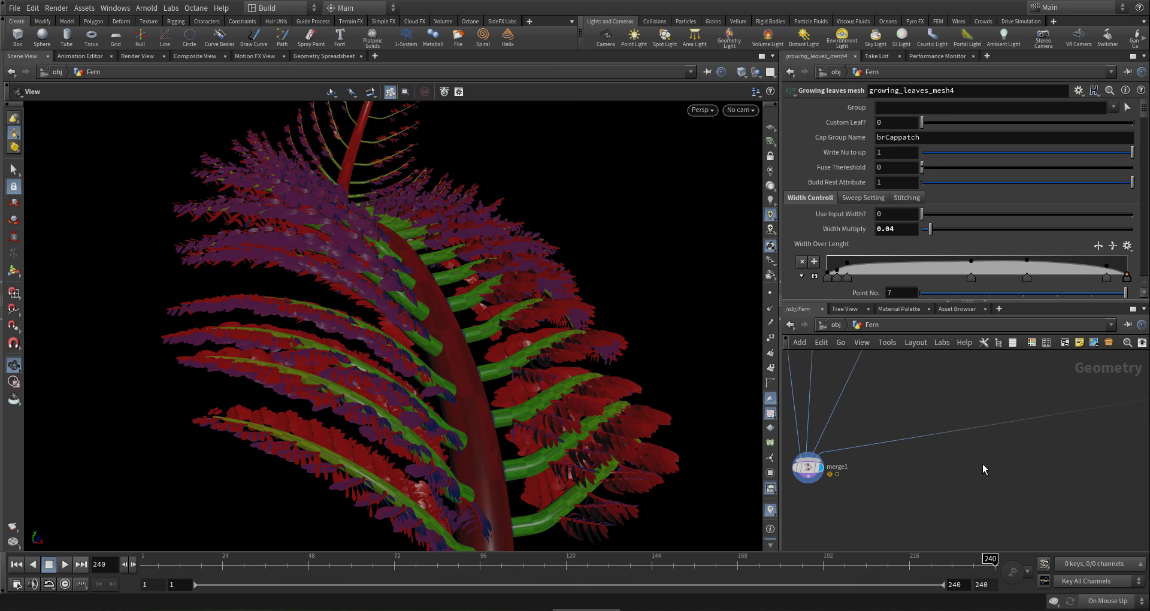
{"action": "scroll", "coordinate": [916, 461], "scroll_direction": "down", "scroll_amount": 5}
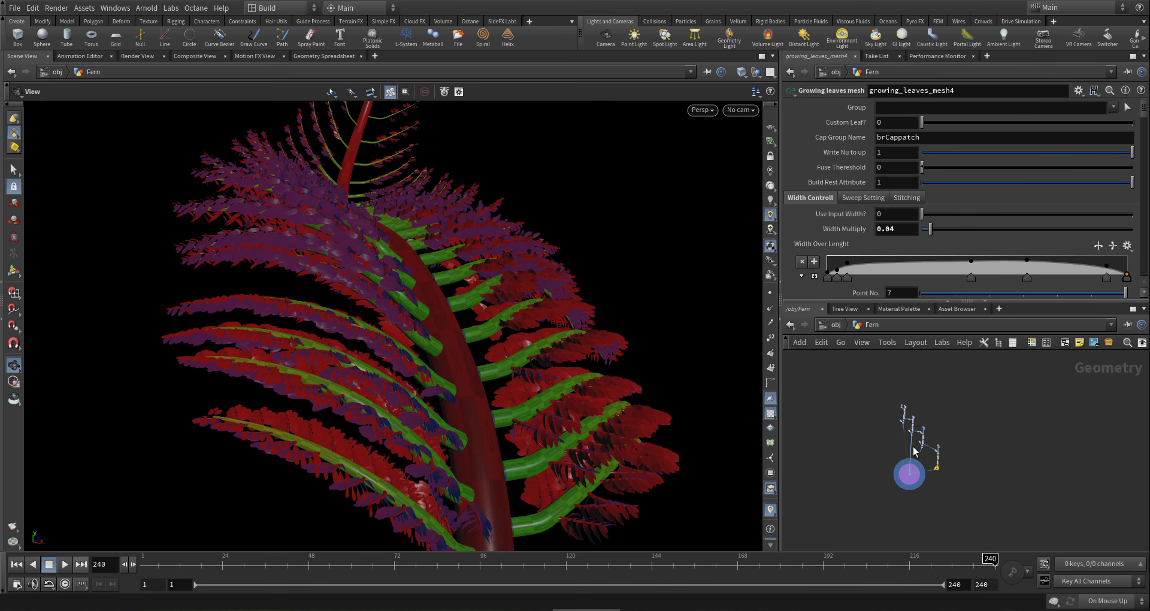
{"action": "scroll", "coordinate": [897, 387], "scroll_direction": "up", "scroll_amount": 5}
- Move up the node chain to growing_width2 to show the bare yellow-green branch curves
{"action": "middle_click_drag", "start_coordinate": [893, 390], "coordinate": [917, 468]}
{"action": "left_click_drag", "start_coordinate": [509, 272], "coordinate": [506, 262]}
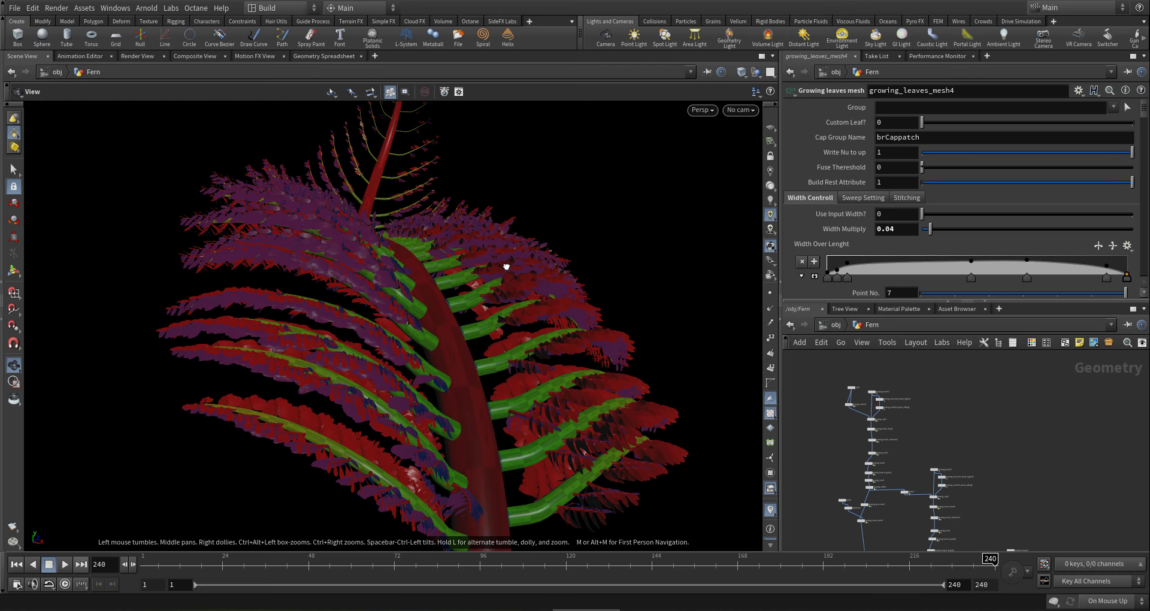
{"action": "scroll", "coordinate": [907, 444], "scroll_direction": "up", "scroll_amount": 4}
{"action": "scroll", "coordinate": [896, 451], "scroll_direction": "up", "scroll_amount": 1}
{"action": "middle_click_drag", "start_coordinate": [896, 451], "coordinate": [898, 392]}
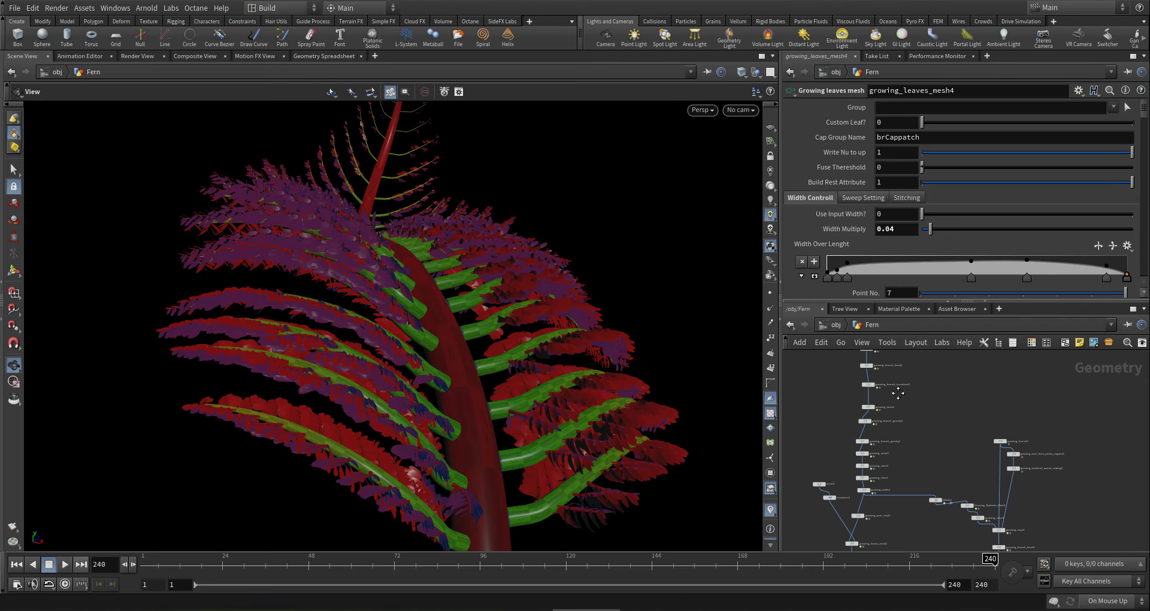
{"action": "scroll", "coordinate": [866, 502], "scroll_direction": "up", "scroll_amount": 2}
{"action": "scroll", "coordinate": [901, 467], "scroll_direction": "down", "scroll_amount": 3}
{"action": "middle_click_drag", "start_coordinate": [914, 462], "coordinate": [907, 452]}
{"action": "scroll", "coordinate": [873, 460], "scroll_direction": "up", "scroll_amount": 3}
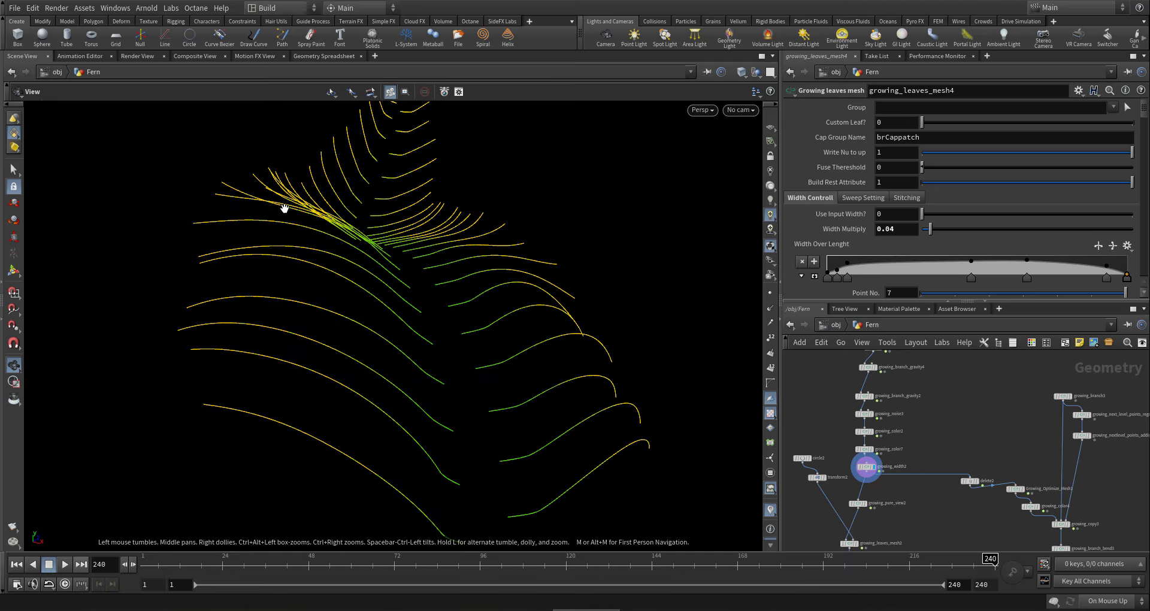
- Display growing_branch_gravity4 and test its Grow Effect On Pivot first key at 0, then restore 1
{"action": "middle_click_drag", "start_coordinate": [950, 397], "coordinate": [945, 465]}
{"action": "scroll", "coordinate": [878, 445], "scroll_direction": "up", "scroll_amount": 3}
{"action": "left_click", "coordinate": [858, 406]}
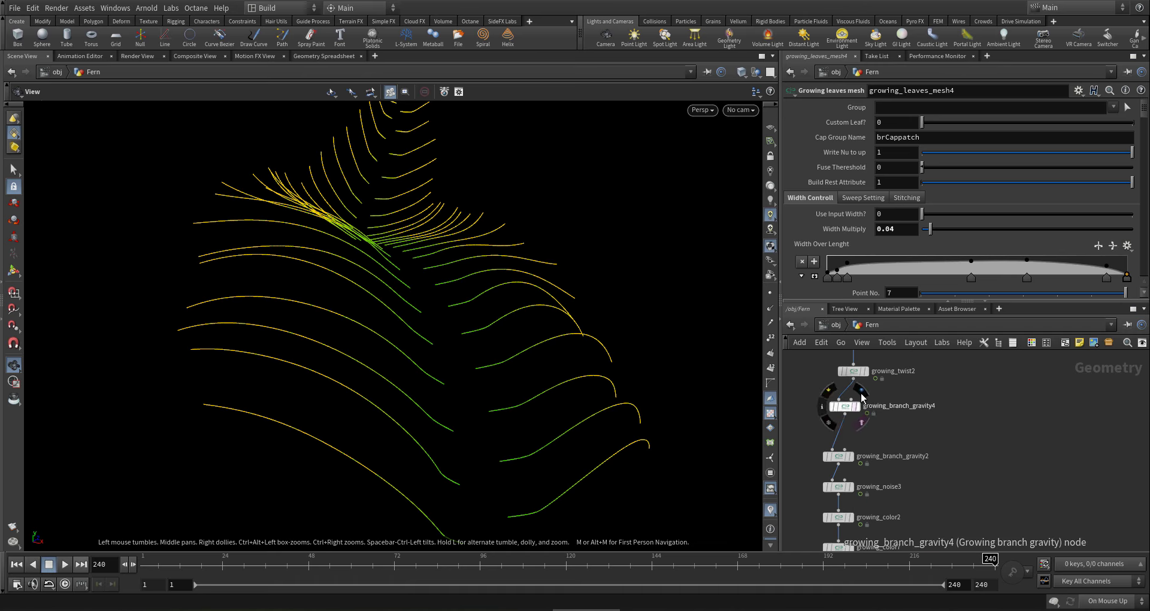
{"action": "mouse_move", "coordinate": [830, 395]}
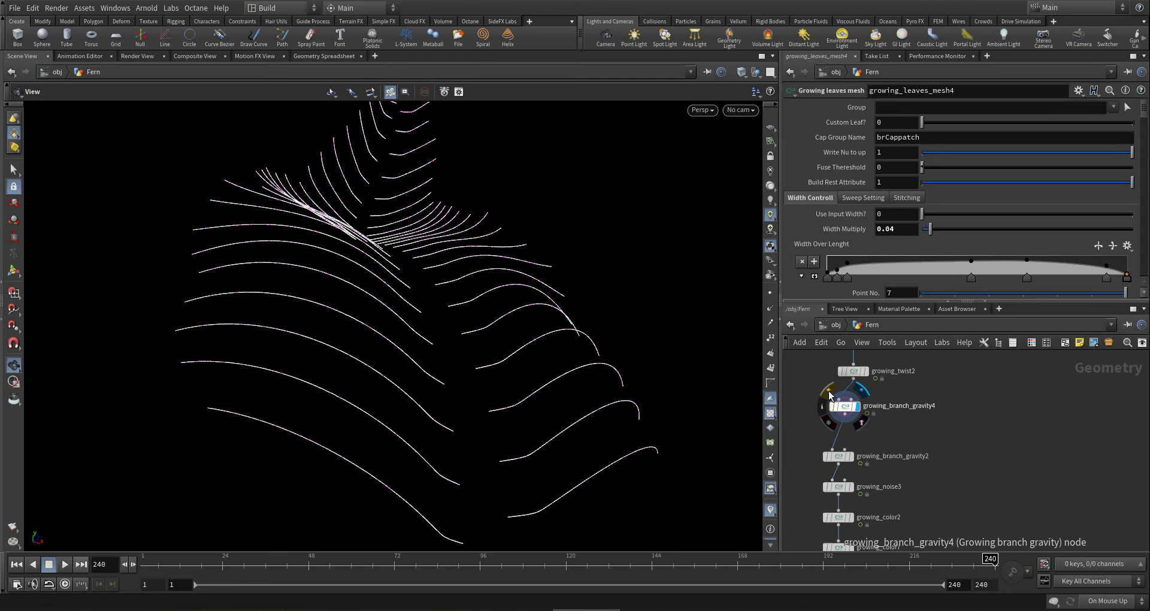
{"action": "left_click", "coordinate": [845, 407]}
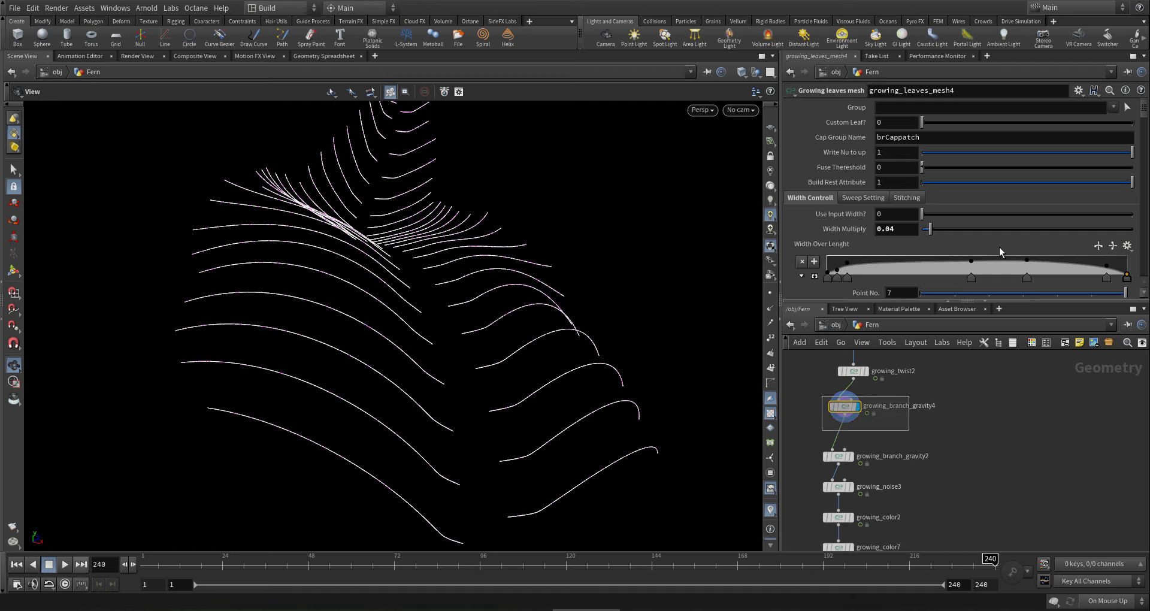
{"action": "scroll", "coordinate": [1142, 121], "scroll_direction": "down", "scroll_amount": 5}
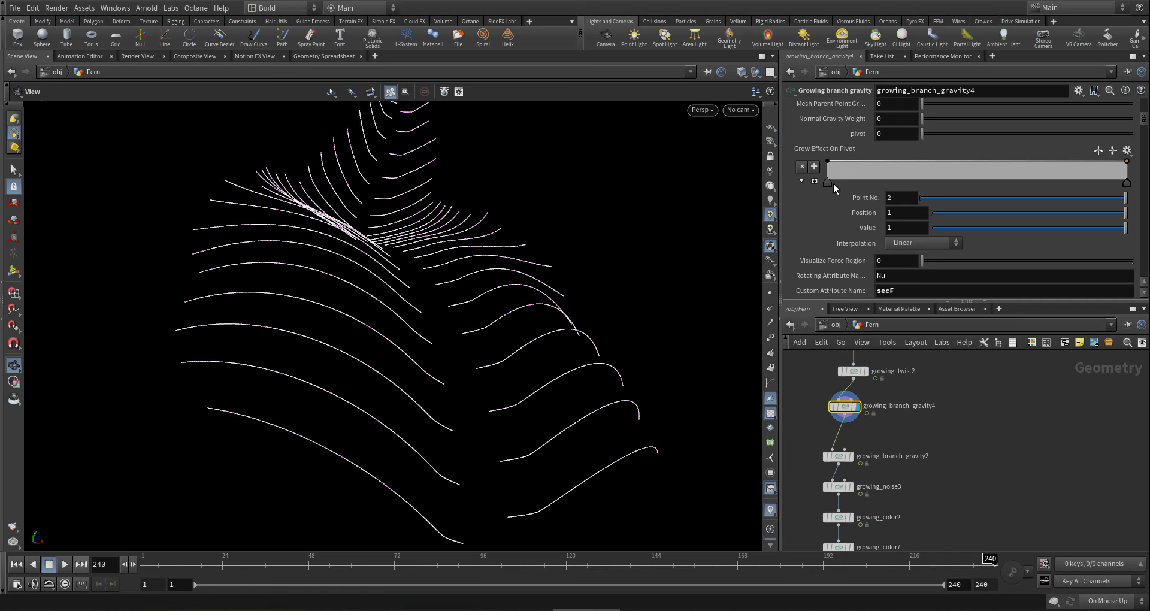
{"action": "left_click", "coordinate": [828, 181]}
{"action": "left_click_drag", "start_coordinate": [950, 229], "coordinate": [918, 228]}
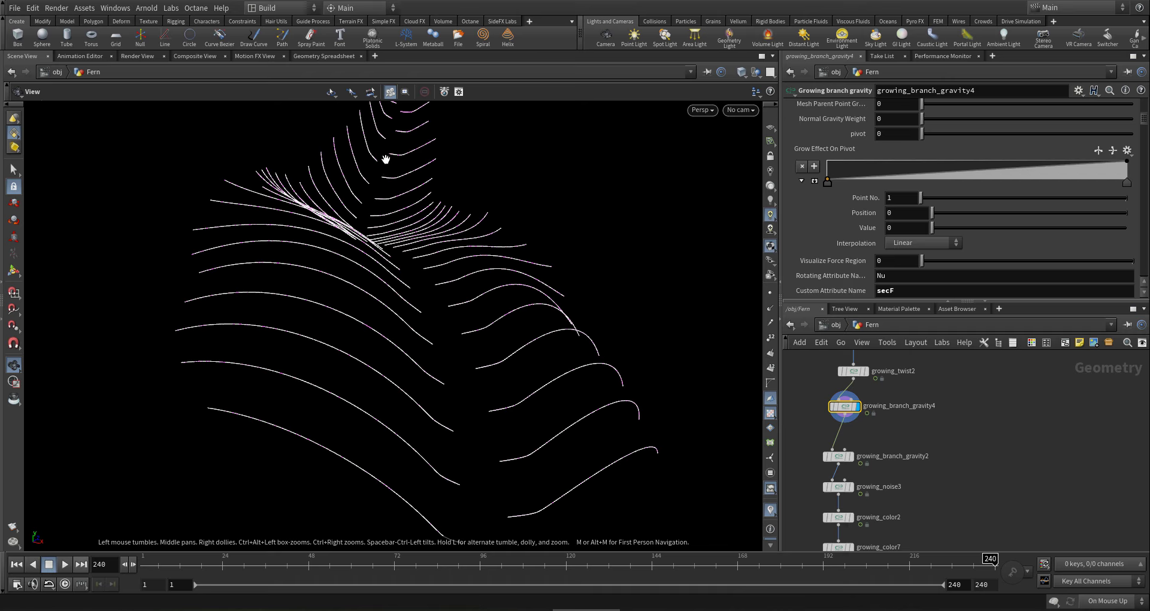
{"action": "left_click_drag", "start_coordinate": [396, 185], "coordinate": [386, 189]}
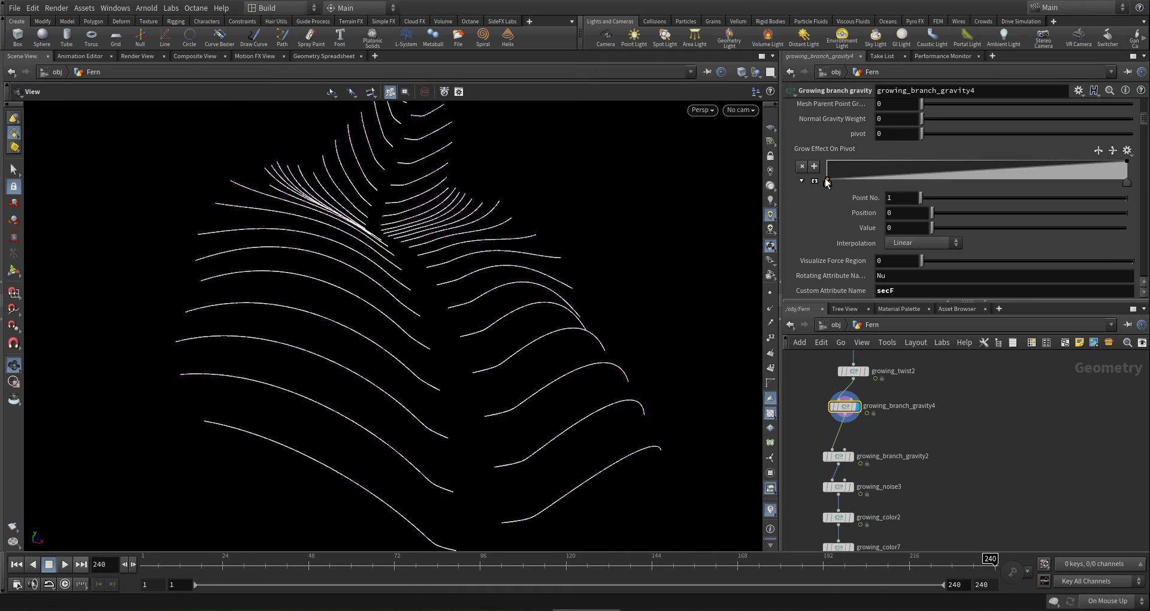
{"action": "left_click_drag", "start_coordinate": [825, 178], "coordinate": [829, 158]}
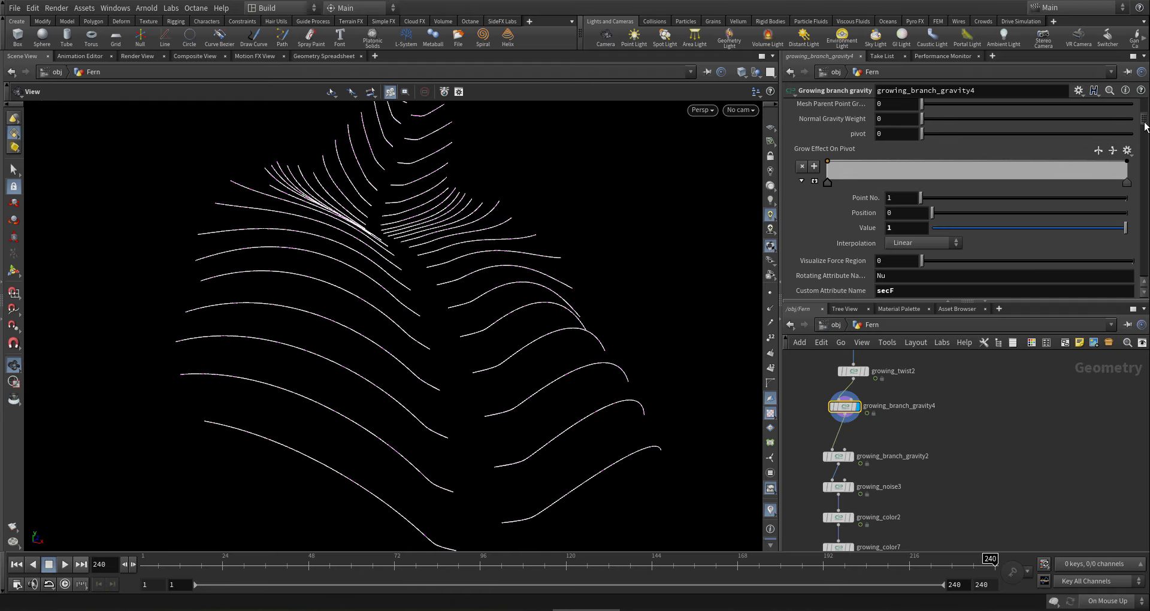
- Move the Grow Effect On Gravity ramp keys to positions 0.016 and 0.738
{"action": "scroll", "coordinate": [1136, 129], "scroll_direction": "down", "scroll_amount": 5}
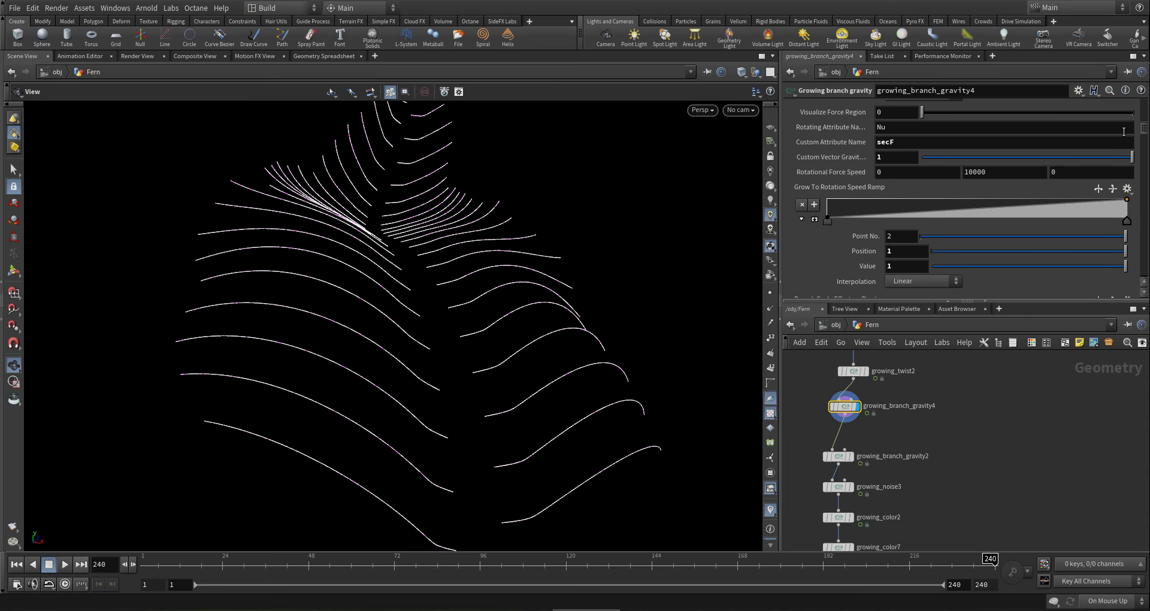
{"action": "scroll", "coordinate": [1124, 131], "scroll_direction": "down", "scroll_amount": 3}
{"action": "scroll", "coordinate": [1114, 140], "scroll_direction": "down", "scroll_amount": 15}
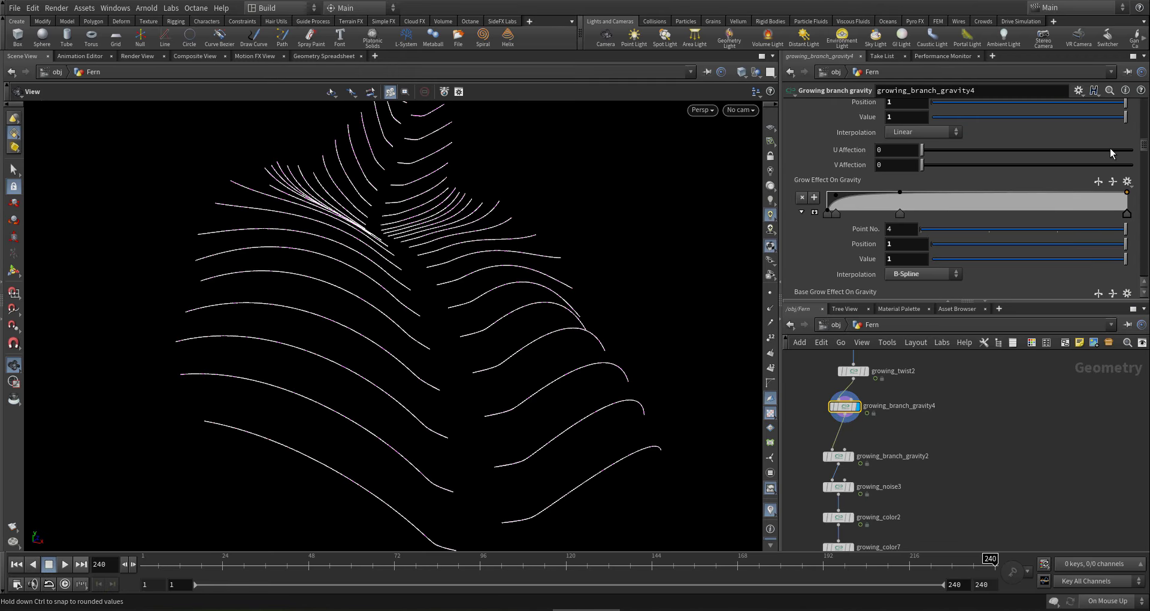
{"action": "scroll", "coordinate": [1110, 148], "scroll_direction": "down", "scroll_amount": 7}
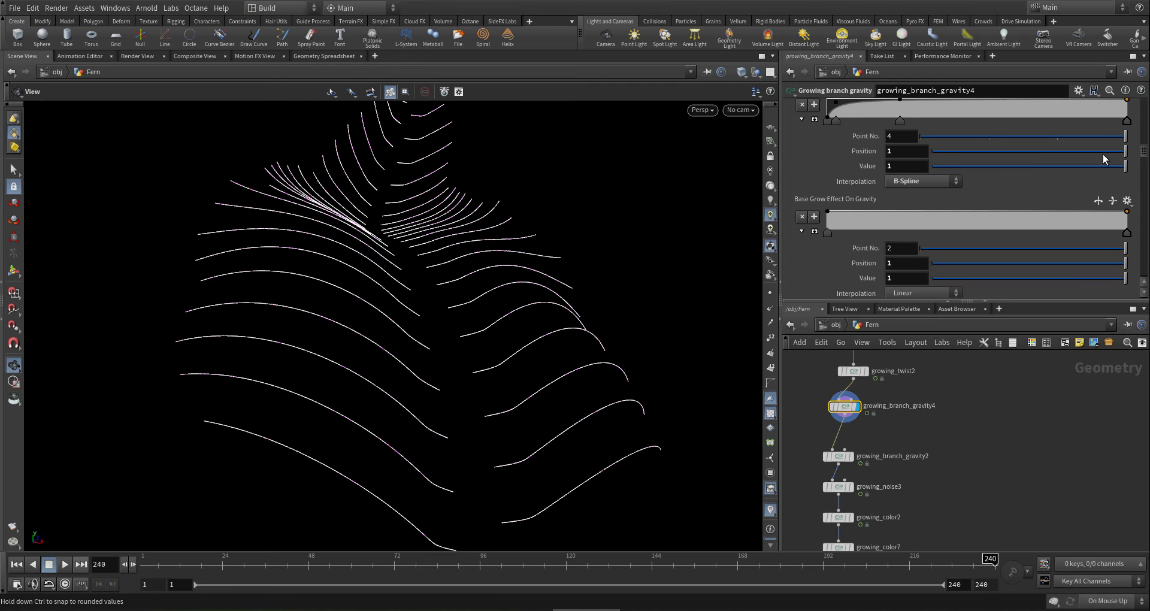
{"action": "scroll", "coordinate": [1103, 153], "scroll_direction": "down", "scroll_amount": 7}
{"action": "scroll", "coordinate": [1099, 168], "scroll_direction": "down", "scroll_amount": 5}
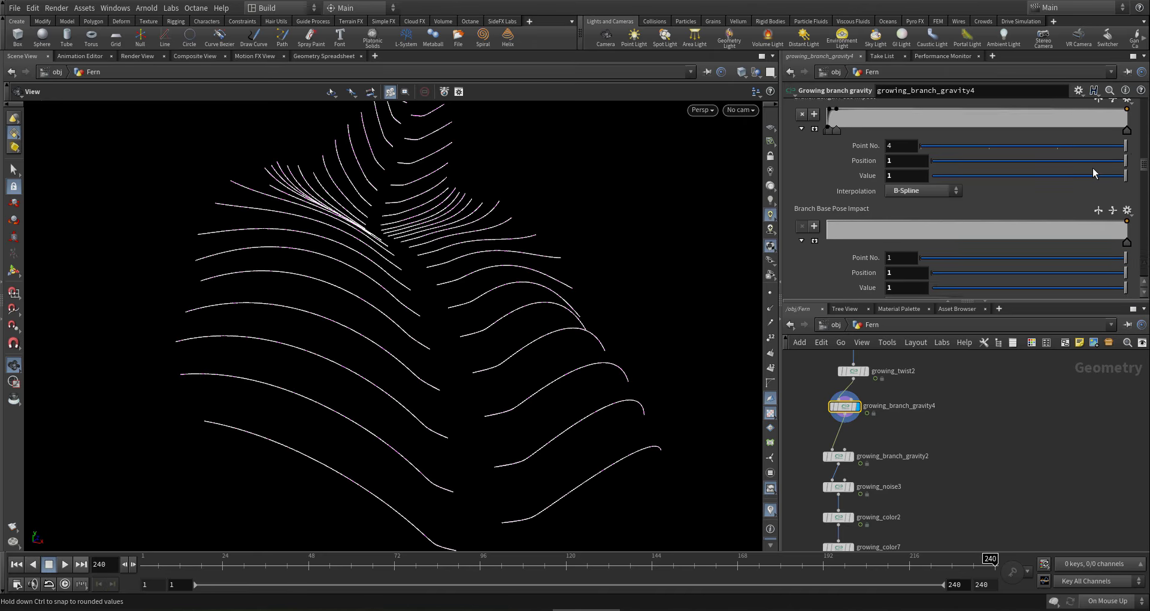
{"action": "scroll", "coordinate": [1081, 163], "scroll_direction": "down", "scroll_amount": 5}
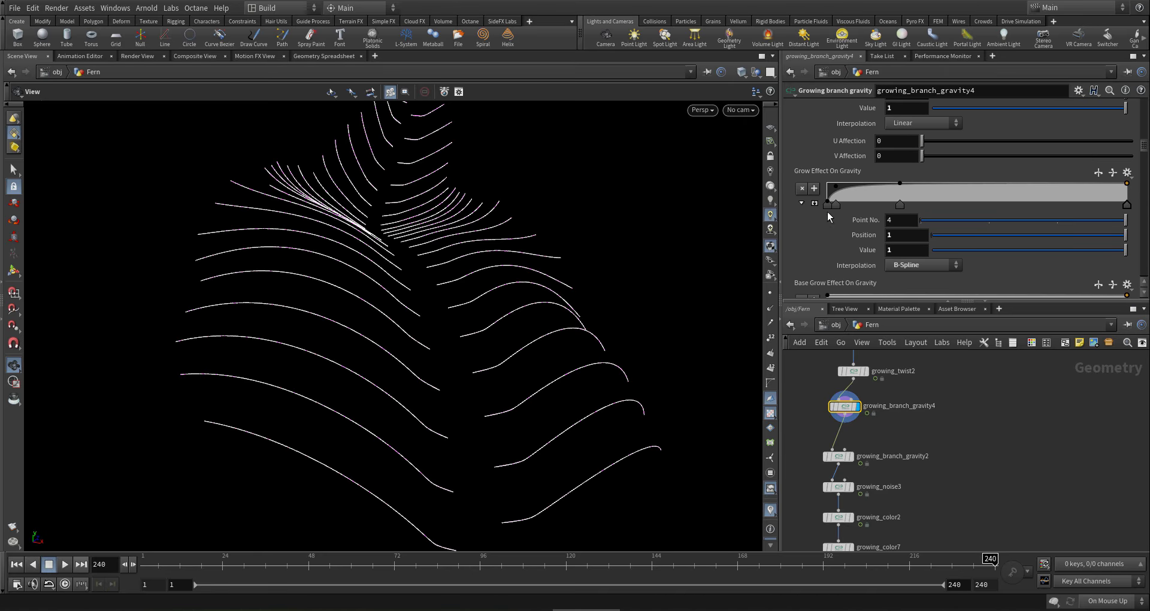
{"action": "left_click_drag", "start_coordinate": [835, 204], "coordinate": [997, 193]}
{"action": "left_click_drag", "start_coordinate": [406, 114], "coordinate": [359, 157]}
{"action": "middle_click_drag", "start_coordinate": [408, 179], "coordinate": [396, 222]}
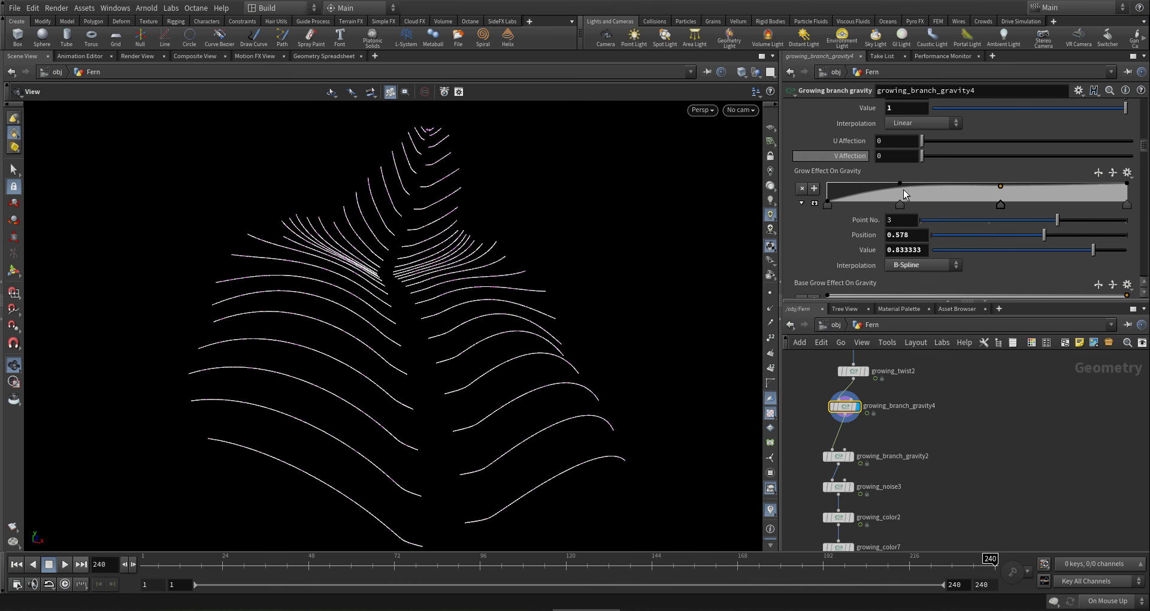
{"action": "left_click_drag", "start_coordinate": [900, 187], "coordinate": [832, 194]}
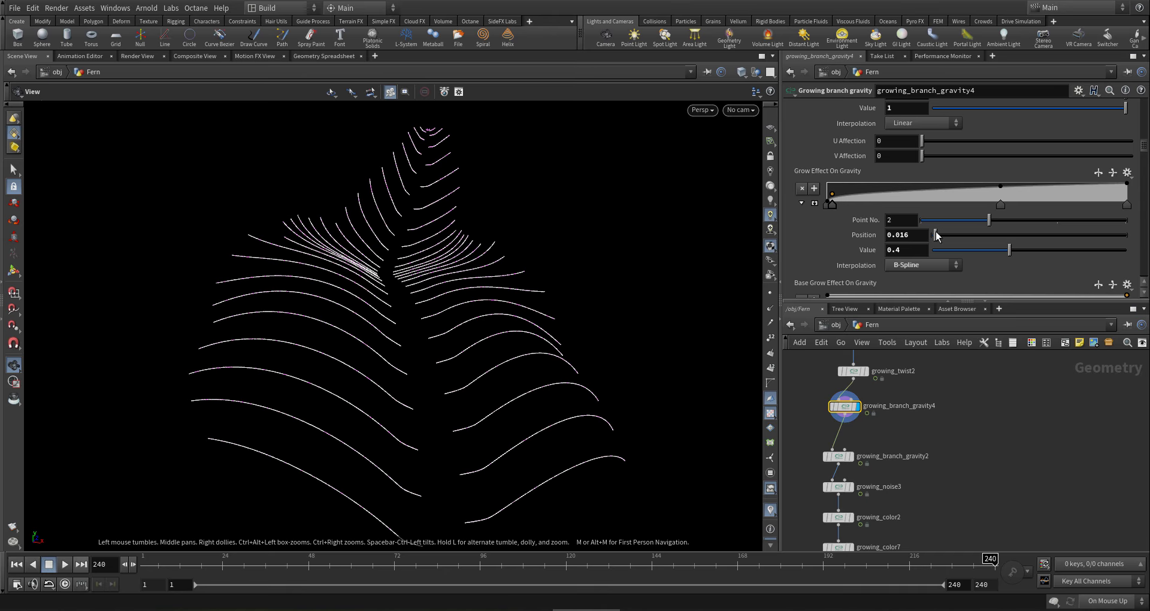
{"action": "left_click_drag", "start_coordinate": [1000, 183], "coordinate": [1050, 182]}
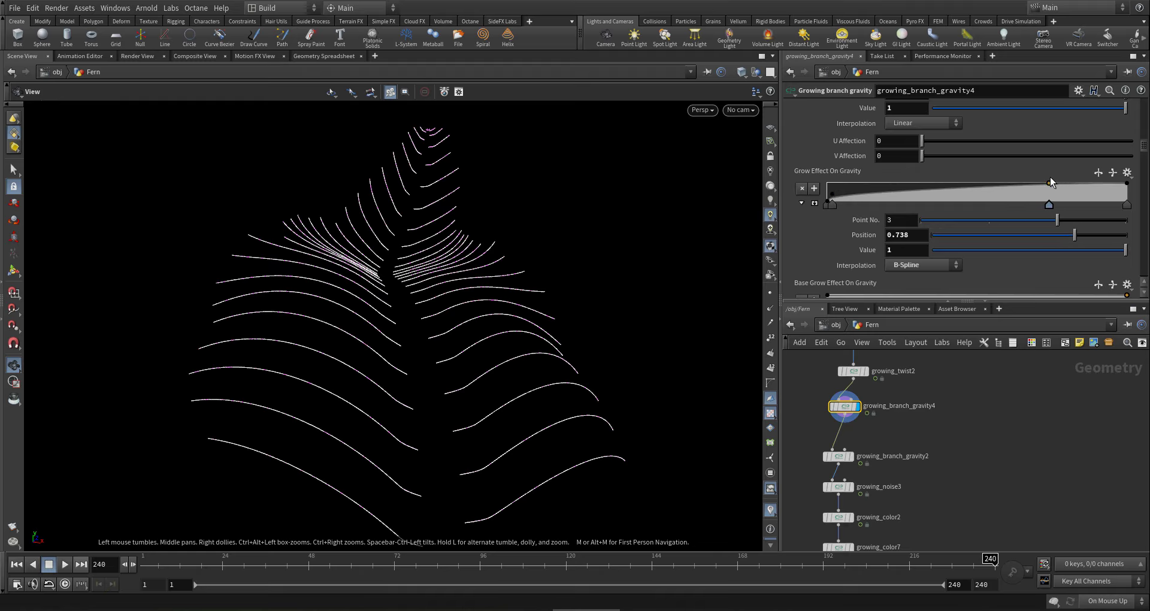
{"action": "mouse_move", "coordinate": [423, 280]}
{"action": "left_mouse_down"}
{"action": "mouse_move", "coordinate": [405, 308]}
{"action": "mouse_move", "coordinate": [426, 273]}
{"action": "left_mouse_up"}
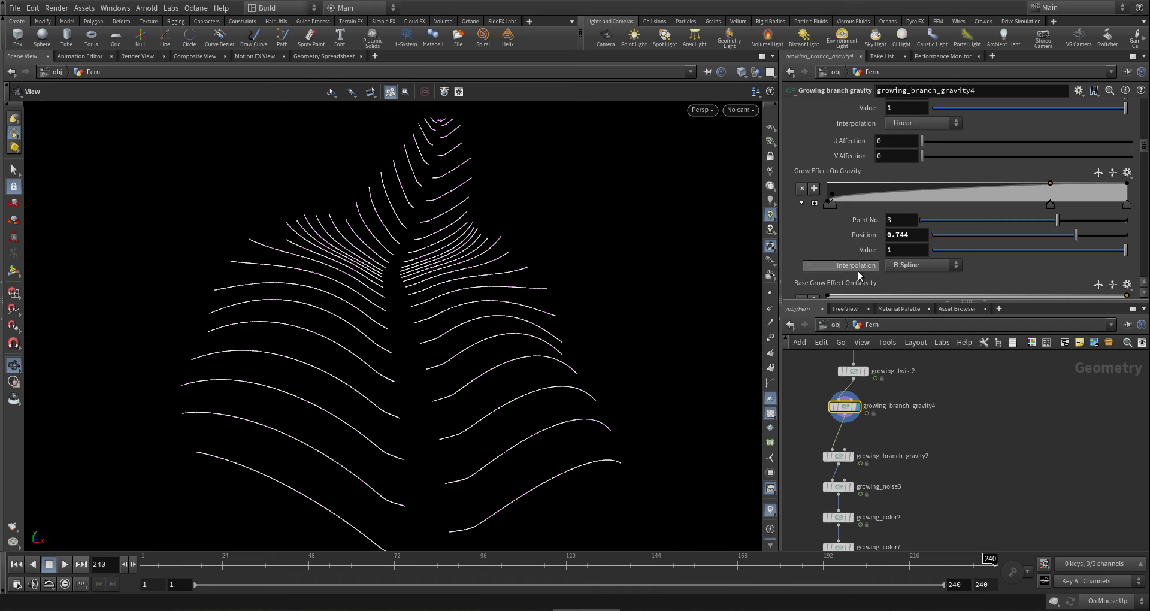
- Set the Branch Length Pose Impact ramp key to position 0.124
{"action": "scroll", "coordinate": [858, 271], "scroll_direction": "down", "scroll_amount": 5}
{"action": "left_click_drag", "start_coordinate": [839, 247], "coordinate": [877, 245]}
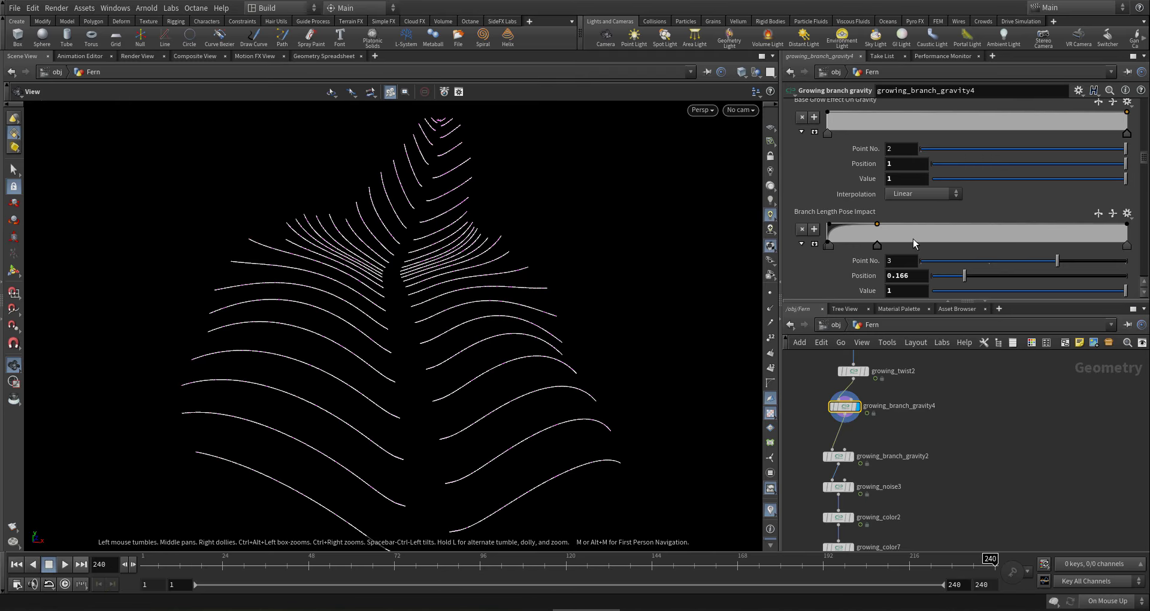
{"action": "left_click_drag", "start_coordinate": [877, 246], "coordinate": [865, 245]}
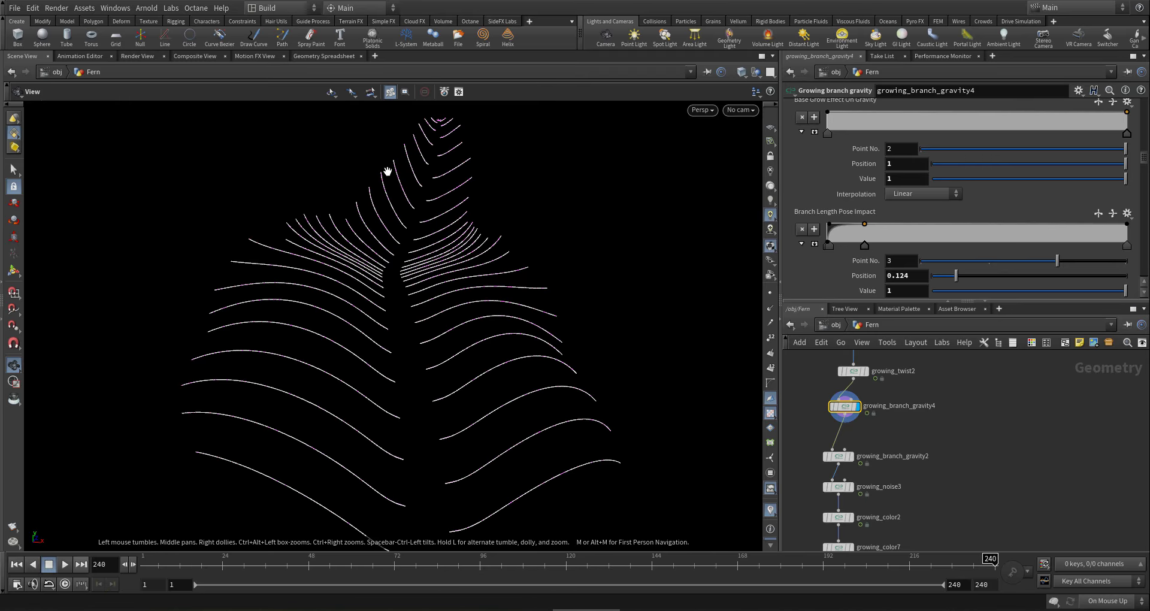
{"action": "left_click_drag", "start_coordinate": [438, 178], "coordinate": [419, 497]}
- Pan the network down to bring growing_leaves_mesh2 into view
{"action": "scroll", "coordinate": [915, 374], "scroll_direction": "down", "scroll_amount": 3}
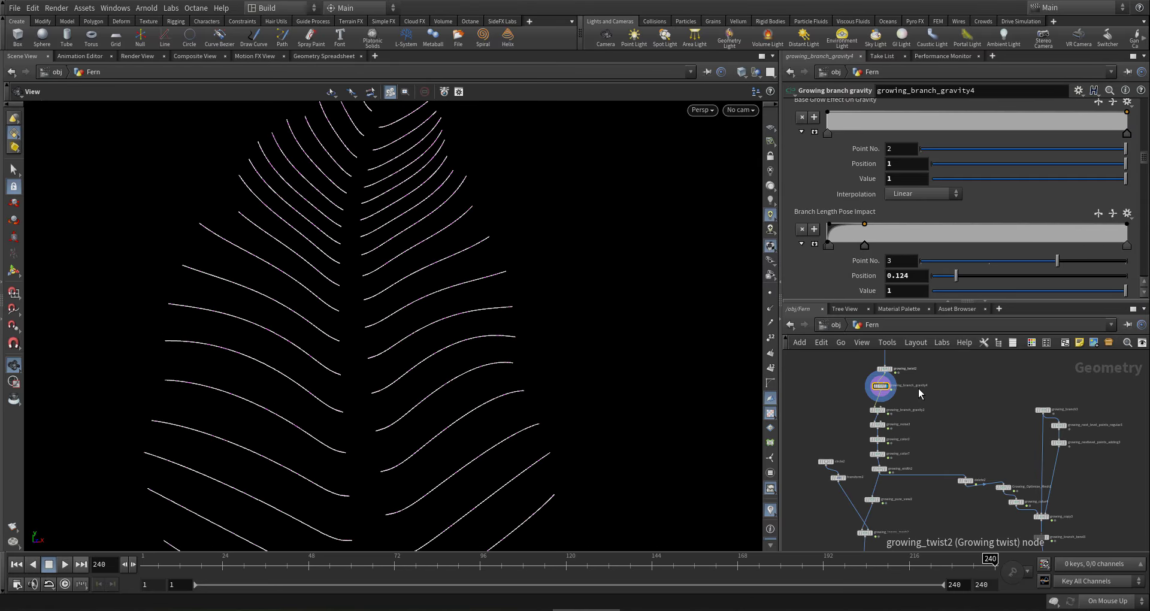
{"action": "middle_click_drag", "start_coordinate": [936, 433], "coordinate": [945, 377]}
{"action": "scroll", "coordinate": [907, 400], "scroll_direction": "up", "scroll_amount": 3}
{"action": "middle_click_drag", "start_coordinate": [917, 462], "coordinate": [924, 386]}
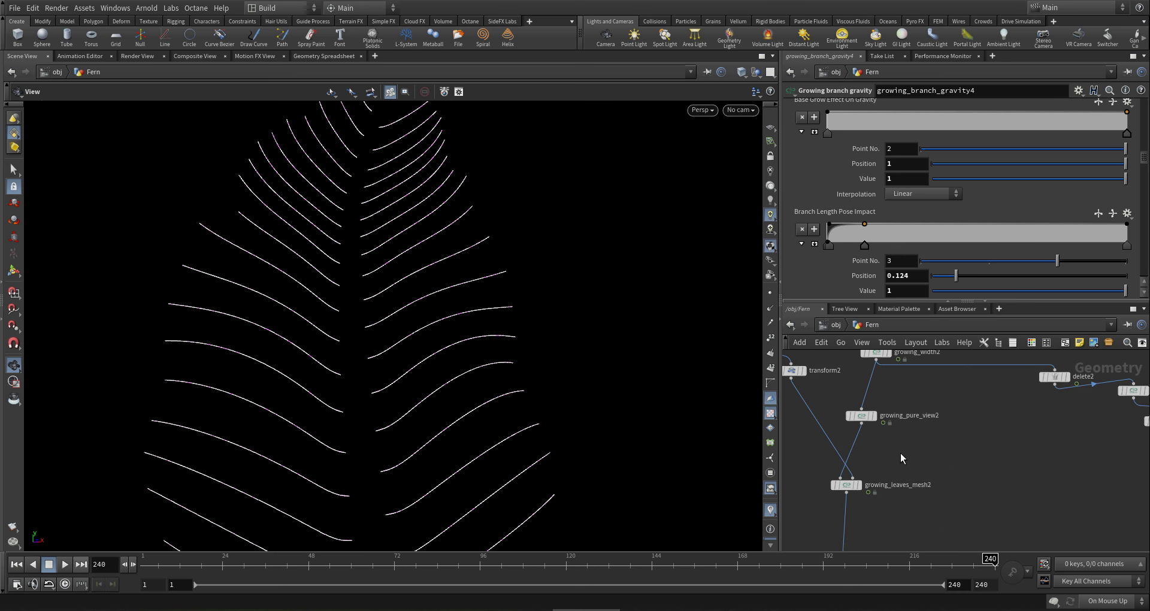
{"action": "scroll", "coordinate": [900, 455], "scroll_direction": "down", "scroll_amount": 3}
{"action": "middle_click_drag", "start_coordinate": [900, 457], "coordinate": [911, 415]}
{"action": "scroll", "coordinate": [904, 439], "scroll_direction": "up", "scroll_amount": 3}
{"action": "mouse_move", "coordinate": [881, 410]}
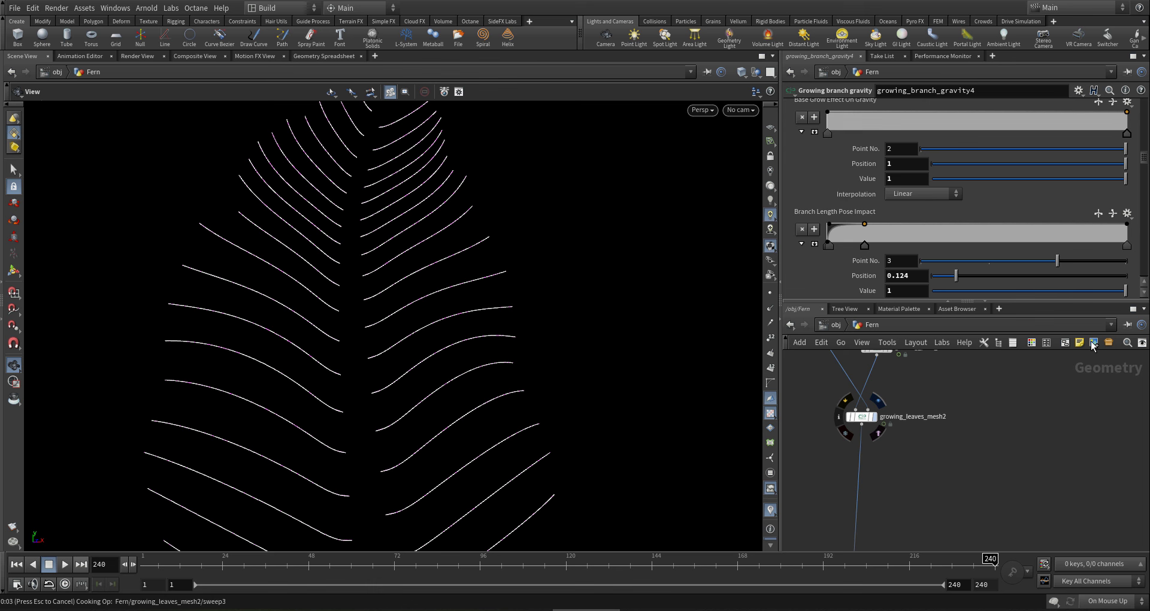
- Frame the network and pick Growing color ('g colo') for the wire below growing_leaves_mesh2
{"action": "key", "text": "h"}
{"action": "middle_click_drag", "start_coordinate": [1032, 435], "coordinate": [1069, 425]}
{"action": "scroll", "coordinate": [1067, 425], "scroll_direction": "down", "scroll_amount": 4}
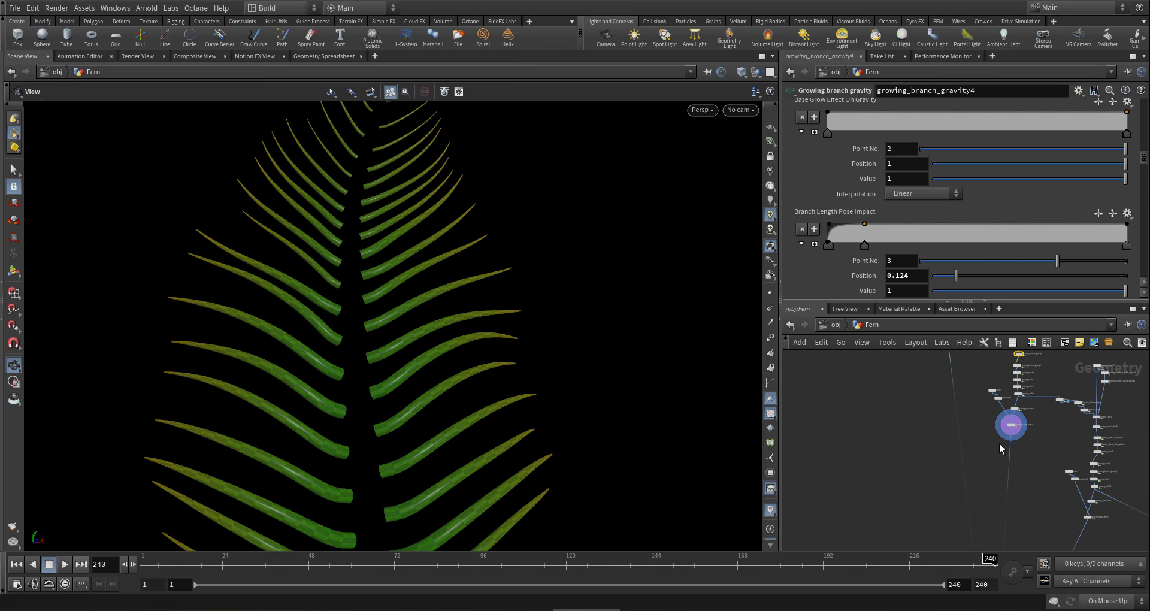
{"action": "middle_click_drag", "start_coordinate": [987, 423], "coordinate": [961, 488]}
{"action": "scroll", "coordinate": [927, 414], "scroll_direction": "up", "scroll_amount": 6}
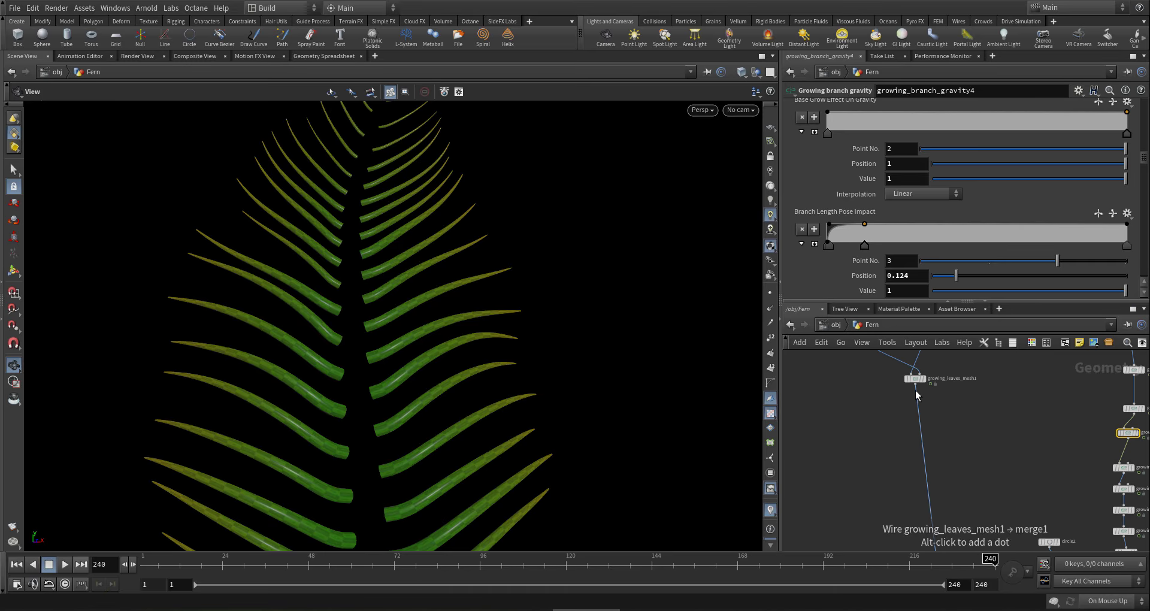
{"action": "scroll", "coordinate": [931, 441], "scroll_direction": "down", "scroll_amount": 5}
{"action": "scroll", "coordinate": [992, 514], "scroll_direction": "up", "scroll_amount": 6}
{"action": "key", "text": "Tab"}
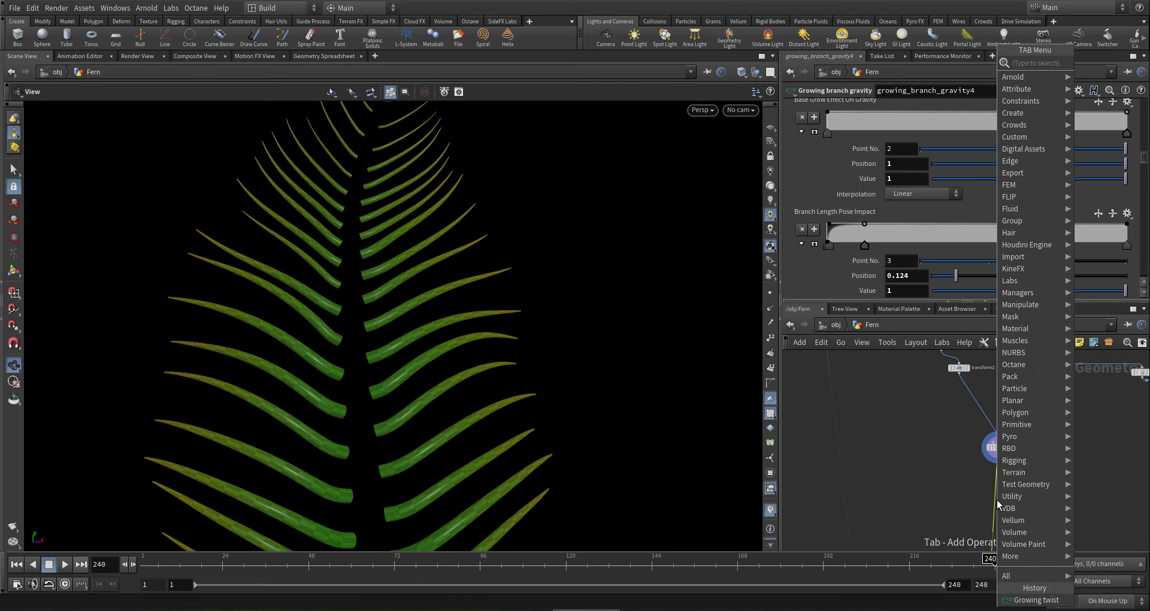
{"action": "type", "text": "g c"}
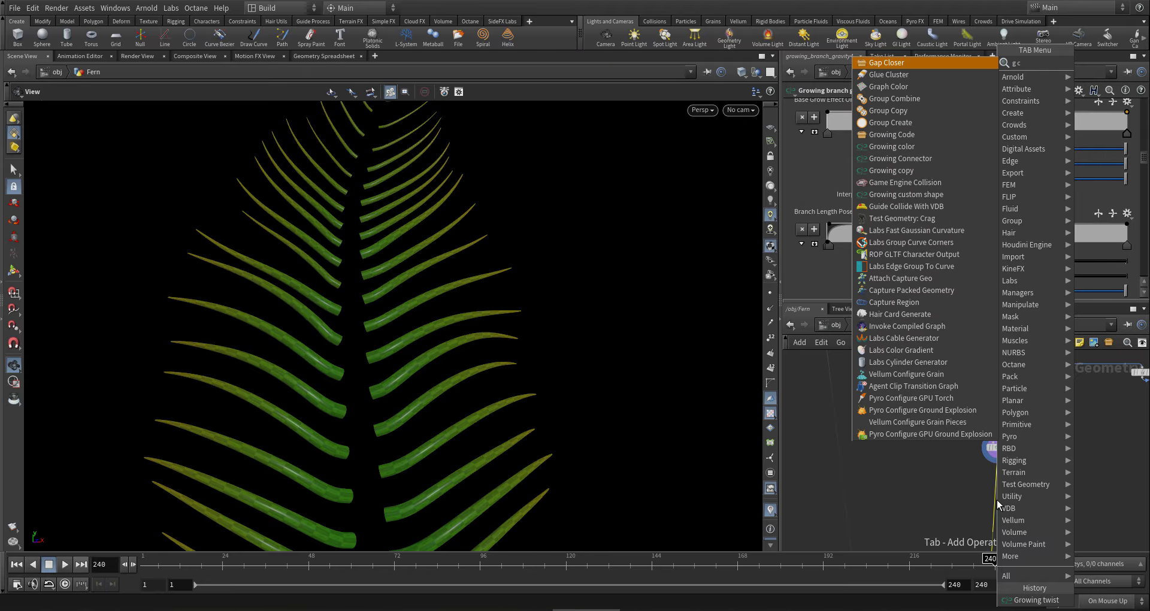
{"action": "type", "text": "olo"}
{"action": "key", "text": "Return"}
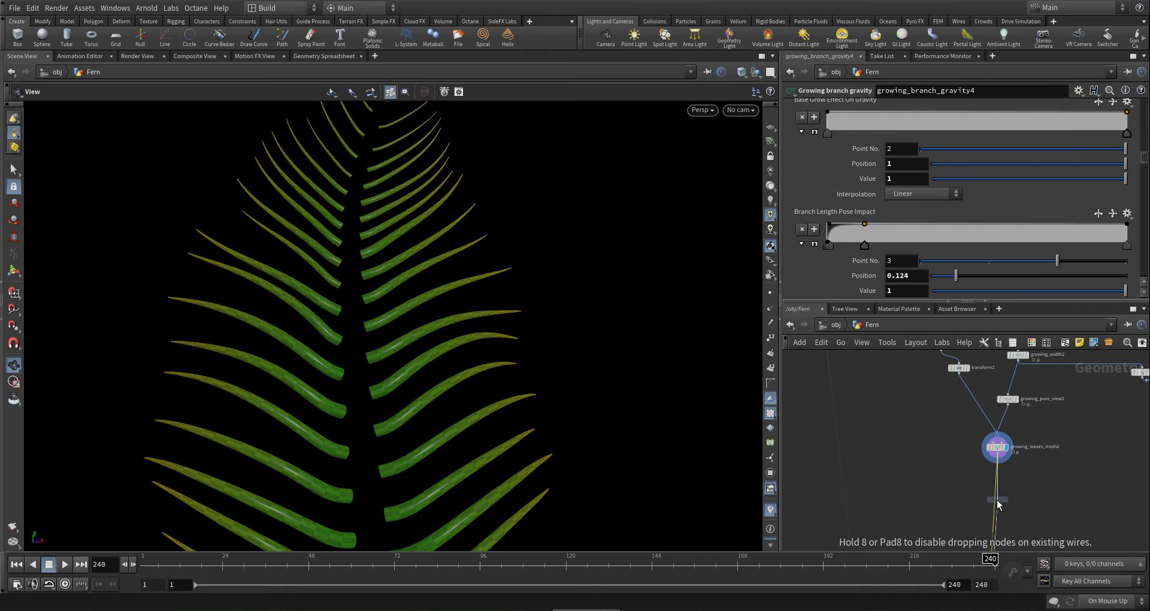
- Place and display growing_color10, removing the Growth To Red first key and Width To Green end key
{"action": "left_click", "coordinate": [998, 505]}
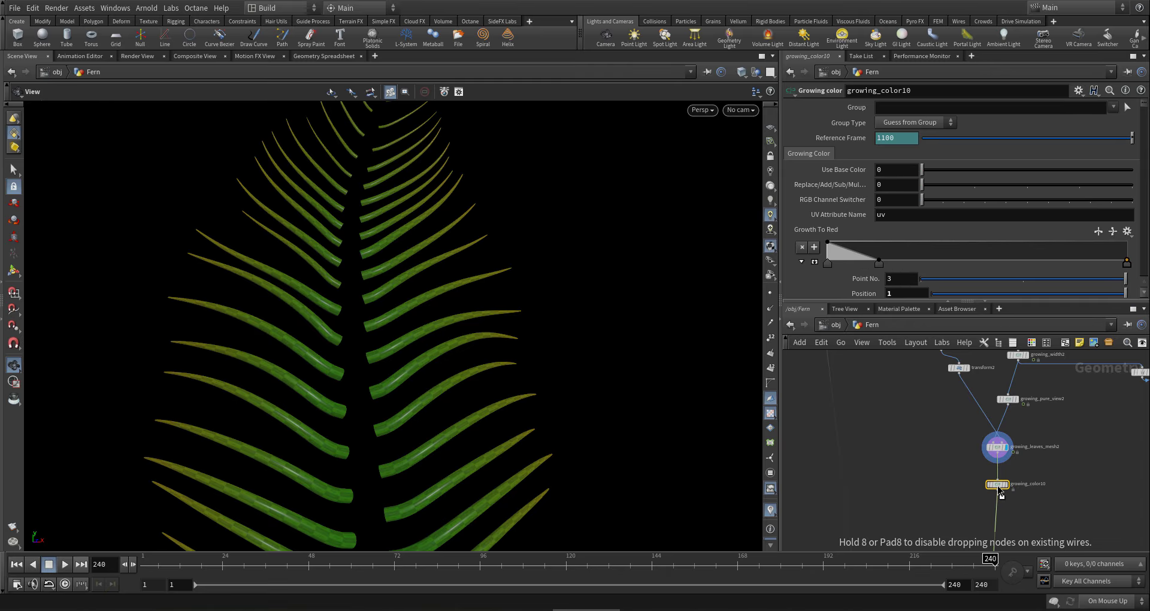
{"action": "left_click", "coordinate": [828, 264]}
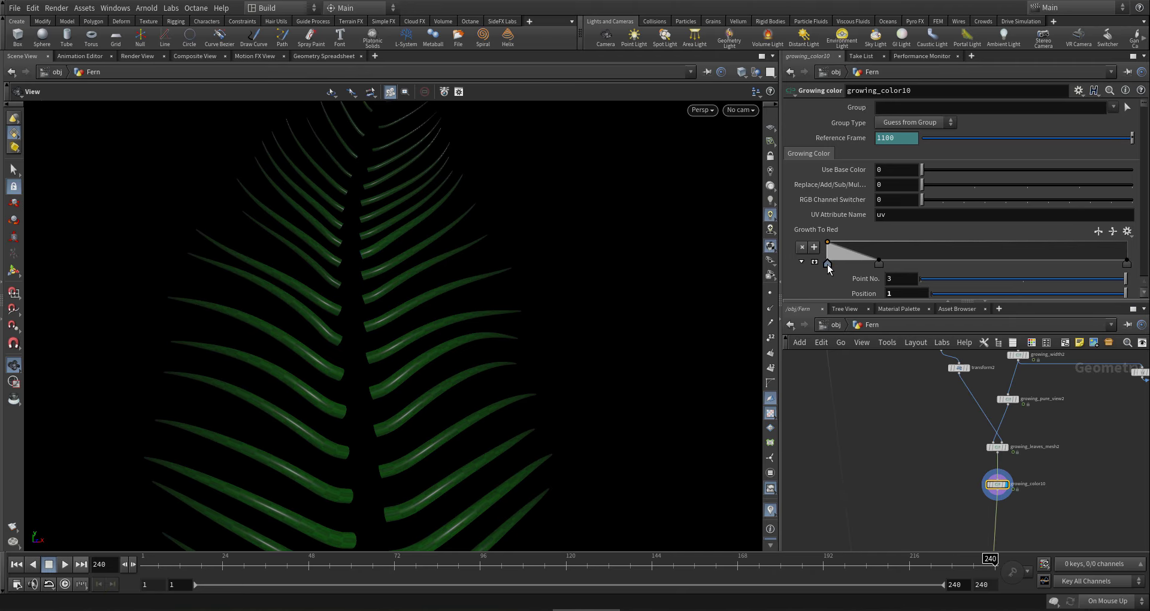
{"action": "left_click_drag", "start_coordinate": [828, 265], "coordinate": [835, 277]}
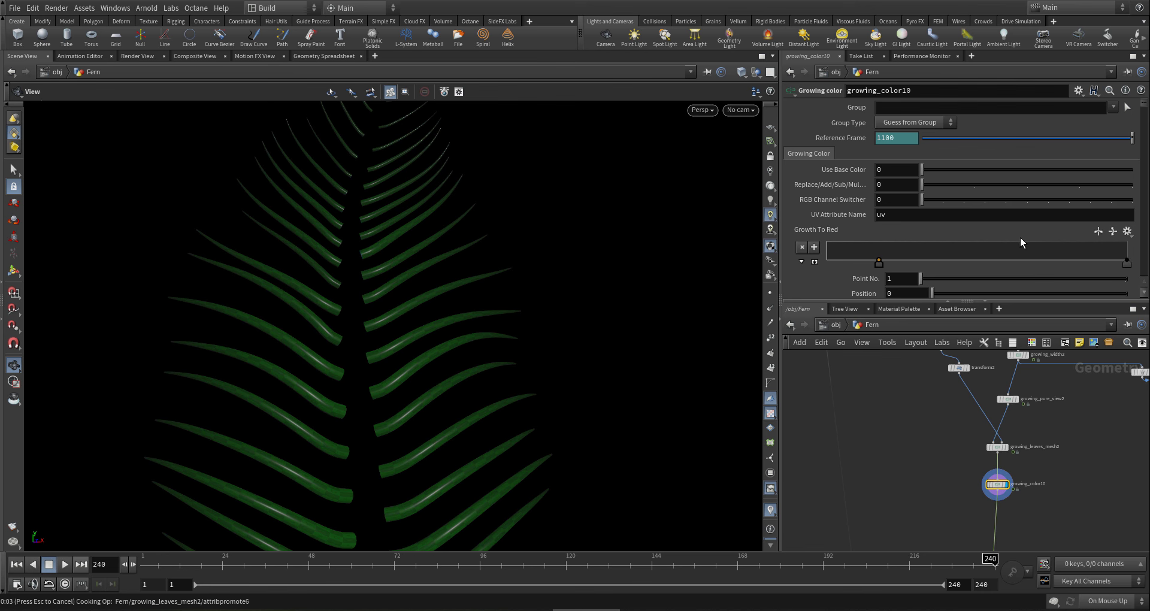
{"action": "scroll", "coordinate": [972, 260], "scroll_direction": "down", "scroll_amount": 1}
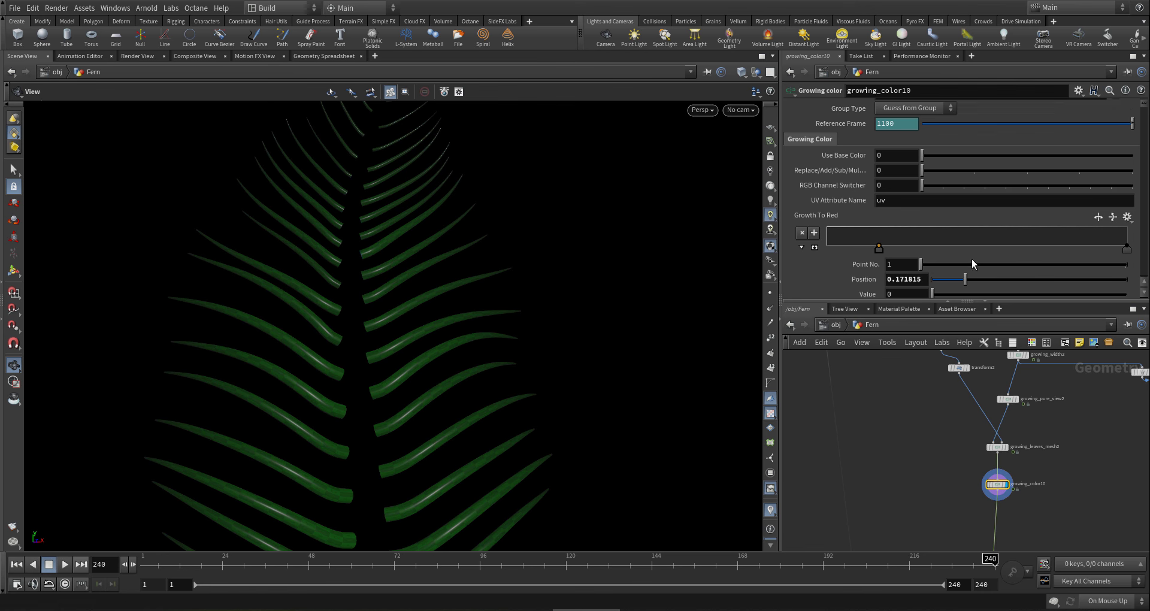
{"action": "scroll", "coordinate": [972, 260], "scroll_direction": "down", "scroll_amount": 8}
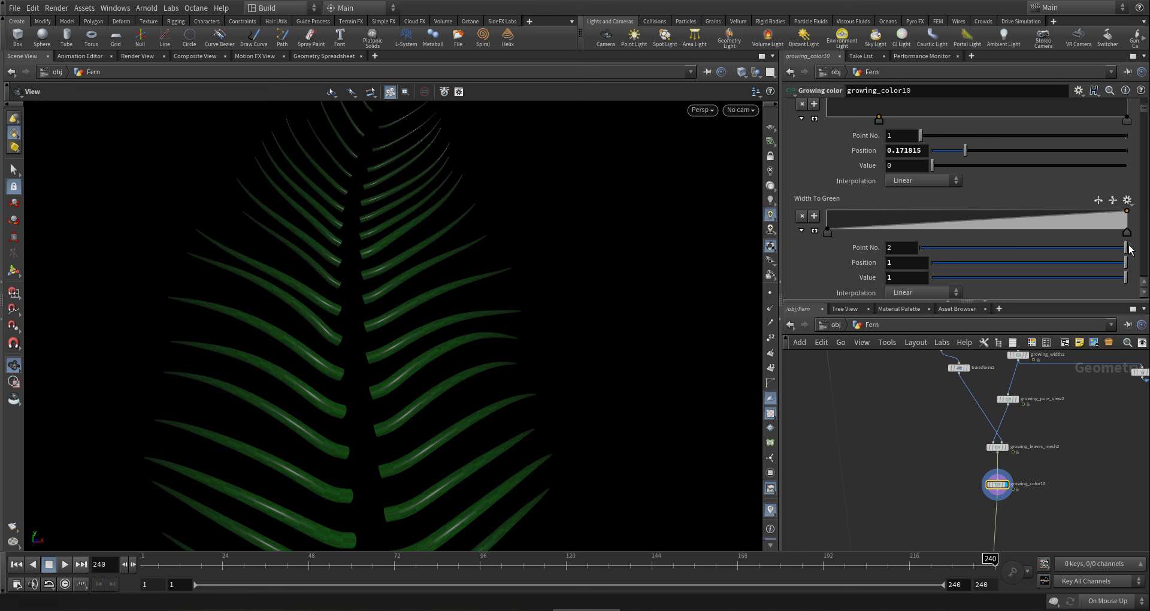
{"action": "key", "text": "Delete"}
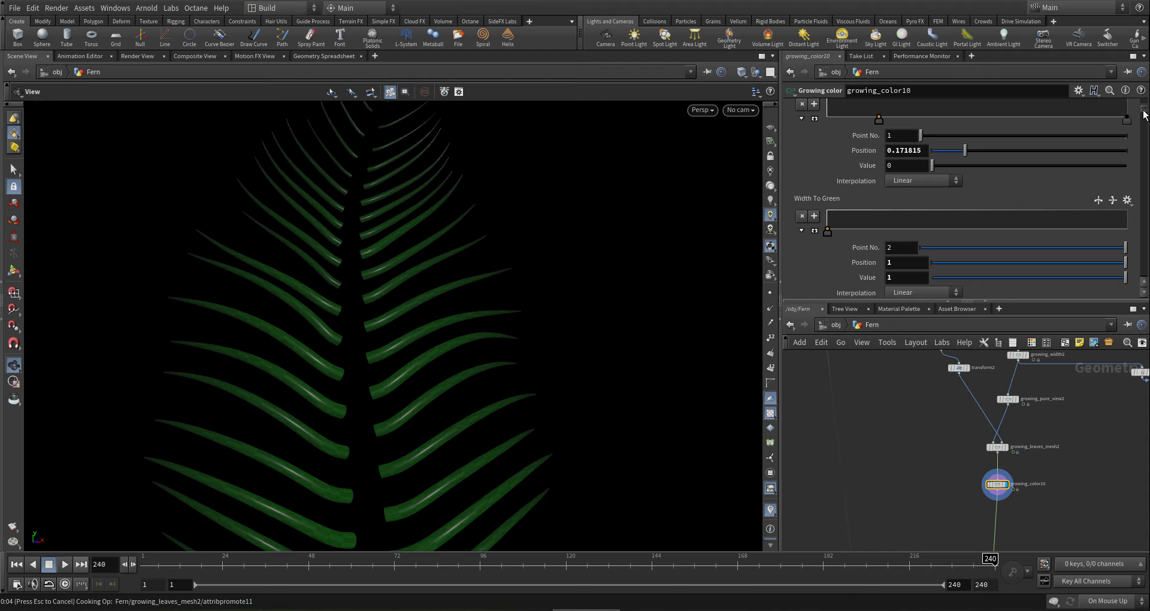
{"action": "left_click_drag", "start_coordinate": [1143, 111], "coordinate": [1122, 181]}
- In Lenght To Red, set key 1 to value 1 and add a key at 0.01 with value 0
{"action": "left_click", "coordinate": [827, 166]}
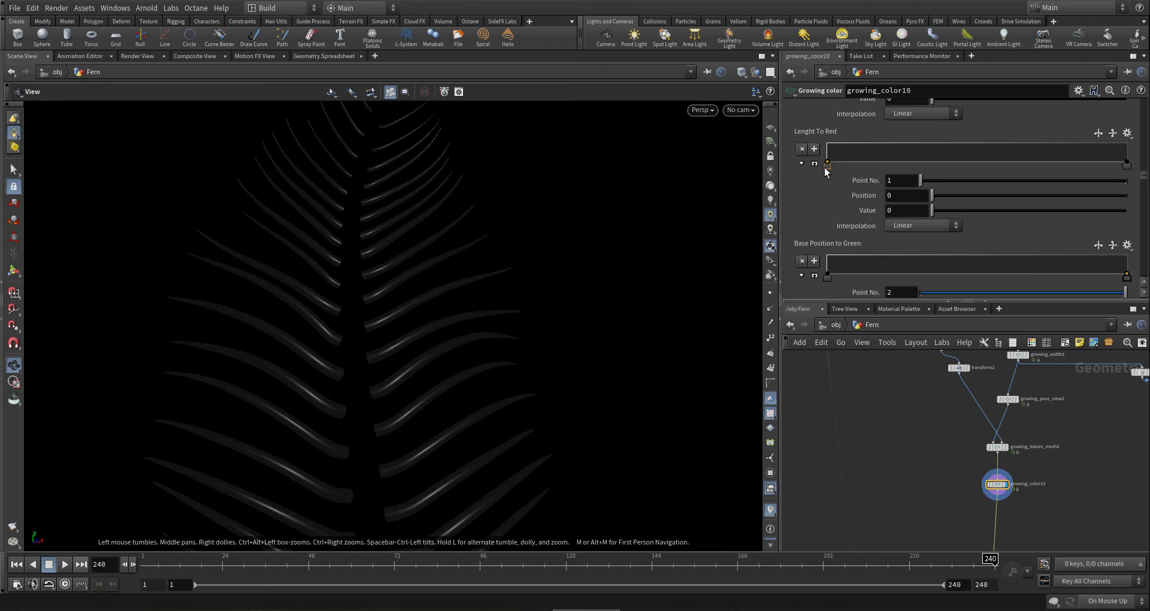
{"action": "left_click_drag", "start_coordinate": [829, 166], "coordinate": [821, 146]}
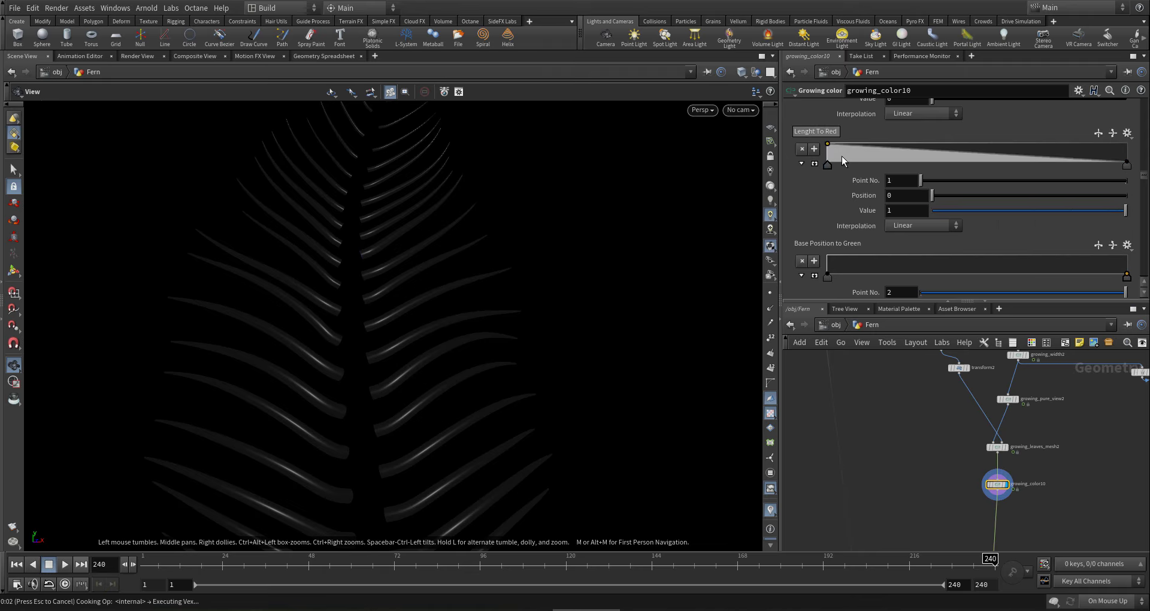
{"action": "left_click_drag", "start_coordinate": [839, 157], "coordinate": [831, 175]}
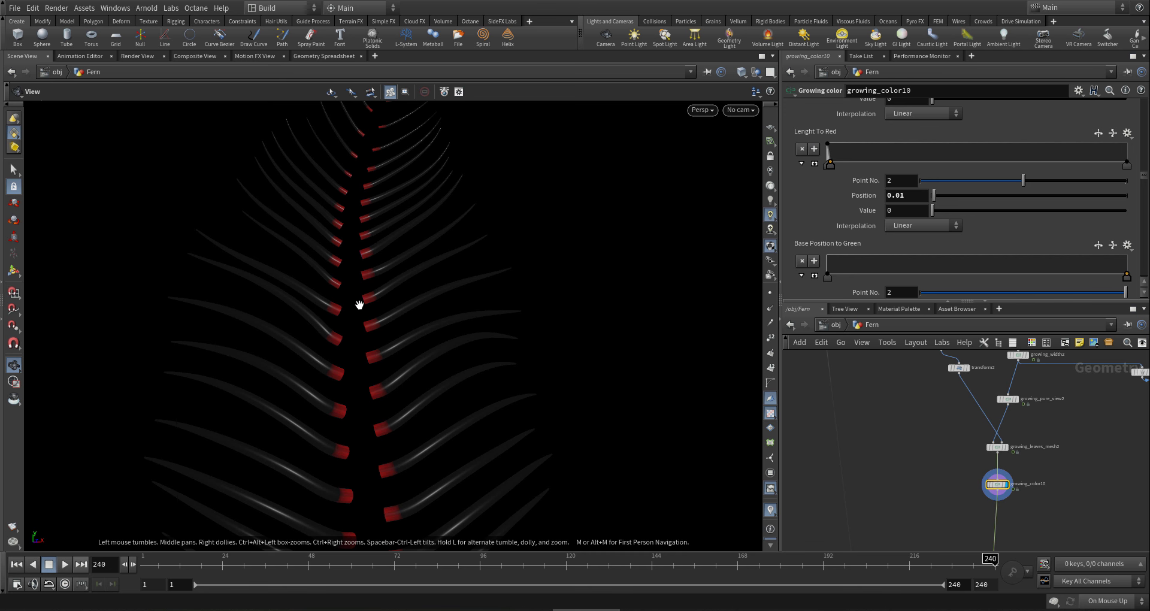
{"action": "left_click_drag", "start_coordinate": [360, 308], "coordinate": [797, 440]}
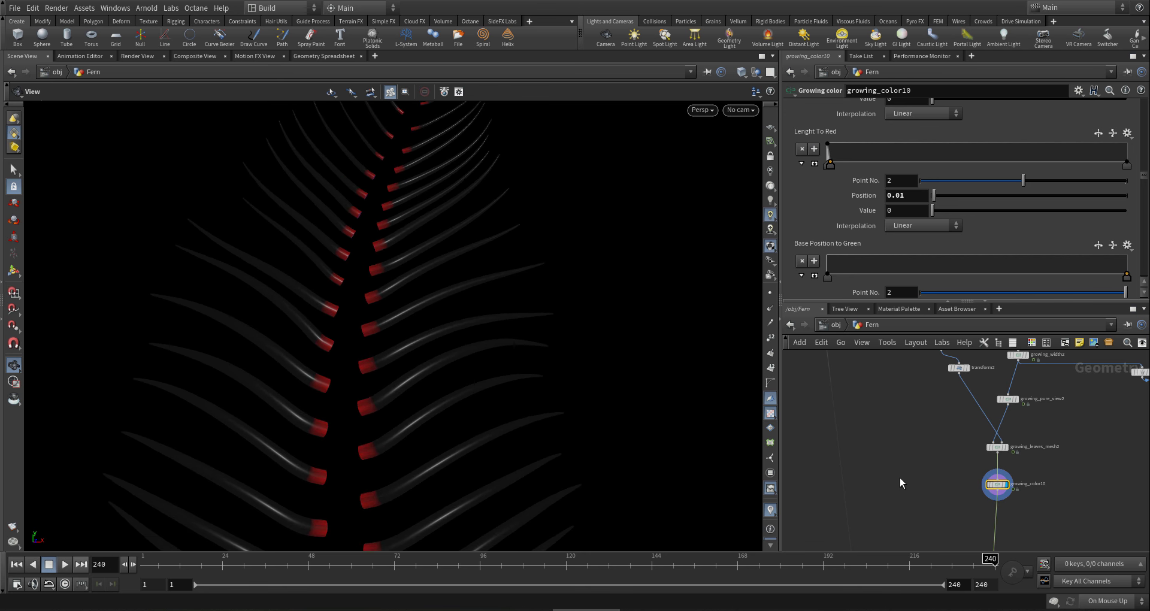
- Create a ray node below growing_color10 and wire the stem into its second input
{"action": "key", "text": "Tab"}
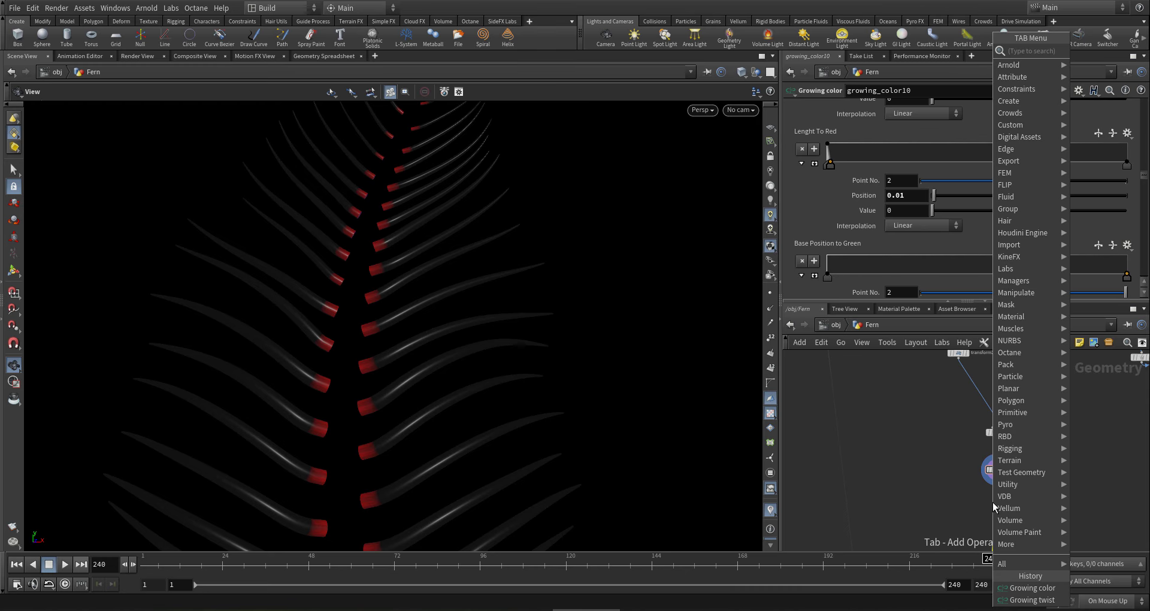
{"action": "type", "text": "ray"}
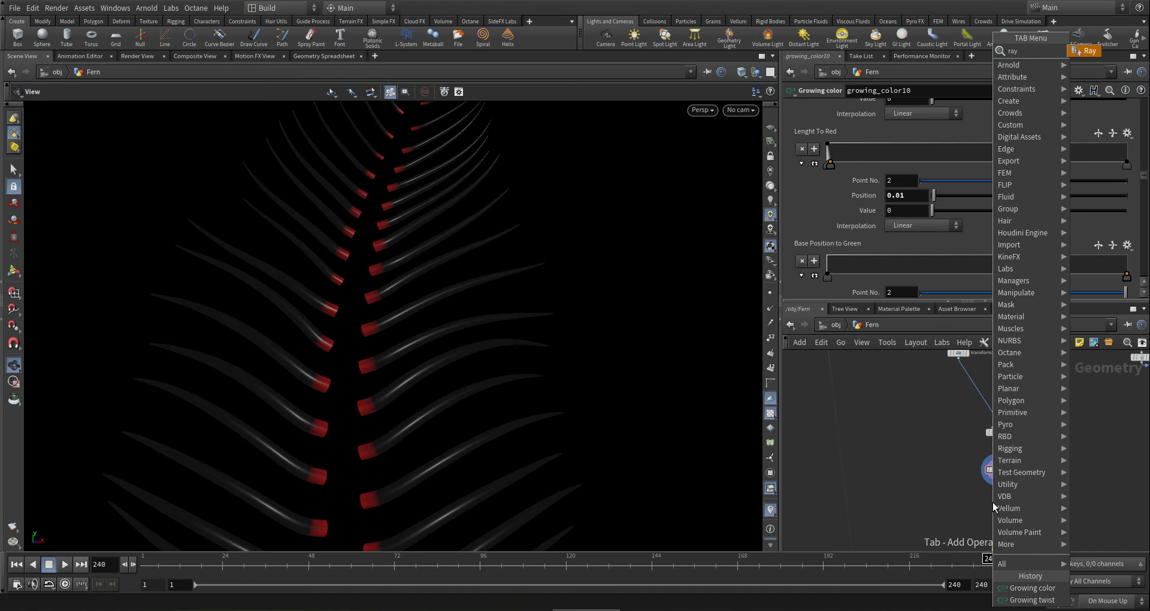
{"action": "key", "text": "Return"}
{"action": "left_click", "coordinate": [994, 503]}
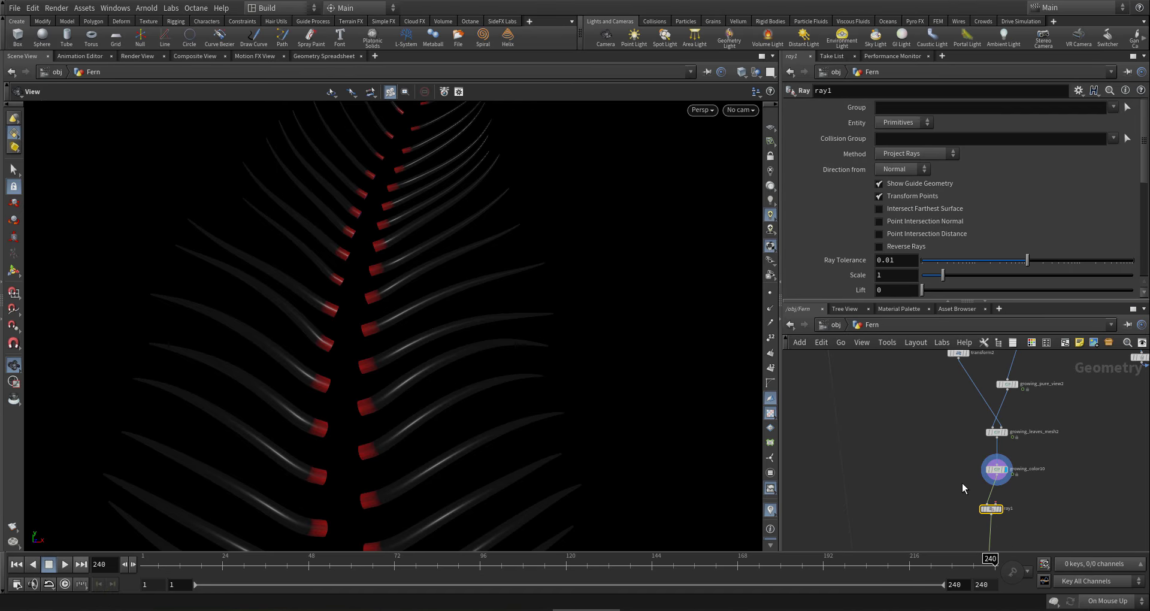
{"action": "left_click_drag", "start_coordinate": [997, 503], "coordinate": [912, 449]}
{"action": "scroll", "coordinate": [878, 401], "scroll_direction": "down", "scroll_amount": 3}
{"action": "middle_click_drag", "start_coordinate": [875, 372], "coordinate": [911, 470]}
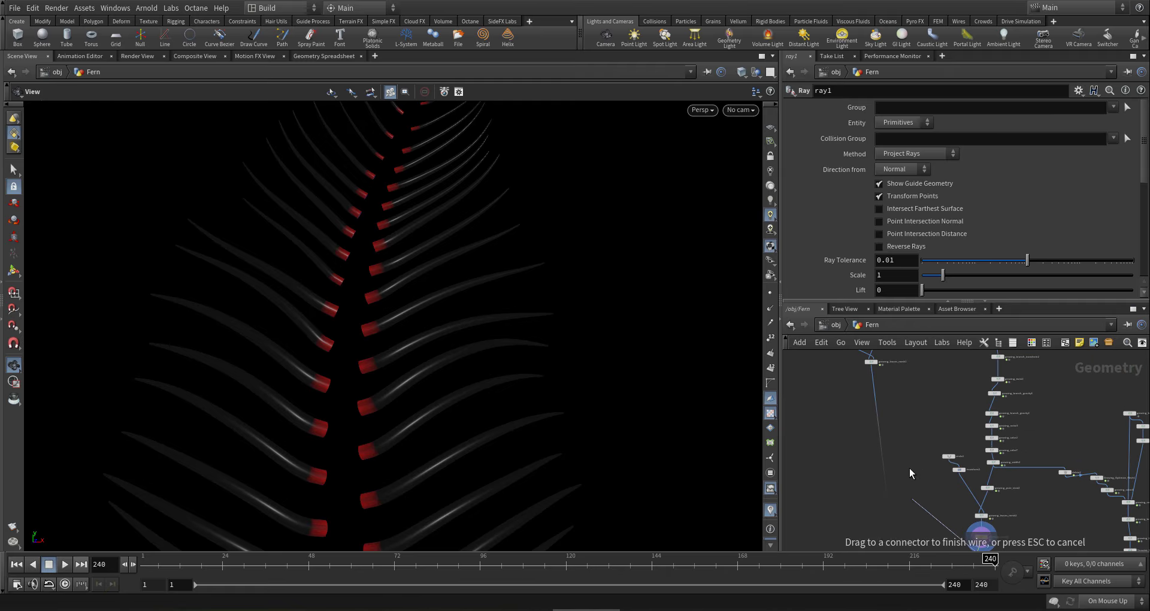
{"action": "scroll", "coordinate": [881, 384], "scroll_direction": "up", "scroll_amount": 3}
{"action": "left_click", "coordinate": [874, 368]}
{"action": "scroll", "coordinate": [875, 413], "scroll_direction": "down", "scroll_amount": 2}
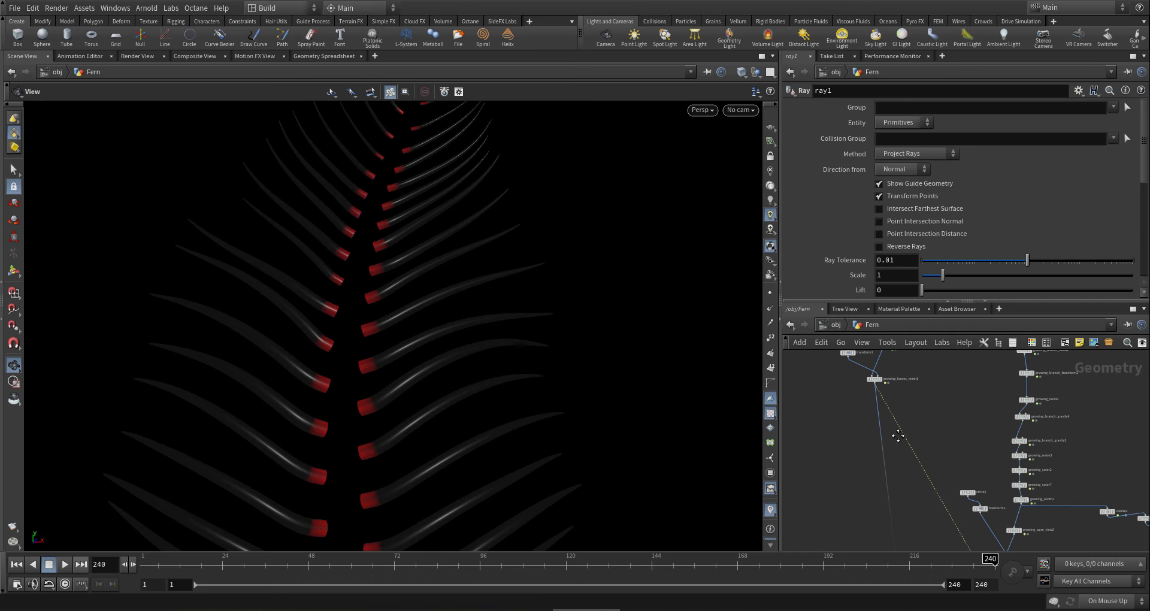
{"action": "scroll", "coordinate": [950, 486], "scroll_direction": "up", "scroll_amount": 5}
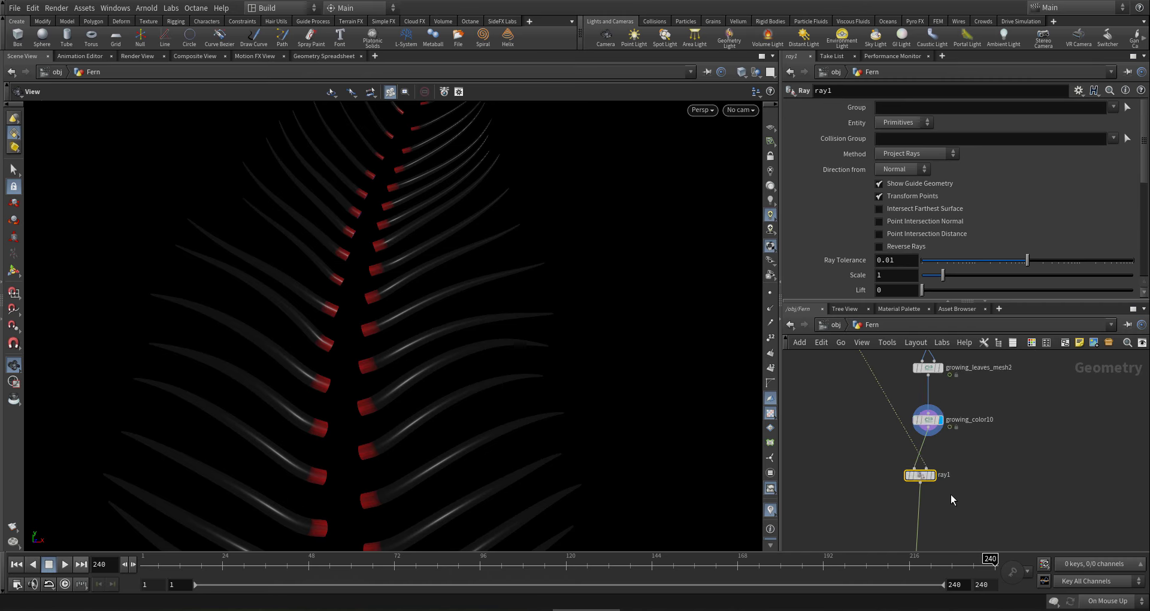
{"action": "scroll", "coordinate": [915, 474], "scroll_direction": "up", "scroll_amount": 2}
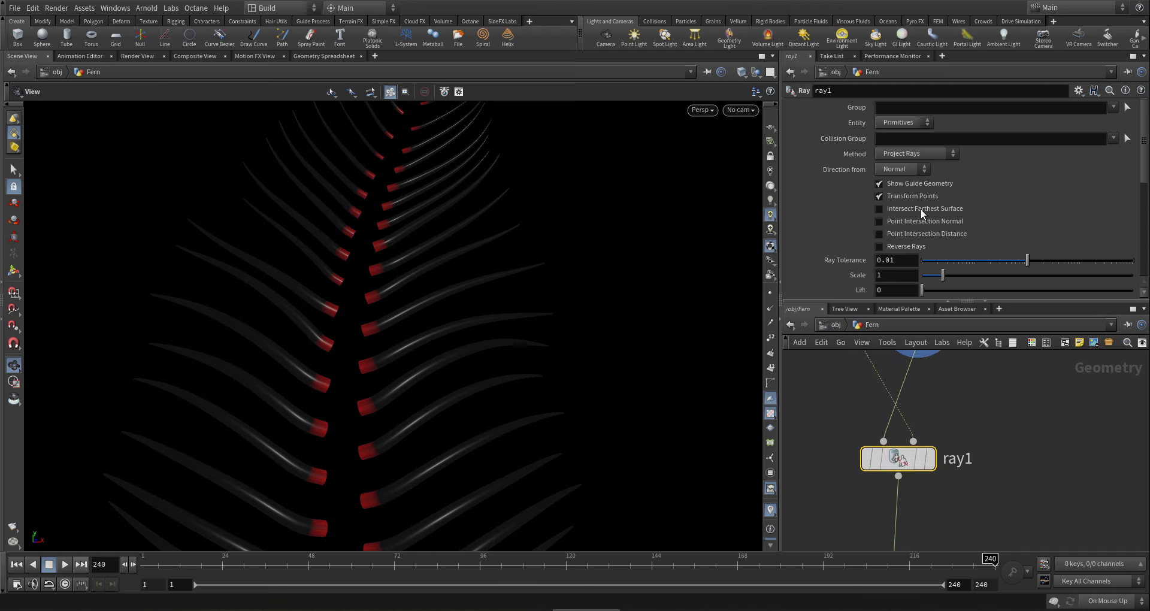
{"action": "left_click", "coordinate": [910, 155]}
{"action": "left_click", "coordinate": [908, 168]}
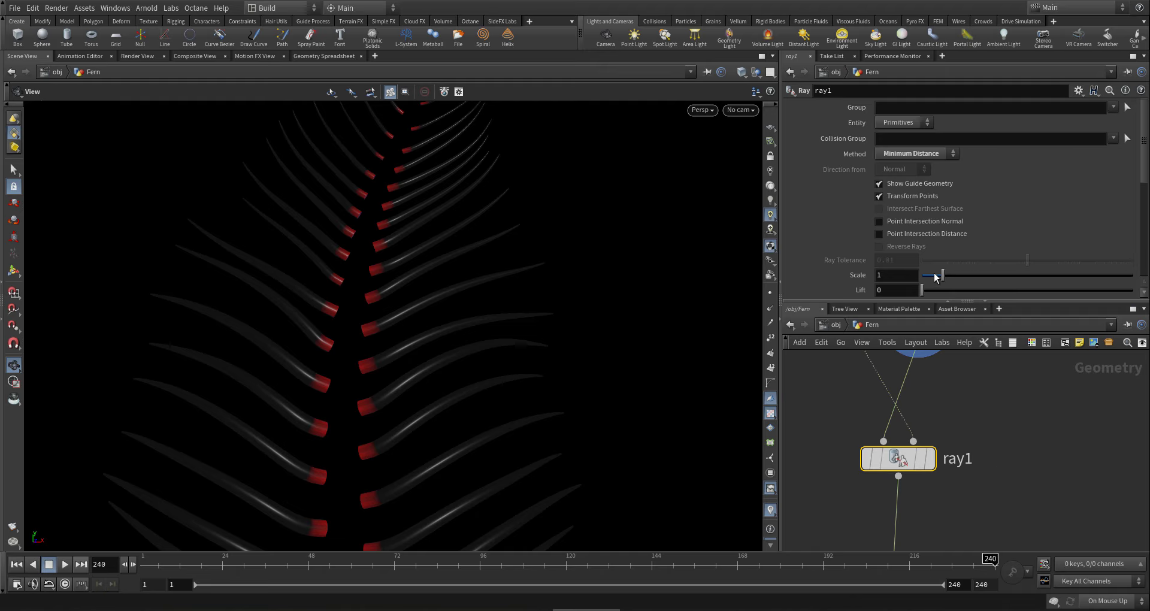
{"action": "left_click", "coordinate": [894, 275]}
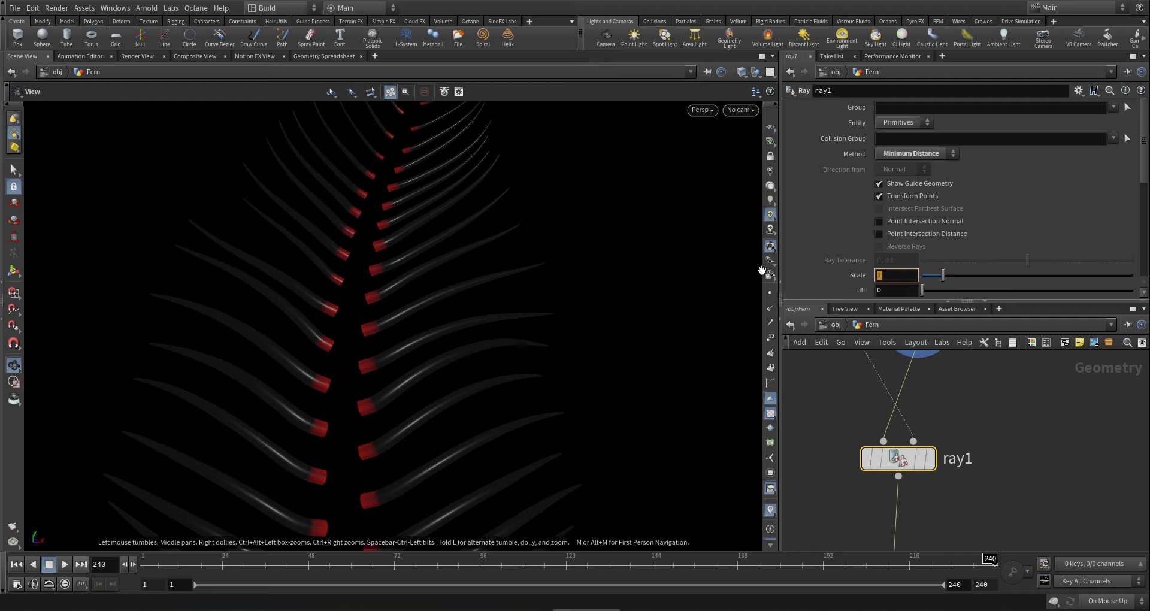
{"action": "type", "text": "0"}
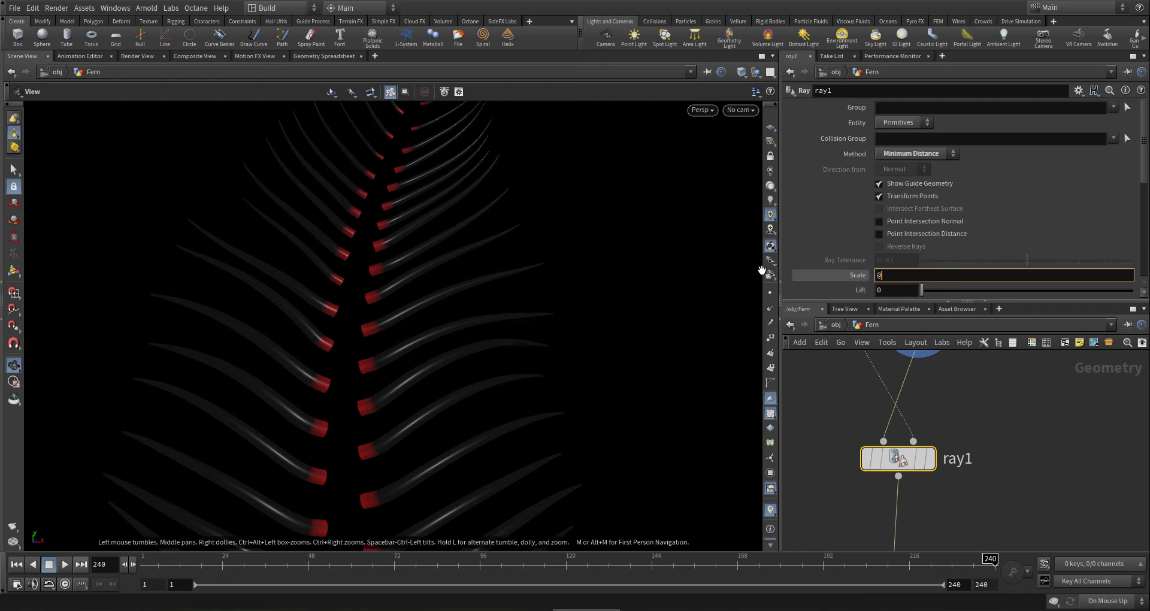
{"action": "type", "text": "Cd.r"}
{"action": "key", "text": "Return"}
{"action": "mouse_move", "coordinate": [937, 440]}
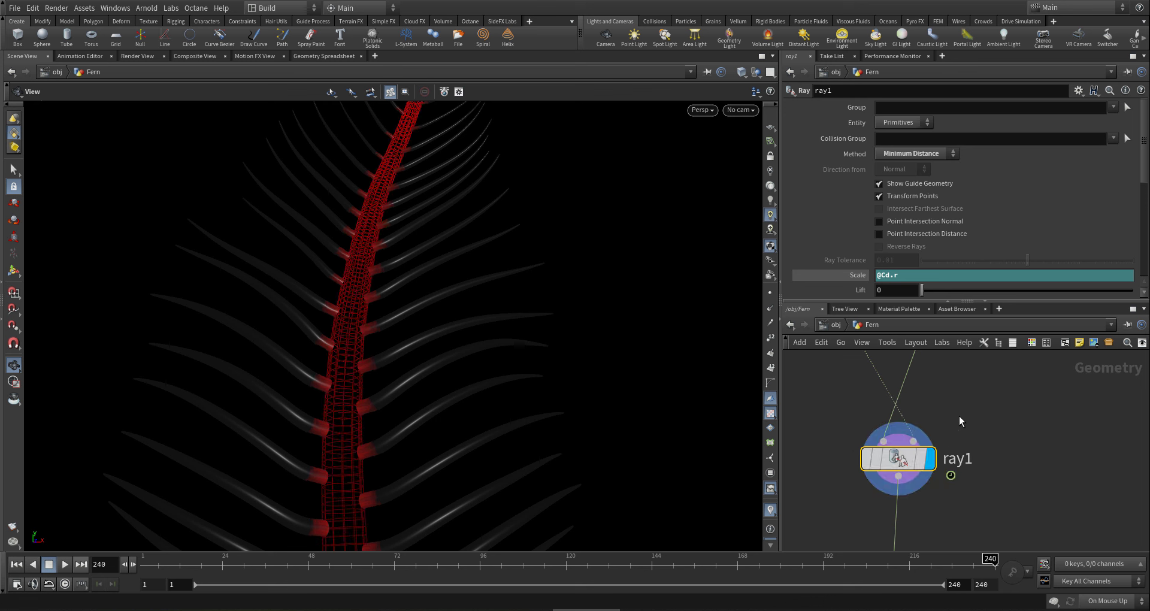
- View the leaf bases on the stem with ray projection, then bypass ray1 for comparison
{"action": "right_click_drag", "start_coordinate": [370, 349], "coordinate": [839, 346]}
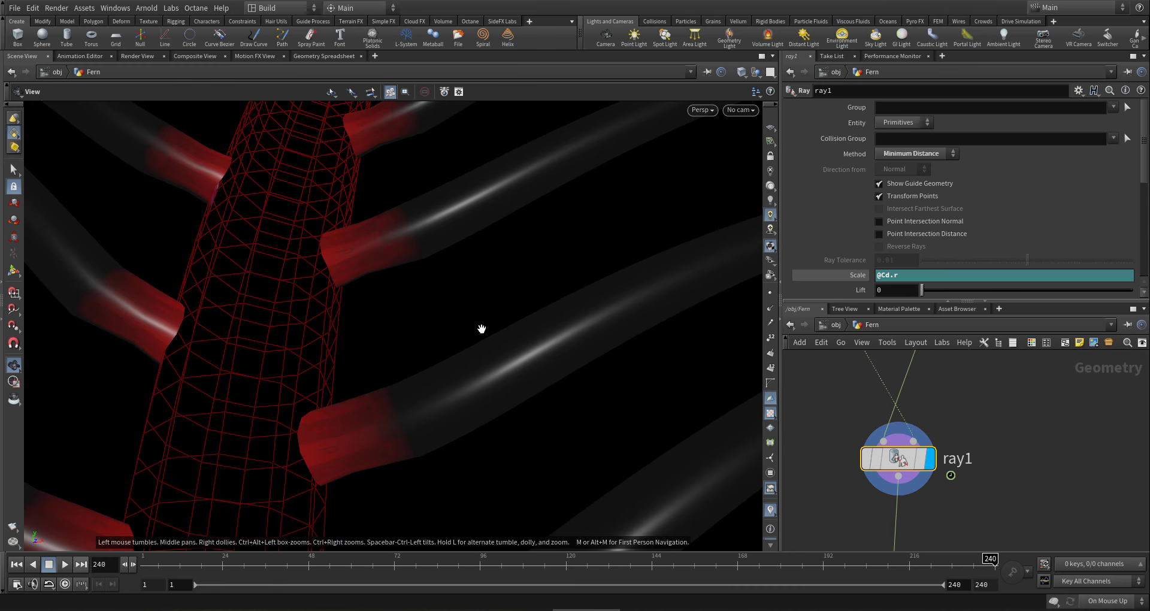
{"action": "left_click_drag", "start_coordinate": [326, 288], "coordinate": [424, 432]}
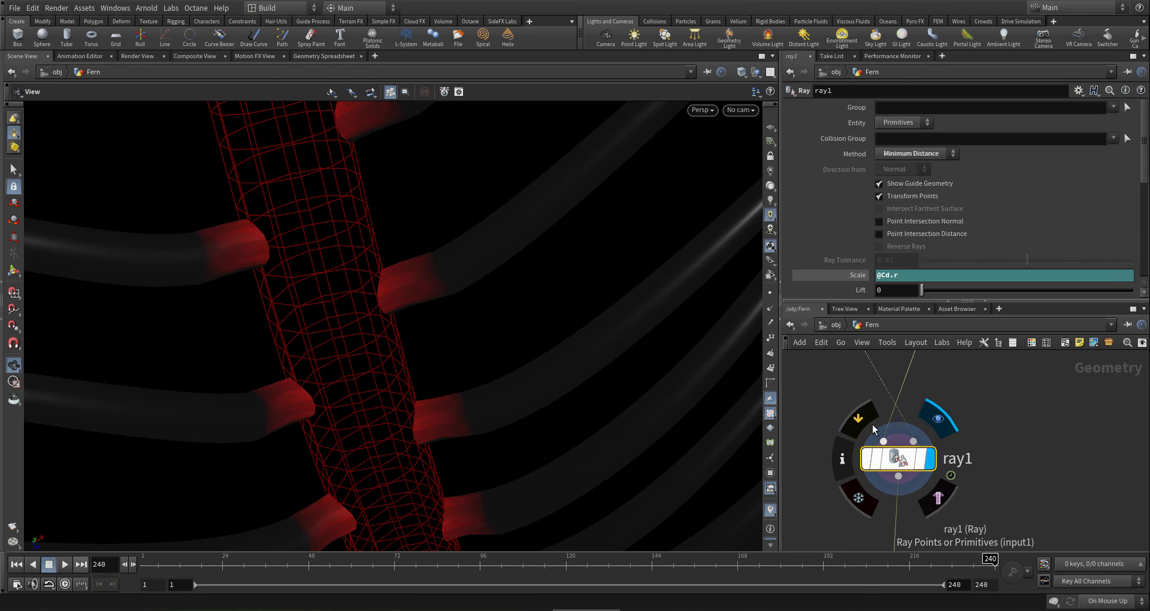
{"action": "left_click", "coordinate": [864, 419]}
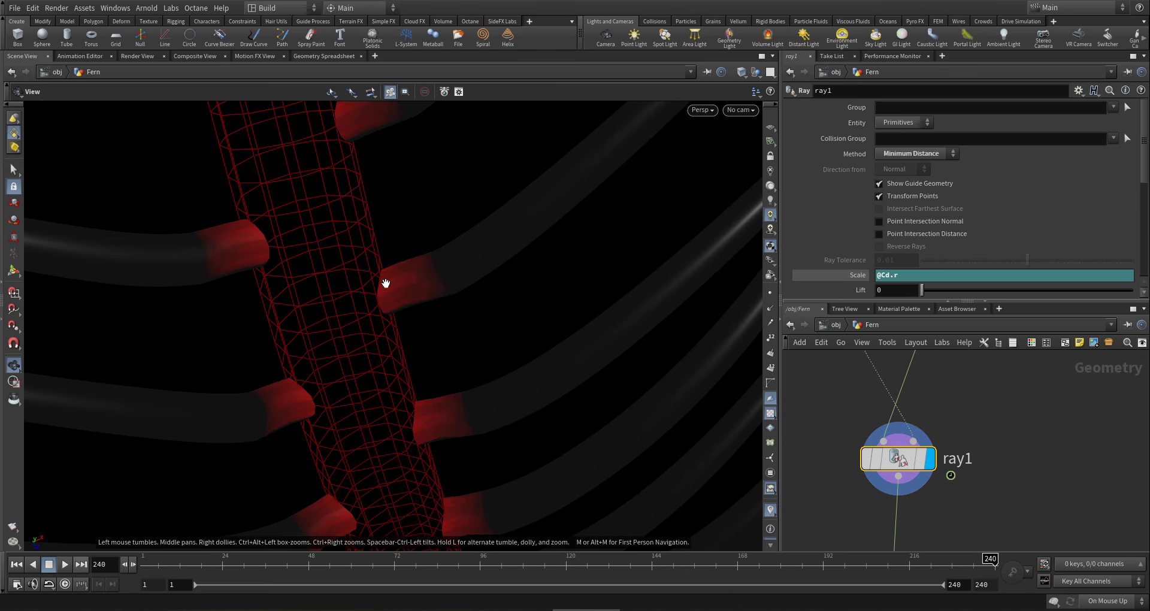
- Inspect the unprojected leaf bases around the stem, then display the merge1 fern output
{"action": "left_click_drag", "start_coordinate": [385, 282], "coordinate": [372, 383]}
{"action": "scroll", "coordinate": [845, 435], "scroll_direction": "down", "scroll_amount": 5}
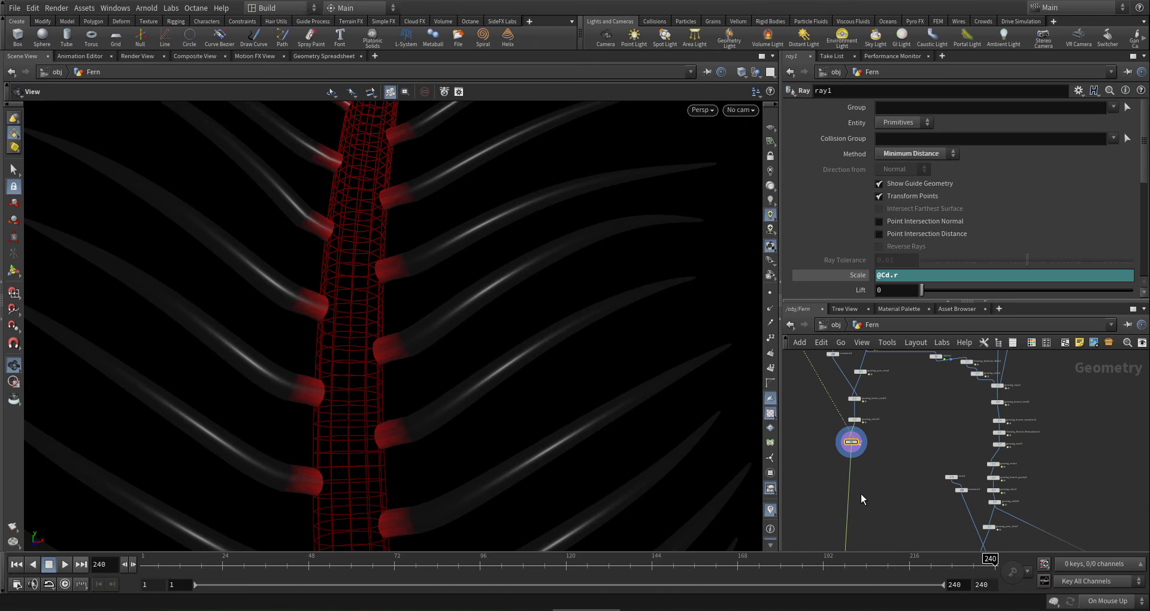
{"action": "scroll", "coordinate": [904, 426], "scroll_direction": "up", "scroll_amount": 4}
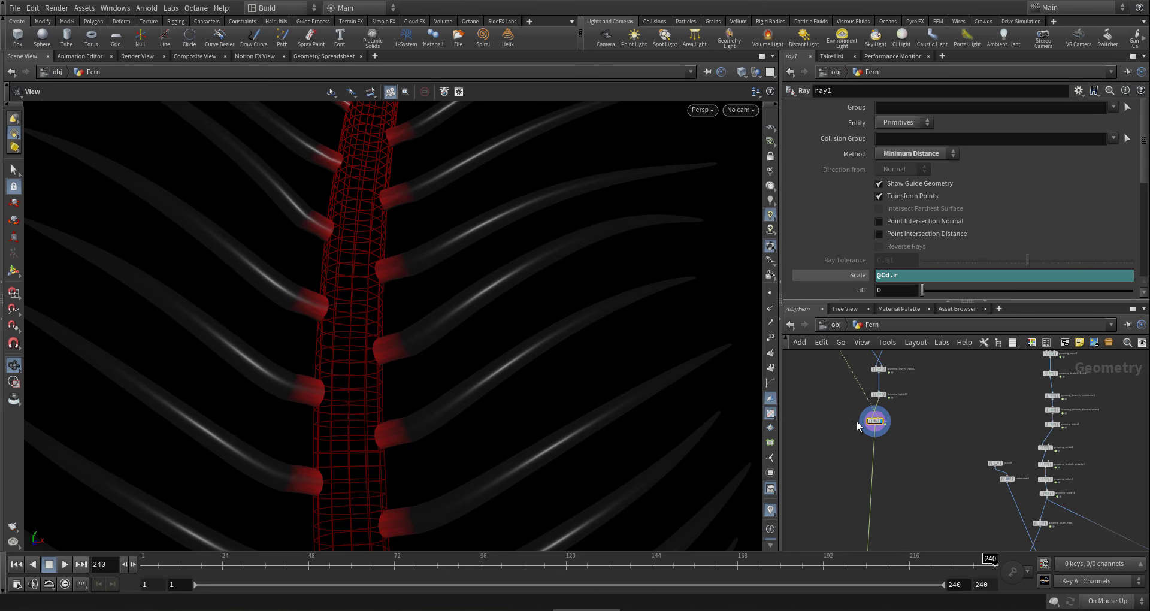
{"action": "left_click_drag", "start_coordinate": [426, 397], "coordinate": [384, 391]}
{"action": "scroll", "coordinate": [540, 371], "scroll_direction": "up", "scroll_amount": 3}
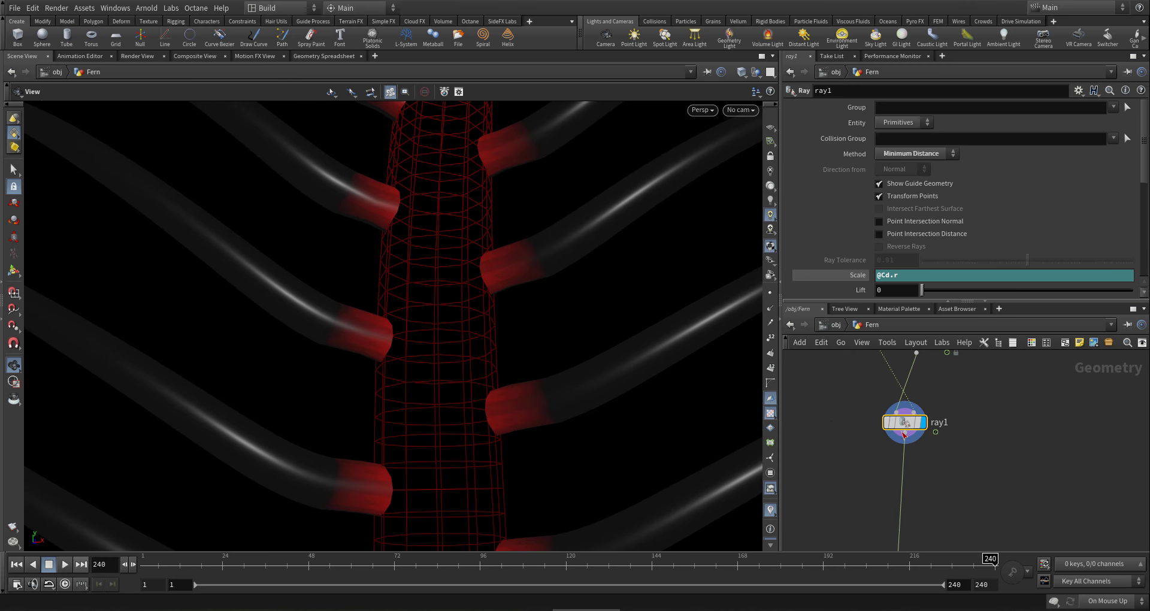
{"action": "scroll", "coordinate": [904, 502], "scroll_direction": "down", "scroll_amount": 1}
{"action": "scroll", "coordinate": [921, 426], "scroll_direction": "down", "scroll_amount": 5}
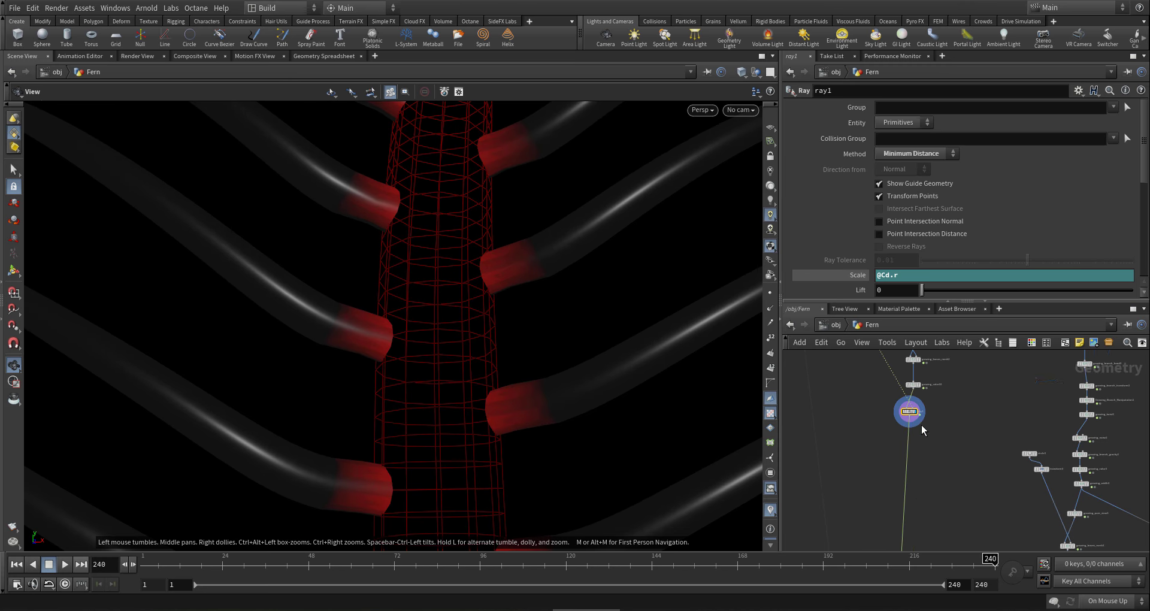
{"action": "scroll", "coordinate": [879, 487], "scroll_direction": "up", "scroll_amount": 5}
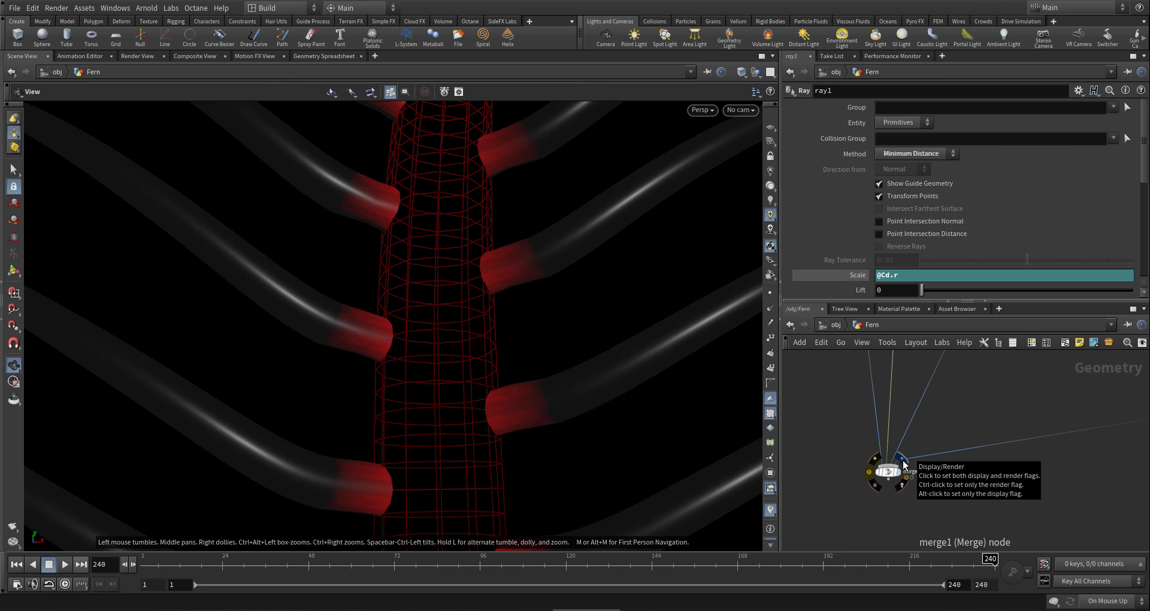
{"action": "left_click", "coordinate": [903, 462]}
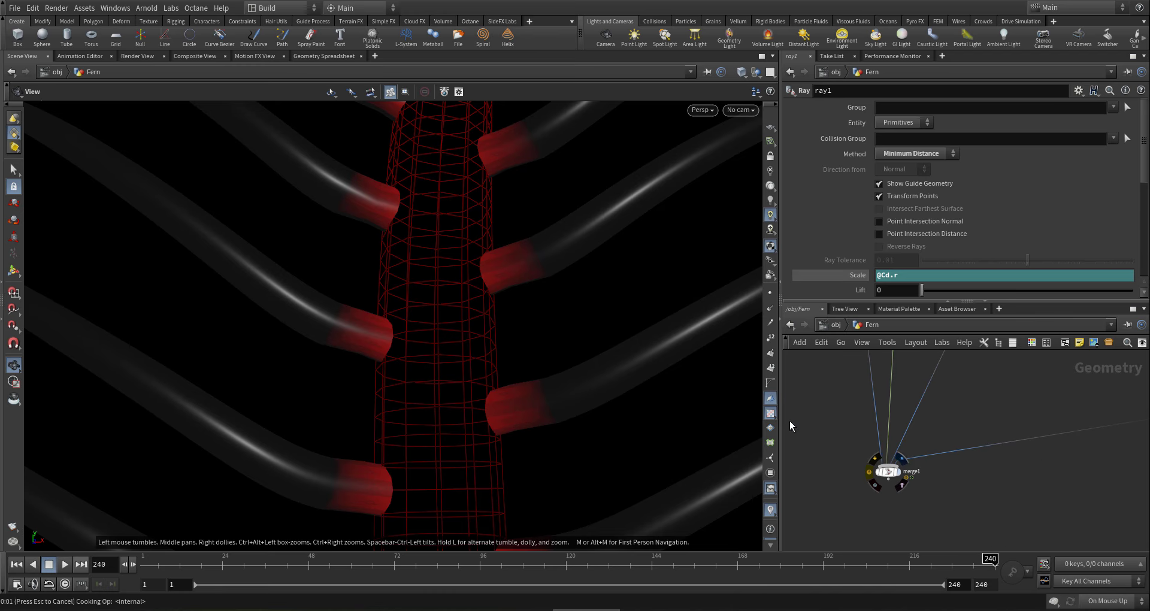
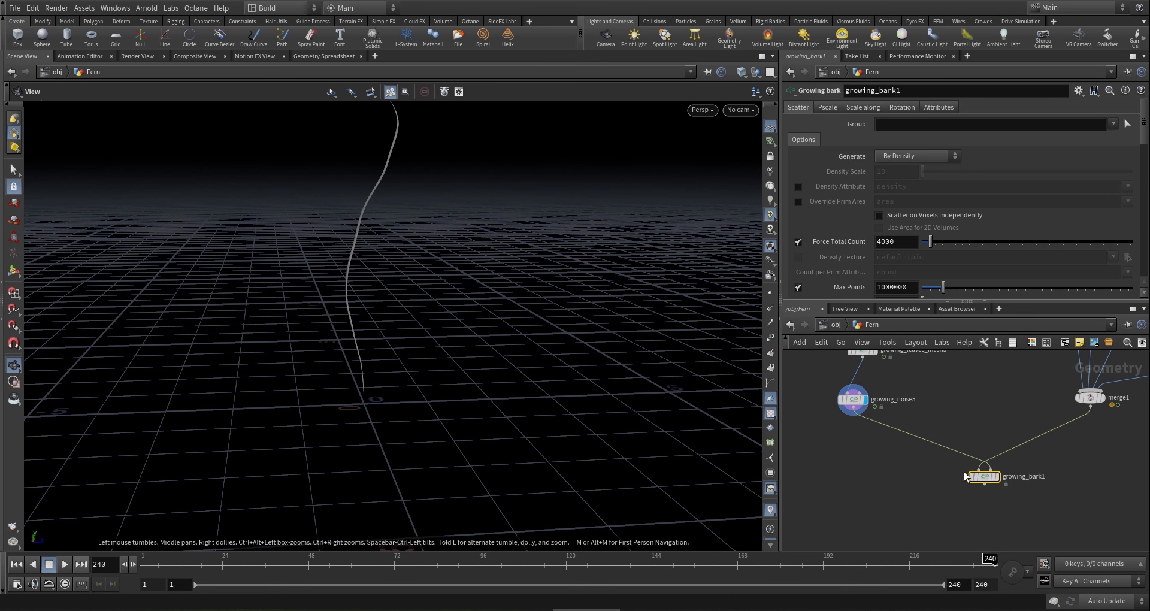
- Insert transform5 between growing_noise5 and growing_bark1 with Rotate X set to 90
{"action": "key", "text": "Tab"}
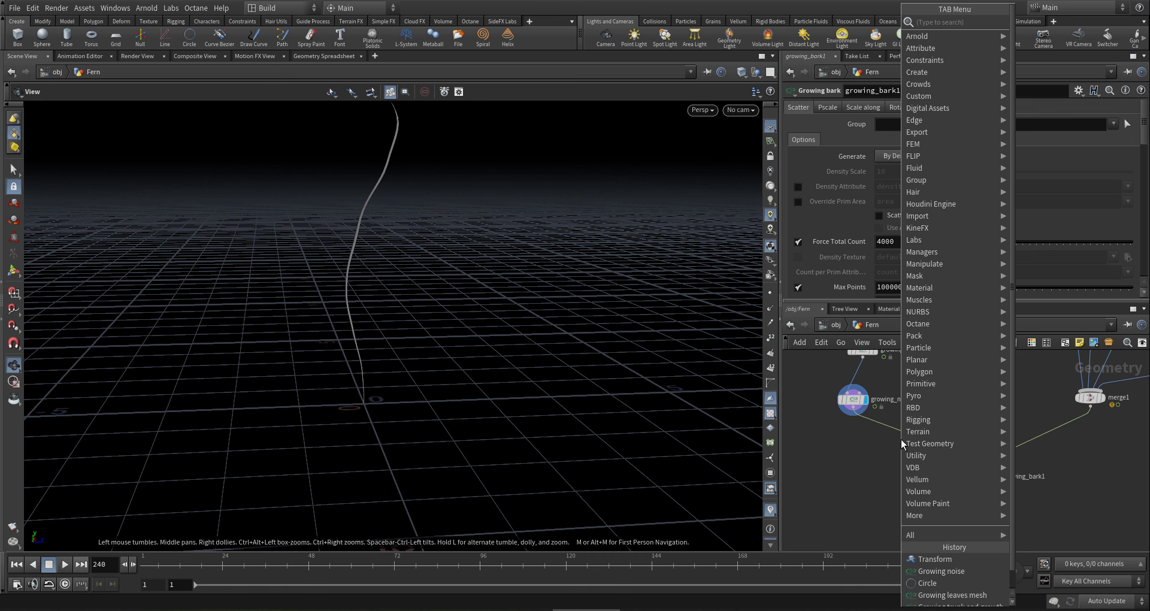
{"action": "type", "text": "tr"}
{"action": "key", "text": "Down"}
{"action": "key", "text": "Down"}
{"action": "key", "text": "Return"}
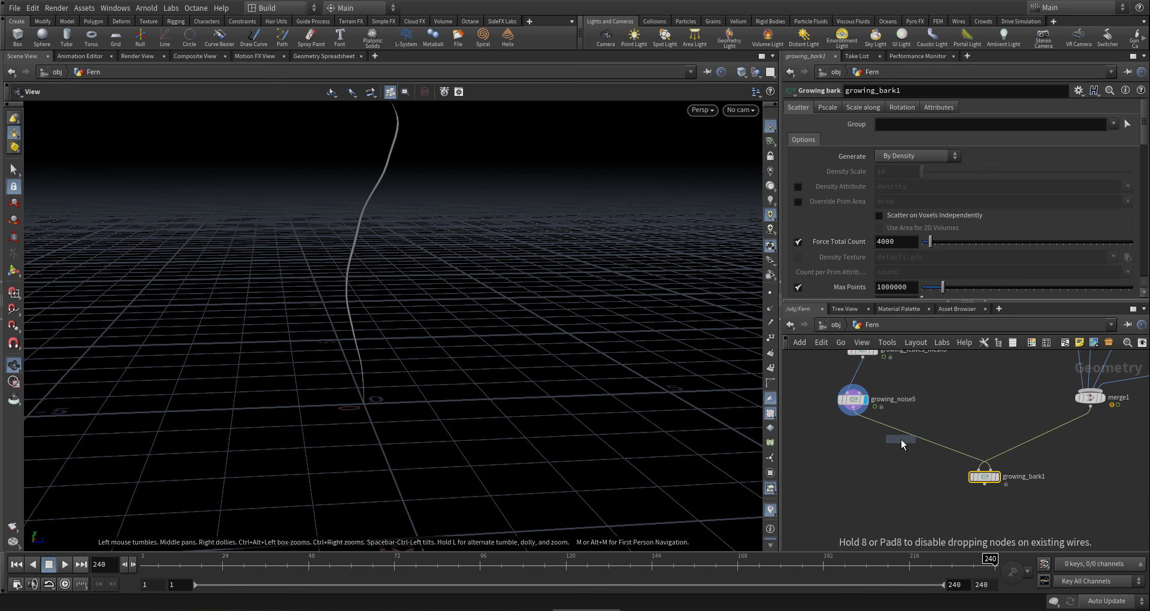
{"action": "left_click", "coordinate": [909, 439]}
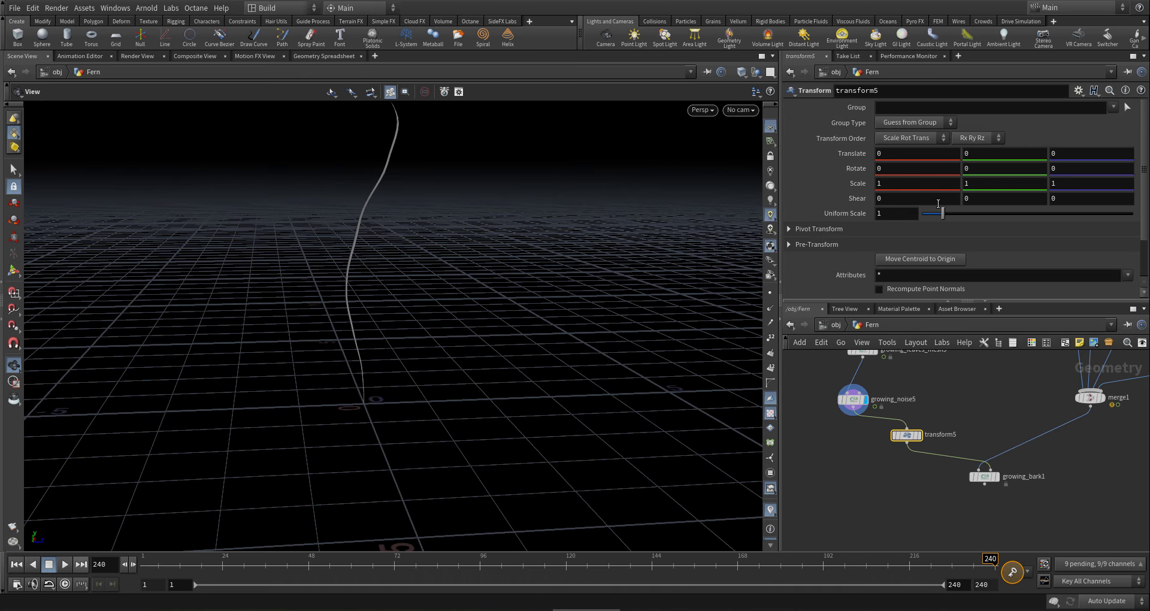
{"action": "left_click", "coordinate": [921, 172]}
{"action": "type", "text": "90"}
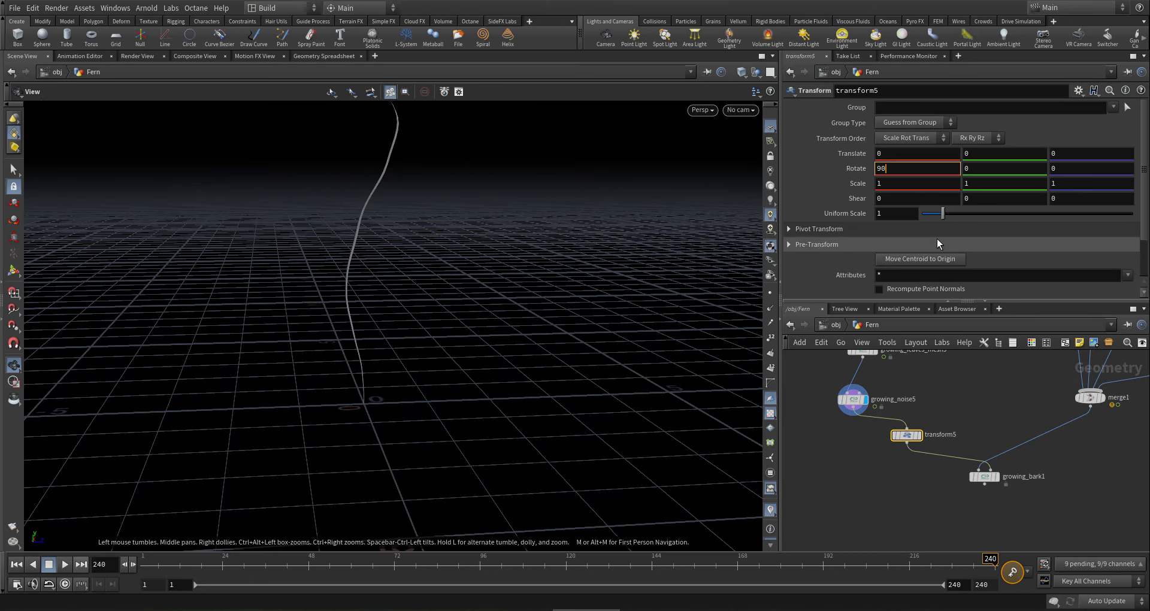
{"action": "key", "text": "Return"}
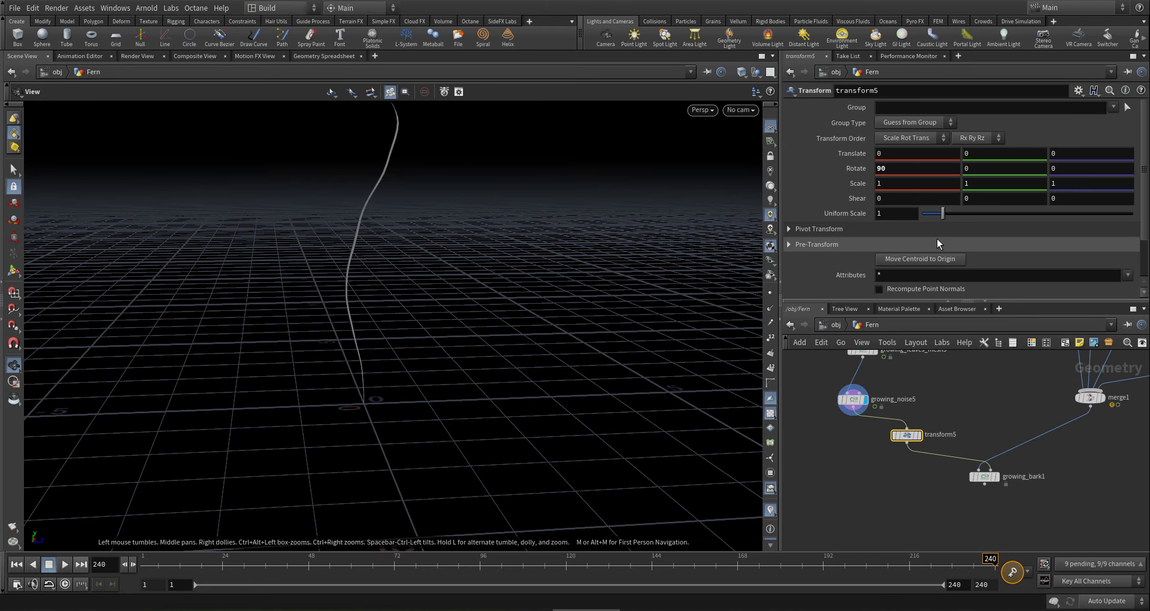
- Display transform5 and orbit around the flattened fern curve
{"action": "left_click", "coordinate": [922, 435]}
{"action": "left_click_drag", "start_coordinate": [442, 390], "coordinate": [577, 334]}
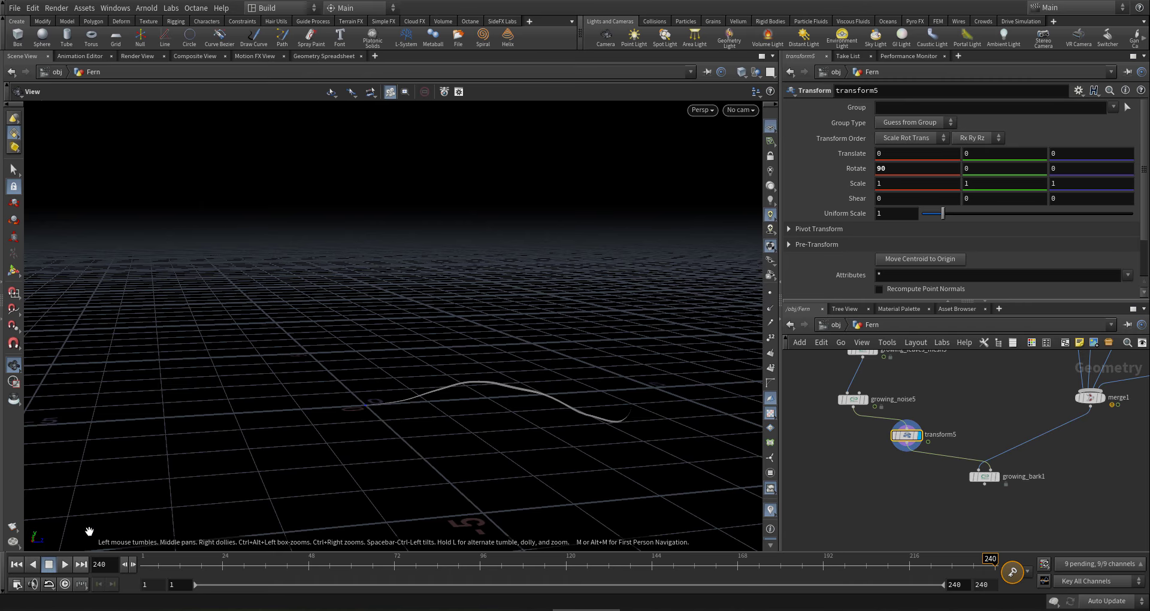
{"action": "left_click_drag", "start_coordinate": [660, 405], "coordinate": [621, 386]}
{"action": "middle_click_drag", "start_coordinate": [1005, 527], "coordinate": [966, 505]}
{"action": "mouse_move", "coordinate": [950, 458]}
{"action": "scroll", "coordinate": [949, 456], "scroll_direction": "up", "scroll_amount": 1}
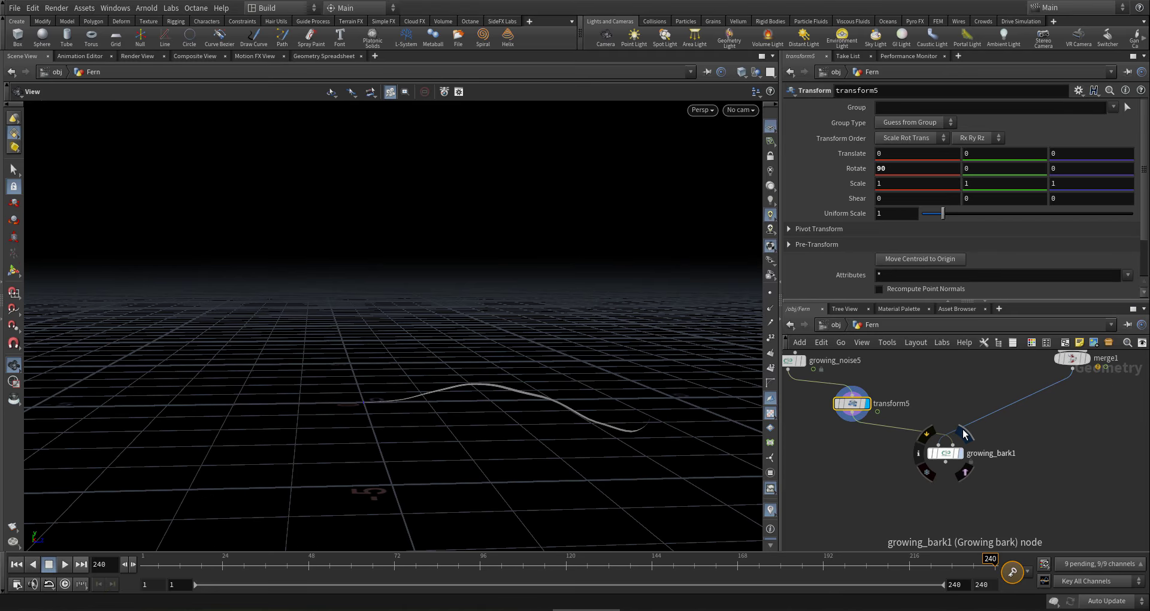
- Display growing_bark1's red fur strands and frame the fern cluster in the viewport
{"action": "left_click", "coordinate": [965, 437]}
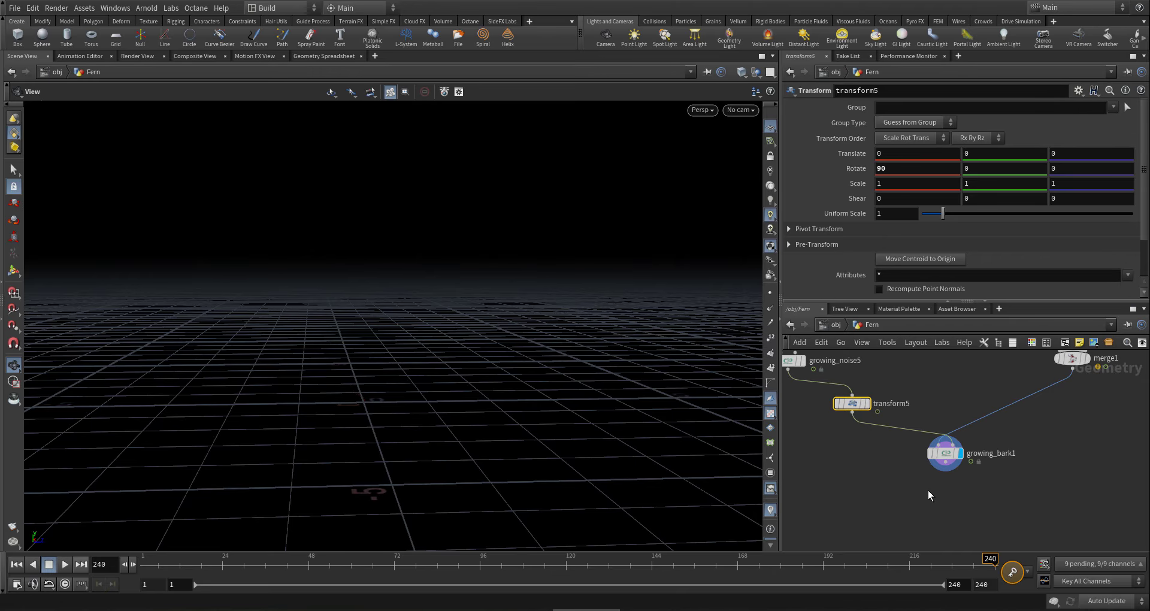
{"action": "left_click", "coordinate": [935, 453]}
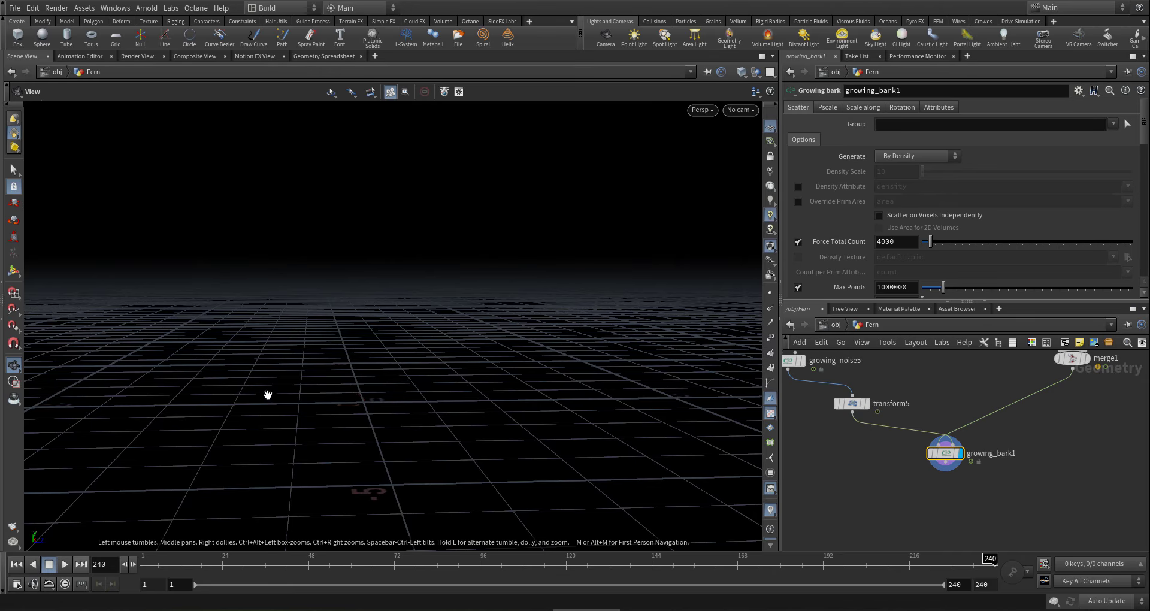
{"action": "key", "text": "g"}
{"action": "left_click_drag", "start_coordinate": [371, 395], "coordinate": [365, 299]}
{"action": "left_click_drag", "start_coordinate": [435, 379], "coordinate": [580, 360]}
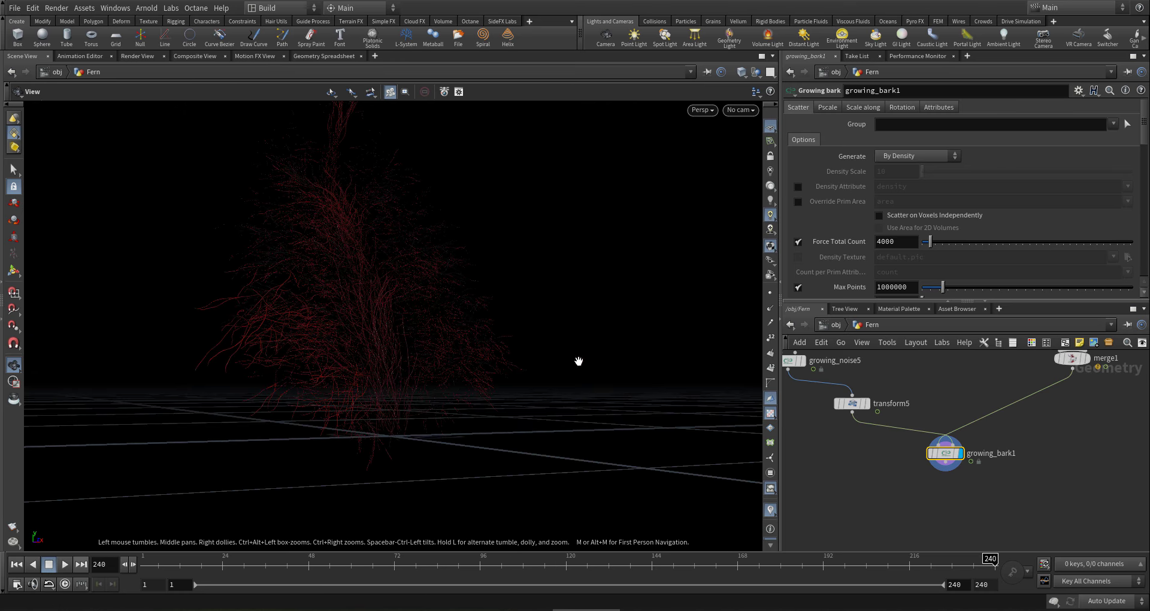
{"action": "scroll", "coordinate": [1019, 467], "scroll_direction": "down", "scroll_amount": 4}
{"action": "scroll", "coordinate": [986, 431], "scroll_direction": "up", "scroll_amount": 4}
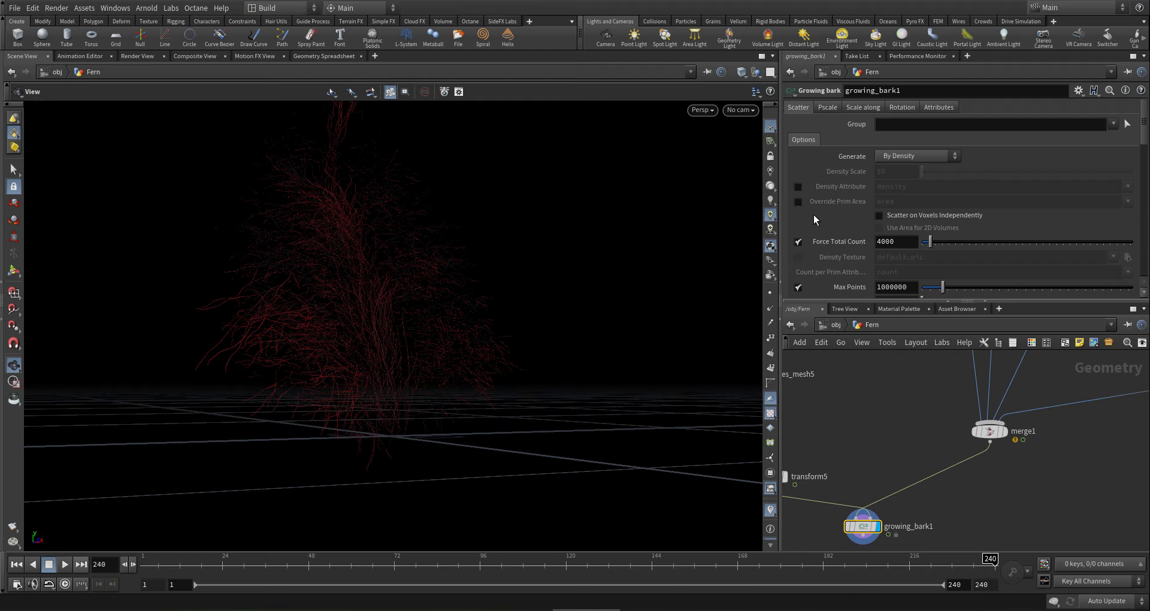
- Try growing_bark1 pscale mult values .01 and .05, settling on .02
{"action": "left_click", "coordinate": [826, 108]}
{"action": "left_click_drag", "start_coordinate": [899, 139], "coordinate": [825, 143]}
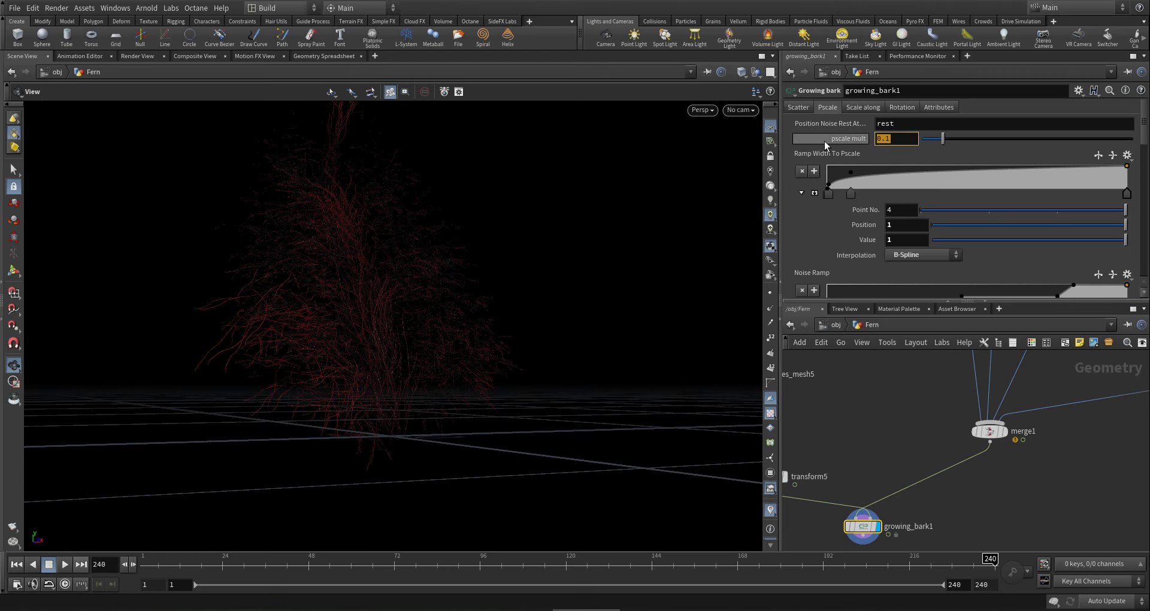
{"action": "type", "text": ".01"}
{"action": "key", "text": "Return"}
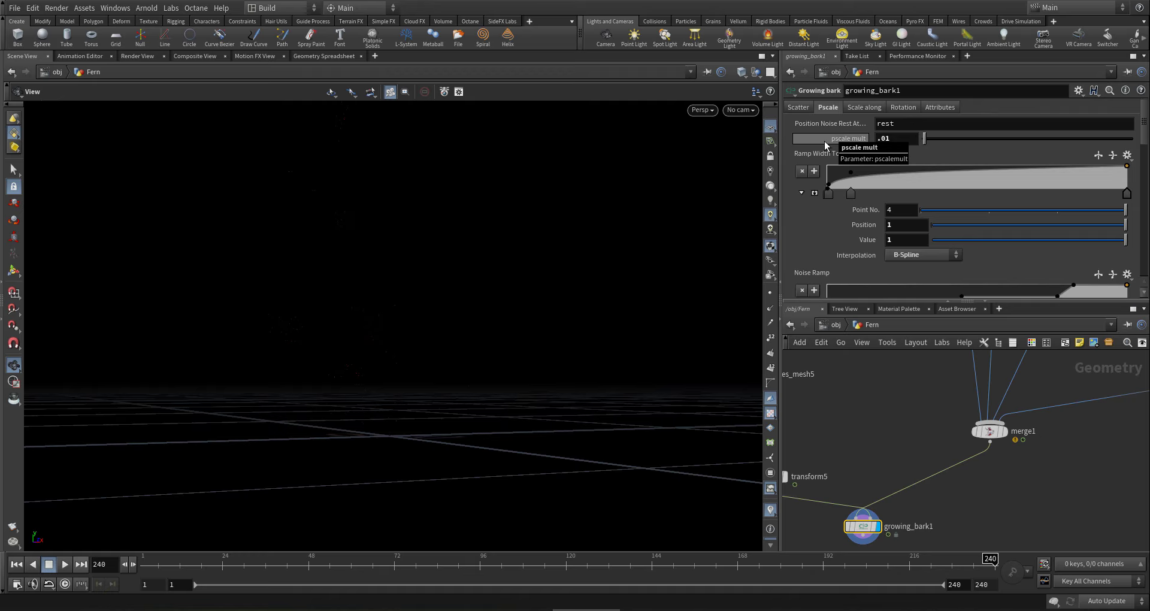
{"action": "scroll", "coordinate": [818, 200], "scroll_direction": "down", "scroll_amount": 2}
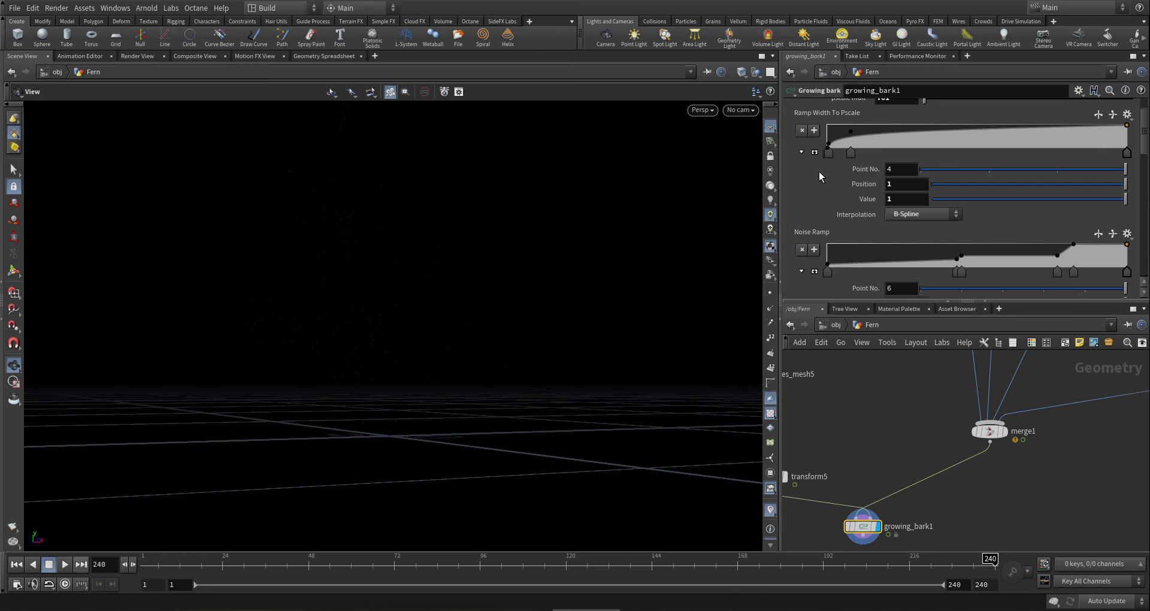
{"action": "scroll", "coordinate": [851, 150], "scroll_direction": "up", "scroll_amount": 2}
{"action": "double_click", "coordinate": [885, 124]}
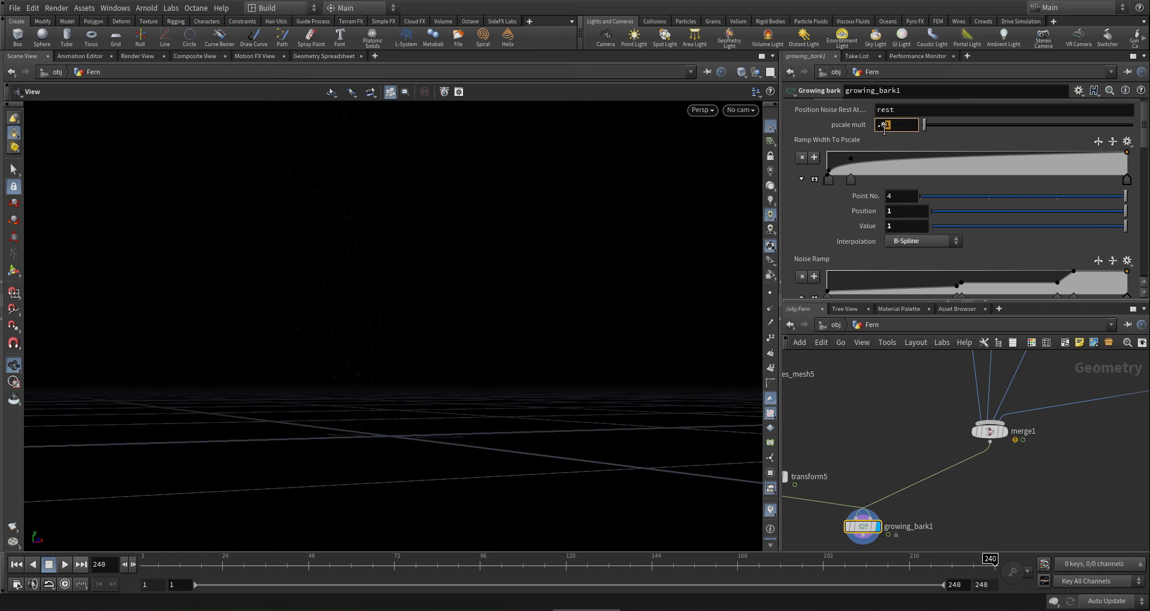
{"action": "type", "text": "5"}
{"action": "key", "text": "Return"}
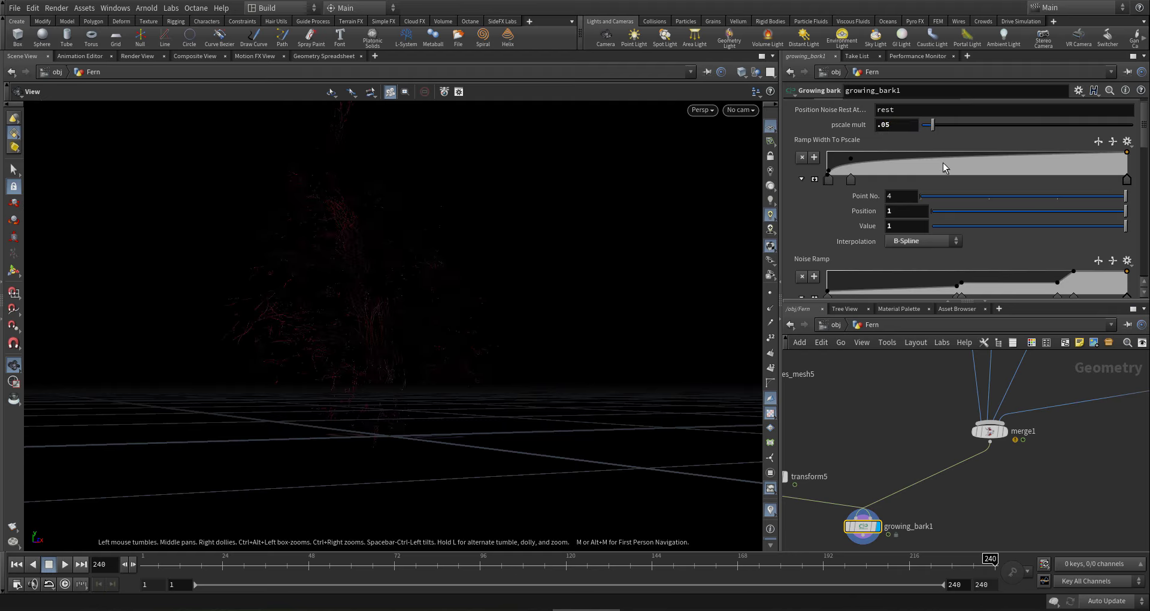
{"action": "double_click", "coordinate": [885, 124]}
{"action": "type", "text": "2"}
{"action": "key", "text": "Return"}
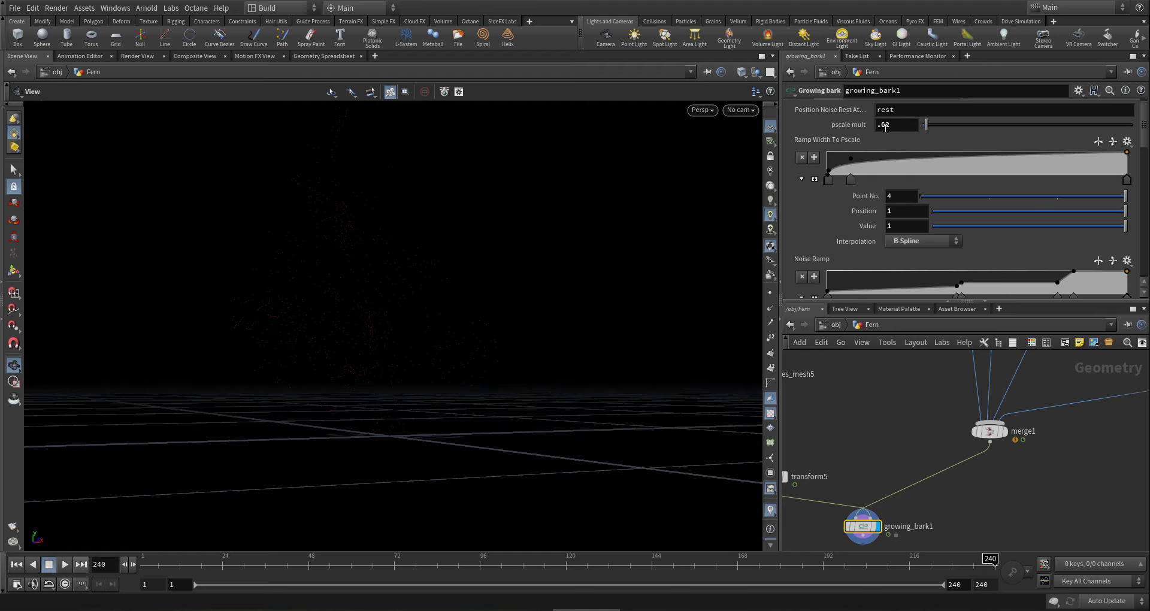
{"action": "scroll", "coordinate": [972, 498], "scroll_direction": "down", "scroll_amount": 2}
{"action": "scroll", "coordinate": [940, 444], "scroll_direction": "up", "scroll_amount": 1}
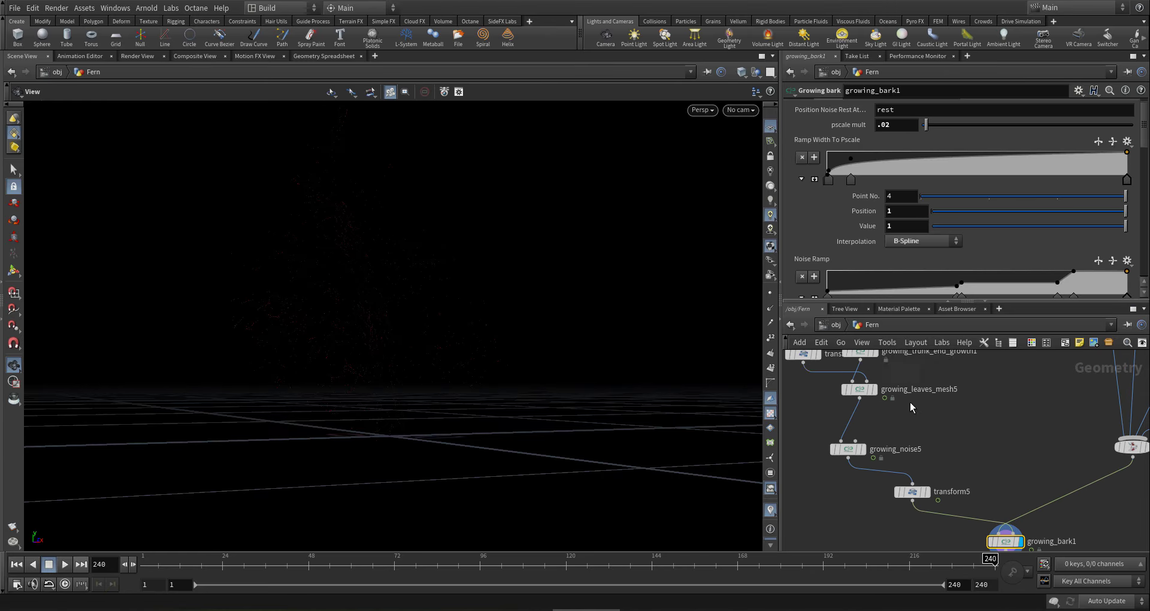
- Set growing_leaves_mesh5's Width Multiply to .1 and inspect the plant
{"action": "left_click", "coordinate": [861, 387]}
{"action": "double_click", "coordinate": [879, 231]}
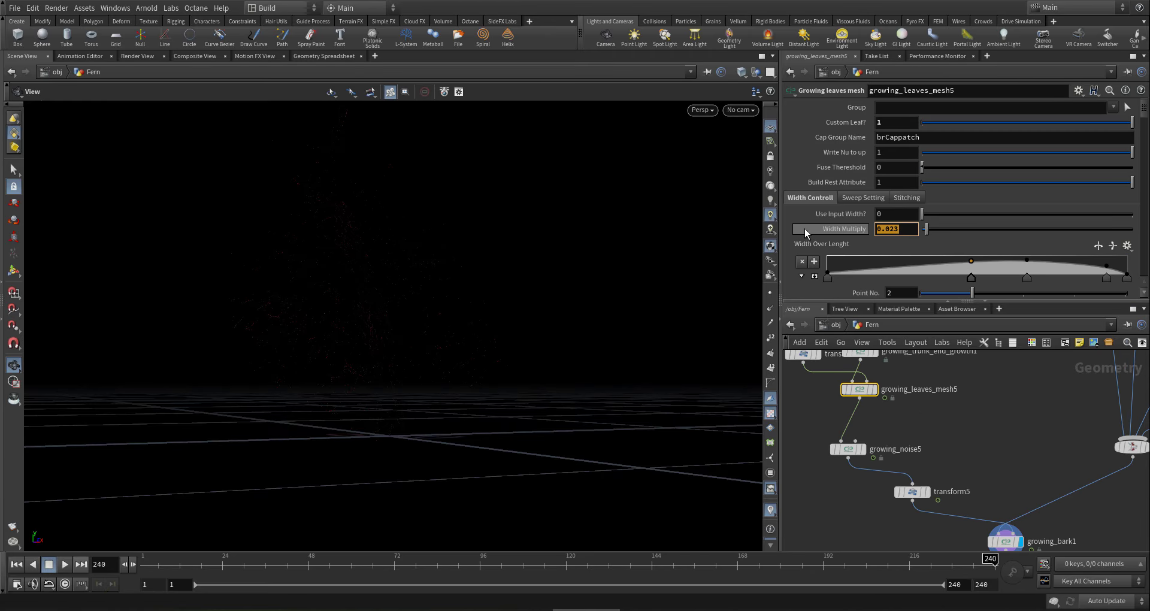
{"action": "type", "text": "1"}
{"action": "key", "text": "Return"}
{"action": "right_click_drag", "start_coordinate": [369, 329], "coordinate": [420, 386]}
{"action": "left_click_drag", "start_coordinate": [419, 386], "coordinate": [446, 413]}
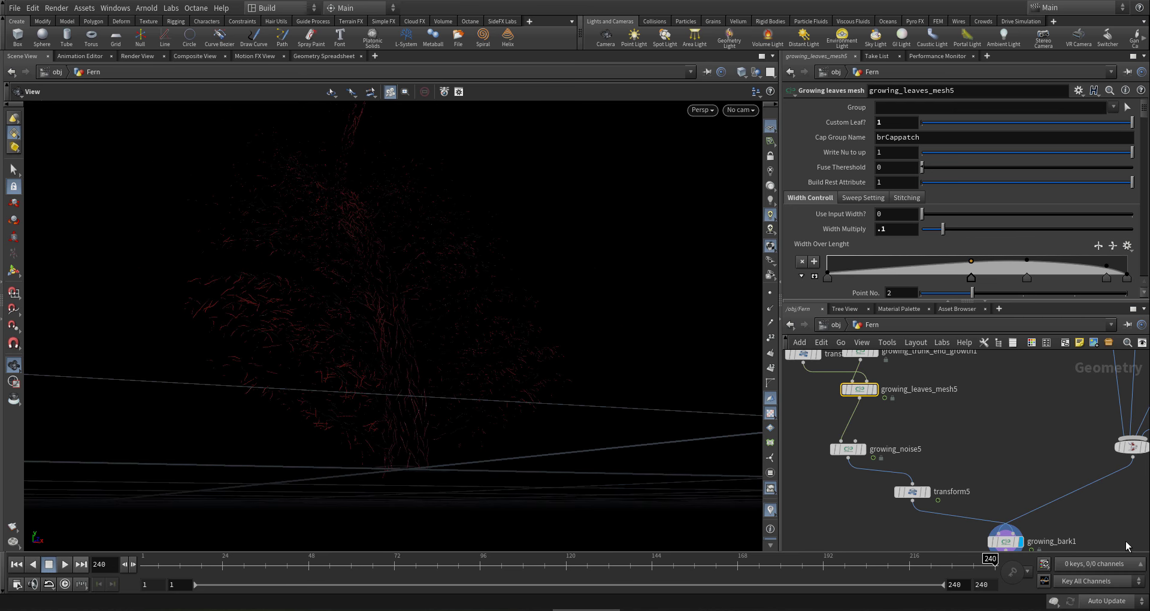
{"action": "scroll", "coordinate": [1036, 401], "scroll_direction": "down", "scroll_amount": 3}
- Return to growing_bark1's Scatter settings and select the Force Total Count field
{"action": "left_click", "coordinate": [1016, 497]}
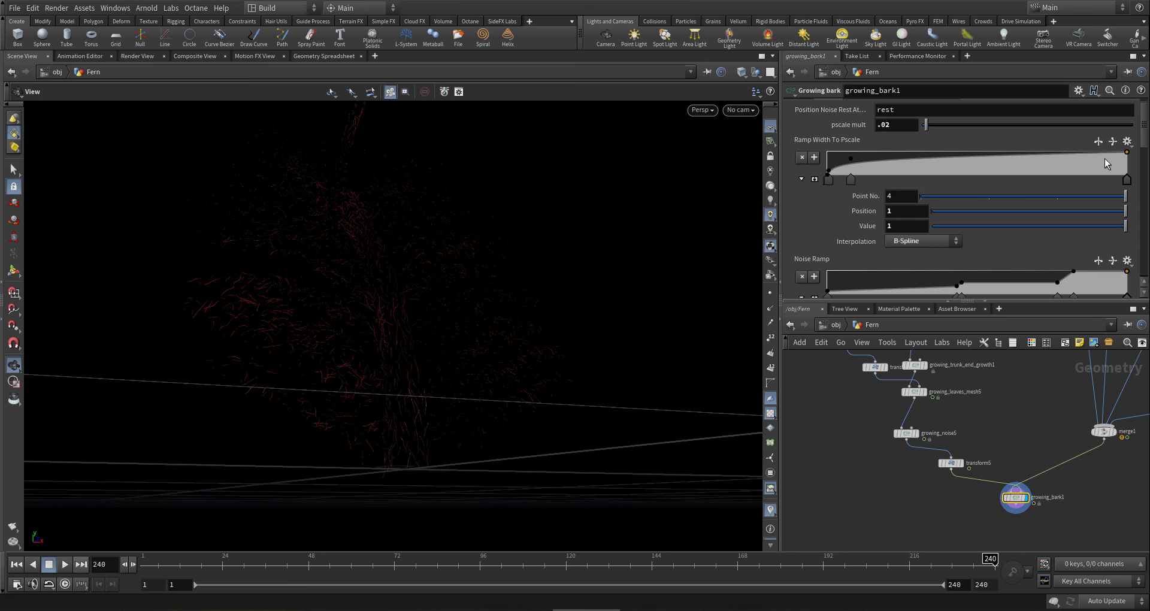
{"action": "scroll", "coordinate": [1125, 135], "scroll_direction": "up", "scroll_amount": 1}
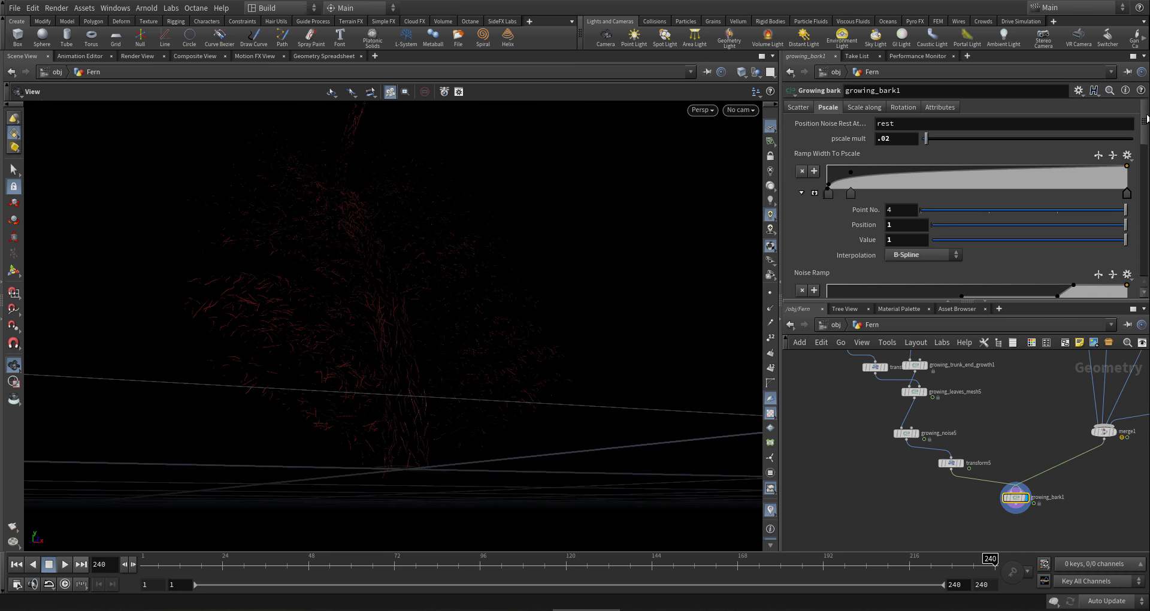
{"action": "left_click", "coordinate": [798, 108]}
{"action": "left_click", "coordinate": [902, 241]}
- Force growing_bark1's total count to 400000 and inspect the dense red fur up close
{"action": "type", "text": "0000"}
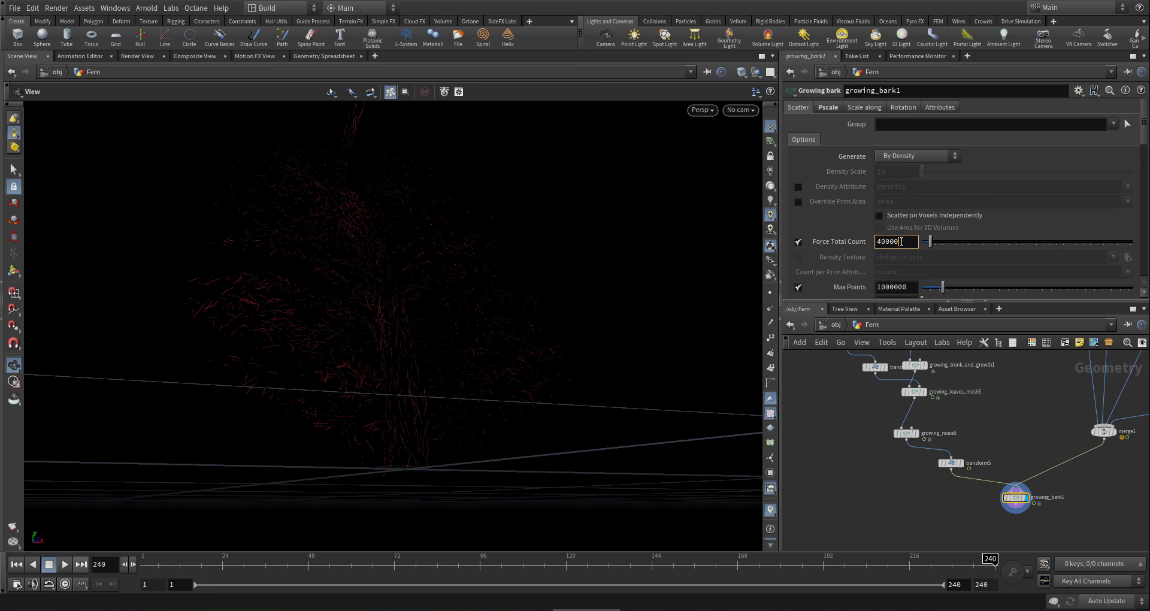
{"action": "key", "text": "Return"}
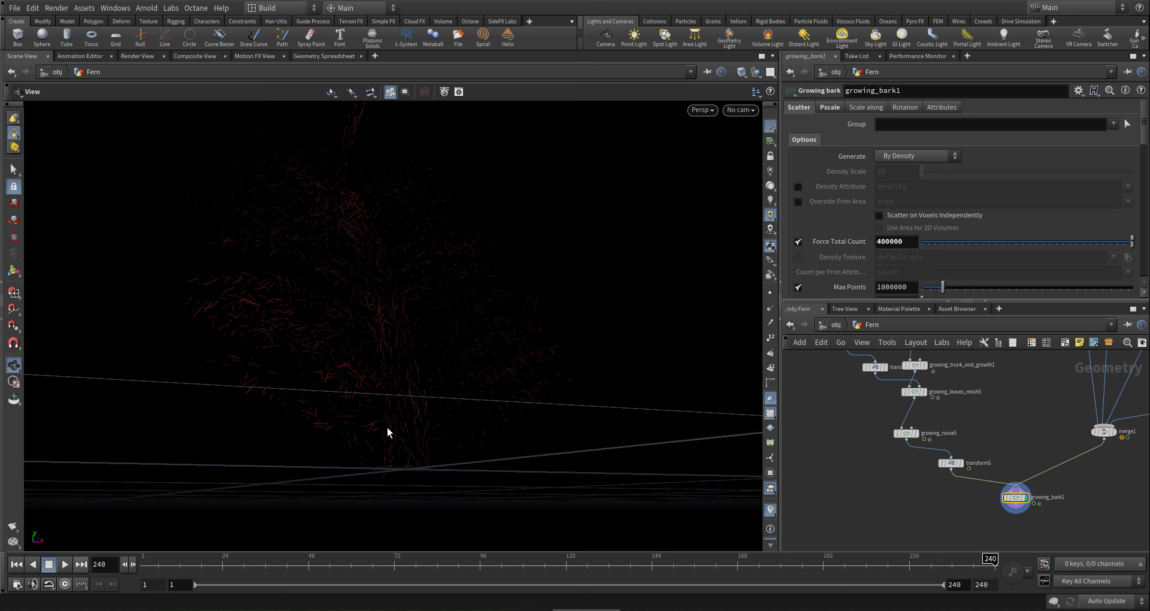
{"action": "left_click_drag", "start_coordinate": [390, 419], "coordinate": [386, 412]}
{"action": "mouse_move", "coordinate": [348, 336]}
{"action": "right_mouse_down"}
{"action": "mouse_move", "coordinate": [459, 324]}
{"action": "mouse_move", "coordinate": [431, 337]}
{"action": "right_mouse_up"}
{"action": "left_click_drag", "start_coordinate": [423, 367], "coordinate": [367, 332]}
{"action": "right_click_drag", "start_coordinate": [367, 332], "coordinate": [411, 344]}
{"action": "left_click_drag", "start_coordinate": [392, 332], "coordinate": [424, 282]}
{"action": "right_click_drag", "start_coordinate": [423, 282], "coordinate": [383, 344]}
{"action": "left_click_drag", "start_coordinate": [383, 344], "coordinate": [347, 354]}
{"action": "right_click_drag", "start_coordinate": [347, 354], "coordinate": [394, 365]}
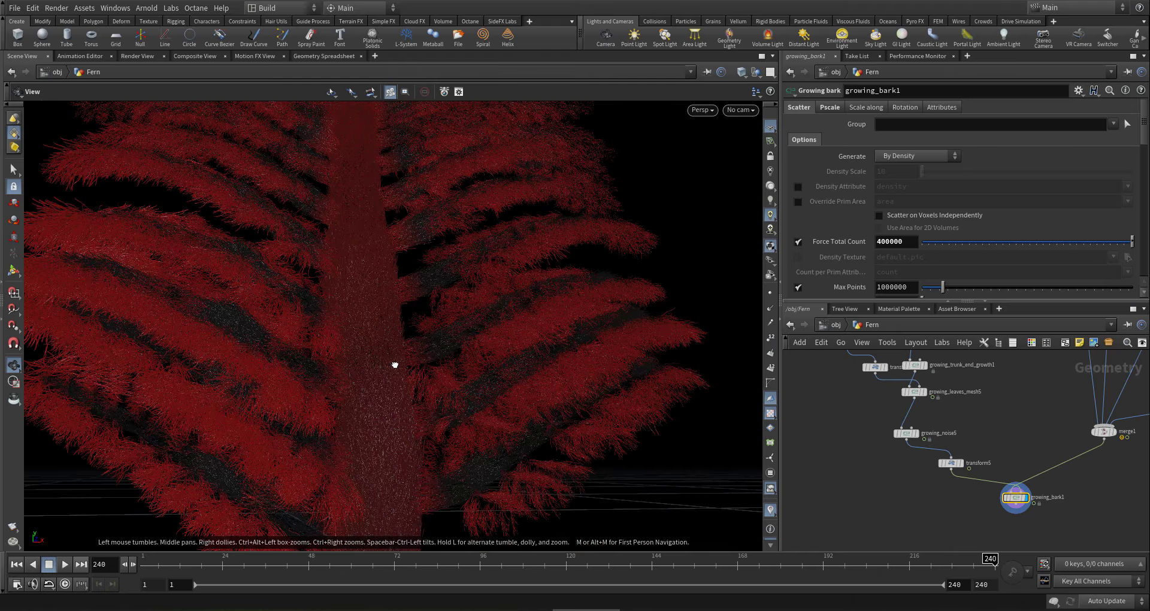
{"action": "mouse_move", "coordinate": [395, 365]}
{"action": "left_mouse_down"}
{"action": "mouse_move", "coordinate": [457, 377]}
{"action": "mouse_move", "coordinate": [411, 408]}
{"action": "mouse_move", "coordinate": [408, 531]}
{"action": "mouse_move", "coordinate": [397, 372]}
{"action": "left_mouse_up"}
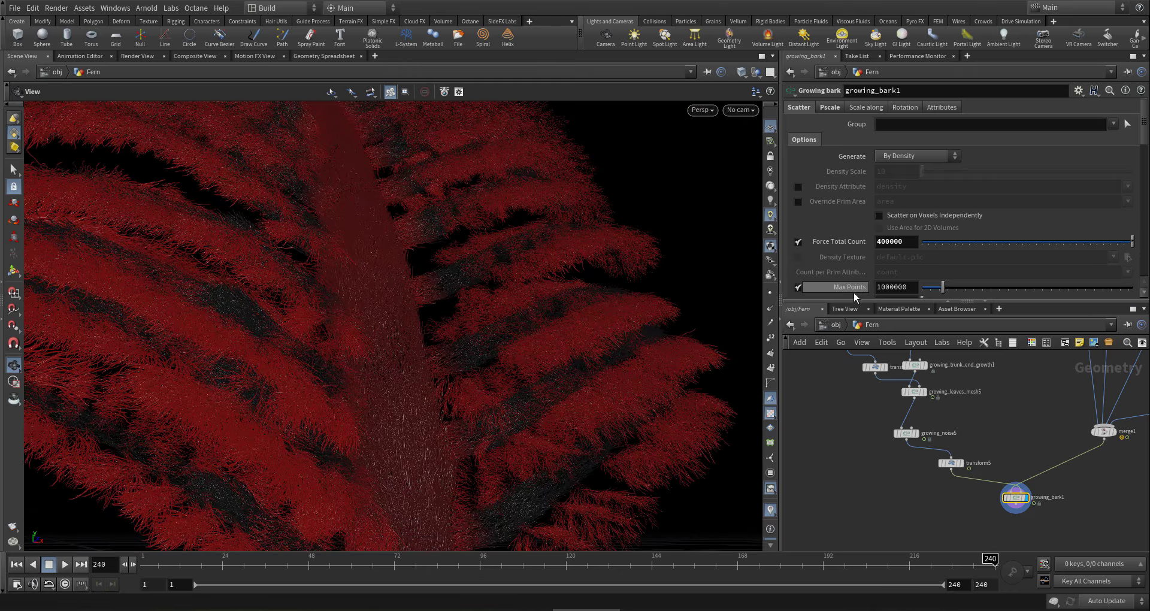
- Set the fur's directional scale to Direction Y 3 and Normal Y .5
{"action": "left_click", "coordinate": [830, 108]}
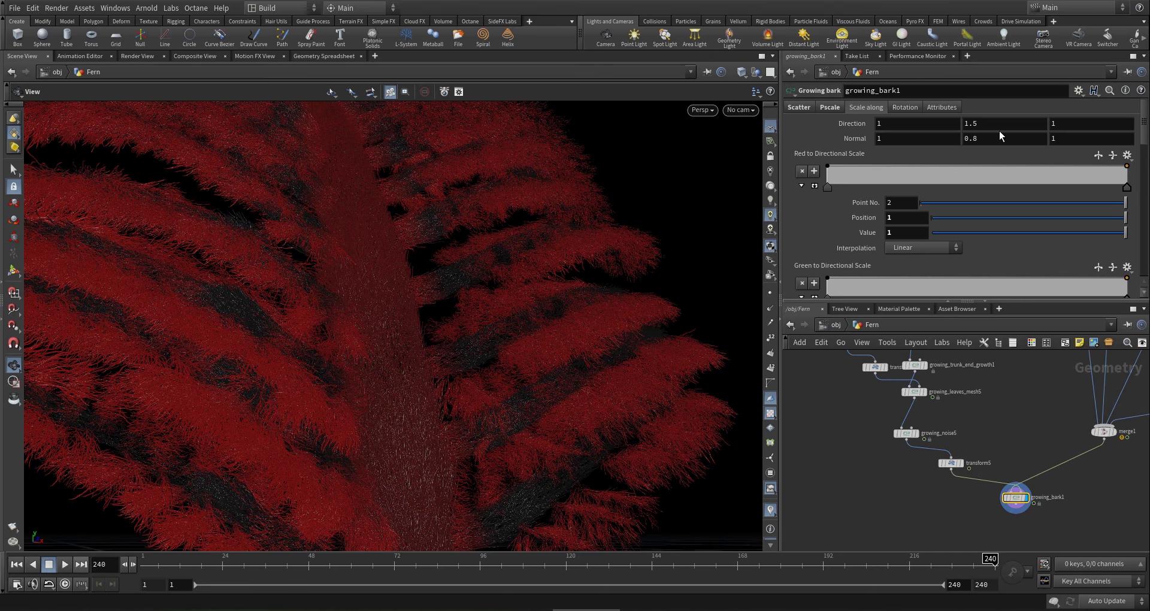
{"action": "left_click_drag", "start_coordinate": [1003, 122], "coordinate": [841, 119]}
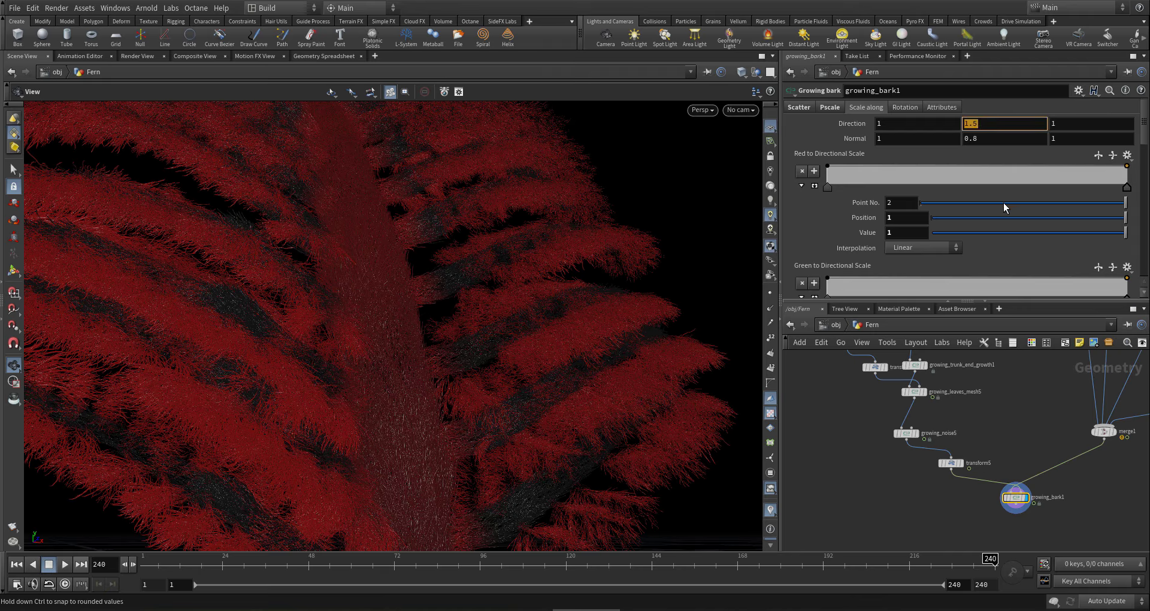
{"action": "type", "text": "3"}
{"action": "key", "text": "Return"}
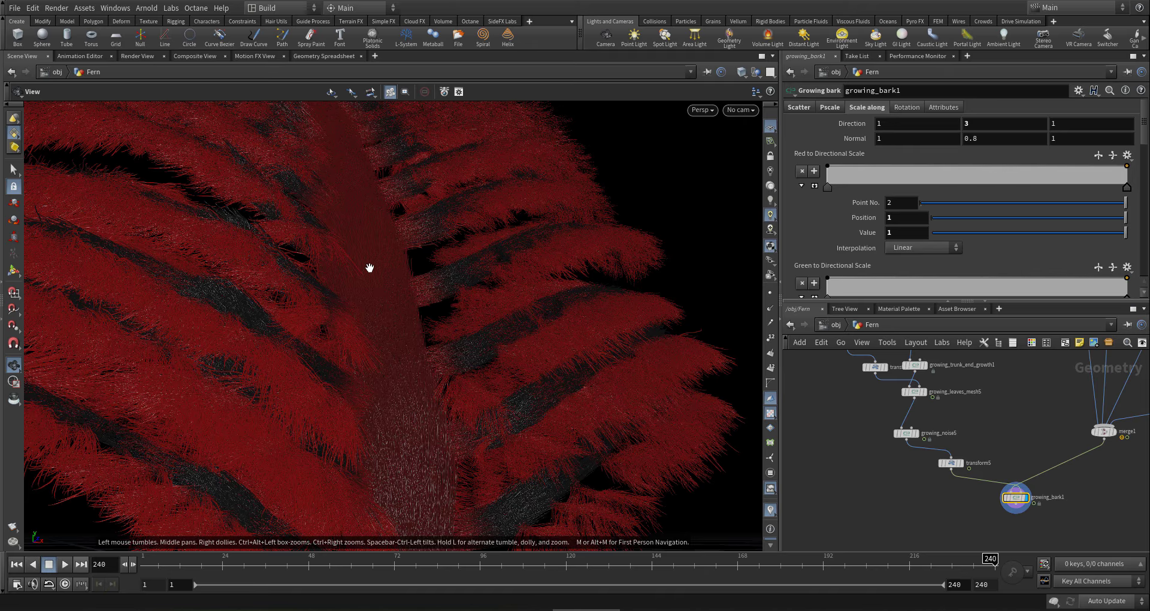
{"action": "left_click", "coordinate": [999, 139]}
{"action": "key", "text": "Return"}
{"action": "left_click_drag", "start_coordinate": [511, 346], "coordinate": [472, 414]}
{"action": "right_click_drag", "start_coordinate": [472, 413], "coordinate": [288, 398]}
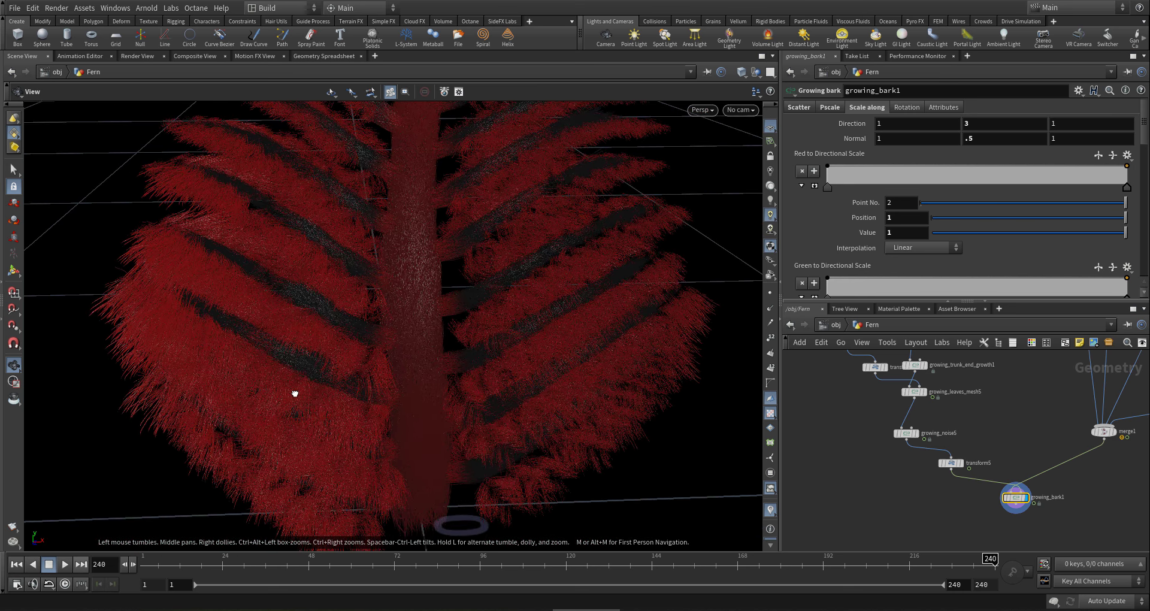
{"action": "left_click_drag", "start_coordinate": [293, 393], "coordinate": [347, 200]}
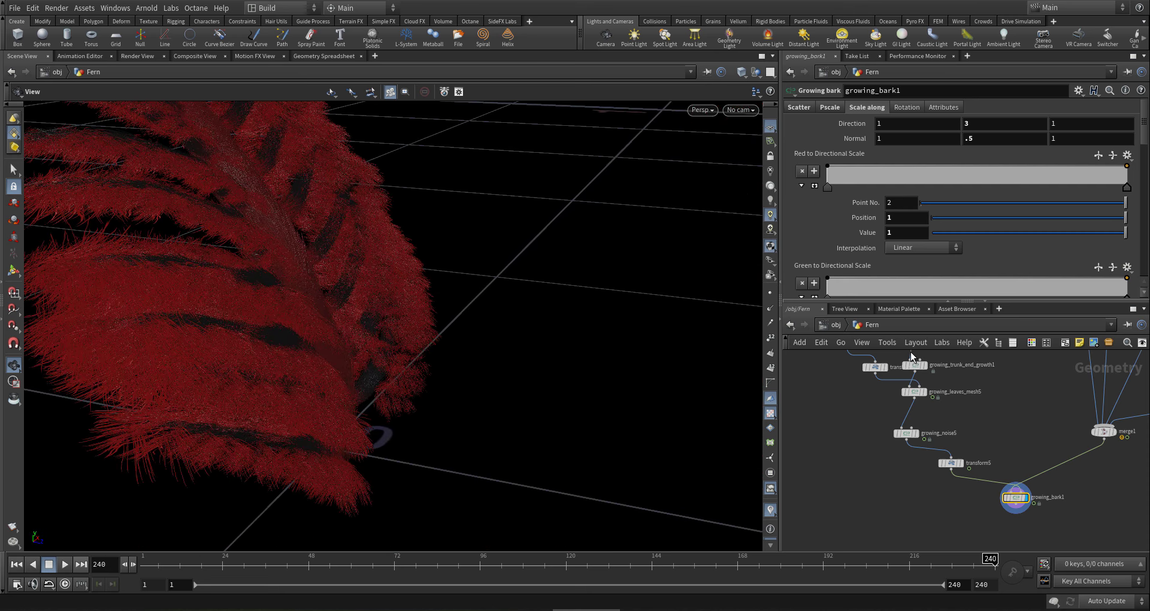
- Lower growing_bark1's pscale mult to .01
{"action": "left_click", "coordinate": [831, 108]}
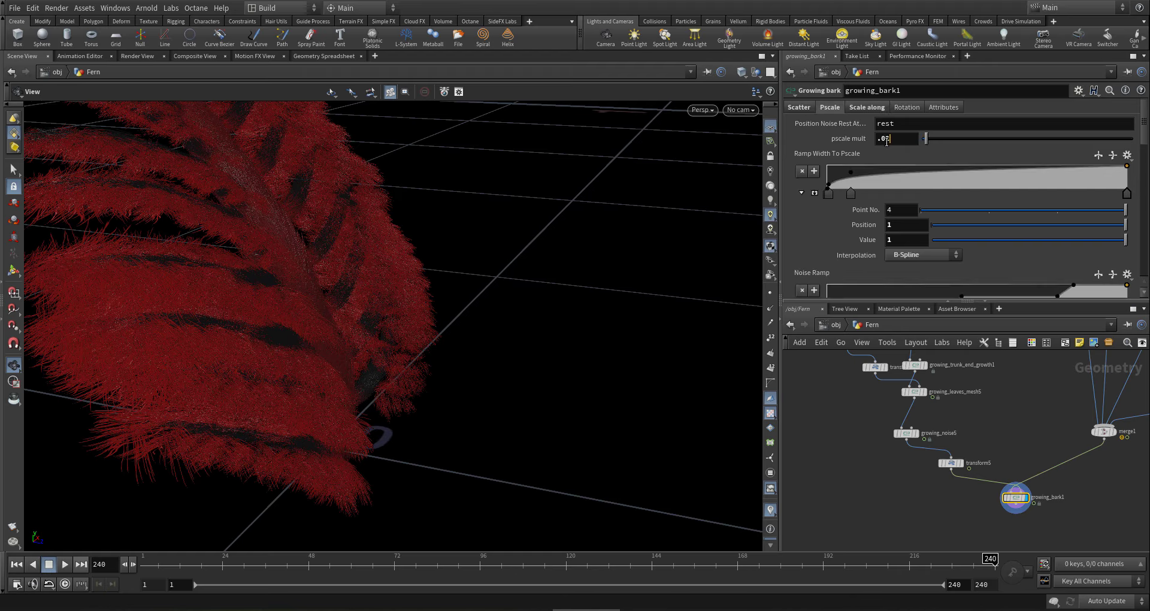
{"action": "double_click", "coordinate": [884, 140]}
{"action": "type", "text": "01"}
{"action": "key", "text": "Return"}
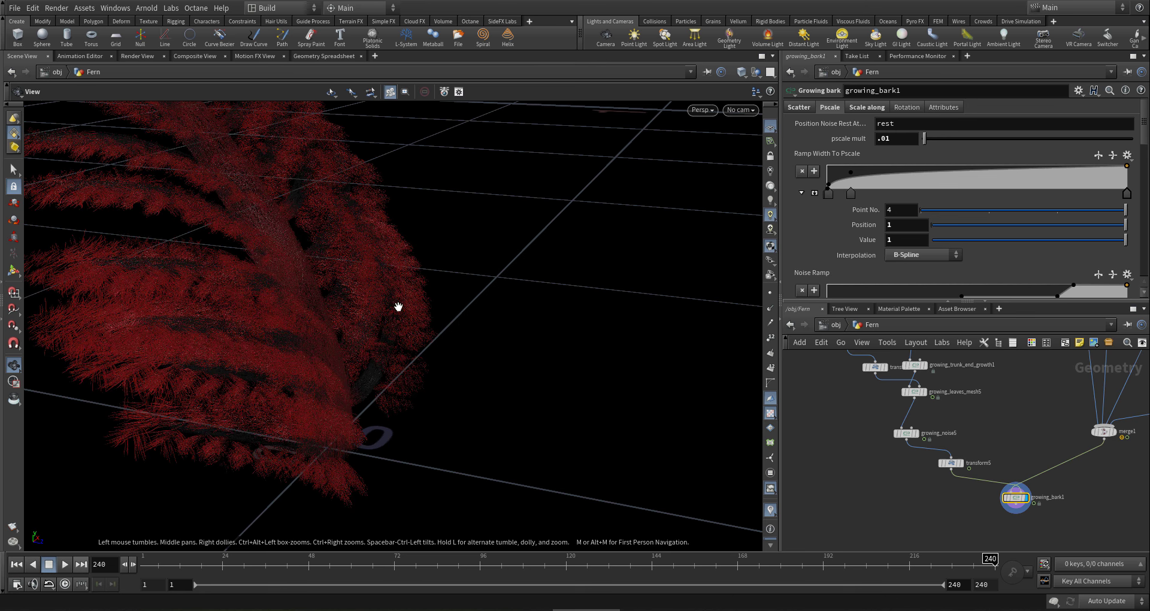
{"action": "scroll", "coordinate": [356, 359], "scroll_direction": "up", "scroll_amount": 3}
{"action": "scroll", "coordinate": [322, 355], "scroll_direction": "up", "scroll_amount": 3}
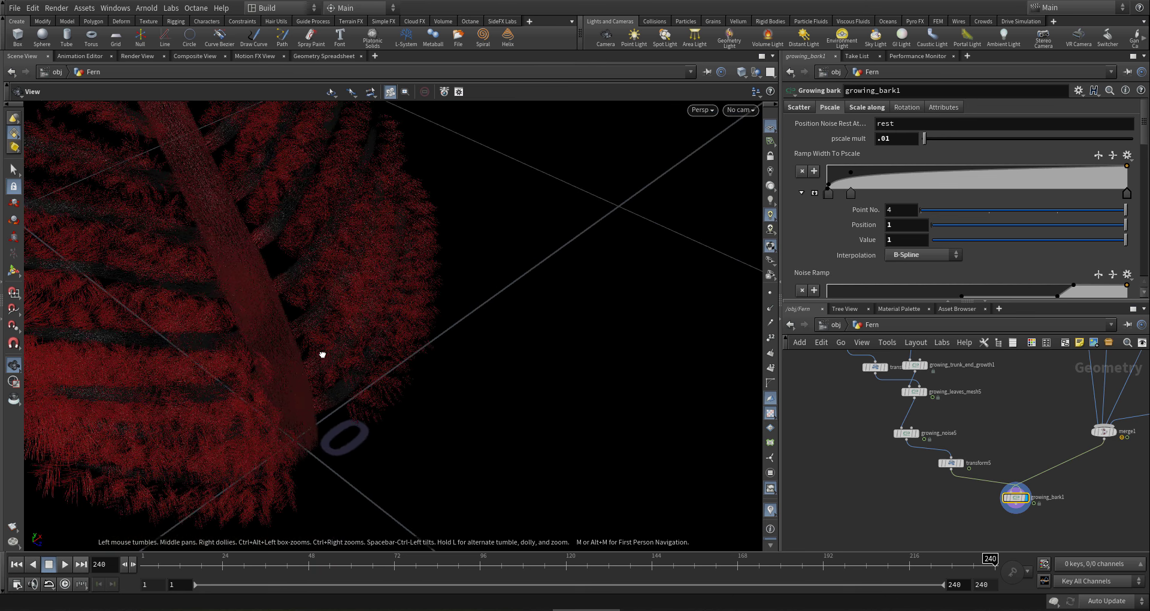
{"action": "left_click_drag", "start_coordinate": [288, 357], "coordinate": [390, 393]}
{"action": "scroll", "coordinate": [386, 334], "scroll_direction": "up", "scroll_amount": 6}
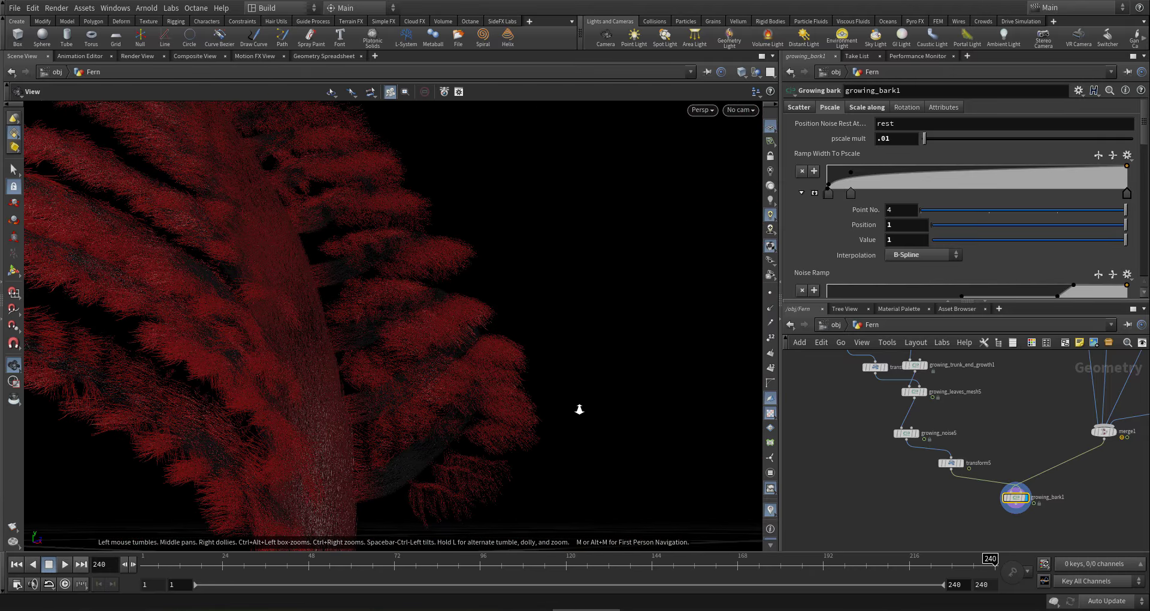
{"action": "scroll", "coordinate": [1097, 480], "scroll_direction": "down", "scroll_amount": 3}
{"action": "middle_click_drag", "start_coordinate": [1095, 480], "coordinate": [1004, 484]}
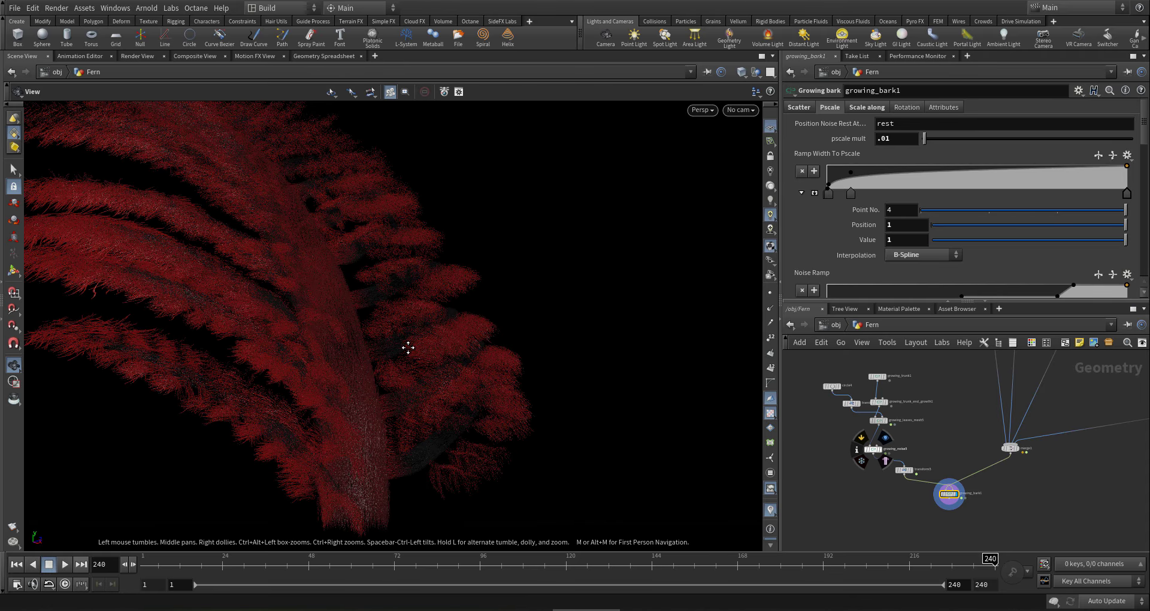
{"action": "left_click_drag", "start_coordinate": [408, 347], "coordinate": [260, 282]}
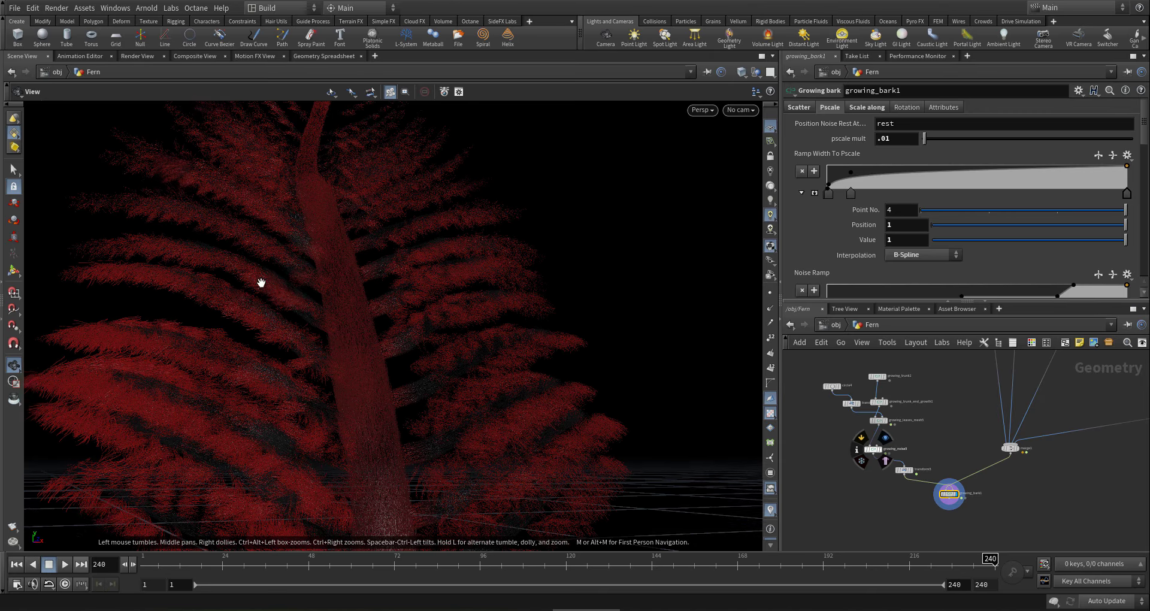
{"action": "left_click_drag", "start_coordinate": [330, 321], "coordinate": [368, 334]}
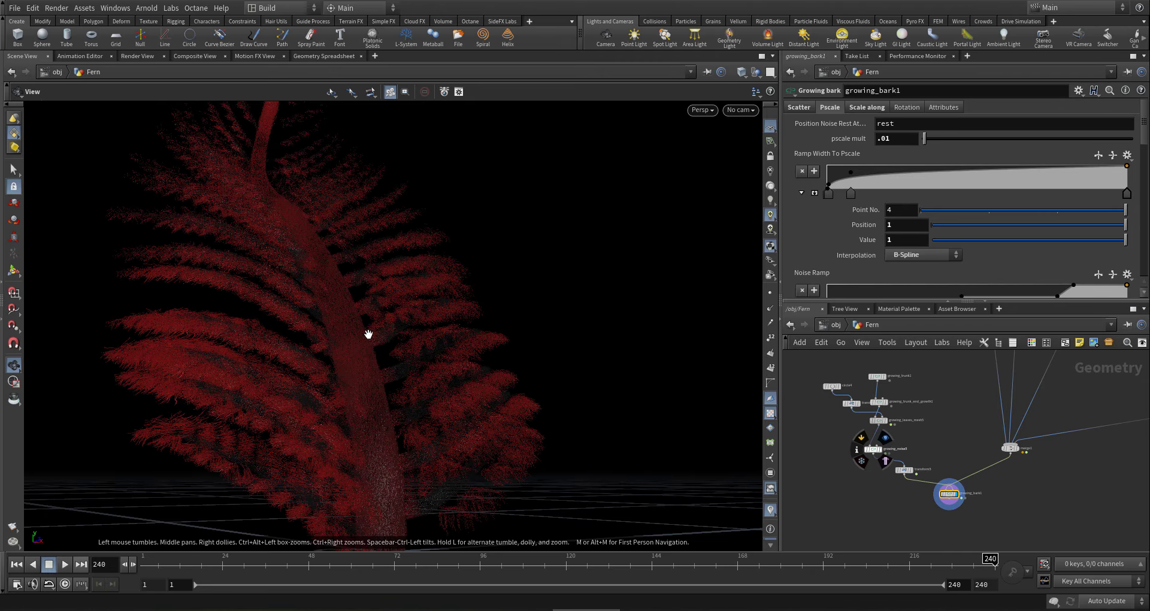
{"action": "scroll", "coordinate": [949, 516], "scroll_direction": "up", "scroll_amount": 5}
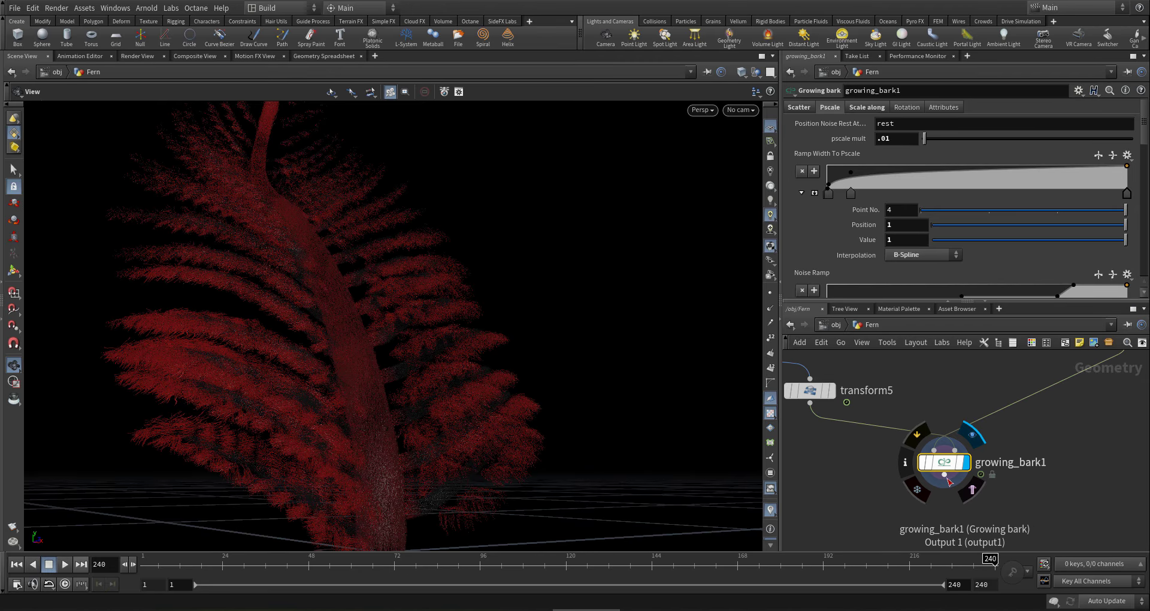
- Add a null below growing_bark1, copy it, and rename it Fur
{"action": "left_click", "coordinate": [946, 476]}
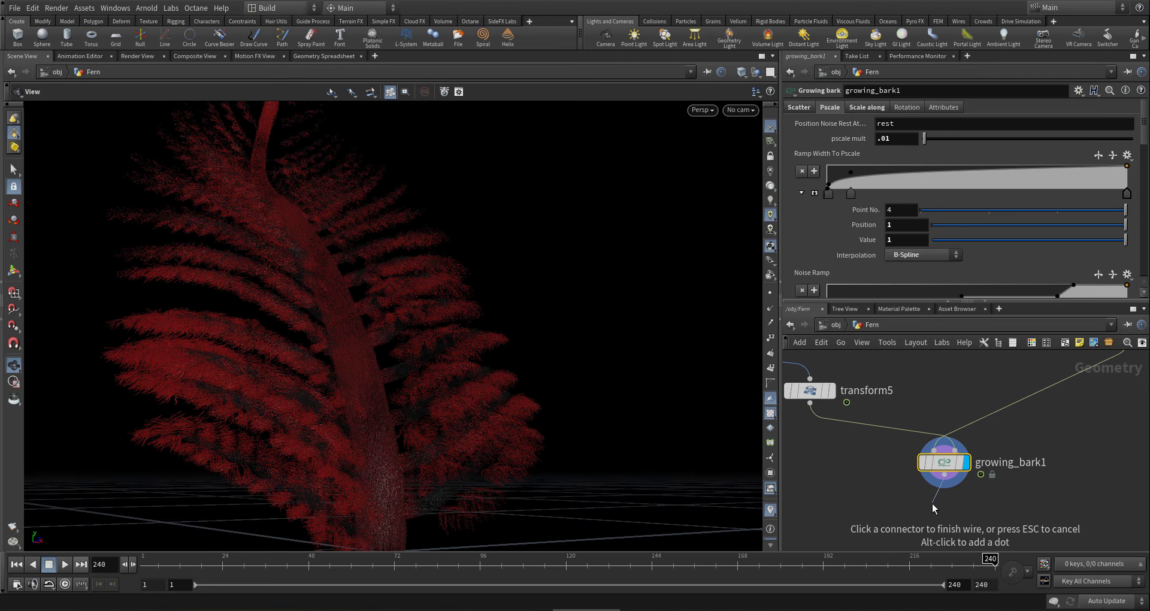
{"action": "key", "text": "Escape"}
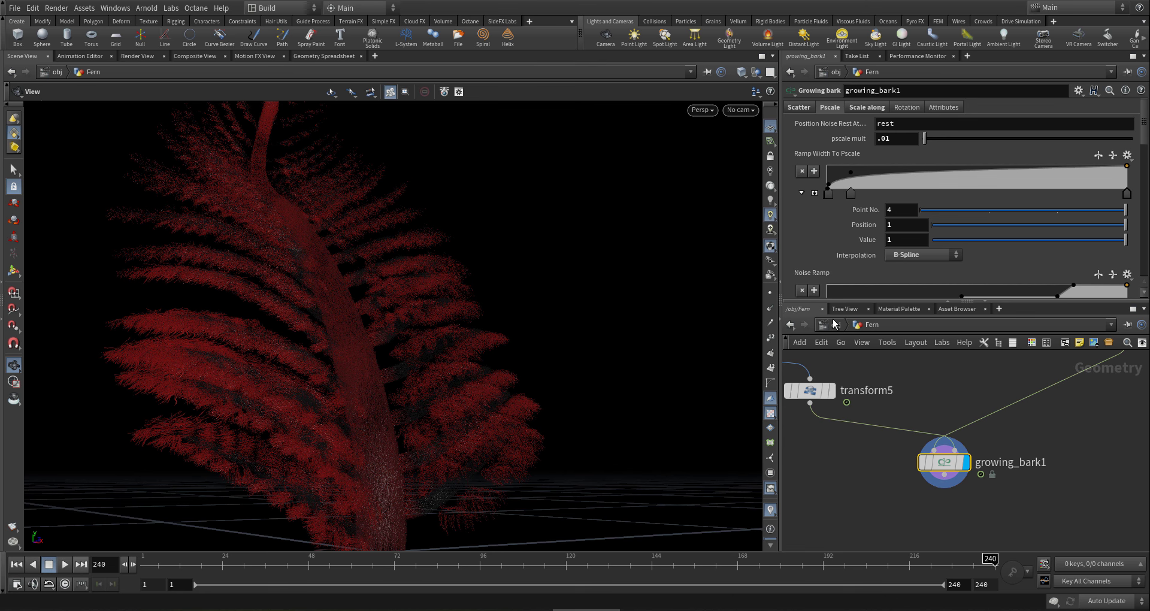
{"action": "middle_click_drag", "start_coordinate": [970, 513], "coordinate": [956, 466]}
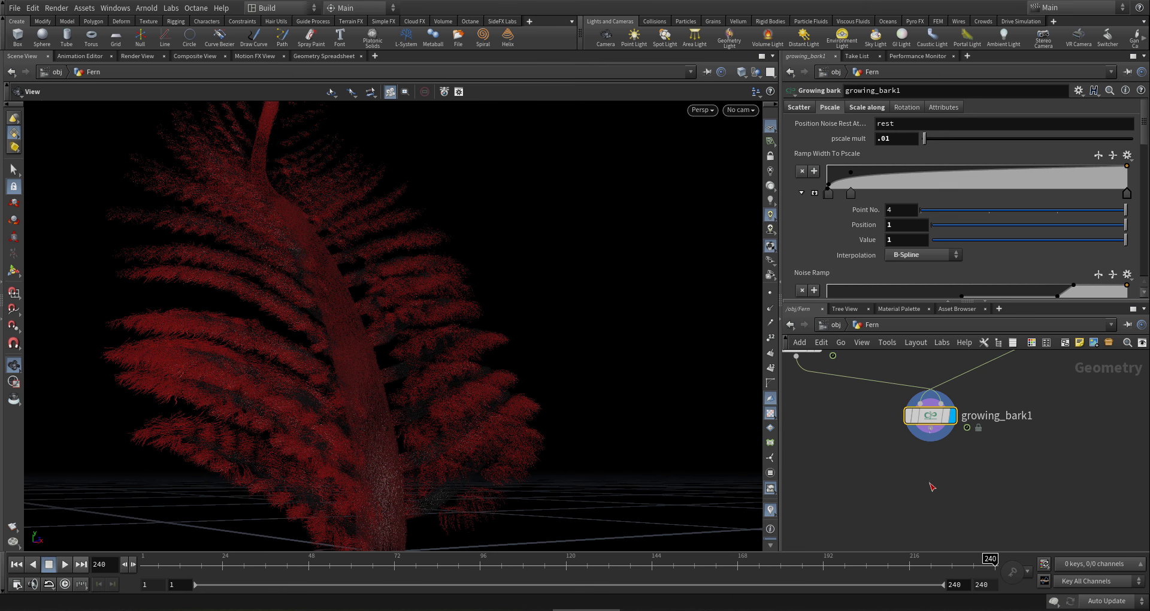
{"action": "key", "text": "Tab"}
{"action": "type", "text": "nul"}
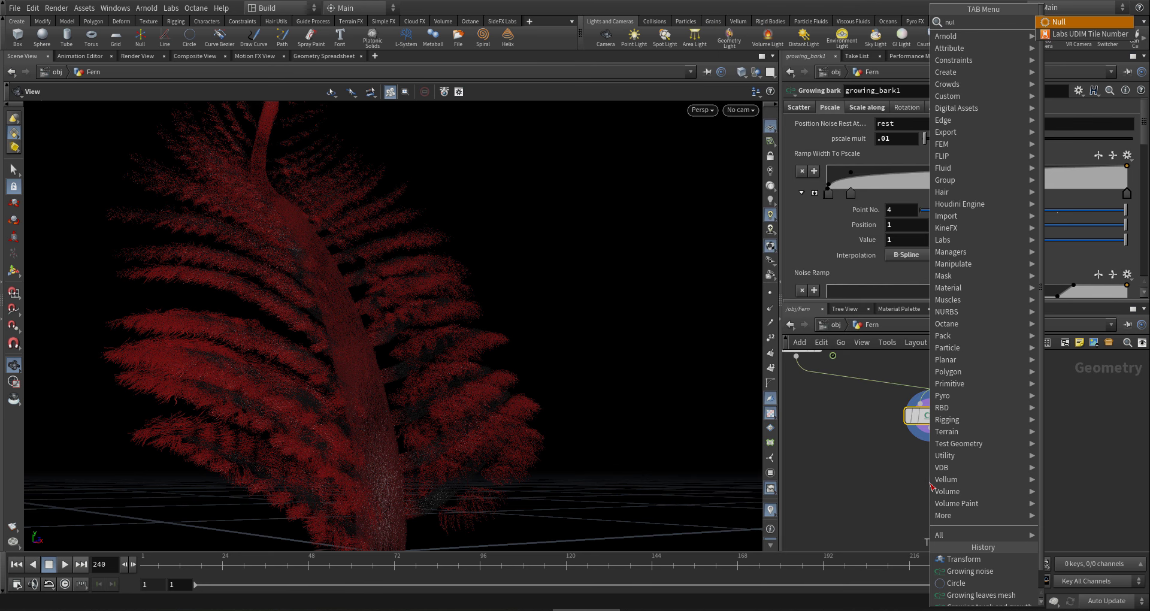
{"action": "key", "text": "Return"}
{"action": "left_click", "coordinate": [933, 487]}
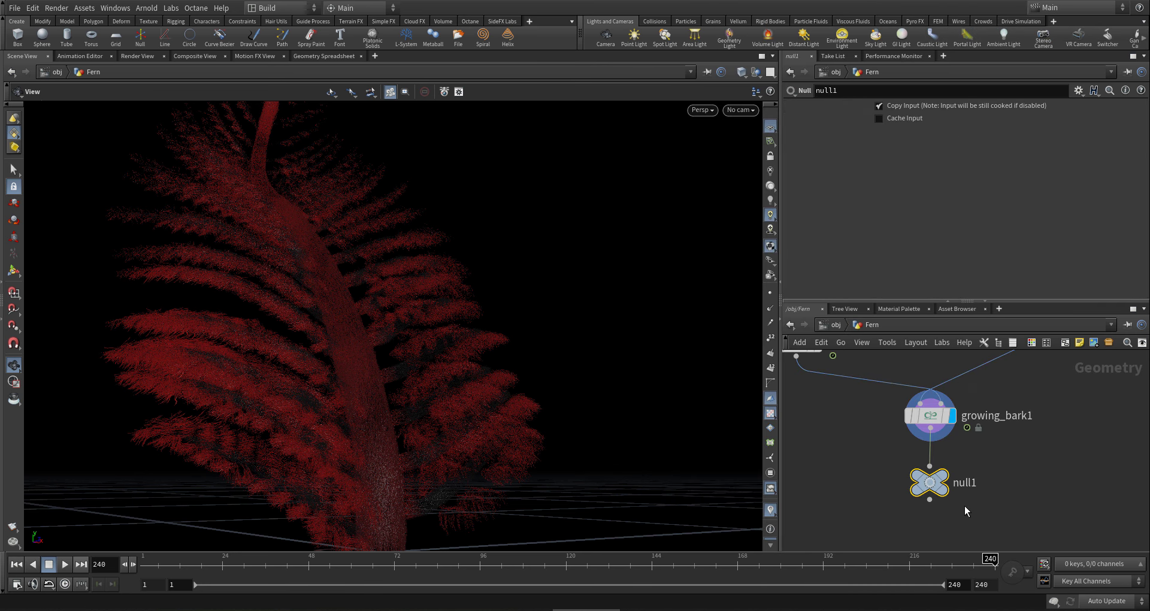
{"action": "key", "text": "ctrl+c"}
{"action": "double_click", "coordinate": [966, 482]}
{"action": "type", "text": "Fur"}
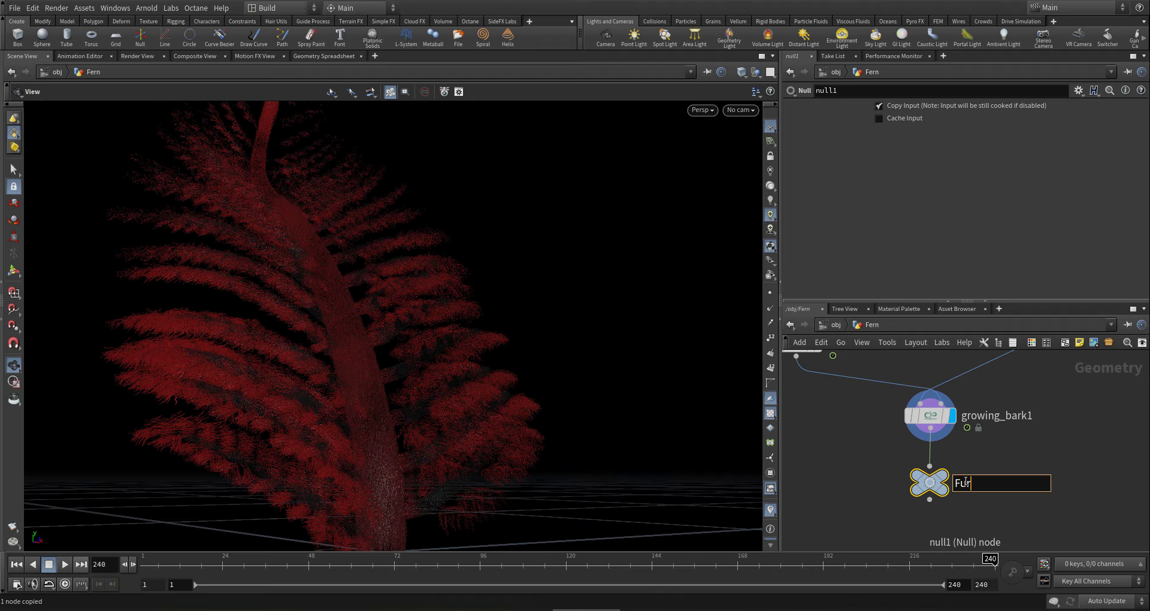
{"action": "key", "text": "Return"}
- Display merge1's full fern output again
{"action": "middle_click_drag", "start_coordinate": [1011, 478], "coordinate": [915, 473]}
{"action": "scroll", "coordinate": [916, 473], "scroll_direction": "down", "scroll_amount": 5}
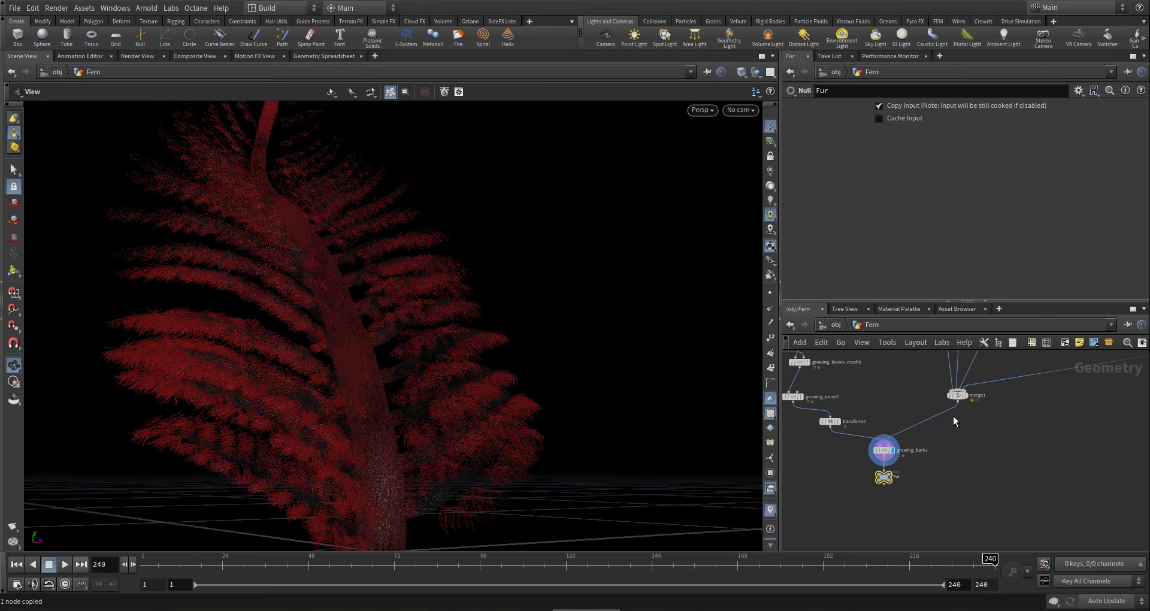
{"action": "left_click", "coordinate": [967, 395]}
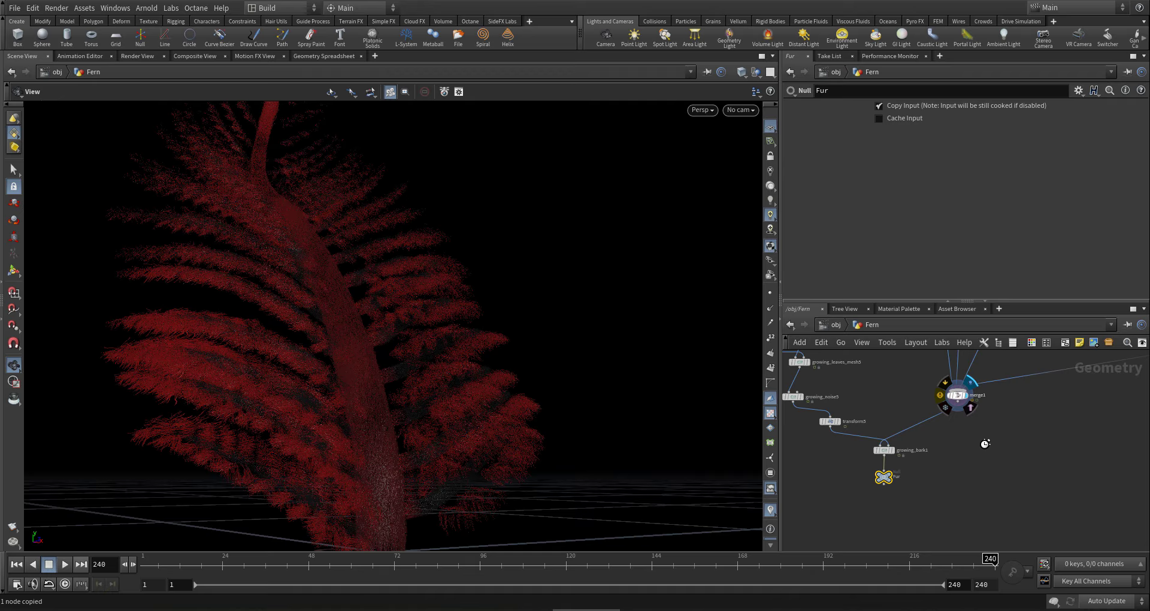
- At /obj, add a Geometry object wired under Fern and name it Fur
{"action": "left_click", "coordinate": [836, 325]}
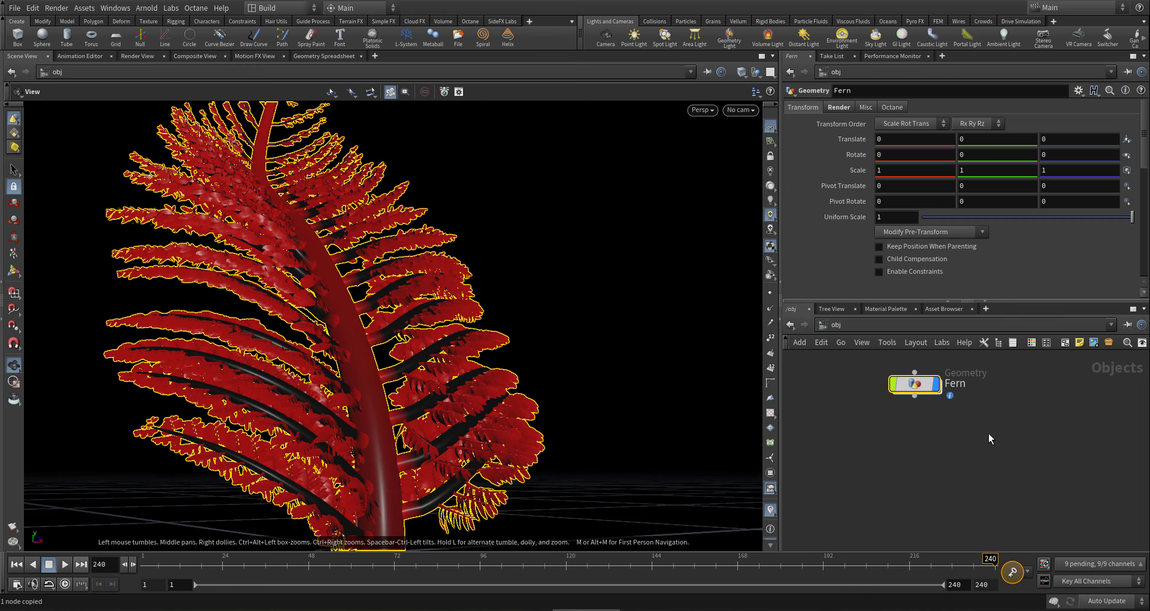
{"action": "left_click", "coordinate": [913, 429]}
{"action": "key", "text": "Tab"}
{"action": "type", "text": "ge"}
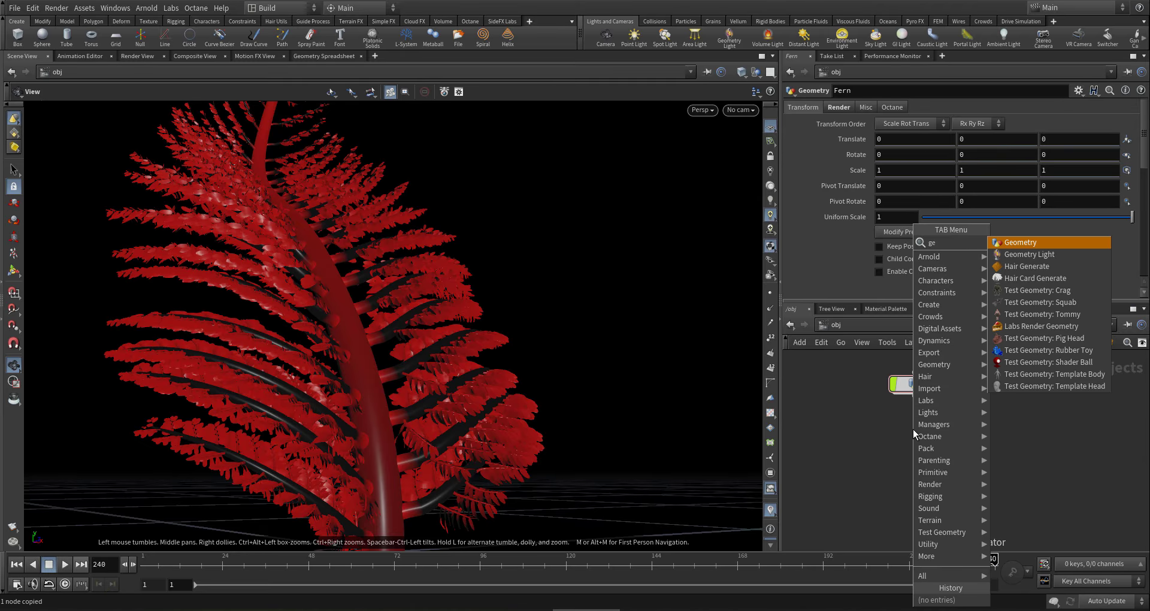
{"action": "key", "text": "Return"}
{"action": "left_click", "coordinate": [928, 423]}
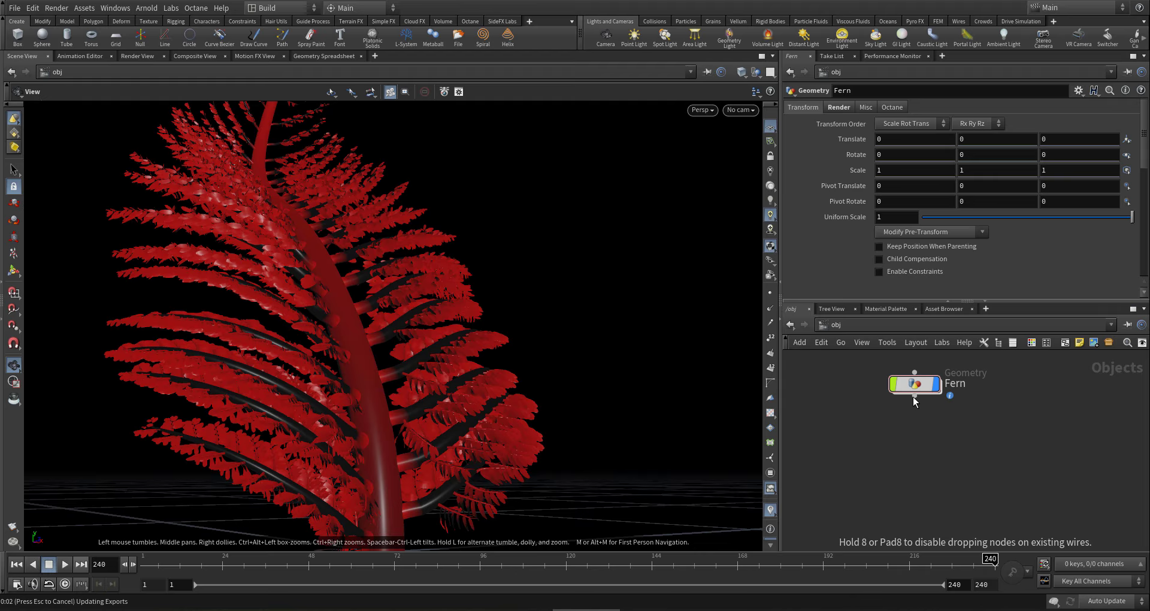
{"action": "left_click_drag", "start_coordinate": [913, 396], "coordinate": [915, 447]}
{"action": "double_click", "coordinate": [966, 450]}
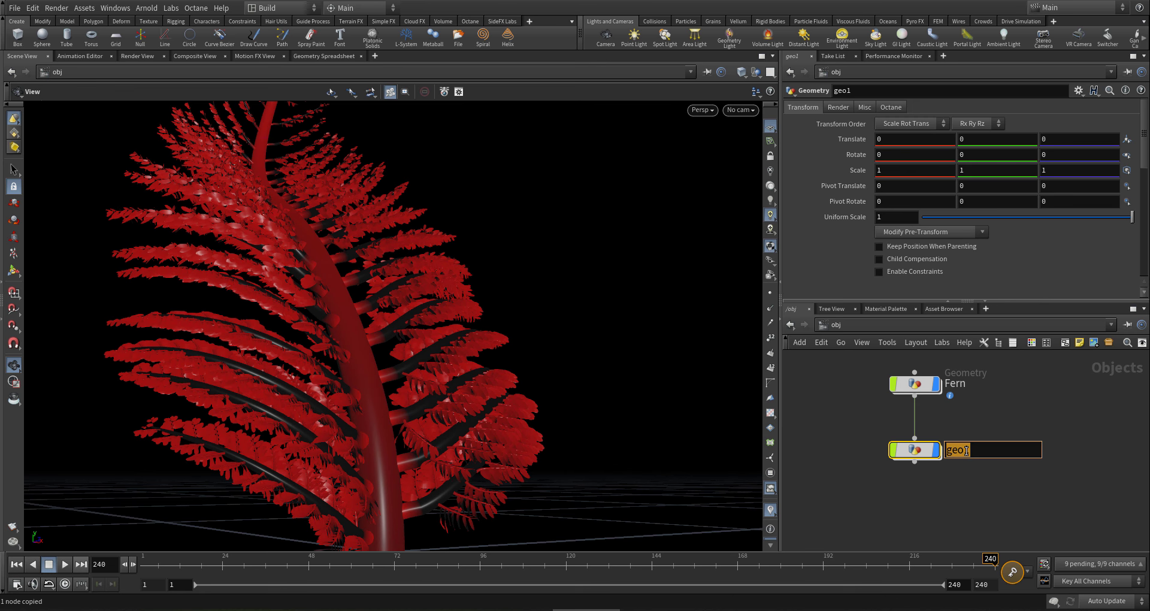
{"action": "type", "text": "Fur"}
{"action": "key", "text": "Return"}
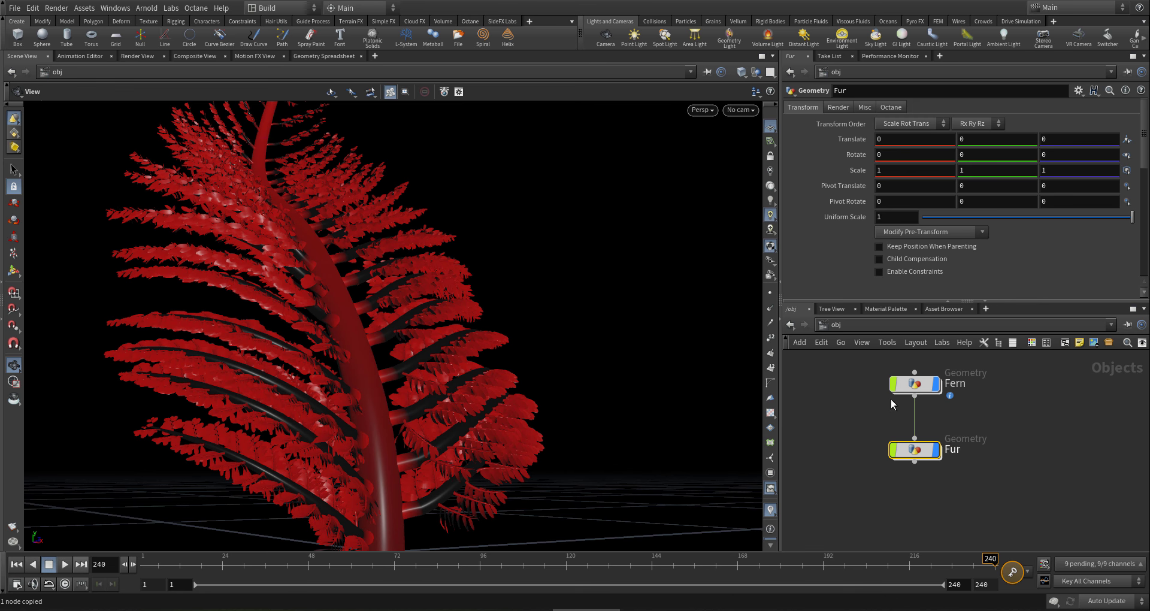
{"action": "left_click_drag", "start_coordinate": [965, 413], "coordinate": [858, 359]}
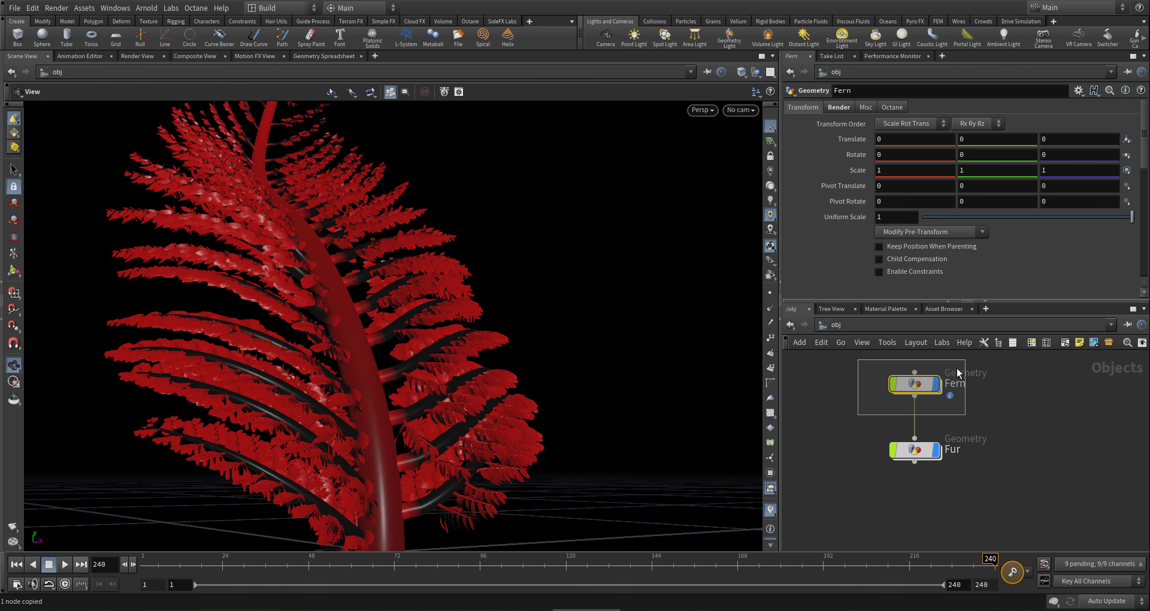
- Inside the Fur object, add an Object Merge node
{"action": "double_click", "coordinate": [920, 450]}
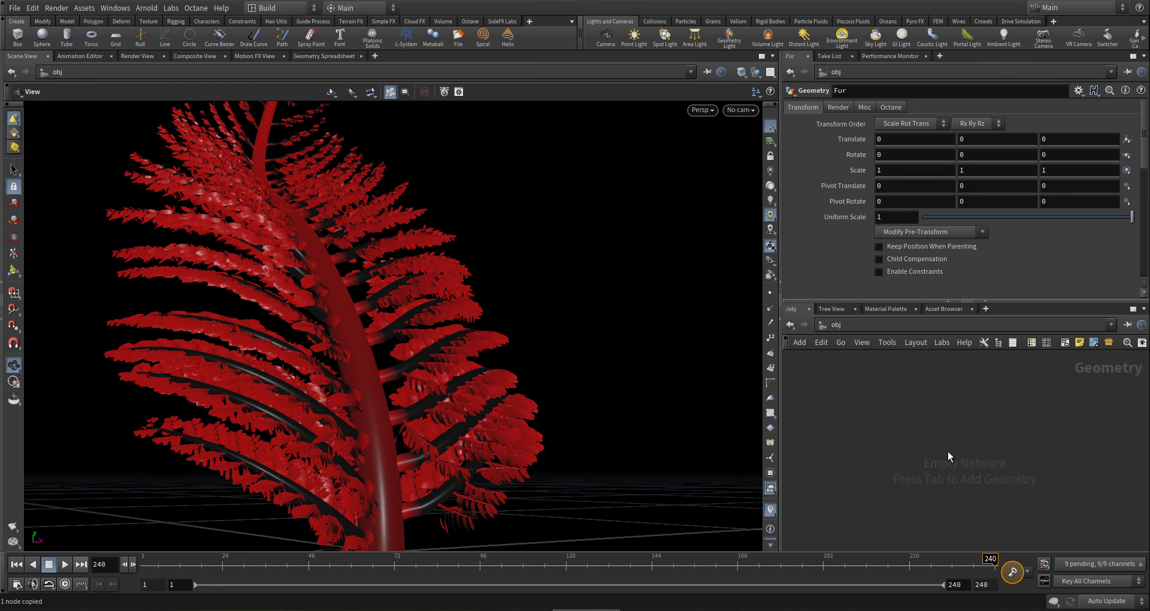
{"action": "key", "text": "Tab"}
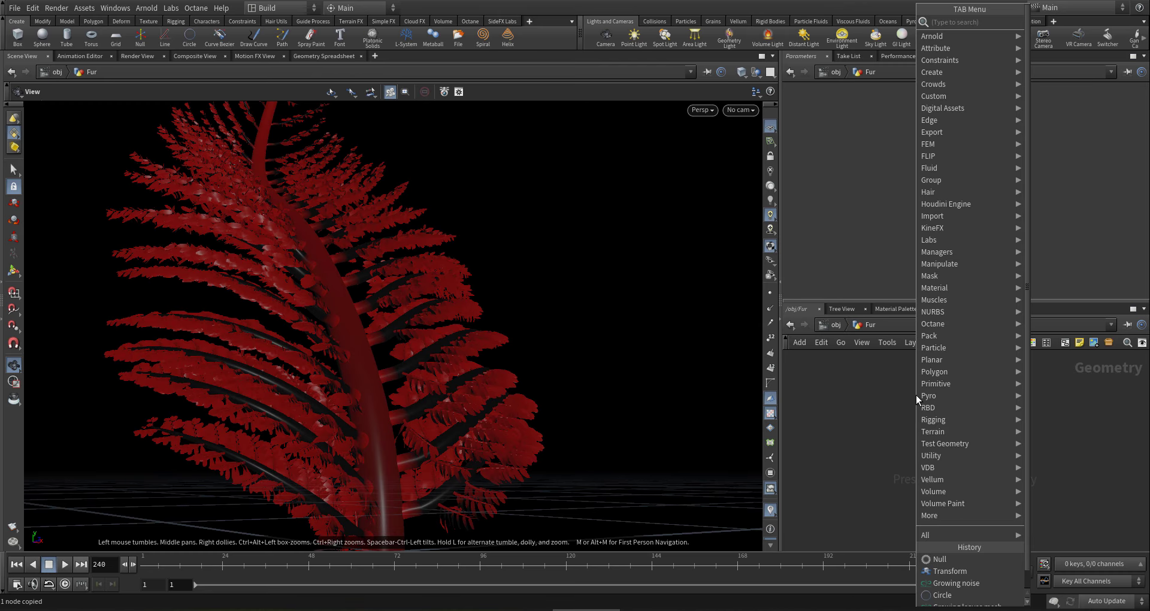
{"action": "type", "text": "o mer"}
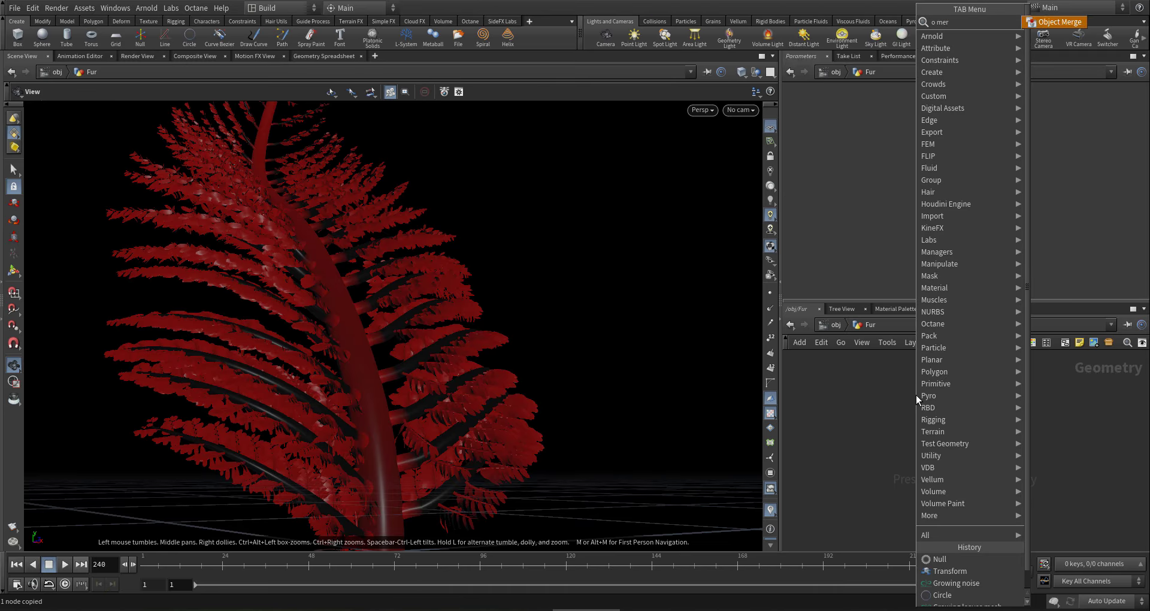
{"action": "key", "text": "Return"}
{"action": "left_click", "coordinate": [943, 421]}
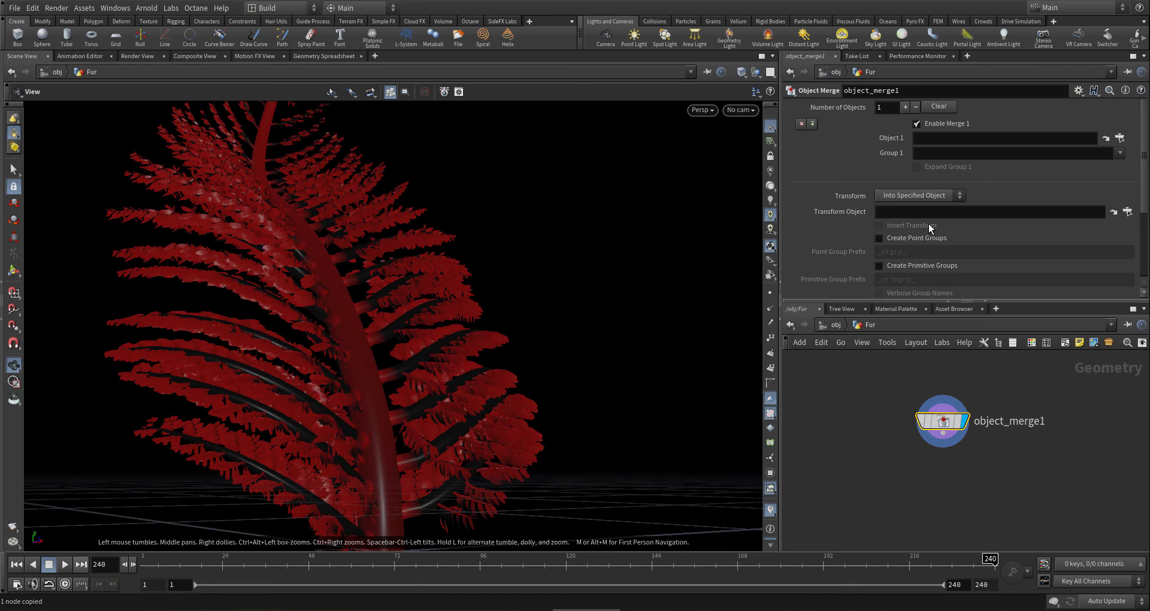
- Point object_merge1's Object 1 path at /obj/Fern/Fur/
{"action": "left_click", "coordinate": [969, 137]}
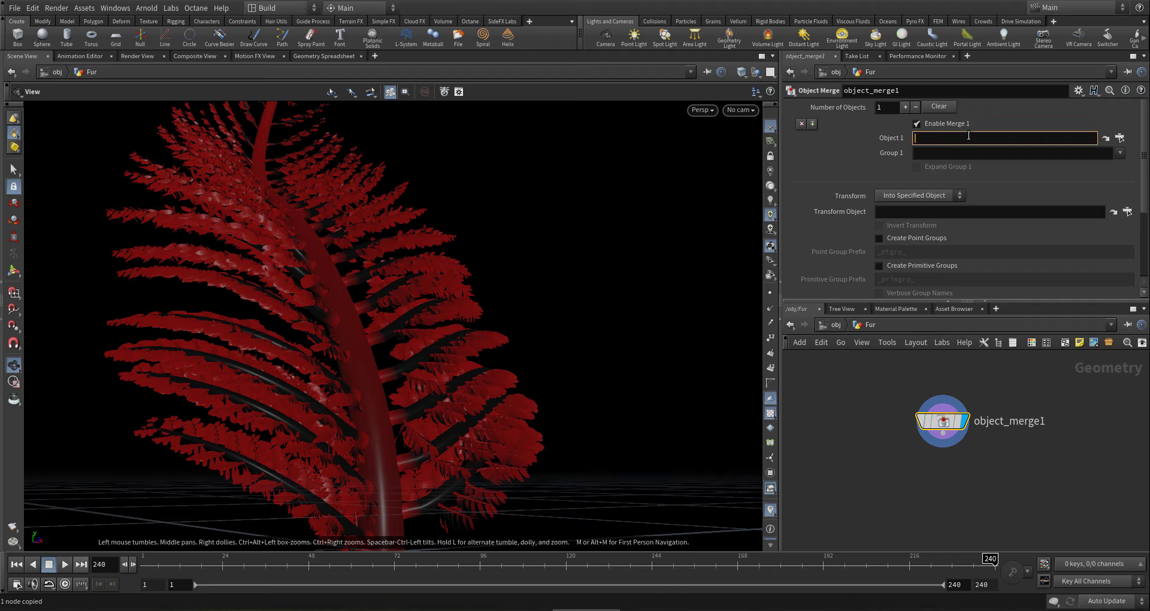
{"action": "key", "text": "ctrl+v"}
{"action": "key", "text": "Return"}
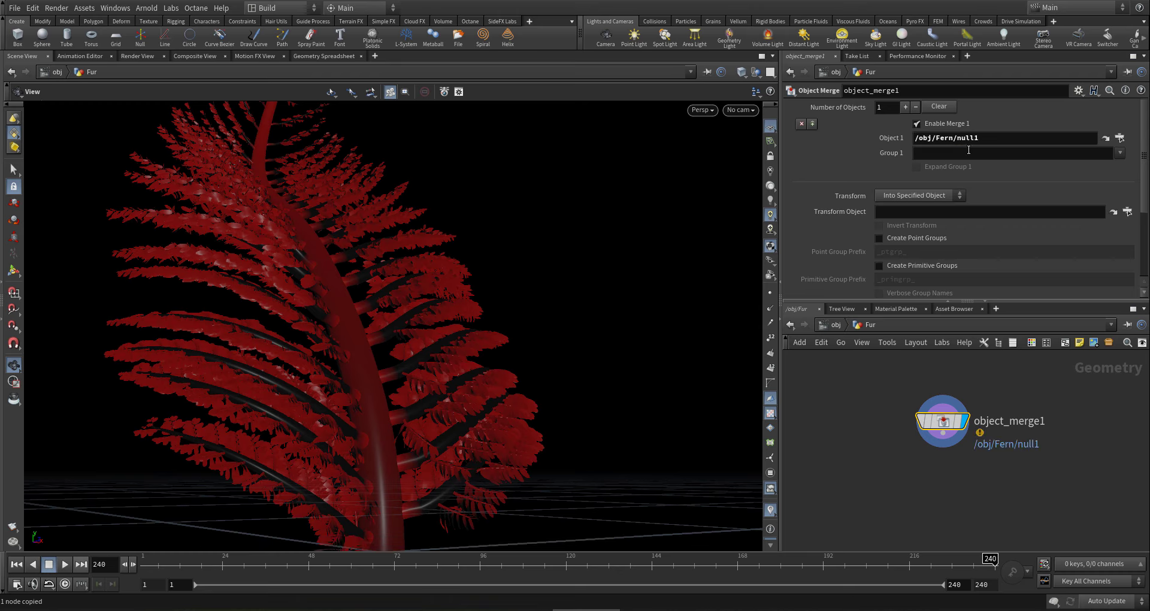
{"action": "left_click", "coordinate": [991, 138]}
{"action": "key", "text": "BackSpace"}
{"action": "key", "text": "BackSpace"}
{"action": "key", "text": "BackSpace"}
{"action": "key", "text": "BackSpace"}
{"action": "key", "text": "BackSpace"}
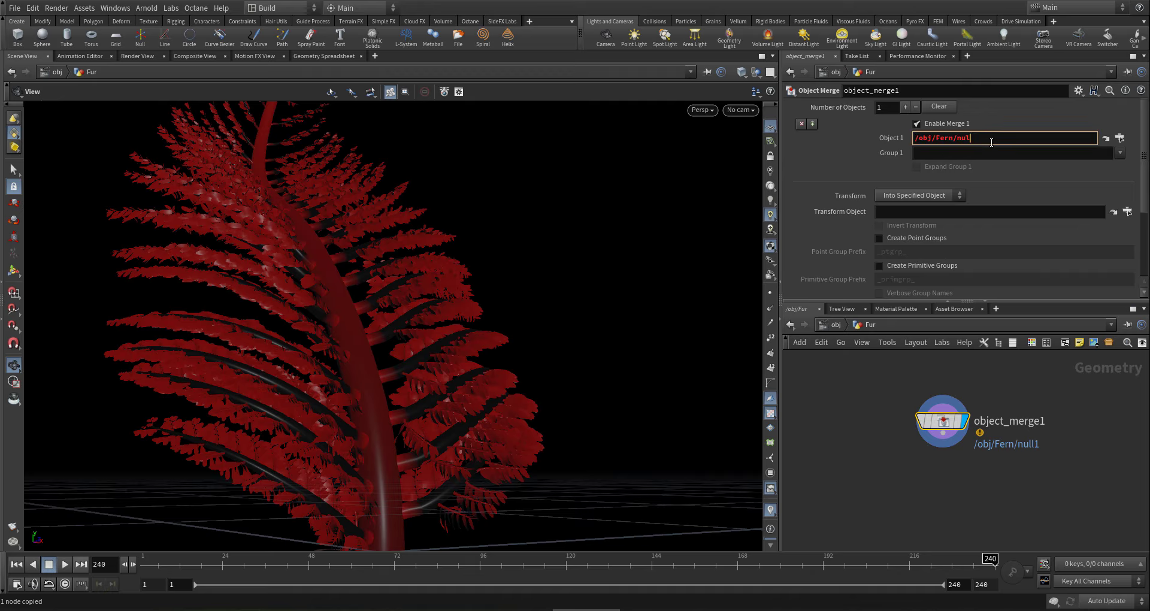
{"action": "left_click", "coordinate": [986, 156]}
{"action": "key", "text": "Return"}
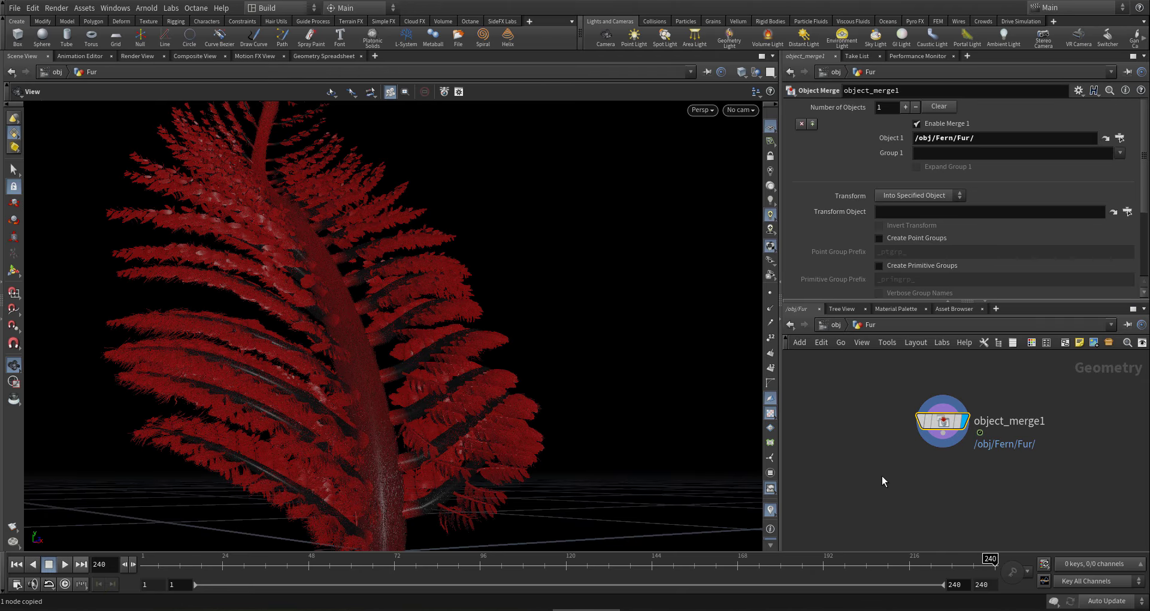
{"action": "middle_click_drag", "start_coordinate": [858, 468], "coordinate": [886, 477]}
- Enable Packed Geo Instancing on the Fur object's Octane properties
{"action": "left_click", "coordinate": [837, 325]}
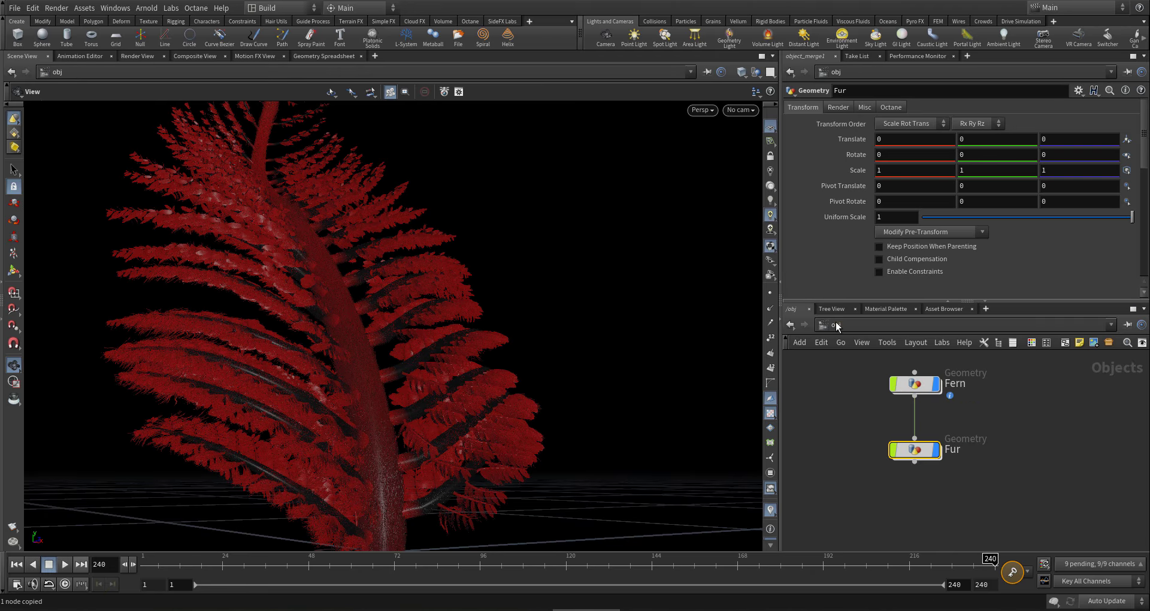
{"action": "left_click", "coordinate": [885, 108]}
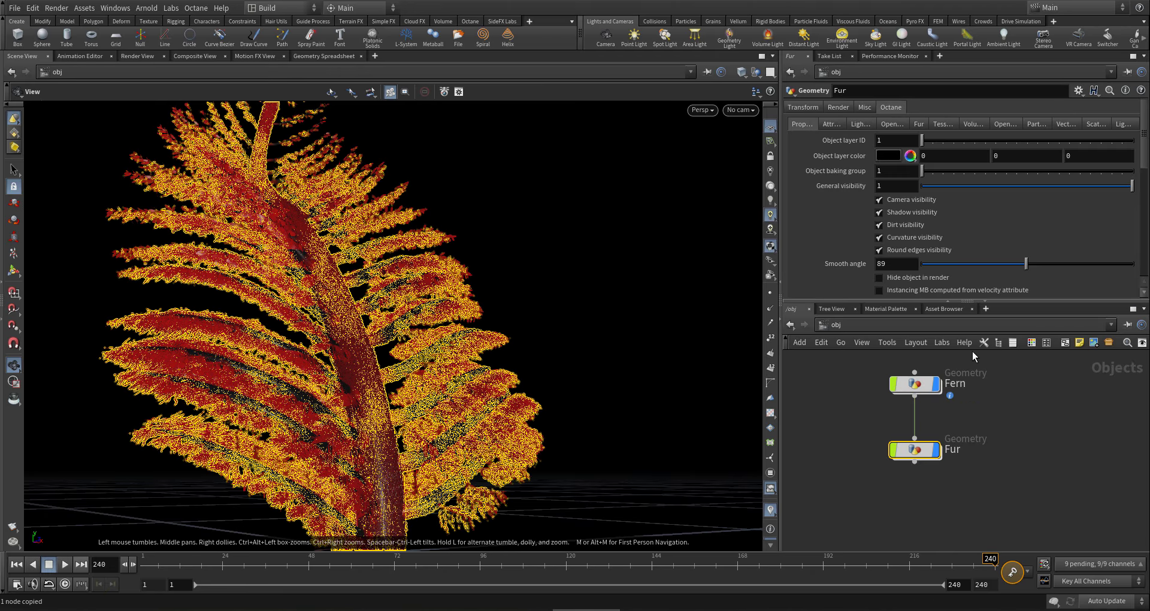
{"action": "scroll", "coordinate": [854, 239], "scroll_direction": "down", "scroll_amount": 2}
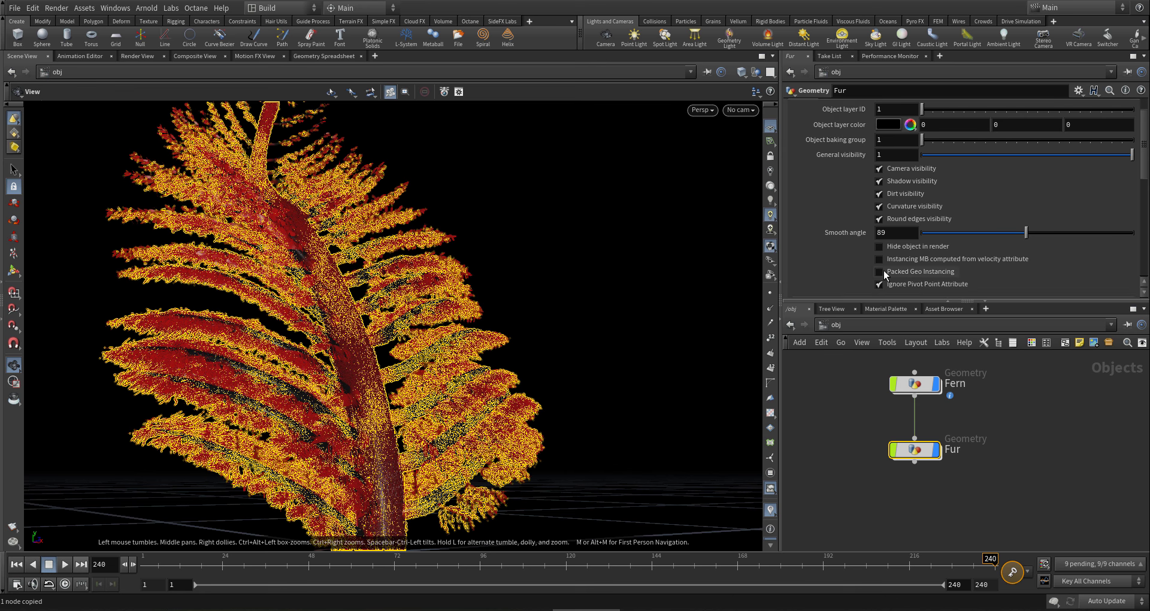
{"action": "left_click", "coordinate": [879, 272]}
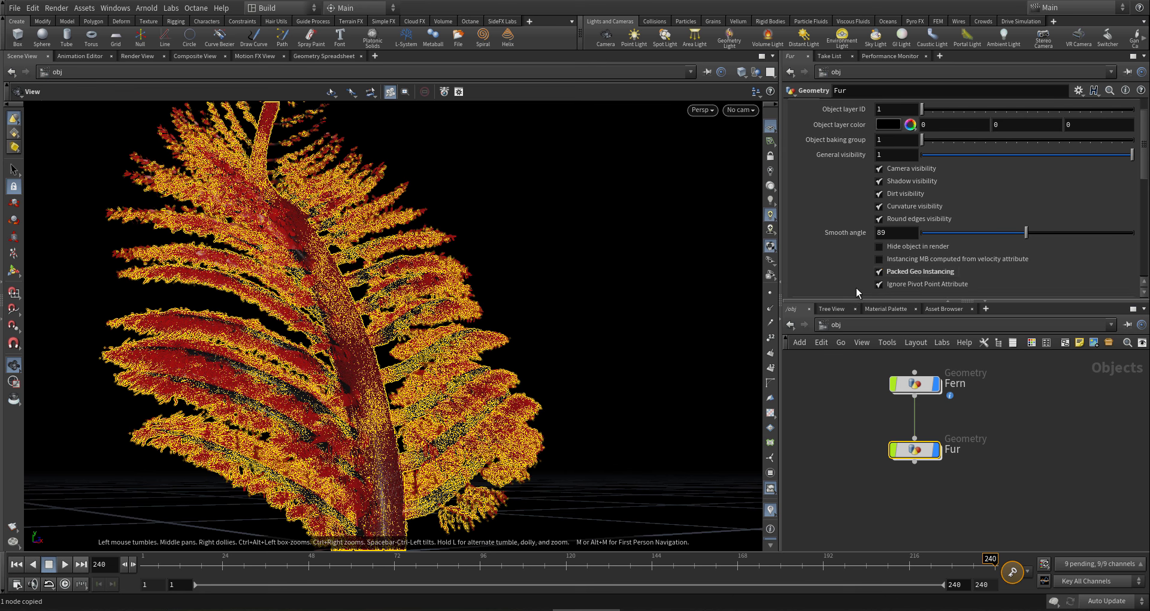
- Inspect the instanced red fur on the lower fern, then go back inside Fern
{"action": "left_click", "coordinate": [797, 469]}
{"action": "left_click_drag", "start_coordinate": [459, 383], "coordinate": [430, 416]}
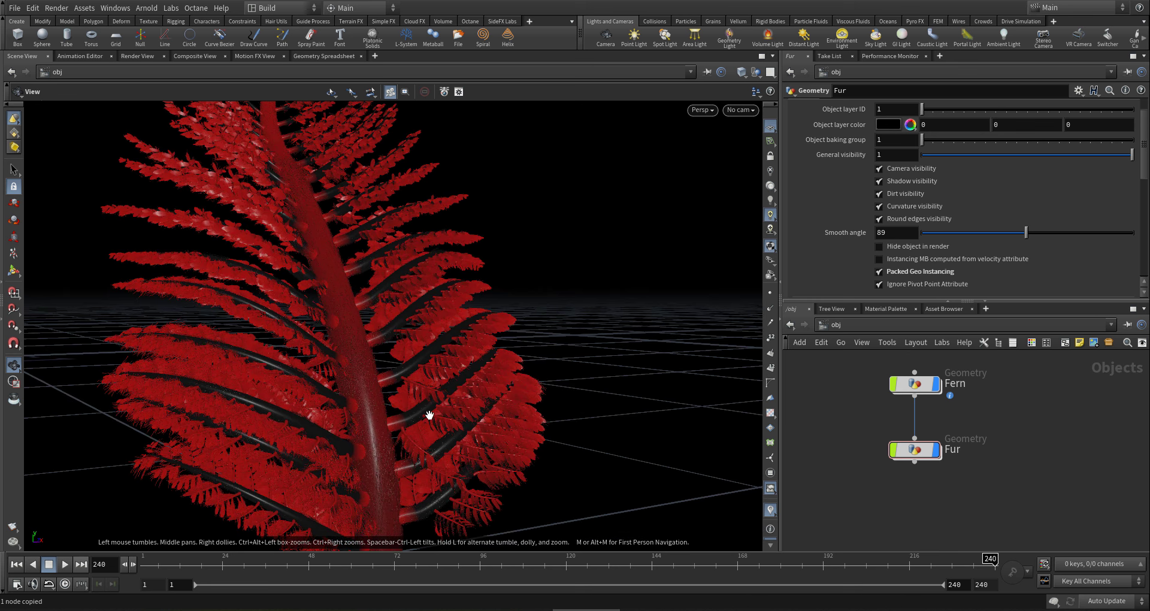
{"action": "right_click_drag", "start_coordinate": [430, 416], "coordinate": [509, 396]}
{"action": "left_click_drag", "start_coordinate": [446, 397], "coordinate": [497, 390]}
{"action": "scroll", "coordinate": [869, 419], "scroll_direction": "down", "scroll_amount": 2}
{"action": "scroll", "coordinate": [868, 406], "scroll_direction": "up", "scroll_amount": 3}
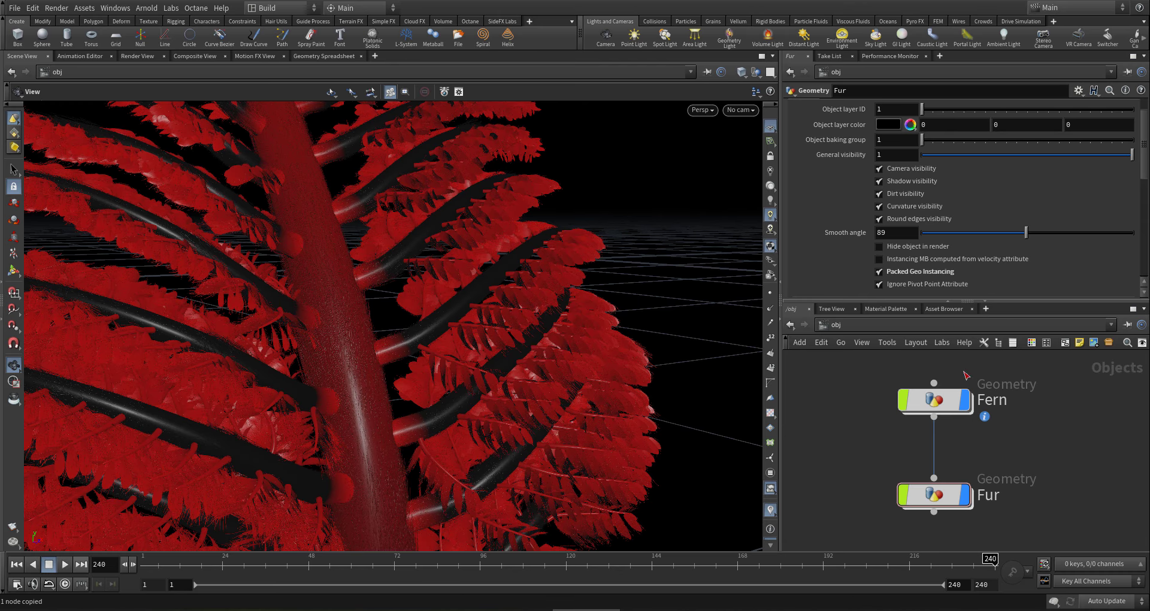
{"action": "mouse_move", "coordinate": [933, 416]}
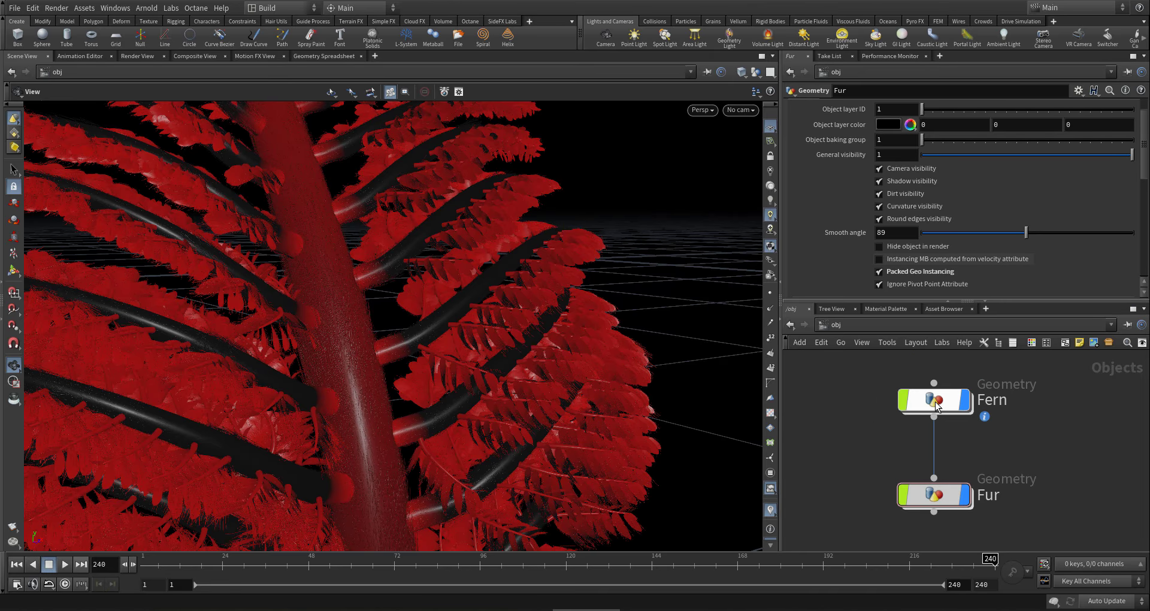
{"action": "double_click", "coordinate": [936, 405]}
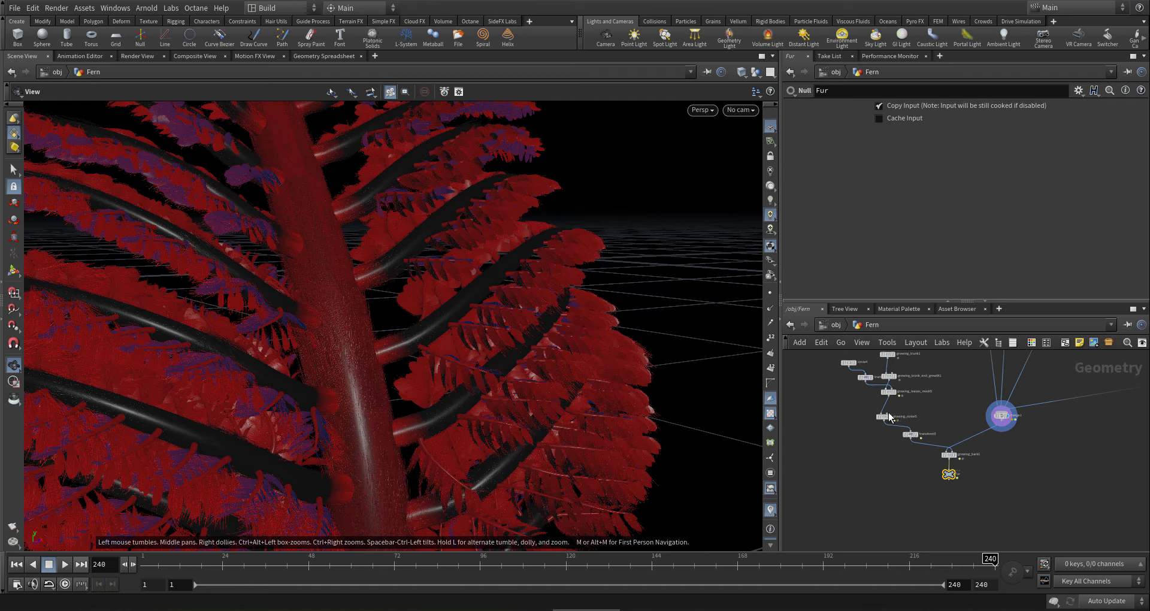
- Set growing_bark1's pscale mult to .03 and orbit around the densely furred fern
{"action": "scroll", "coordinate": [890, 418], "scroll_direction": "up", "scroll_amount": 4}
{"action": "left_click", "coordinate": [1001, 504]}
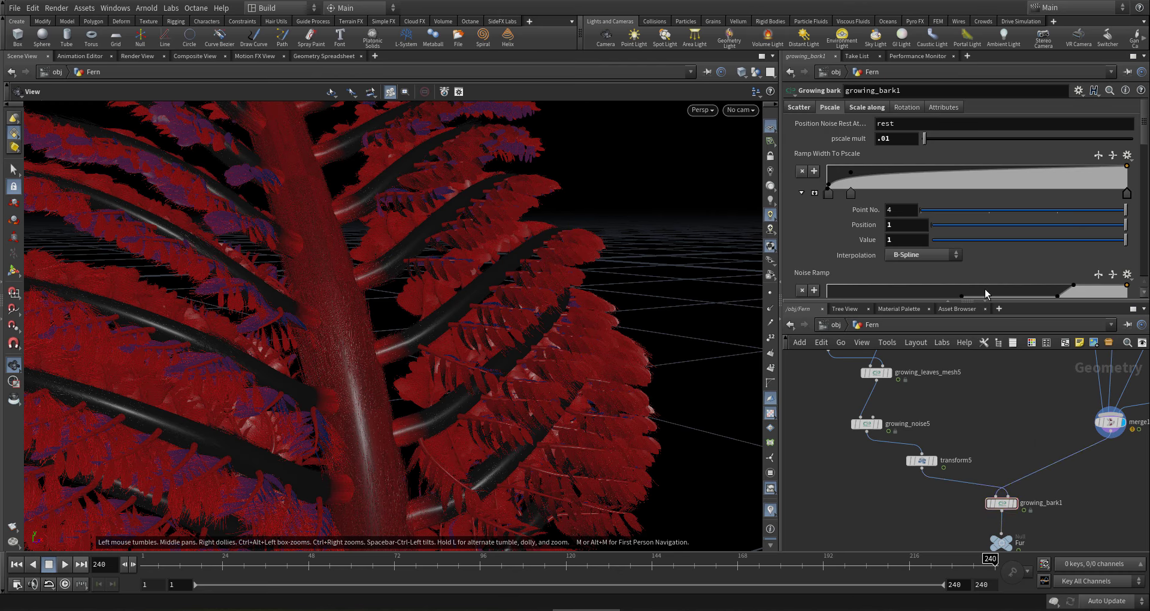
{"action": "left_click_drag", "start_coordinate": [894, 139], "coordinate": [744, 118]}
{"action": "type", "text": ".03"}
{"action": "key", "text": "Return"}
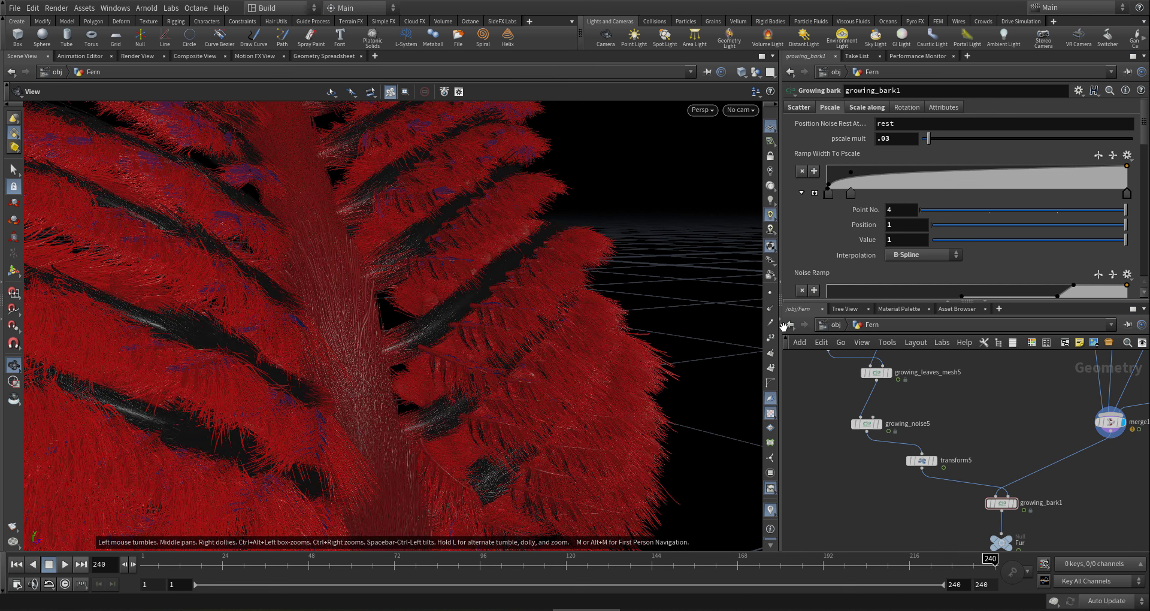
{"action": "left_click_drag", "start_coordinate": [409, 358], "coordinate": [344, 275]}
{"action": "middle_click_drag", "start_coordinate": [341, 336], "coordinate": [347, 352]}
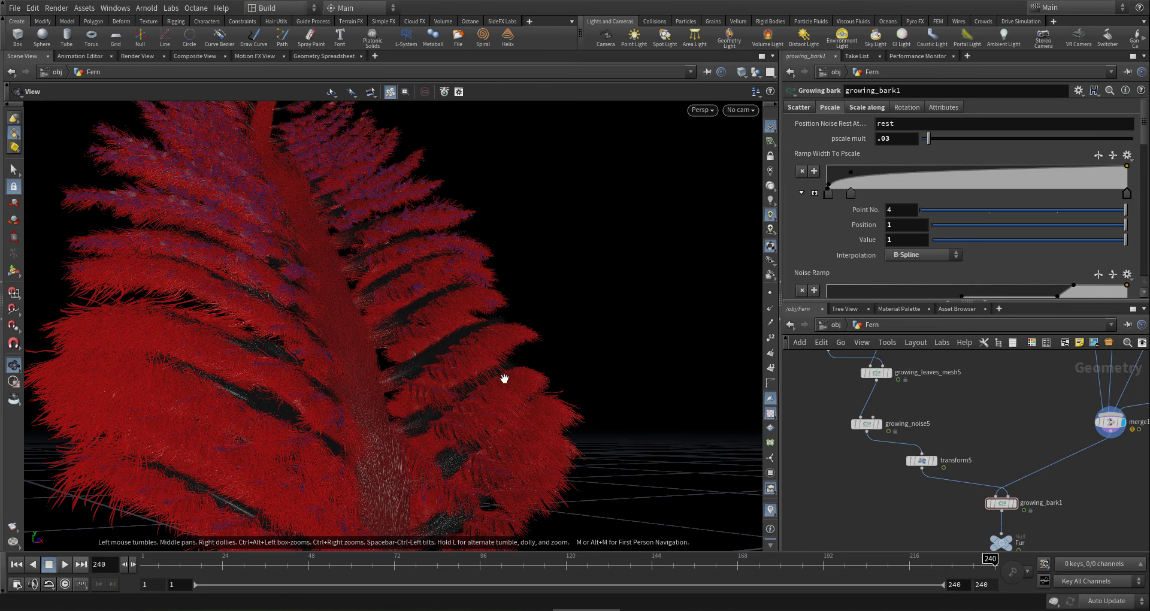
{"action": "left_click_drag", "start_coordinate": [462, 380], "coordinate": [327, 386]}
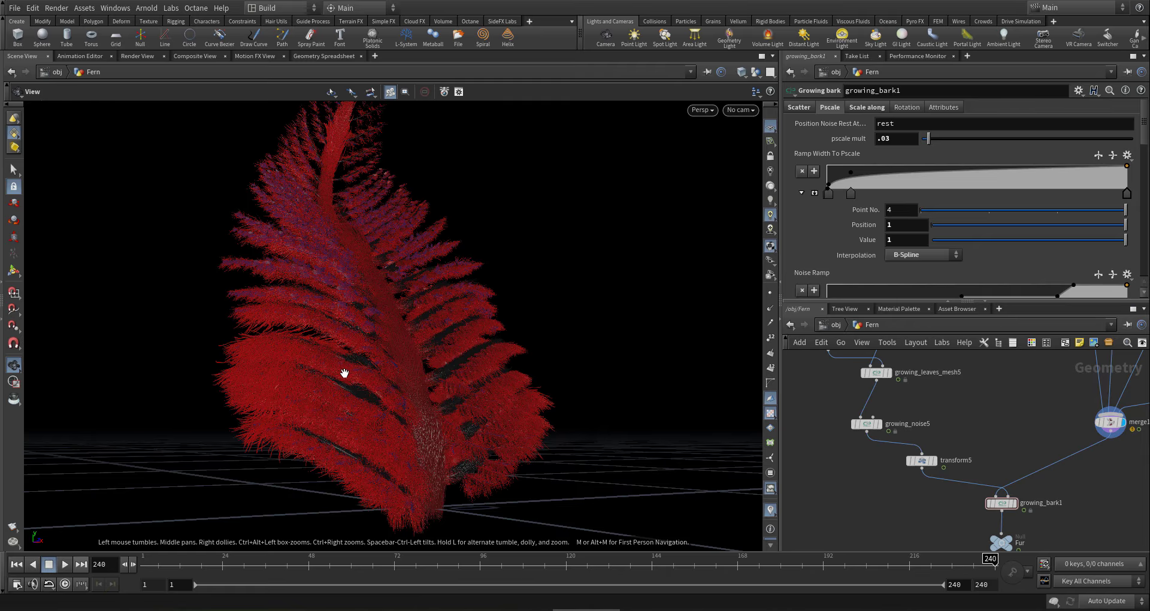
{"action": "left_click_drag", "start_coordinate": [341, 424], "coordinate": [407, 402]}
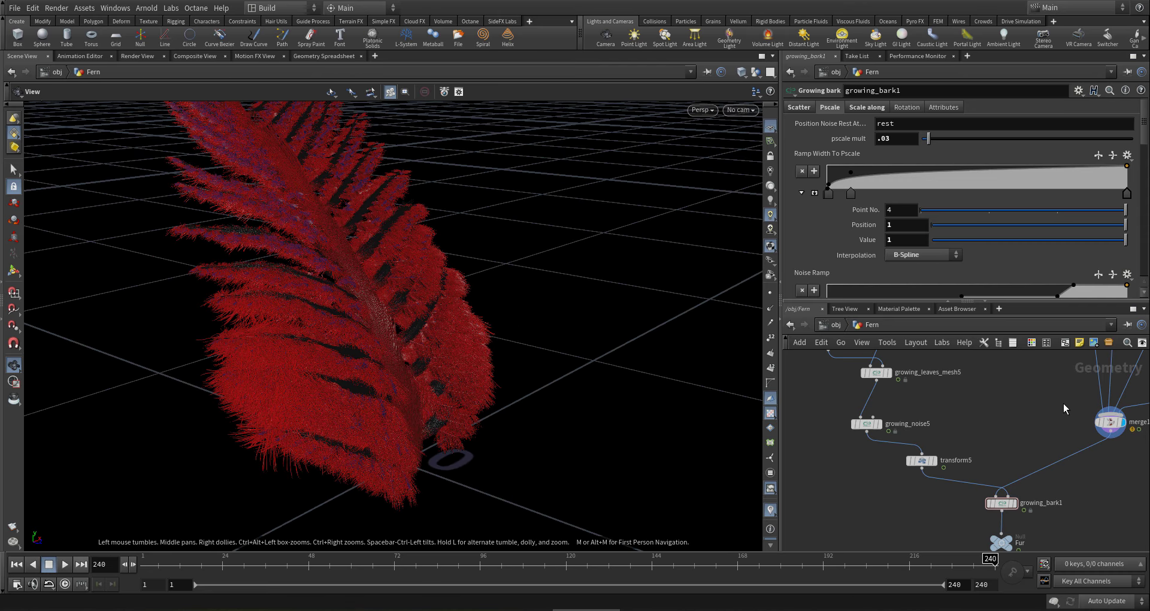
- Switch the scene's Auto Update mode to On Mouse Up
{"action": "scroll", "coordinate": [915, 236], "scroll_direction": "down", "scroll_amount": 4}
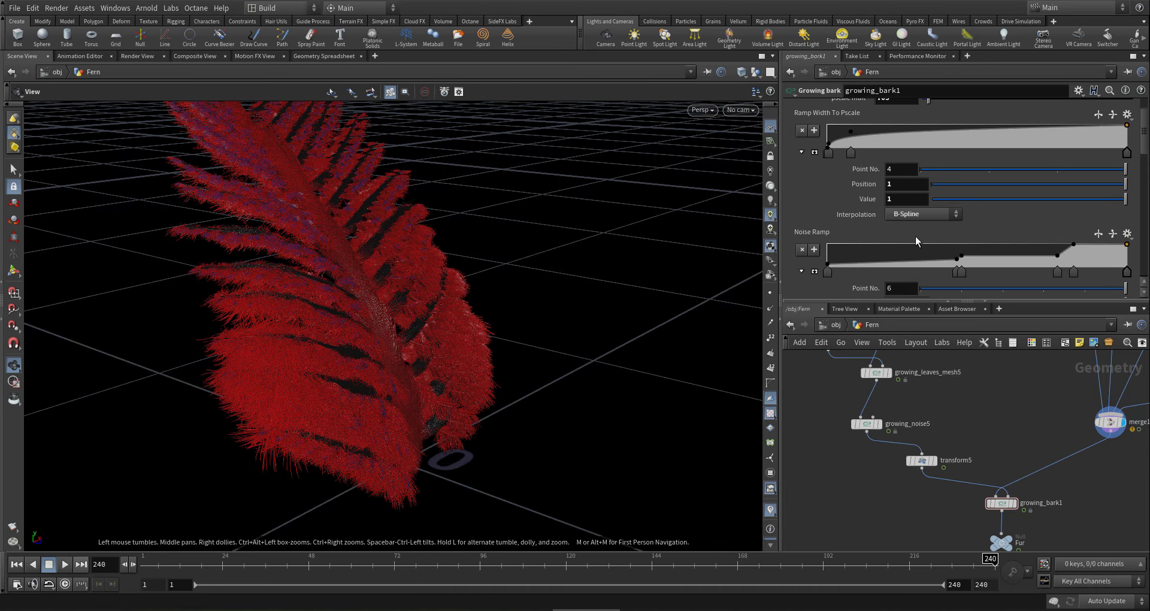
{"action": "scroll", "coordinate": [913, 236], "scroll_direction": "down", "scroll_amount": 3}
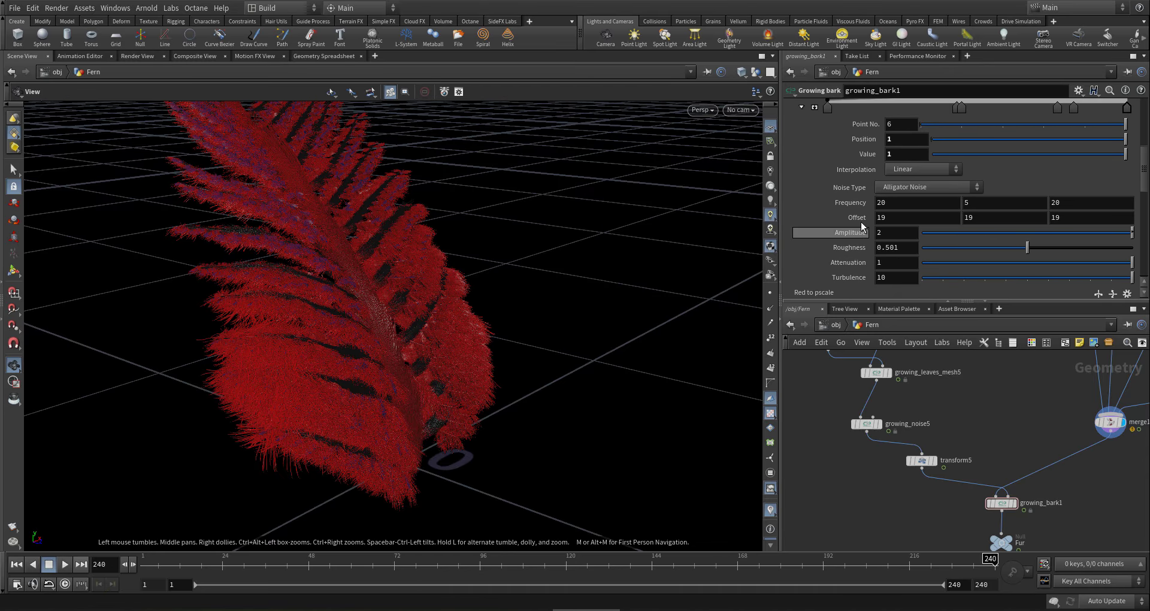
{"action": "middle_click_drag", "start_coordinate": [850, 206], "coordinate": [851, 208]}
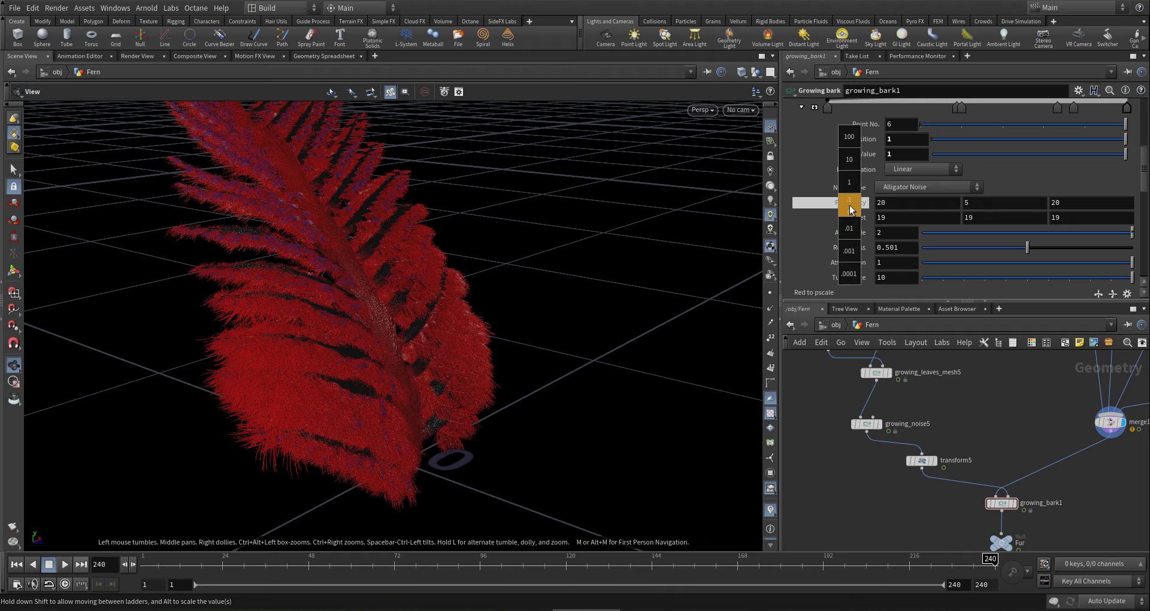
{"action": "left_click", "coordinate": [1108, 601]}
{"action": "left_click", "coordinate": [1106, 577]}
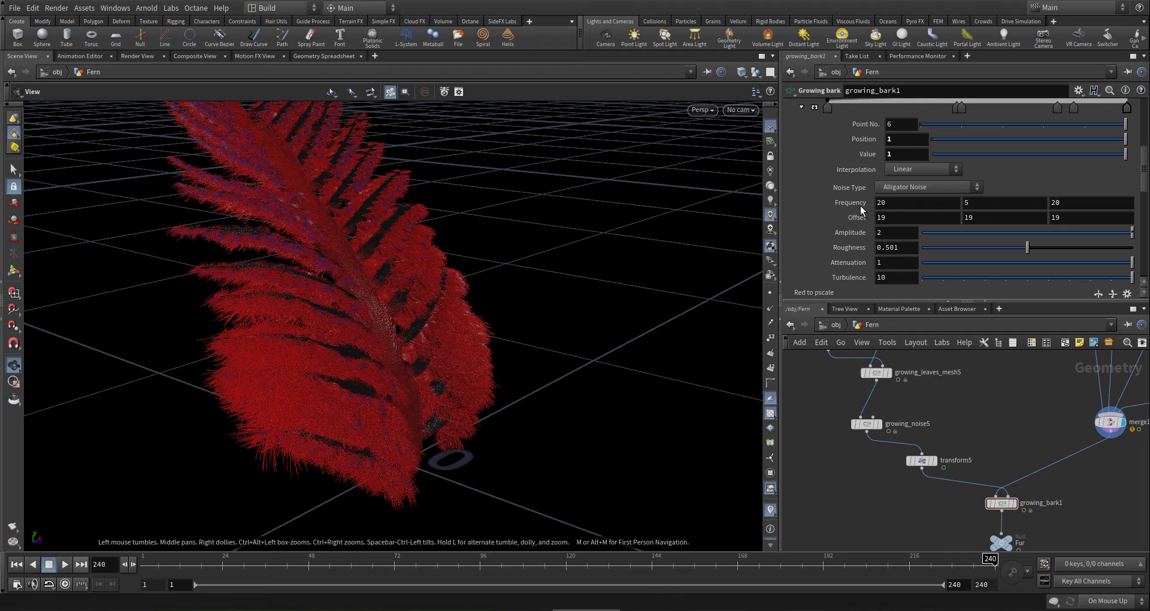
- Raise growing_bark1's noise Frequency to 65, 50, 65 and view the fern from the front
{"action": "middle_click_drag", "start_coordinate": [851, 204], "coordinate": [1098, 194]}
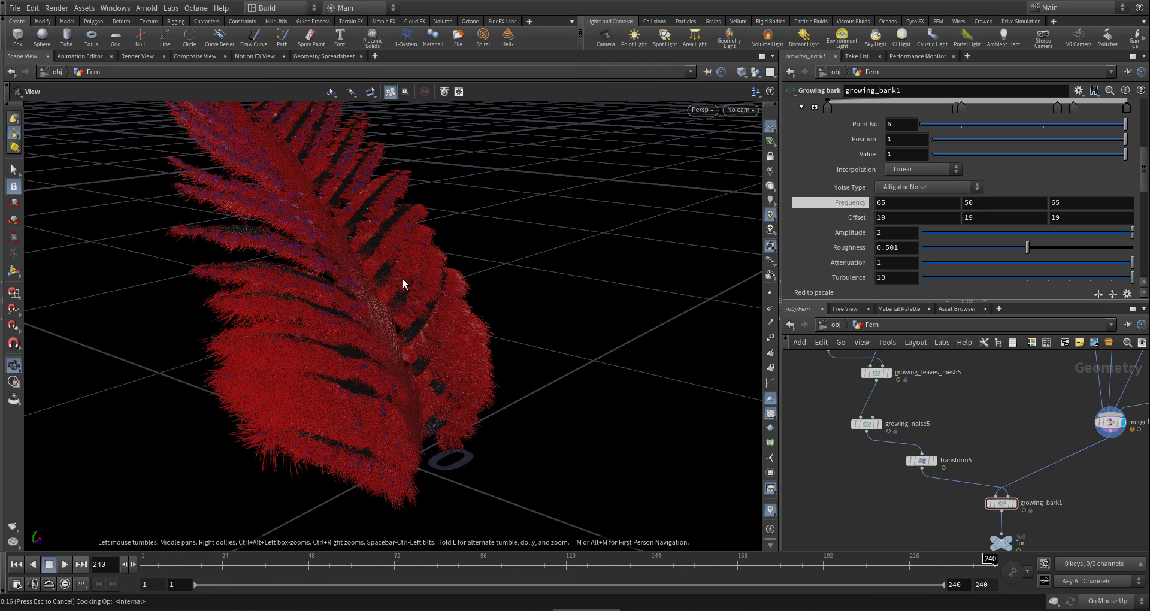
{"action": "left_click_drag", "start_coordinate": [351, 270], "coordinate": [321, 239]}
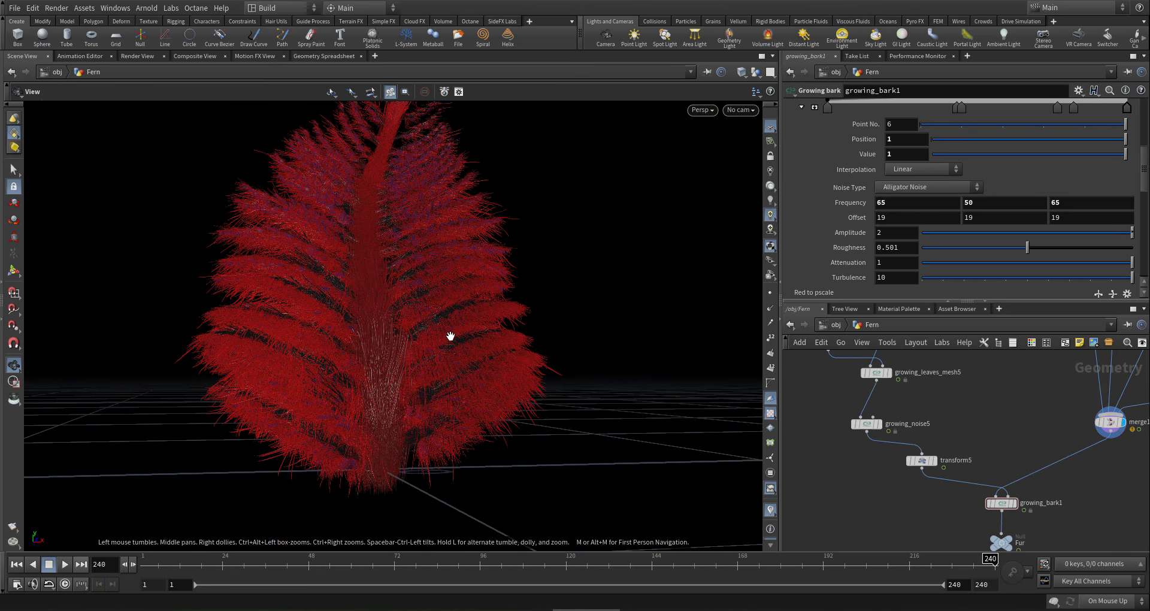
{"action": "scroll", "coordinate": [837, 290], "scroll_direction": "up", "scroll_amount": 6}
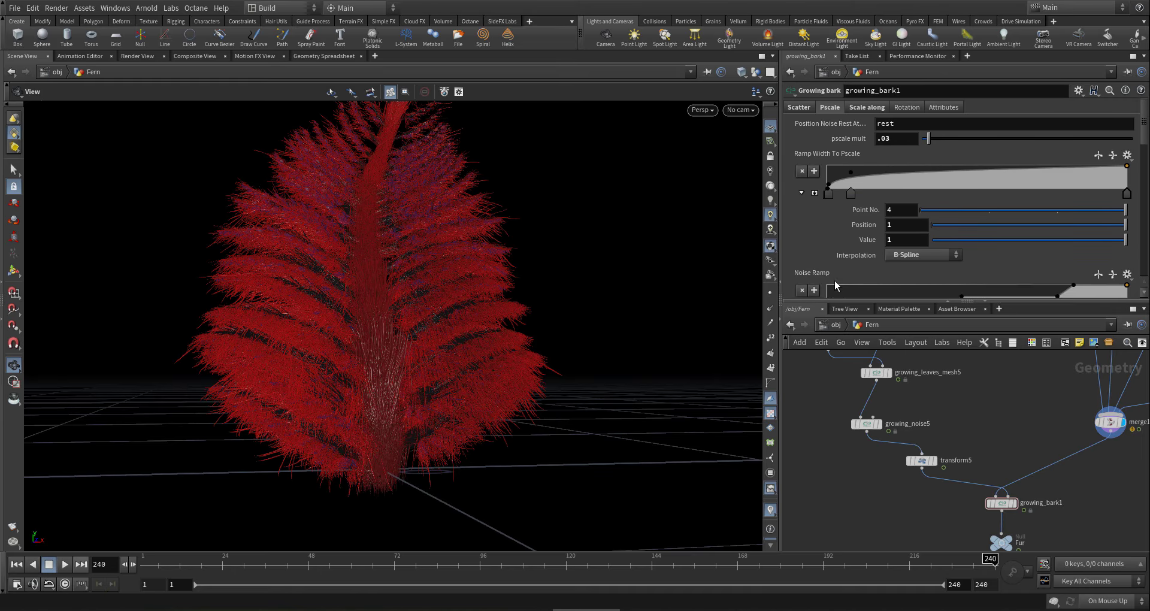
- Set growing_bark1's pscale mult to .005 and inspect the fern from above
{"action": "double_click", "coordinate": [883, 139]}
{"action": "type", "text": "005"}
{"action": "key", "text": "Return"}
{"action": "right_click_drag", "start_coordinate": [629, 317], "coordinate": [510, 357]}
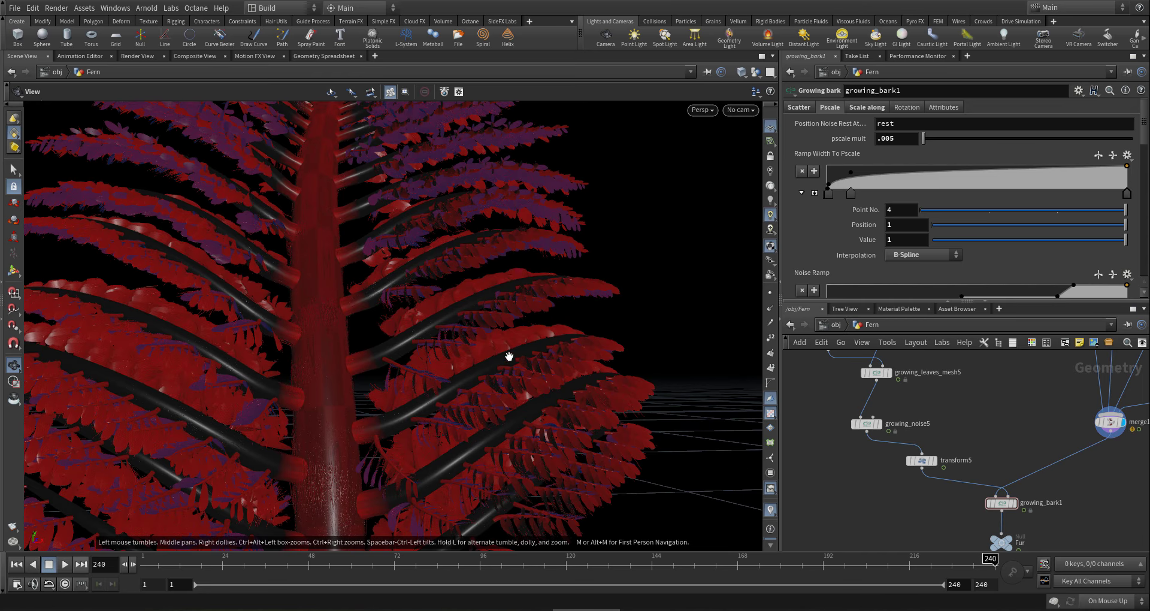
{"action": "left_click_drag", "start_coordinate": [473, 379], "coordinate": [484, 379]}
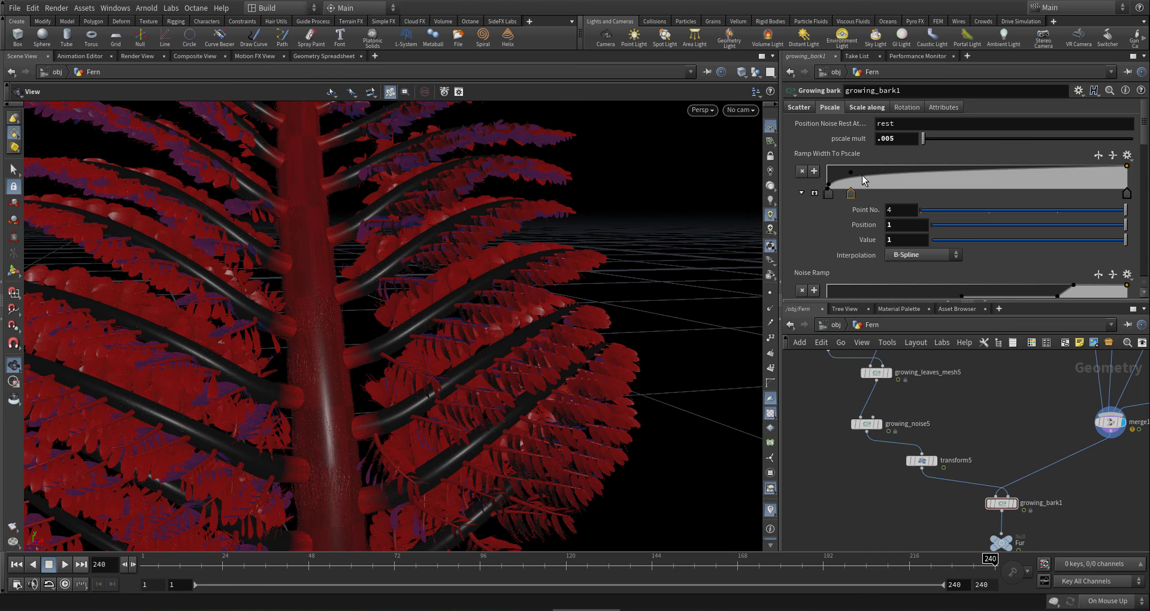
- Increase the pscale mult to .02
{"action": "left_click", "coordinate": [886, 141]}
{"action": "type", "text": "2"}
{"action": "key", "text": "Return"}
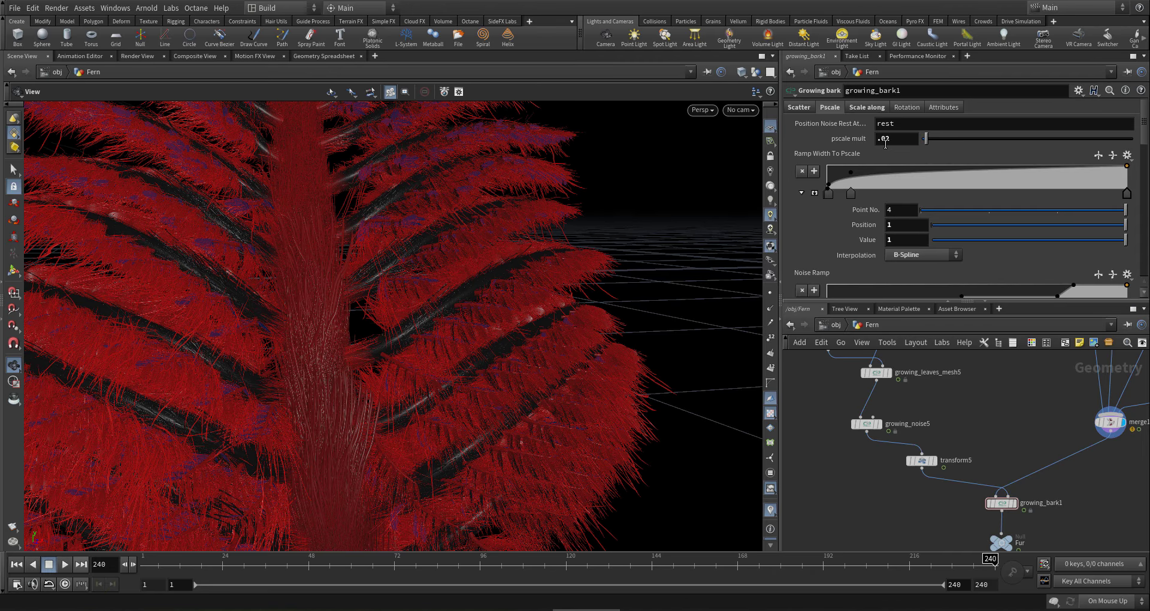
- Settle the pscale mult at .01 and orbit around the fern to compare the fur
{"action": "left_click_drag", "start_coordinate": [886, 144], "coordinate": [892, 144]}
{"action": "type", "text": "1"}
{"action": "key", "text": "Return"}
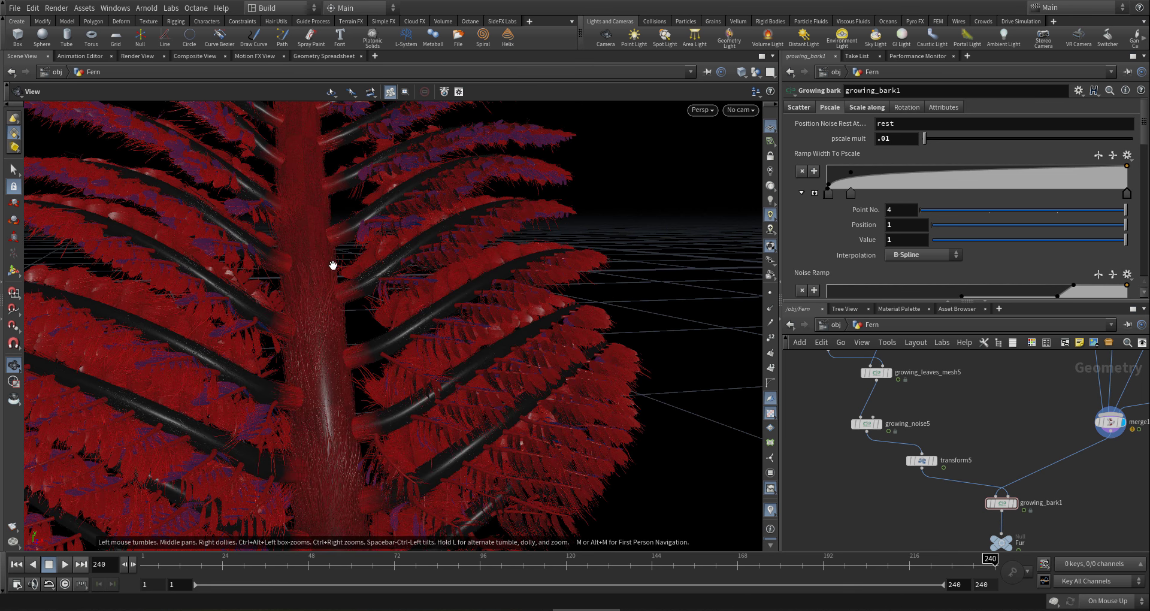
{"action": "left_click_drag", "start_coordinate": [332, 249], "coordinate": [280, 244]}
{"action": "middle_click_drag", "start_coordinate": [280, 243], "coordinate": [266, 274]}
{"action": "left_click_drag", "start_coordinate": [218, 278], "coordinate": [352, 331]}
{"action": "scroll", "coordinate": [289, 375], "scroll_direction": "up", "scroll_amount": 5}
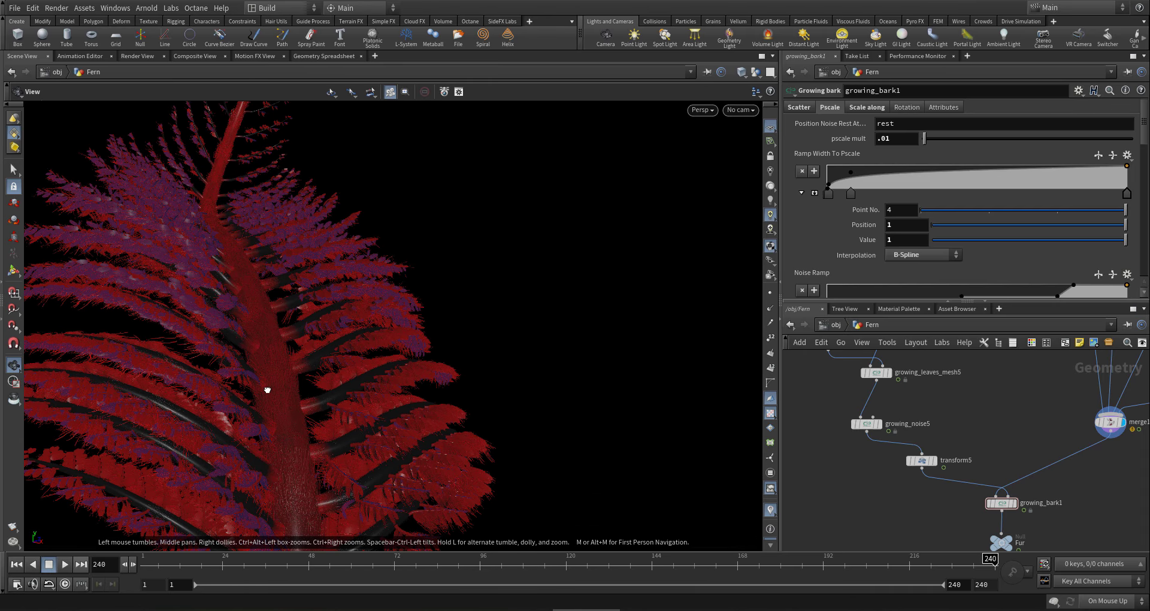
{"action": "left_click_drag", "start_coordinate": [281, 389], "coordinate": [363, 453]}
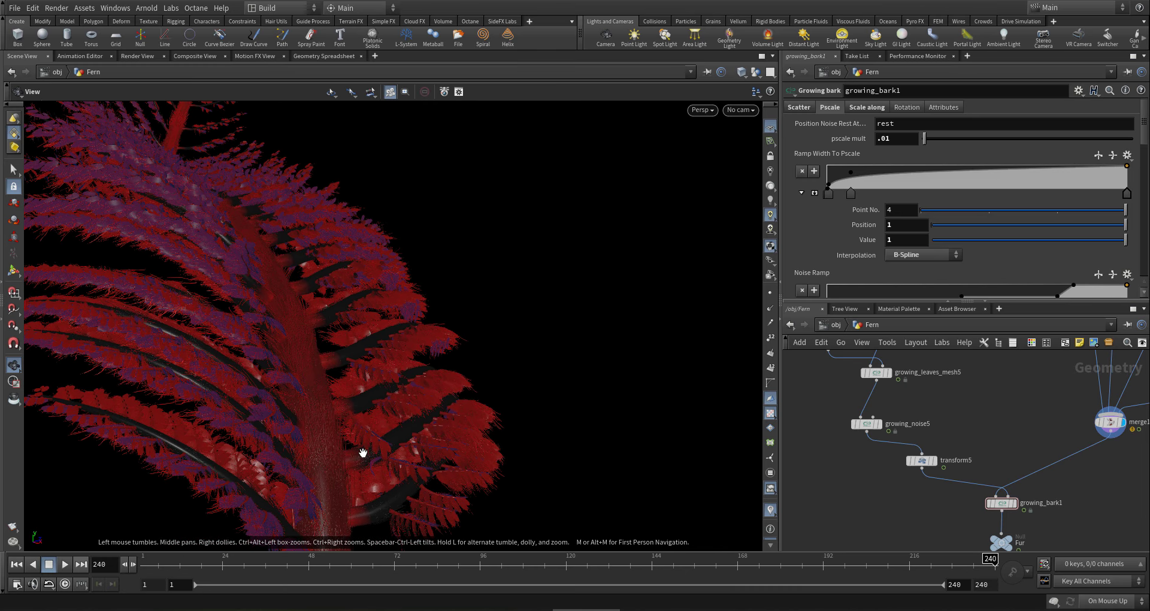
{"action": "left_click", "coordinate": [312, 569]}
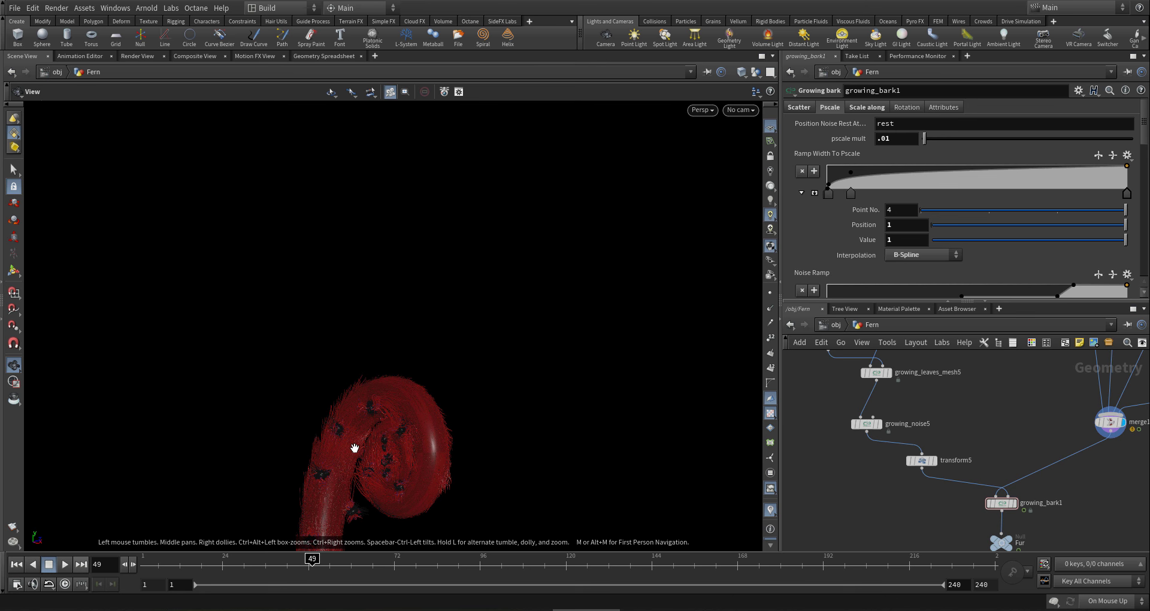
{"action": "left_click_drag", "start_coordinate": [355, 448], "coordinate": [506, 531]}
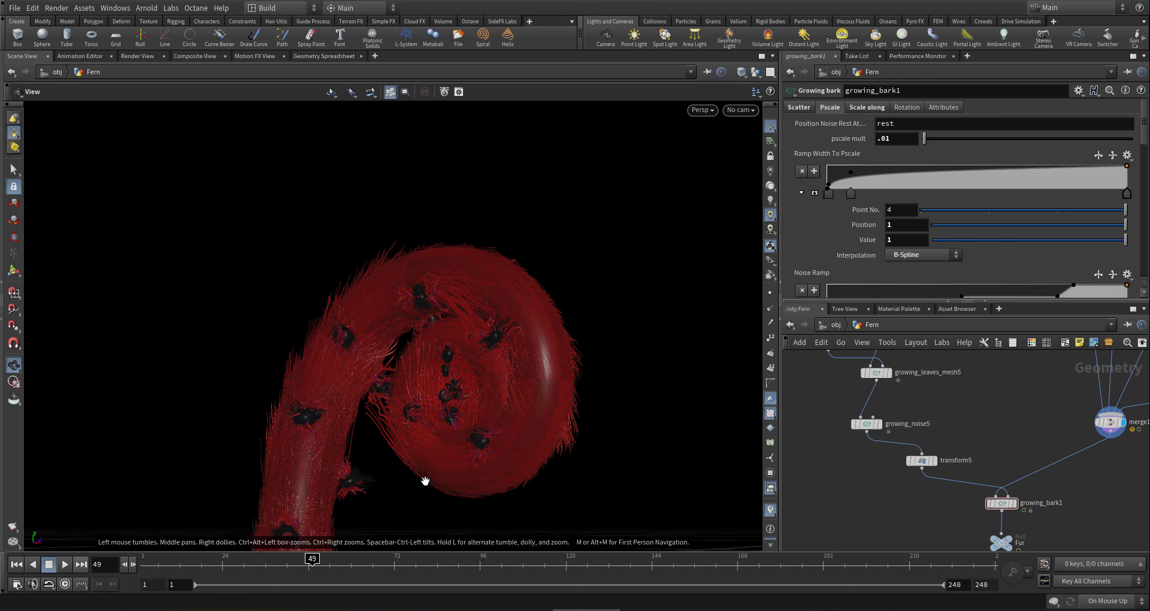
{"action": "left_click_drag", "start_coordinate": [380, 472], "coordinate": [323, 455]}
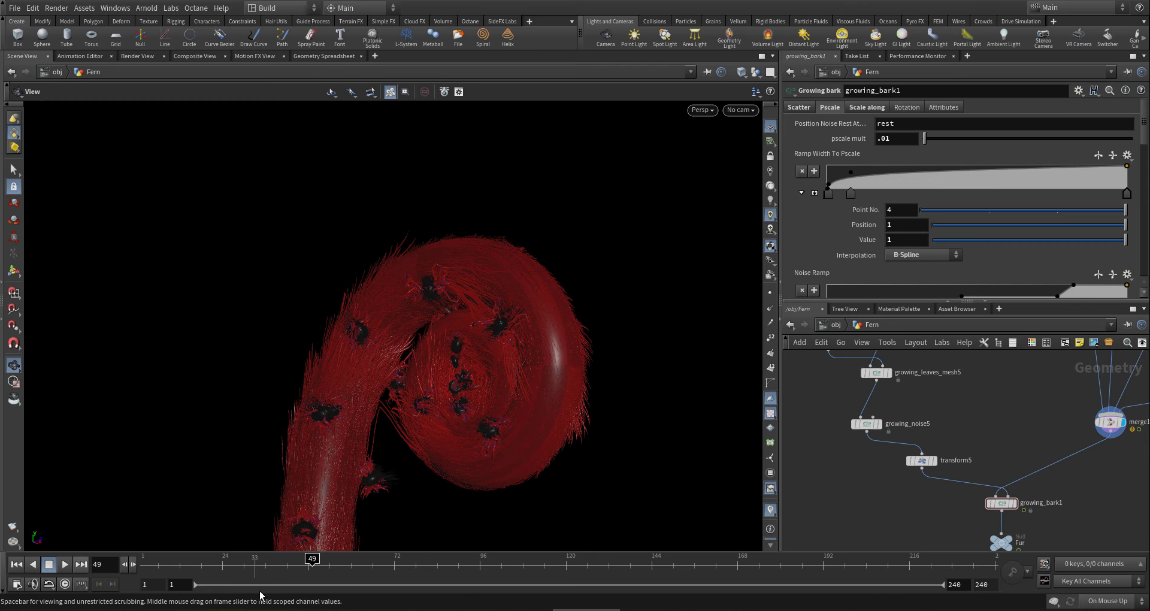
{"action": "left_click", "coordinate": [394, 568]}
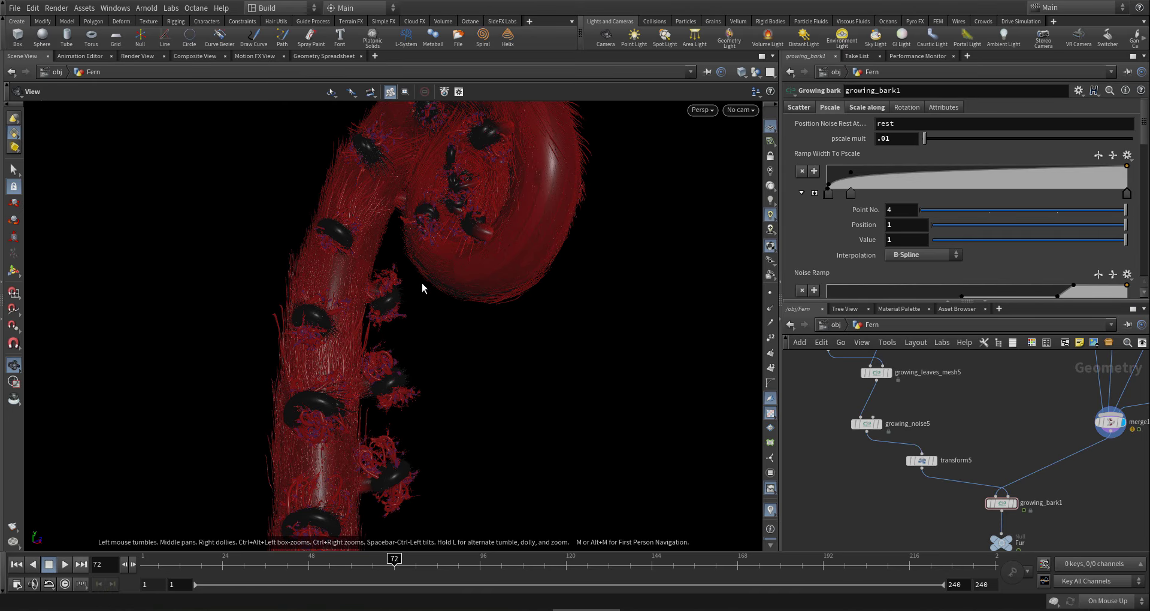
{"action": "left_click_drag", "start_coordinate": [455, 260], "coordinate": [385, 364]}
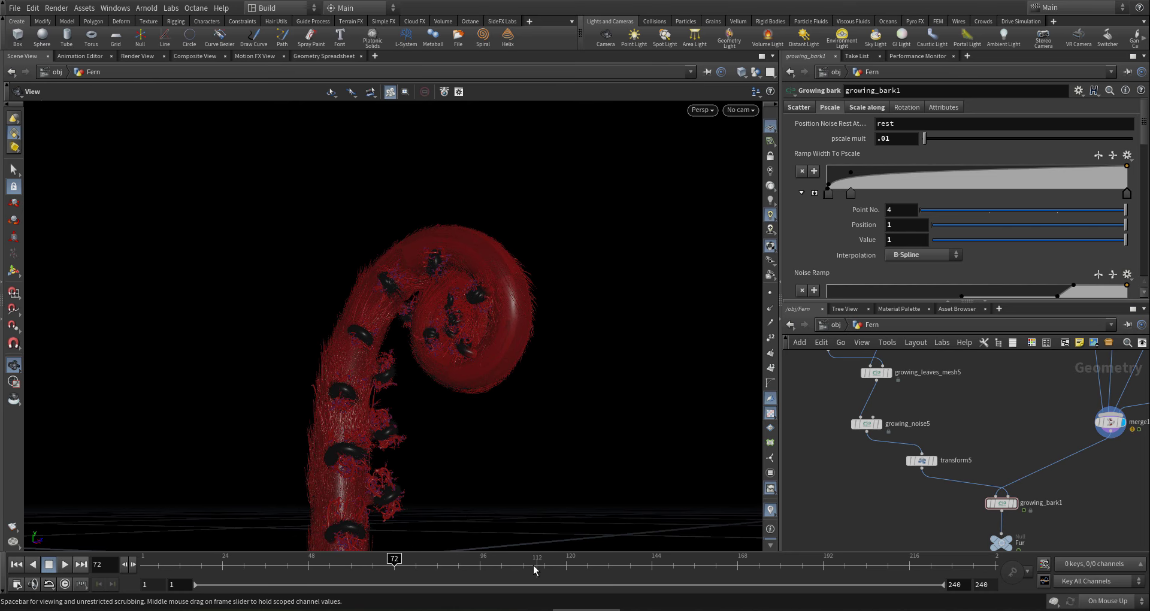
{"action": "left_click", "coordinate": [567, 568]}
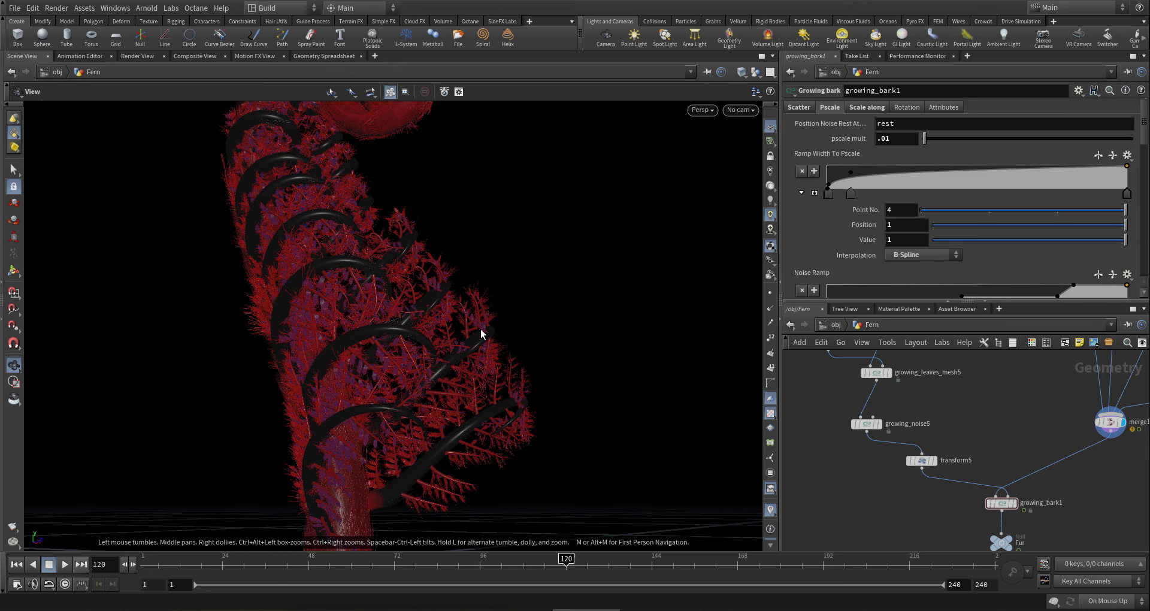
{"action": "left_click_drag", "start_coordinate": [481, 329], "coordinate": [383, 365]}
{"action": "right_click_drag", "start_coordinate": [382, 365], "coordinate": [429, 344]}
{"action": "middle_click_drag", "start_coordinate": [429, 344], "coordinate": [309, 389]}
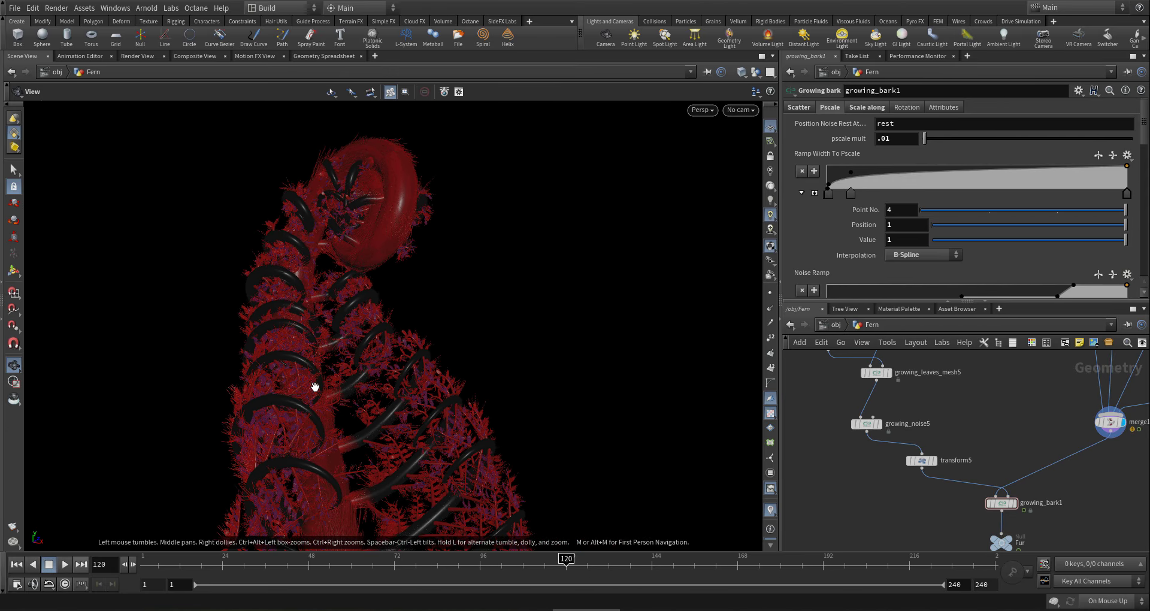